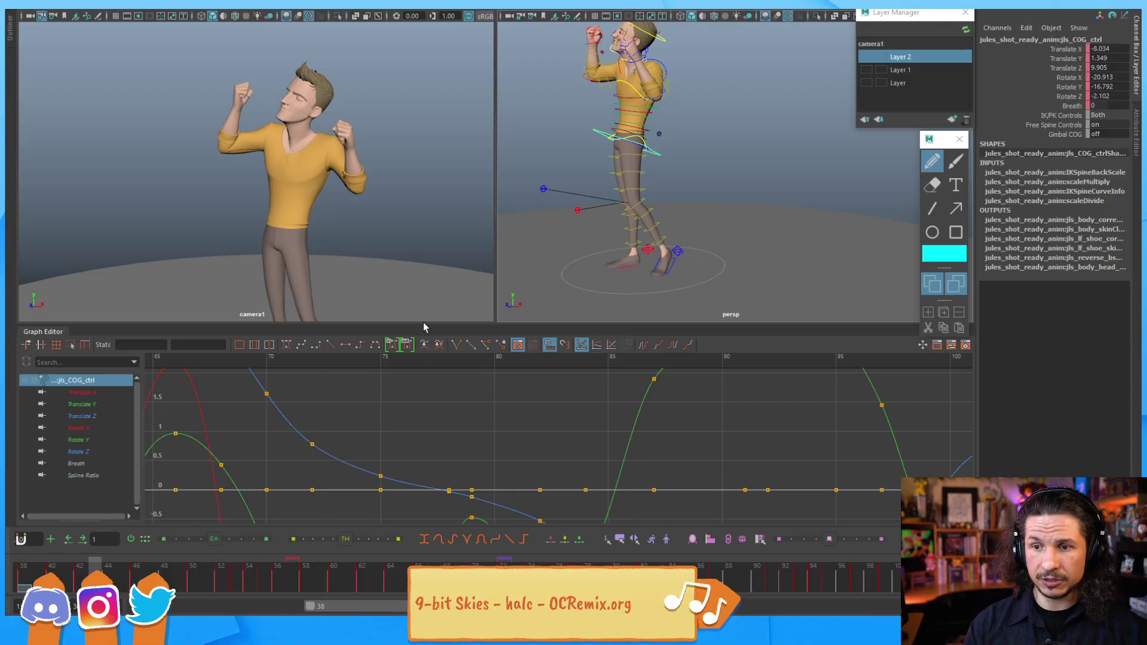
Step: Select the lower neck control (jls_neck_1_ctrl) and display its animation curves across the shot's full frame range
key(a)
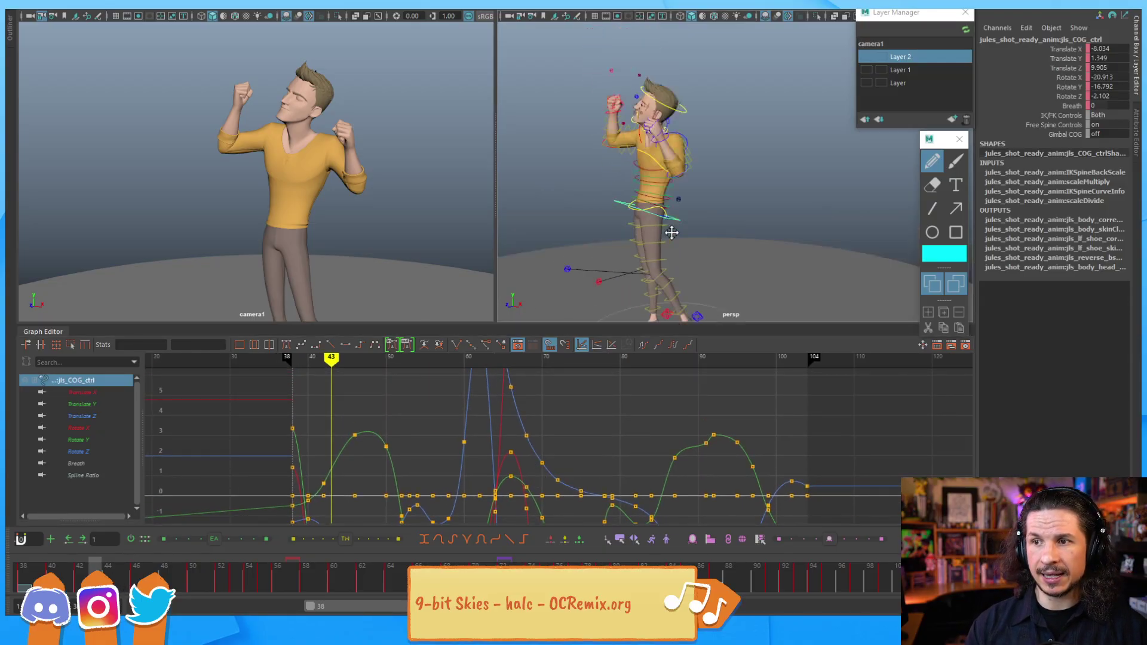
scroll(786, 174, up, 6)
alt+drag(596, 267, 638, 196)
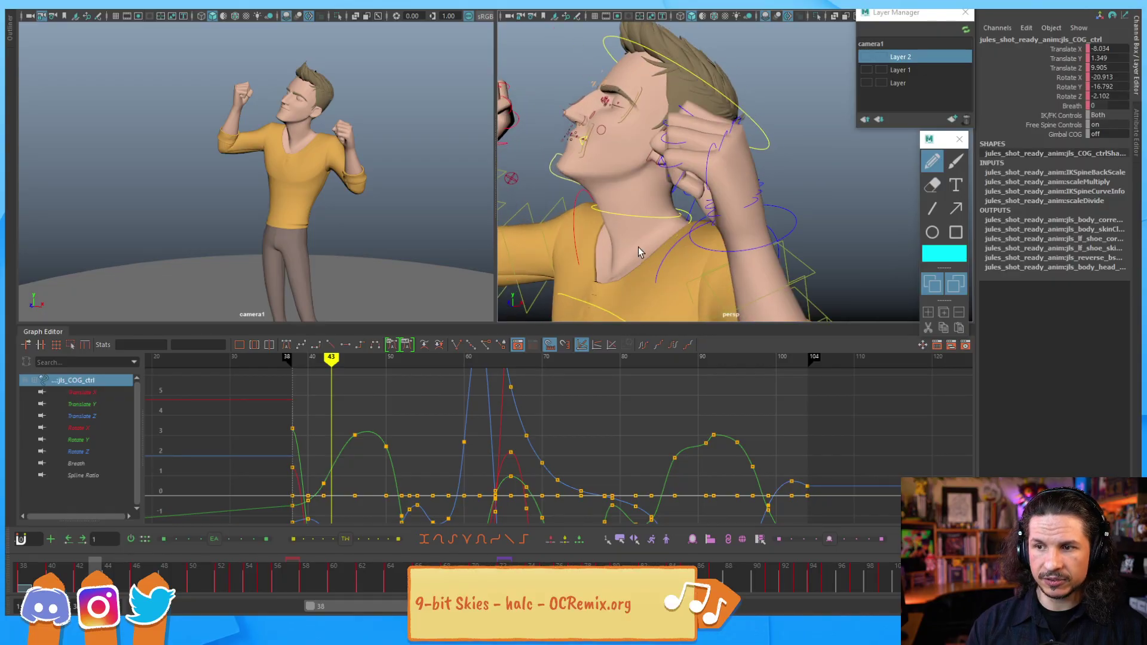
click(687, 215)
alt+middle_drag(399, 445, 460, 432)
alt+right_drag(461, 432, 566, 431)
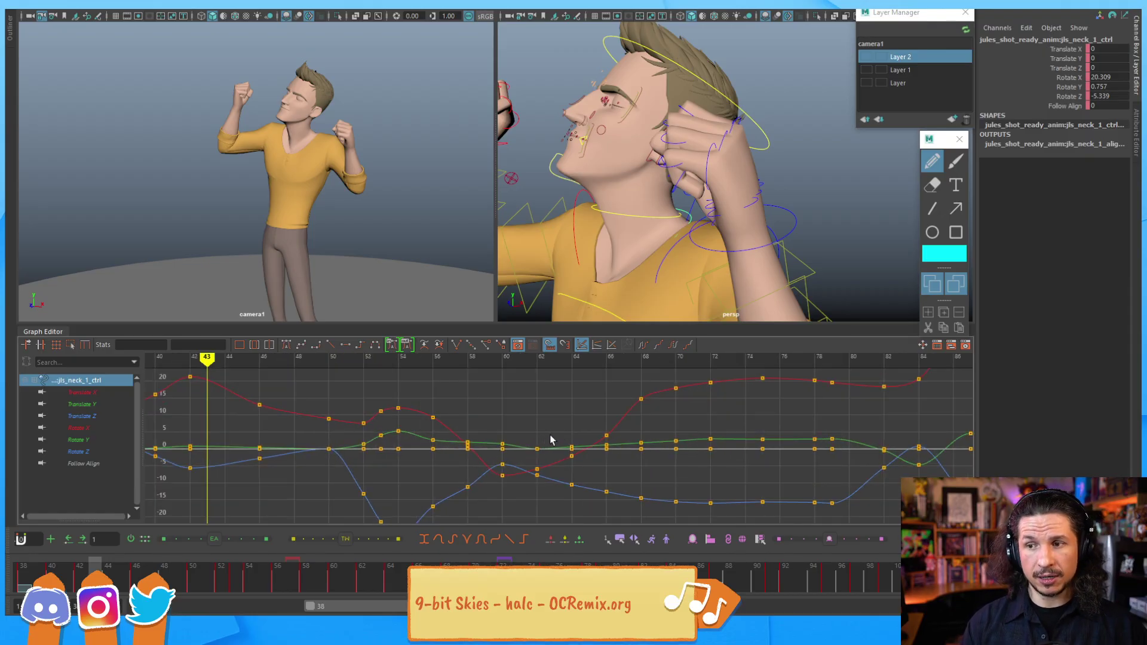
alt+right_drag(854, 421, 617, 446)
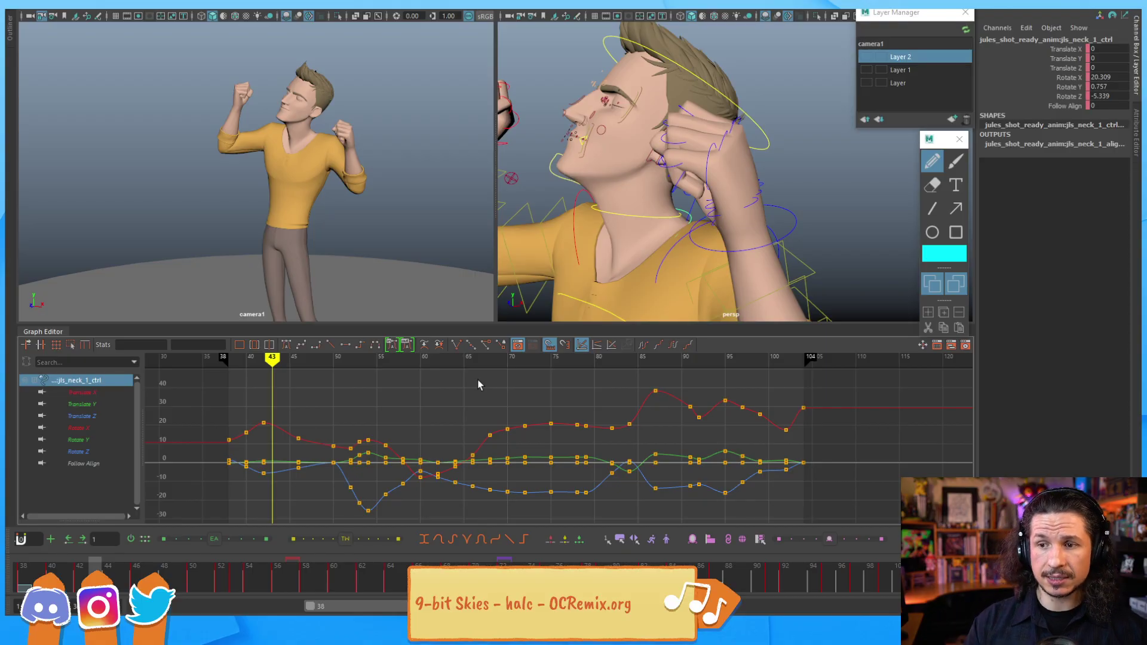
alt+drag(635, 205, 606, 188)
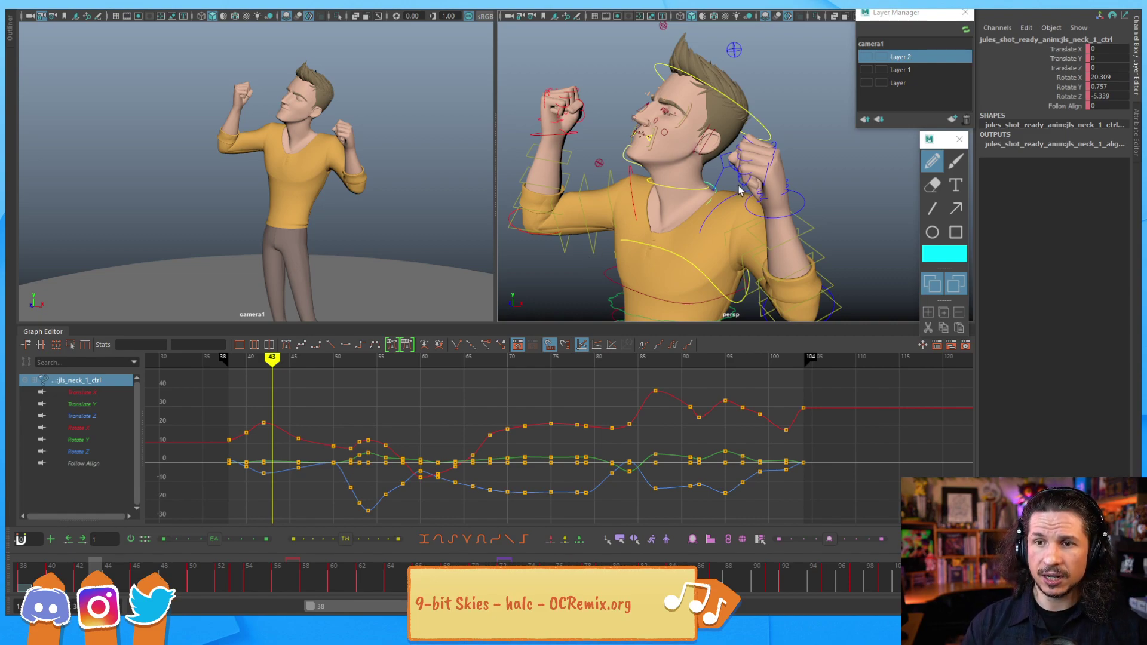
alt+drag(738, 188, 686, 179)
alt+right_drag(686, 180, 720, 209)
alt+middle_drag(675, 218, 775, 207)
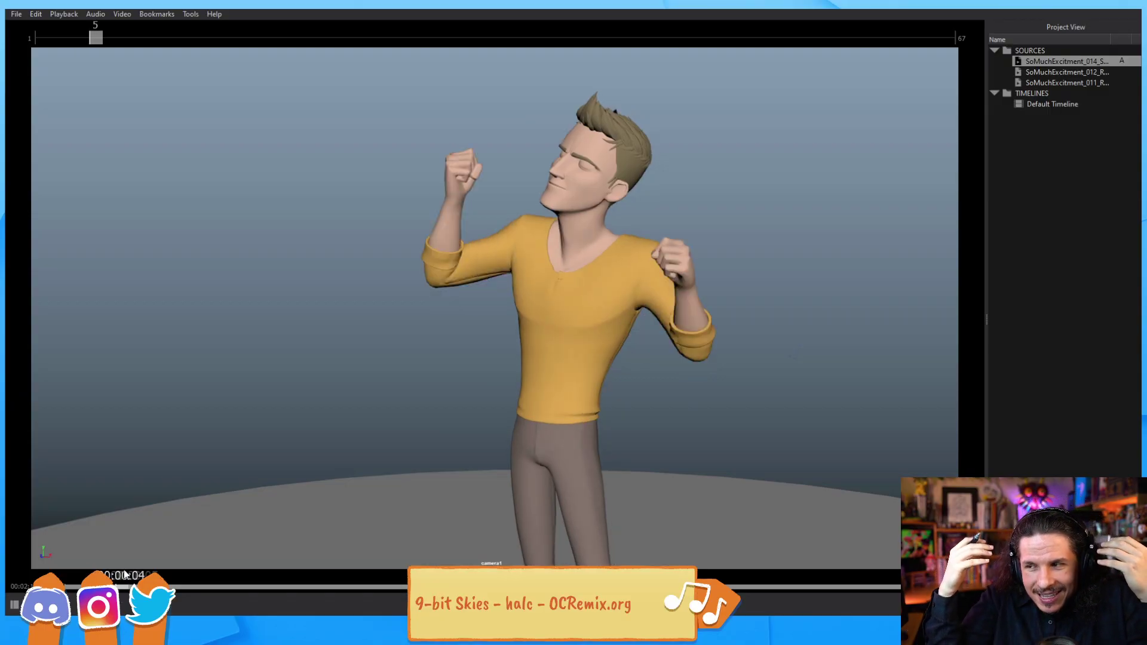
Step: Switch to the playblast player and review SoMuchExcitment_014 from frame 1, playing and scrubbing through the character's head and arm motion
drag(125, 585, 70, 585)
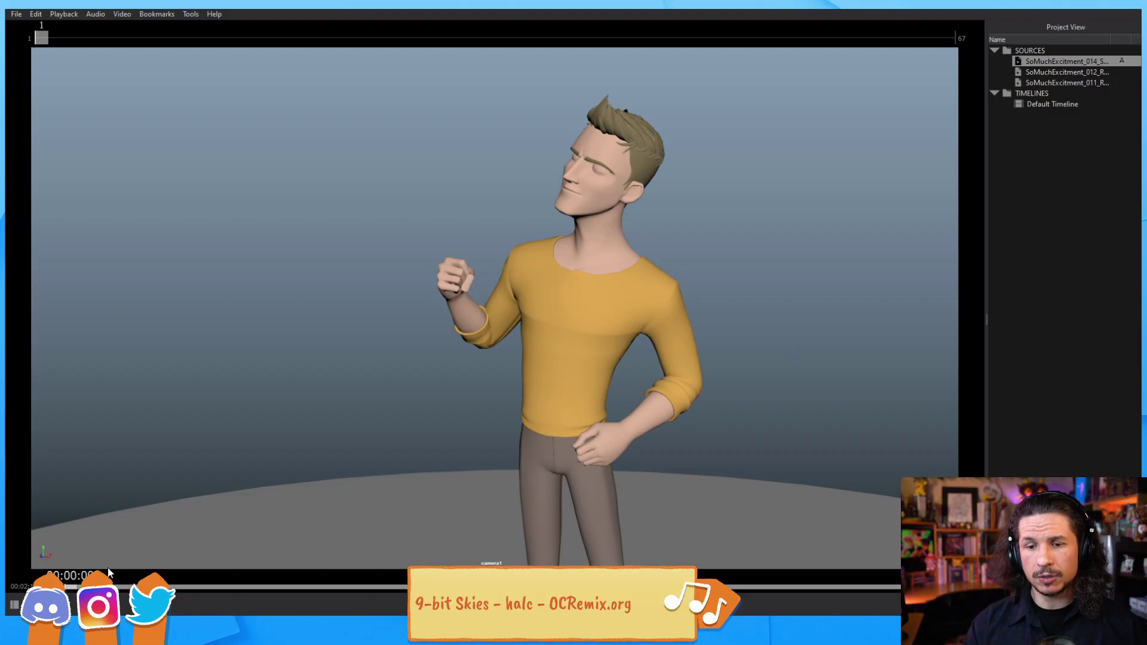
key(space)
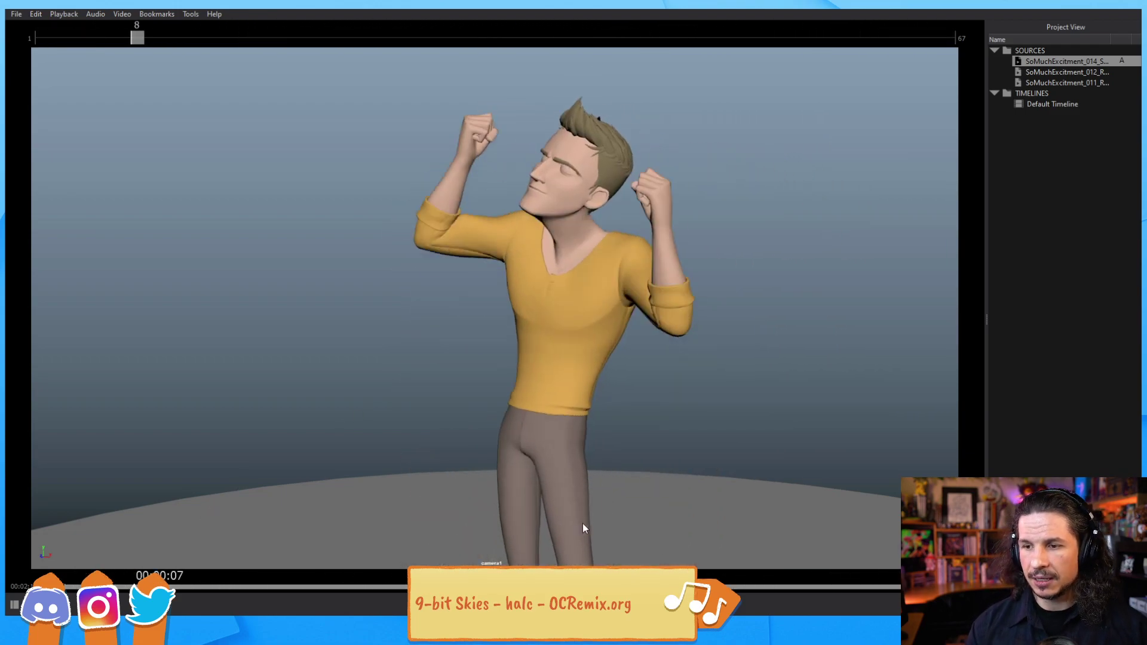
key(space)
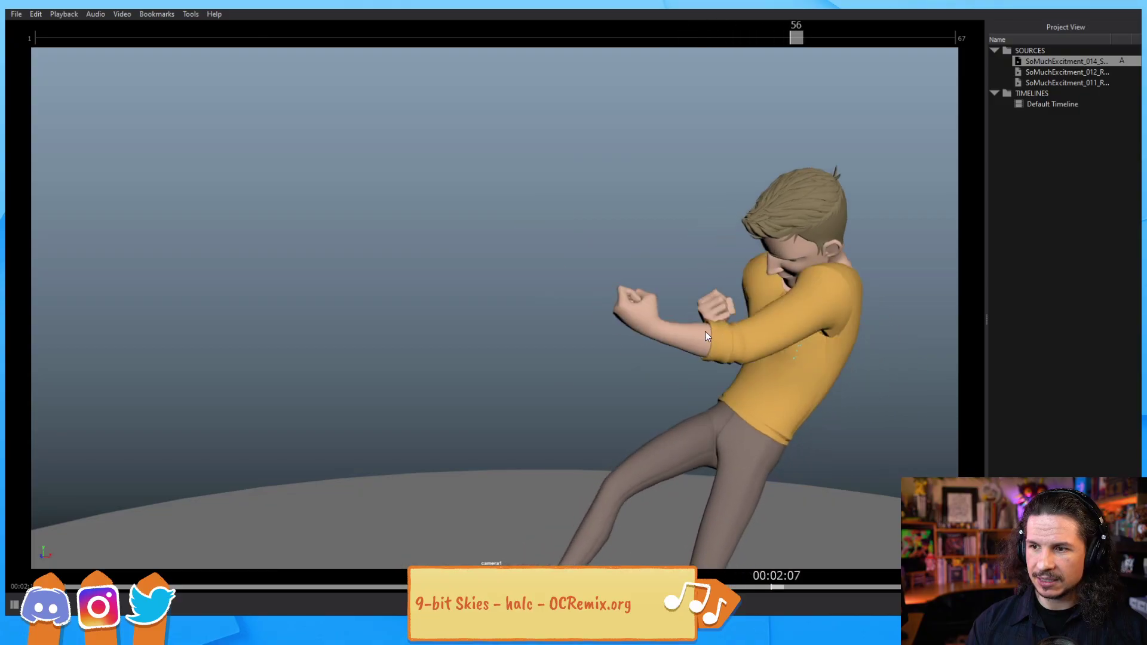
drag(760, 587, 660, 587)
drag(660, 587, 702, 587)
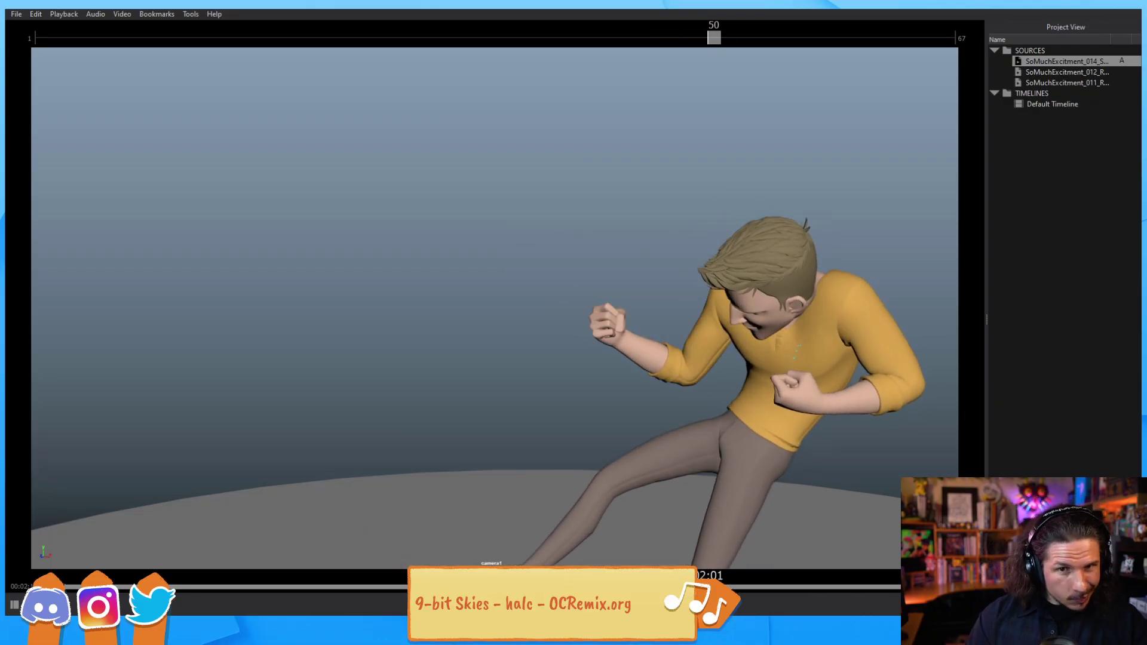
mouse_move(702, 588)
mouse_down()
mouse_move(328, 587)
mouse_move(427, 588)
mouse_move(333, 604)
mouse_move(287, 554)
mouse_up()
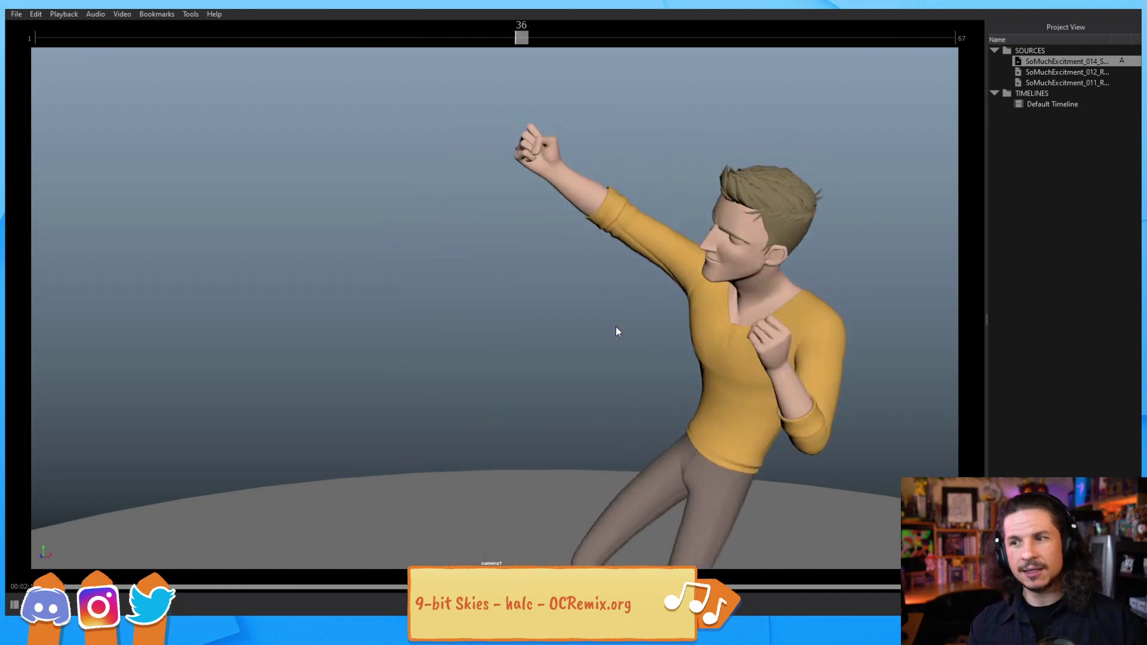
key(space)
drag(472, 591, 385, 597)
drag(279, 431, 320, 367)
key(space)
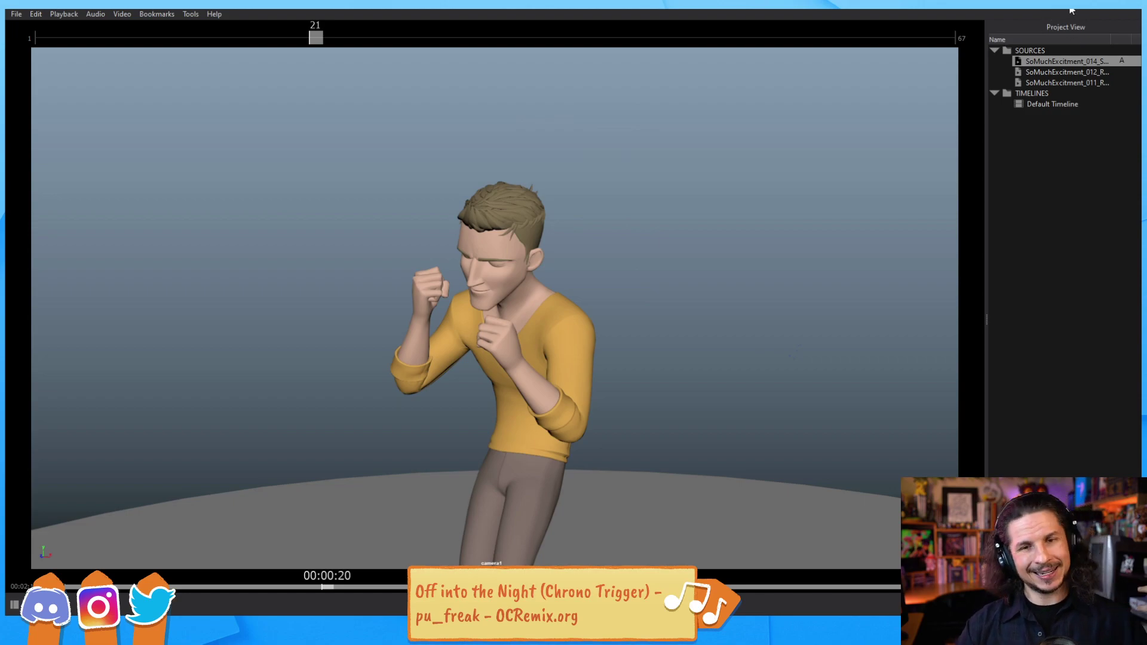
Step: Switch back to Maya and compare the lower neck control's opening key poses around frames 40 and 42
key(alt+Tab)
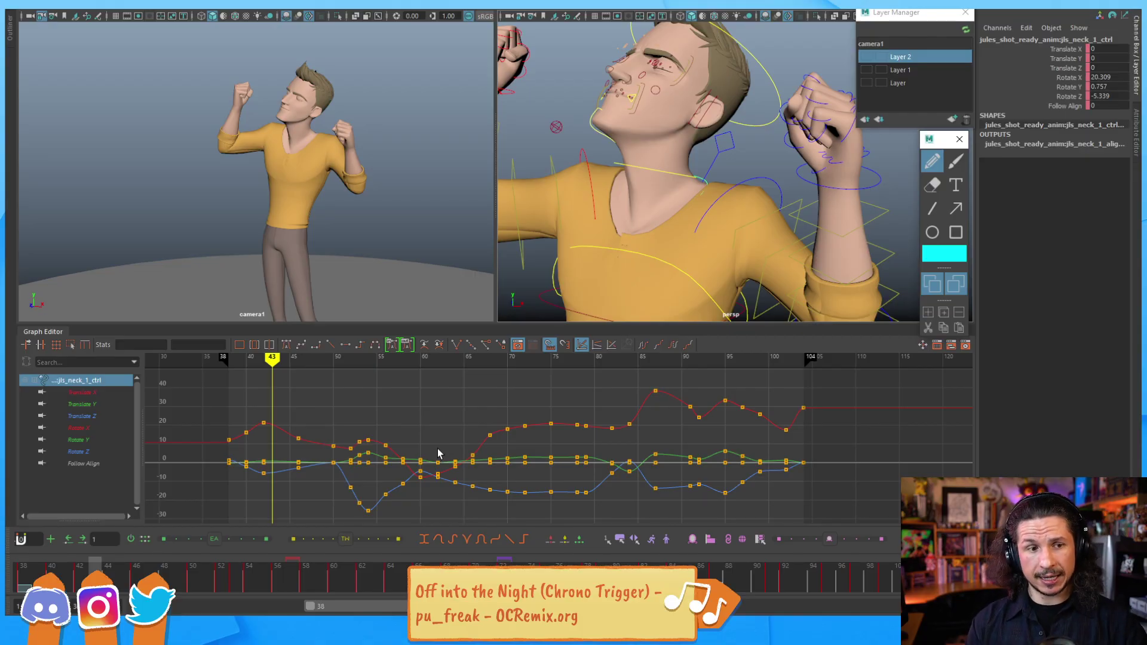
key(comma)
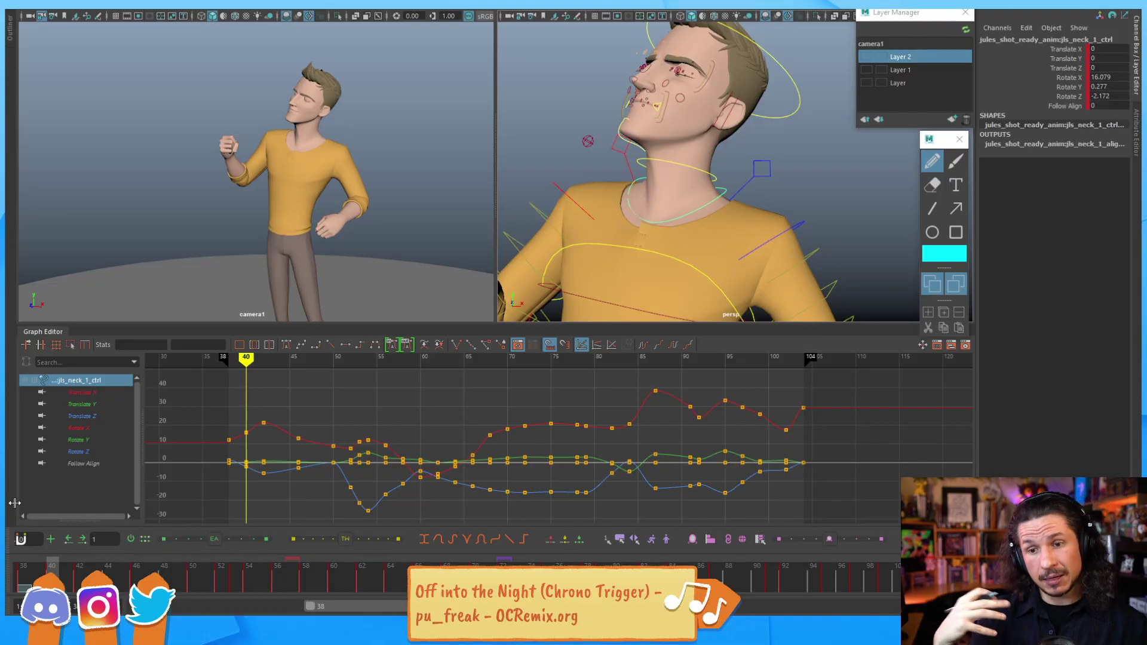
key(comma)
key(period)
key(period)
key(period)
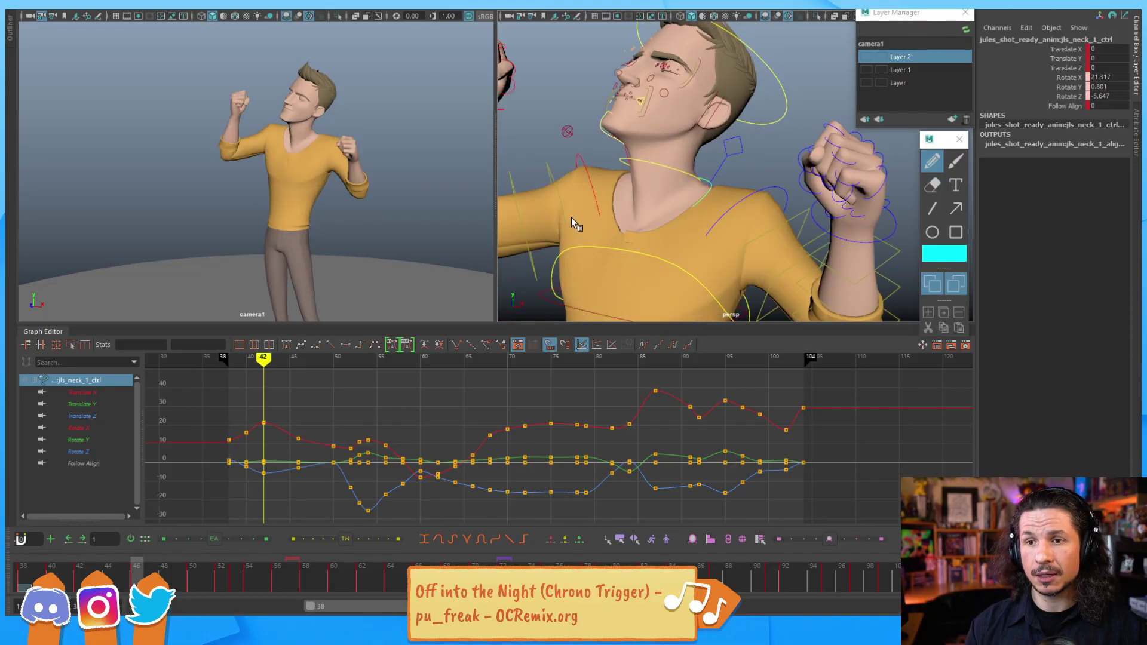
key(period)
key(period)
key(comma)
key(comma)
key(comma)
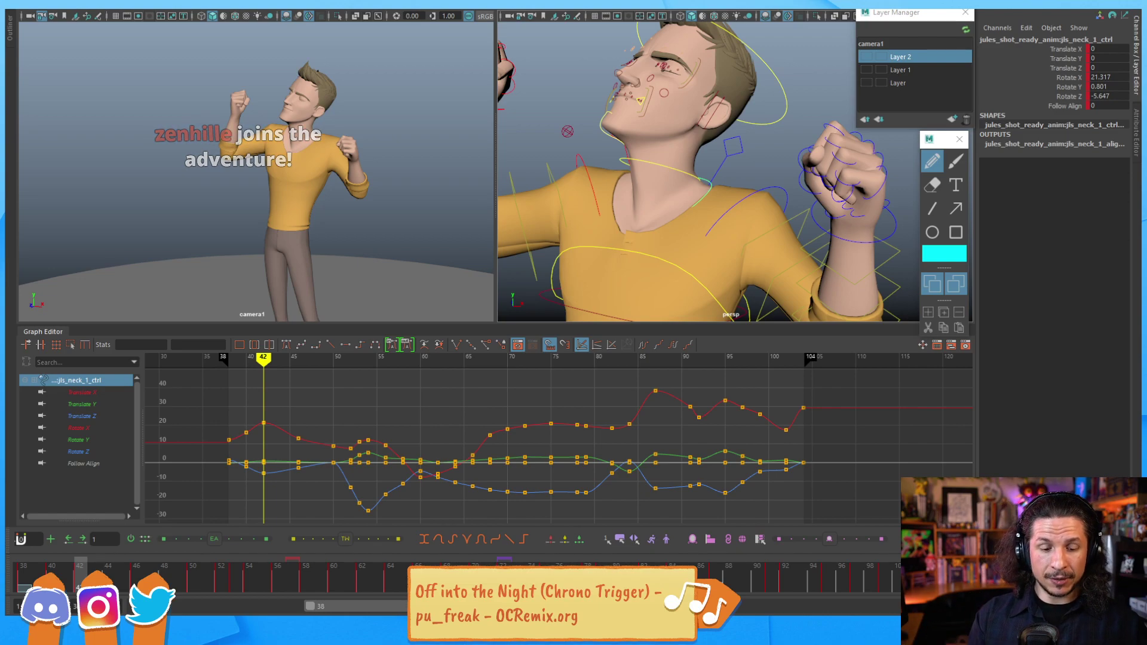
Step: Examine the neck and head poses key by key between frames 42 and 50
key(period)
key(period)
key(period)
key(period)
key(comma)
key(comma)
key(comma)
key(comma)
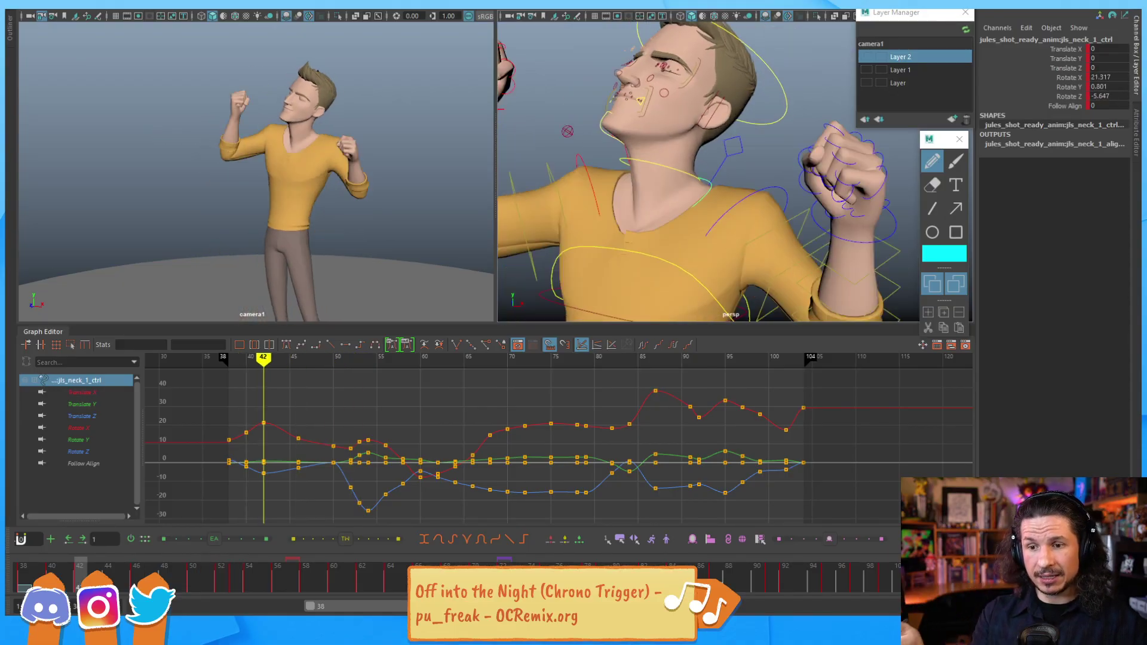
key(period)
key(period)
key(period)
key(comma)
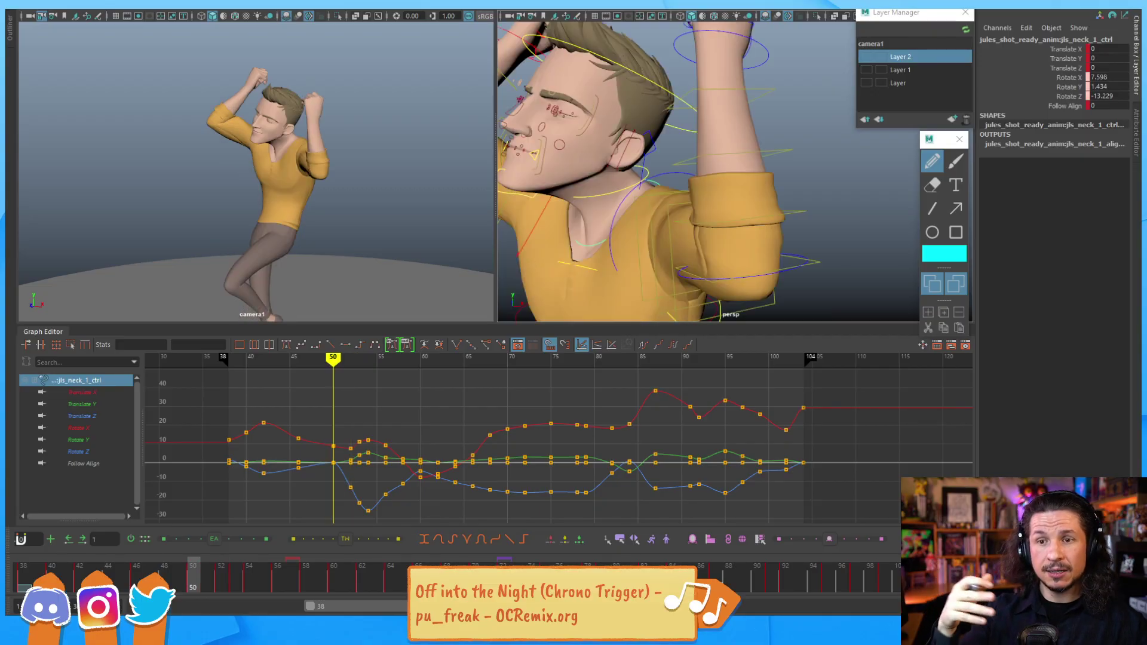
key(comma)
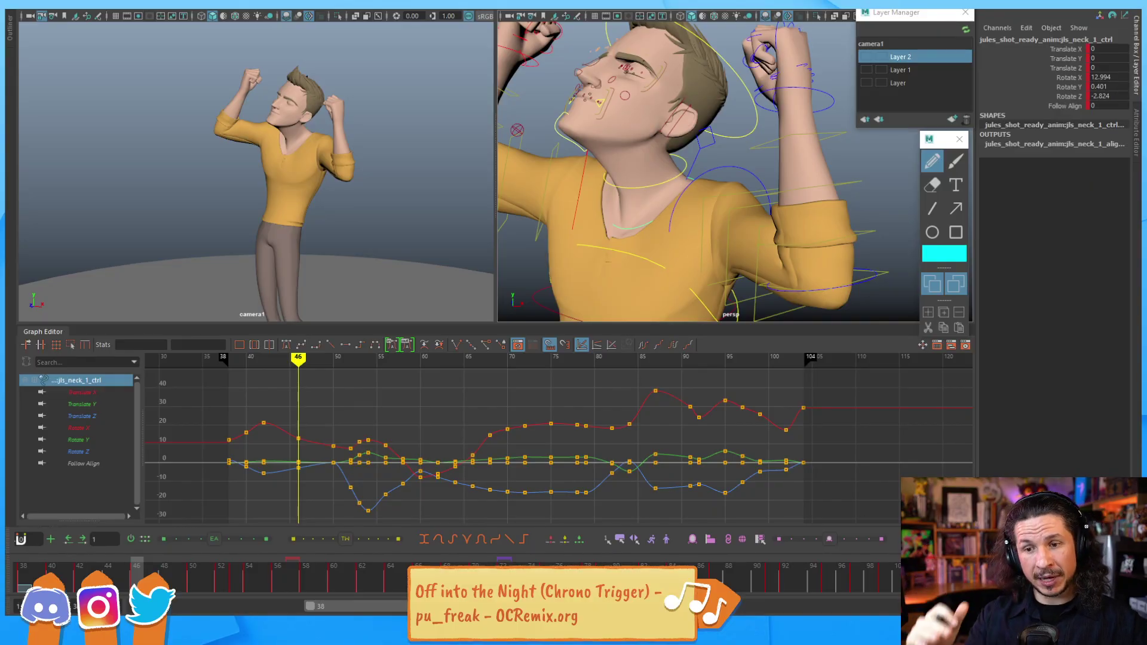
key(period)
Step: Select the lower neck's Rotate X key at frame 46 and compare the surrounding key poses from frame 40 to 50
click(297, 439)
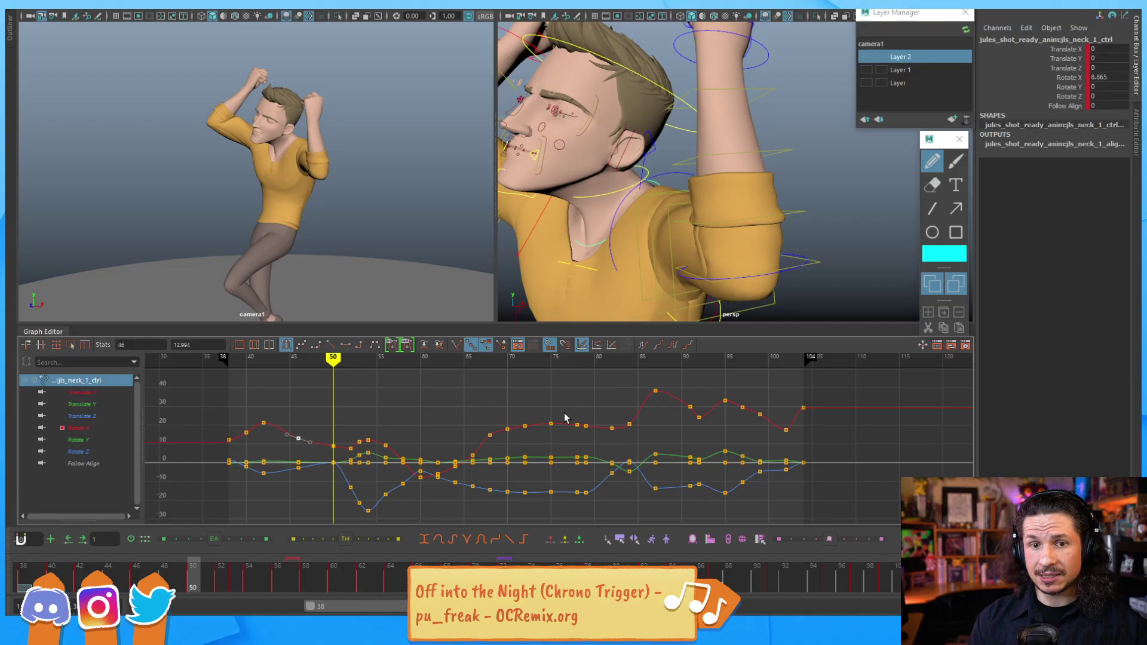
key(comma)
key(comma)
key(comma)
key(comma)
key(period)
key(period)
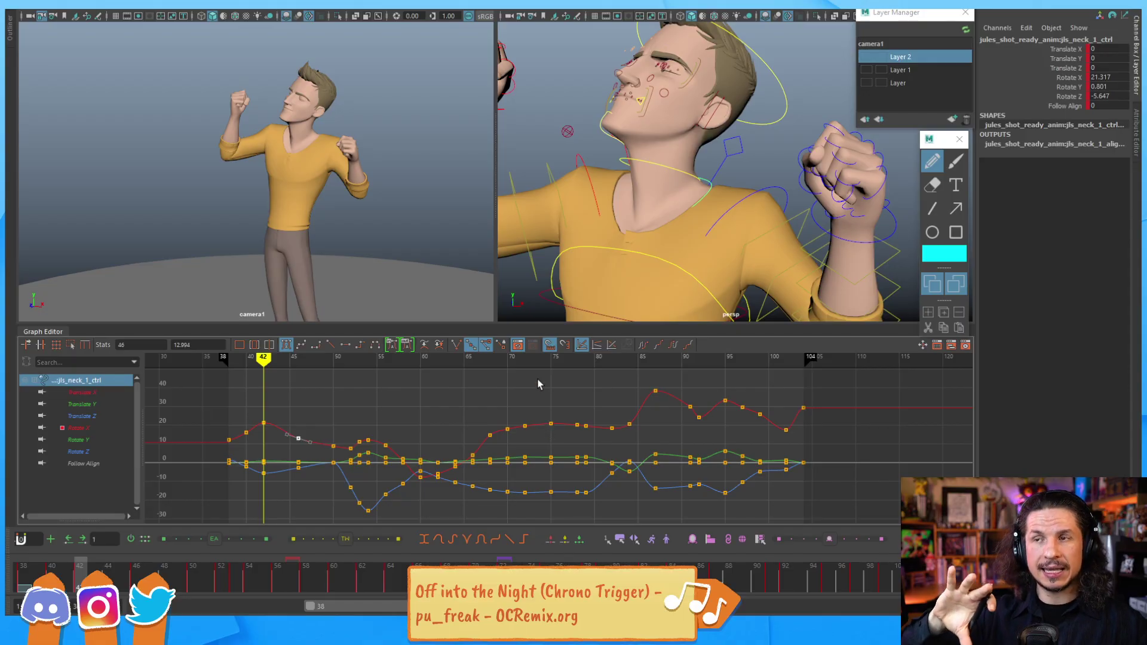
key(comma)
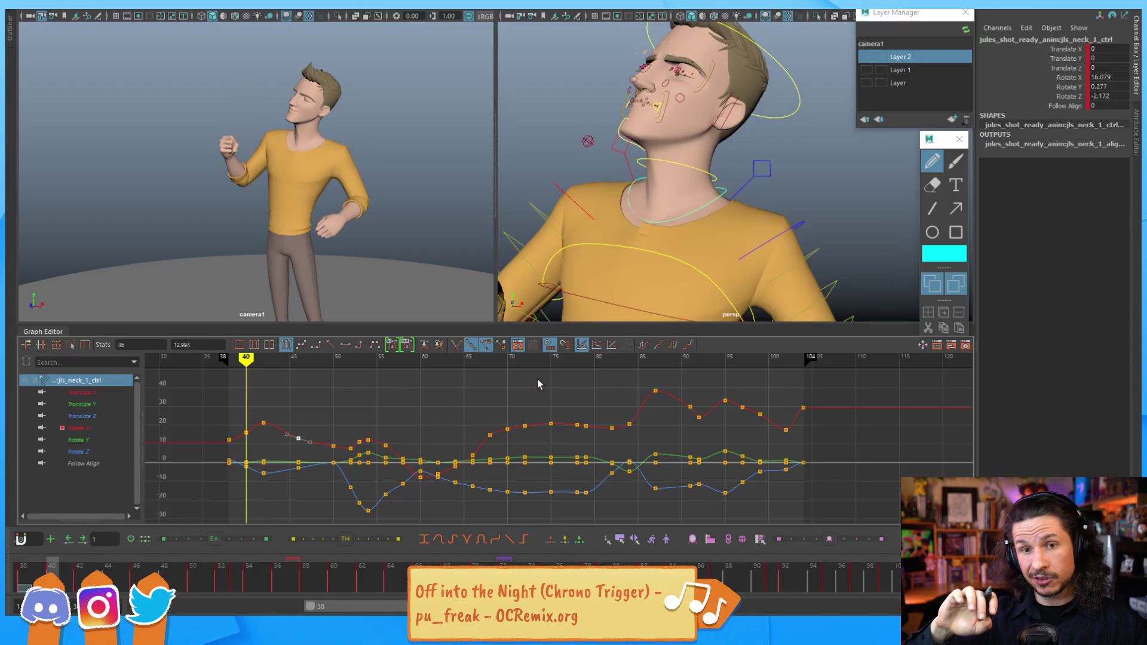
key(period)
key(period)
key(period)
key(period)
key(comma)
key(comma)
key(comma)
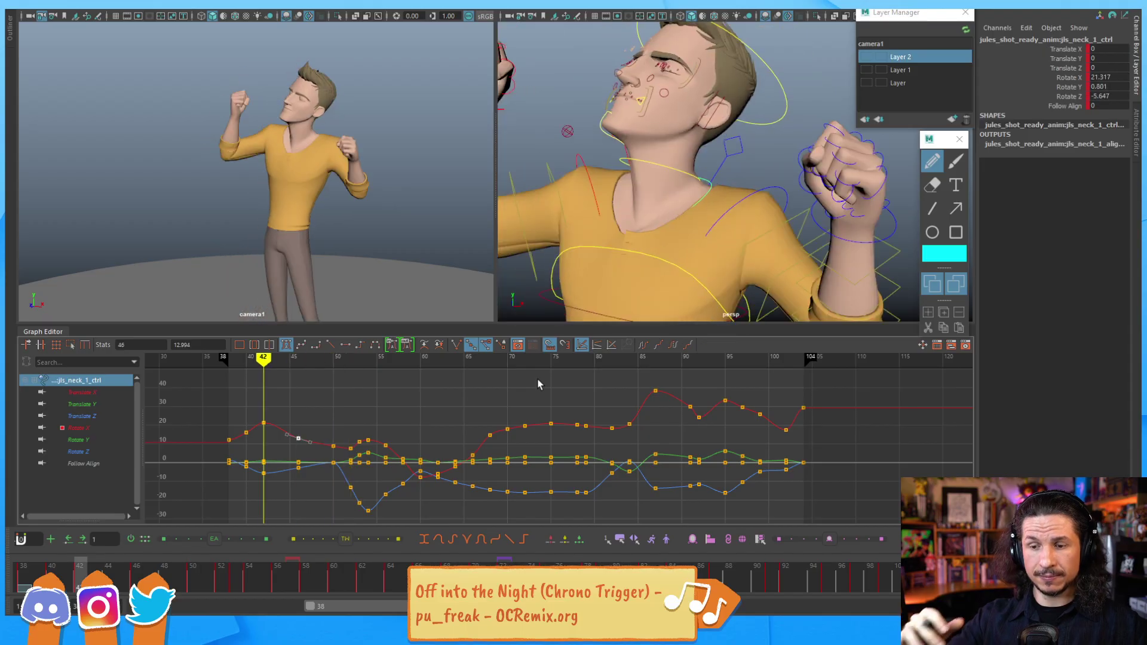
key(period)
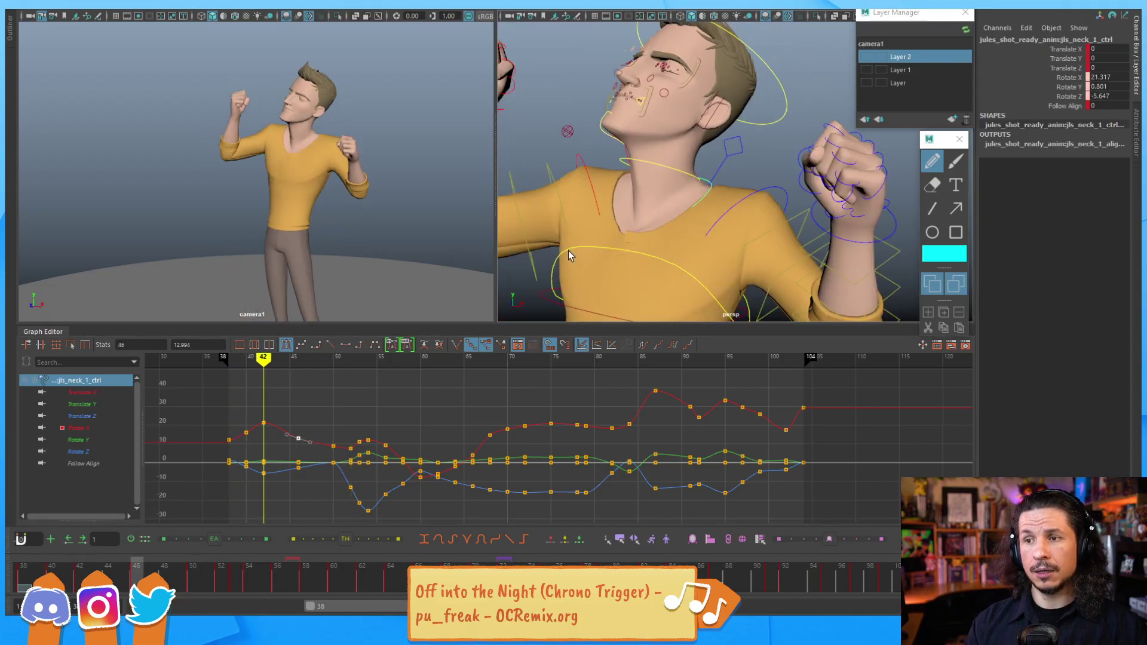
key(comma)
key(comma)
Step: Play back the shot and examine the head and neck motion in profile
alt+drag(786, 202, 703, 209)
alt+right_drag(704, 209, 639, 235)
alt+middle_drag(639, 235, 657, 232)
key(comma)
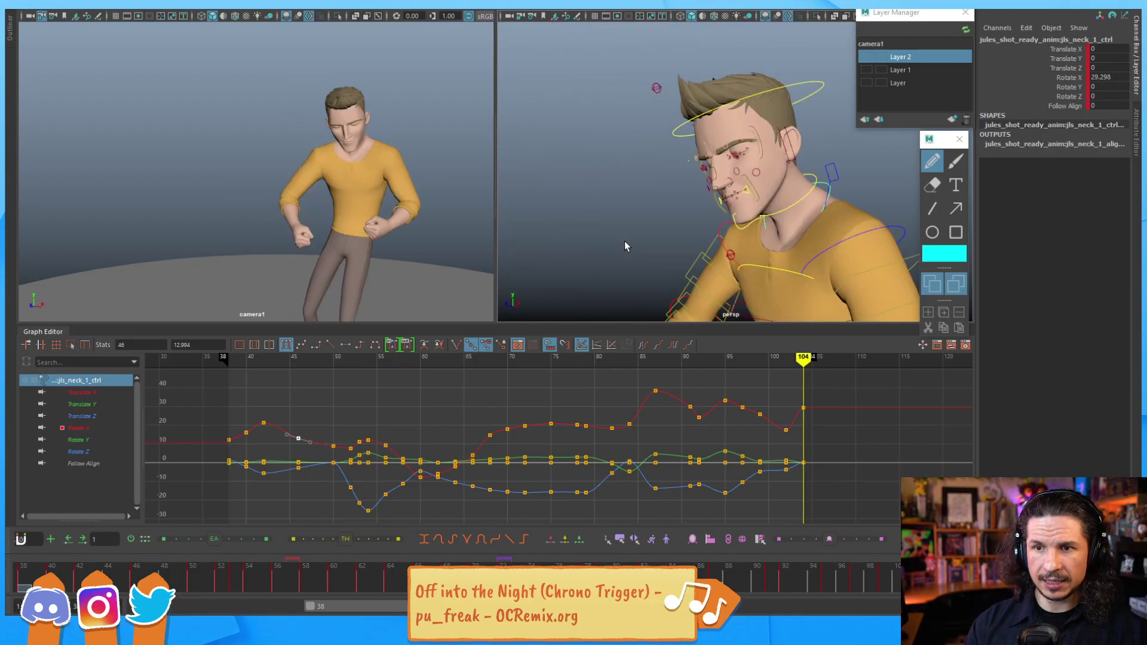
key(alt+v)
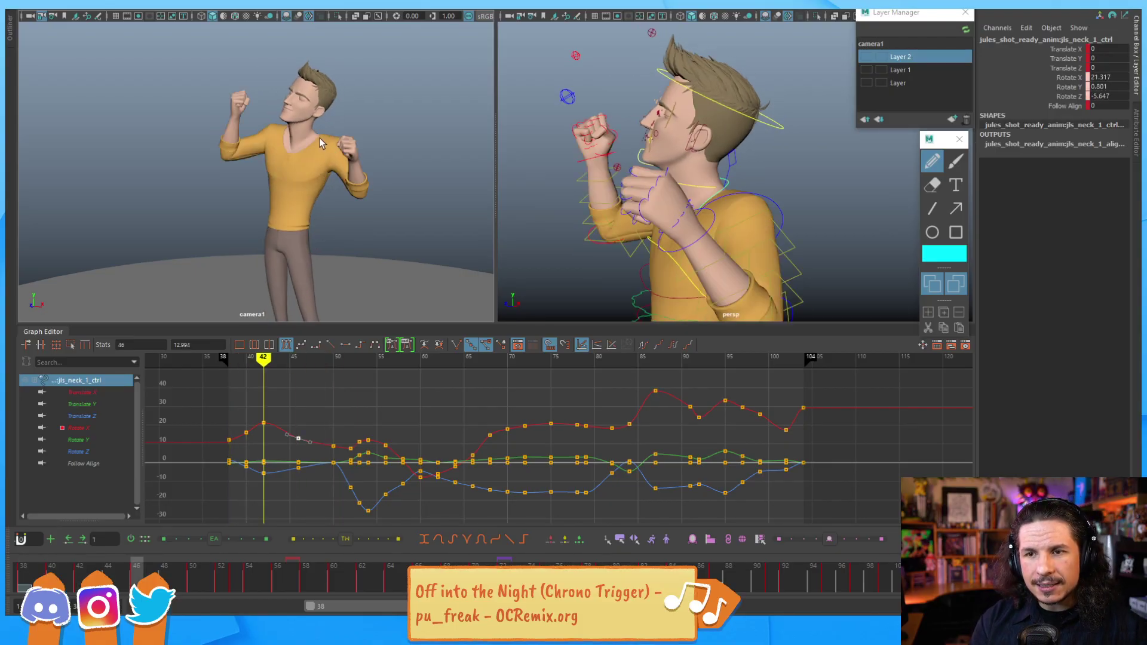
key(alt+v)
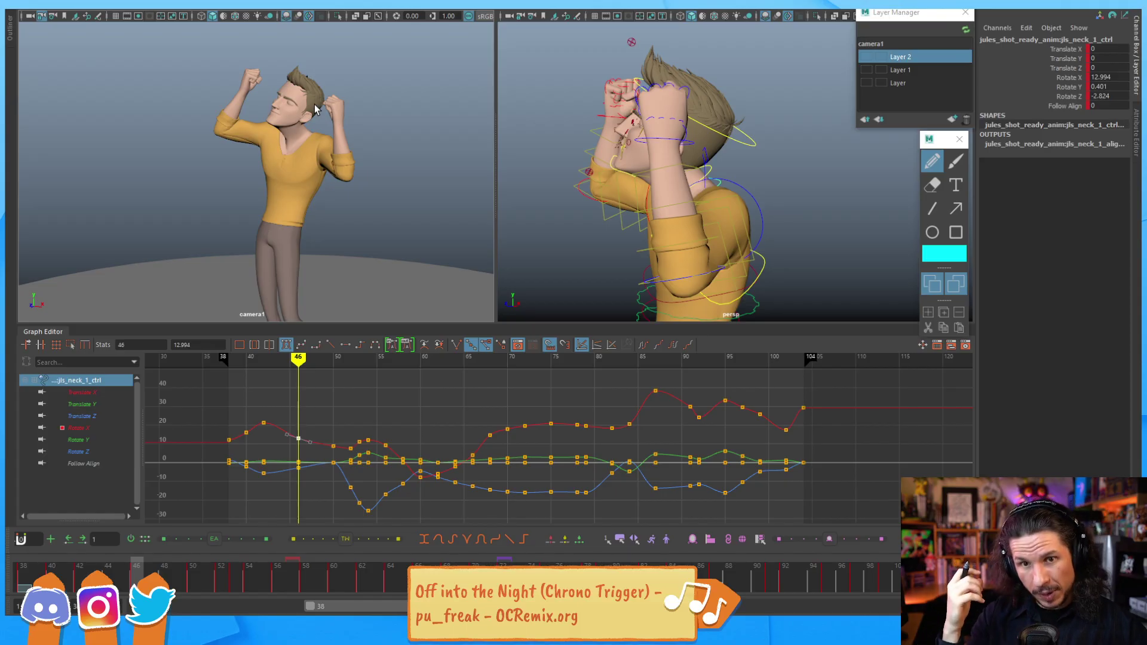
key(alt+v)
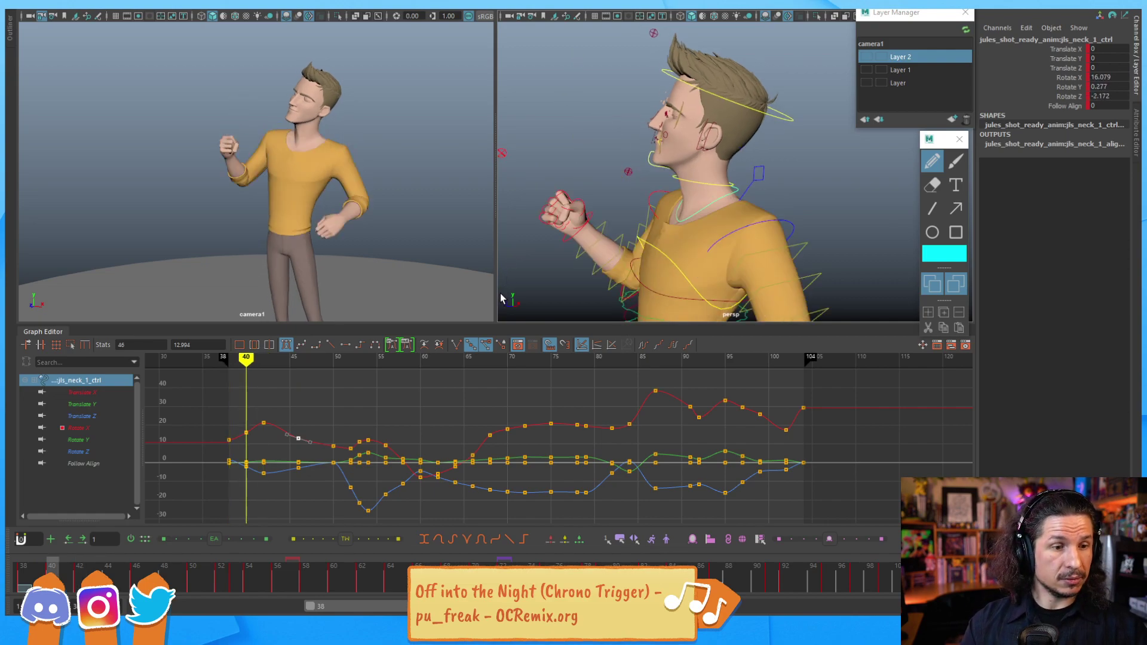
Step: Compare the neck's profile silhouette key by key around frames 40, 42 and 46
middle_click(450, 240)
key(comma)
key(period)
key(period)
key(period)
key(period)
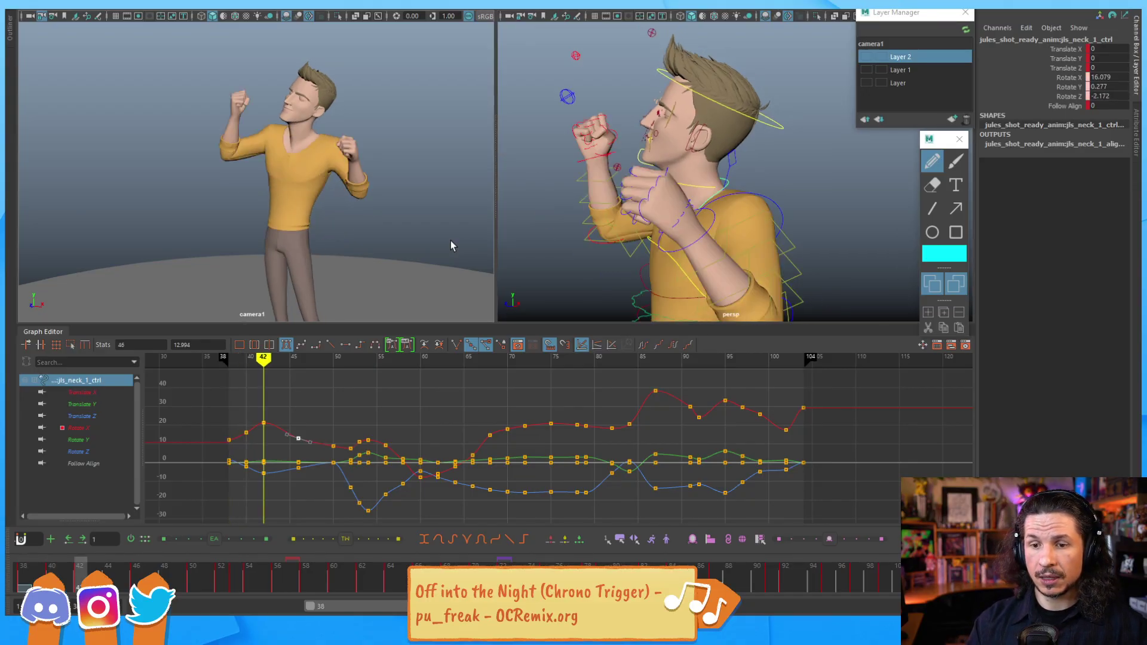
key(comma)
key(comma)
key(comma)
key(period)
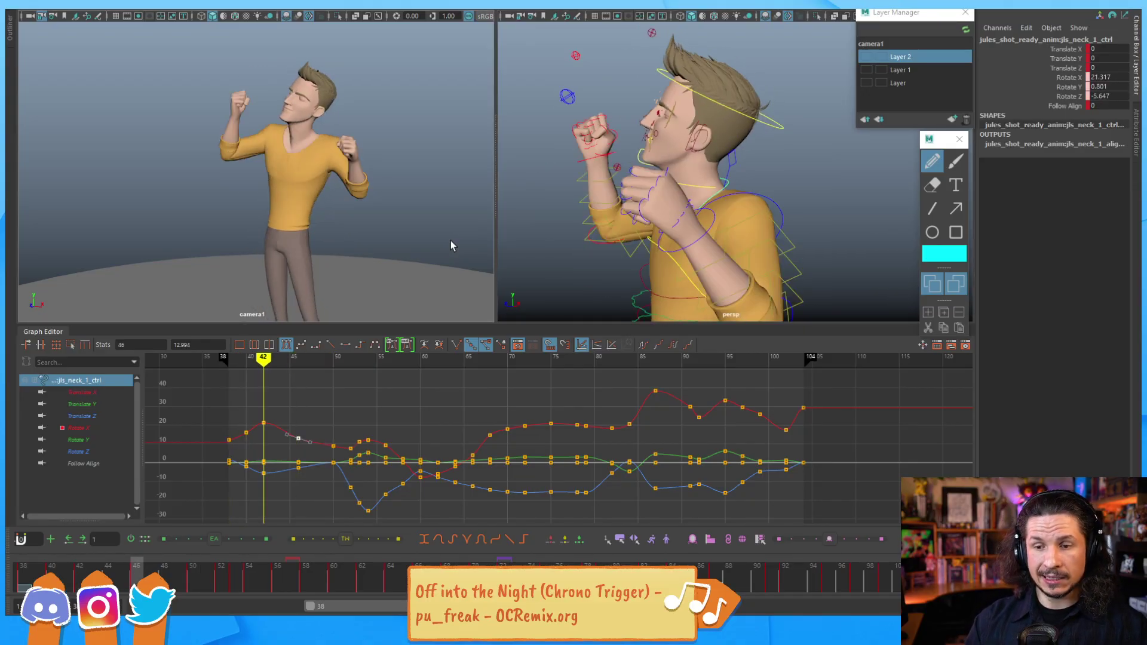
key(period)
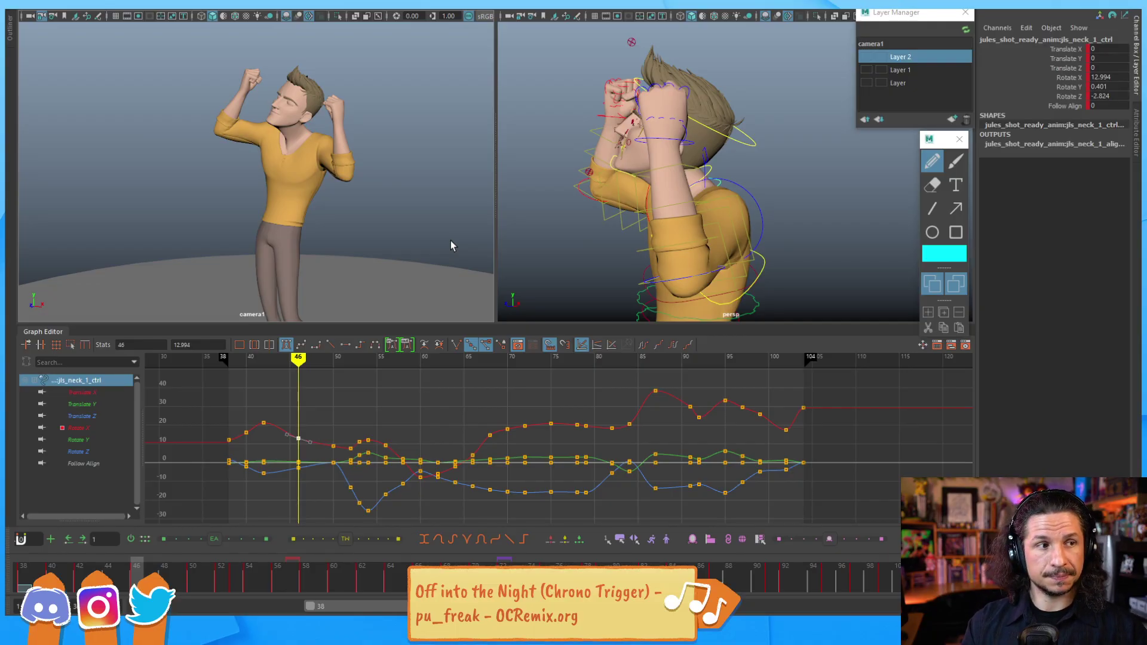
Step: Play the opening frames once more, return to frame 40 and select the upper neck control (jls_neck_2_ctrl)
key(alt+v)
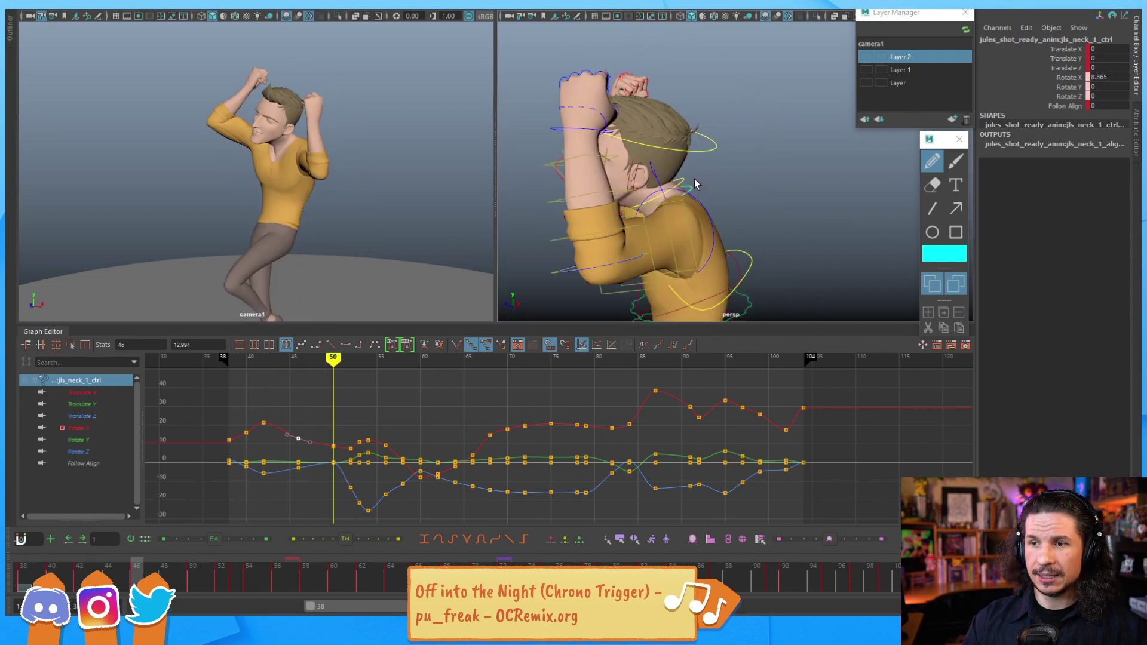
key(alt+v)
mouse_move(693, 167)
alt+right_down()
mouse_move(811, 170)
mouse_move(691, 162)
alt+right_up()
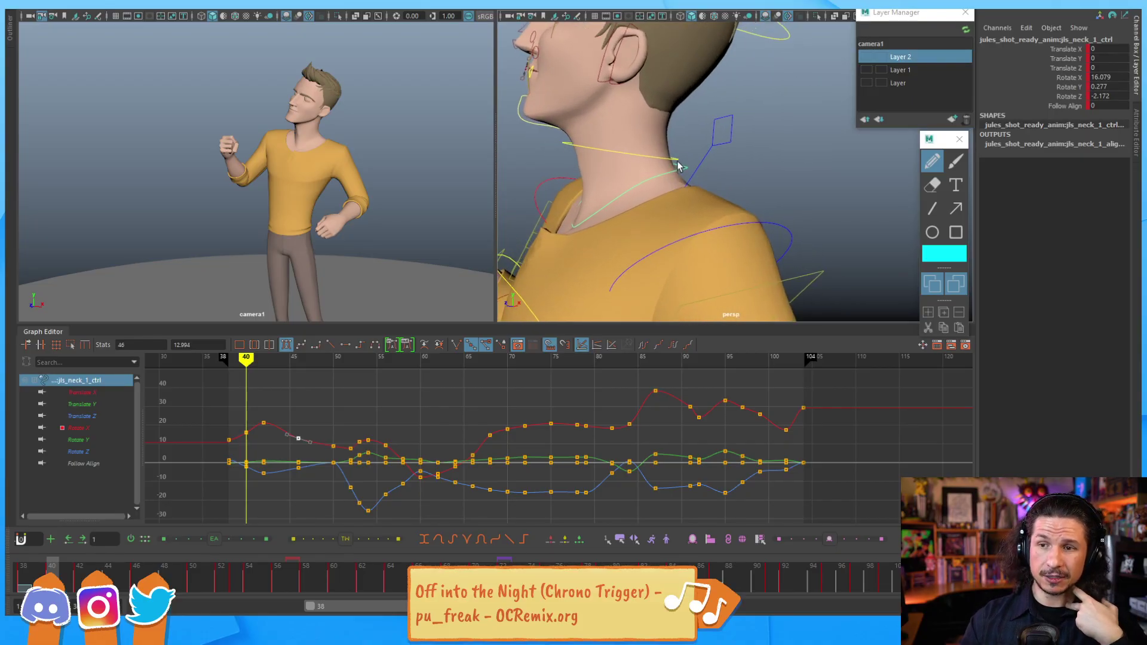
click(685, 173)
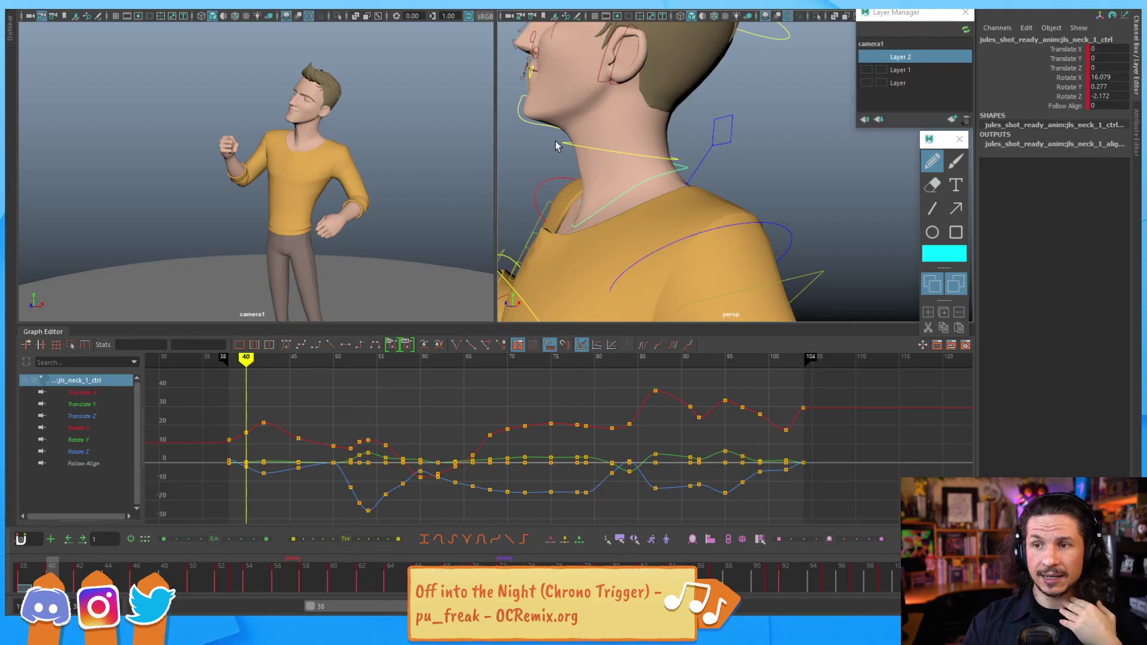
key(Down)
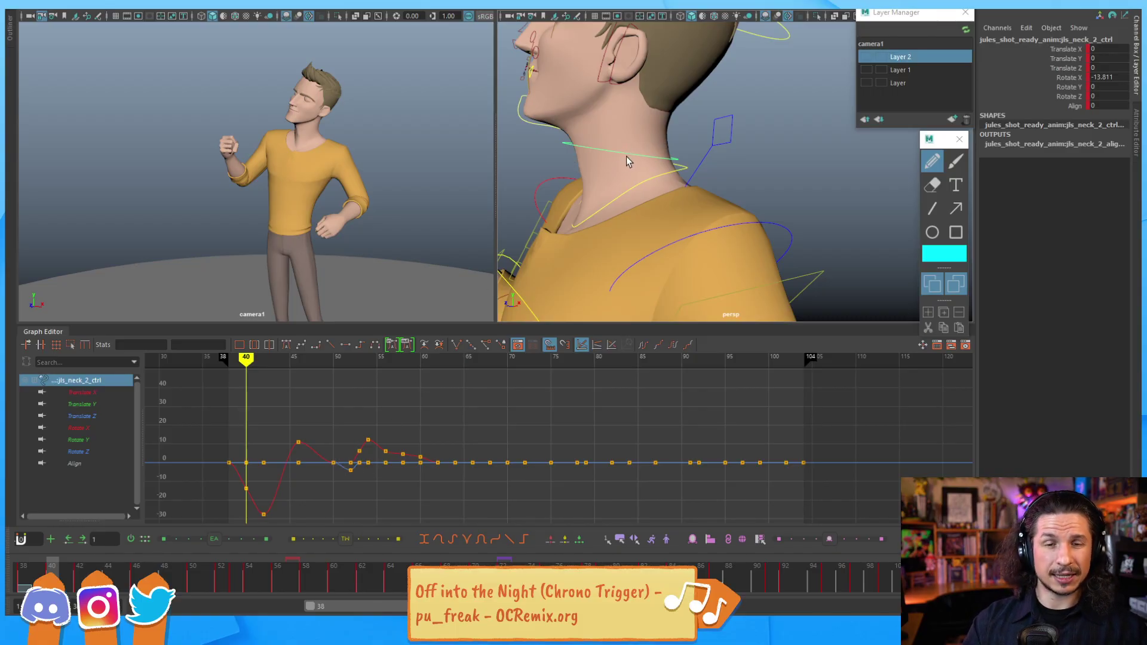
Step: Try translating and rotating the upper neck control at frame 40, undoing each change
key(e)
key(w)
mouse_move(623, 154)
mouse_down()
mouse_move(638, 149)
mouse_move(624, 149)
mouse_up()
key(ctrl+z)
key(e)
drag(664, 112, 638, 187)
key(ctrl+z)
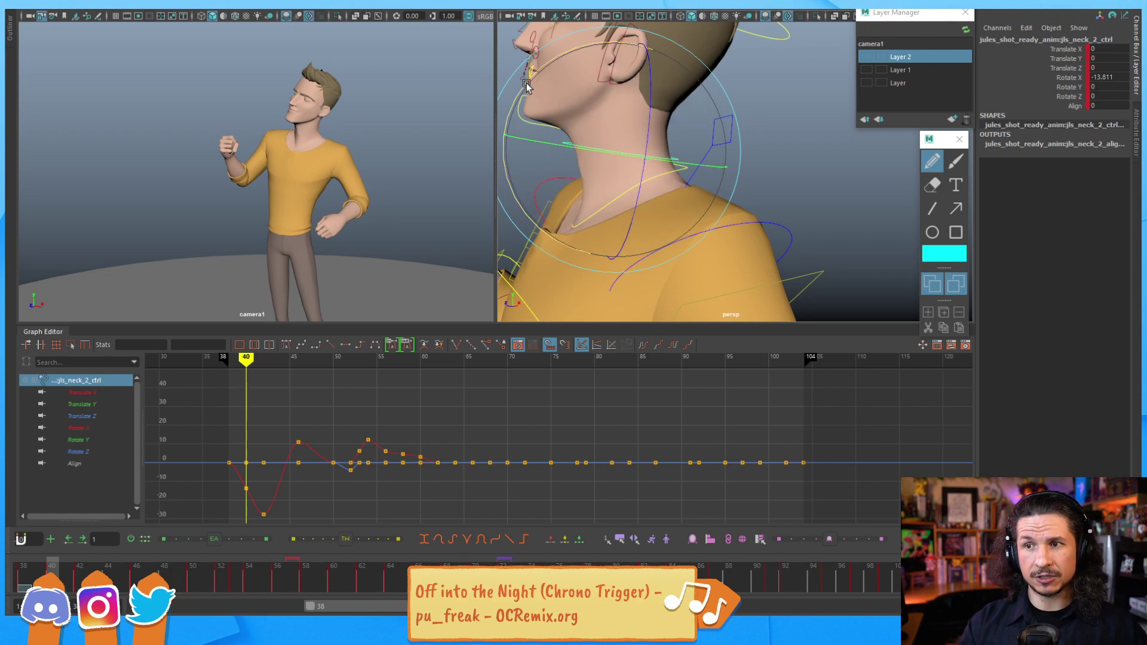
Step: Rotate the upper neck control at frame 40 to a Rotate X of 7.218 and review its curve
drag(533, 79, 517, 121)
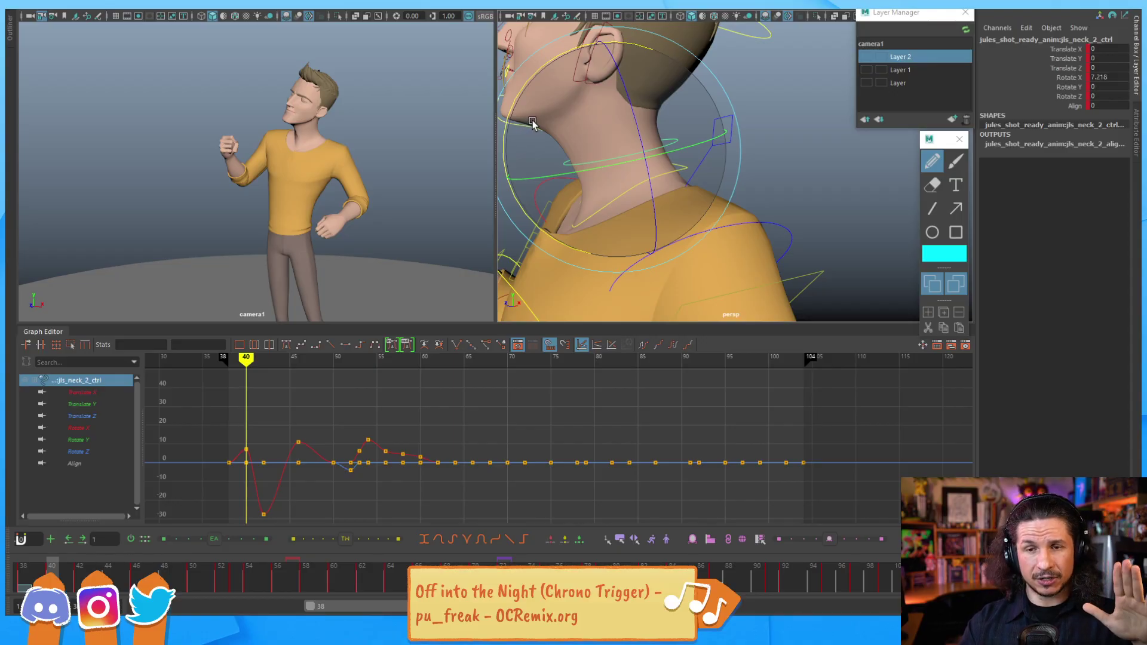
mouse_move(557, 90)
mouse_down()
mouse_move(554, 106)
mouse_move(545, 70)
mouse_up()
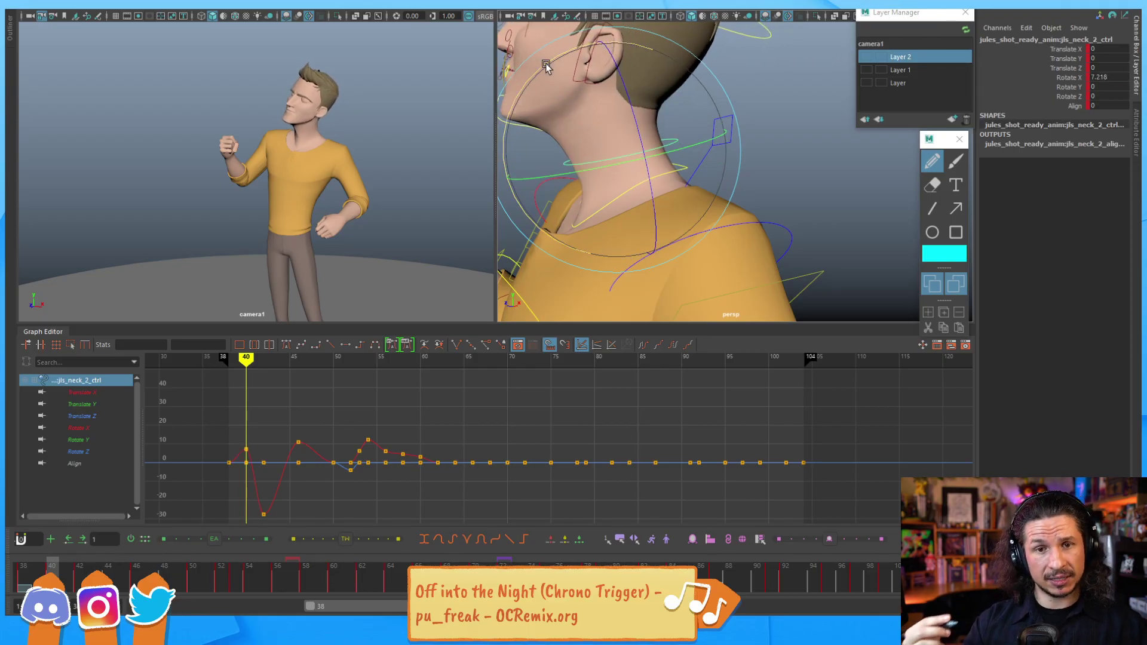
alt+shift+right_drag(371, 457, 389, 442)
alt+middle_drag(375, 446, 612, 402)
alt+right_drag(612, 401, 573, 405)
alt+middle_drag(287, 434, 456, 448)
alt+shift+right_drag(456, 448, 464, 452)
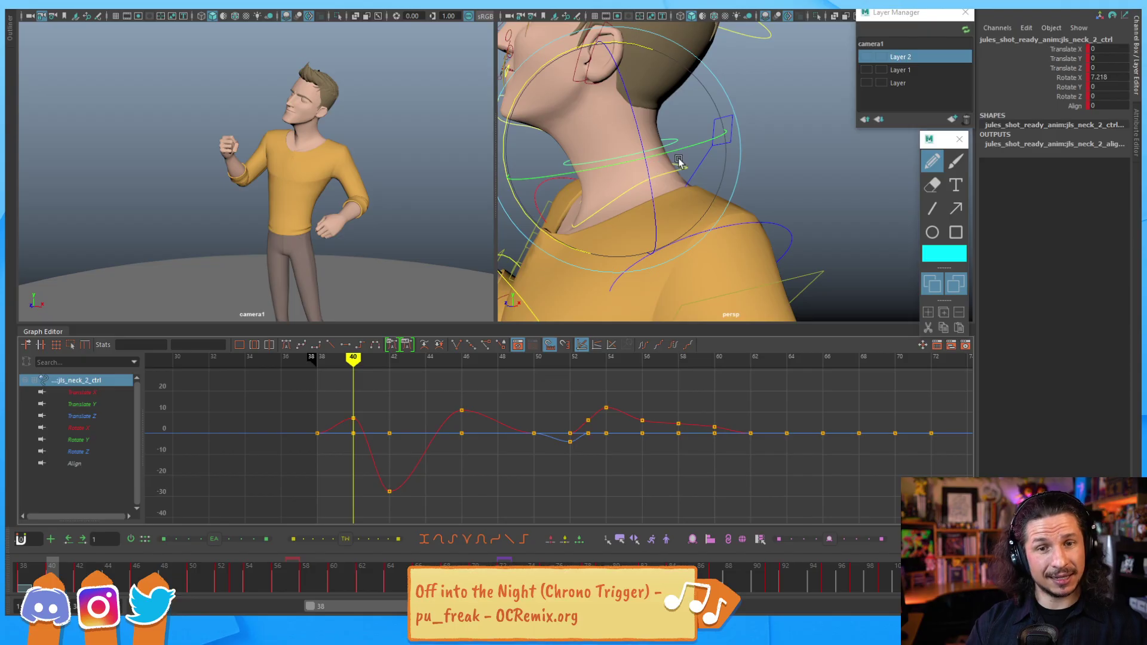
Step: Compare the lower neck control's curves with the upper neck control's curves at frame 40
click(746, 153)
click(684, 171)
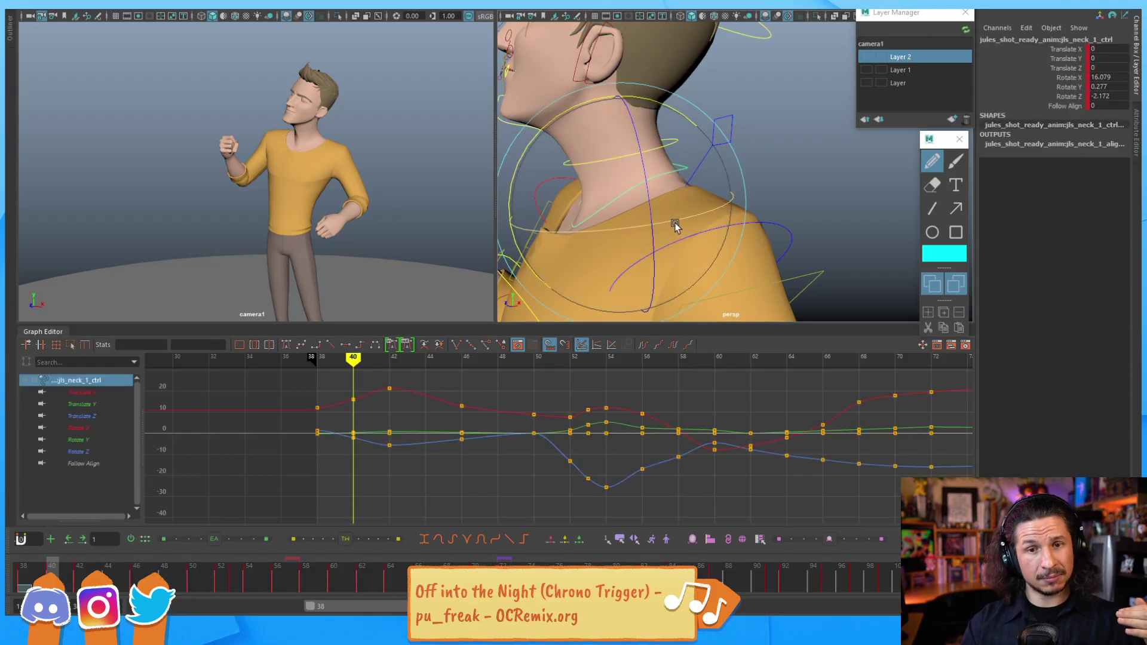
click(672, 136)
click(679, 175)
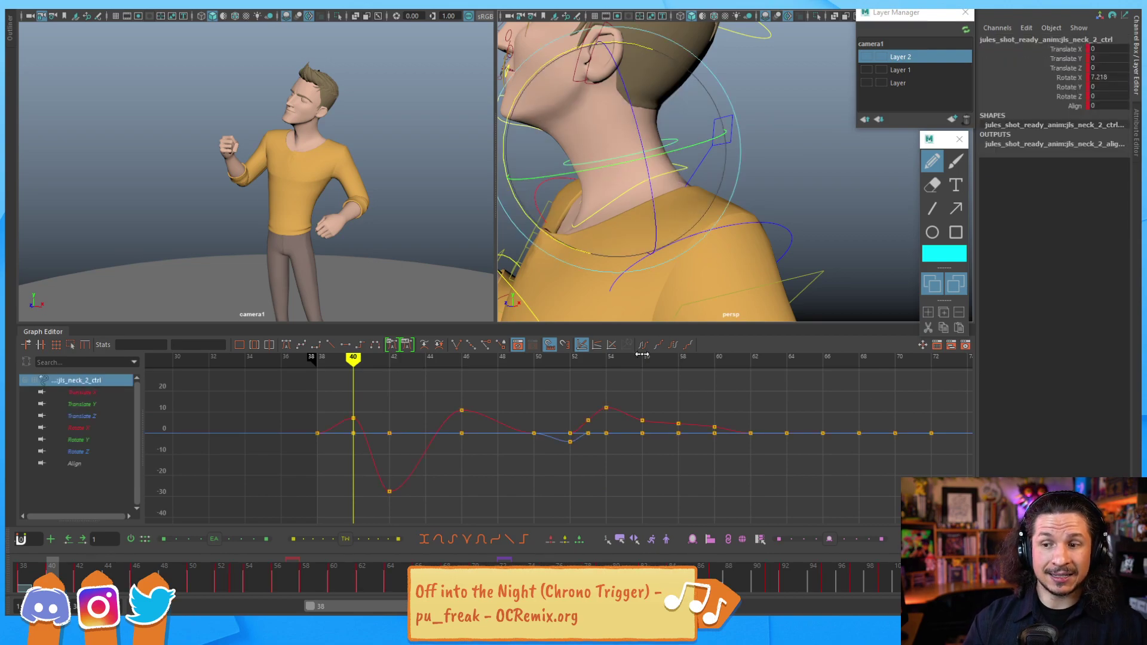
alt+right_drag(646, 403, 627, 422)
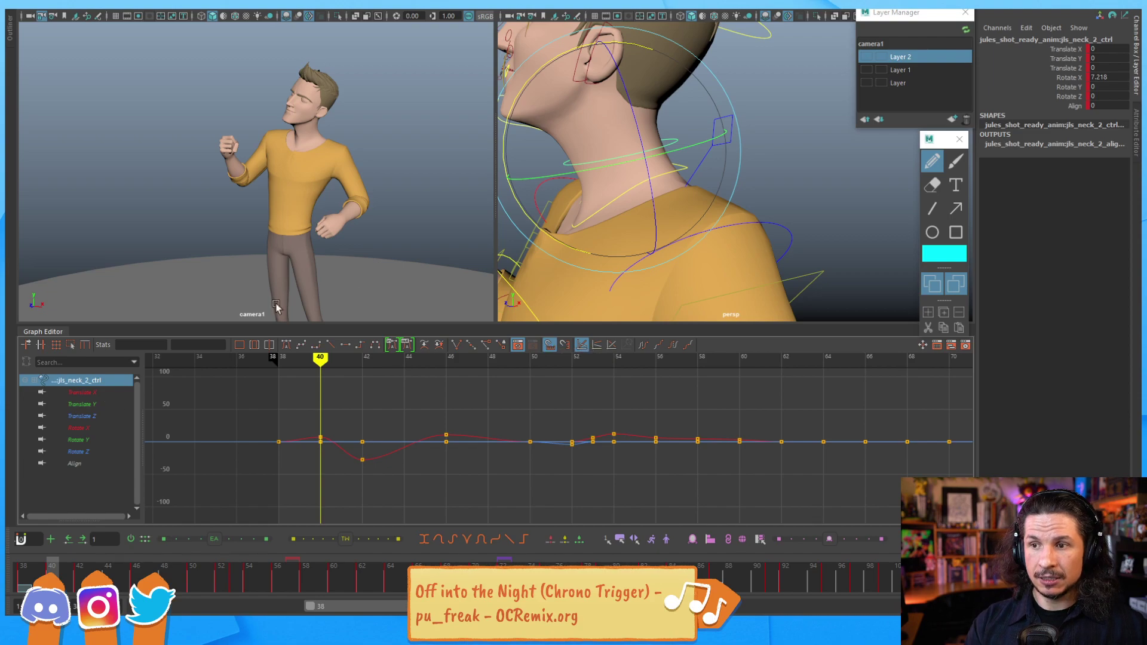
Step: Select both neck controls together and compare their overlaid curves up to frame 42
key(q)
shift+click(682, 169)
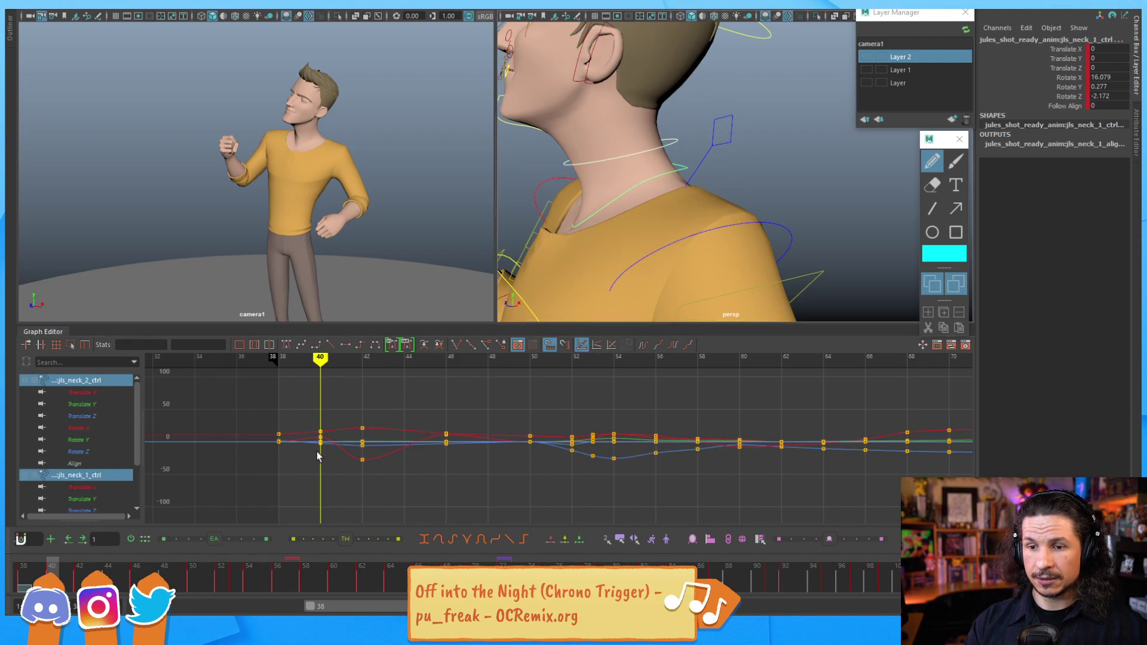
key(f)
scroll(377, 445, up, 3)
alt+shift+right_drag(376, 440, 413, 461)
alt+middle_drag(412, 461, 516, 440)
key(period)
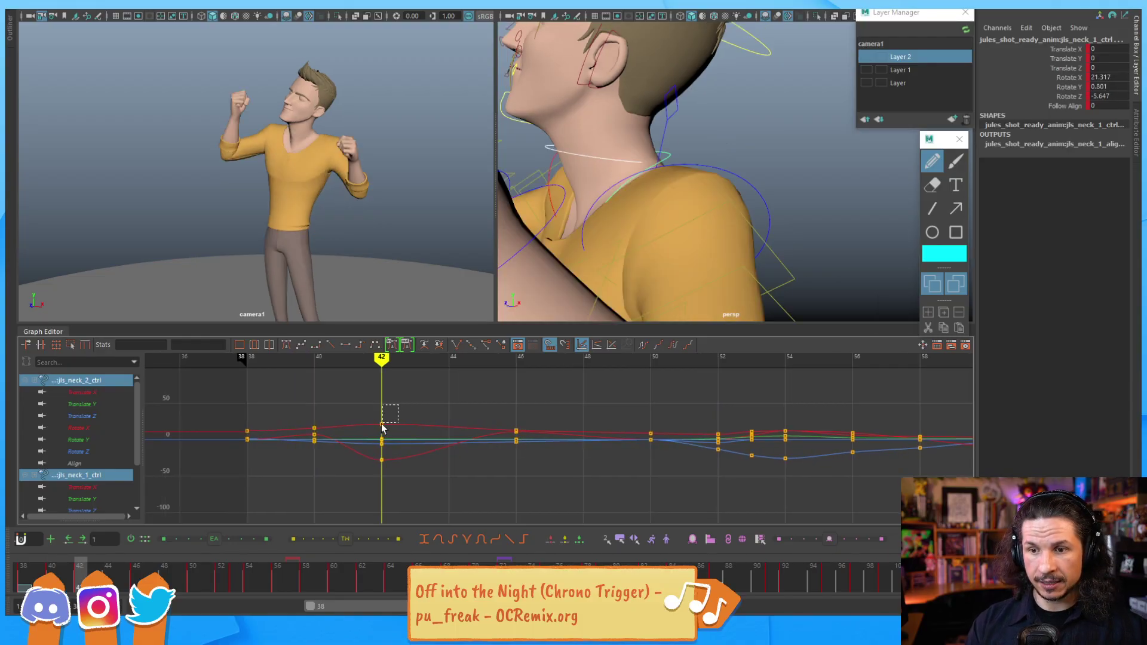
Step: Inspect the opposing Rotate X keys at frame 42, checking the lower and upper neck controls individually
click(381, 424)
middle_drag(397, 436, 385, 458)
key(ctrl+z)
click(384, 457)
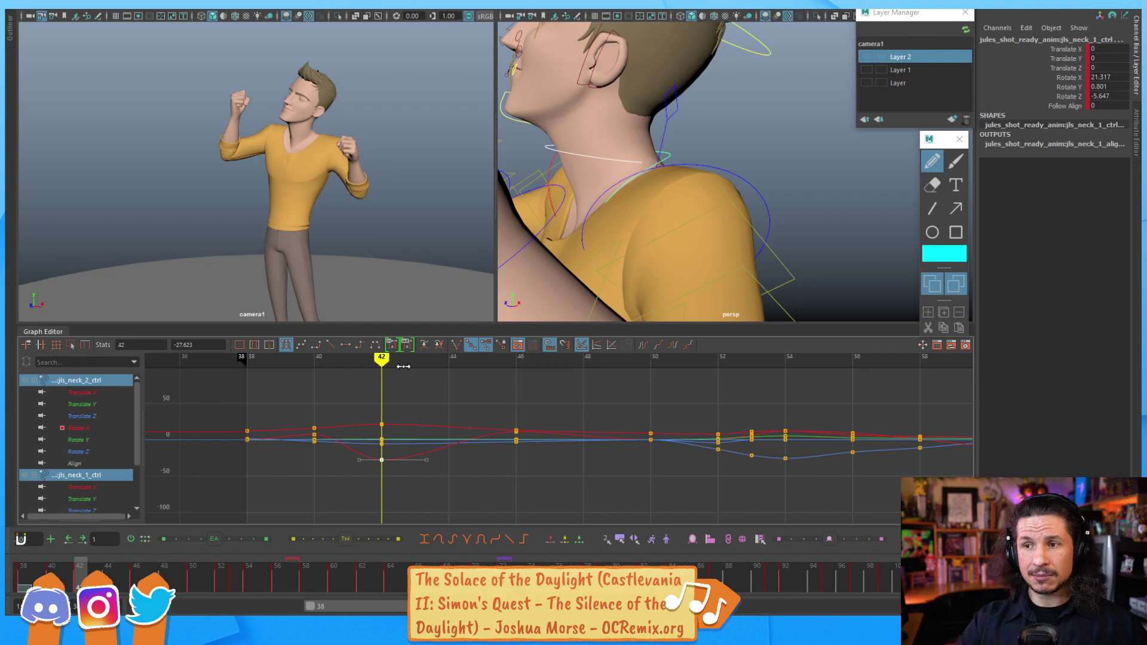
click(667, 158)
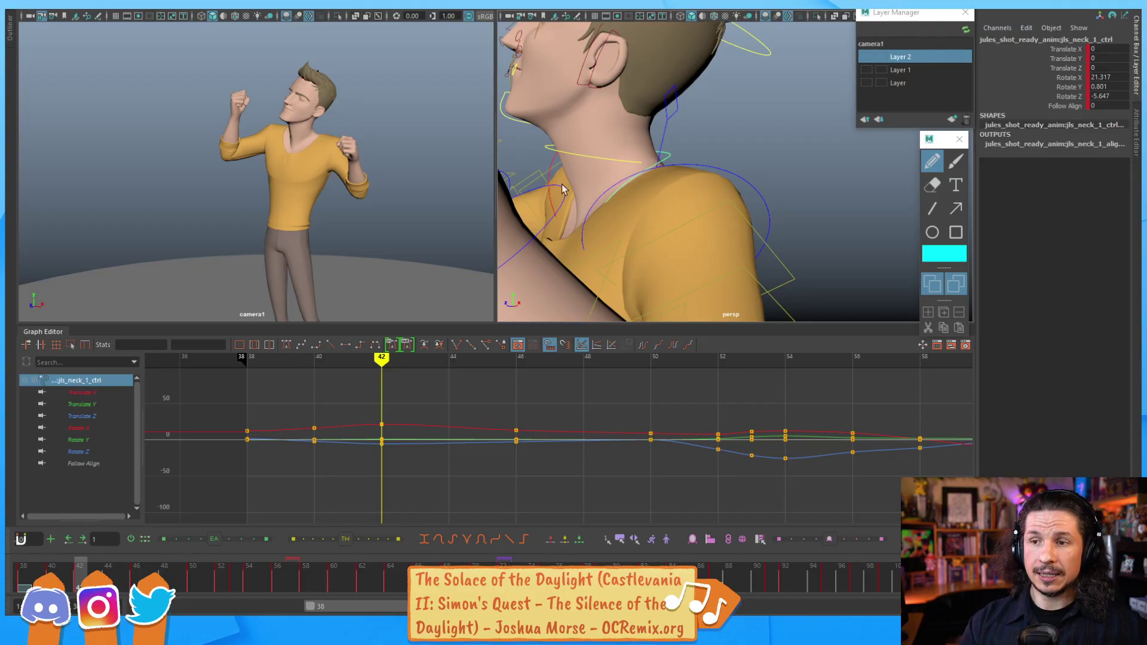
click(608, 157)
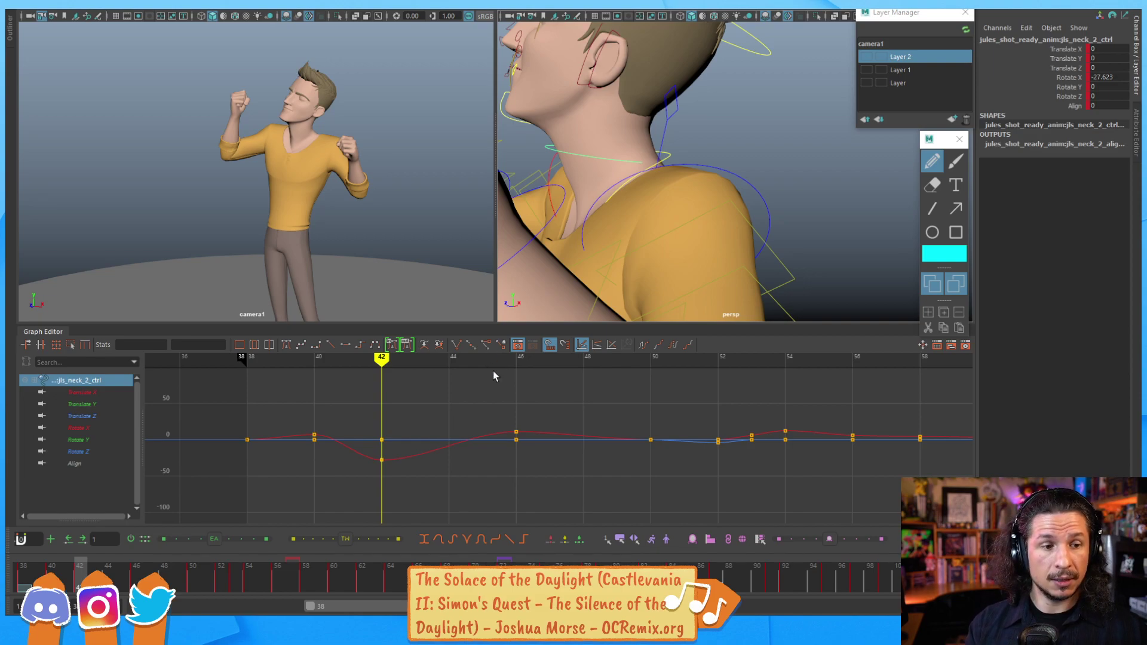
Step: Try setting the upper neck's Rotate X key at frame 42 to 0, and undo it
drag(404, 452, 368, 482)
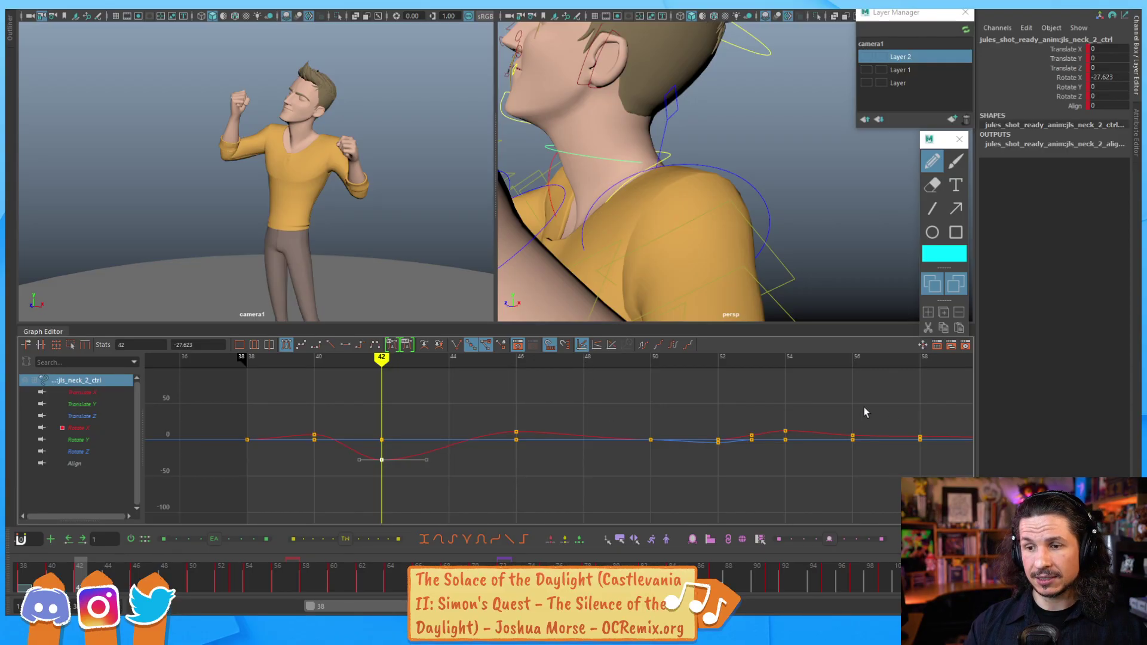
alt+right_drag(711, 425, 617, 437)
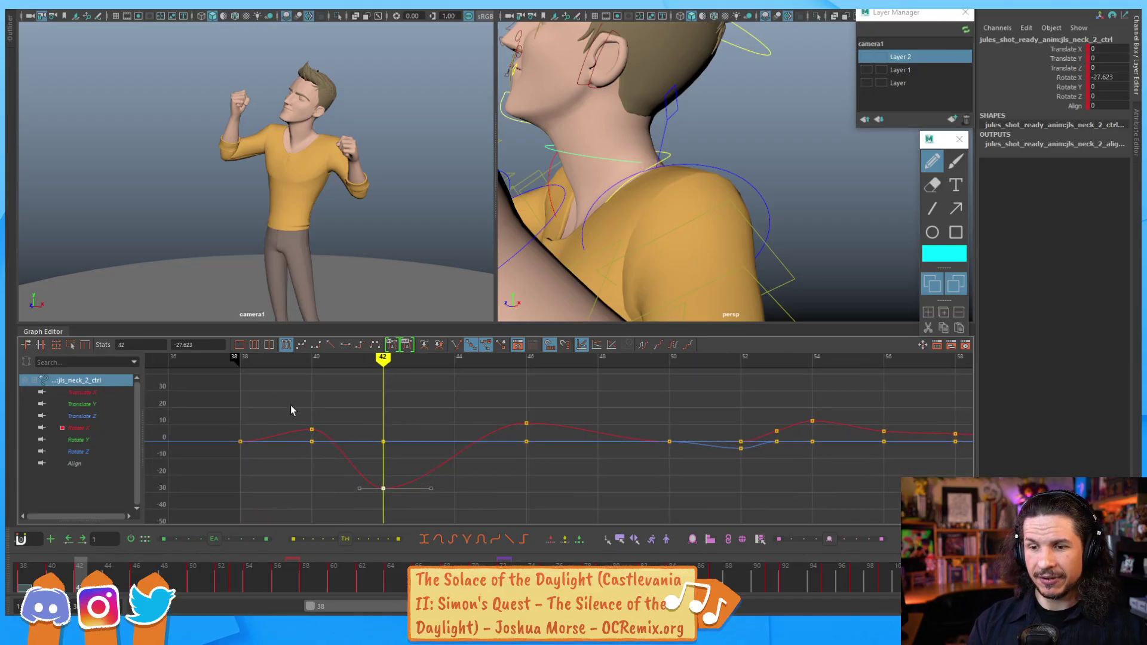
click(176, 344)
text(0)
key(Return)
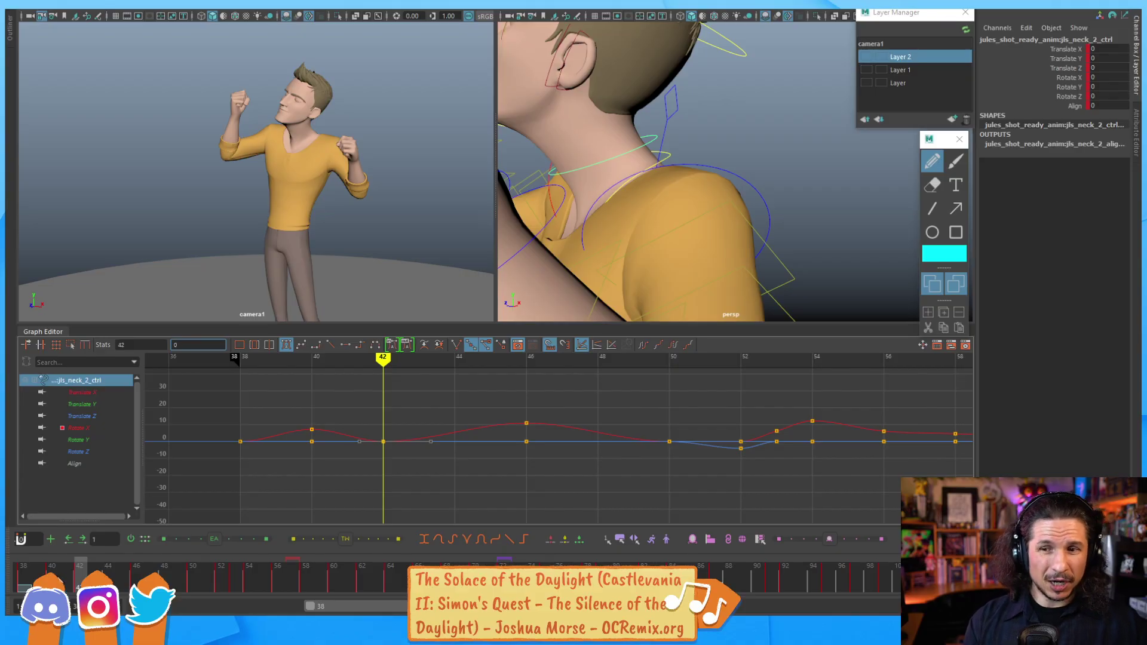
key(ctrl+z)
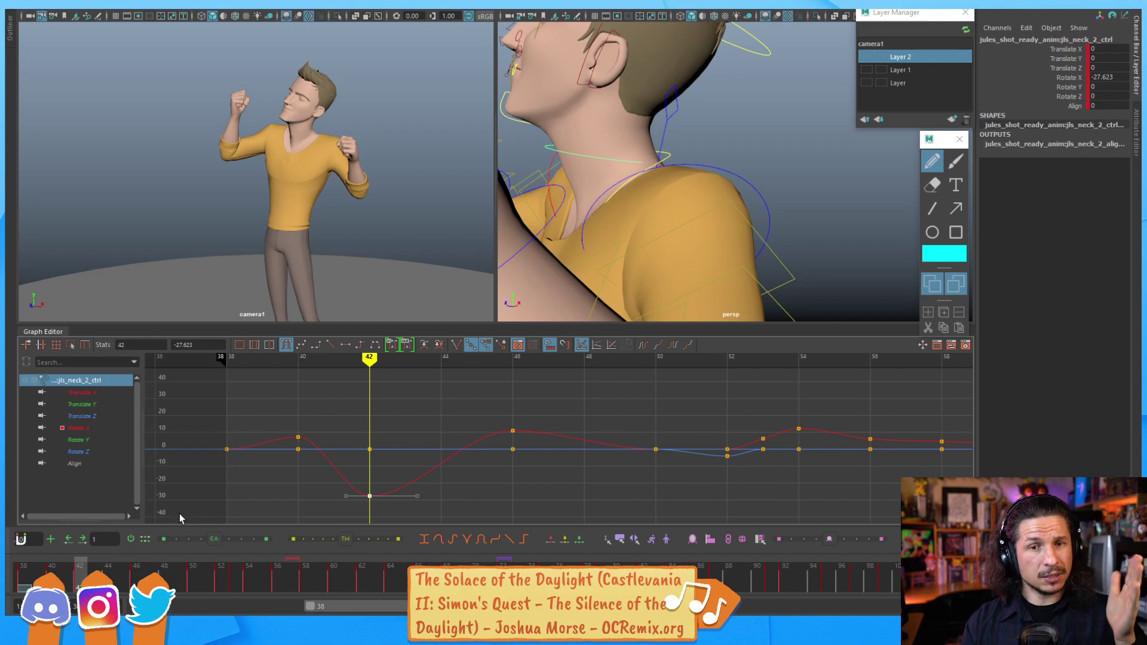
Step: Undo the recent selection and frame changes back to frame 40 with no control selected
drag(28, 582, 79, 570)
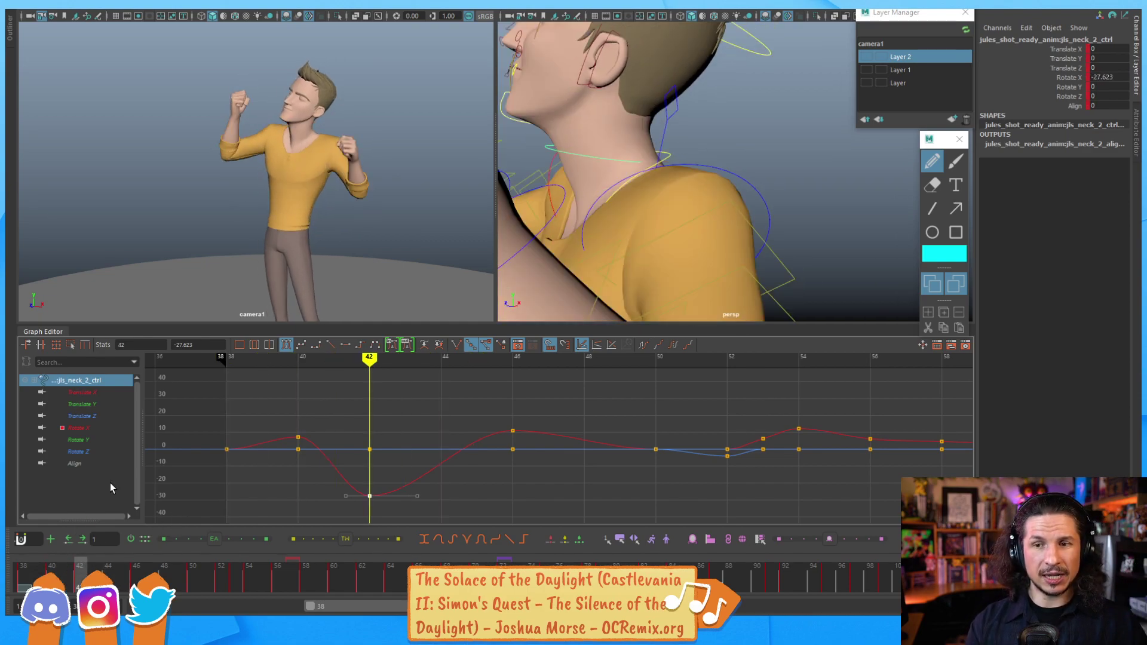
click(145, 520)
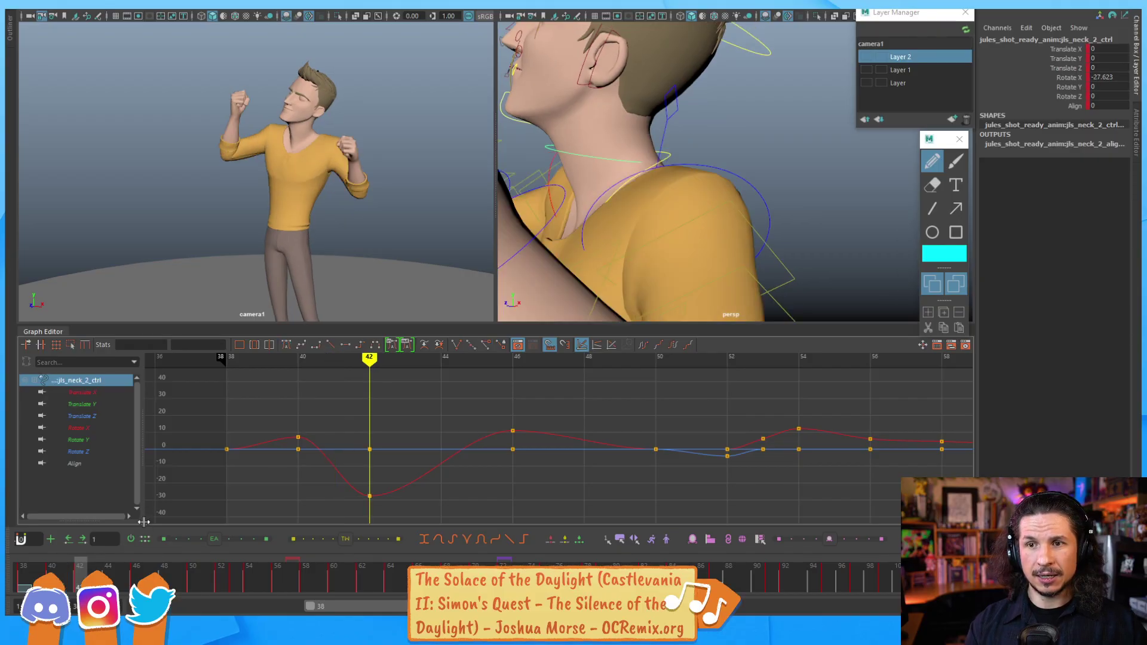
key(Up)
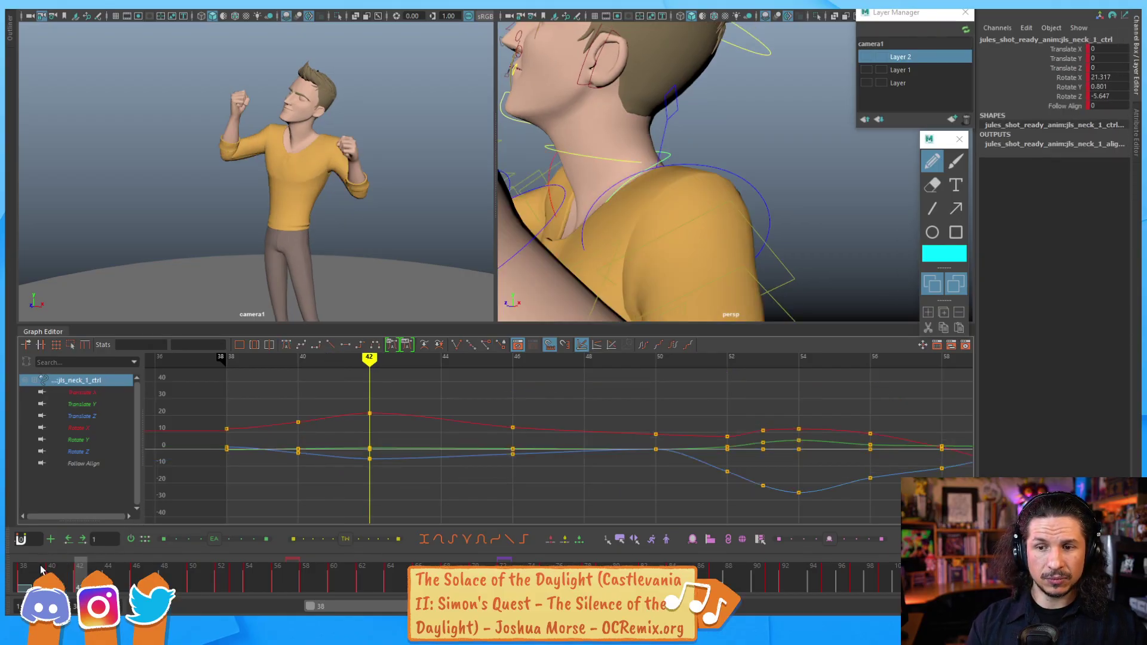
key(ctrl+z)
key(ctrl+z)
key(ctrl+z)
key(ctrl+z)
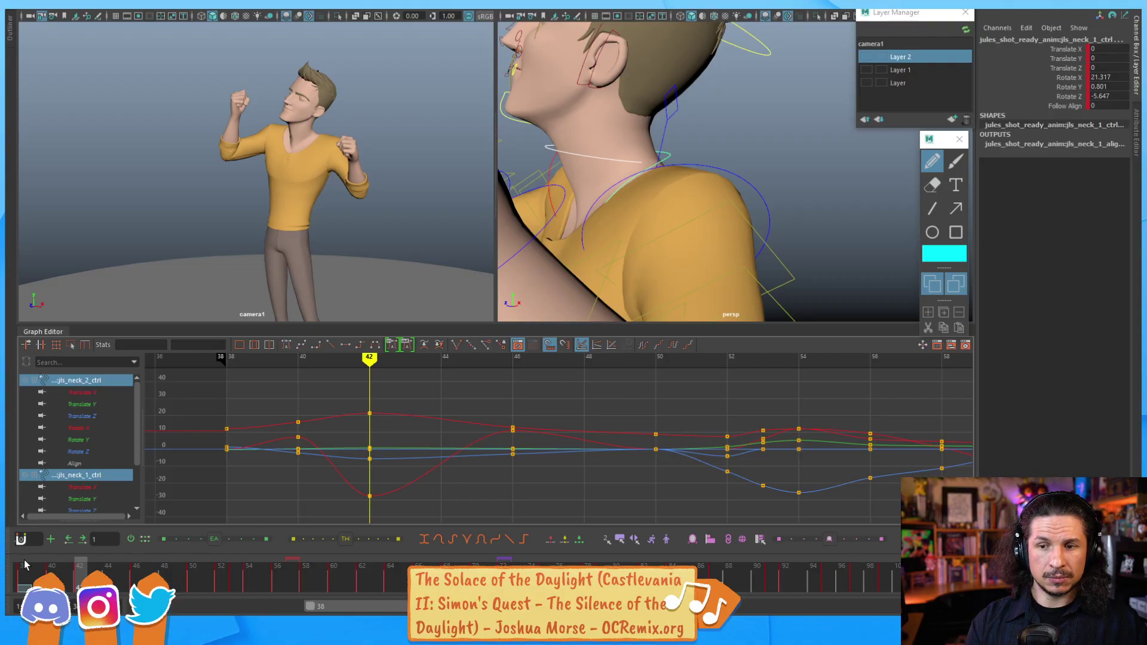
key(ctrl+z)
key(ctrl+z)
key(ctrl+z)
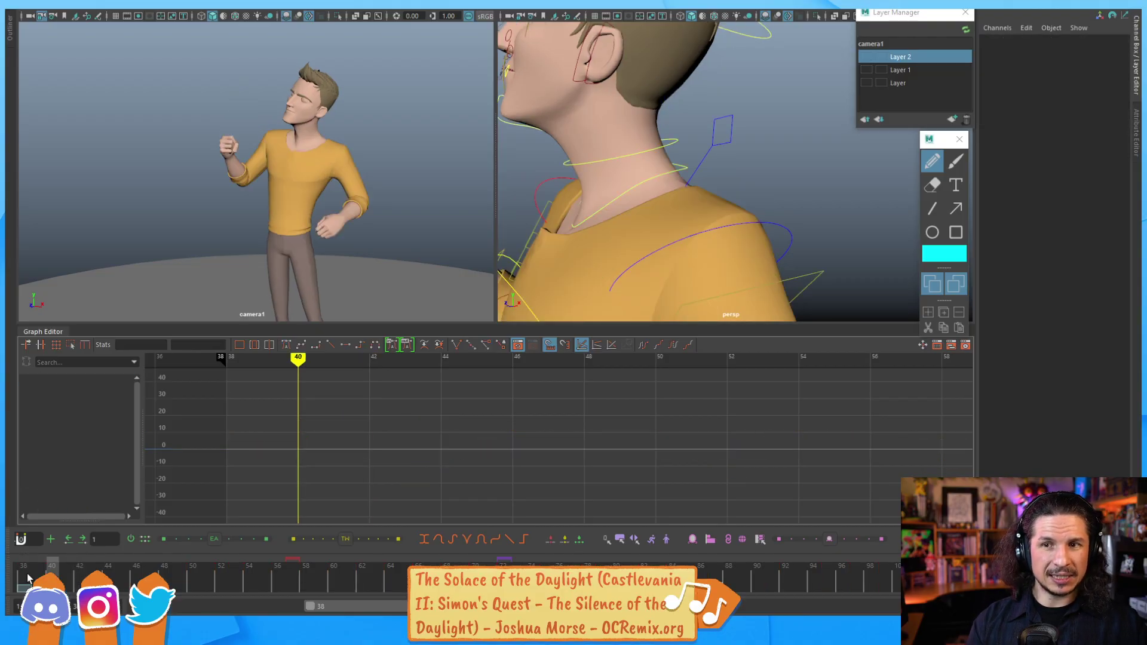
Step: Step through the frames up to 43 and back to 38, examining how the neck and head move
key(alt+period)
key(alt+period)
key(alt+period)
key(alt+period)
key(alt+period)
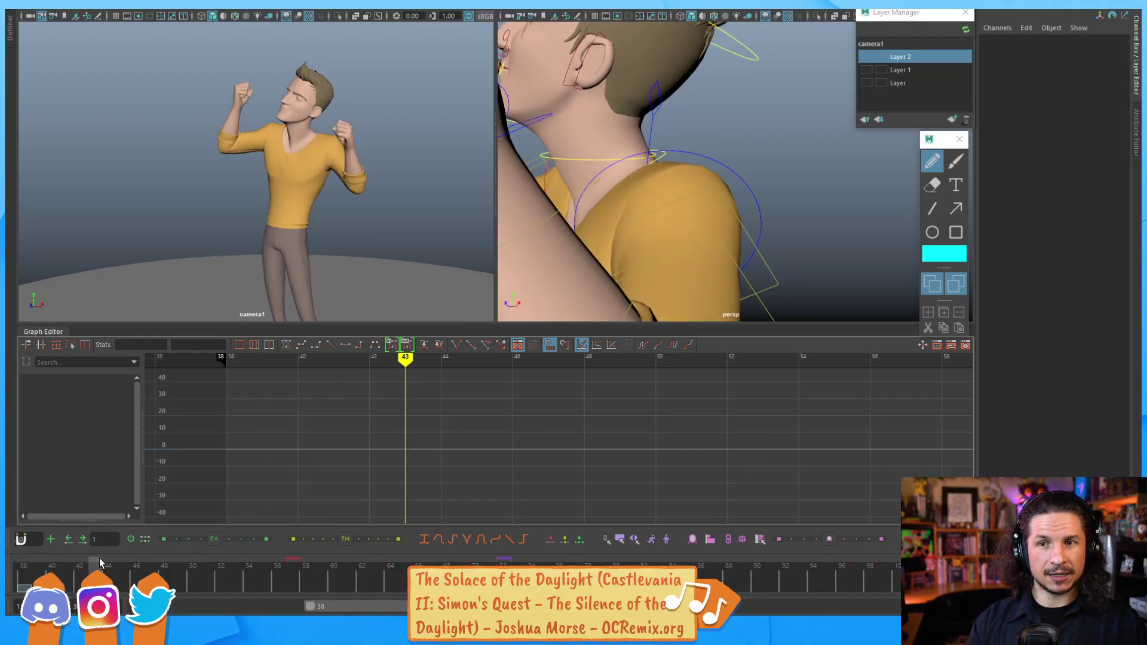
click(86, 570)
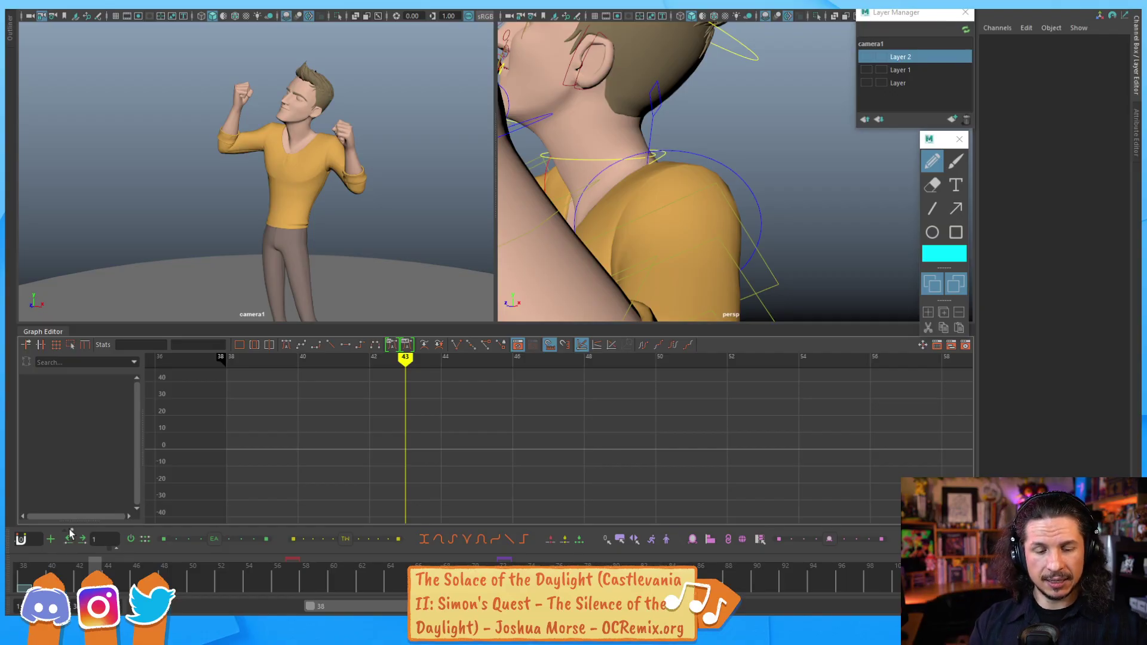
key(alt+comma)
key(alt+comma)
key(alt+comma)
key(alt+comma)
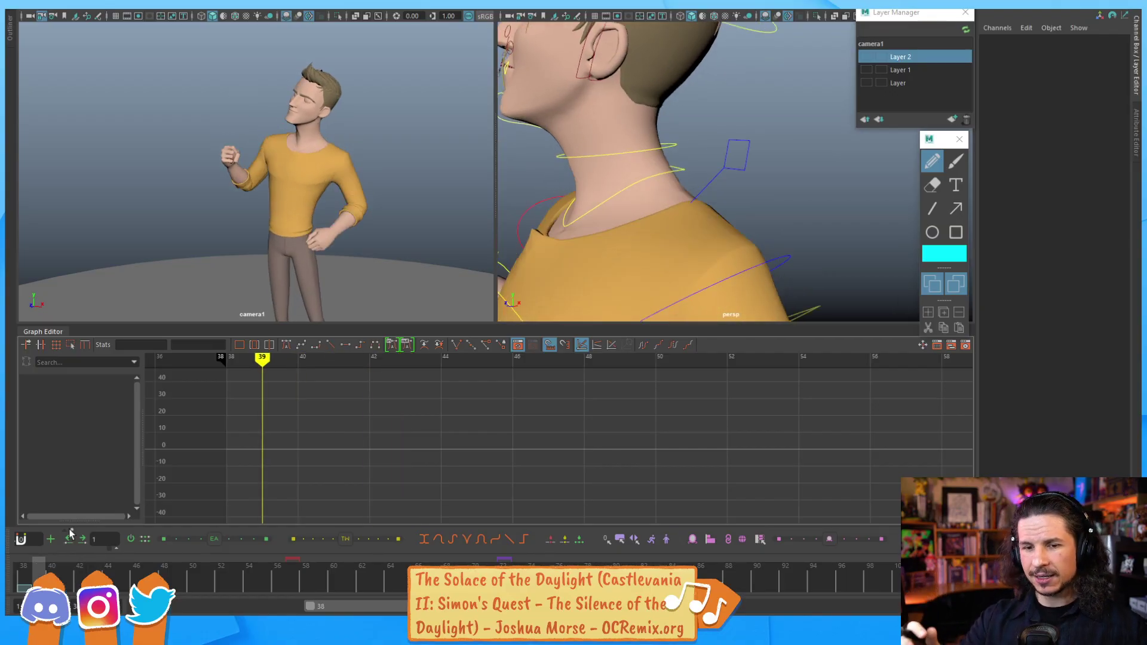
key(alt+comma)
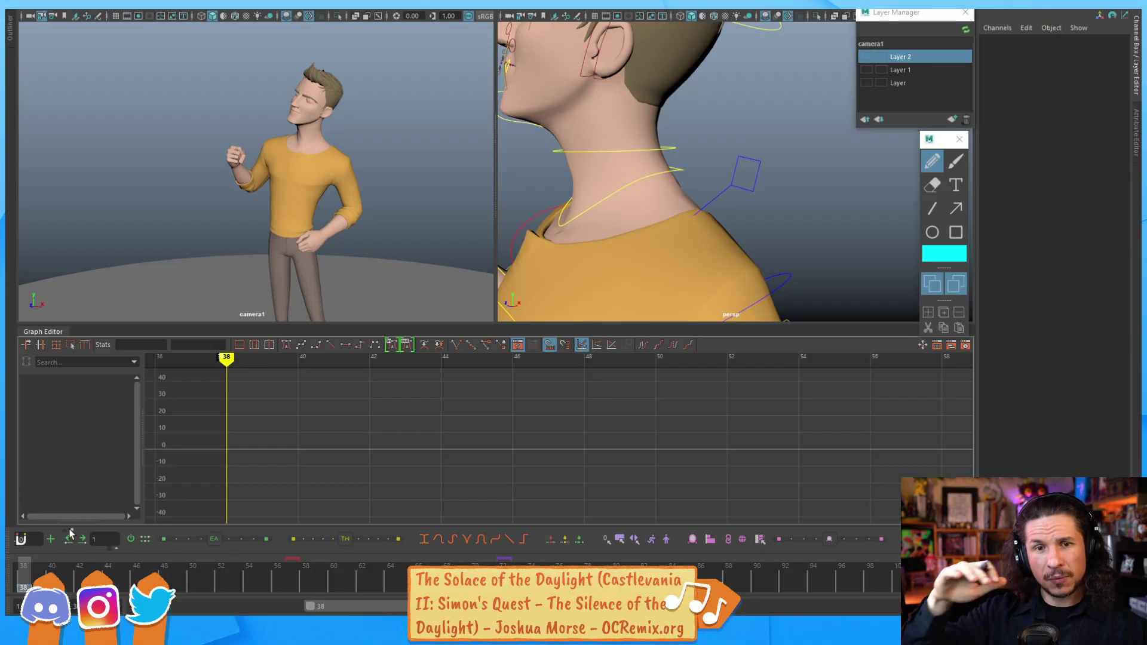
Step: Select the upper neck control and create a new Anim drawing layer for camera1 with the pencil tool active
click(672, 144)
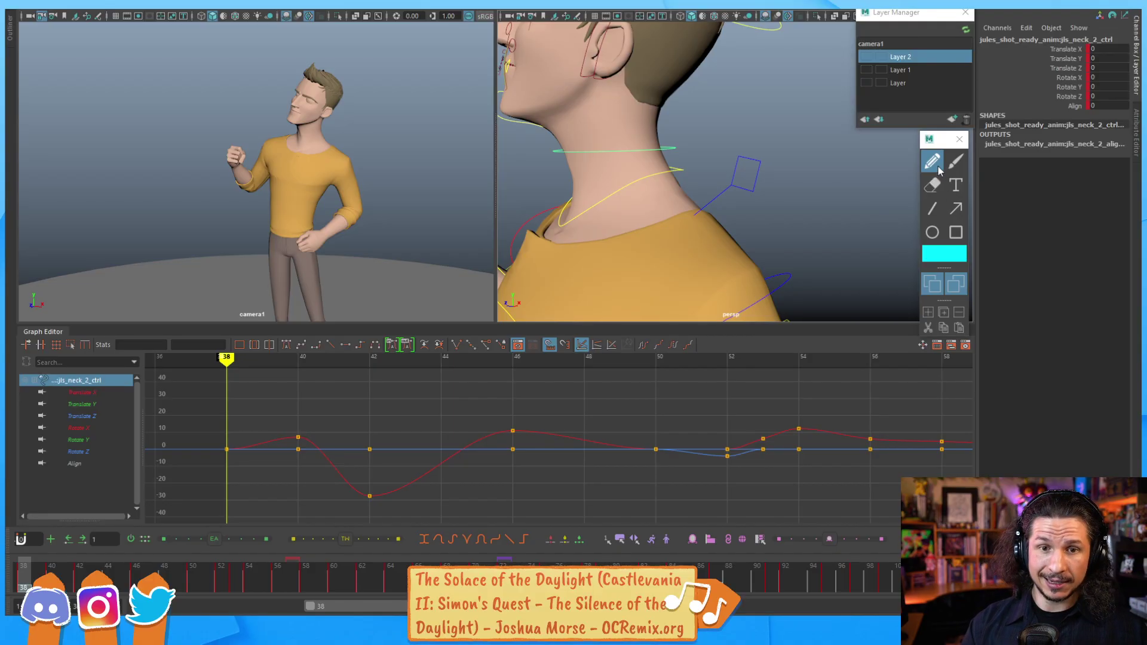
click(951, 119)
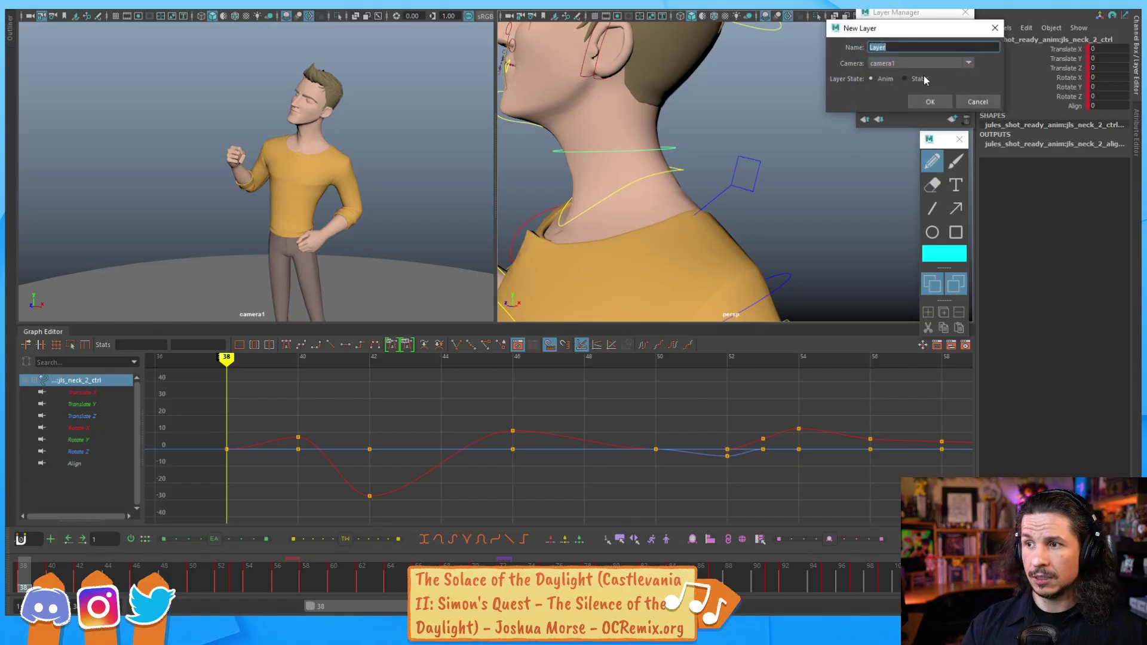
click(934, 102)
click(935, 163)
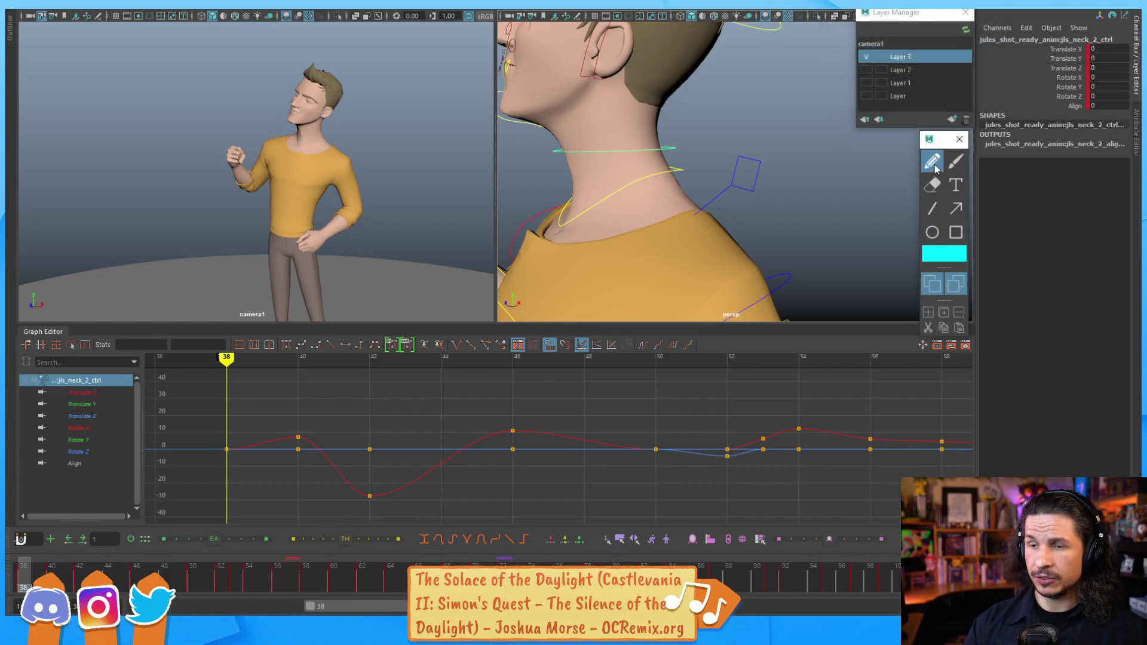
Step: Frame the character's head closely in the camera1 view and mark the nose tip with a pencil dot at frame 38
click(287, 119)
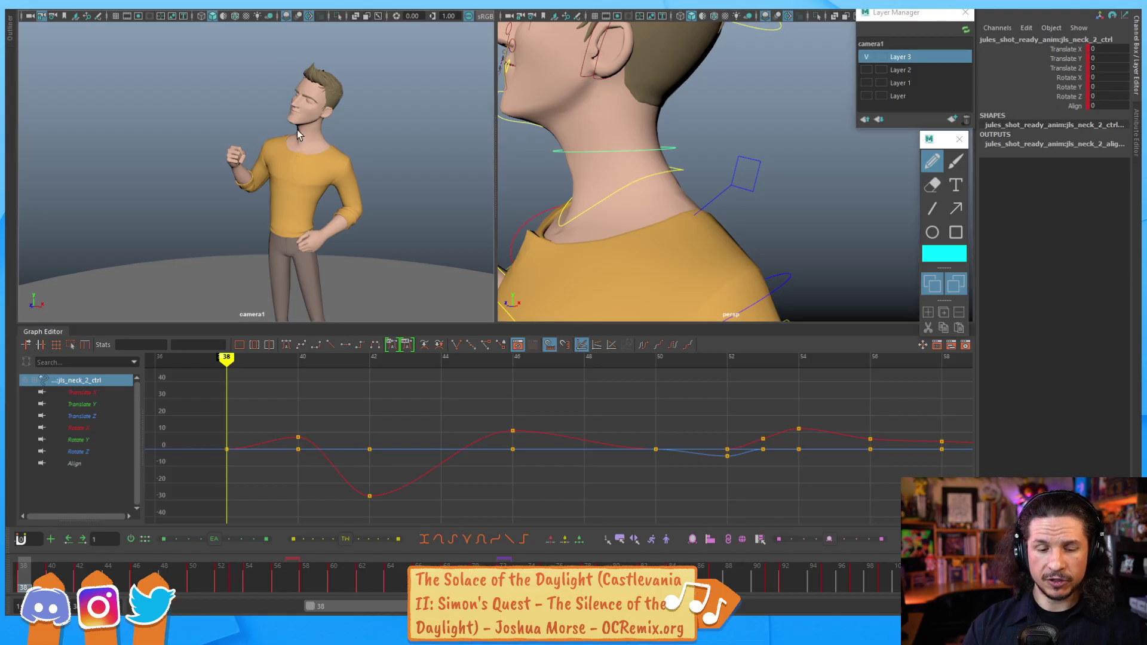
key(backslash)
right_drag(274, 114, 336, 108)
middle_drag(365, 69, 369, 110)
right_drag(369, 110, 325, 112)
middle_drag(239, 154, 292, 167)
right_drag(291, 168, 281, 167)
click(267, 150)
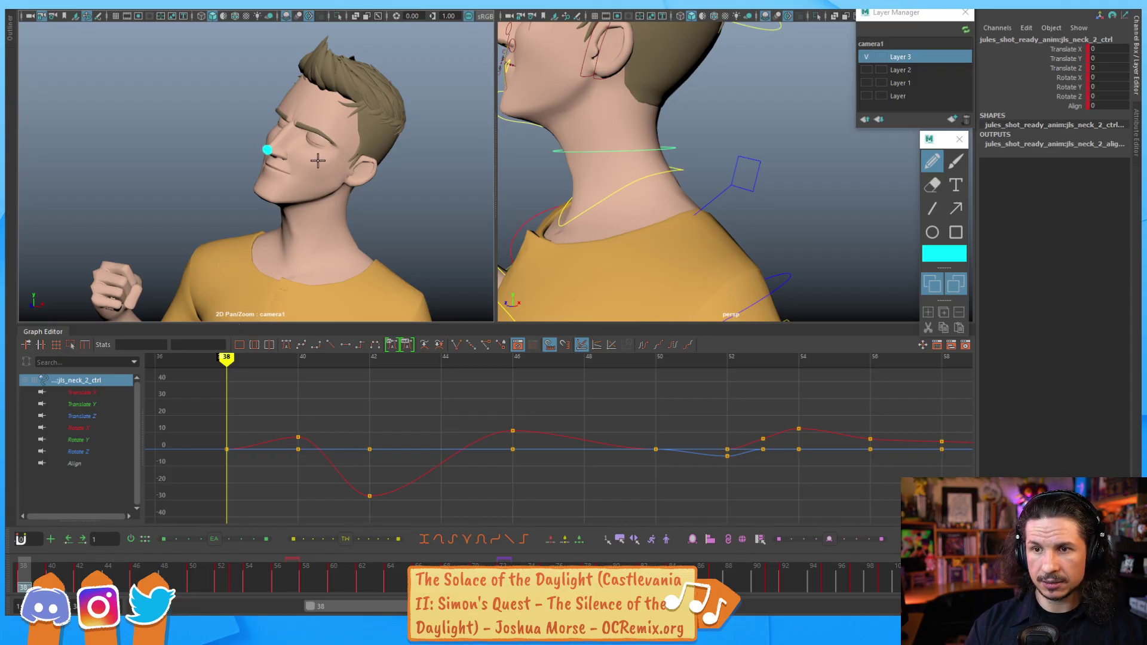
Step: Mark the nose tip with a pencil dot at each of the key poses on frames 40, 42, 46 and 50
key(period)
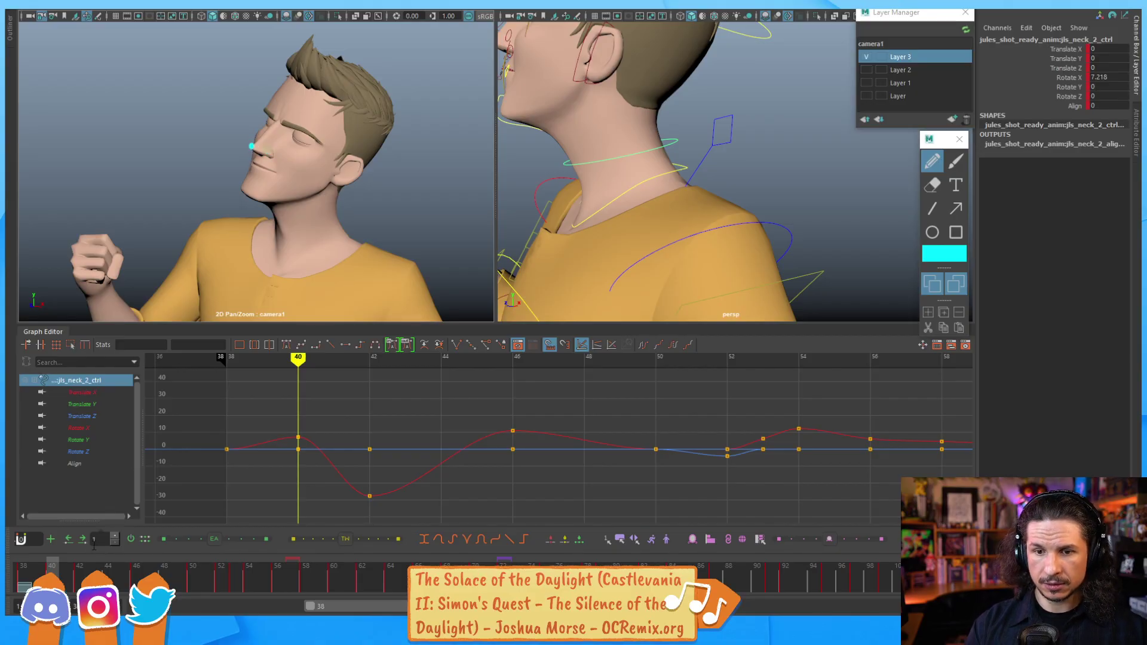
key(period)
click(242, 139)
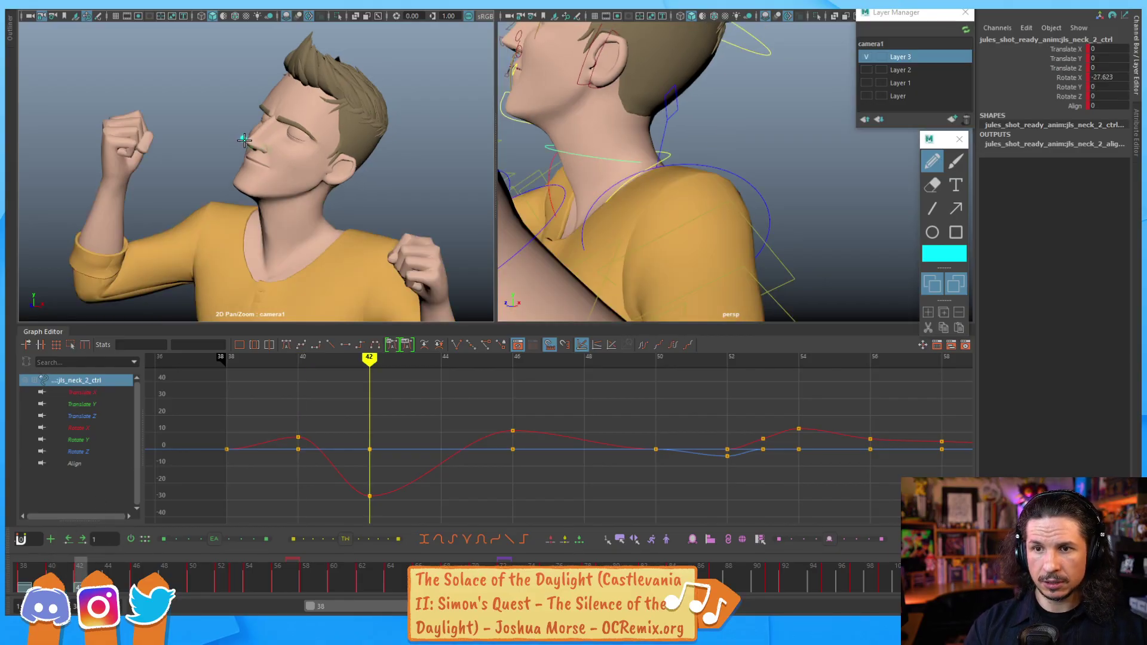
key(period)
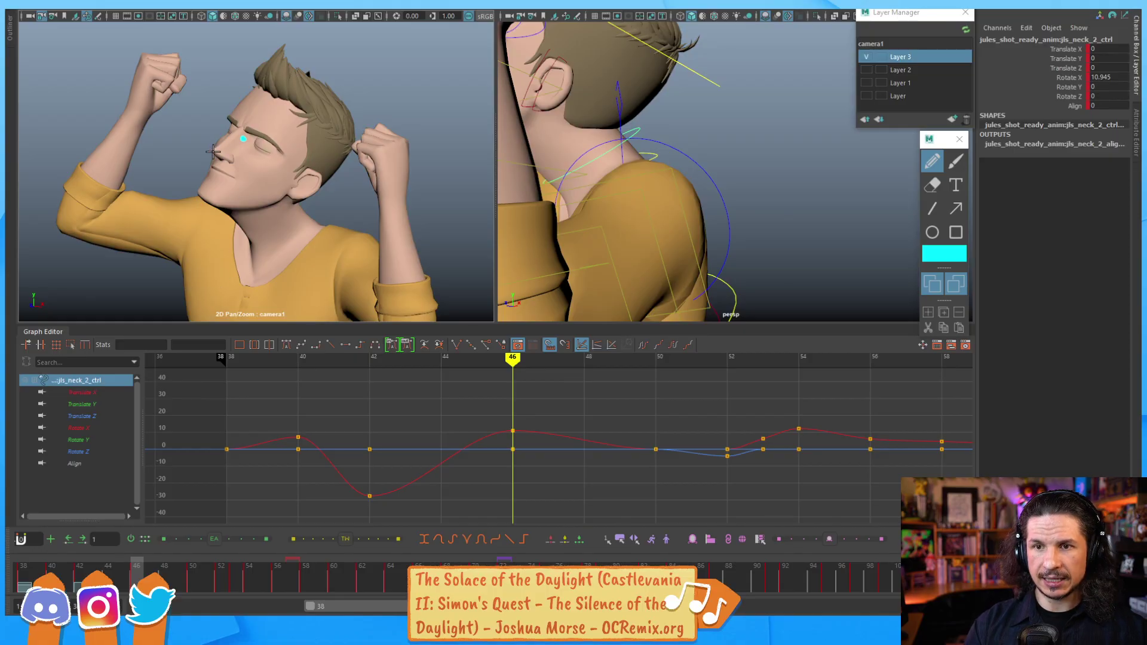
click(193, 582)
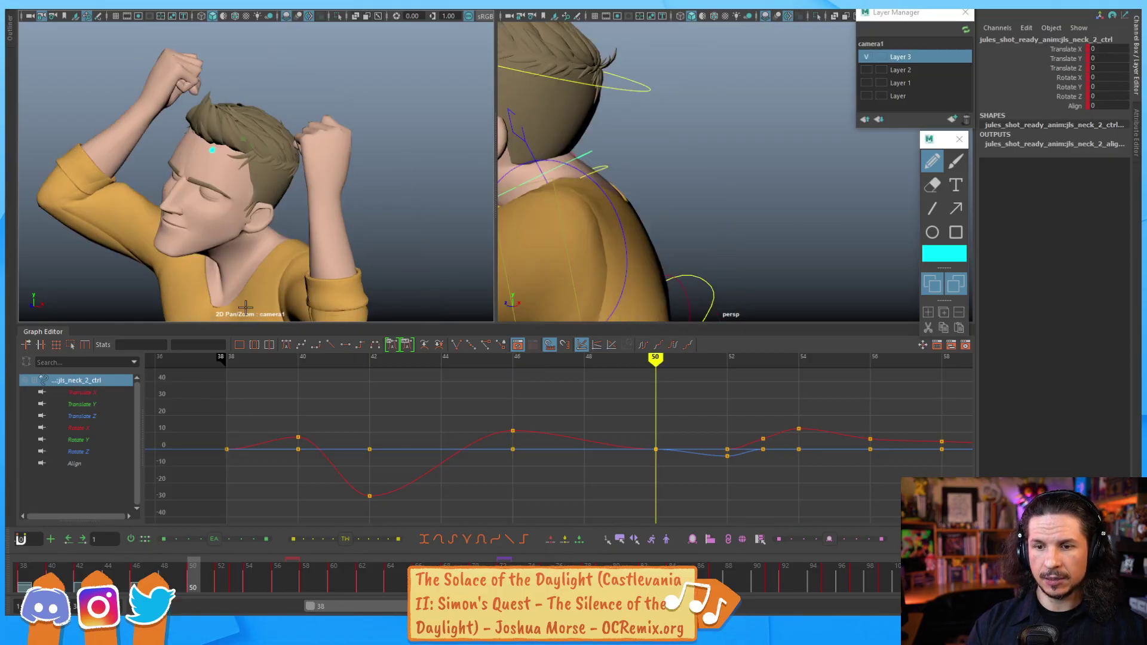
click(160, 206)
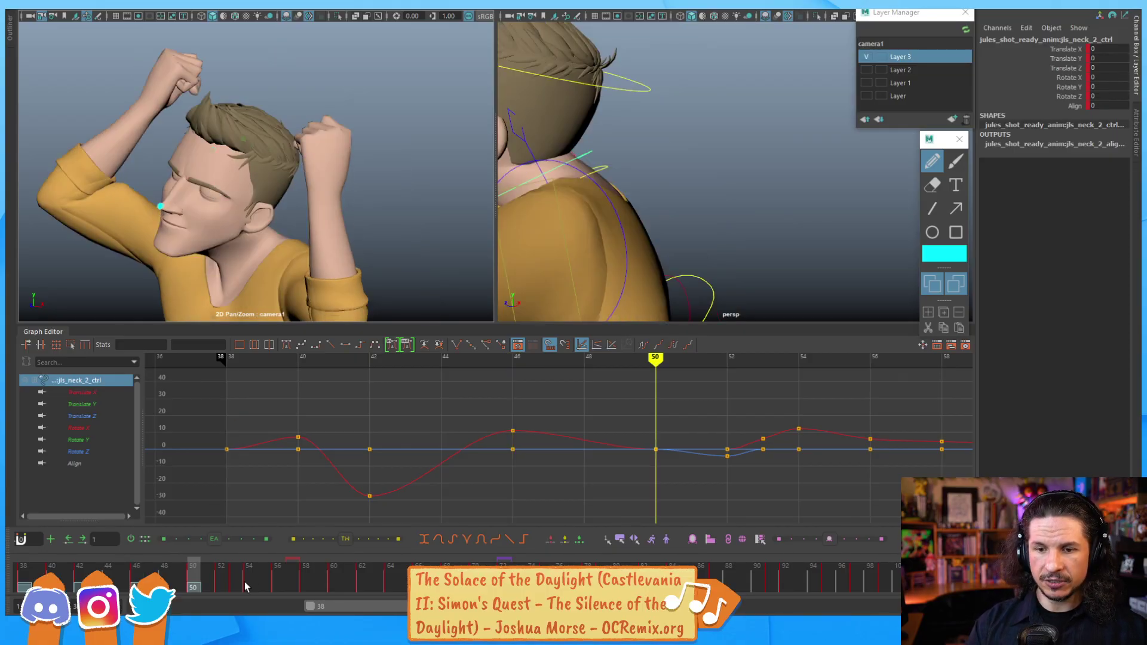
Step: Mark the nose tip with a pencil dot at frames 52 and 54, keeping the head in frame in the camera1 view
click(222, 576)
click(120, 310)
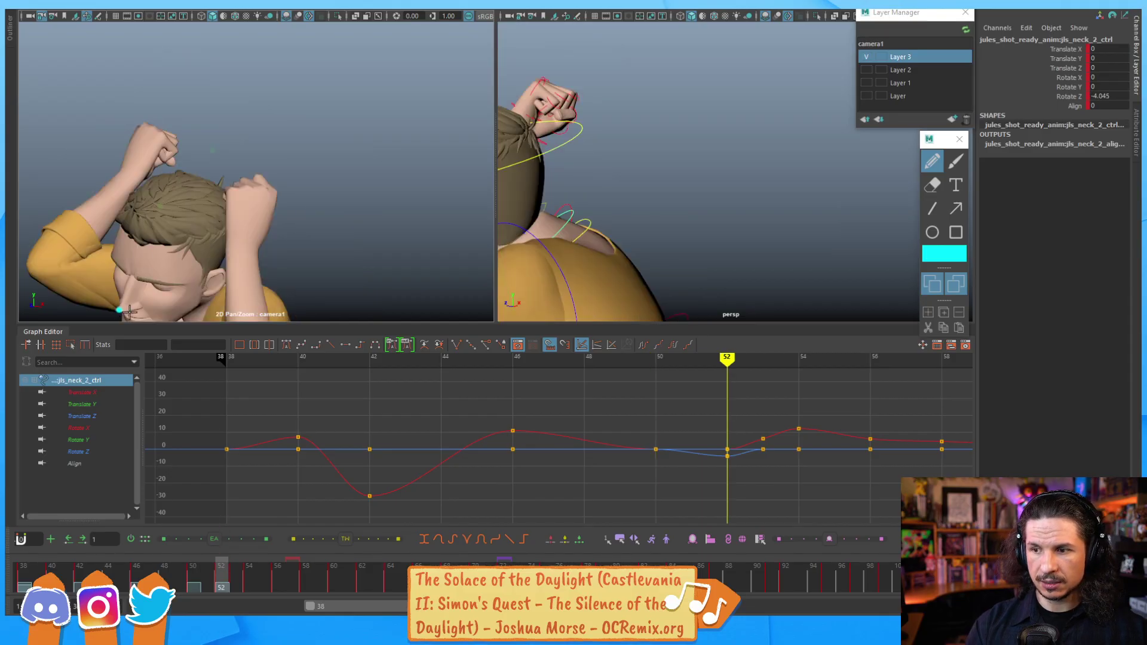
scroll(860, 424, down, 4)
alt+middle_drag(862, 420, 694, 408)
scroll(699, 418, up, 2)
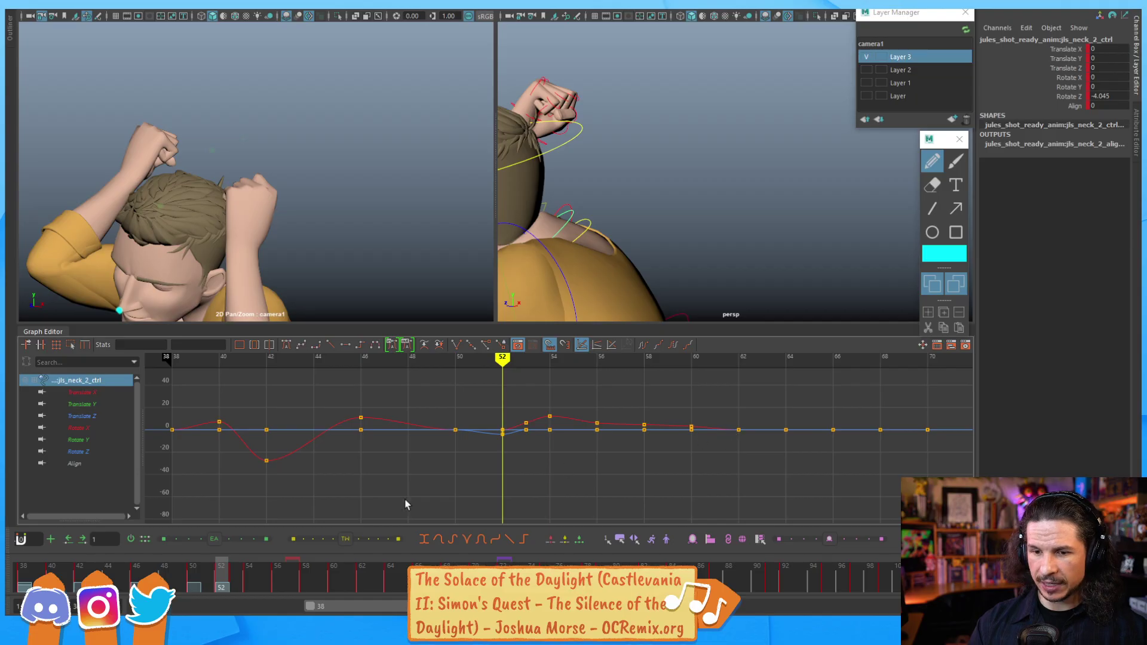
drag(239, 580, 249, 579)
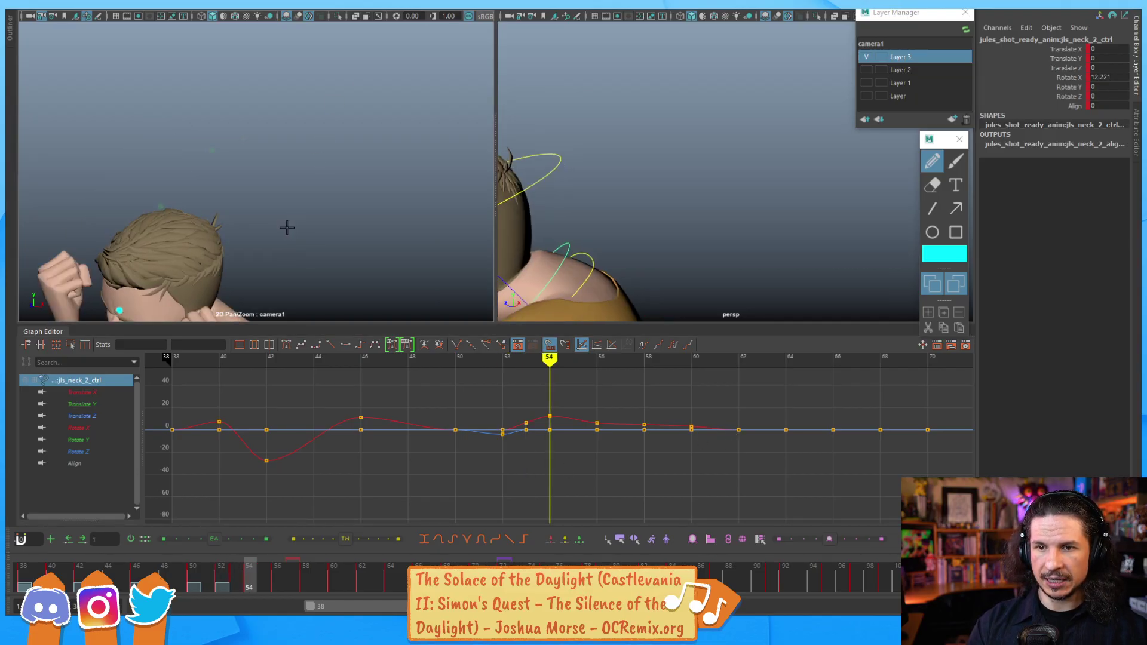
middle_drag(285, 233, 319, 87)
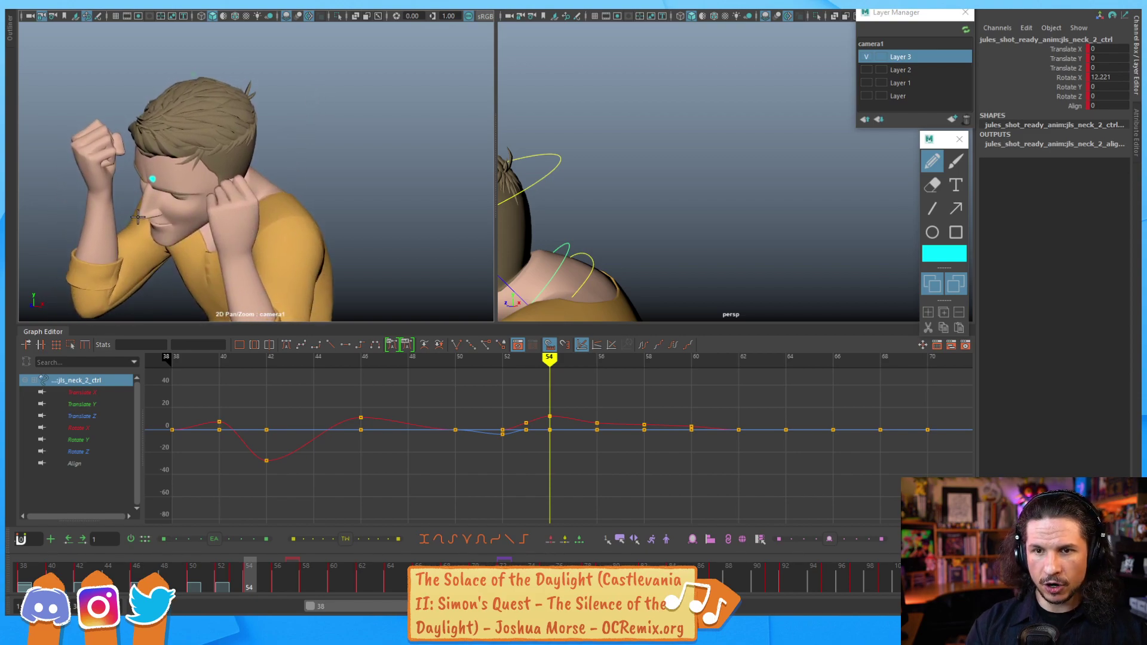
Step: Mark the nose tip with a pencil dot at each of the key poses on frames 56, 58 and 60
drag(258, 559, 278, 562)
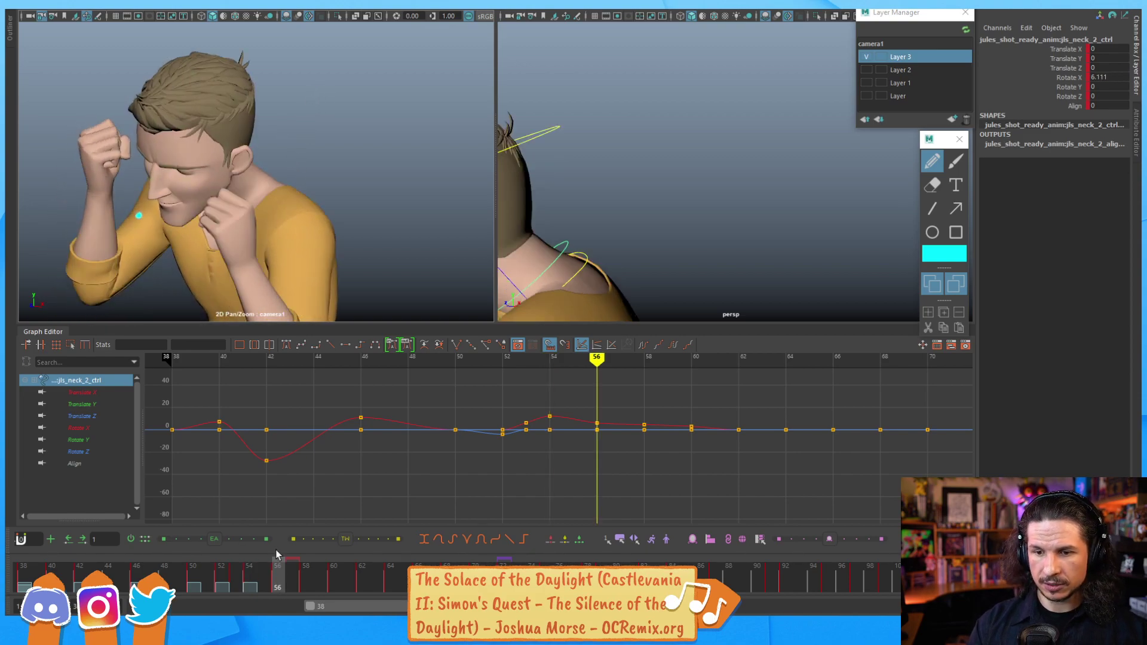
click(149, 196)
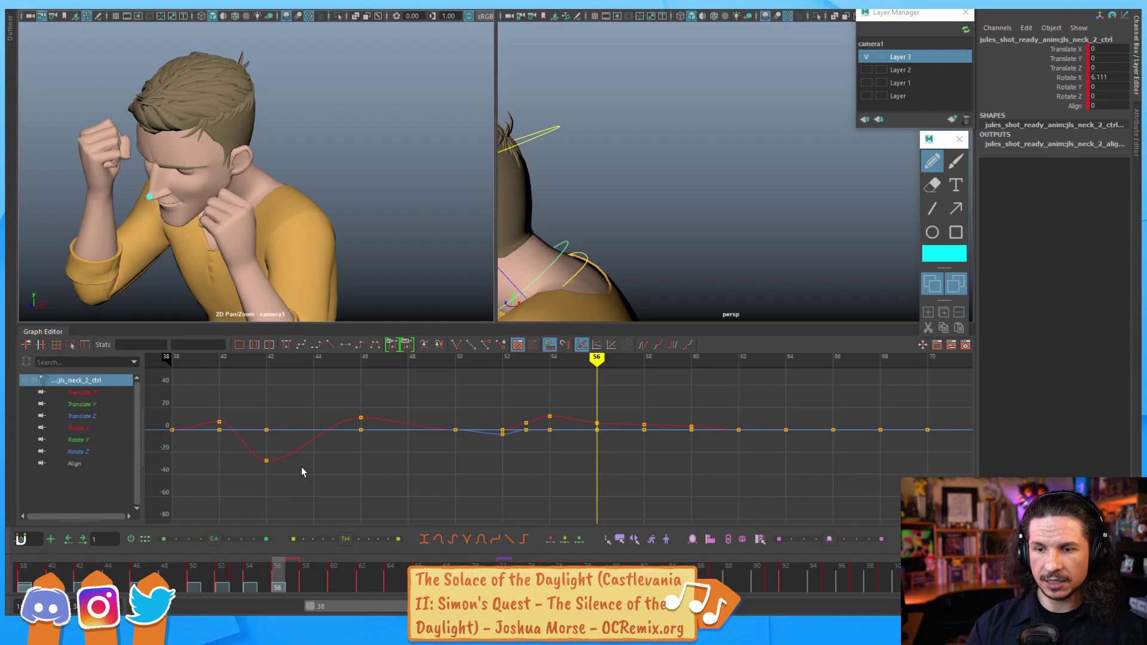
click(307, 575)
click(168, 168)
click(333, 584)
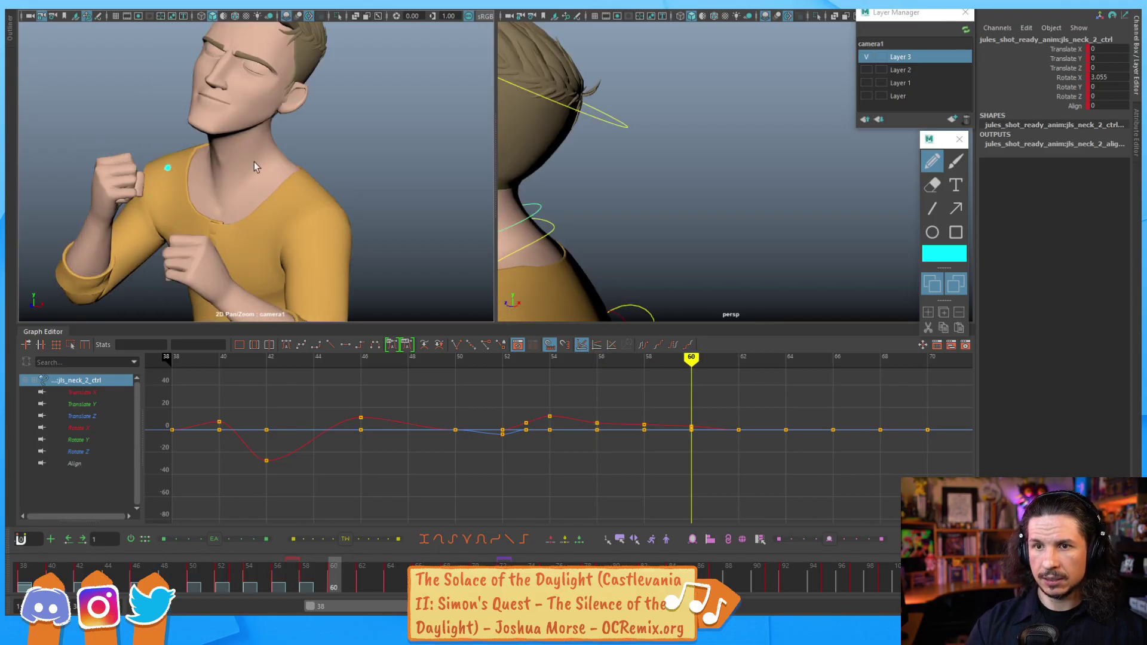
click(208, 82)
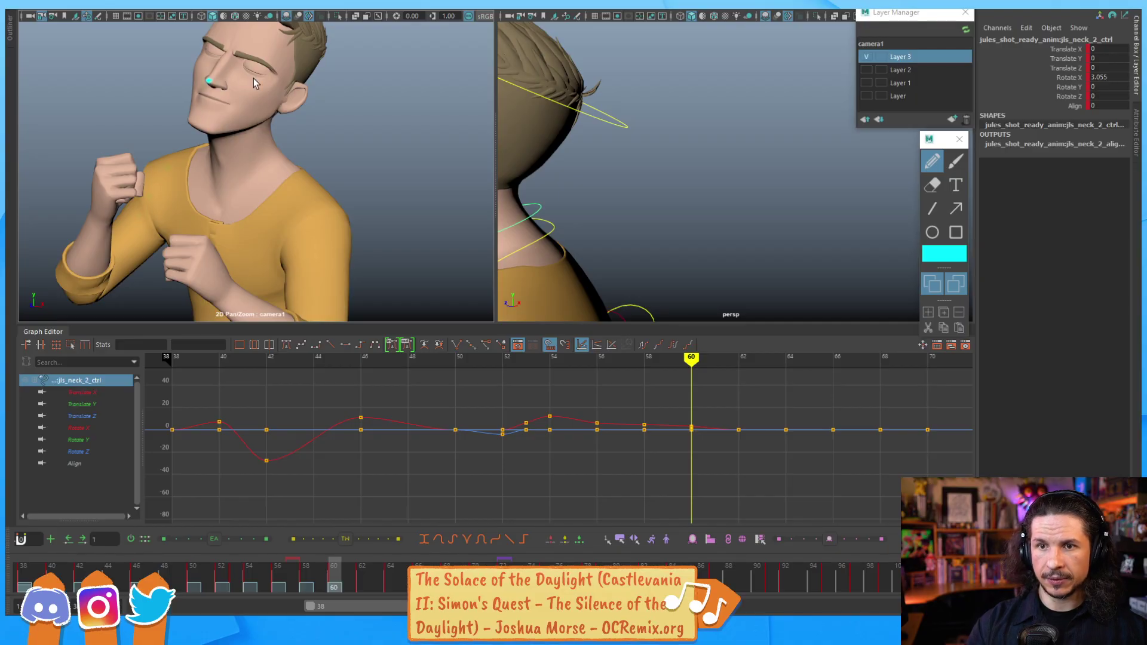
Step: Return to frame 38 and set the upper neck control's keys from frame 40 through 64 to a value of 0
click(24, 585)
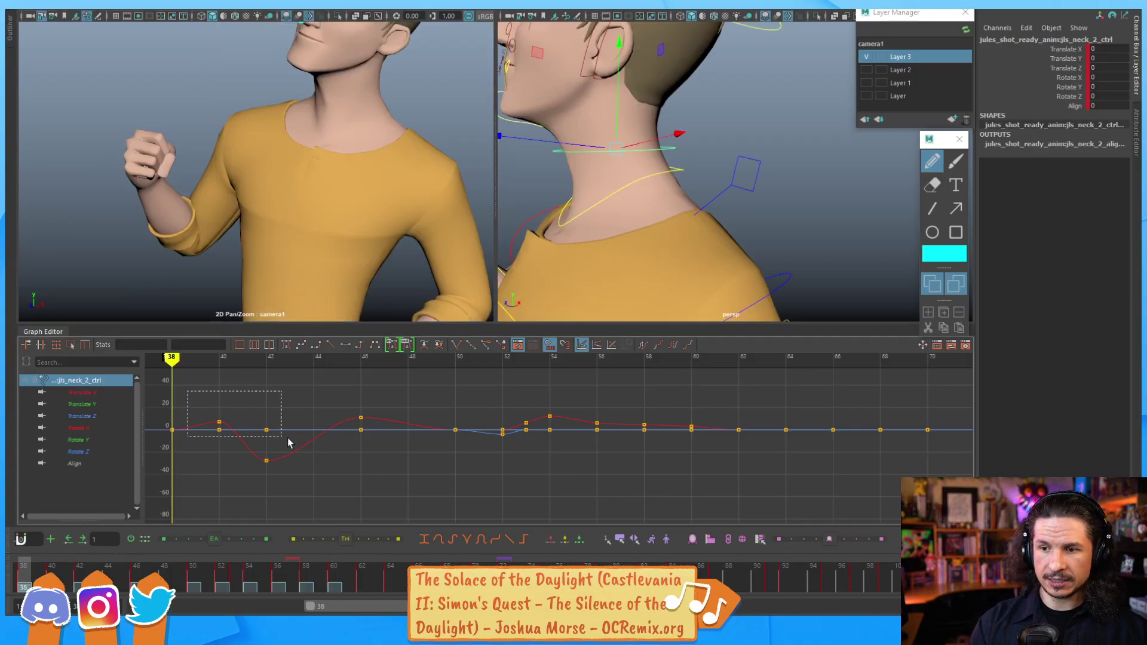
drag(288, 442, 798, 498)
double_click(173, 345)
text(0)
key(Return)
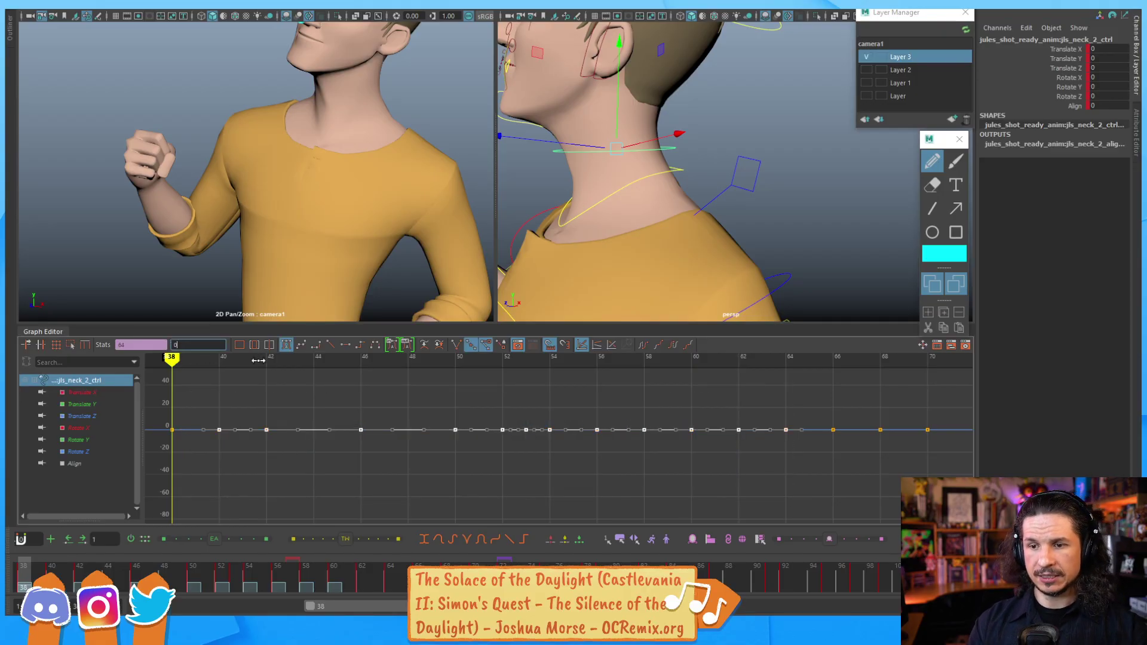
Step: Rotate the lower neck control to match the nose dots, with Rotate X about 18.7 at frame 40, 11.2 at 42 and 16.5 at 46
click(681, 172)
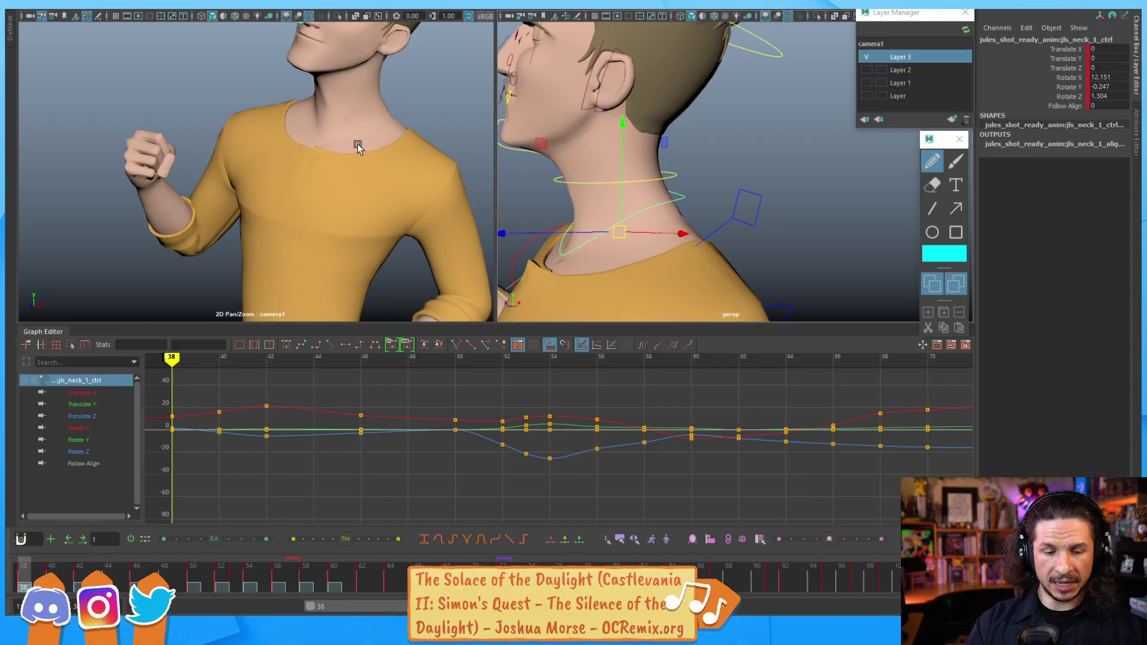
key(period)
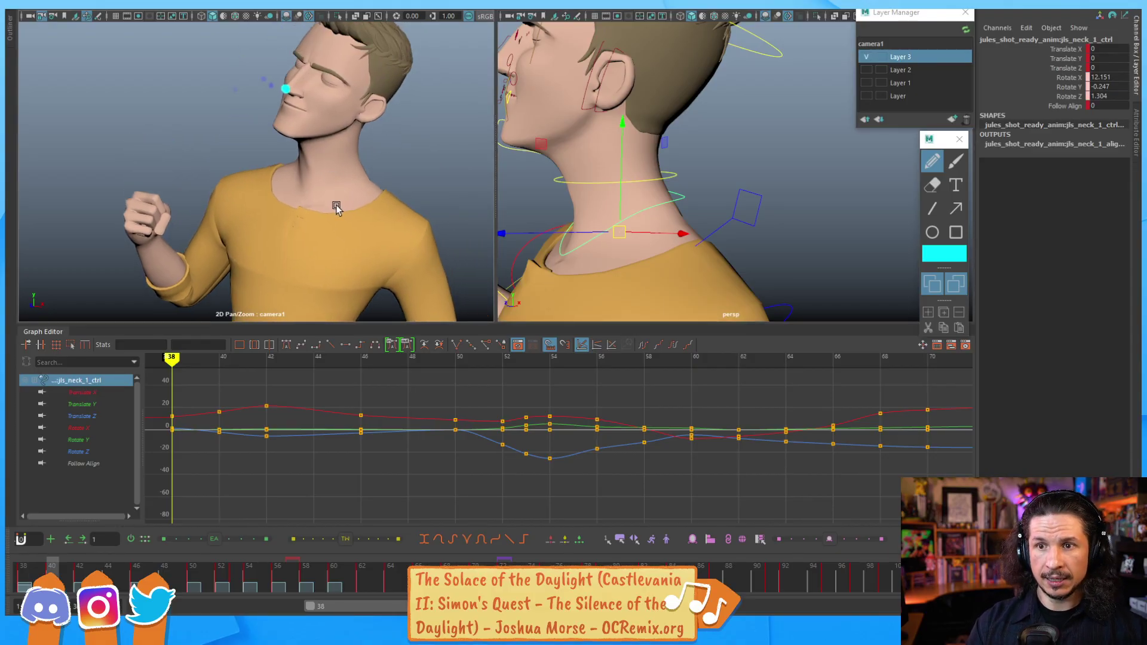
key(e)
drag(569, 144, 549, 155)
key(period)
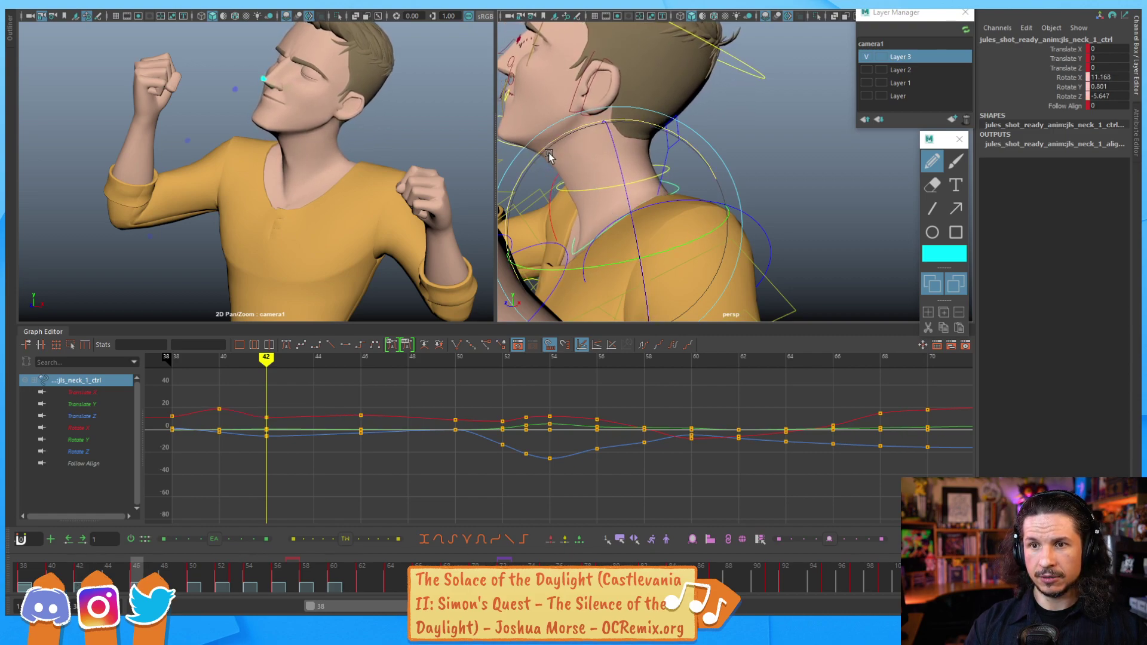
key(period)
drag(583, 119, 559, 157)
key(period)
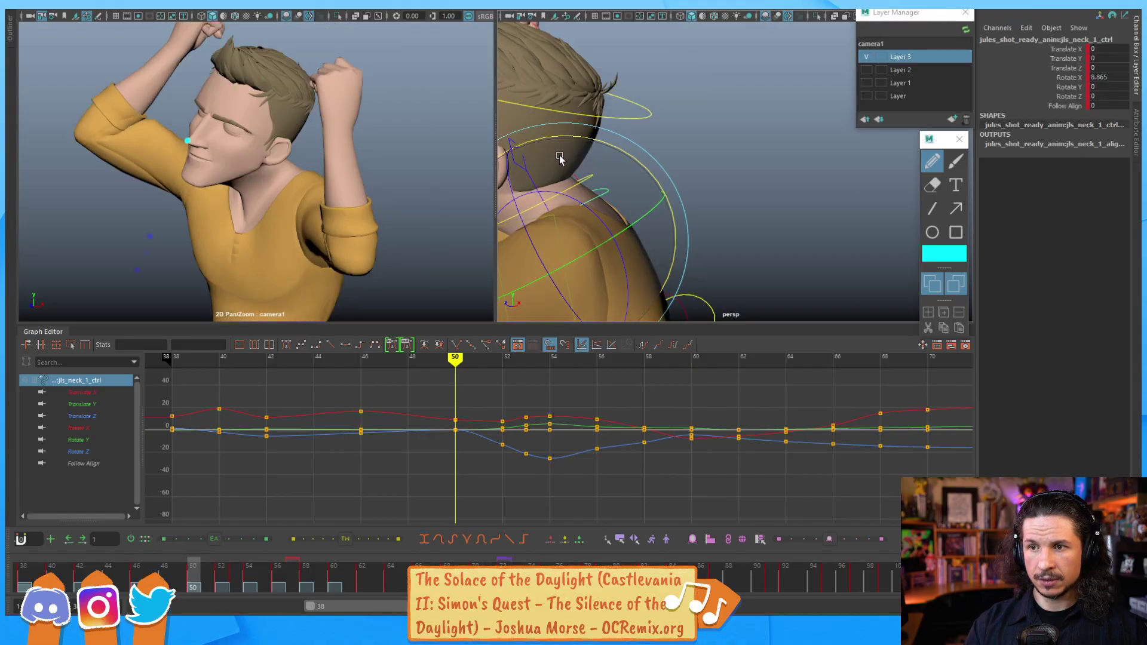
Step: Compare the nose with its dots around frames 52 to 54 and rotate the lower neck control to Rotate X 17.253 at frame 54
key(period)
key(period)
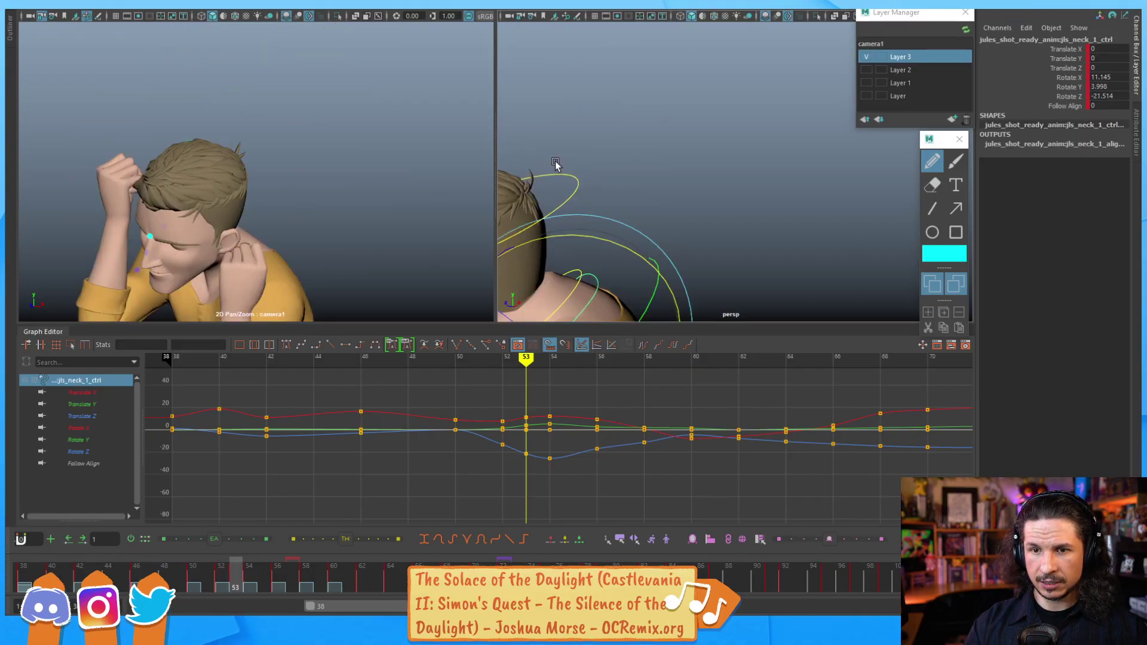
key(period)
key(comma)
key(comma)
key(comma)
key(period)
key(period)
key(period)
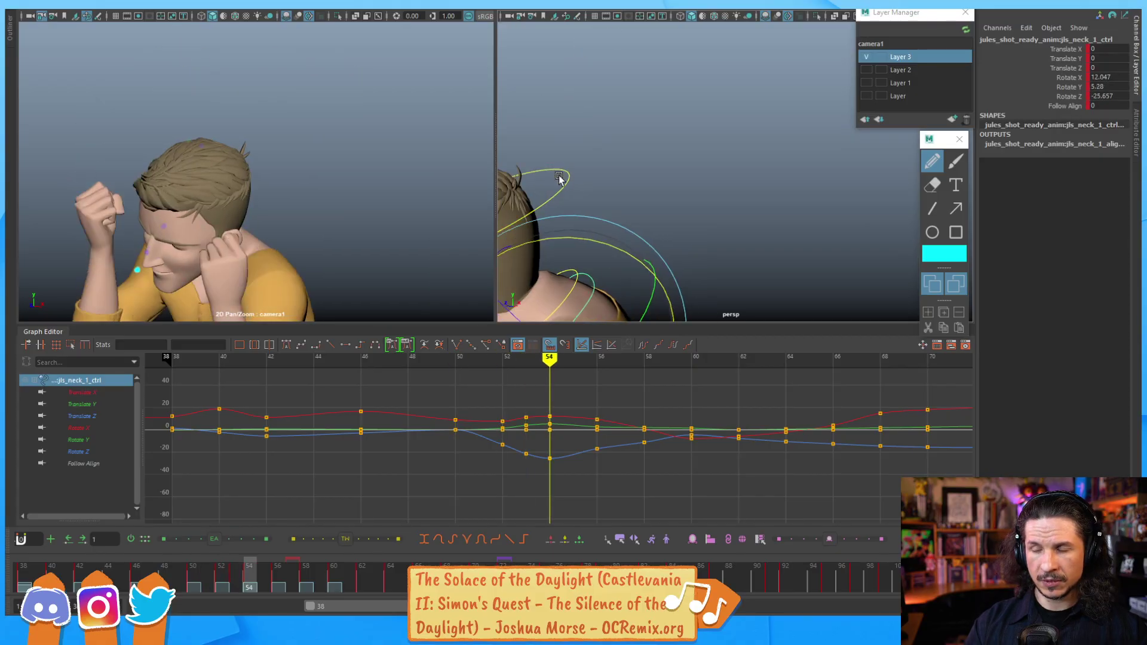
alt+drag(657, 240, 642, 162)
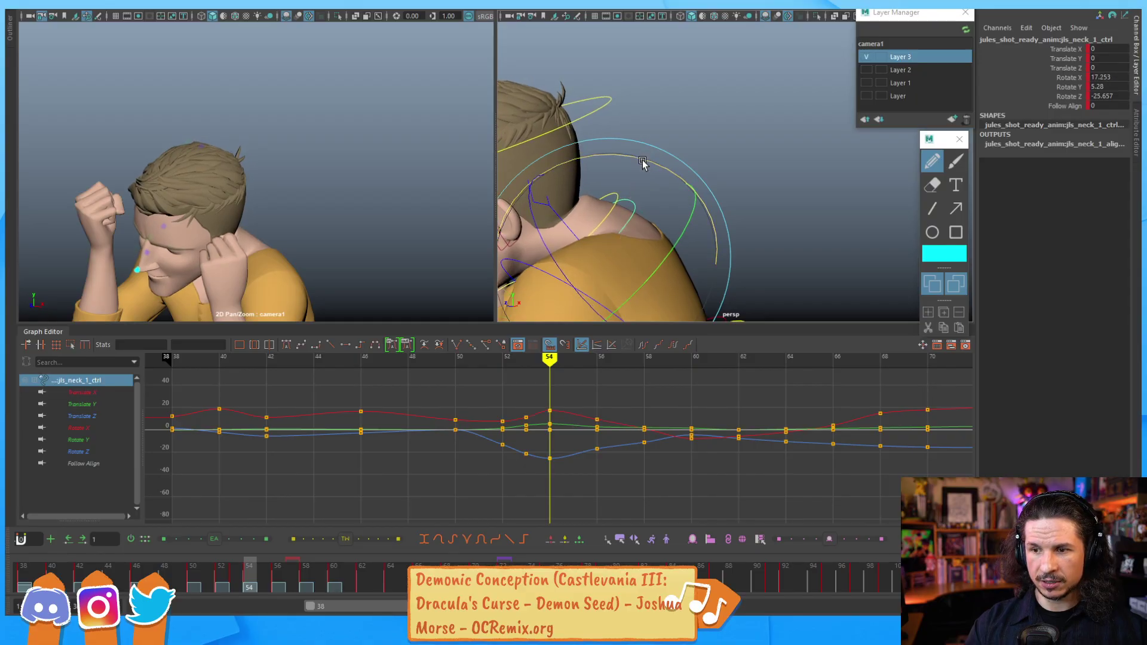
Step: Rotate the lower neck control to Rotate X 11.233 at frame 56 and check the following poses up to frame 60
key(comma)
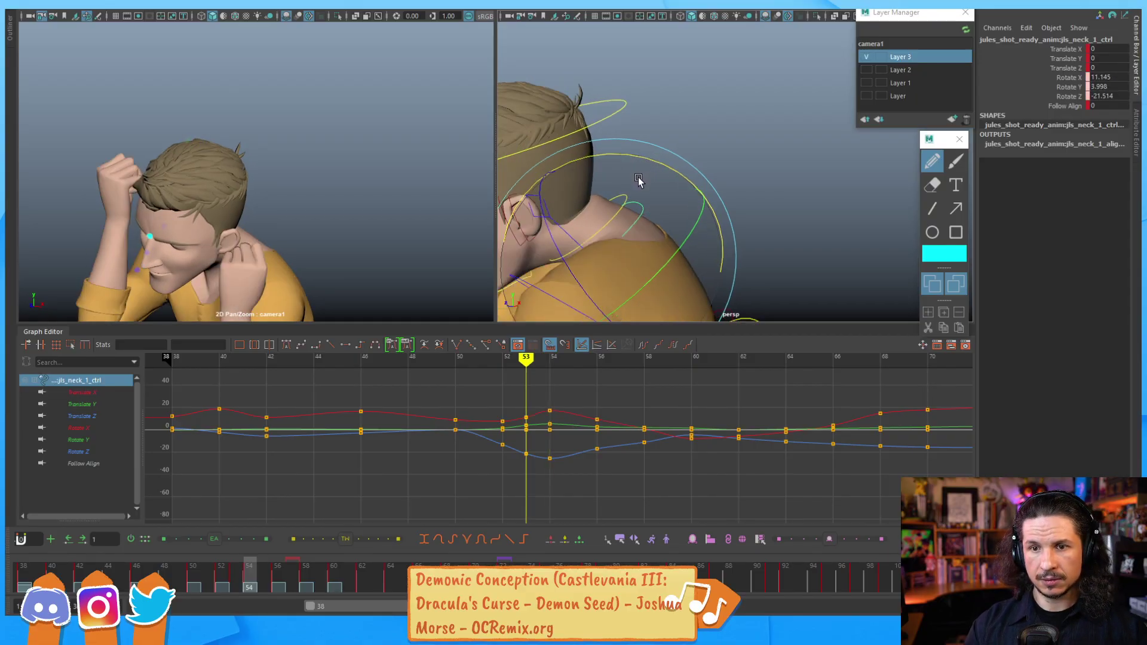
key(period)
key(period)
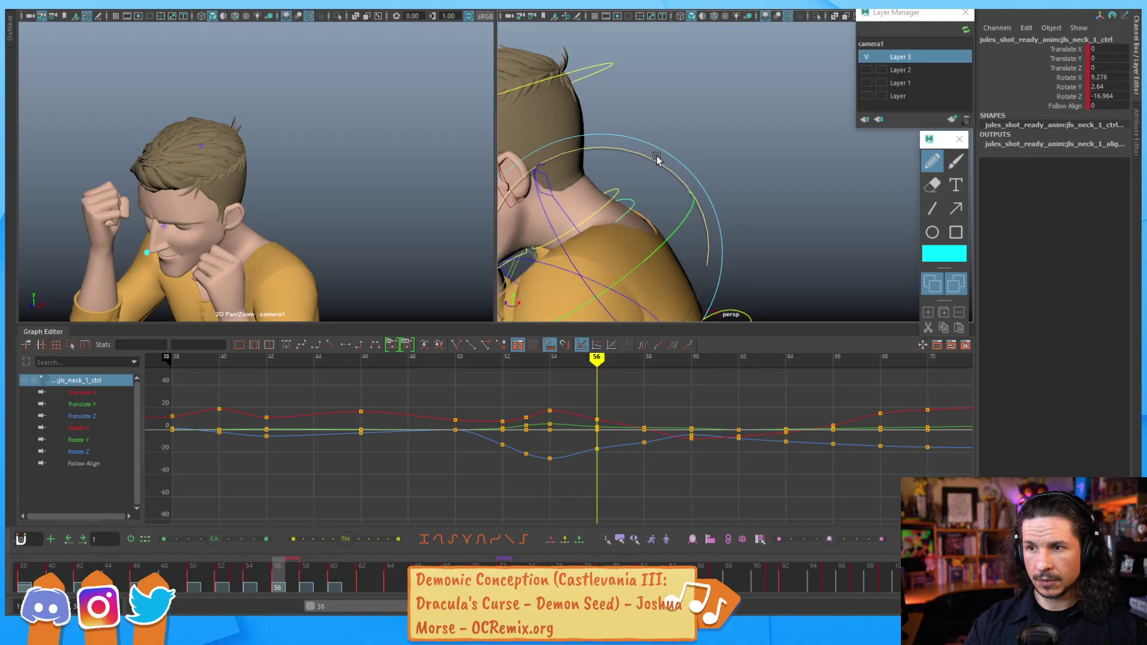
drag(651, 160, 646, 161)
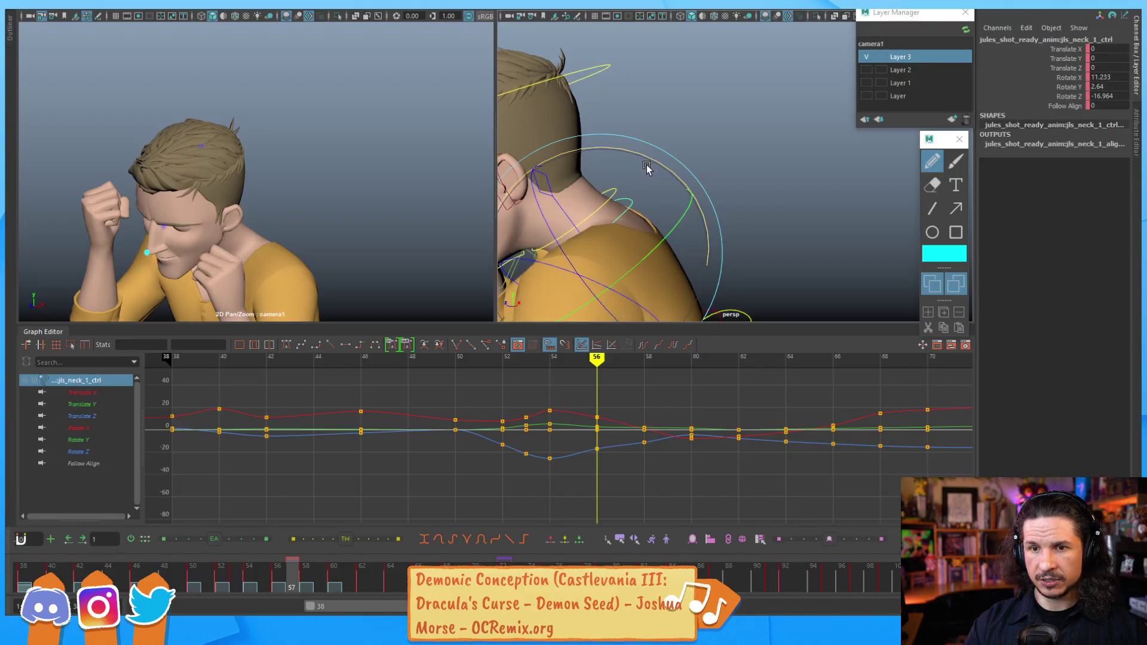
key(period)
key(period)
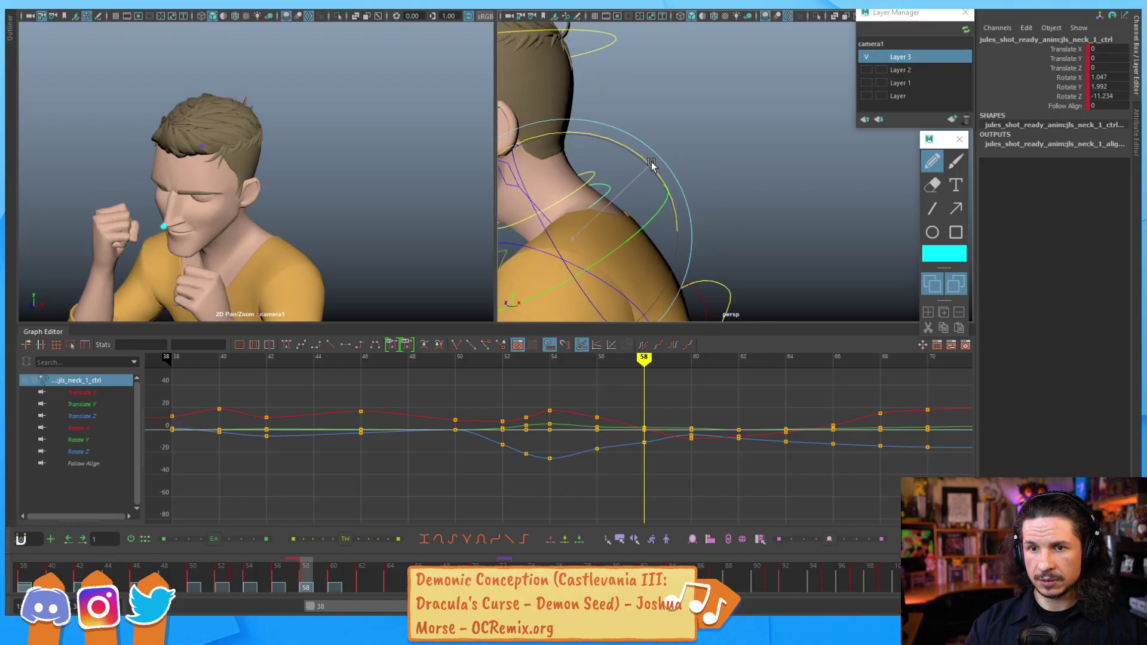
key(period)
key(period)
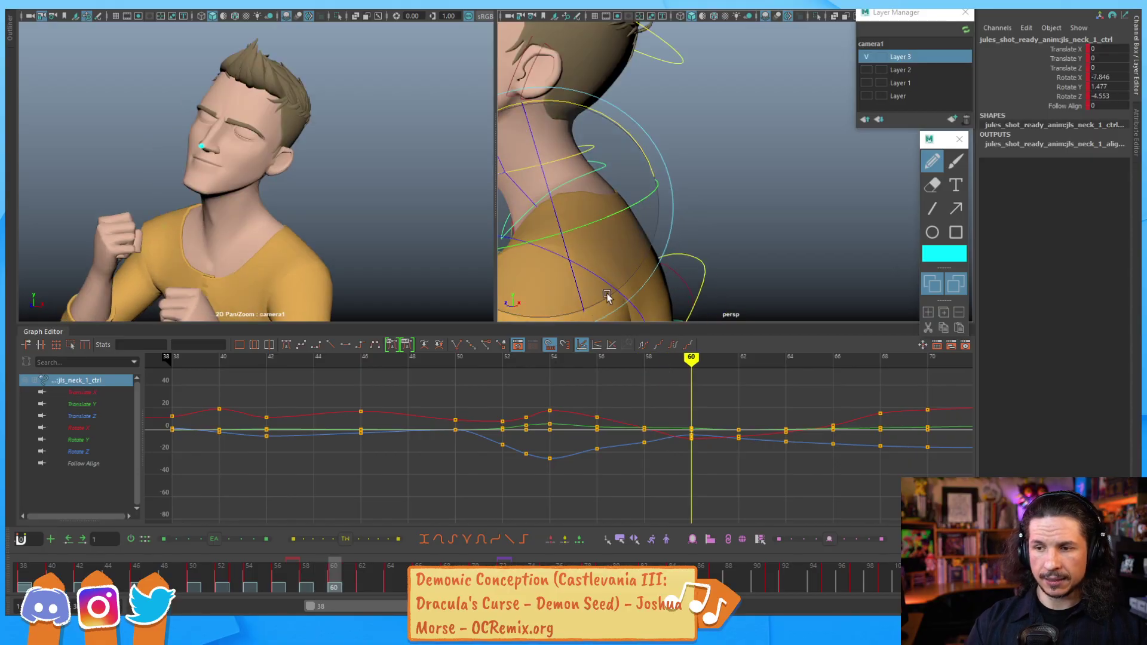
Step: Step back through the frames from 60 to 38, examining the head's path against the pencil dots
key(comma)
key(comma)
key(comma)
key(comma)
key(comma)
key(comma)
key(comma)
key(comma)
key(comma)
key(comma)
key(comma)
key(comma)
key(comma)
key(comma)
key(comma)
key(comma)
key(comma)
key(comma)
key(comma)
key(comma)
key(comma)
key(comma)
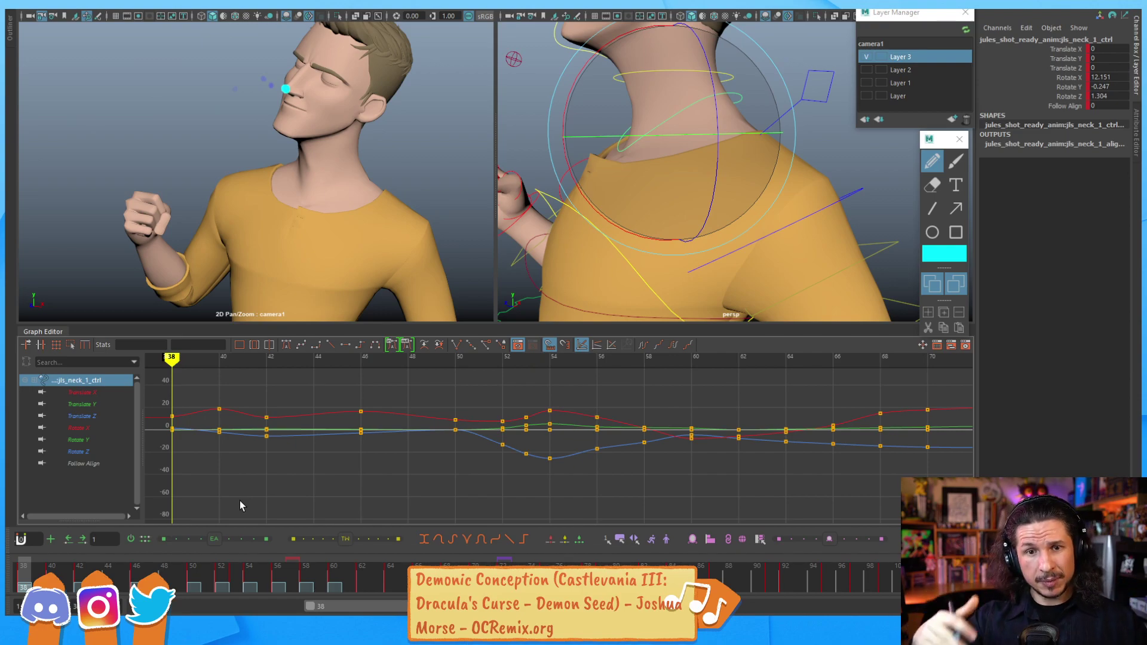
Step: Scrub to frame 46, examine the lower neck's rotation curves closely and step back to the key at frame 40
drag(31, 583, 136, 558)
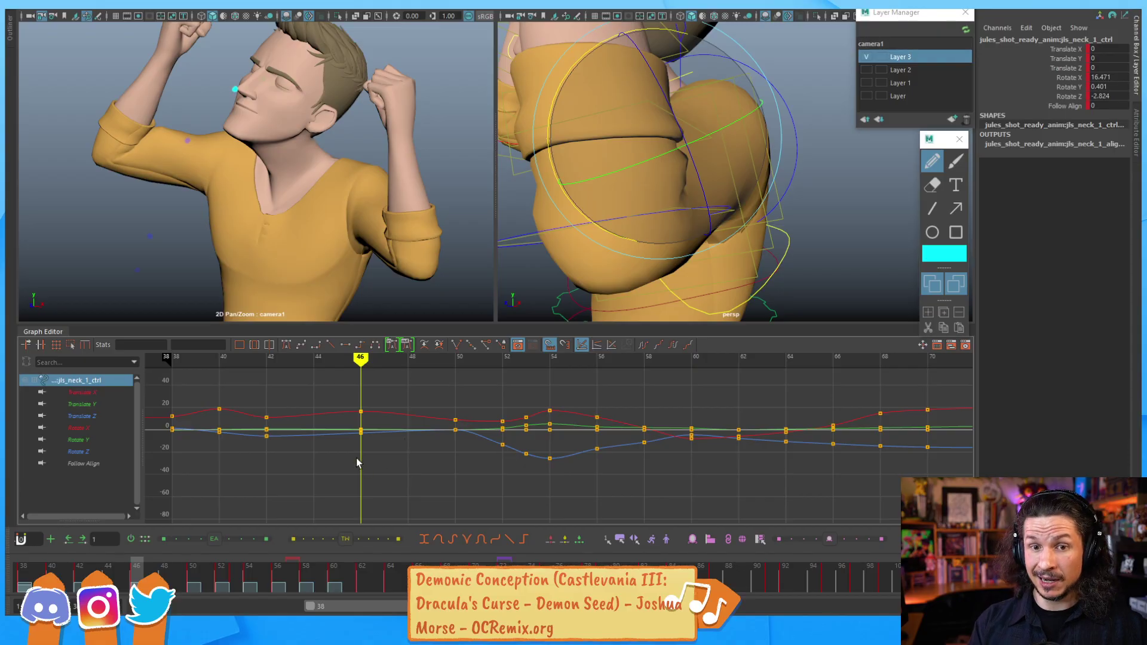
alt+middle_drag(374, 439, 473, 437)
alt+right_drag(473, 437, 506, 427)
alt+middle_drag(505, 427, 514, 458)
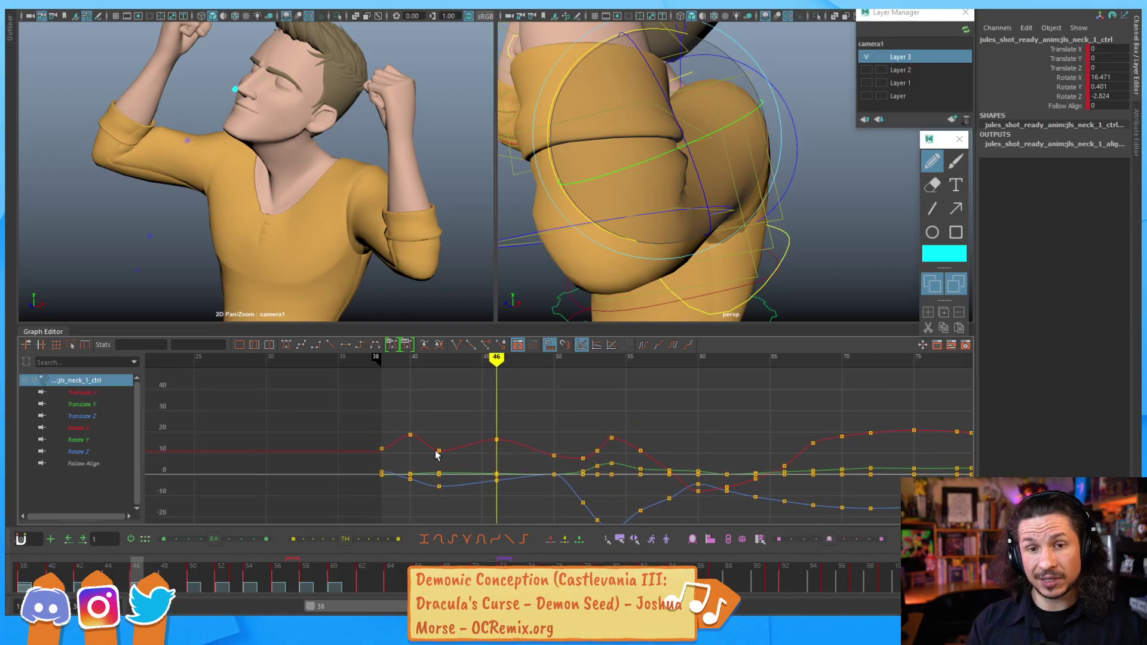
key(comma)
key(comma)
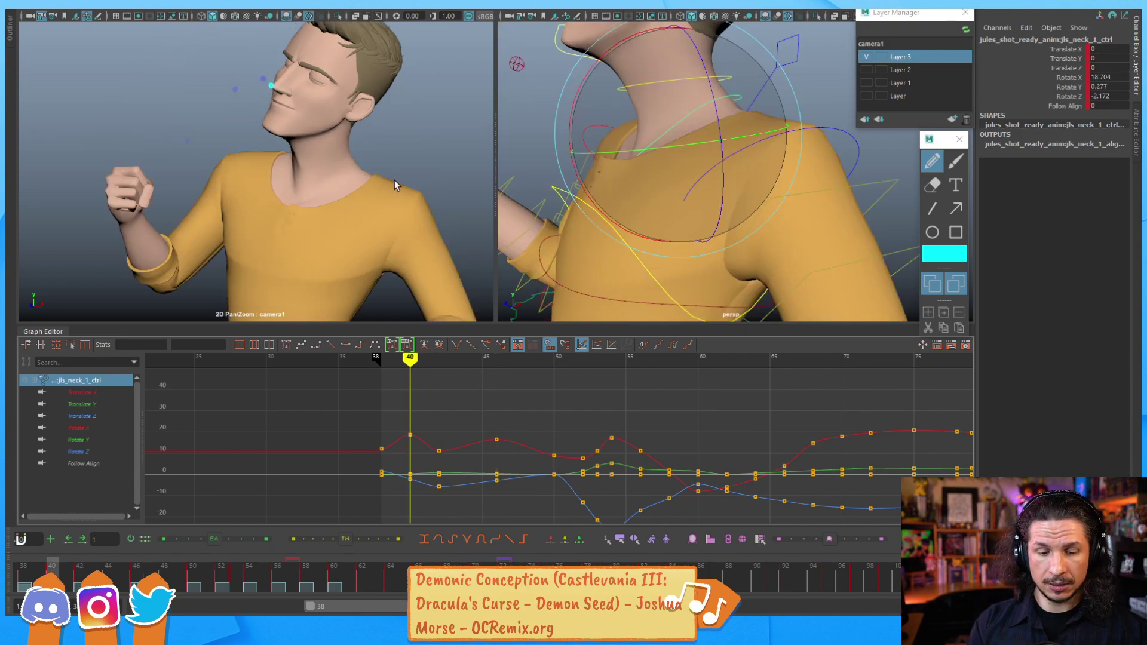
Step: Frame the whole upper body in the camera1 view, then hide and delete Layer 3 with the nose dots
scroll(373, 162, down, 6)
drag(368, 164, 276, 172)
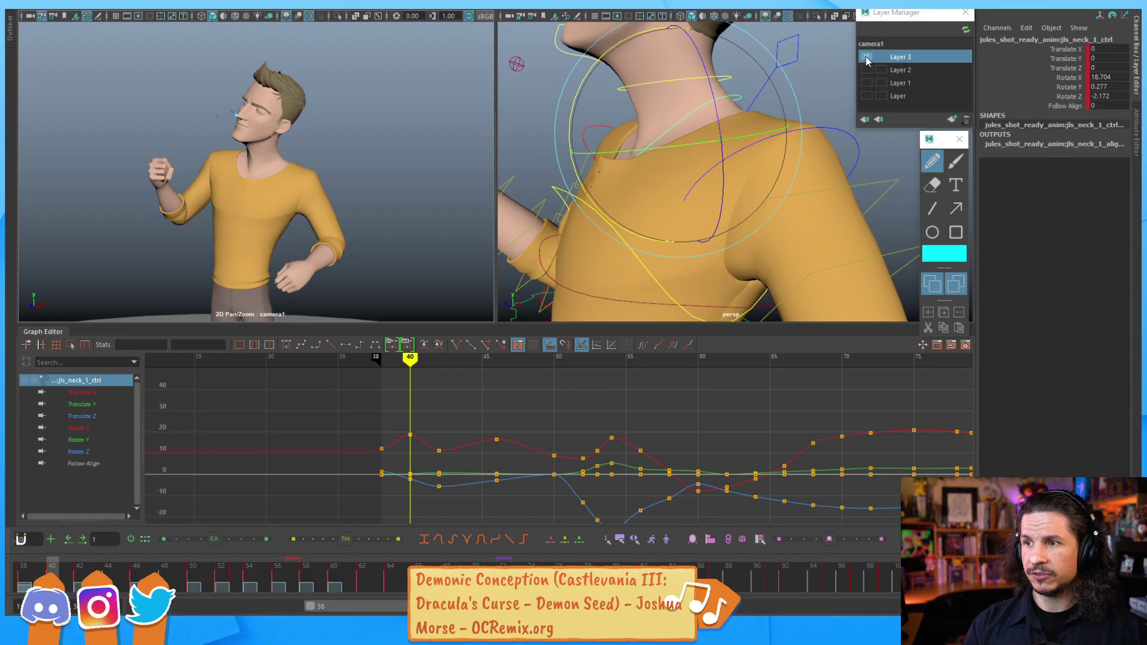
click(866, 58)
click(965, 119)
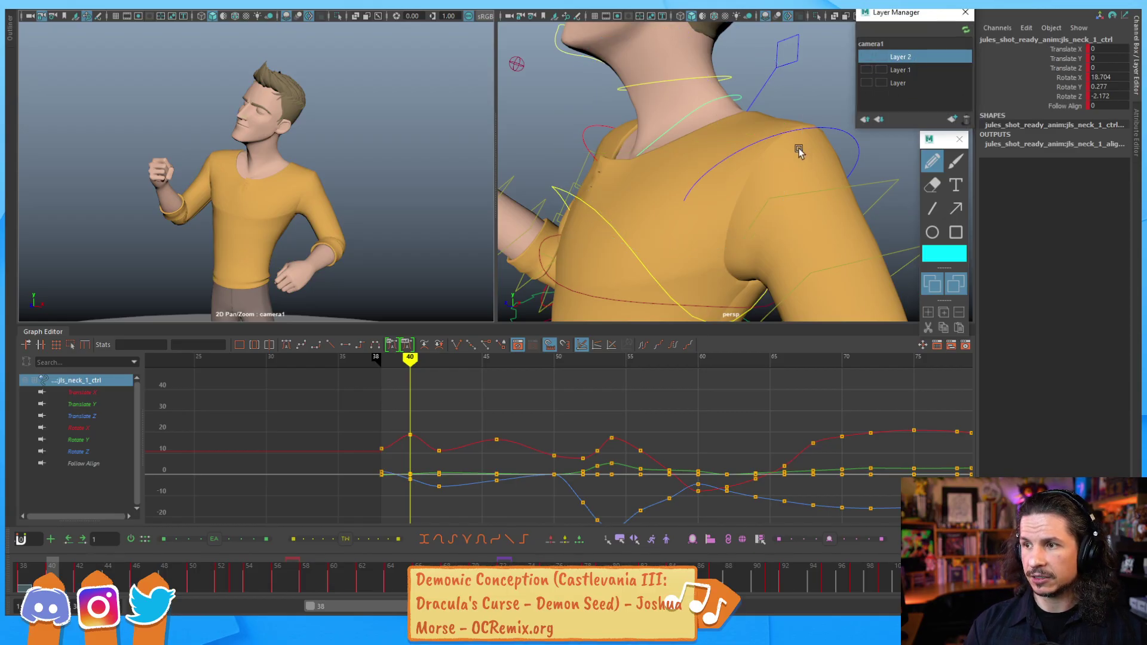
Step: Scrub from frame 38 through 51, reviewing how the head moves with only the lower neck animated
click(26, 586)
drag(26, 585, 51, 545)
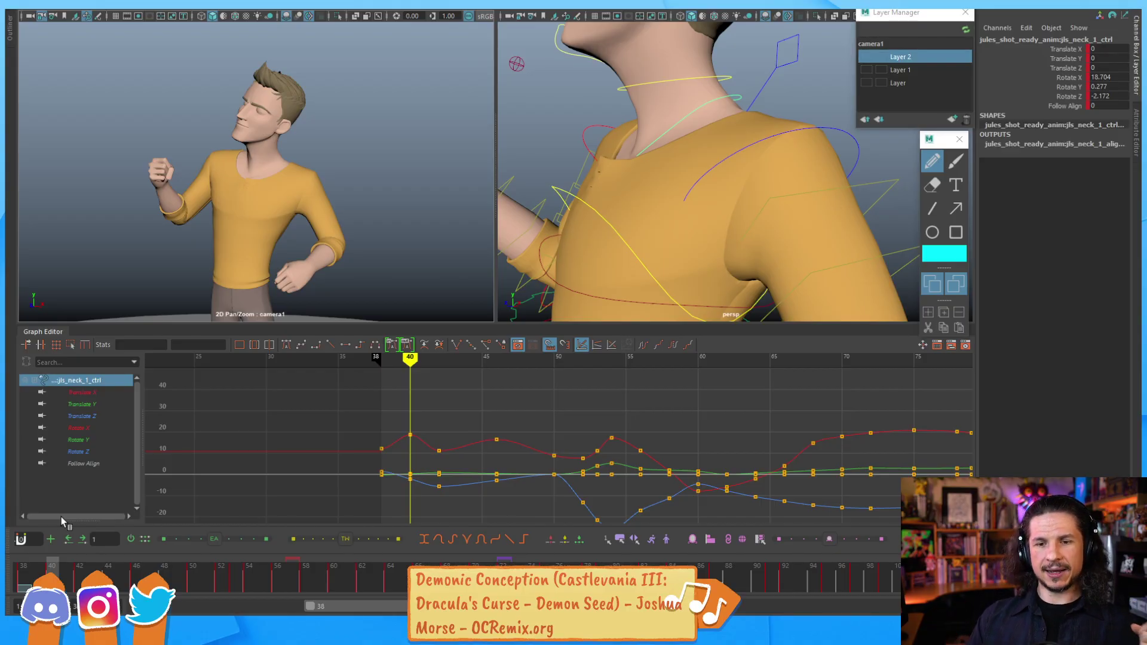
drag(37, 574, 81, 575)
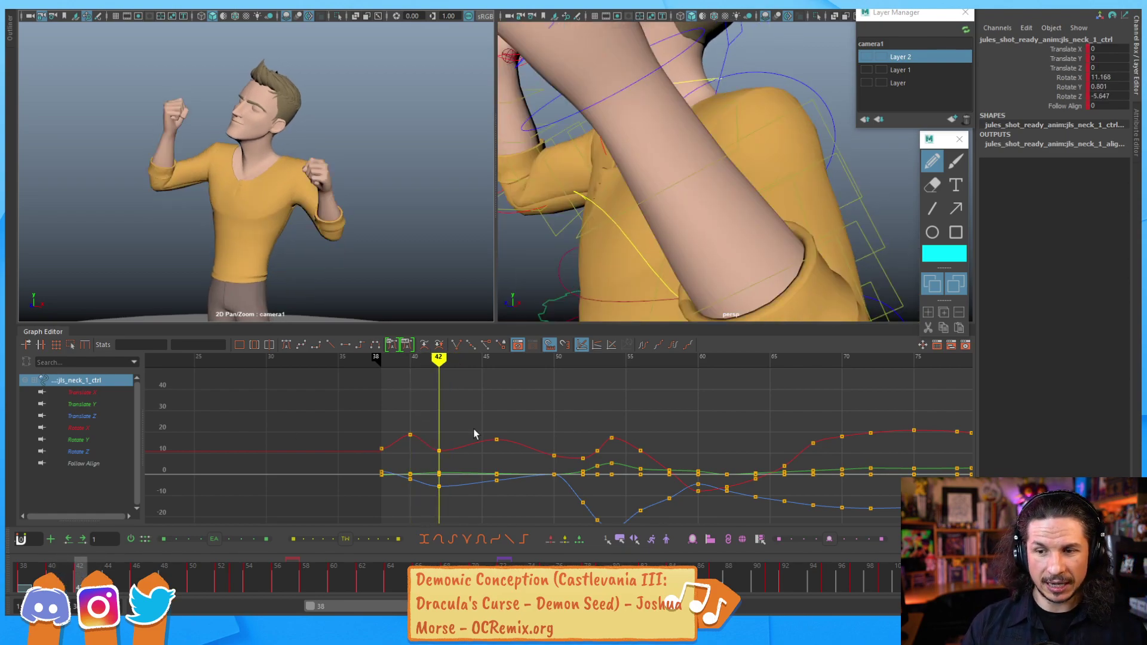
drag(80, 577, 200, 556)
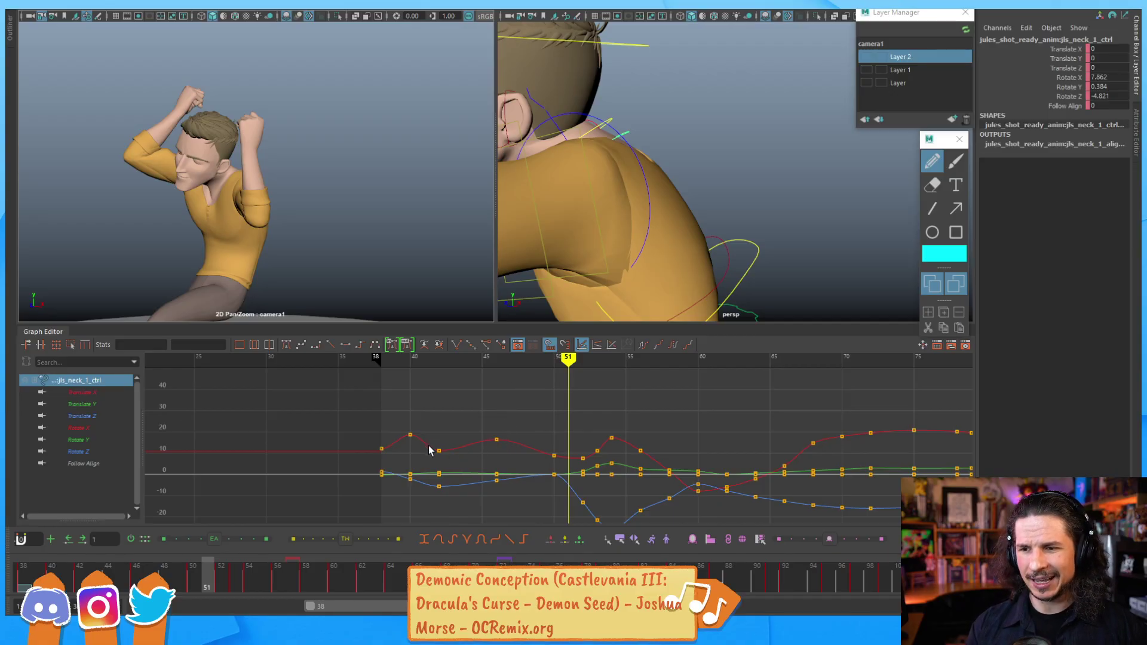
Step: Zoom in on the lower neck's rotation curves and step back and forth between frames 51 and 40, comparing them with the head's motion
alt+middle_drag(506, 443, 560, 427)
alt+shift+right_drag(495, 438, 561, 437)
alt+middle_drag(460, 421, 655, 461)
alt+shift+right_drag(577, 454, 576, 392)
alt+middle_drag(617, 434, 561, 415)
alt+right_drag(561, 416, 525, 421)
alt+middle_drag(601, 421, 585, 411)
key(alt+comma)
key(alt+comma)
key(alt+comma)
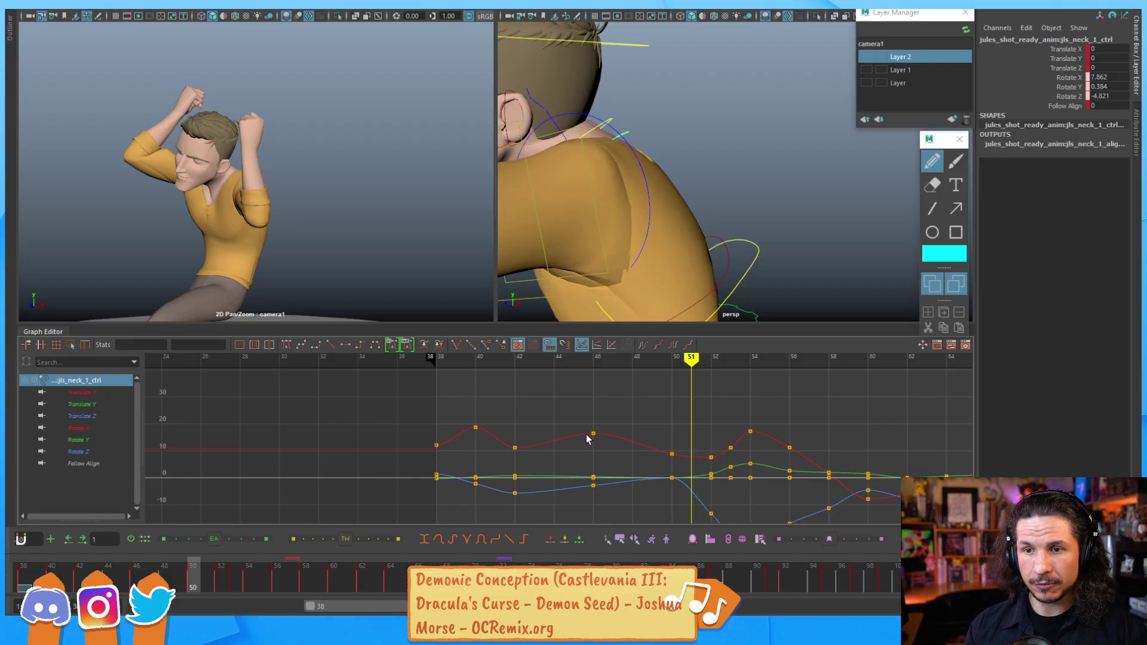
key(alt+comma)
key(alt+comma)
key(alt+comma)
key(alt+comma)
key(alt+comma)
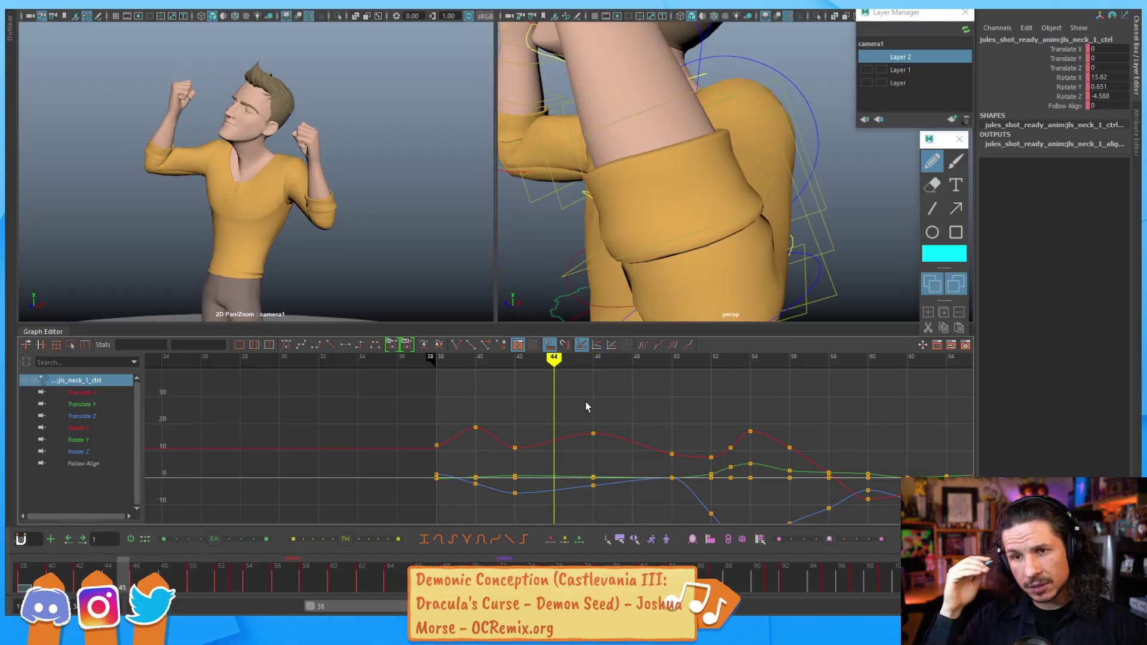
key(alt+period)
key(alt+period)
key(alt+period)
key(alt+period)
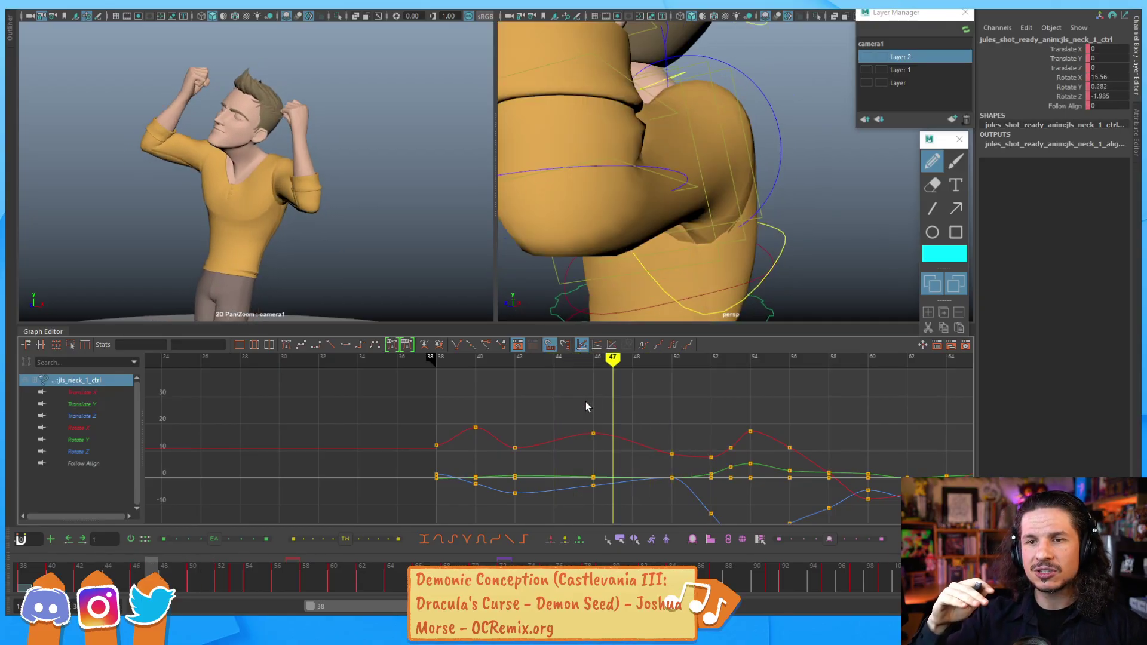
key(alt+comma)
key(alt+comma)
key(alt+comma)
key(alt+comma)
key(alt+comma)
key(alt+comma)
key(alt+comma)
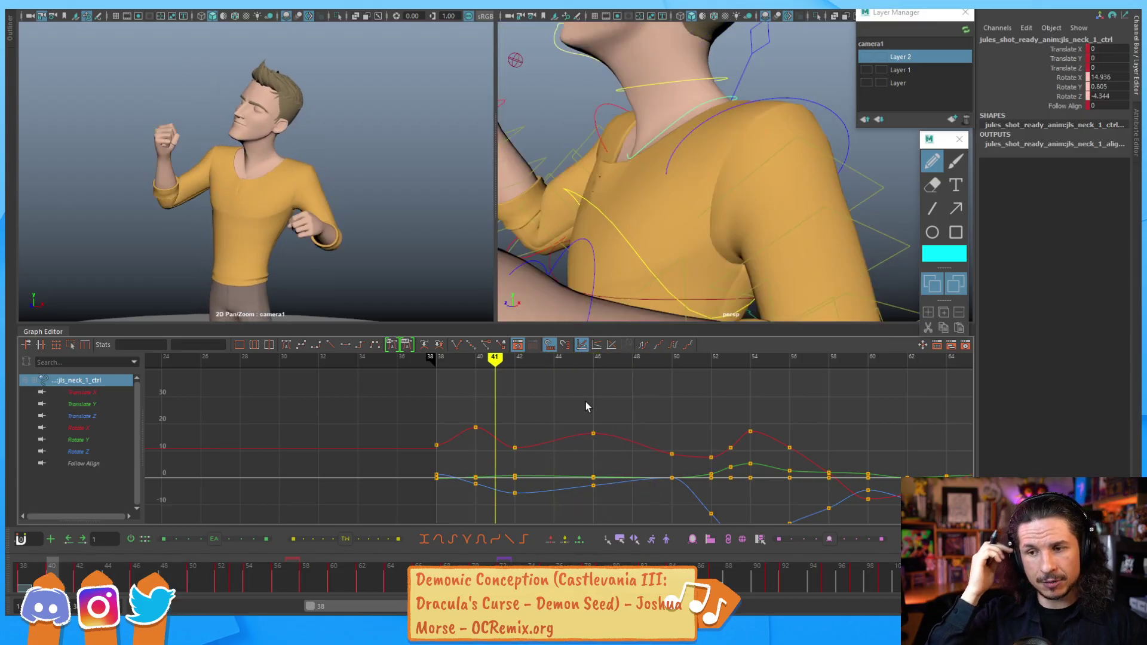
Step: Lower the lower neck's Rotate X key at frame 40 to about 7
key(alt+comma)
key(alt+comma)
key(alt+comma)
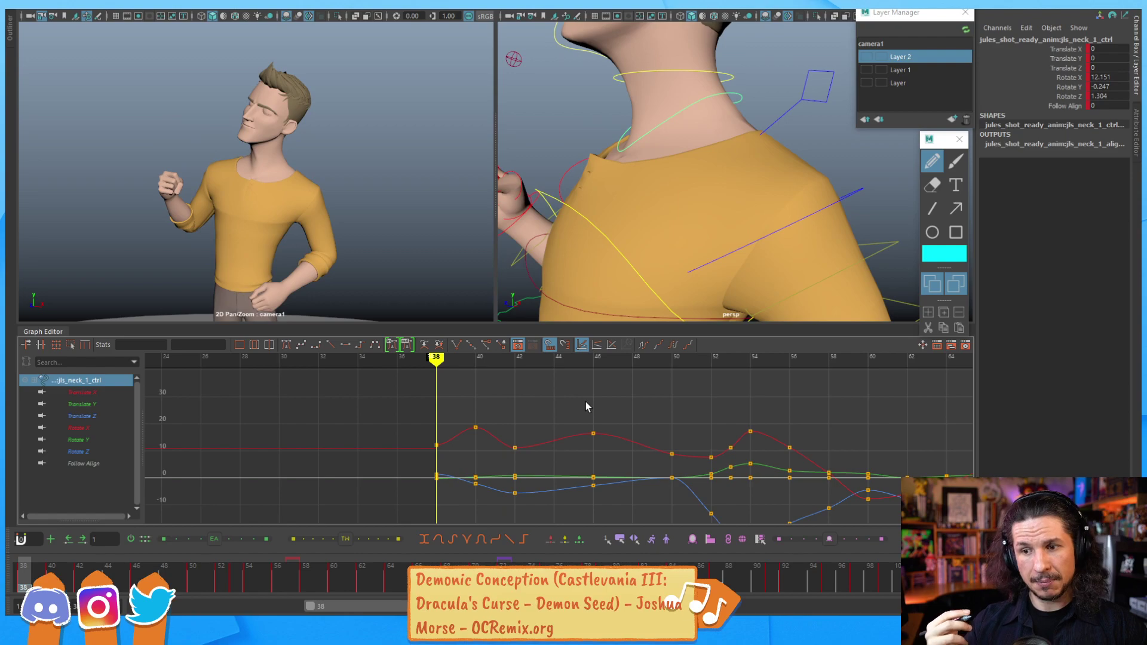
mouse_move(437, 361)
mouse_down()
mouse_move(466, 371)
mouse_move(491, 414)
mouse_up()
click(476, 427)
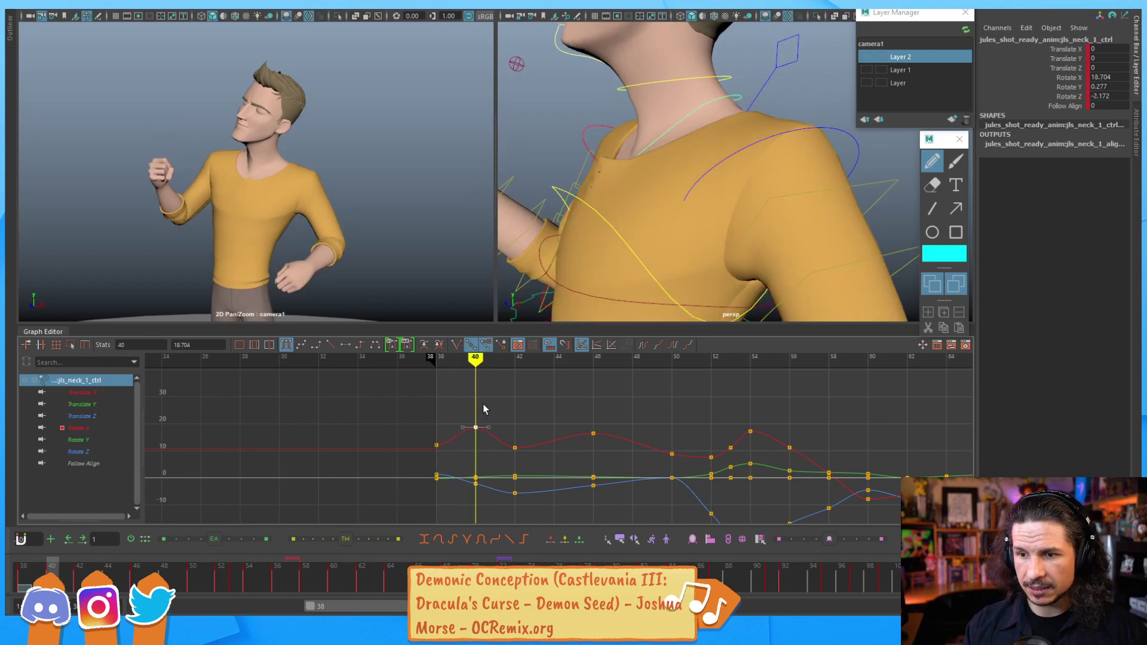
key(e)
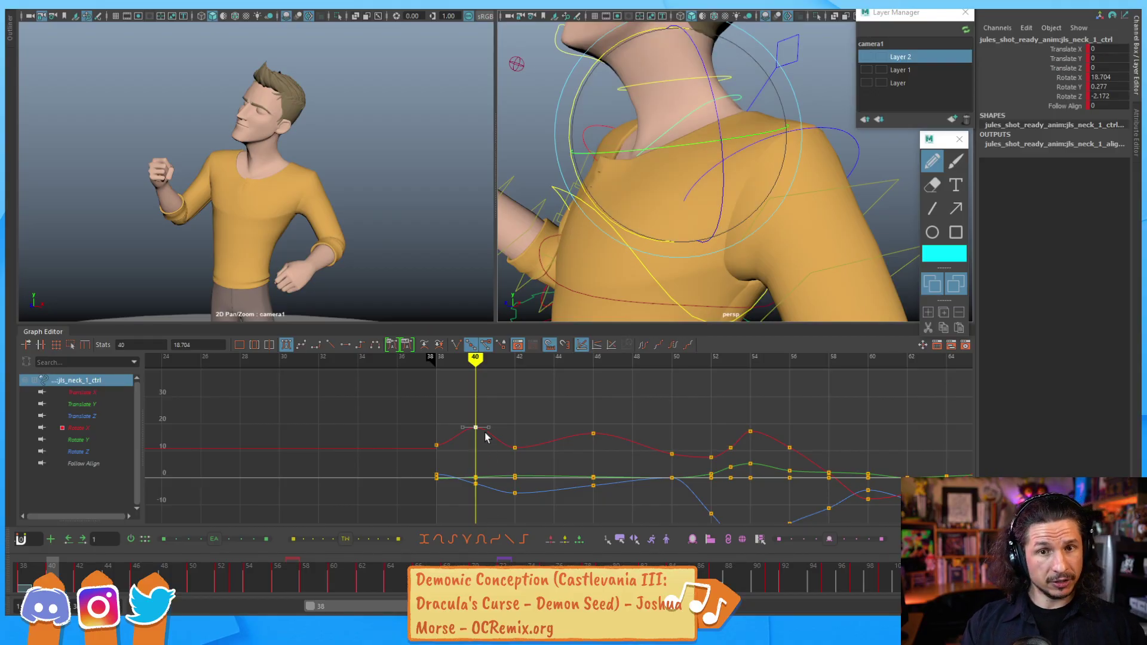
shift+middle_drag(489, 396, 489, 436)
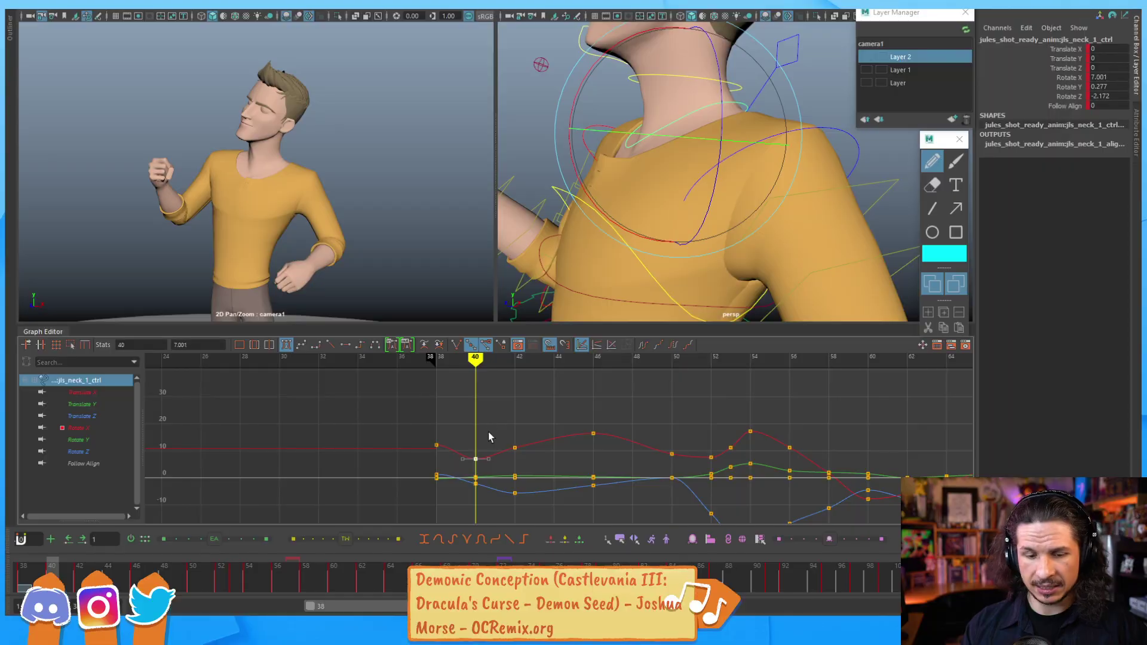
Step: Step back and forth between frames 38 and 40, checking how the head's dip reads with the lowered neck key
key(alt+comma)
key(alt+comma)
key(alt+comma)
key(alt+period)
key(alt+period)
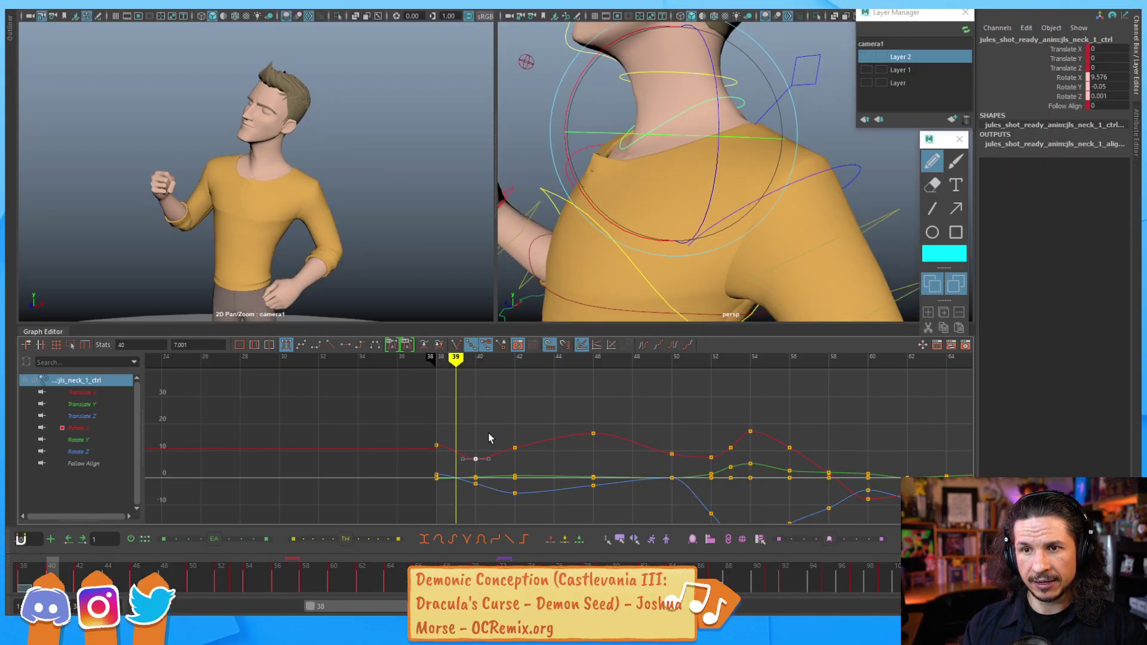
key(alt+period)
key(alt+period)
key(alt+comma)
key(alt+comma)
key(alt+comma)
middle_click(278, 138)
key(alt+period)
key(alt+period)
key(alt+comma)
key(alt+comma)
key(alt+period)
key(alt+period)
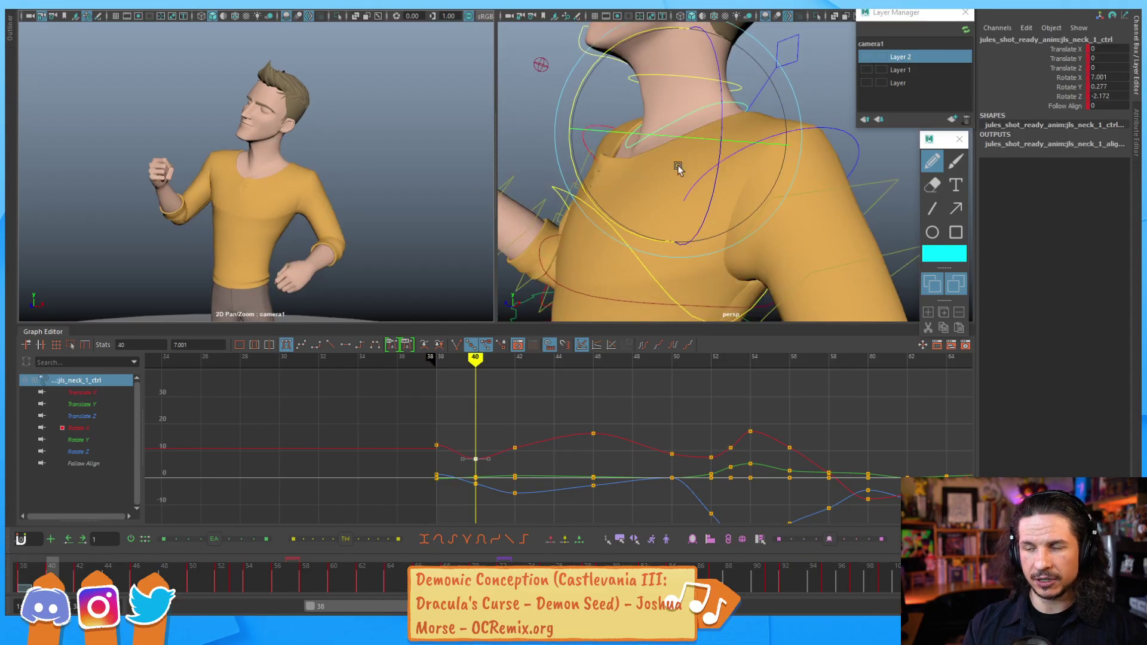
key(alt+comma)
key(alt+comma)
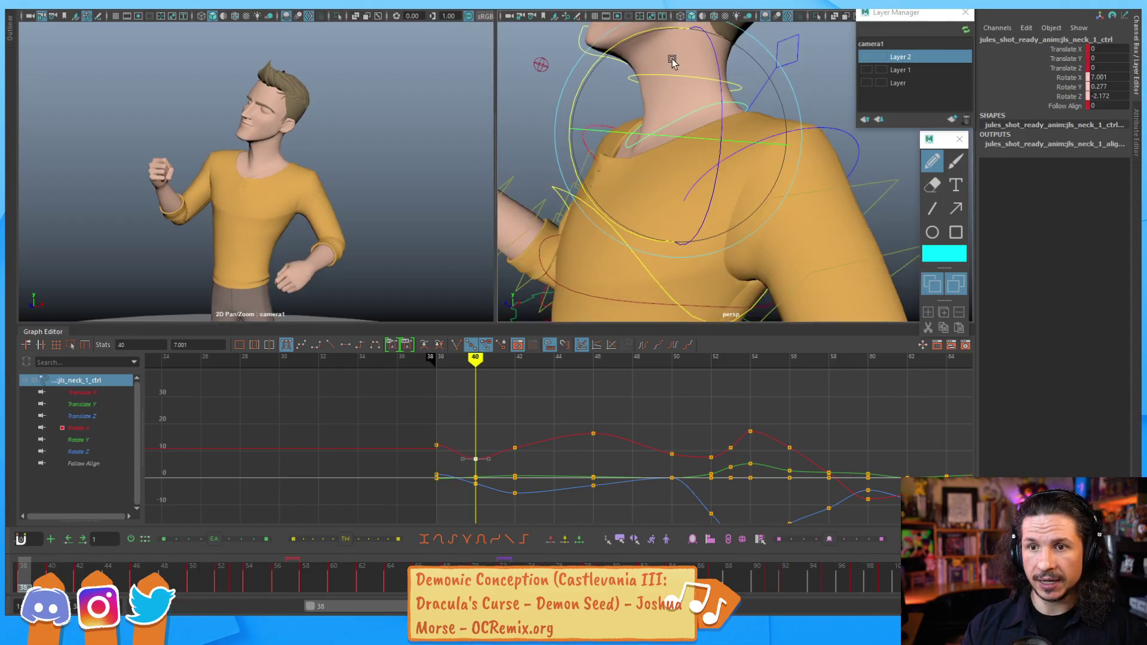
Step: At frame 42, rotate the lower neck control in X to about 4.9
key(alt+period)
key(alt+period)
drag(578, 81, 581, 73)
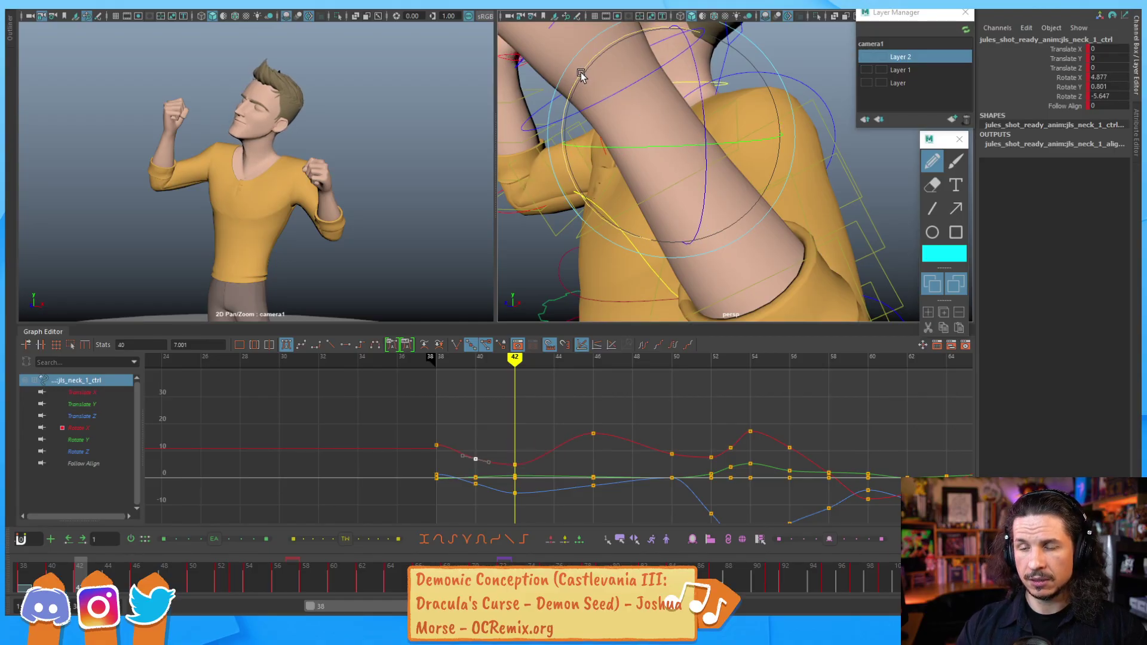
Step: Compare the neck pose at frame 42 with the preceding keys and scrub the frames between them
key(comma)
key(comma)
key(period)
key(period)
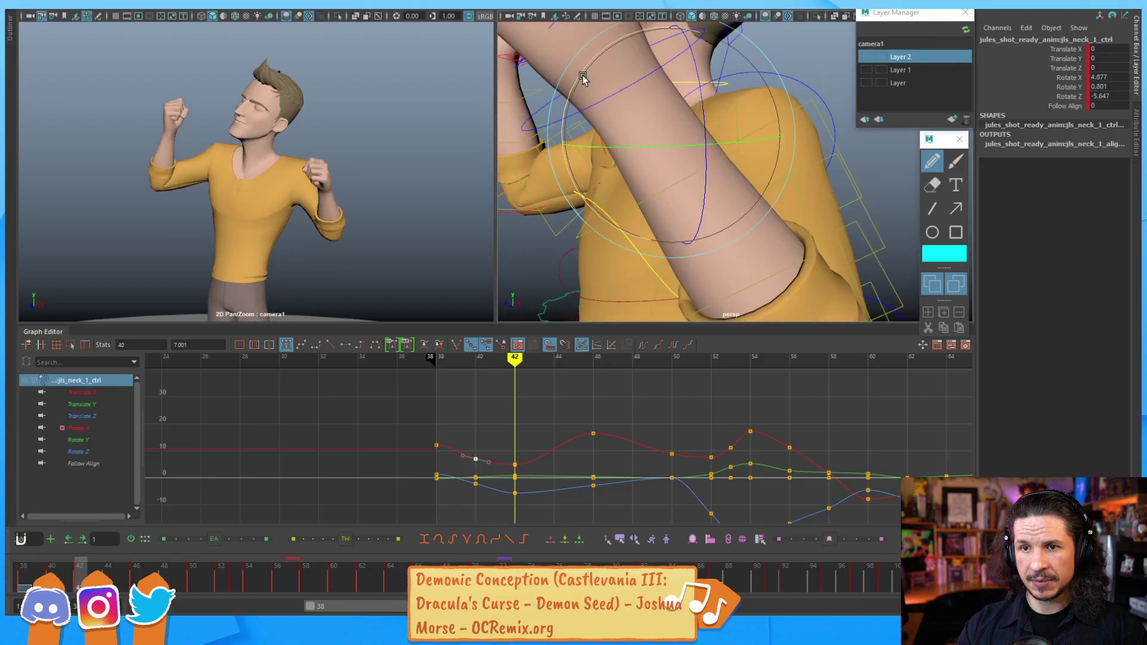
key(alt+comma)
key(alt+comma)
key(alt+comma)
key(alt+period)
key(alt+period)
key(alt+period)
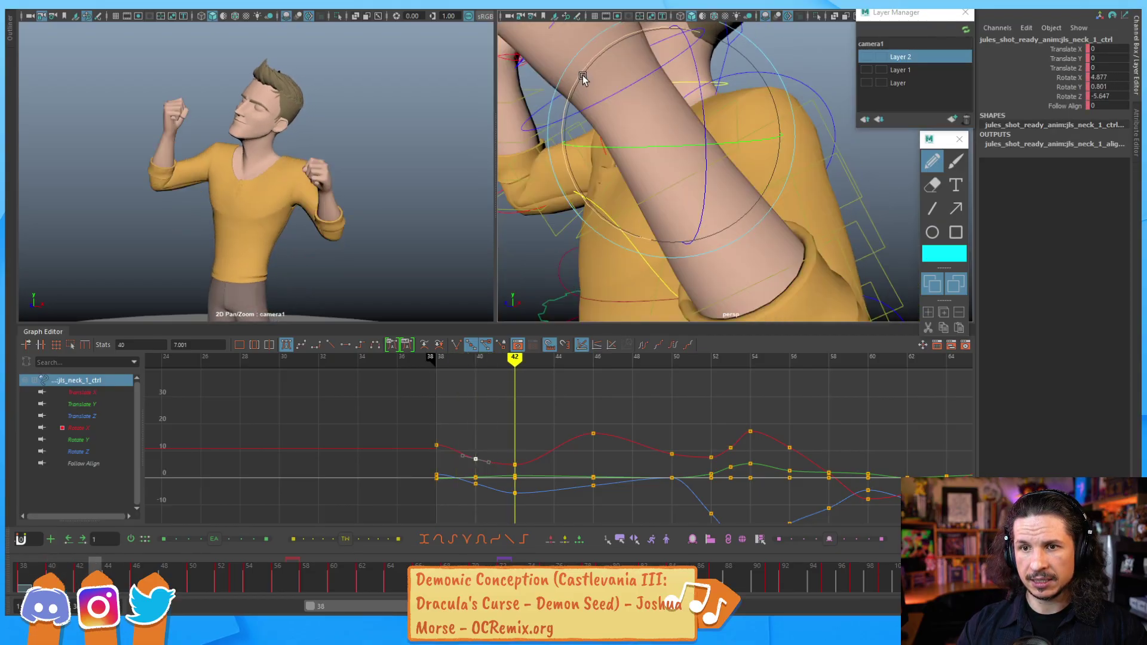
Step: At frame 46, rotate the lower neck control in X to about 24.3
key(alt+period)
key(alt+period)
key(alt+period)
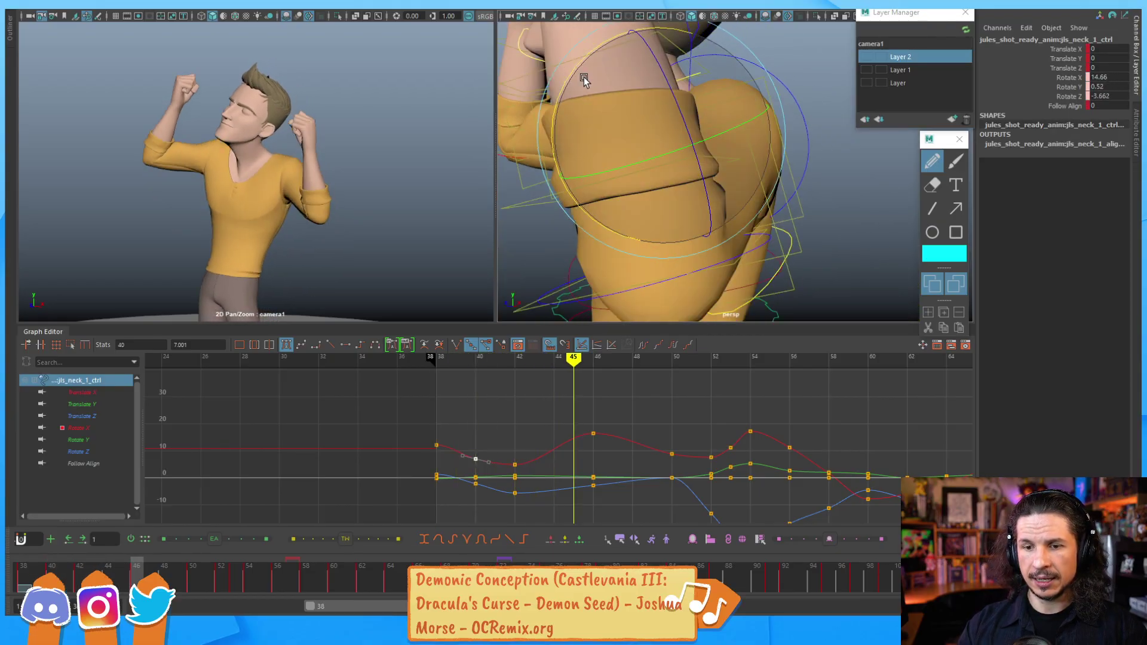
key(alt+period)
drag(573, 74, 560, 88)
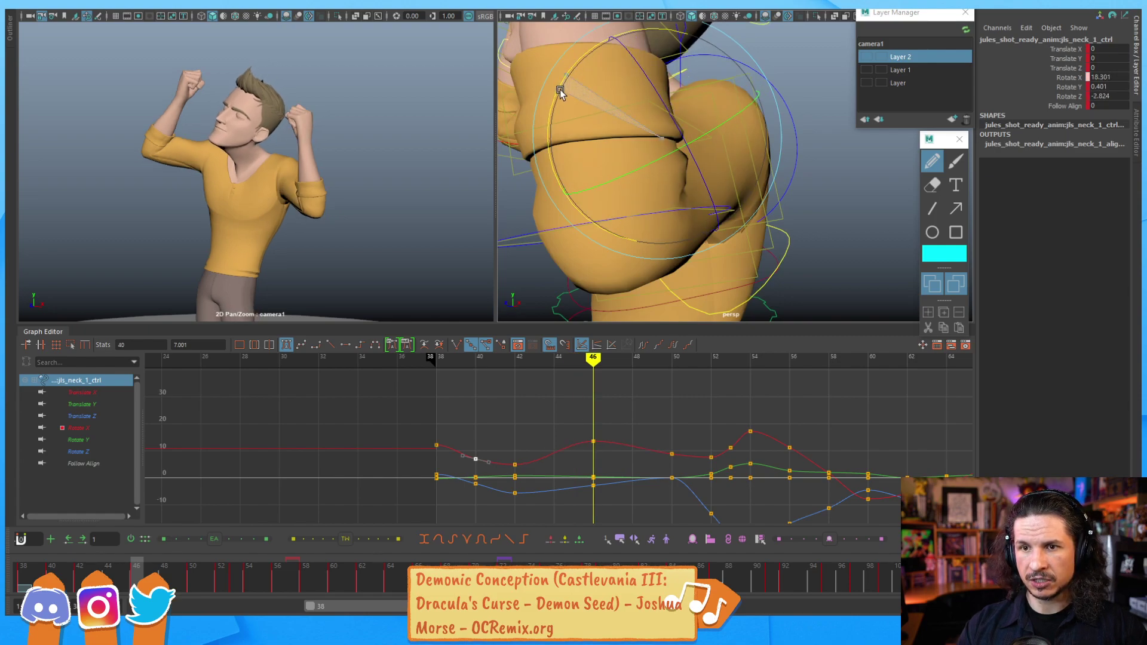
Step: Scrub from frame 39 through 49, reviewing the head's motion with the stronger neck rotation
key(alt+comma)
key(alt+comma)
key(alt+comma)
key(alt+comma)
key(alt+comma)
key(alt+comma)
key(alt+comma)
key(alt+period)
key(alt+period)
key(alt+period)
key(alt+period)
key(alt+period)
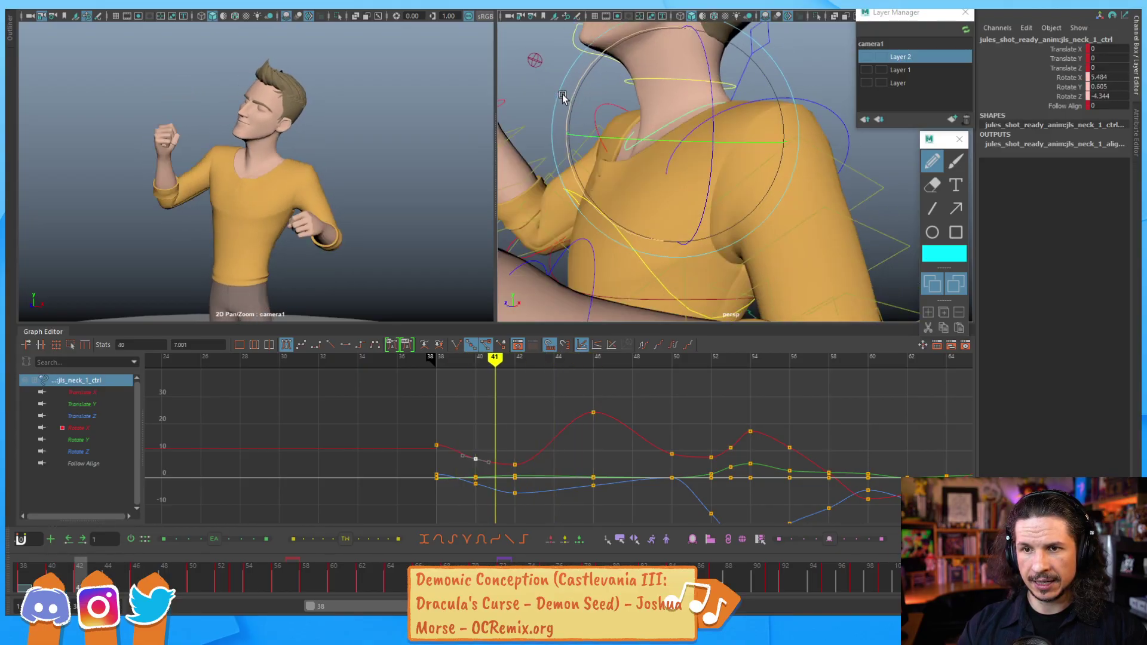
key(alt+period)
key(alt+period)
key(alt+period)
key(alt+period)
key(alt+period)
key(alt+period)
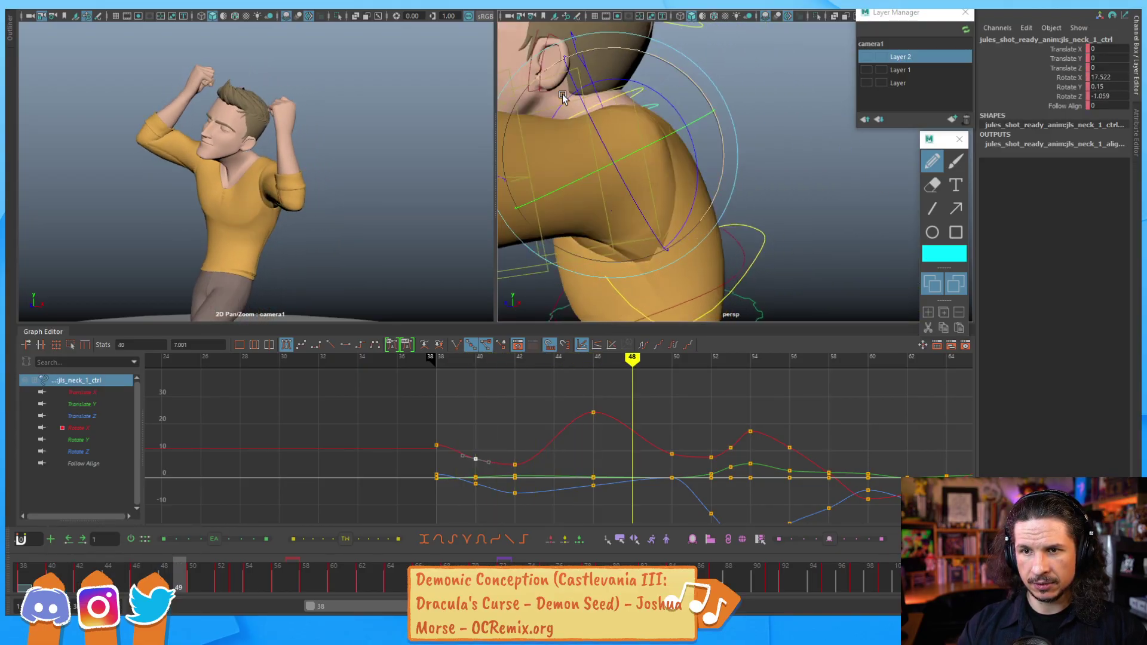
Step: Step repeatedly between frames 40 and 47, examining the timing of the head's drag into frame 46
key(alt+comma)
key(alt+comma)
key(alt+comma)
key(alt+comma)
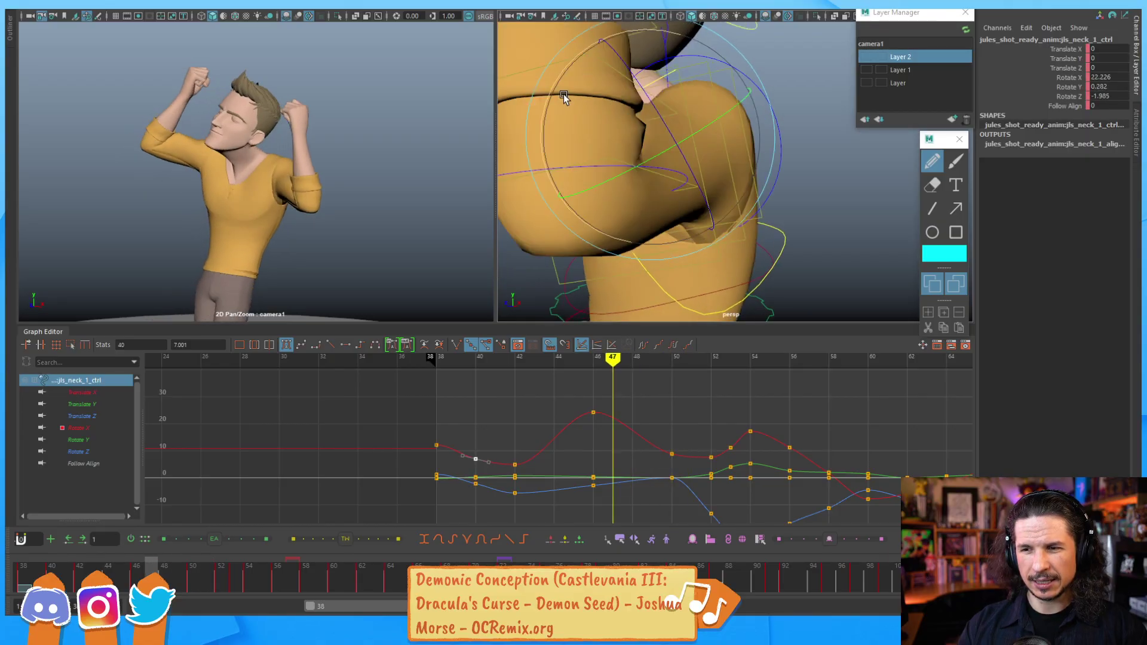
key(alt+comma)
key(alt+period)
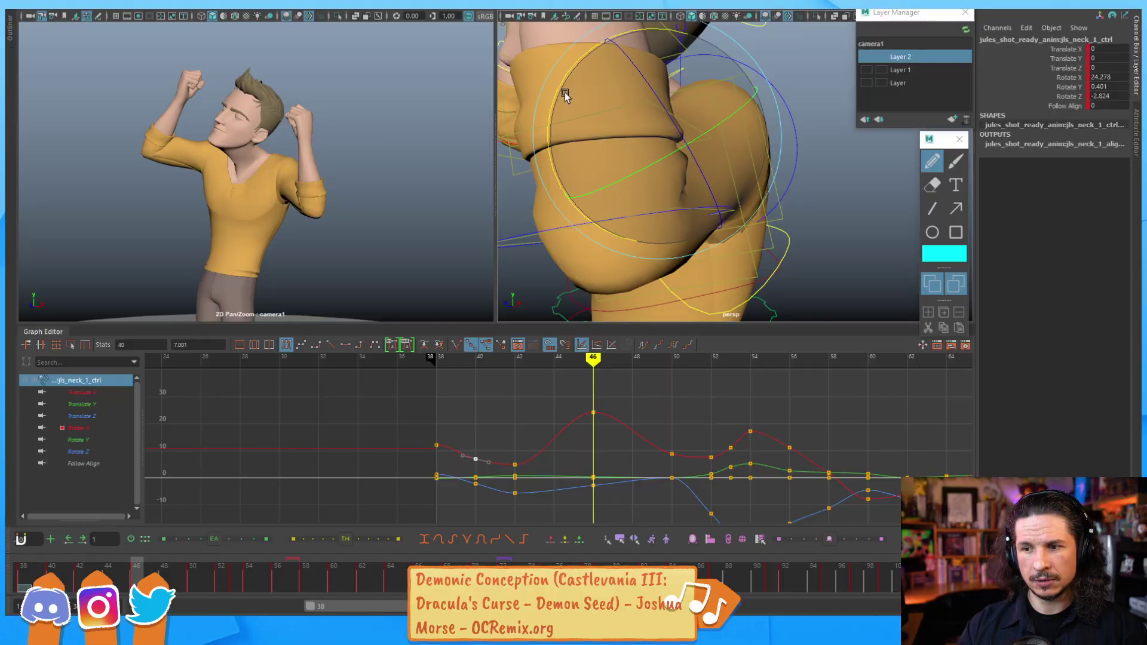
key(alt+comma)
key(alt+comma)
key(alt+comma)
key(alt+period)
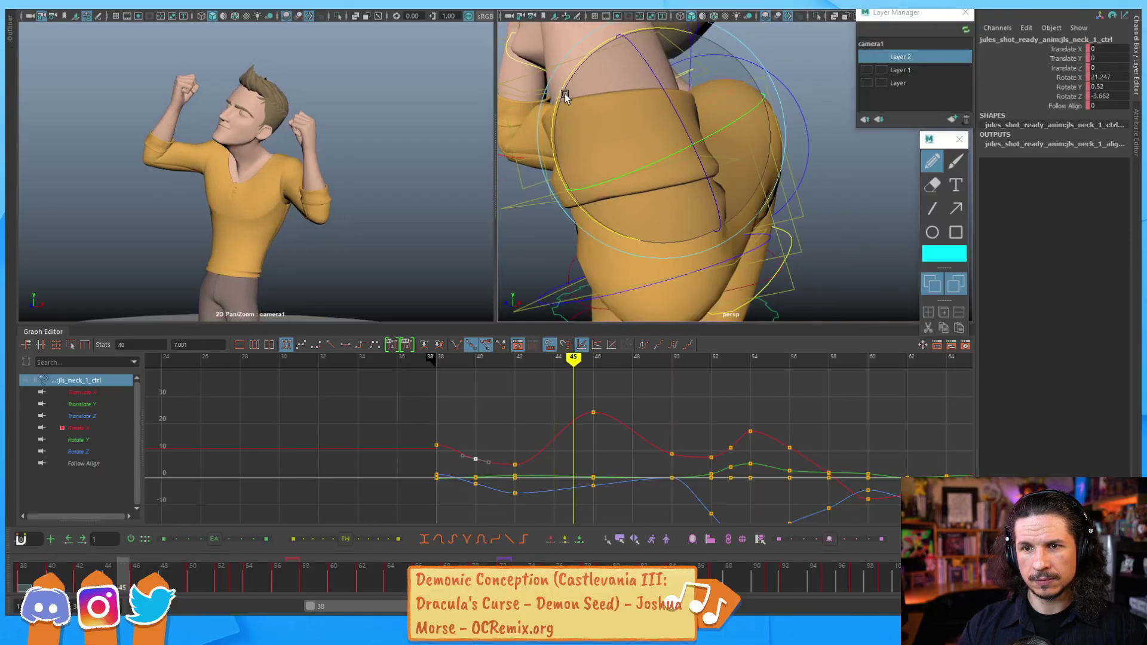
key(alt+period)
key(alt+period)
key(alt+comma)
key(alt+comma)
key(alt+comma)
key(alt+comma)
key(alt+comma)
key(alt+comma)
key(alt+period)
key(alt+period)
key(alt+period)
key(alt+period)
key(alt+period)
key(alt+period)
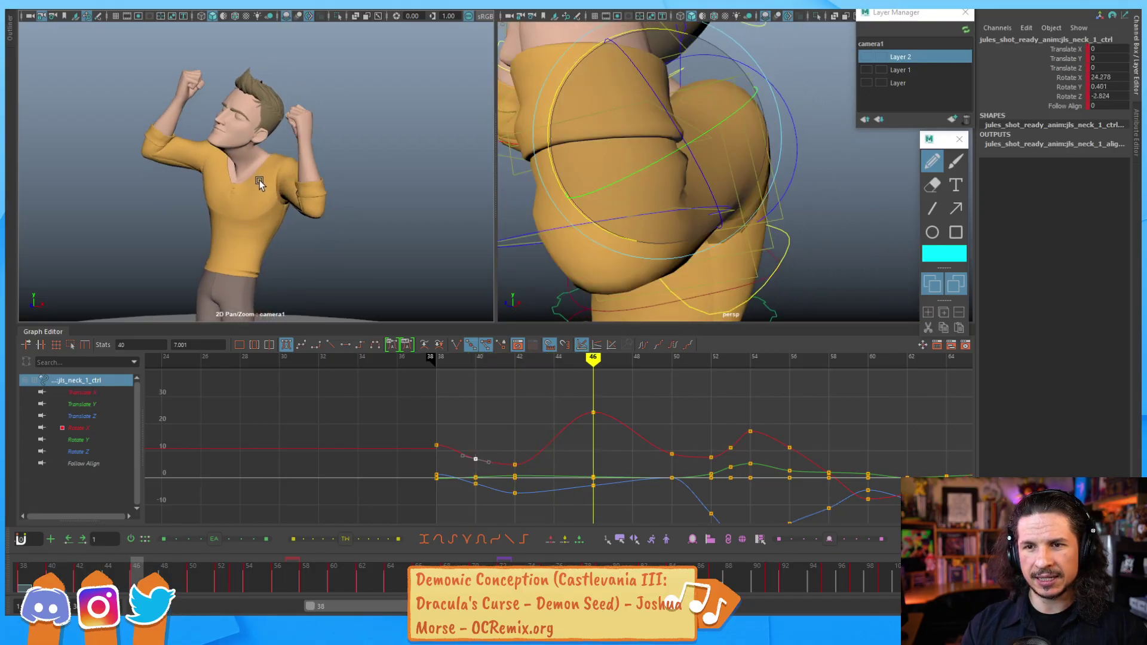
Step: Shift all of the lower neck's keys at frames 42 and 46 two frames later, to frames 44 and 48
drag(645, 395, 506, 501)
shift+middle_drag(526, 435, 553, 433)
Step: Scrub between frames 40 and 50, reviewing the head's delayed motion against the body
key(alt+comma)
key(alt+comma)
key(alt+comma)
key(alt+comma)
key(alt+comma)
key(alt+comma)
key(alt+period)
key(alt+period)
key(alt+period)
key(alt+period)
key(alt+period)
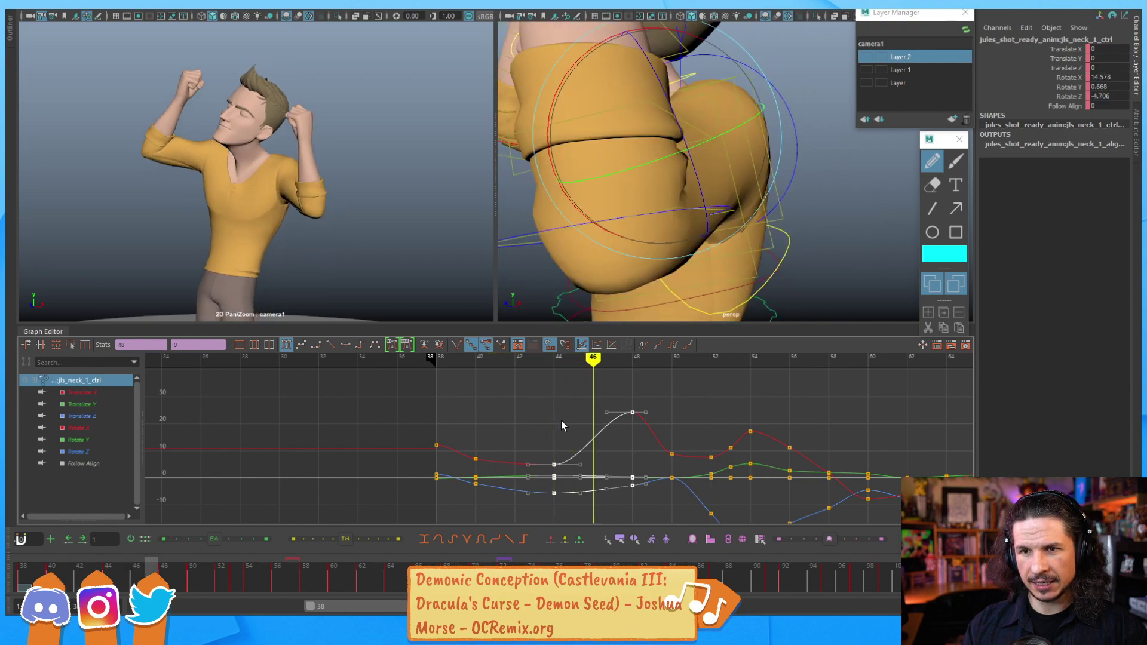
key(alt+period)
key(alt+period)
key(alt+period)
key(alt+period)
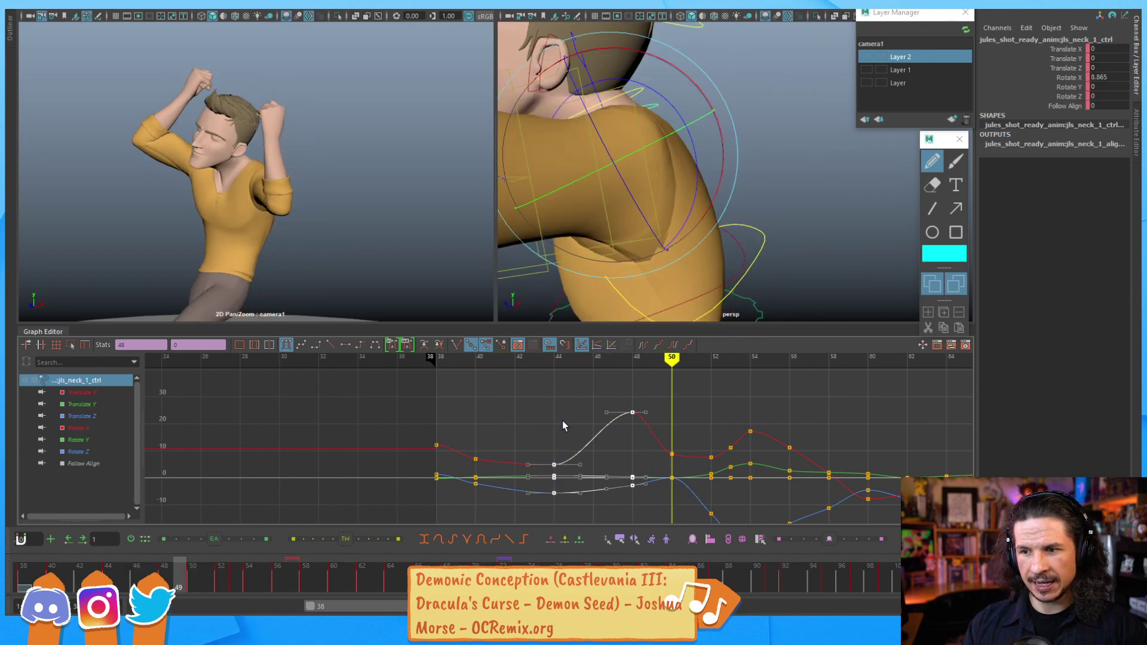
key(alt+comma)
key(alt+comma)
key(alt+comma)
key(alt+comma)
key(alt+comma)
key(alt+period)
key(alt+period)
key(alt+period)
Step: At frame 44, rotate the lower neck in X to about 0.6 and play back the motion
key(alt+comma)
key(alt+comma)
key(alt+comma)
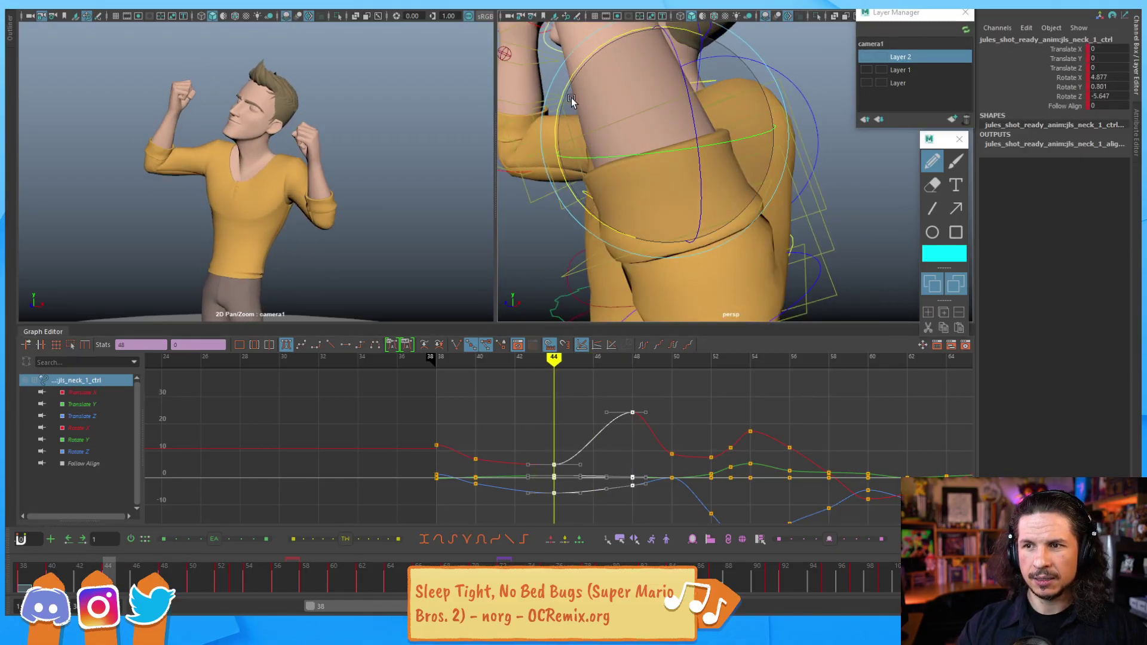
drag(563, 96, 567, 105)
key(alt+v)
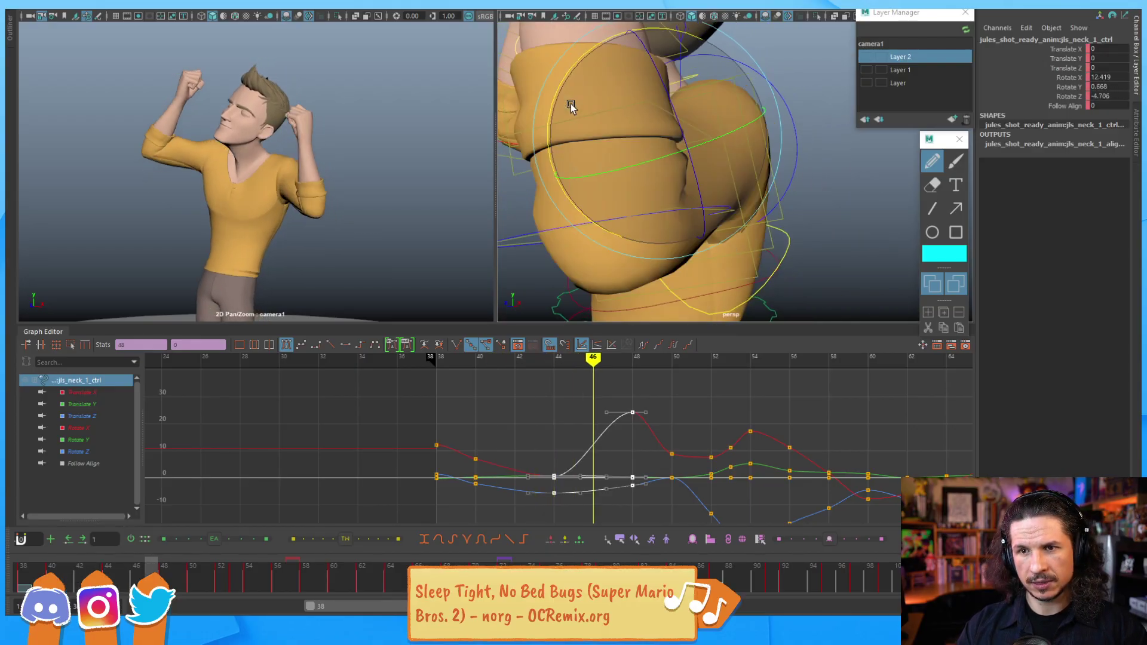
key(alt+v)
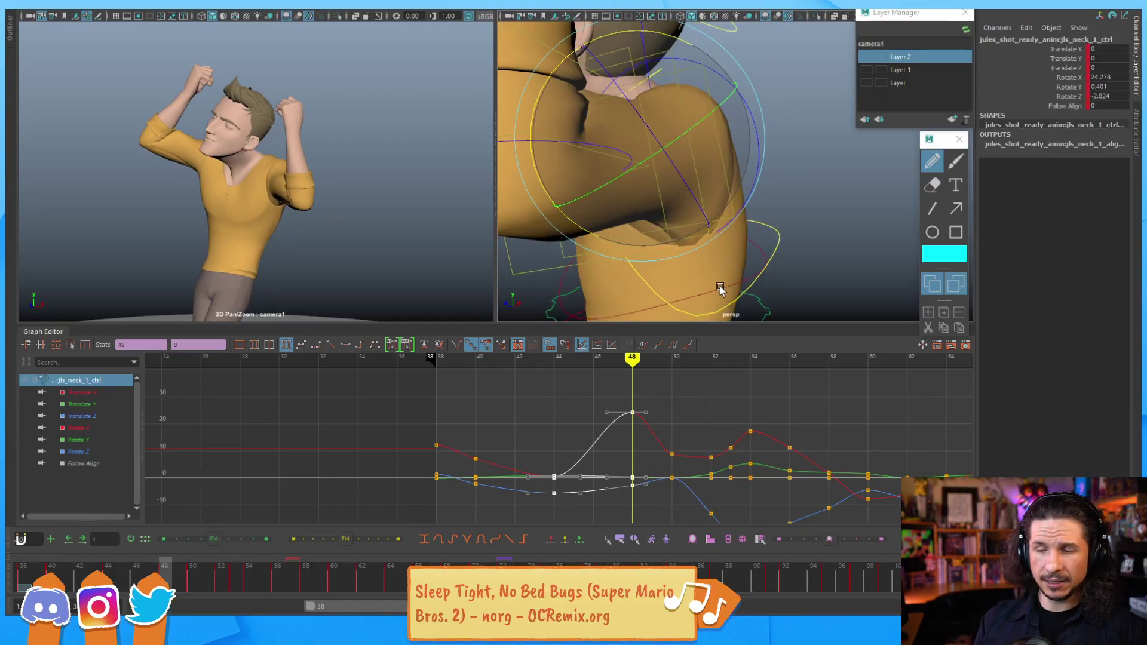
Step: Step through frames 44 to 50, checking how the head carries over from the frame 48 pose
key(alt+comma)
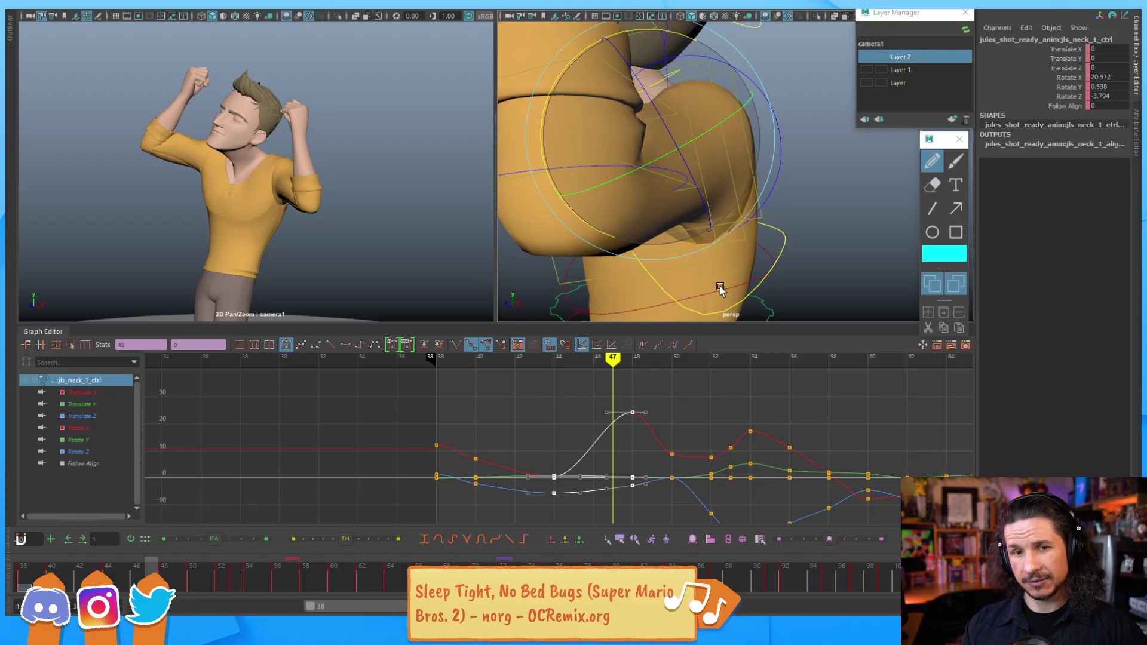
key(alt+comma)
key(alt+comma)
key(alt+period)
key(alt+period)
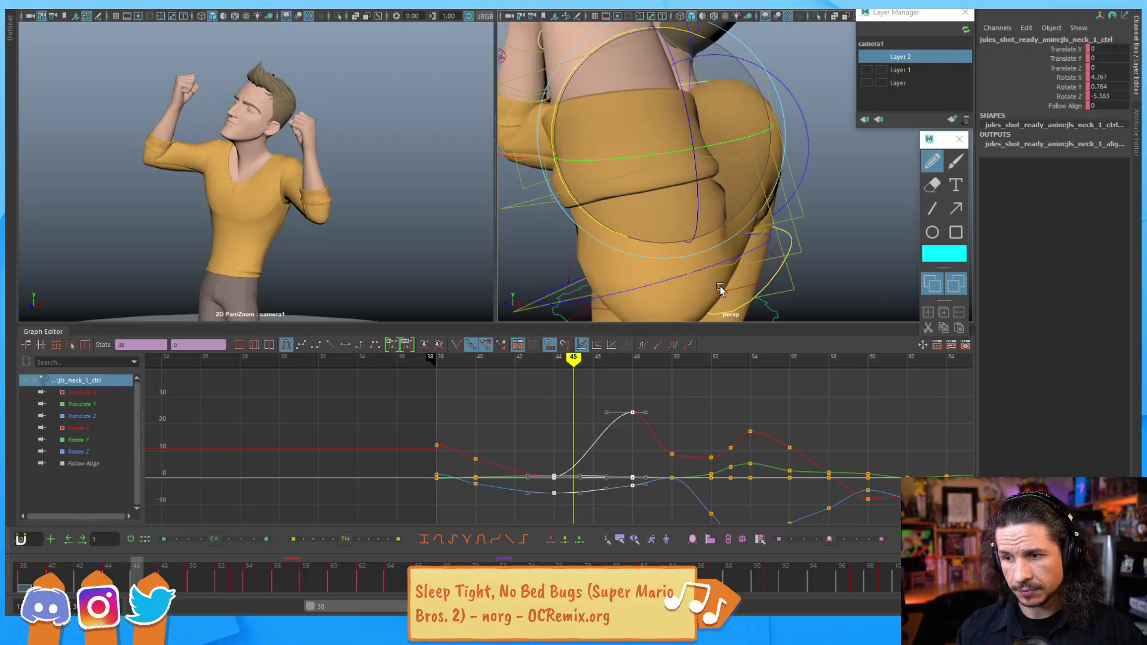
key(alt+period)
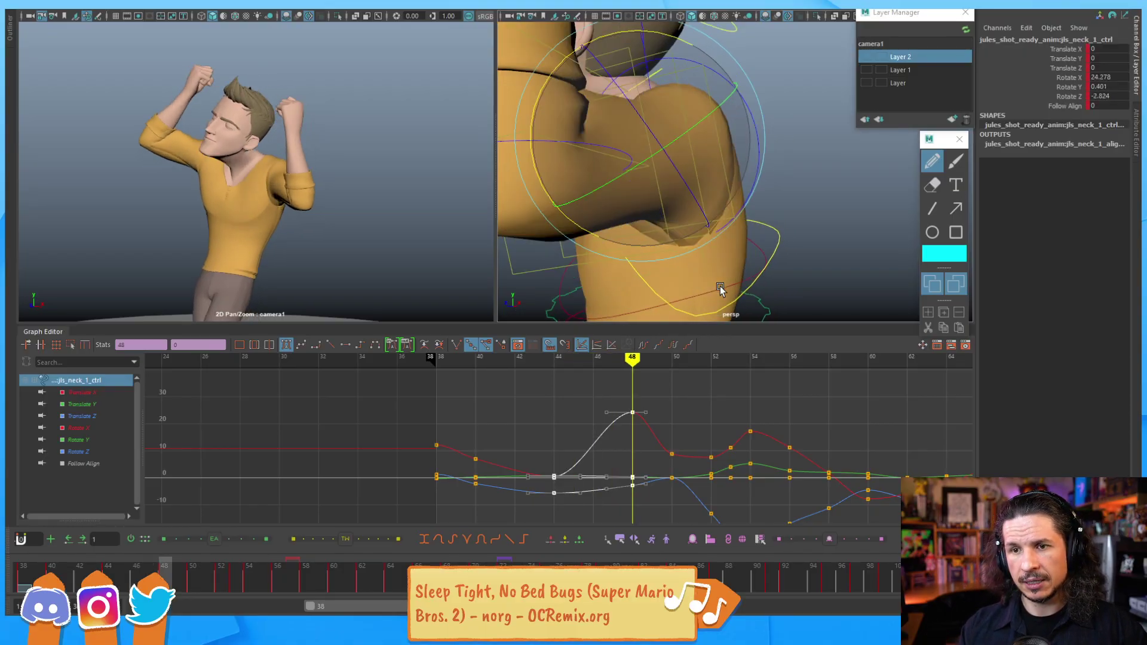
key(alt+period)
key(alt+period)
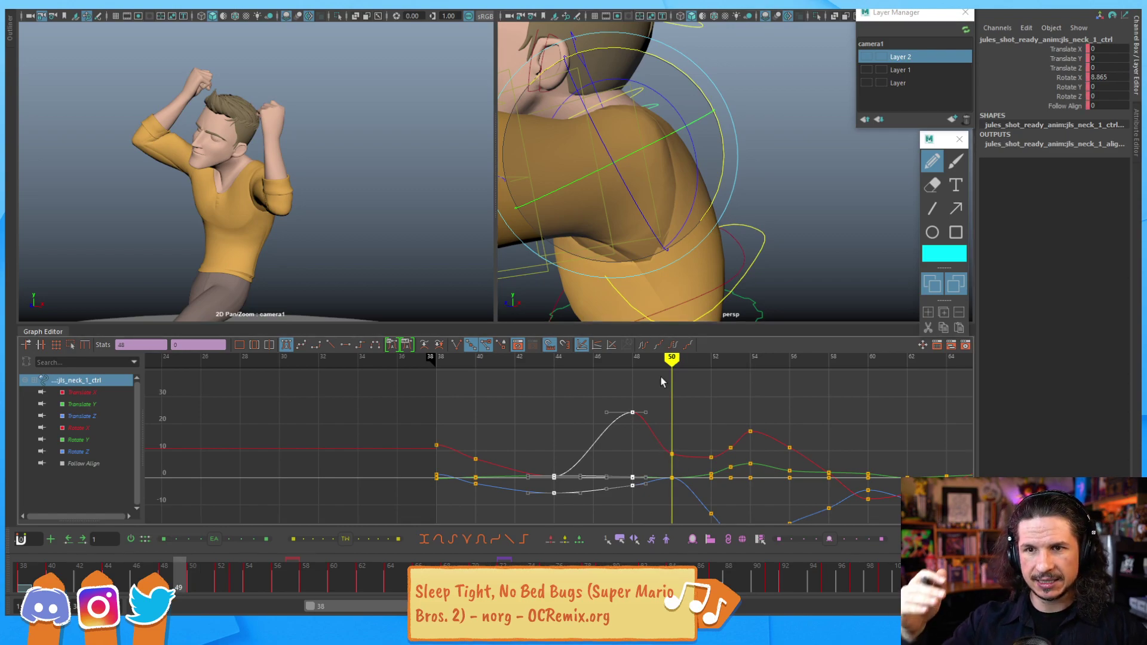
key(alt+comma)
key(alt+comma)
key(alt+comma)
key(alt+period)
key(alt+period)
key(alt+period)
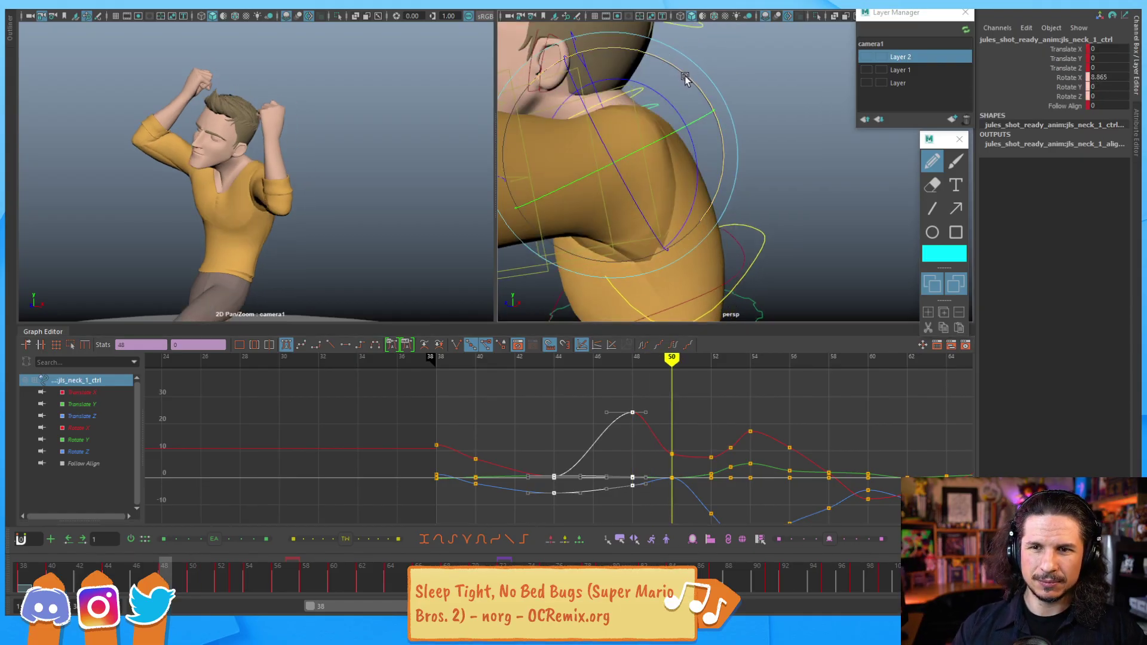
Step: Compare the neighbouring key poses, then raise the lower neck's Rotate X at frame 50 to about 21
key(comma)
key(comma)
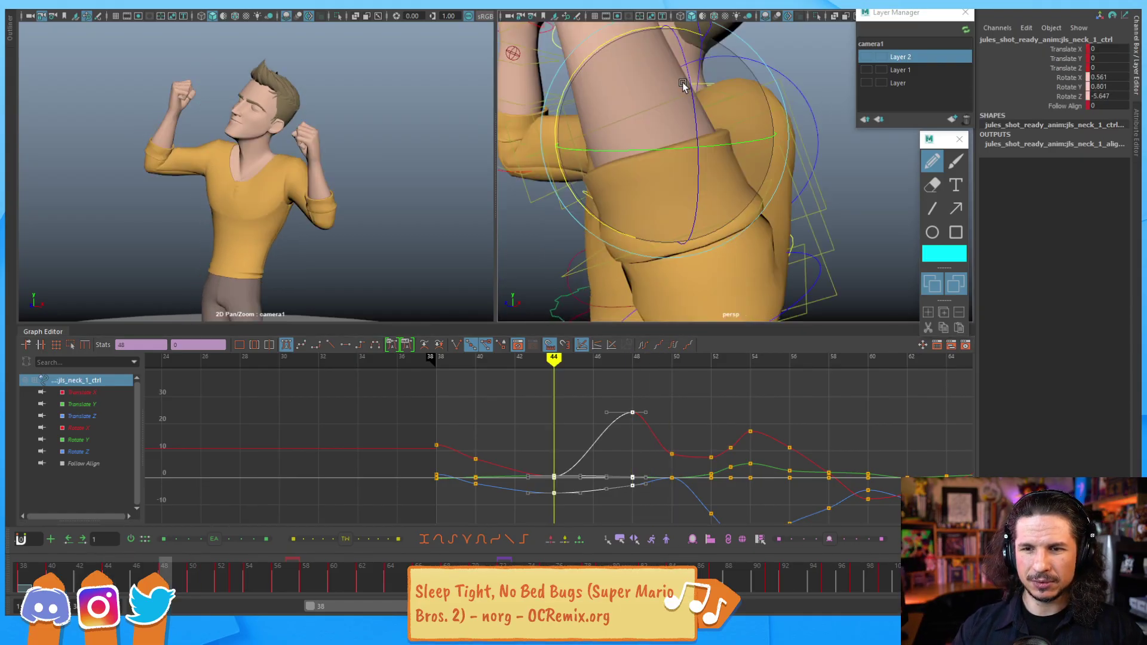
key(period)
key(period)
drag(685, 76, 684, 86)
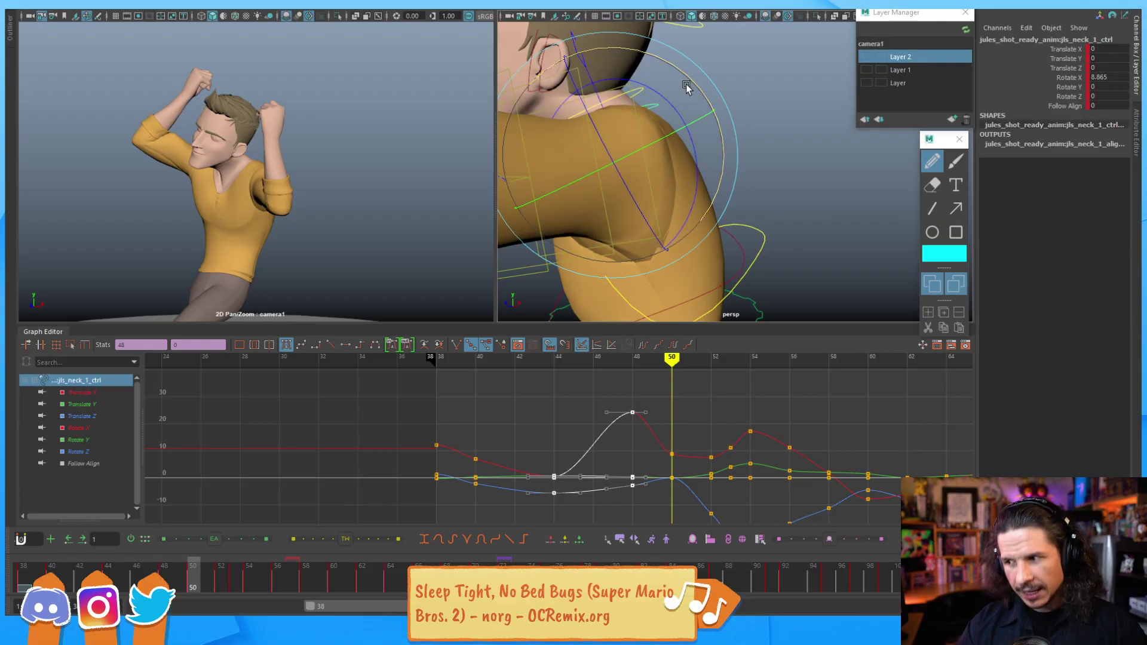
drag(681, 78, 676, 73)
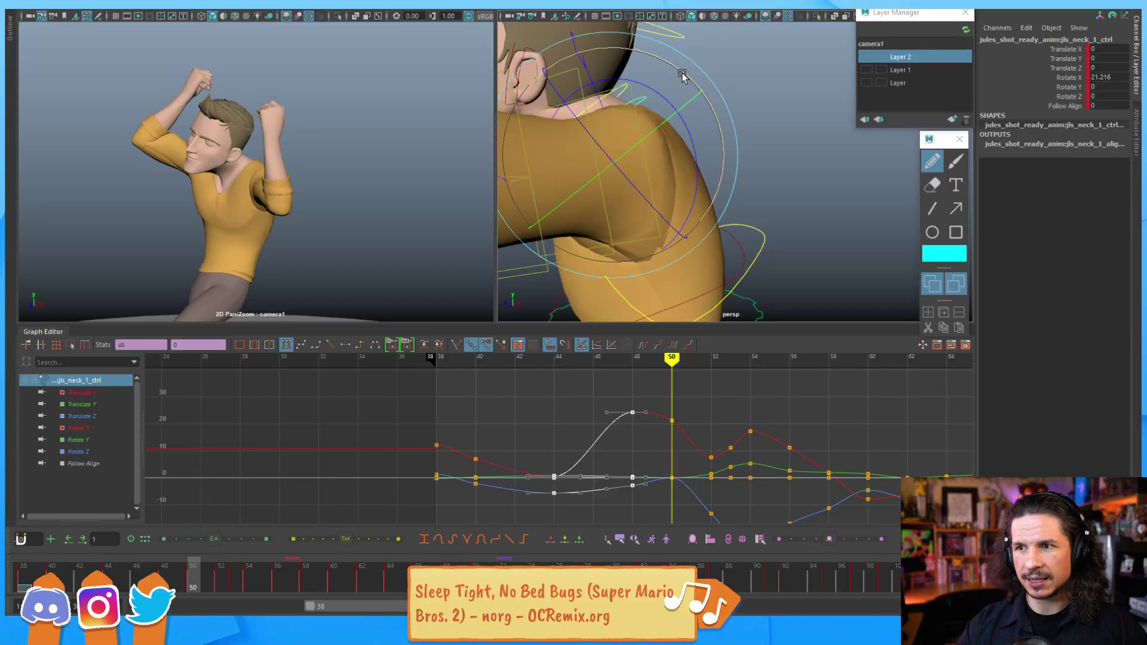
drag(681, 72, 683, 69)
Step: Scrub back and forth between frames 47 and 52, reviewing the head's follow-through around the raised frame 50 key
key(alt+comma)
key(alt+comma)
key(alt+comma)
key(alt+comma)
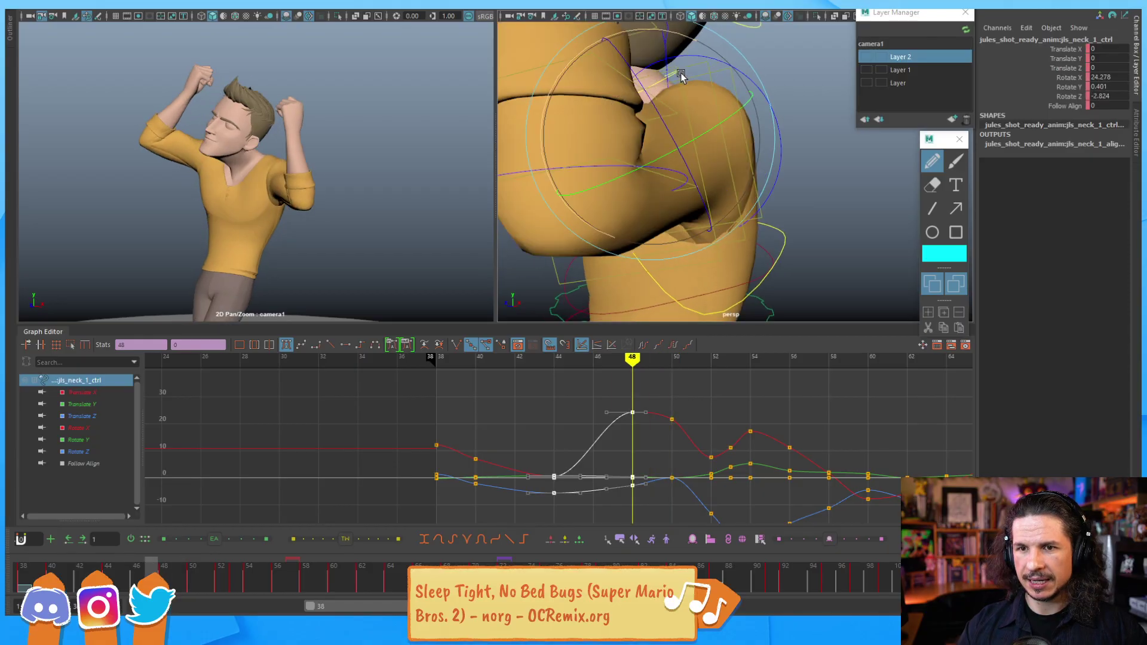
key(alt+period)
key(alt+period)
key(alt+period)
key(alt+period)
key(alt+period)
key(alt+period)
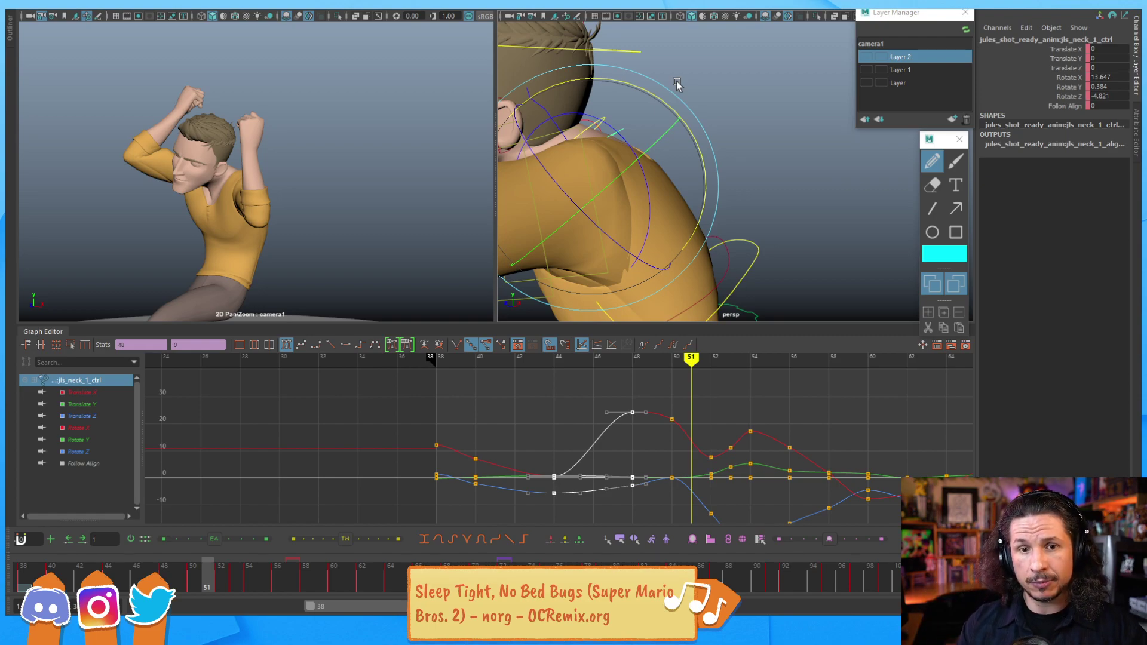
key(alt+comma)
key(alt+comma)
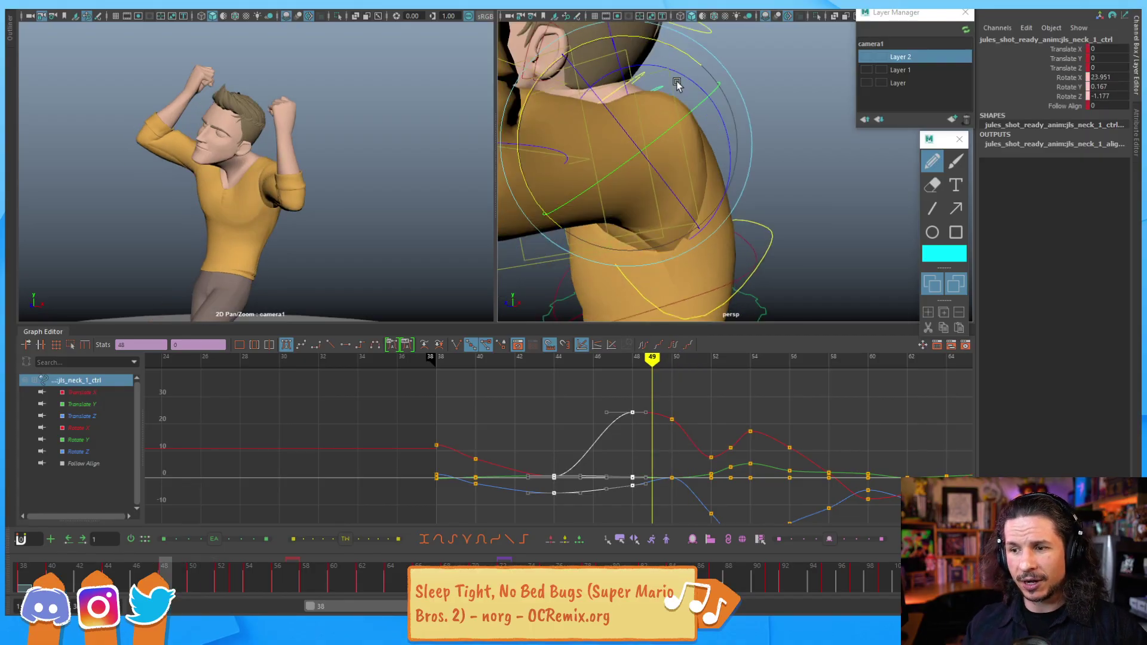
key(alt+comma)
key(alt+comma)
key(alt+period)
key(alt+period)
key(alt+period)
key(alt+period)
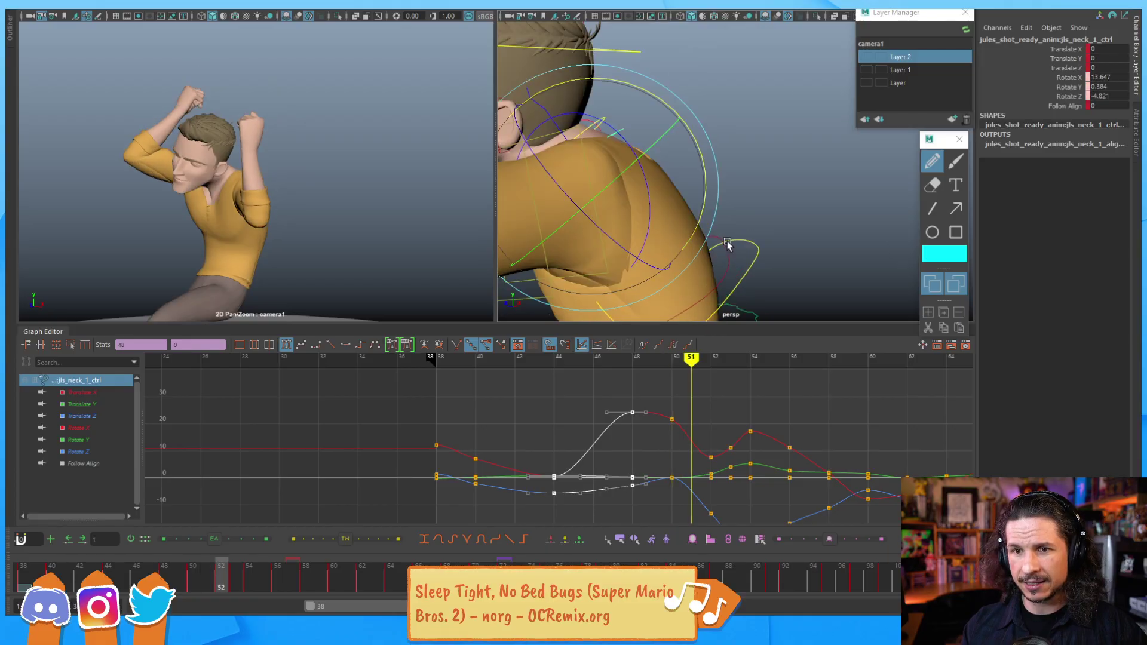
Step: Step back and forth through frames 49 to 54, examining how the head follows the body's drop
key(alt+period)
key(alt+period)
key(alt+period)
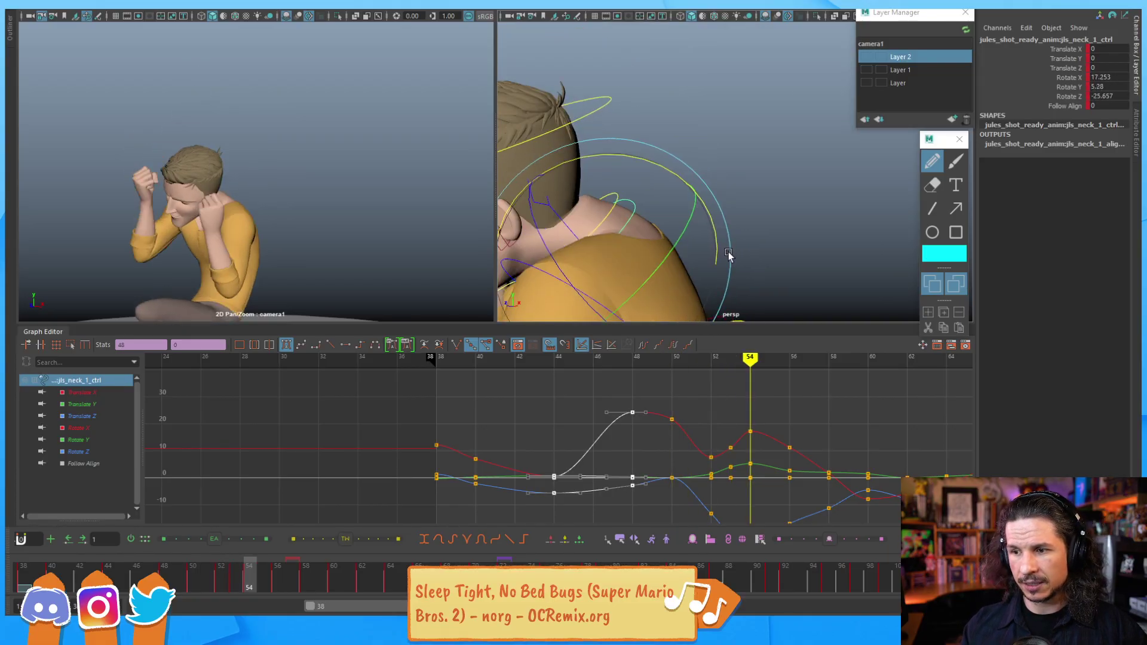
key(alt+comma)
key(alt+comma)
key(alt+comma)
key(alt+period)
key(alt+period)
key(alt+comma)
key(alt+comma)
key(alt+comma)
key(alt+comma)
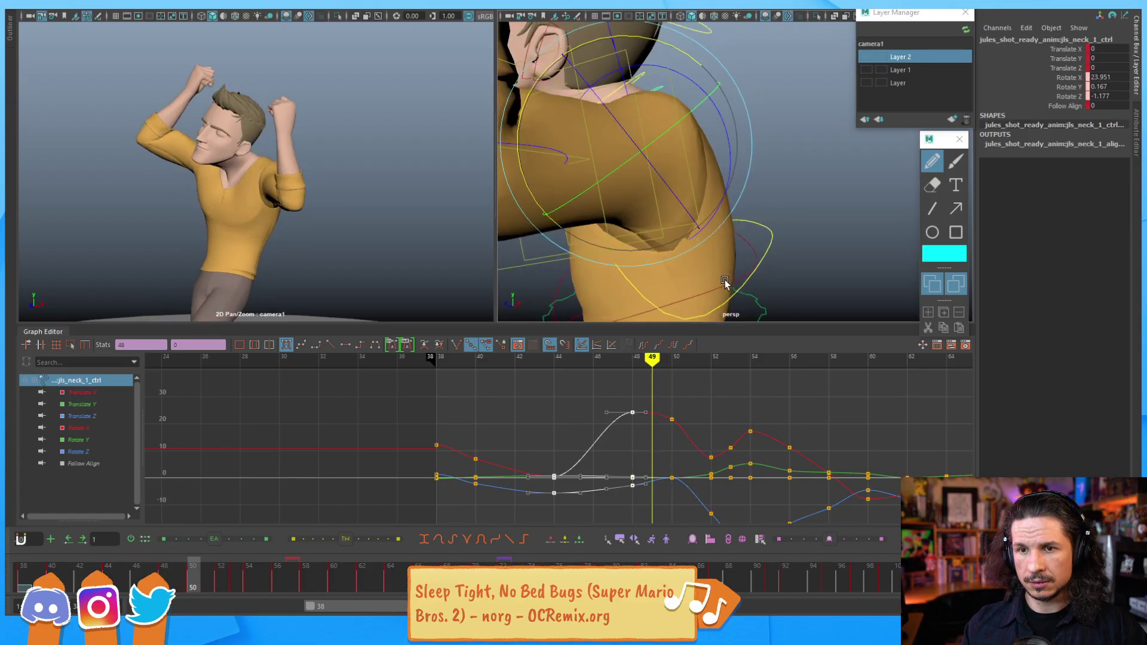
Step: Compare the neck poses at frames 50 and 54 and the keys between them
key(alt+period)
key(alt+period)
key(alt+period)
key(alt+period)
key(alt+period)
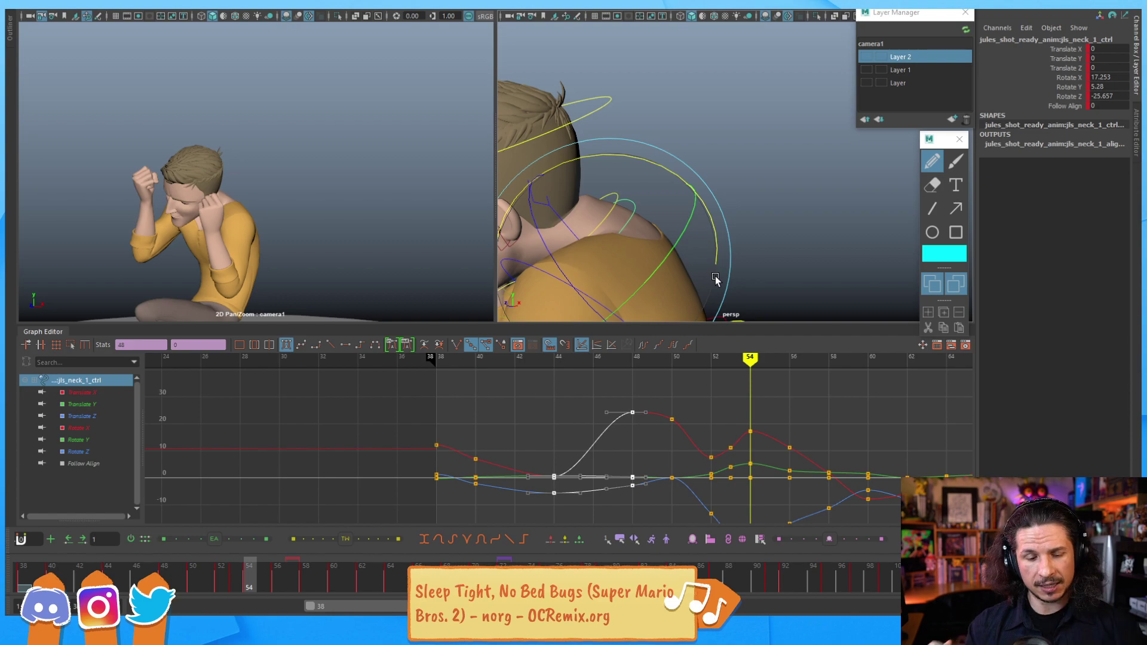
key(comma)
key(comma)
key(comma)
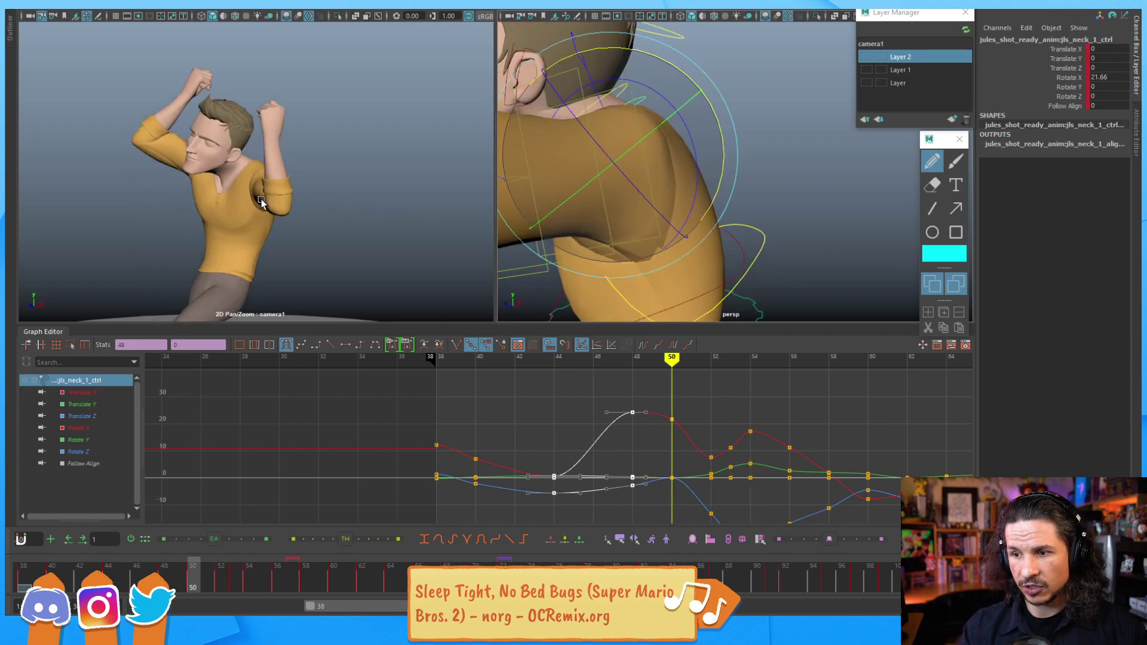
key(period)
key(period)
key(period)
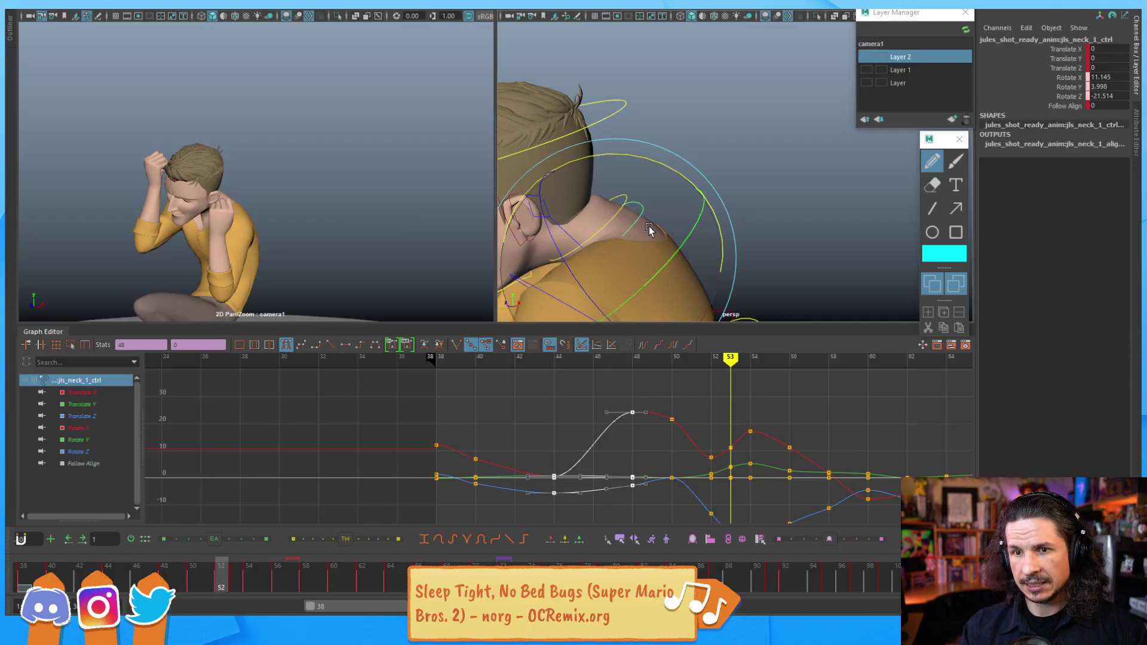
Step: Lower the lower neck's Rotate X to about 8.1 at frame 53 and about 11 at frame 54
key(alt+comma)
key(alt+comma)
key(alt+period)
key(alt+period)
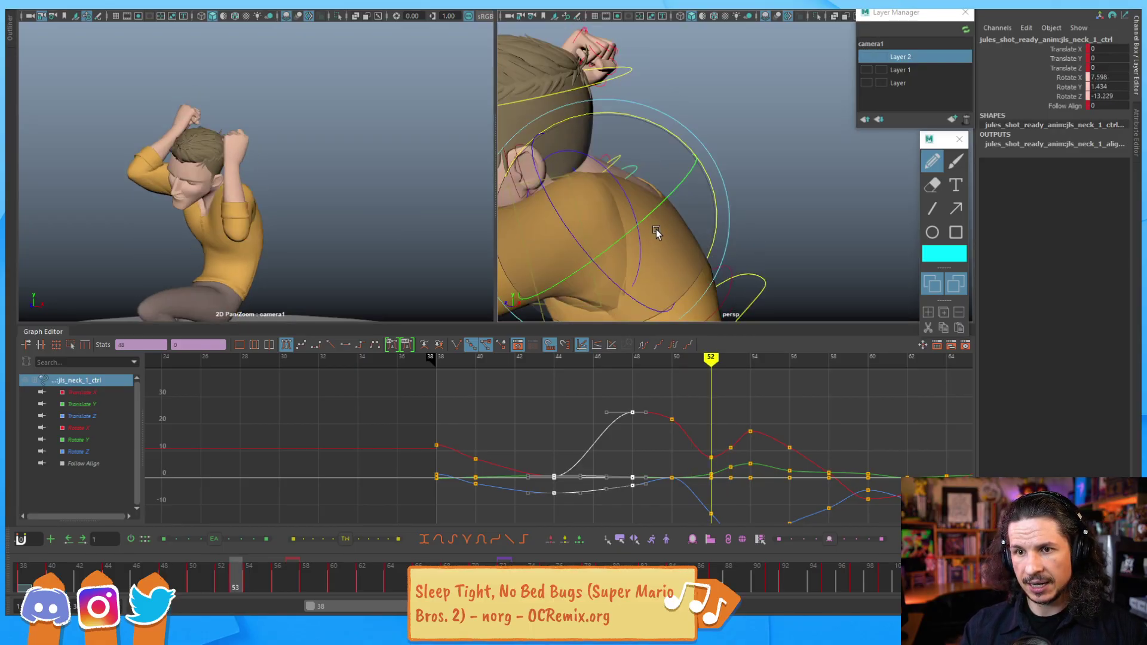
drag(675, 171, 677, 185)
key(alt+period)
key(alt+comma)
key(alt+comma)
key(alt+comma)
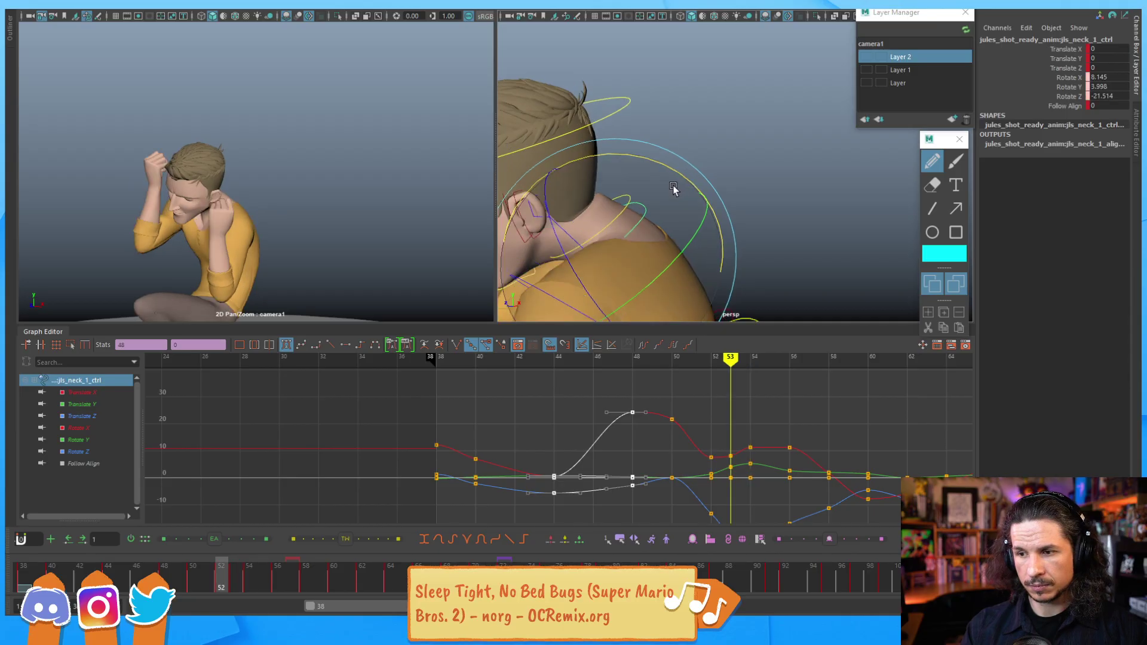
Step: Raise the lower neck's Rotate X at frame 52 to about 15.5 and check it against frames 49 to 53
key(alt+period)
drag(656, 125, 646, 123)
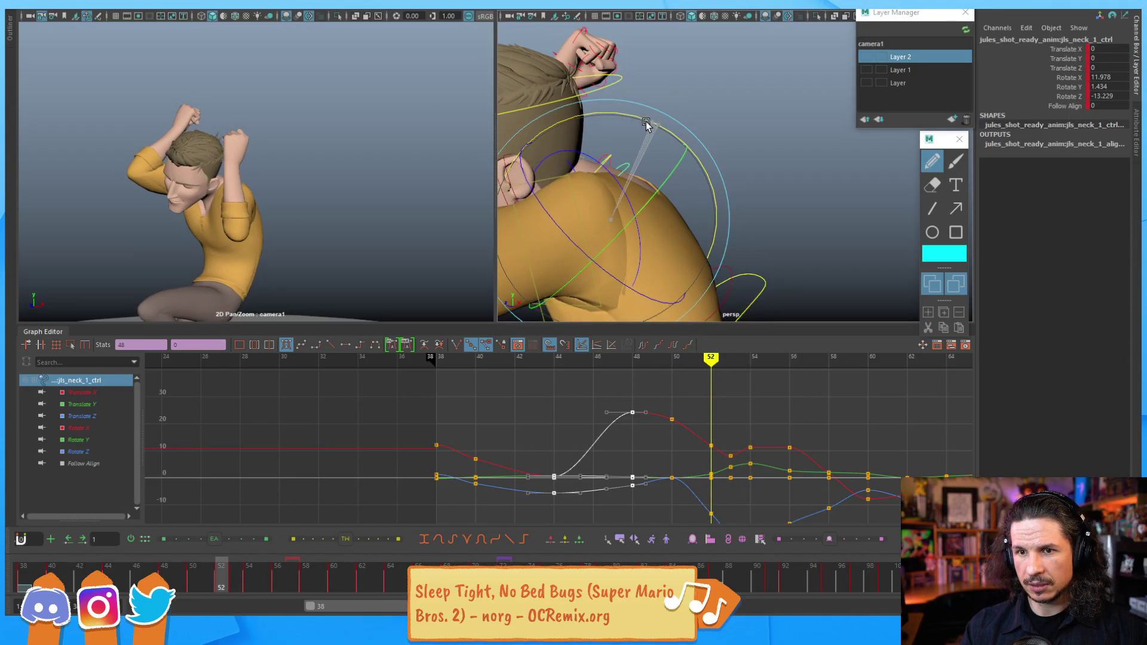
key(alt+comma)
key(alt+comma)
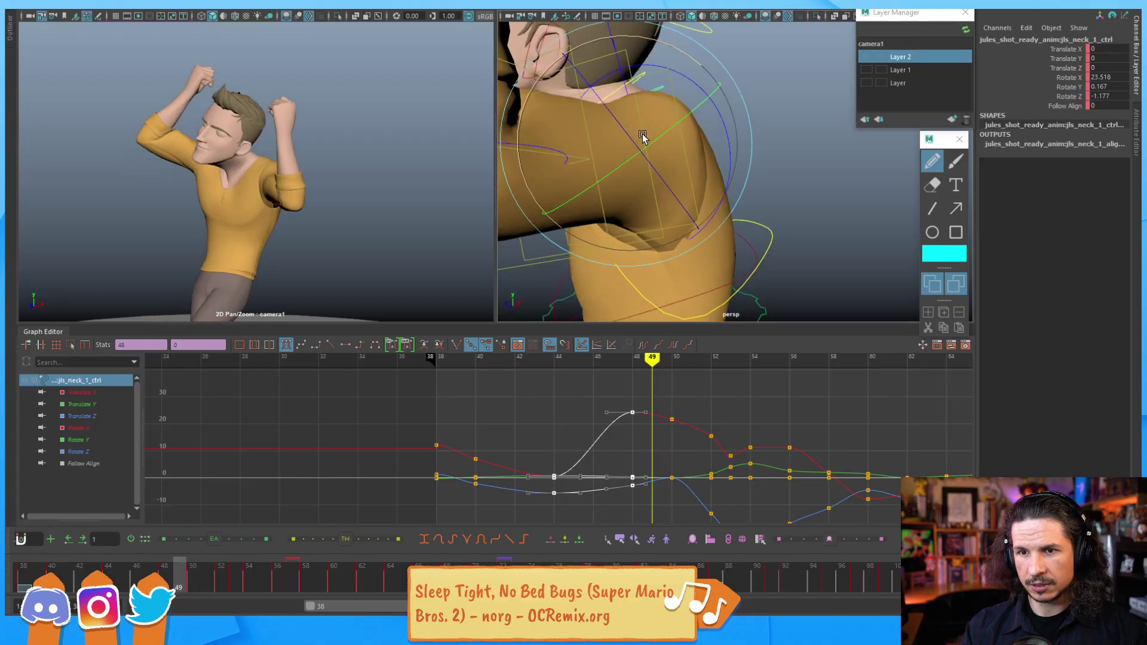
key(alt+period)
key(alt+period)
key(alt+period)
key(alt+period)
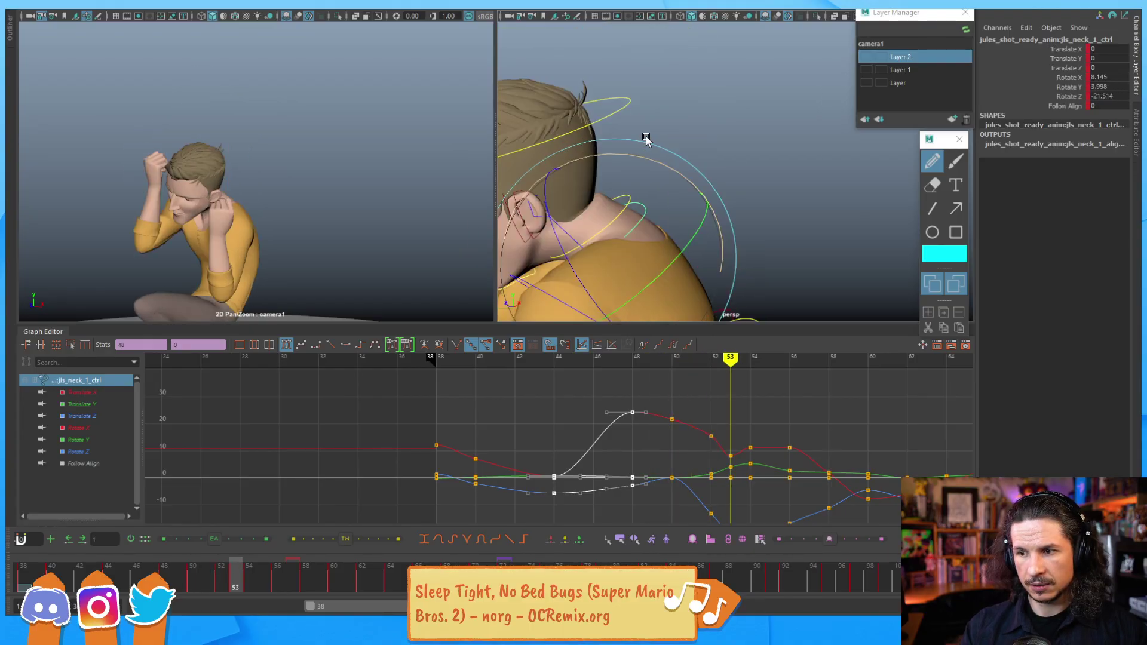
Step: Try lowering the lower neck's Rotate X at frame 54 to about 1.4 and step through the preceding frames
mouse_move(664, 165)
mouse_down()
mouse_move(653, 166)
mouse_move(679, 172)
mouse_up()
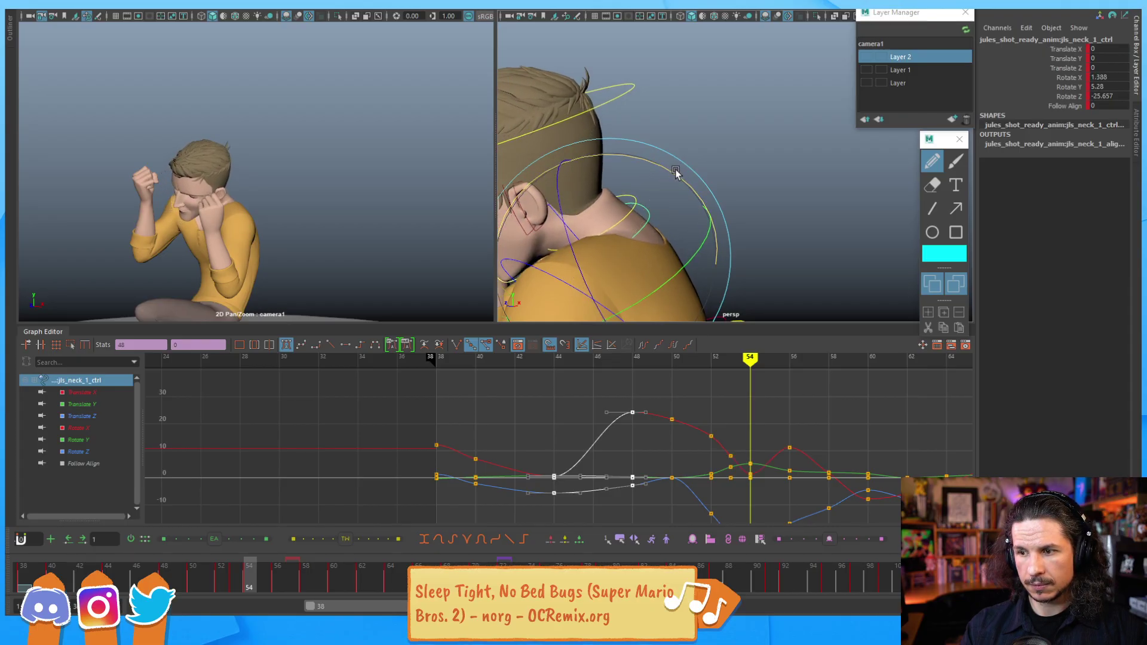
key(alt+comma)
key(alt+comma)
key(alt+comma)
key(alt+comma)
key(alt+comma)
key(alt+period)
key(alt+period)
key(alt+period)
key(alt+period)
key(alt+period)
key(alt+period)
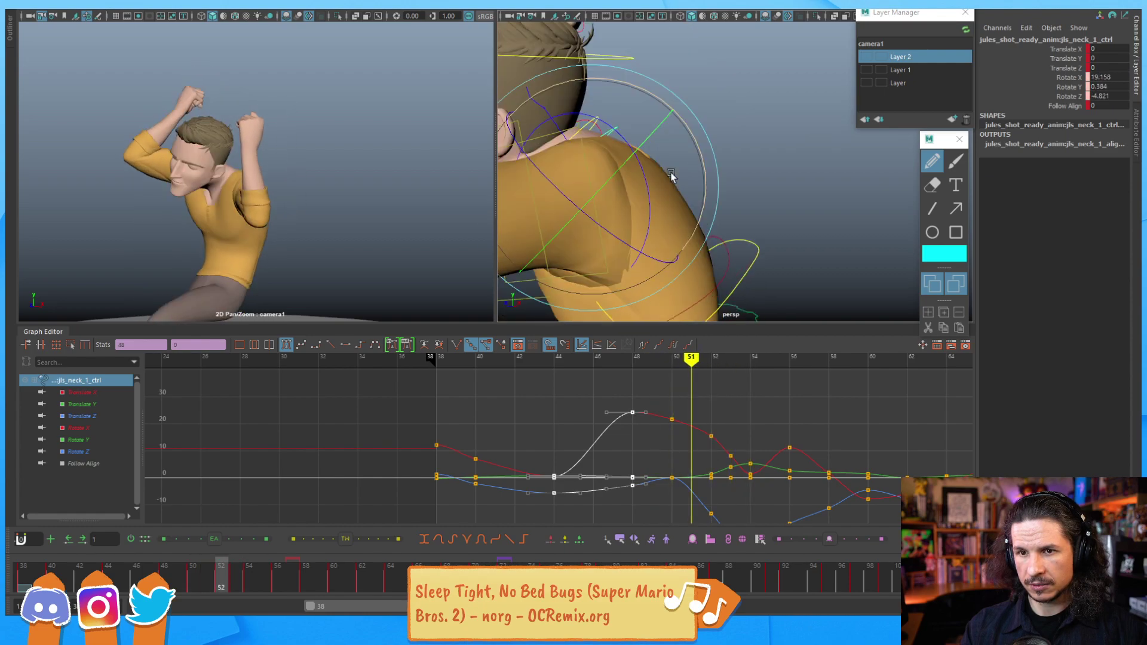
Step: Review the head's motion between frames 51 and 54 with the lowered frame 54 pose
key(alt+period)
key(alt+comma)
key(alt+comma)
key(alt+comma)
key(alt+comma)
key(alt+comma)
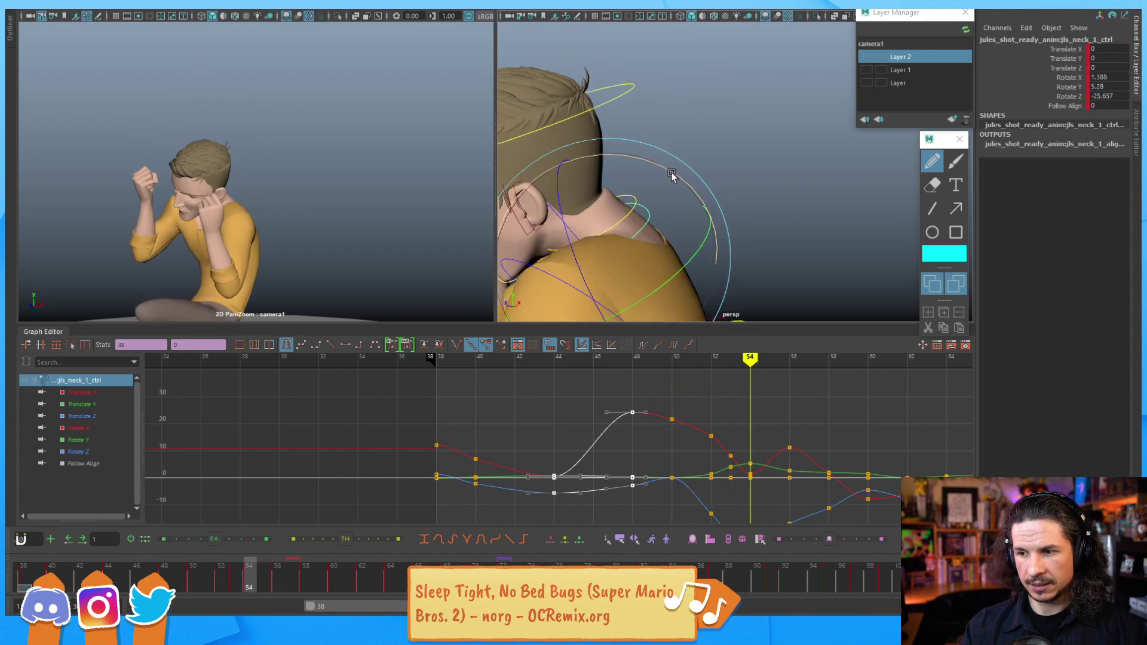
key(alt+period)
key(alt+period)
key(alt+period)
key(alt+period)
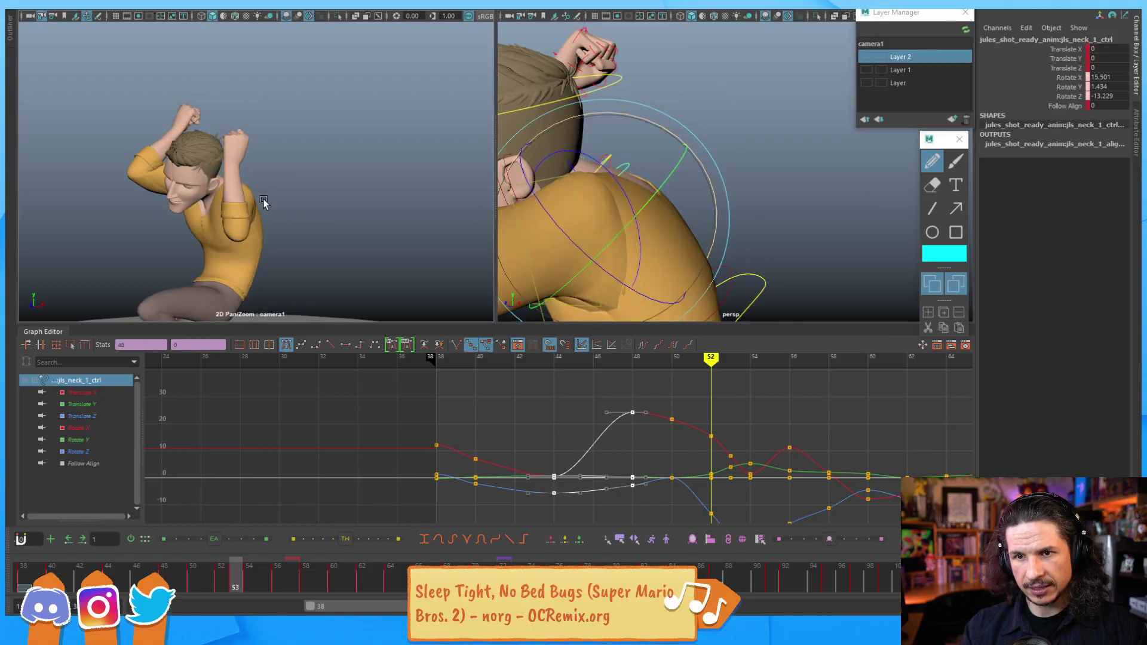
key(alt+comma)
key(alt+comma)
key(alt+comma)
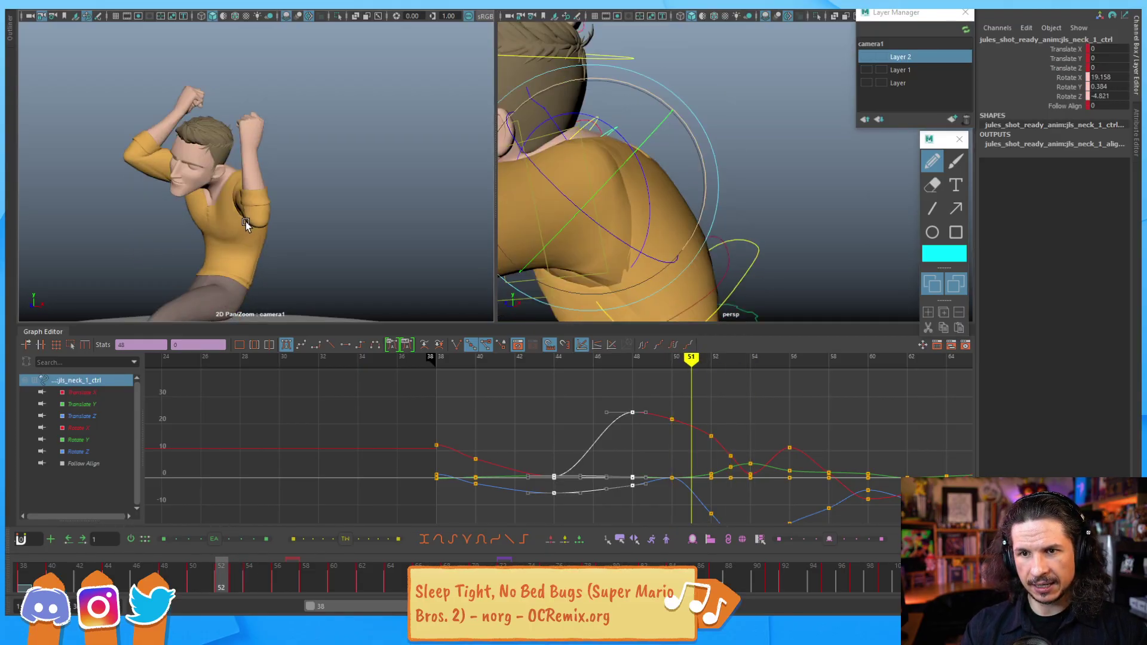
Step: Try raising the lower neck's Rotate X at frame 54 to about 7.9 and compare it with frames 51 to 53
key(alt+period)
key(alt+period)
key(alt+period)
drag(674, 175, 663, 177)
key(alt+comma)
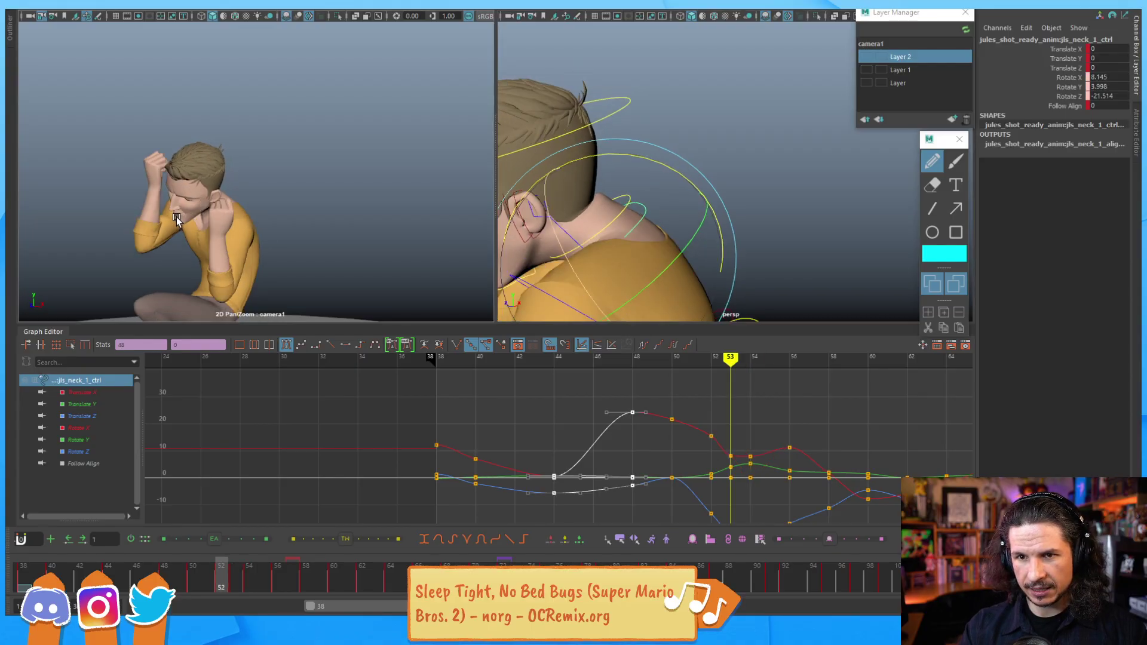
key(alt+comma)
key(alt+comma)
key(alt+period)
key(alt+period)
key(alt+period)
key(alt+period)
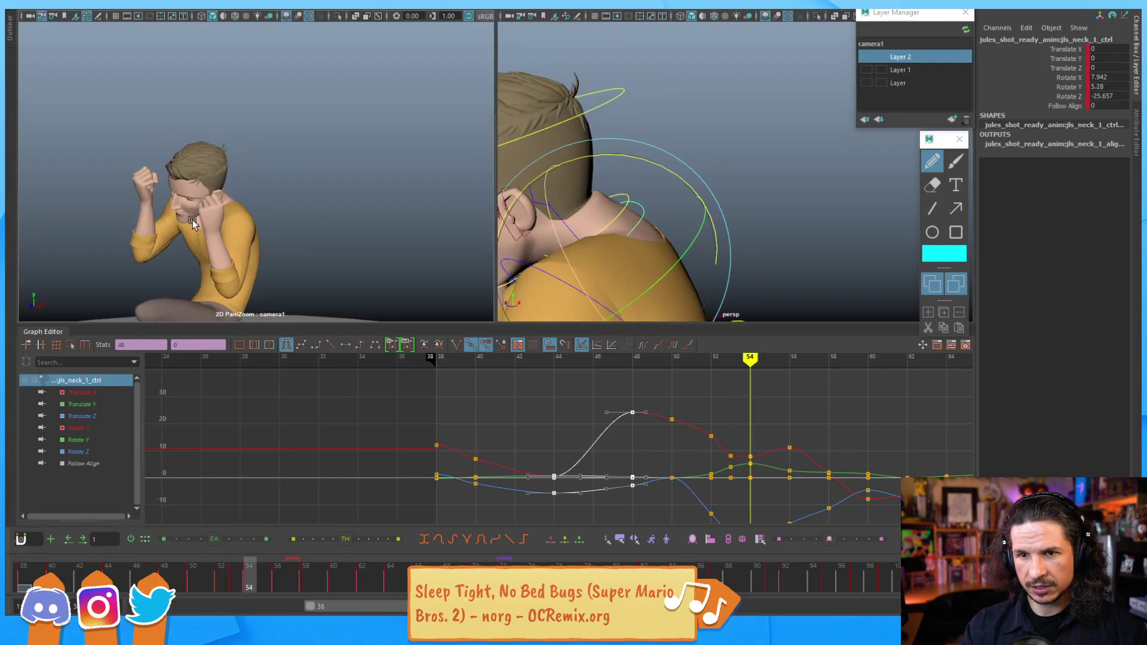
key(alt+comma)
key(alt+comma)
key(alt+comma)
key(alt+comma)
key(alt+comma)
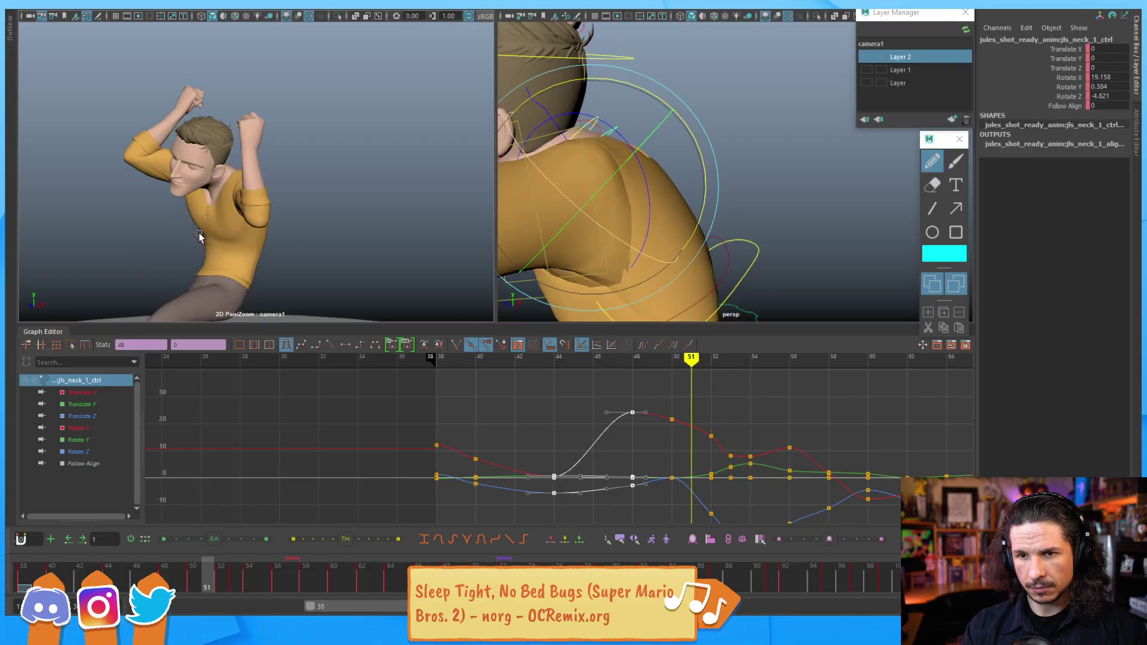
Step: Set the lower neck's Rotate X at frame 54 to about 6.3 and check the transition from frame 52
key(alt+period)
key(alt+period)
key(alt+period)
key(alt+comma)
key(alt+comma)
key(alt+period)
key(alt+period)
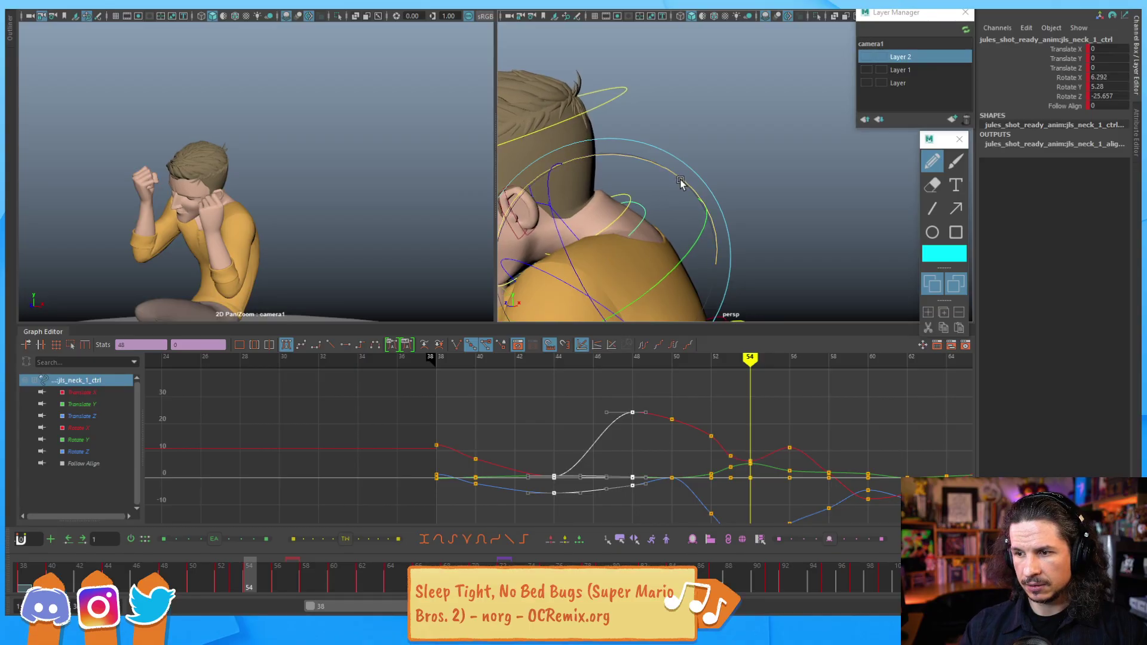
key(alt+comma)
key(alt+comma)
key(alt+period)
key(alt+period)
key(alt+period)
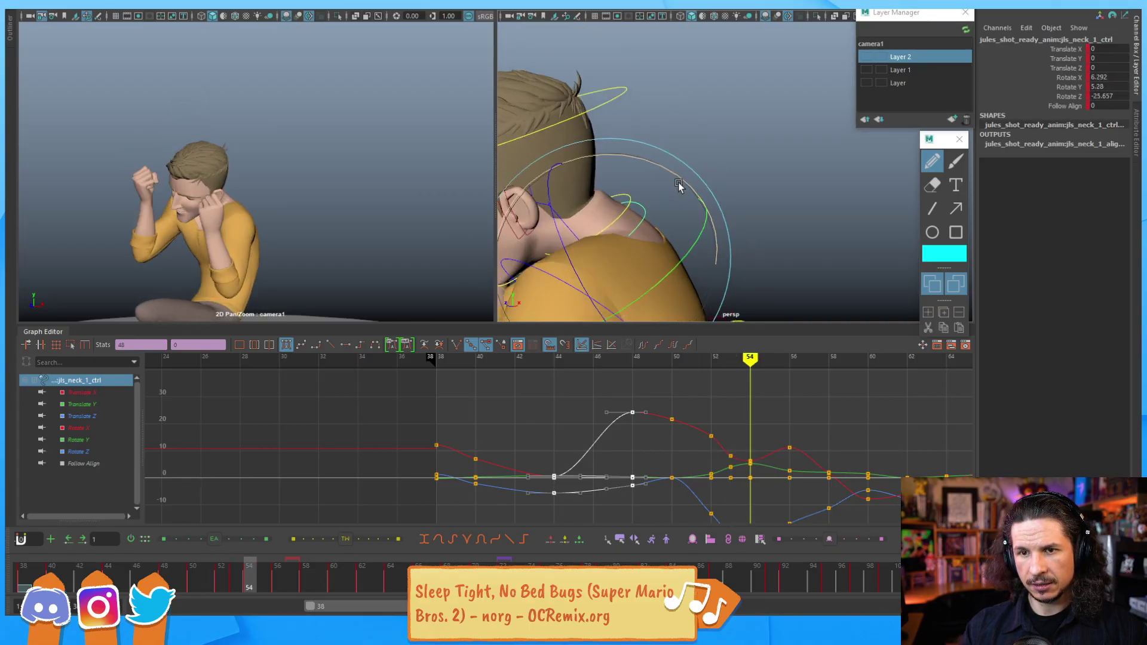
Step: Try lowering the lower neck's Rotate X at frame 56 to about 4.1 and step through frames 53 to 58
key(alt+period)
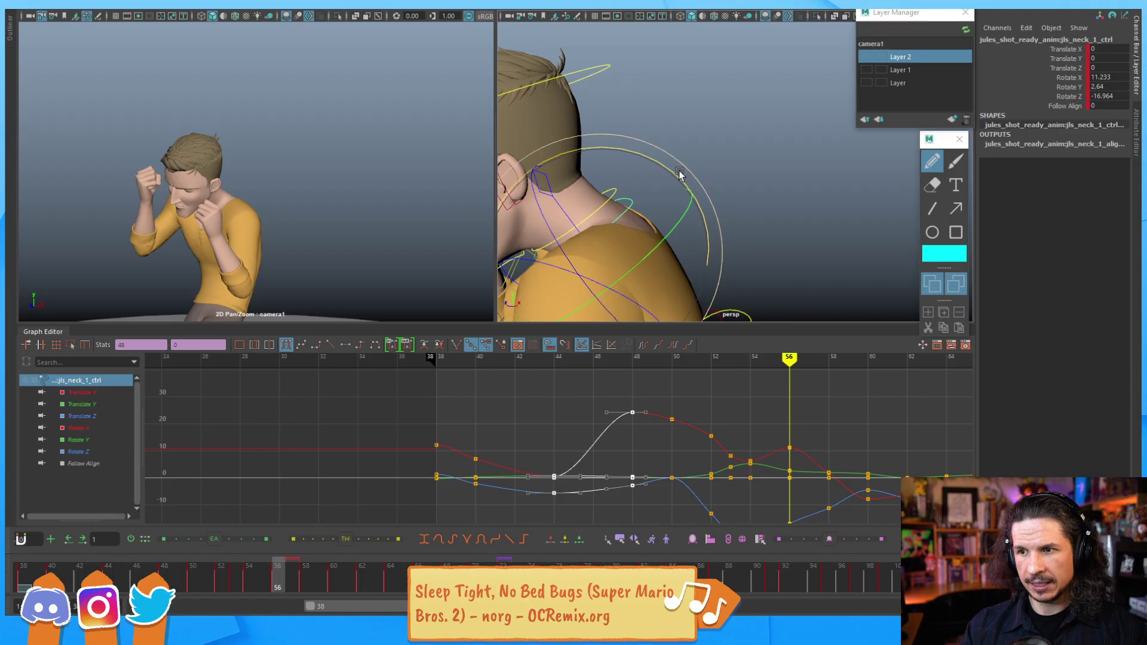
drag(679, 175, 684, 177)
key(alt+comma)
key(alt+comma)
key(alt+comma)
key(alt+comma)
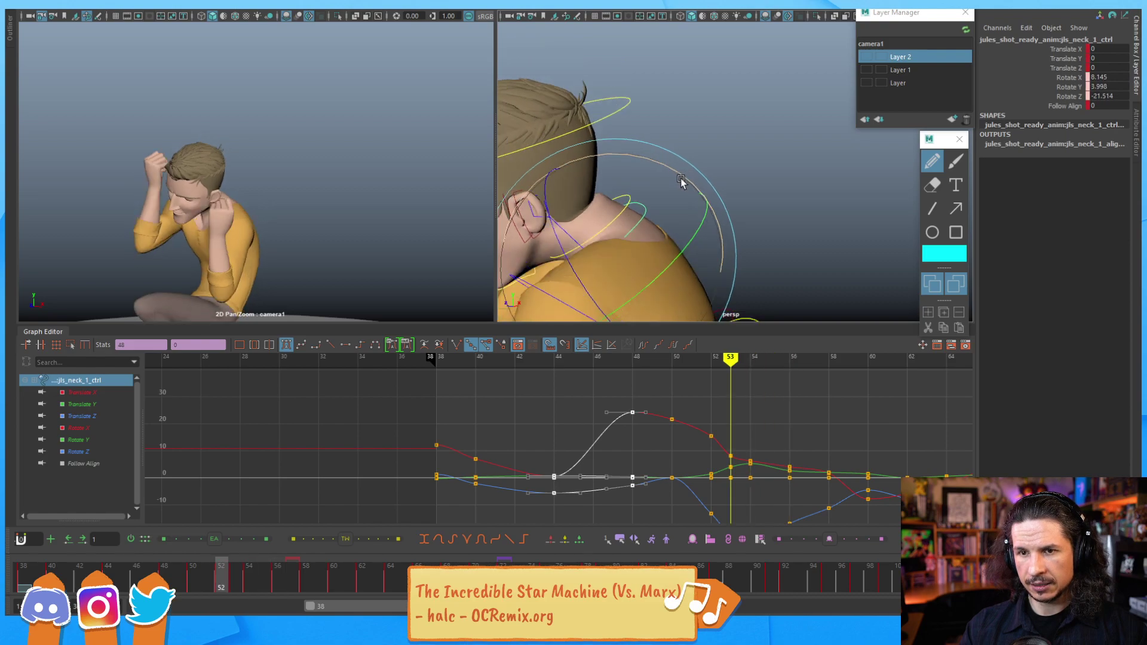
key(alt+period)
key(alt+period)
key(alt+period)
key(alt+period)
key(alt+period)
key(alt+period)
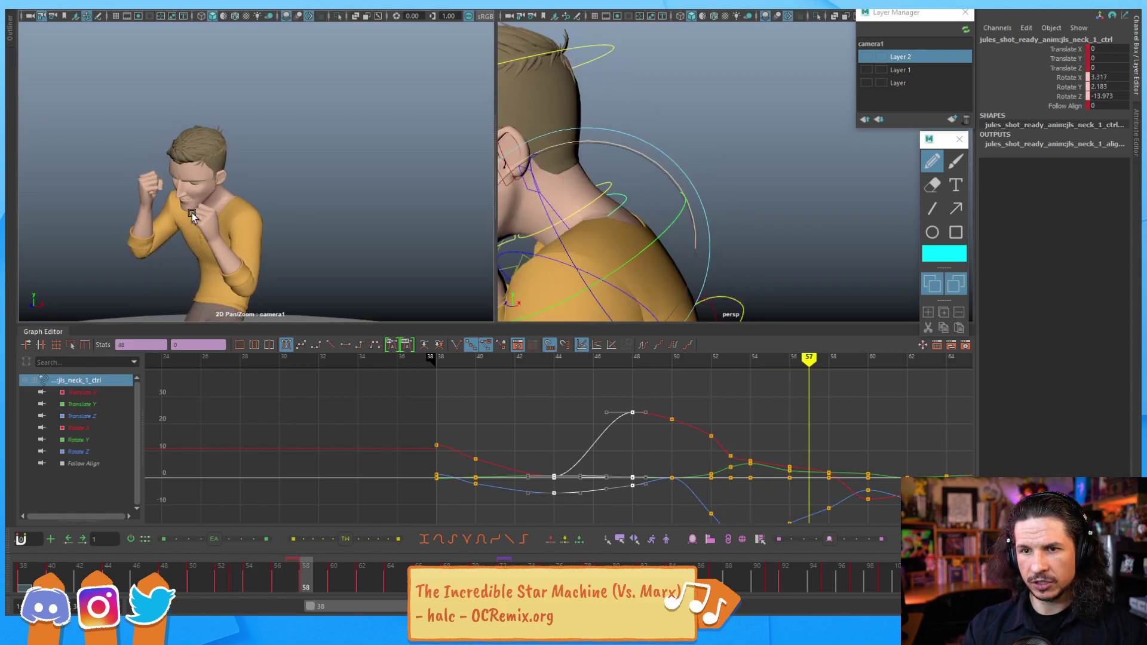
Step: Adjust the lower neck's Rotate X at frame 56 to about 6 and recheck the preceding frames
key(alt+comma)
key(alt+comma)
key(alt+comma)
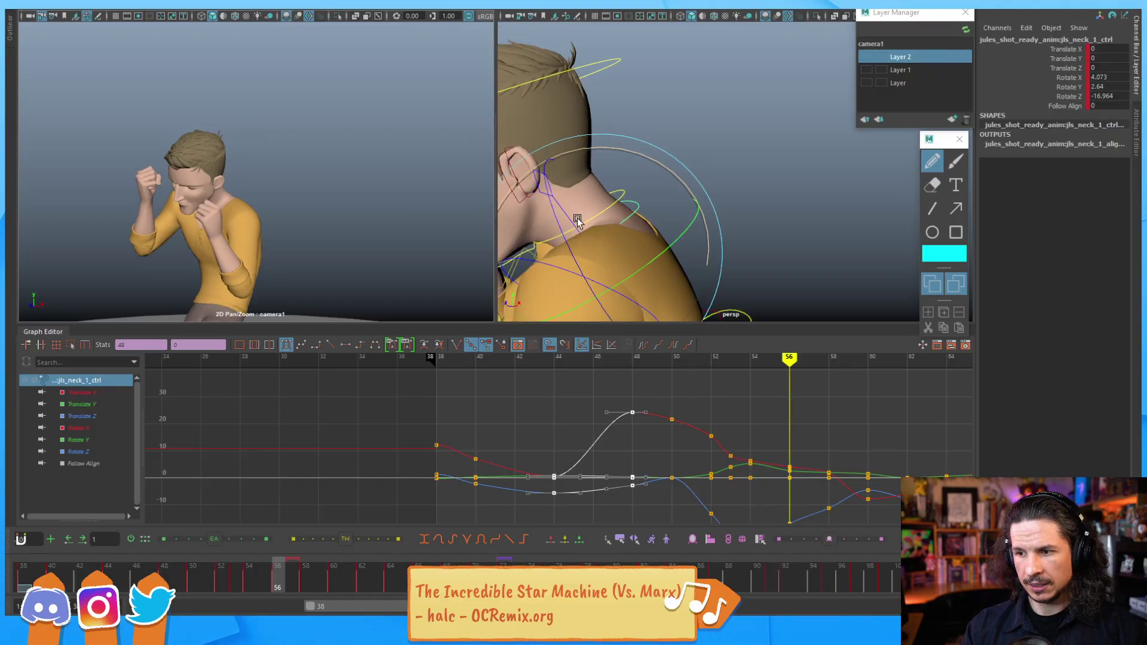
key(alt+comma)
key(alt+comma)
key(alt+comma)
key(alt+comma)
key(alt+comma)
key(alt+period)
key(alt+period)
key(alt+period)
key(alt+period)
key(alt+period)
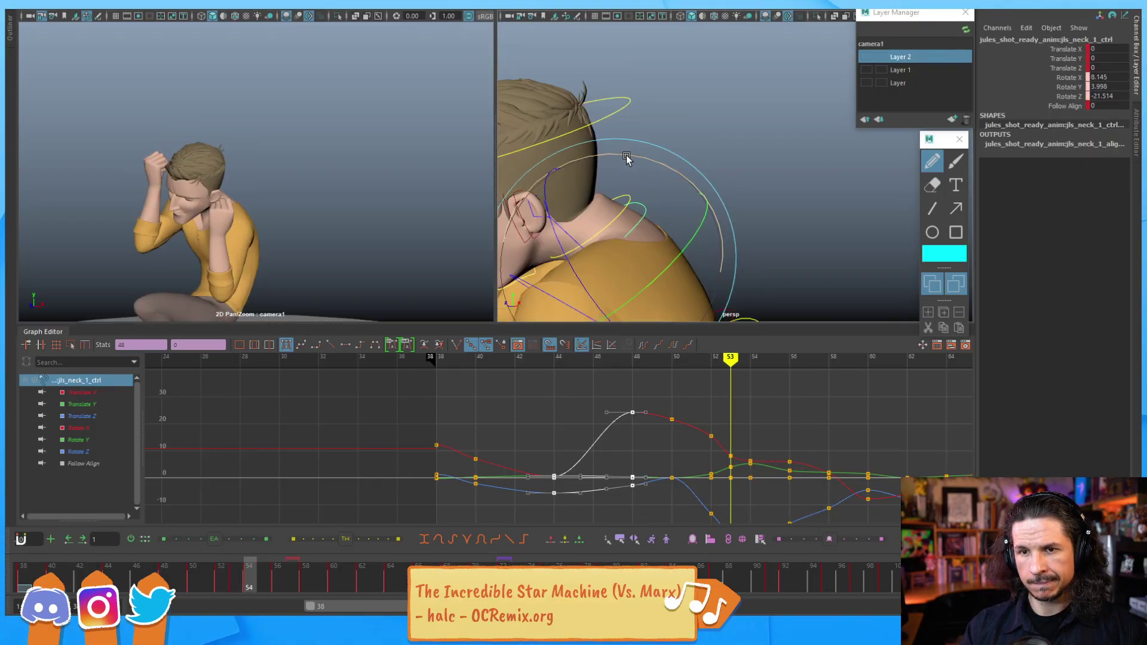
Step: Step repeatedly back and forth through frames 51 to 57, reviewing the head's drag and settle across the smoothed keys
key(alt+period)
key(alt+period)
key(alt+period)
key(alt+comma)
key(alt+comma)
key(alt+comma)
key(alt+comma)
key(alt+comma)
key(alt+comma)
key(alt+comma)
key(alt+comma)
key(alt+comma)
key(alt+comma)
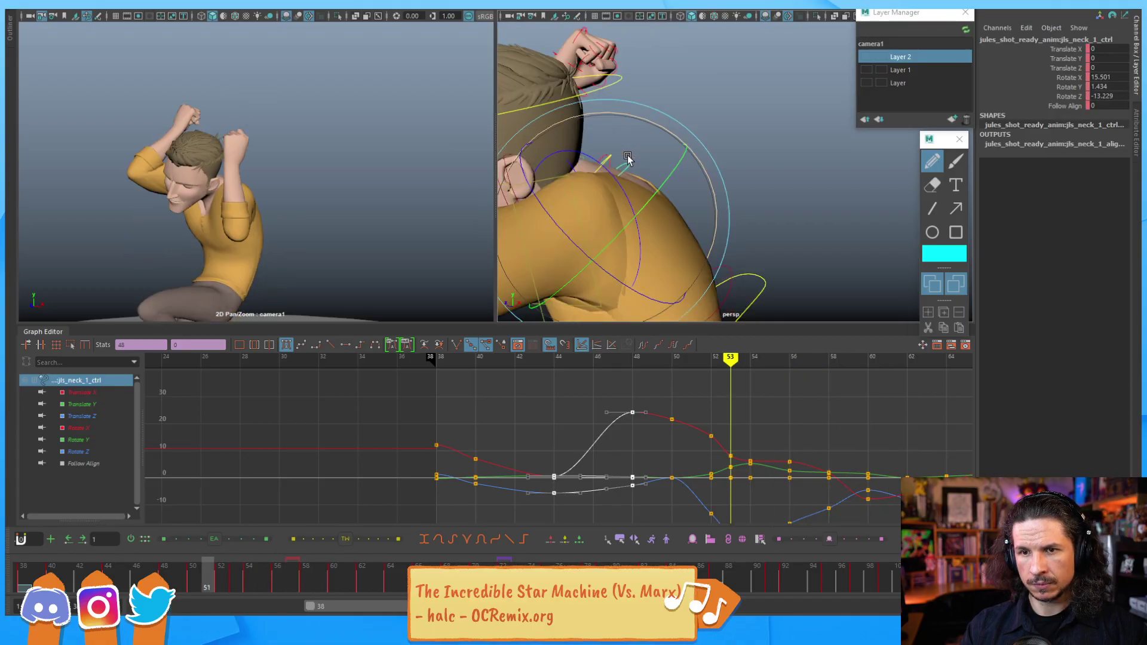
key(alt+period)
key(alt+period)
key(alt+period)
key(alt+period)
key(alt+period)
key(alt+period)
key(alt+period)
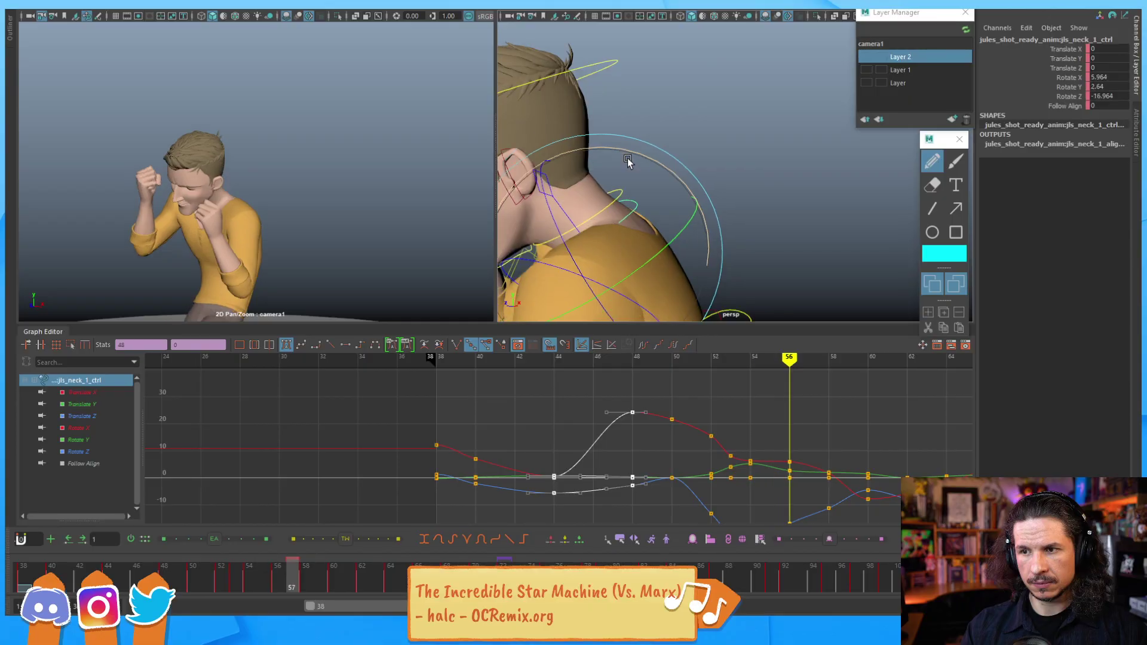
key(alt+comma)
key(alt+comma)
key(alt+comma)
key(alt+comma)
key(alt+comma)
key(alt+comma)
key(alt+comma)
key(alt+comma)
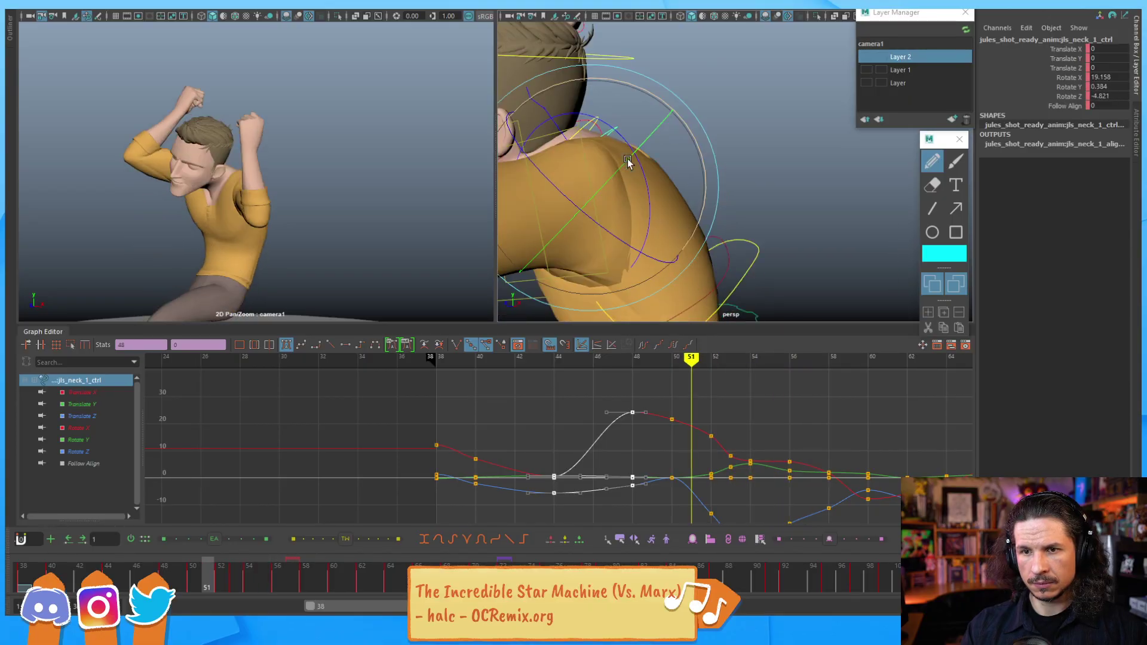
Step: Step back and forth through frames 43 to 55, reviewing the head's drag and follow-through from the side and shot camera
key(alt+period)
key(alt+period)
key(alt+period)
key(alt+period)
key(alt+comma)
key(alt+comma)
key(alt+comma)
key(alt+comma)
key(alt+comma)
key(alt+comma)
key(alt+comma)
key(alt+comma)
key(alt+comma)
key(alt+comma)
key(alt+comma)
key(alt+comma)
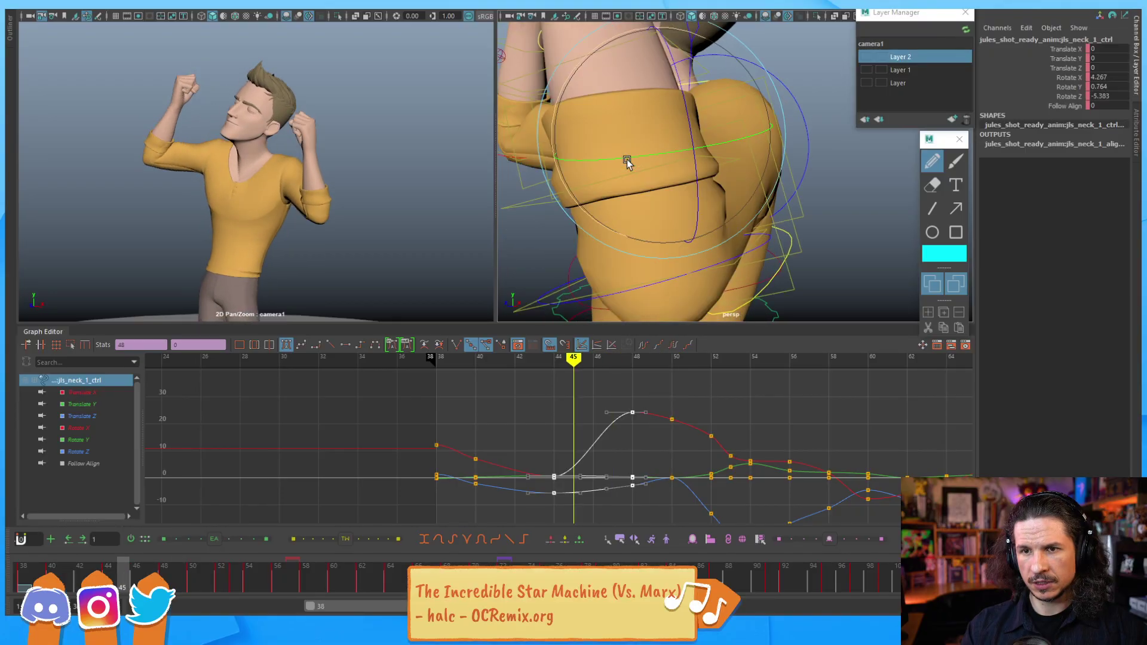
key(alt+period)
key(alt+period)
key(alt+period)
key(alt+period)
key(alt+period)
key(alt+period)
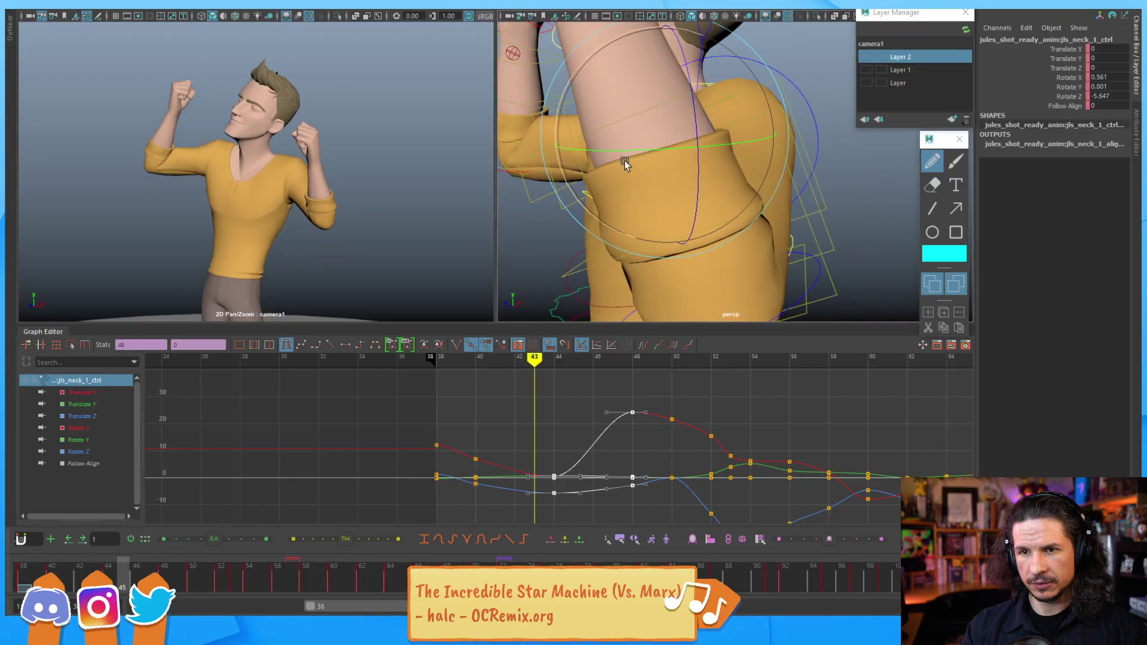
key(alt+period)
key(alt+period)
key(alt+period)
key(alt+period)
key(alt+period)
key(alt+period)
key(alt+period)
key(alt+period)
key(alt+period)
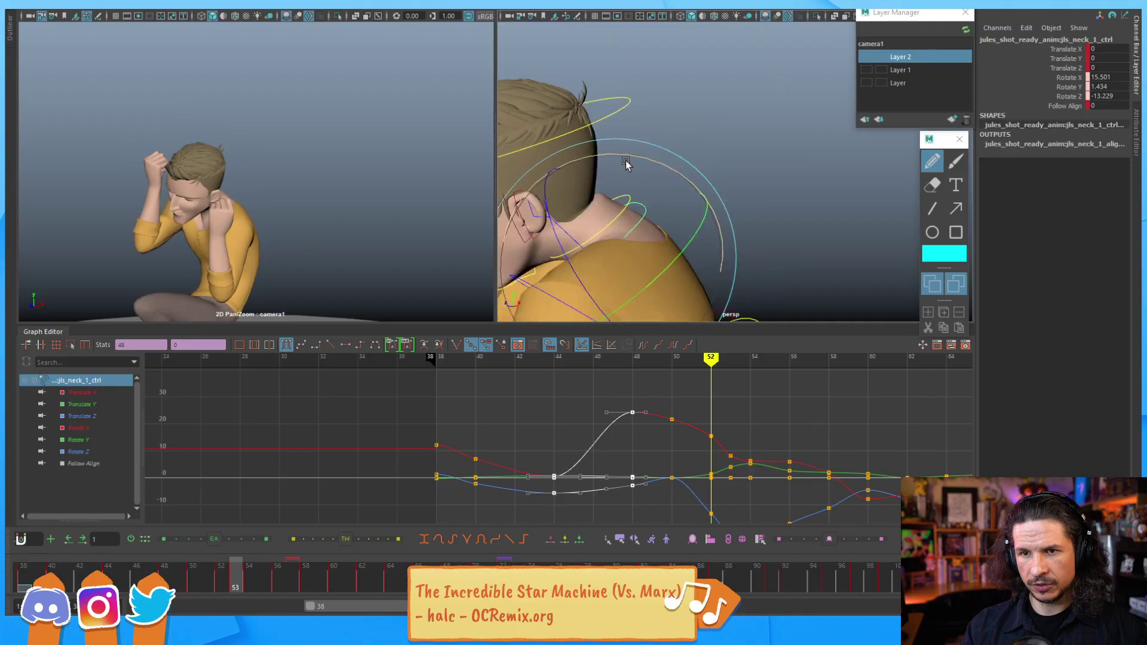
key(alt+period)
key(alt+comma)
key(alt+comma)
key(alt+comma)
key(alt+comma)
key(alt+comma)
key(alt+comma)
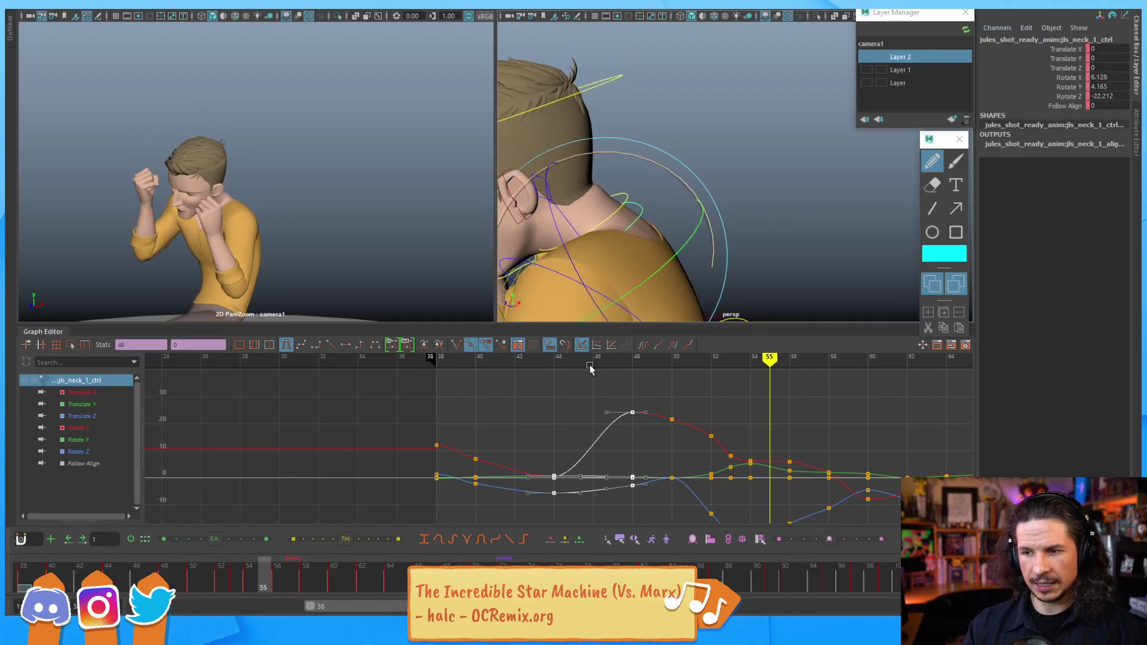
key(alt+comma)
key(alt+comma)
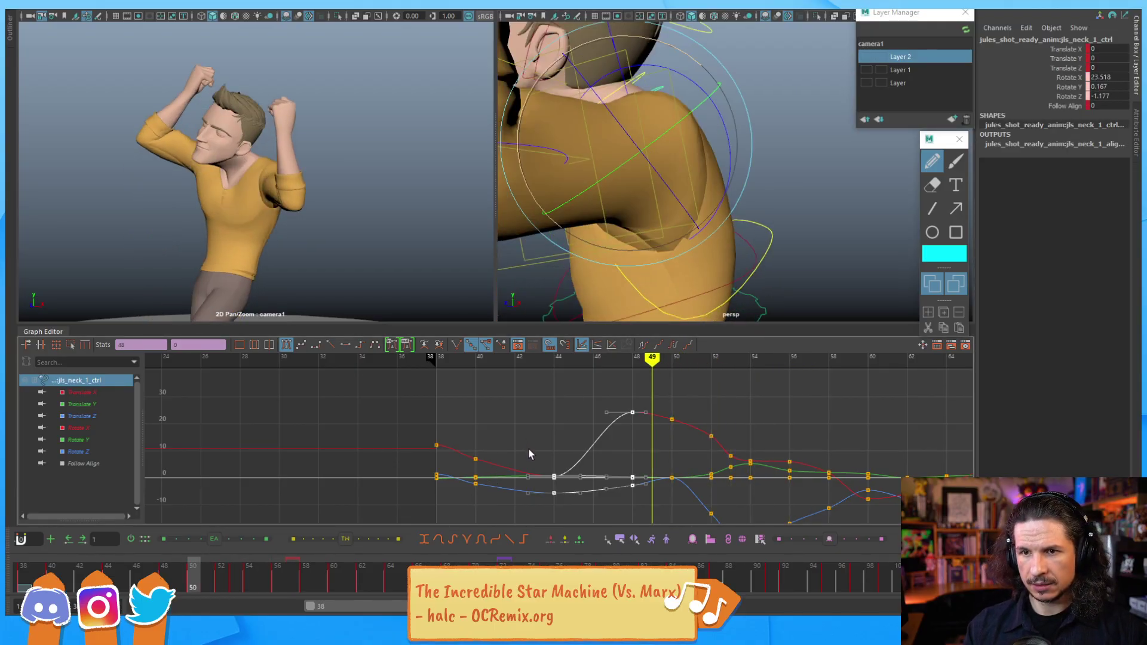
Step: Set the lower neck's Rotate X at frame 52 to about 11.8
key(alt+period)
key(alt+period)
key(alt+period)
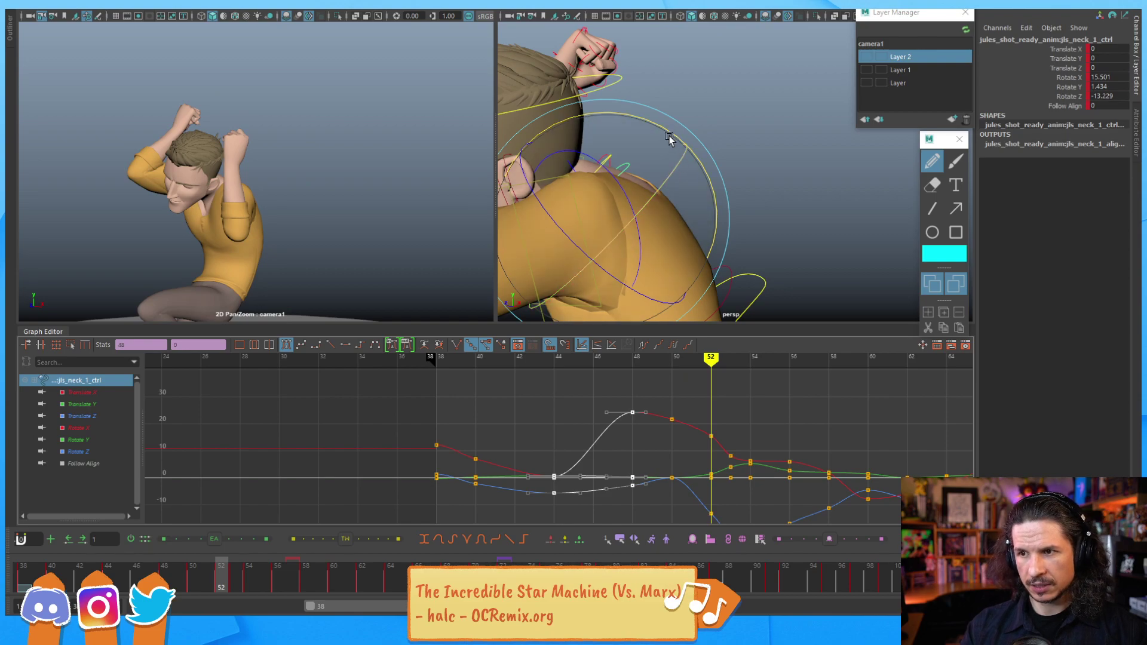
drag(668, 131, 676, 131)
Step: Set the lower neck's Rotate X at frame 50 to about 26.3 and check the preceding frames
key(alt+comma)
key(alt+comma)
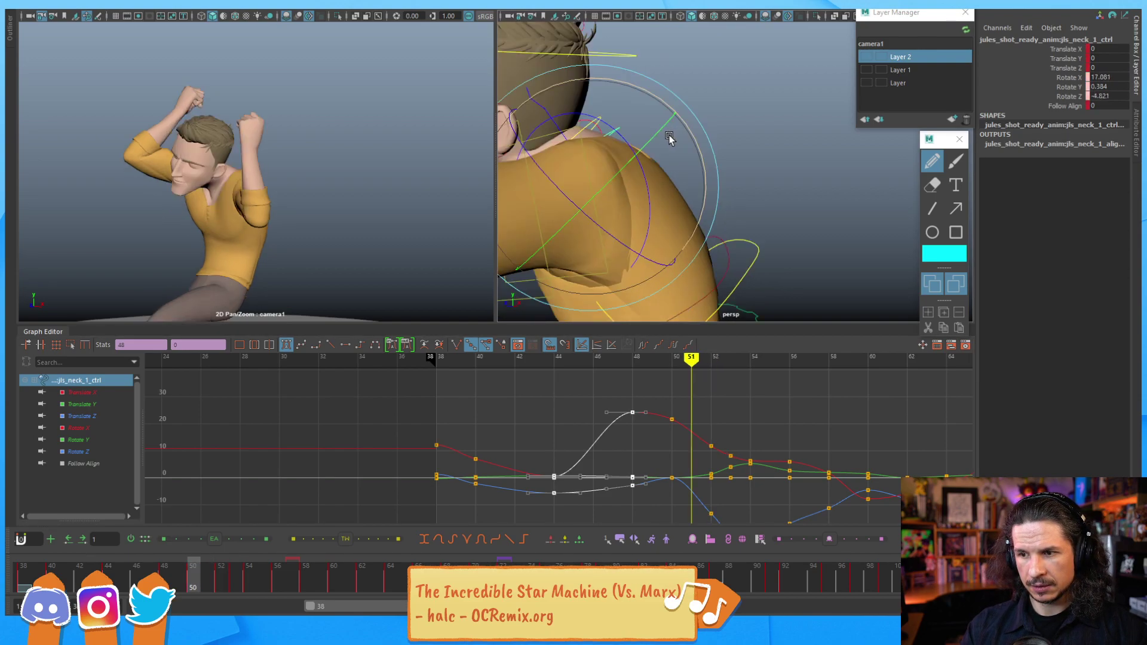
drag(679, 70, 666, 71)
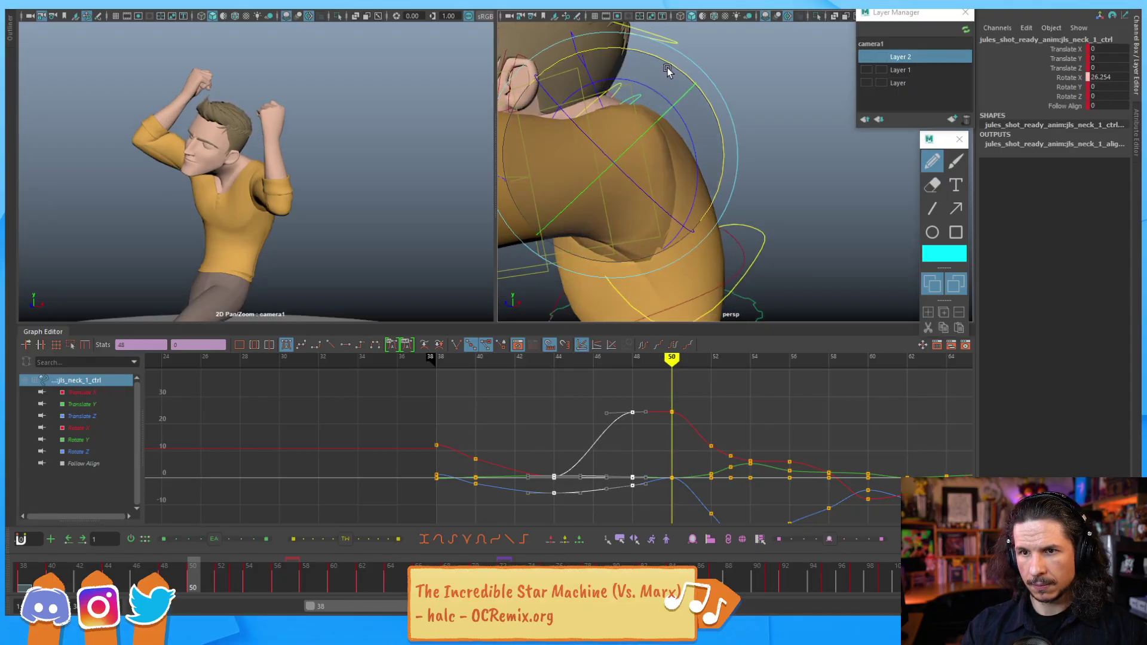
key(alt+comma)
key(alt+comma)
key(alt+comma)
key(alt+period)
key(alt+period)
key(alt+period)
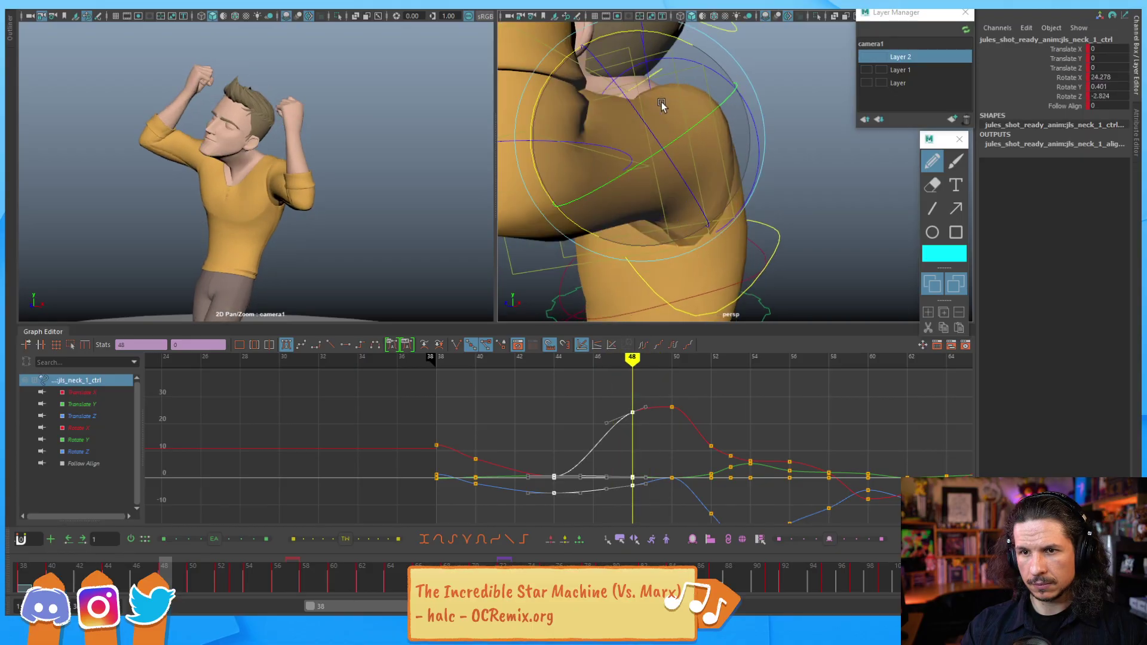
Step: Step back and forth through frames 48 to 56, examining how the head drops and settles with the adjusted neck keys
key(alt+period)
key(alt+period)
key(alt+period)
key(alt+period)
key(alt+period)
key(alt+period)
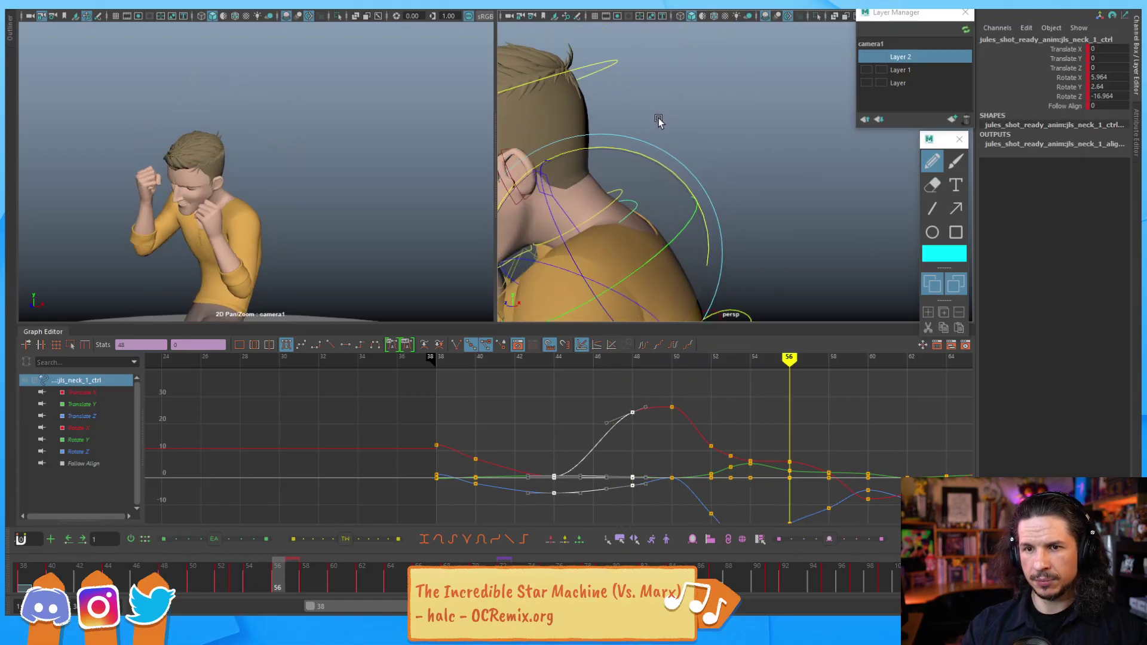
key(alt+comma)
key(alt+comma)
key(alt+comma)
key(alt+comma)
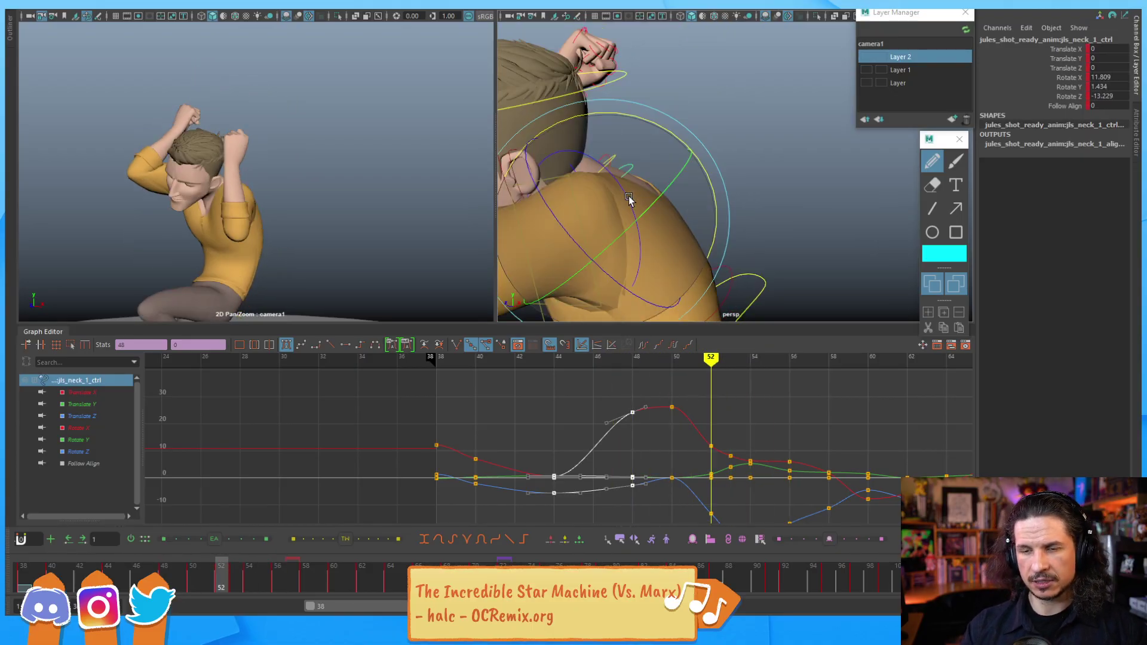
key(alt+period)
key(alt+period)
key(alt+period)
key(alt+period)
key(alt+comma)
key(alt+comma)
key(alt+comma)
key(alt+comma)
key(alt+comma)
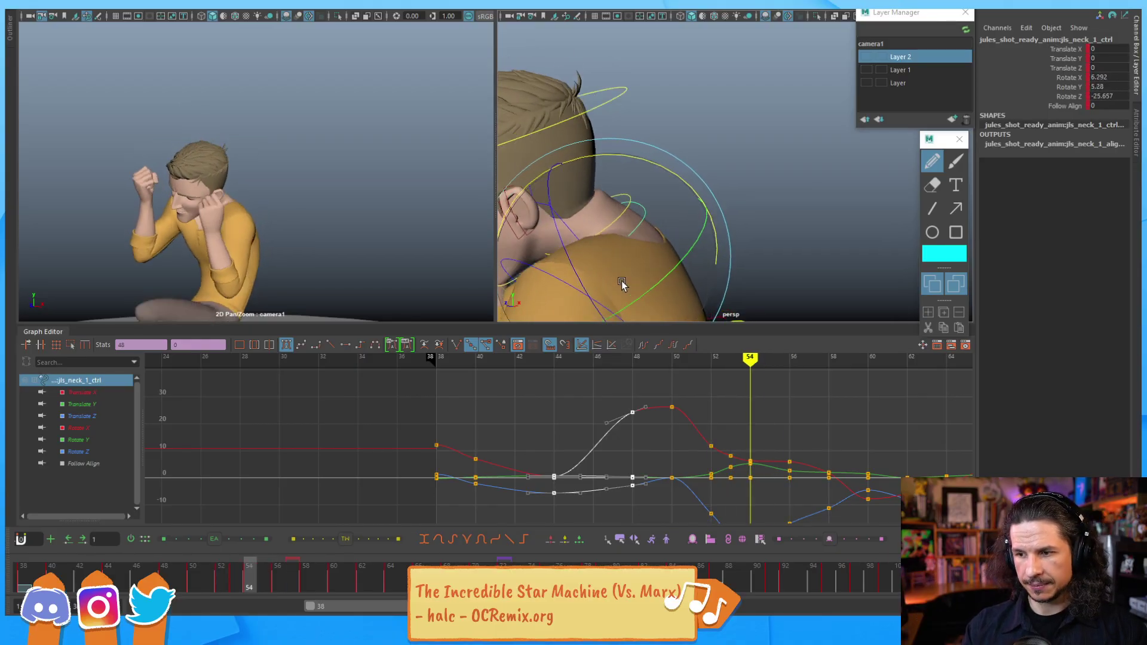
key(alt+period)
key(alt+period)
Step: From a front view, reduce the lower neck's sideways tilt at frame 52 to a Rotate Z of about -6.8 and check the preceding frames
alt+middle_drag(718, 452, 648, 376)
alt+right_drag(649, 376, 665, 398)
alt+middle_drag(665, 399, 637, 434)
alt+drag(721, 221, 851, 204)
drag(786, 209, 238, 219)
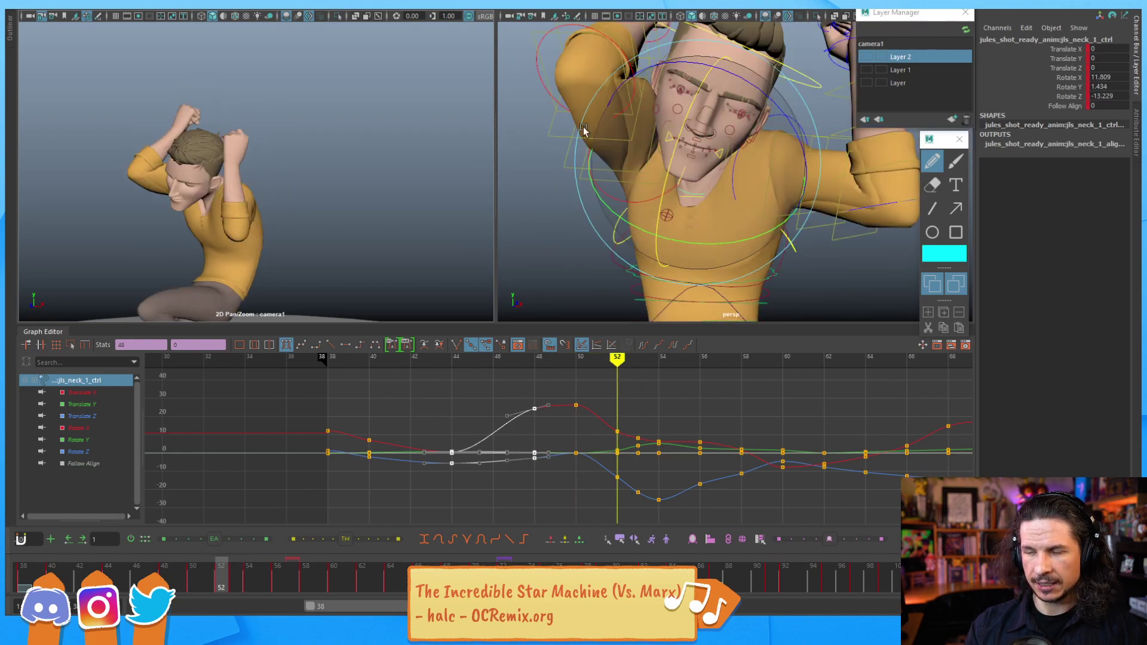
key(alt+comma)
key(alt+comma)
key(alt+period)
key(alt+period)
key(alt+period)
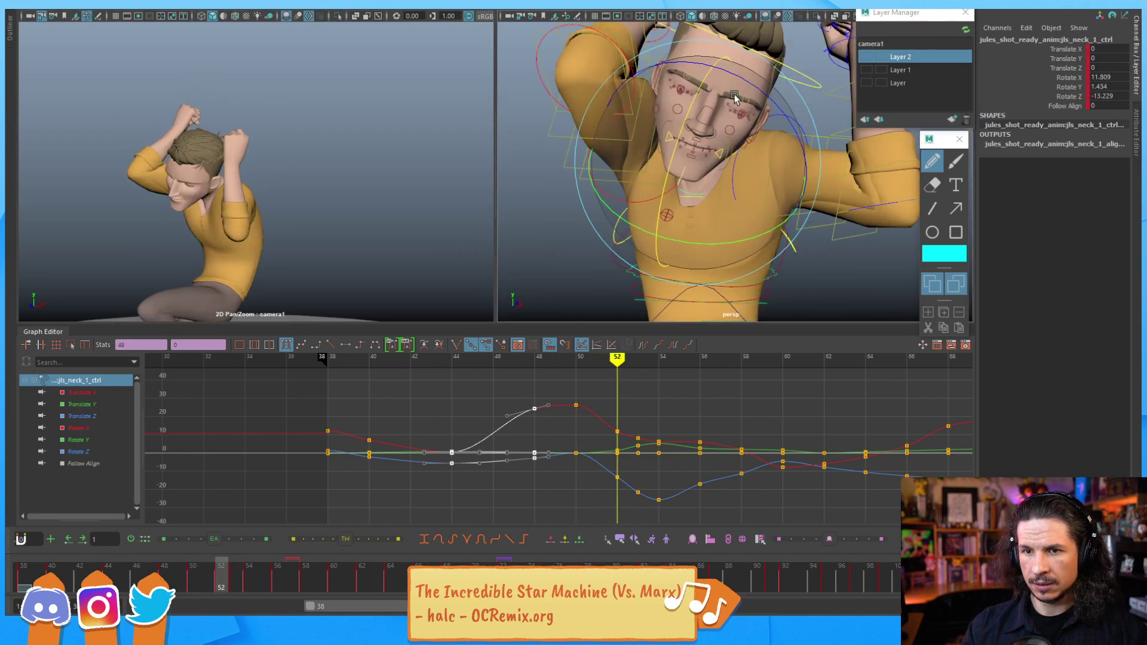
drag(763, 96, 756, 95)
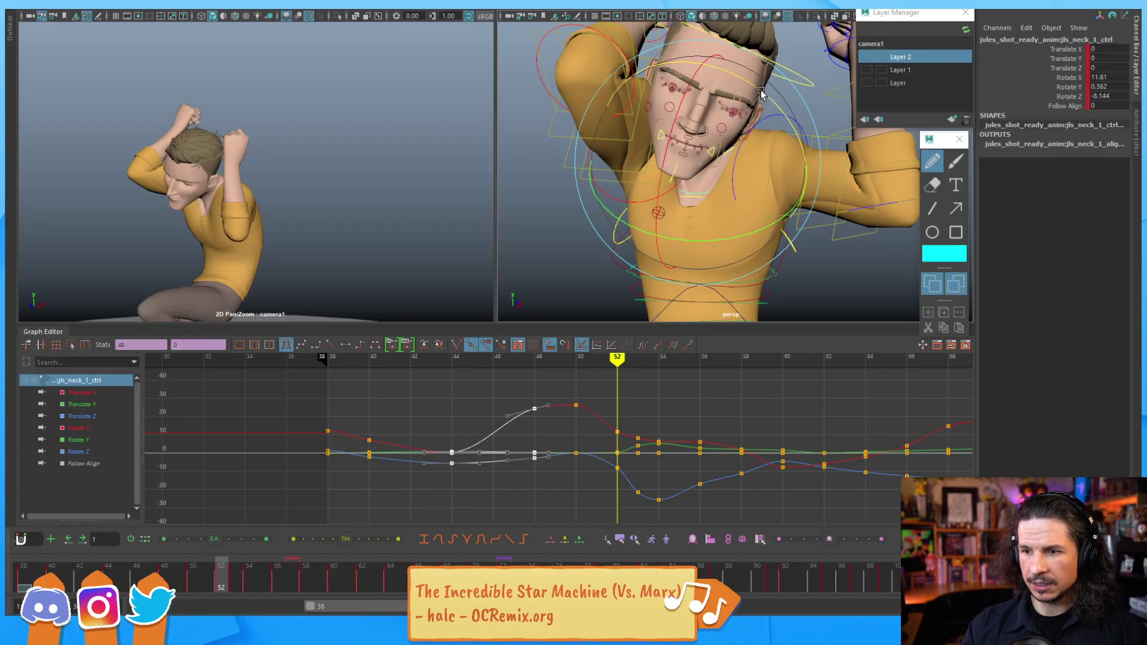
key(alt+comma)
key(alt+comma)
key(alt+comma)
key(alt+period)
key(alt+period)
key(alt+period)
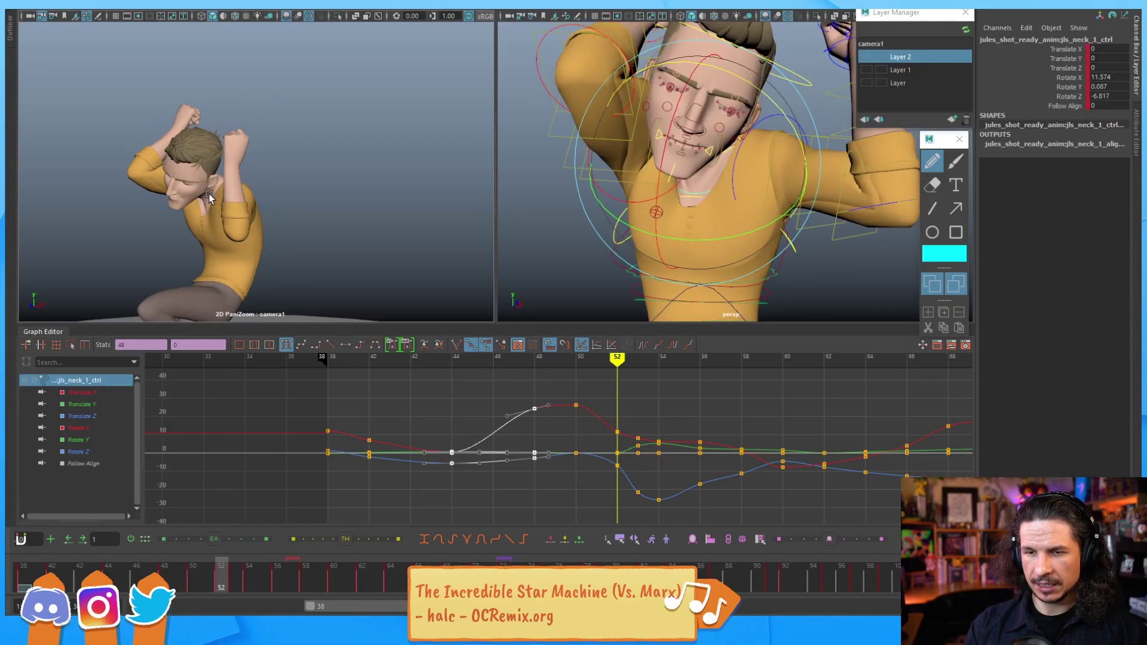
Step: Step through frames 48 to 56, reviewing the head's sideways tilt from the front and through the shot camera
key(alt+comma)
key(alt+comma)
key(alt+comma)
key(alt+comma)
key(alt+period)
key(alt+period)
key(alt+period)
key(alt+period)
key(alt+period)
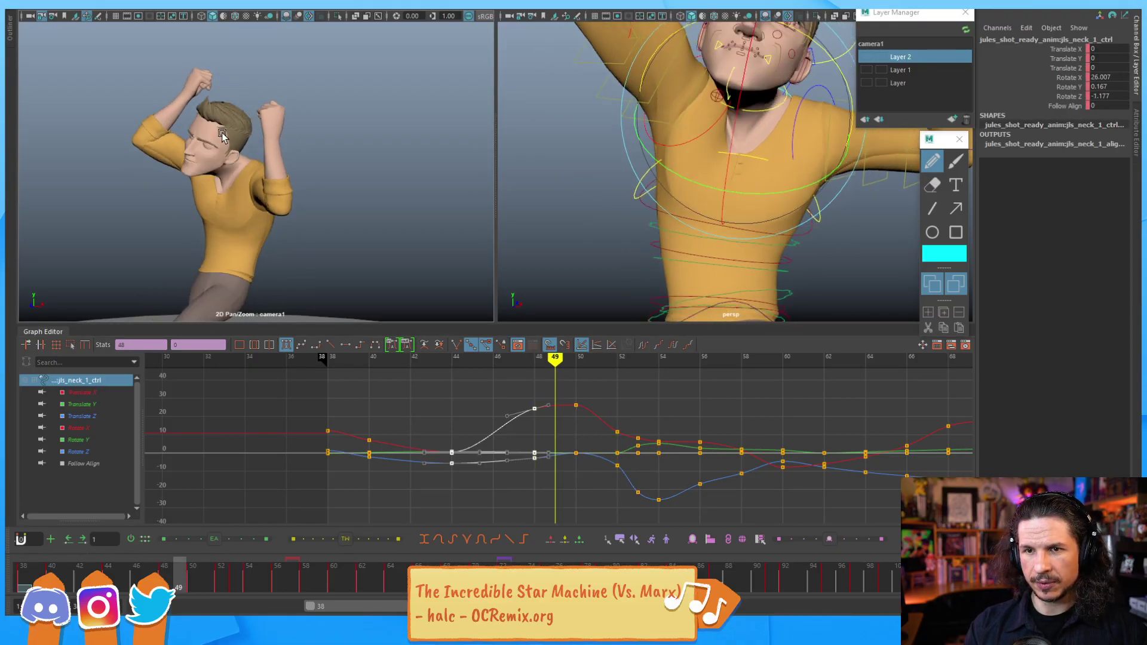
key(alt+period)
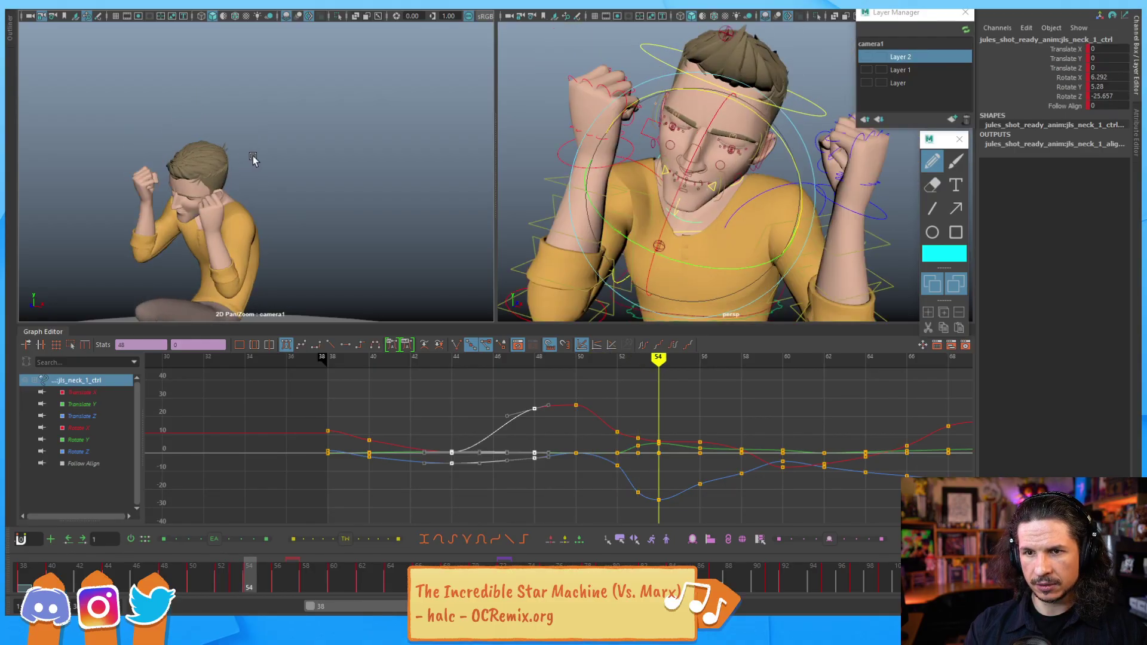
key(alt+comma)
key(alt+comma)
key(alt+comma)
key(alt+comma)
key(alt+comma)
key(alt+comma)
key(alt+period)
key(alt+period)
key(alt+period)
key(alt+period)
key(alt+period)
key(alt+period)
key(alt+period)
key(alt+period)
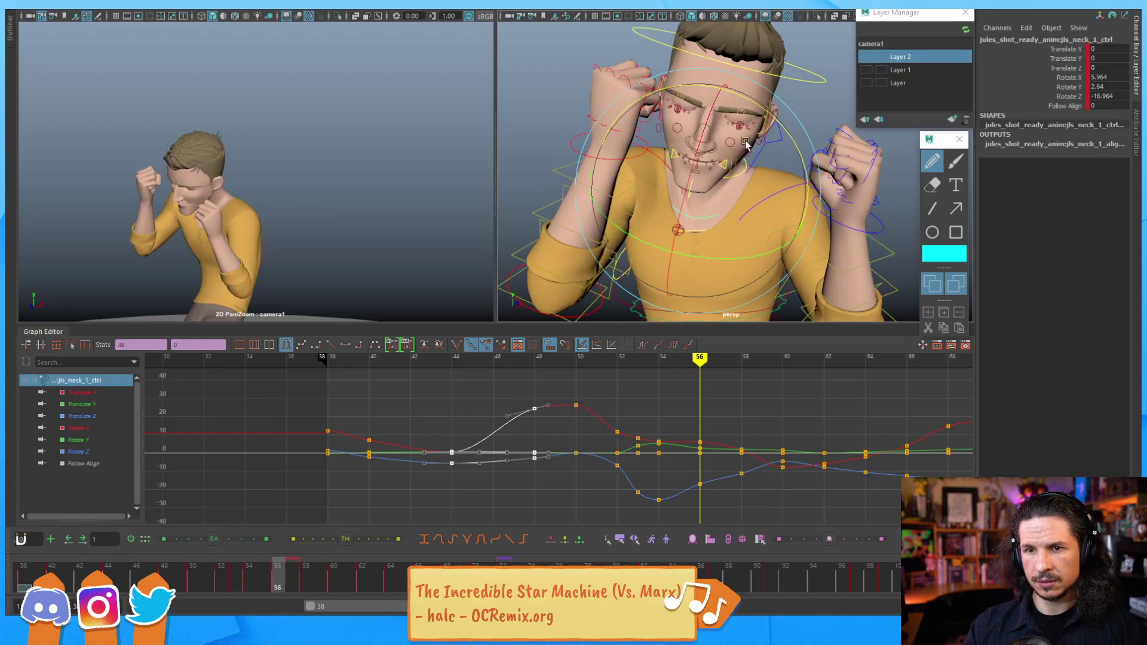
key(alt+comma)
key(alt+comma)
key(alt+comma)
key(alt+period)
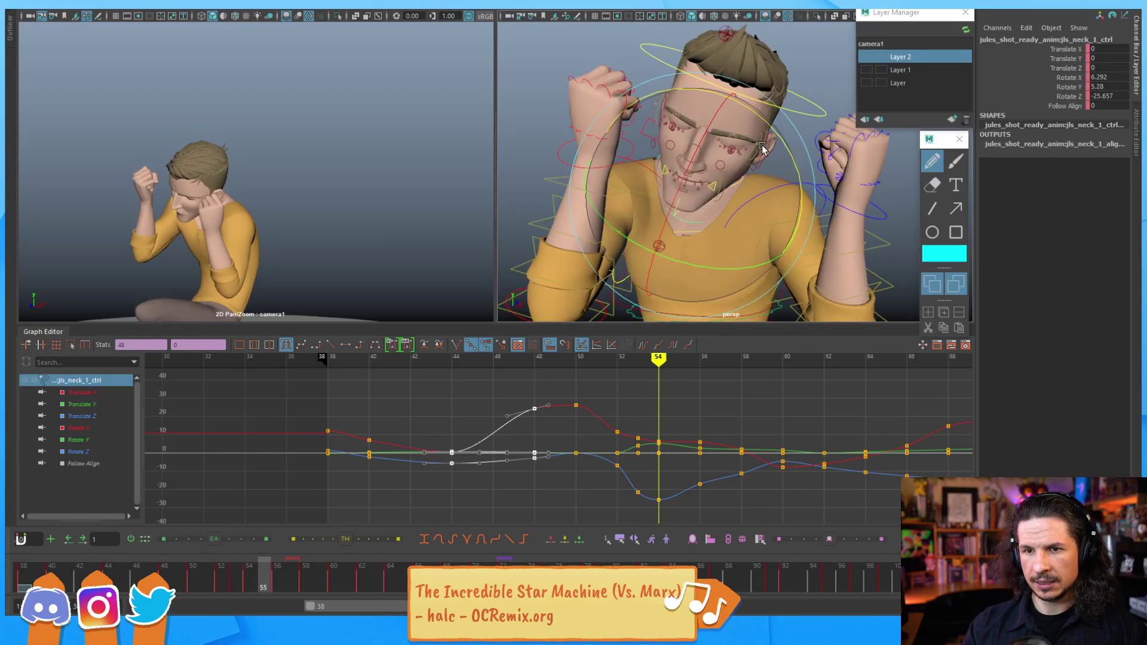
Step: Increase the lower neck's sideways tilt at frame 56 to a Rotate Z of about -21.7 and check the preceding frames
key(alt+period)
key(alt+period)
drag(781, 123, 785, 130)
key(alt+comma)
key(alt+comma)
key(alt+comma)
key(alt+comma)
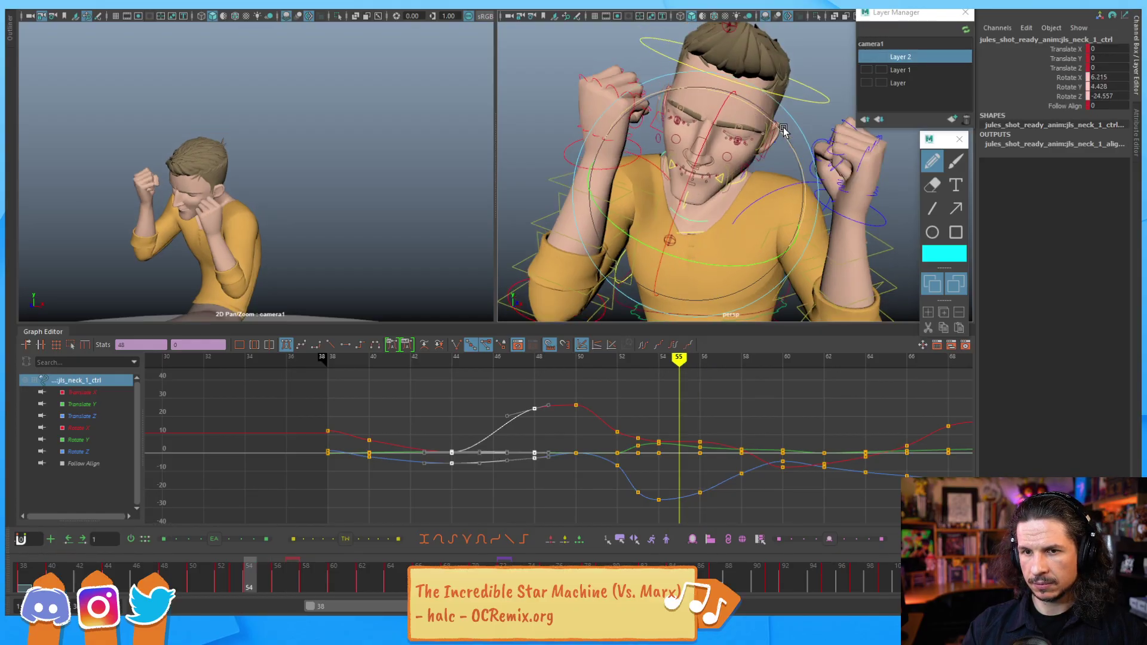
Step: Step back and forth between about frames 49 and 58, reviewing how the head's tilt carries through and settles
key(alt+period)
key(alt+period)
key(alt+period)
key(alt+period)
key(alt+period)
key(alt+period)
key(alt+period)
key(alt+period)
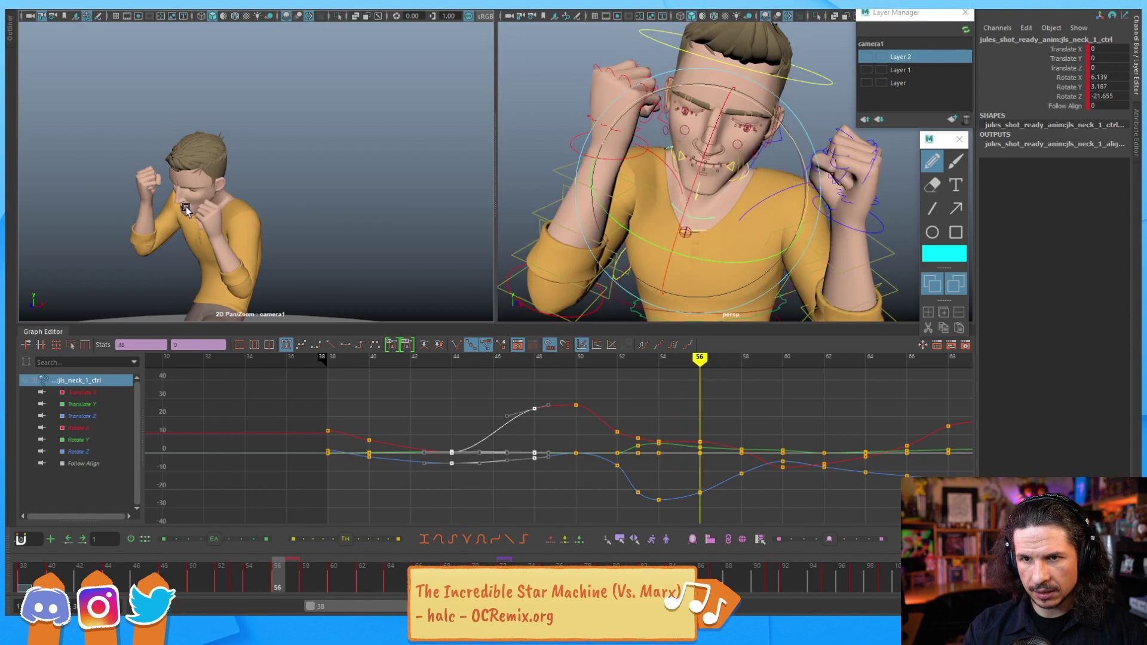
key(alt+comma)
key(alt+comma)
key(alt+comma)
key(alt+comma)
key(alt+comma)
key(alt+comma)
key(alt+comma)
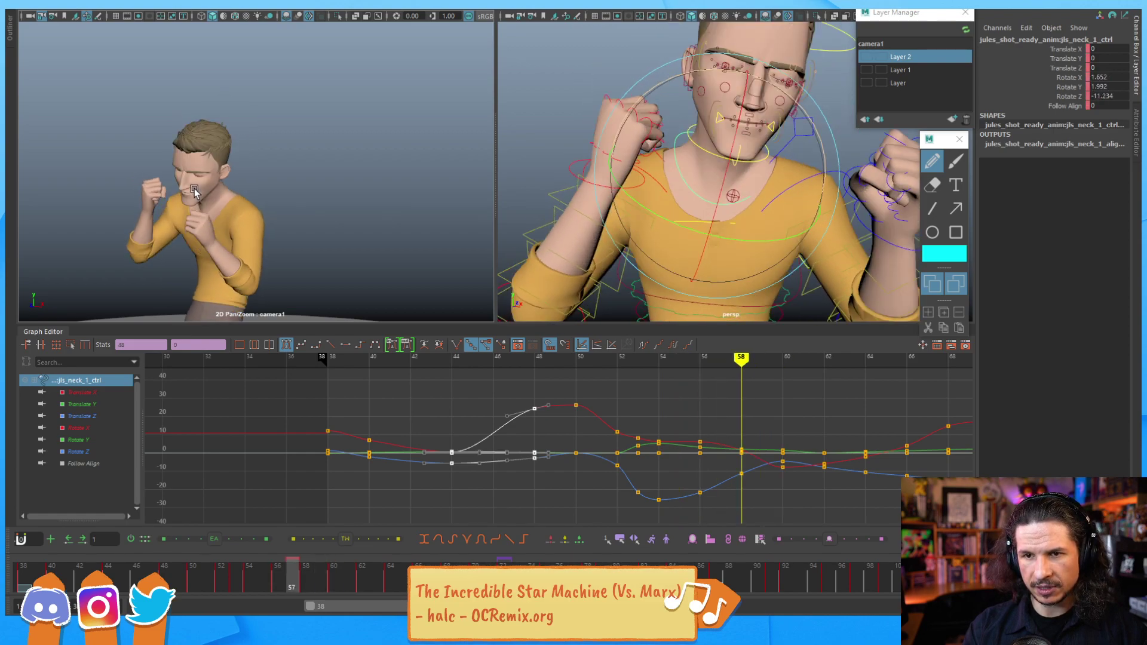
key(alt+comma)
key(alt+comma)
key(alt+comma)
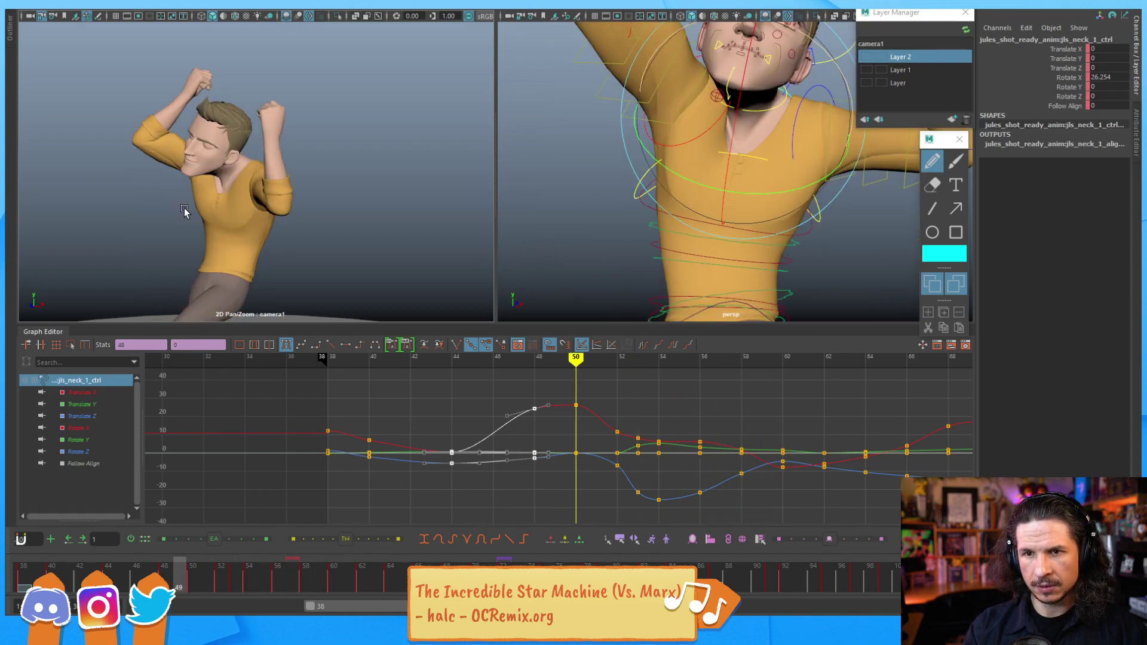
key(alt+comma)
key(alt+comma)
key(alt+comma)
key(alt+period)
key(alt+period)
key(alt+period)
key(alt+period)
key(alt+period)
key(alt+period)
key(alt+period)
key(alt+period)
key(alt+period)
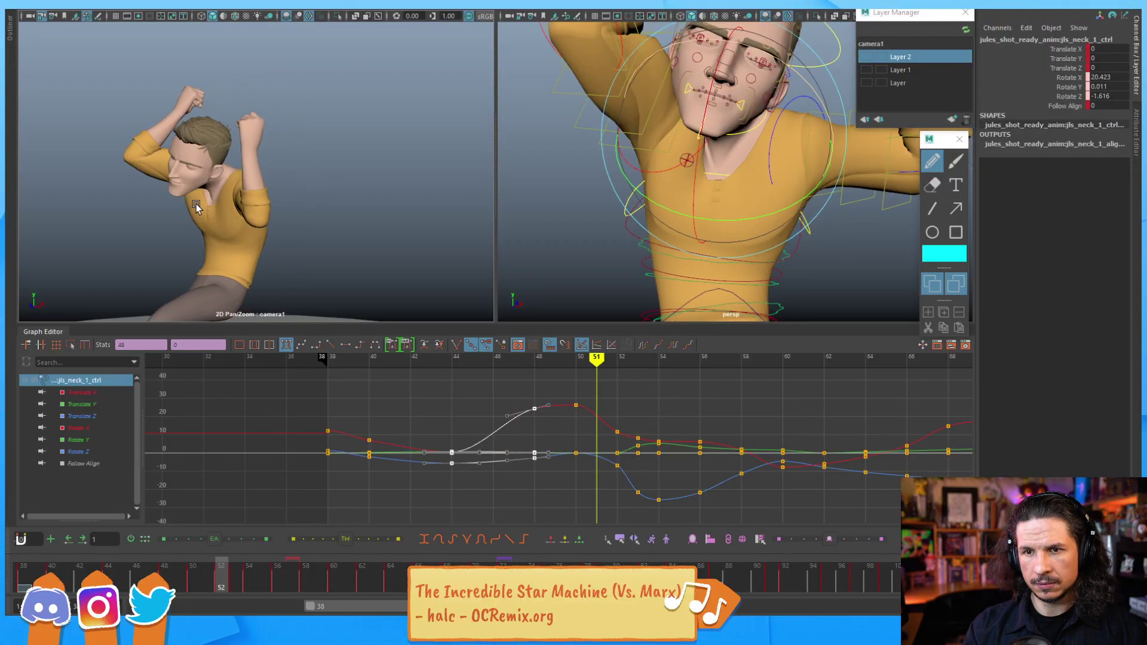
Step: Step forward from about frame 51 to 63, reviewing how the head's motion settles
key(alt+period)
key(alt+period)
key(alt+period)
key(alt+period)
key(alt+period)
key(alt+period)
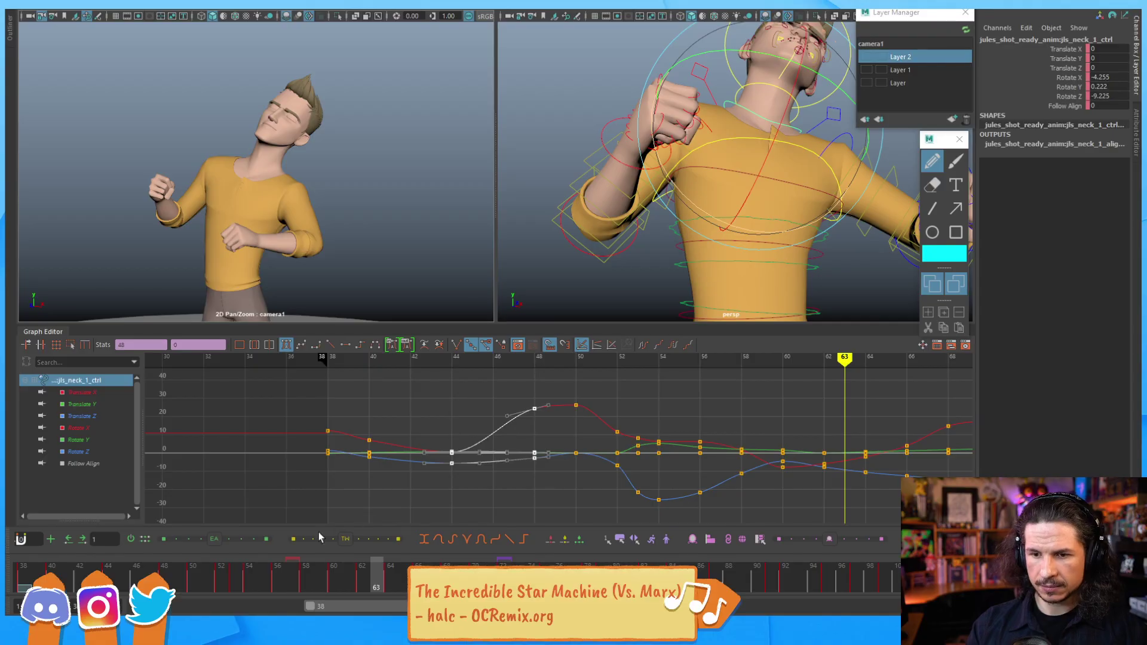
Step: From a side view, reduce the lower neck's forward bend at frame 46 to a Rotate X of about 3.3 and check the following frames
drag(78, 572, 136, 573)
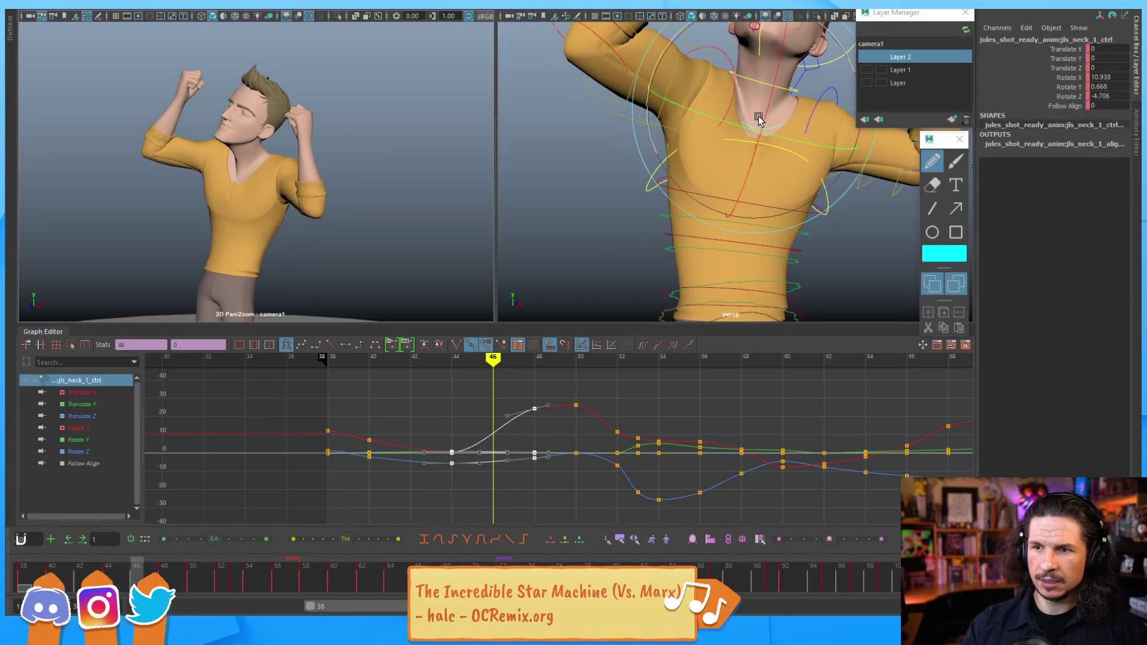
alt+drag(780, 140, 597, 233)
drag(603, 167, 614, 154)
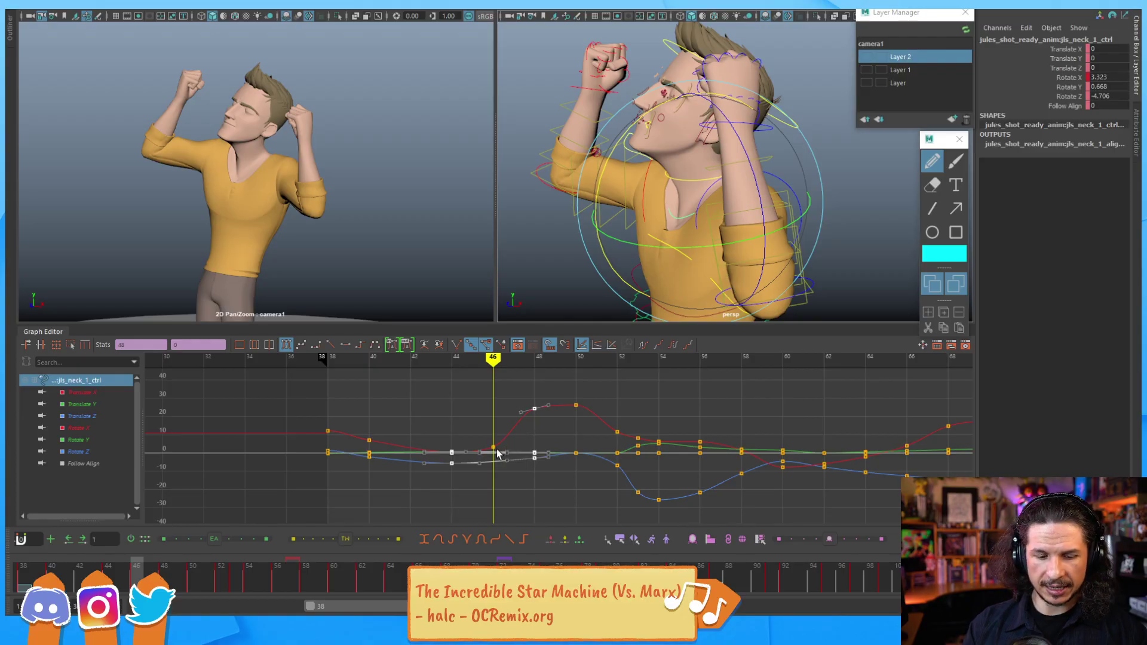
key(alt+period)
key(alt+period)
key(alt+period)
key(alt+period)
key(alt+period)
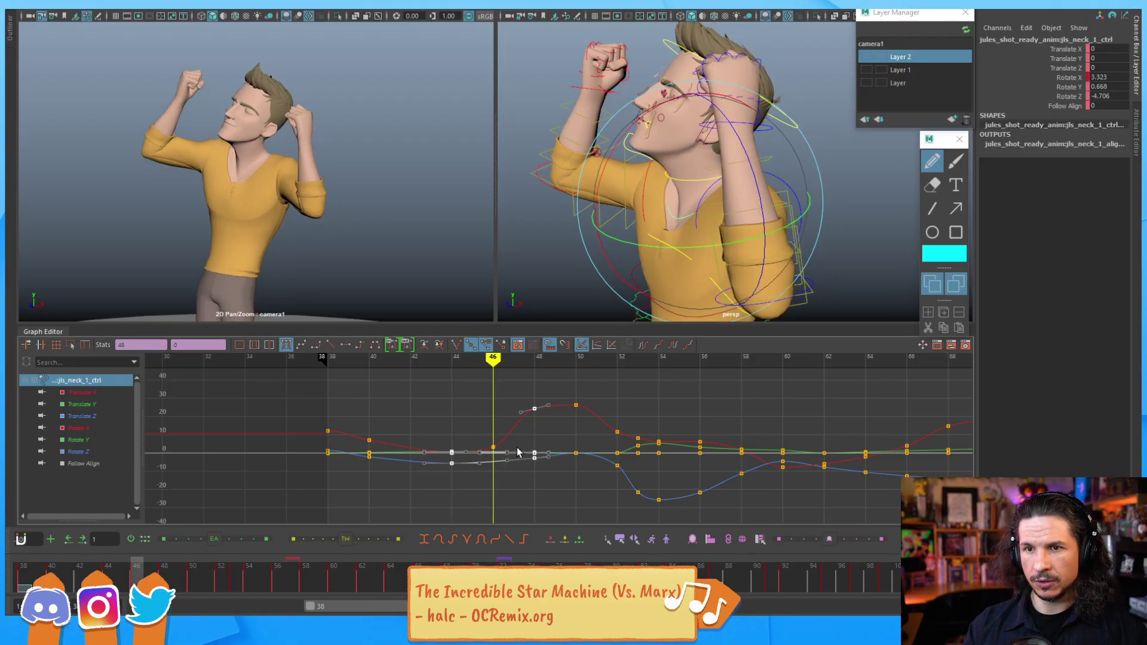
Step: Review the frames around 46 and increase the lower neck's forward bend at frame 50 to a Rotate X of about 27.2
key(alt+comma)
key(alt+comma)
key(alt+comma)
key(alt+period)
key(alt+period)
key(alt+period)
key(alt+period)
key(alt+period)
key(alt+comma)
drag(565, 181, 561, 181)
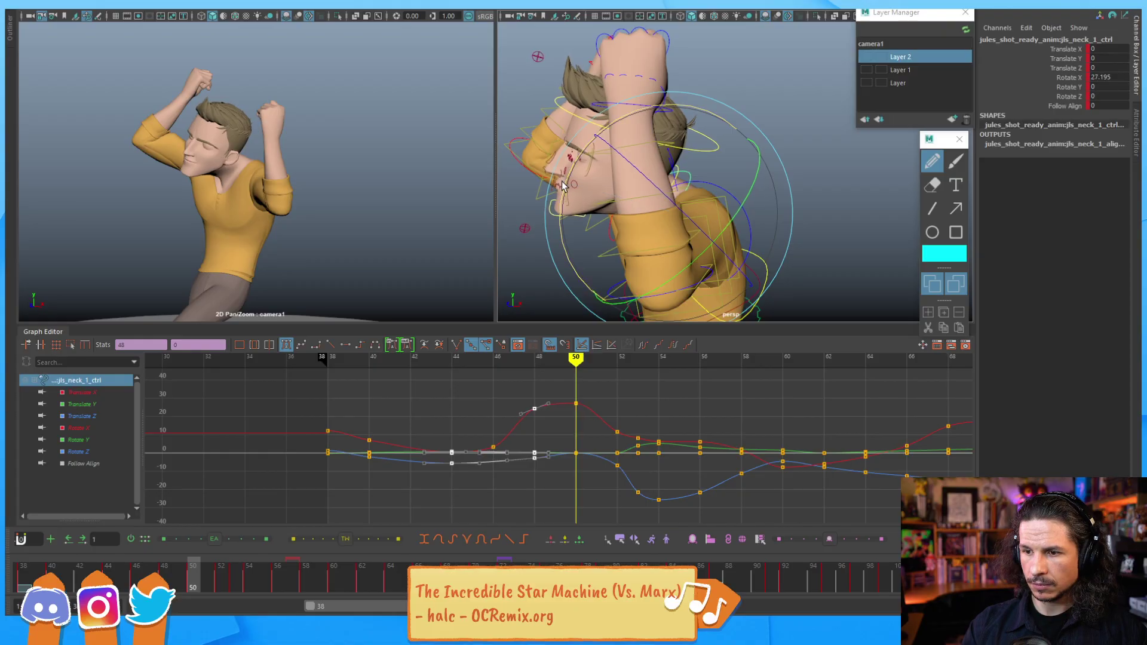
Step: Step back from frame 50 to the early 40s and forward to about 62, reviewing the head's forward bend and drag
key(alt+comma)
key(alt+comma)
key(alt+comma)
key(alt+comma)
key(alt+comma)
key(alt+comma)
key(alt+comma)
key(alt+comma)
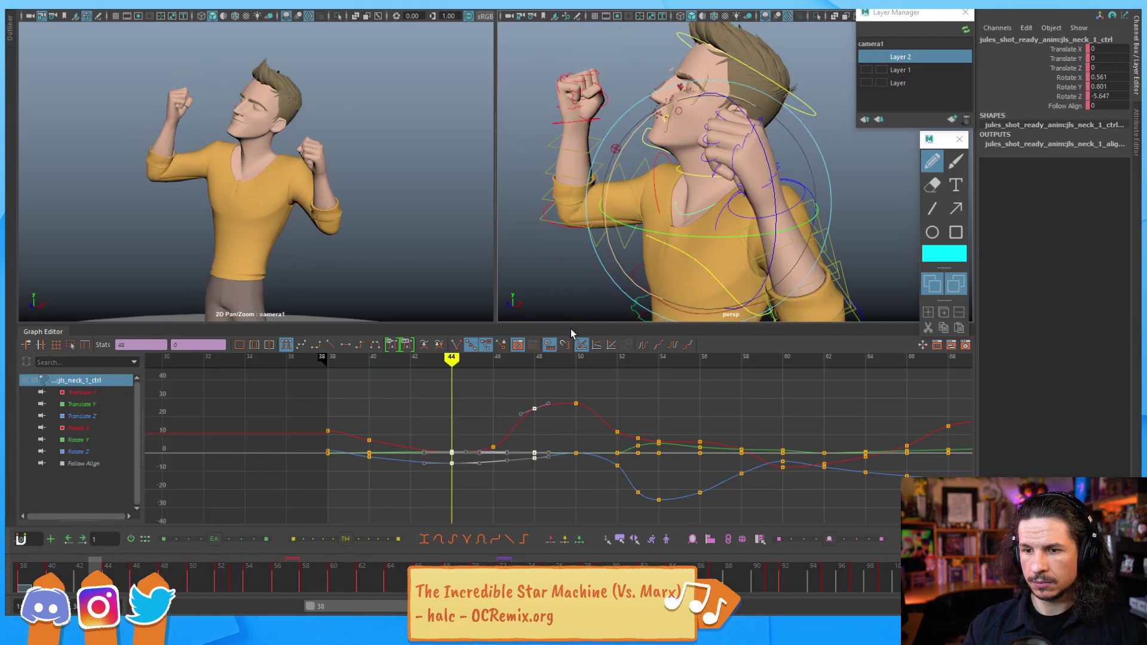
key(alt+comma)
key(alt+comma)
key(alt+comma)
key(alt+period)
key(alt+period)
key(alt+period)
key(alt+period)
key(alt+period)
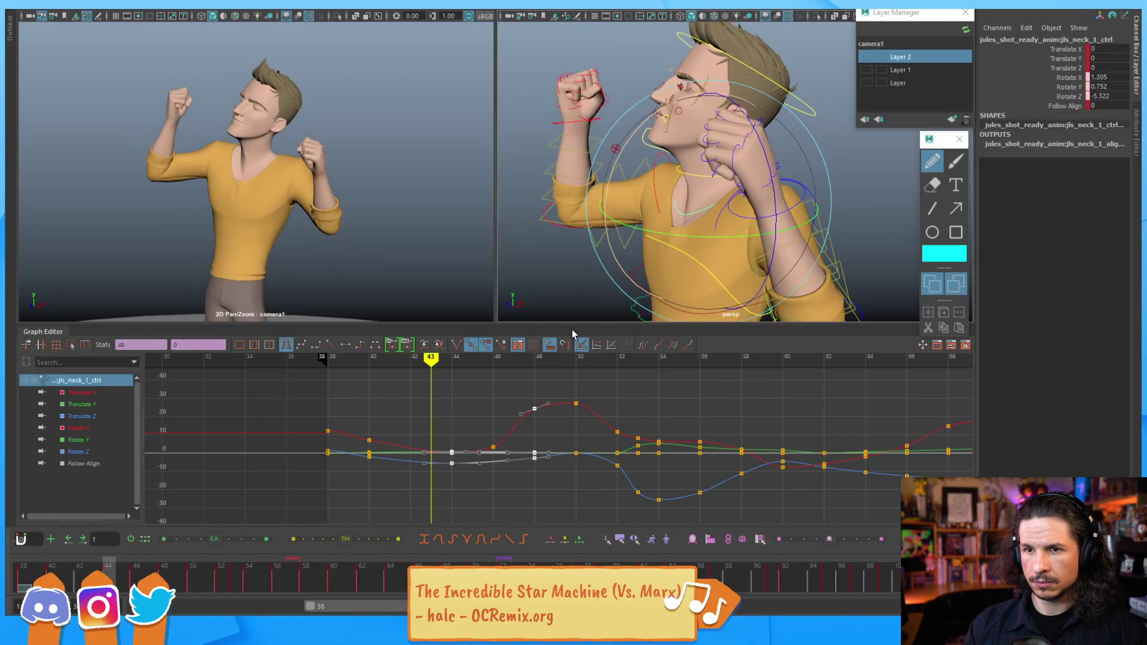
key(alt+period)
key(alt+period)
key(alt+period)
key(alt+period)
key(alt+period)
key(alt+period)
key(alt+period)
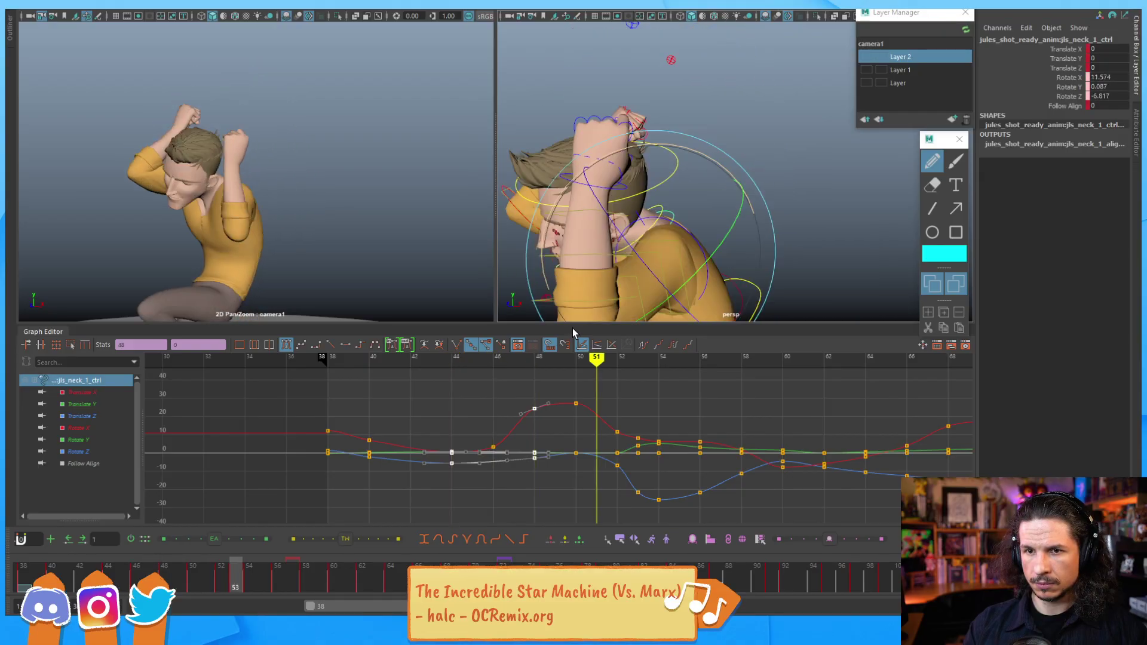
key(alt+period)
key(alt+period)
key(alt+period)
key(alt+period)
key(alt+period)
key(alt+period)
key(alt+period)
key(alt+period)
key(alt+period)
key(alt+period)
key(alt+period)
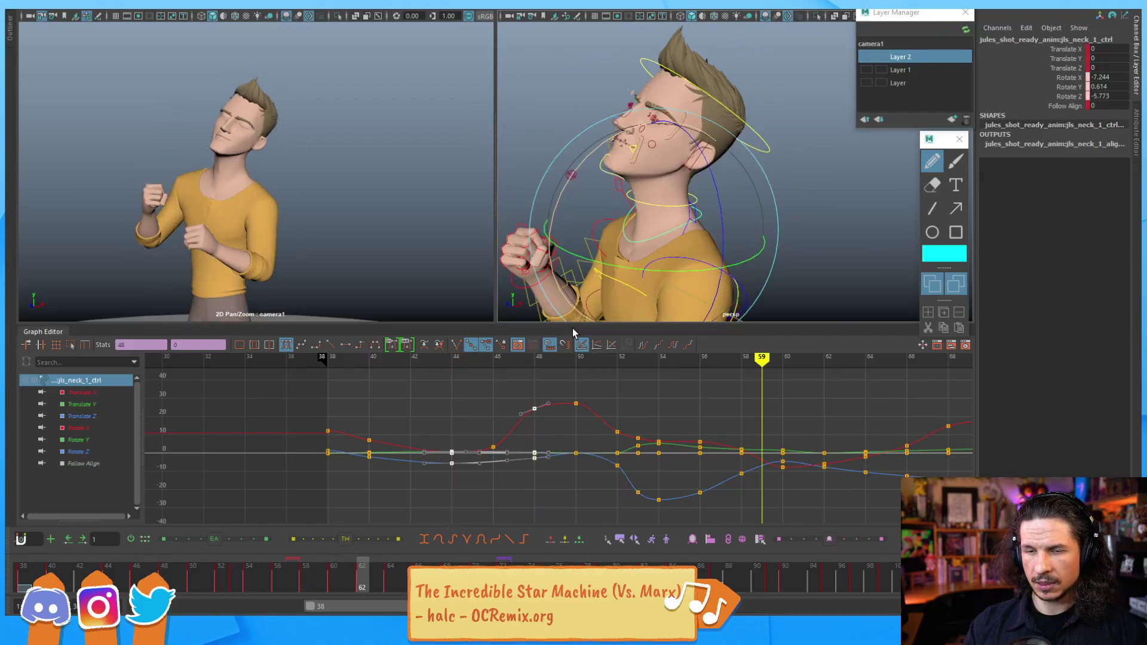
Step: Examine the lower neck's Rotate X and Rotate Y curves around frames 53 to 58 in the Graph Editor
click(356, 588)
drag(281, 578, 237, 566)
alt+shift+right_drag(615, 442, 601, 419)
alt+middle_drag(600, 419, 560, 439)
mouse_move(559, 442)
alt+right_down()
mouse_move(581, 440)
mouse_move(537, 436)
alt+right_up()
middle_drag(517, 431, 463, 391)
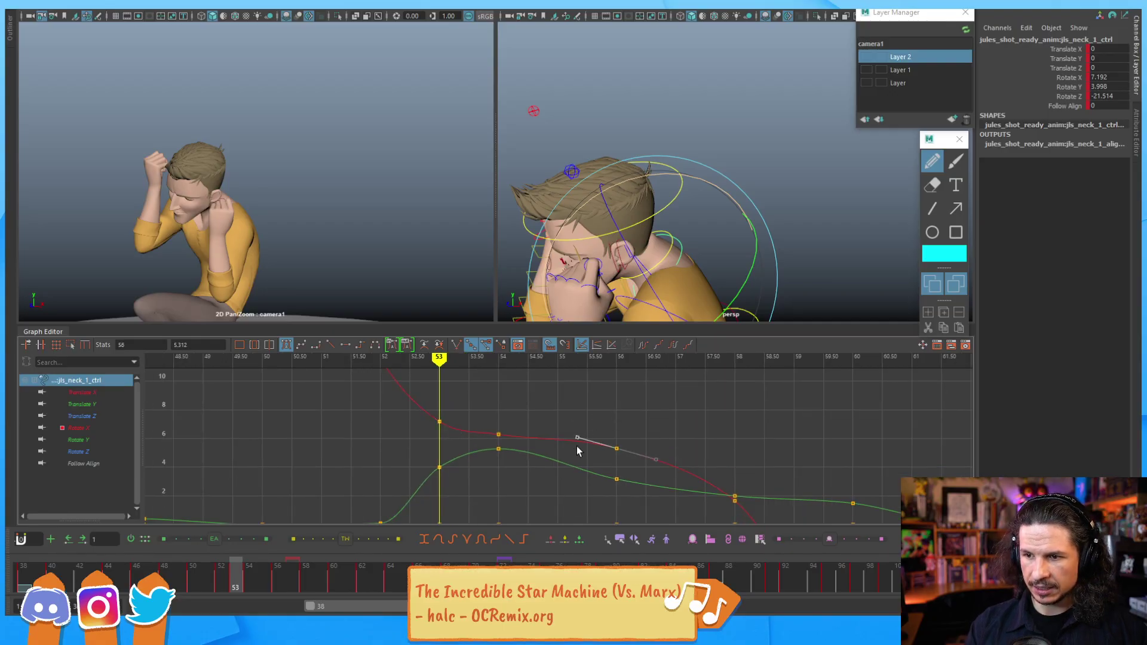
alt+right_drag(566, 464, 541, 465)
alt+middle_drag(541, 465, 563, 405)
alt+right_drag(563, 405, 538, 464)
alt+middle_drag(537, 464, 563, 450)
alt+right_drag(530, 455, 500, 469)
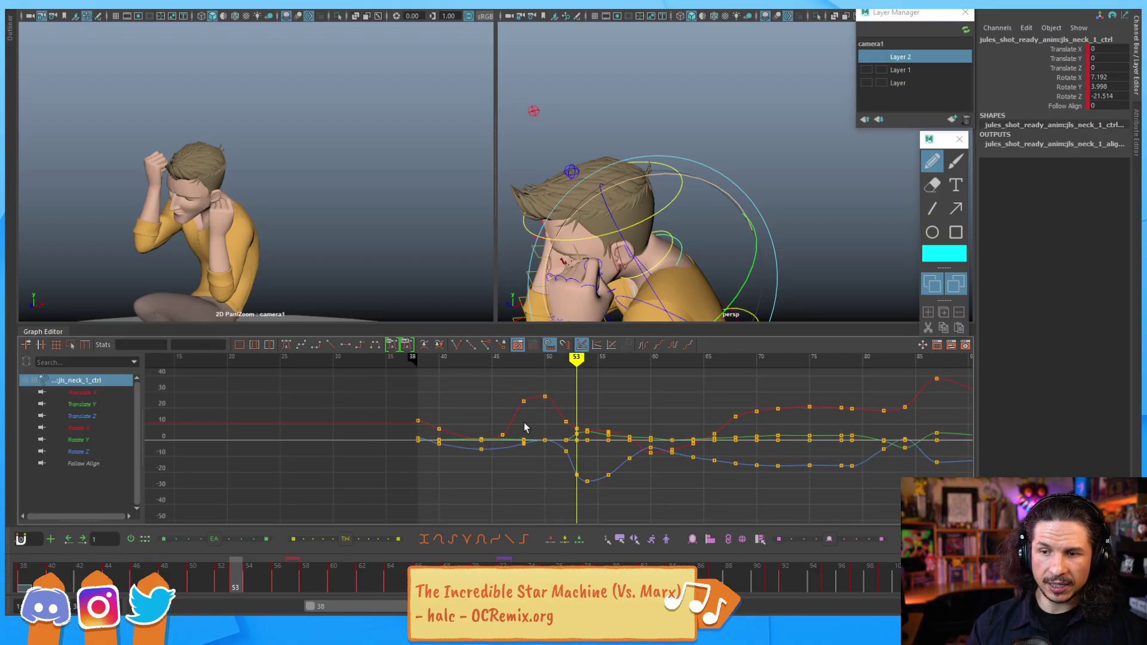
Step: Examine the lower neck's rotation curves from frame 38 through 52 and around the present frame
alt+shift+middle_drag(542, 476, 532, 494)
alt+shift+right_drag(533, 494, 399, 378)
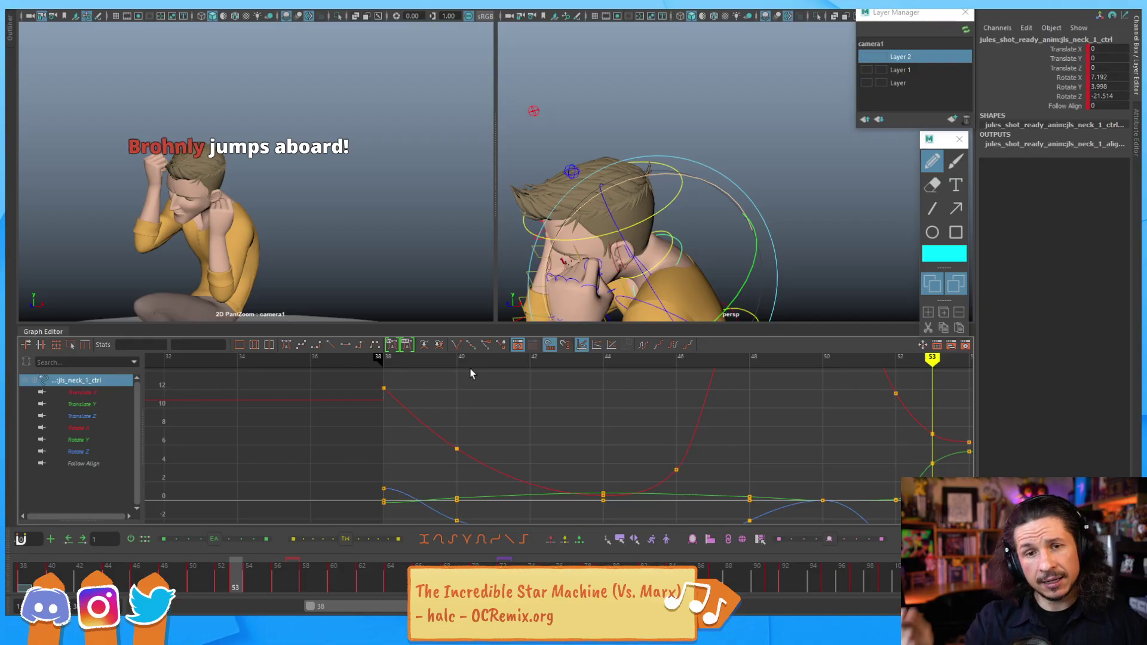
alt+middle_drag(784, 452, 593, 424)
alt+middle_drag(372, 462, 670, 476)
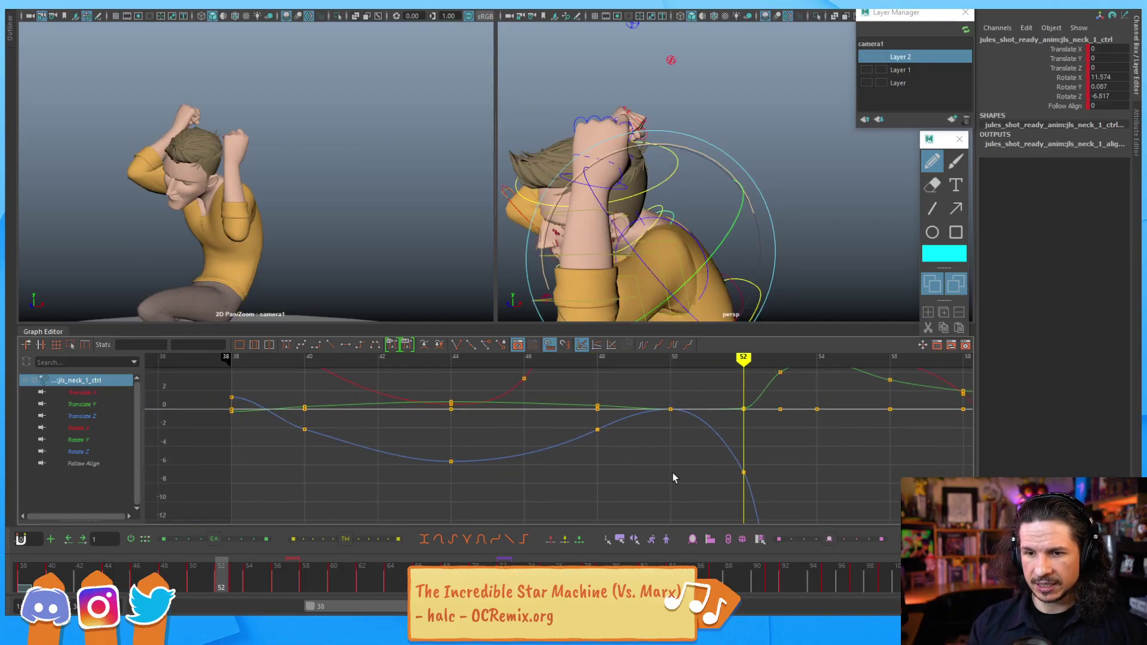
alt+middle_drag(743, 493, 644, 449)
mouse_move(644, 449)
alt+right_down()
mouse_move(537, 447)
mouse_move(604, 442)
alt+right_up()
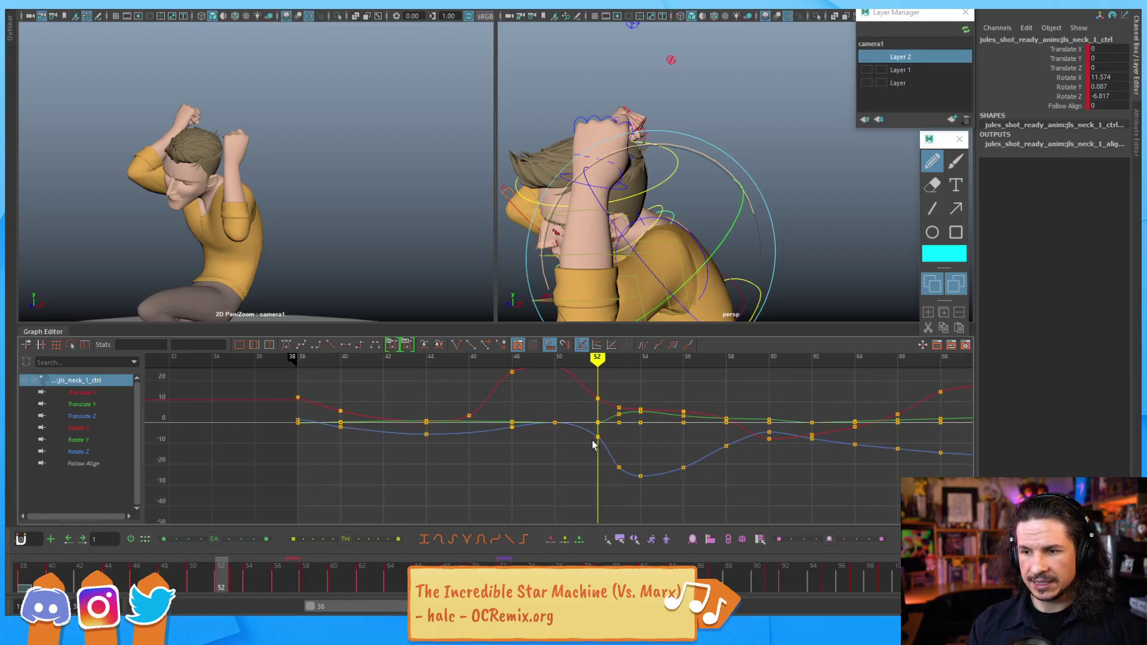
click(596, 464)
click(577, 445)
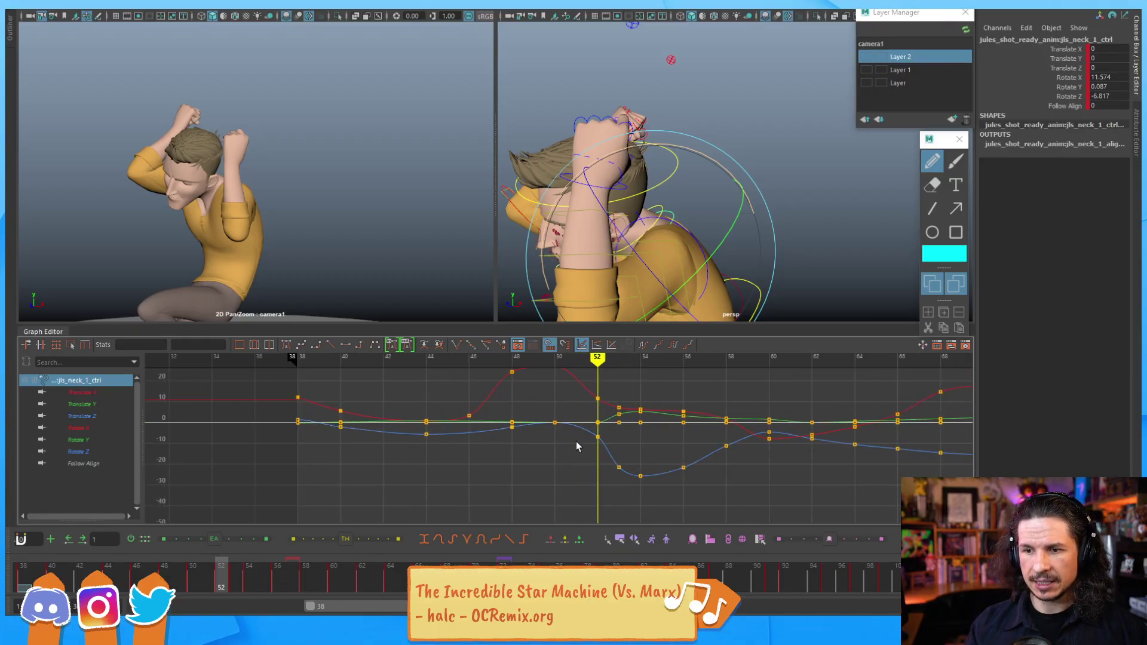
Step: Select all of the rig's controls, frame and select all their keys in the Graph Editor, and clear the selection
click(725, 110)
click(672, 219)
alt+right_drag(676, 167, 622, 157)
key(ctrl+a)
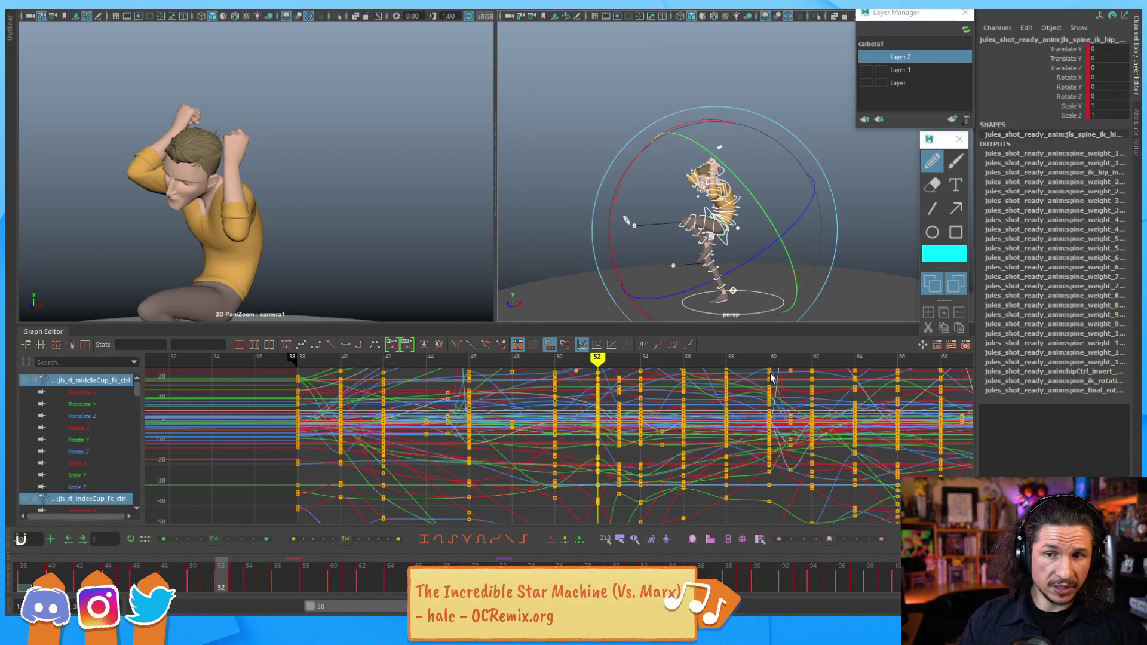
key(a)
drag(503, 388, 507, 515)
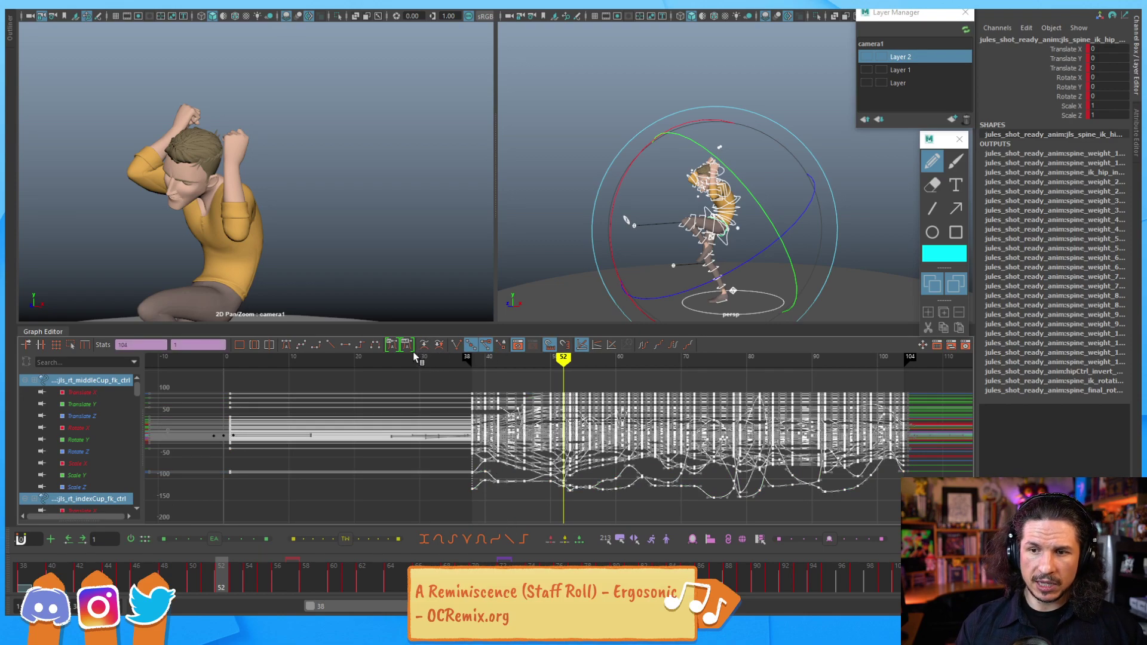
click(591, 146)
Step: Select the head control and step back from frame 52 to 43, reviewing the head's pose
scroll(616, 186, up, 6)
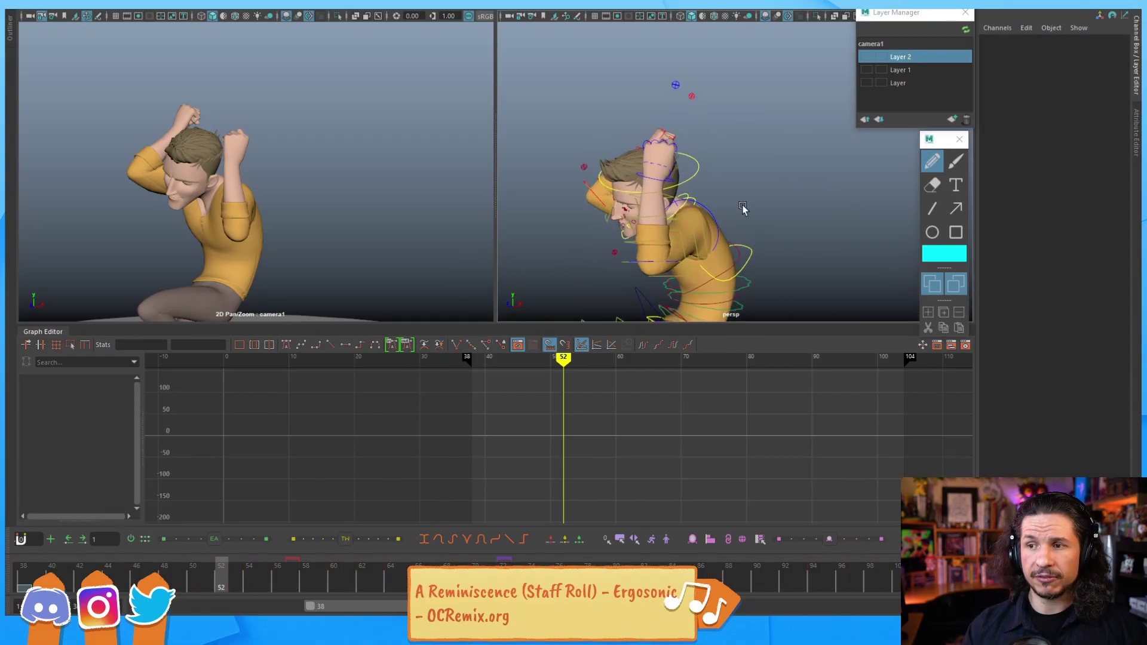
click(636, 141)
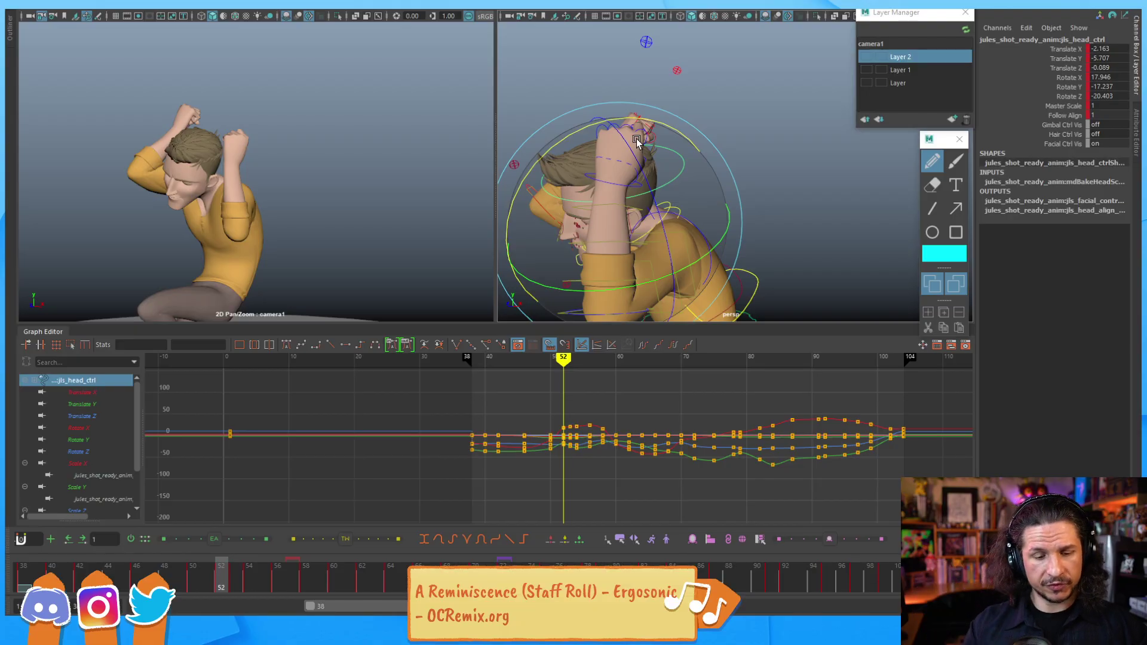
key(alt+comma)
key(alt+comma)
key(alt+comma)
key(alt+comma)
key(alt+comma)
key(alt+comma)
middle_click(333, 192)
key(alt+comma)
key(alt+comma)
key(alt+comma)
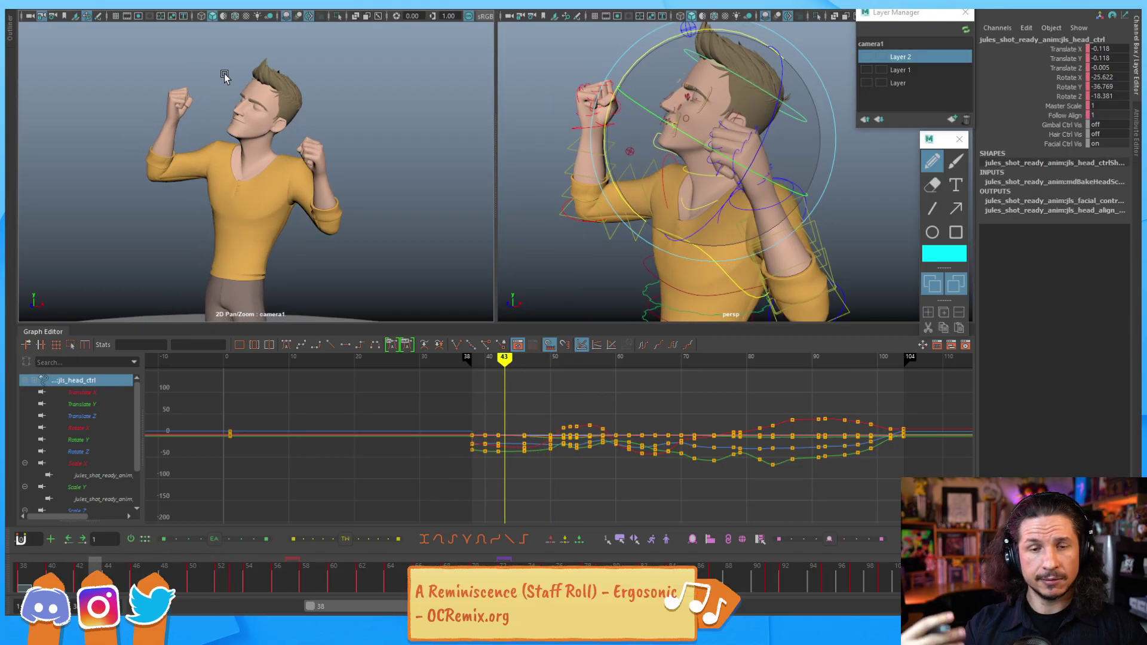
Step: Step back and forth between frames 43 and 49, examining how the head leads into the downward move
key(alt+period)
key(alt+period)
key(alt+period)
key(alt+period)
key(alt+period)
key(alt+period)
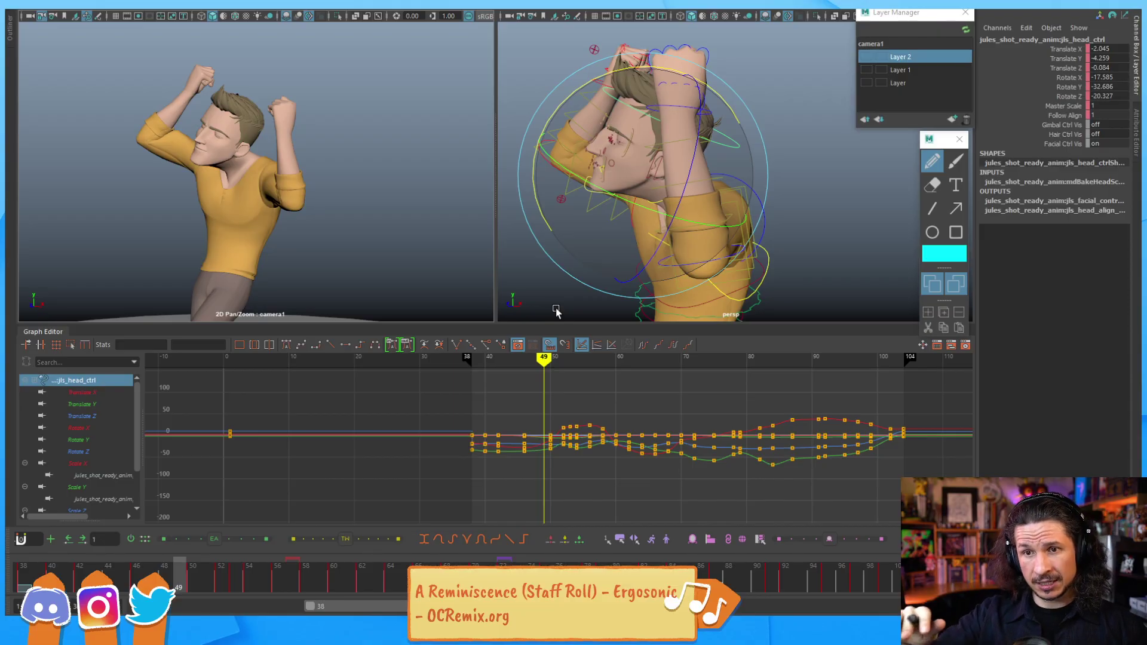
key(alt+comma)
key(alt+comma)
key(alt+comma)
key(alt+comma)
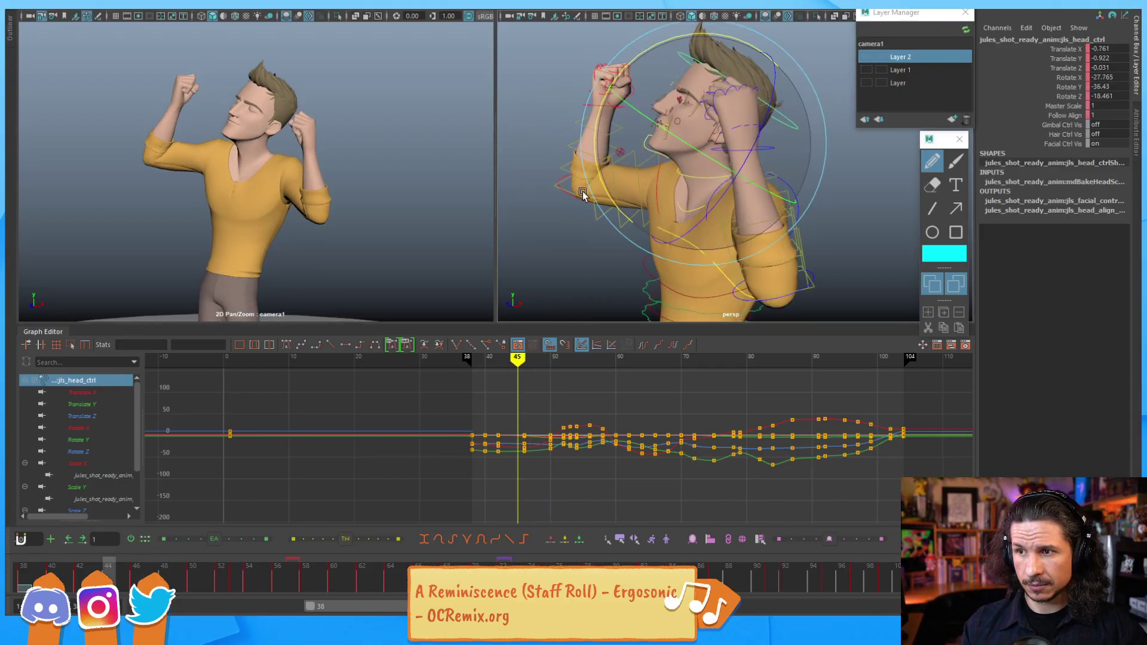
key(alt+period)
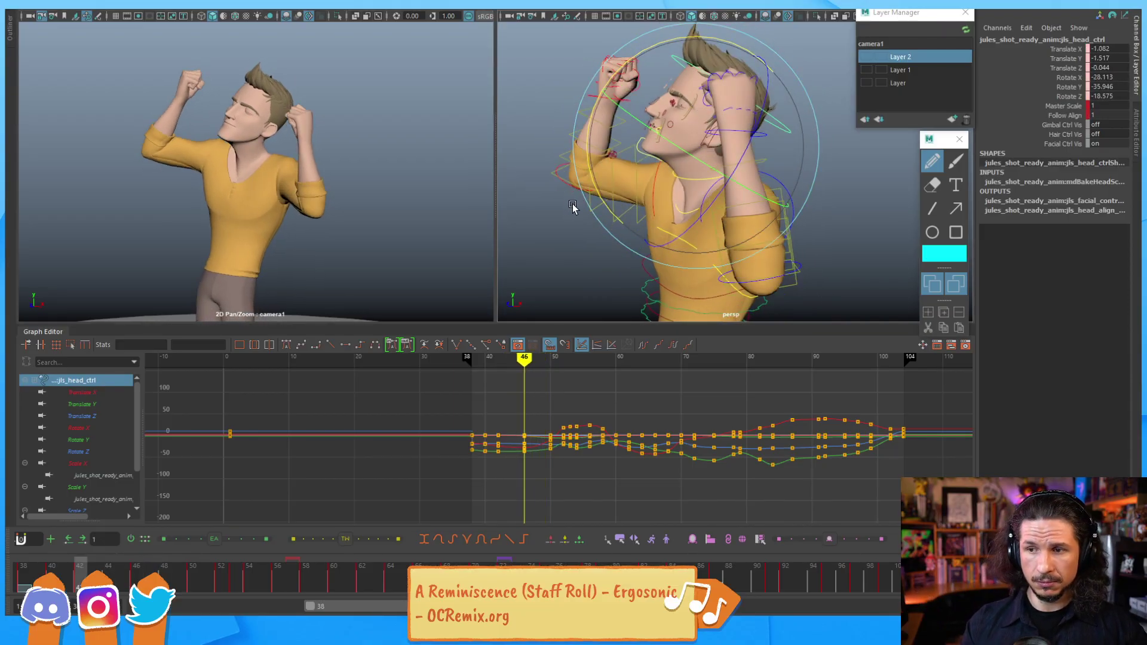
Step: Jump between the head control's keys at frames 38, 40 and 42, comparing the poses and their rotation curves
key(comma)
key(comma)
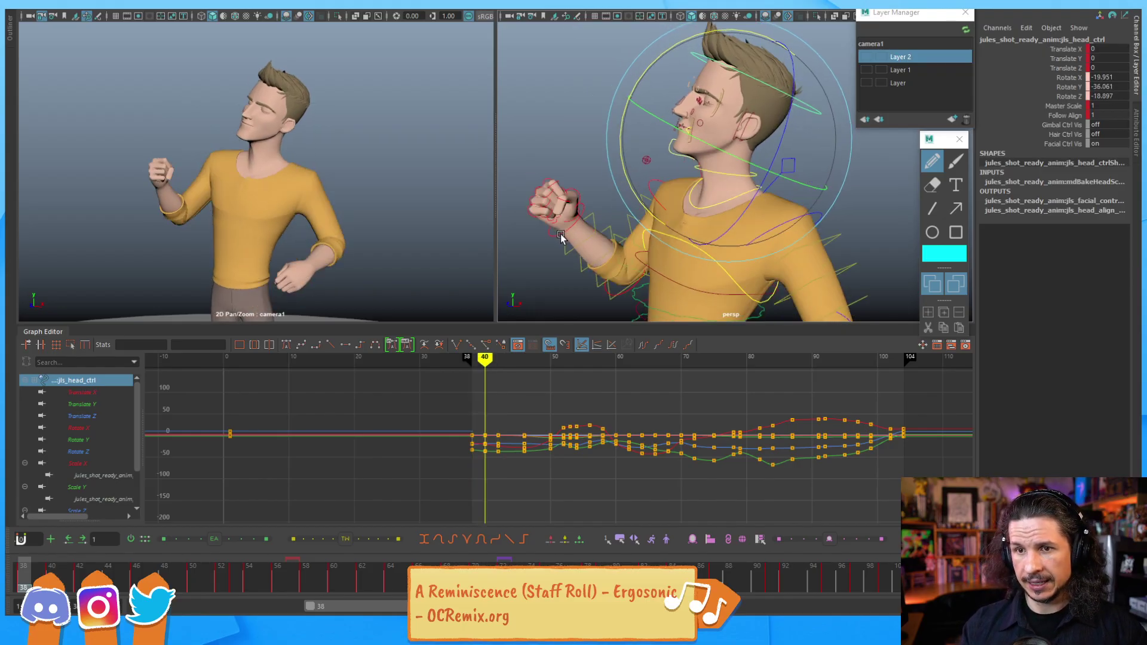
key(period)
key(comma)
alt+right_drag(520, 445, 555, 442)
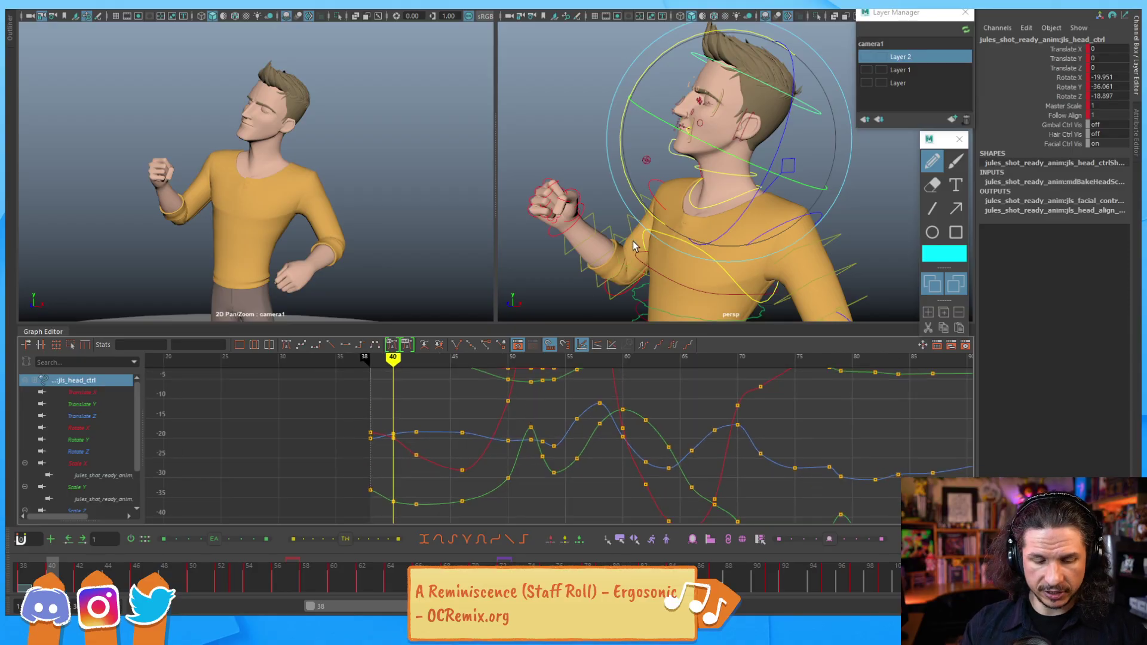
key(comma)
key(period)
key(period)
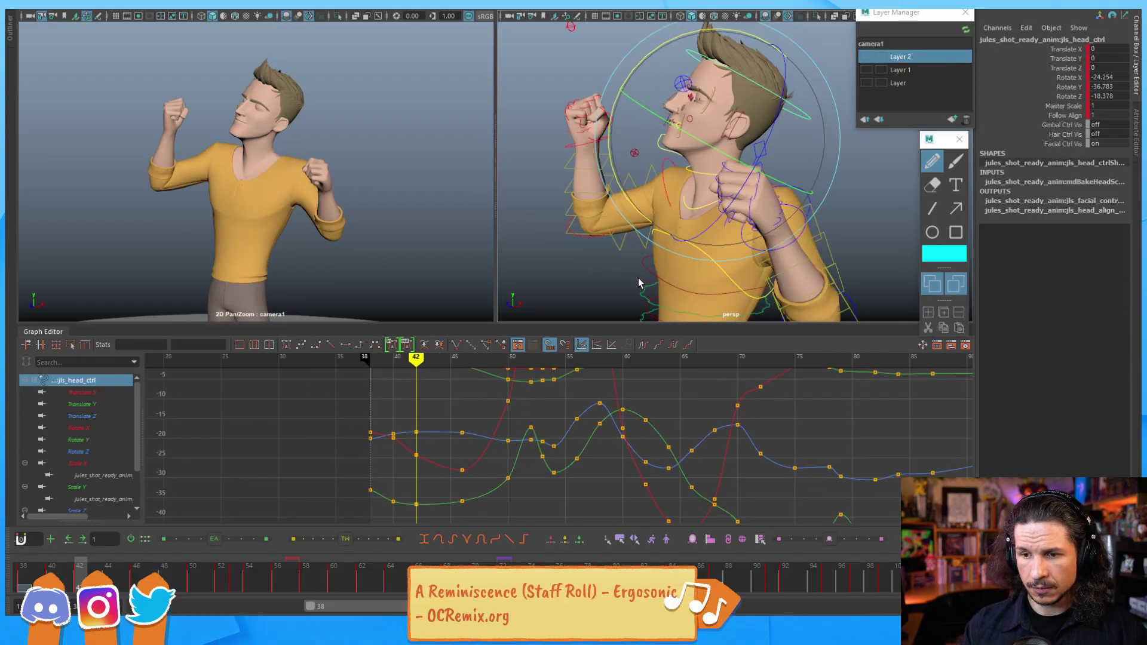
key(comma)
key(comma)
key(period)
key(period)
key(comma)
key(comma)
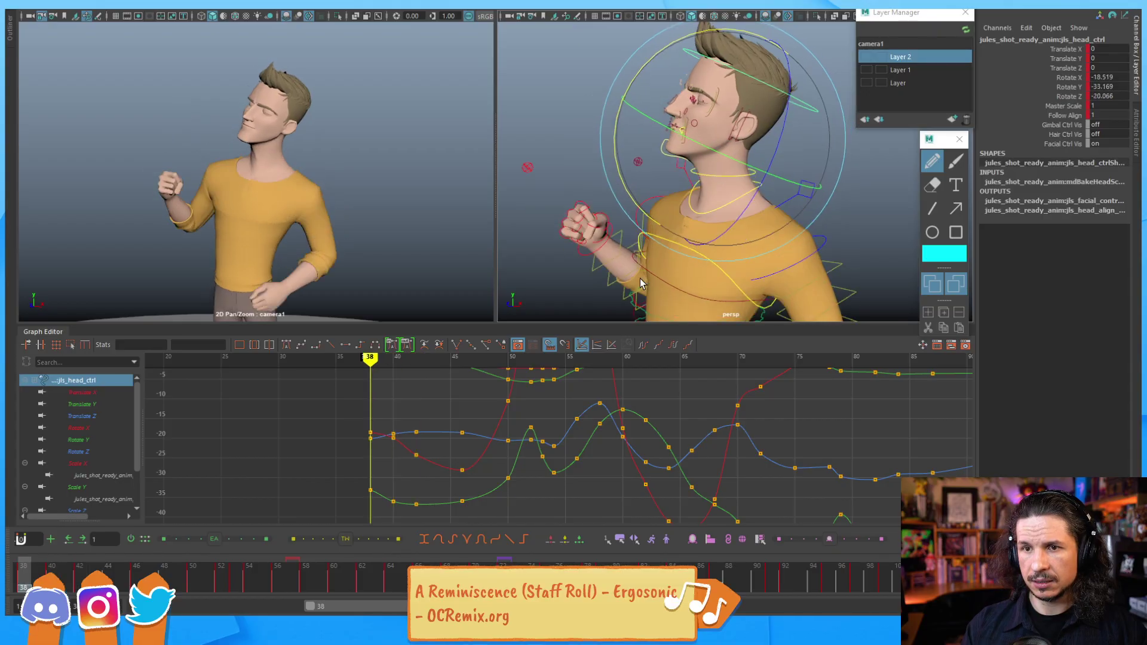
key(period)
alt+right_drag(424, 443, 486, 417)
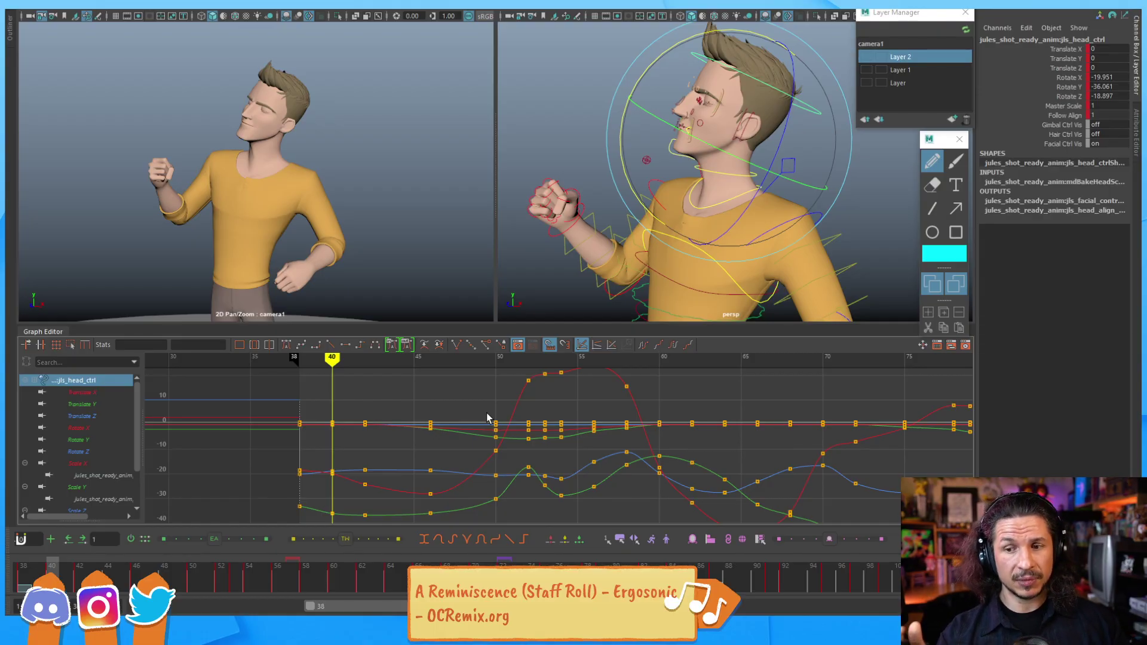
Step: Inspect the tangents of the head's Rotate X and Rotate Z keys at frame 38
alt+middle_drag(460, 433, 534, 390)
alt+right_drag(534, 390, 532, 421)
alt+shift+right_drag(460, 463, 457, 401)
alt+middle_drag(382, 477, 407, 449)
alt+shift+right_drag(407, 450, 463, 448)
alt+middle_drag(393, 446, 519, 421)
alt+middle_drag(332, 413, 381, 540)
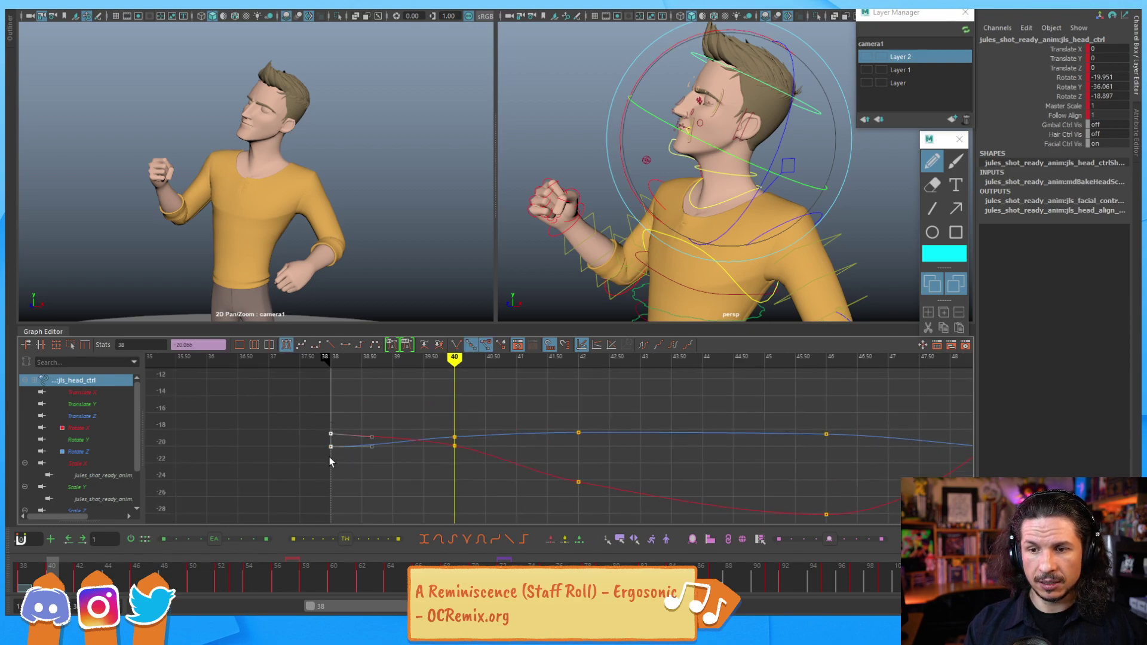
alt+right_drag(469, 408, 438, 437)
drag(424, 384, 459, 435)
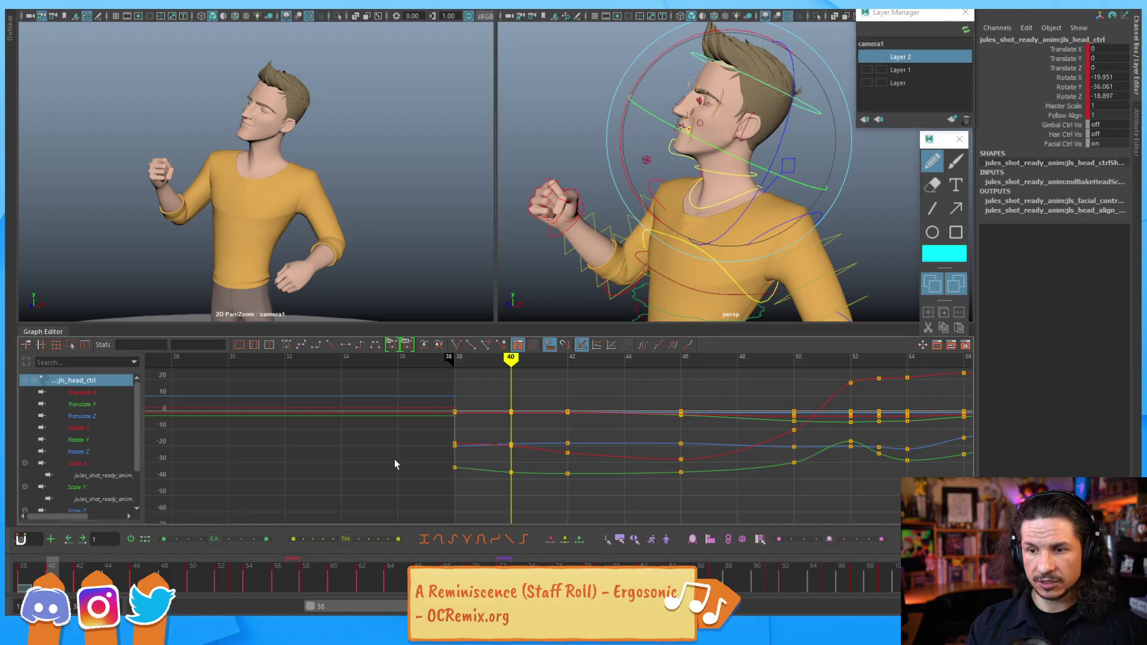
Step: Try lowering the head's Rotate Y key at frame 40 to about -37.8 and undo the change
alt+right_drag(394, 463, 478, 451)
alt+middle_drag(310, 505, 441, 429)
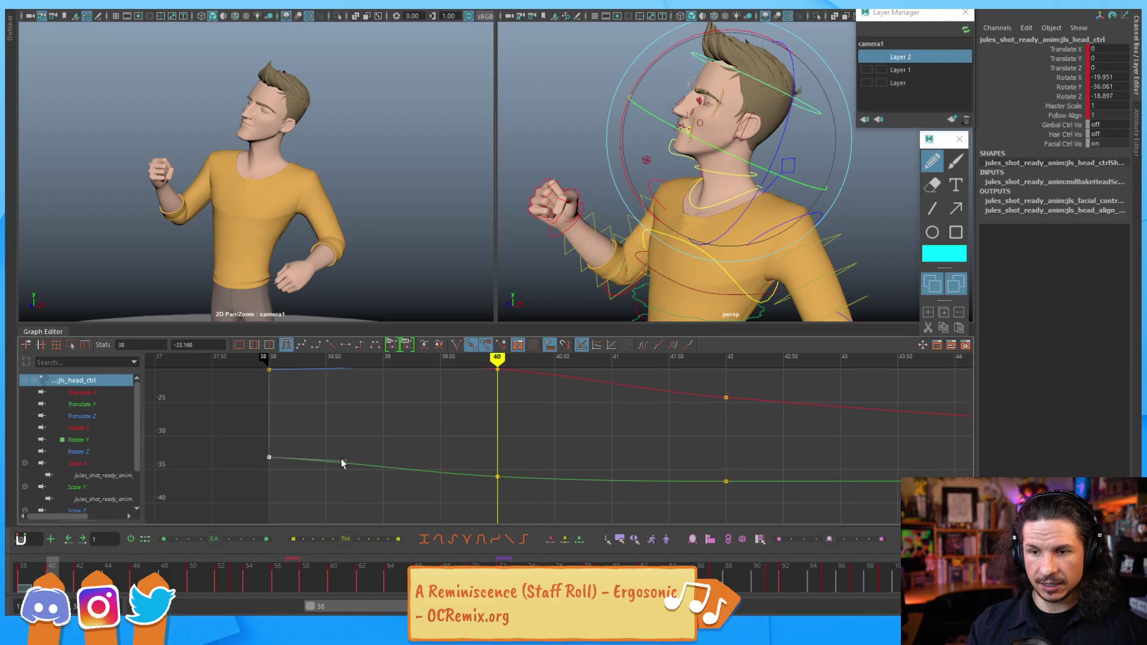
alt+right_drag(340, 467, 442, 443)
click(540, 469)
alt+middle_drag(536, 467, 524, 499)
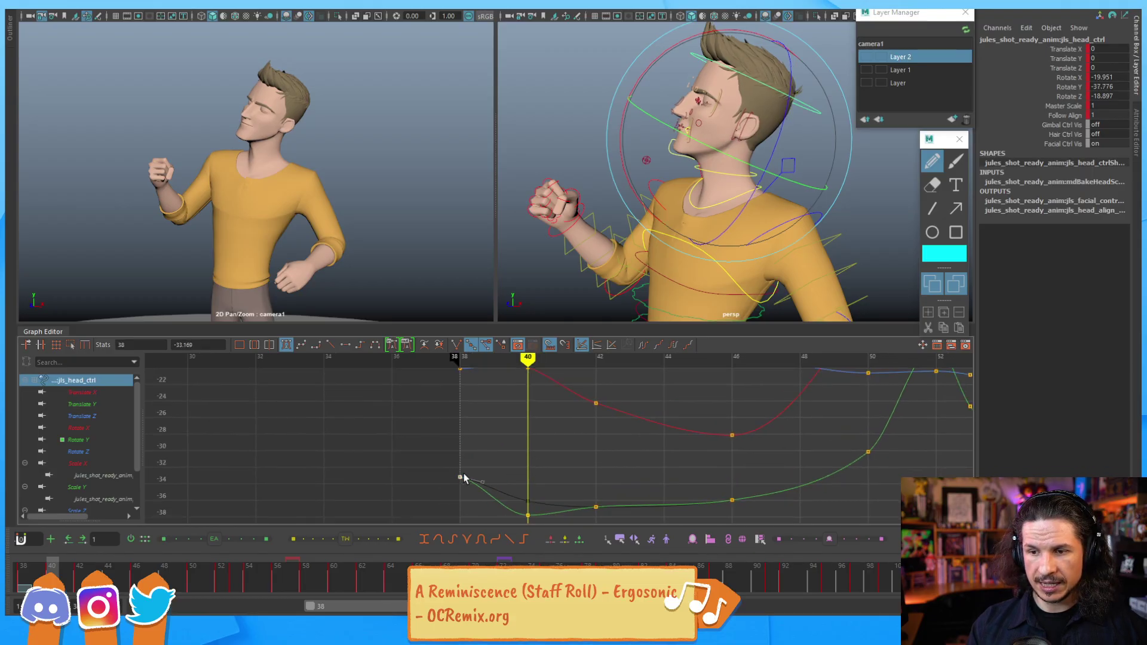
key(ctrl+z)
key(ctrl+z)
Step: Try another tangent type on the head's Rotate X key at frame 38, restore auto tangents, and compare with the Rotate Z key
alt+middle_drag(503, 390, 518, 489)
alt+shift+right_drag(518, 489, 496, 465)
alt+middle_drag(497, 464, 483, 371)
drag(481, 418, 448, 449)
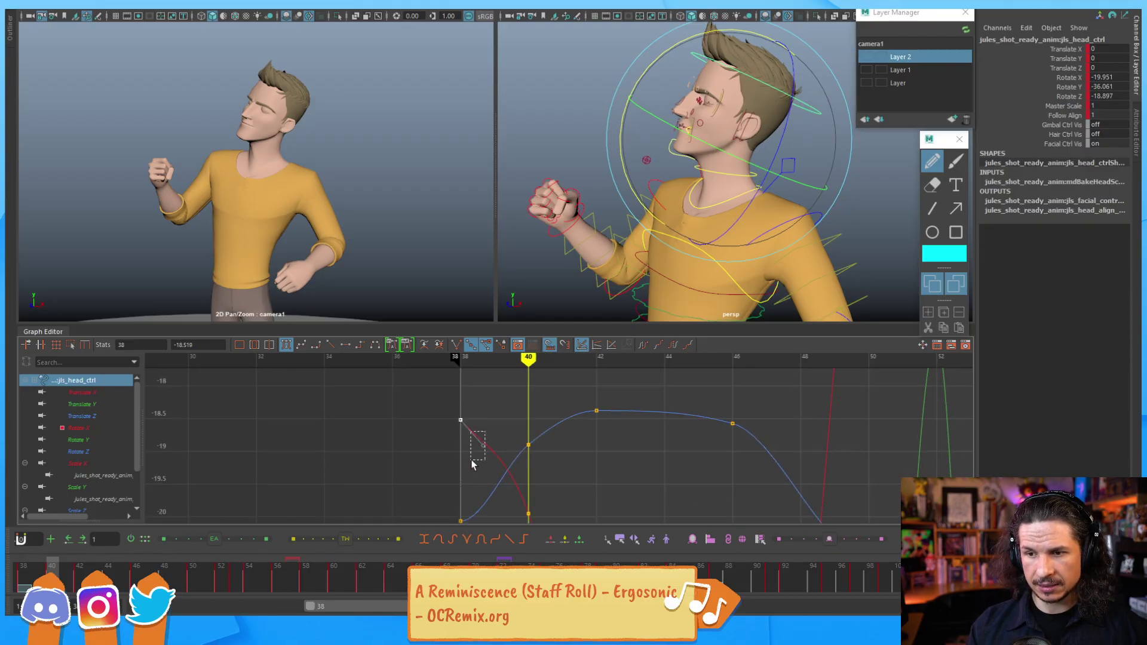
click(326, 343)
click(290, 348)
alt+right_drag(552, 441, 510, 439)
alt+middle_drag(511, 439, 486, 416)
alt+shift+right_drag(466, 448, 500, 450)
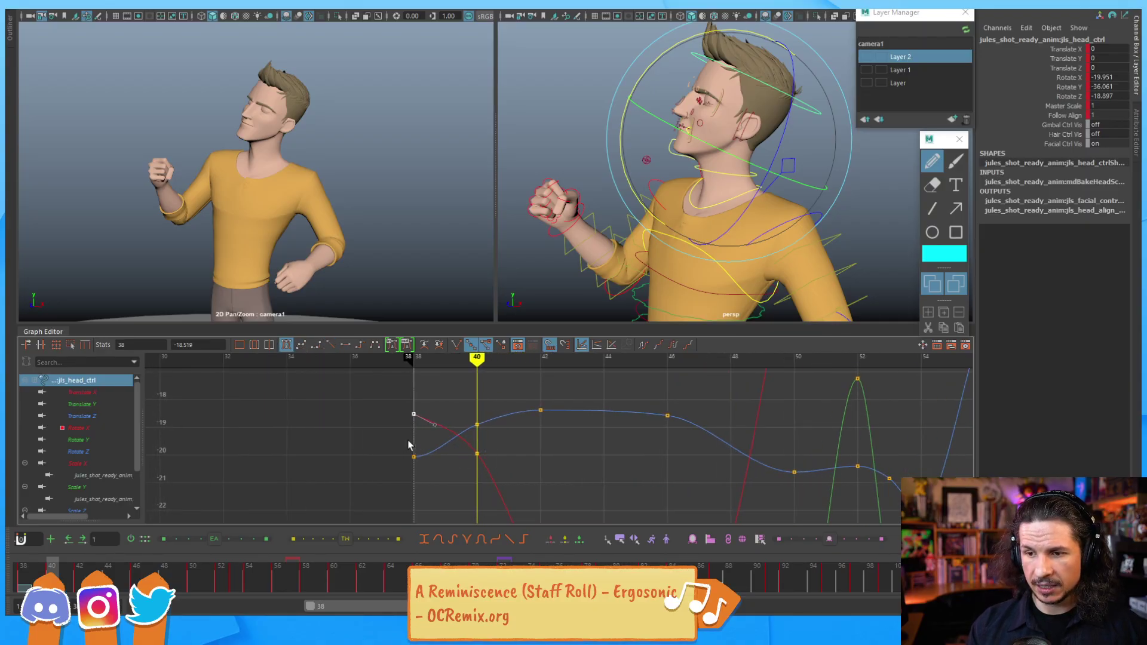
alt+middle_drag(455, 448, 478, 434)
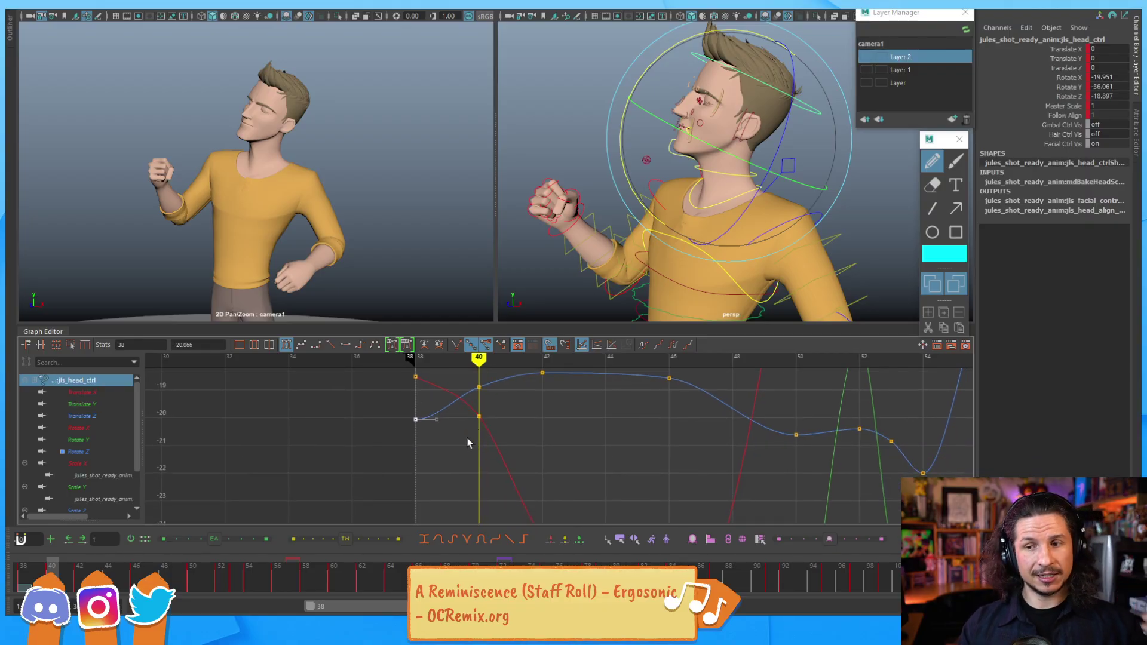
Step: Angle the out tangents of the head's Rotate X and Rotate Z keys at frame 38 toward their frame 40 keys
alt+middle_drag(442, 410, 460, 444)
alt+shift+right_drag(461, 444, 474, 426)
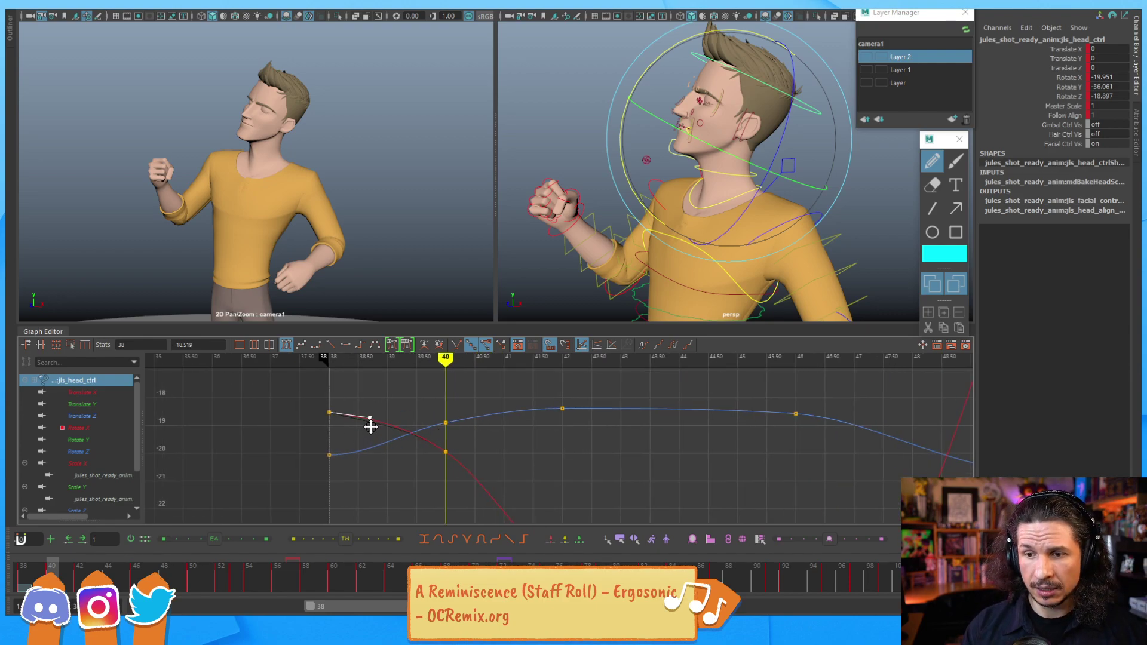
click(329, 455)
middle_drag(372, 467, 374, 460)
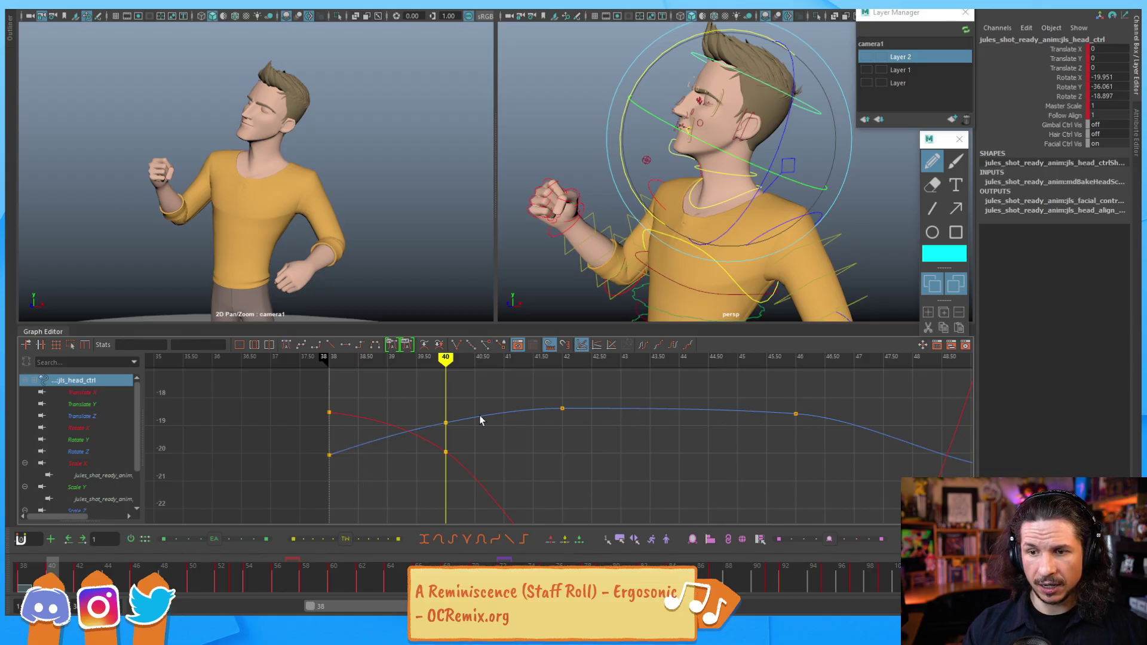
Step: Angle the out tangent of the head's Rotate Y key at frame 38 downward toward the frame 40 key
alt+right_drag(407, 451, 382, 454)
click(475, 450)
alt+middle_drag(460, 497, 435, 410)
drag(431, 409, 377, 479)
middle_drag(428, 455, 429, 460)
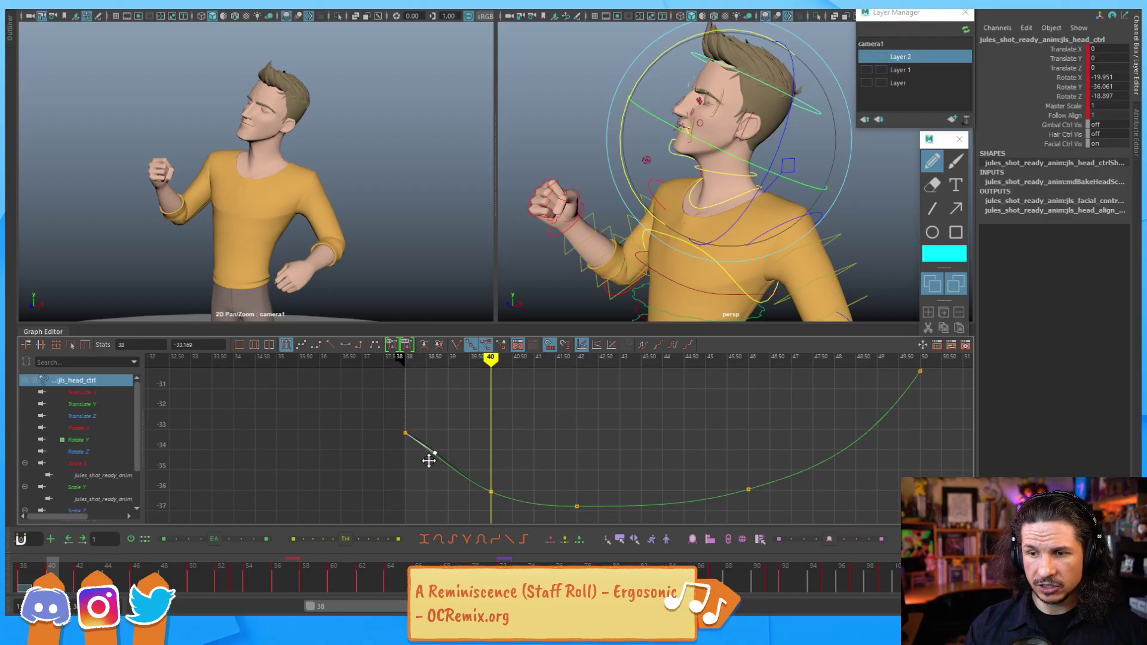
click(430, 460)
alt+right_drag(499, 444, 525, 420)
alt+middle_drag(598, 415, 516, 469)
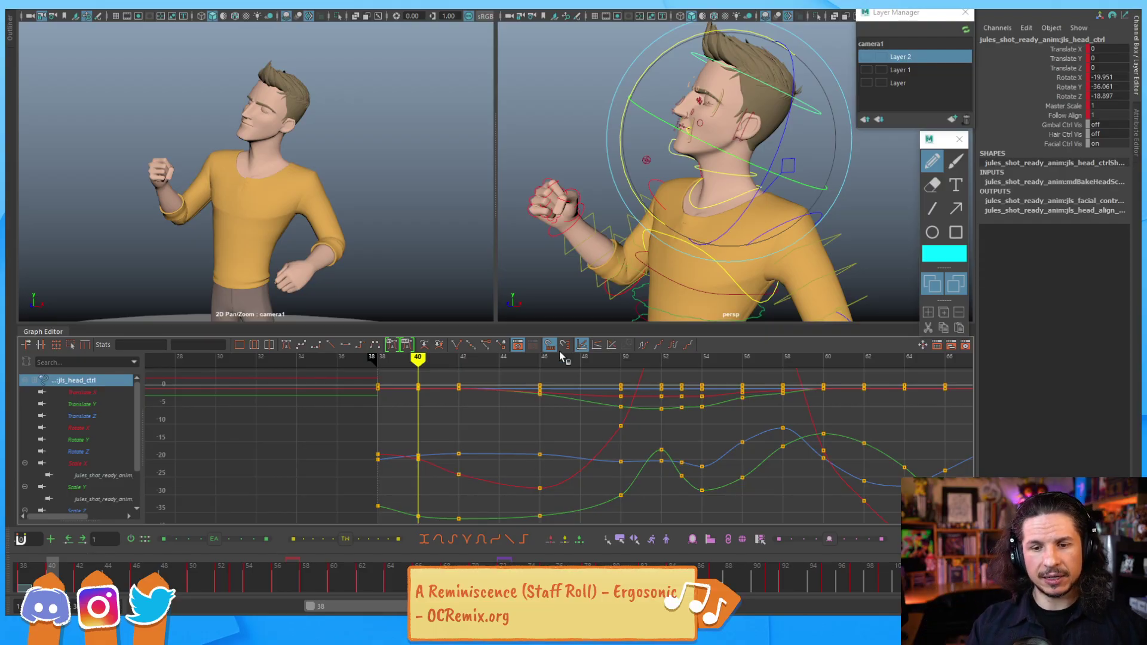
Step: Step through frames 38 to 40 to check the head's opening motion
key(comma)
key(alt+period)
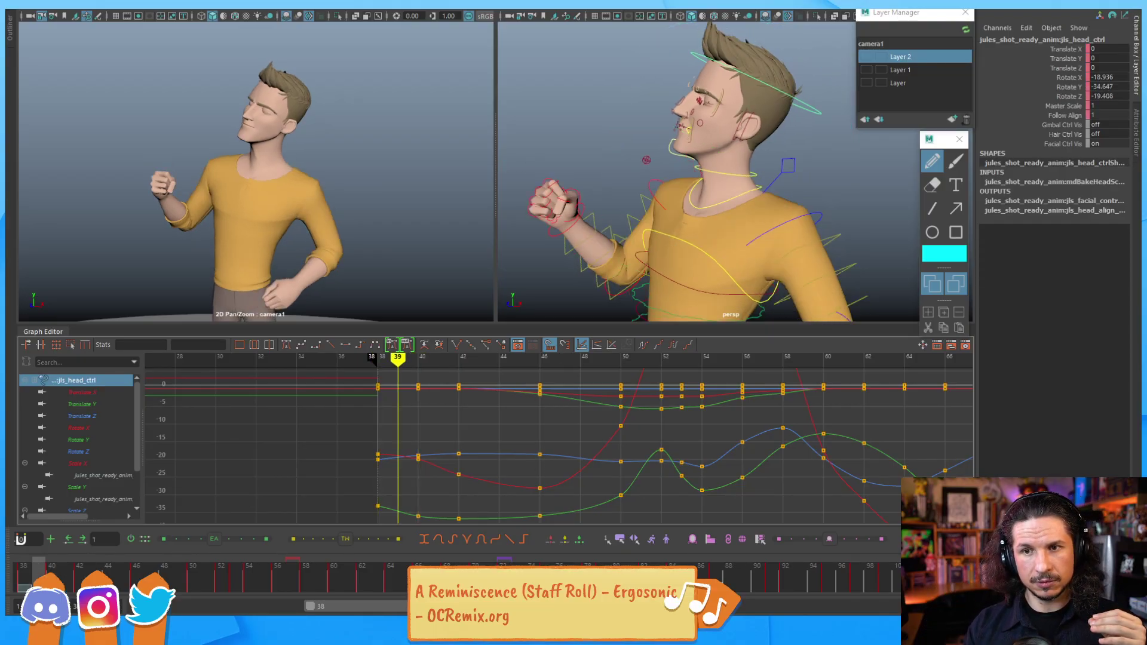
key(alt+comma)
key(alt+period)
key(alt+period)
key(alt+comma)
key(e)
Step: Examine the tangents of the head's Rotate X key at frame 104, where the curves end
mouse_move(839, 461)
alt+middle_down()
mouse_move(633, 438)
mouse_move(279, 453)
alt+middle_up()
alt+middle_drag(717, 430, 268, 432)
alt+middle_drag(578, 427, 382, 470)
alt+right_drag(455, 451, 454, 376)
alt+middle_drag(452, 373, 425, 474)
click(464, 391)
click(399, 423)
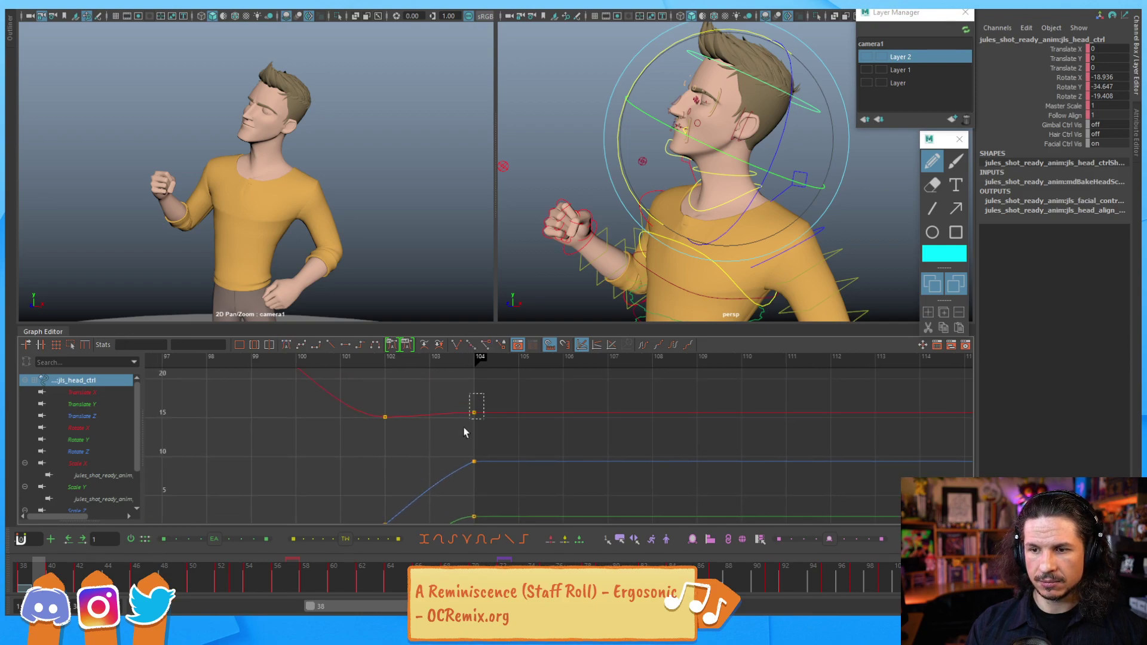
click(474, 413)
mouse_move(445, 418)
middle_down()
mouse_move(438, 458)
mouse_move(443, 404)
mouse_move(454, 419)
middle_up()
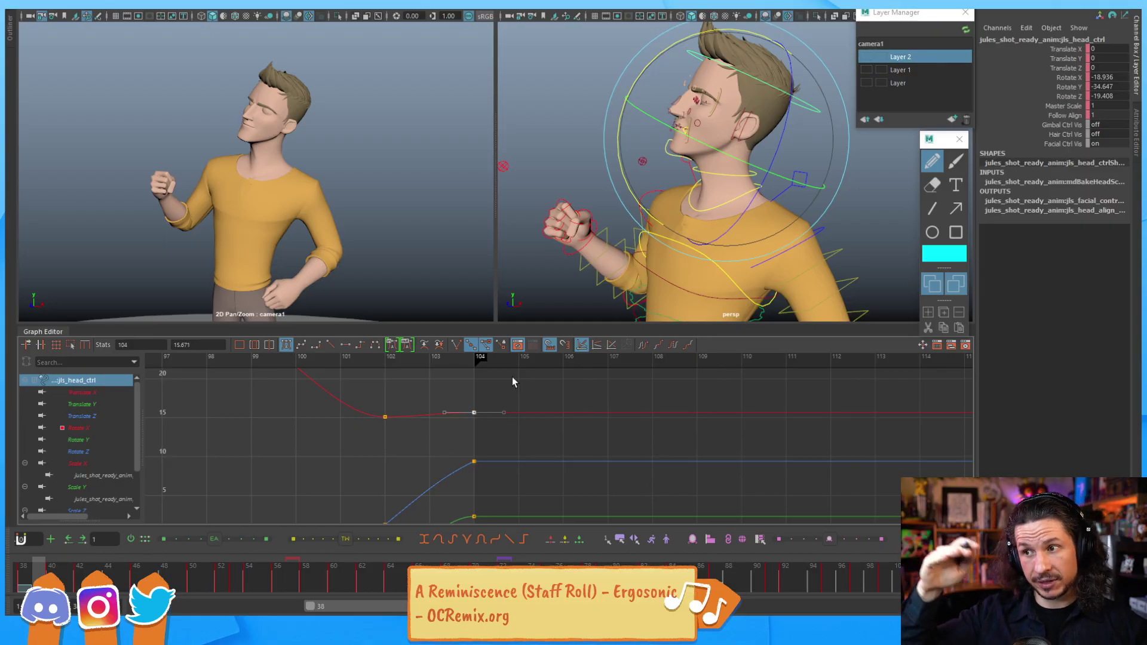
Step: Try raising the head's Rotate X at frame 40 to about -17.86, compare it with frame 42, and undo the change
alt+middle_drag(429, 446, 469, 457)
key(a)
key(f)
key(a)
alt+shift+right_drag(395, 443, 453, 440)
alt+middle_drag(298, 470, 469, 495)
alt+shift+right_drag(463, 495, 455, 431)
alt+middle_drag(449, 515, 484, 402)
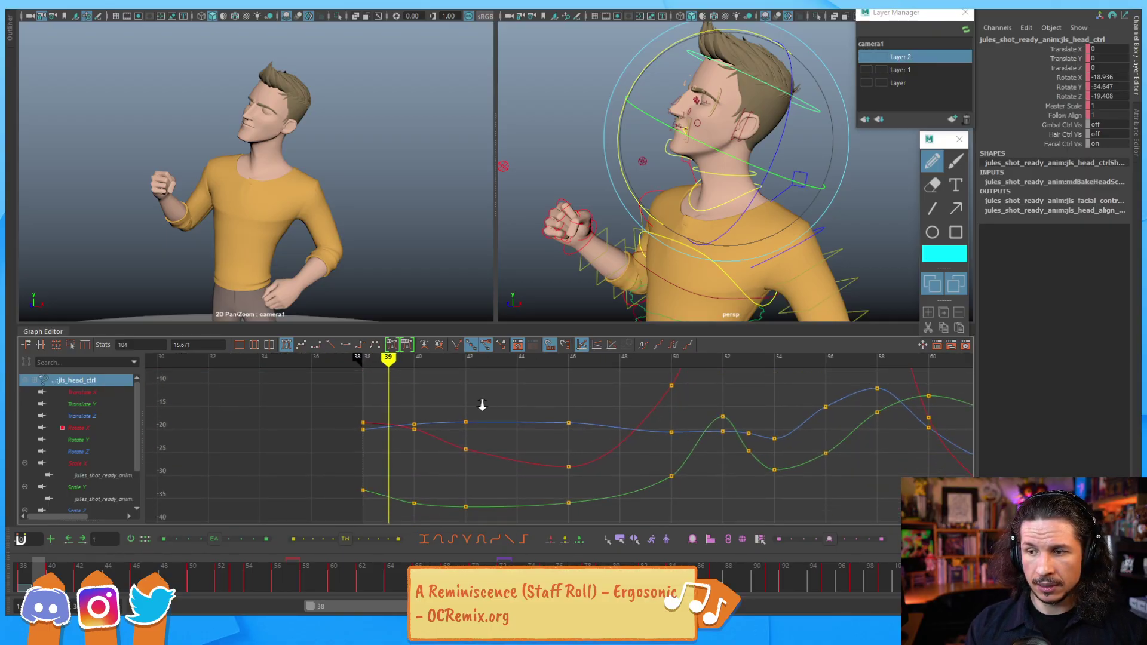
alt+shift+right_drag(484, 415, 444, 417)
mouse_move(64, 579)
mouse_down()
mouse_move(90, 576)
mouse_move(37, 574)
mouse_move(96, 572)
mouse_move(26, 573)
mouse_move(56, 572)
mouse_up()
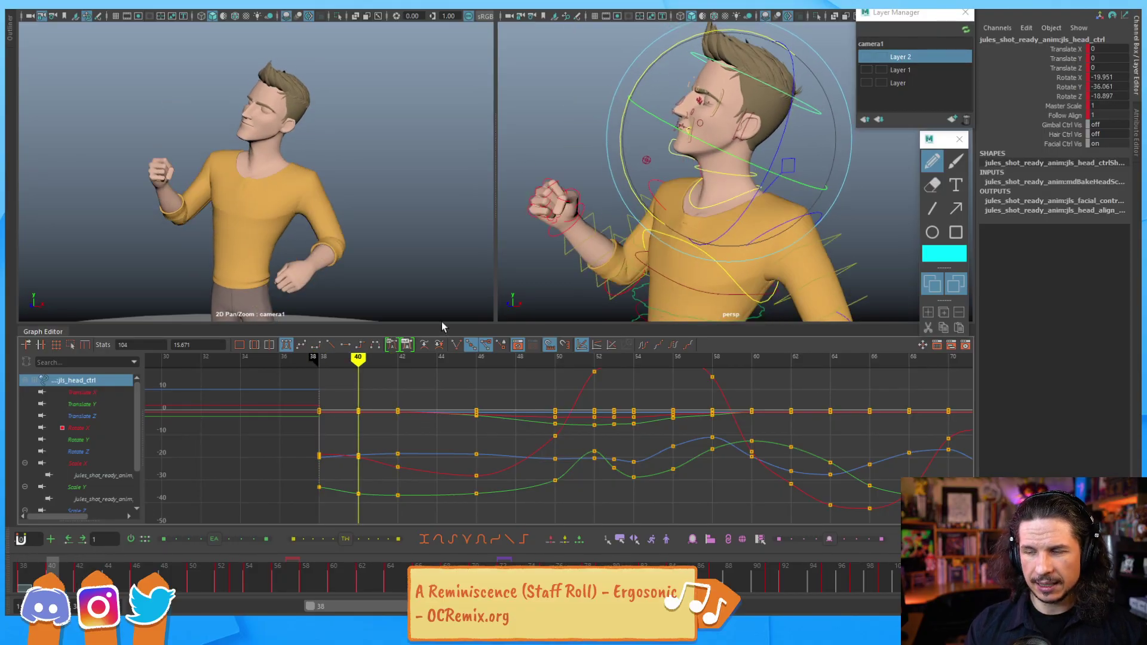
drag(640, 81, 638, 86)
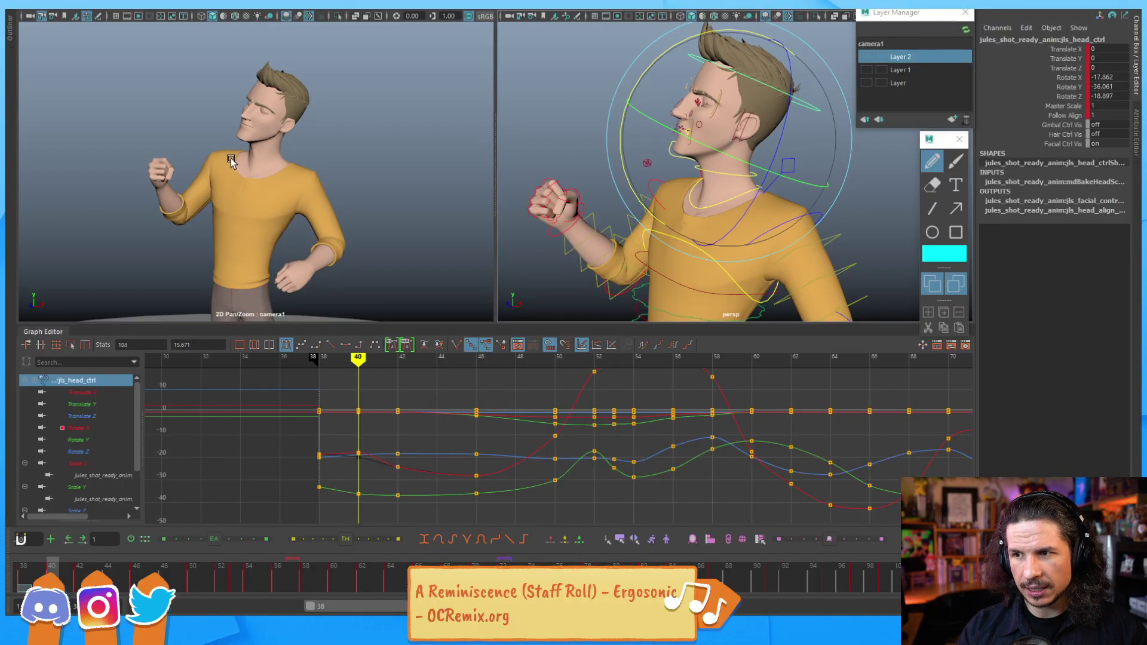
key(.)
key(.)
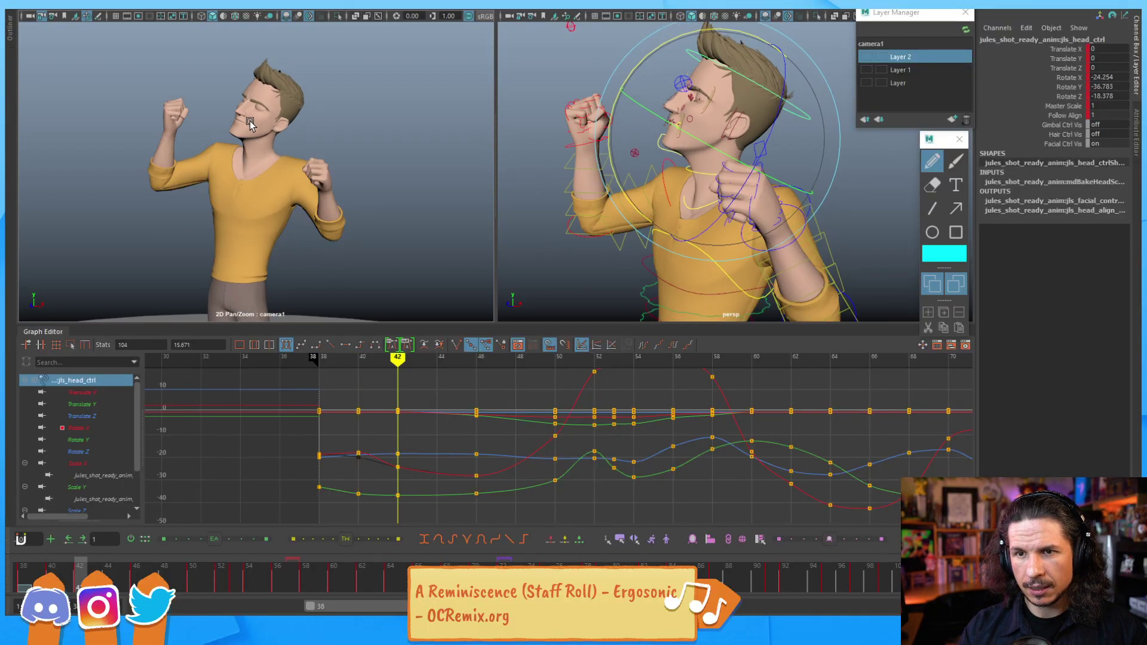
key(.)
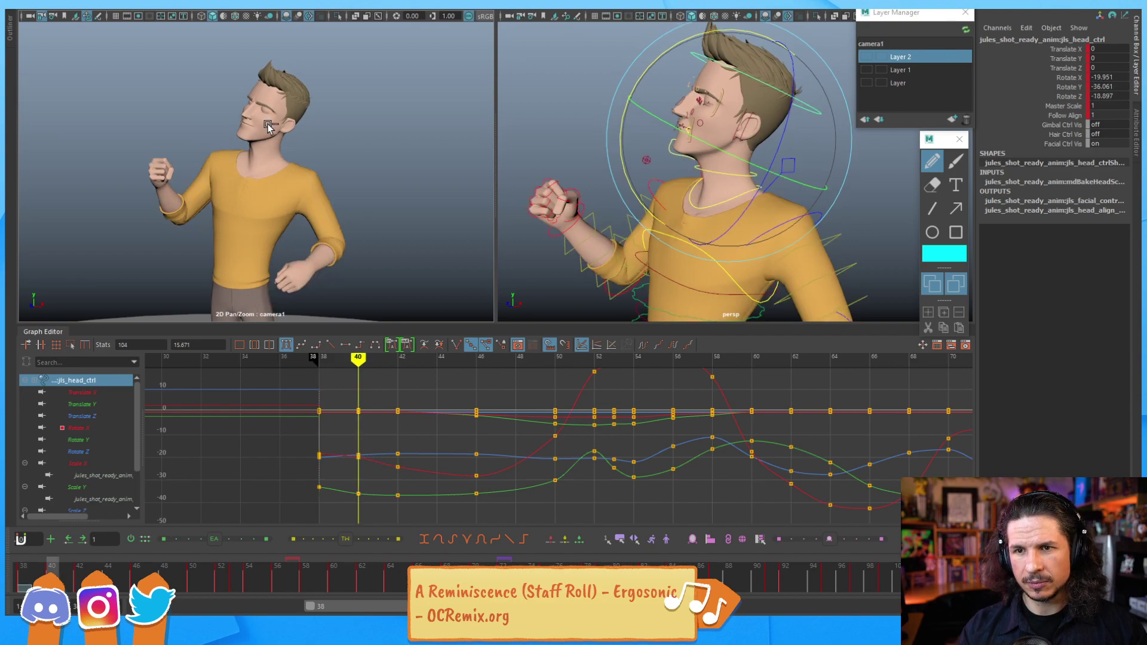
Step: Compare the head's poses at frames 40 and 42 by flipping between the two keys
key(.)
key(.)
key(.)
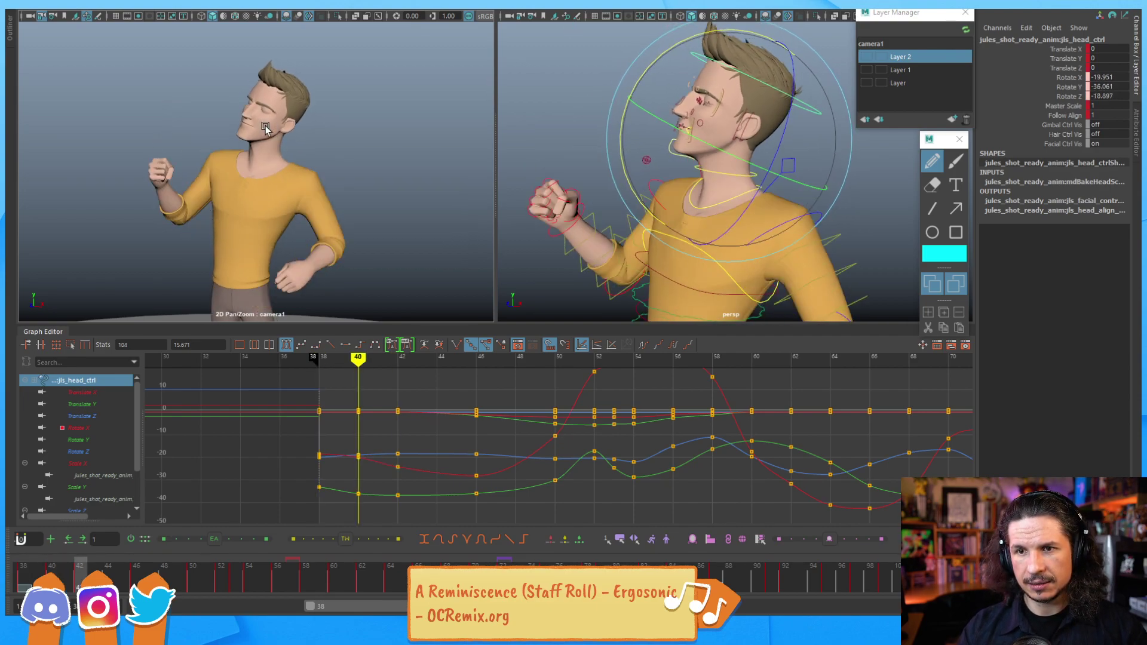
key(.)
key(.)
key(.)
key(.)
key(.)
key(.)
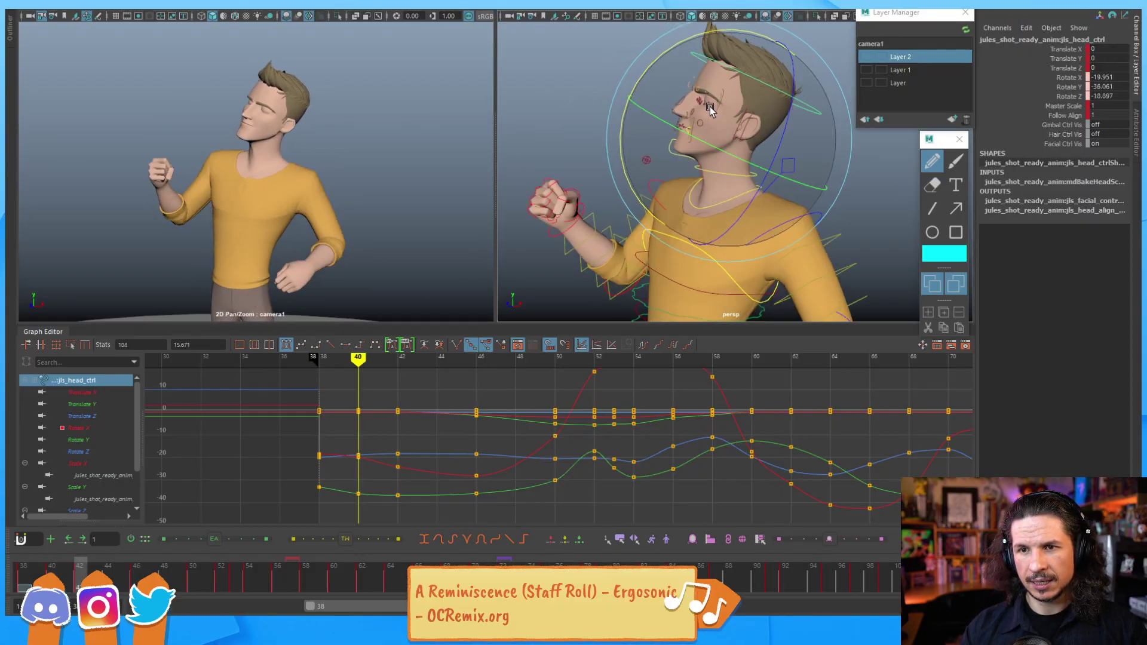
Step: Rotate the head at frame 42 to about X -23.6, Y -34.75 and Z -19.23, checking it against the preceding keys
key(e)
drag(704, 136, 702, 142)
key(comma)
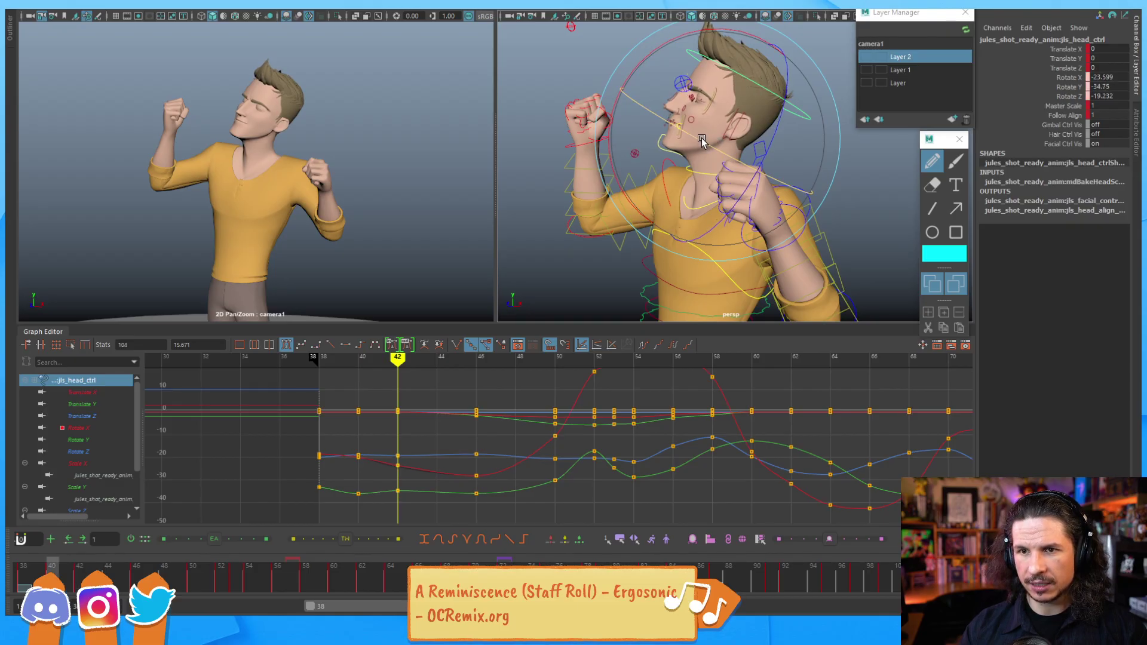
key(period)
key(comma)
key(comma)
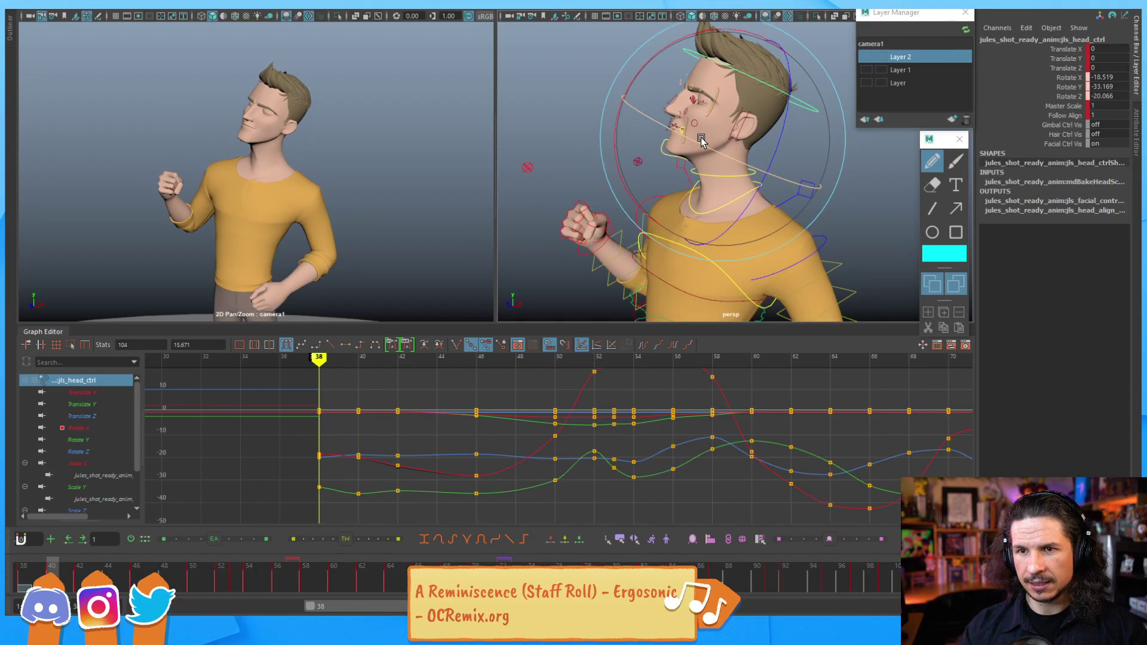
Step: Flip through the head's keys at frames 38, 40 and 42 to judge the adjusted head motion
key(period)
key(period)
key(comma)
key(comma)
key(period)
key(period)
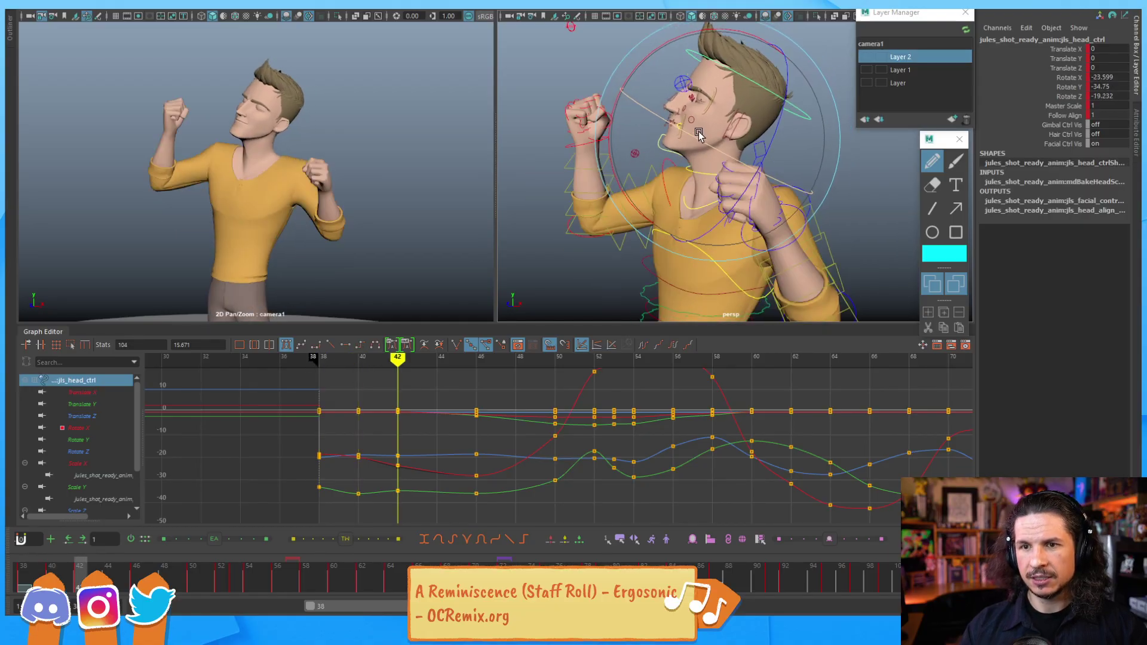
key(comma)
key(period)
key(comma)
key(period)
key(comma)
key(period)
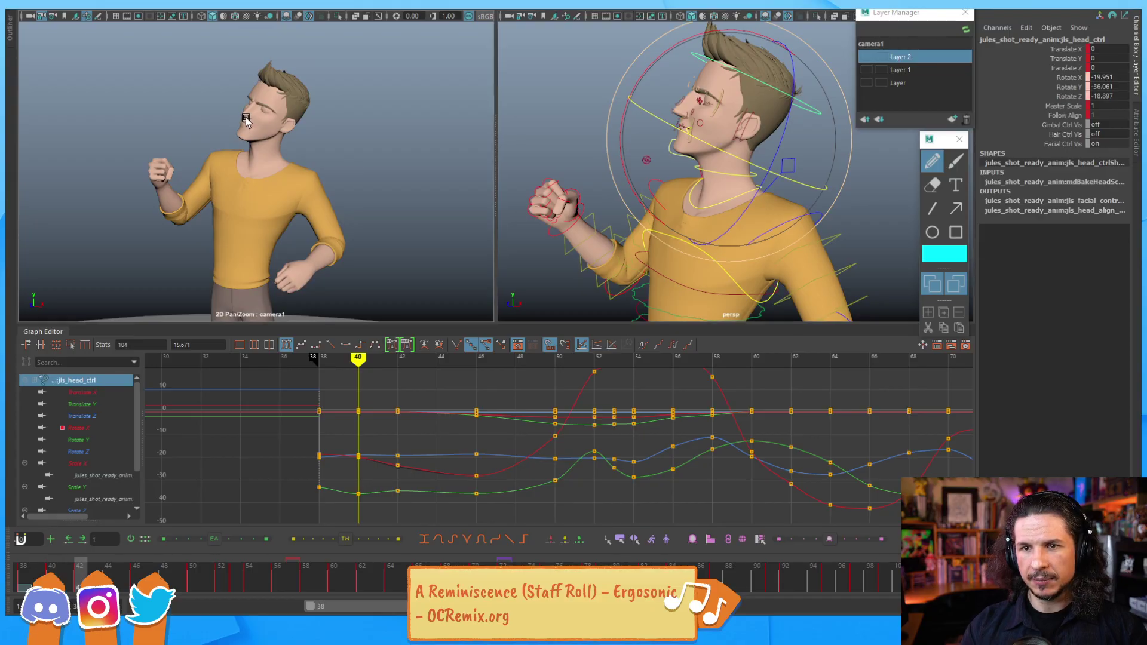
Step: Rotate the head at frame 46 to about X -27.18, Y -33.11 and Z -19.98, checking it against the preceding keys
key(period)
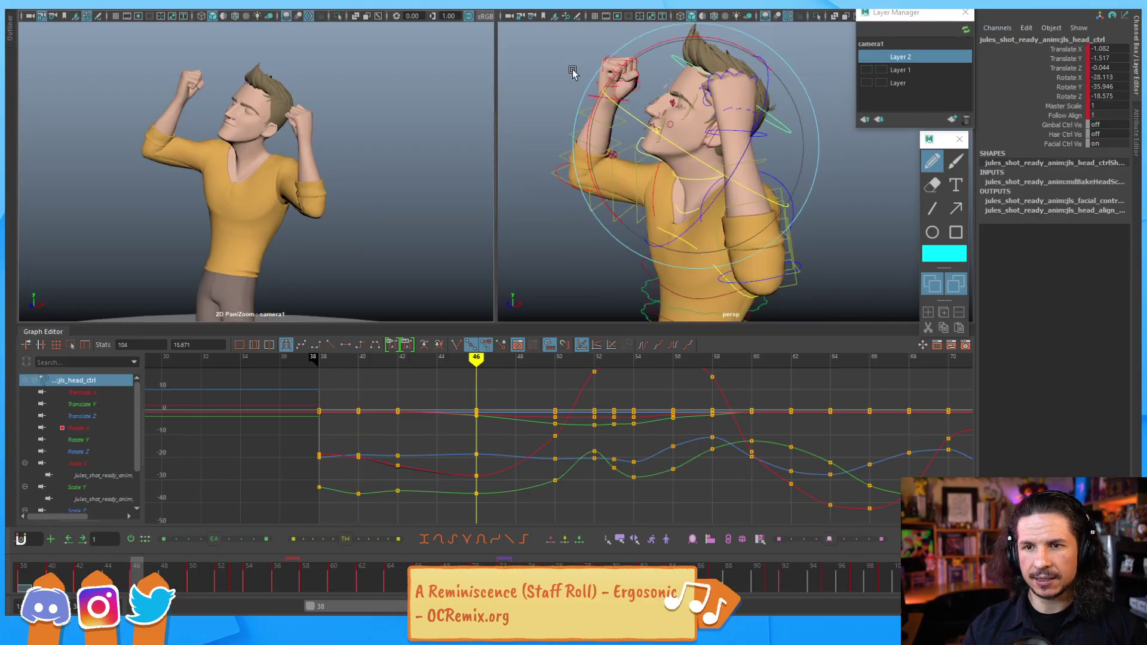
drag(667, 138, 670, 137)
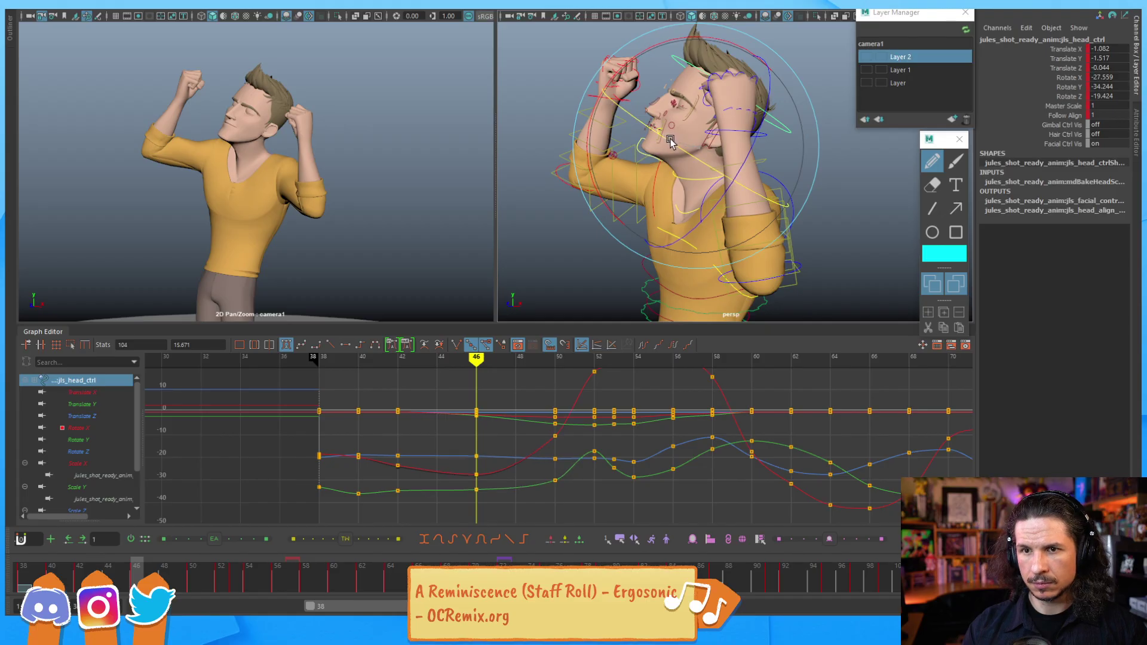
key(comma)
key(comma)
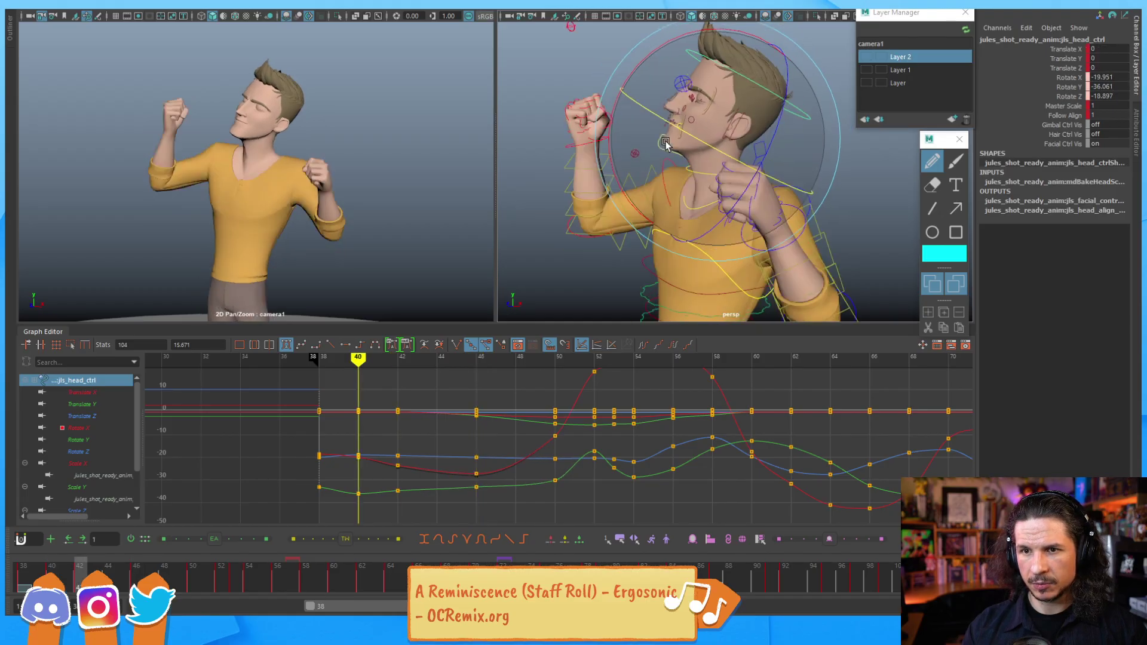
Step: Compare the head's poses across the keys from frame 40 to frame 50
key(period)
key(period)
key(period)
key(comma)
key(comma)
key(comma)
key(period)
key(period)
key(period)
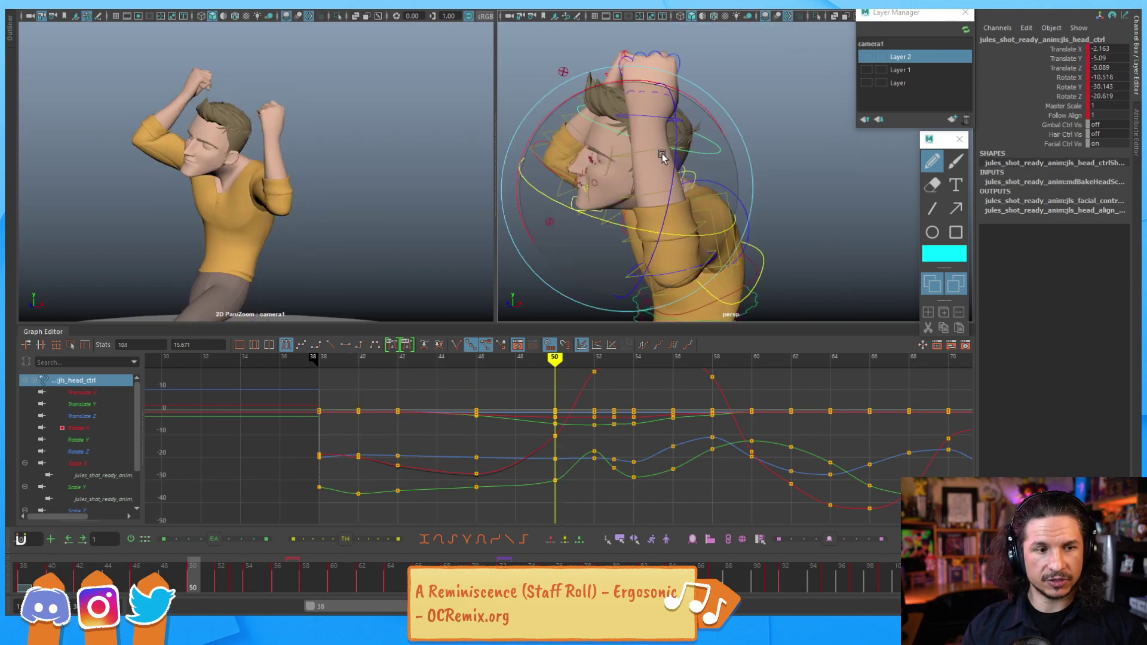
key(comma)
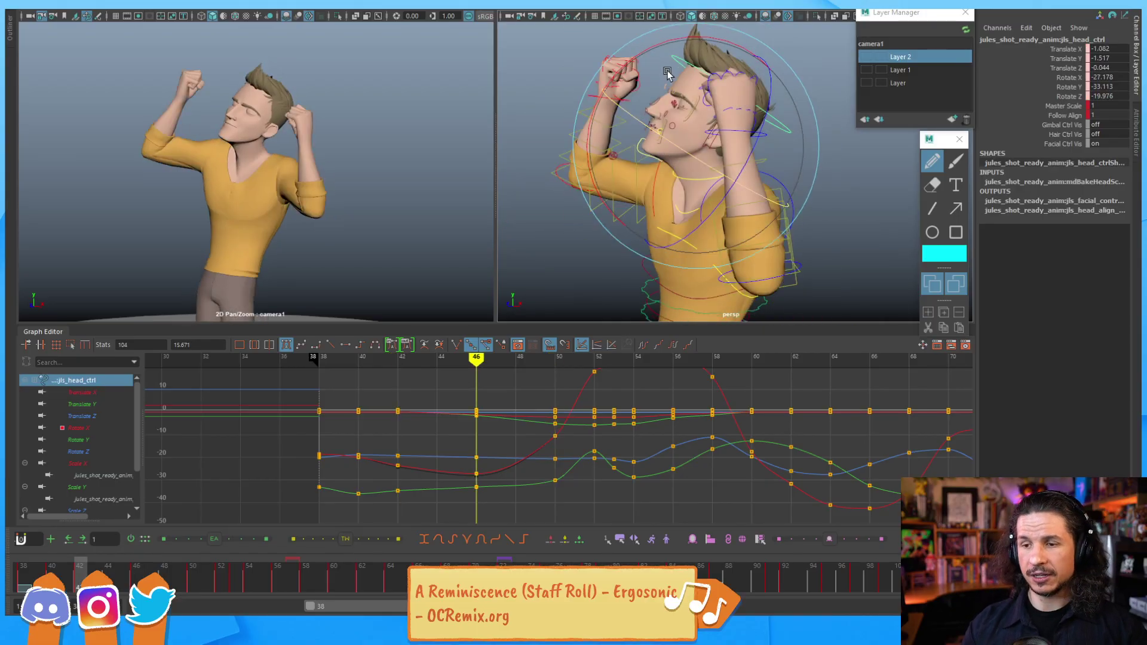
key(comma)
key(period)
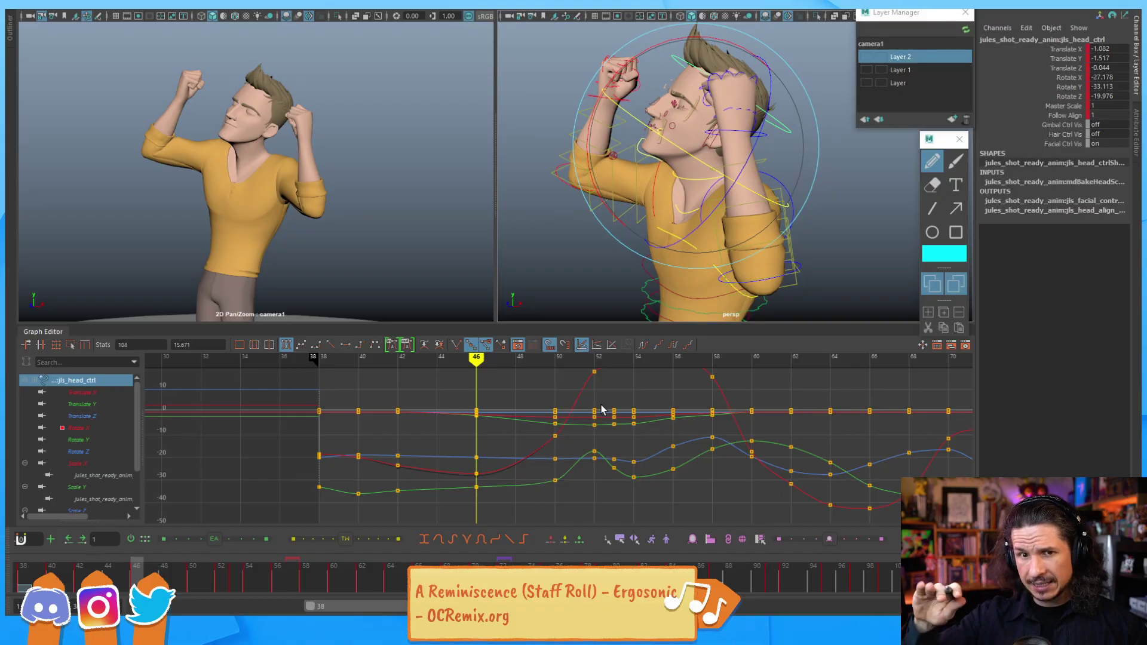
Step: Examine the head's rotation curves past frame 46 and compare its poses at frames 46, 50 and 52
mouse_move(578, 447)
alt+shift+right_down()
mouse_move(561, 417)
mouse_move(545, 428)
mouse_move(581, 417)
mouse_move(575, 433)
alt+shift+right_up()
alt+middle_drag(575, 433, 511, 415)
alt+shift+right_drag(509, 409, 554, 418)
alt+middle_drag(553, 418, 560, 443)
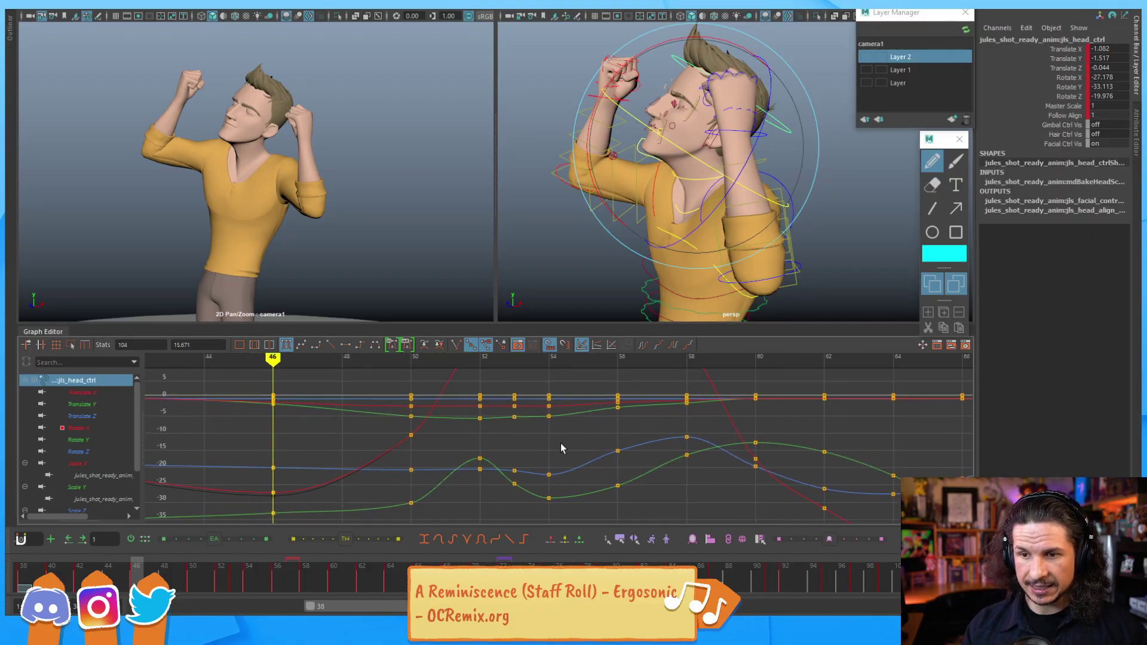
alt+right_drag(553, 440, 548, 418)
alt+middle_drag(548, 422, 536, 424)
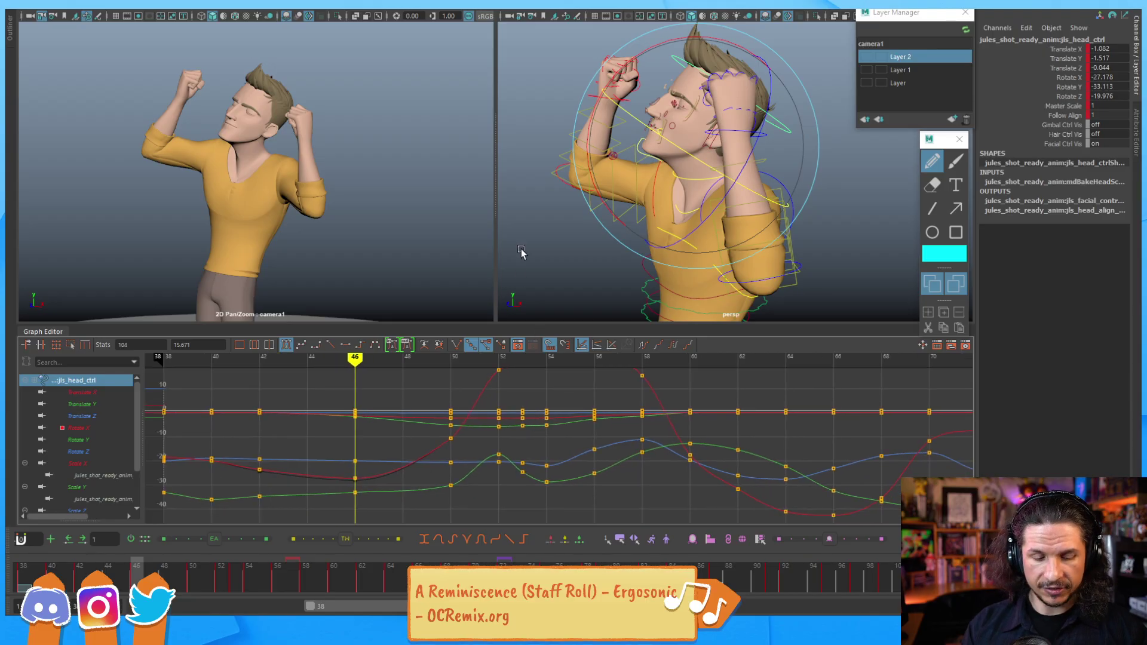
key(period)
key(comma)
key(period)
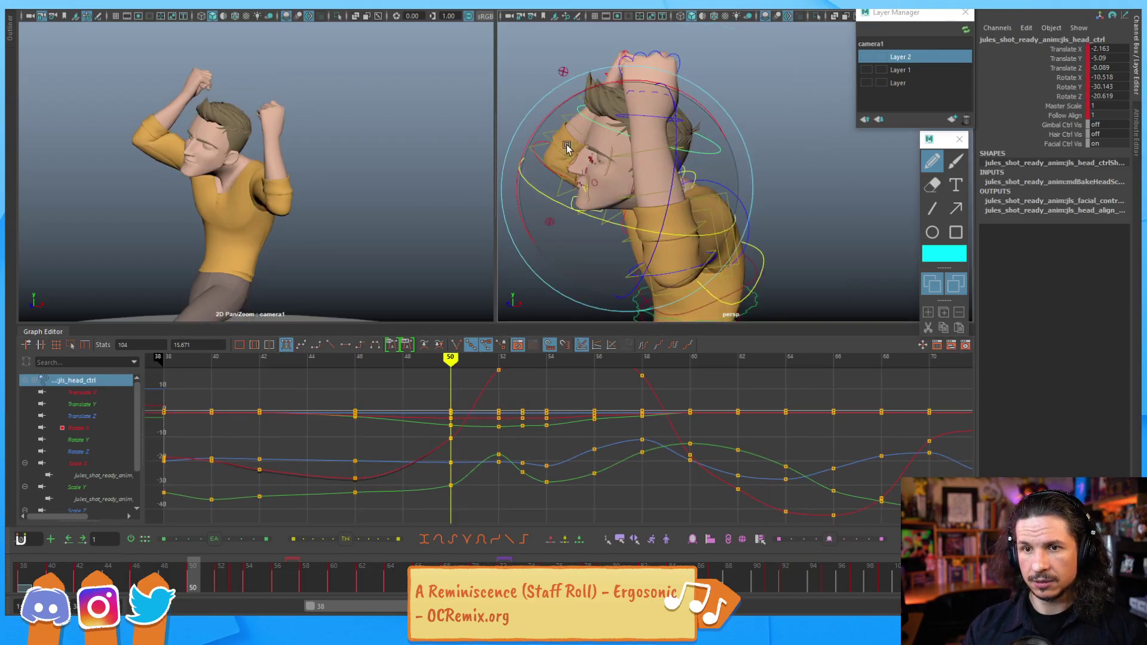
key(period)
key(comma)
key(period)
key(comma)
key(comma)
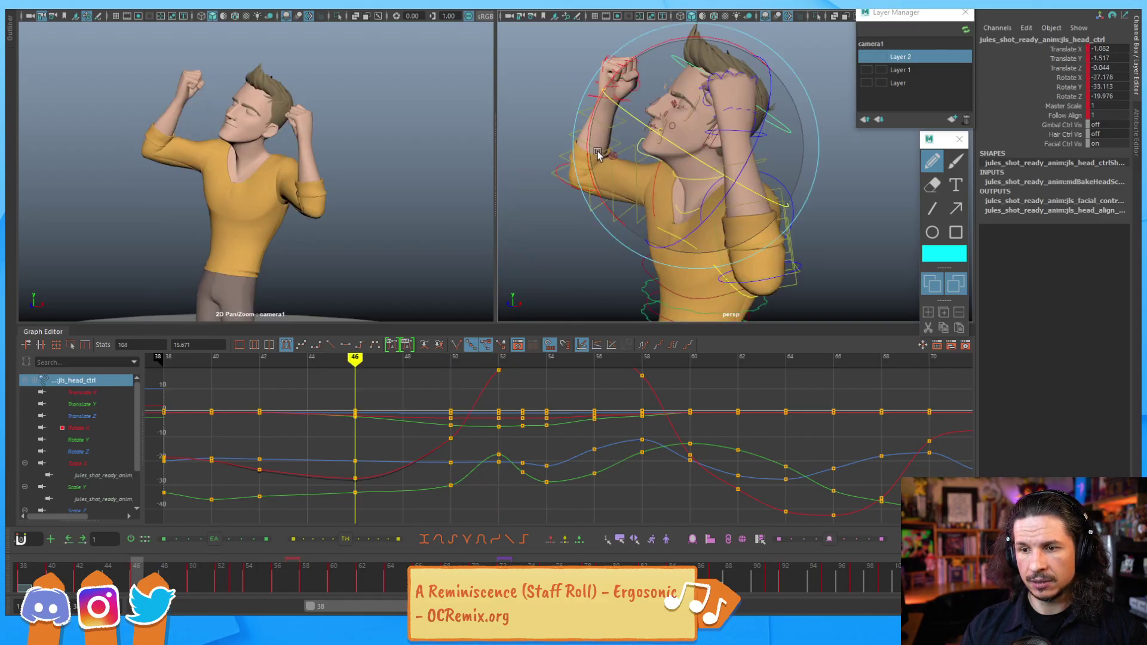
Step: Try rotating the head at frame 50 to a Rotate X of about -9.07 and compare it with the neighbouring keys
key(period)
drag(563, 134, 551, 113)
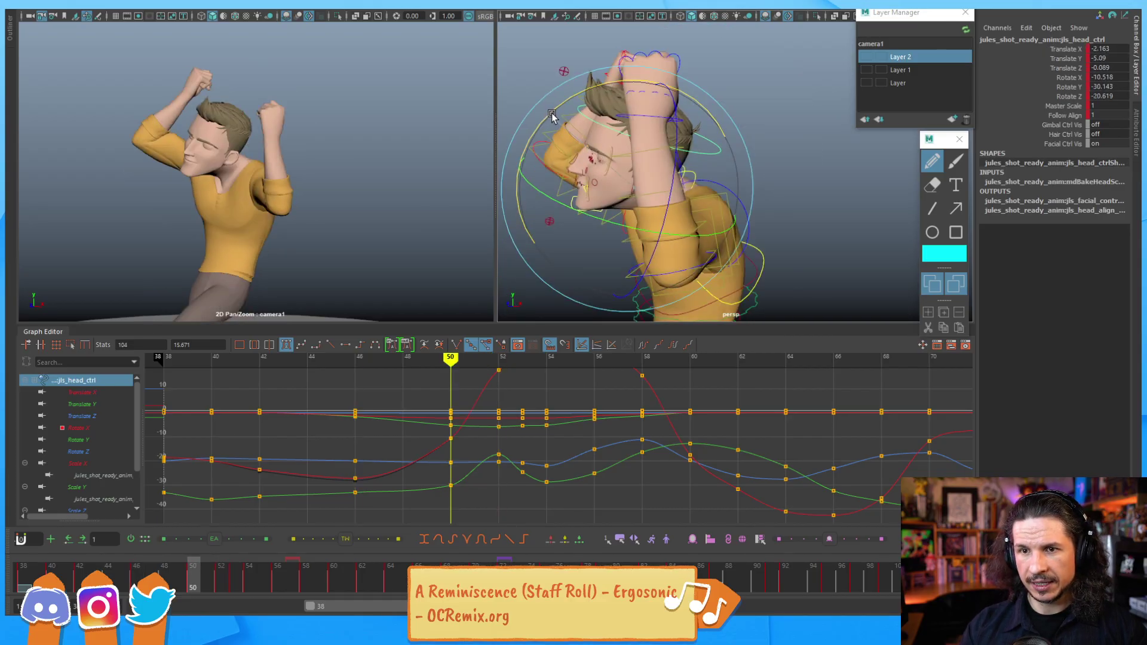
drag(551, 114, 548, 135)
key(comma)
key(period)
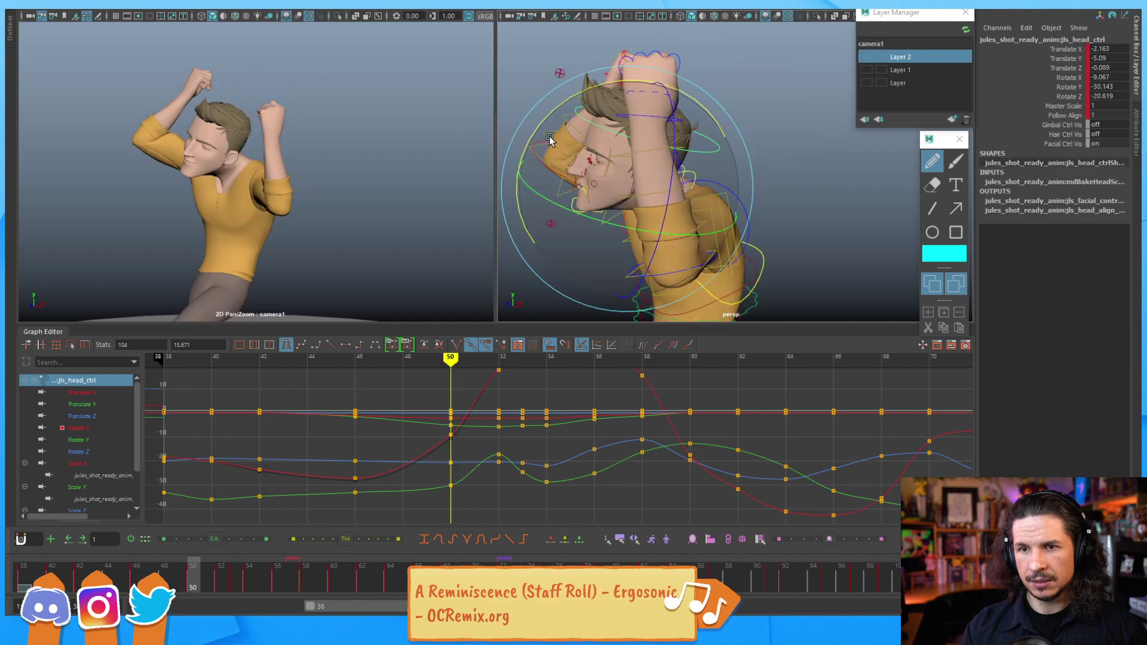
key(period)
key(comma)
key(comma)
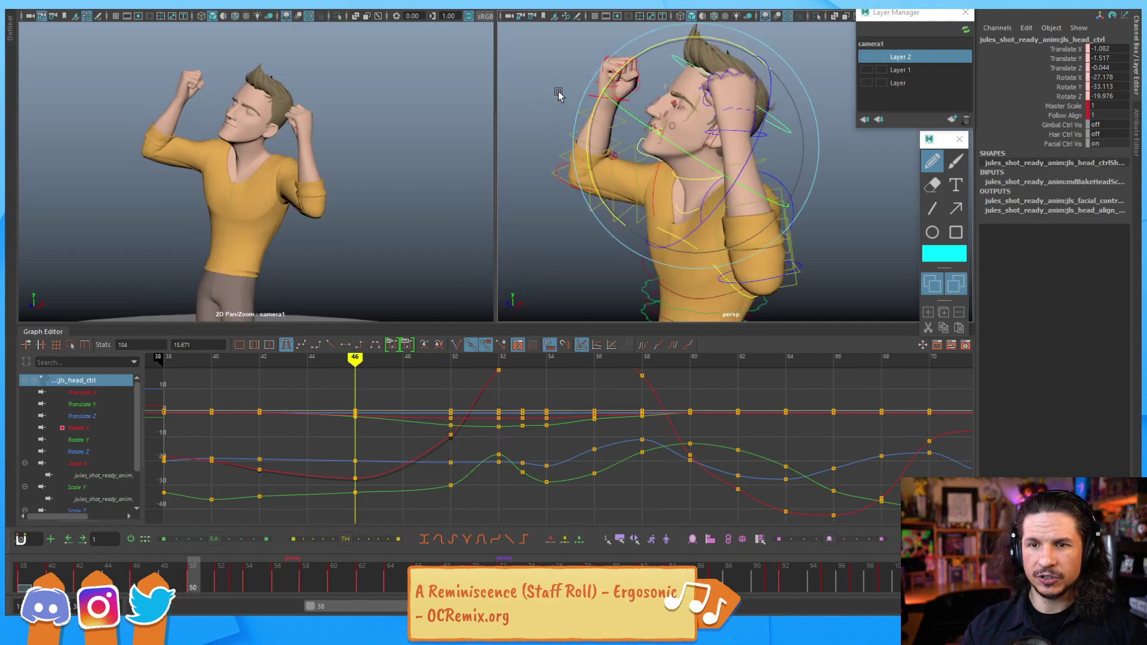
key(period)
Step: Try tilting the head back at frame 50 to a Rotate X of about -15.61 and compare the neighbouring poses
drag(551, 115, 564, 112)
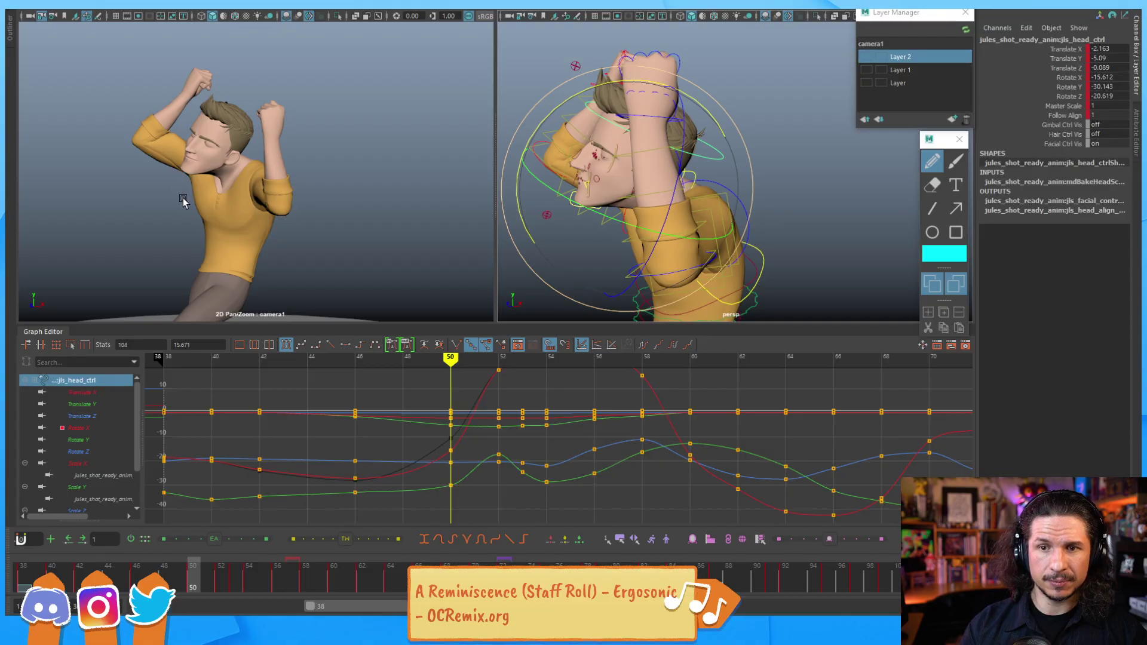
key(comma)
key(period)
key(period)
key(comma)
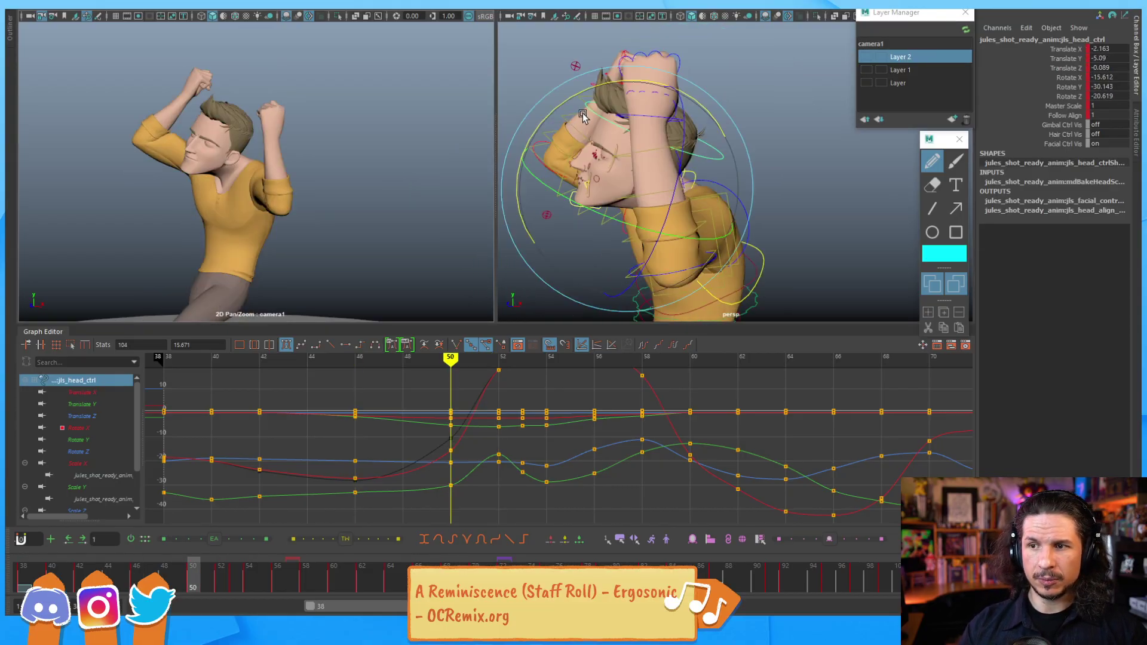
Step: Tilt the head forward at frame 50 to a Rotate X of about -8.84, checking it against frames 46 and 52
drag(563, 102, 536, 120)
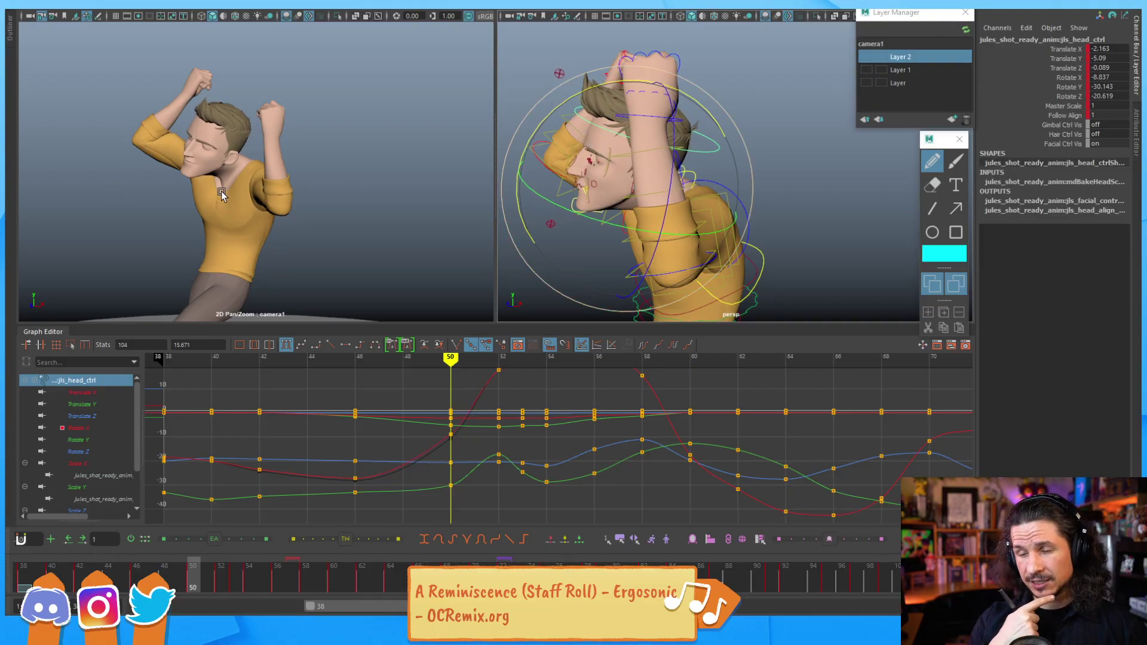
key(comma)
key(period)
key(period)
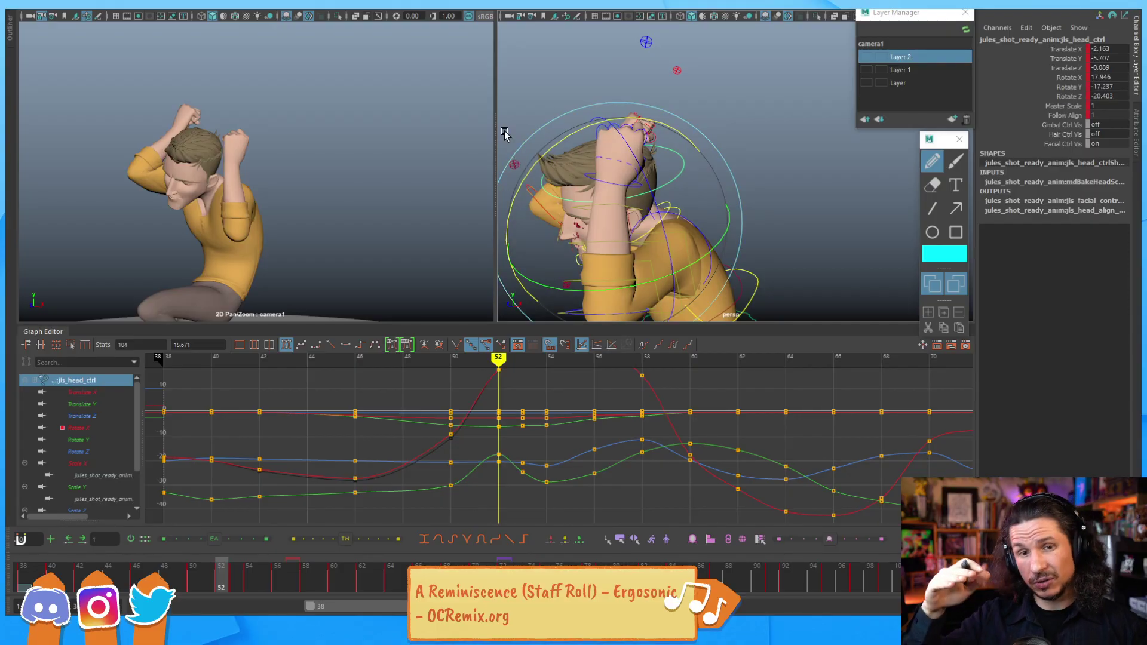
Step: Compare the head's poses on the keys at frames 46, 50, 52 and 53
key(comma)
key(period)
key(comma)
key(period)
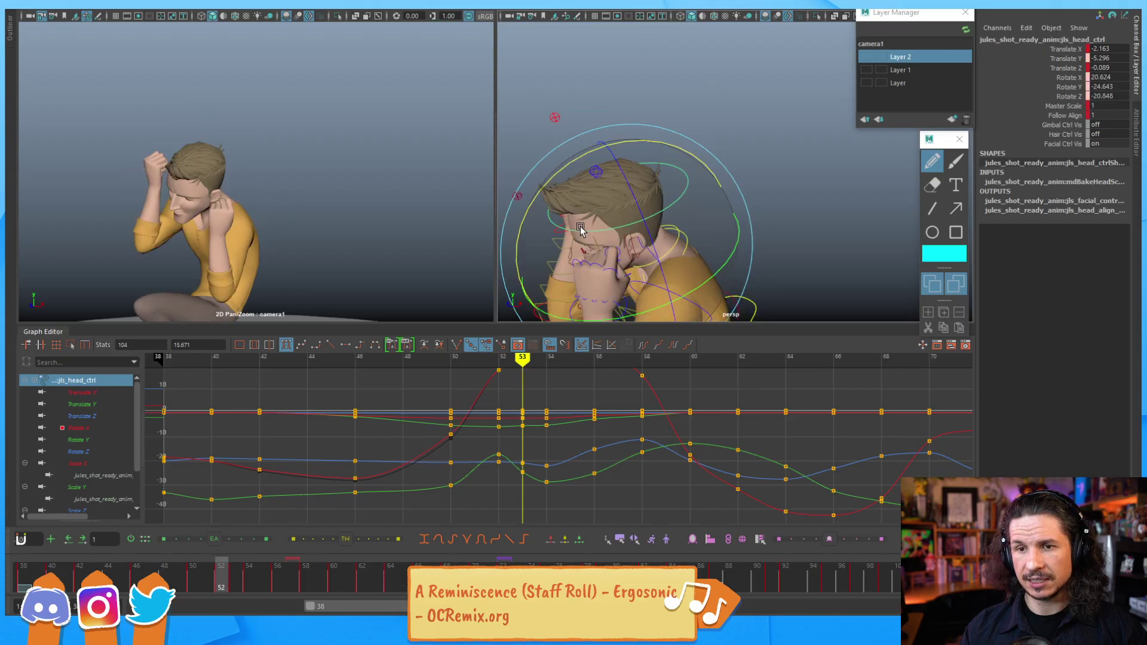
key(comma)
key(comma)
key(period)
key(period)
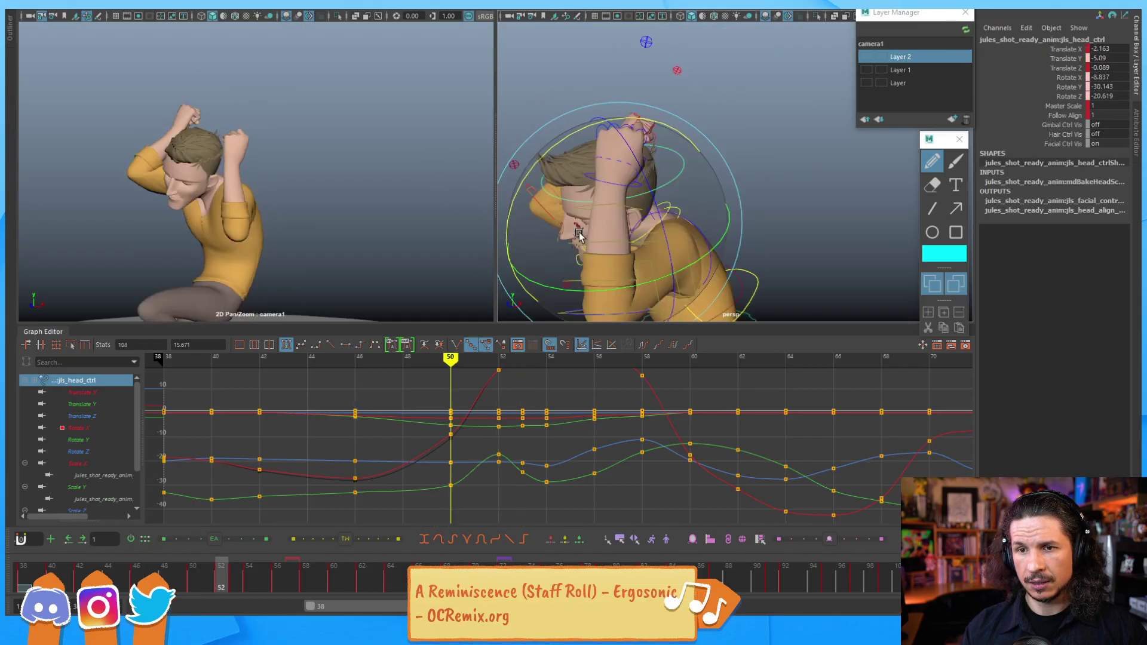
key(comma)
key(comma)
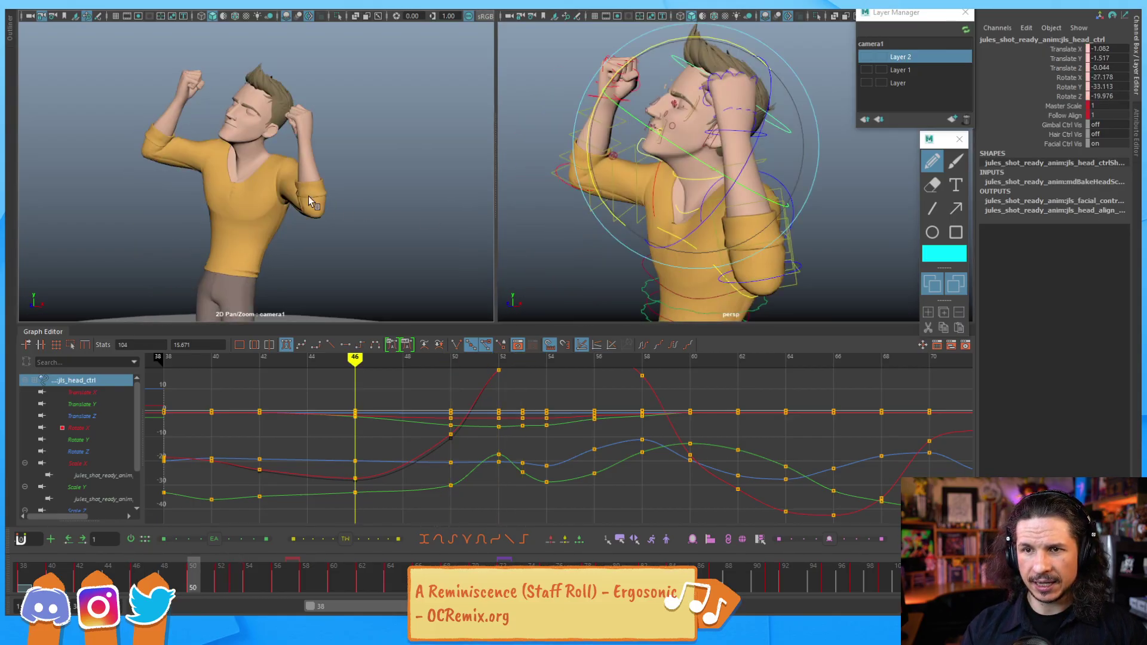
key(period)
key(period)
key(period)
key(period)
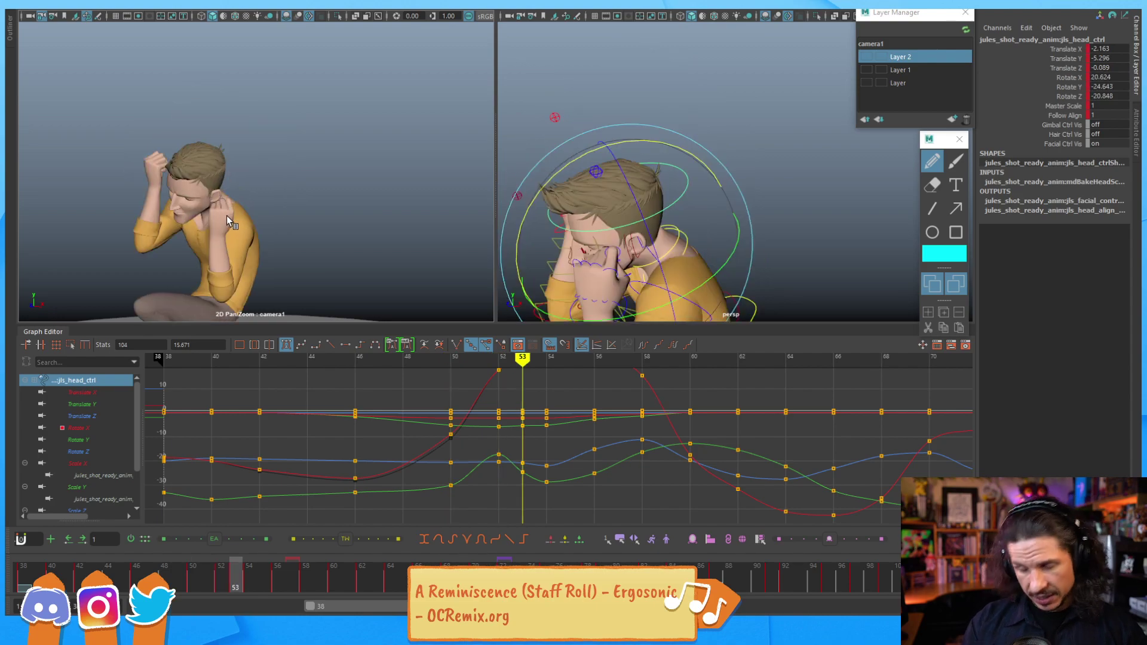
key(comma)
key(comma)
key(comma)
key(period)
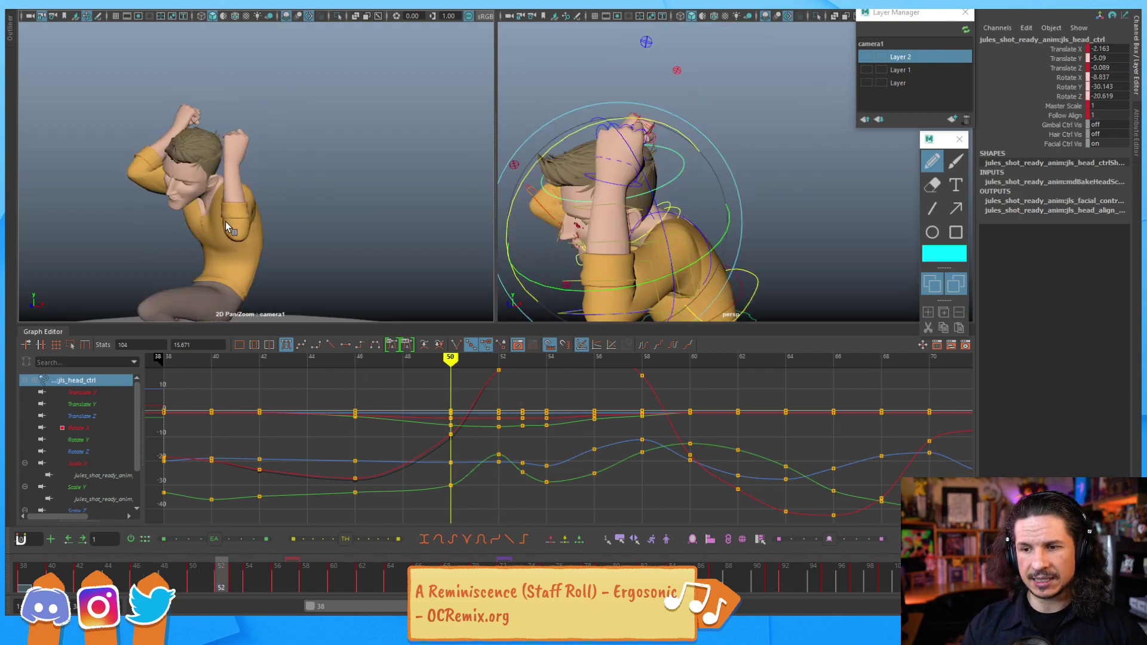
key(comma)
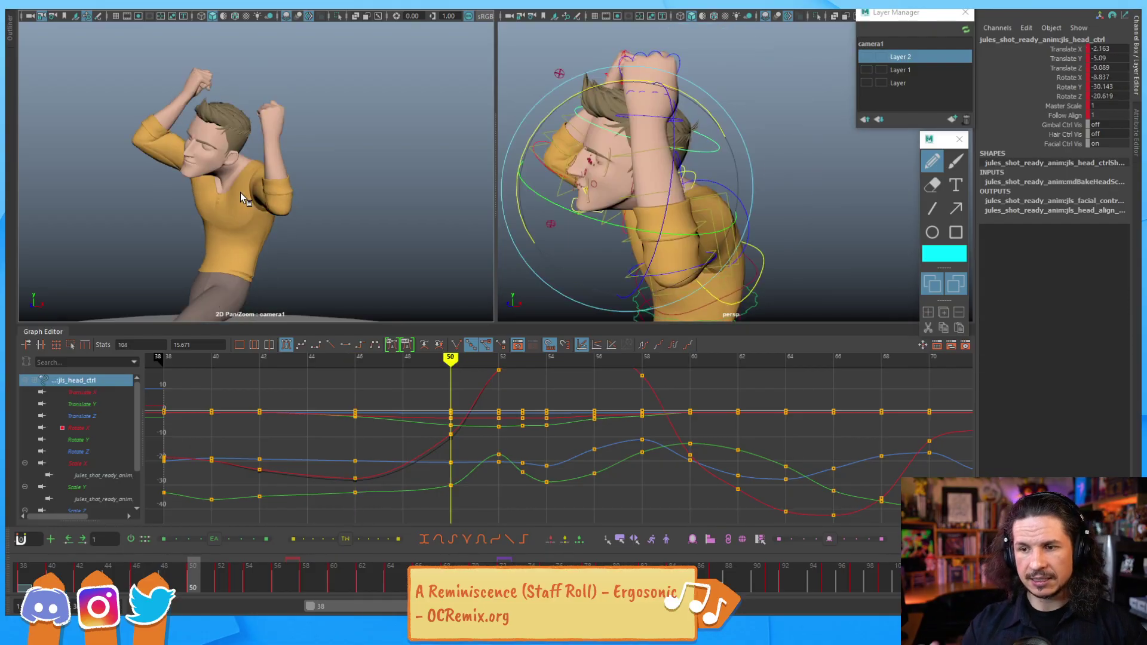
Step: Inspect the tangent of the head's Rotate X key at frame 50 and clear the key selection
alt+middle_drag(559, 389, 485, 431)
alt+shift+right_drag(428, 440, 487, 443)
alt+middle_drag(487, 443, 532, 403)
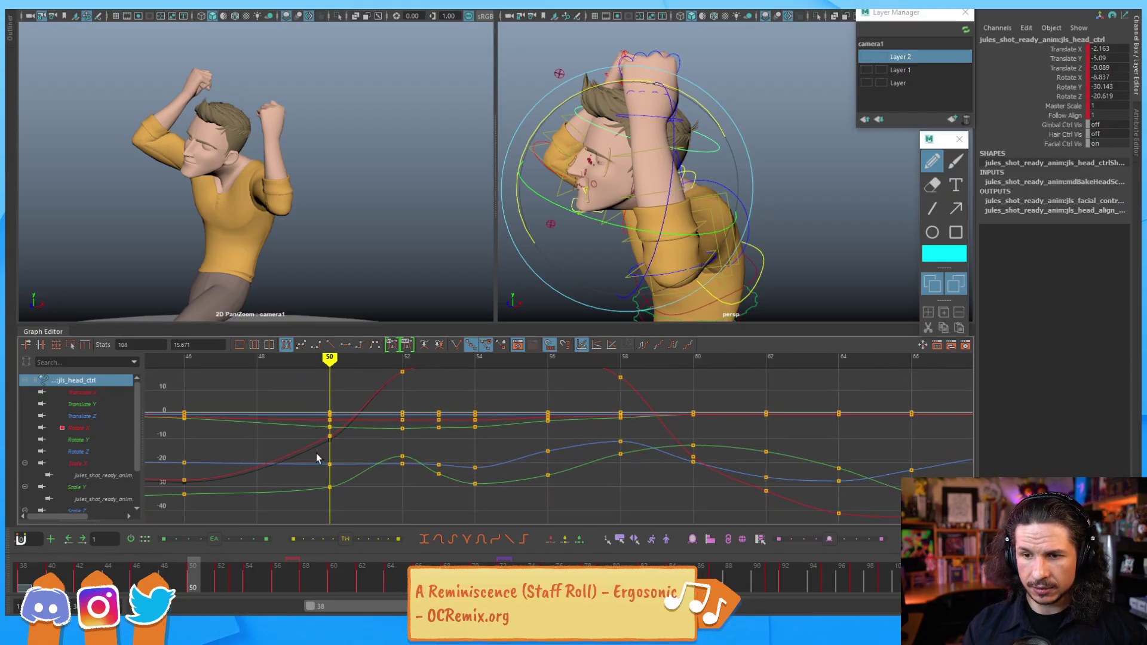
drag(328, 436, 328, 438)
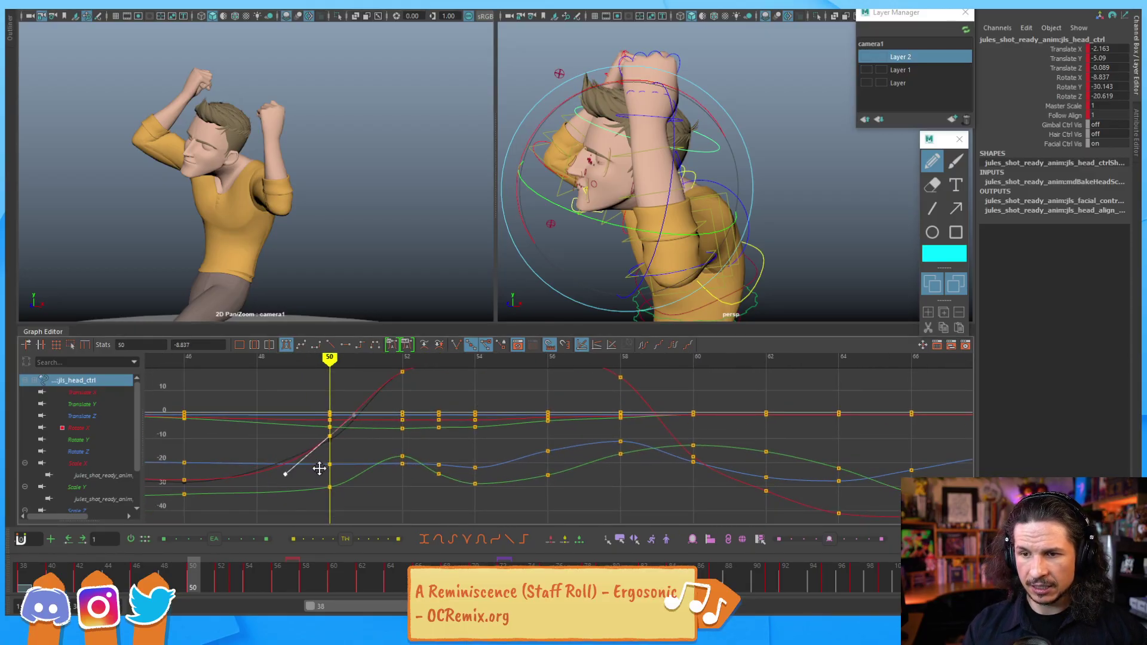
click(353, 442)
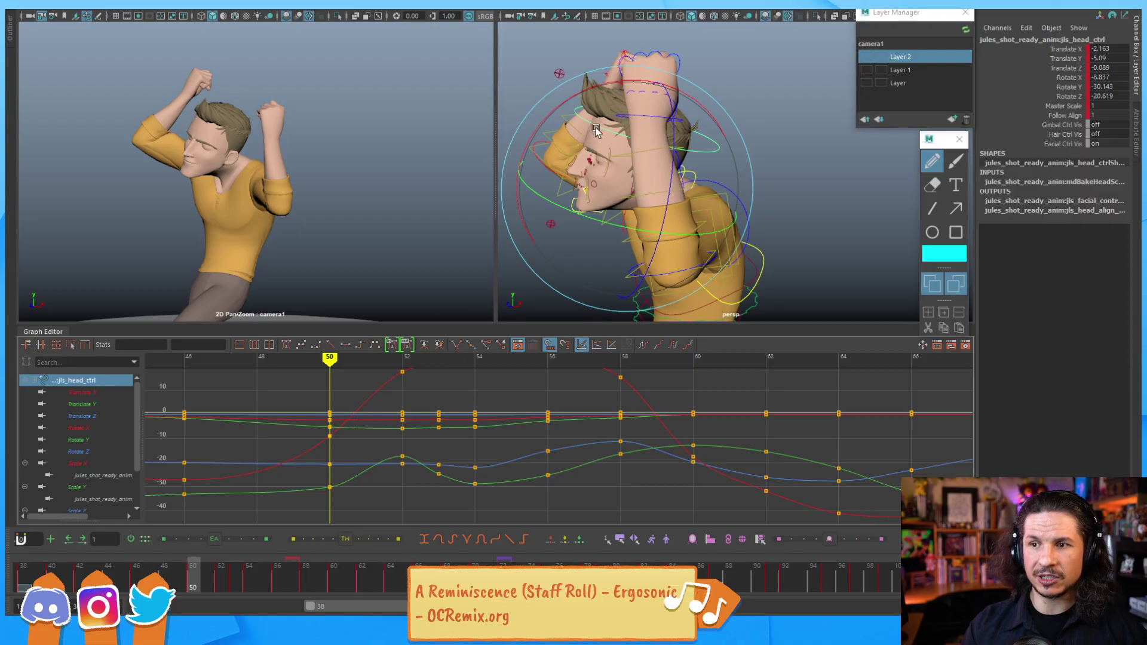
Step: Rotate the head at frame 53 to about 20.23 in X, -25.84 in Y and -17.81 in Z
key(comma)
key(period)
key(period)
key(period)
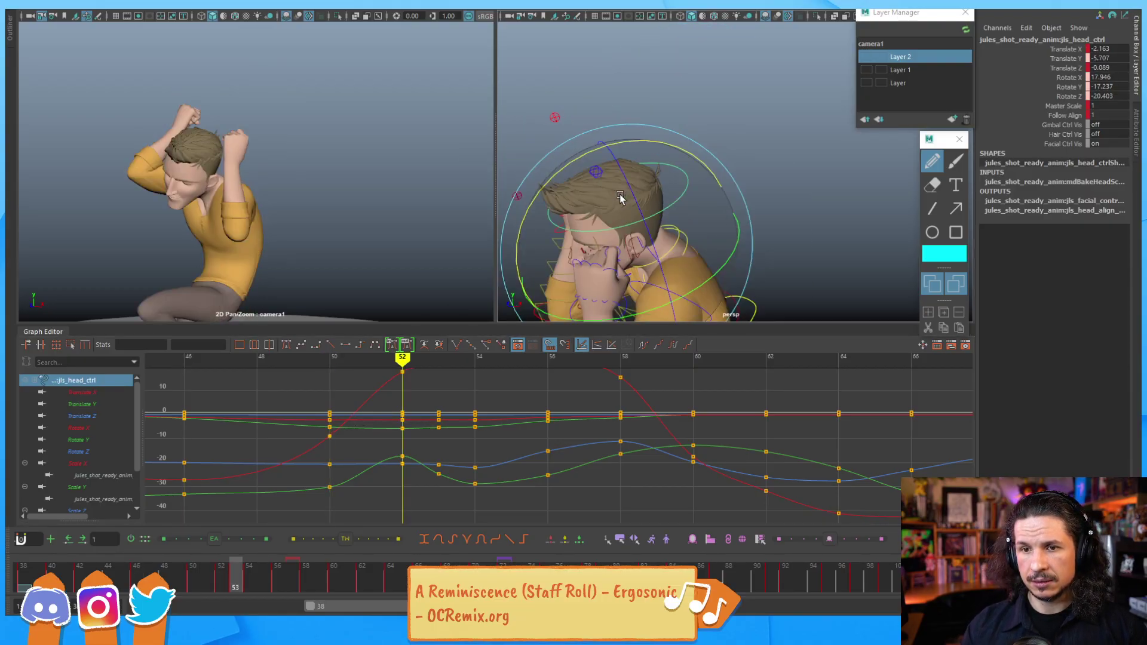
key(period)
key(comma)
key(comma)
key(period)
key(period)
drag(618, 195, 630, 199)
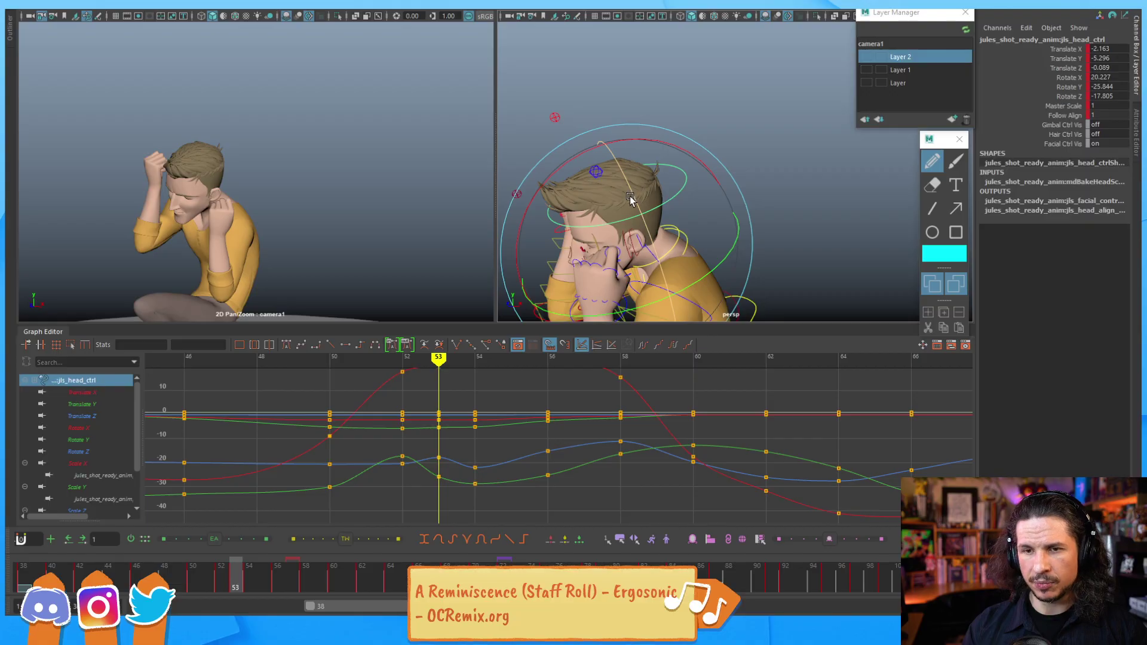
Step: Rotate the head at frame 54 to about 21.13 in X, -28.96 in Y and -21.53 in Z, and play the animation
key(alt+comma)
key(alt+comma)
key(alt+comma)
key(alt+period)
key(alt+period)
key(alt+period)
key(alt+period)
key(alt+period)
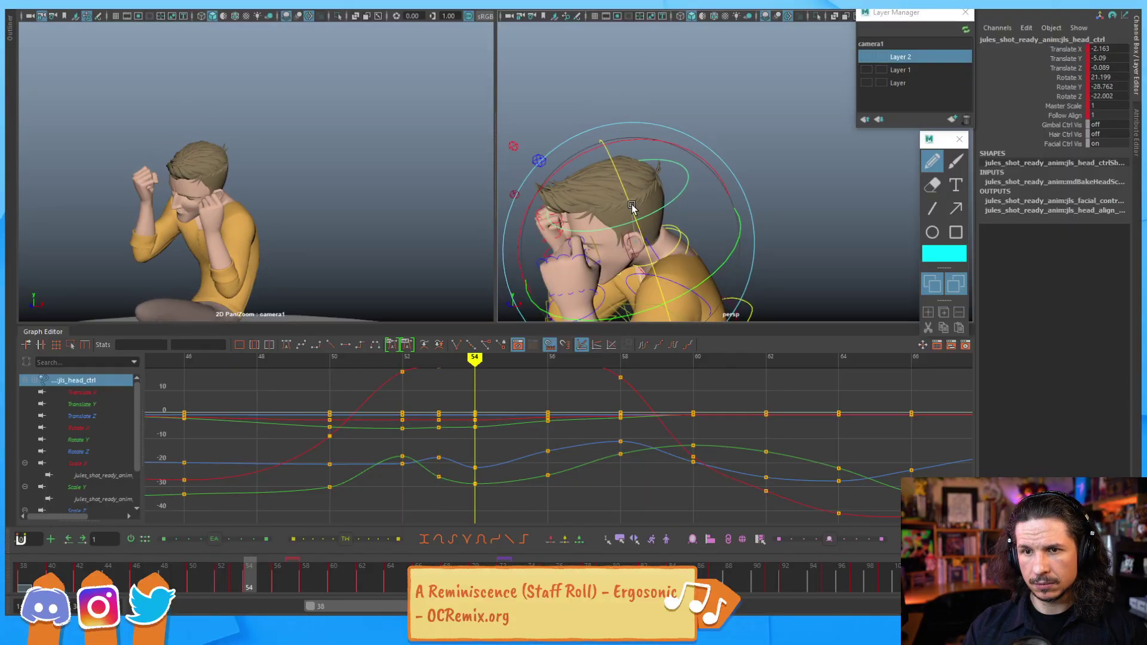
drag(632, 205, 627, 206)
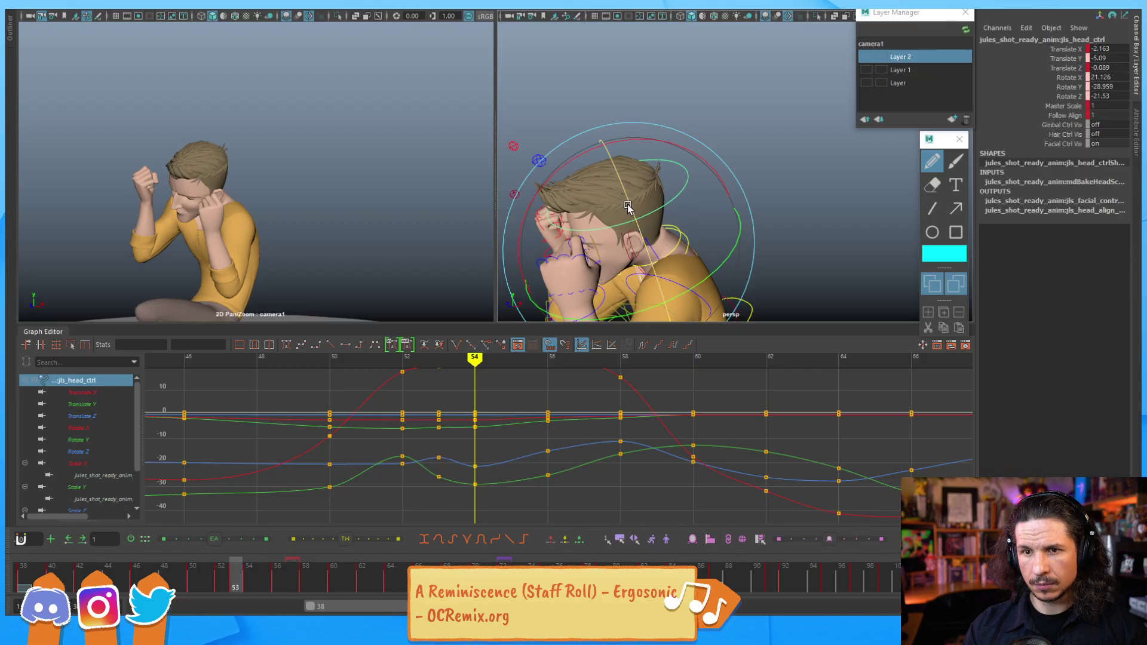
key(alt+v)
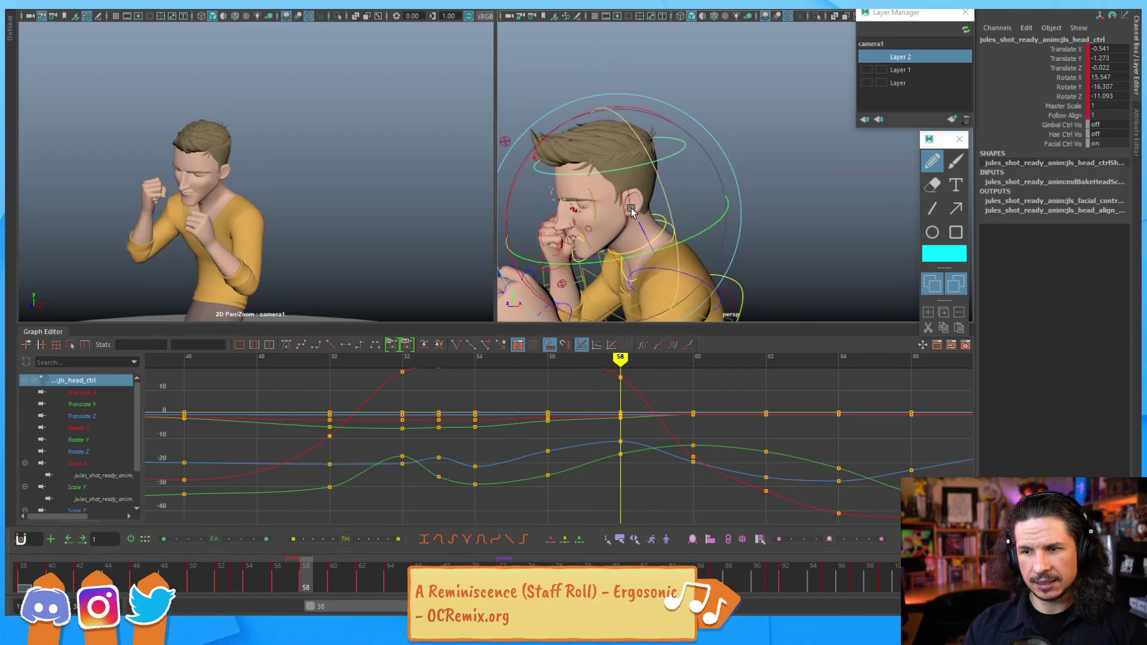
Step: Tilt the head forward at frame 58 to a Rotate X of about 19.17, checking it against the neighbouring frames
alt+middle_drag(660, 417, 652, 479)
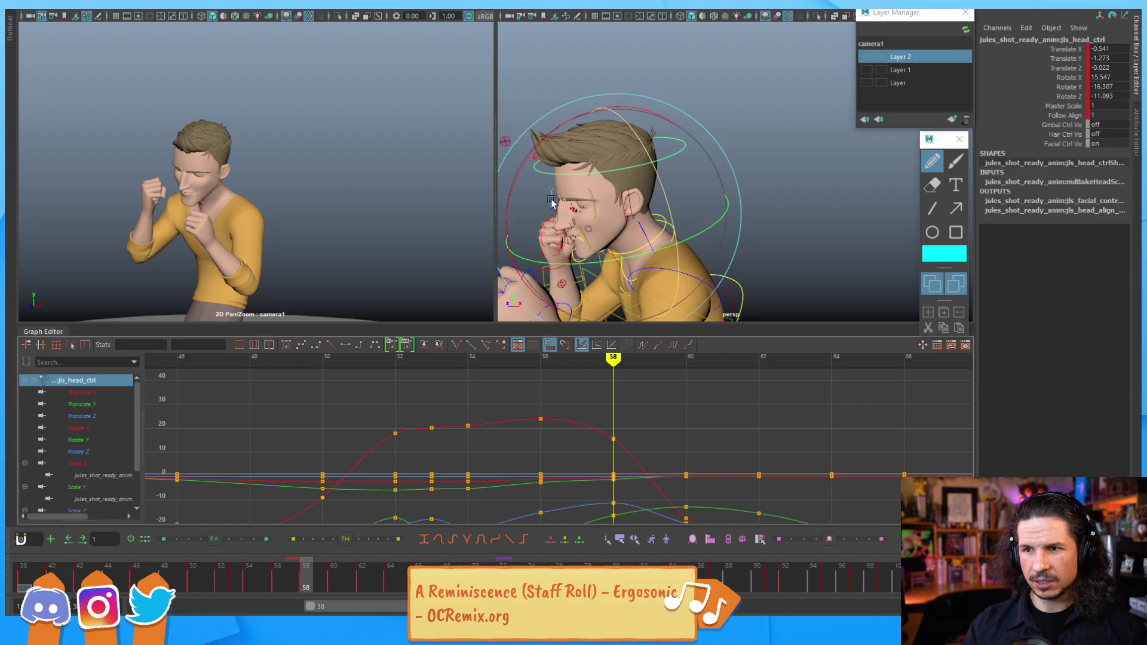
drag(517, 174, 515, 182)
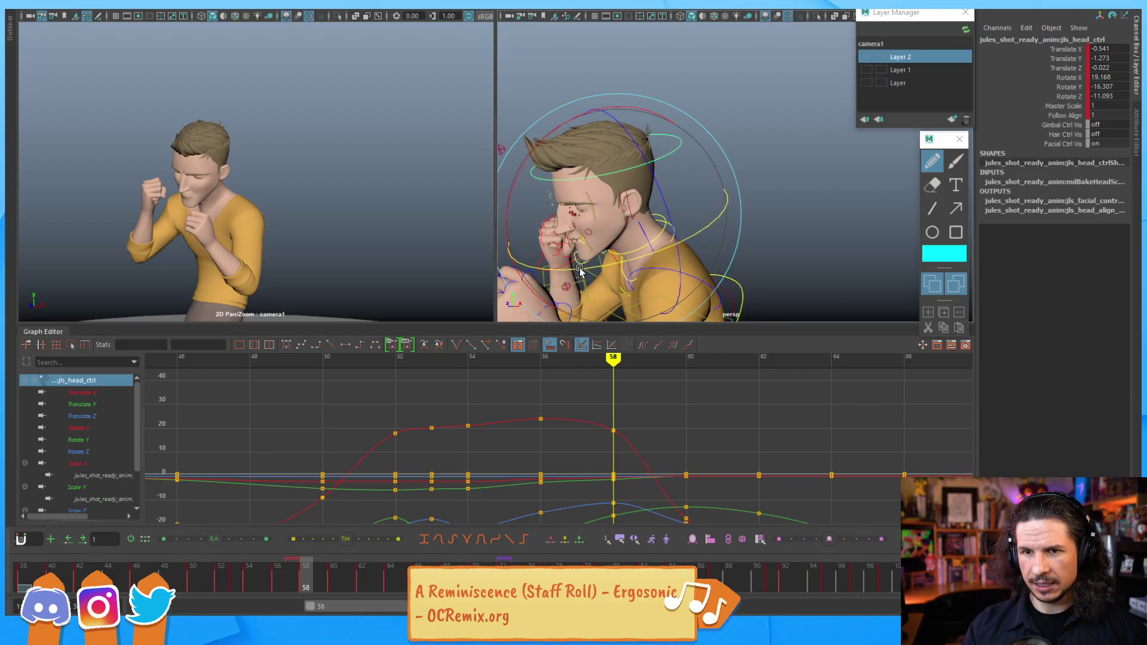
key(alt+comma)
key(alt+comma)
key(alt+comma)
key(alt+period)
key(alt+period)
key(alt+period)
key(alt+period)
key(alt+period)
key(alt+comma)
key(alt+comma)
key(alt+comma)
key(alt+comma)
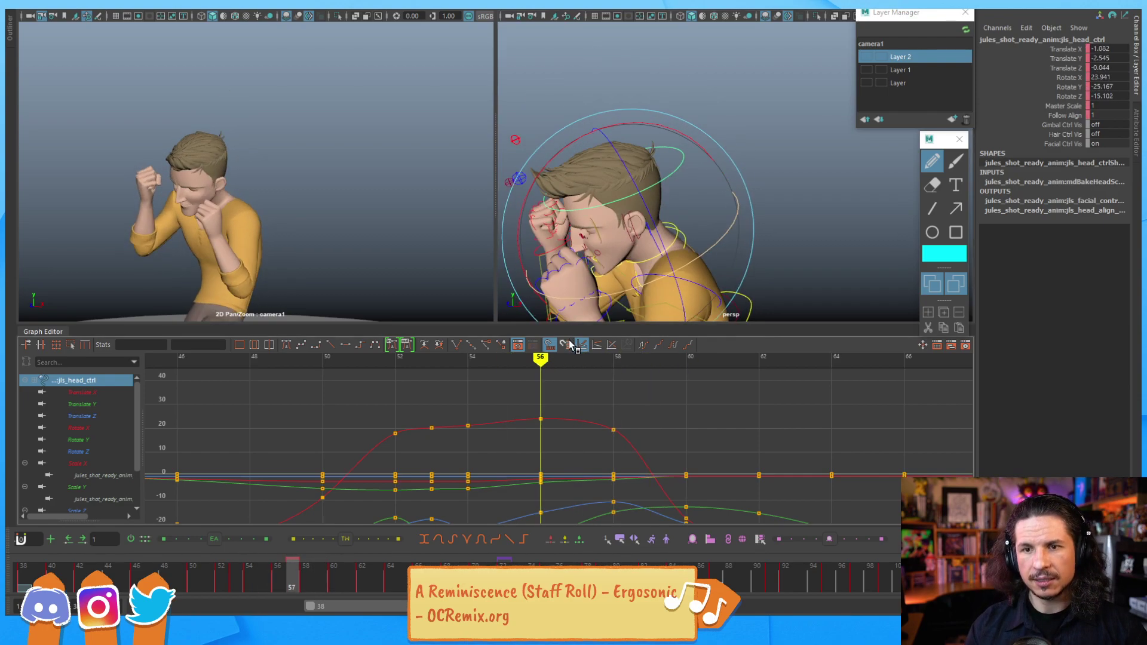
key(alt+period)
key(alt+period)
key(alt+period)
key(alt+period)
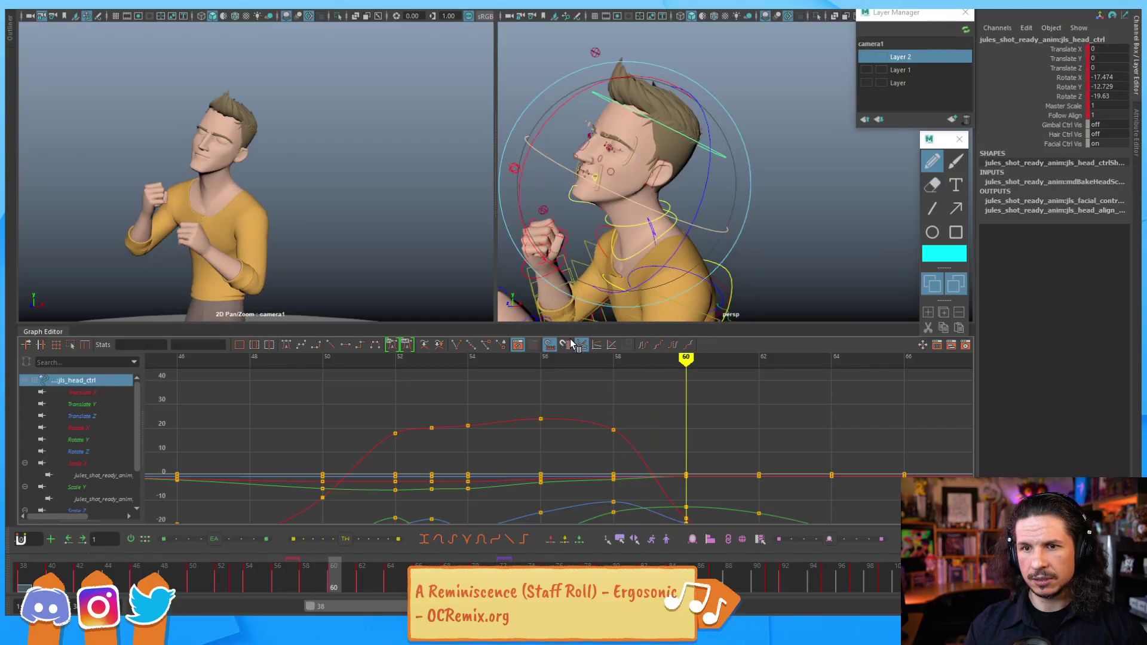
Step: Examine the head's motion and rotation curves frame by frame between frames 55 and 63
alt+middle_drag(711, 349, 634, 413)
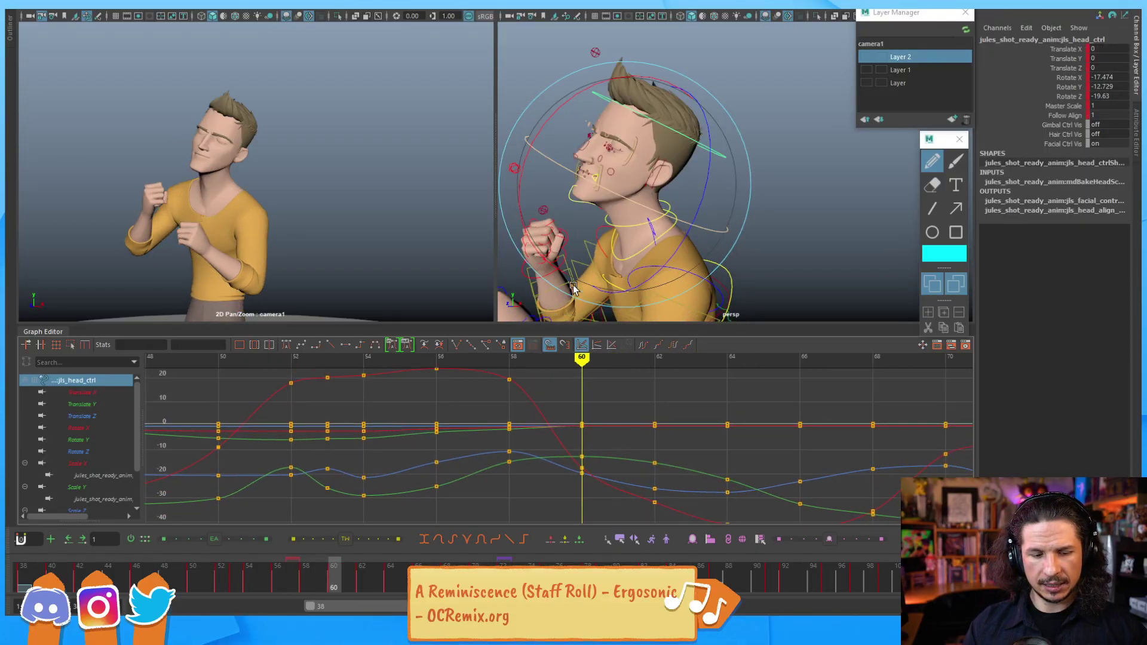
key(alt+period)
key(alt+comma)
key(alt+comma)
key(alt+comma)
key(alt+comma)
key(alt+comma)
key(alt+comma)
key(alt+comma)
key(alt+comma)
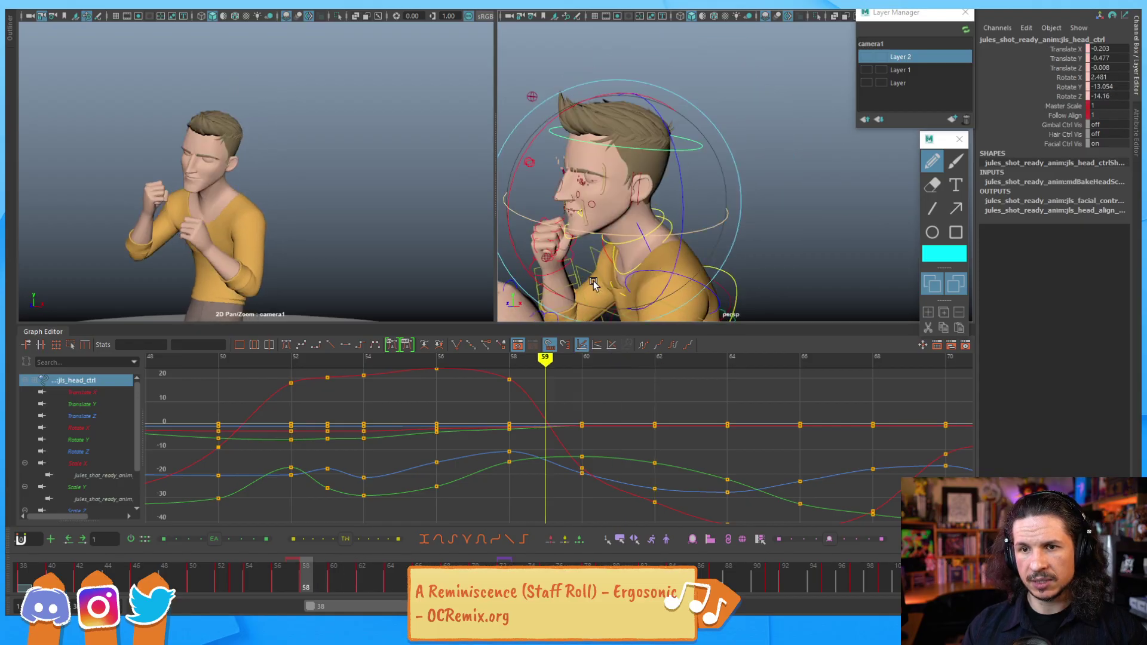
key(alt+period)
key(alt+period)
key(alt+period)
key(alt+period)
key(alt+period)
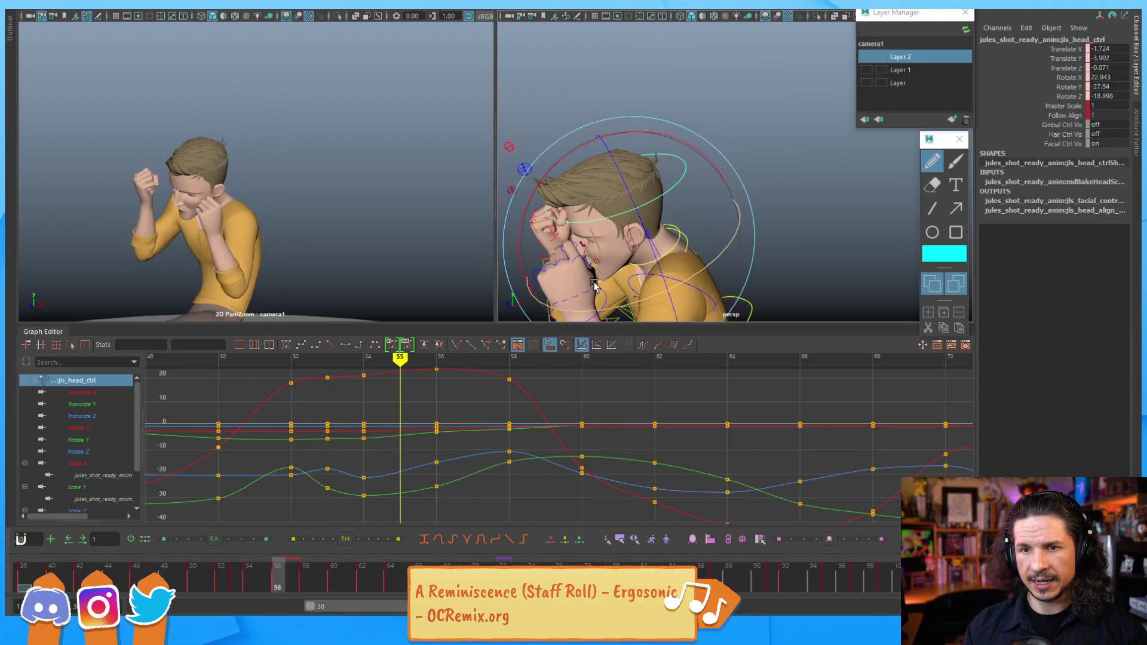
key(alt+period)
key(alt+period)
key(alt+period)
key(alt+period)
key(alt+period)
key(alt+period)
key(alt+period)
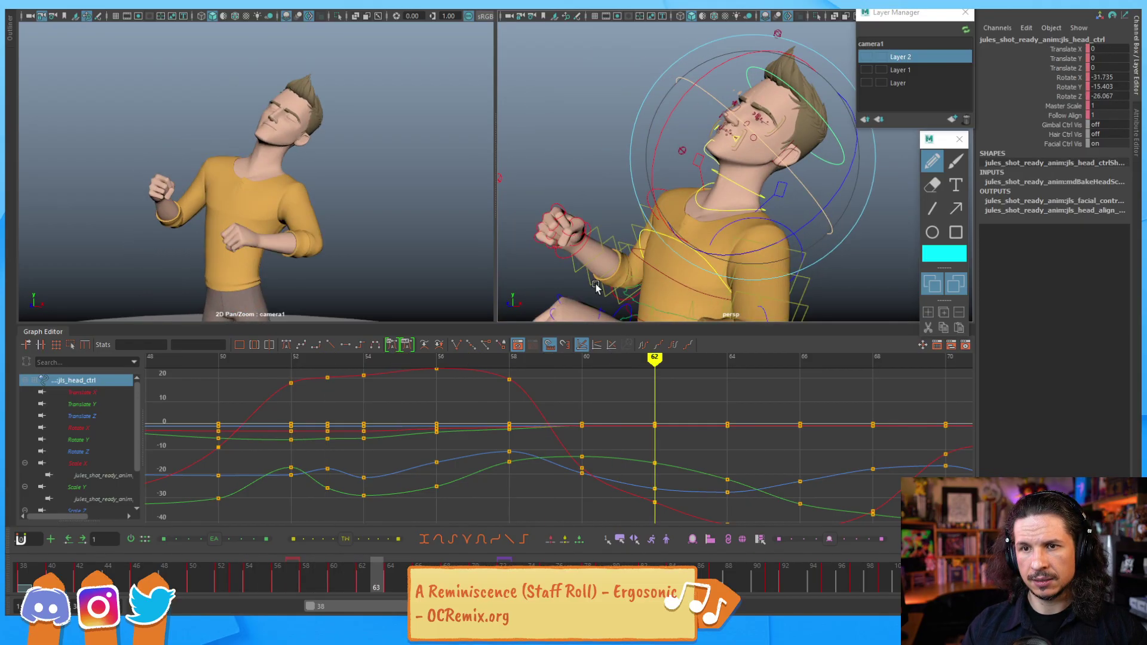
key(alt+comma)
key(alt+comma)
key(alt+comma)
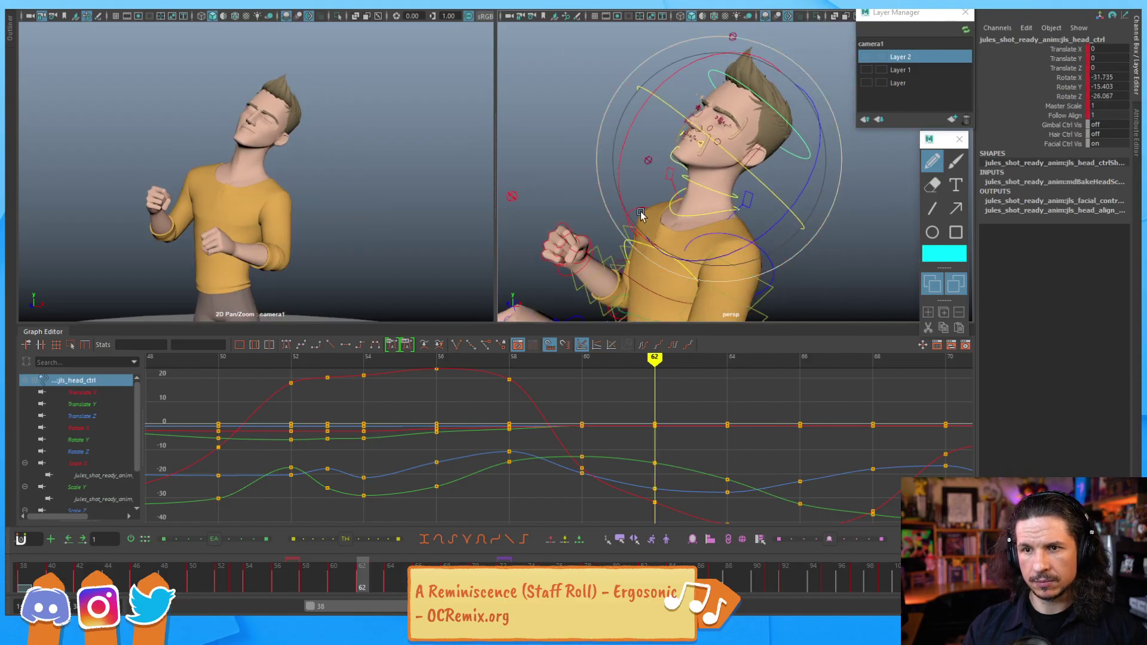
Step: Tilt the head back at frame 62 to a Rotate X of about -34.94 and check the motion from frame 59 to 63
alt+middle_drag(727, 428, 633, 382)
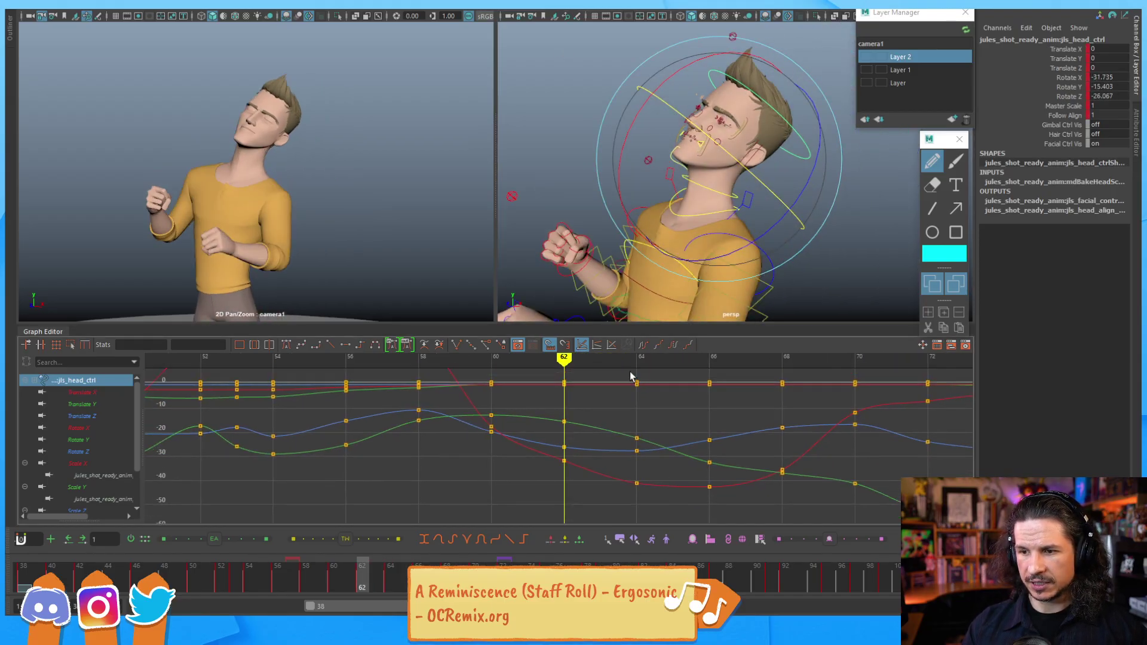
drag(684, 70, 685, 69)
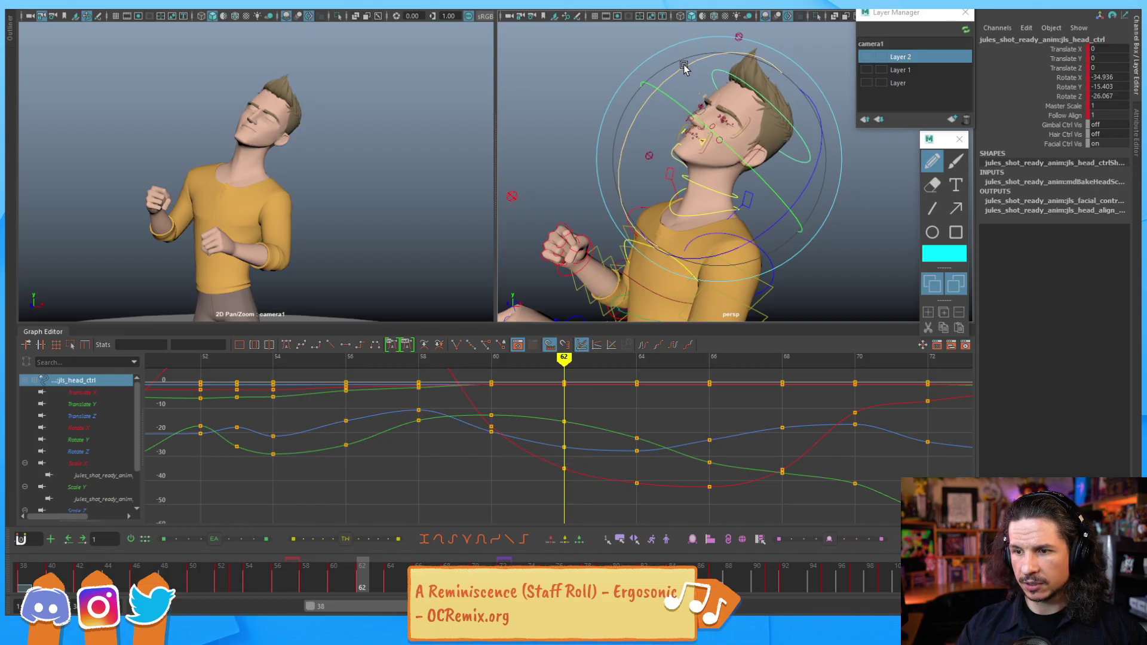
key(alt+comma)
key(alt+comma)
key(alt+comma)
key(alt+comma)
key(alt+comma)
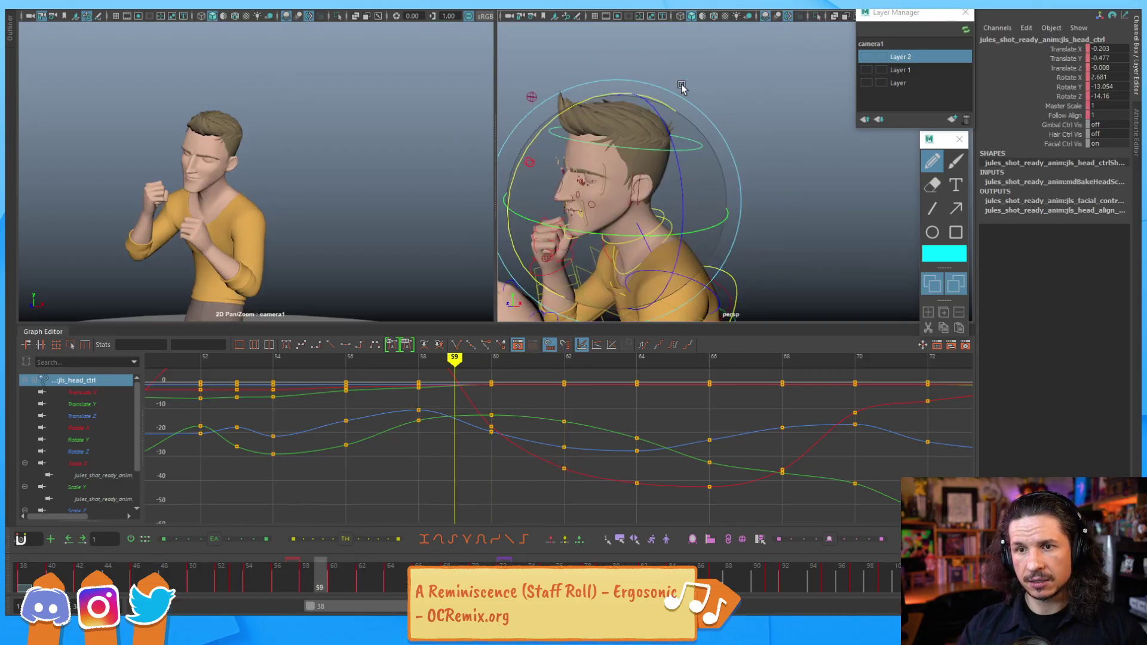
key(alt+period)
key(alt+period)
key(alt+period)
key(alt+period)
key(alt+period)
key(alt+period)
key(alt+period)
key(alt+period)
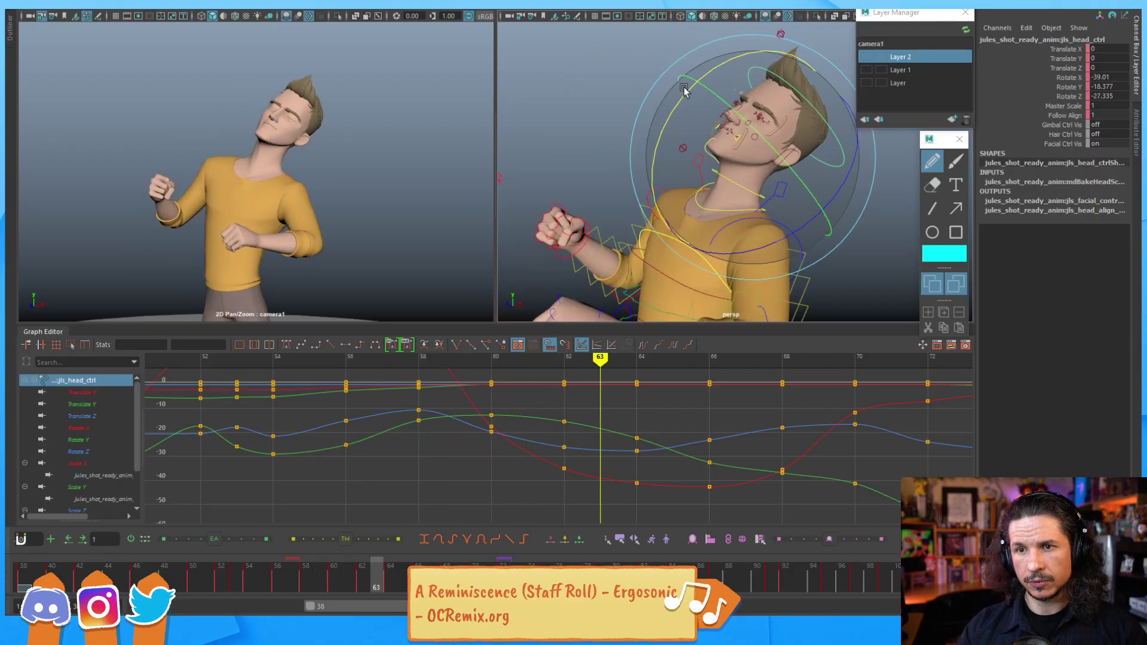
Step: Step back and forth through frames 60 to 63 to review how the head trails the body
key(alt+period)
key(alt+period)
key(alt+comma)
key(alt+comma)
key(alt+comma)
key(alt+comma)
key(alt+comma)
key(alt+comma)
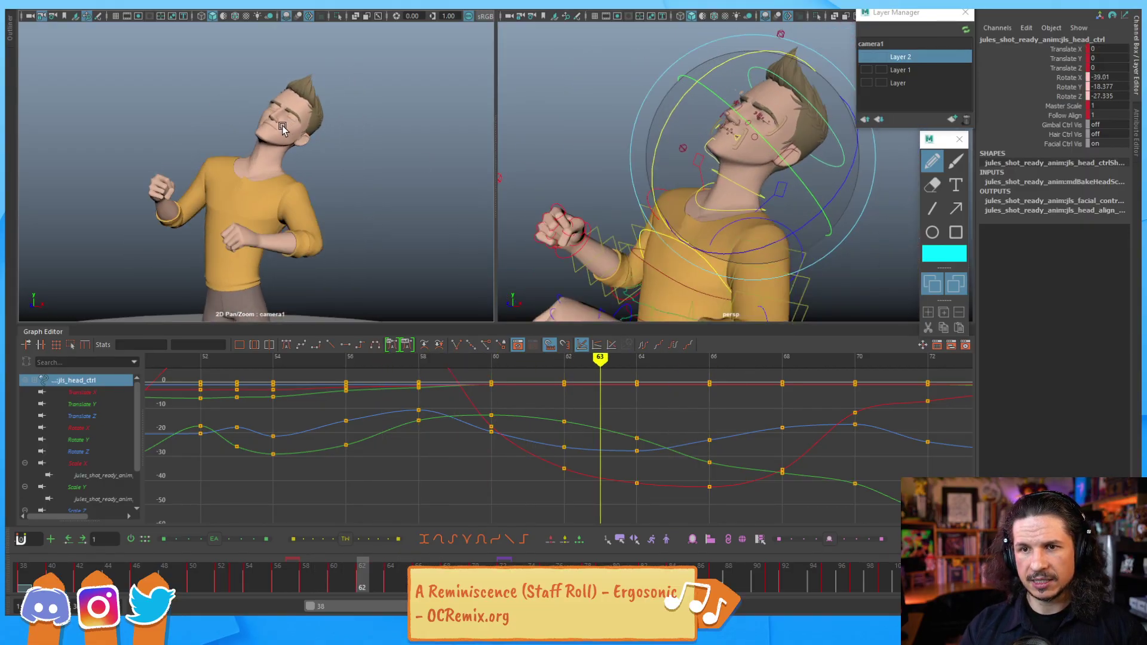
key(alt+comma)
key(alt+comma)
key(alt+comma)
key(alt+period)
key(alt+period)
key(alt+period)
key(alt+period)
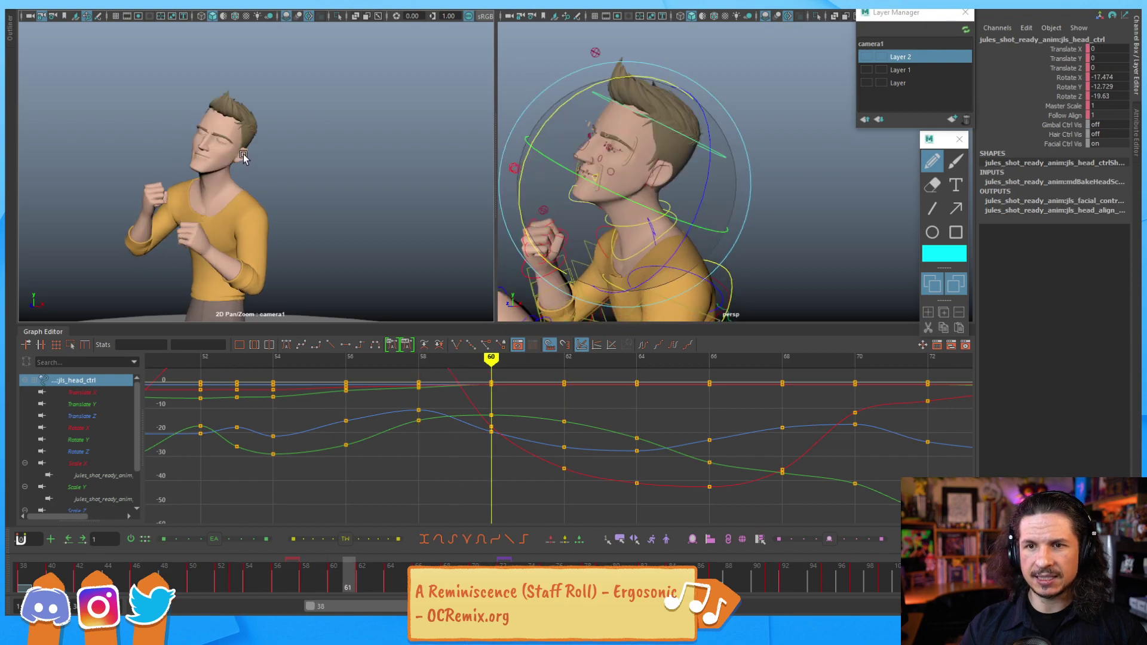
key(alt+period)
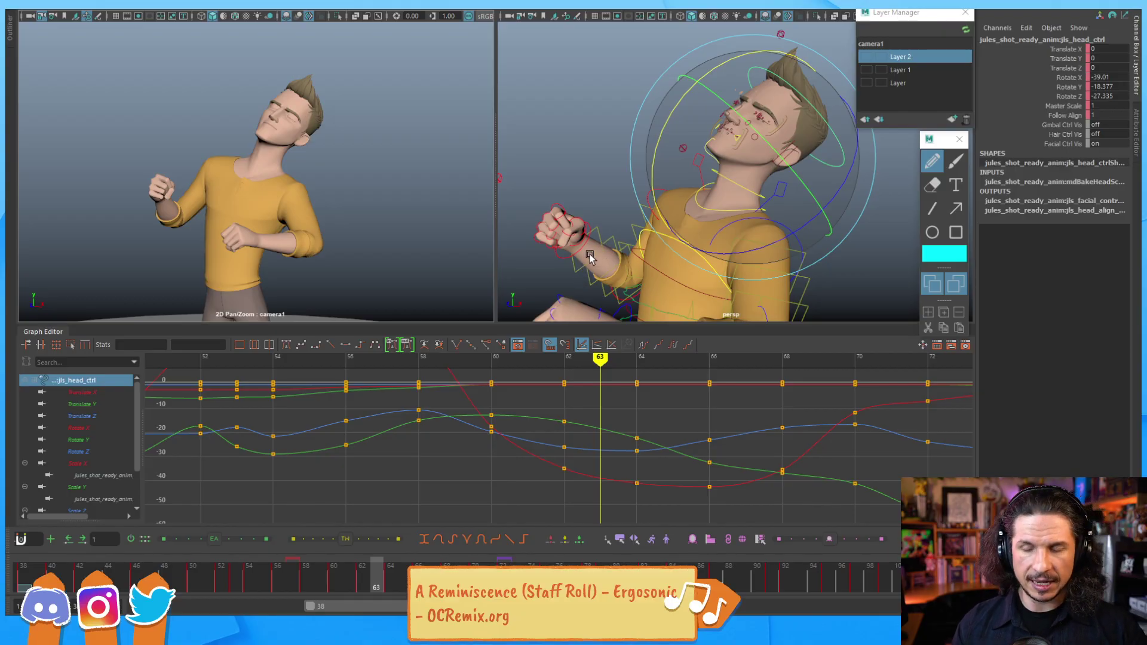
key(alt+comma)
key(alt+comma)
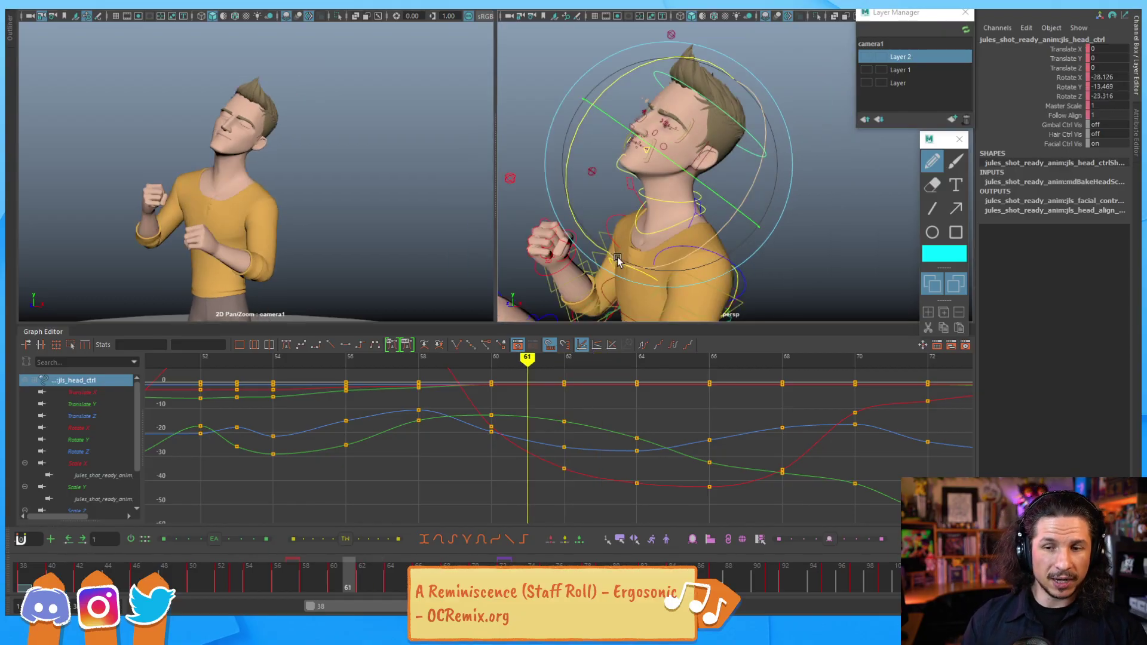
Step: Inspect the tangent of the head's Rotate Z key at frame 56 and deselect the key
alt+middle_drag(473, 400, 585, 450)
alt+shift+right_drag(585, 451, 524, 461)
alt+middle_drag(524, 461, 513, 389)
drag(415, 439, 481, 460)
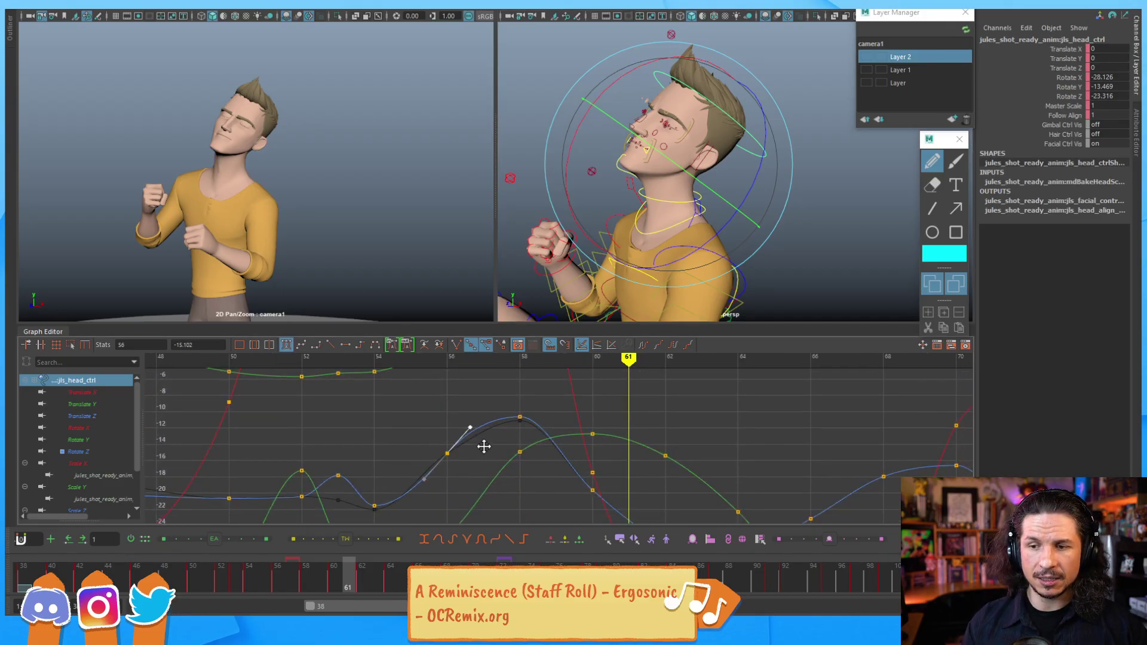
click(502, 434)
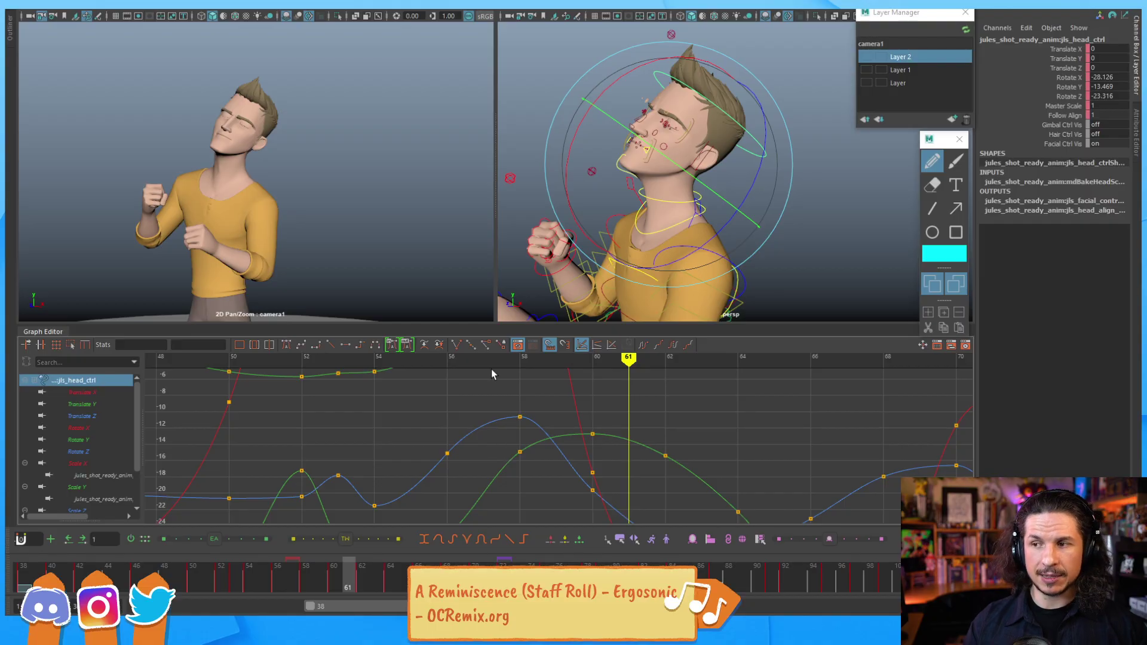
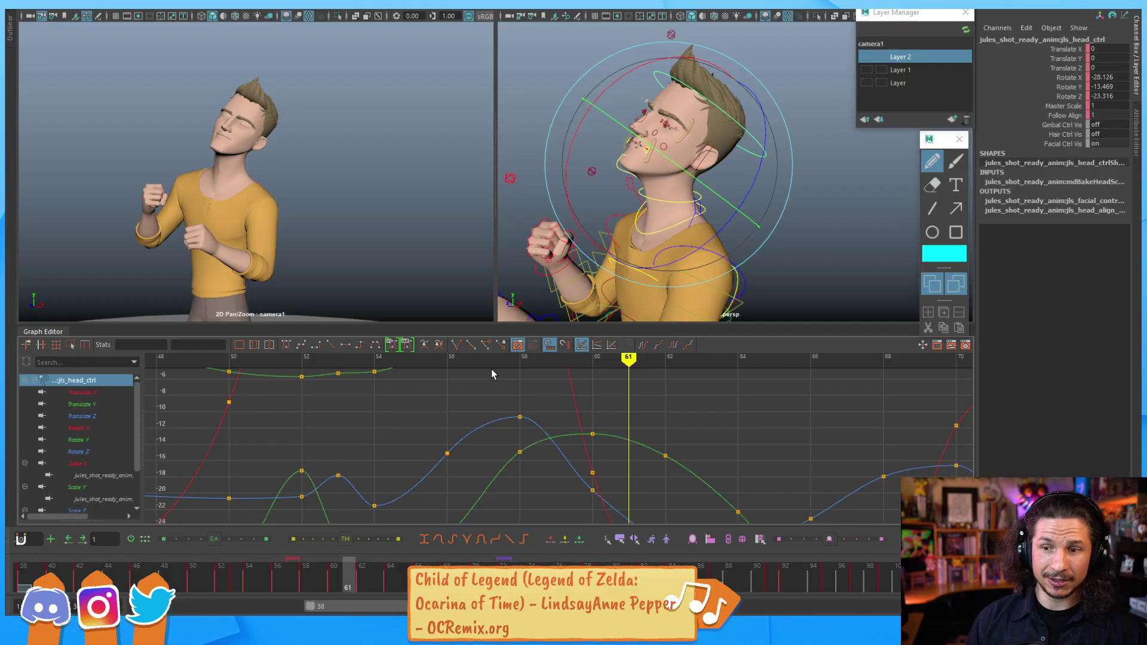
Step: Adjust the head's Rotate Z curve around frame 60 and reframe the rotation curves
alt+middle_drag(622, 452, 542, 422)
click(522, 449)
click(610, 409)
key(a)
alt+right_drag(542, 423, 554, 461)
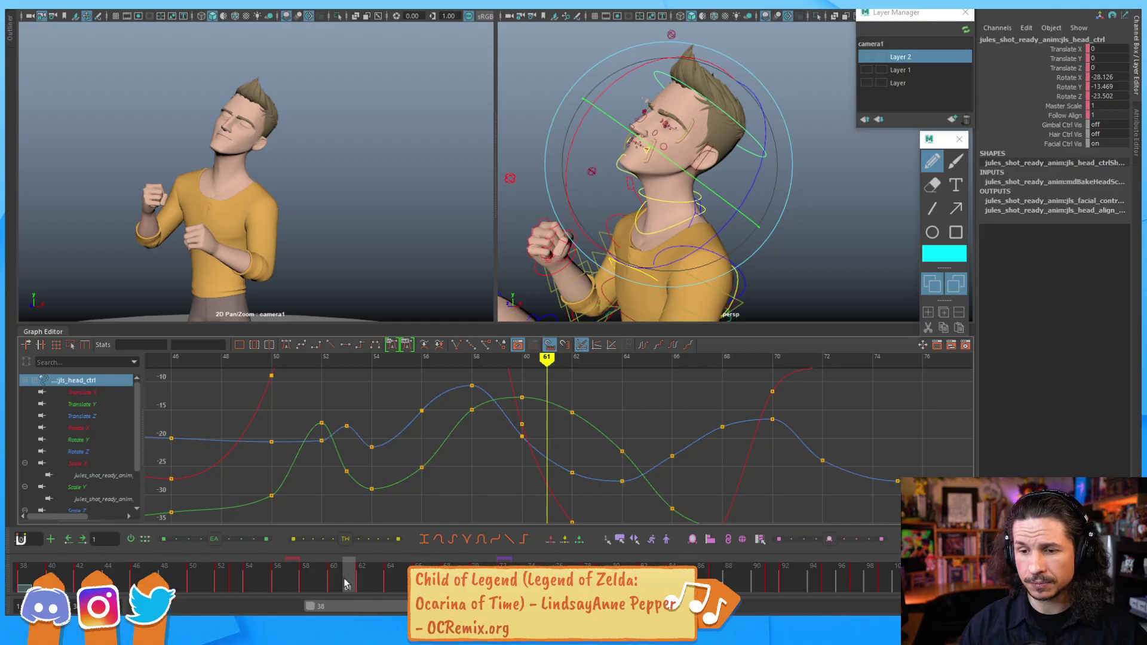
Step: Scrub and step back and forth through frames 59 to 64 to examine how the head trails the body
drag(330, 579, 390, 576)
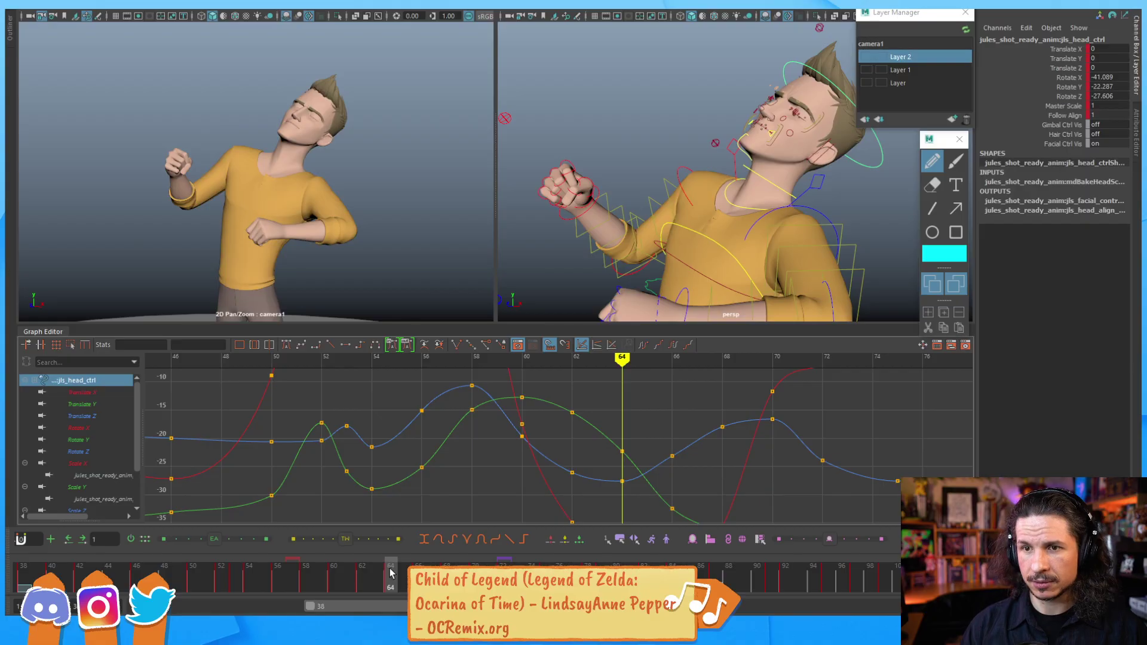
key(alt+comma)
key(alt+comma)
key(alt+comma)
key(alt+comma)
key(alt+comma)
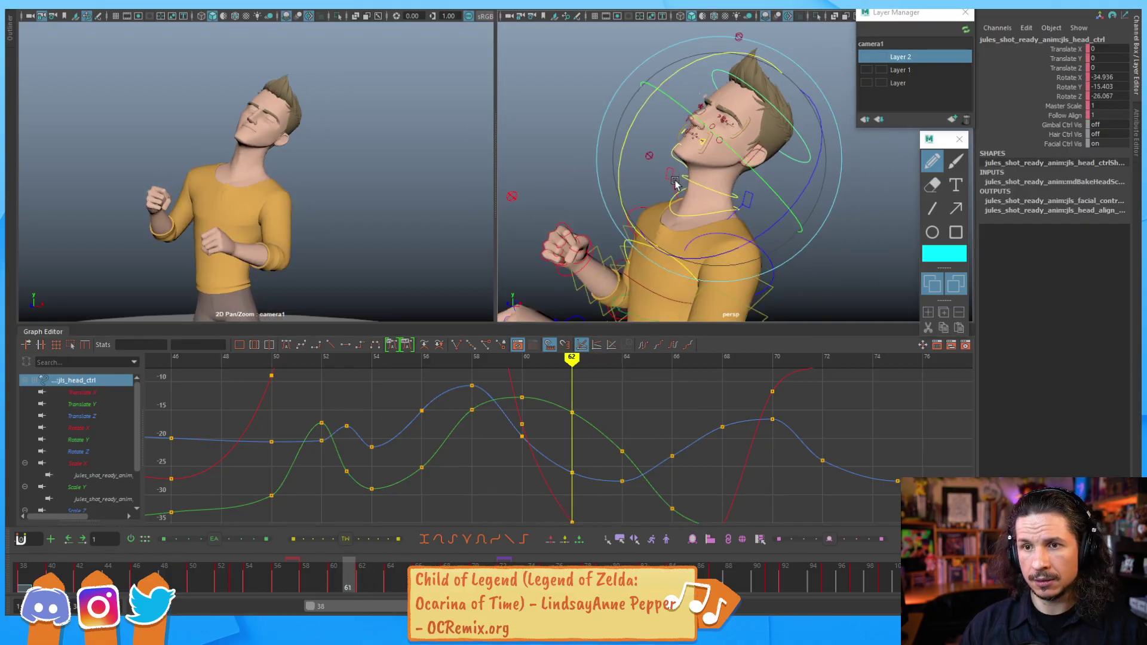
key(alt+comma)
key(alt+period)
key(alt+period)
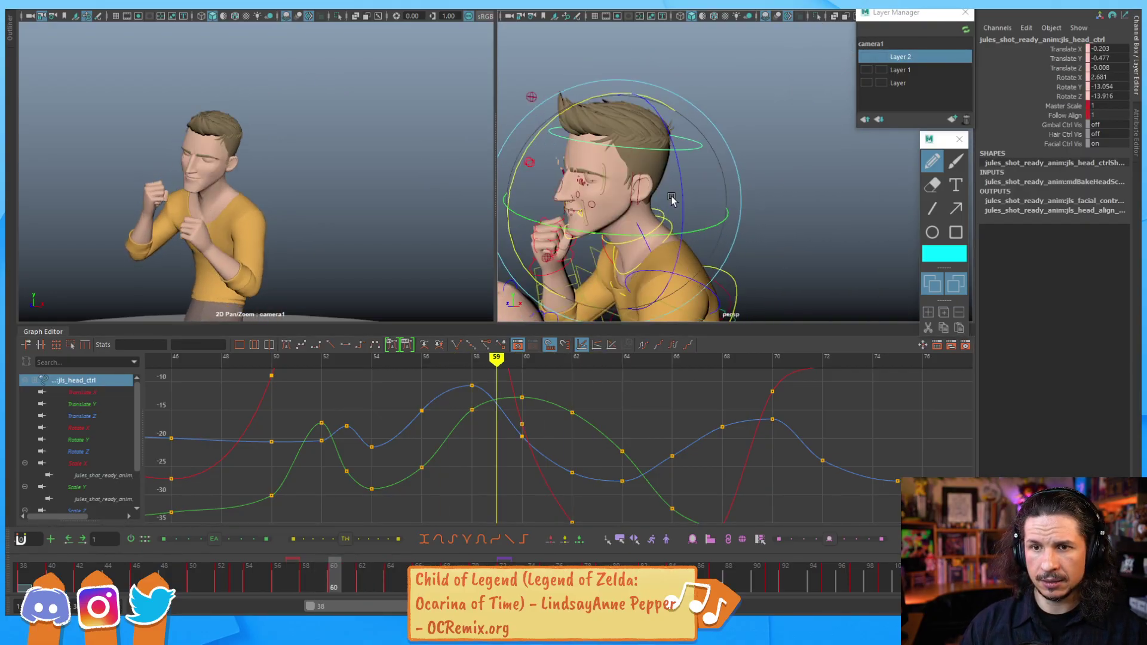
key(alt+comma)
key(alt+comma)
key(alt+period)
key(alt+period)
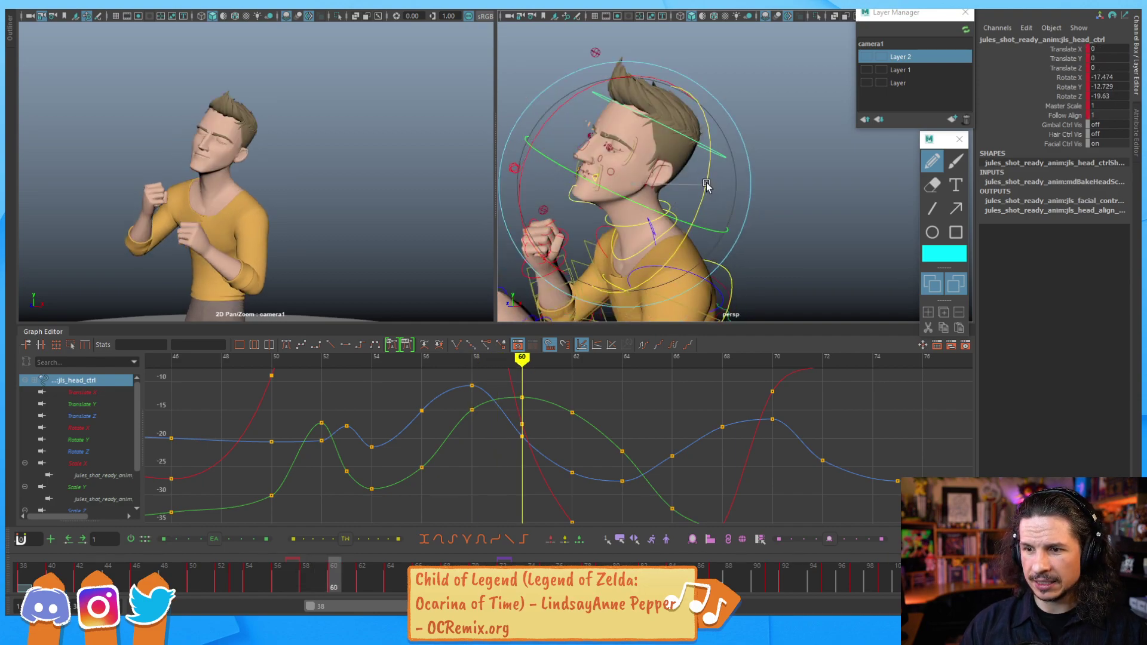
Step: Adjust the head at frame 60 to a Rotate Z of about -15.58 and at frame 64 to a Rotate Z of about -32.14
drag(706, 184, 709, 176)
key(alt+v)
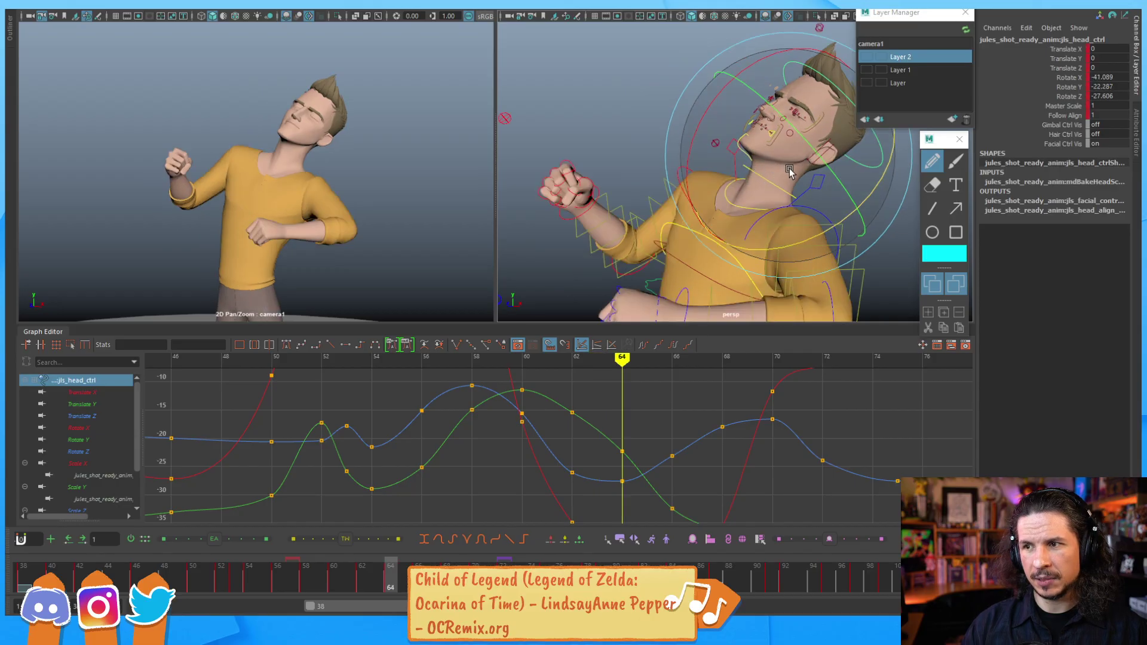
drag(867, 193, 863, 191)
key(alt+comma)
key(alt+comma)
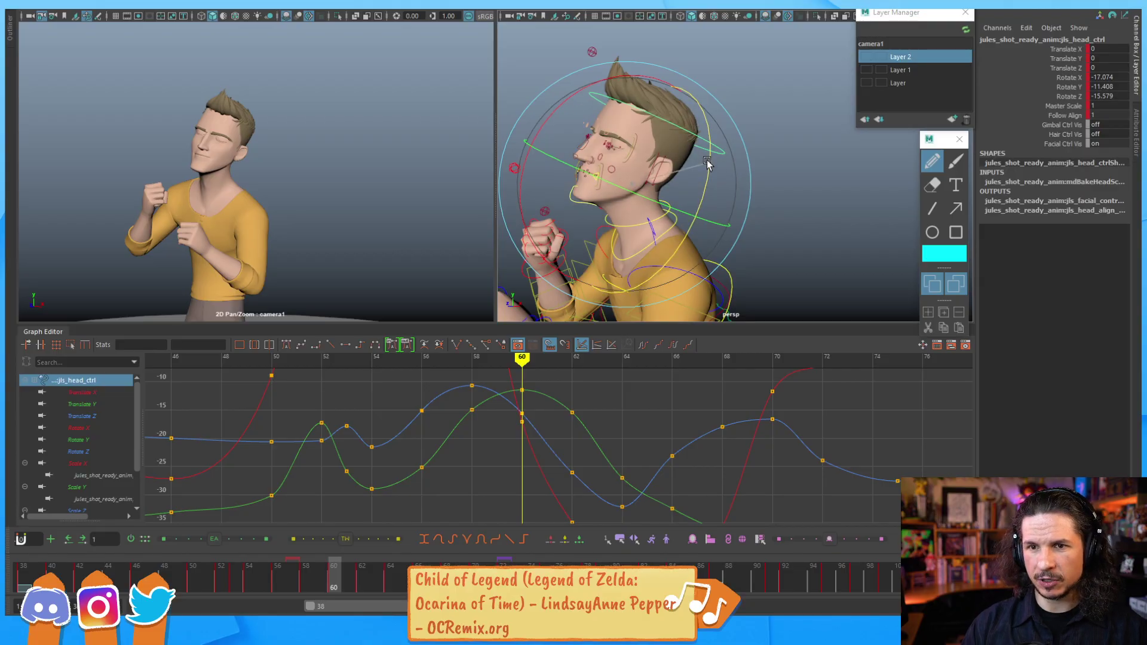
Step: Turn the head at frame 60 to about Rotate X -18.19, Rotate Y -15.78 and Rotate Z -14.08
key(alt+comma)
key(alt+comma)
key(alt+period)
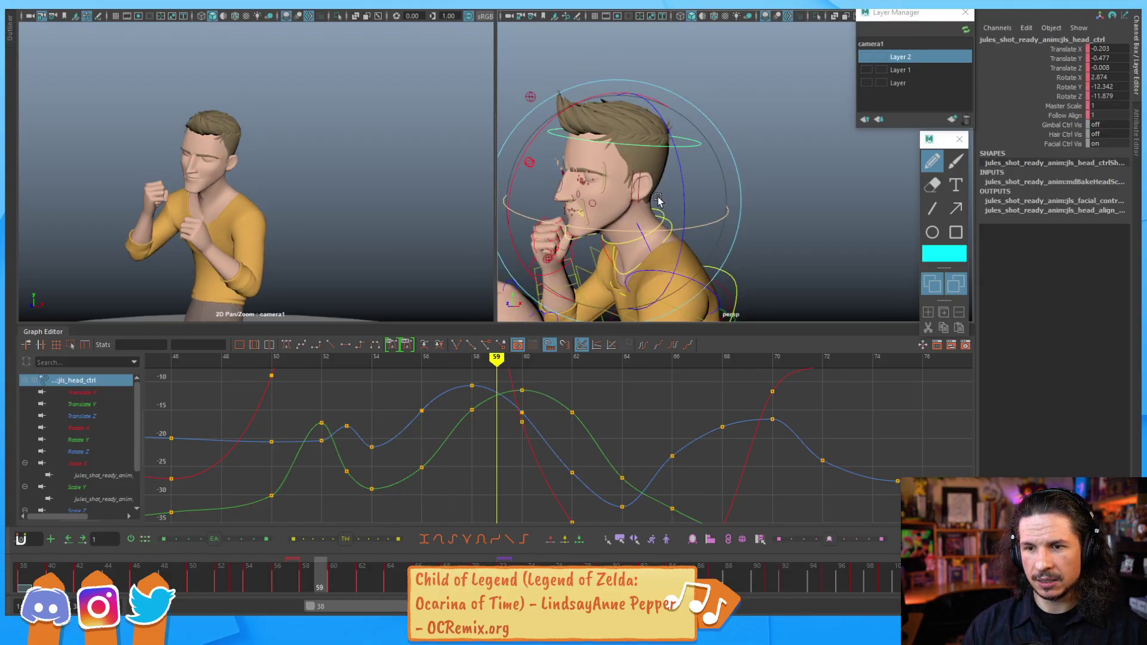
key(alt+period)
drag(655, 201, 646, 199)
Step: Turn the head at frame 58 to about Rotate X 18.64, Rotate Y -18.96 and Rotate Z -11.98
key(comma)
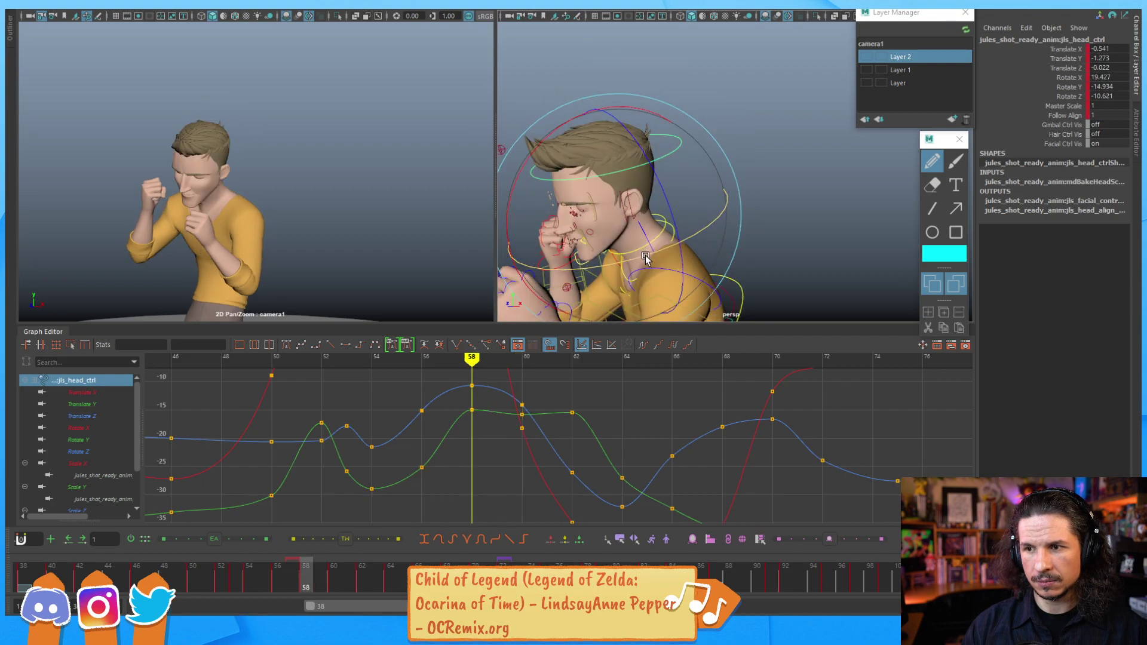
drag(645, 258, 636, 263)
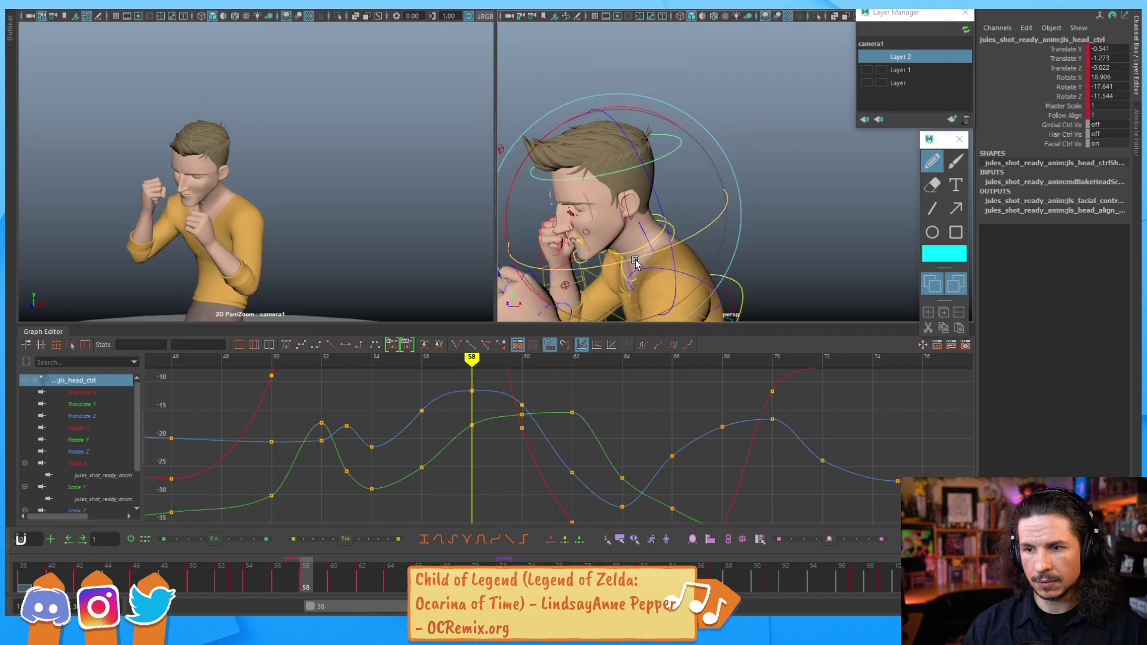
key(alt+comma)
key(alt+comma)
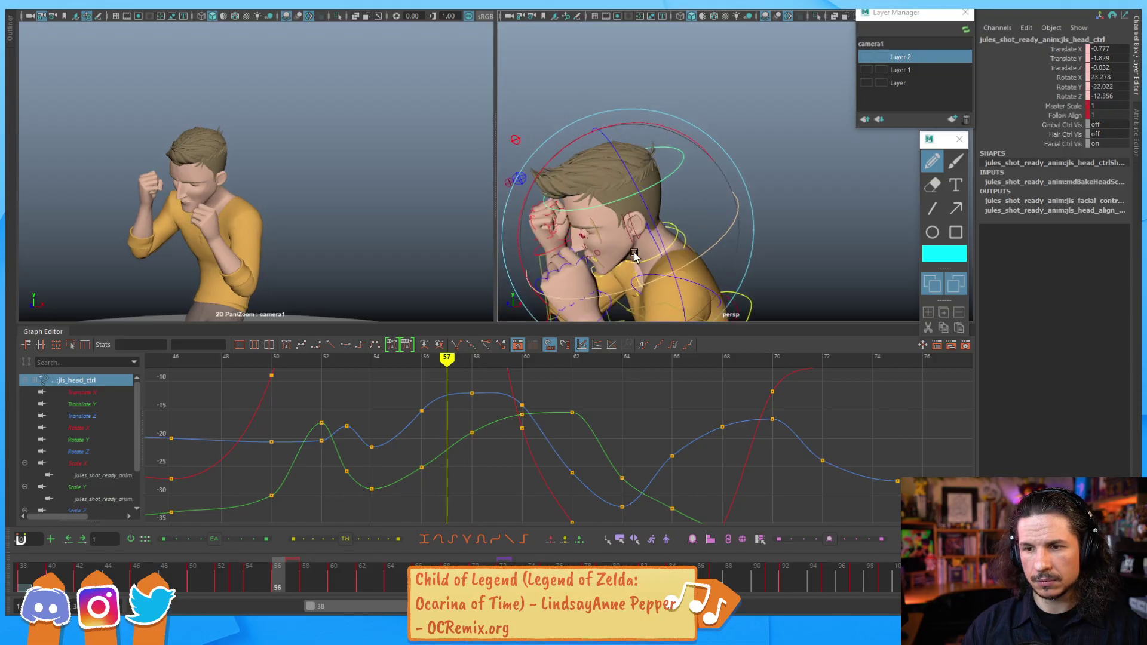
Step: Apply an auto tangent to the head's Rotate Z key at frame 56 and reselect the head control
click(422, 411)
click(286, 346)
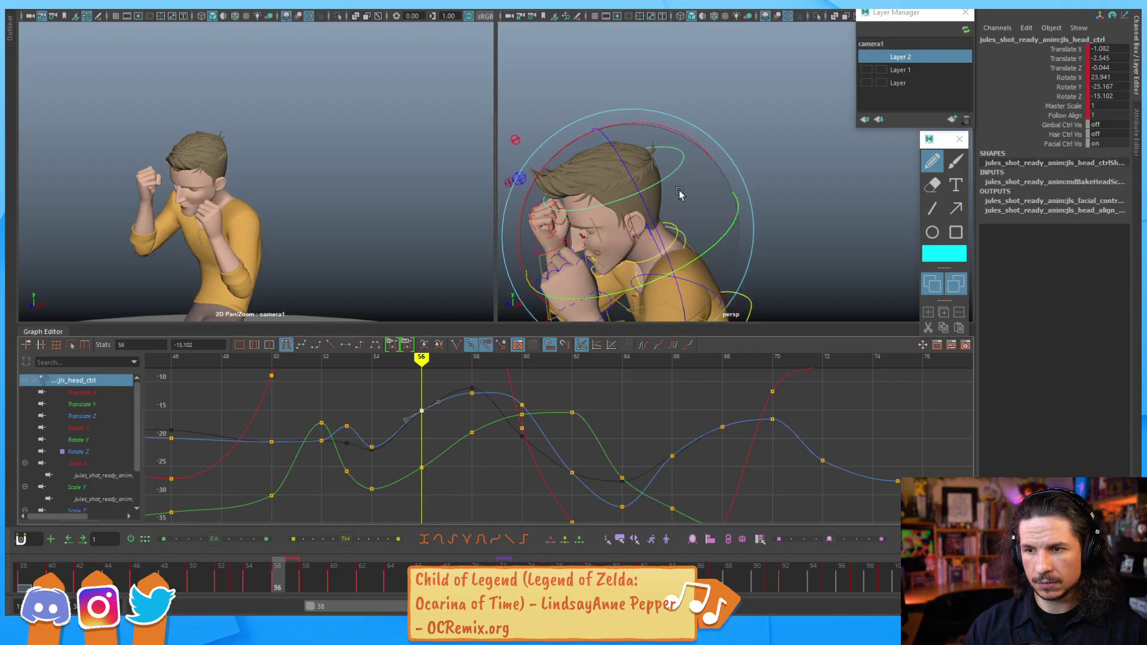
click(746, 106)
click(681, 154)
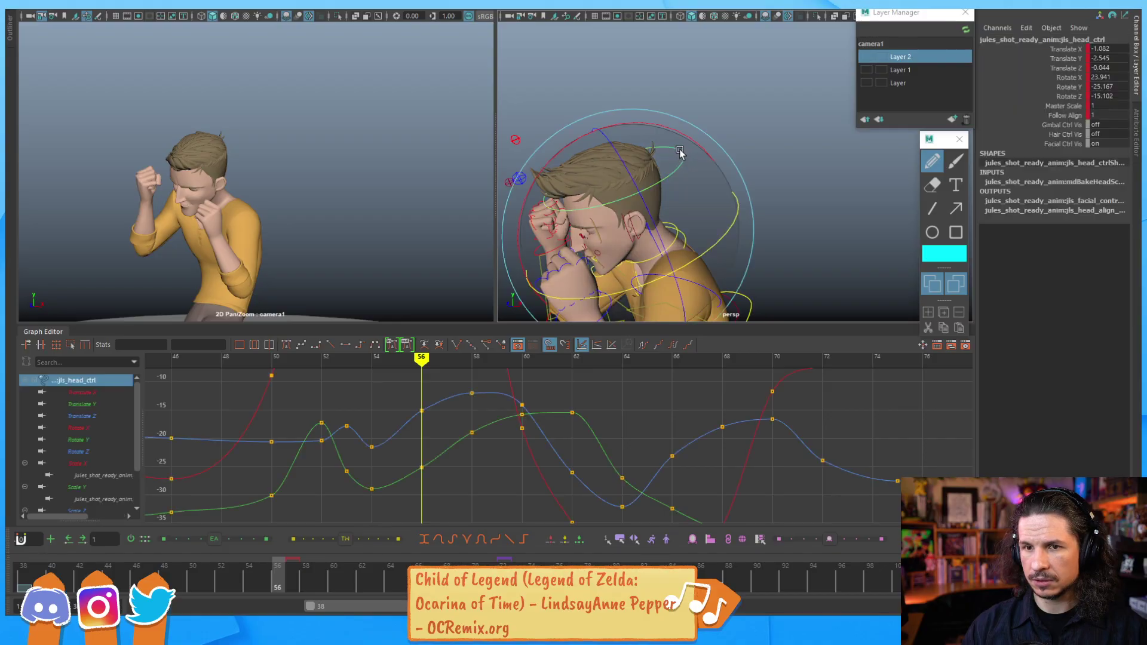
Step: Compare the frames around 58 and turn the head at frame 58 to about Rotate X 17.78, Rotate Y -22.89 and Rotate Z -13.25
key(alt+comma)
key(alt+comma)
key(alt+comma)
key(alt+period)
key(alt+period)
key(alt+period)
key(alt+period)
key(alt+period)
key(alt+period)
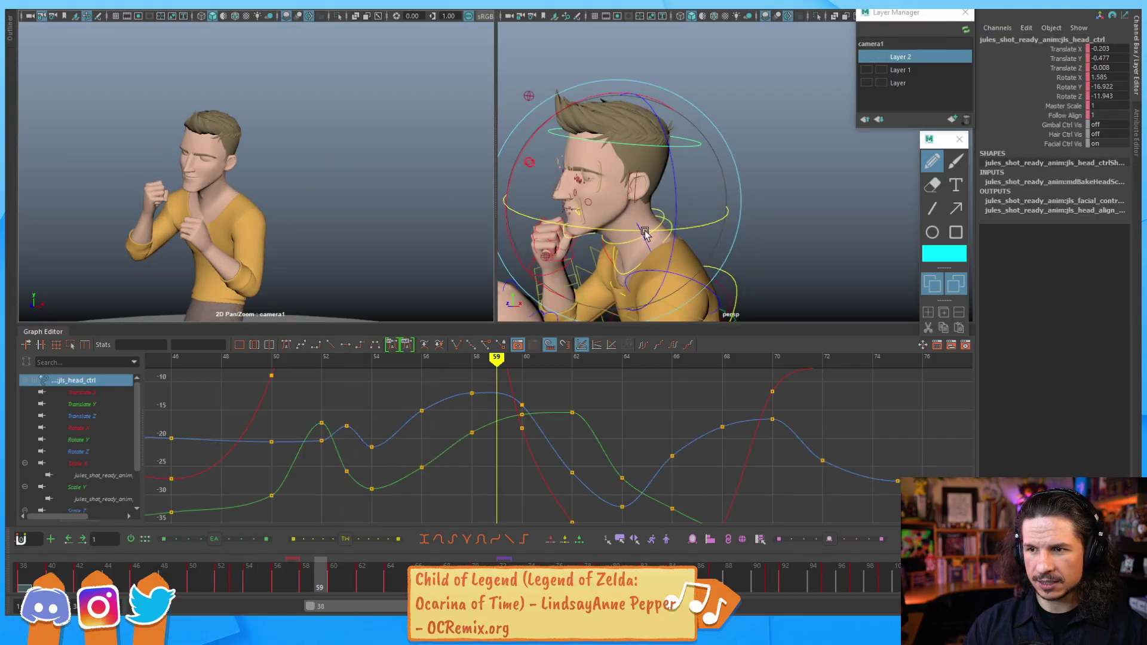
key(alt+comma)
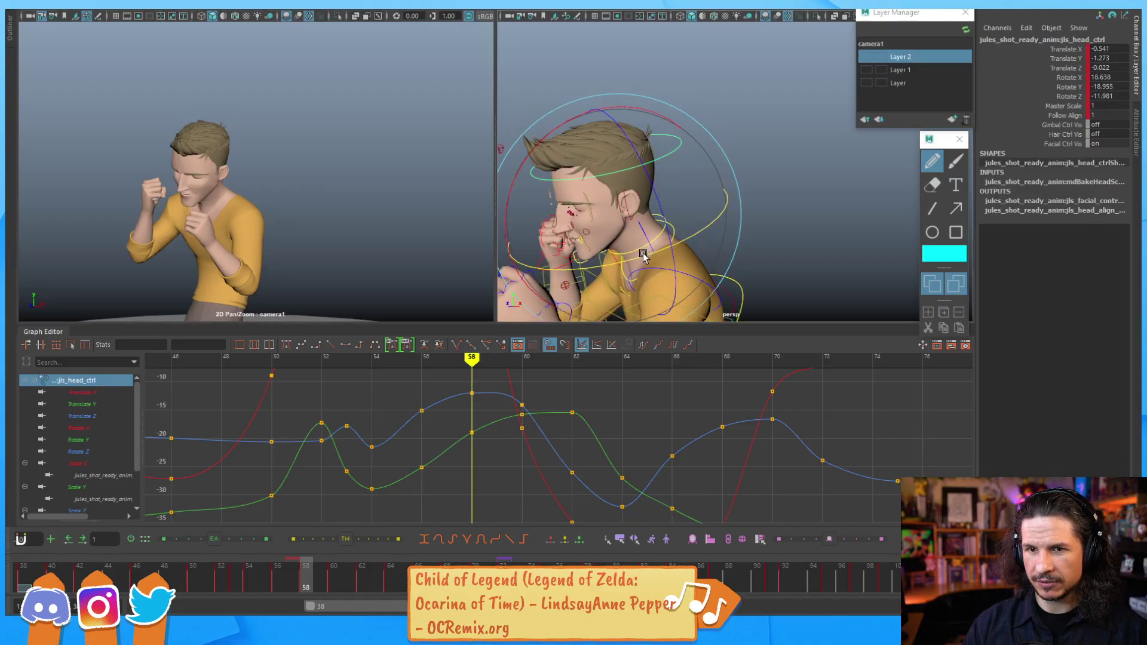
drag(638, 258, 636, 264)
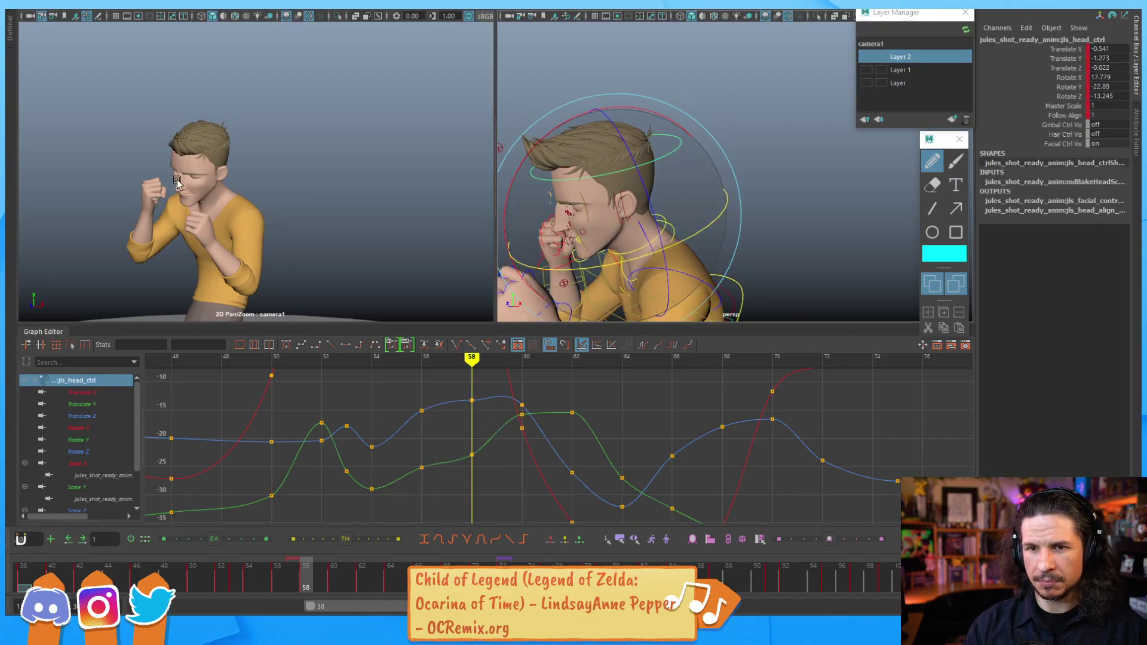
Step: Turn the head further at frame 60, to about Rotate X -19.37, Rotate Y -20.94 and Rotate Z -12.37
key(alt+comma)
key(alt+comma)
key(period)
key(period)
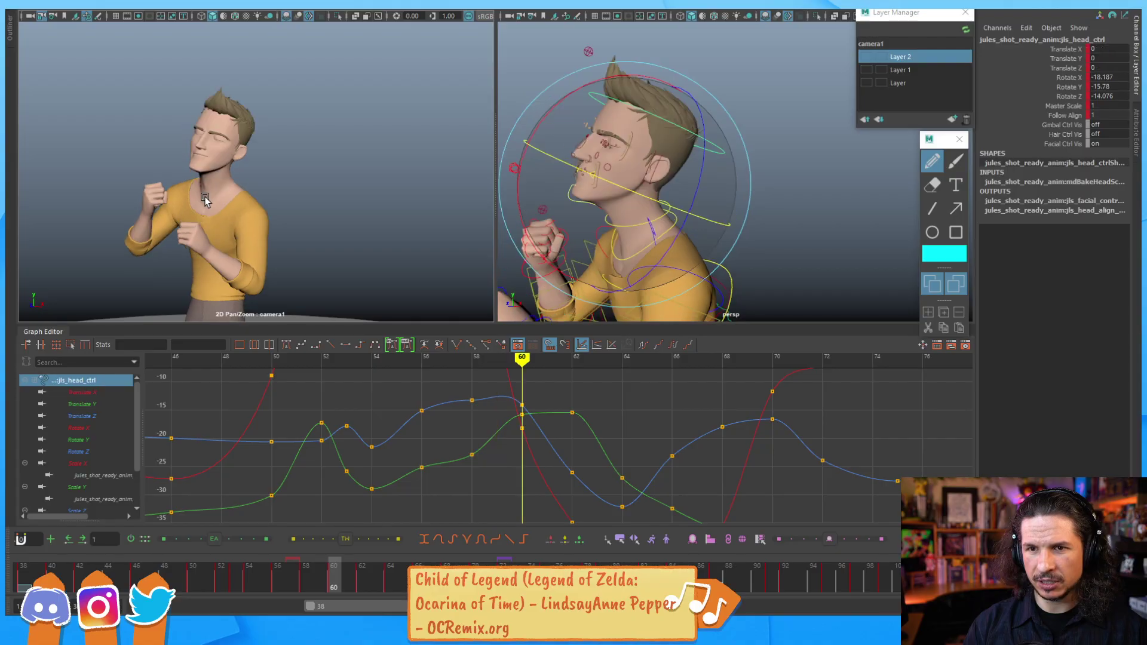
drag(637, 199, 622, 204)
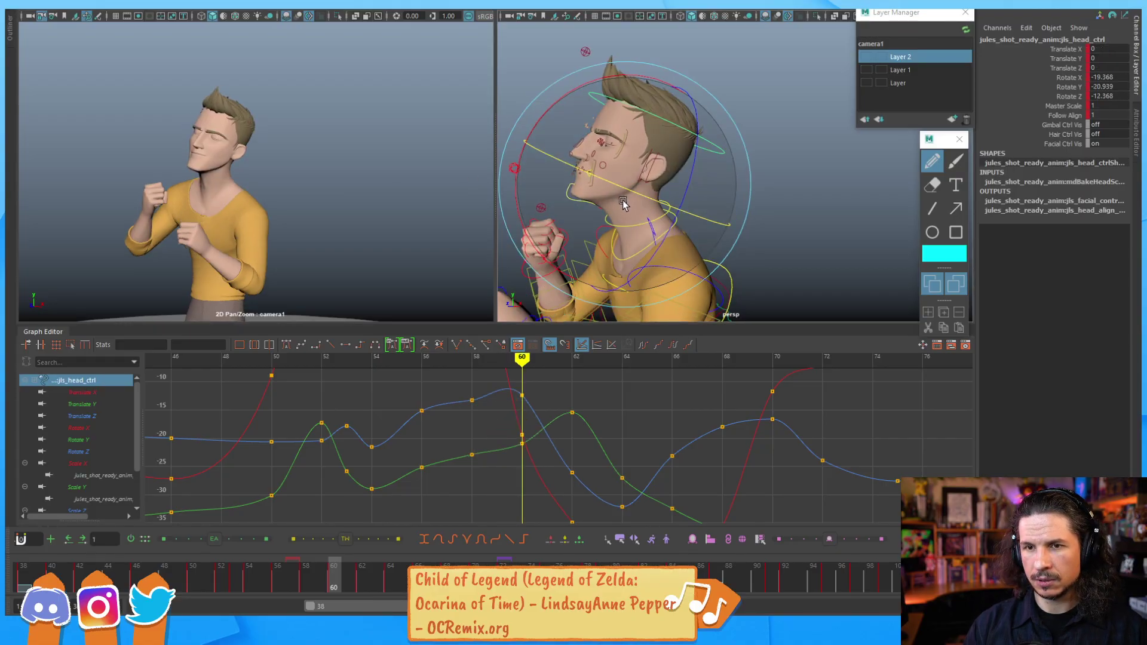
Step: Apply an auto tangent to the head's Rotate Z key at frame 60 and reselect the head control
click(522, 396)
click(286, 345)
click(777, 135)
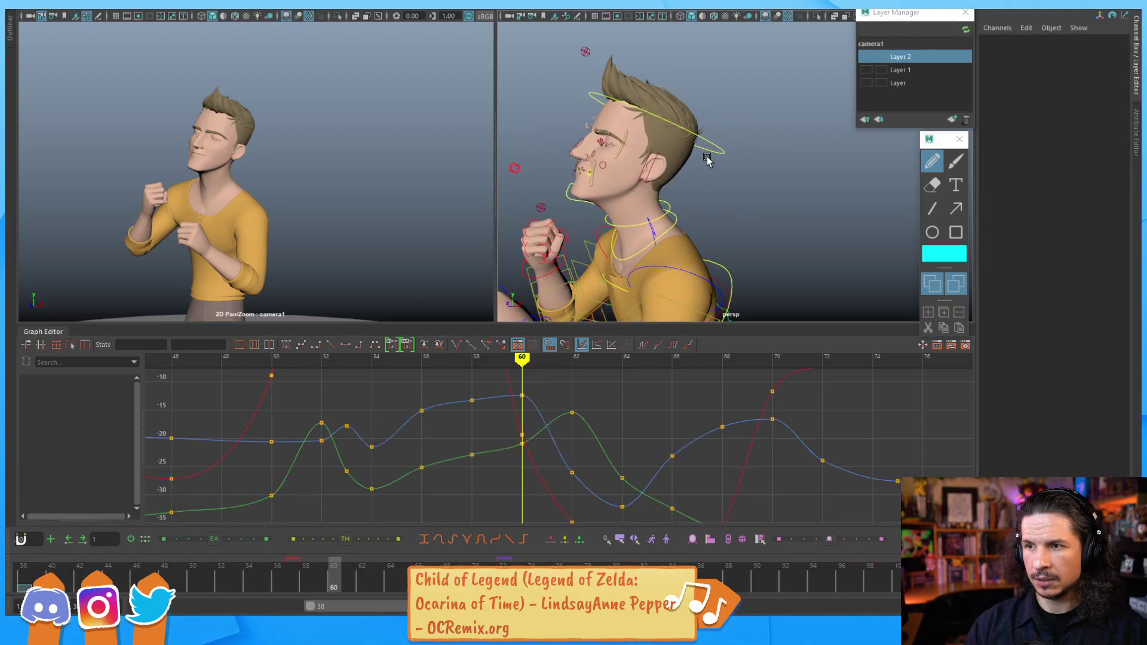
click(706, 148)
Step: Rotate the head at frame 64 to about Rotate X -39.95, Rotate Y -20.84 and Rotate Z -36.70
key(alt+comma)
key(alt+period)
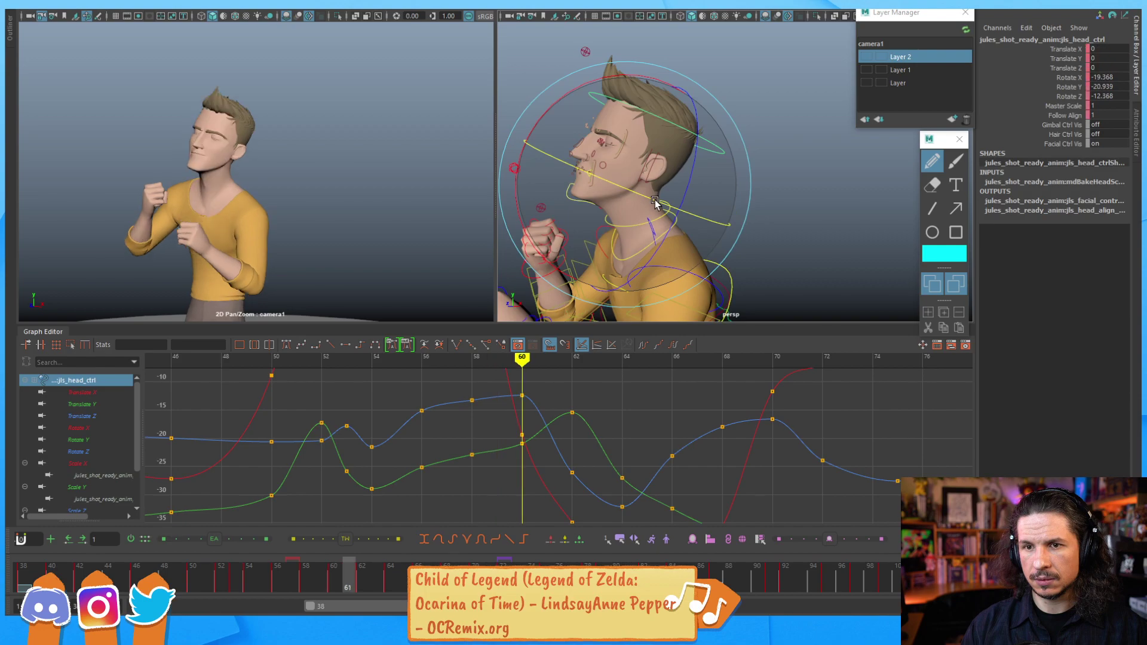
key(alt+period)
key(alt+period)
key(alt+period)
key(alt+period)
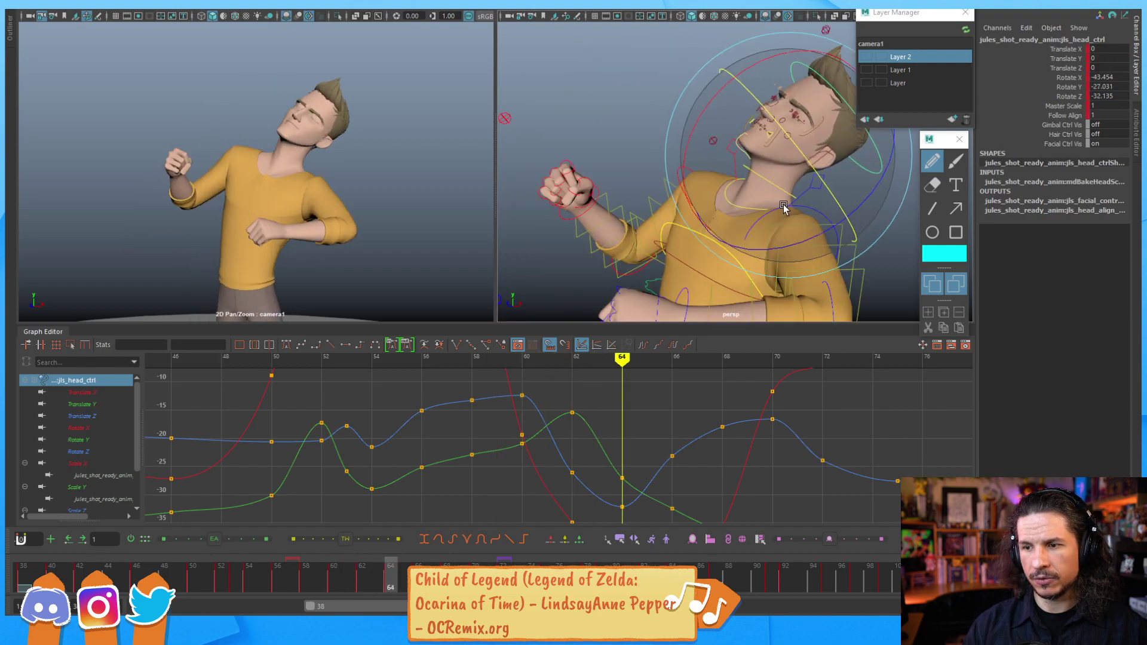
drag(815, 170, 817, 176)
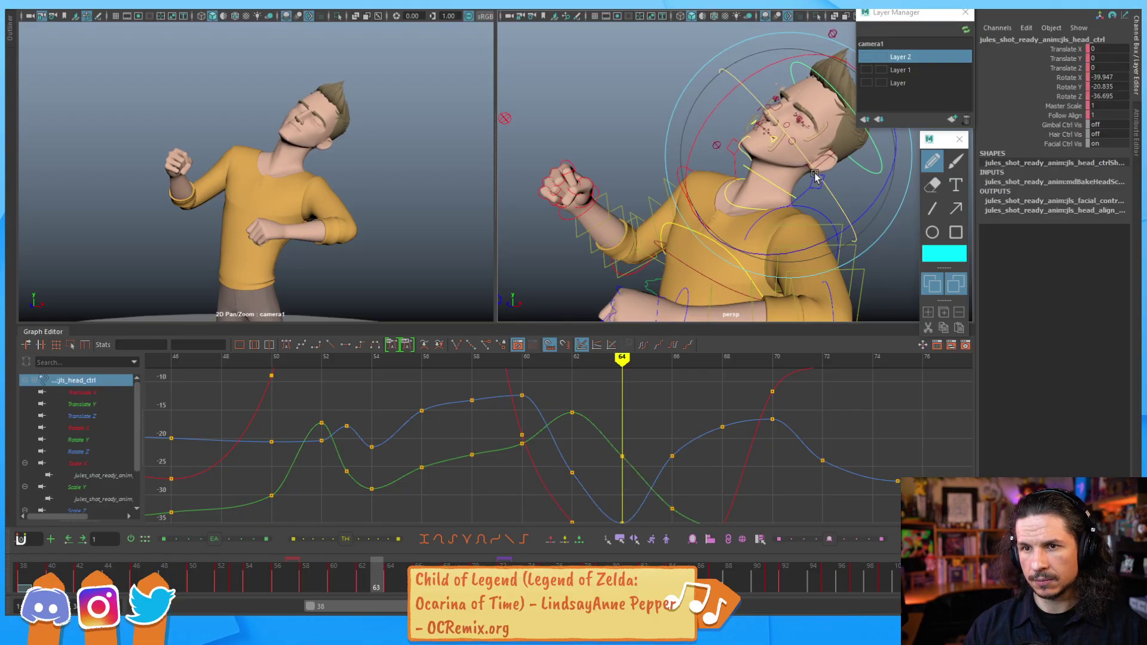
Step: Step back and forth between about frames 60 and 68 to examine the head's motion through the swing
key(comma)
key(comma)
key(comma)
key(comma)
key(period)
key(period)
key(period)
key(period)
key(period)
key(period)
key(period)
key(period)
key(period)
key(period)
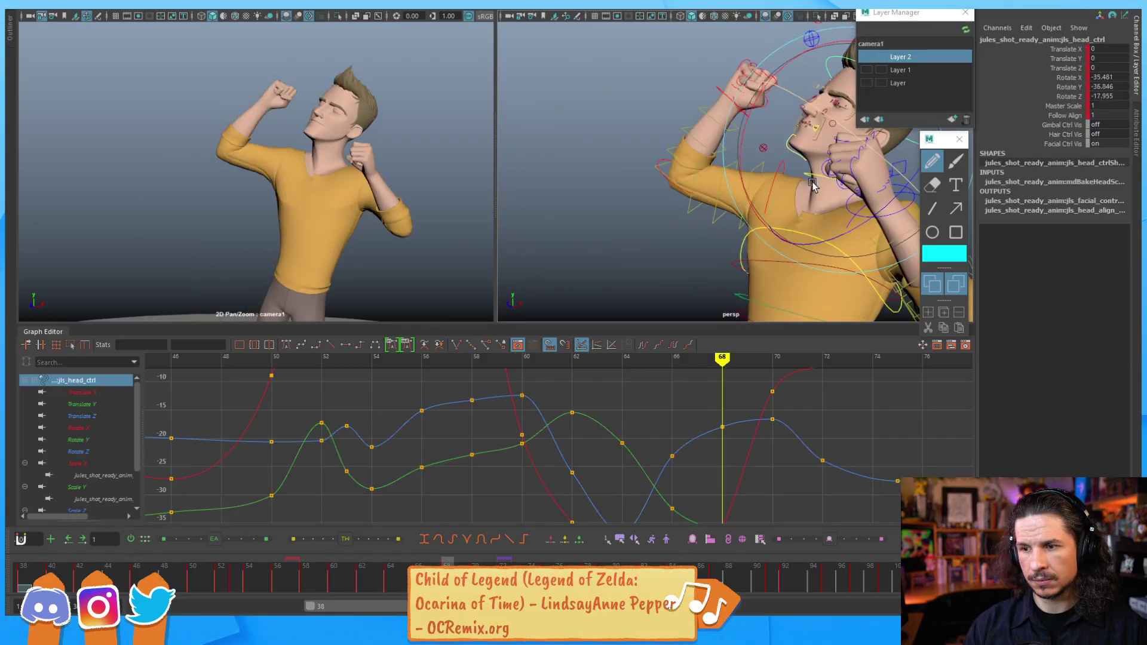
key(comma)
key(comma)
key(comma)
key(comma)
key(comma)
key(comma)
key(comma)
key(period)
key(period)
key(period)
key(period)
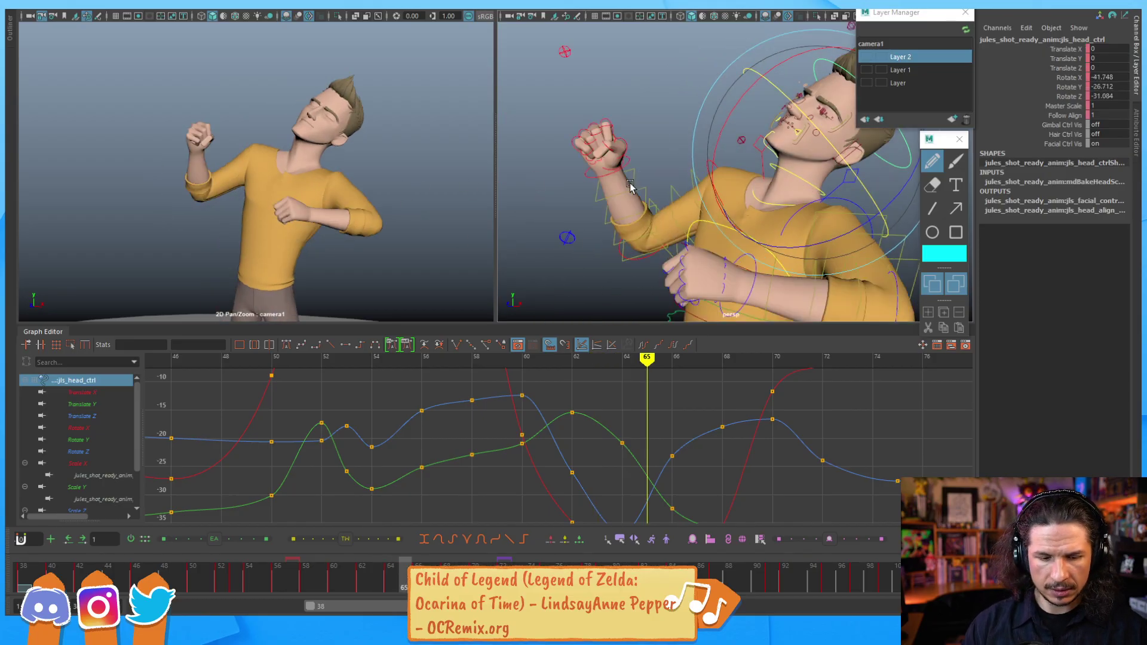
Step: Rotate the head at frame 62 to about Rotate X -36.02, Rotate Y -17.95 and Rotate Z -24.42
key(comma)
key(comma)
key(comma)
key(comma)
key(comma)
key(comma)
key(period)
key(comma)
key(period)
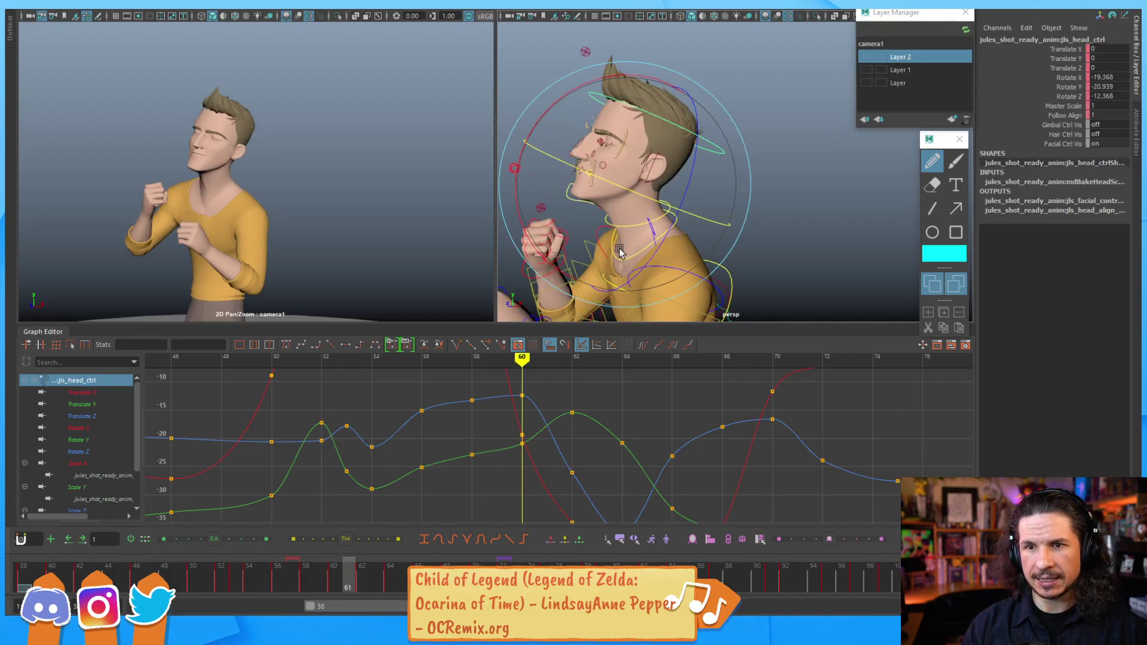
key(period)
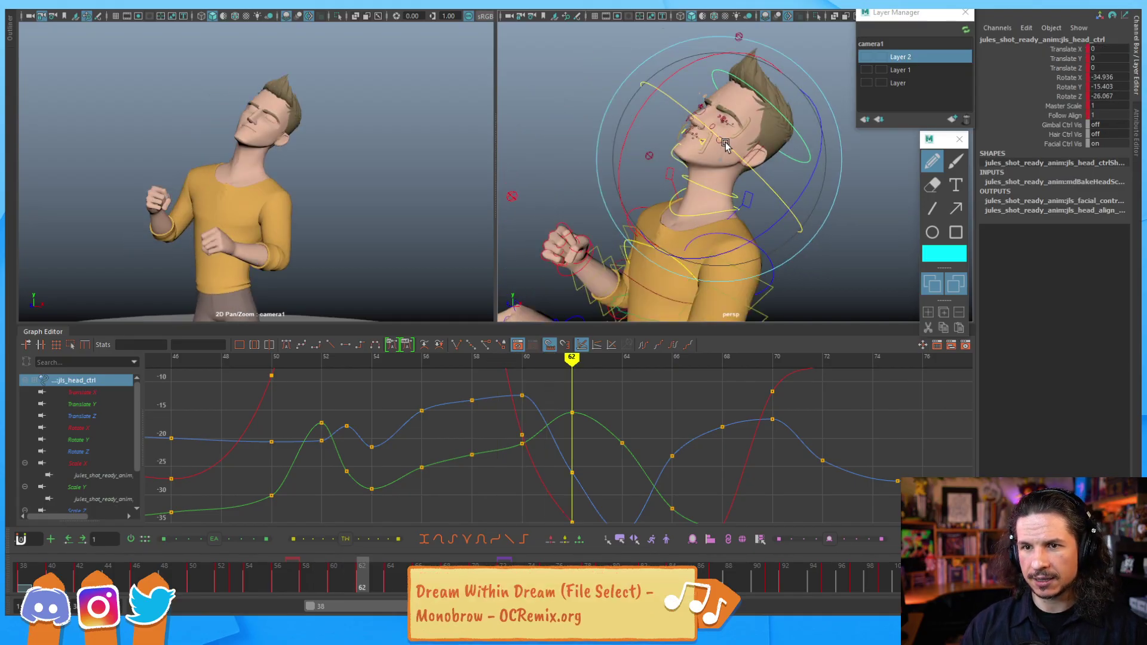
drag(720, 141, 719, 141)
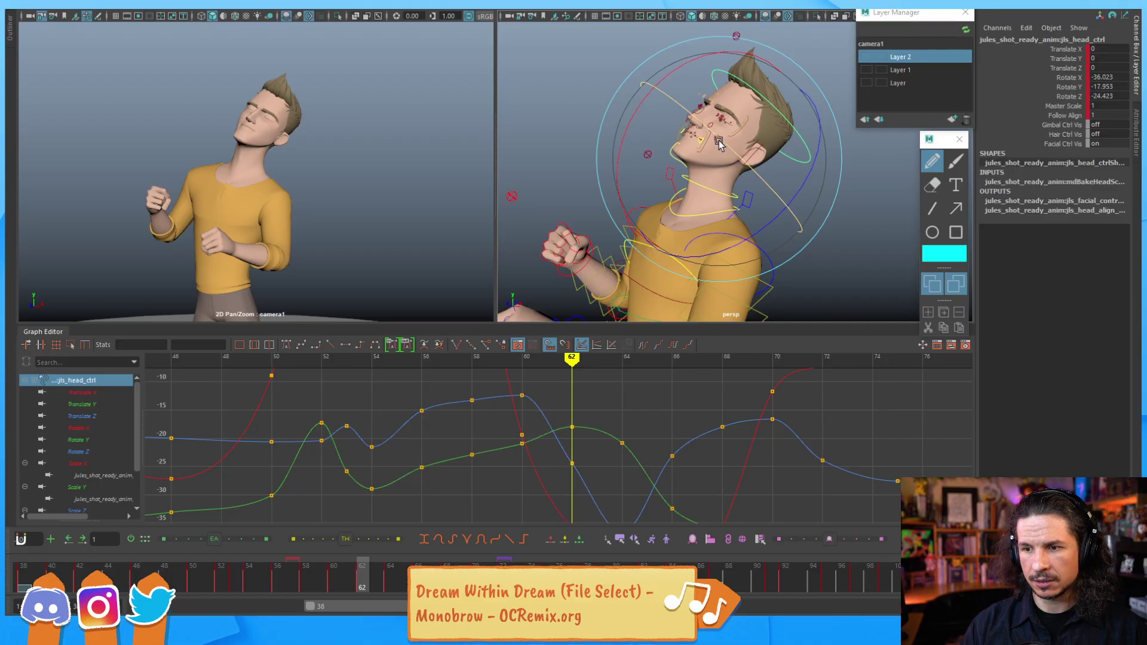
Step: Try turning the head at frame 61 to a Rotate Y of about -21.12, and undo the change
key(alt+comma)
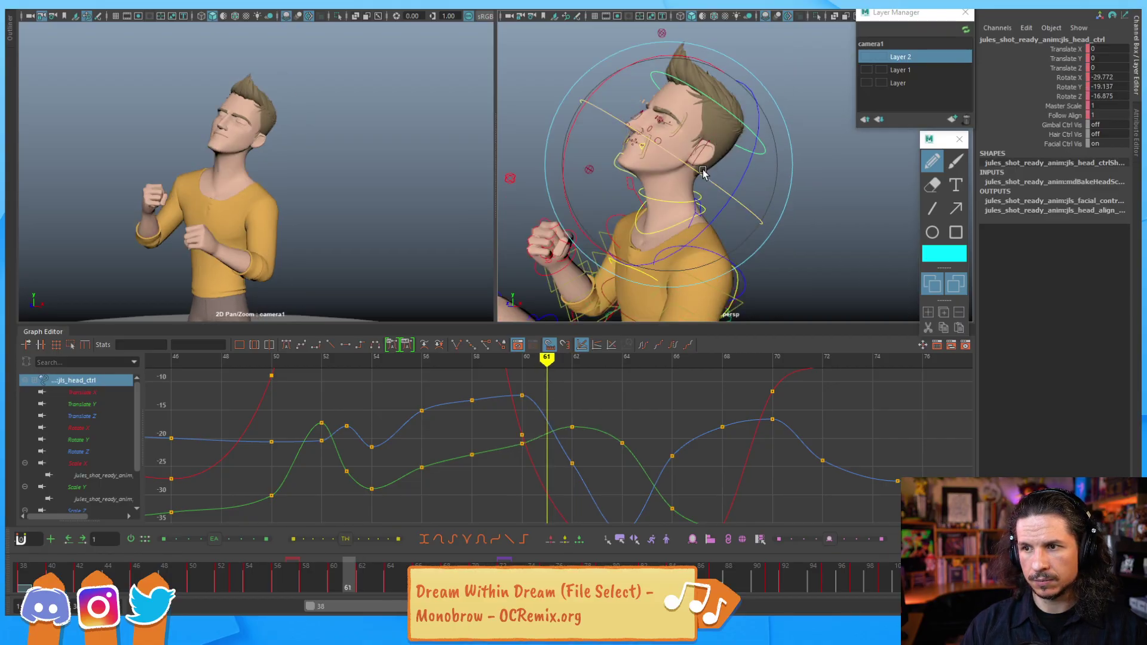
drag(694, 170, 695, 173)
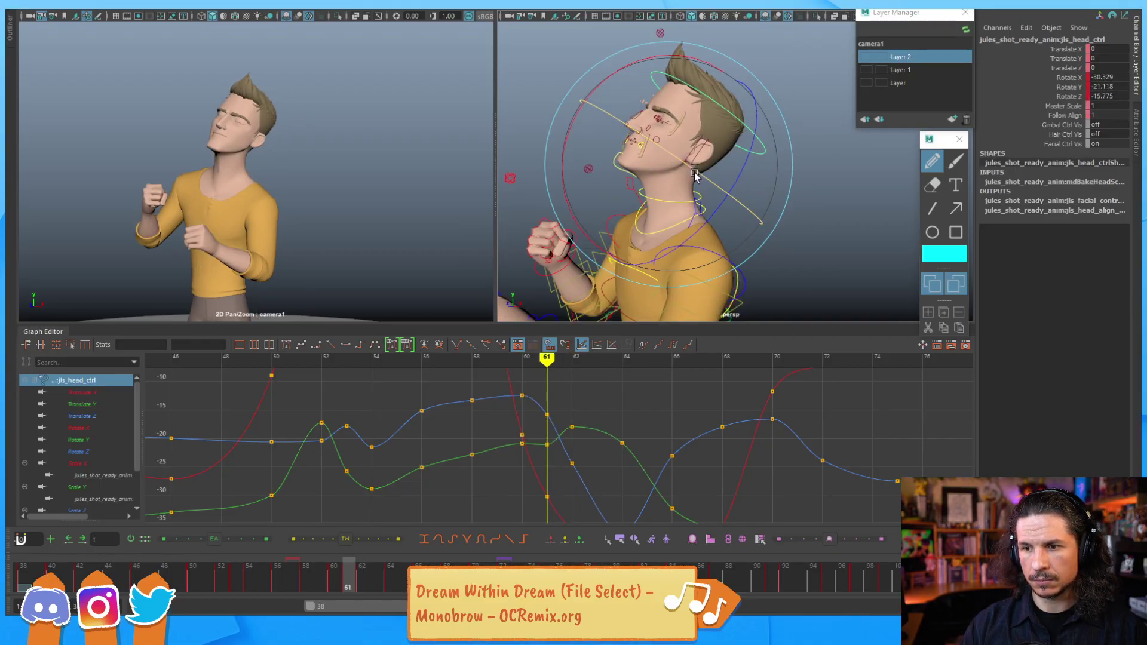
key(ctrl+z)
Step: Refine the head at frame 62 to about Rotate X -38.05, Rotate Y -19.75 and Rotate Z -26.52
key(alt+comma)
key(alt+comma)
key(alt+period)
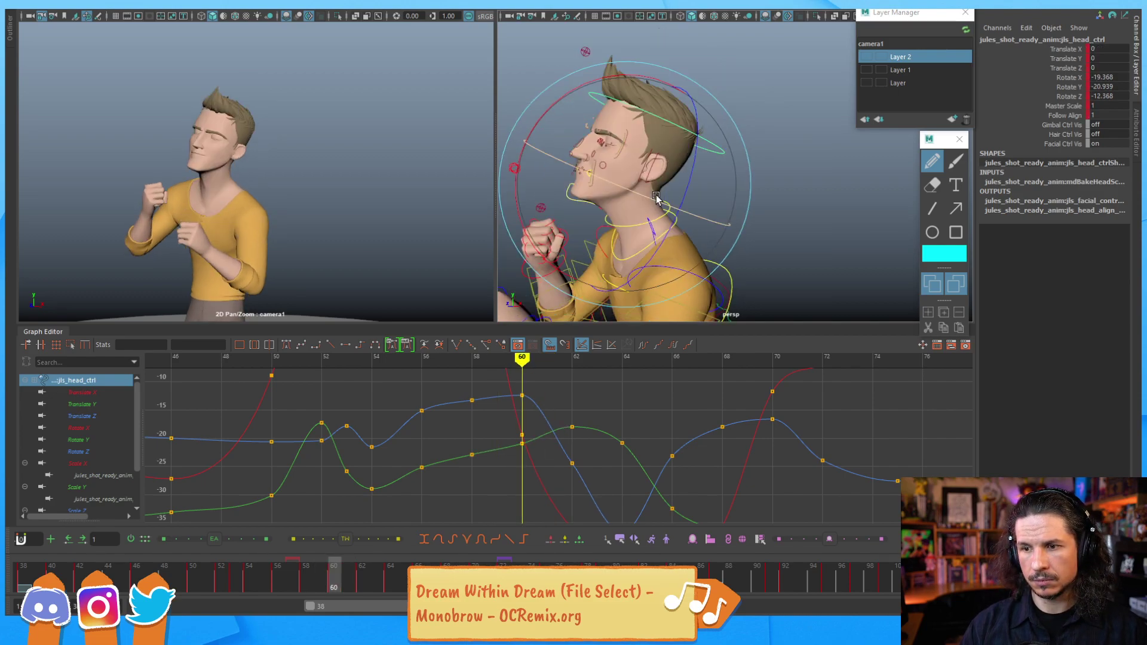
key(alt+period)
key(alt+period)
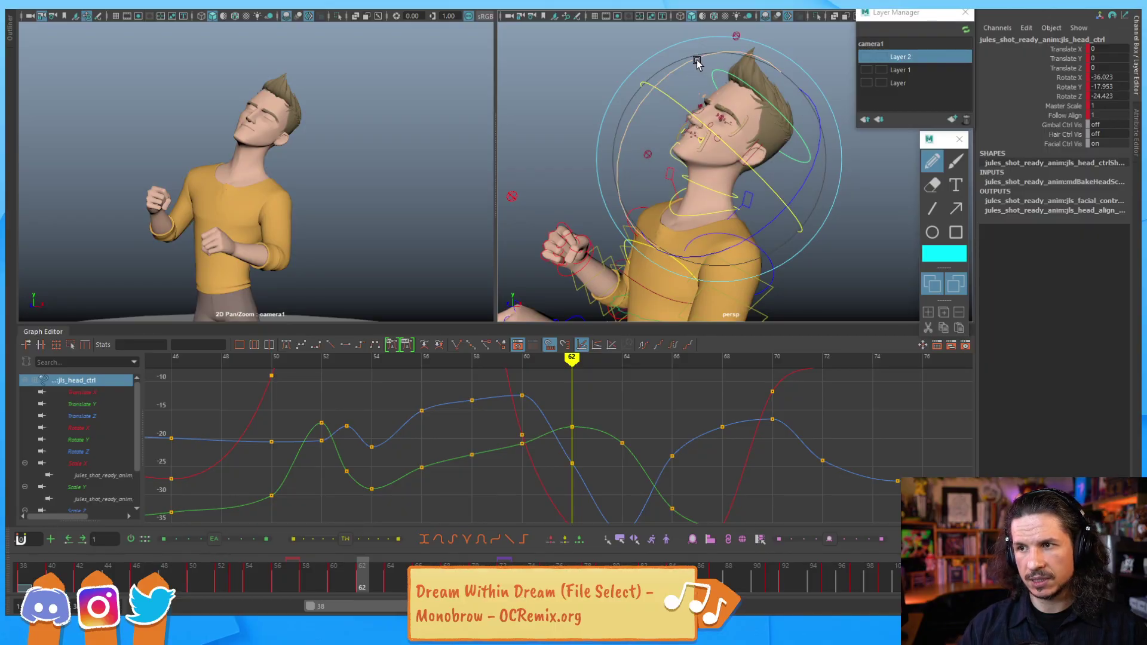
drag(697, 59, 698, 61)
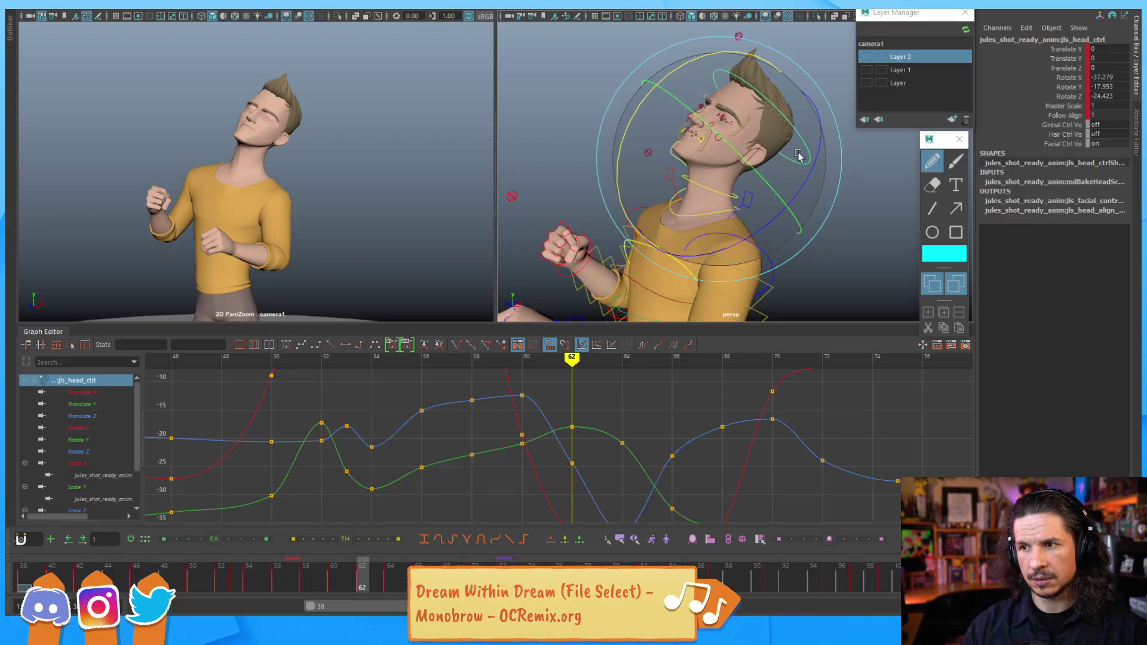
drag(799, 170, 802, 173)
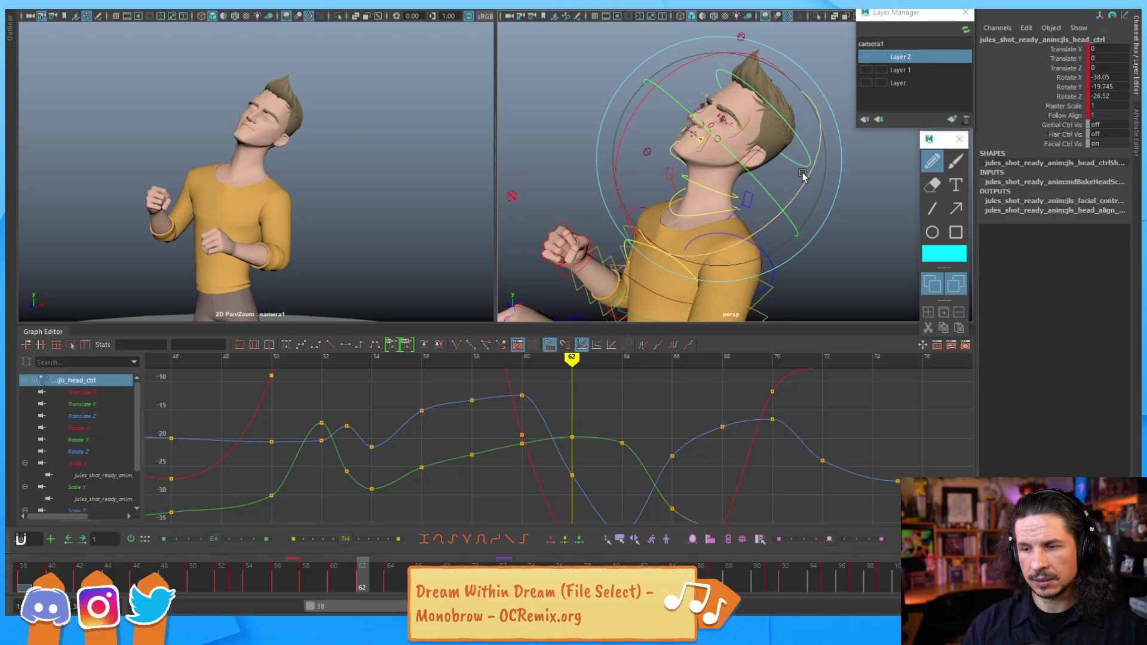
Step: Adjust the head at frame 60 to a Rotate Y of about -22 and a Rotate Z of about -16
key(alt+comma)
key(alt+comma)
key(alt+comma)
key(alt+comma)
key(alt+period)
key(alt+period)
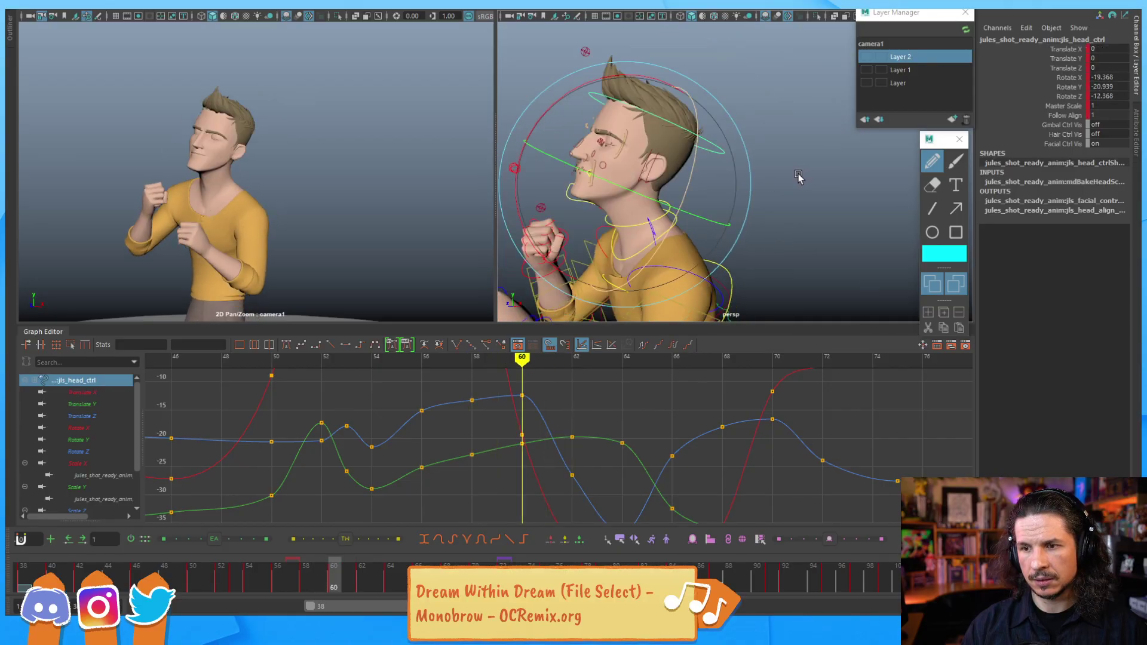
drag(684, 185, 684, 186)
Step: Step back and forth through frames 58 to 64 to check the head's drag with the adjusted rotation keys
key(alt+comma)
key(alt+period)
key(alt+comma)
key(alt+comma)
key(alt+period)
key(alt+period)
key(alt+period)
key(alt+period)
key(alt+period)
key(alt+period)
key(alt+period)
key(alt+period)
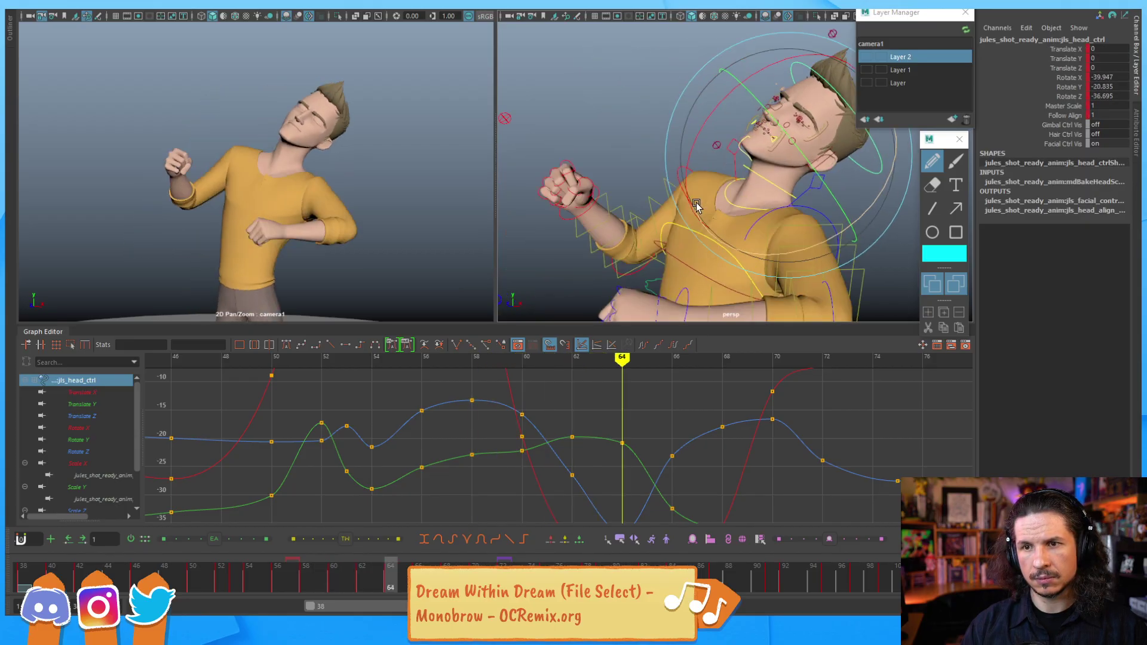
key(alt+comma)
key(alt+comma)
key(alt+comma)
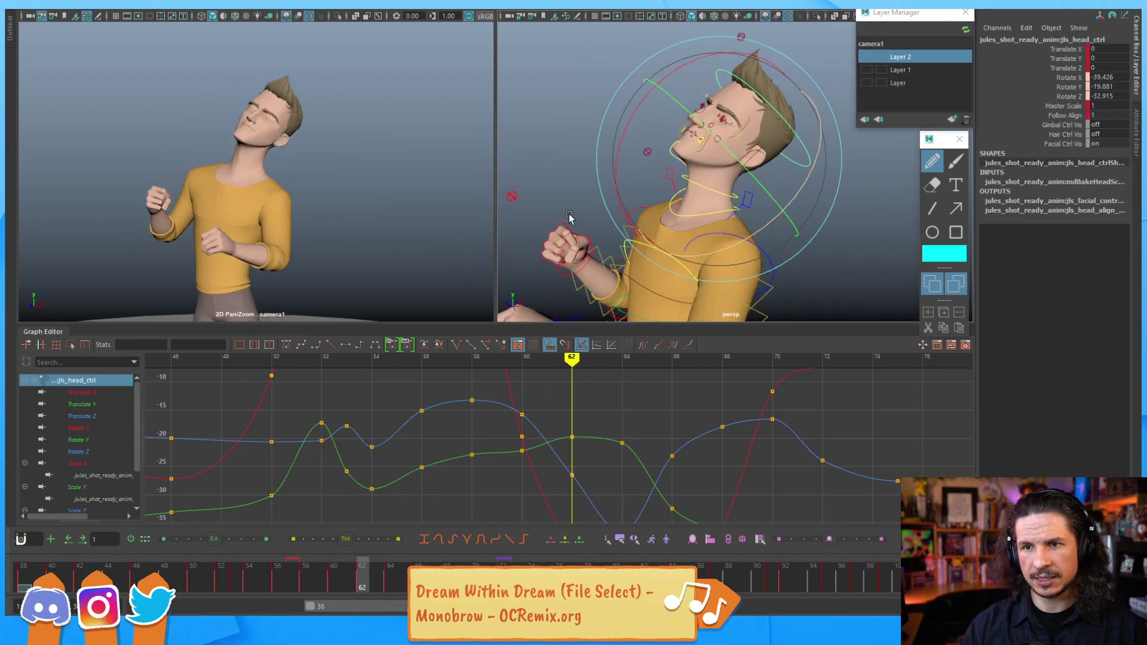
Step: Step back and forth around frames 62 to 64 to check the head's motion
key(alt+period)
key(alt+period)
key(alt+period)
key(alt+comma)
key(alt+comma)
key(alt+comma)
key(alt+period)
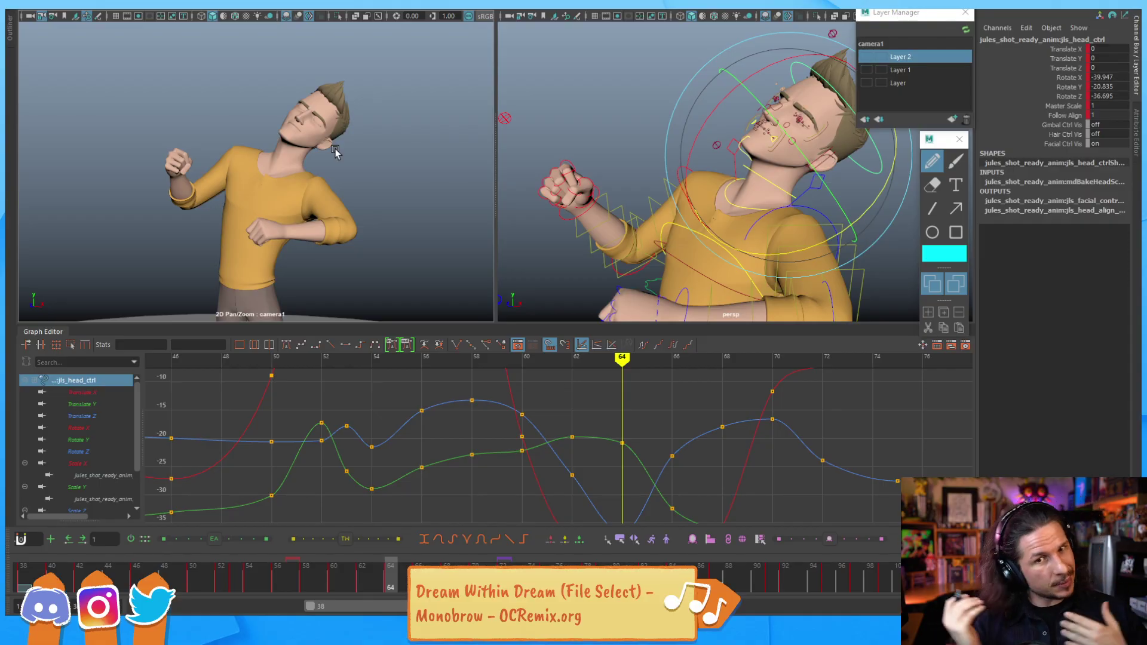
Step: Rotate the head at frame 66 to about Rotate X -41.13, Rotate Y -28.89 and Rotate Z -28.51
alt+right_drag(731, 426, 707, 429)
alt+shift+middle_drag(693, 431, 578, 440)
key(comma)
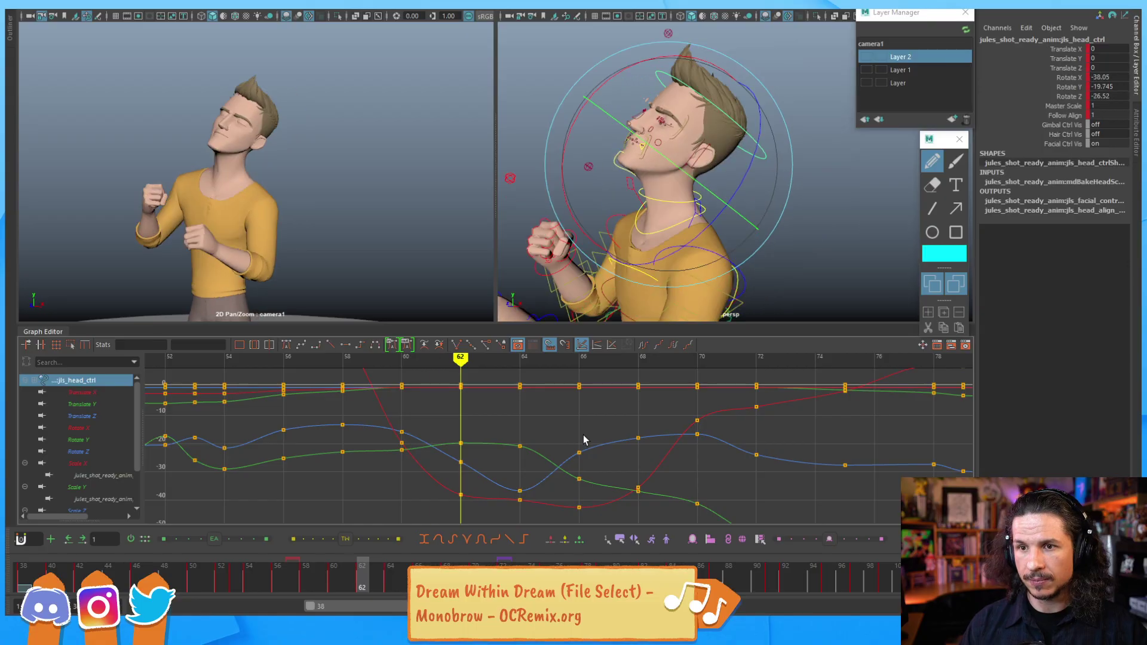
key(period)
key(period)
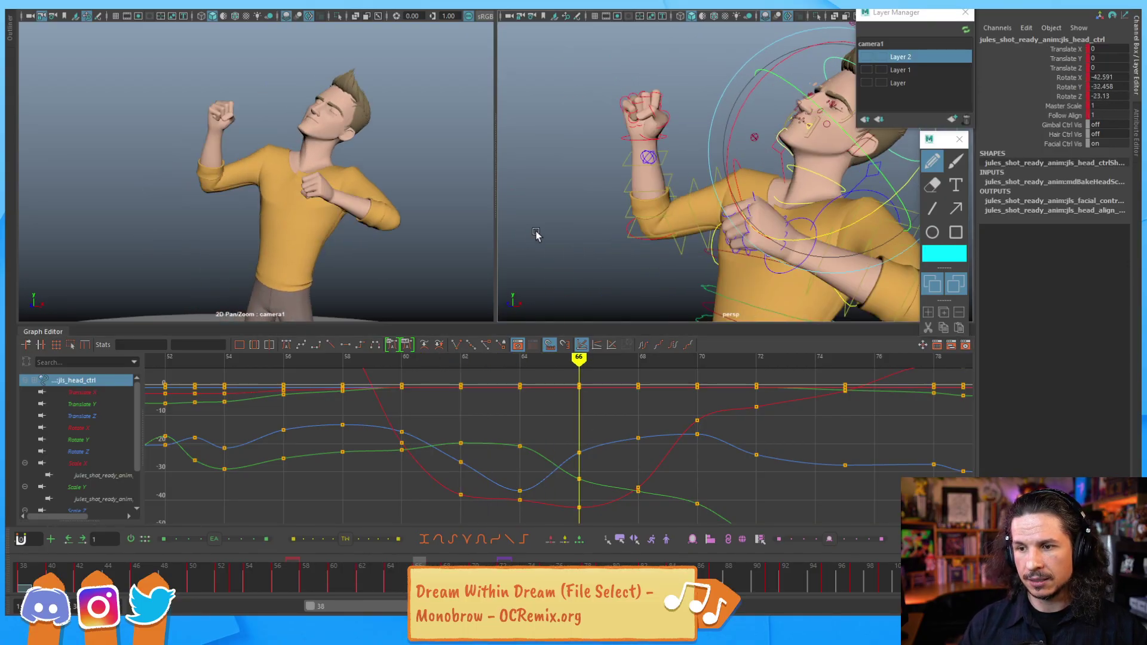
drag(853, 138, 868, 225)
drag(543, 438, 511, 466)
click(579, 468)
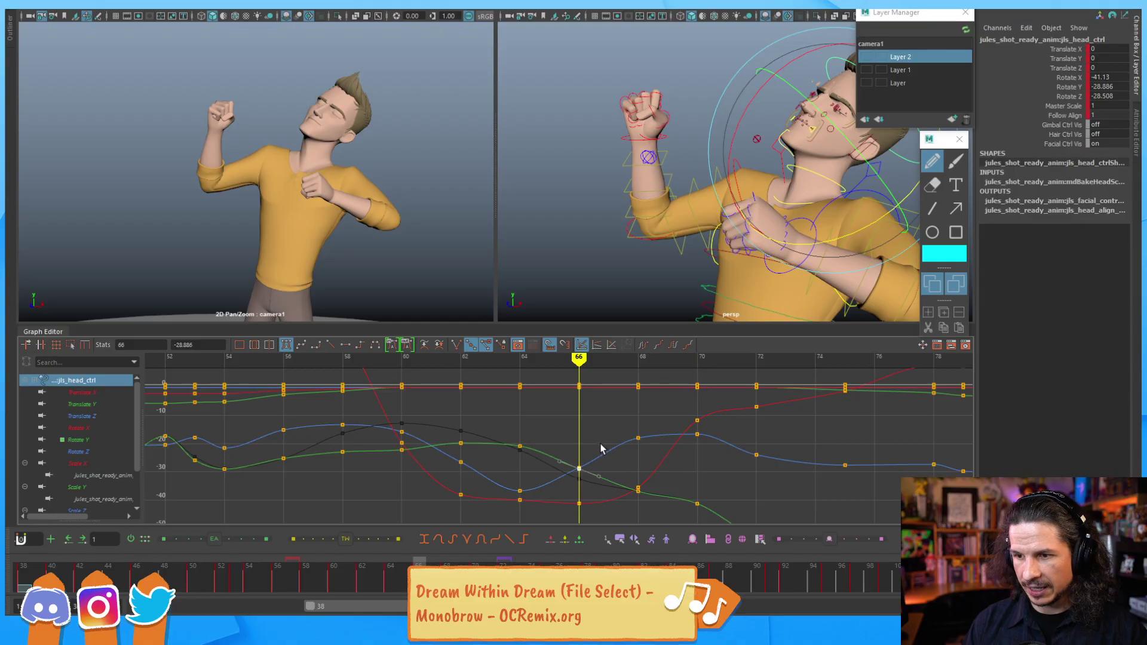
Step: Adjust the head keys to about Rotate Y -25.94 and Rotate Z -33.13 at frame 66, and Rotate X -42.68 at frame 64
click(638, 438)
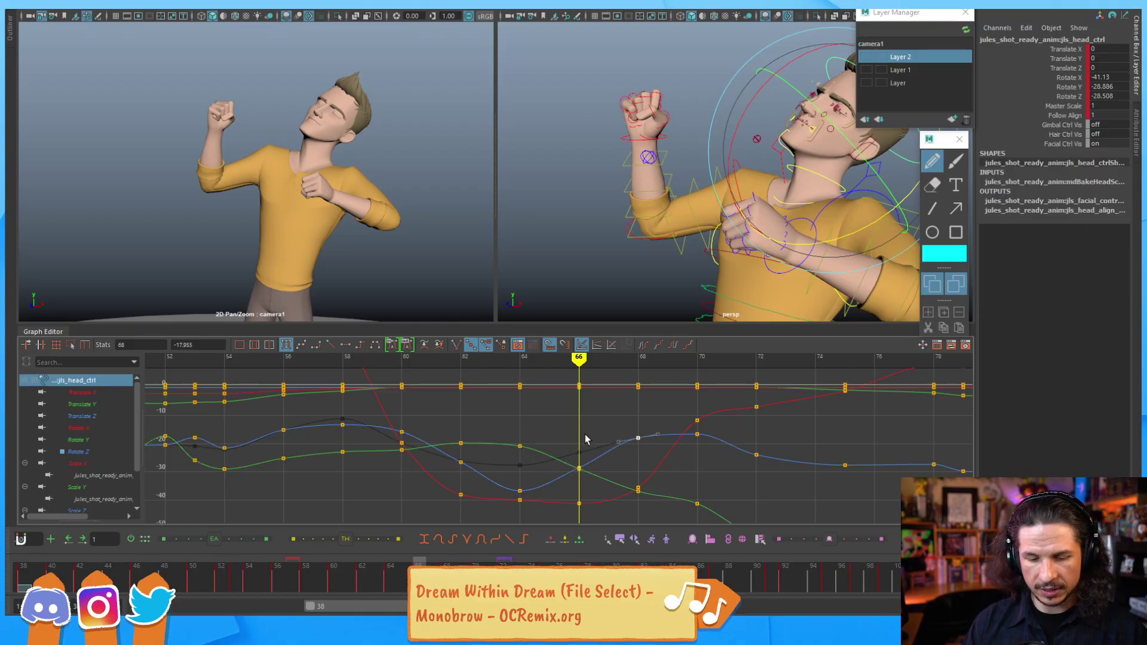
click(579, 476)
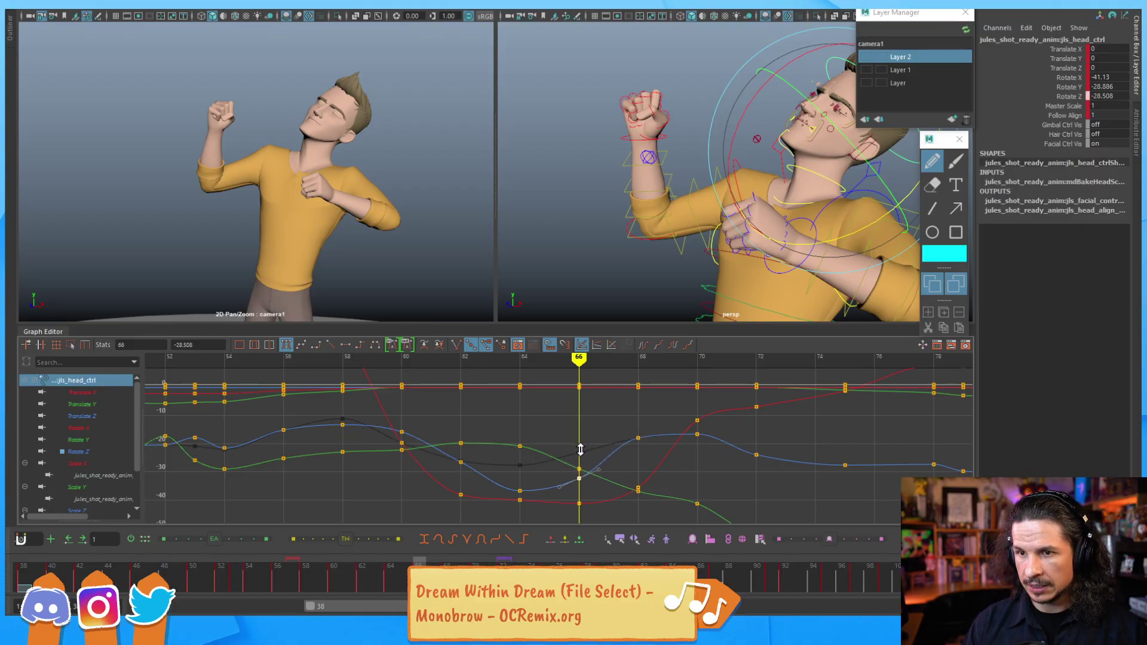
shift+middle_drag(566, 465, 566, 461)
click(579, 504)
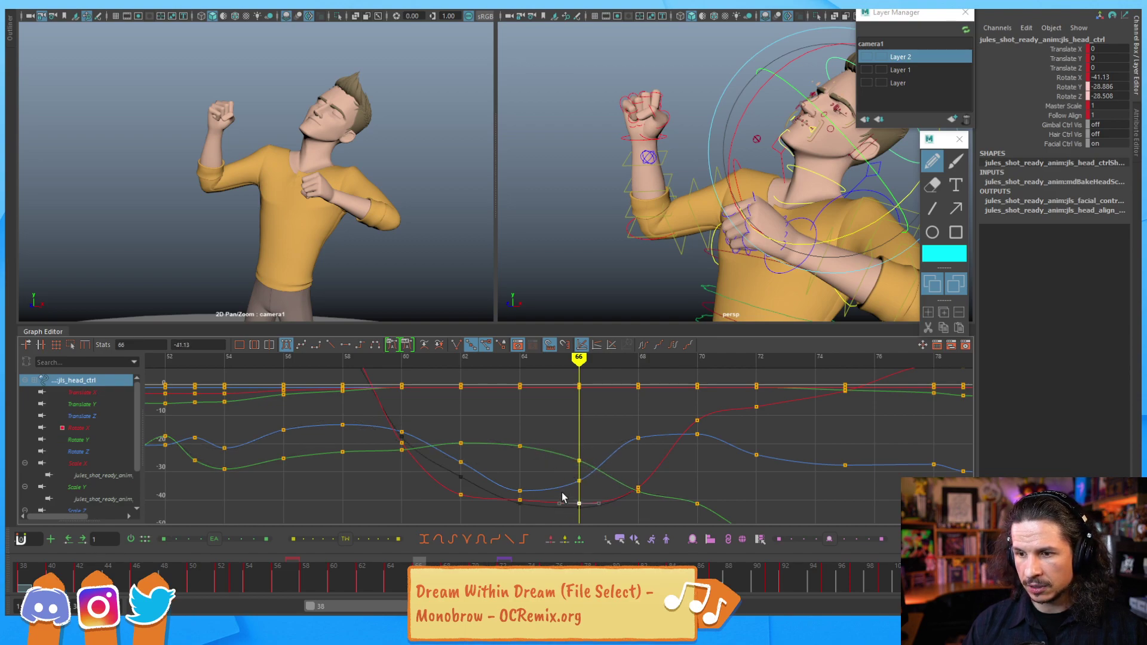
mouse_move(518, 517)
mouse_down()
mouse_move(533, 473)
mouse_move(528, 497)
mouse_up()
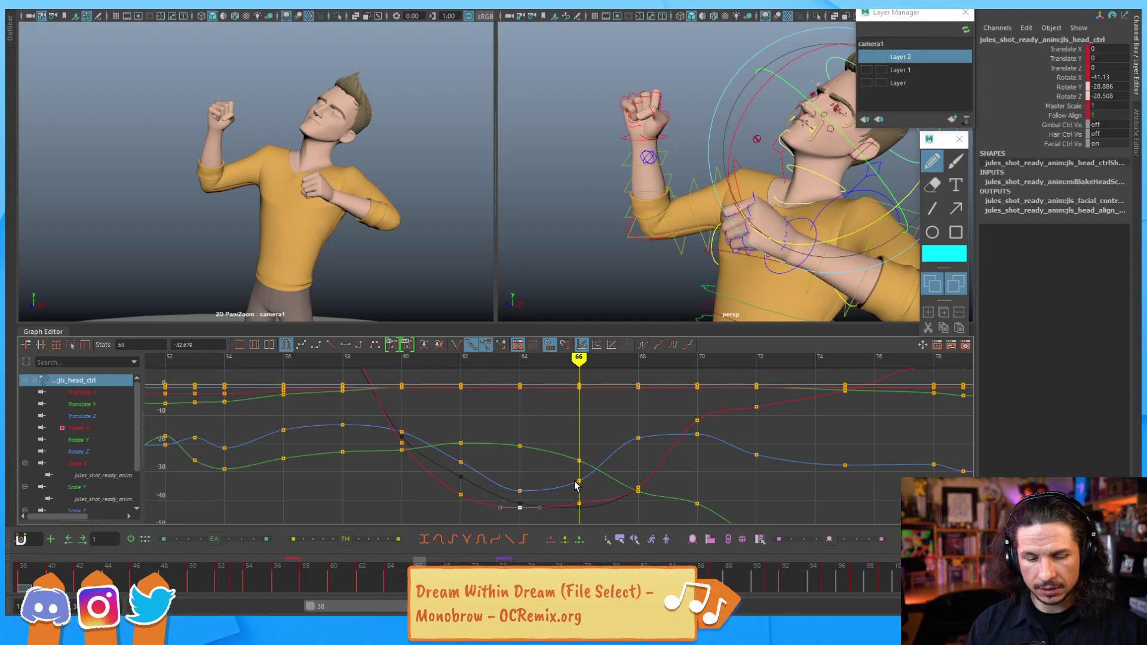
Step: Step back and forth through the frames around 66 up to 69 to check the adjusted head rotation
key(alt+comma)
key(alt+comma)
key(alt+comma)
key(alt+period)
key(alt+period)
key(alt+period)
key(alt+period)
key(alt+period)
key(alt+period)
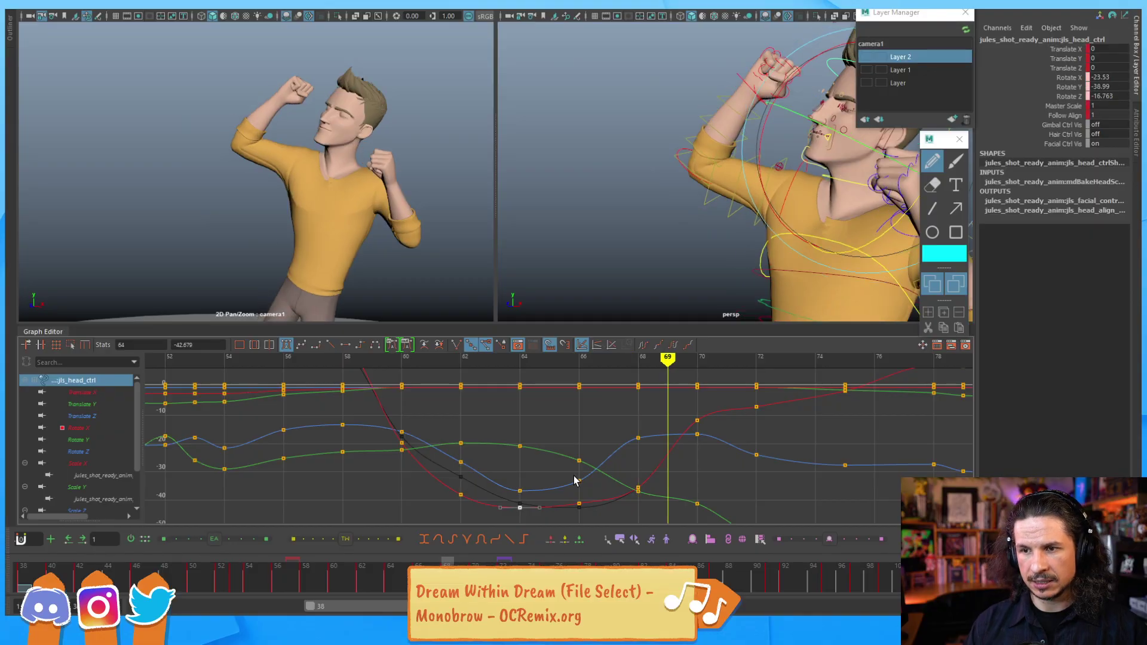
Step: Lower the head's Rotate Z key at frame 68 to about -20.27
key(alt+comma)
key(alt+comma)
key(alt+period)
drag(646, 457, 645, 453)
middle_drag(645, 452, 642, 456)
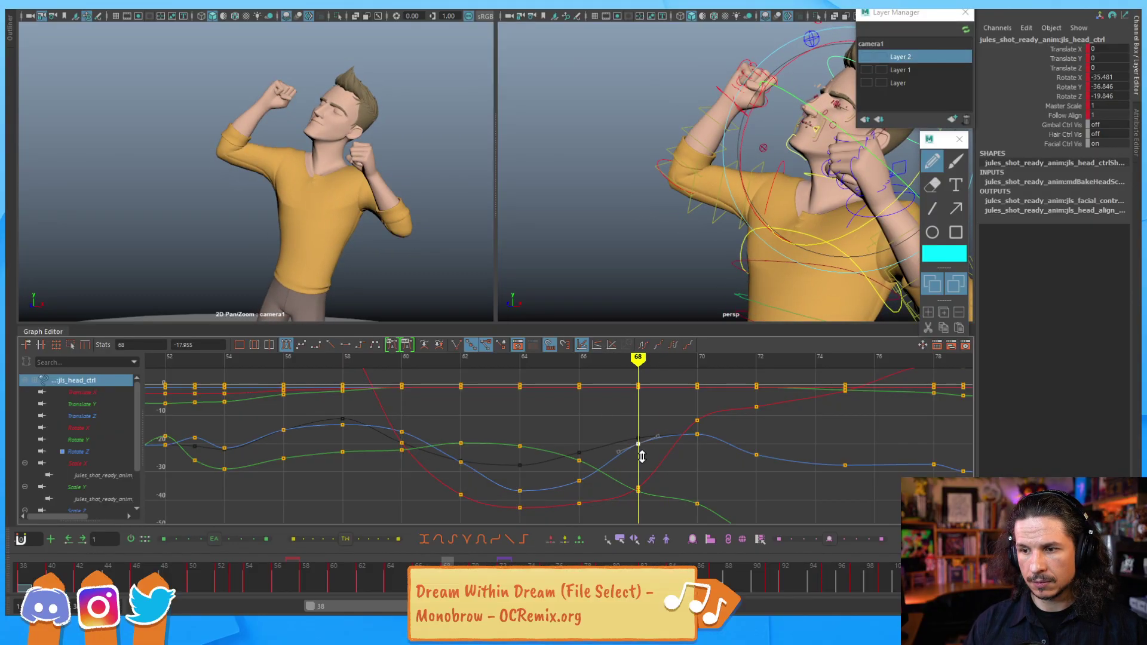
Step: Lower the head's Rotate Y keys to about -38.84 at frame 68 and -48.80 at frame 70, and slightly lower the frame 72 key
alt+middle_drag(687, 496, 647, 446)
key(alt+period)
key(alt+period)
key(alt+period)
key(alt+period)
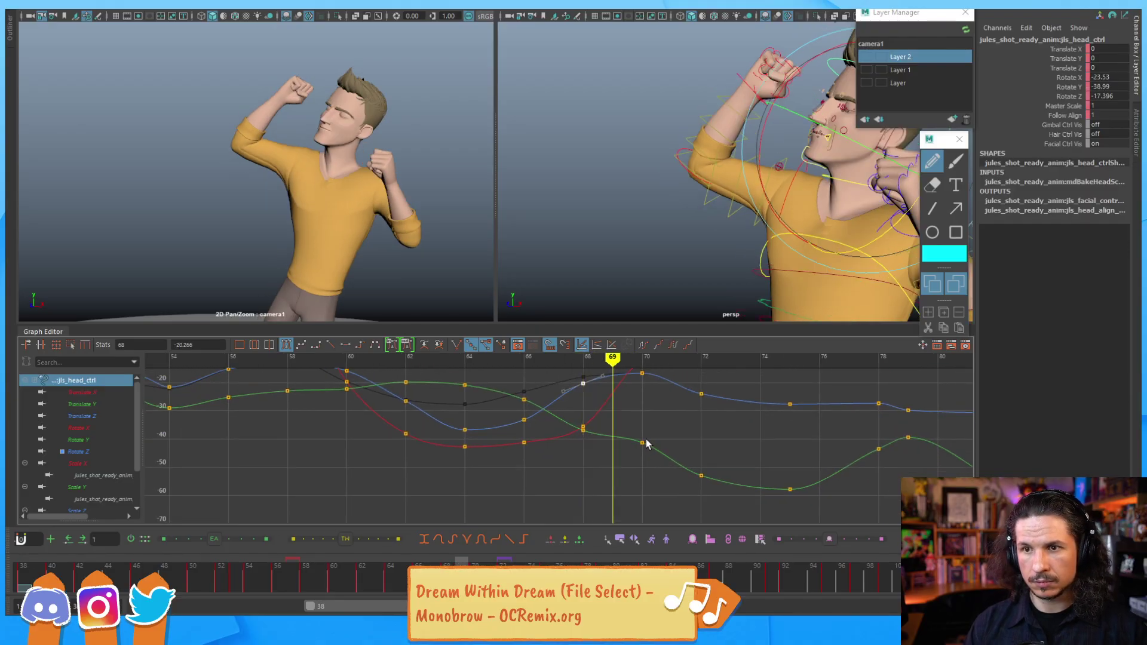
key(alt+comma)
key(alt+comma)
drag(657, 435, 624, 463)
shift+middle_drag(641, 429, 702, 455)
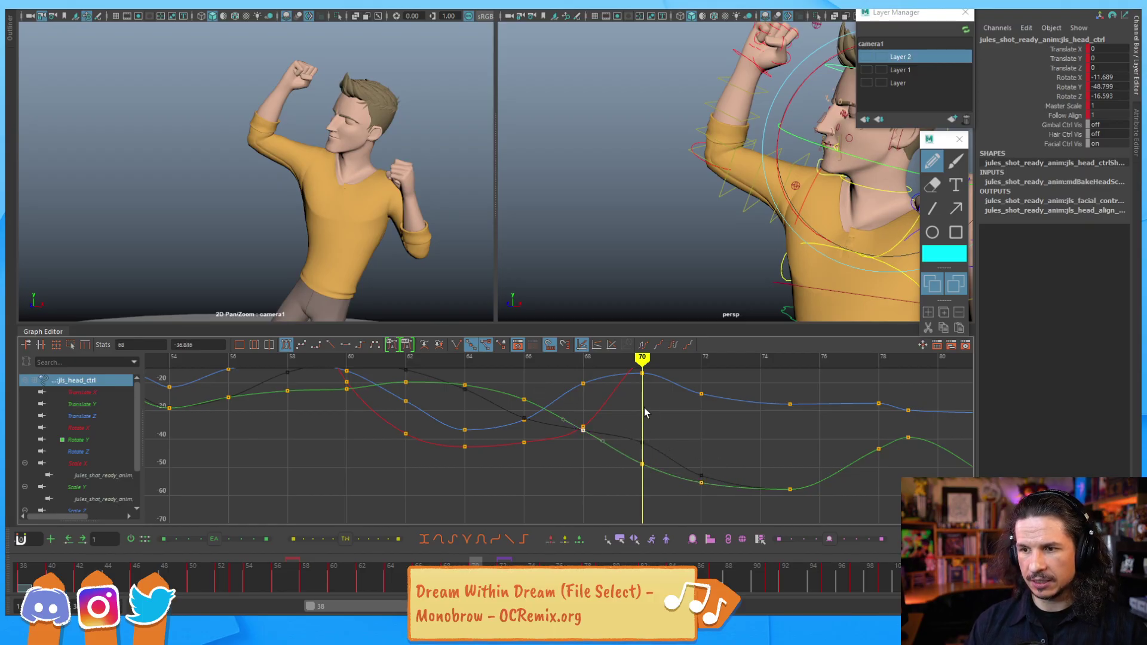
Step: Step back and forth through frames 63 to 71 to check how the head turns with the lowered Rotate Y keys
key(alt+comma)
key(alt+comma)
key(alt+comma)
key(alt+comma)
key(alt+comma)
key(alt+comma)
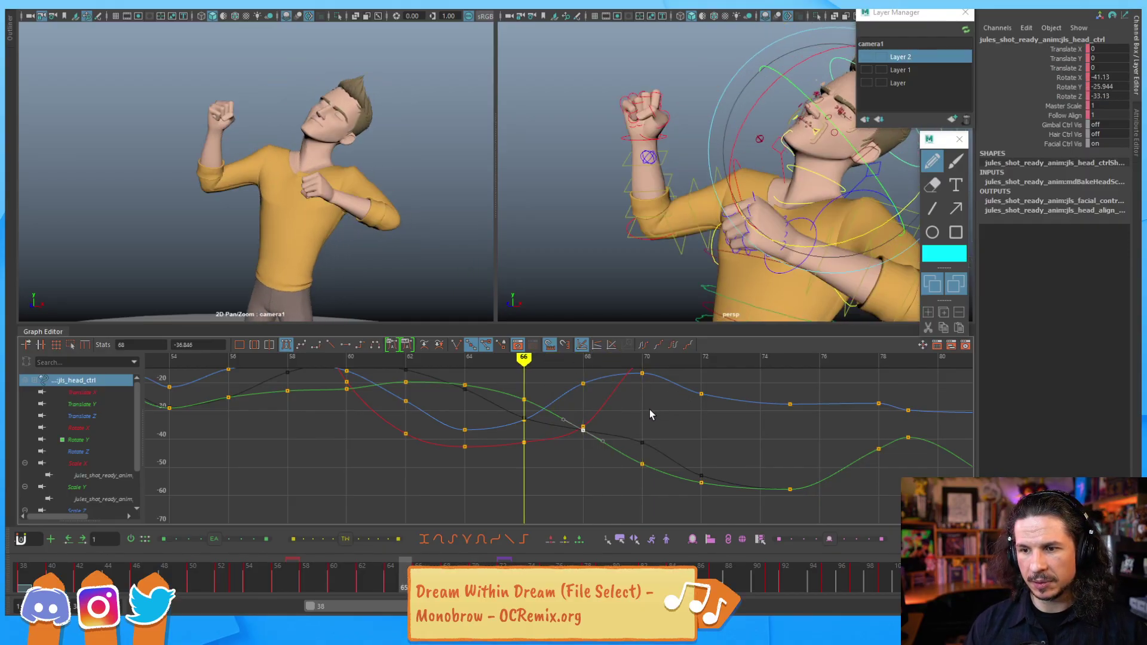
key(alt+period)
key(alt+comma)
key(alt+comma)
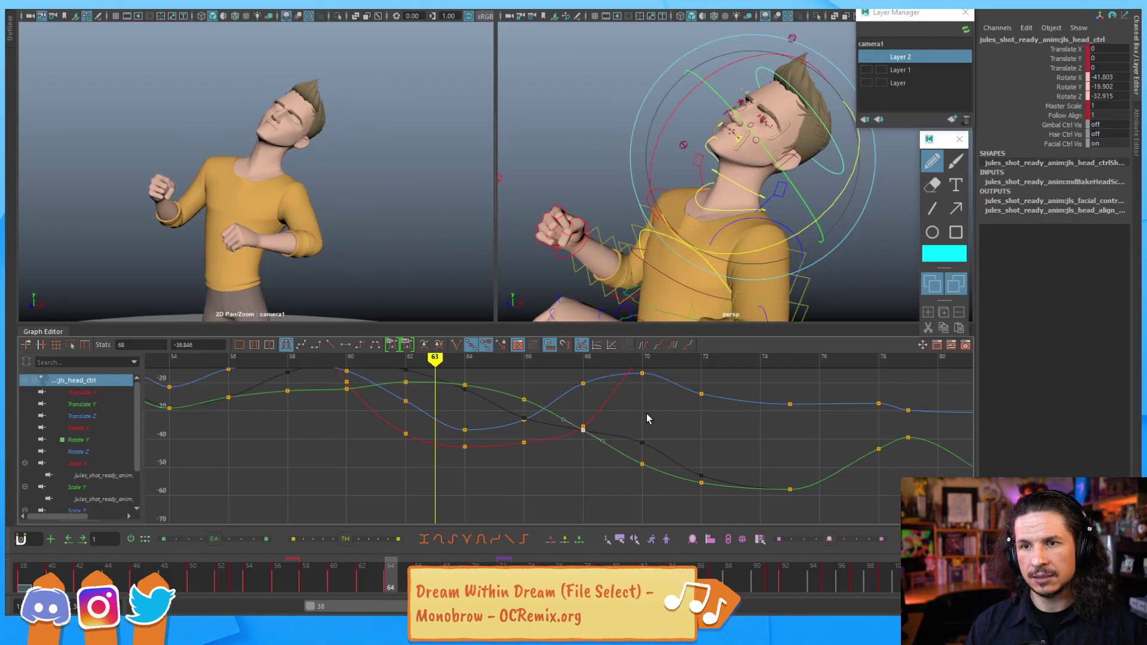
key(alt+period)
key(alt+period)
key(alt+period)
key(alt+period)
key(alt+period)
key(alt+period)
key(alt+period)
key(alt+period)
key(alt+period)
key(alt+period)
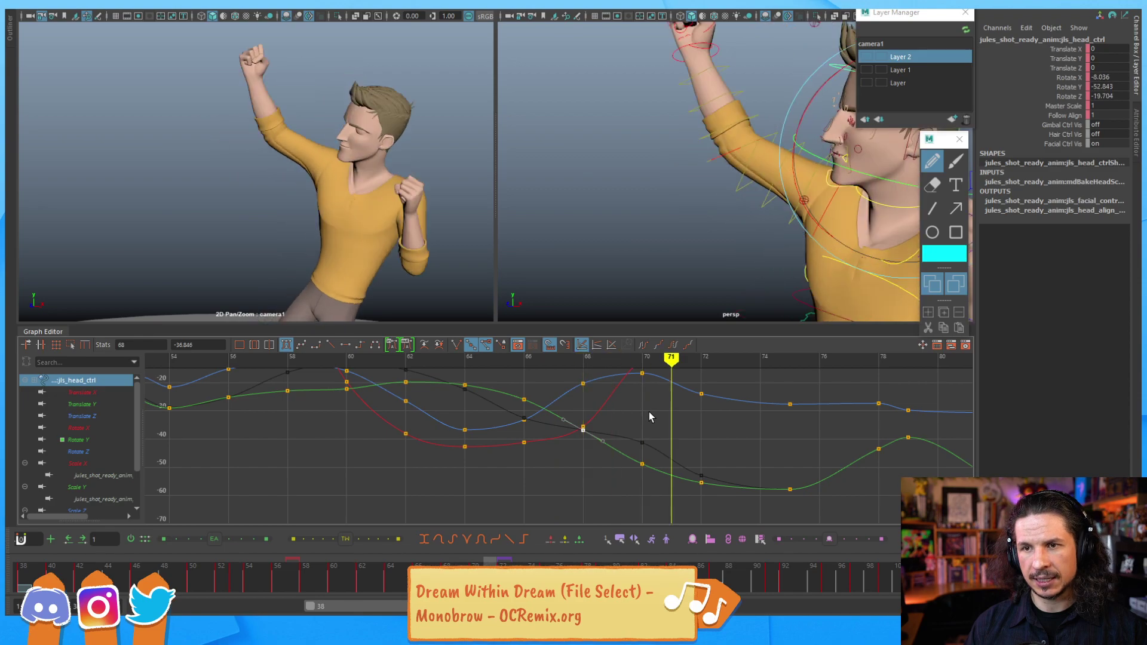
key(alt+comma)
key(alt+comma)
key(alt+comma)
key(alt+comma)
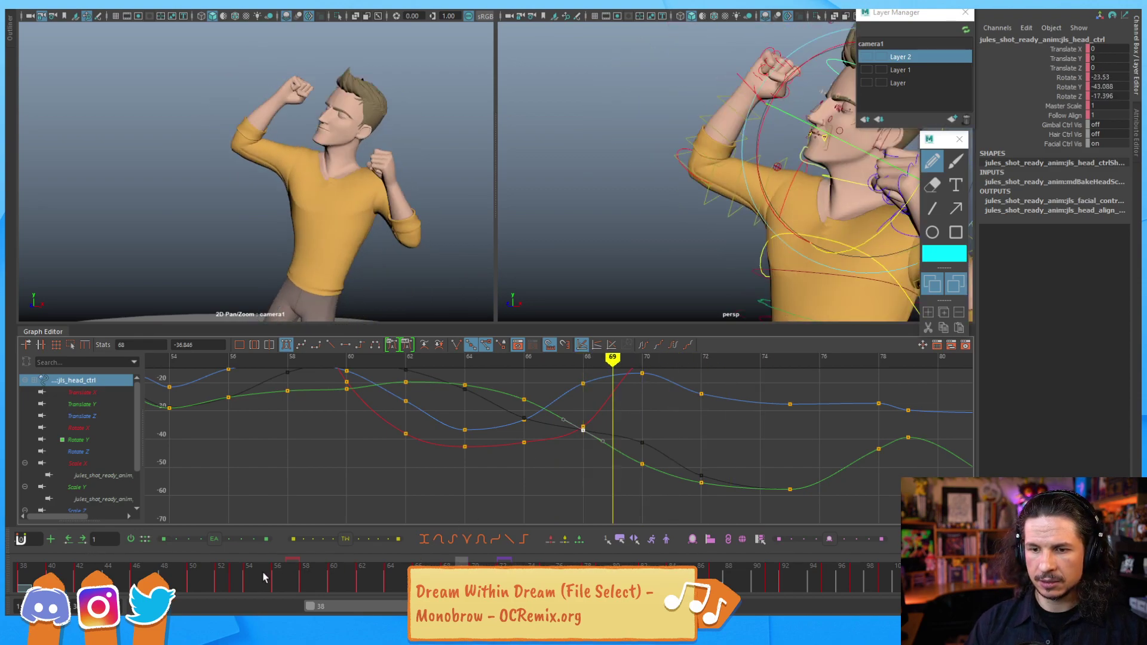
Step: Scrub from about frame 53 to 64 and examine the head pose and its rotation curves around frame 64
mouse_move(233, 582)
mouse_down()
mouse_move(328, 566)
mouse_move(488, 506)
mouse_move(361, 531)
mouse_move(435, 531)
mouse_move(441, 522)
mouse_move(344, 540)
mouse_move(396, 545)
mouse_up()
alt+middle_drag(469, 452, 472, 481)
mouse_move(471, 482)
alt+right_down()
mouse_move(473, 463)
mouse_move(480, 478)
alt+right_up()
alt+middle_drag(480, 477, 484, 486)
alt+right_drag(484, 486, 478, 462)
alt+middle_drag(478, 462, 471, 452)
mouse_move(449, 444)
mouse_down()
mouse_move(455, 455)
mouse_move(439, 407)
mouse_up()
key(alt+period)
key(alt+period)
key(alt+comma)
key(alt+comma)
key(alt+comma)
key(alt+comma)
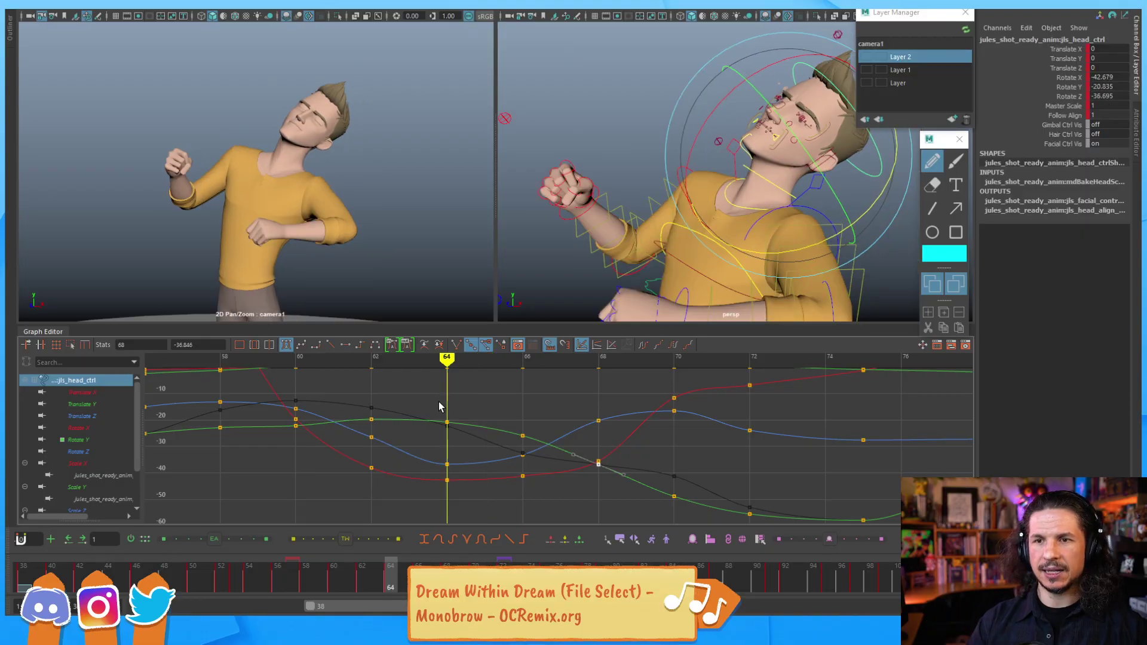
Step: Step back and forth through frames 63 to 67 to examine how the head moves through the turn
key(alt+period)
key(alt+period)
key(alt+period)
key(alt+comma)
key(alt+period)
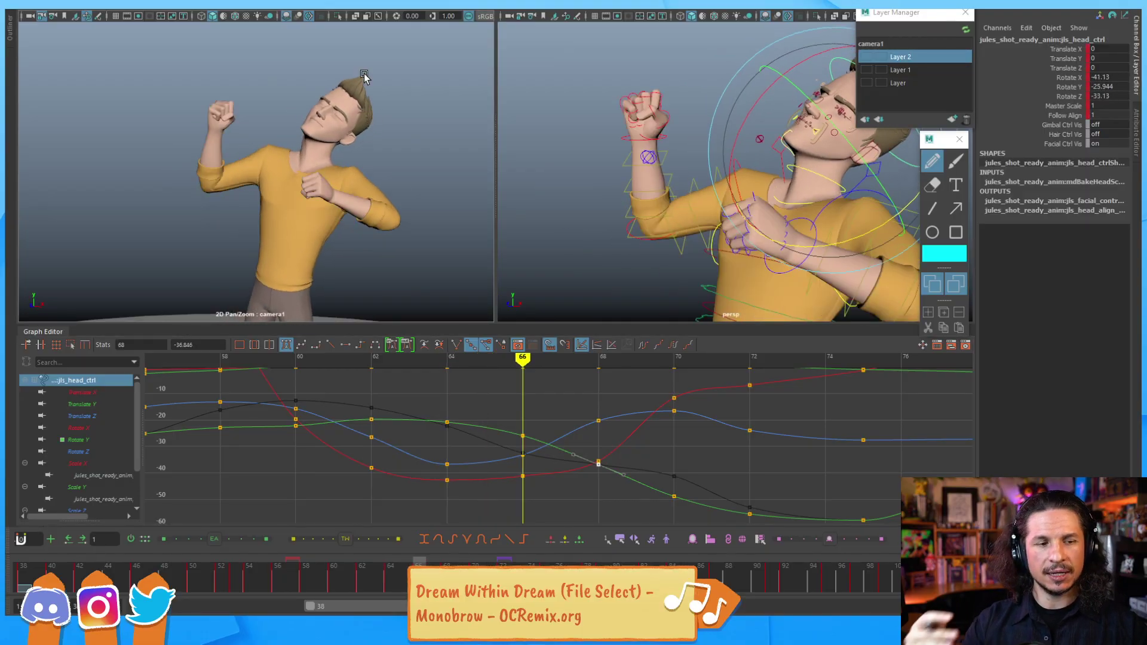
key(alt+period)
key(alt+comma)
key(alt+comma)
key(alt+comma)
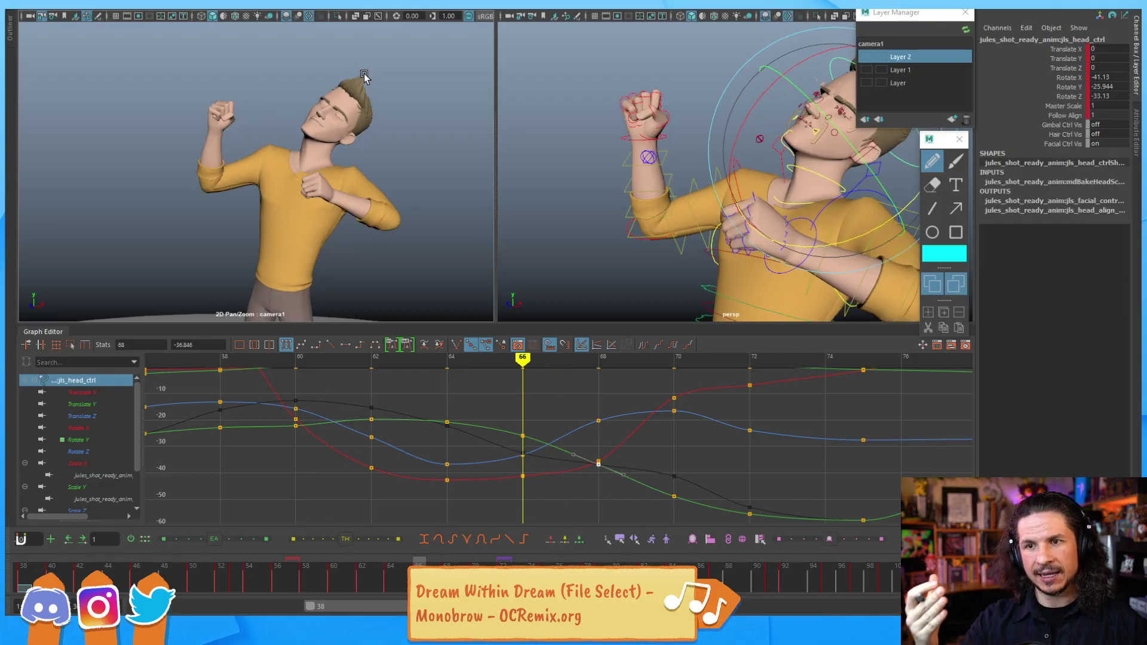
key(alt+period)
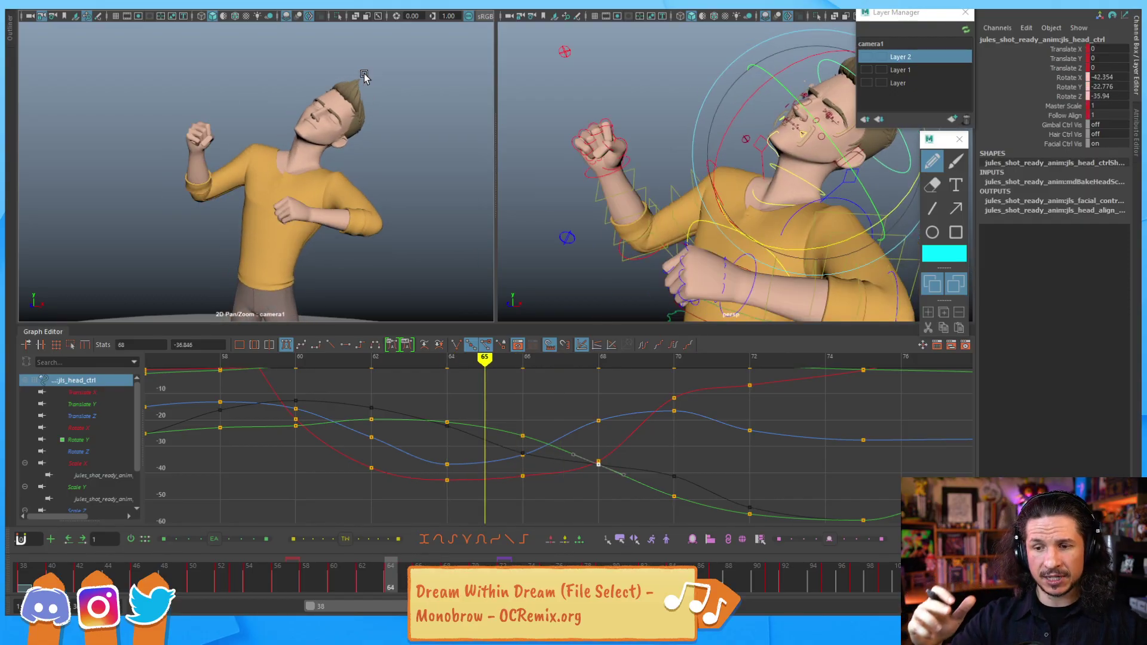
key(alt+comma)
key(alt+comma)
key(alt+comma)
key(alt+period)
key(alt+period)
key(alt+period)
key(alt+period)
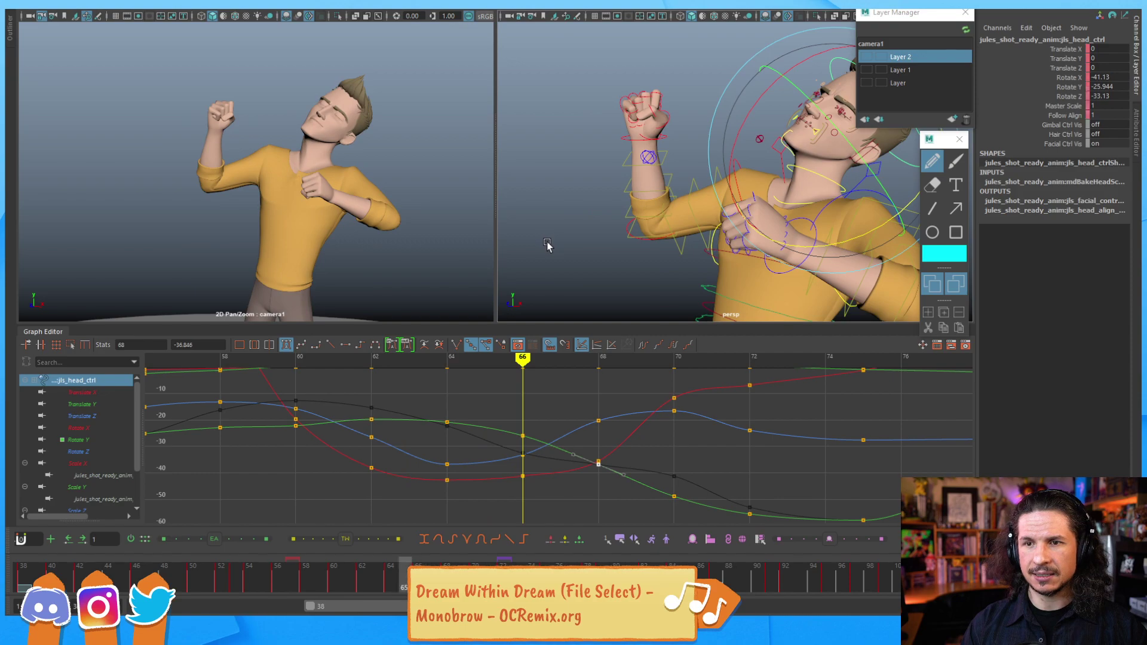
Step: Raise the head control's Rotate Z keys to about -30 at frame 64 and -23.53 at frame 66
key(alt+comma)
key(alt+comma)
key(alt+period)
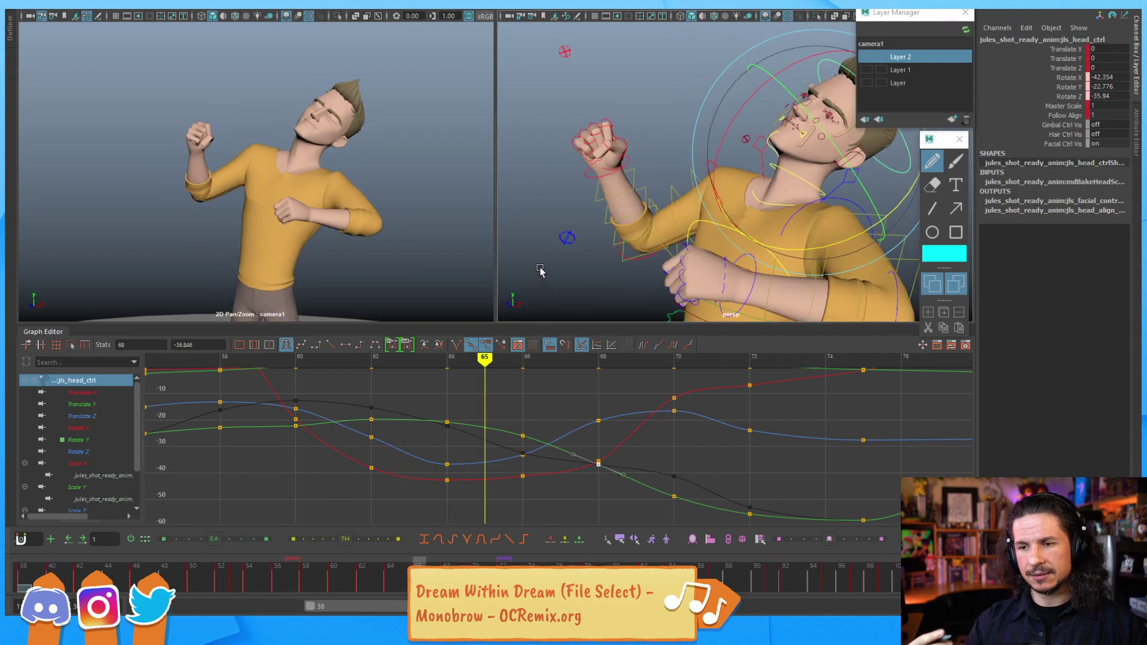
key(alt+period)
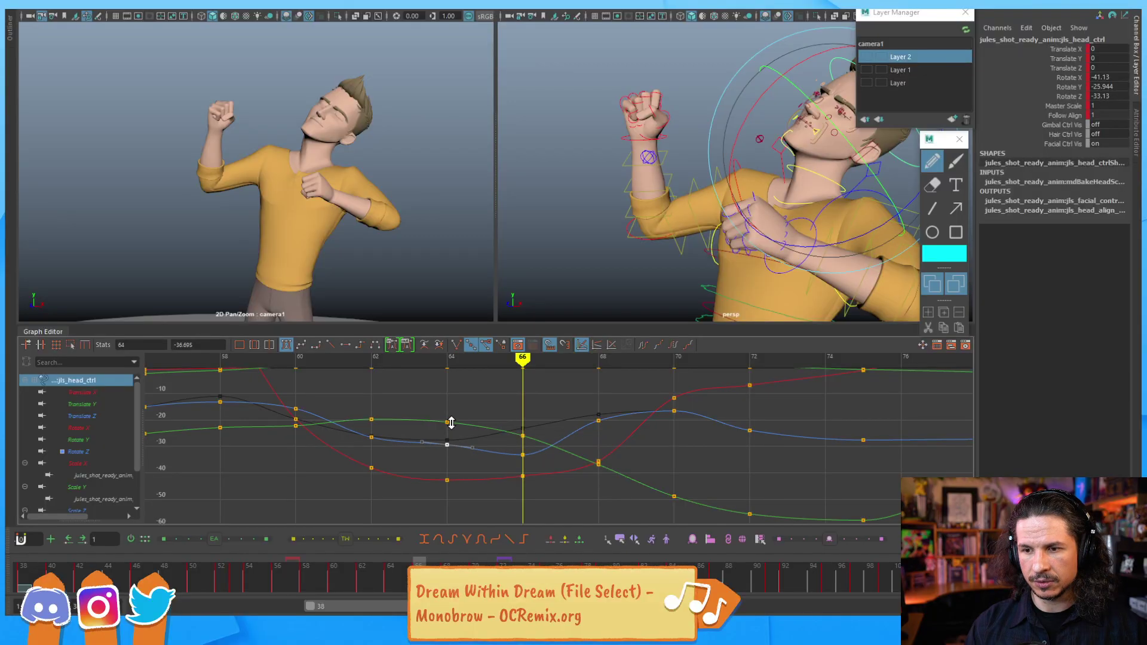
middle_drag(541, 457, 541, 426)
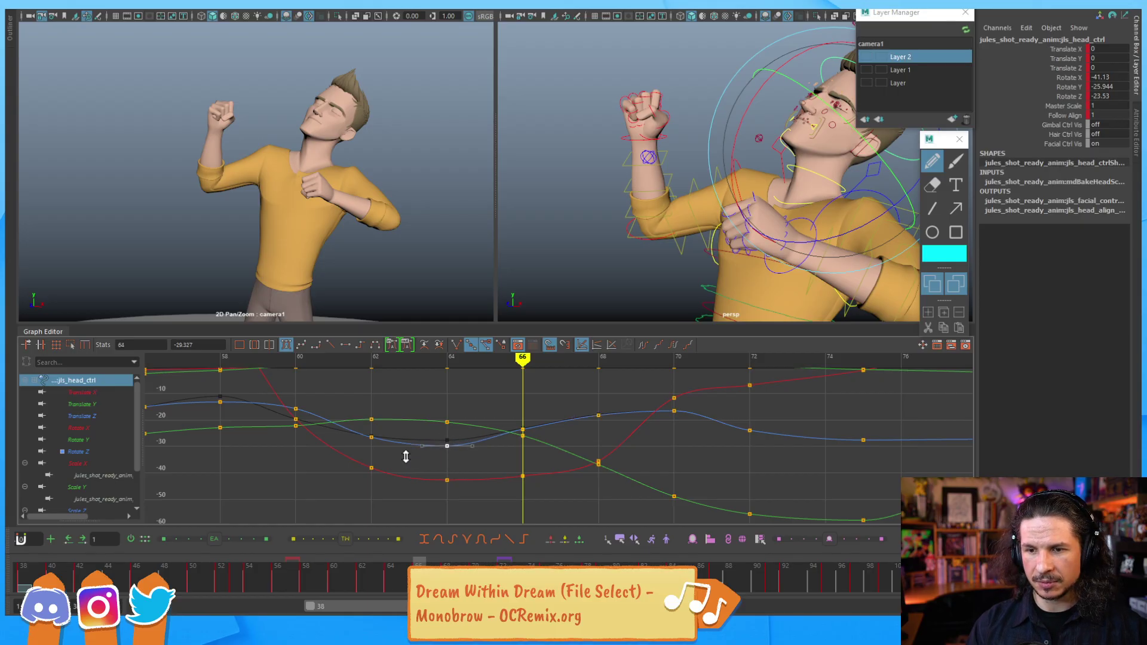
alt+middle_drag(409, 457, 492, 465)
Step: Step repeatedly through the frames around 61 to 67 to check the head's motion with the adjusted Rotate Z curve
key(alt+comma)
key(alt+comma)
key(alt+comma)
key(alt+comma)
key(alt+comma)
key(alt+comma)
key(alt+comma)
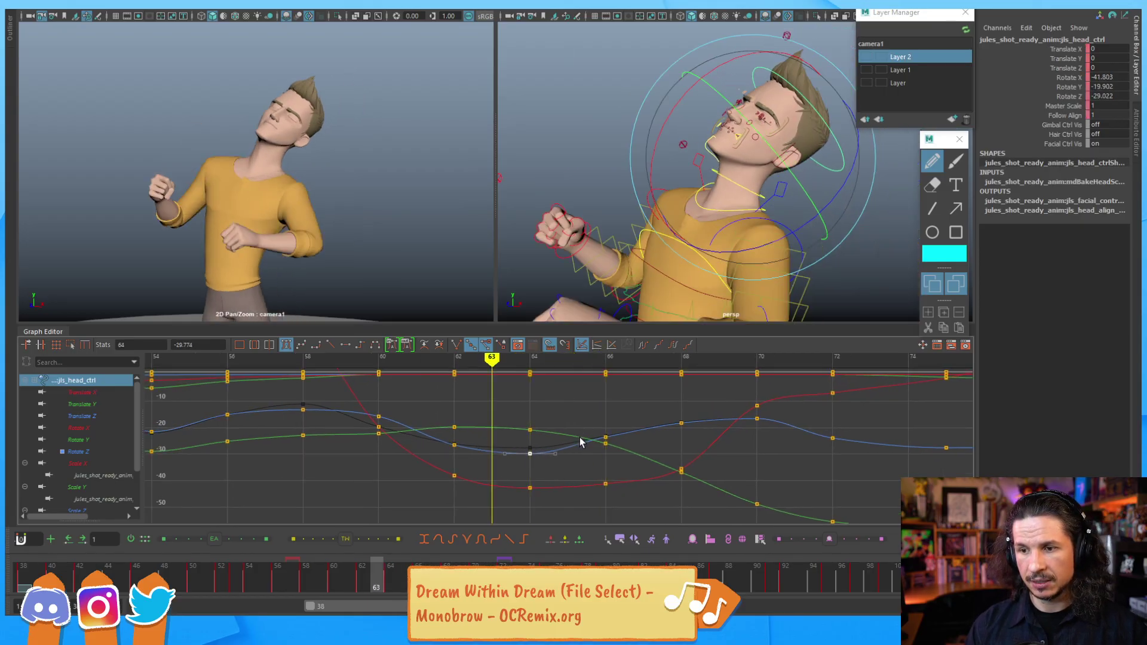
key(alt+period)
key(alt+period)
key(alt+period)
key(alt+period)
key(alt+period)
key(alt+period)
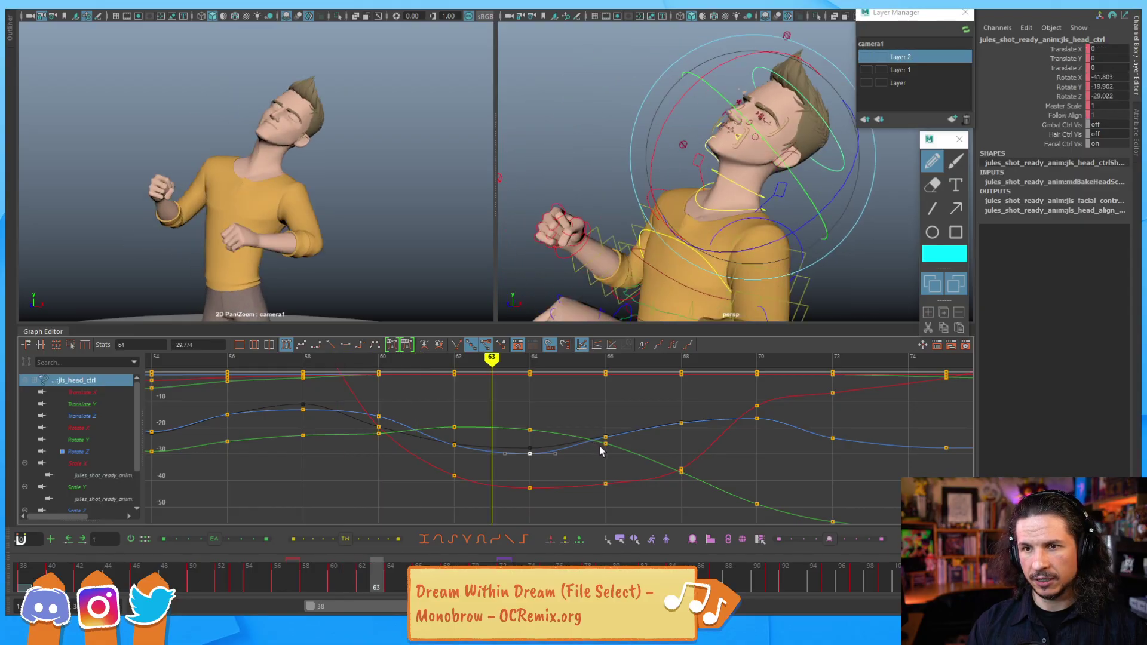
key(alt+period)
key(alt+period)
key(alt+period)
key(alt+period)
key(alt+period)
key(alt+period)
key(alt+comma)
key(alt+comma)
key(alt+comma)
key(alt+comma)
key(alt+comma)
key(alt+comma)
key(alt+comma)
key(alt+comma)
key(alt+comma)
key(alt+comma)
key(alt+comma)
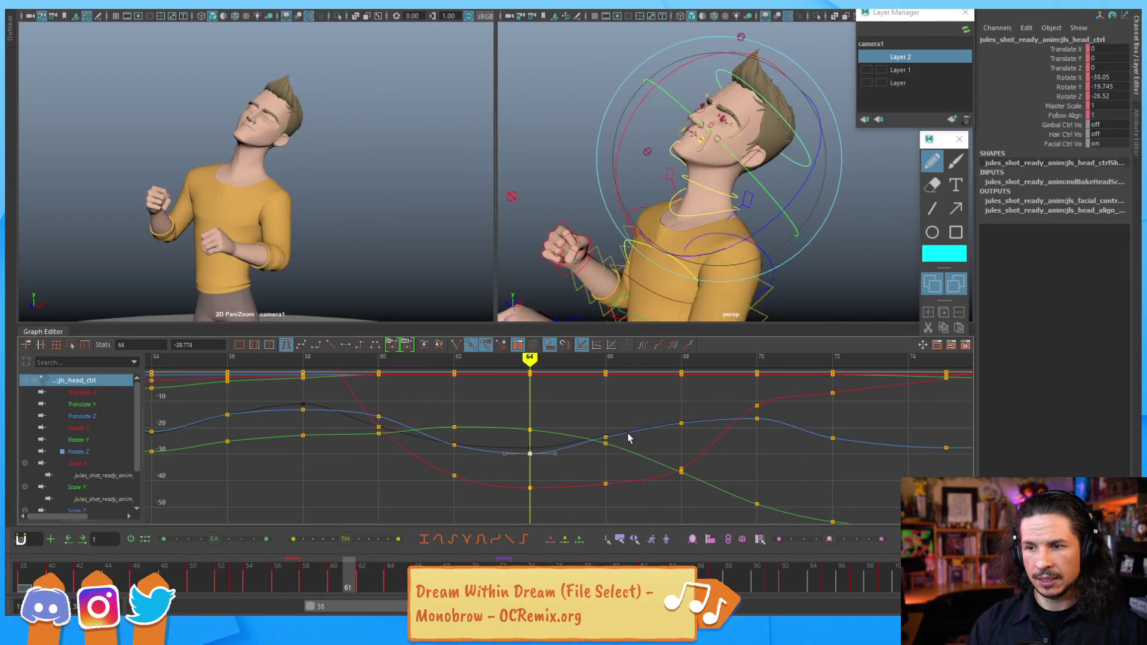
Step: Inspect the head's Rotate Z and Rotate X curves and its pose across frames 61 to 66
key(alt+period)
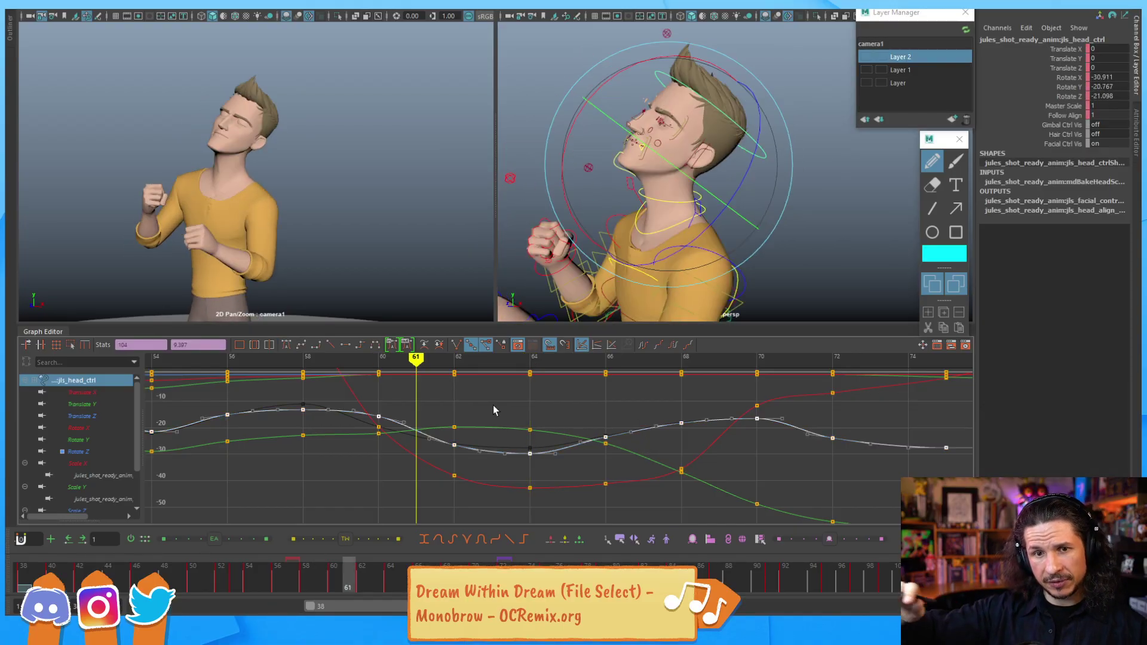
key(alt+period)
key(alt+period)
key(alt+period)
key(alt+period)
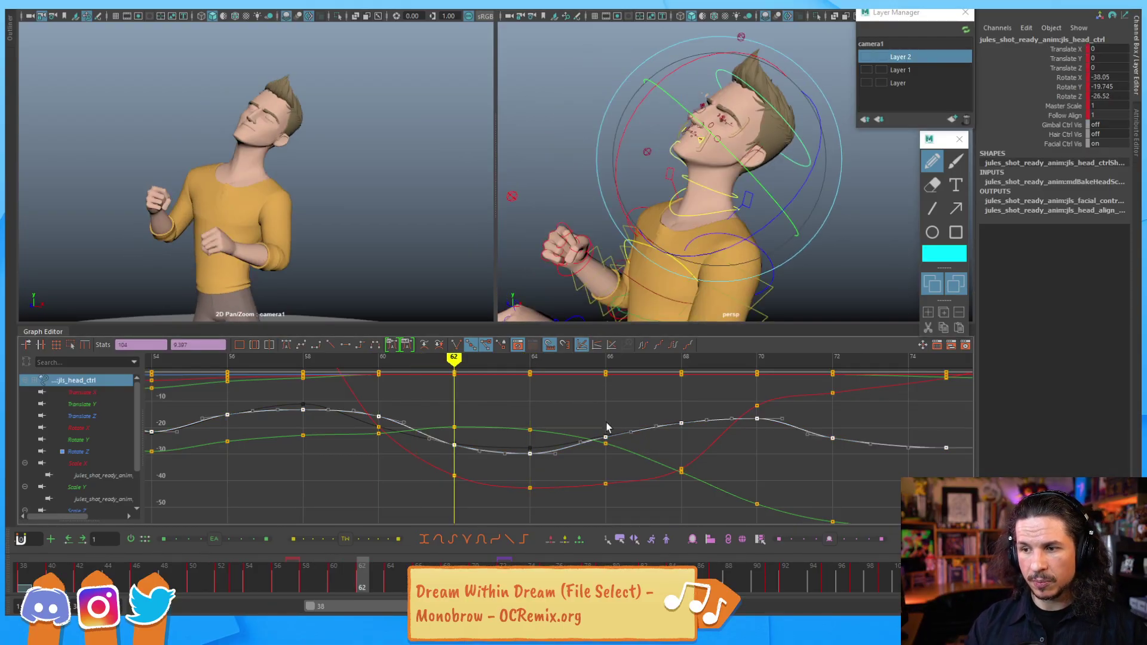
click(592, 485)
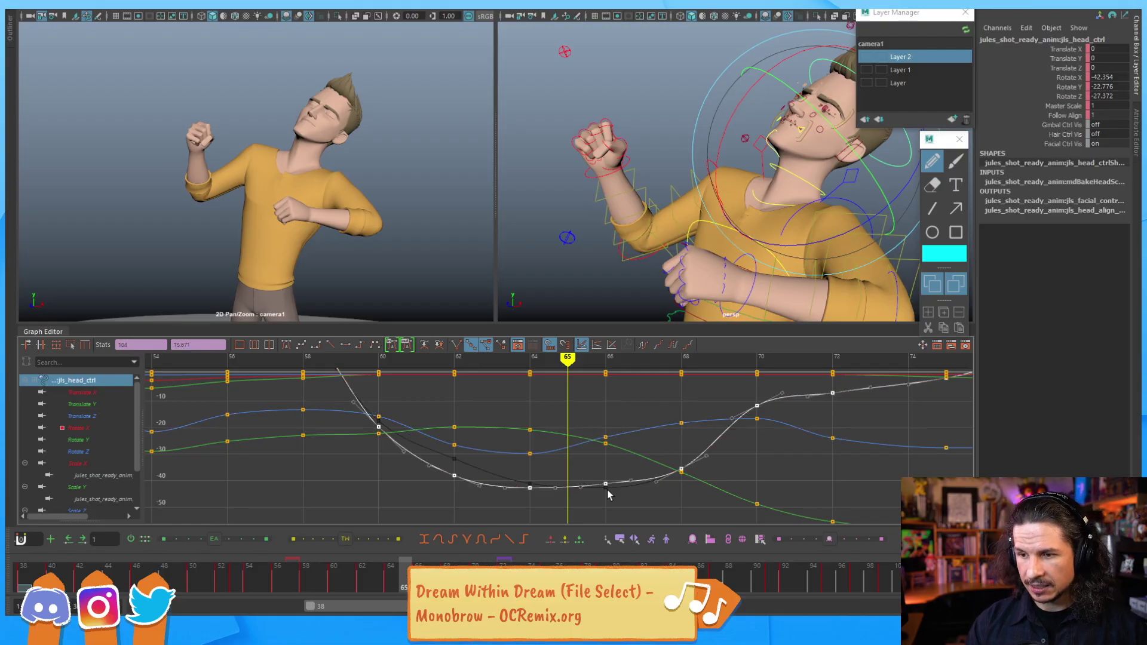
click(605, 483)
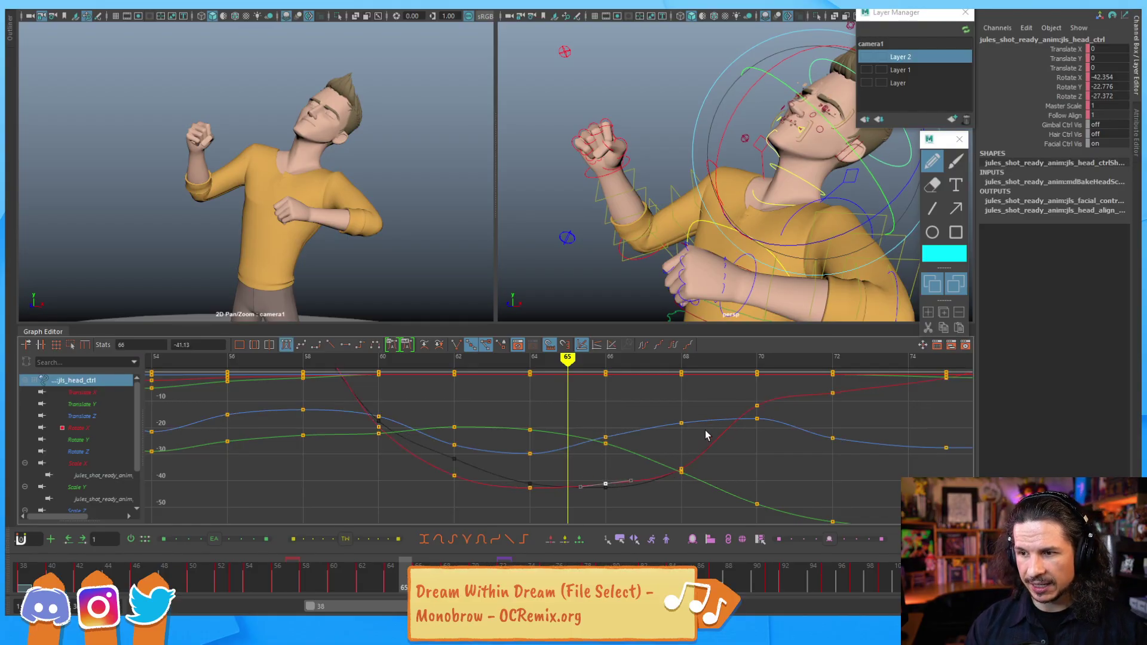
key(alt+comma)
key(alt+period)
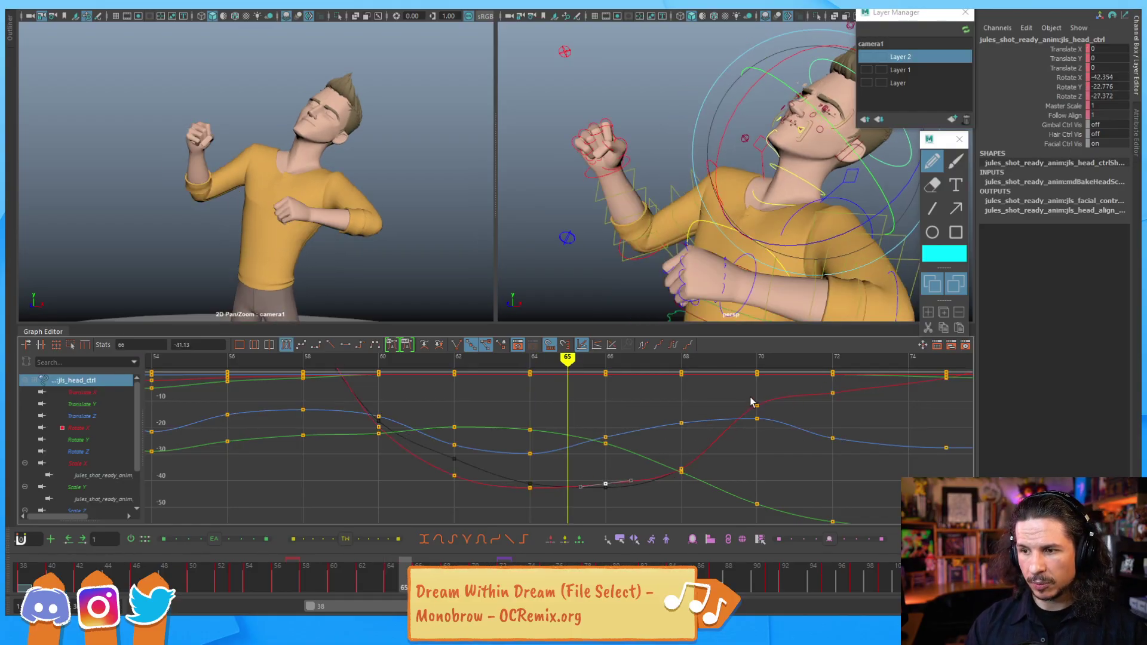
key(alt+comma)
key(alt+comma)
key(alt+comma)
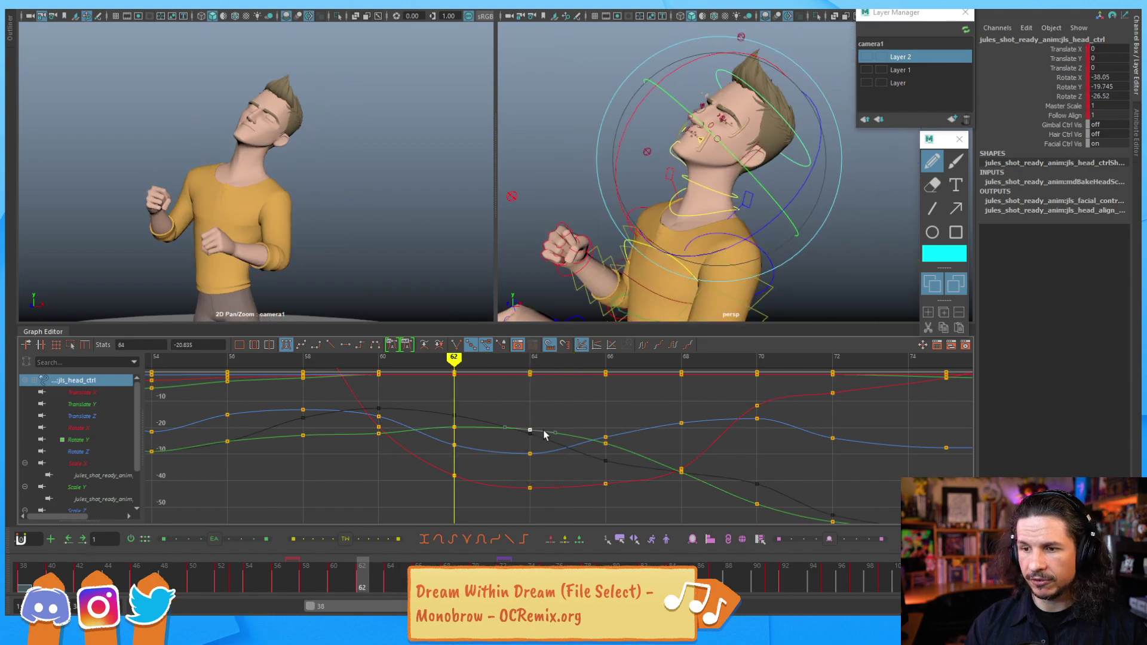
Step: Raise the head control's Rotate Y key at frame 60 slightly, to about -21.4
key(alt+comma)
key(alt+comma)
key(alt+comma)
key(alt+period)
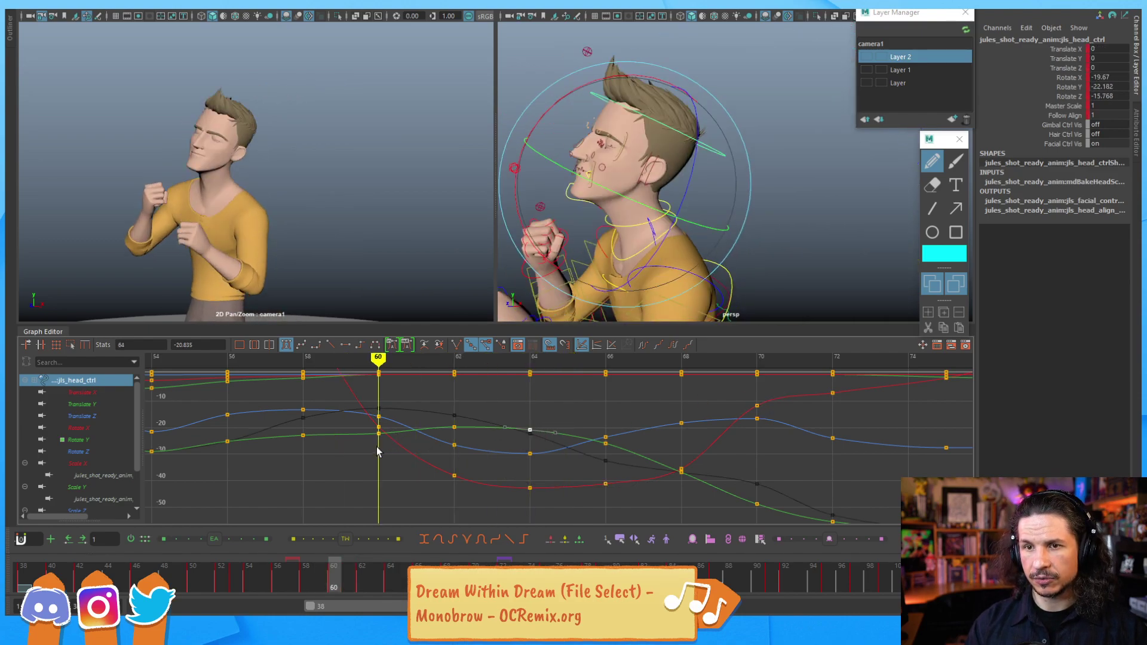
middle_drag(383, 457, 383, 459)
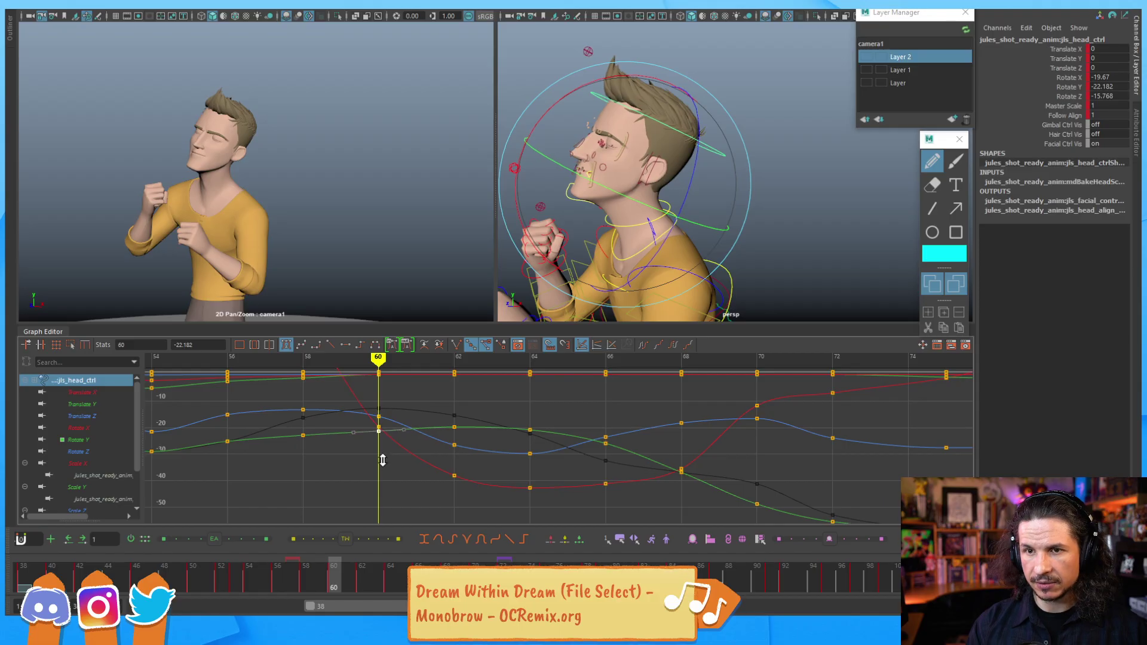
Step: Step through frames 60 to 72 and back to review the head's rotation through the arm swing
key(alt+period)
key(alt+period)
key(alt+period)
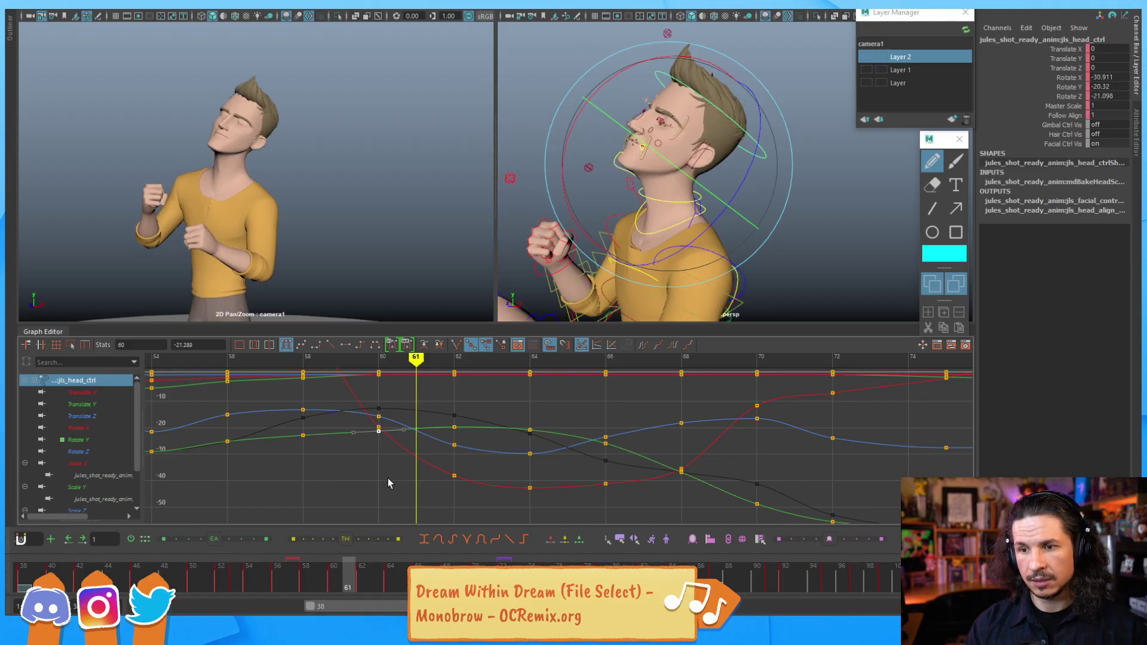
key(alt+period)
key(alt+period)
key(alt+period)
key(alt+period)
key(alt+period)
key(alt+period)
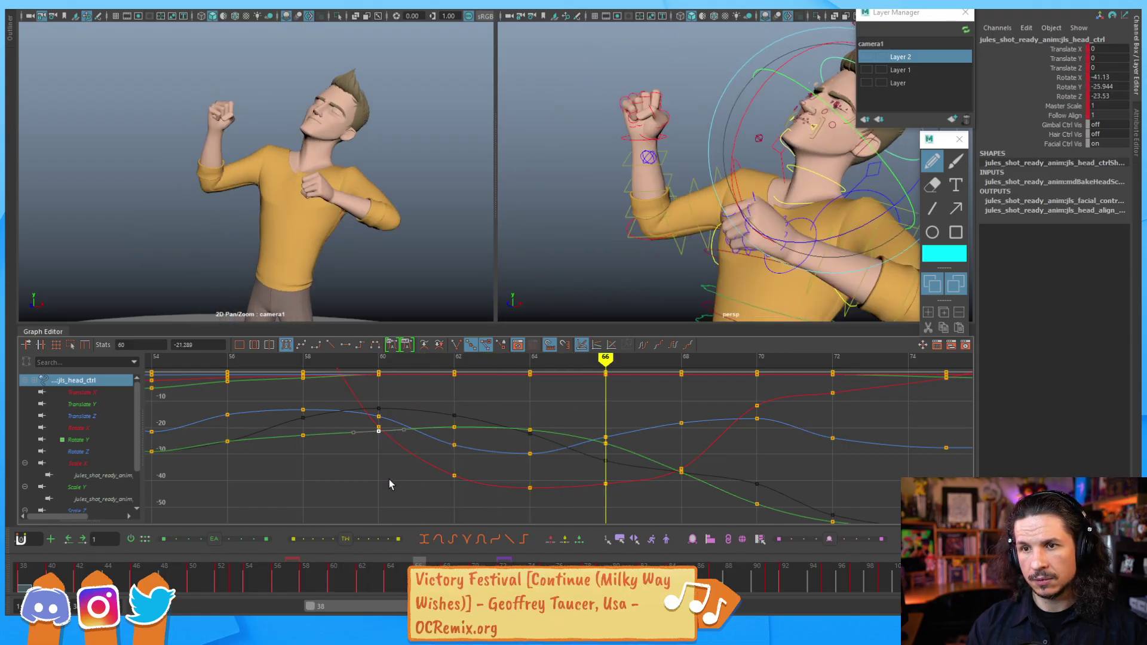
key(alt+period)
key(alt+period)
key(alt+period)
key(alt+period)
key(alt+period)
key(alt+period)
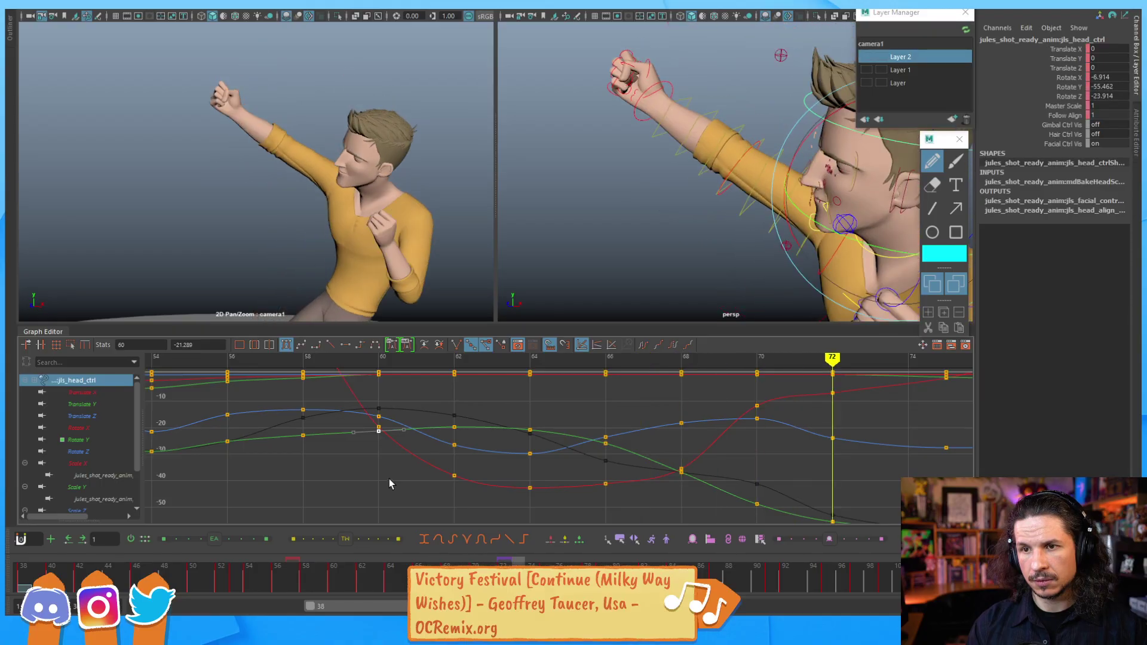
key(alt+comma)
key(alt+comma)
key(alt+comma)
key(alt+comma)
key(alt+comma)
key(alt+comma)
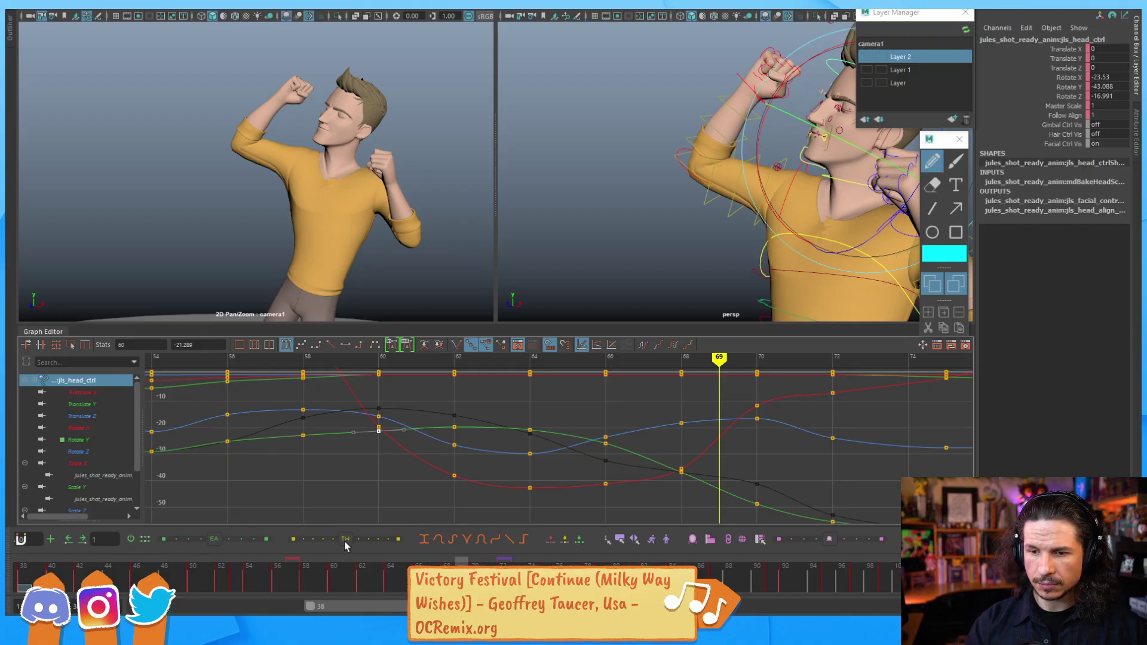
Step: Lower the head control's Rotate Y keys to -28.4 at frame 66, -41.5 at frame 68 and -50.6 at frame 70, and play back the shot
mouse_move(318, 584)
mouse_down()
mouse_move(274, 586)
mouse_move(334, 582)
mouse_move(450, 501)
mouse_move(358, 534)
mouse_move(421, 518)
mouse_move(407, 522)
mouse_up()
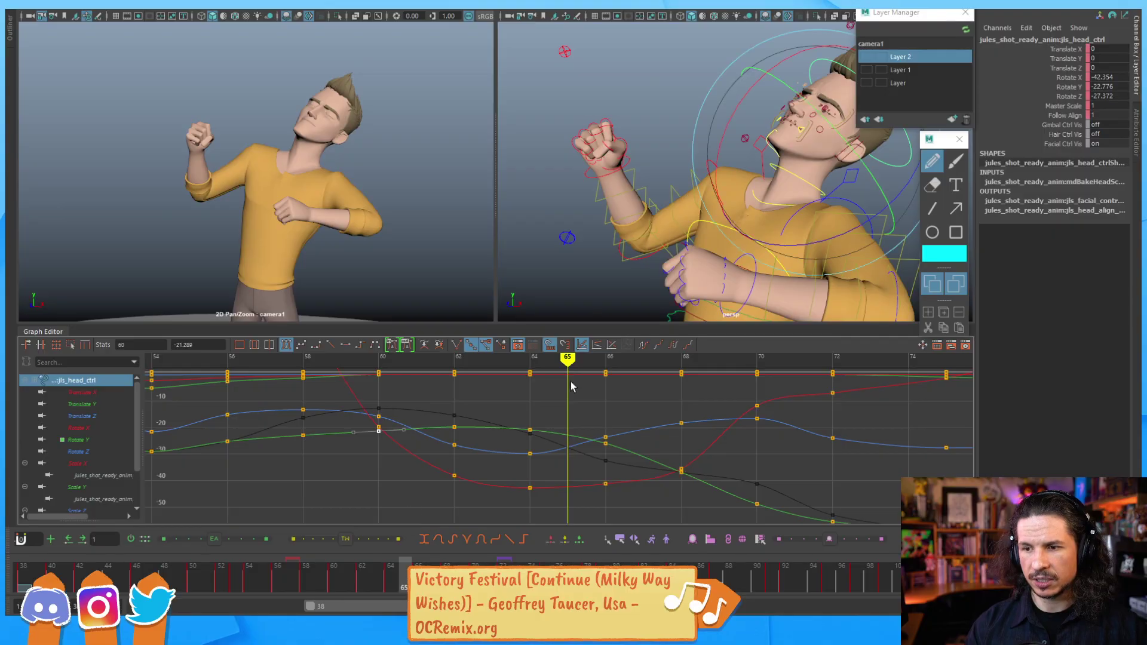
key(alt+period)
drag(600, 458, 611, 452)
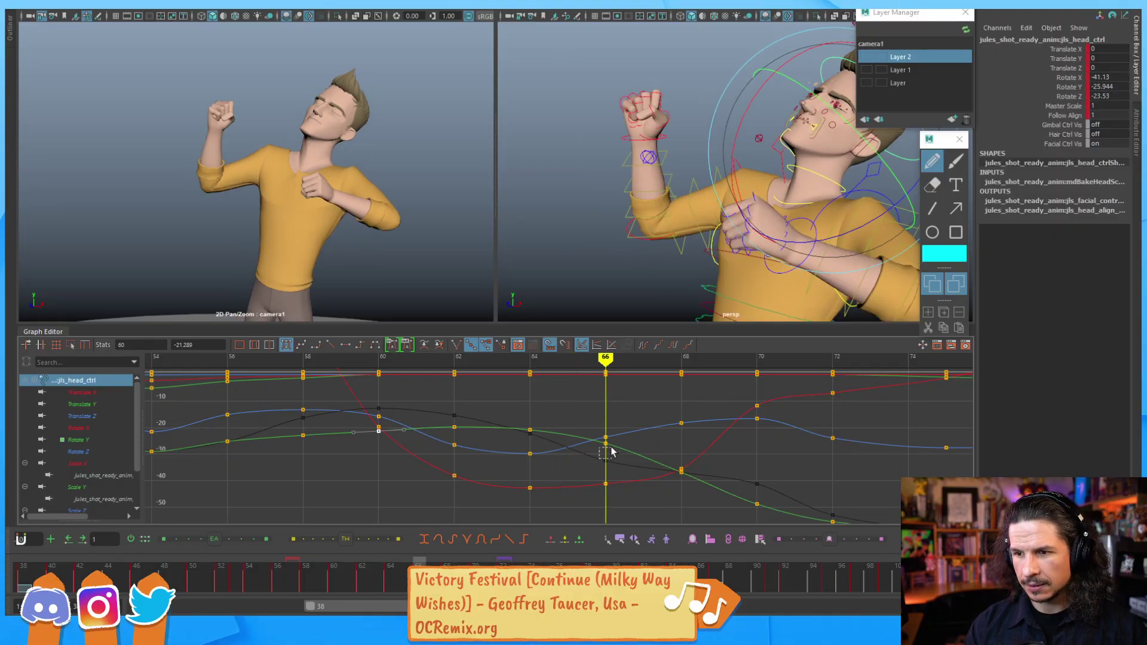
shift+middle_drag(621, 447, 620, 447)
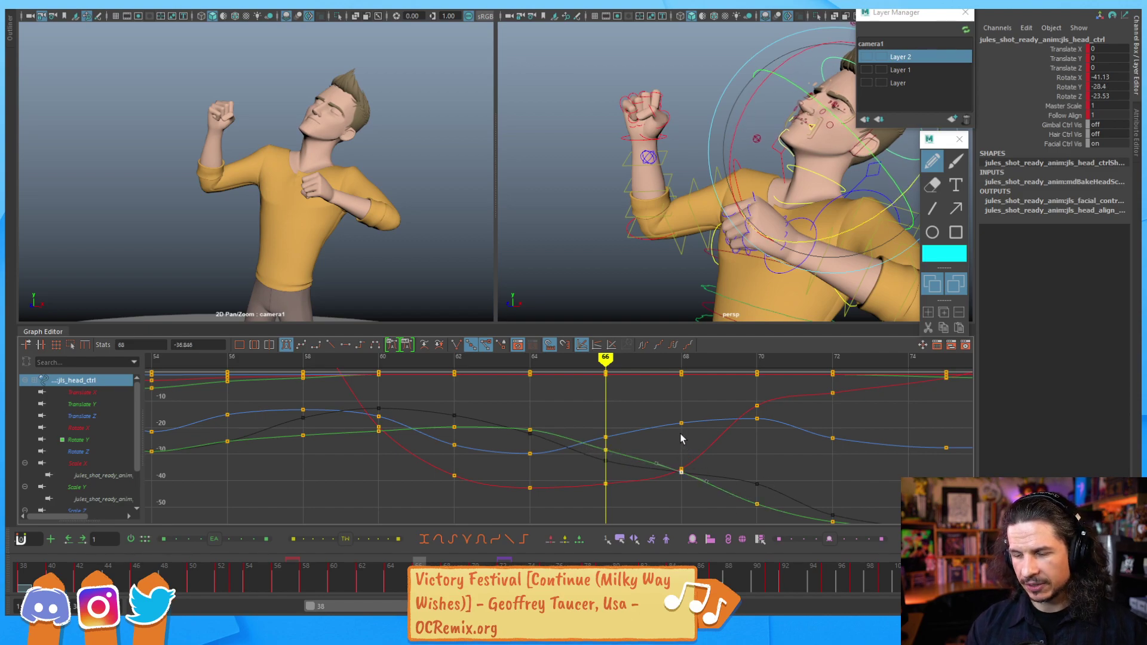
alt+middle_drag(712, 457, 708, 443)
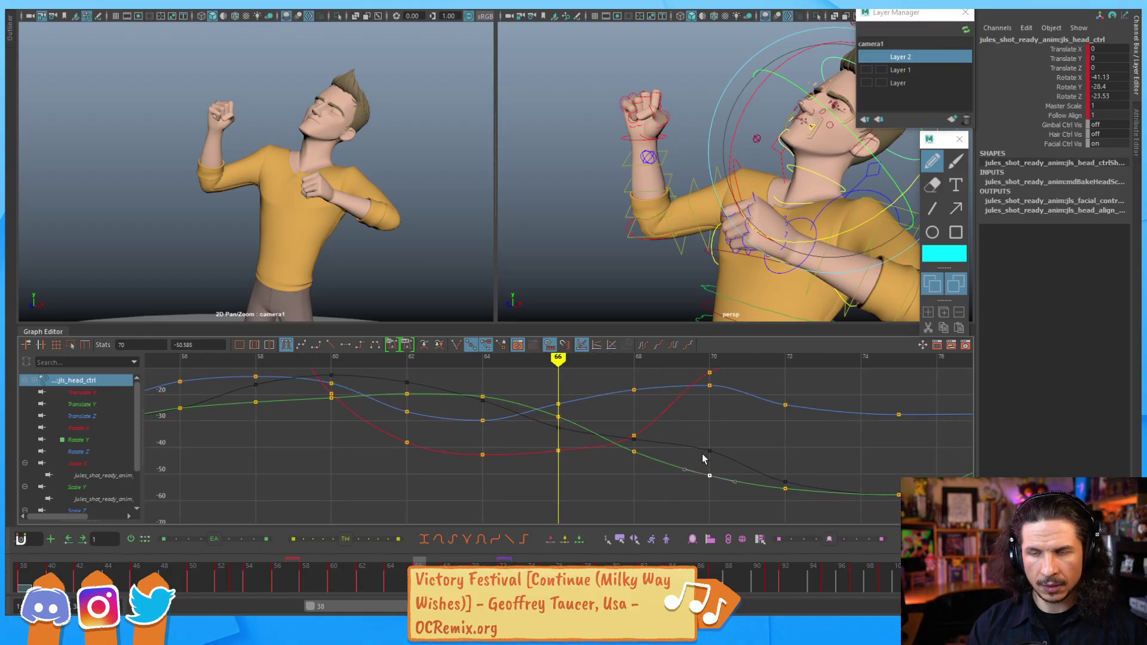
key(alt+v)
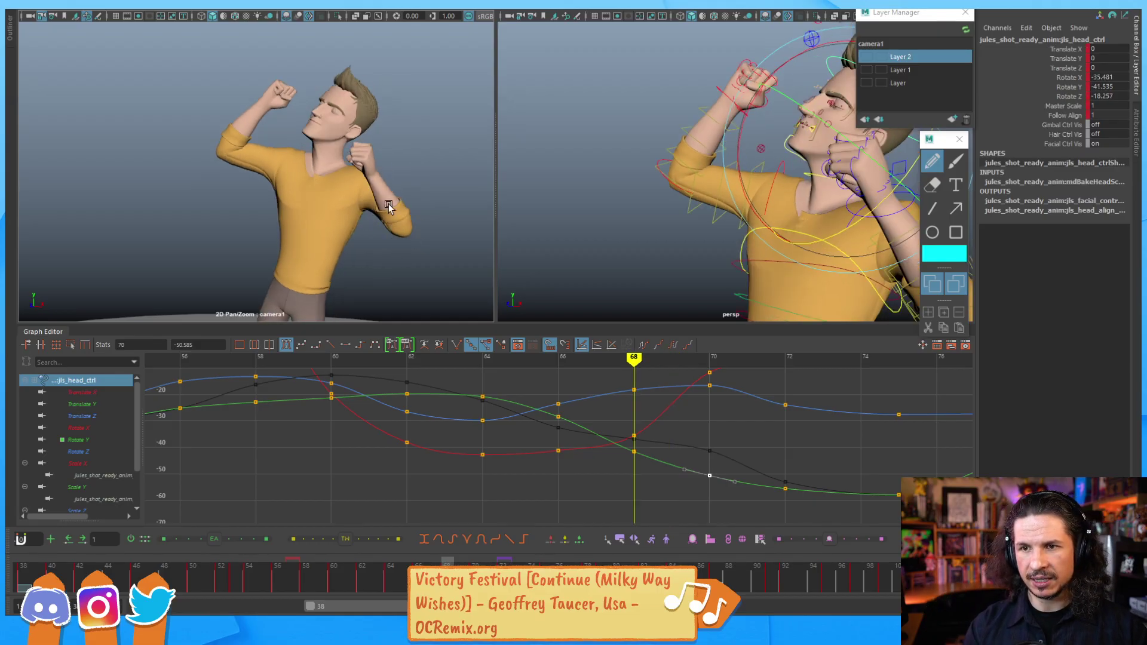
Step: Raise the head control's Rotate X key at frame 68 to about -29
drag(629, 426, 642, 444)
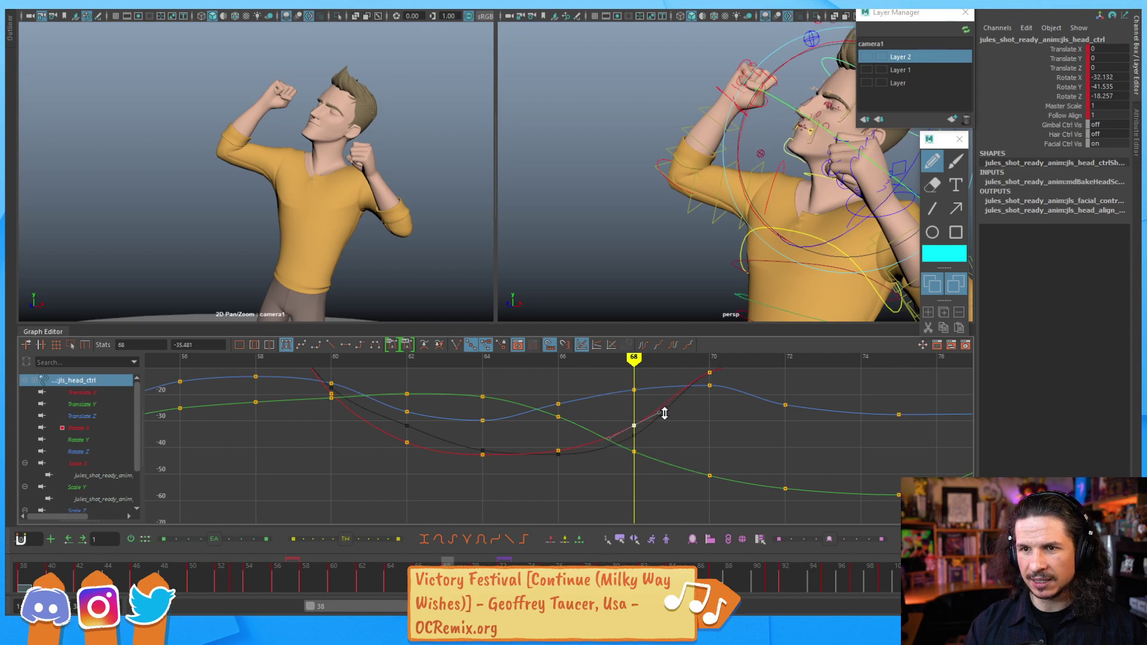
alt+middle_drag(675, 418, 657, 449)
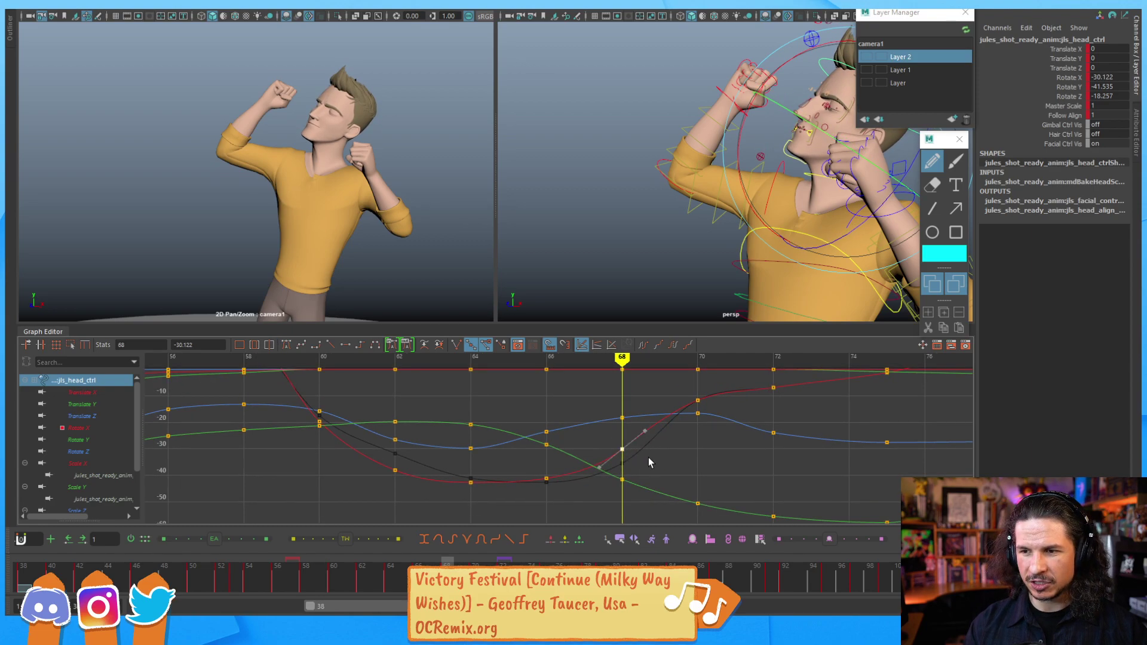
key(alt+comma)
key(alt+comma)
key(alt+period)
key(alt+period)
key(alt+period)
key(alt+period)
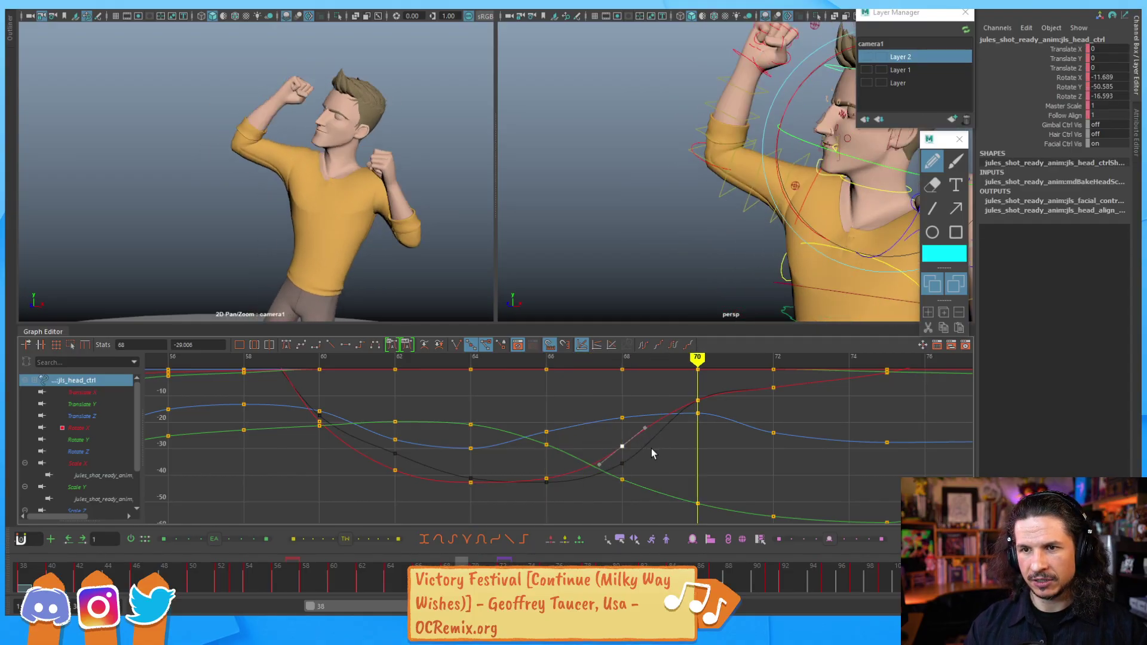
Step: Step back and forth between frames 66 and 70 to check the head's transition around frame 68
key(alt+comma)
key(alt+comma)
key(alt+comma)
key(alt+comma)
key(alt+period)
key(alt+period)
key(alt+period)
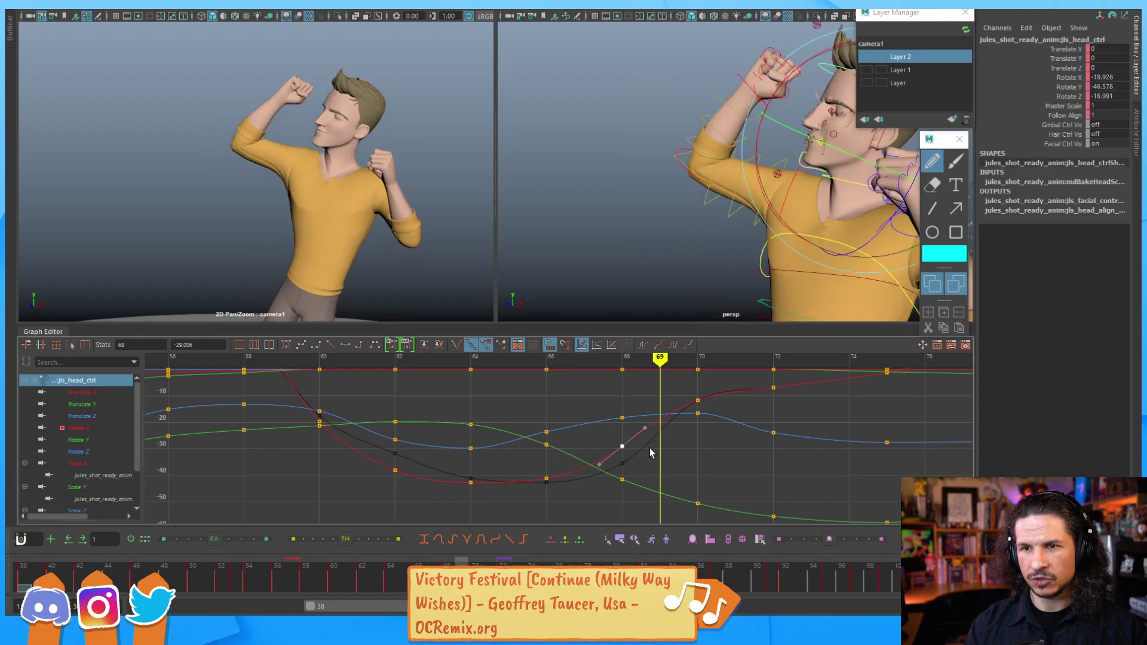
key(alt+comma)
key(alt+comma)
key(alt+comma)
Step: Raise the head control's Rotate X key at frame 68 further, to about -23.9
key(alt+period)
key(alt+period)
key(alt+comma)
key(alt+period)
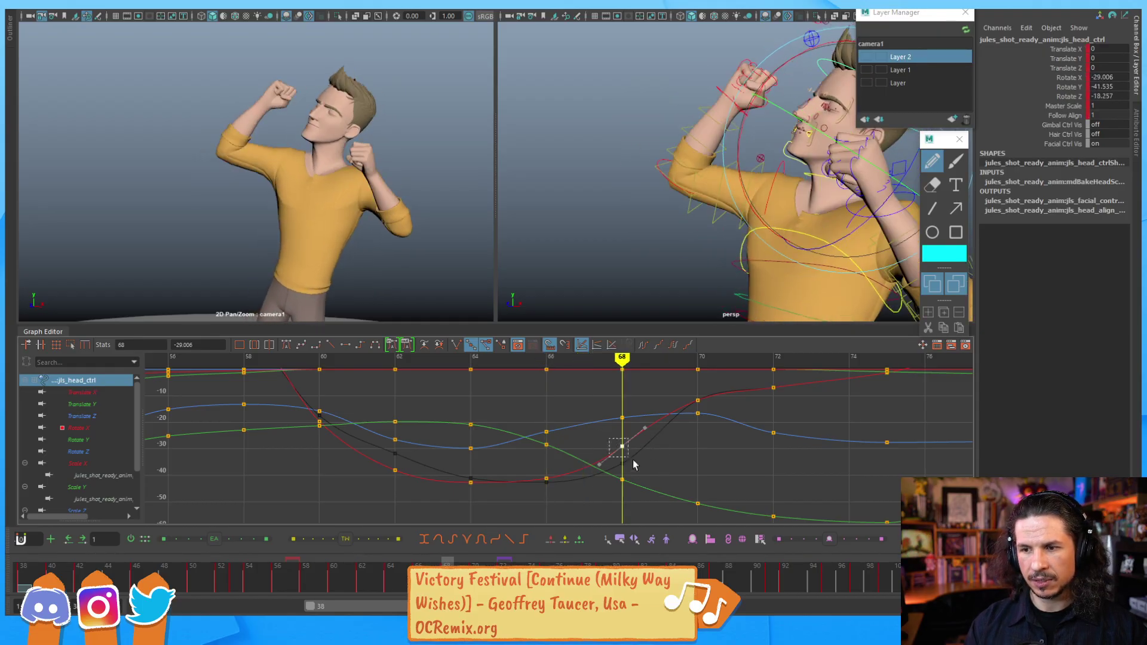
middle_drag(640, 452, 639, 444)
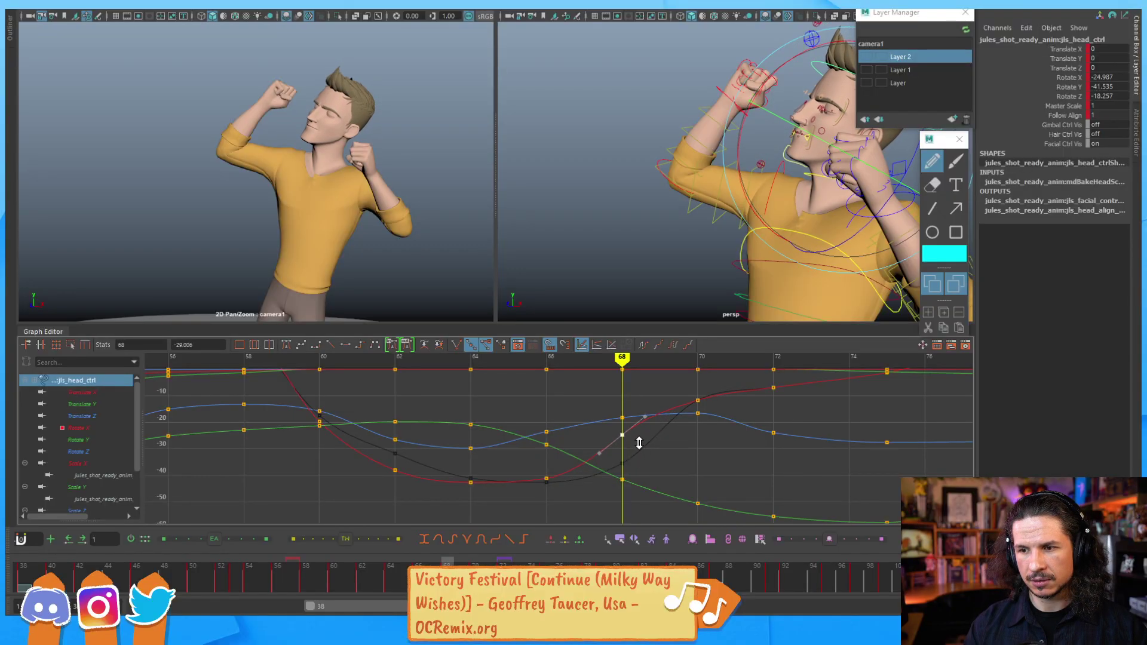
Step: Step through frames 65 to 70 to compare the head's poses on either side of the frame 68 key
key(alt+comma)
key(alt+comma)
key(alt+comma)
key(alt+period)
key(alt+period)
key(alt+period)
key(alt+period)
key(alt+period)
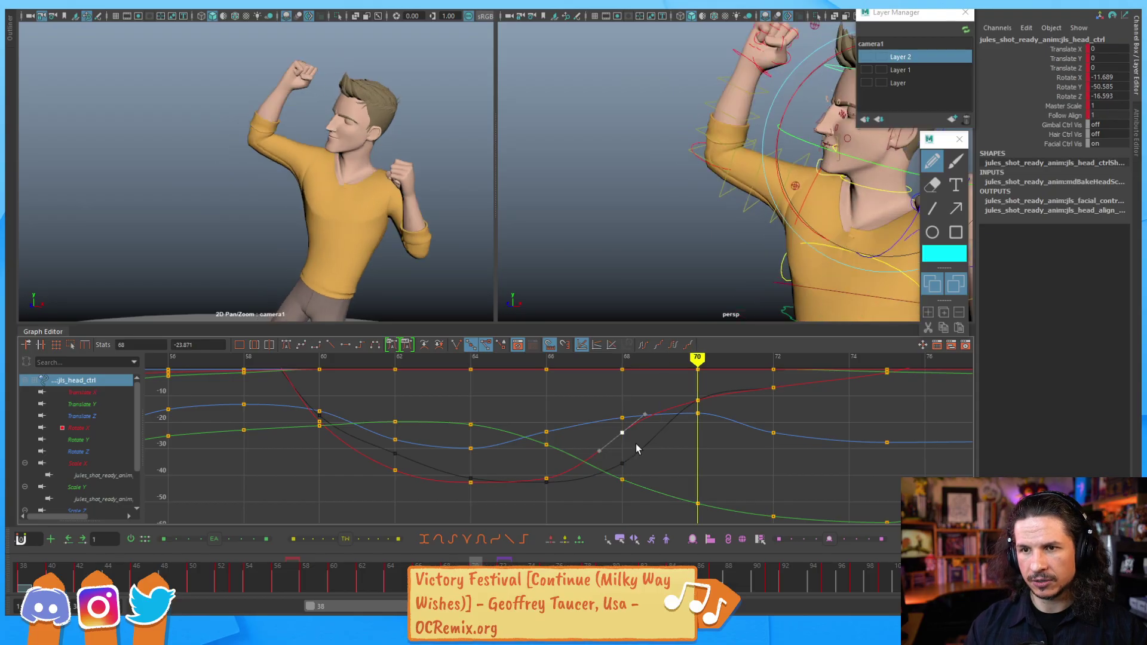
key(alt+comma)
key(alt+comma)
key(alt+comma)
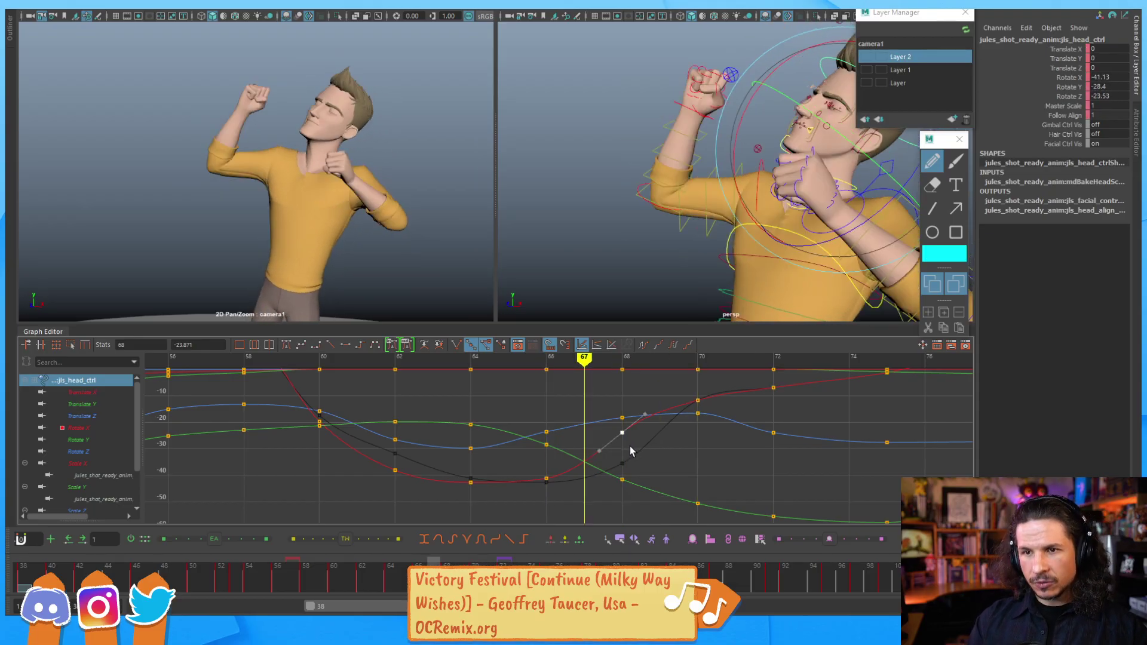
Step: Inspect the head control's keys at frame 70 and lower its Rotate X key at frame 68 to about -29.9
key(alt+period)
key(alt+period)
key(alt+period)
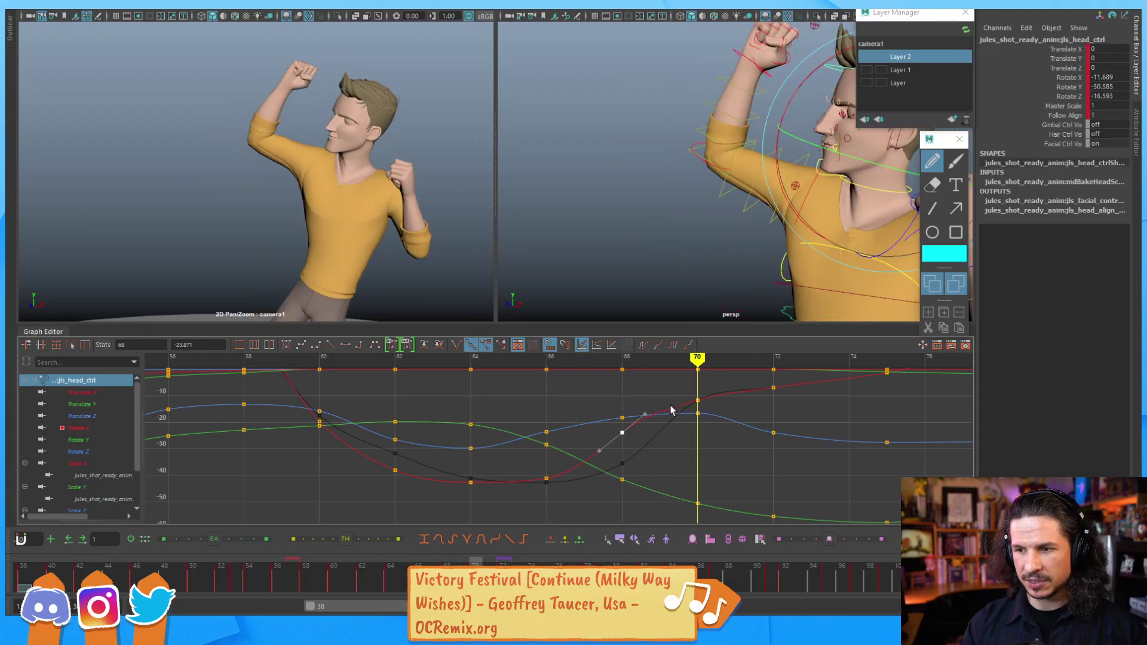
drag(684, 388, 711, 421)
key(f)
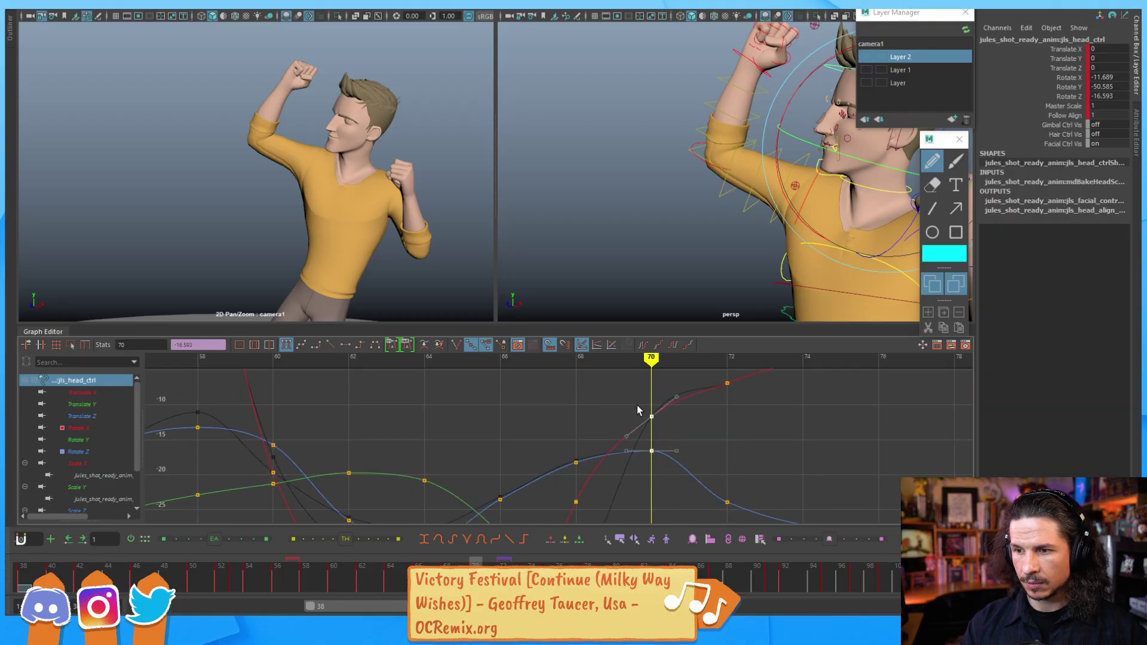
shift+middle_drag(664, 433, 664, 432)
alt+right_drag(710, 420, 633, 463)
alt+middle_drag(633, 464, 625, 449)
alt+right_drag(625, 449, 641, 454)
alt+middle_drag(641, 454, 653, 454)
drag(350, 584, 434, 572)
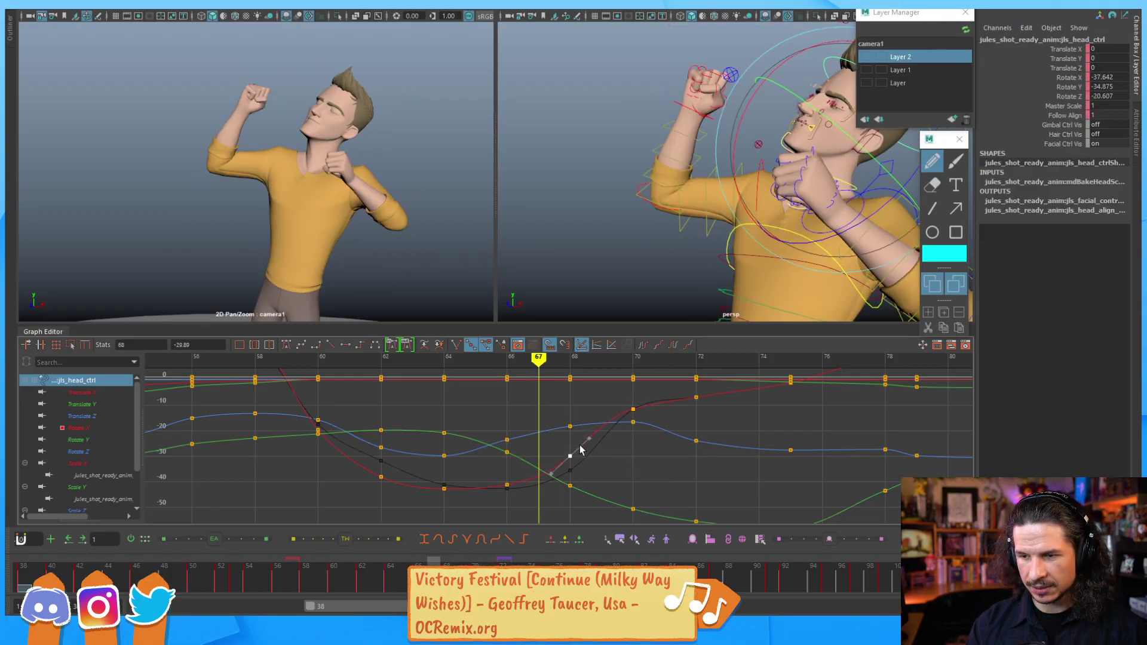
Step: Step back and forth between frames 65 and 71 to check how the head moves through the adjusted frame 68 key
key(alt+period)
key(alt+period)
key(alt+period)
key(alt+comma)
key(alt+comma)
key(alt+comma)
key(alt+comma)
key(alt+comma)
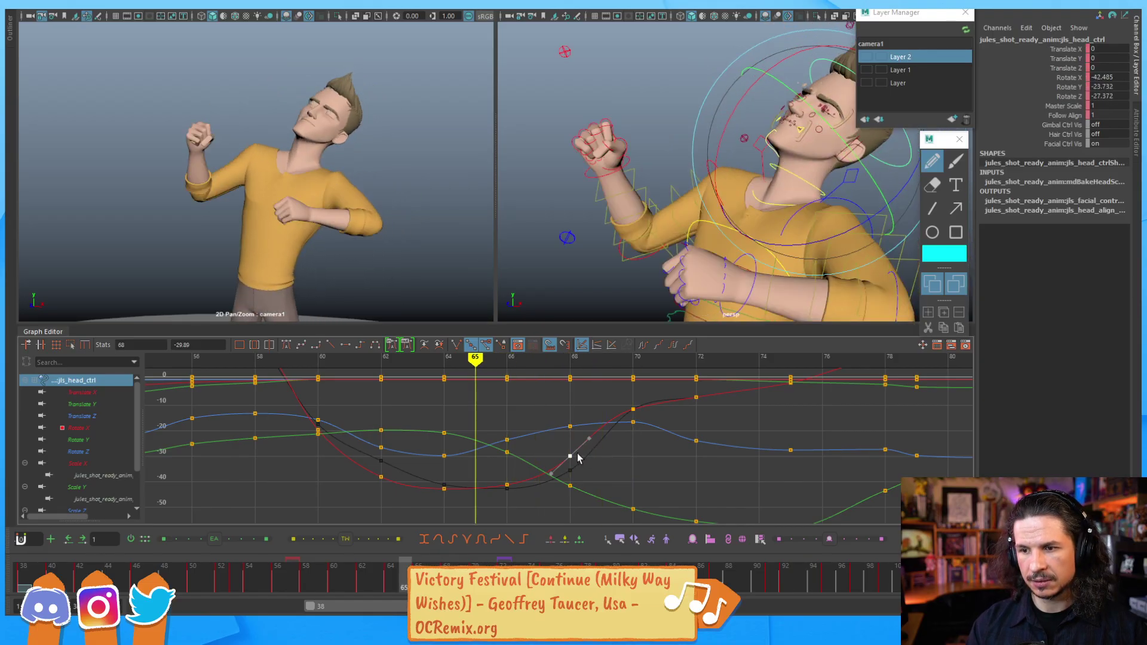
key(alt+period)
key(alt+period)
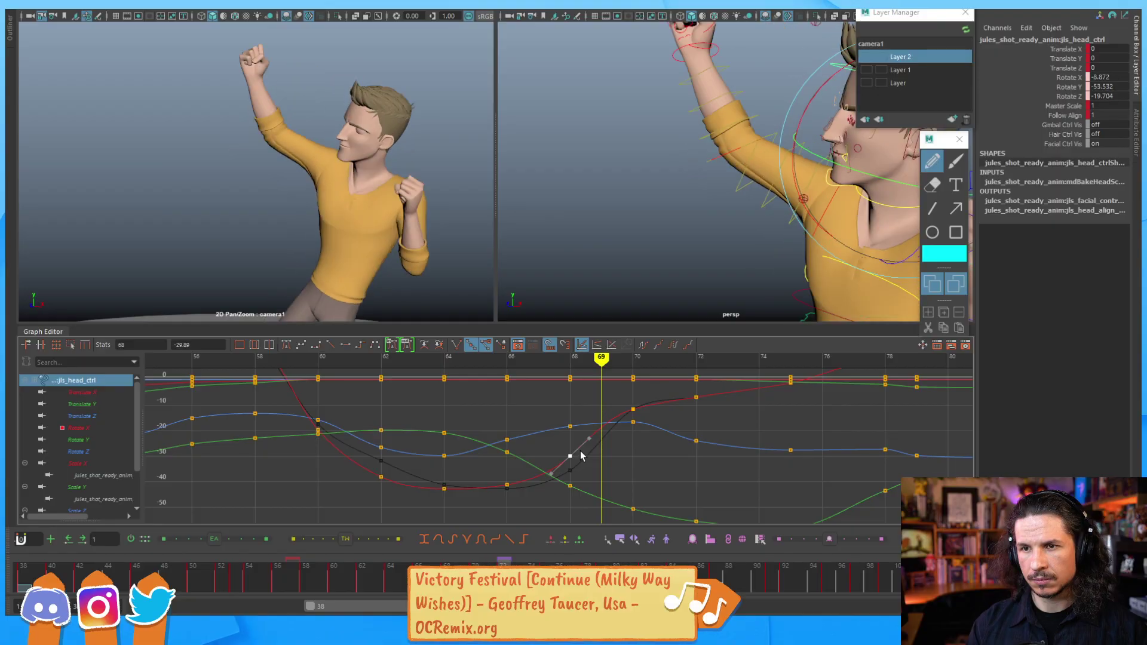
key(alt+period)
key(alt+period)
key(alt+period)
key(alt+period)
key(alt+period)
key(alt+period)
key(alt+comma)
key(alt+comma)
key(alt+comma)
key(alt+comma)
key(alt+comma)
key(alt+comma)
key(alt+comma)
key(alt+comma)
key(alt+comma)
key(alt+comma)
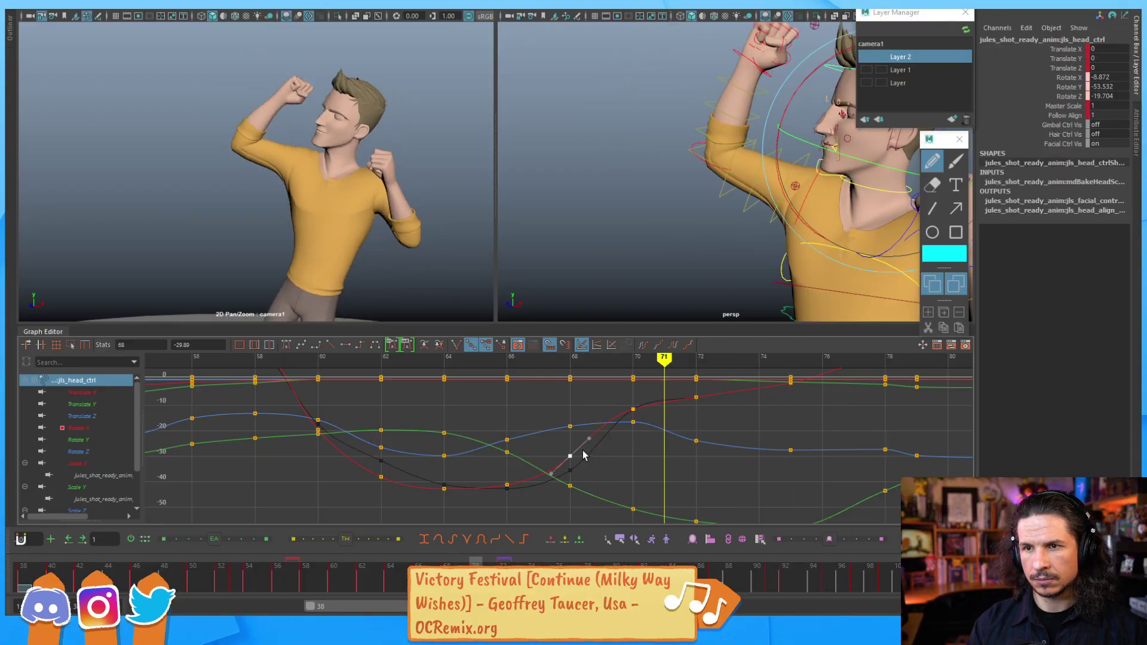
key(alt+period)
key(alt+period)
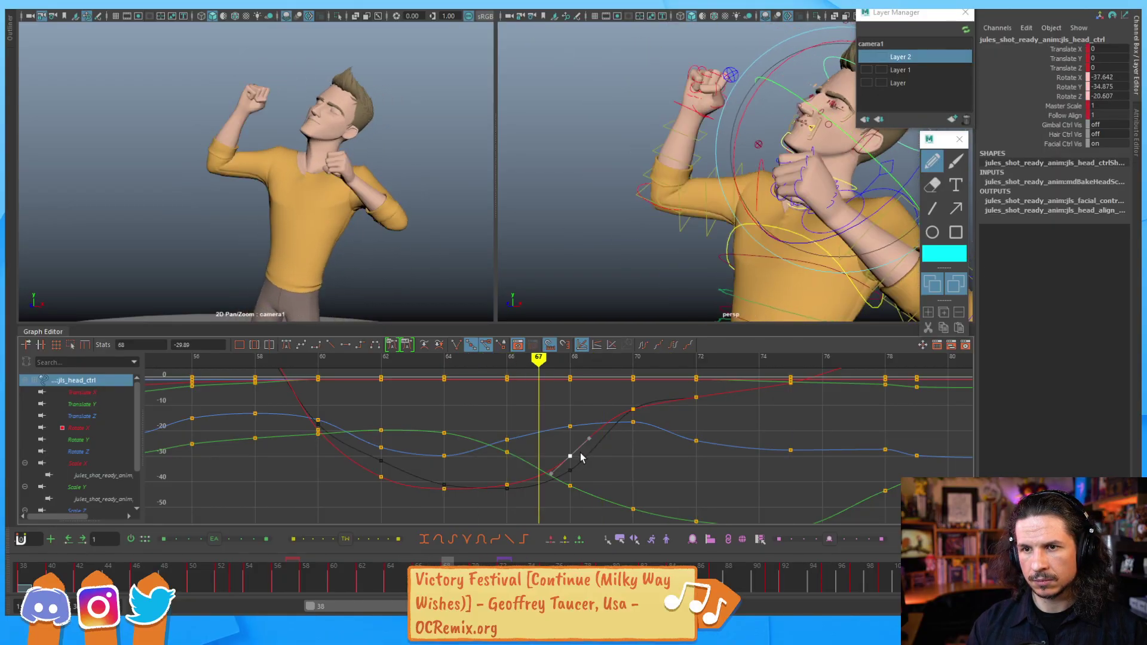
Step: Step repeatedly through frames 59 to 68 to examine the head's path into and out of the backward lean
key(alt+comma)
key(alt+comma)
key(alt+comma)
key(alt+comma)
key(alt+comma)
key(alt+comma)
key(alt+comma)
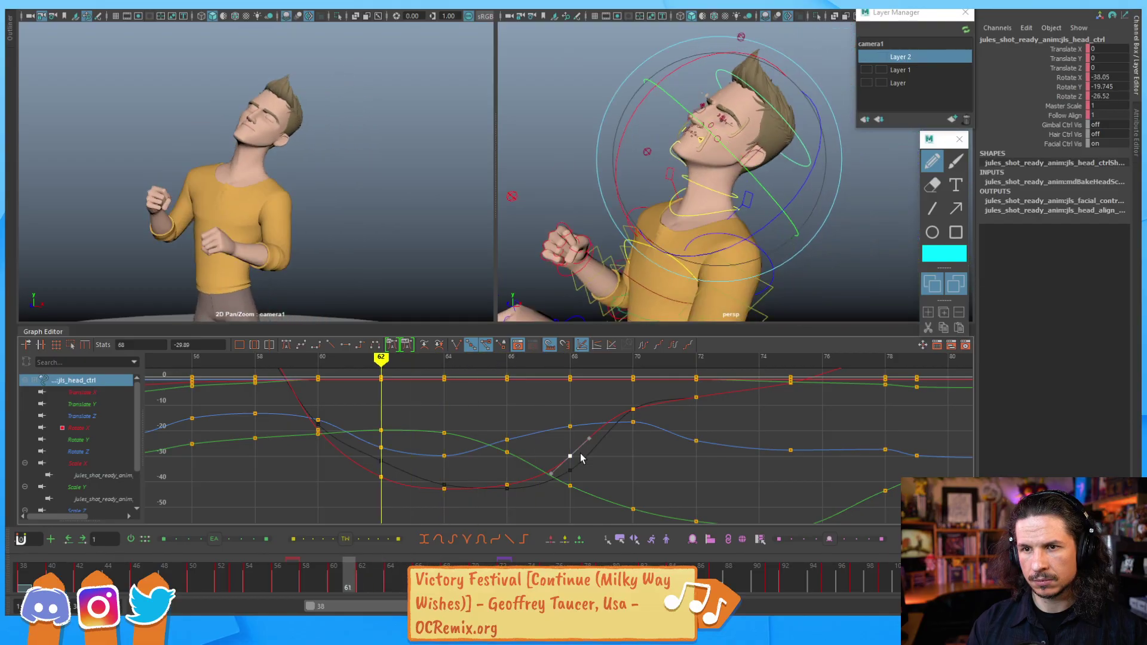
key(alt+period)
key(alt+period)
key(alt+period)
key(alt+period)
key(alt+period)
key(alt+period)
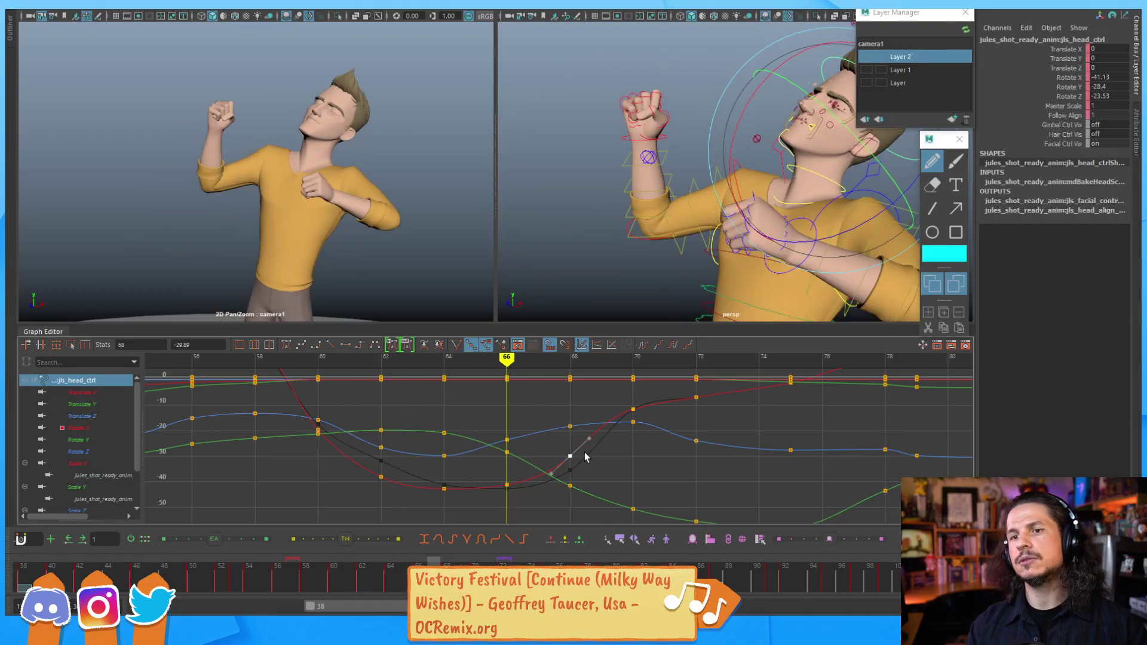
key(alt+period)
key(alt+period)
key(alt+period)
key(alt+period)
key(alt+comma)
key(alt+comma)
key(alt+comma)
key(alt+comma)
key(alt+comma)
key(alt+comma)
key(alt+comma)
key(alt+comma)
key(alt+comma)
key(alt+comma)
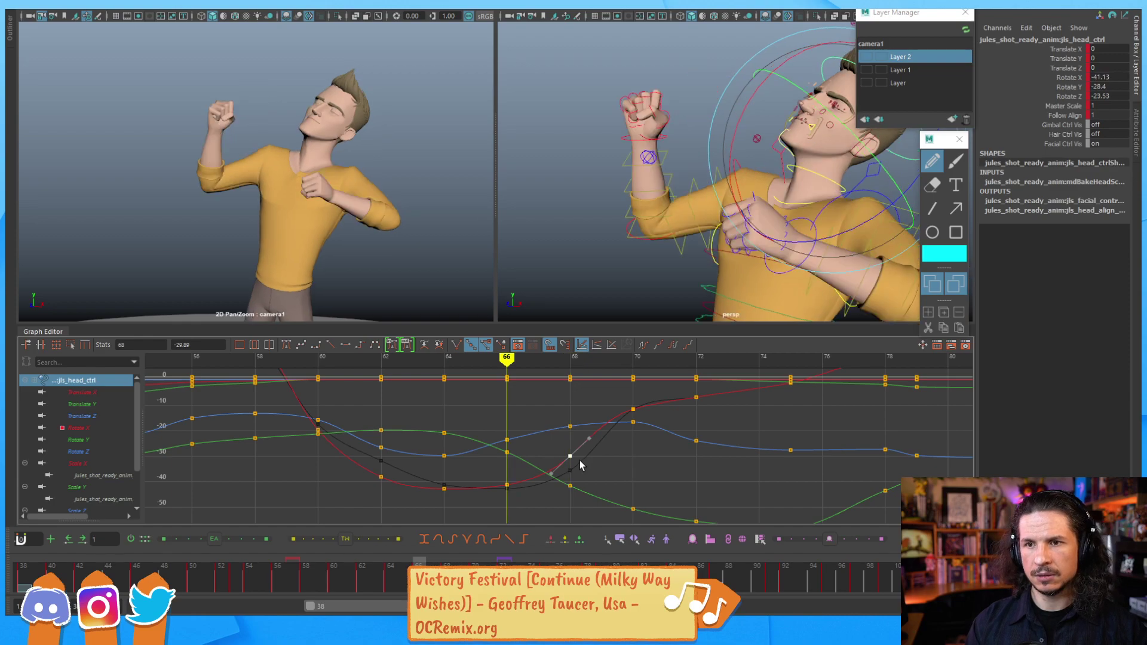
key(alt+comma)
key(alt+comma)
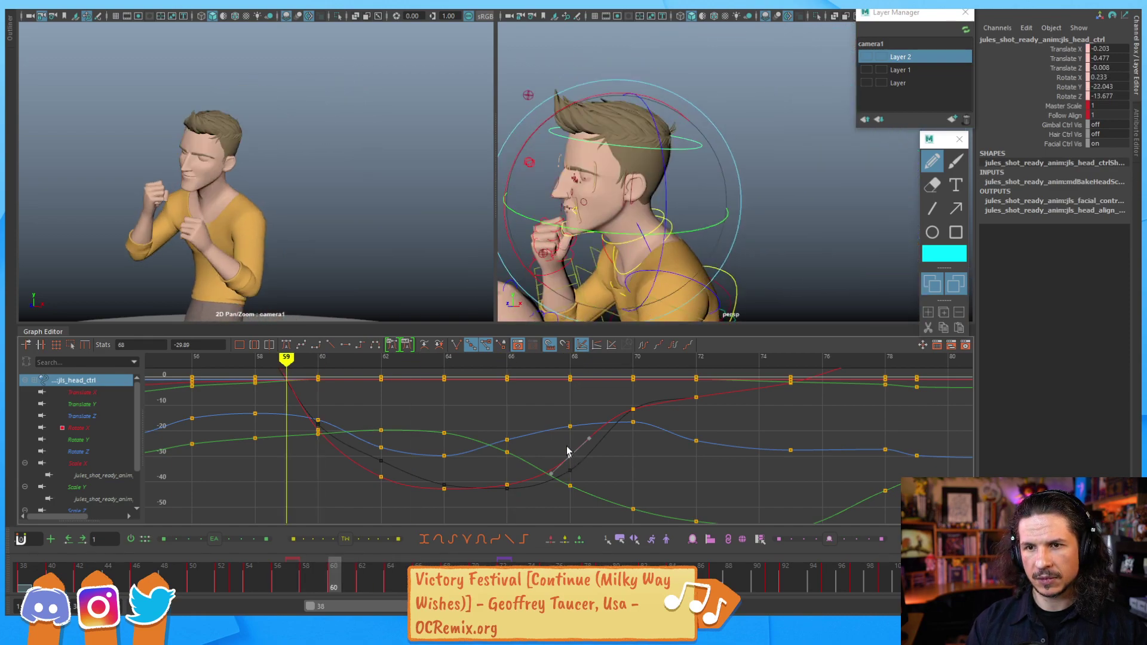
key(alt+period)
key(alt+period)
key(alt+period)
key(alt+period)
key(alt+period)
key(alt+period)
key(alt+period)
key(alt+period)
key(alt+period)
key(alt+period)
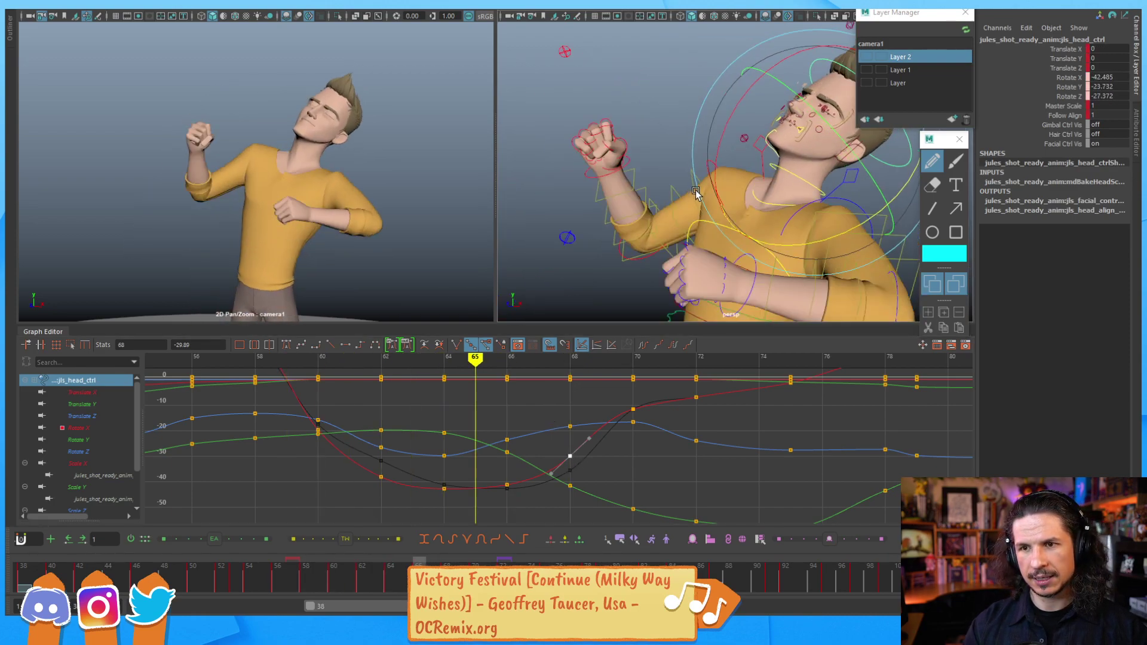
Step: Rotate the head control at frame 62 in the perspective view, raising its Rotate Y and X values and lowering Rotate Z
key(alt+comma)
key(alt+comma)
key(alt+comma)
key(alt+comma)
key(alt+comma)
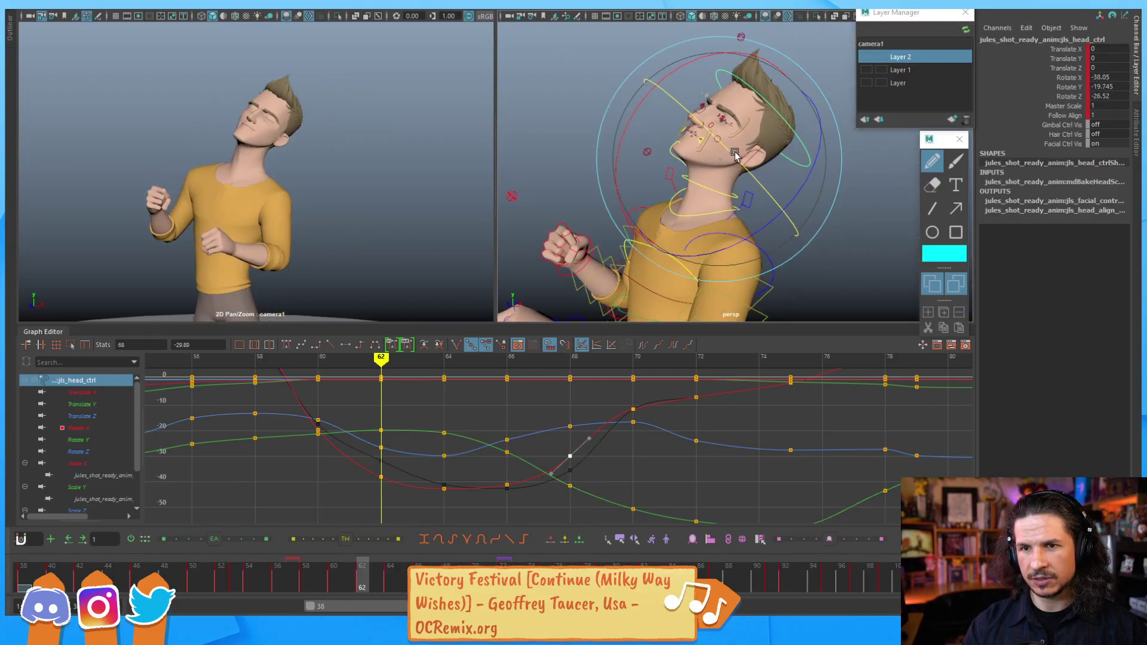
drag(747, 156, 739, 161)
Step: Step back and forward around frames 61 to 64 to compare the new frame 62 head pose with its neighbours
key(alt+comma)
key(alt+comma)
key(alt+comma)
key(alt+comma)
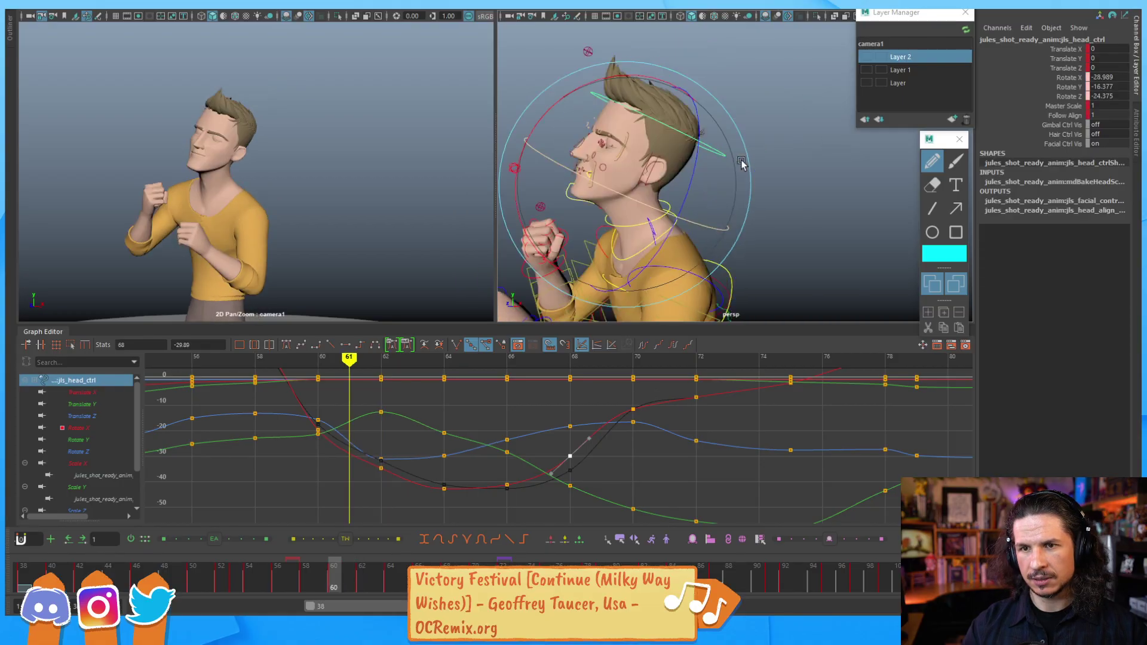
key(alt+period)
key(alt+period)
key(alt+period)
key(alt+period)
key(alt+period)
key(alt+period)
key(alt+period)
key(alt+period)
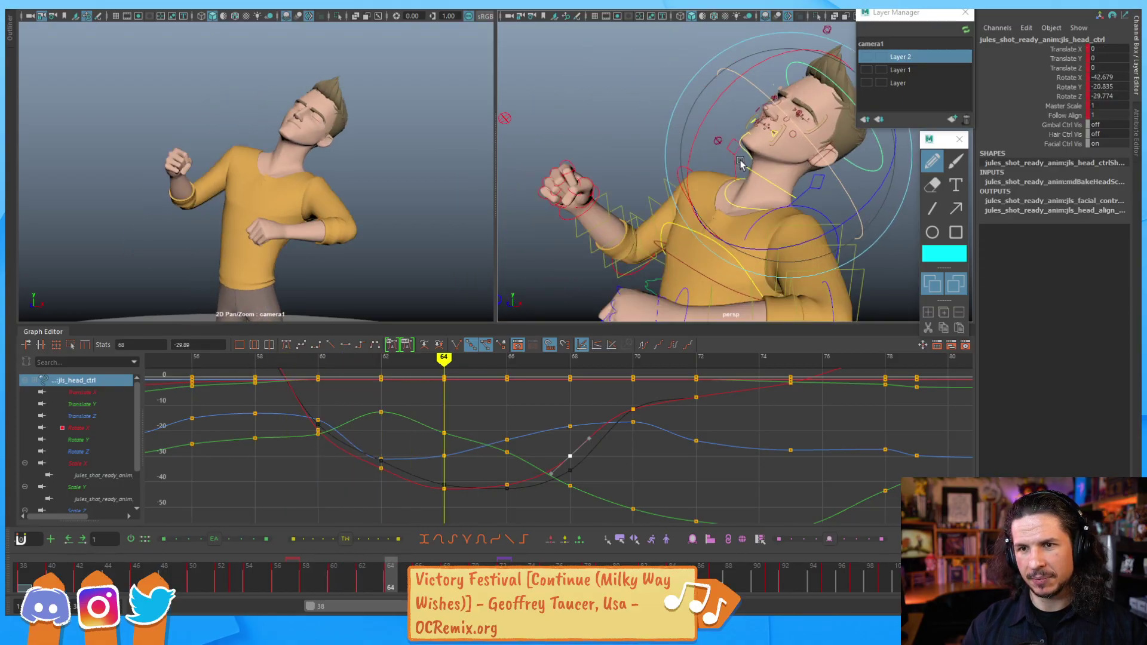
Step: Rotate the head control at frame 64 to about -40.7 in X, -17 in Y and -32.7 in Z
key(alt+comma)
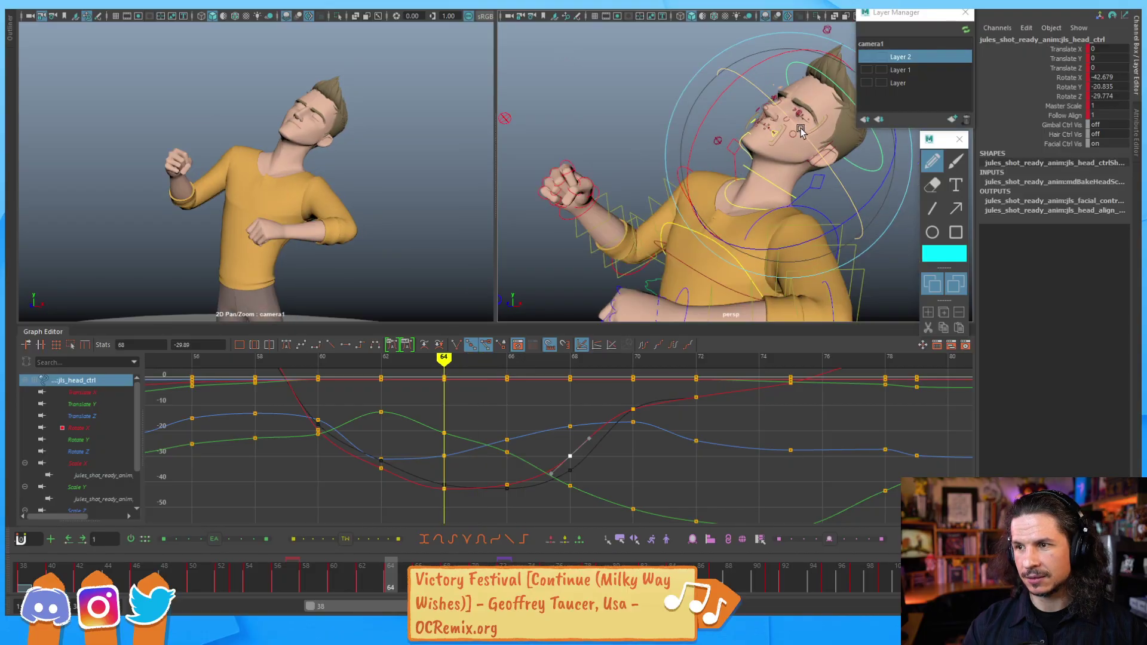
key(alt+comma)
key(alt+comma)
key(alt+comma)
key(alt+comma)
key(alt+period)
key(alt+period)
key(alt+period)
key(alt+period)
key(alt+period)
key(alt+period)
key(alt+period)
key(alt+period)
key(alt+period)
key(alt+period)
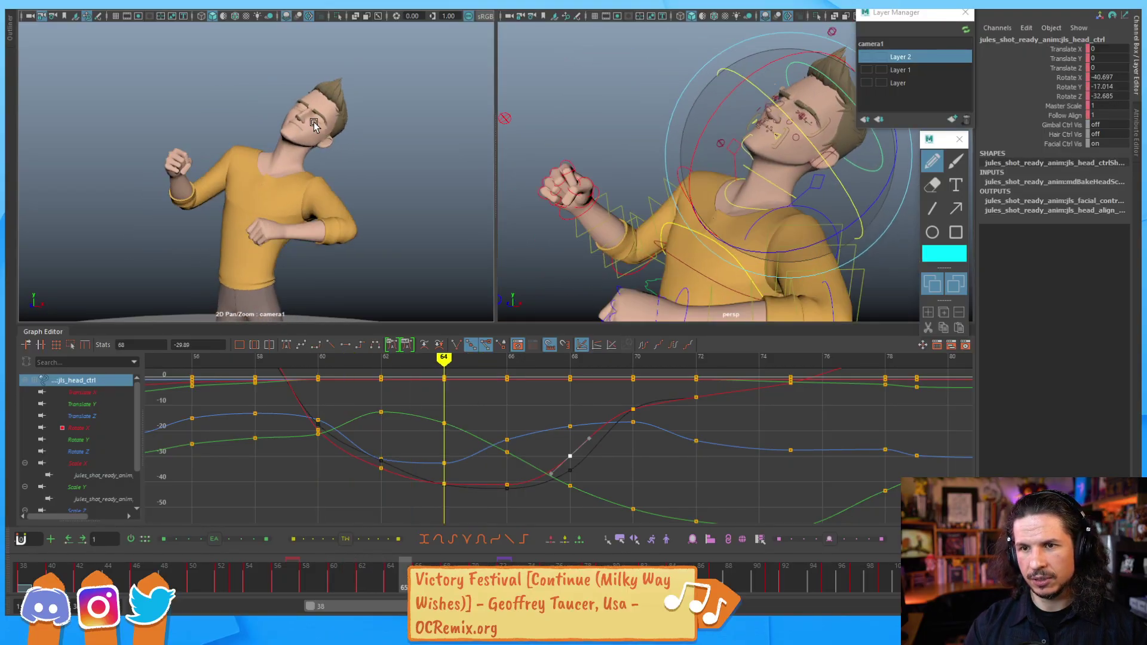
Step: Step back and forth between frames 63 and 68 to check the head's arc with the adjusted frame 64 pose
key(alt+comma)
key(alt+comma)
key(alt+comma)
key(alt+comma)
key(alt+comma)
key(alt+comma)
key(alt+comma)
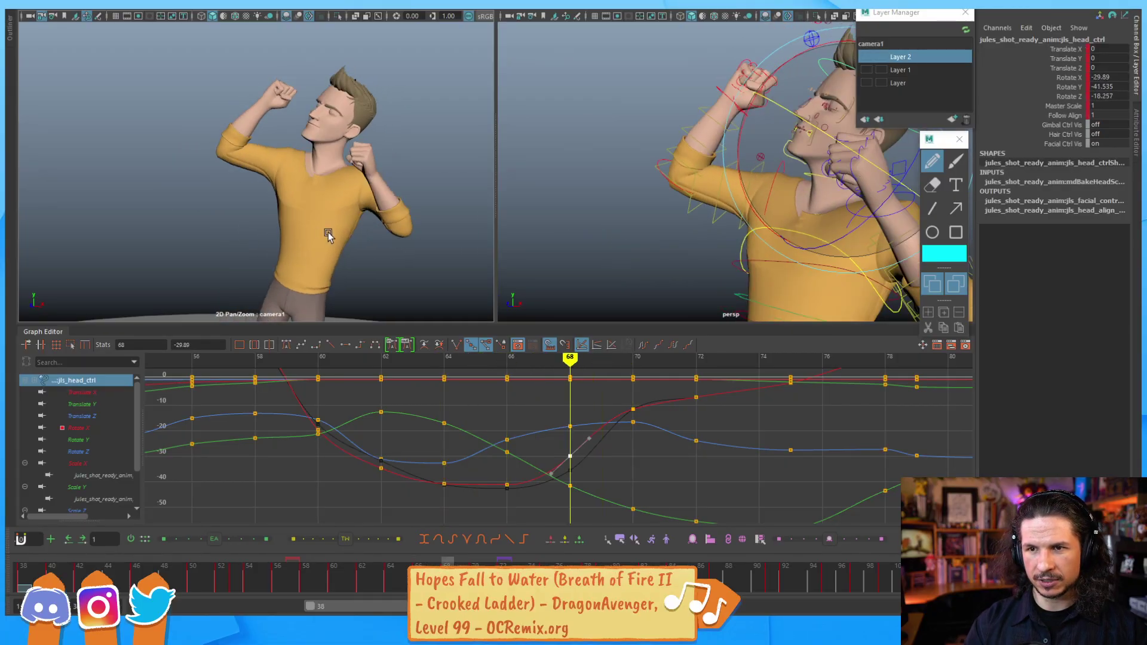
key(alt+comma)
key(alt+comma)
key(alt+comma)
key(alt+comma)
key(alt+comma)
key(alt+comma)
key(alt+period)
key(alt+period)
key(alt+period)
key(alt+period)
key(alt+period)
key(alt+period)
key(alt+period)
key(alt+period)
key(alt+period)
key(alt+period)
key(alt+period)
key(alt+period)
key(alt+period)
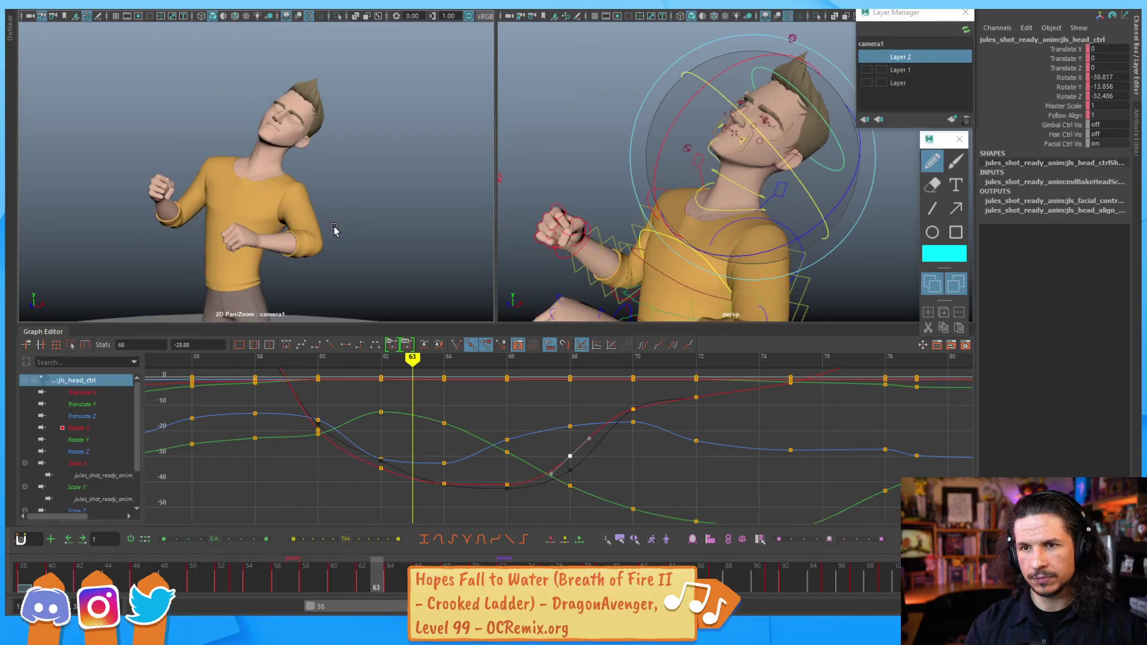
Step: Review the head's poses around frames 64 and 65 and back to frame 59 in the perspective view
key(alt+period)
key(alt+period)
key(alt+comma)
key(alt+comma)
key(alt+comma)
key(alt+comma)
key(alt+comma)
key(alt+comma)
key(alt+comma)
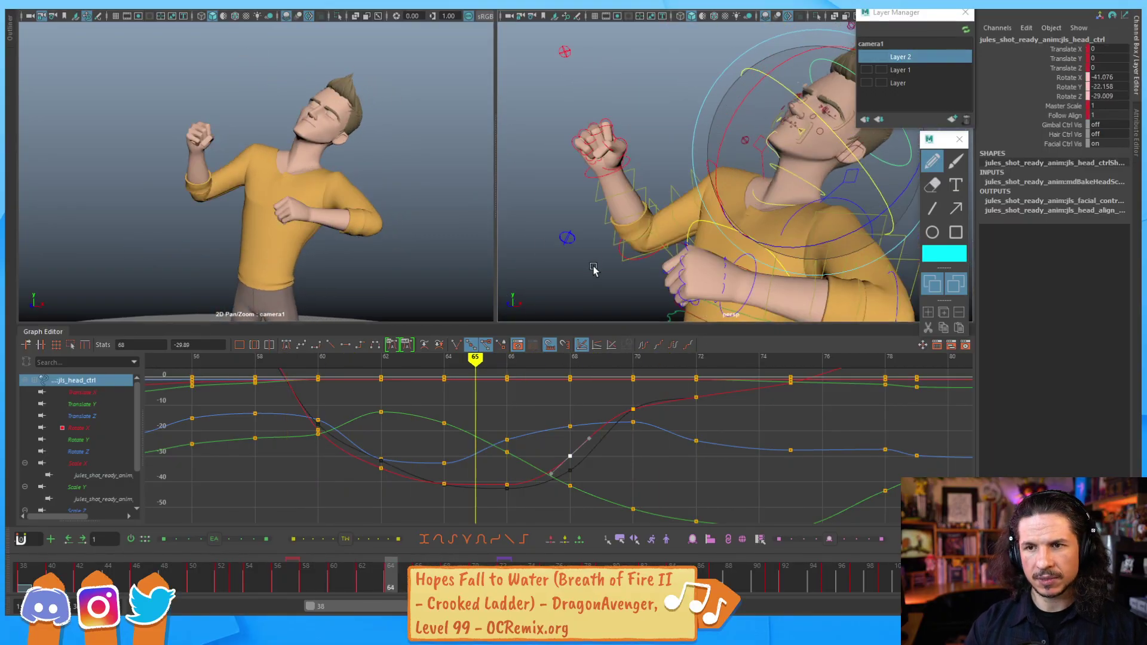
key(alt+comma)
key(alt+comma)
key(alt+period)
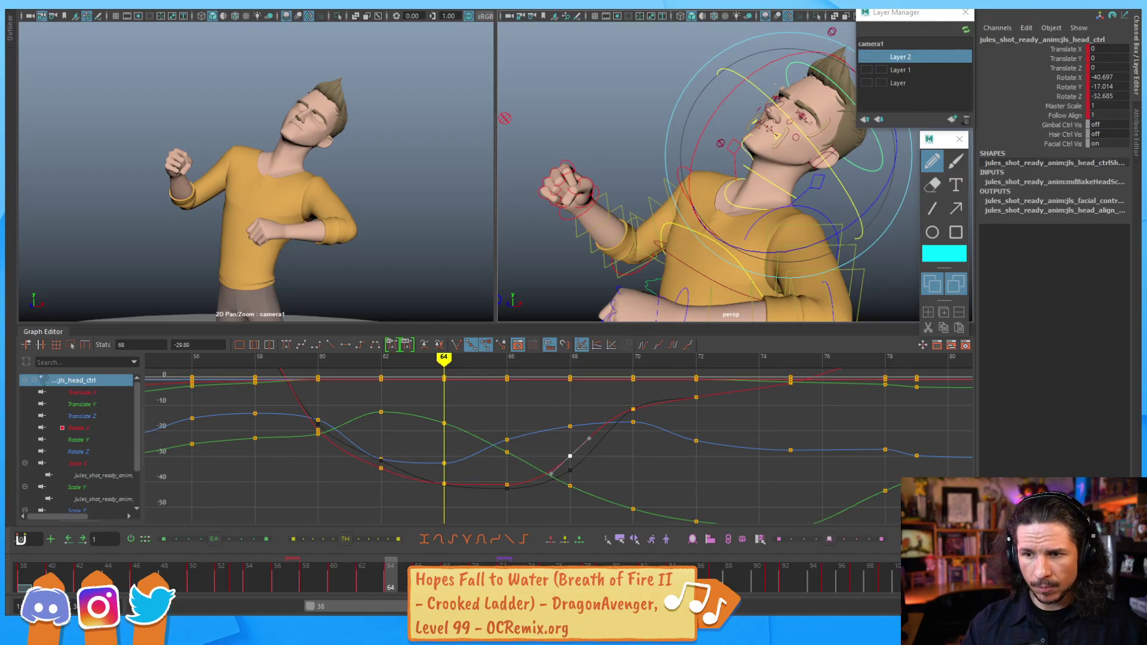
alt+drag(732, 228, 753, 204)
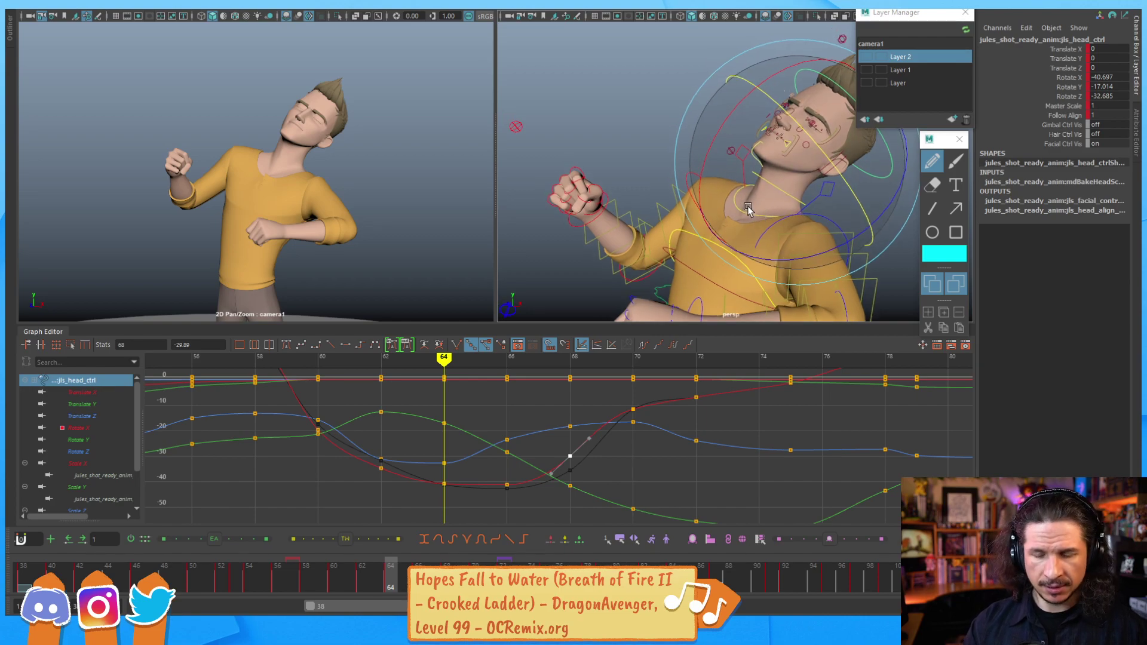
key(alt+comma)
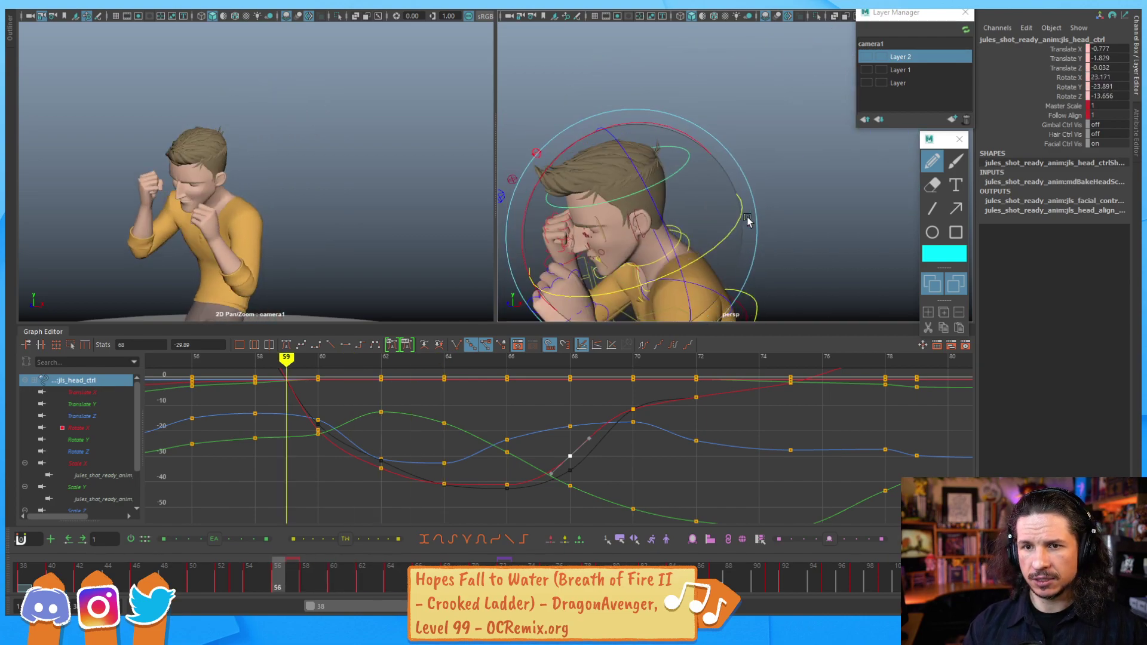
Step: Step back and forth between about frames 56 and 62 to check the head's arc into the lean-back
key(alt+period)
key(alt+comma)
key(alt+comma)
key(alt+comma)
key(alt+comma)
key(alt+comma)
key(alt+comma)
key(alt+period)
key(alt+period)
key(alt+period)
key(alt+period)
key(alt+period)
key(alt+comma)
key(alt+comma)
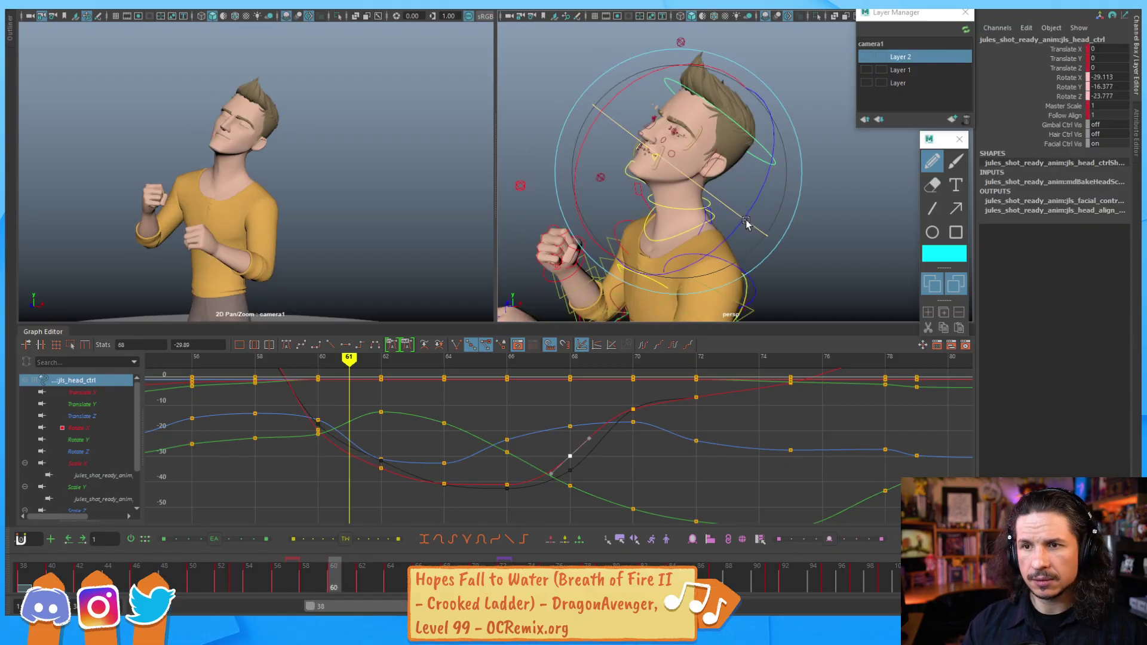
key(alt+comma)
key(alt+comma)
key(alt+period)
key(alt+period)
key(alt+period)
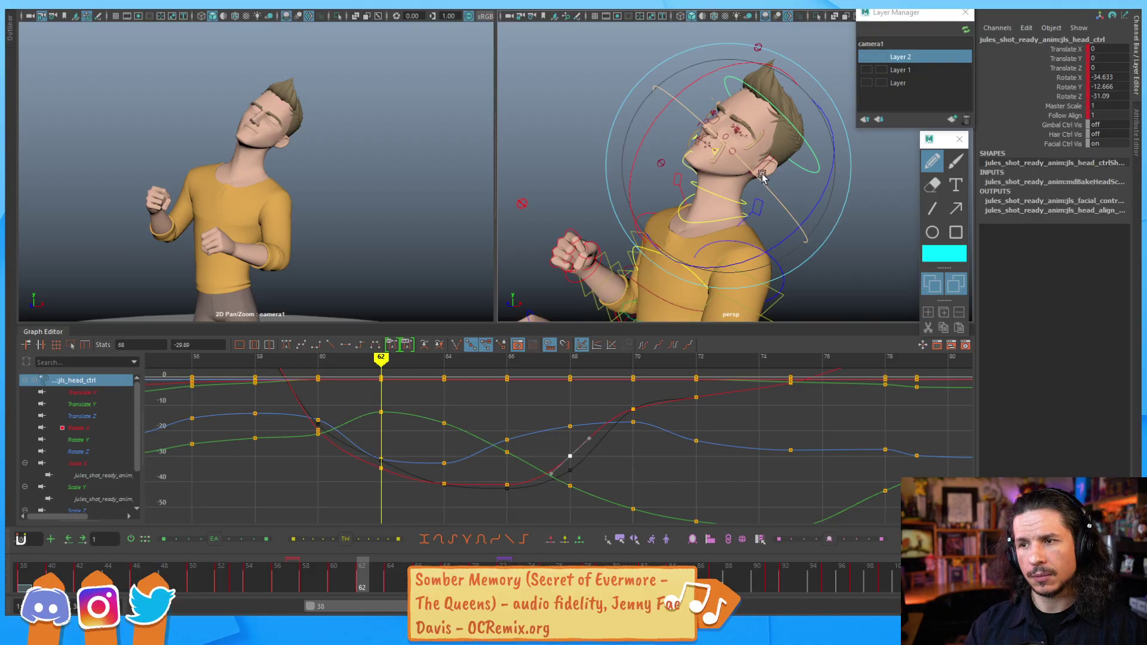
key(alt+comma)
key(alt+comma)
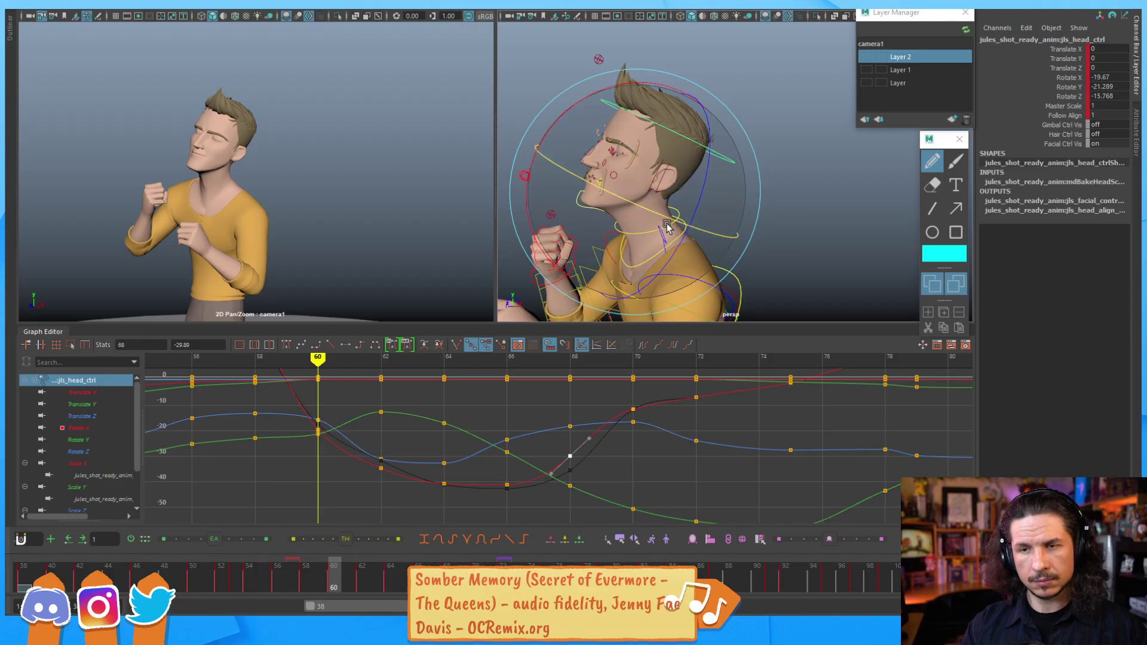
Step: Step forward from frame 60 to 68 and back to 62 to compare the head poses through the lean-back
key(alt+period)
key(alt+period)
key(alt+period)
key(alt+period)
key(alt+period)
key(alt+period)
key(alt+period)
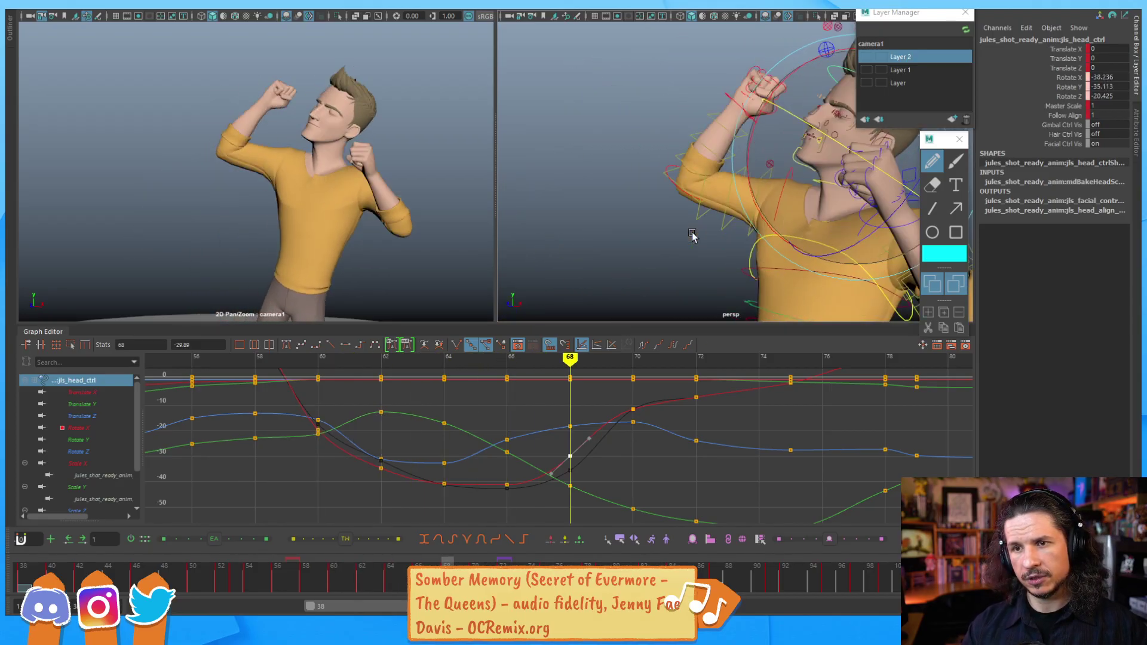
key(alt+comma)
key(alt+comma)
key(alt+comma)
key(alt+comma)
key(alt+comma)
key(alt+comma)
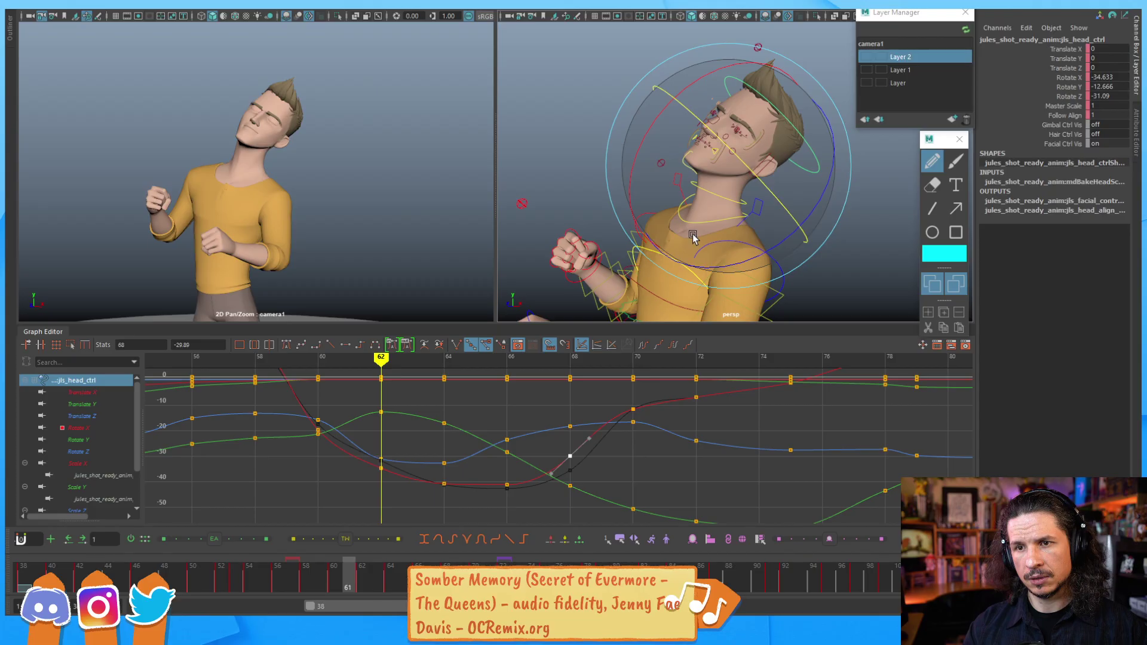
Step: Rotate the head control to about -40.2, -16.2, -33.3 at frame 64 and -40.5, -26.8, -24.8 at frame 66
key(alt+period)
key(alt+period)
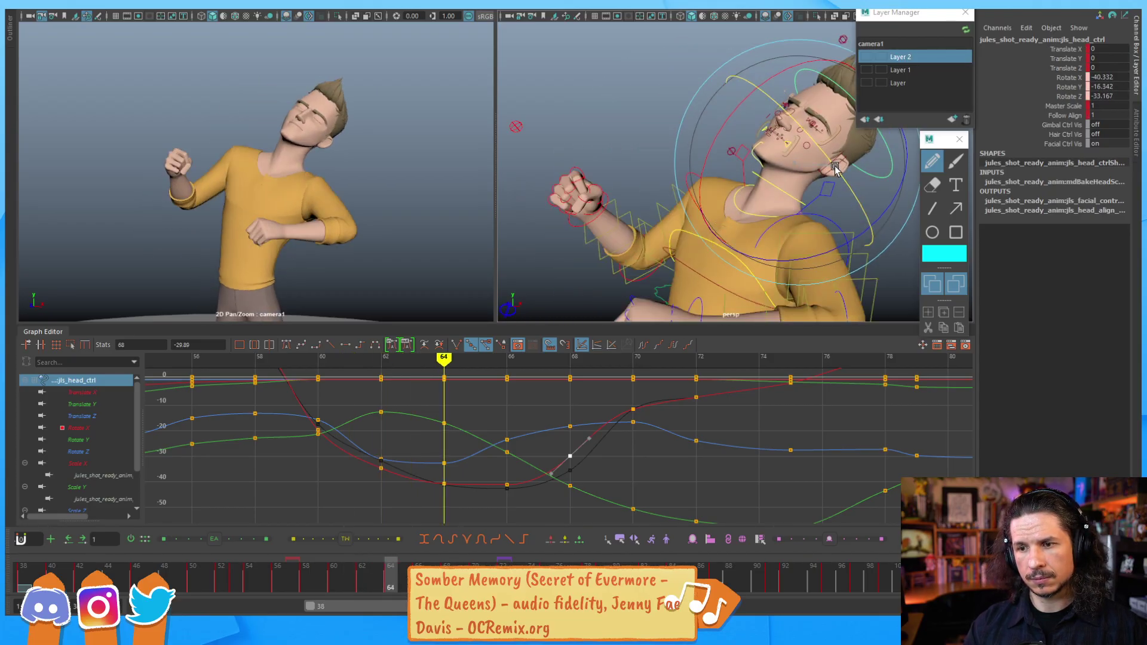
key(alt+period)
key(alt+period)
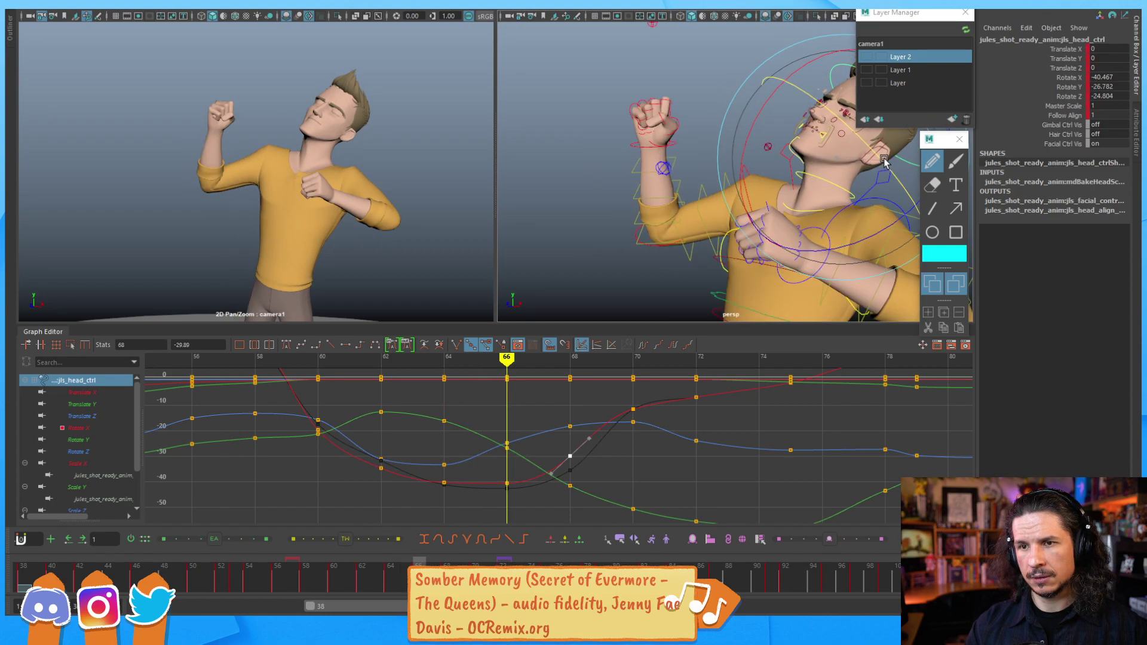
key(alt+comma)
key(alt+comma)
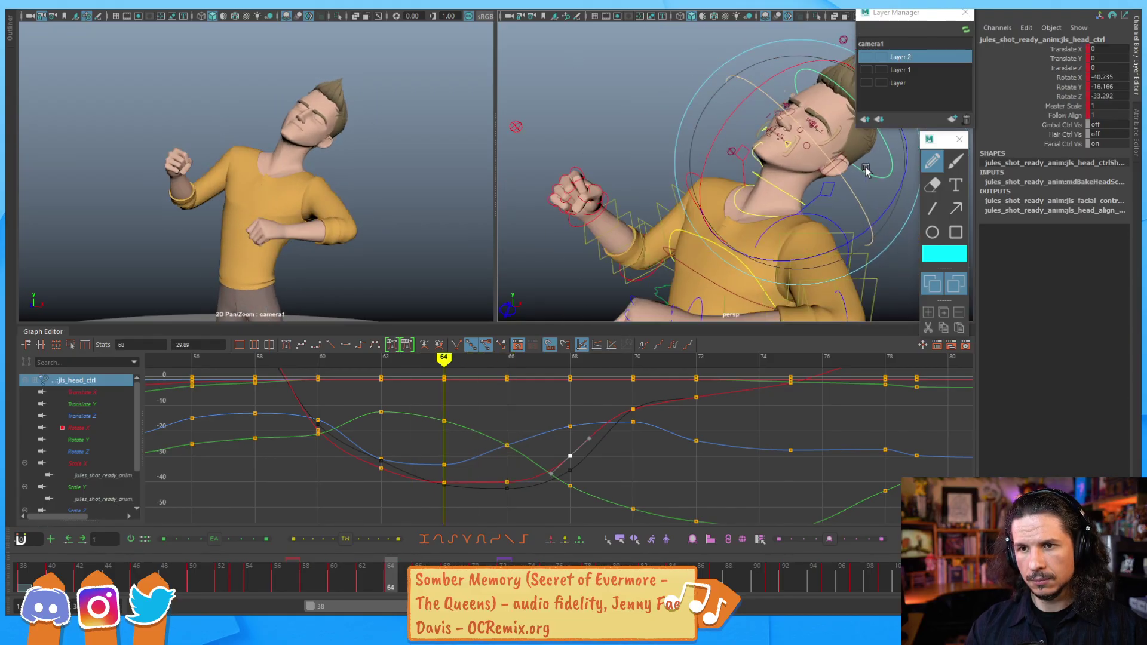
Step: Step back and forth between frames 64 and 74 to check the head's turn with the refined poses
key(alt+period)
key(alt+period)
key(alt+period)
key(alt+period)
key(alt+period)
key(alt+period)
key(alt+period)
key(alt+period)
key(alt+period)
key(alt+period)
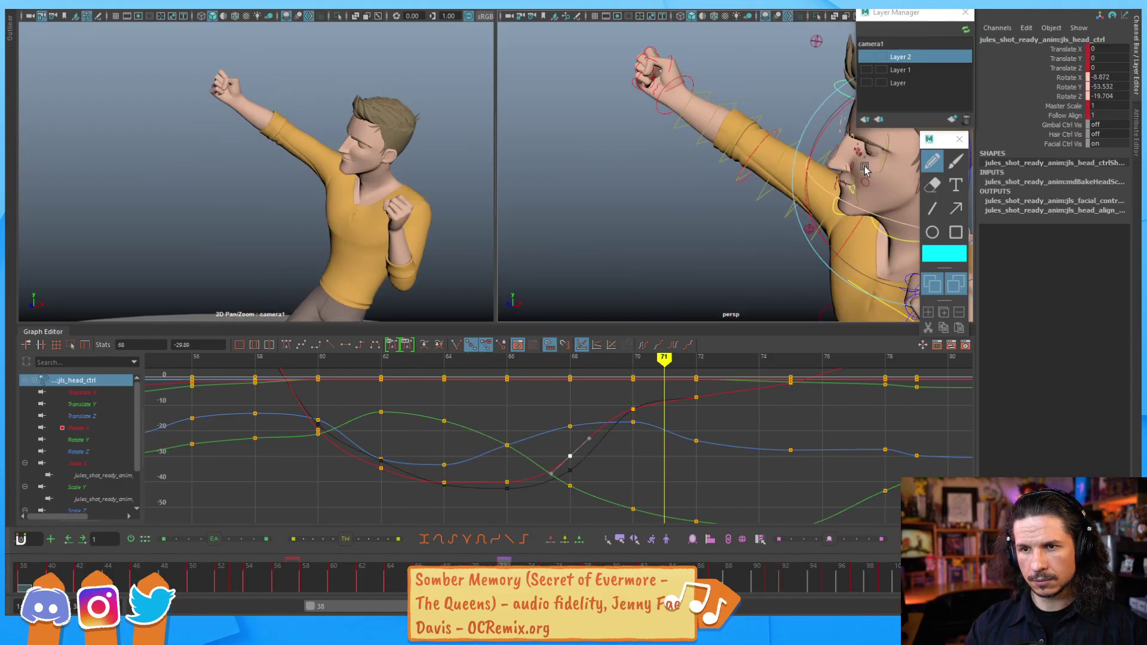
key(alt+comma)
key(alt+comma)
key(alt+comma)
key(alt+comma)
key(alt+comma)
key(alt+comma)
key(alt+comma)
key(alt+period)
key(alt+period)
key(alt+period)
key(alt+period)
key(alt+period)
key(alt+period)
key(alt+period)
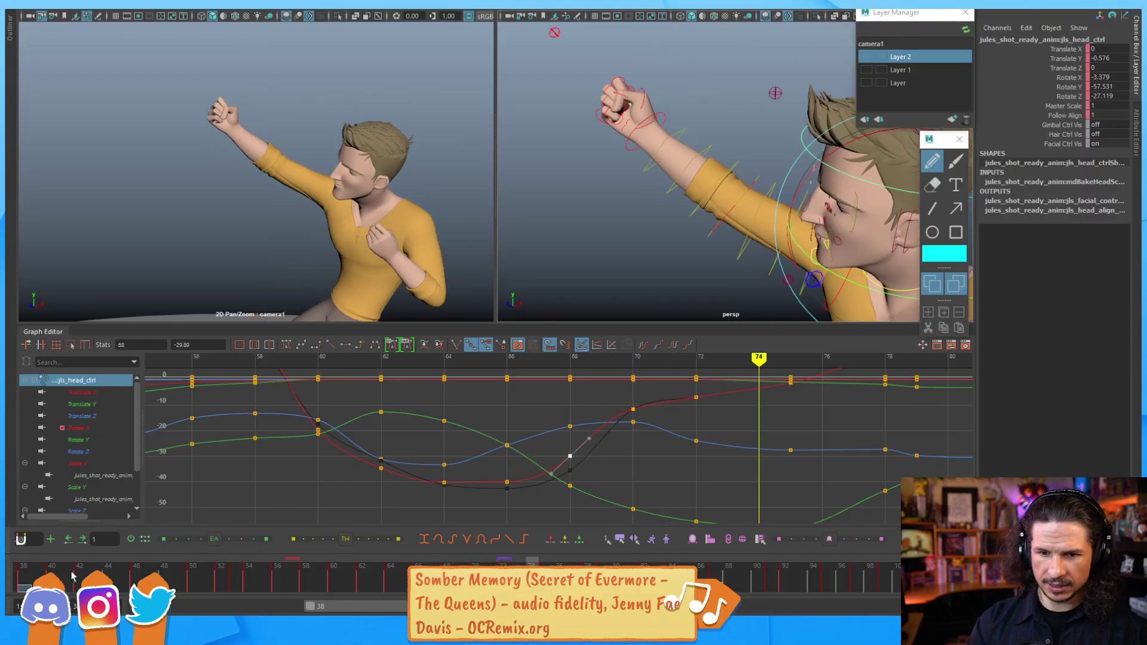
Step: Scrub and play back the shot to review the head motion, and go to frame 70
drag(67, 578, 263, 565)
key(alt+v)
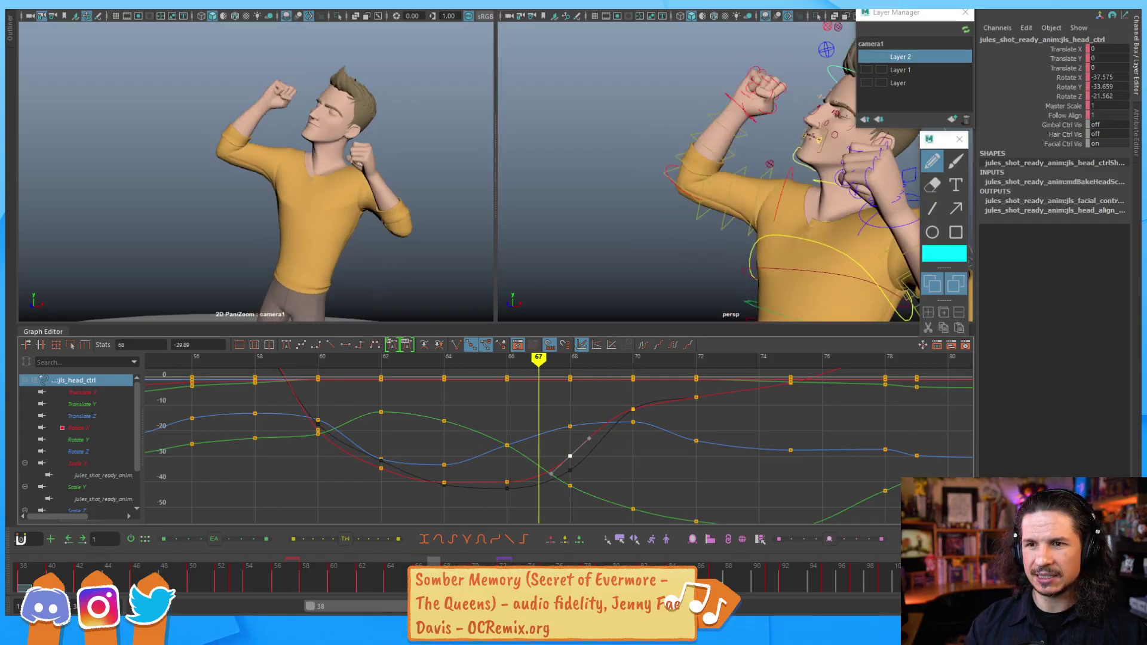
click(493, 559)
click(481, 561)
Step: Raise the head control's Rotate X key at frame 72 to about -2.3
alt+middle_drag(687, 413, 419, 474)
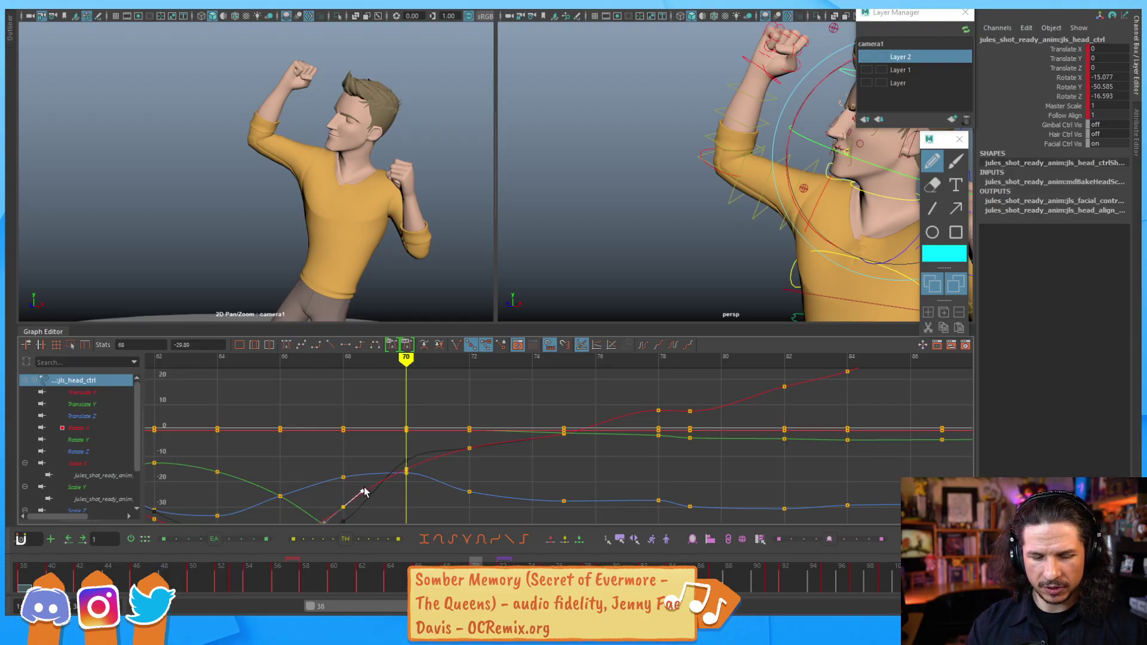
key(alt+comma)
key(alt+comma)
key(alt+period)
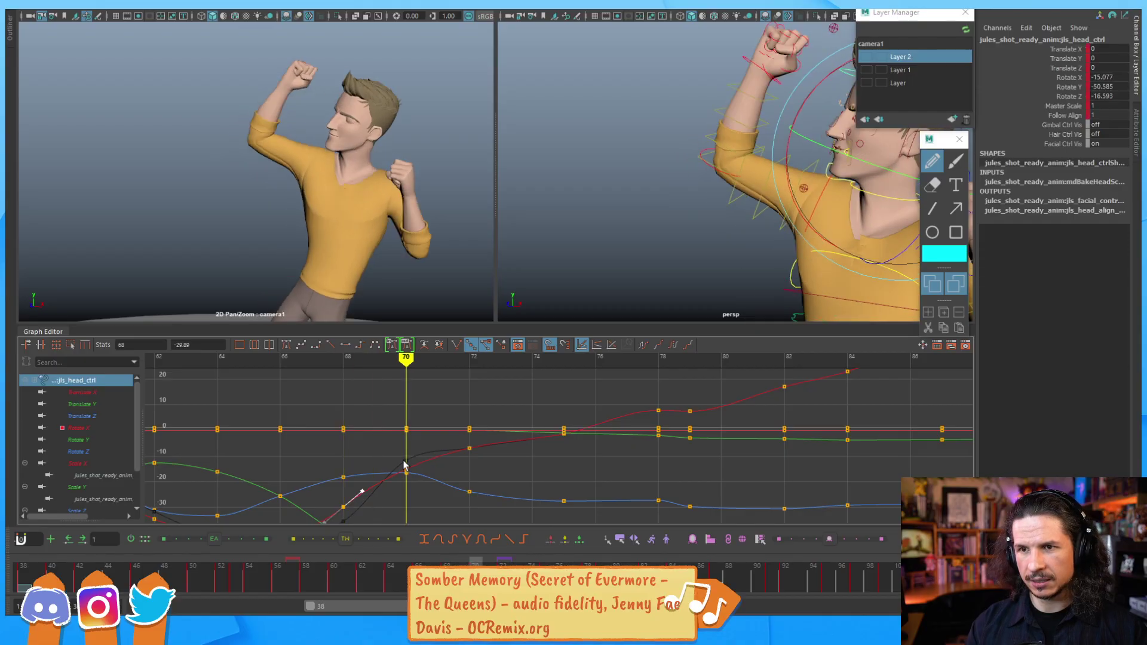
key(alt+period)
key(alt+period)
key(alt+period)
key(alt+period)
key(alt+comma)
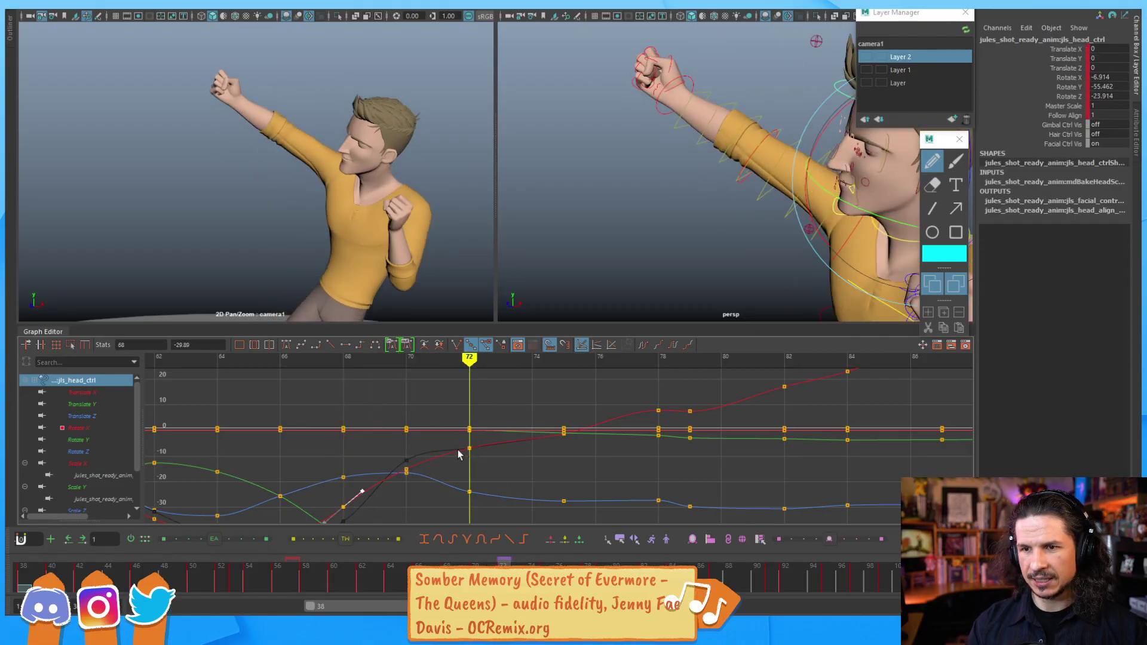
middle_drag(484, 459, 484, 449)
Step: Raise the head control's Rotate X key at frame 75 to about 5.2
key(alt+comma)
key(alt+comma)
key(alt+period)
key(alt+period)
key(alt+period)
key(alt+period)
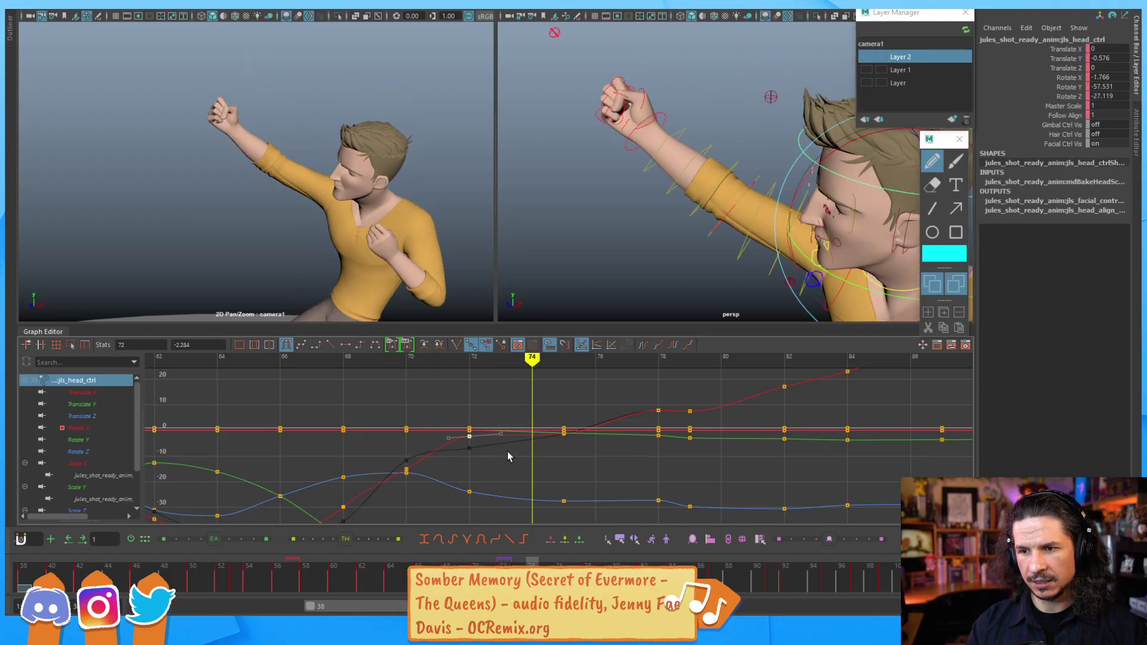
key(alt+period)
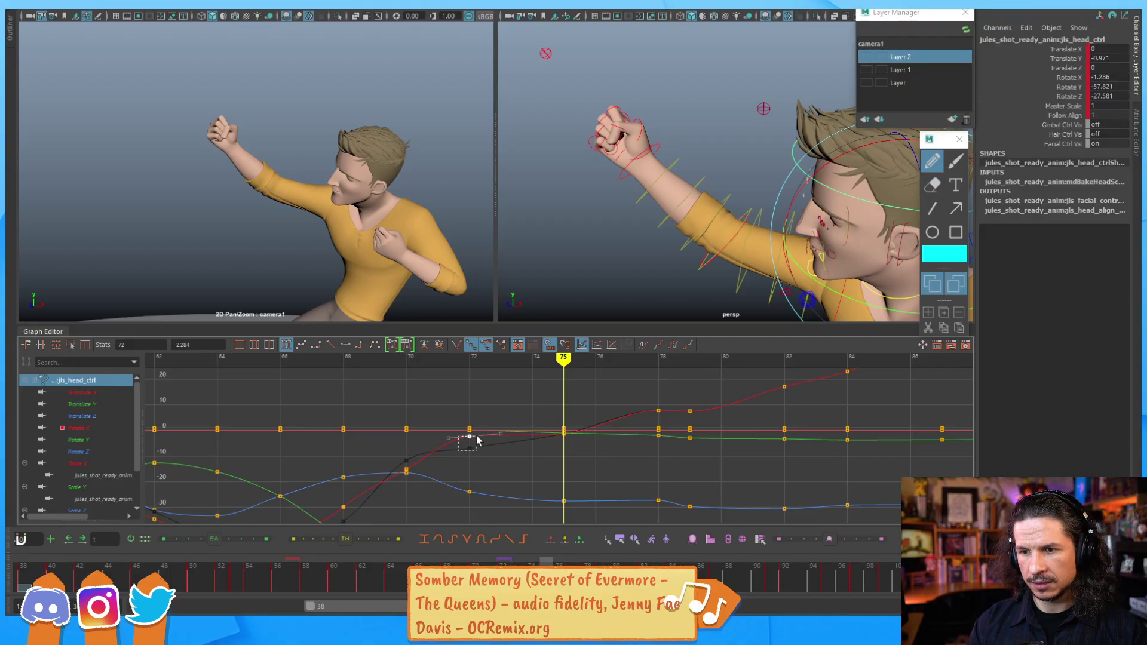
middle_drag(571, 452, 571, 443)
Step: Step back and forth between about frames 68 and 74 to check the head with the raised Rotate X keys
alt+right_drag(546, 425, 542, 450)
key(alt+comma)
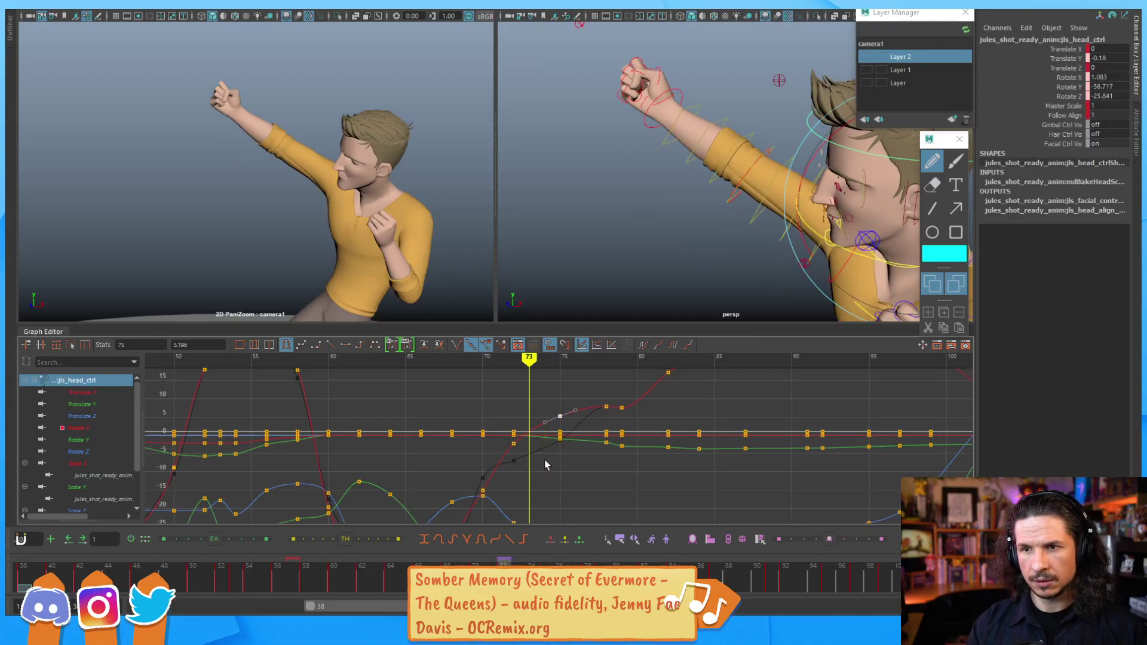
key(alt+comma)
key(alt+comma)
key(alt+comma)
key(alt+comma)
key(alt+comma)
key(alt+period)
key(alt+period)
key(alt+period)
key(alt+period)
key(alt+period)
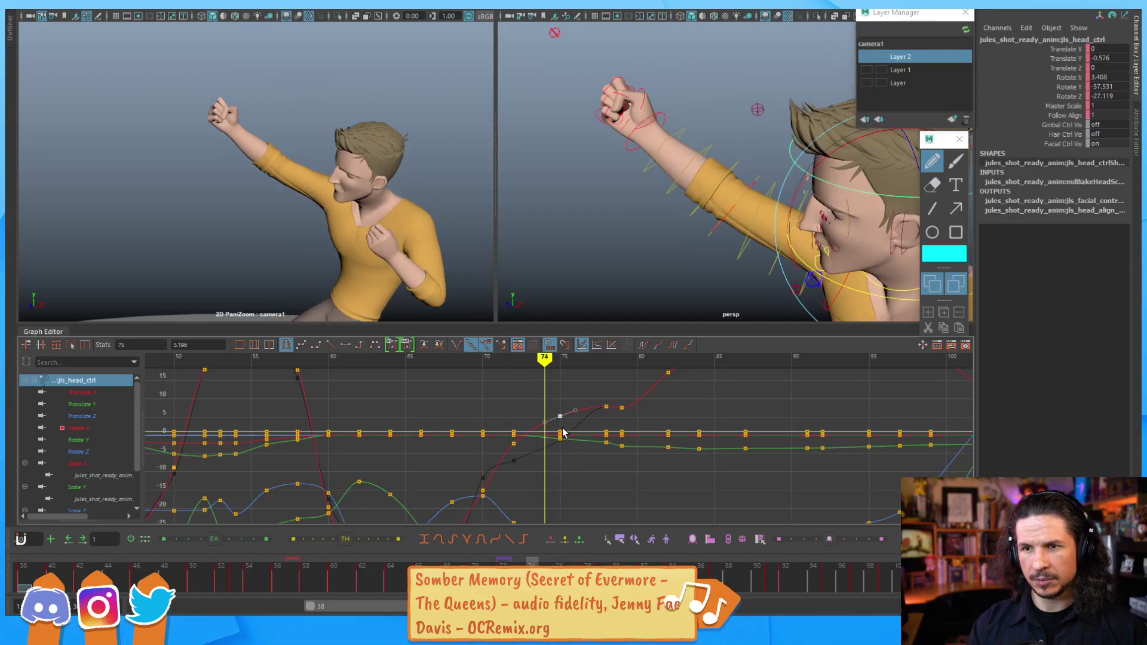
Step: Select the neck control from behind the character and frame its rotation curves around frame 74
alt+drag(757, 248, 690, 167)
click(760, 118)
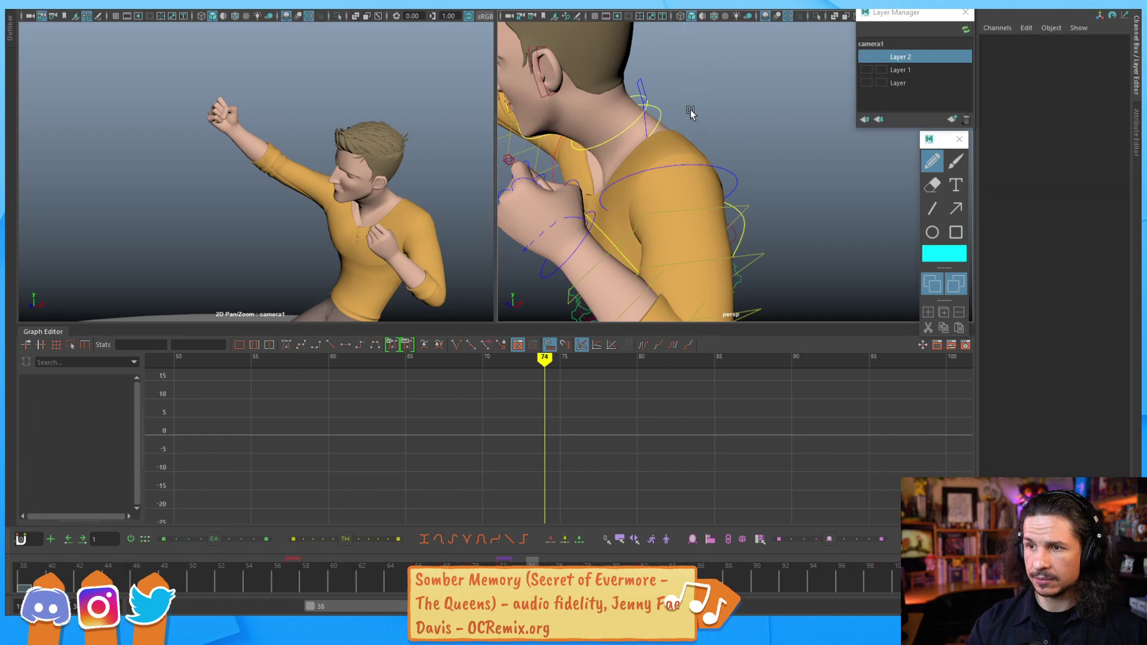
click(659, 111)
key(a)
alt+middle_drag(596, 438, 412, 439)
alt+right_drag(412, 439, 525, 441)
alt+middle_drag(538, 439, 612, 384)
alt+right_drag(611, 384, 579, 425)
alt+middle_drag(532, 407, 572, 482)
alt+shift+right_drag(572, 481, 533, 425)
alt+middle_drag(533, 425, 538, 445)
alt+right_drag(539, 449, 554, 419)
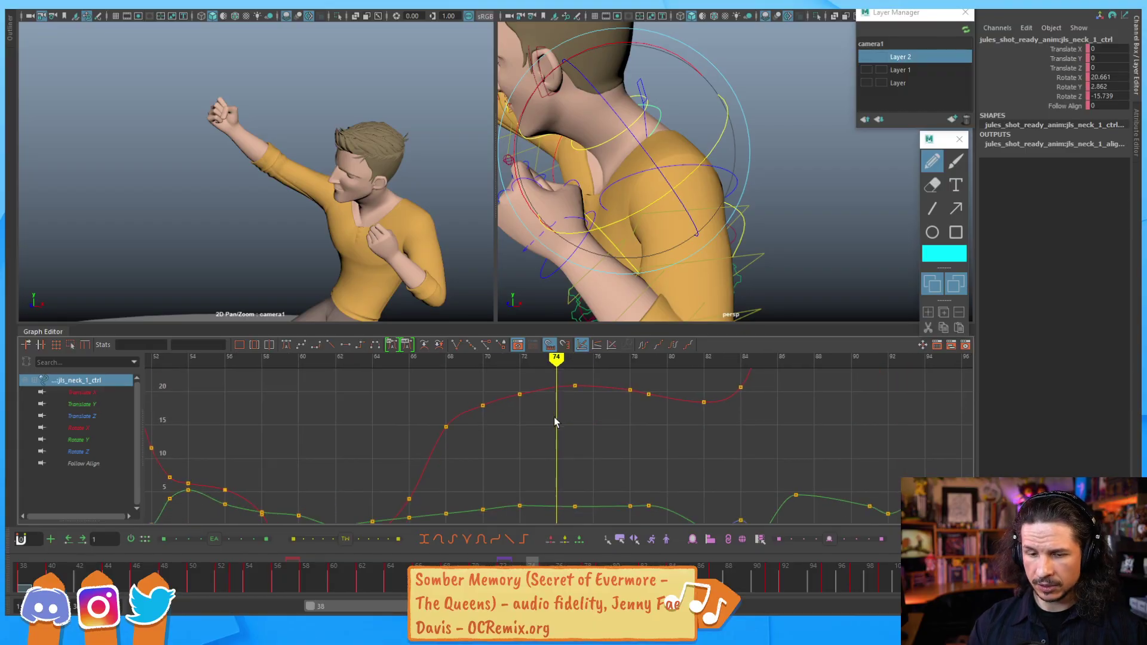
Step: Step between frames 74 and 63 to examine the neck's motion against its Rotate X curve
key(alt+comma)
key(alt+comma)
key(alt+comma)
key(alt+comma)
key(alt+comma)
key(alt+comma)
key(alt+comma)
key(alt+comma)
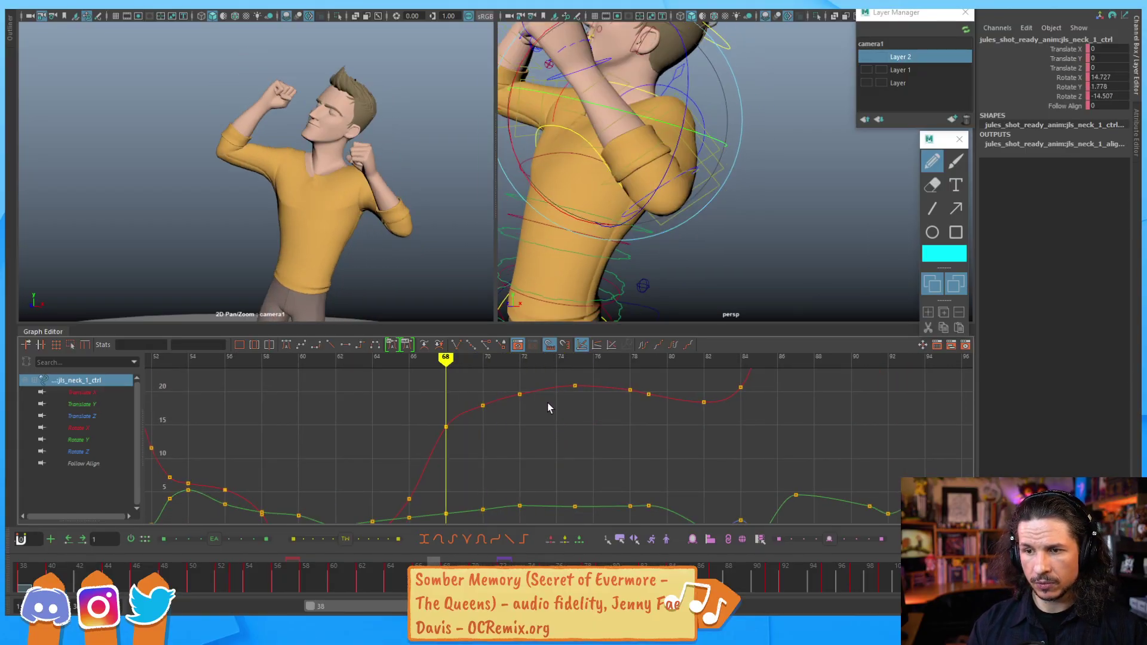
key(alt+comma)
key(alt+period)
key(alt+period)
key(alt+period)
key(alt+comma)
key(alt+comma)
key(alt+comma)
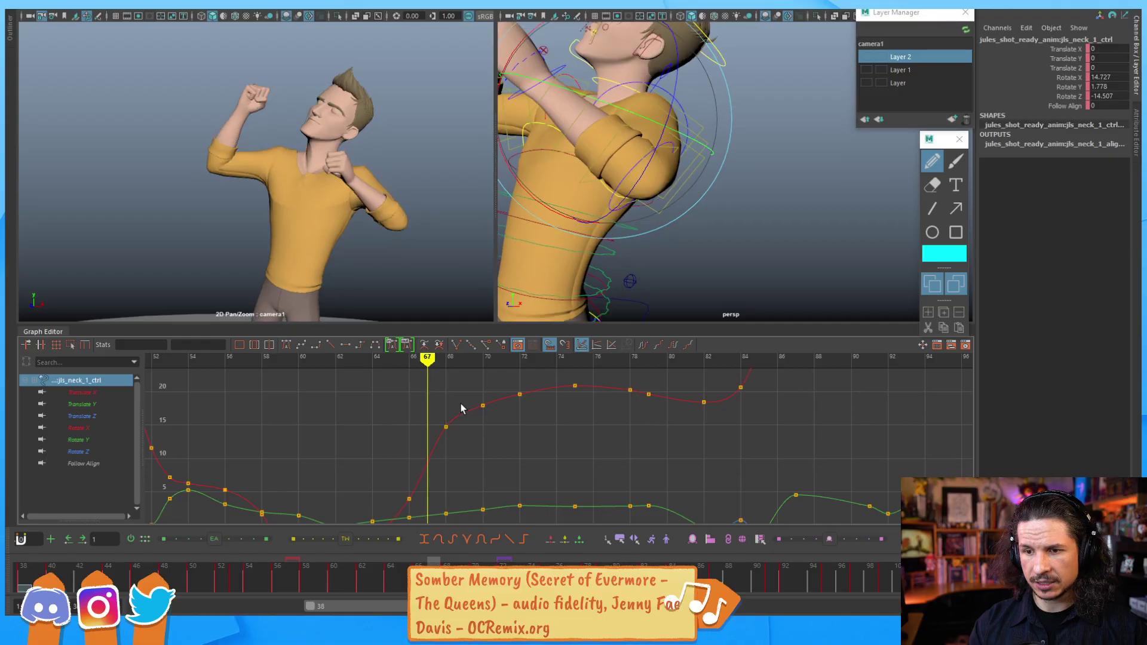
key(alt+comma)
key(a)
key(alt+comma)
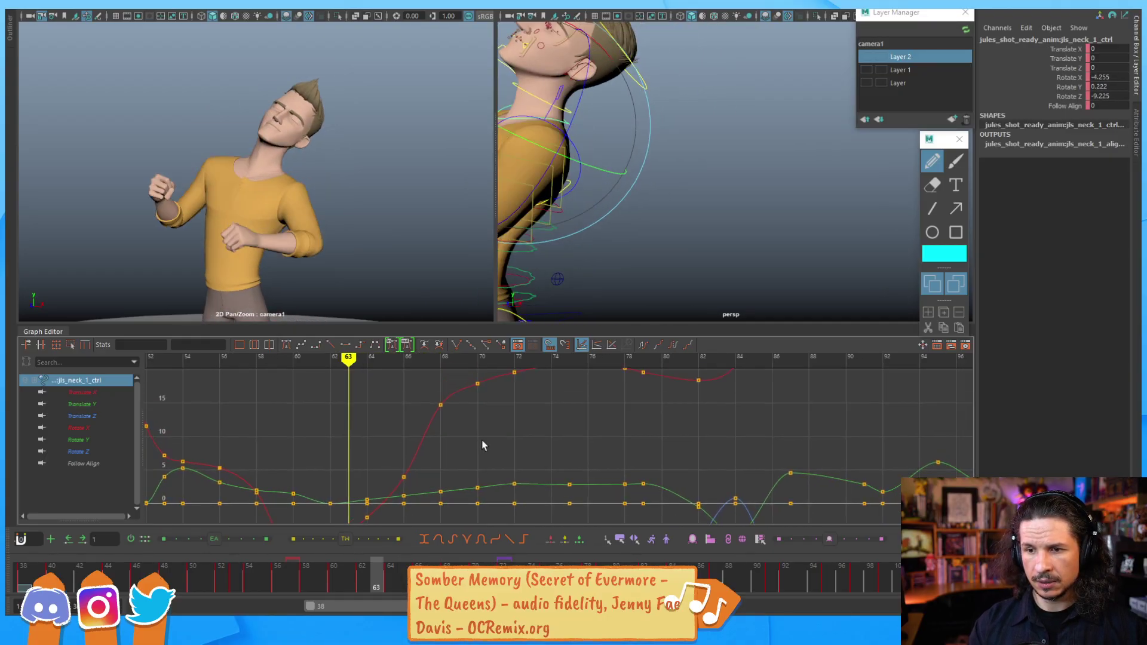
Step: Try raising the neck control's Rotate X key at frame 68
key(f)
key(alt+period)
key(alt+period)
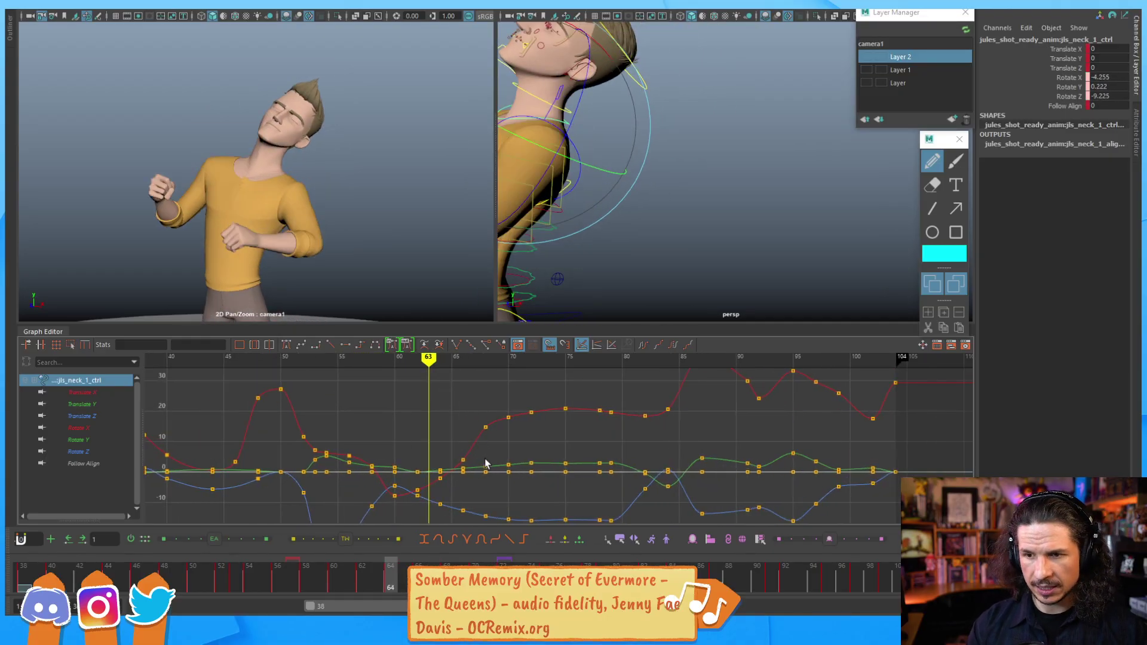
key(alt+period)
key(alt+period)
key(alt+period)
drag(467, 420, 503, 428)
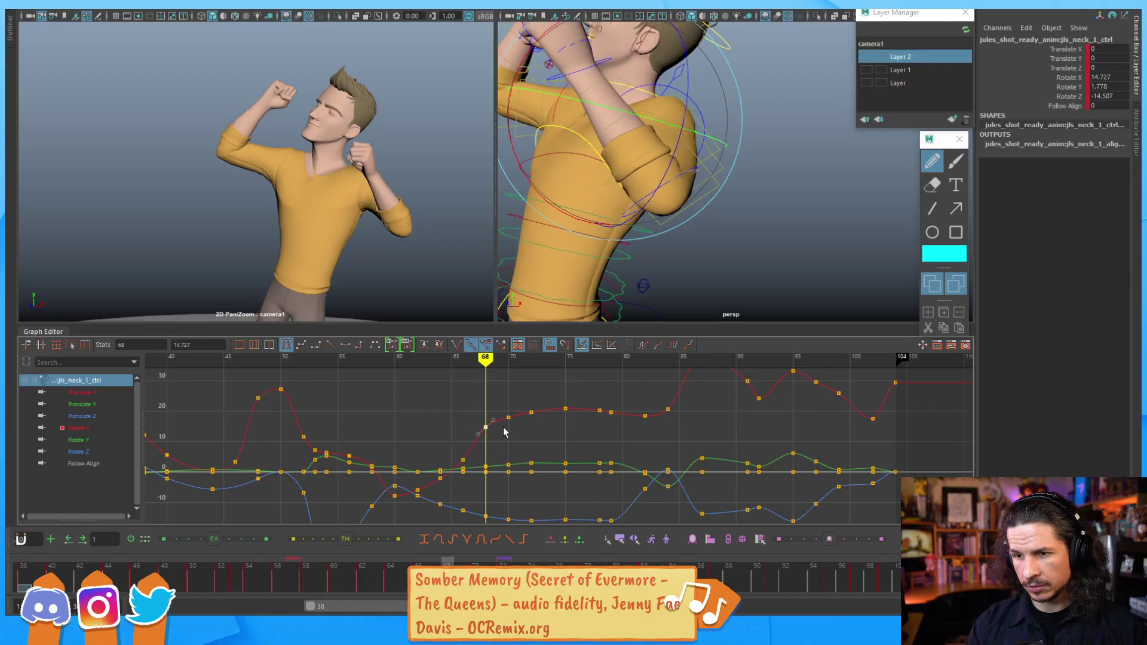
mouse_move(501, 444)
shift+middle_down()
mouse_move(501, 459)
mouse_move(501, 438)
shift+middle_up()
key(ctrl+z)
Step: Step through frames 59 to 68 to examine how the neck moves during the lean-back
key(alt+comma)
key(alt+comma)
key(alt+comma)
key(alt+comma)
key(alt+comma)
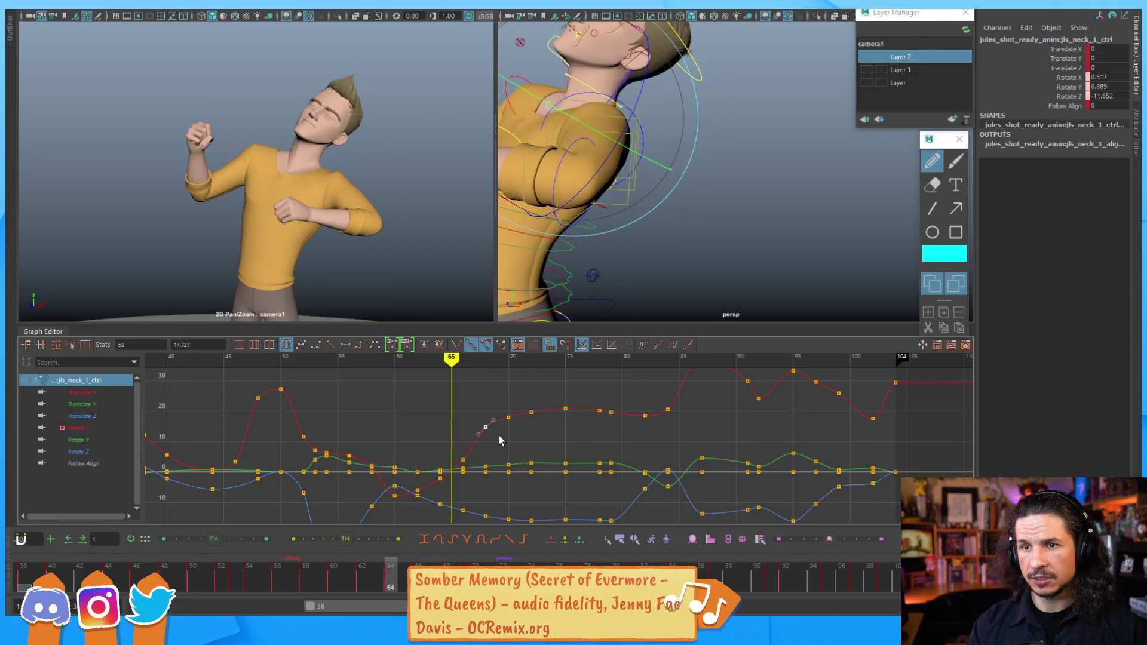
key(alt+comma)
key(alt+comma)
key(alt+comma)
key(alt+comma)
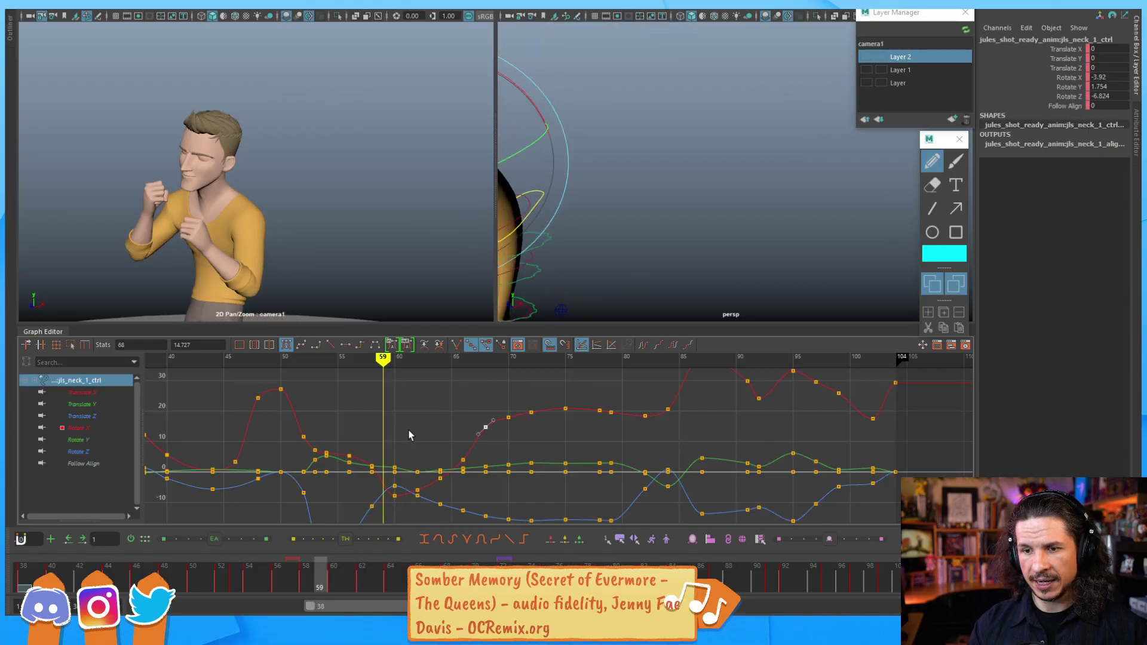
key(alt+period)
key(alt+period)
key(alt+period)
key(alt+period)
key(alt+period)
key(alt+period)
key(alt+period)
key(alt+period)
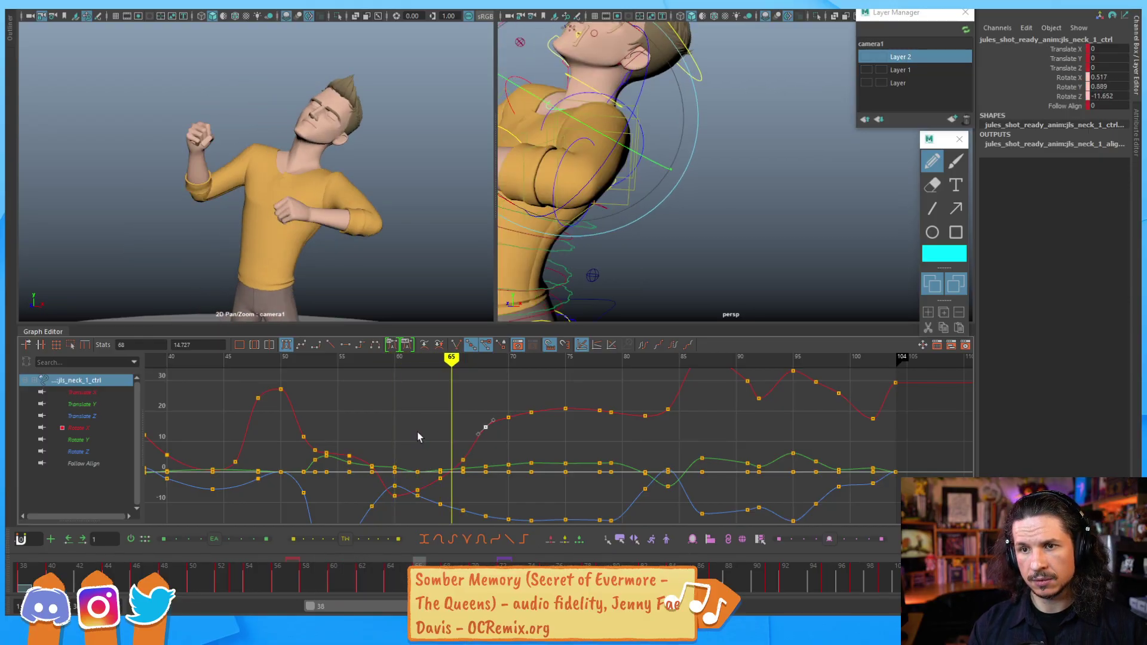
key(alt+comma)
key(alt+comma)
key(alt+comma)
key(alt+comma)
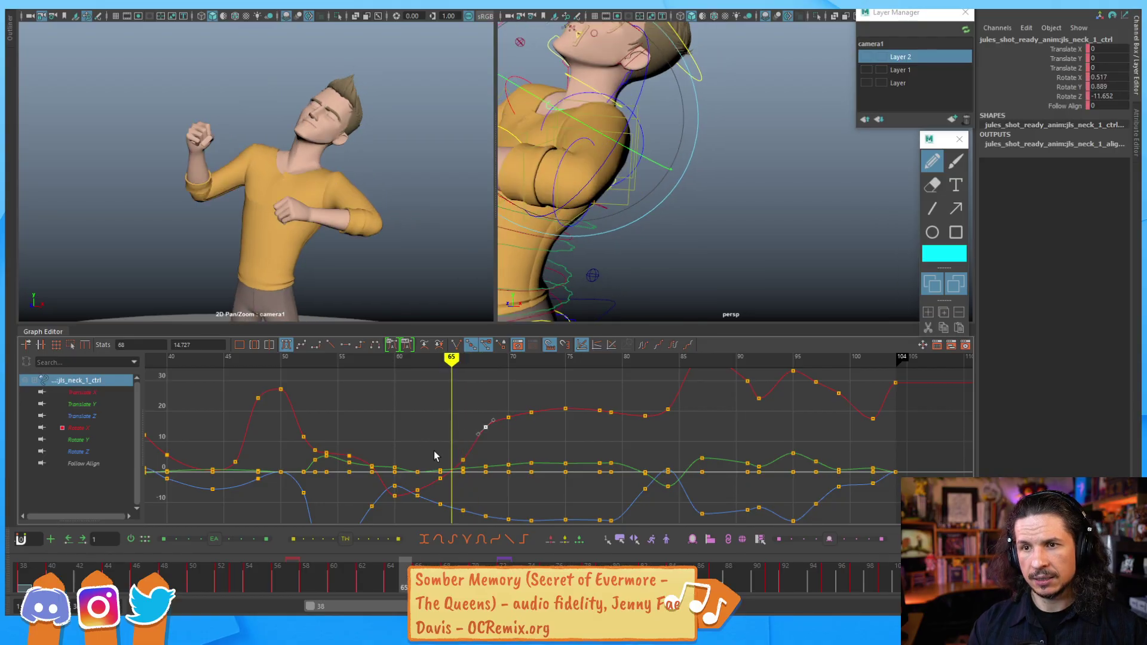
Step: Step back and forth between frames 62 and 68 to find where the neck's Rotate X breaks the lean-back arc
key(alt+period)
key(alt+period)
key(alt+period)
key(alt+comma)
key(alt+comma)
key(alt+comma)
key(alt+comma)
key(alt+comma)
key(alt+comma)
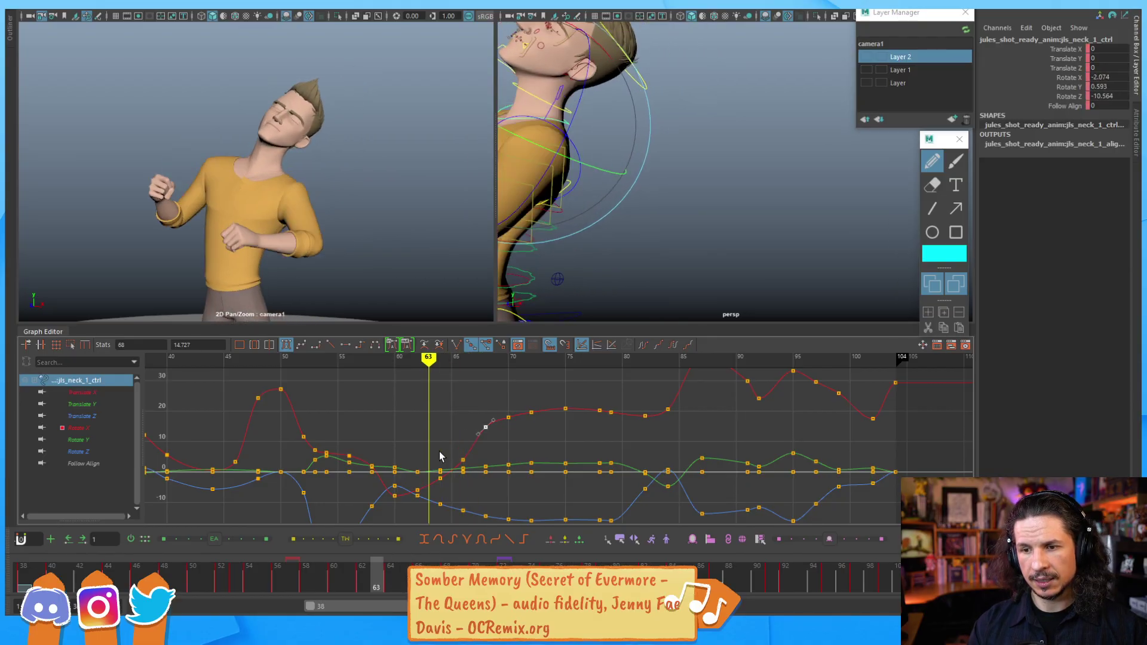
key(alt+period)
key(alt+period)
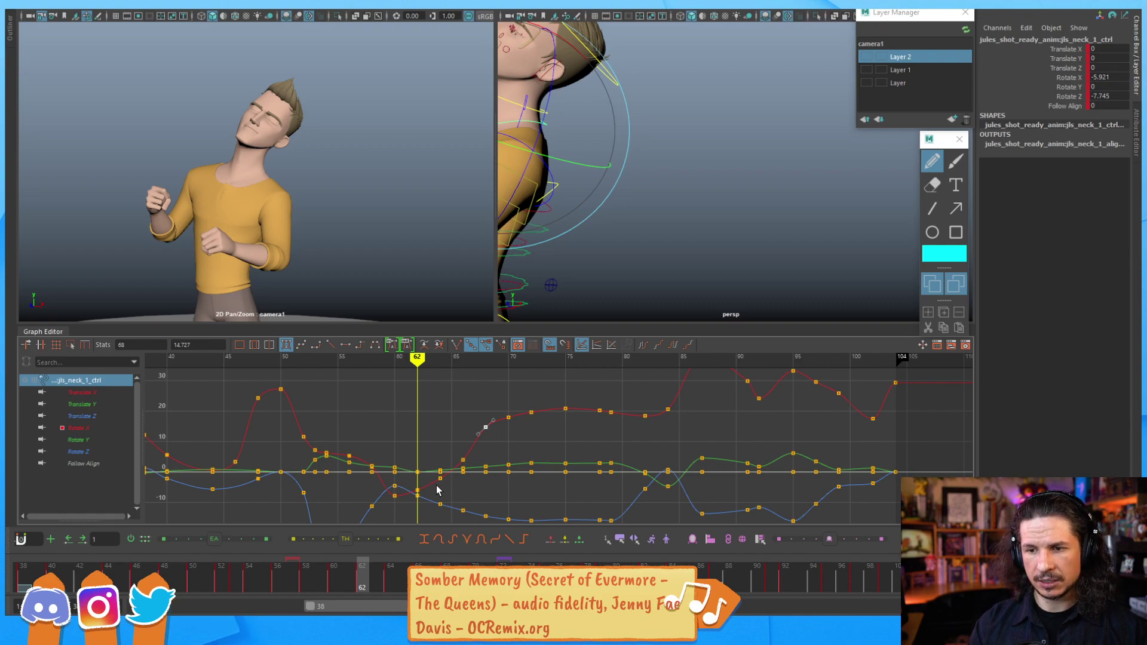
Step: Lower the neck control's Rotate X keys at frames 62 and 64, taking the frame 62 key to about -9.2
alt+right_drag(464, 475, 611, 438)
key(alt+comma)
key(alt+comma)
key(alt+comma)
key(alt+period)
key(alt+period)
key(alt+period)
middle_drag(482, 454, 483, 461)
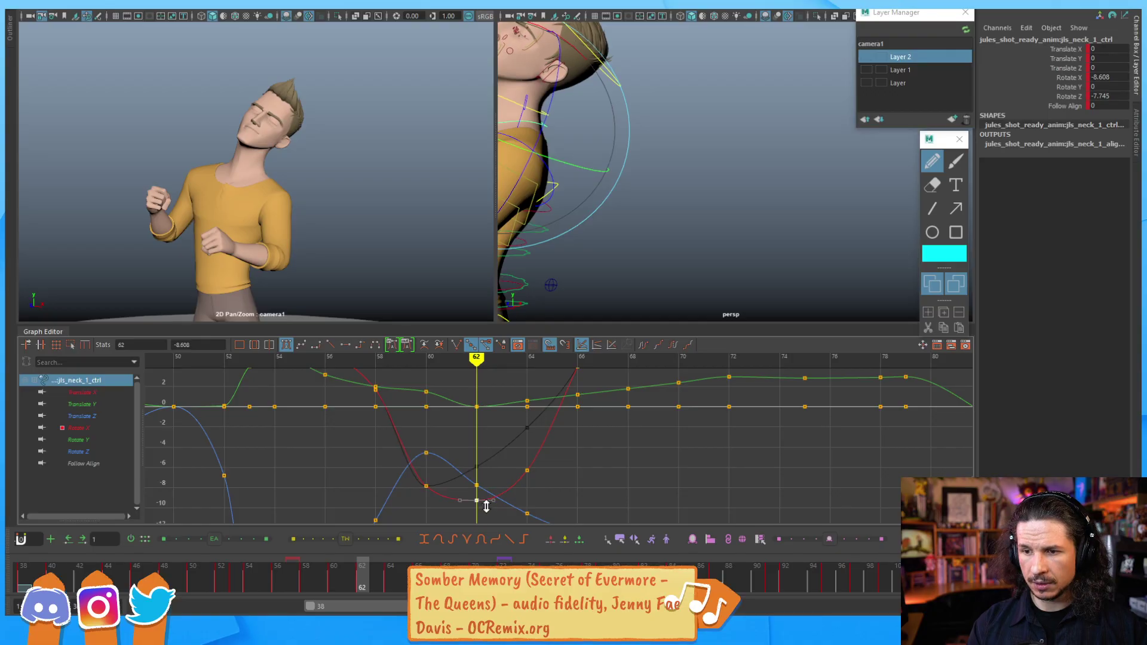
Step: Step from frame 61 to 67 to check the head's lean-back with the lowered Rotate X keys
alt+middle_drag(575, 439, 524, 405)
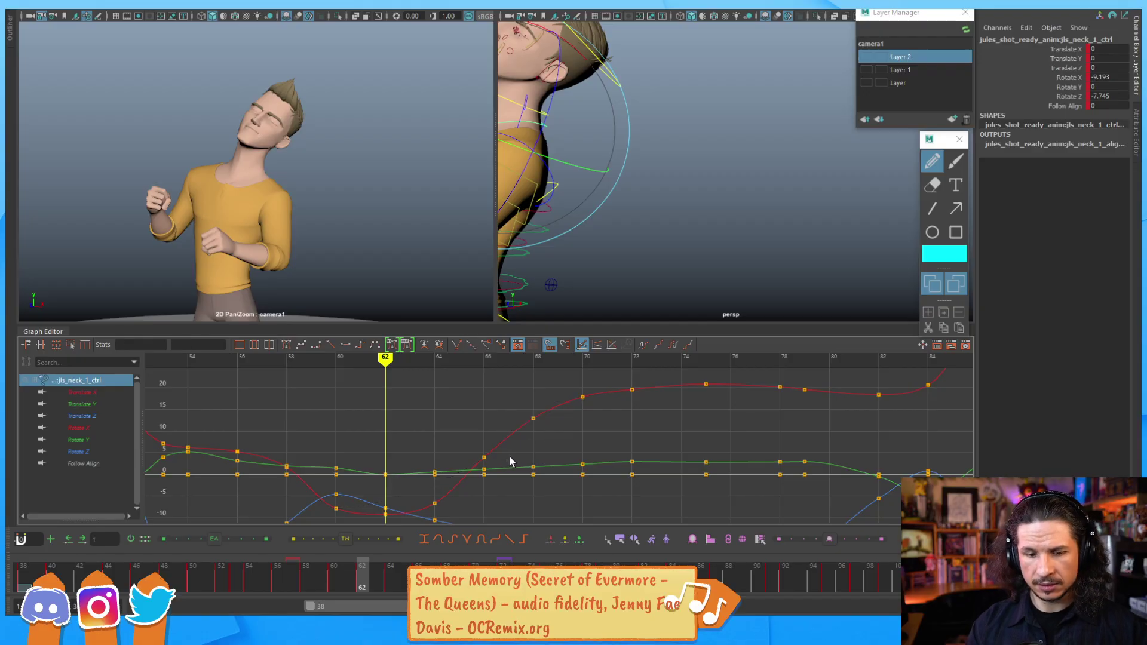
key(comma)
key(comma)
key(alt+period)
key(alt+period)
key(alt+period)
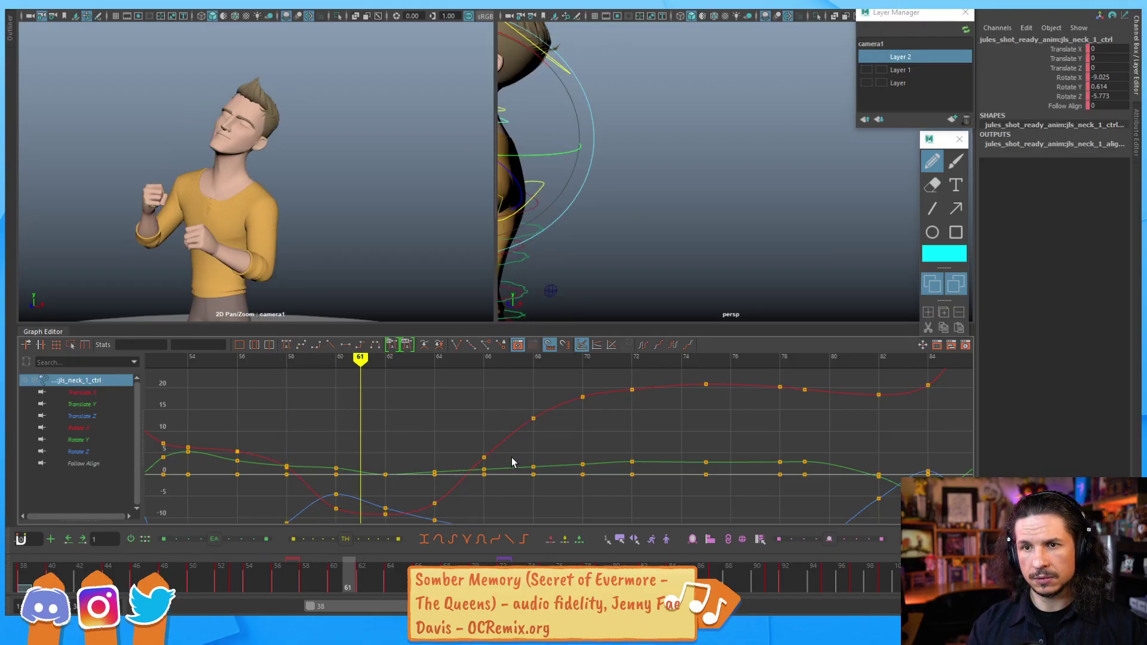
key(alt+period)
key(alt+period)
key(alt+period)
key(alt+period)
key(alt+period)
key(alt+period)
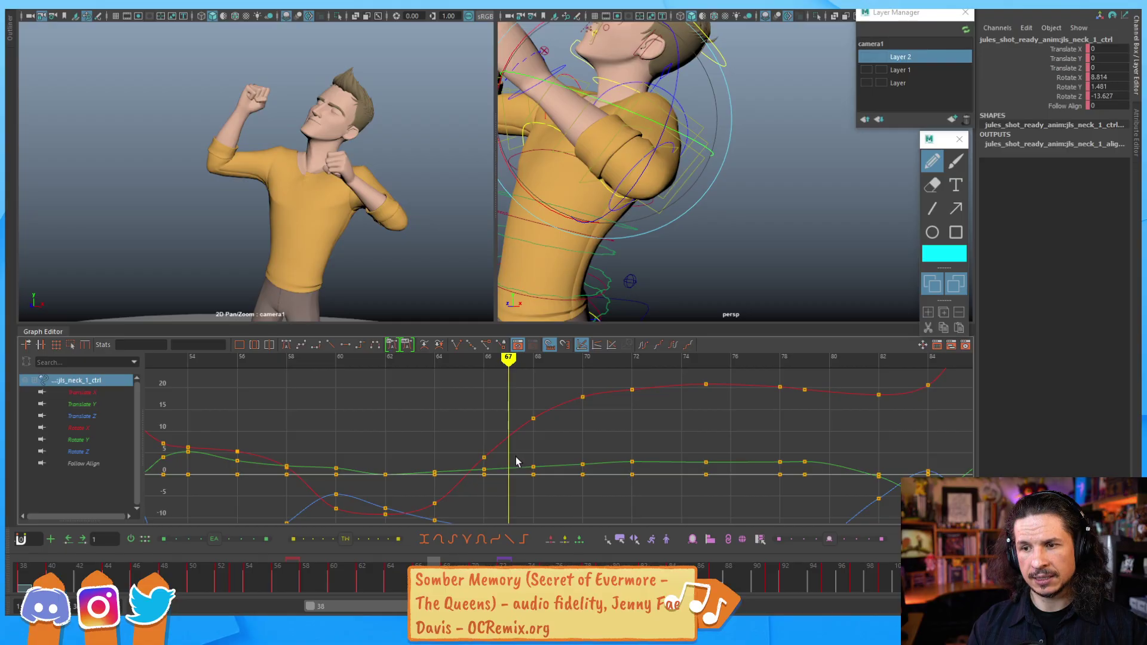
Step: Step back and forth between frames 65 and 72 to examine the head's arc as it comes out of the lean-back
key(alt+period)
key(alt+period)
key(alt+comma)
key(alt+comma)
key(alt+comma)
key(alt+comma)
key(alt+period)
key(alt+period)
key(alt+period)
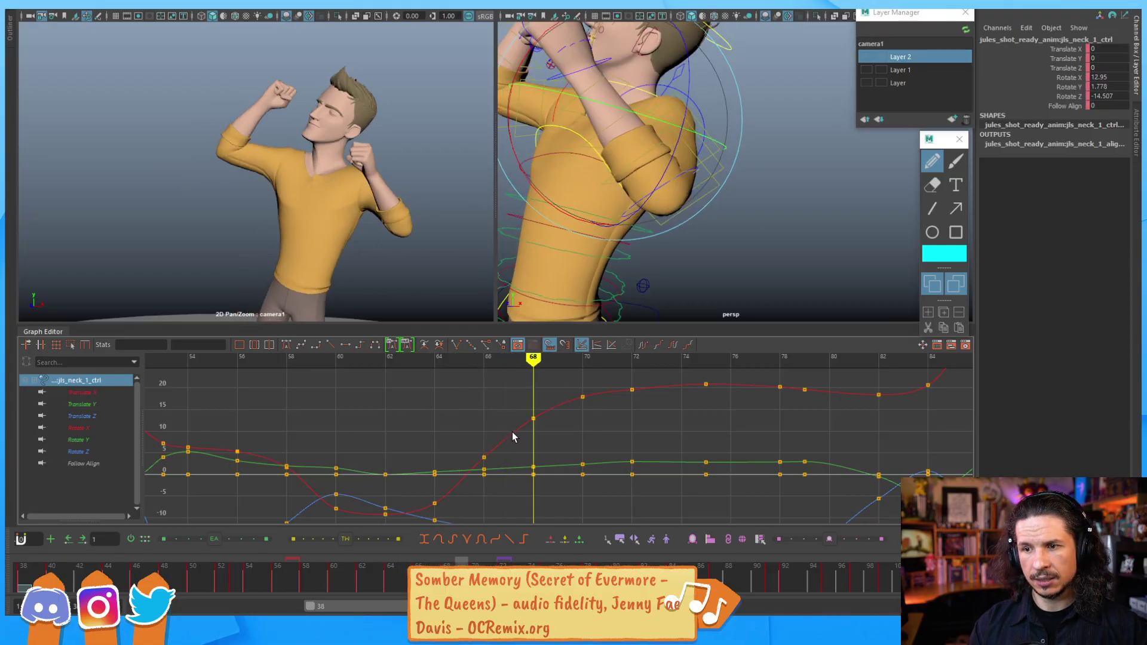
key(alt+period)
key(alt+period)
key(alt+period)
key(alt+comma)
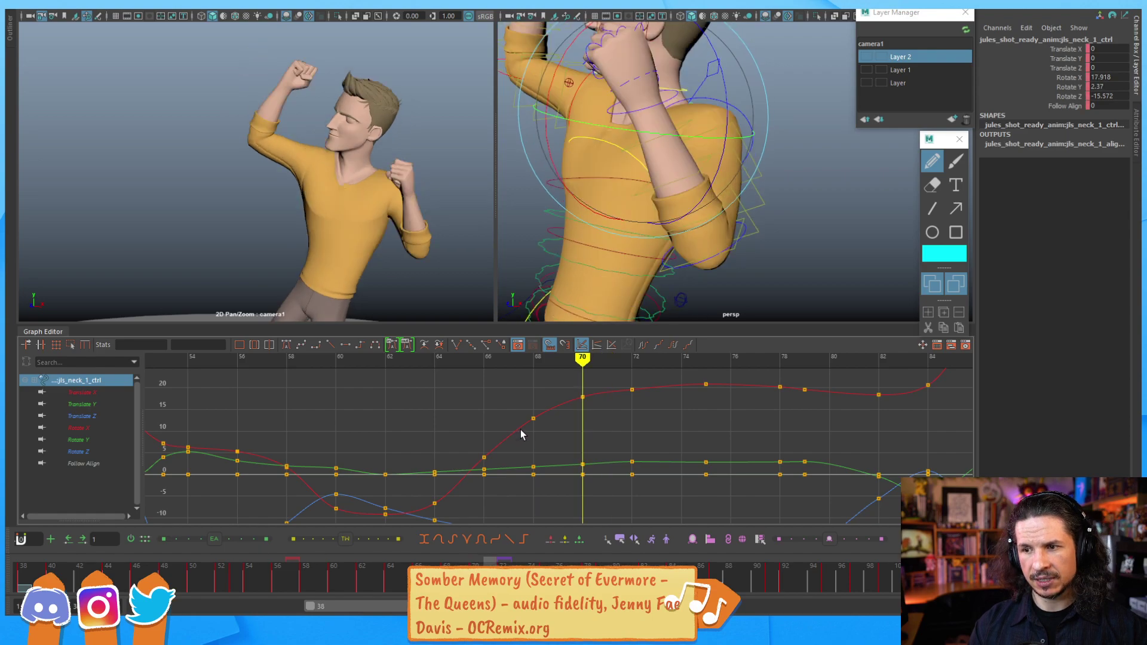
key(alt+period)
key(alt+period)
key(alt+comma)
key(alt+comma)
key(alt+comma)
key(alt+comma)
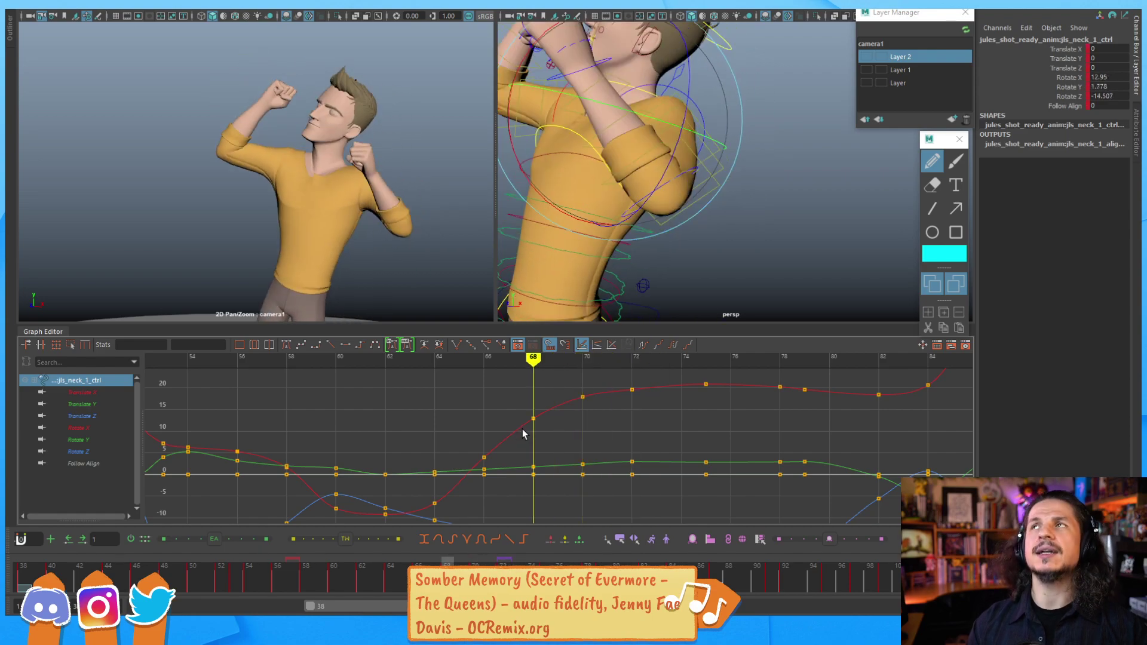
key(alt+comma)
key(alt+period)
key(alt+period)
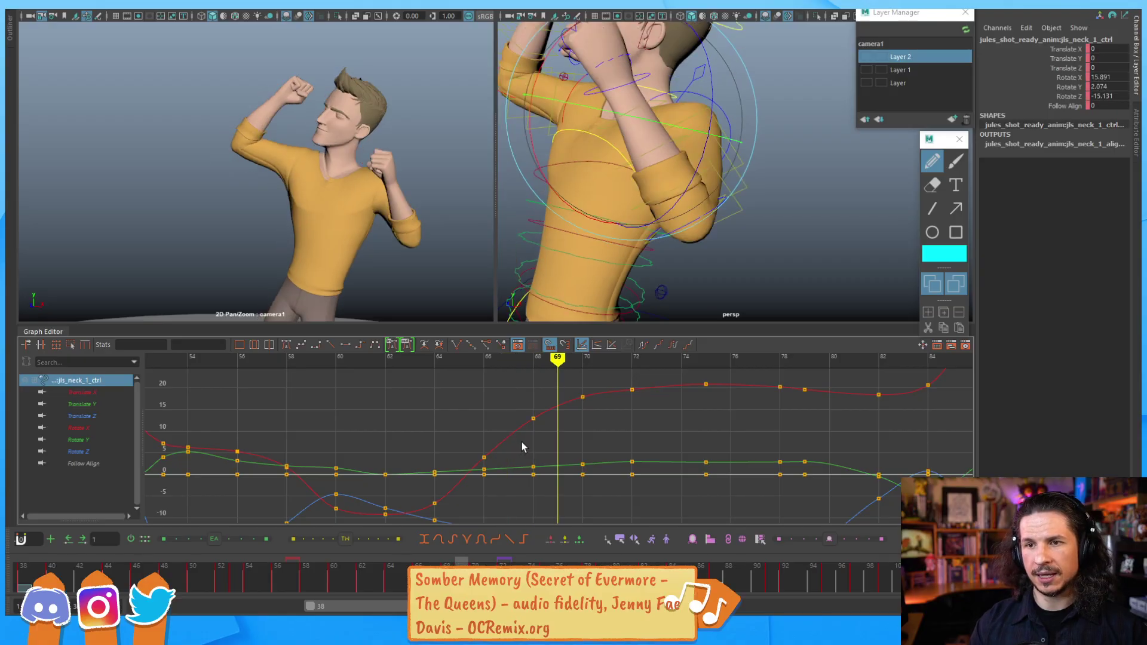
key(alt+comma)
key(alt+period)
key(alt+period)
key(alt+comma)
key(alt+comma)
key(alt+comma)
key(alt+comma)
key(alt+period)
key(alt+period)
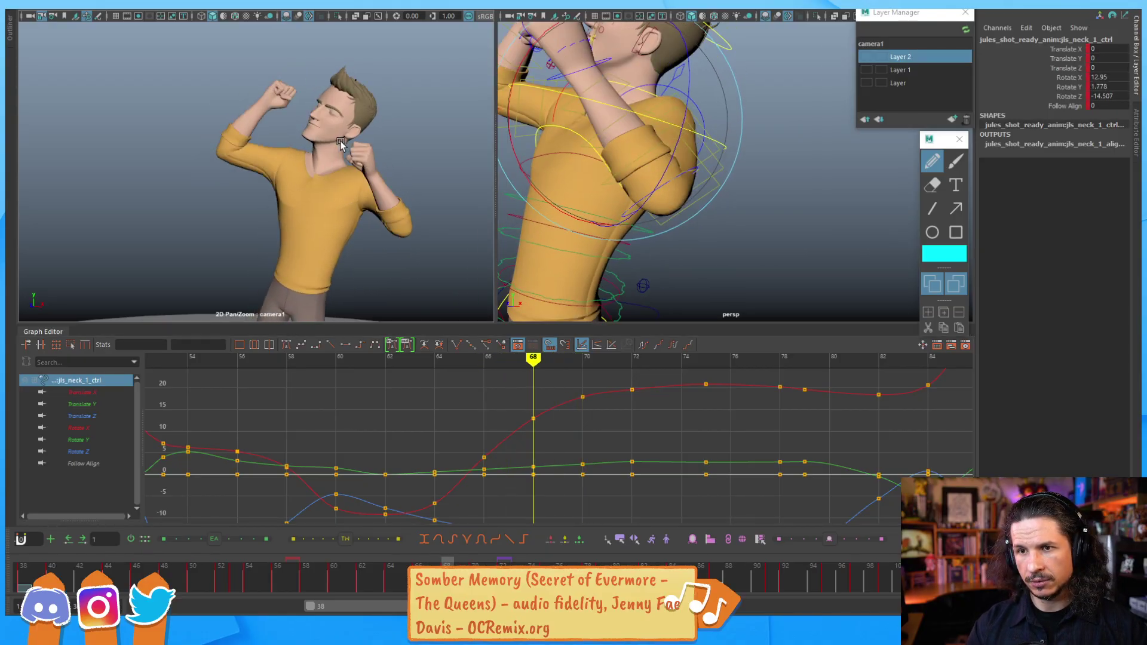
Step: Lower the neck control's Rotate X key at frame 66 to about 0
click(483, 456)
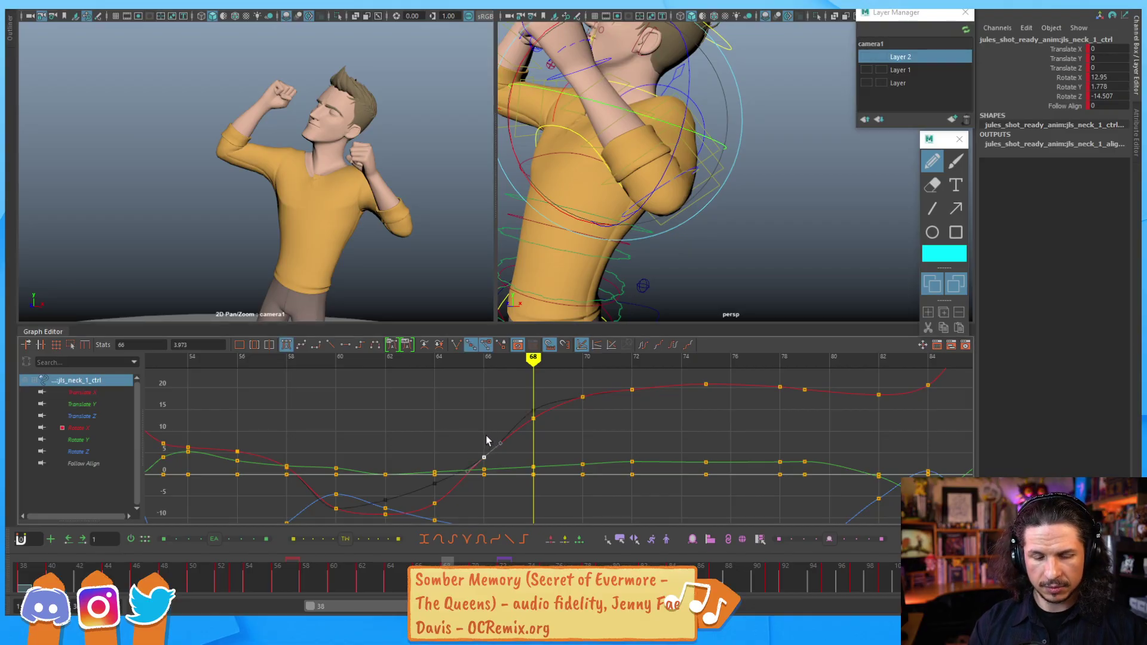
key(alt+comma)
key(alt+comma)
middle_drag(484, 422, 488, 433)
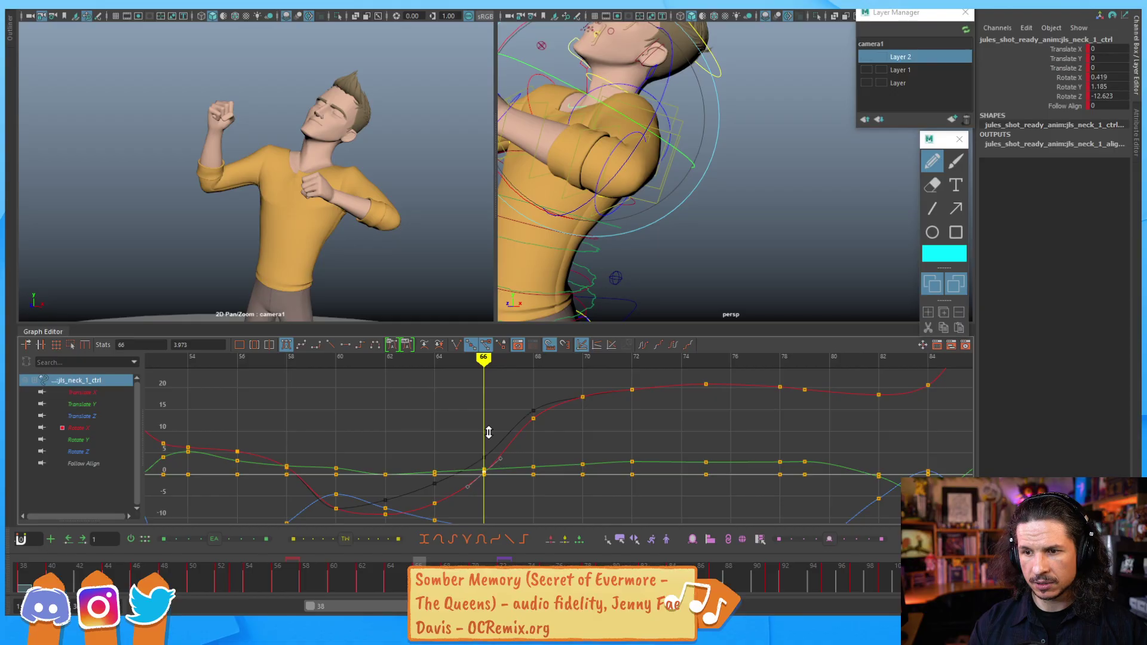
Step: Step through frames 65 to 75 to check the head's turn against the adjusted Rotate X curve
key(alt+period)
key(alt+period)
key(alt+period)
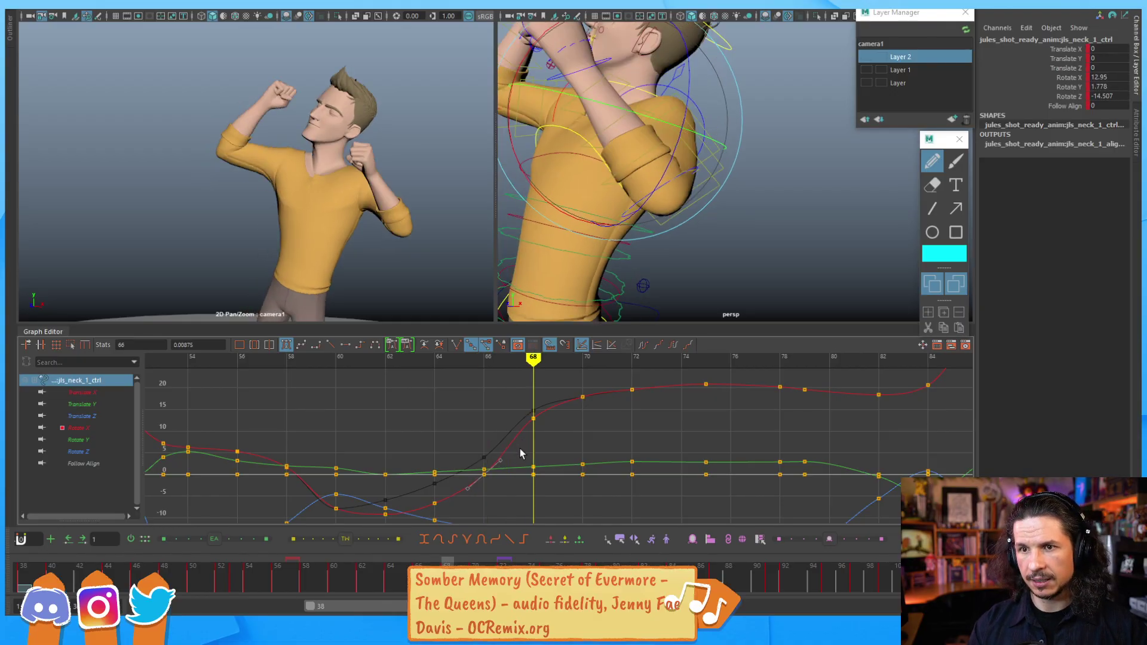
key(alt+comma)
key(alt+comma)
key(alt+comma)
key(alt+period)
key(alt+period)
key(alt+period)
key(alt+period)
key(alt+period)
key(alt+period)
key(alt+period)
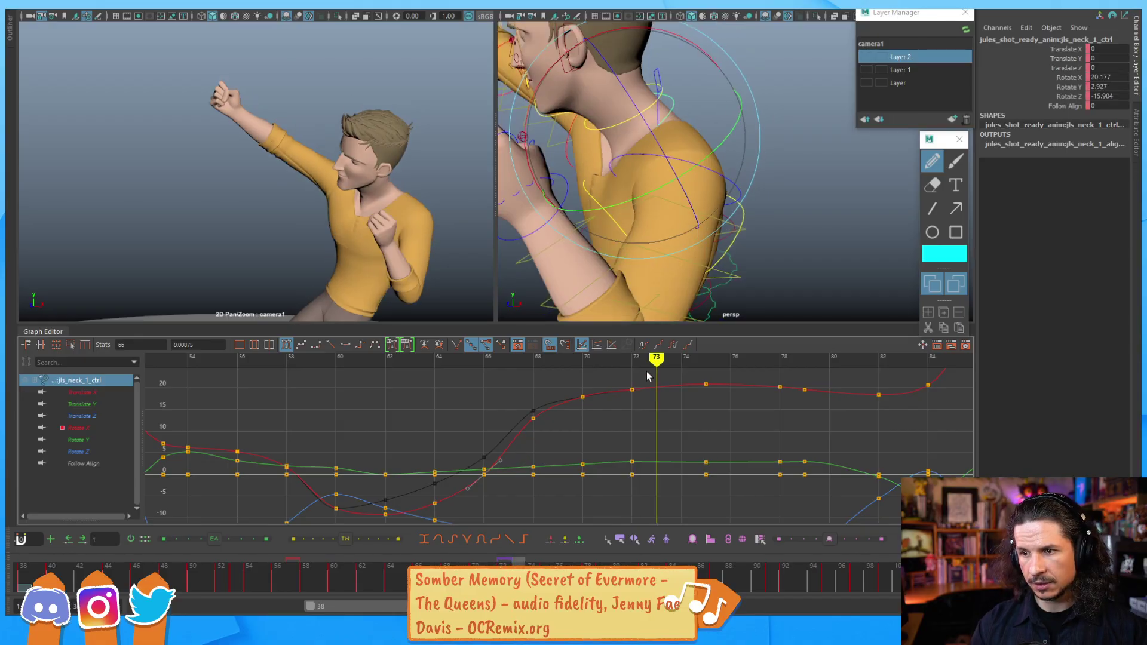
key(alt+period)
key(alt+period)
key(alt+comma)
key(alt+comma)
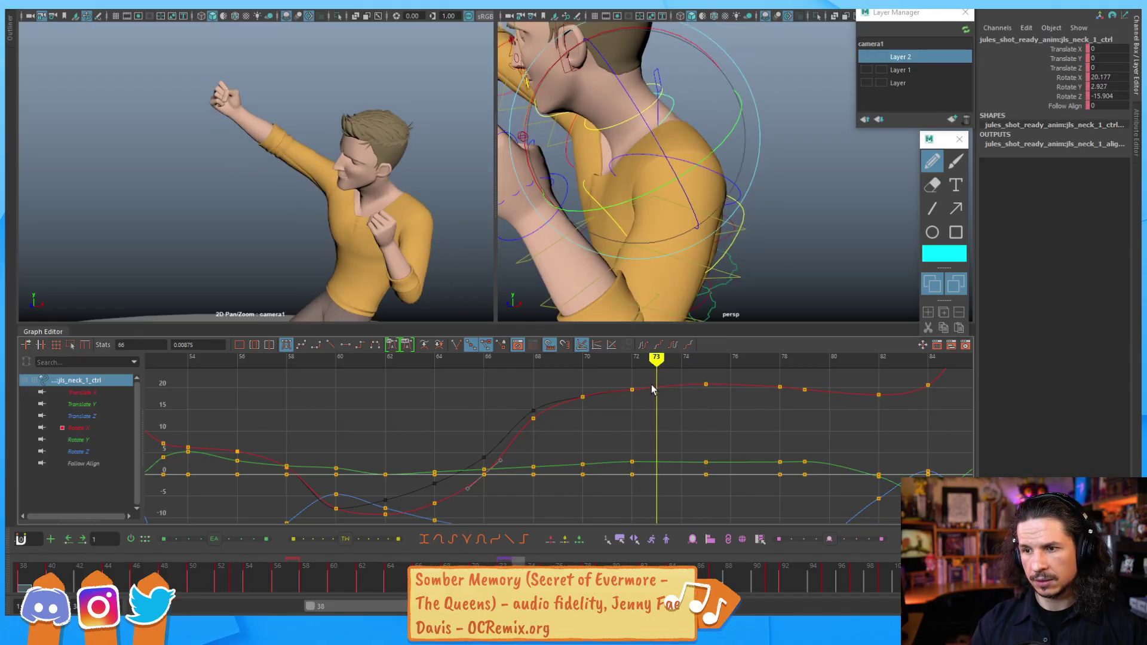
Step: Try raising the neck control's Rotate X key at frame 72 to about 20.5
key(alt+comma)
middle_drag(635, 405, 637, 404)
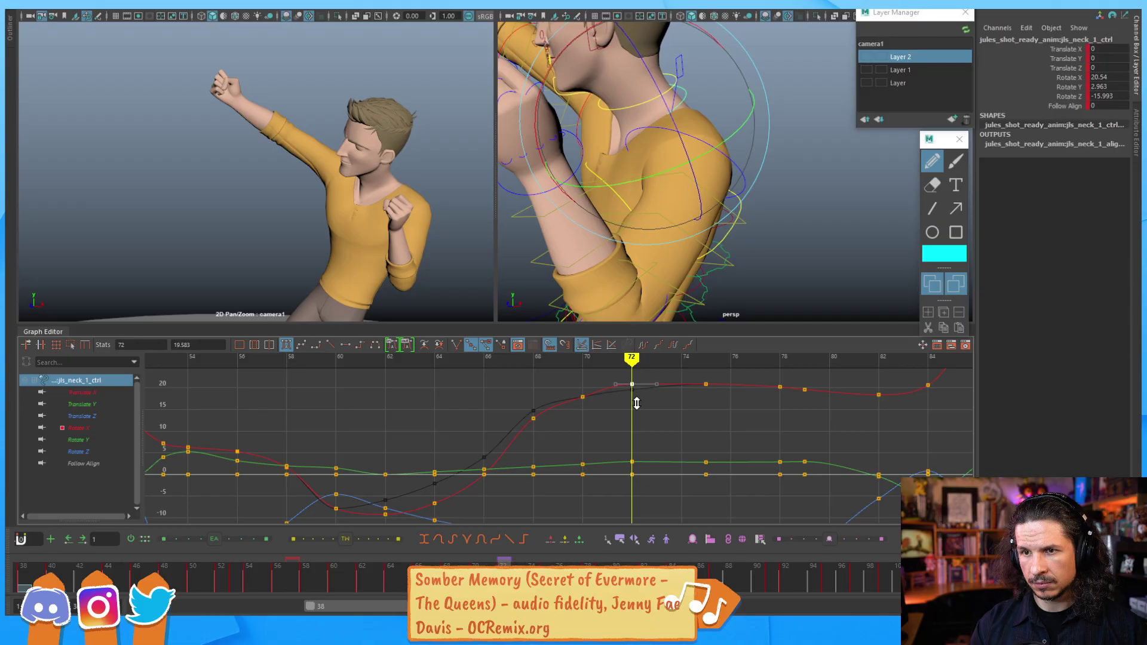
key(ctrl+z)
Step: Try raising the neck control's Rotate Z key at frame 62 to about -4.55, level with the key at frame 60
alt+middle_drag(627, 472, 622, 415)
alt+right_drag(621, 415, 589, 468)
key(alt+comma)
key(alt+comma)
key(alt+comma)
key(alt+comma)
key(alt+comma)
key(alt+comma)
key(alt+comma)
key(alt+comma)
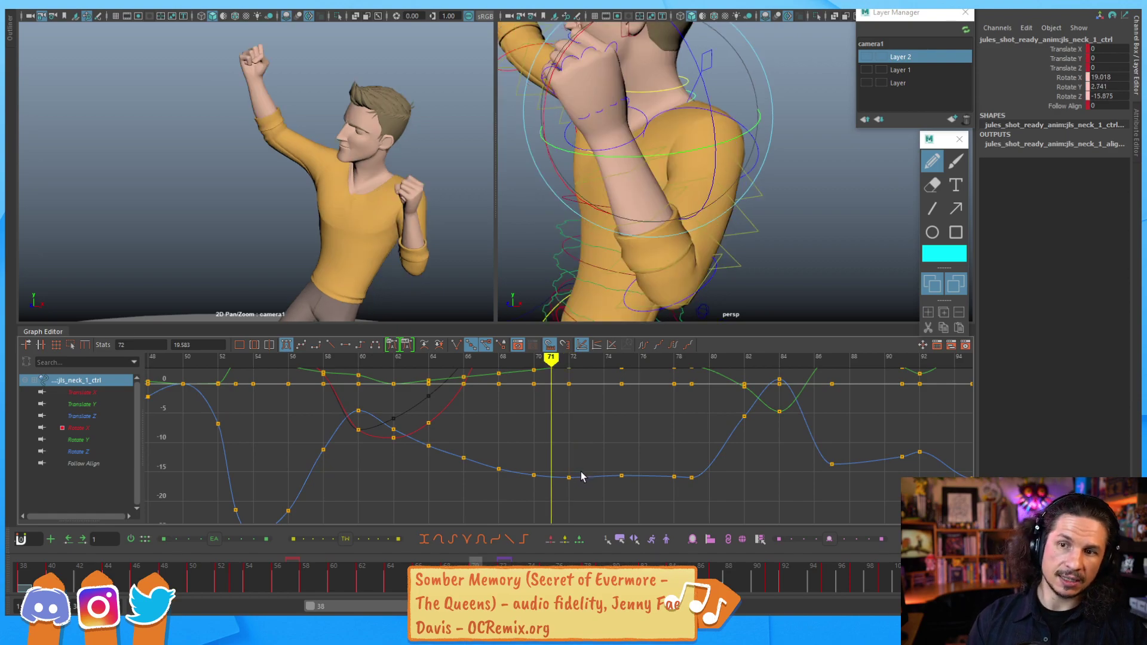
key(alt+comma)
key(alt+comma)
key(alt+comma)
key(alt+period)
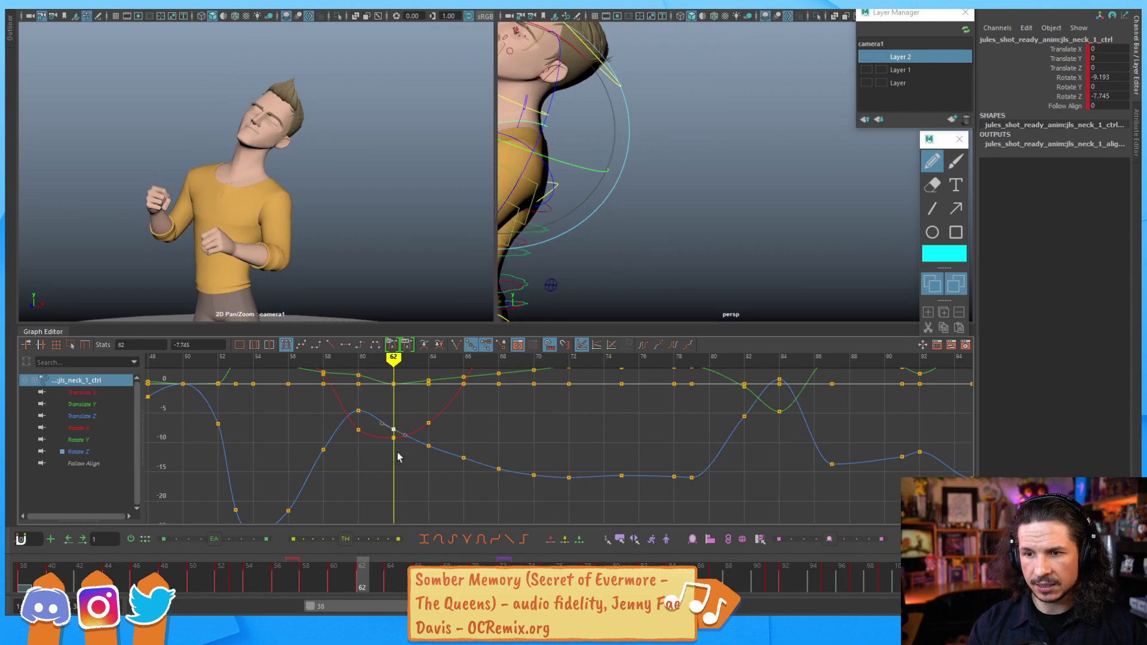
middle_drag(399, 451, 401, 442)
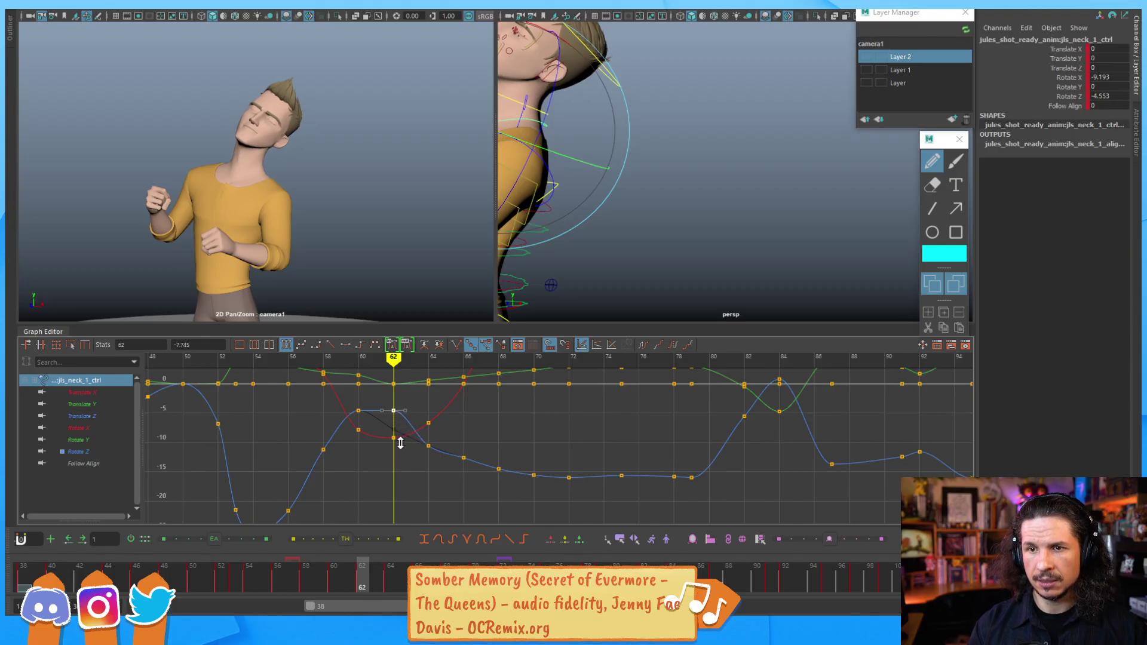
key(alt+comma)
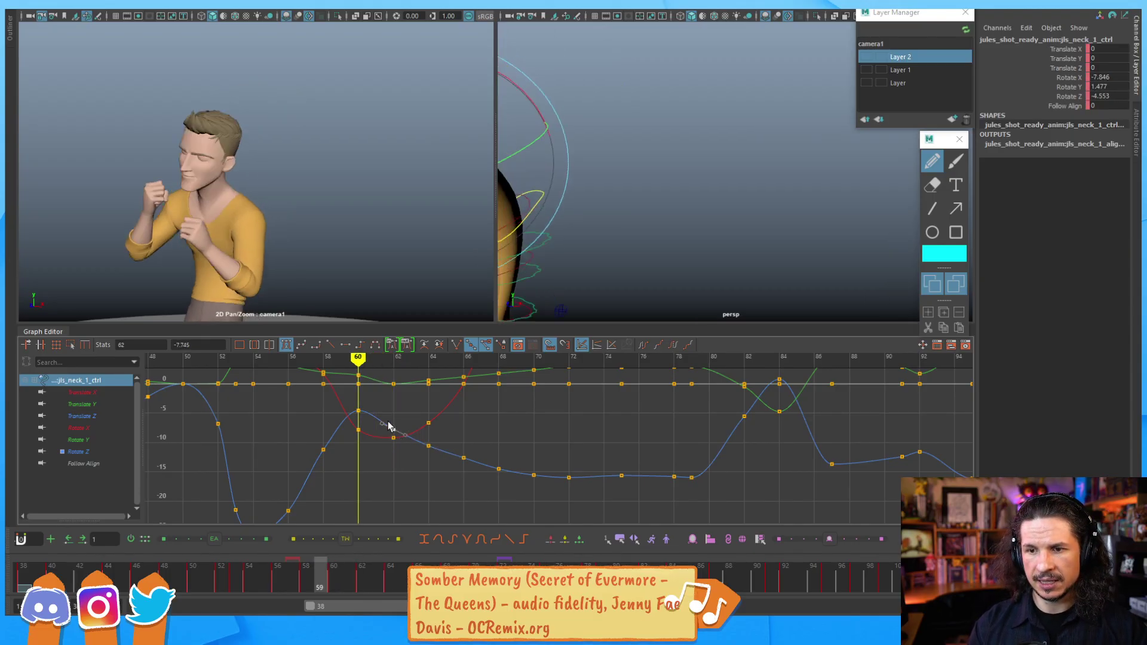
Step: Lower the neck control's Rotate Z key at frame 60 to about -6.5
click(357, 411)
shift+middle_drag(392, 404, 392, 425)
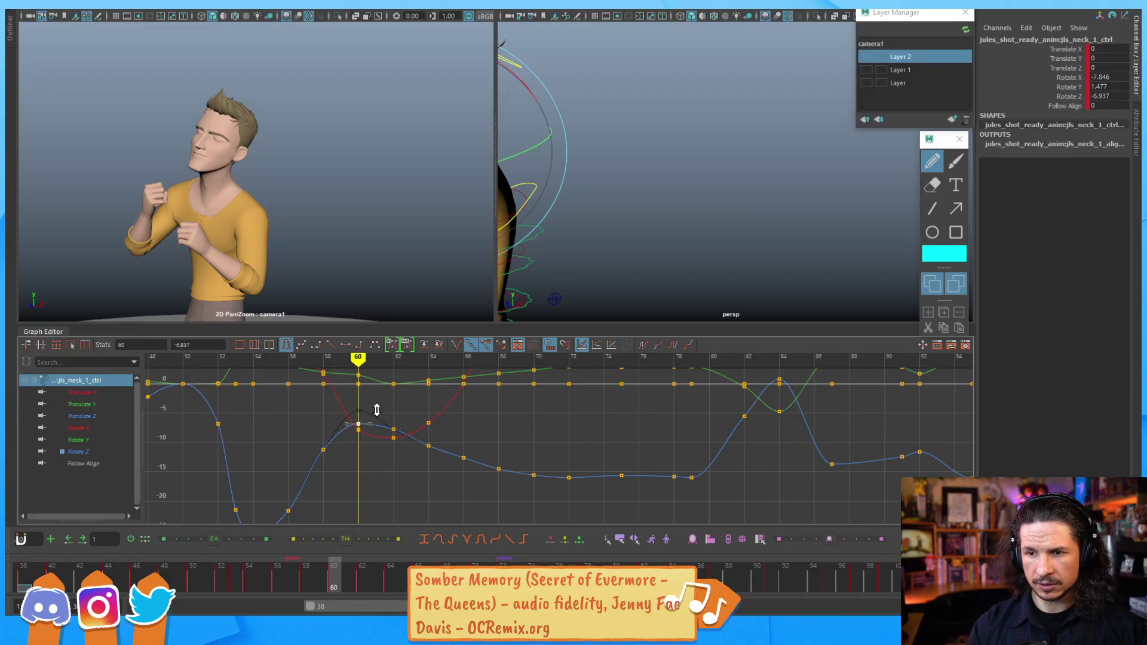
key(alt+comma)
key(alt+comma)
key(alt+comma)
key(alt+comma)
key(alt+comma)
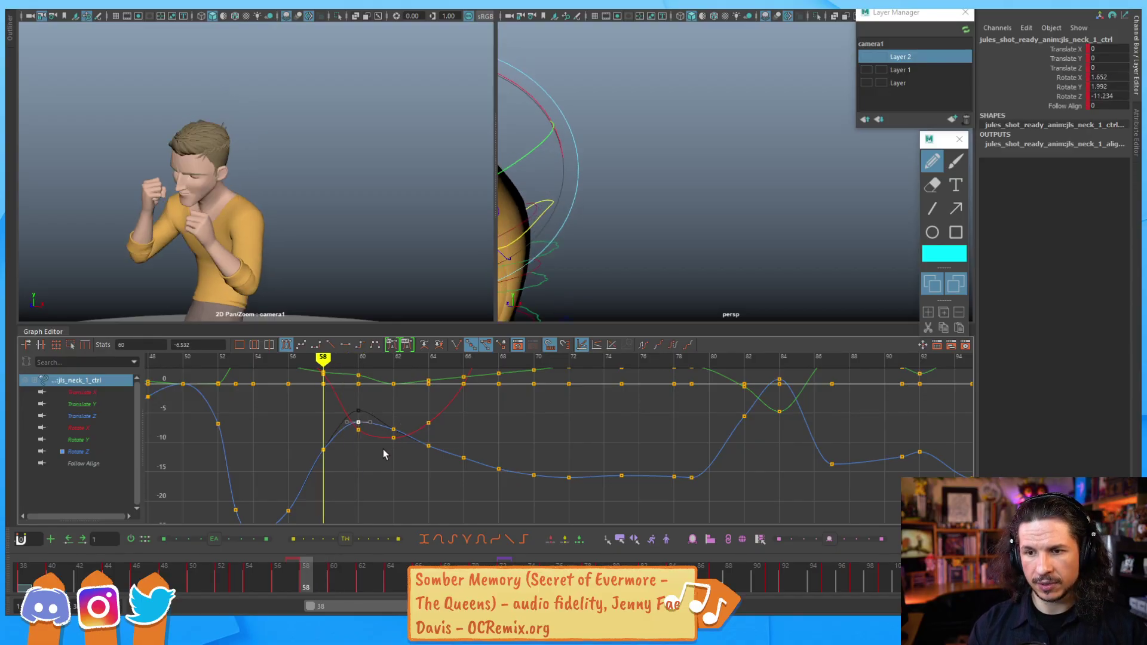
key(alt+comma)
key(alt+comma)
Step: Step from before frame 58 through to frame 67 to examine the head's tilt with the lowered Rotate Z key
key(alt+period)
key(alt+period)
key(alt+period)
key(alt+period)
key(alt+period)
key(alt+period)
key(alt+period)
key(alt+period)
key(alt+period)
key(alt+period)
key(alt+period)
key(alt+period)
key(alt+period)
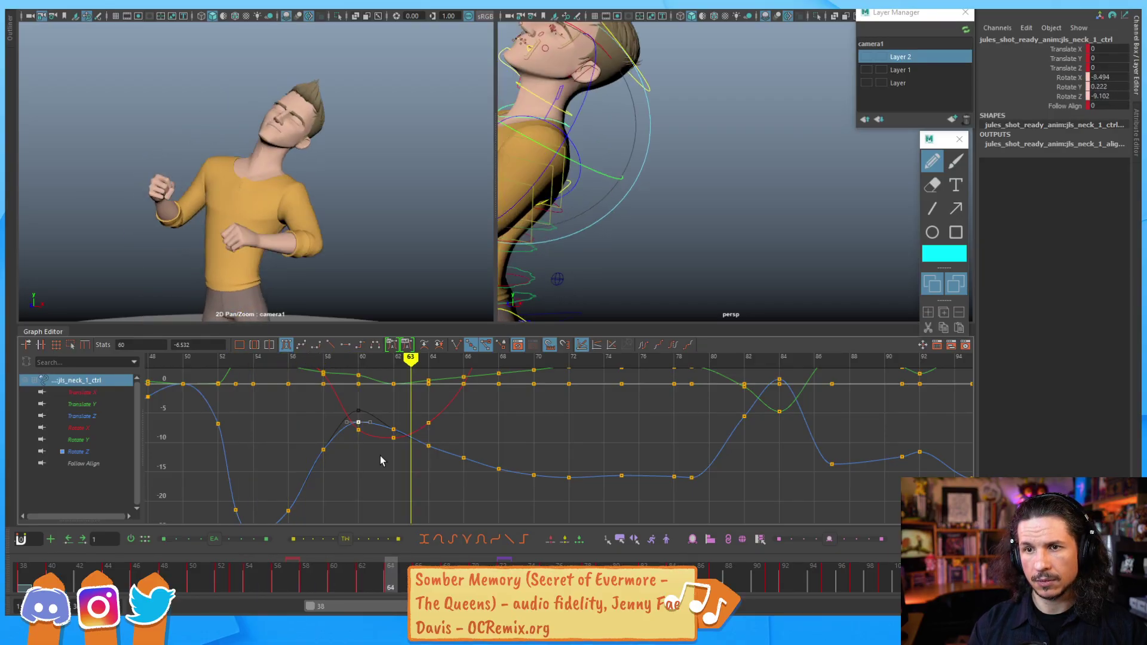
key(alt+period)
key(alt+period)
key(alt+comma)
key(alt+comma)
key(alt+comma)
key(alt+period)
key(alt+period)
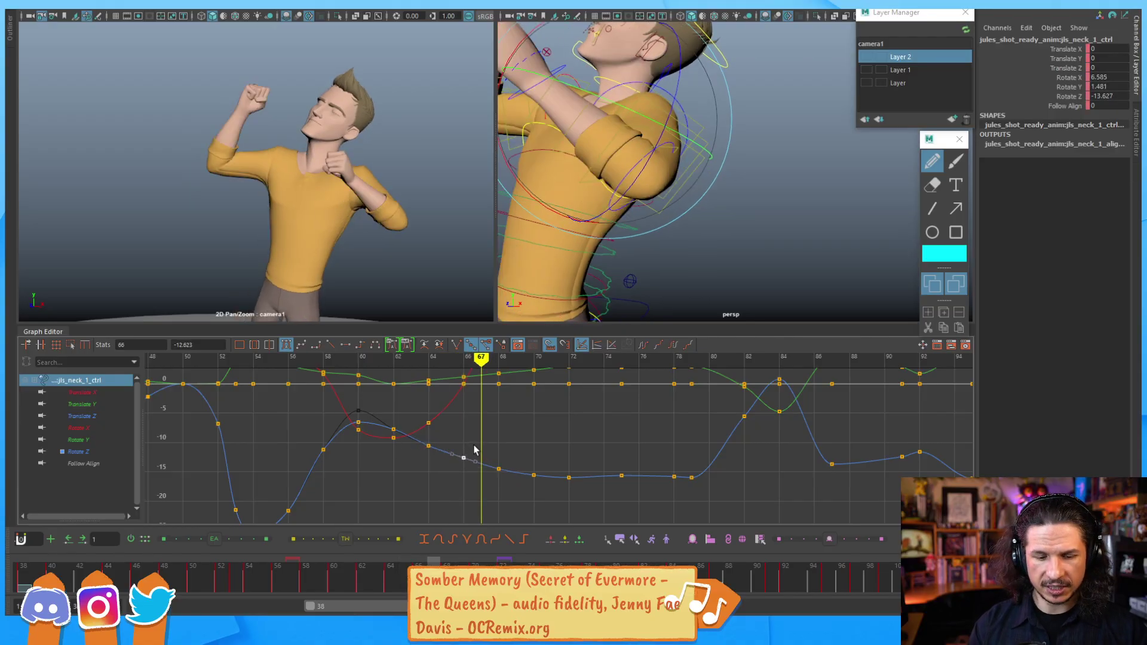
Step: Try raising the neck control's Rotate Z key at frame 66
key(alt+comma)
middle_drag(475, 447, 475, 441)
key(ctrl+z)
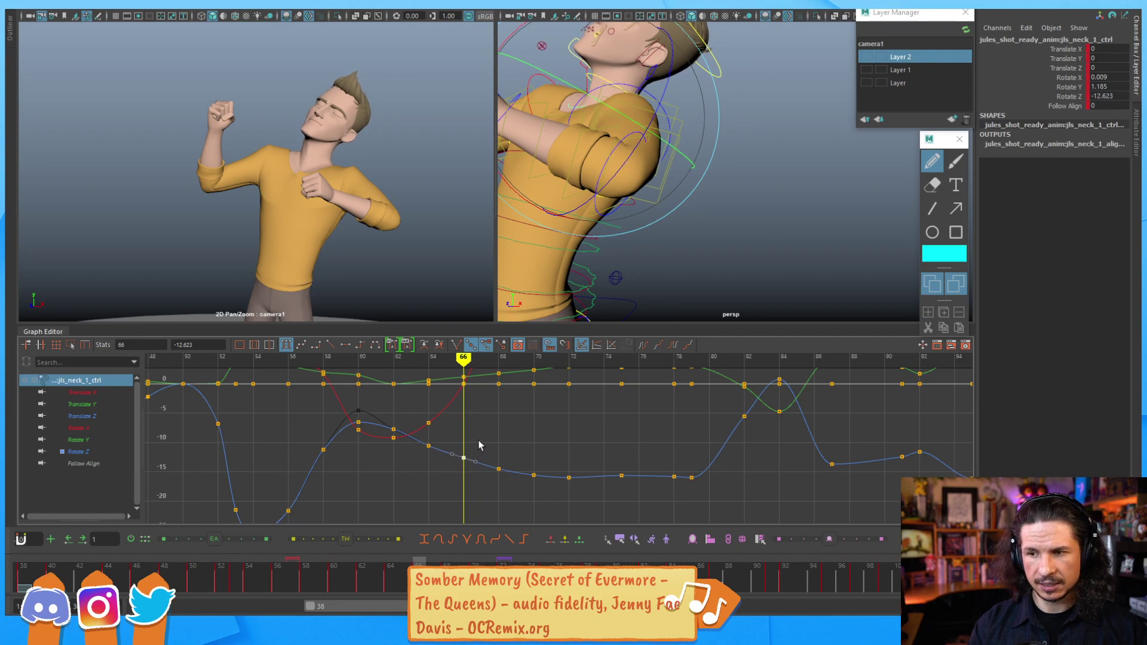
Step: Lower the neck control's Rotate Z keys at frames 75 and 78 together to just below -16
key(alt+period)
key(alt+period)
key(alt+period)
key(alt+period)
key(alt+period)
key(alt+period)
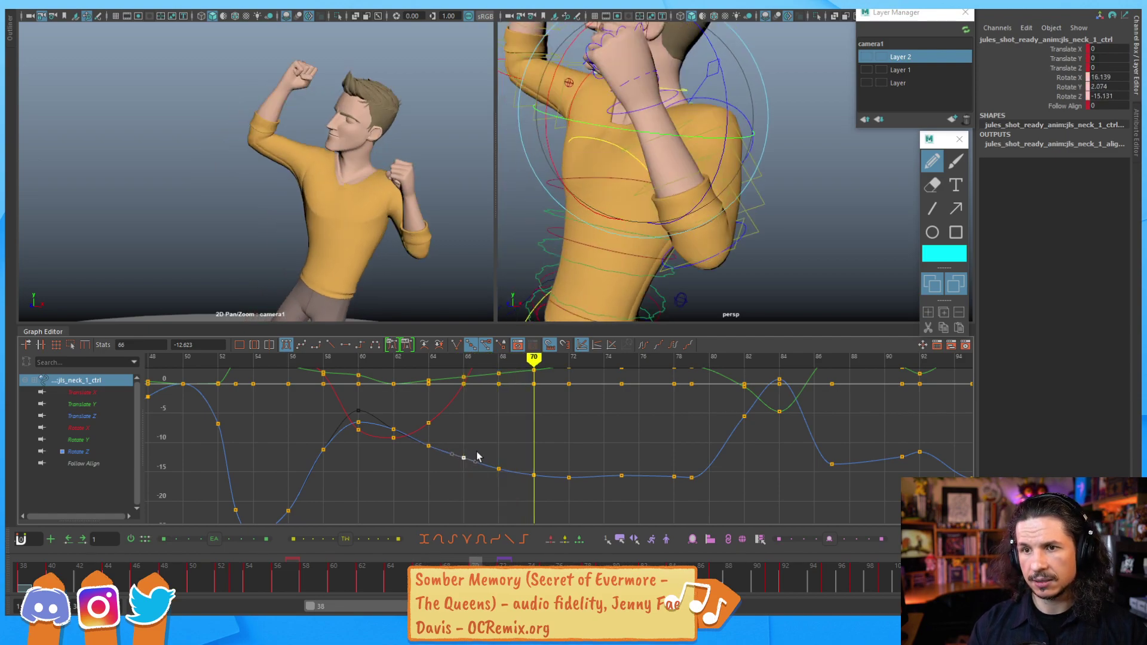
key(alt+period)
alt+shift+right_drag(634, 479, 620, 443)
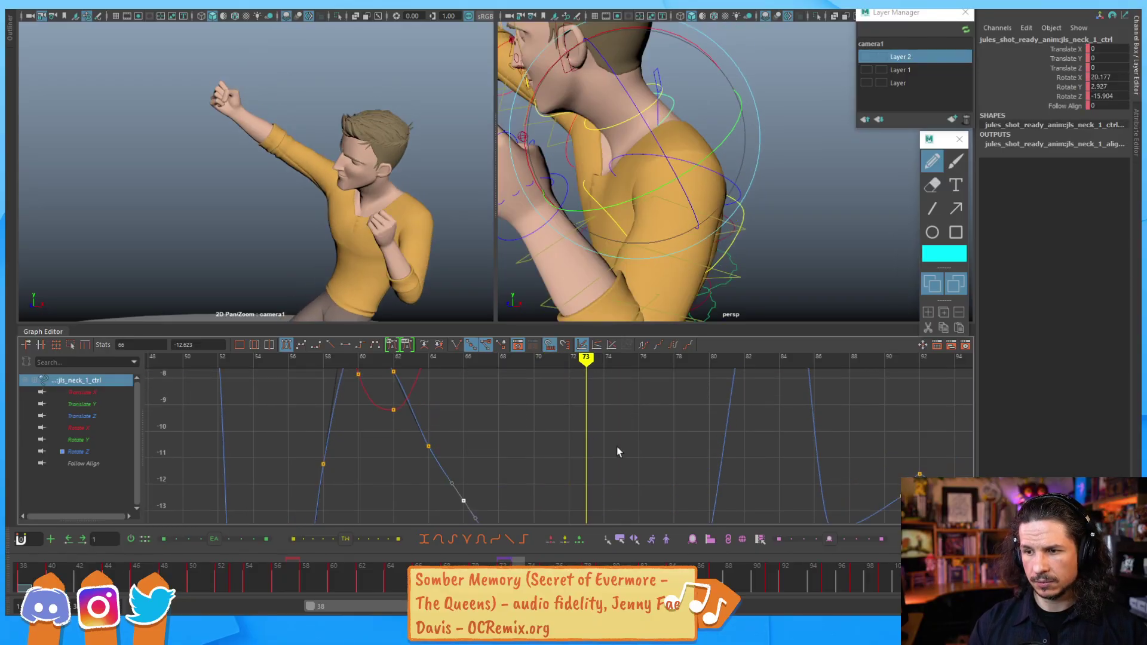
alt+middle_drag(600, 428, 530, 310)
drag(609, 488, 609, 488)
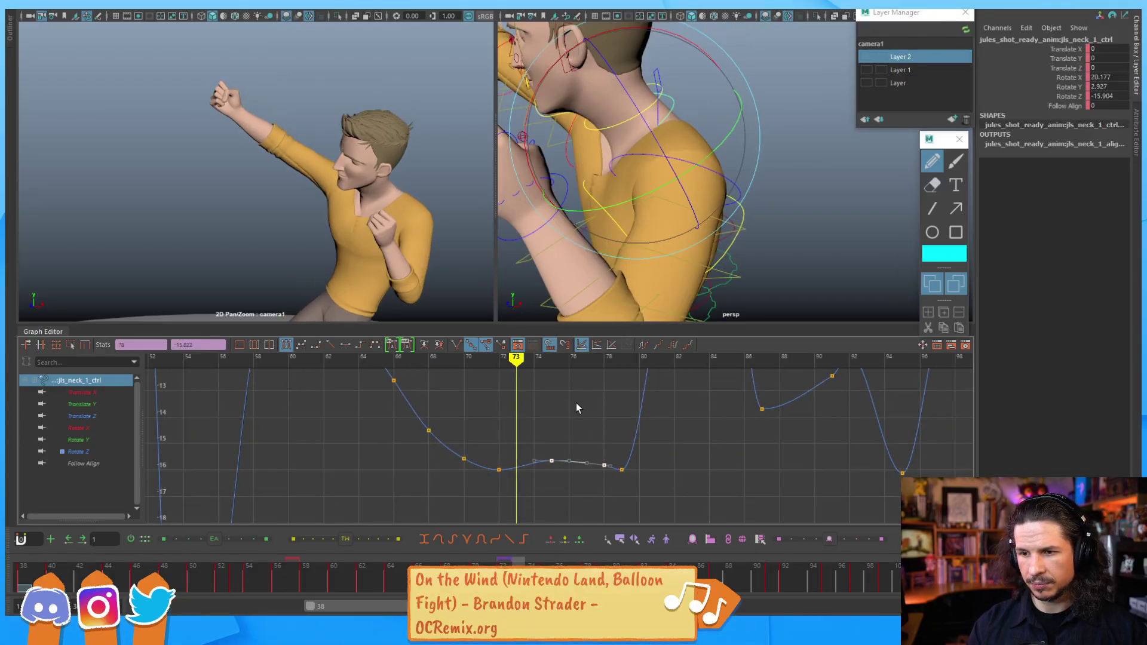
middle_drag(573, 429, 573, 433)
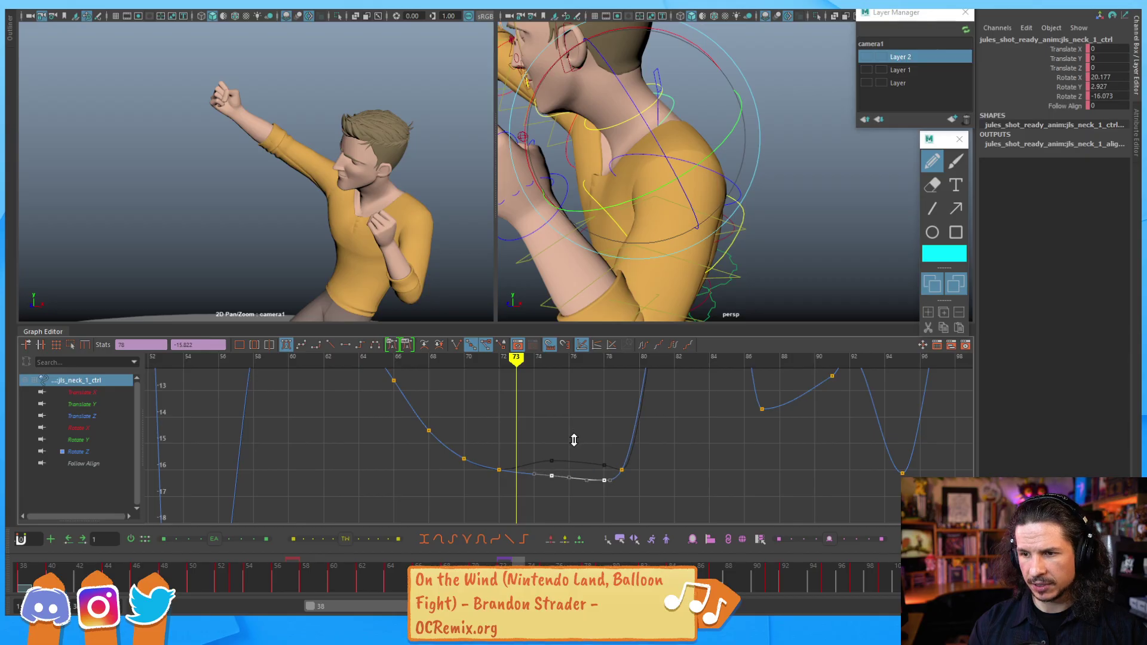
Step: Raise the neck control's Rotate Z keys at frames 78 and 79, taking frame 78 to about -16 and frame 79 to about -15.5
middle_drag(639, 478, 638, 474)
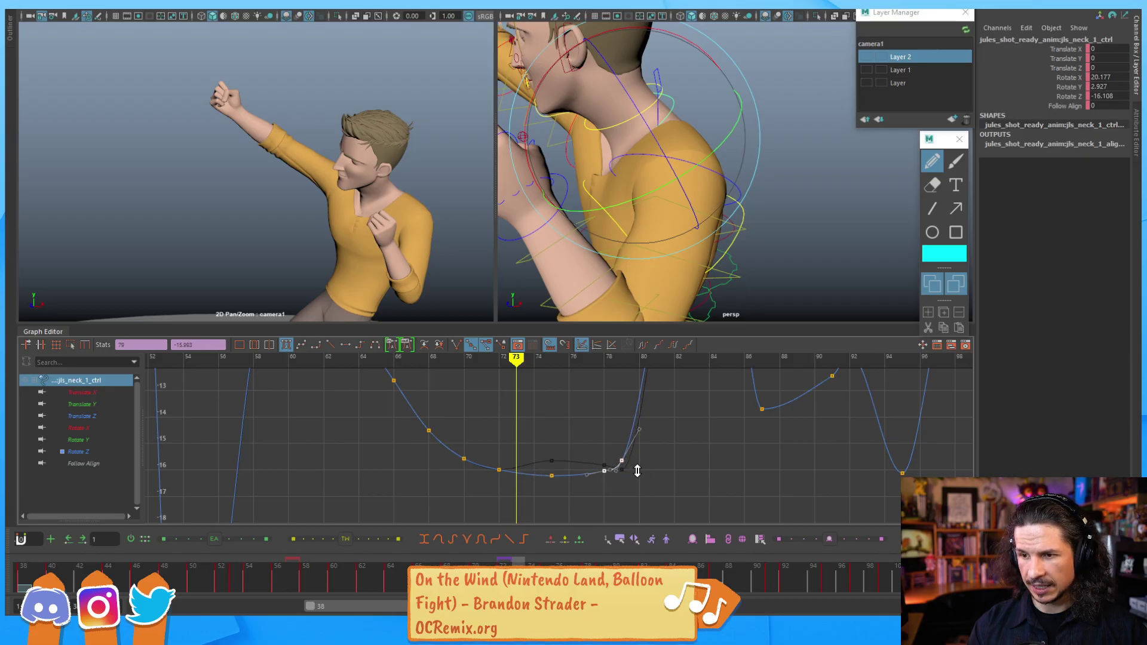
click(621, 460)
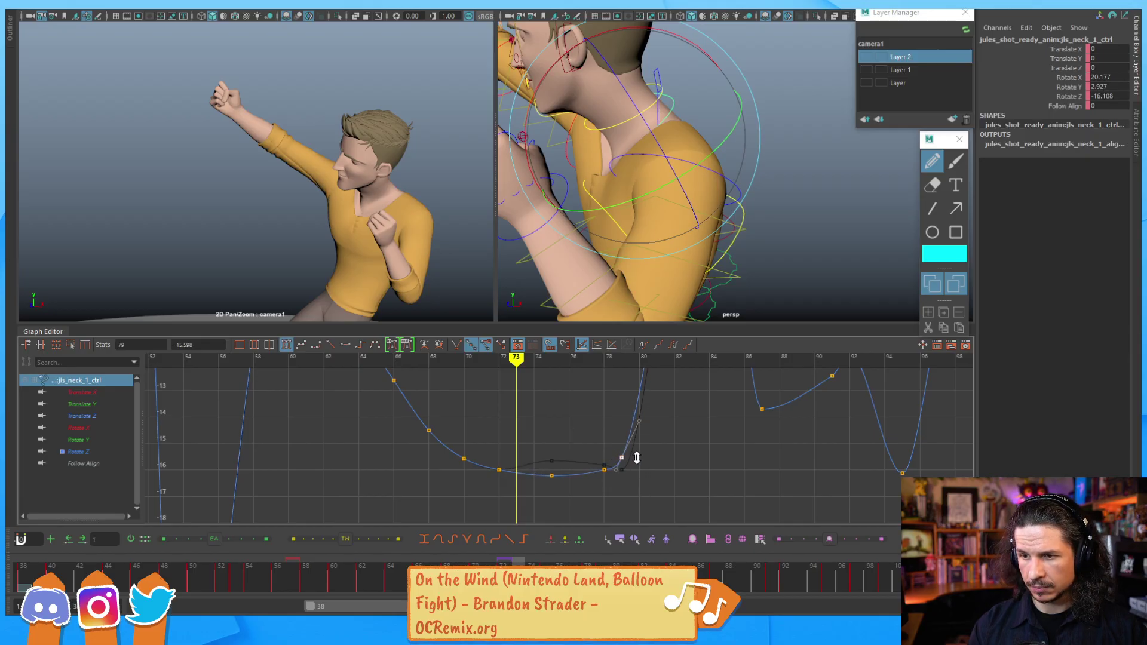
key(alt+comma)
key(alt+comma)
key(alt+period)
key(alt+period)
key(alt+period)
key(alt+period)
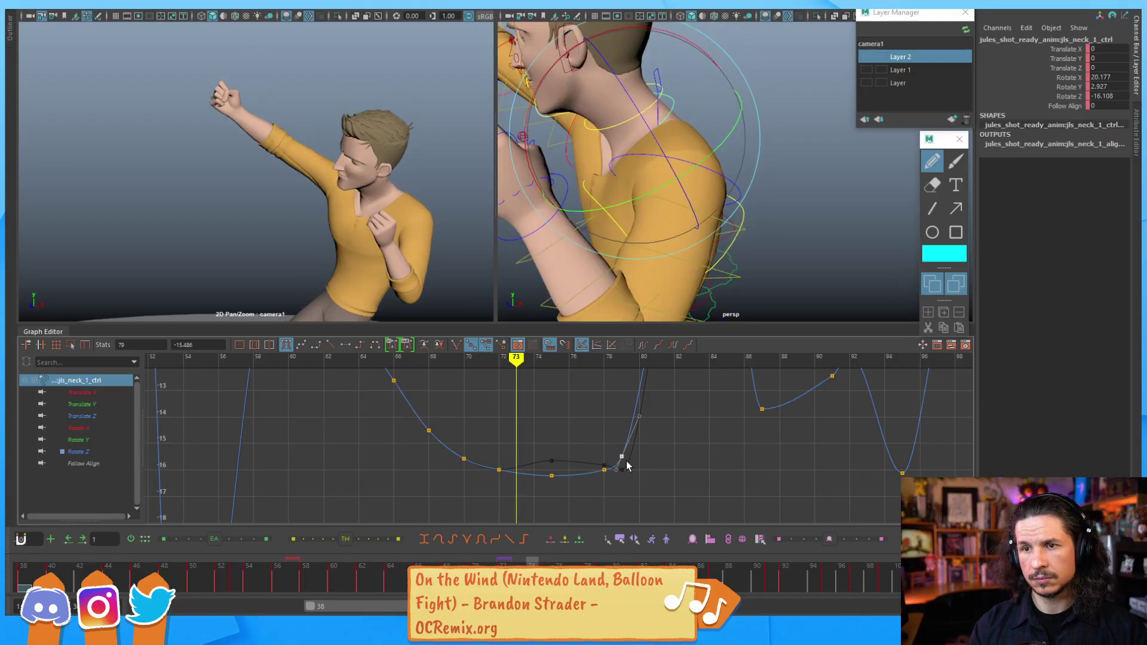
Step: Step between frames 73 and 79 to examine the head's motion with the adjusted neck Rotate Z keys
key(alt+period)
key(alt+period)
key(alt+period)
key(alt+period)
key(alt+period)
key(alt+comma)
key(alt+comma)
key(alt+comma)
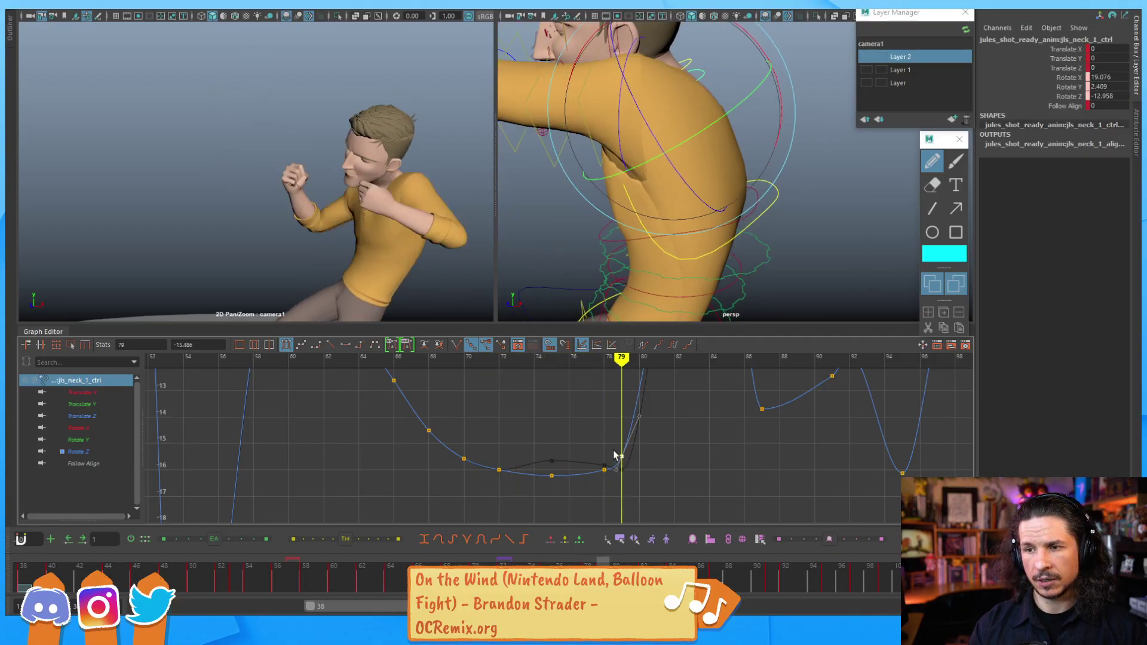
key(alt+comma)
Step: Play the shot and scrub between frames 54 and 70 to review the head's arc through the rise and turn
scroll(545, 418, down, 5)
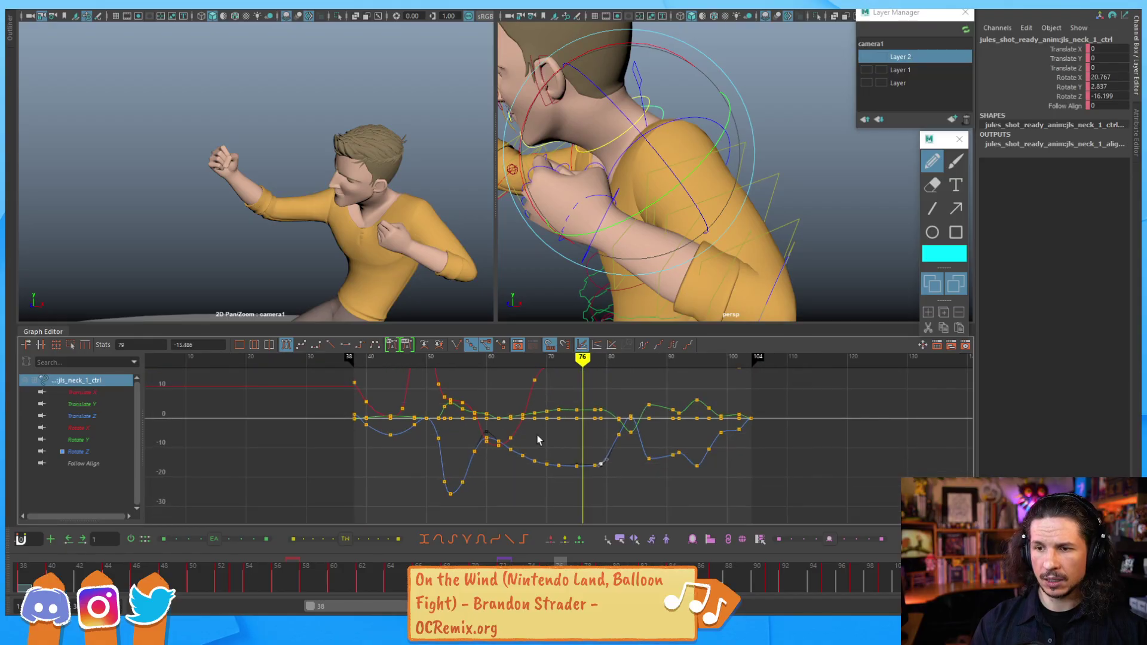
mouse_move(259, 575)
mouse_down()
mouse_move(495, 547)
mouse_move(280, 565)
mouse_move(507, 543)
mouse_move(412, 544)
mouse_move(355, 561)
mouse_move(511, 516)
mouse_move(425, 535)
mouse_move(441, 538)
mouse_move(454, 530)
mouse_move(338, 533)
mouse_up()
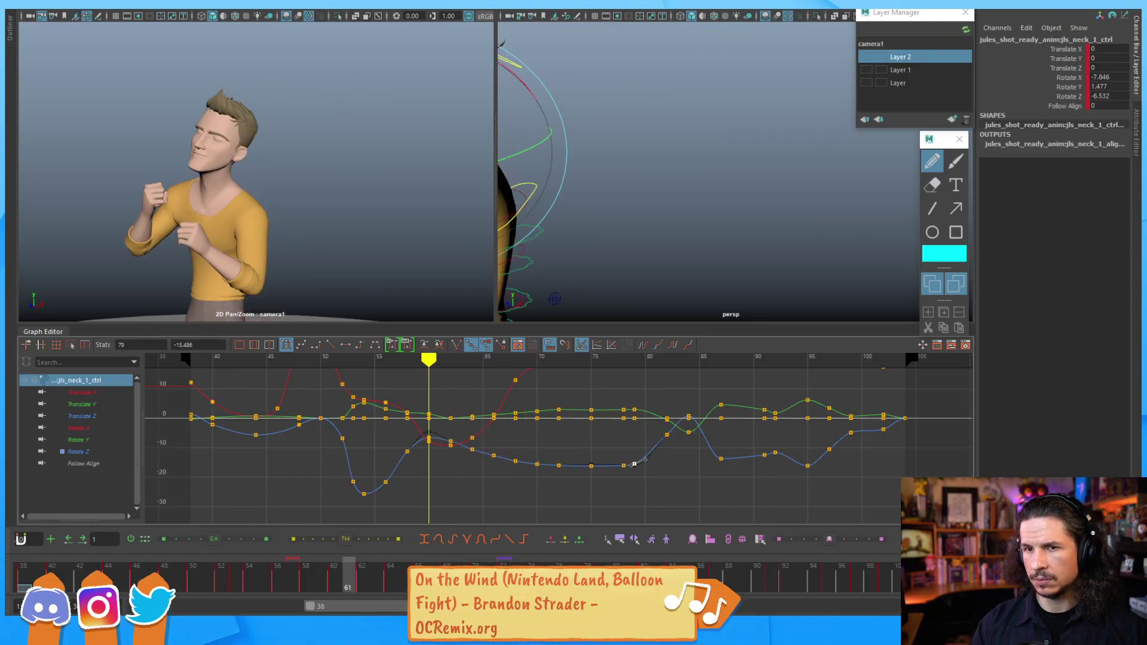
key(alt+v)
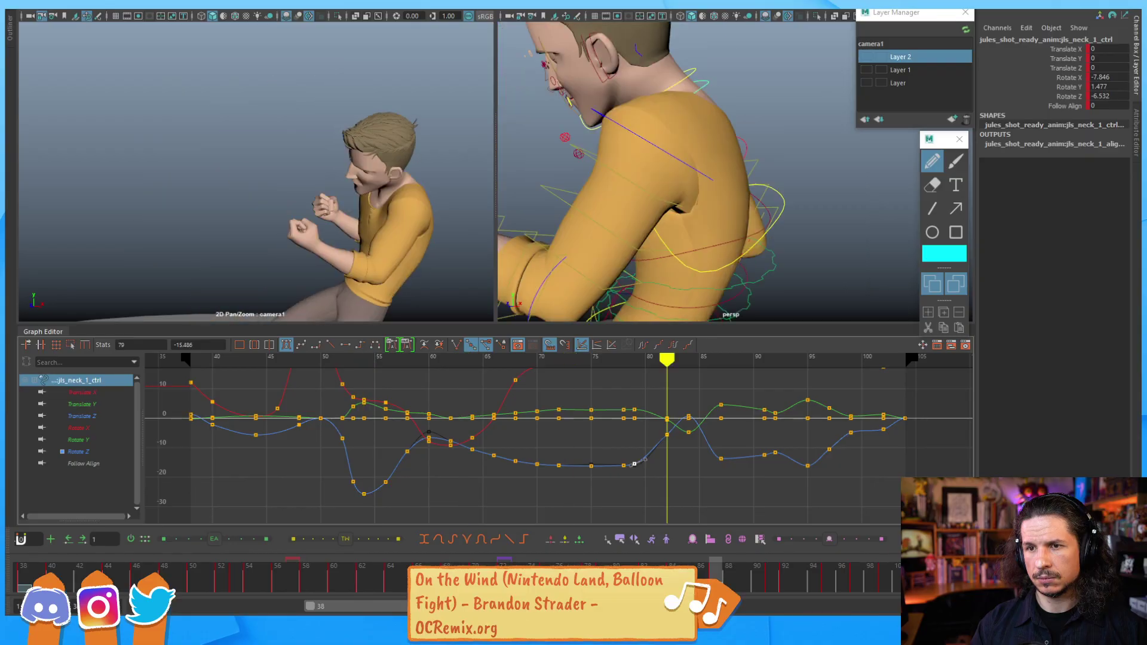
key(alt+v)
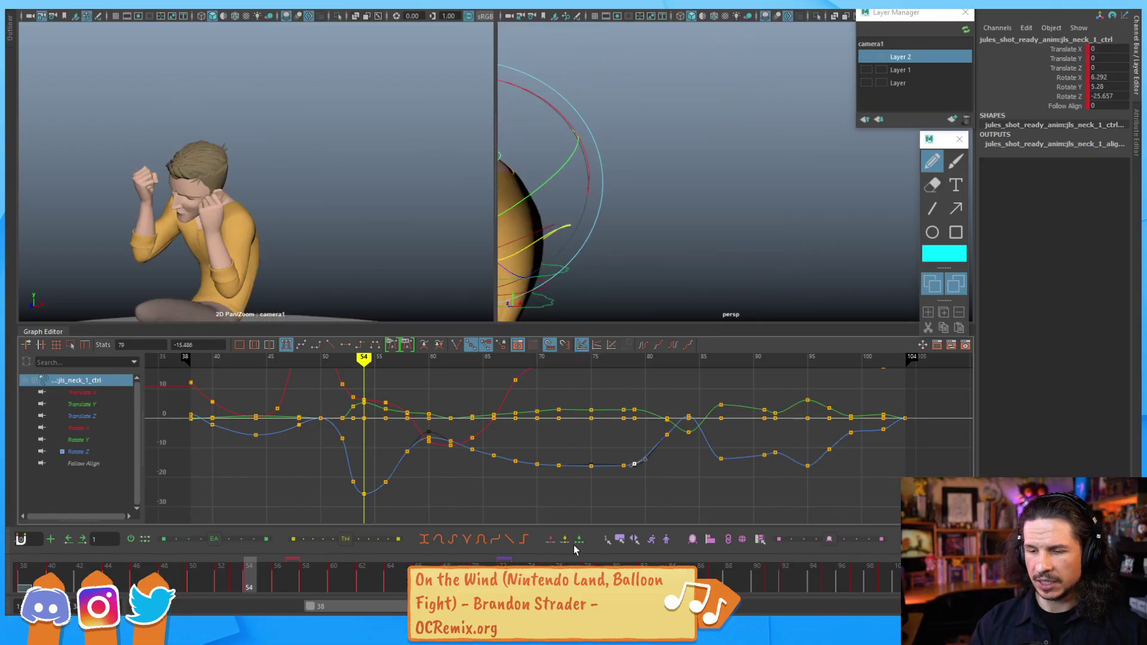
drag(267, 584, 437, 551)
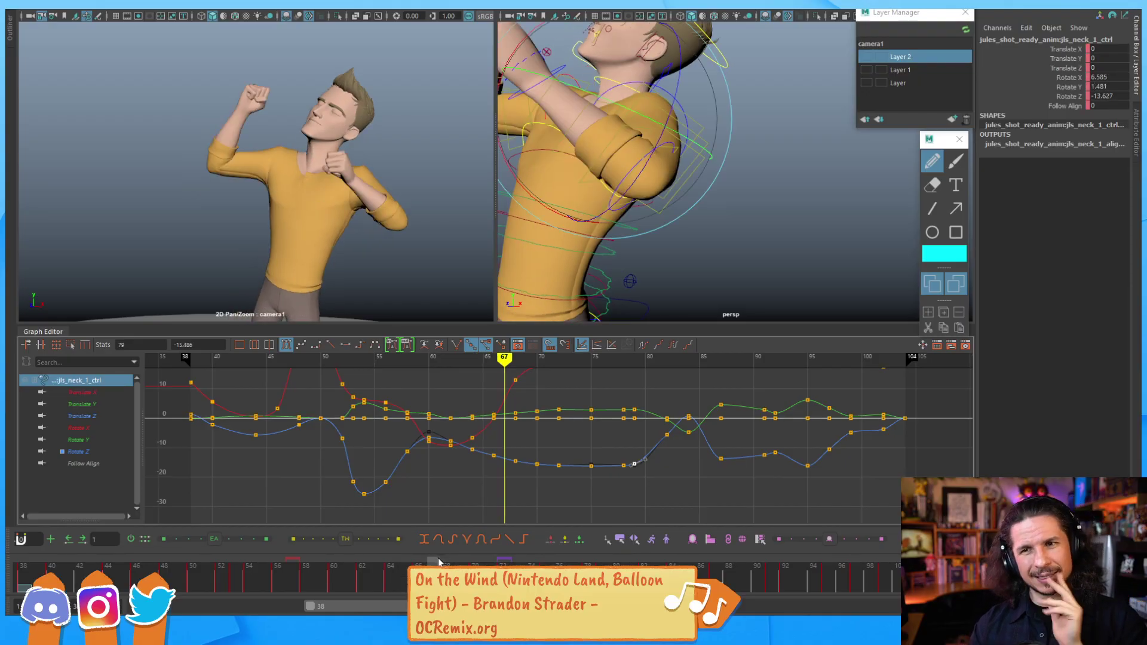
drag(437, 577, 469, 525)
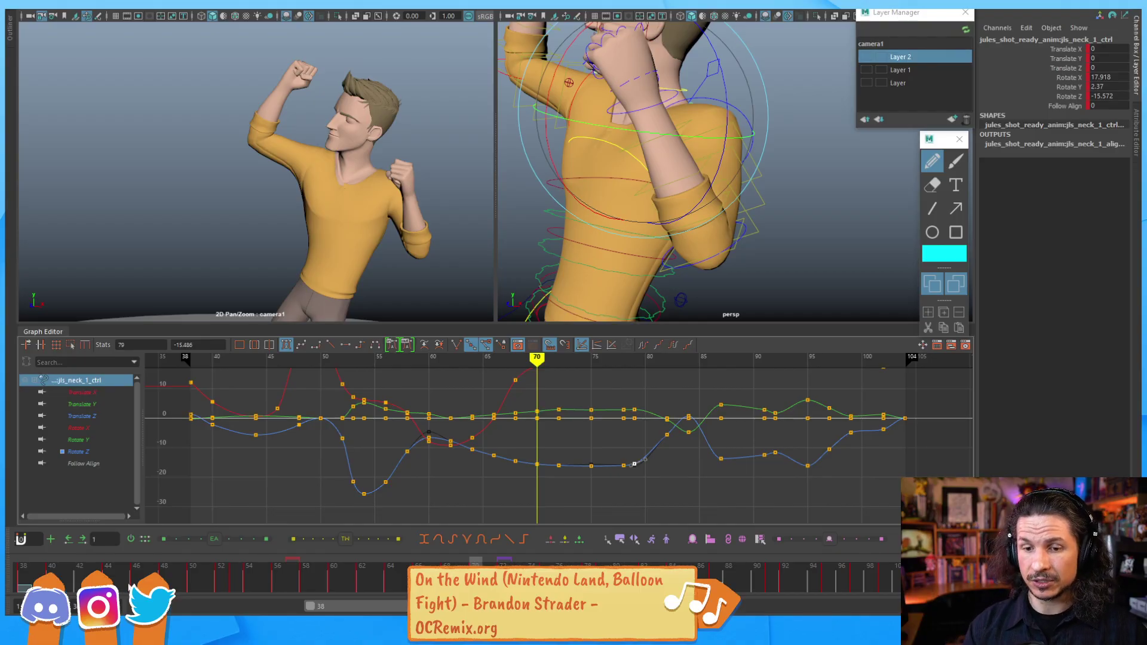
Step: Select the head control at frame 47 and isolate its Translate X, Y and Z curves for the dip between frames 42 and 60
drag(76, 576, 151, 584)
click(678, 68)
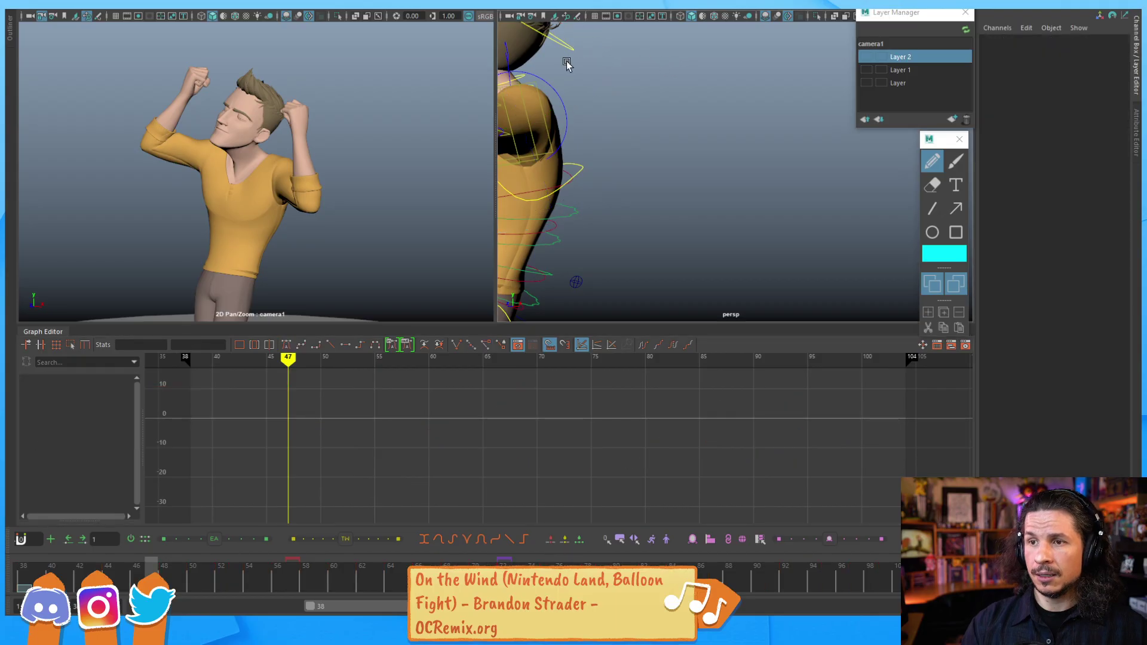
click(566, 49)
drag(1075, 67, 1069, 49)
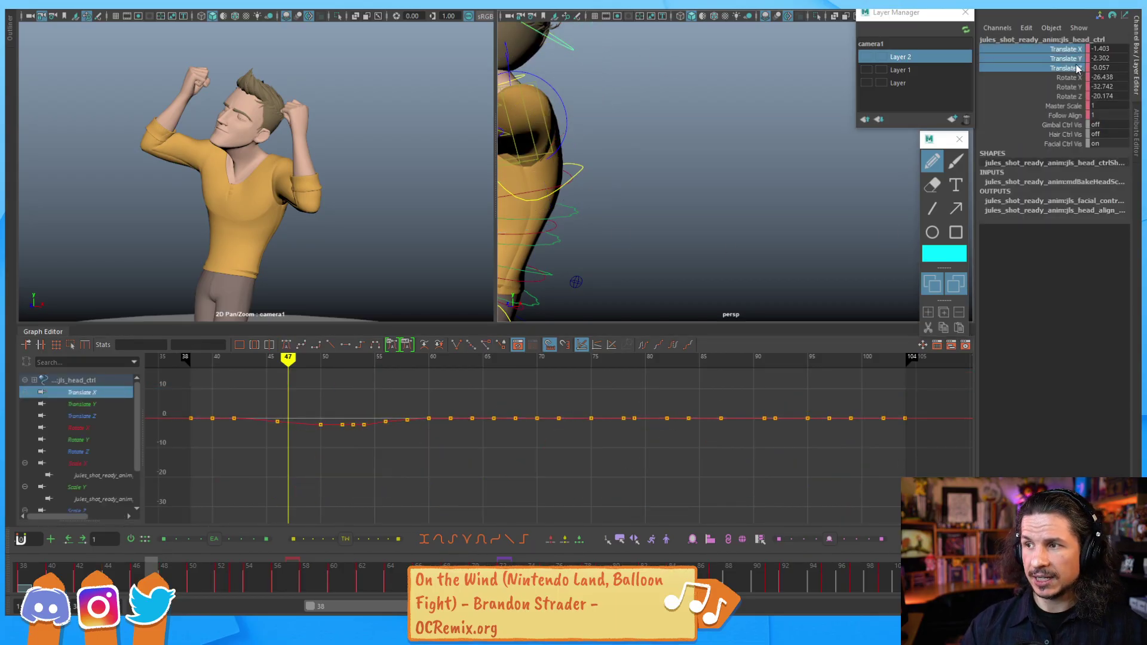
key(a)
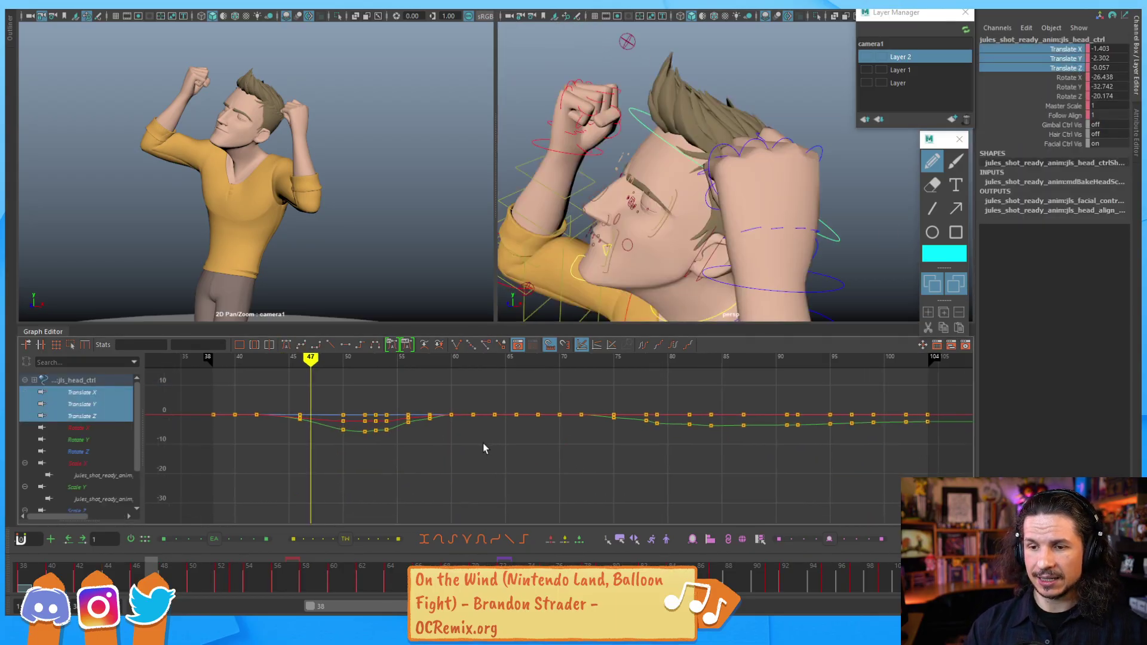
alt+right_drag(554, 460, 593, 454)
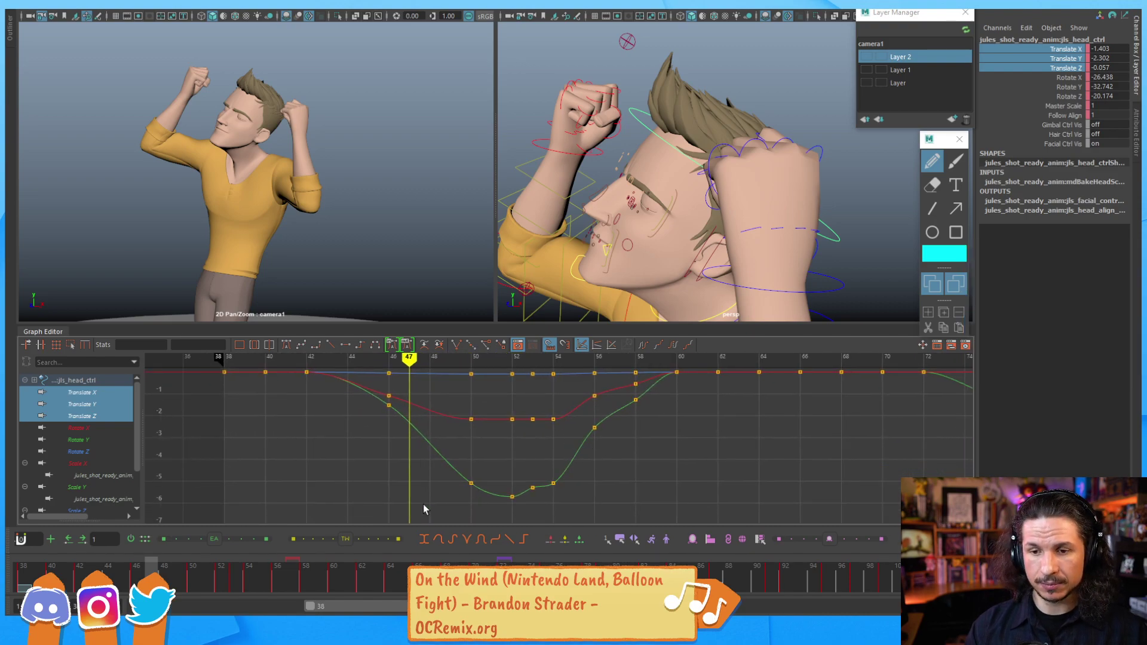
Step: Lower the head control's Translate Y key at frame 53 to about -6.5
drag(152, 583, 235, 585)
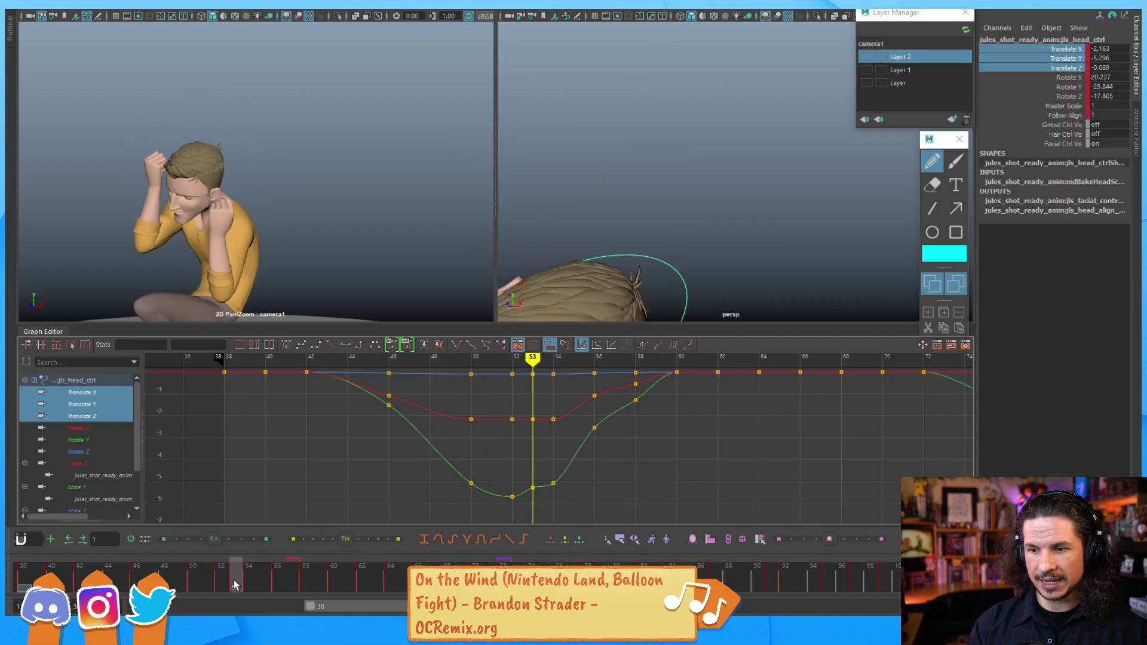
drag(535, 495, 535, 493)
middle_drag(536, 472, 532, 483)
Step: Step back and forth through frames 51 to 54 to examine the head's drop around the lowered Translate Y key
key(alt+comma)
key(alt+comma)
key(alt+comma)
key(alt+period)
key(alt+period)
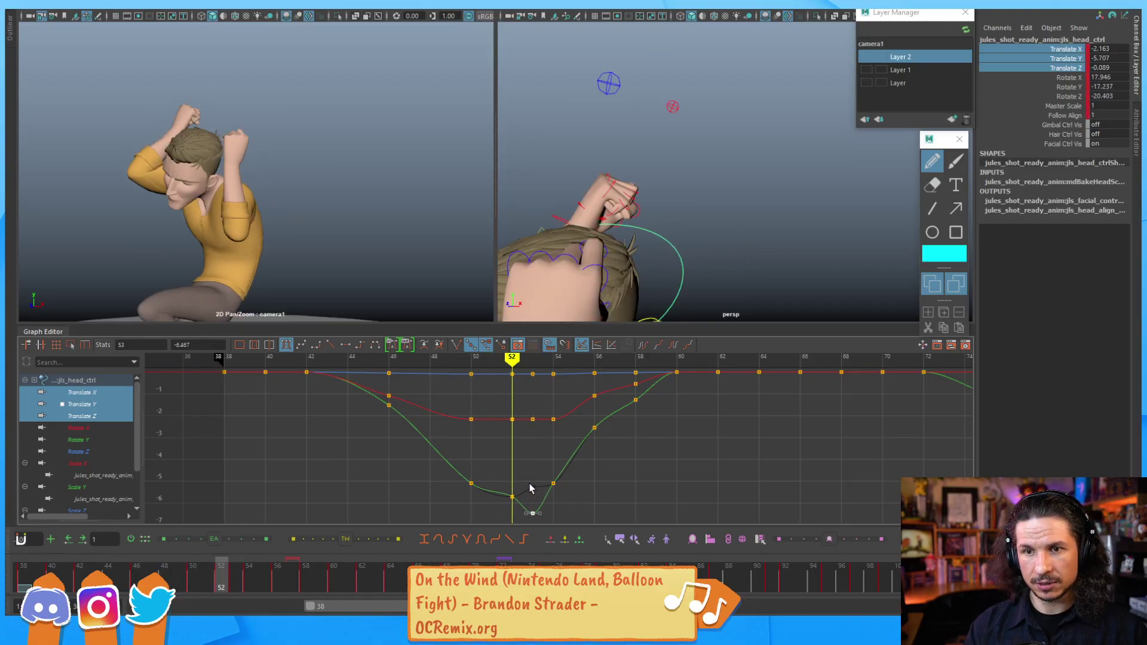
key(alt+period)
key(alt+period)
key(alt+comma)
key(alt+comma)
key(alt+comma)
key(alt+period)
key(alt+period)
key(alt+period)
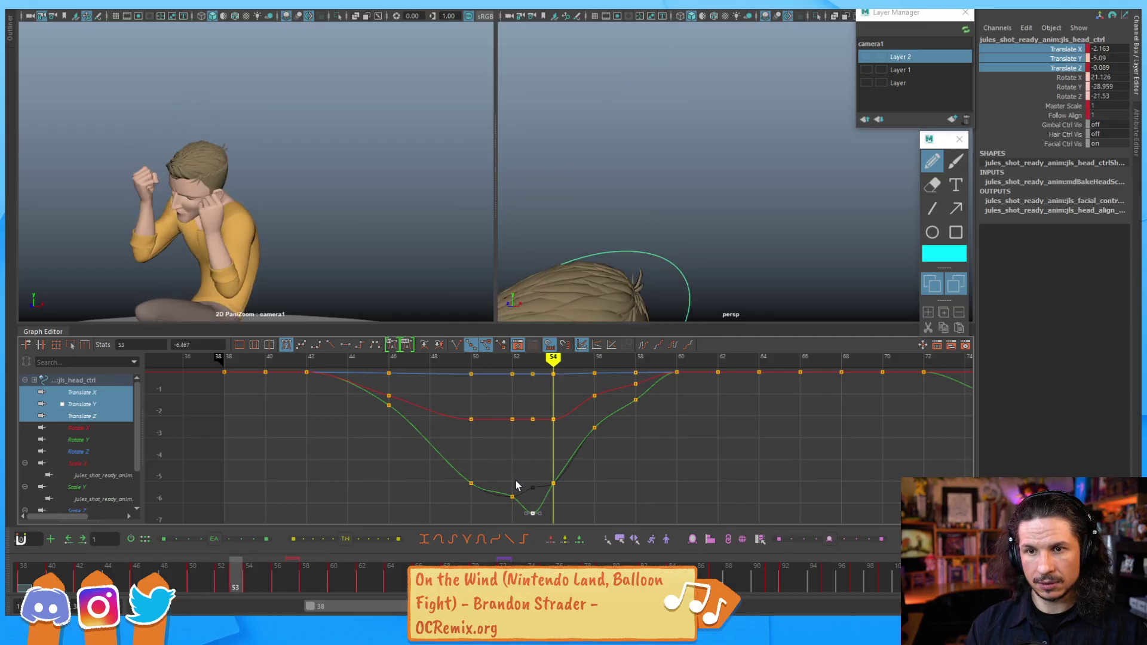
key(alt+comma)
key(alt+comma)
key(alt+comma)
key(alt+period)
Step: Lower the head control's Translate Y key at frame 52 to -6.331 and check the surrounding frames up to 55
click(511, 491)
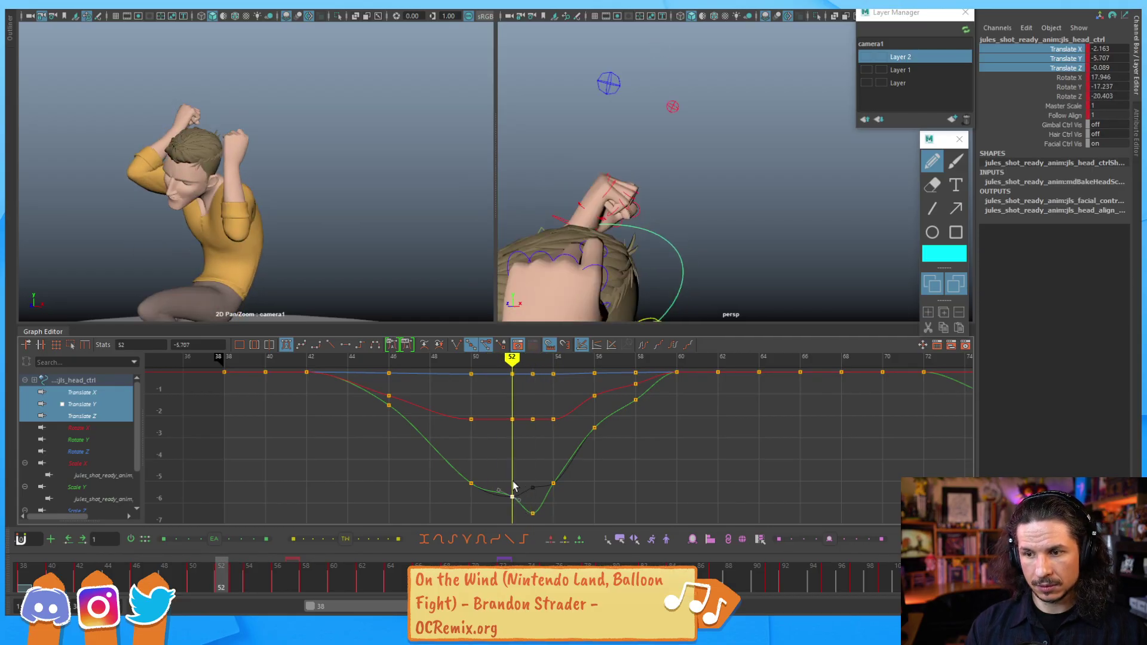
middle_drag(517, 491, 517, 494)
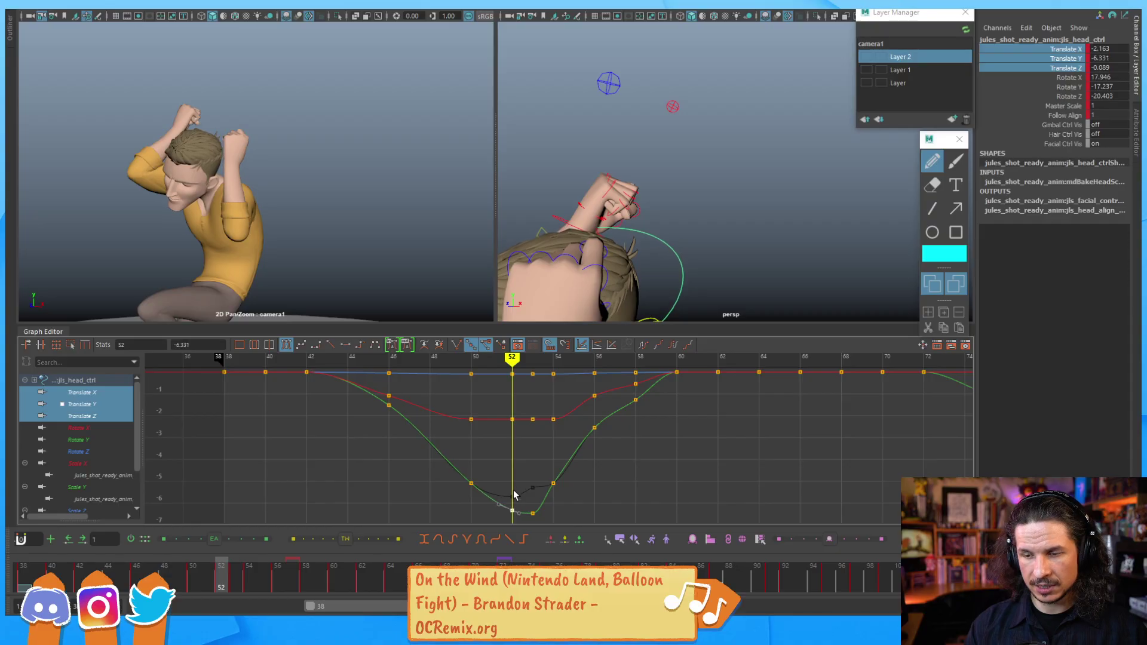
key(alt+comma)
key(alt+comma)
key(alt+period)
key(alt+period)
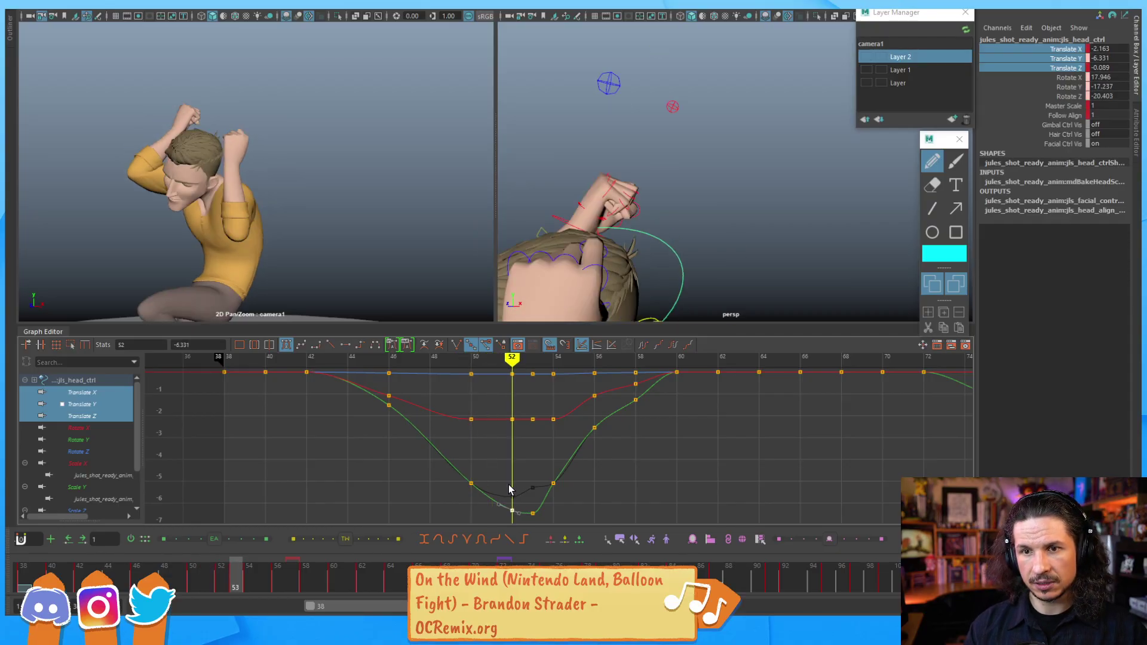
key(alt+period)
key(alt+period)
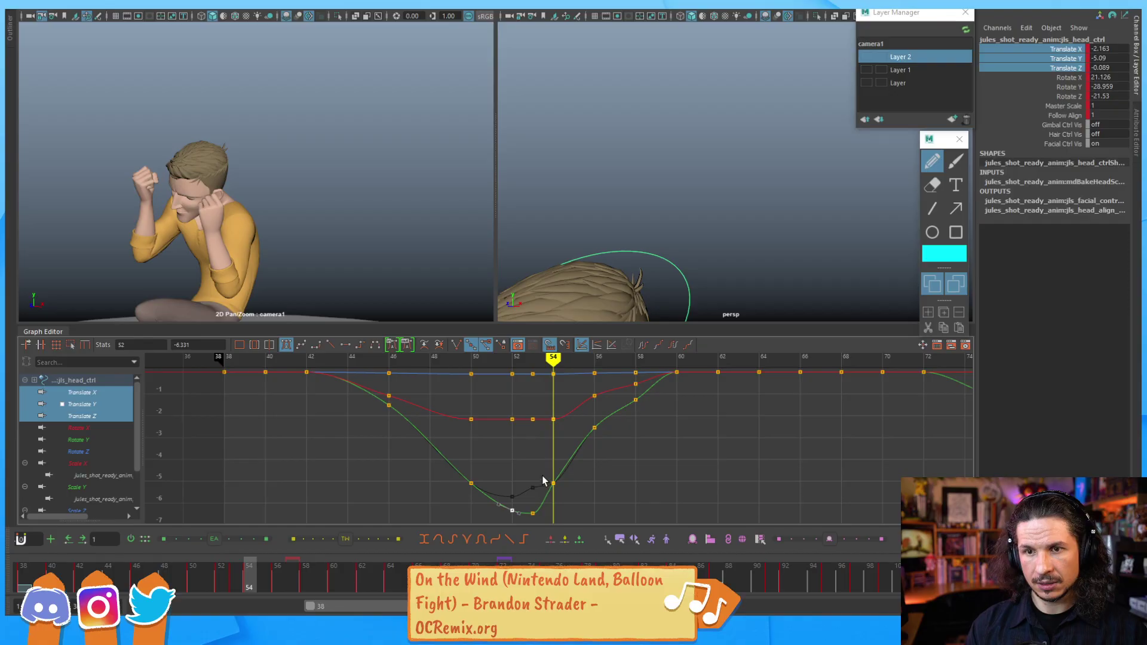
key(alt+comma)
key(alt+comma)
key(alt+period)
key(alt+period)
key(alt+period)
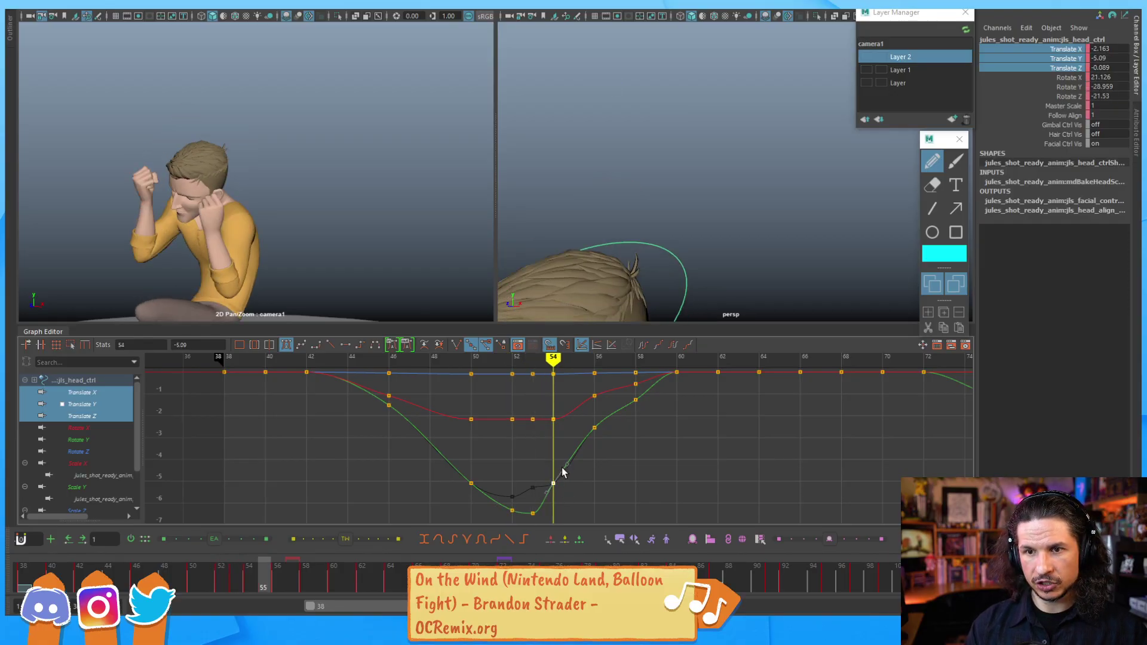
Step: Move the head control down at frame 55, keying its Translate Y at about -4.7
alt+drag(609, 276, 581, 234)
key(w)
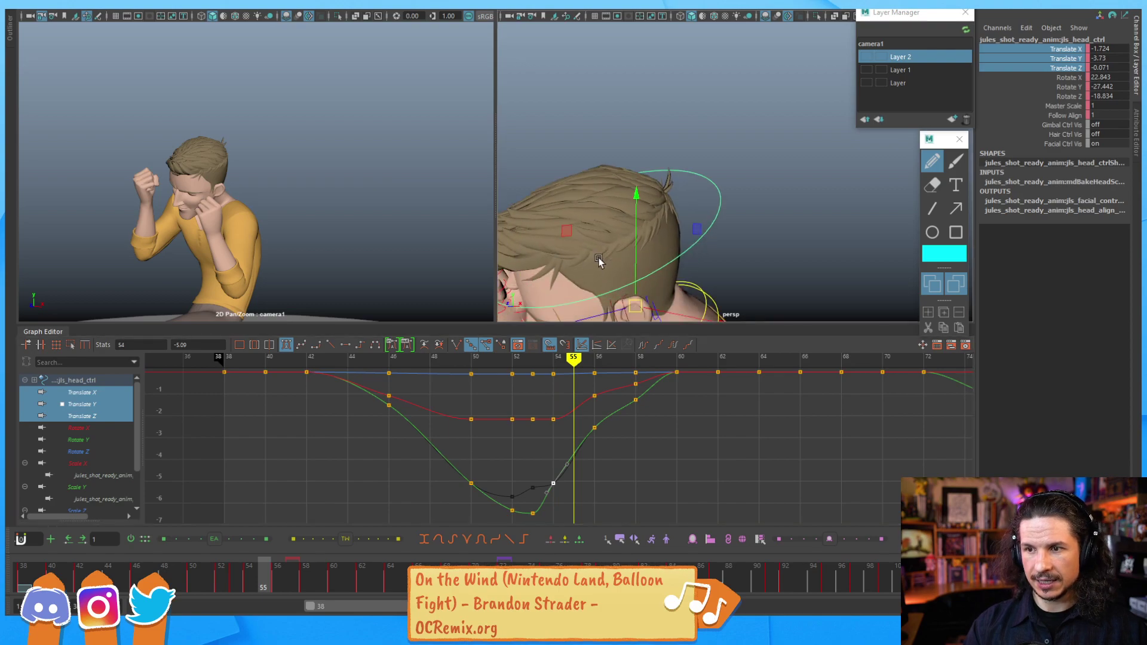
alt+middle_drag(598, 261, 617, 238)
drag(652, 174, 644, 236)
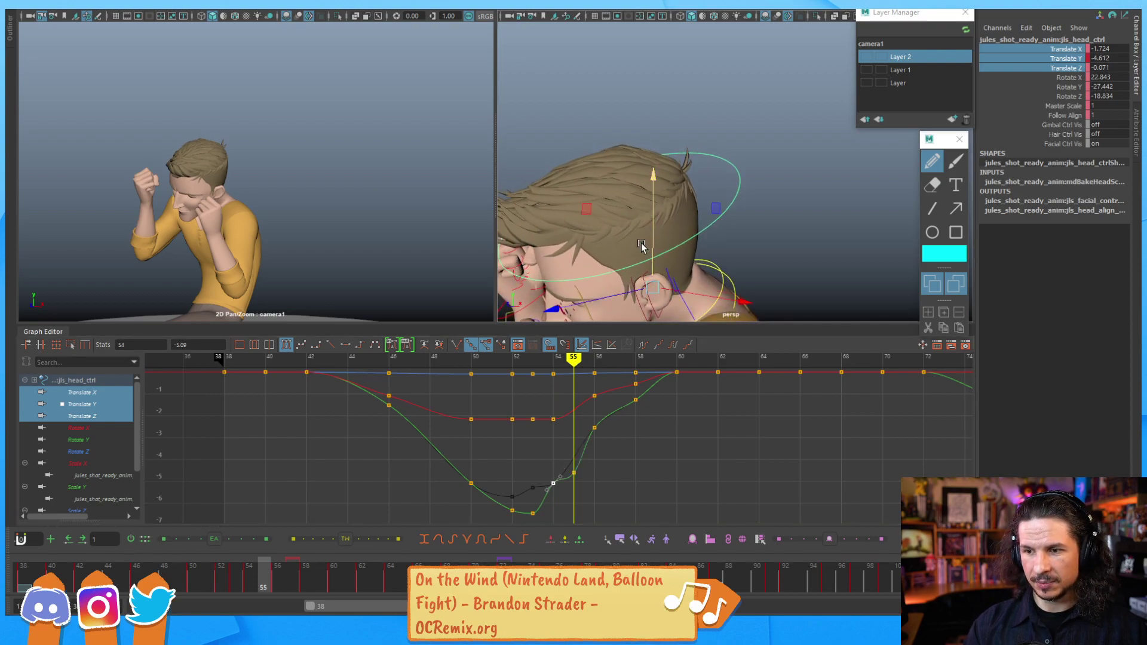
click(574, 471)
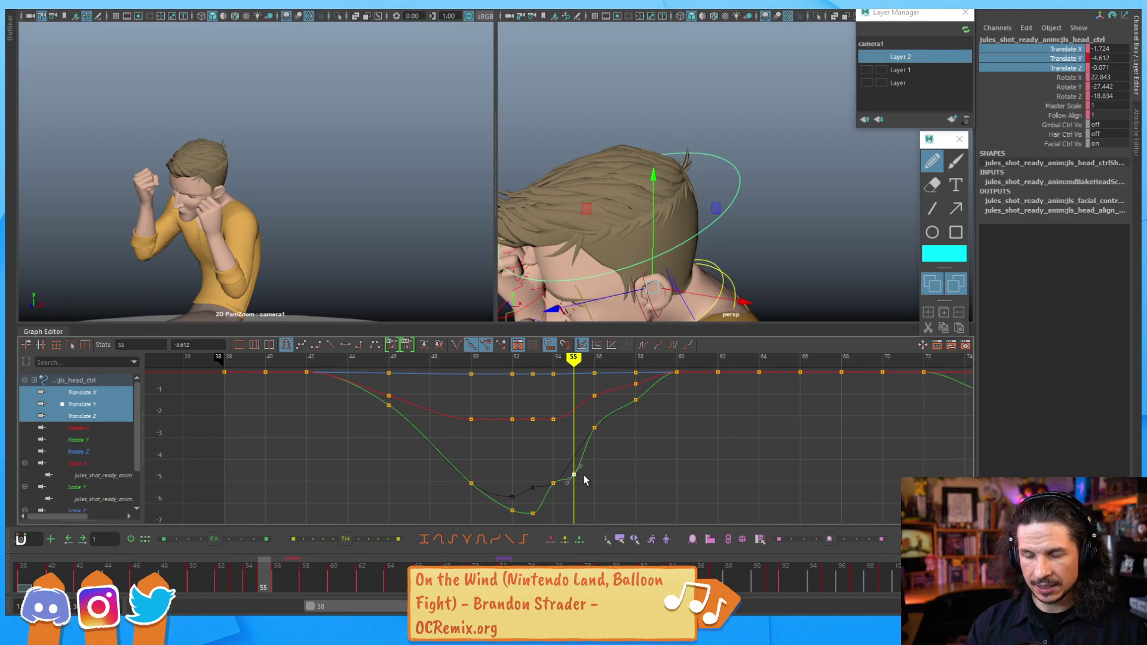
Step: Step back and forth between frames 51 and 57 to examine the head's drop and rise with the frame 55 key
key(alt+comma)
key(alt+comma)
key(alt+comma)
key(alt+period)
key(alt+period)
key(alt+period)
key(alt+period)
key(alt+comma)
key(alt+comma)
key(alt+comma)
key(alt+comma)
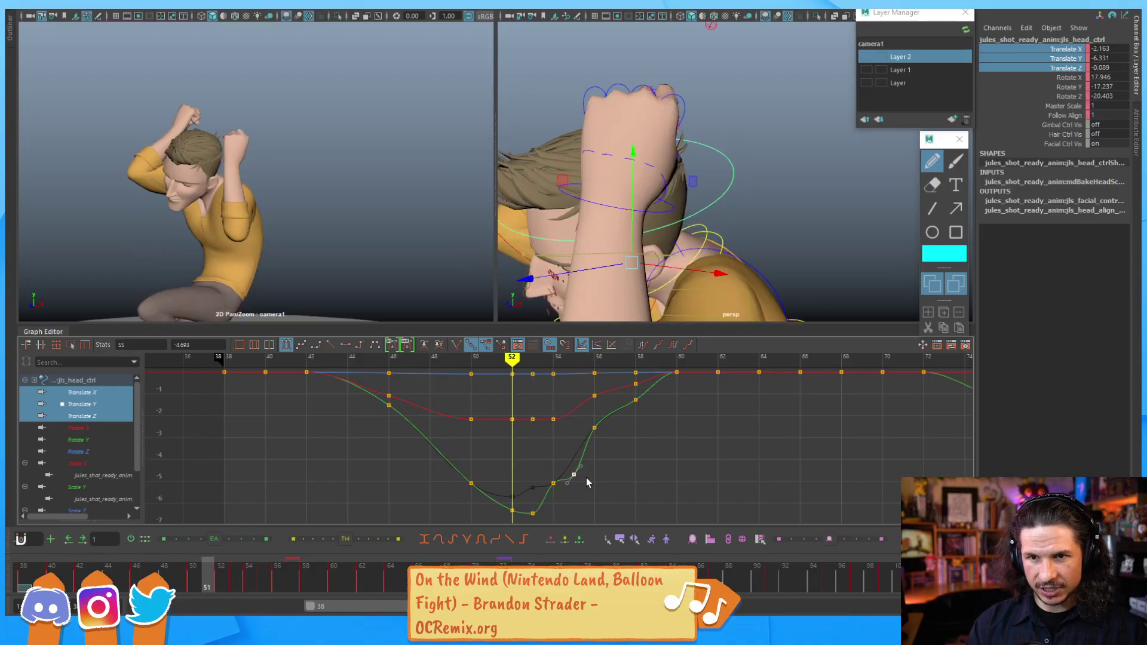
key(alt+comma)
key(alt+comma)
key(alt+period)
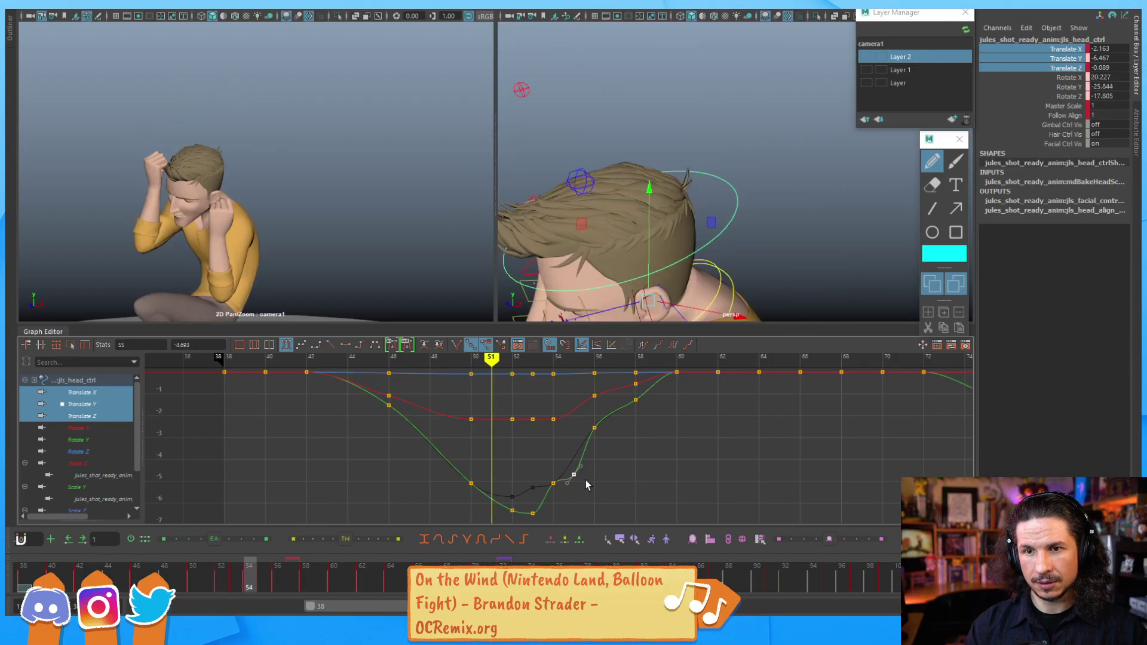
key(alt+period)
key(alt+period)
key(alt+period)
key(alt+period)
key(alt+period)
key(alt+period)
key(alt+comma)
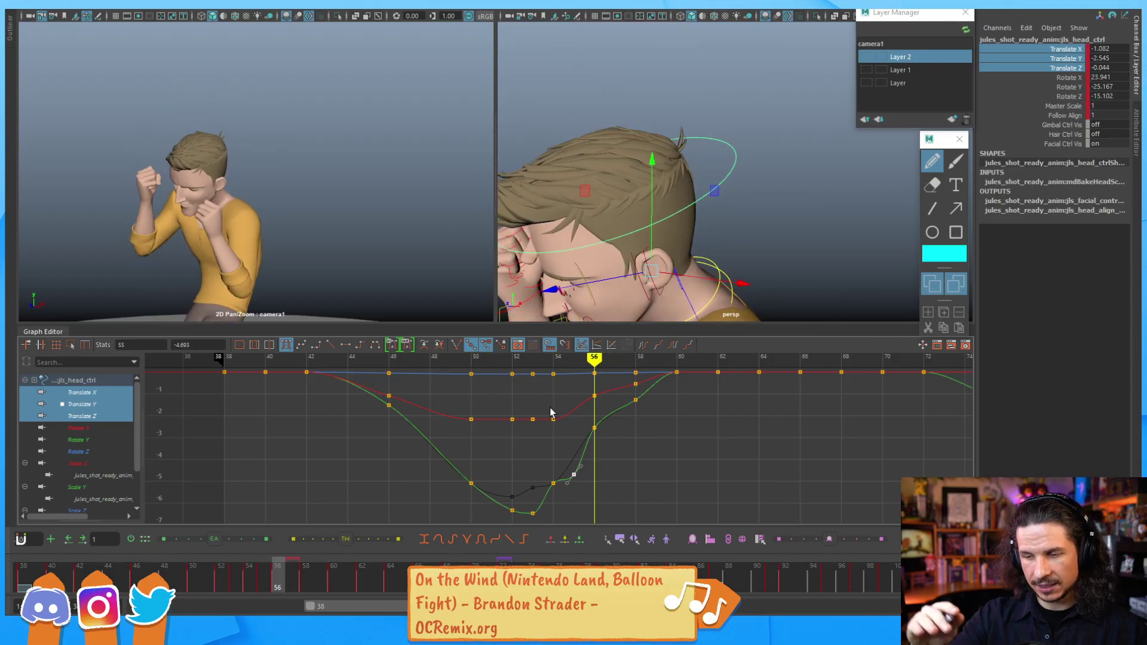
key(alt+comma)
key(alt+comma)
key(alt+period)
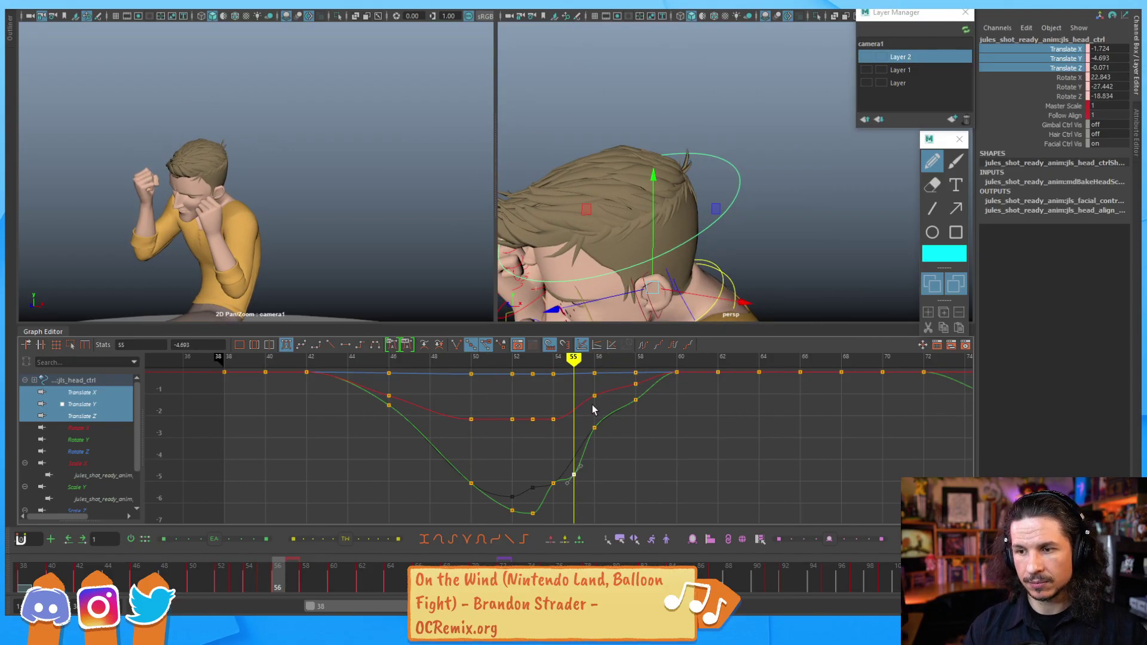
Step: Lower the head control's Translate X key at frame 56 to about -1.6 and check the head's motion through frame 60
key(alt+period)
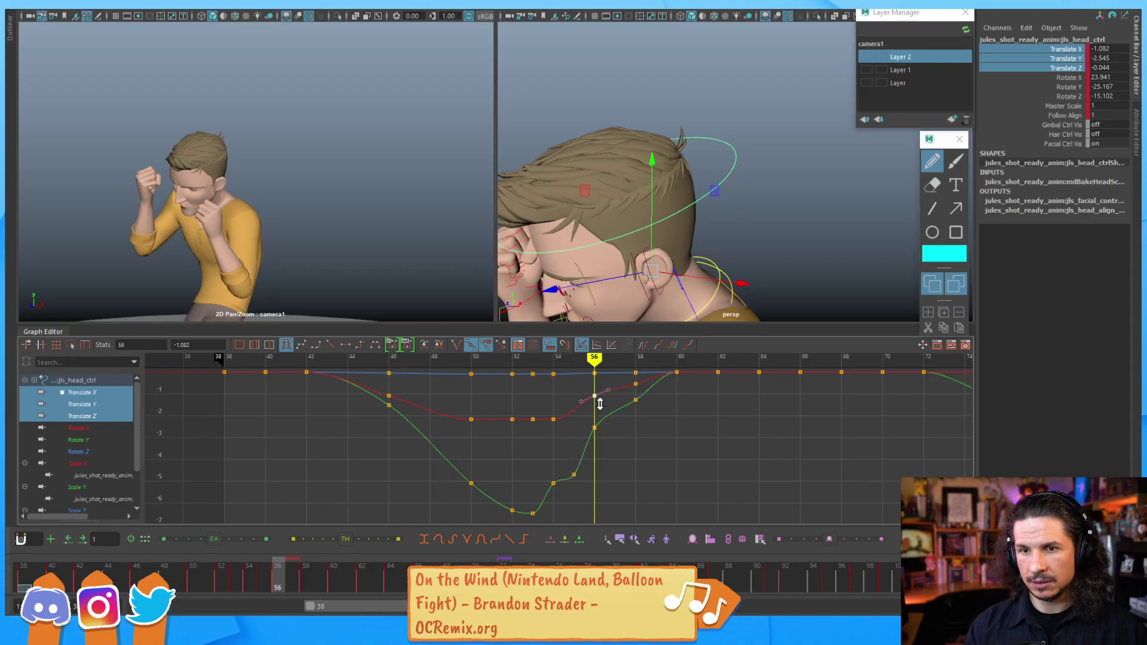
middle_drag(600, 409, 578, 454)
key(alt+comma)
key(alt+comma)
key(alt+comma)
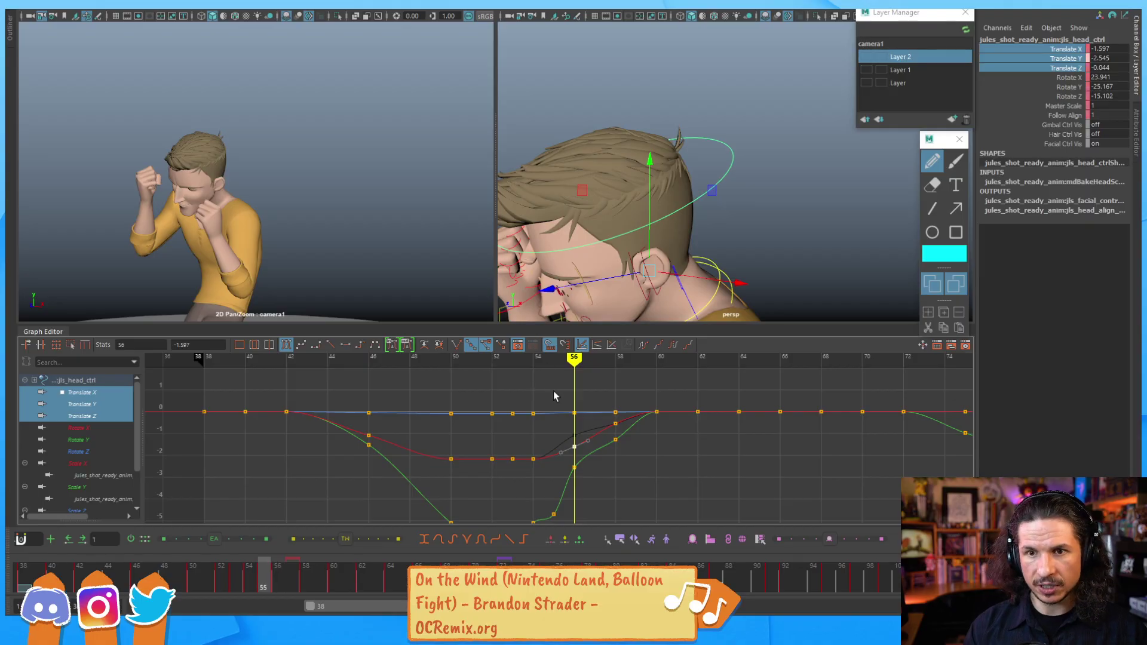
key(alt+period)
key(alt+period)
key(alt+period)
key(alt+period)
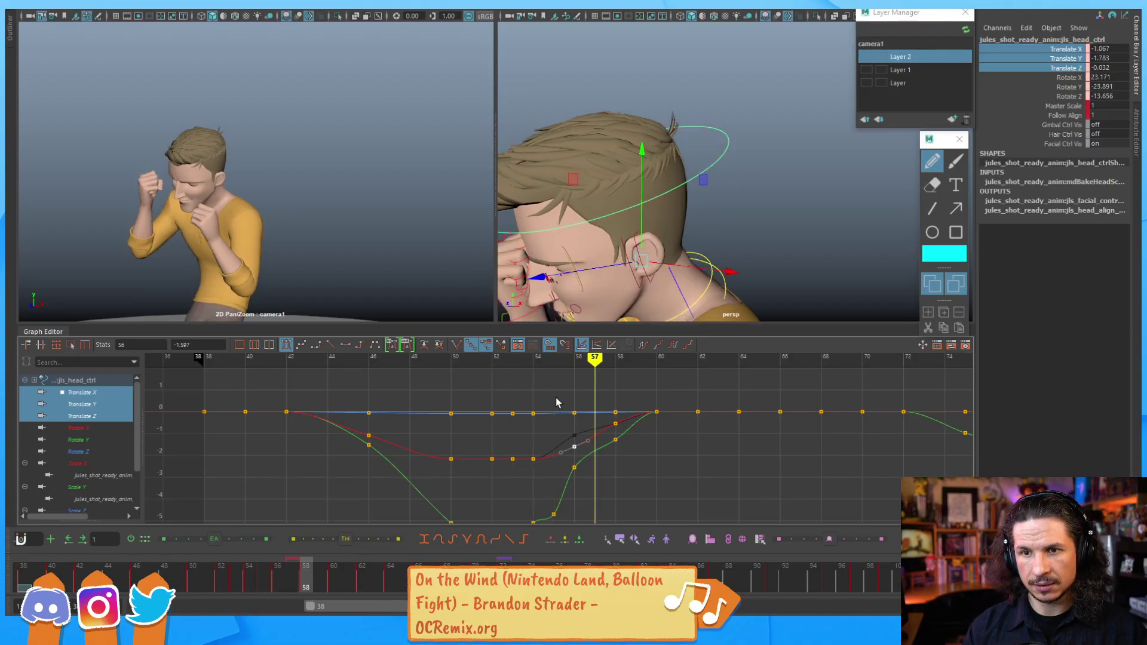
key(alt+period)
key(alt+period)
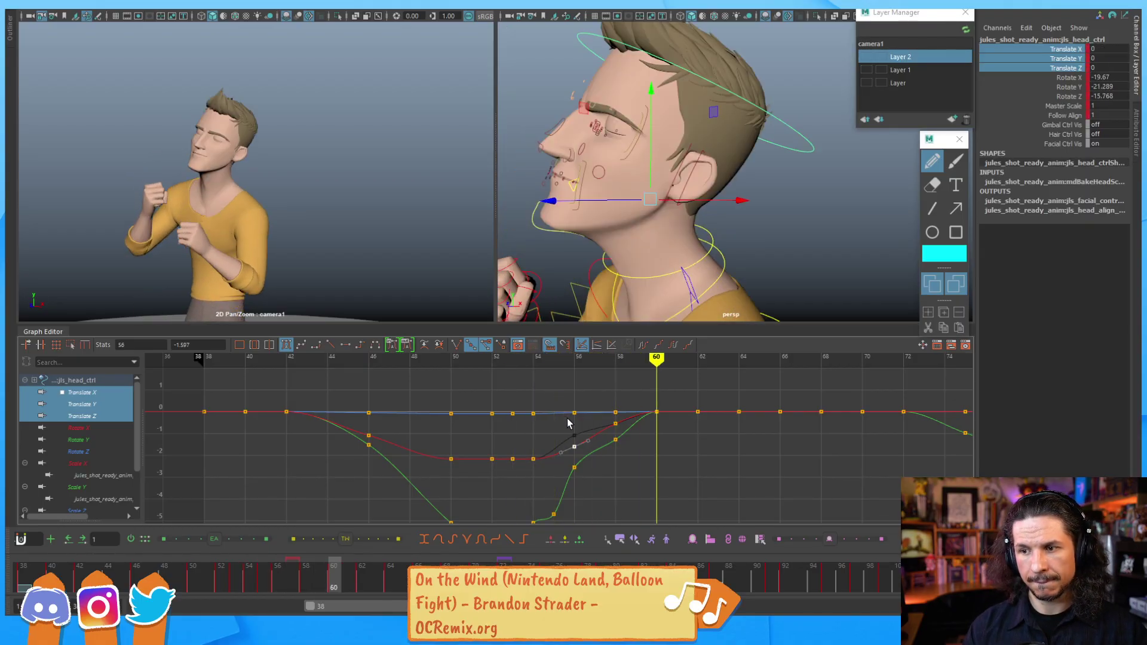
Step: Raise the head control's Translate Y key at frame 58 to about -0.62
key(alt+comma)
key(alt+comma)
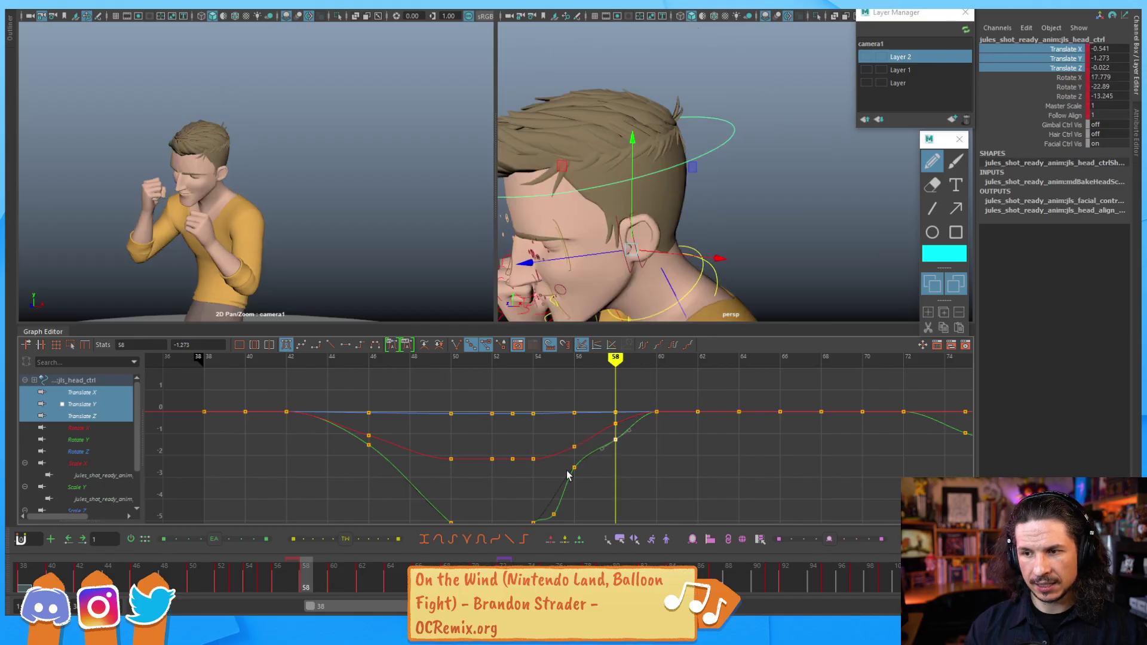
middle_drag(633, 457, 627, 442)
Step: Step back from frame 58 through the crouch and forward to frame 52 to examine the head's motion
key(alt+comma)
key(alt+comma)
key(alt+comma)
key(alt+comma)
key(alt+comma)
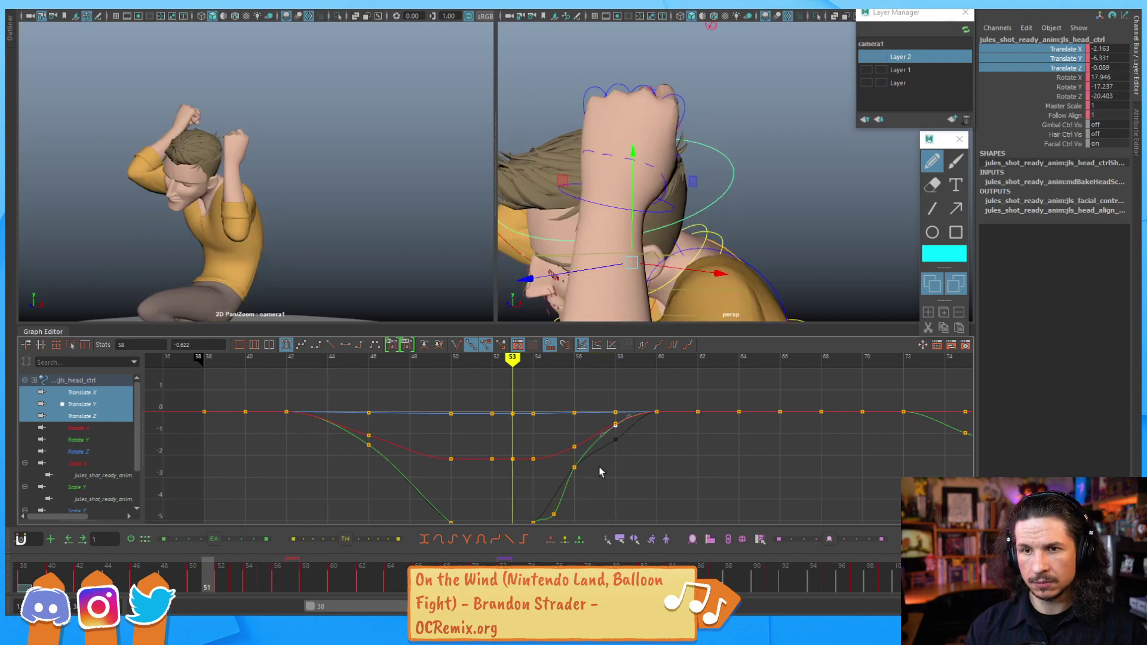
key(alt+comma)
key(alt+comma)
key(alt+comma)
key(alt+comma)
key(alt+comma)
key(alt+period)
key(alt+period)
key(alt+period)
key(alt+period)
Step: Raise the head control's Translate X keys at frames 50 and 54 to about -2.05 and -2.1 to round the curve's valley
alt+shift+right_drag(485, 468, 487, 404)
alt+middle_drag(478, 496, 469, 453)
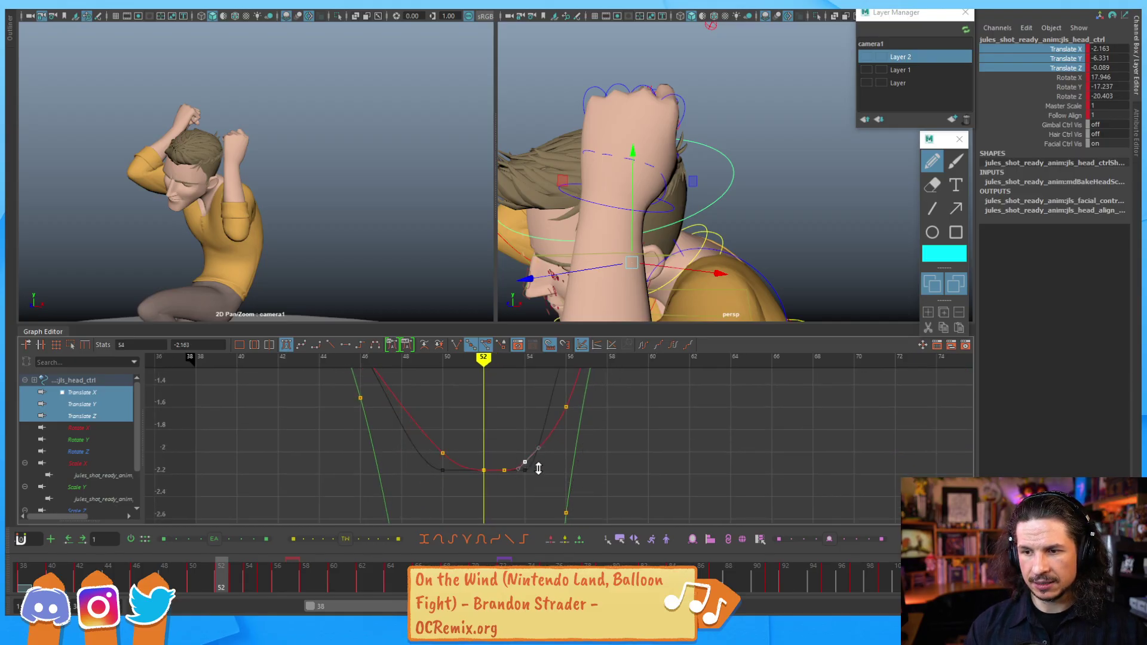
click(603, 428)
Step: Step back from frame 52 to about frame 49 and forward to frame 68 to check the head's motion through the crouch and rise
alt+right_drag(598, 401, 574, 445)
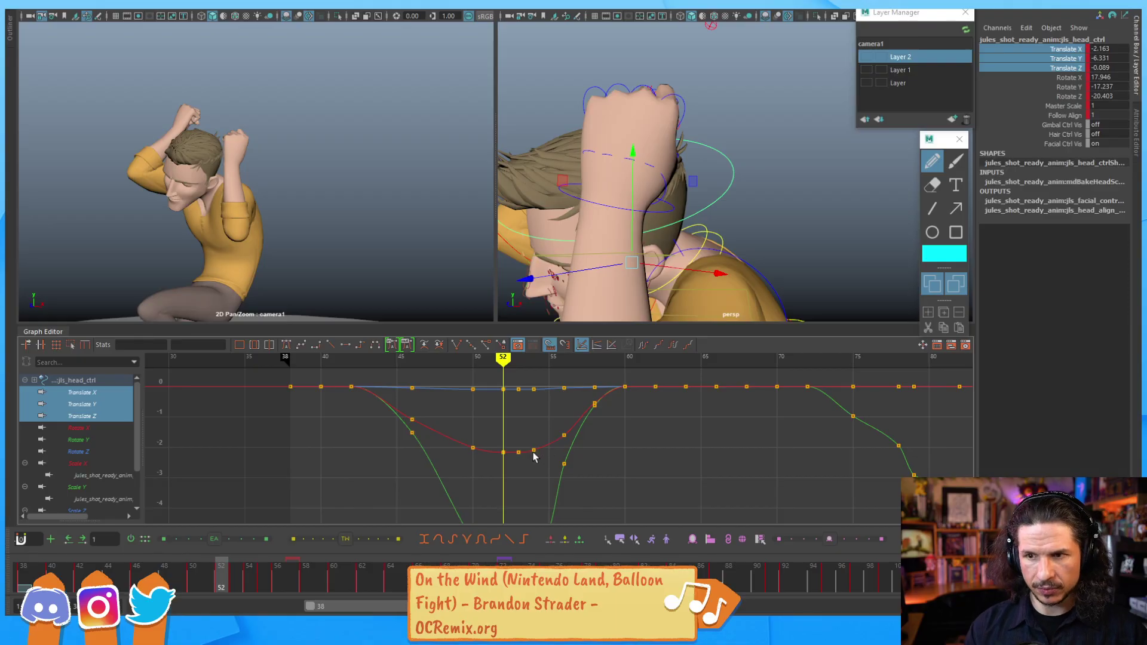
click(412, 419)
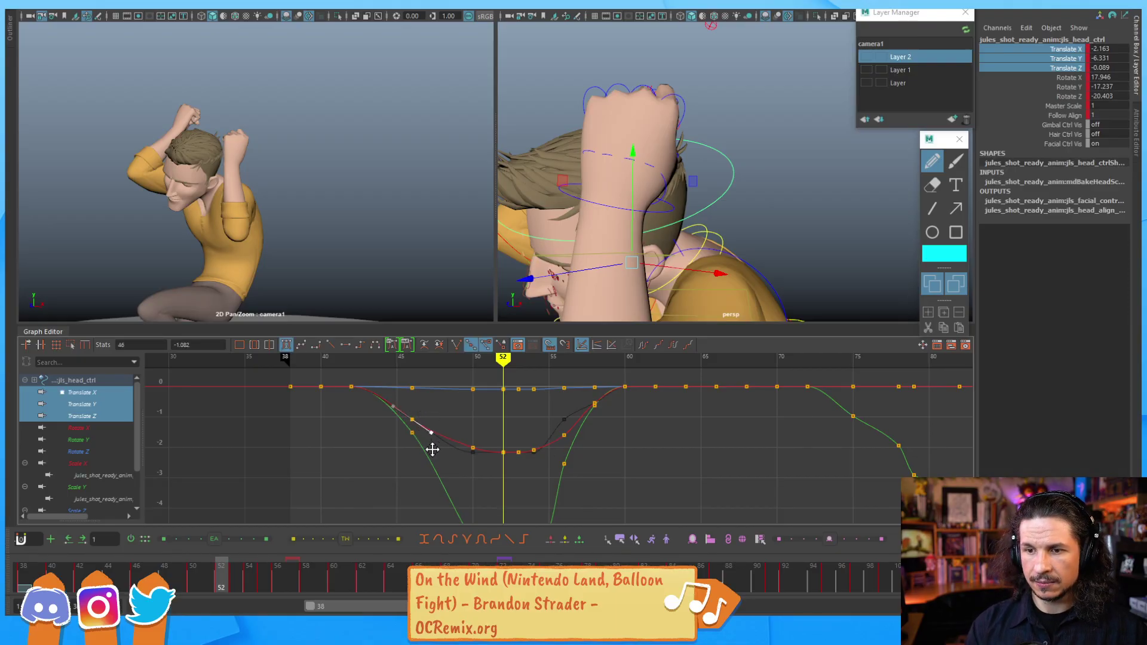
click(455, 374)
key(alt+comma)
key(alt+comma)
key(alt+comma)
key(alt+comma)
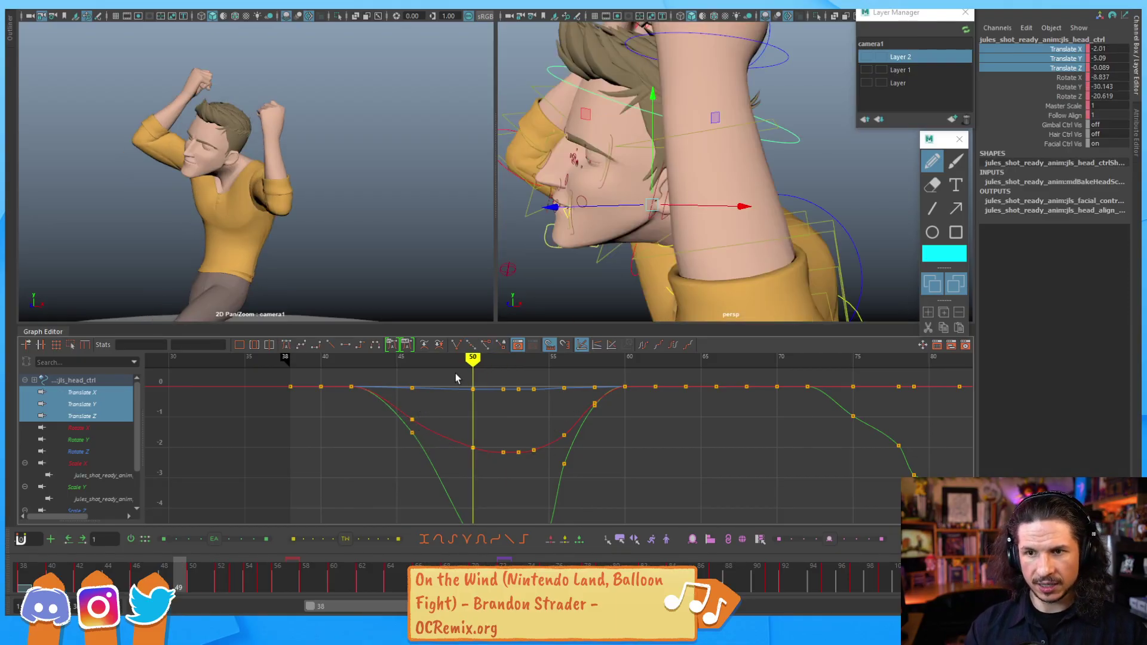
key(alt+period)
key(alt+period)
key(alt+period)
key(alt+period)
key(alt+period)
key(alt+period)
key(alt+period)
key(alt+period)
key(alt+period)
key(alt+period)
key(alt+period)
key(alt+period)
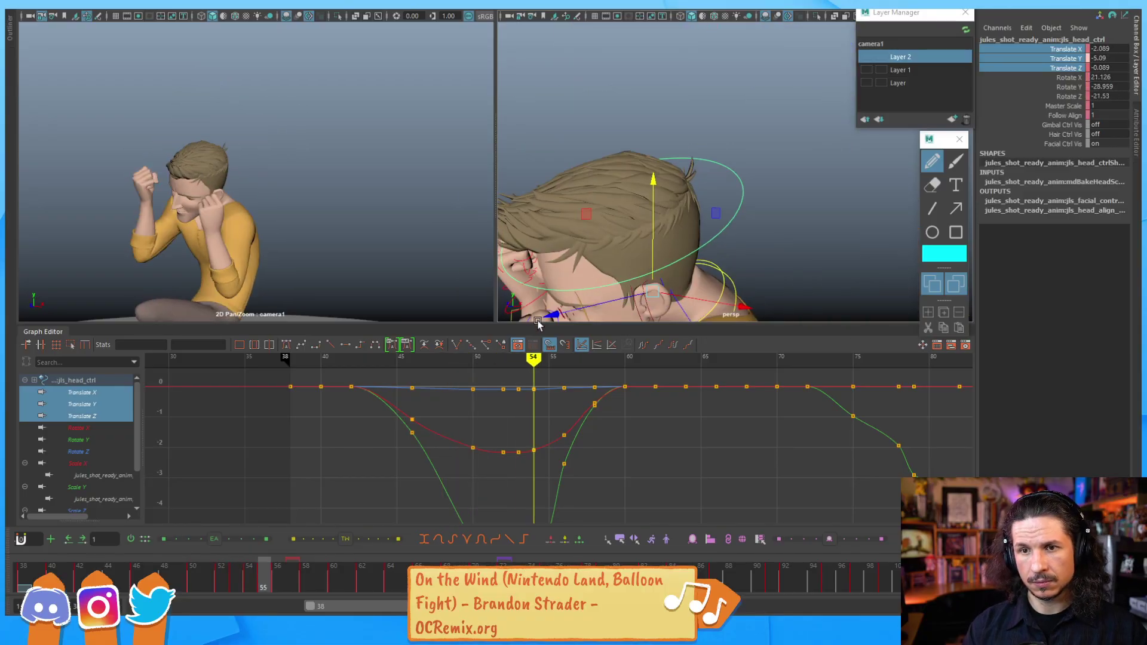
key(alt+period)
key(alt+period)
key(alt+period)
key(alt+period)
key(alt+period)
key(alt+period)
key(alt+period)
key(alt+period)
key(alt+period)
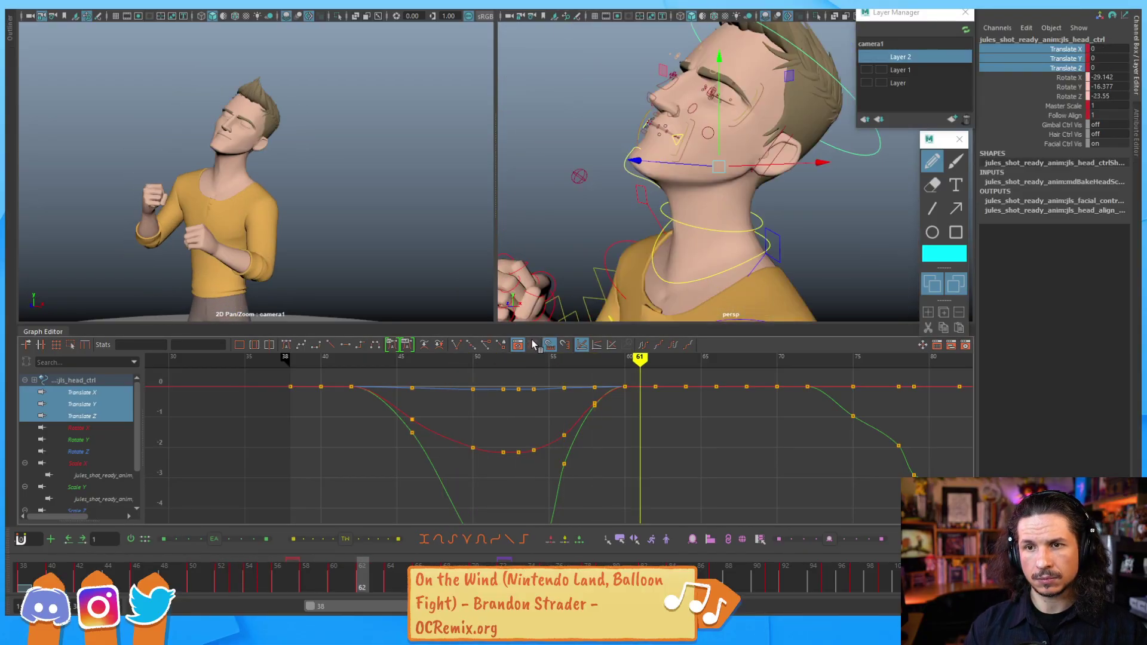
key(alt+period)
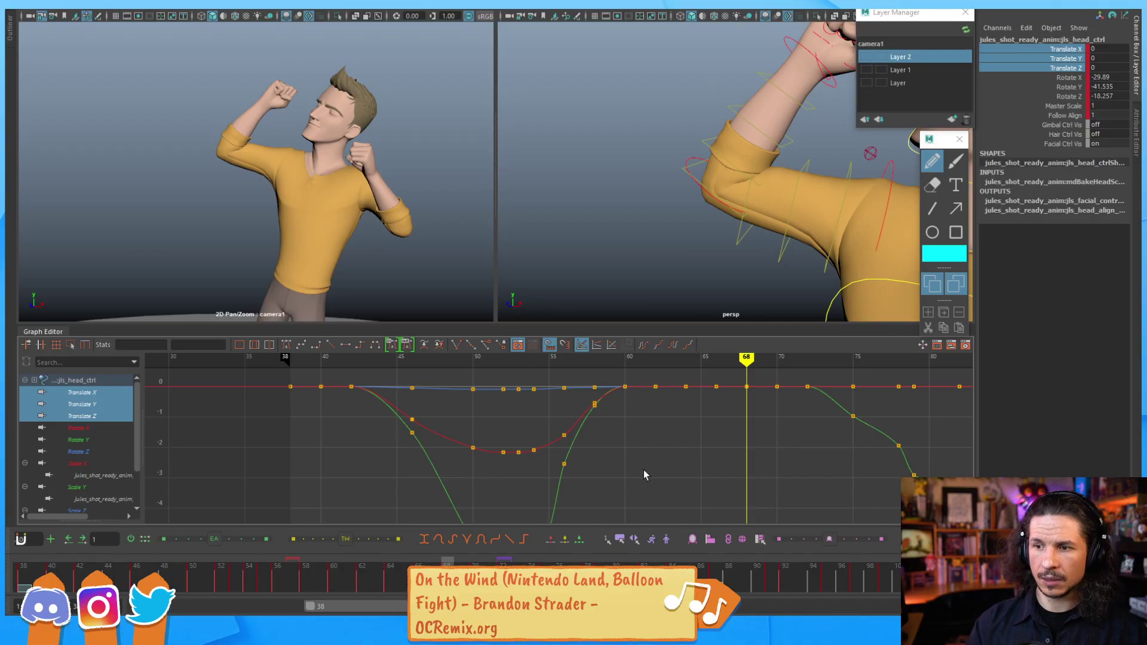
Step: Examine the head's motion between frames 68 and 79 against its translation curves, stepping forward and then back to frame 73
alt+middle_drag(823, 407, 683, 399)
alt+right_drag(684, 399, 666, 417)
alt+middle_drag(612, 431, 412, 433)
key(alt+period)
key(alt+period)
key(alt+period)
key(alt+period)
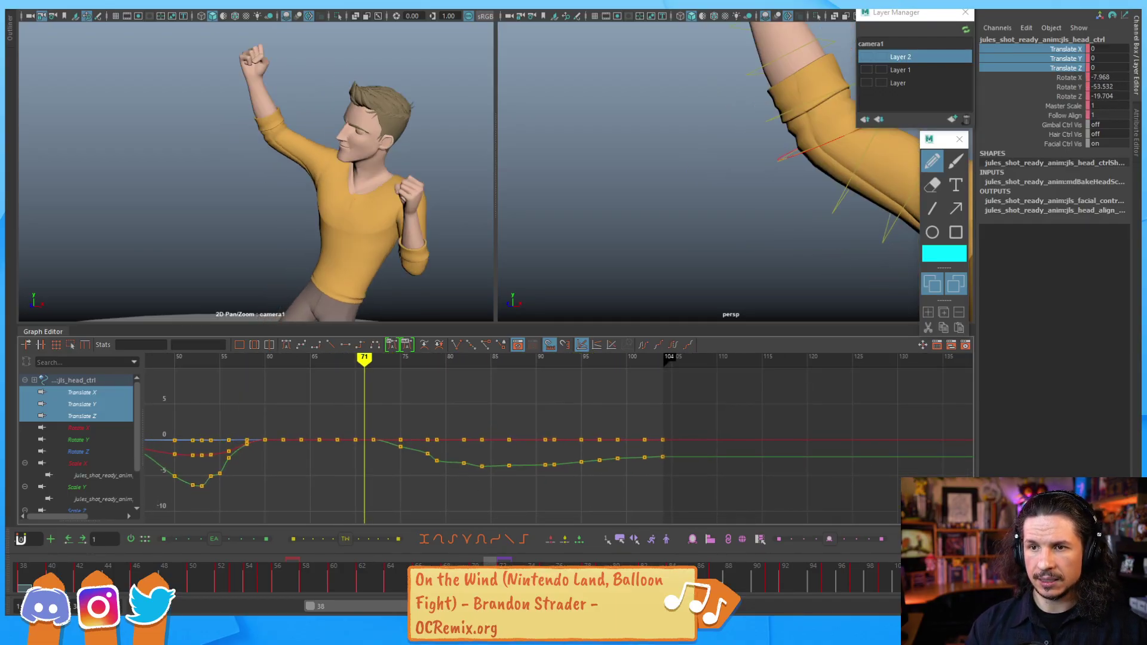
key(alt+period)
key(alt+period)
key(alt+period)
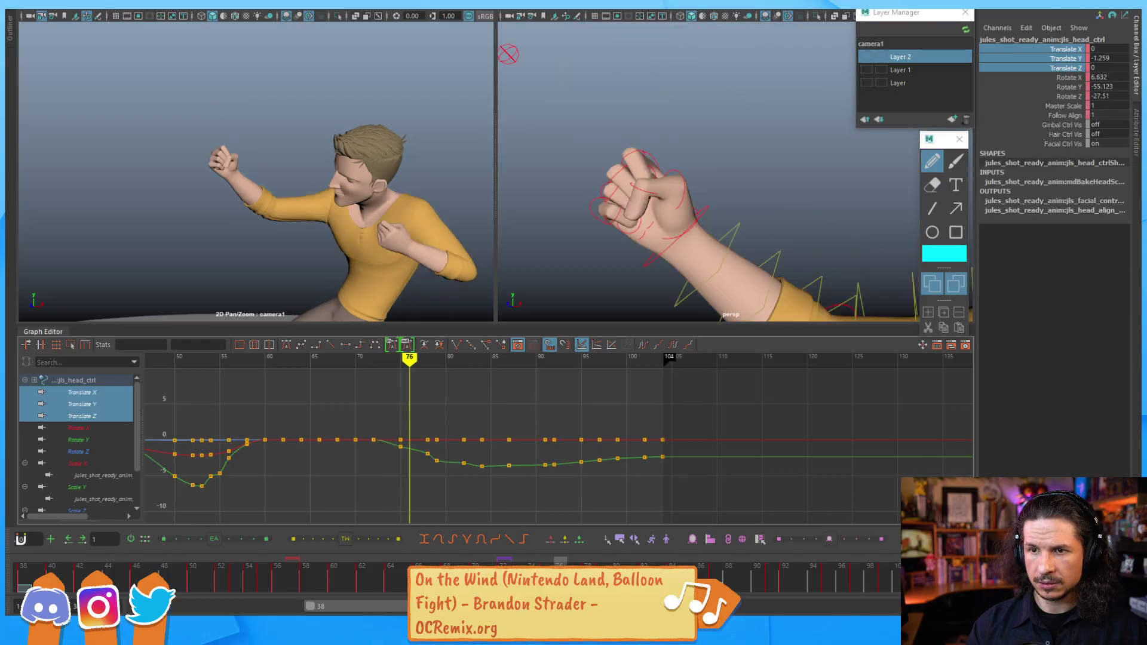
key(alt+comma)
key(alt+comma)
drag(532, 576, 597, 550)
alt+right_drag(496, 454, 447, 447)
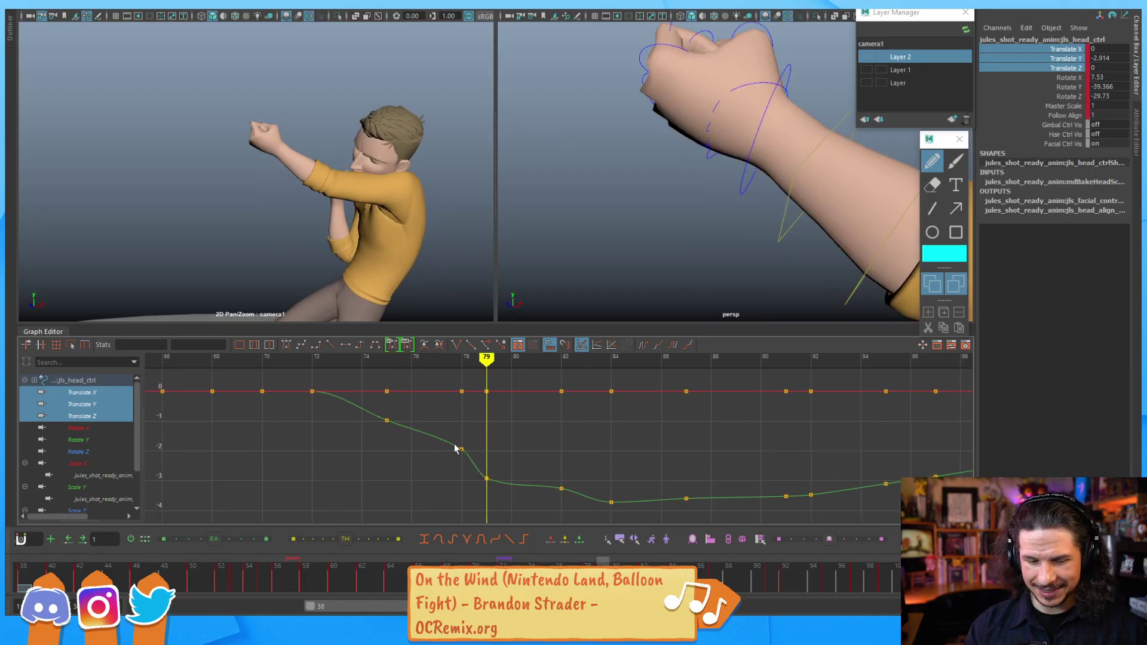
key(alt+comma)
key(alt+comma)
key(alt+comma)
key(alt+comma)
key(alt+comma)
key(alt+comma)
key(alt+comma)
key(alt+comma)
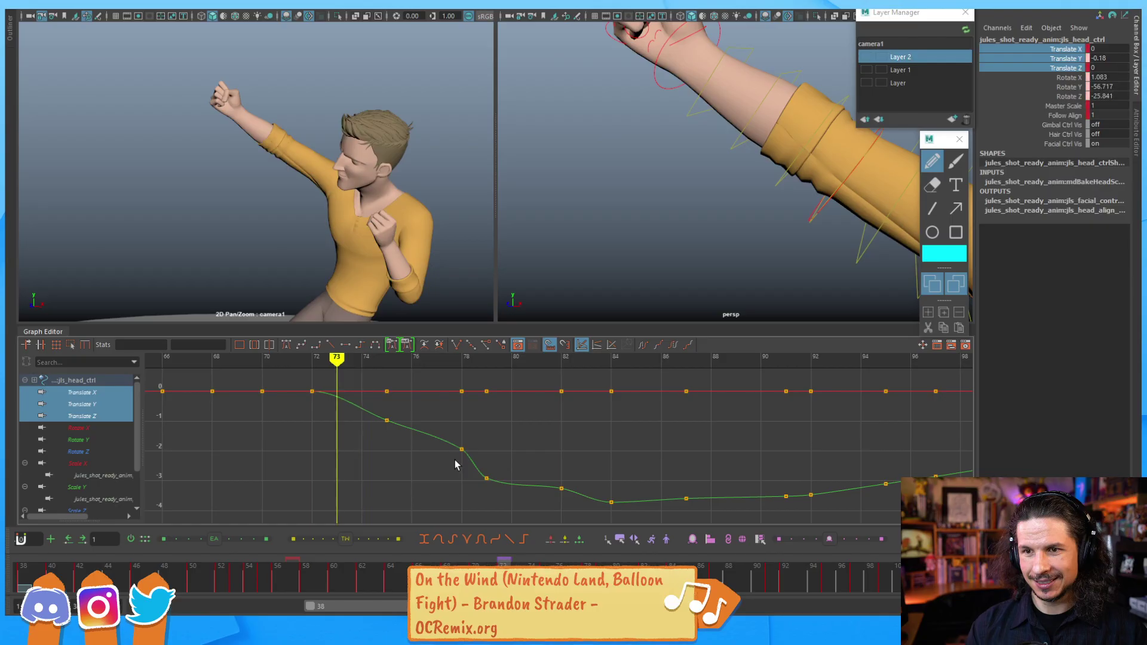
Step: Lower the head control's Translate Y key at frame 78 to about -2.64
key(alt+period)
key(alt+period)
key(alt+period)
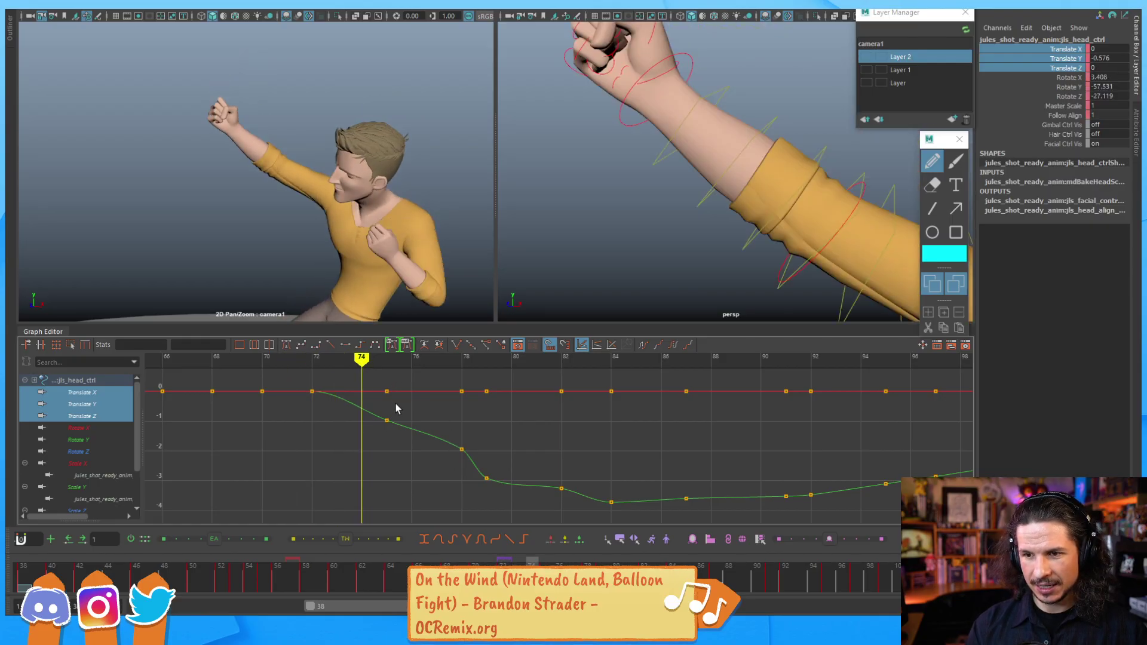
key(alt+period)
key(alt+period)
key(alt+period)
key(alt+period)
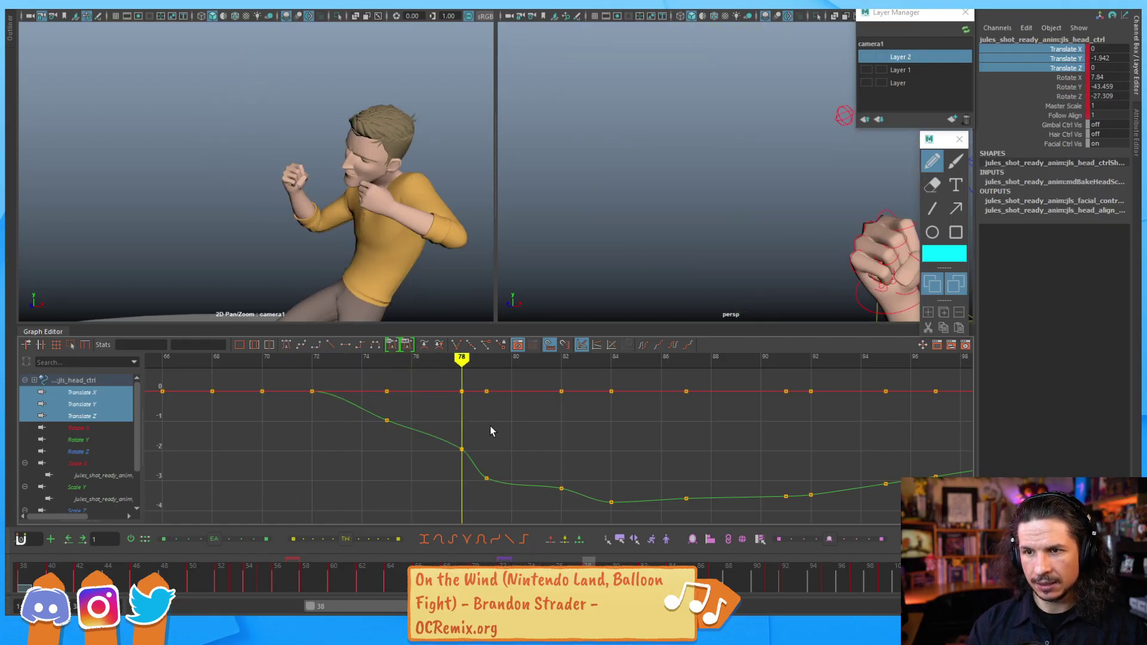
drag(452, 459, 472, 426)
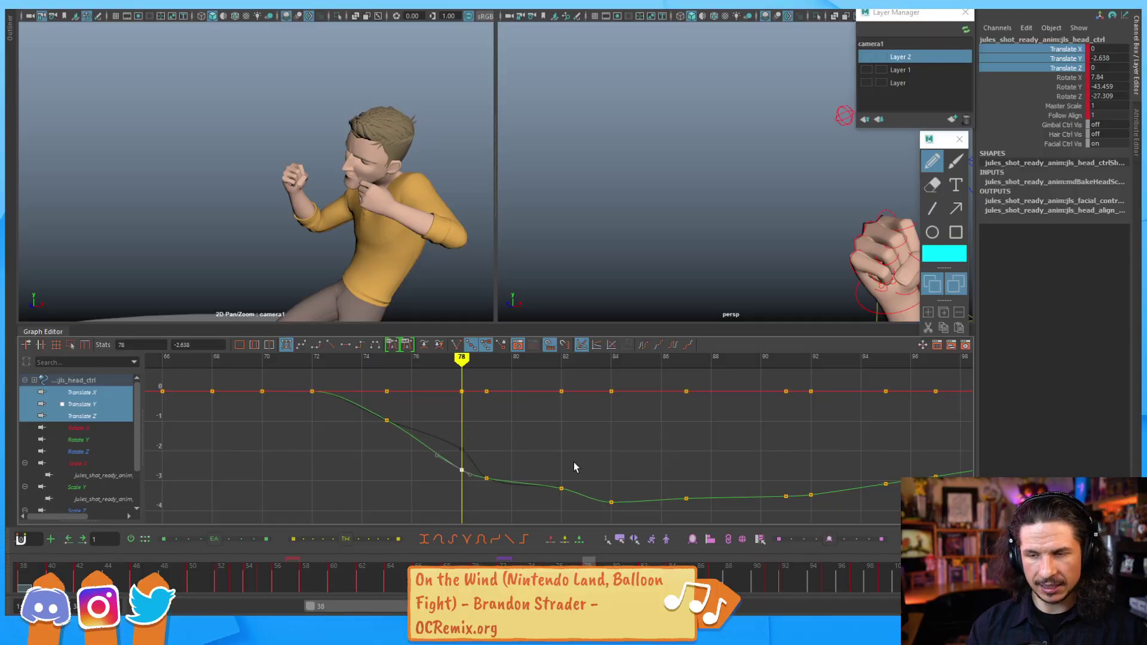
Step: Lower the head control's Translate Y keys at frames 82 and 79 to about -3.66 and -3.07 to smooth the descent
key(alt+period)
key(alt+period)
key(alt+period)
key(alt+period)
drag(572, 498, 555, 472)
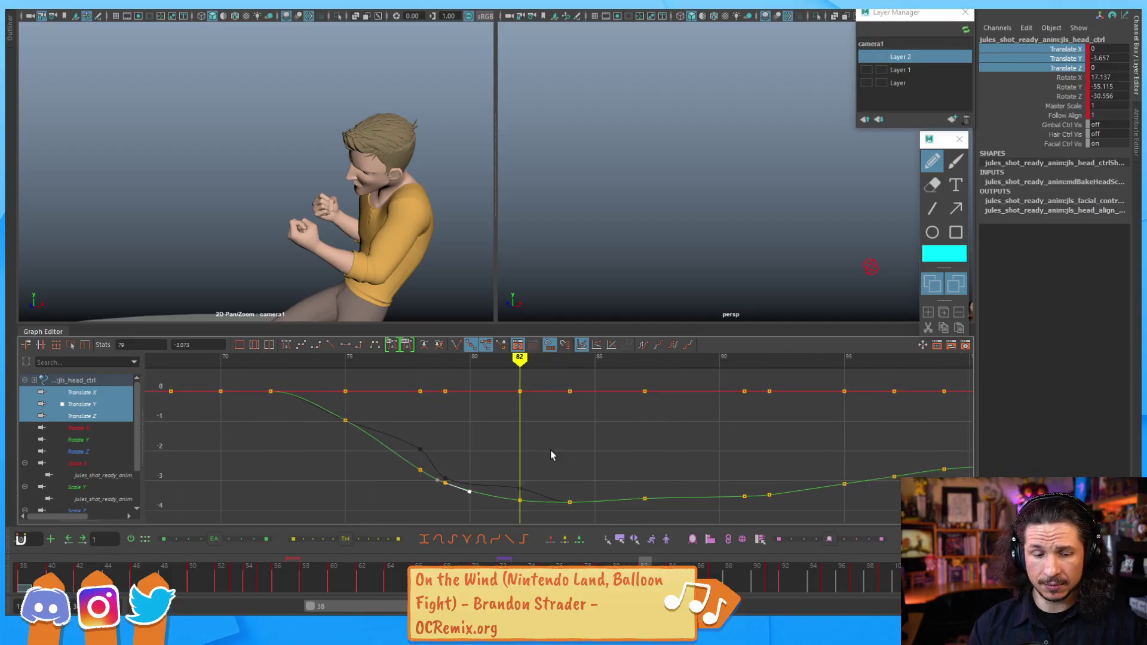
key(alt+comma)
key(alt+comma)
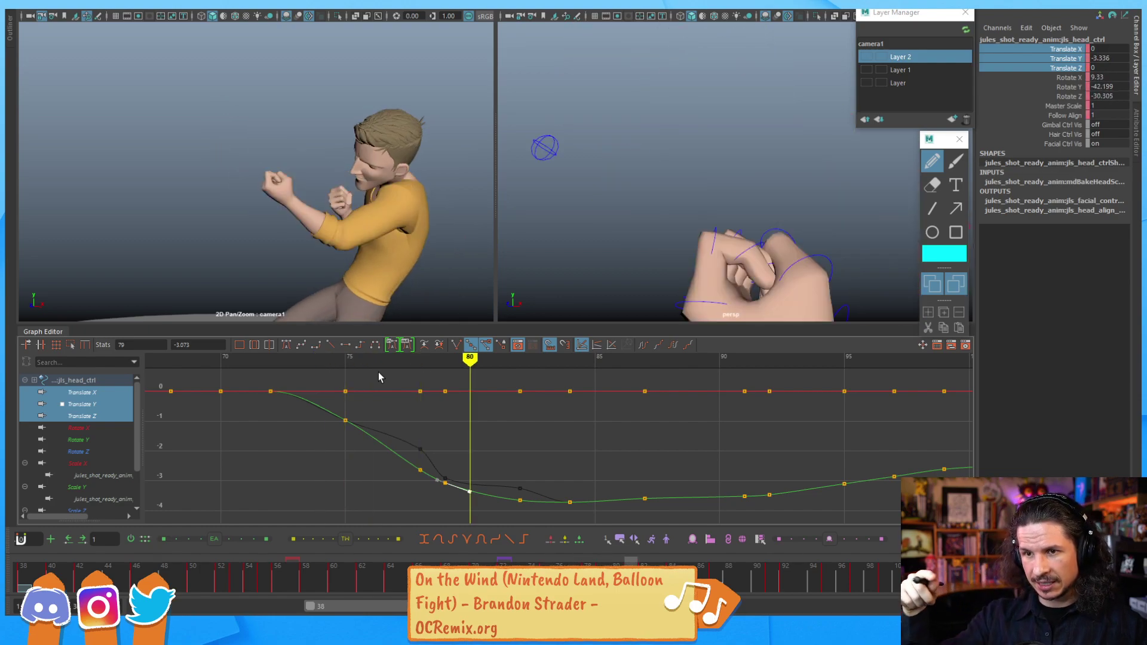
Step: Smooth the head control's Translate Y keys between frames 87 and 102, lowering frame 87 to about -3.65, and scrub the resulting motion
alt+shift+right_drag(656, 421, 633, 513)
alt+middle_drag(633, 512, 530, 367)
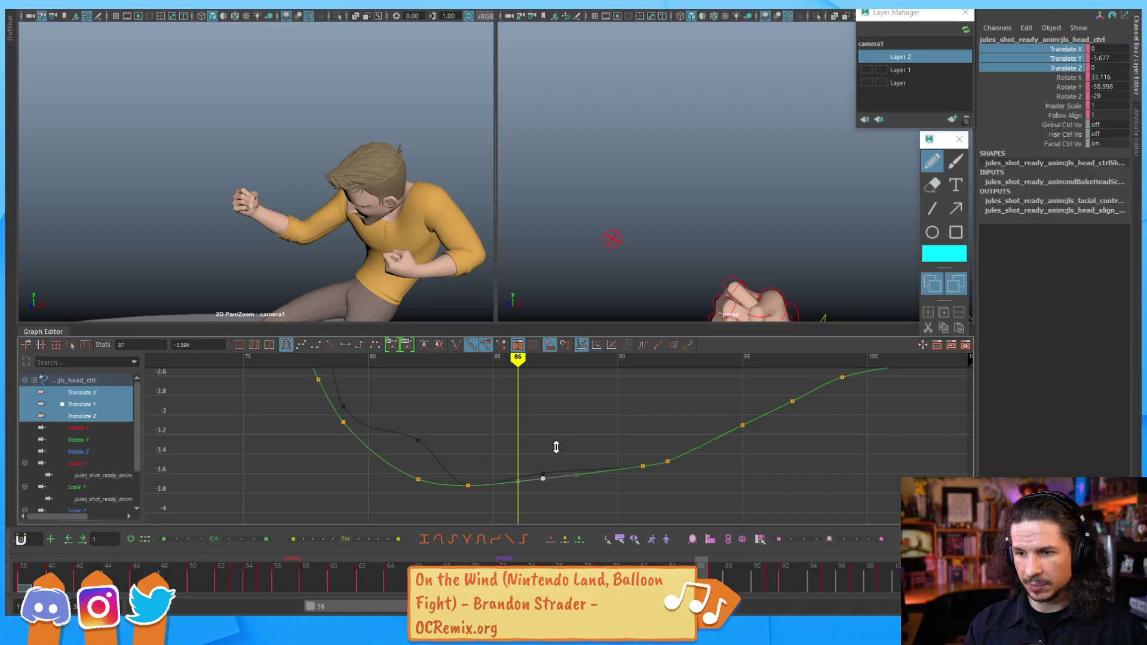
drag(669, 473, 671, 474)
shift+middle_drag(696, 474, 697, 471)
click(696, 473)
alt+right_drag(676, 458, 645, 462)
alt+middle_drag(645, 462, 604, 461)
alt+right_drag(604, 461, 706, 515)
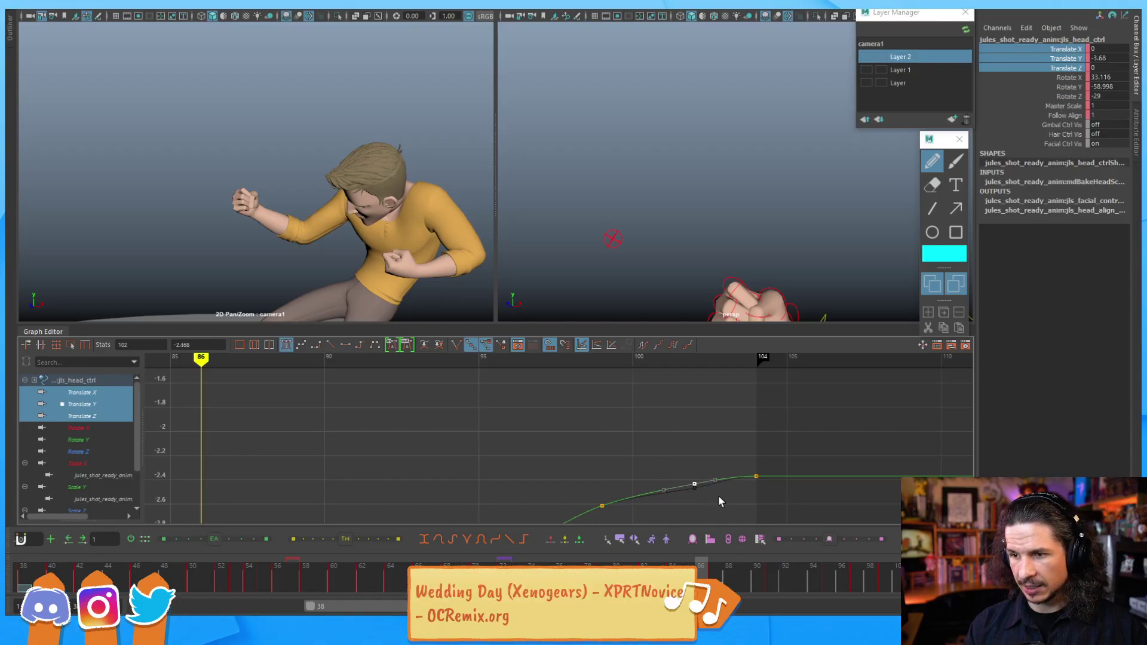
click(715, 455)
alt+right_drag(714, 455, 615, 448)
alt+middle_drag(583, 462, 632, 504)
alt+middle_drag(537, 480, 538, 389)
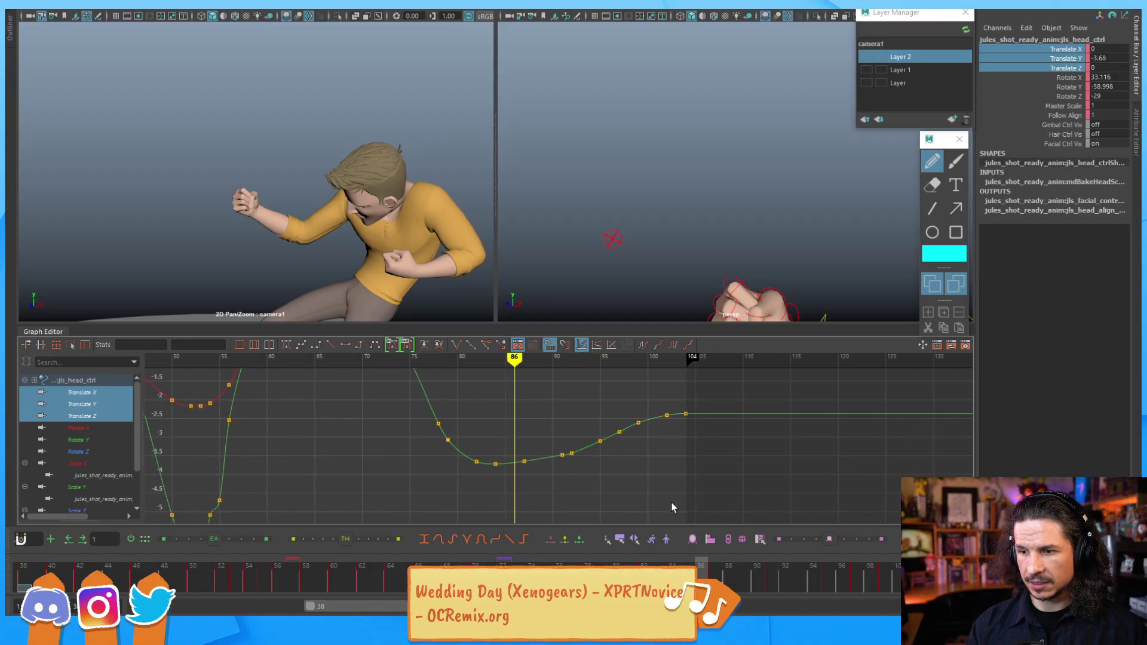
drag(702, 574, 878, 526)
click(758, 540)
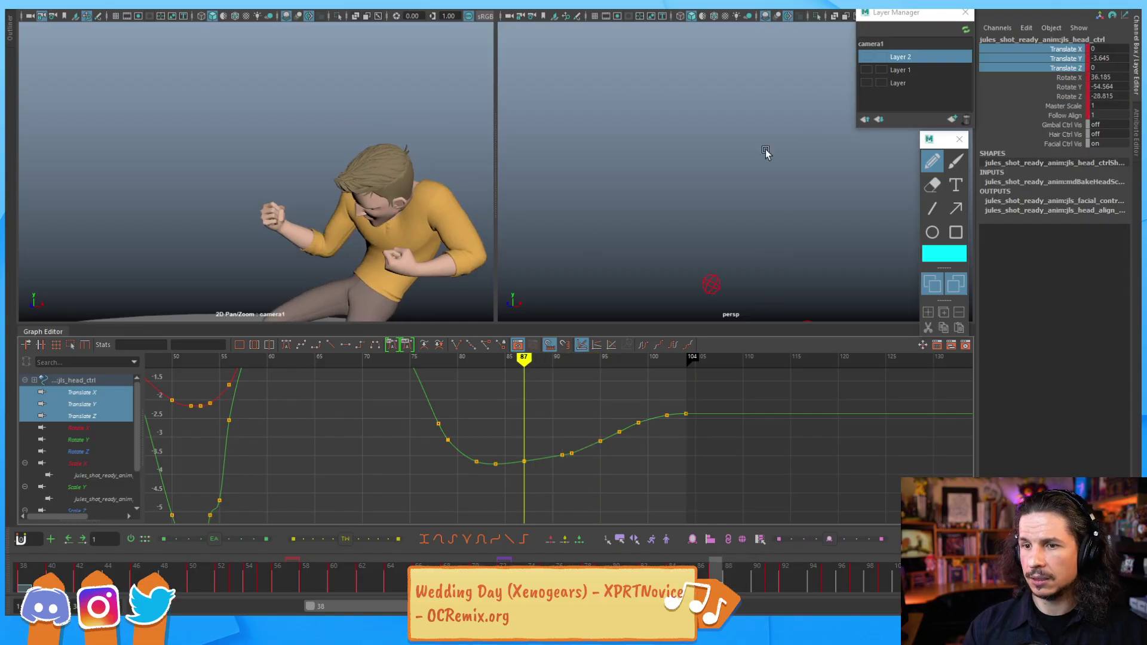
Step: Select the first neck control and view the character's upper body from the side in the perspective view
key(f)
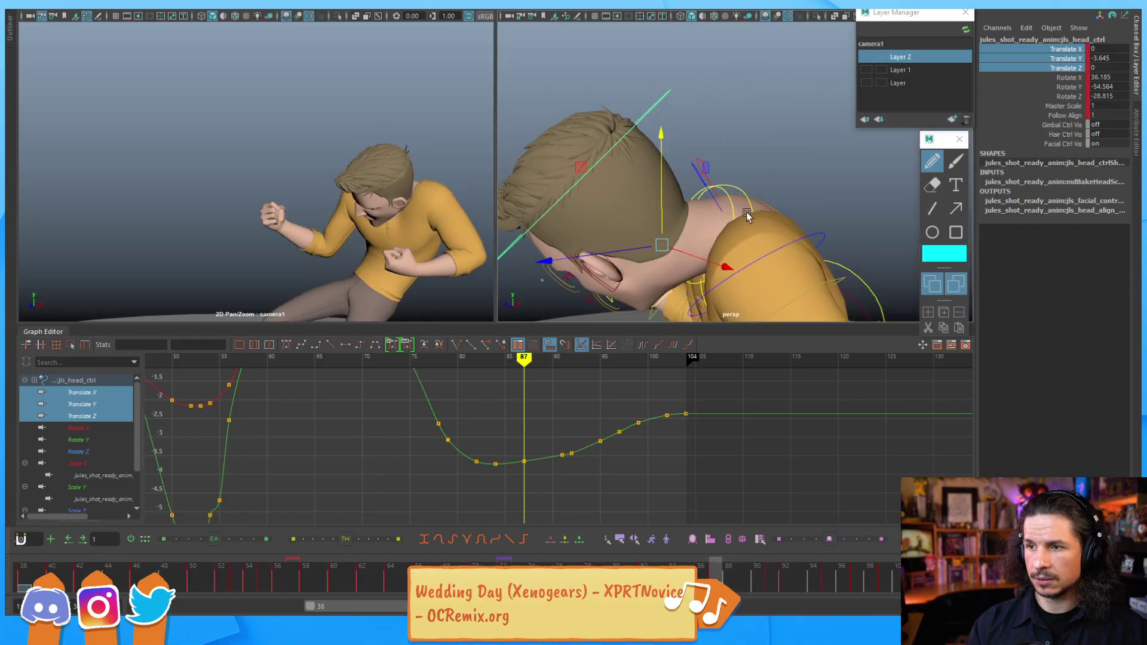
click(749, 197)
key(f)
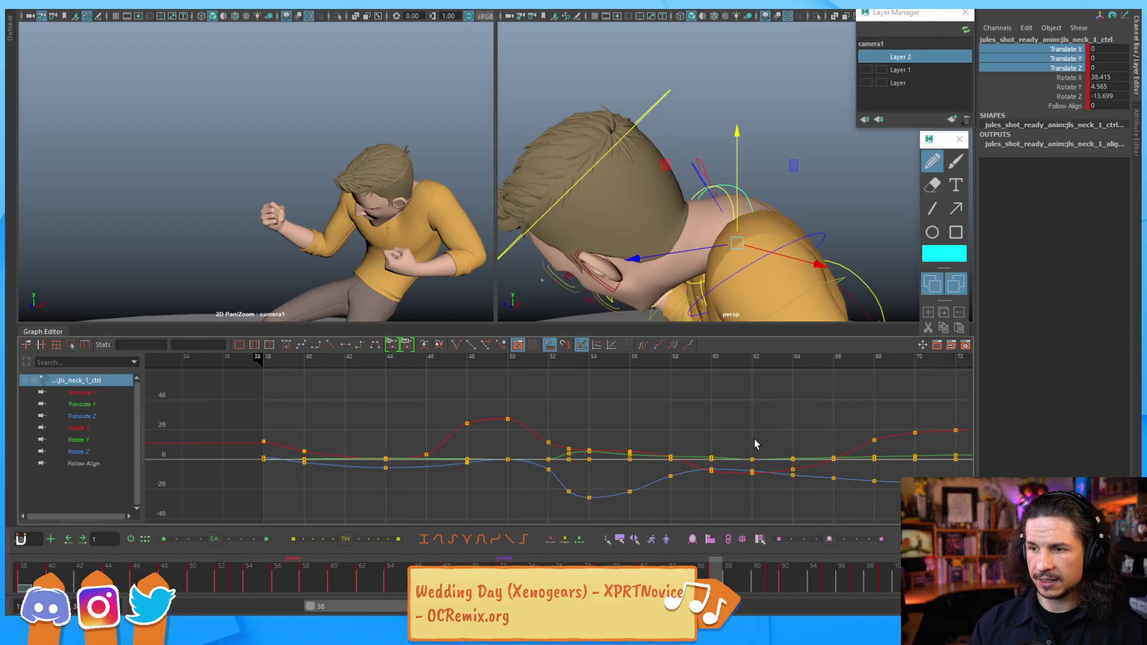
alt+drag(841, 226, 694, 245)
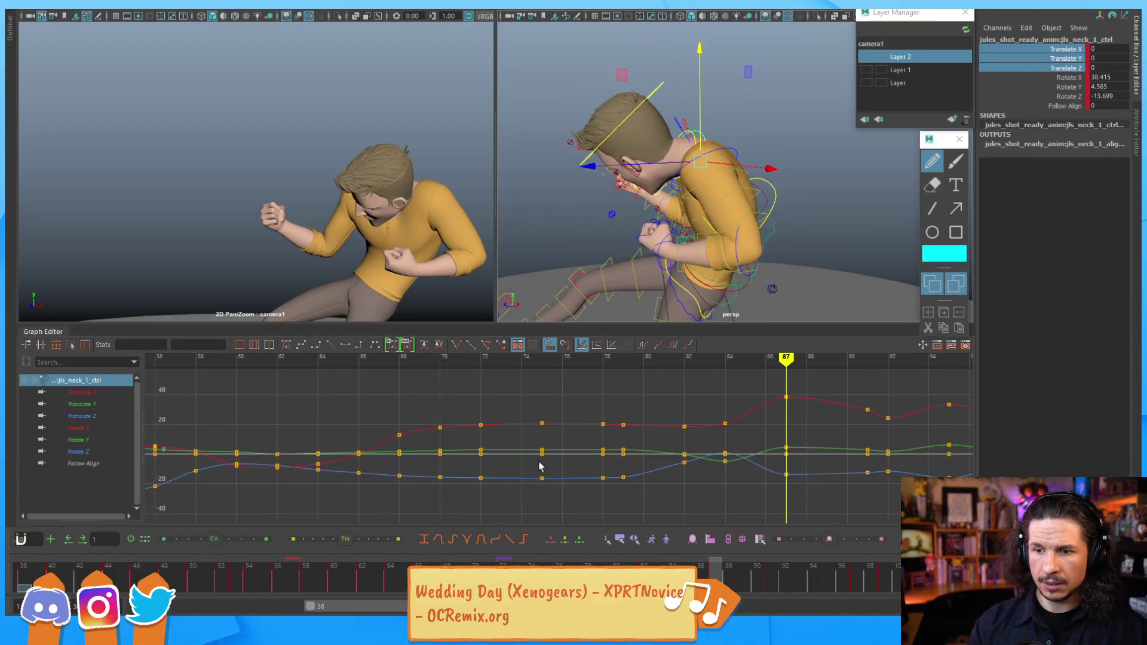
Step: Go to frame 62, add a new drawing layer and mark the character's nose position in the camera view
click(401, 588)
drag(404, 588, 434, 490)
drag(366, 226, 259, 106)
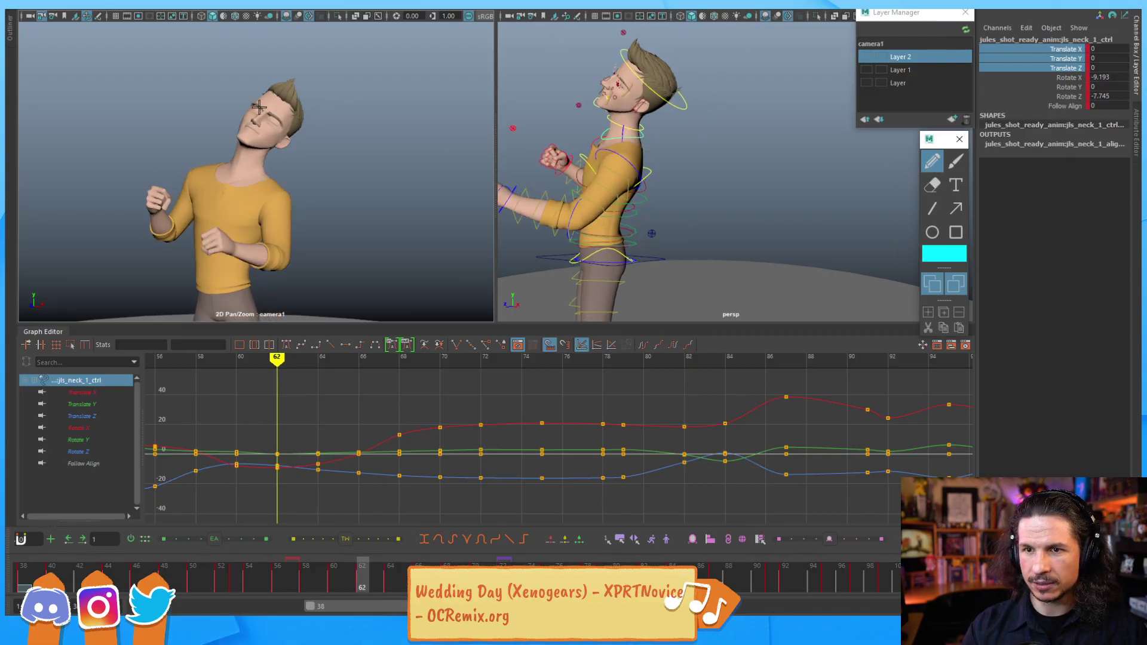
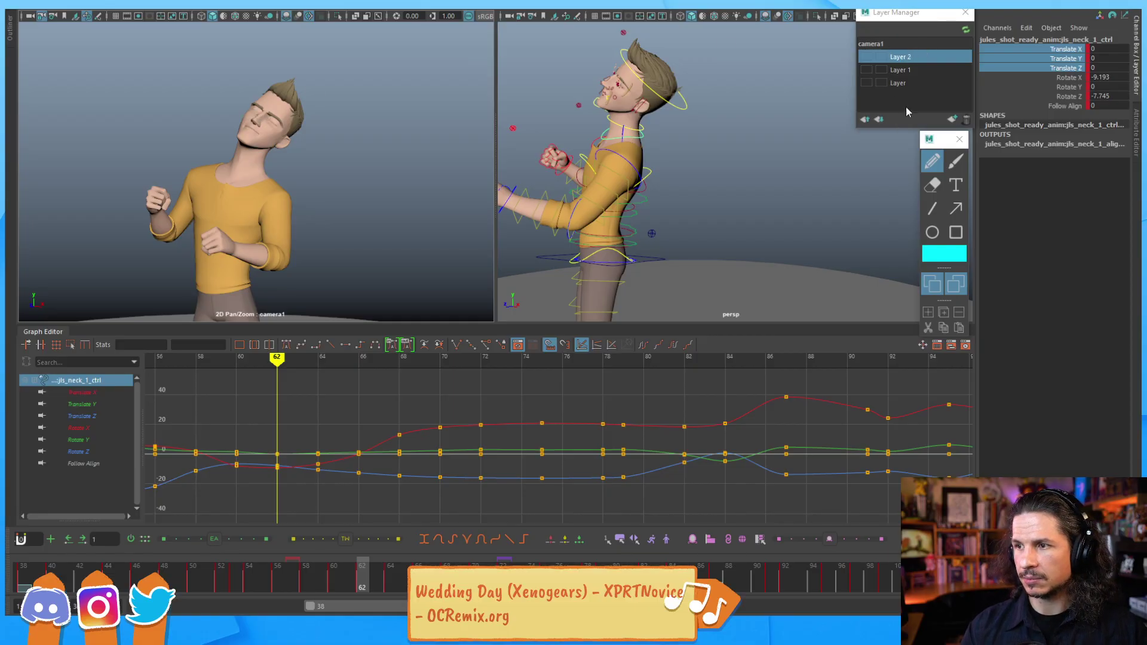
click(950, 118)
click(931, 103)
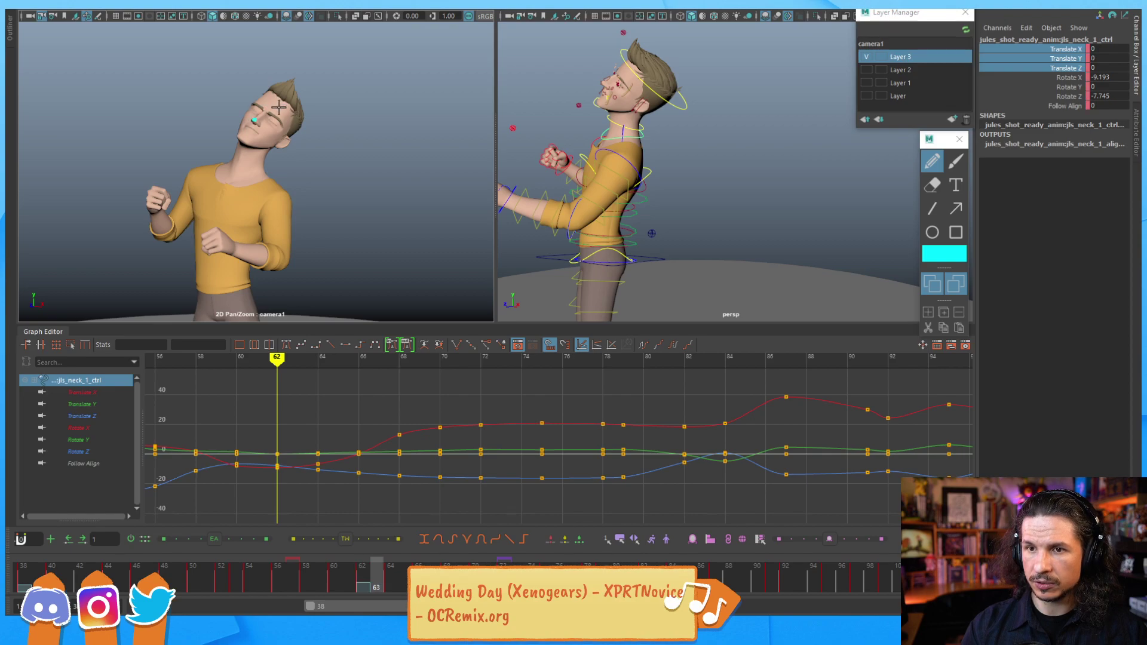
Step: Mark the nose position in the camera view about every two frames from frame 64 through frame 82 to track its arc
key(.)
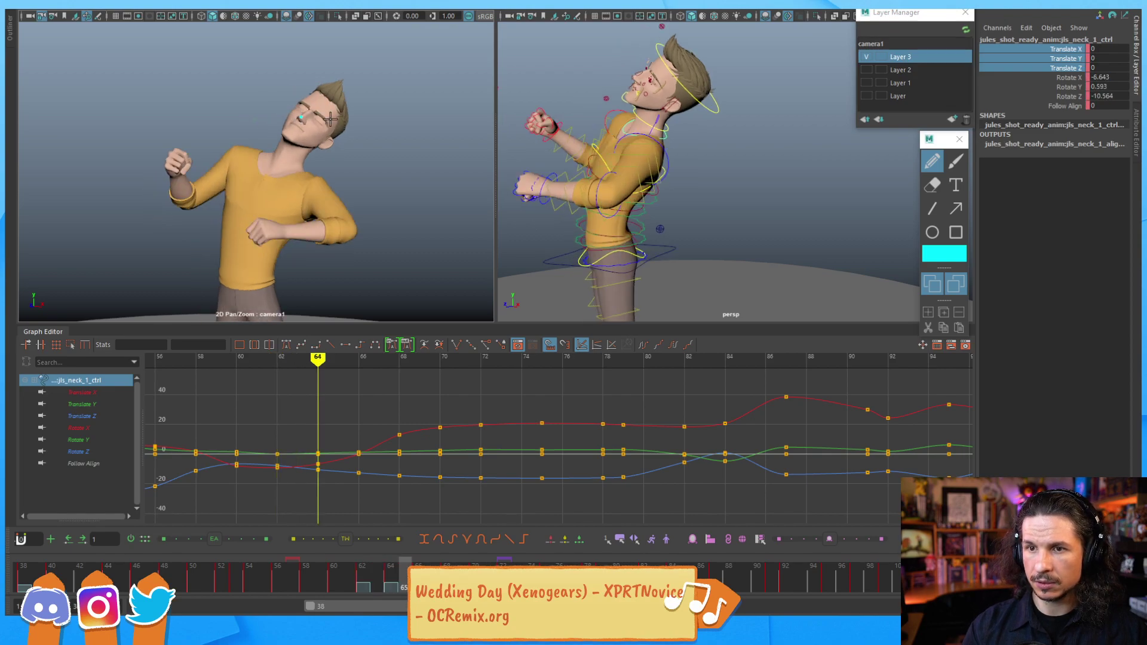
key(.)
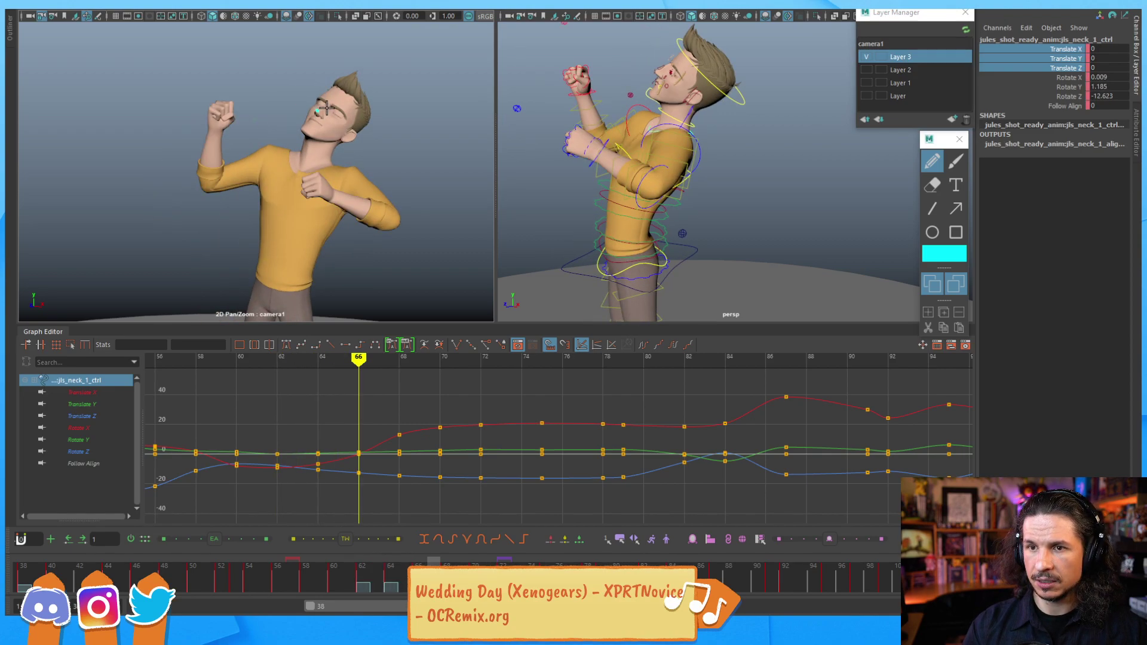
key(.)
key(.)
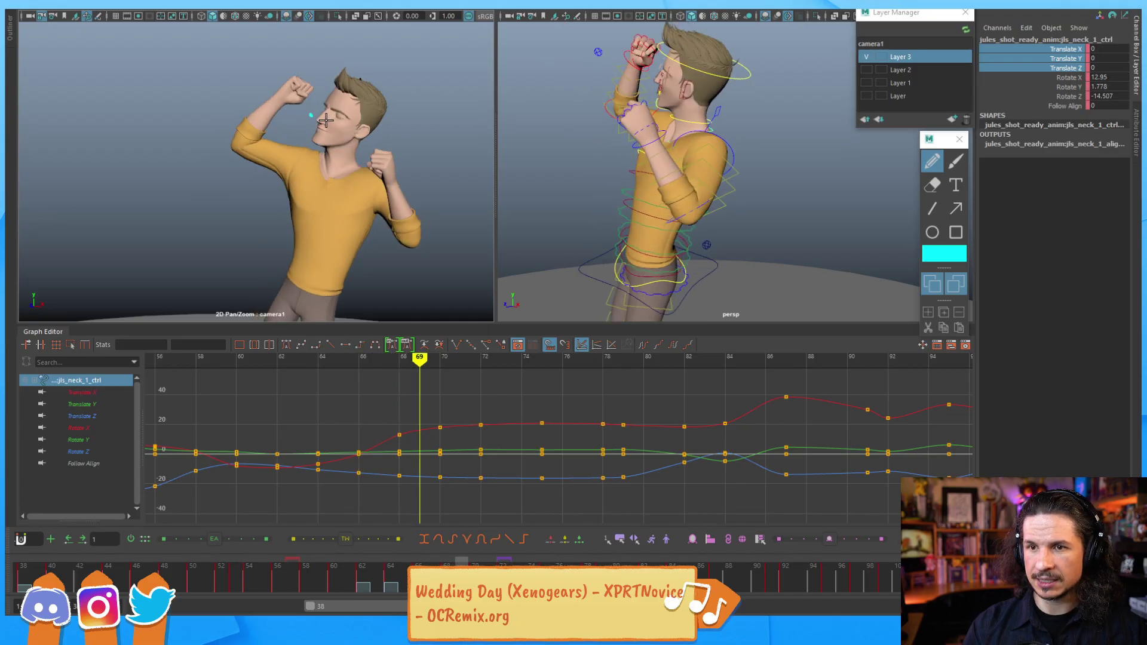
key(.)
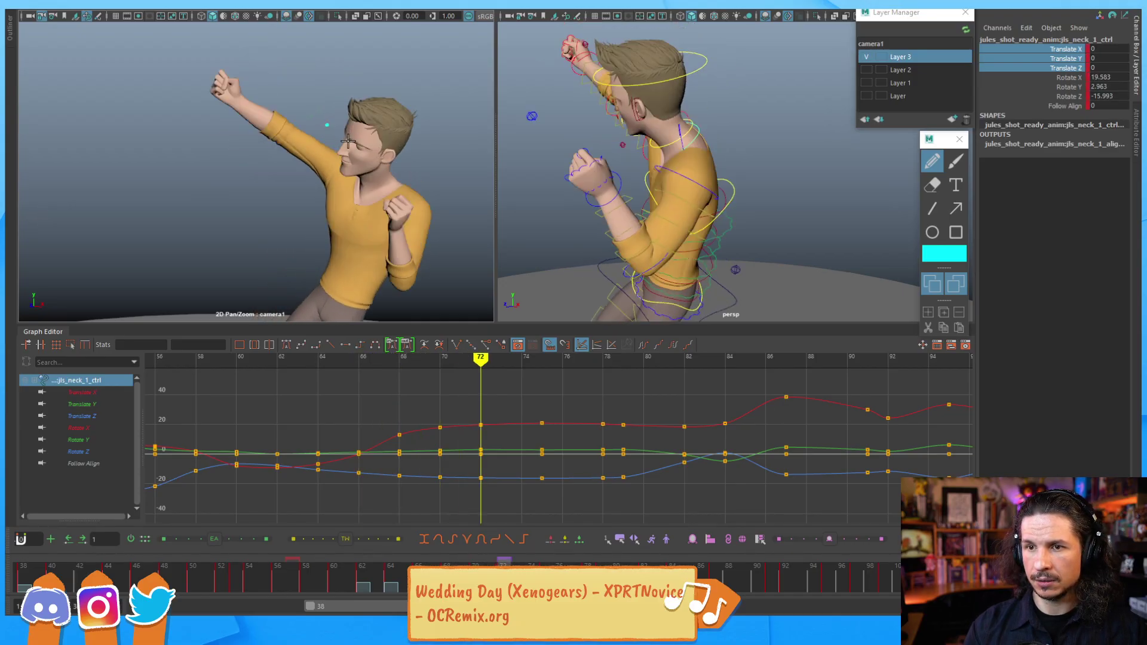
key(.)
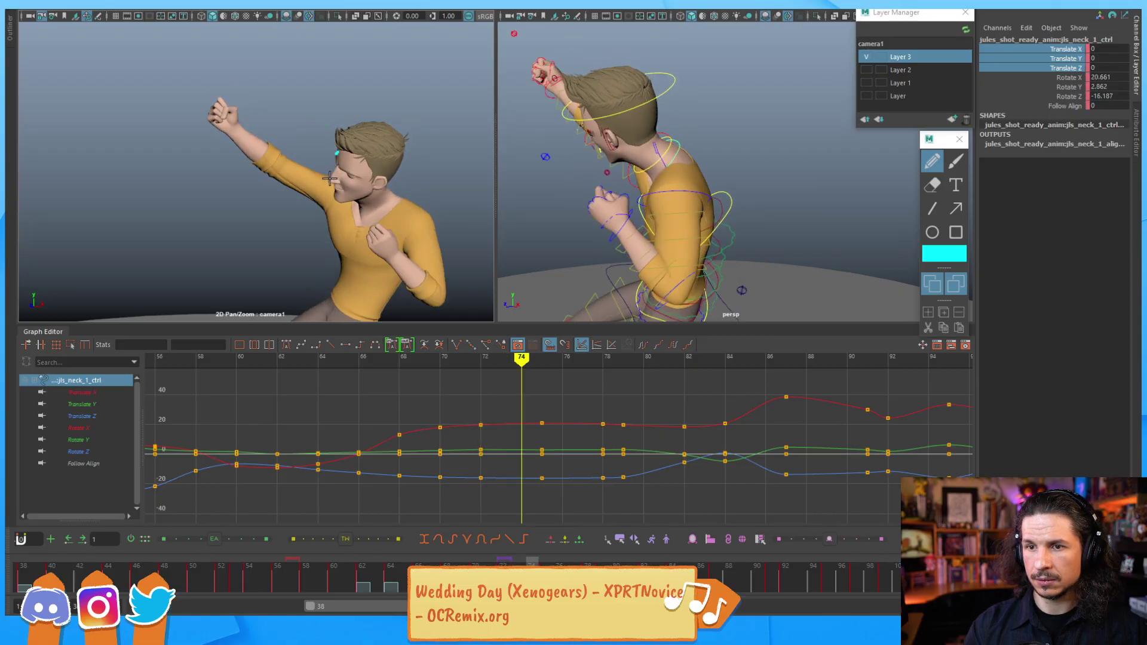
key(.)
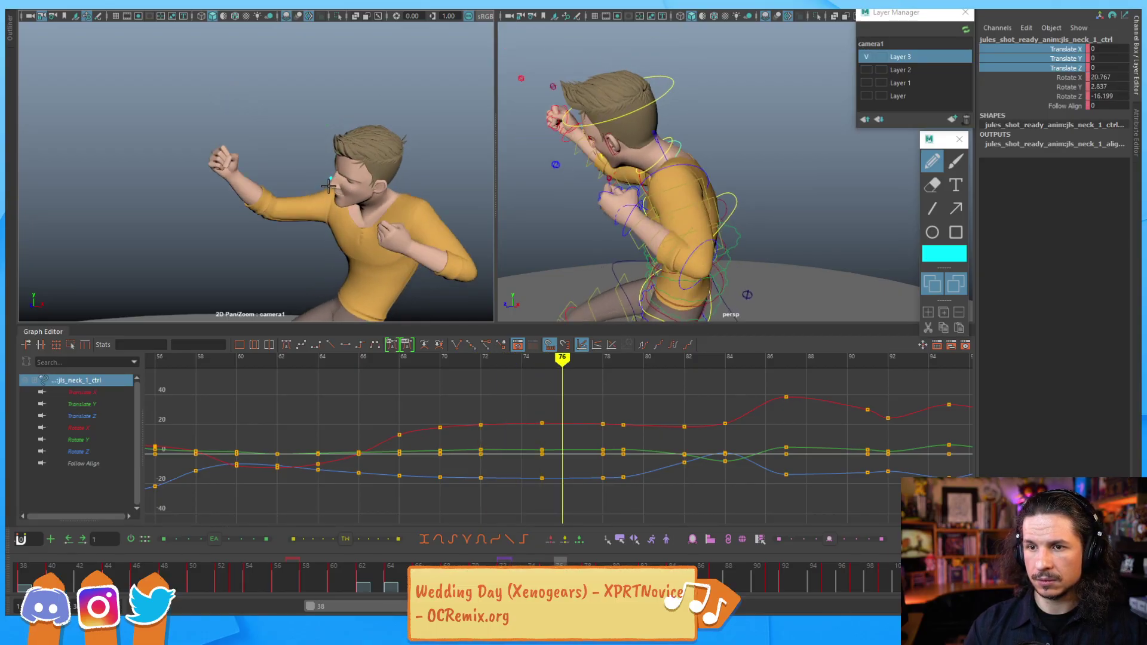
key(.)
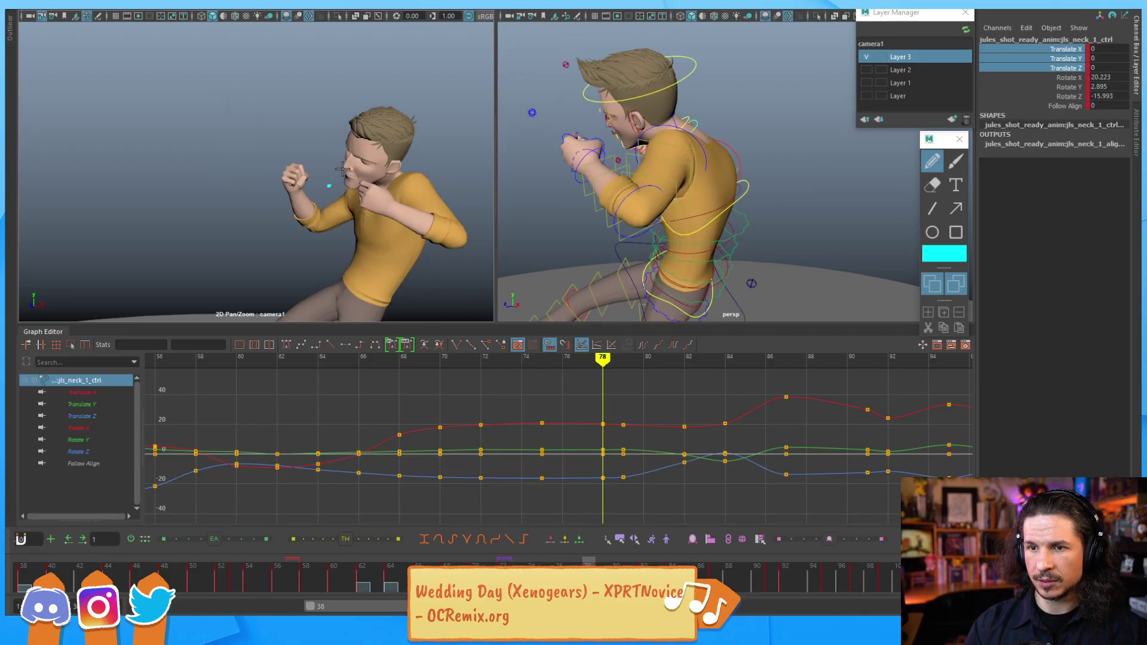
key(alt+.)
key(alt+.)
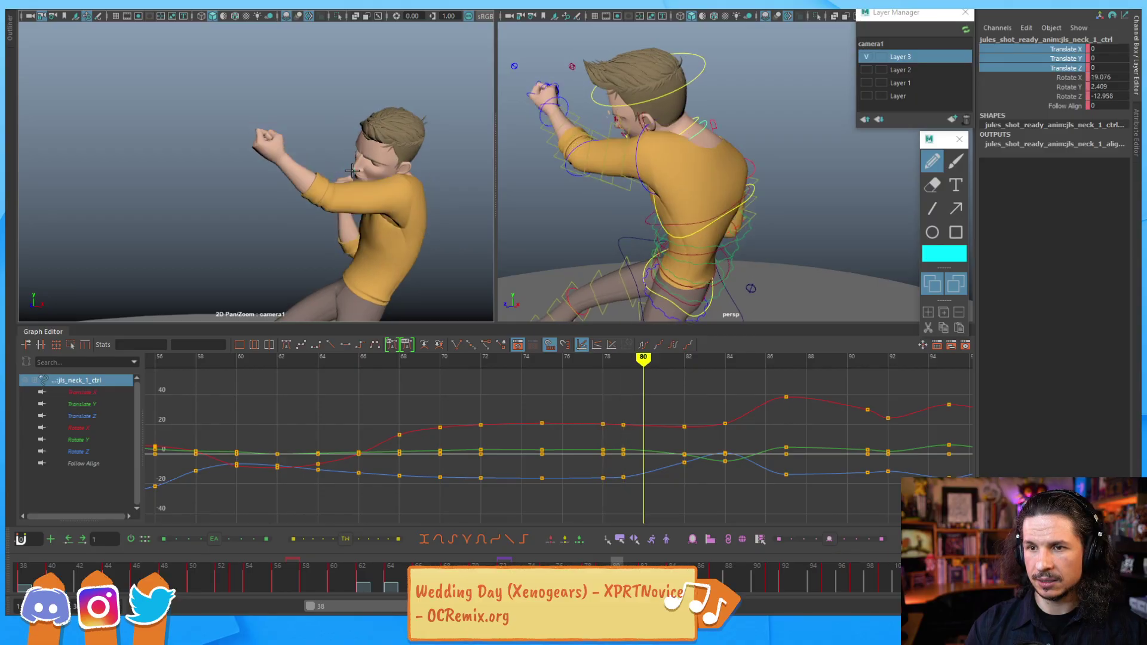
key(alt+.)
key(alt+.)
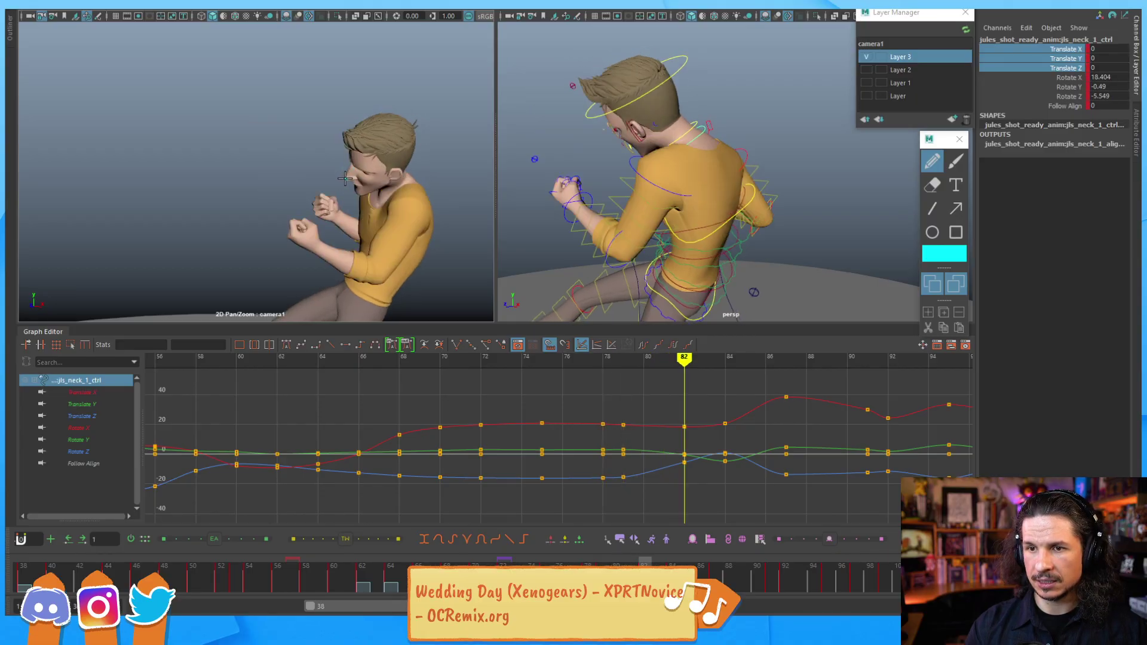
Step: Step back from frame 82 to about frame 76 to compare the nose marks with the head's motion
key(alt+)
key(alt+)
key(alt+)
key(alt+)
key(alt+)
key(alt+)
key(alt+)
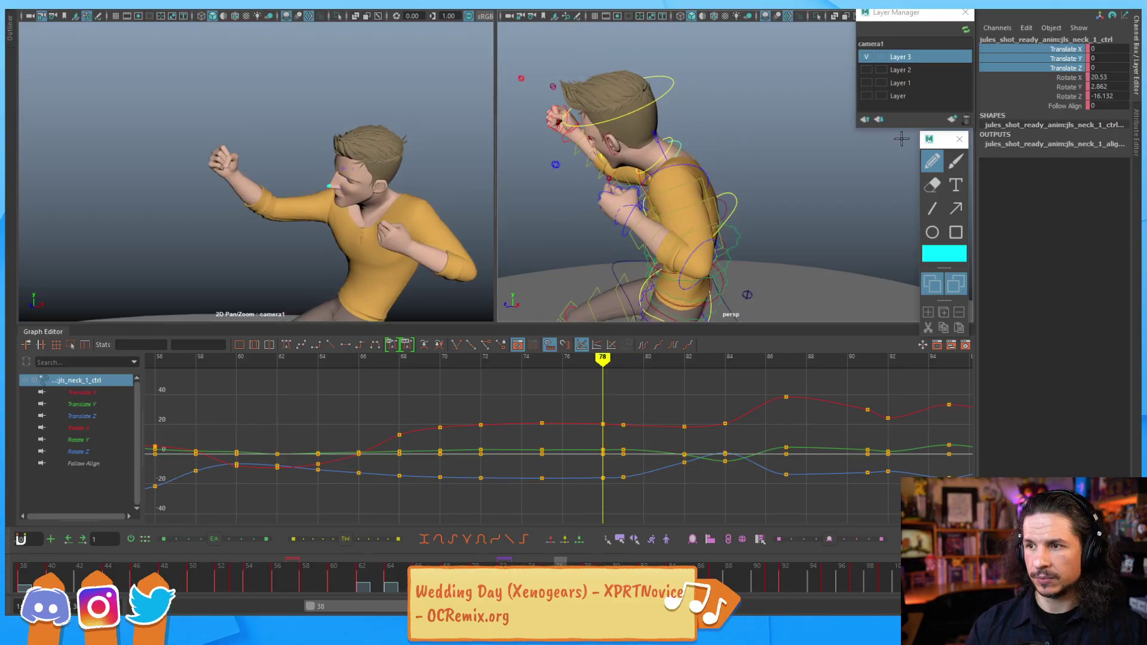
Step: Step back from frame 78 to frame 60 to examine how the head moves along the nose marks
key(alt+)
key(alt+)
key(alt+)
key(alt+)
key(alt+)
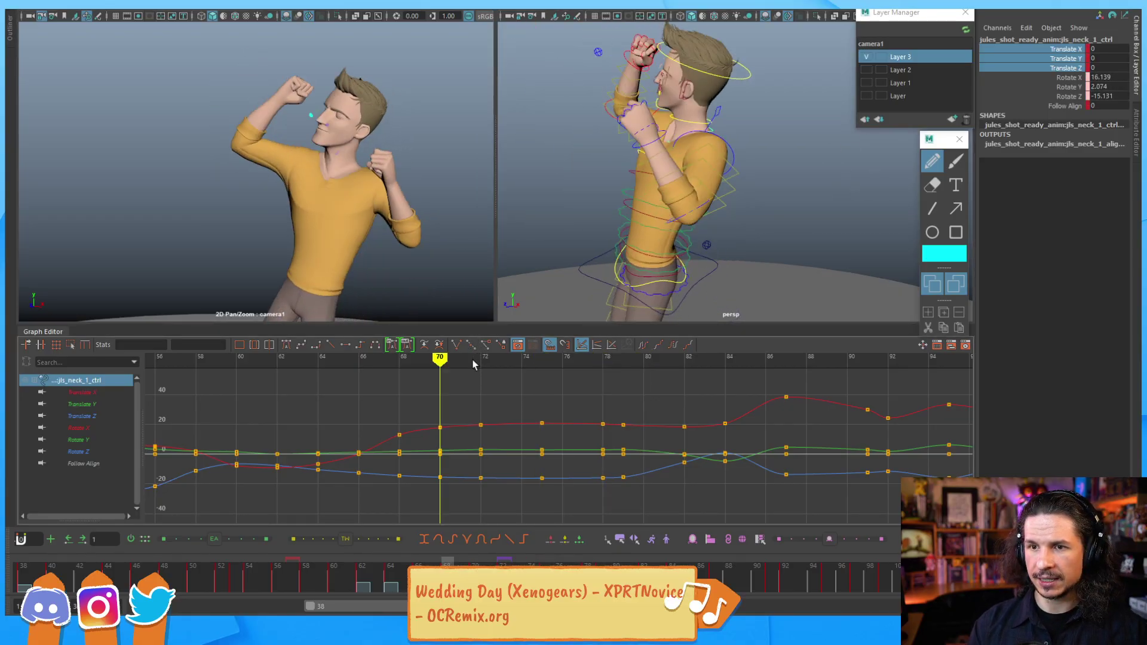
key(alt+comma)
key(alt+comma)
key(alt+comma)
key(alt+comma)
key(alt+comma)
key(alt+comma)
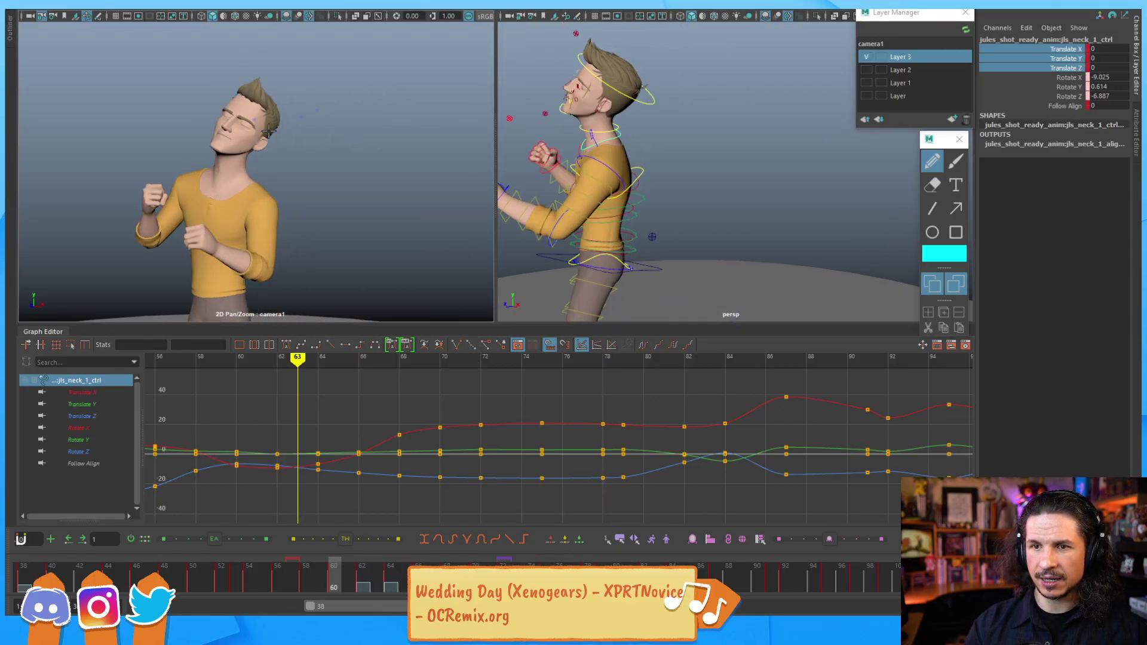
key(alt+comma)
key(alt+comma)
key(alt+comma)
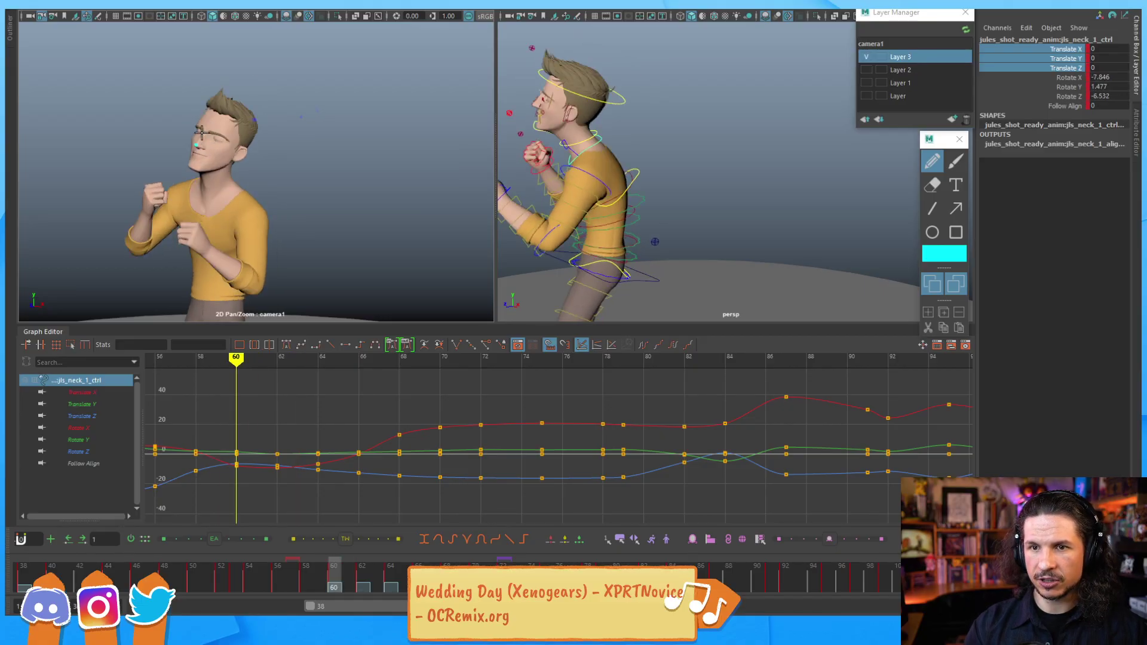
Step: Step forward from frame 60 to frame 70, checking the nose's path around frames 65 to 68 in both directions
key(alt+period)
key(alt+period)
key(alt+period)
key(alt+period)
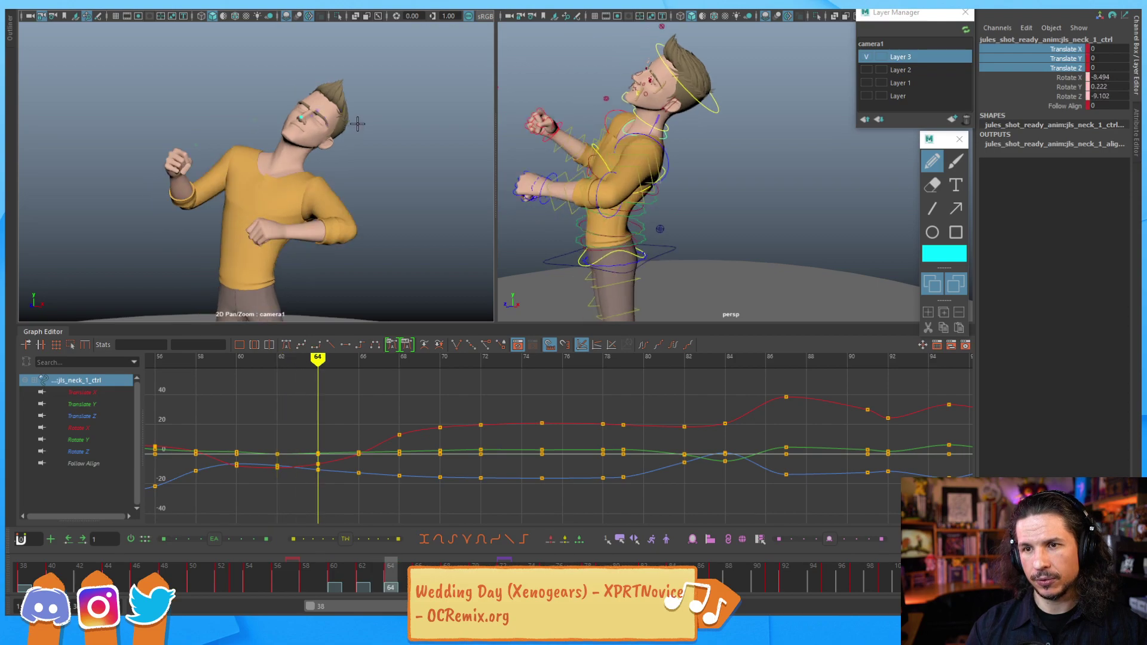
key(alt+period)
key(alt+period)
key(alt+period)
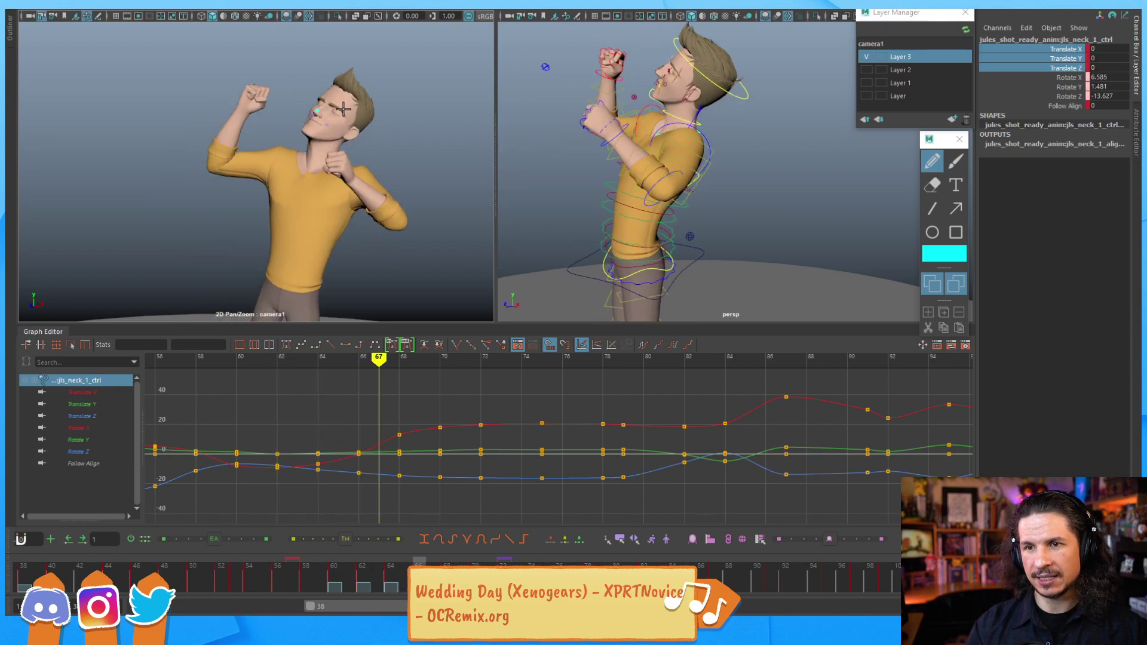
key(alt+comma)
key(alt+comma)
key(alt+period)
key(alt+period)
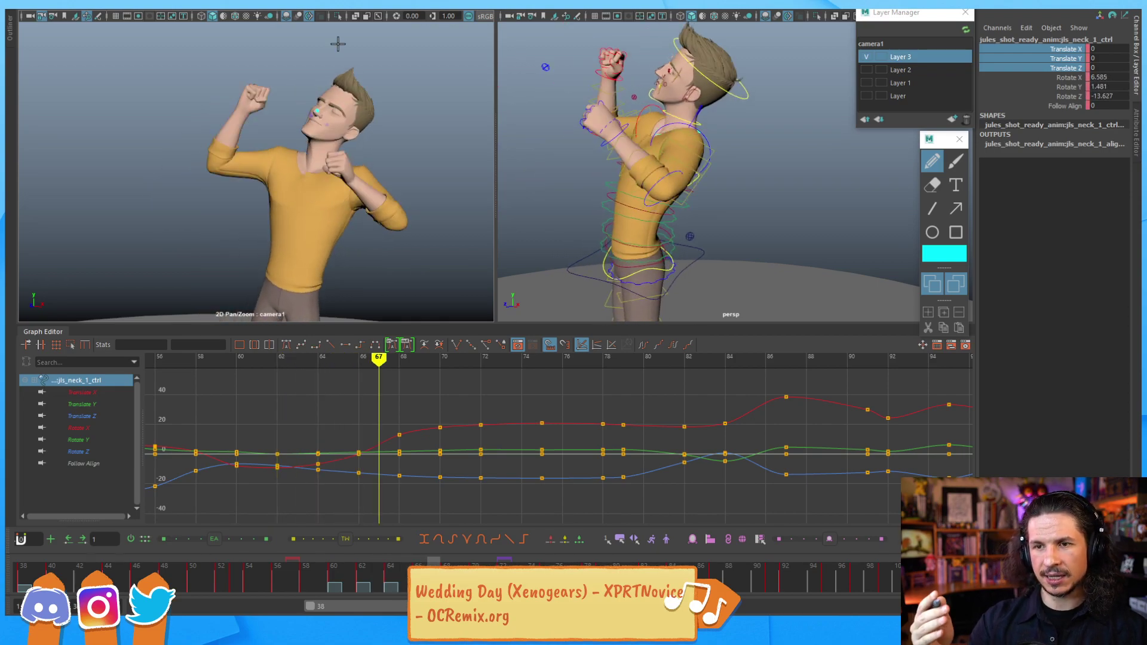
key(alt+comma)
key(alt+period)
key(alt+period)
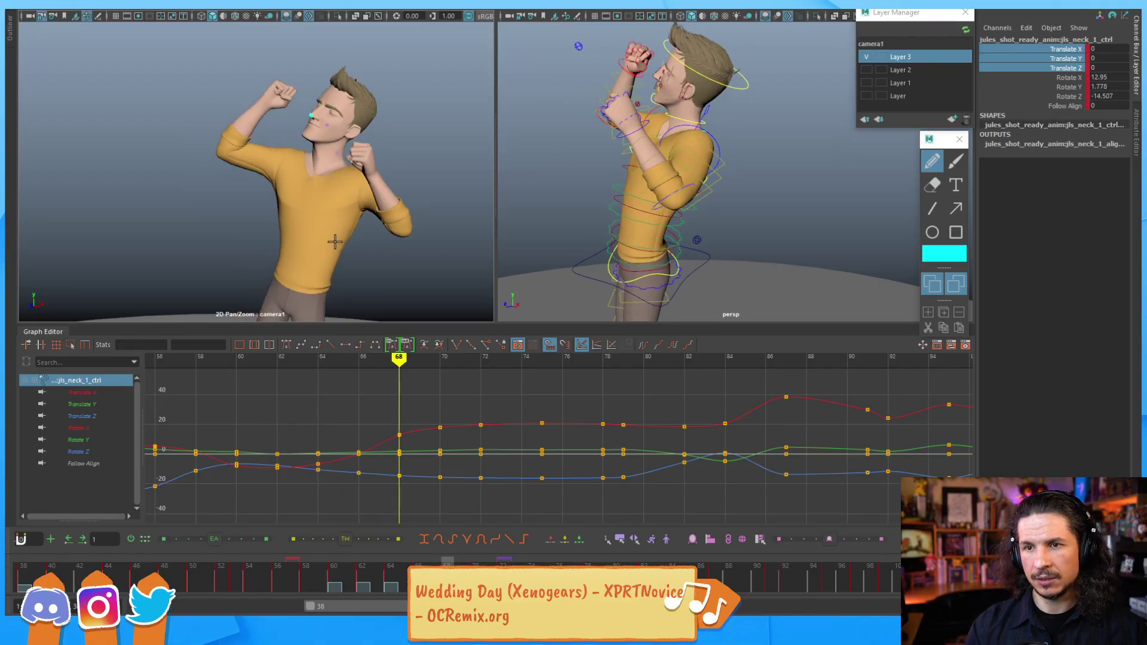
key(alt+period)
key(alt+period)
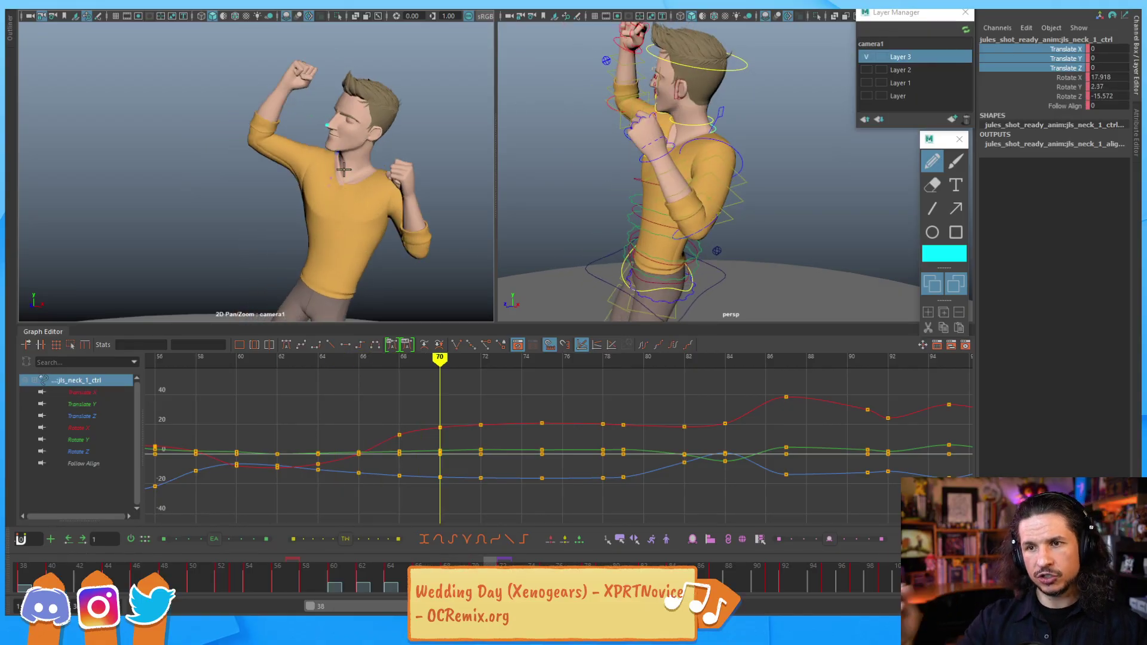
Step: Continue forward to about frame 74, then step back to frame 61 to review the head's full turn
key(alt+period)
key(alt+period)
key(alt+period)
key(alt+period)
key(alt+comma)
key(alt+comma)
key(alt+comma)
key(alt+comma)
key(alt+comma)
key(alt+comma)
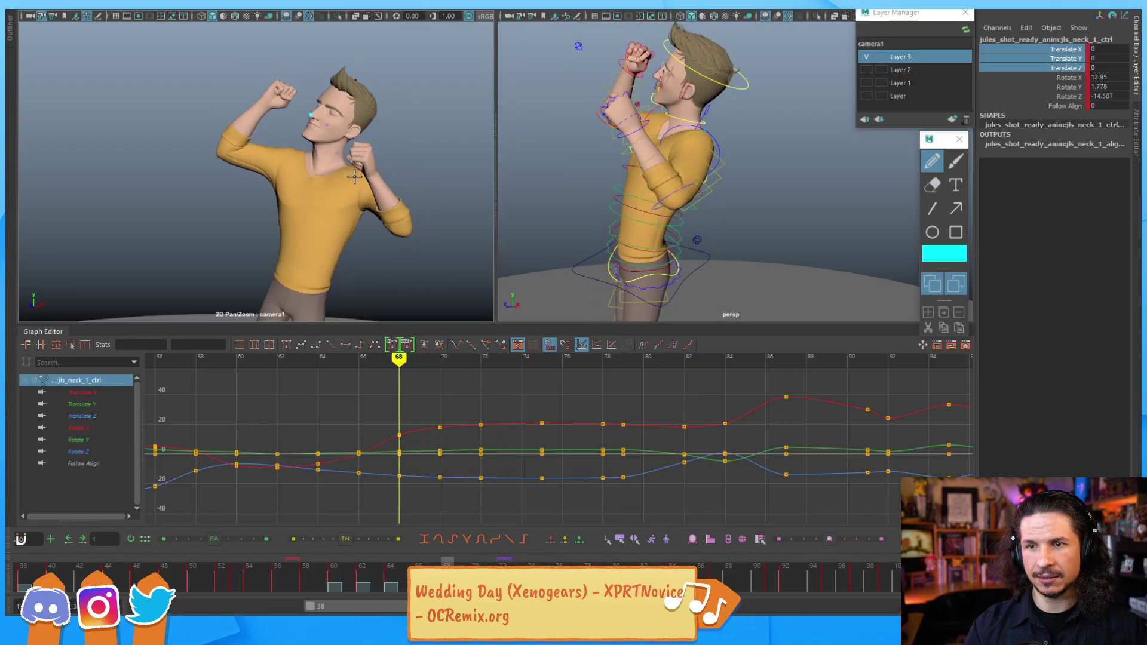
key(alt+comma)
key(alt+comma)
key(alt+comma)
key(alt+comma)
key(alt+comma)
key(alt+comma)
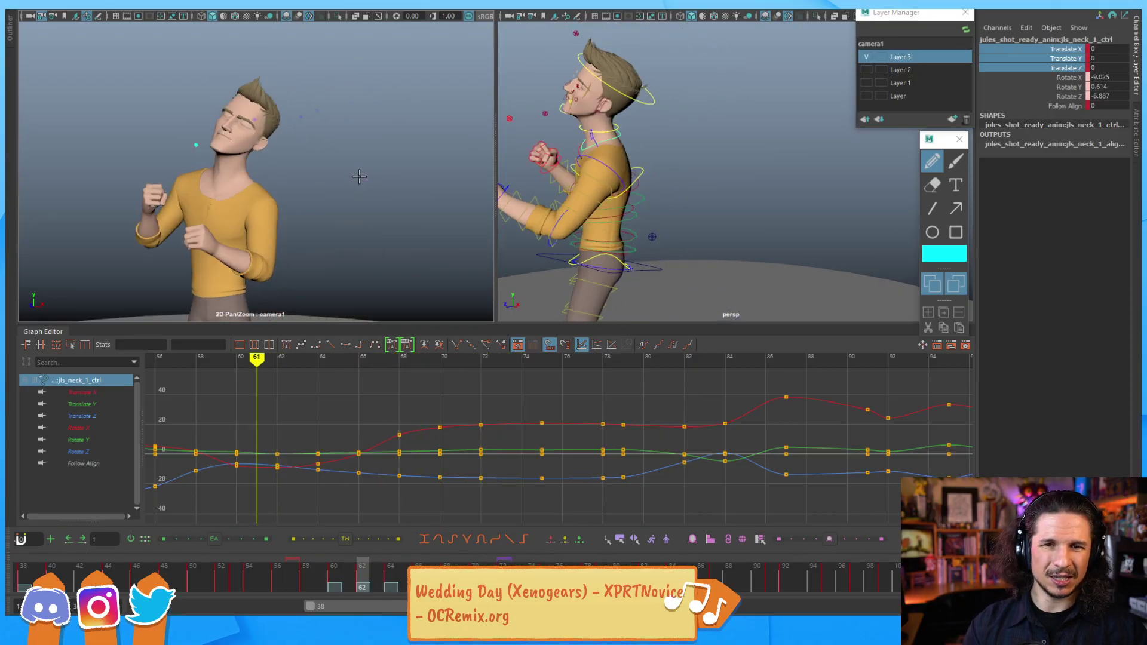
Step: Step from frame 61 to about frame 73 and back to frame 66 to examine the nose's arc
key(alt+period)
key(alt+period)
key(alt+period)
key(alt+period)
key(alt+period)
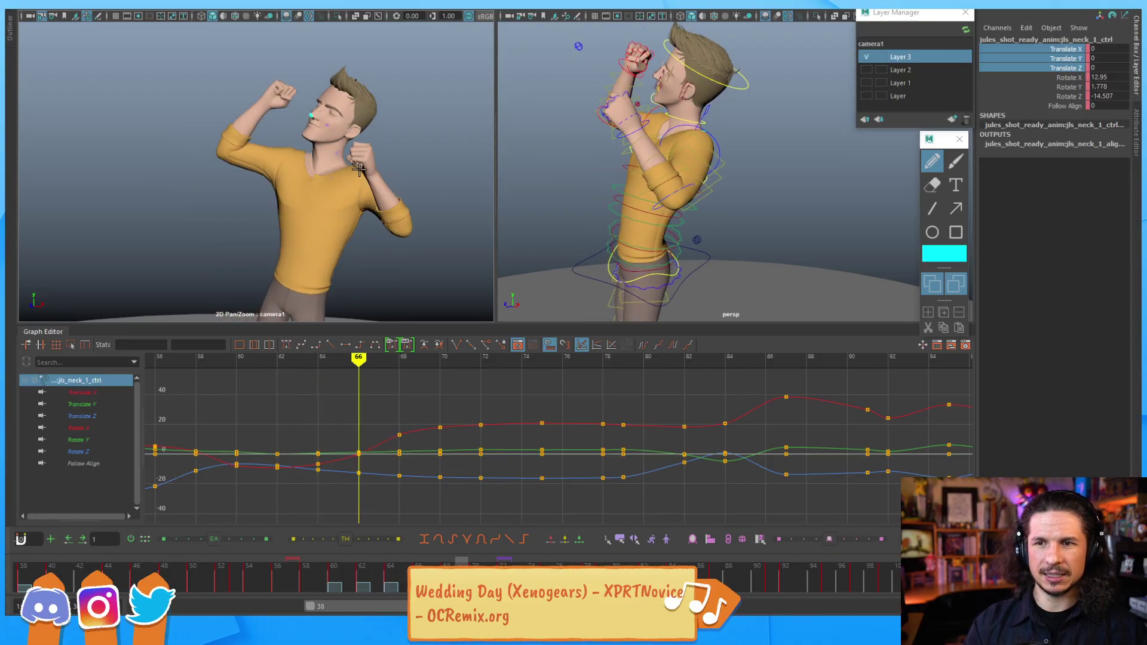
key(alt+period)
key(alt+period)
key(alt+period)
key(alt+period)
key(alt+comma)
key(alt+comma)
key(alt+comma)
key(alt+comma)
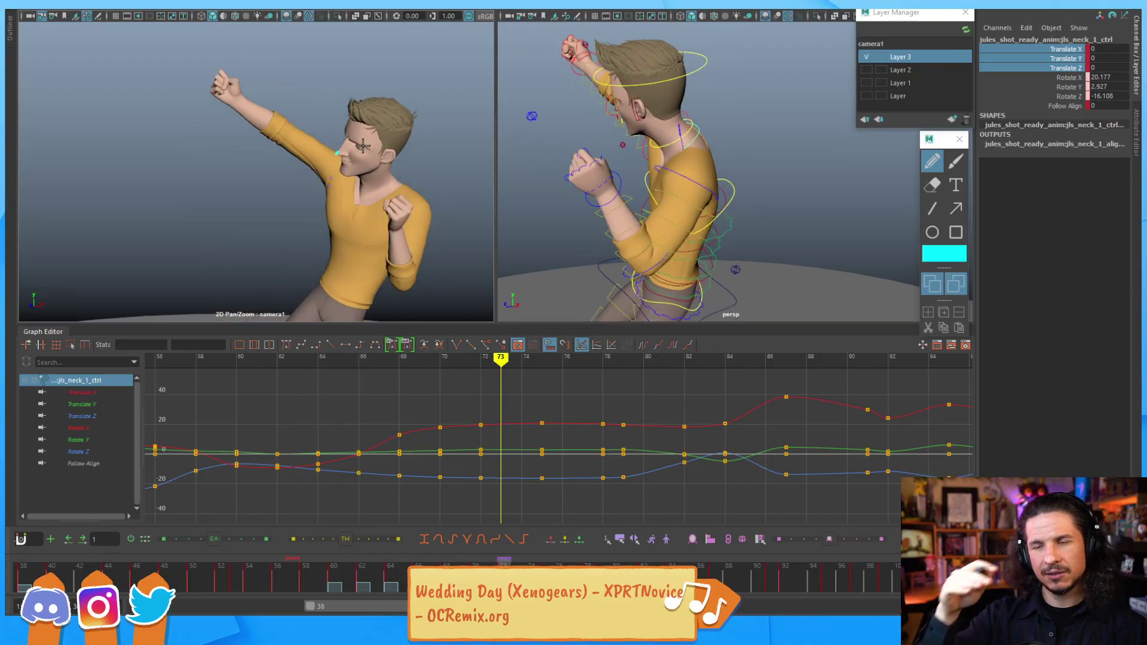
key(alt+comma)
key(alt+comma)
key(alt+comma)
key(alt+comma)
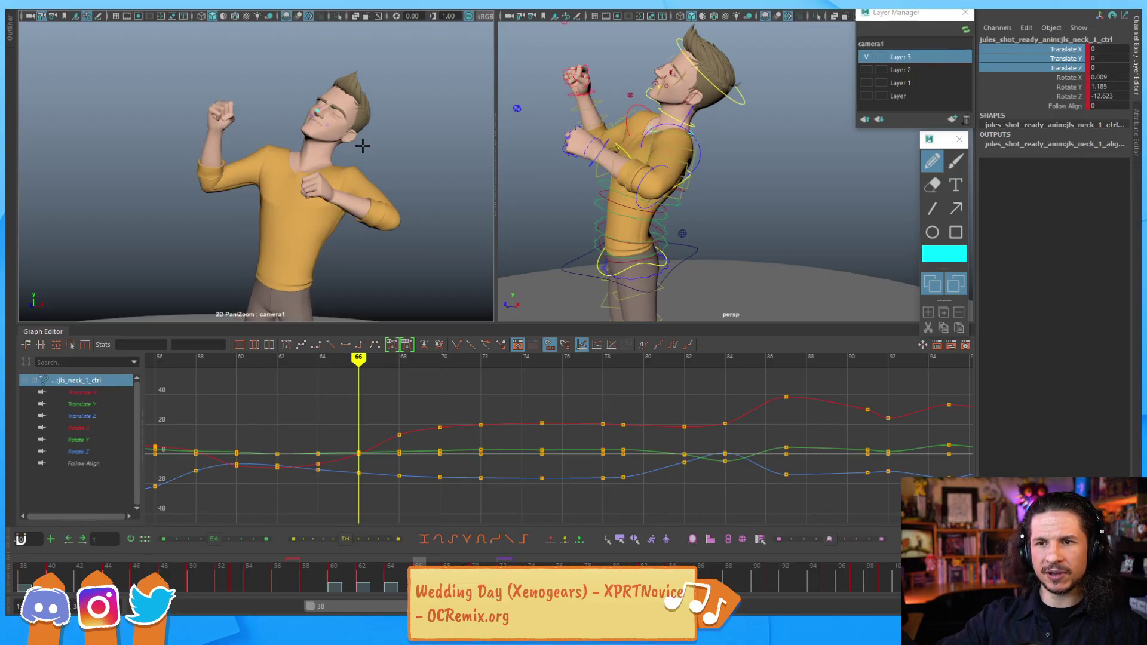
Step: Flip repeatedly between frames 65 and 71 to compare the spacing of the head against the nose marks
key(alt+period)
key(alt+period)
key(alt+period)
key(alt+period)
key(alt+comma)
key(alt+comma)
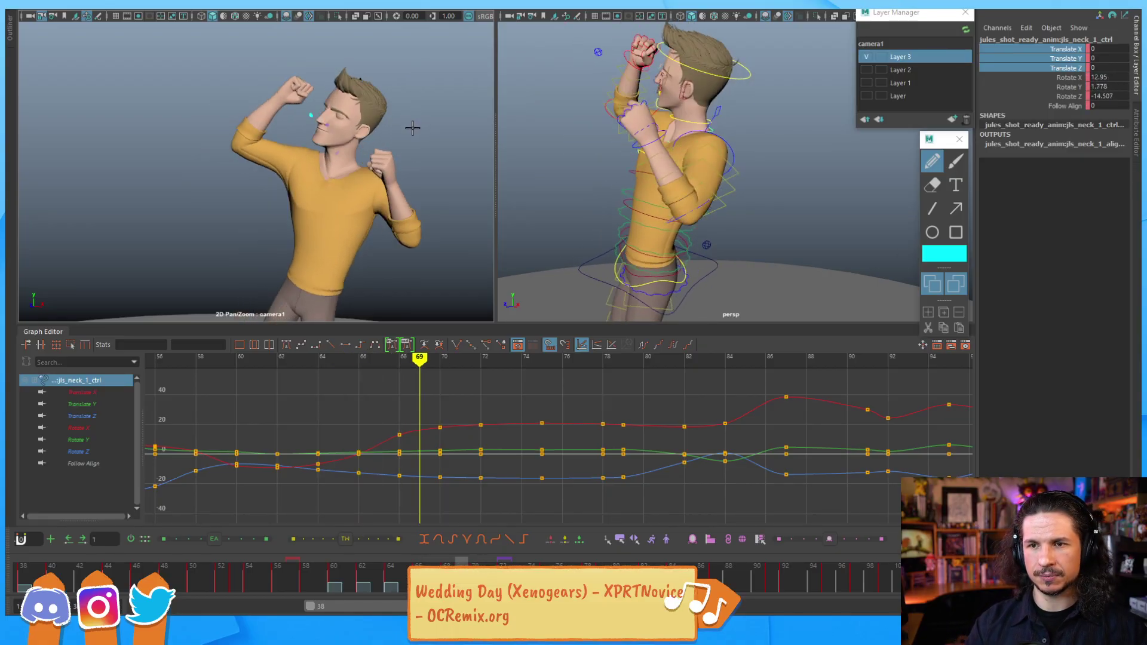
key(alt+period)
key(alt+period)
key(alt+comma)
key(alt+comma)
key(alt+comma)
key(alt+comma)
key(alt+comma)
key(alt+comma)
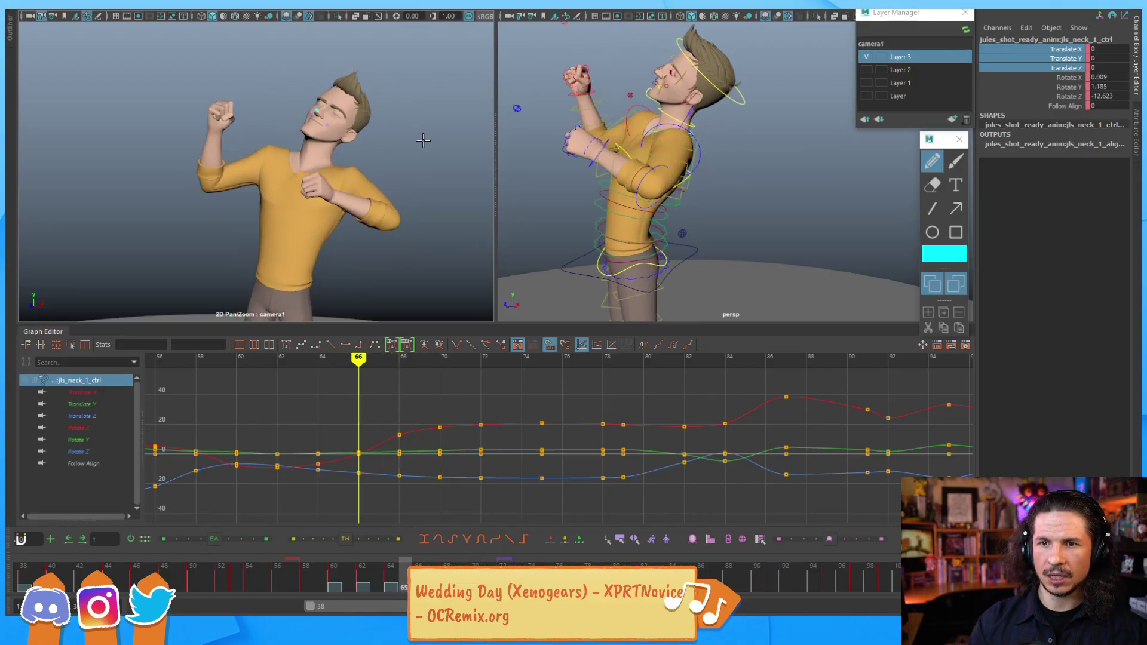
key(alt+period)
key(alt+period)
key(alt+period)
key(alt+period)
key(alt+period)
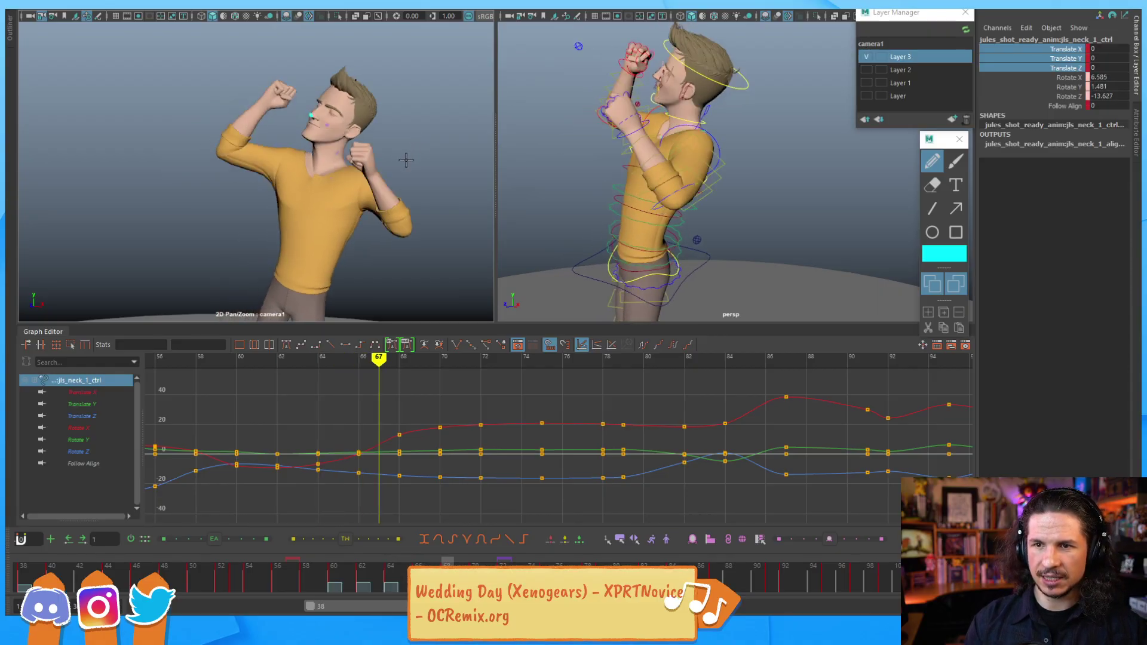
key(alt+period)
key(alt+period)
key(alt+period)
key(alt+comma)
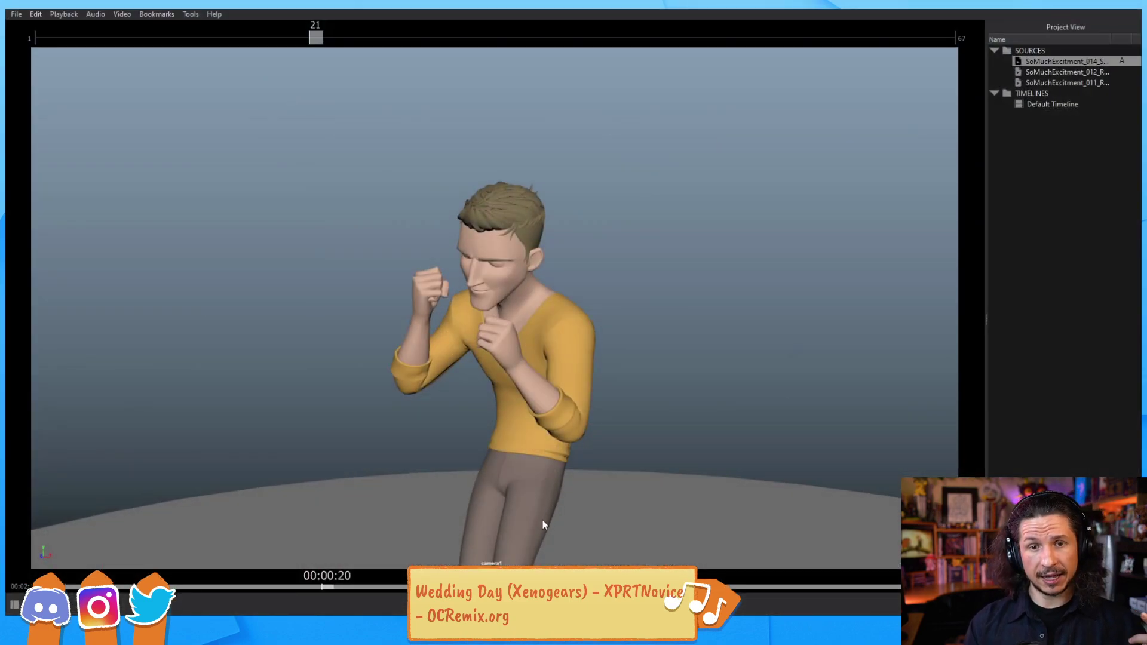
Step: Switch to the playblast viewer and mark the nose position on every second frame from 27 through 35
mouse_move(327, 588)
mouse_down()
mouse_move(385, 585)
mouse_move(472, 550)
mouse_move(397, 561)
mouse_up()
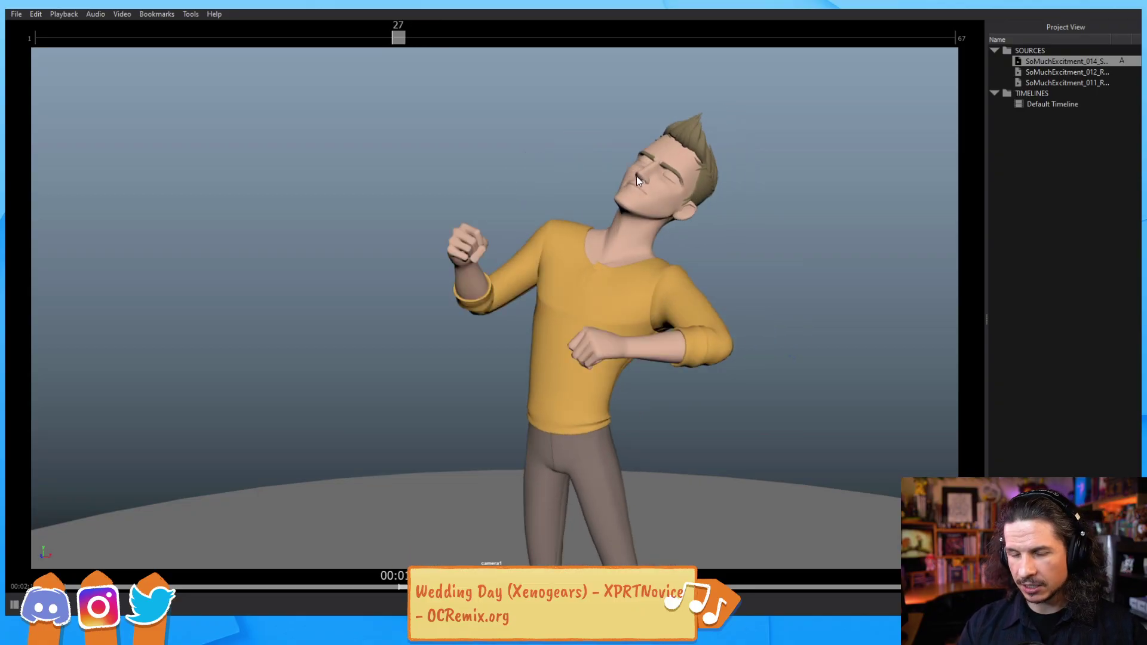
key(F10)
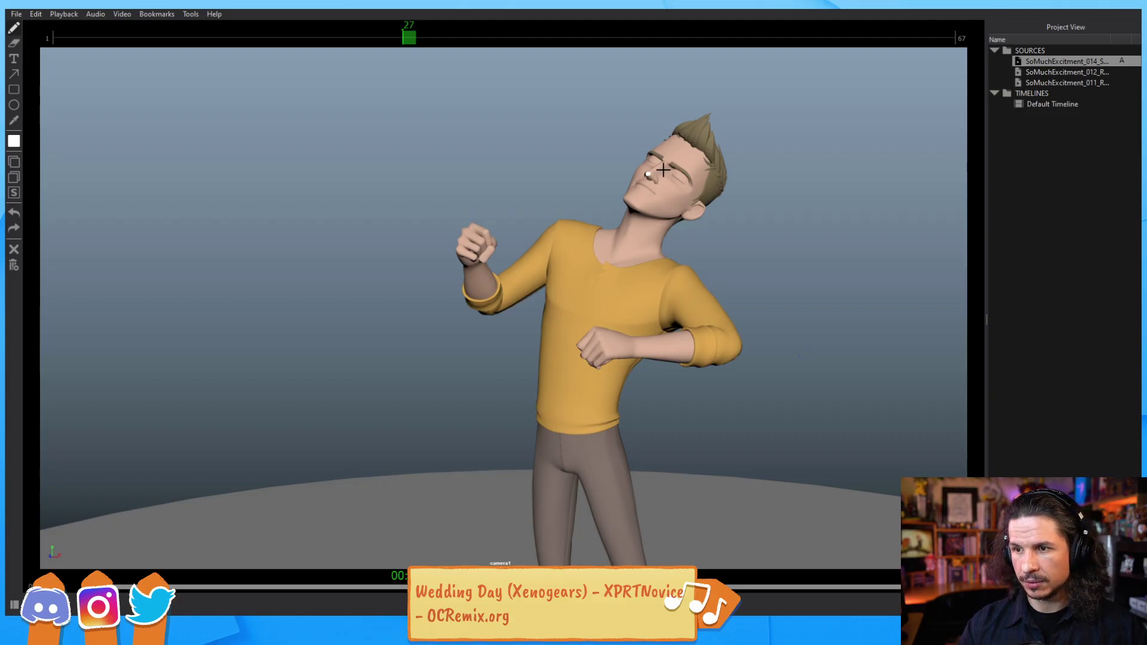
key(Right)
key(Right)
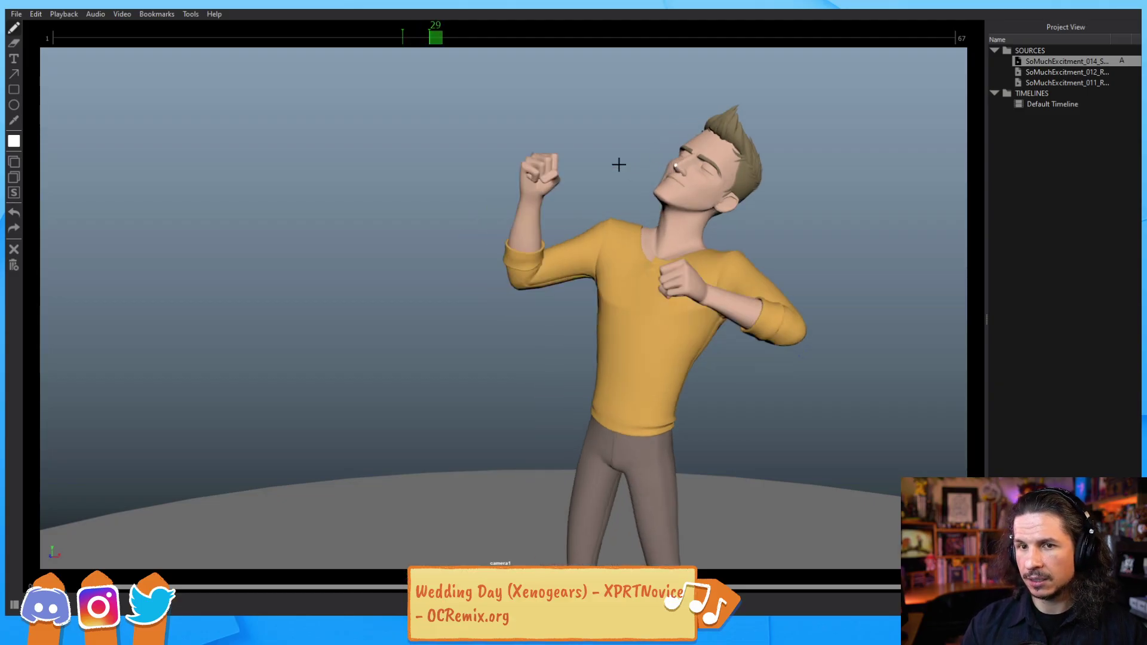
key(Right)
key(Right)
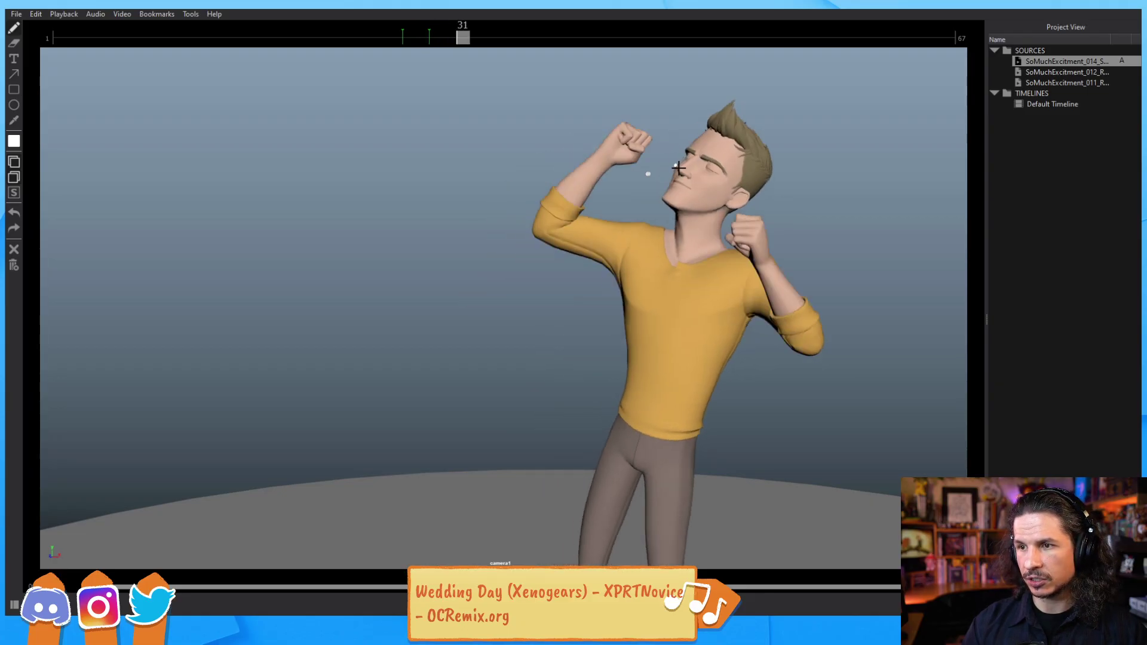
key(Right)
key(Right)
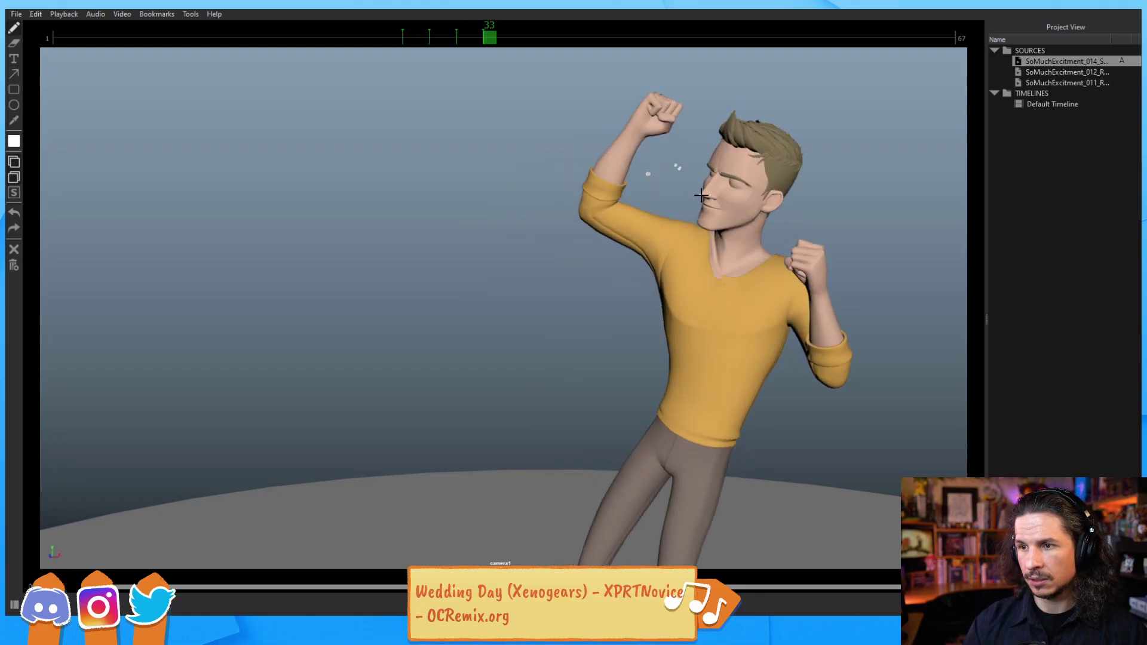
key(Right)
key(Right)
Step: Step through playblast frames 27 to 35 in both directions to examine the arc formed by the nose marks
key(Left)
key(Left)
key(Left)
key(Left)
key(Left)
key(Left)
key(Left)
key(Left)
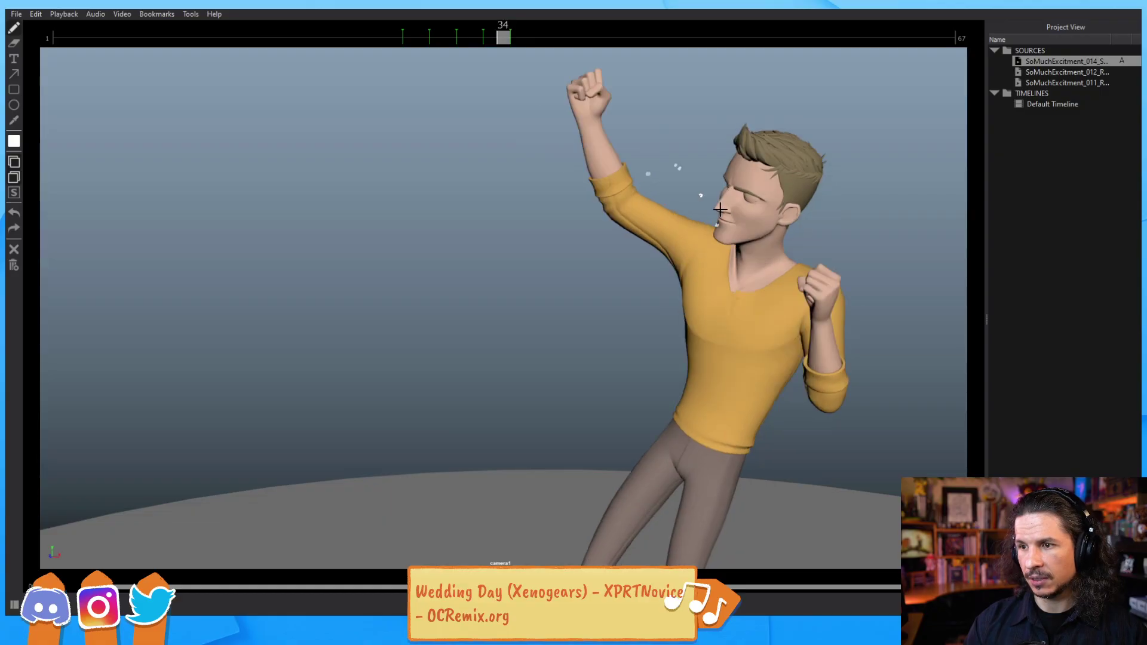
key(Right)
key(Right)
key(Right)
key(Right)
key(Right)
key(Right)
key(Right)
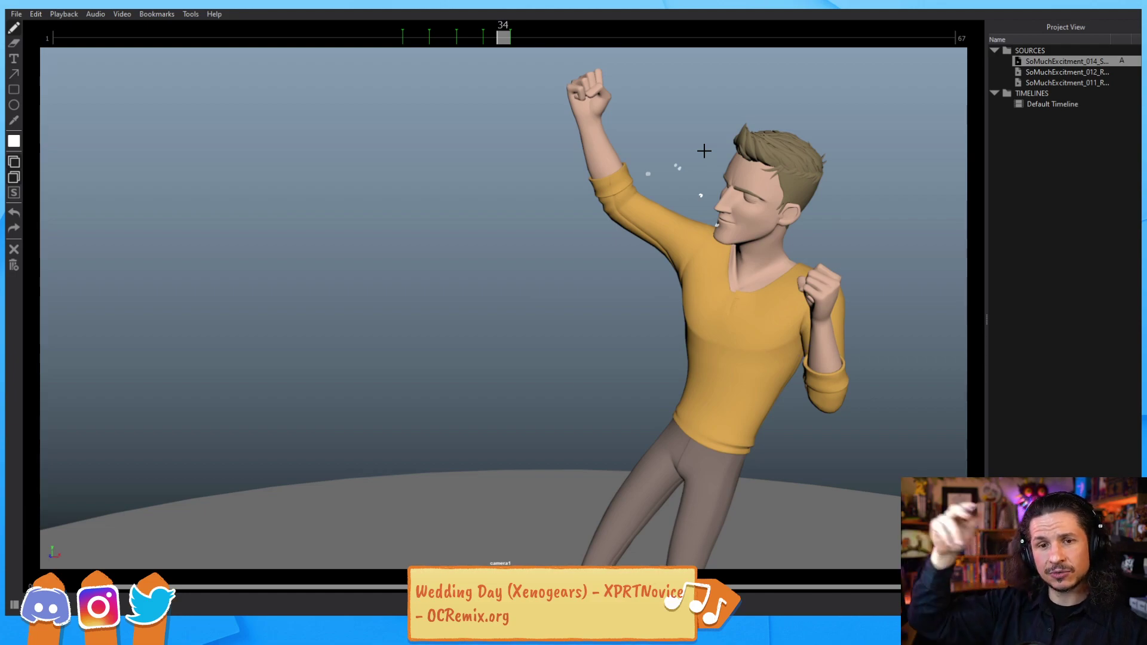
Step: Return to Maya and select the head control in the perspective view
click(1073, 7)
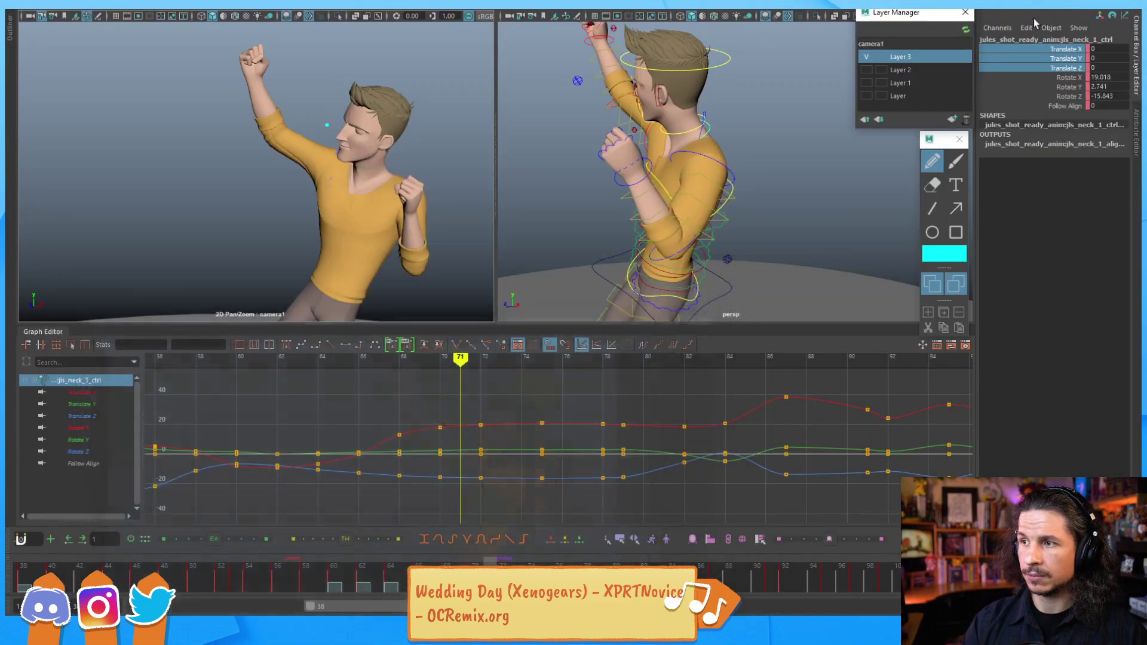
click(673, 298)
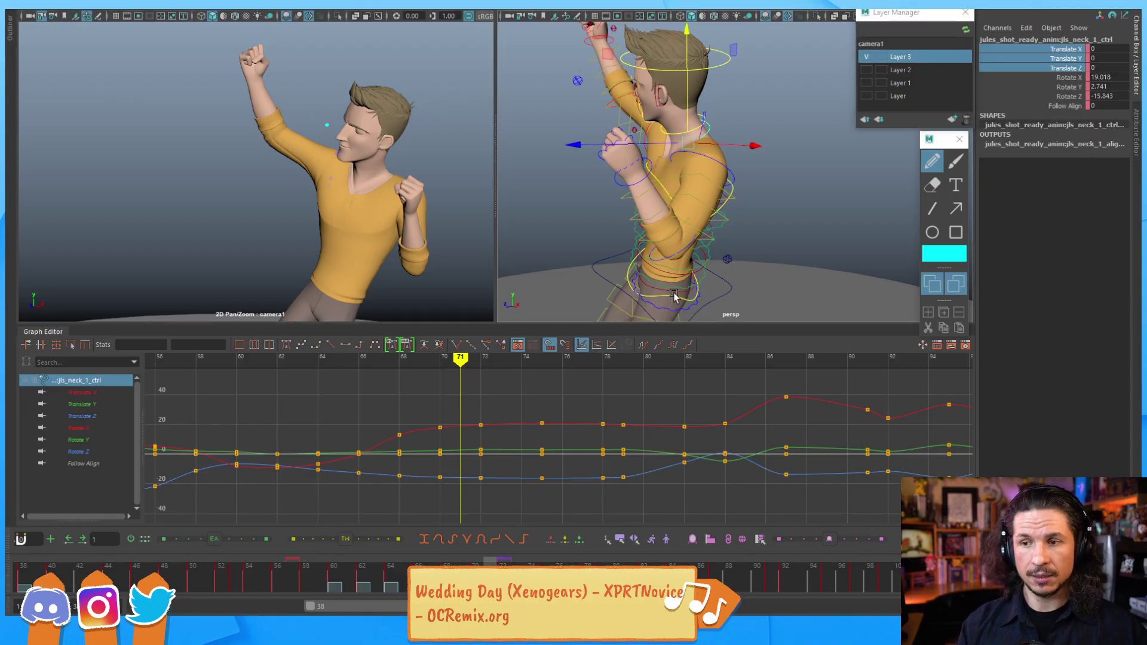
click(726, 105)
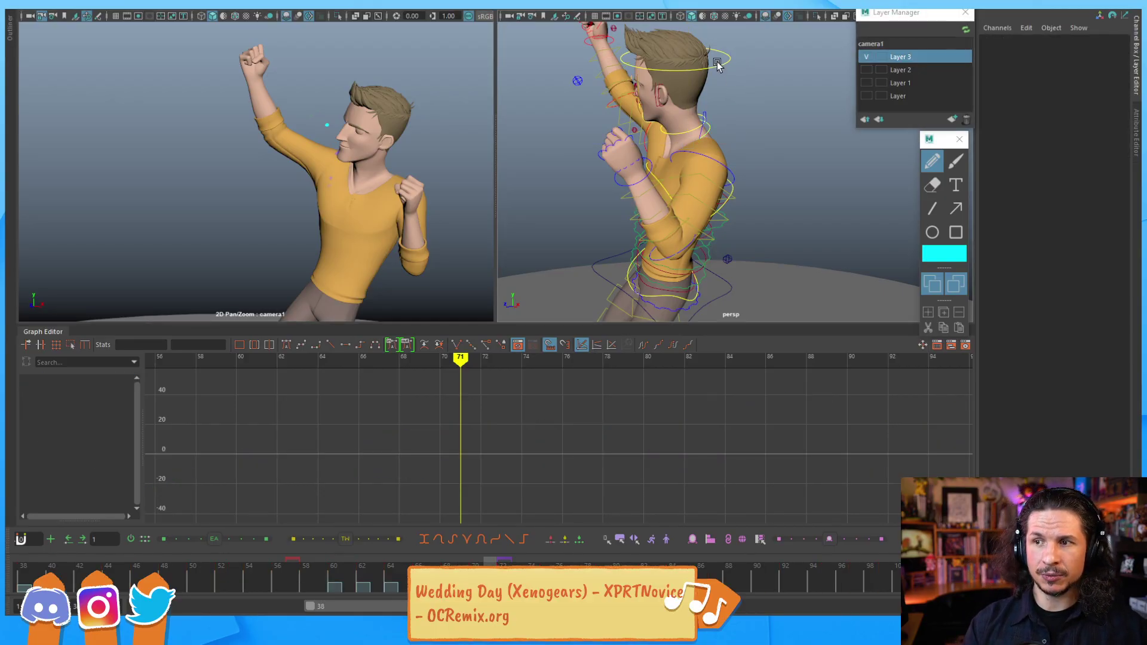
click(719, 64)
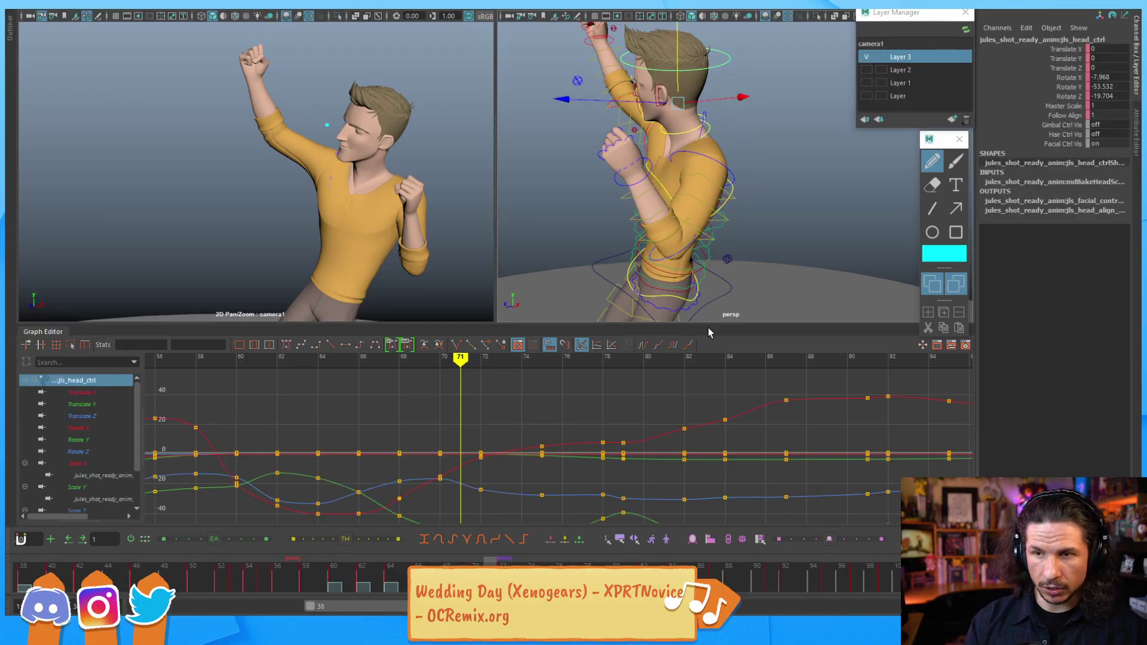
Step: Step back from frame 71 and compare the head's poses around frames 65 to 67
key(alt+comma)
key(alt+comma)
key(alt+comma)
key(alt+comma)
key(alt+comma)
key(alt+comma)
key(alt+comma)
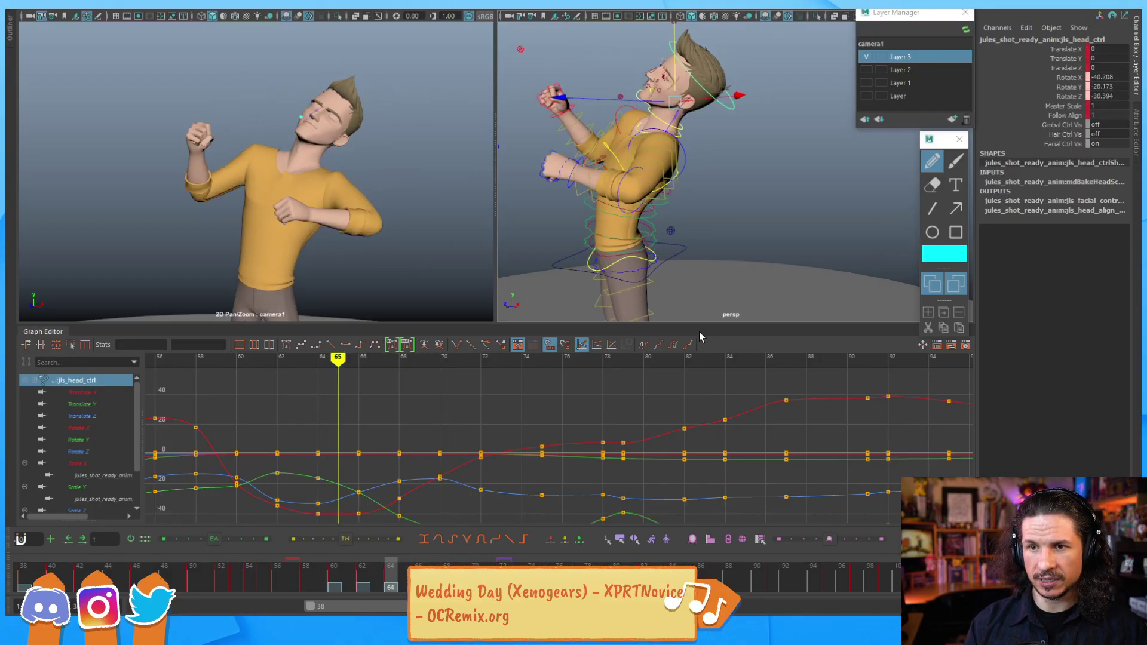
key(alt+comma)
key(alt+period)
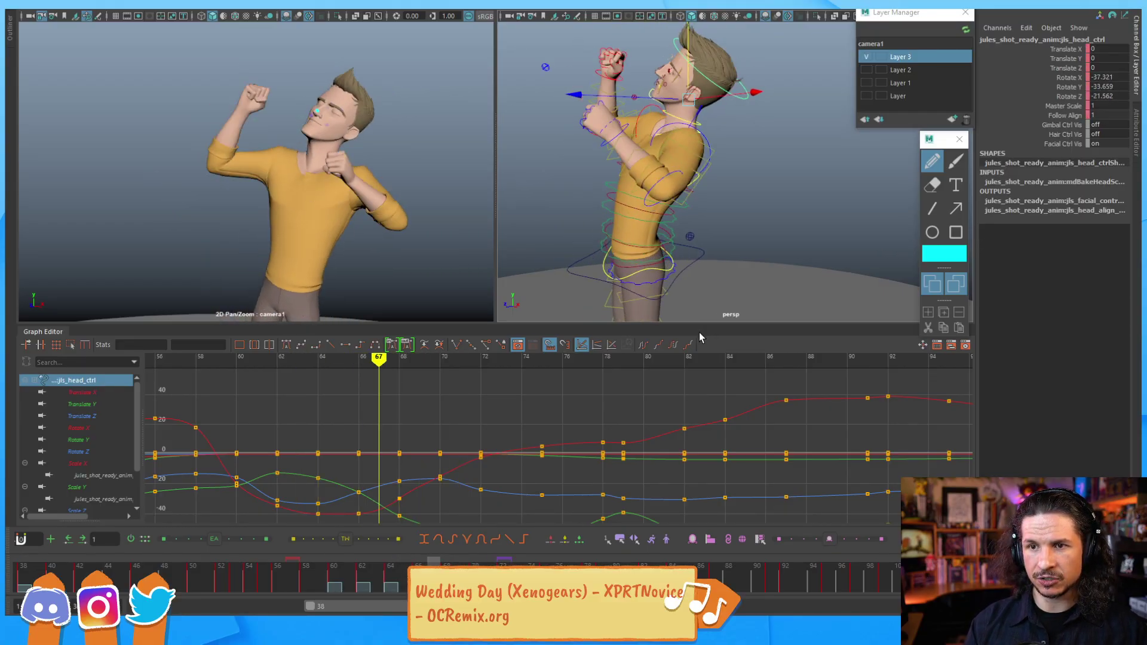
key(alt+comma)
key(alt+comma)
key(alt+period)
key(alt+period)
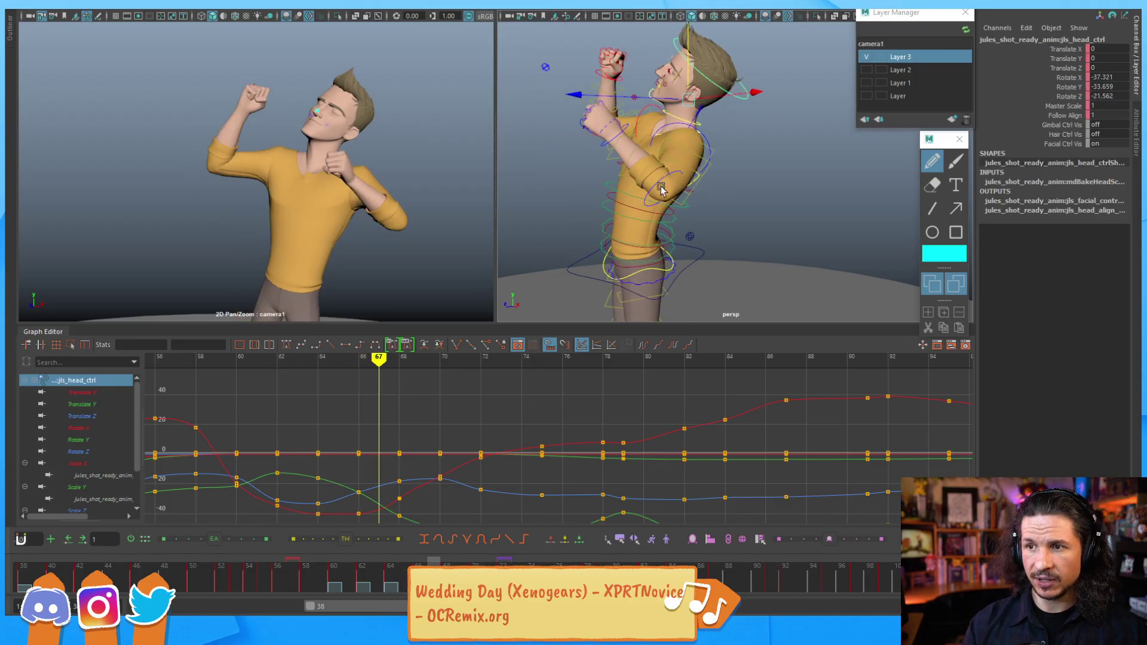
Step: Isolate the head control's Rotate Y curve, and compare it with Rotate Z around frames 62 to 72
click(94, 438)
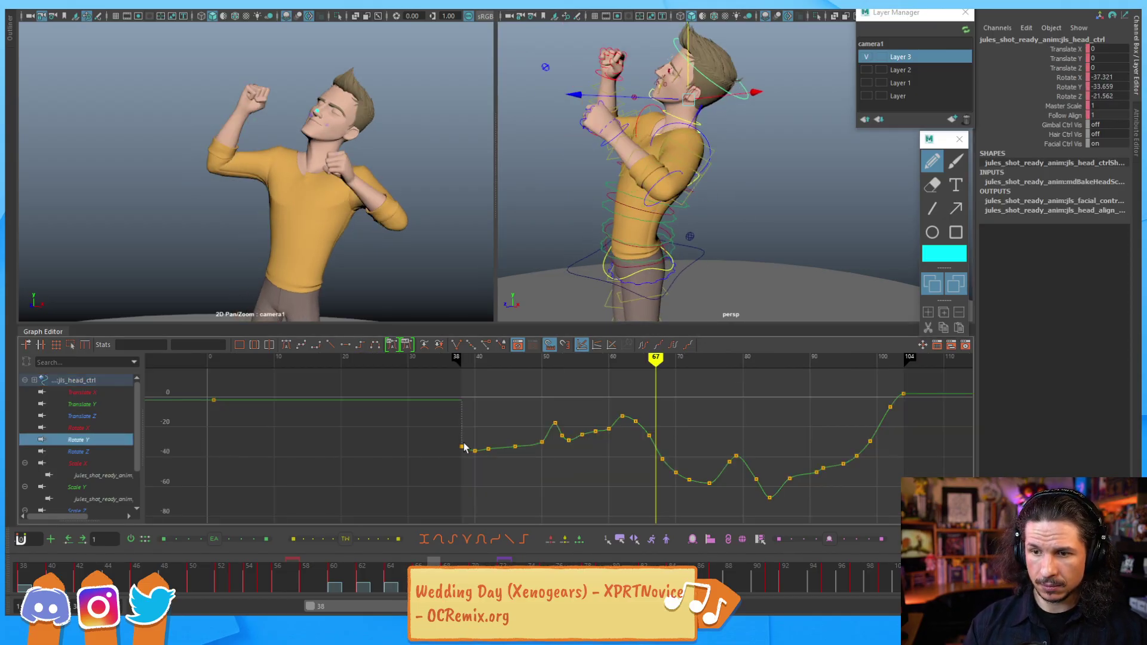
alt+middle_drag(468, 404, 565, 438)
scroll(565, 438, up, 4)
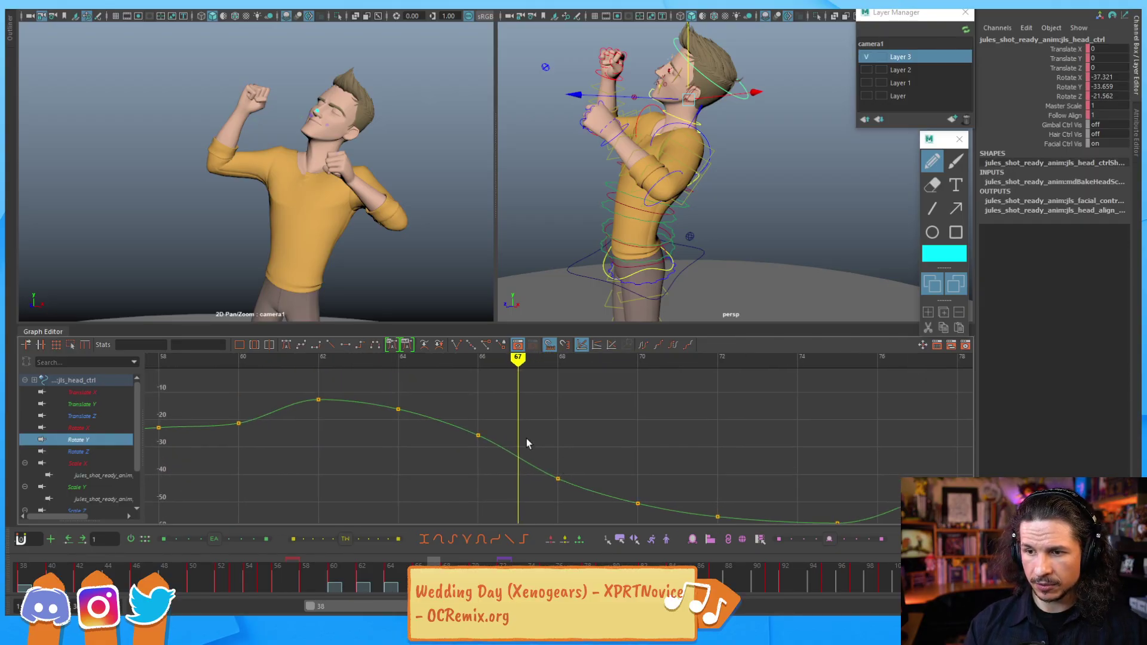
click(488, 434)
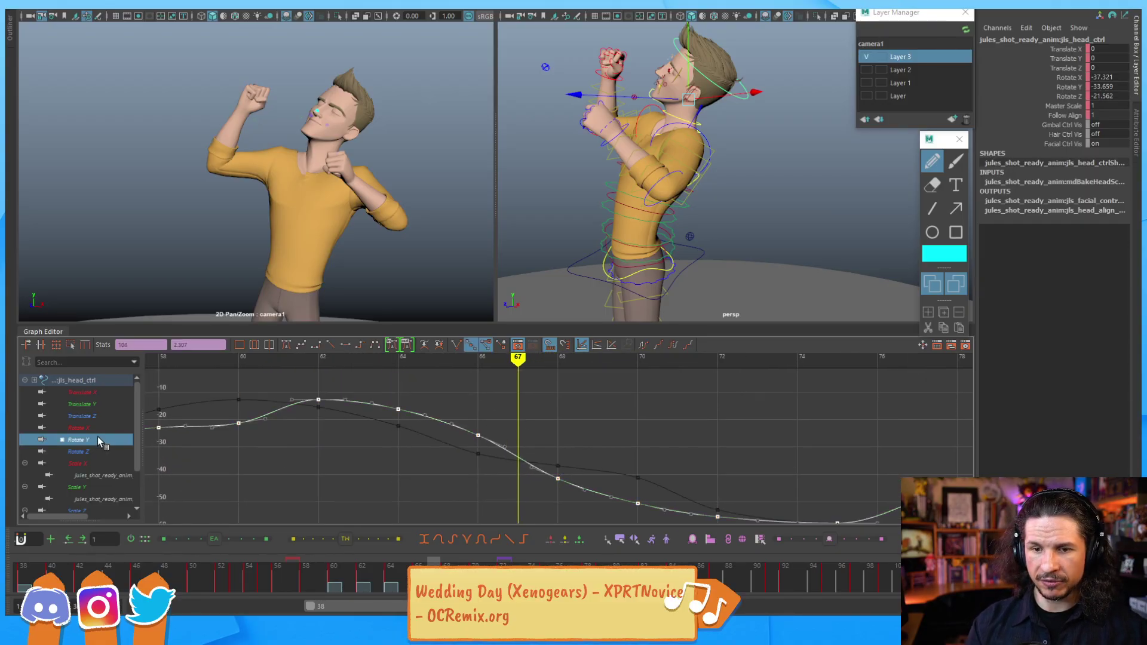
click(84, 451)
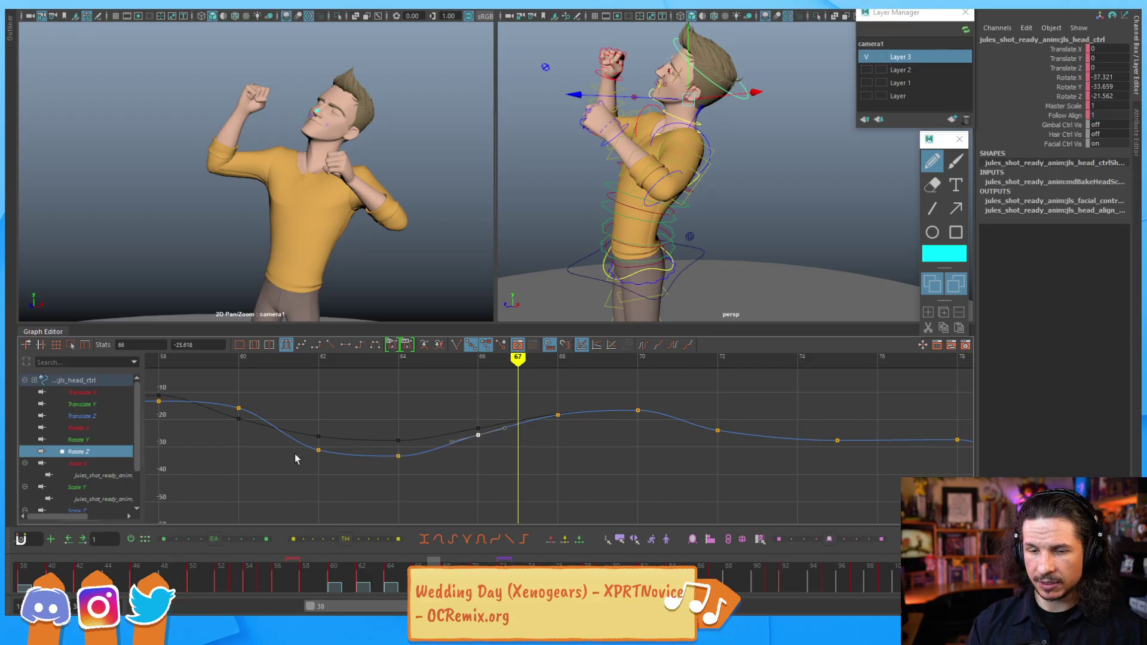
Step: Lower the head control's Rotate X keys to about -42.8 at frame 66 and -34.4 at frame 68
click(84, 428)
click(558, 446)
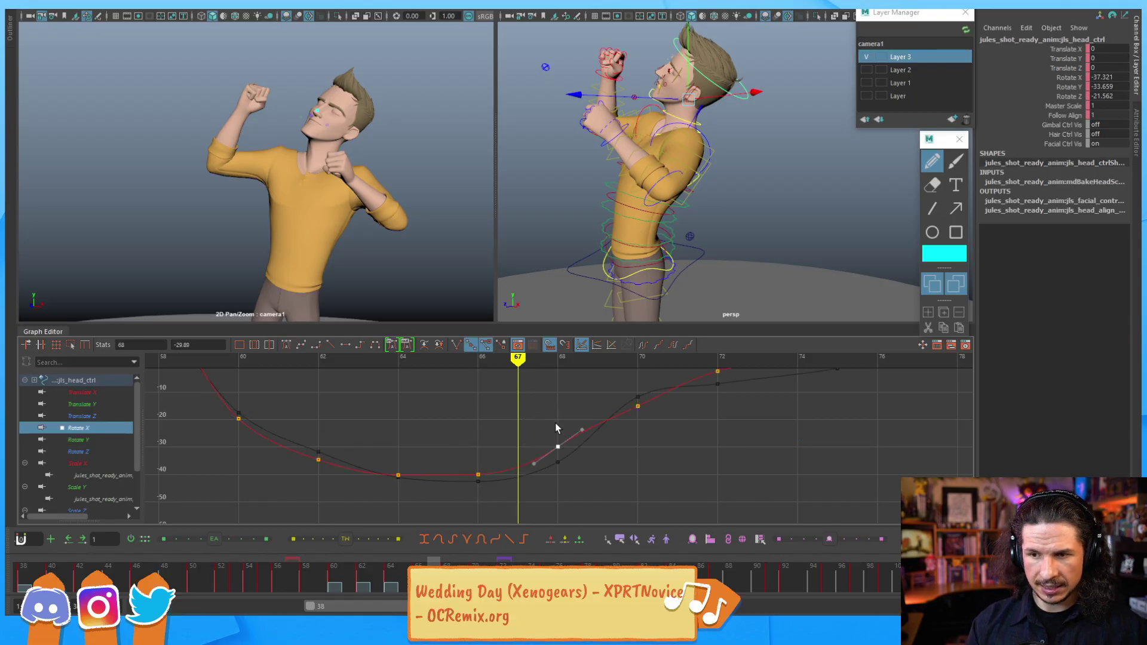
shift+click(478, 475)
shift+middle_drag(510, 413, 514, 422)
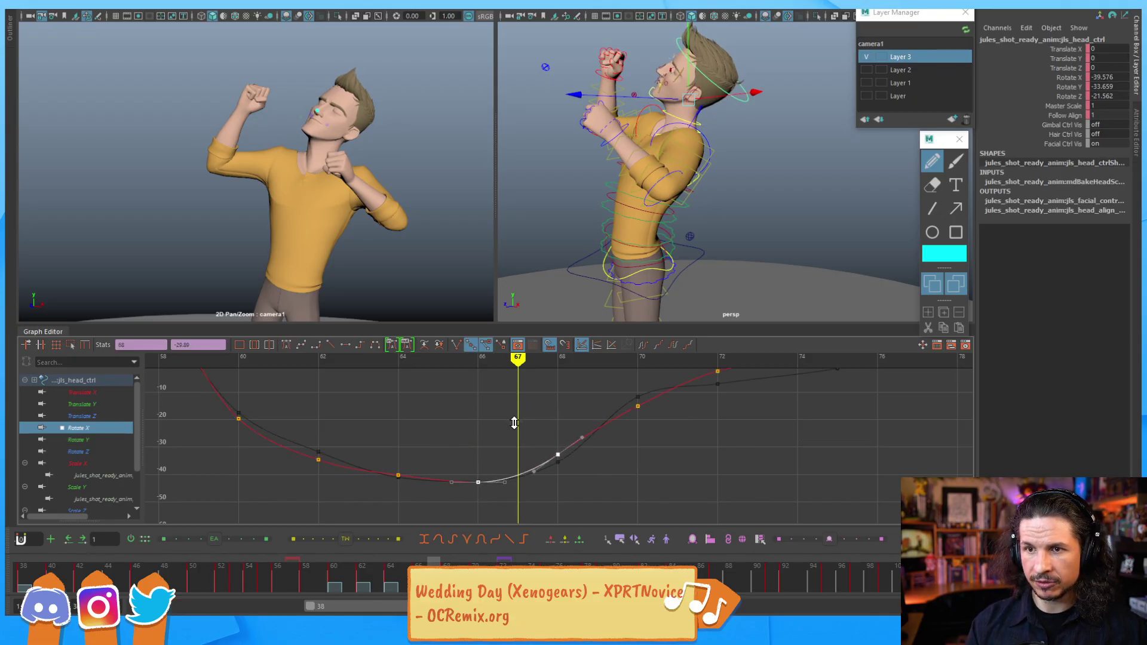
click(558, 454)
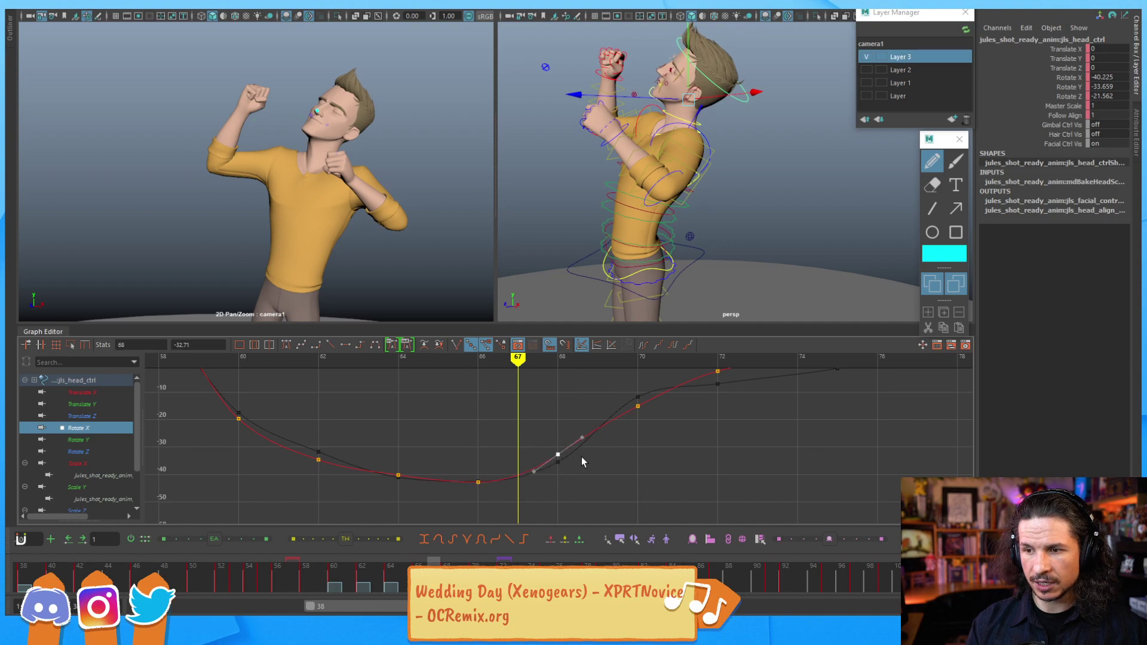
shift+middle_drag(581, 470, 582, 466)
Step: Step back and forth around frames 66 to 68 to check the head motion with the lowered Rotate X keys
key(alt+comma)
key(alt+comma)
key(alt+comma)
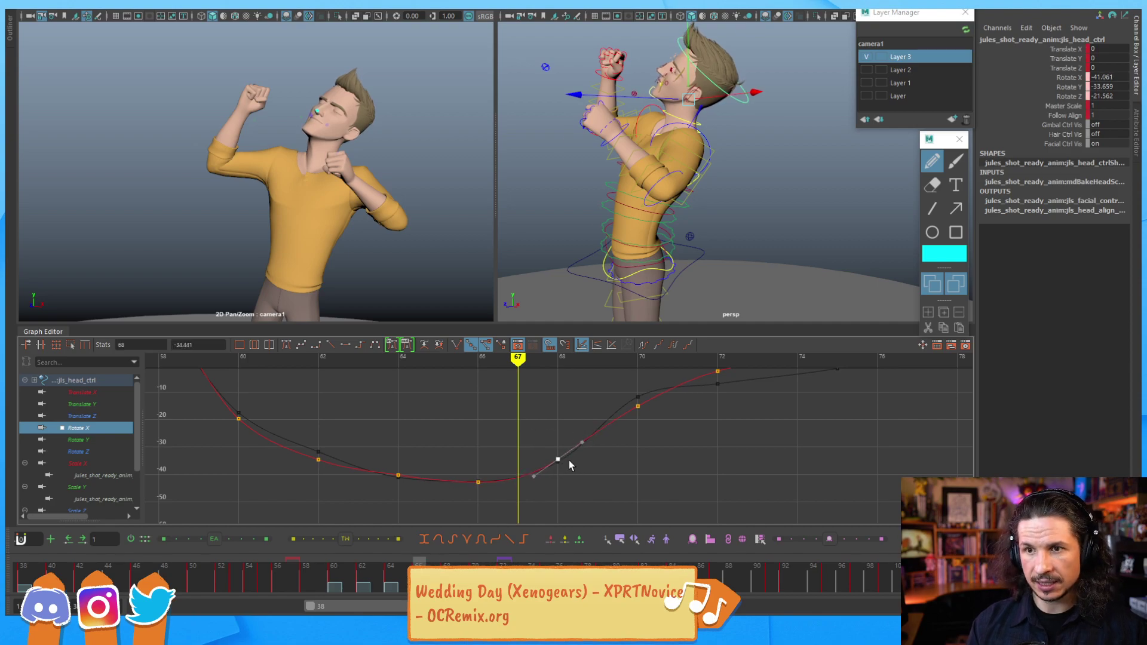
key(alt+period)
key(alt+period)
key(alt+period)
key(alt+period)
key(alt+period)
key(alt+period)
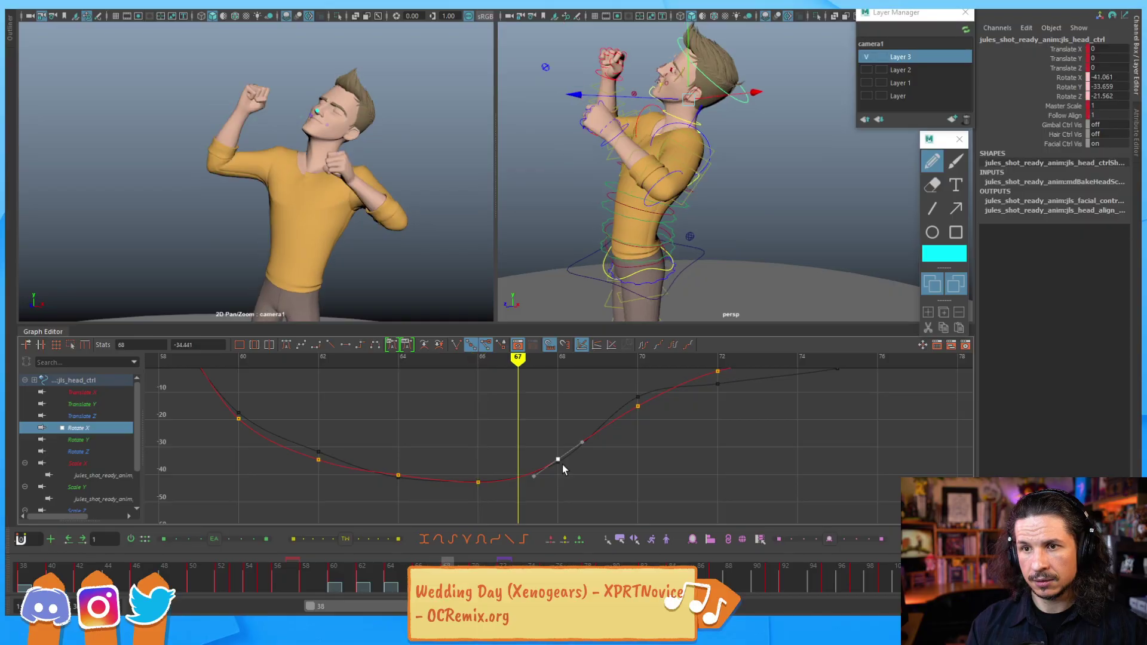
key(alt+comma)
key(alt+comma)
key(alt+comma)
key(alt+comma)
key(alt+period)
key(alt+period)
key(alt+period)
key(alt+comma)
key(alt+comma)
key(alt+comma)
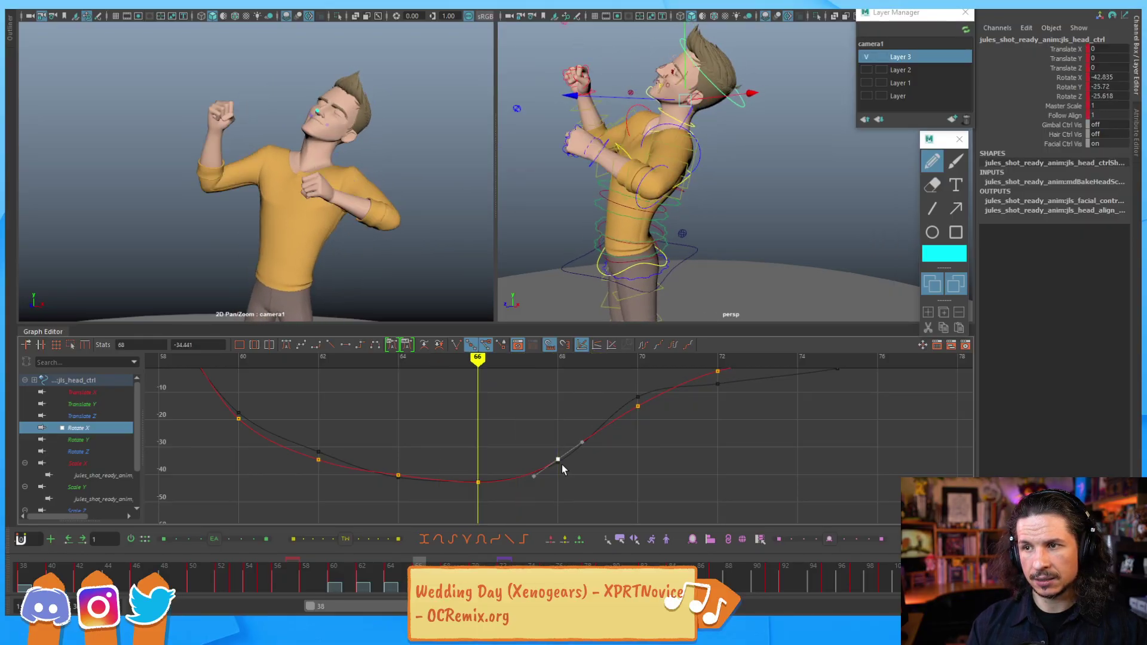
key(alt+period)
key(alt+period)
Step: Orbit to the character's front, select the neck control and try adjusting its Rotate X keys at frames 68 and 66
click(717, 133)
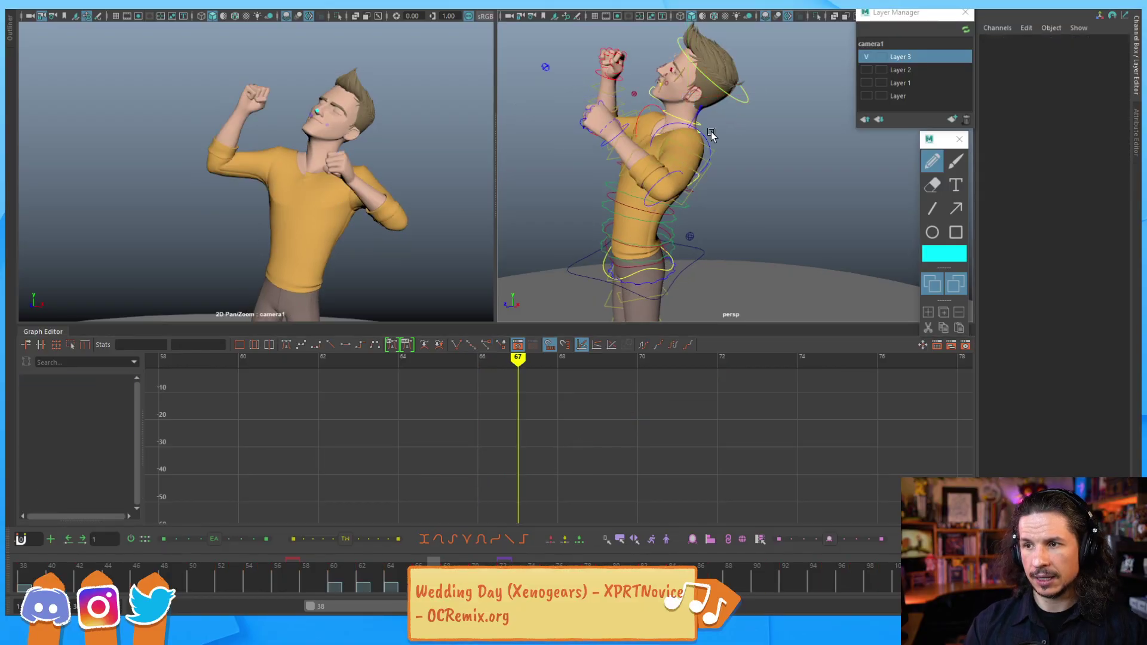
alt+drag(661, 145, 675, 153)
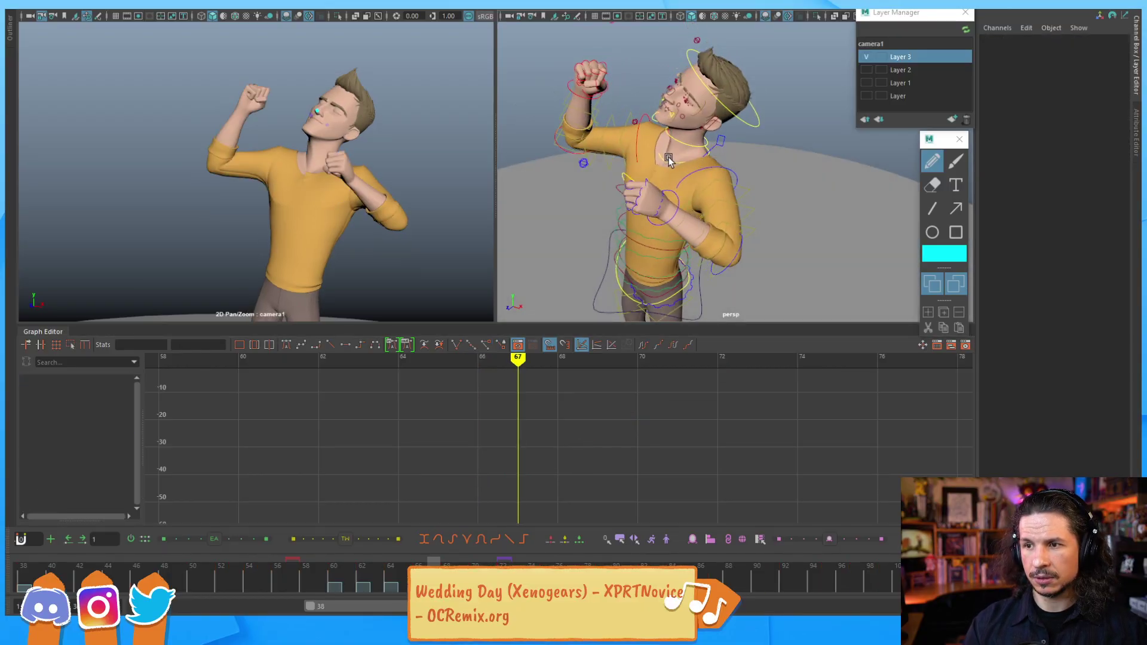
click(672, 163)
key(a)
alt+middle_drag(524, 431, 409, 438)
alt+right_drag(409, 437, 531, 435)
drag(520, 414, 517, 414)
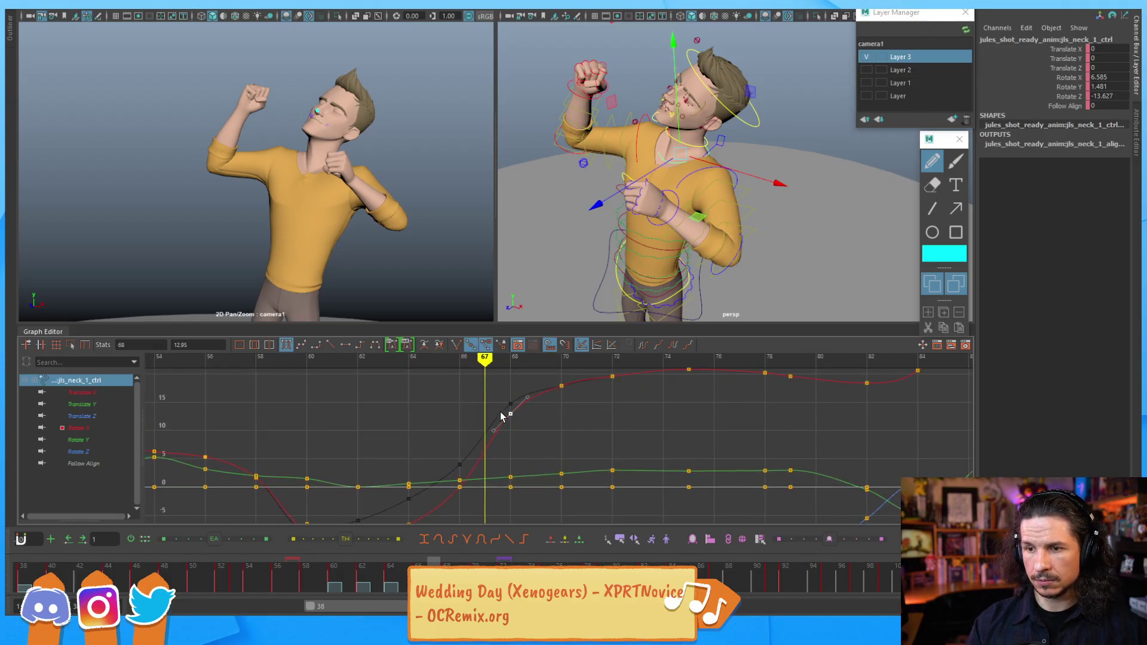
key(alt+comma)
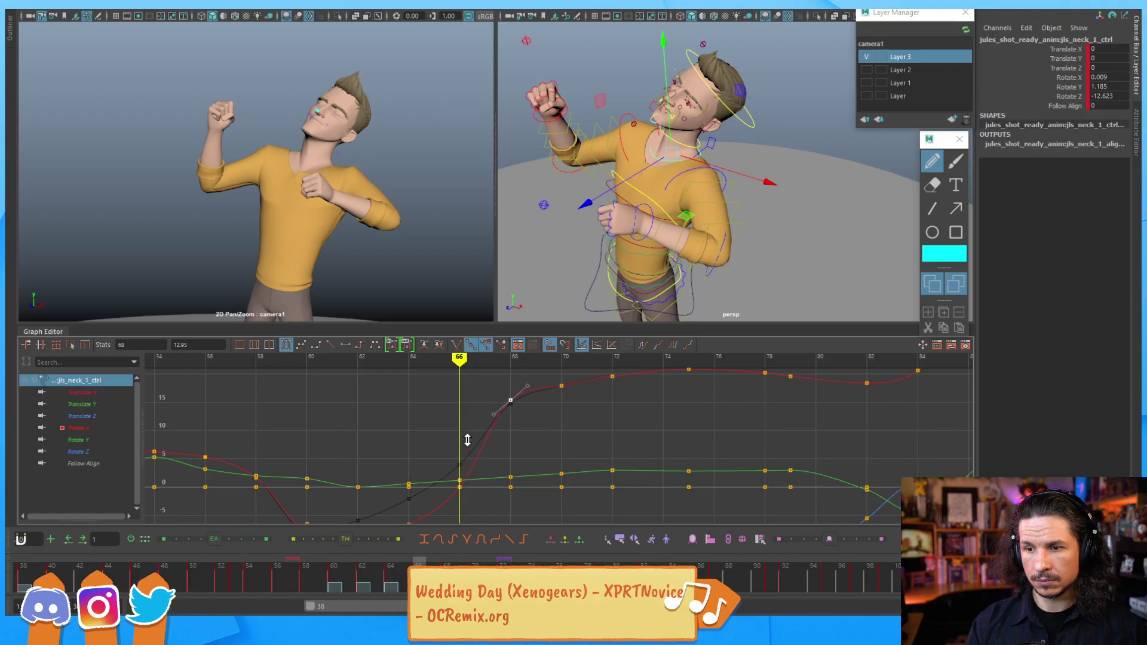
middle_drag(464, 439, 463, 432)
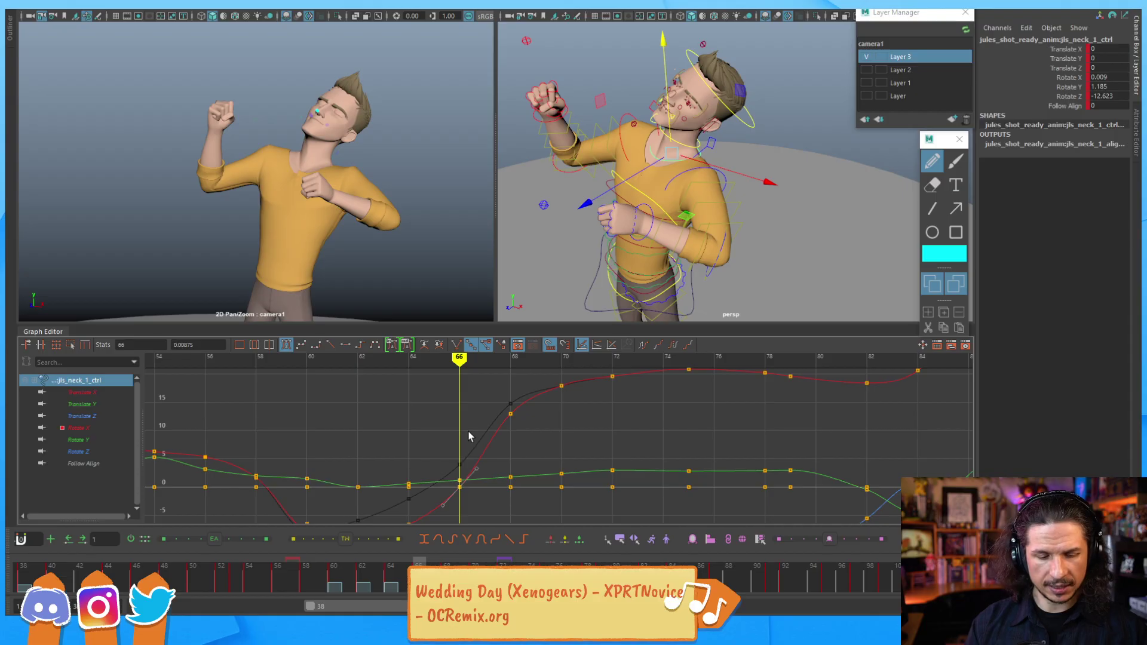
Step: Step through frames 66 to 70 in both directions to examine how the neck and head travel
key(alt+comma)
key(alt+comma)
key(alt+comma)
key(alt+period)
key(alt+period)
key(alt+period)
key(alt+period)
key(alt+period)
key(alt+period)
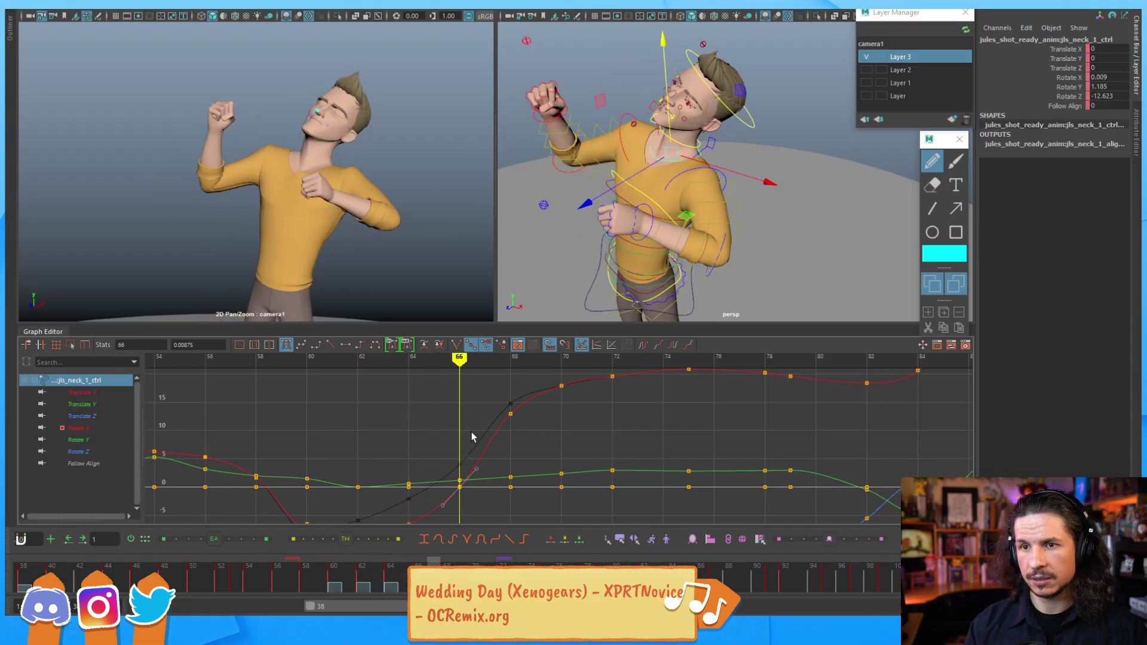
key(alt+period)
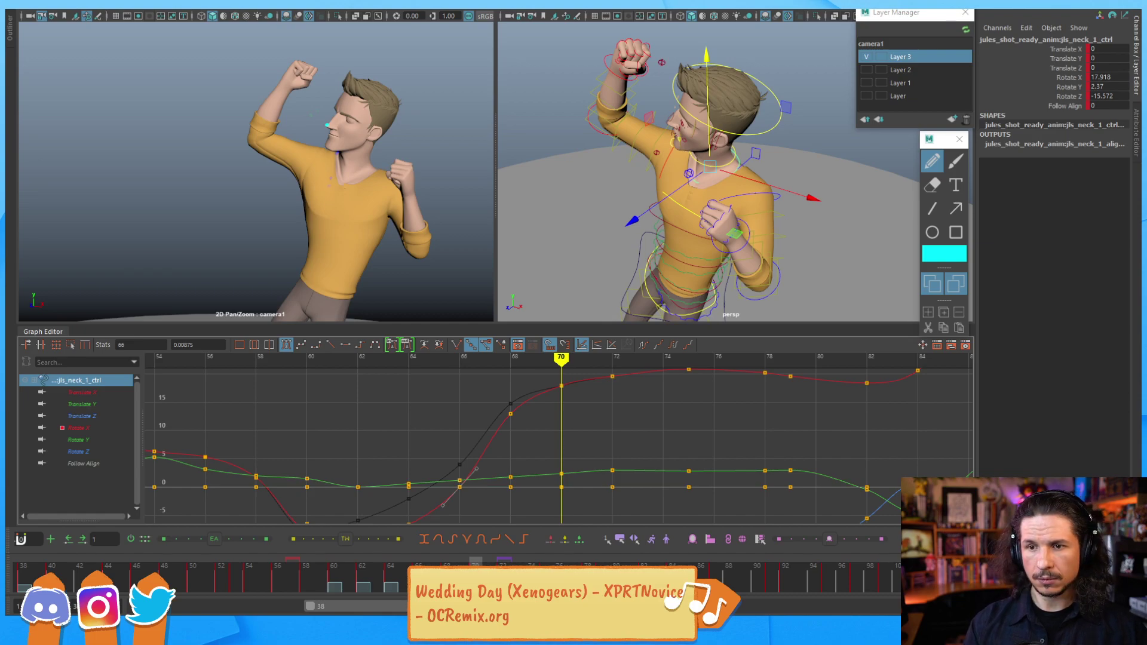
key(alt+comma)
key(alt+comma)
key(alt+comma)
key(alt+comma)
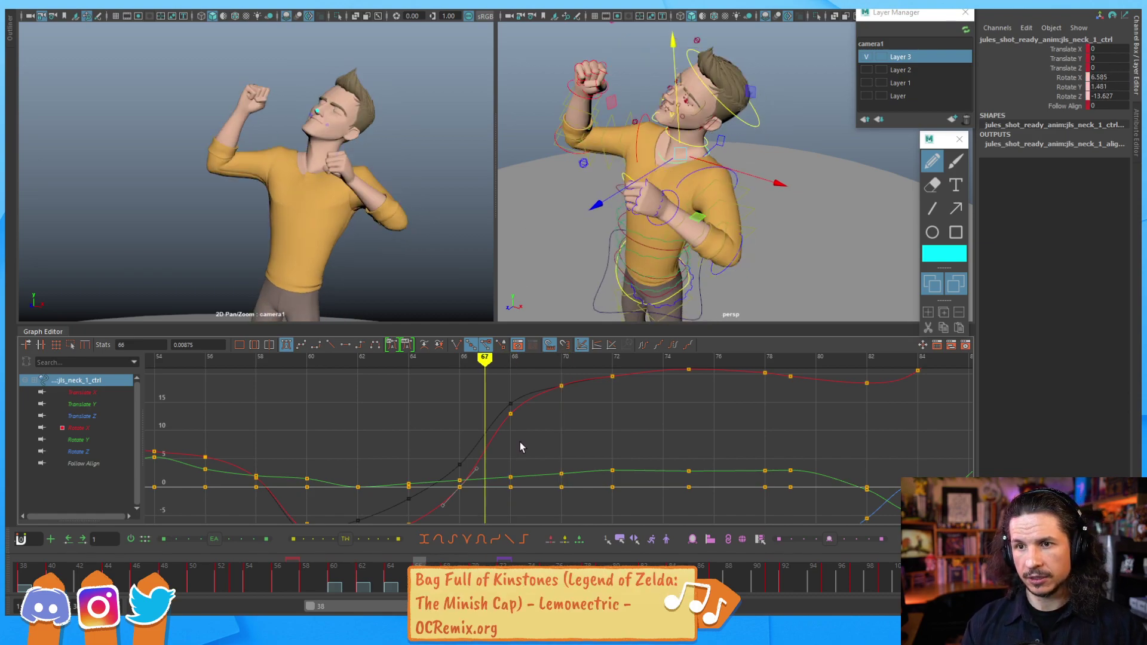
key(alt+comma)
key(alt+comma)
key(alt+period)
key(alt+period)
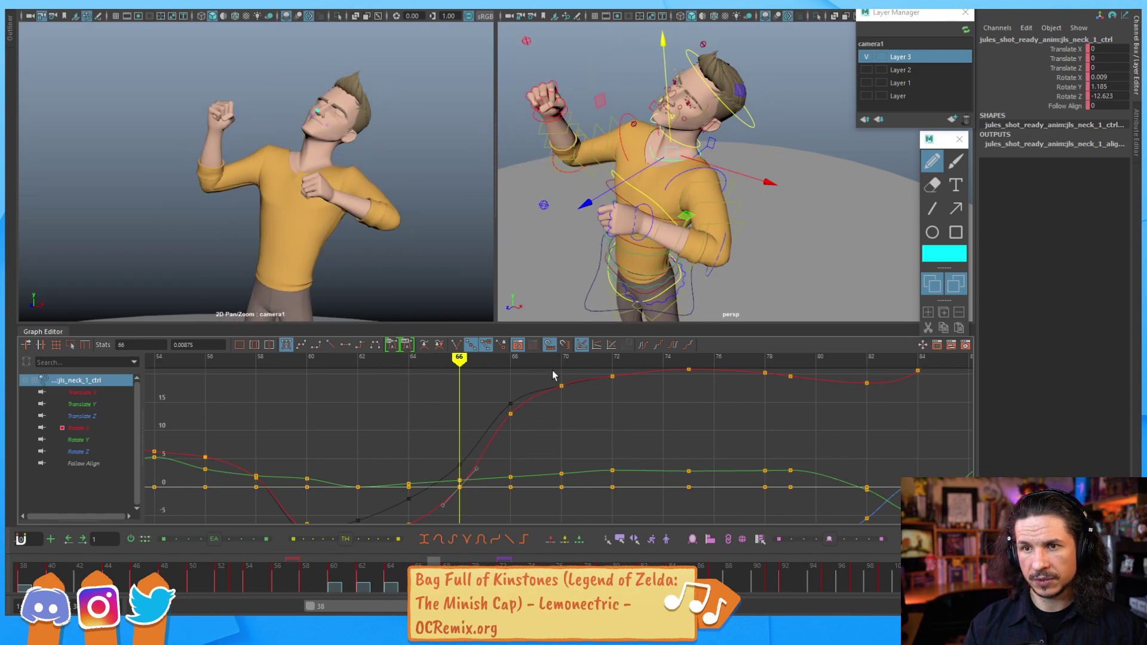
key(alt+period)
key(alt+period)
Step: Raise the head control's Rotate Y keys to about -32.9 at frame 68 and -22.4 at frame 66
click(758, 123)
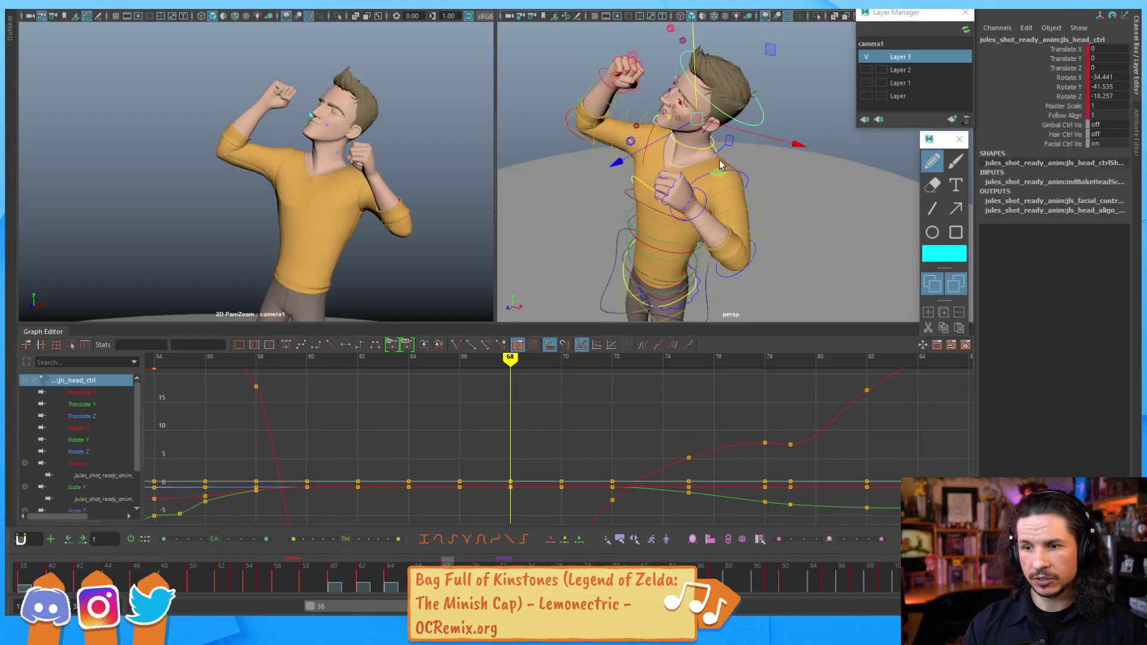
key(a)
alt+right_drag(624, 425, 538, 423)
drag(566, 479, 565, 478)
shift+middle_drag(565, 477, 564, 447)
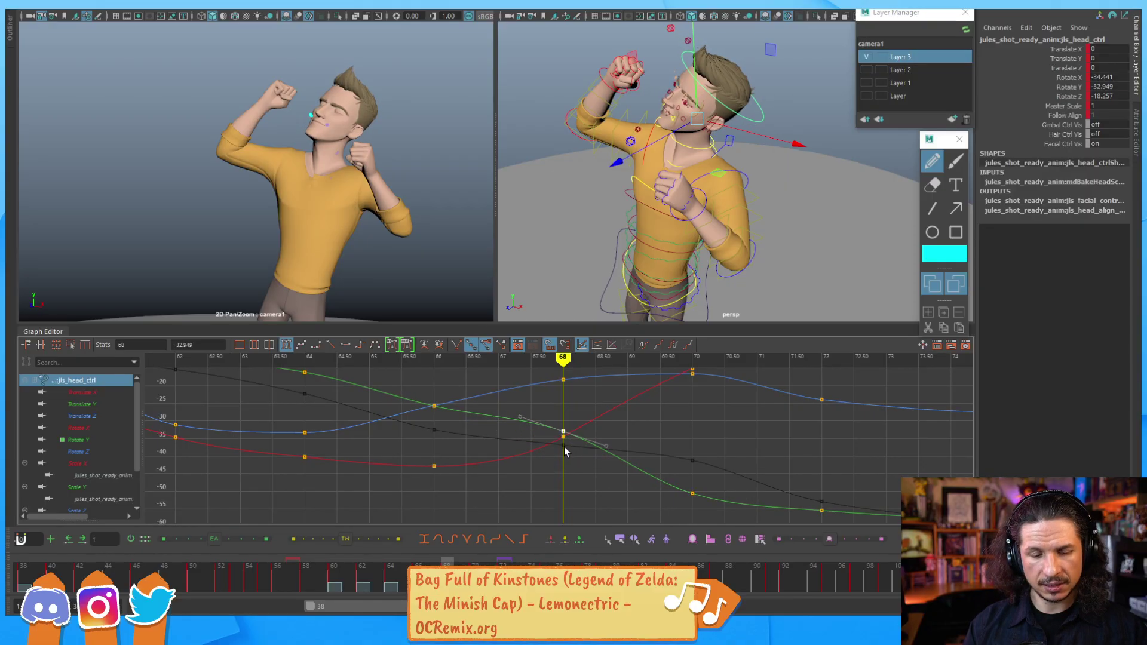
key(comma)
key(comma)
key(period)
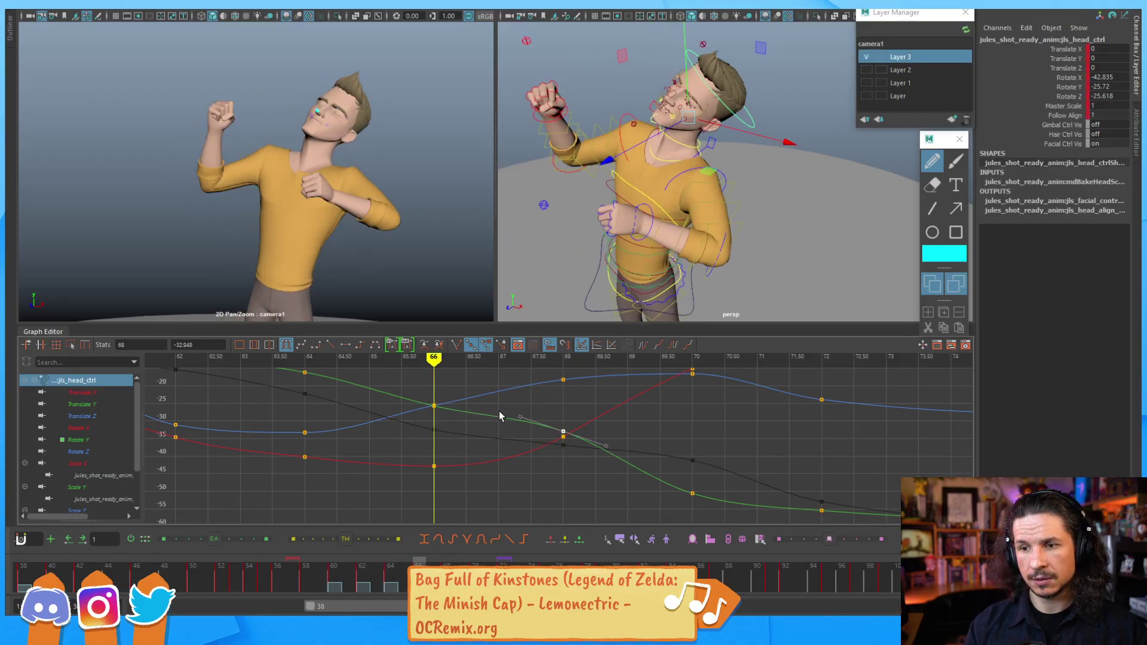
shift+middle_drag(458, 437, 454, 420)
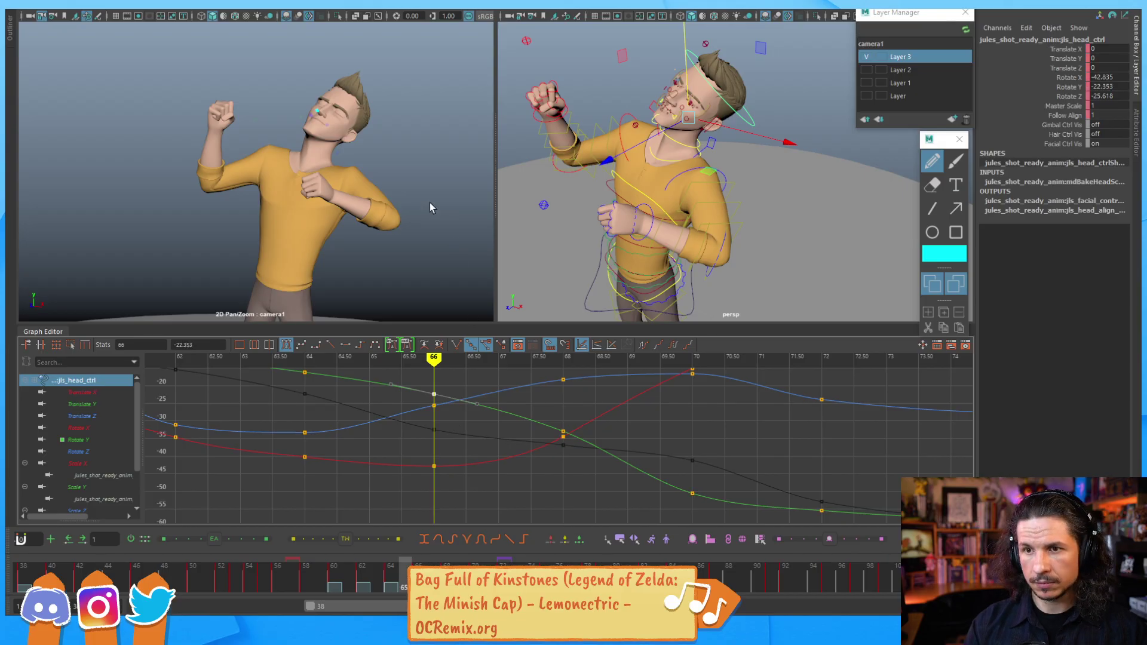
Step: Step repeatedly through the frames around 66 to 68 to check the nose arc with the raised Rotate Y keys
key(comma)
key(comma)
key(period)
key(period)
key(period)
key(period)
key(period)
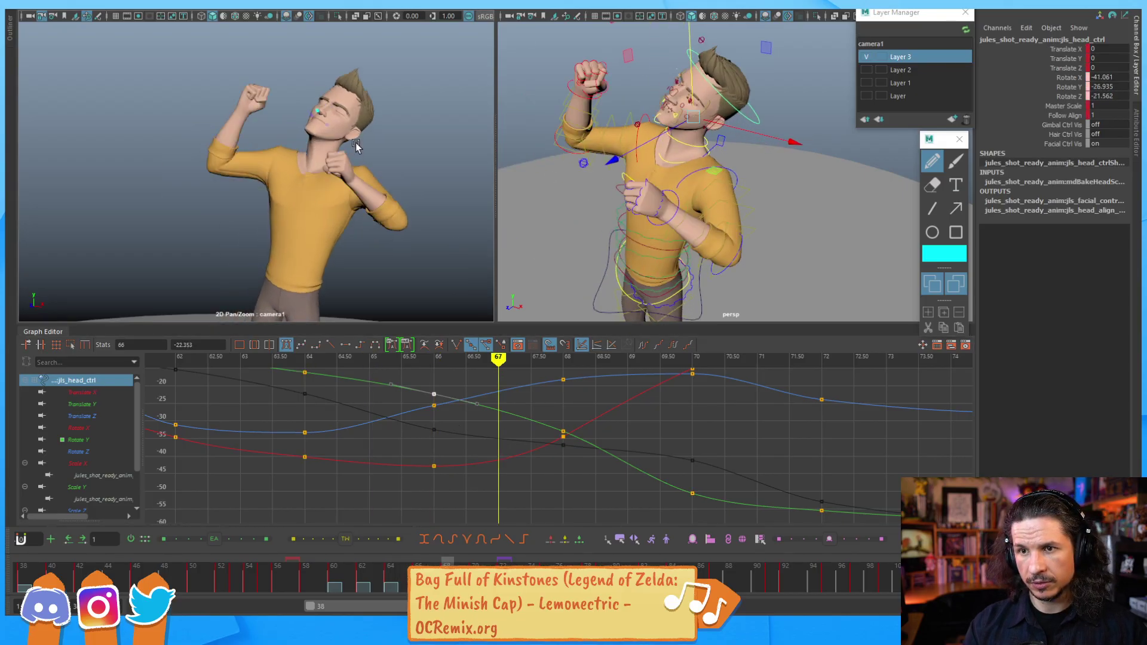
key(comma)
key(comma)
key(comma)
key(comma)
key(comma)
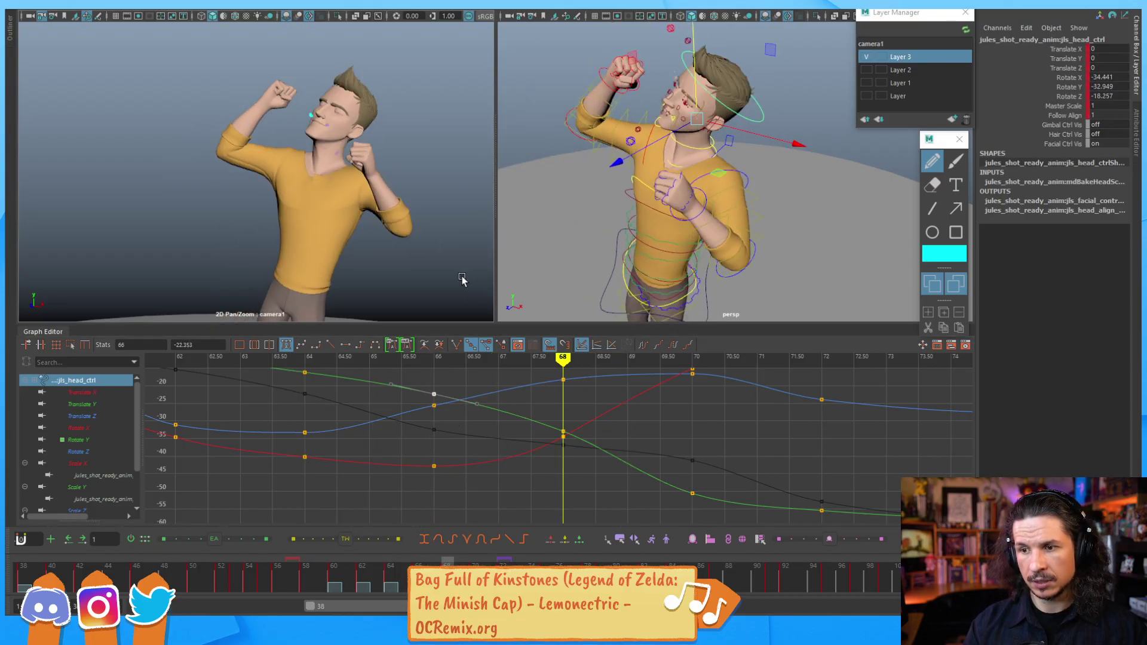
key(period)
key(period)
key(period)
key(period)
key(comma)
key(comma)
key(period)
key(comma)
key(period)
key(comma)
key(comma)
key(period)
key(period)
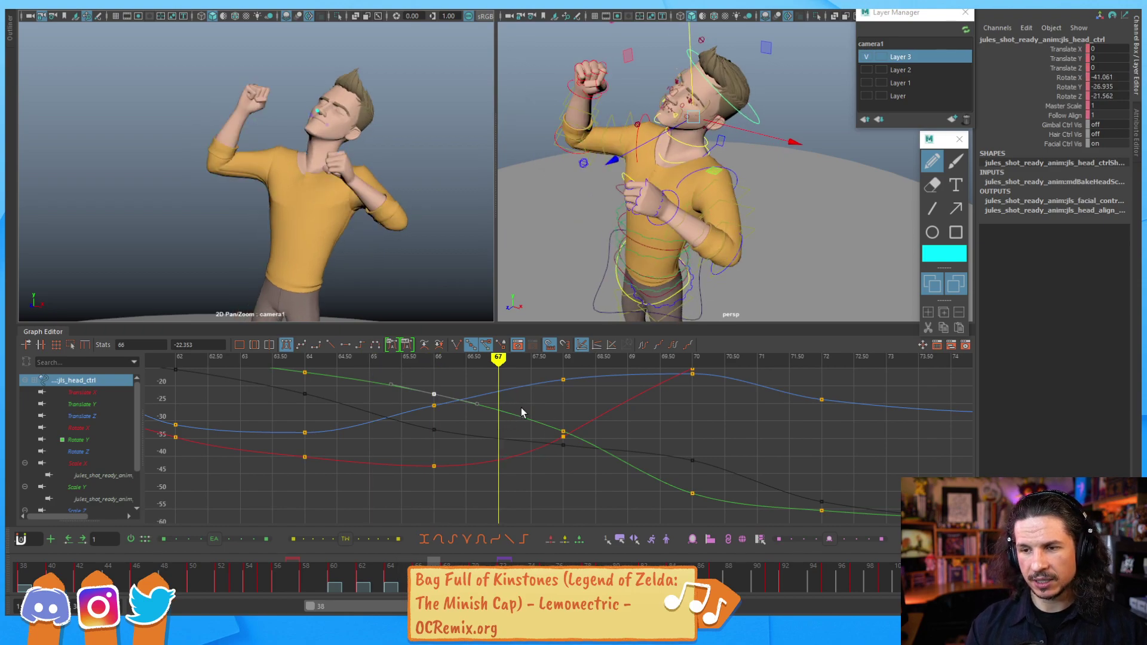
Step: Try adjusting the head control's Rotate Z and Rotate X keys at frame 66
alt+middle_drag(545, 381, 548, 408)
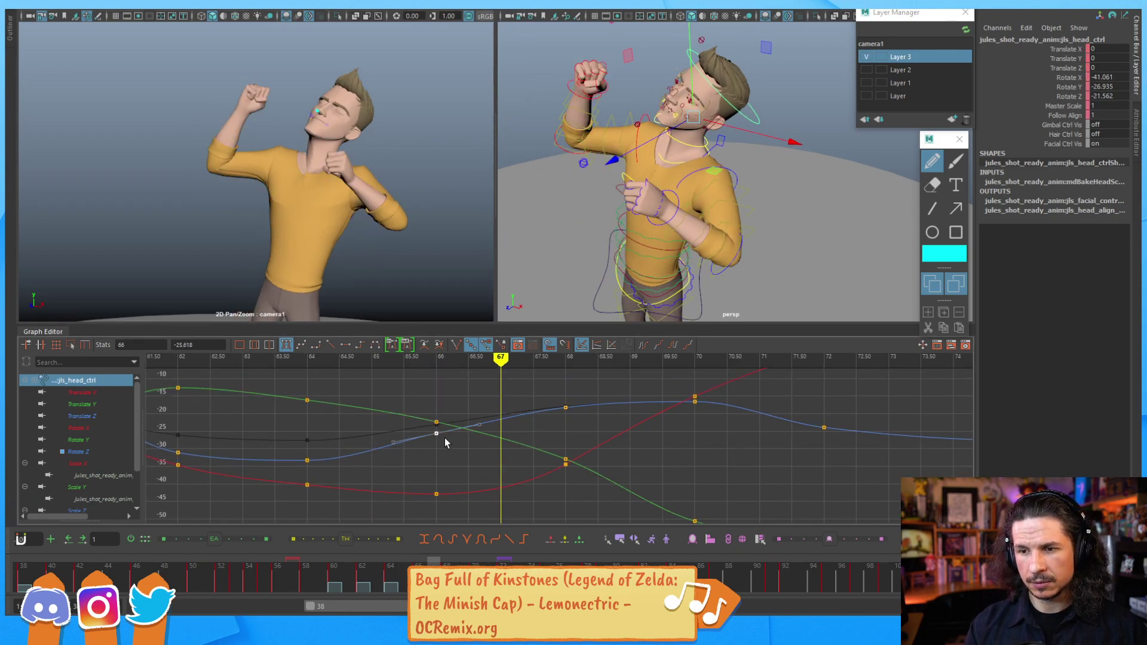
shift+middle_drag(449, 456, 451, 462)
key(ctrl+z)
shift+middle_drag(473, 467, 473, 472)
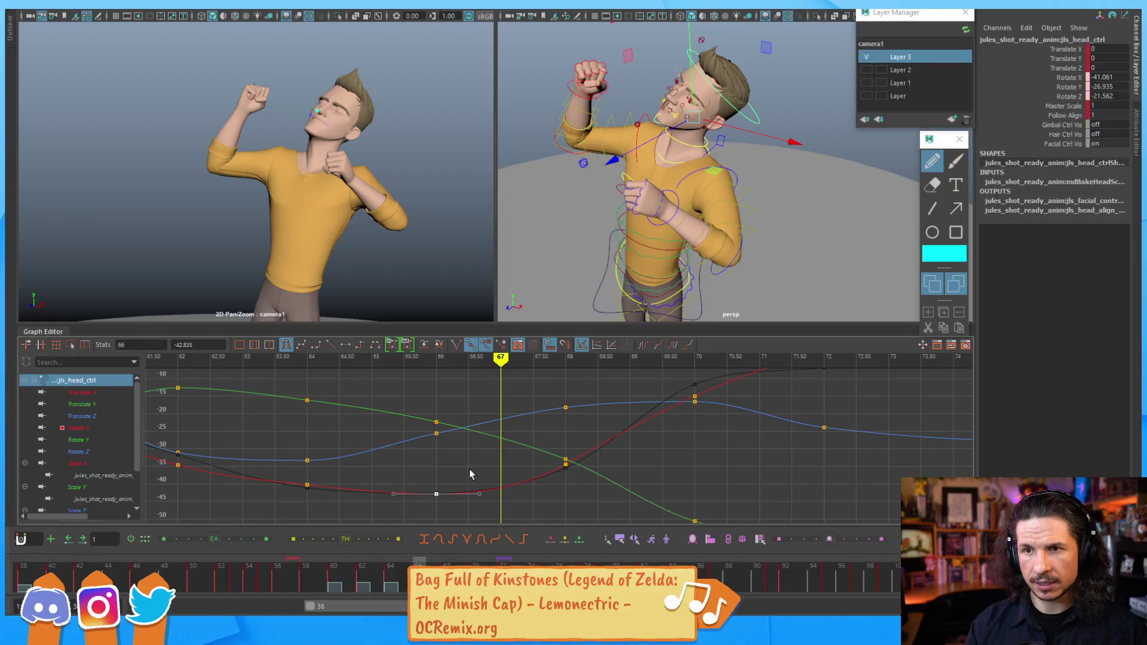
Step: Compare the head poses on the frames next to 66 in both directions
key(alt+comma)
key(alt+comma)
key(alt+period)
key(alt+period)
key(alt+period)
key(alt+comma)
key(alt+comma)
Step: Select the neck control, isolate its Rotate Z curve and lower the frame 66 key to about -14.1
click(668, 159)
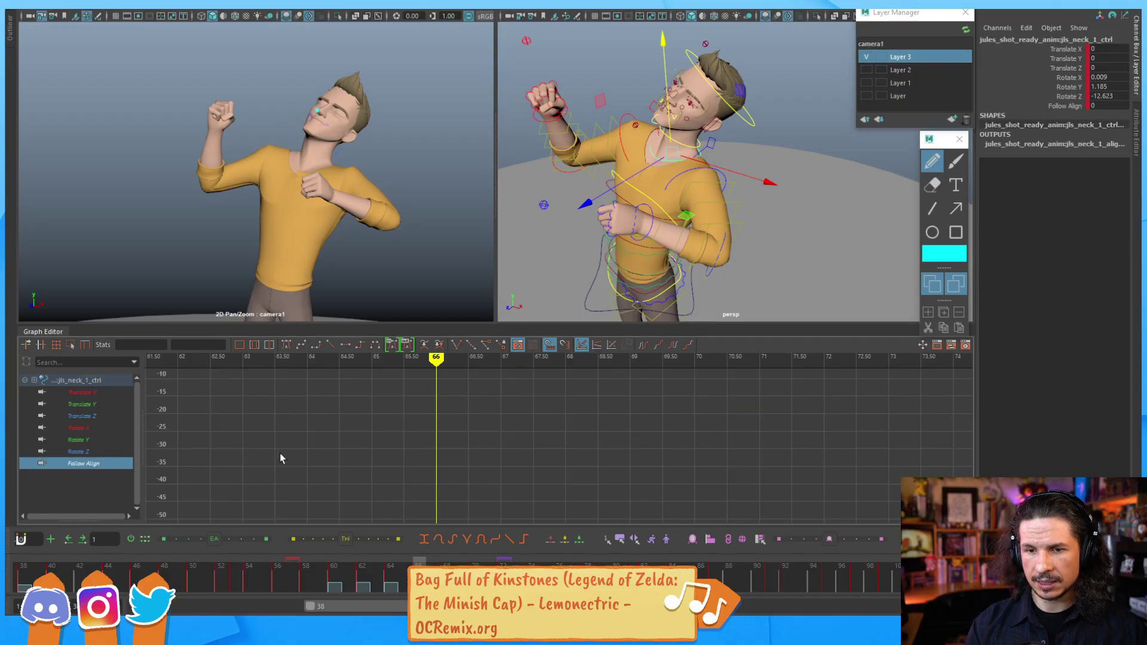
click(83, 452)
key(f)
alt+shift+right_drag(461, 439, 574, 449)
alt+middle_drag(575, 449, 560, 456)
alt+shift+right_drag(560, 456, 538, 427)
alt+middle_drag(537, 427, 531, 410)
alt+right_drag(531, 410, 544, 407)
drag(522, 414, 496, 433)
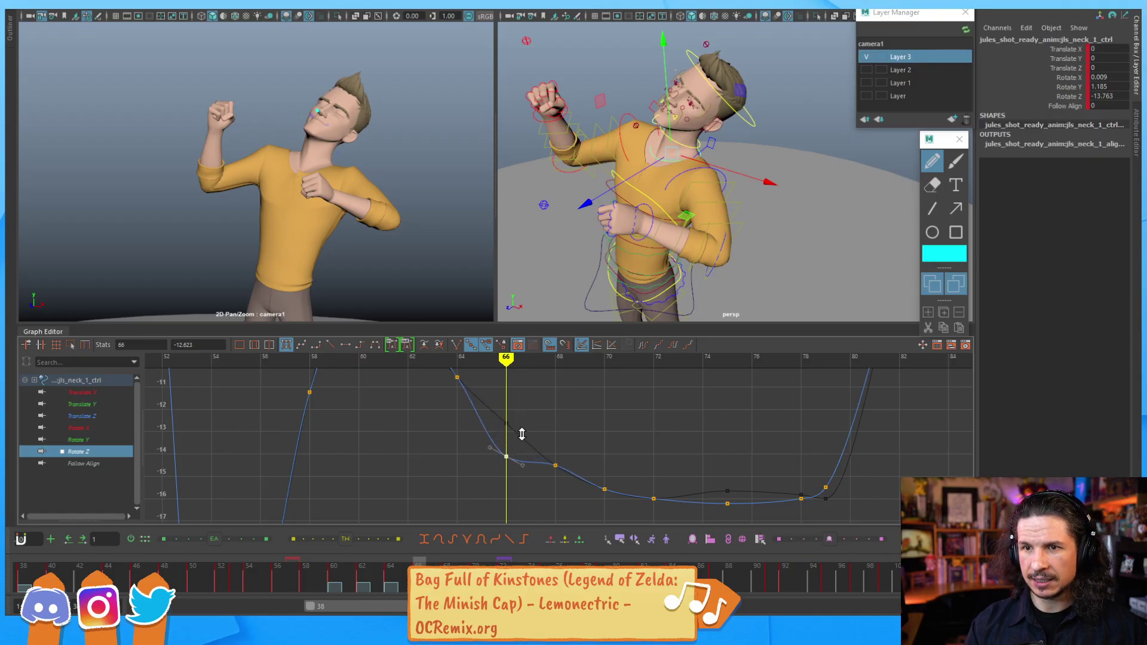
Step: Step back and forth around frame 66 to check the head motion with the lowered neck Rotate Z key
key(alt+comma)
key(alt+comma)
key(alt+comma)
key(alt+period)
key(alt+period)
key(alt+period)
key(alt+period)
key(alt+period)
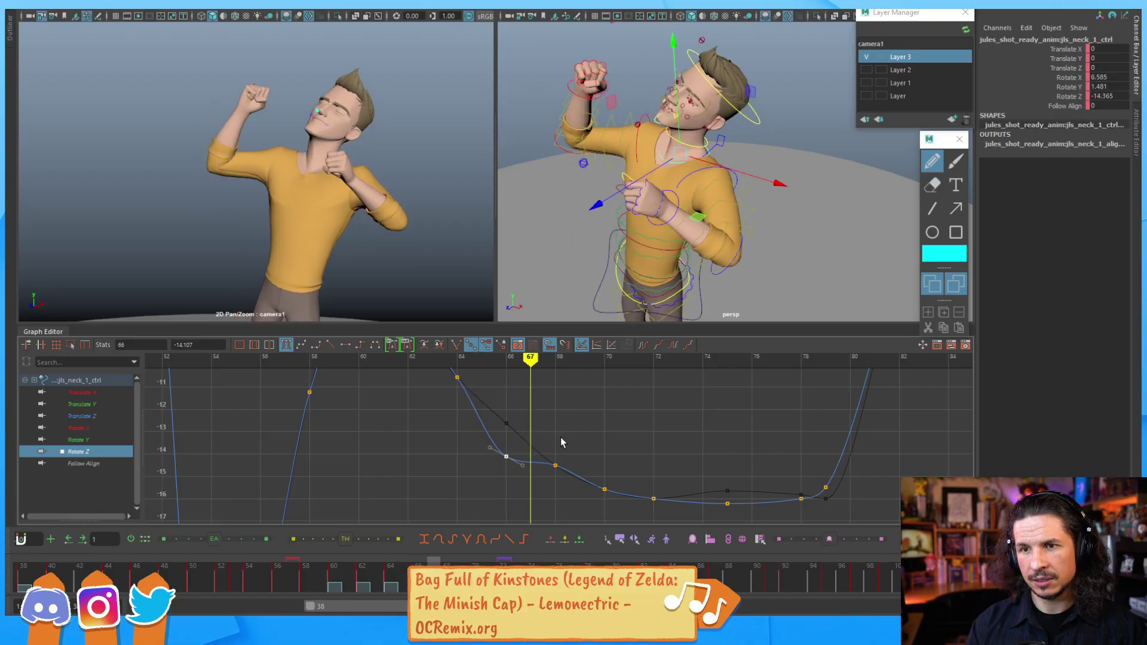
Step: Lower the neck's Rotate Z keys at frames 68 and 70, with frame 68 at about -15.3, and delete the frame 72 key
key(alt+period)
middle_drag(562, 446, 562, 456)
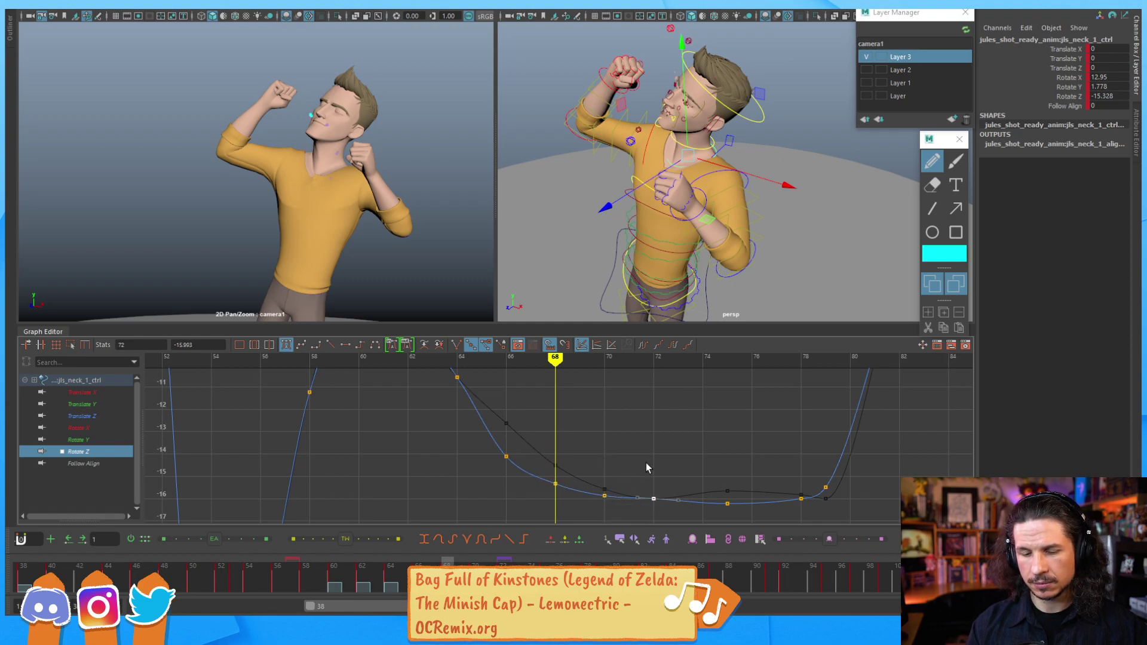
key(Delete)
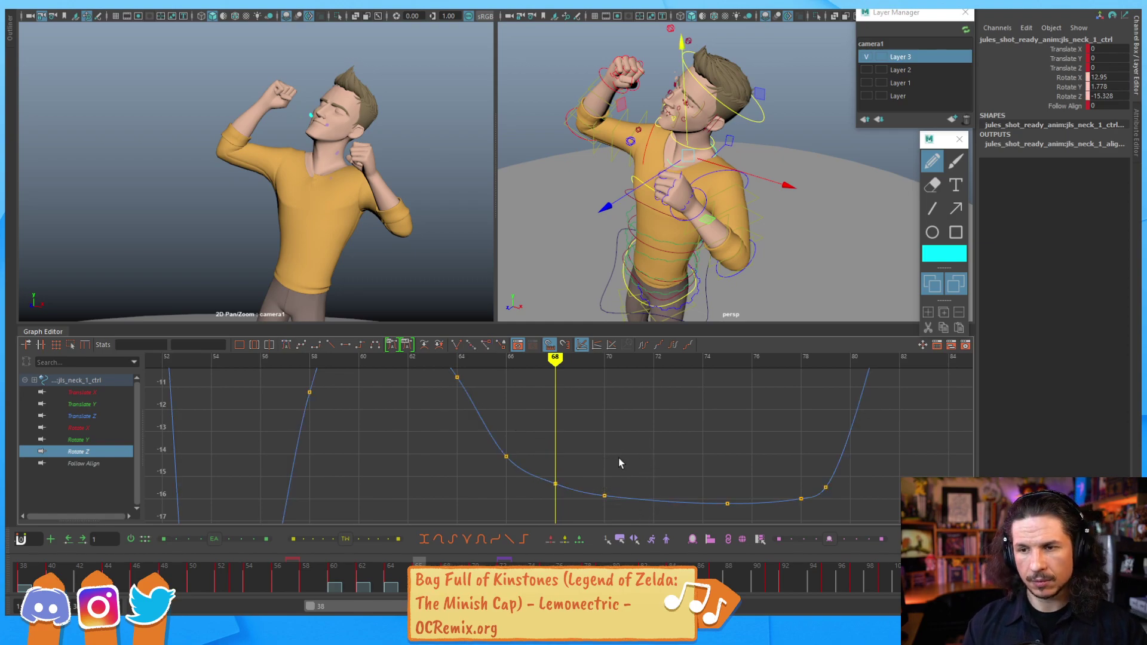
Step: Select the COG control, isolate its Translate X curve and raise the frame 68 key to about 18.4
key(alt+v)
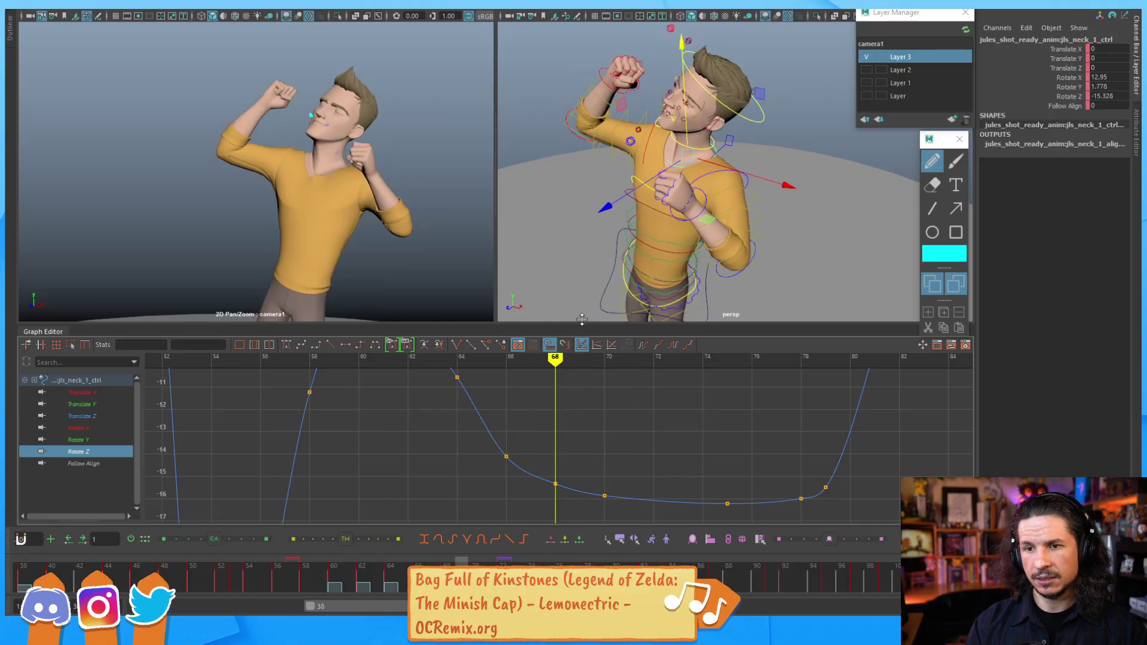
click(621, 295)
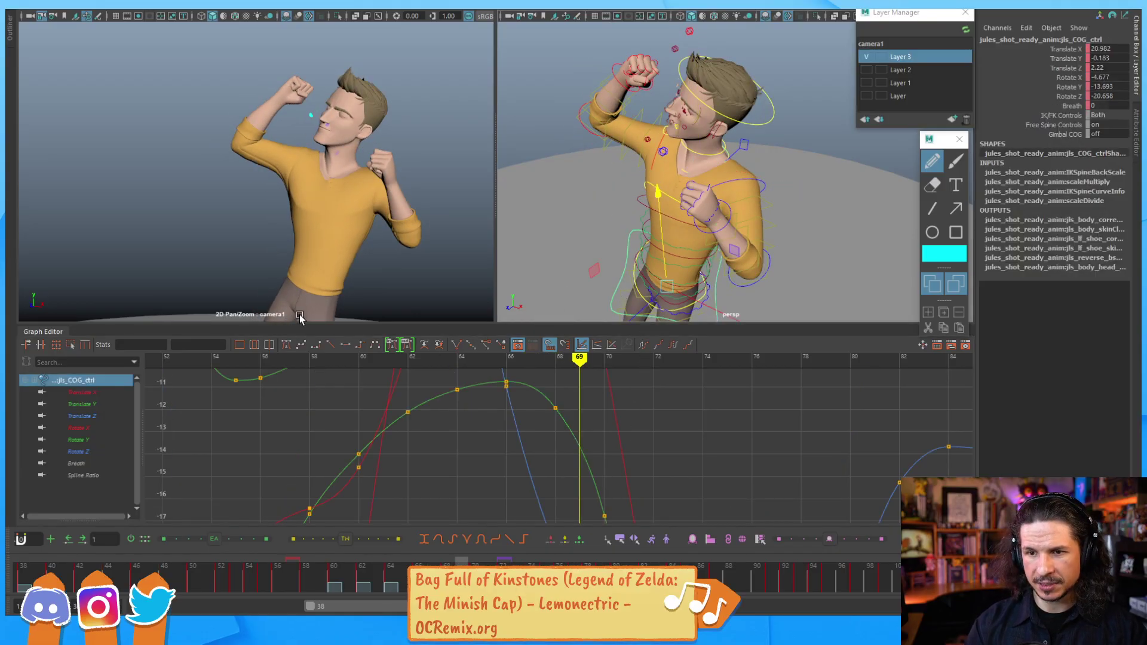
click(99, 392)
key(f)
alt+middle_drag(656, 438, 567, 448)
alt+right_drag(567, 448, 719, 460)
alt+middle_drag(719, 464, 549, 475)
click(526, 477)
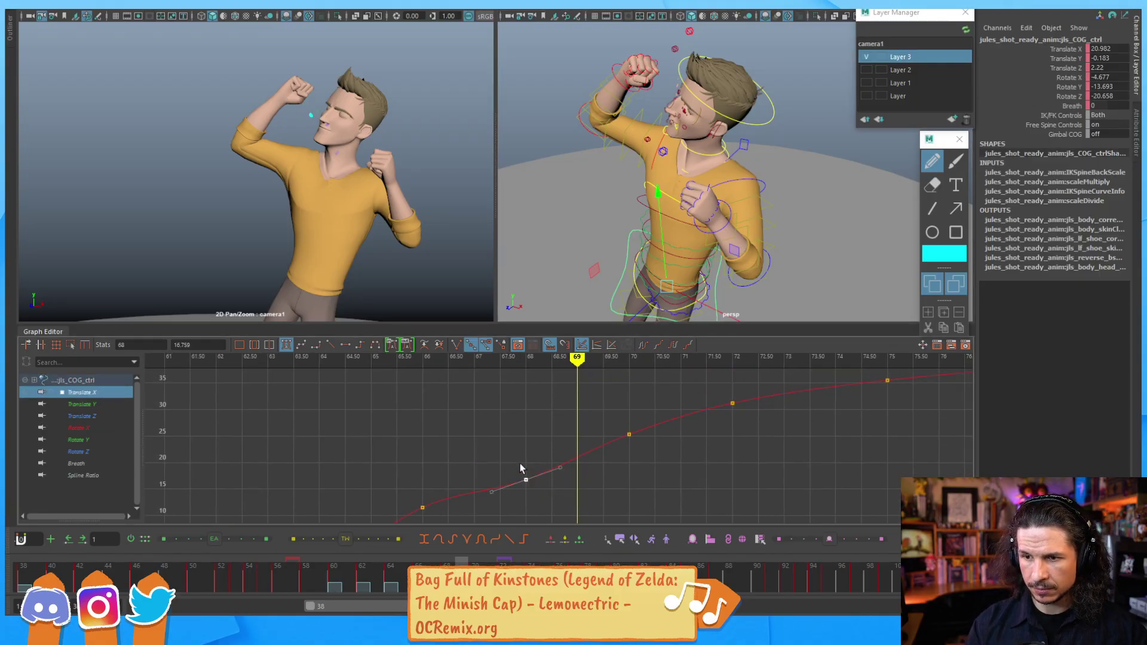
key(alt+comma)
key(alt+comma)
key(alt+period)
key(alt+period)
key(alt+comma)
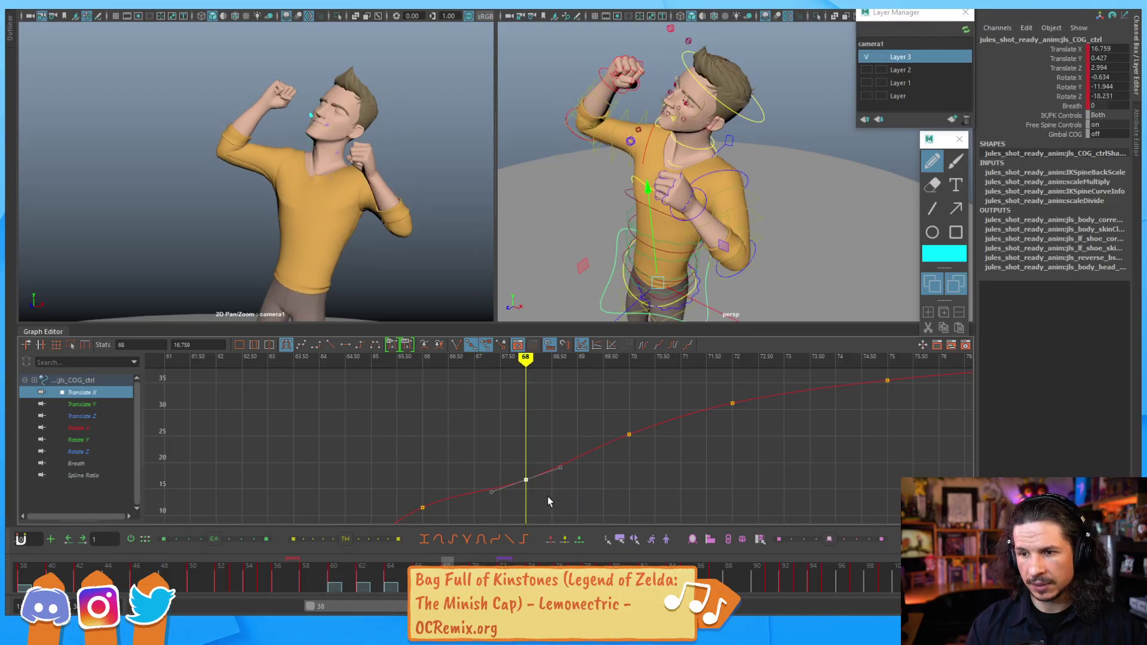
middle_drag(537, 486, 540, 472)
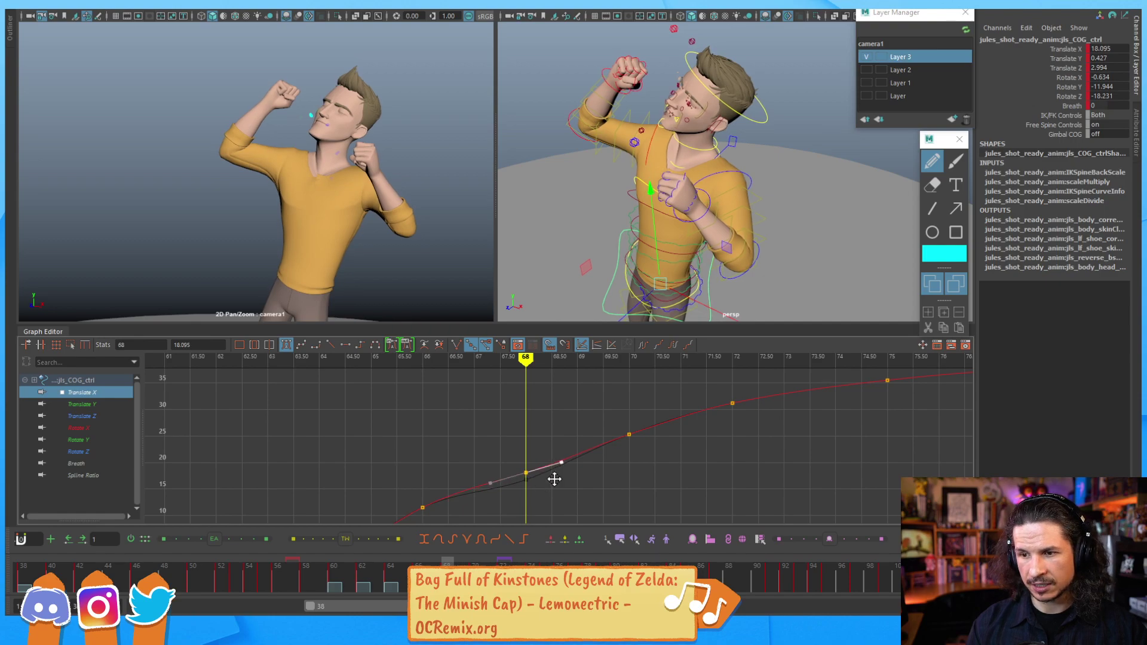
middle_drag(540, 489, 542, 493)
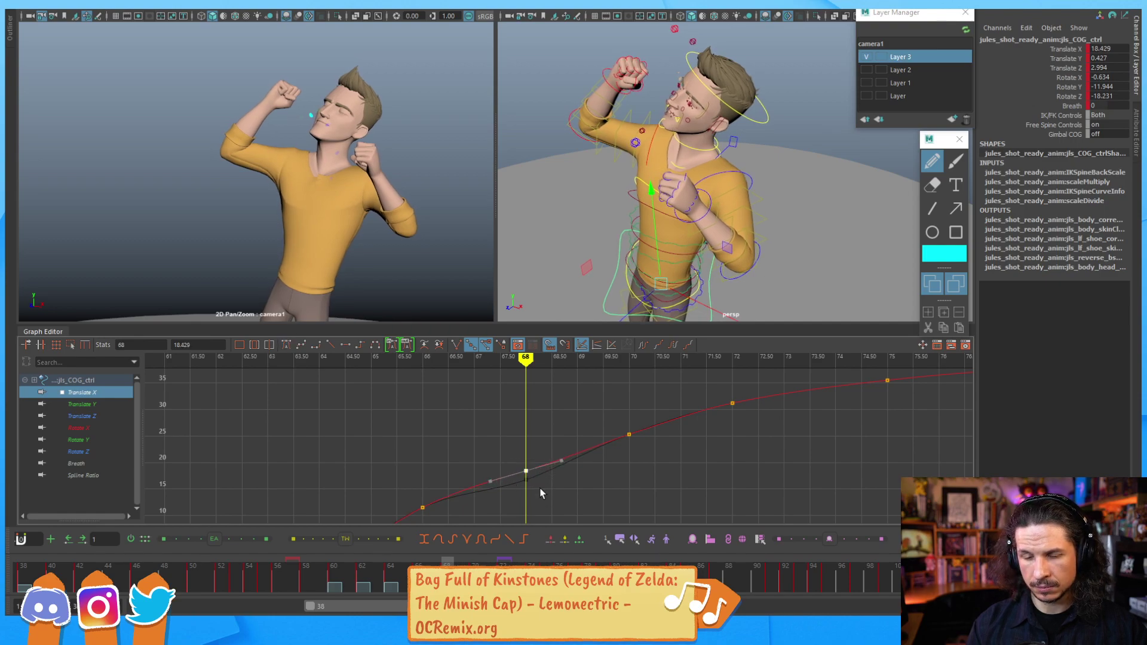
Step: Step back and forth around frame 68 to check the body motion with the raised COG Translate X key
key(alt+comma)
key(alt+comma)
key(alt+comma)
key(alt+period)
key(alt+period)
key(alt+period)
key(alt+period)
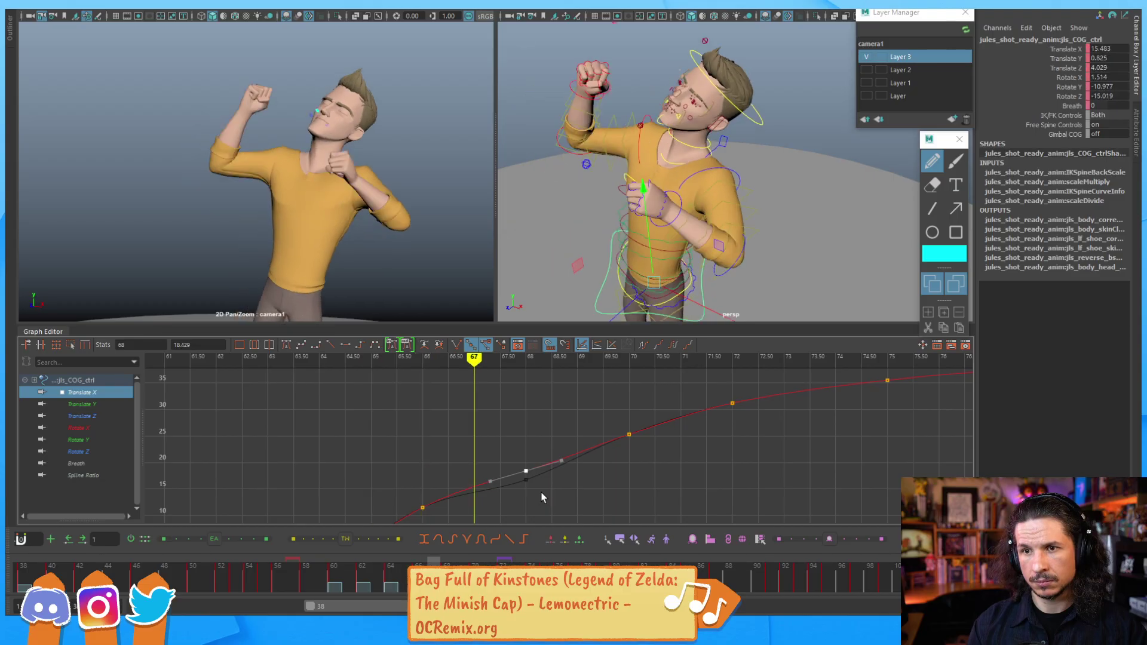
key(alt+period)
key(alt+period)
key(alt+period)
key(alt+comma)
key(alt+comma)
key(alt+comma)
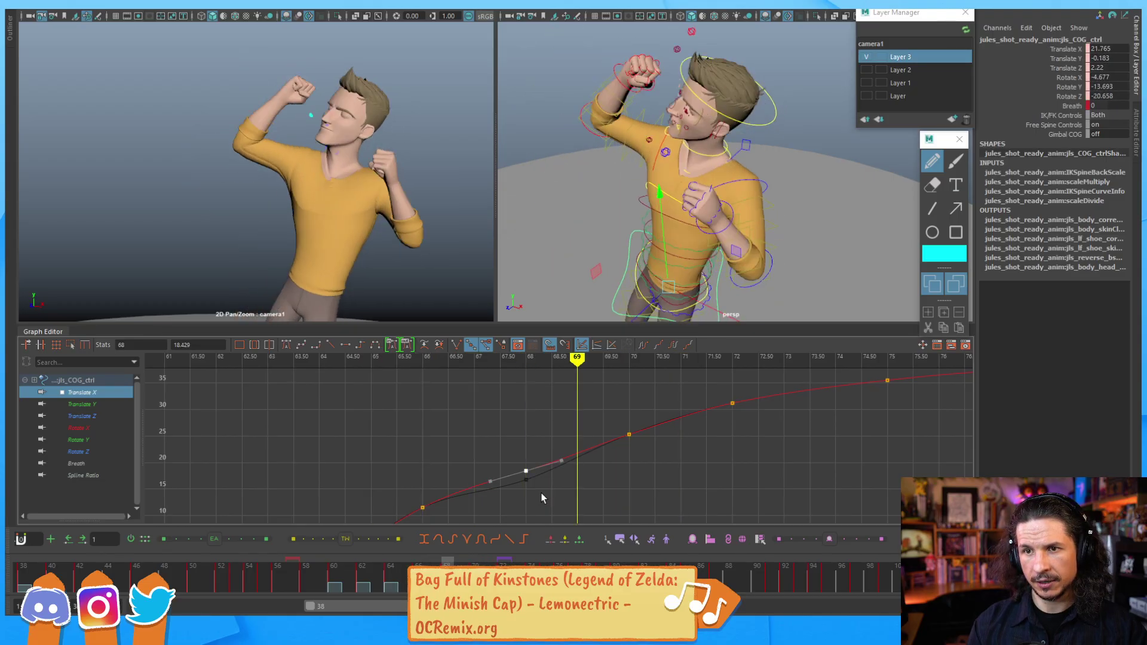
Step: Step back to frame 61 and forward to frame 74 to examine the nose's arc across the whole move
key(alt+comma)
key(alt+comma)
key(alt+comma)
key(alt+comma)
key(alt+comma)
key(alt+comma)
key(alt+comma)
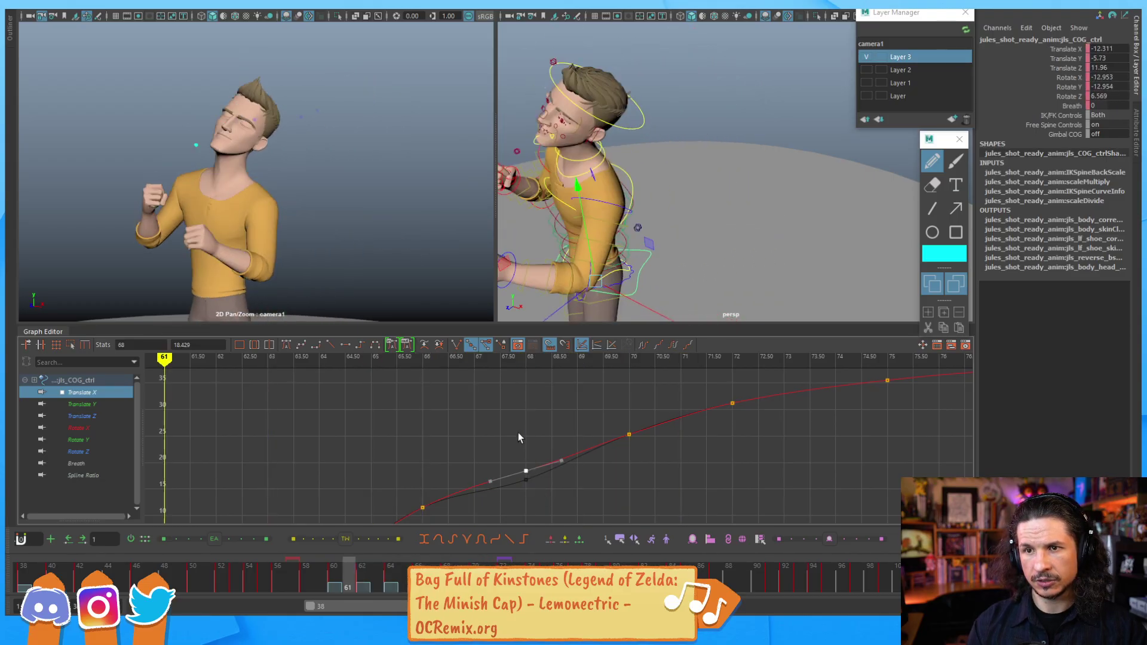
key(alt+period)
key(alt+period)
key(alt+period)
key(alt+period)
key(alt+period)
key(alt+period)
key(alt+period)
key(alt+period)
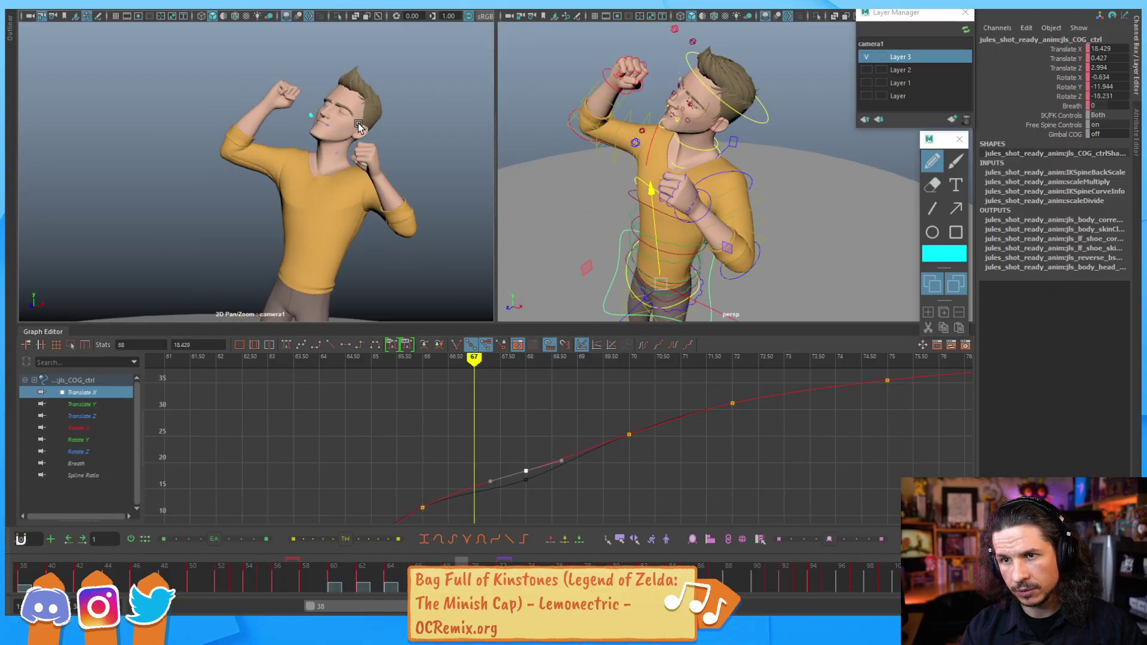
key(alt+period)
key(alt+period)
key(alt+period)
key(alt+period)
key(alt+period)
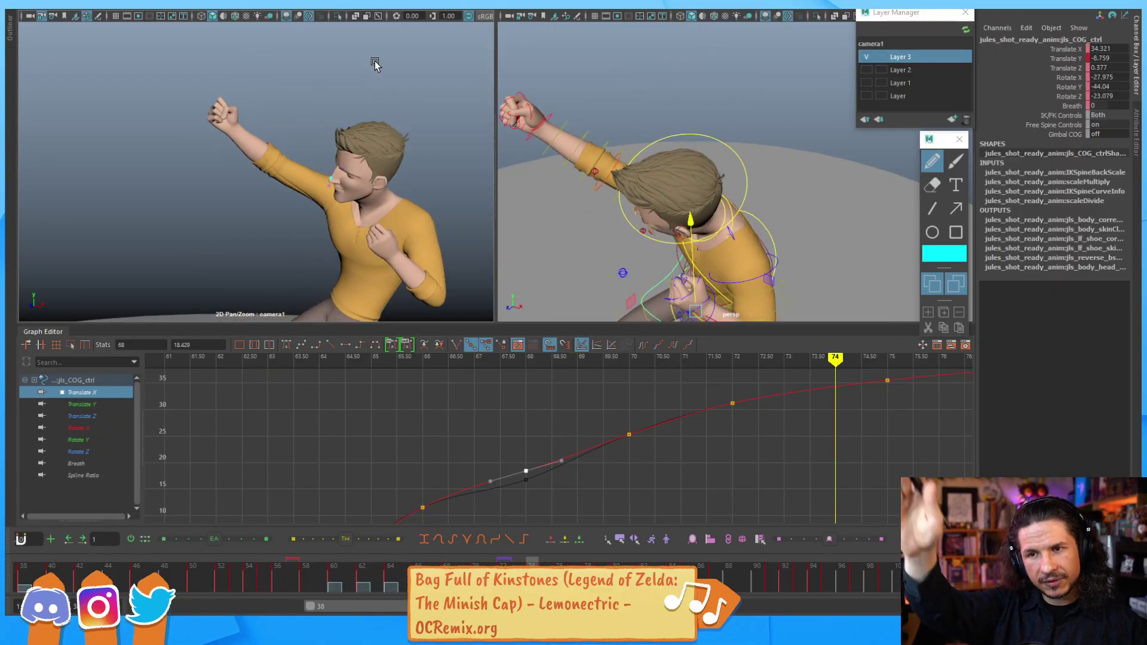
Step: Step back from frame 74 through the late 60s and forward again to compare the head poses
key(alt+comma)
key(alt+comma)
key(alt+comma)
key(alt+comma)
key(alt+comma)
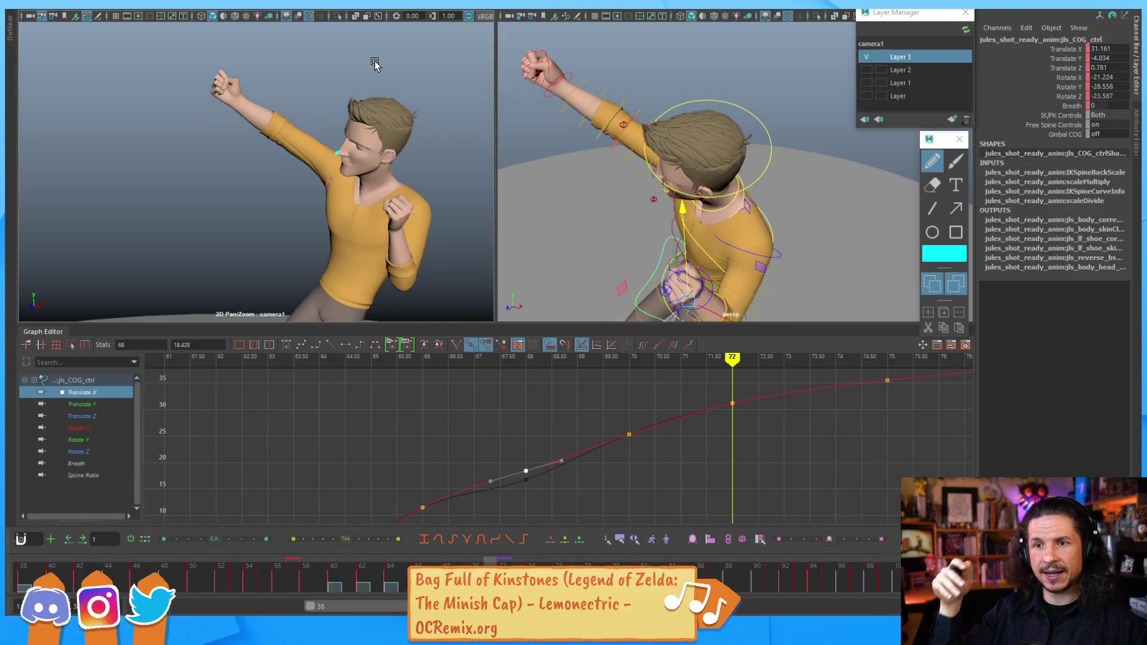
key(alt+comma)
key(alt+comma)
key(alt+comma)
key(alt+comma)
key(alt+comma)
key(alt+comma)
key(alt+comma)
key(alt+period)
key(alt+period)
key(alt+period)
key(alt+period)
key(alt+period)
key(alt+period)
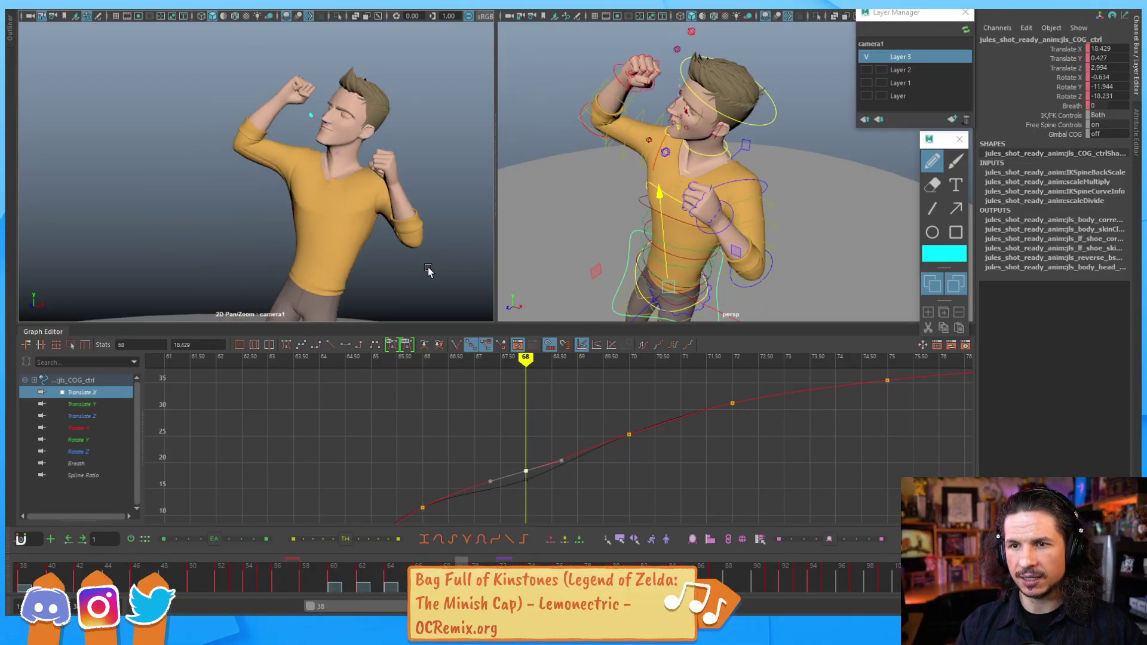
Step: Examine how the head drops between frames 69 and 75 by stepping through them repeatedly
key(alt+period)
key(alt+period)
key(alt+period)
key(alt+period)
key(alt+comma)
key(alt+comma)
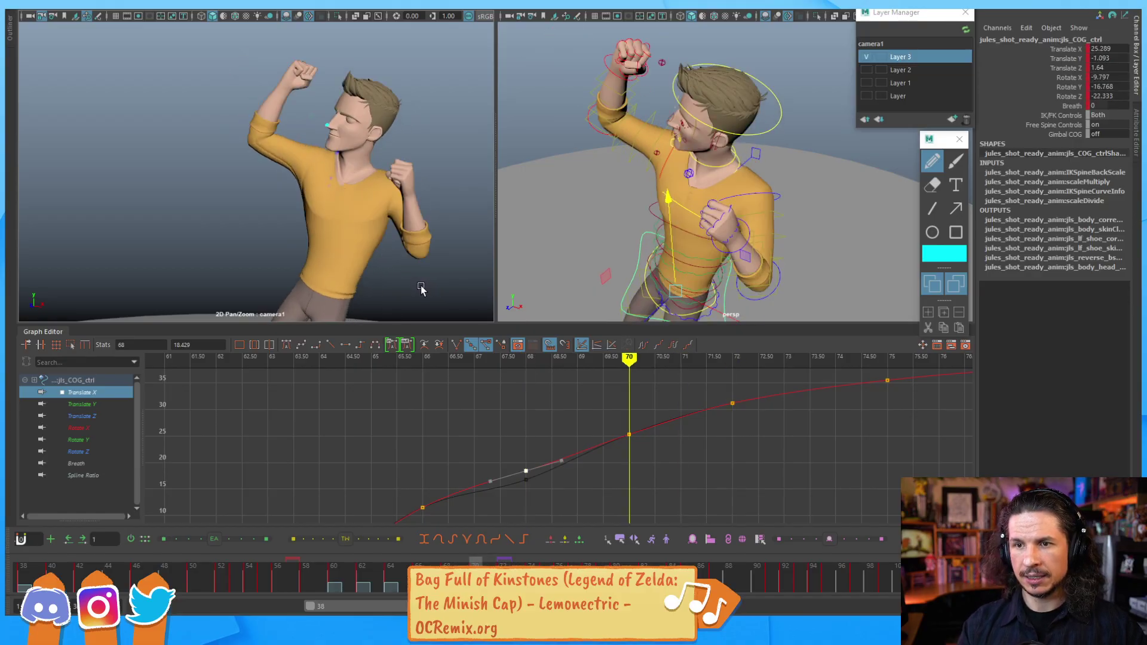
key(alt+period)
key(alt+period)
key(alt+period)
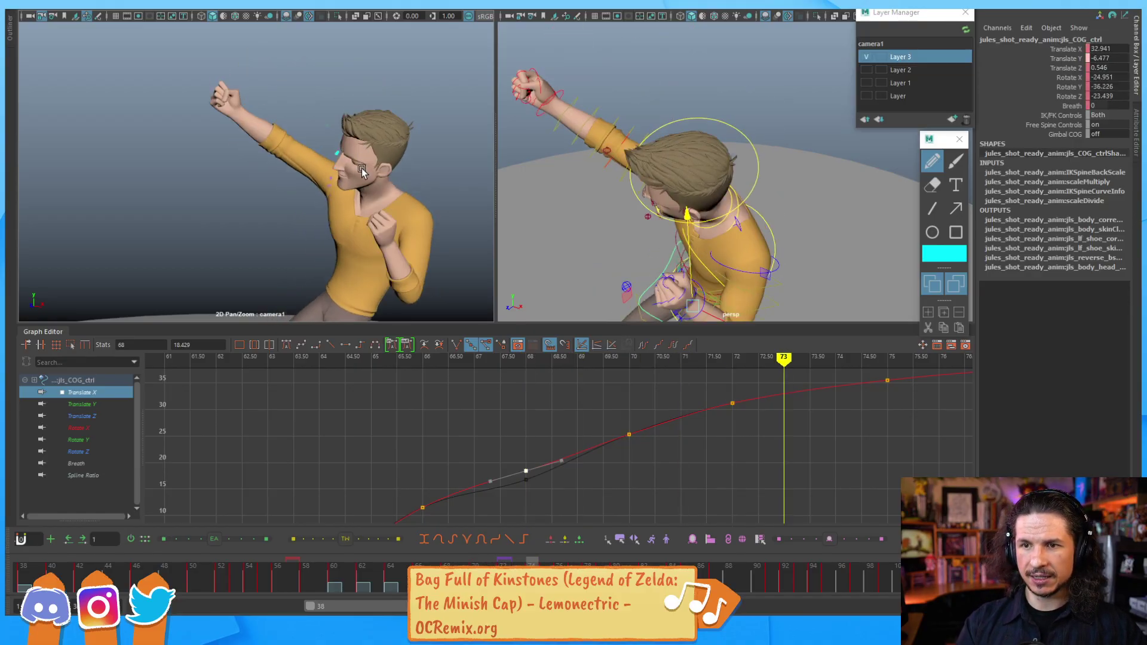
key(alt+period)
key(alt+period)
key(alt+comma)
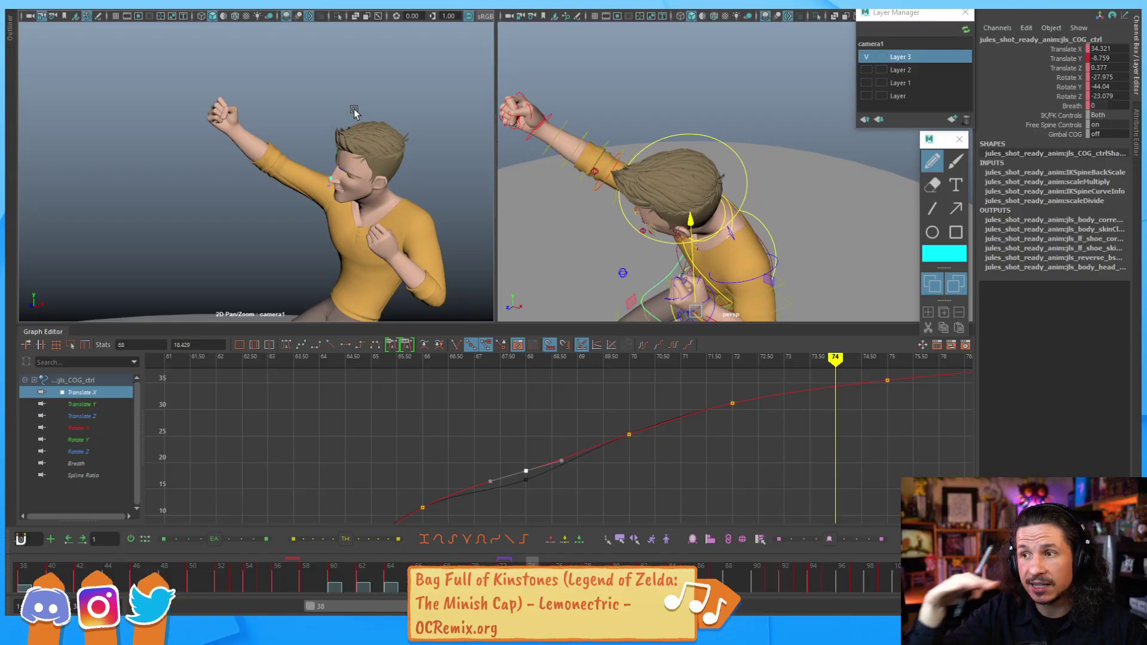
key(alt+comma)
key(alt+comma)
key(alt+comma)
key(alt+comma)
key(alt+comma)
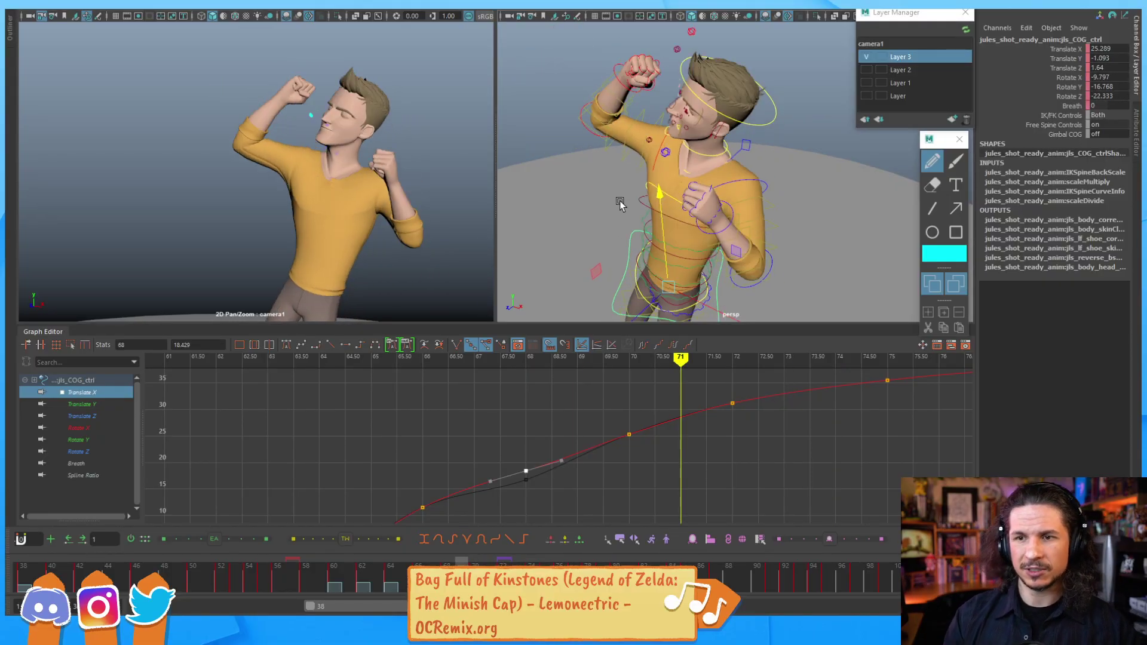
key(alt+period)
key(alt+period)
key(alt+period)
key(alt+period)
key(alt+period)
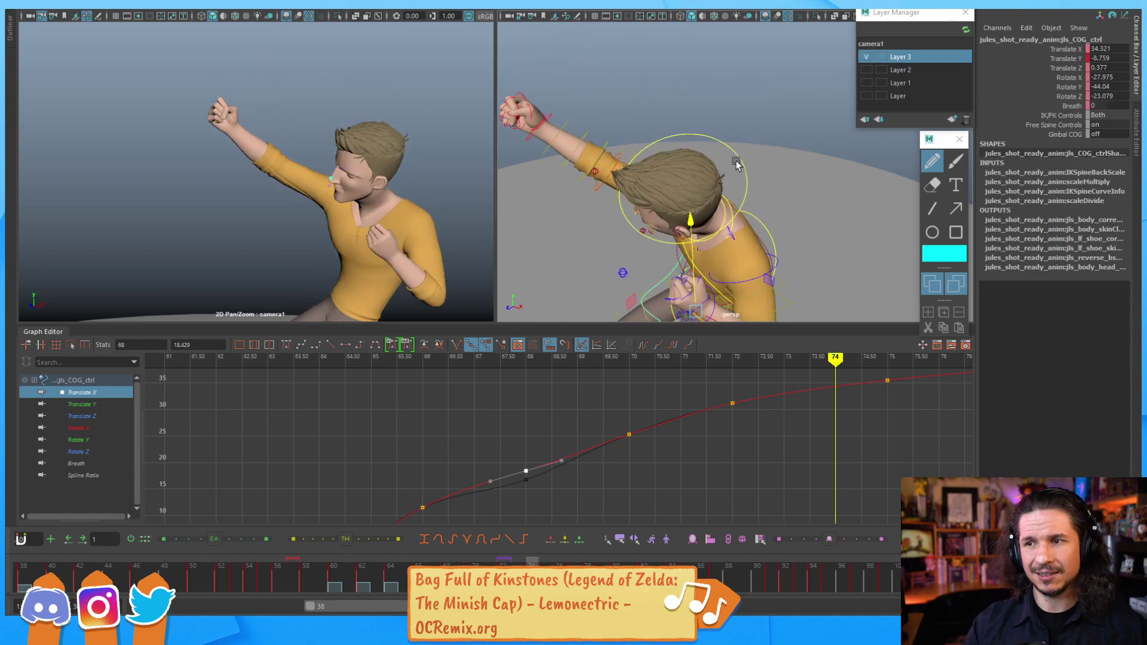
Step: Select the head control, isolate its Rotate X curve and raise the keys at frame 75 to about 10 and frame 72 to about -0.5
click(732, 182)
click(91, 432)
key(f)
alt+middle_drag(658, 447, 524, 455)
scroll(488, 470, up, 7)
drag(451, 442, 478, 476)
shift+middle_drag(467, 478, 467, 447)
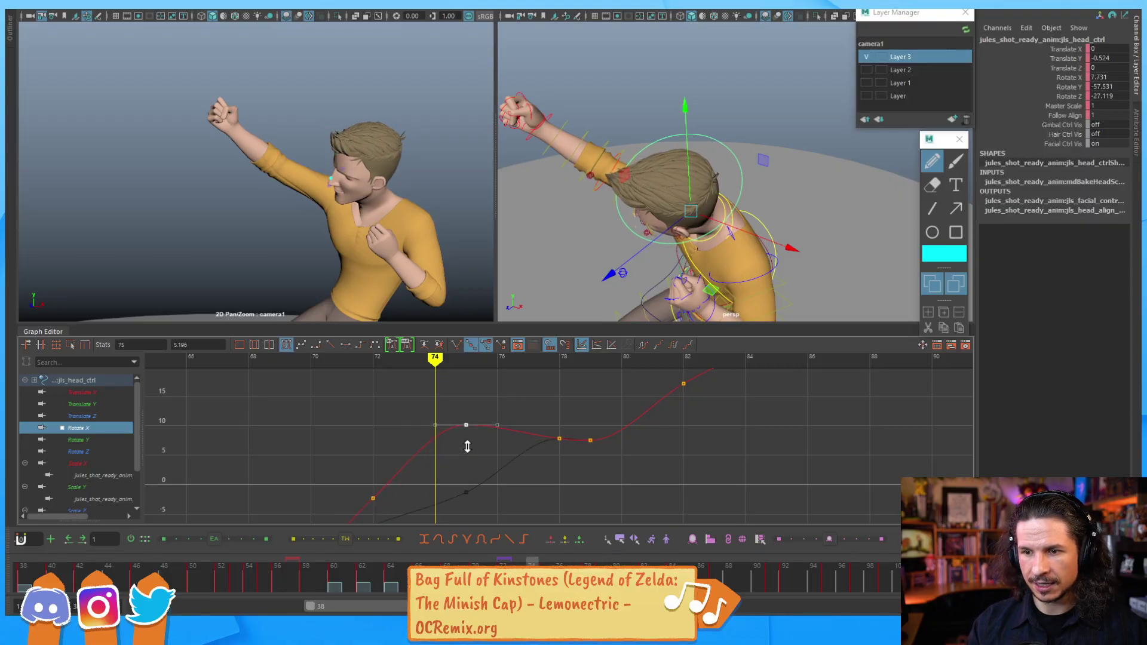
alt+middle_drag(421, 481, 398, 445)
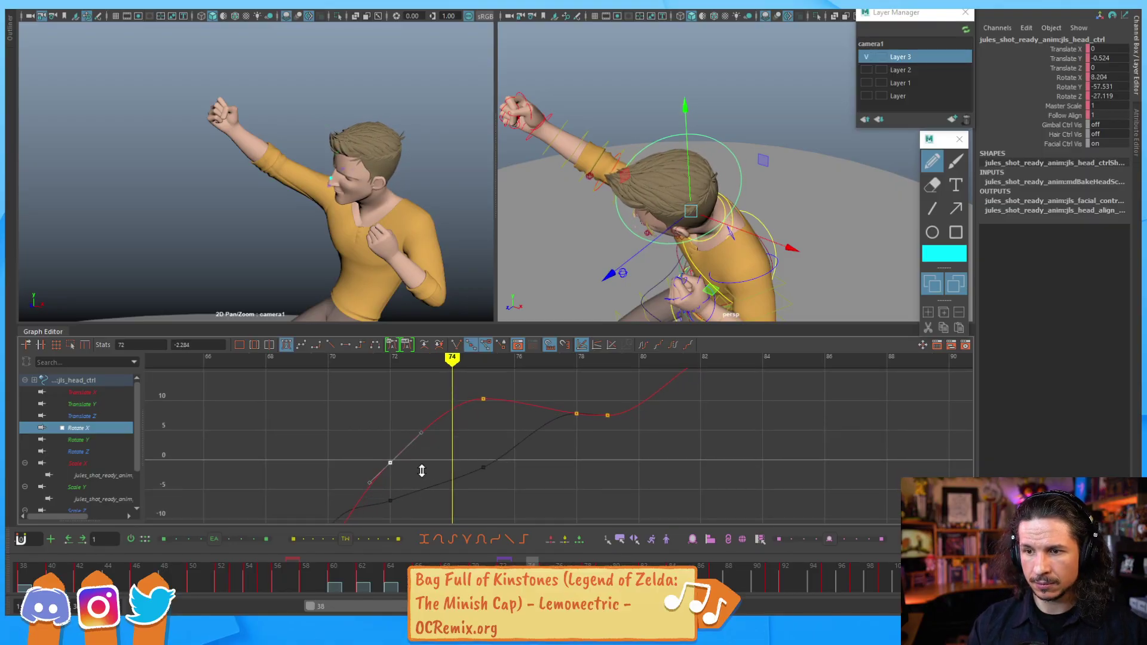
Step: Step through the frames around 72 to 74 to check the head drop with the raised Rotate X keys
key(alt+comma)
key(alt+comma)
key(alt+comma)
key(alt+comma)
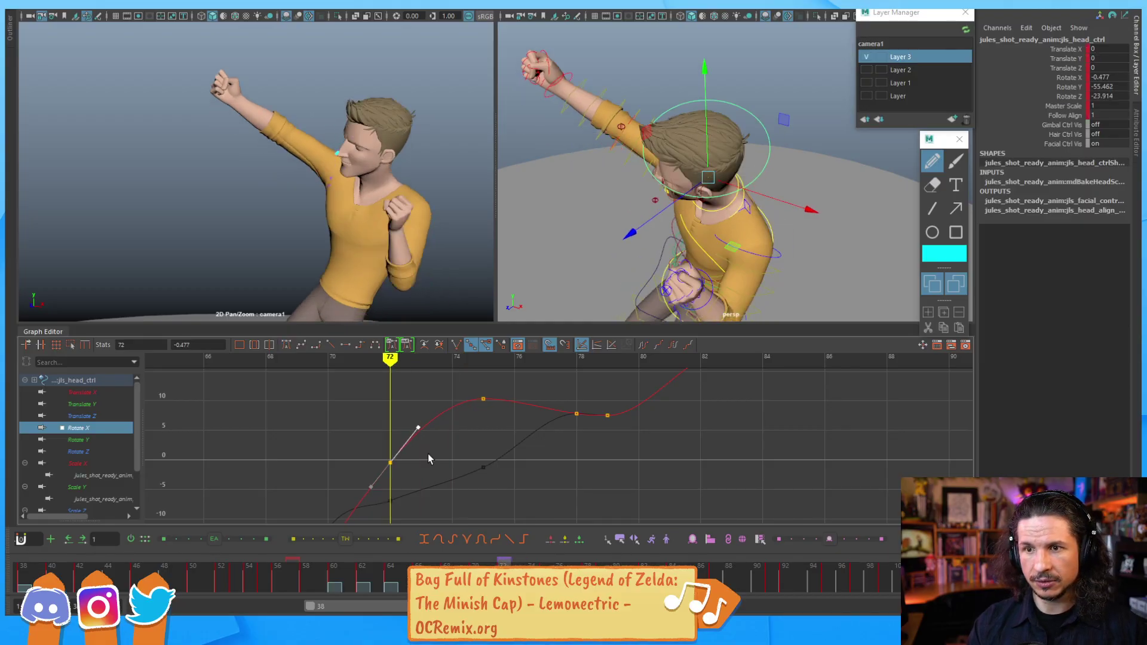
key(alt+period)
key(alt+period)
key(alt+period)
key(alt+period)
key(alt+period)
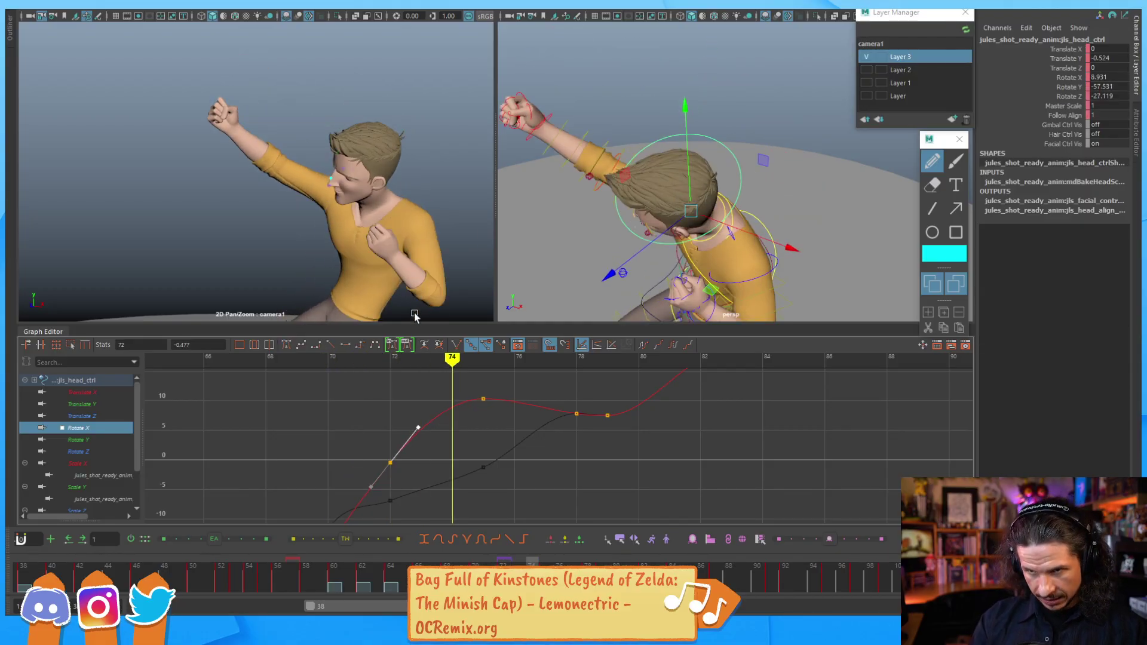
Step: Raise the head's Rotate X keys further, with frame 75 at about 13.8 and frame 72 at about 2.4
click(483, 399)
shift+middle_drag(502, 415, 505, 403)
drag(405, 491, 406, 491)
shift+middle_drag(405, 491, 413, 459)
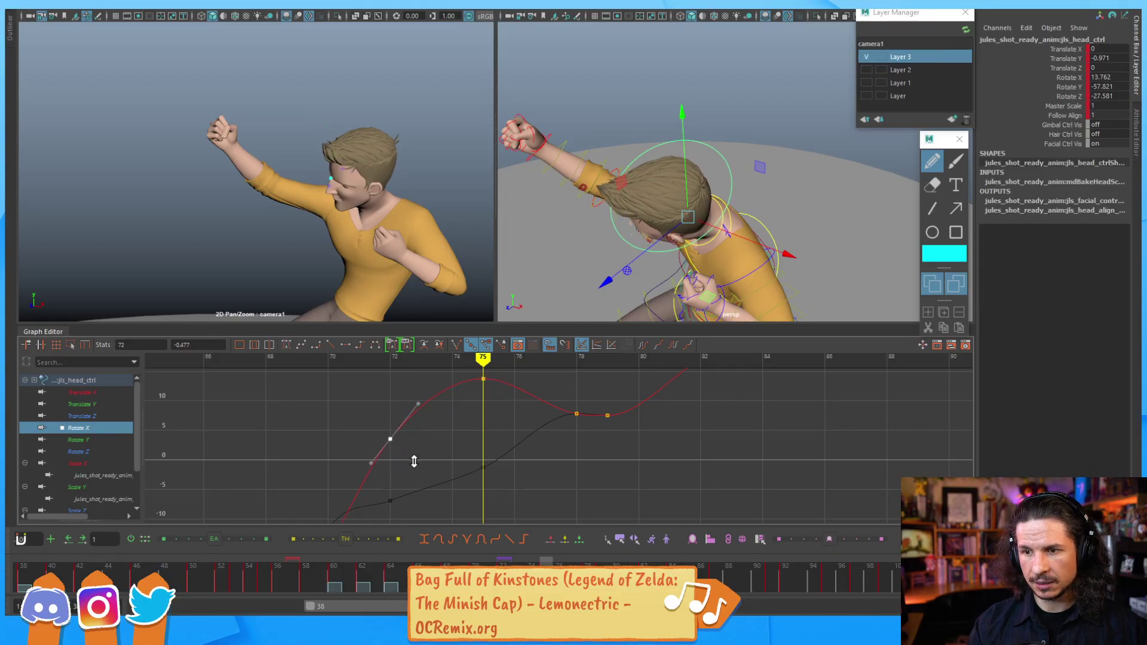
Step: Check the head motion on the frames around 70 to 74 with the reshaped Rotate X curve
key(alt+comma)
key(alt+comma)
key(alt+comma)
key(alt+comma)
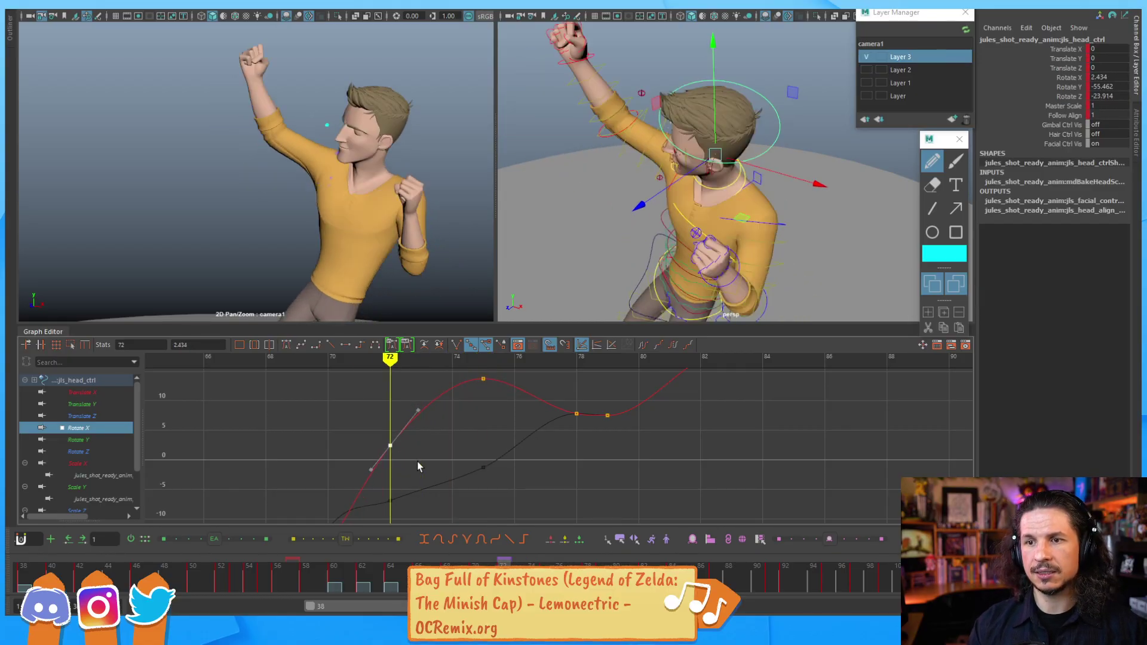
key(alt+comma)
key(alt+comma)
key(alt+period)
key(alt+period)
key(alt+period)
key(alt+period)
key(alt+period)
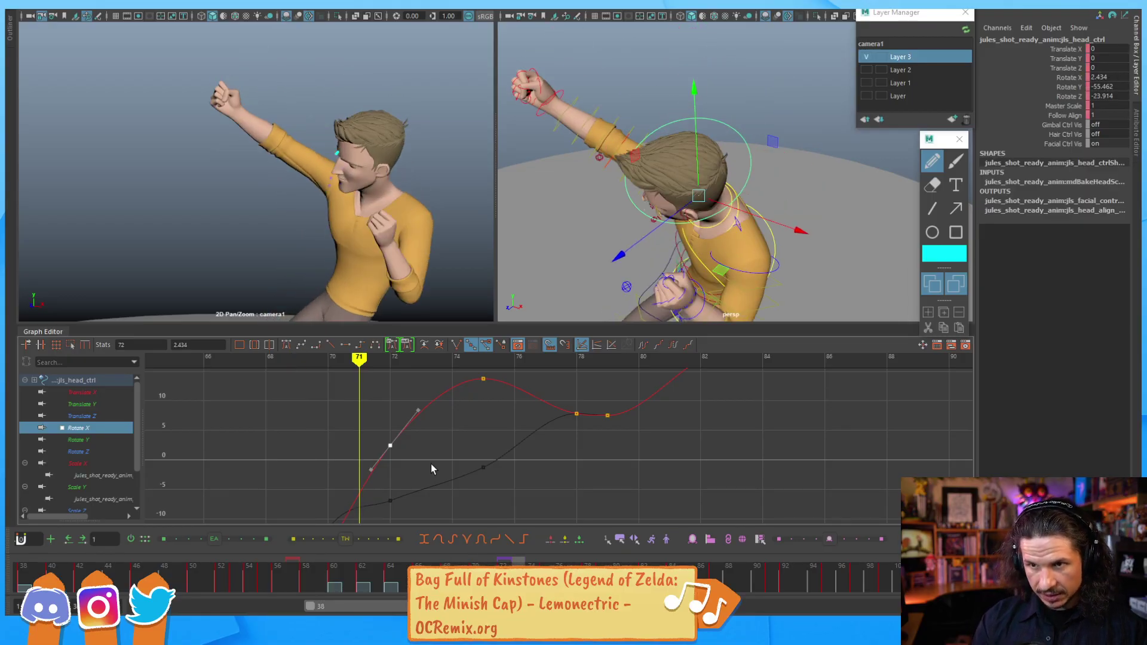
Step: Step between frames 71 and 79 in both directions to examine how the head drop flows into the next move
key(alt+period)
key(alt+period)
key(alt+period)
key(alt+period)
key(alt+period)
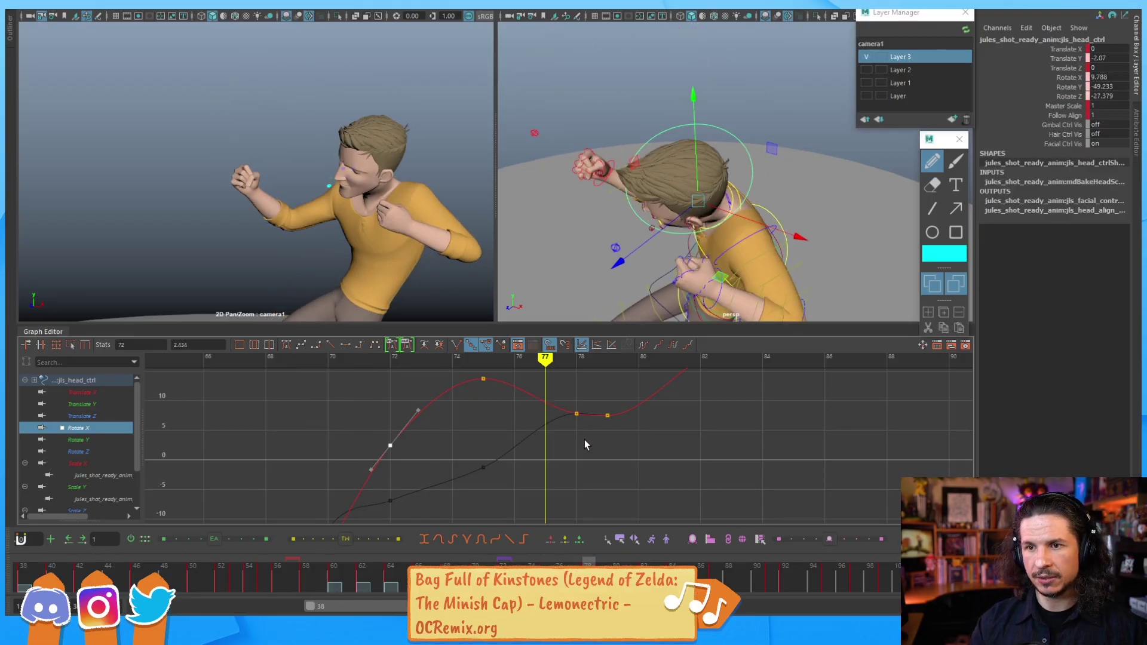
key(alt+period)
key(alt+period)
key(alt+comma)
key(alt+comma)
key(alt+comma)
key(alt+comma)
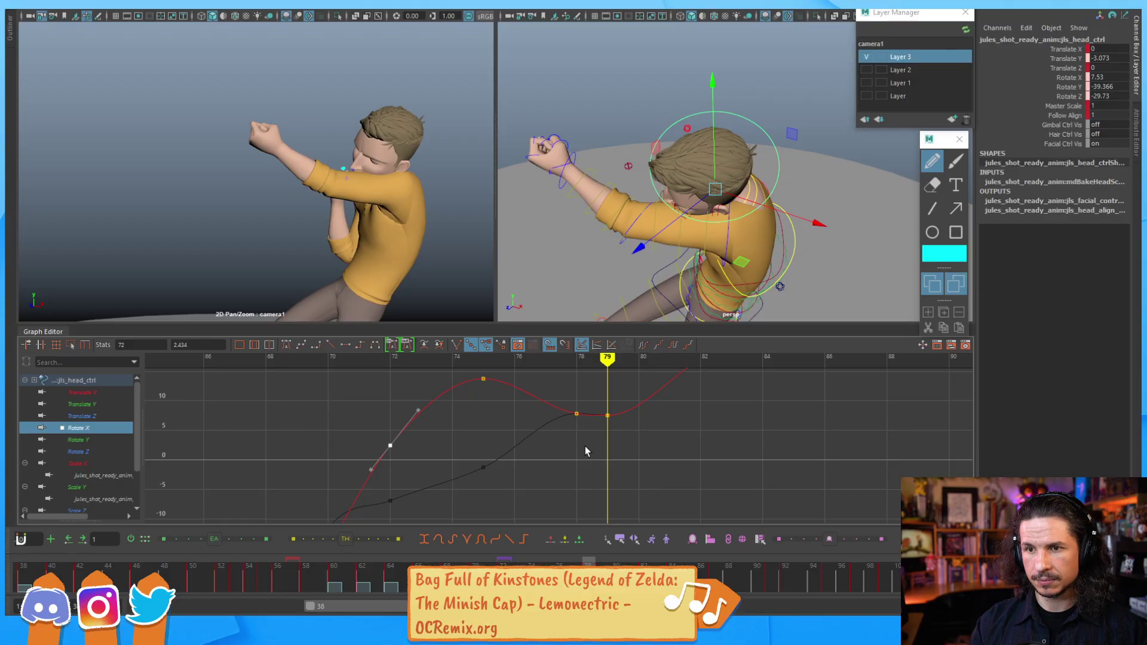
key(alt+comma)
key(alt+comma)
key(alt+comma)
key(alt+comma)
key(alt+comma)
key(alt+comma)
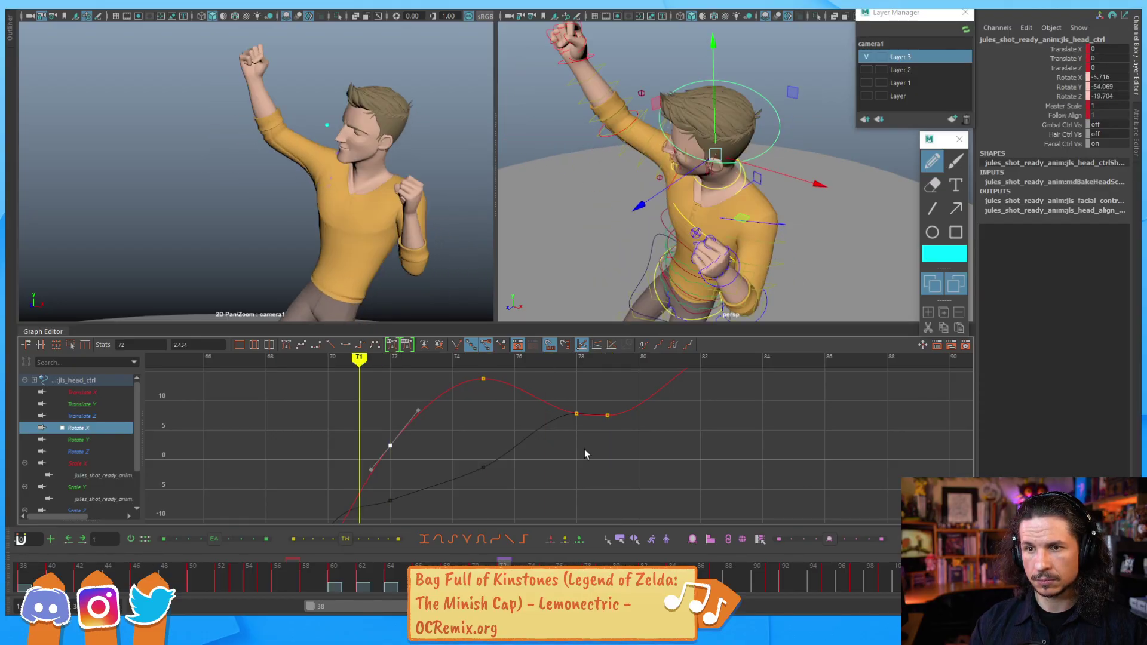
key(alt+period)
key(alt+period)
key(alt+period)
key(alt+period)
key(alt+period)
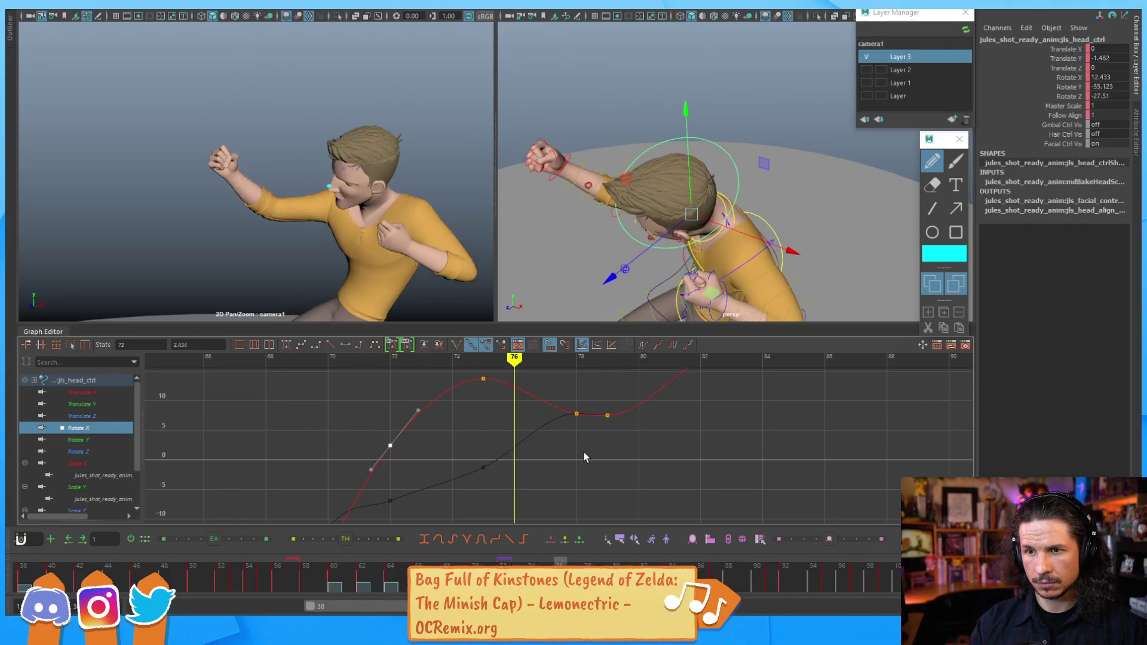
key(alt+period)
Step: Shift the head's Rotate X keys at frames 72, 75, 78 and 79 one frame later
scroll(568, 412, down, 5)
alt+shift+right_drag(568, 412, 517, 413)
drag(419, 427, 593, 467)
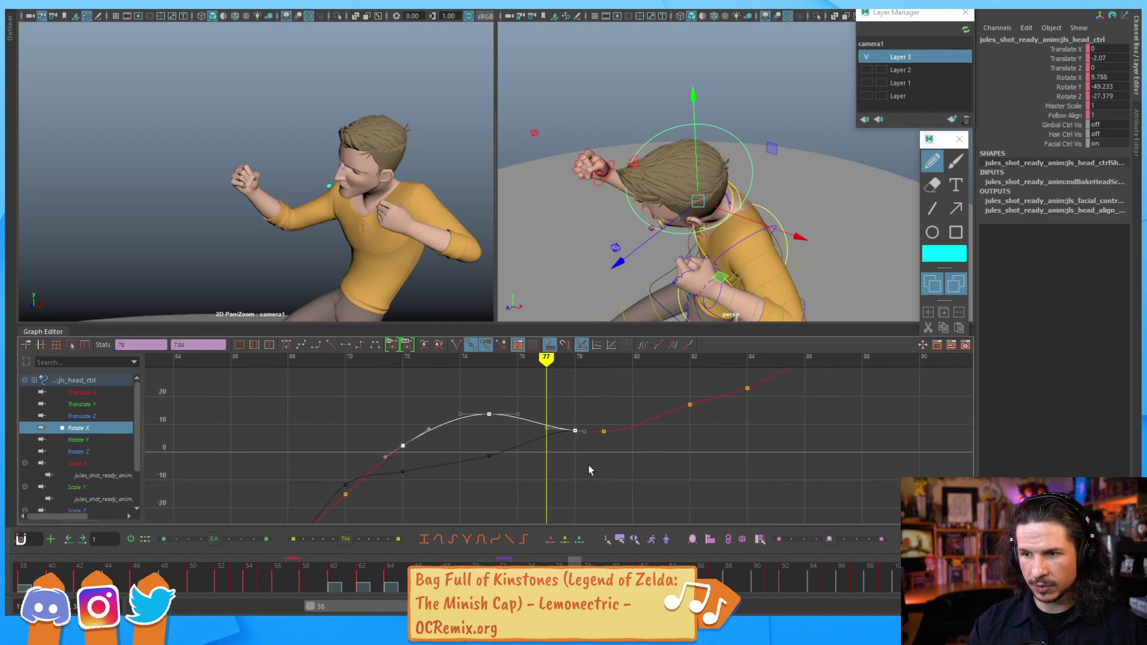
shift+middle_drag(496, 463, 511, 463)
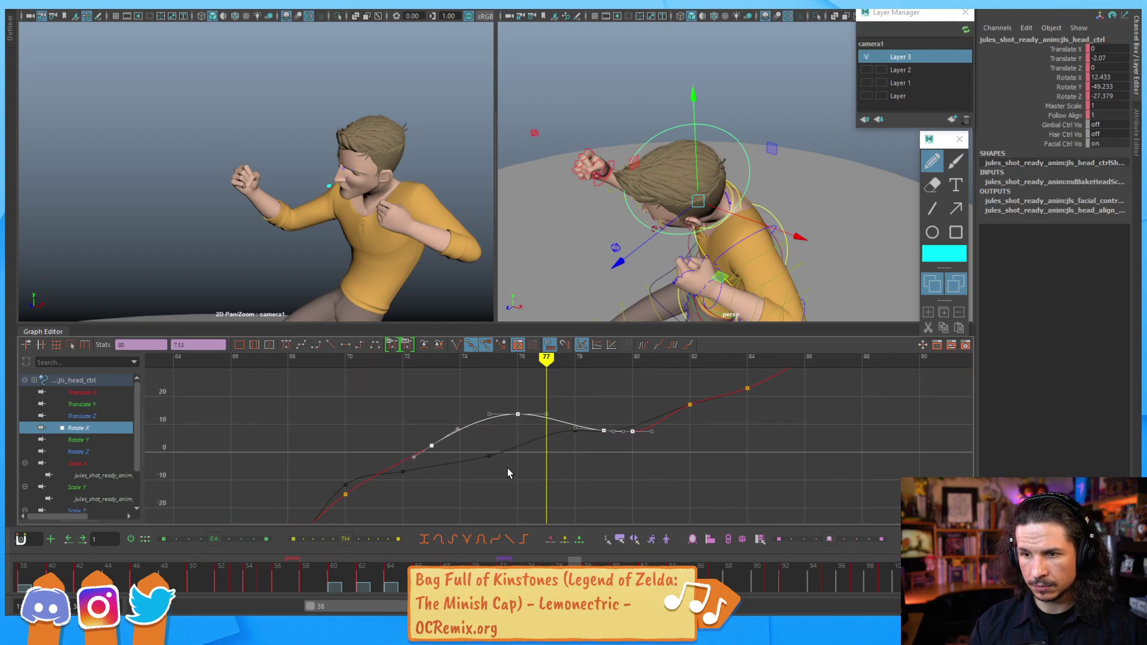
Step: Raise the head's frame 73 Rotate X key to about 7.1 with auto tangents and check the motion on the frames around 75
click(505, 468)
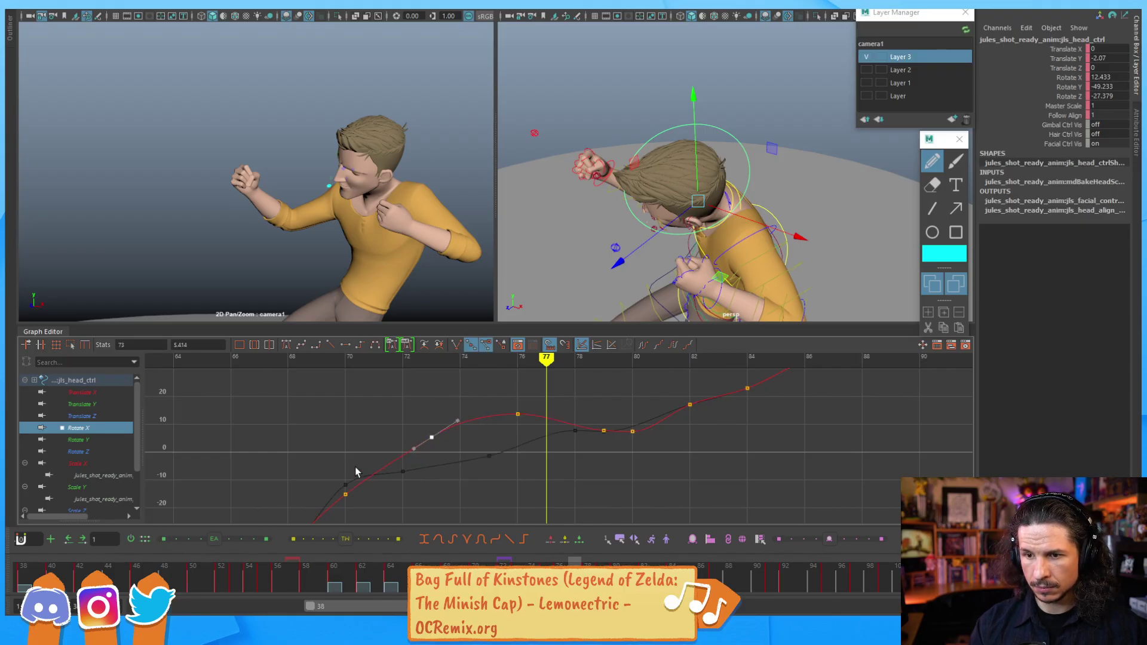
click(287, 345)
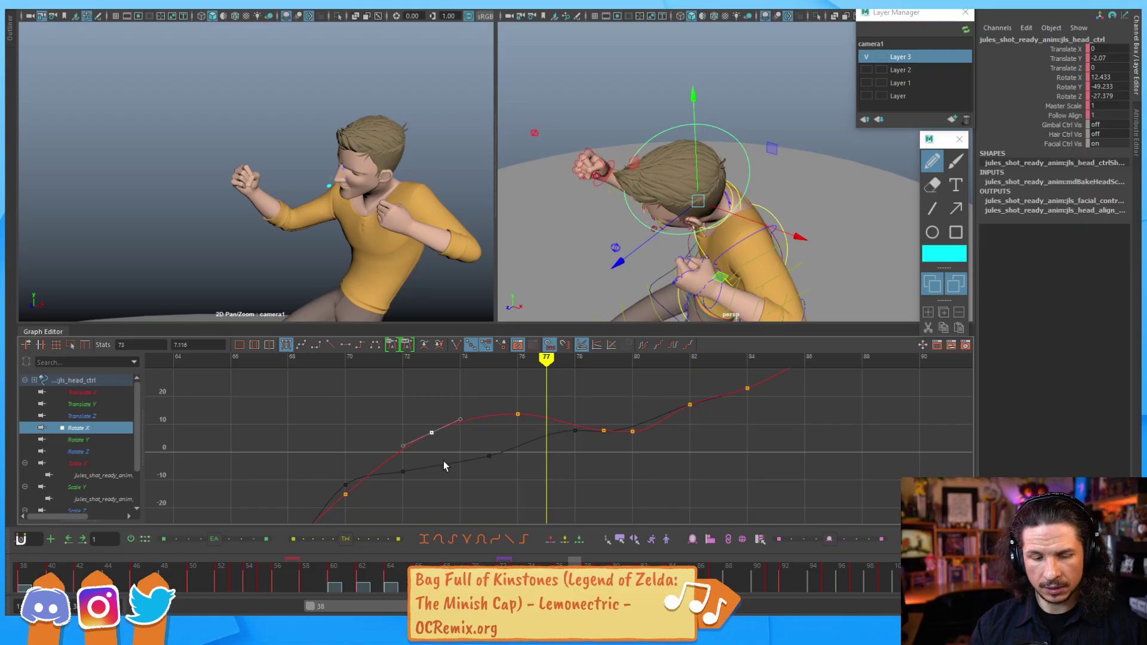
key(alt+comma)
key(alt+comma)
key(alt+comma)
key(alt+period)
key(alt+period)
key(alt+comma)
key(alt+comma)
key(alt+period)
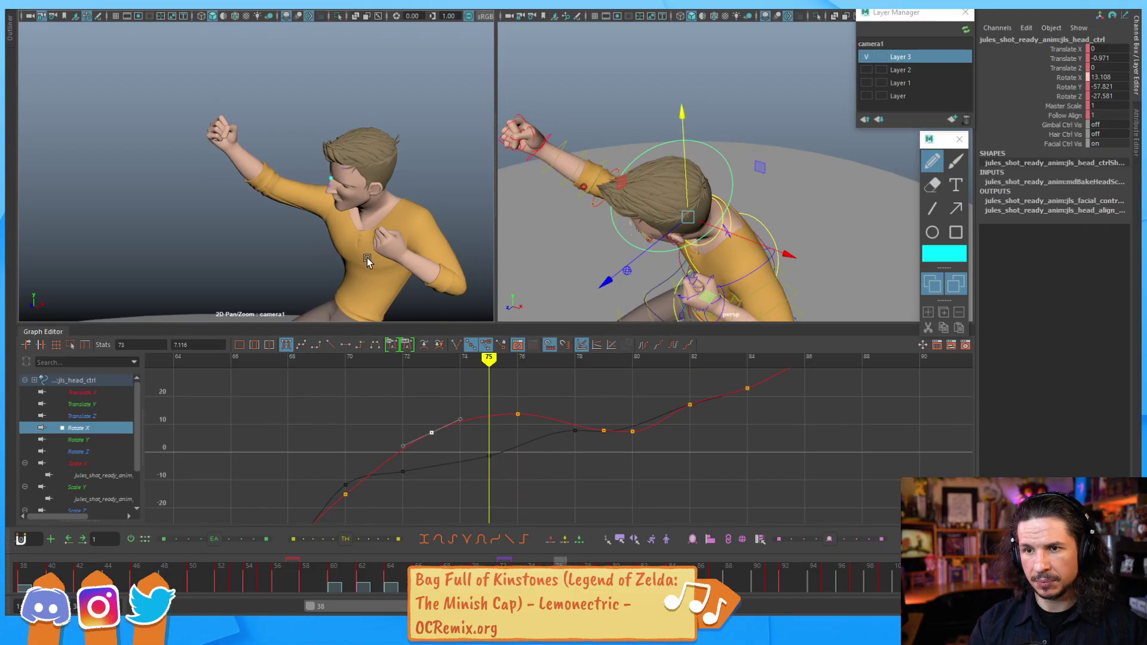
Step: Raise the head's Rotate X key at frame 76 to about 16.3 and check the neighbouring frames
key(alt+period)
drag(509, 405, 530, 437)
middle_drag(531, 428, 531, 428)
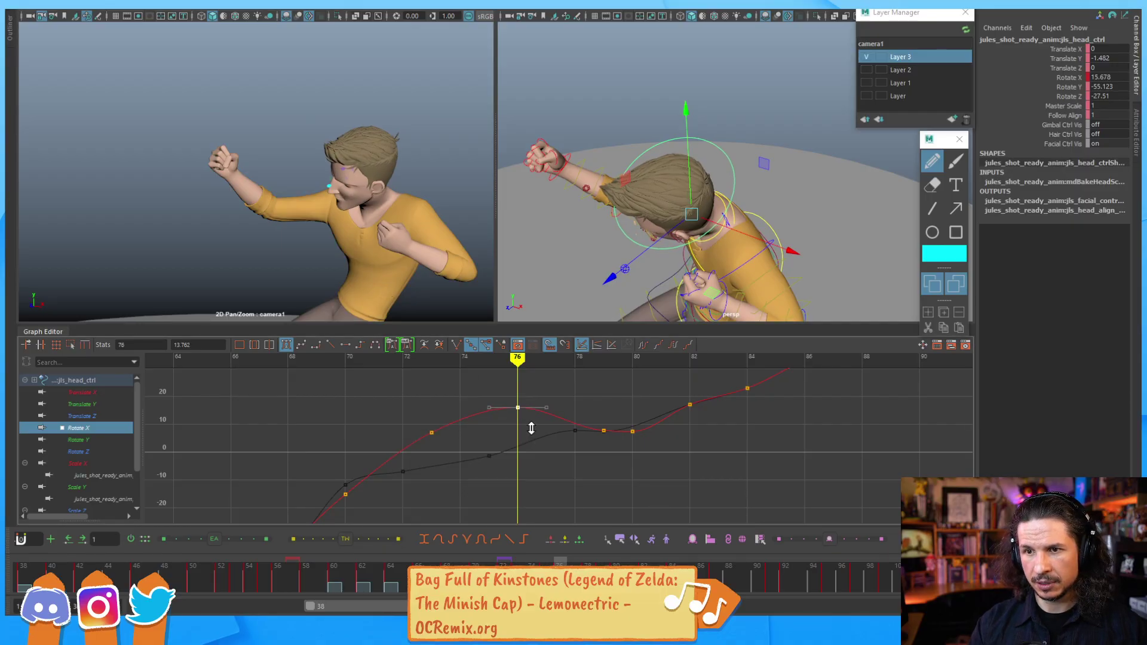
key(alt+comma)
key(alt+period)
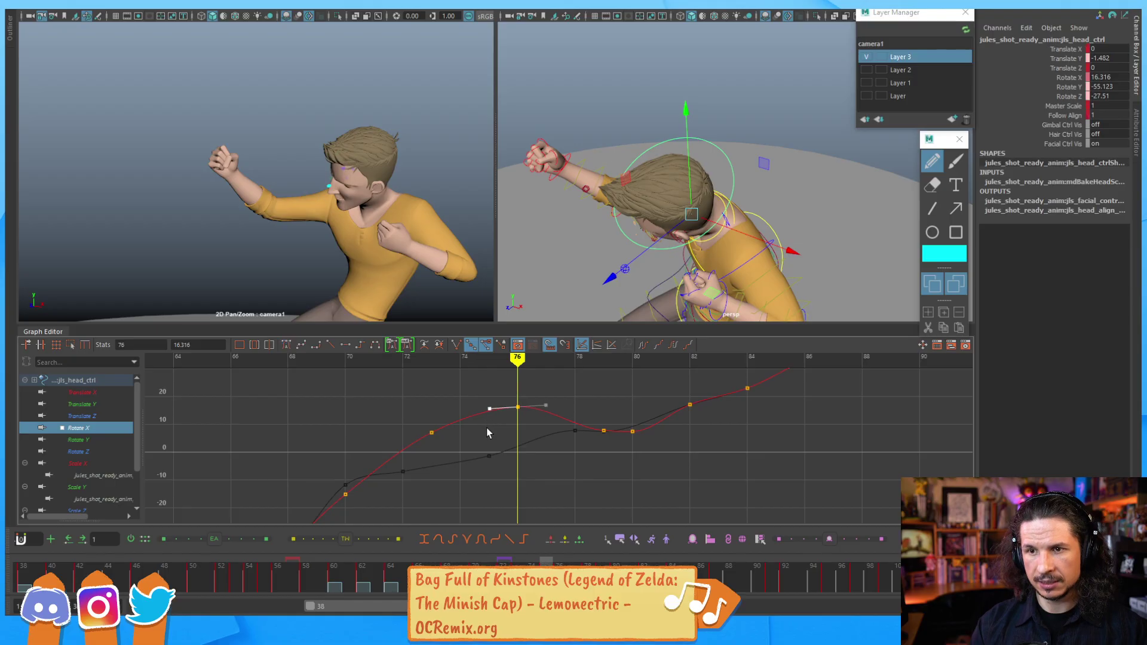
key(alt+comma)
key(alt+period)
key(alt+period)
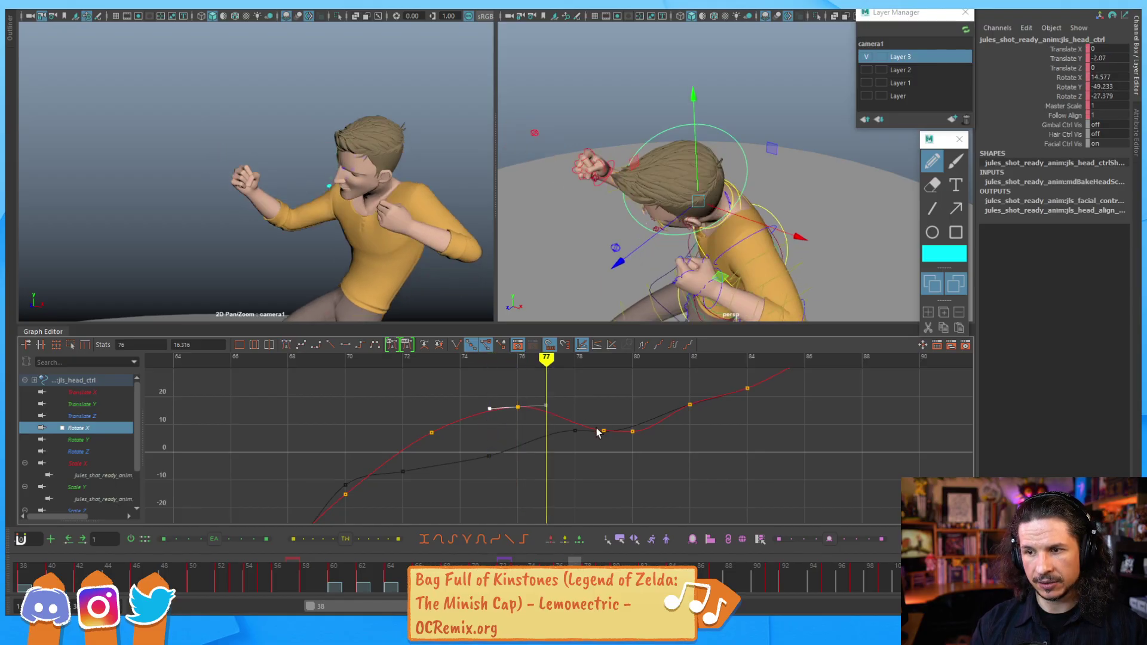
Step: Step back and forth between frames 71 and 79 to examine the head drop with the raised frame 76 key
key(alt+period)
key(alt+period)
key(alt+comma)
key(alt+comma)
key(alt+comma)
key(alt+comma)
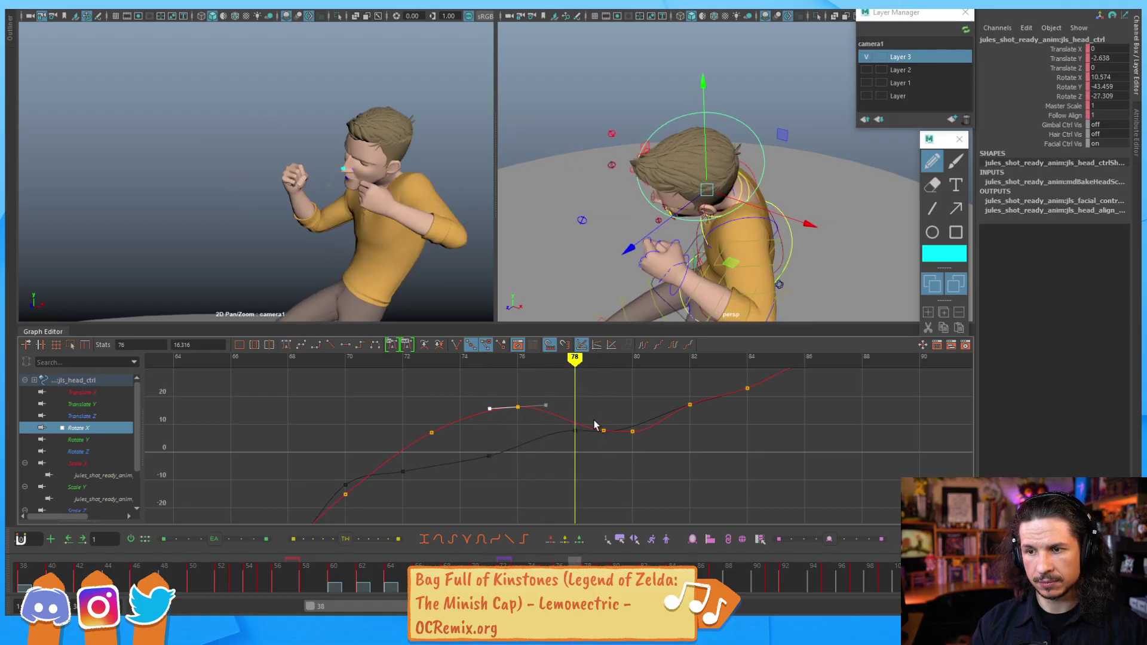
key(alt+comma)
key(alt+comma)
key(alt+comma)
key(alt+comma)
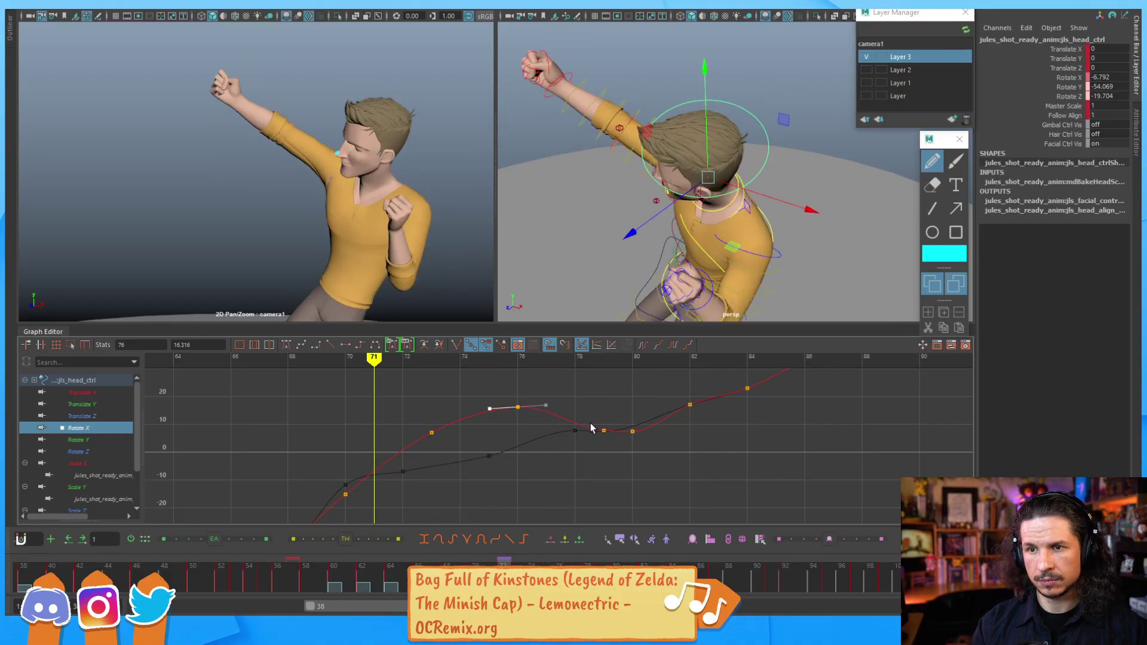
key(alt+period)
key(alt+period)
key(alt+period)
key(alt+period)
key(alt+period)
key(alt+period)
key(alt+period)
key(alt+period)
key(alt+period)
key(alt+period)
key(alt+comma)
key(alt+comma)
key(alt+comma)
key(alt+comma)
key(alt+comma)
key(alt+comma)
key(alt+comma)
key(alt+comma)
key(alt+comma)
key(alt+comma)
key(alt+comma)
key(alt+comma)
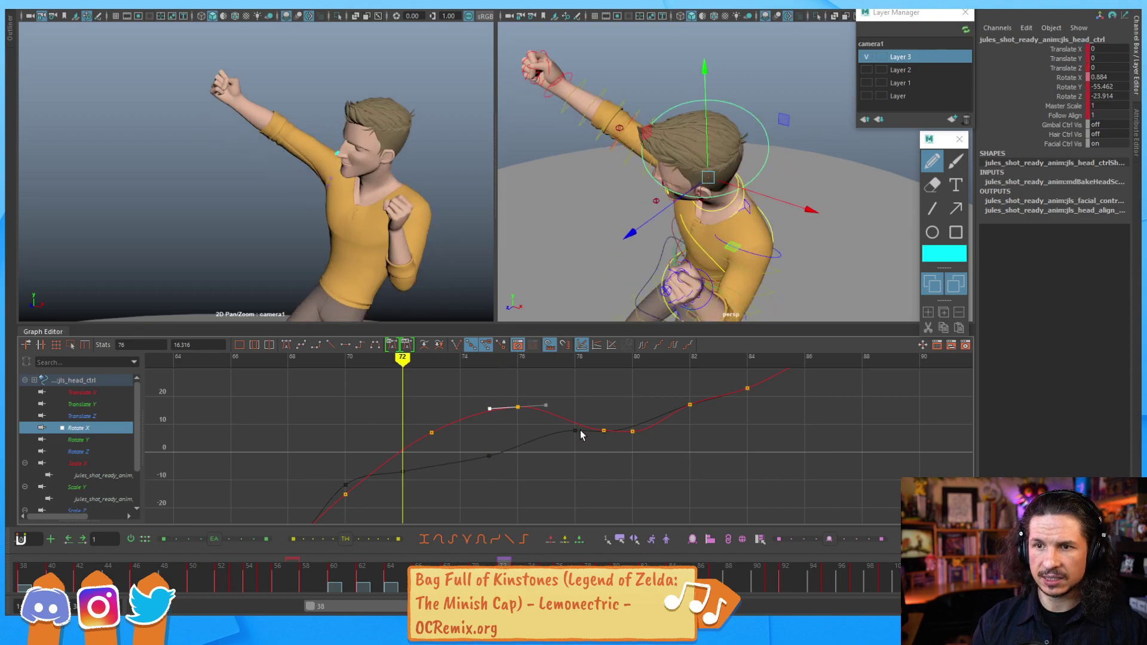
Step: Compare the head and nose positions on the frames between 70 and 76 in both directions
key(alt+period)
key(alt+period)
key(alt+period)
key(alt+period)
key(alt+period)
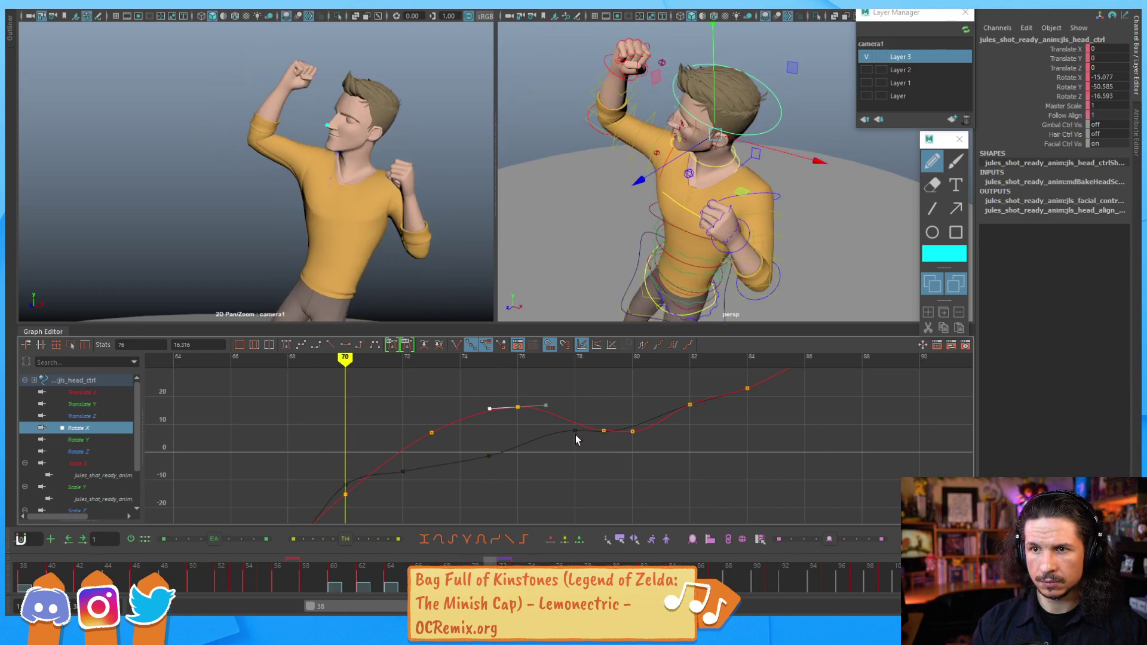
key(alt+period)
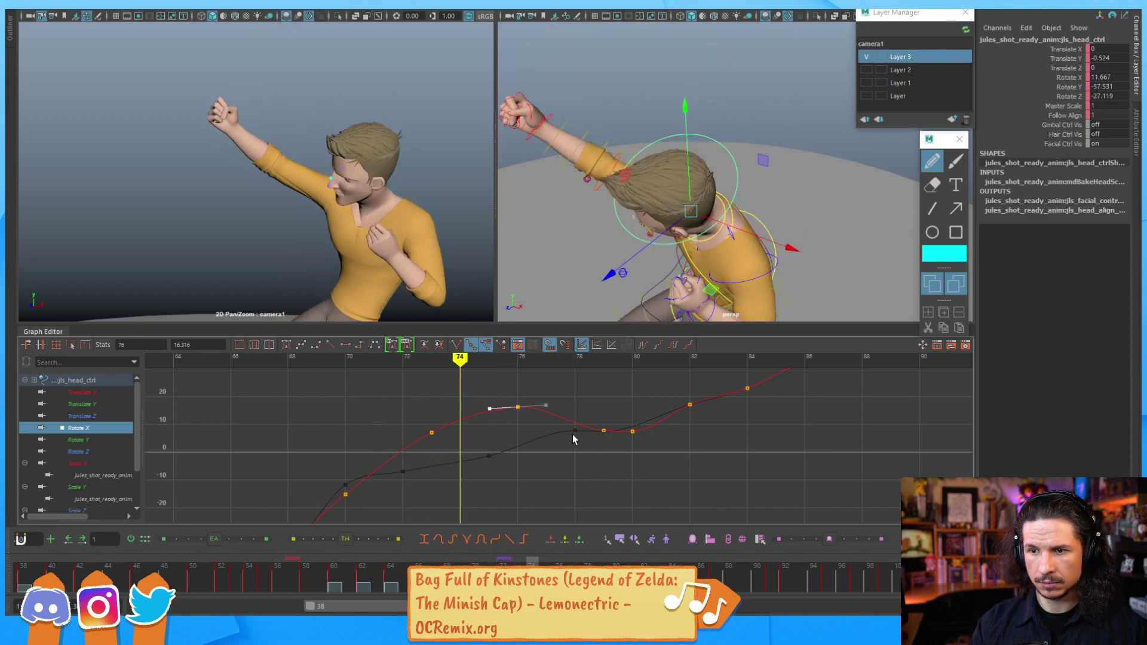
key(alt+comma)
key(alt+comma)
key(alt+comma)
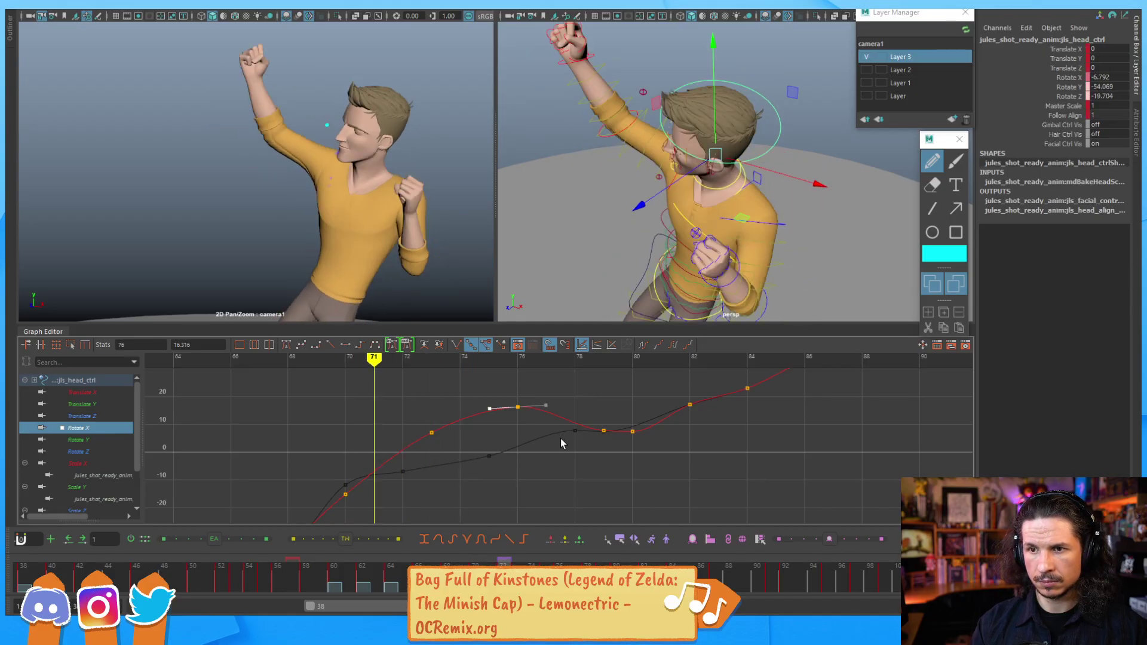
key(alt+period)
key(alt+period)
key(alt+period)
key(alt+period)
key(alt+period)
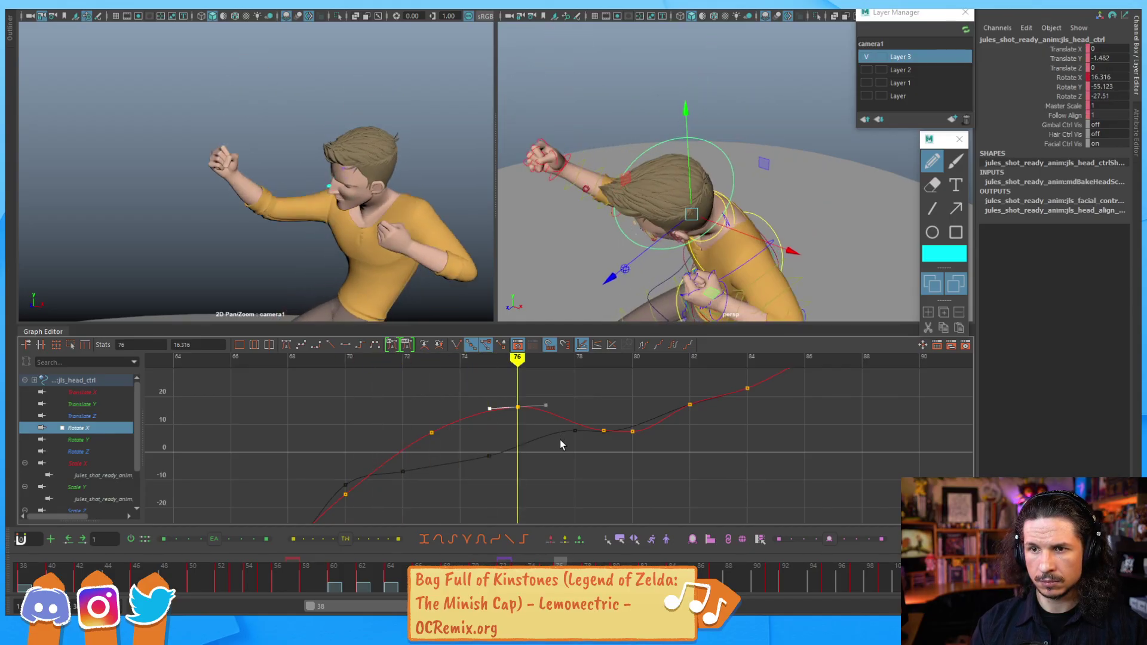
key(alt+comma)
key(alt+comma)
key(alt+comma)
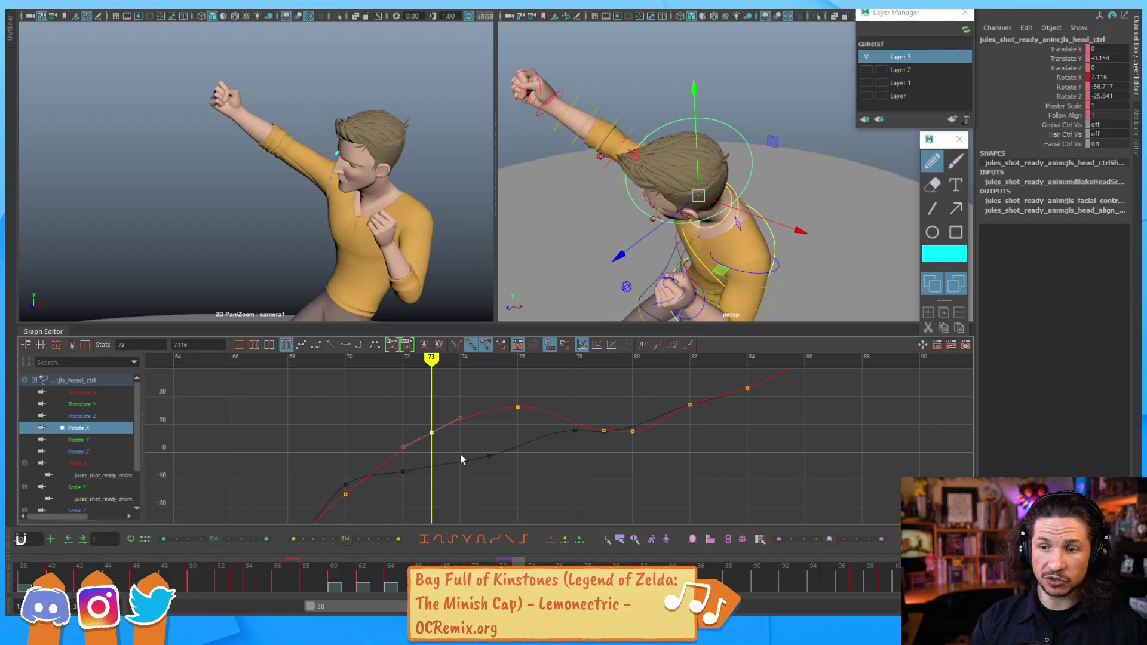
Step: Raise the head's Rotate X key at frame 73 to about 19.5, lower the frame 76 key to about 11.6 and review the motion
middle_drag(445, 445, 440, 430)
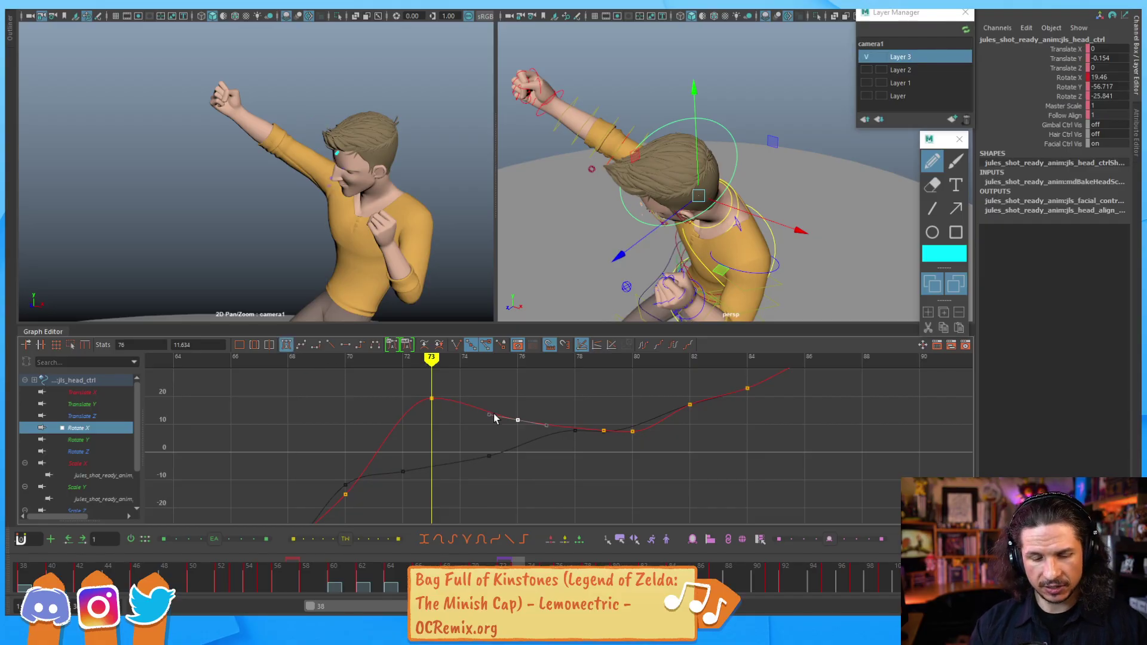
key(alt+comma)
key(alt+comma)
key(alt+comma)
key(alt+comma)
key(alt+period)
key(alt+period)
key(alt+period)
key(alt+period)
key(alt+period)
key(alt+period)
key(alt+period)
key(alt+period)
key(alt+period)
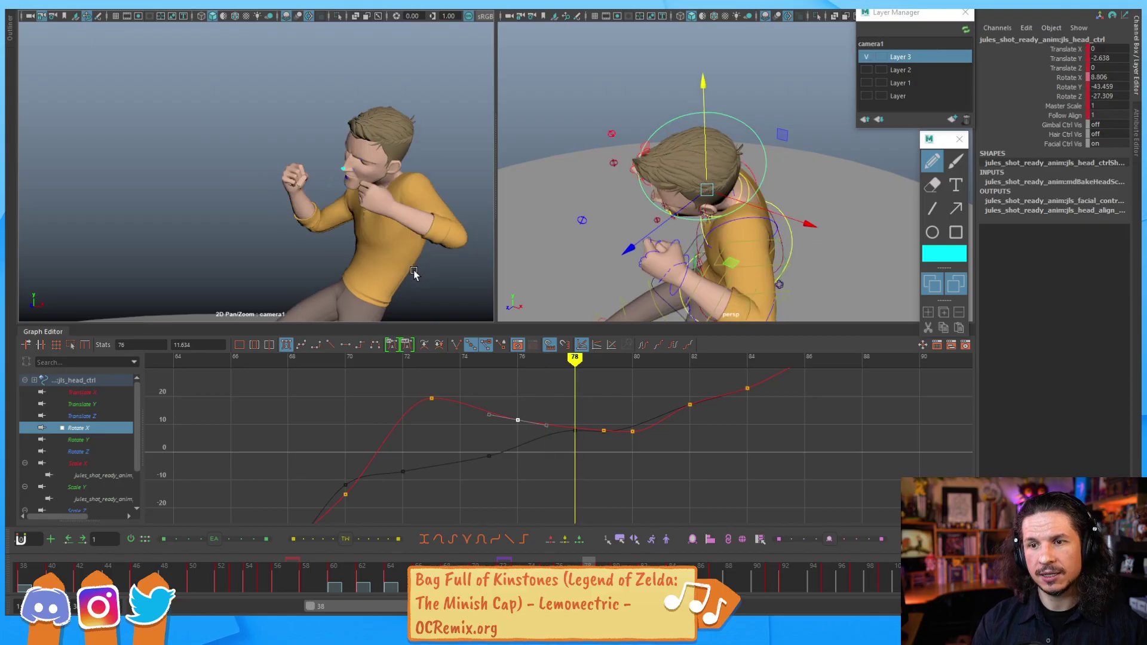
Step: Step back from frame 78 through the head drop to examine how the head leads into the pose at frame 70
key(alt+comma)
key(alt+comma)
key(alt+comma)
key(alt+comma)
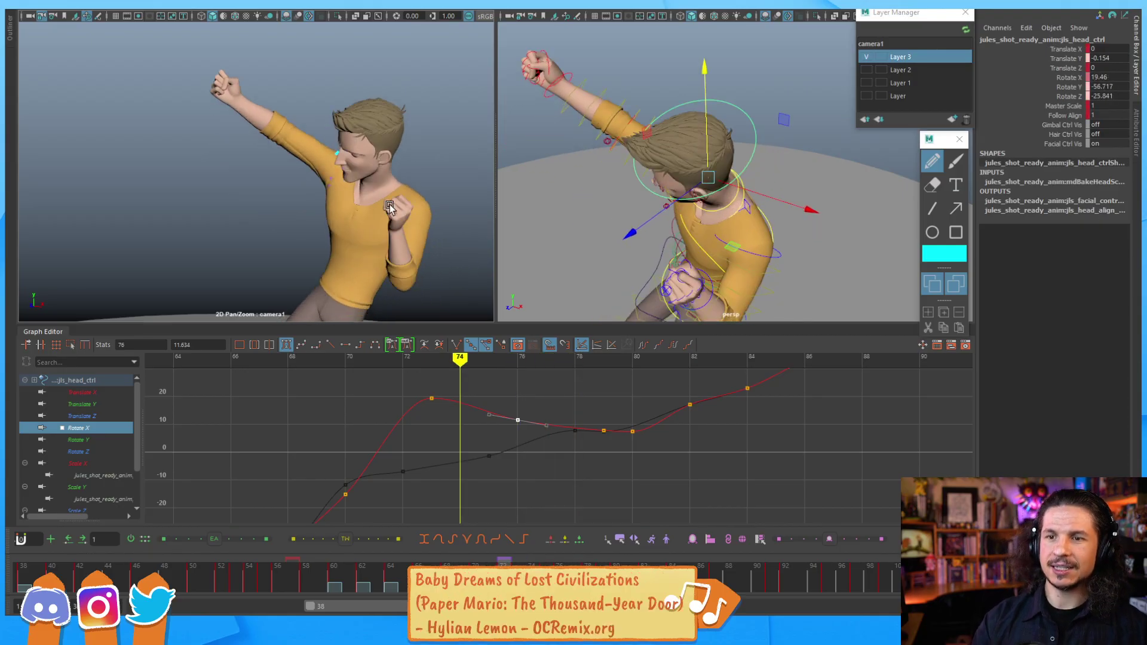
key(alt+comma)
key(alt+comma)
key(alt+comma)
key(alt+comma)
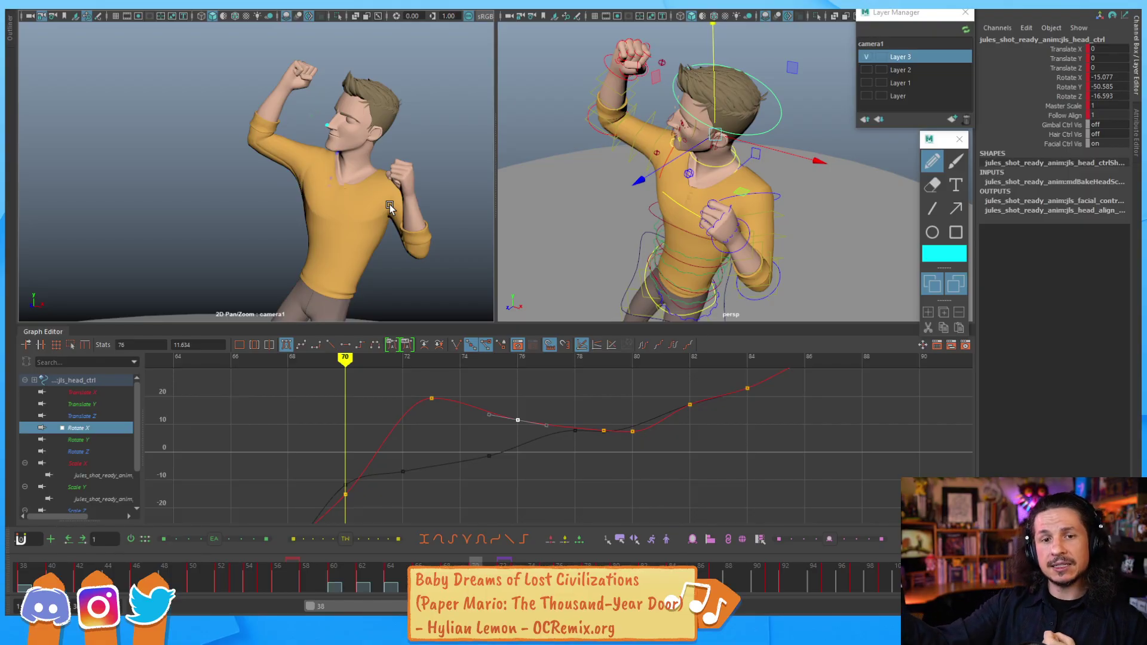
key(alt+comma)
key(alt+comma)
key(alt+comma)
key(alt+period)
key(alt+period)
key(alt+period)
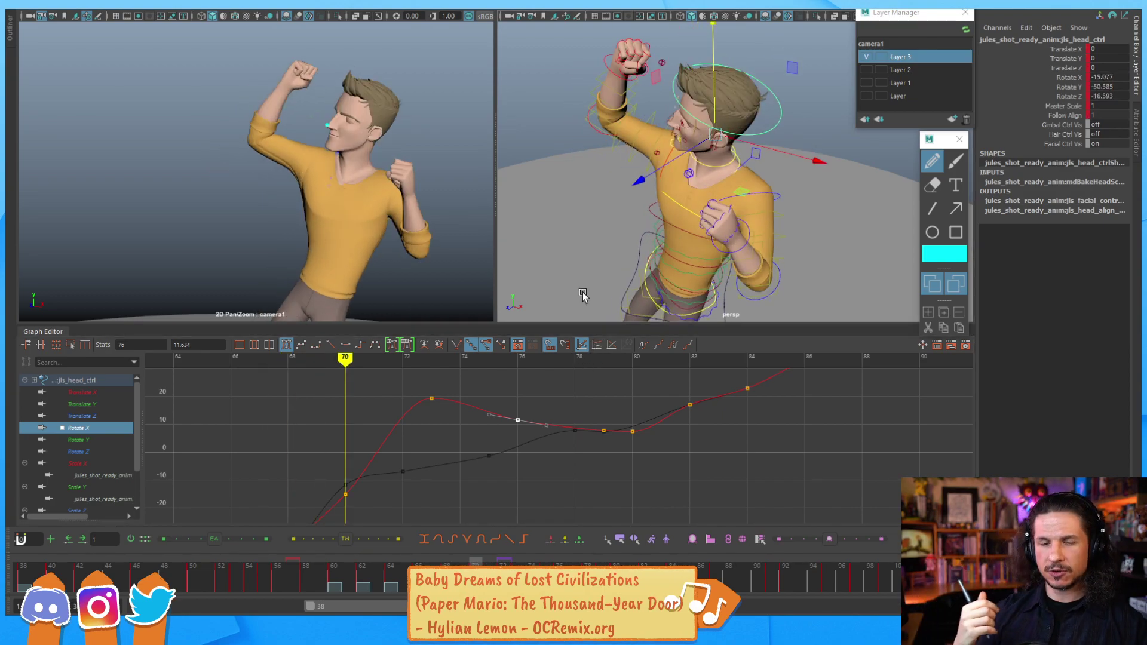
Step: Step repeatedly between frames 68 and 78 to examine the earlier head drop and its settle around frames 73 to 76
key(alt+comma)
key(alt+comma)
key(alt+period)
key(alt+period)
key(alt+period)
key(alt+period)
key(alt+period)
key(alt+period)
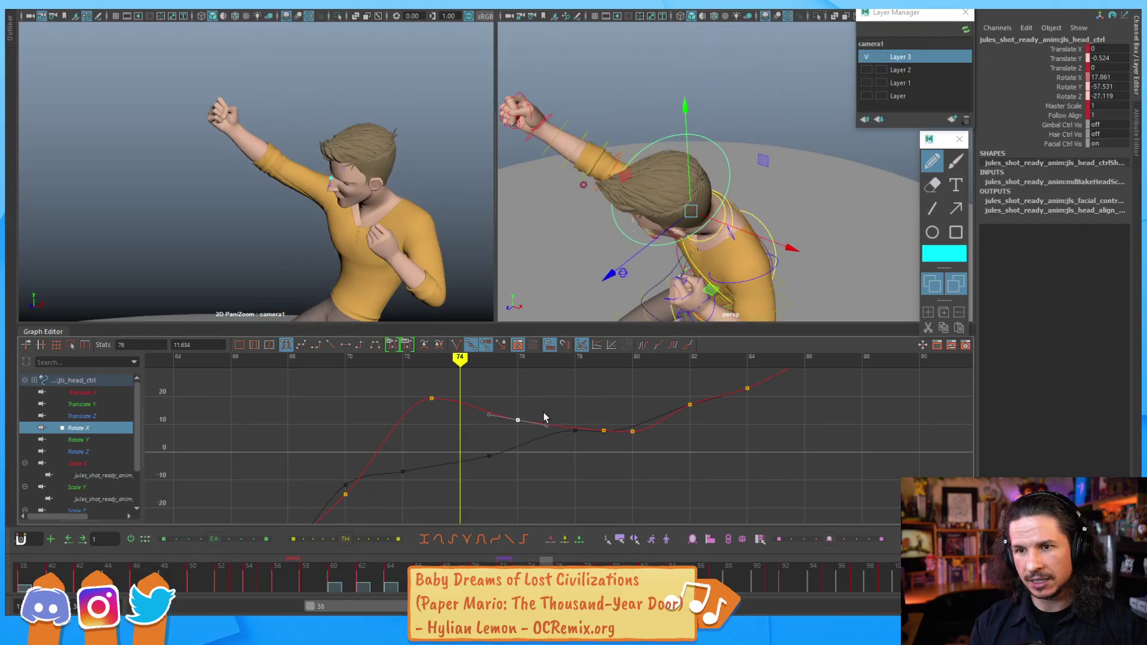
key(alt+period)
key(alt+period)
key(alt+period)
key(alt+comma)
key(alt+comma)
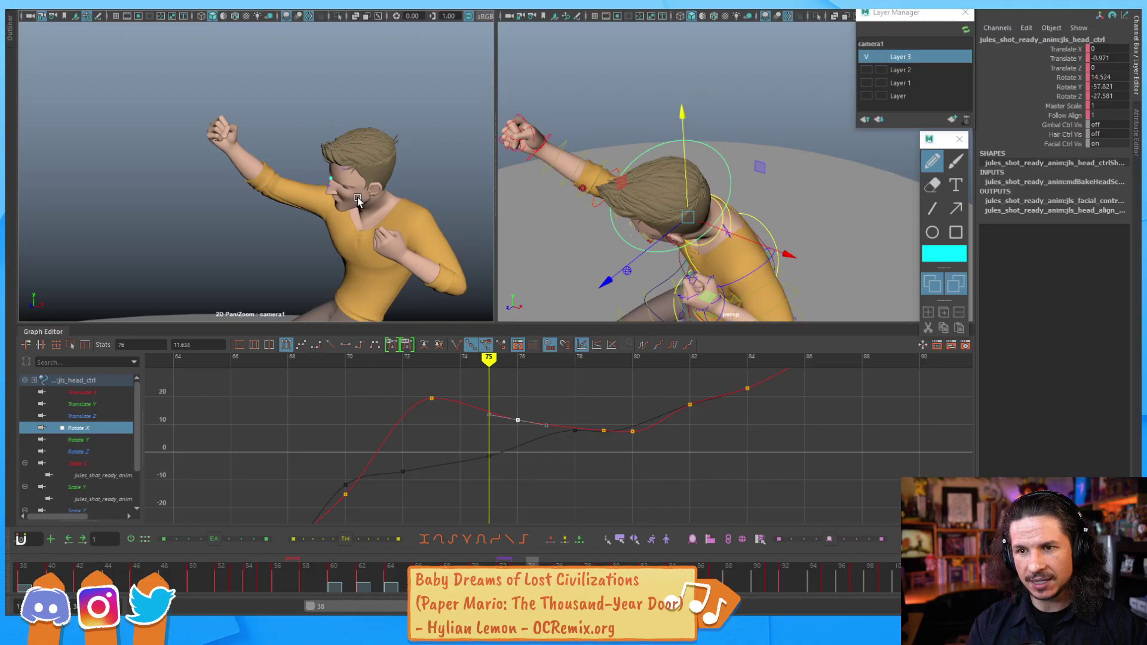
key(alt+comma)
key(alt+comma)
key(alt+comma)
key(alt+comma)
key(alt+period)
key(alt+period)
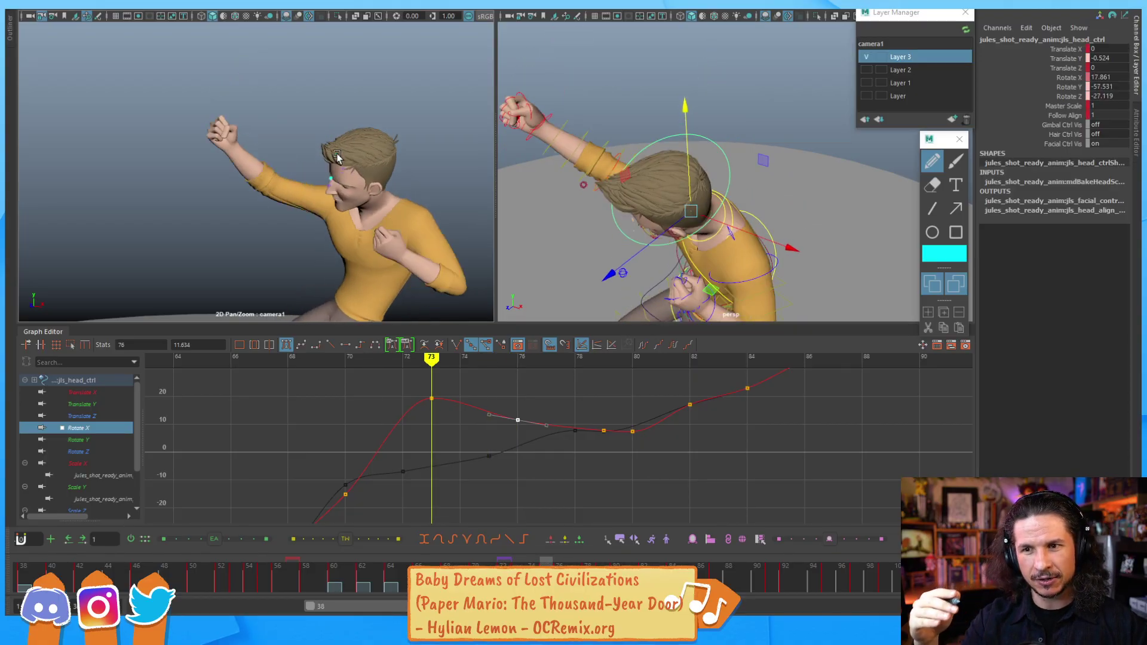
key(alt+period)
key(alt+period)
key(alt+period)
key(alt+period)
key(alt+period)
key(alt+comma)
key(alt+comma)
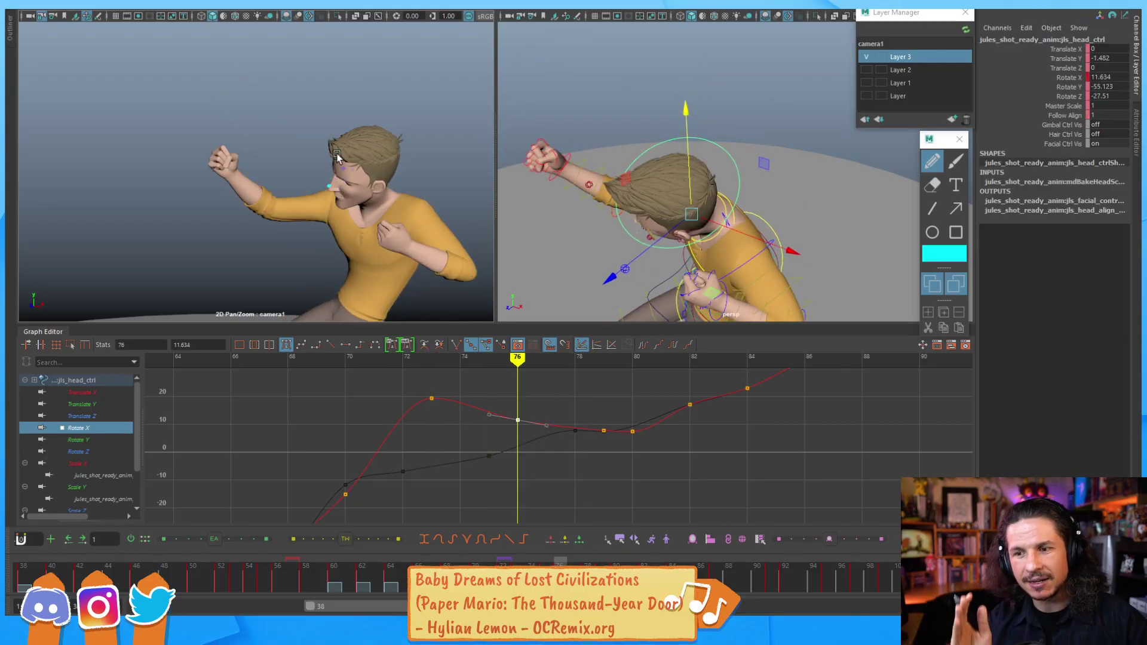
key(alt+comma)
key(alt+comma)
key(alt+period)
key(alt+period)
key(alt+comma)
Step: Raise the head's frame 76 Rotate X key slightly and apply auto tangents to the keys at frames 68 and 70
middle_drag(542, 436, 541, 439)
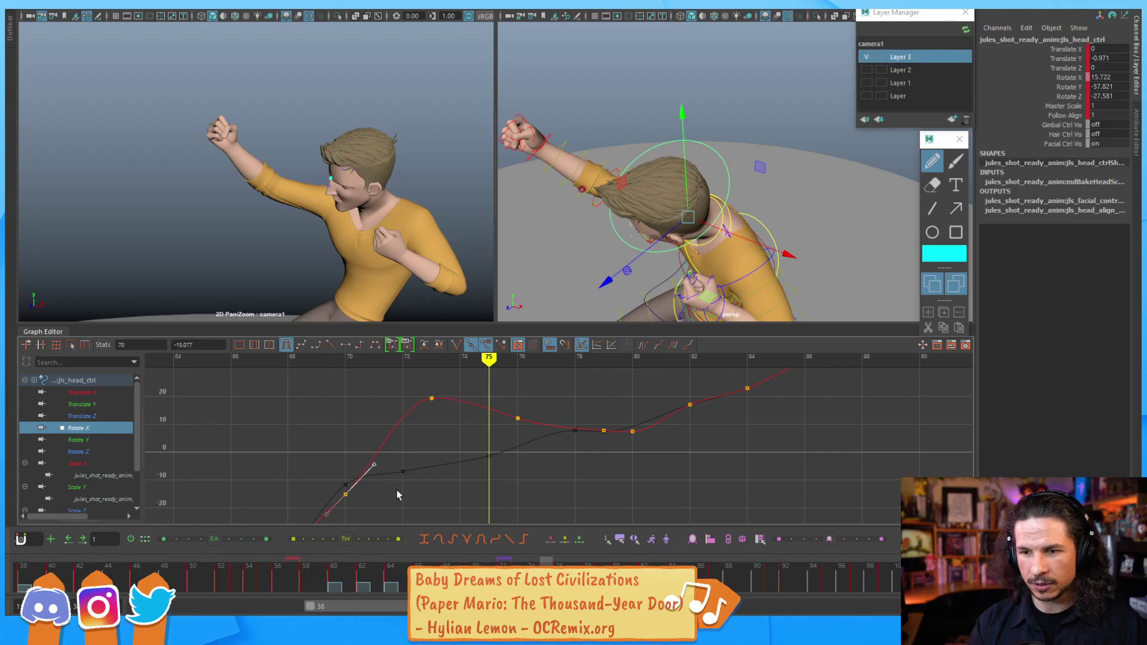
alt+middle_drag(393, 488, 442, 421)
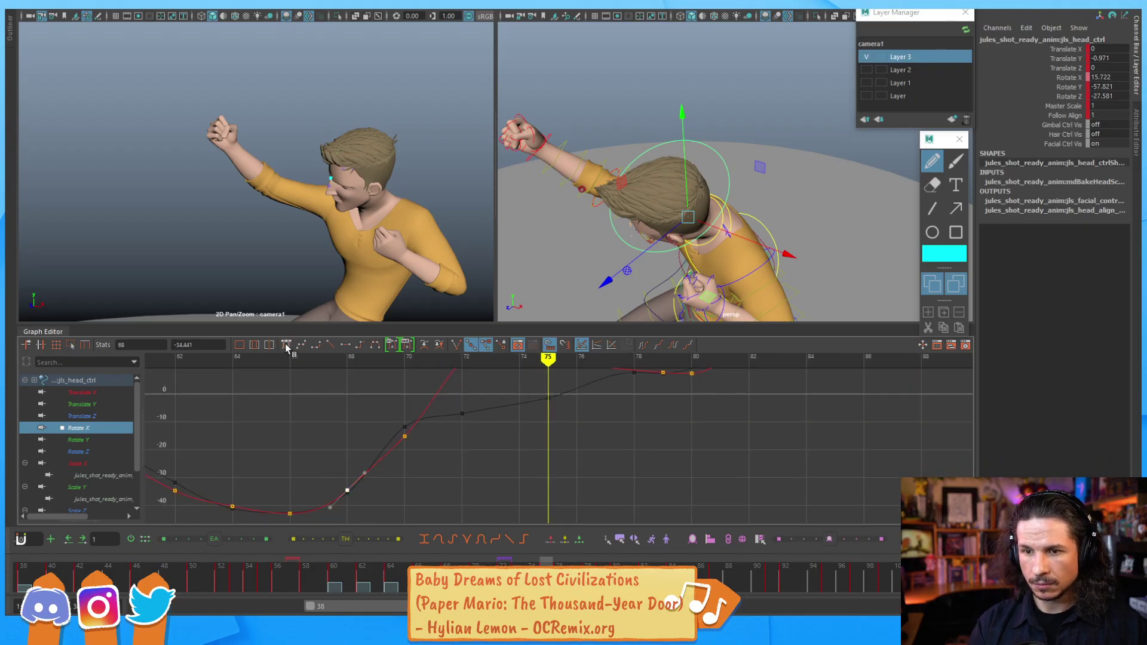
click(335, 468)
alt+middle_drag(265, 494, 297, 469)
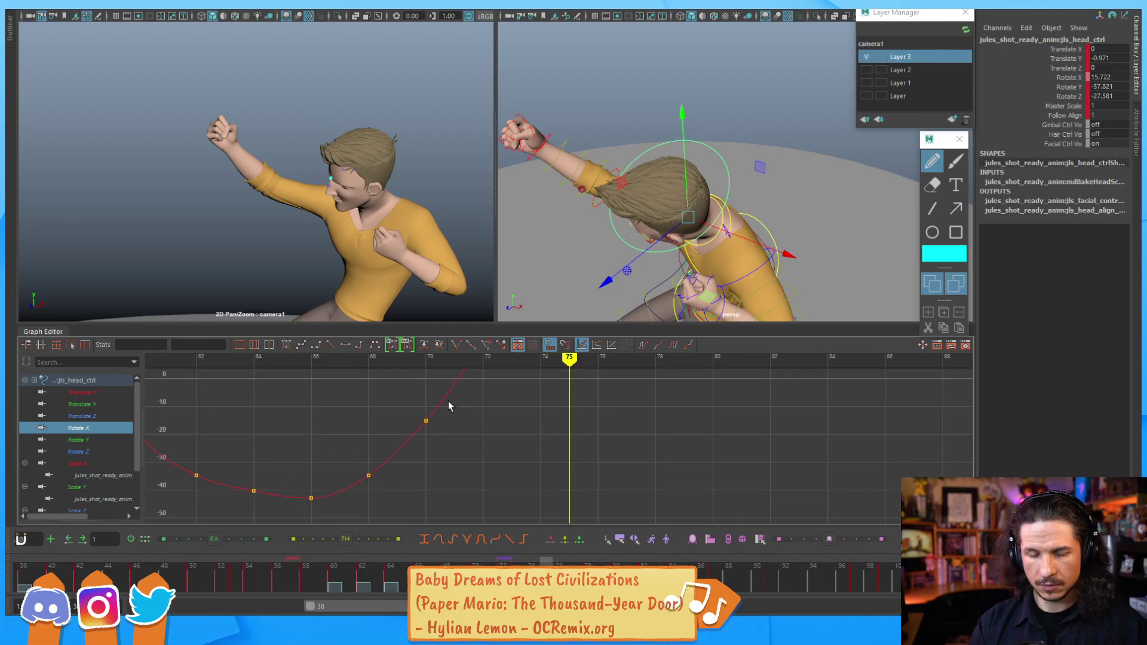
key(alt+comma)
key(alt+comma)
key(alt+comma)
key(alt+comma)
key(alt+comma)
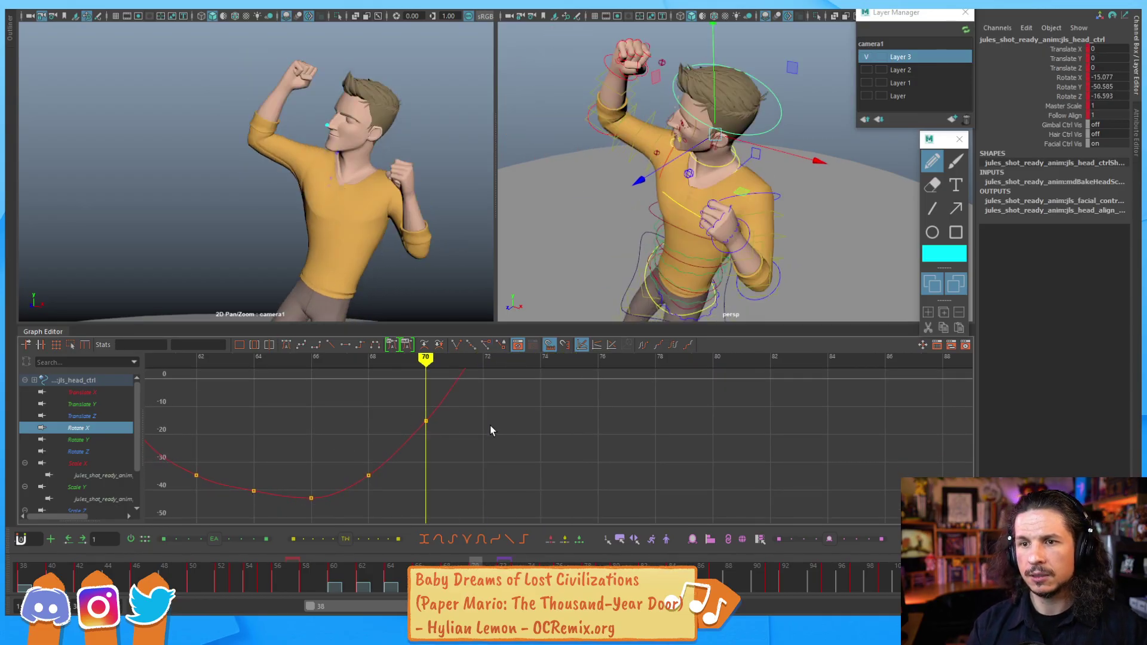
Step: Step from frame 70 to 77 and back to examine the head drop with the adjusted Rotate X curve
key(alt+period)
key(alt+period)
key(alt+period)
key(alt+period)
key(alt+period)
key(alt+period)
key(alt+period)
key(alt+comma)
key(alt+comma)
key(alt+comma)
key(alt+comma)
key(alt+comma)
key(alt+comma)
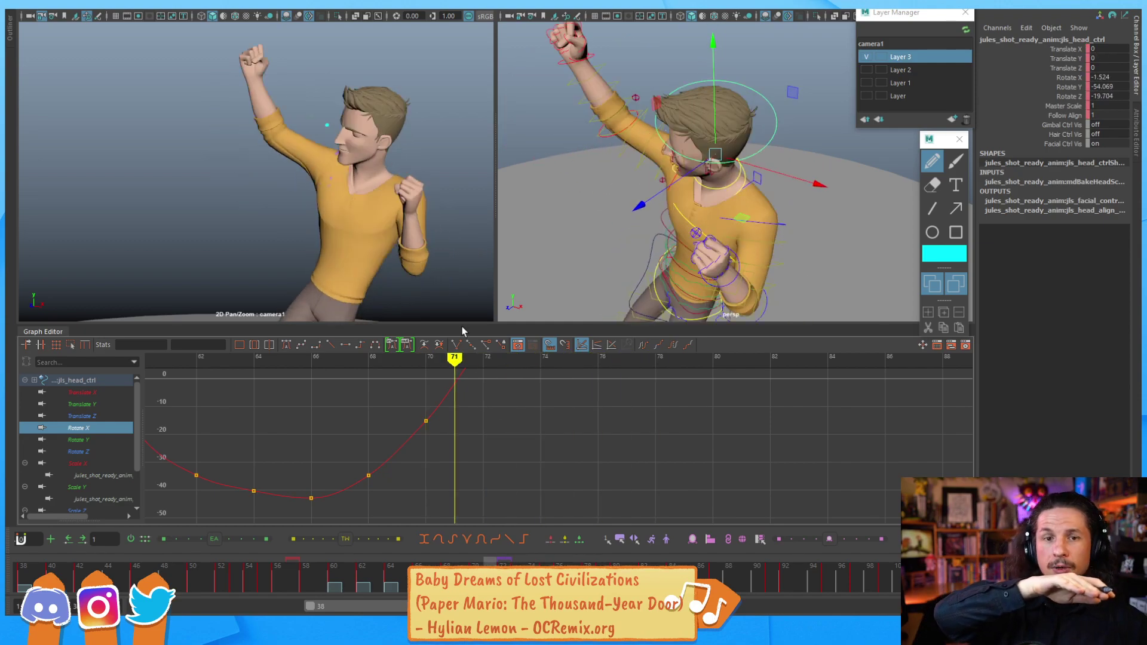
Step: Step back to the early 60s frames and forward to frame 74 to examine the nose's arc through the whole head swing
key(alt+comma)
key(alt+comma)
key(alt+comma)
key(alt+comma)
key(alt+comma)
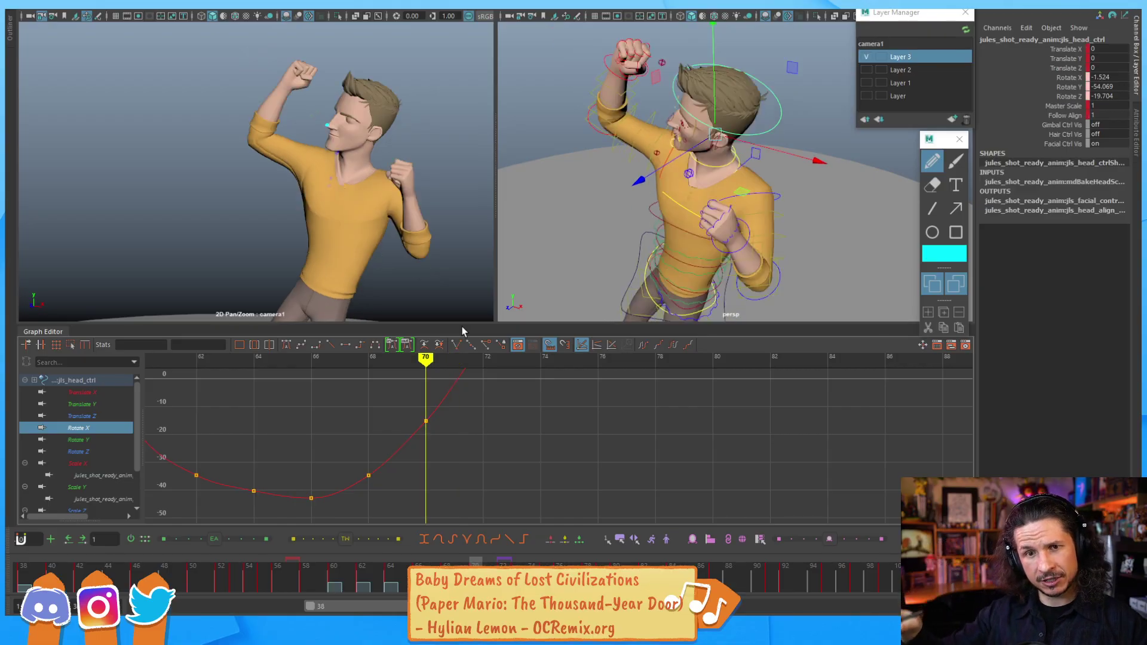
key(alt+comma)
key(alt+comma)
key(alt+comma)
key(alt+comma)
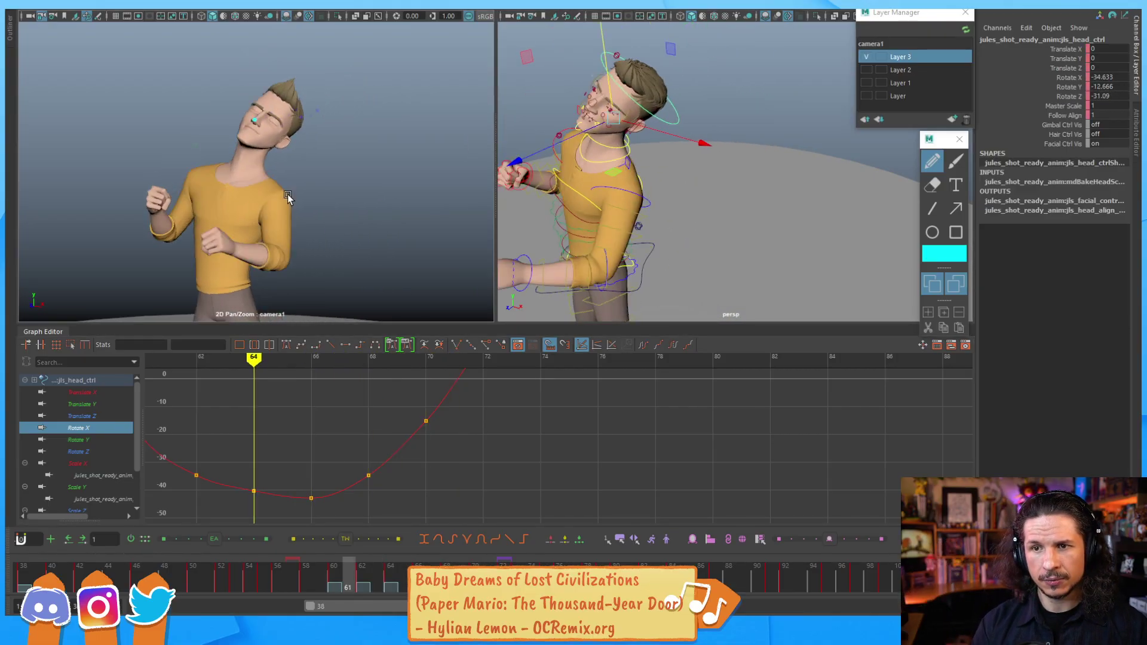
key(alt+period)
key(alt+period)
key(alt+period)
key(alt+period)
key(alt+period)
key(alt+period)
key(alt+period)
key(alt+period)
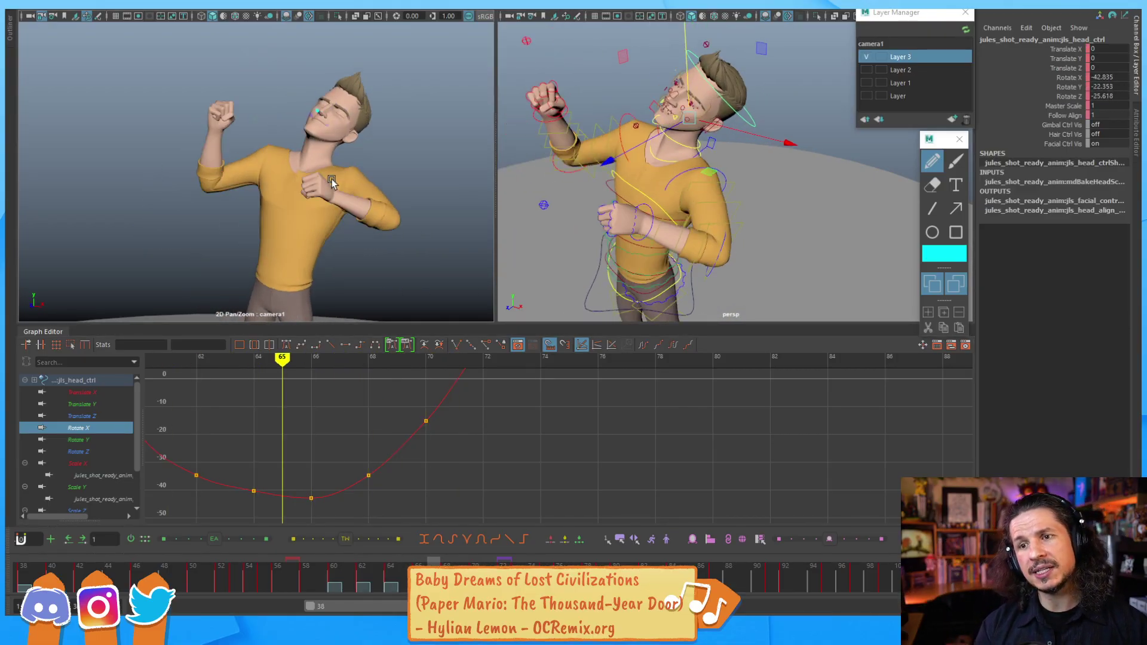
key(alt+period)
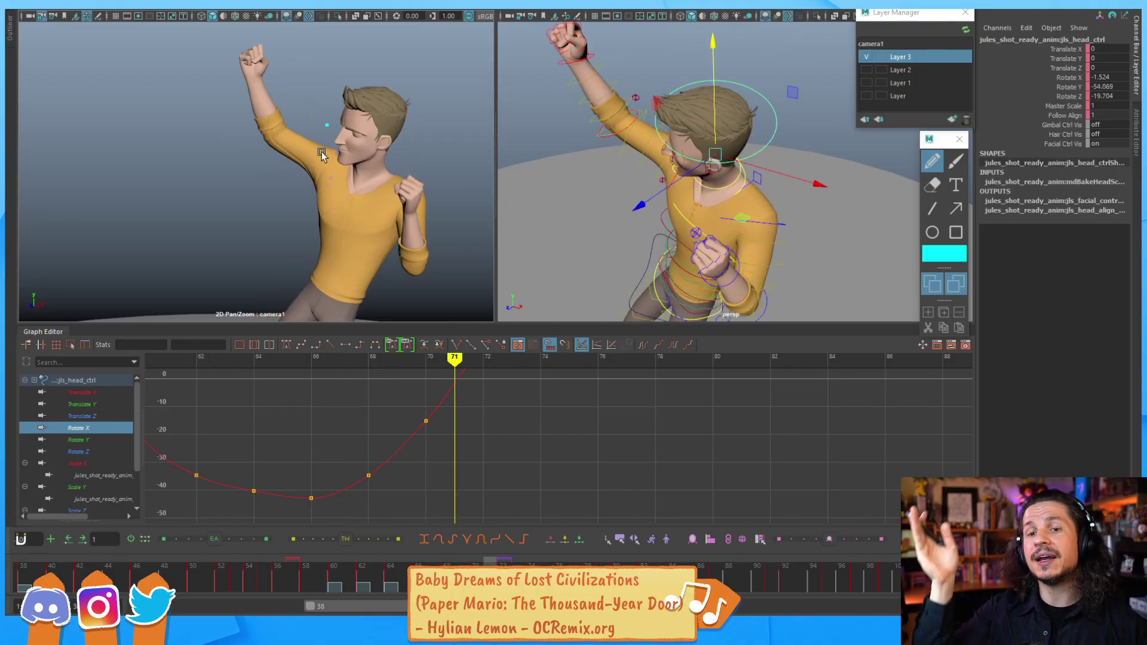
key(alt+period)
key(alt+period)
key(alt+period)
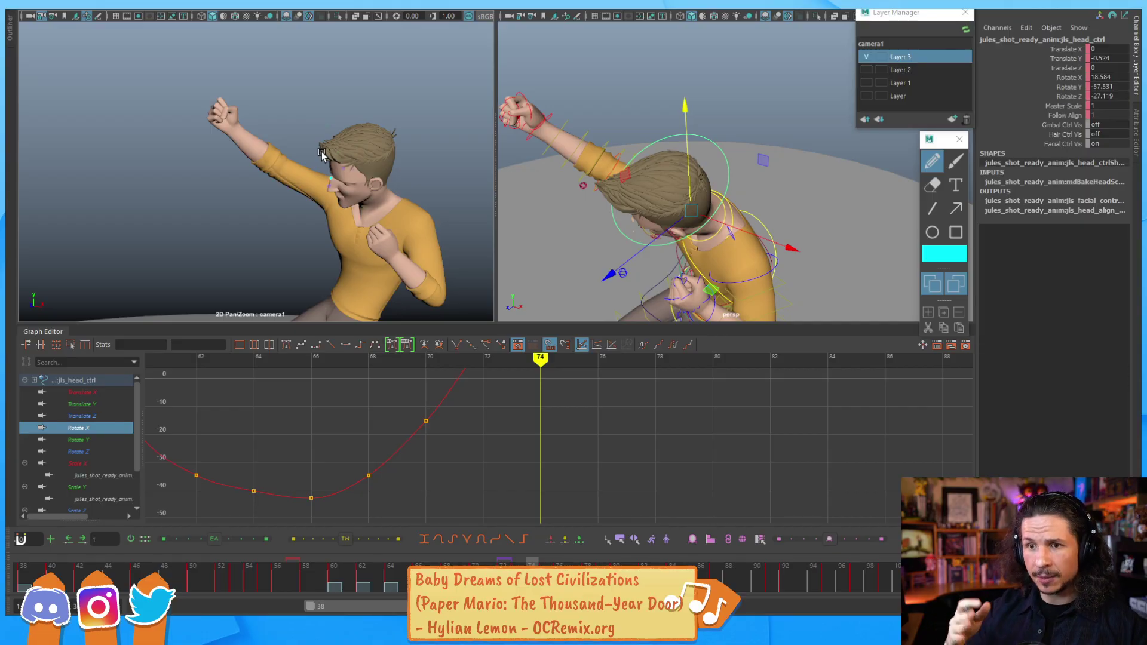
Step: Step between frames 74 and 78 and back to examine how the head lifts out of the drop
key(alt+period)
key(alt+period)
key(alt+period)
key(alt+period)
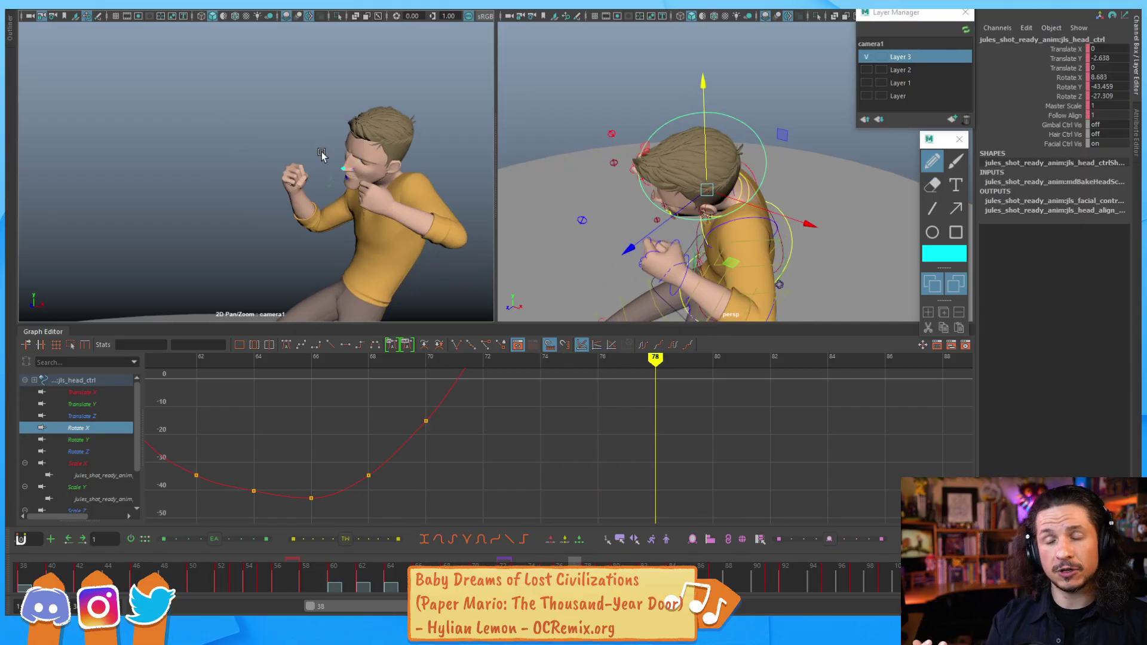
key(alt+comma)
key(alt+comma)
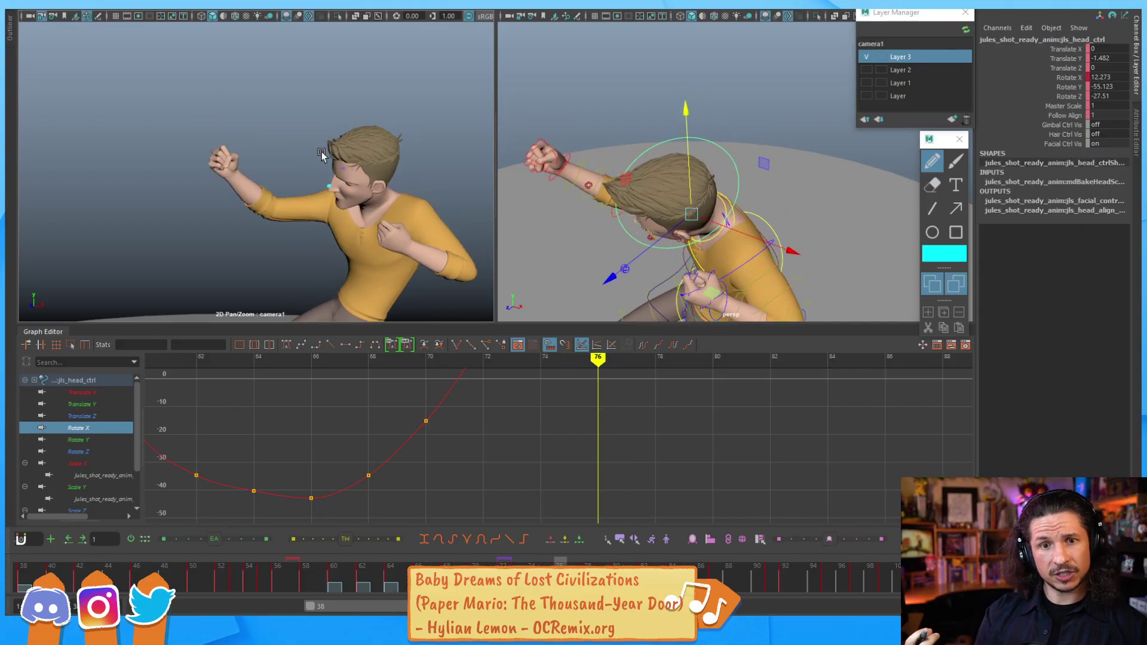
key(alt+comma)
key(alt+comma)
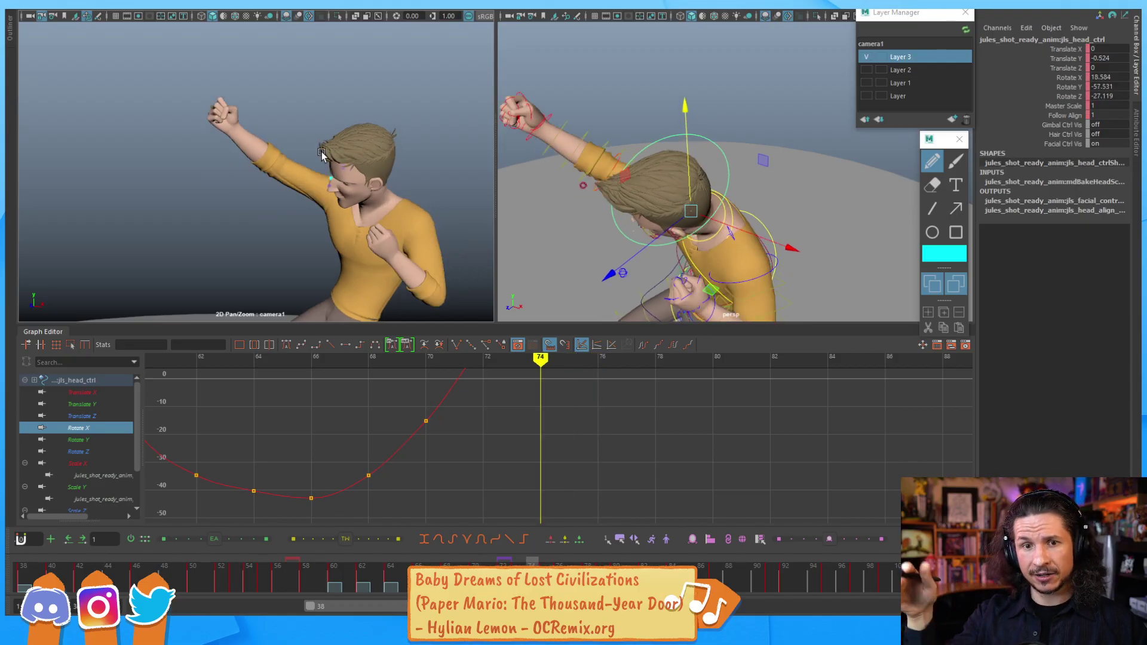
Step: Lower the head's Rotate X key at frame 79 slightly and flatten the curve's tangent at frame 73
key(f)
scroll(485, 471, up, 2)
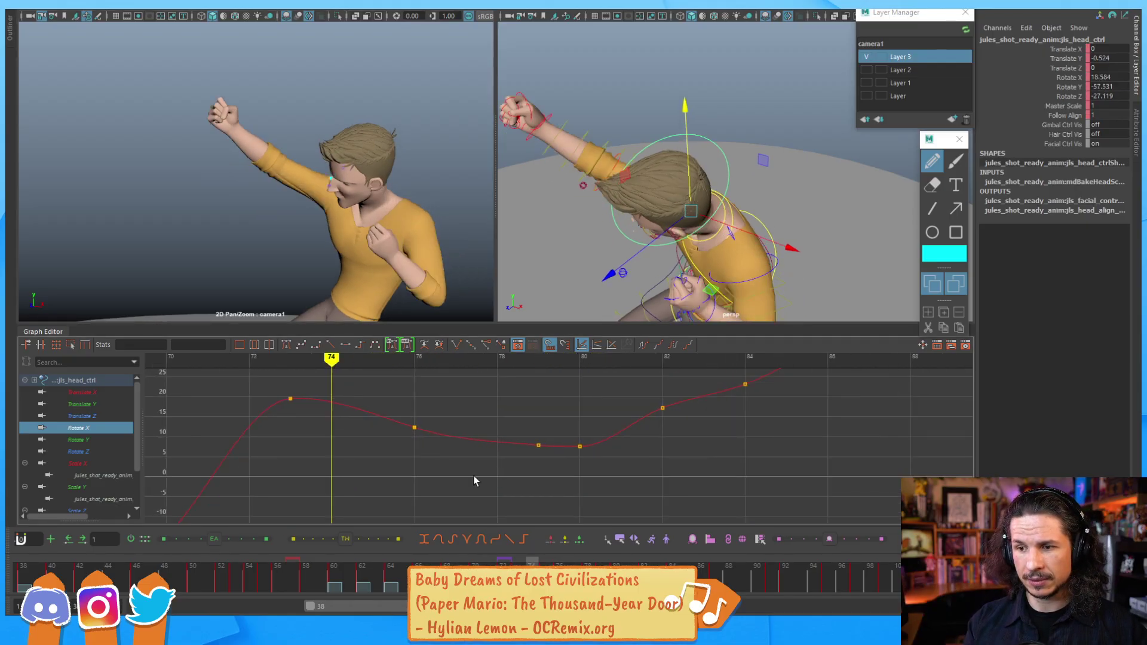
alt+shift+right_drag(538, 454, 532, 429)
drag(532, 429, 541, 457)
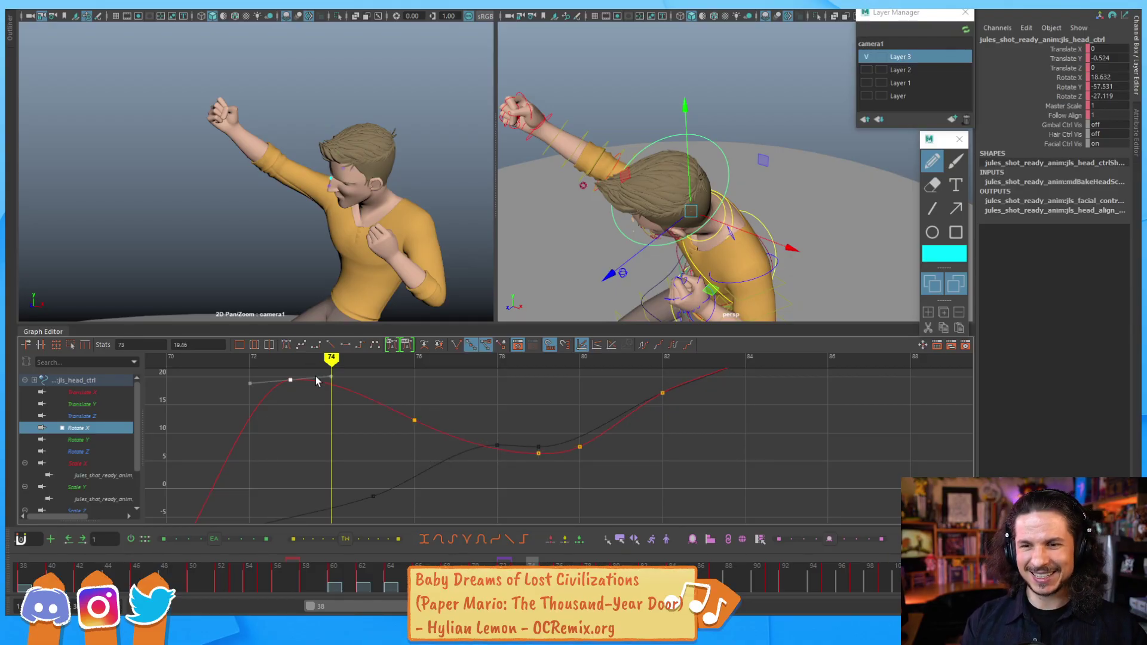
click(335, 410)
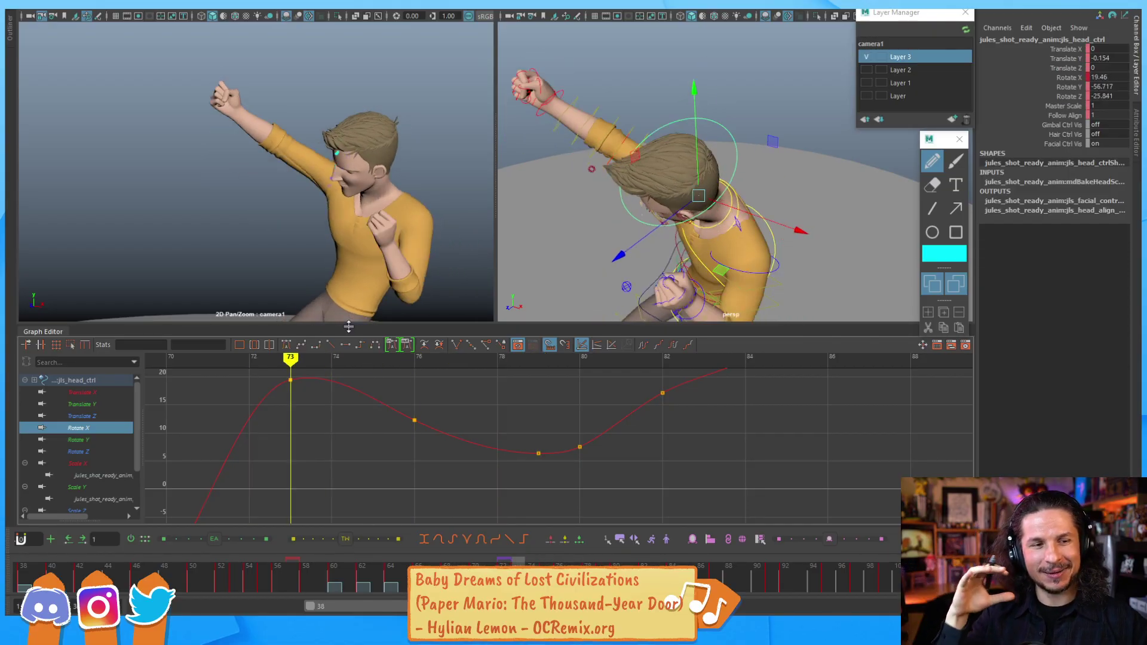
Step: Jump to frame 80 and step between the early 70s and frame 83 to examine the head motion with the reshaped Rotate X curve
click(590, 357)
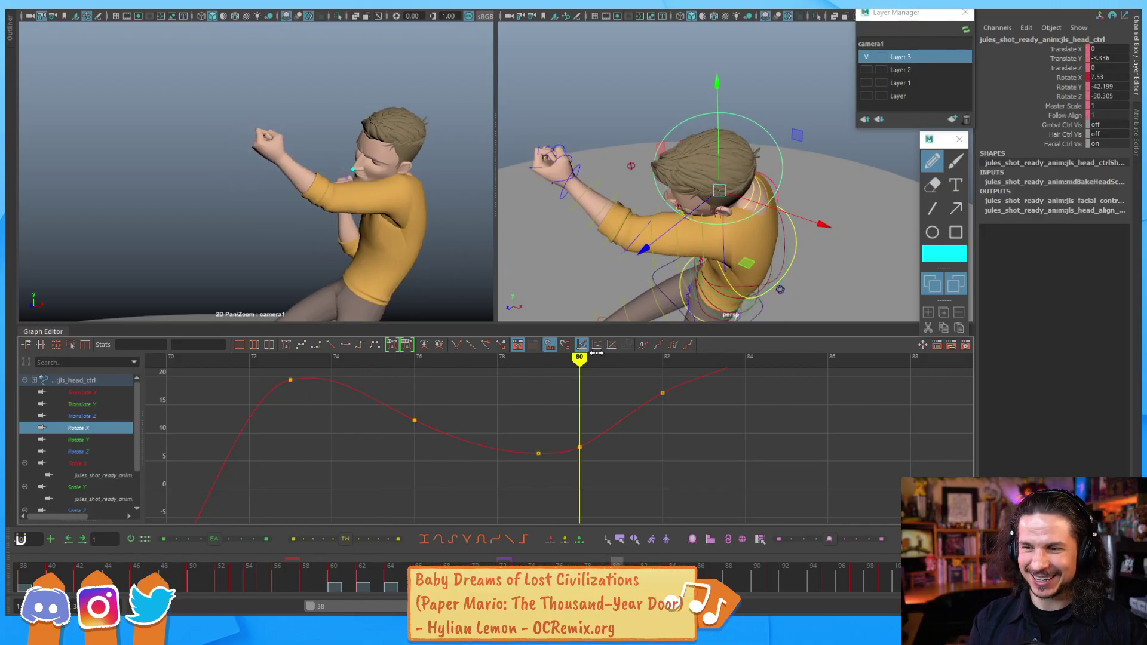
alt+middle_drag(689, 400, 536, 443)
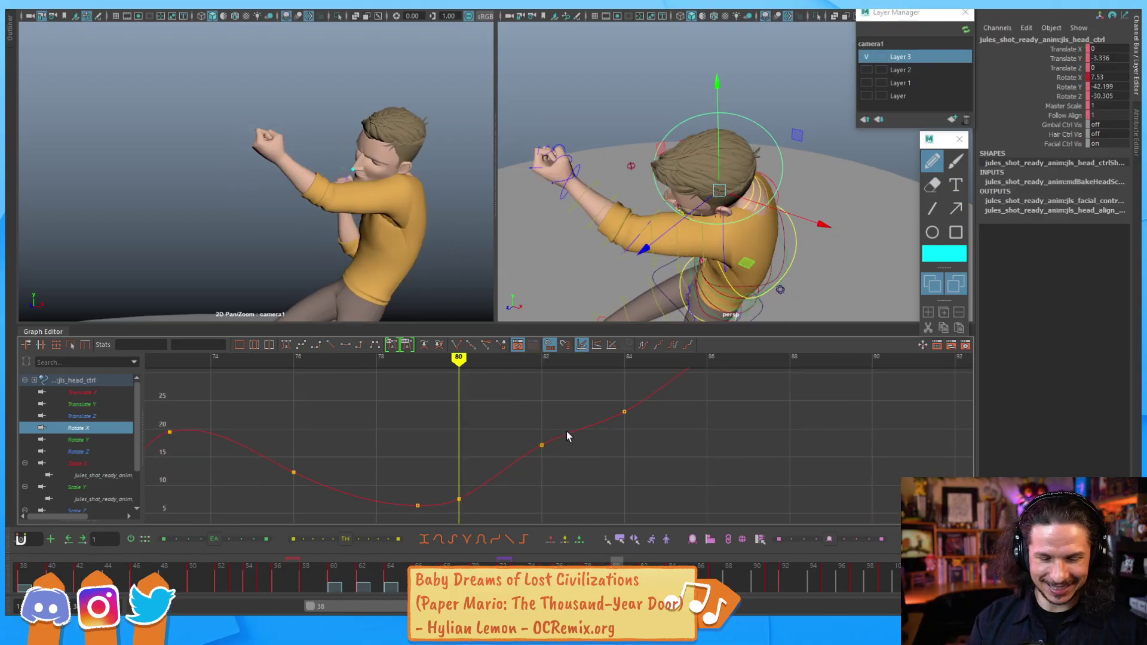
key(alt+period)
key(alt+period)
key(alt+period)
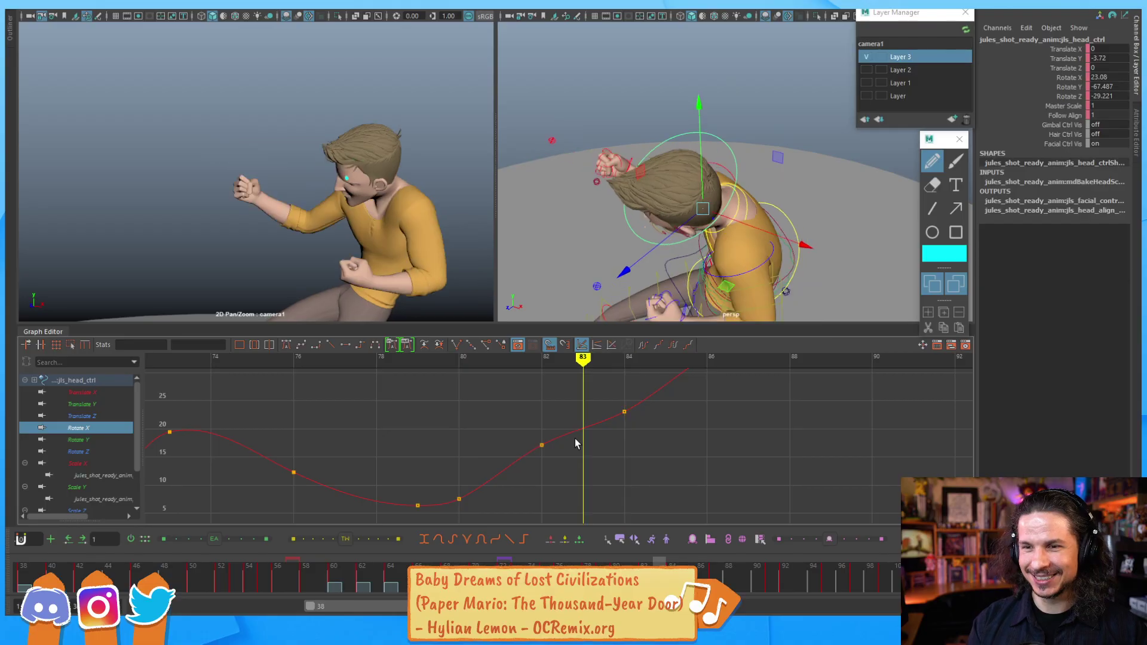
key(alt+comma)
key(alt+comma)
key(alt+comma)
key(alt+comma)
key(alt+comma)
key(alt+comma)
key(alt+comma)
key(alt+comma)
key(alt+period)
key(alt+period)
key(alt+period)
key(alt+period)
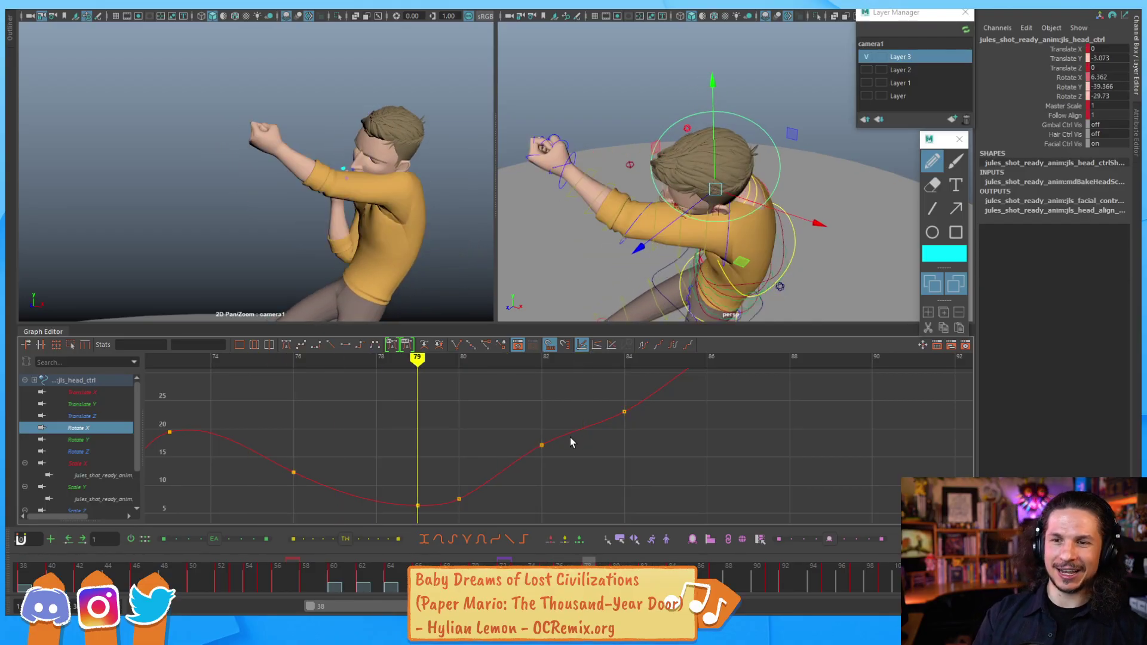
key(alt+comma)
key(alt+comma)
key(alt+comma)
key(alt+comma)
key(alt+comma)
key(alt+comma)
key(alt+period)
key(alt+period)
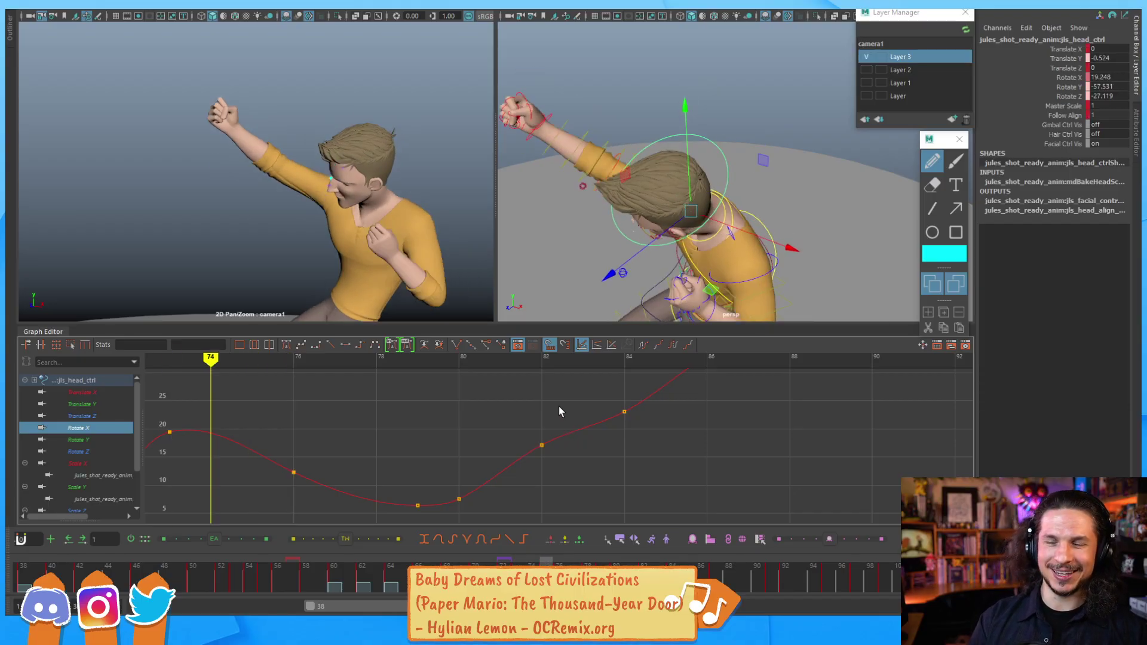
Step: Show the head's Rotate X, Y and Z curves together and step between frames 71 and 76 to examine the head drop
alt+right_drag(742, 424, 575, 419)
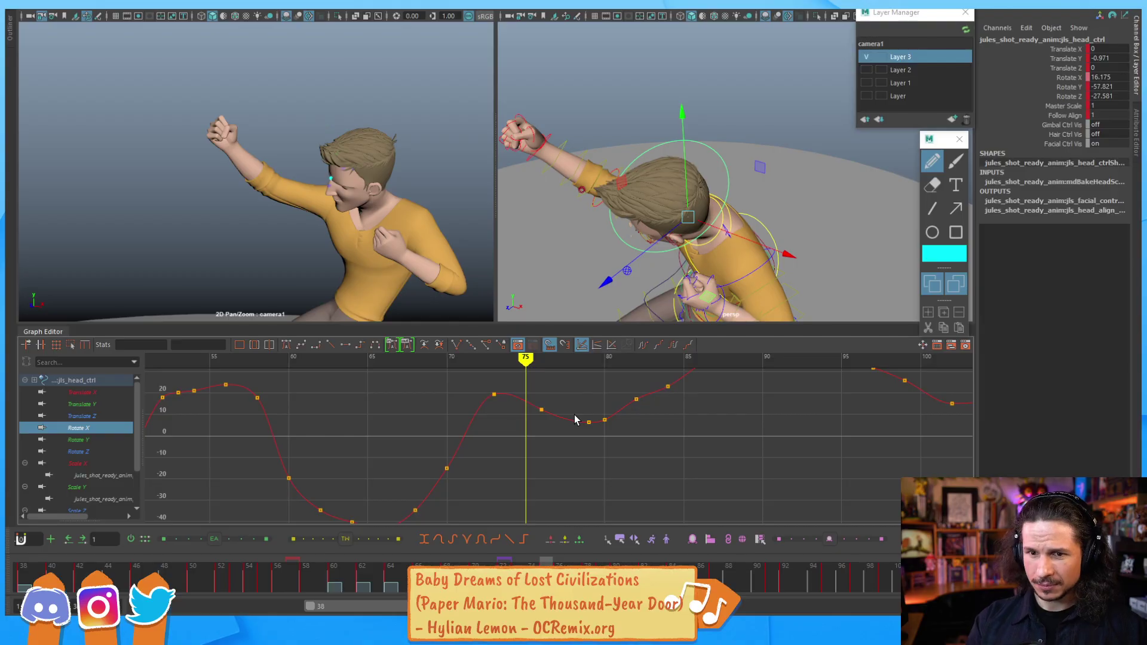
shift+click(102, 452)
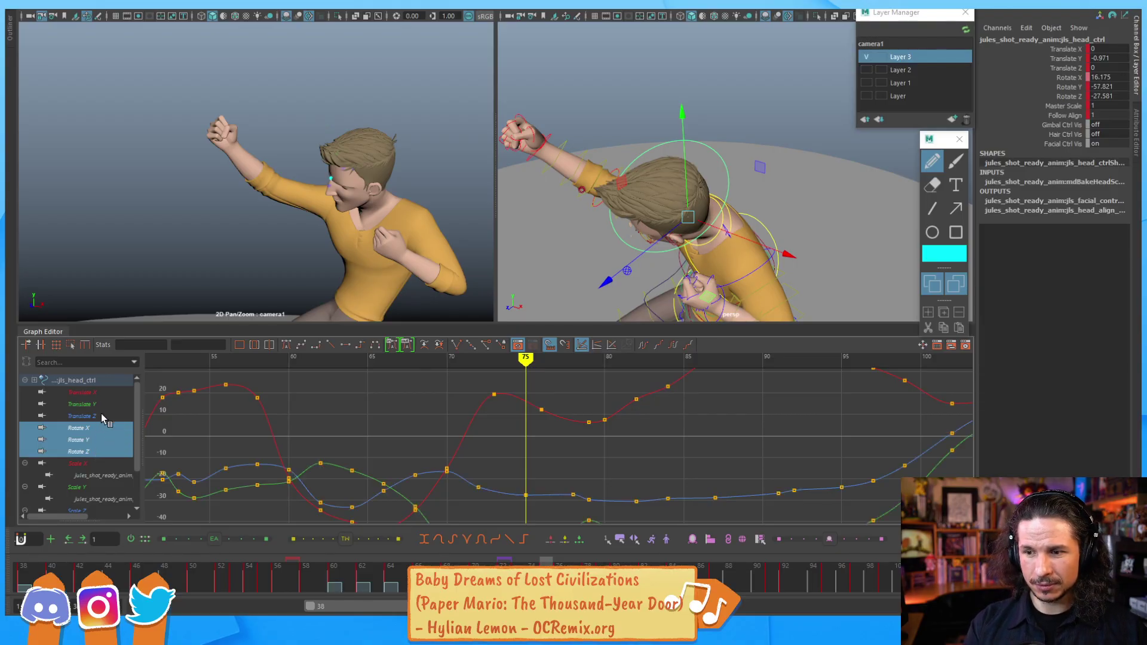
key(alt+comma)
key(alt+comma)
key(alt+comma)
key(alt+comma)
key(alt+comma)
key(alt+comma)
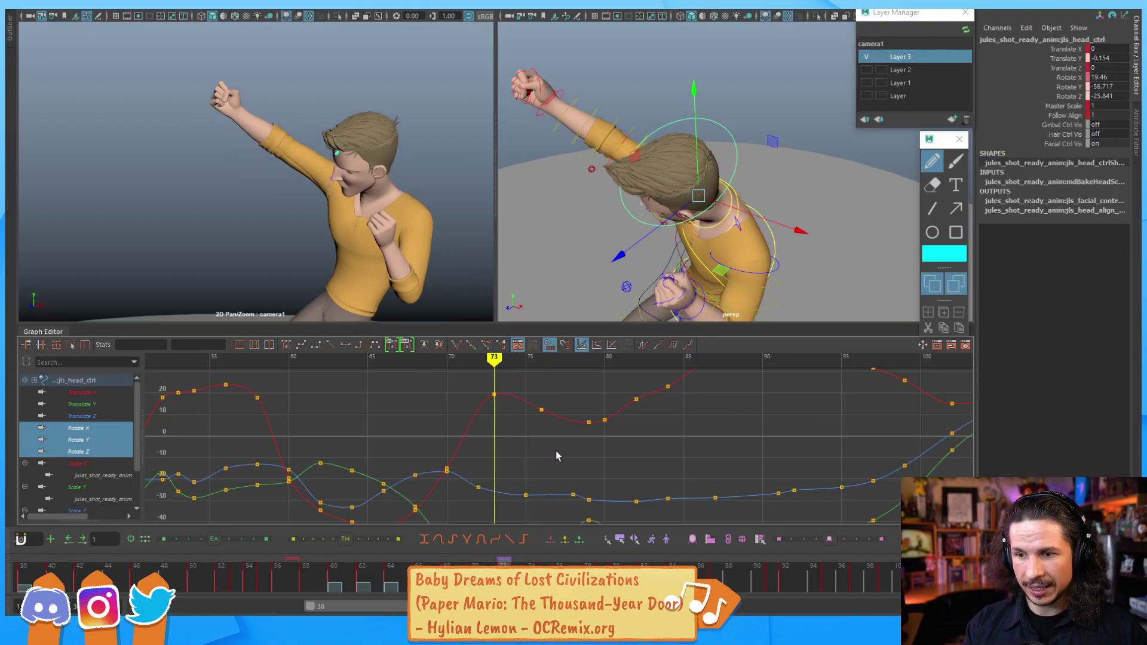
key(alt+period)
key(alt+period)
key(alt+period)
key(alt+period)
key(alt+period)
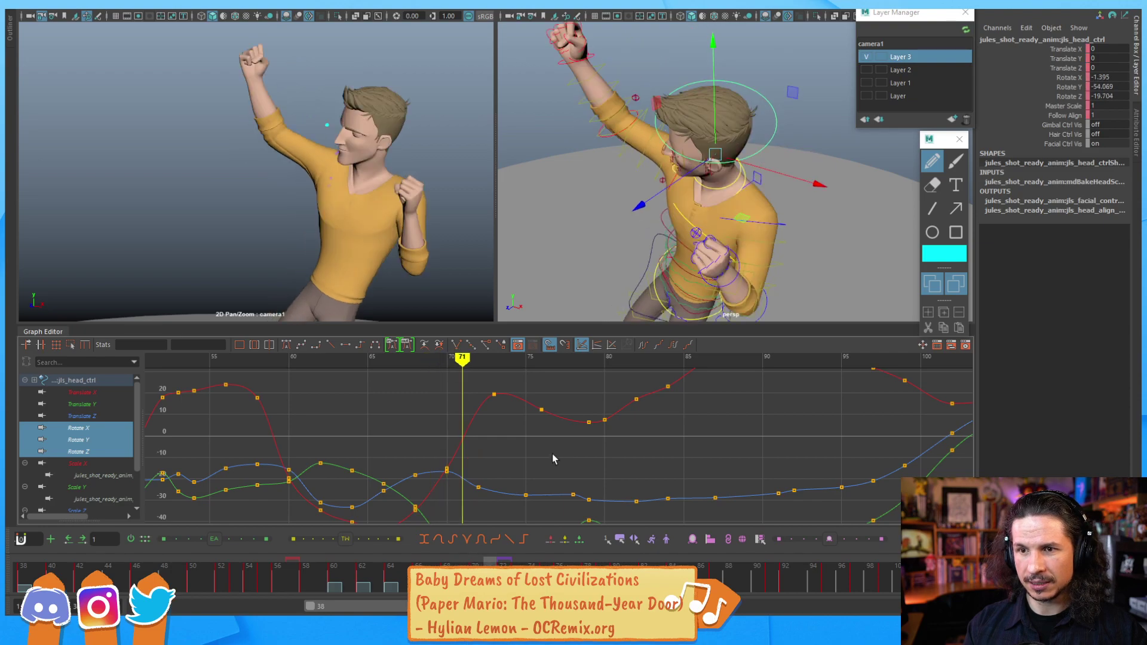
key(alt+period)
key(alt+period)
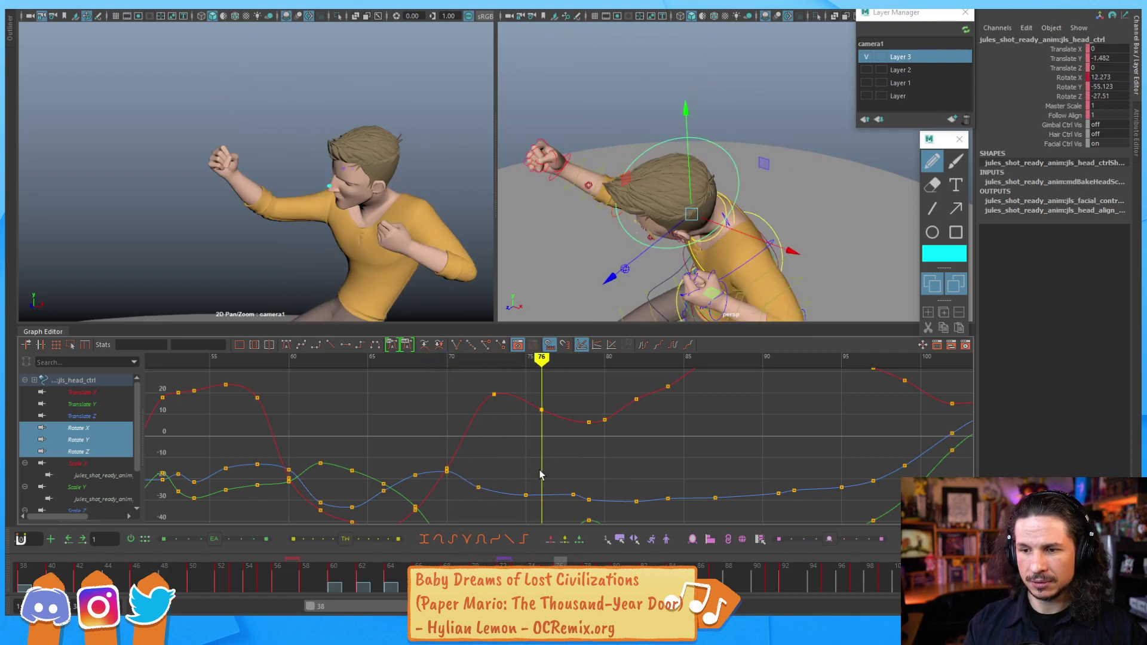
Step: Raise the head's Rotate Y key at frame 70 to about -48.5 to smooth the curve into frame 75
key(f)
mouse_move(533, 443)
alt+right_down()
mouse_move(516, 417)
mouse_move(478, 446)
mouse_move(538, 441)
mouse_move(523, 452)
mouse_move(533, 456)
alt+right_up()
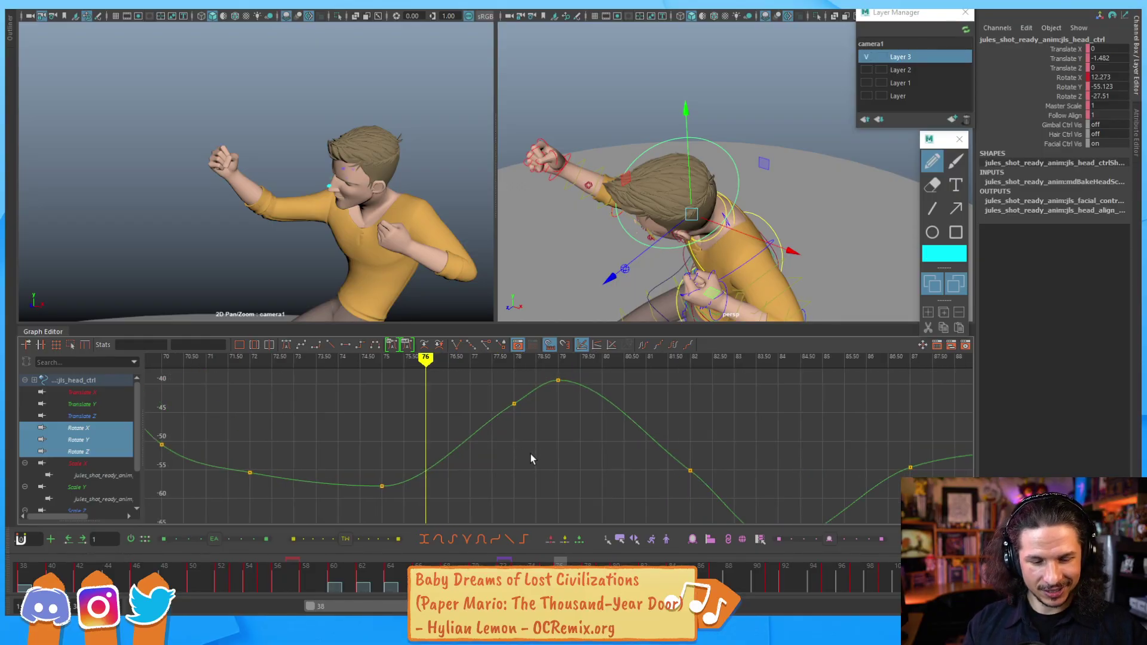
key(alt+comma)
key(alt+comma)
key(alt+comma)
key(alt+period)
key(alt+period)
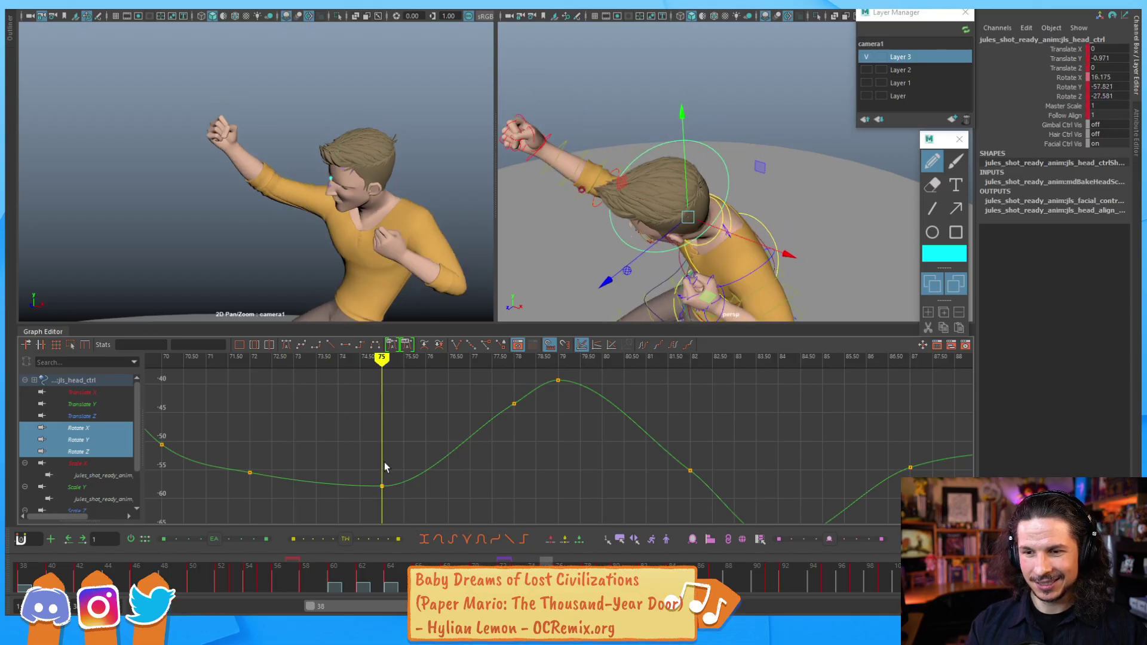
alt+middle_drag(344, 463, 411, 479)
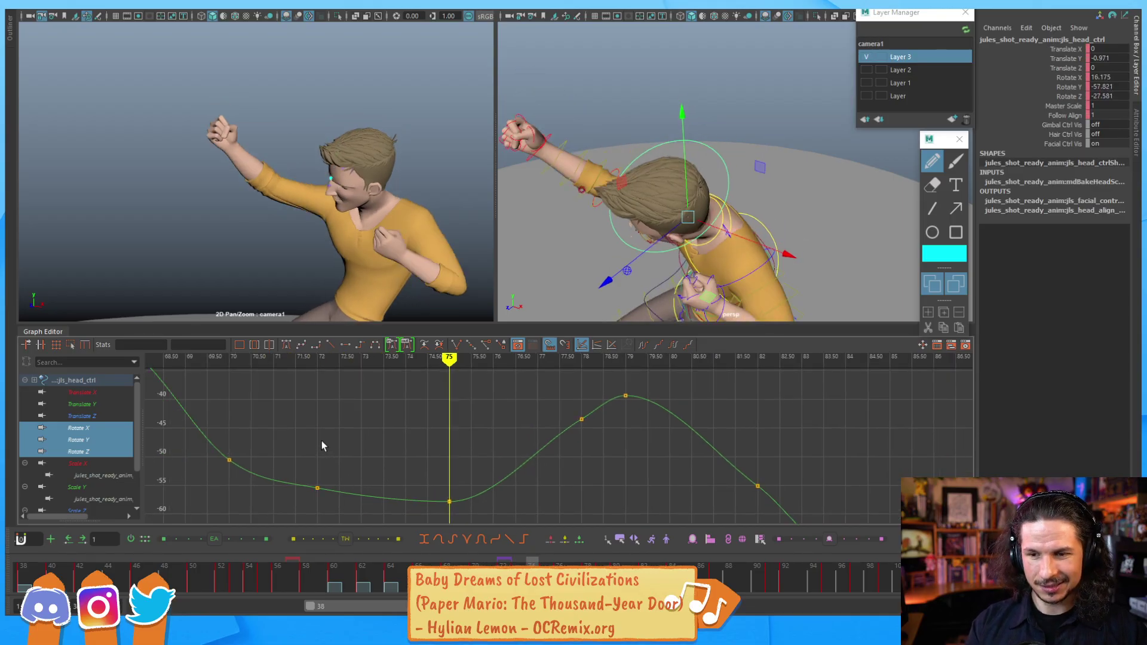
key(alt+comma)
key(alt+comma)
key(alt+comma)
key(alt+comma)
key(alt+comma)
drag(269, 440, 227, 489)
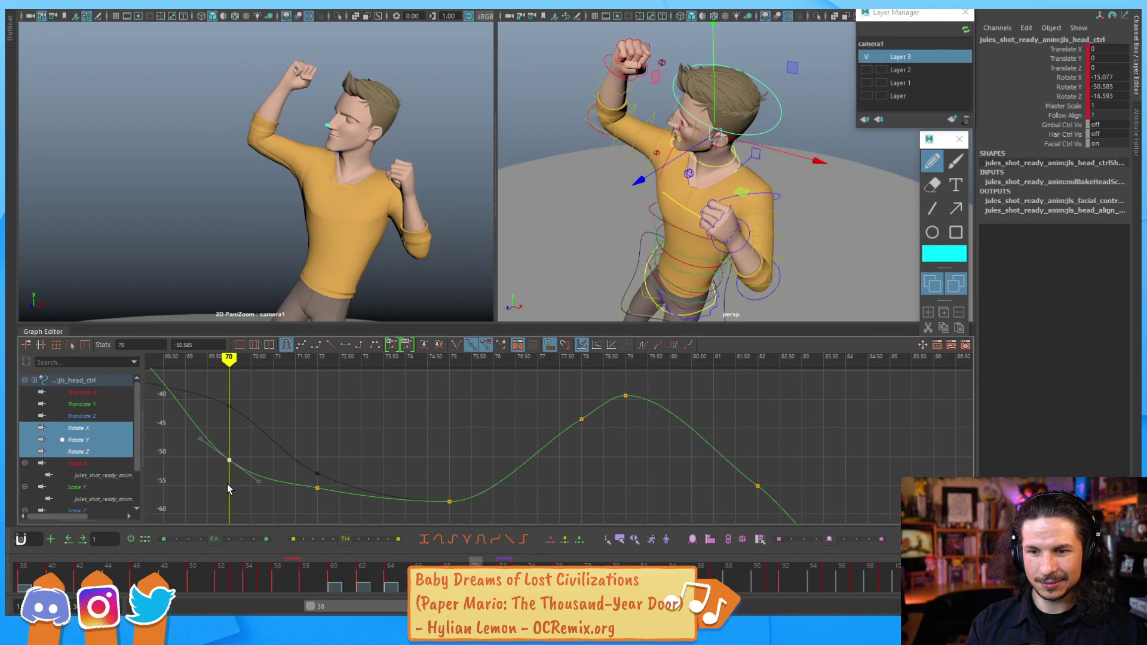
shift+middle_drag(224, 471, 223, 462)
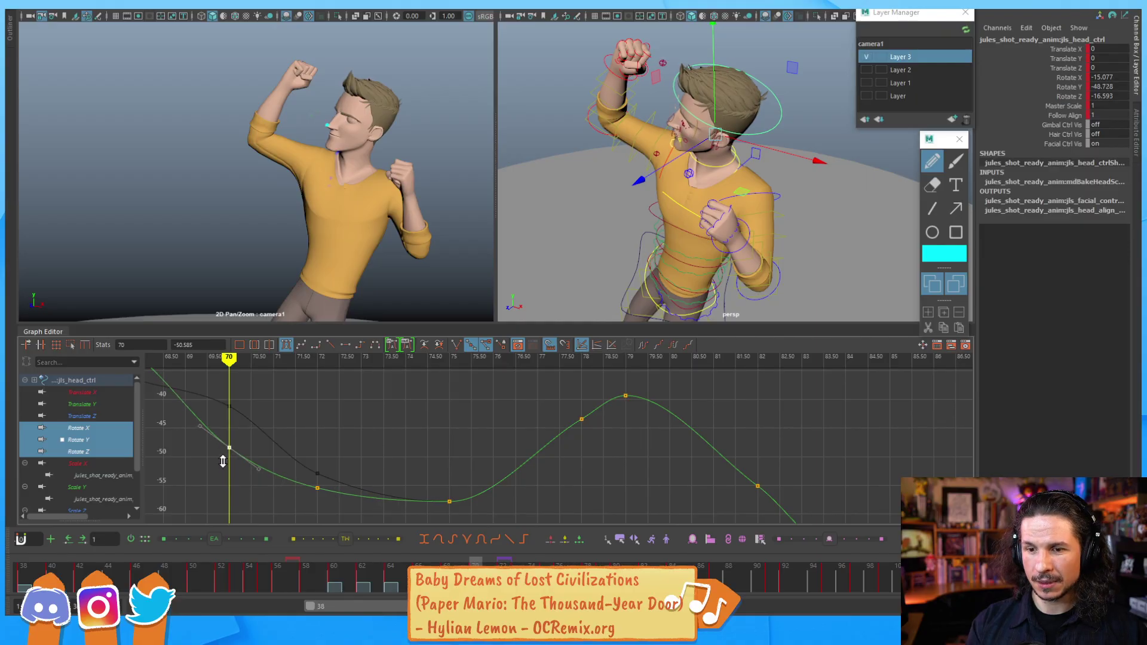
Step: Step between frames 70 and 78 to examine the head turn with the raised Rotate Y key
key(alt+period)
key(alt+period)
key(alt+period)
key(alt+period)
key(alt+period)
key(alt+period)
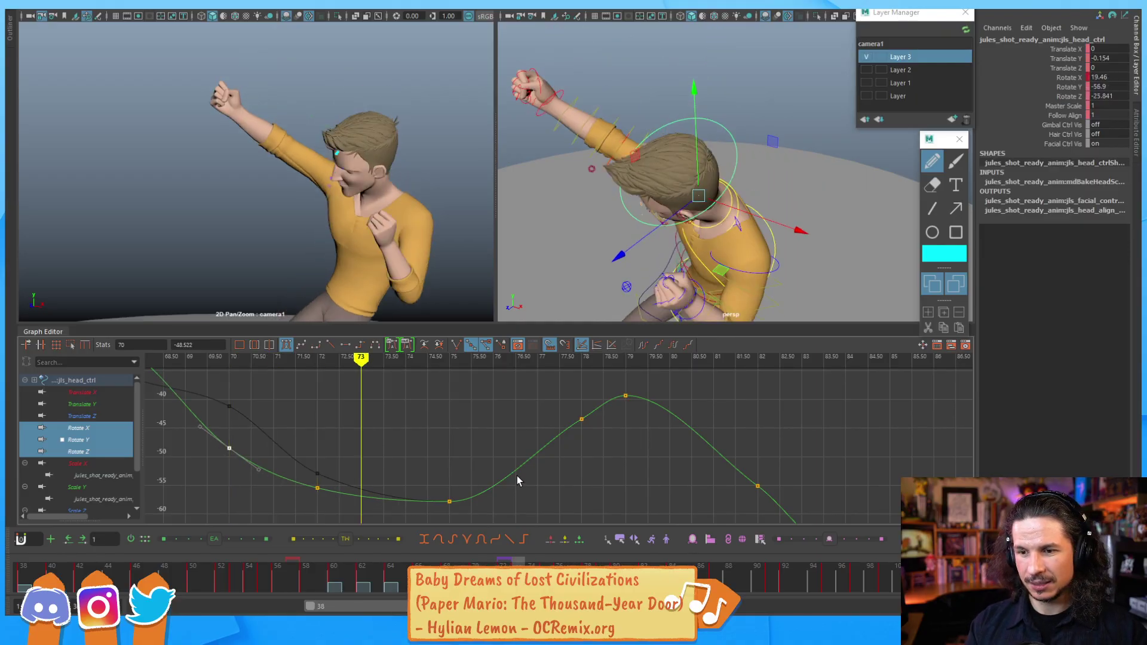
key(alt+comma)
key(alt+comma)
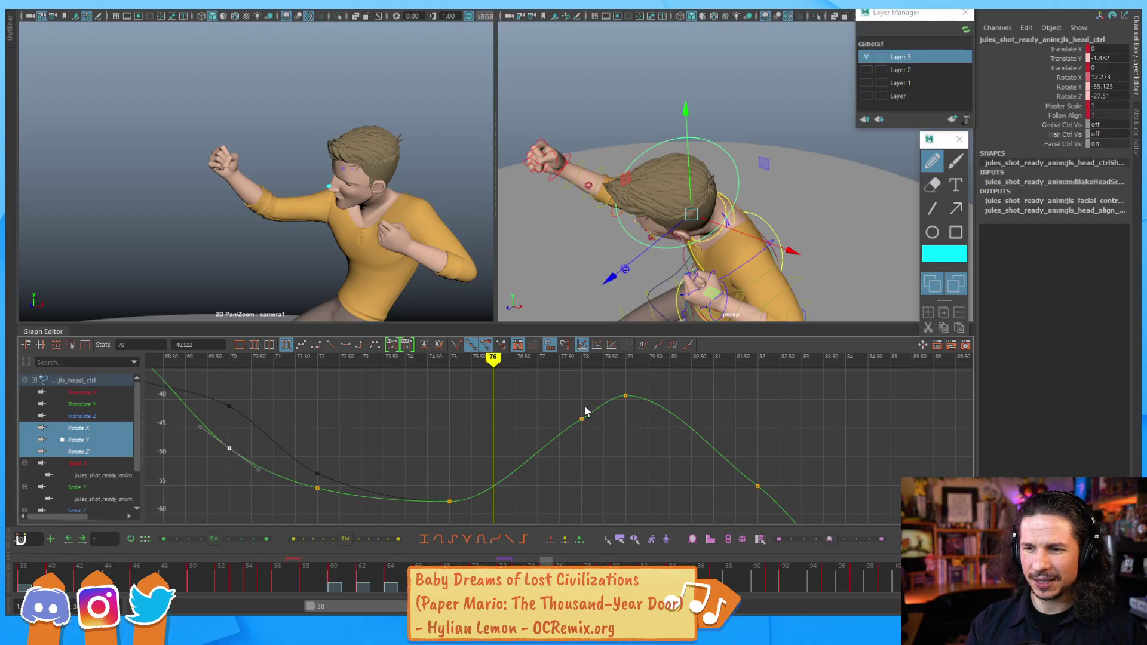
key(alt+period)
key(alt+period)
key(alt+period)
key(alt+period)
key(alt+period)
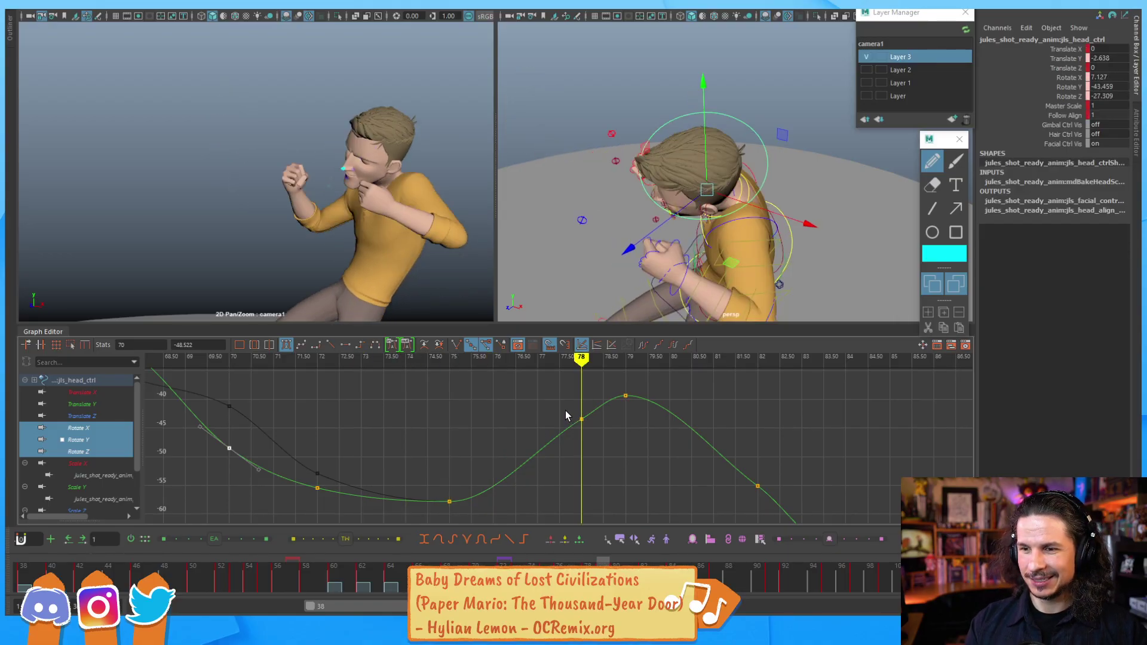
Step: Steepen the incoming Rotate Y tangent at frame 78 and tilt the frame 75 tangent slightly upward
key(alt+comma)
drag(560, 405, 601, 437)
middle_drag(559, 465, 560, 469)
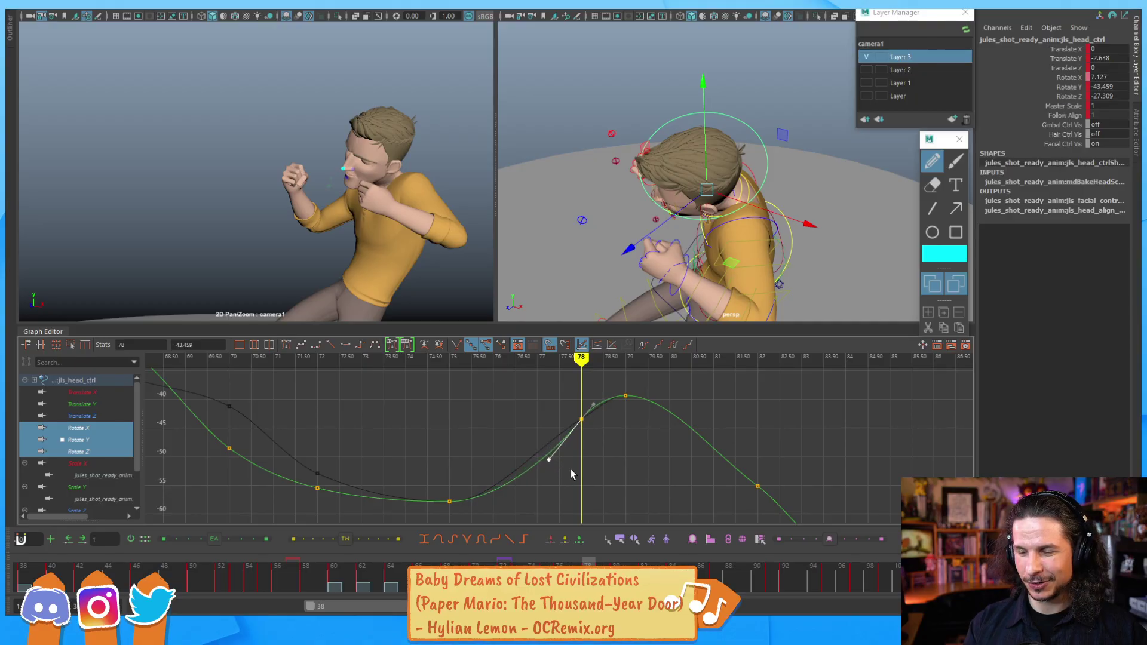
drag(435, 485, 468, 516)
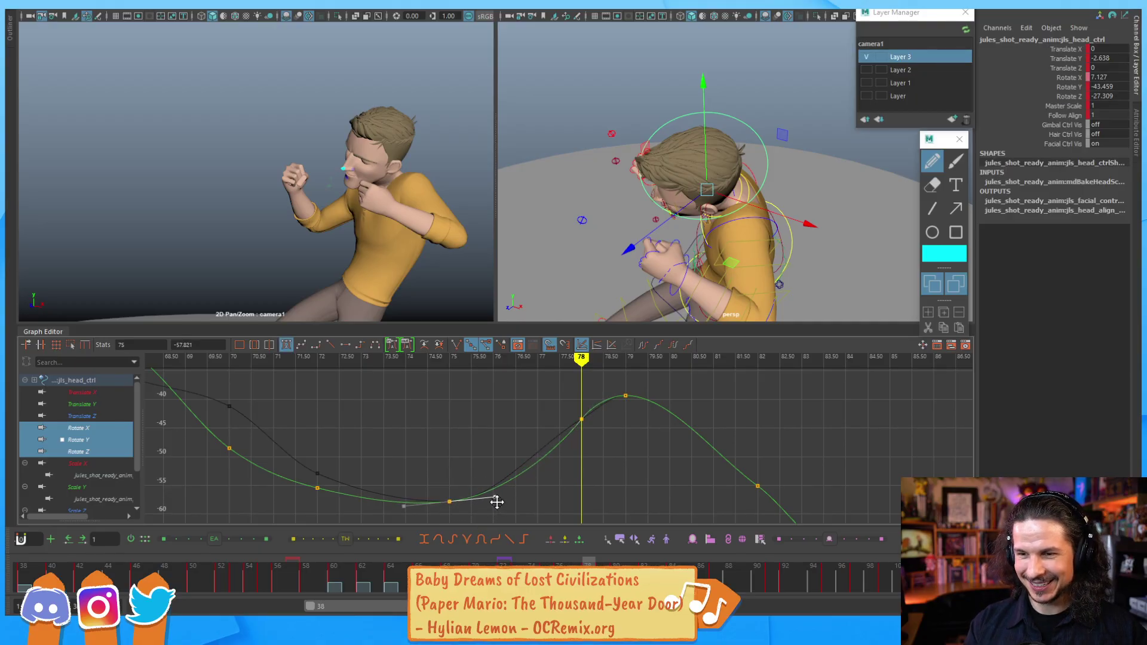
click(515, 475)
Step: Step back through the mid-70s frames and forward to frame 81 to examine the head turn with the new Rotate Y tangents
key(alt+comma)
key(alt+comma)
key(alt+comma)
key(alt+comma)
key(alt+comma)
key(alt+comma)
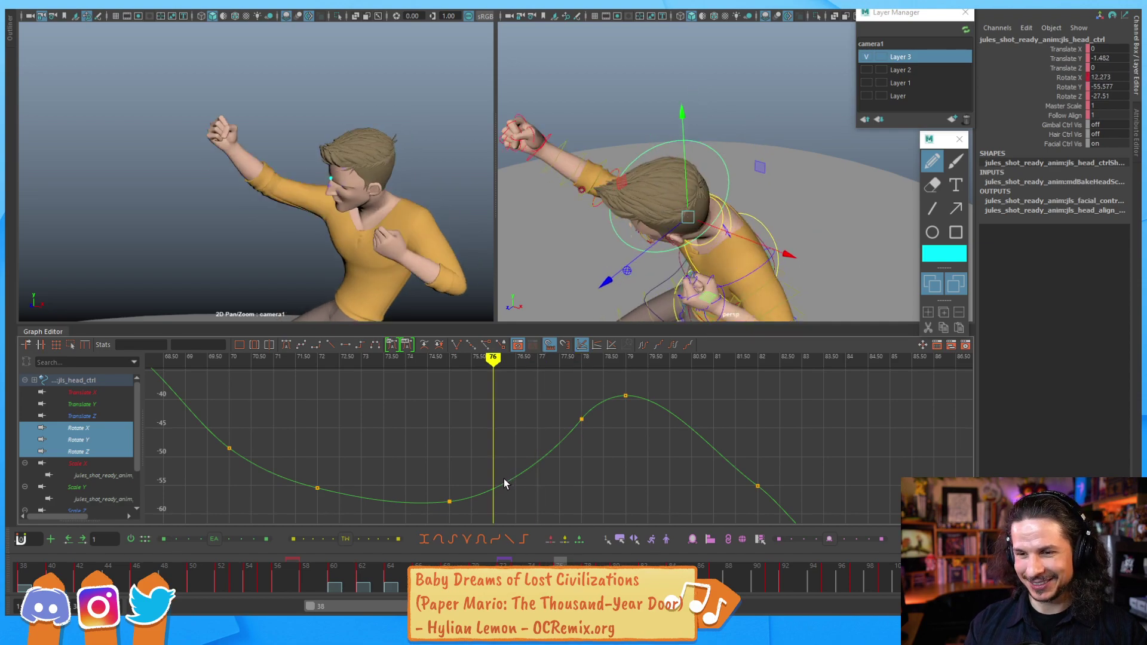
key(alt+period)
key(alt+period)
key(alt+period)
key(alt+period)
key(alt+period)
key(alt+period)
key(alt+period)
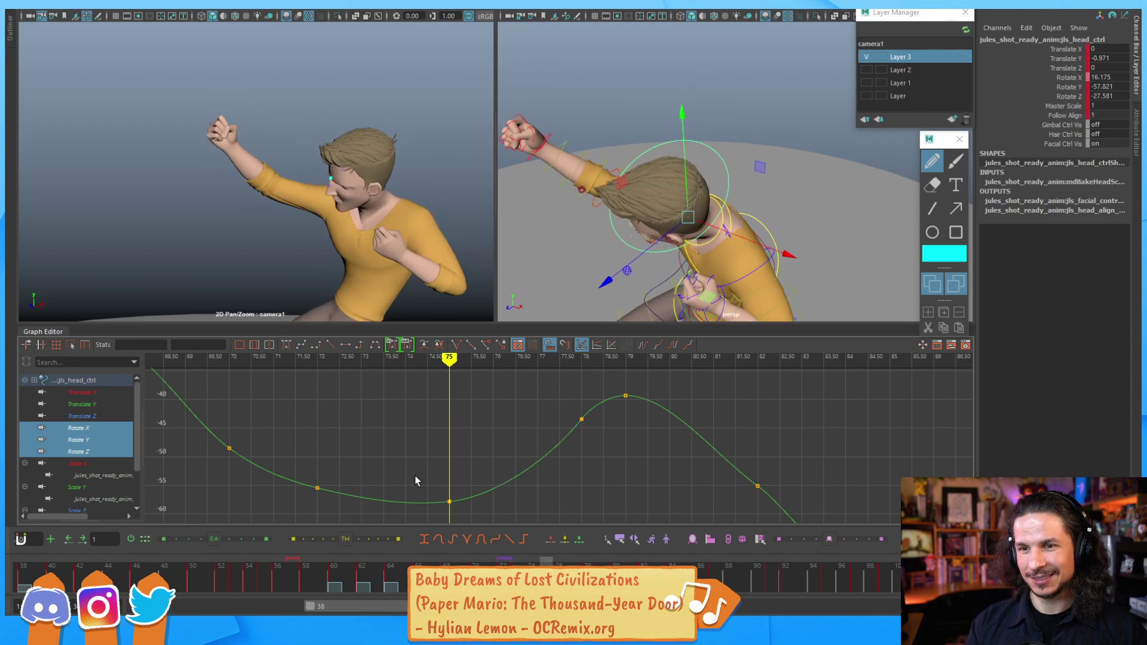
key(alt+period)
key(alt+period)
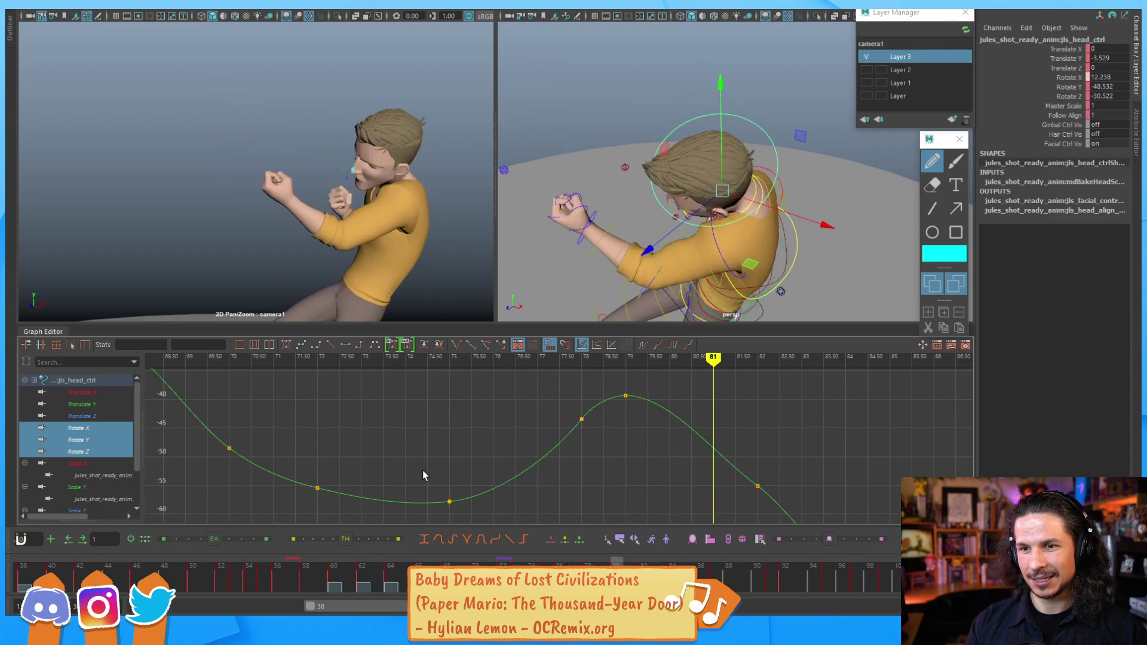
Step: Step back and forth through the late 70s frames and on to frame 86 to examine the second head drop
key(alt+comma)
key(alt+comma)
key(alt+comma)
key(alt+comma)
key(alt+comma)
key(alt+period)
key(alt+period)
key(alt+period)
key(alt+period)
key(alt+period)
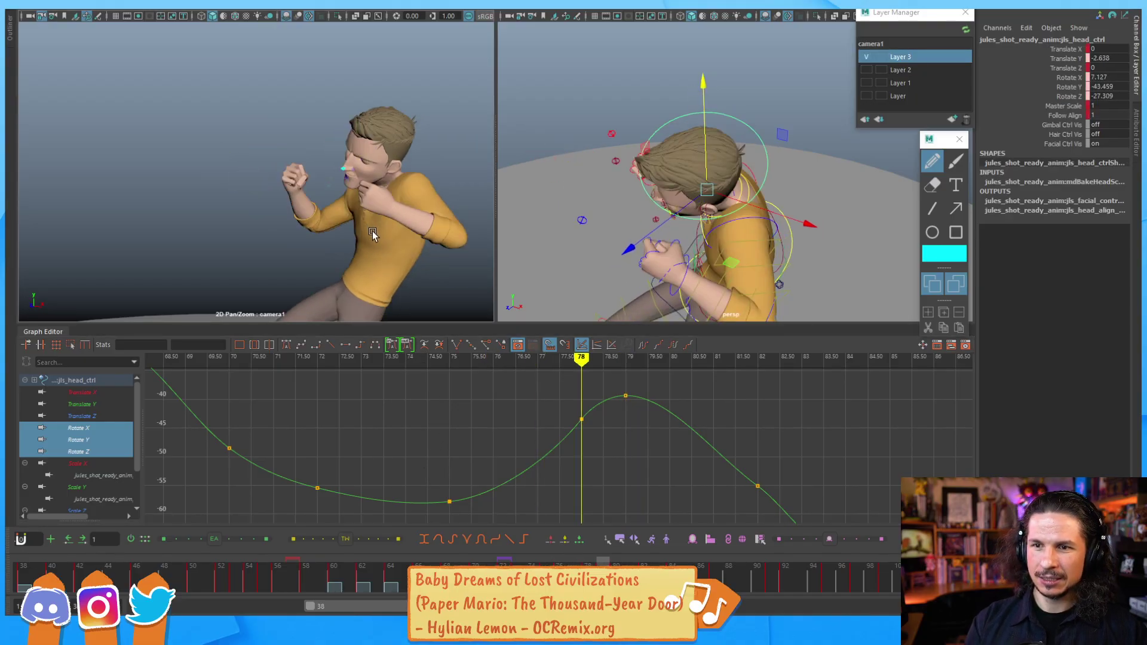
key(alt+period)
key(alt+period)
key(alt+period)
key(alt+period)
key(alt+period)
key(alt+period)
key(alt+period)
key(alt+period)
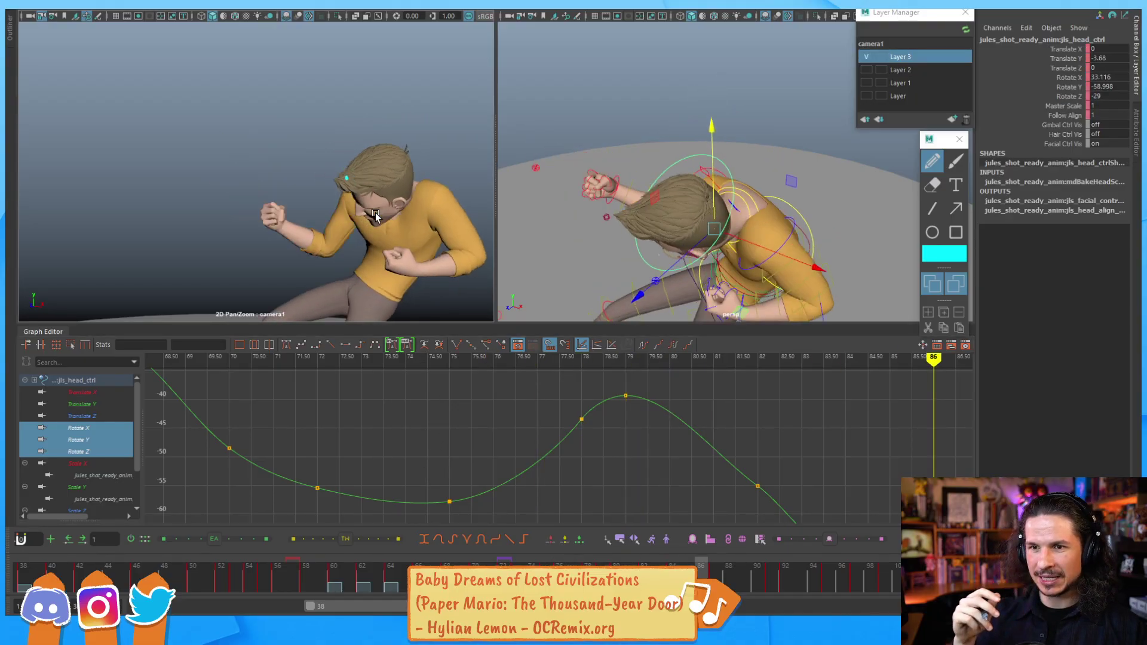
Step: Step back from frame 86 to the frames around 79 and 80 to examine the head's rise before the second drop
key(alt+comma)
key(alt+comma)
key(alt+comma)
key(alt+comma)
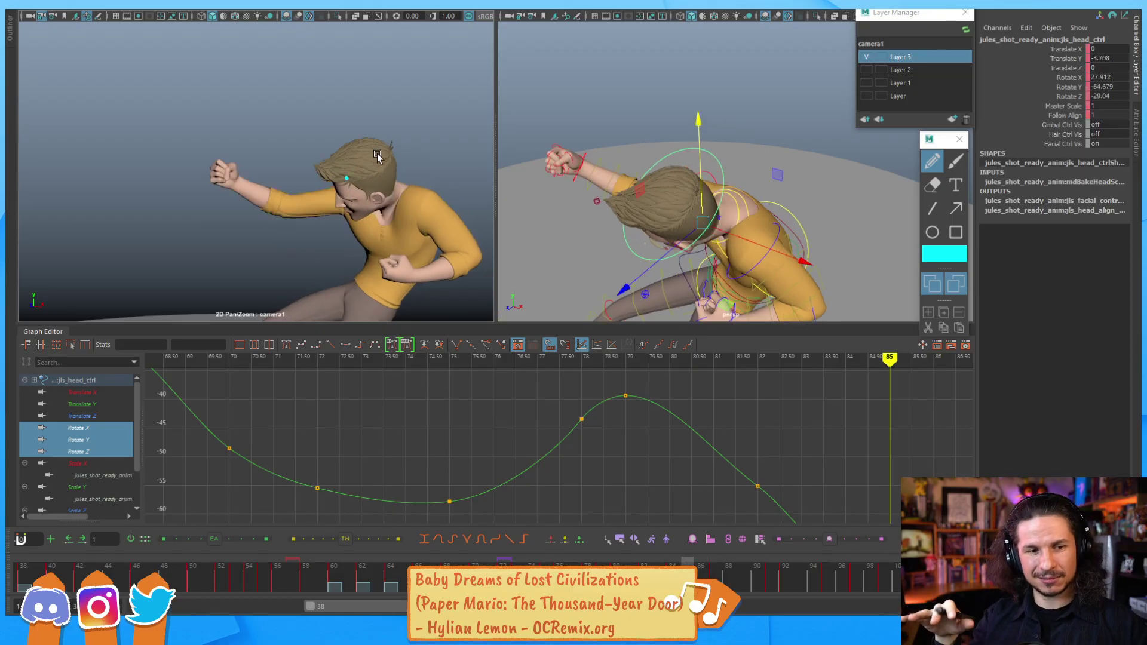
key(alt+comma)
key(alt+comma)
key(alt+comma)
key(alt+comma)
key(alt+comma)
key(alt+comma)
key(alt+comma)
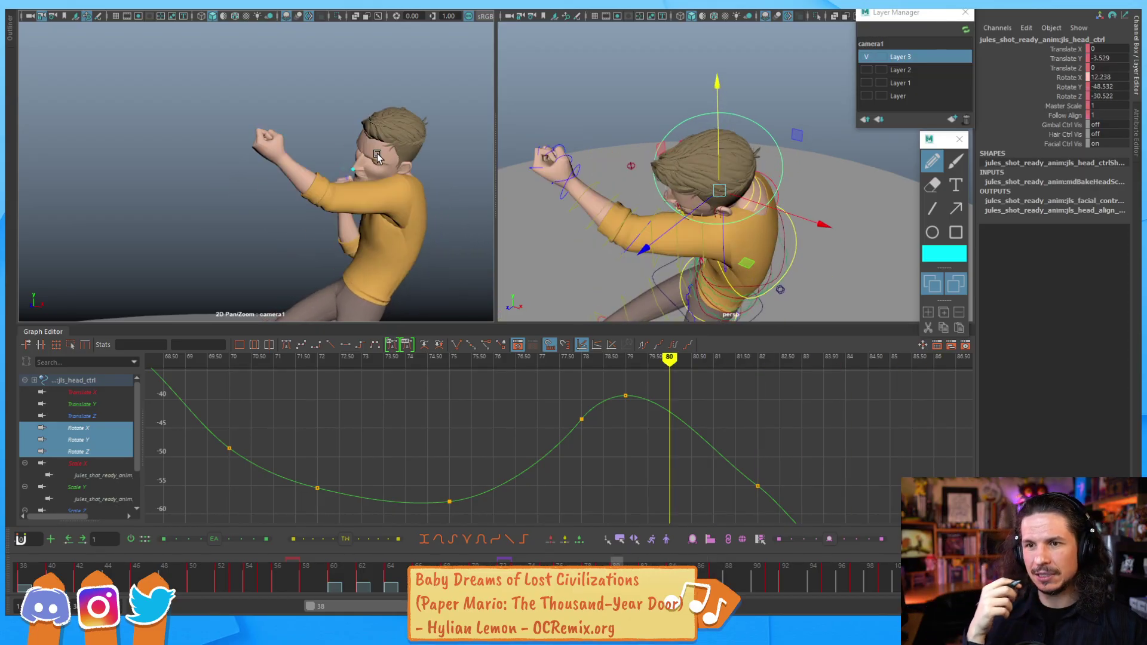
key(alt+comma)
key(alt+period)
key(alt+period)
key(alt+period)
key(alt+period)
key(alt+period)
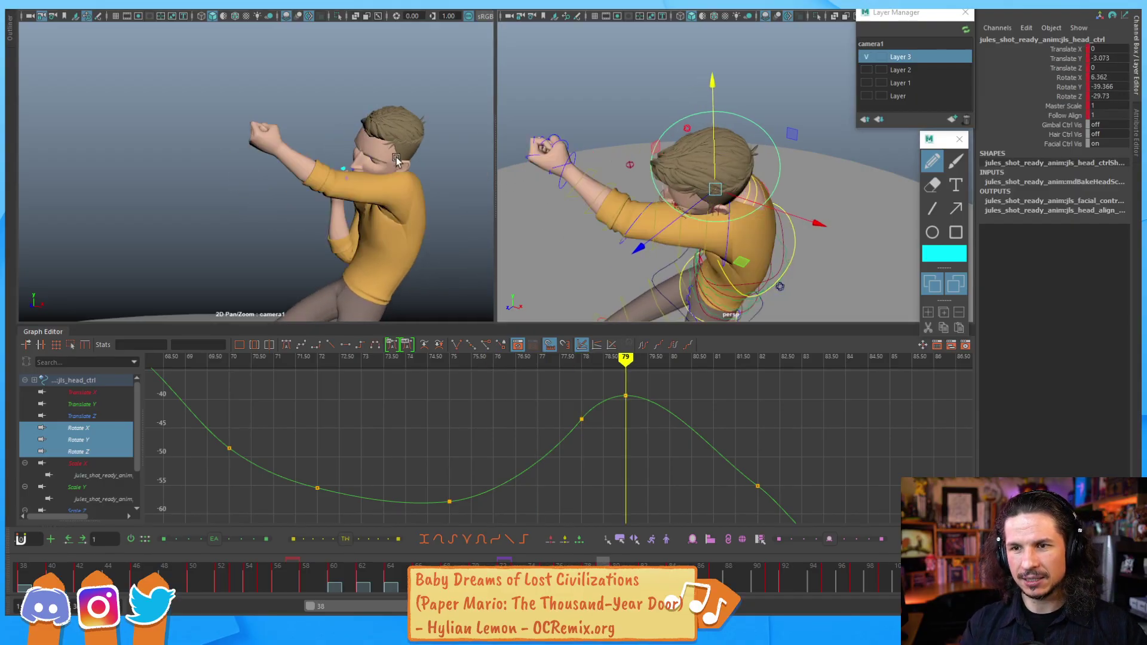
Step: Step back and forth between frames 74 and 81 to examine the head's motion through the punch
key(alt+comma)
key(alt+comma)
key(alt+comma)
key(alt+comma)
key(alt+comma)
key(alt+comma)
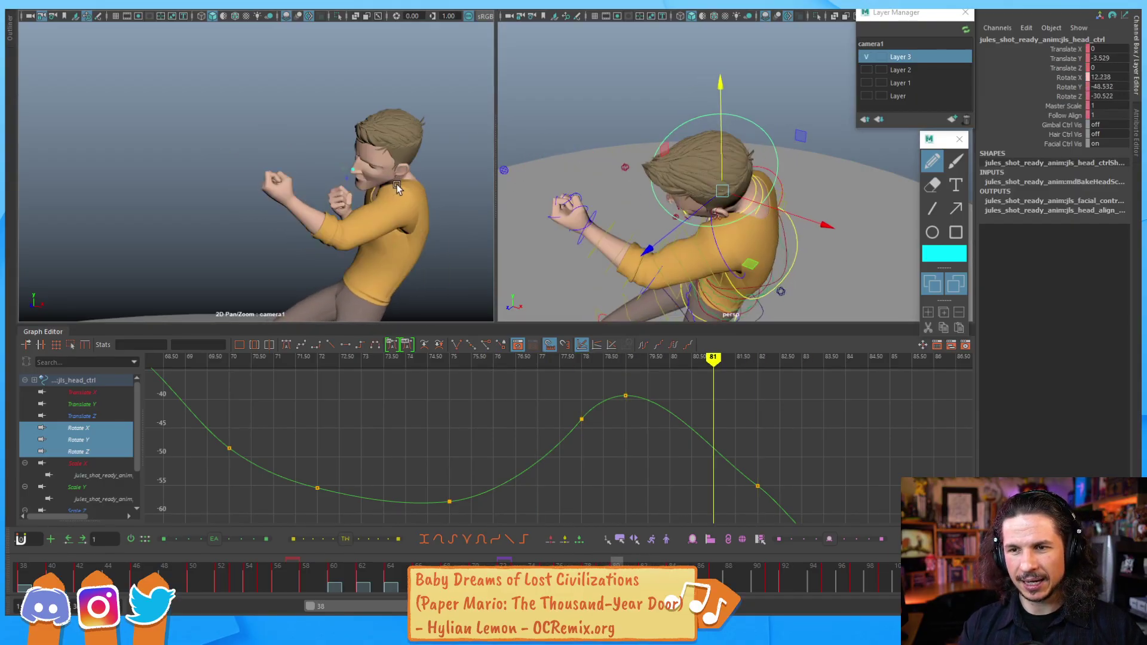
key(alt+comma)
key(alt+comma)
key(alt+comma)
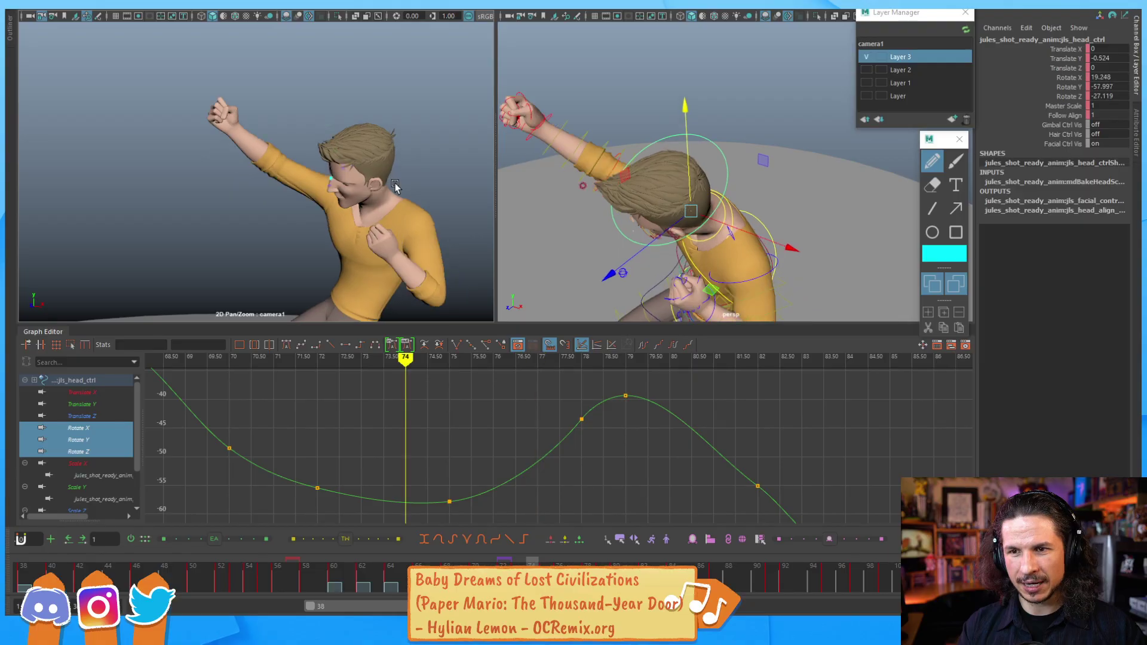
key(alt+period)
key(alt+period)
key(alt+period)
key(alt+period)
key(alt+period)
key(alt+period)
key(alt+comma)
key(alt+comma)
key(alt+comma)
key(alt+comma)
key(alt+period)
key(alt+period)
key(alt+period)
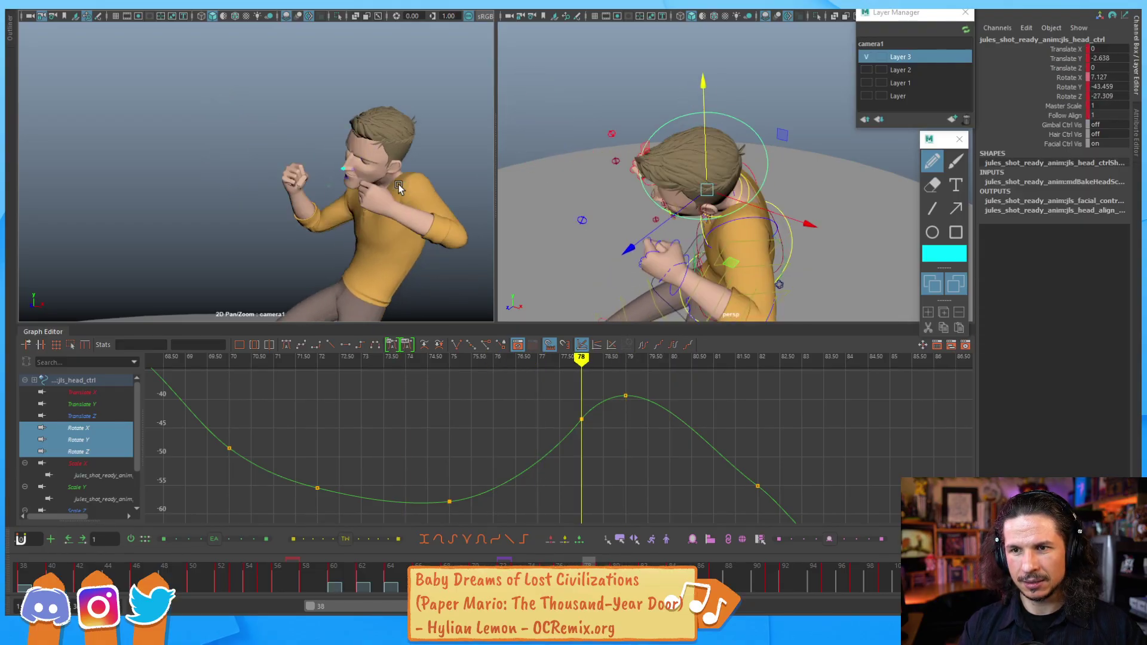
key(alt+comma)
key(alt+comma)
key(alt+comma)
key(alt+period)
key(alt+period)
key(alt+comma)
key(alt+period)
key(alt+period)
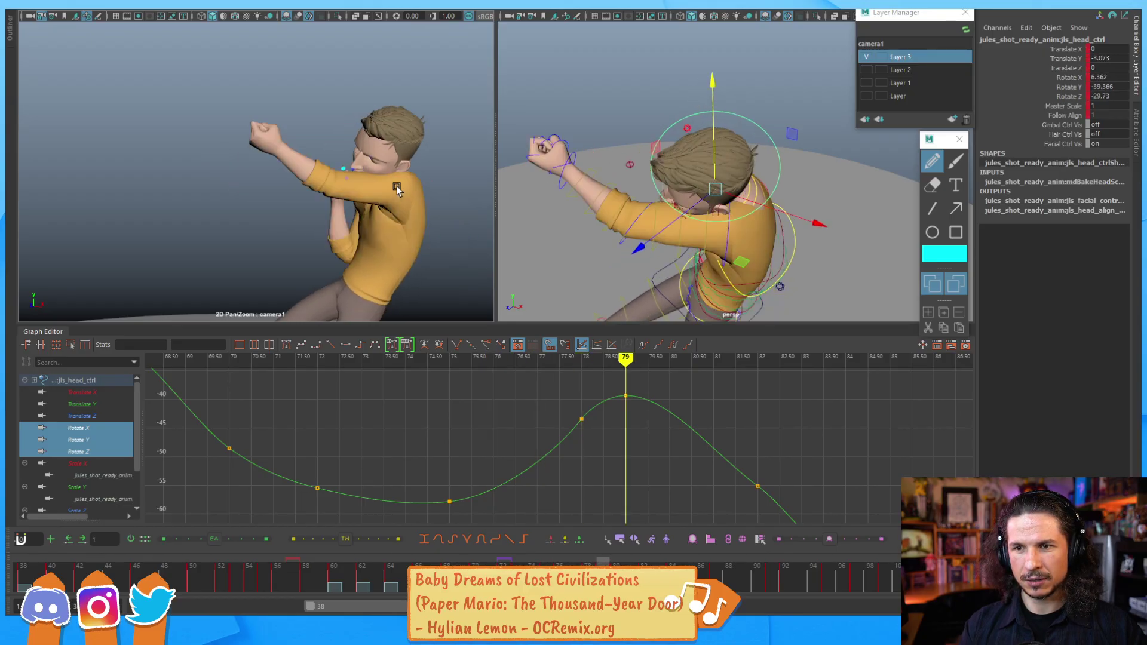
key(alt+comma)
key(alt+period)
key(alt+period)
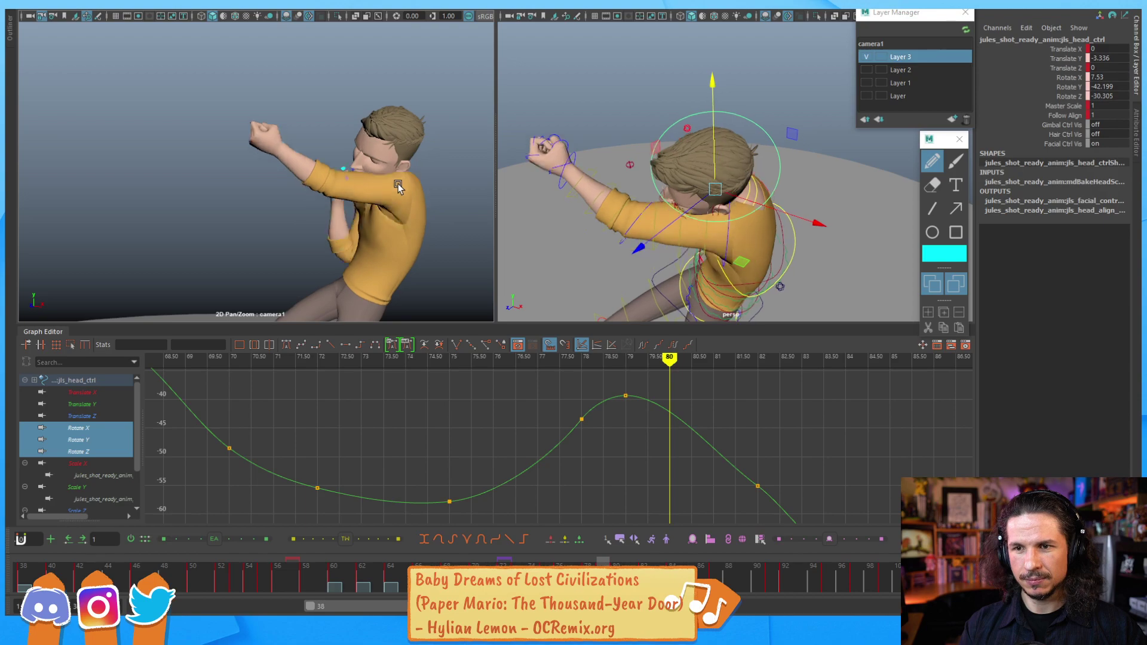
key(alt+comma)
key(alt+comma)
key(alt+period)
key(alt+comma)
key(alt+period)
key(alt+comma)
key(alt+comma)
key(alt+period)
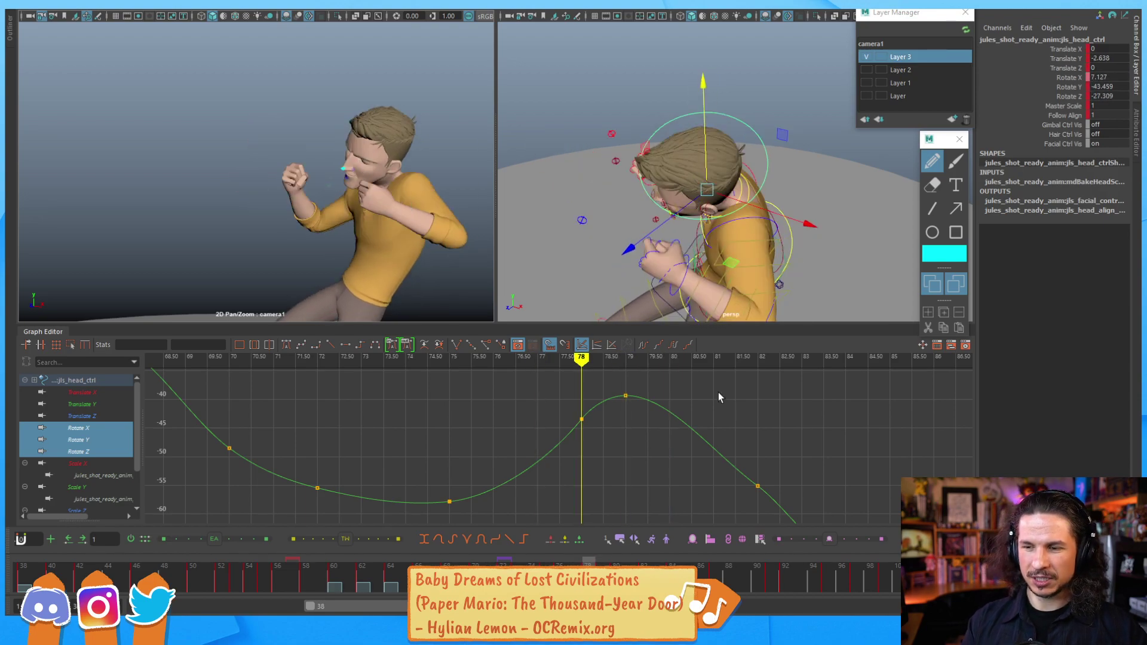
Step: Raise the head control's Rotate Z key at frame 79 to -27.977
alt+drag(747, 197, 722, 249)
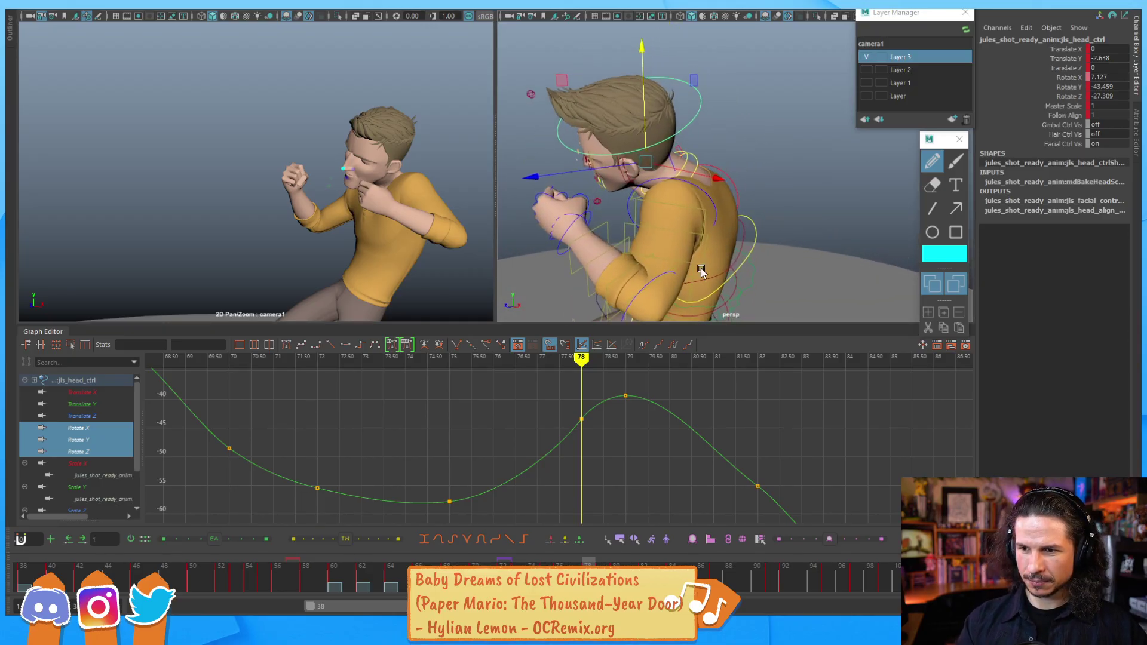
key(a)
scroll(636, 445, up, 10)
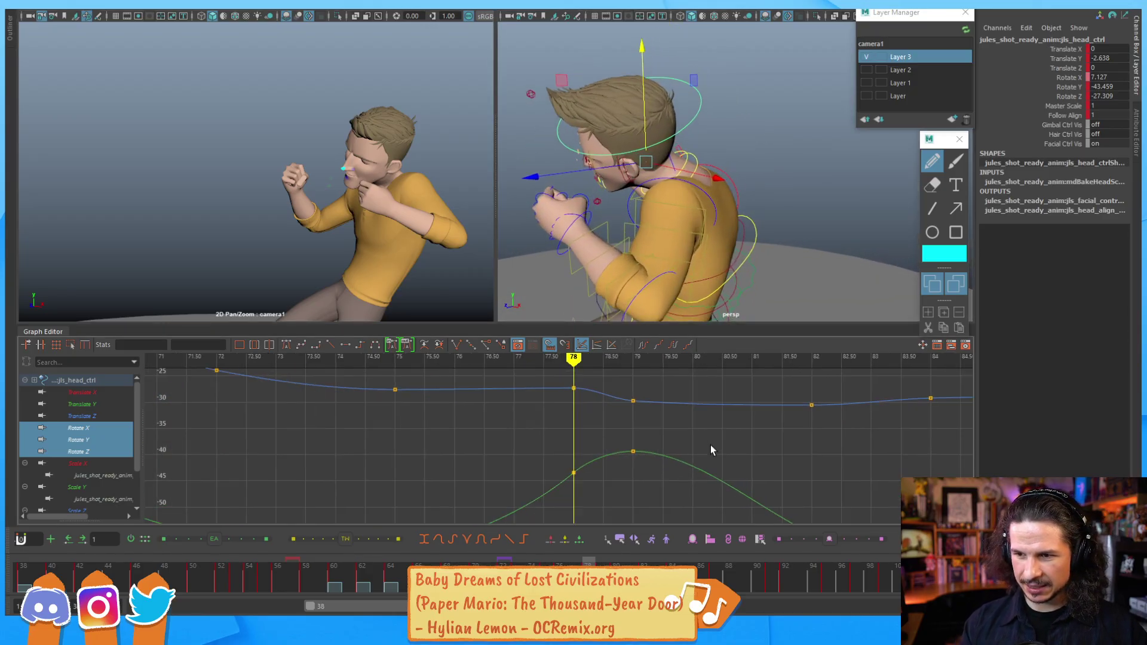
key(alt+period)
key(alt+comma)
key(alt+comma)
key(alt+period)
key(alt+period)
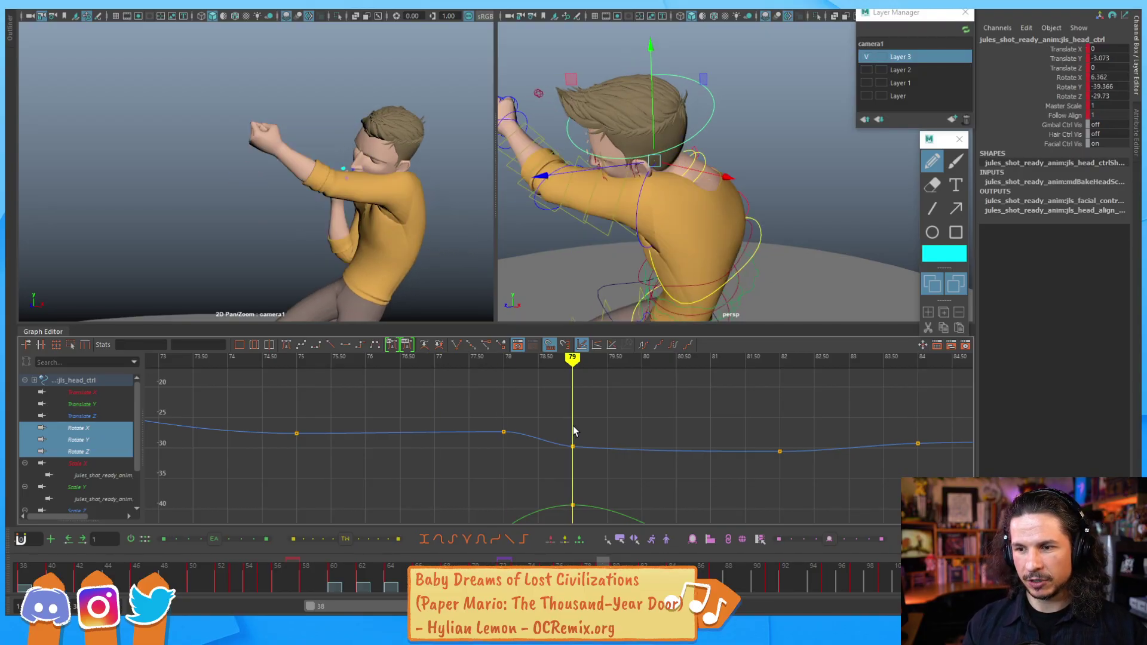
drag(572, 430, 554, 468)
shift+middle_drag(554, 468, 562, 457)
click(632, 406)
alt+middle_drag(645, 376, 633, 421)
alt+right_drag(633, 421, 584, 425)
alt+middle_drag(583, 424, 569, 462)
alt+shift+right_drag(569, 462, 590, 389)
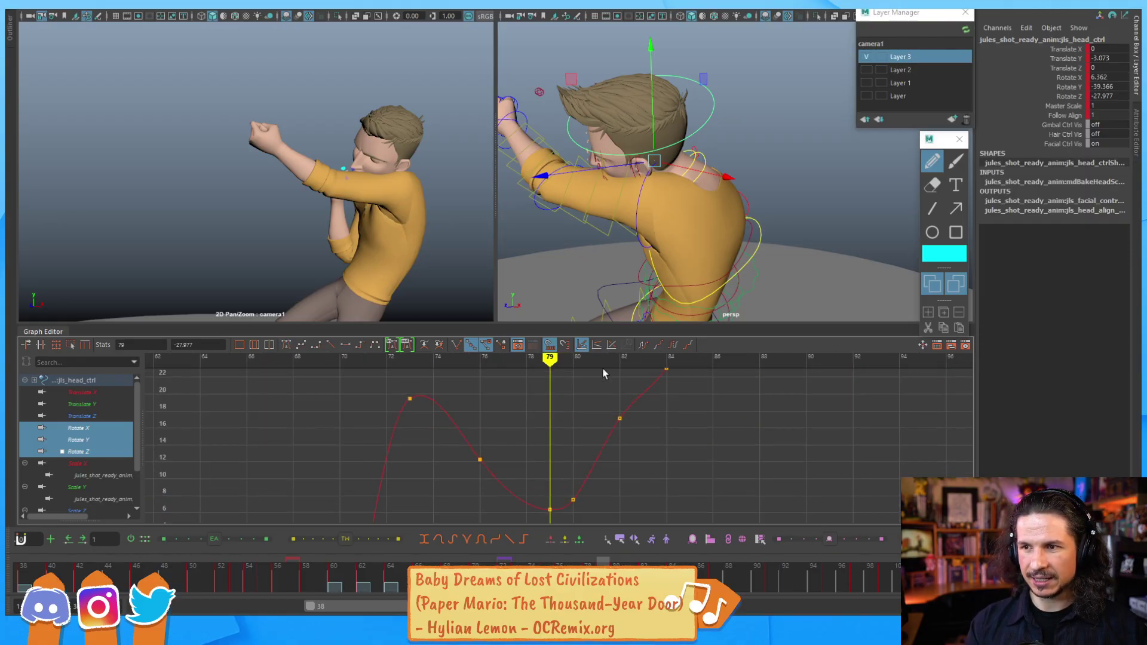
Step: Select the neck control and steepen the outgoing tangent of its Rotate Y key at frame 82
click(705, 156)
alt+right_drag(607, 443, 571, 445)
alt+middle_drag(549, 455, 526, 398)
alt+shift+right_drag(526, 445, 591, 450)
alt+middle_drag(558, 455, 577, 411)
drag(574, 421, 602, 440)
alt+middle_drag(601, 440, 590, 458)
drag(522, 463, 570, 495)
alt+middle_drag(571, 496, 591, 440)
alt+middle_drag(479, 448, 493, 485)
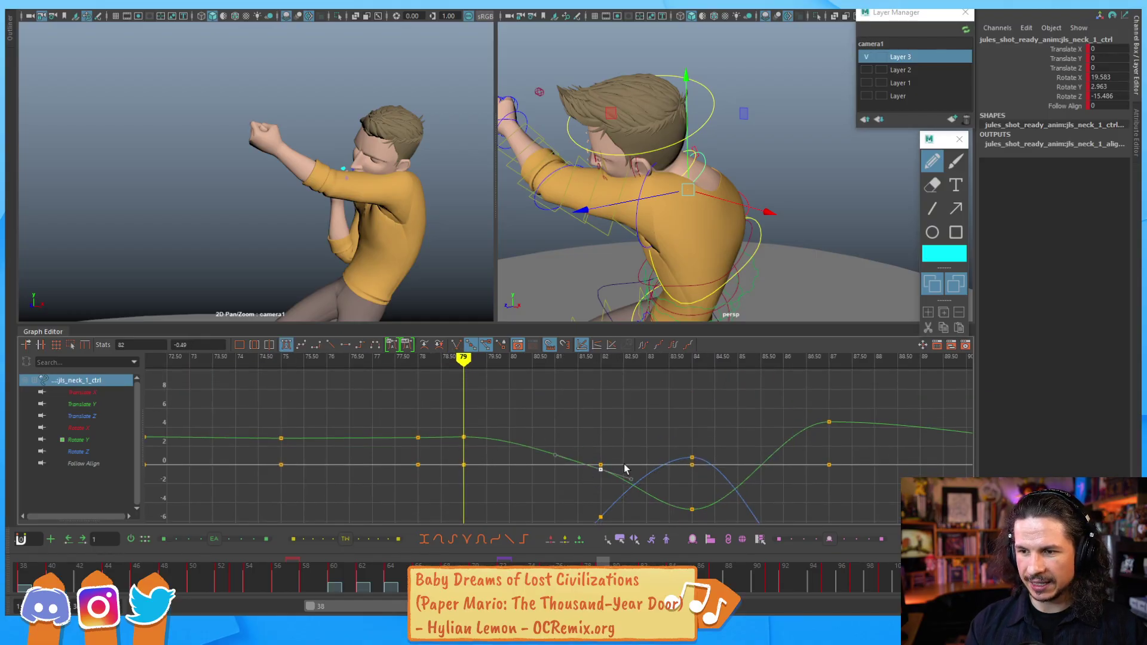
middle_drag(632, 440, 632, 443)
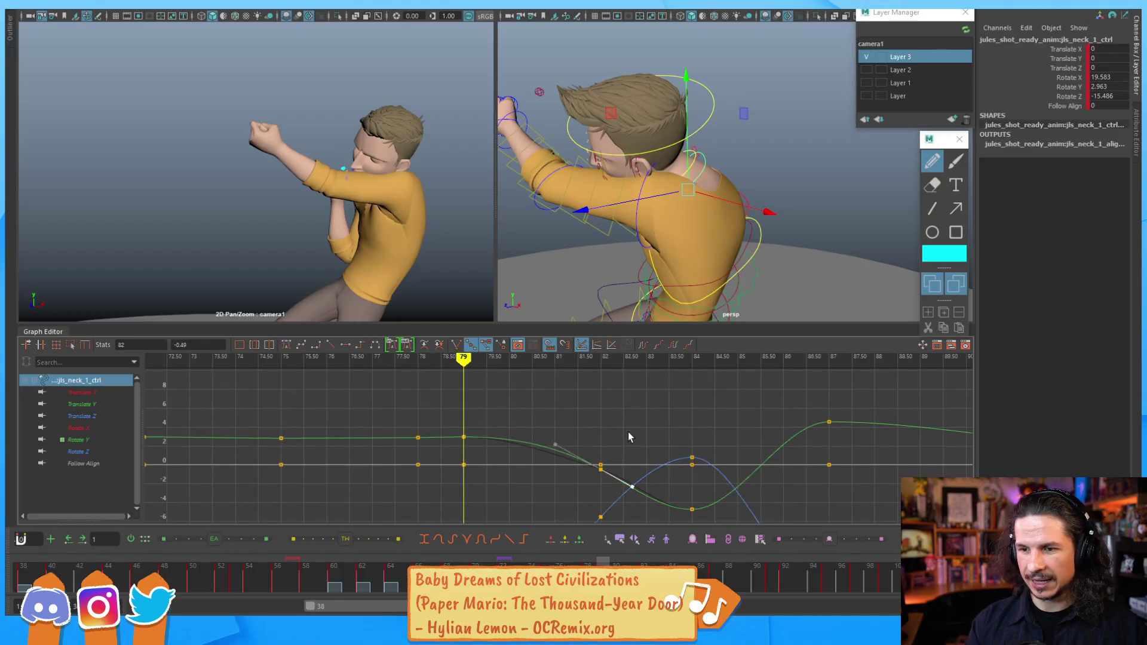
click(627, 435)
Step: Steepen the outgoing tangent of the neck's Rotate X key at frame 79 to smooth the descent toward frame 82
alt+middle_drag(613, 376, 617, 455)
alt+middle_drag(579, 409, 585, 481)
alt+right_drag(604, 449, 576, 433)
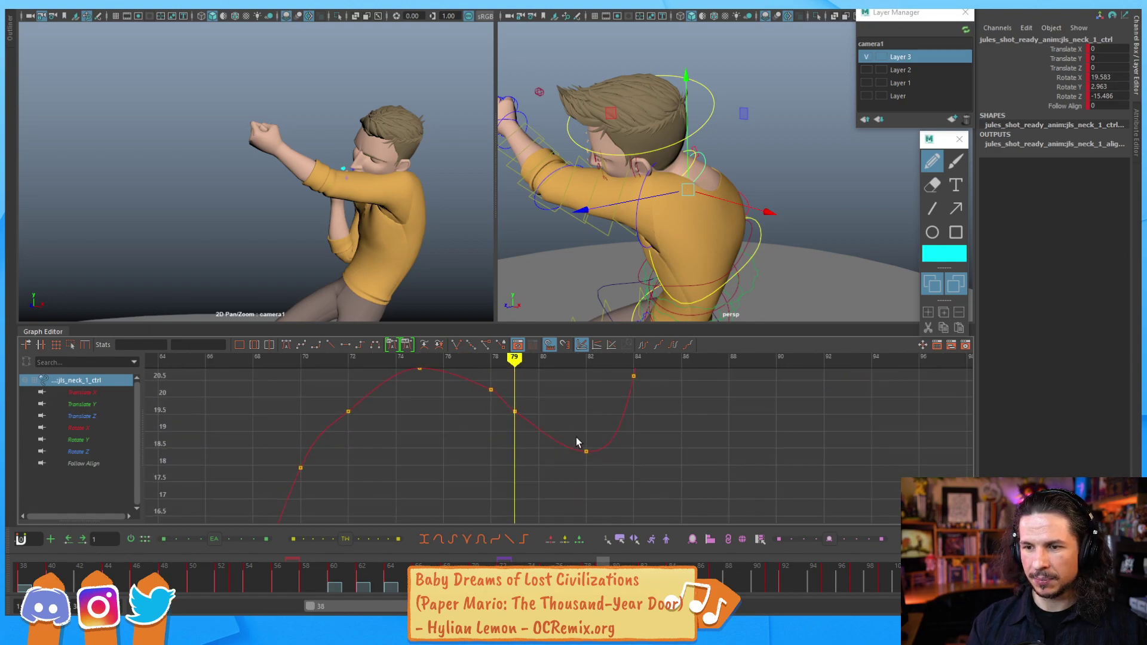
alt+middle_drag(576, 434, 582, 453)
scroll(545, 457, up, 2)
drag(522, 410, 504, 457)
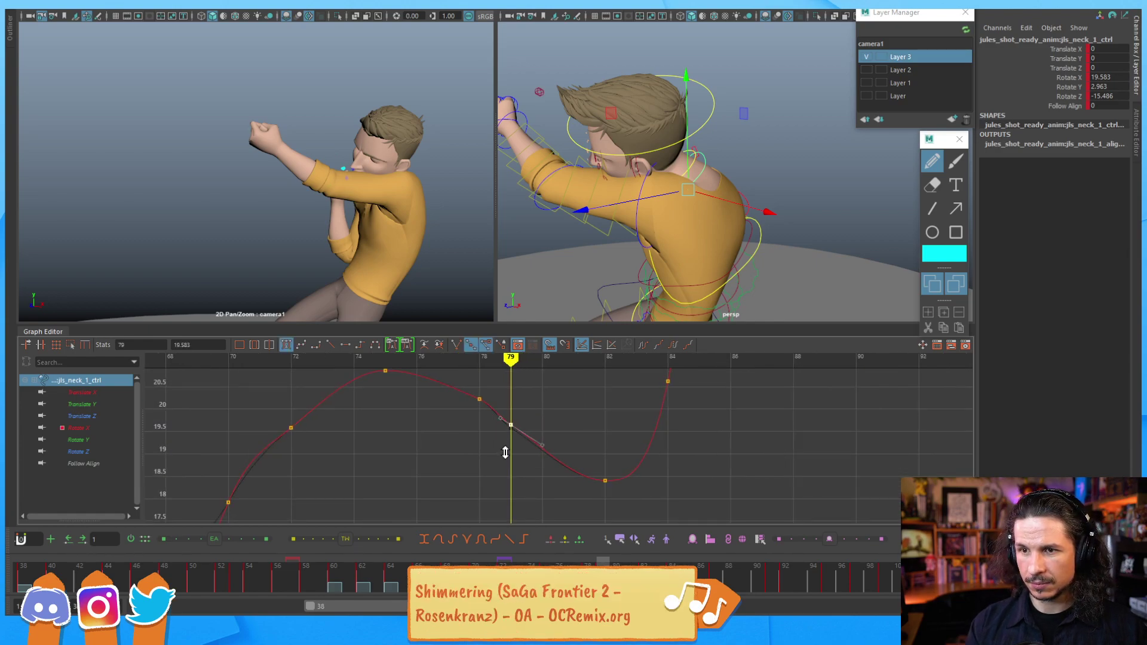
middle_drag(507, 451, 510, 456)
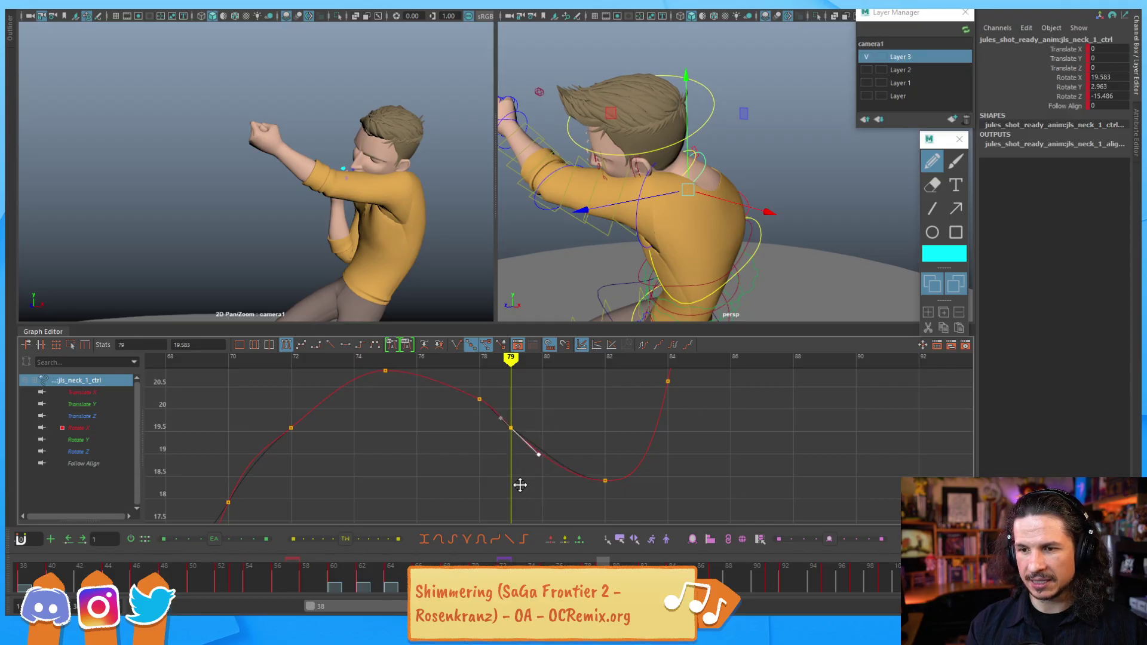
click(486, 409)
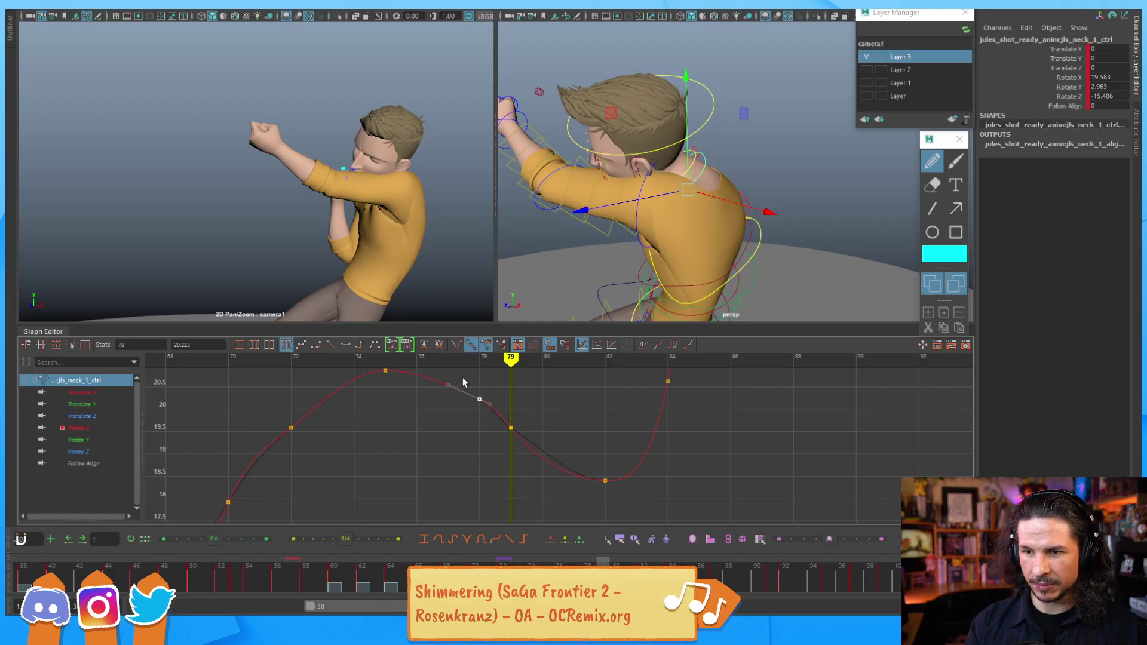
Step: Raise the neck's Rotate X key at frame 72 slightly and reshape the tangents at frame 70 to smooth the rise
scroll(421, 421, down, 2)
drag(395, 442, 430, 478)
click(392, 479)
alt+middle_drag(358, 487, 361, 441)
drag(367, 469, 351, 431)
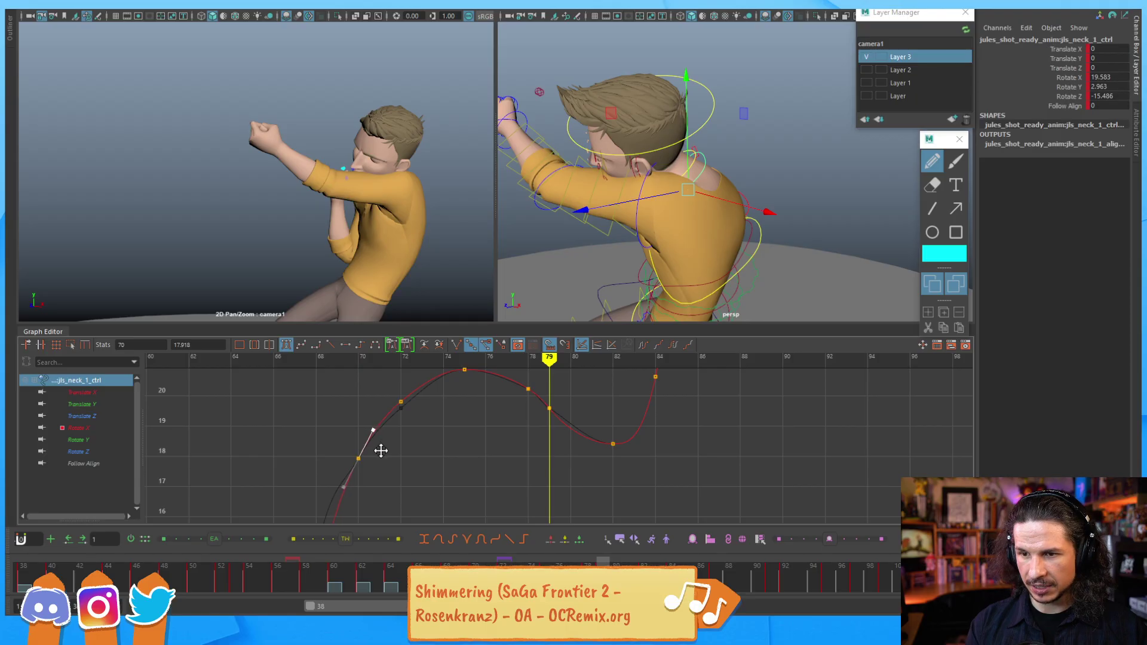
click(410, 448)
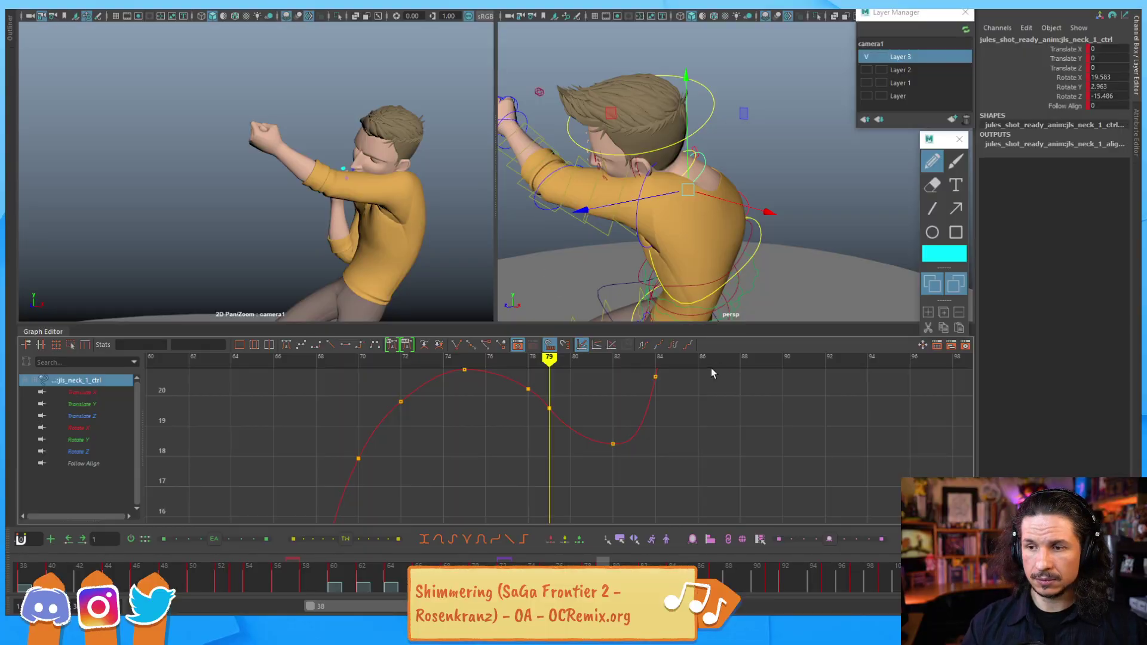
Step: Step through frames 79 to 85 to examine how the neck and head move after the punch
alt+drag(678, 234, 705, 209)
mouse_move(629, 416)
alt+right_down()
mouse_move(589, 422)
mouse_move(620, 417)
mouse_move(640, 435)
alt+right_up()
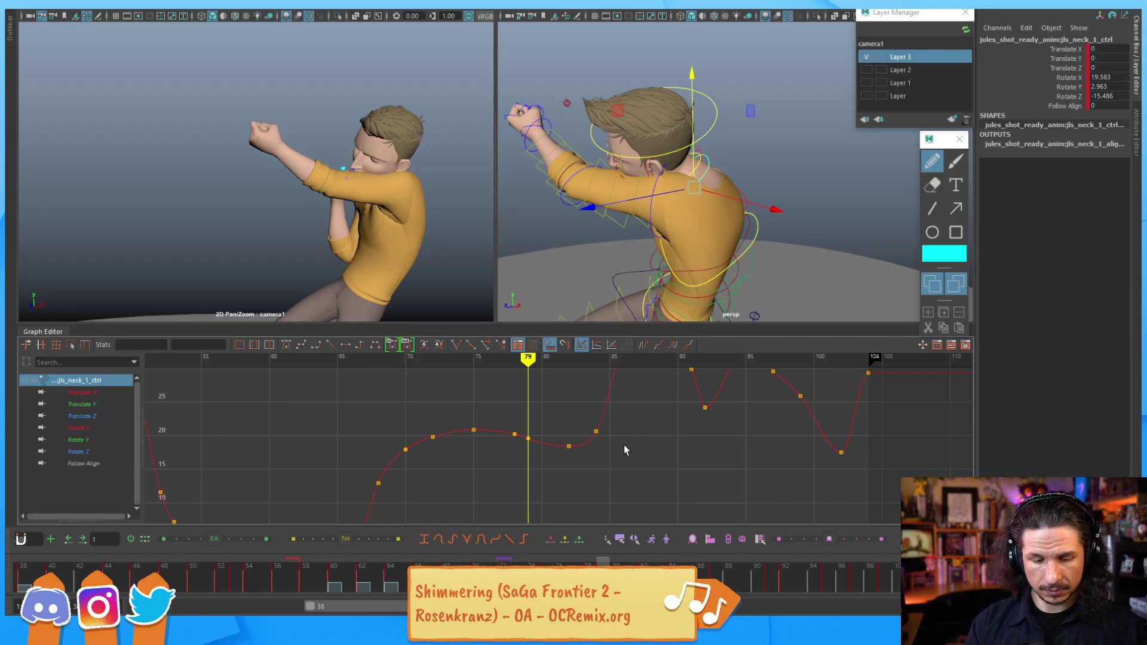
key(alt+period)
key(alt+period)
key(alt+period)
key(alt+period)
key(alt+period)
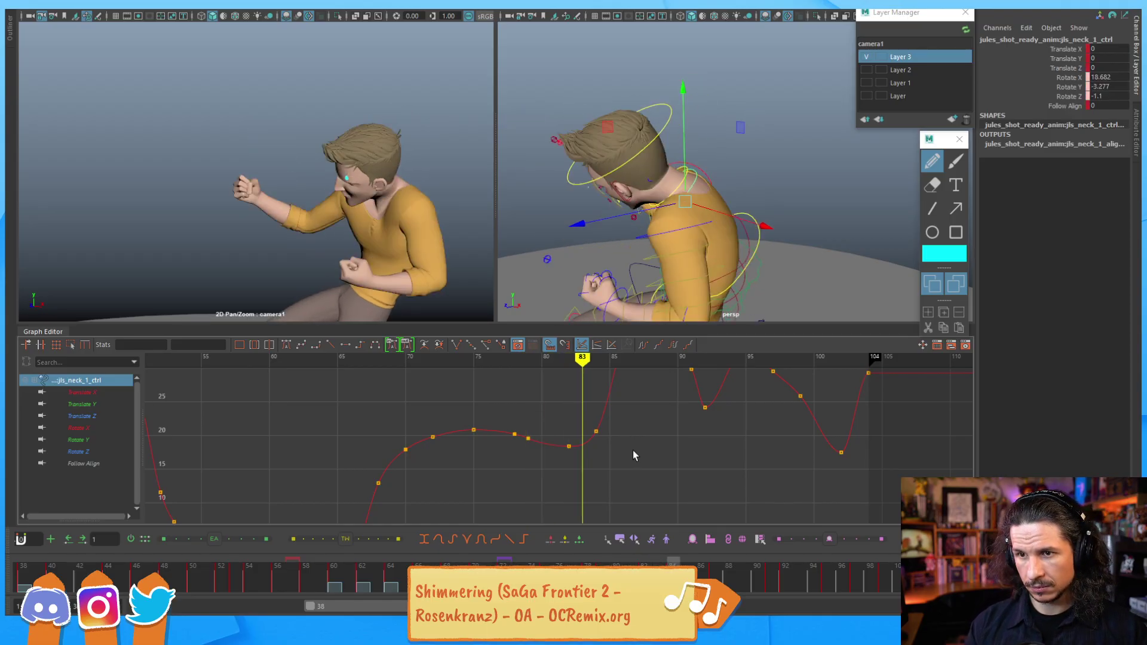
key(alt+period)
key(alt+period)
key(alt+period)
key(alt+comma)
key(alt+comma)
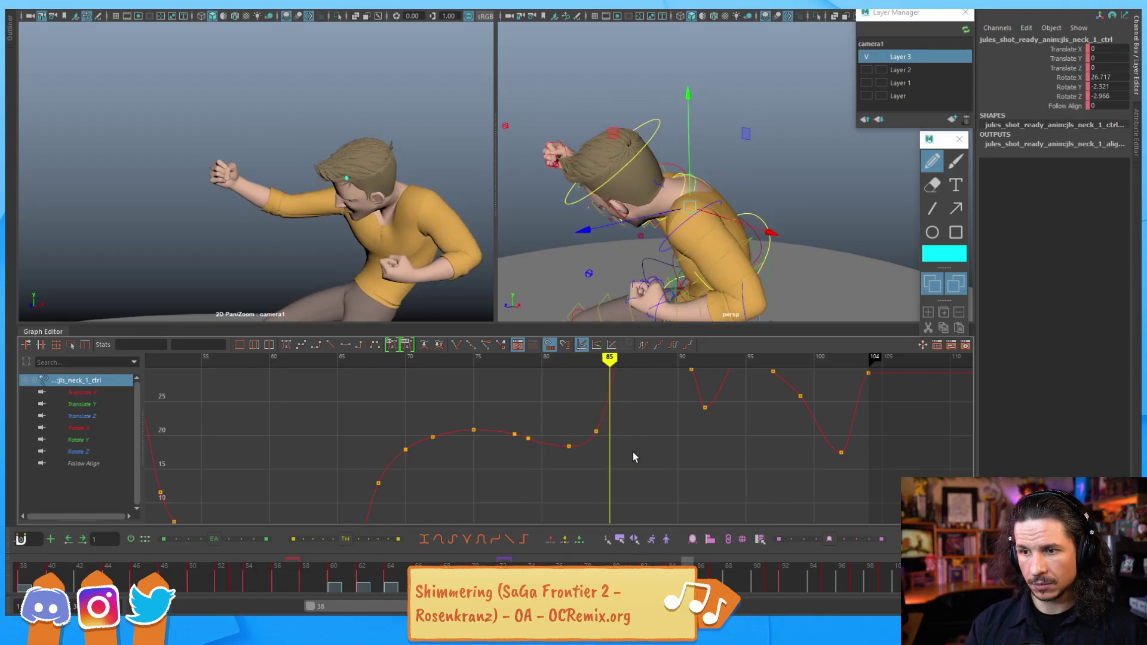
key(alt+comma)
key(alt+comma)
Step: Select the head control's Rotate Y keys at the frame 79 peak and the frame 84 low point
click(659, 256)
alt+right_drag(617, 472, 669, 440)
alt+middle_drag(633, 443, 589, 373)
alt+right_drag(571, 428, 591, 458)
alt+middle_drag(591, 458, 596, 481)
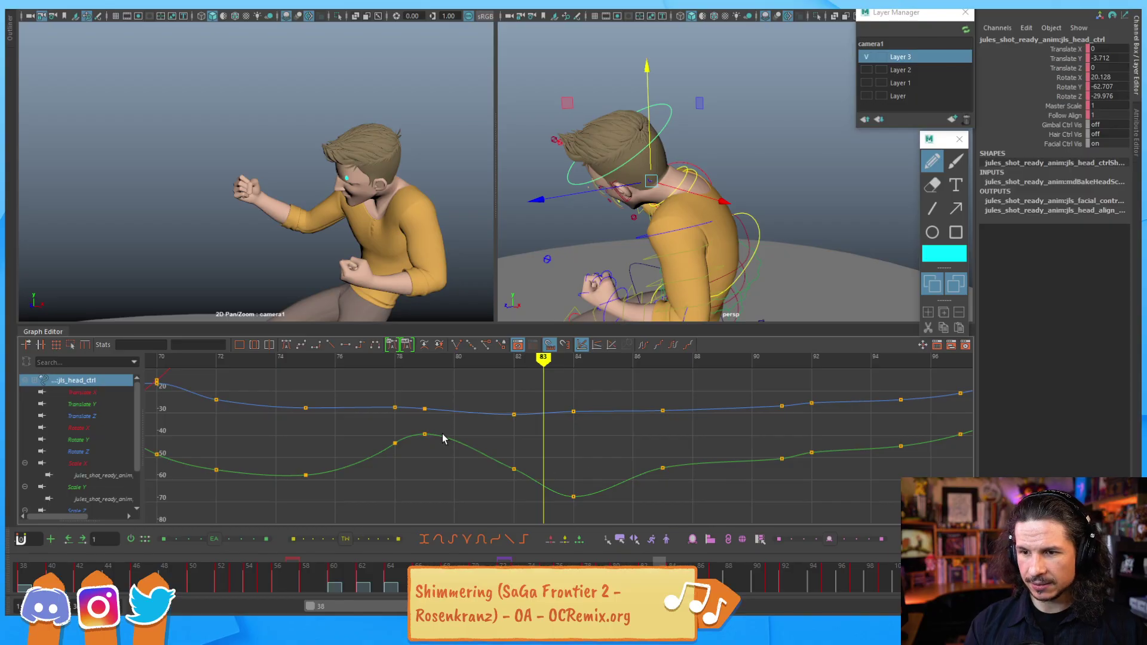
drag(420, 452, 421, 452)
shift+click(574, 496)
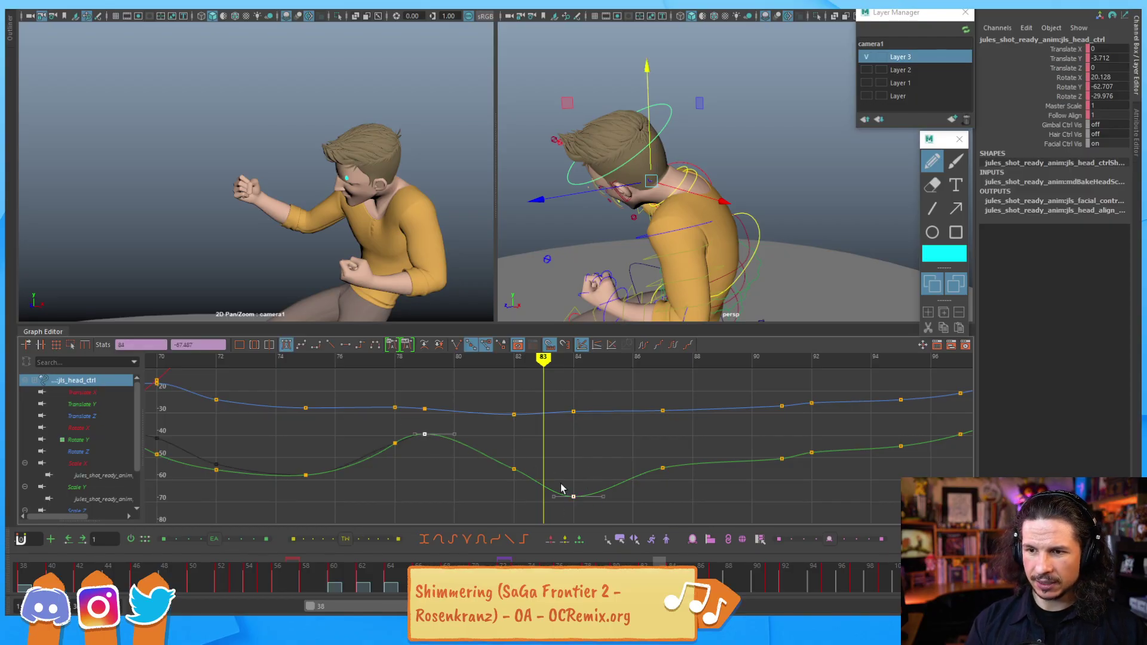
Step: Step back and forth between frames 75 and 83 to examine the timing of the head turn
key(alt+comma)
key(alt+comma)
key(alt+comma)
key(alt+comma)
key(alt+period)
key(alt+period)
key(alt+period)
key(alt+period)
key(alt+period)
key(alt+comma)
key(alt+comma)
key(alt+comma)
key(alt+comma)
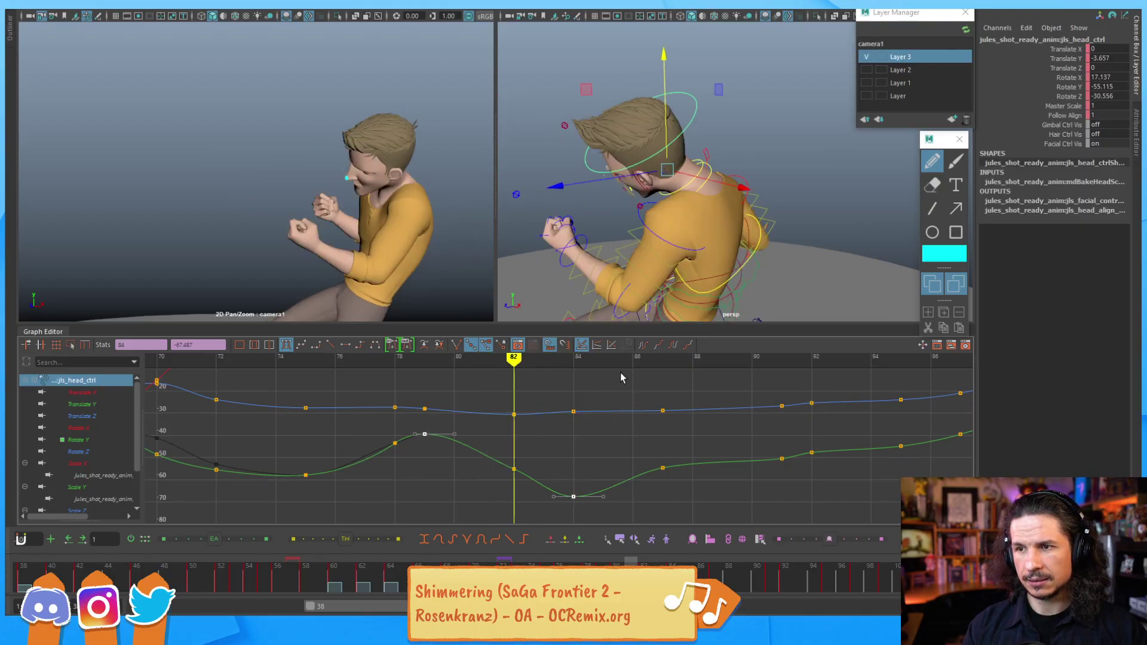
key(alt+comma)
key(alt+comma)
key(alt+comma)
key(alt+comma)
key(alt+comma)
key(alt+comma)
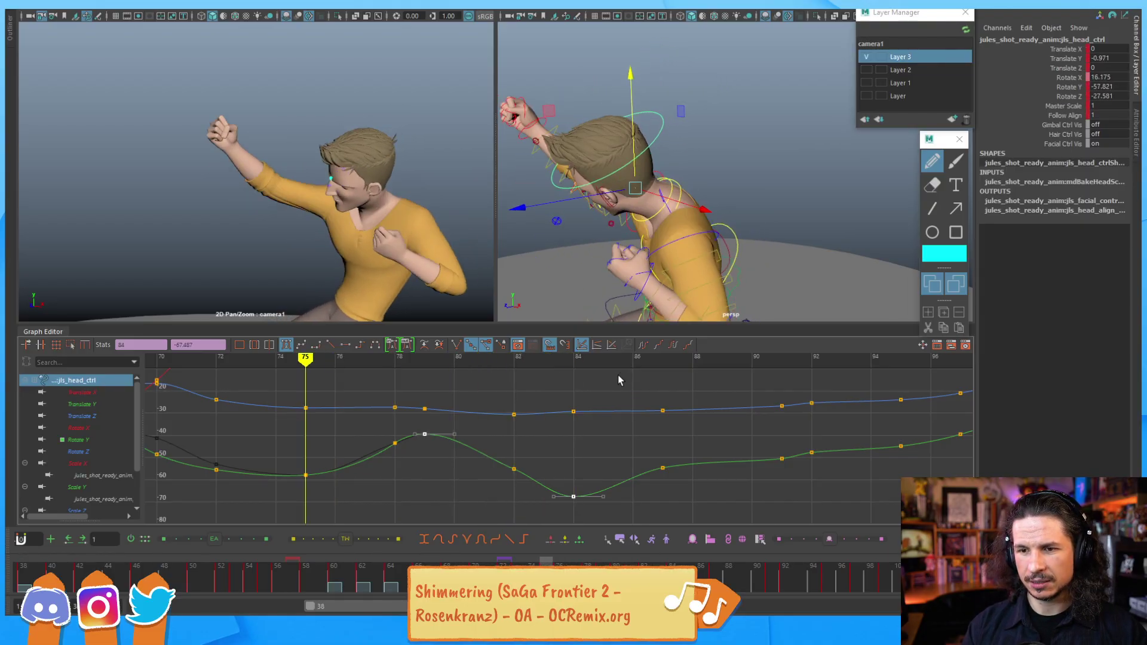
key(alt+comma)
key(alt+period)
key(alt+period)
key(alt+period)
key(alt+period)
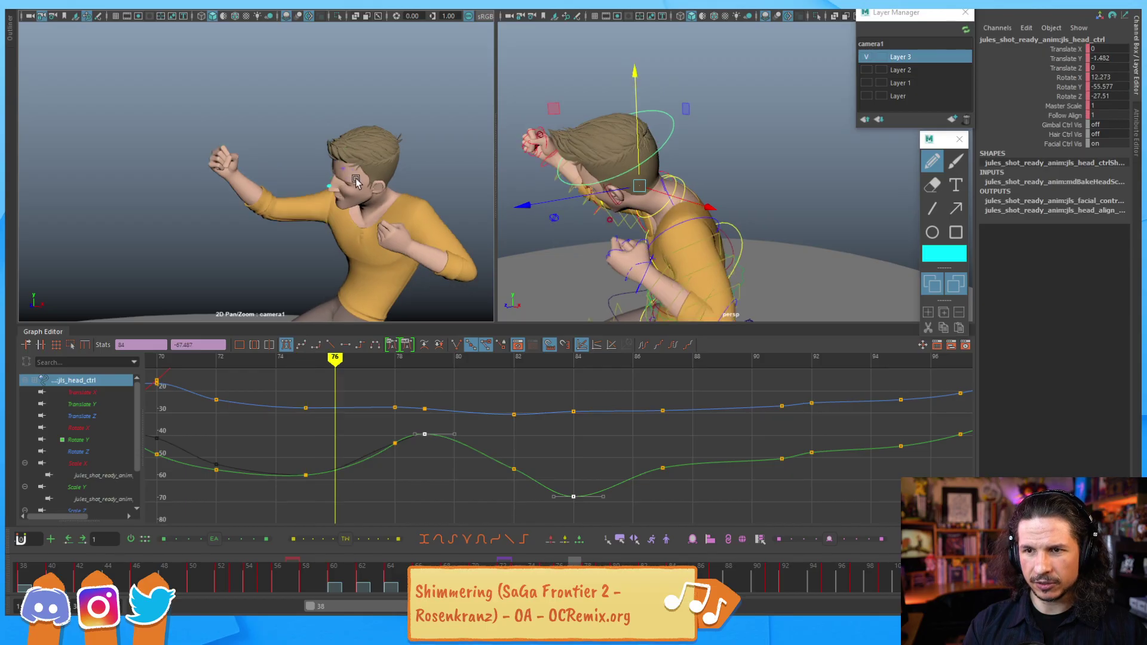
key(alt+period)
key(alt+period)
key(alt+period)
key(alt+period)
key(alt+comma)
key(alt+comma)
key(alt+comma)
key(alt+period)
key(alt+period)
key(alt+period)
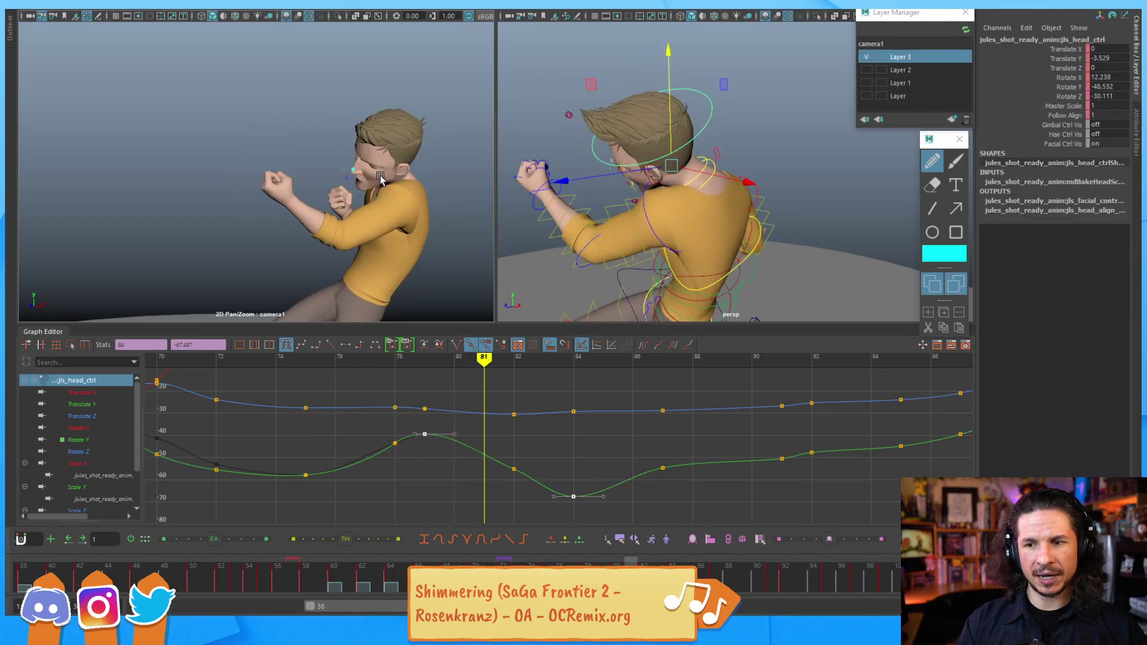
key(alt+comma)
key(alt+comma)
key(alt+comma)
key(alt+comma)
key(alt+period)
key(alt+period)
key(alt+period)
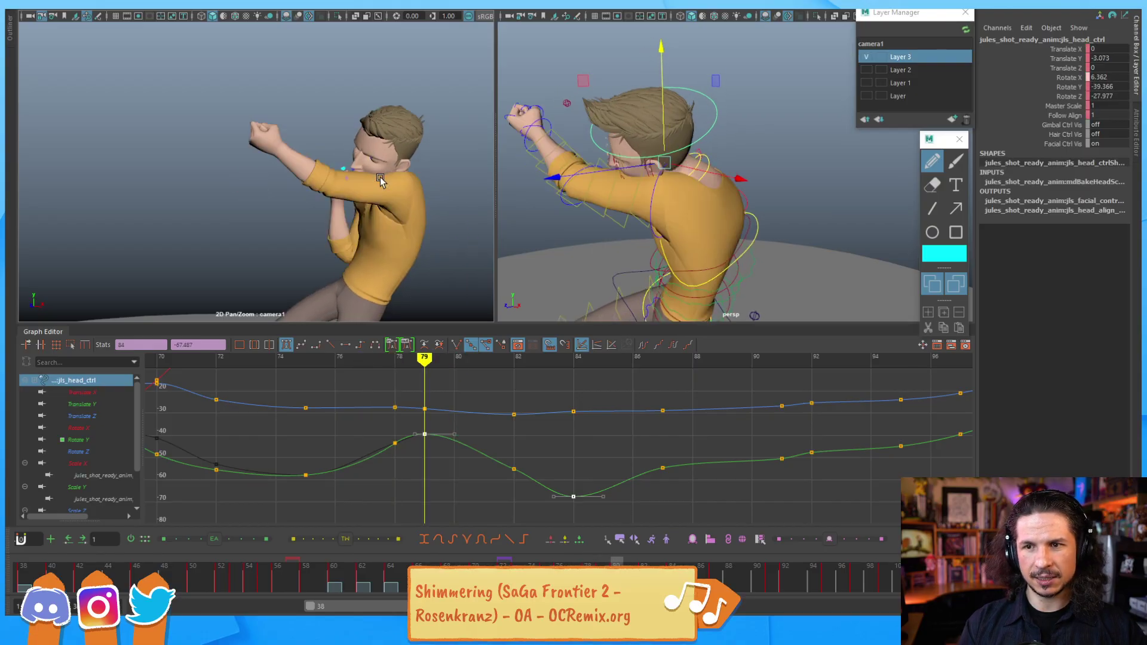
key(alt+period)
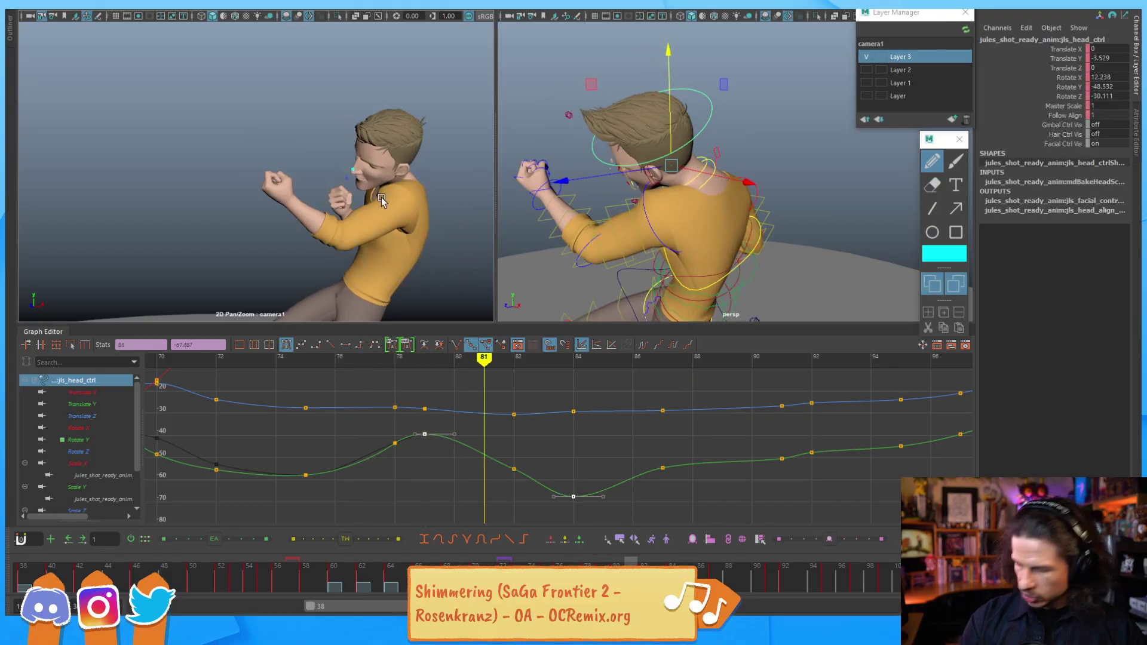
Step: Key the head control's rotation at frame 81 with Rotate X 13.943, Rotate Y -45.099 and Rotate Z -29.418, and check the neighbouring frames
alt+middle_drag(542, 348, 547, 455)
alt+drag(654, 199, 614, 195)
scroll(563, 412, down, 3)
alt+middle_drag(571, 441, 569, 417)
scroll(577, 439, up, 3)
key(alt+comma)
key(alt+comma)
key(alt+comma)
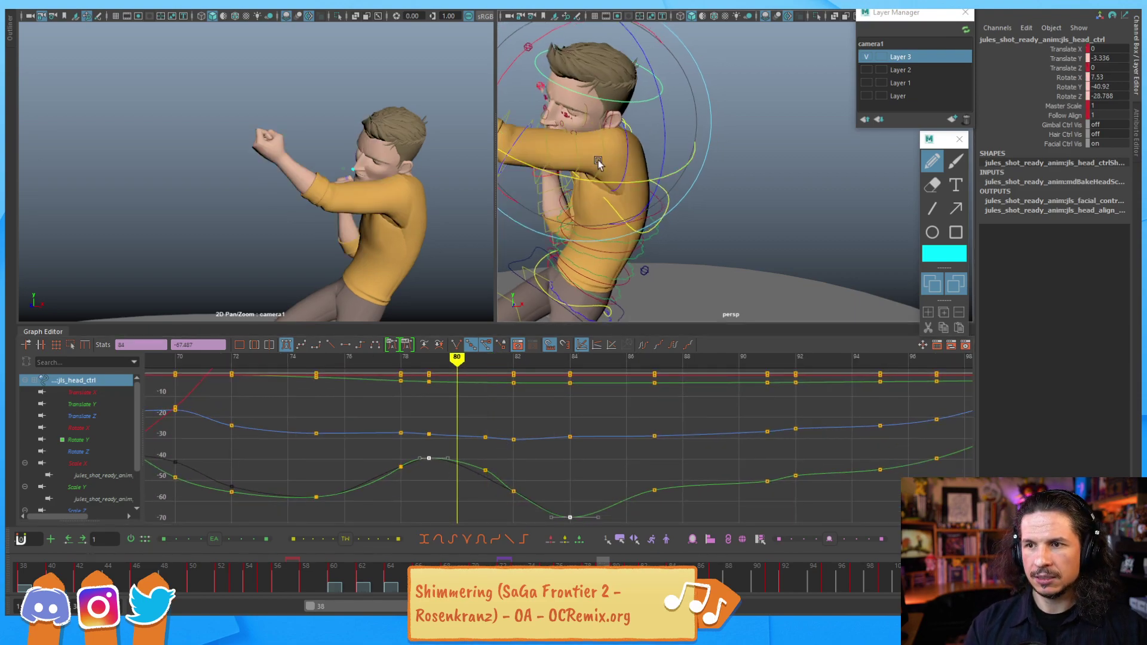
key(alt+period)
key(alt+period)
key(alt+period)
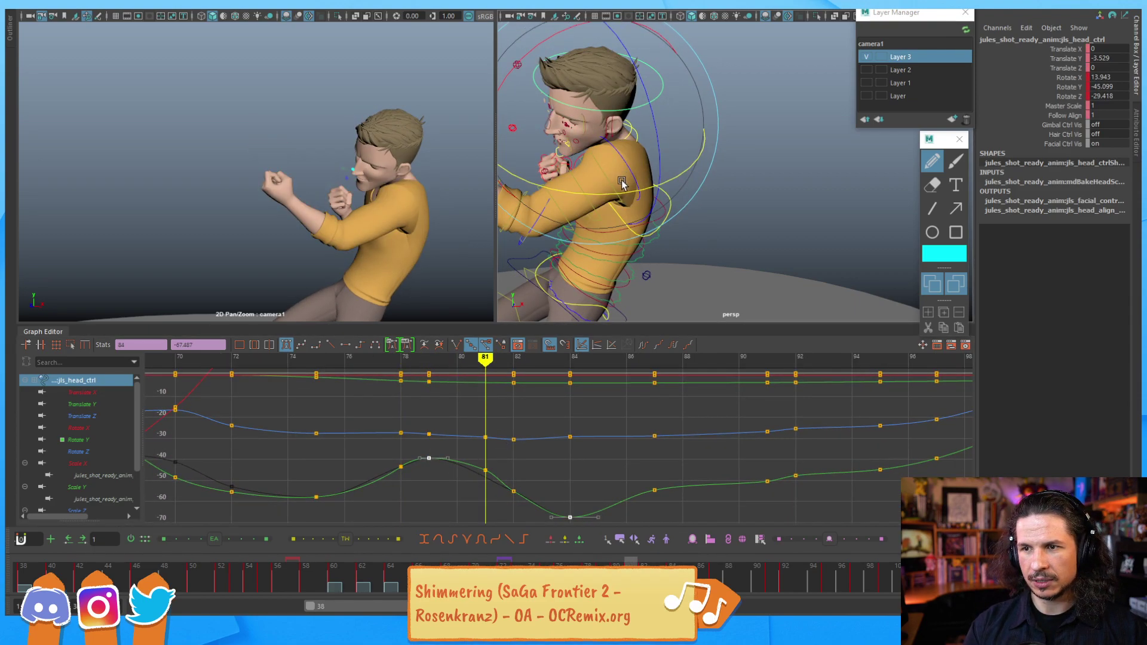
Step: Adjust the head control's rotation at frame 81 to Rotate X 15.392, Rotate Y -42.118 and Rotate Z -28.736, comparing it with the neighbouring frames
key(alt+comma)
key(alt+comma)
key(alt+period)
key(alt+comma)
key(alt+period)
key(alt+period)
key(alt+period)
key(alt+comma)
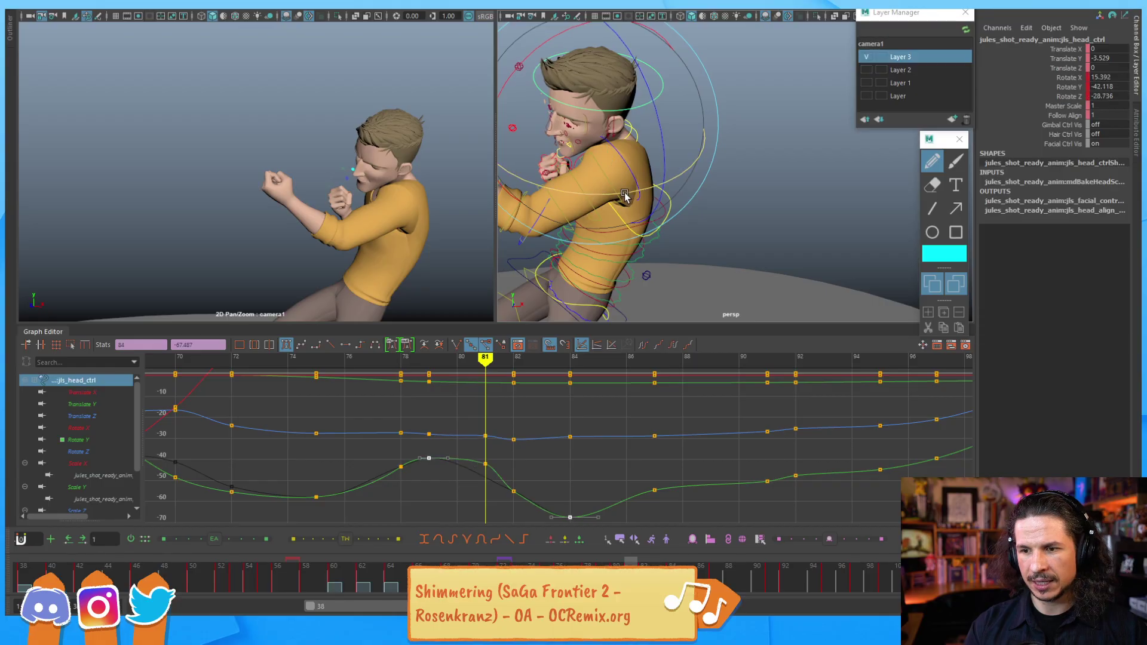
key(alt+comma)
key(alt+comma)
key(alt+period)
key(alt+period)
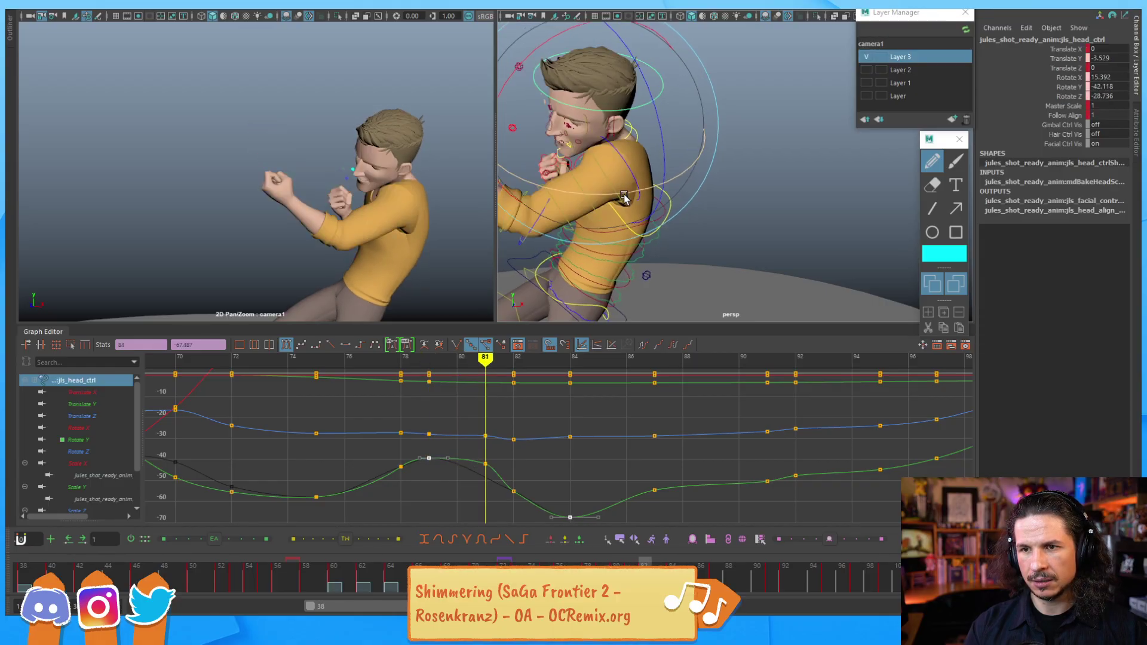
Step: Raise the head control's Rotate Y key at frame 82 to about -52.865
key(alt+period)
key(alt+period)
key(alt+comma)
key(alt+comma)
key(alt+comma)
key(alt+period)
key(alt+period)
drag(531, 483, 500, 508)
middle_drag(500, 499, 527, 524)
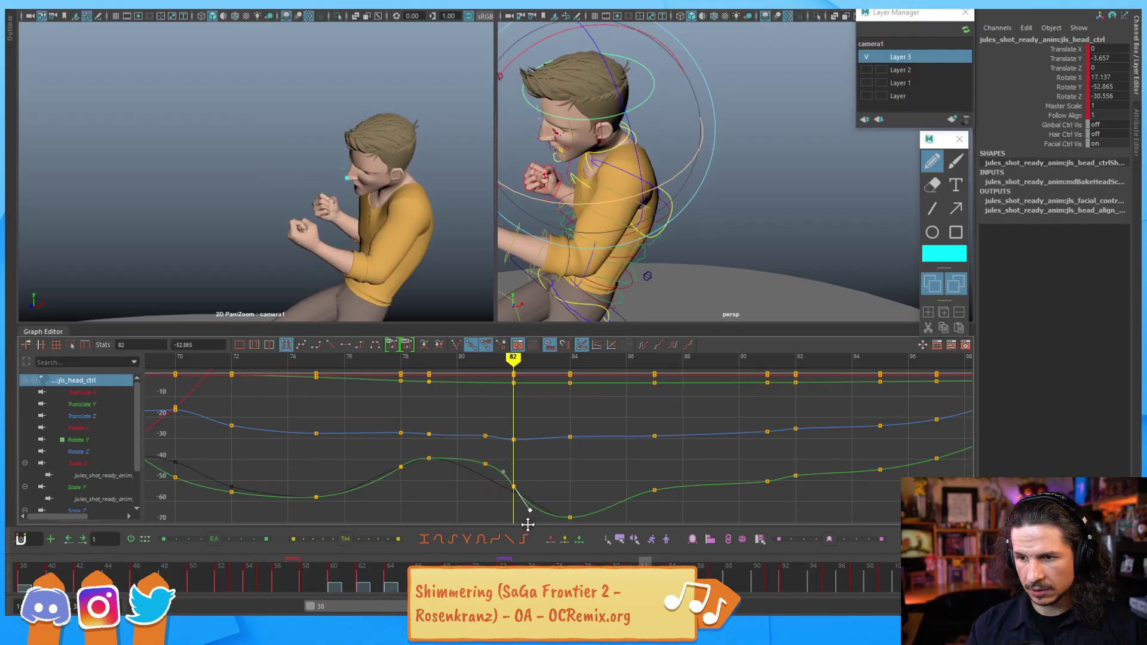
click(537, 490)
Step: Step back and forth between frames 79 and 82 to examine the start of the head turn
key(alt+comma)
key(alt+comma)
key(alt+comma)
key(alt+period)
key(alt+period)
key(alt+comma)
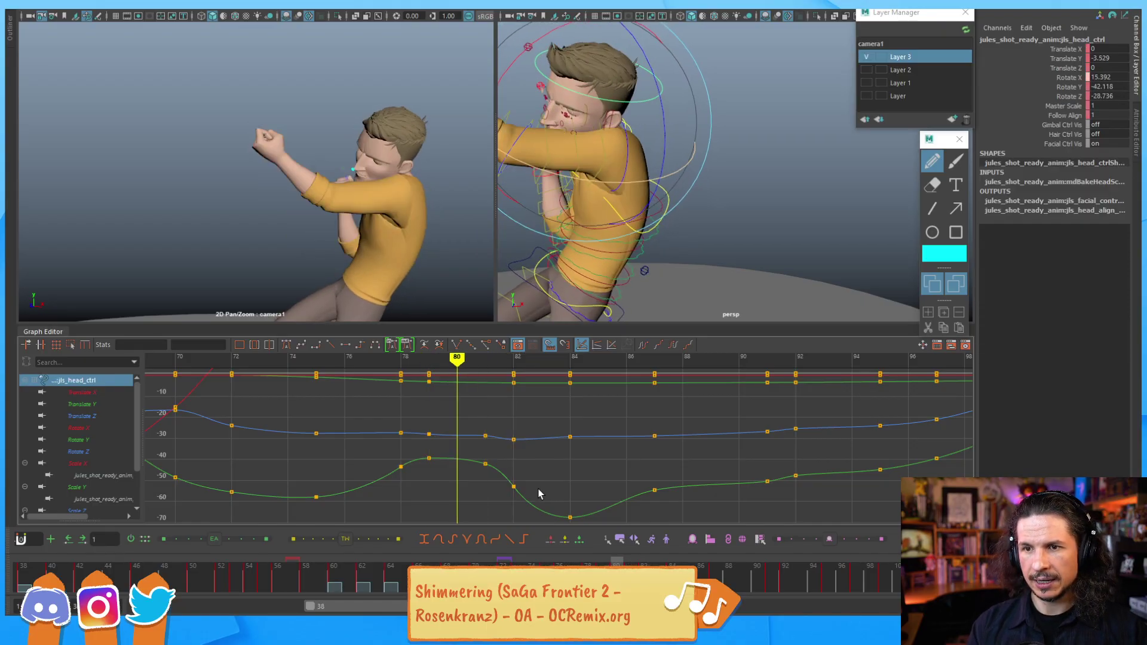
key(alt+period)
key(alt+period)
key(alt+comma)
key(alt+comma)
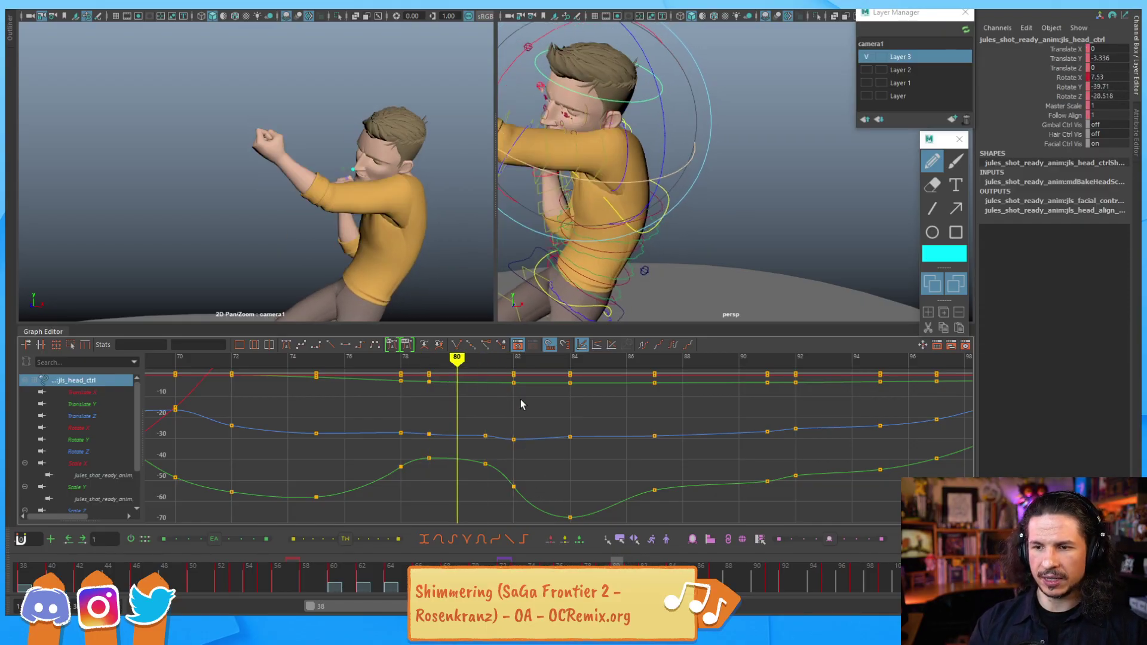
key(alt+period)
key(alt+period)
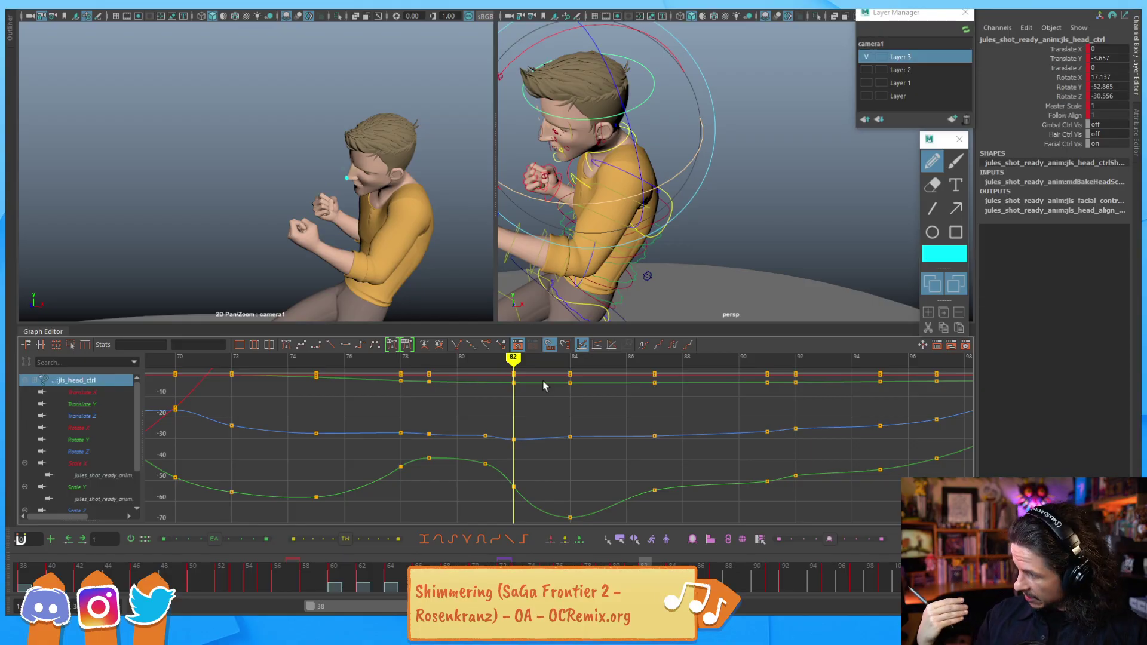
Step: Lower the head control's keys at frame 81 to Rotate Y -42.769 and Rotate Z -30.268
drag(542, 381, 555, 302)
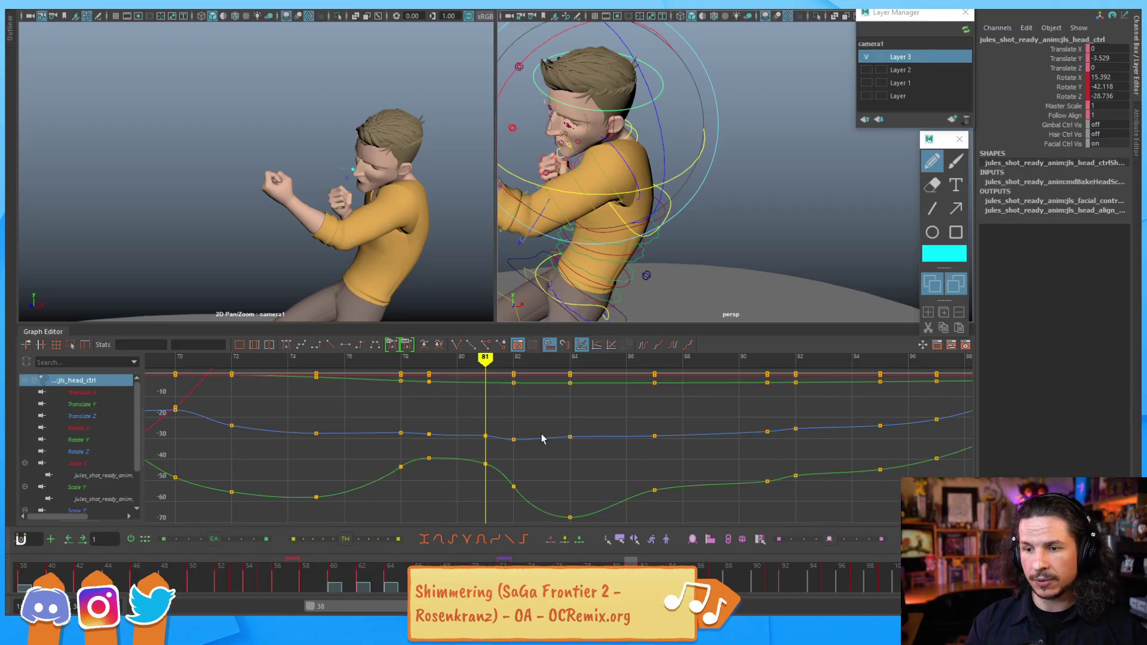
alt+right_drag(501, 493, 492, 420)
click(505, 439)
middle_drag(519, 439, 519, 438)
alt+right_drag(513, 450, 489, 440)
middle_drag(501, 420, 501, 427)
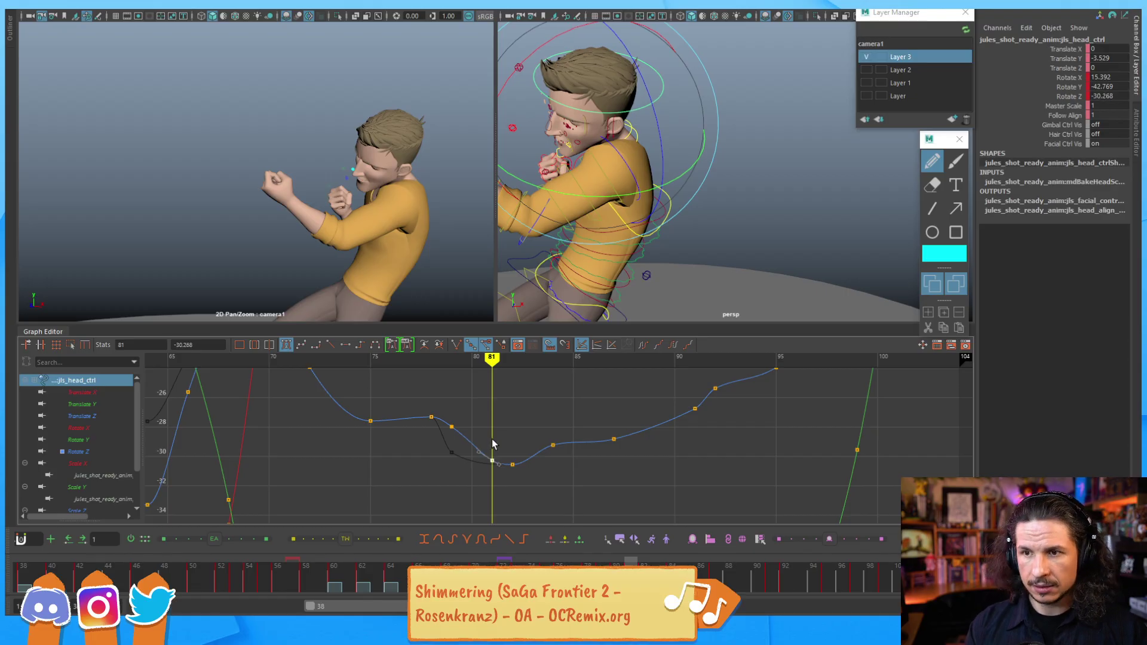
Step: Step back and forth between frames 76 and 81 to examine the head's tilt through the punch
key(alt+comma)
key(alt+comma)
key(alt+comma)
key(alt+comma)
key(alt+comma)
key(alt+period)
key(alt+period)
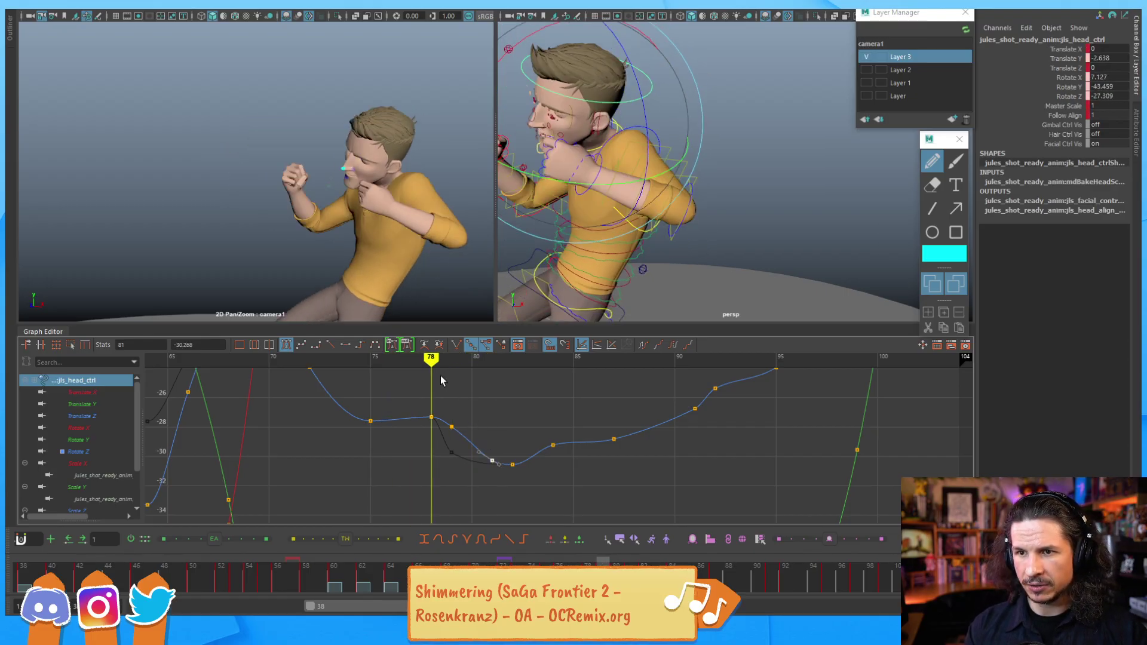
key(alt+period)
key(alt+period)
key(alt+period)
key(alt+comma)
key(alt+comma)
key(alt+period)
key(alt+period)
key(alt+comma)
key(alt+comma)
key(alt+period)
key(alt+comma)
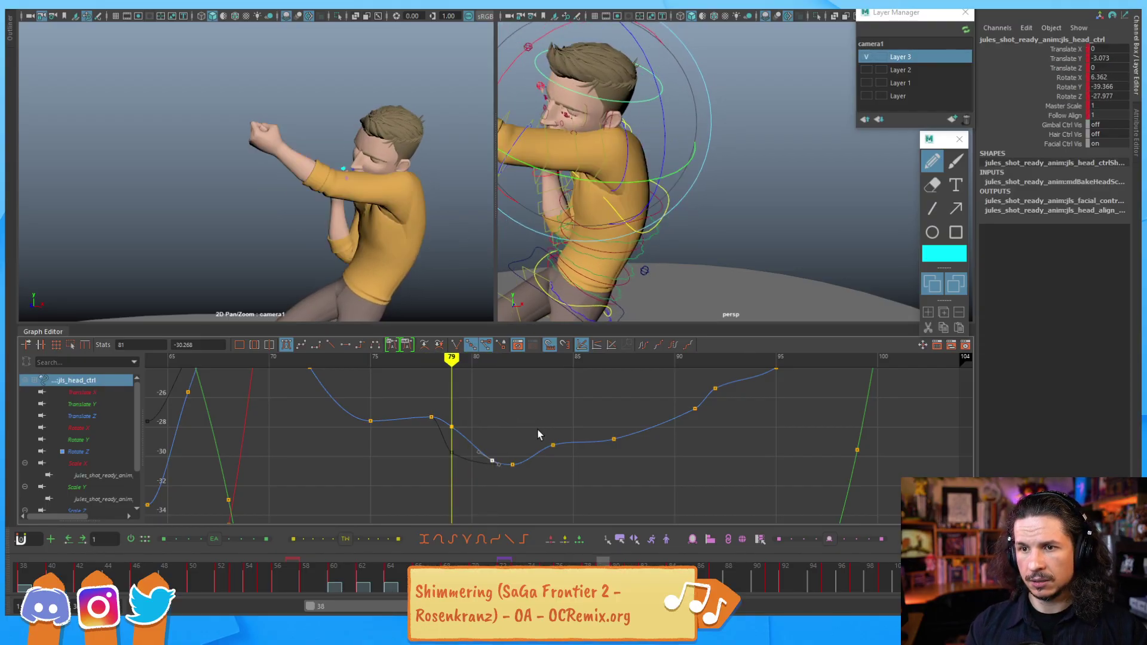
Step: Frame the head control's Rotate X curve, lower its frame 81 key to about 10.39, and compare frames 79 to 83
key(alt+period)
key(alt+period)
key(a)
alt+middle_drag(509, 420, 513, 480)
alt+right_drag(512, 480, 550, 447)
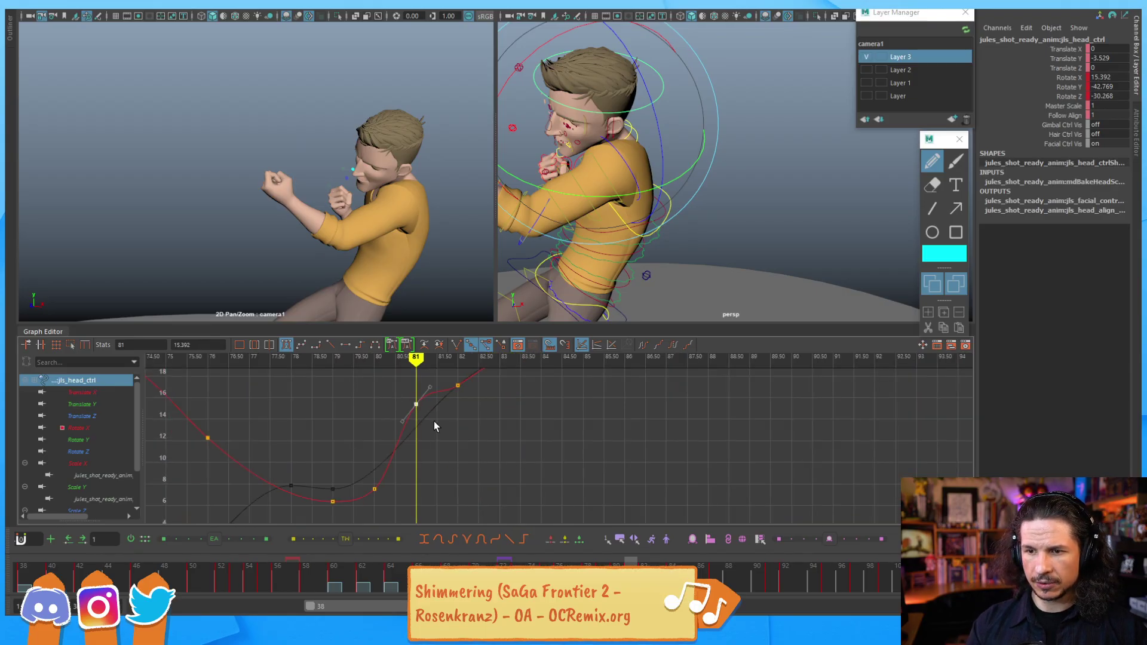
shift+middle_drag(432, 433, 429, 465)
key(alt+comma)
key(alt+comma)
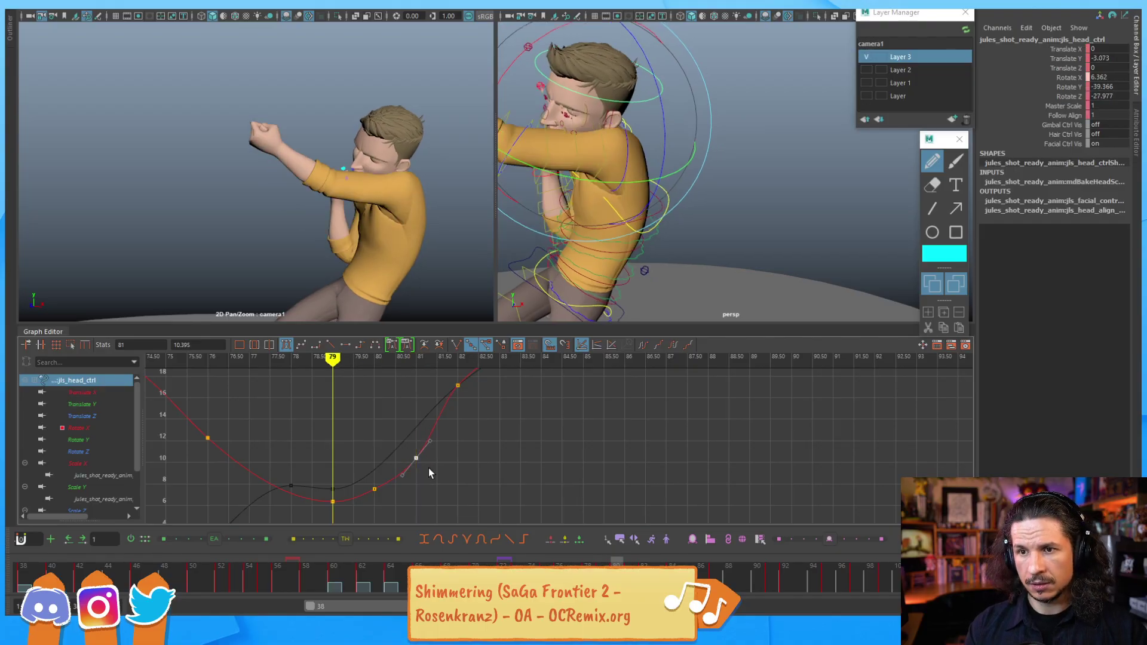
key(alt+period)
key(alt+period)
key(alt+period)
key(alt+period)
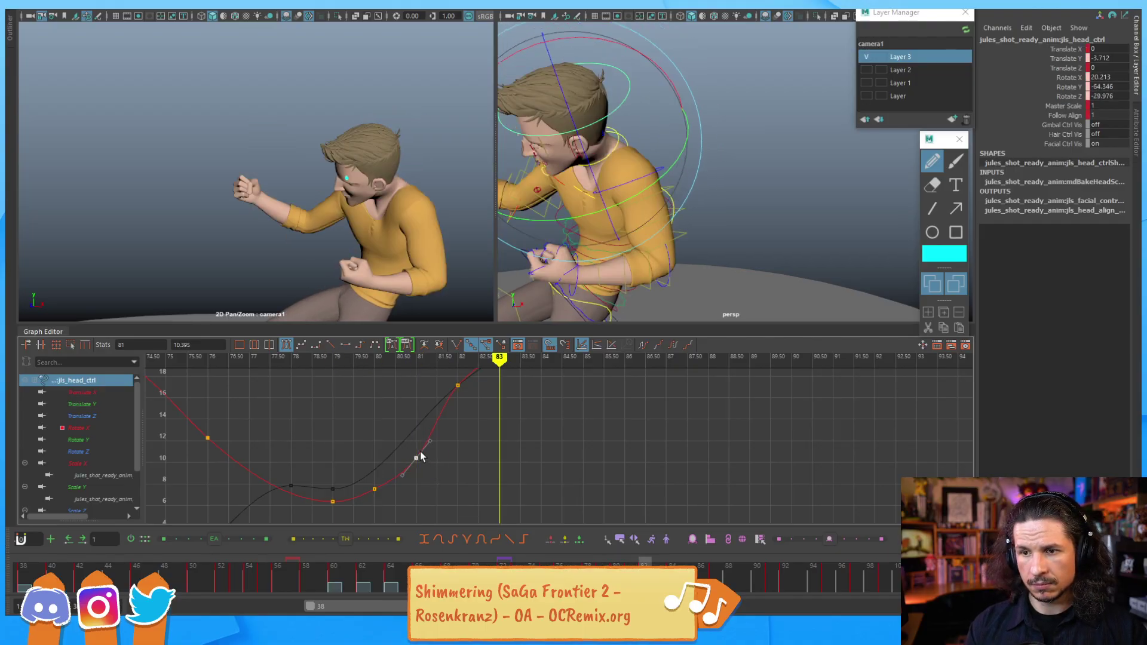
Step: Lower the head control's Rotate X key at frame 80 to about 6.8 for a smoother ease into frame 81
key(alt+comma)
key(alt+comma)
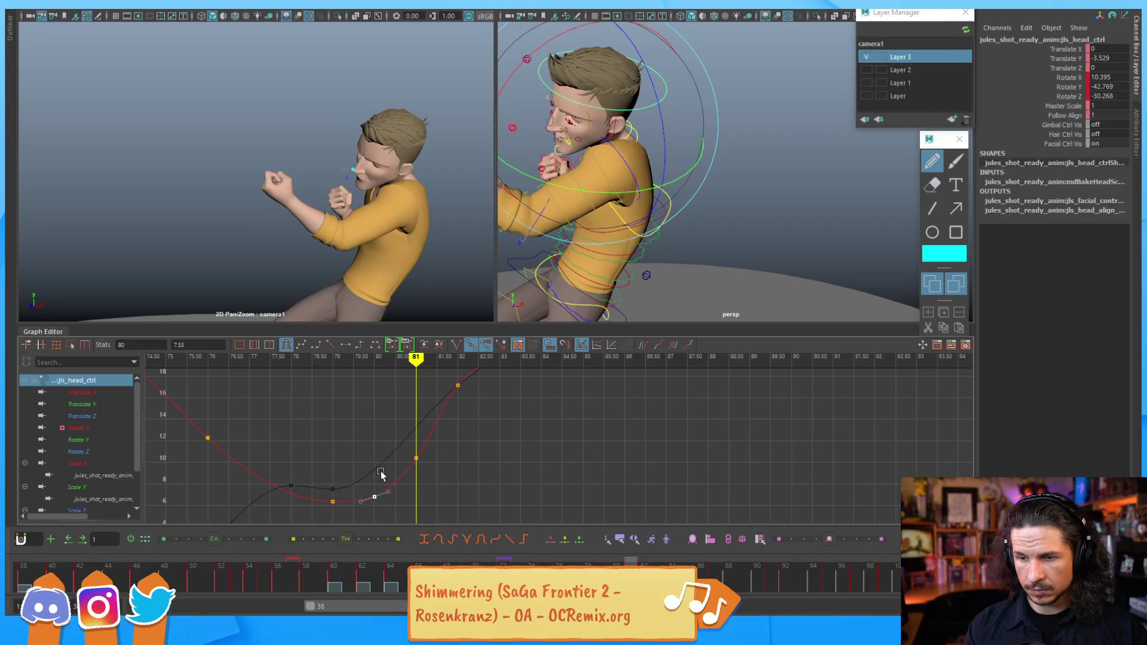
key(alt+comma)
key(alt+period)
key(alt+period)
key(alt+period)
key(alt+period)
Step: Step through frames 77 to 84 to examine how the head's nod flows across the punch
key(alt+comma)
key(alt+comma)
key(alt+comma)
key(alt+comma)
key(alt+comma)
key(alt+comma)
key(alt+comma)
key(alt+period)
key(alt+period)
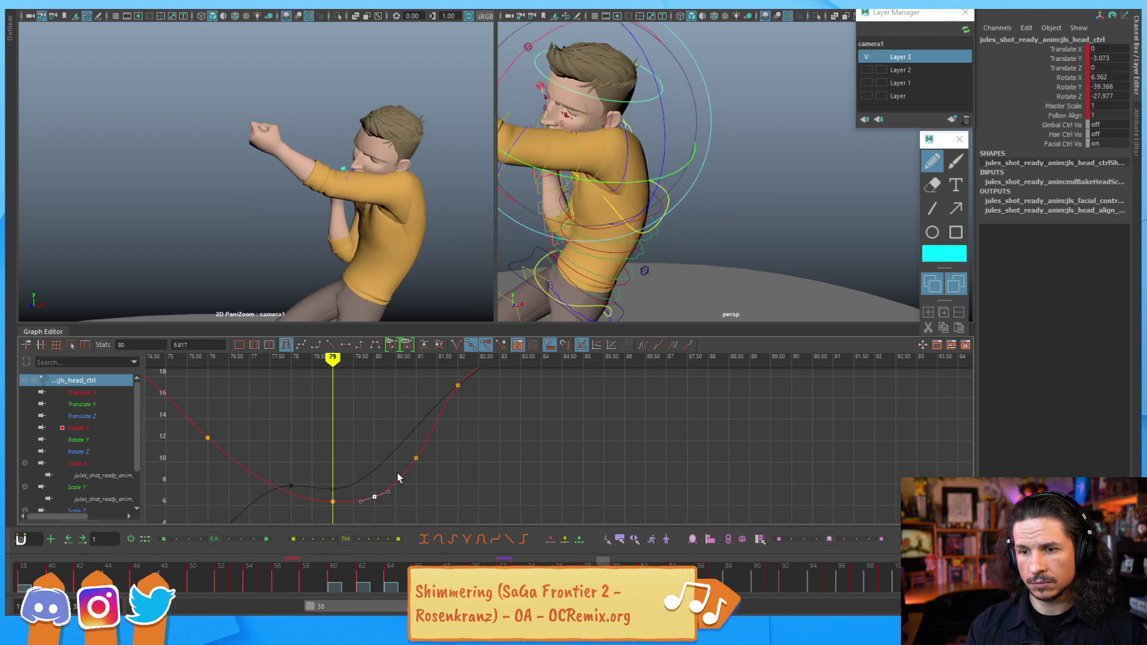
key(alt+period)
key(alt+period)
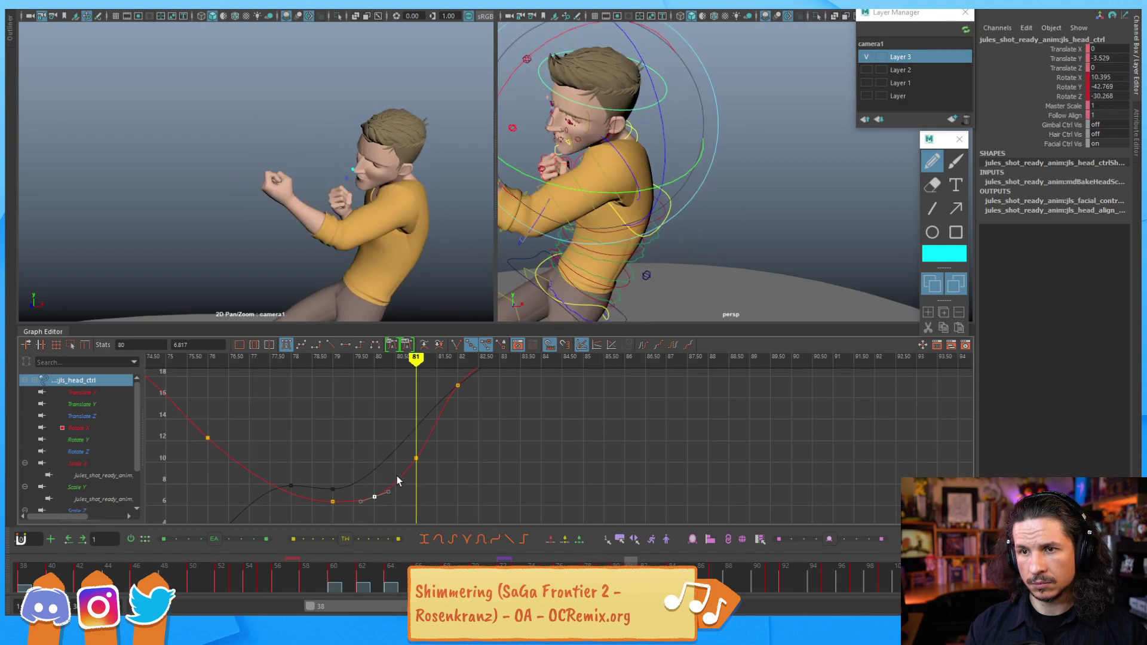
Step: Lower the Rotate X keys at frames 80 and 81 together, bringing frame 81 to 8.253, and compare frames 78 to 81
middle_drag(400, 456, 384, 472)
key(alt+comma)
key(alt+comma)
key(alt+comma)
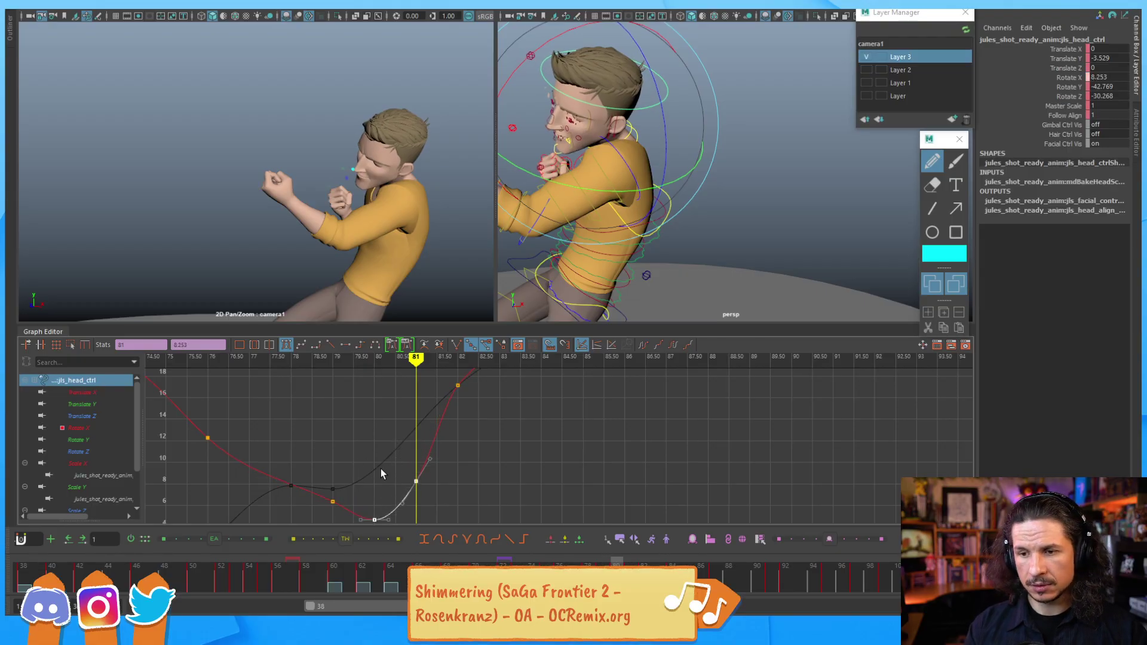
key(alt+period)
key(alt+period)
key(alt+period)
key(alt+comma)
key(alt+comma)
key(alt+comma)
key(alt+period)
key(alt+period)
key(alt+period)
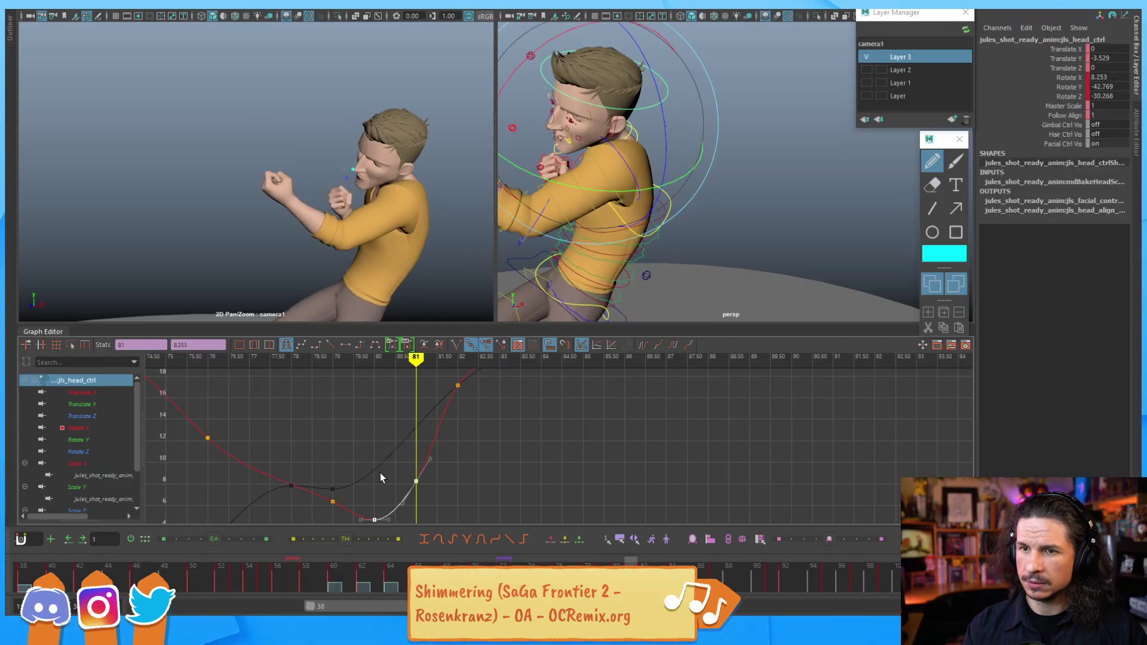
Step: Raise the Rotate X keys at frames 80 and 81 slightly, bringing frame 80 to 5.444, and compare them with frames 78 and 79
key(alt+comma)
shift+middle_drag(378, 478, 381, 475)
key(alt+comma)
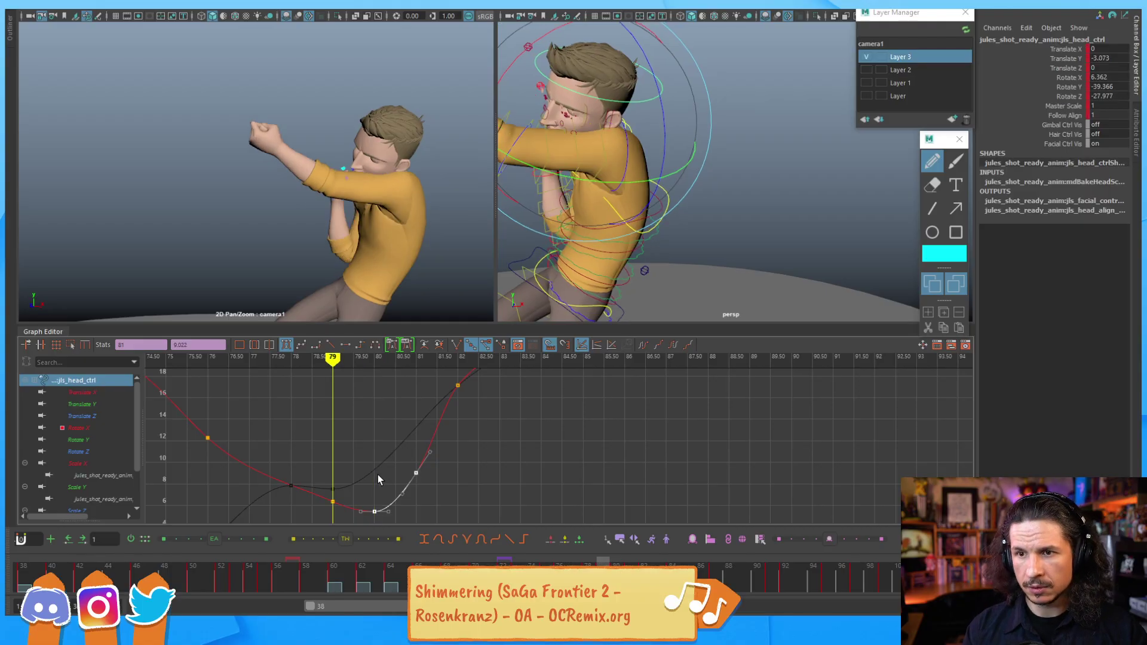
key(alt+period)
key(alt+period)
key(alt+comma)
key(alt+comma)
key(alt+comma)
key(alt+period)
key(alt+period)
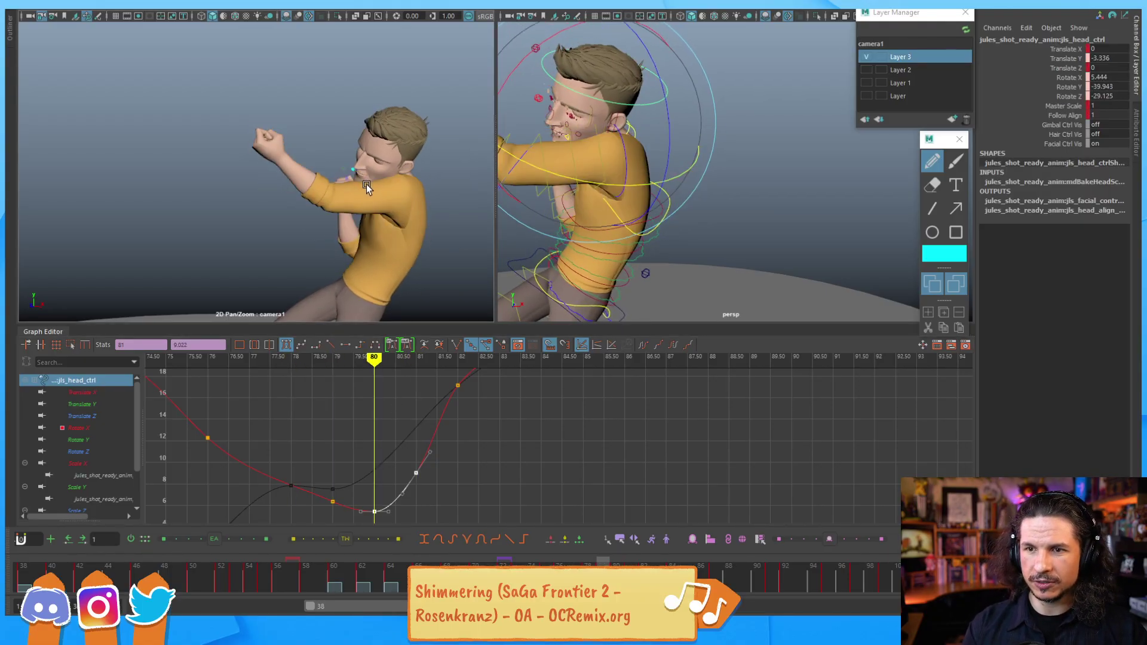
key(alt+comma)
key(alt+comma)
key(alt+period)
key(alt+period)
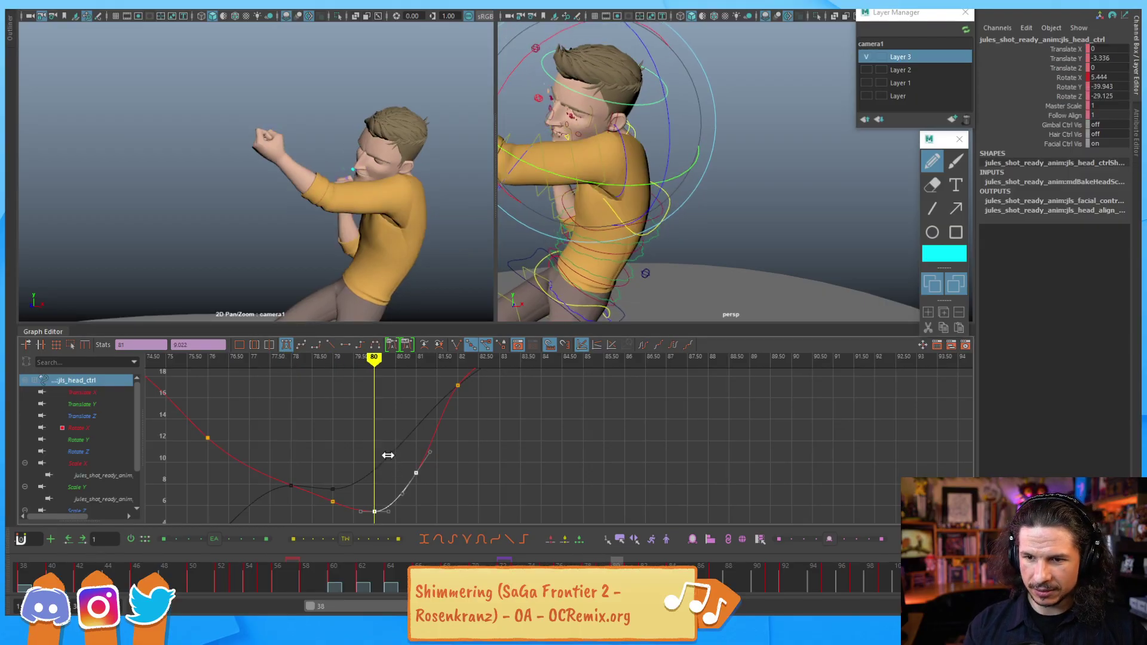
Step: Raise the Rotate X keys at frames 80 and 81 together to 8.119 and 11.697 to test a flatter dip
middle_drag(397, 466, 393, 442)
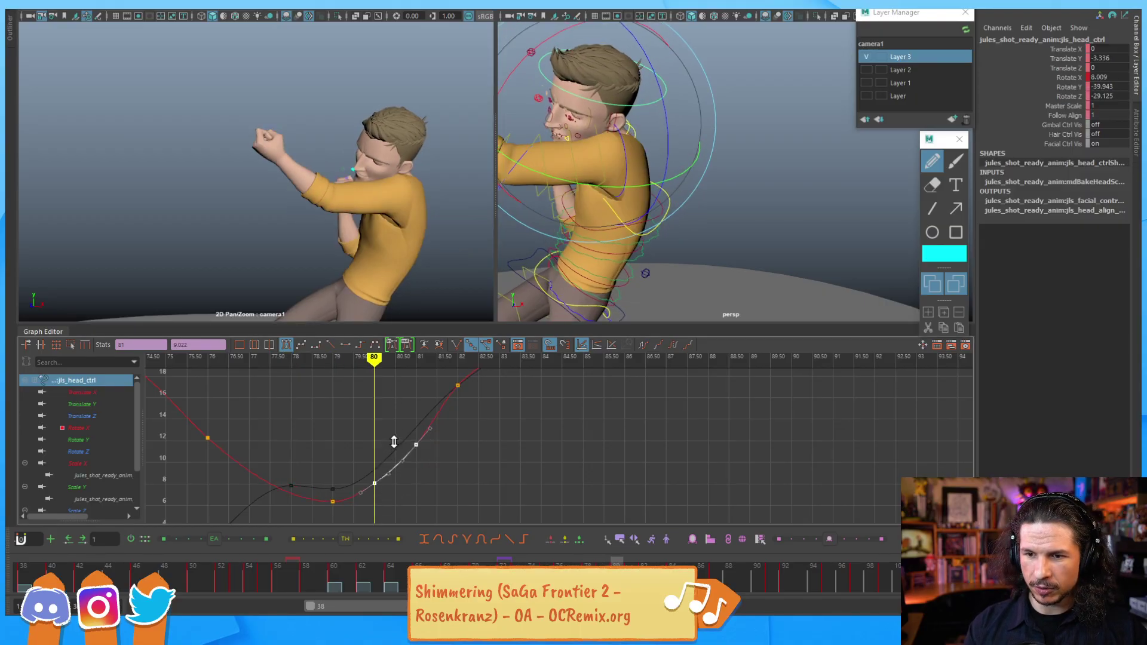
key(alt+comma)
key(alt+comma)
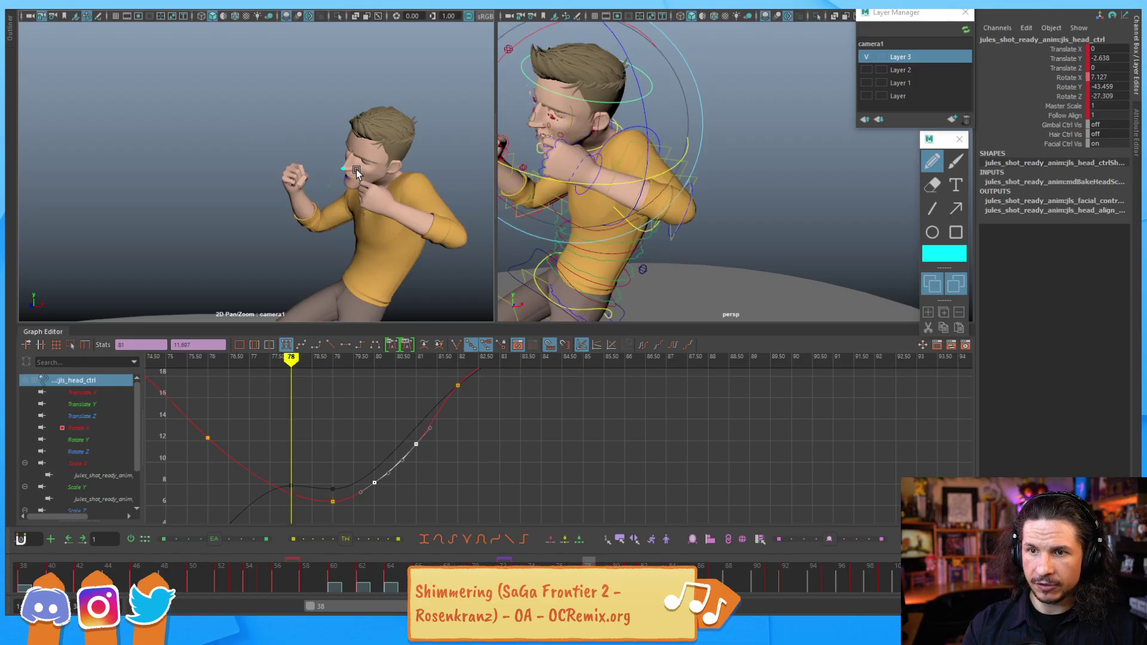
key(alt+period)
key(alt+comma)
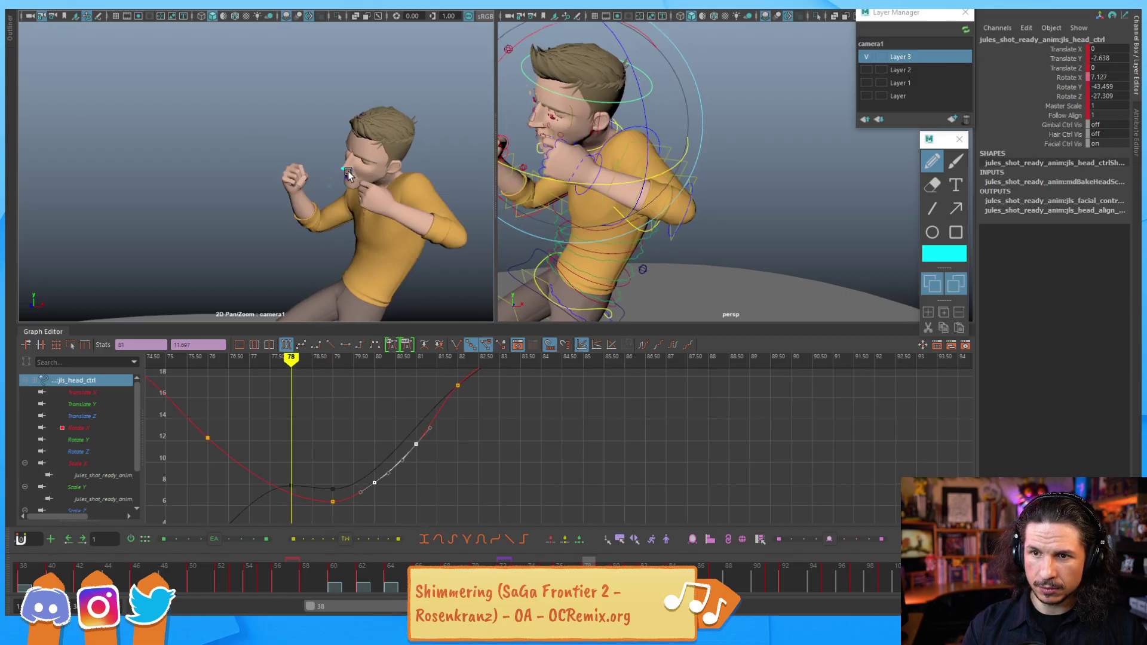
key(alt+period)
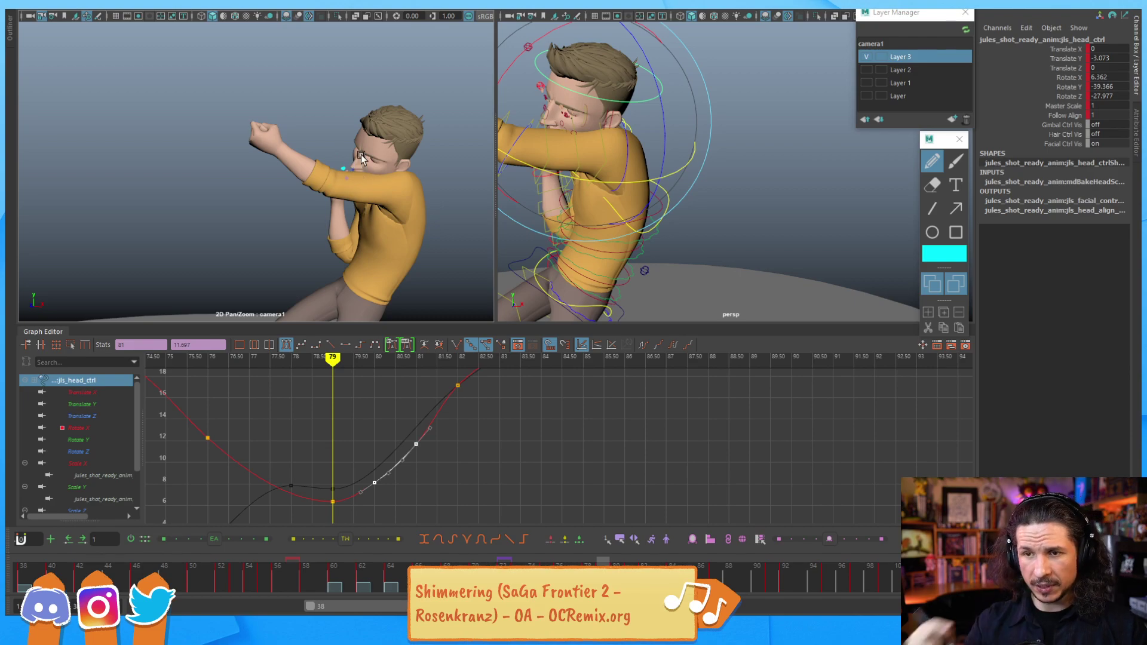
Step: Step back and forth between frames 79 and 81 to examine the path of the nose with the raised Rotate X keys
key(alt+period)
key(alt+comma)
key(alt+period)
key(alt+comma)
key(alt+period)
key(alt+comma)
key(alt+period)
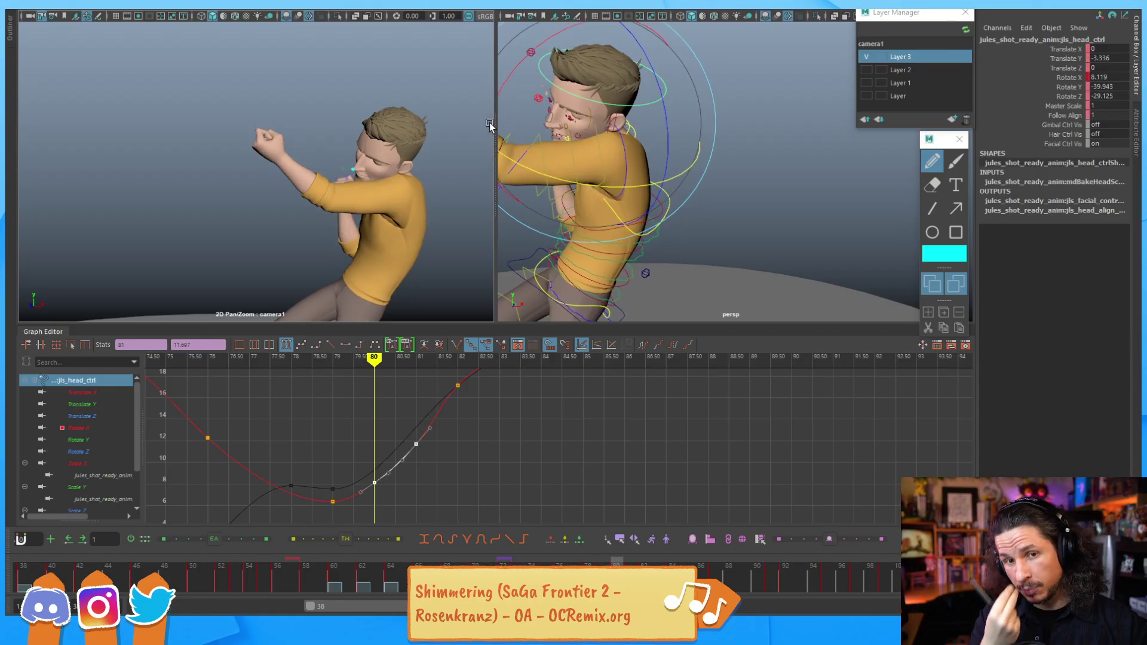
key(alt+comma)
key(alt+period)
key(alt+comma)
key(alt+period)
key(alt+period)
key(alt+comma)
key(alt+comma)
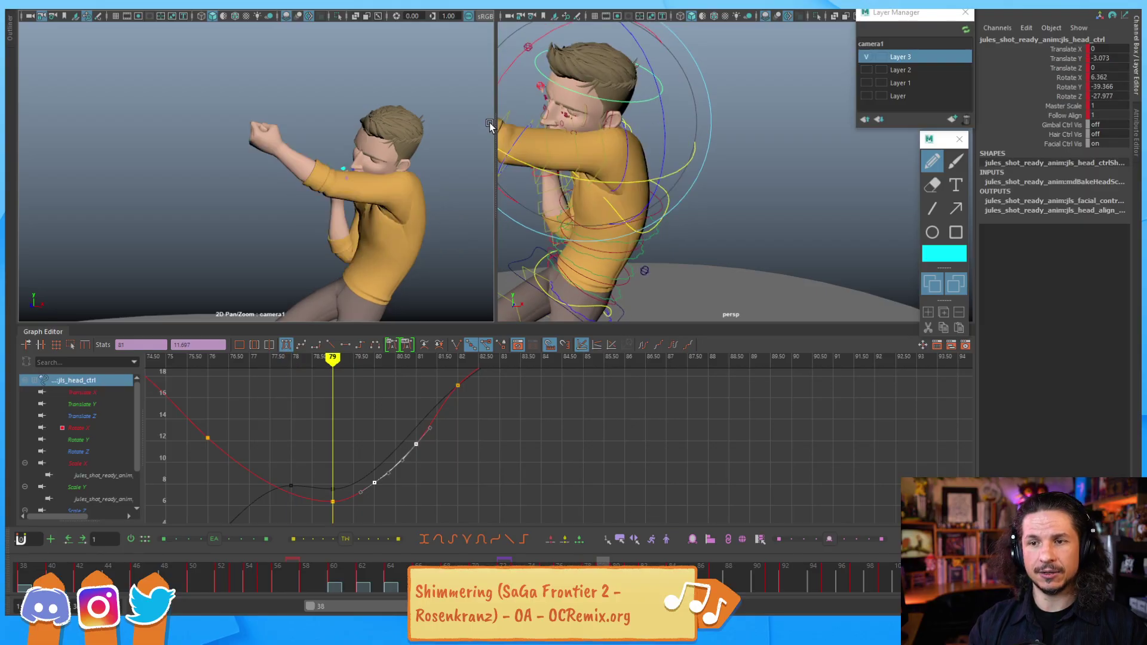
key(alt+period)
key(alt+period)
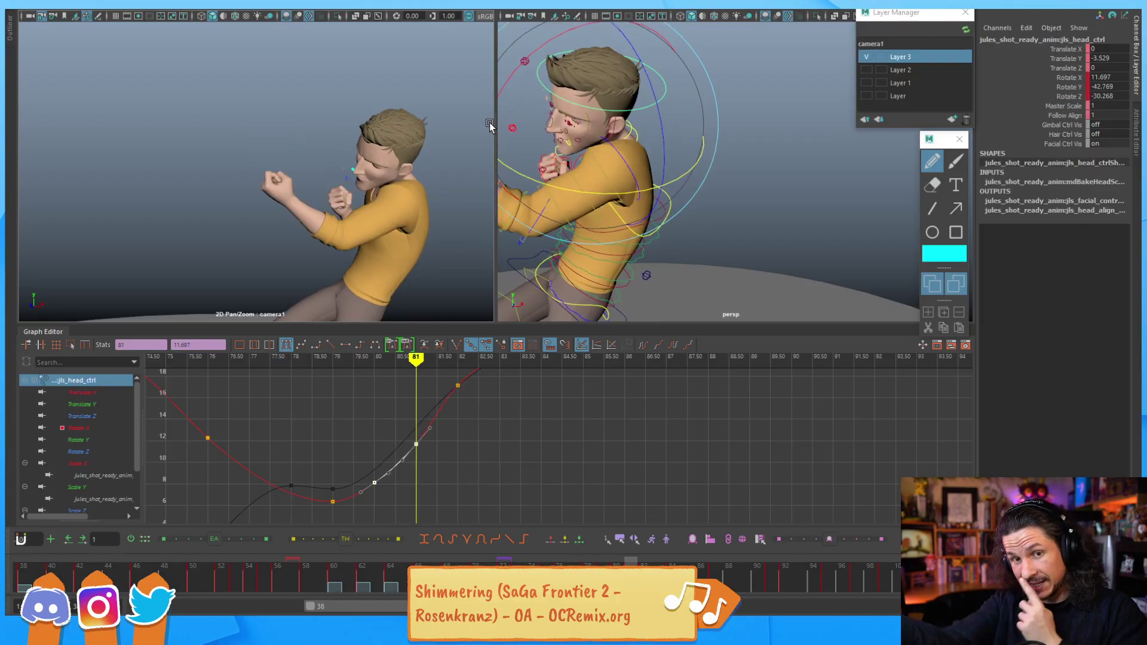
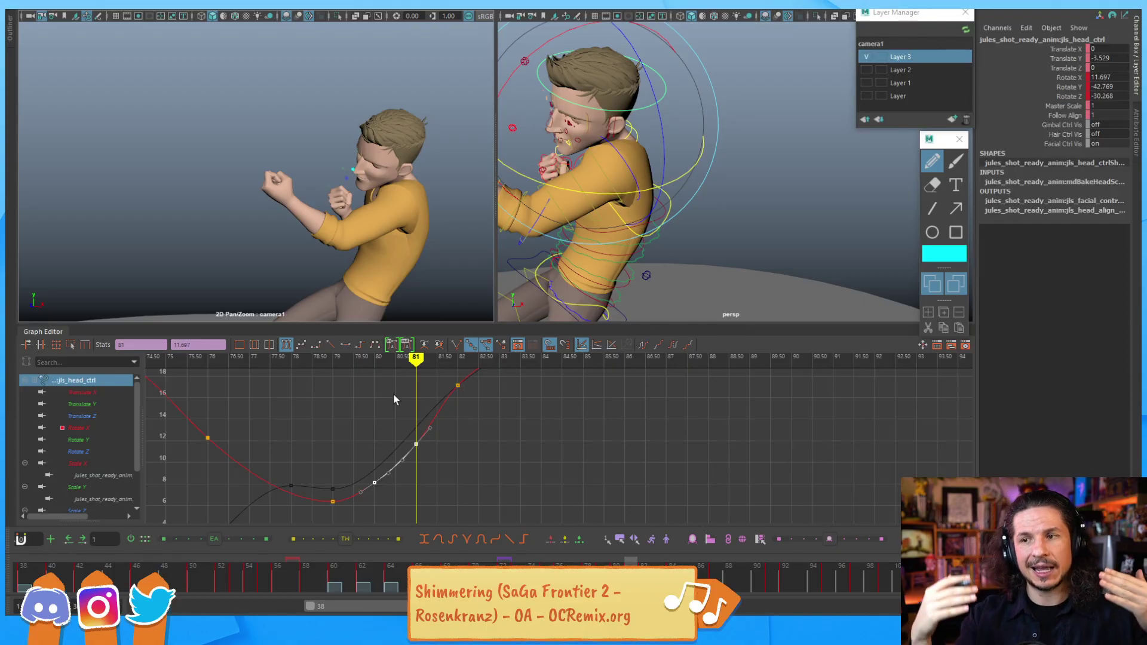
Step: Lower the Rotate X keys at frames 80 and 81 together to 5.703 and about 9.28
shift+middle_drag(390, 428, 392, 473)
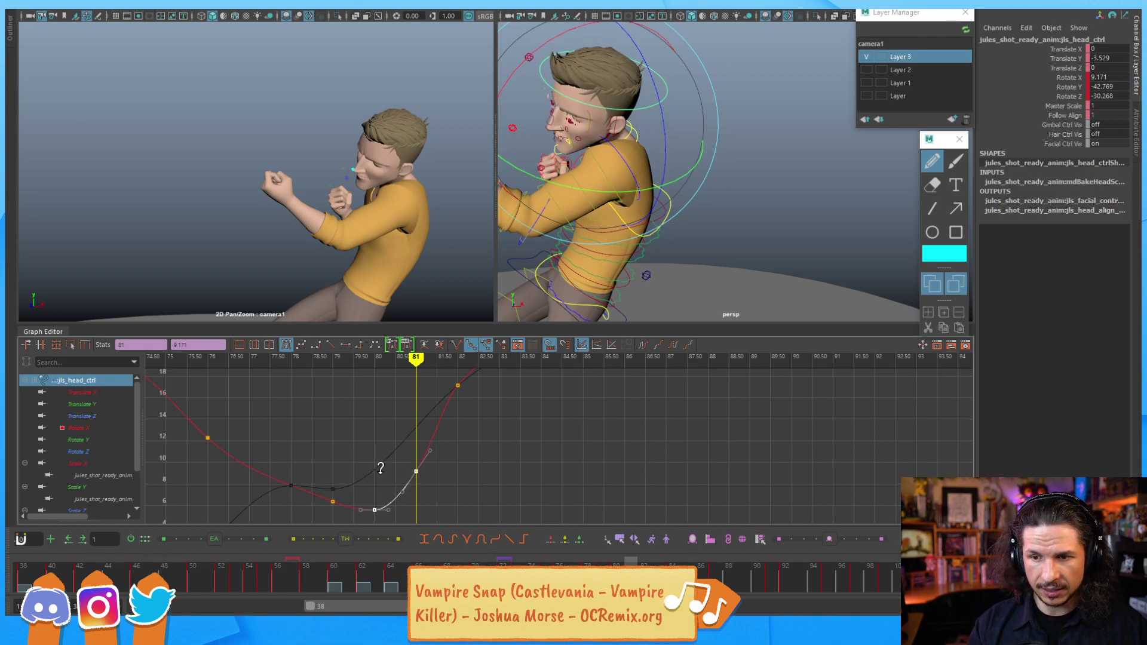
key(alt+comma)
key(alt+comma)
key(alt+comma)
key(alt+comma)
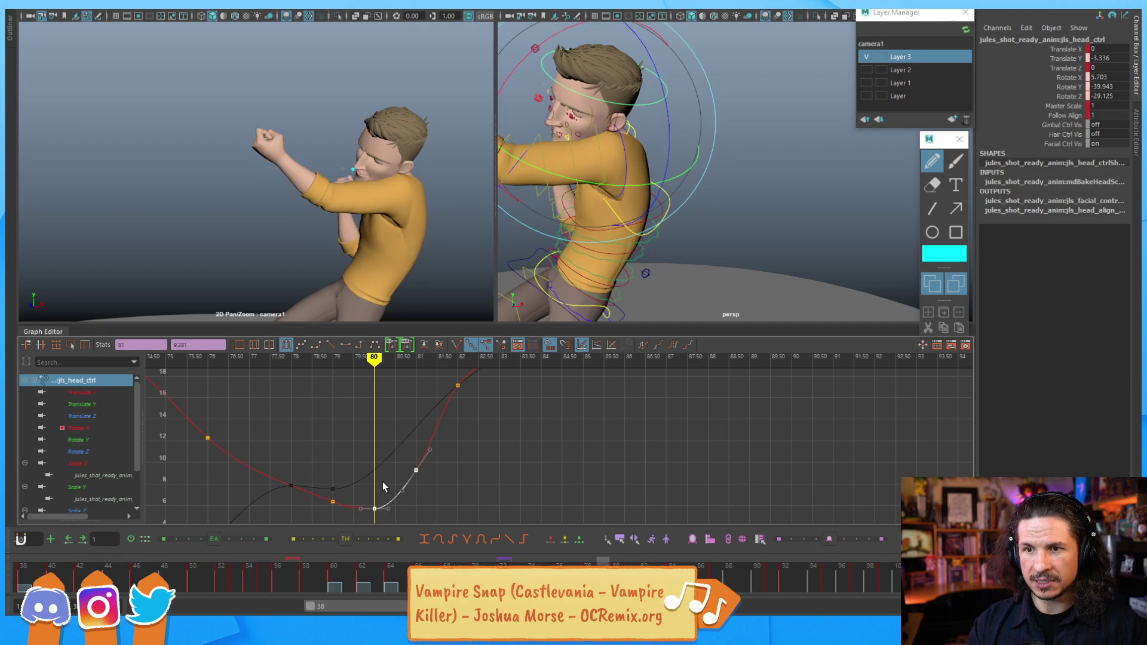
Step: Step back and forth around frames 79 to 81 to examine the head's arc with the lowered Rotate X keys
key(alt+period)
key(alt+period)
key(alt+period)
key(alt+comma)
key(alt+comma)
key(alt+period)
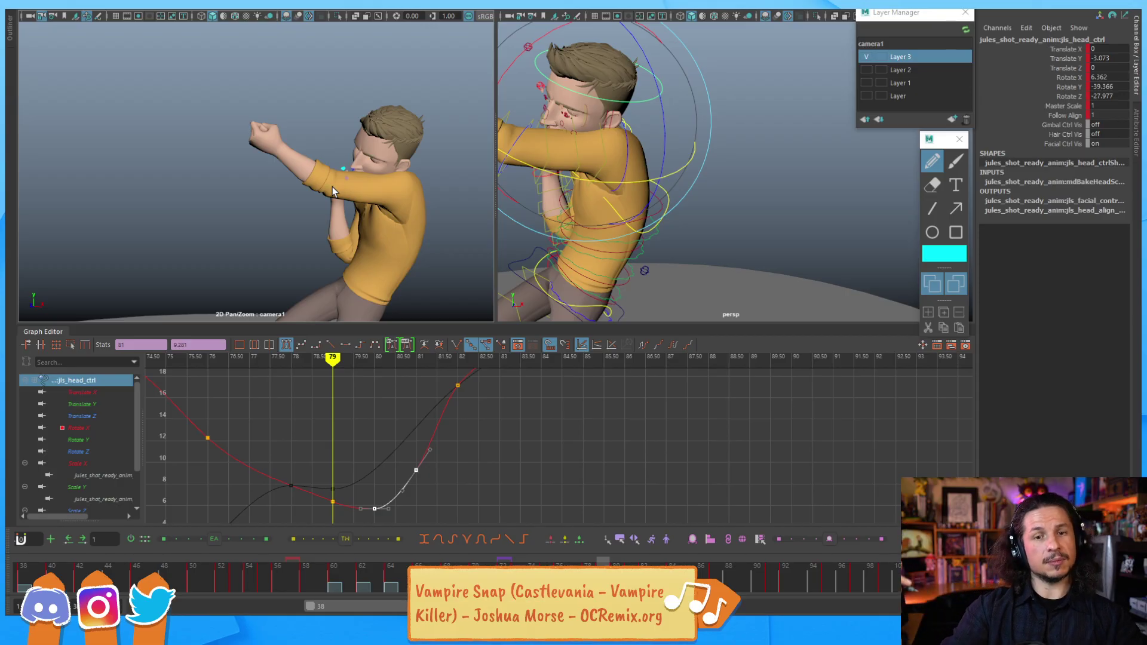
key(alt+period)
key(alt+comma)
key(alt+period)
key(alt+comma)
key(alt+comma)
key(alt+period)
key(alt+period)
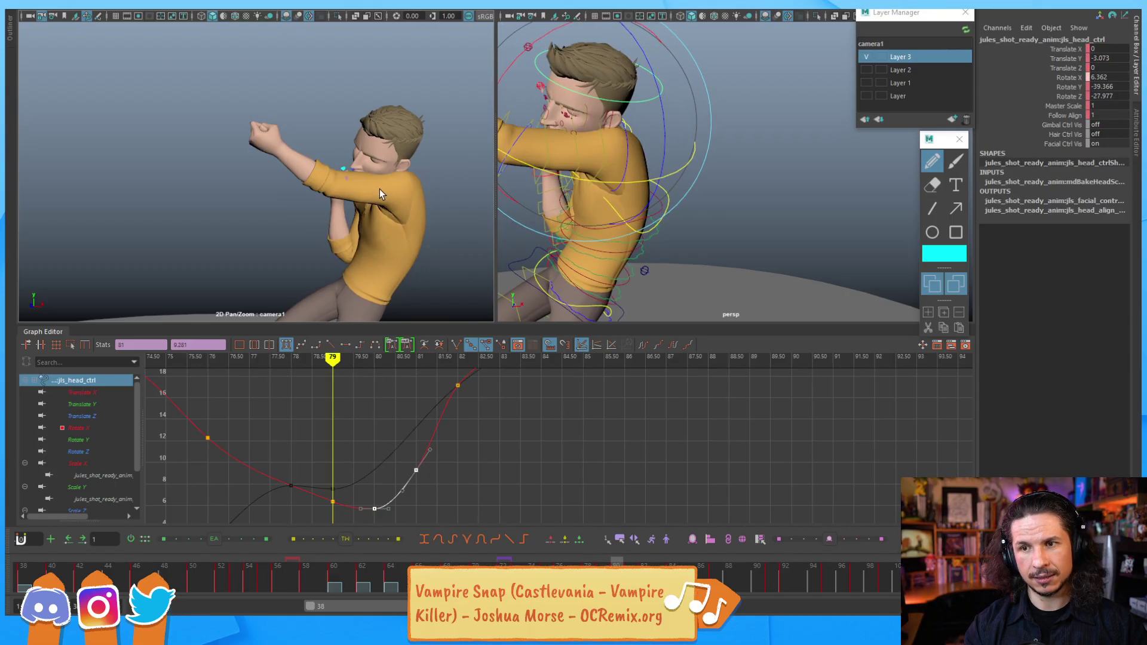
Step: Step back and forth between frames 79 and 82 to examine the head's path coming out of the dip
key(alt+period)
key(alt+period)
key(alt+period)
key(alt+comma)
key(alt+comma)
key(alt+comma)
key(alt+comma)
key(alt+period)
key(alt+period)
key(alt+period)
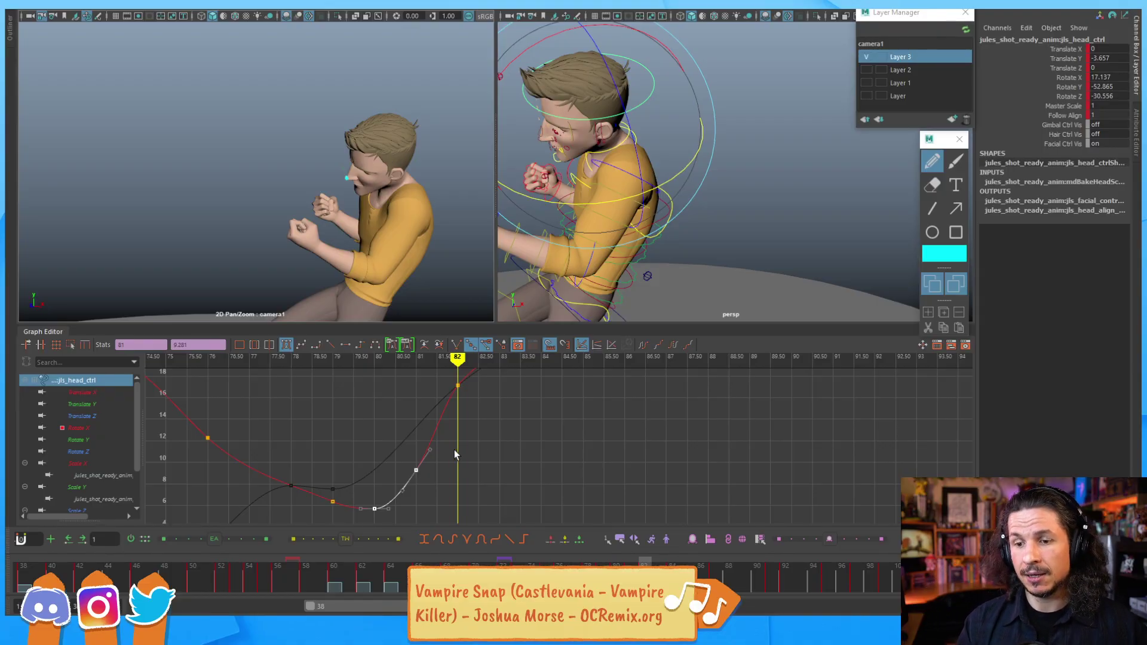
Step: Check the Rotate X curve around frame 82 while stepping through frames 80 to 84
alt+middle_drag(428, 411, 439, 435)
alt+right_drag(439, 434, 476, 436)
alt+middle_drag(491, 433, 449, 436)
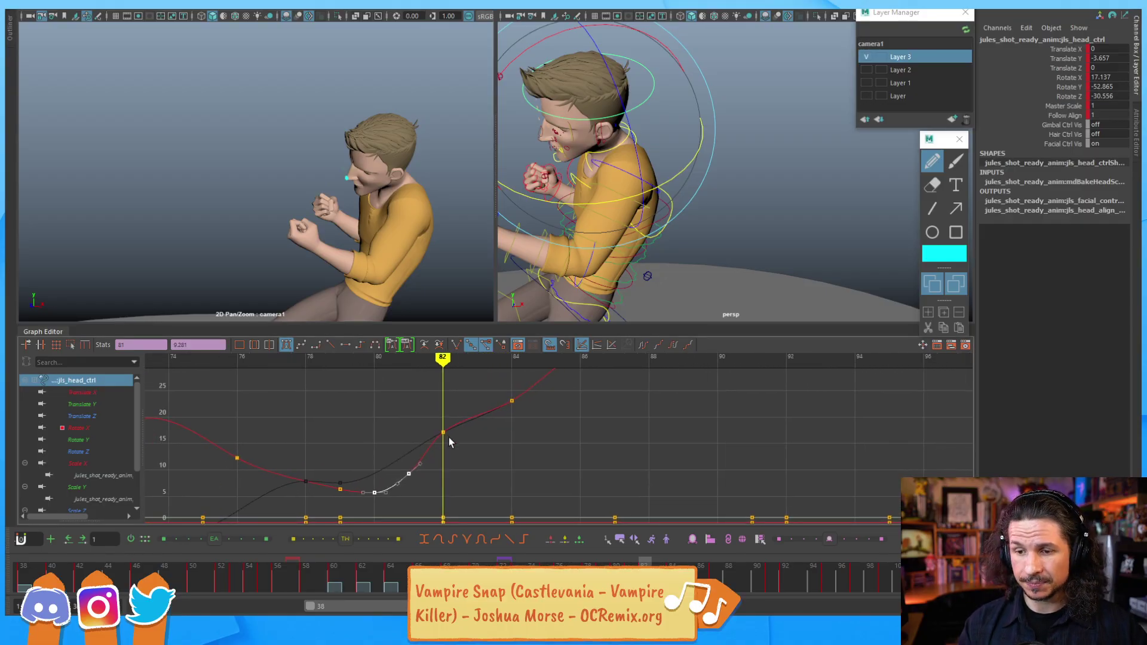
key(alt+comma)
key(alt+comma)
key(alt+period)
key(alt+period)
key(alt+period)
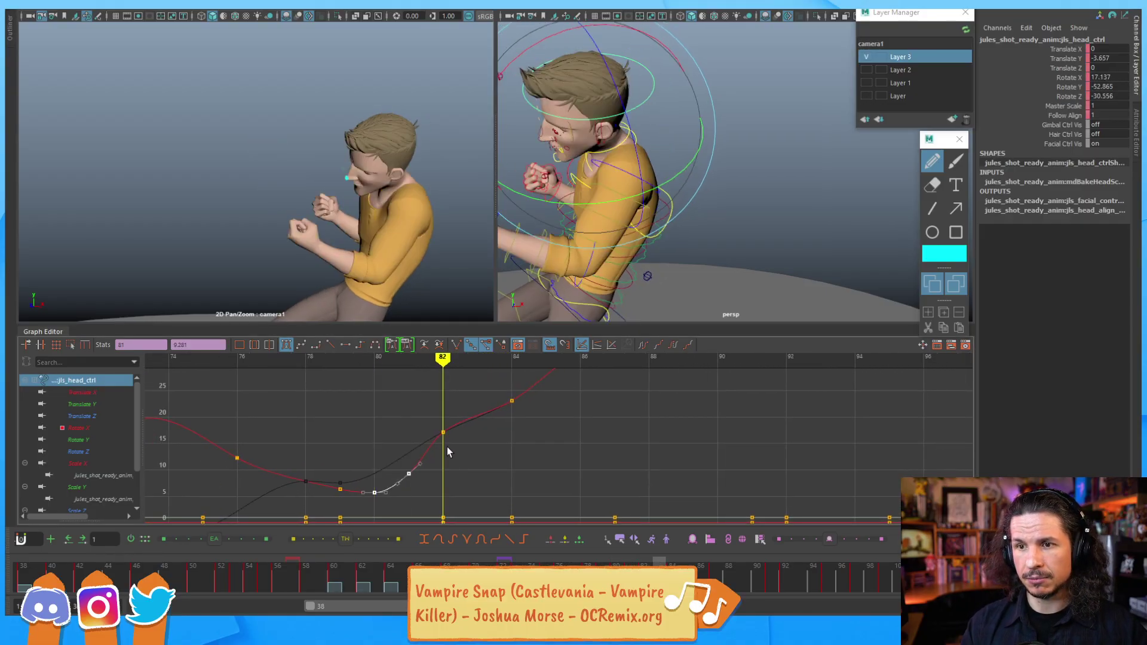
key(alt+period)
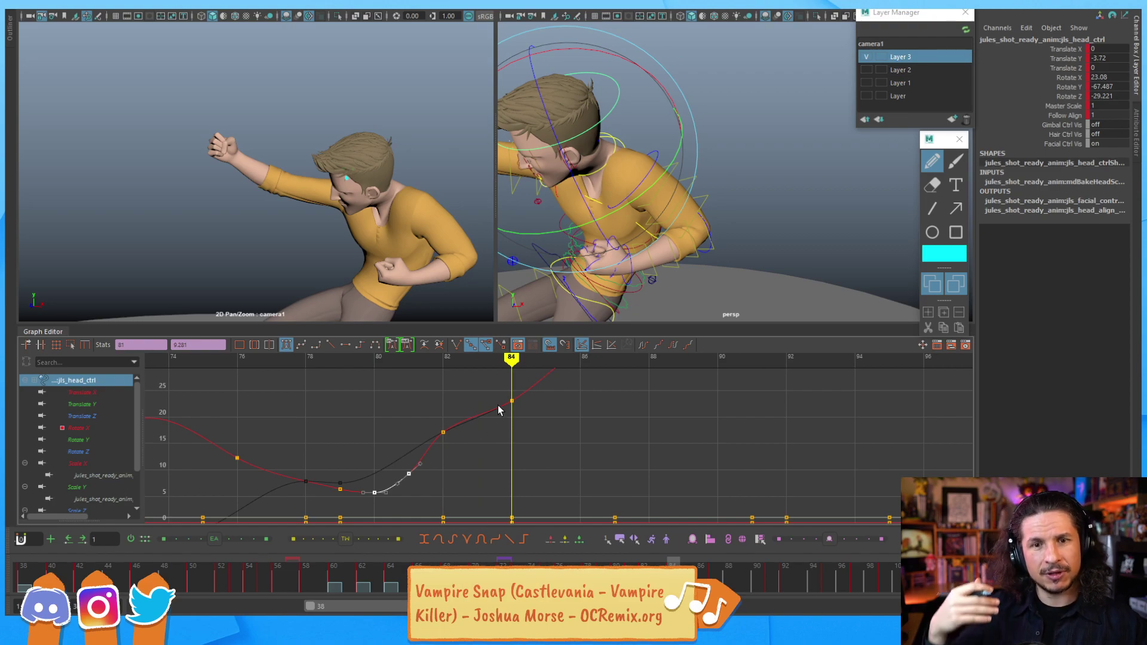
Step: Review all the head rotation curves across the shot and step through to frame 86 to compare them with the motion
alt+middle_drag(531, 463, 514, 368)
alt+right_drag(520, 368, 549, 457)
alt+middle_drag(550, 457, 522, 373)
alt+middle_drag(465, 441, 494, 458)
alt+shift+right_drag(494, 459, 499, 447)
alt+middle_drag(504, 470, 522, 521)
alt+shift+right_drag(521, 520, 547, 438)
alt+middle_drag(547, 437, 512, 326)
alt+right_drag(568, 396, 570, 411)
alt+middle_drag(571, 416, 475, 457)
key(alt+comma)
key(alt+comma)
key(alt+comma)
key(alt+period)
key(alt+period)
key(alt+period)
key(alt+period)
key(alt+period)
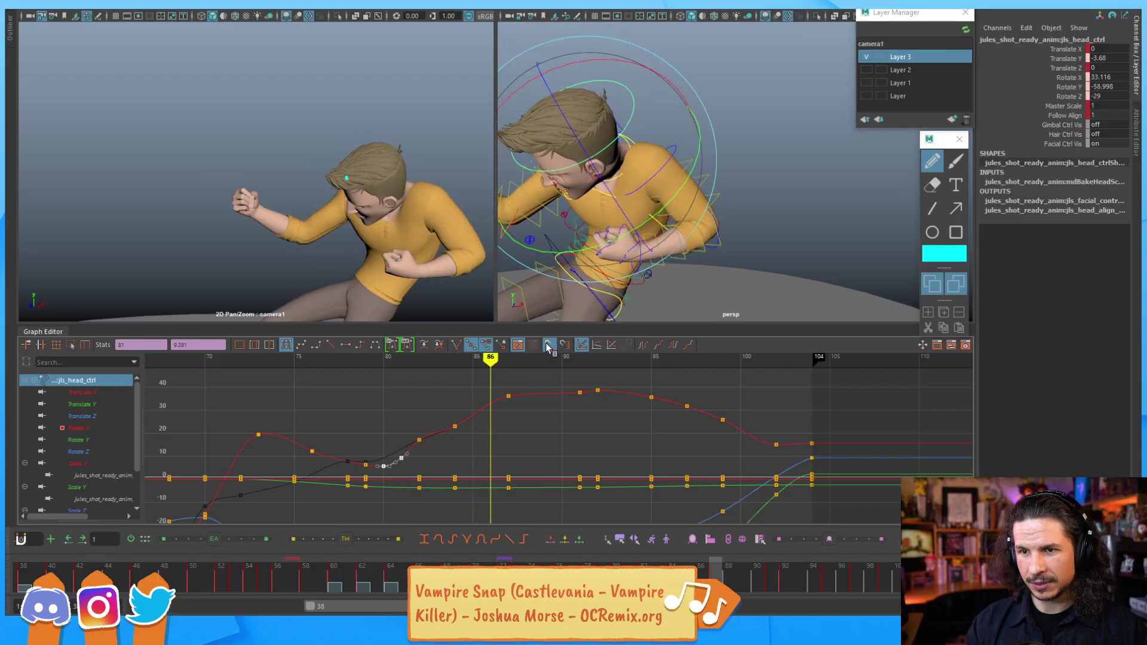
Step: Step back and forth between frames 82 and 86 to examine how the head settles after the turn
key(alt+period)
key(alt+period)
key(alt+comma)
key(alt+comma)
key(alt+comma)
key(alt+comma)
key(alt+comma)
key(alt+comma)
key(alt+comma)
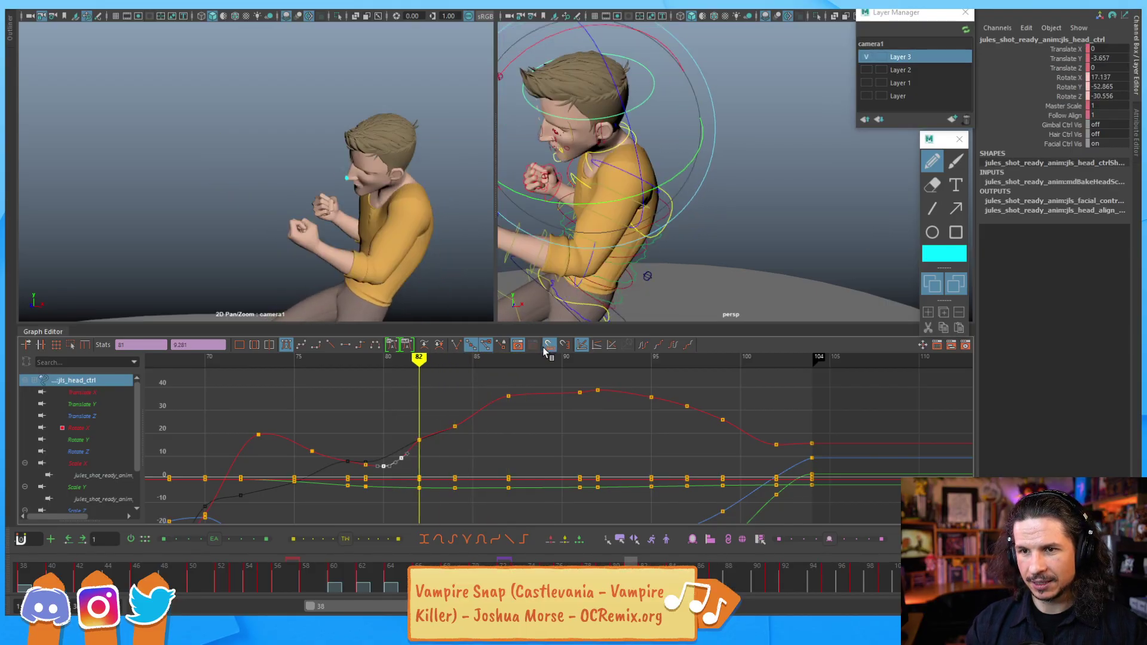
key(alt+period)
key(alt+period)
key(alt+period)
key(alt+period)
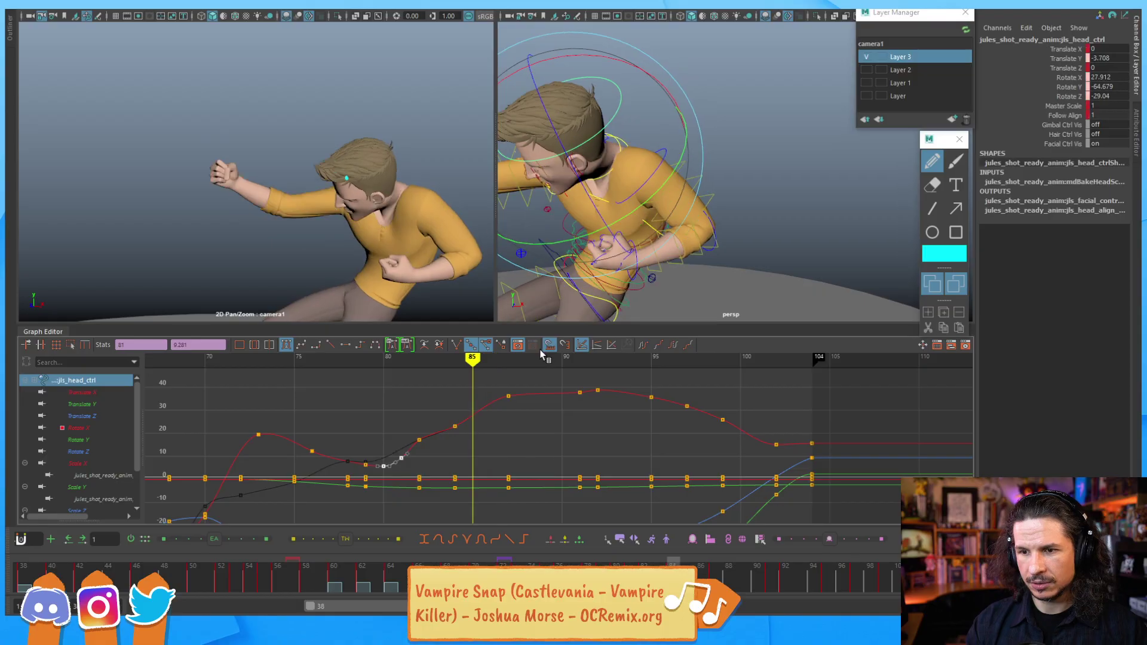
Step: Step repeatedly between frames 79 and 85 to look for the hitch in the head's arc
key(alt+comma)
key(alt+comma)
key(alt+comma)
key(alt+comma)
key(alt+period)
key(alt+period)
key(alt+period)
key(alt+period)
key(alt+comma)
key(alt+comma)
key(alt+comma)
key(alt+comma)
key(alt+comma)
key(alt+comma)
key(alt+period)
key(alt+period)
key(alt+period)
key(alt+period)
key(alt+period)
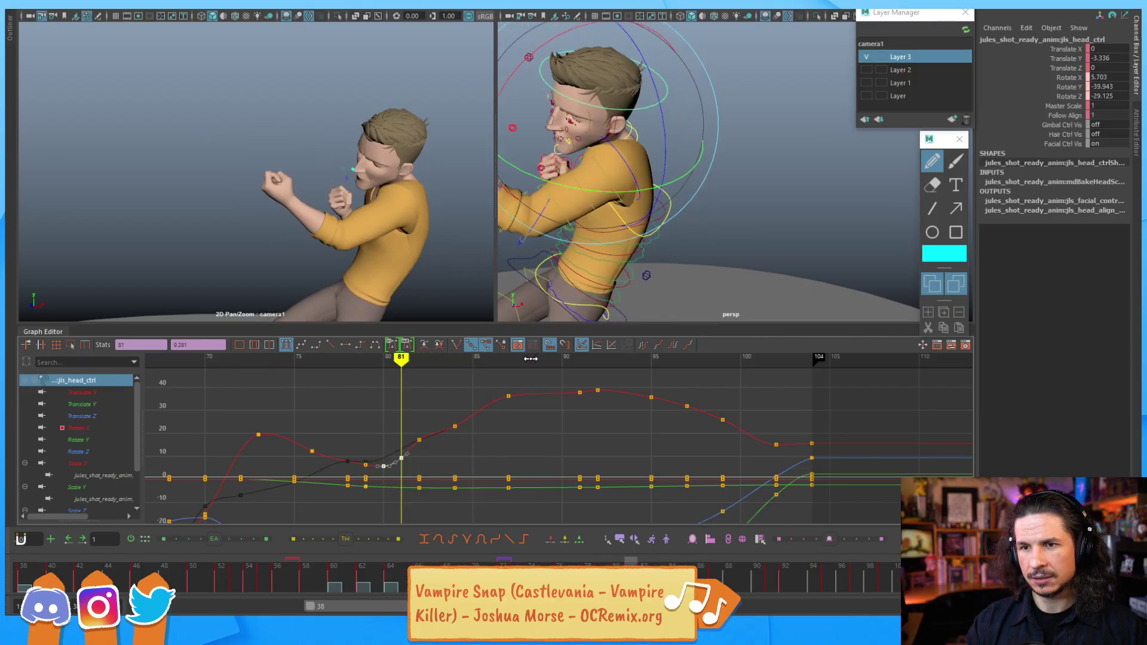
key(alt+comma)
key(alt+period)
Step: Try raising the Rotate X key at frame 84, and undo the change
drag(442, 415, 471, 452)
middle_drag(470, 452, 465, 427)
key(ctrl+z)
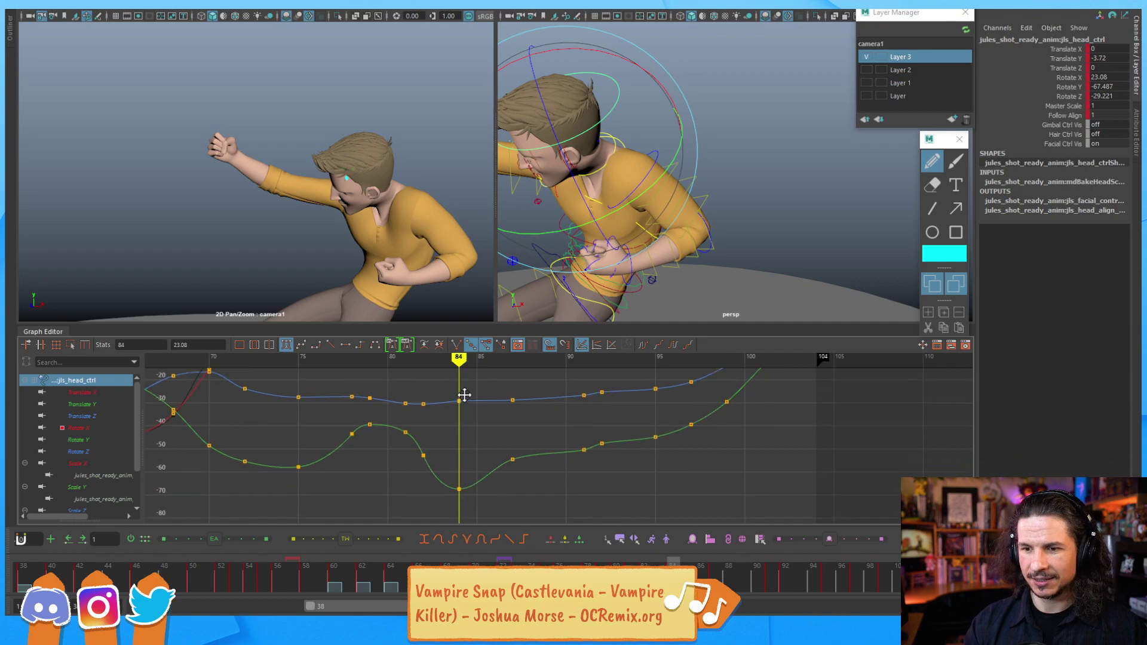
Step: Lower the head's Rotate Z key at frame 84 to -30.288
key(comma)
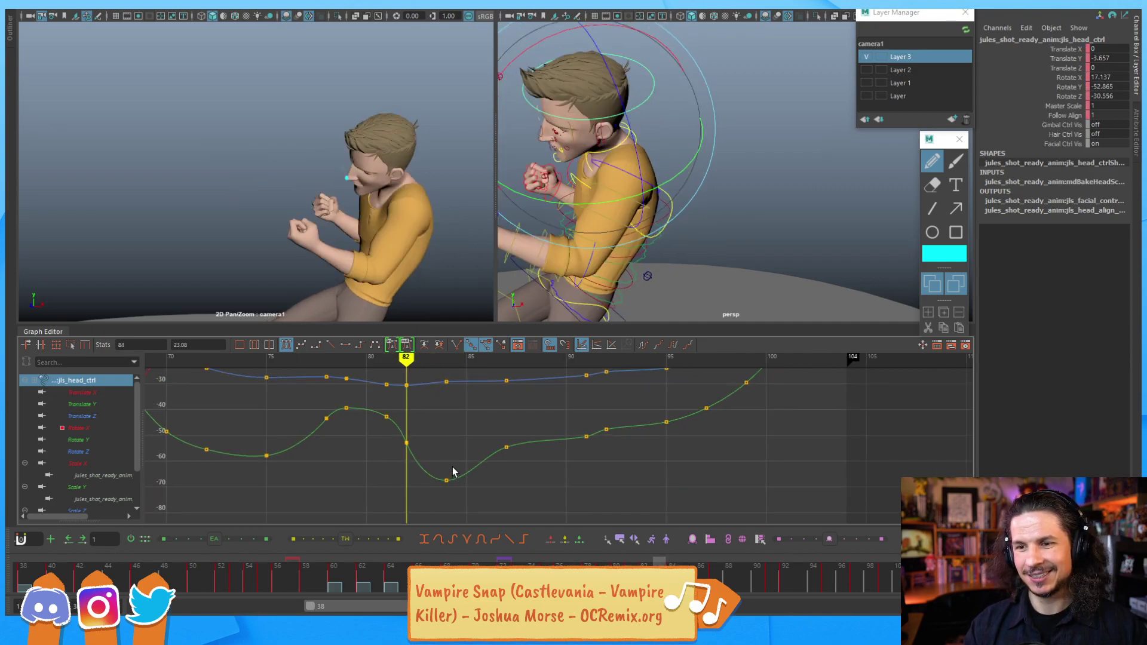
key(period)
alt+shift+right_drag(448, 455, 456, 429)
alt+middle_drag(456, 428, 473, 633)
mouse_move(470, 445)
shift+middle_down()
mouse_move(470, 472)
mouse_move(469, 462)
shift+middle_up()
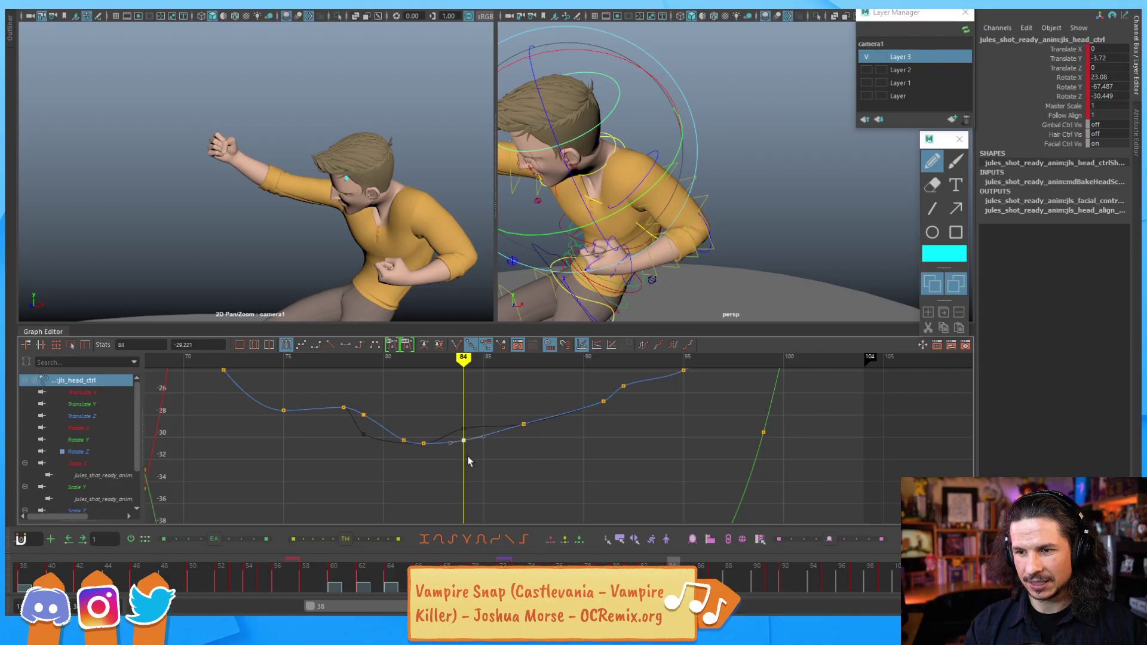
Step: Step between frames 81 and 86 to examine the head motion with the lowered Rotate Z key
key(alt+comma)
key(alt+comma)
key(alt+comma)
key(alt+period)
key(alt+period)
key(alt+period)
key(alt+period)
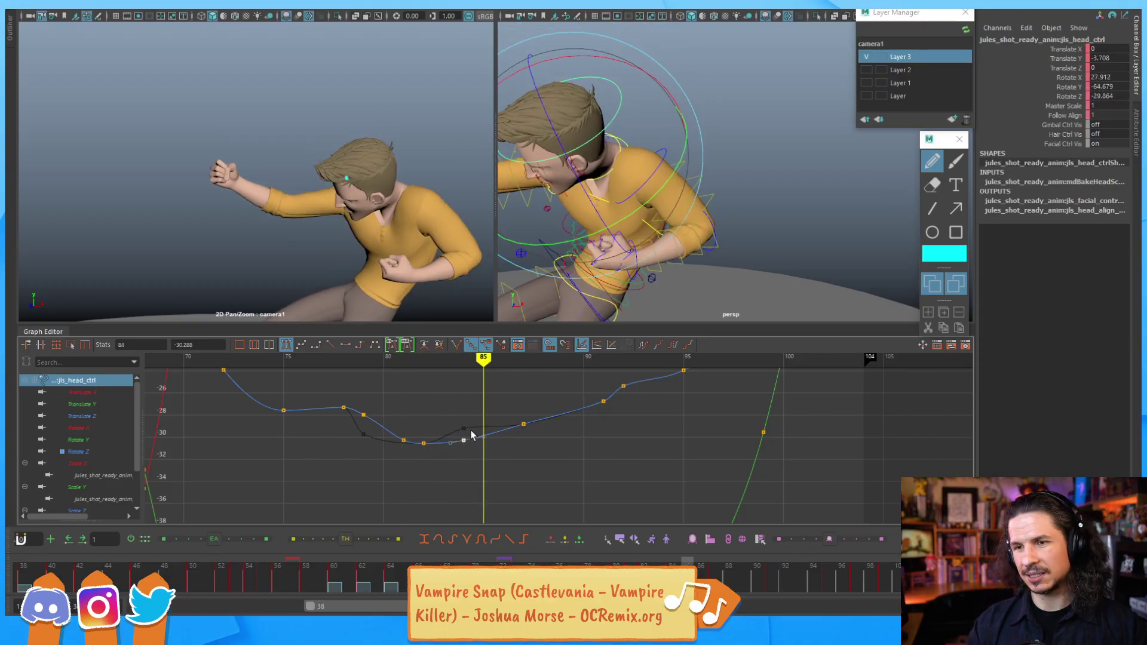
key(alt+period)
key(alt+period)
key(alt+period)
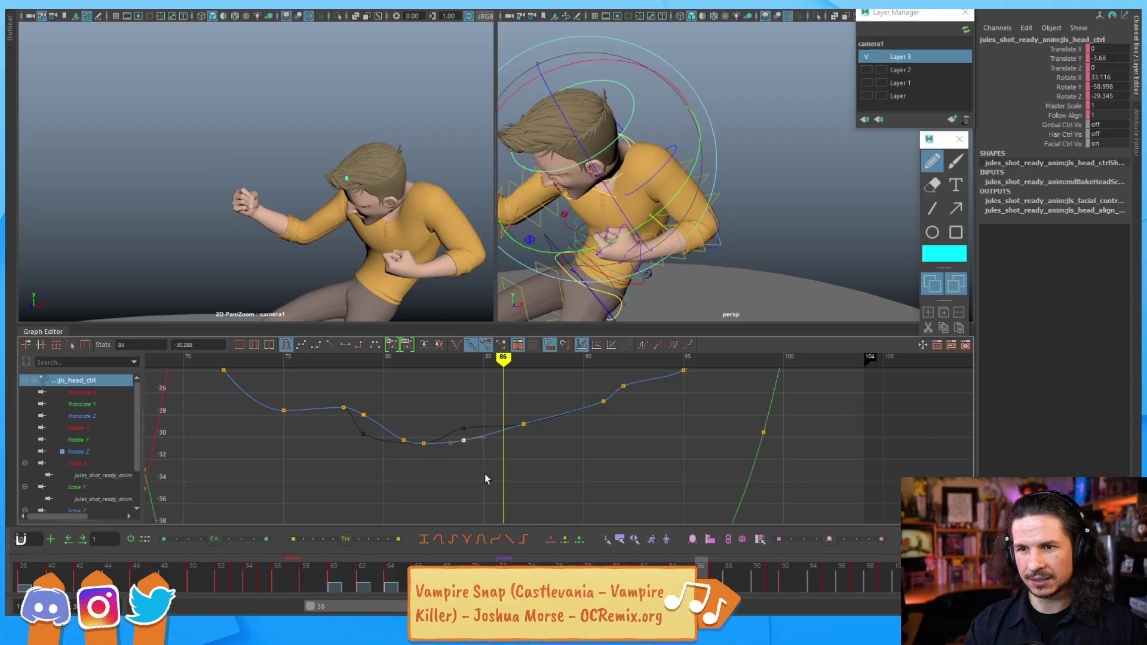
Step: Step back to frame 79 and forward to 84 to follow the path of the nose
key(alt+comma)
key(alt+comma)
key(alt+comma)
key(alt+comma)
key(alt+comma)
key(alt+comma)
key(alt+comma)
key(alt+comma)
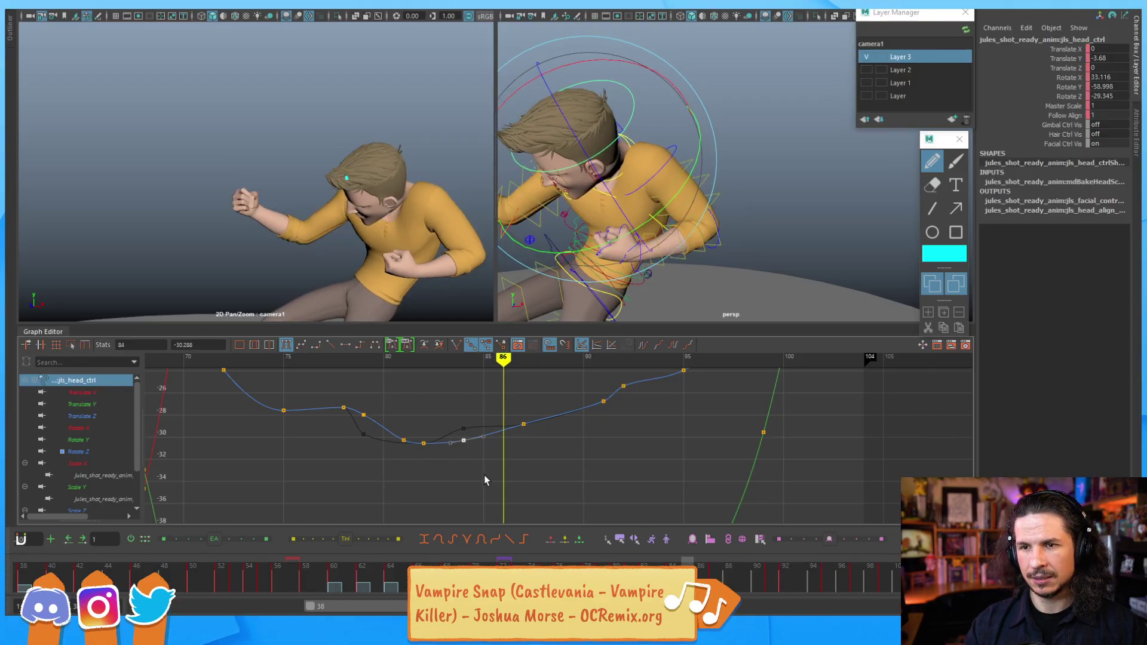
key(alt+comma)
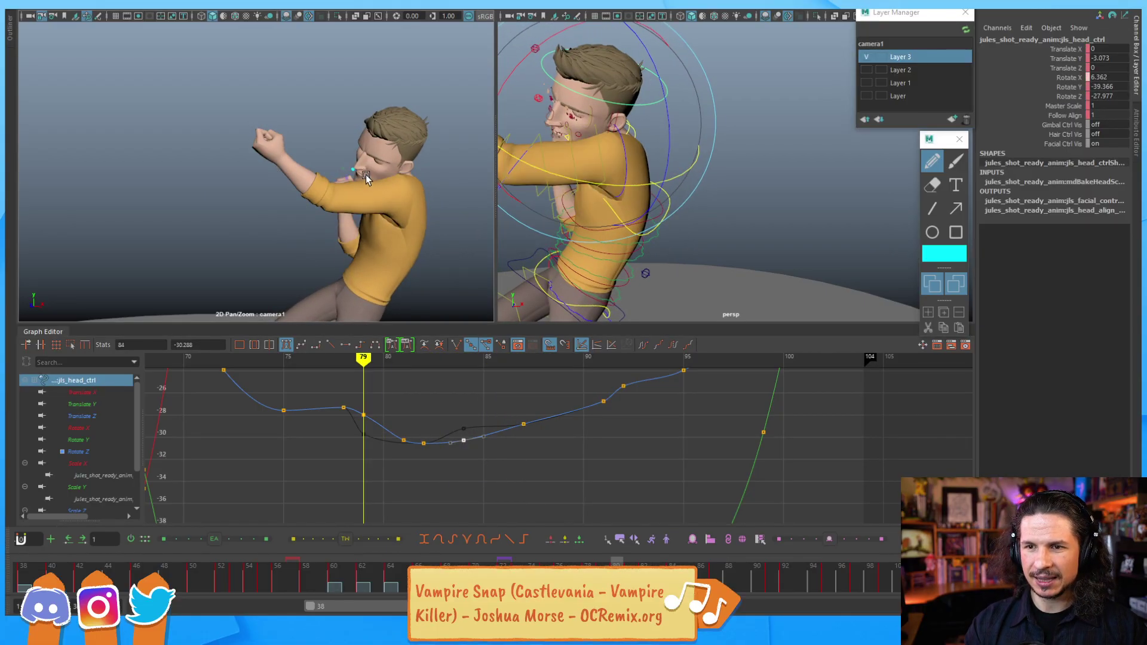
key(alt+period)
key(alt+period)
key(alt+period)
key(alt+period)
key(alt+period)
key(alt+comma)
key(alt+comma)
key(alt+comma)
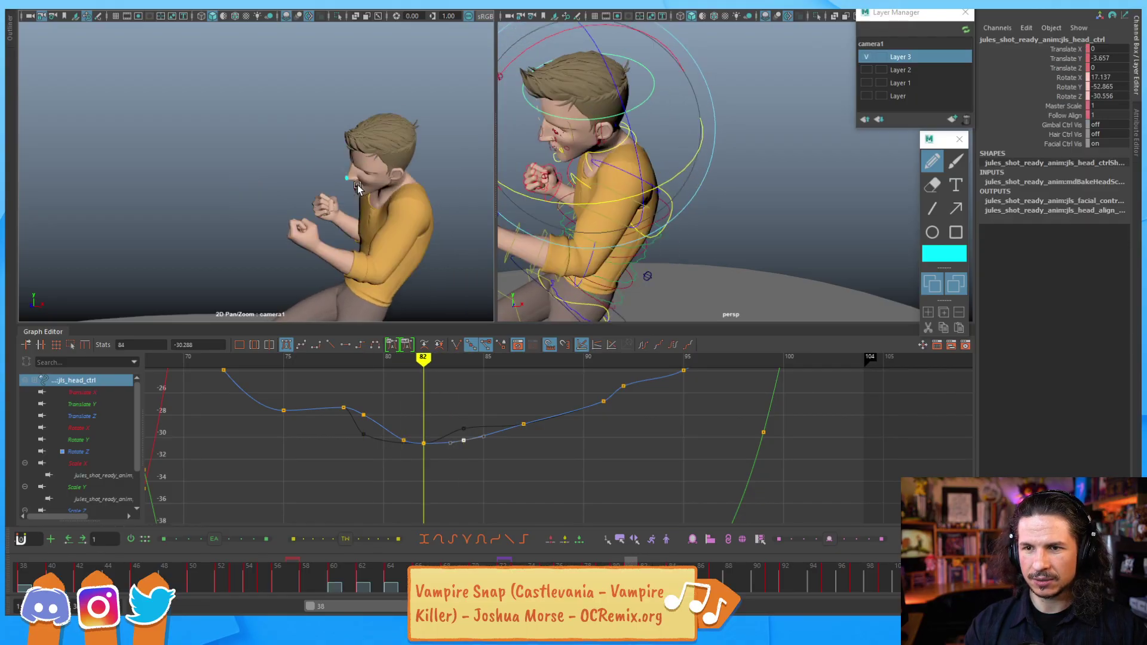
key(alt+period)
key(alt+period)
key(alt+comma)
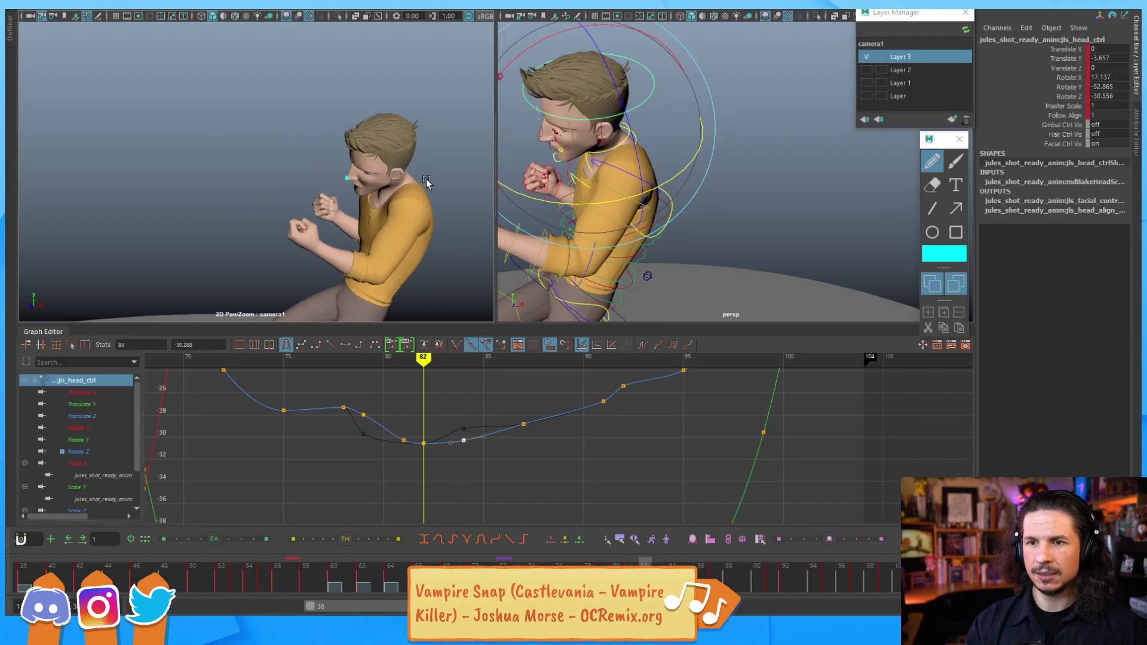
Step: Delete the current drawing layer on camera1 and create a new animated layer with the default name
click(966, 120)
click(954, 118)
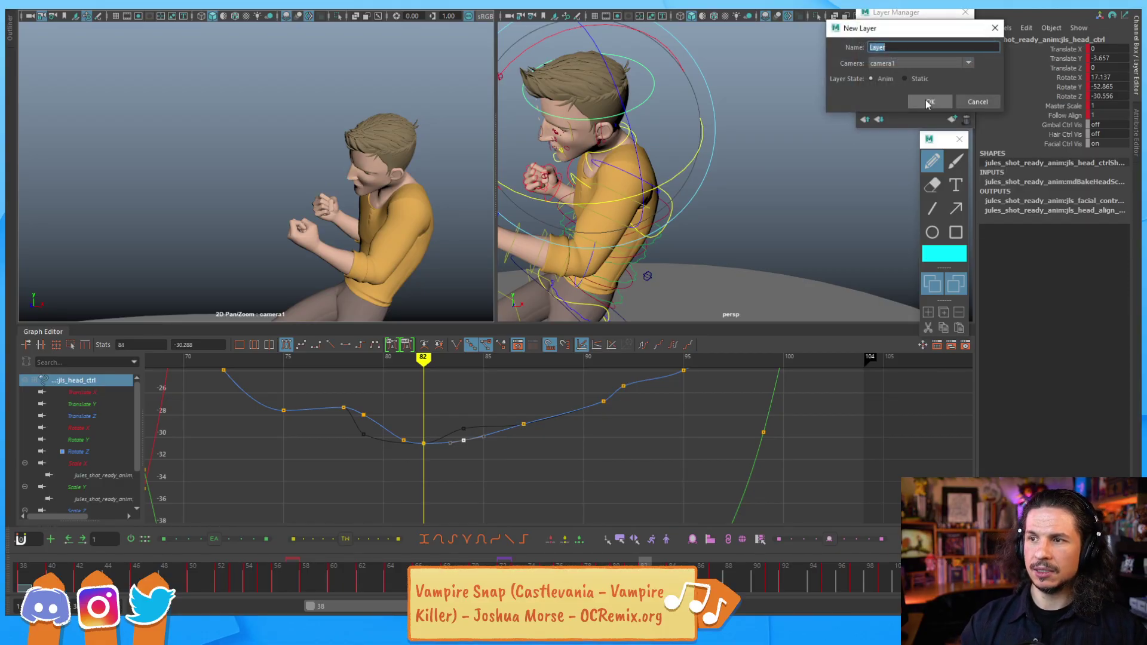
click(927, 102)
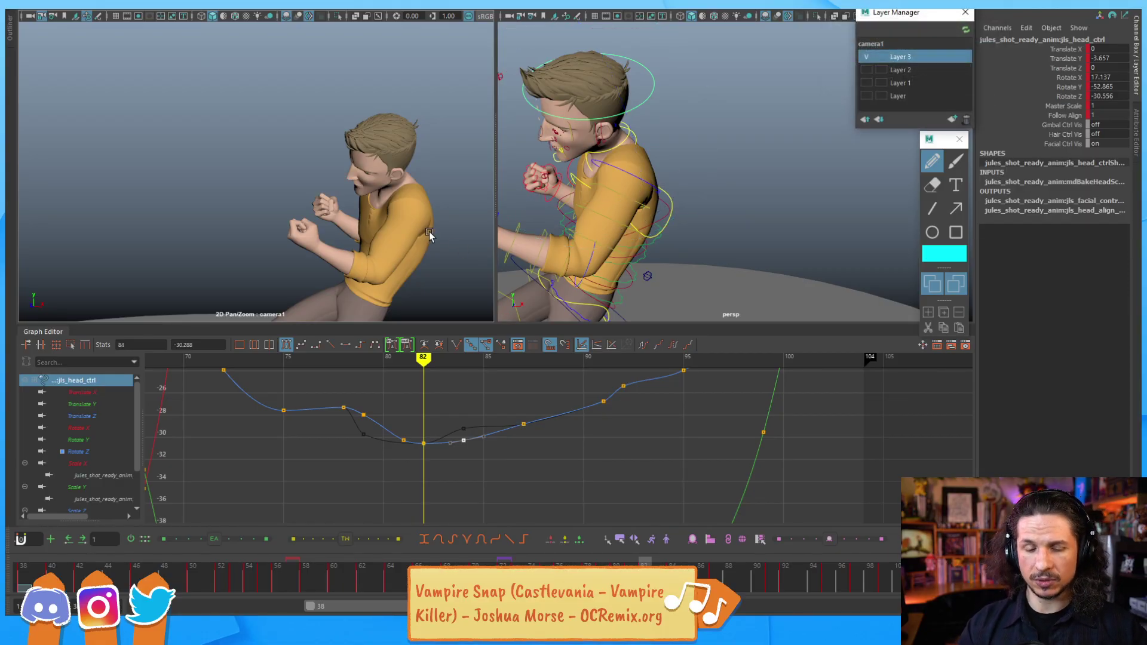
Step: Mark the tip of the nose with pencil dots in the camera view on frames 78 and 79
key(alt+comma)
key(alt+comma)
key(alt+comma)
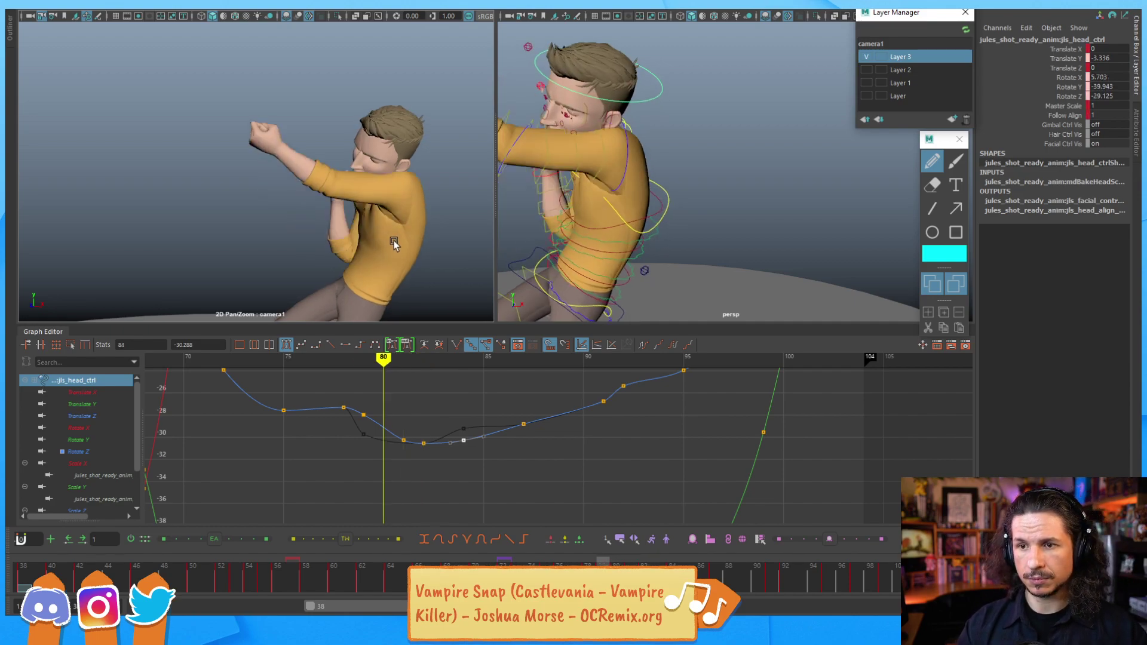
key(alt+comma)
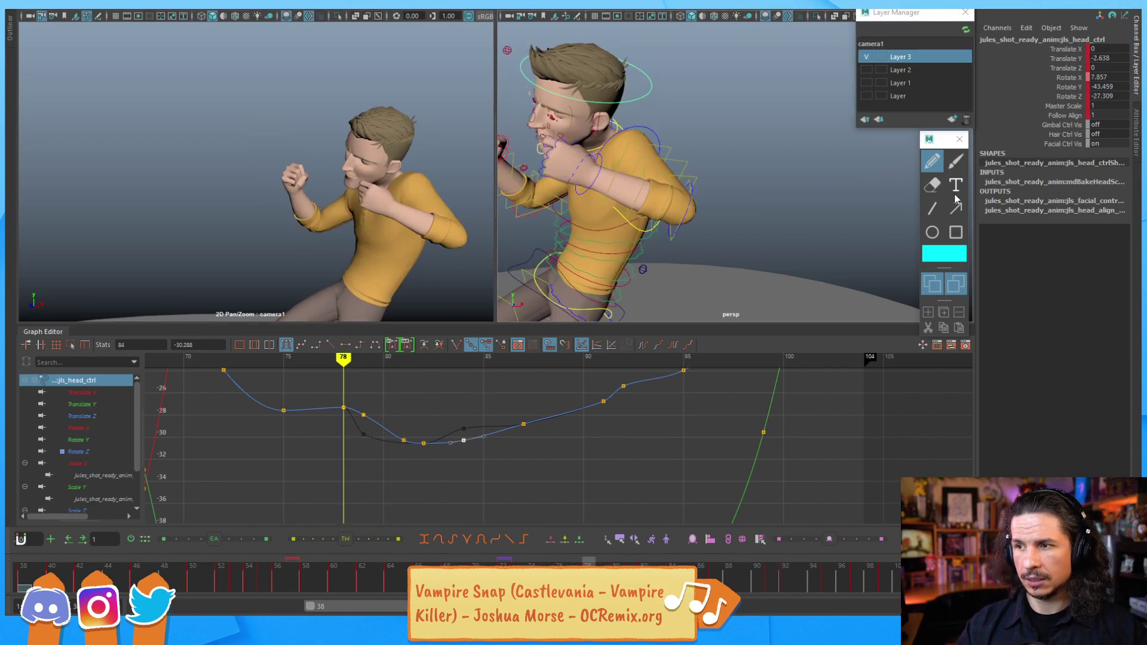
click(933, 164)
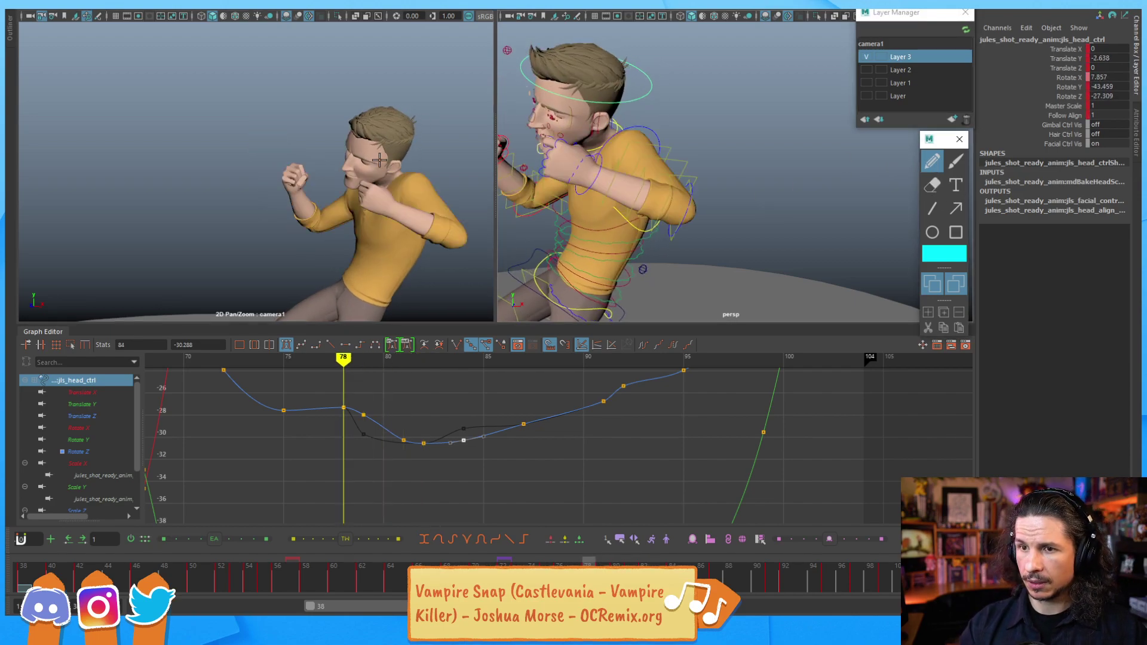
key(alt+period)
click(340, 167)
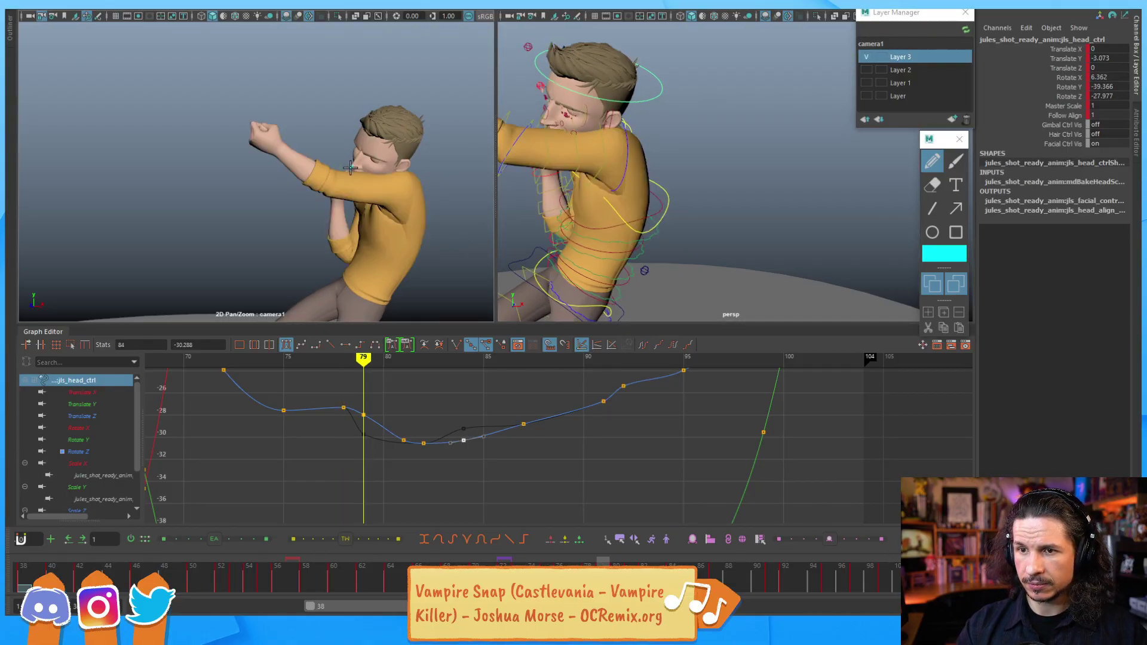
key(alt+period)
click(355, 167)
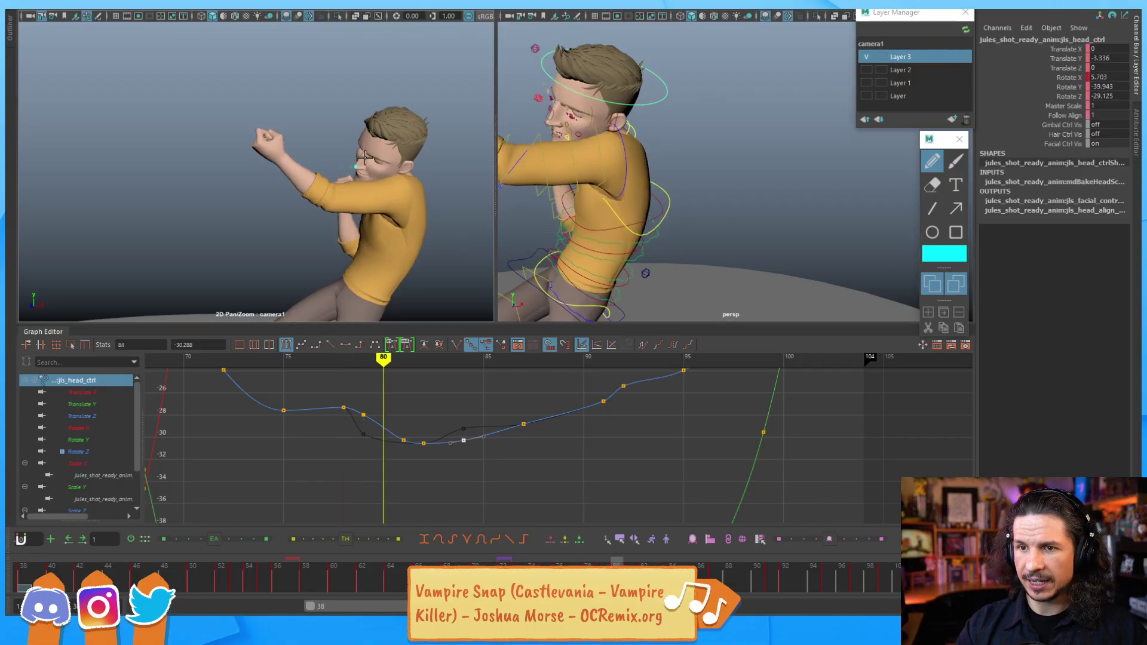
Step: Continue the nose tracking dots frame by frame from frame 80 to 85
key(alt+period)
key(alt+period)
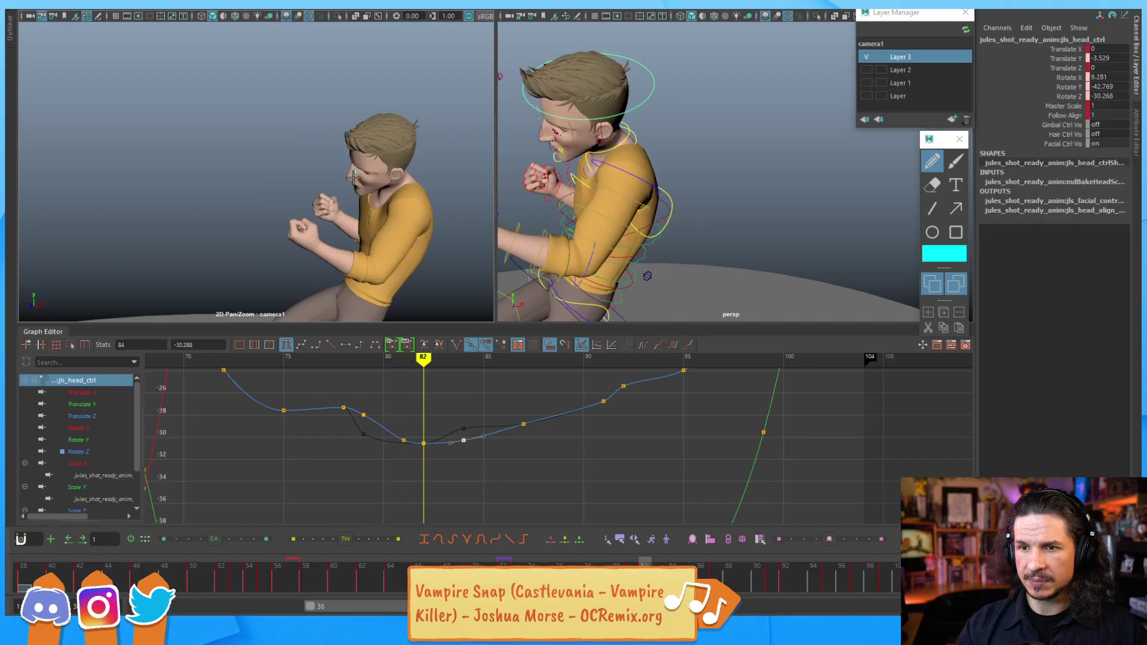
key(alt+period)
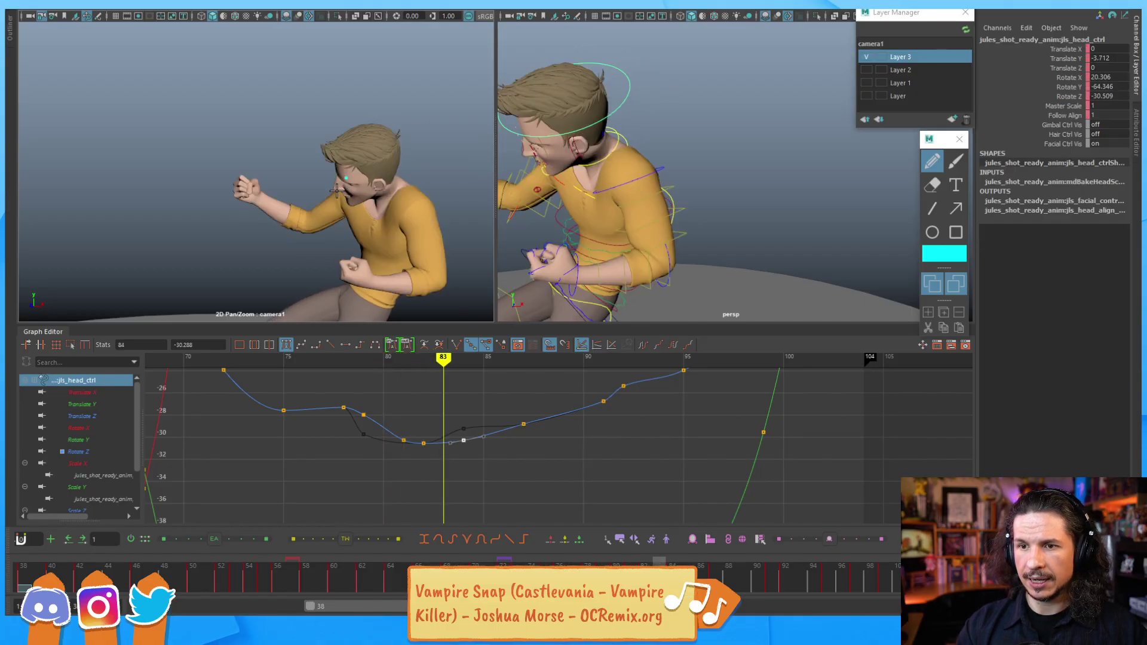
key(alt+period)
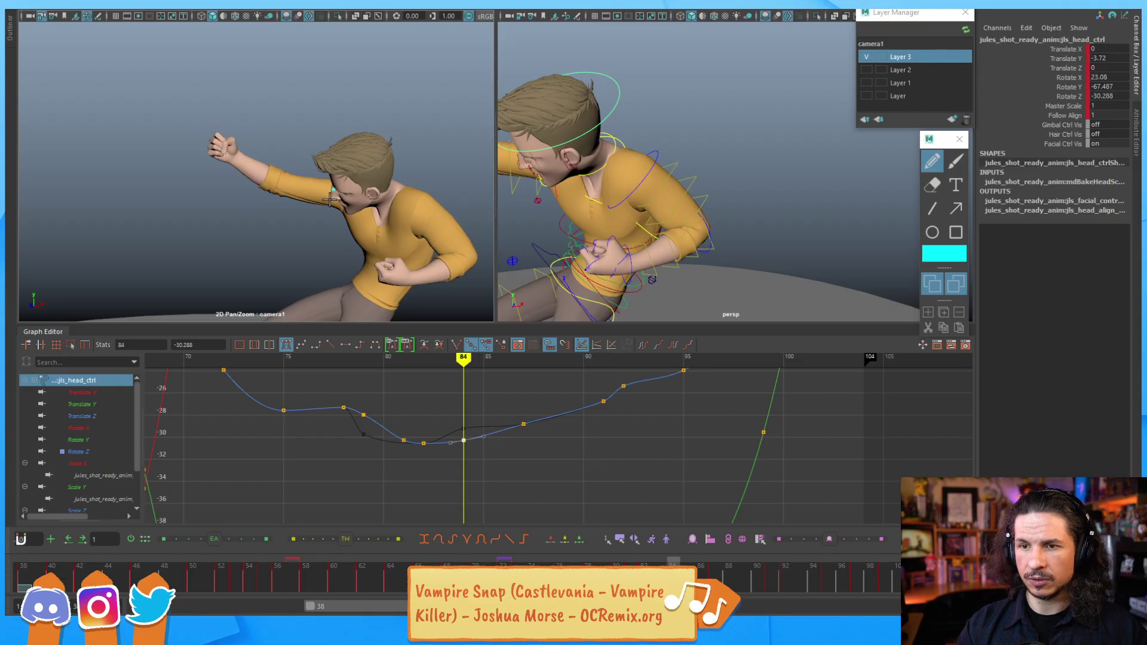
key(alt+period)
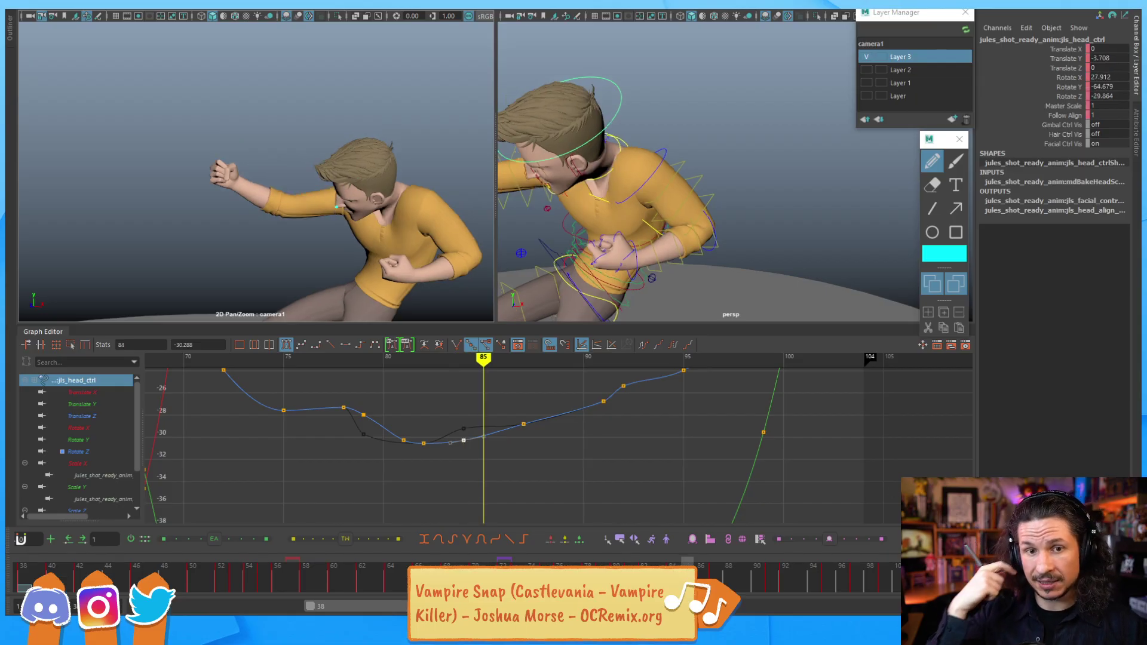
key(alt+period)
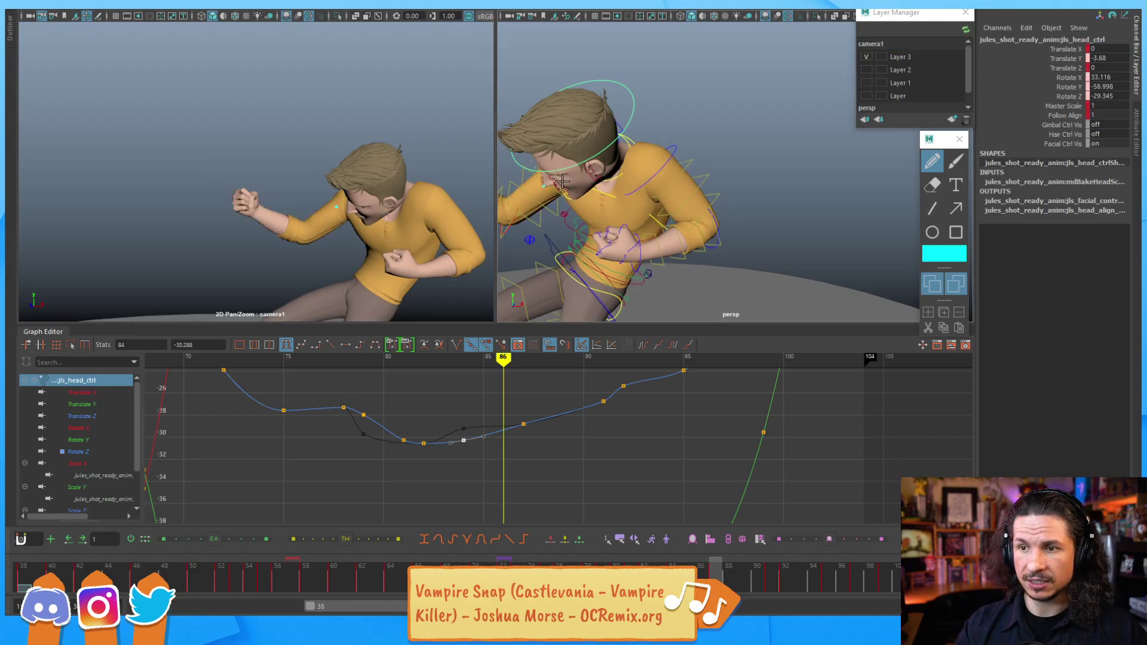
Step: Step ahead to frame 88 and back to around 85 to check where the nose dots end
key(alt+period)
key(alt+period)
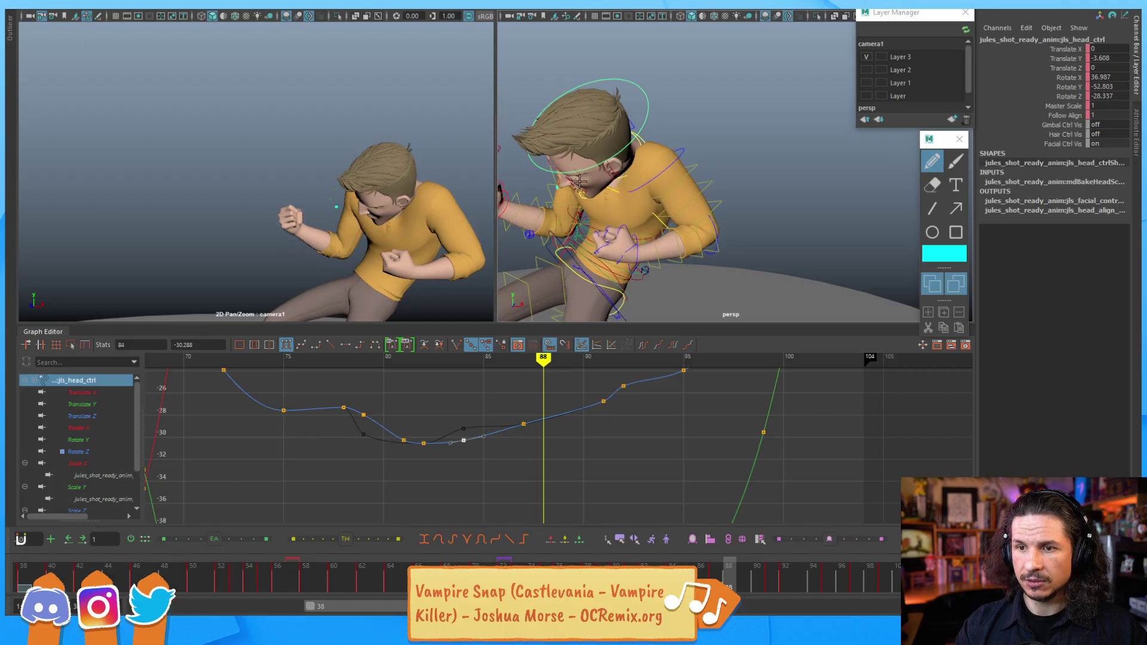
key(alt+comma)
key(alt+comma)
key(alt+comma)
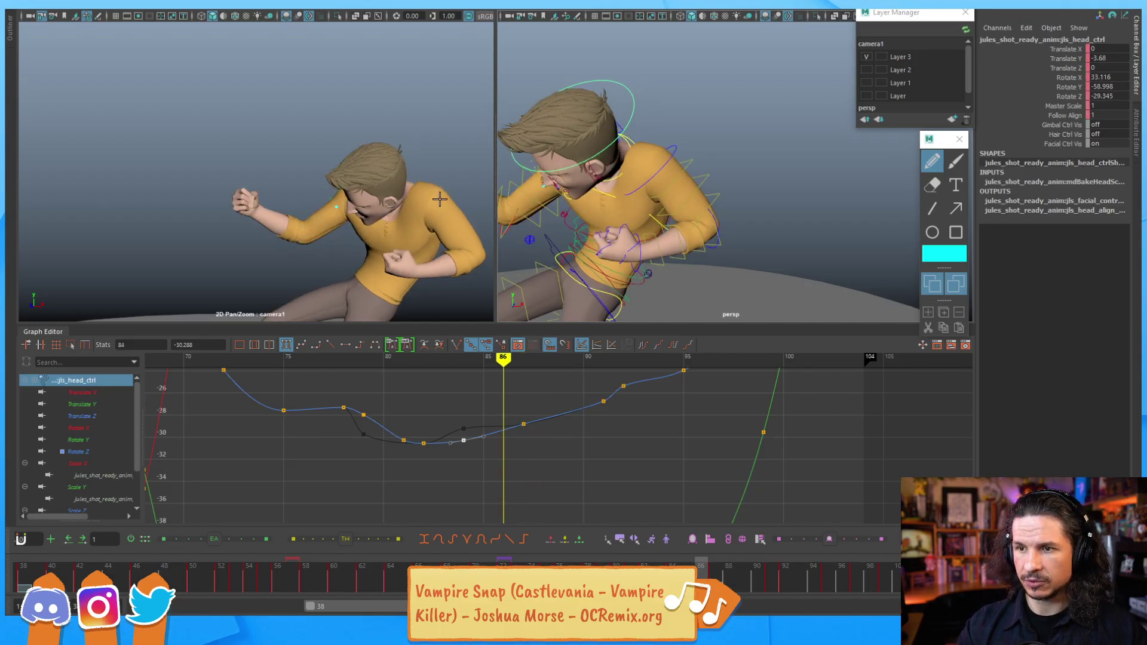
key(alt+comma)
key(alt+period)
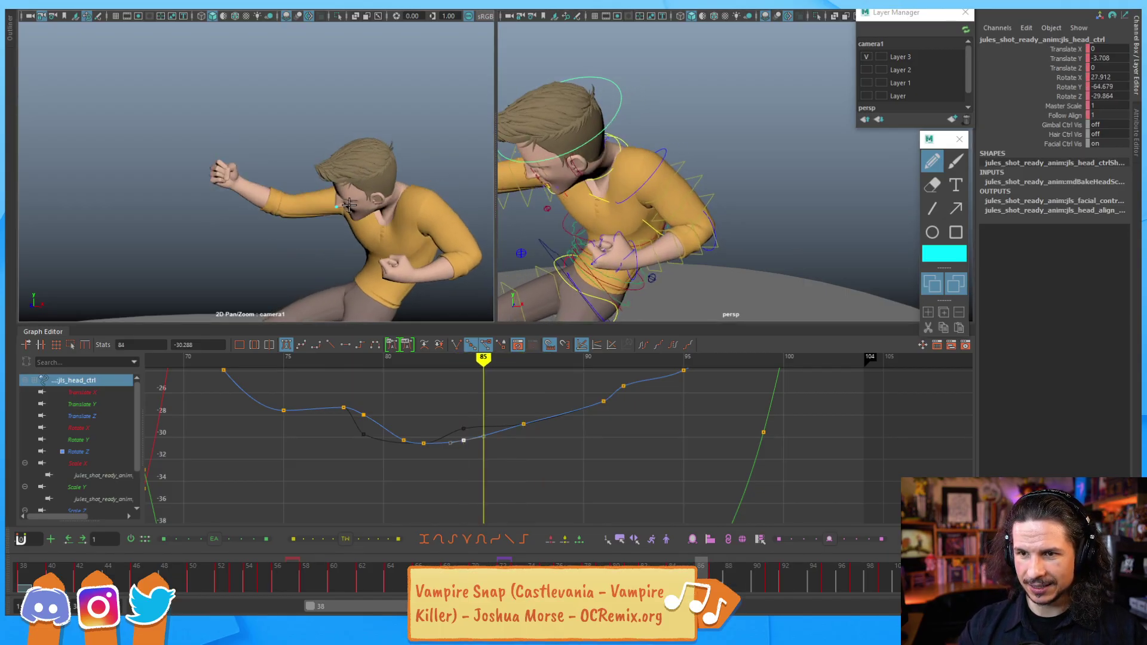
Step: Add nose tracking dots on frames 86 and 87, and step back to compare their spacing
key(alt+period)
key(alt+period)
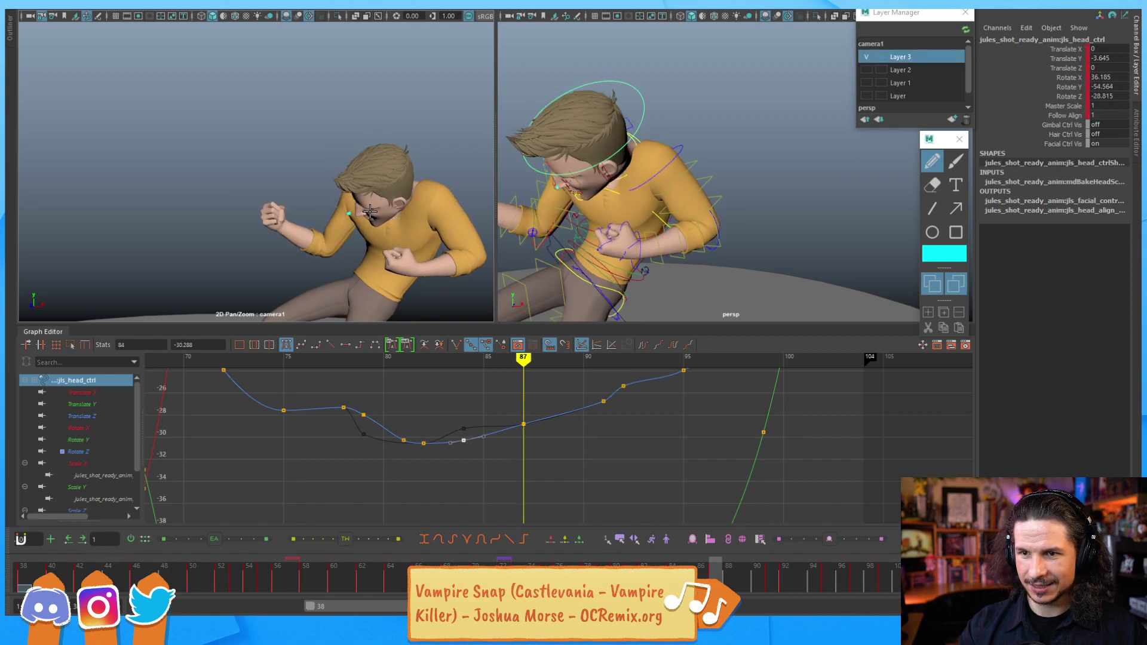
key(alt+period)
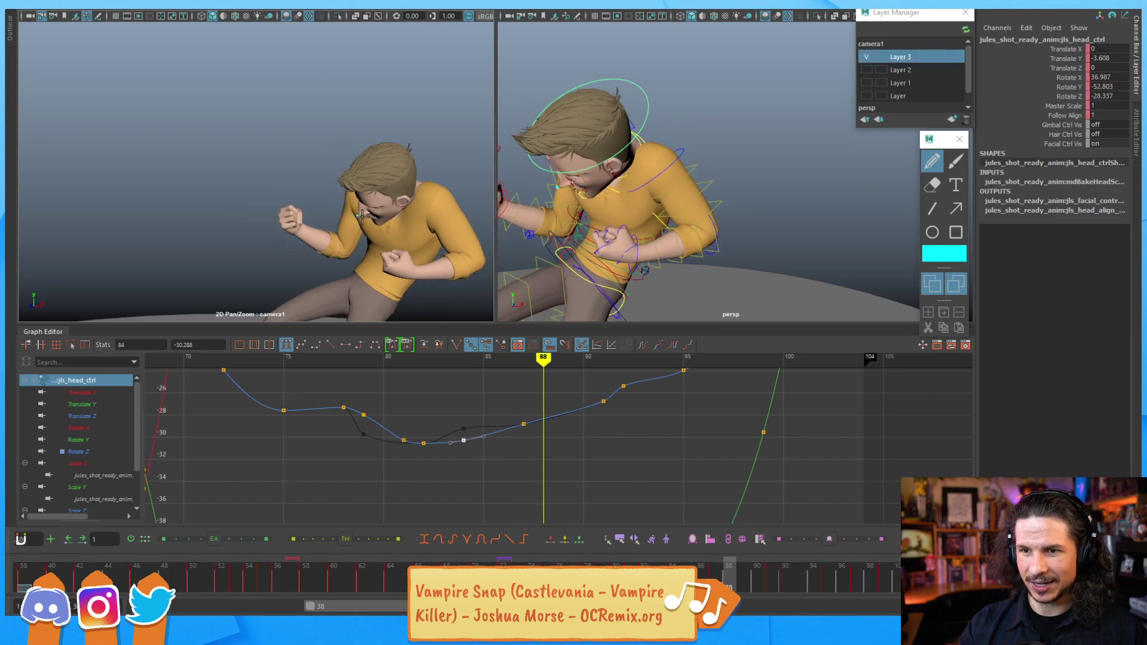
key(alt+comma)
key(alt+comma)
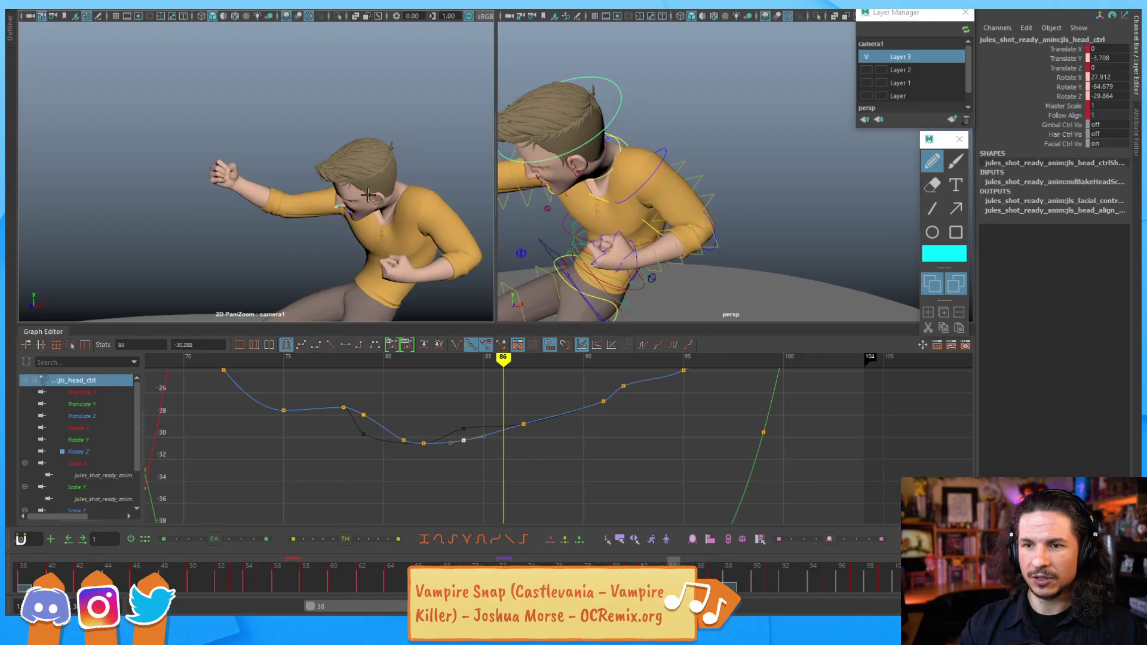
Step: Return to frame 78 and zoom the camera view in on the face to examine the nose dots
key(alt+comma)
key(alt+comma)
key(alt+comma)
key(alt+comma)
key(alt+comma)
key(alt+comma)
key(alt+comma)
key(alt+comma)
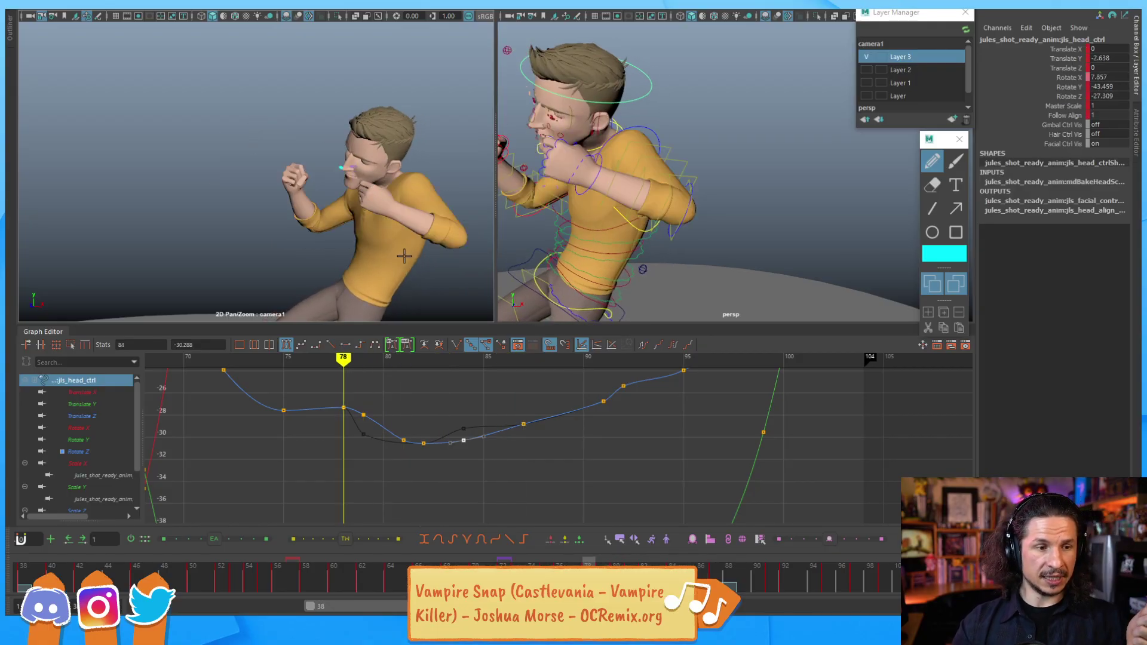
key(w)
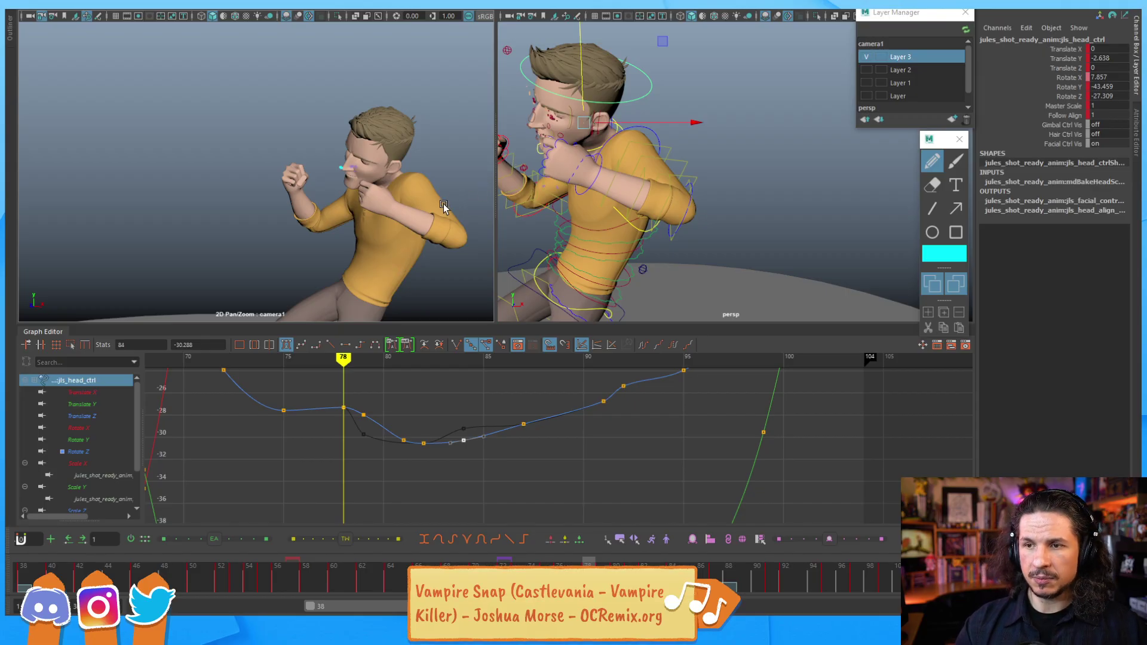
right_drag(347, 170, 698, 144)
middle_drag(327, 167, 145, 159)
right_drag(310, 185, 396, 185)
middle_drag(396, 186, 345, 199)
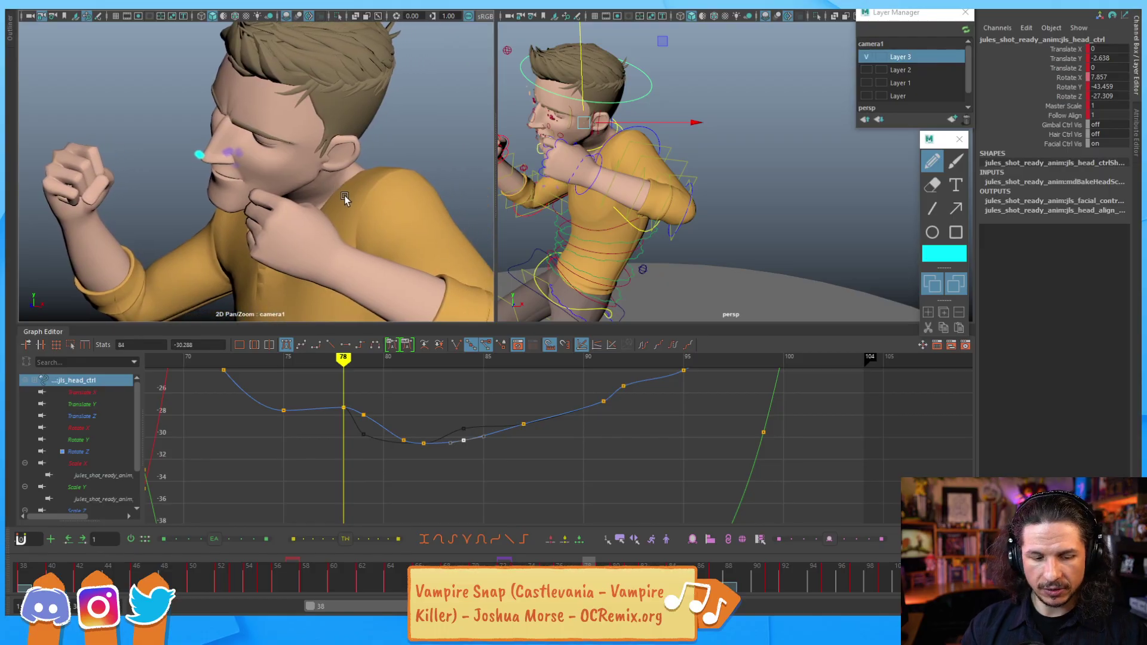
Step: Select the nose tip control and step through frames 78 to 86 to examine its motion trail
click(529, 129)
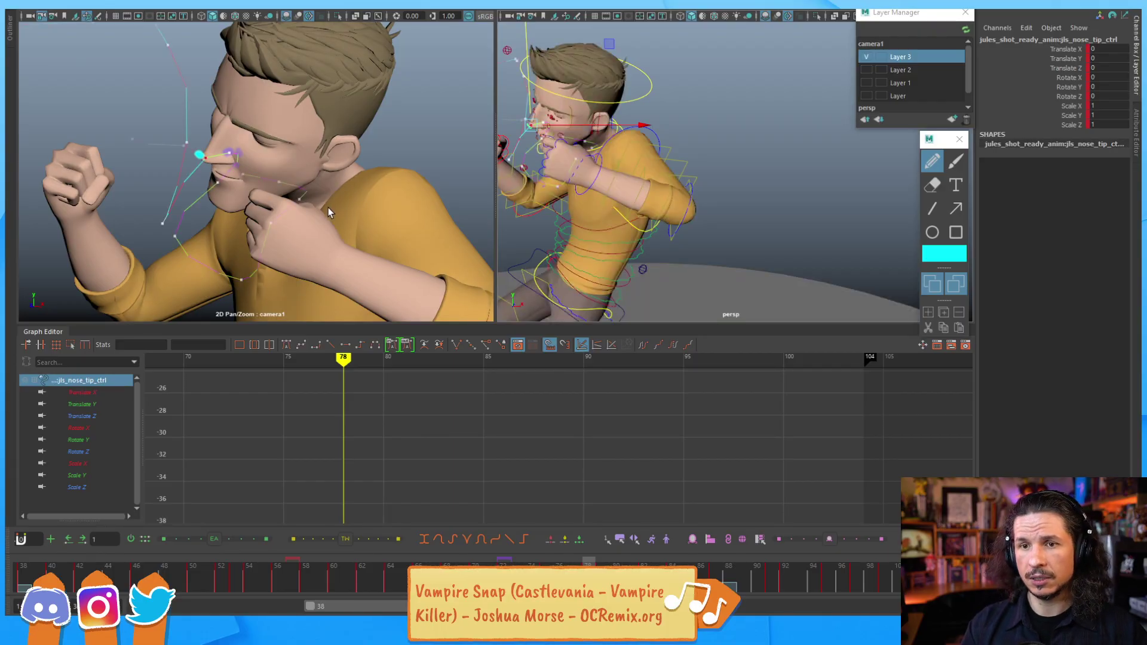
key(alt+period)
key(alt+period)
key(alt+period)
key(alt+period)
key(alt+period)
key(alt+period)
key(alt+period)
key(alt+period)
key(alt+comma)
key(alt+comma)
key(alt+comma)
key(alt+comma)
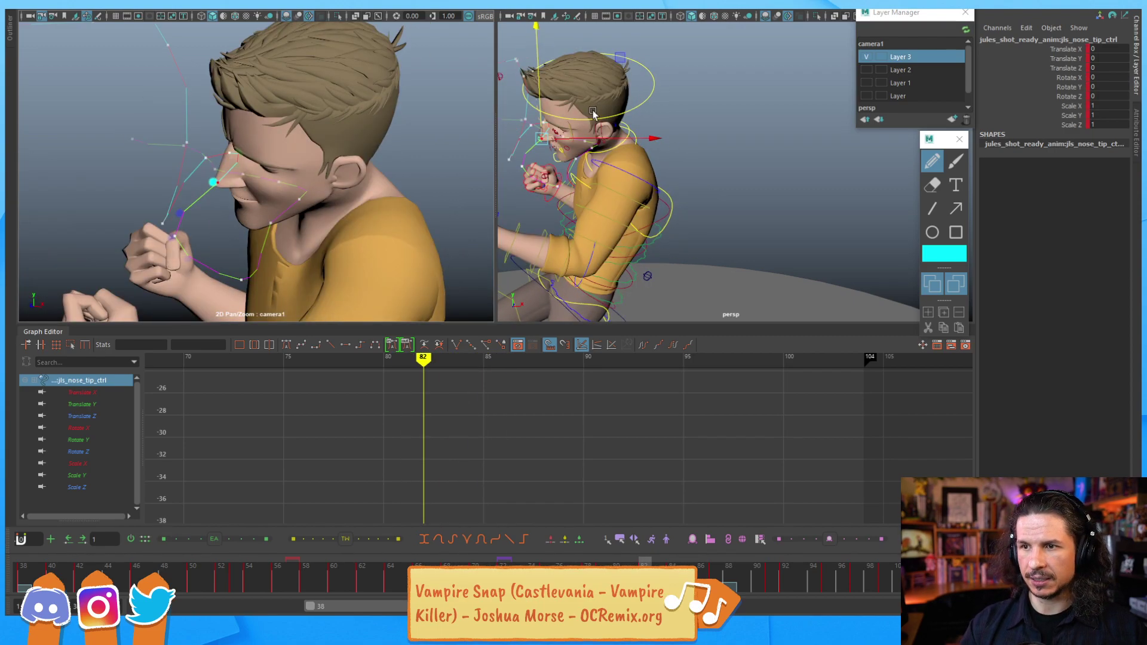
Step: Select the head control and isolate its Rotate Y curve, framed around frames 70 to 95
click(634, 115)
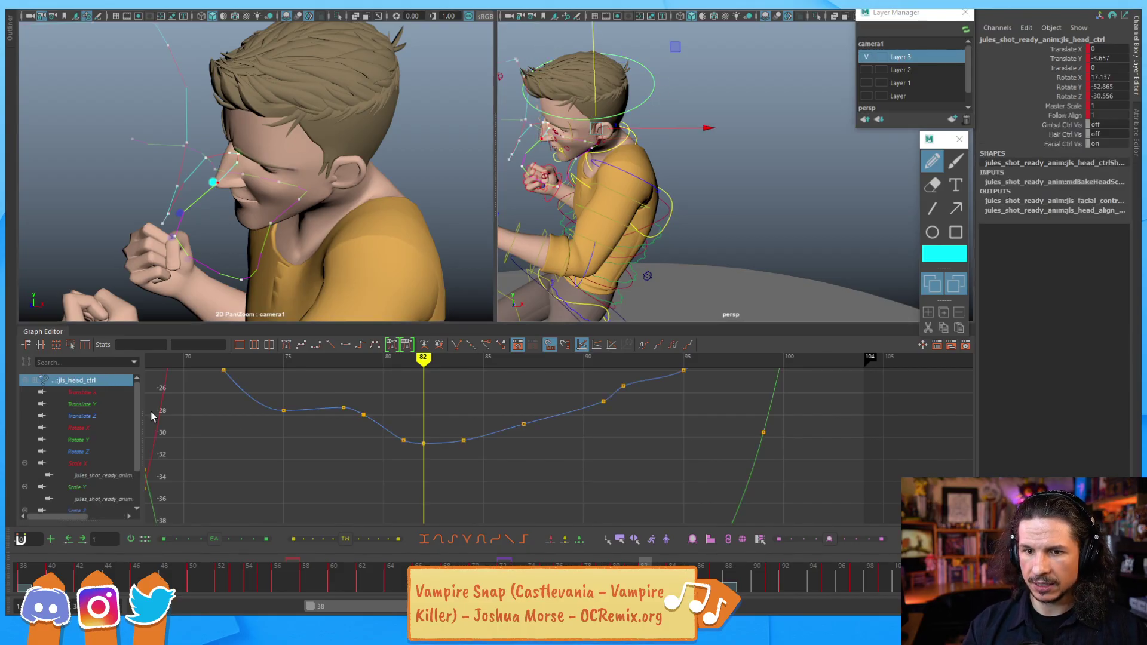
click(95, 403)
click(79, 440)
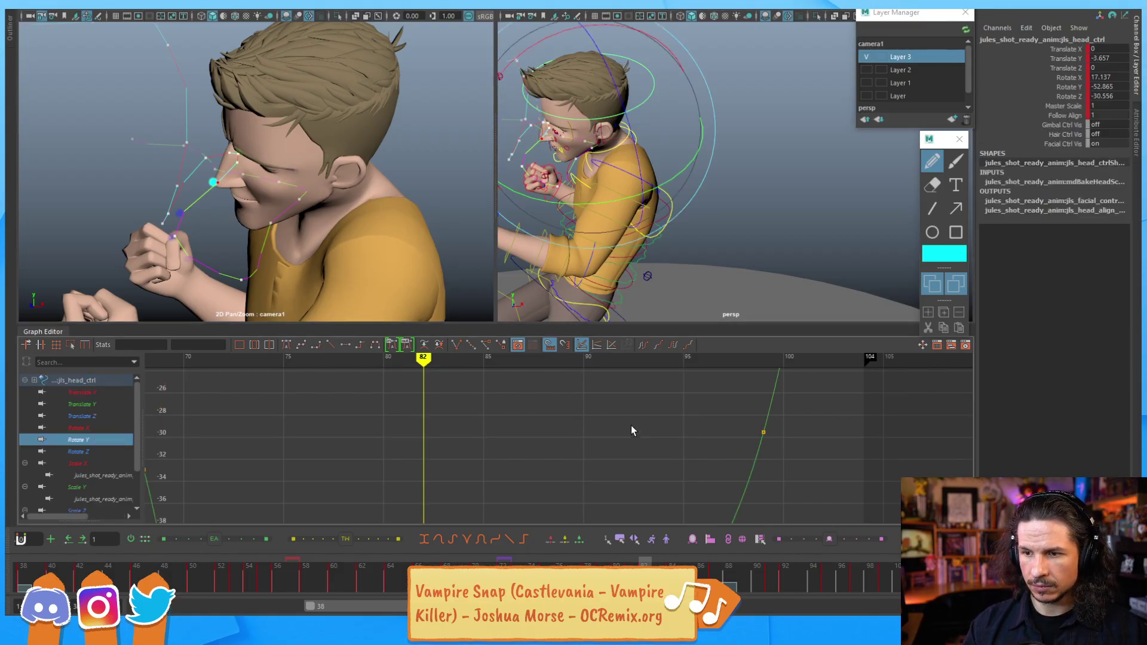
key(f)
alt+middle_drag(567, 370, 525, 379)
alt+right_drag(525, 379, 589, 440)
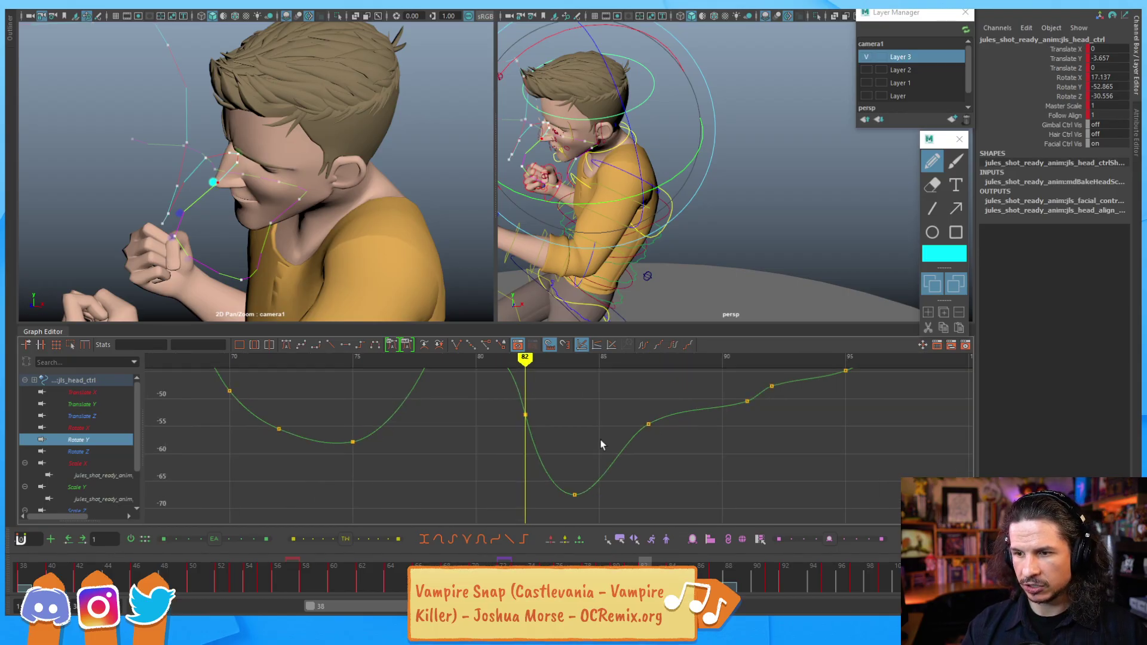
Step: Try raising the head's Rotate Y key at frame 82 to about -31
drag(516, 398, 562, 425)
shift+middle_drag(538, 415, 539, 439)
shift+middle_drag(538, 365, 538, 200)
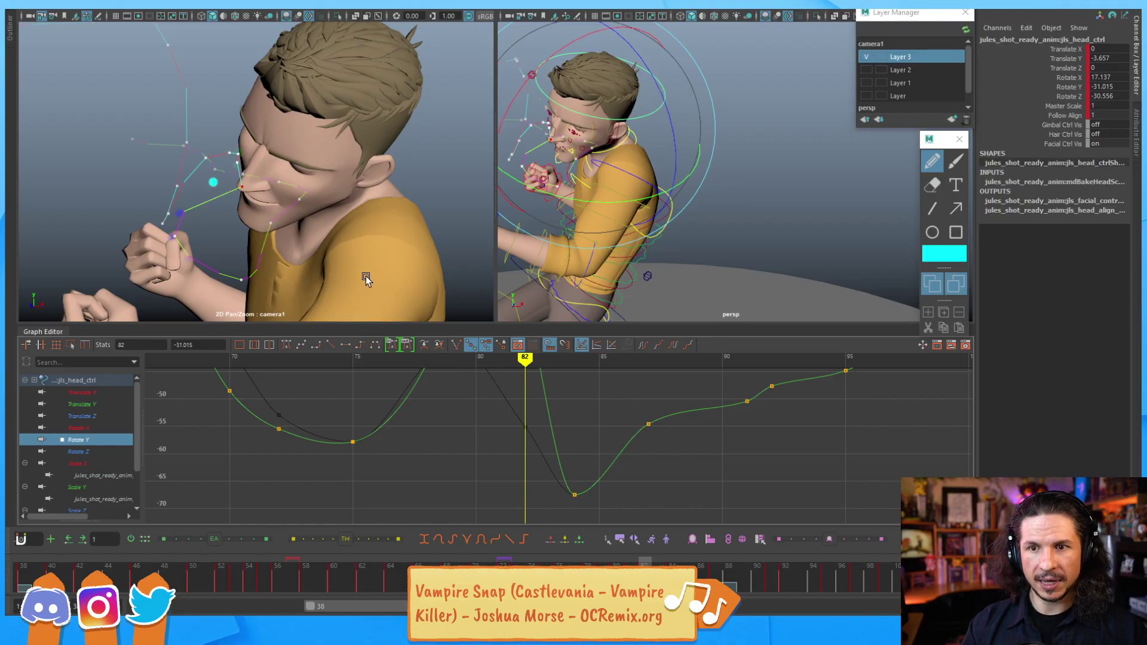
Step: Compare the nose position across frames 80 to 84, and undo the last Rotate Y change
key(alt+comma)
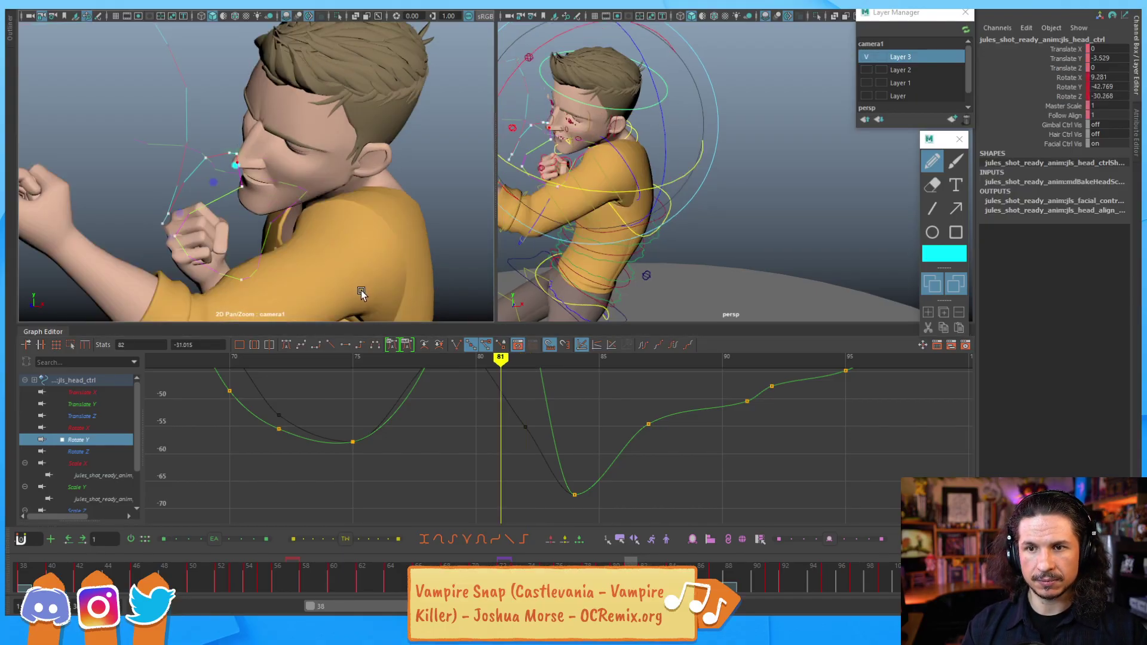
key(alt+comma)
key(alt+period)
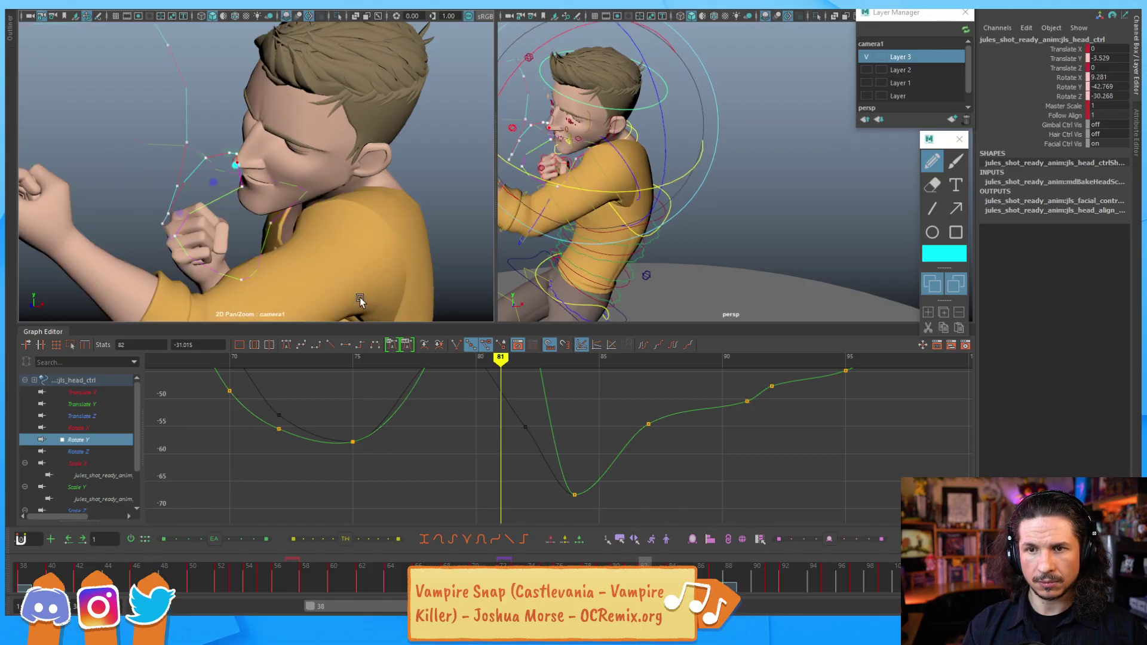
key(alt+period)
key(alt+period)
key(alt+period)
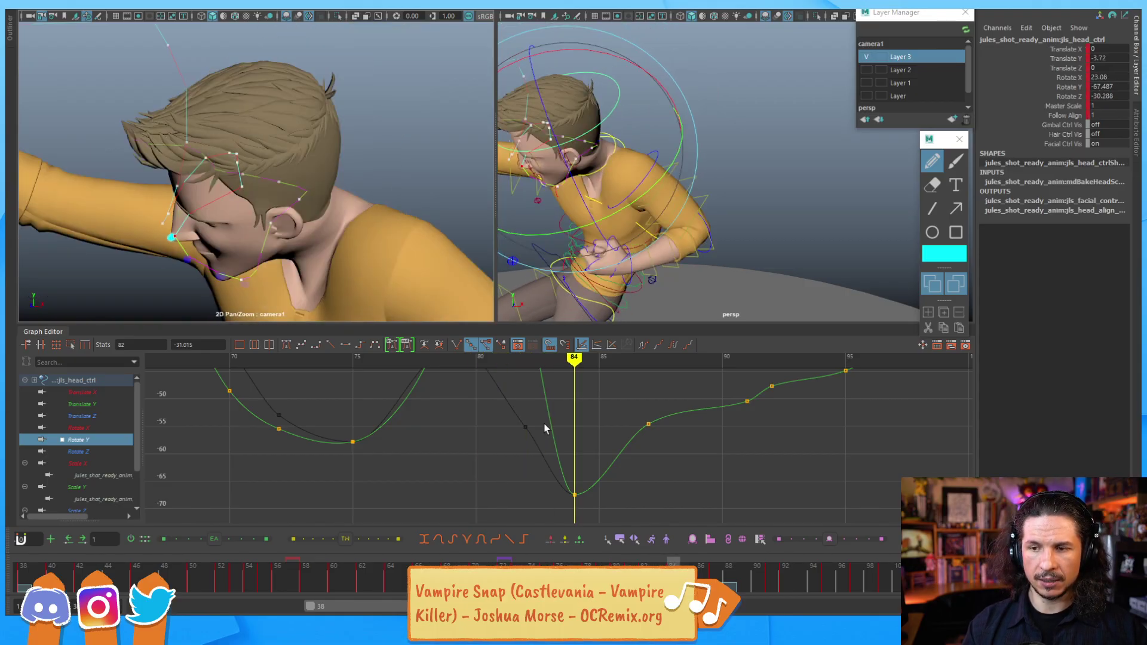
key(alt+comma)
key(alt+comma)
alt+middle_drag(567, 414, 559, 447)
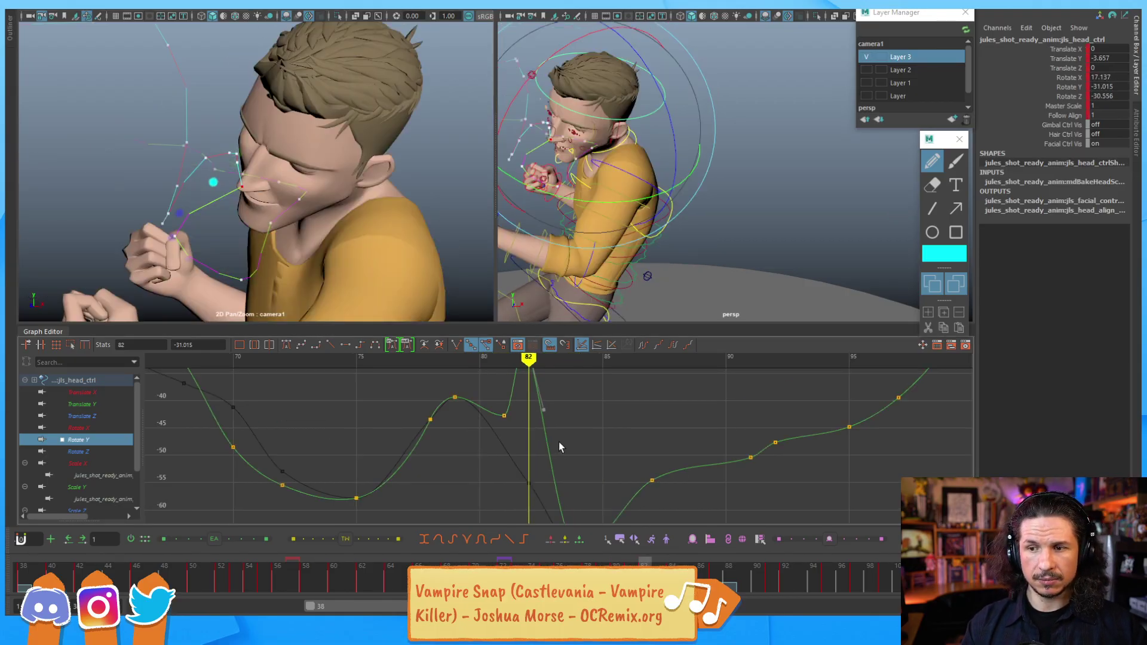
key(ctrl+z)
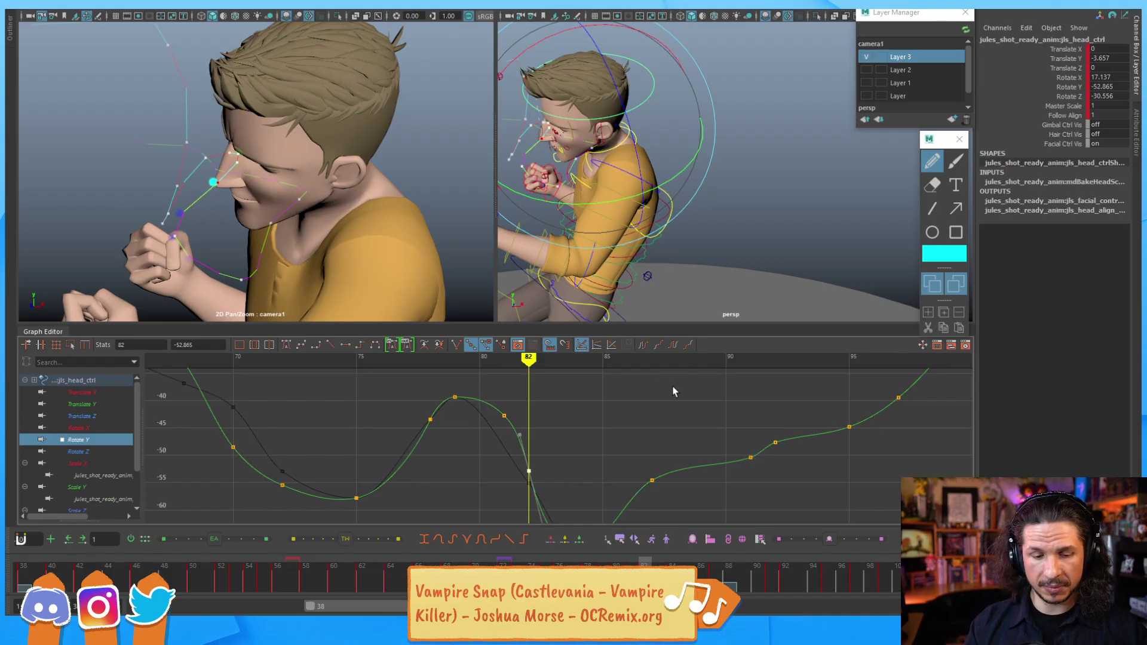
Step: Check the nose tip against its trail on frames 79 to 81, and hide the motion trail
key(alt+comma)
key(alt+comma)
key(alt+comma)
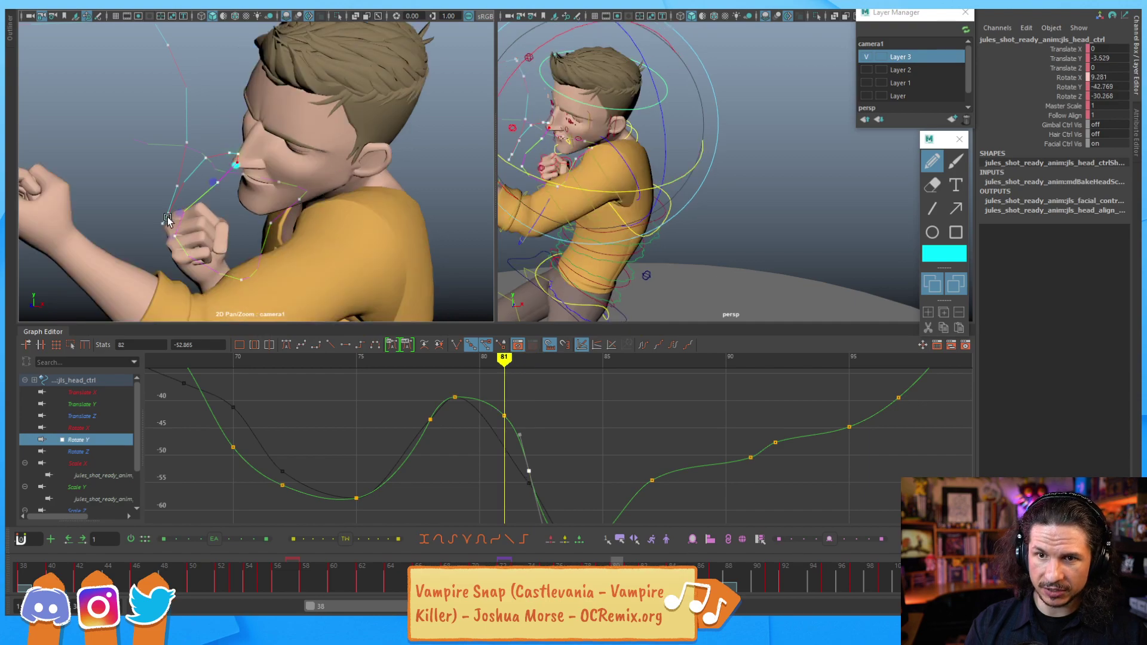
key(alt+period)
key(alt+period)
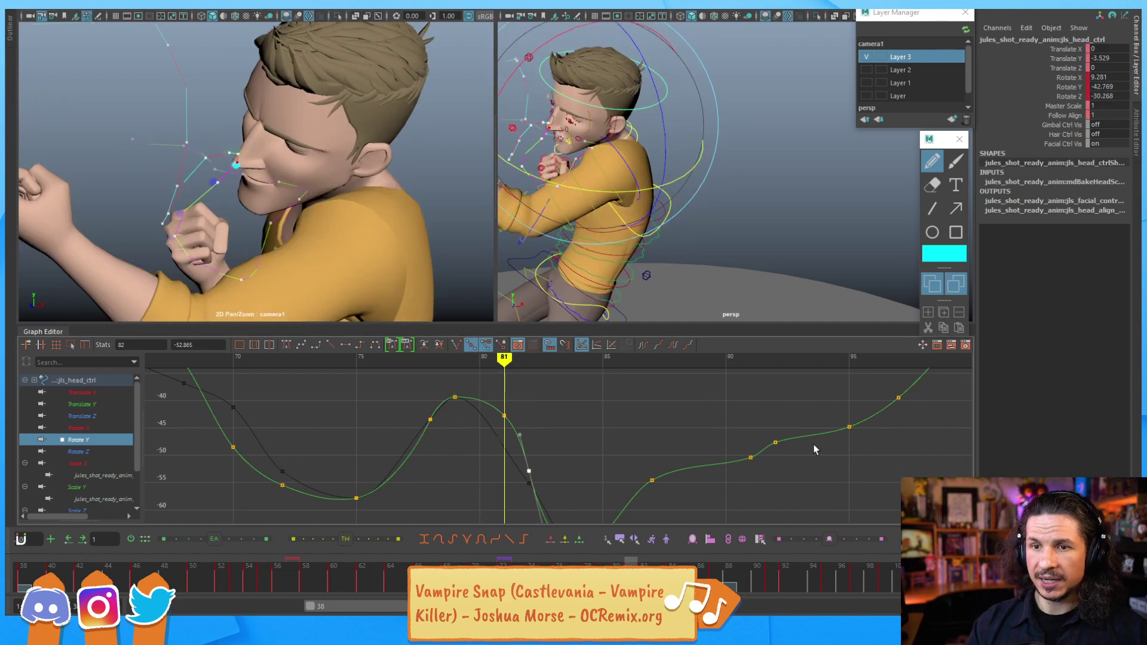
key(e)
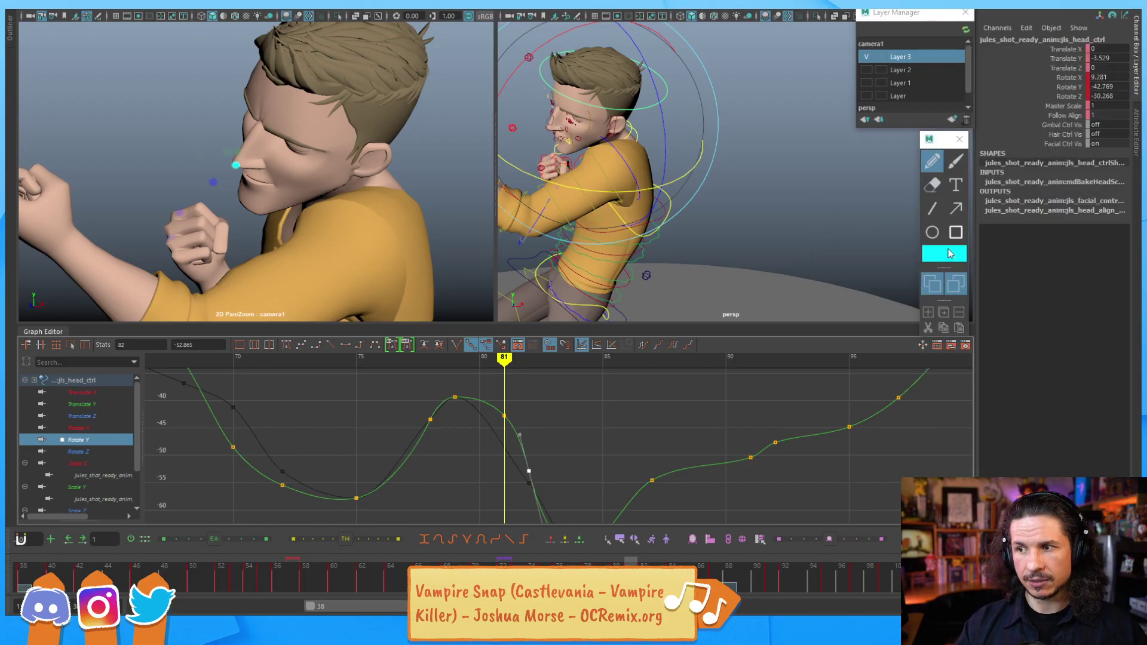
Step: Set the drawing pencil's colour to red
click(944, 256)
click(900, 223)
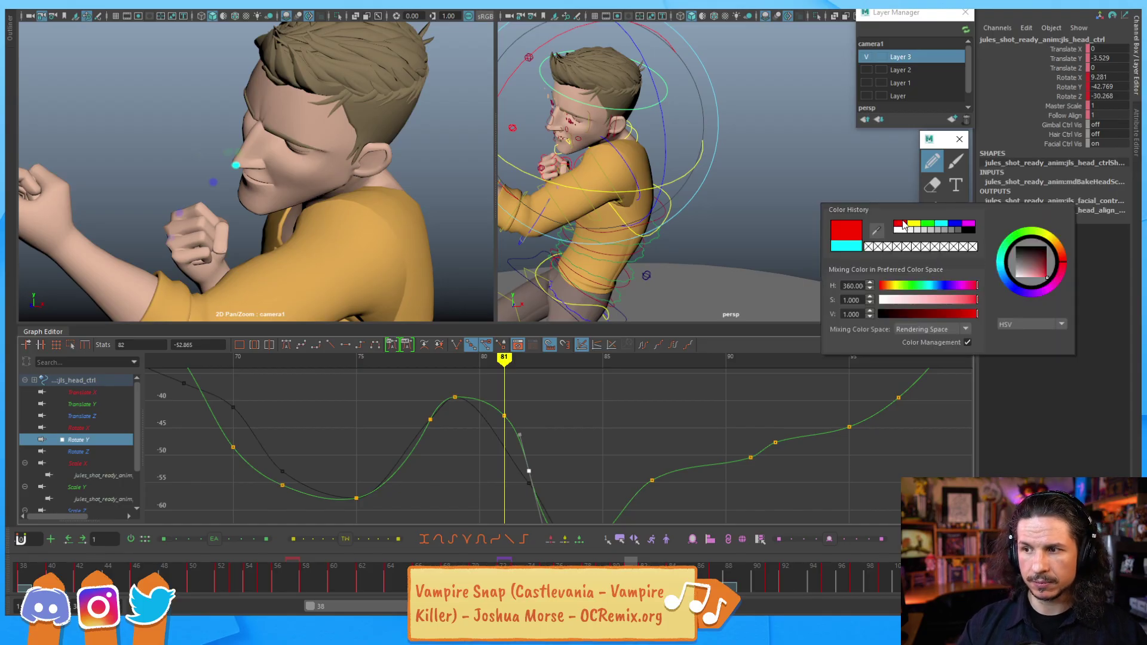
click(896, 17)
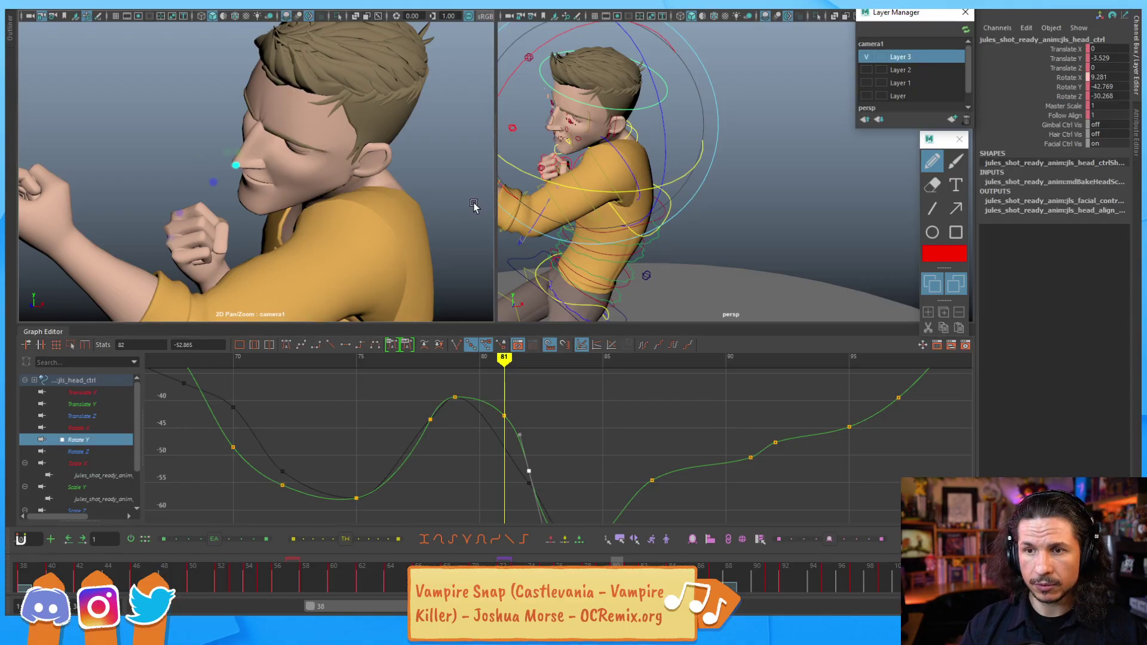
Step: Step back and forth around frames 78 to 82 to judge where the nose should pass on frame 81
key(comma)
key(comma)
key(period)
key(alt+period)
key(alt+period)
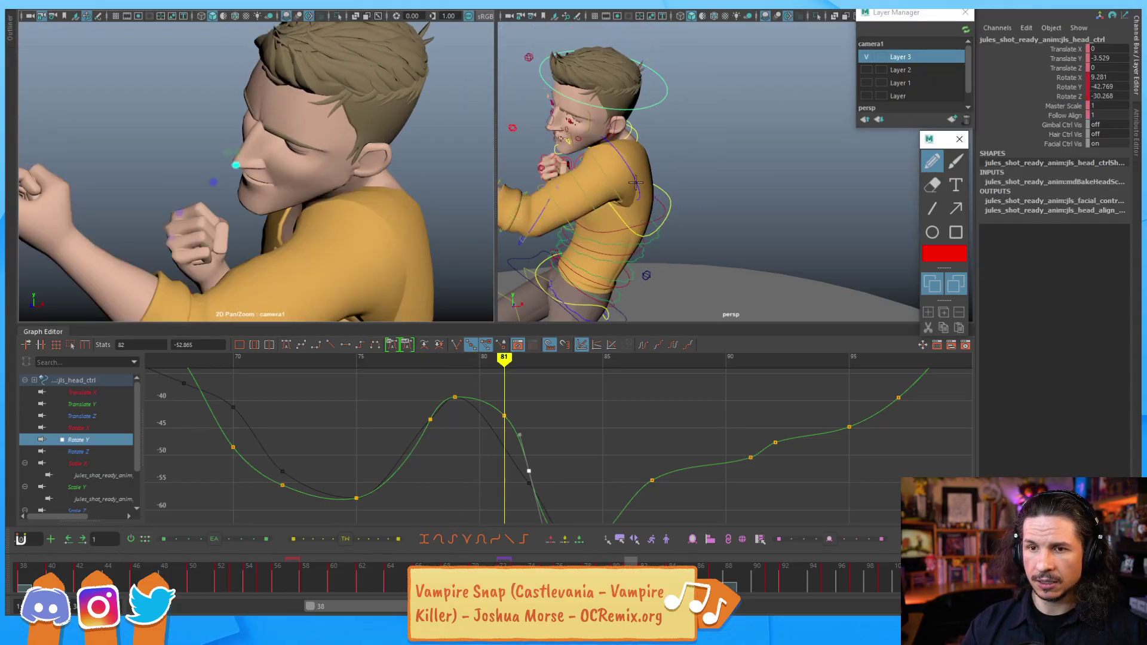
key(comma)
key(comma)
key(alt+period)
key(alt+period)
key(alt+period)
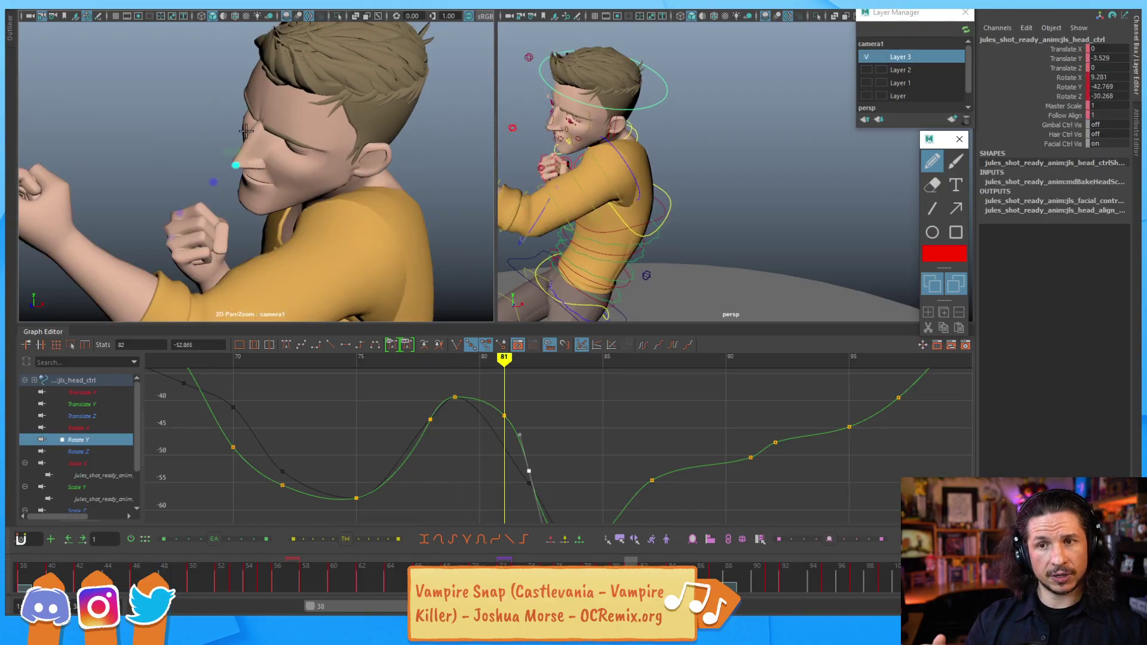
key(alt+comma)
key(alt+comma)
key(alt+comma)
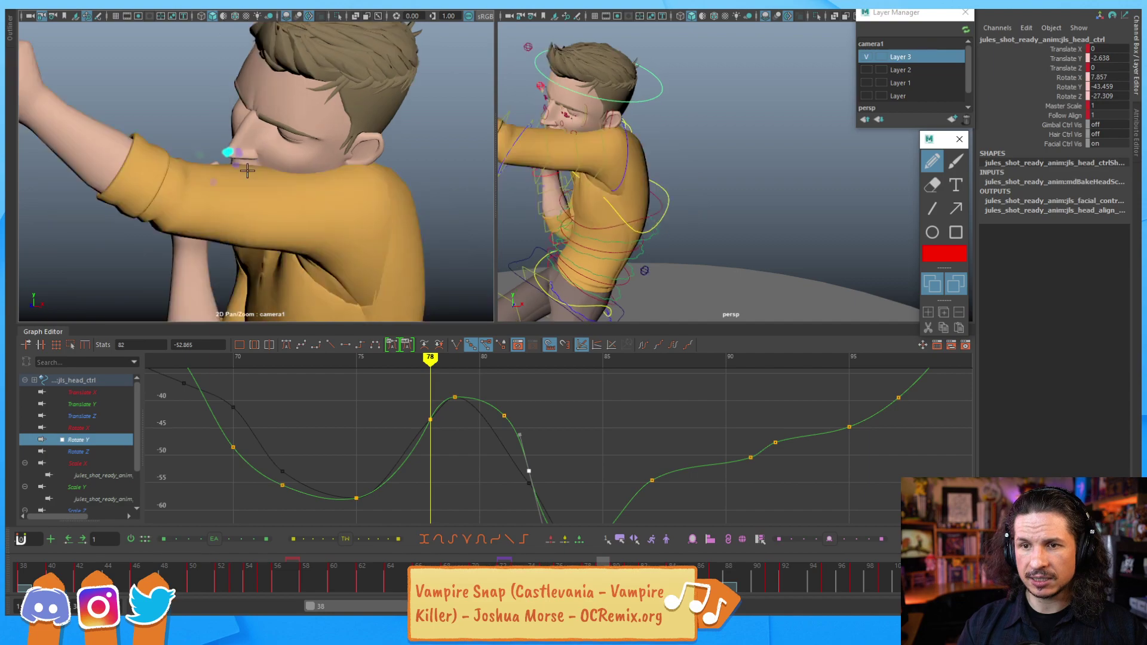
key(alt+period)
key(alt+period)
key(alt+period)
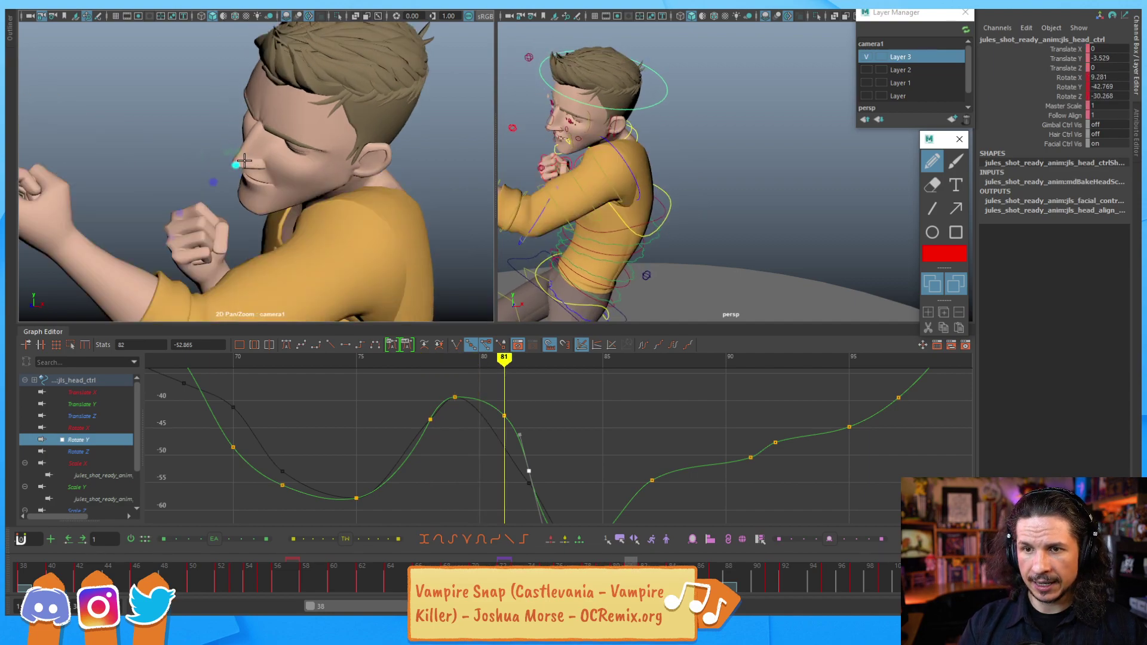
key(alt+comma)
key(alt+comma)
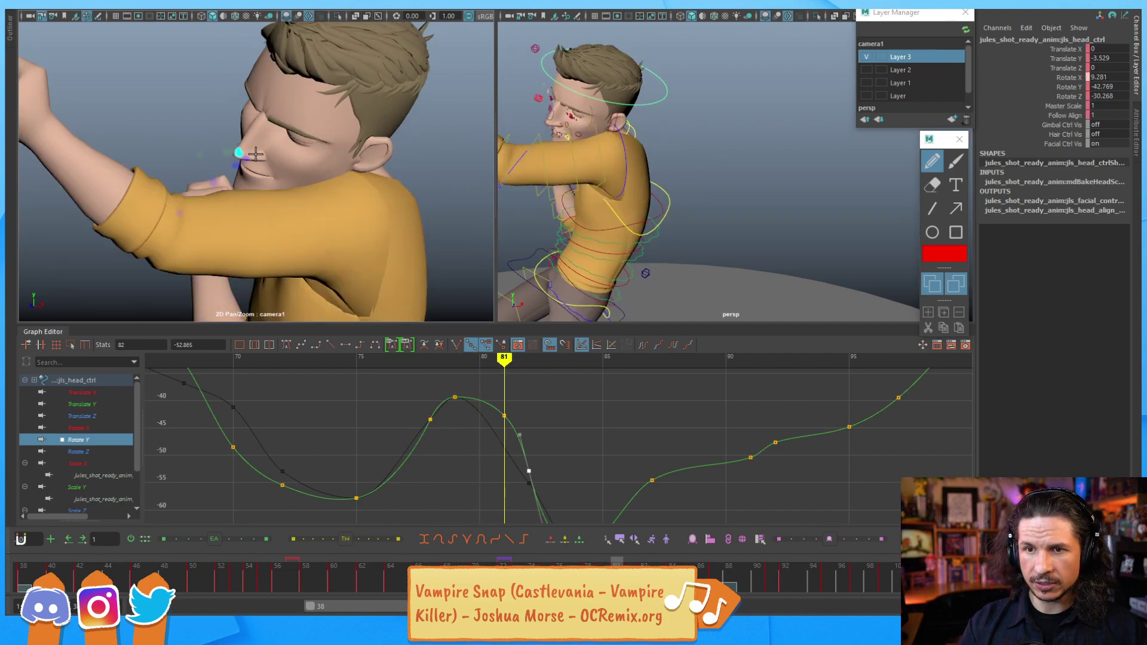
Step: Draw red target dots for the nose tip on frames 81, 82 and 83 in the camera view
key(alt+period)
key(alt+period)
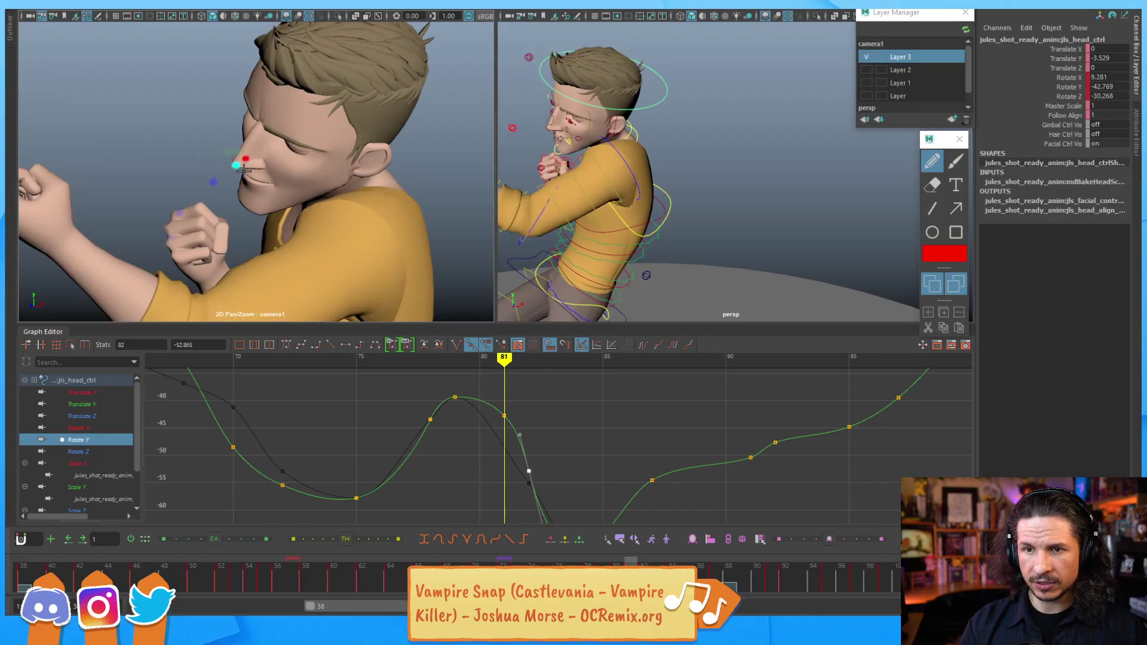
key(alt+period)
key(alt+comma)
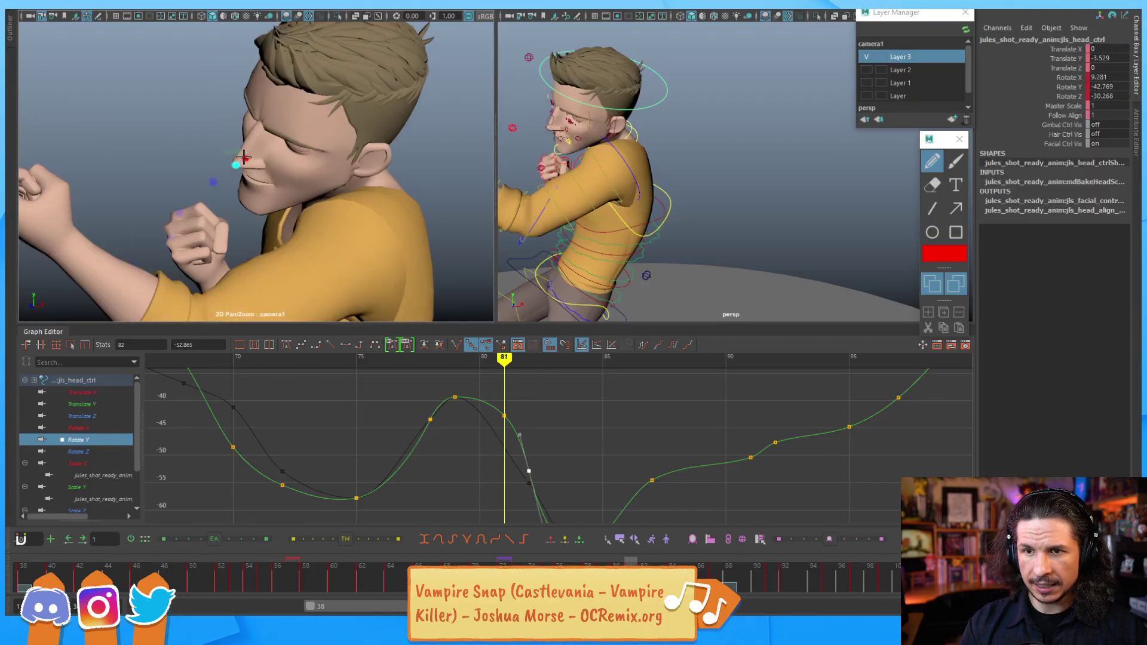
key(alt+period)
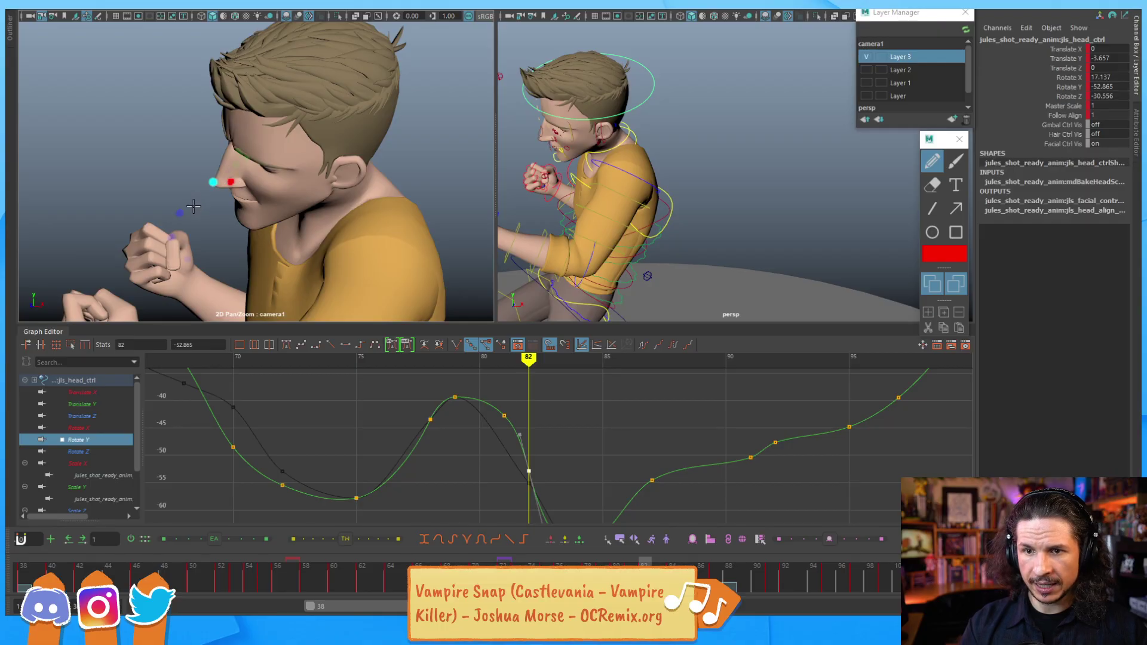
key(alt+period)
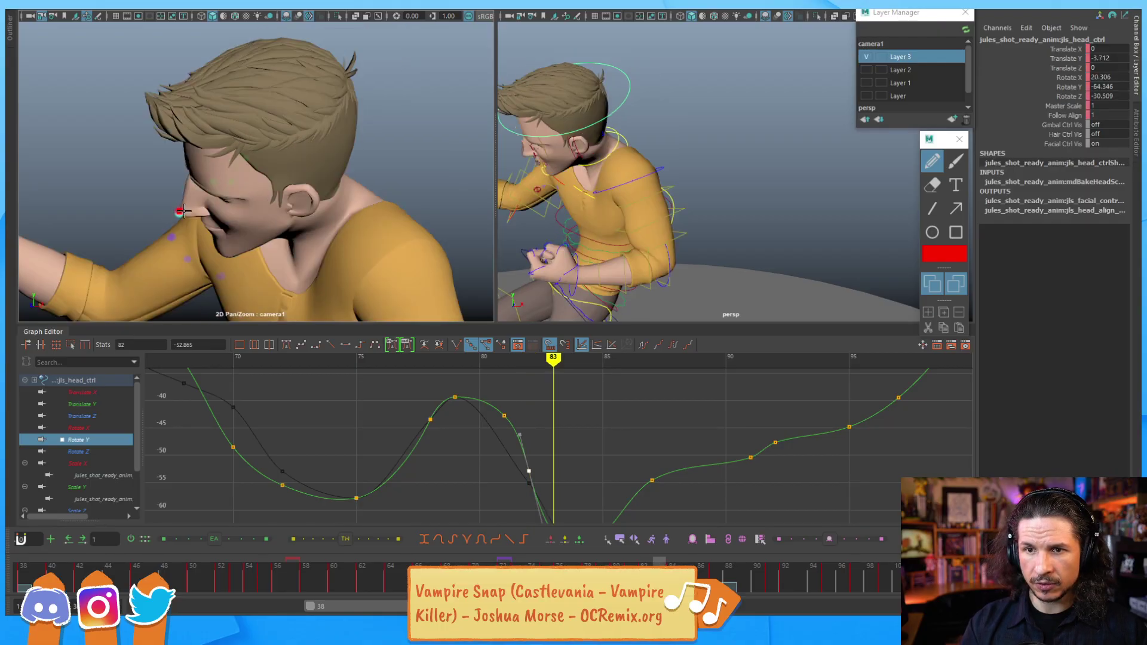
Step: Step through frames 79 to 84 to examine the arc formed by the red target dots
key(alt+comma)
key(alt+comma)
key(alt+comma)
key(alt+comma)
key(alt+period)
key(alt+period)
key(alt+period)
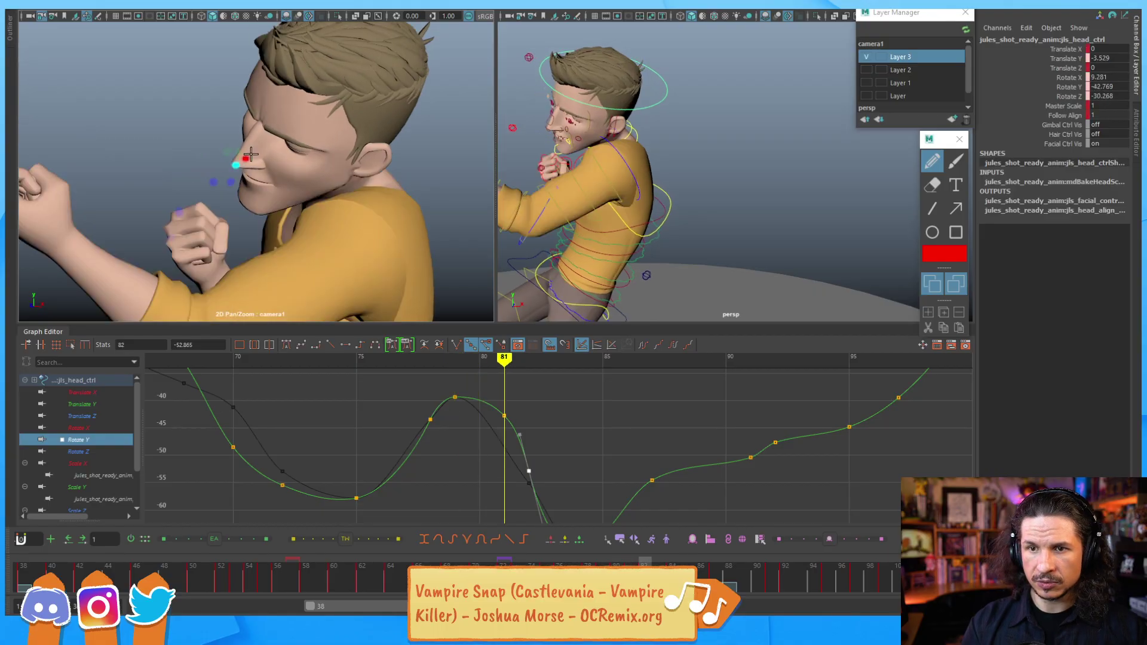
key(alt+period)
key(alt+period)
key(alt+period)
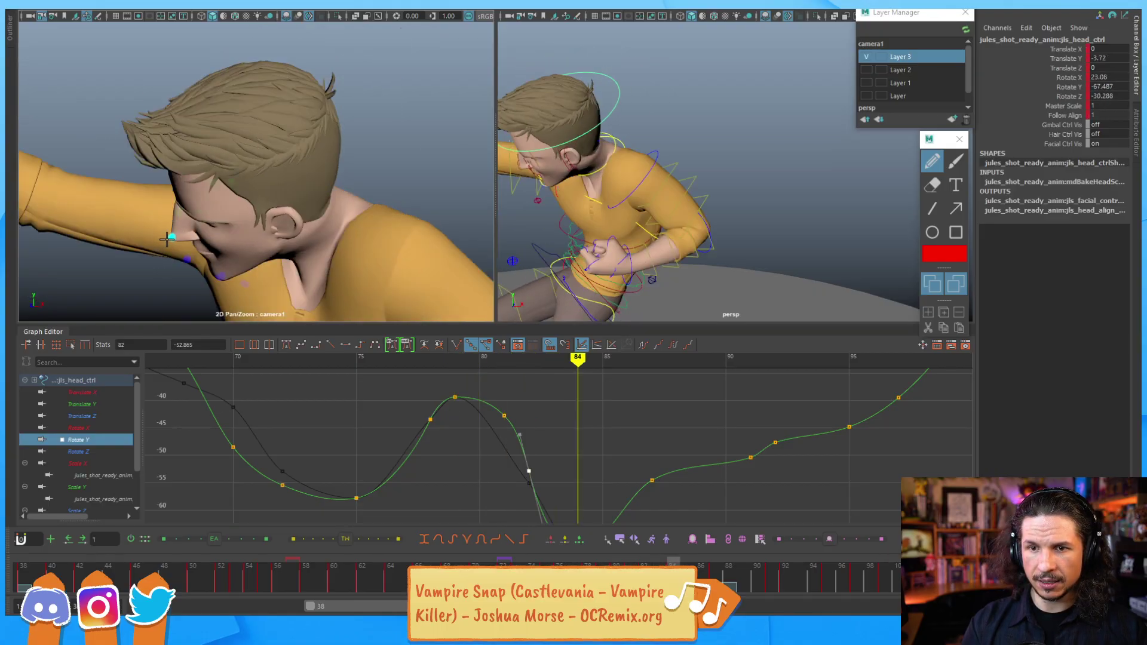
Step: Go back and forth between frames 79 and 83 to compare the nose tip with the red dots, ending on frame 81
key(alt+comma)
key(alt+comma)
key(alt+comma)
key(alt+comma)
key(alt+comma)
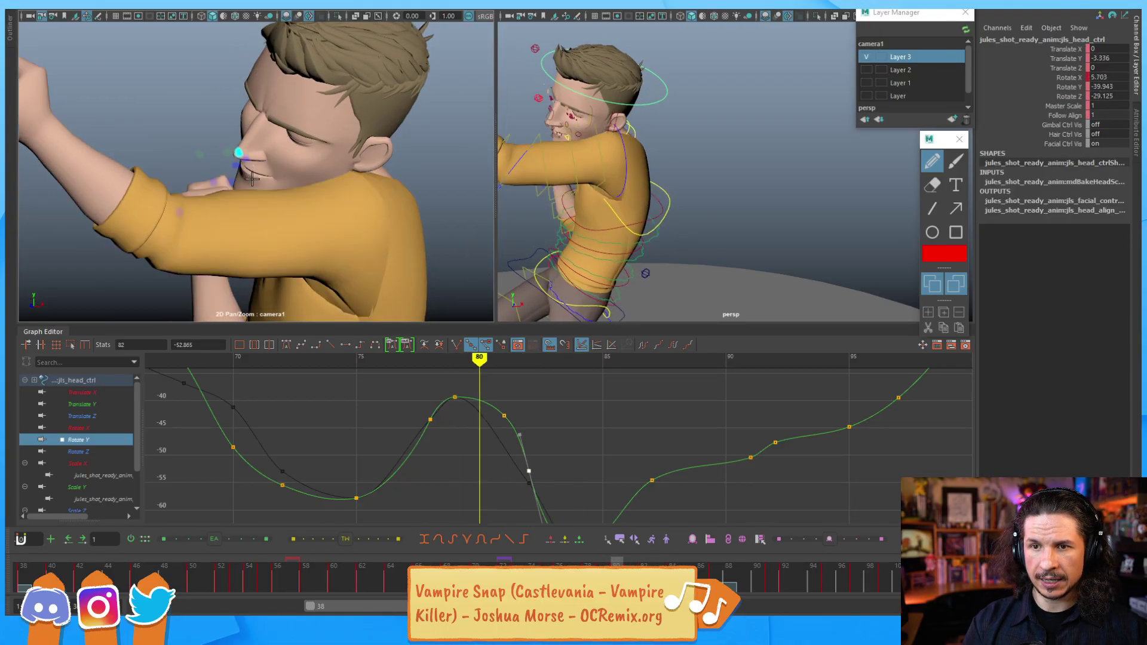
key(alt+period)
key(alt+period)
key(alt+period)
key(alt+comma)
key(alt+comma)
key(alt+period)
key(alt+period)
key(alt+comma)
key(alt+comma)
key(alt+comma)
key(alt+period)
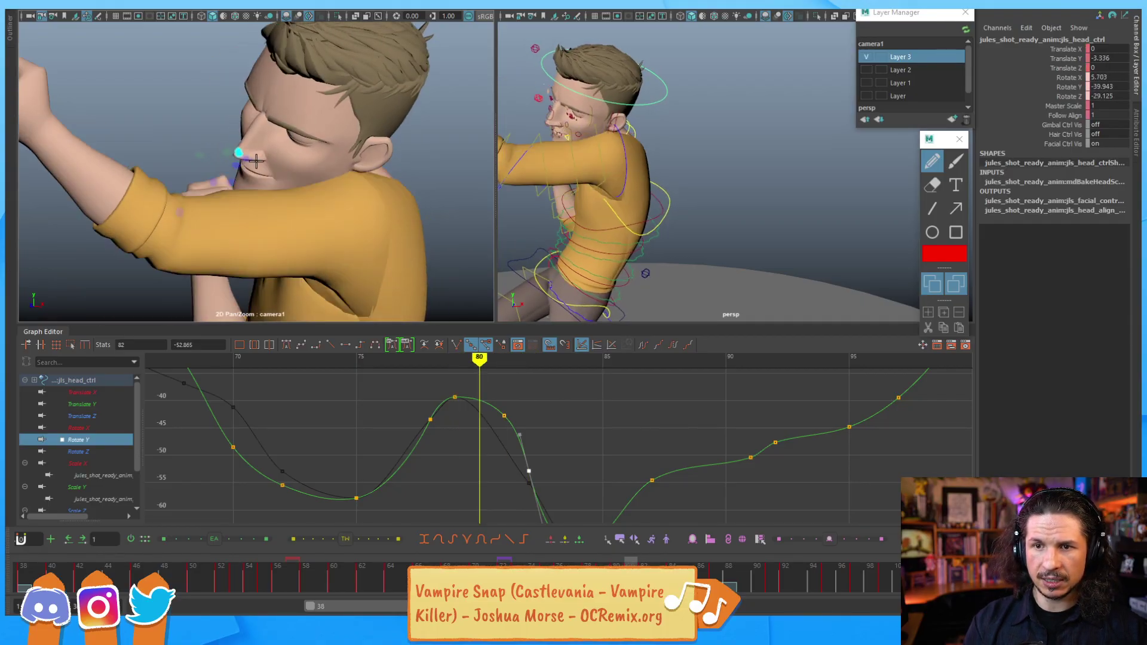
key(alt+period)
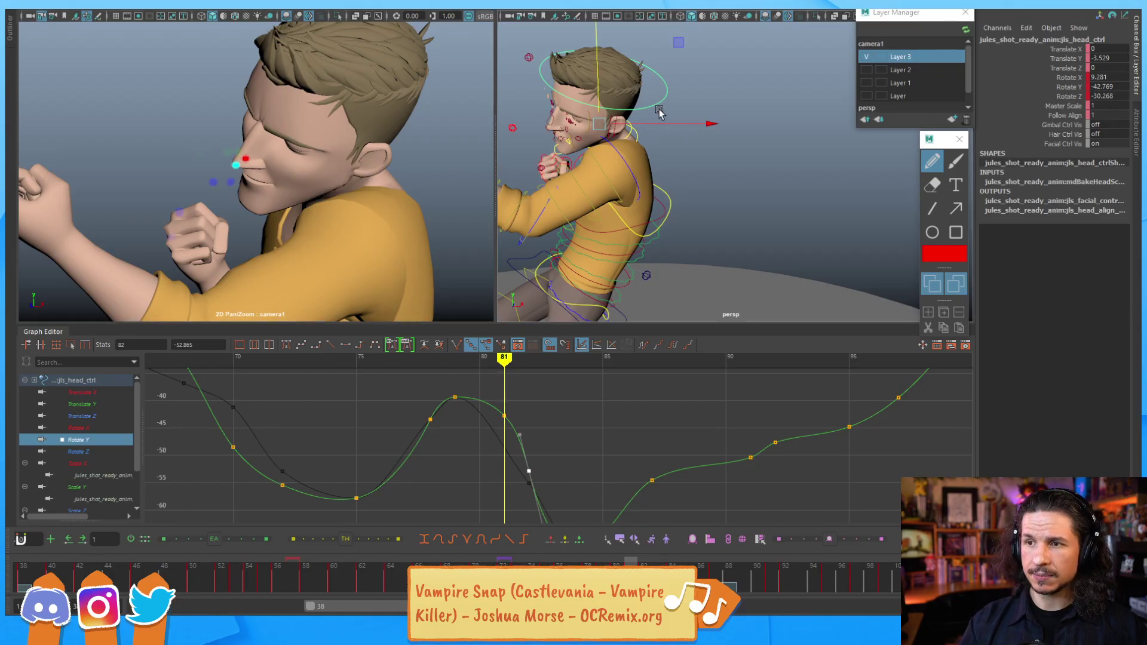
Step: Rotate the head control on frames 81 and 82 to bring the nose tip onto the red dots, and review frames 79 to 84
key(e)
drag(592, 142, 608, 134)
key(period)
key(period)
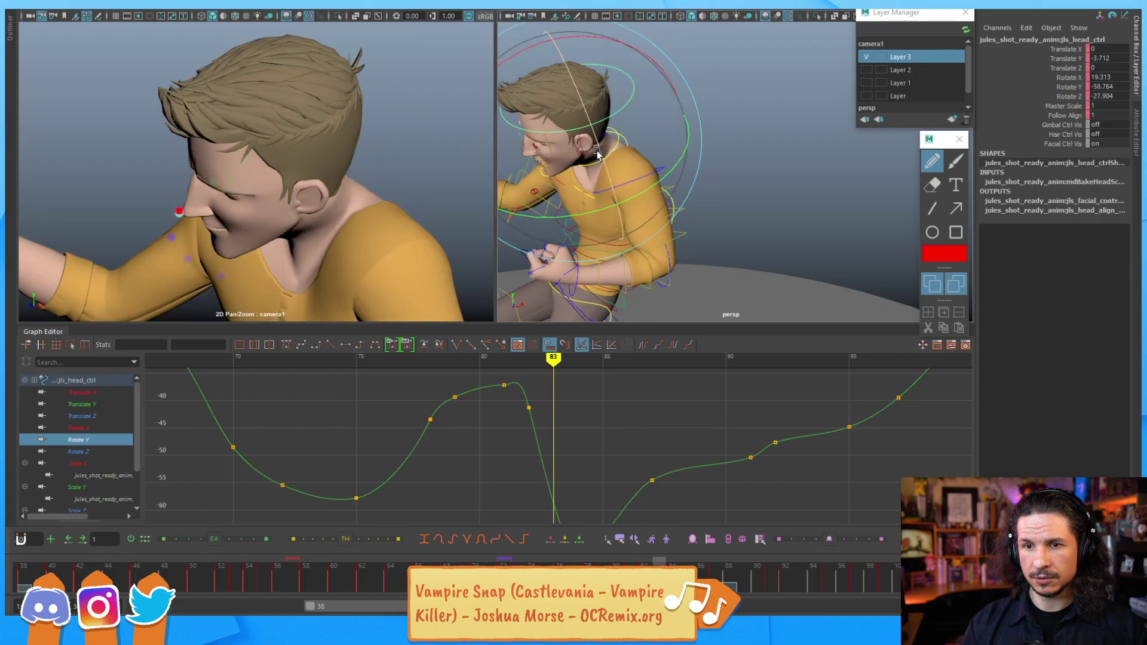
key(period)
key(comma)
key(comma)
key(comma)
key(comma)
key(comma)
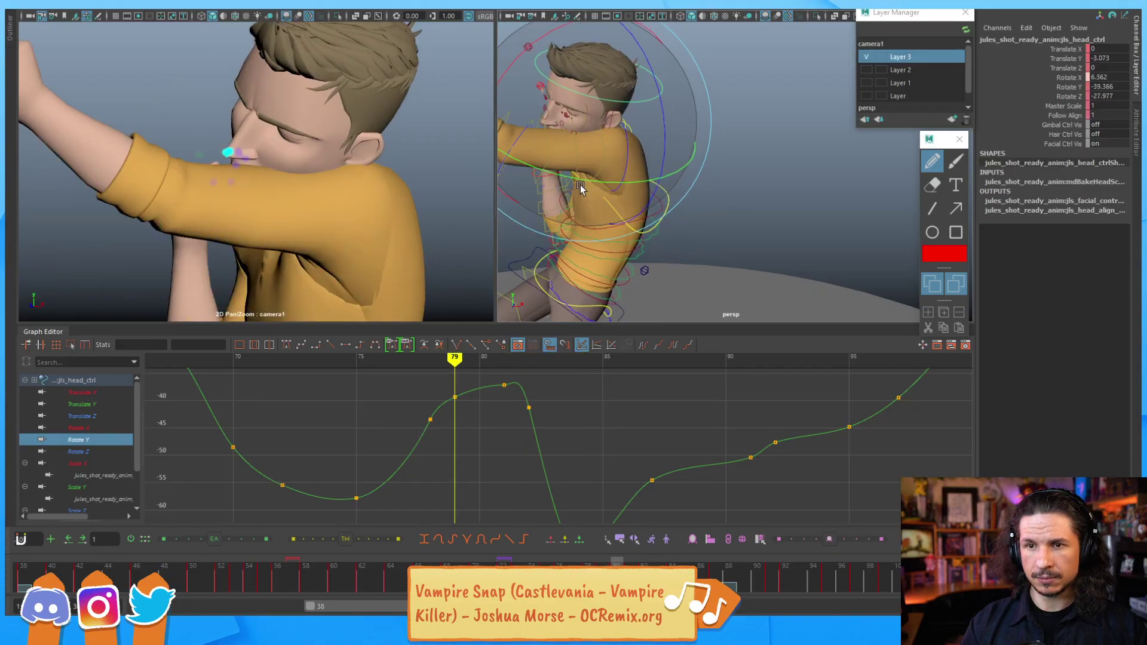
Step: Step through frames 79 to 84 and back to 81 to compare the nose tip with the target dots
key(period)
key(period)
key(period)
key(period)
key(period)
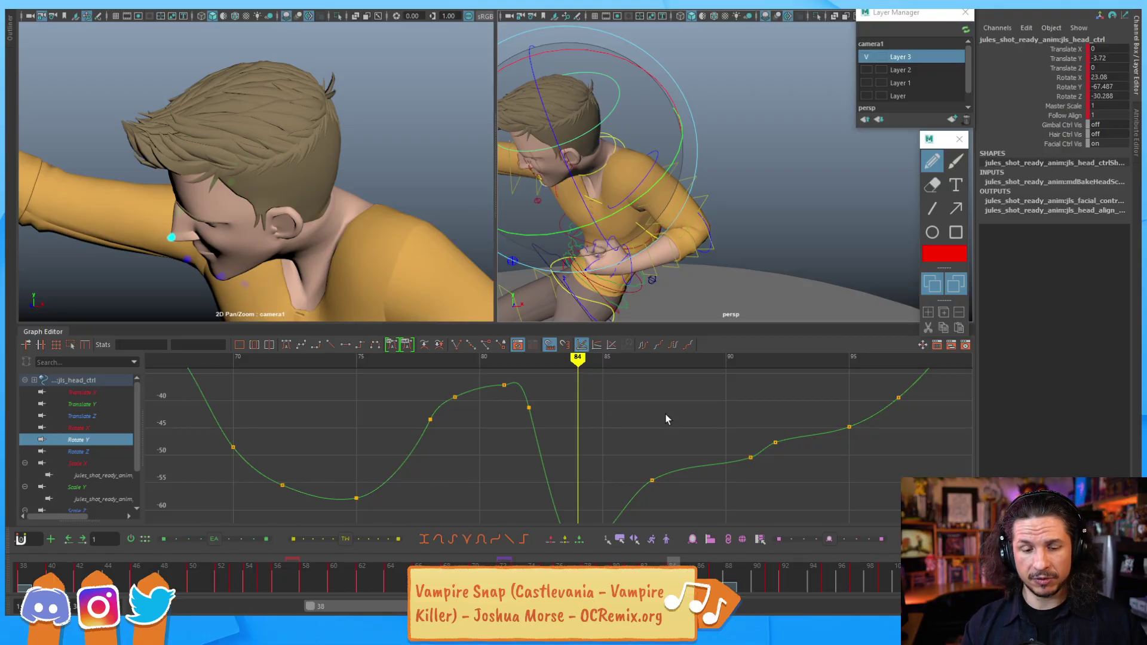
key(comma)
key(comma)
key(comma)
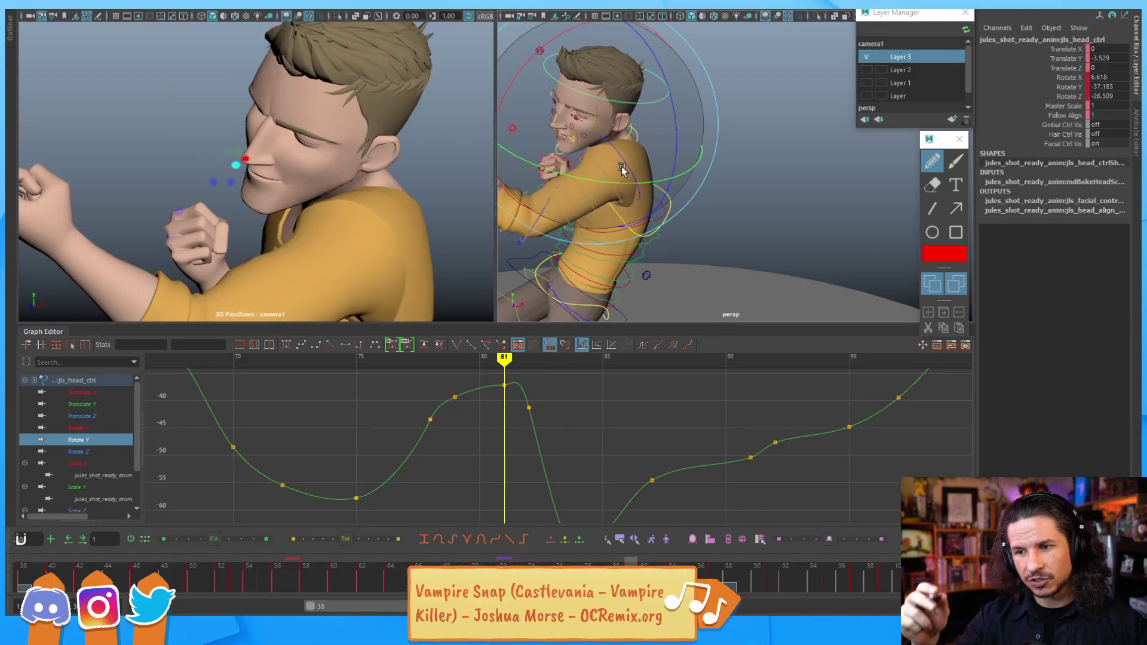
Step: Apply auto tangents to the head control's Rotate Y key on frame 81
alt+right_drag(537, 430, 549, 443)
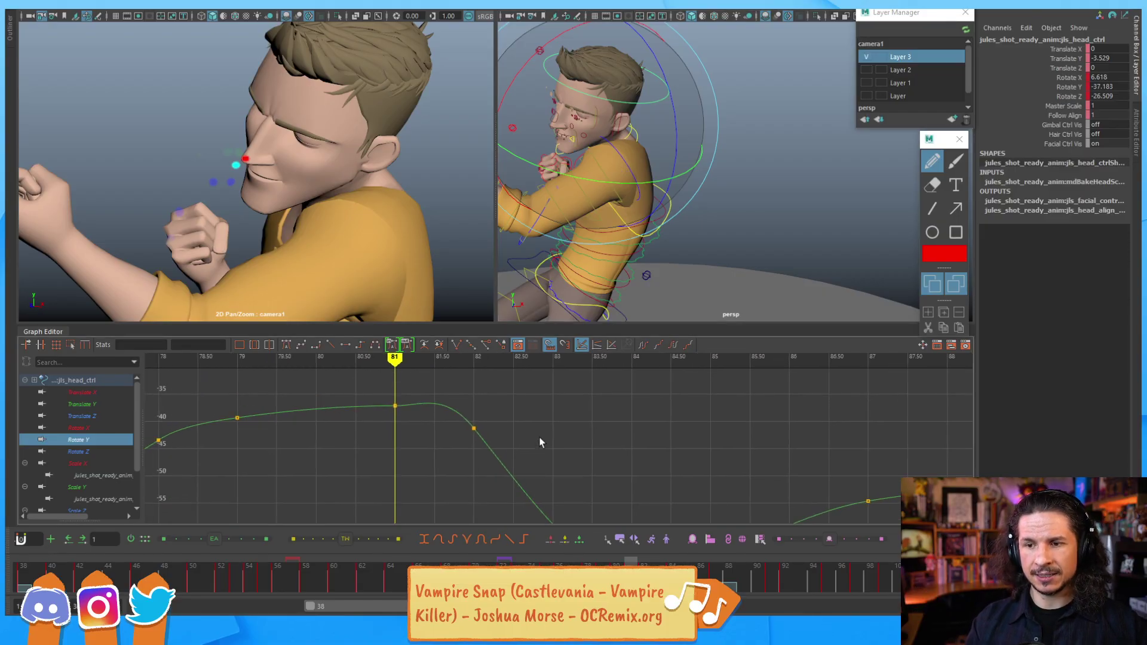
drag(358, 456, 357, 455)
click(286, 344)
click(549, 415)
key(f)
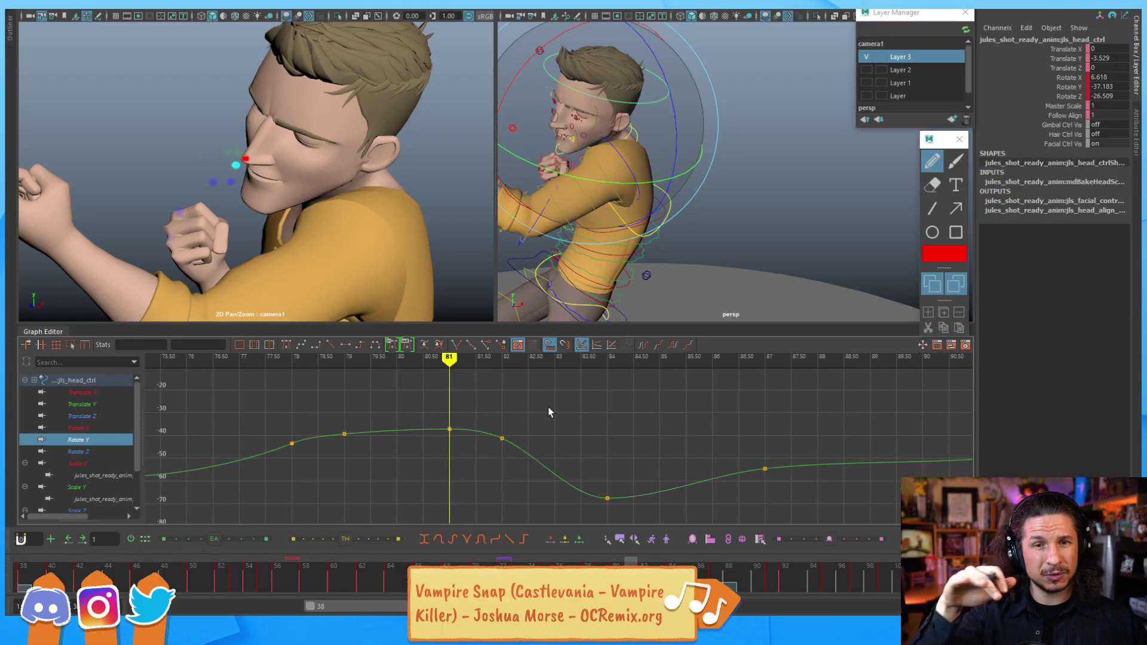
Step: Step between frames 79 and 83, examining the nose tip's path and the shape of the Rotate Y curve around its peak
key(alt+comma)
key(alt+comma)
key(alt+period)
key(alt+period)
key(alt+period)
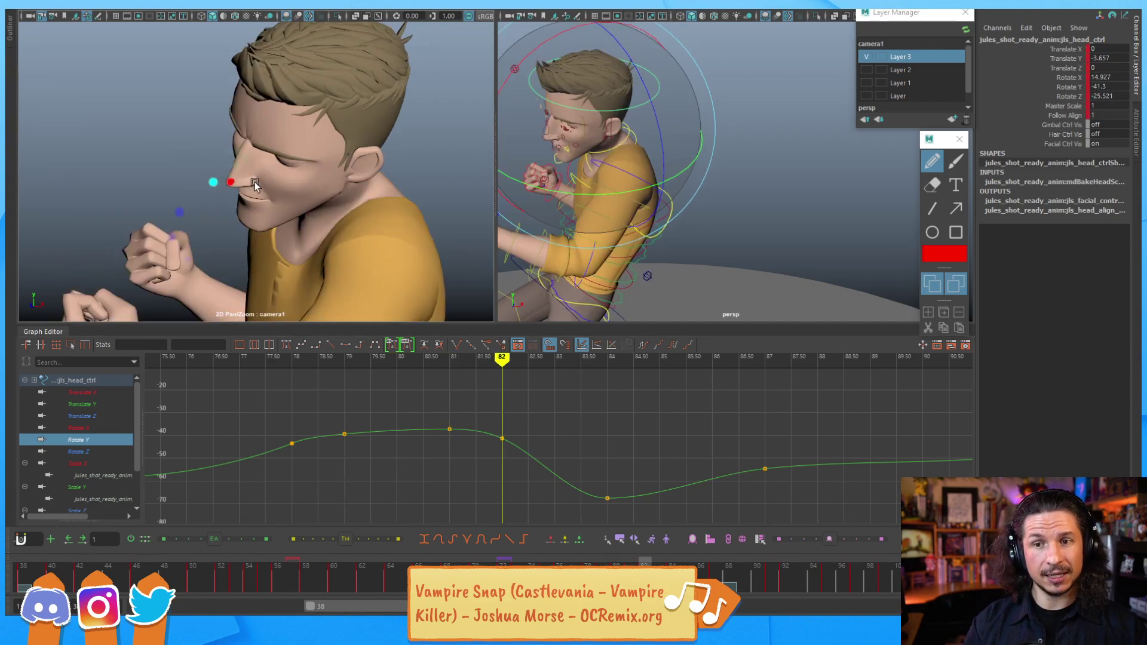
key(alt+comma)
key(alt+comma)
key(alt+period)
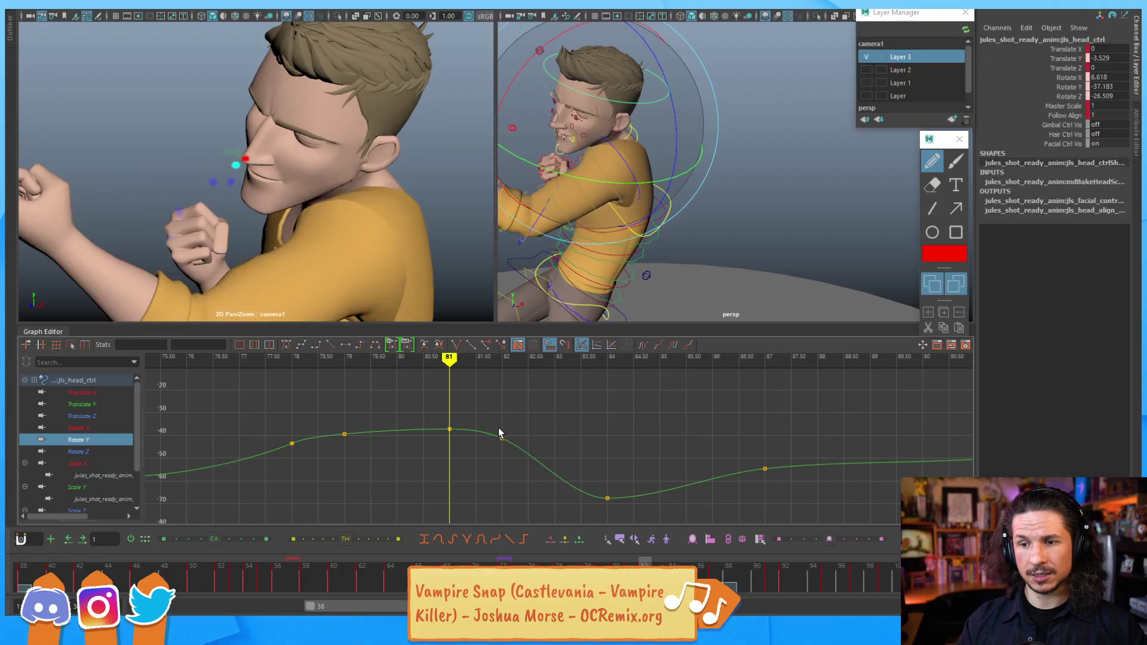
key(alt+period)
alt+shift+right_drag(380, 439, 379, 396)
alt+shift+middle_drag(353, 402, 325, 468)
click(292, 470)
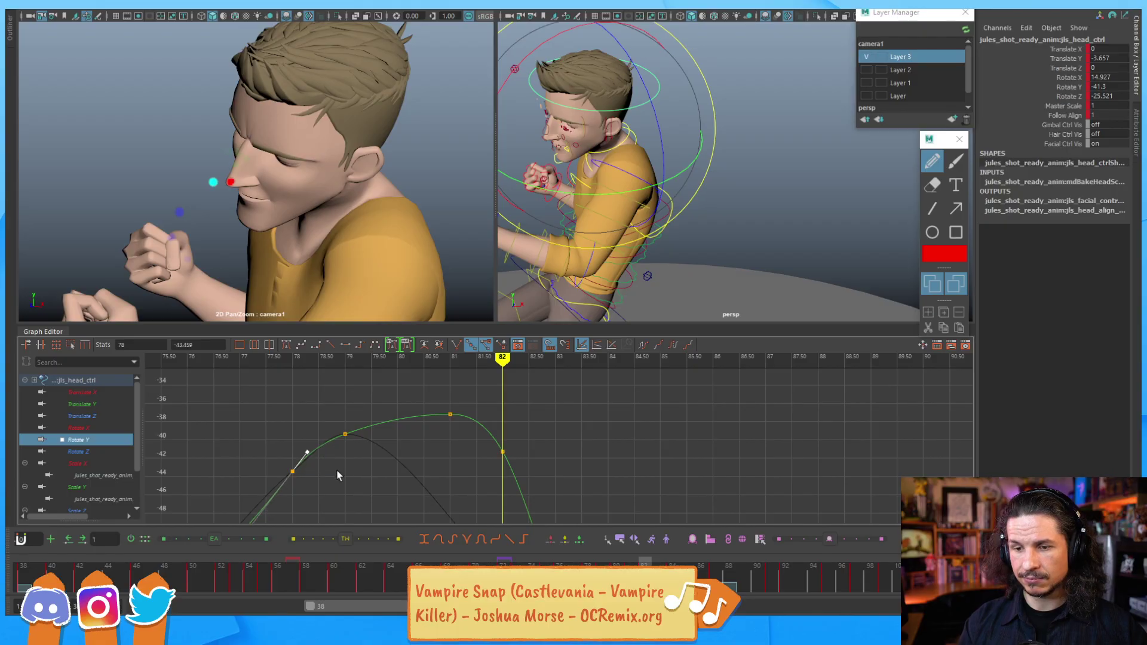
click(337, 475)
key(alt+period)
Step: Display the head control's Rotate X, Y and Z curves and inspect the Rotate Z keys on frames 81 and 84
key(a)
alt+shift+right_drag(584, 440, 633, 388)
alt+middle_drag(584, 367, 600, 523)
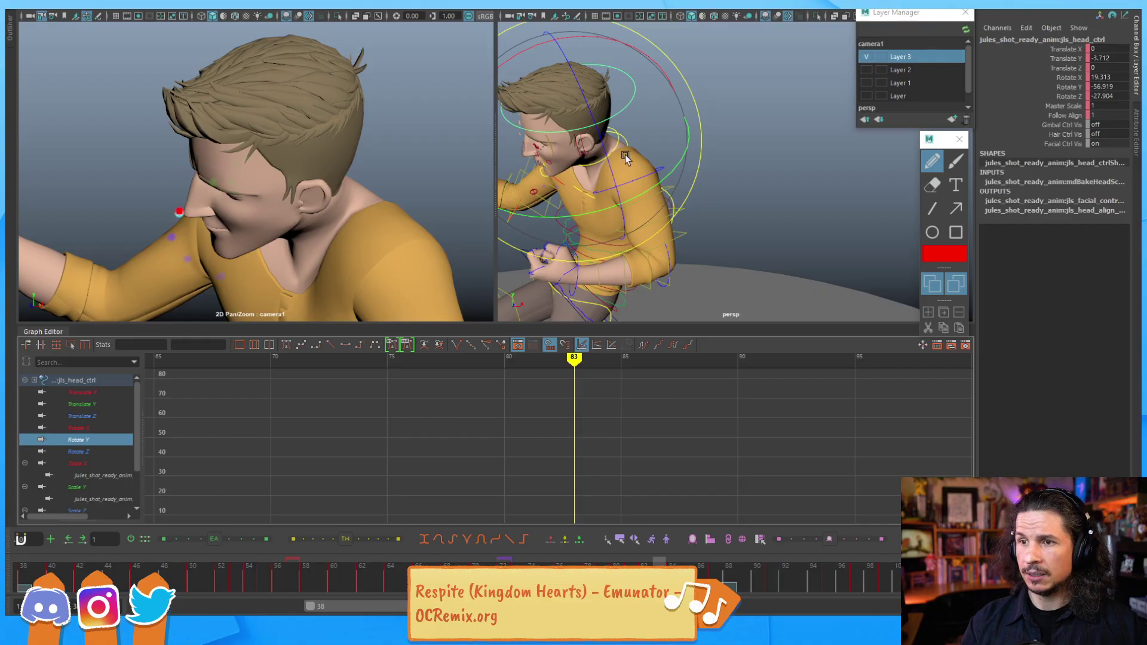
click(705, 62)
drag(669, 76, 635, 91)
drag(90, 427, 96, 452)
key(a)
alt+right_drag(666, 456, 747, 451)
alt+middle_drag(747, 451, 566, 461)
alt+right_drag(566, 461, 663, 455)
alt+middle_drag(543, 468, 609, 438)
alt+right_drag(438, 449, 484, 478)
drag(481, 433, 436, 444)
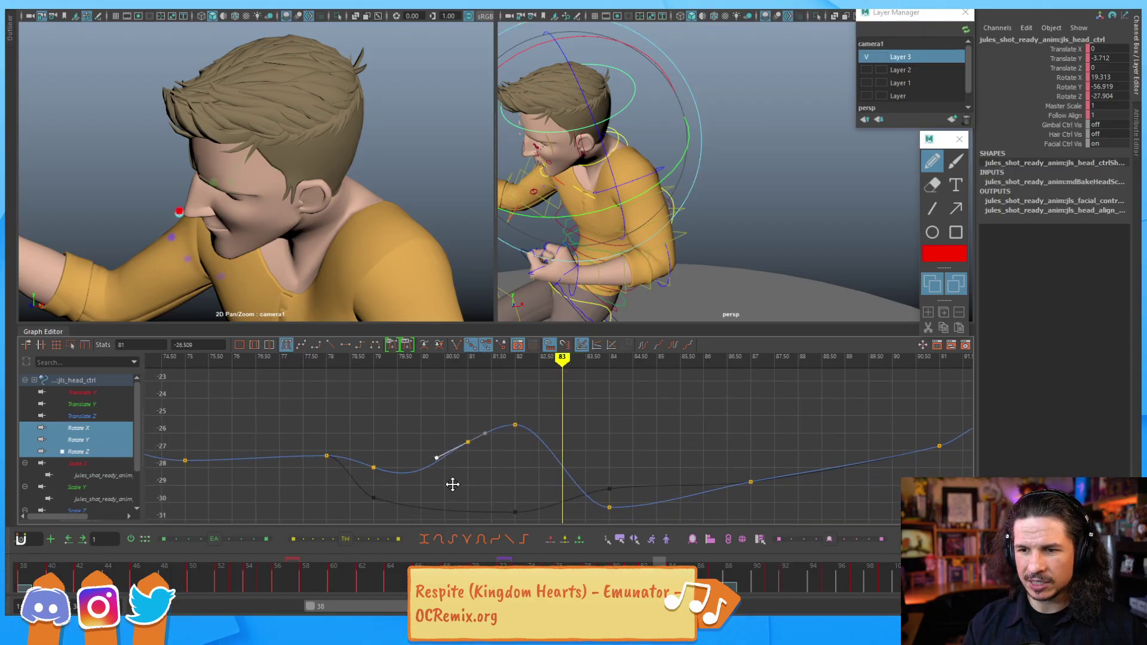
click(510, 438)
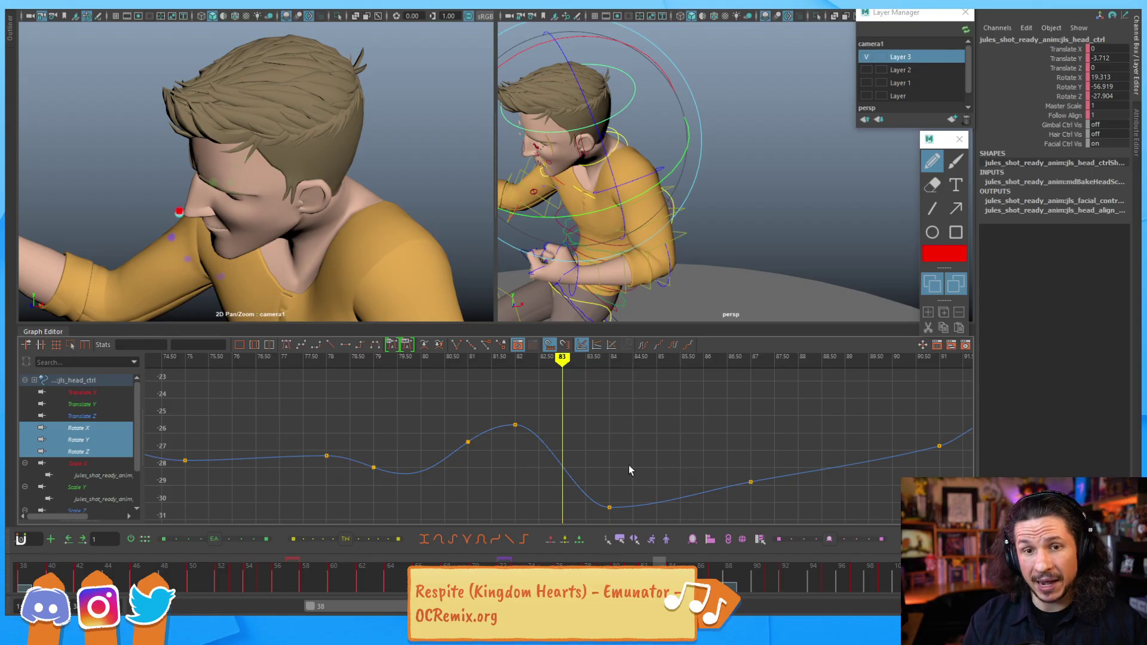
drag(624, 483, 594, 523)
Step: Step back through frames 82 to 77 to check the nose tip's motion in the camera view
key(comma)
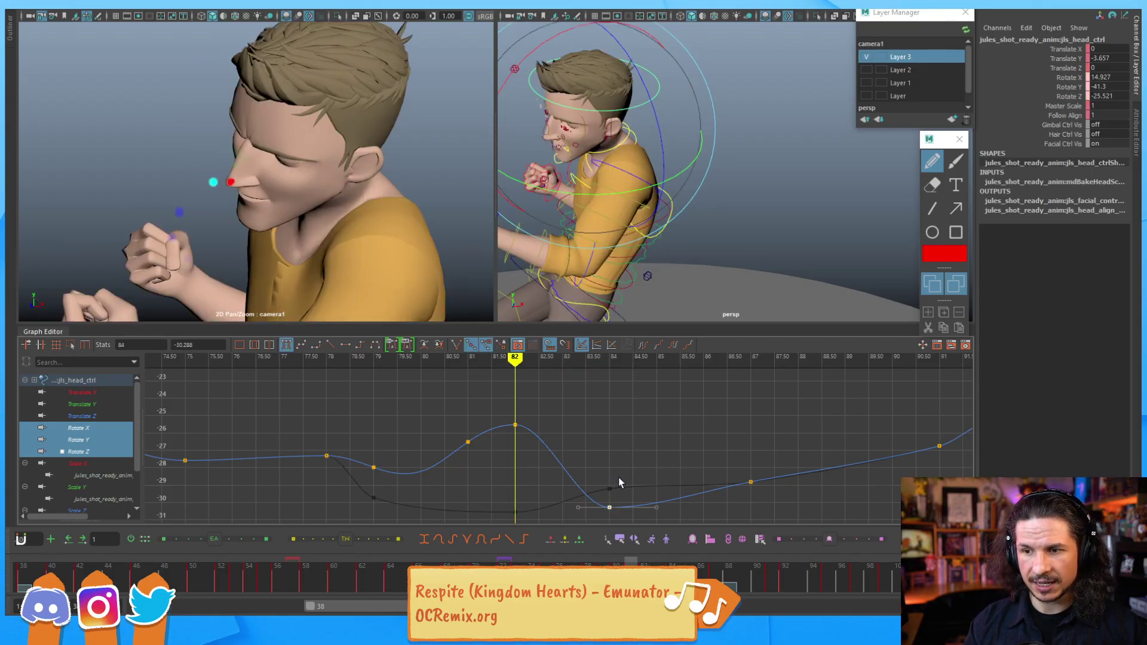
key(alt+comma)
key(alt+comma)
key(alt+comma)
key(alt+period)
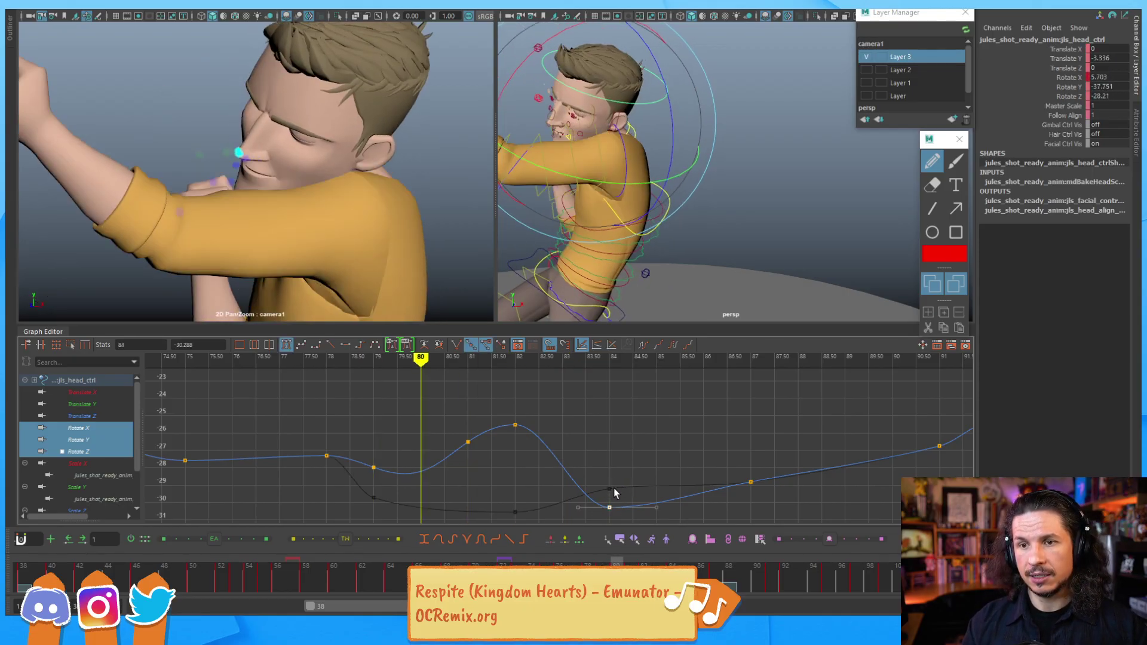
key(alt+comma)
key(alt+comma)
key(alt+comma)
key(alt+period)
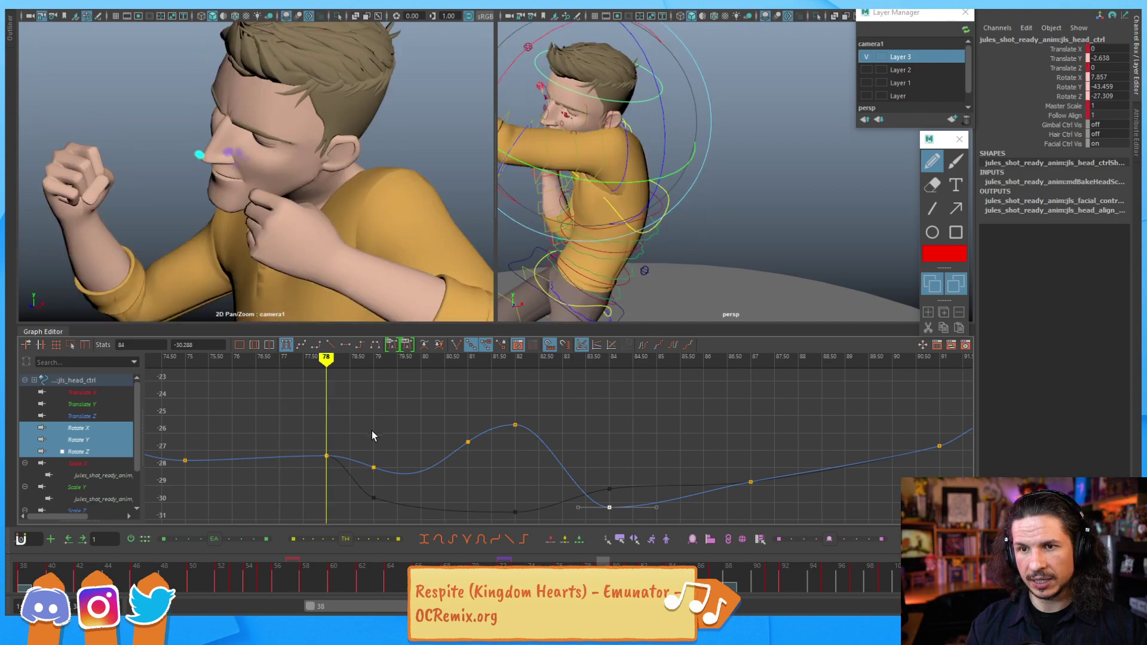
Step: Raise the Rotate Z key on frame 79 to -27.123 and give it auto tangents
key(alt+period)
click(373, 467)
middle_drag(378, 492, 380, 472)
click(285, 345)
Step: Raise the Rotate Z key on frame 81 to about -25.86 with auto tangents, smoothing the rise towards frame 82
middle_drag(470, 451, 470, 447)
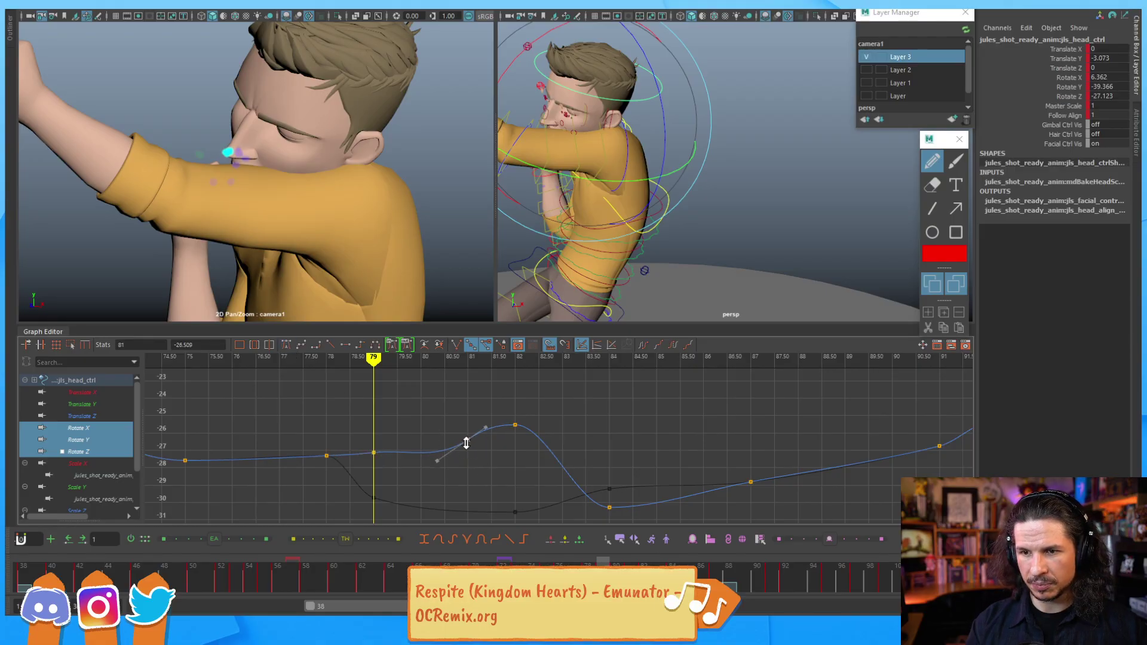
click(286, 345)
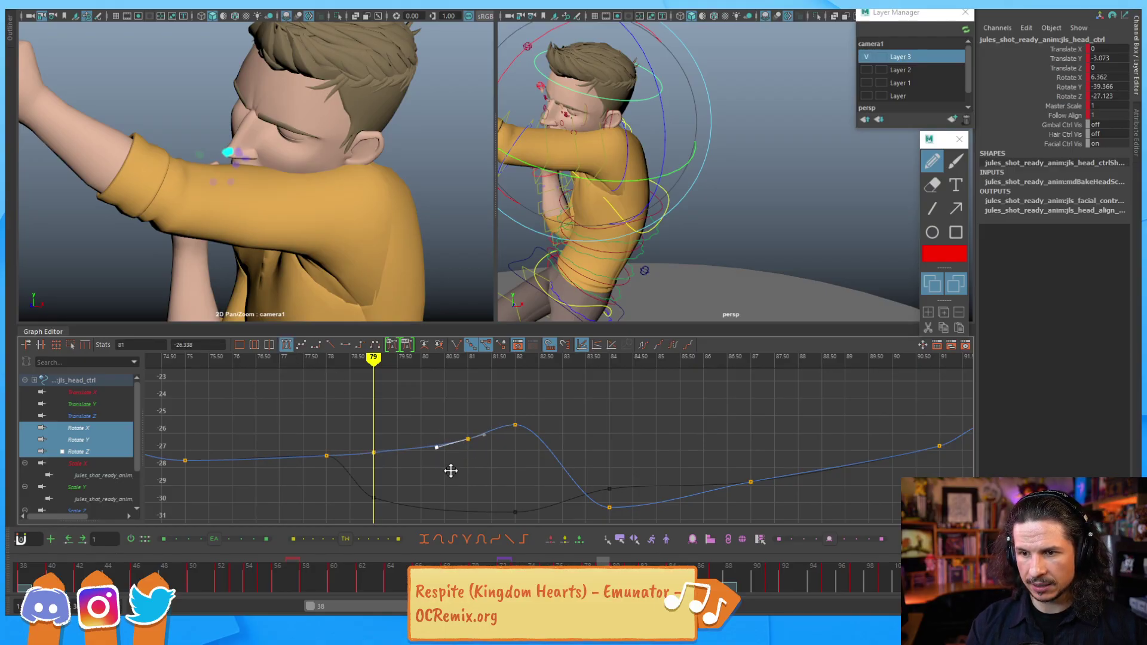
middle_drag(485, 460, 484, 455)
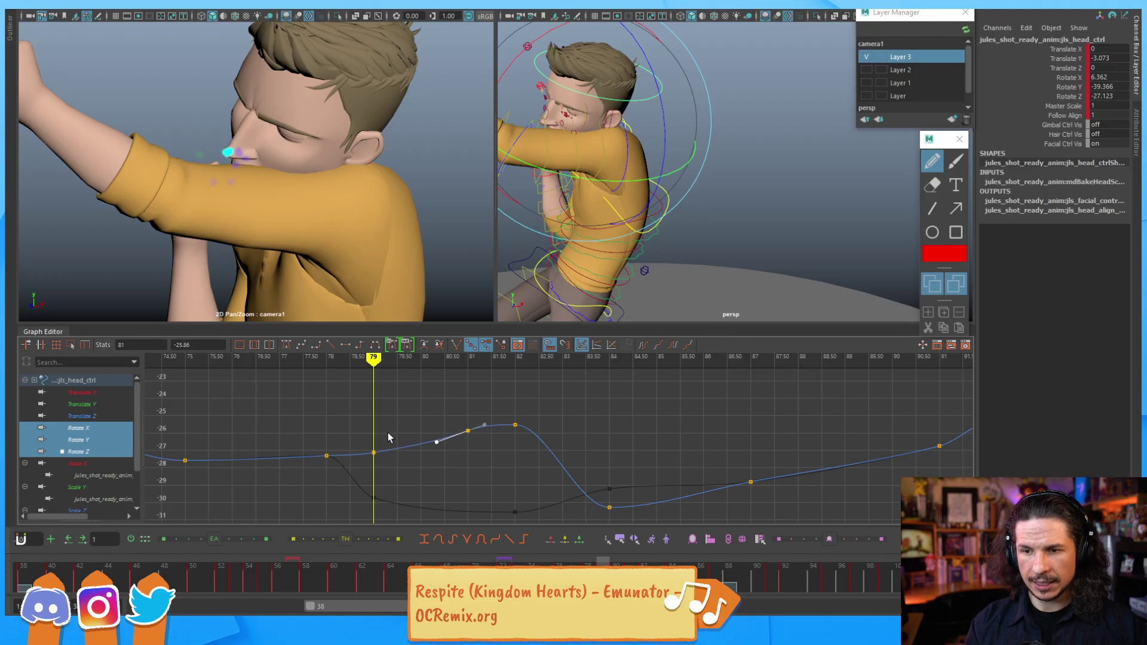
middle_drag(408, 465, 413, 465)
click(418, 468)
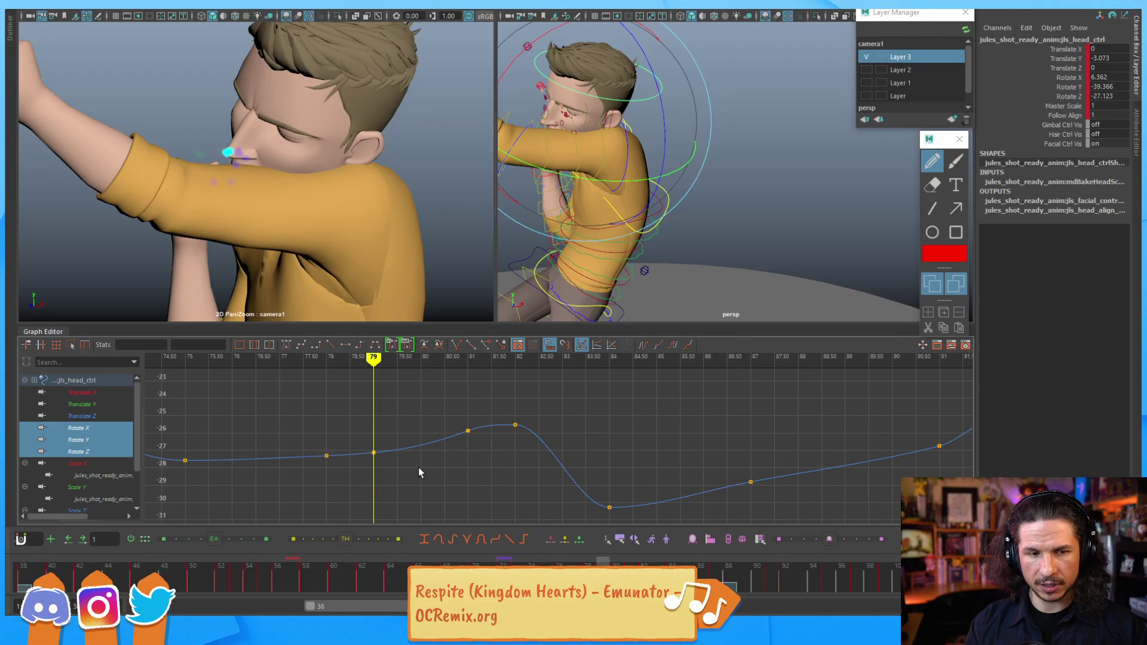
Step: Step back and forth between frames 77 and 84 to review the nose arc with the adjusted Rotate Z curve
key(alt+comma)
key(alt+comma)
key(alt+period)
key(alt+period)
key(alt+period)
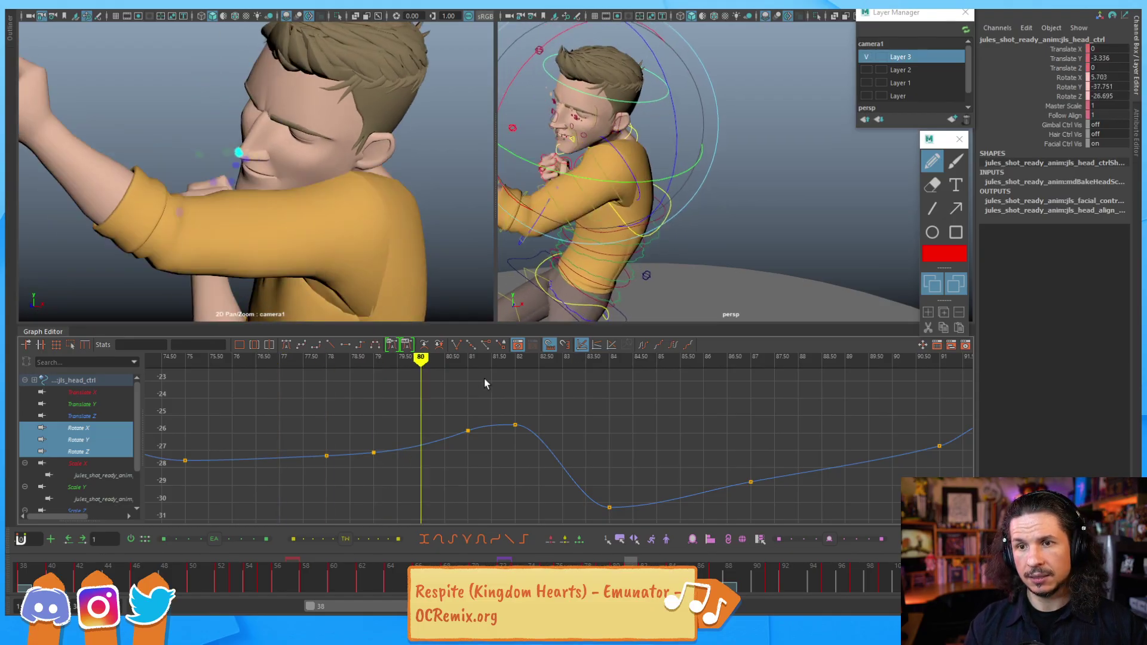
key(alt+period)
key(alt+period)
key(alt+period)
key(alt+comma)
key(alt+comma)
key(alt+comma)
key(alt+comma)
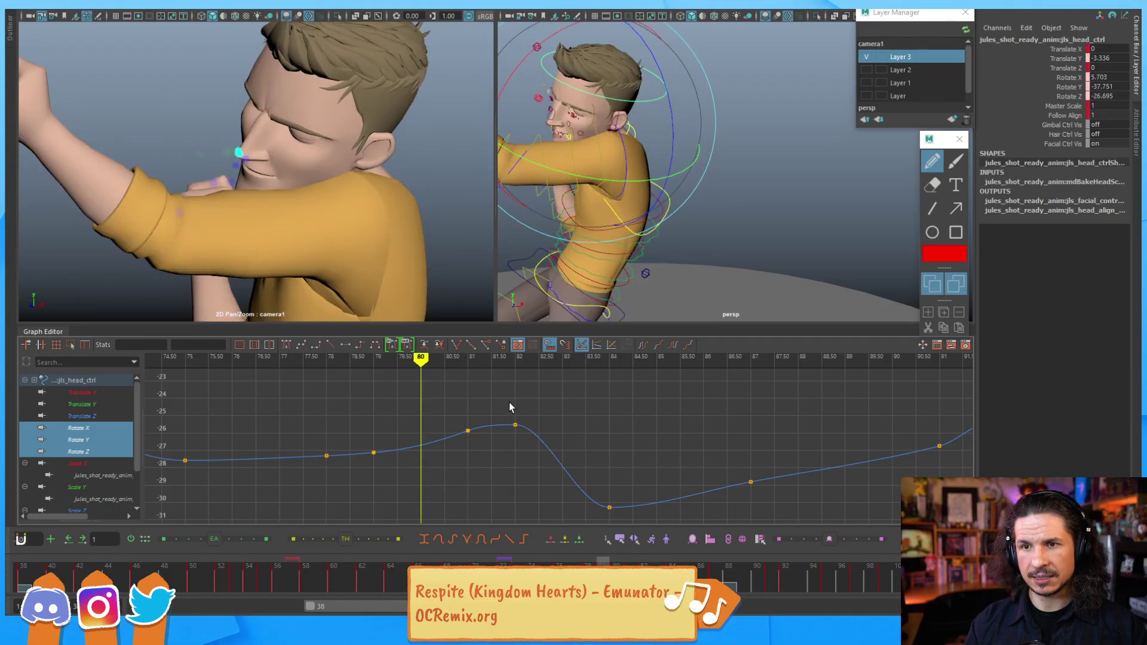
key(alt+period)
key(alt+period)
key(alt+period)
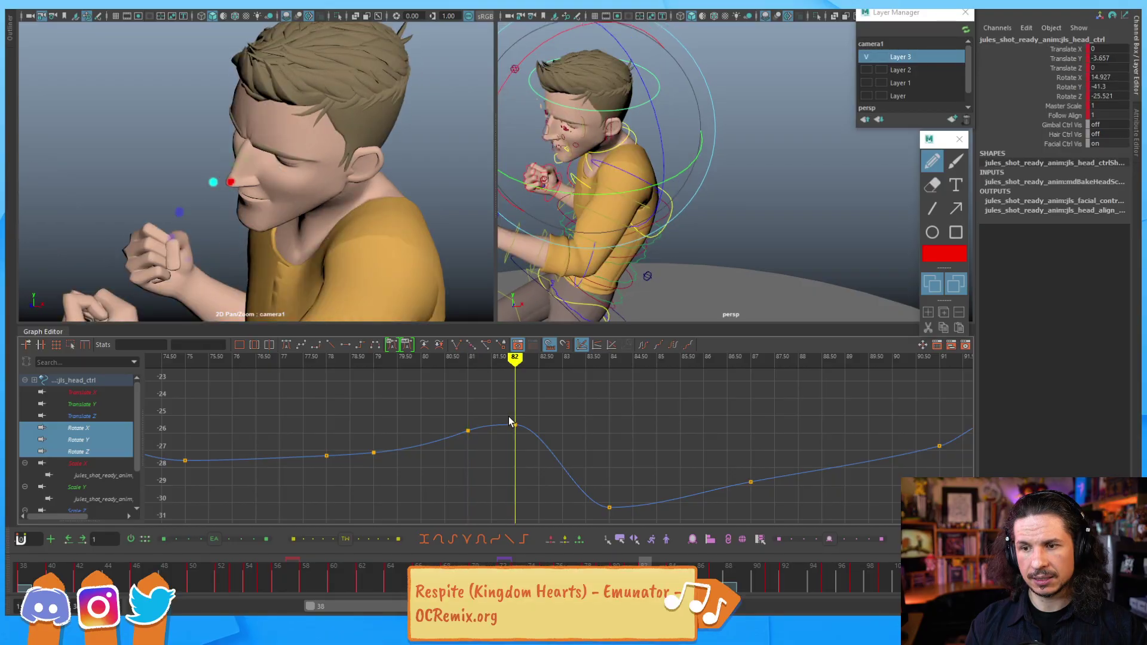
key(alt+comma)
key(alt+comma)
key(alt+period)
key(alt+period)
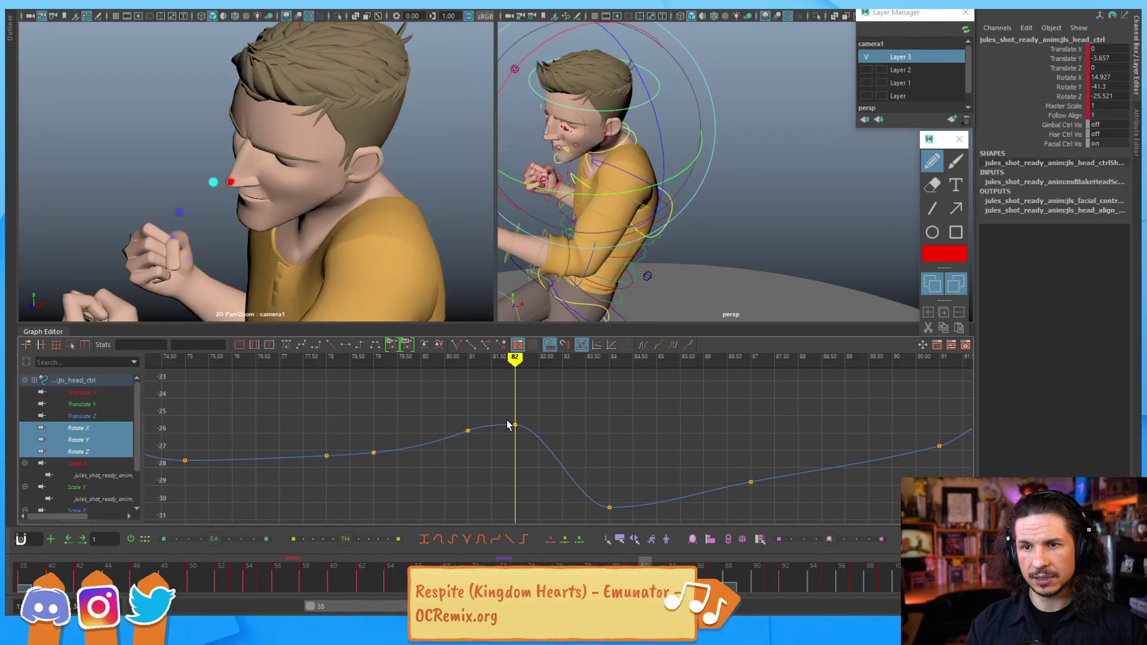
key(alt+period)
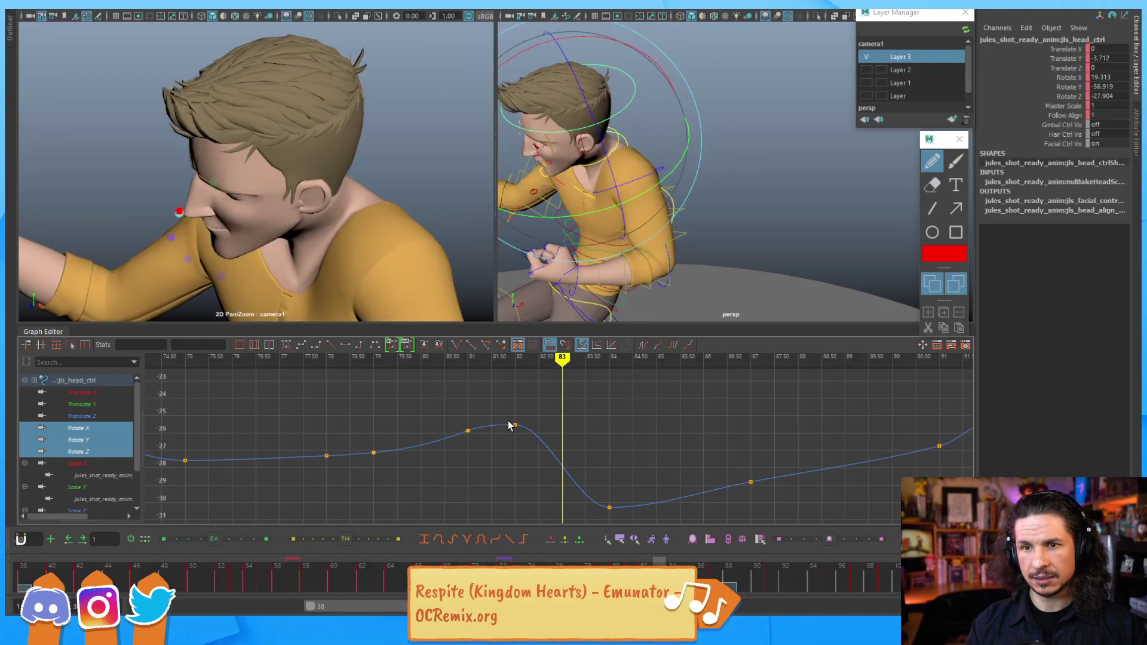
key(alt+period)
key(alt+comma)
Step: Lower the Rotate Z key on frame 82 to -26.58 so the curve peaks around frame 81
drag(627, 518, 587, 493)
shift+middle_drag(587, 497, 596, 469)
key(alt+comma)
key(alt+comma)
key(alt+period)
shift+middle_drag(522, 406, 547, 457)
drag(462, 423, 449, 436)
click(475, 452)
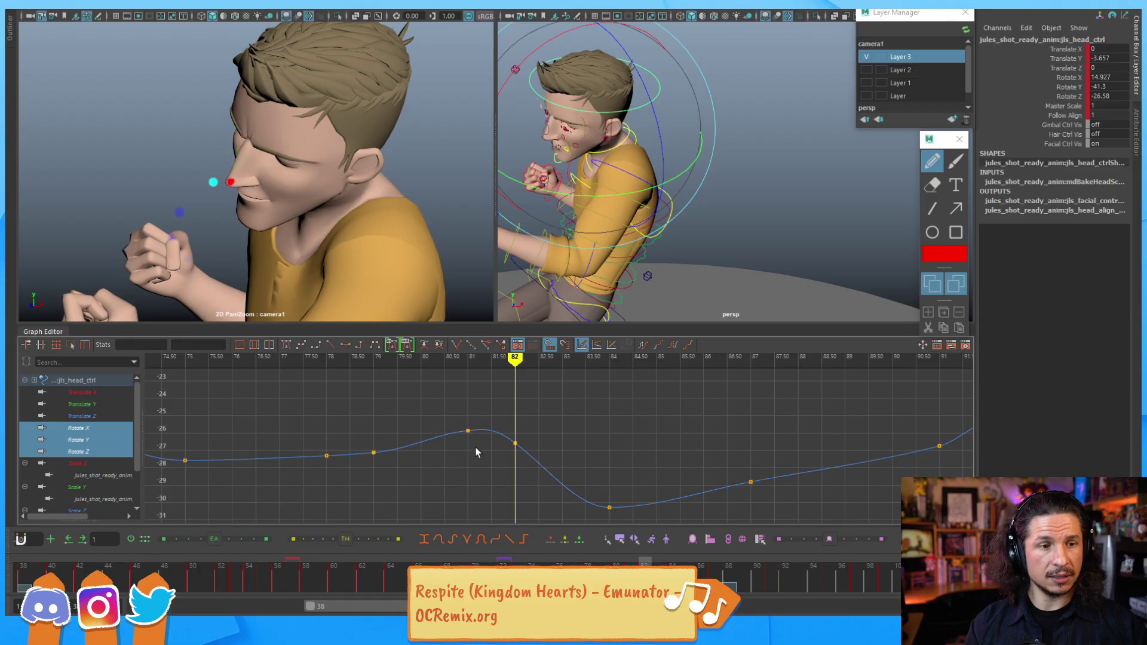
Step: Apply auto tangents to the Rotate Z key on frame 79 and raise the key slightly
drag(537, 436, 504, 456)
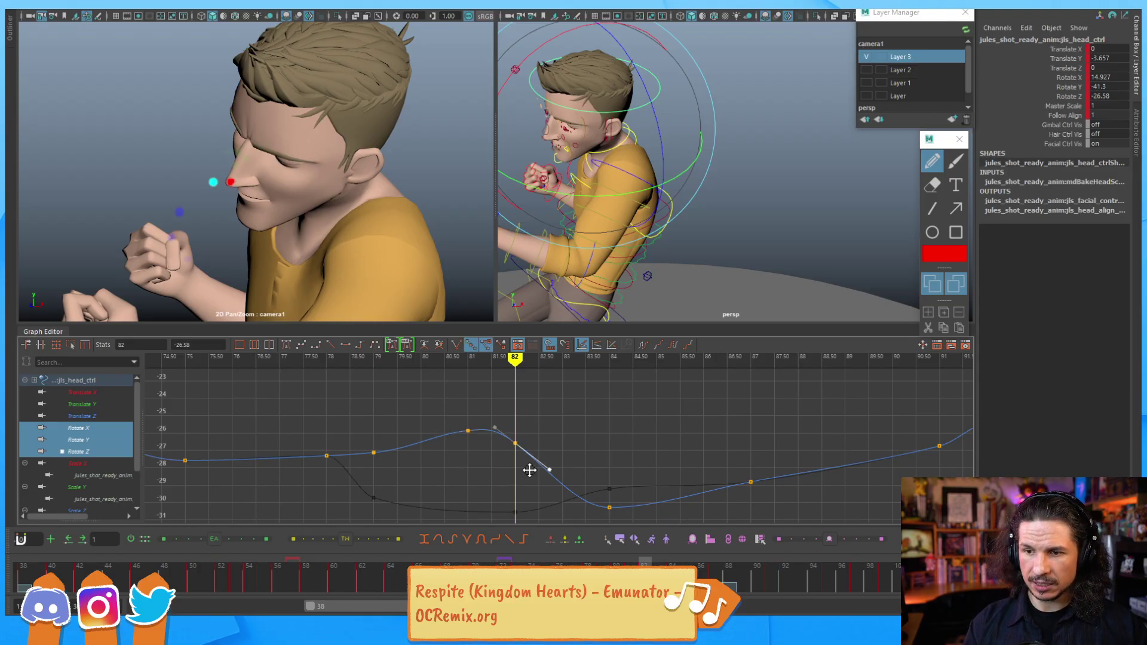
click(468, 430)
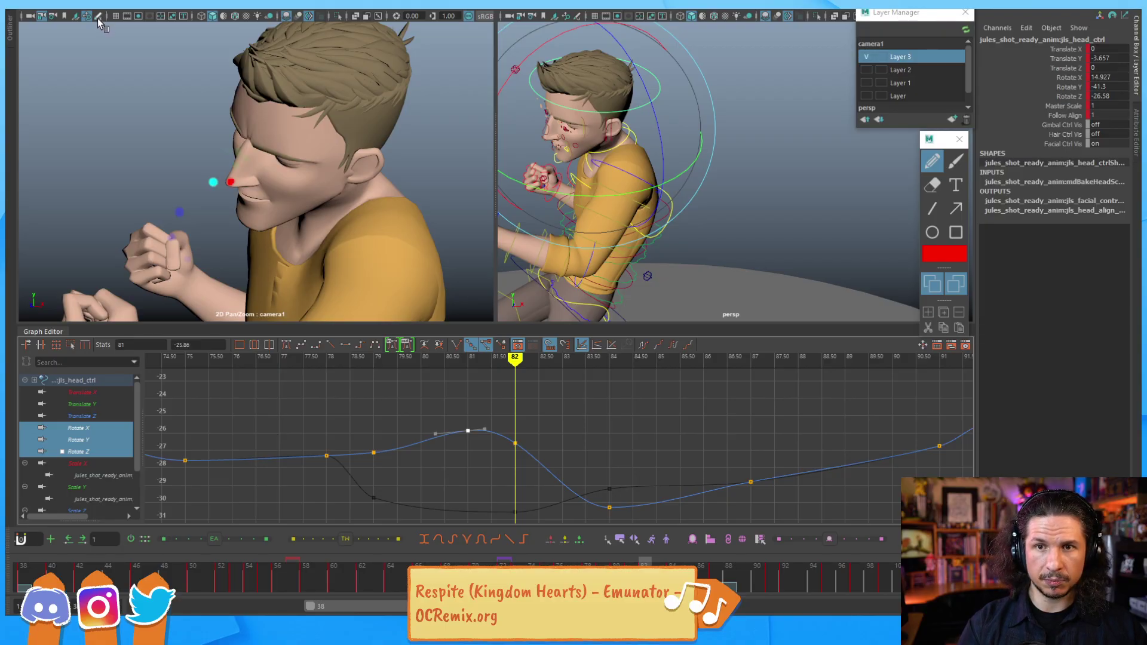
click(468, 456)
alt+shift+right_drag(384, 452, 410, 456)
click(373, 469)
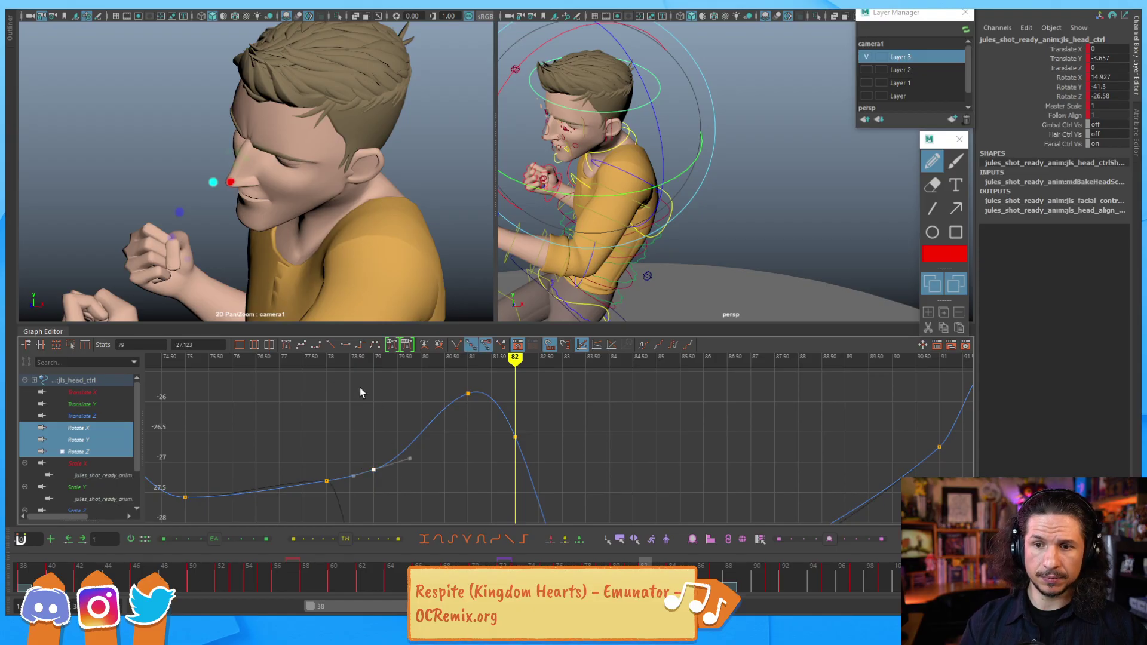
click(286, 344)
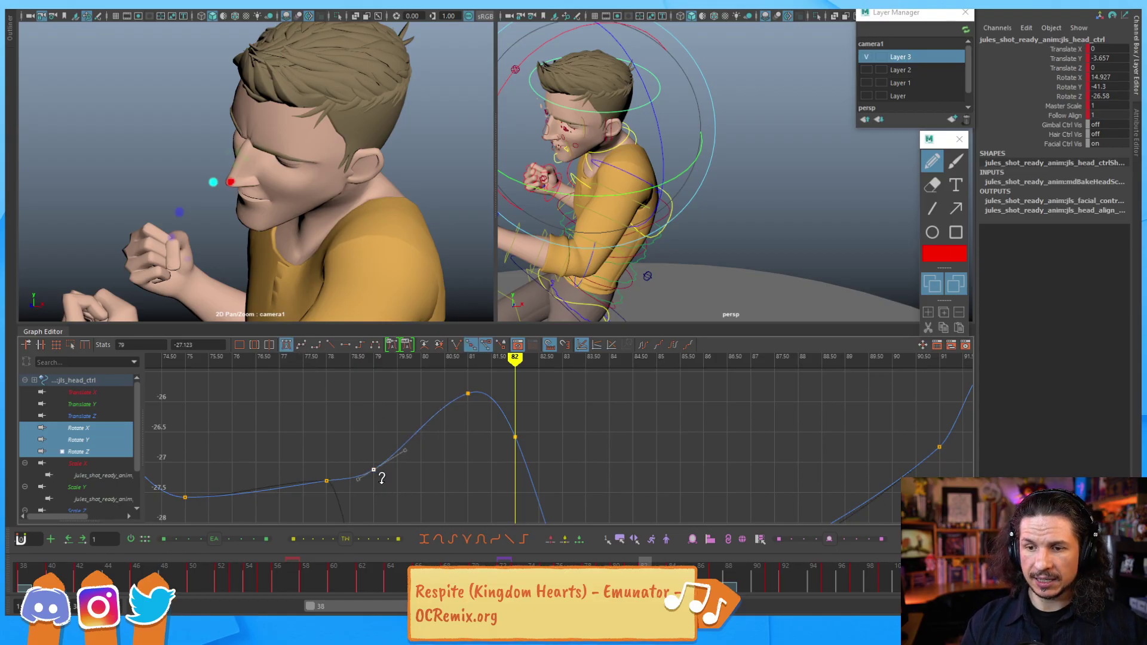
shift+middle_drag(382, 480, 382, 478)
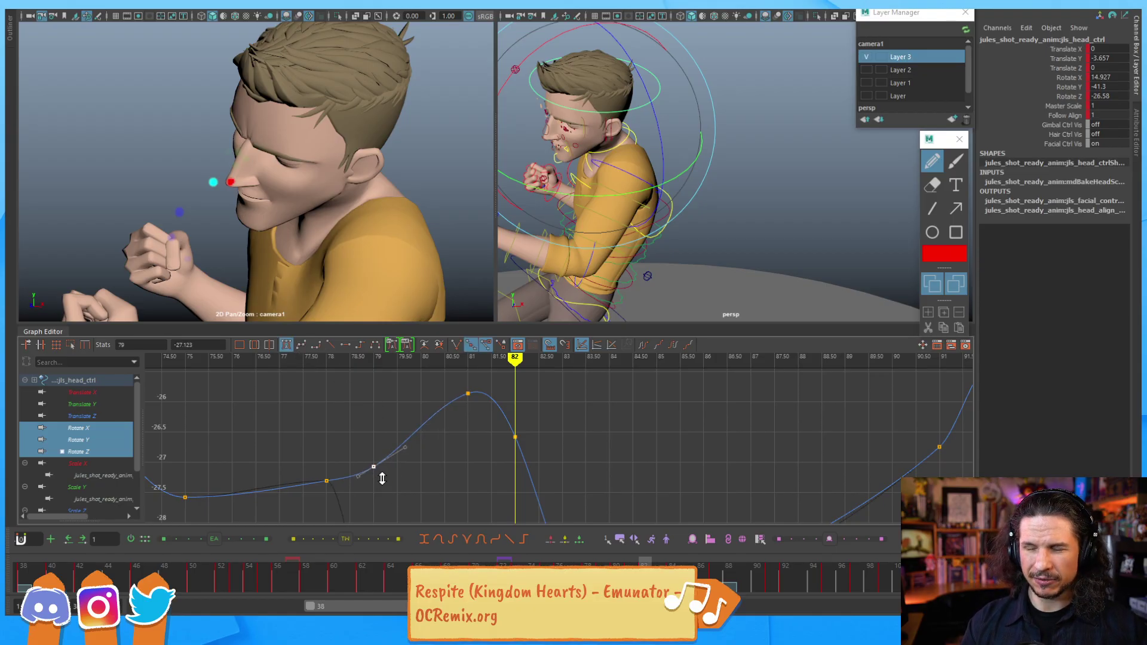
click(413, 457)
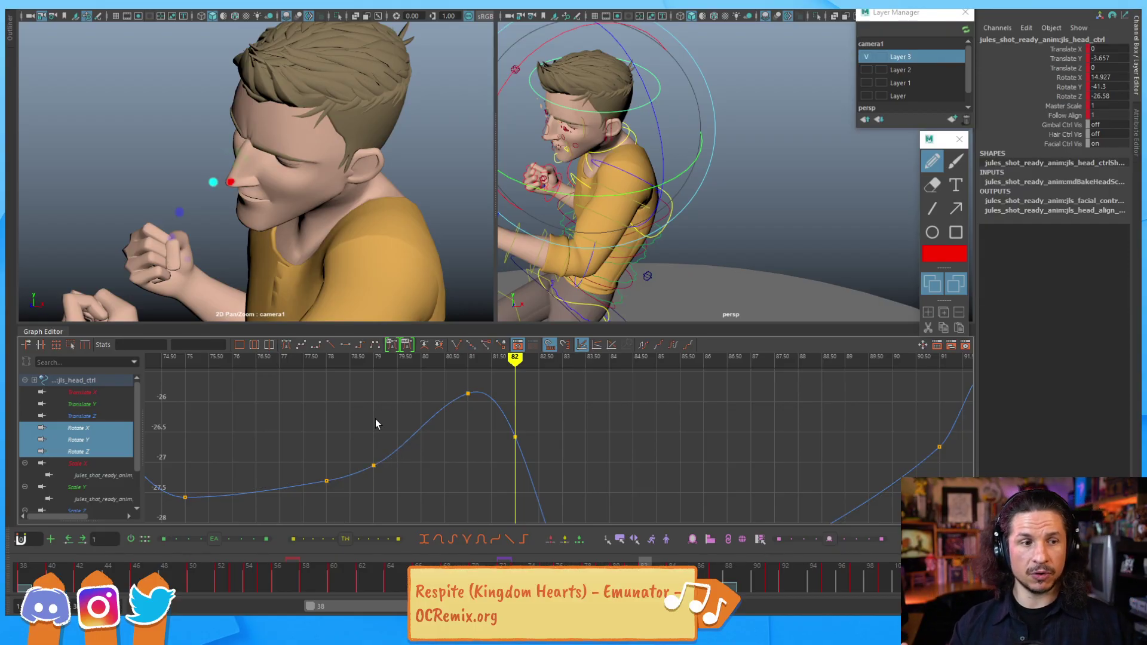
Step: Key the head control's rotation on frame 83 and lower its Rotate Z key to ease the curve into frame 84
drag(448, 391, 435, 411)
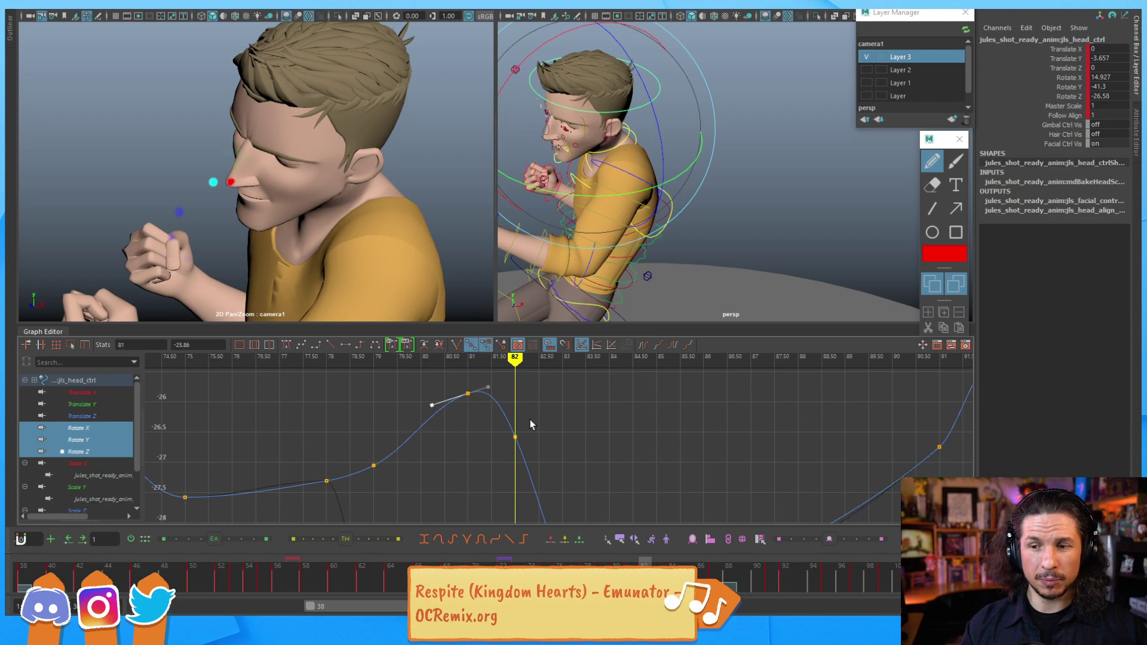
alt+right_drag(571, 410, 525, 464)
click(520, 462)
alt+middle_drag(526, 464, 479, 409)
key(alt+period)
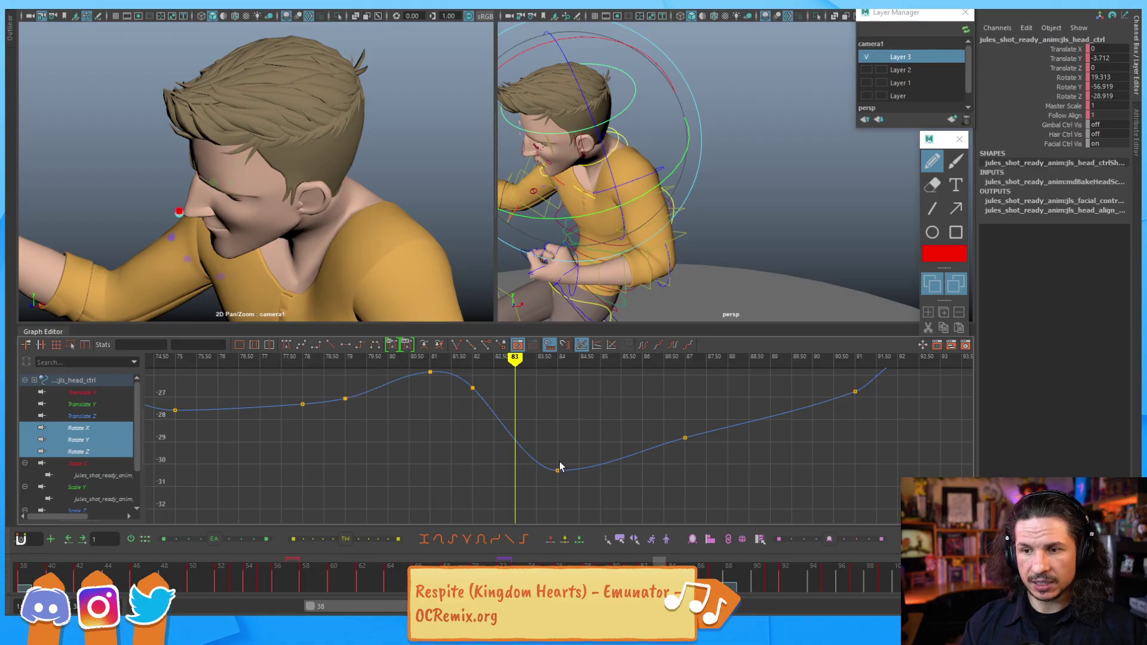
drag(608, 168, 610, 175)
drag(532, 418, 500, 466)
shift+middle_drag(526, 433, 524, 445)
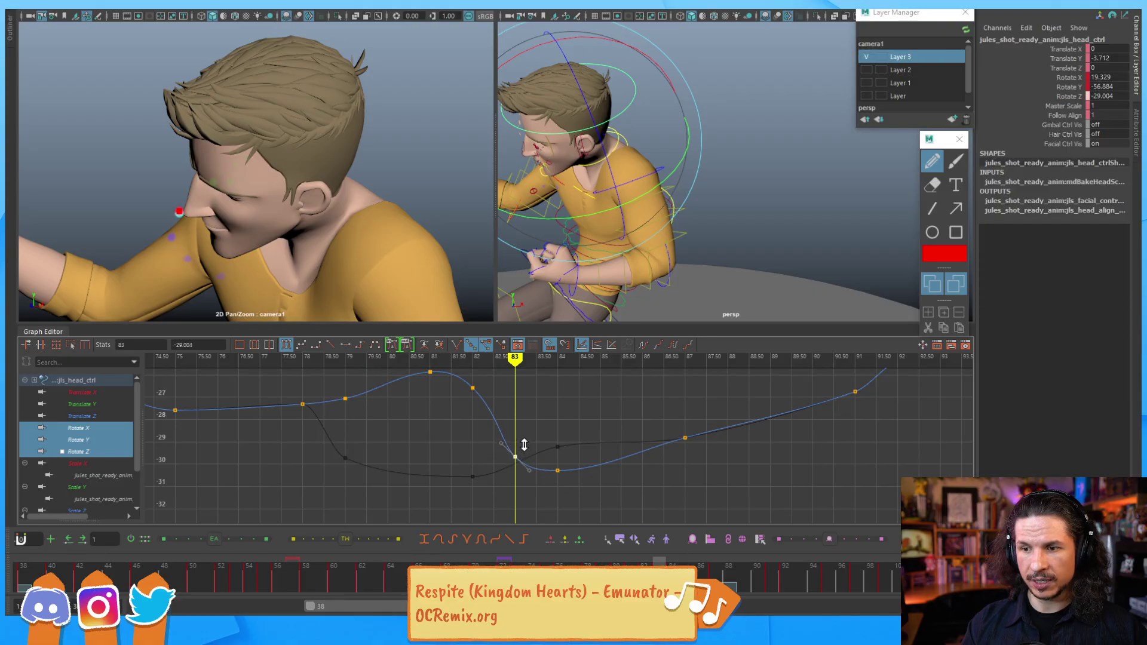
Step: Lower the Rotate Z key on frame 87 slightly
drag(528, 440, 670, 413)
click(685, 437)
shift+middle_drag(686, 422, 690, 437)
Step: Lower the head control's Rotate Y key on frame 83 to -60.352
alt+right_drag(707, 420, 646, 442)
alt+middle_drag(598, 475, 576, 310)
alt+right_drag(589, 411, 541, 459)
drag(541, 460, 459, 454)
key(period)
shift+middle_drag(455, 451, 456, 468)
Step: Step through frames 81 to 85 and return to frame 82 to review the head turn
key(comma)
key(comma)
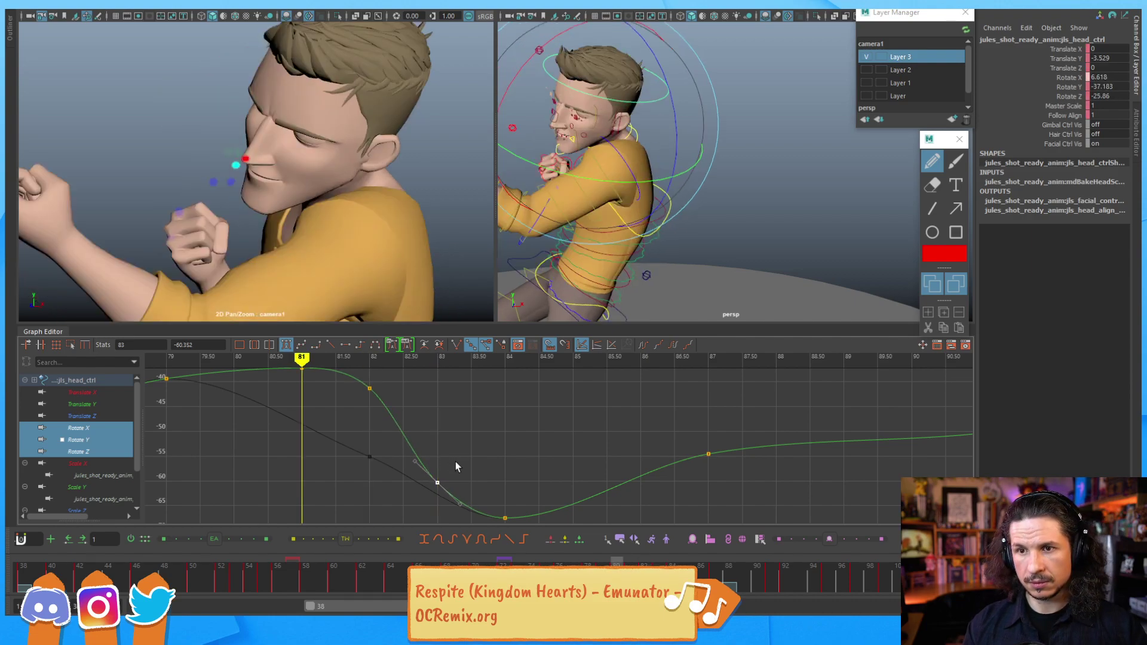
key(period)
key(period)
key(period)
key(period)
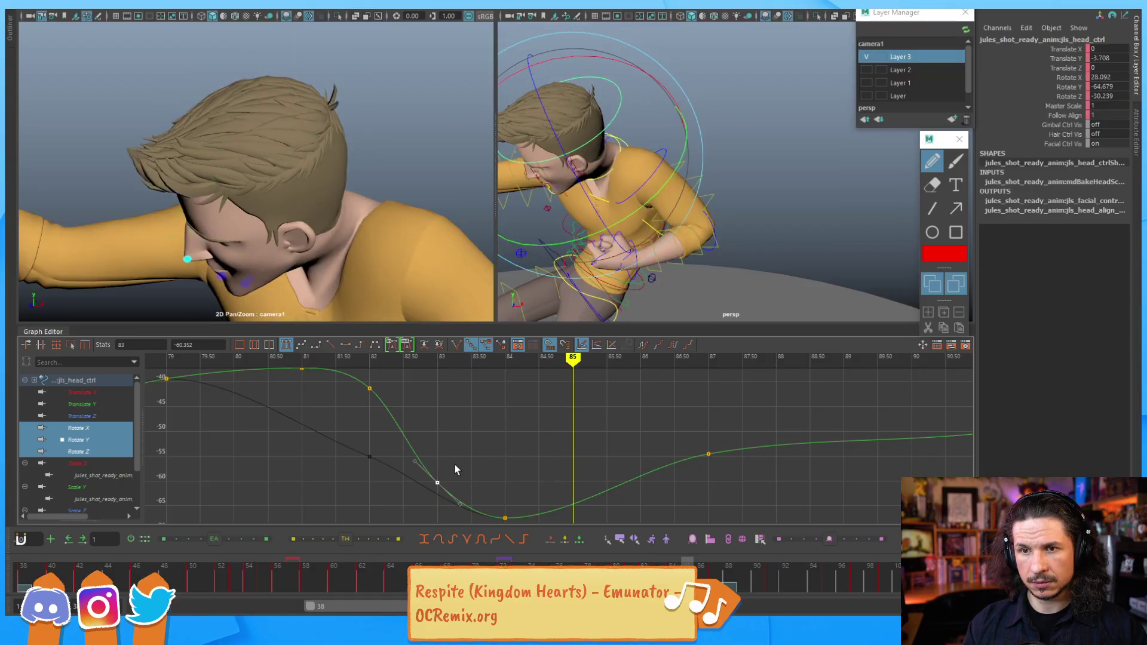
key(comma)
key(comma)
key(comma)
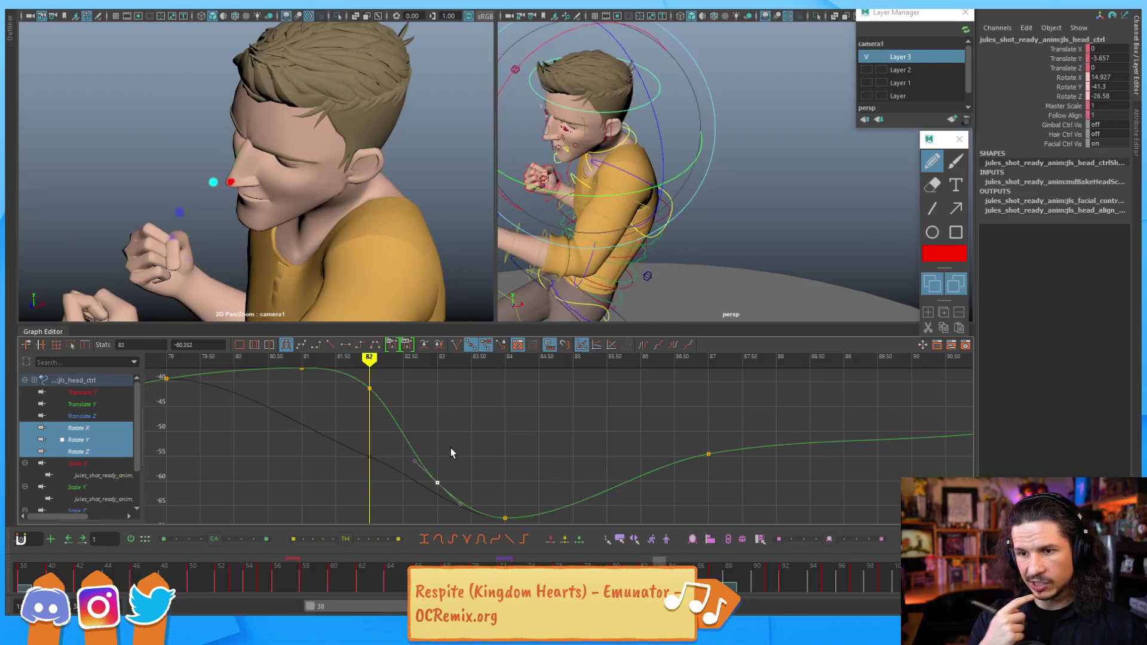
Step: Examine the head control's Rotate X curve between frames 80 and 84 while stepping through those frames, ending on frame 81
key(period)
key(period)
scroll(511, 394, down, 4)
alt+middle_drag(523, 420, 556, 464)
scroll(525, 454, up, 2)
scroll(552, 459, up, 3)
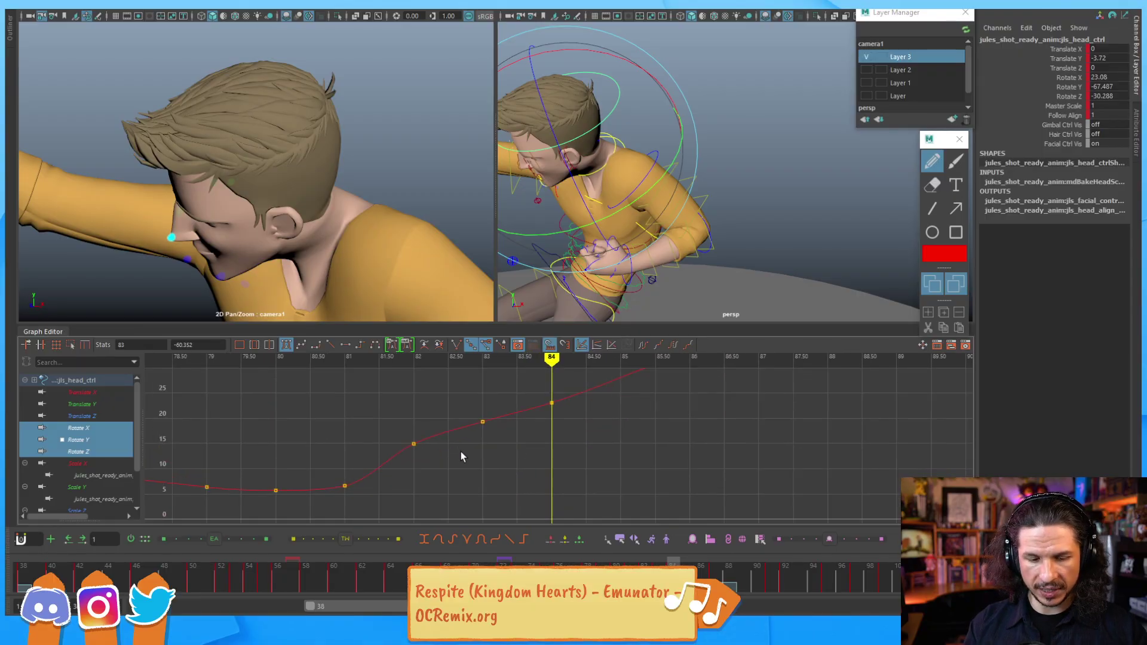
key(comma)
key(comma)
key(comma)
key(comma)
key(period)
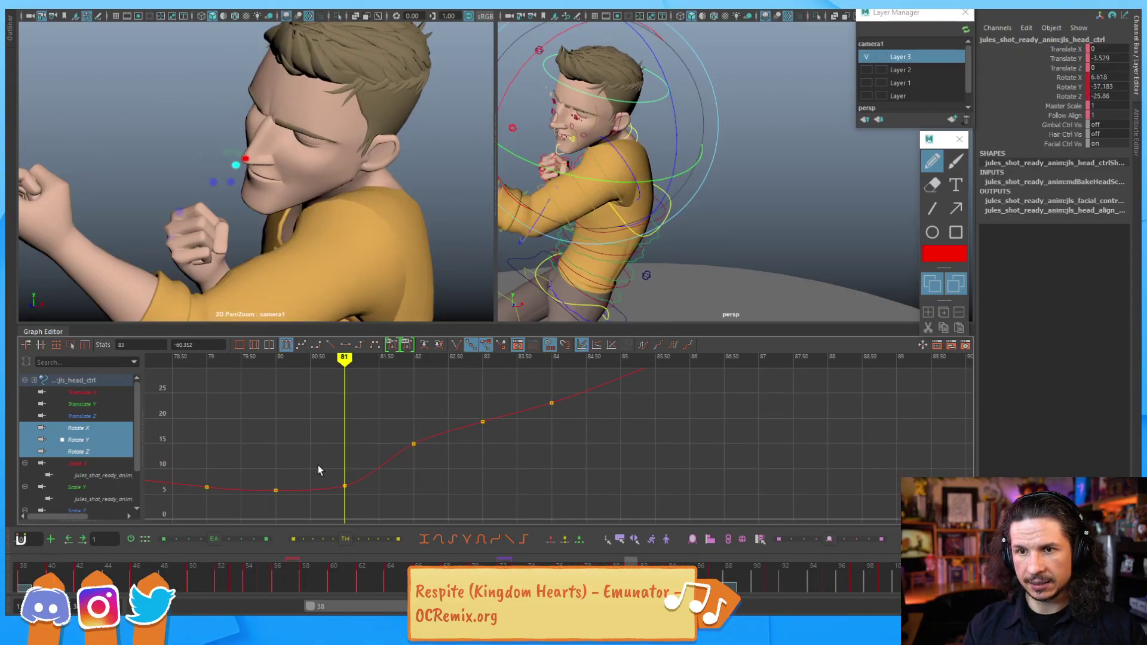
Step: Lower the head control's Rotate X key on frame 82 to 13.283 to smooth the curve leading into frame 83
drag(323, 466, 375, 495)
middle_drag(374, 495, 375, 488)
key(period)
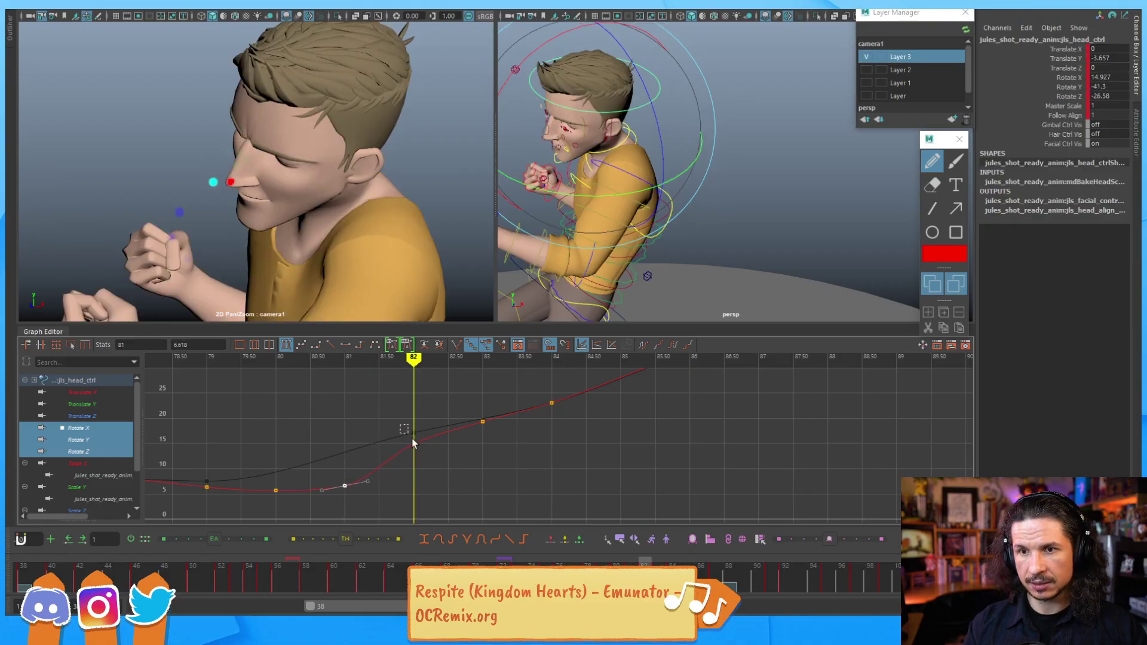
middle_drag(428, 458, 428, 466)
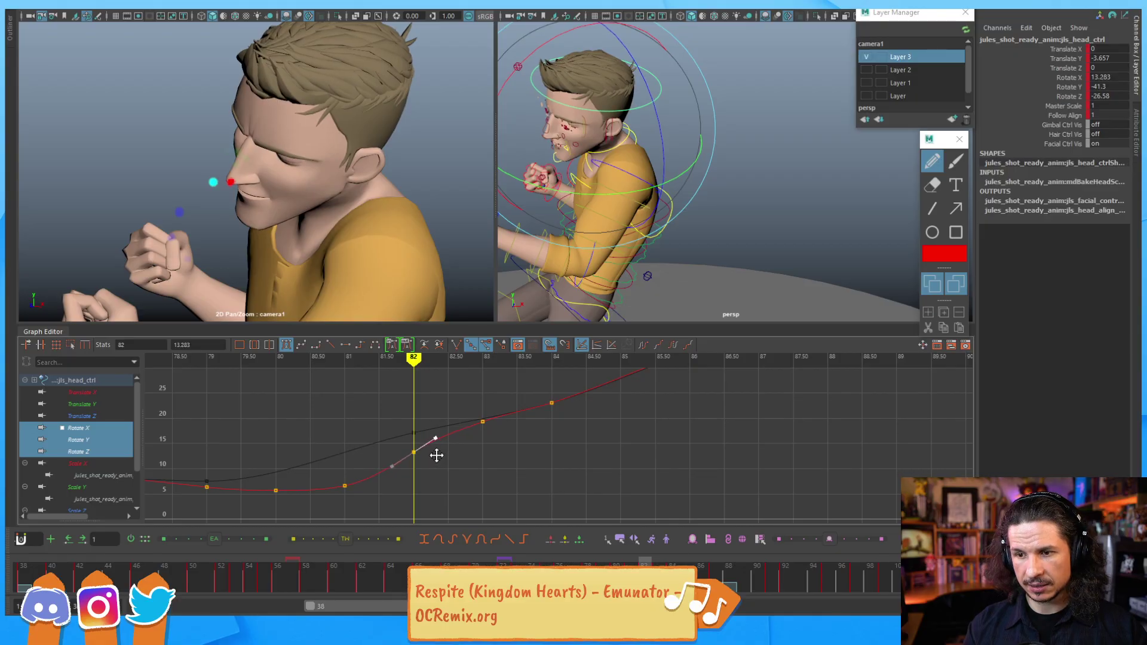
click(436, 456)
key(a)
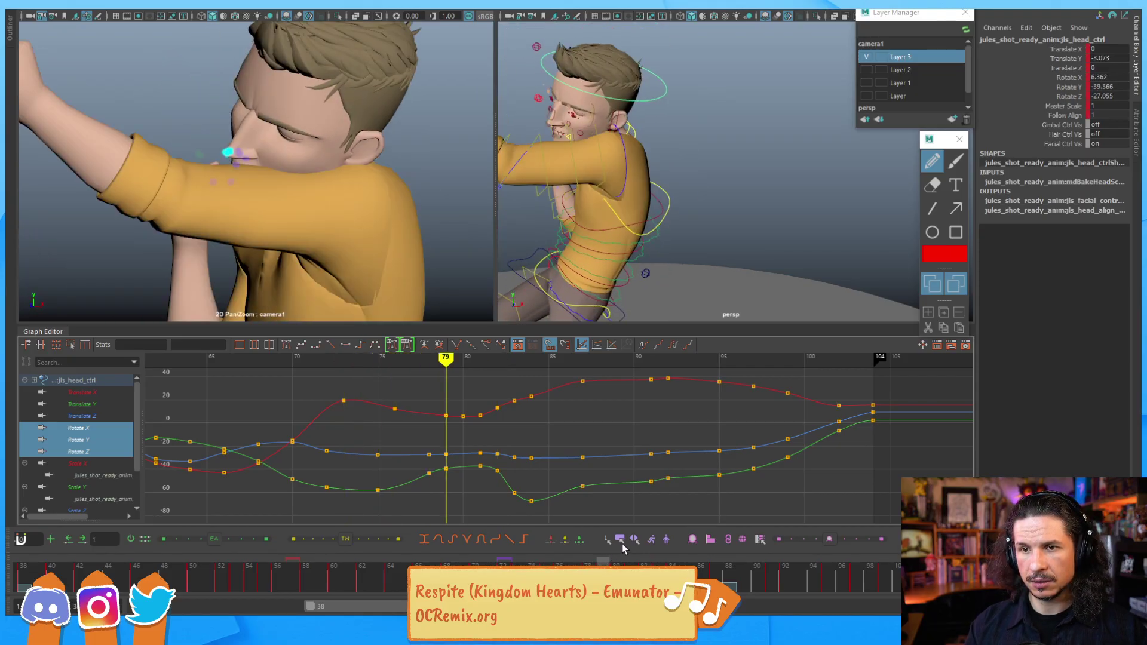
Step: Rotate the head control on frame 82 to about X 13.614, Y -40.593, Z -29.191 and check the pose against neighbouring frames
mouse_move(693, 507)
mouse_down()
mouse_move(698, 496)
mouse_move(585, 525)
mouse_move(666, 506)
mouse_move(611, 517)
mouse_move(645, 509)
mouse_up()
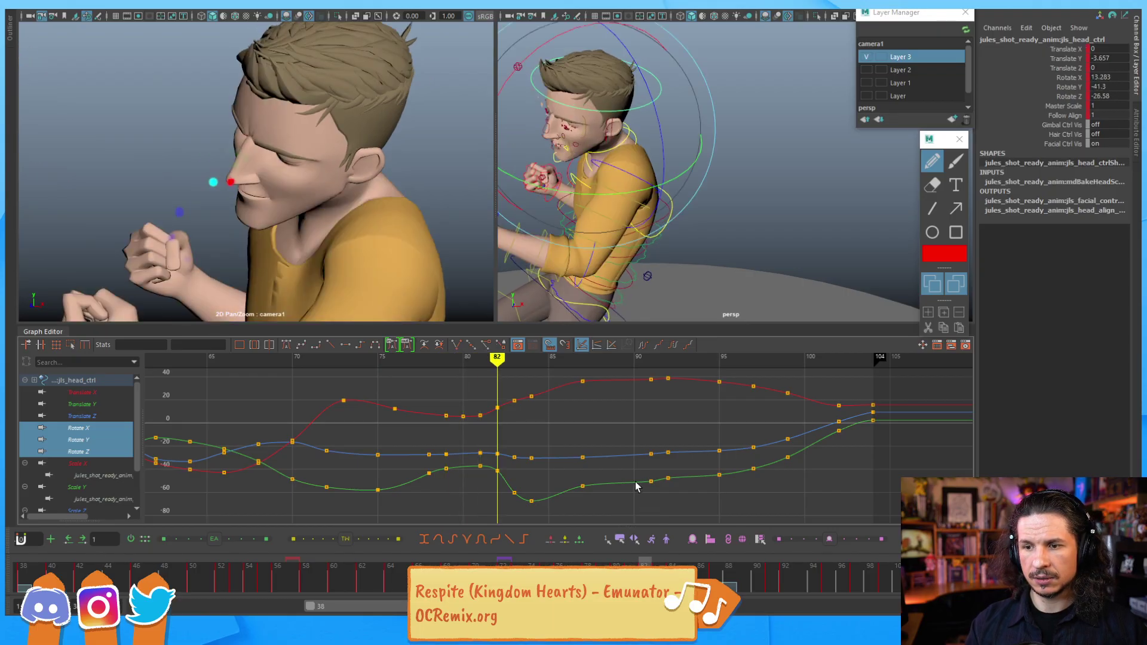
drag(659, 116, 661, 117)
middle_click(413, 78)
key(alt+comma)
key(alt+comma)
key(alt+period)
key(alt+period)
key(alt+period)
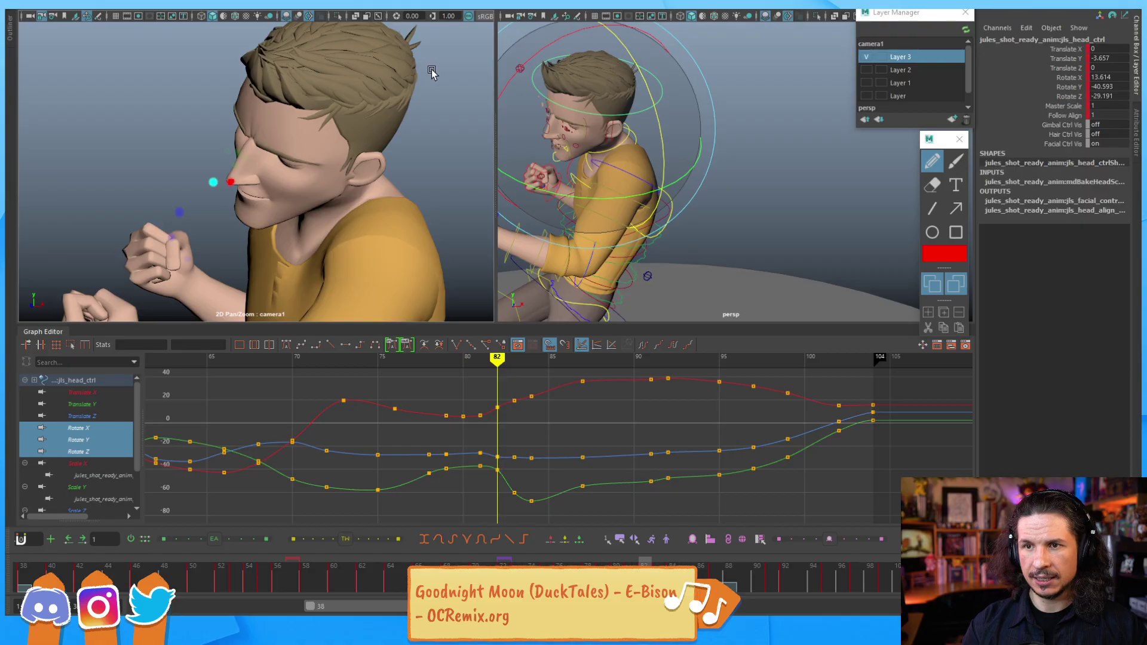
Step: Rotate the head control on frame 83 to about X 19.596, Y -59.823, Z -30.909 and inspect the Rotate Z key on frame 82
drag(584, 127, 589, 130)
scroll(621, 422, up, 5)
click(361, 424)
click(286, 345)
scroll(478, 477, down, 5)
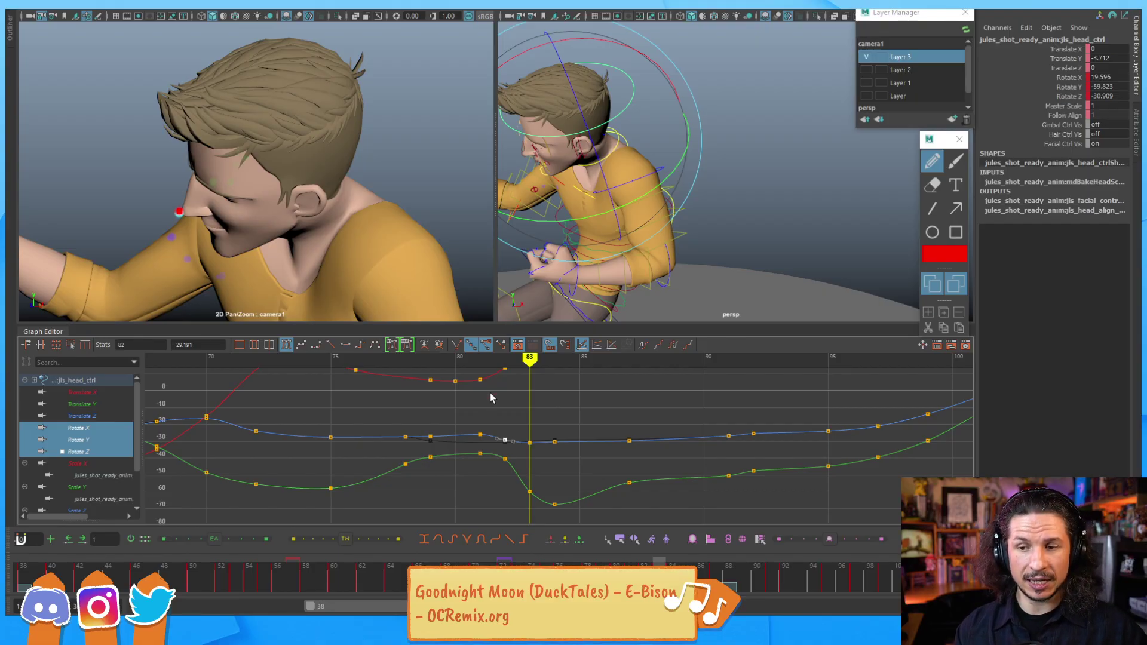
Step: Examine the Rotate Y key on frame 78 and the shape of the head control's rotation curves across the shot
alt+shift+right_drag(471, 442, 500, 430)
drag(221, 434, 266, 458)
alt+middle_drag(226, 455, 328, 431)
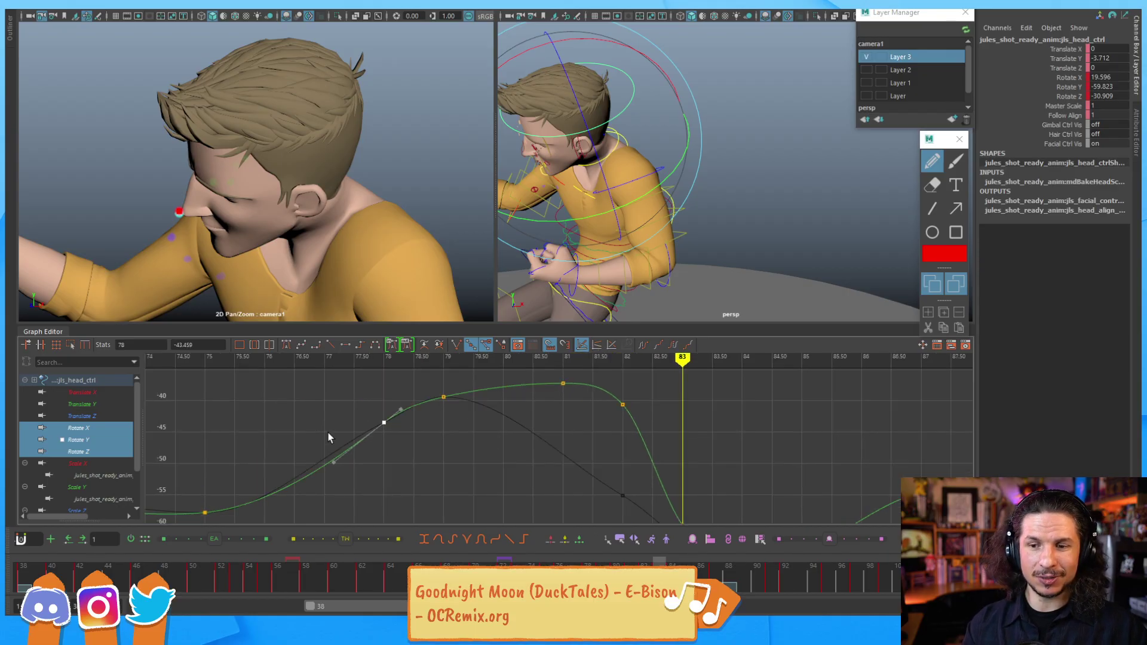
click(464, 424)
alt+right_drag(646, 418, 622, 428)
alt+middle_drag(608, 427, 569, 487)
alt+shift+right_drag(566, 486, 518, 402)
alt+middle_drag(497, 435, 493, 410)
scroll(507, 435, down, 6)
scroll(489, 437, up, 6)
alt+middle_drag(385, 432, 573, 417)
alt+right_drag(621, 408, 610, 432)
alt+shift+right_drag(574, 432, 612, 430)
alt+middle_drag(611, 431, 584, 440)
Step: Step back through the head turn to frame 72 and forward to frame 76 to review the nose's path
key(alt+comma)
key(alt+comma)
key(alt+comma)
key(alt+comma)
key(alt+comma)
key(alt+comma)
key(alt+comma)
key(alt+comma)
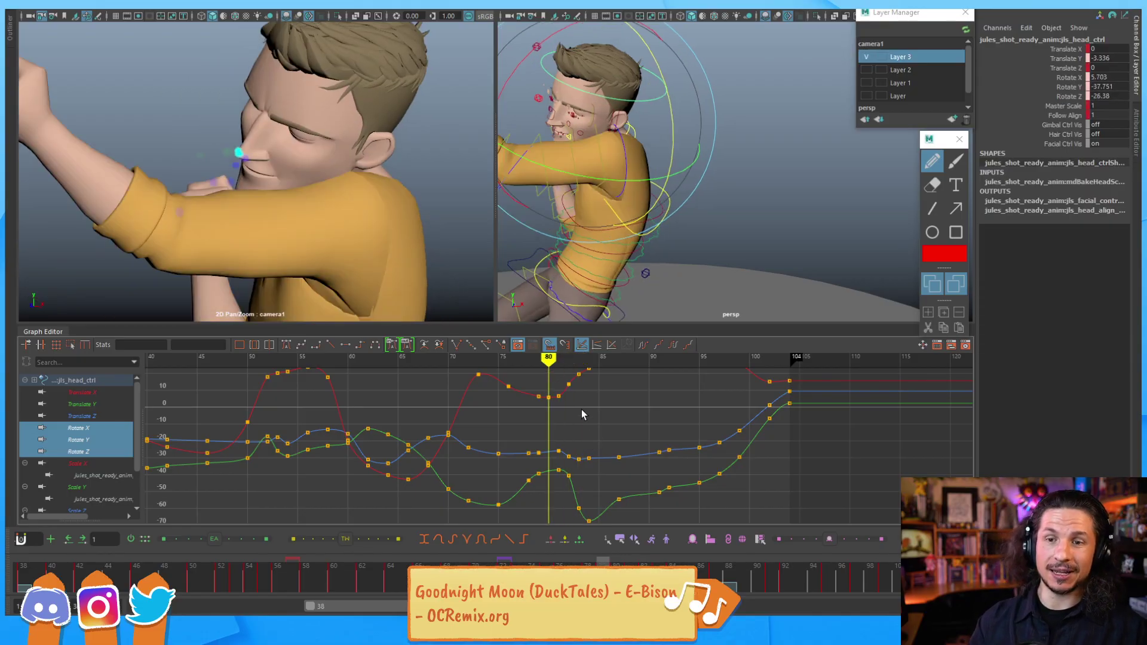
key(alt+comma)
key(alt+comma)
key(alt+comma)
key(alt+comma)
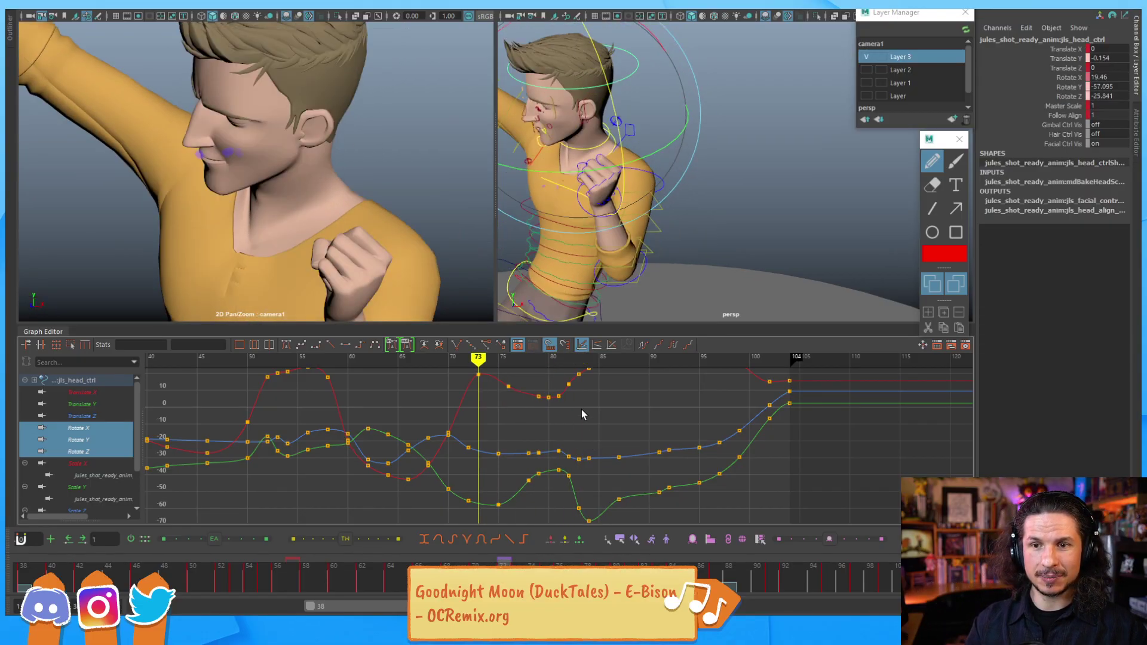
key(alt+period)
key(alt+period)
key(alt+period)
key(alt+period)
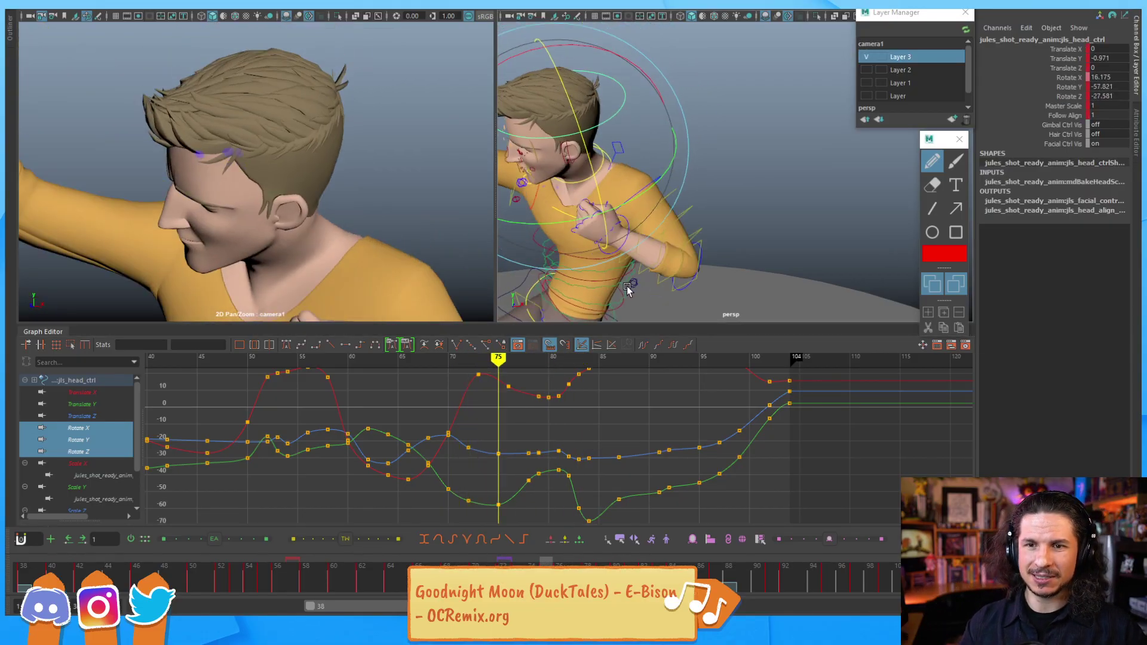
key(alt+period)
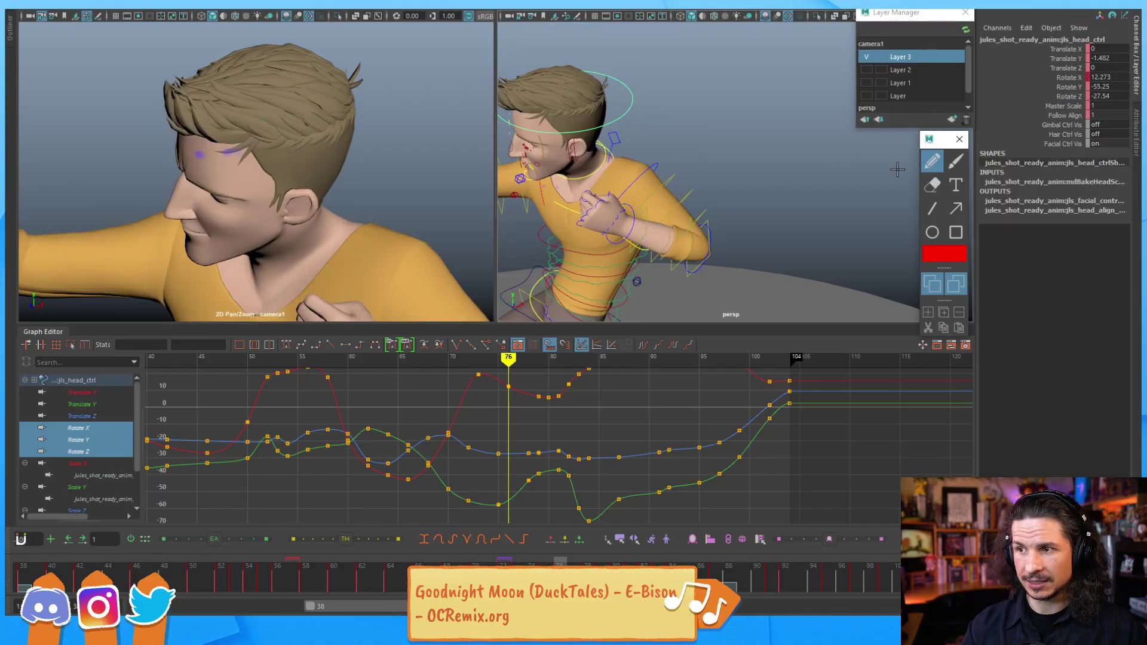
Step: Return to frame 73 and set the drawing pencil's colour to cyan
key(alt+comma)
key(alt+comma)
key(alt+comma)
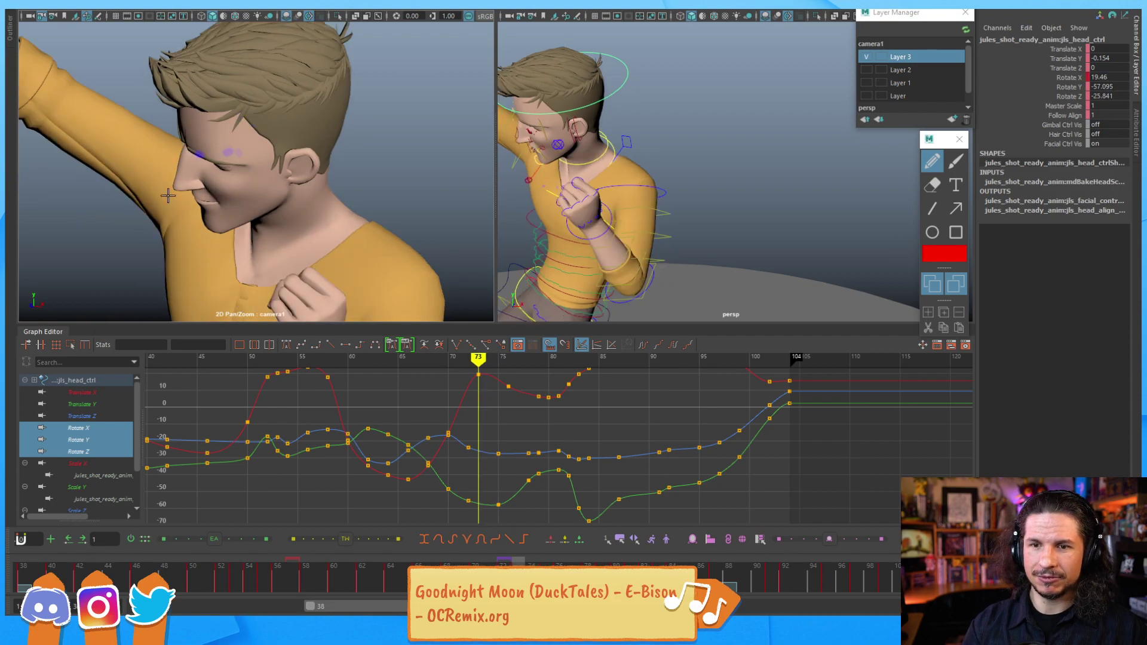
click(951, 256)
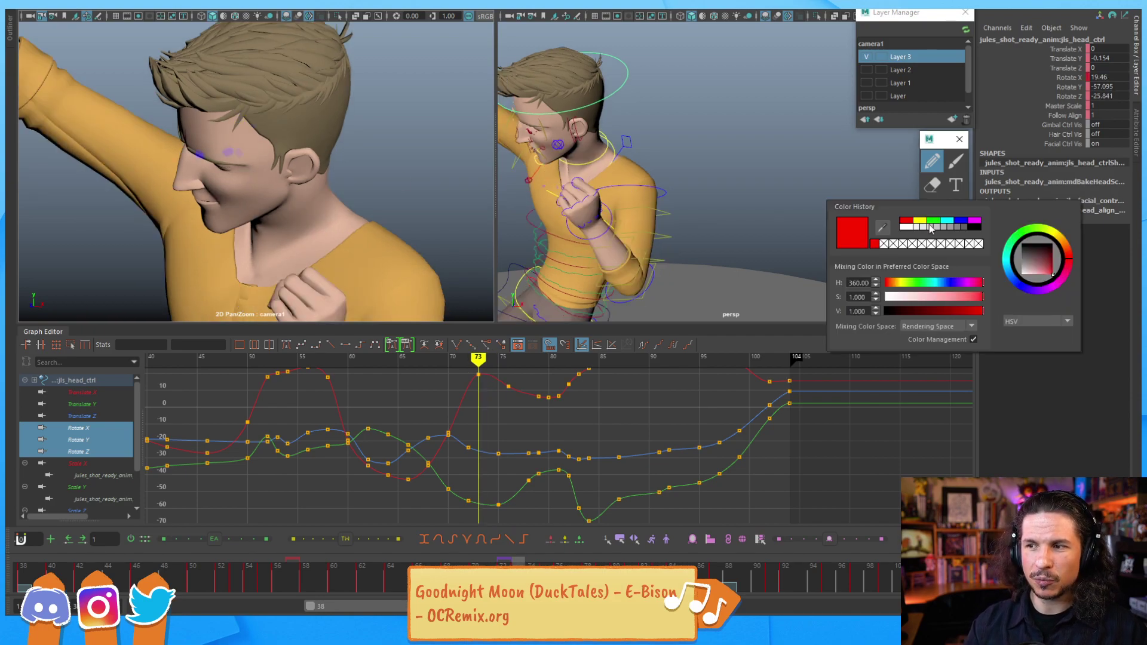
click(950, 221)
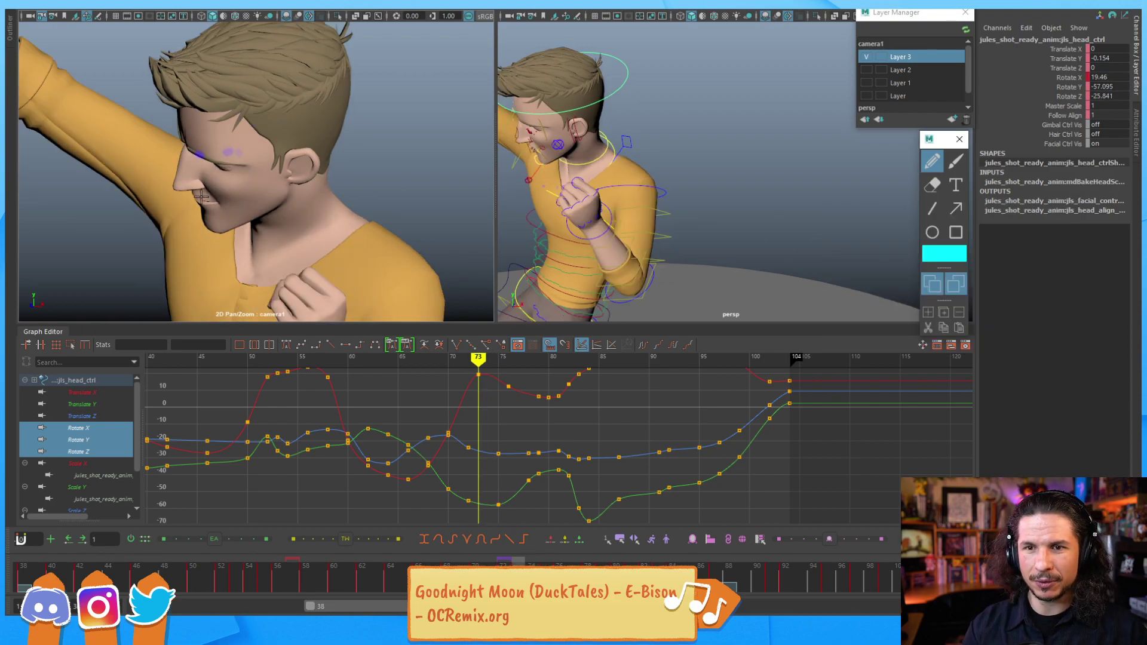
Step: Mark the tip of the nose with cyan dots in the camera view on frames 72 through 76
key(alt+comma)
click(184, 143)
key(alt+period)
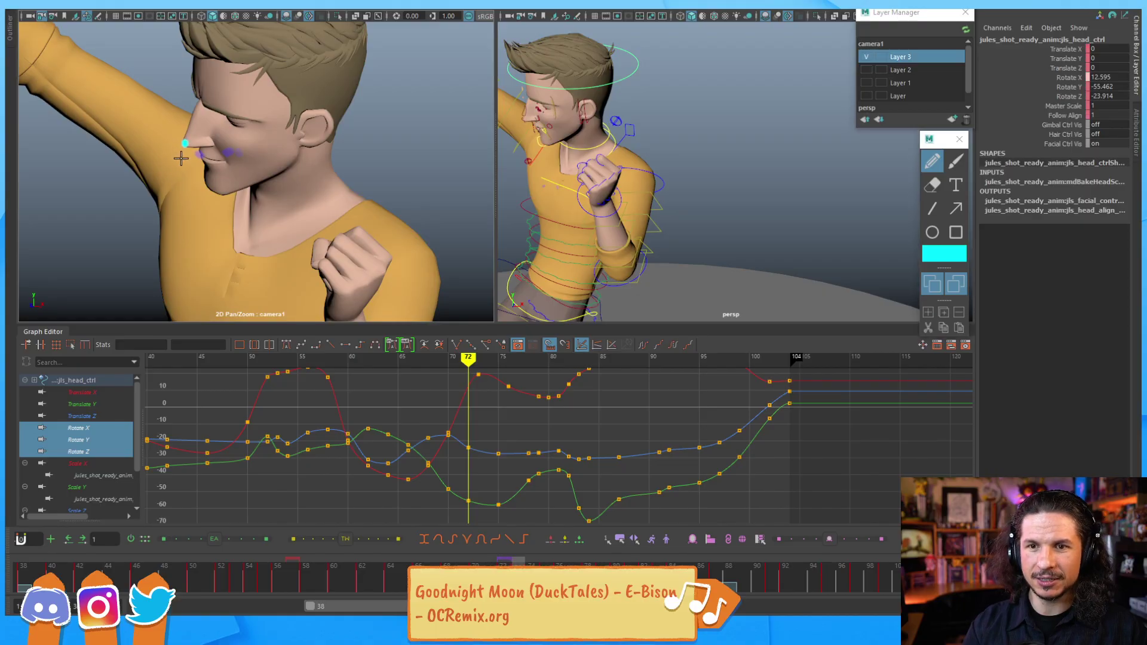
click(174, 187)
key(alt+period)
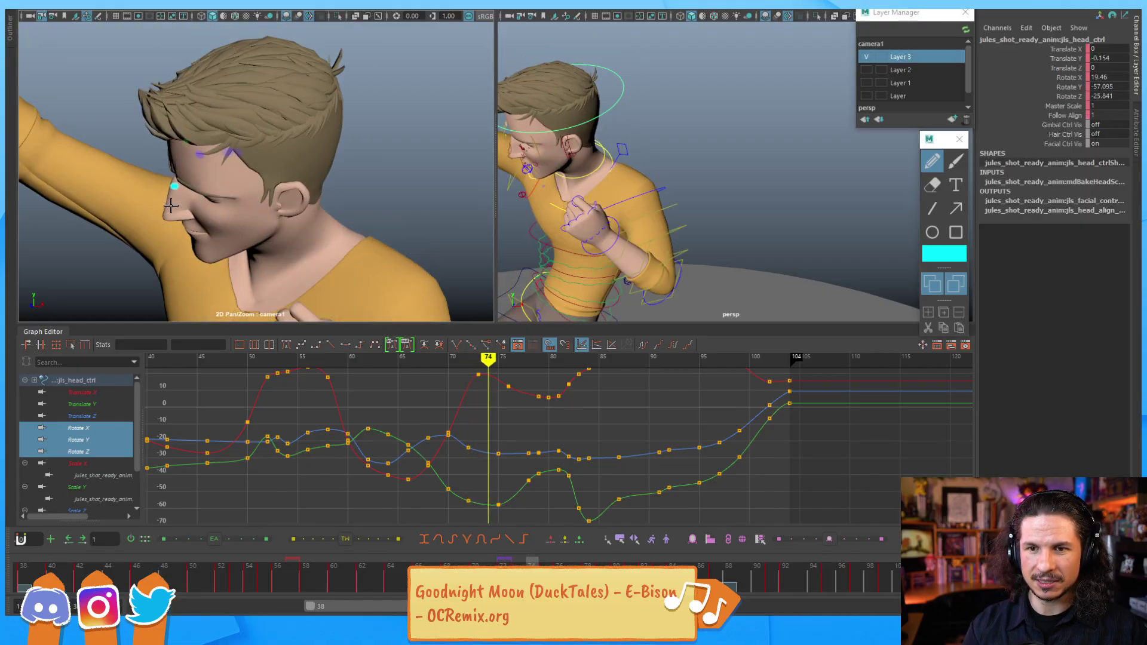
click(164, 216)
key(alt+period)
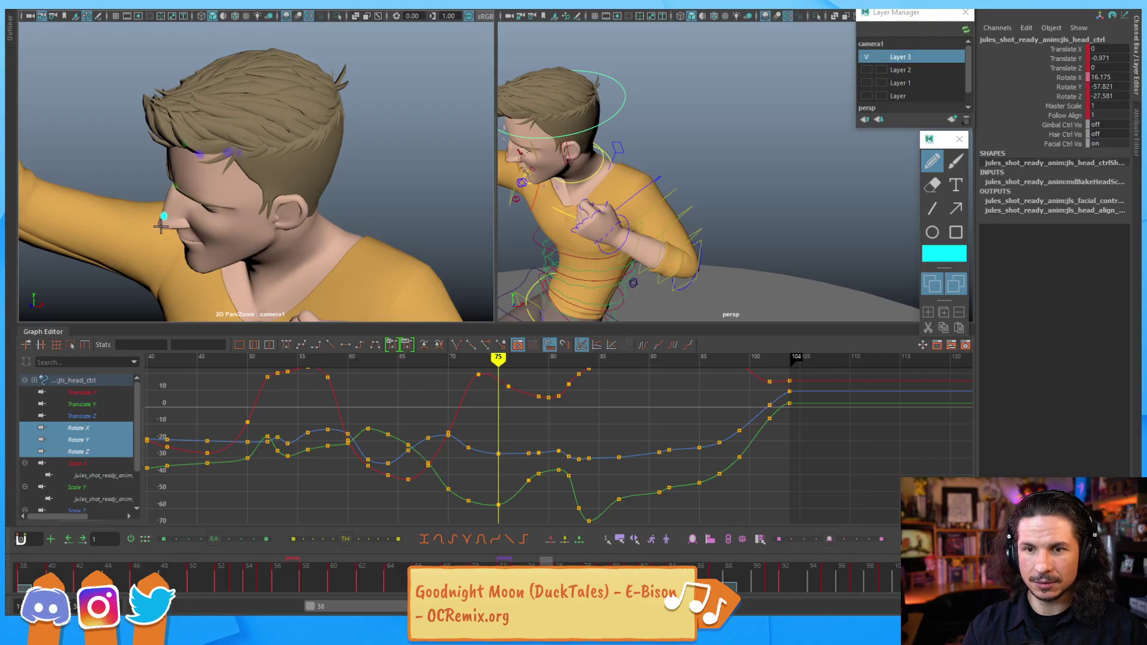
key(alt+period)
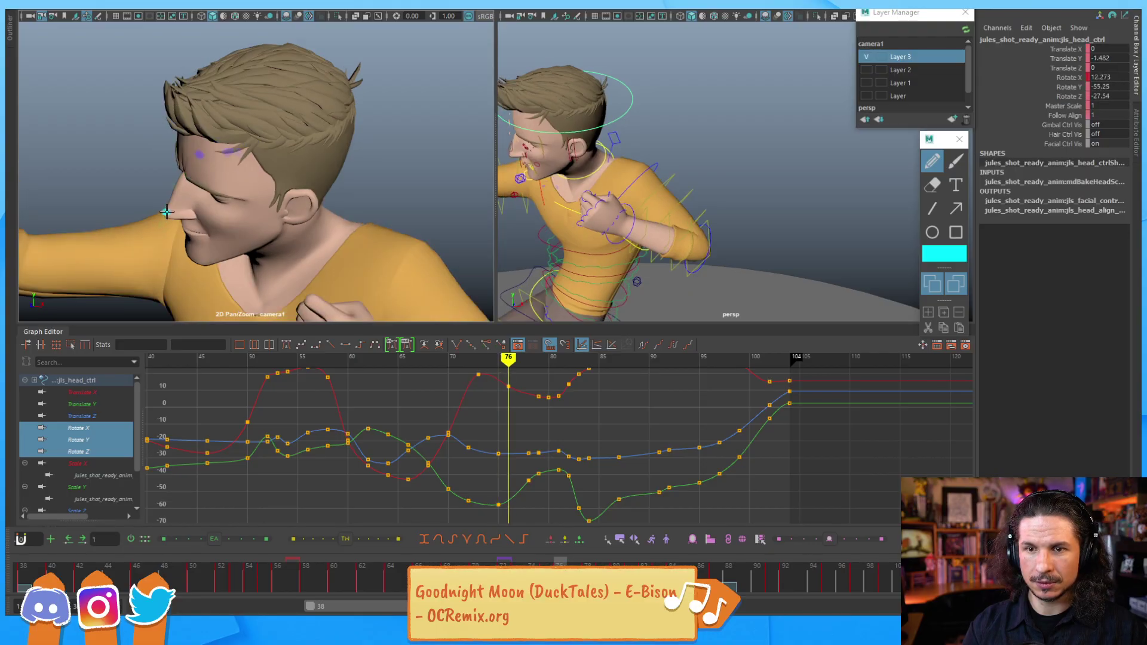
click(167, 212)
key(alt+period)
key(alt+period)
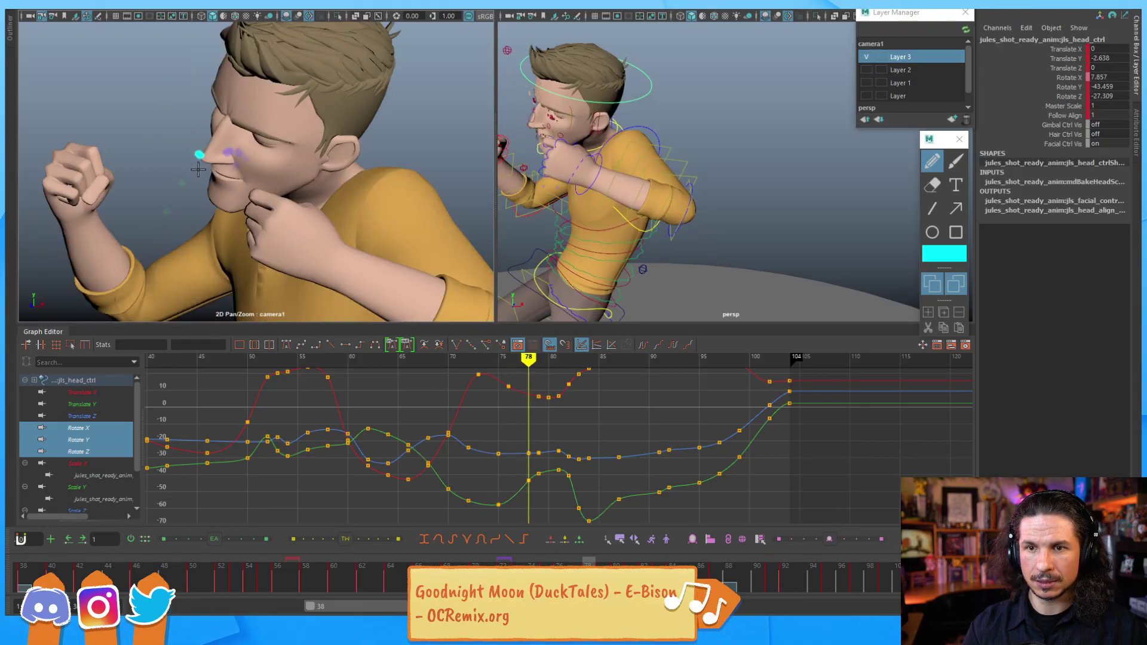
Step: Step back and forth through frames 71 to 75 to check the nose dots' spacing and arc, ending on frame 74
key(alt+comma)
key(alt+comma)
key(alt+comma)
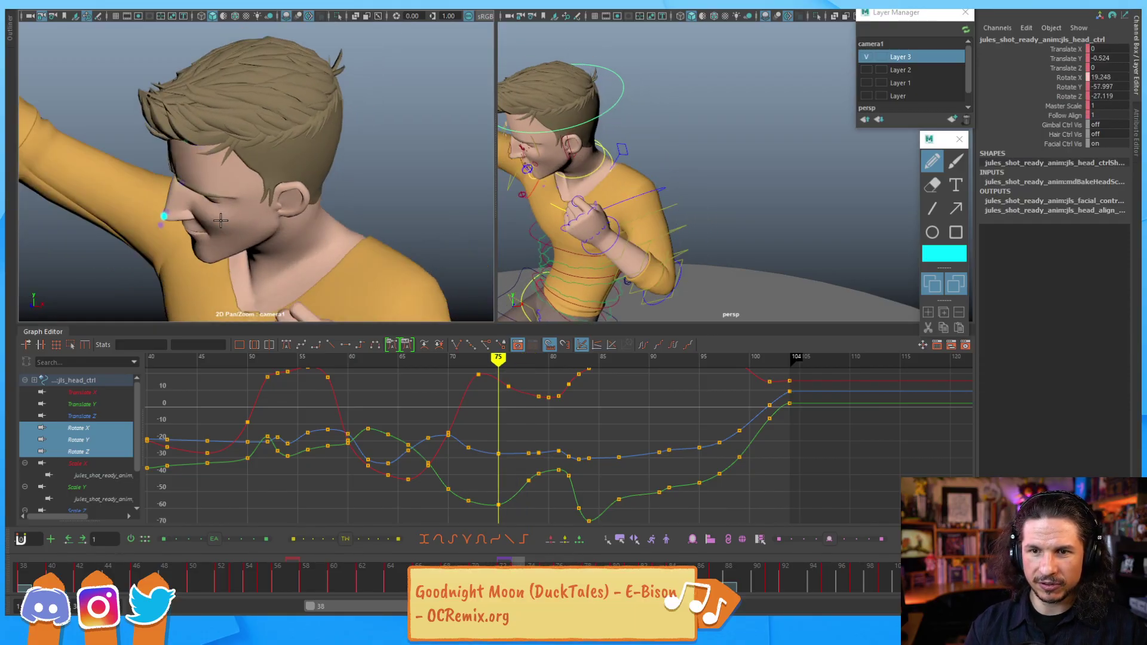
key(alt+comma)
key(alt+comma)
key(alt+comma)
key(alt+comma)
key(alt+period)
key(alt+period)
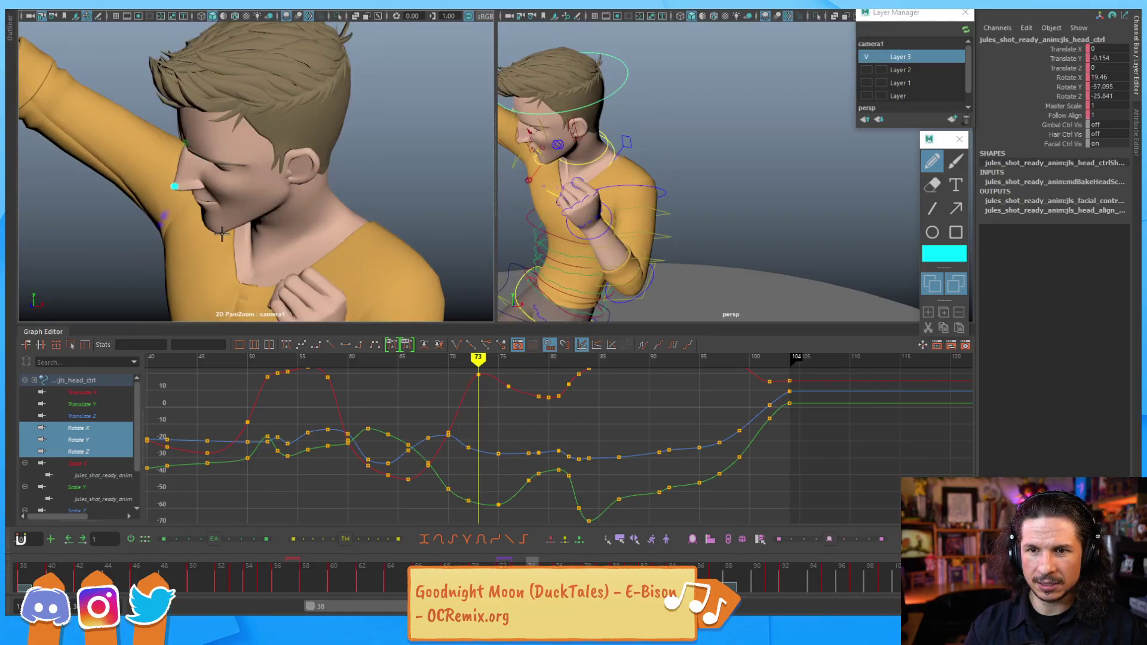
key(alt+period)
key(alt+comma)
key(alt+period)
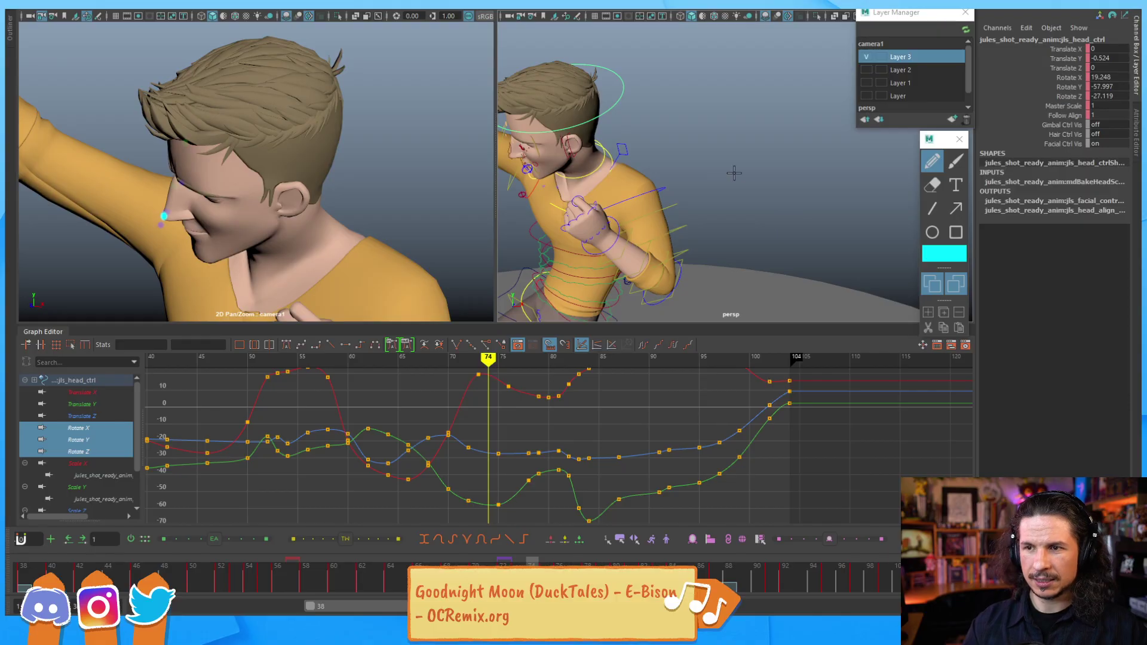
Step: Rotate the head control on frame 74 to about X 22.993, Y -55.877, Z -26.334 and compare it with frames 72 to 76
alt+drag(589, 88, 620, 113)
alt+drag(711, 141, 703, 51)
drag(761, 207, 765, 204)
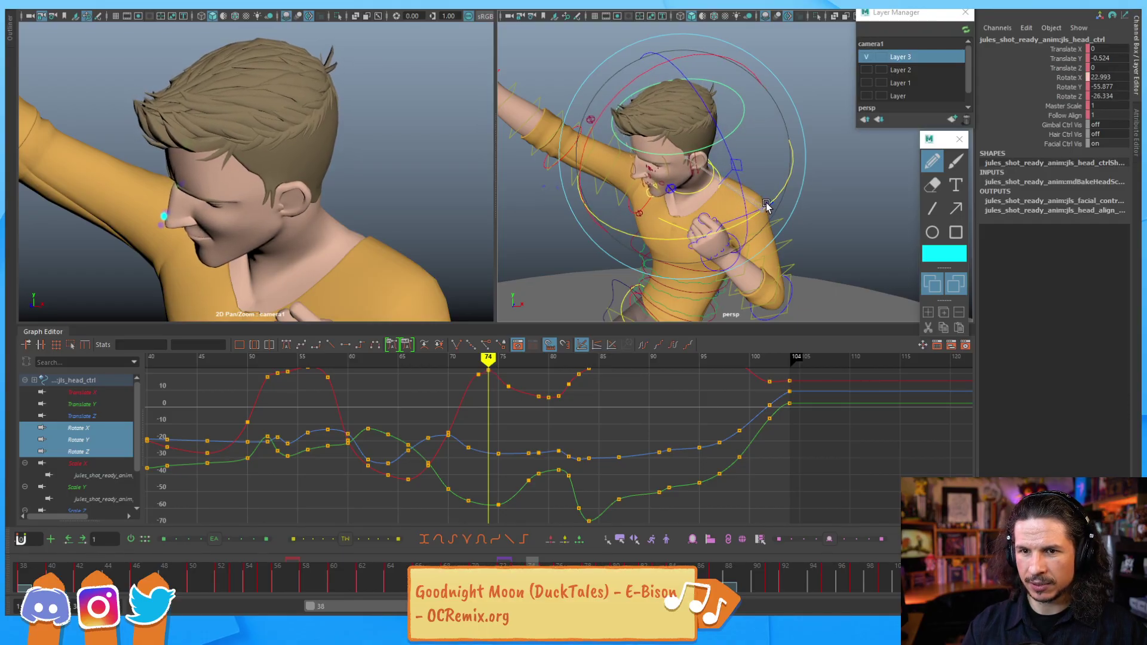
key(alt+comma)
key(alt+comma)
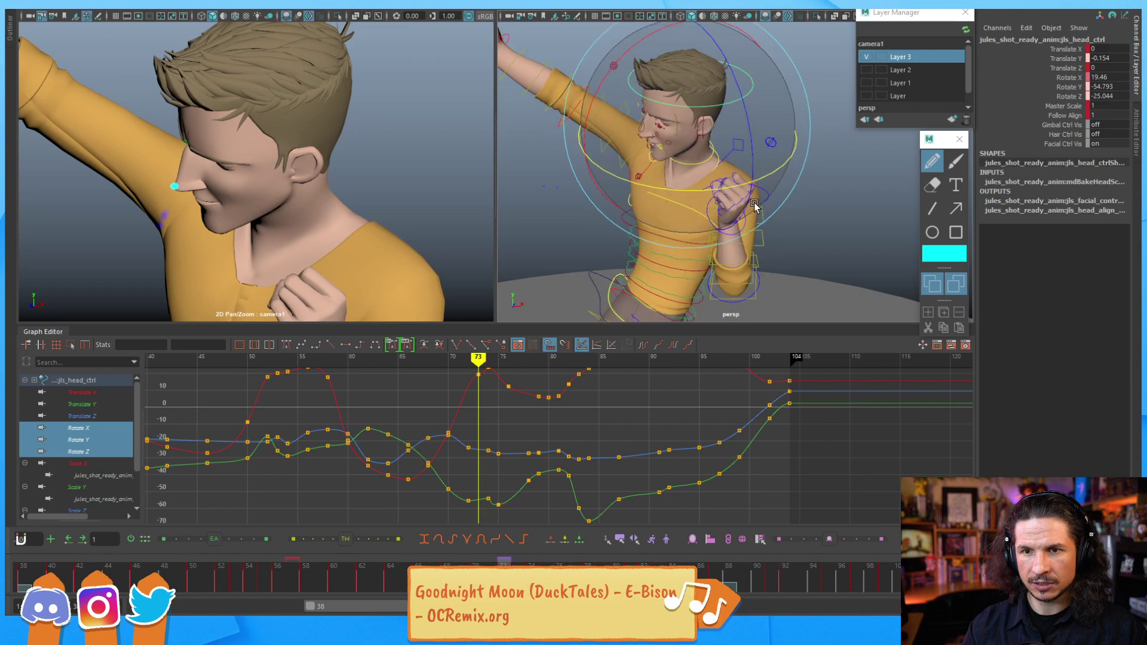
key(alt+period)
key(alt+period)
key(alt+period)
key(alt+period)
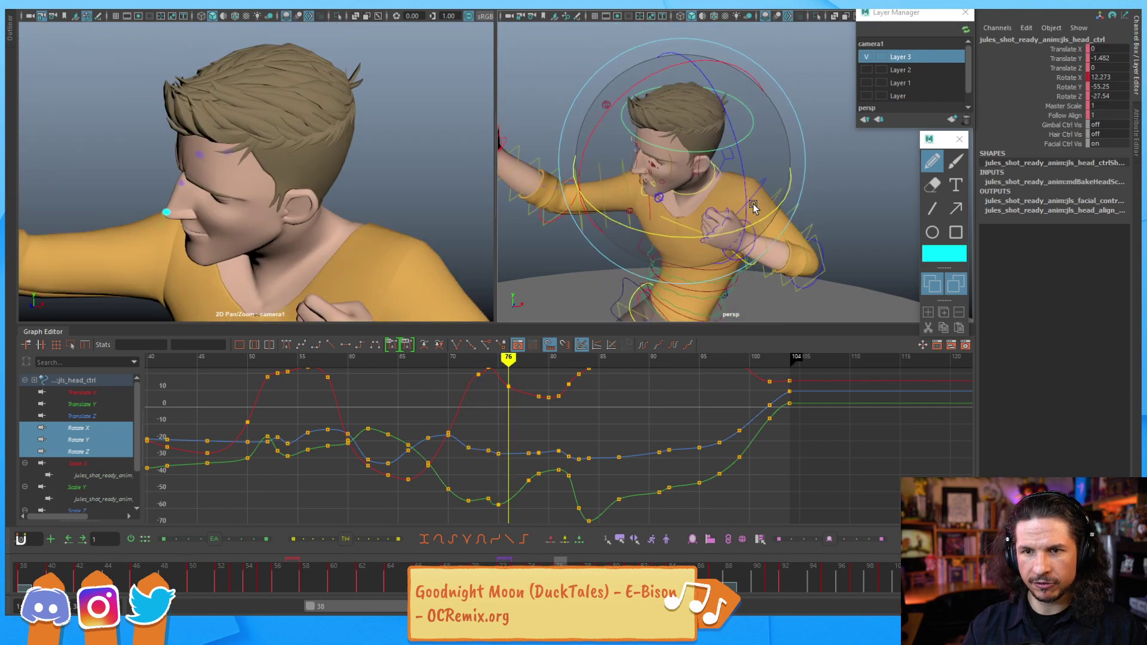
Step: Rotate the head control on frame 76 to about X 11.174, Y -57.608, Z -27.973 and step back to check the arc
drag(755, 209, 728, 234)
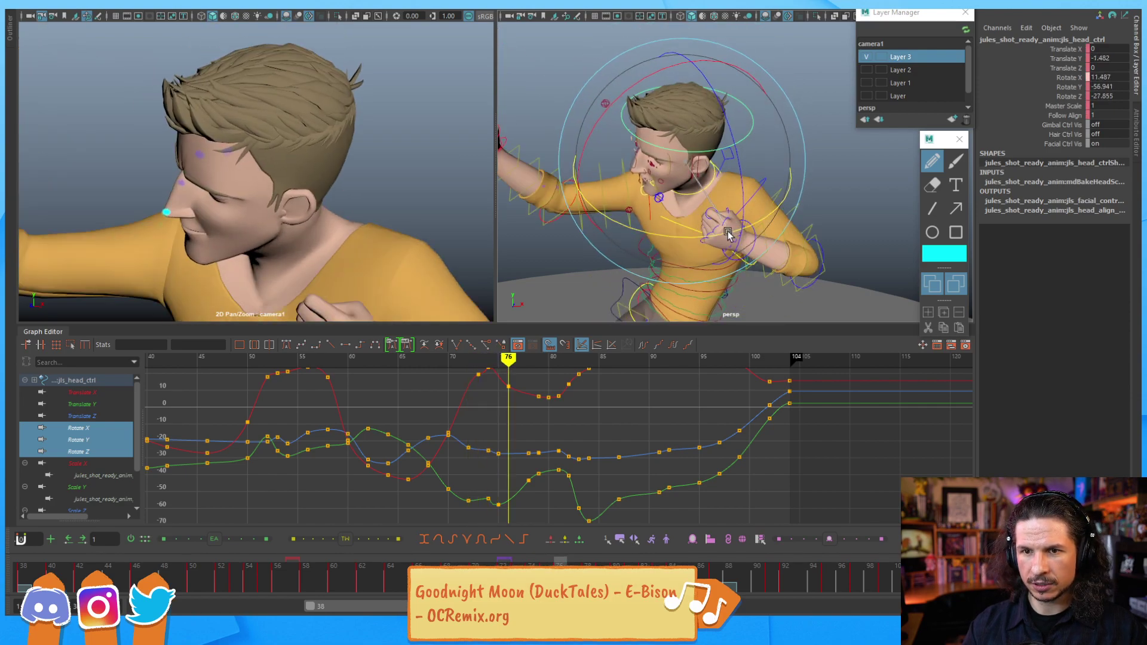
key(alt+comma)
key(alt+comma)
key(alt+comma)
key(alt+comma)
key(alt+comma)
key(alt+comma)
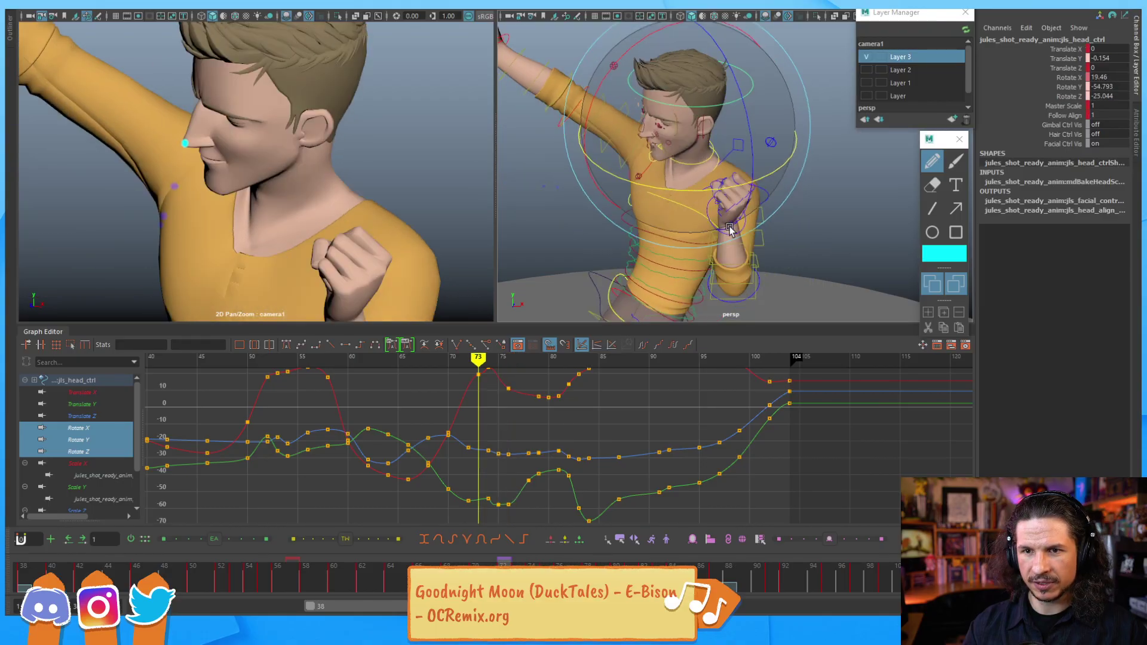
Step: Step forward from frame 73 to frame 81 and back a few frames to review the head's motion
key(alt+period)
key(alt+period)
key(alt+period)
key(alt+period)
key(alt+period)
key(alt+period)
key(alt+period)
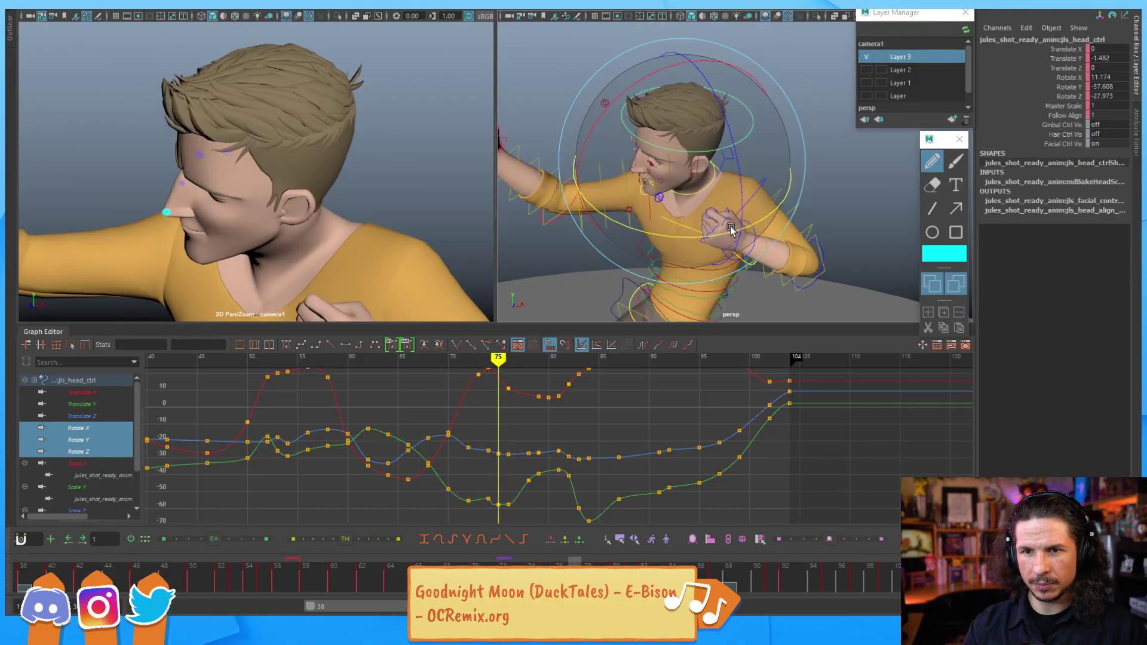
key(alt+period)
key(alt+period)
key(alt+period)
key(alt+period)
key(alt+period)
key(alt+period)
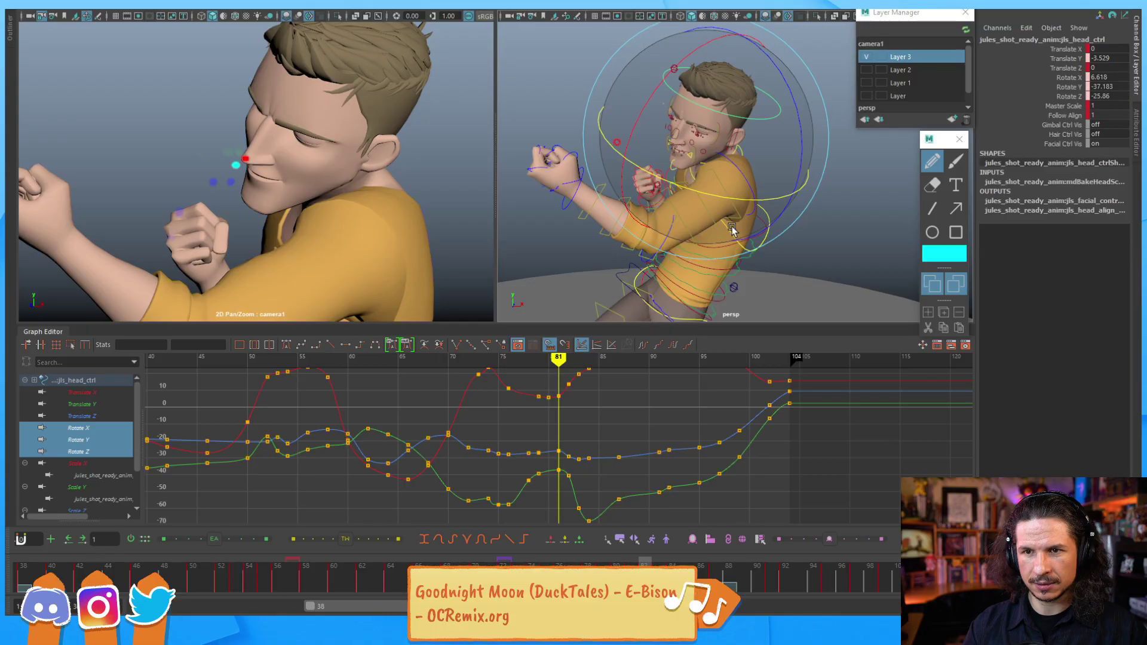
key(alt+comma)
key(alt+comma)
key(alt+comma)
key(alt+comma)
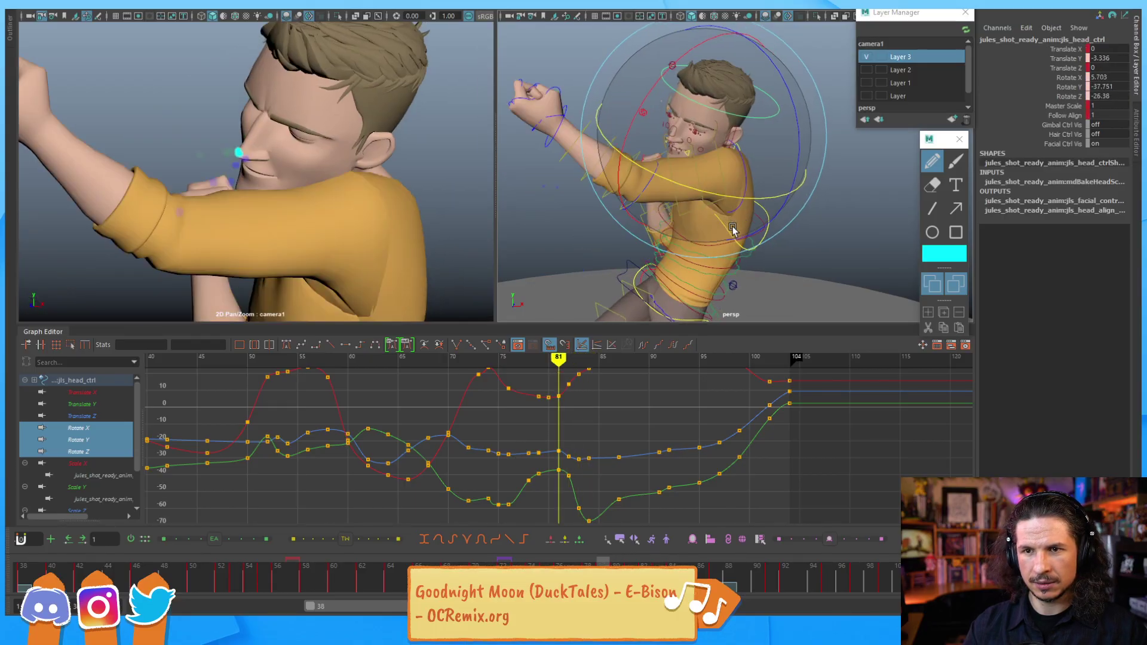
Step: Rotate the head control on frame 82 to about X 12.608, Y -35.647, Z -28.043 and compare it with frame 80
key(alt+period)
key(alt+period)
key(alt+period)
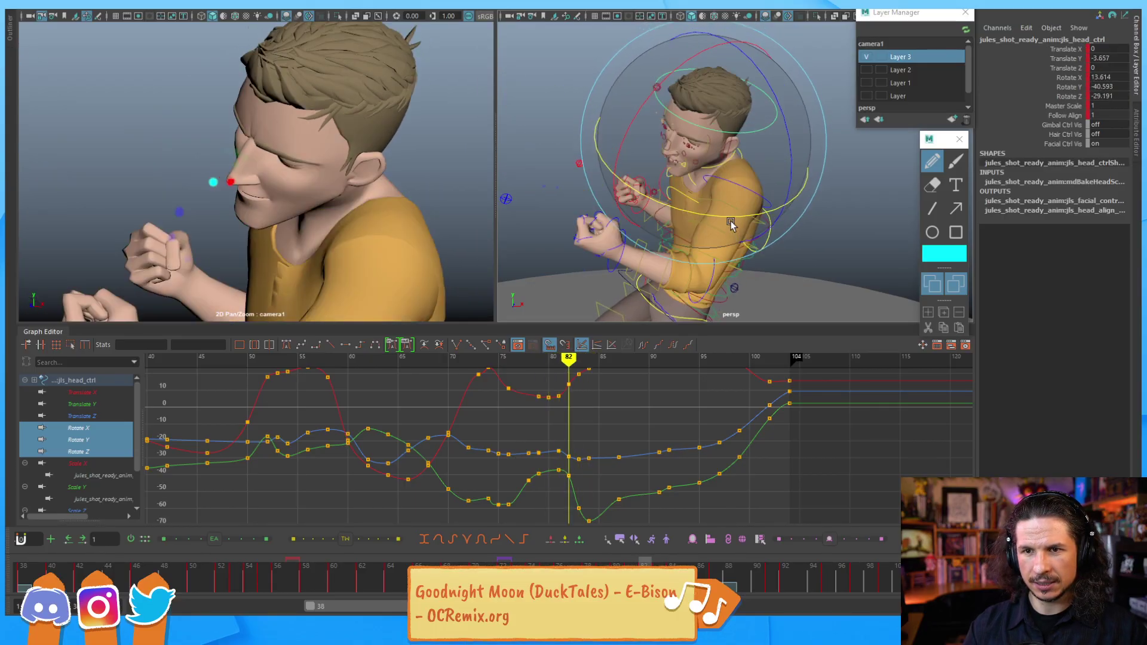
drag(727, 218, 736, 218)
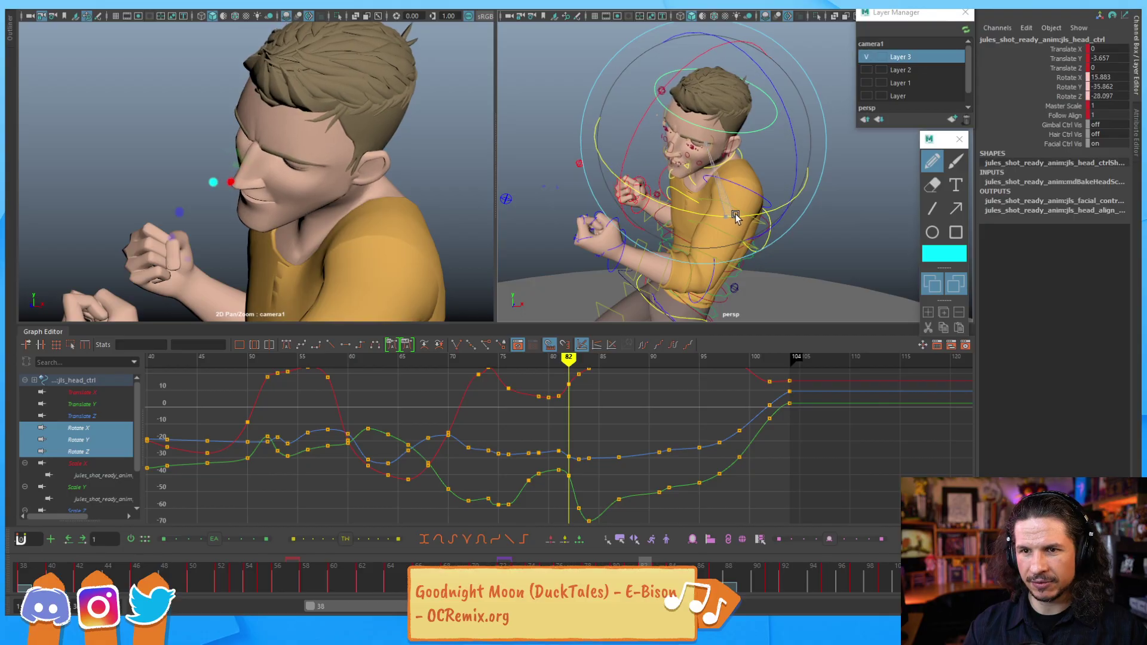
drag(680, 150, 638, 120)
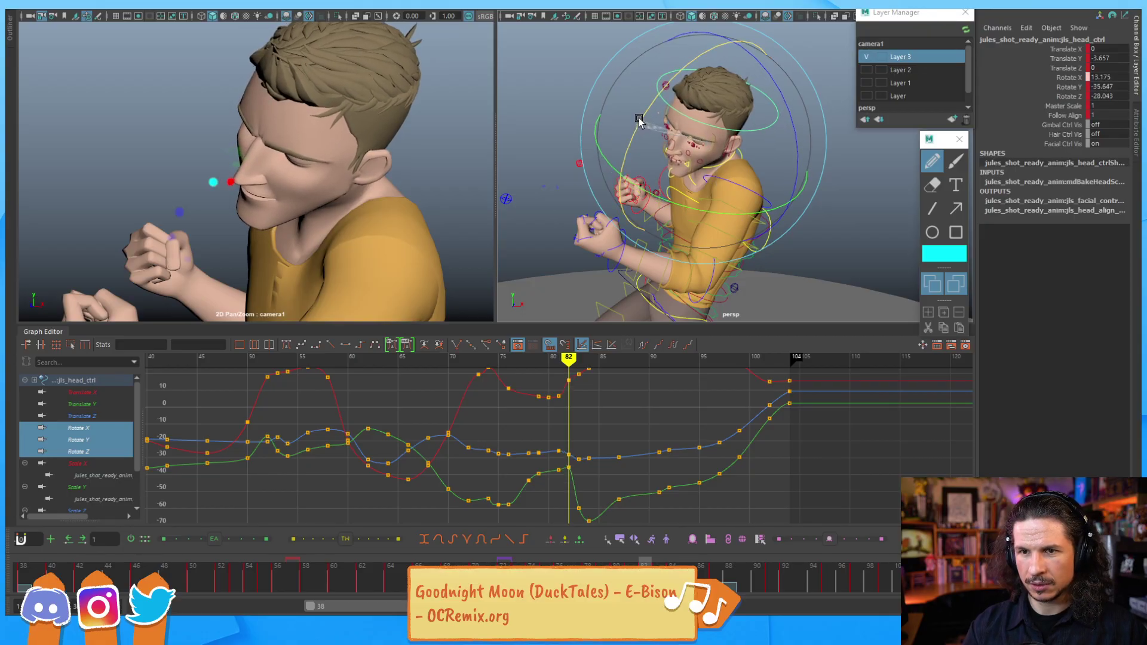
key(alt+comma)
key(alt+comma)
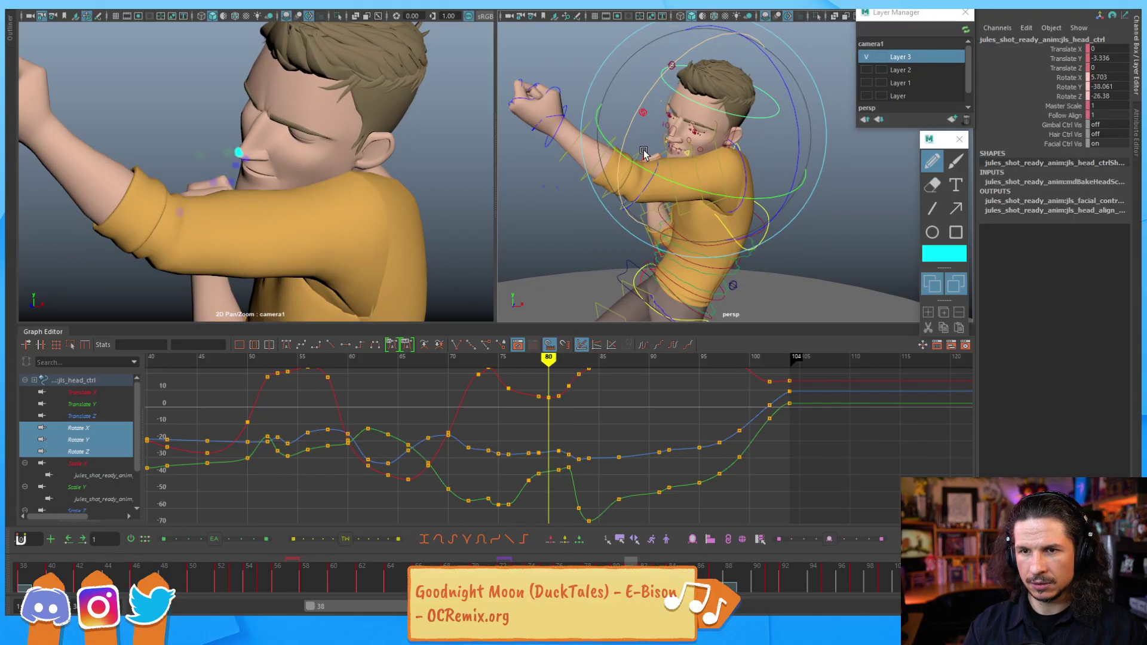
key(alt+period)
key(alt+period)
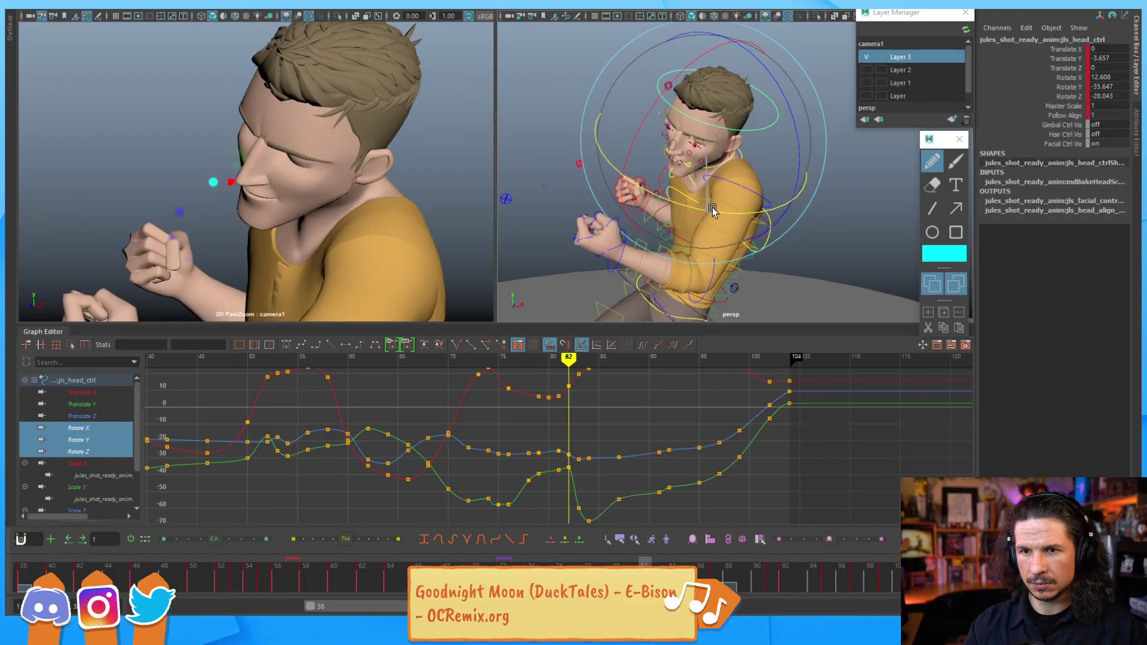
Step: Refine the head control's rotation on frame 82 in two small passes, checking the nose arc against frames 79 to 83
mouse_move(712, 206)
mouse_down()
mouse_move(639, 135)
mouse_move(644, 147)
mouse_up()
key(alt+comma)
key(alt+comma)
key(alt+comma)
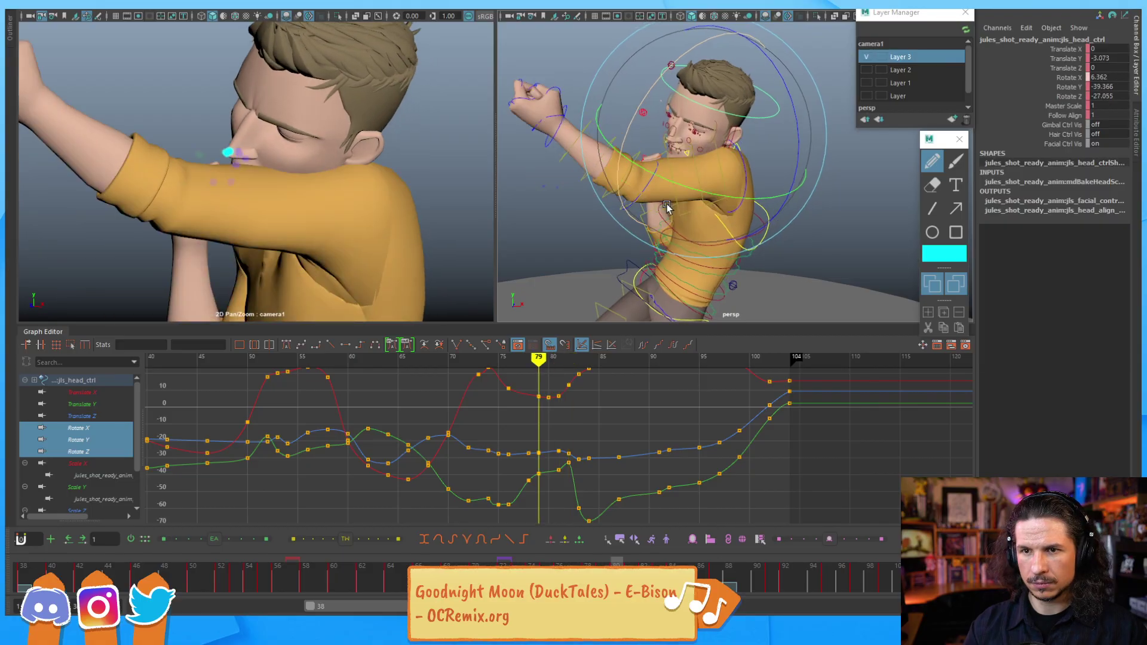
key(alt+period)
key(alt+period)
key(alt+period)
key(alt+period)
key(alt+comma)
key(alt+comma)
key(alt+period)
drag(695, 239, 597, 139)
Step: Step back and forth between frames 79 and 85 to review the nose's spacing and arc
key(comma)
key(comma)
key(comma)
key(period)
key(period)
key(period)
key(period)
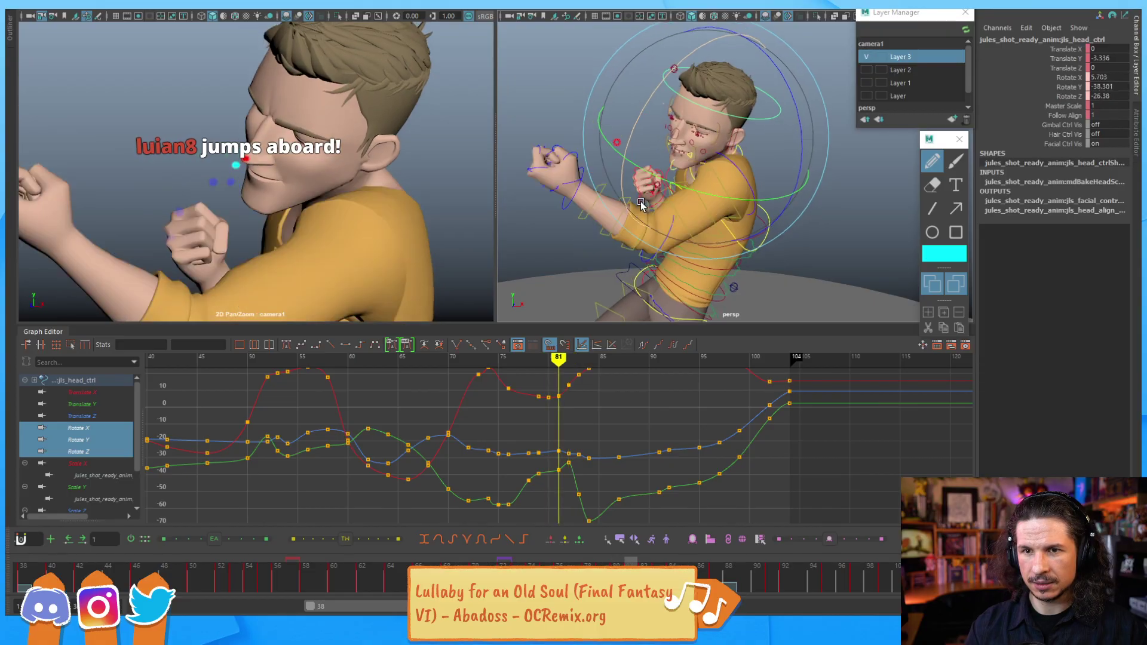
key(period)
key(period)
key(comma)
key(comma)
key(comma)
key(period)
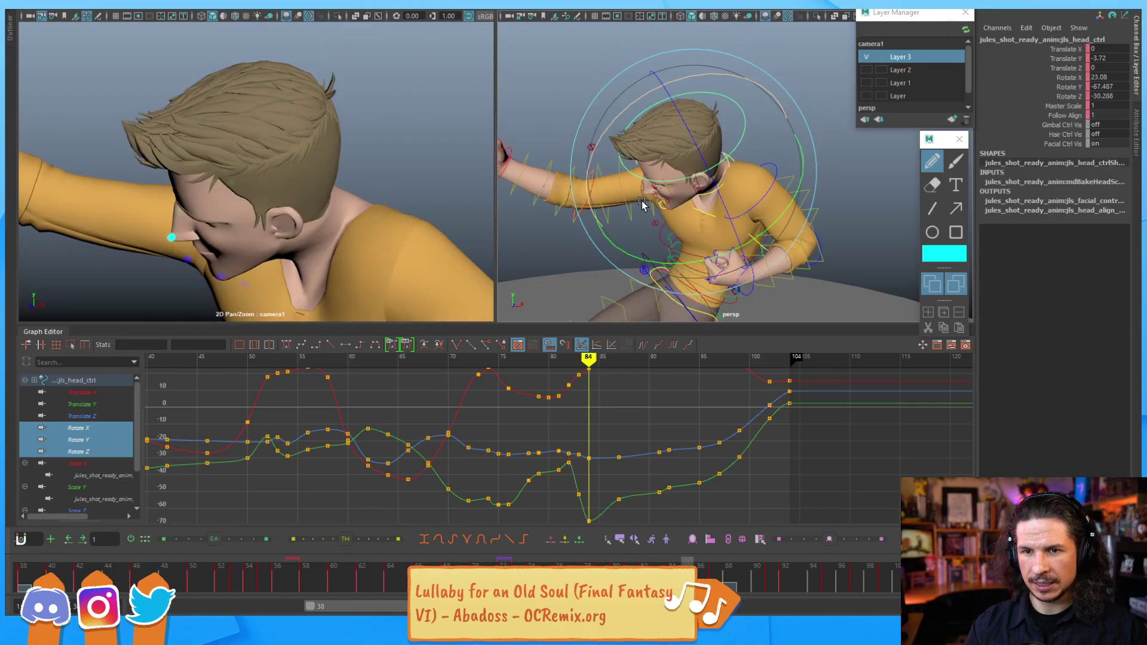
Step: Rotate the head control on frame 85 to about X 25.939, Y -68.856, Z -32.063 and try a similar rotation on frame 86
key(period)
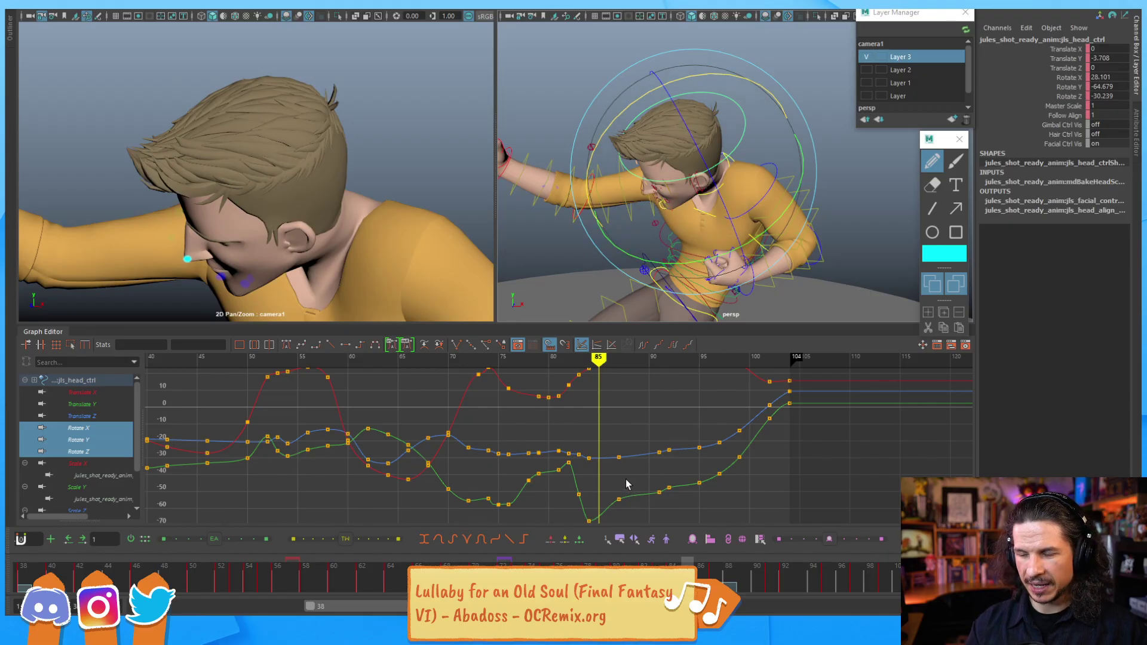
drag(704, 238, 701, 258)
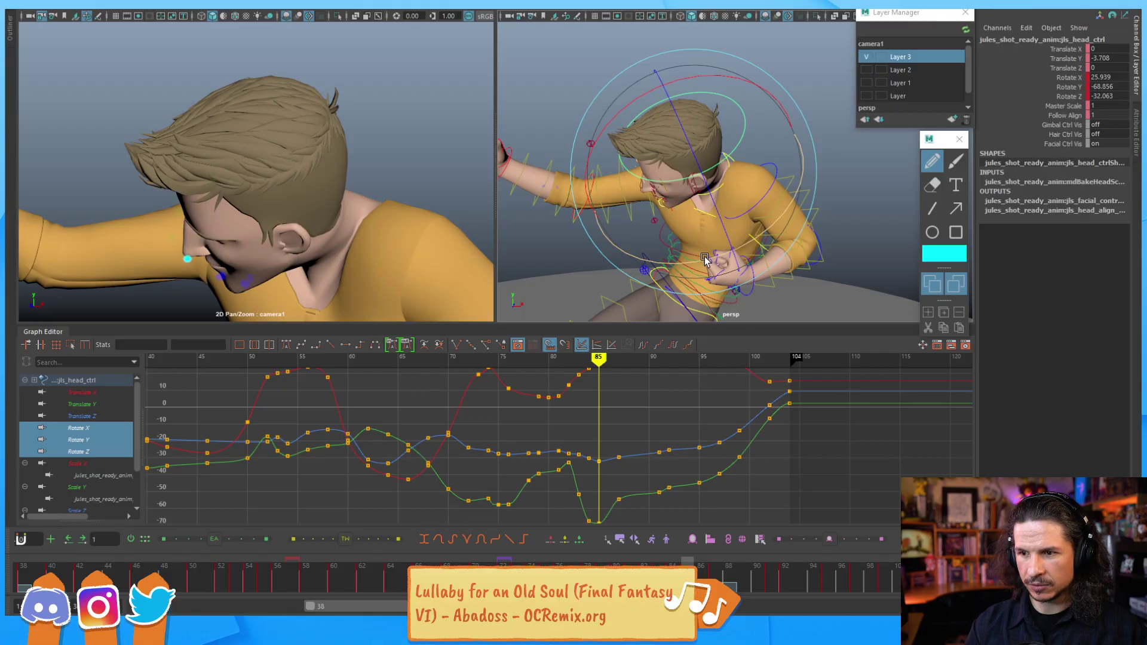
key(period)
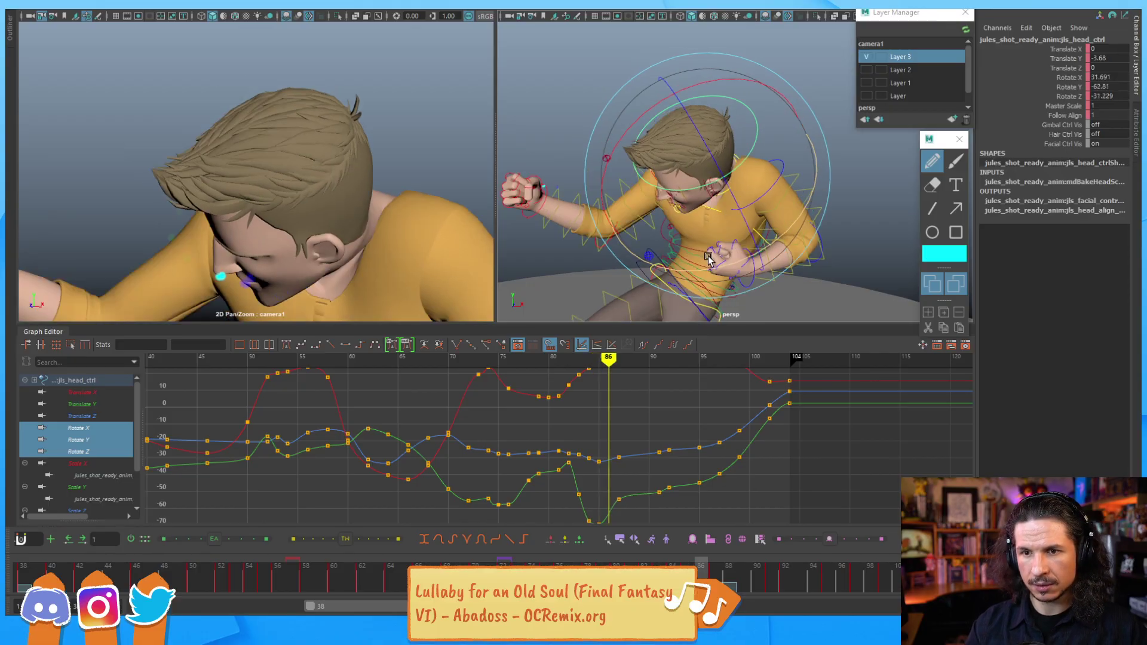
drag(731, 265, 725, 267)
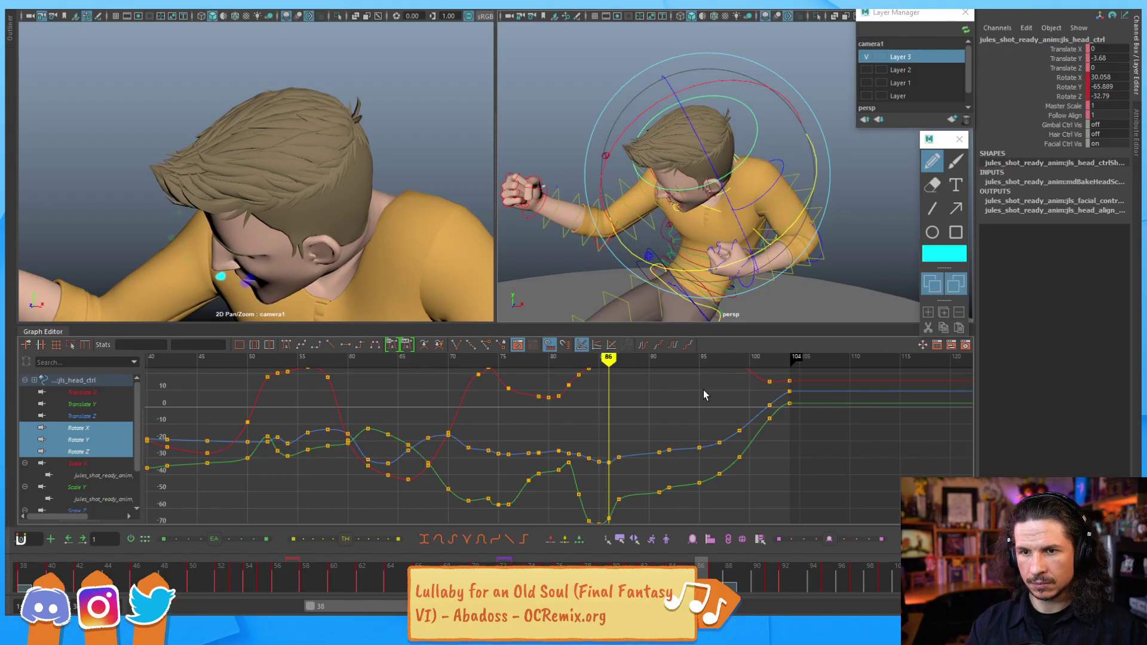
Step: Lower the head control's Rotate Y key on frame 87 to about -57.885
key(period)
alt+middle_drag(649, 470, 565, 400)
scroll(559, 406, up, 4)
drag(514, 421, 535, 443)
shift+middle_drag(540, 448, 543, 458)
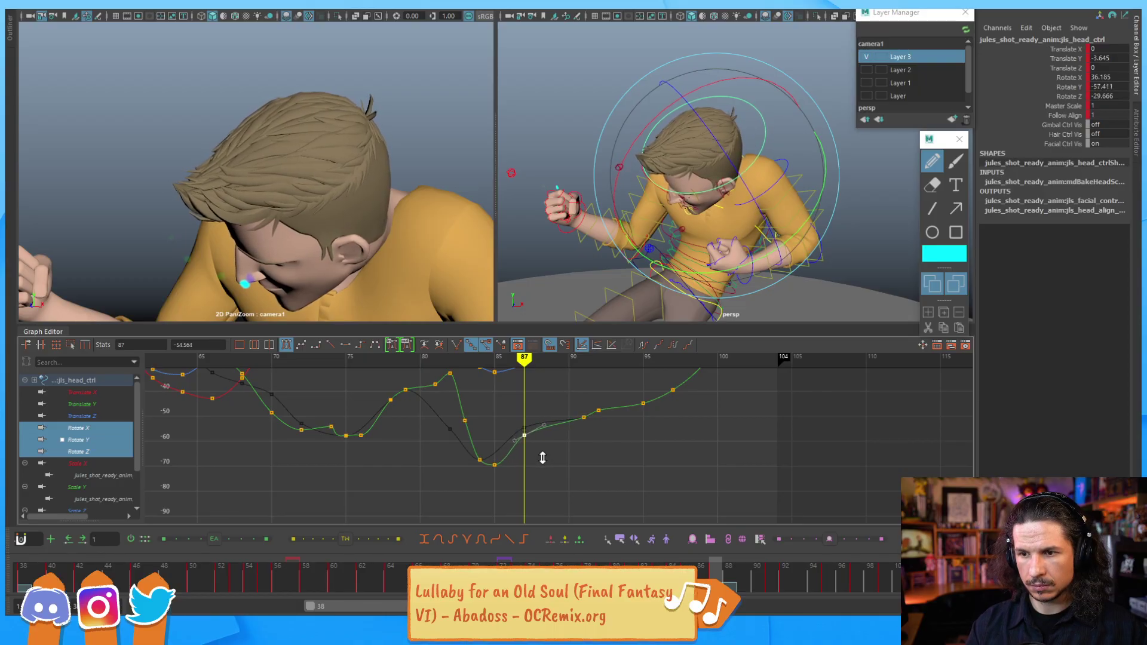
Step: Step back and forth between frames 78 and 91 to review the head's motion and nose arc
key(alt+comma)
key(alt+comma)
key(alt+comma)
key(alt+comma)
key(alt+comma)
key(alt+comma)
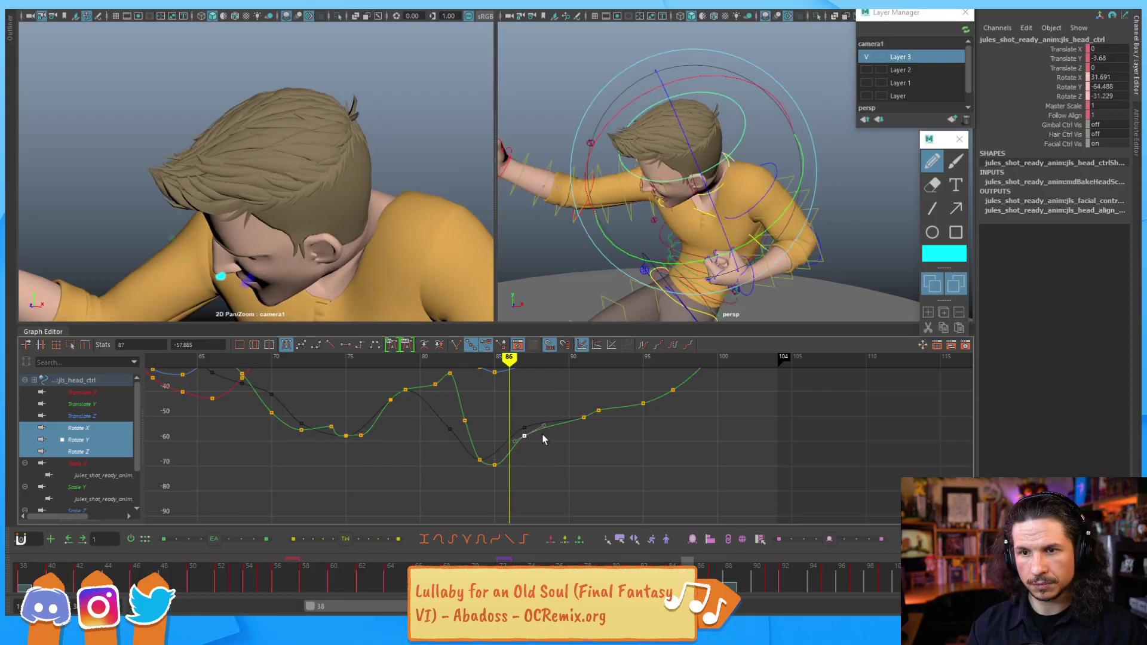
key(alt+period)
key(alt+period)
key(alt+period)
key(alt+period)
key(alt+period)
key(alt+period)
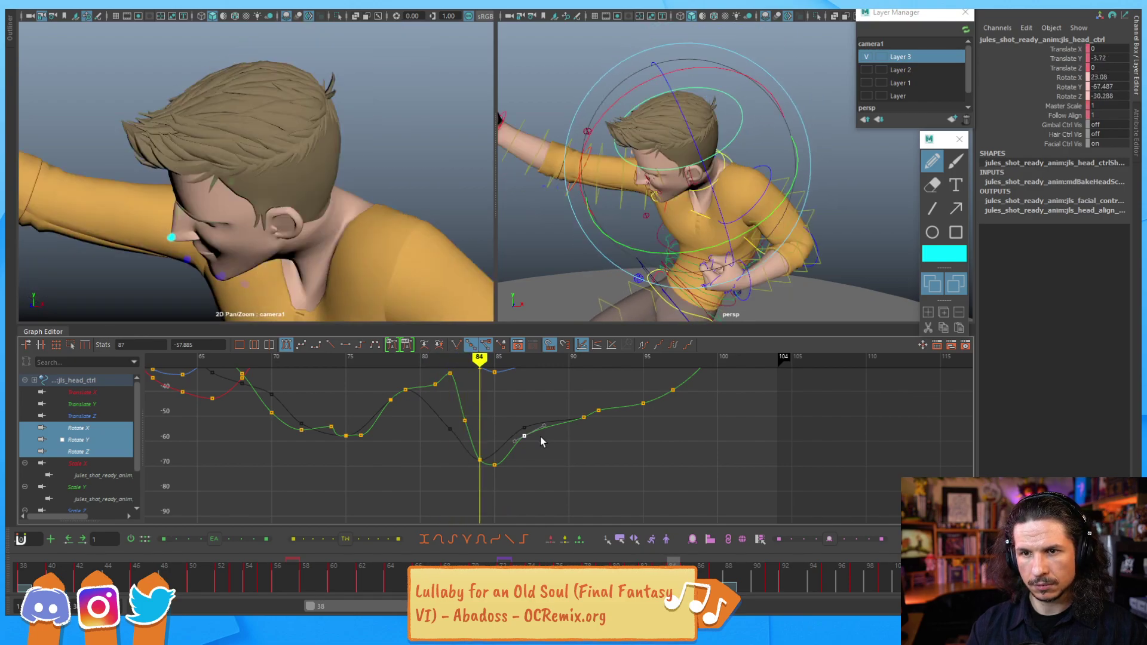
key(alt+period)
key(alt+period)
key(alt+period)
key(alt+period)
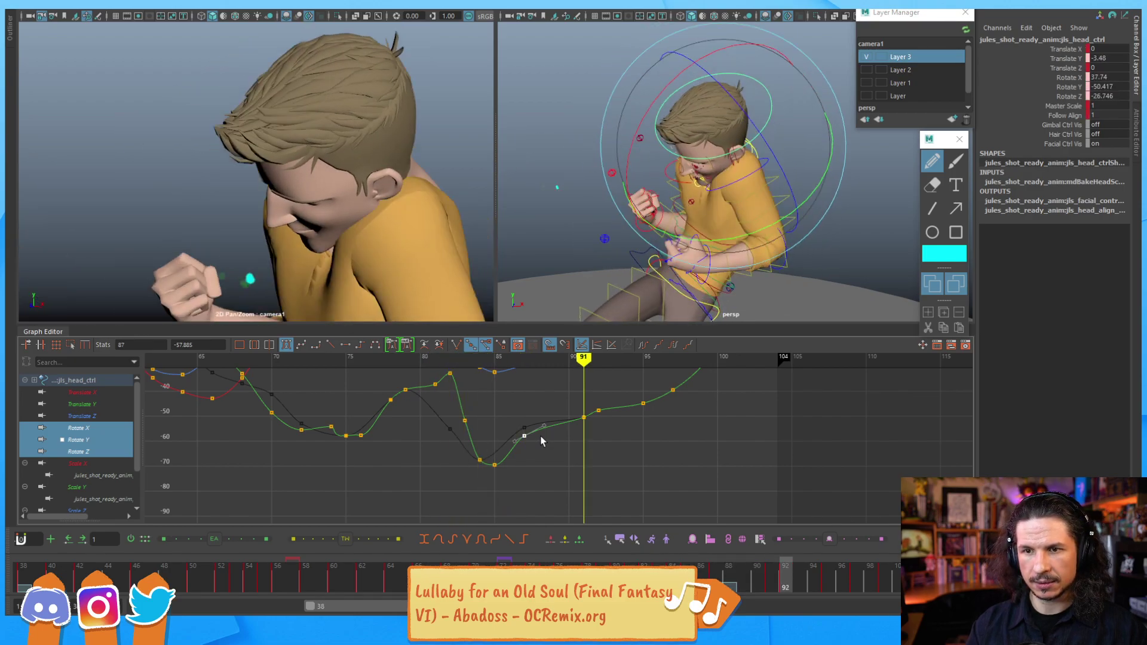
key(alt+comma)
key(alt+comma)
key(alt+comma)
key(alt+comma)
key(alt+comma)
key(alt+comma)
key(alt+comma)
key(alt+comma)
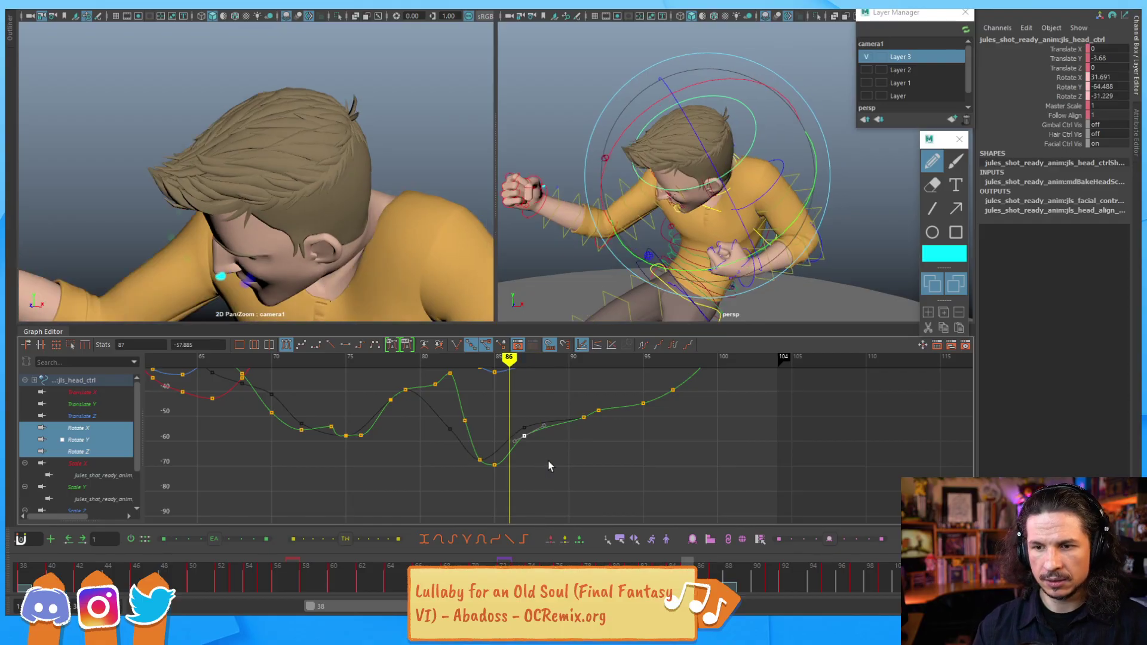
key(alt+comma)
key(alt+comma)
key(alt+comma)
key(alt+comma)
key(alt+comma)
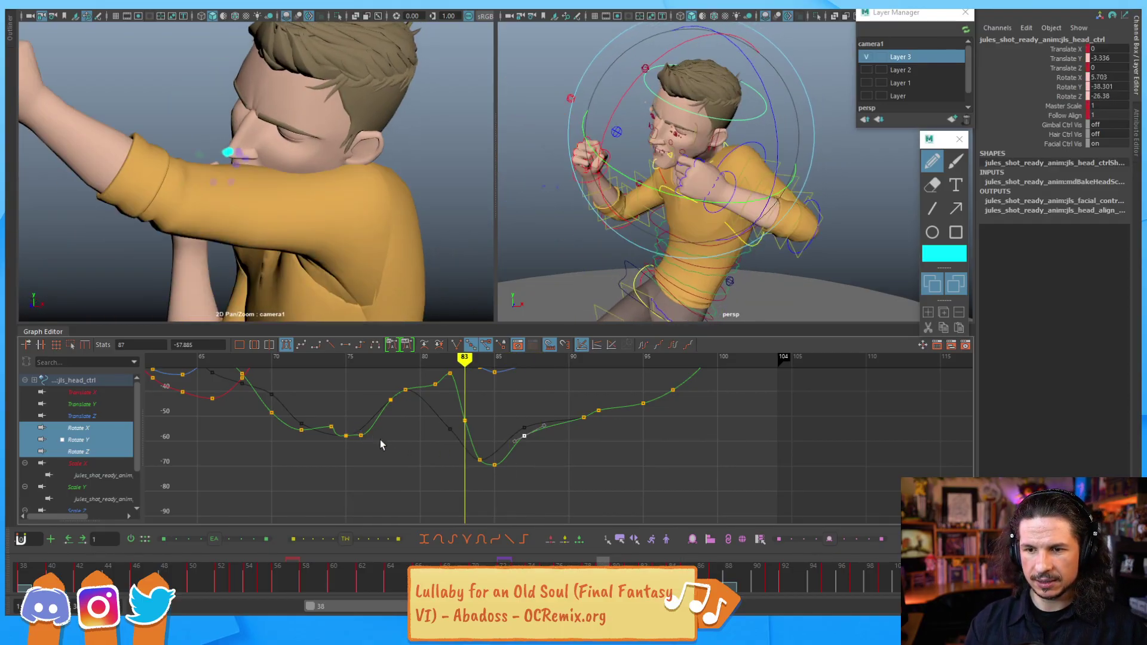
Step: Examine the Rotate Y curve around frames 72 to 78 and compare the head pose on frames 73 to 75
alt+middle_drag(372, 440, 427, 459)
alt+shift+right_drag(426, 458, 432, 468)
scroll(439, 469, up, 6)
alt+middle_drag(439, 469, 620, 427)
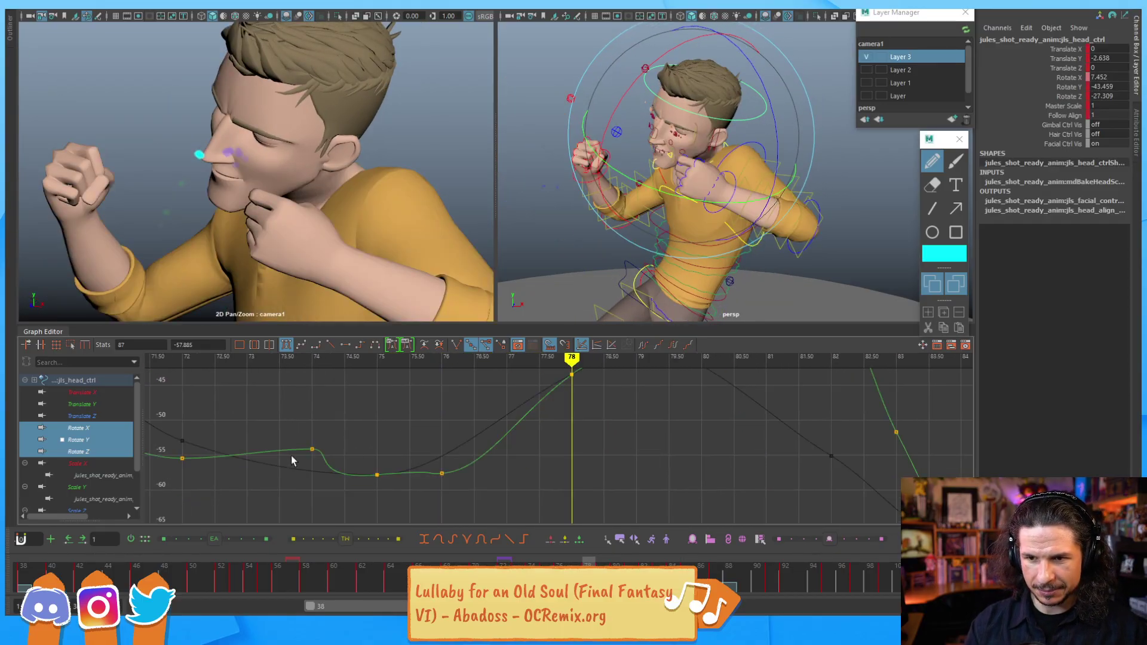
key(alt+comma)
key(alt+comma)
key(alt+comma)
key(alt+comma)
key(alt+comma)
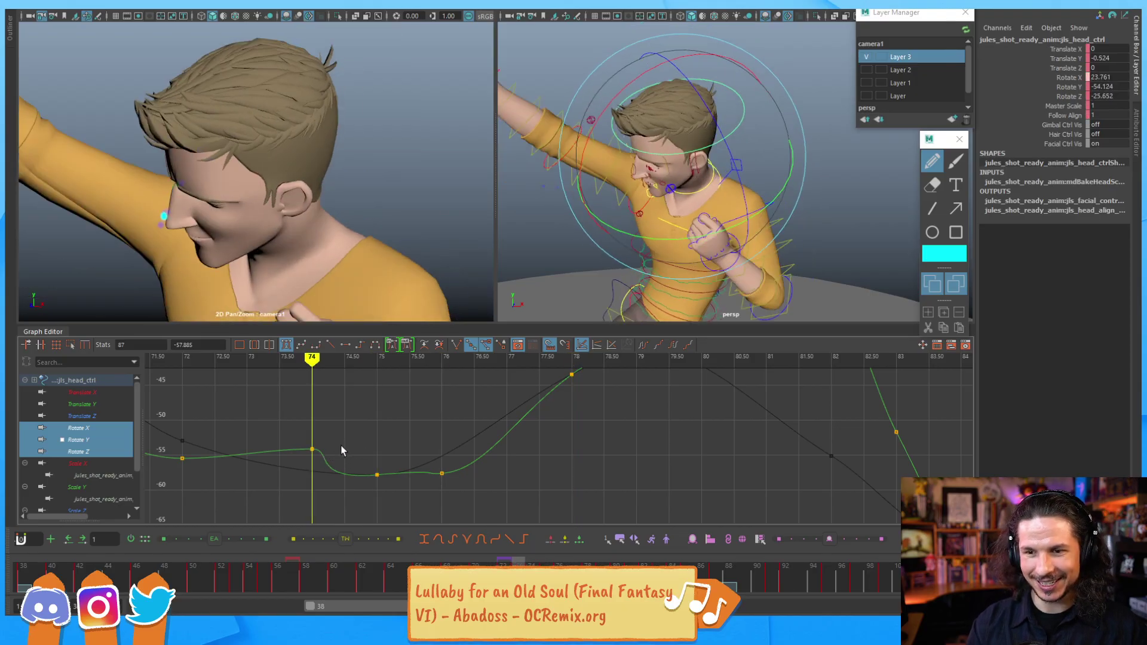
key(alt+period)
key(alt+comma)
key(alt+comma)
key(alt+period)
key(alt+period)
Step: Try lowering the Rotate Y key on frame 74 to about -55.734, and undo the change
drag(333, 425, 307, 456)
shift+middle_drag(334, 430, 334, 442)
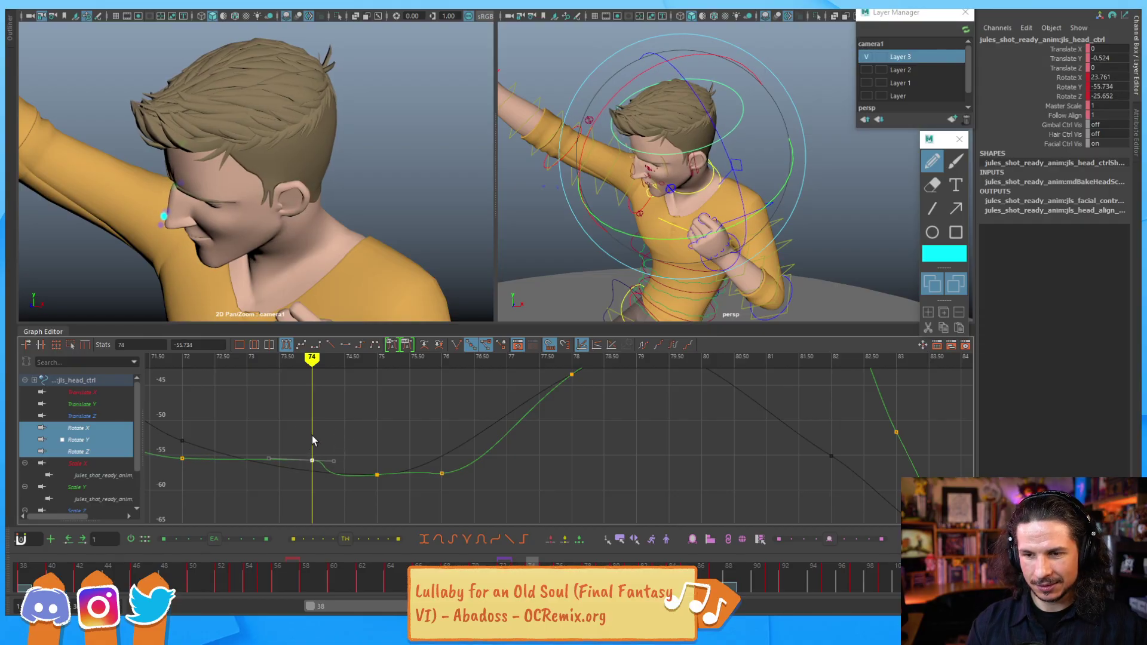
key(ctrl+z)
Step: Try raising the Rotate Y key on frame 75 to about -56.676
drag(274, 416, 445, 484)
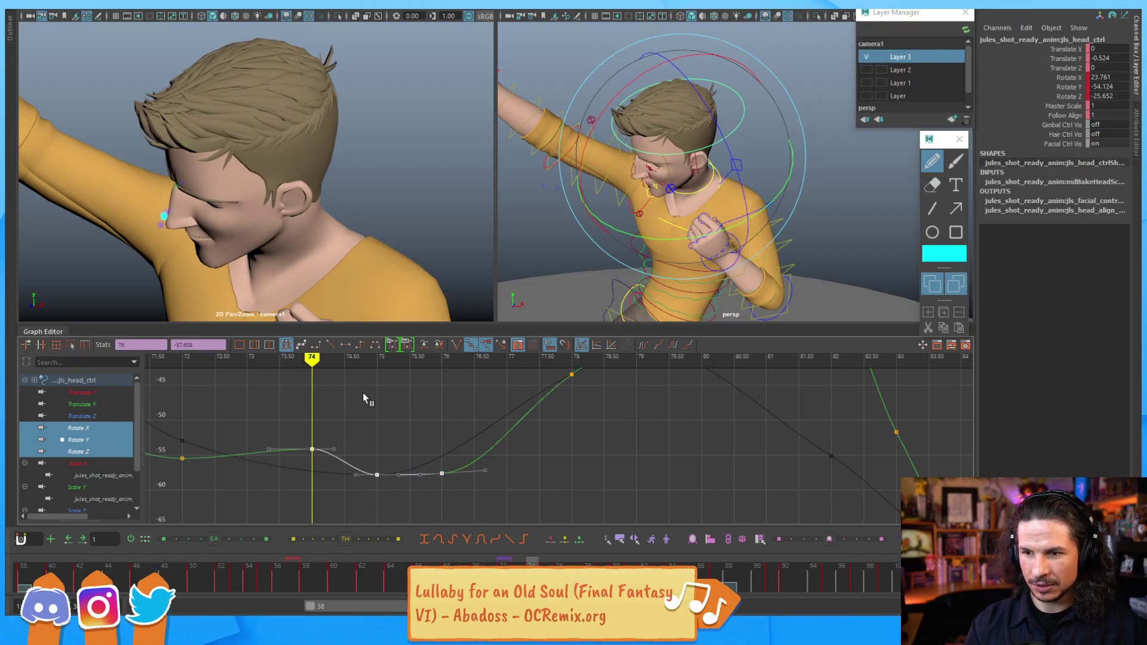
click(376, 474)
key(alt+period)
shift+middle_drag(379, 457, 381, 452)
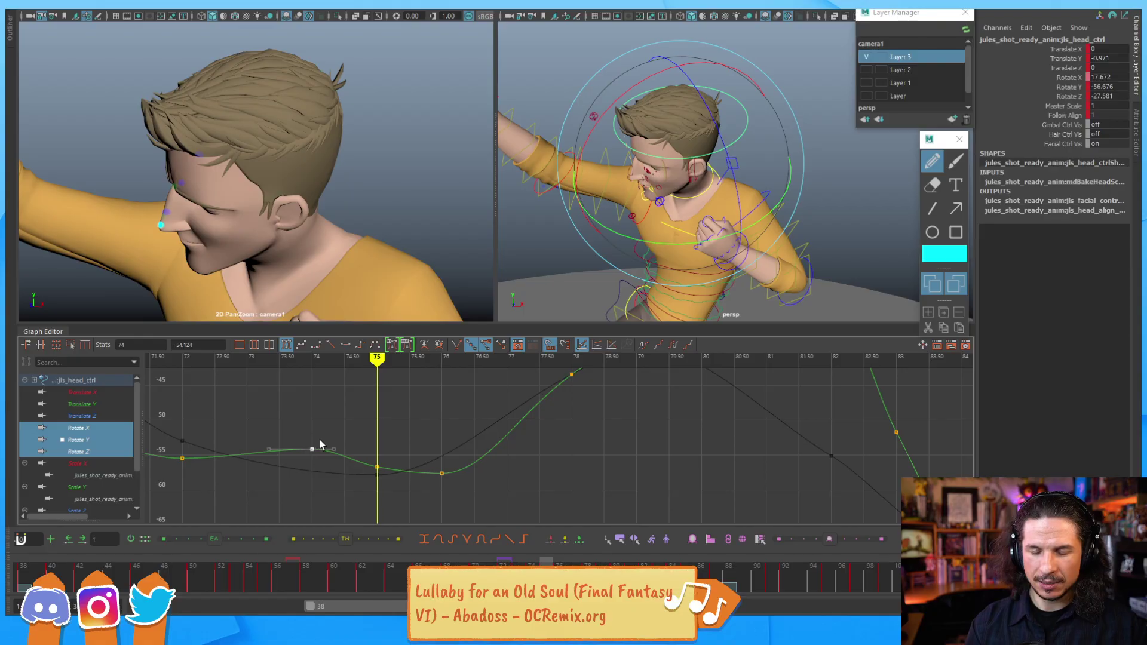
click(375, 468)
Step: Delete the Rotate Y keys on frames 74 and 75 and pull the incoming tangent on frame 76 slightly down
key(alt+comma)
drag(287, 433, 365, 474)
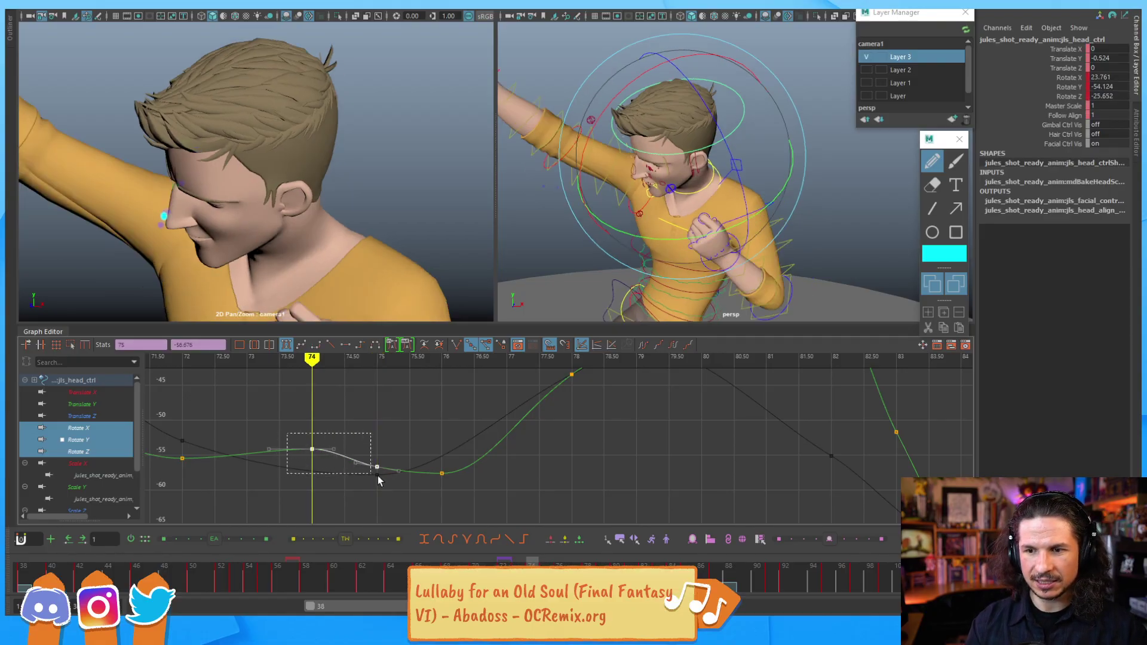
key(Delete)
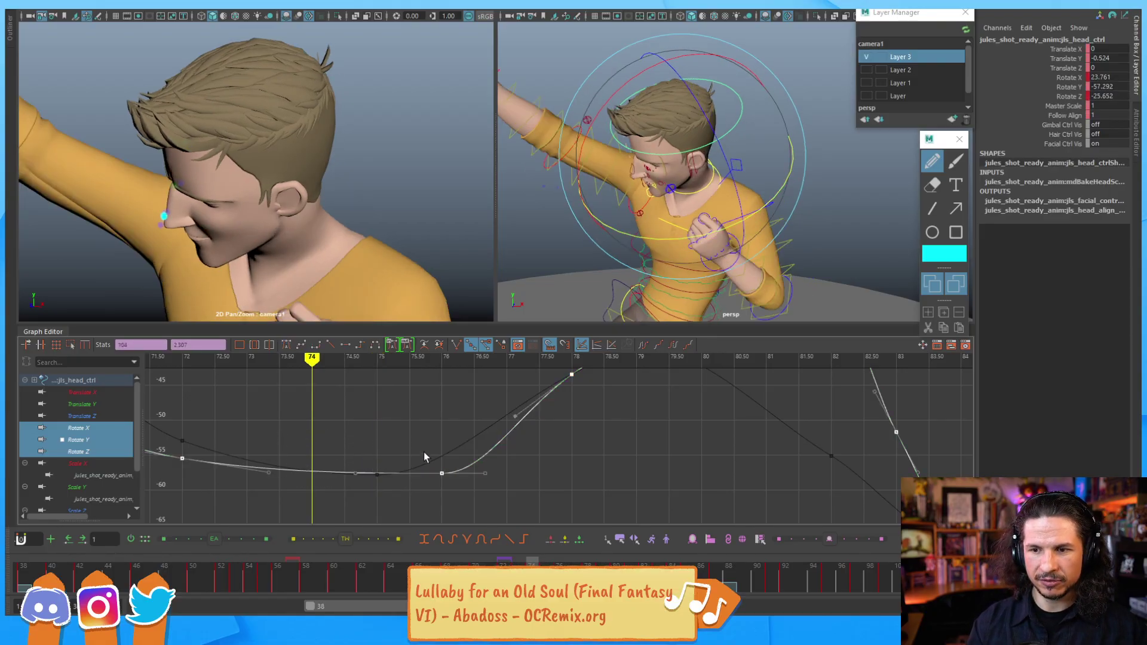
click(355, 473)
middle_drag(378, 478, 378, 488)
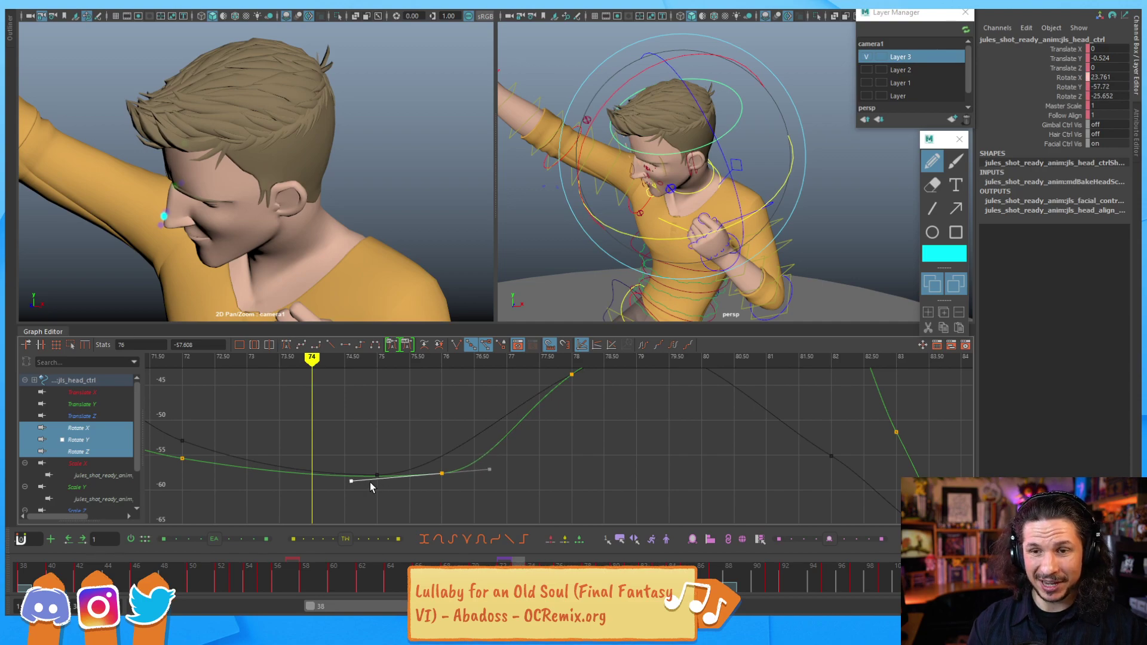
Step: Step through frames 73 to 77 to check the head's arc, ending on frame 74
key(alt+comma)
key(alt+period)
key(alt+period)
key(alt+period)
key(alt+period)
key(alt+comma)
key(alt+comma)
key(alt+comma)
Step: Lower the head control's Rotate Z key on frame 74 to about -26.451
alt+middle_drag(458, 407, 468, 519)
alt+right_drag(508, 460, 481, 410)
alt+middle_drag(481, 410, 476, 481)
alt+right_drag(476, 482, 406, 437)
shift+middle_drag(386, 430, 386, 442)
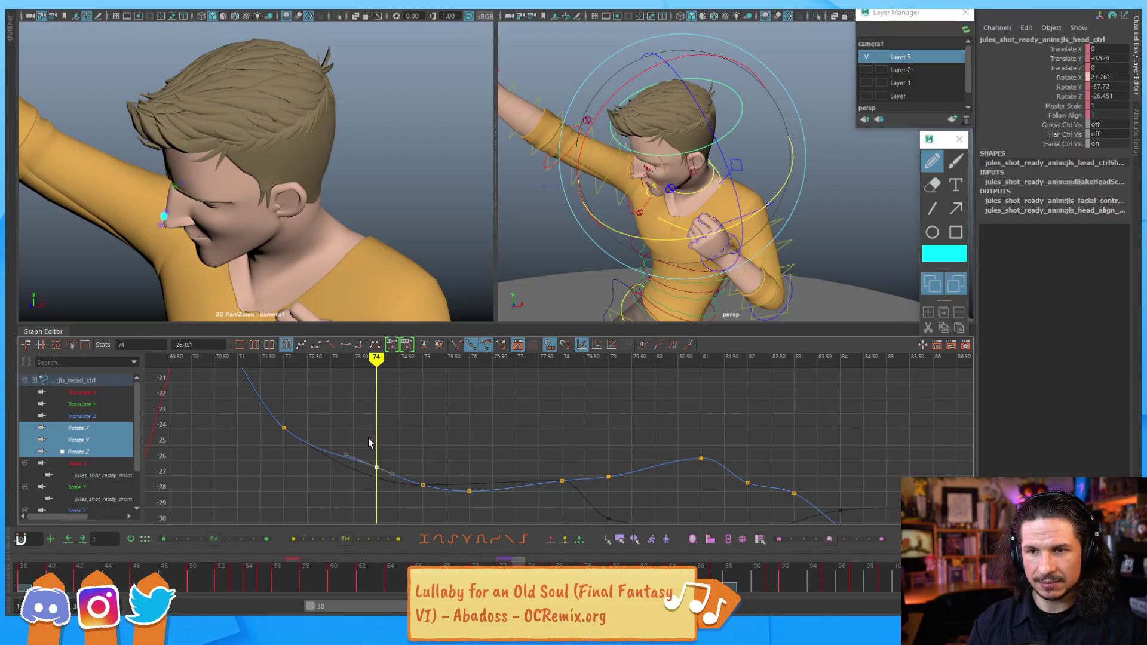
Step: Step back and forth between frames 73 and 76 to compare the nose with the tracking dots
key(comma)
key(period)
key(period)
key(period)
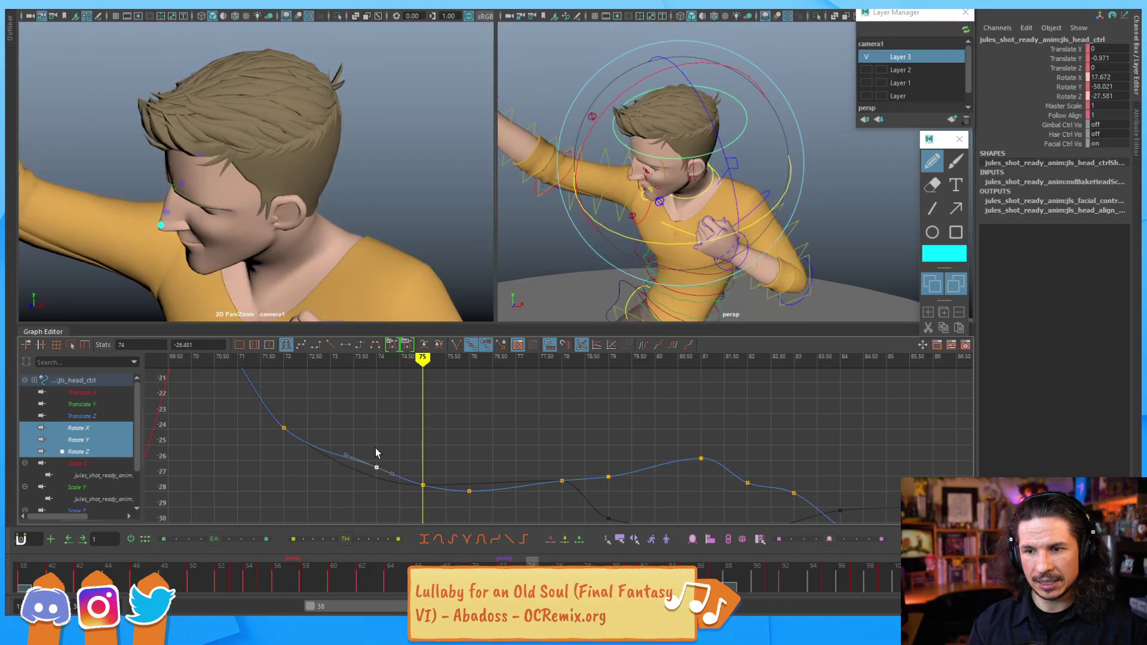
key(comma)
key(period)
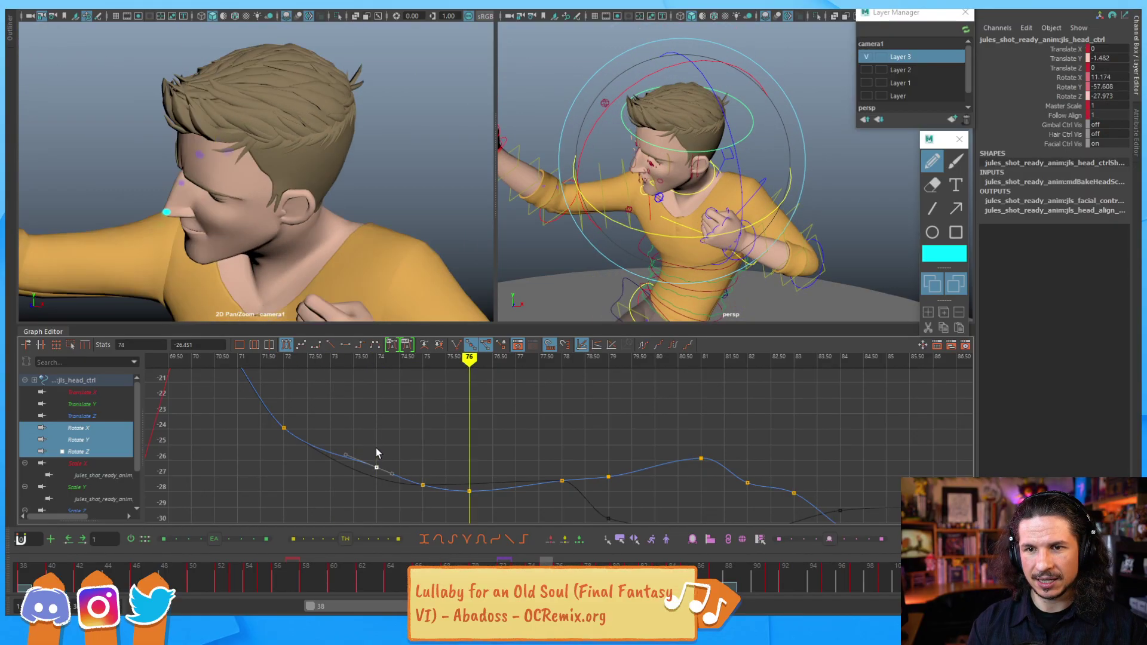
key(comma)
key(comma)
key(period)
key(period)
key(comma)
key(period)
key(comma)
key(period)
Step: Set a key on frame 75 and raise its Rotate X value to about 21.708
alt+middle_drag(515, 385, 517, 478)
mouse_move(517, 478)
alt+right_down()
mouse_move(461, 418)
mouse_move(505, 464)
mouse_move(560, 441)
alt+right_up()
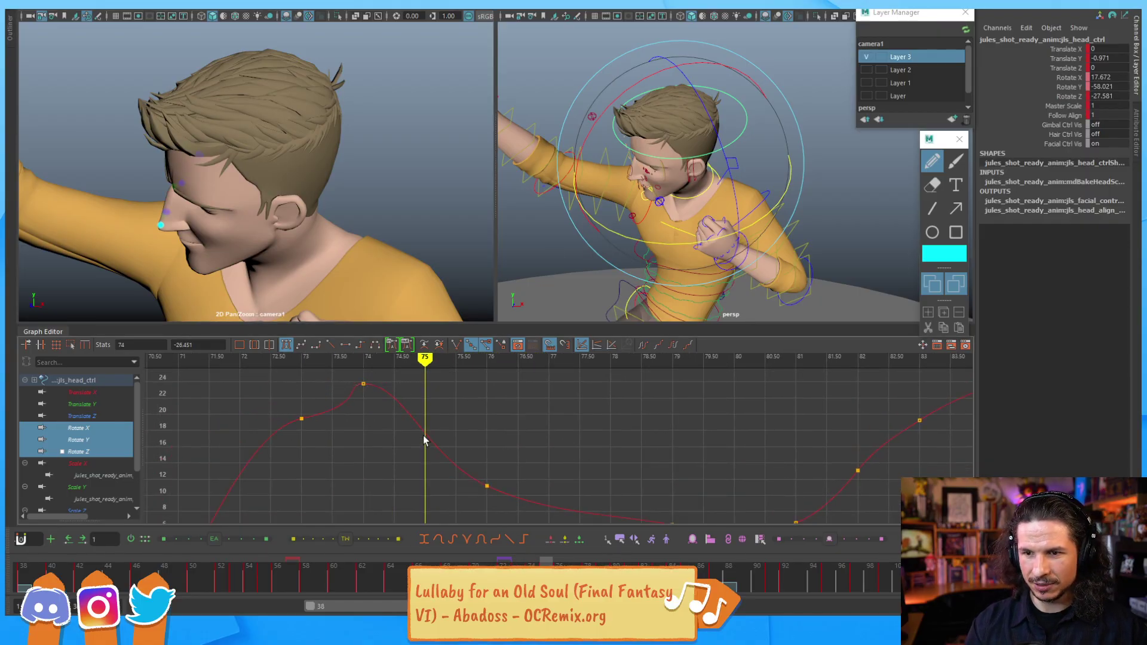
drag(425, 442, 426, 441)
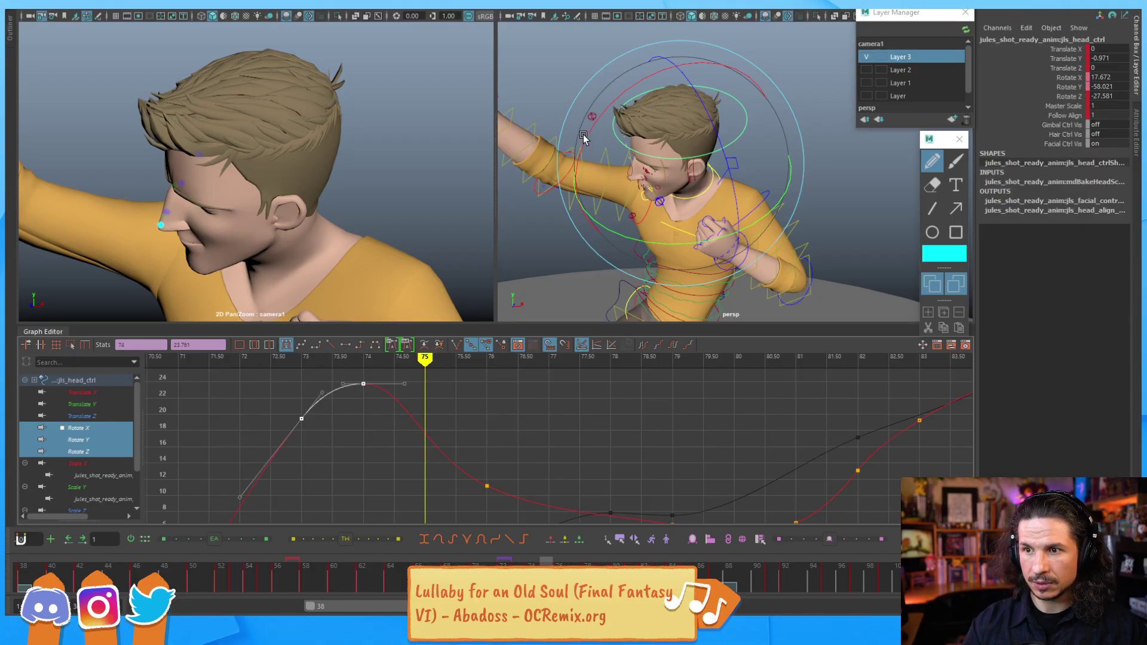
key(s)
shift+middle_drag(410, 453, 409, 447)
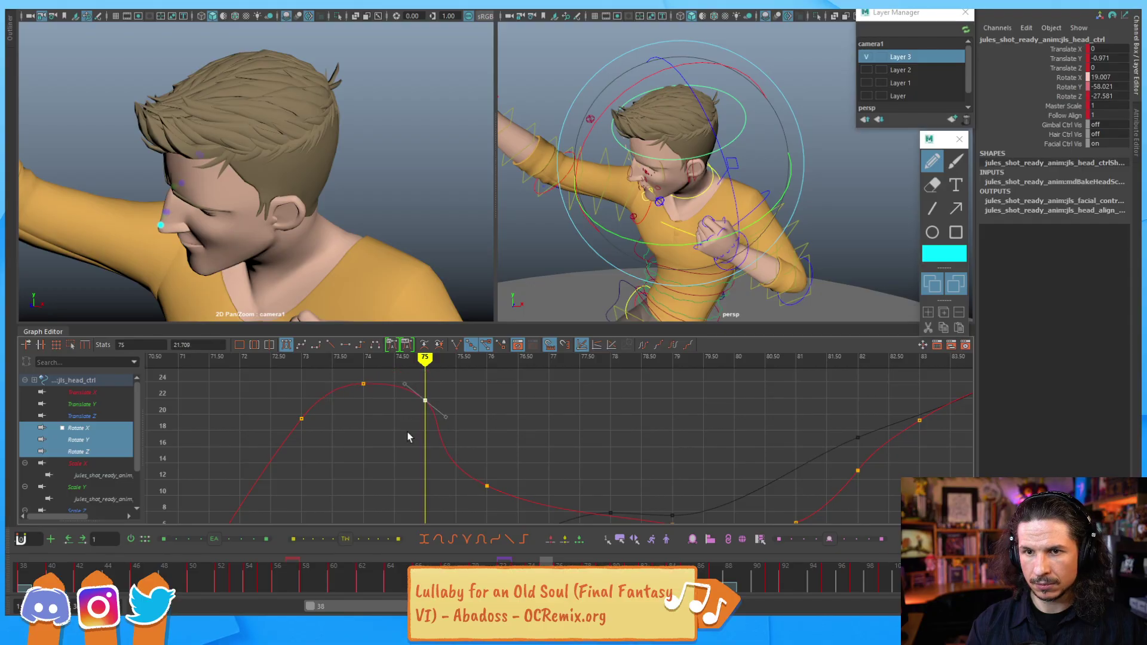
Step: Step back and forth between frames 73 and 76 to check the nose's spacing with the raised Rotate X key
key(comma)
key(period)
key(period)
key(comma)
key(comma)
key(comma)
key(period)
key(period)
key(period)
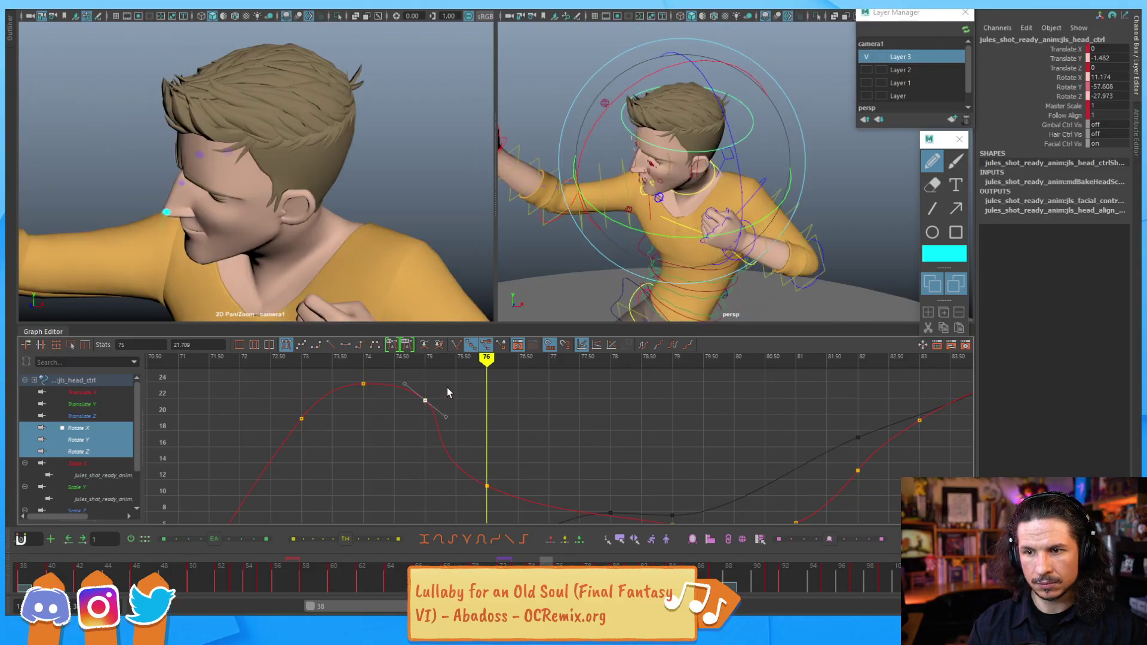
Step: Recheck frames 73 to 76 and raise the head control's Rotate X key on frame 76 to about 14.022
key(comma)
key(comma)
key(comma)
key(period)
key(period)
key(period)
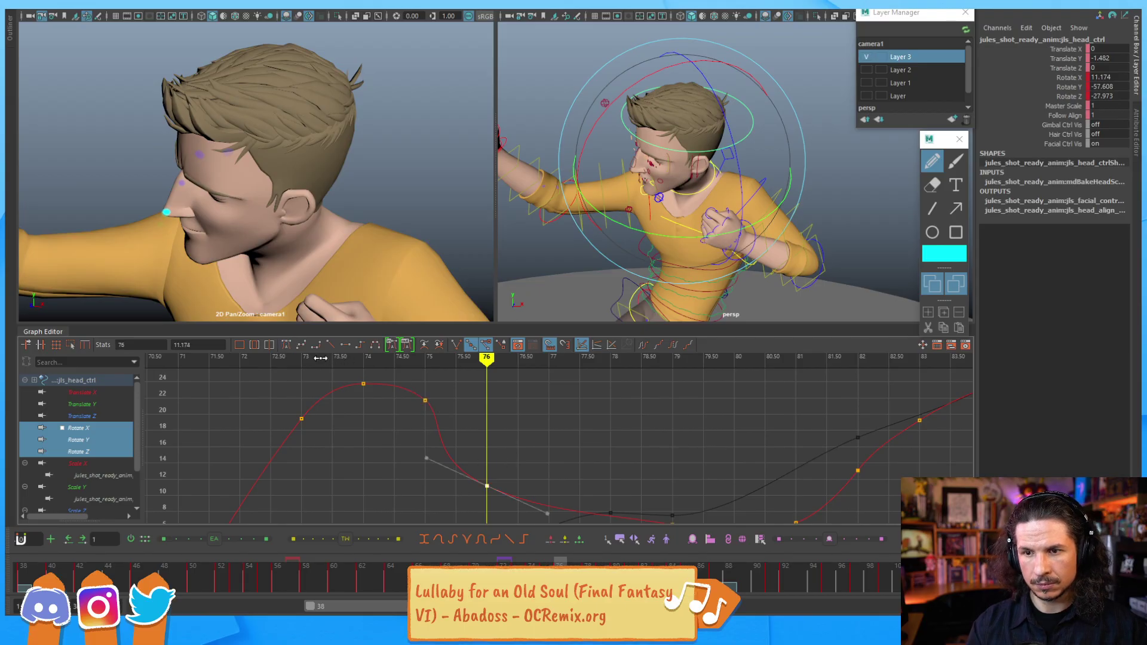
shift+middle_drag(402, 455, 403, 430)
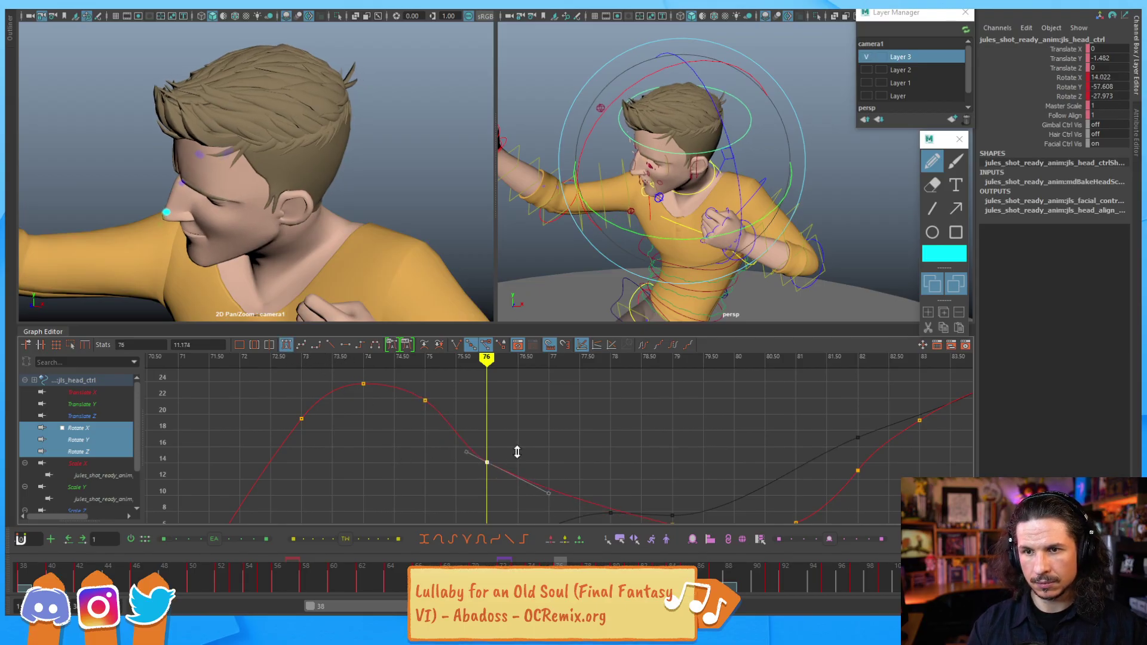
Step: Lower the head control's Rotate X key on frame 76 to about 13.803
alt+middle_drag(531, 441, 516, 405)
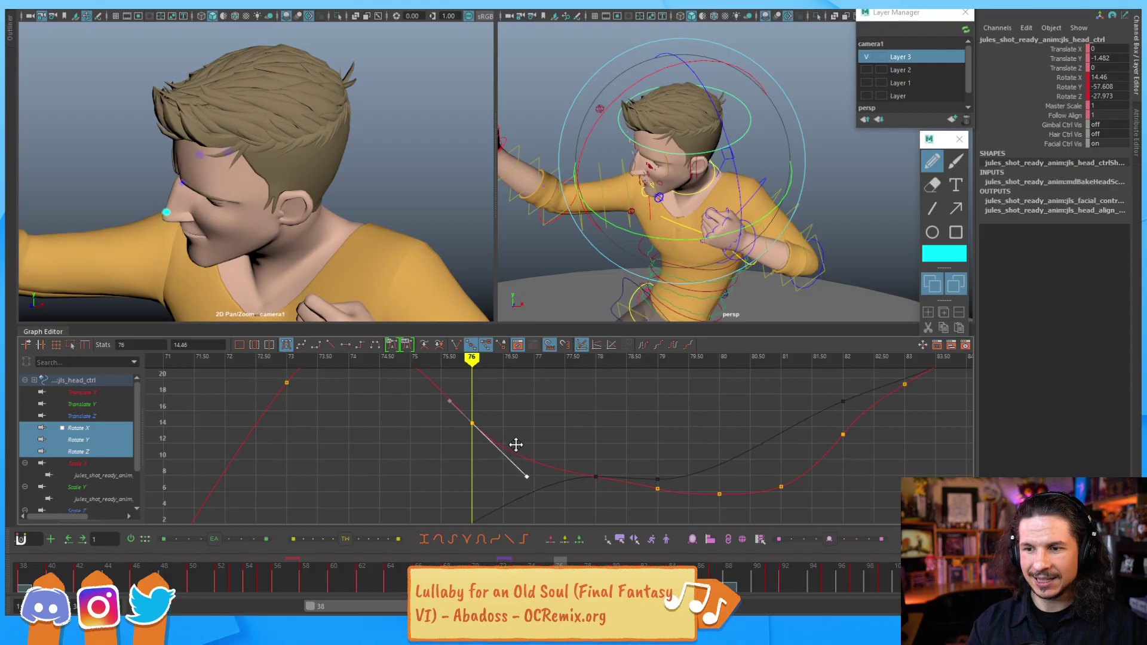
alt+middle_drag(568, 418, 579, 466)
shift+middle_drag(505, 439, 500, 449)
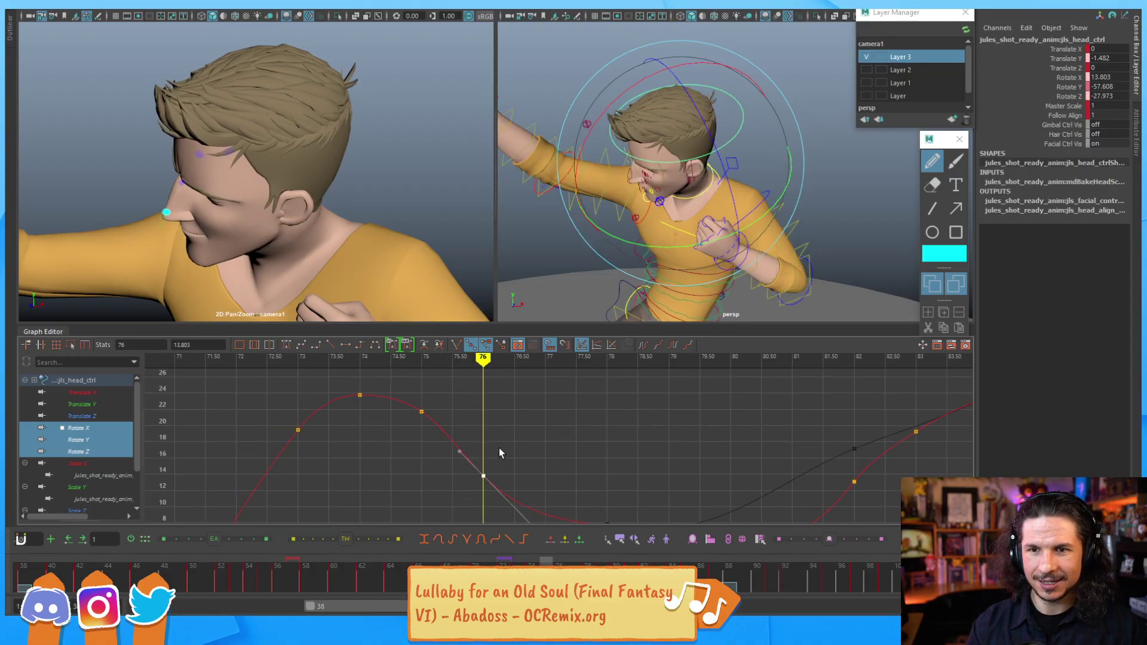
Step: Step back and forth between frames 71 and 78 to check the nose's spacing against the tracking dots
key(comma)
key(comma)
key(period)
key(period)
key(period)
key(period)
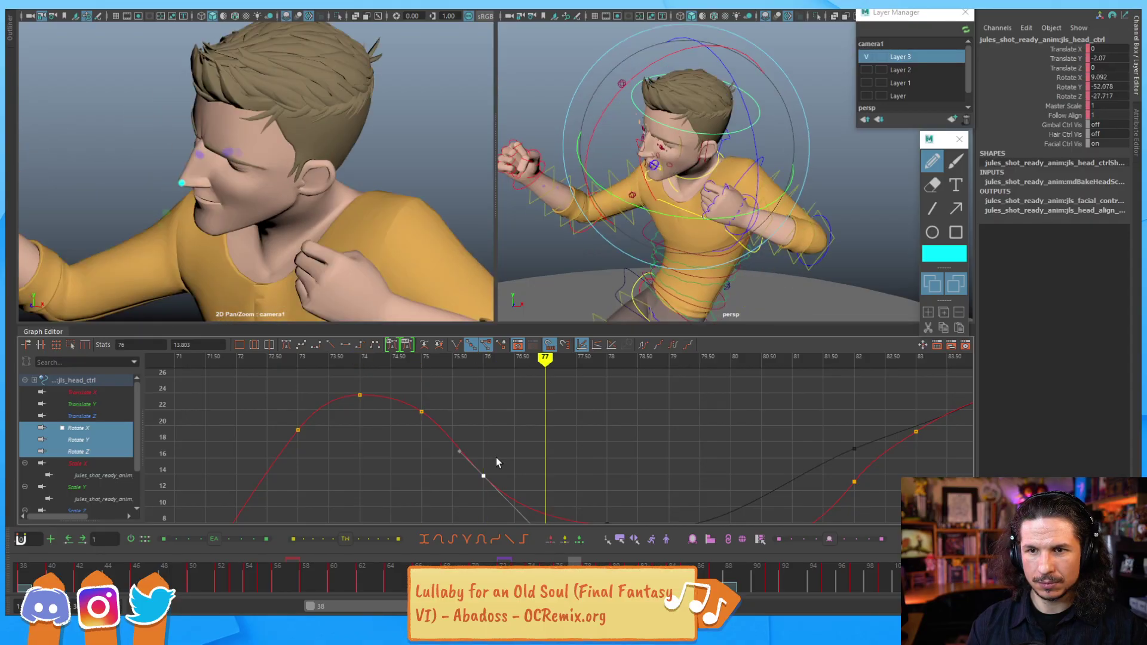
key(comma)
key(comma)
key(comma)
key(comma)
key(comma)
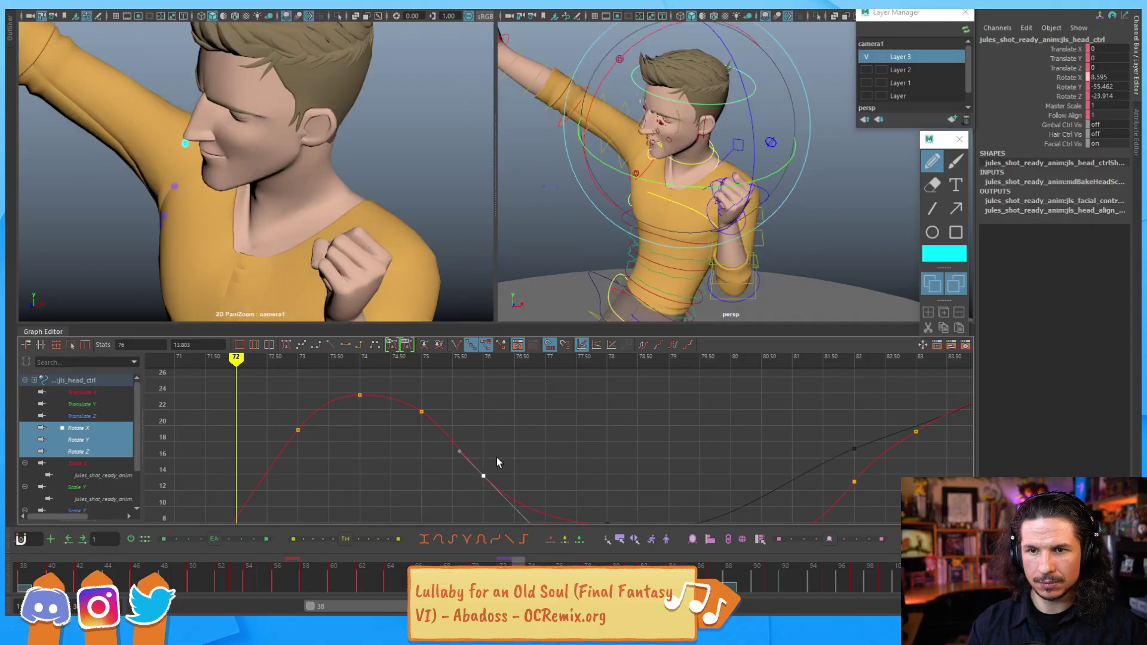
key(period)
key(period)
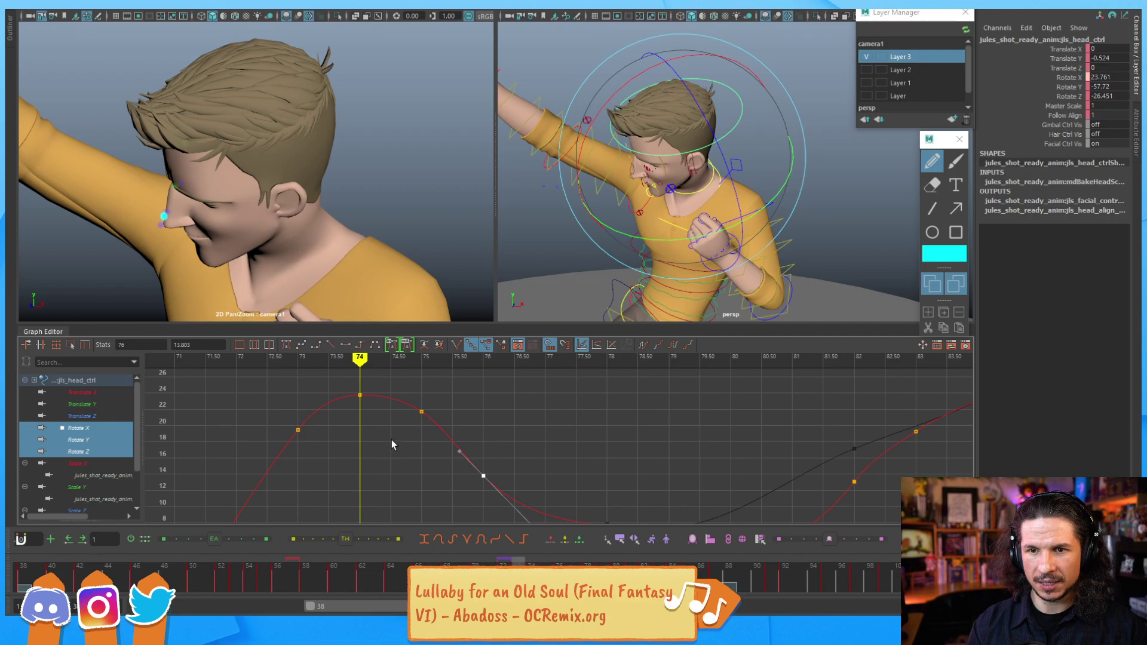
key(comma)
key(comma)
key(comma)
key(period)
key(period)
key(period)
key(period)
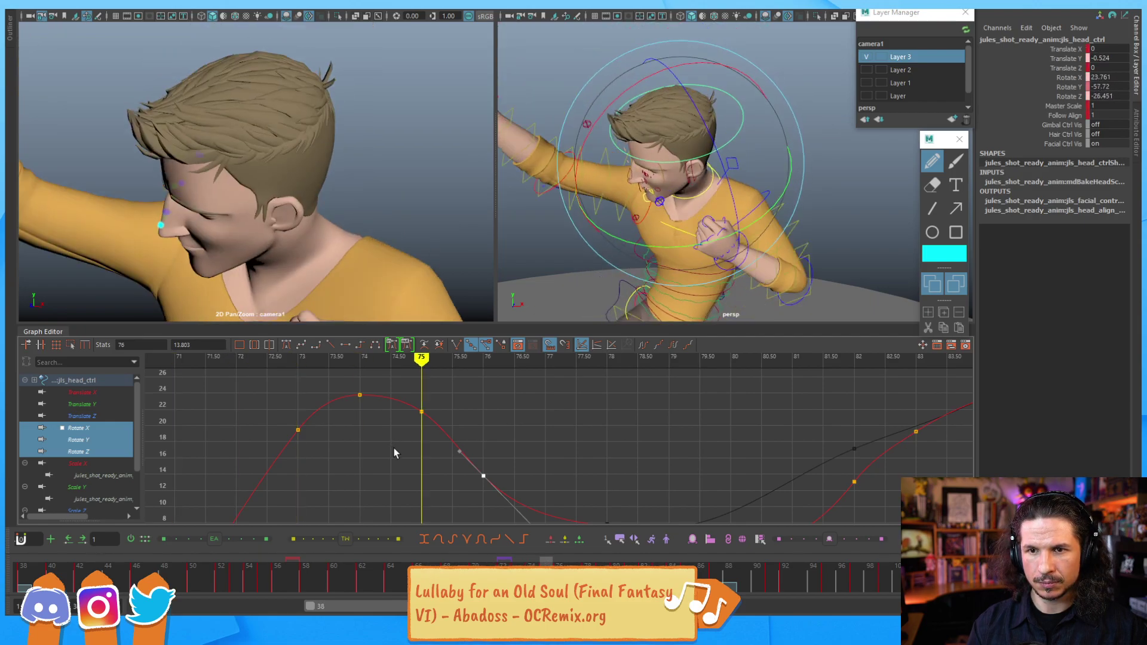
key(period)
key(period)
key(period)
key(comma)
key(comma)
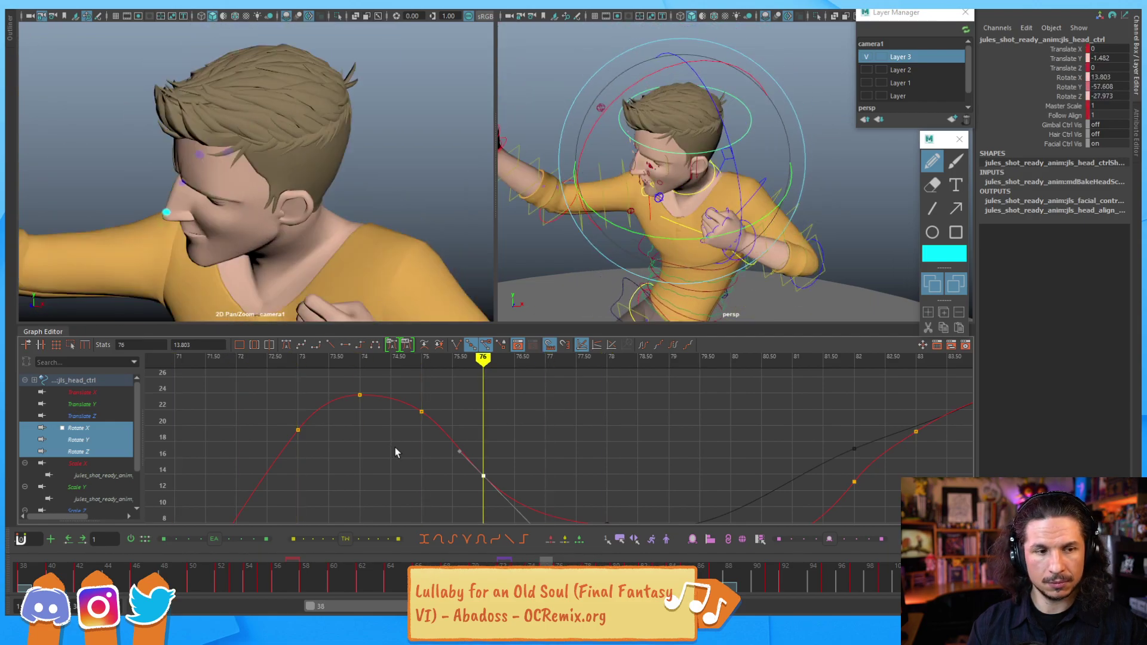
Step: Run through frames 71 to 78 again and examine the head's rotation curves over the lead-in from frame 67
key(comma)
key(comma)
key(comma)
key(comma)
key(comma)
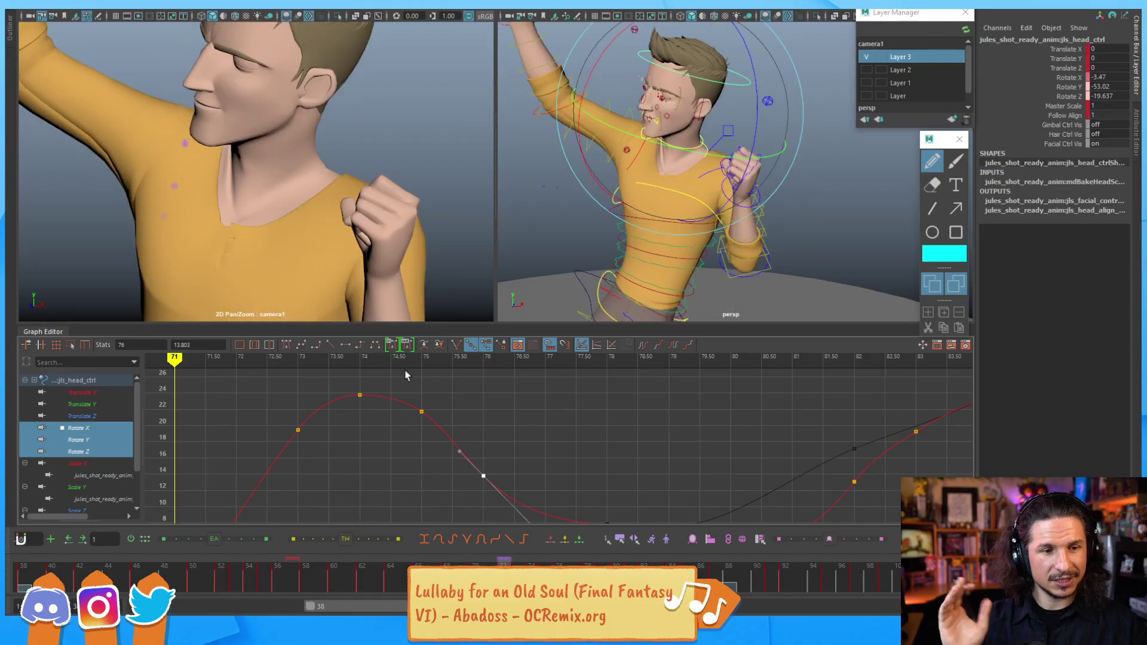
key(period)
key(period)
key(period)
key(period)
key(period)
key(period)
key(period)
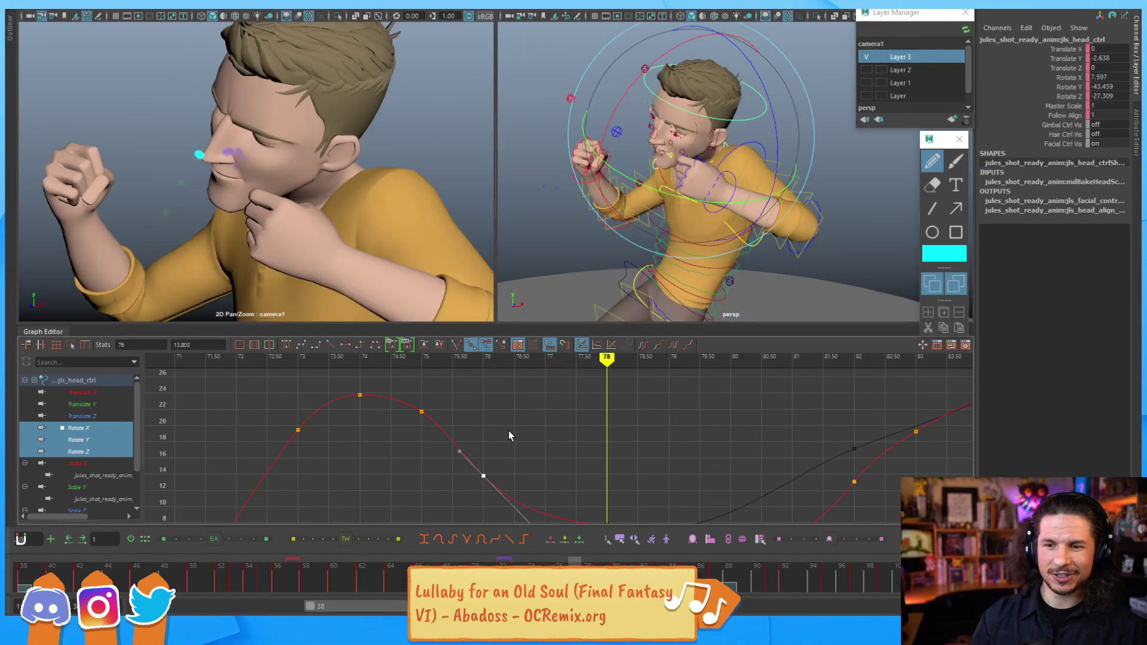
key(comma)
key(comma)
alt+middle_drag(502, 435, 638, 398)
alt+right_drag(638, 397, 589, 449)
alt+middle_drag(590, 449, 637, 482)
alt+right_drag(636, 482, 506, 489)
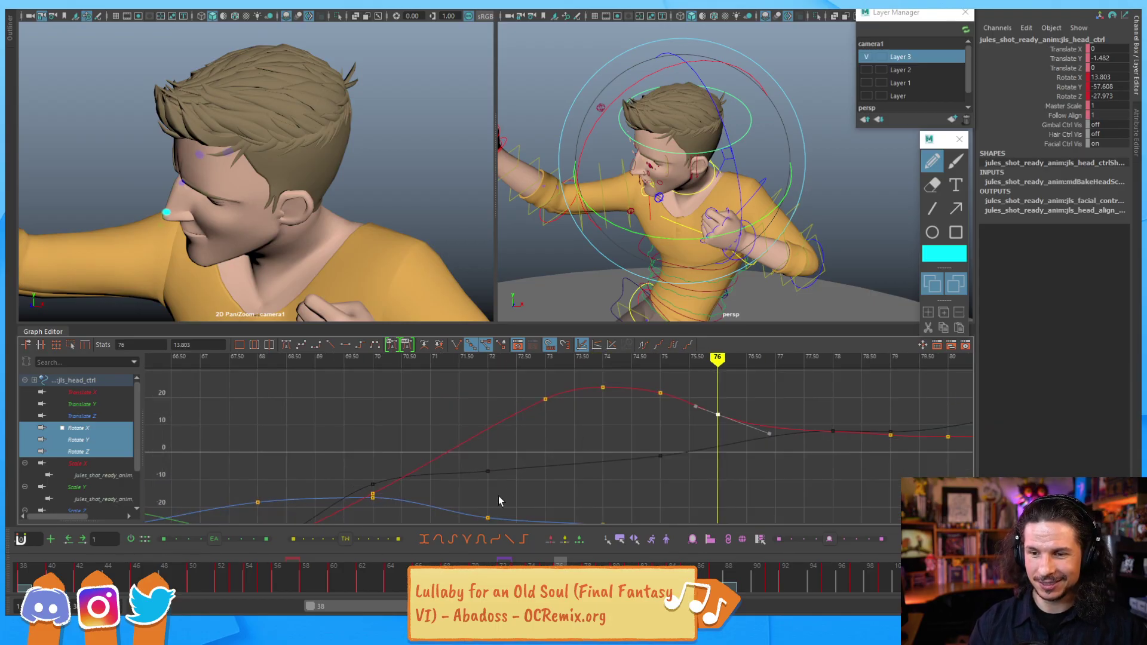
key(comma)
key(comma)
key(comma)
key(comma)
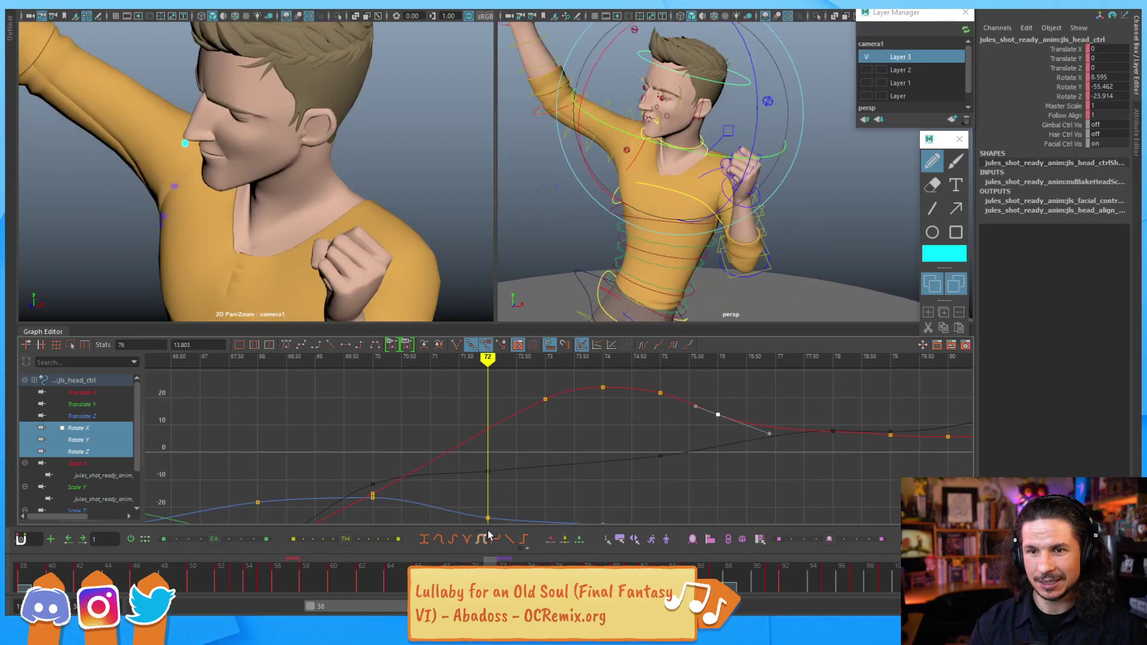
Step: Step through the head motion from frame 70 to 91 to review the nose's arc across both punches
key(alt+comma)
key(alt+comma)
key(alt+period)
key(alt+period)
key(alt+period)
key(alt+period)
key(alt+period)
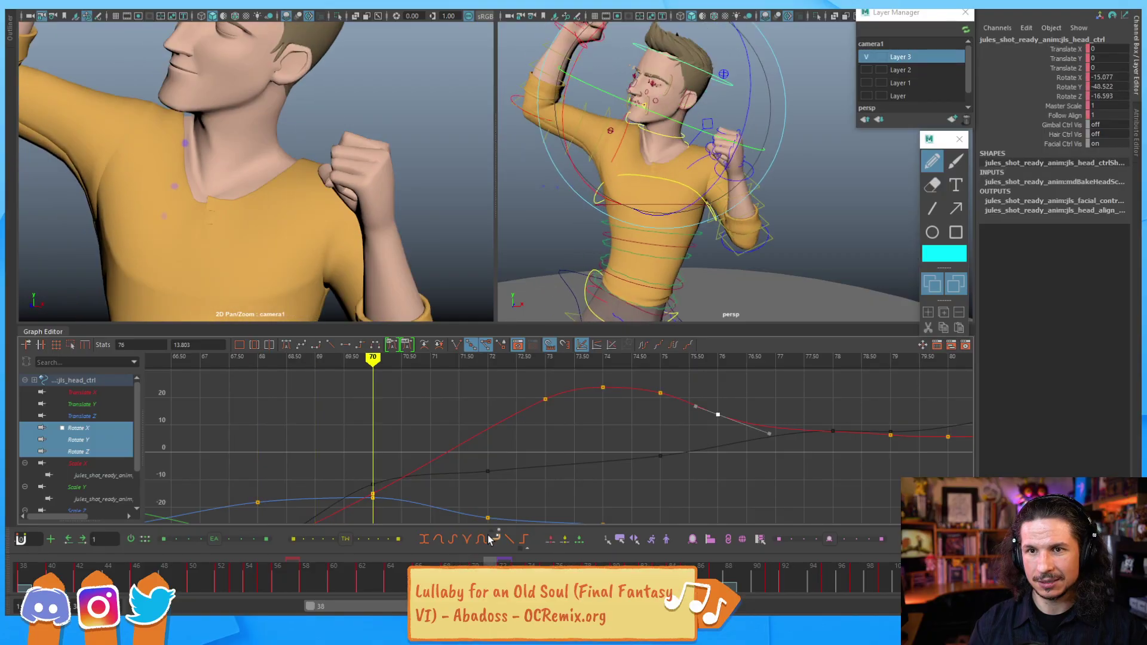
key(alt+period)
key(alt+period)
key(alt+period)
key(alt+period)
key(alt+period)
key(alt+period)
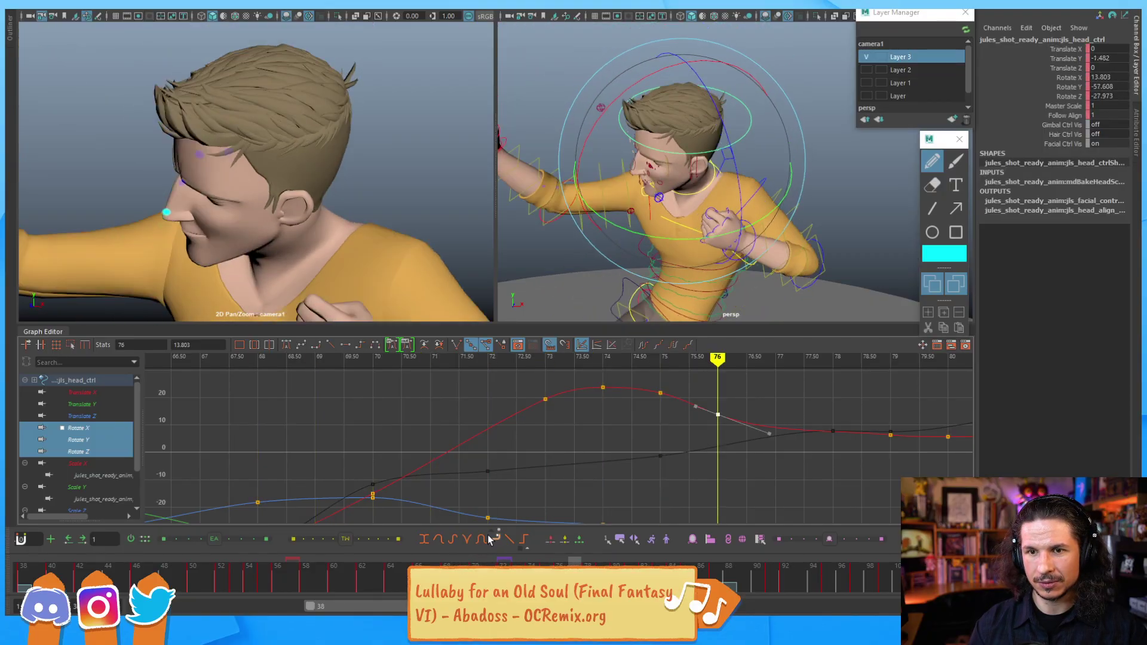
key(alt+period)
key(alt+period)
key(alt+period)
key(alt+period)
key(alt+period)
key(alt+period)
key(alt+period)
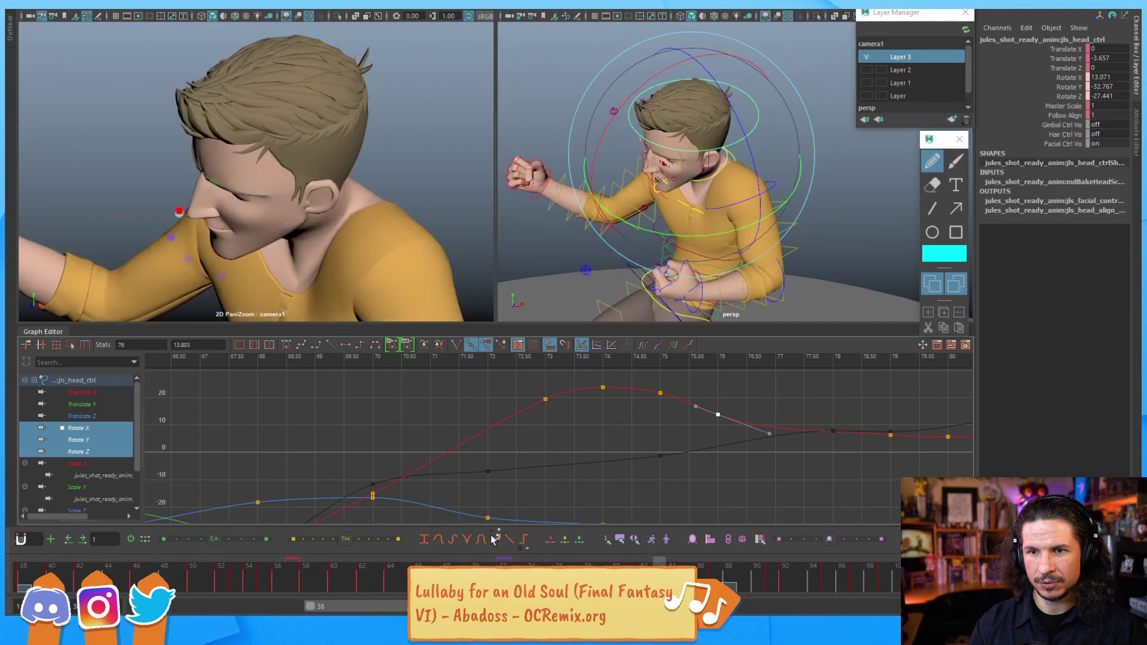
key(alt+period)
key(alt+period)
key(alt+period)
key(alt+period)
key(alt+period)
key(alt+period)
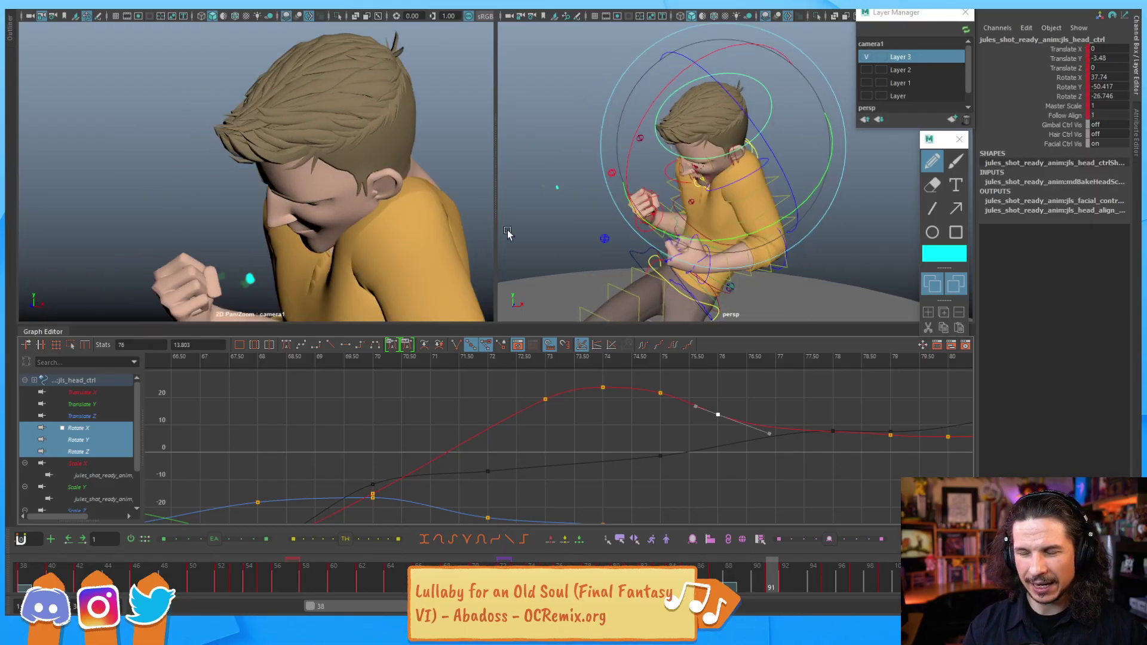
Step: Lower the head control's Rotate Y key on frame 82 to about -38.027 to flatten the bump in the curve
key(alt+comma)
key(alt+comma)
alt+right_drag(589, 431, 573, 361)
click(503, 438)
key(f)
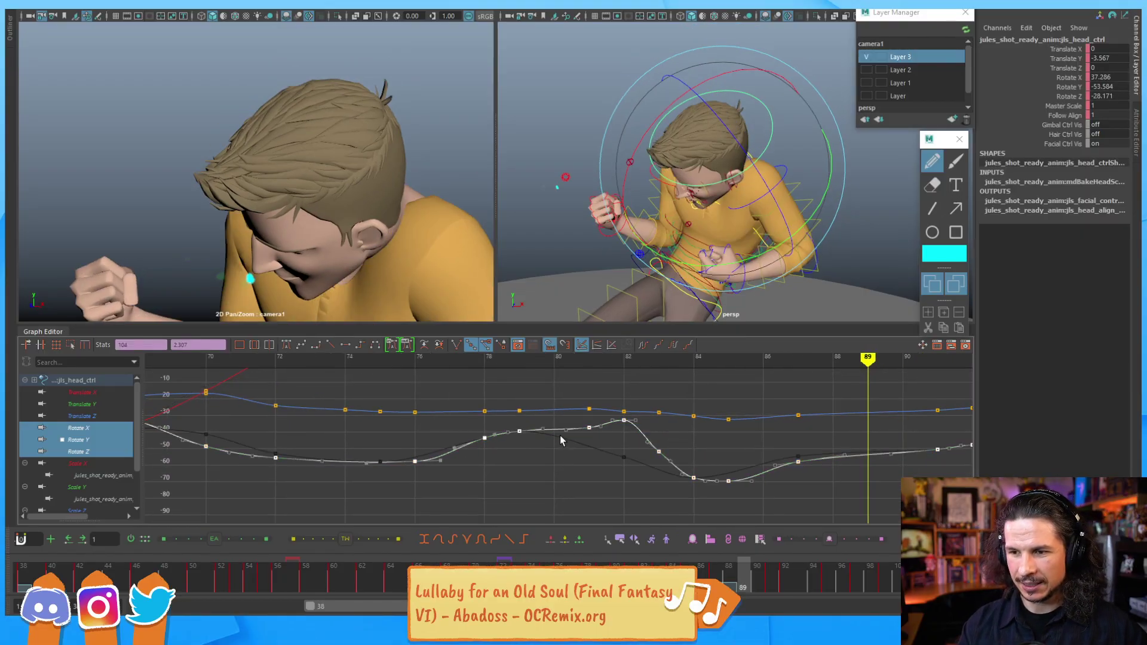
mouse_move(540, 445)
alt+shift+right_down()
mouse_move(521, 457)
mouse_move(548, 459)
alt+shift+right_up()
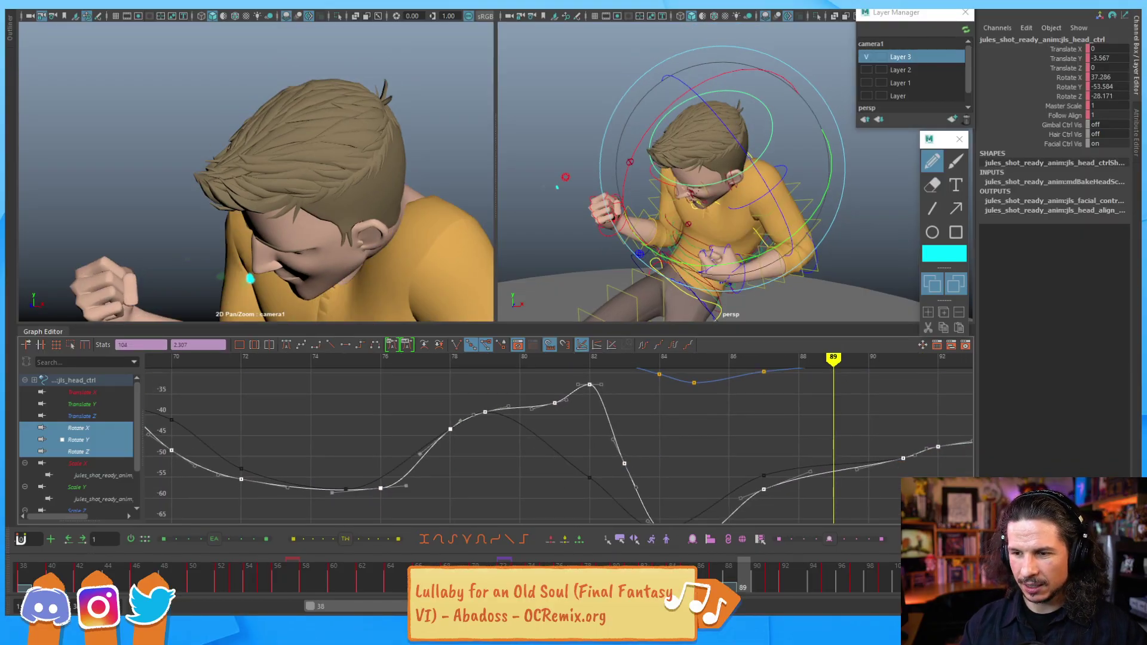
drag(833, 357, 519, 357)
drag(645, 561, 665, 560)
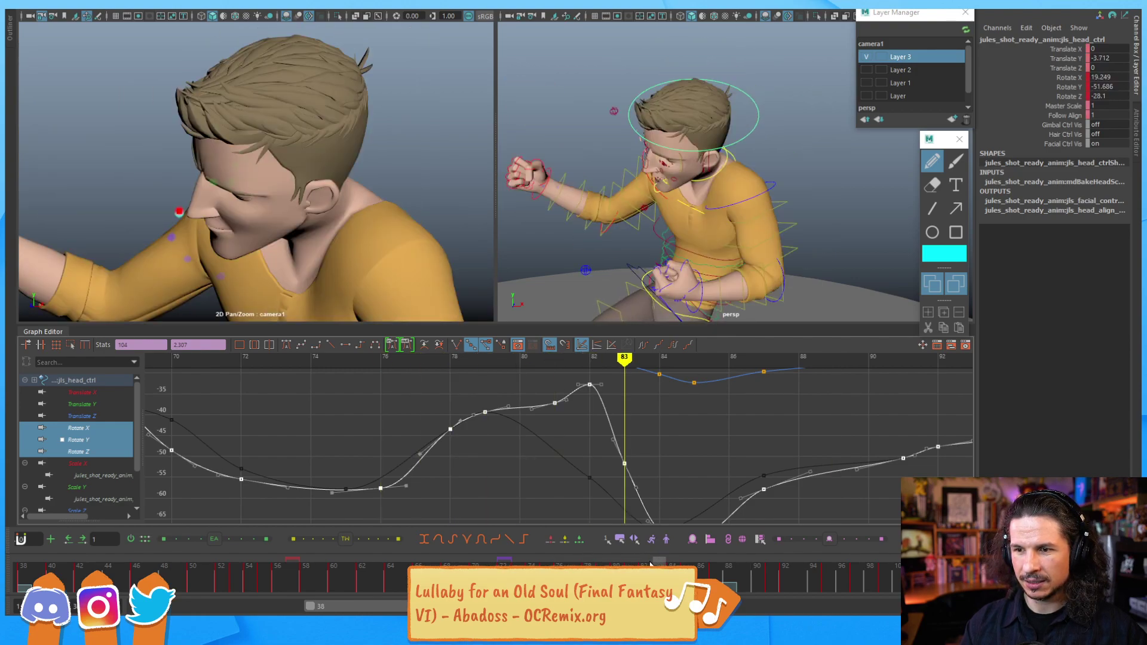
click(649, 564)
drag(578, 375, 604, 408)
middle_drag(590, 425, 582, 443)
Step: Step through frames 80 to 86 to check the head turn with the lowered Rotate Y key
key(alt+comma)
key(alt+comma)
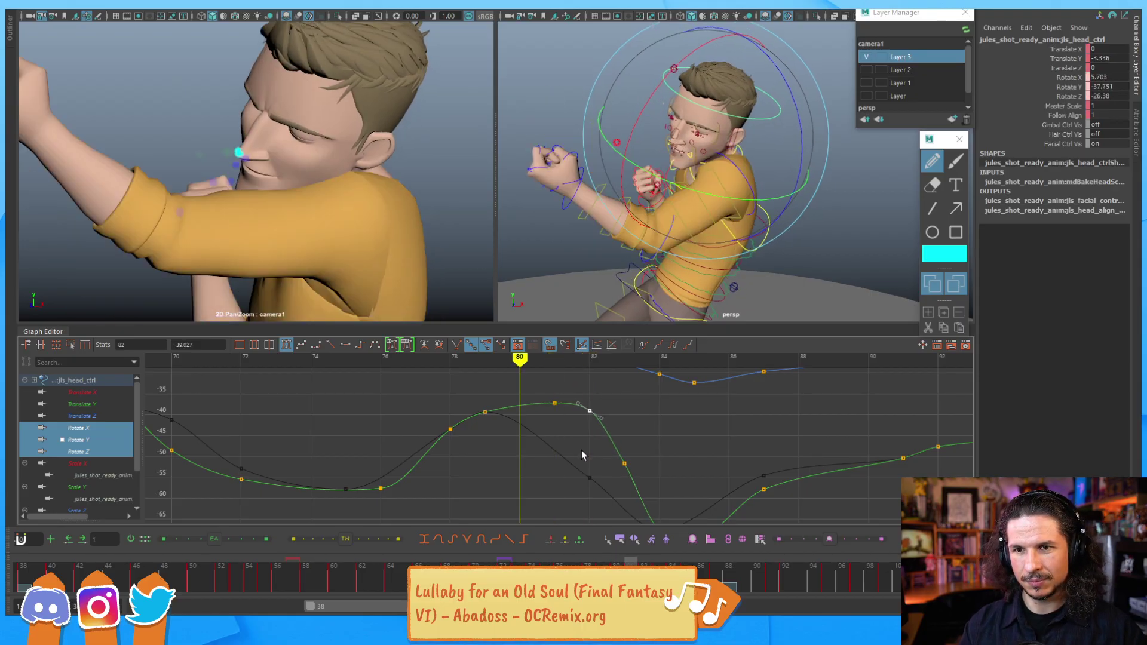
key(alt+period)
key(alt+period)
key(alt+period)
key(alt+period)
key(alt+period)
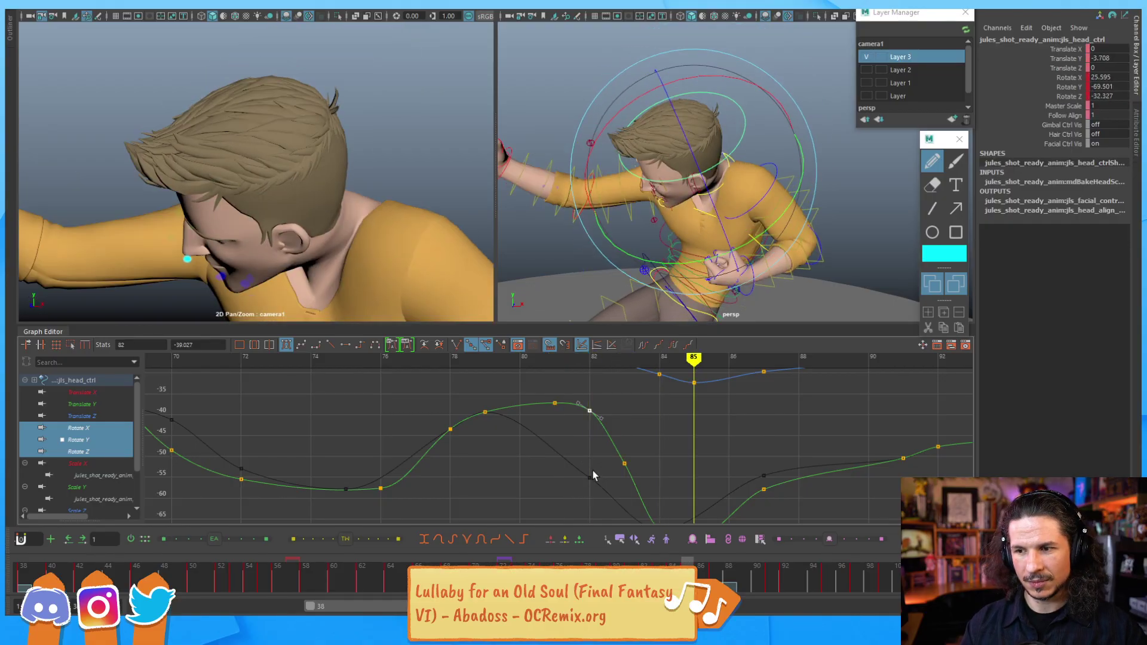
key(alt+period)
Step: Examine the head's rotation curves through frame 104 and the wider body pose in the camera view around frames 86 to 89
alt+right_drag(824, 417, 804, 416)
alt+middle_drag(804, 417, 563, 459)
mouse_move(563, 459)
alt+right_down()
mouse_move(581, 436)
mouse_move(572, 454)
alt+right_up()
alt+middle_drag(571, 459, 559, 423)
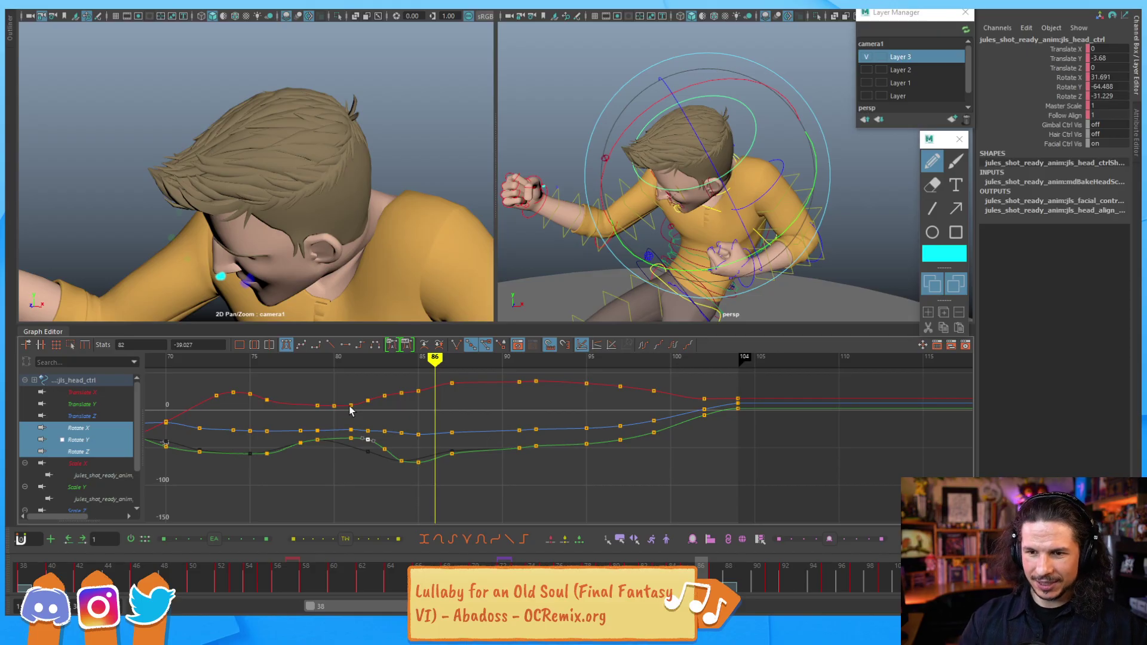
click(715, 574)
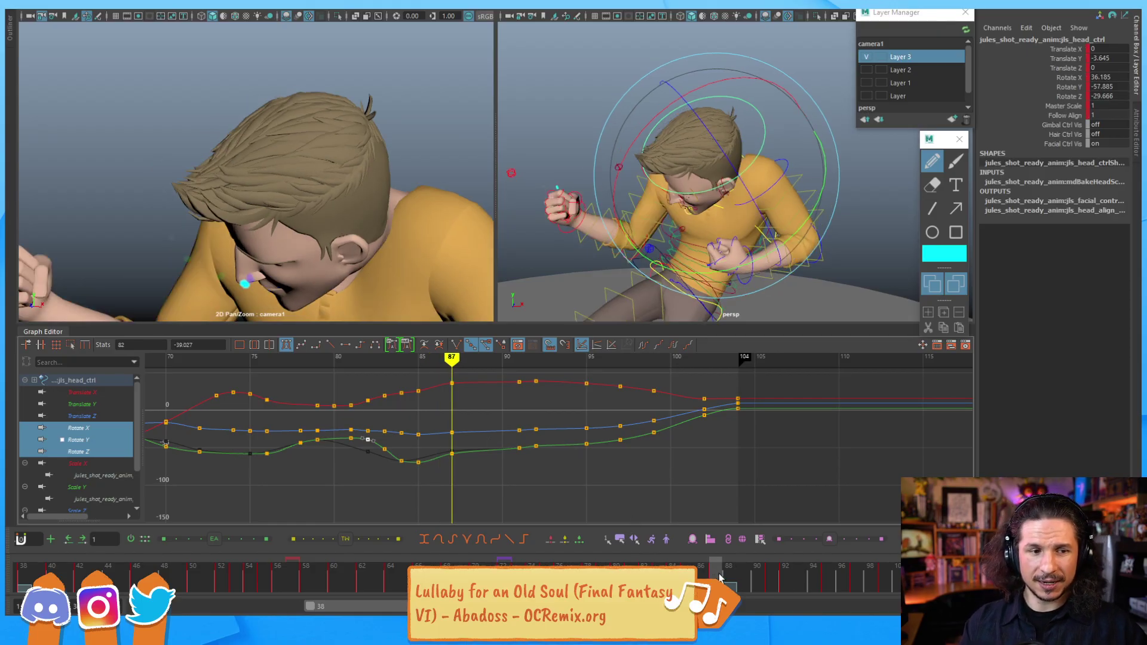
drag(723, 579, 744, 575)
middle_click(363, 165)
right_drag(363, 165, 292, 156)
right_drag(396, 160, 325, 179)
middle_drag(335, 209, 373, 148)
right_drag(373, 148, 264, 162)
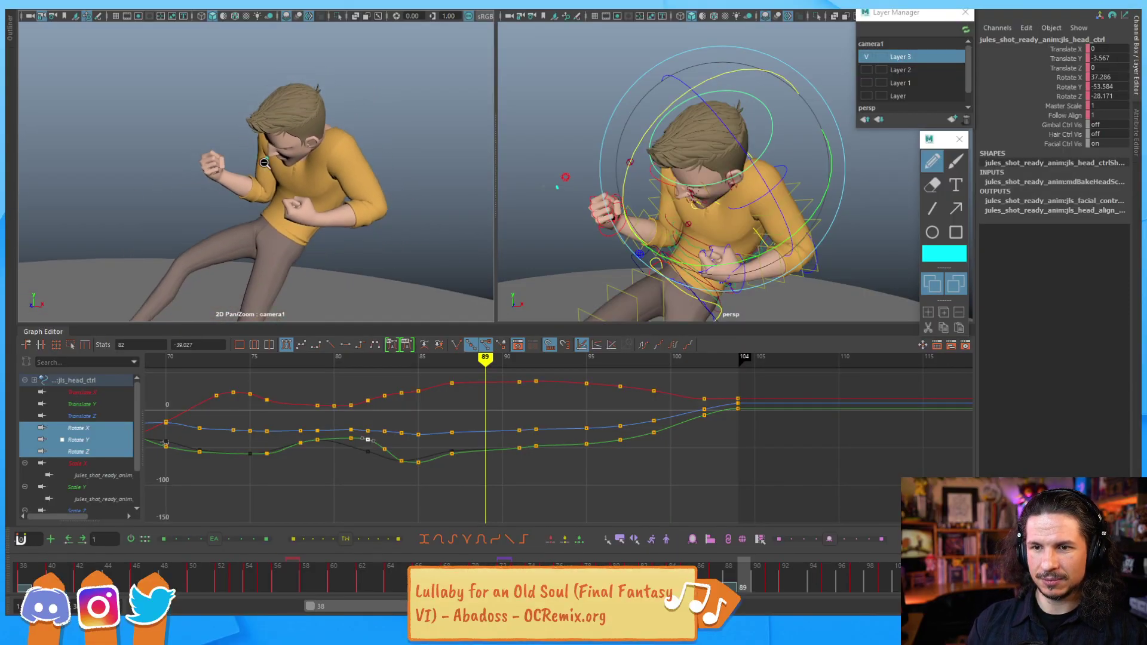
mouse_move(709, 578)
mouse_down()
mouse_move(672, 577)
mouse_move(741, 568)
mouse_move(715, 570)
mouse_up()
Step: Select the neck control and frame its animation curves from about frame 77 to 104
alt+drag(863, 129, 806, 106)
click(805, 106)
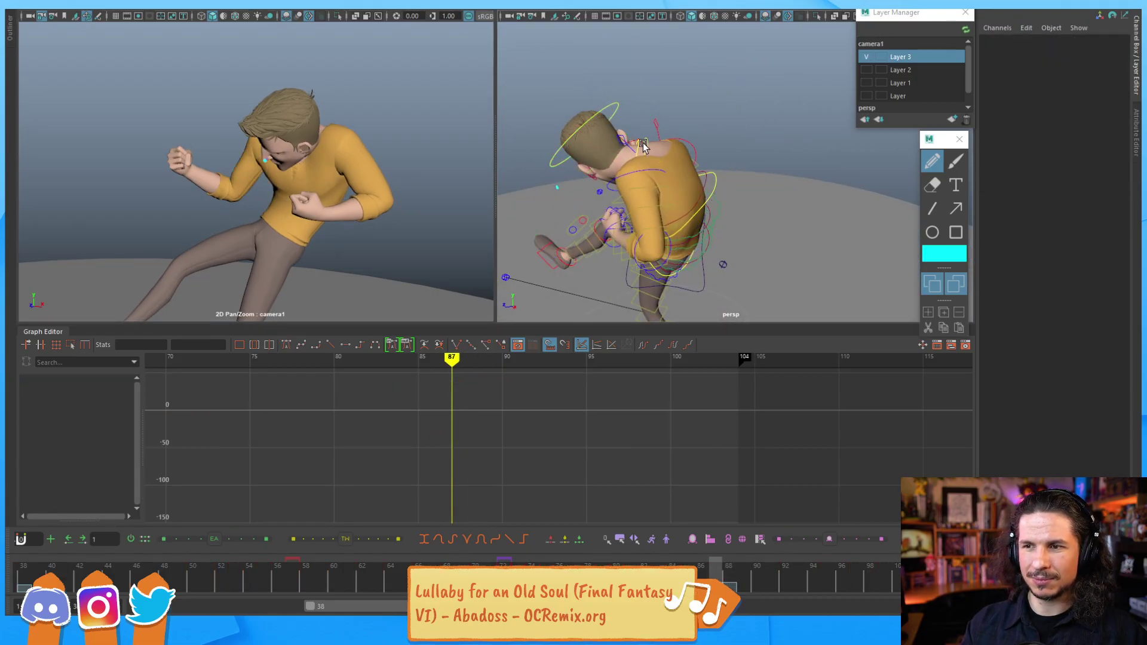
click(642, 143)
key(a)
alt+middle_drag(717, 429, 441, 406)
alt+shift+right_drag(440, 406, 606, 448)
alt+middle_drag(607, 448, 575, 473)
mouse_move(575, 473)
alt+shift+right_down()
mouse_move(572, 443)
mouse_move(581, 453)
alt+shift+right_up()
alt+middle_drag(580, 453, 583, 410)
alt+shift+right_drag(583, 409, 580, 434)
alt+middle_drag(579, 434, 569, 419)
Step: Step between frames 82 and 87 to compare the neck's motion with its rotation curves
key(alt+comma)
key(alt+comma)
key(alt+comma)
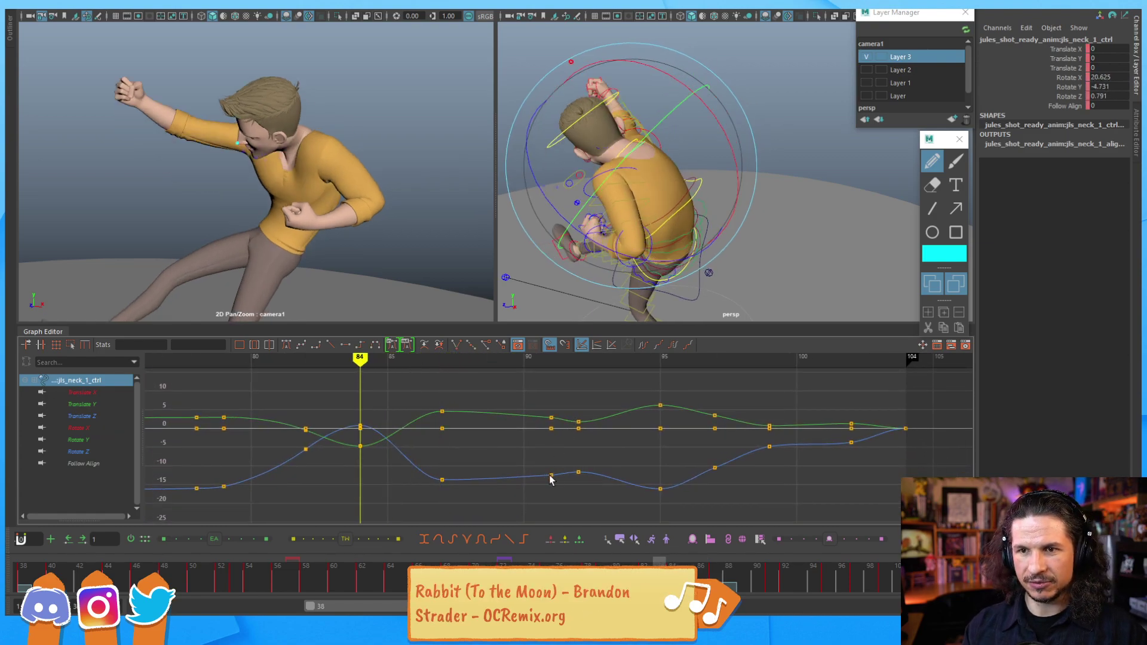
key(alt+comma)
key(alt+comma)
key(alt+period)
key(alt+period)
key(alt+period)
key(alt+period)
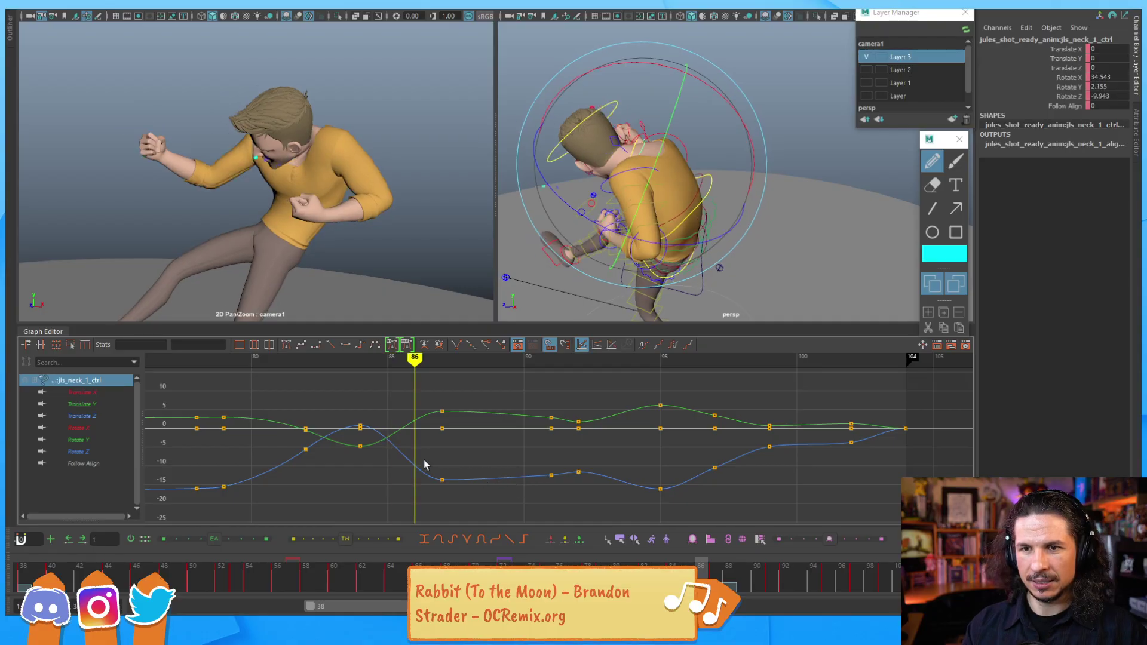
key(alt+period)
Step: Try raising the neck control's Rotate Z key on frame 87 to about -4.538, checking the motion across frames 82 to 90
click(442, 480)
shift+middle_drag(454, 452, 456, 421)
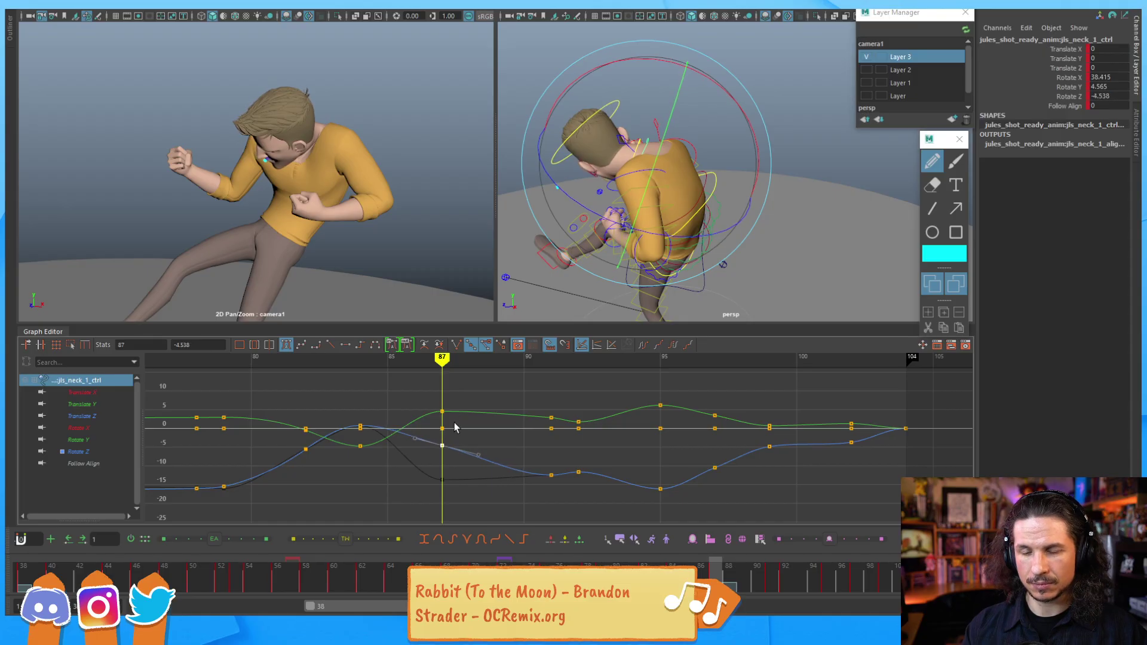
key(alt+comma)
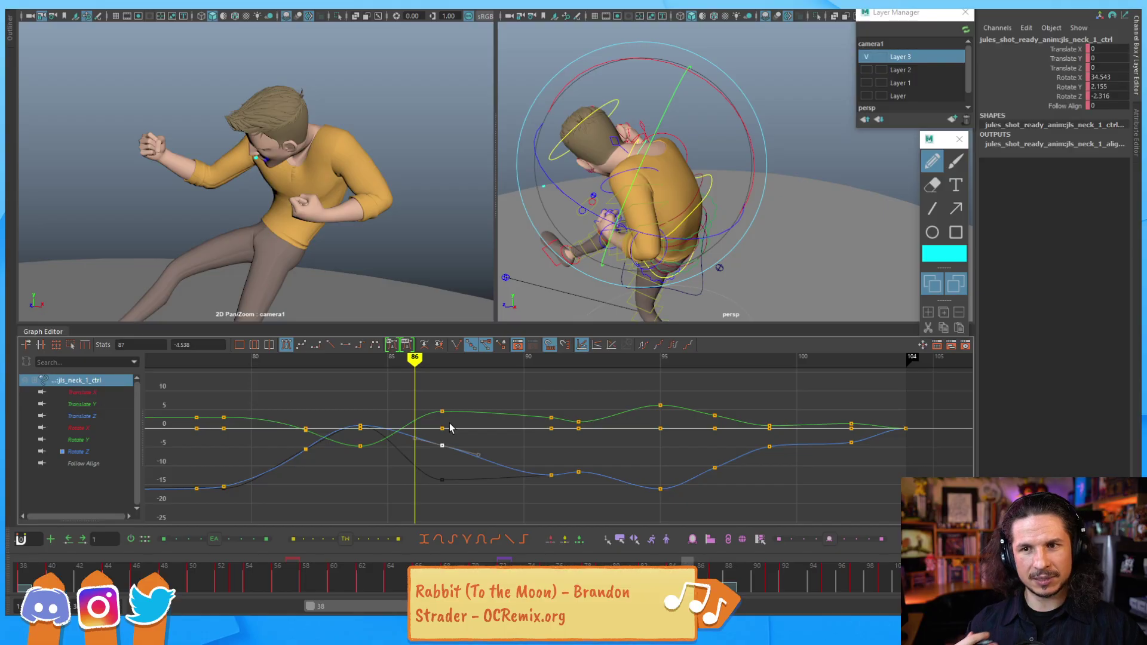
key(alt+comma)
key(alt+comma)
key(alt+comma)
key(alt+comma)
key(alt+period)
key(alt+period)
key(alt+period)
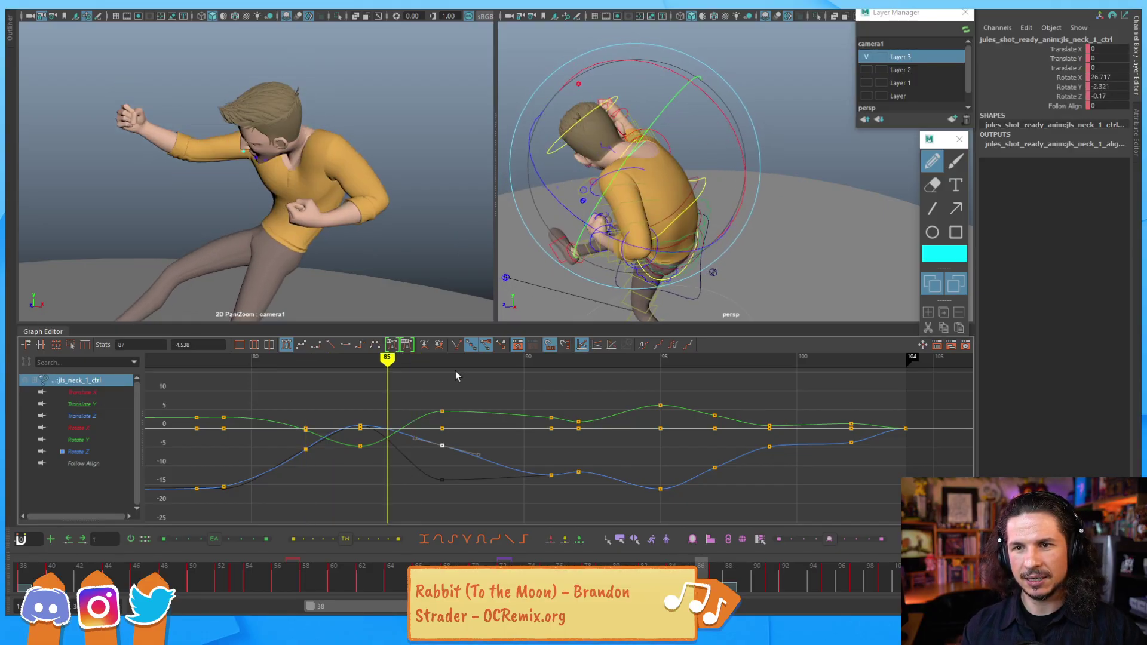
key(alt+period)
key(alt+period)
key(alt+period)
key(alt+period)
key(alt+period)
key(alt+comma)
key(alt+comma)
key(alt+comma)
key(alt+comma)
key(alt+comma)
key(alt+comma)
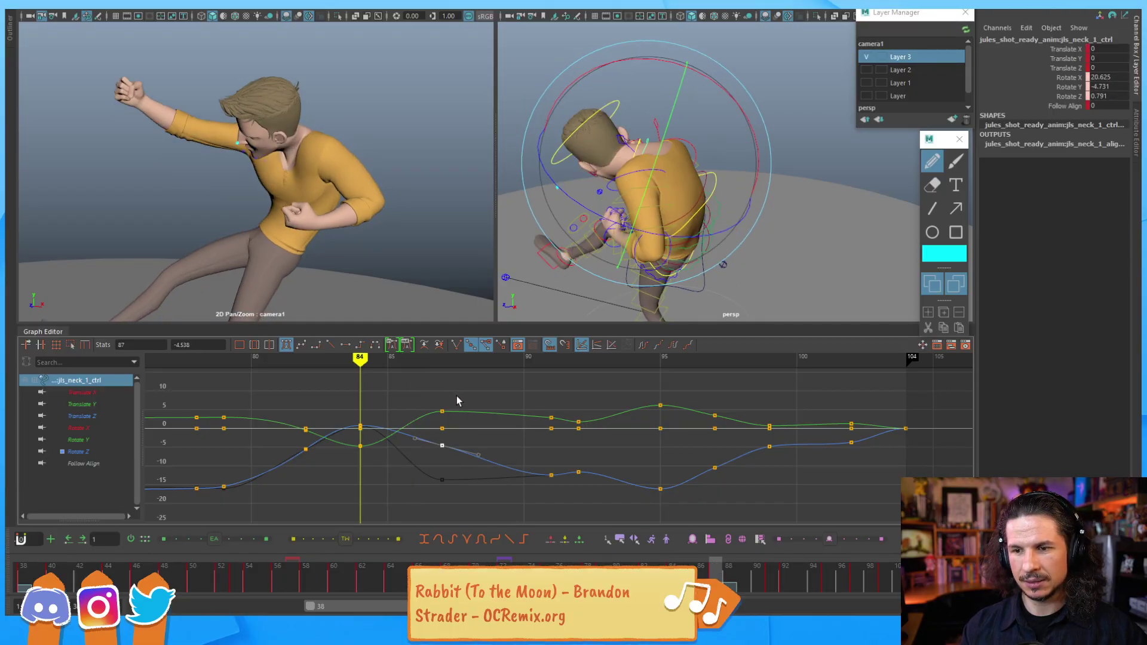
Step: Undo the neck control's last Rotate Z change and recheck the motion across frames 82 to 87
key(ctrl+z)
key(ctrl+z)
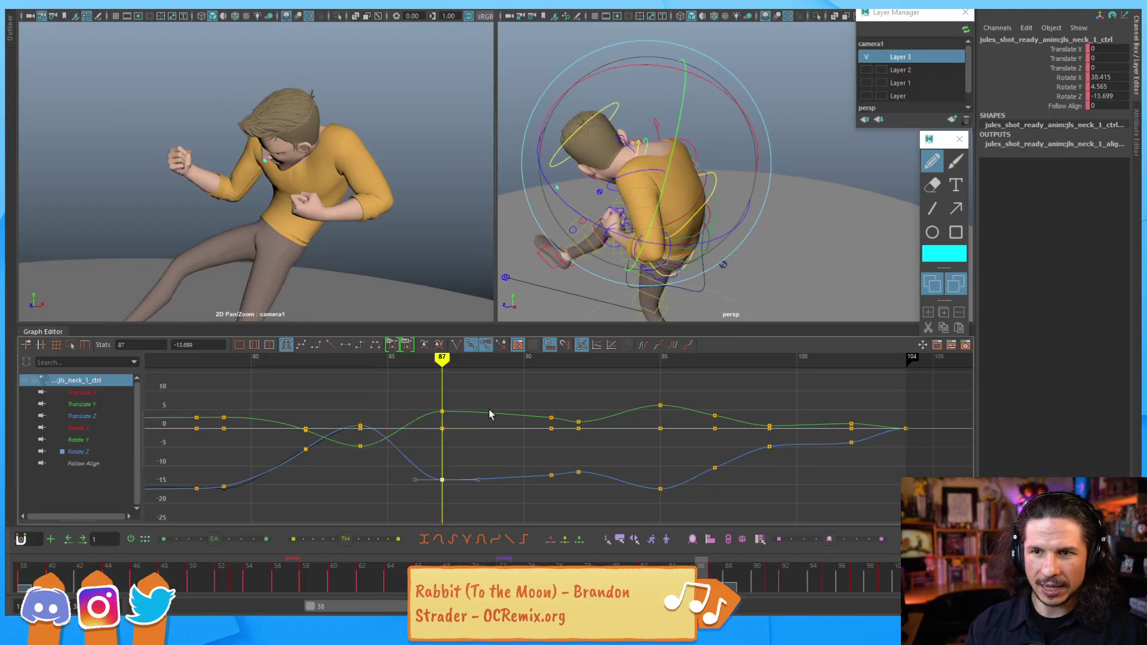
key(alt+comma)
key(alt+comma)
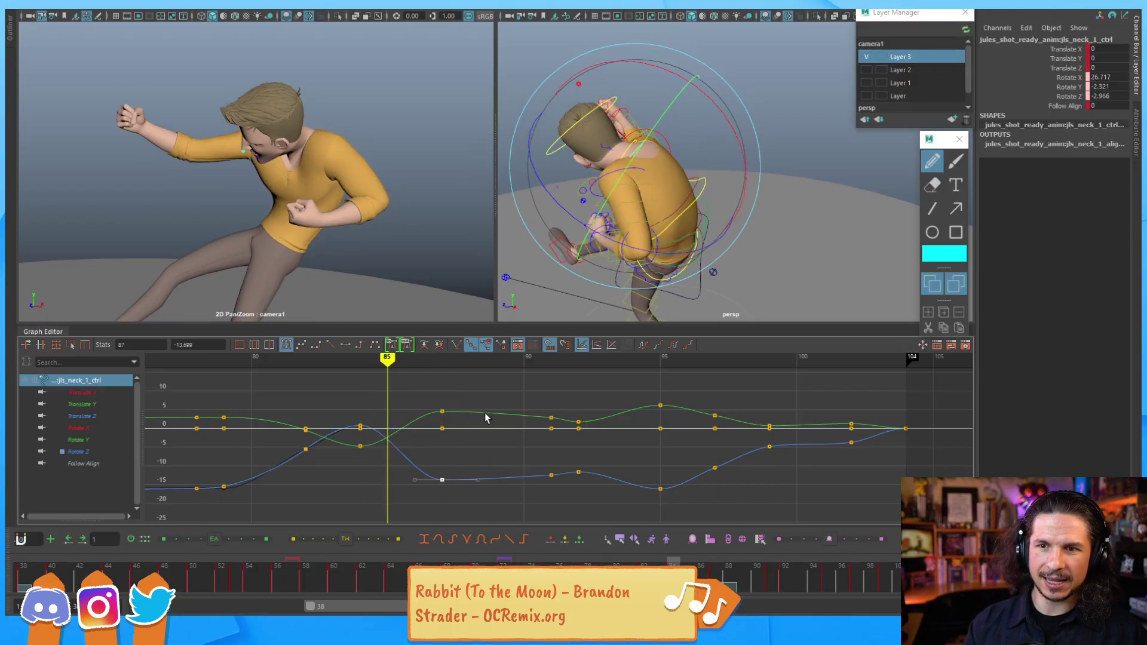
key(alt+comma)
key(alt+comma)
key(alt+comma)
key(alt+period)
key(alt+period)
key(alt+period)
key(alt+period)
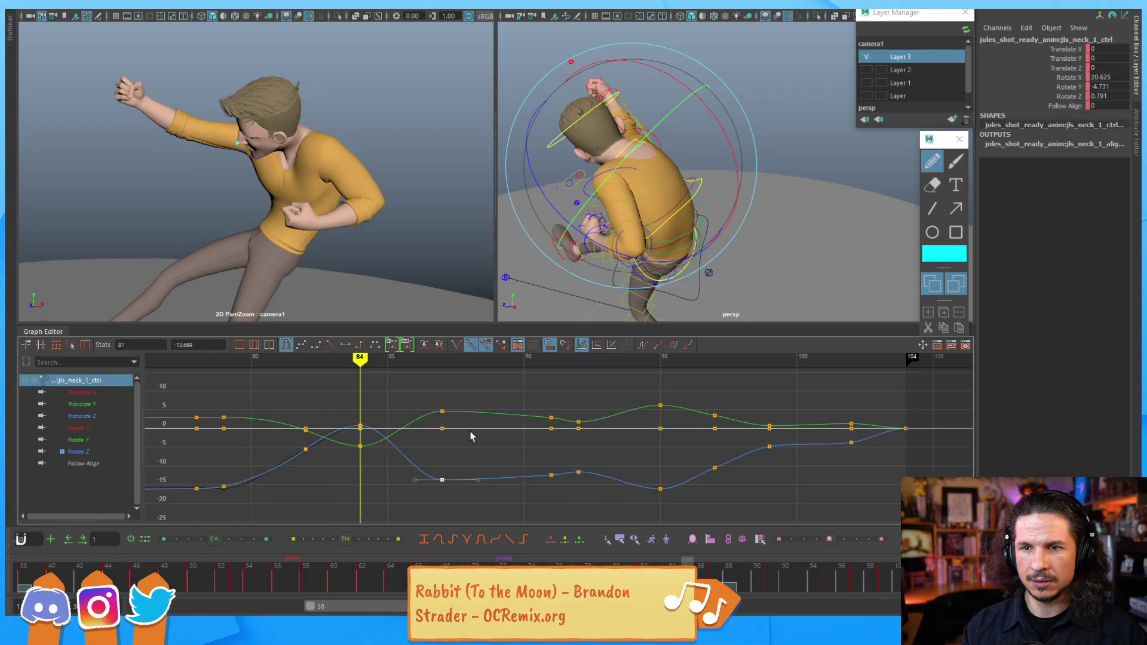
Step: Step back and forth around frames 82 to 87 to review the neck's motion against its rotation curves
key(alt+comma)
key(alt+comma)
key(alt+comma)
key(alt+comma)
key(alt+comma)
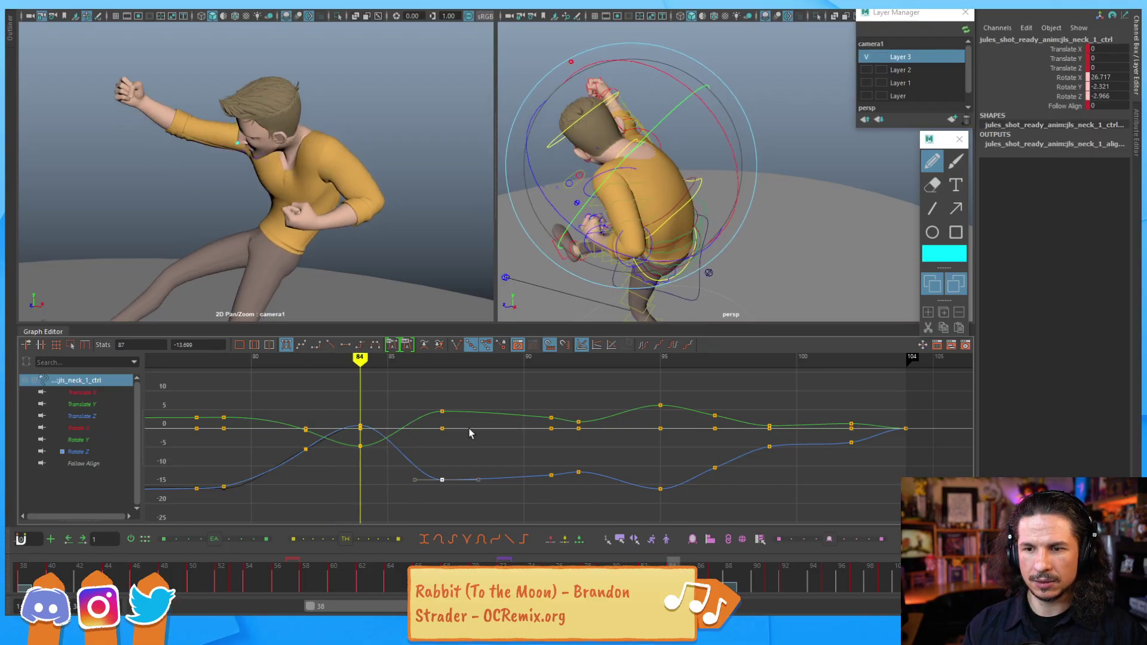
key(alt+period)
key(alt+period)
key(alt+period)
key(alt+period)
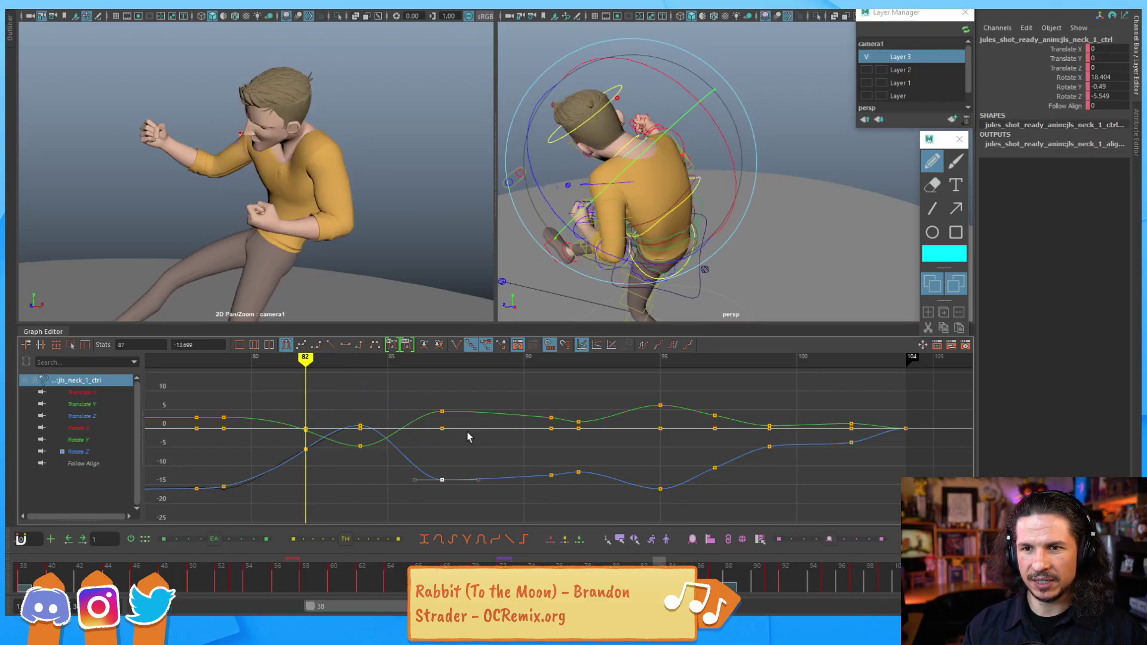
key(alt+comma)
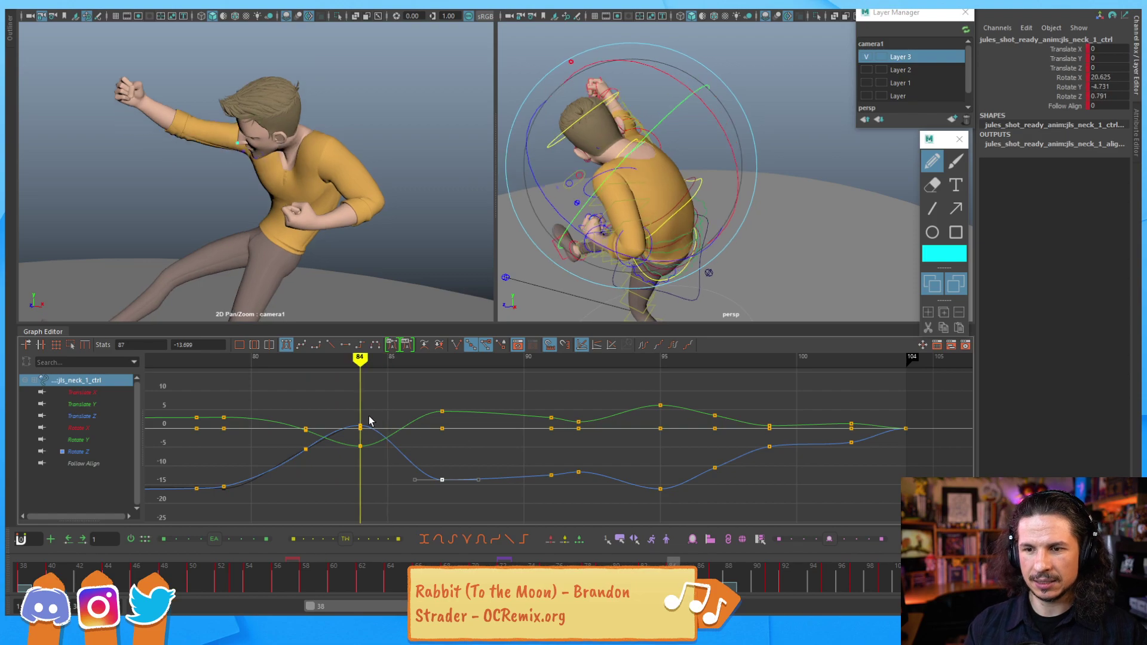
Step: Lower the neck control's Rotate Z key on frame 84 to about -1.42
click(305, 449)
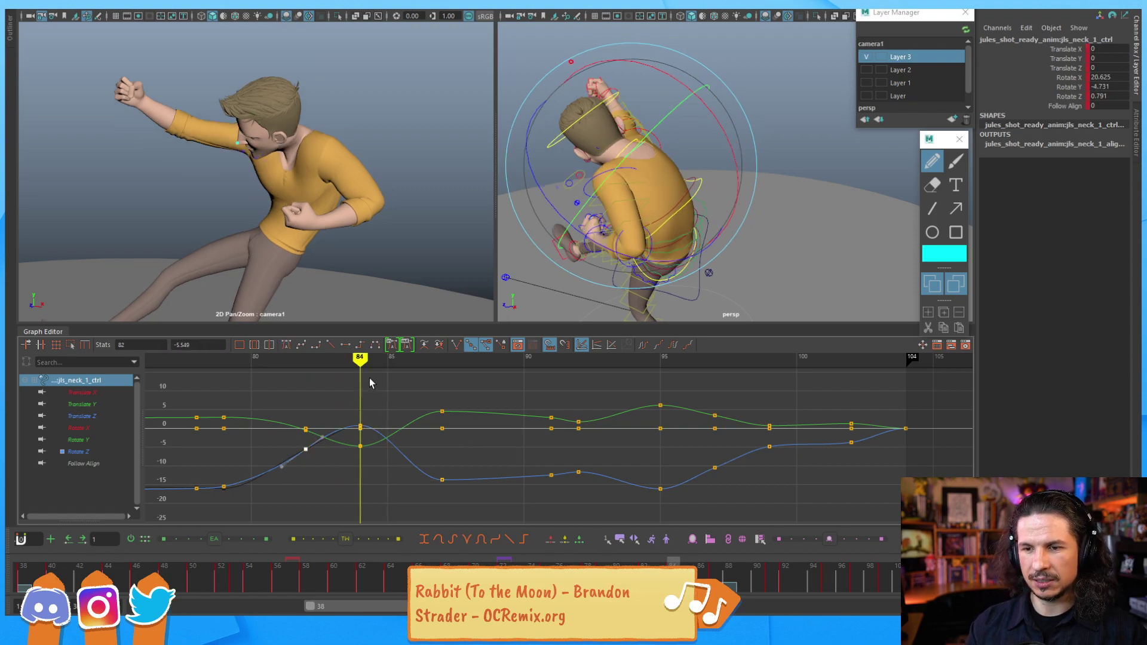
shift+middle_drag(367, 399, 366, 404)
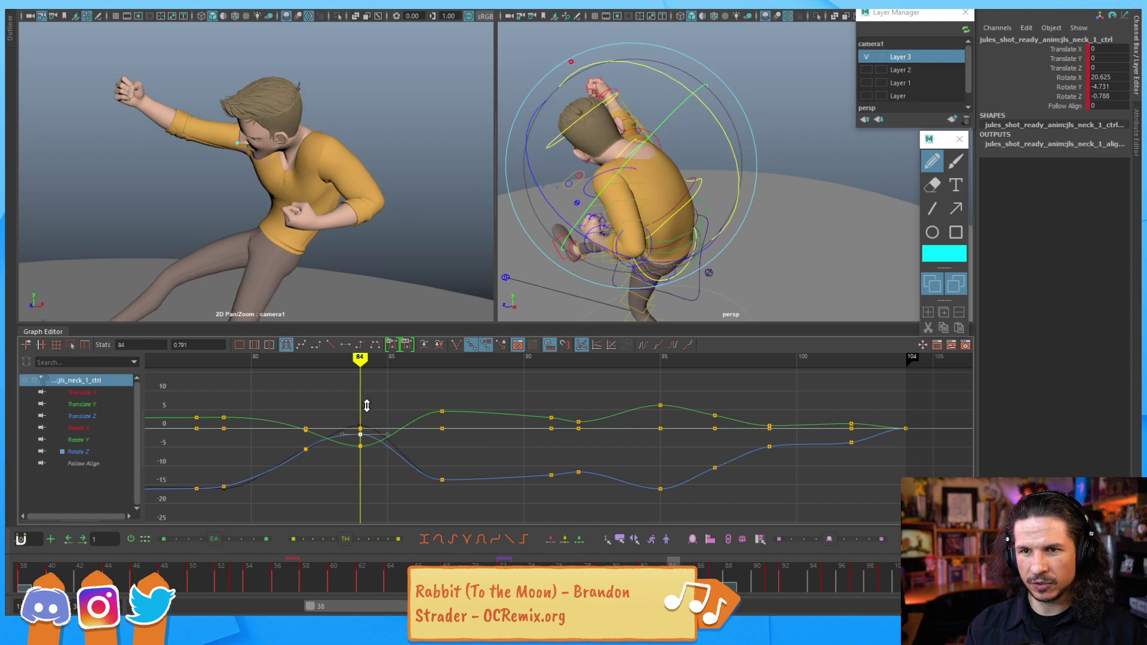
drag(298, 423, 309, 452)
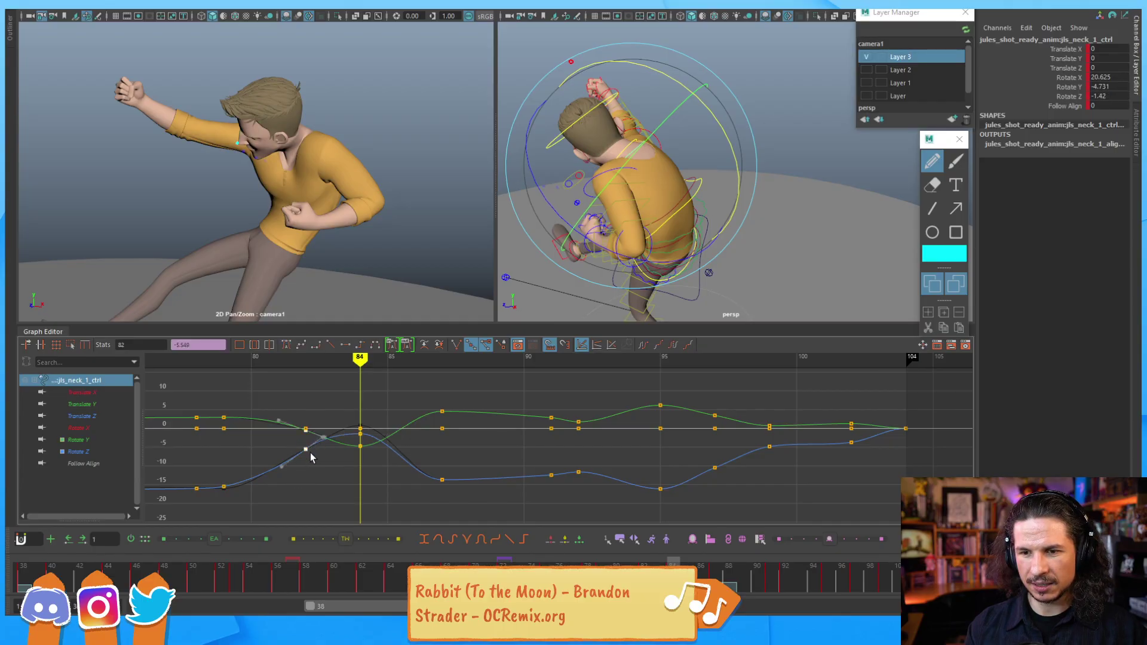
Step: Examine the neck's Rotate X curve while stepping through about frames 83 to 88
alt+middle_drag(362, 448, 406, 478)
alt+shift+right_drag(406, 478, 525, 435)
alt+middle_drag(526, 435, 483, 437)
scroll(497, 449, up, 1)
key(alt+comma)
key(alt+comma)
key(alt+comma)
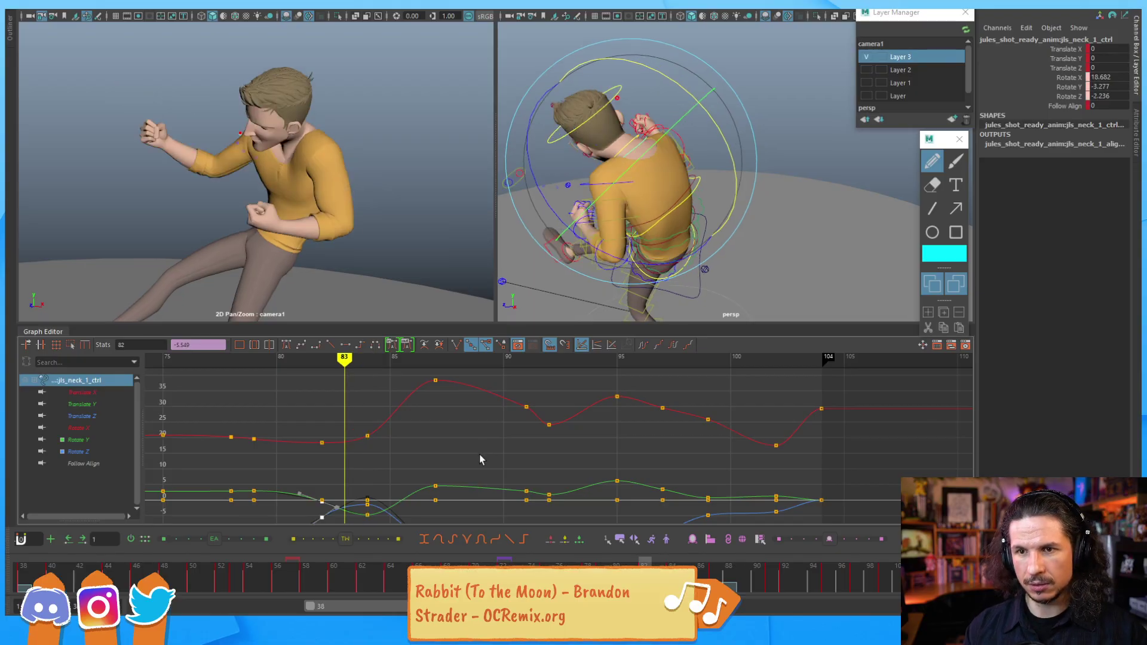
key(alt+period)
key(alt+period)
key(alt+period)
key(alt+period)
key(alt+period)
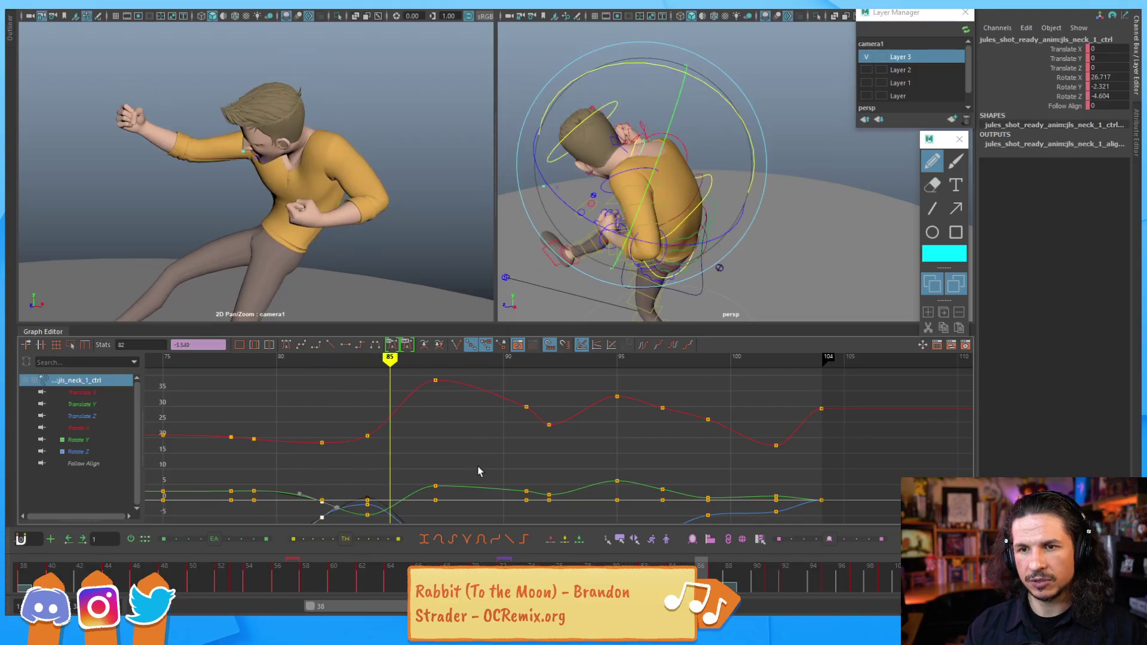
key(alt+period)
key(alt+period)
key(alt+period)
Step: Set the neck's frame 87 keys to about 0.03 for Rotate Y and about -9.9 for Rotate Z, and play the animation
key(alt+comma)
alt+middle_drag(520, 443, 419, 449)
click(409, 415)
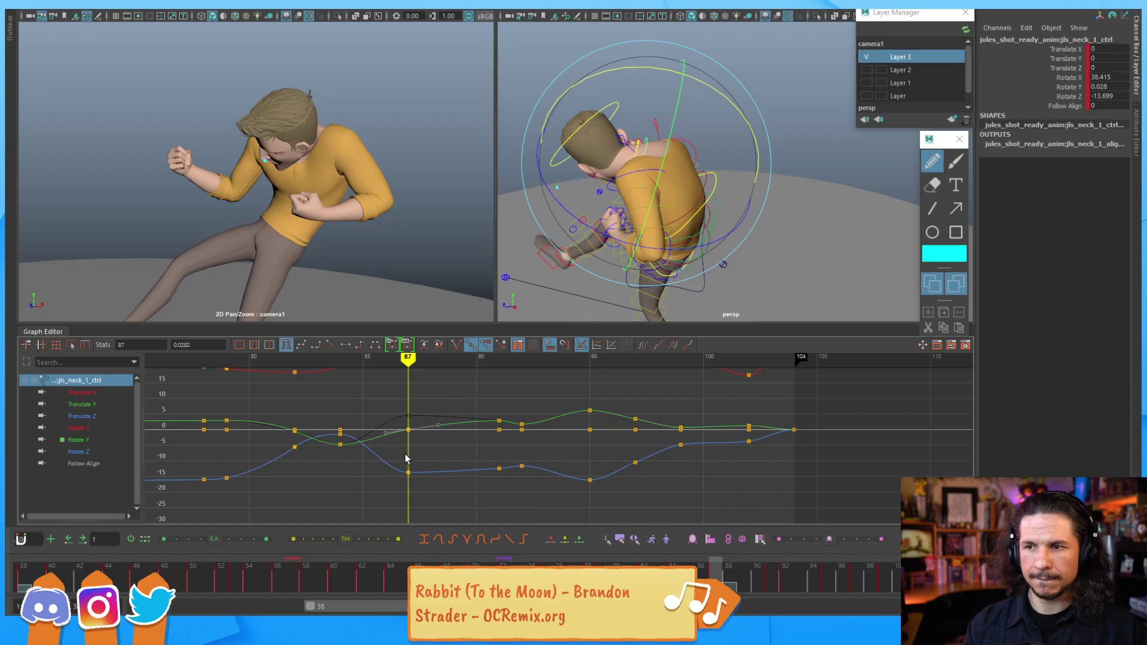
shift+middle_drag(402, 491, 403, 488)
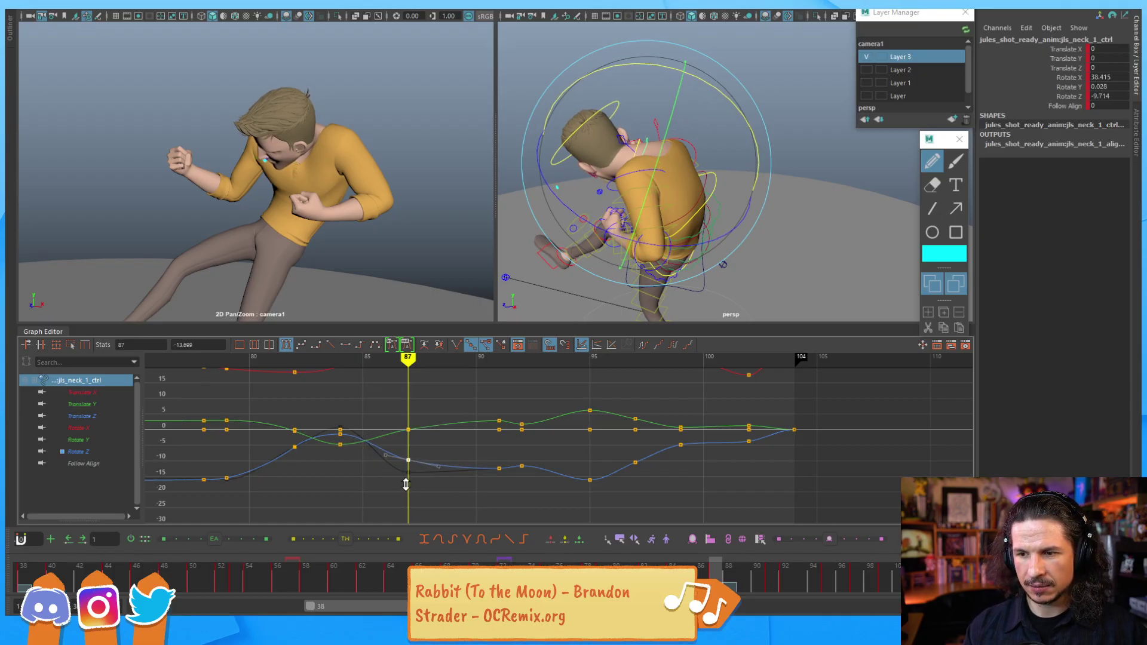
key(alt+v)
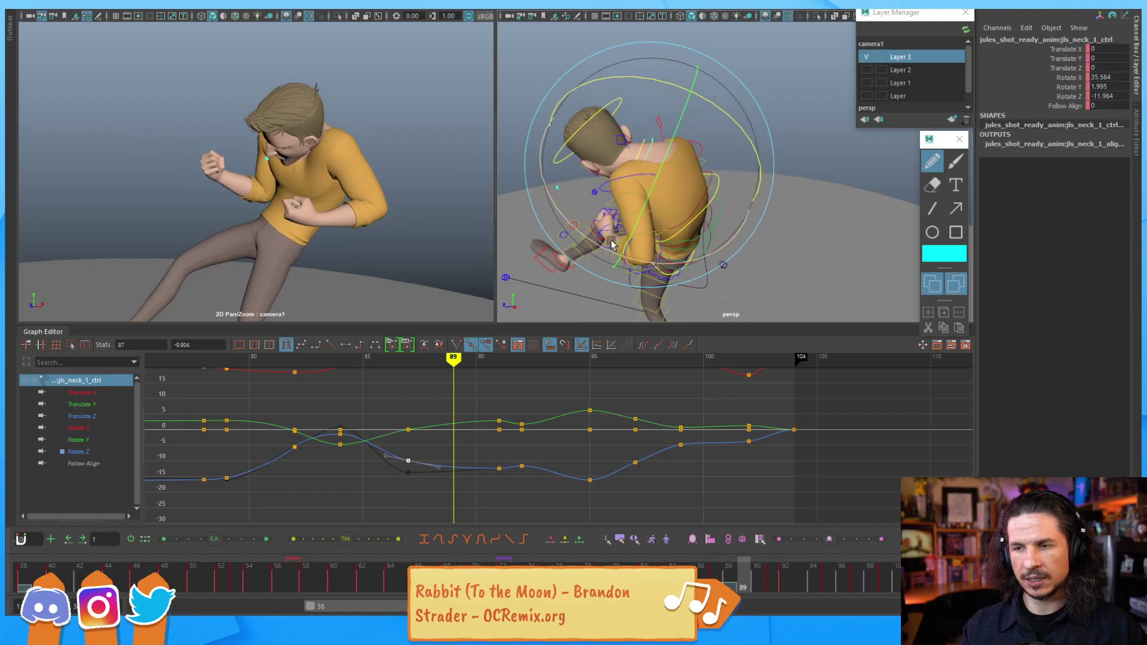
Step: Select the head control and rotate it to a Rotate Z of about -33.4 on frame 88
click(538, 56)
click(606, 110)
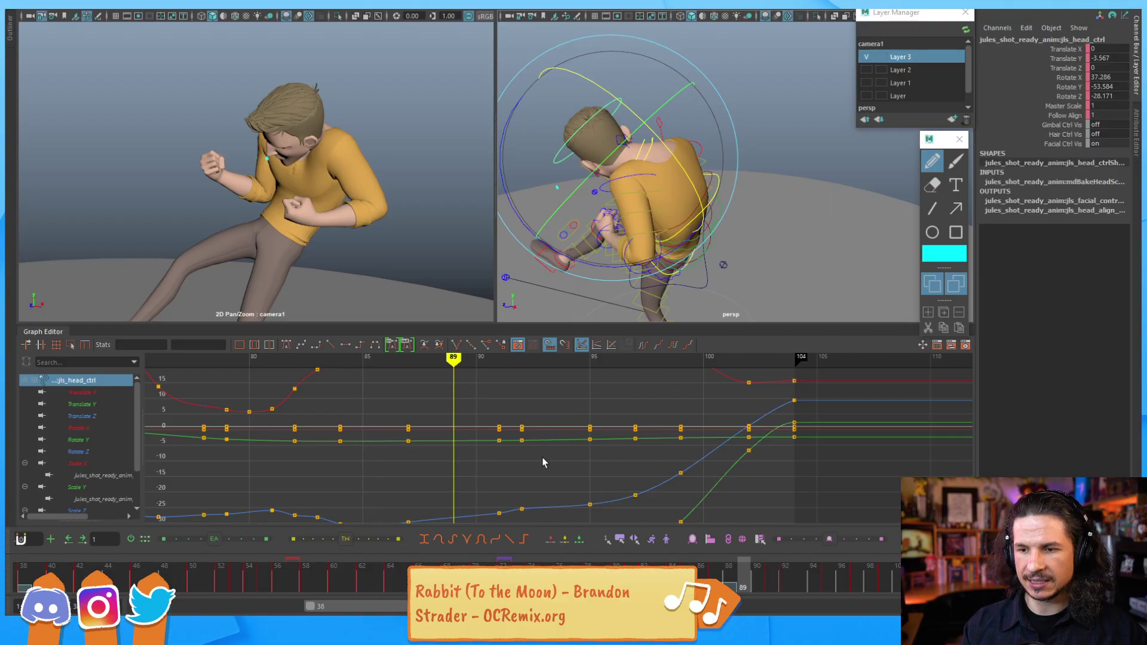
alt+middle_drag(545, 458, 521, 399)
key(alt+period)
key(alt+period)
key(alt+comma)
key(alt+comma)
key(alt+comma)
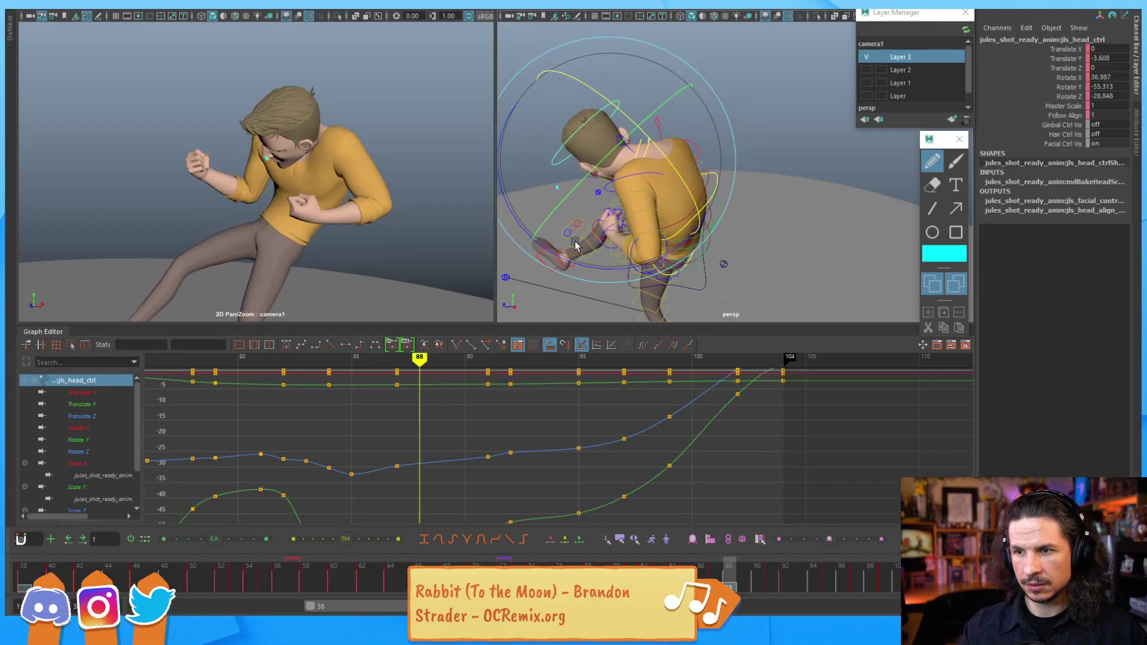
drag(570, 257, 579, 261)
Step: Delete the head's Rotate Z key on frame 87 so the curve runs directly from frame 85 to 88
key(alt+comma)
key(alt+comma)
key(alt+comma)
key(alt+comma)
key(alt+period)
key(alt+period)
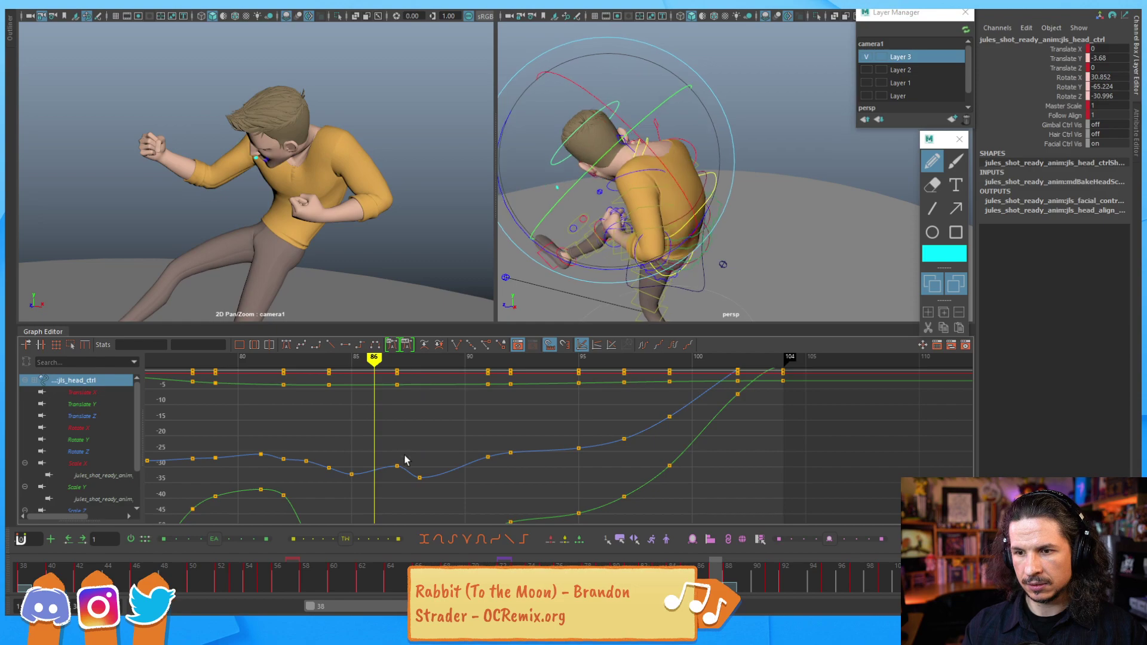
key(alt+period)
drag(404, 456, 382, 479)
shift+middle_drag(381, 448, 391, 464)
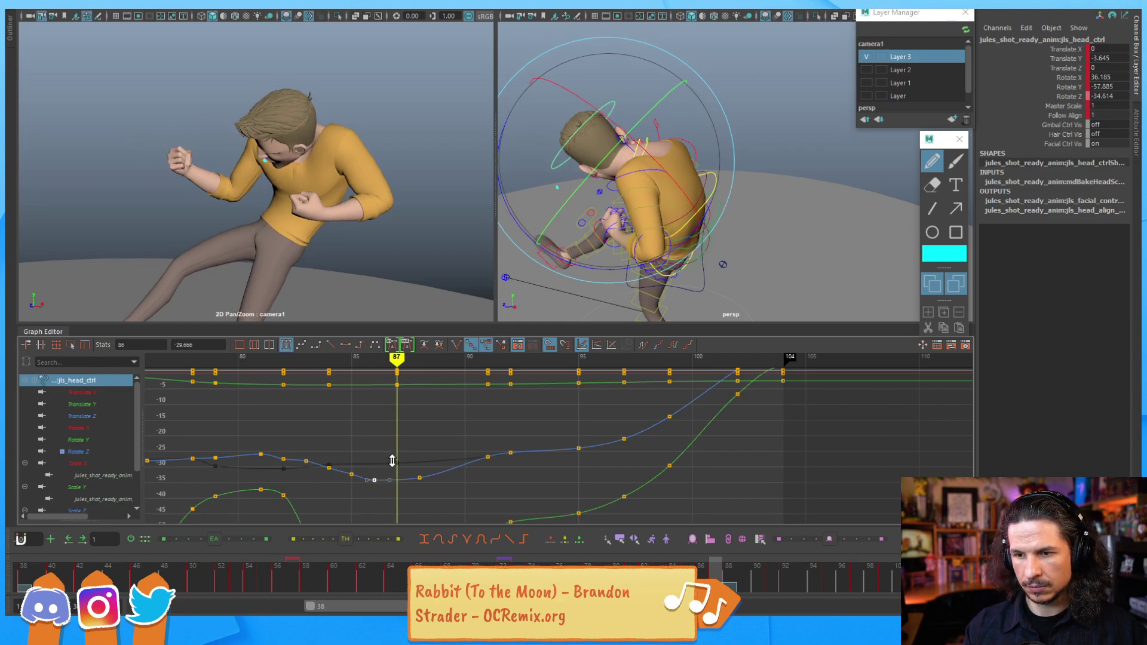
key(Delete)
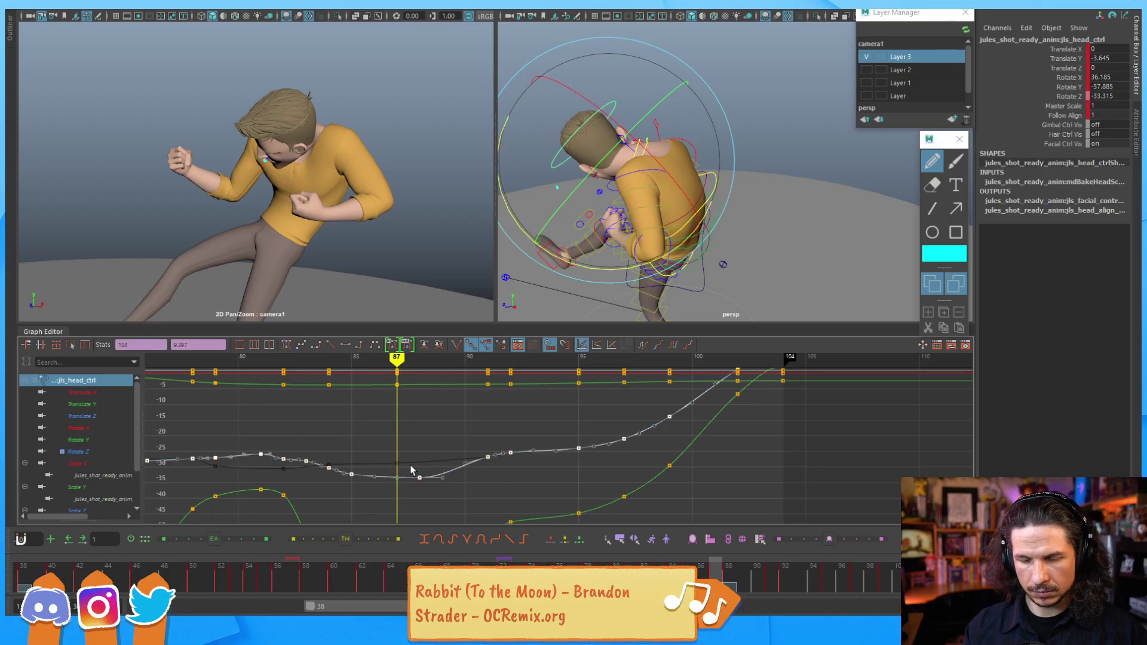
Step: Move the head's Rotate Z key from frame 88 to frame 89 and lower it to about -34.753
key(alt+comma)
key(alt+period)
key(alt+period)
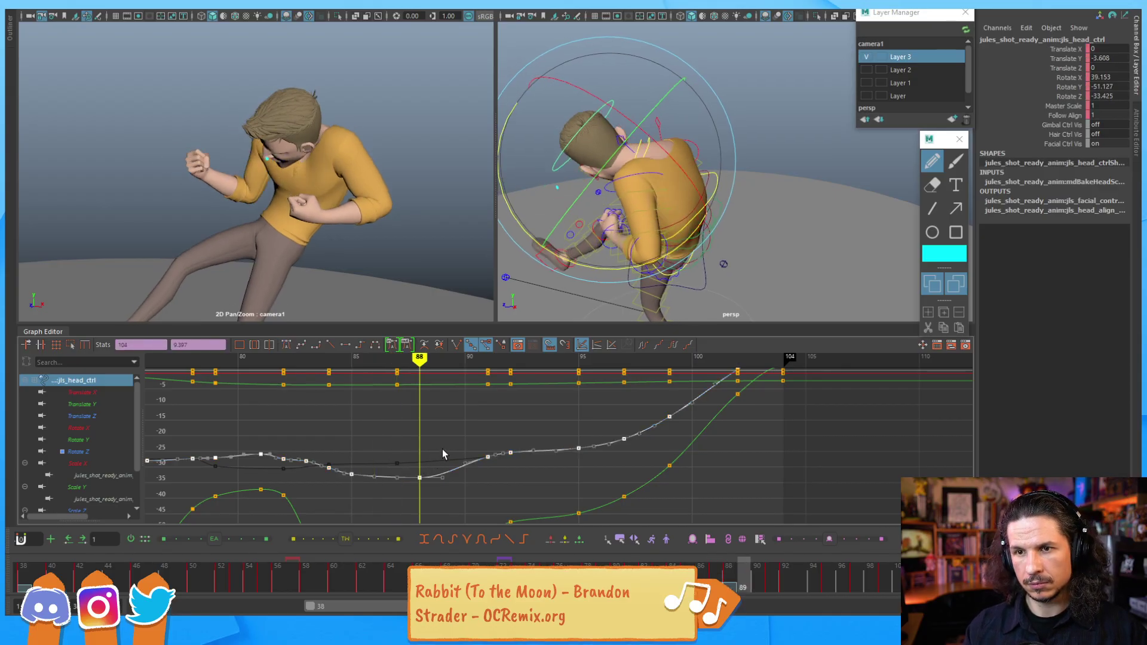
key(alt+period)
key(alt+period)
drag(416, 497, 418, 496)
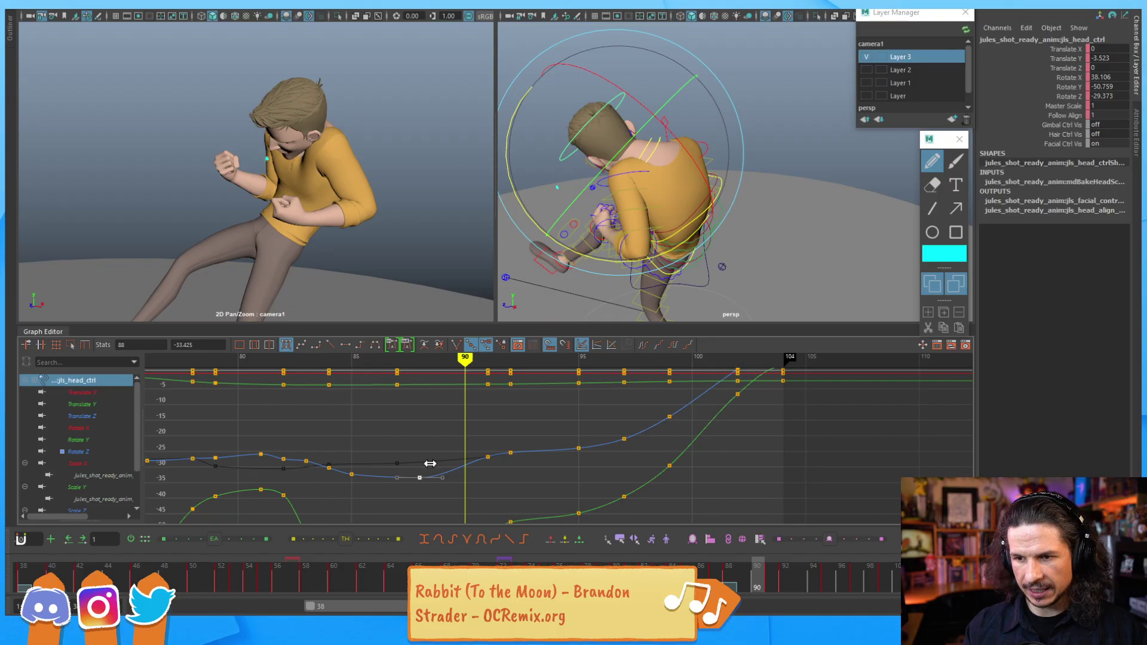
shift+middle_drag(435, 464, 437, 466)
Step: Step between about frames 85 and 90 to check the head's arc with the shifted Rotate Z key
key(alt+comma)
key(alt+comma)
key(alt+comma)
key(alt+comma)
key(alt+comma)
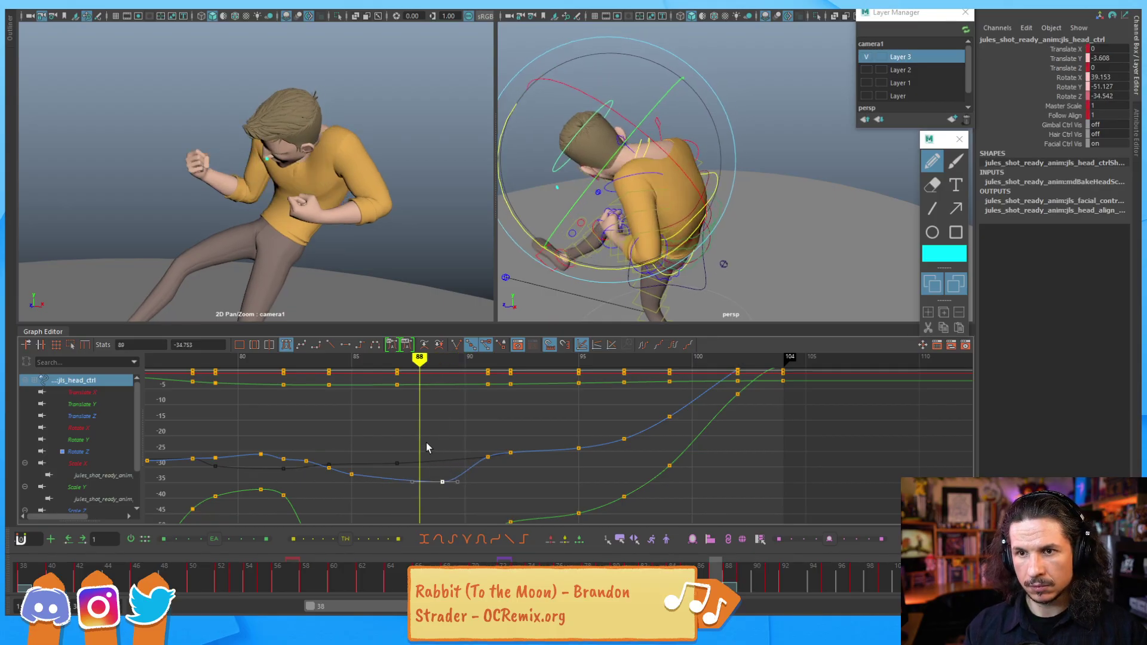
key(alt+comma)
key(alt+comma)
key(alt+period)
key(alt+period)
key(alt+period)
key(alt+period)
key(alt+period)
key(alt+period)
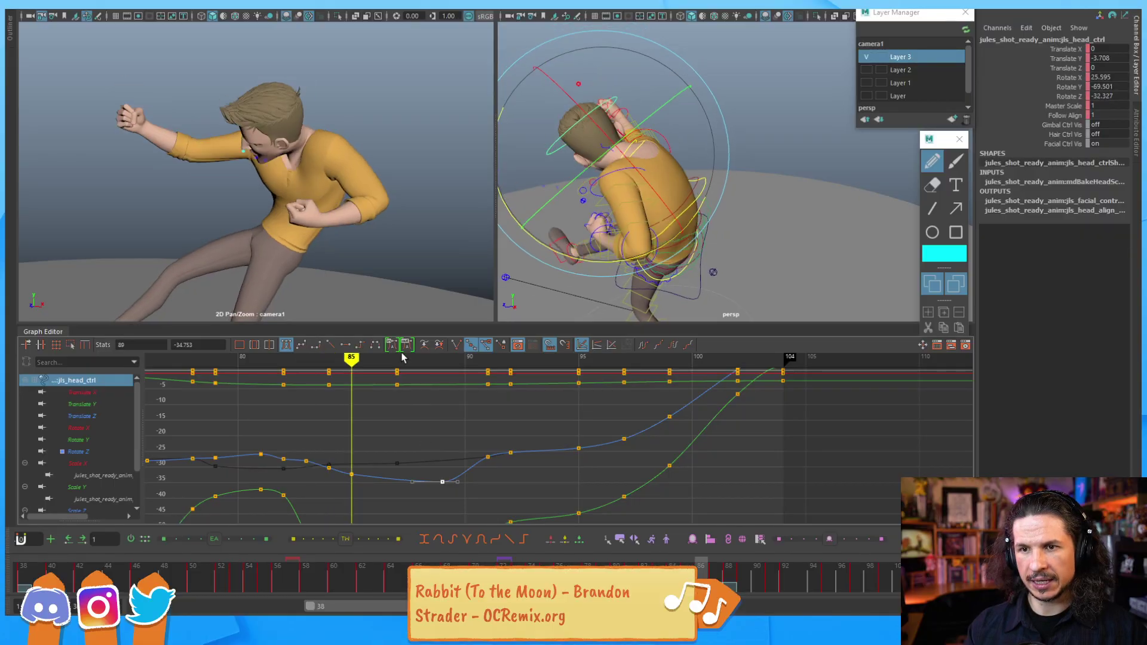
key(alt+period)
key(alt+period)
key(alt+comma)
key(alt+period)
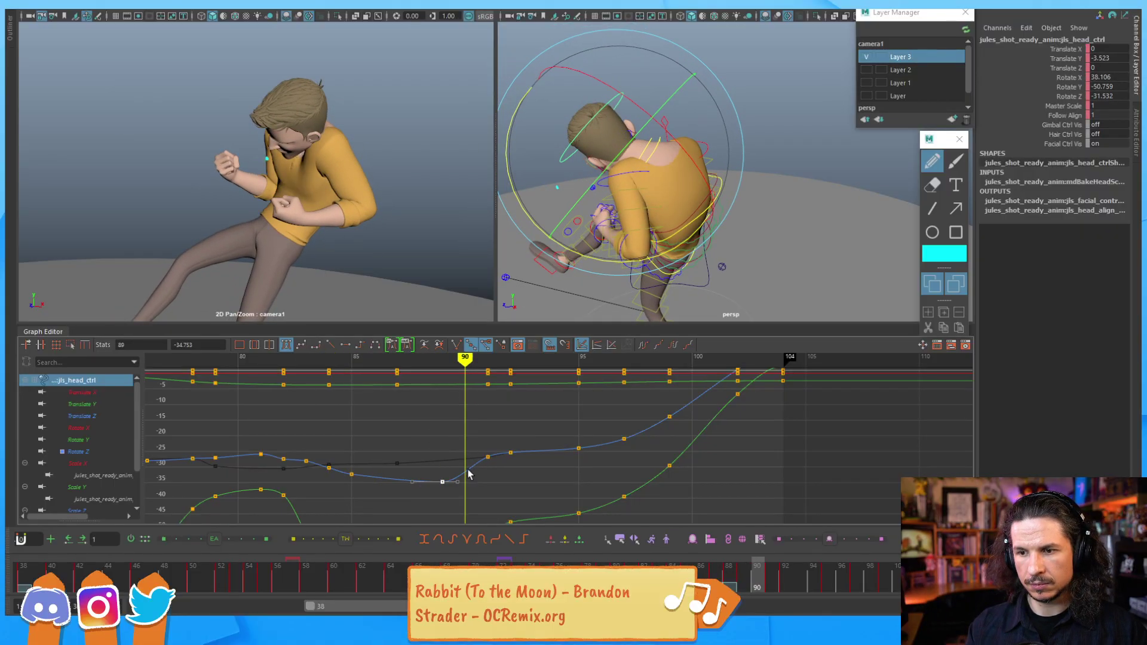
Step: Angle the outgoing tangent of the head's Rotate Z key on frame 85 downward for a rounder dip toward frame 89
key(alt+comma)
click(367, 469)
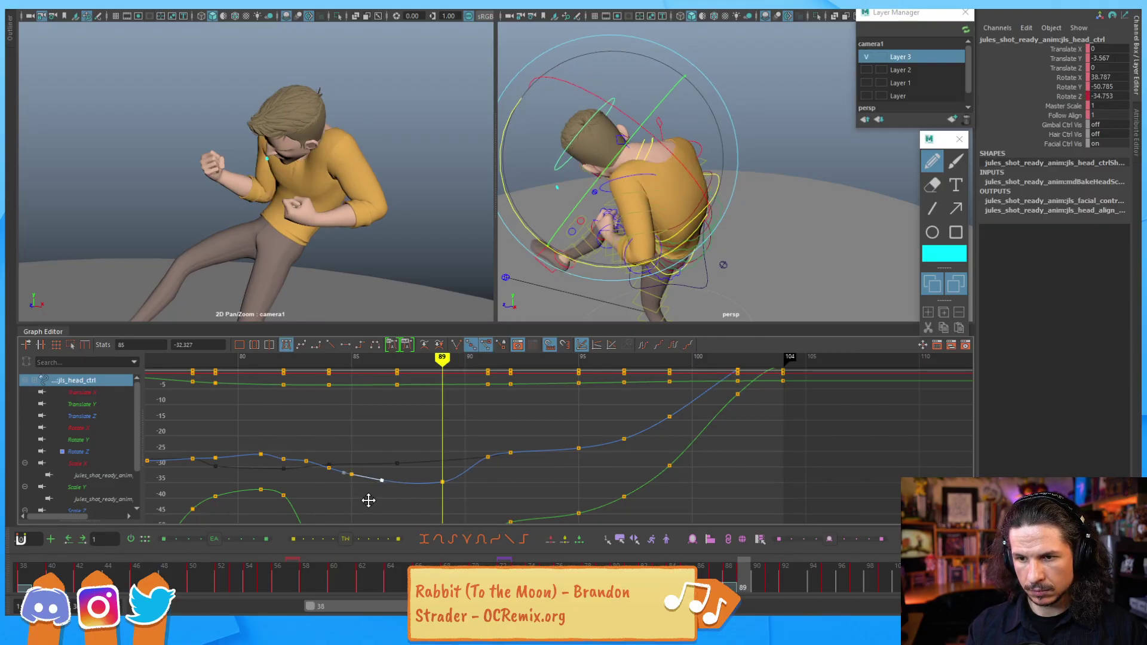
key(alt+comma)
key(alt+comma)
key(alt+comma)
key(alt+comma)
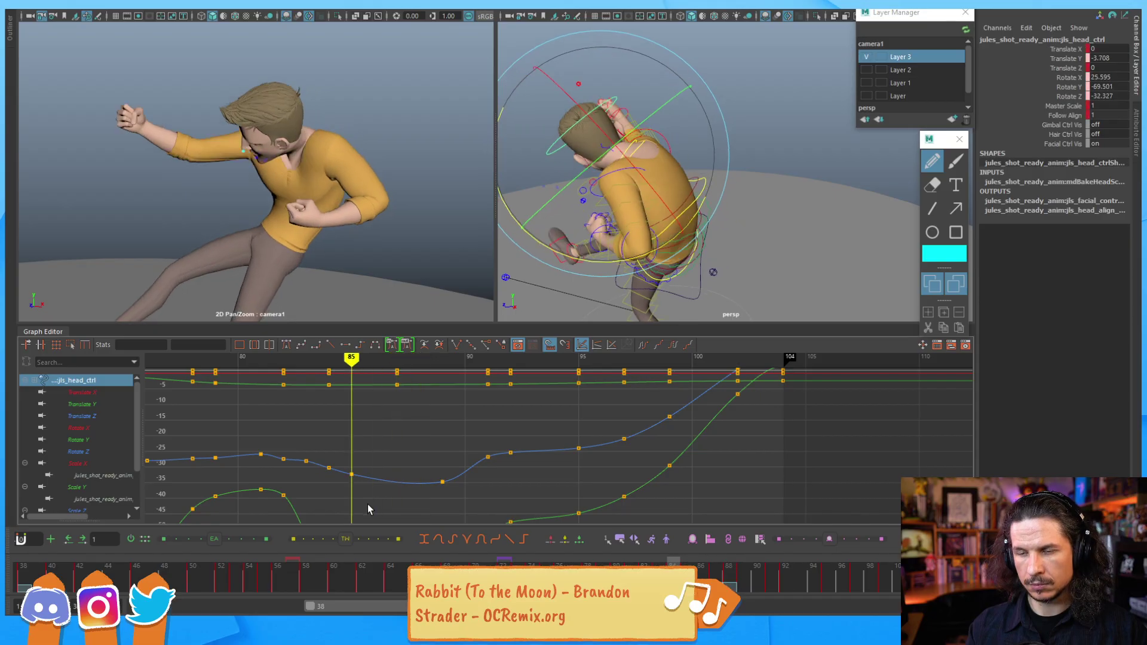
Step: Step through frames 85 to 92 in both directions to check the head's motion with the adjusted tangent
key(alt+period)
key(alt+period)
key(alt+period)
key(alt+period)
key(alt+period)
key(alt+period)
key(alt+period)
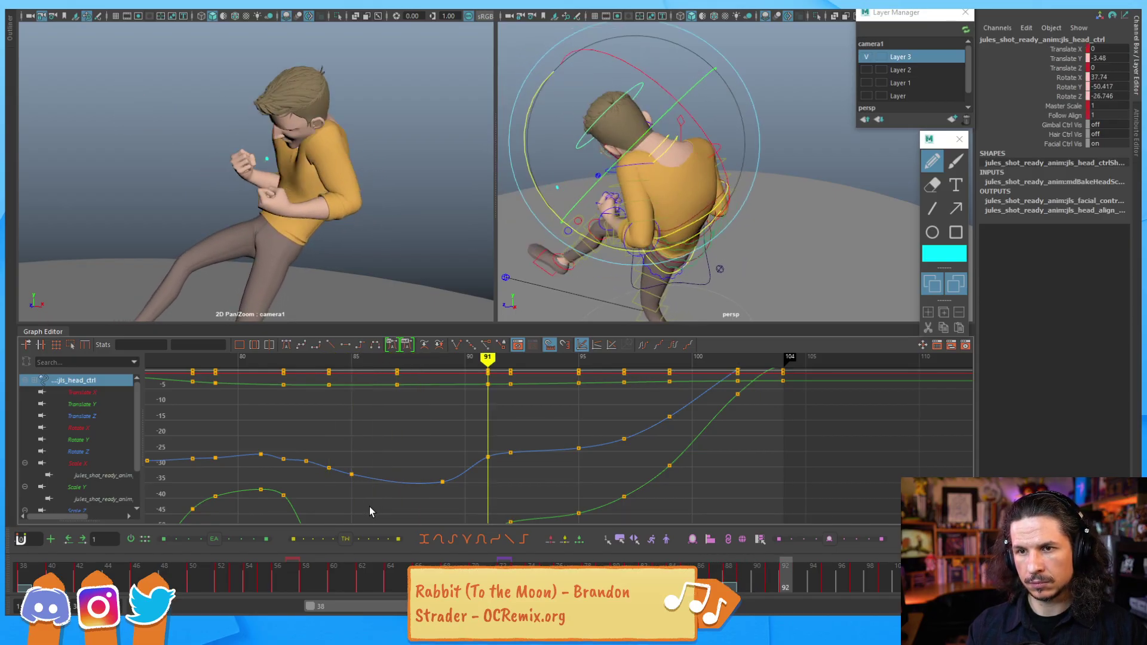
key(alt+comma)
key(alt+comma)
key(alt+comma)
key(alt+comma)
key(alt+comma)
key(alt+comma)
key(alt+comma)
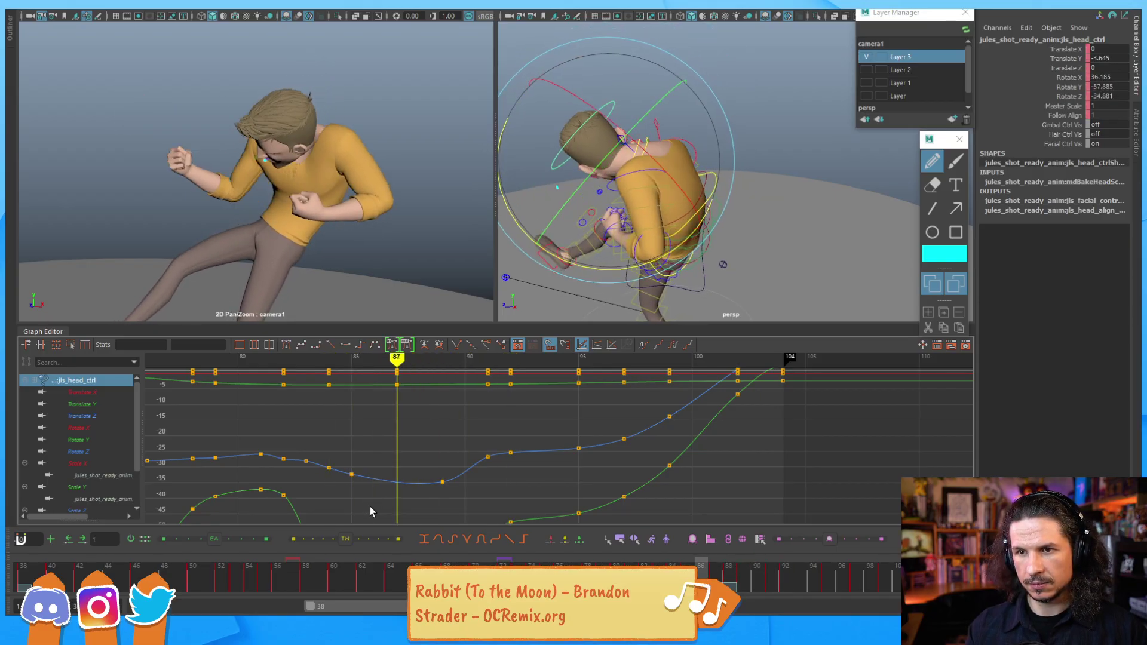
key(alt+comma)
key(alt+comma)
key(alt+period)
key(alt+period)
key(alt+period)
key(alt+period)
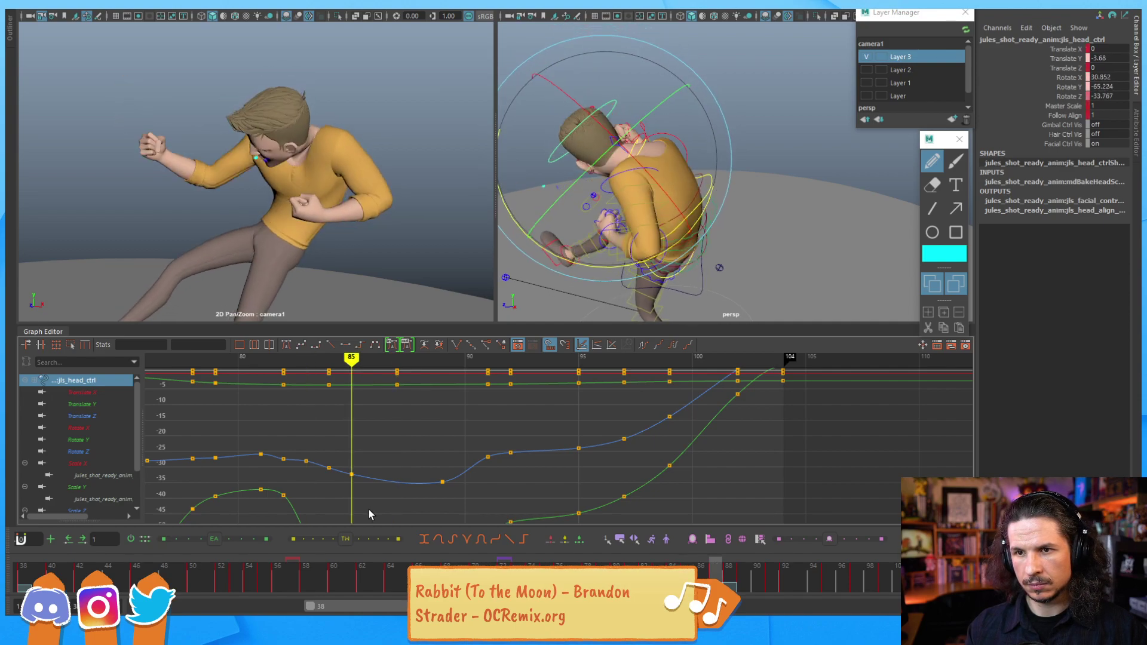
Step: Review the head's follow-through from frame 85 to 94, rechecking the spacing around frames 88 to 94
key(alt+period)
key(alt+period)
key(alt+period)
key(alt+period)
key(alt+period)
key(alt+period)
key(alt+period)
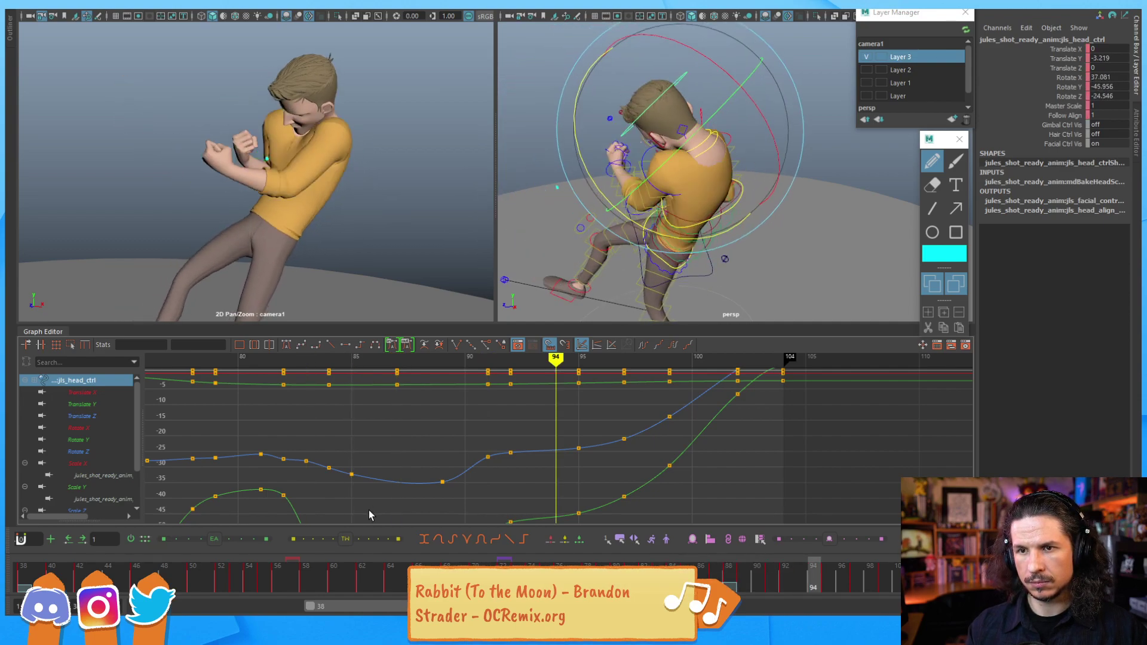
key(alt+comma)
key(alt+comma)
key(alt+comma)
key(alt+comma)
key(alt+comma)
key(alt+comma)
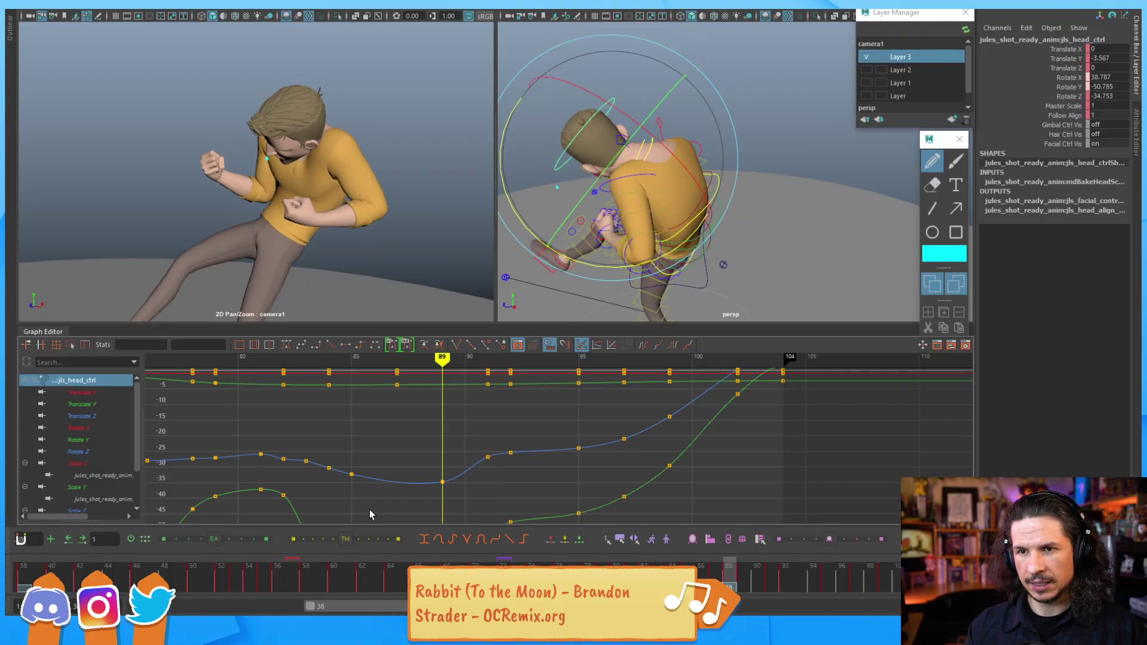
key(alt+period)
key(alt+period)
key(alt+period)
key(alt+period)
key(alt+period)
key(alt+comma)
key(alt+comma)
key(alt+comma)
key(alt+comma)
key(alt+comma)
key(alt+period)
key(alt+comma)
key(alt+comma)
key(alt+period)
Step: Replace camera1's Layer 3 drawing layer with a fresh empty layer and activate the Pencil for drawing on it
click(923, 57)
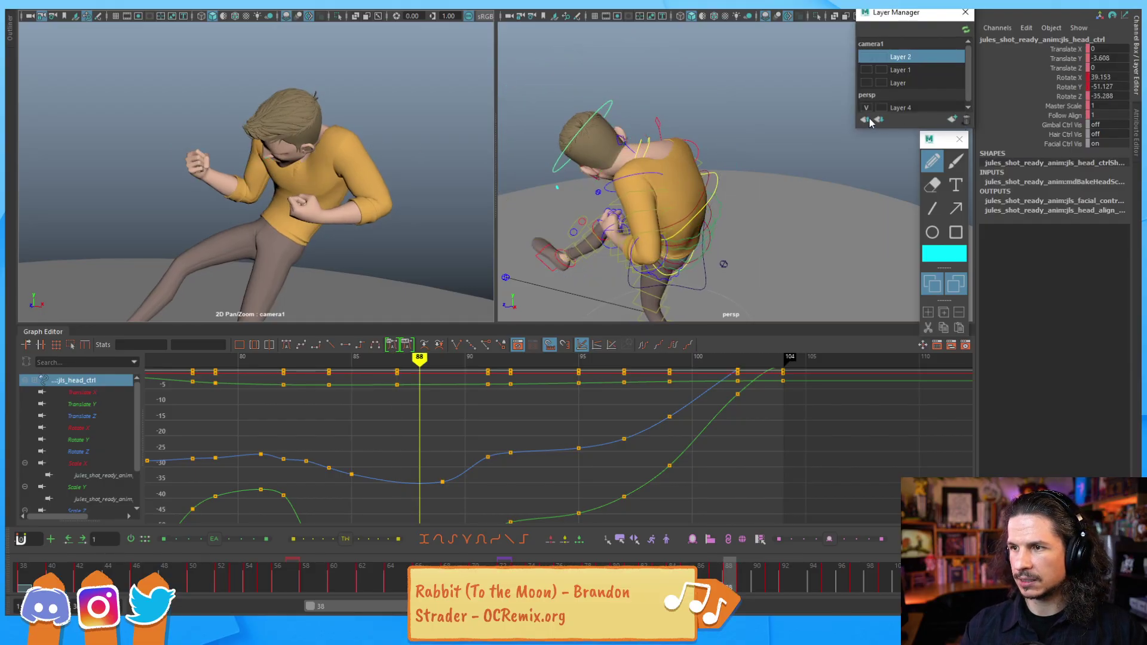
click(951, 120)
click(923, 105)
click(933, 169)
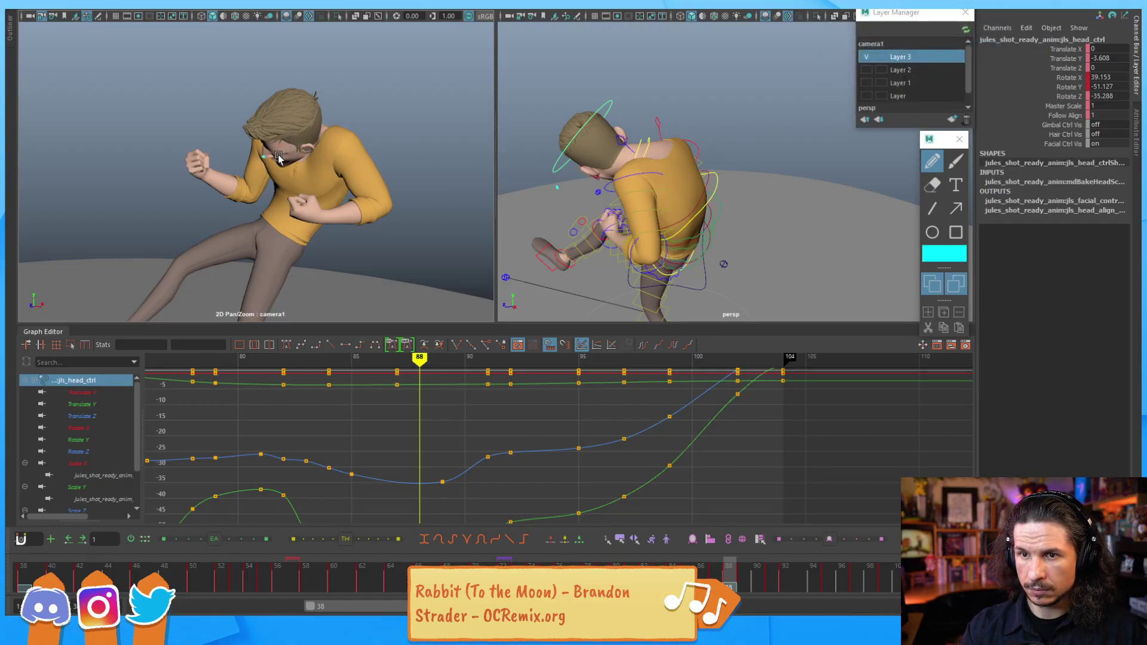
Step: Mark the nose's position on every second frame from 88 to 96 in the camera view and step back through its path
key(alt+period)
key(alt+period)
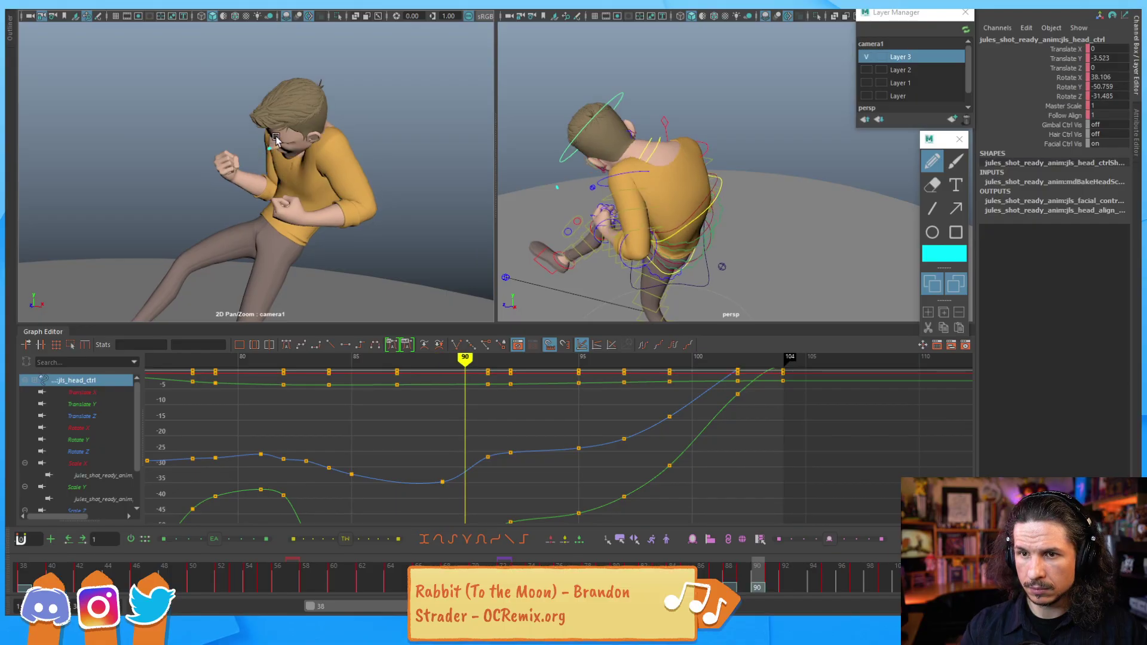
key(alt+period)
key(alt+period)
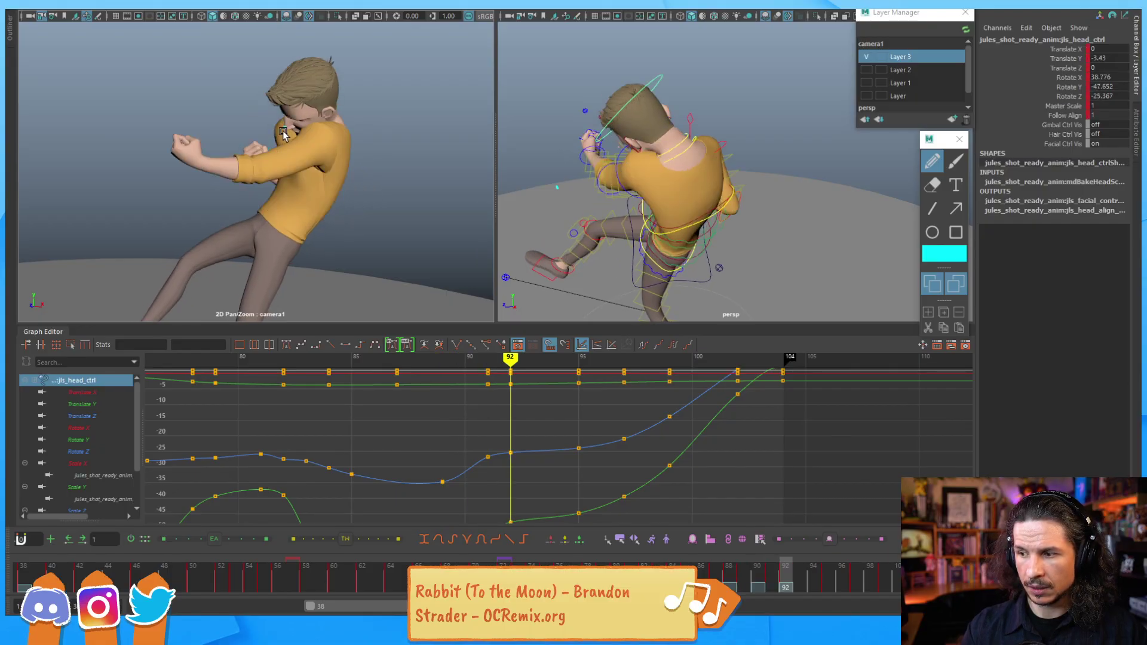
key(alt+period)
key(alt+period)
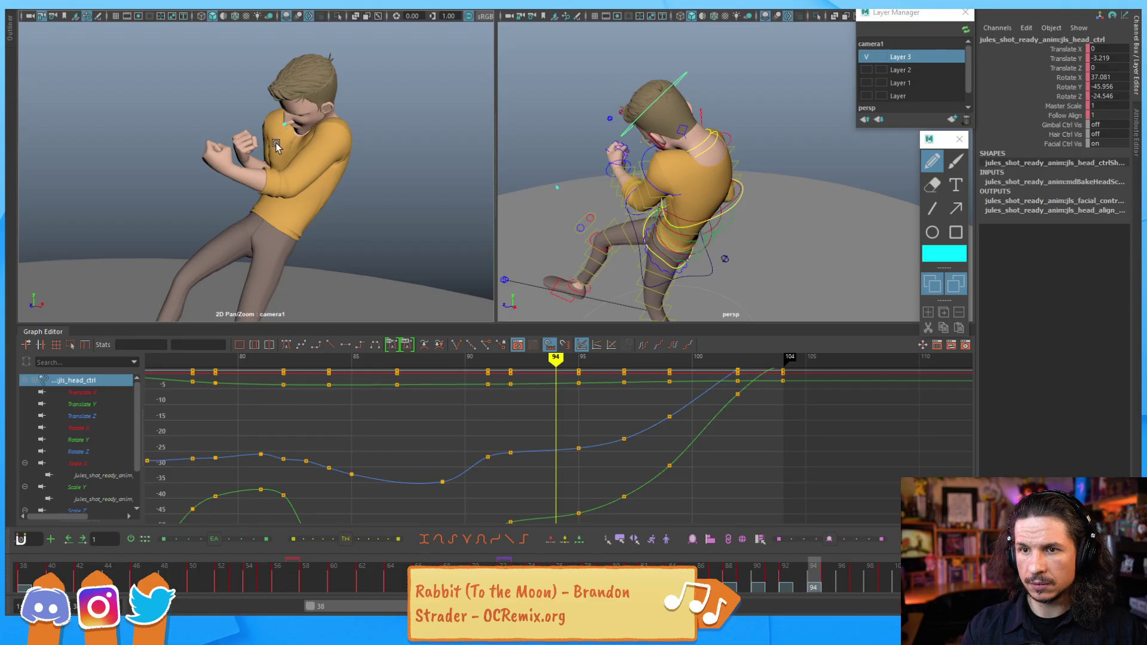
key(alt+period)
key(alt+period)
key(alt+comma)
key(alt+comma)
key(alt+comma)
key(alt+comma)
key(alt+comma)
key(alt+comma)
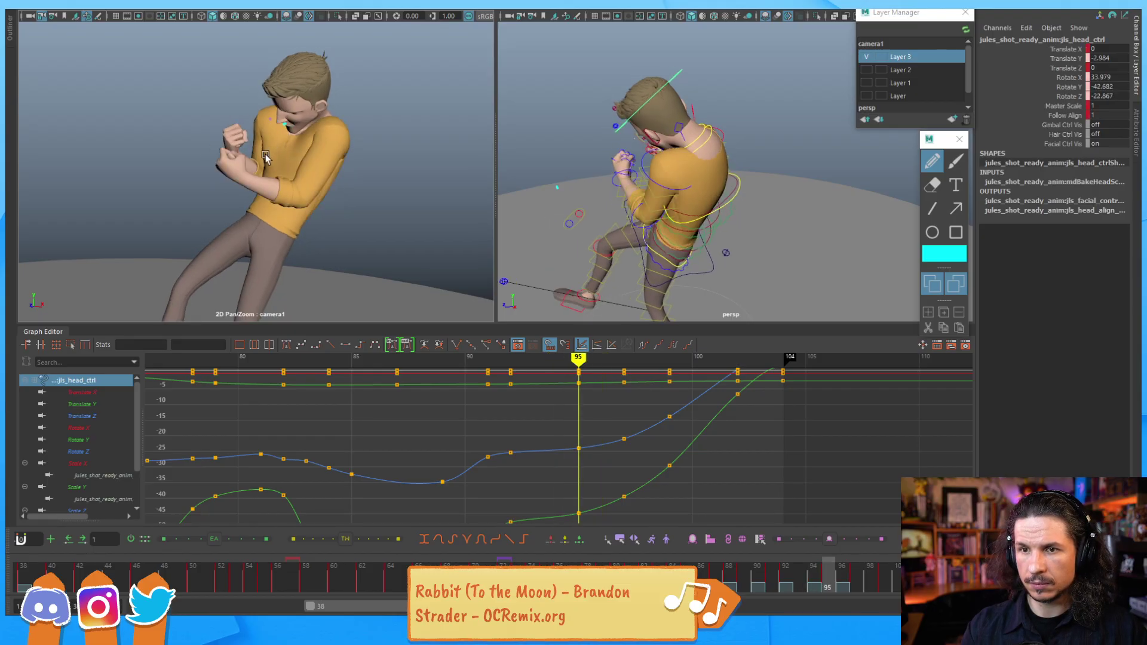
key(alt+comma)
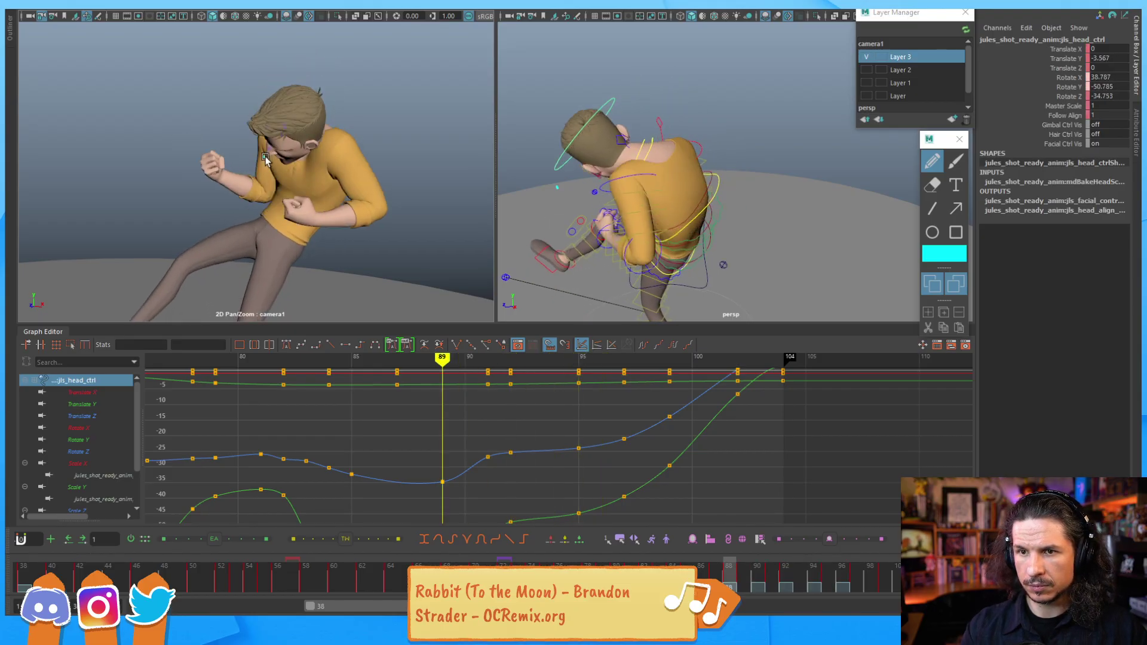
Step: Inspect the nose up close against its drawn marks from about frame 88 to 95 in the camera view
key(alt+comma)
key(alt+comma)
key(alt+period)
key(alt+period)
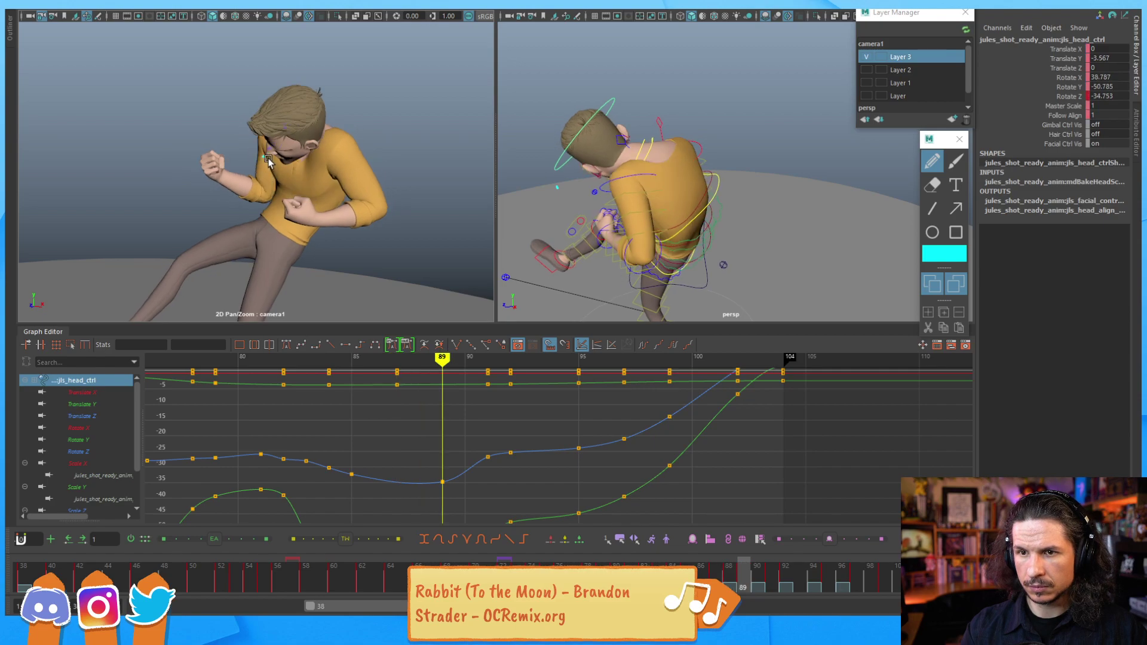
scroll(261, 151, up, 6)
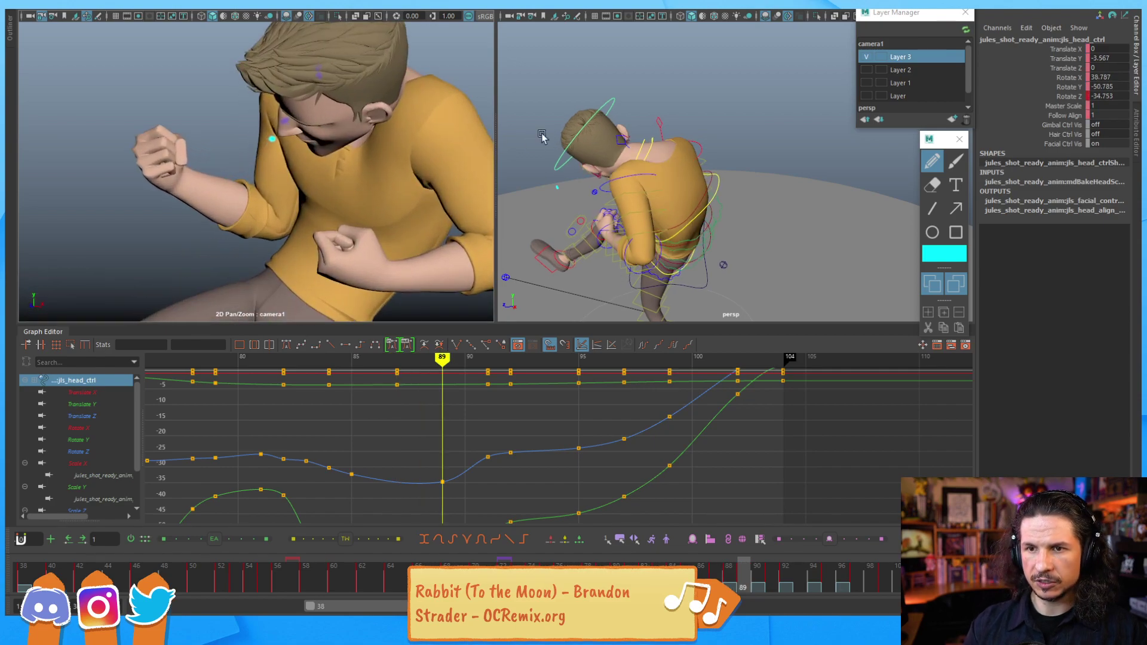
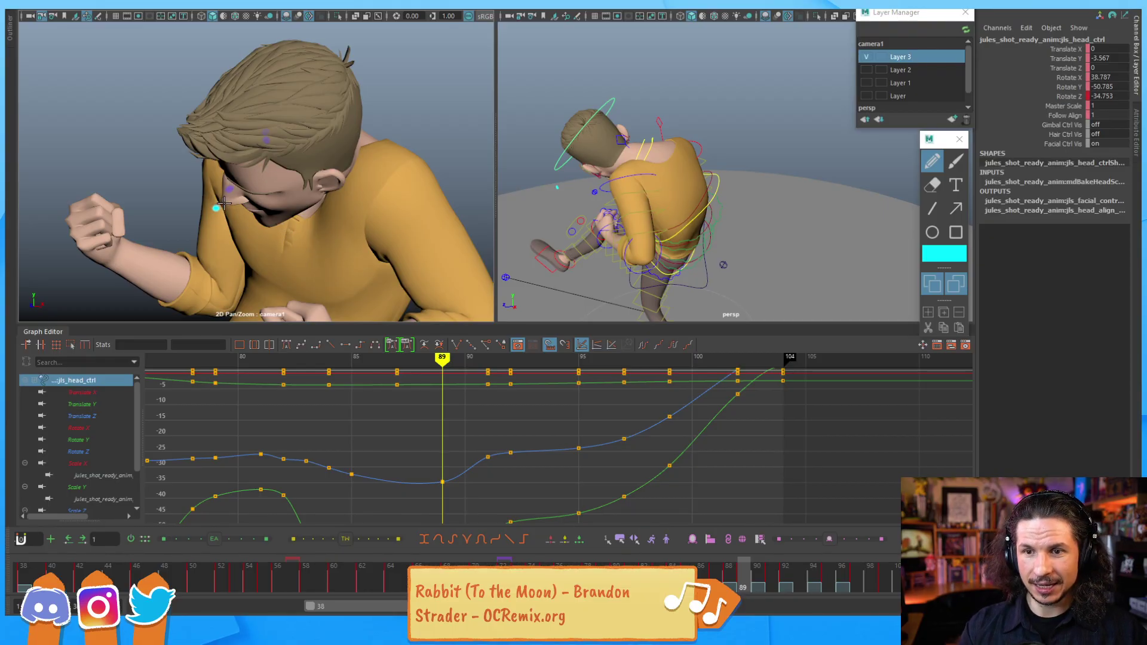
key(alt+comma)
key(alt+period)
key(alt+period)
key(alt+period)
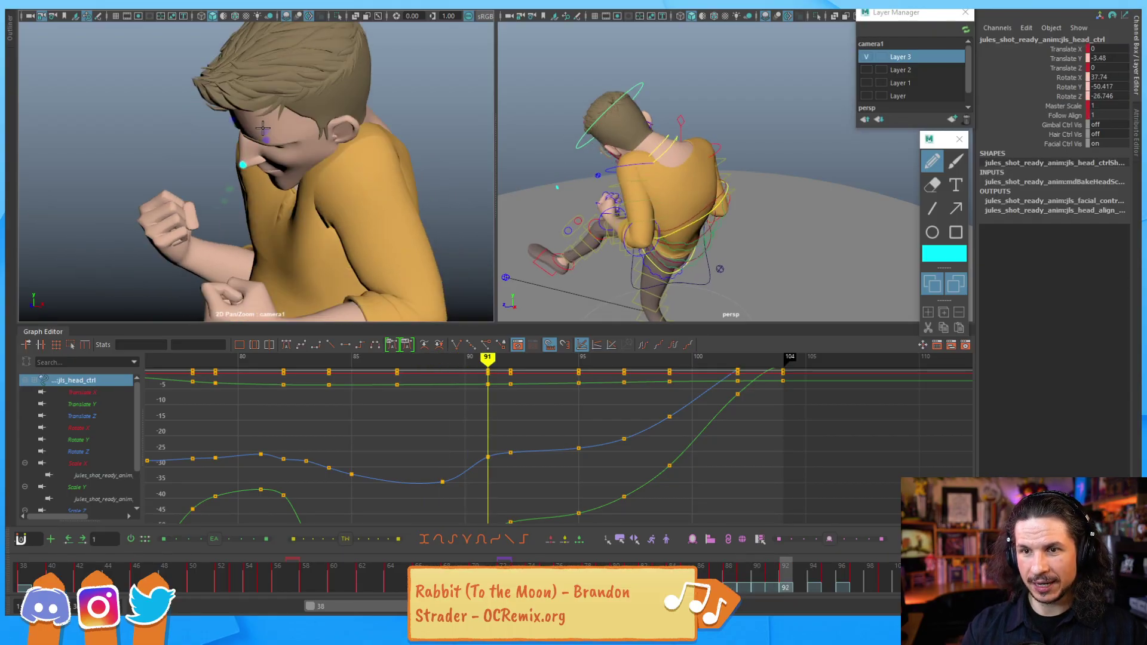
key(alt+period)
key(alt+period)
key(alt+comma)
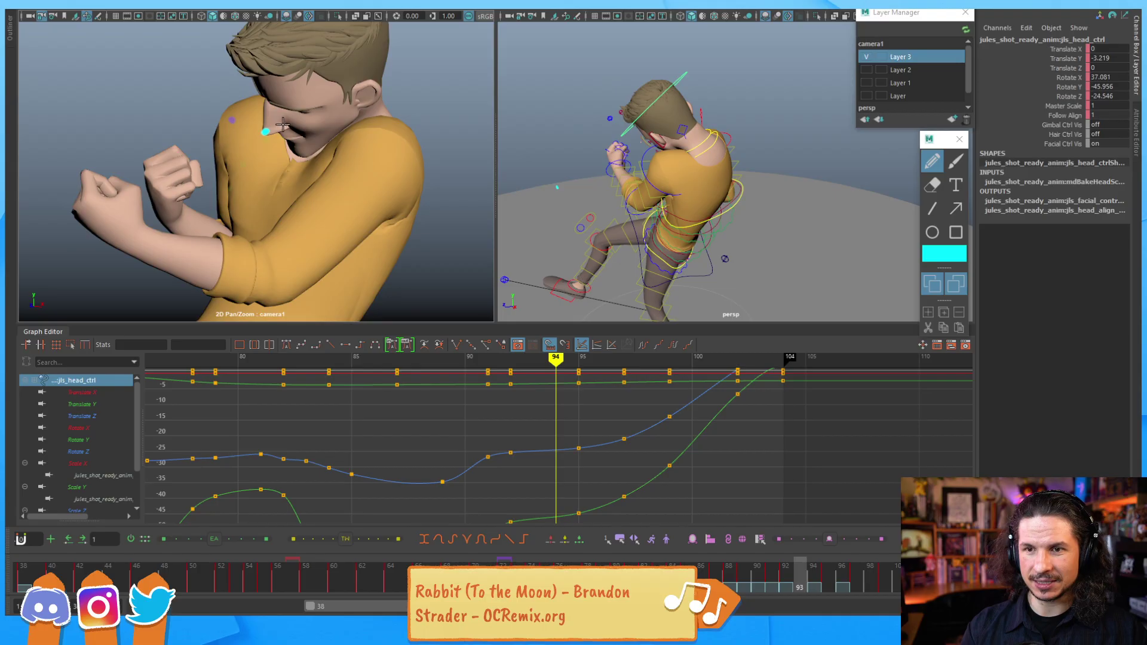
key(alt+period)
key(alt+period)
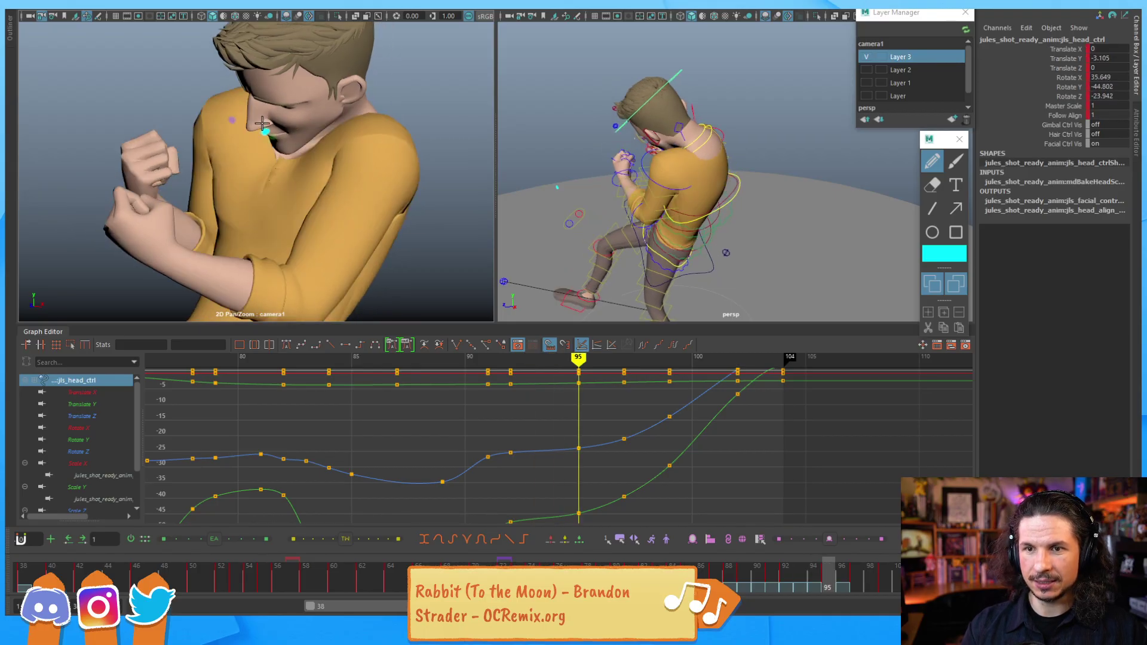
key(alt+comma)
key(alt+comma)
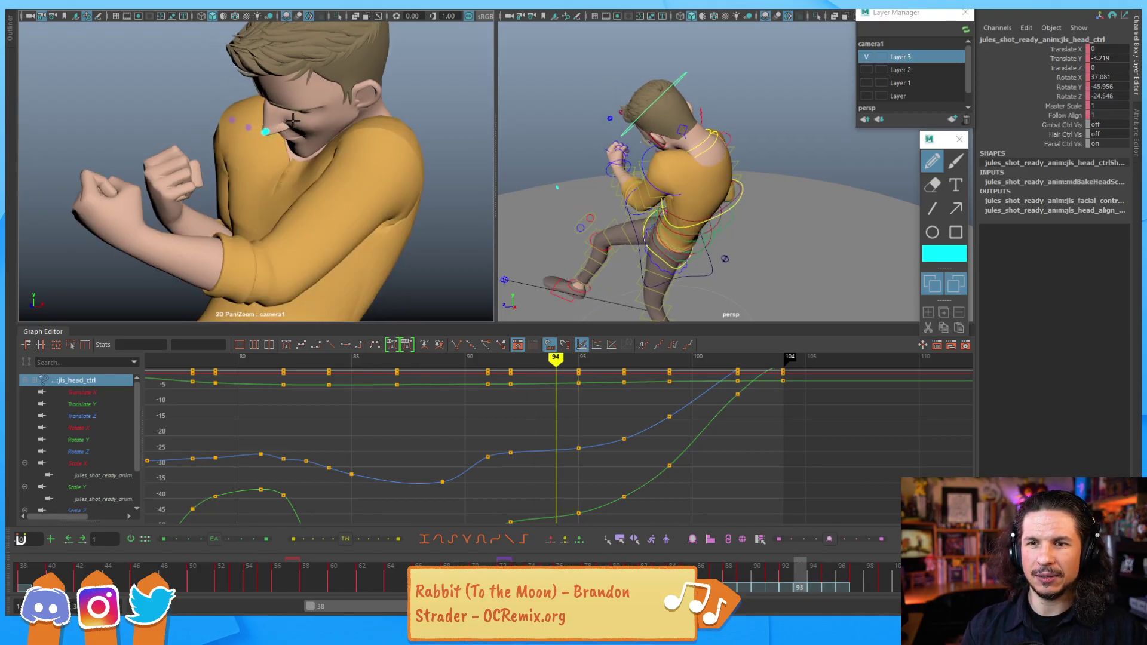
Step: Step on past frame 95 and back to frame 89 to compare the nose's spacing along the drawn marks
key(alt+period)
key(alt+period)
key(alt+period)
key(alt+period)
key(alt+period)
key(alt+comma)
key(alt+comma)
key(alt+comma)
key(alt+comma)
key(alt+comma)
key(alt+comma)
key(alt+comma)
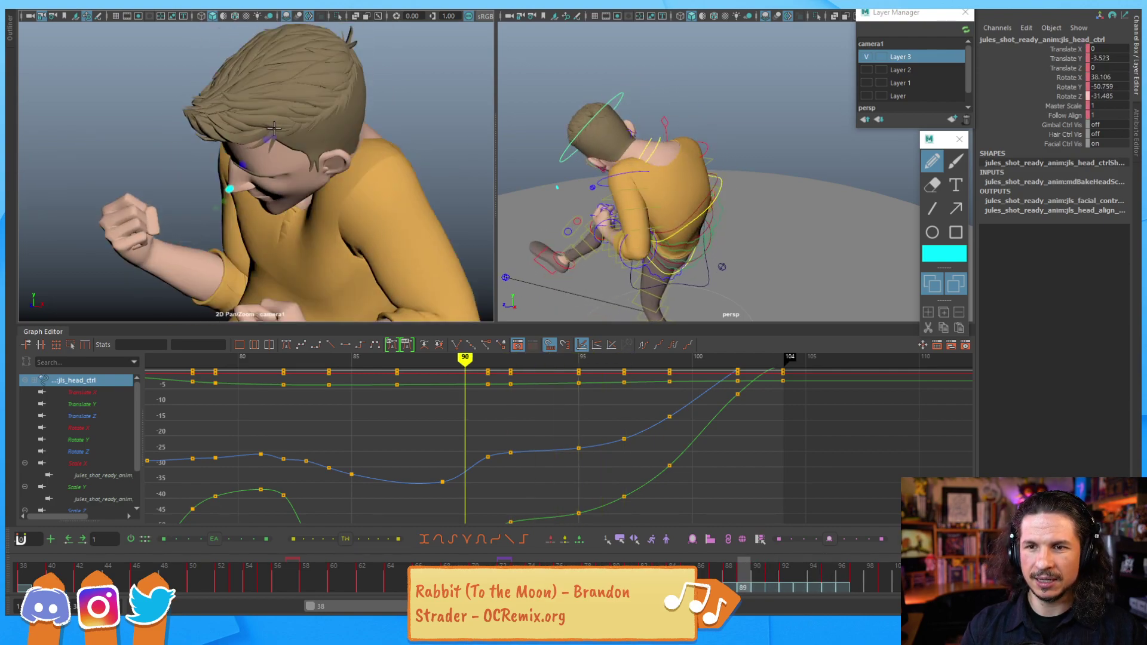
Step: Review the nose's path repeatedly between about frames 85 and 91, ending on frame 91
key(alt+comma)
key(alt+comma)
key(alt+comma)
key(alt+comma)
key(alt+comma)
key(alt+period)
key(alt+period)
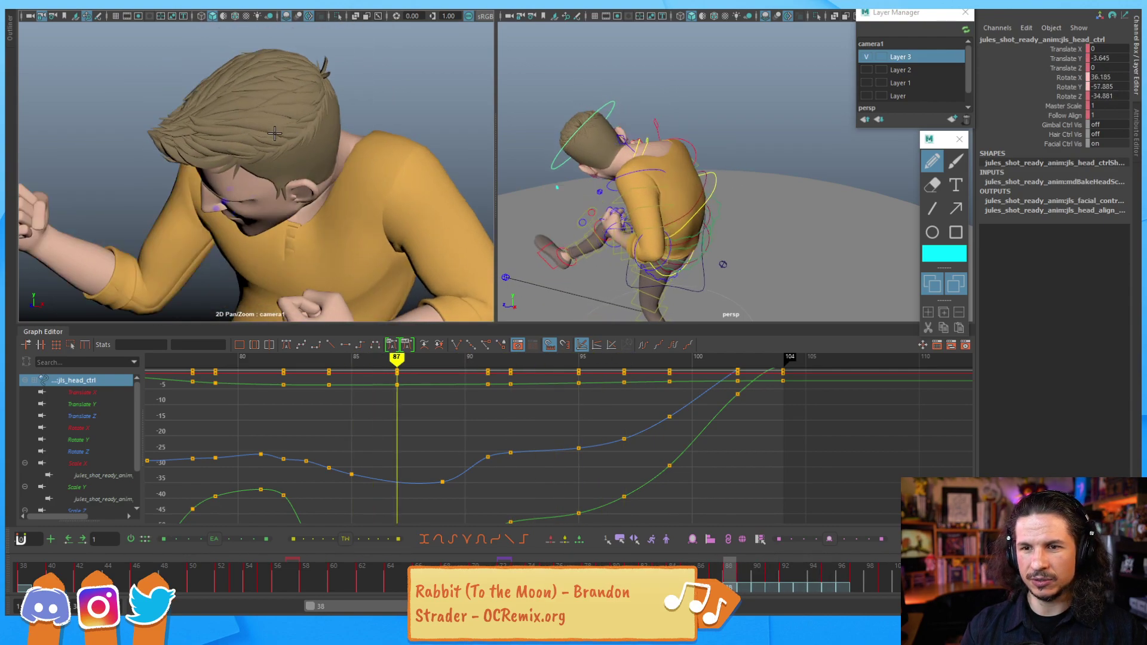
key(alt+period)
key(alt+period)
key(alt+period)
key(alt+period)
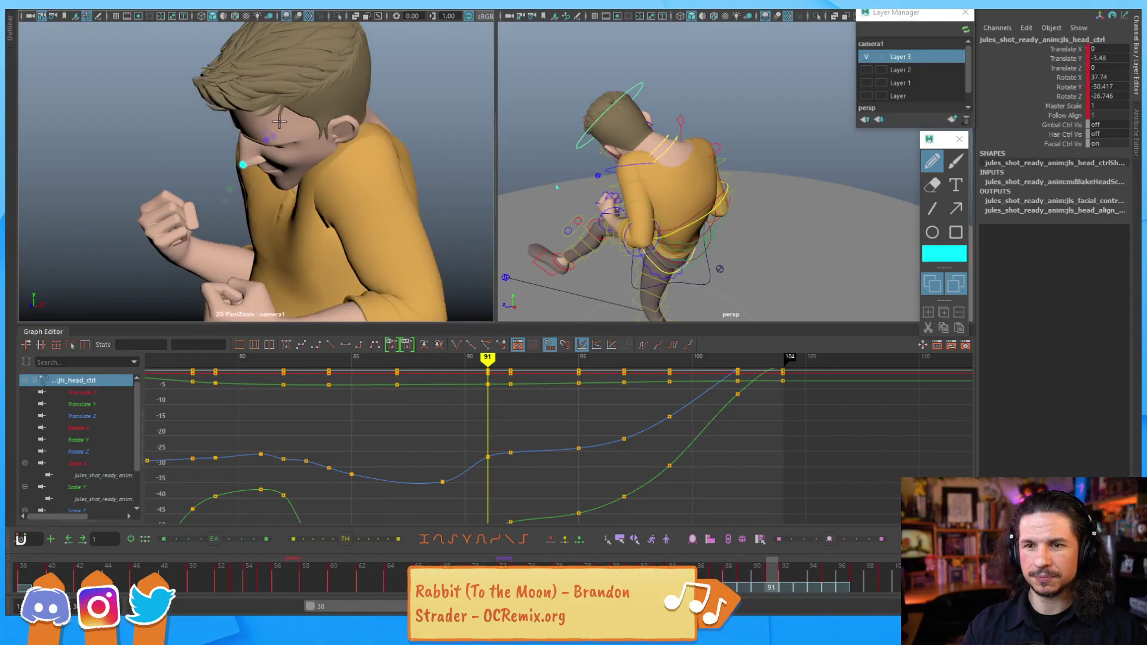
key(e)
key(w)
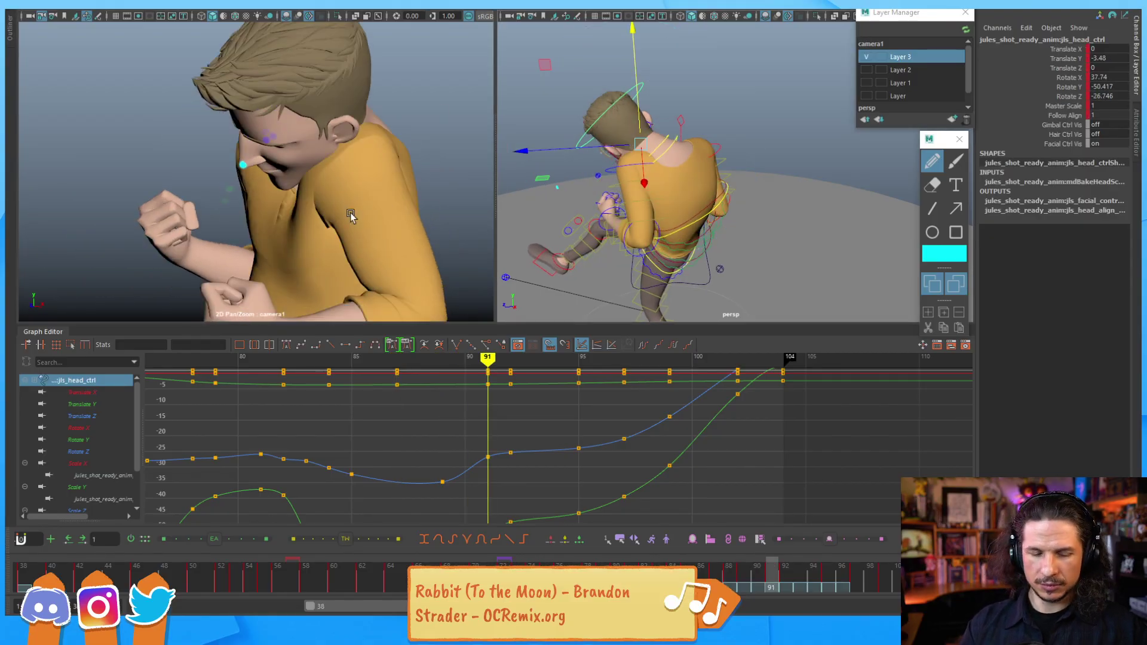
key(alt+comma)
key(alt+comma)
key(alt+comma)
key(alt+comma)
key(alt+comma)
key(alt+period)
key(alt+period)
key(alt+period)
key(alt+period)
key(alt+period)
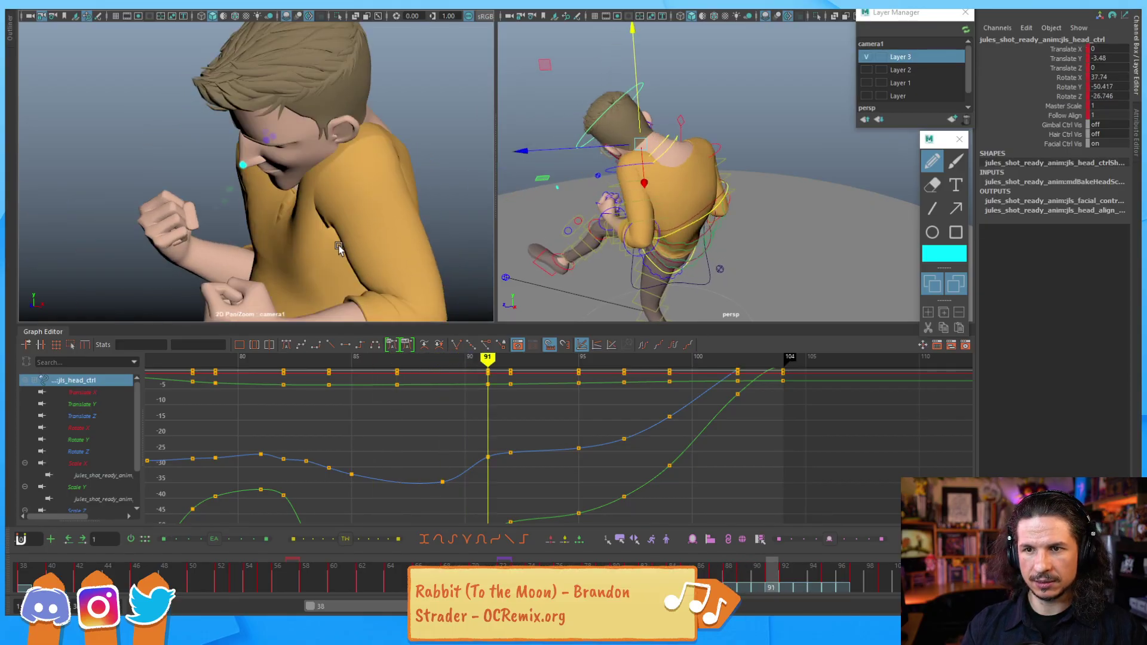
Step: Compare the nose's position with the drawn marks back and forth between frames 91 and 94
key(alt+period)
key(alt+period)
key(alt+period)
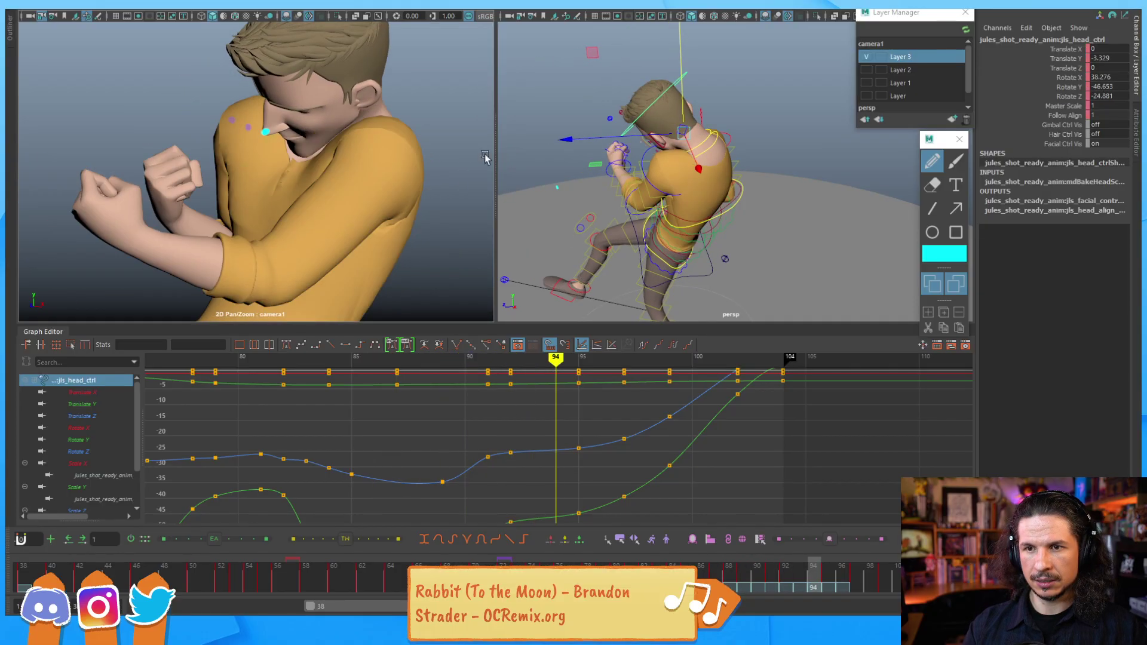
key(alt+comma)
key(alt+comma)
key(alt+comma)
key(alt+period)
key(alt+period)
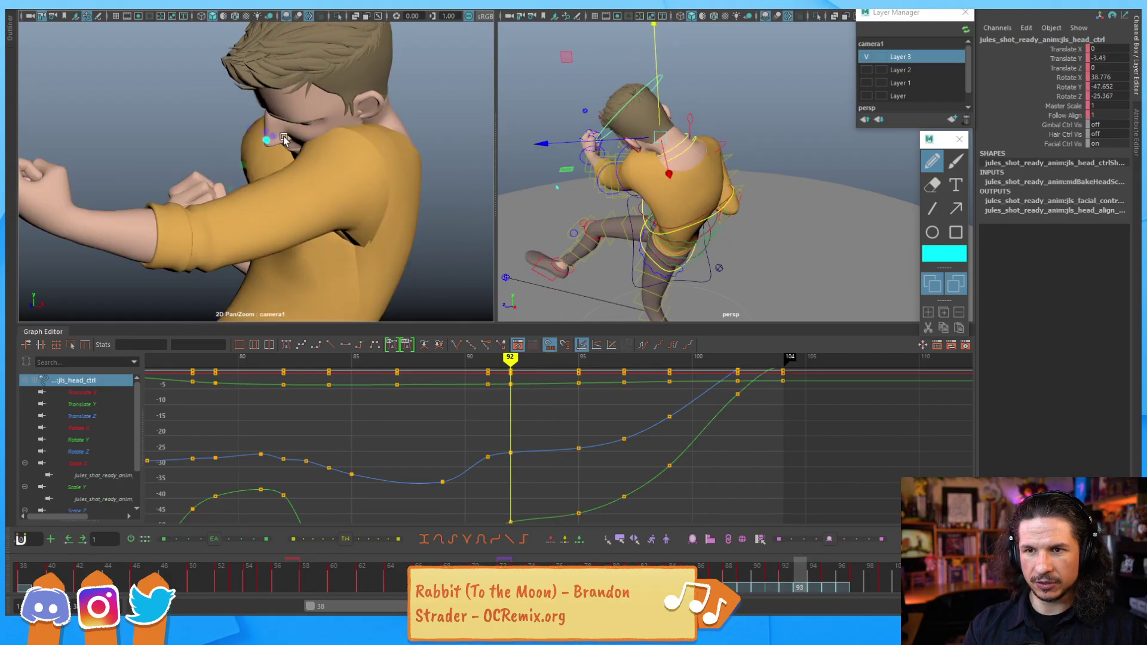
key(alt+comma)
key(alt+comma)
key(alt+period)
key(alt+period)
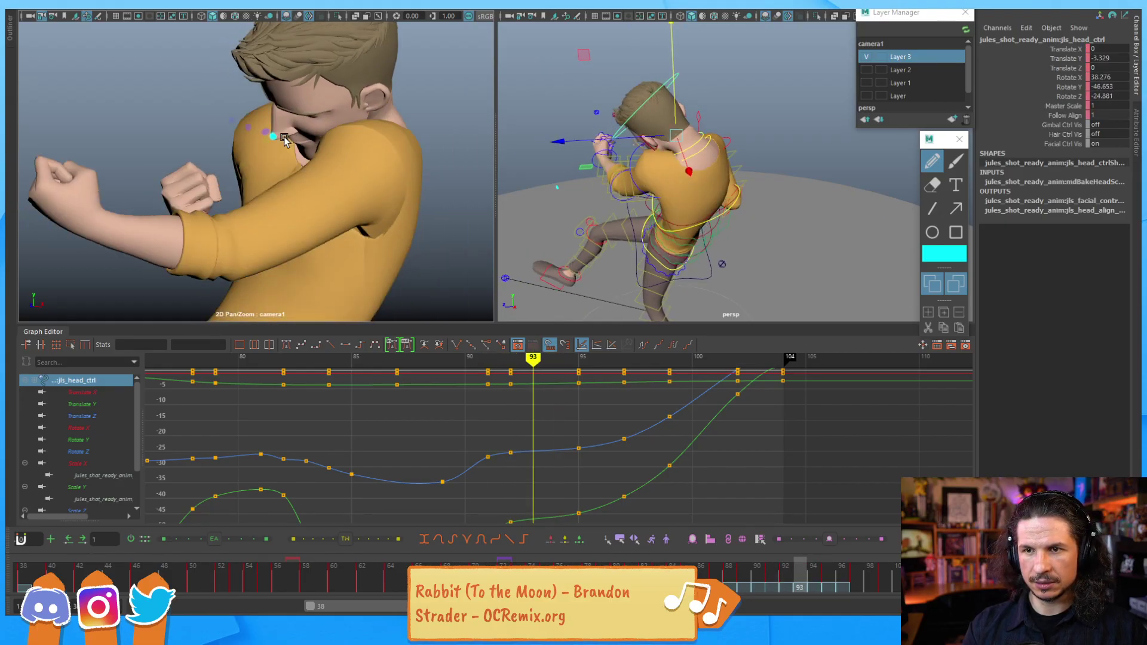
key(alt+period)
Step: Activate rotation on the head control, widen the view of its curves, and recheck the motion around frames 90 to 94
click(706, 76)
click(679, 83)
key(e)
mouse_move(626, 420)
alt+right_down()
mouse_move(597, 424)
mouse_move(615, 433)
alt+right_up()
key(alt+comma)
key(alt+comma)
key(alt+comma)
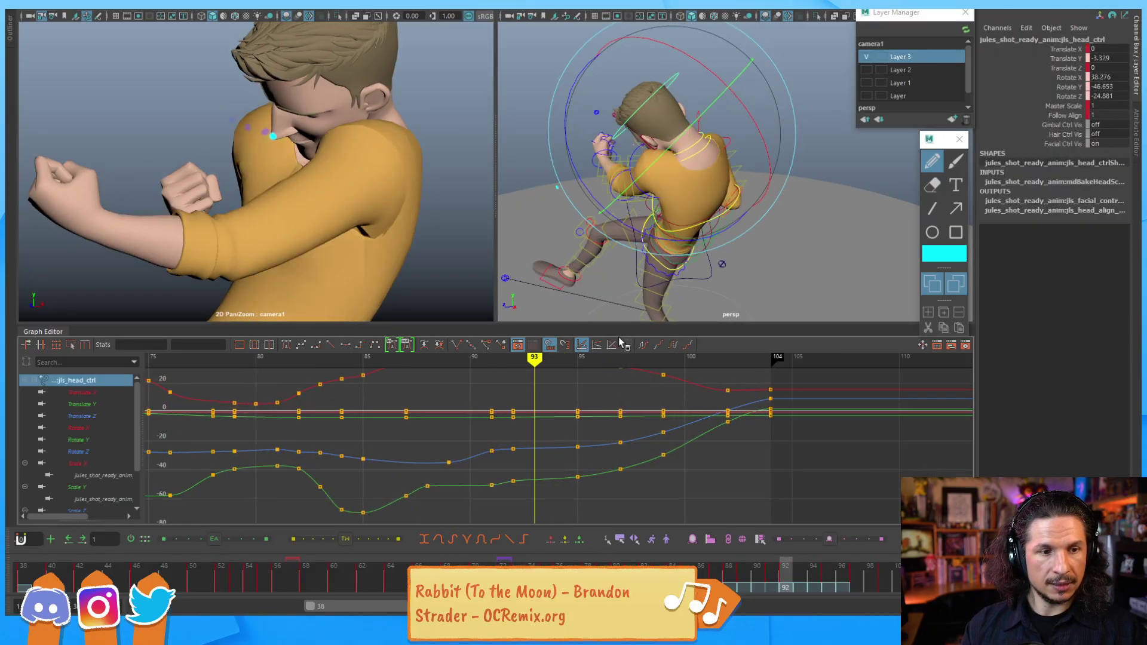
key(alt+period)
key(alt+period)
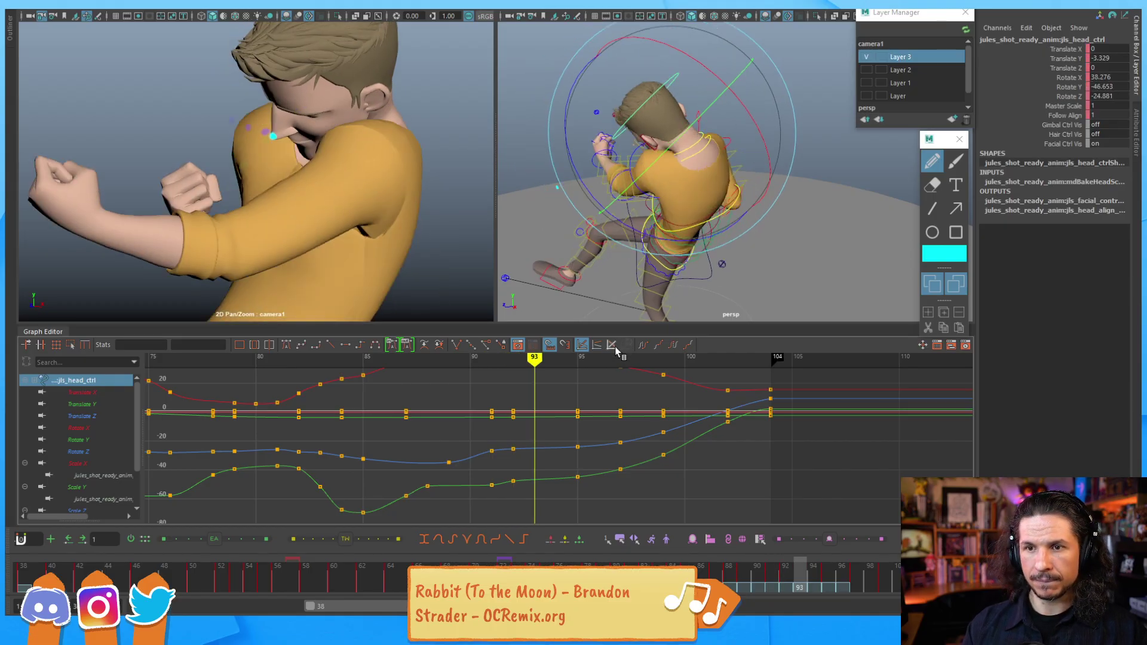
key(alt+comma)
key(alt+comma)
key(alt+comma)
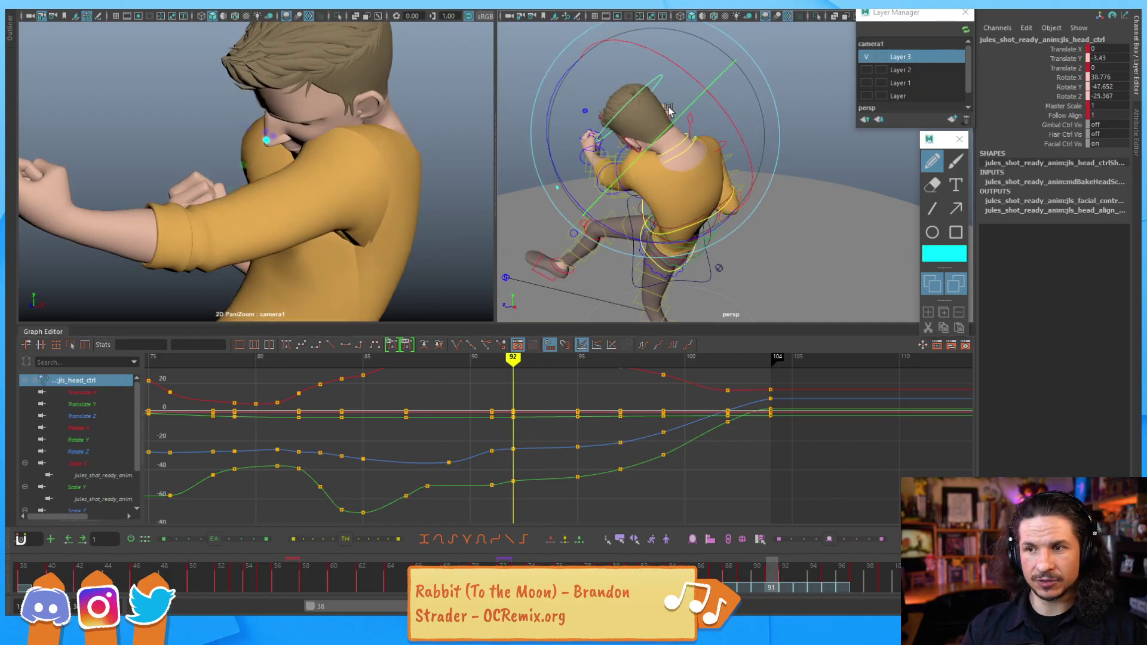
key(alt+comma)
key(alt+period)
key(alt+period)
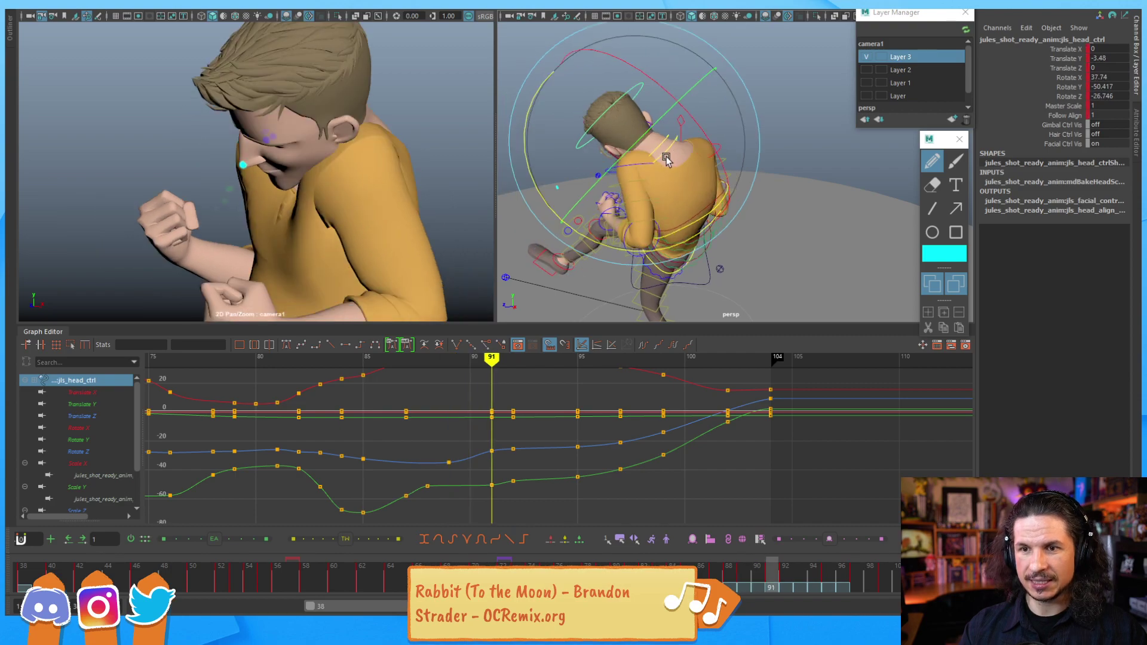
Step: Select the neck control and bring its rotation curves around frame 91 into close view
click(672, 151)
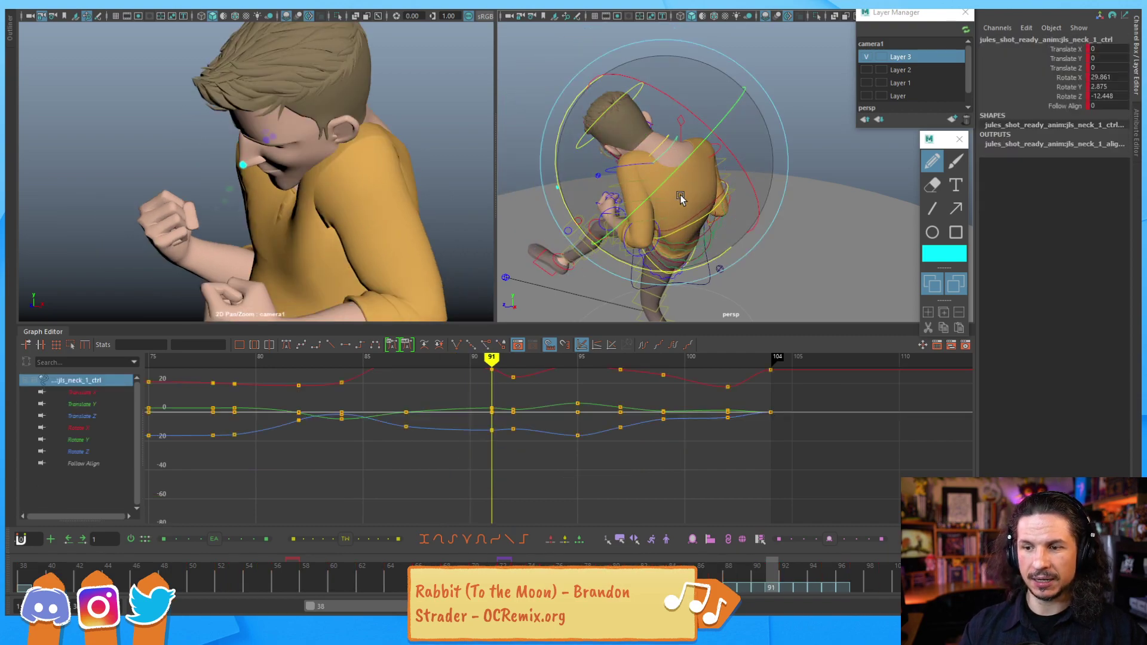
alt+middle_drag(503, 402, 496, 454)
alt+right_drag(495, 454, 540, 467)
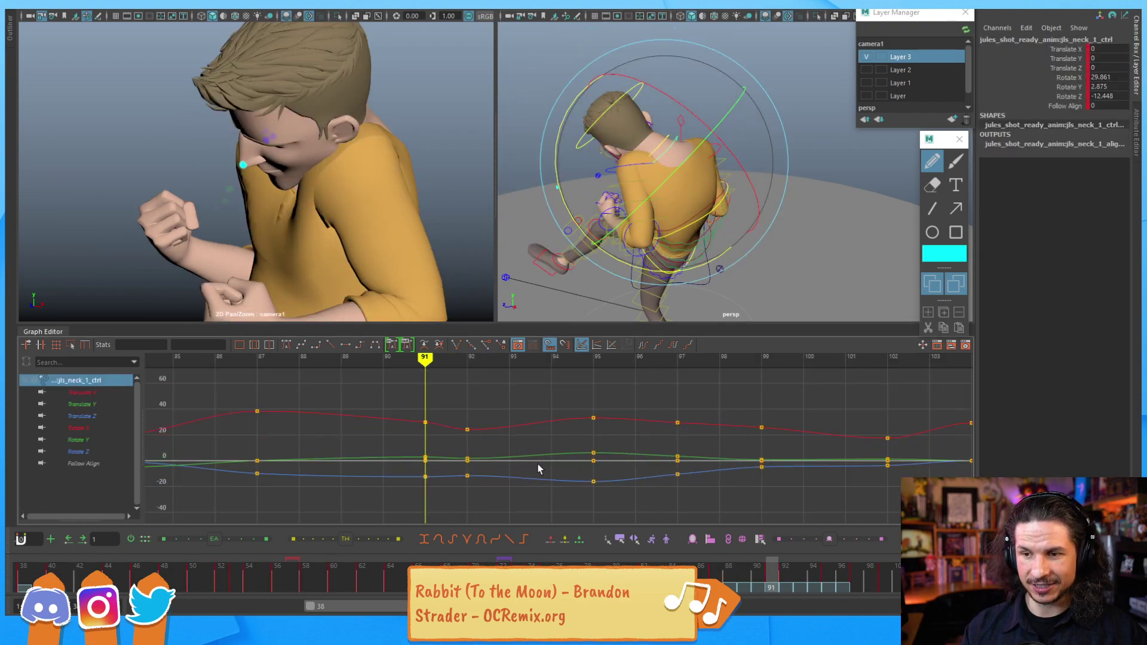
key(alt+comma)
key(alt+period)
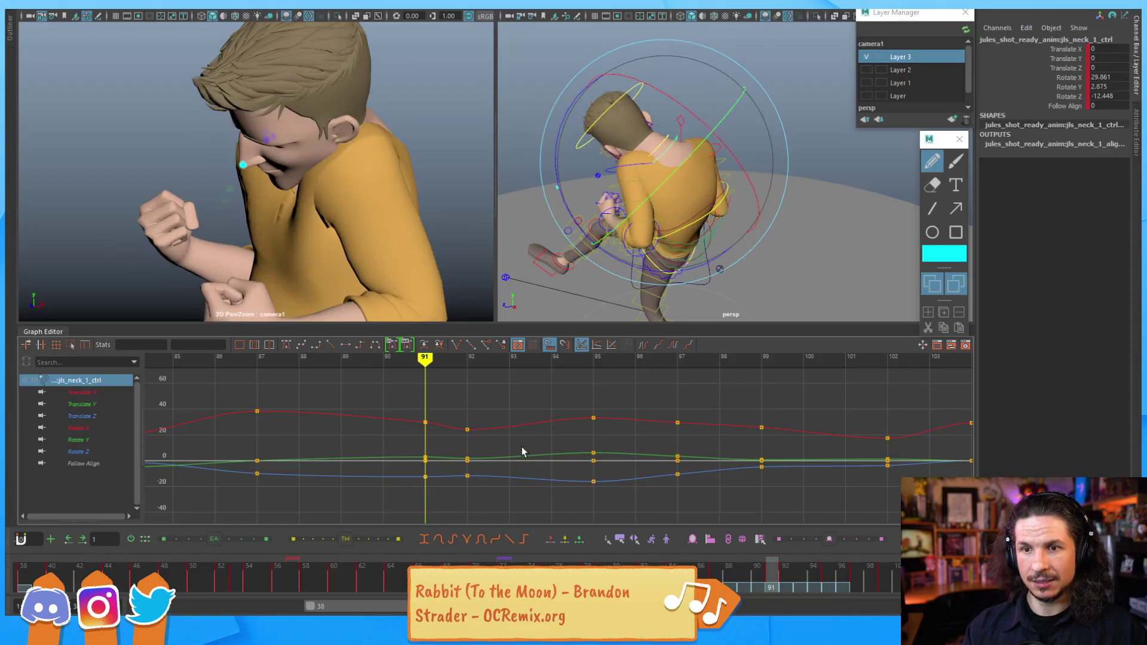
alt+right_drag(466, 473, 455, 428)
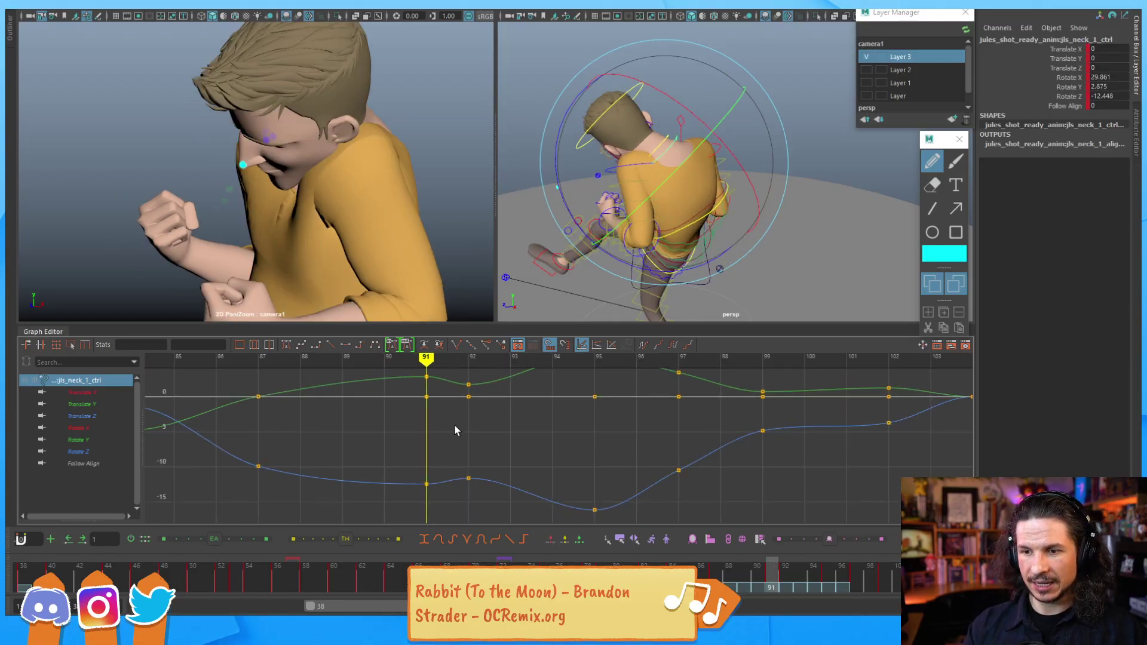
Step: Try rotating the neck control at frame 91 in the perspective view, and undo that rotation
drag(439, 466, 418, 491)
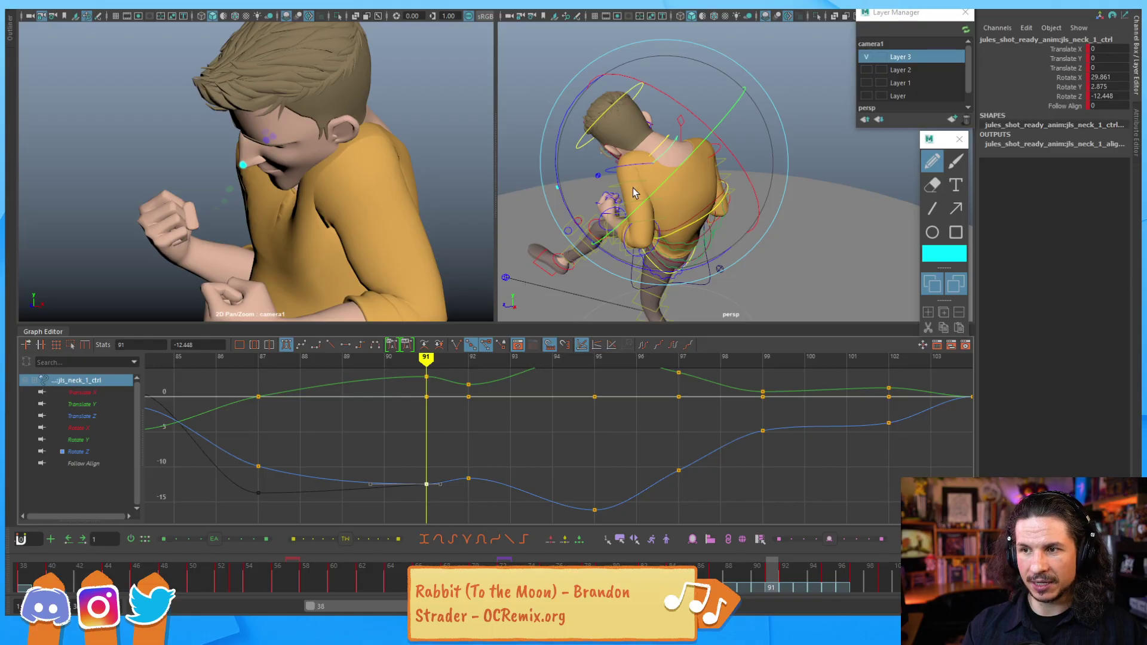
drag(632, 167, 654, 178)
alt+middle_drag(526, 369, 507, 468)
alt+middle_drag(502, 410, 521, 568)
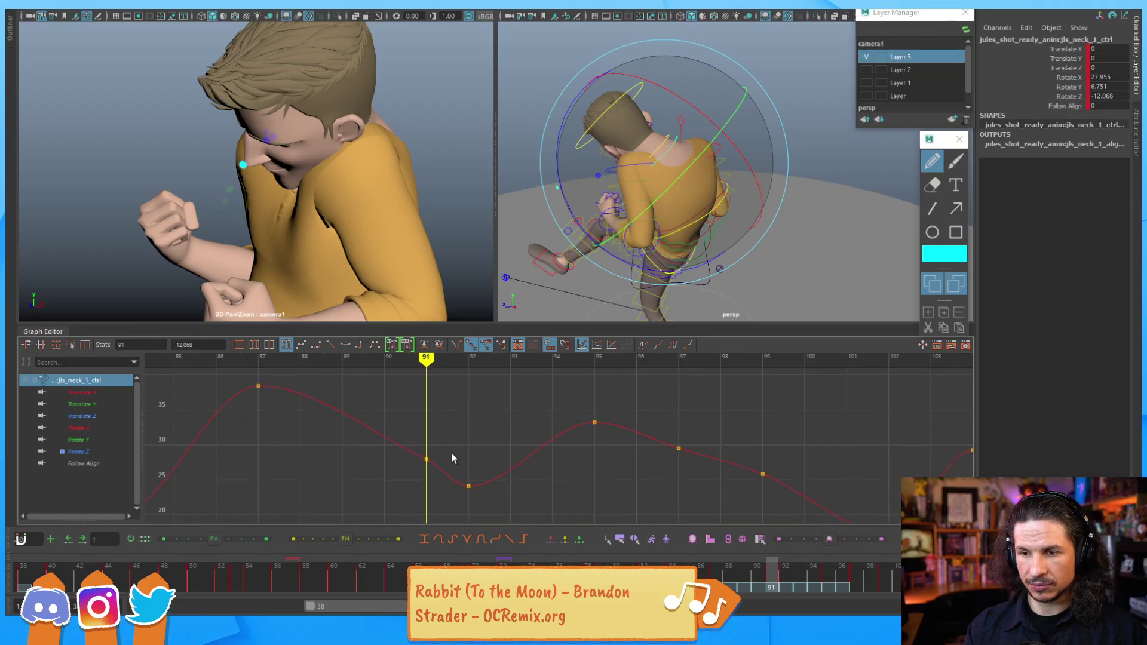
key(ctrl+z)
Step: Lower the neck's frame 91 keys to about 25.05 in Rotate X and 0.85 in Rotate Y, leaving Rotate Z unedited
drag(450, 427, 414, 469)
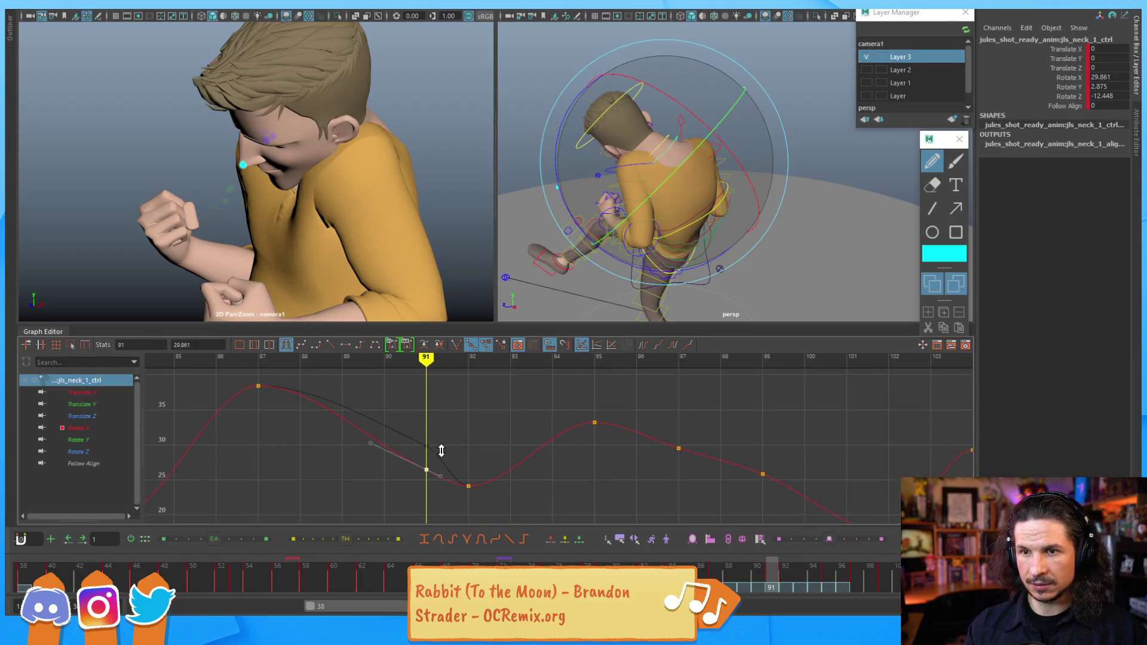
shift+middle_drag(442, 446, 448, 453)
alt+middle_drag(456, 519, 442, 326)
shift+middle_drag(423, 405, 405, 465)
key(ctrl+z)
alt+drag(656, 188, 661, 204)
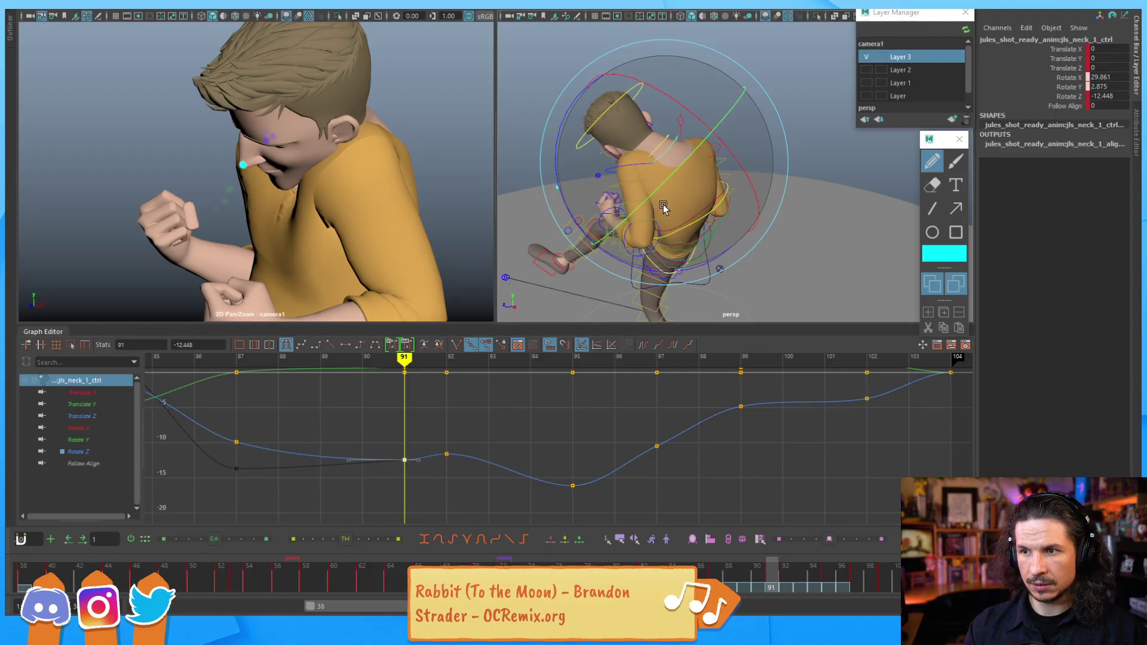
Step: View the character from the side and check the neck's motion on the frames around 91
alt+drag(904, 139, 760, 146)
key(alt+comma)
key(alt+period)
key(alt+comma)
key(alt+comma)
key(alt+period)
key(alt+period)
key(alt+period)
key(alt+period)
key(alt+comma)
key(alt+comma)
key(alt+period)
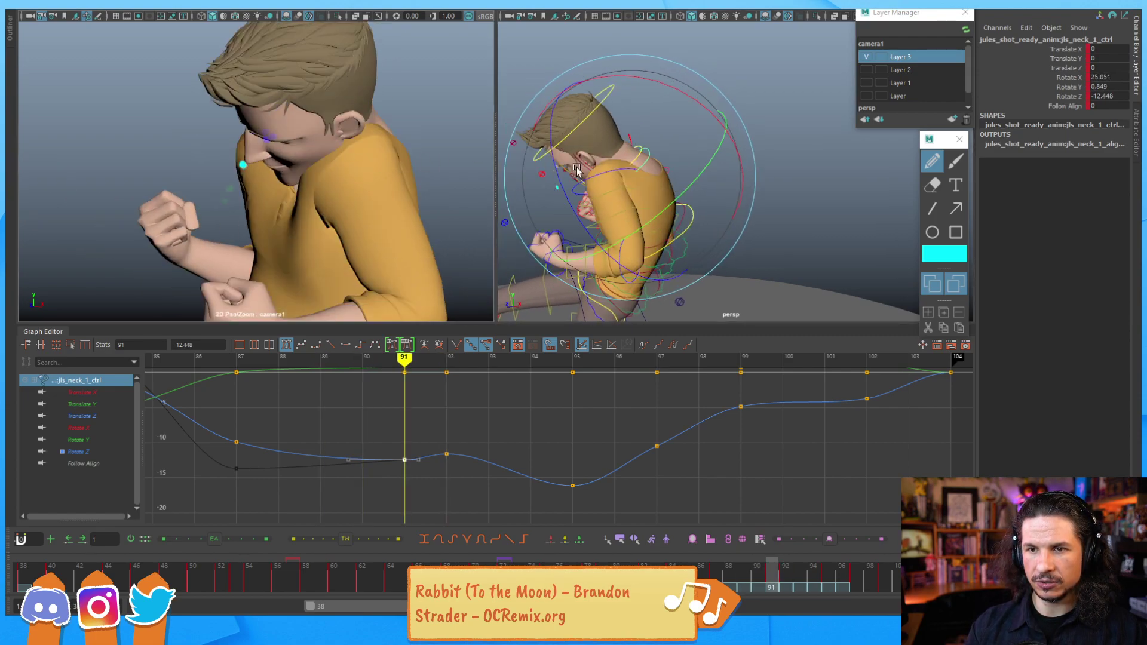
Step: Rotate the neck at frame 91 to about 25.3, 1.96 and -14.7 in X, Y and Z, and check the neighbouring frames
drag(618, 206, 619, 190)
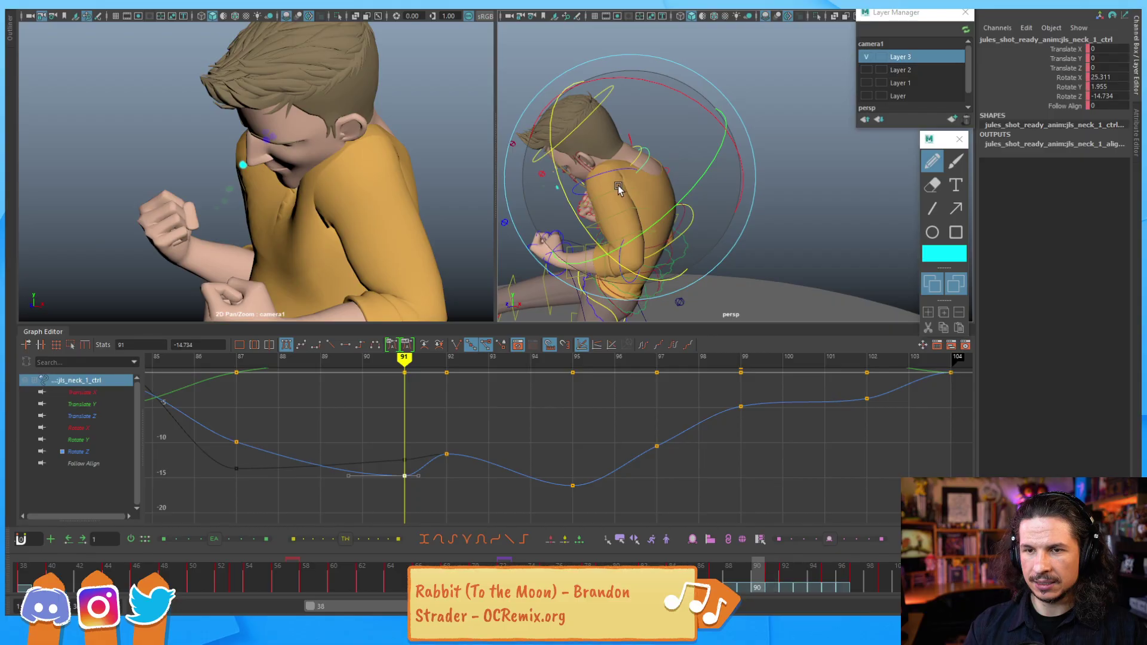
key(alt+comma)
key(alt+comma)
key(alt+period)
key(alt+period)
key(alt+period)
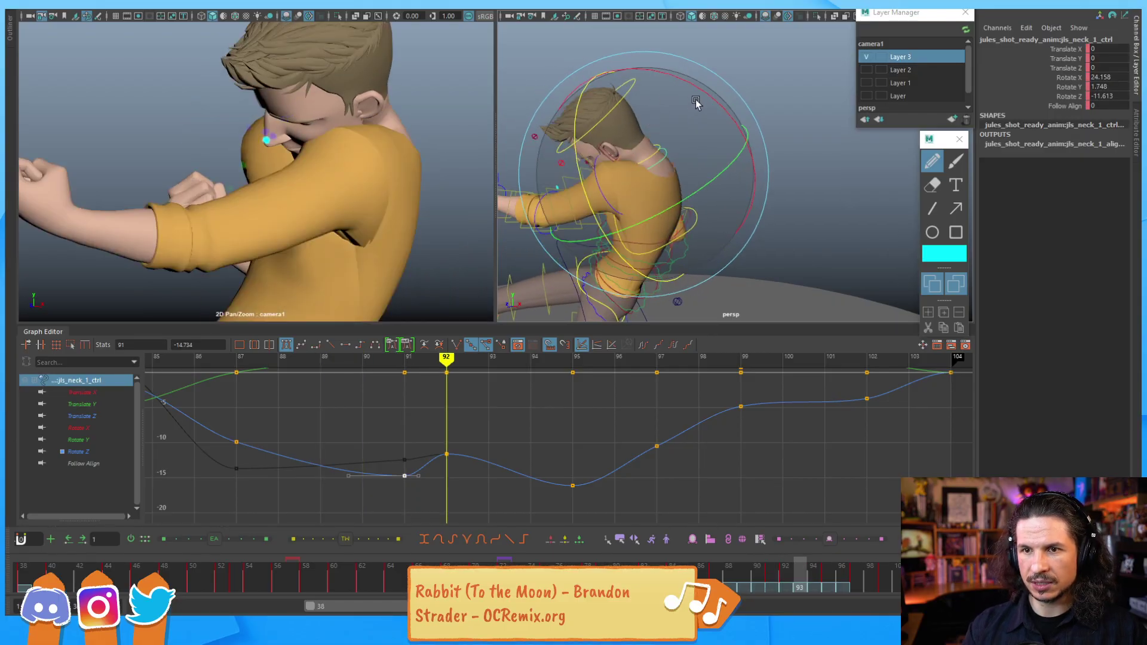
Step: Key a neck rotation of about 24.3, 8.3 and -12.5 at frame 94 and check the motion from frame 91
key(alt+period)
key(alt+period)
drag(720, 92, 729, 102)
key(alt+comma)
key(alt+comma)
key(alt+comma)
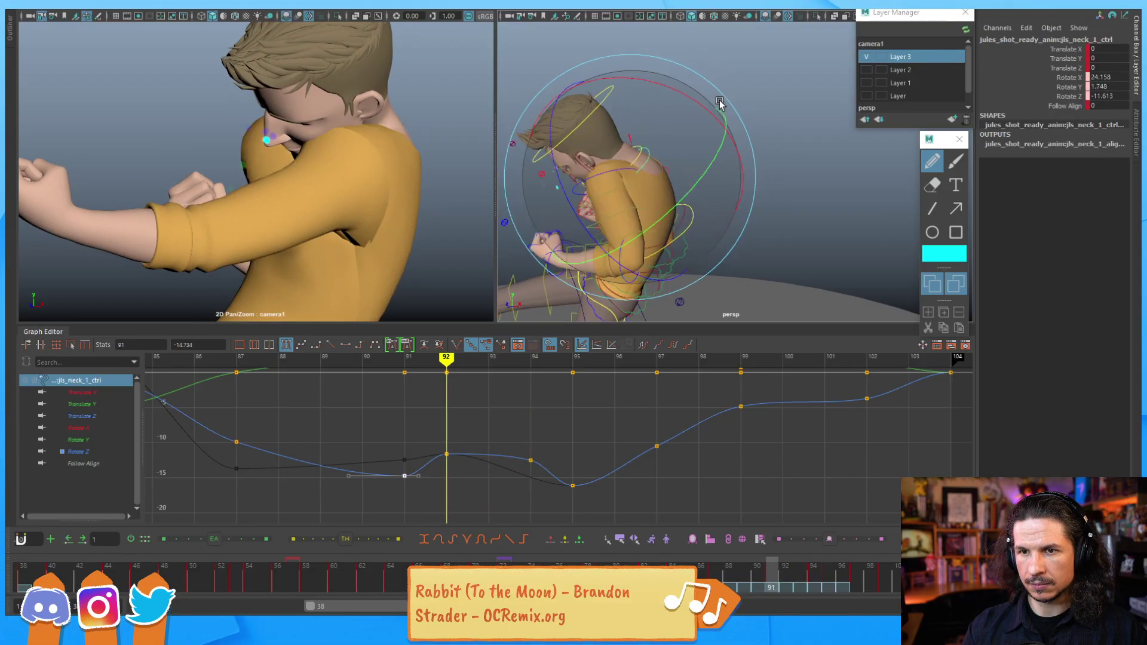
key(alt+period)
key(alt+period)
key(alt+period)
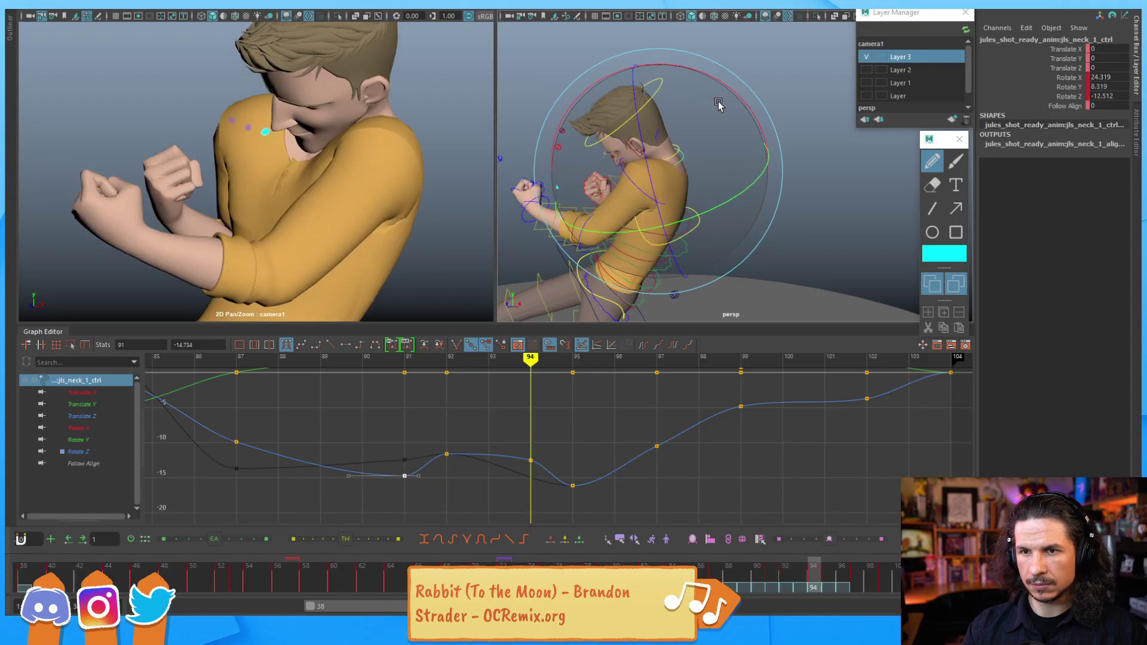
key(alt+comma)
key(alt+comma)
key(alt+comma)
key(alt+period)
key(alt+period)
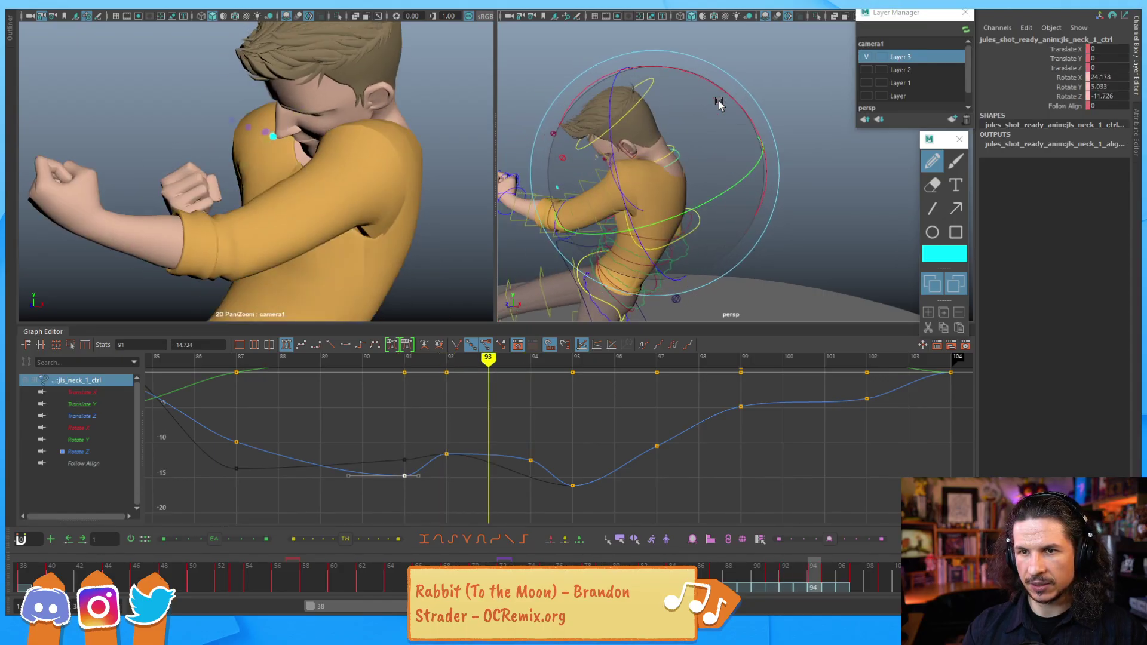
Step: Refine the neck's rotation at frame 94 to move the nose along its arc, and compare it with frame 92
key(alt+period)
drag(707, 104, 720, 107)
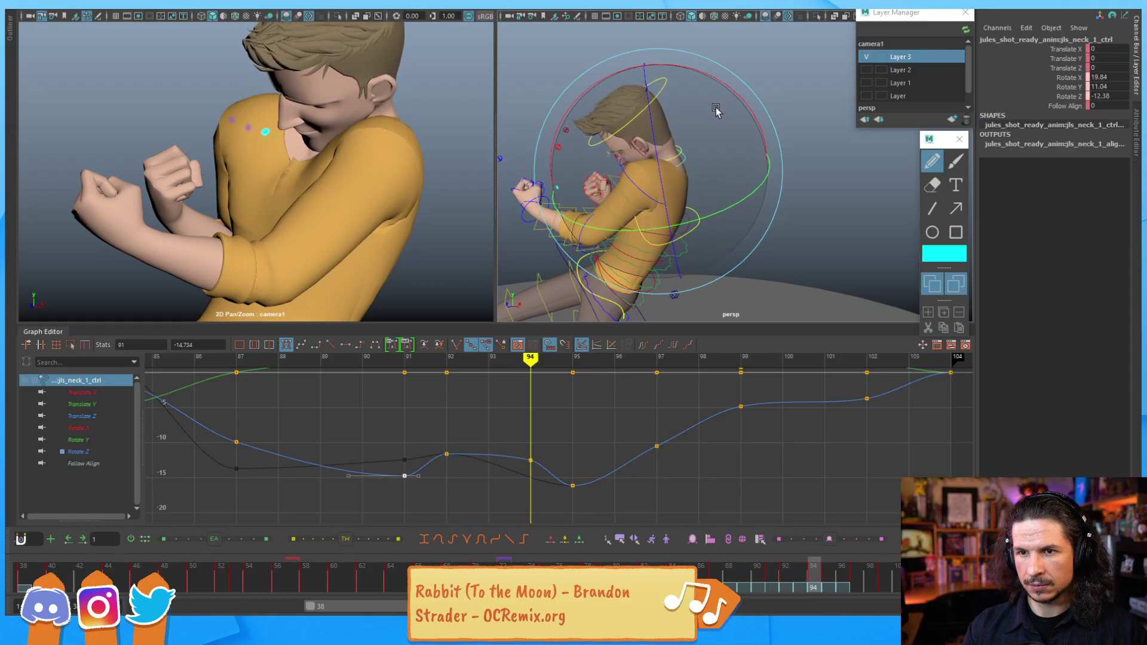
key(alt+comma)
key(alt+comma)
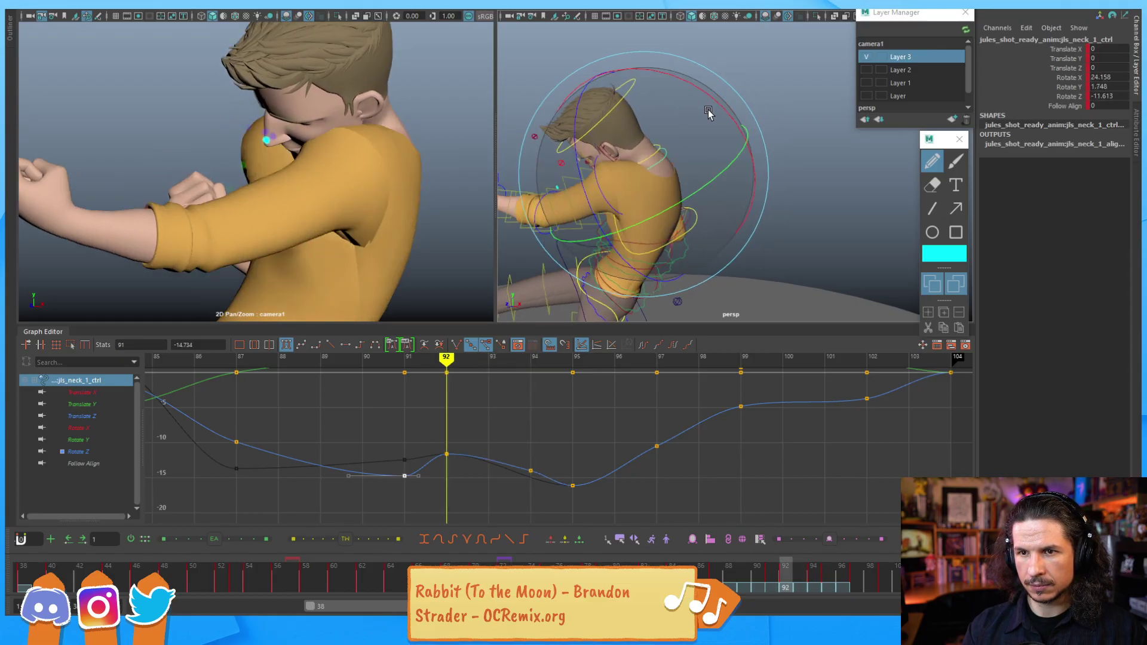
Step: Step through frames 91 to 94 and compare the nose's position with the marked arc
key(alt+comma)
key(alt+period)
key(alt+period)
key(alt+period)
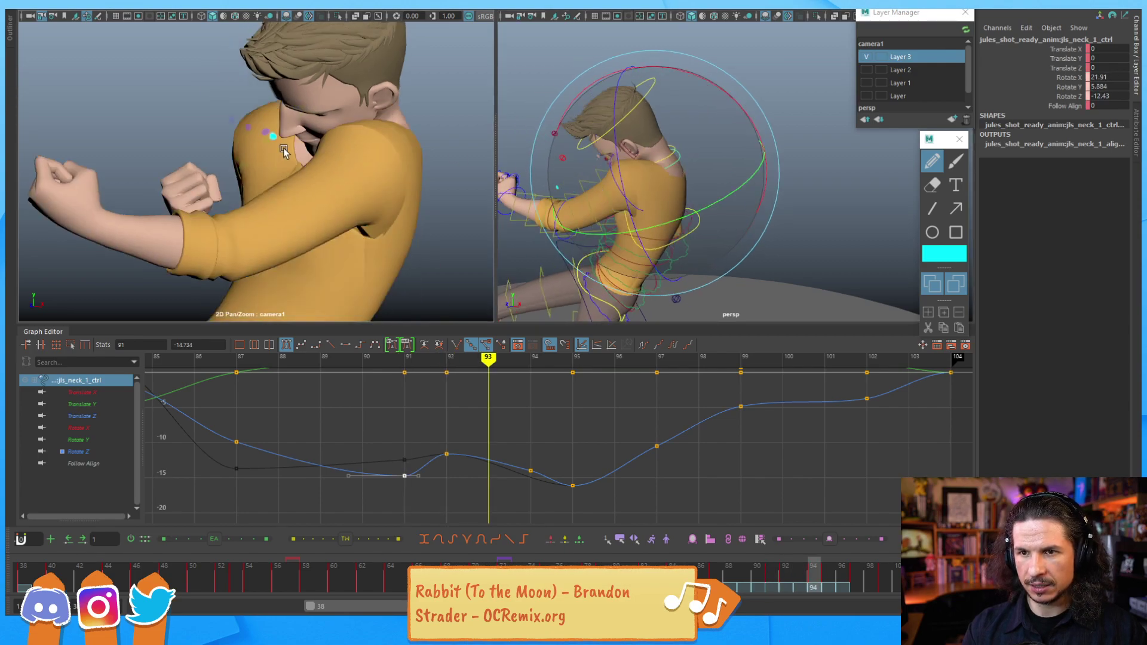
key(alt+comma)
key(alt+comma)
key(alt+period)
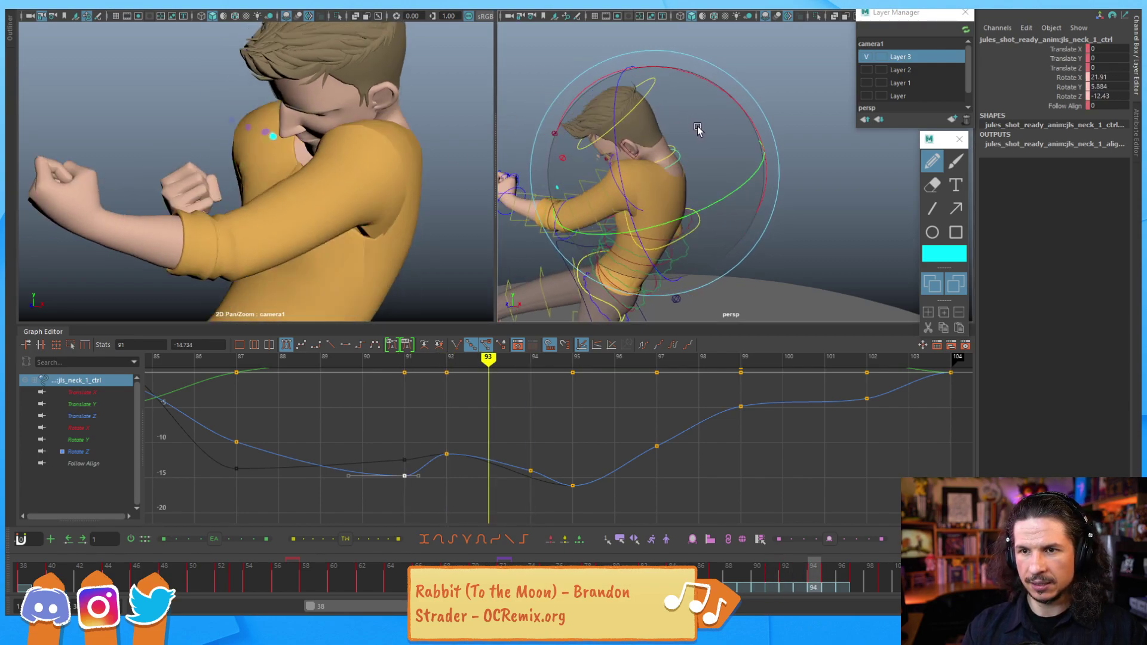
key(alt+period)
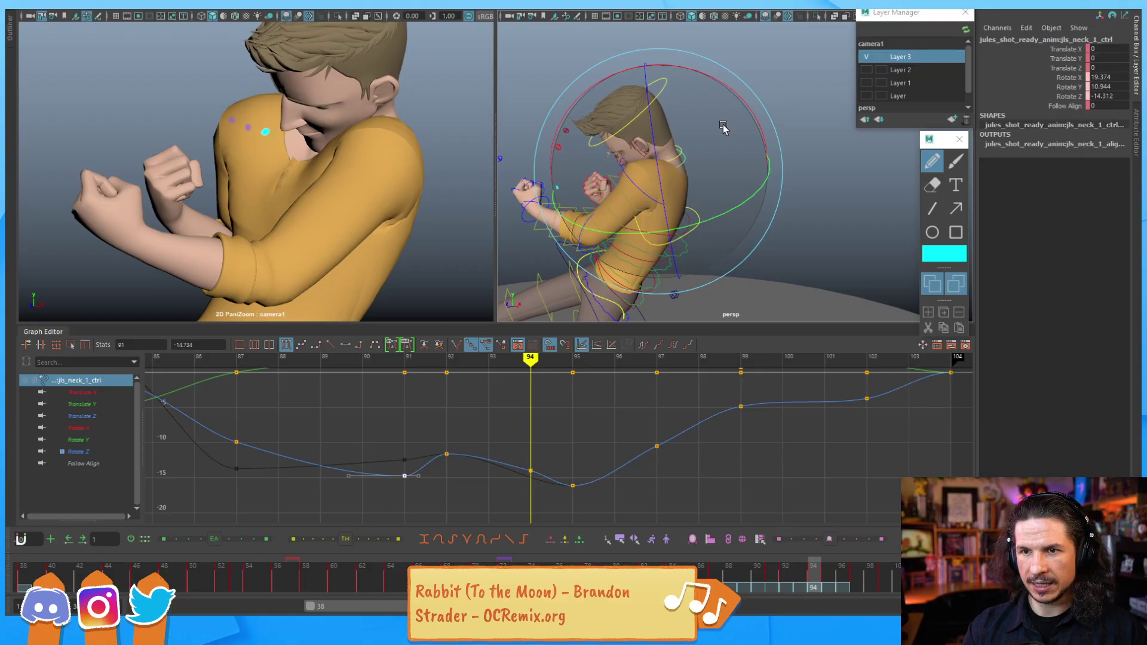
Step: Rotate the neck to about 19.4, 10.6 and -15.0 at frame 94, and key about 24.6, 20.7 and -12.7 at frame 95
mouse_move(722, 127)
middle_down()
mouse_move(694, 135)
mouse_move(714, 130)
mouse_move(708, 142)
middle_up()
key(alt+period)
key(s)
key(alt+comma)
key(alt+comma)
key(alt+period)
key(alt+period)
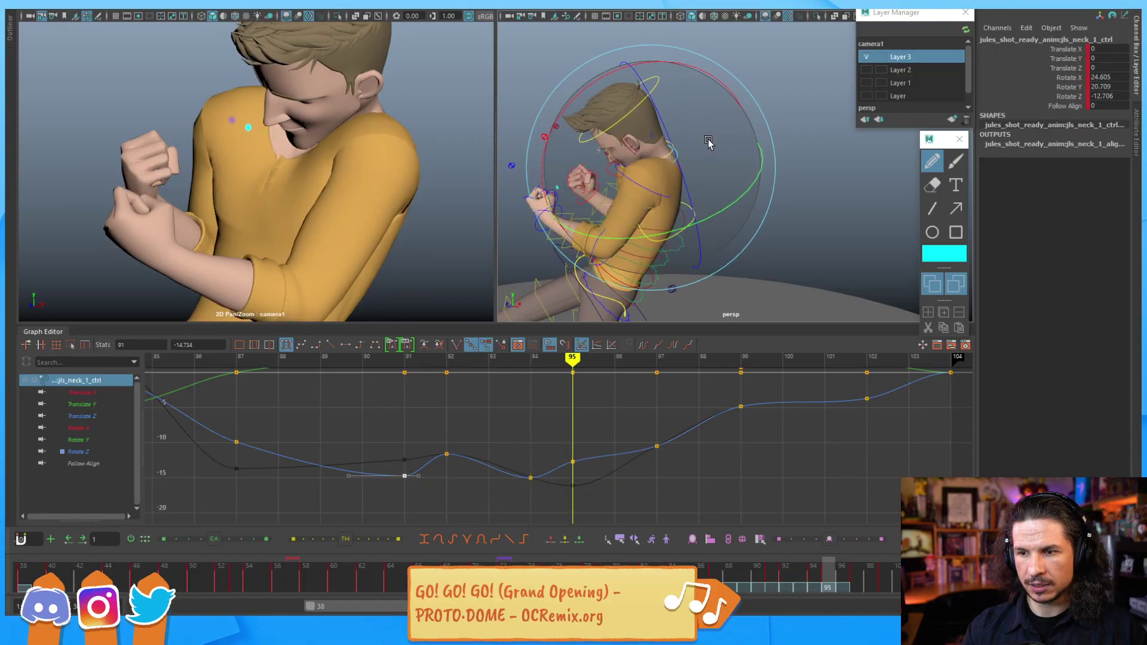
Step: Fine-tune the neck's rotation at frame 95 and check the nose's motion between frames 92 and 96
key(alt+comma)
key(alt+comma)
key(alt+comma)
key(alt+period)
key(alt+period)
key(alt+period)
key(alt+period)
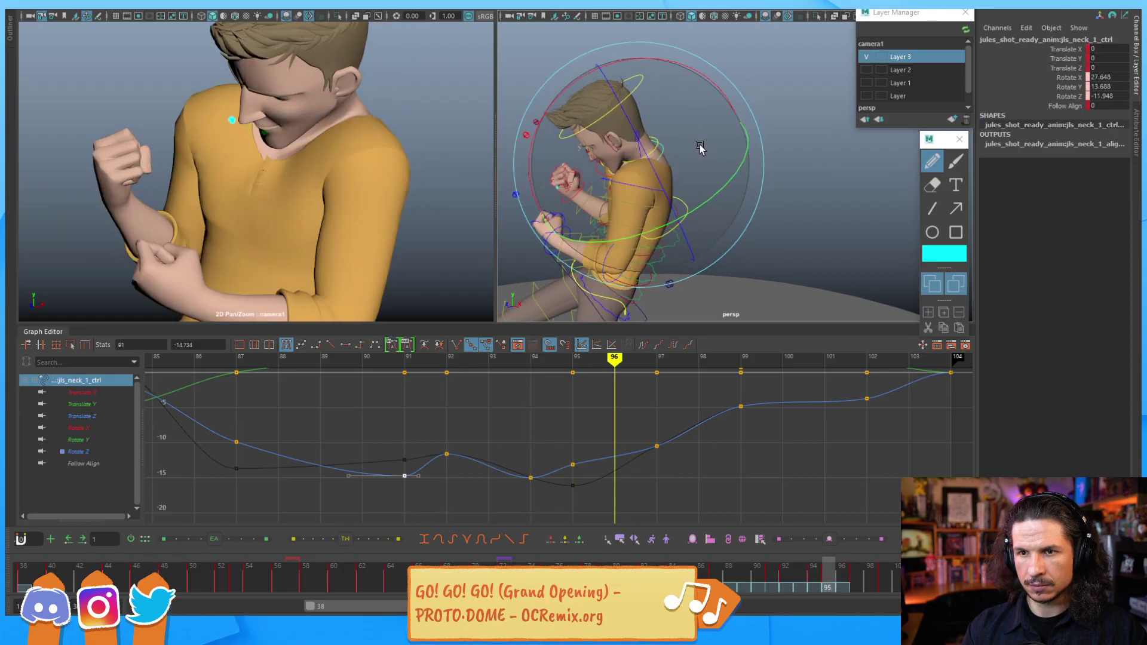
Step: Go back to frame 92 and set the annotation pencil's colour to red
key(alt+comma)
key(alt+comma)
key(alt+comma)
key(alt+comma)
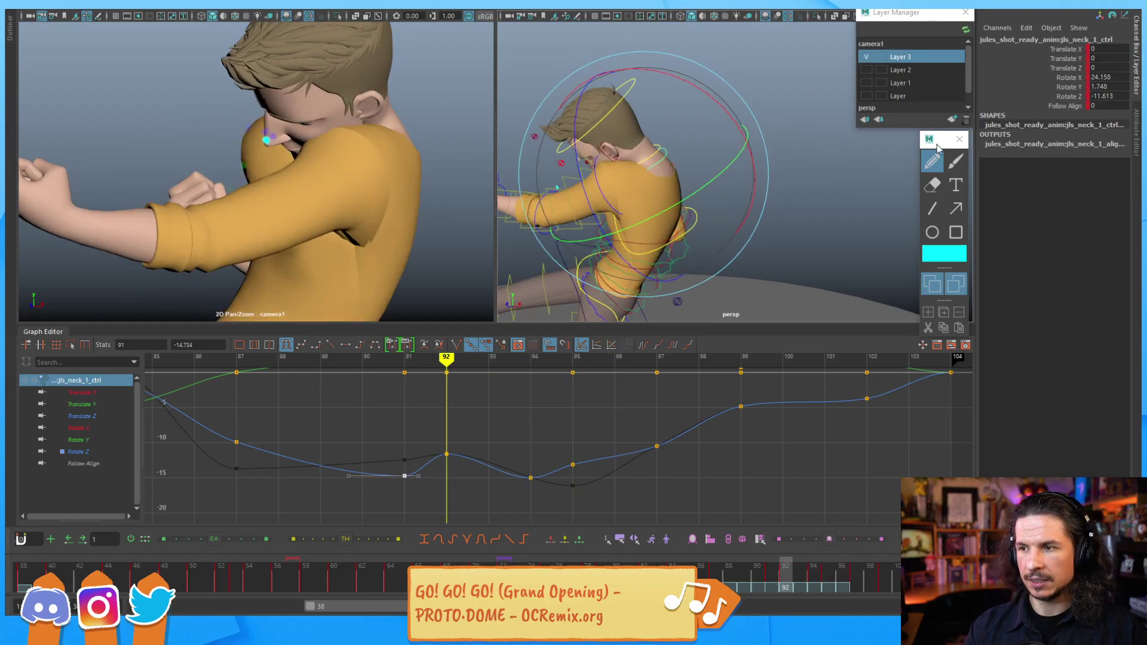
click(954, 255)
click(863, 251)
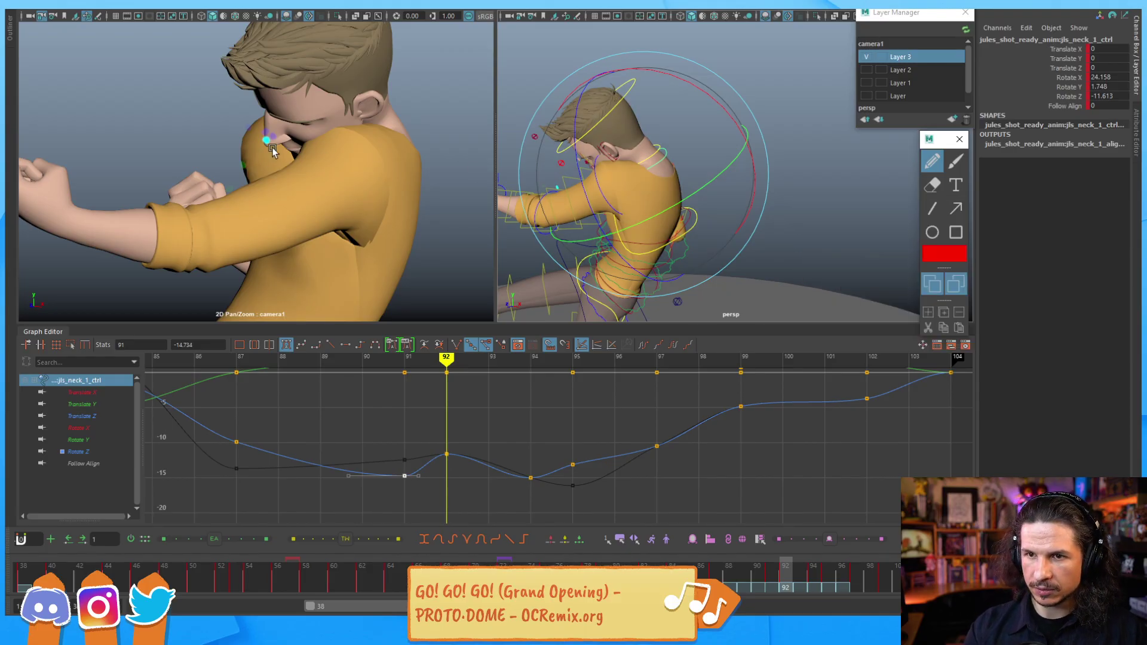
Step: Mark the nose tip with red dots frame by frame through frame 94 to track its revised arc
key(alt+comma)
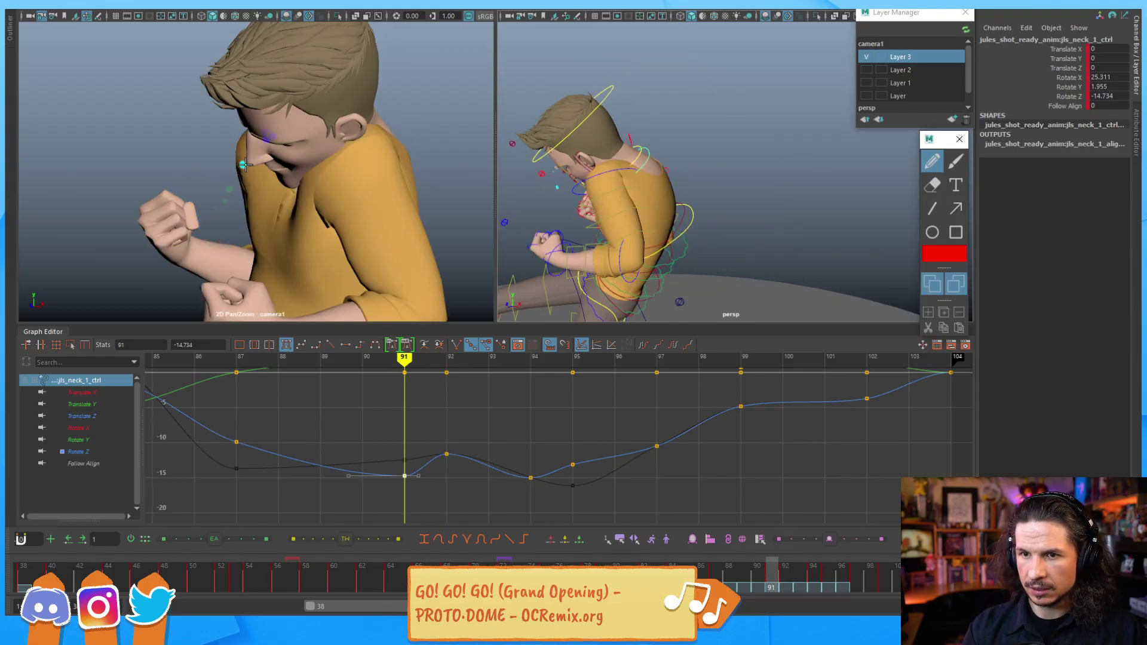
key(alt+period)
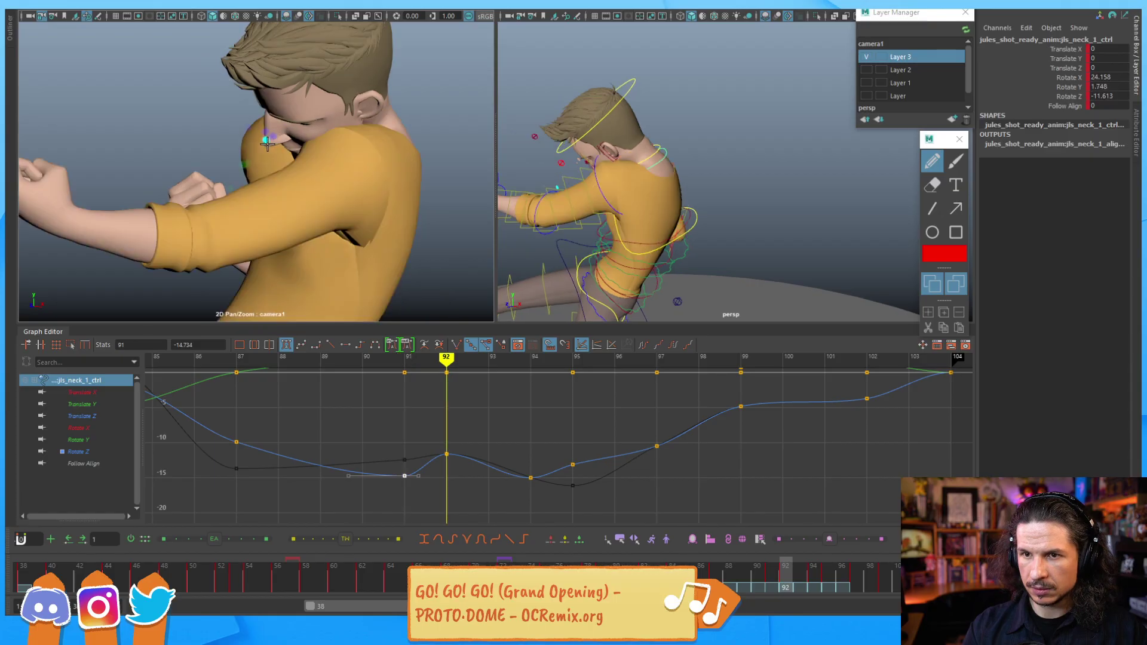
key(alt+period)
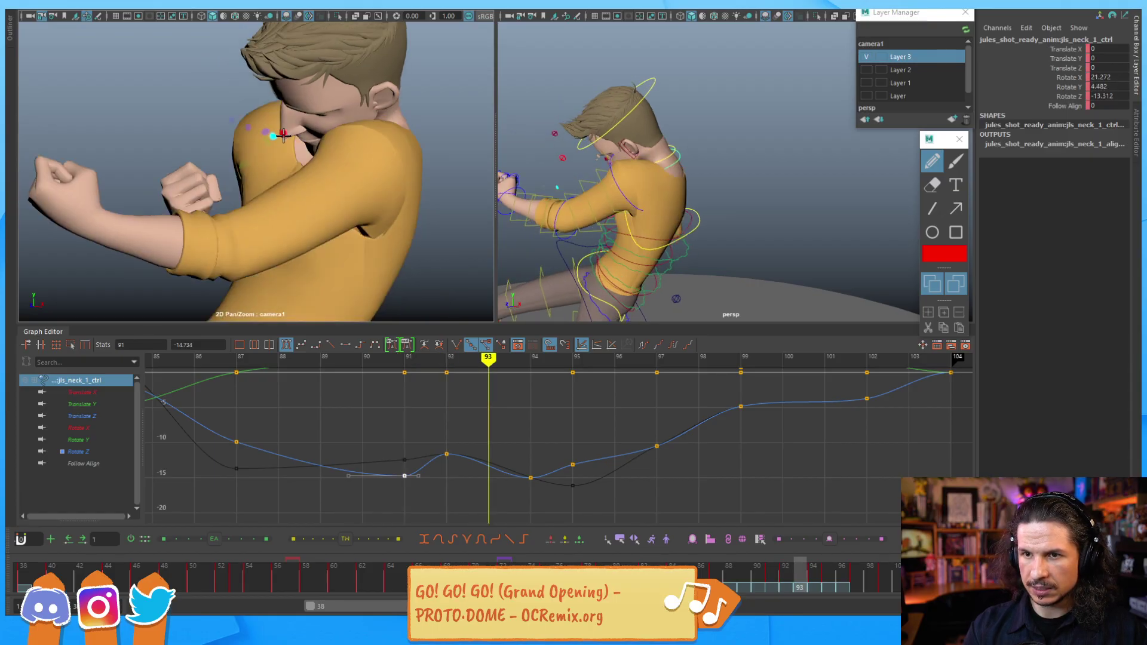
key(alt+period)
key(alt+period)
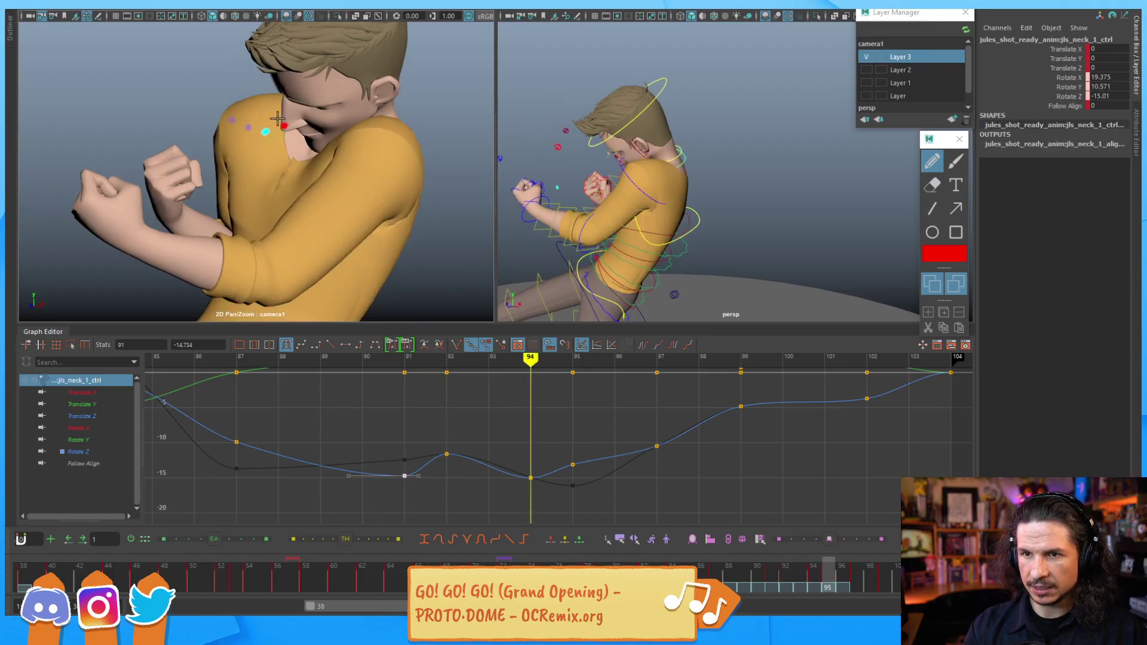
Step: Step back and forth through frames 90 to 97 to examine the character's neck and head motion
key(alt+period)
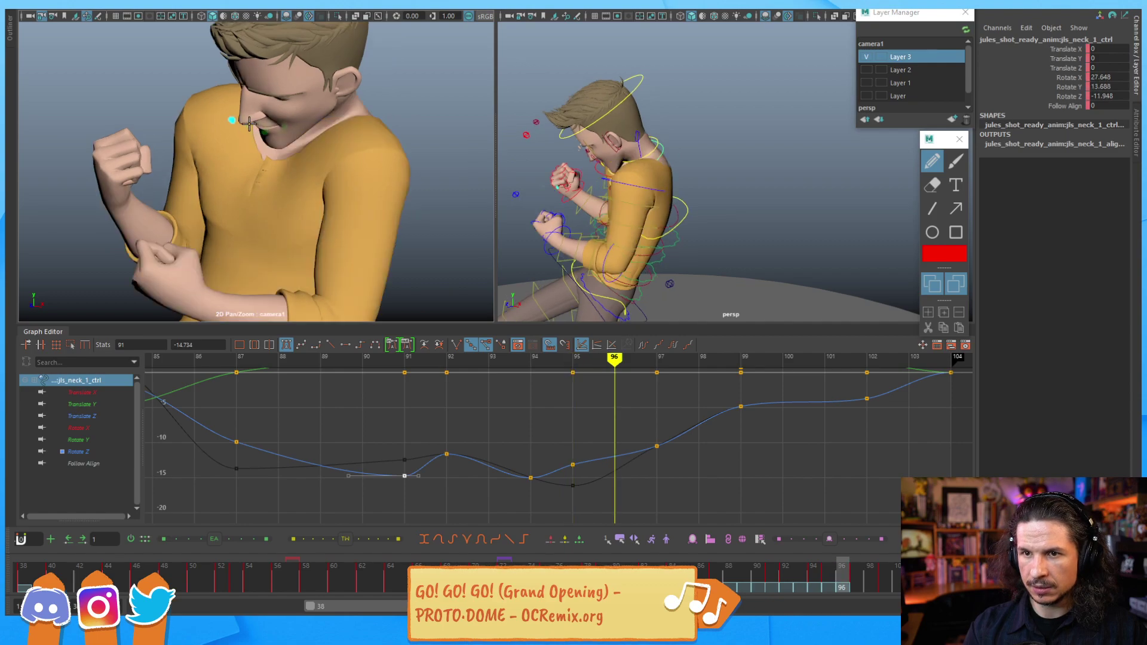
key(alt+comma)
key(alt+comma)
key(alt+comma)
key(alt+comma)
key(alt+comma)
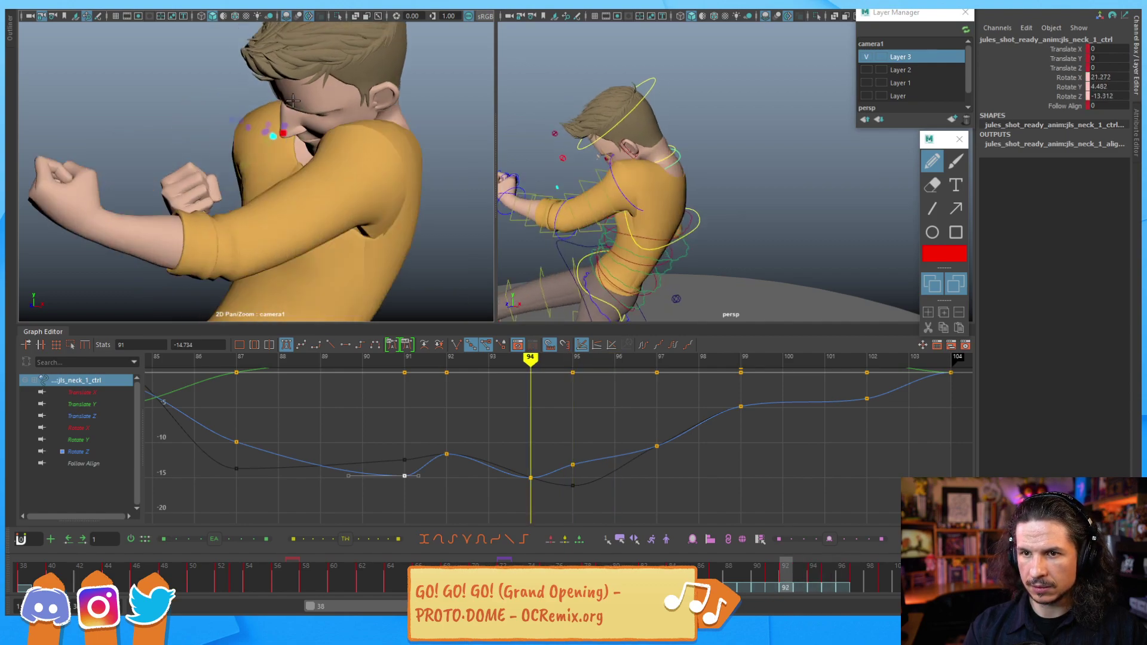
key(alt+comma)
key(alt+comma)
key(alt+period)
key(alt+period)
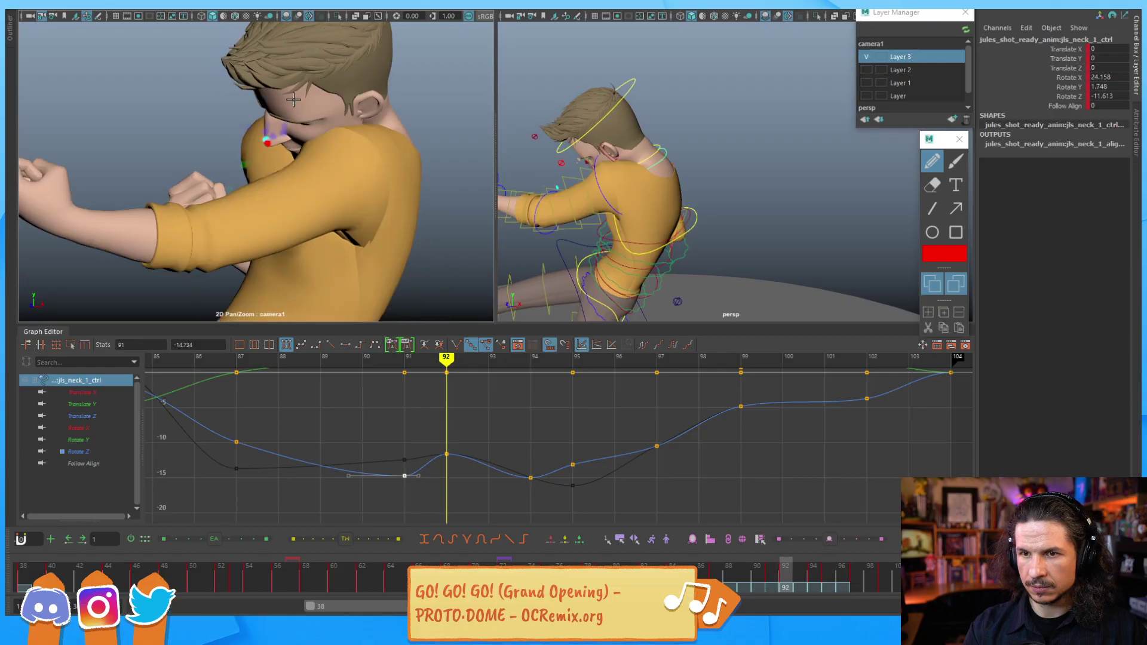
key(alt+period)
key(alt+period)
key(alt+period)
key(alt+period)
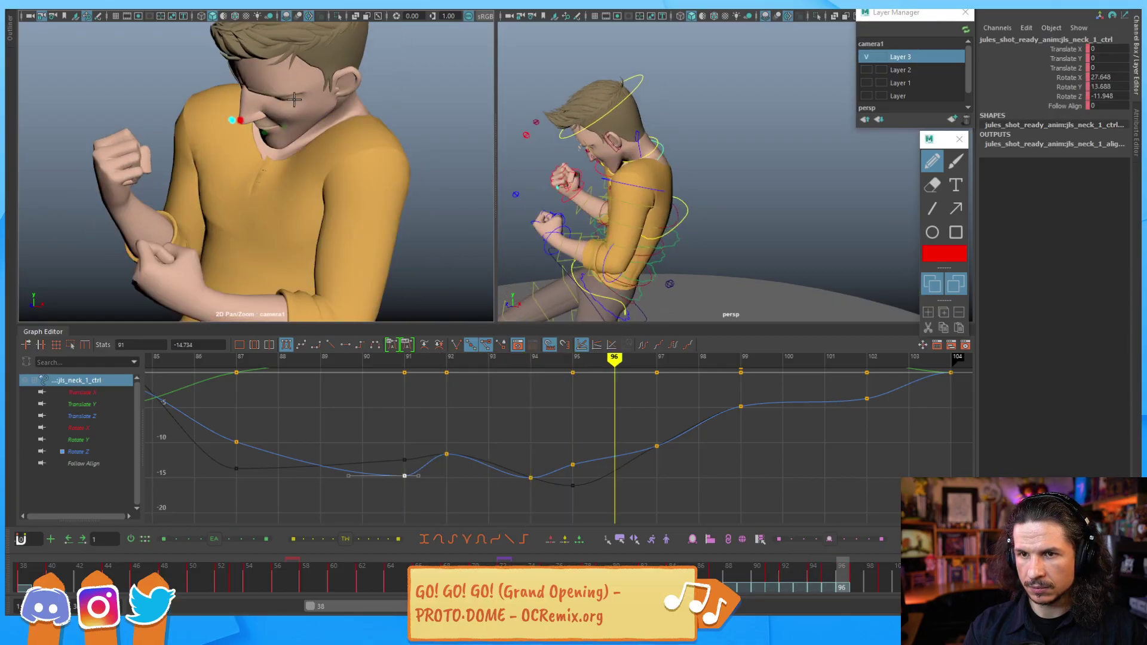
key(alt+comma)
key(alt+period)
key(alt+period)
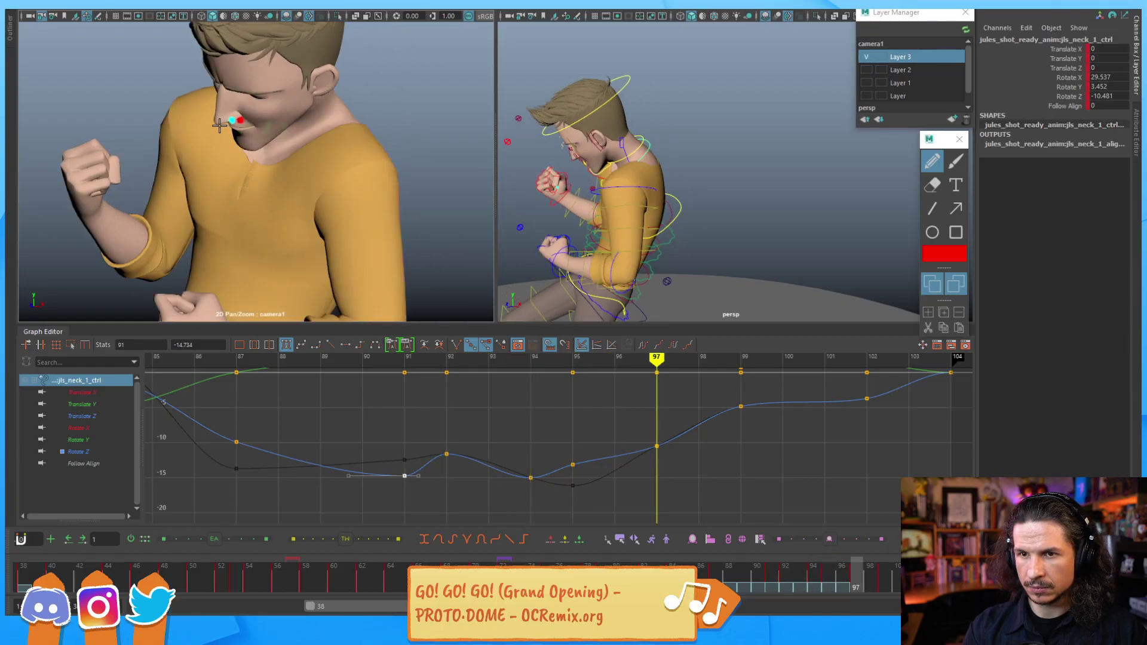
key(alt+comma)
key(alt+comma)
key(alt+comma)
key(alt+comma)
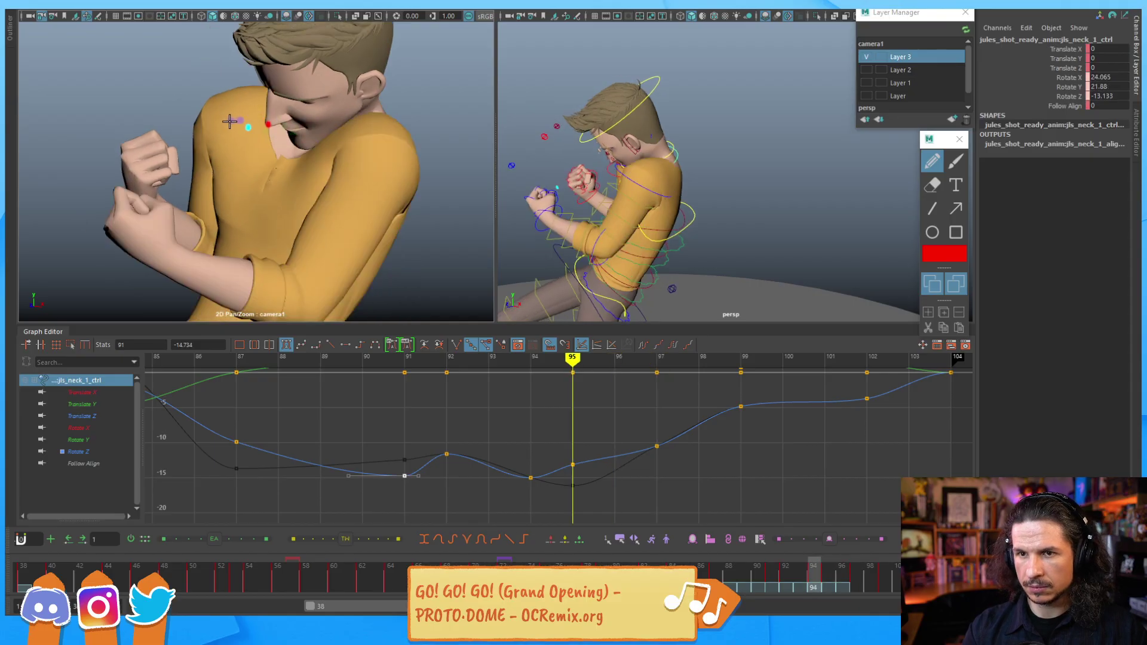
key(alt+comma)
key(alt+comma)
key(alt+comma)
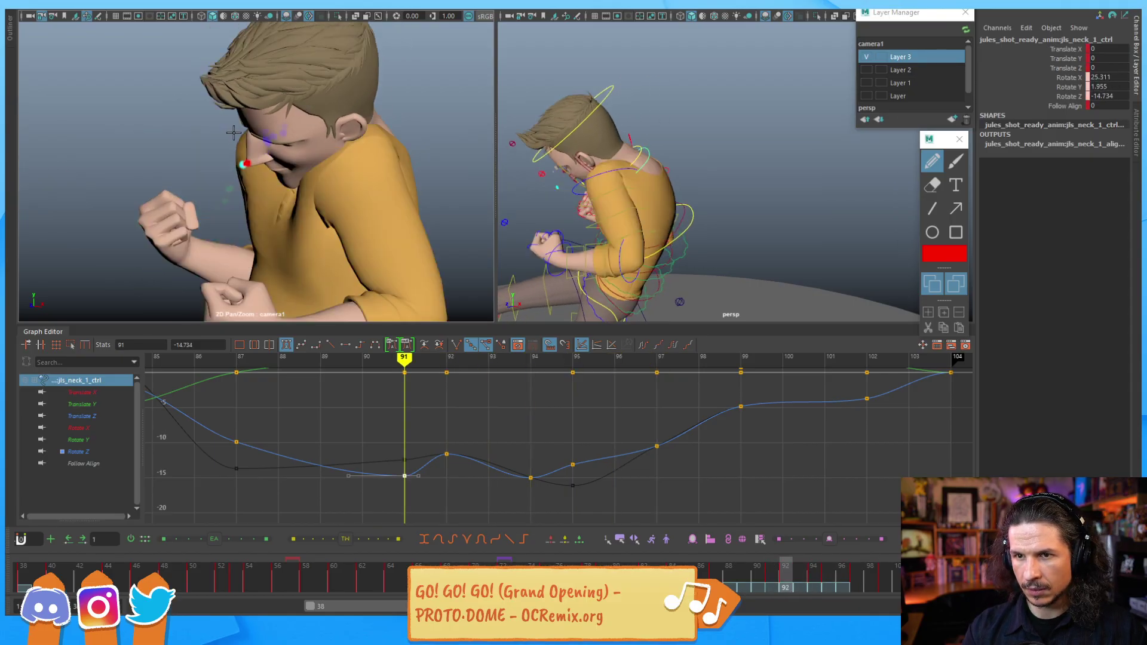
key(alt+period)
key(alt+period)
key(alt+period)
key(alt+period)
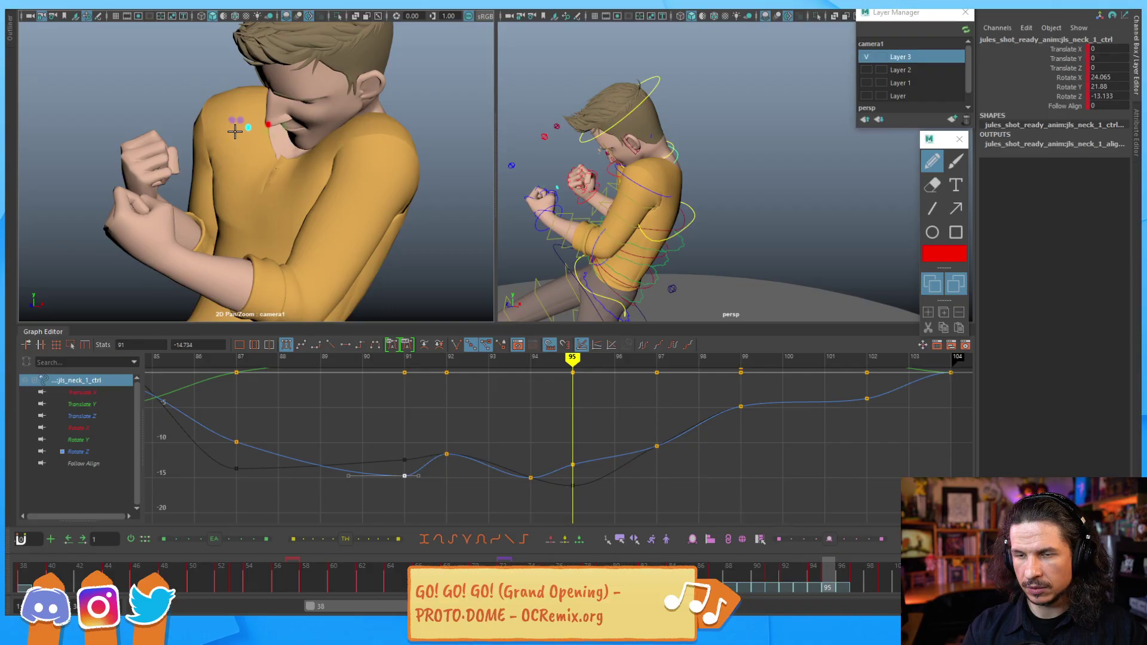
key(alt+comma)
key(alt+comma)
key(alt+comma)
key(alt+comma)
key(alt+comma)
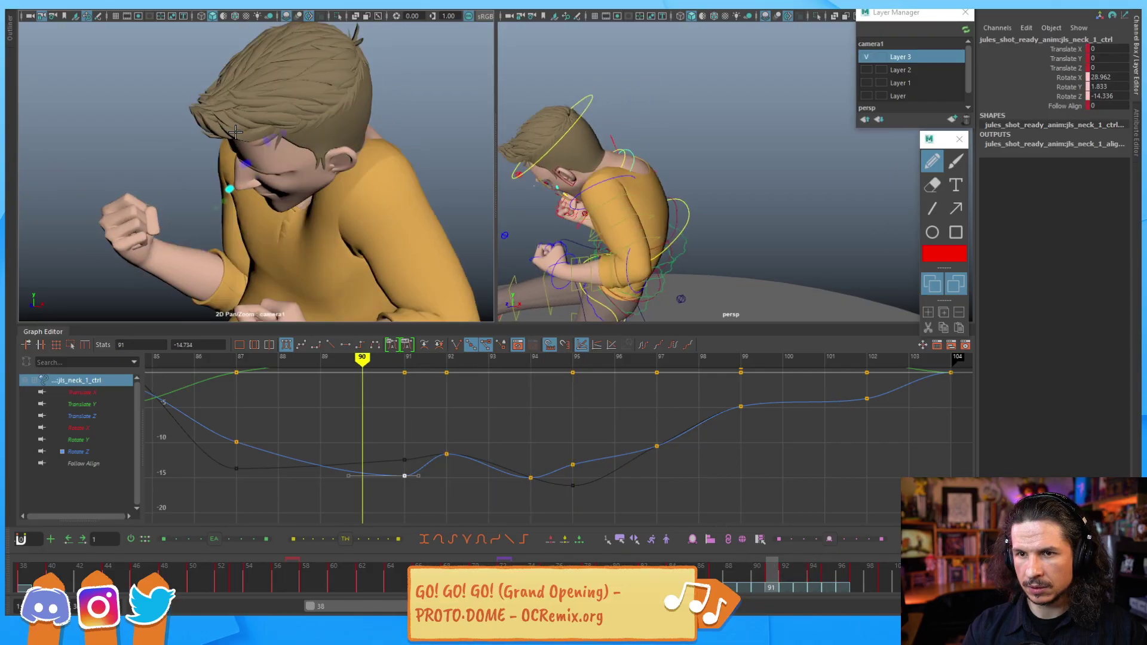
key(alt+period)
key(alt+period)
key(alt+period)
key(alt+period)
key(alt+period)
key(alt+comma)
key(alt+comma)
key(alt+period)
key(alt+period)
key(alt+comma)
key(alt+comma)
key(alt+period)
key(alt+period)
key(alt+comma)
key(alt+comma)
key(alt+comma)
key(alt+comma)
key(alt+comma)
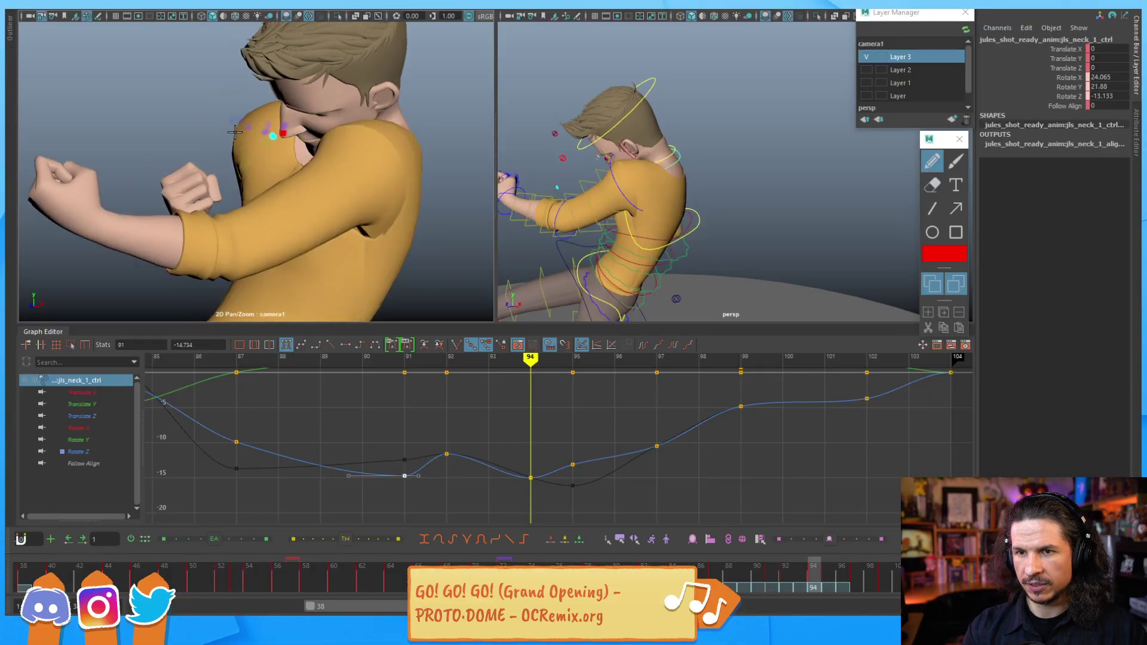
key(alt+period)
key(alt+period)
key(alt+period)
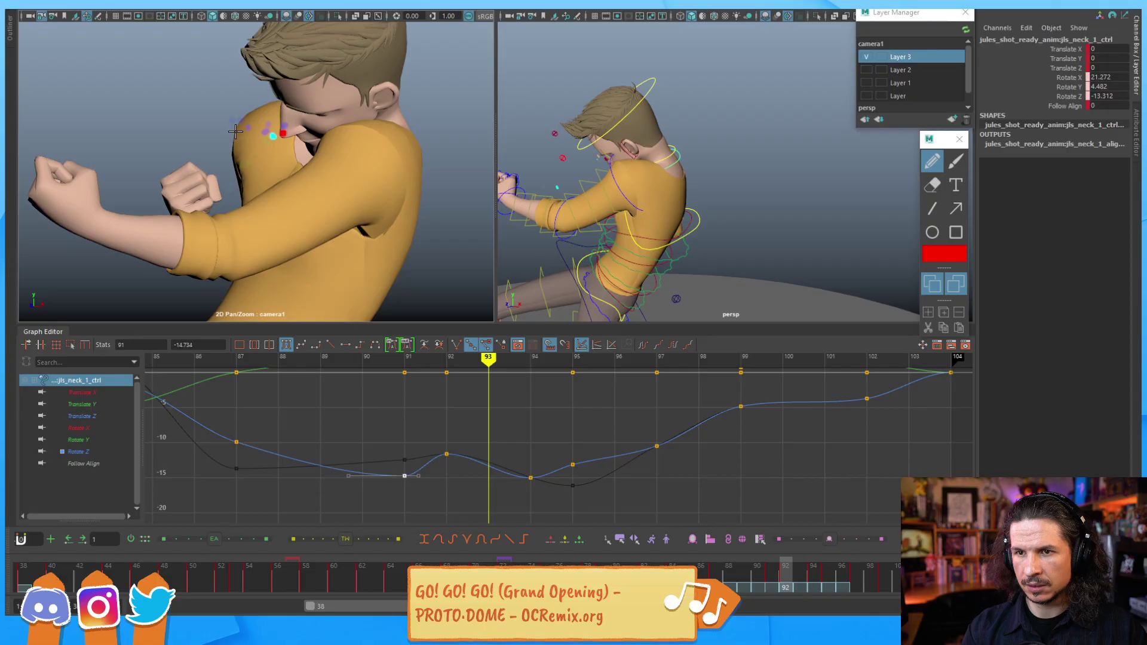
key(alt+comma)
key(alt+comma)
key(alt+comma)
key(alt+comma)
key(alt+period)
key(alt+period)
key(alt+period)
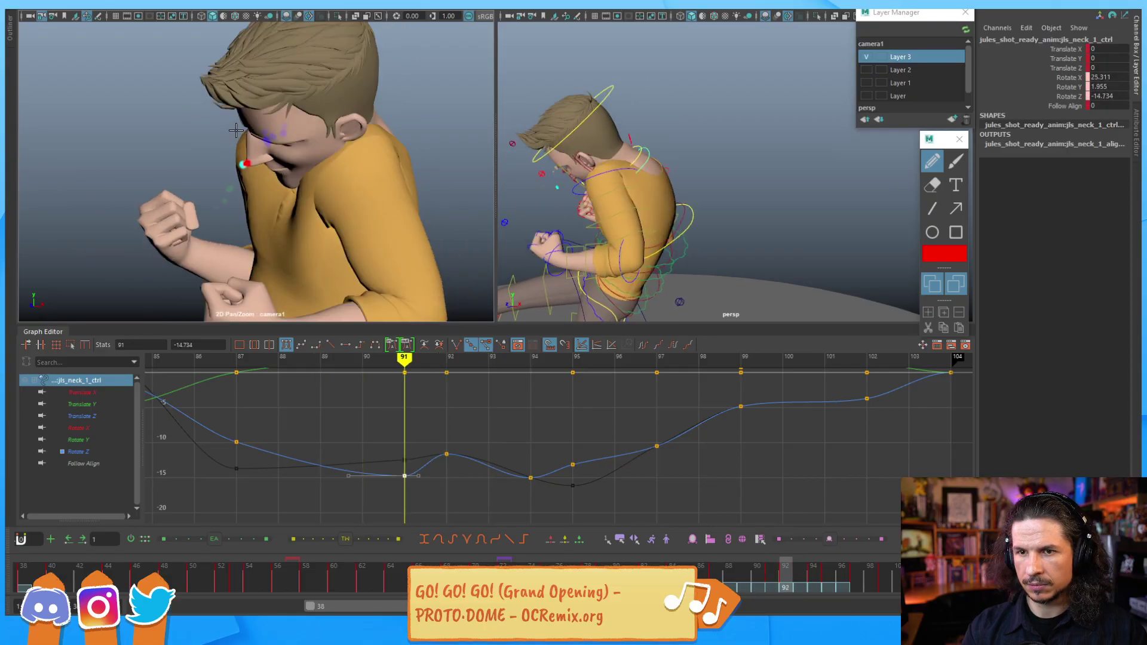
key(alt+comma)
Step: Select the neck control and lower its Rotate Z key at frame 92 to about -15.39
click(615, 99)
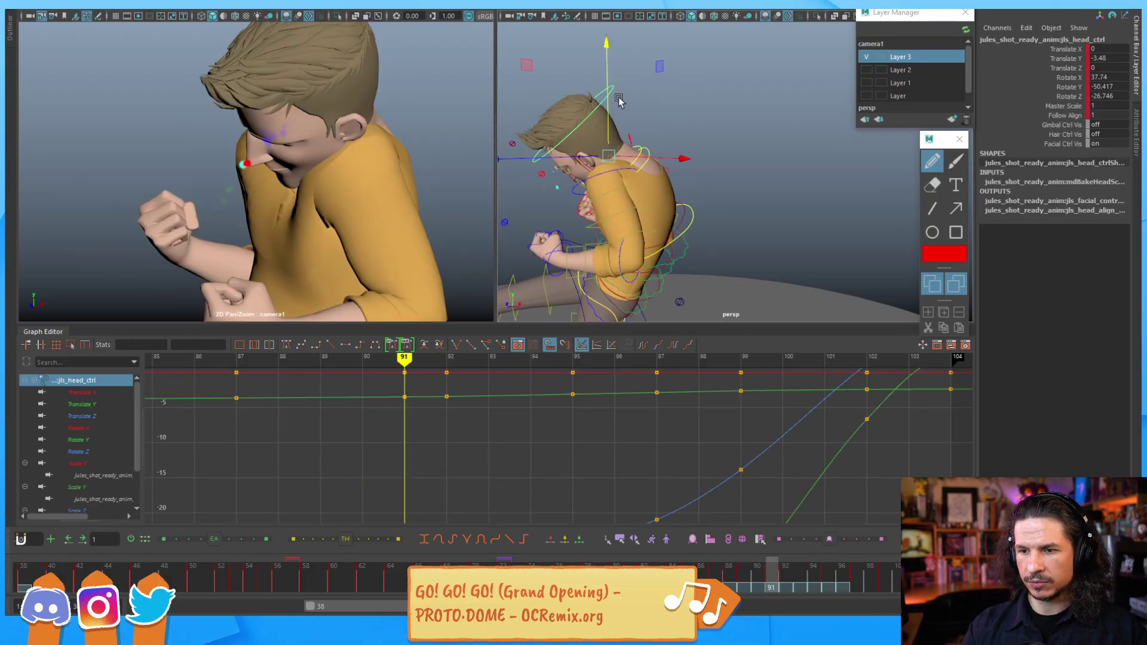
click(670, 140)
click(644, 150)
key(a)
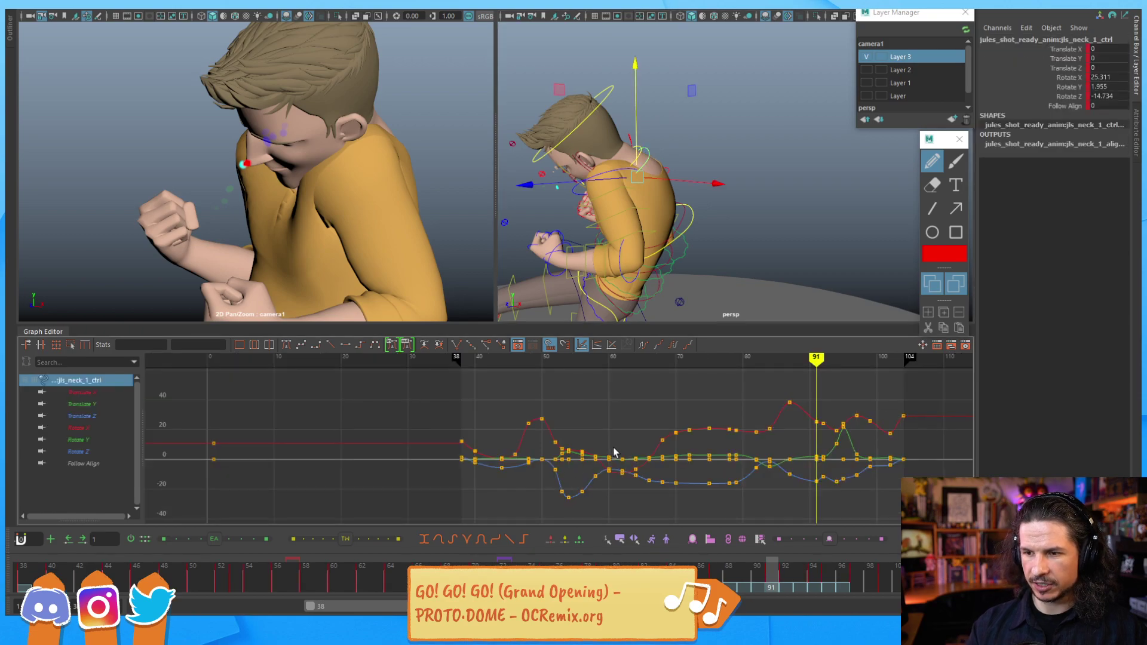
key(alt+shift)
key(alt+shift)
alt+shift+right_drag(674, 443, 754, 436)
alt+middle_drag(755, 436, 581, 470)
alt+middle_drag(822, 489, 511, 482)
alt+shift+right_drag(511, 482, 546, 458)
alt+middle_drag(569, 466, 512, 405)
alt+shift+right_drag(502, 438, 545, 440)
alt+middle_drag(521, 492, 507, 432)
key(alt+period)
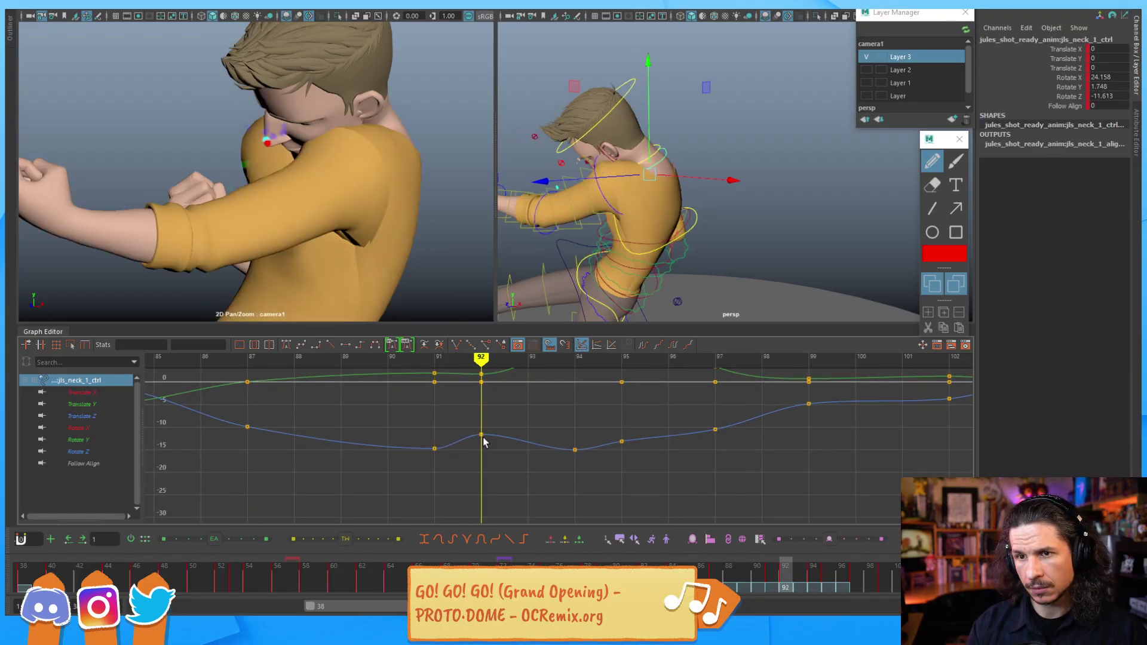
drag(491, 421, 475, 442)
shift+middle_drag(479, 420, 486, 463)
alt+shift+right_drag(486, 463, 485, 434)
alt+middle_drag(476, 478, 470, 438)
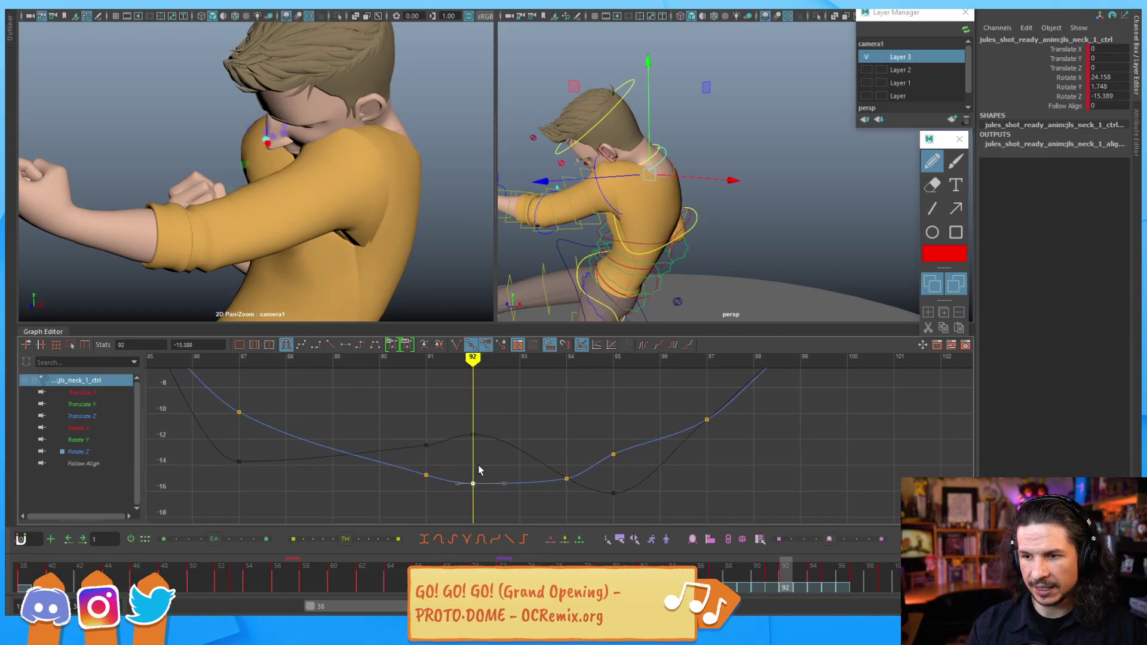
Step: Lower the neck control's Rotate Z key at frame 95 slightly to smooth the curve
click(596, 437)
key(.)
click(621, 453)
key(.)
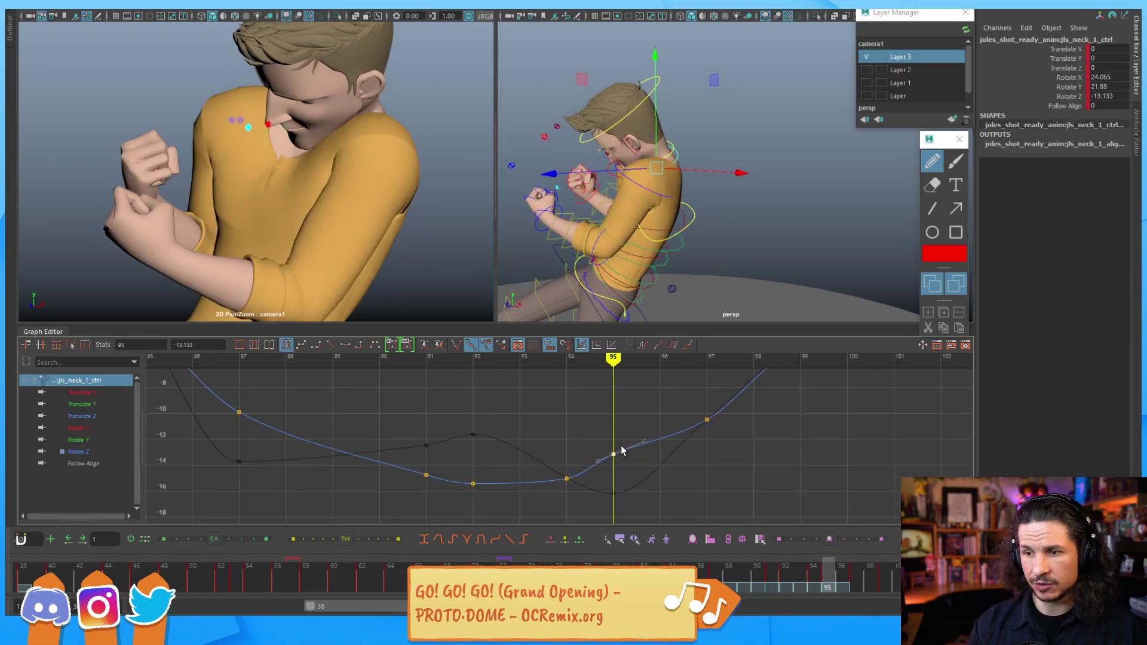
shift+middle_drag(619, 436, 618, 446)
Step: Set the neck control's frame 92 keys to about 22.41 for Rotate X and 2.5 for Rotate Y
alt+middle_drag(569, 420, 578, 458)
alt+middle_drag(488, 460, 478, 431)
key(comma)
key(comma)
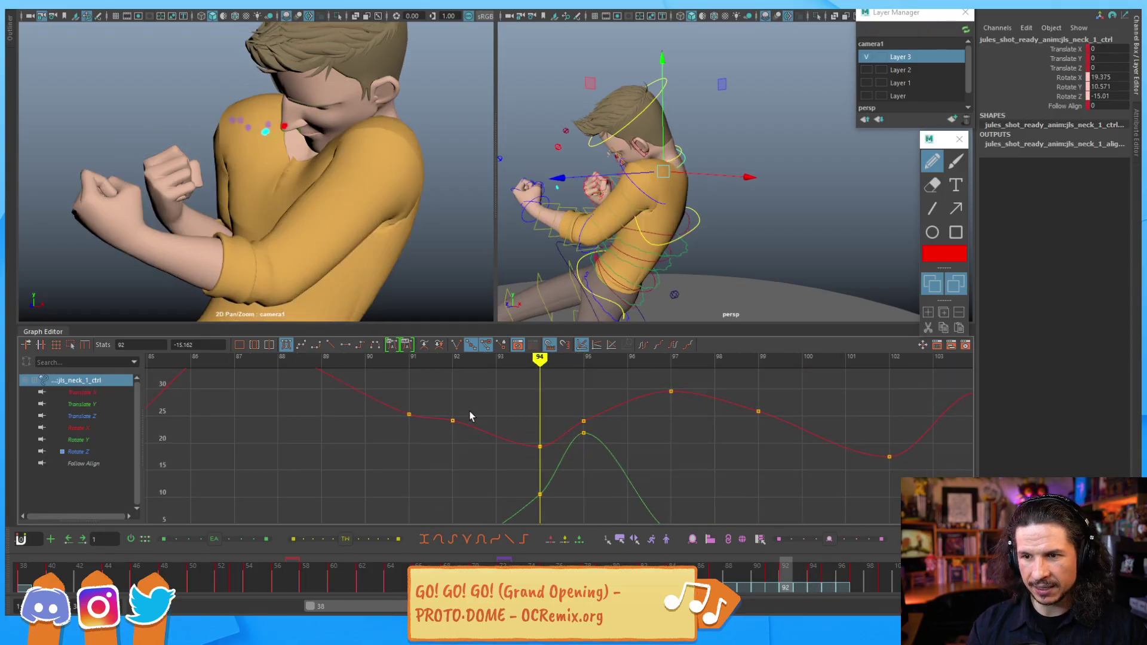
shift+middle_drag(470, 420, 478, 447)
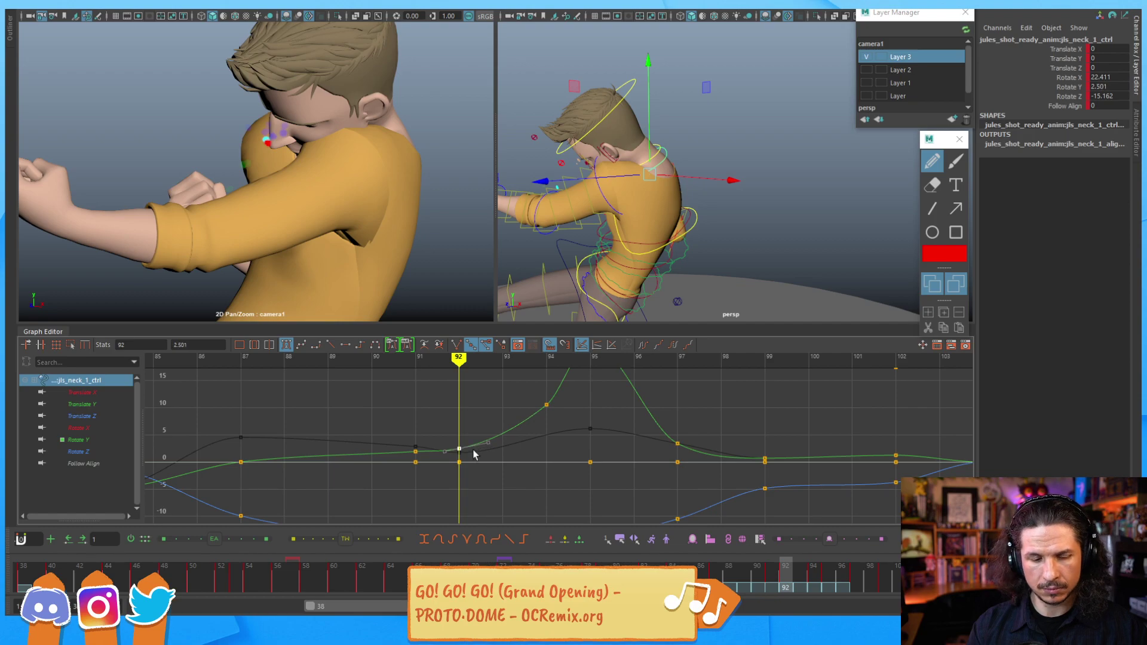
key(alt+comma)
key(alt+period)
key(alt+period)
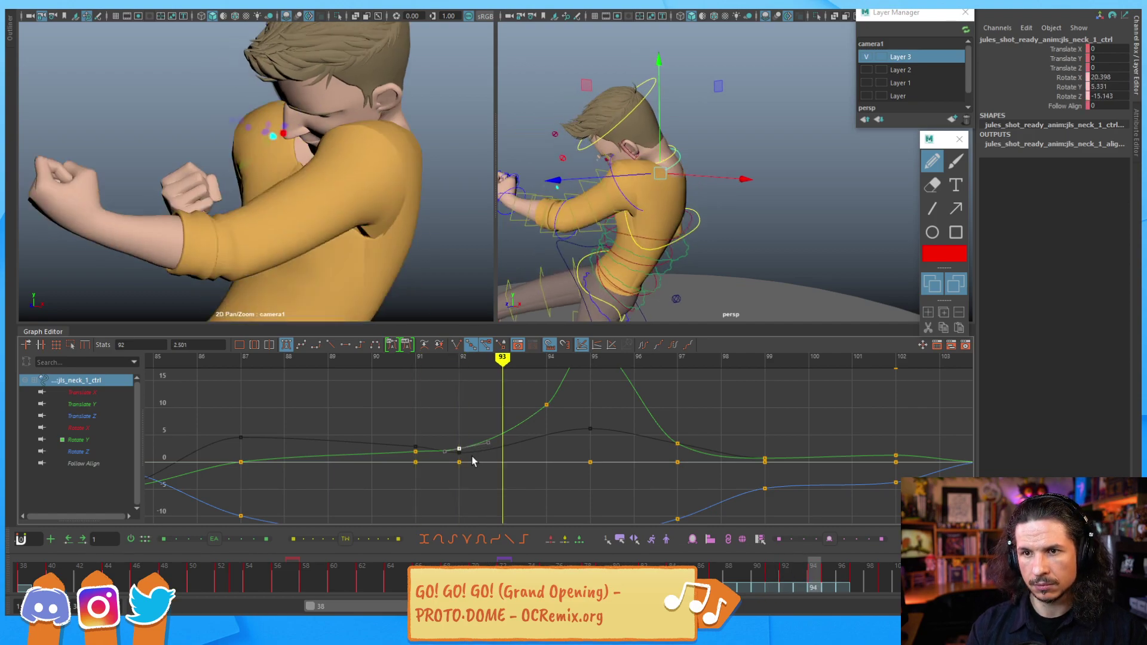
key(alt+period)
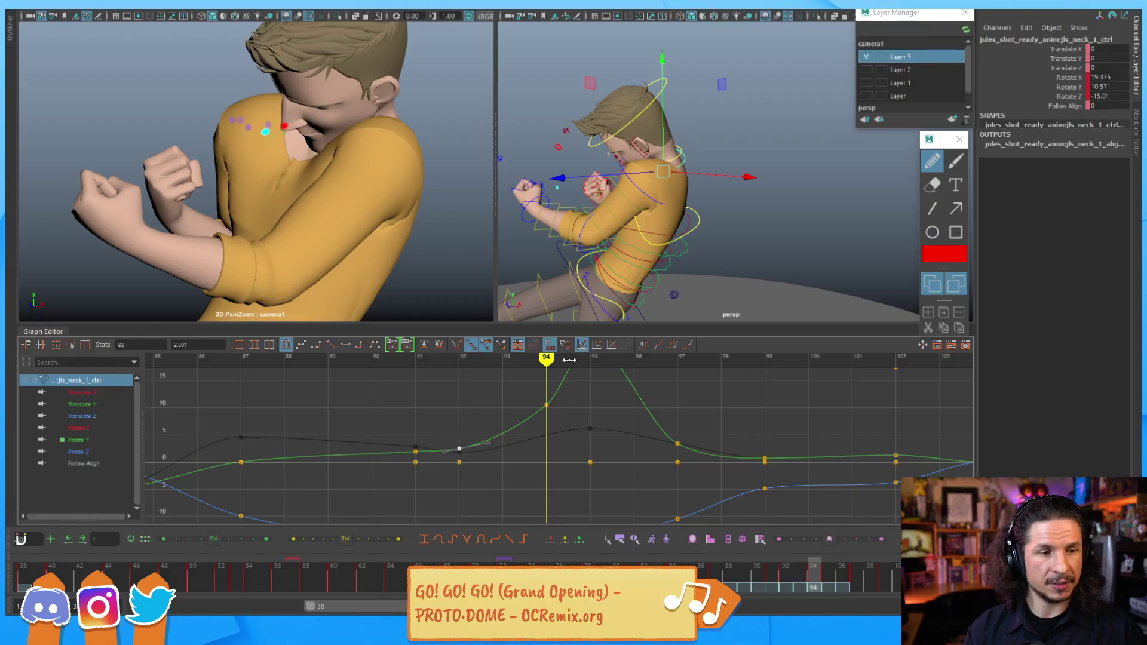
Step: Reshape the neck control's Rotate Y tangent at frame 94 and its Rotate X tangents at frame 92
mouse_move(566, 361)
mouse_down()
mouse_move(477, 376)
mouse_move(543, 403)
mouse_up()
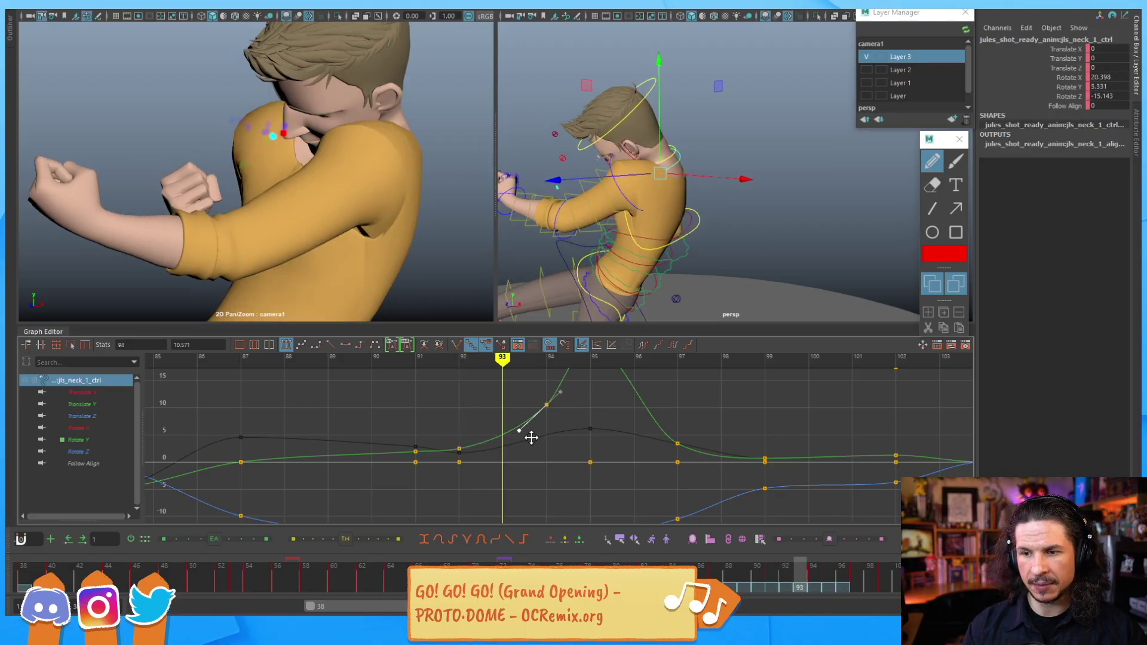
alt+middle_drag(547, 425, 572, 446)
alt+right_drag(555, 439, 588, 435)
alt+middle_drag(547, 440, 547, 478)
alt+right_drag(546, 478, 499, 453)
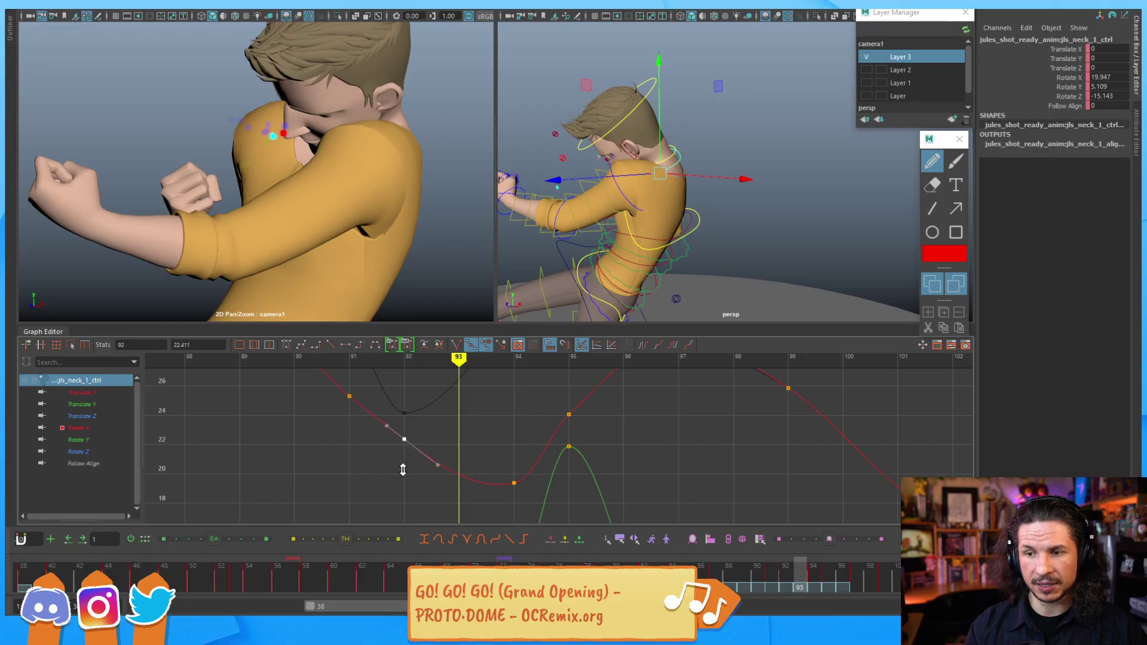
Step: Adjust the outgoing tangent of the neck control's Rotate X key at frame 95 to smooth the arc
alt+right_drag(546, 417, 543, 449)
alt+middle_drag(543, 449, 465, 448)
alt+right_drag(487, 424, 513, 401)
click(359, 418)
alt+middle_drag(423, 418, 401, 451)
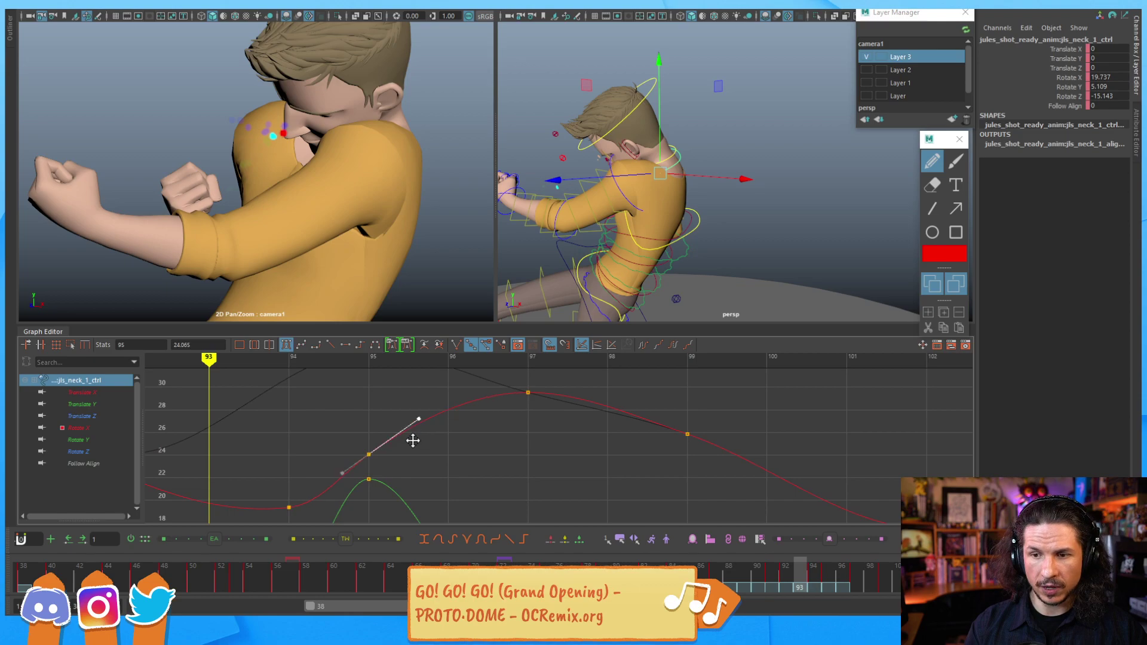
click(410, 438)
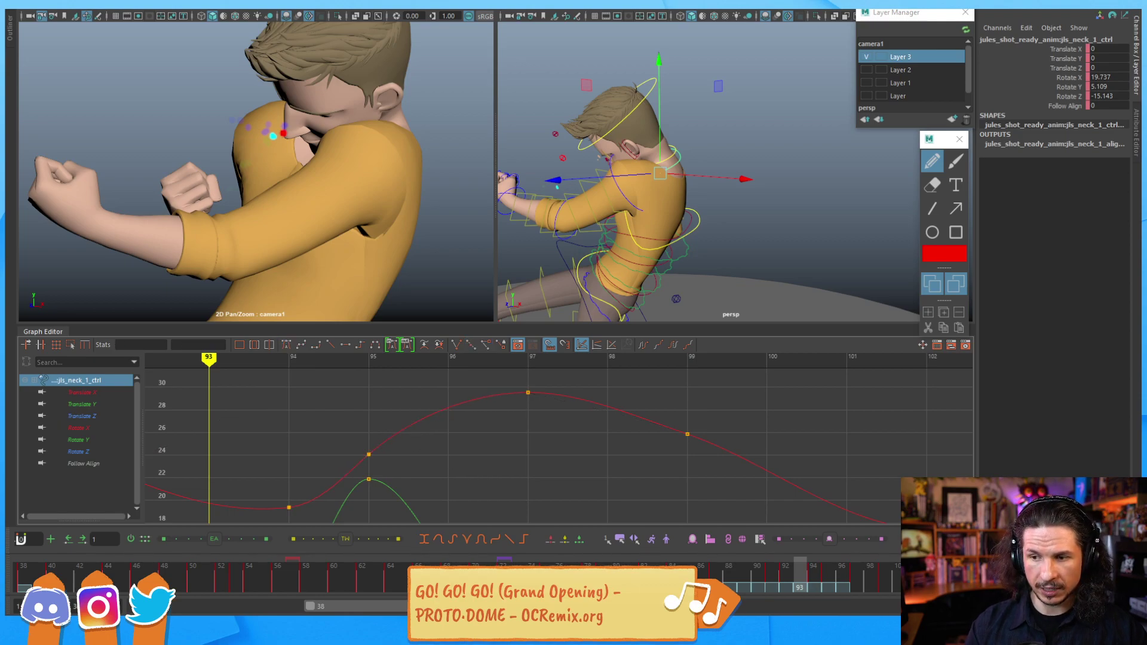
Step: Scrub back to the earlier raised-arm section and step through its frames to examine the upper-body motion
click(687, 580)
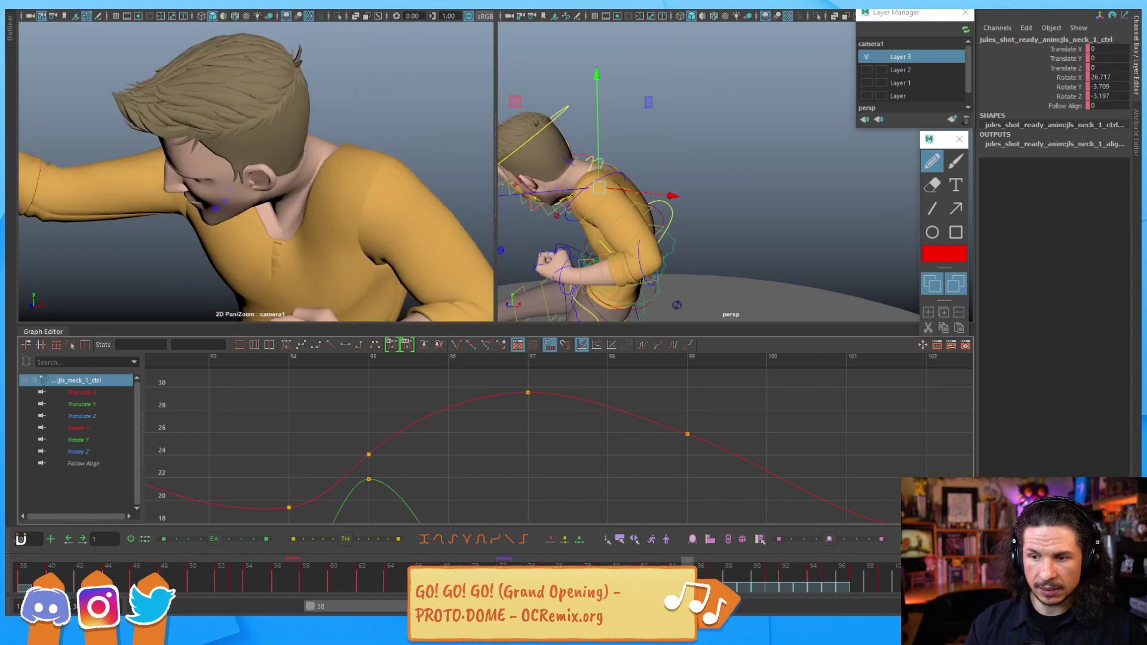
mouse_move(687, 581)
mouse_down()
mouse_move(418, 581)
mouse_move(434, 581)
mouse_up()
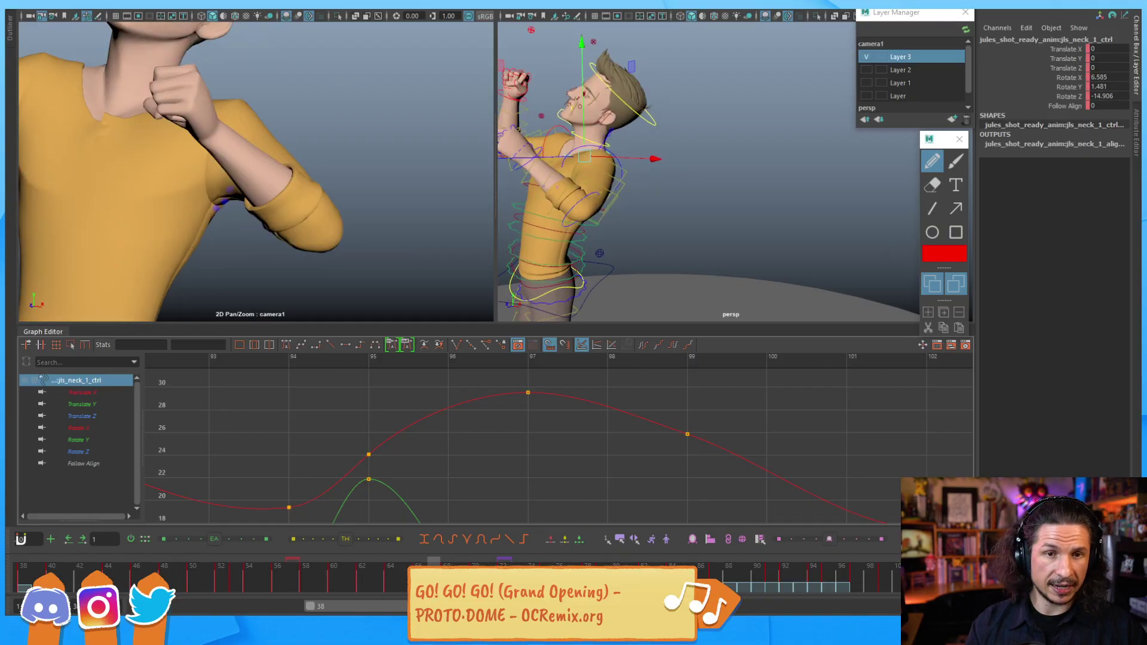
key(alt+comma)
key(alt+comma)
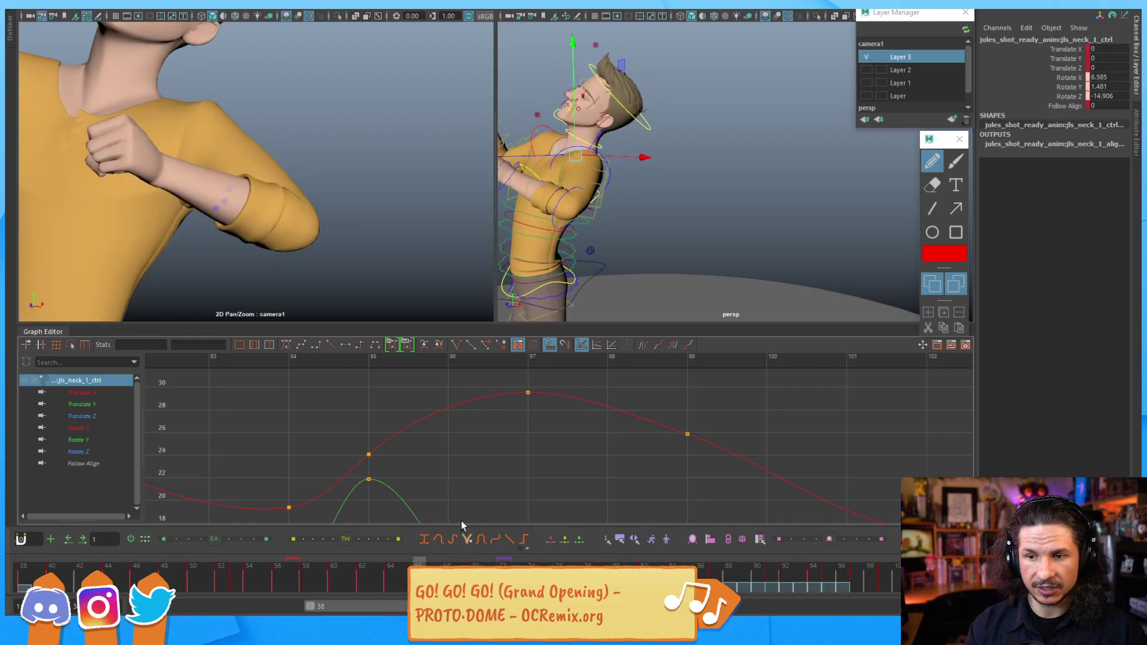
key(alt+period)
key(alt+period)
key(alt+period)
key(alt+comma)
key(alt+comma)
key(alt+comma)
key(alt+period)
key(alt+period)
key(alt+period)
key(alt+period)
key(alt+period)
key(alt+period)
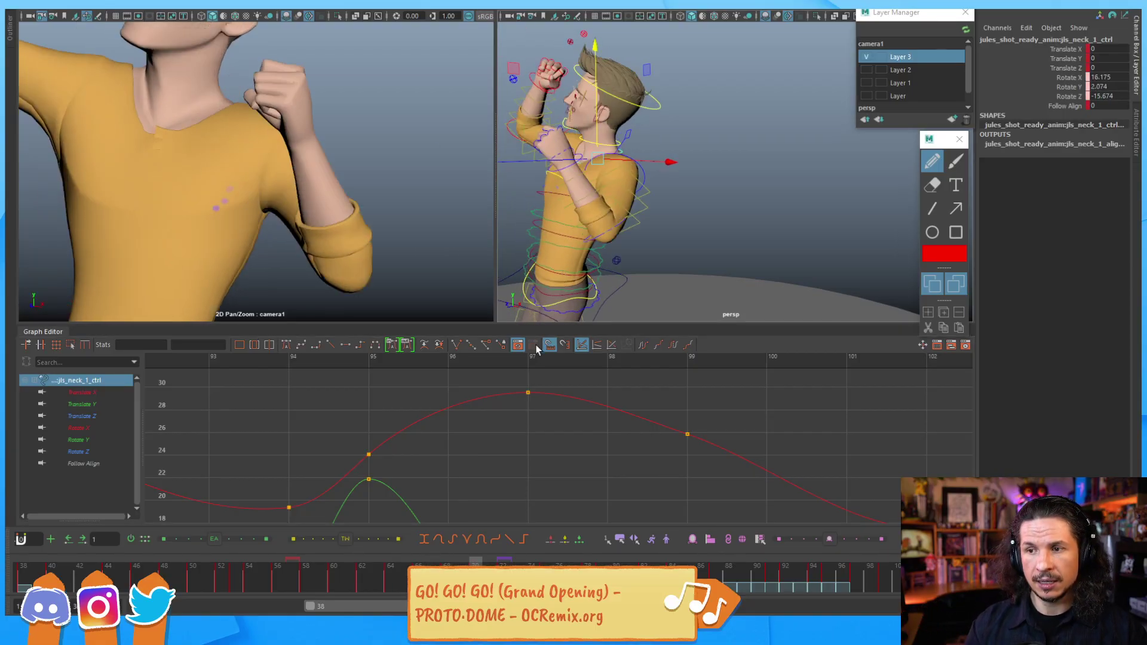
Step: Select the head control and create a white timeline bookmark spanning frames 82 to 83
click(629, 118)
key(alt+comma)
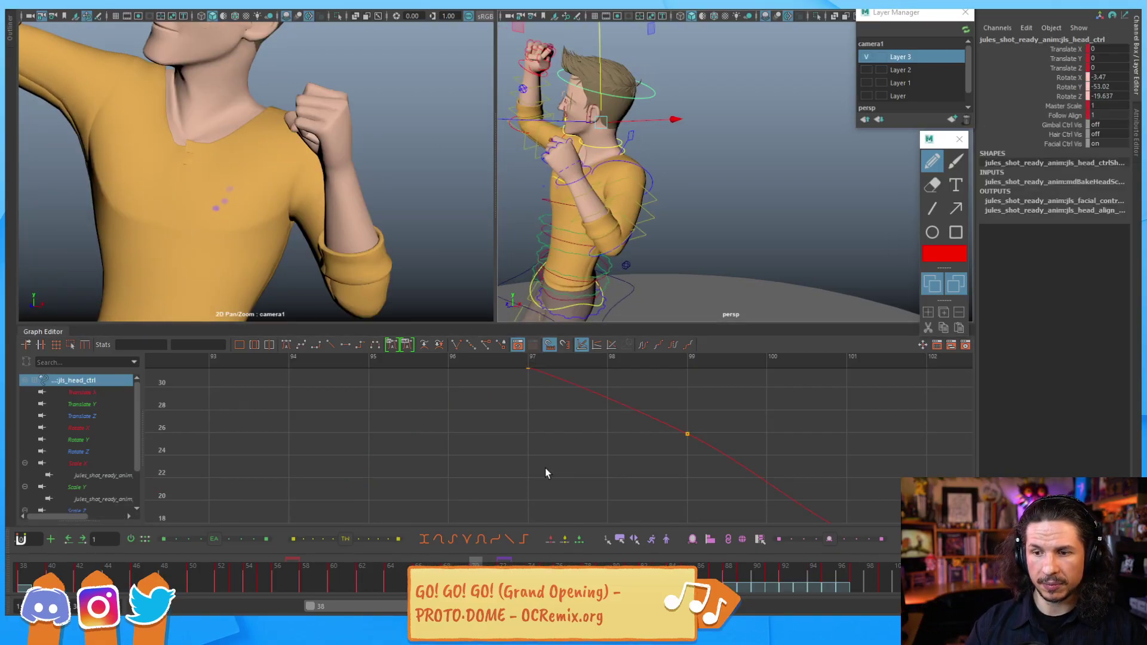
mouse_move(476, 572)
mouse_down()
mouse_move(620, 561)
mouse_move(533, 563)
mouse_move(560, 563)
mouse_up()
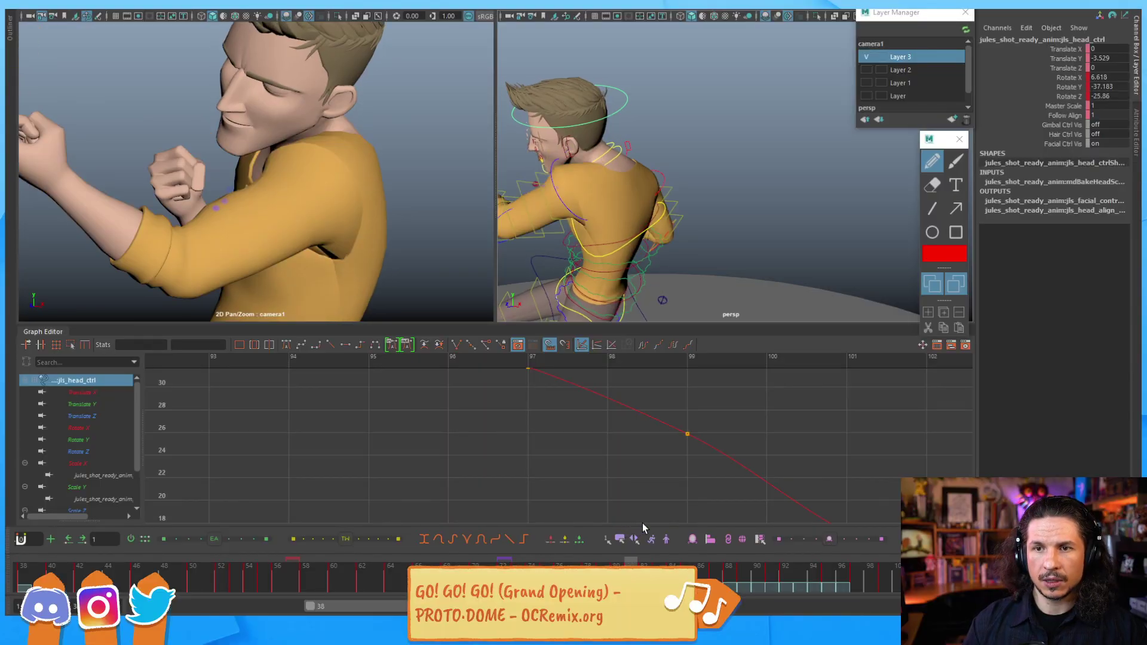
key(w)
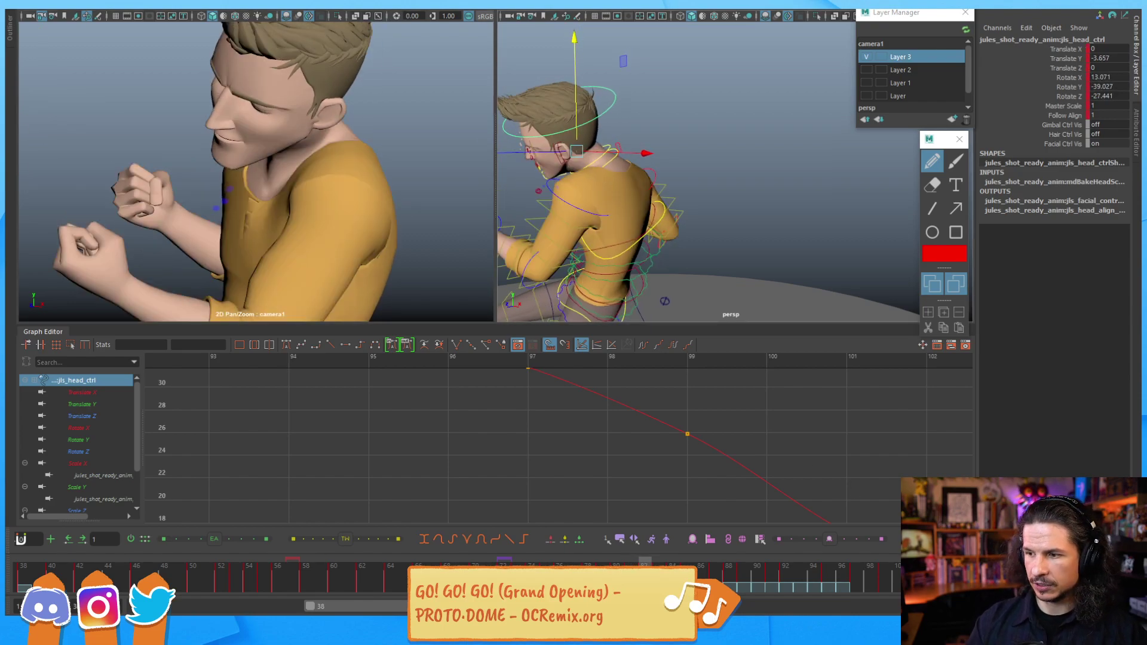
key(ctrl+shift+b)
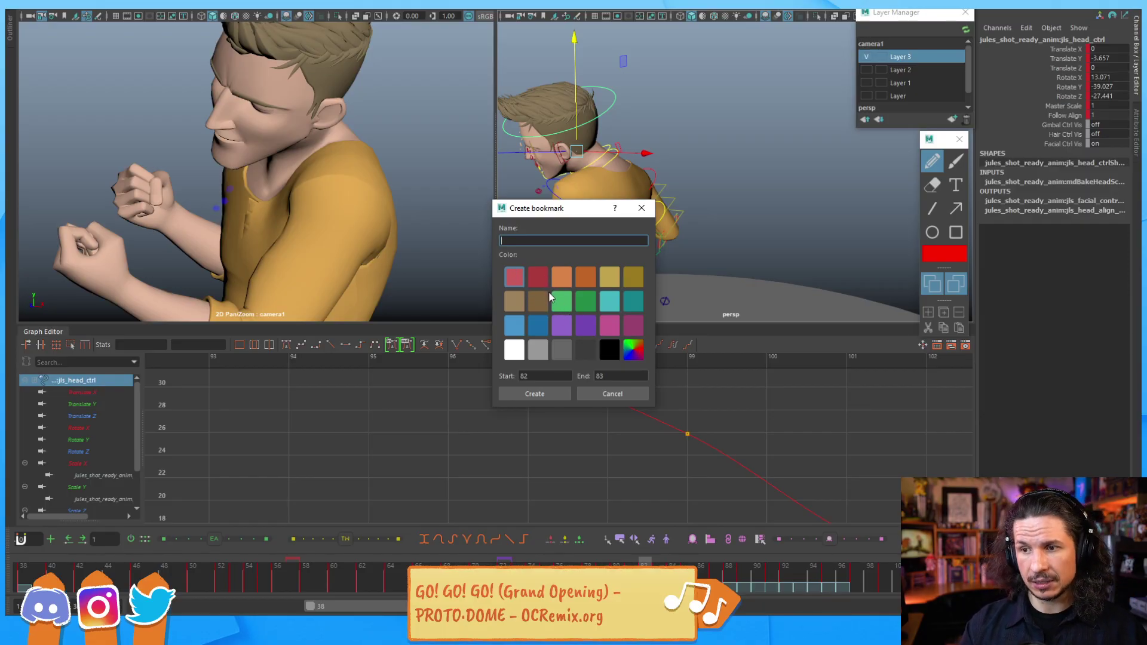
click(515, 349)
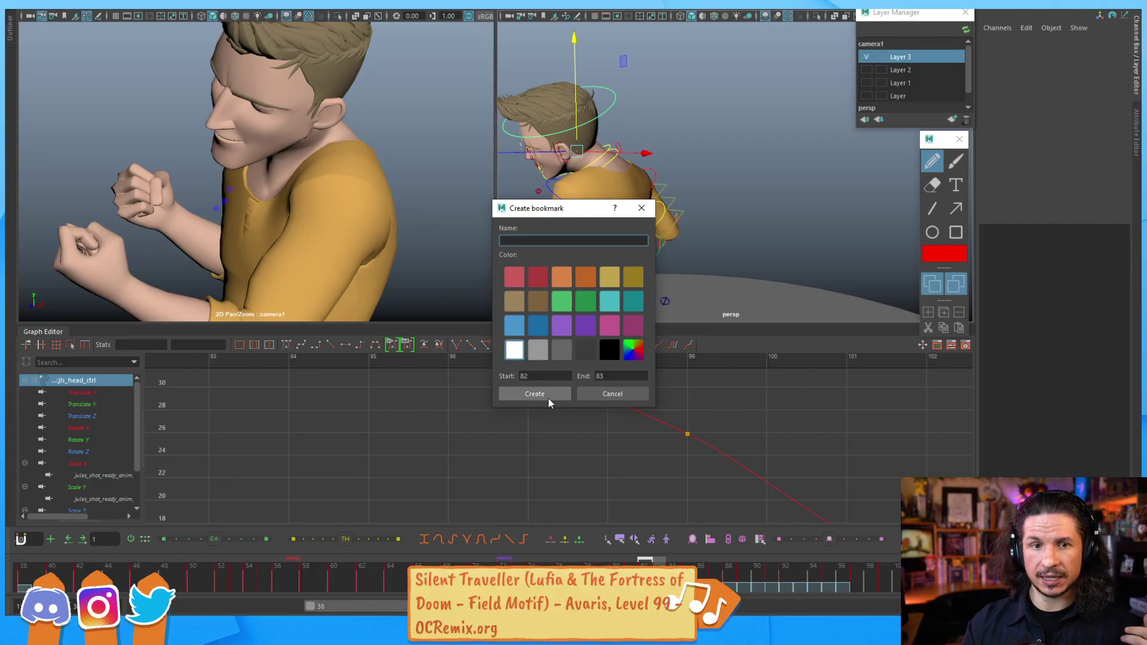
click(547, 394)
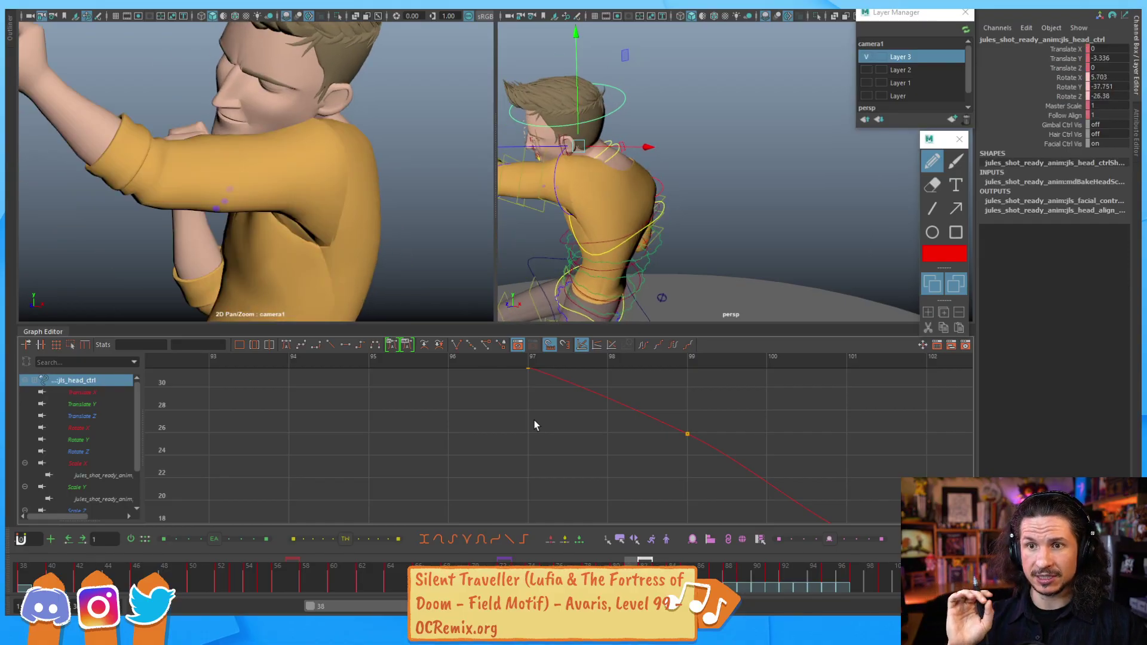
Step: Select the neck control, frame its animation curves around frame 82, and compare the pose at frames 81 and 82
key(f)
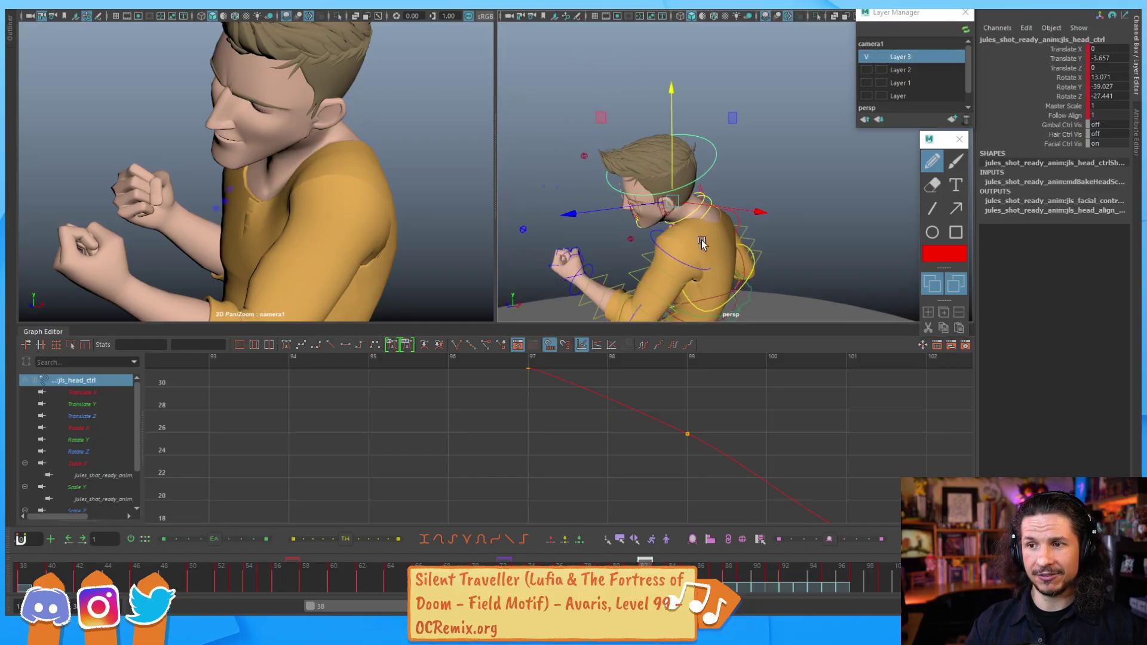
click(751, 206)
click(706, 218)
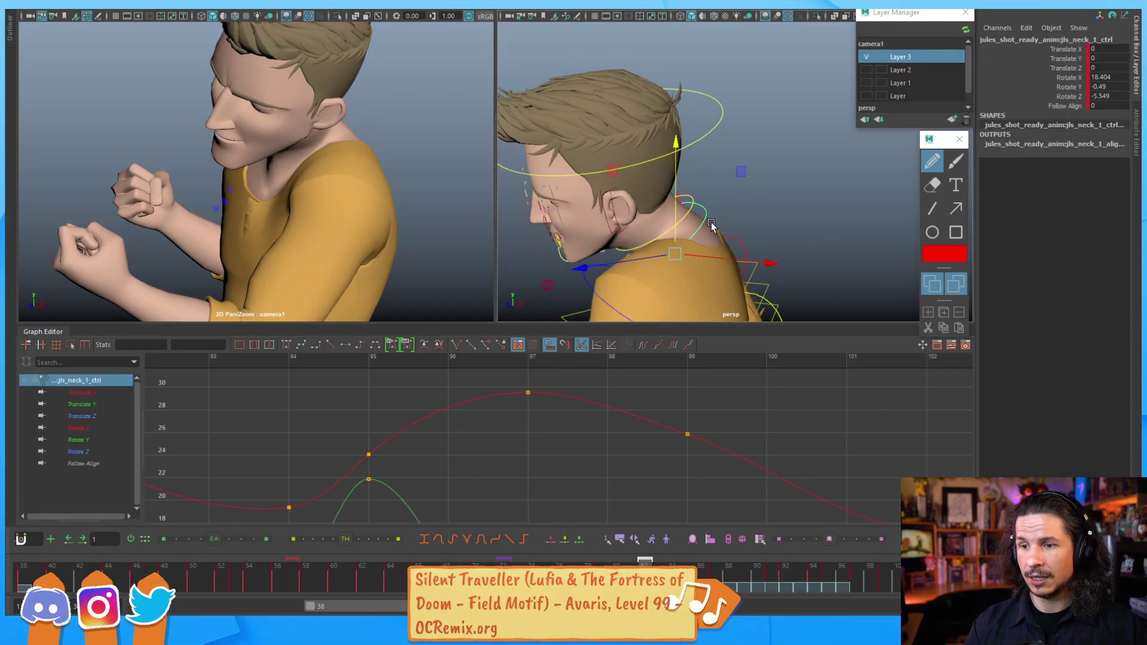
key(a)
alt+middle_drag(717, 432, 606, 414)
alt+right_drag(602, 415, 662, 421)
alt+middle_drag(698, 406, 549, 428)
key(alt+comma)
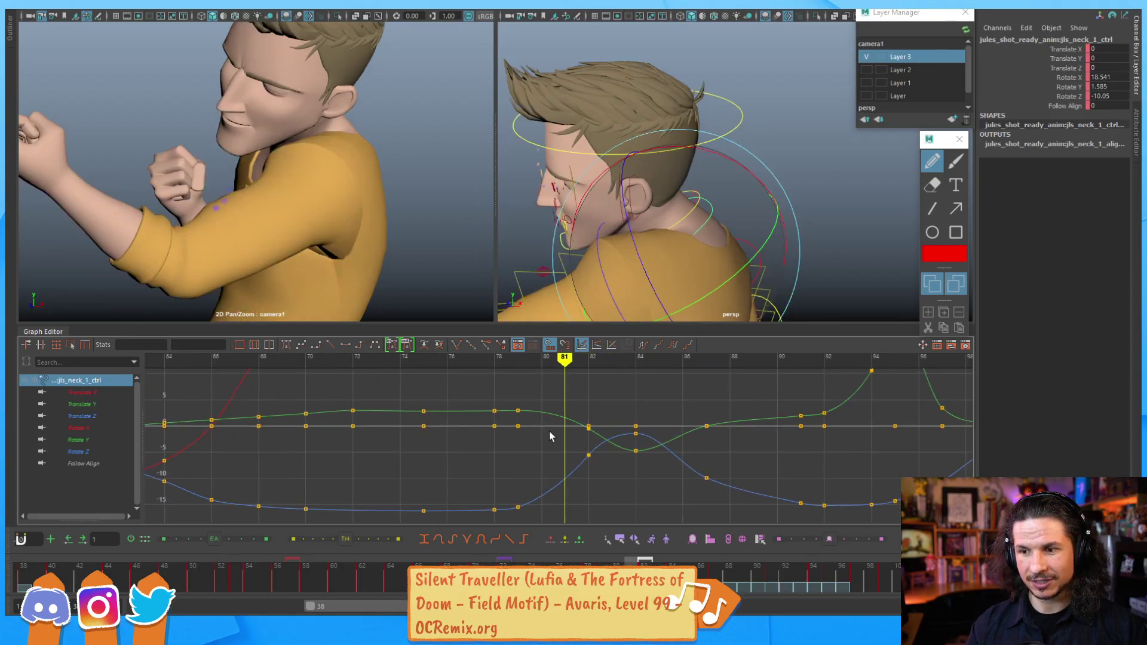
key(alt+period)
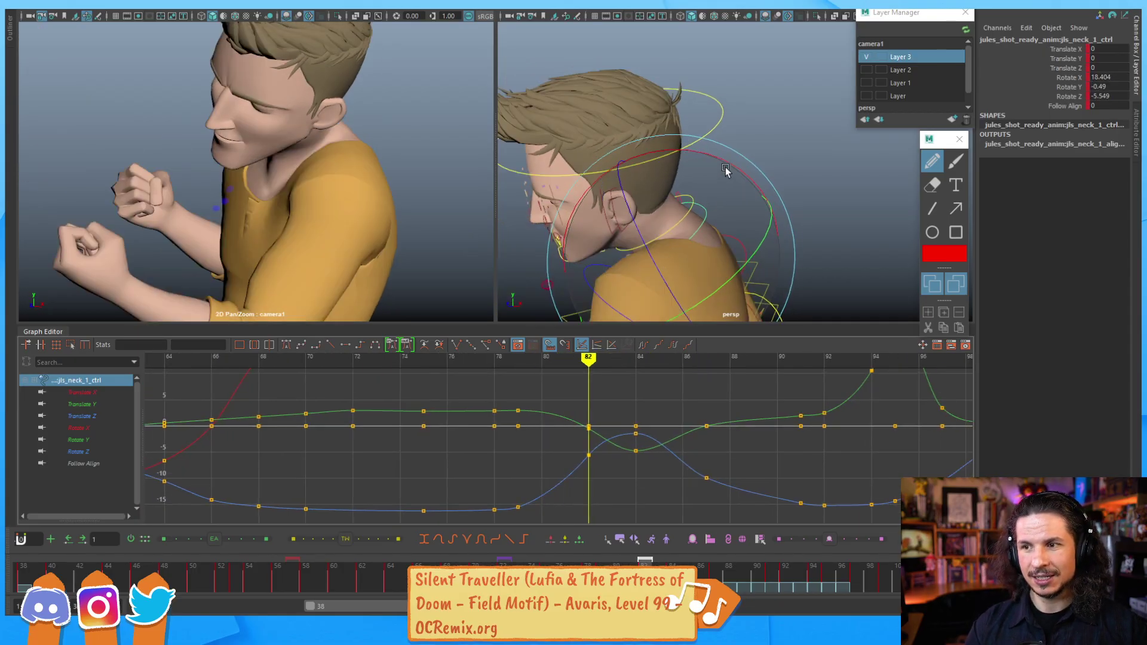
Step: Try a free rotation of the neck control at frame 82, compare it with the preceding frames, and undo it
drag(726, 177, 734, 181)
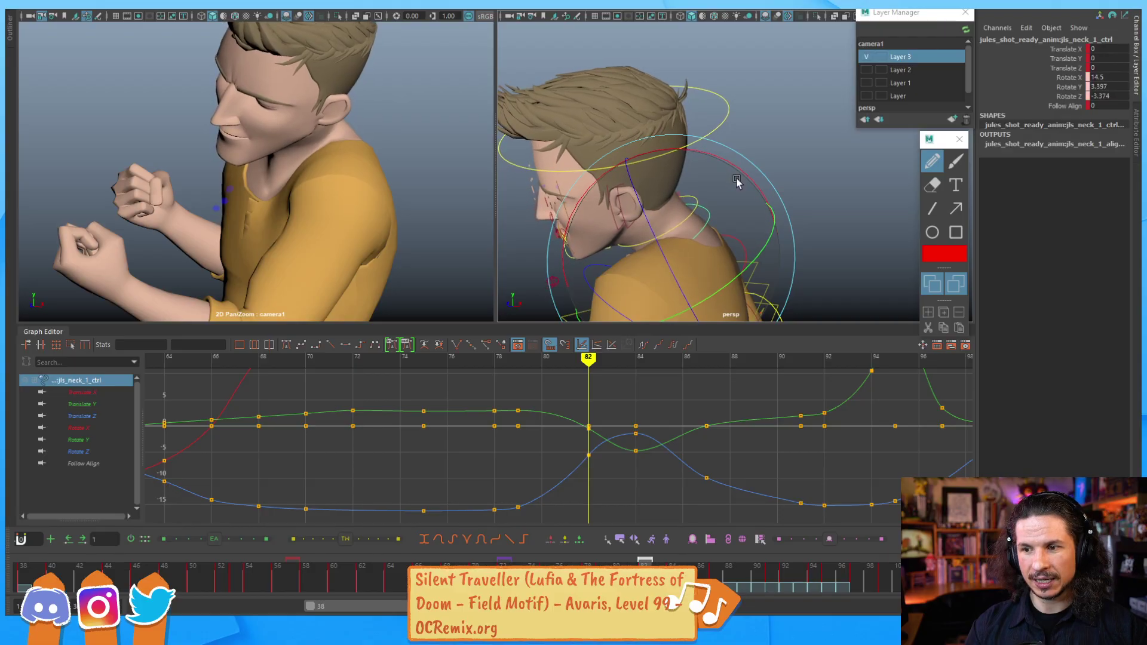
key(alt+comma)
key(alt+comma)
key(alt+period)
key(alt+period)
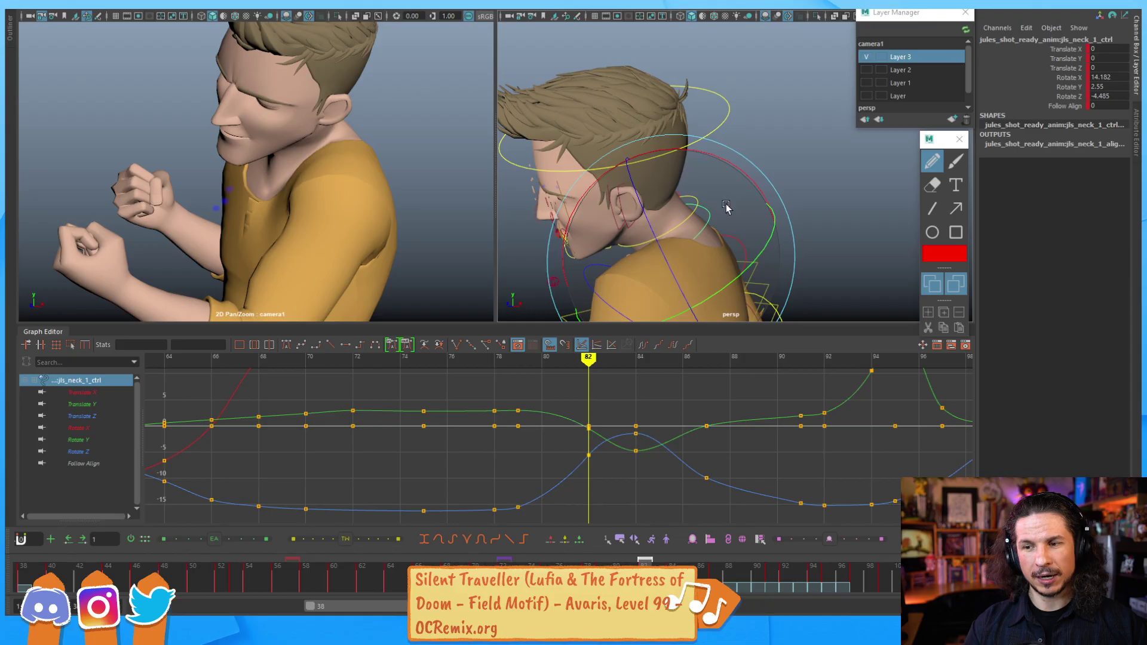
key(ctrl+z)
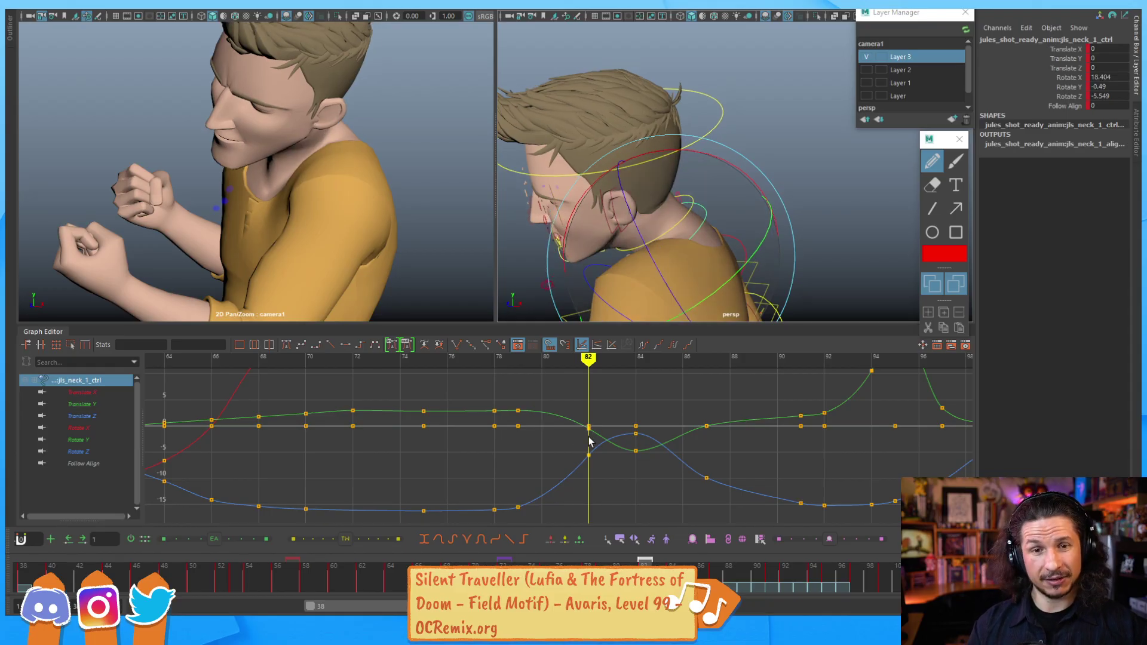
Step: Set a key on all of the neck control's channels at frame 81
key(a)
alt+shift+right_drag(620, 442, 697, 455)
alt+middle_drag(697, 455, 552, 411)
scroll(551, 416, up, 3)
drag(502, 481, 514, 454)
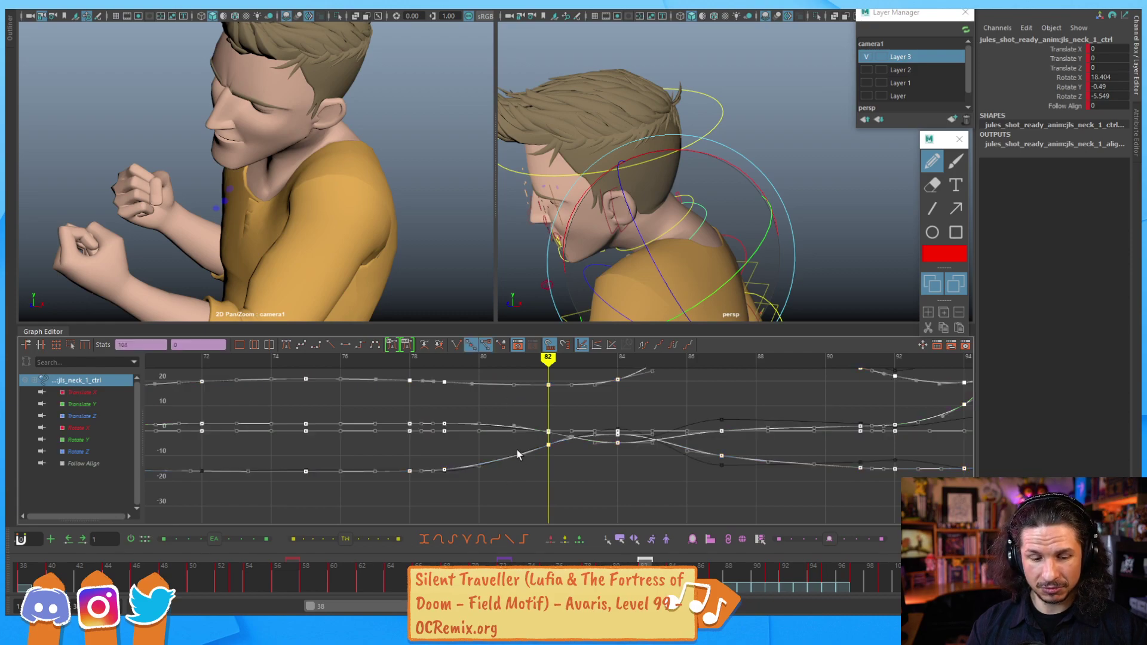
key(alt+comma)
key(s)
key(w)
key(alt+comma)
key(alt+period)
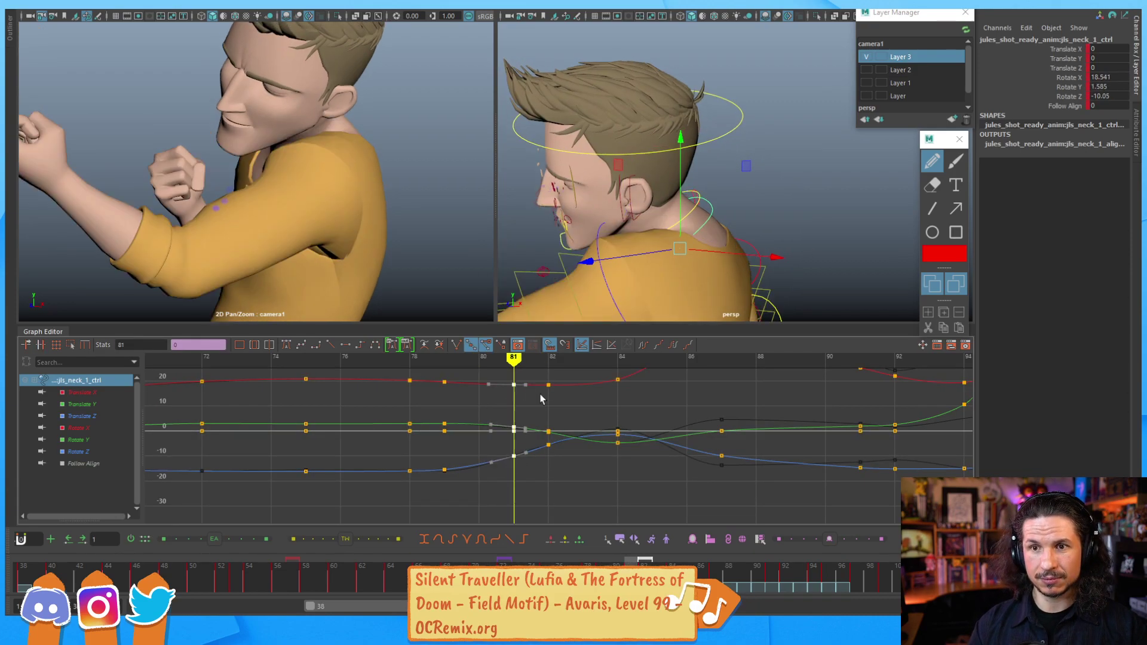
Step: Rotate the neck control about its X axis at frame 82, to a Rotate X of about 13.04
key(alt+period)
key(e)
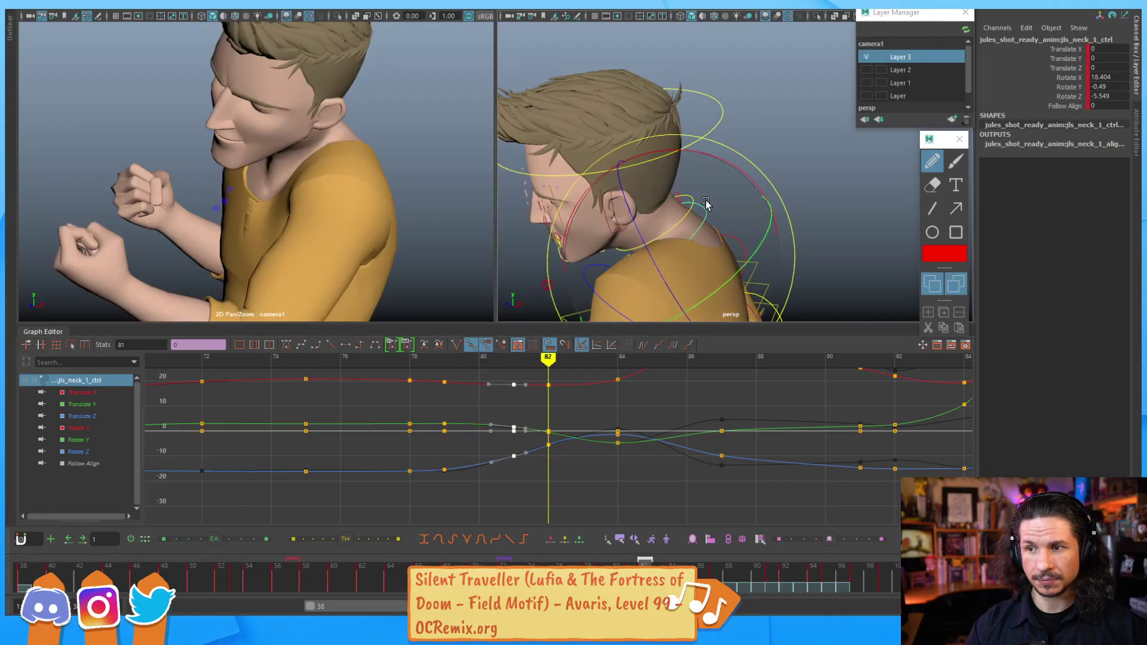
drag(722, 157, 705, 173)
Step: Step back and forth through the frames around 80 to 84 to examine the neck and head motion
key(alt+comma)
key(alt+period)
key(alt+period)
key(alt+period)
key(alt+comma)
key(alt+comma)
key(alt+comma)
key(alt+comma)
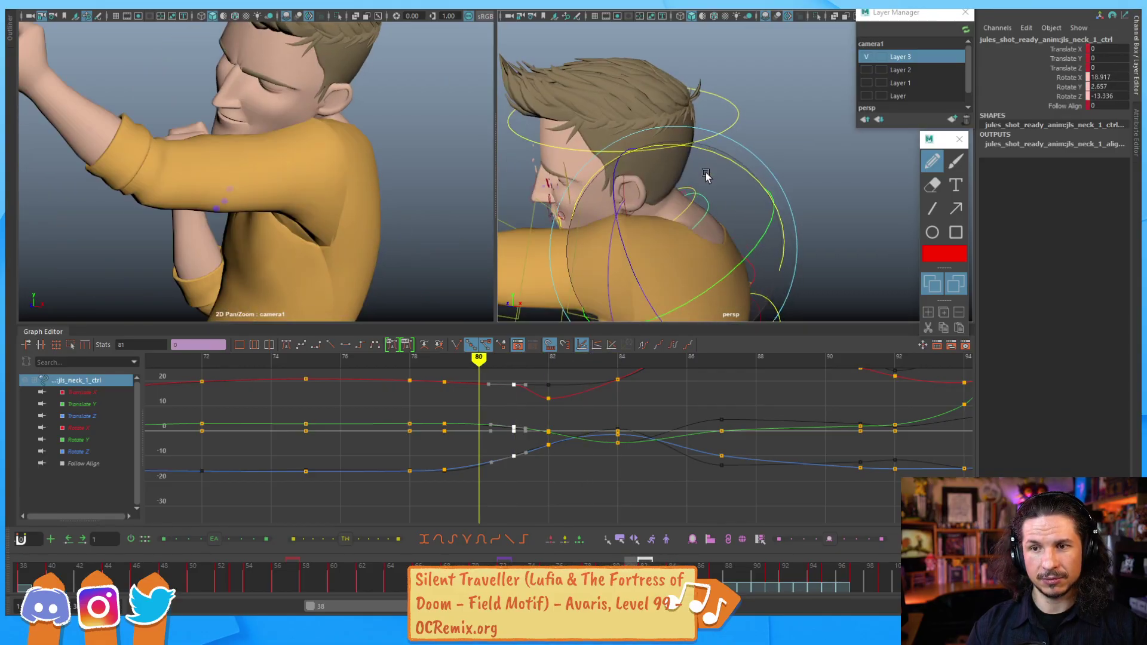
key(alt+period)
key(alt+period)
key(alt+period)
key(alt+comma)
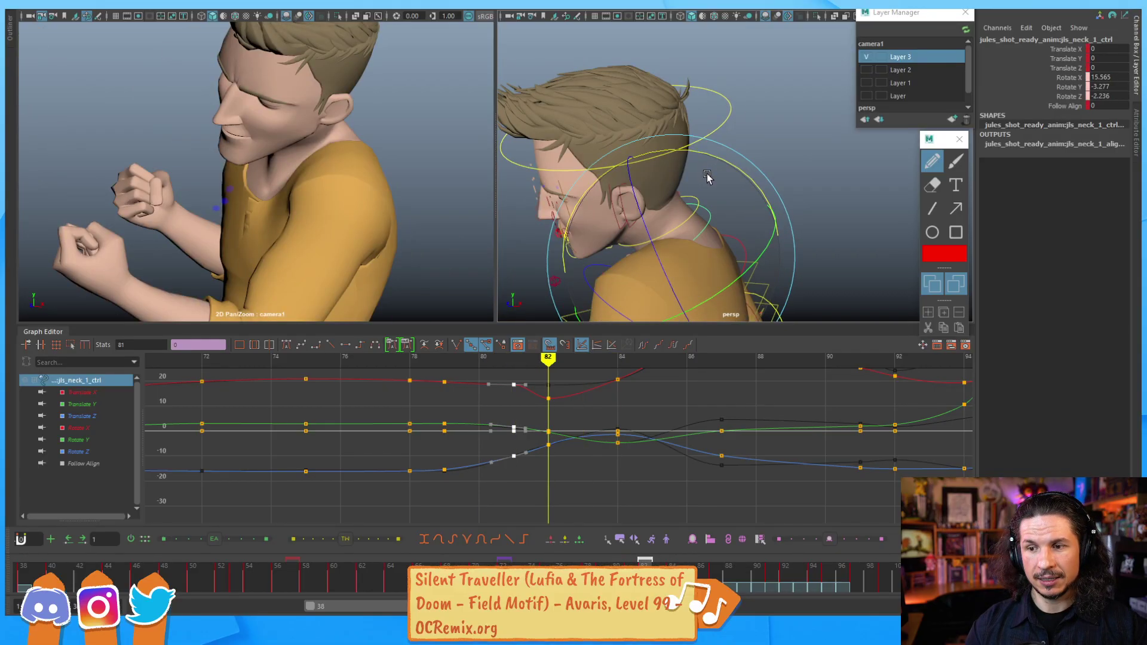
key(alt+comma)
key(alt+comma)
key(alt+period)
key(alt+period)
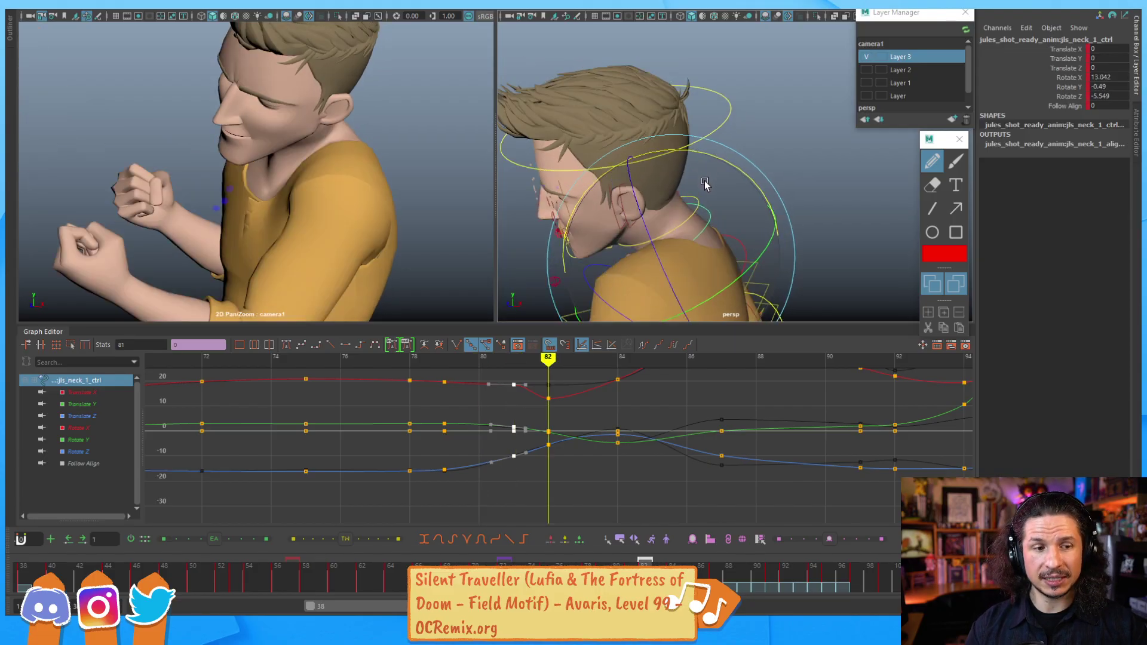
key(alt+comma)
key(alt+comma)
key(alt+comma)
key(alt+period)
key(alt+period)
key(alt+period)
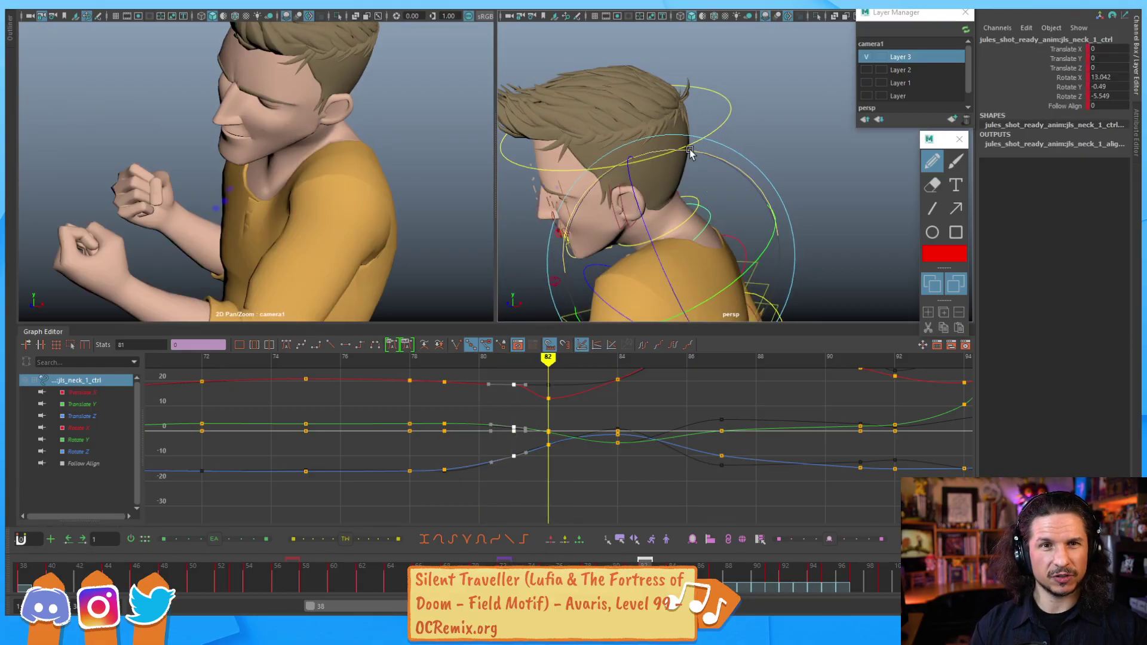
key(alt+comma)
key(alt+comma)
key(alt+comma)
key(alt+period)
key(alt+period)
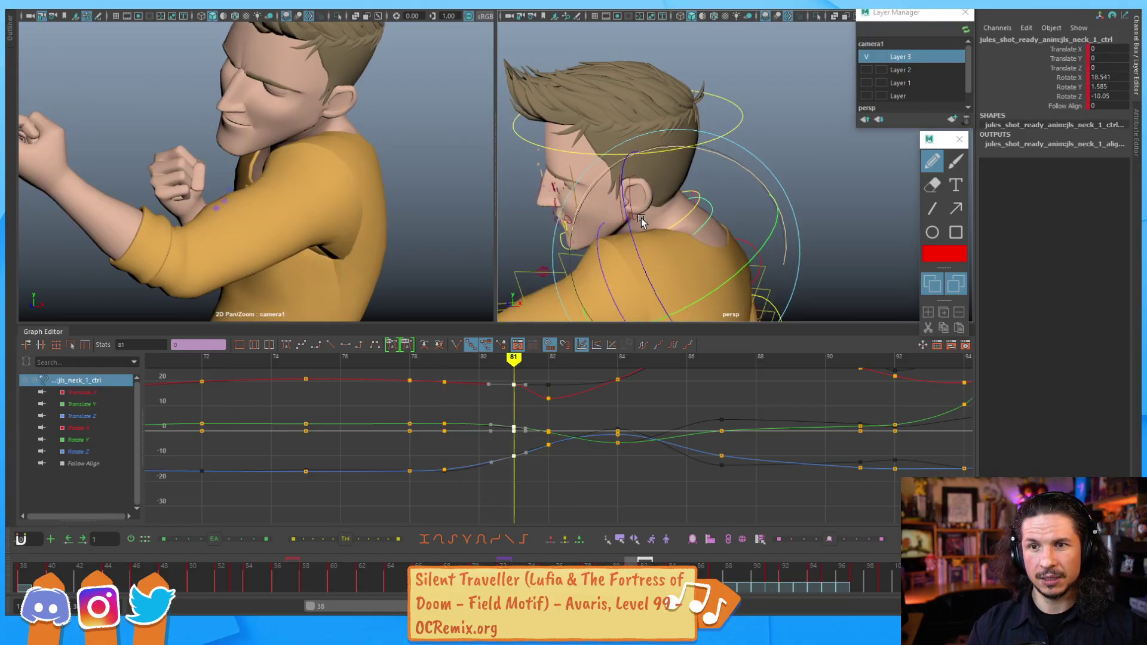
key(alt+period)
Step: Step through frames 81 to 95 from another viewing angle to examine how the neck and head motion continues
alt+drag(647, 193, 643, 226)
key(alt+period)
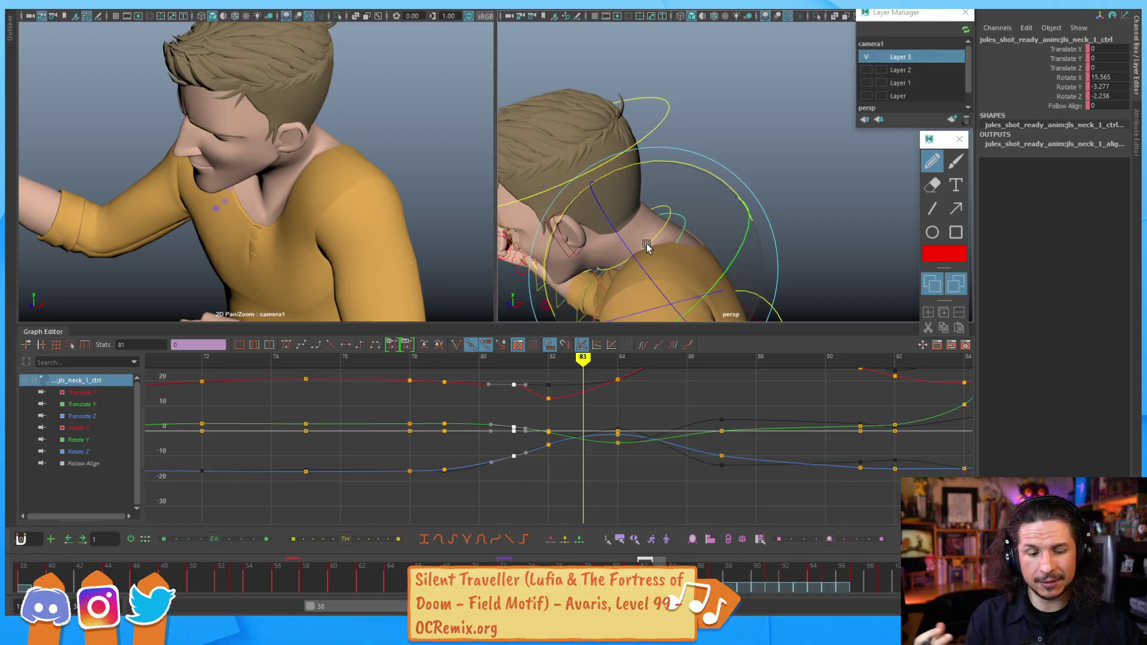
key(alt+comma)
key(alt+comma)
key(alt+period)
key(alt+period)
key(alt+period)
key(alt+period)
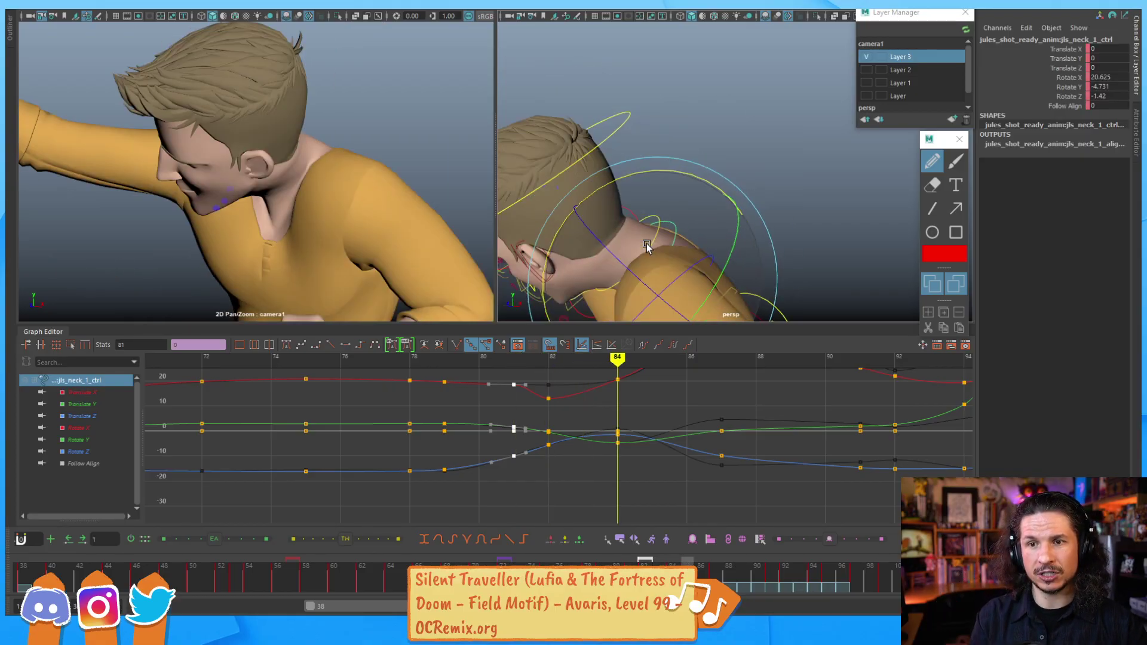
key(alt+period)
key(alt+period)
key(alt+period)
key(alt+period)
key(alt+period)
key(alt+period)
key(alt+period)
key(alt+period)
key(alt+period)
key(alt+period)
key(alt+period)
key(alt+period)
key(alt+period)
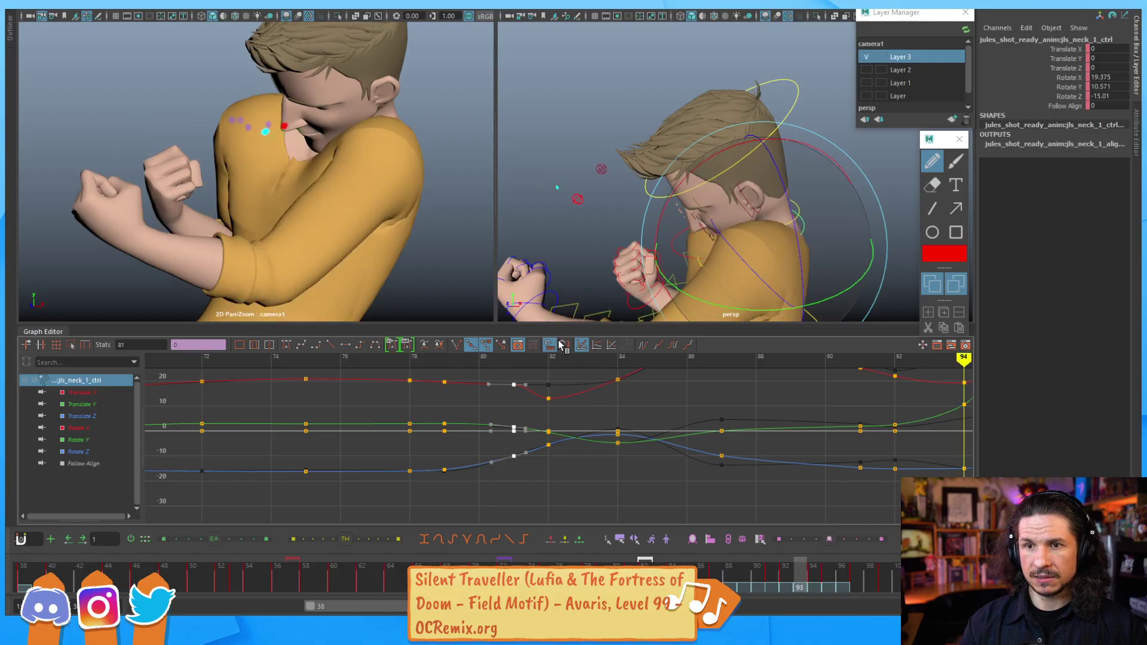
key(alt+comma)
key(alt+period)
key(alt+period)
key(alt+period)
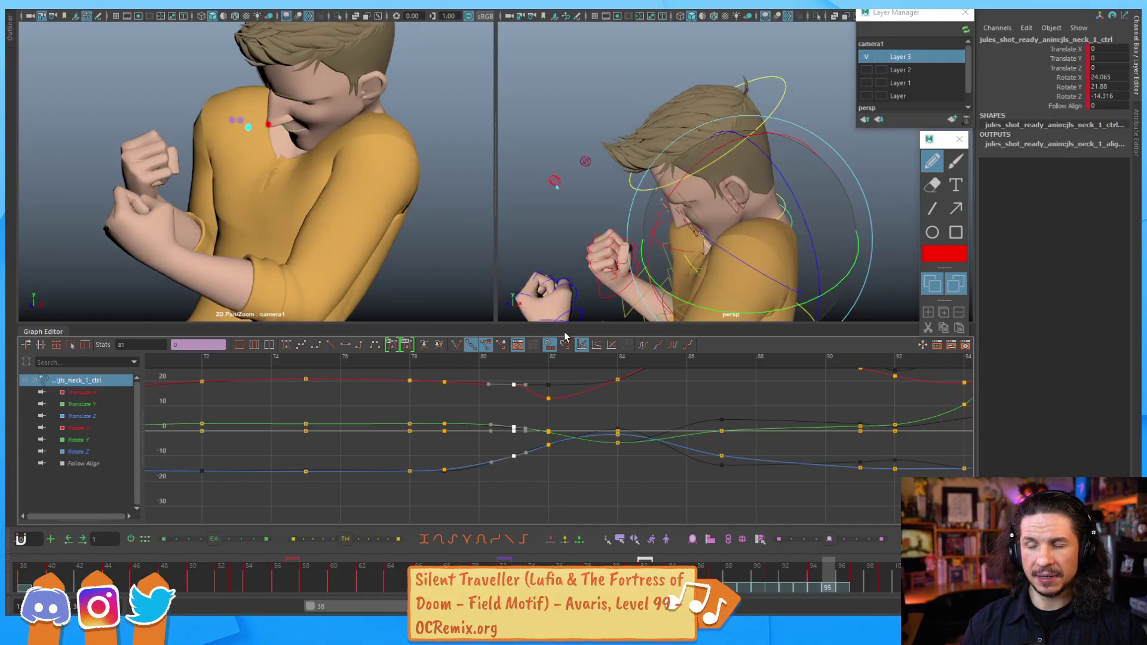
Step: Nudge the neck control's rotation around frame 95 and compare the pose with frames 93 to 97
alt+drag(731, 221, 681, 254)
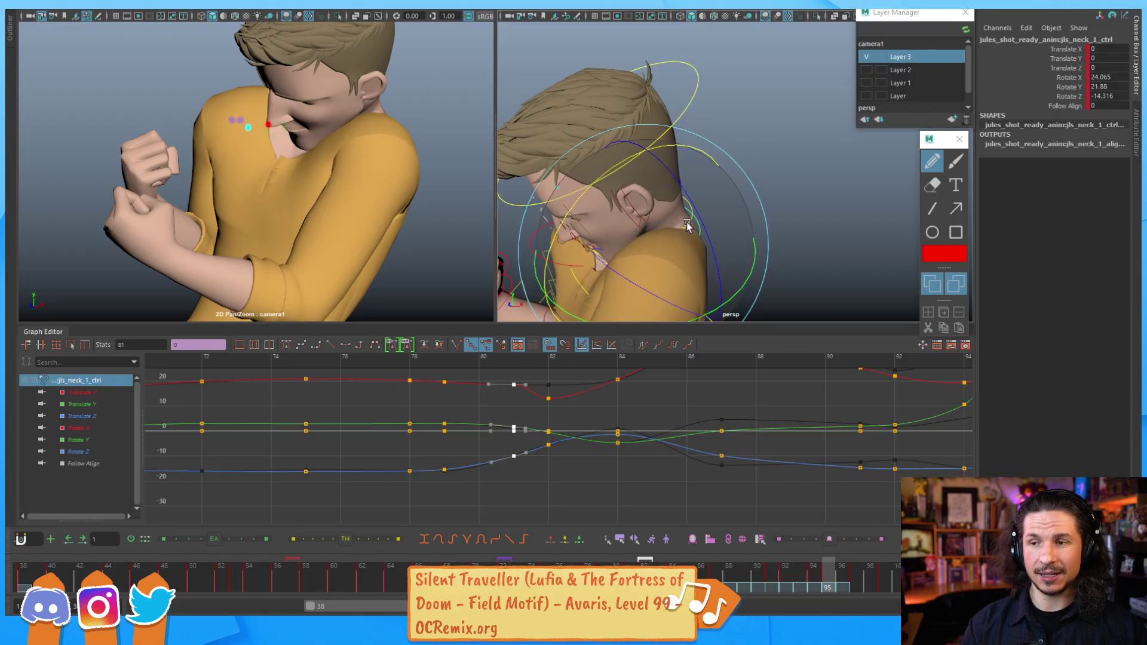
key(alt+comma)
key(alt+comma)
key(alt+period)
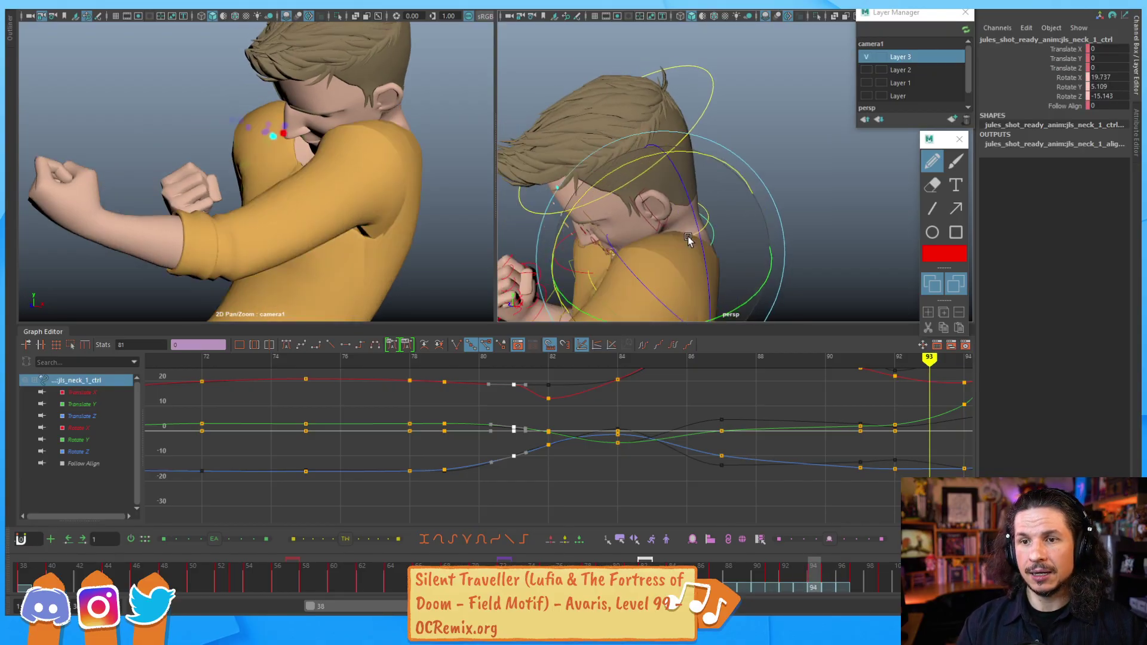
key(alt+period)
mouse_move(687, 224)
mouse_down()
mouse_move(676, 224)
mouse_move(688, 228)
mouse_up()
key(alt+comma)
key(alt+period)
key(alt+comma)
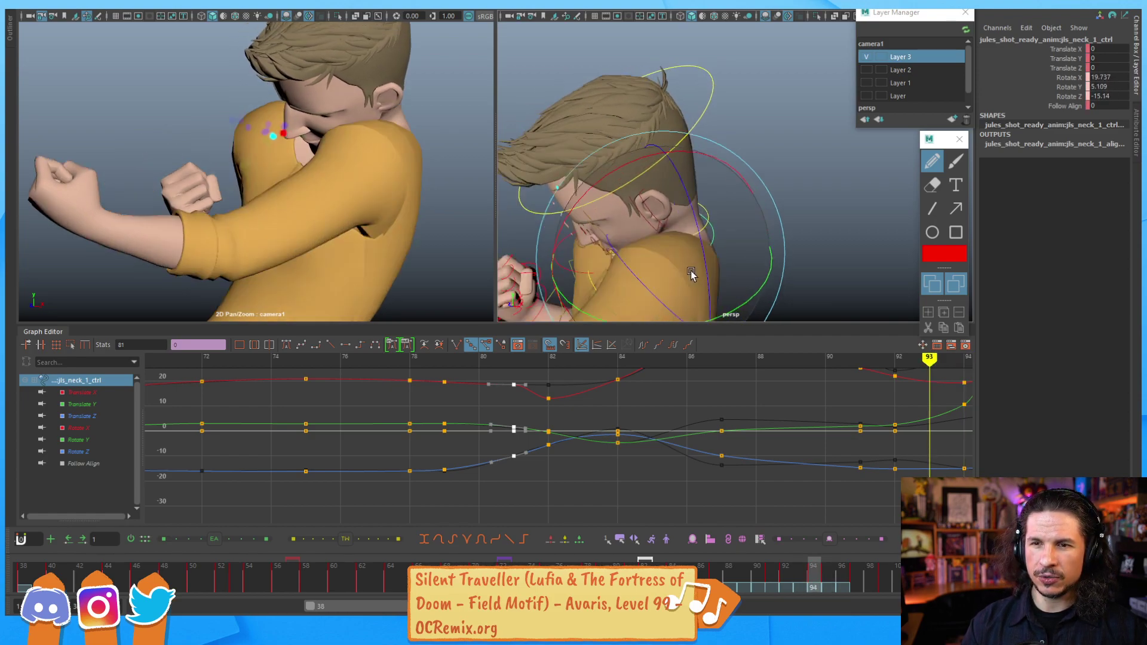
key(alt+period)
key(alt+period)
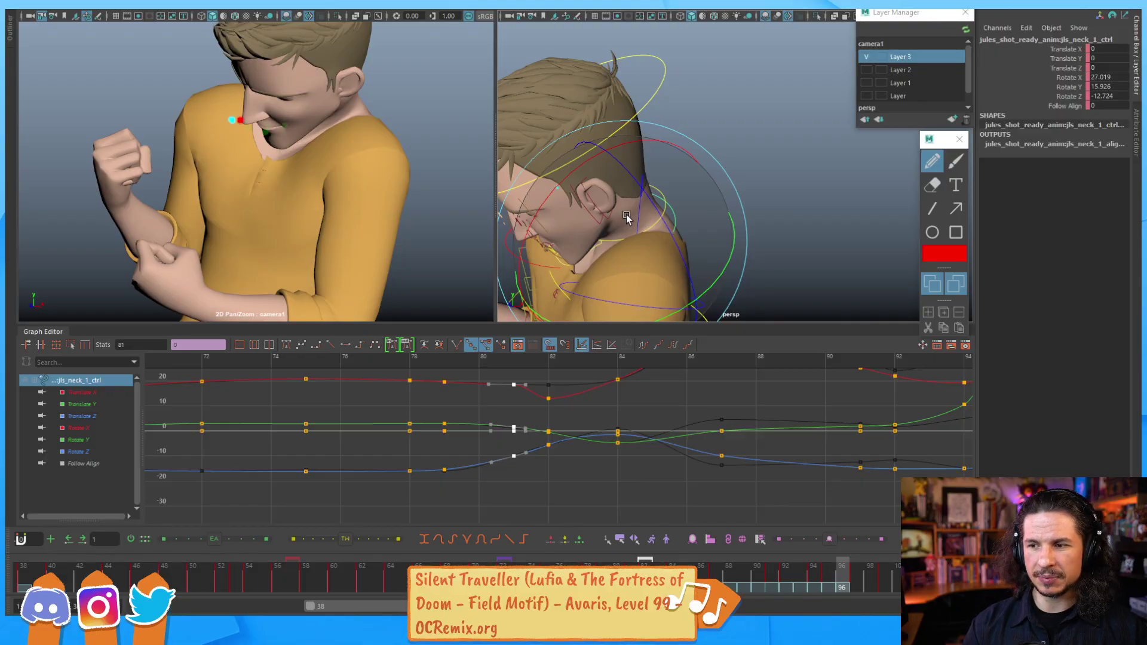
drag(625, 218, 637, 217)
key(alt+comma)
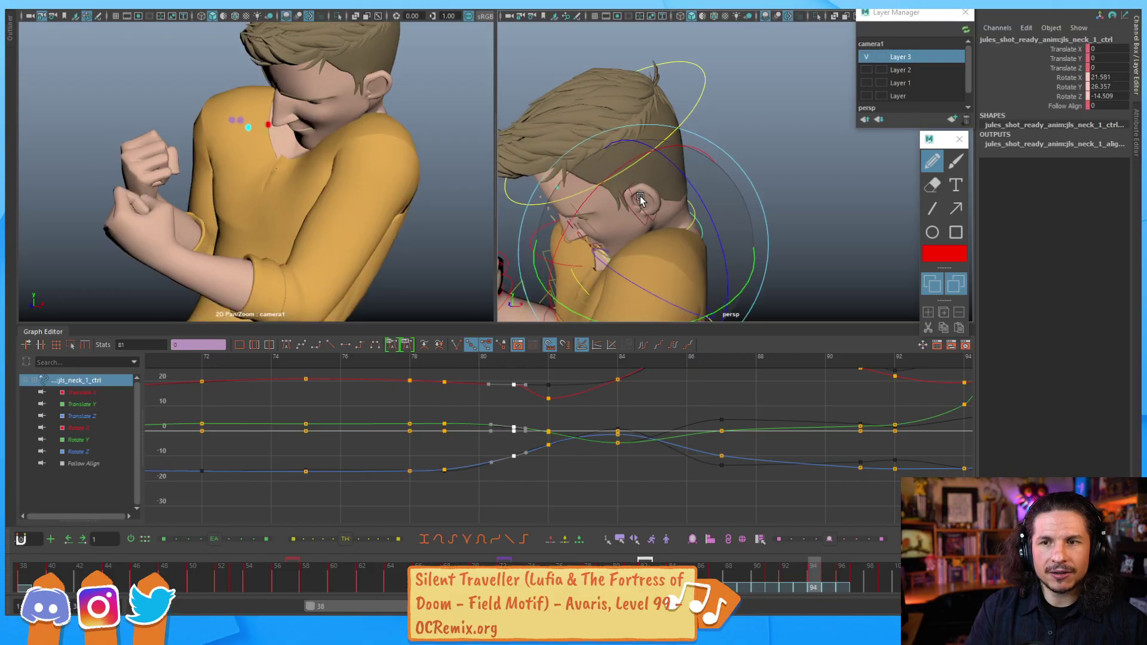
key(alt+period)
key(alt+period)
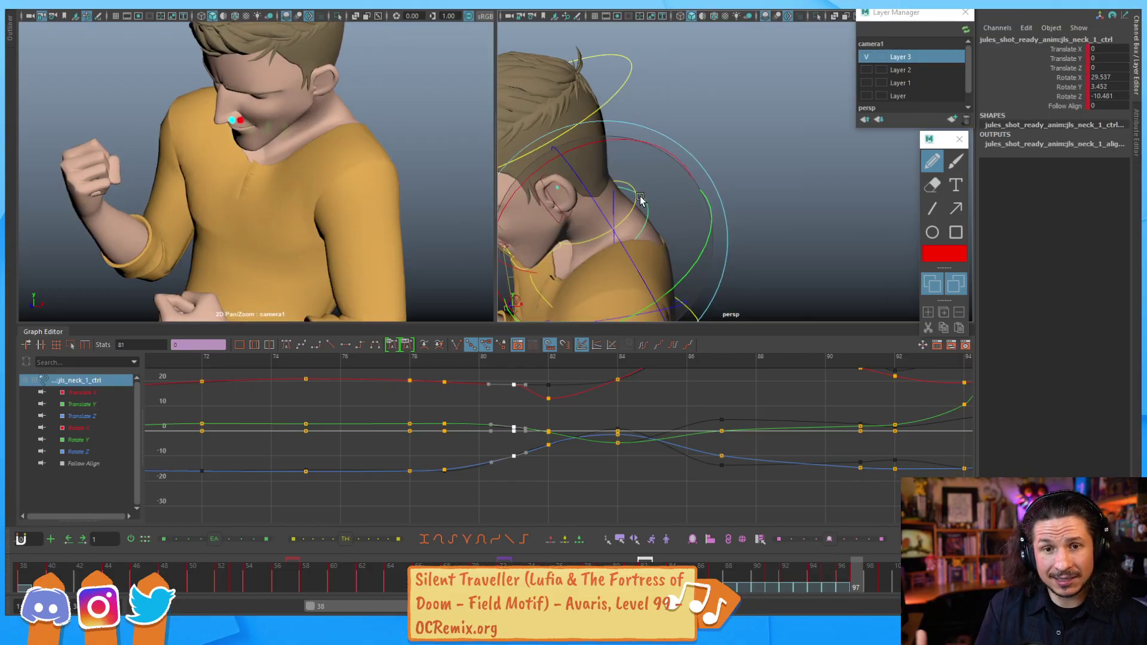
key(alt+comma)
key(alt+comma)
key(alt+comma)
Step: Select the head control and raise its Rotate X key at frame 95 slightly to smooth the curve
click(708, 106)
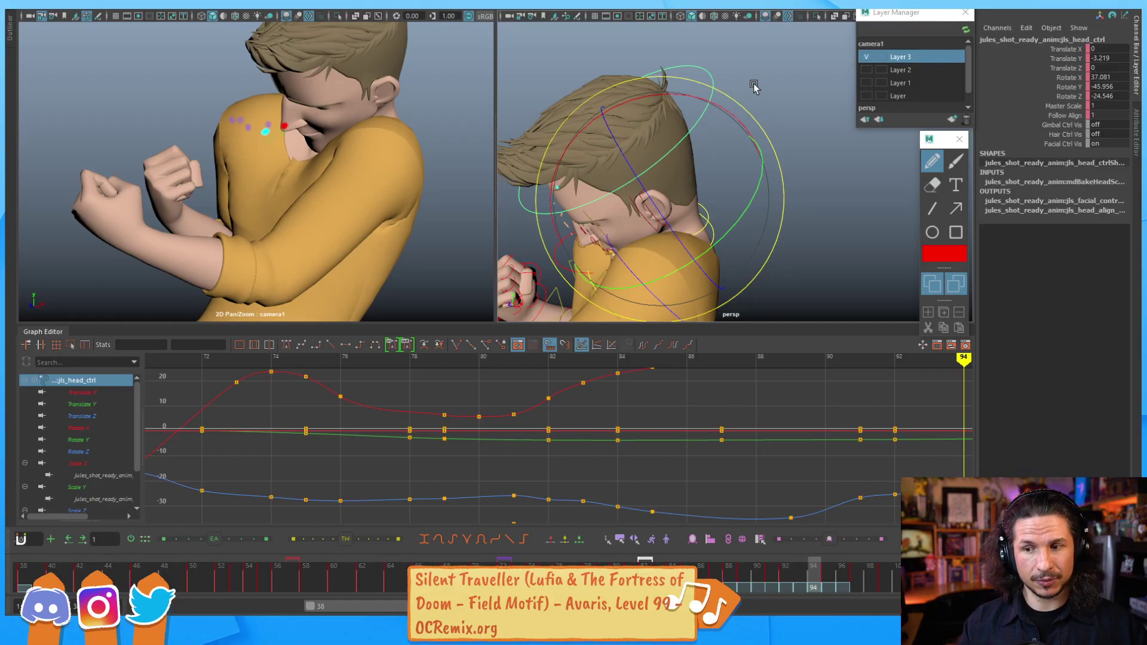
scroll(684, 428, down, 3)
alt+middle_drag(769, 400, 503, 400)
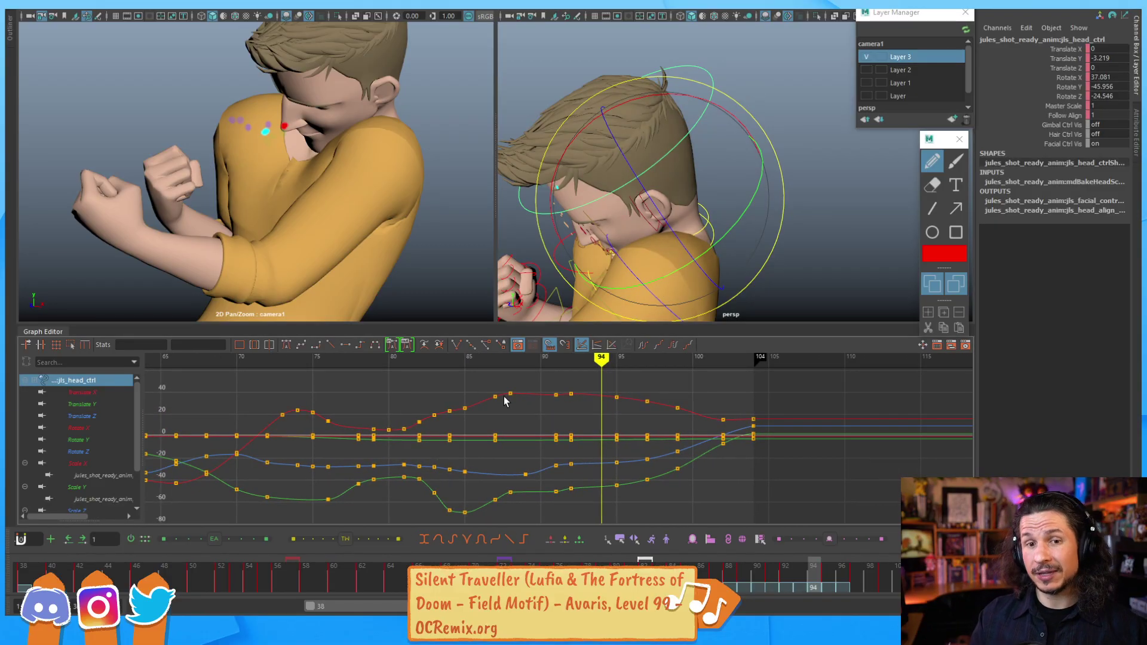
alt+middle_drag(602, 432, 596, 461)
alt+shift+right_drag(596, 462, 578, 446)
scroll(586, 436, up, 2)
alt+middle_drag(597, 511, 501, 402)
scroll(568, 459, up, 4)
click(554, 421)
click(524, 413)
click(584, 440)
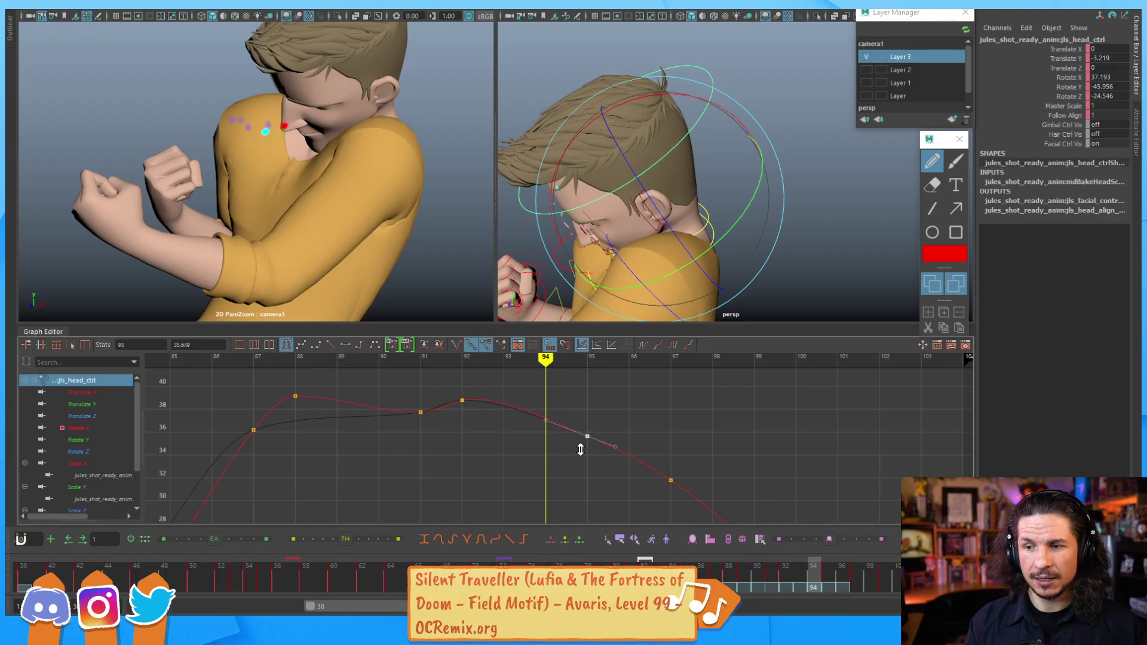
middle_drag(598, 457, 600, 453)
Step: Examine the head control's Rotate Y curve while stepping through the poses between frames 94 and 88
key(a)
alt+middle_drag(551, 484, 546, 455)
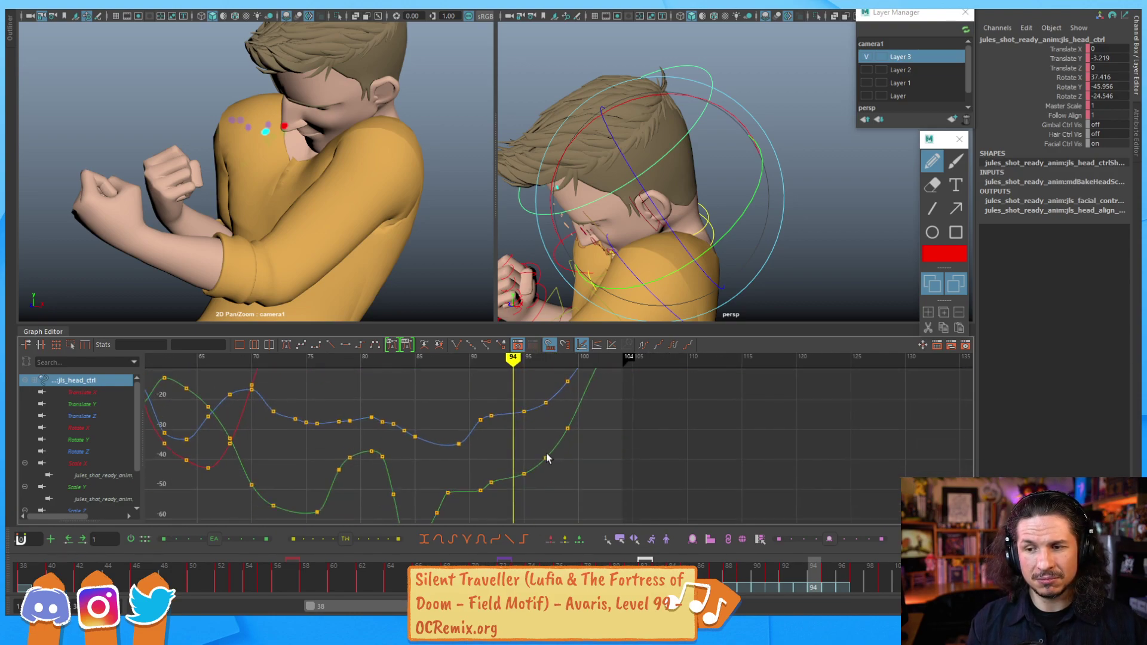
alt+middle_drag(523, 492, 555, 444)
scroll(544, 425, up, 1)
key(comma)
key(comma)
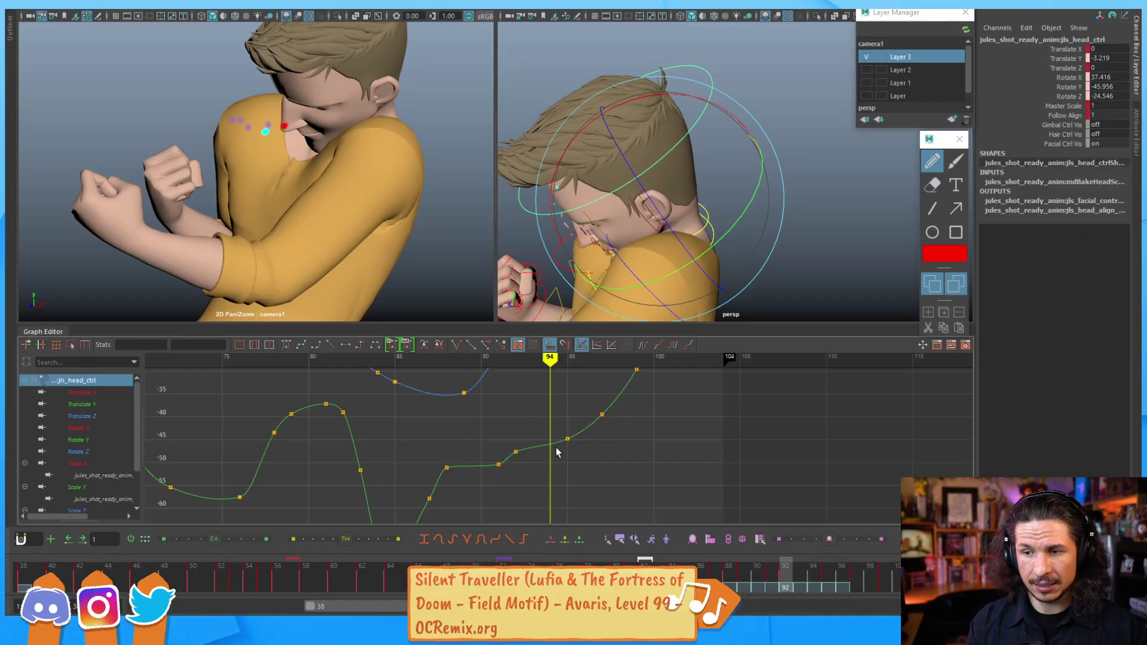
key(comma)
key(comma)
key(comma)
key(comma)
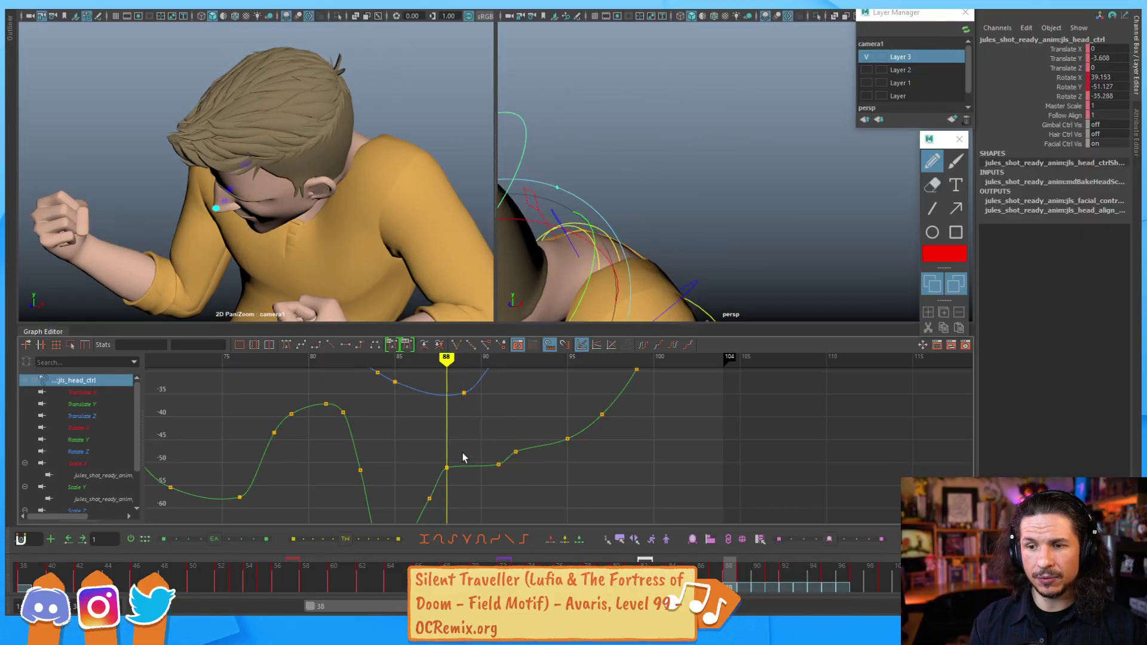
key(period)
key(period)
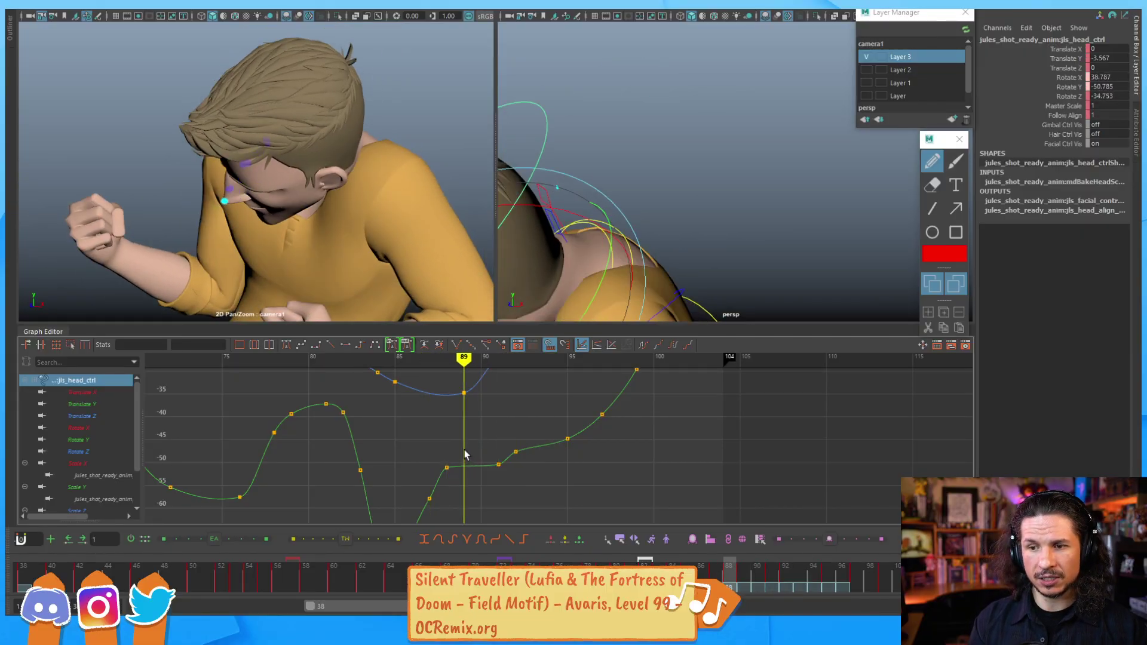
Step: Try lowering the head control's Rotate Y key at frame 88 to -53.85, and undo the change
key(comma)
drag(460, 478, 445, 447)
shift+middle_drag(455, 452, 455, 457)
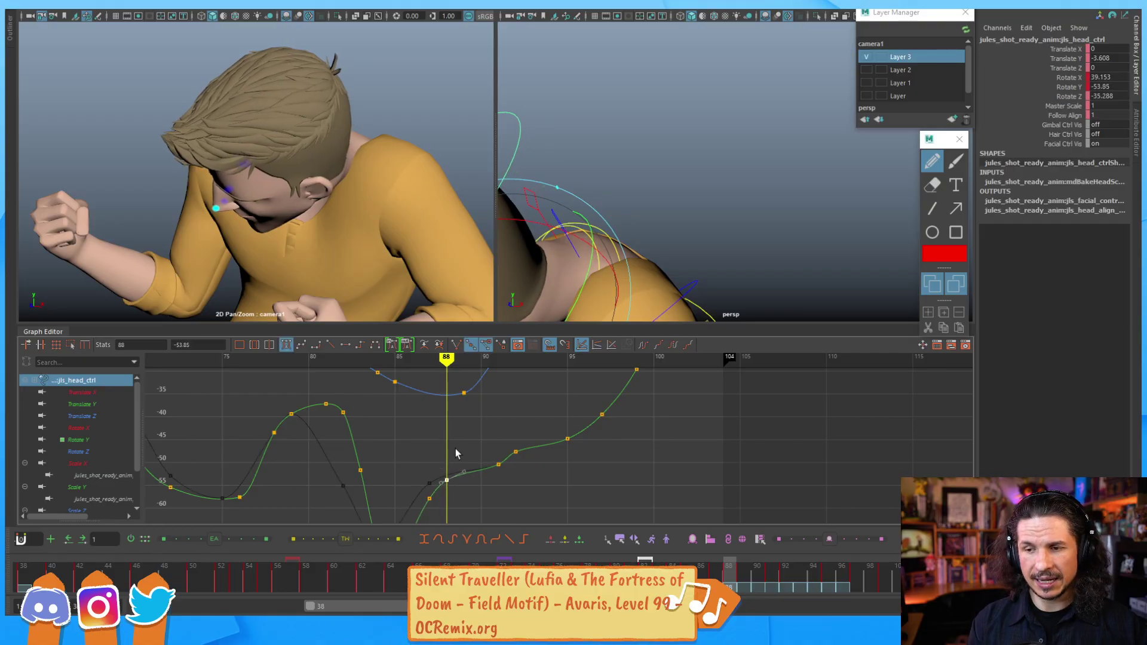
key(ctrl+z)
Step: Raise the head control's Rotate Y key at frame 91 to -47.652
key(period)
key(period)
key(period)
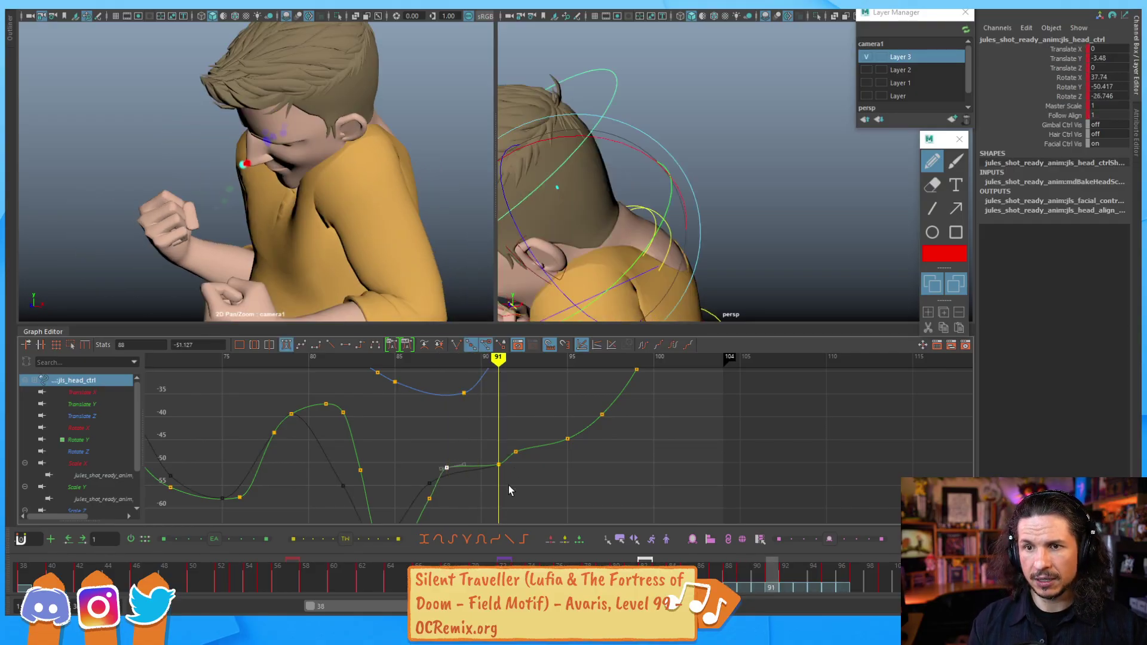
click(504, 467)
shift+middle_drag(505, 467, 506, 467)
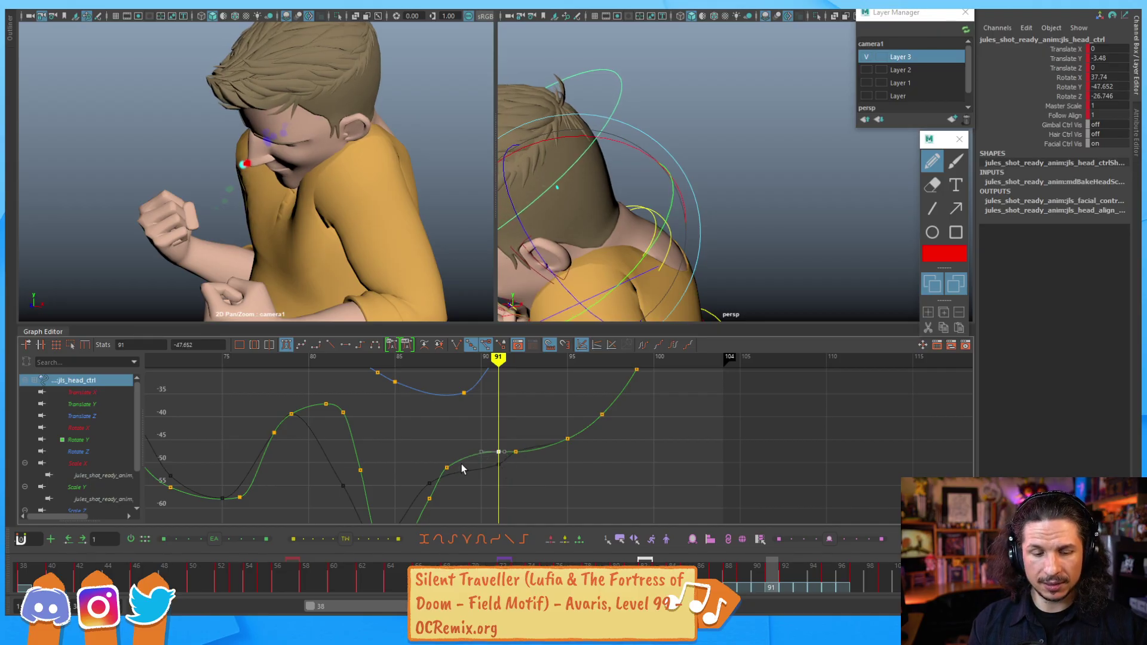
Step: Examine the head control's Rotate X curve around its frame 92 key while stepping through the poses around frames 91 to 97
key(comma)
key(comma)
key(period)
key(period)
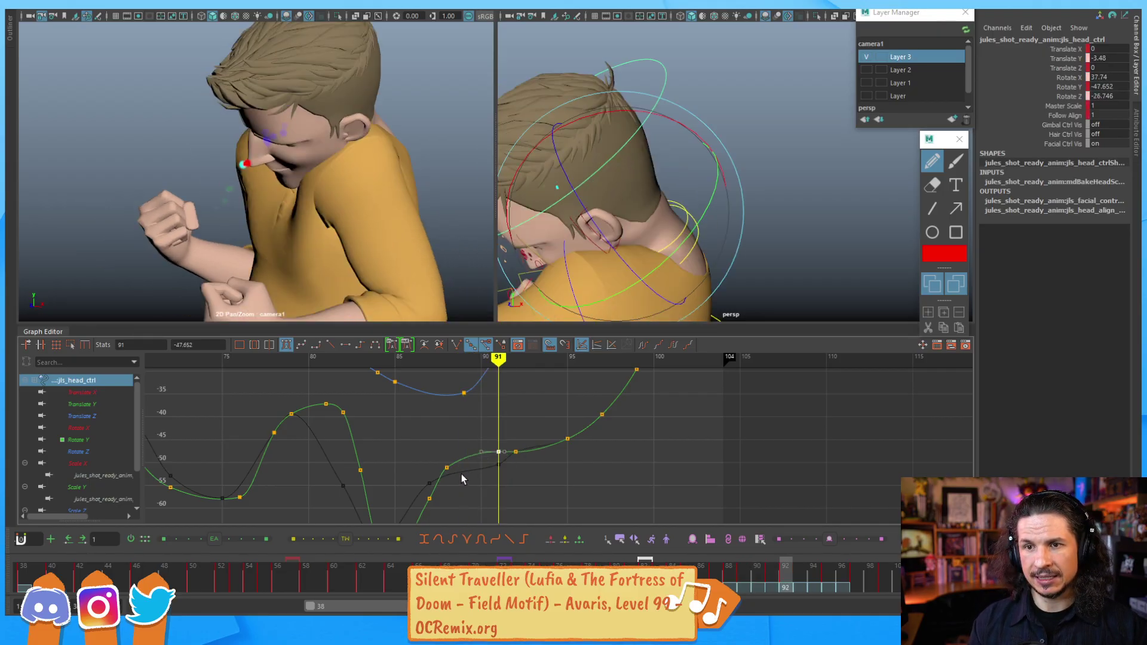
key(period)
alt+middle_drag(510, 414, 497, 511)
scroll(529, 433, up, 2)
alt+middle_drag(529, 433, 524, 517)
alt+middle_drag(519, 377, 530, 488)
alt+middle_drag(535, 436, 464, 425)
key(alt+comma)
key(alt+comma)
key(alt+comma)
key(alt+comma)
key(alt+comma)
key(alt+period)
key(alt+period)
key(alt+period)
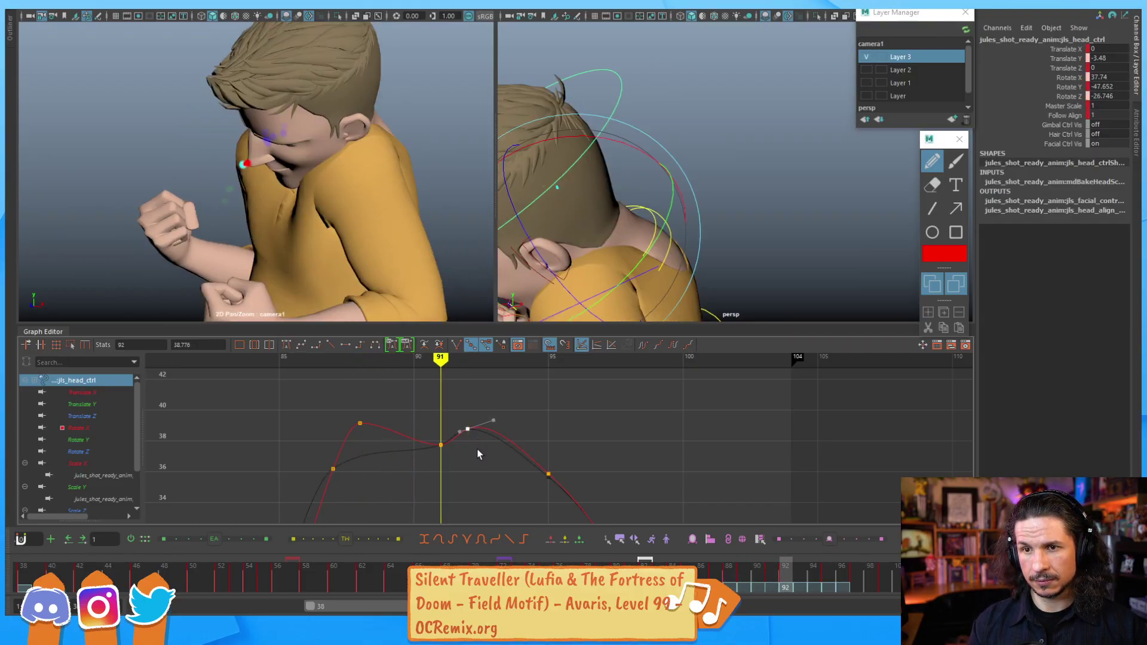
key(alt+period)
key(alt+period)
key(alt+period)
key(alt+period)
key(alt+period)
key(alt+period)
key(alt+comma)
key(alt+comma)
key(alt+comma)
key(alt+comma)
key(alt+comma)
key(alt+period)
key(alt+period)
key(alt+period)
key(alt+period)
key(alt+period)
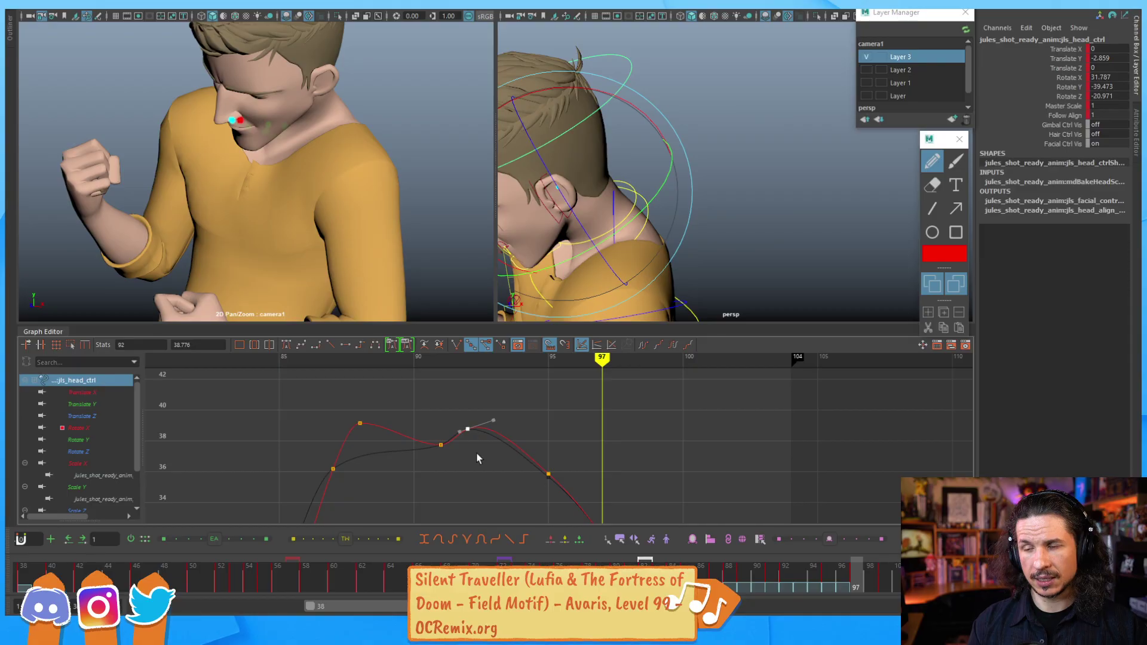
Step: Raise the head control's Rotate Y key at frame 97 to -30.836 and check the neighbouring poses
scroll(560, 428, down, 3)
alt+middle_drag(557, 480, 548, 328)
scroll(532, 438, up, 6)
alt+middle_drag(532, 465, 529, 394)
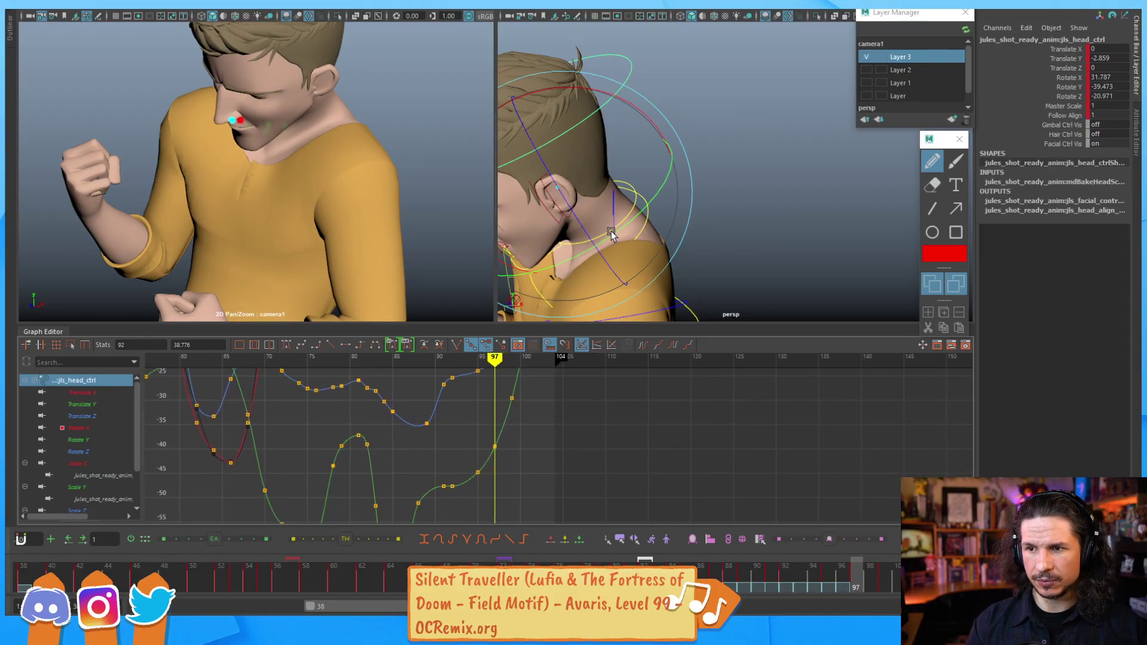
middle_drag(517, 454, 509, 403)
key(alt+comma)
key(alt+comma)
key(alt+comma)
key(alt+period)
key(alt+period)
key(alt+period)
key(alt+period)
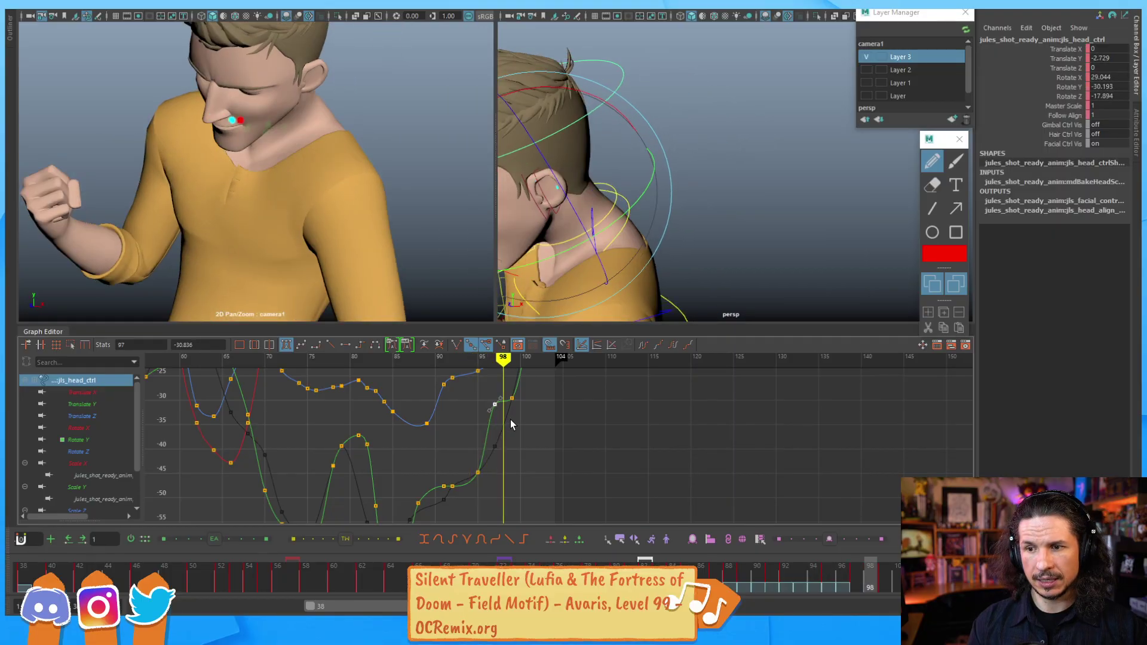
Step: Raise the head control's Rotate Y key at frame 99 to -19.576 and check the motion through the end of the shot
key(alt+period)
alt+middle_drag(526, 396, 517, 438)
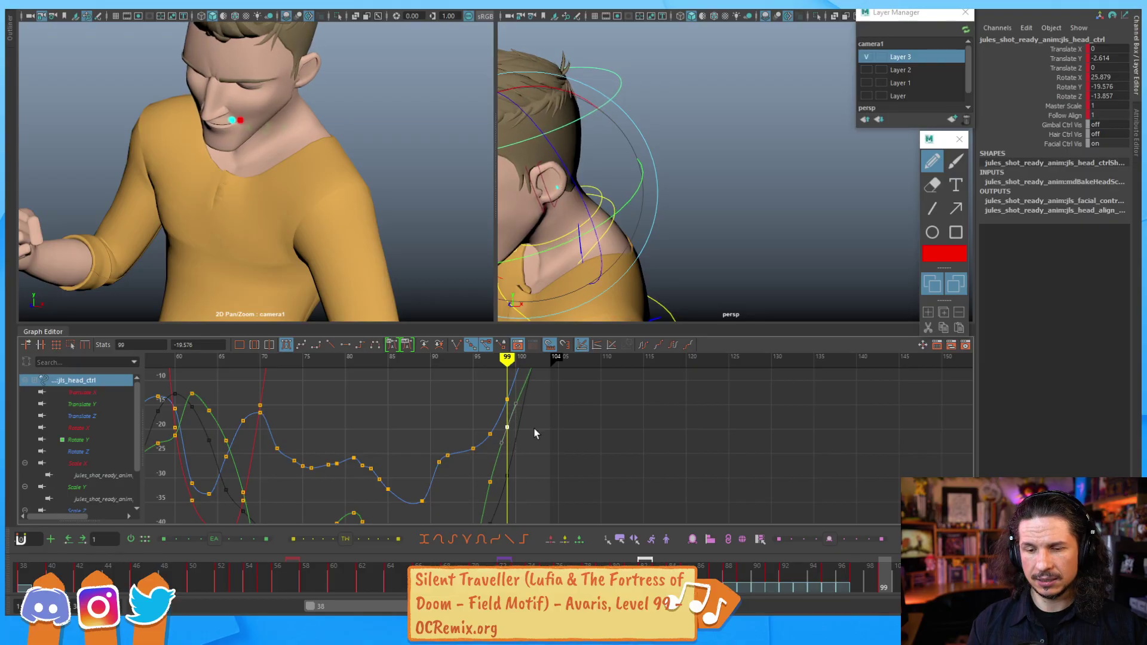
key(alt+comma)
key(alt+comma)
key(alt+comma)
key(alt+comma)
key(alt+comma)
key(alt+comma)
key(alt+period)
key(alt+period)
key(alt+period)
key(alt+period)
key(alt+period)
key(alt+period)
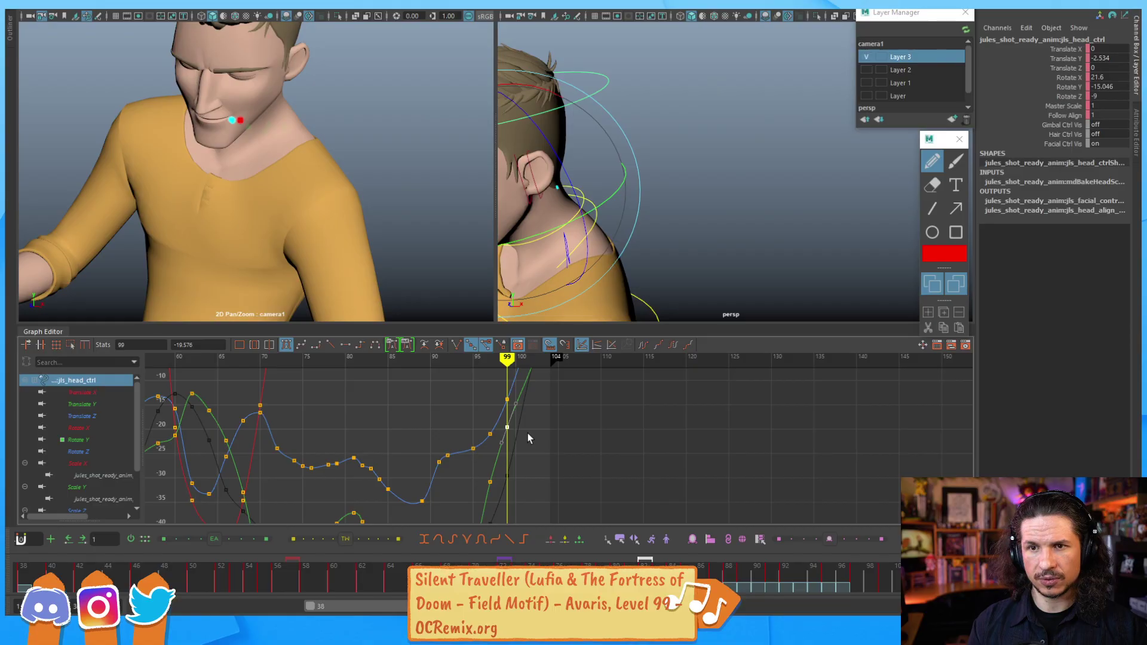
key(alt+period)
key(alt+period)
key(alt+period)
key(alt+period)
key(alt+period)
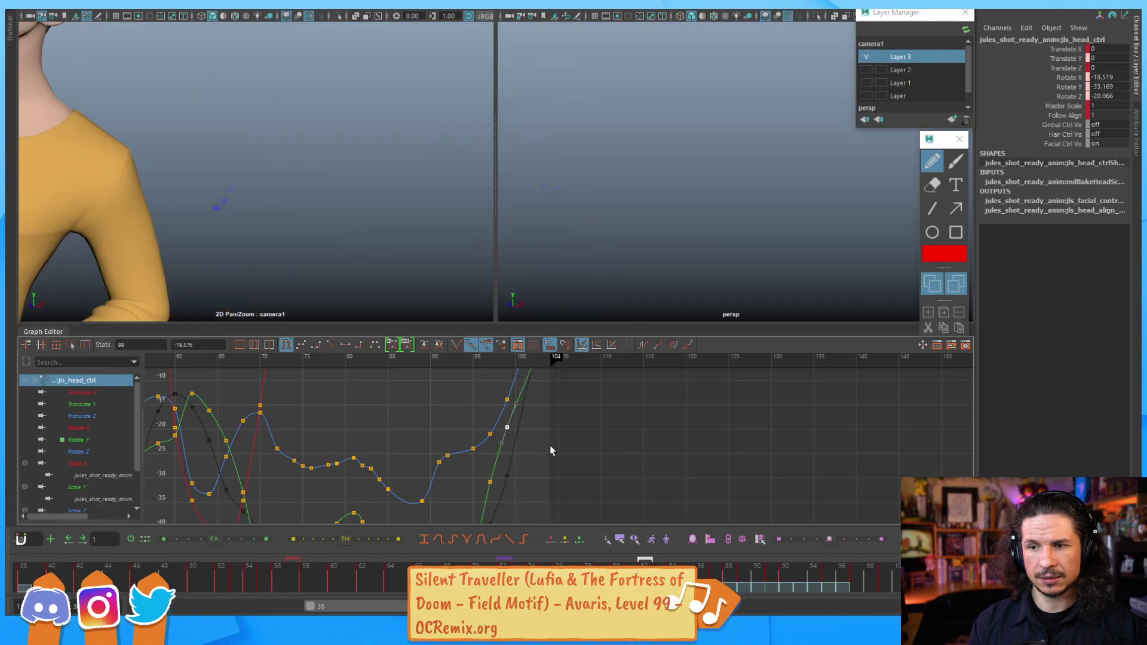
Step: Try raising the head control's Rotate Y key at frame 102 to 2.803, and undo the change
alt+middle_drag(544, 377, 543, 446)
alt+right_drag(544, 446, 521, 461)
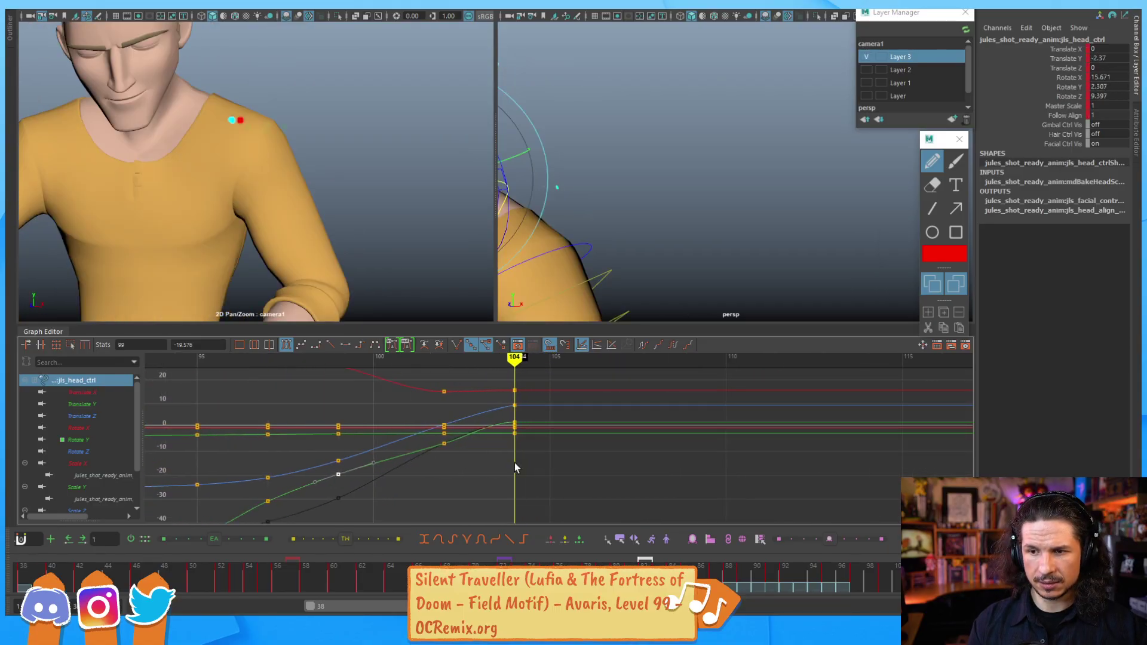
alt+middle_drag(439, 469, 495, 471)
key(alt+comma)
key(alt+comma)
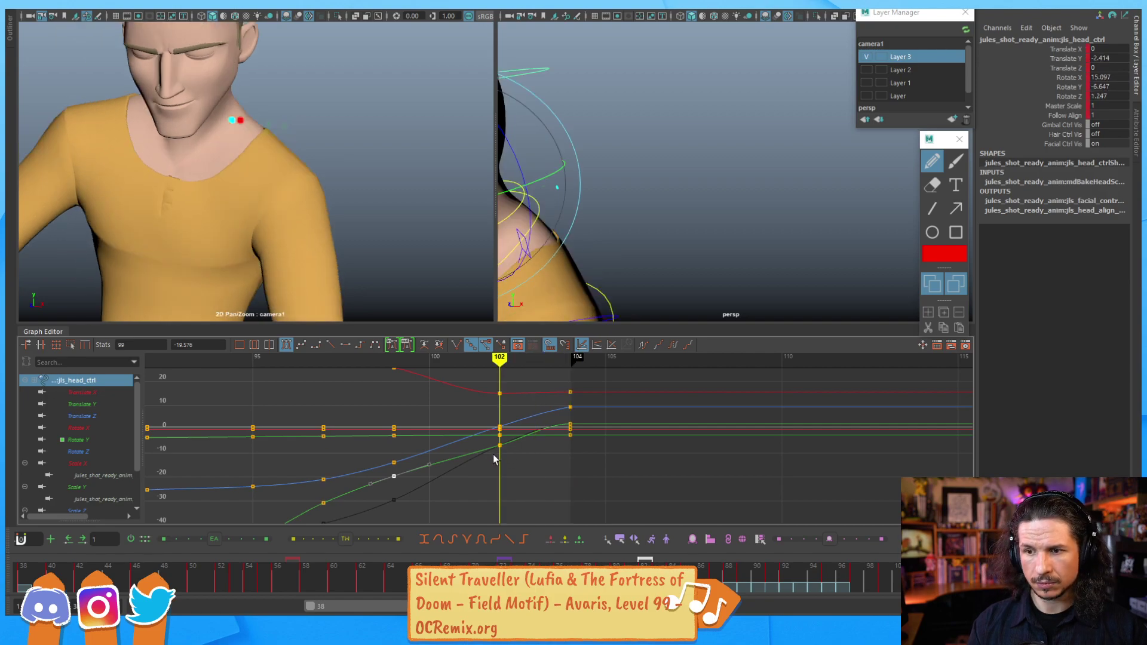
shift+middle_drag(506, 455, 500, 439)
key(comma)
key(comma)
key(comma)
key(alt+period)
key(alt+period)
key(alt+period)
key(alt+period)
key(alt+period)
key(alt+period)
key(alt+period)
key(alt+period)
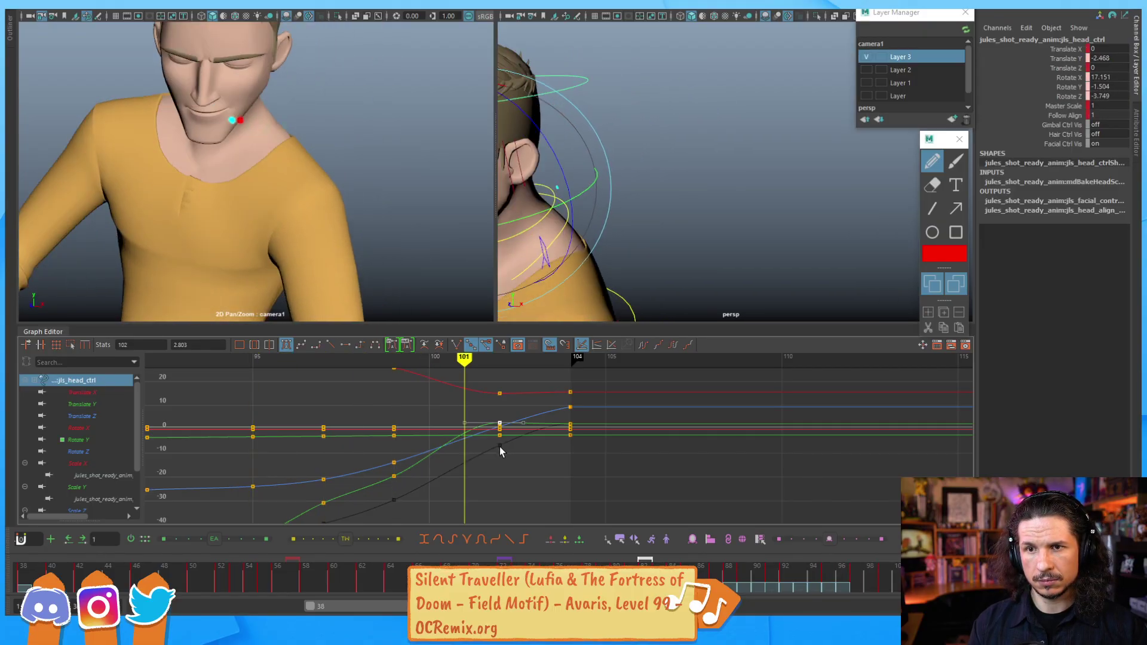
key(comma)
key(alt+comma)
key(alt+period)
shift+middle_drag(507, 454, 504, 457)
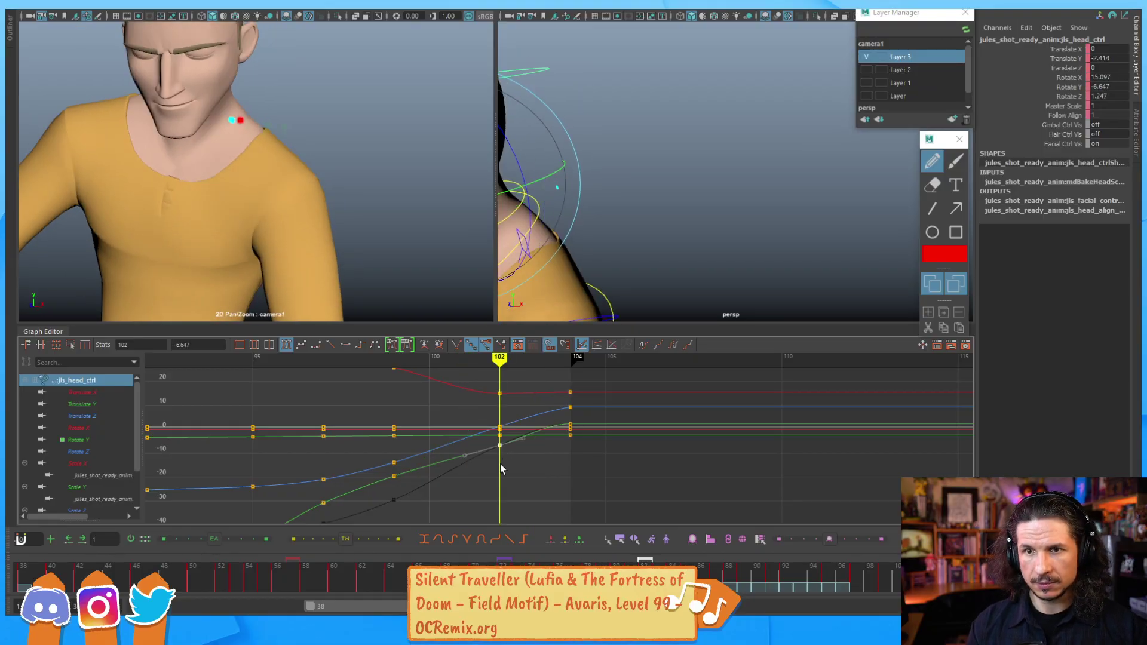
Step: Examine the head's arc by stepping back and forth through the poses around frames 98 to 102
key(alt+comma)
key(alt+comma)
key(alt+comma)
key(alt+comma)
key(alt+period)
key(alt+period)
key(alt+period)
key(alt+period)
key(alt+period)
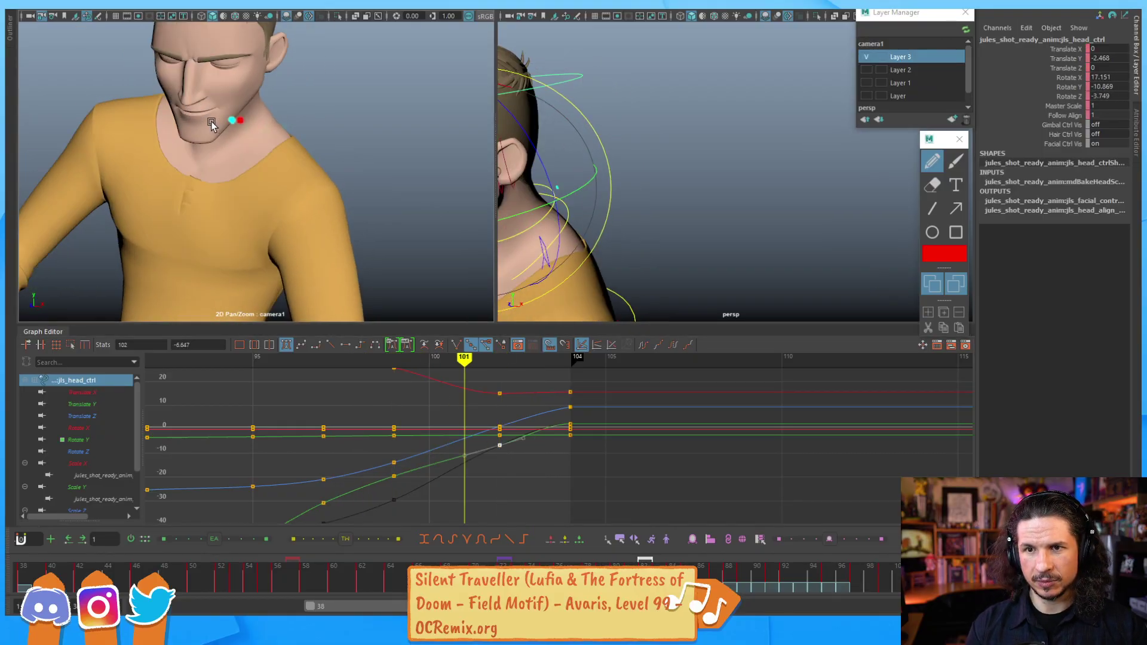
key(alt+comma)
key(alt+comma)
key(alt+comma)
key(alt+comma)
key(alt+comma)
key(alt+comma)
key(alt+comma)
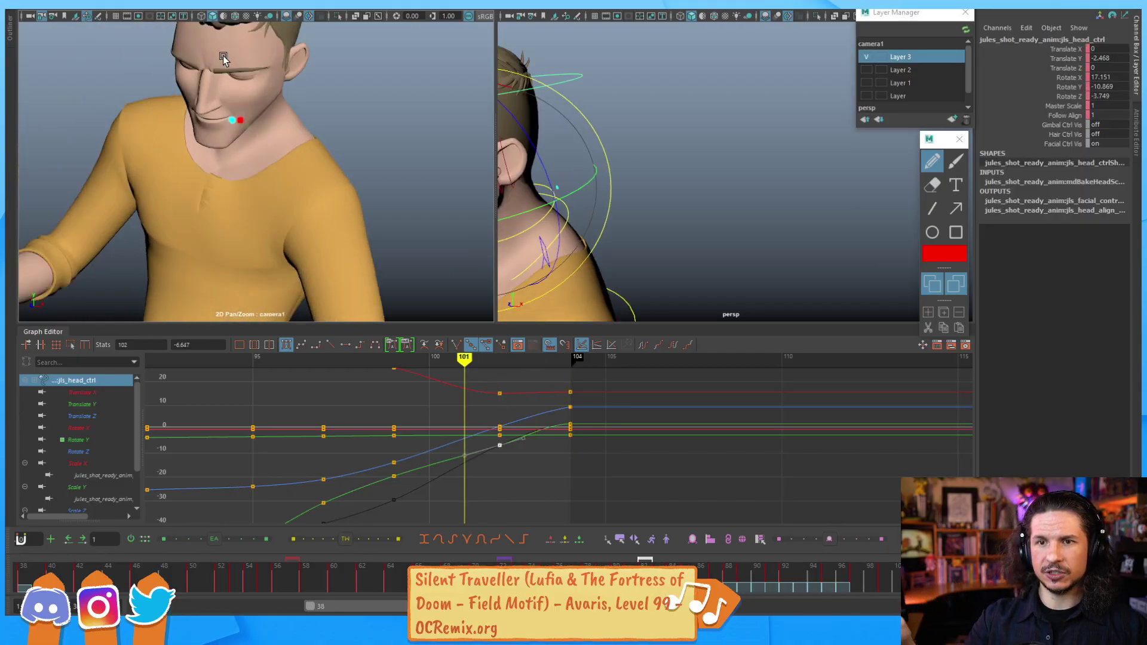
key(alt+period)
key(alt+period)
key(alt+period)
key(alt+period)
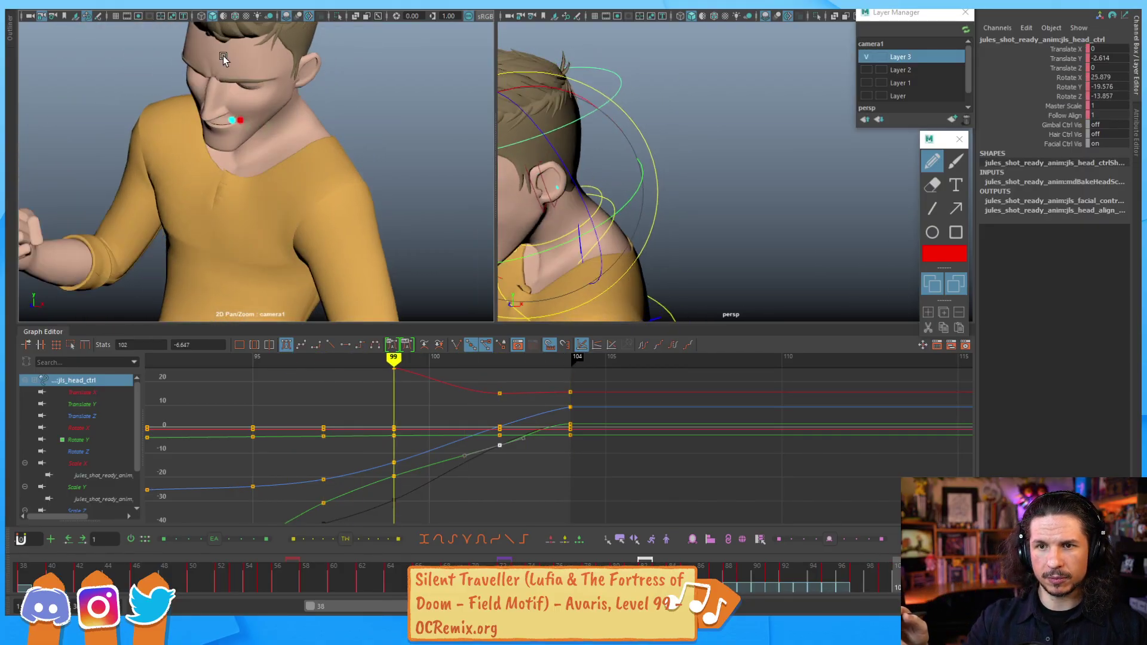
Step: Lower the head control's Rotate Y key at frame 99 to -22.554 and steepen its tangent slightly
key(alt+comma)
drag(380, 488, 397, 472)
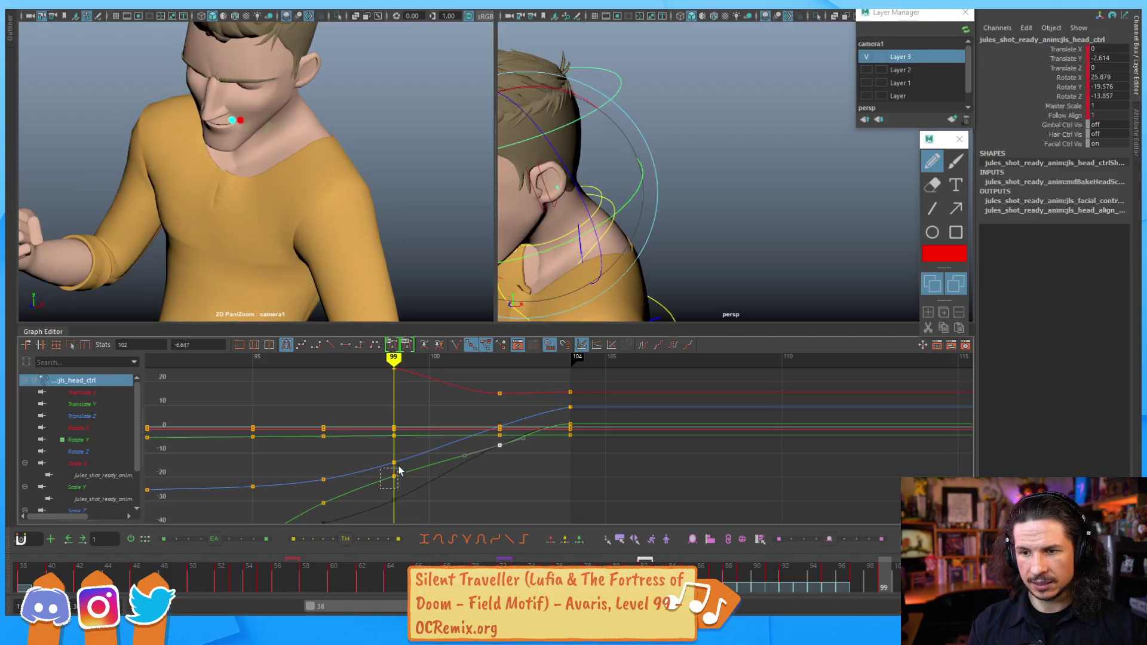
shift+middle_drag(404, 489, 404, 495)
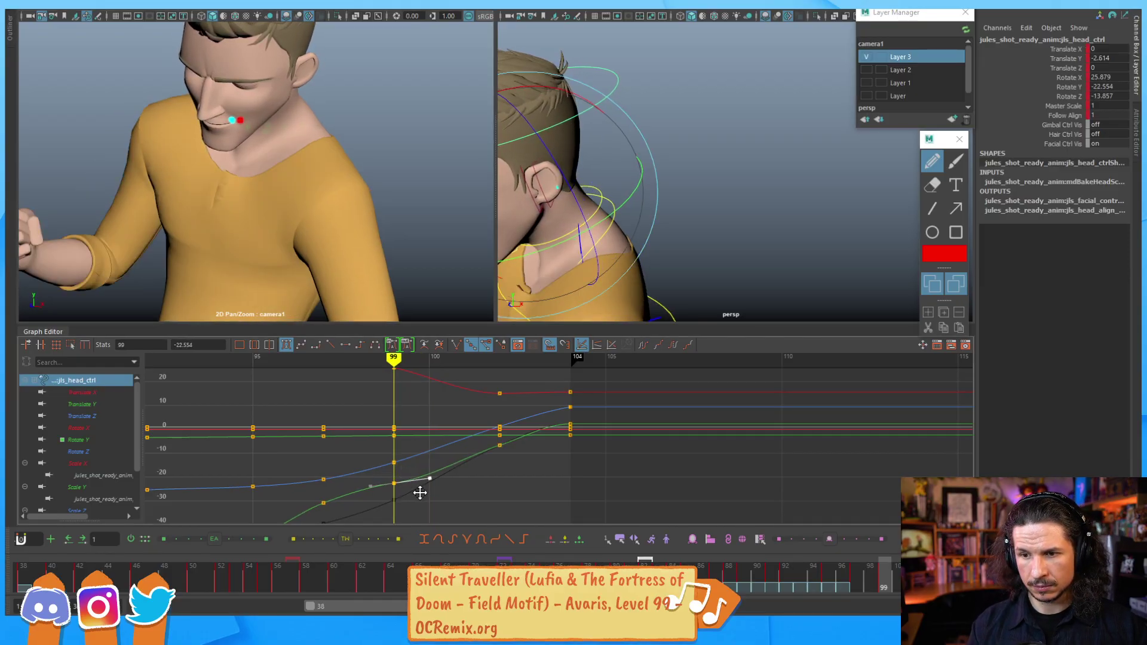
alt+middle_drag(436, 490, 445, 470)
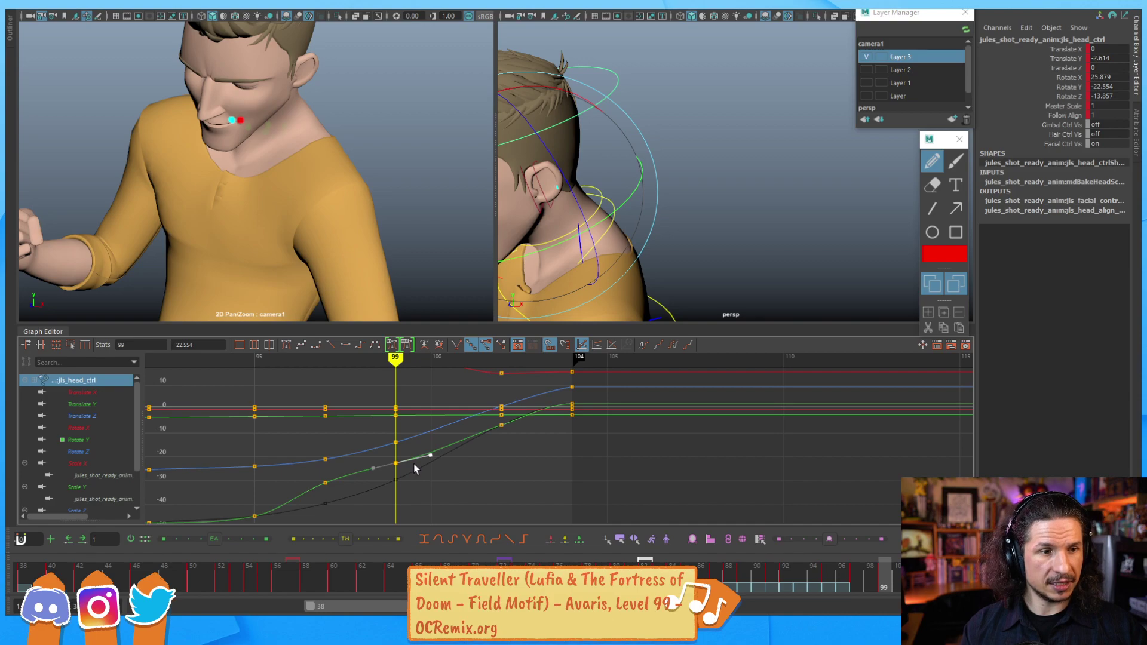
key(alt+comma)
key(alt+comma)
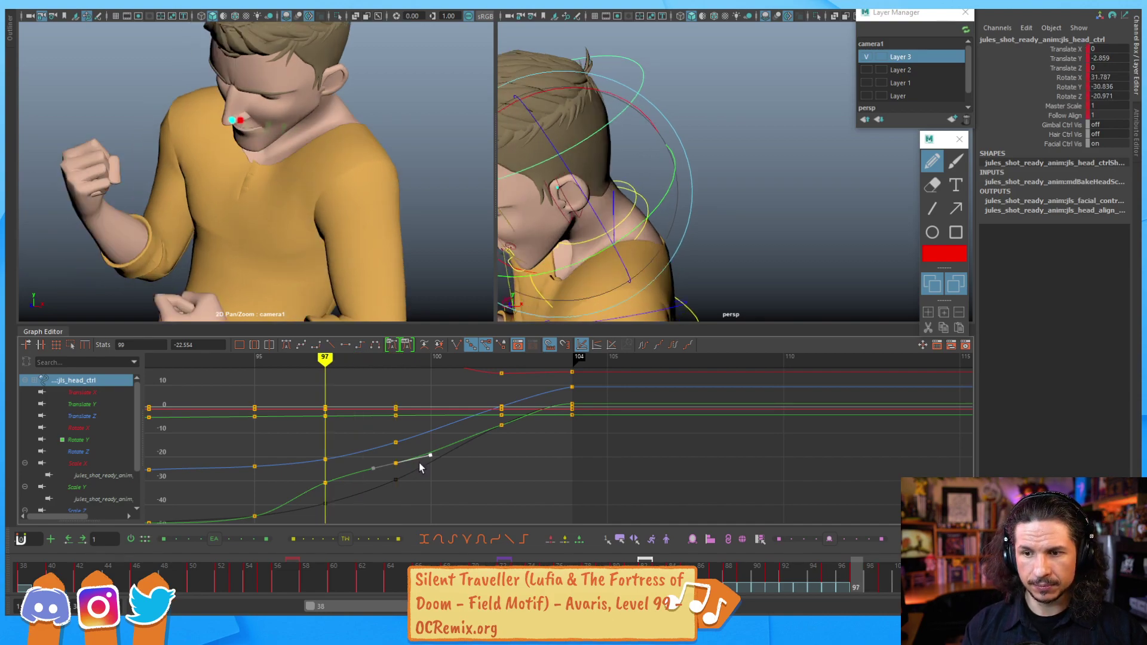
key(alt+period)
Step: Isolate the head control's Rotate X curve and lower its key at frame 95 to 30.994, checking the neighbouring poses
mouse_move(466, 447)
alt+right_down()
mouse_move(476, 424)
mouse_move(472, 434)
alt+right_up()
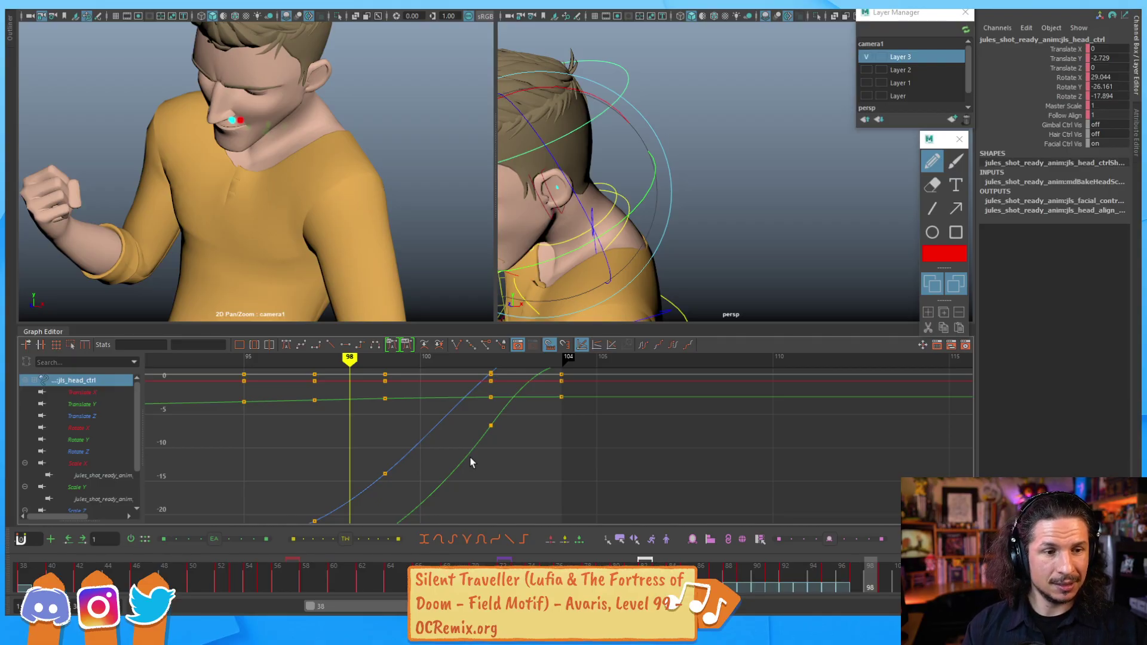
alt+right_drag(497, 451, 471, 468)
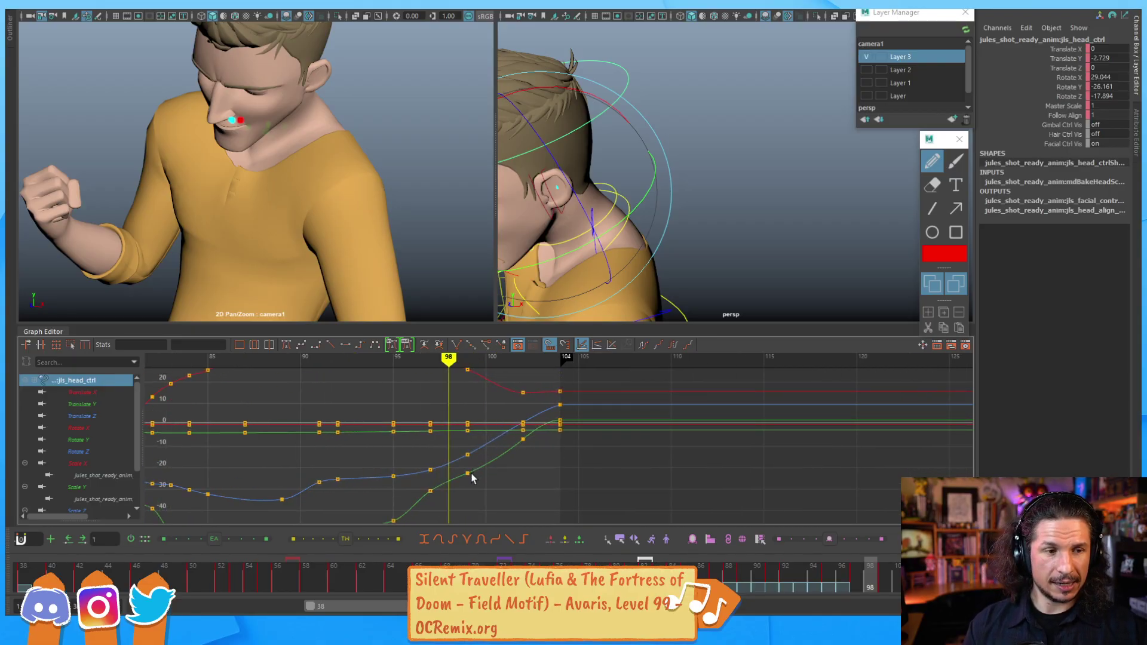
key(a)
alt+right_drag(571, 451, 597, 457)
alt+middle_drag(598, 457, 520, 440)
alt+right_drag(519, 440, 579, 449)
alt+middle_drag(578, 454, 495, 469)
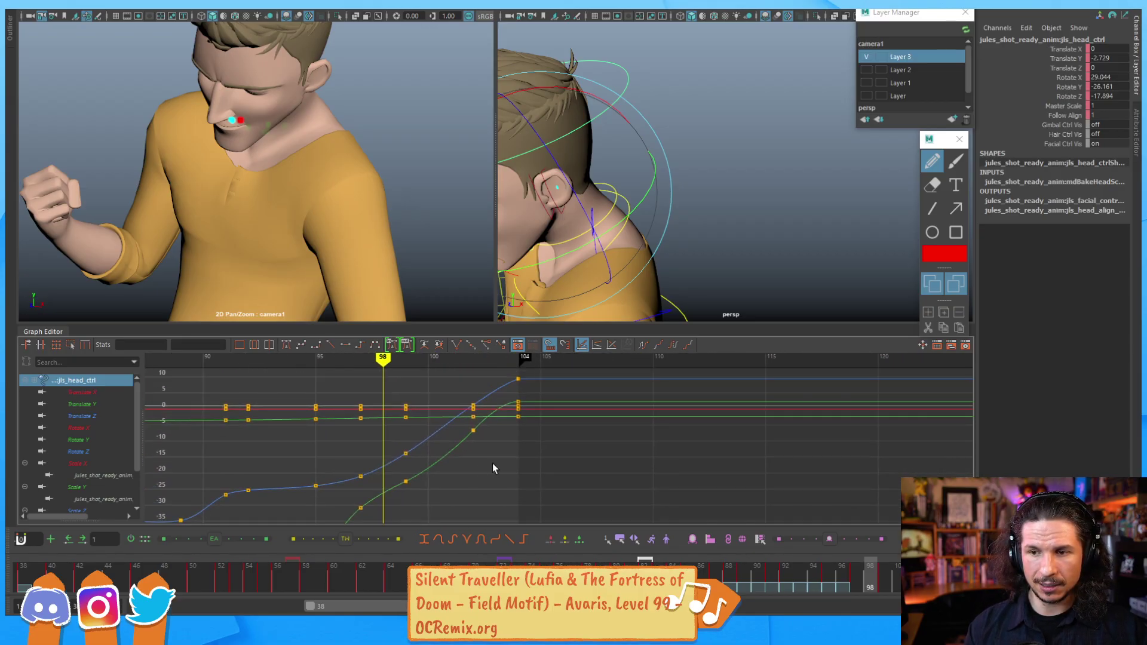
drag(883, 575, 829, 551)
key(e)
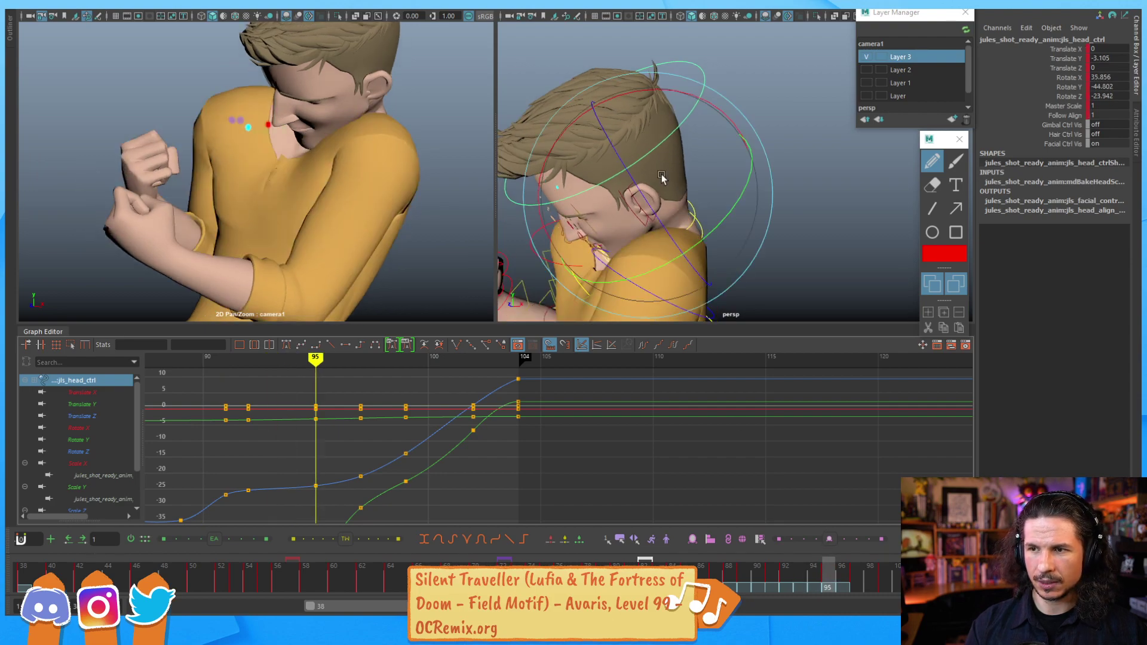
click(100, 430)
key(f)
scroll(524, 430, up, 5)
alt+middle_drag(586, 445, 621, 364)
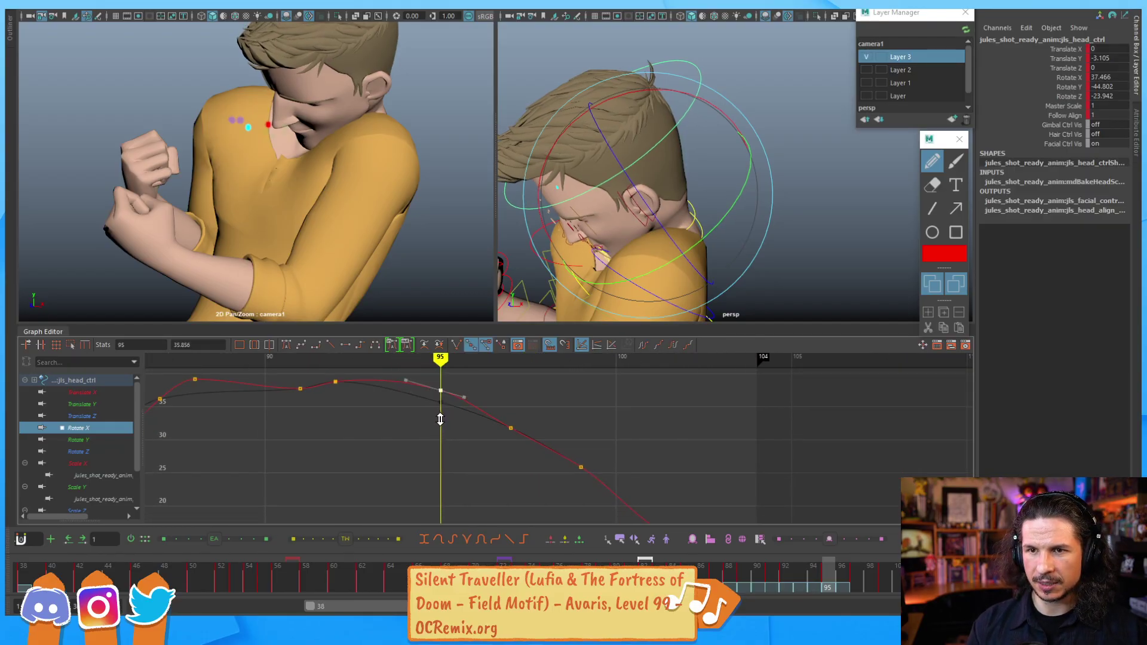
middle_drag(439, 423, 440, 468)
key(alt+comma)
key(alt+comma)
key(alt+comma)
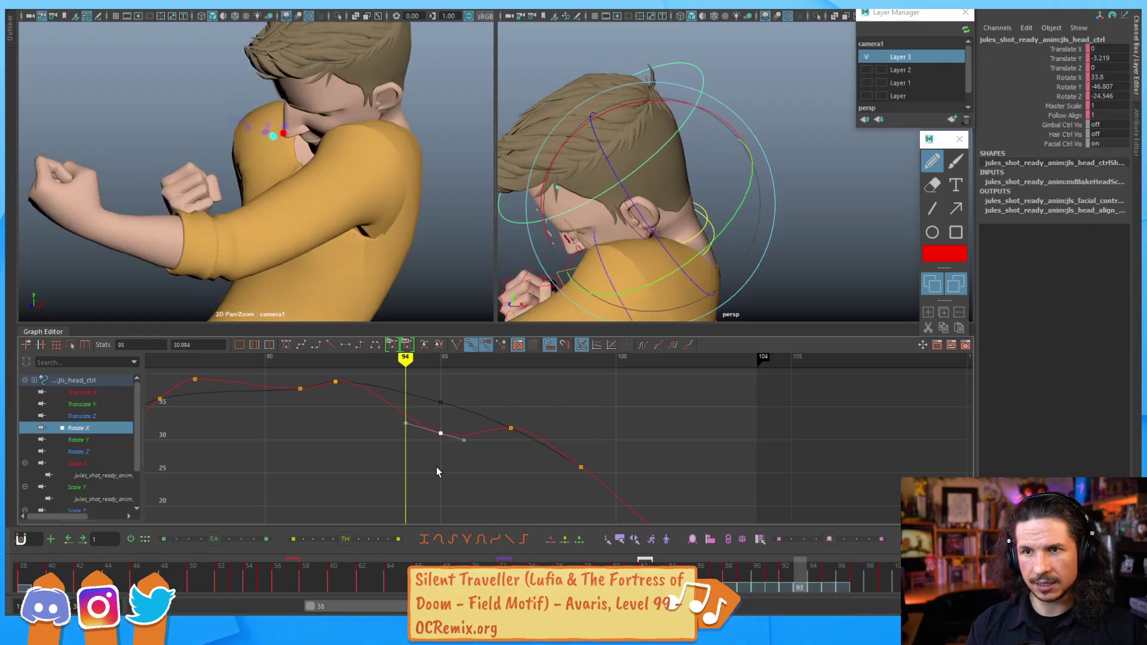
key(alt+period)
key(alt+period)
key(alt+period)
key(alt+period)
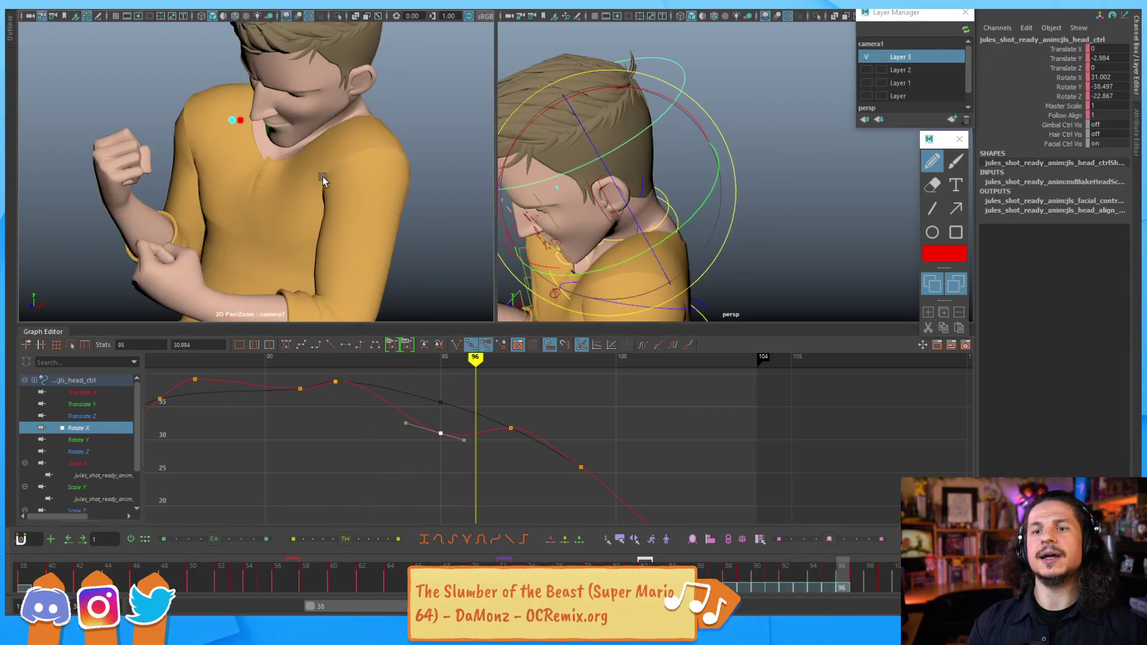
Step: Lower the head control's Rotate X key at frame 97 to 27.315 and check the surrounding frames
key(alt+period)
shift+middle_drag(511, 420, 511, 445)
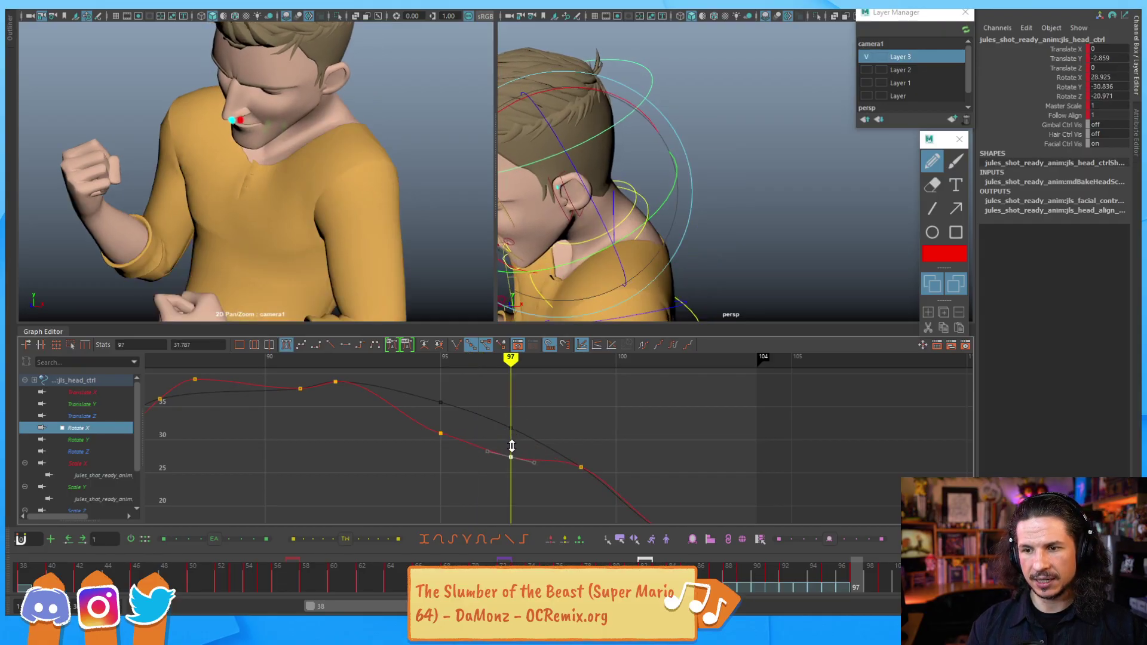
key(alt+comma)
key(alt+comma)
key(alt+comma)
key(alt+comma)
key(alt+comma)
key(alt+period)
key(alt+period)
key(alt+period)
key(alt+period)
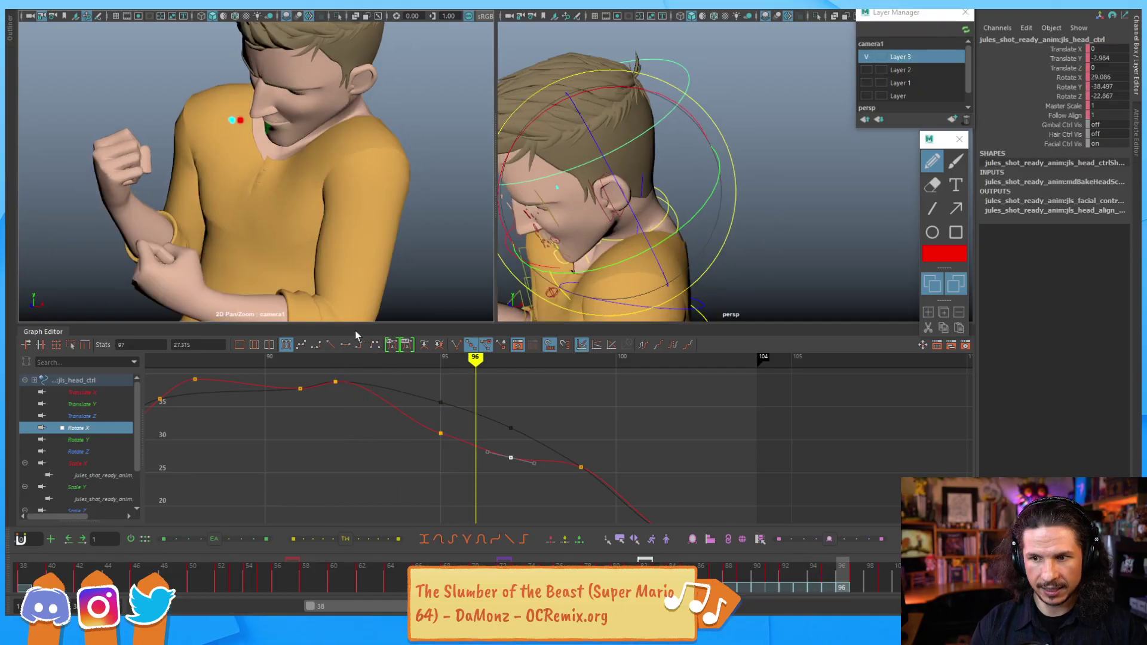
Step: Lower the Rotate X keys at frames 95 and 97 together, bringing frame 95 to 29.558, and steepen the frame 95 tangent
drag(526, 407, 425, 469)
shift+middle_drag(461, 472, 458, 482)
drag(429, 431, 454, 448)
shift+middle_drag(467, 426, 464, 430)
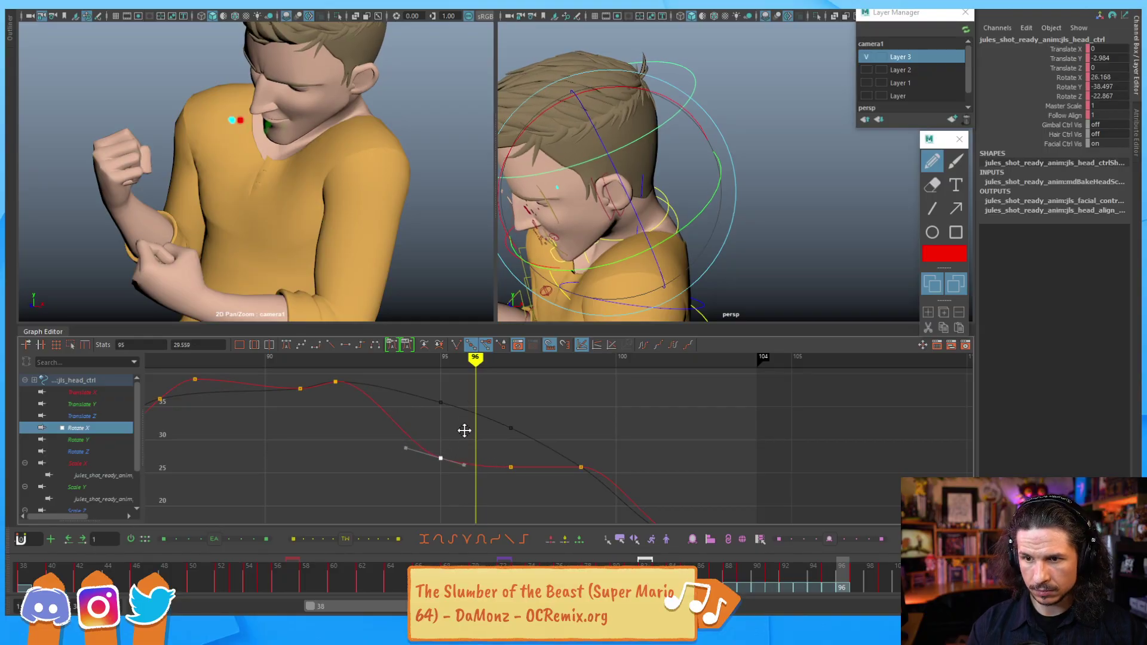
key(ctrl+z)
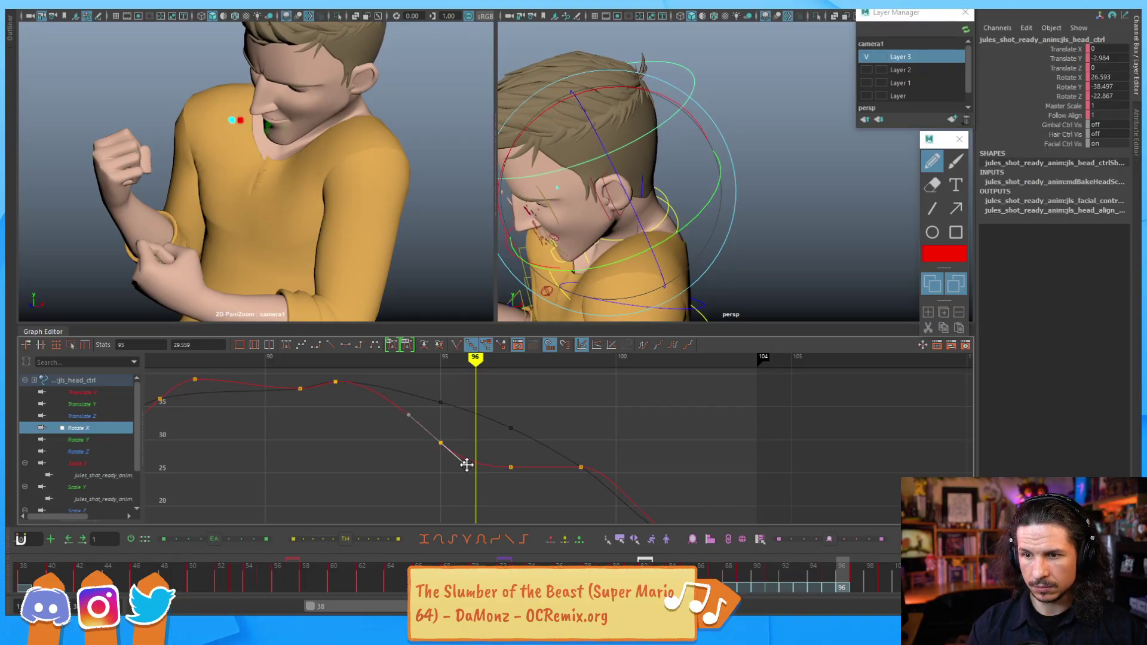
click(467, 479)
Step: Lower the head control's Rotate X key at frame 99 to 23.017, adjust its tangent, and check the preceding poses
alt+middle_drag(598, 474, 526, 421)
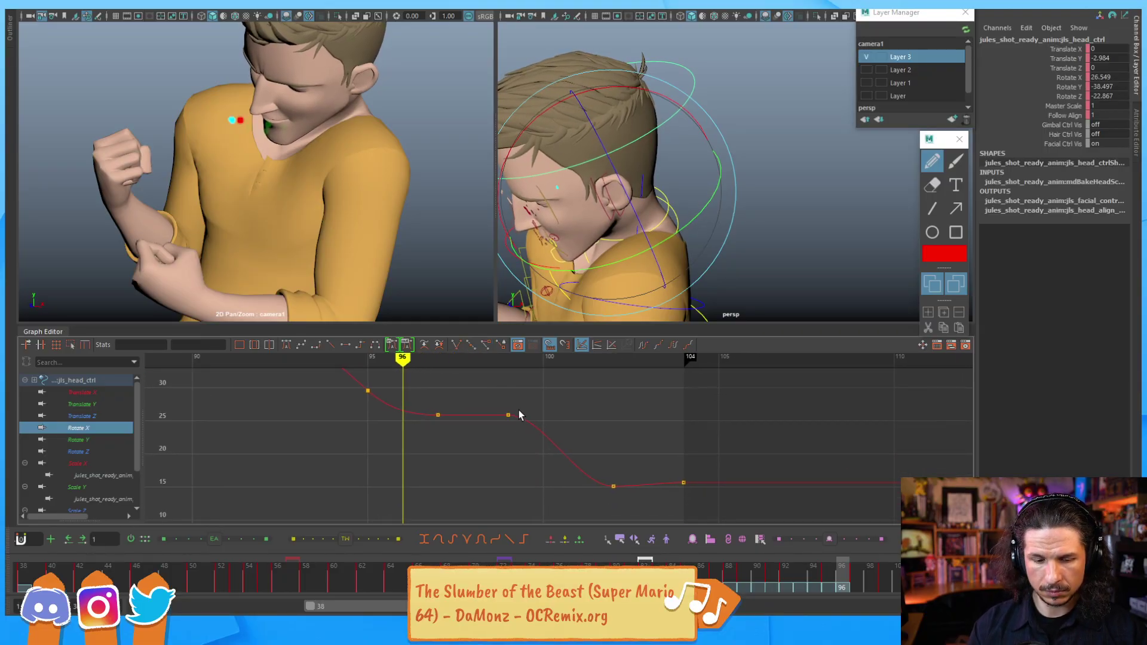
key(period)
key(alt+period)
key(alt+period)
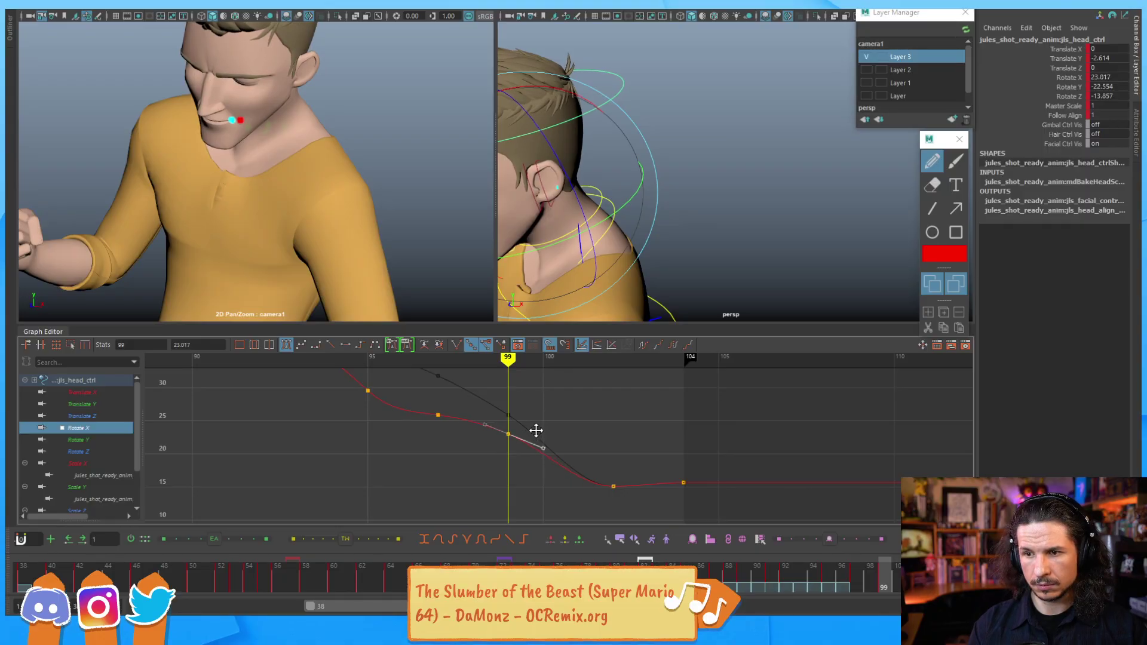
key(alt+comma)
key(alt+comma)
key(alt+comma)
key(alt+comma)
key(alt+comma)
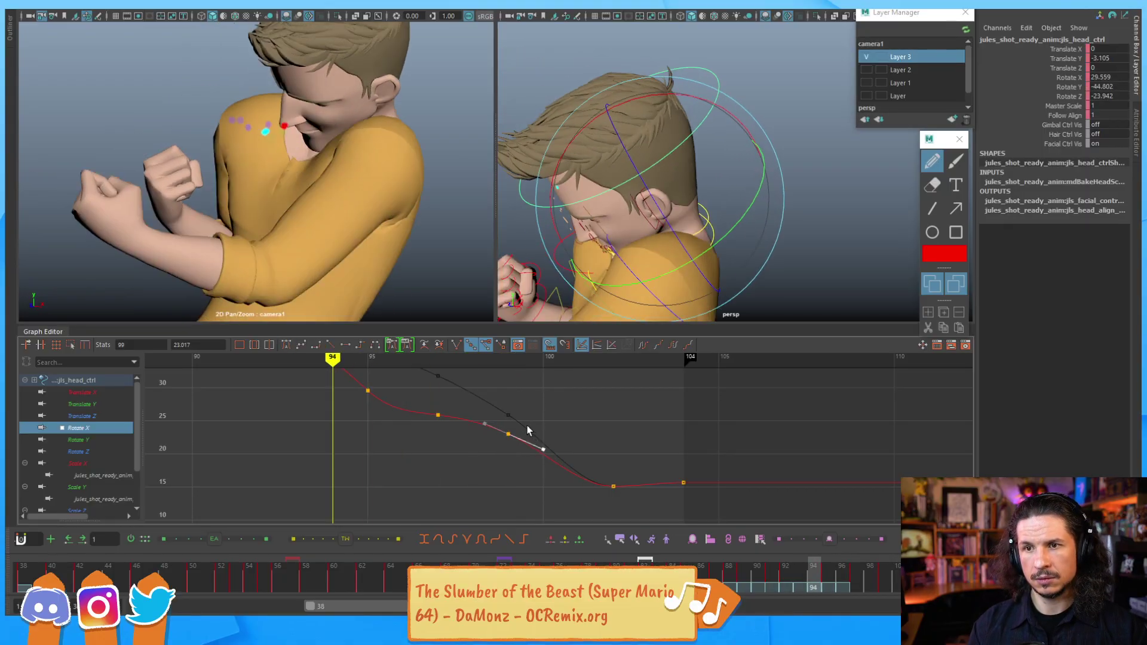
Step: Step back and forth through frames 93 to 102 to examine the head's motion and arc after the Rotate X changes
key(alt+comma)
key(alt+comma)
key(alt+comma)
key(alt+period)
key(alt+period)
key(alt+period)
key(alt+period)
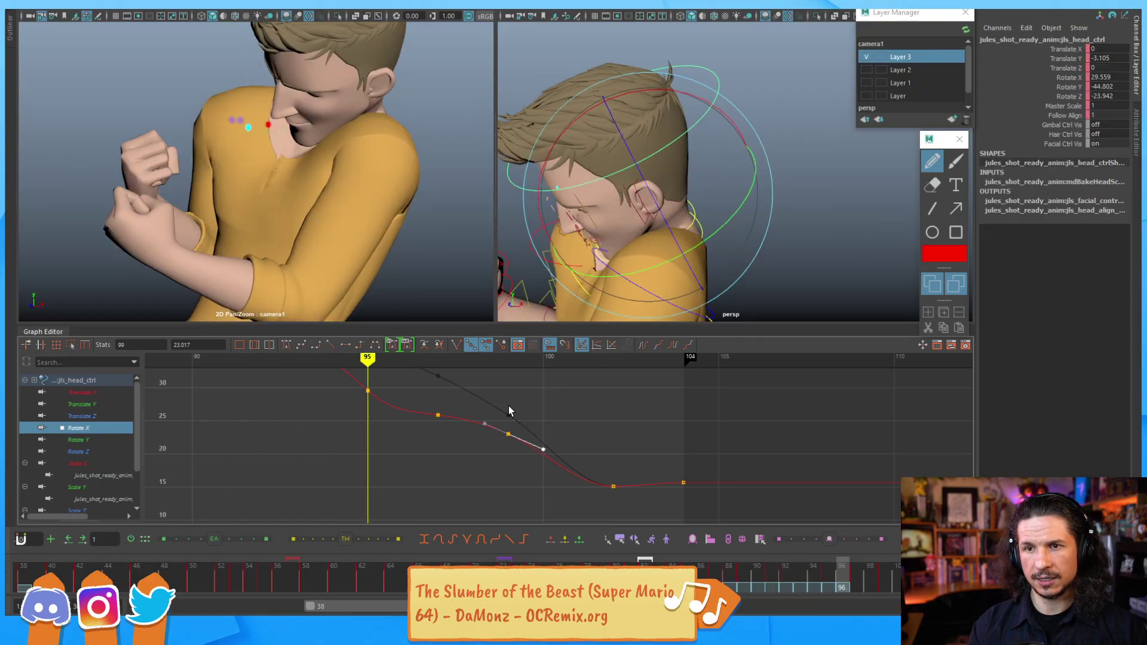
key(alt+period)
key(alt+period)
key(alt+period)
key(alt+period)
key(alt+period)
key(alt+period)
key(alt+period)
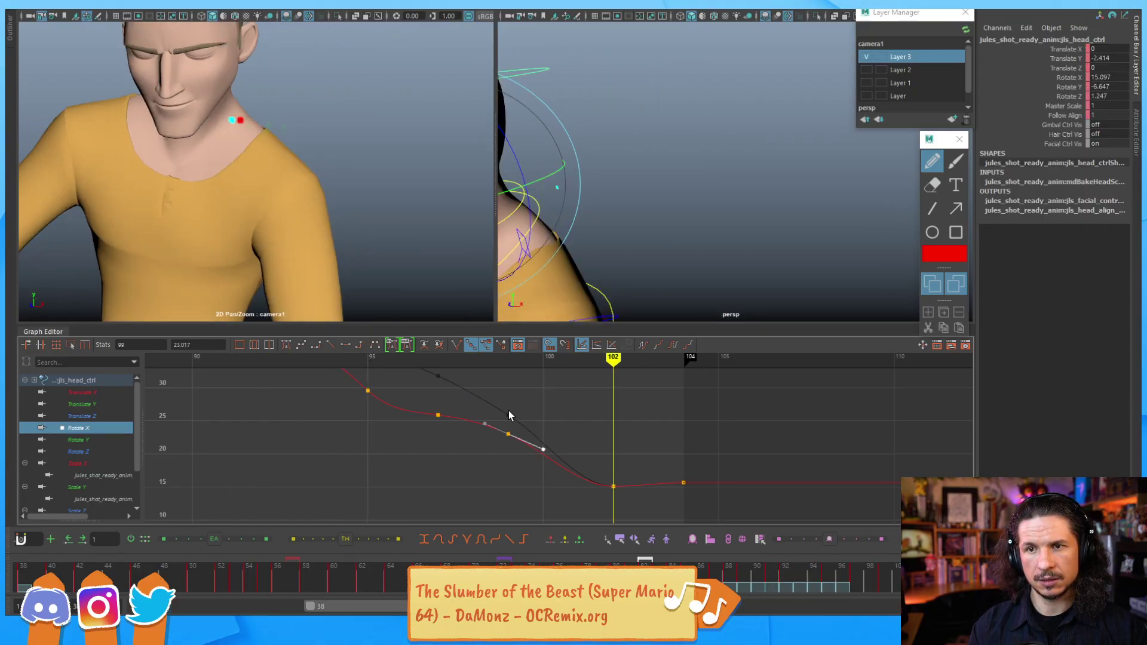
key(alt+comma)
key(alt+comma)
key(alt+comma)
key(alt+comma)
key(alt+comma)
key(alt+comma)
key(alt+comma)
key(alt+comma)
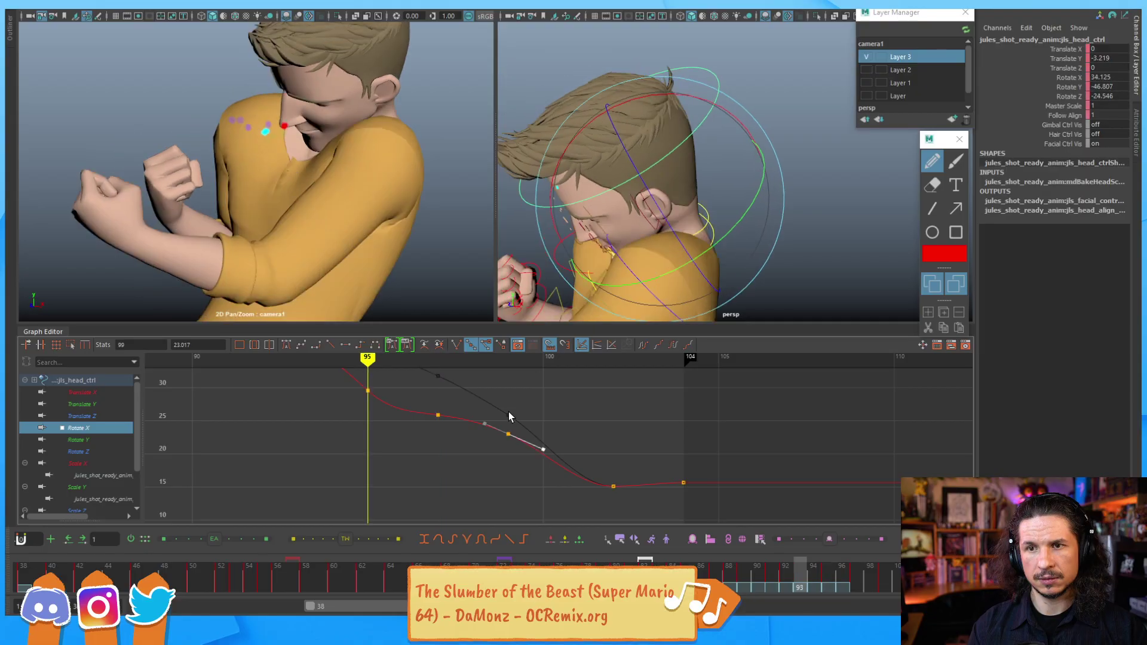
key(alt+period)
key(alt+period)
key(alt+period)
key(alt+period)
key(alt+period)
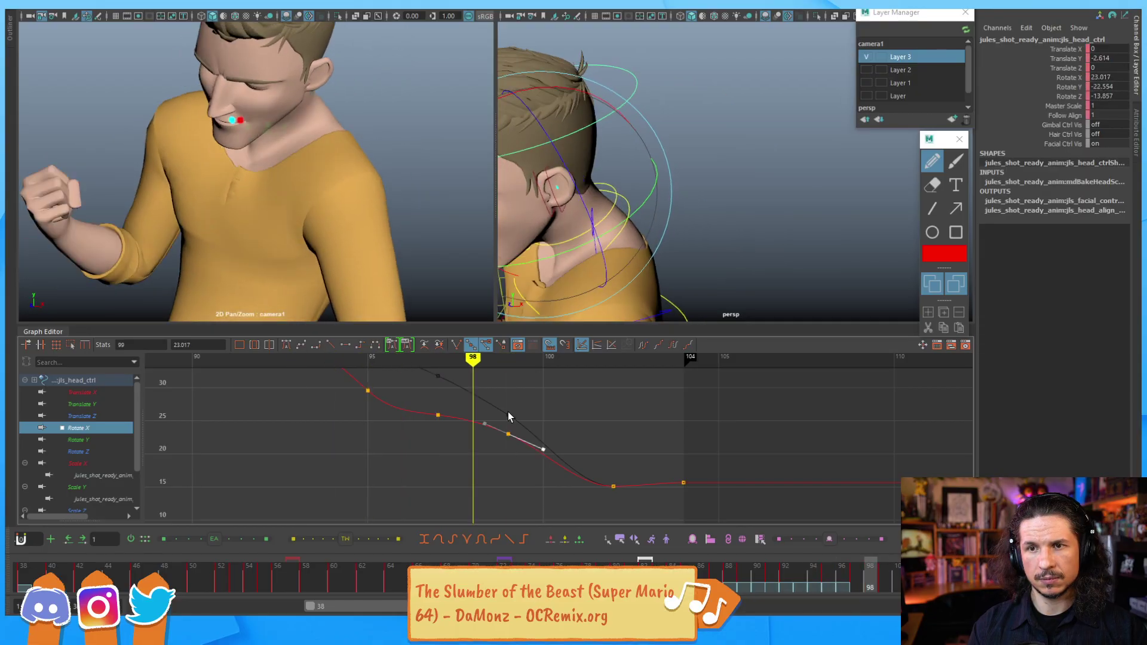
key(alt+comma)
key(alt+comma)
key(alt+comma)
key(alt+comma)
key(alt+period)
key(alt+period)
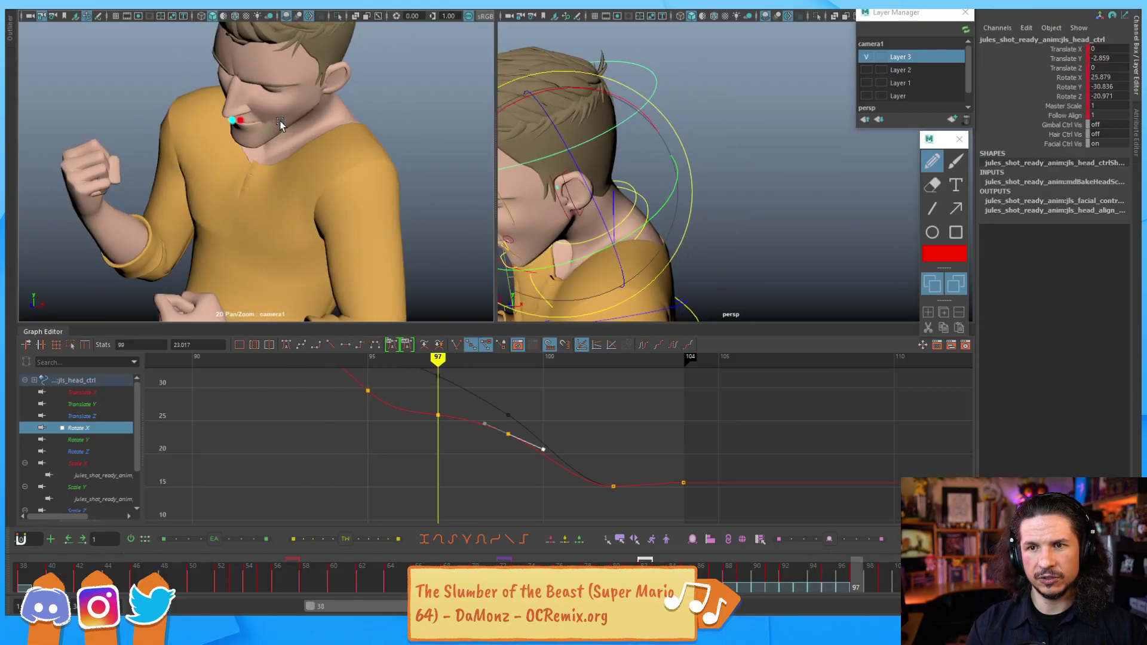
key(alt+comma)
key(alt+comma)
key(alt+comma)
key(alt+period)
key(alt+period)
Step: Review the motion in the full camera view and tilt the head control's Rotate X tangent at frame 102 downward
key(backslash)
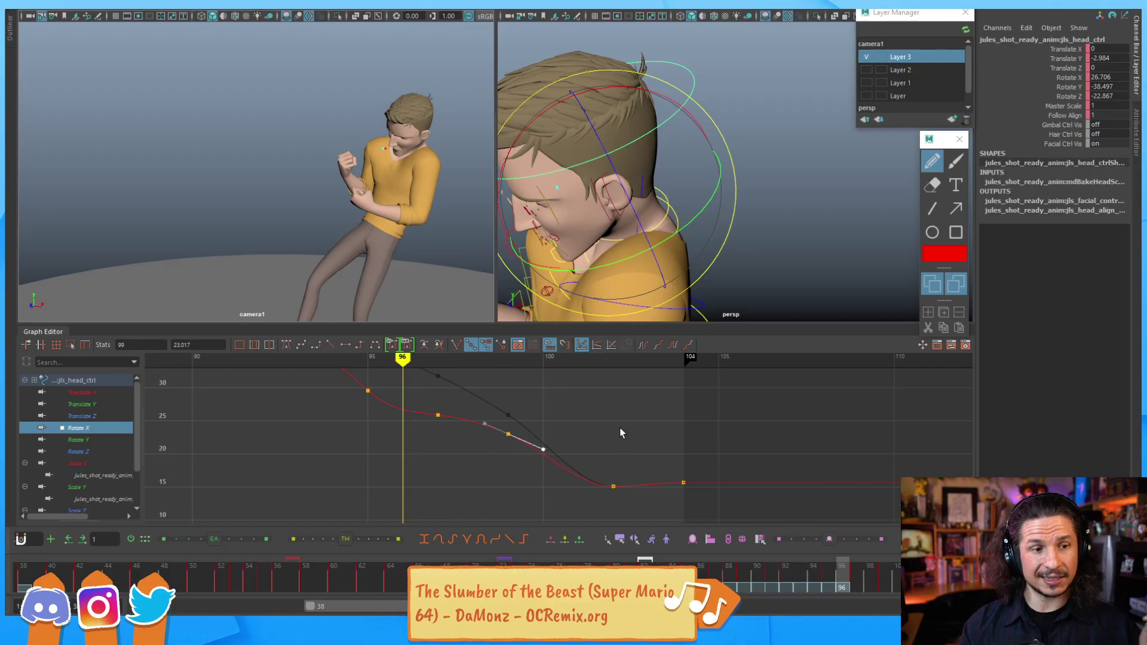
drag(531, 574, 790, 410)
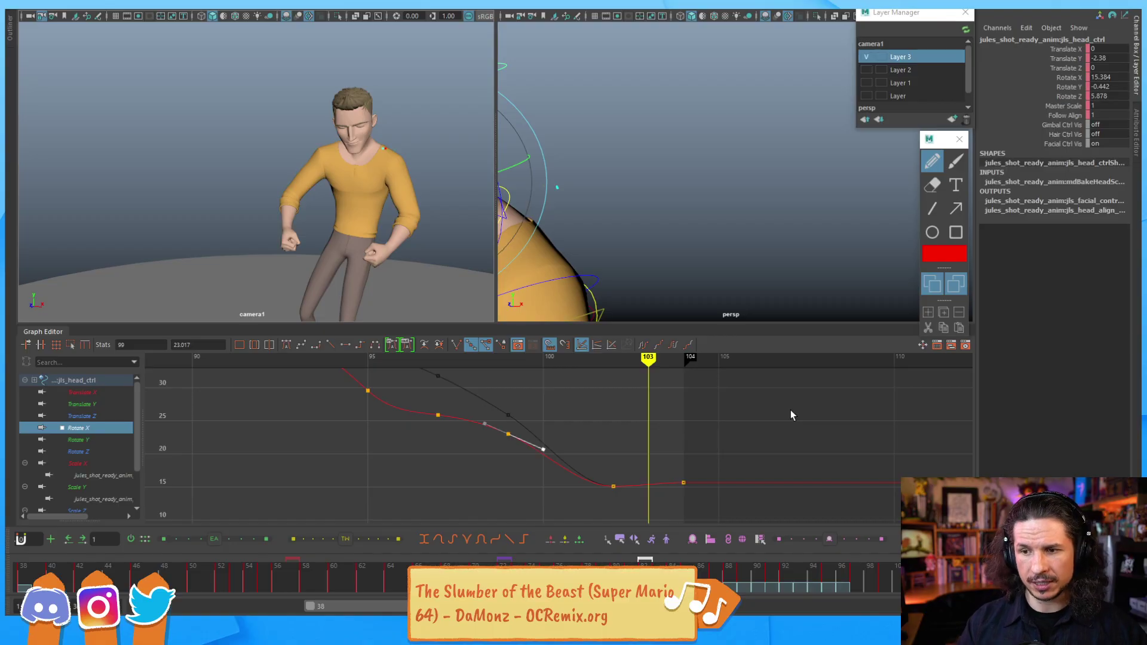
alt+right_drag(639, 459, 568, 428)
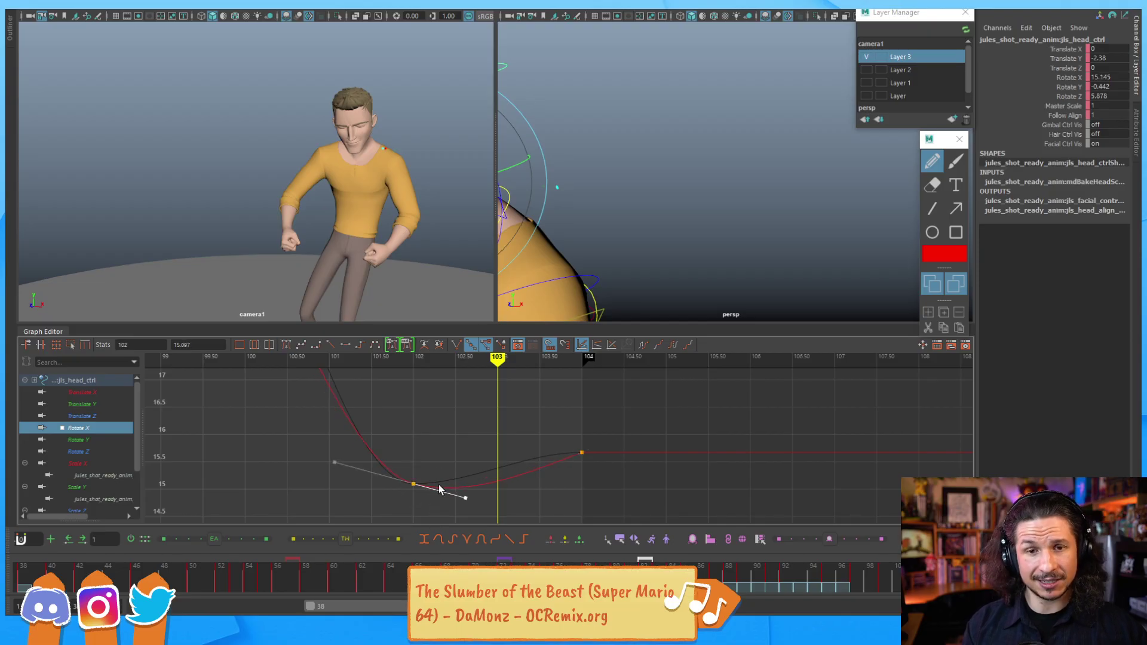
mouse_move(507, 443)
alt+right_down()
mouse_move(439, 423)
mouse_move(427, 441)
mouse_move(500, 449)
alt+right_up()
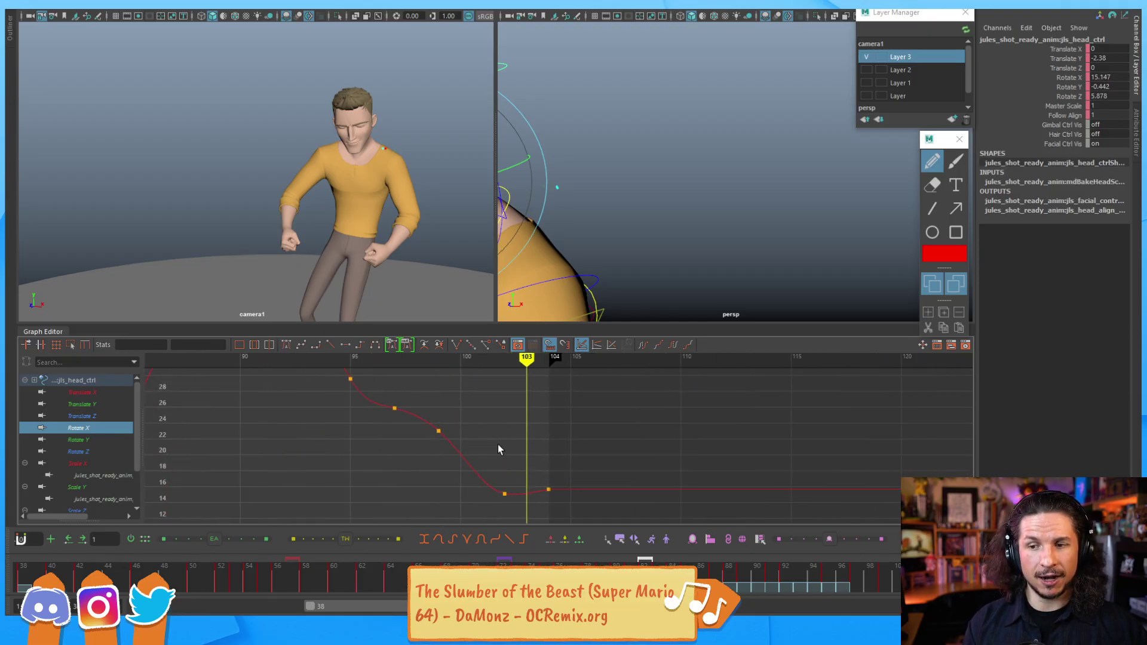
Step: Examine the head control's Rotate X curve across the whole shot and scrub the animation back to frame 55
alt+middle_drag(461, 452, 487, 475)
alt+right_drag(467, 441, 442, 468)
alt+middle_drag(442, 468, 483, 518)
alt+middle_drag(468, 482, 533, 456)
alt+right_drag(532, 455, 508, 458)
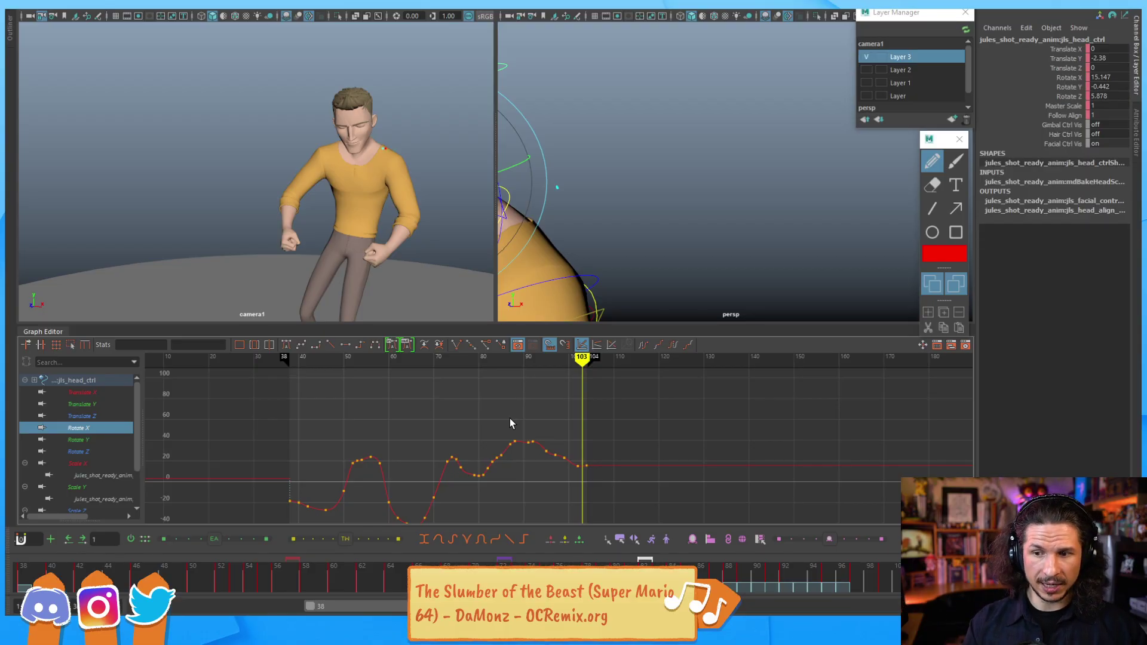
drag(884, 583, 264, 526)
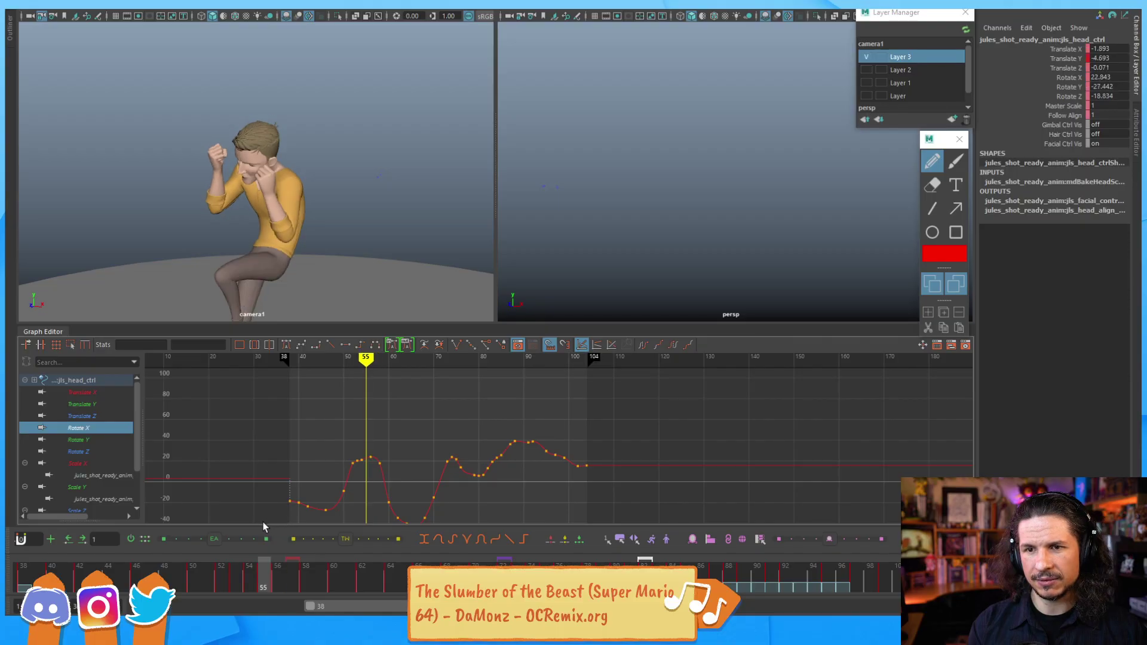
Step: Zoom the camera view in on the character's head and mark the nose tip with a red dot at frame 50
key(backslash)
right_drag(133, 210, 96, 207)
middle_drag(136, 199, 379, 200)
right_drag(379, 200, 696, 189)
middle_drag(349, 191, 304, 189)
right_drag(304, 189, 325, 189)
key(alt+comma)
key(alt+comma)
key(alt+comma)
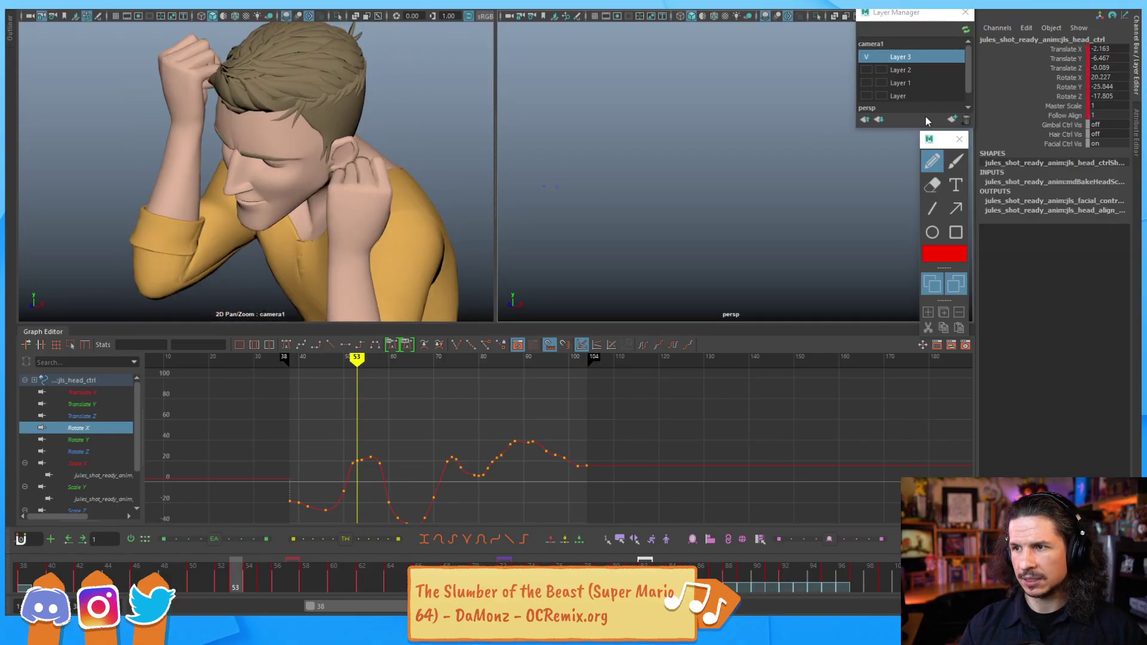
key(alt+comma)
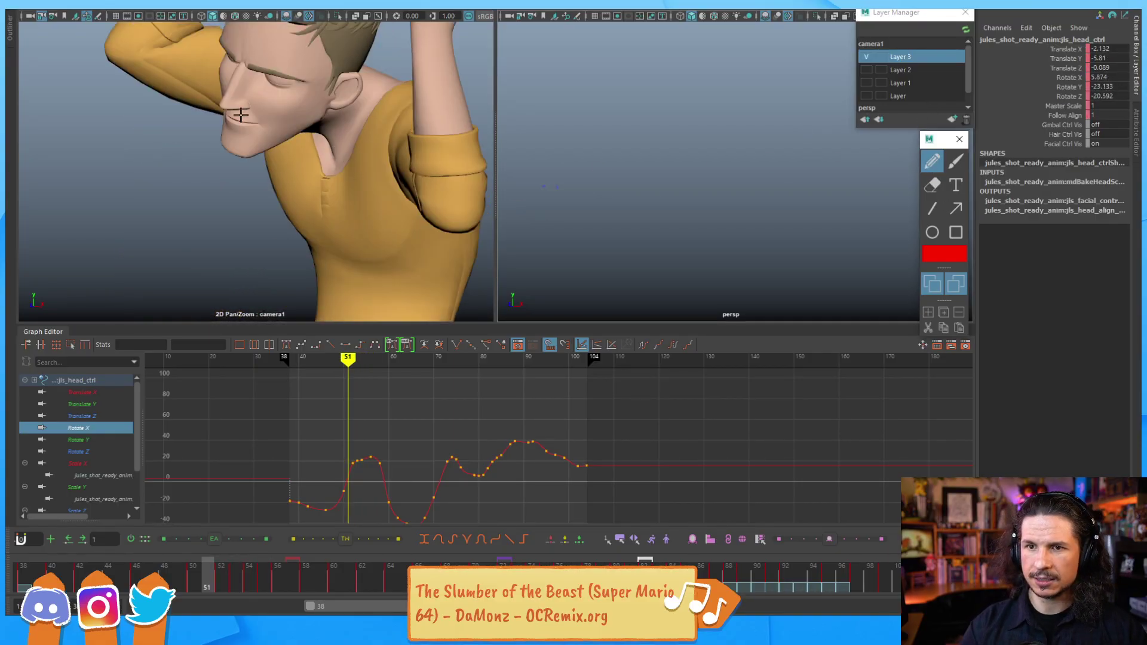
key(alt+comma)
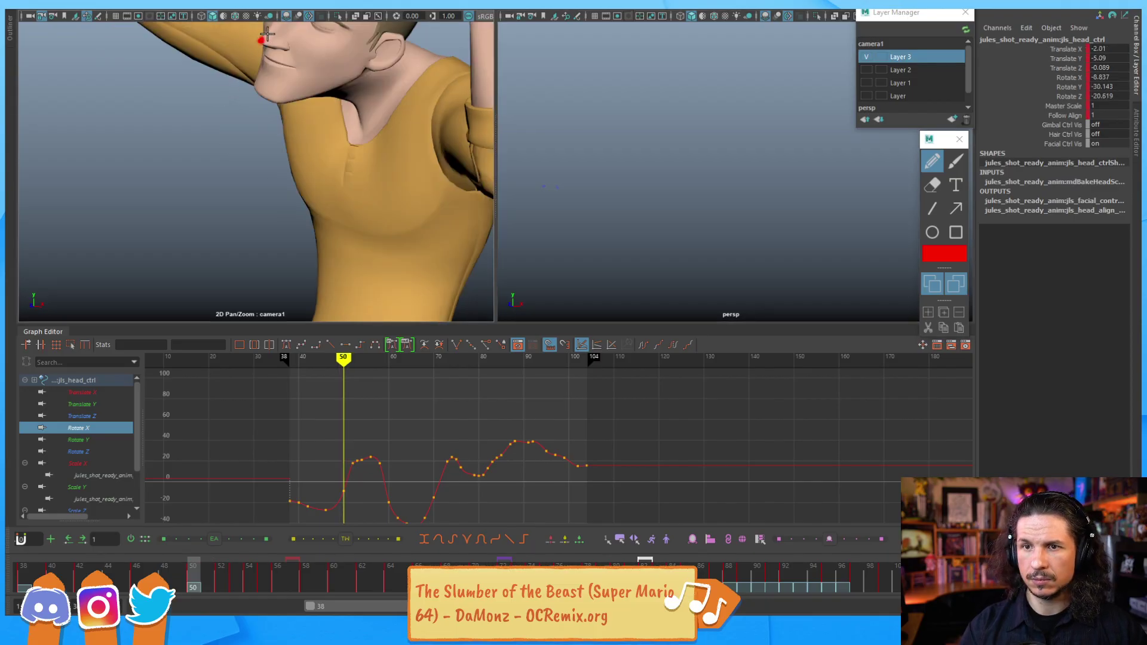
Step: Mark the nose tip with a red pencil dot on each frame from 51 to 59 to track the head's arc
key(alt+period)
key(alt+period)
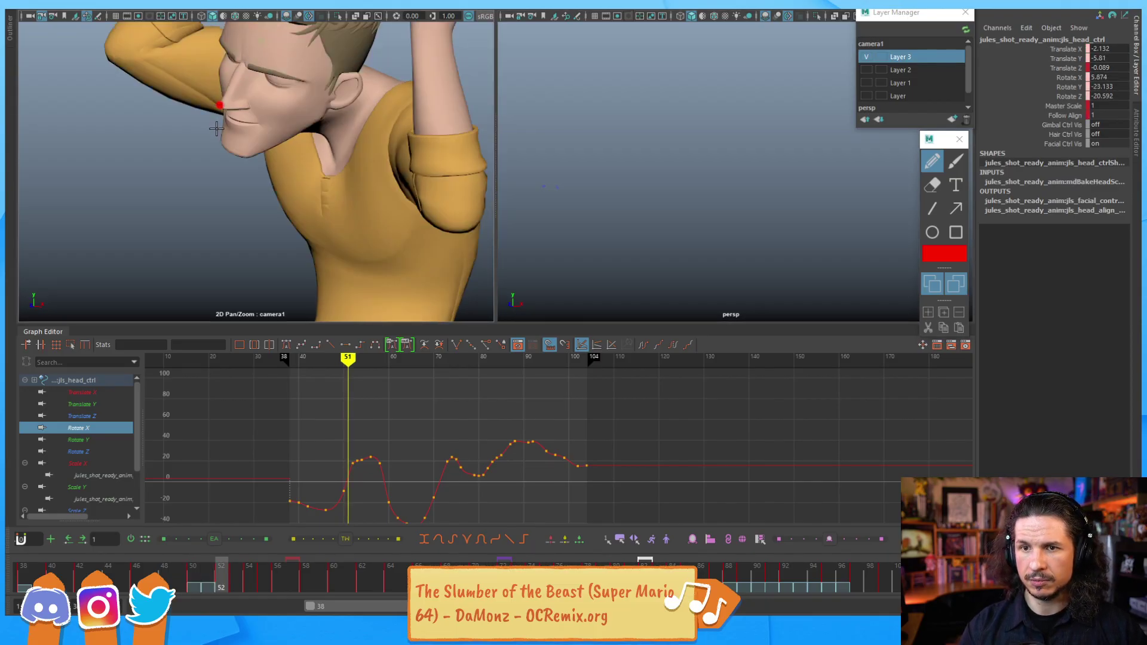
key(alt+period)
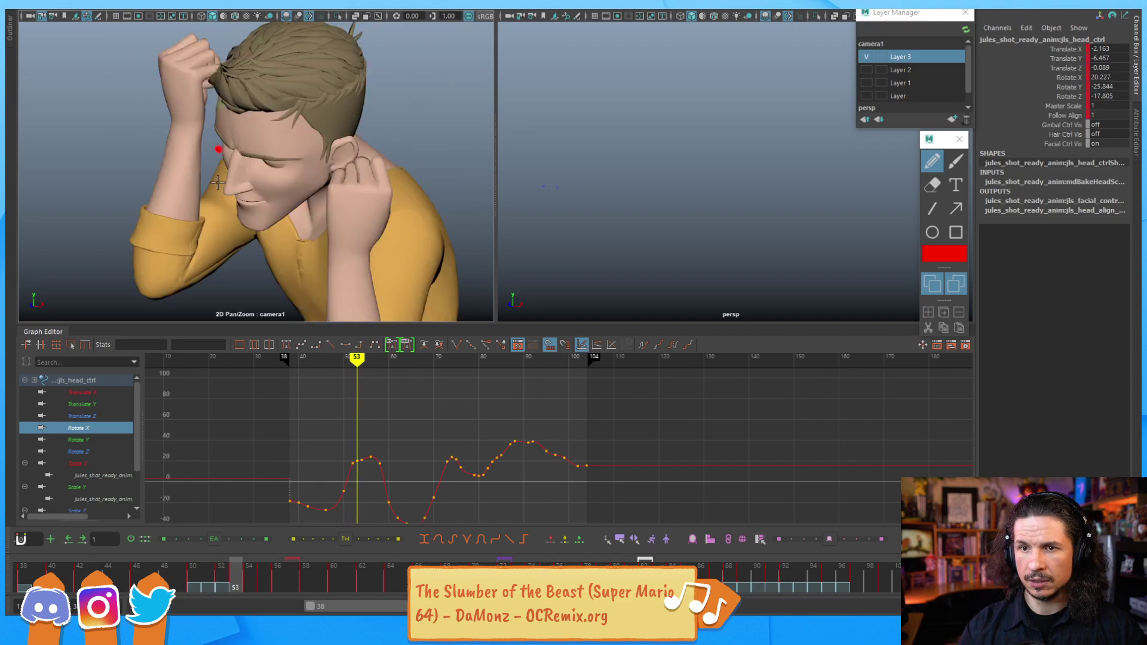
key(alt+period)
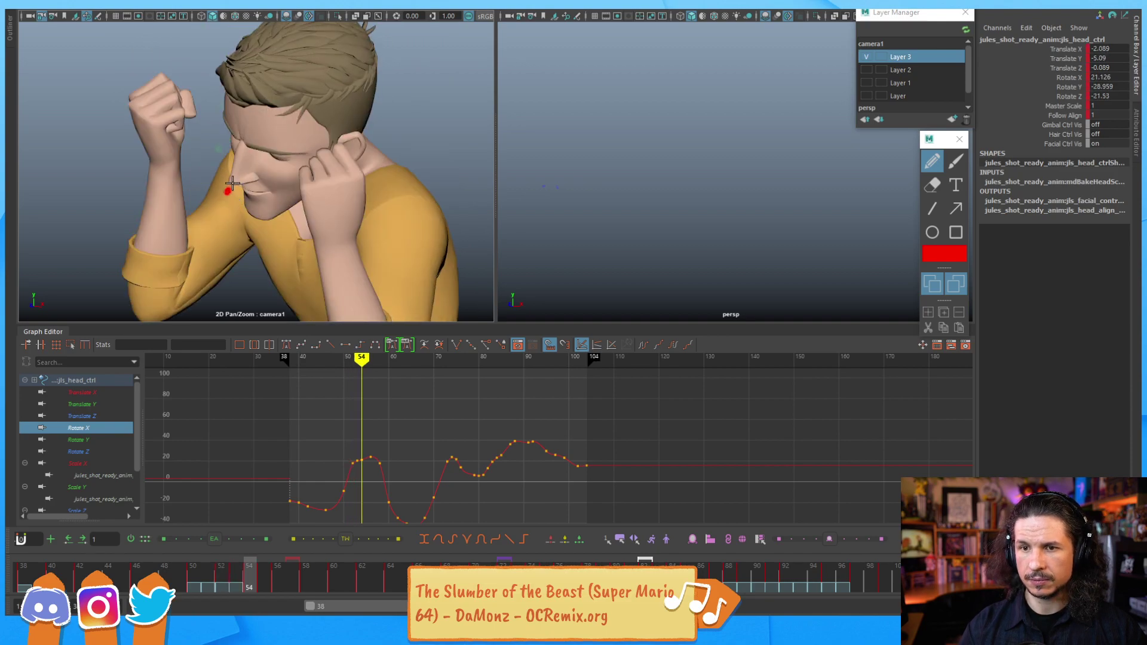
key(alt+period)
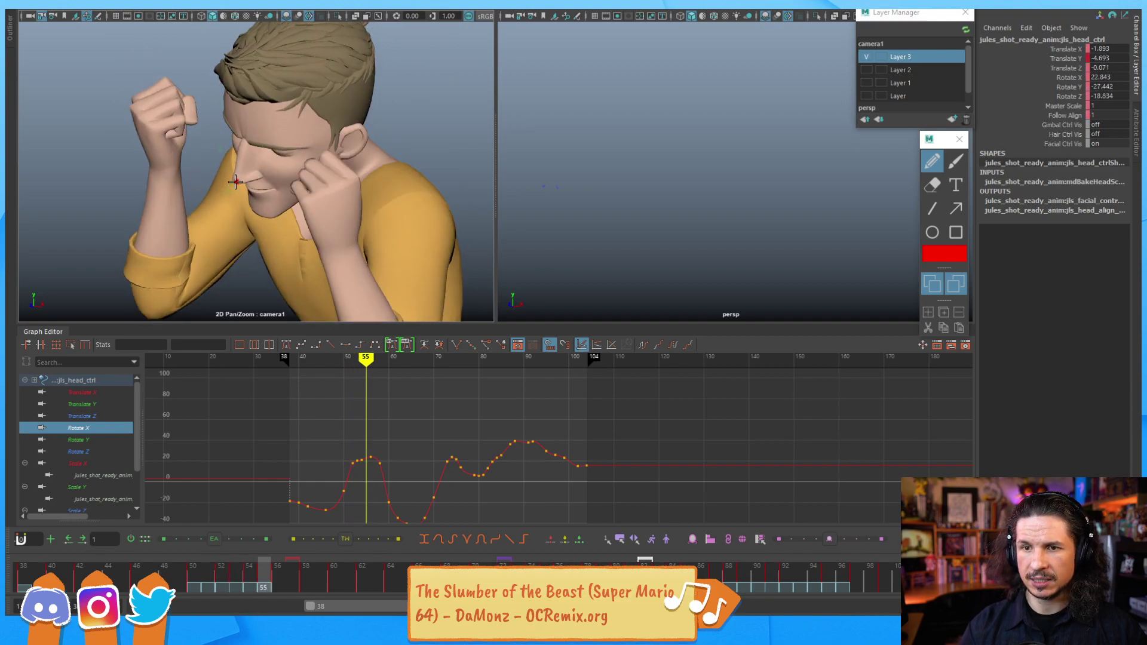
key(alt+period)
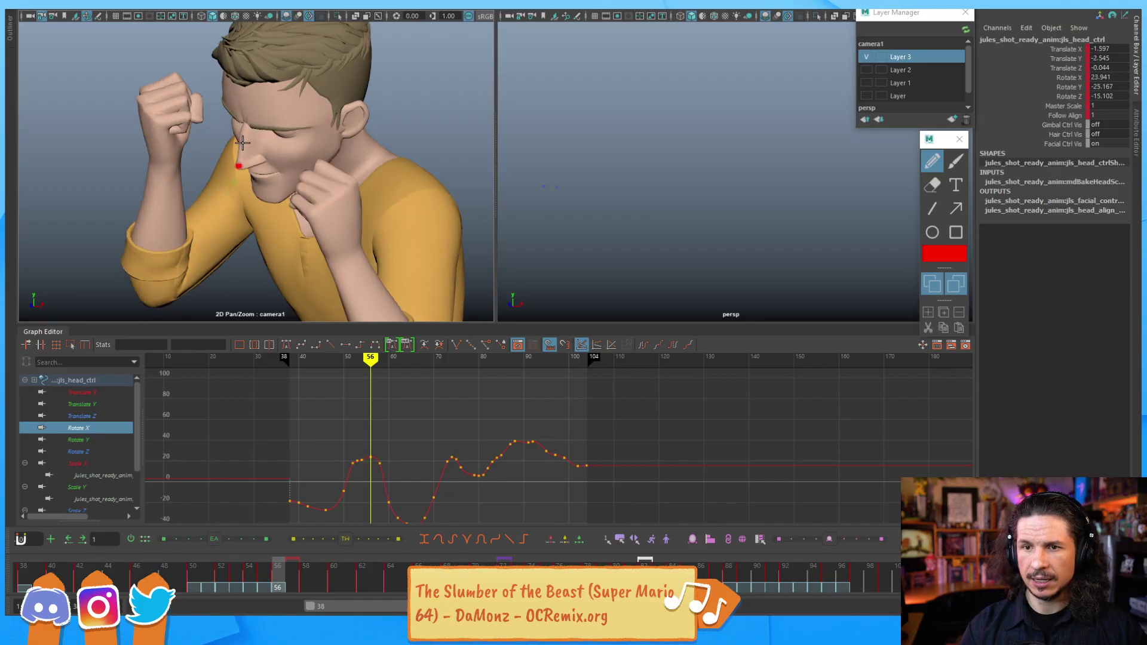
key(alt+period)
key(alt+period)
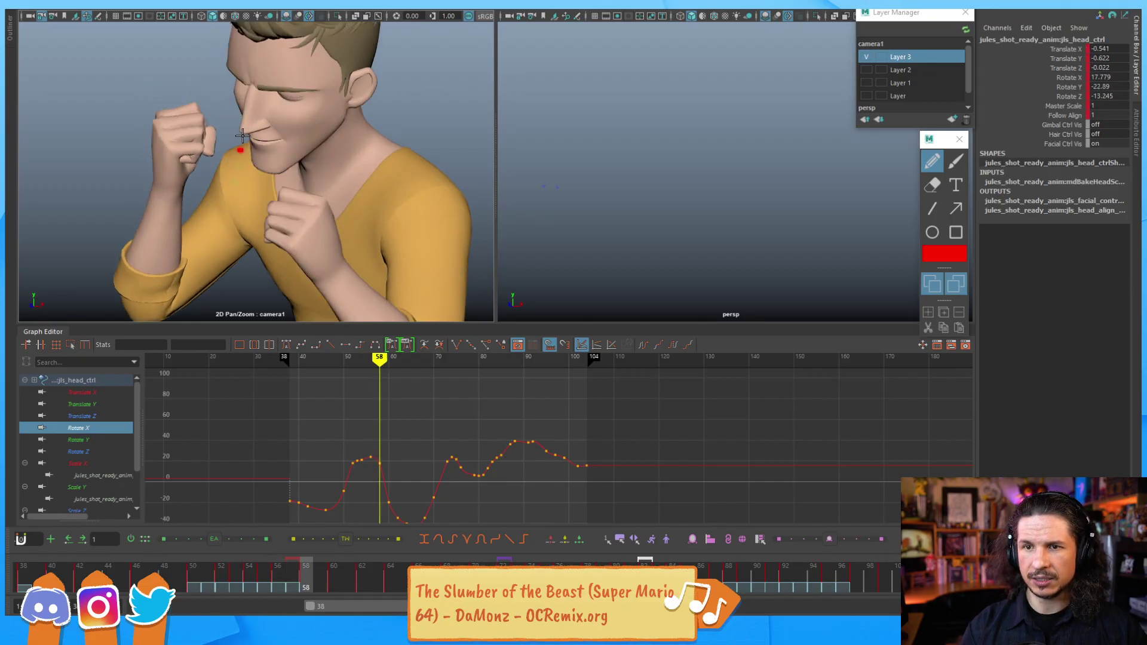
key(alt+period)
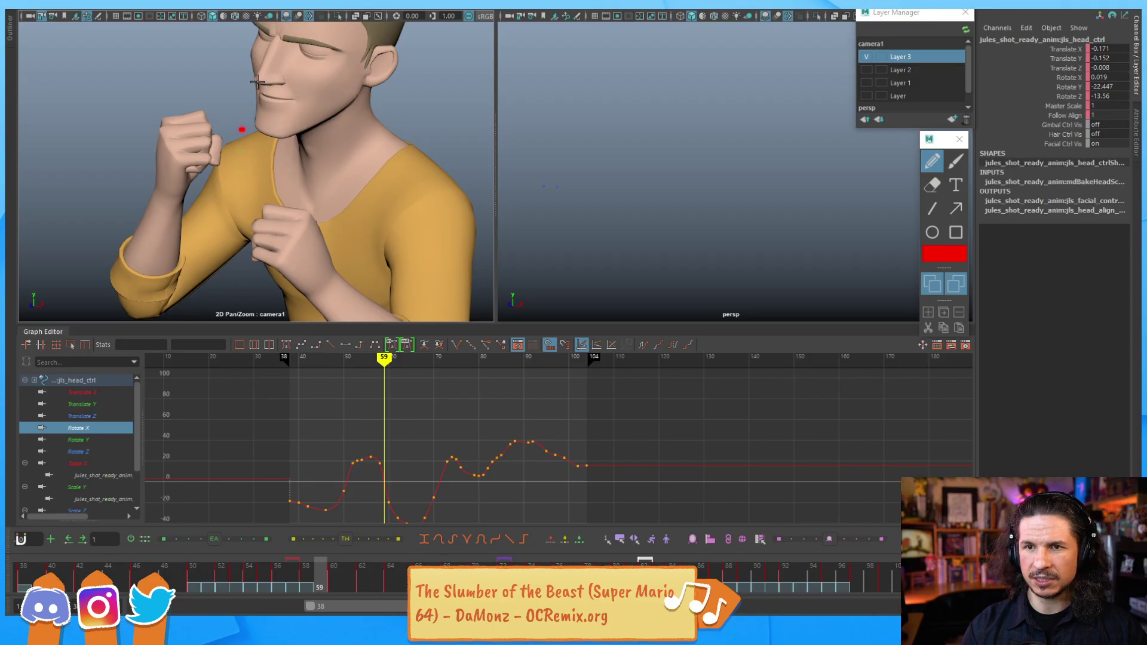
Step: Return through the marked frames and draw a red bracket on the face beside the nose marks at frame 55
key(alt+comma)
key(alt+comma)
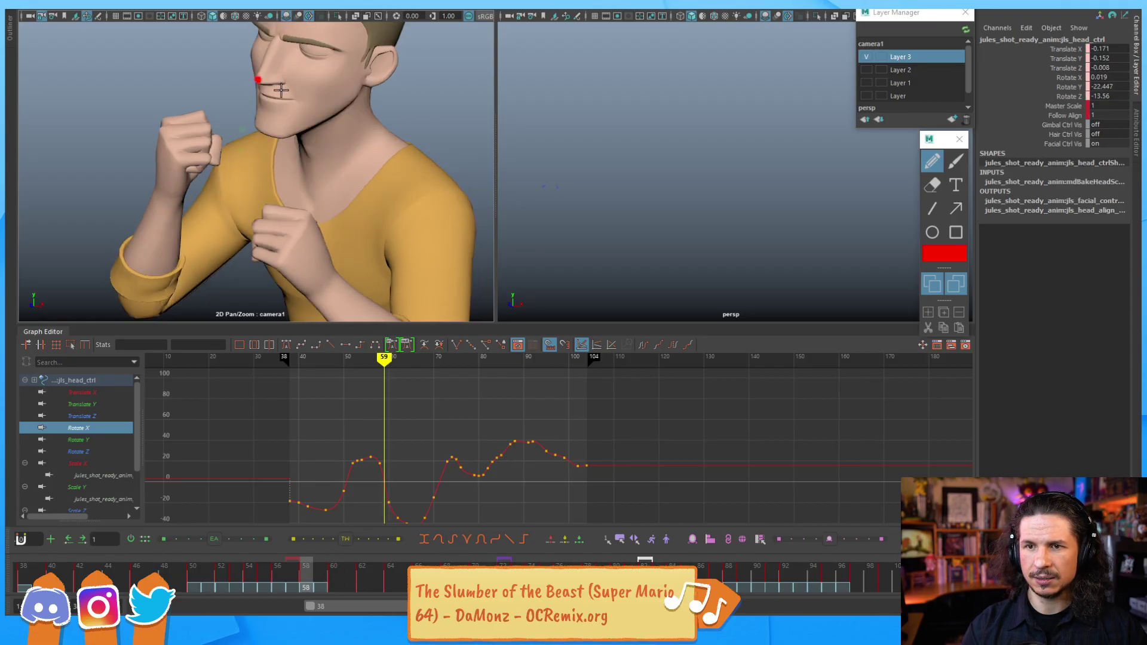
key(alt+comma)
key(alt+comma)
key(alt+comma)
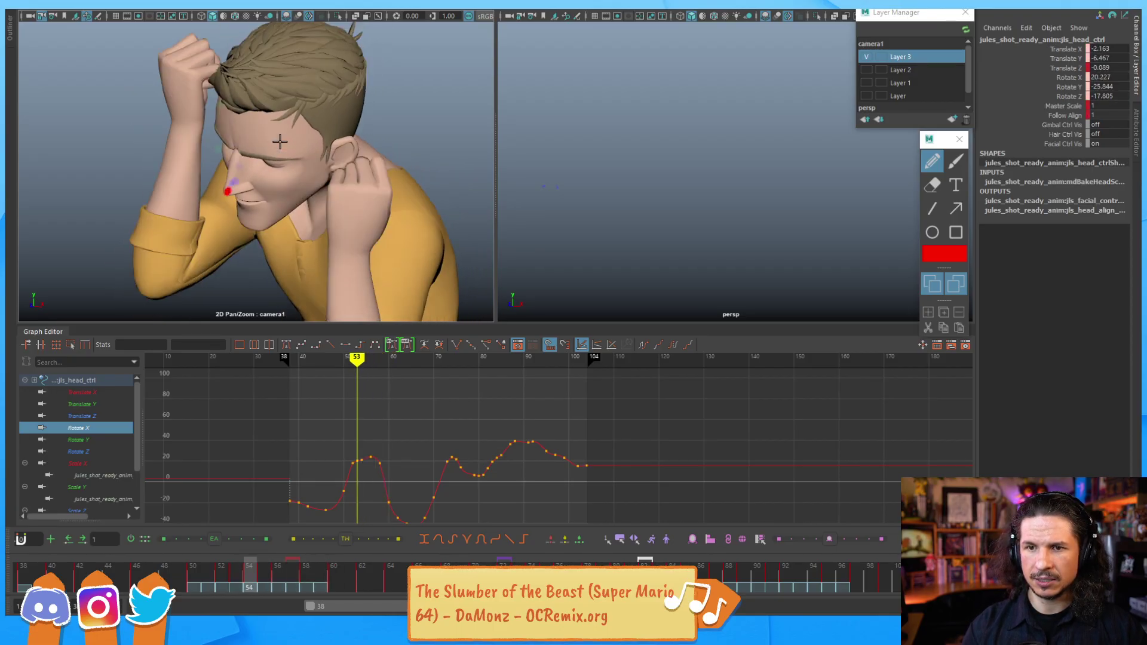
key(alt+period)
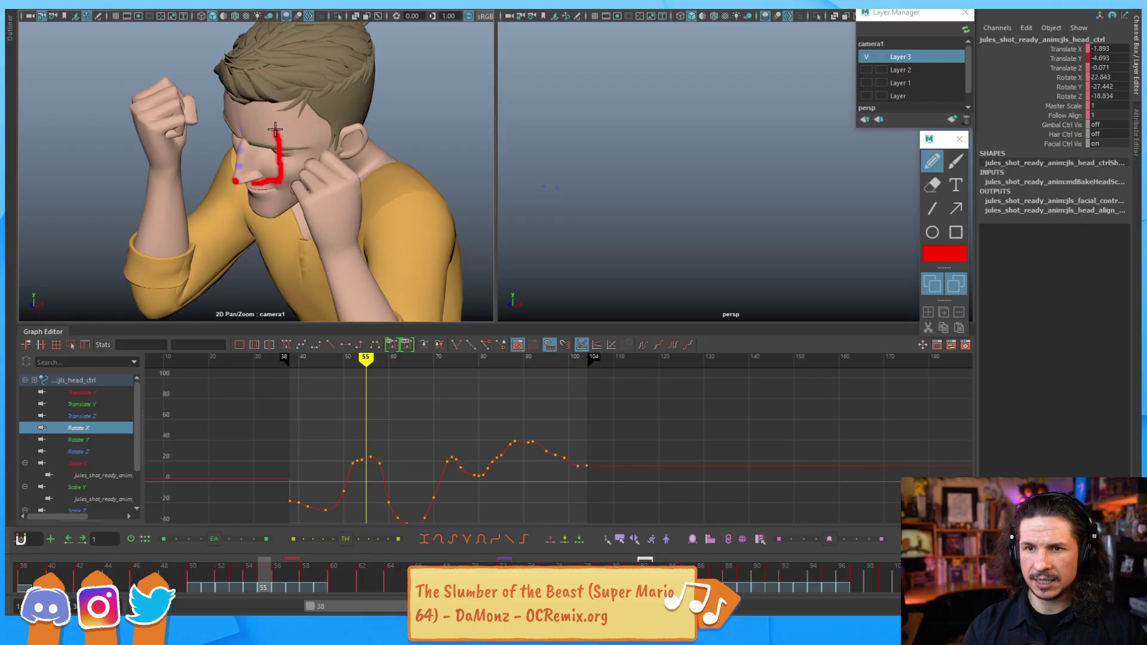
Step: Step through frames 53 to 58 to compare the nose marks and the spacing of the head's arc
key(alt+period)
key(alt+period)
key(alt+period)
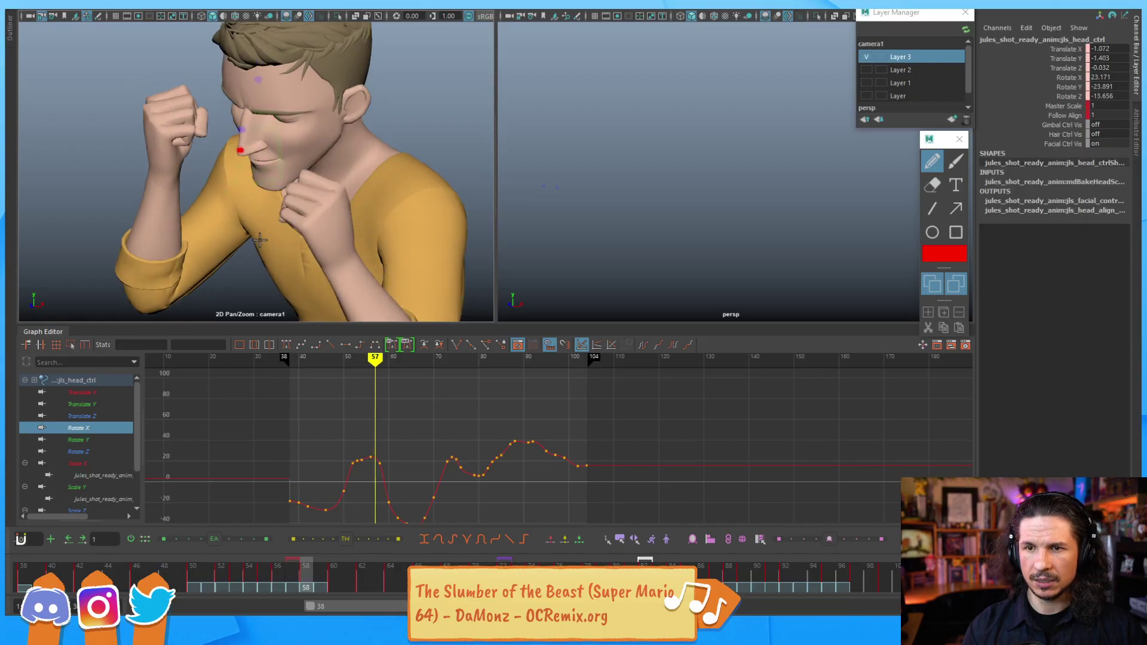
key(alt+comma)
key(alt+comma)
key(alt+comma)
key(alt+comma)
key(alt+comma)
key(alt+comma)
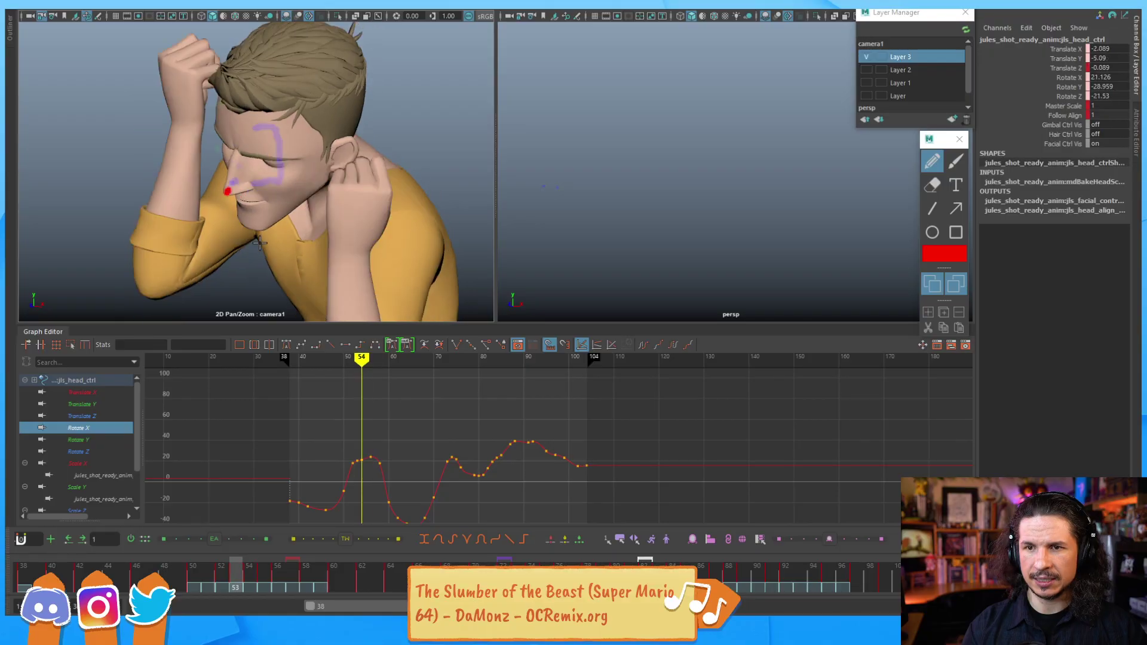
key(alt+period)
key(alt+period)
key(alt+period)
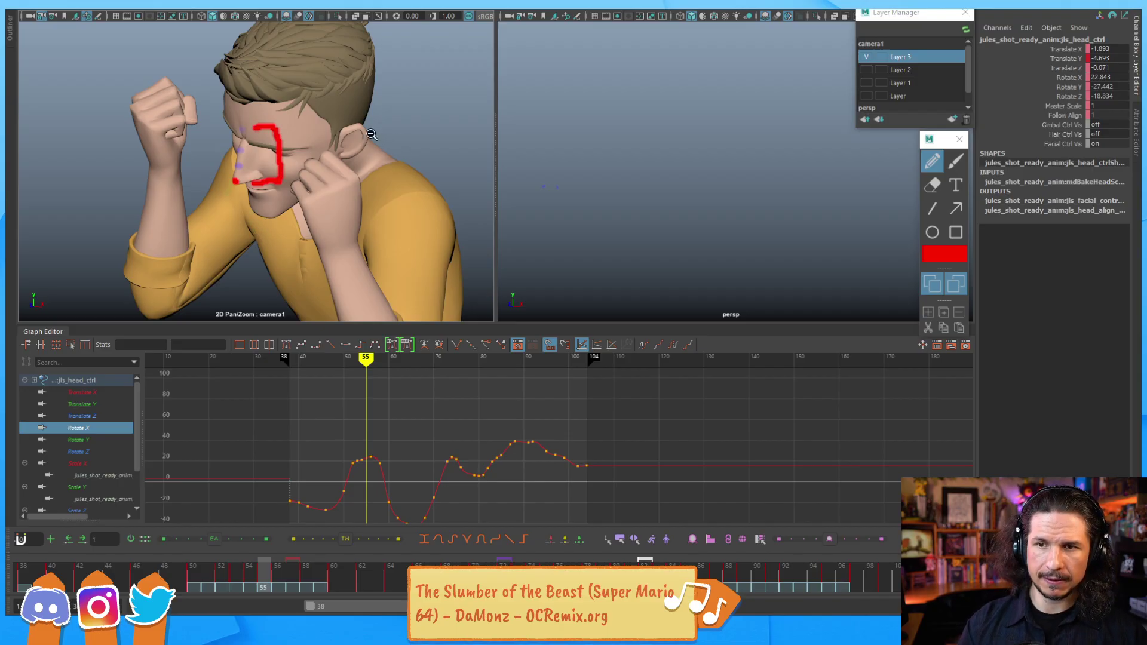
Step: Examine the head and upper-body motion between frames 49 and 60 in a wider camera view, stopping at frame 57
scroll(376, 135, down, 2)
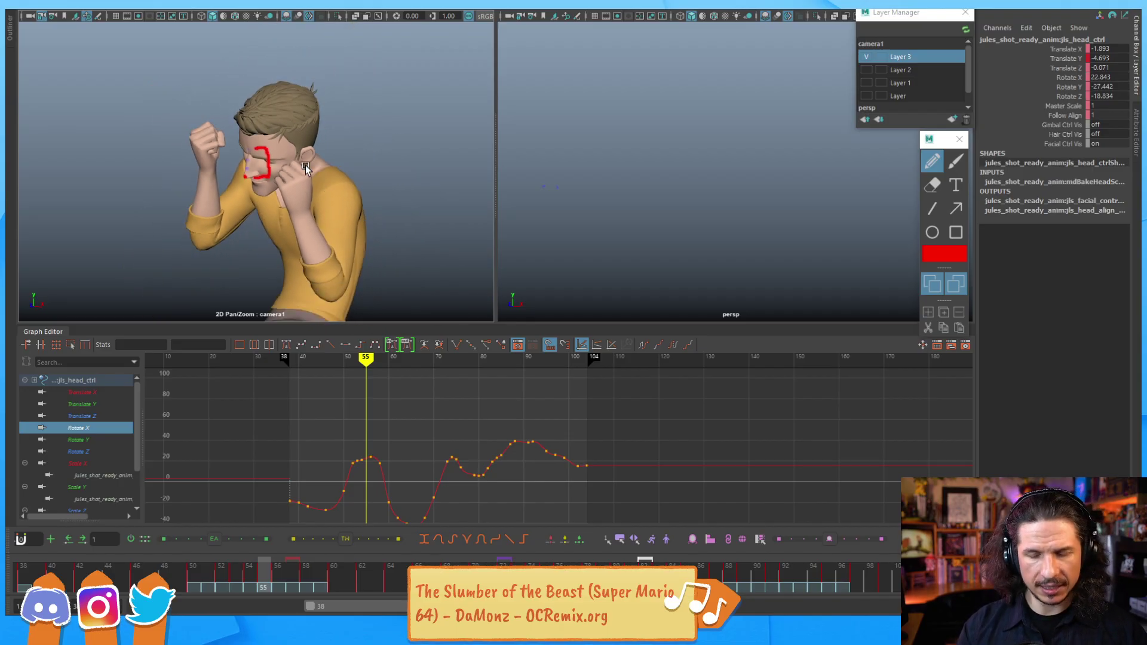
key(alt+comma)
key(alt+comma)
key(alt+comma)
key(alt+comma)
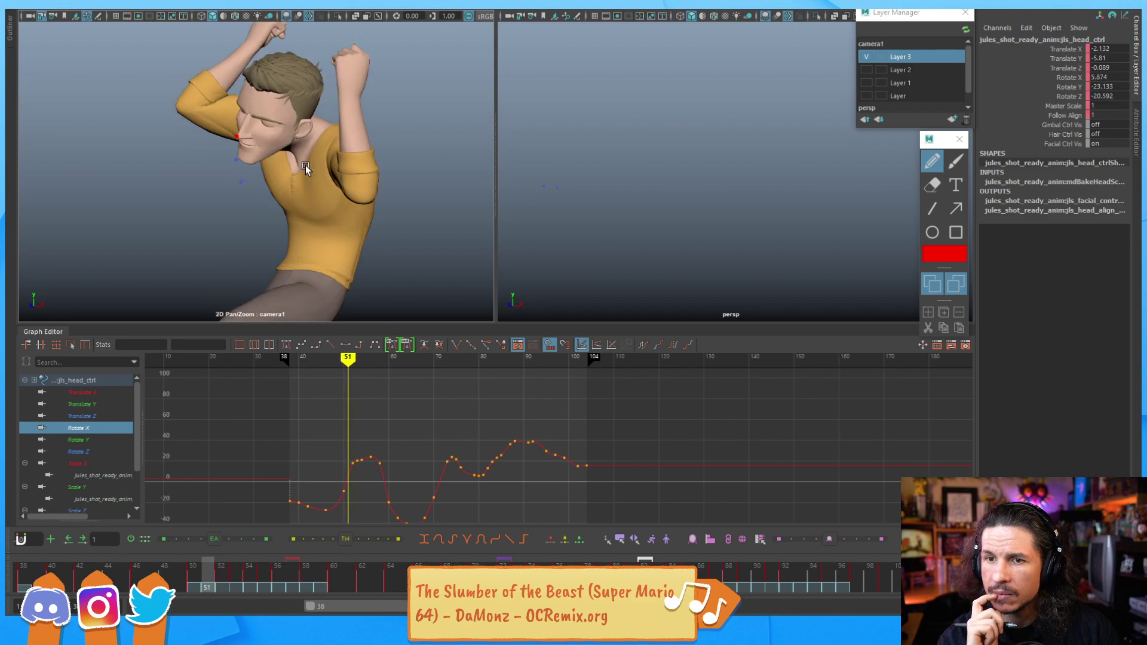
key(alt+comma)
key(alt+comma)
key(alt+period)
key(alt+period)
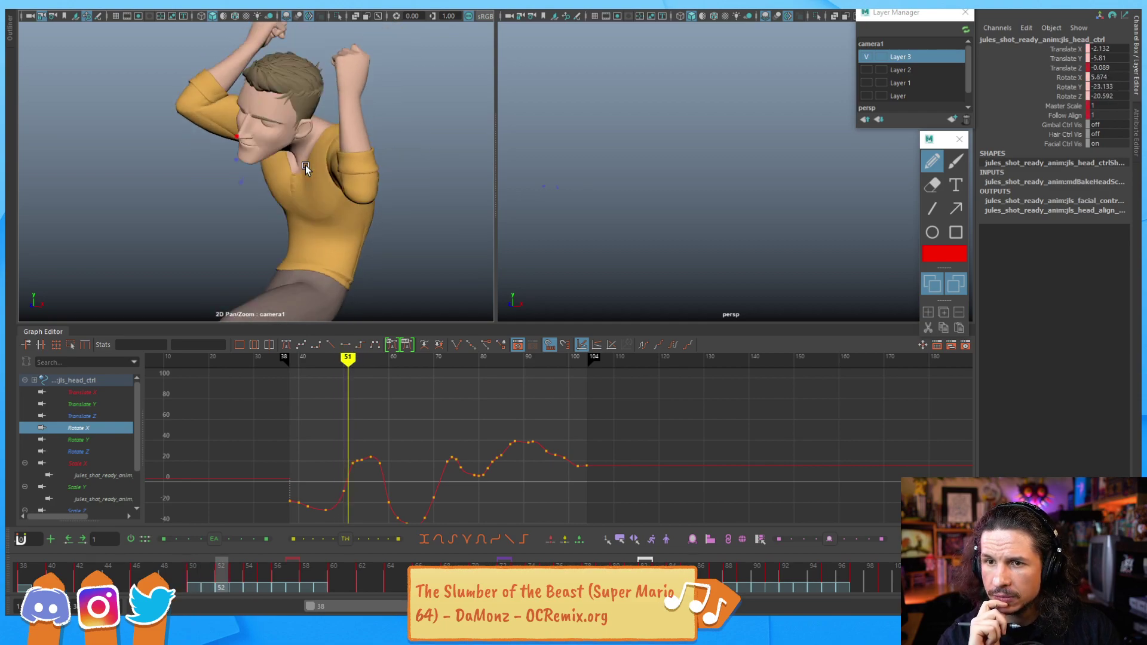
key(alt+period)
key(alt+period)
key(alt+comma)
key(alt+period)
key(alt+period)
key(alt+period)
key(alt+period)
key(alt+period)
key(alt+period)
key(alt+period)
key(alt+period)
key(alt+period)
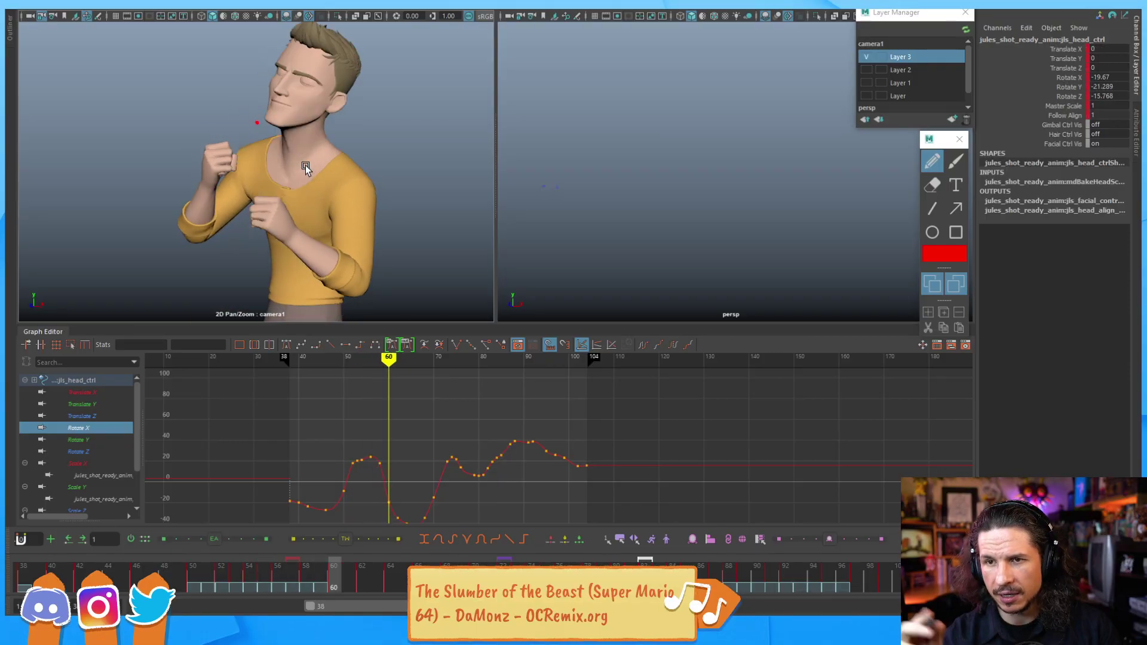
key(alt+comma)
key(alt+comma)
key(alt+comma)
key(alt+comma)
key(alt+comma)
key(alt+comma)
key(alt+comma)
key(alt+comma)
key(alt+period)
key(alt+period)
key(alt+period)
key(alt+period)
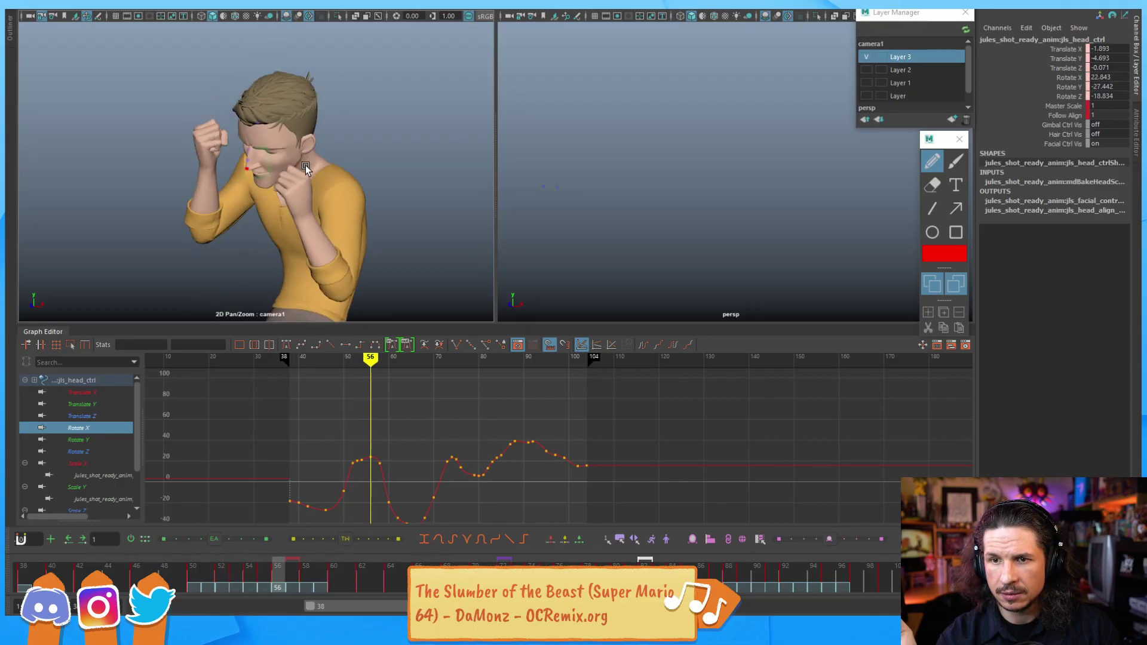
key(alt+period)
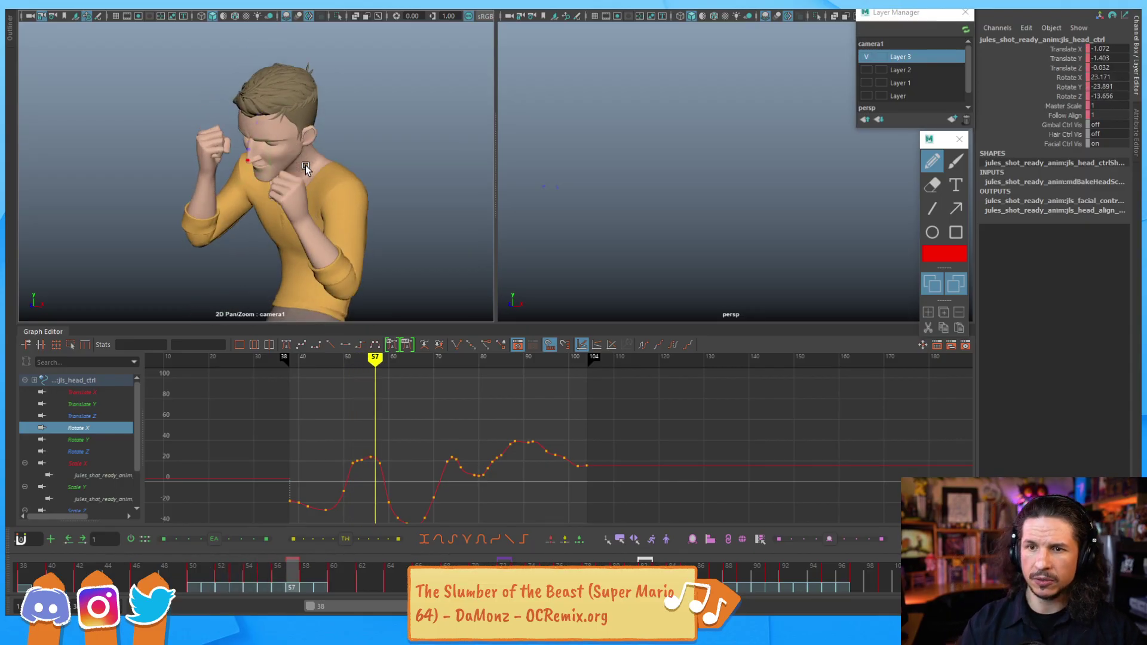
Step: Lower the head control's Rotate Y key at frame 58 to about -31.9
scroll(673, 183, down, 5)
click(96, 403)
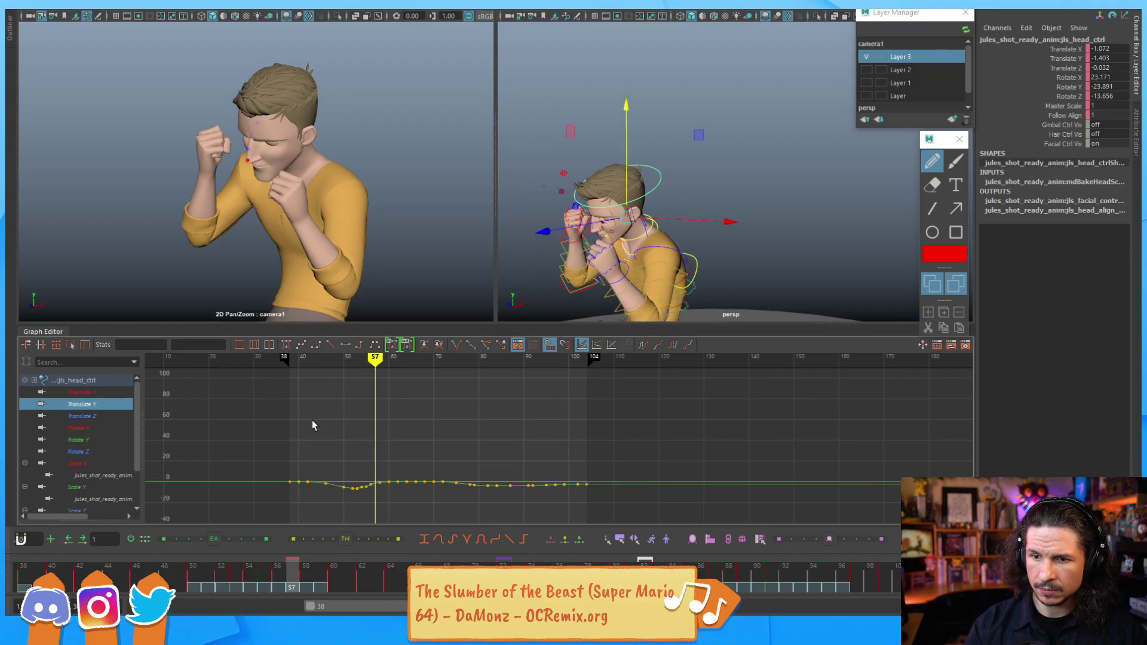
click(98, 442)
key(e)
key(f)
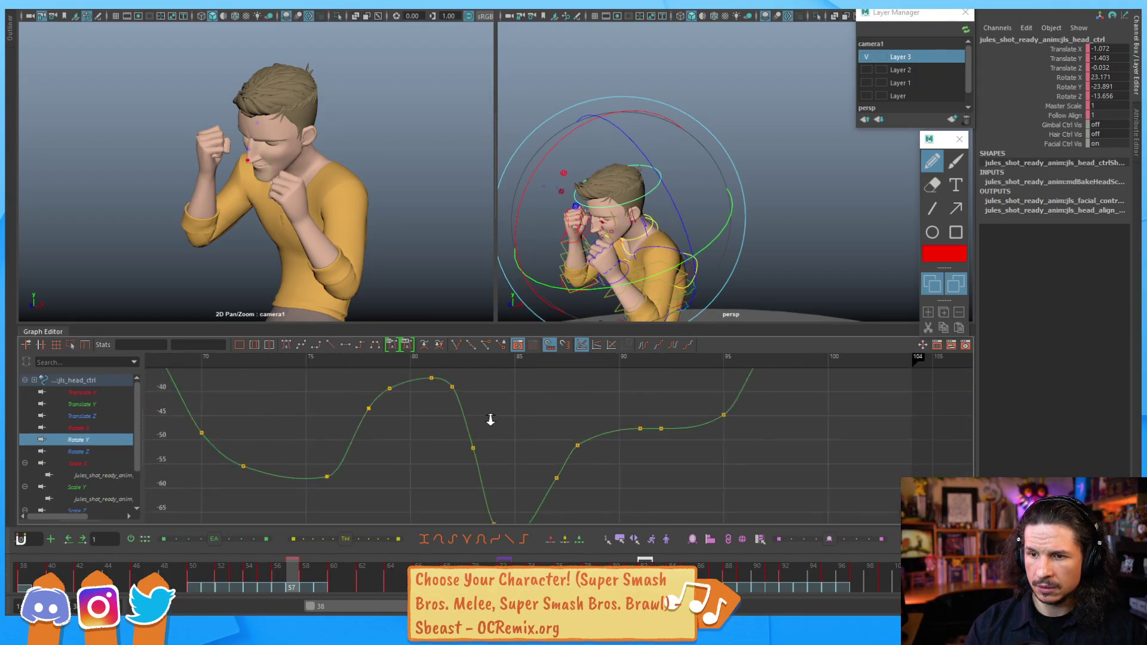
alt+right_drag(479, 417, 685, 458)
alt+right_drag(415, 473, 550, 486)
alt+middle_drag(550, 487, 657, 472)
mouse_move(361, 436)
alt+middle_down()
mouse_move(463, 430)
mouse_move(619, 491)
alt+middle_up()
alt+right_drag(619, 491, 513, 417)
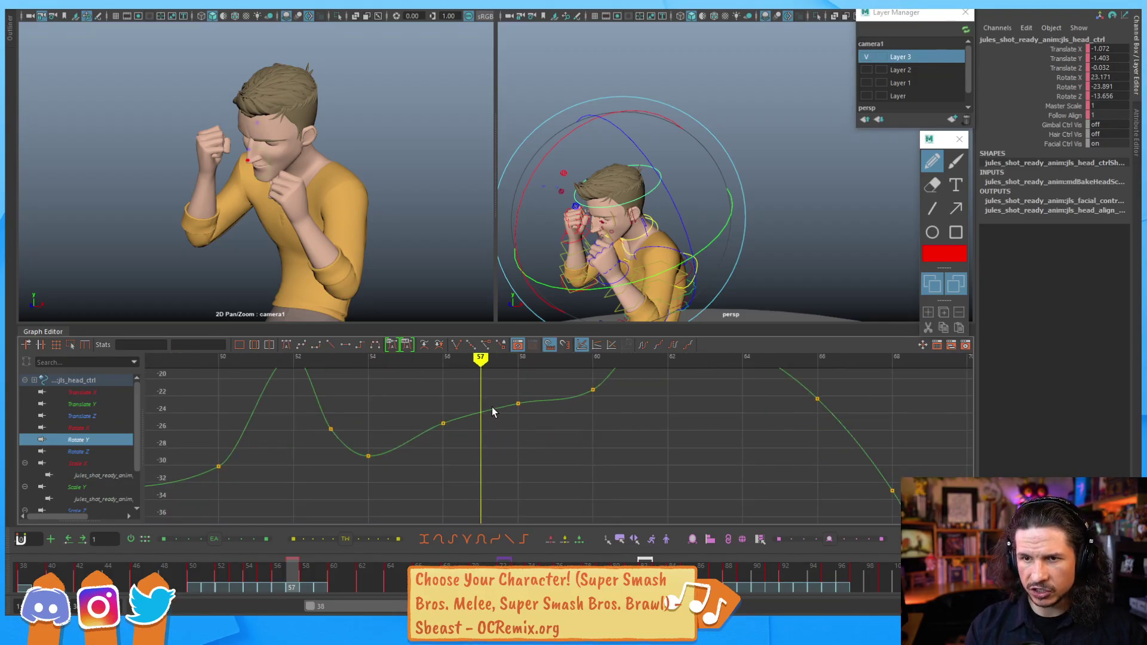
click(506, 419)
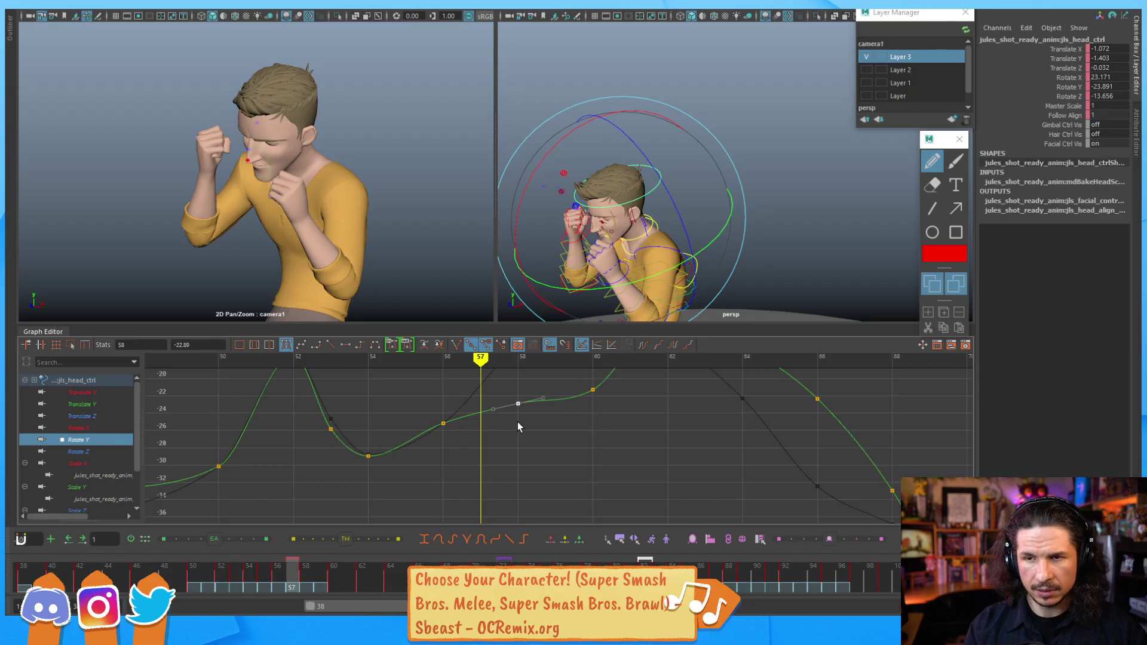
shift+middle_drag(517, 432, 529, 505)
Step: Check the head motion around frames 53–58 and lower the Rotate Y key at frame 56 to about -30.3
key(alt+comma)
key(alt+comma)
key(alt+comma)
key(alt+comma)
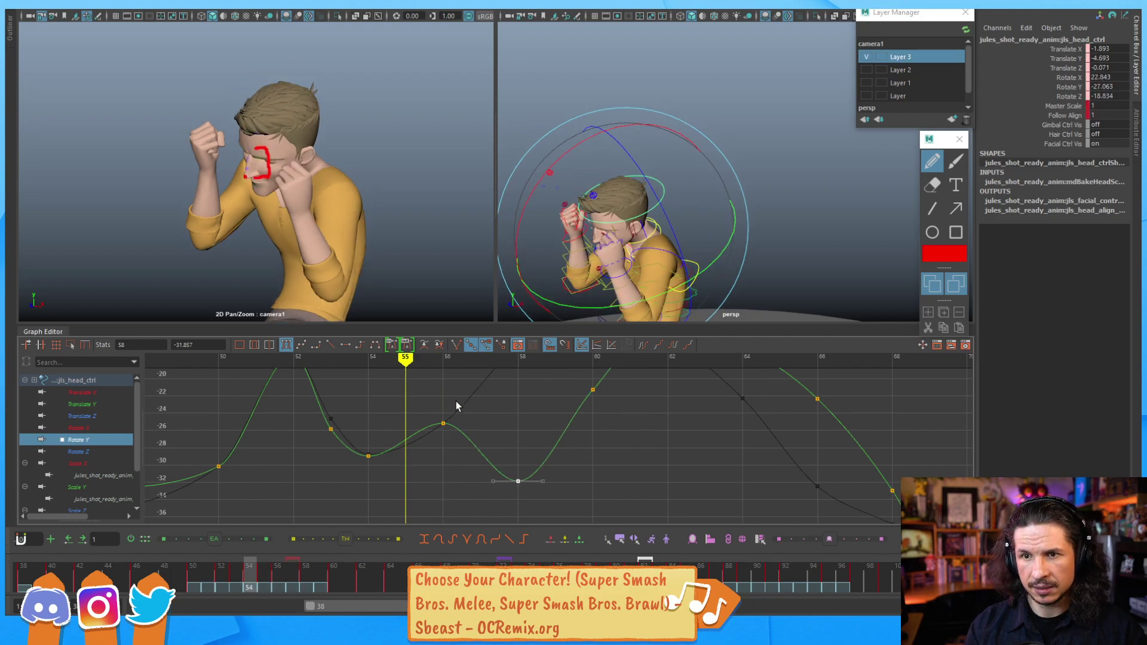
key(alt+comma)
key(alt+comma)
key(alt+period)
key(alt+period)
key(alt+period)
key(alt+period)
key(alt+period)
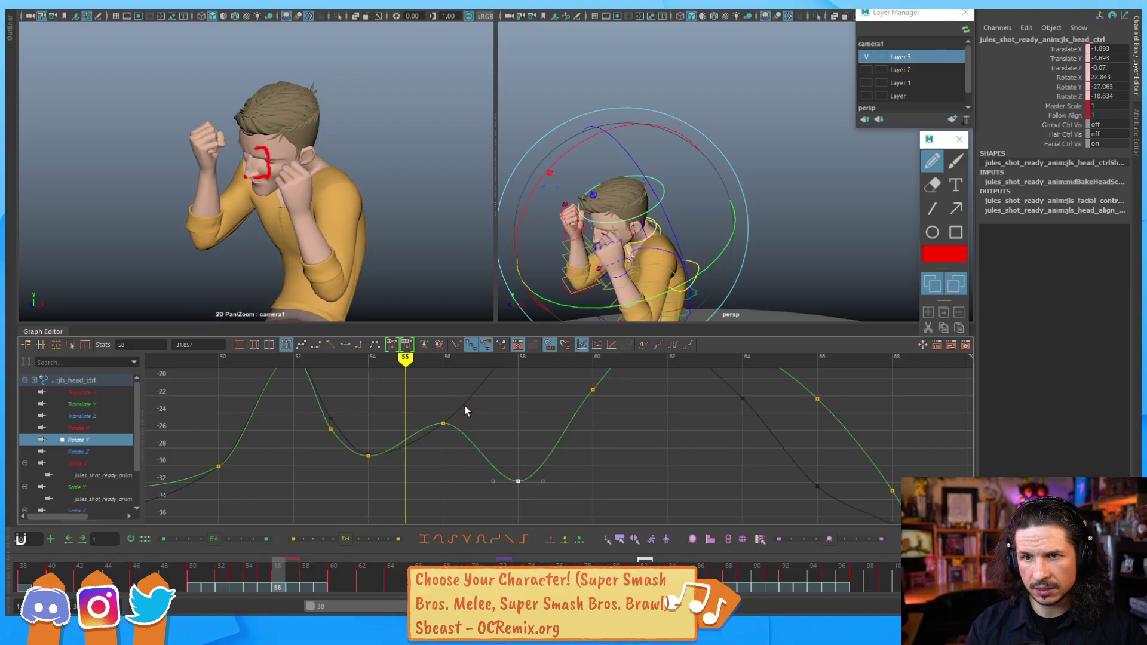
click(442, 423)
shift+middle_drag(449, 396, 465, 462)
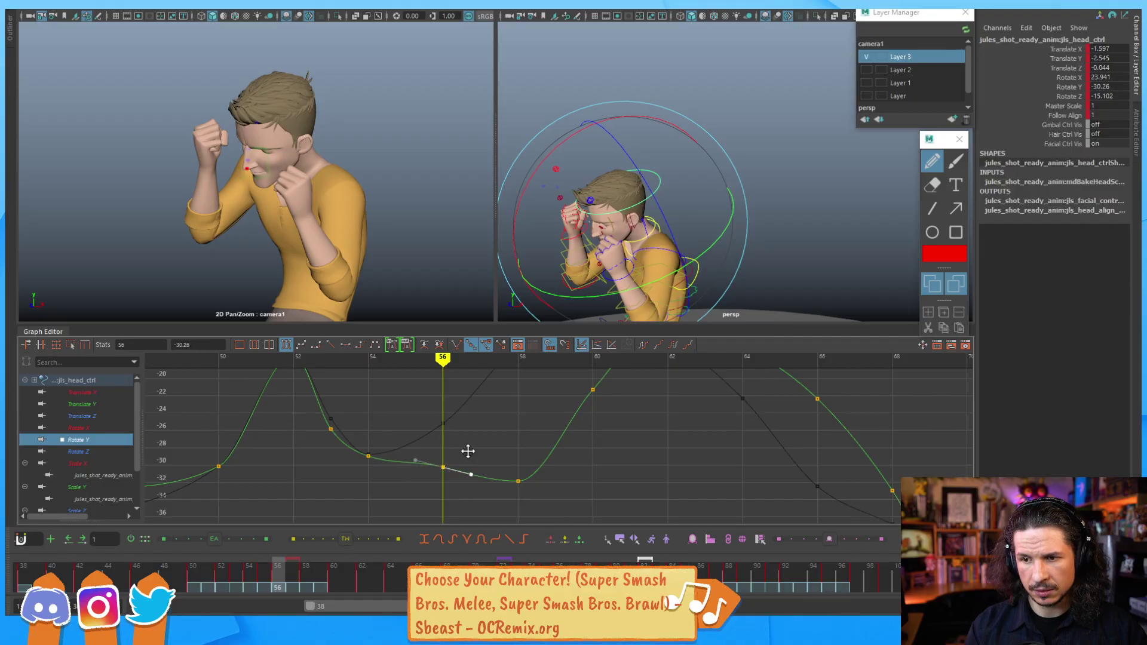
Step: Step through frames 53 to 58 and lower the head's Rotate Y key at frame 58 further to about -33.2
key(alt+comma)
key(alt+comma)
key(alt+comma)
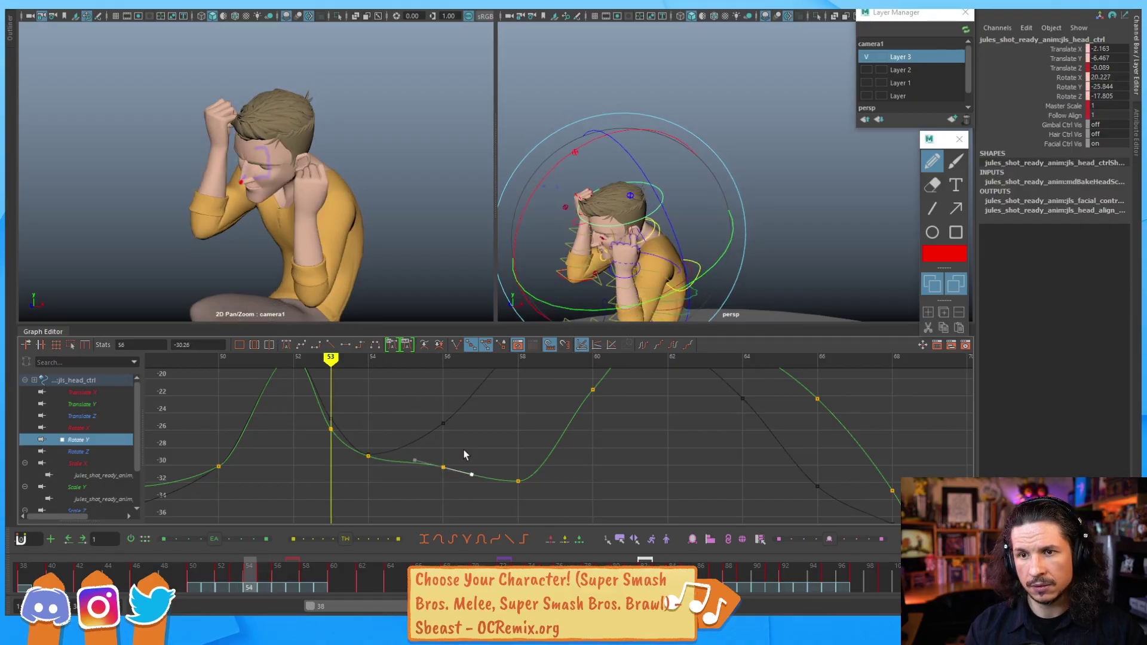
key(alt+period)
key(alt+period)
key(alt+period)
key(alt+period)
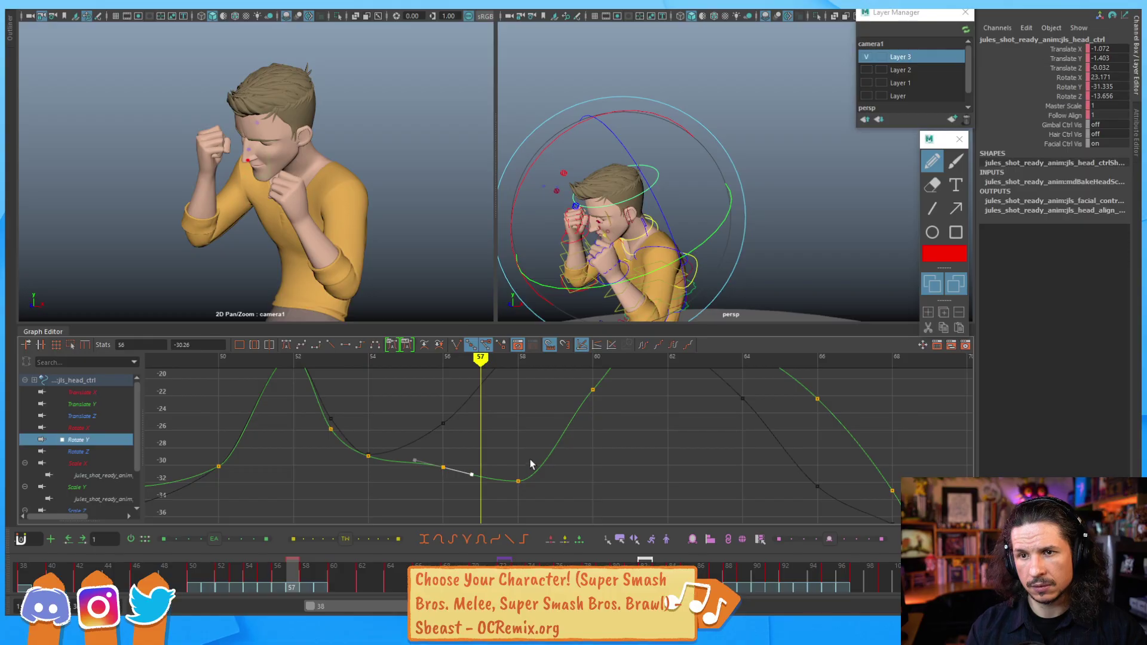
key(alt+period)
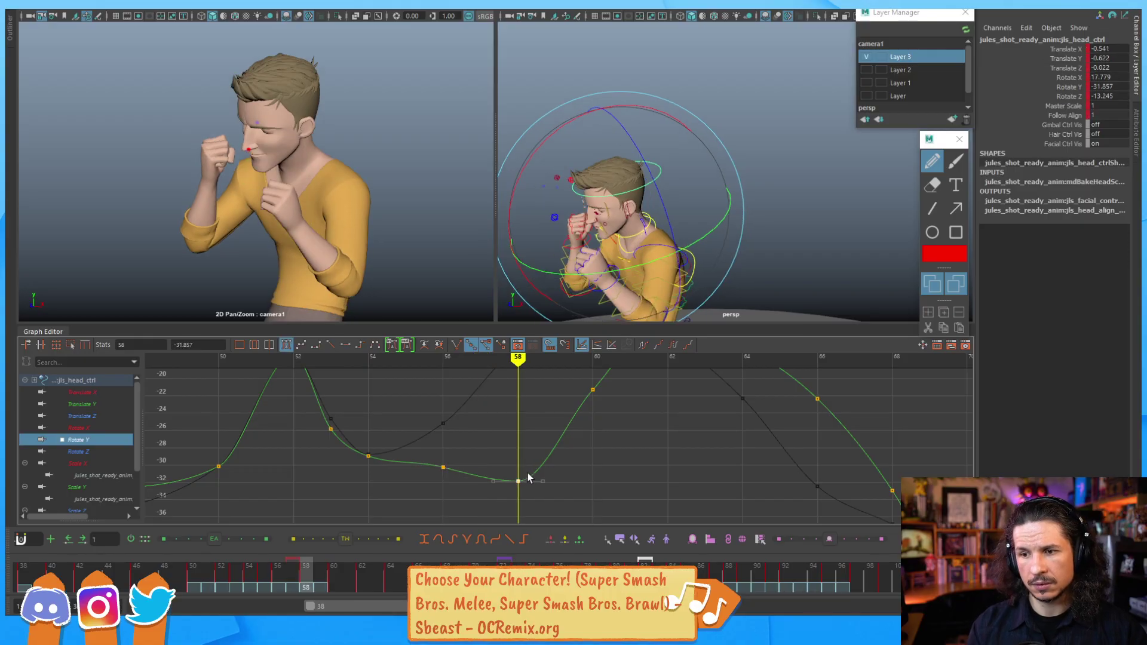
shift+middle_drag(518, 459, 520, 463)
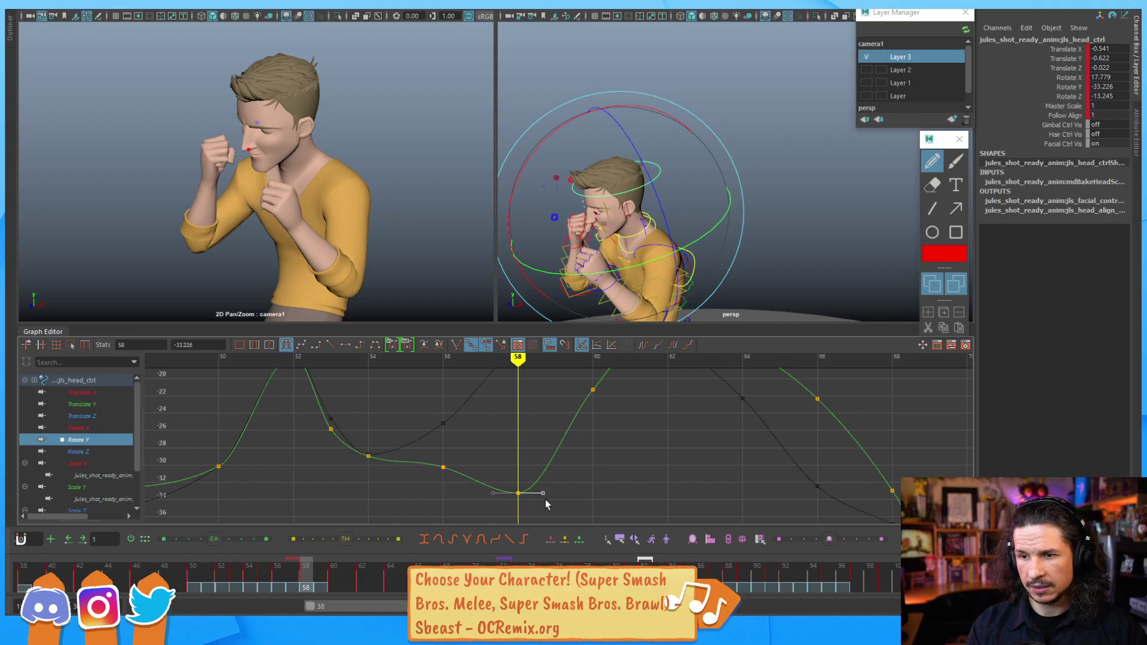
Step: Adjust the tangents of the Rotate Y key at frame 58 so the curve flows into the rise toward frame 60
mouse_move(566, 442)
alt+middle_down()
mouse_move(507, 425)
mouse_move(567, 423)
alt+middle_up()
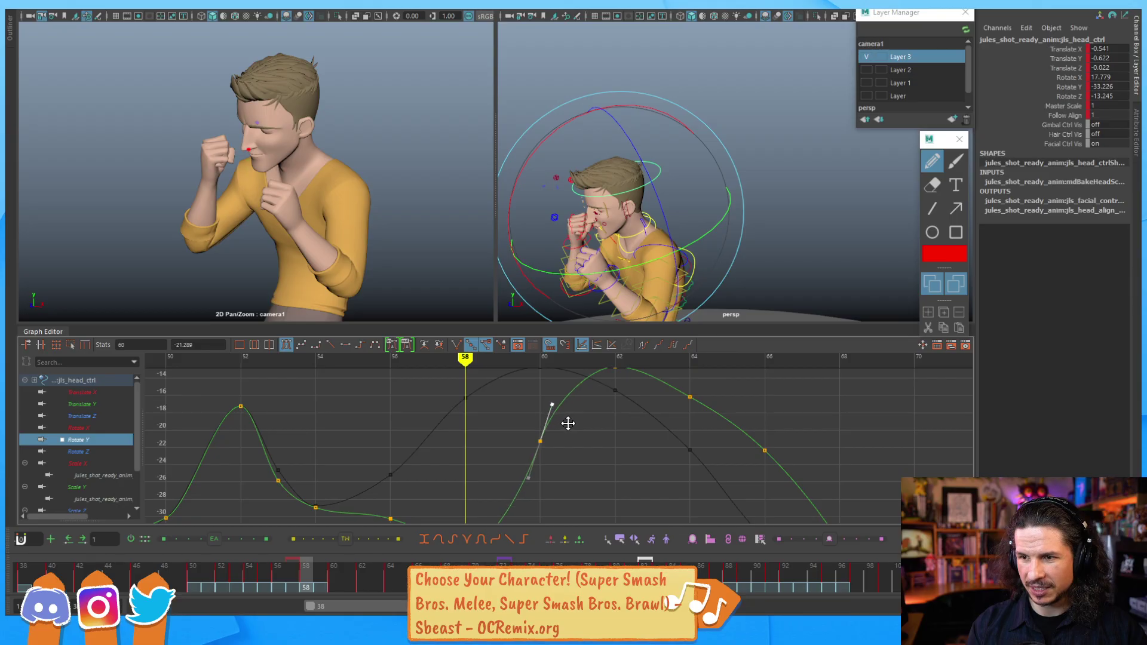
alt+right_drag(564, 414, 430, 461)
click(430, 540)
middle_drag(455, 499, 452, 496)
alt+middle_drag(400, 474, 534, 468)
drag(434, 442, 412, 462)
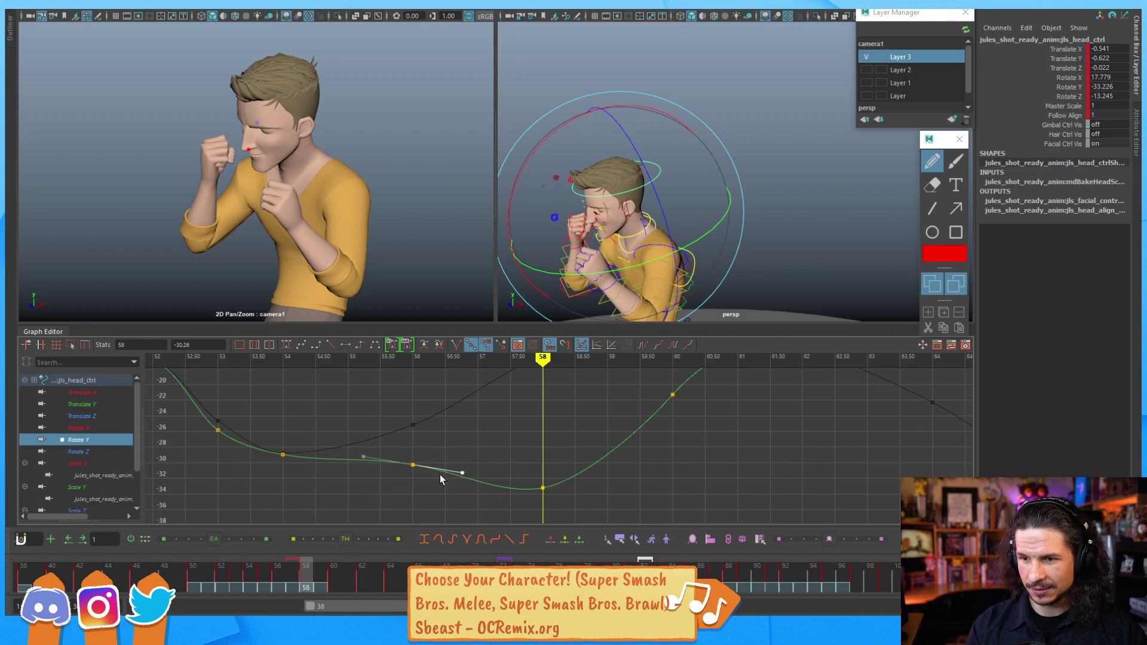
Step: Step between the head's keyed poses around frames 56 to 58 to check the reshaped turn
key(comma)
key(comma)
key(comma)
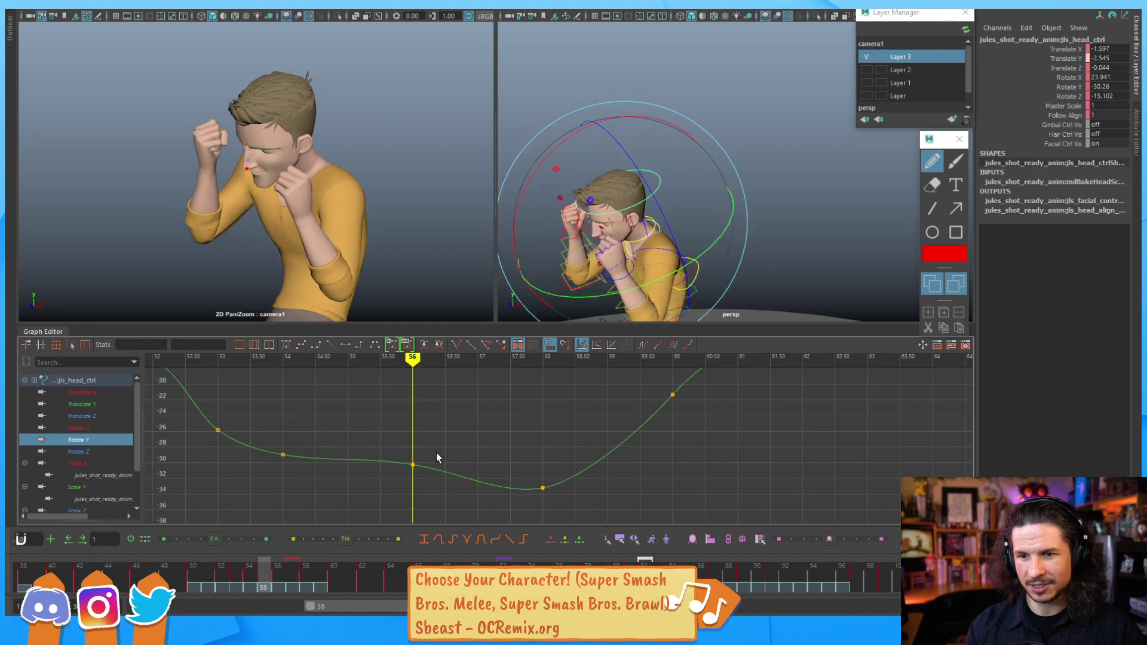
key(period)
key(period)
key(period)
key(period)
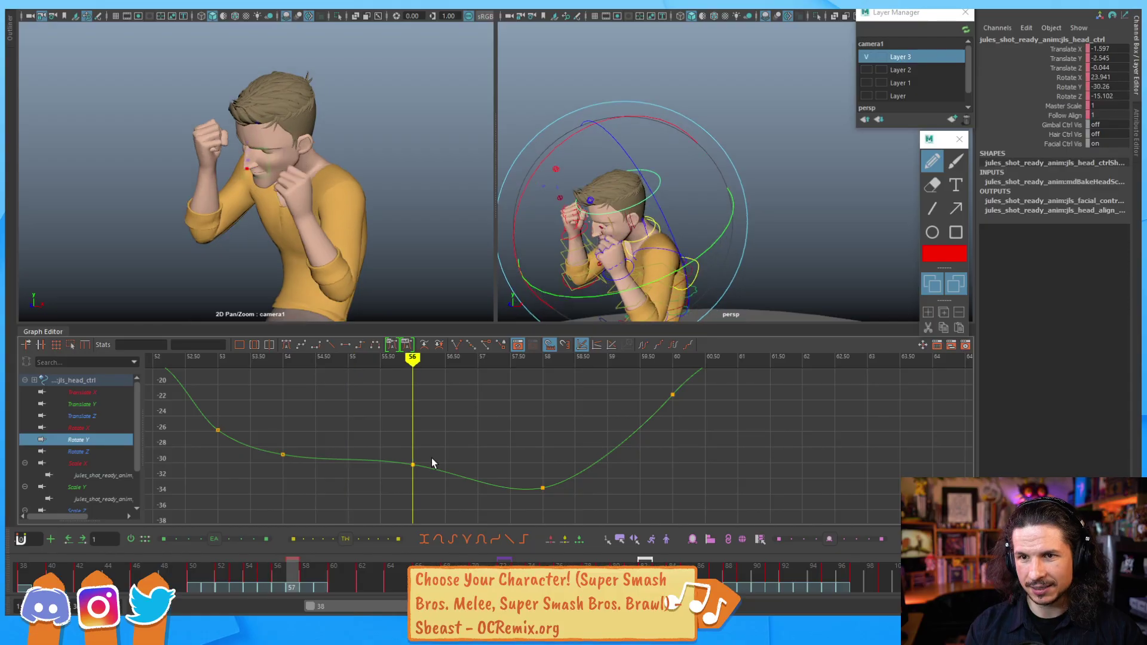
key(comma)
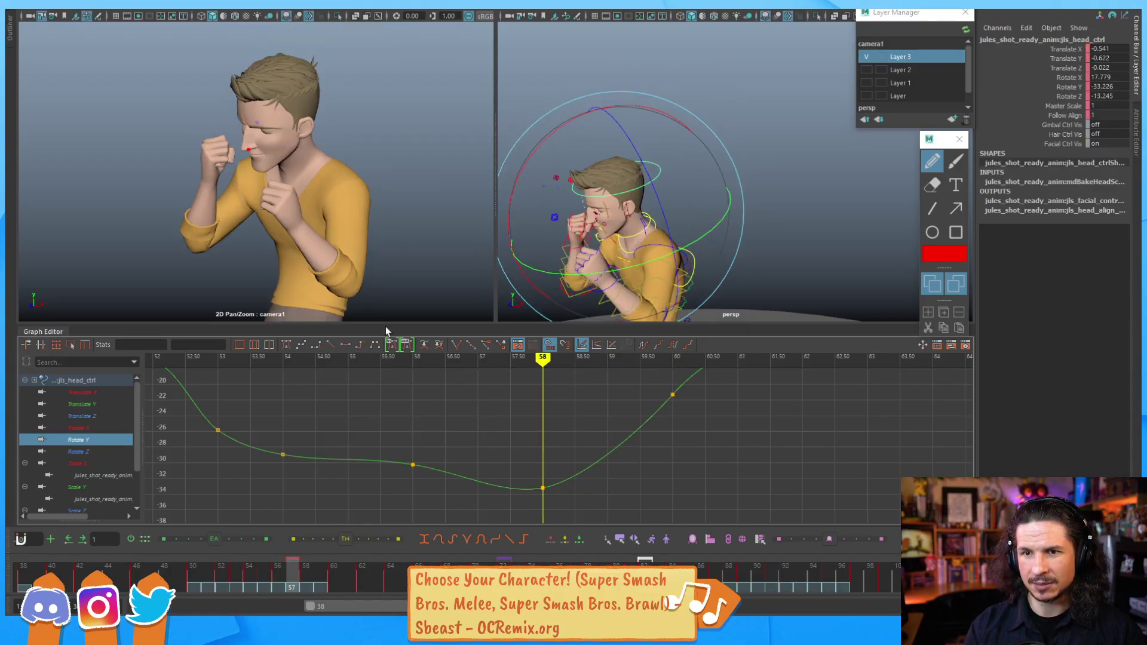
key(comma)
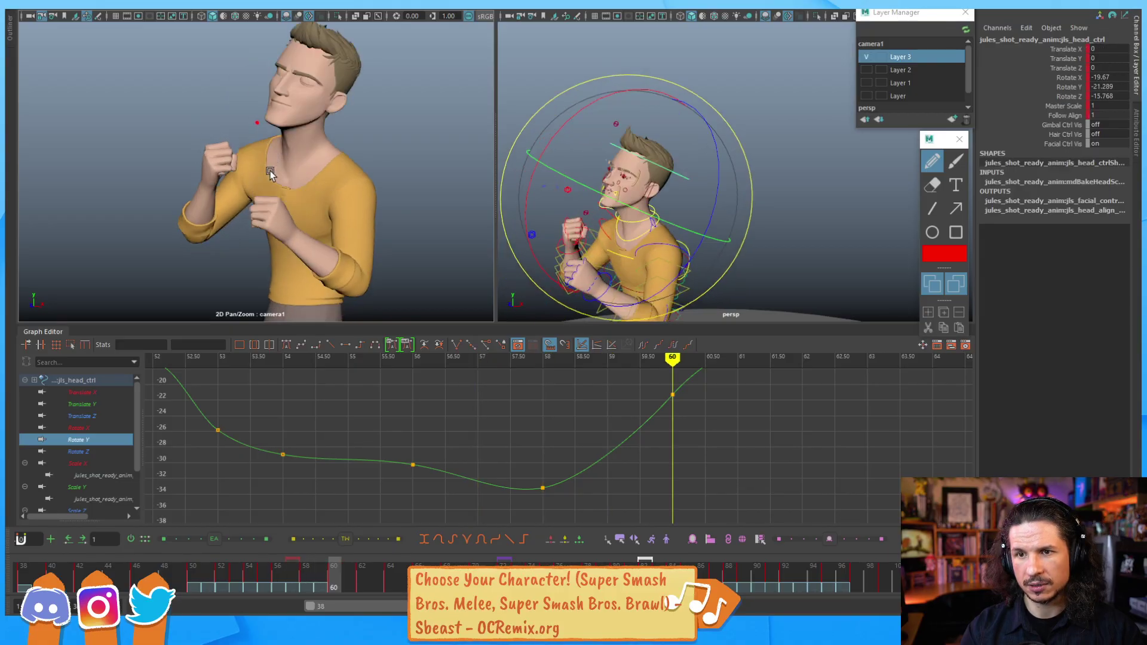
Step: Step back and forth through the frames up to 65 to examine how the head swings up and back
key(alt+comma)
key(alt+comma)
key(alt+comma)
key(alt+comma)
key(alt+period)
key(alt+period)
key(alt+period)
key(alt+period)
key(alt+period)
key(alt+period)
key(alt+period)
key(alt+period)
key(alt+period)
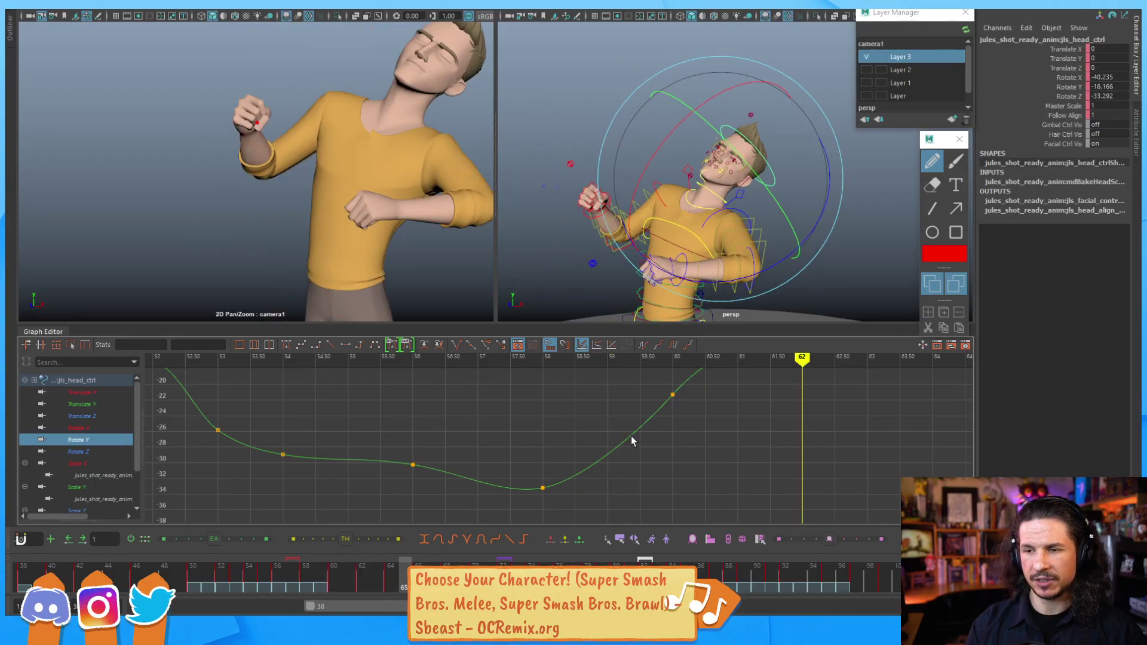
Step: Raise the head's Rotate Y key at frame 64 to about -15.1 to round the curve after its peak
alt+middle_drag(669, 411, 582, 475)
scroll(606, 448, down, 5)
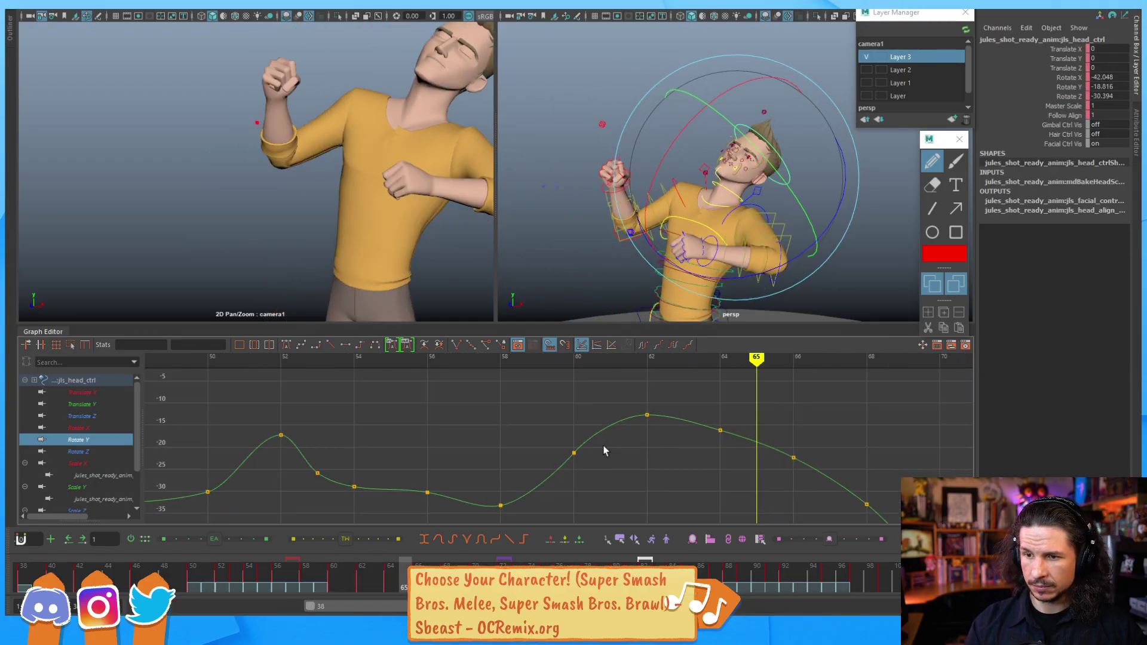
drag(557, 434, 597, 458)
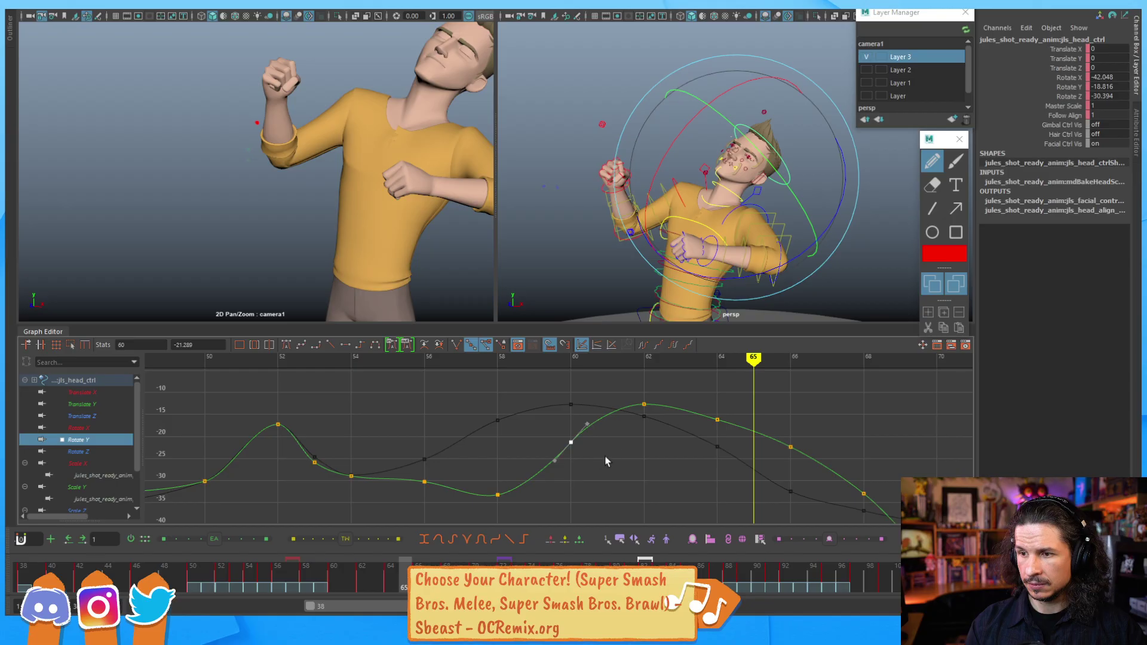
click(717, 419)
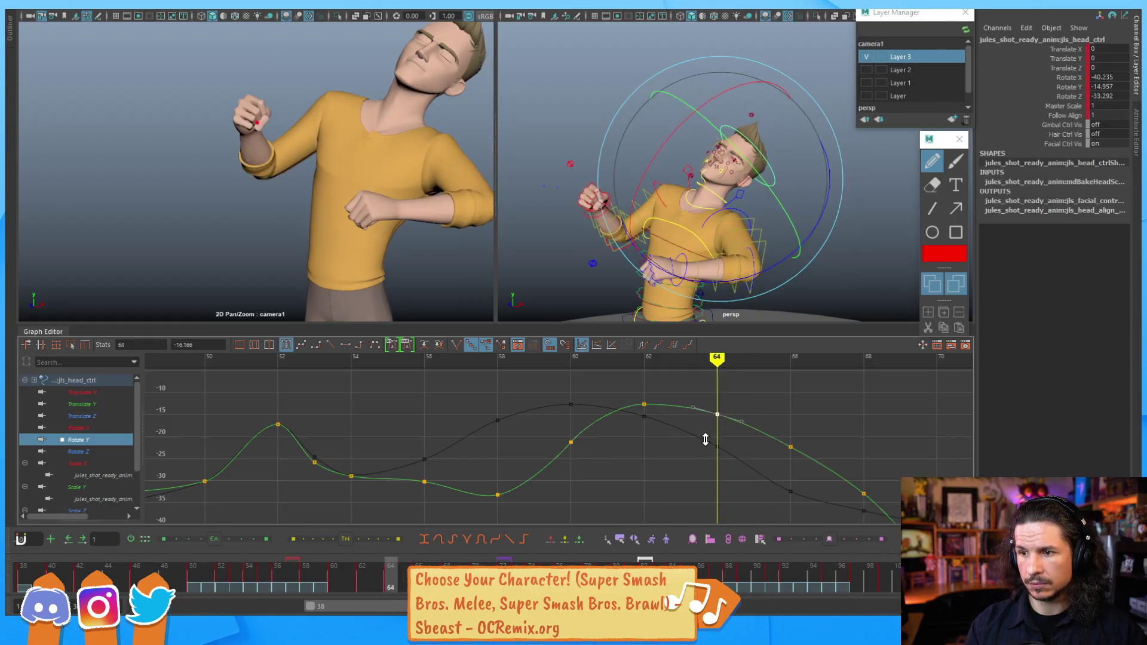
click(712, 433)
key(a)
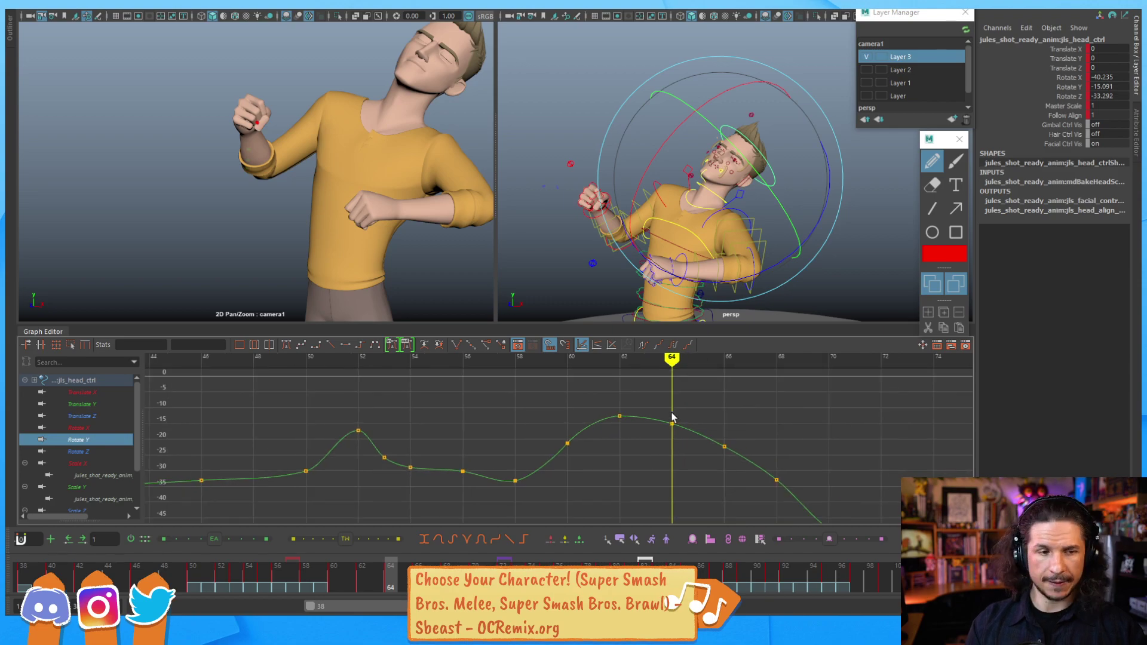
Step: Deselect the head control, restore the full shot camera view and scrub through the shot to review the motion, stopping at frame 90
drag(90, 567, 644, 537)
click(313, 243)
key(backslash)
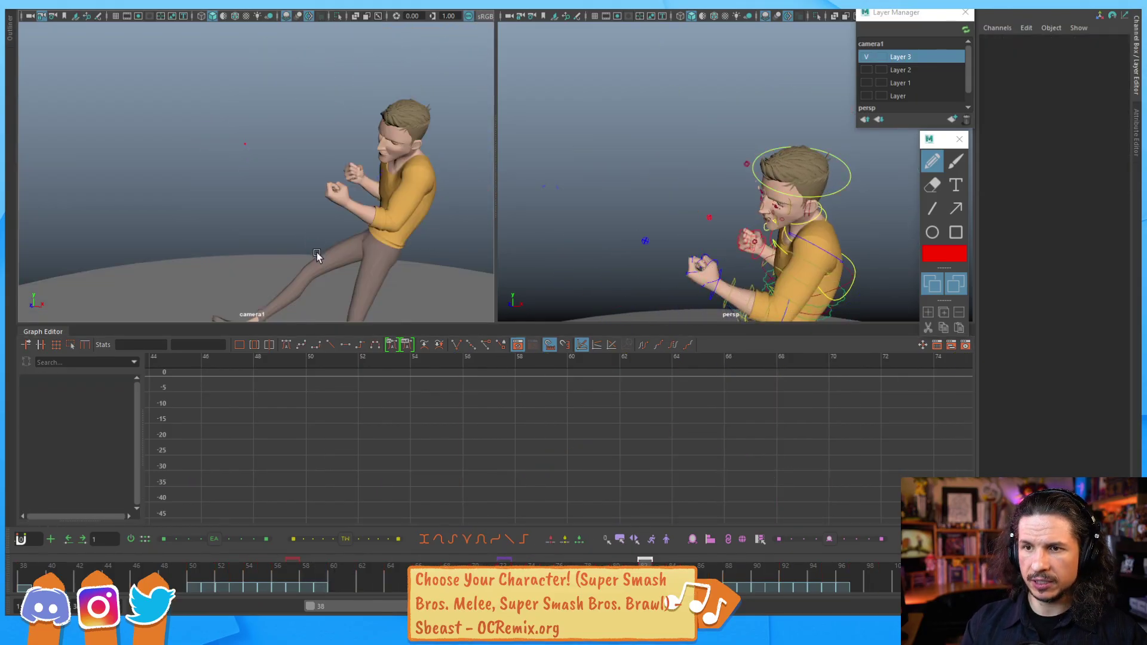
mouse_move(31, 580)
mouse_down()
mouse_move(531, 572)
mouse_move(596, 556)
mouse_up()
mouse_move(677, 544)
mouse_down()
mouse_move(872, 489)
mouse_move(739, 482)
mouse_move(804, 467)
mouse_move(713, 474)
mouse_move(752, 481)
mouse_move(822, 461)
mouse_move(719, 478)
mouse_move(785, 476)
mouse_move(719, 482)
mouse_move(754, 482)
mouse_up()
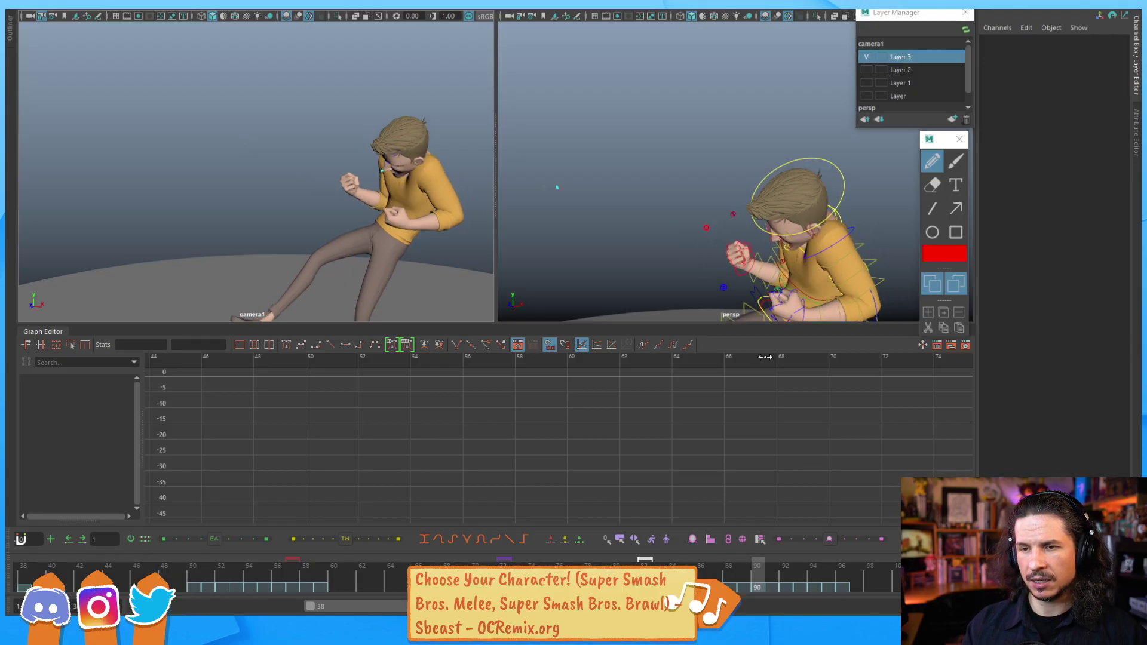
Step: Select the character's neck_1 control in the perspective view at frame 90
alt+drag(798, 206, 648, 134)
click(696, 132)
click(111, 392)
key(f)
alt+middle_drag(724, 423, 512, 443)
mouse_move(817, 86)
alt+mouse_down()
mouse_move(808, 143)
mouse_move(808, 102)
alt+mouse_up()
click(807, 102)
click(655, 191)
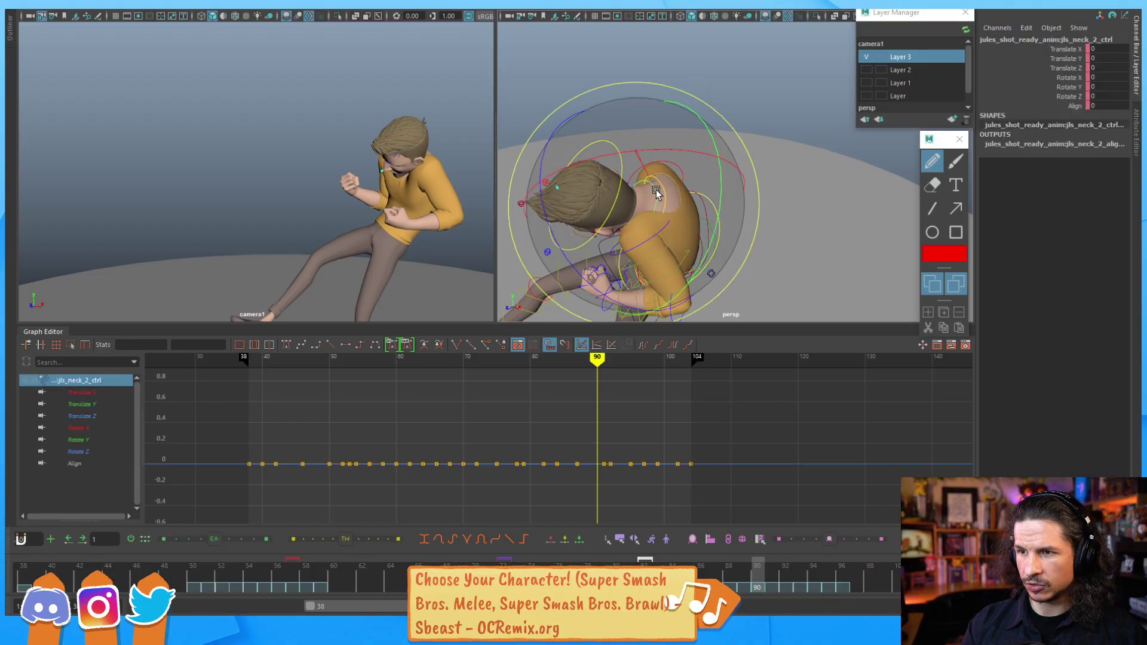
alt+drag(771, 104, 794, 90)
click(794, 90)
click(662, 197)
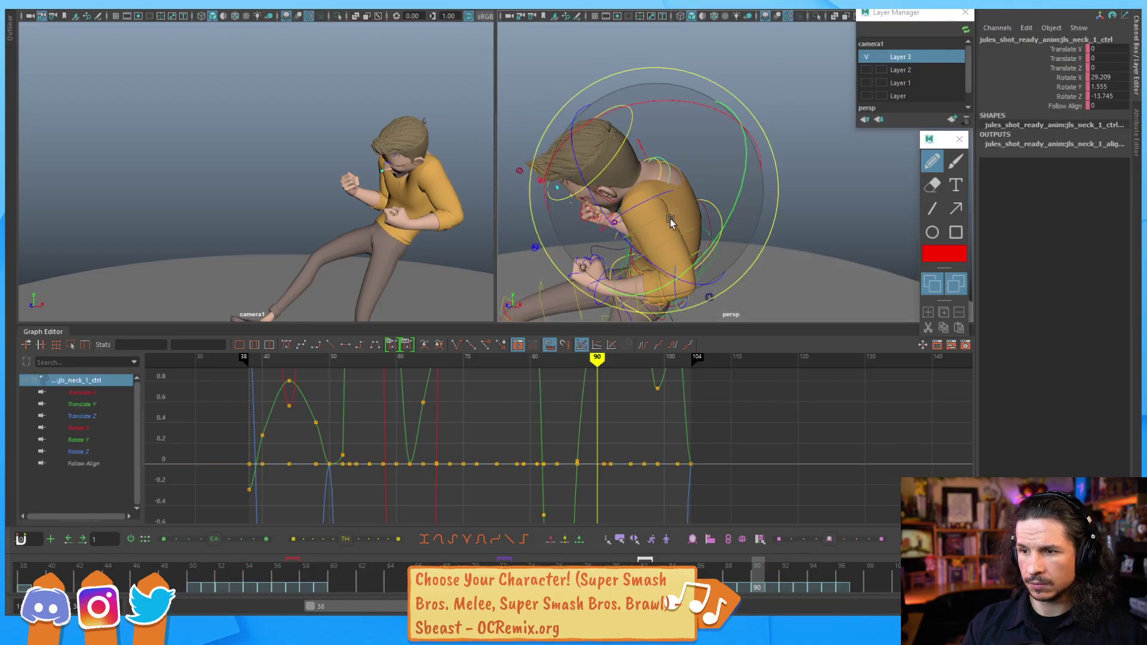
Step: Isolate the neck_1 control's Rotate X curve and frame its keys from about frame 75 to 104
click(105, 428)
key(a)
alt+middle_drag(676, 415, 553, 420)
alt+right_drag(553, 420, 899, 448)
alt+middle_drag(899, 448, 433, 415)
alt+right_drag(676, 419, 619, 439)
drag(719, 495, 719, 494)
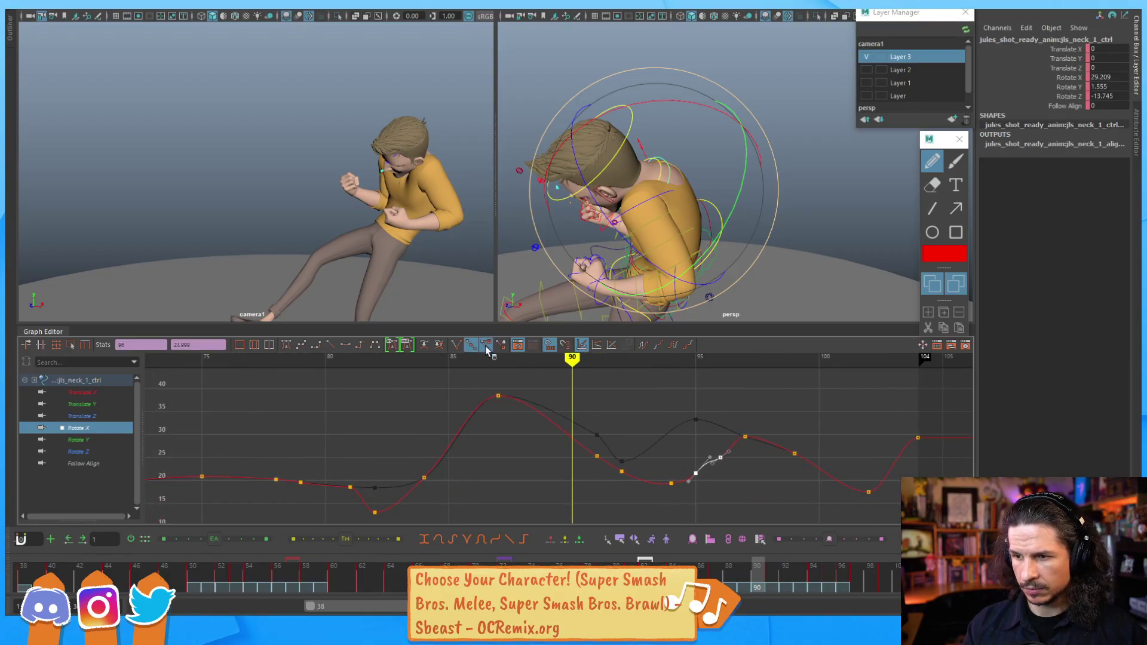
click(588, 422)
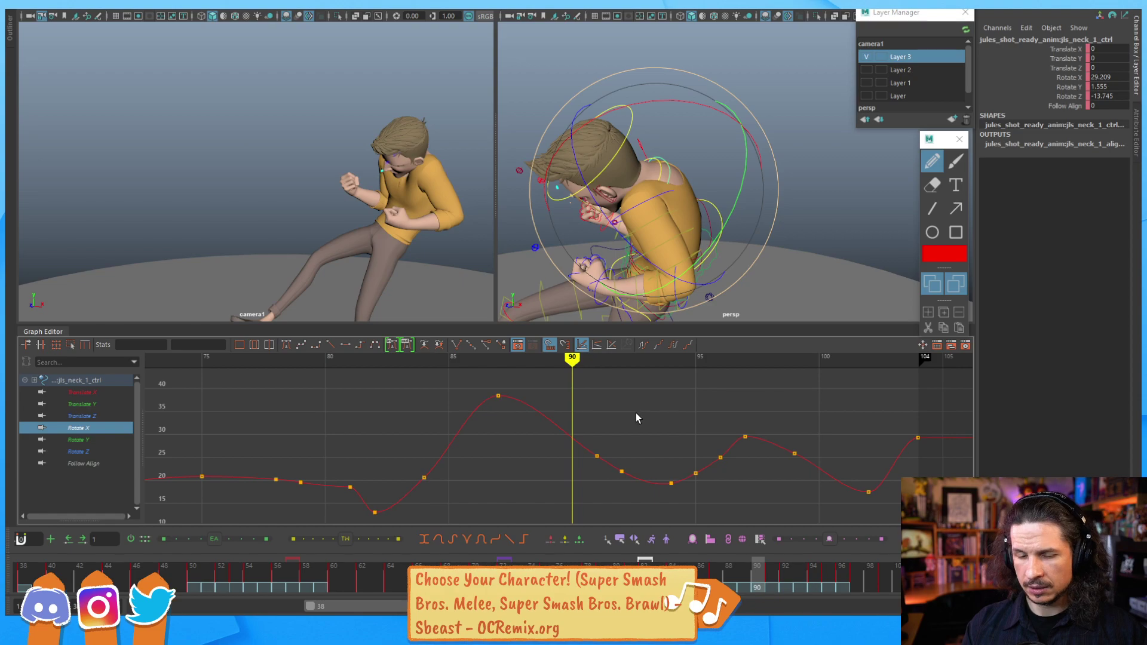
Step: Raise the neck's Rotate X key at frame 91 to about 34.7 so the head stays bent forward longer
key(alt+comma)
key(alt+comma)
key(alt+comma)
key(alt+period)
key(alt+period)
key(alt+period)
key(alt+period)
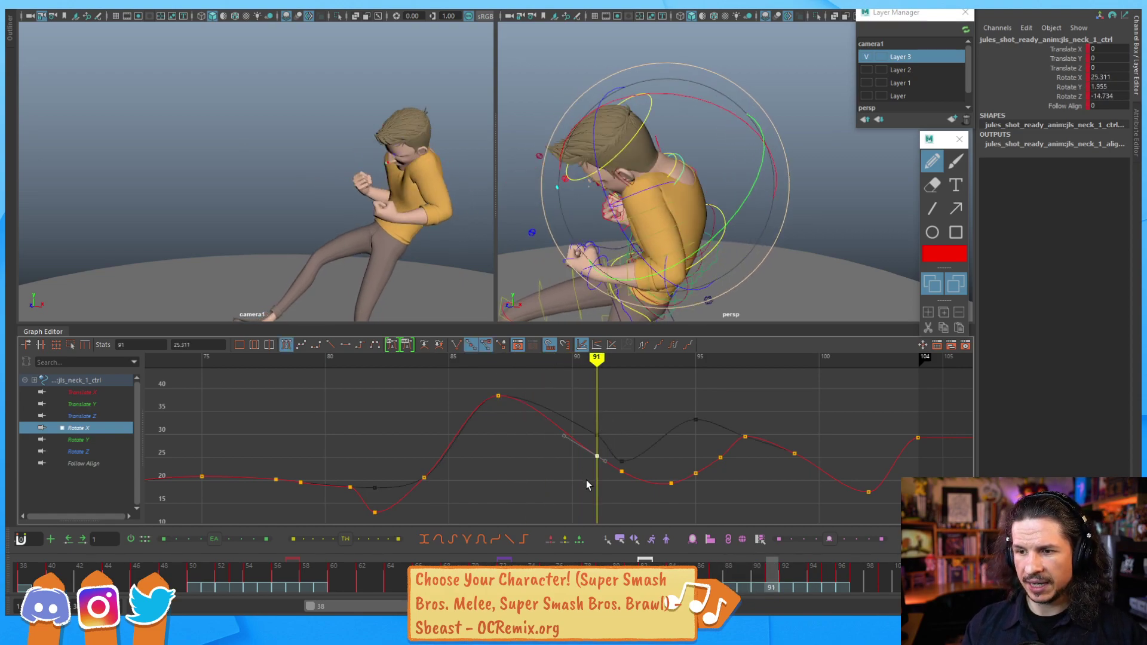
shift+middle_drag(590, 454, 593, 430)
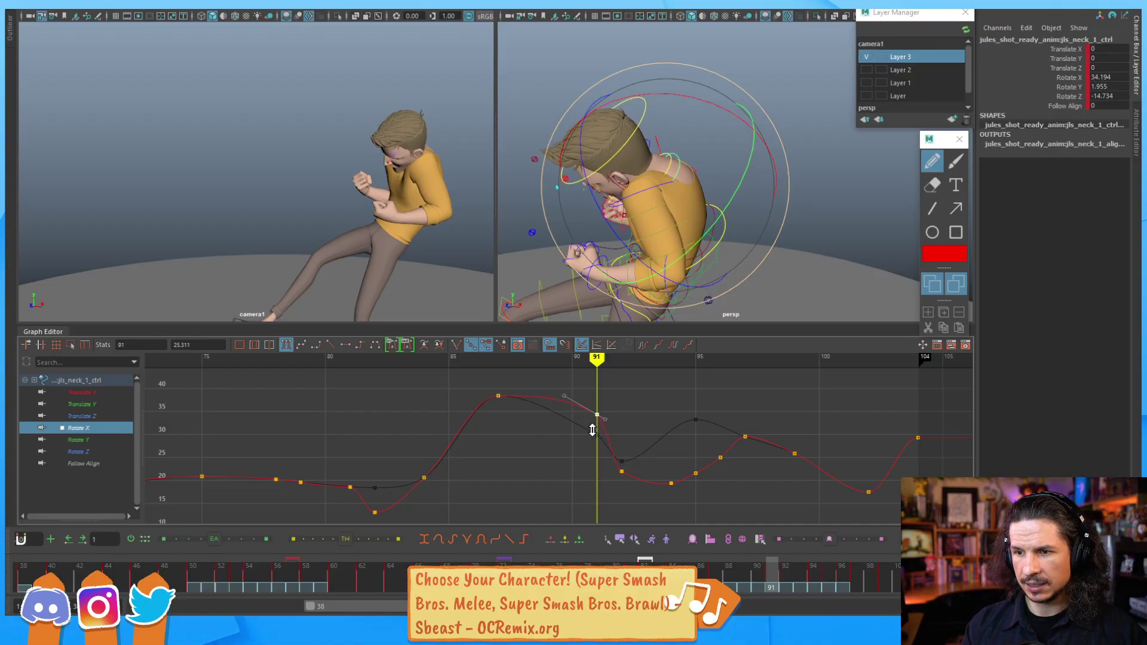
Step: Step back and forth through frames 88 to 92 to examine the neck's delayed lift
key(alt+comma)
key(alt+comma)
key(alt+comma)
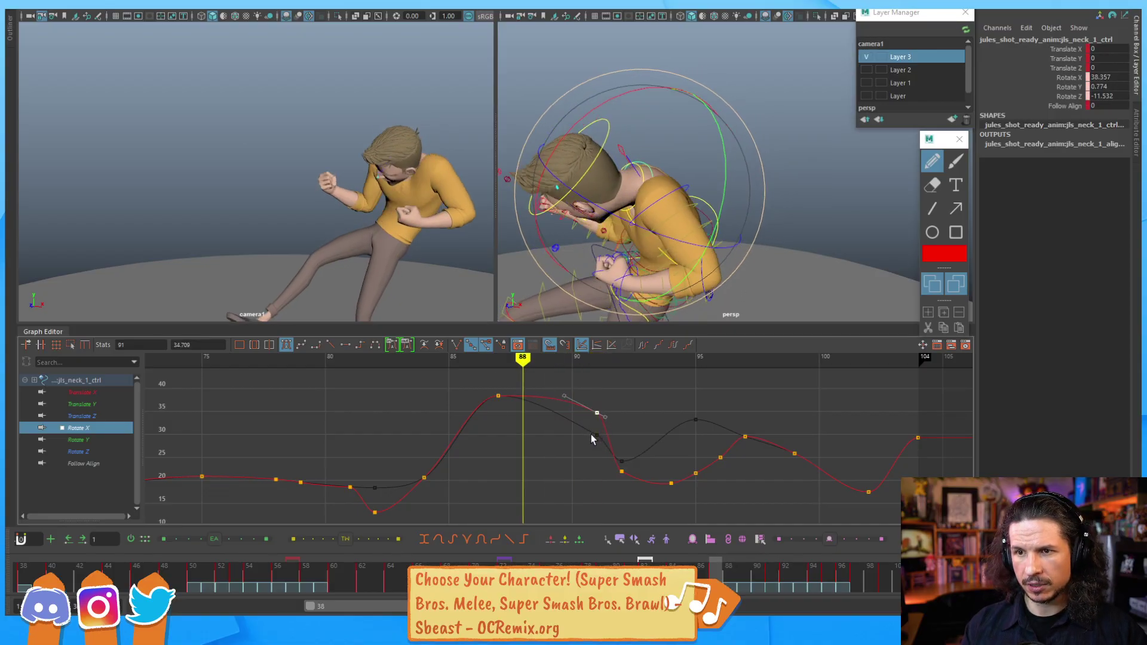
key(alt+period)
key(alt+period)
key(alt+period)
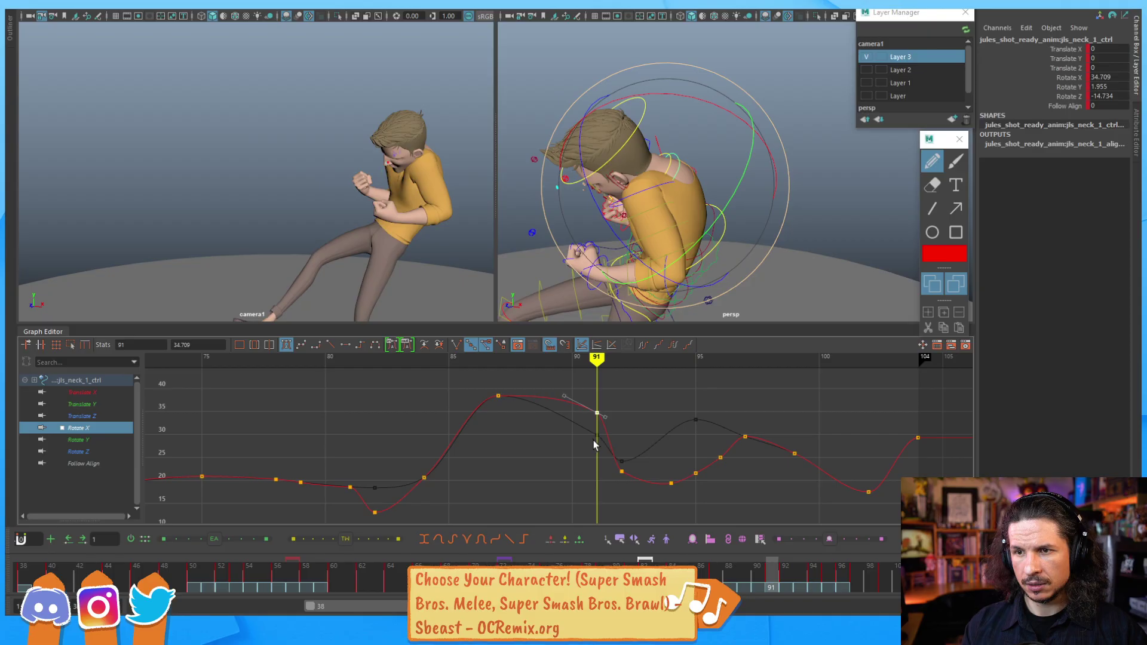
key(alt+comma)
key(alt+comma)
key(alt+period)
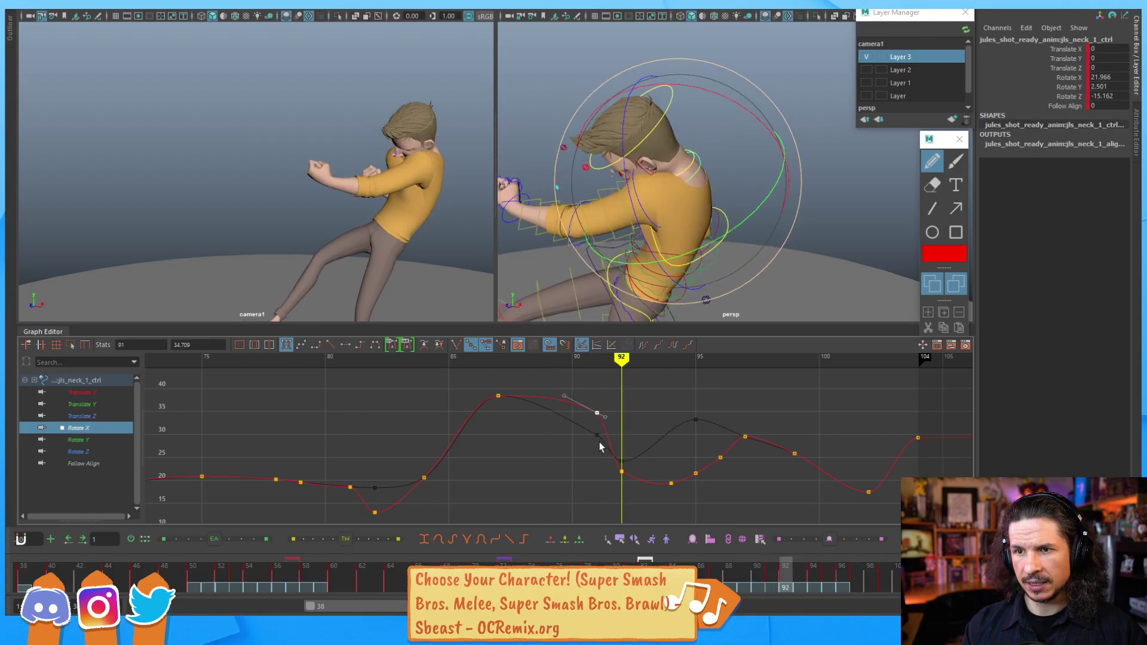
key(alt+comma)
key(alt+comma)
key(alt+period)
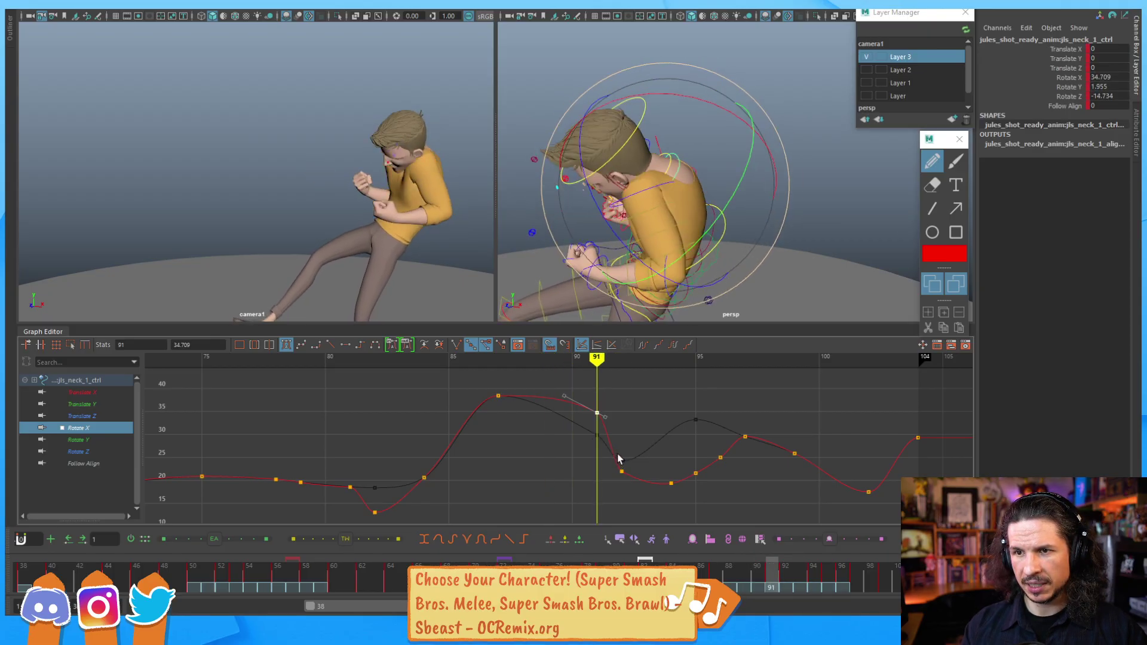
Step: Shift the neck's Rotate X keys one frame later, from frame 92 to 93 and from frame 91 to 92
key(alt+period)
shift+middle_drag(614, 480, 637, 482)
shift+middle_drag(602, 447, 612, 450)
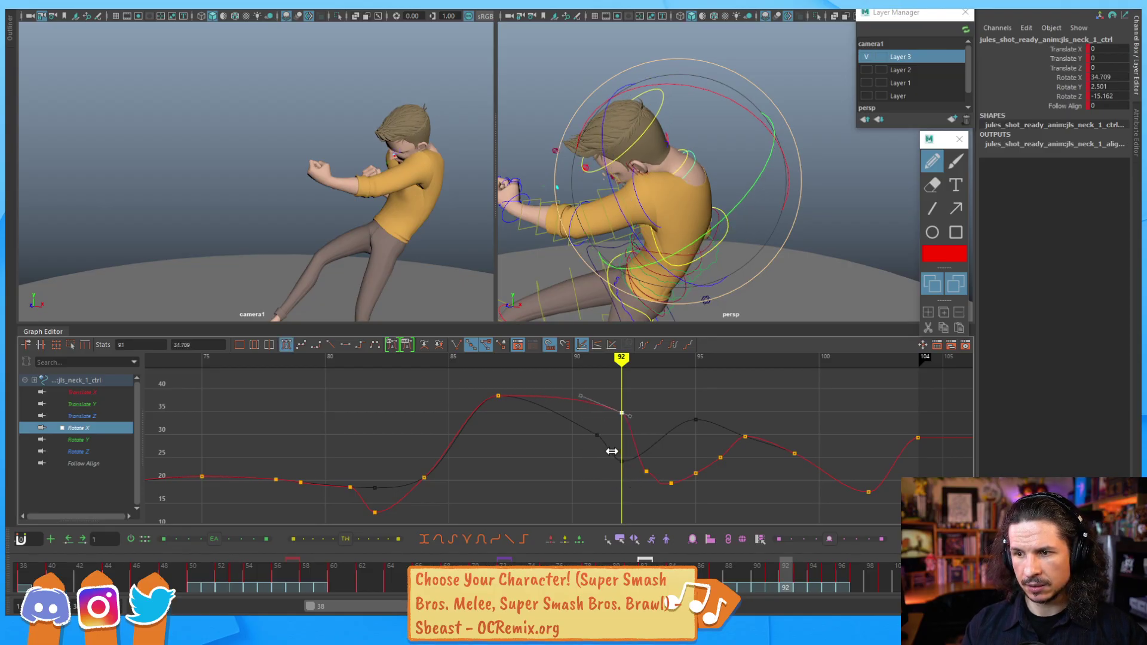
Step: Step back and forth through the frames around 91 and 92 to examine the neck's forward bend
key(alt+comma)
key(alt+comma)
key(alt+period)
key(alt+period)
key(alt+period)
key(alt+period)
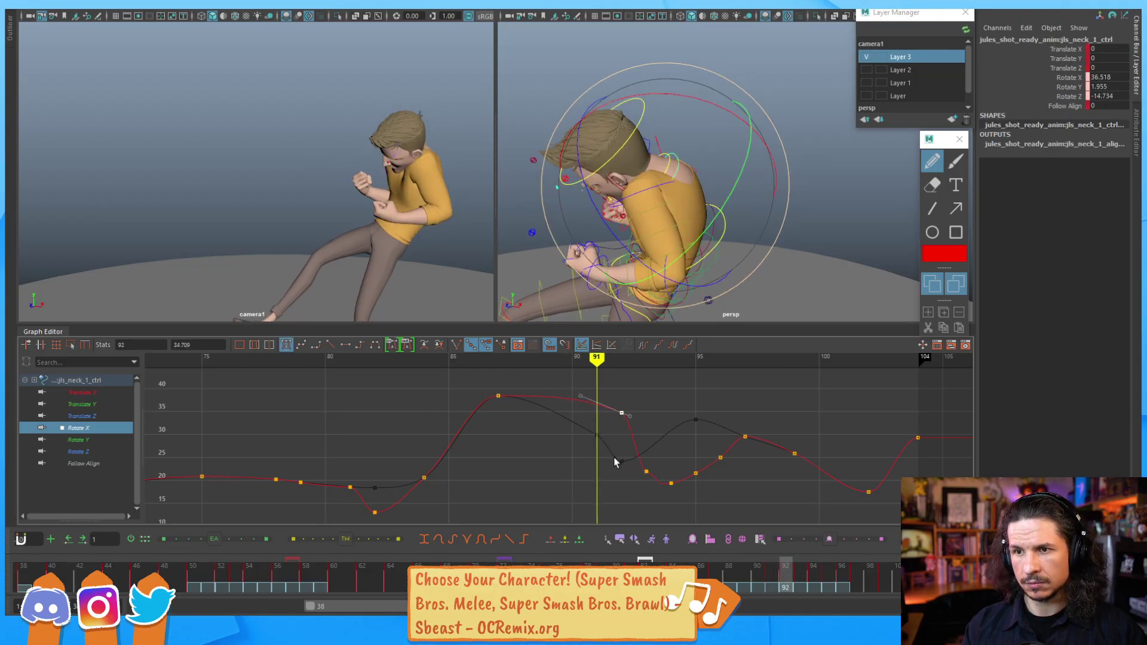
key(alt+comma)
key(alt+comma)
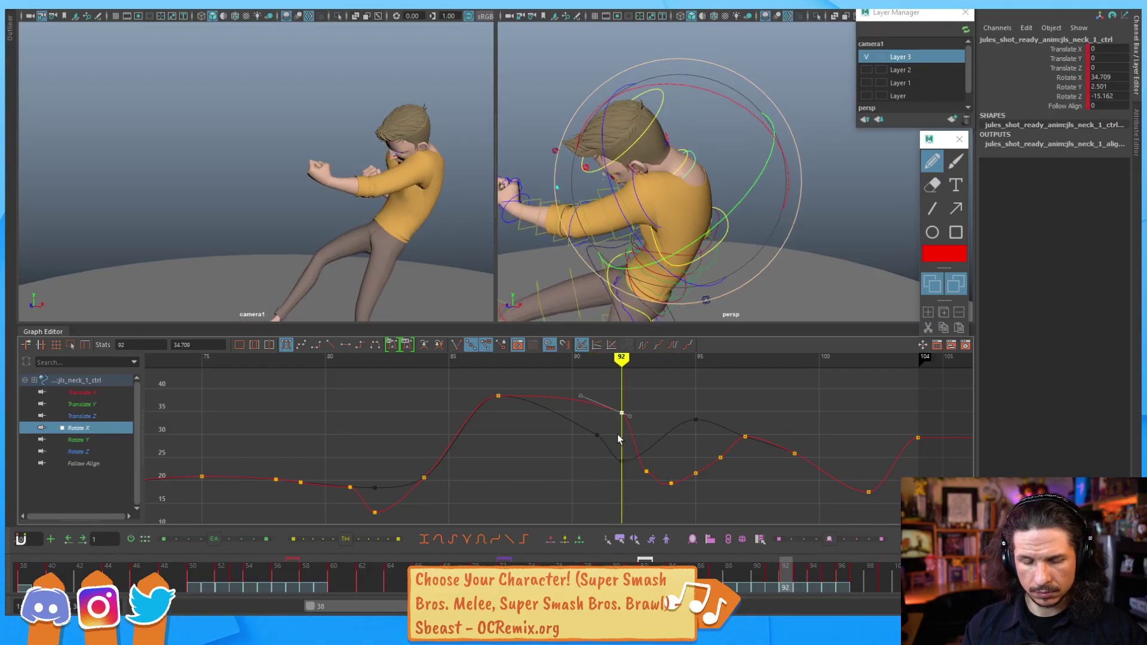
Step: Insert a Rotate X key at frame 91 on the neck's curve and lower the frame 92 key to about 32.3
key(i)
middle_click(599, 404)
key(w)
click(621, 412)
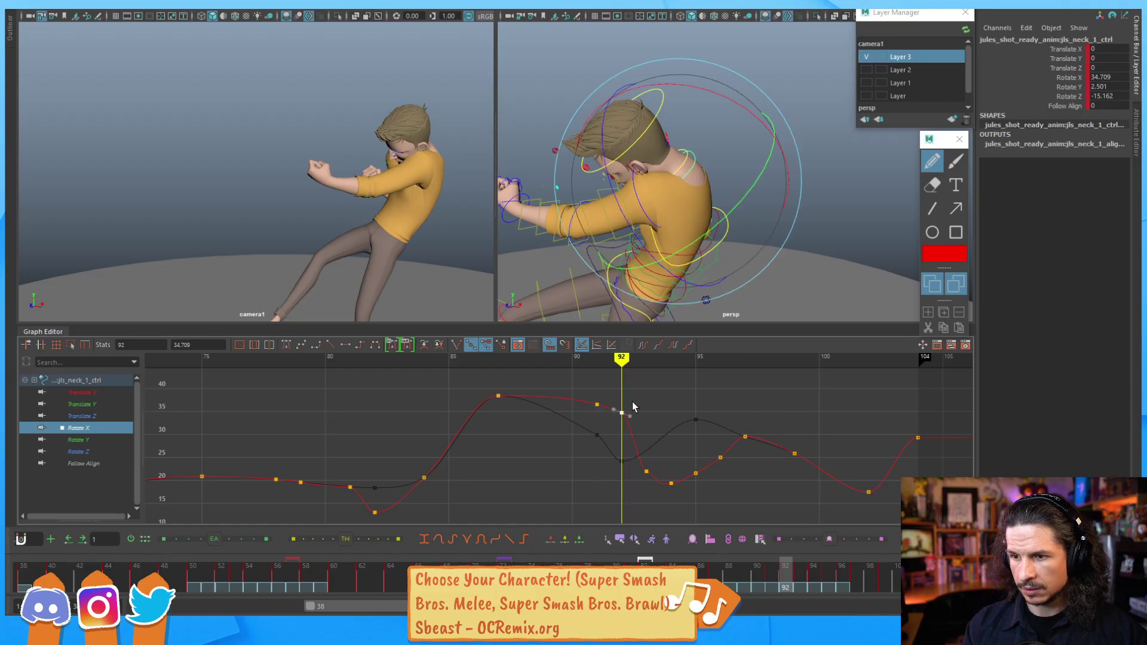
middle_drag(634, 414, 634, 416)
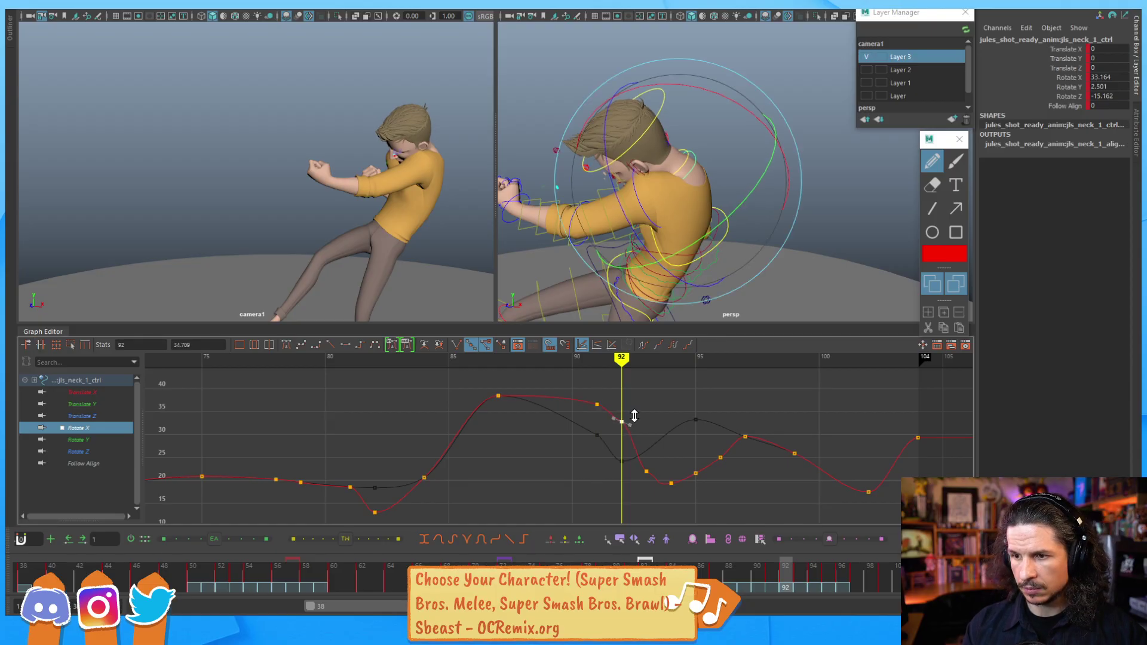
Step: Give the neck's Rotate X key at frame 94 auto tangents
drag(656, 487, 656, 481)
click(670, 482)
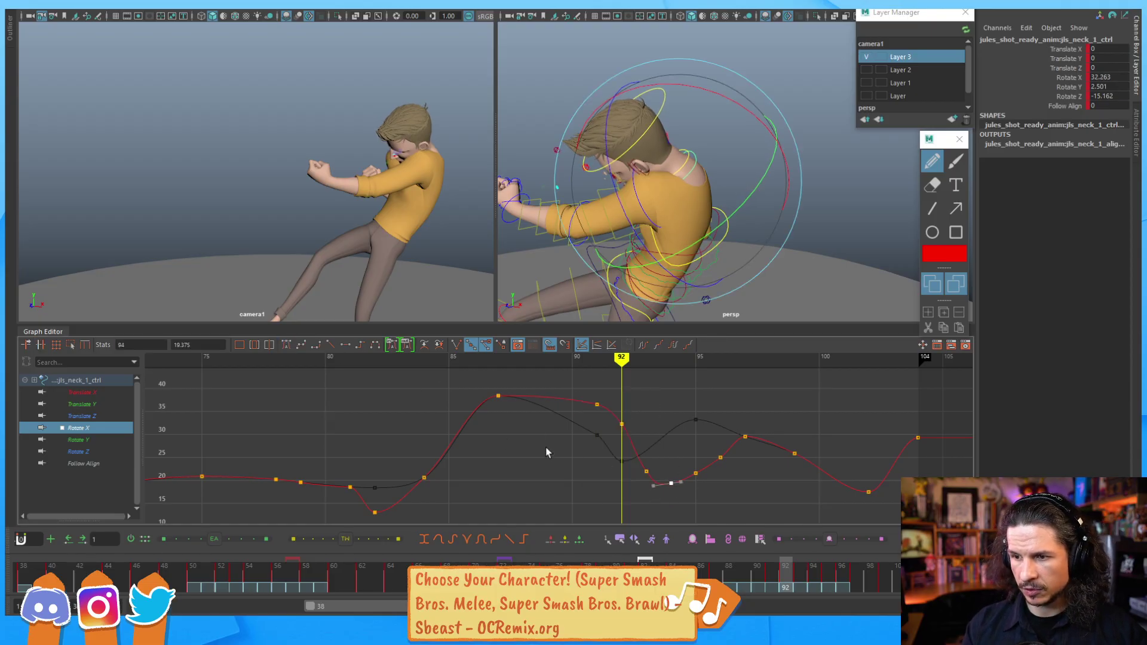
key(alt+comma)
key(alt+comma)
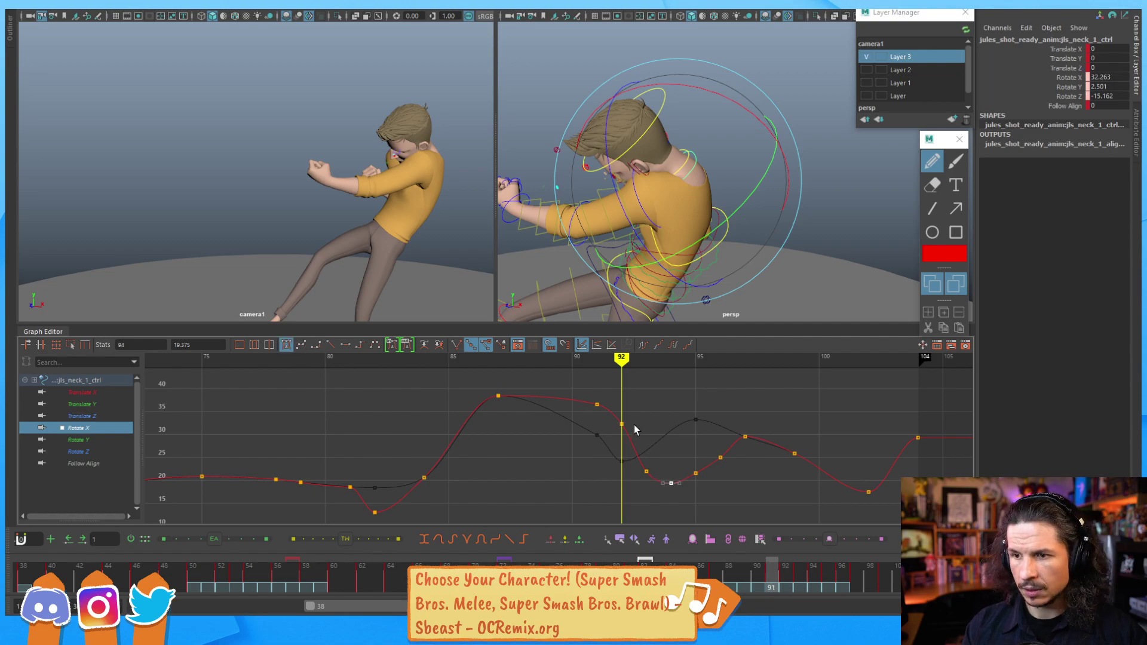
Step: Step back and forth through frames 88 to 97 to examine how the neck lifts and settles
key(alt+period)
key(alt+period)
key(alt+period)
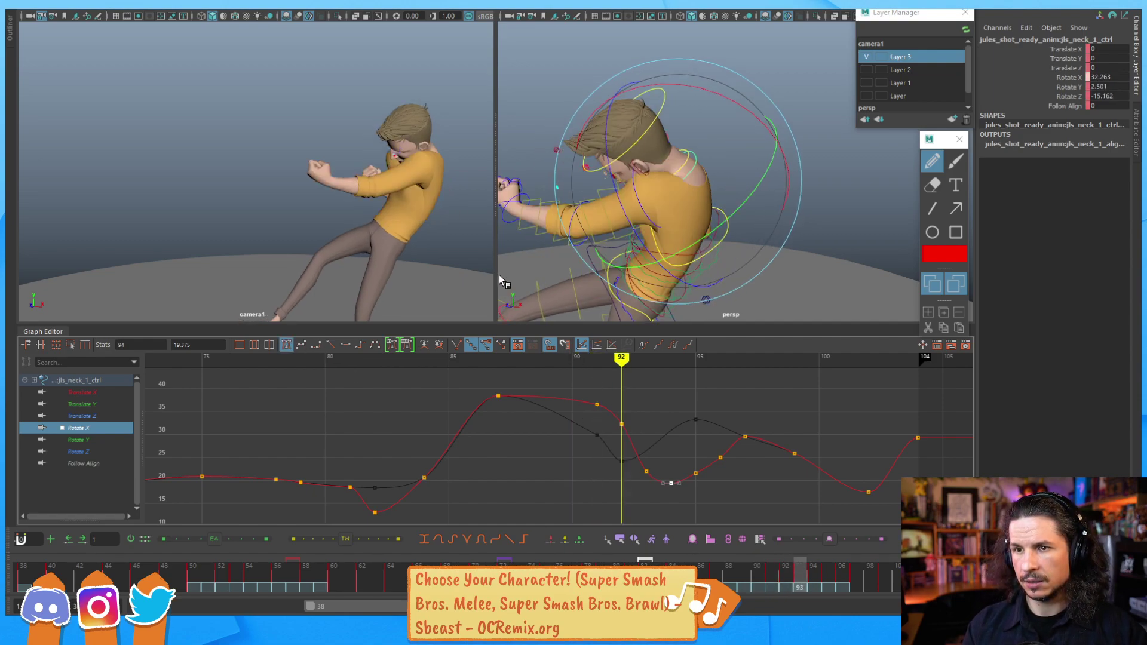
key(alt+comma)
key(alt+comma)
key(alt+period)
key(alt+period)
key(alt+comma)
key(alt+comma)
key(alt+comma)
key(alt+period)
key(alt+period)
key(alt+period)
key(alt+period)
key(alt+period)
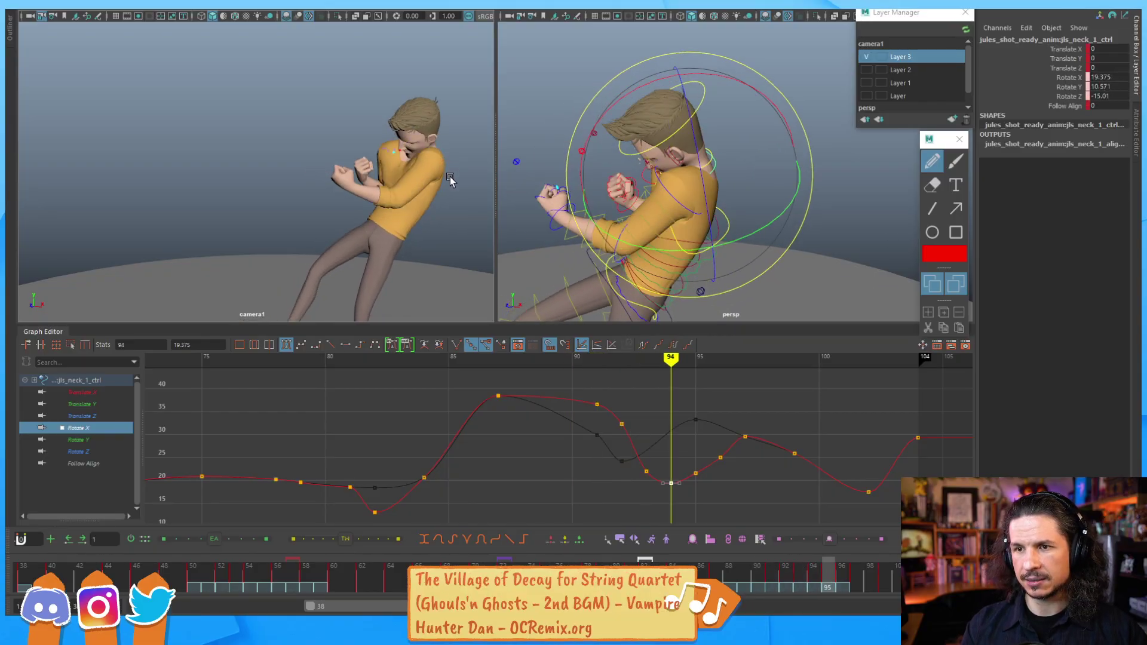
key(alt+period)
key(alt+comma)
key(alt+comma)
key(alt+comma)
key(alt+comma)
key(alt+comma)
key(alt+comma)
key(alt+comma)
key(alt+comma)
key(alt+comma)
key(alt+comma)
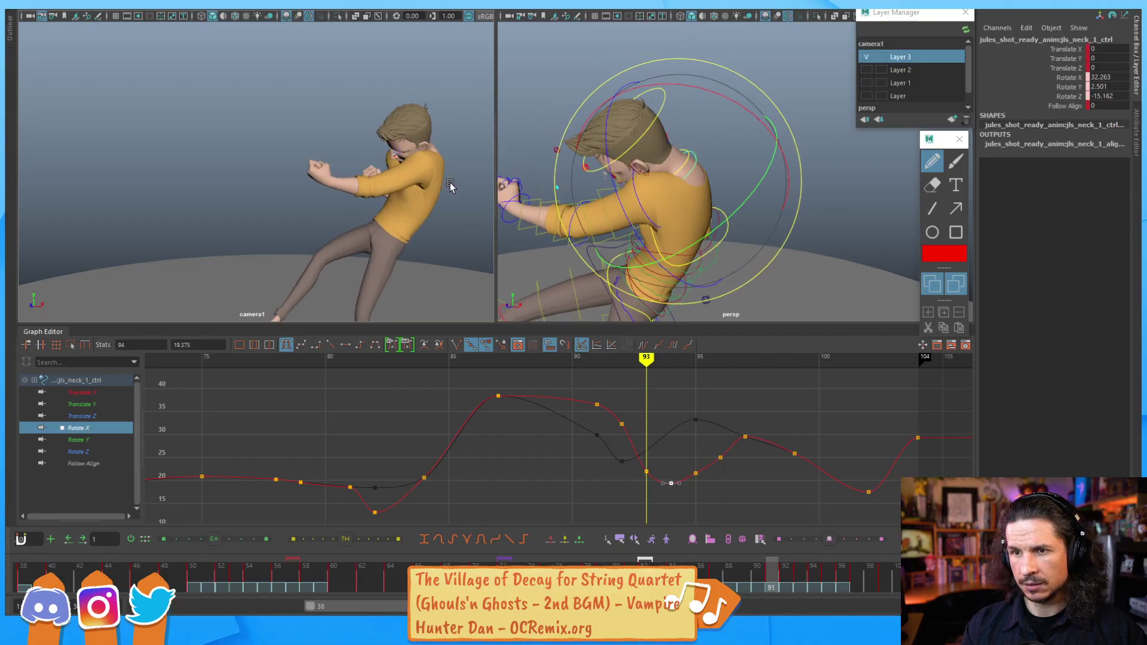
key(alt+period)
key(alt+period)
key(alt+period)
key(alt+period)
key(alt+period)
key(alt+period)
key(alt+period)
key(alt+period)
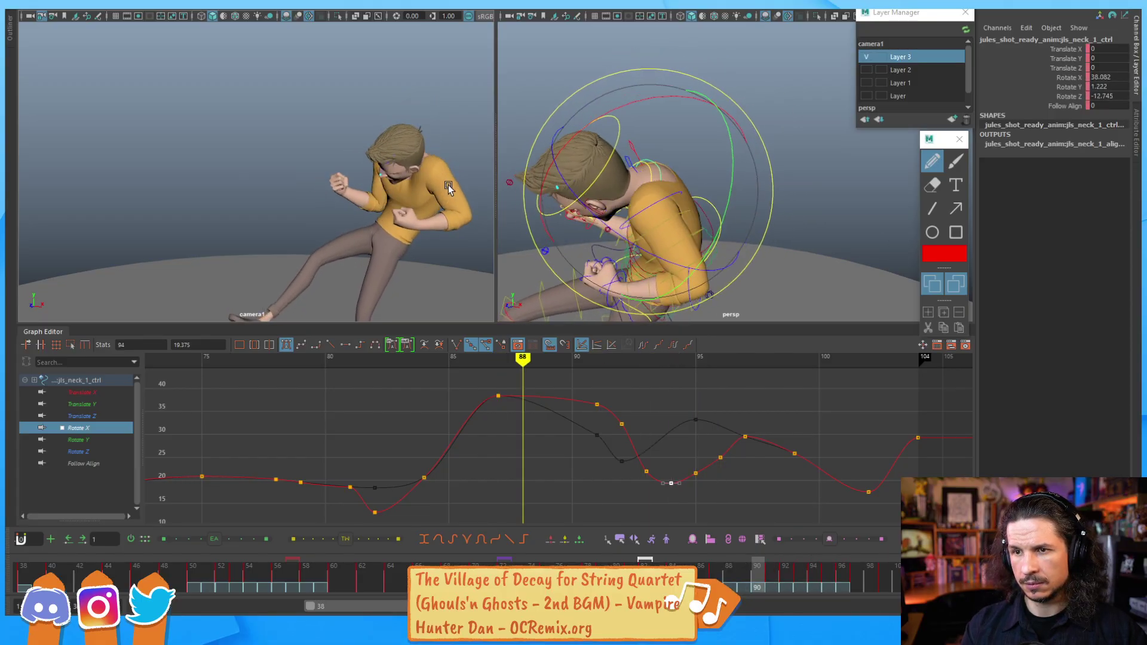
key(alt+period)
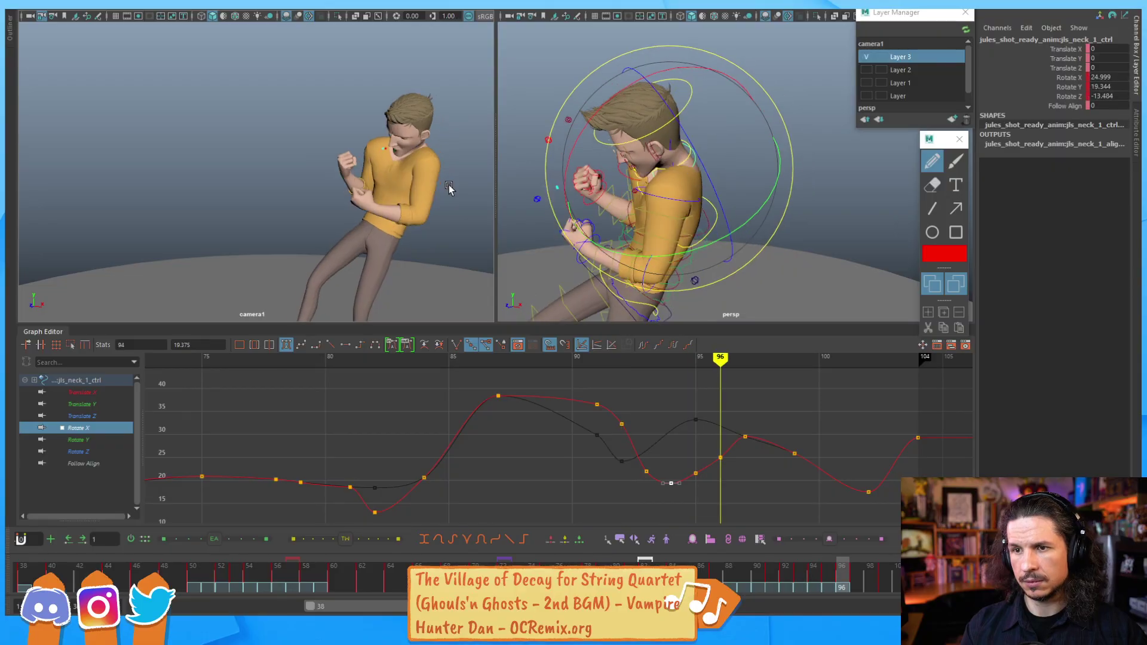
key(alt+period)
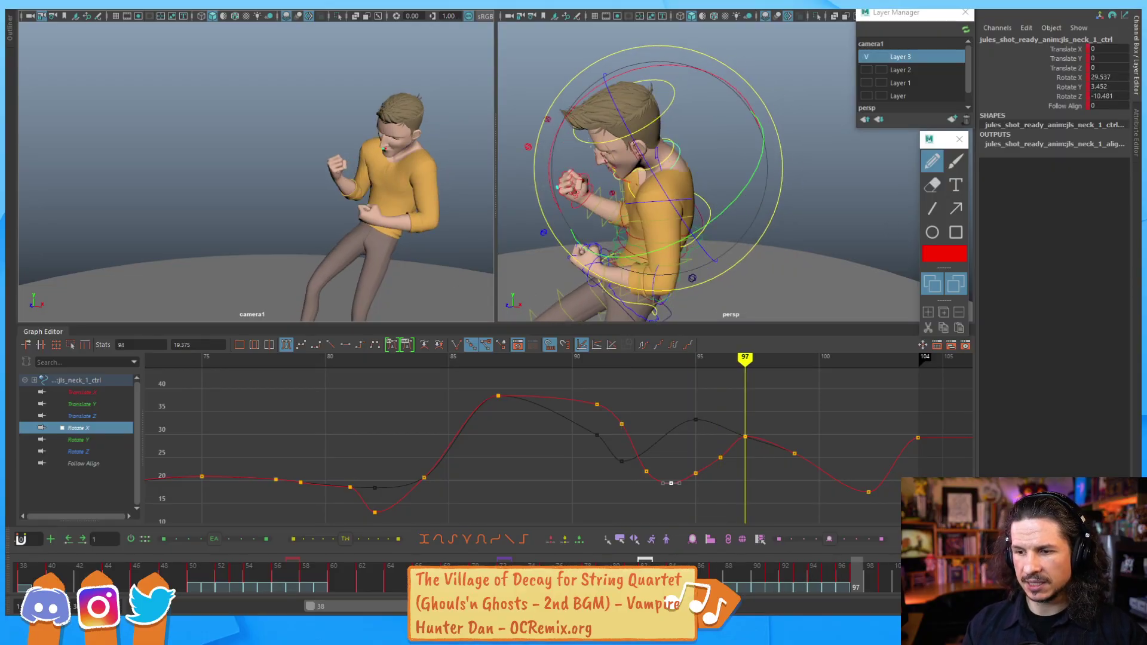
key(alt+comma)
key(alt+comma)
key(alt+comma)
key(alt+comma)
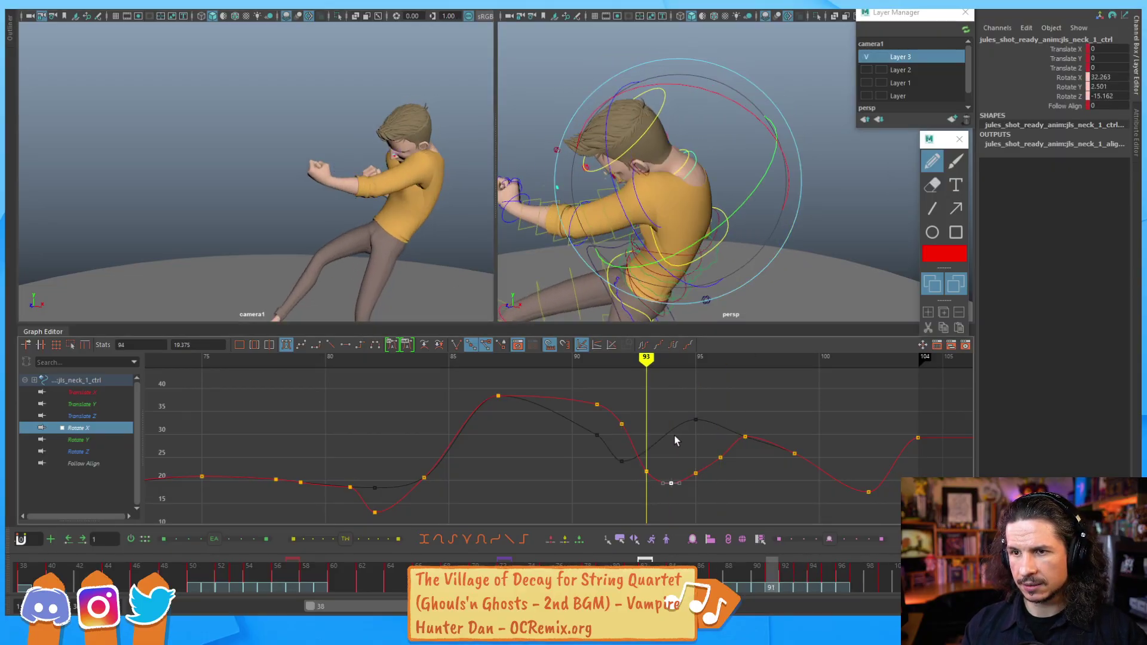
Step: Raise the neck's Rotate X key at frame 94 to about 25.8 and compare the pose with the neighbouring frames
key(alt+period)
key(alt+period)
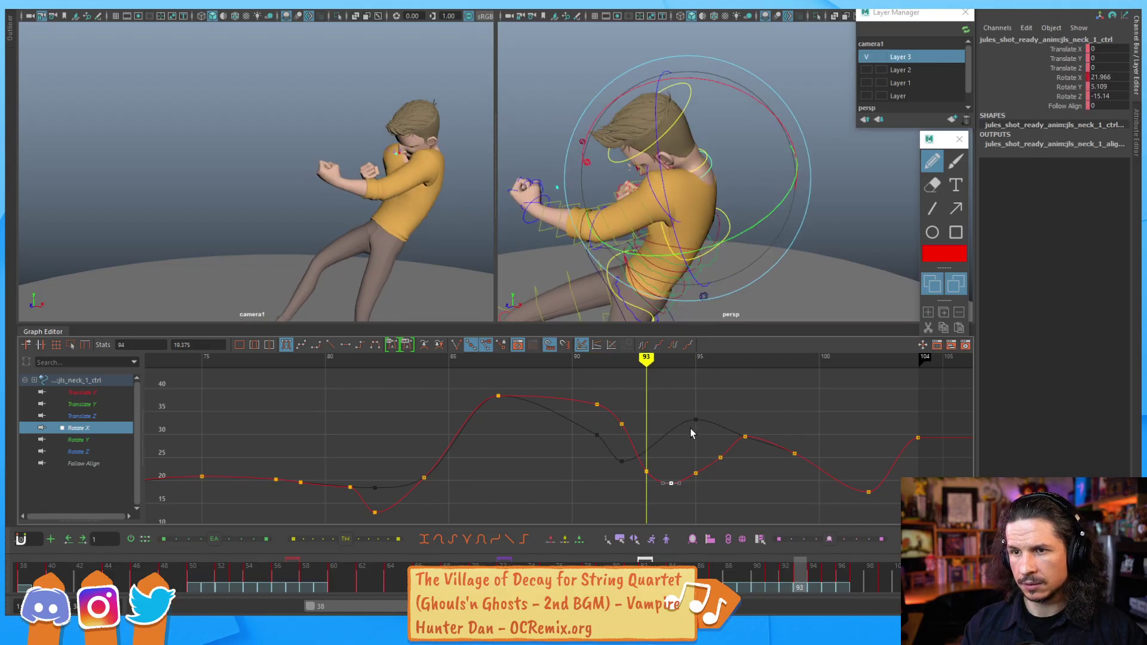
key(alt+period)
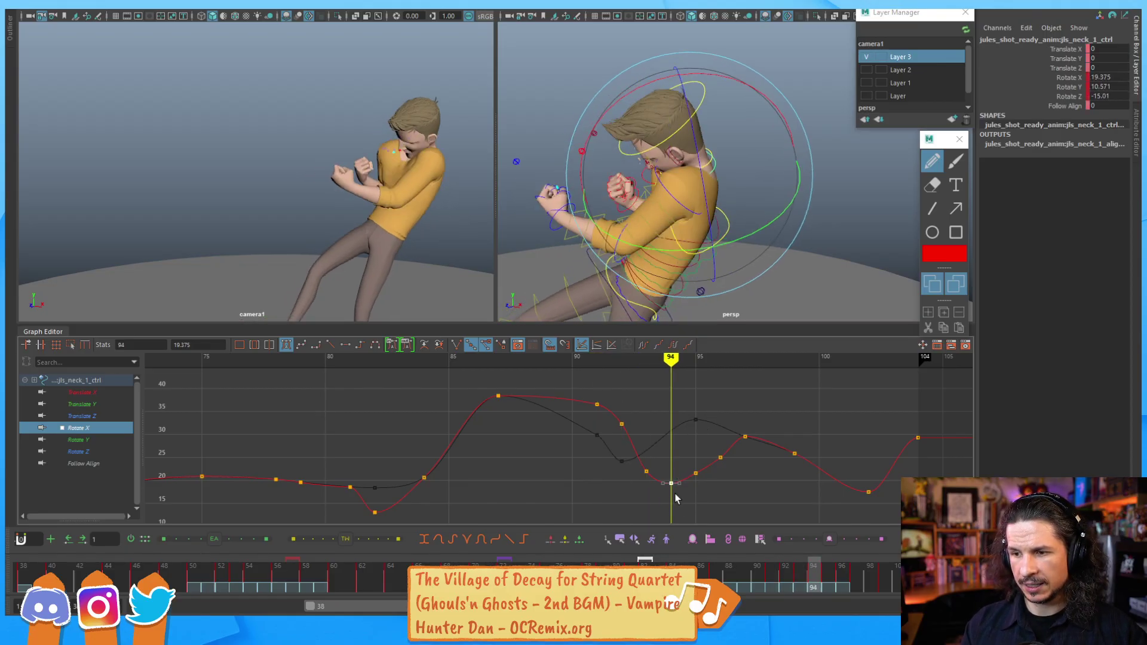
shift+middle_drag(675, 490, 680, 473)
key(alt+comma)
key(alt+comma)
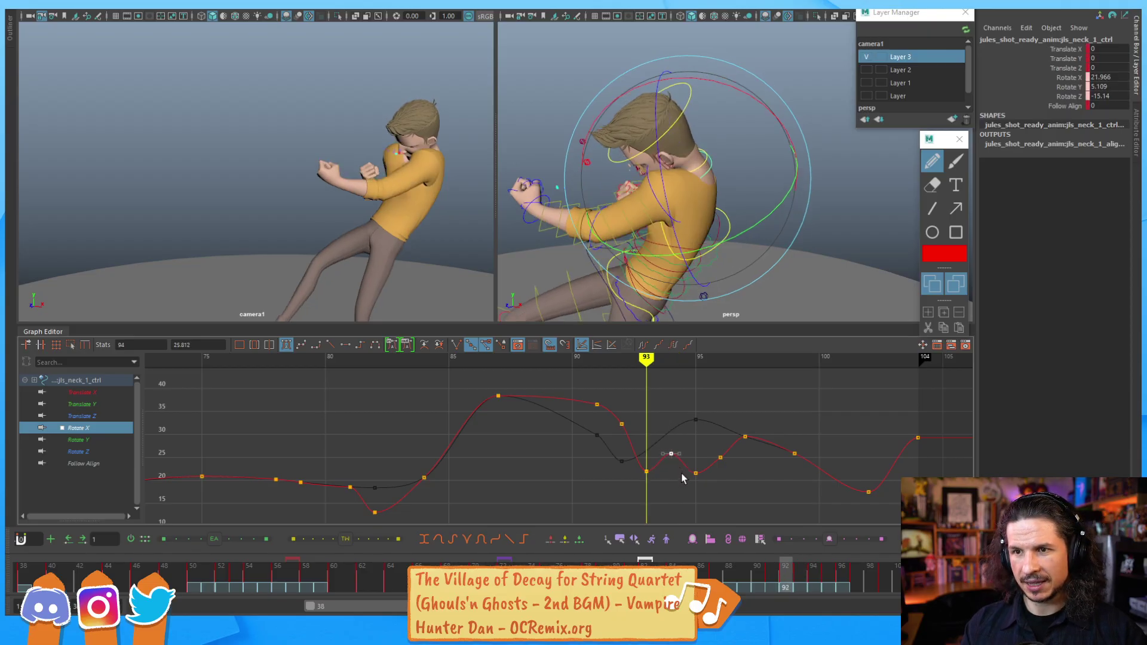
key(alt+period)
key(alt+period)
key(alt+period)
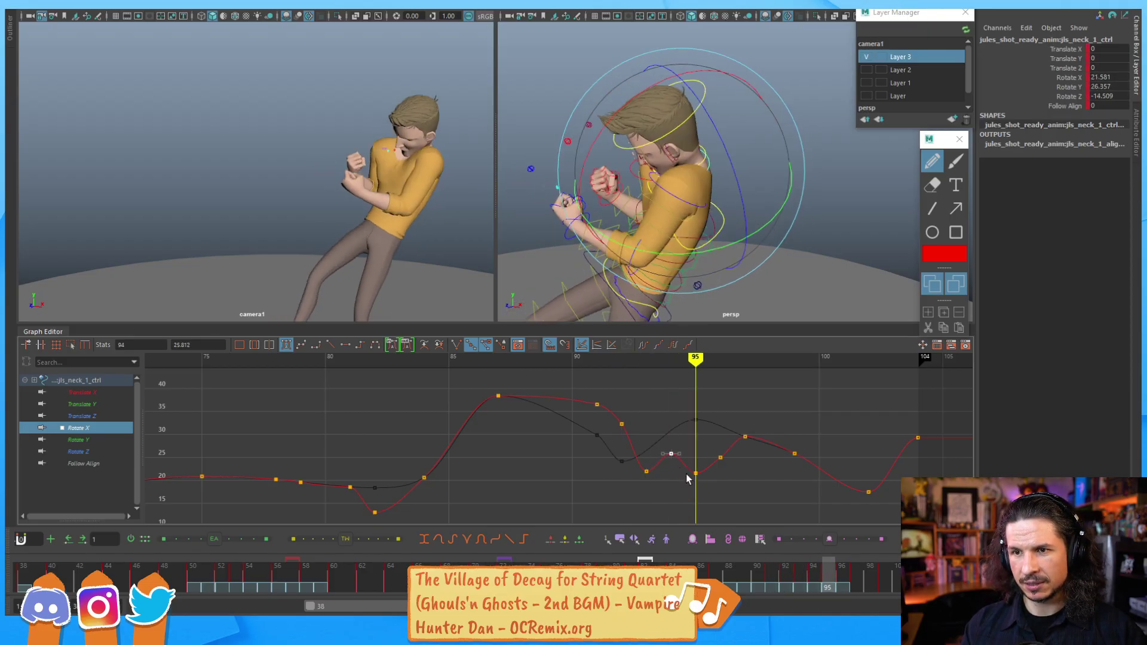
Step: Lower the neck's Rotate X keys at frames 94 and 95 together, to about 23.8 and 19.5
key(alt+comma)
drag(697, 446, 669, 495)
shift+middle_drag(681, 499, 681, 502)
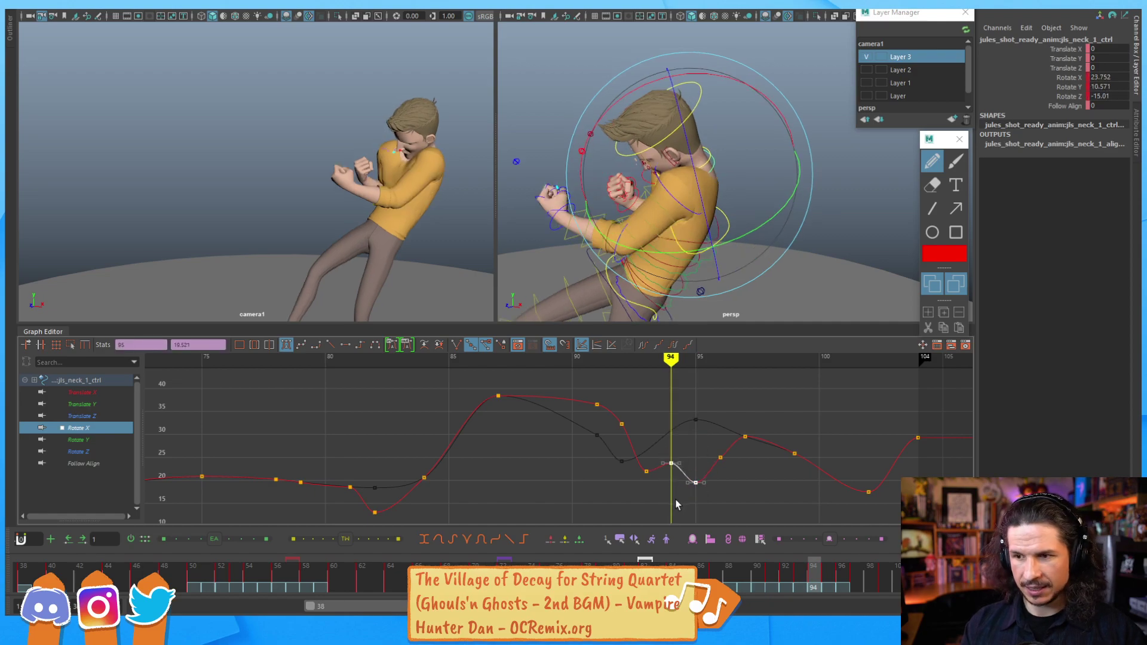
Step: Step back and forth through frames 92 to 98 to examine the neck's motion with the lowered keys
key(alt+comma)
key(alt+comma)
key(alt+period)
key(alt+period)
key(alt+period)
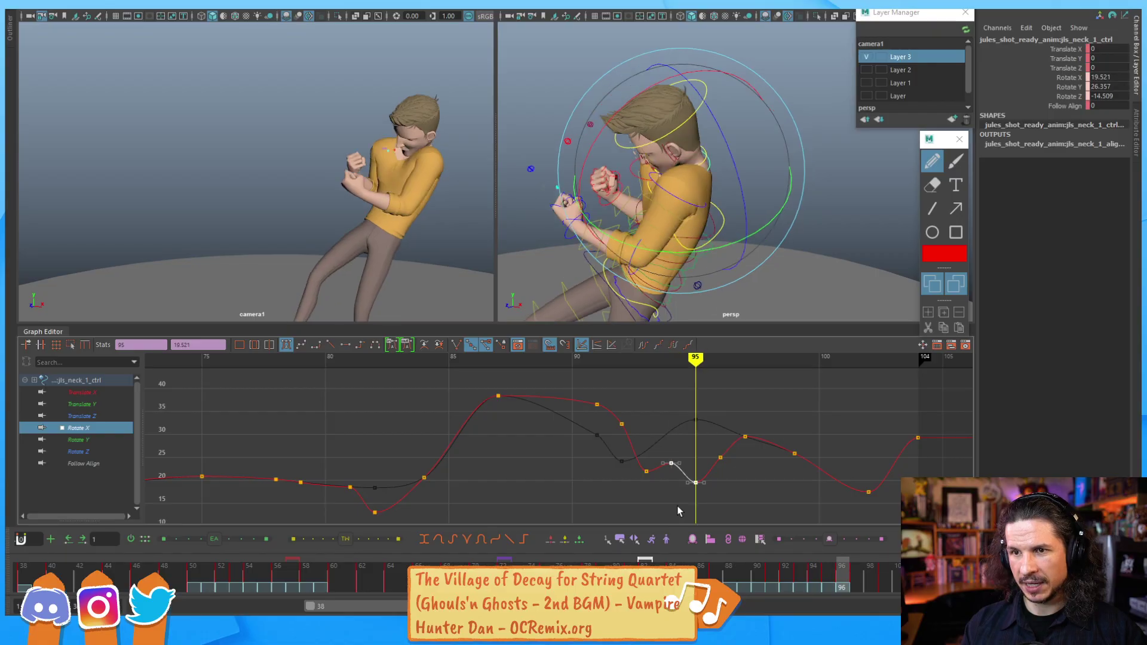
key(alt+period)
key(alt+comma)
key(alt+comma)
key(alt+comma)
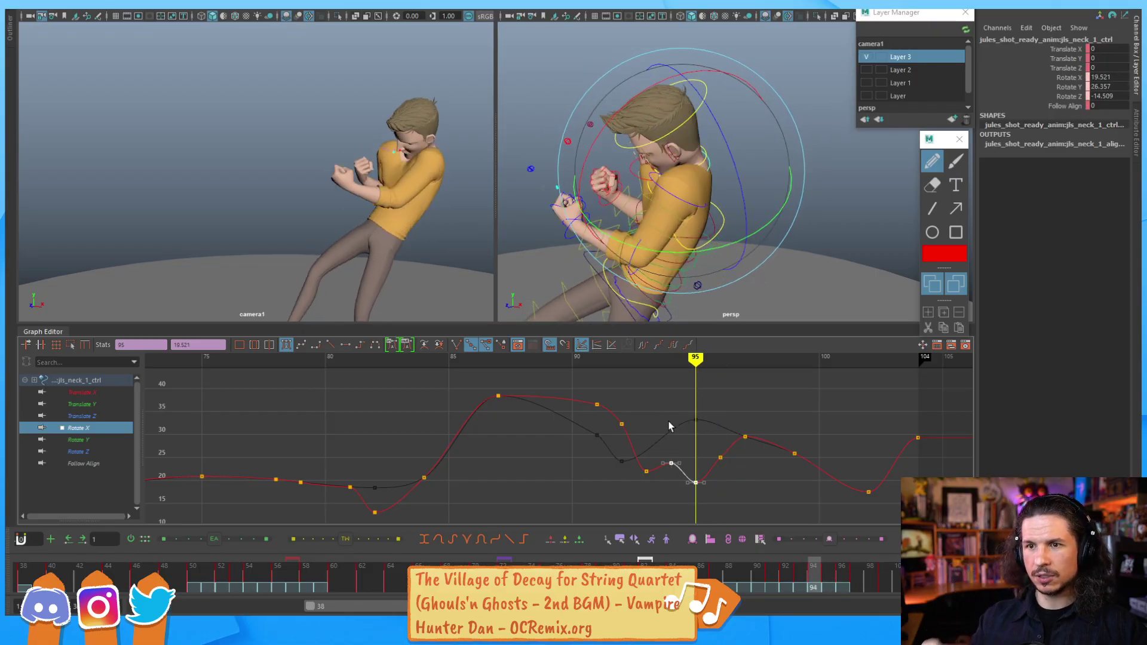
key(alt+comma)
key(alt+comma)
key(alt+comma)
key(alt+period)
key(alt+period)
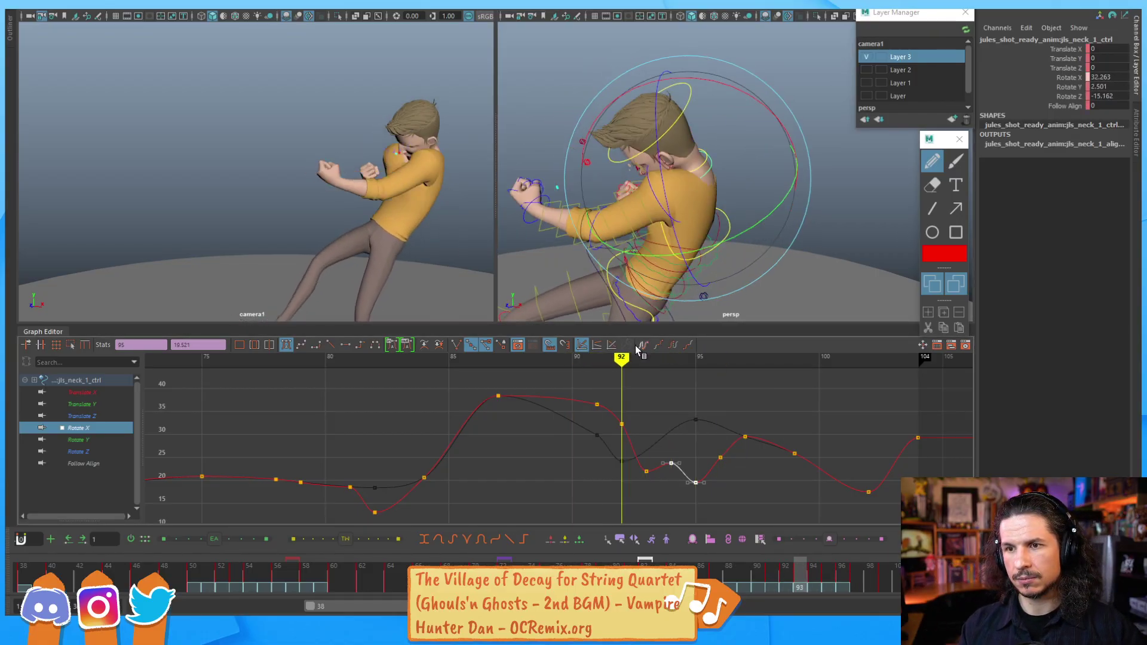
key(alt+period)
key(alt+period)
key(alt+period)
key(alt+period)
key(alt+period)
key(alt+period)
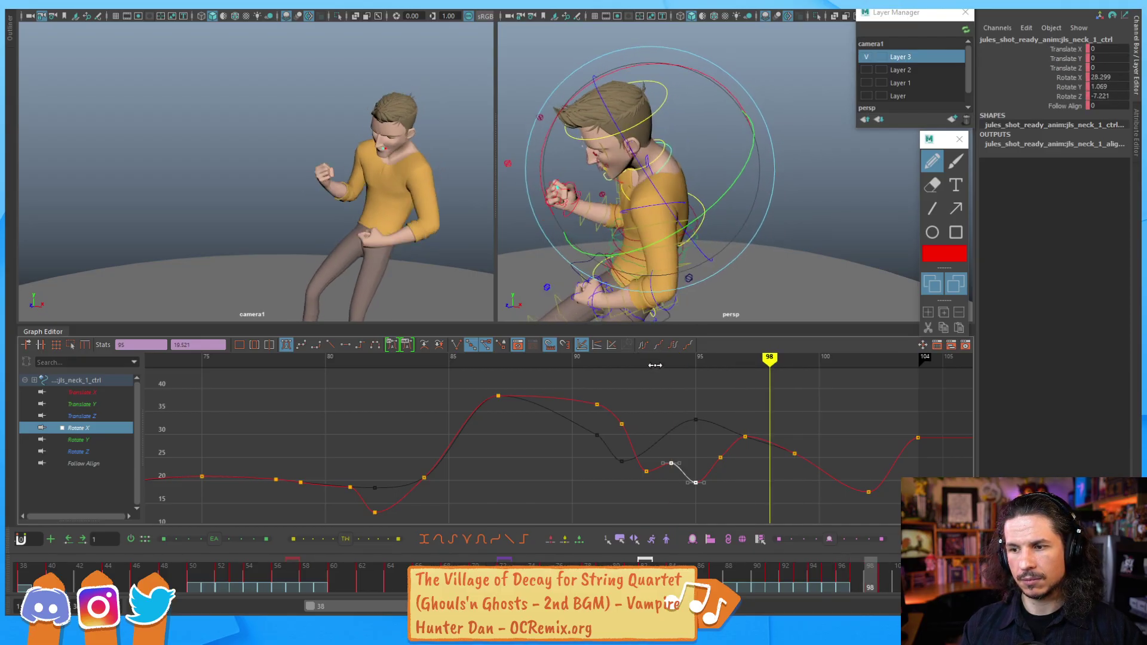
Step: Lower the neck's Rotate X key at frame 96 to about 22.2 and check it against the surrounding frames
key(alt+comma)
key(alt+comma)
click(720, 457)
shift+middle_drag(730, 472, 730, 483)
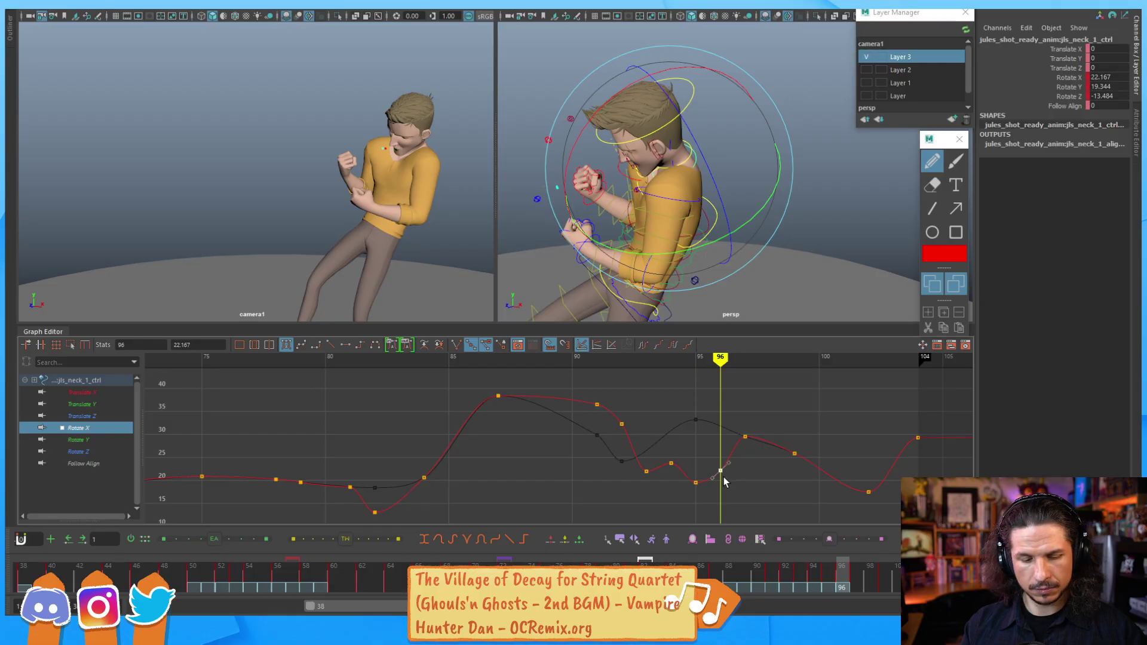
key(alt+comma)
key(alt+comma)
key(alt+period)
key(alt+period)
key(alt+period)
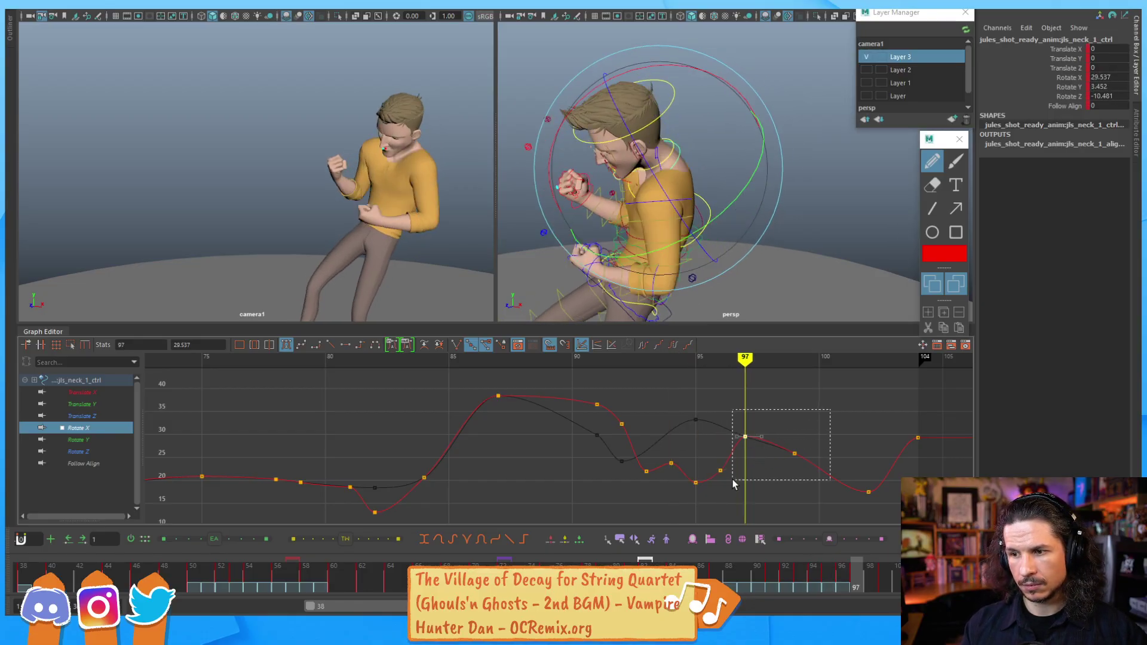
Step: Lower the neck's Rotate X keys at frames 96, 97 and 99, bringing frame 97 to about 21.6
drag(733, 483, 735, 481)
shift+middle_drag(760, 461, 755, 496)
click(743, 497)
Step: Step through frames 92 to 103 to examine the neck's motion into the final pose
key(alt+comma)
key(alt+comma)
key(alt+comma)
key(alt+comma)
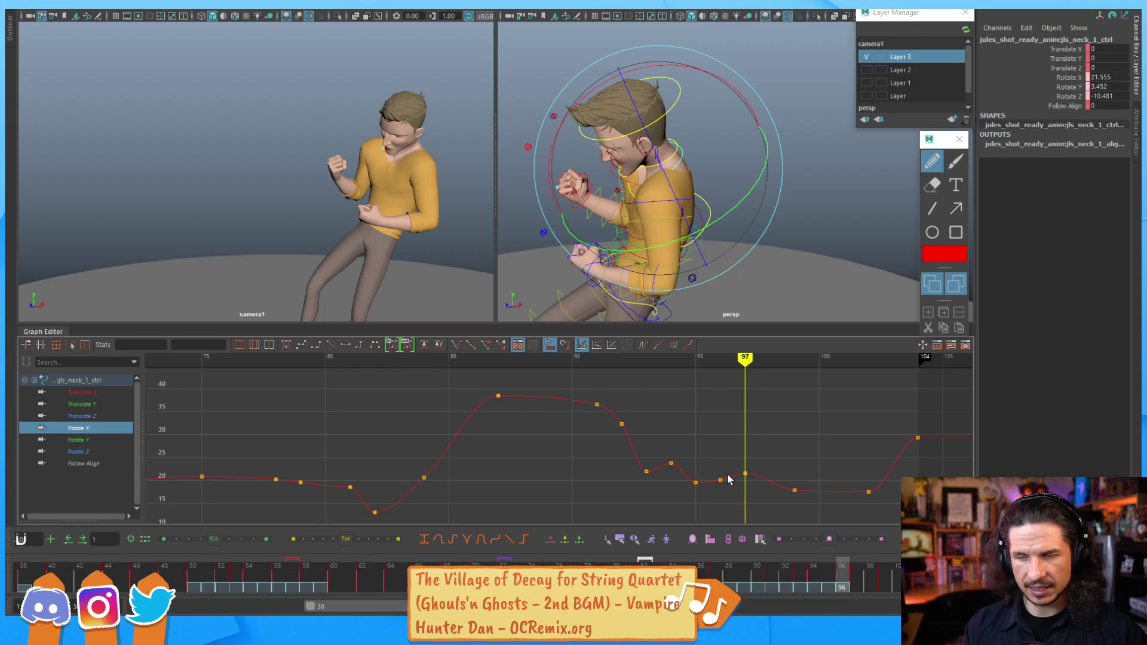
key(alt+comma)
key(alt+period)
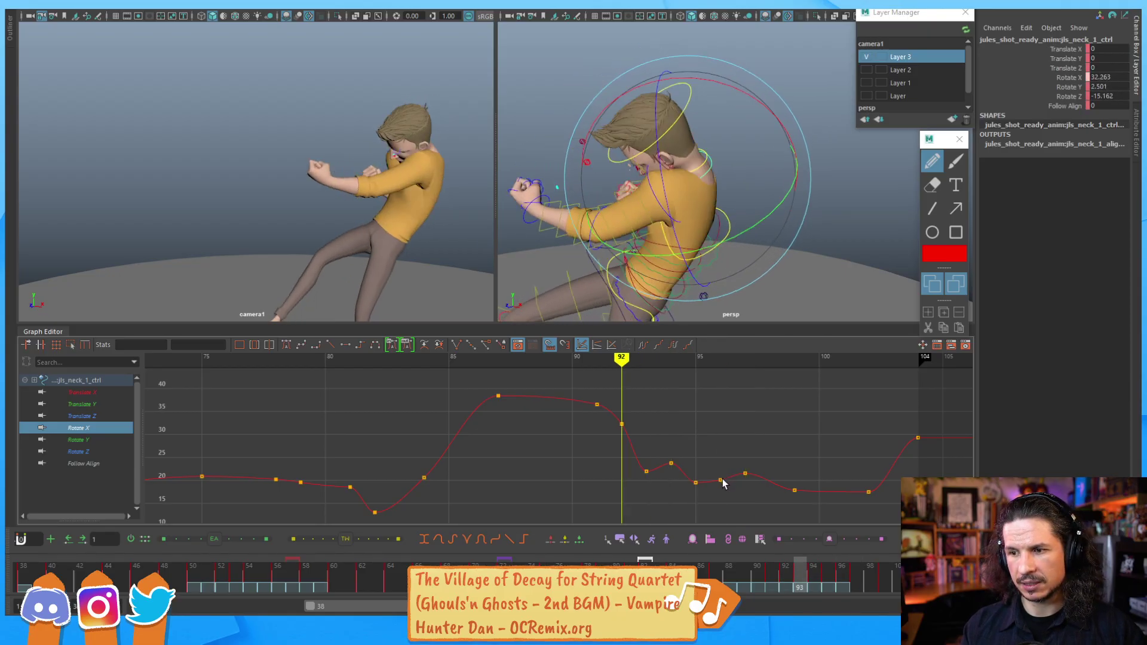
key(alt+period)
key(alt+period)
key(alt+period)
key(alt+period)
key(alt+period)
key(alt+period)
key(alt+period)
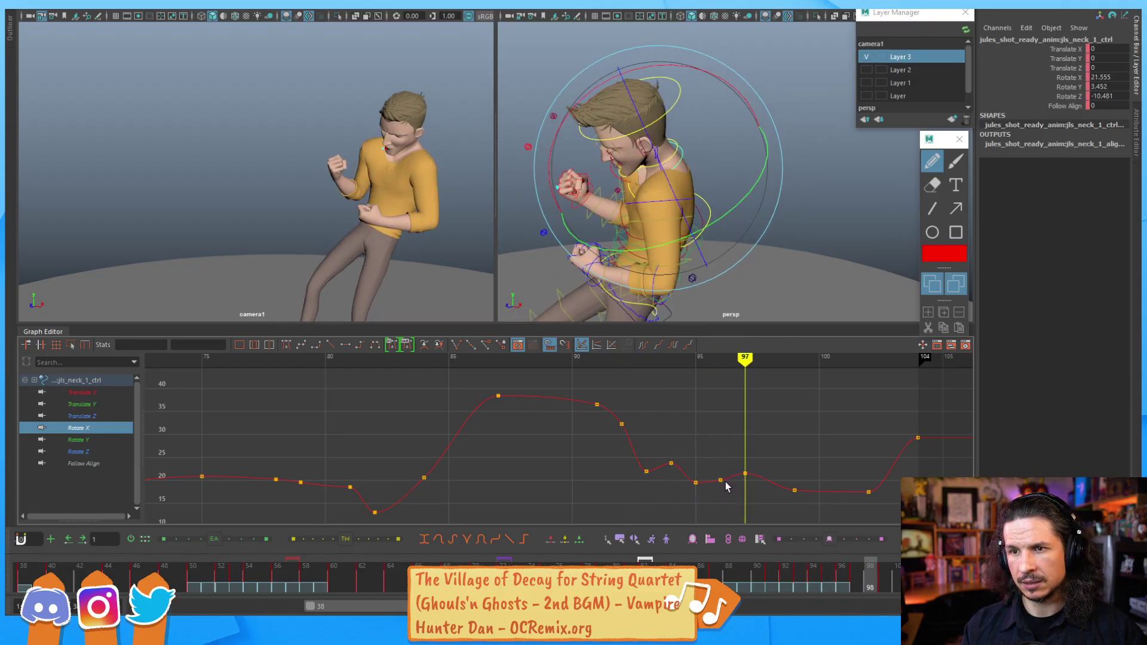
key(alt+period)
key(alt+period)
key(alt+period)
key(alt+period)
key(alt+period)
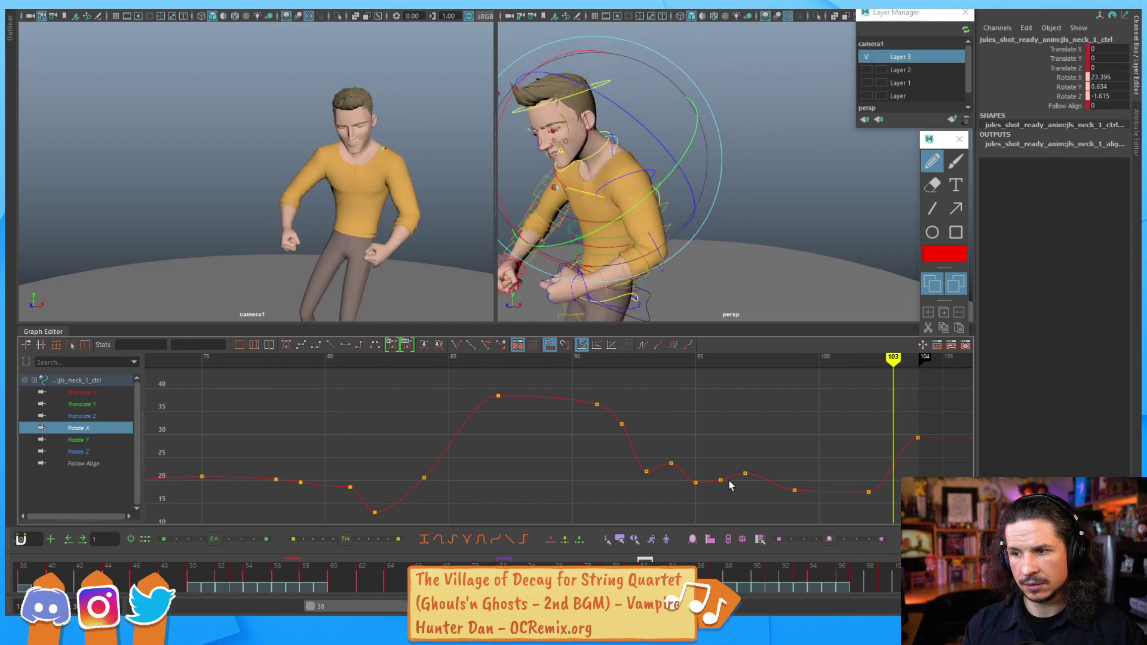
Step: Raise the neck's Rotate X key at frame 102 to about 20.7
key(alt+comma)
key(alt+comma)
key(alt+comma)
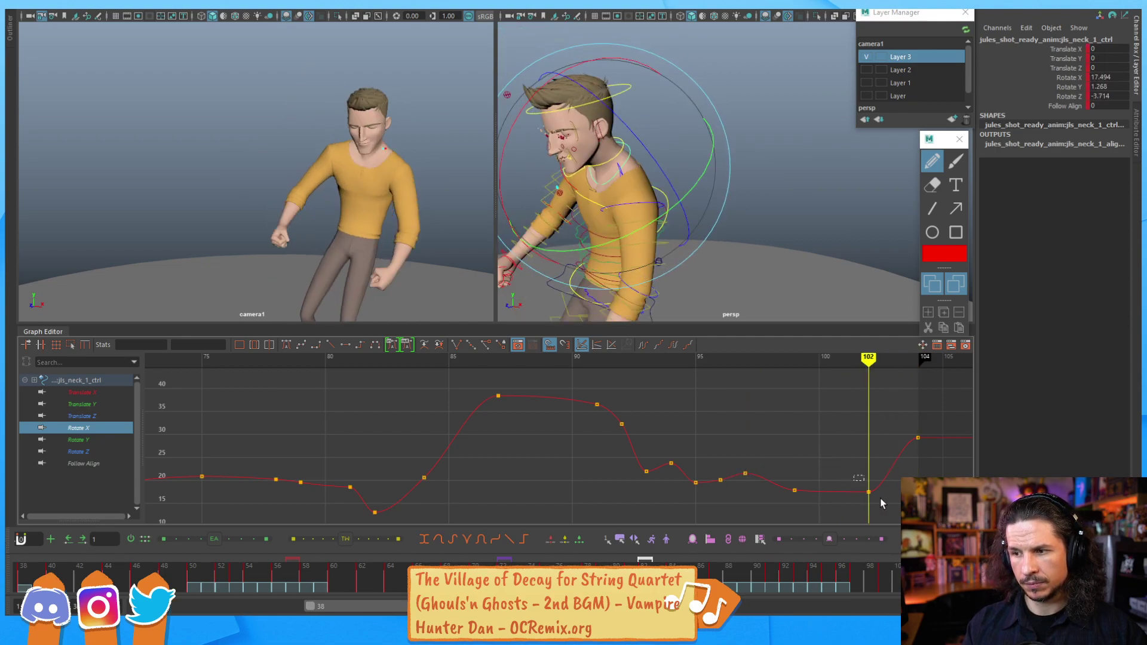
click(868, 491)
middle_drag(891, 486, 846, 474)
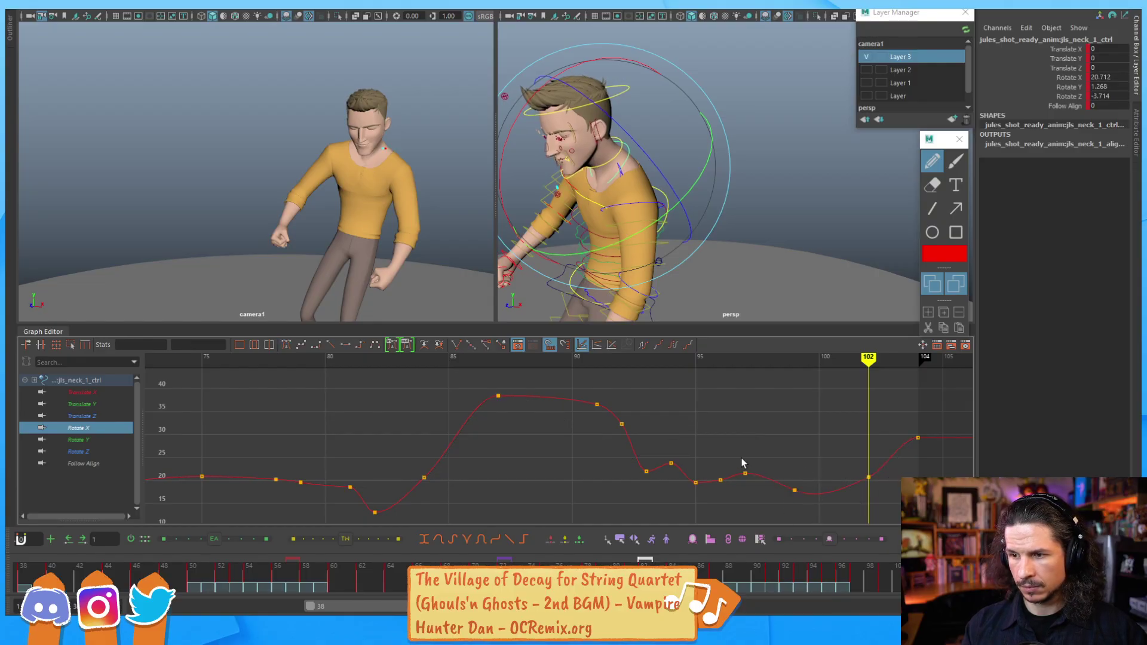
Step: Zoom in on the neck's Rotate X curve and step through frames 94 to 104 to examine the bump at frame 97
alt+right_drag(739, 474, 724, 428)
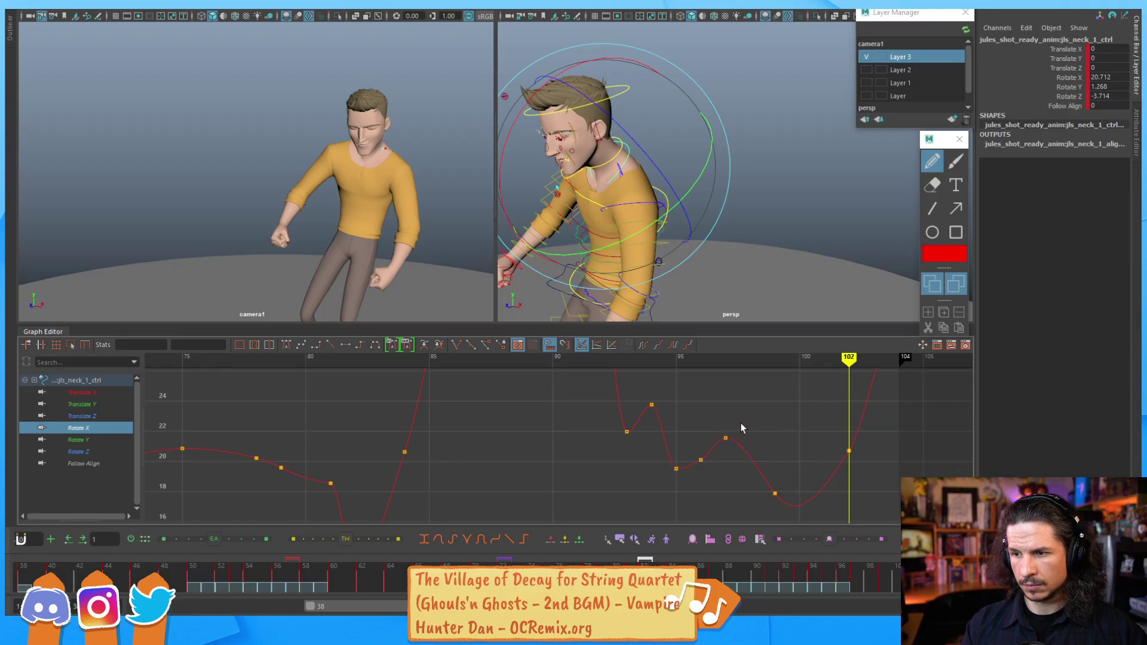
click(726, 439)
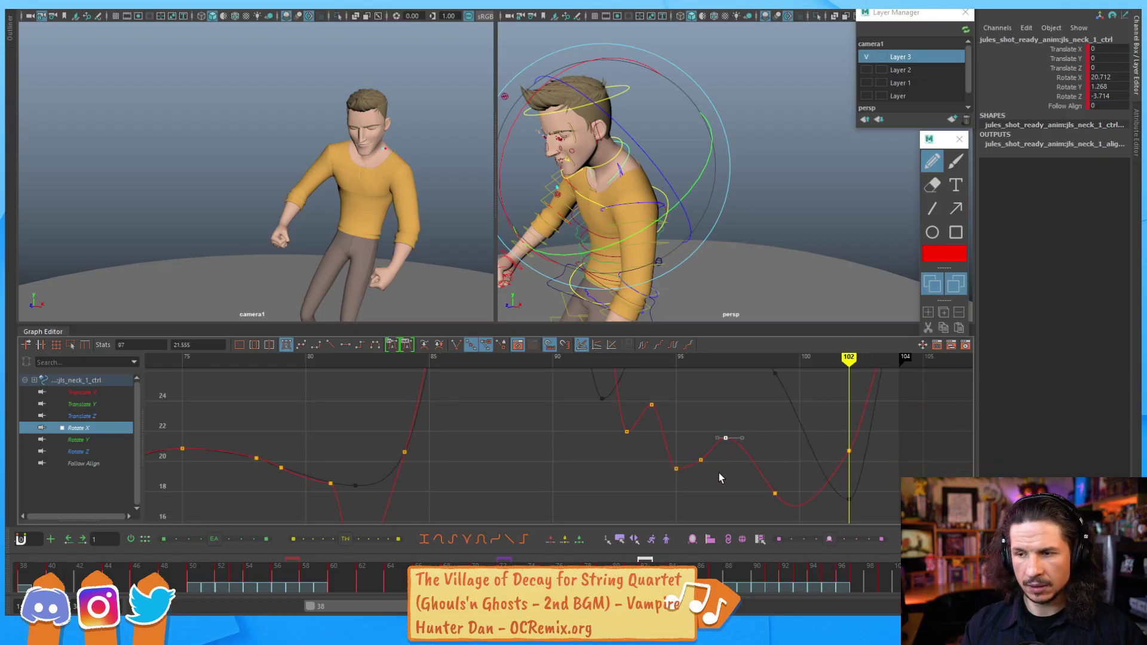
key(alt+comma)
key(alt+comma)
key(alt+comma)
key(alt+comma)
key(alt+comma)
key(alt+comma)
key(alt+comma)
key(alt+comma)
key(alt+comma)
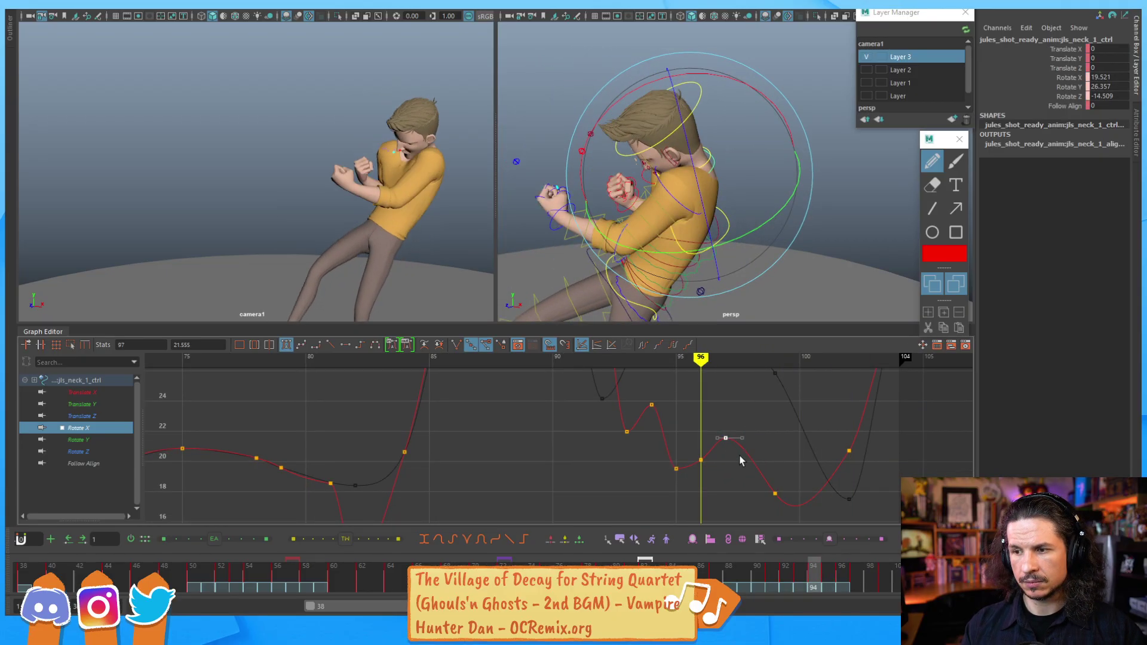
key(alt+period)
key(alt+period)
key(alt+period)
key(alt+period)
key(alt+period)
key(alt+period)
key(alt+period)
key(alt+period)
key(alt+period)
key(alt+period)
key(alt+period)
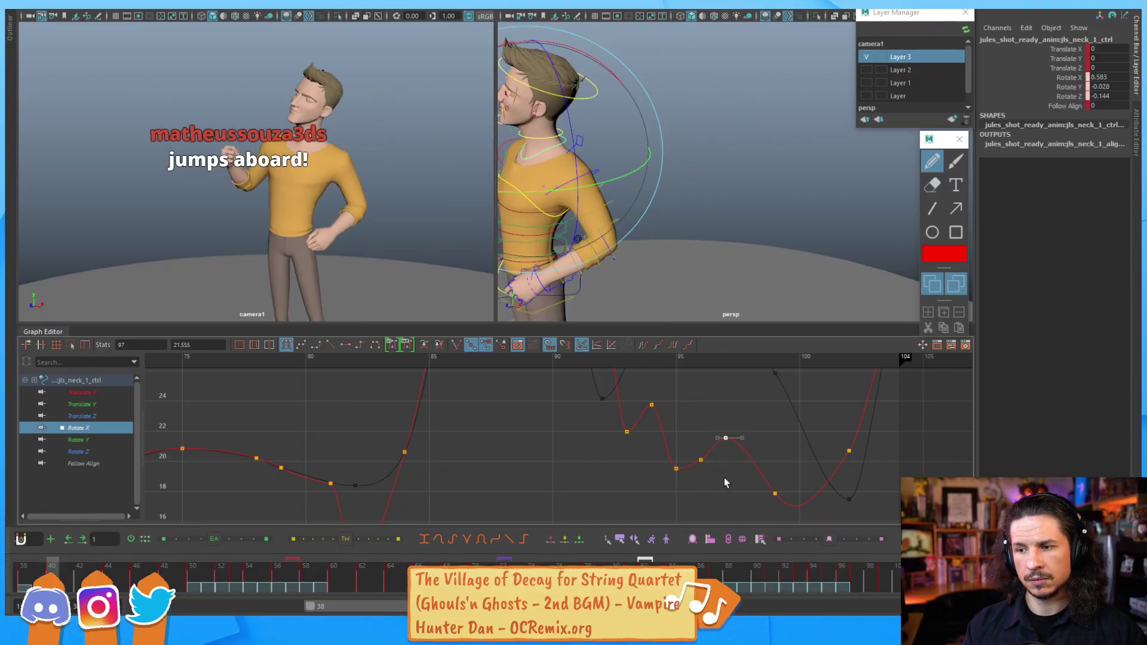
Step: Raise the neck's Rotate X key at frame 99 to about 23.5 and give the frame 97 key, at about 22, auto tangents
mouse_move(710, 568)
mouse_down()
mouse_move(845, 528)
mouse_move(940, 517)
mouse_move(873, 527)
mouse_move(882, 517)
mouse_up()
alt+right_drag(801, 418, 797, 426)
alt+middle_drag(797, 427, 696, 475)
click(690, 487)
middle_drag(692, 422, 667, 417)
click(287, 345)
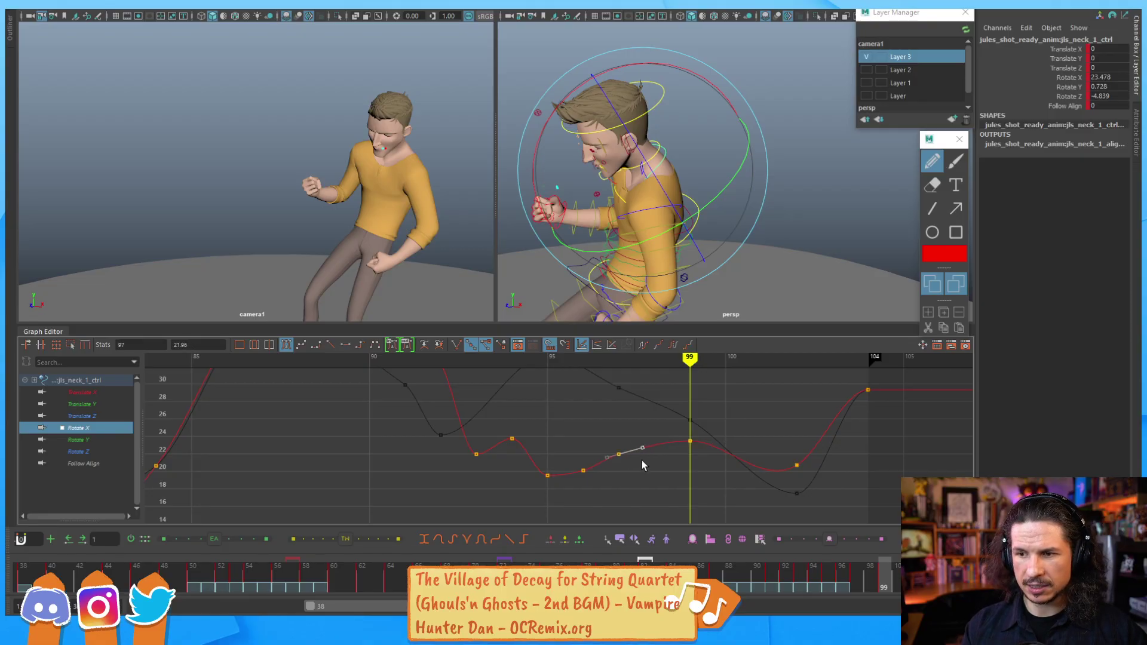
Step: Give the neck's Rotate X key at frame 102 auto tangents and raise it to about 28.3
alt+middle_drag(752, 427, 667, 451)
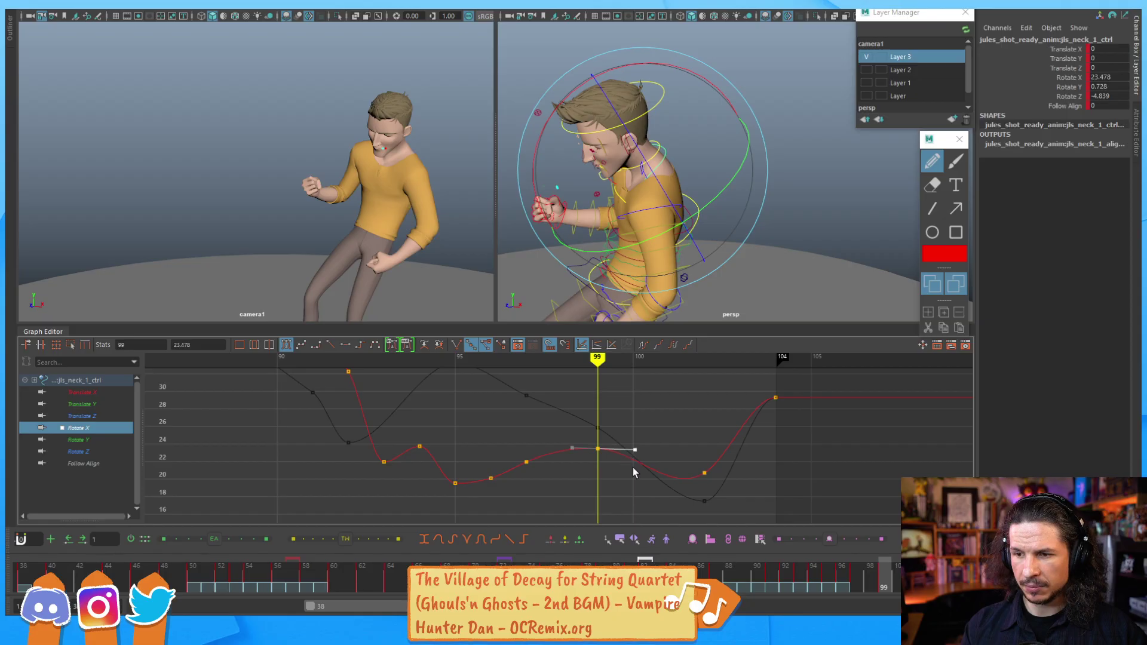
click(705, 473)
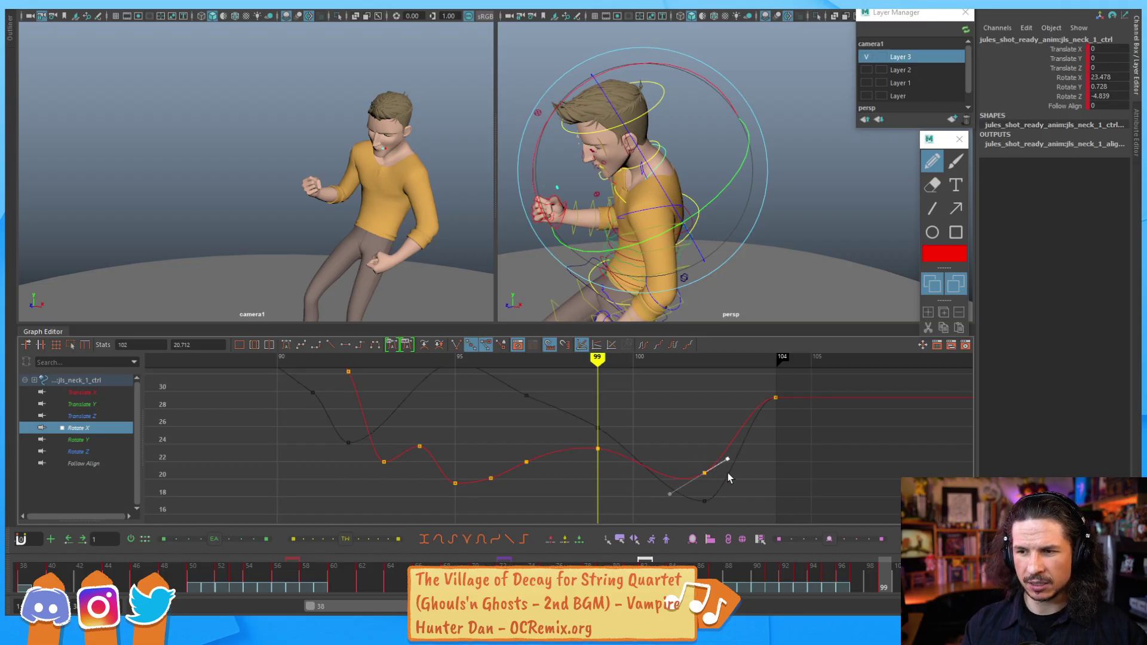
key(alt+period)
key(alt+period)
key(alt+period)
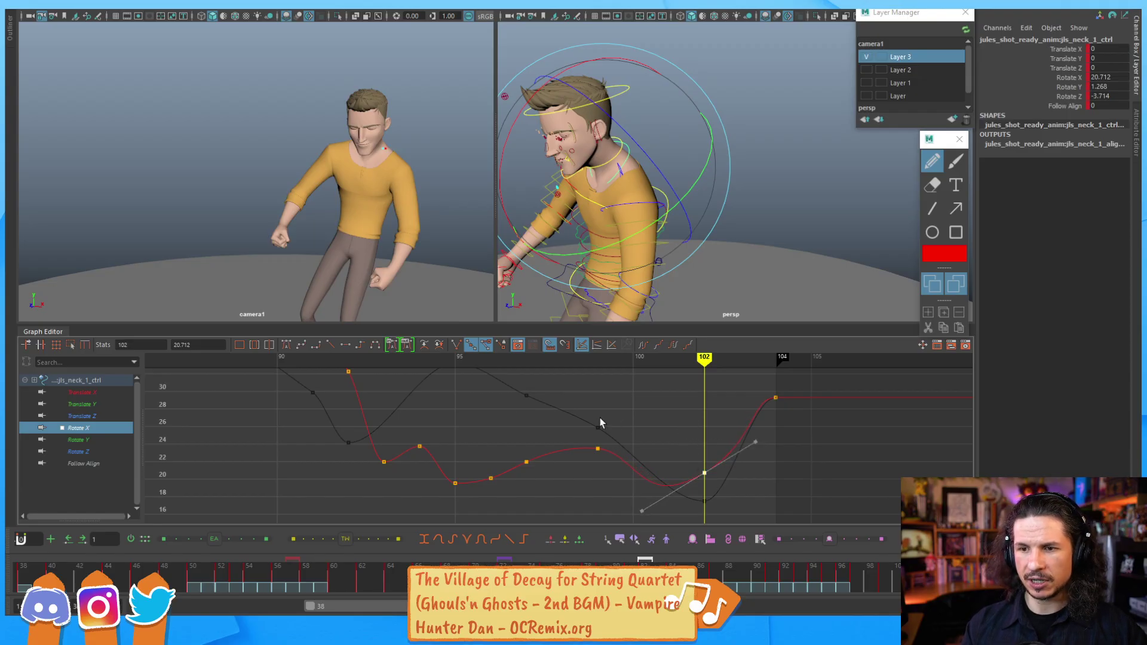
click(286, 345)
middle_drag(714, 477, 710, 432)
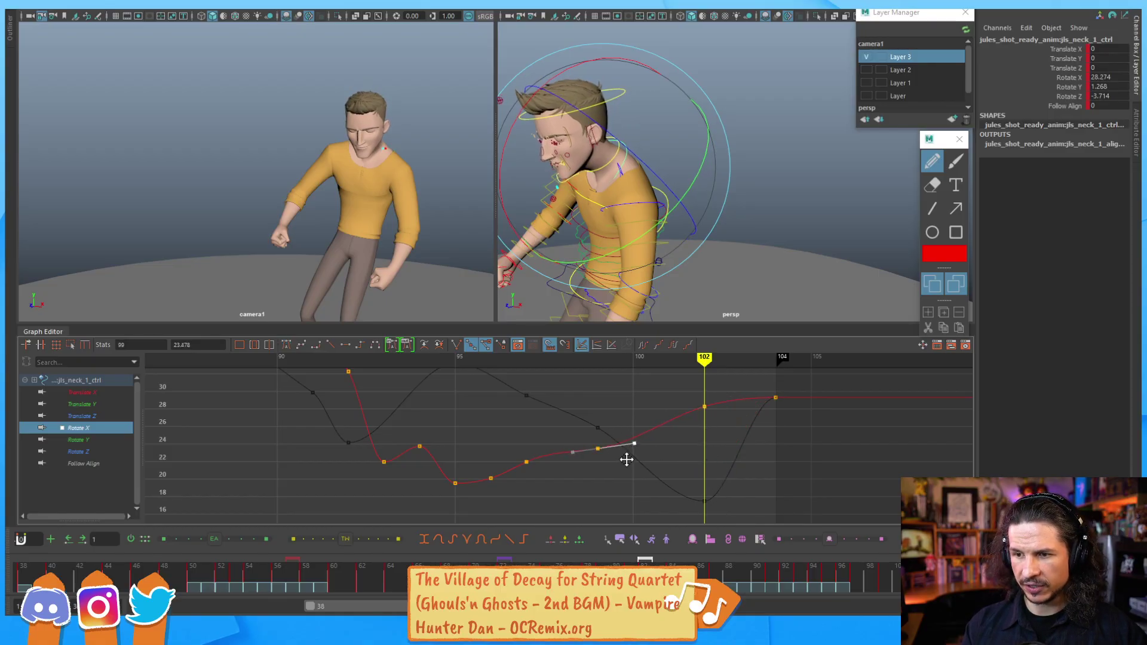
Step: Step through the frames up to frame 95 to examine the neck's motion with the raised curve
alt+right_drag(549, 474, 383, 450)
drag(579, 459, 535, 491)
key(alt+period)
key(alt+period)
key(alt+period)
key(alt+period)
key(alt+period)
key(alt+period)
key(alt+period)
key(alt+period)
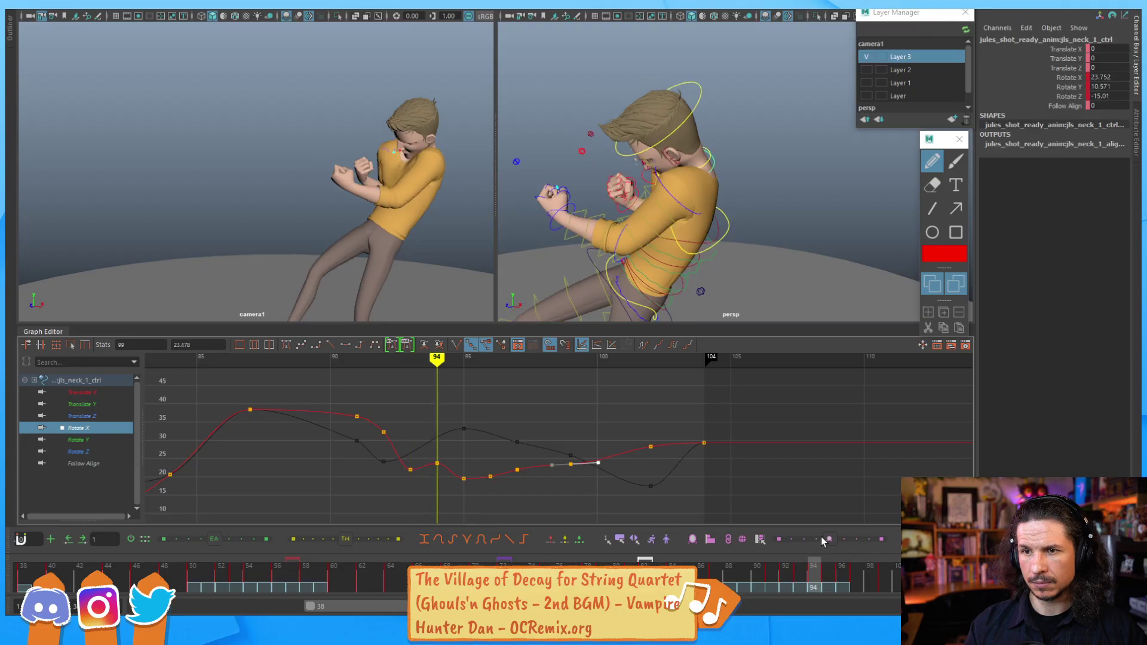
key(e)
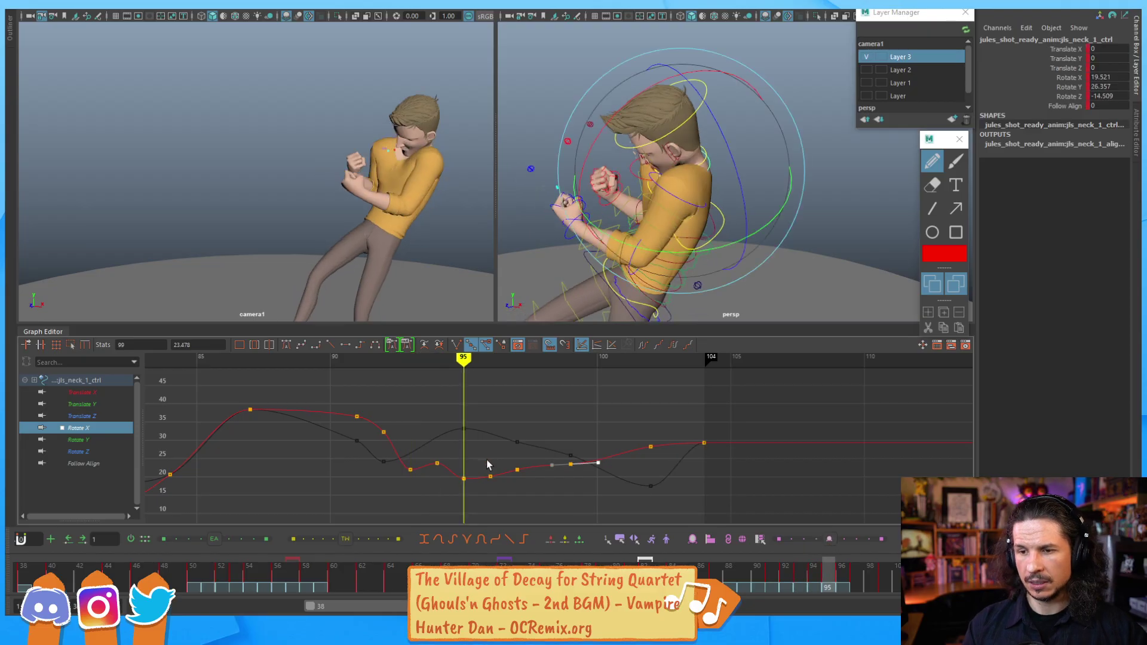
Step: Raise the neck's Rotate X keys from frame 94 to 97, putting frame 94 at about 23.9 and frame 95 at about 22.8
scroll(467, 487, up, 5)
click(366, 427)
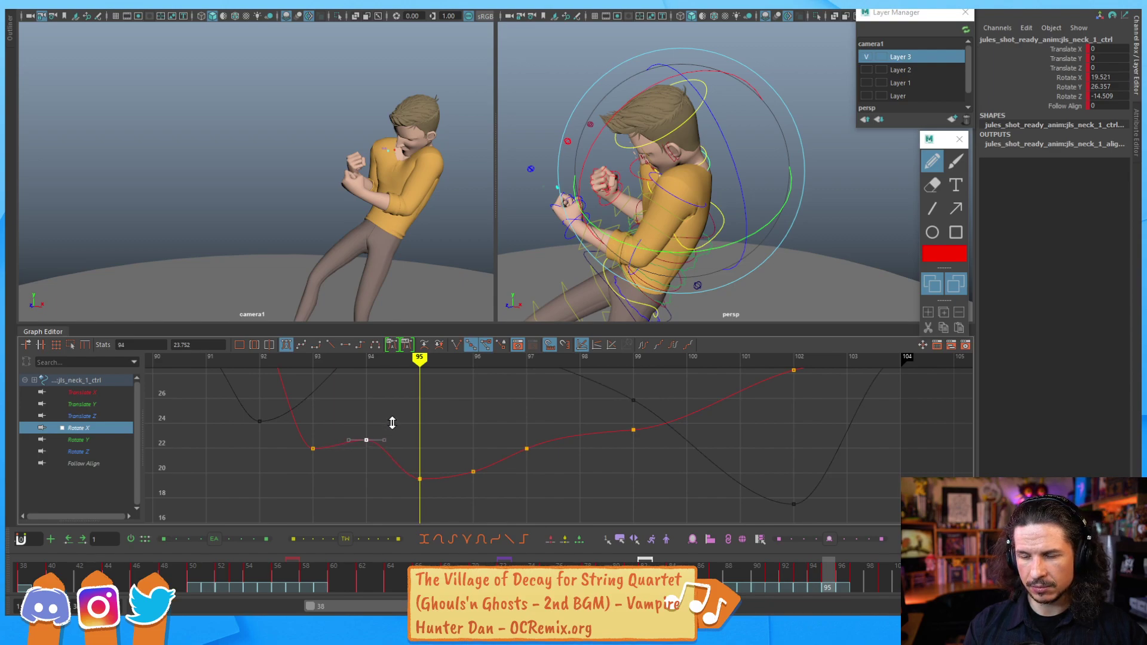
drag(515, 500, 541, 442)
middle_drag(439, 497, 441, 466)
drag(571, 471, 567, 469)
middle_drag(527, 469, 521, 458)
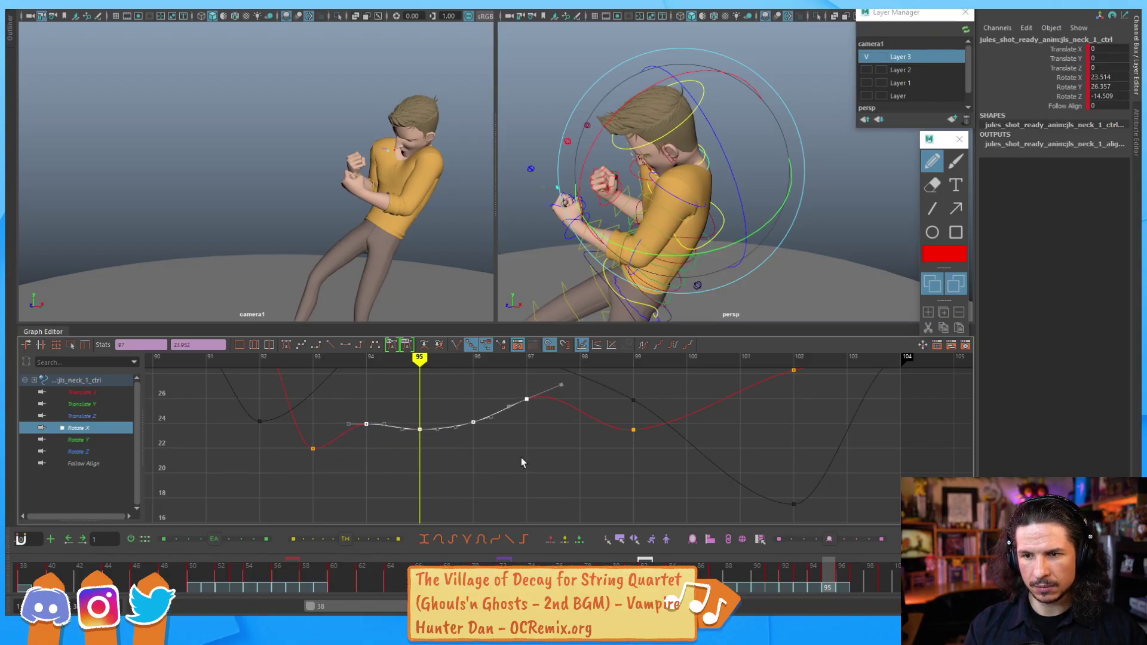
drag(417, 445, 540, 376)
middle_drag(520, 428, 524, 437)
Step: Step from frame 95 to 102 to examine how the neck moves through the raised keys
alt+middle_drag(593, 398, 541, 449)
mouse_move(541, 449)
alt+right_down()
mouse_move(535, 468)
mouse_move(548, 453)
mouse_move(540, 458)
alt+right_up()
alt+middle_drag(540, 458, 511, 470)
drag(570, 461, 527, 484)
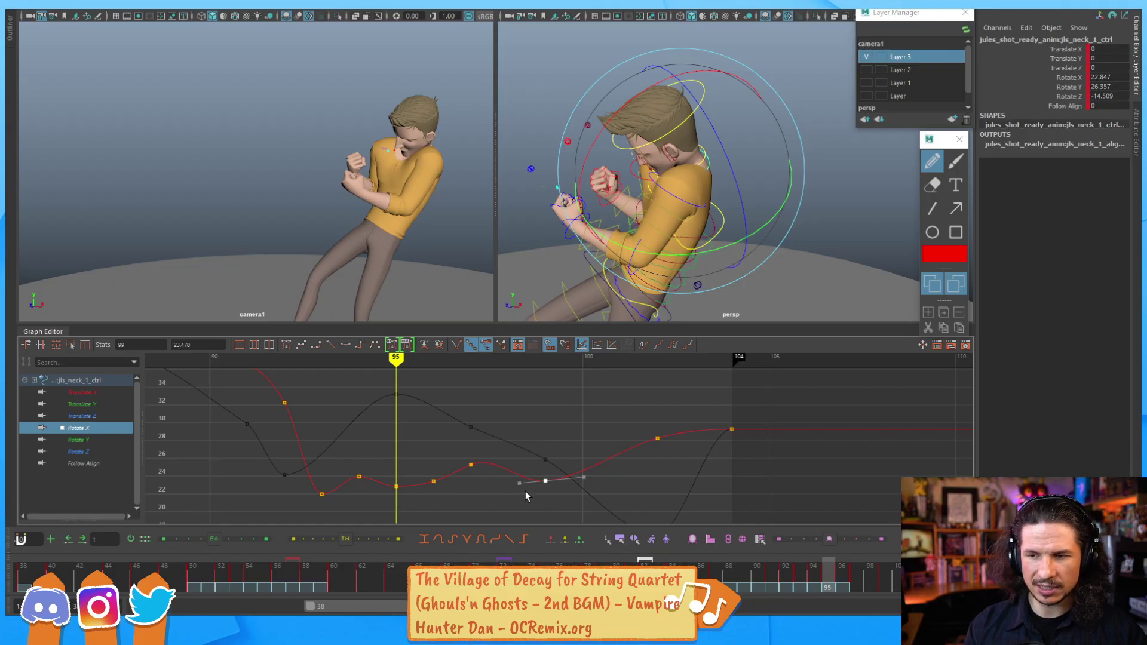
key(alt+period)
key(alt+period)
key(alt+period)
key(alt+period)
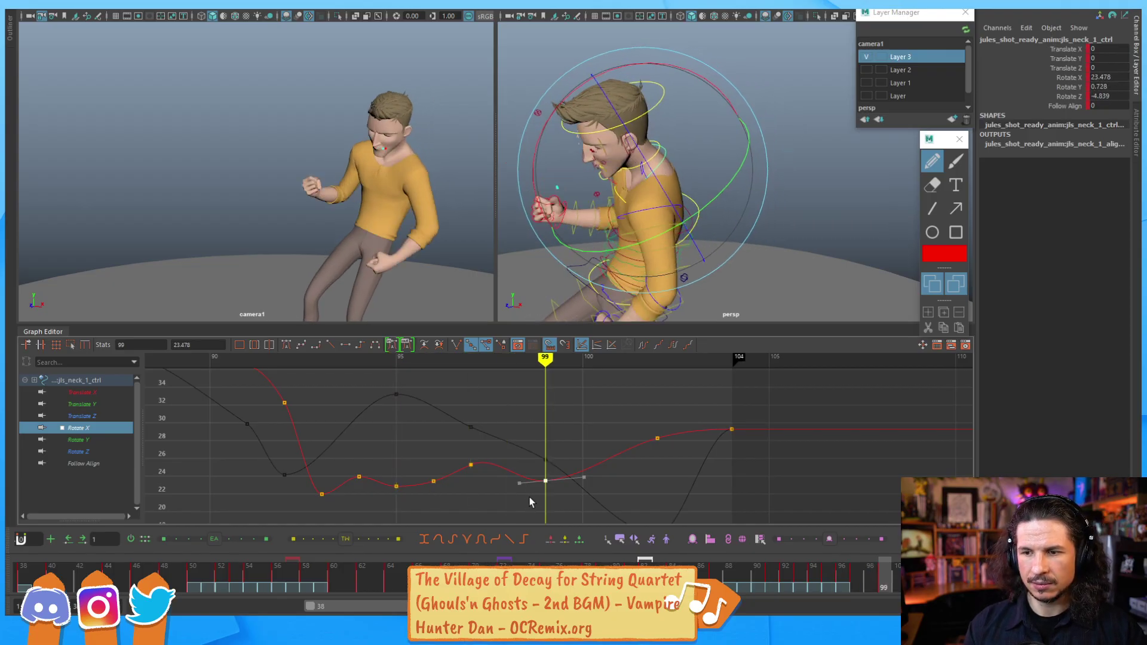
key(alt+period)
key(alt+period)
key(alt+period)
Step: Lower the neck's Rotate X key at frame 102 to about 20.7
drag(634, 477, 664, 431)
alt+middle_drag(658, 479, 647, 425)
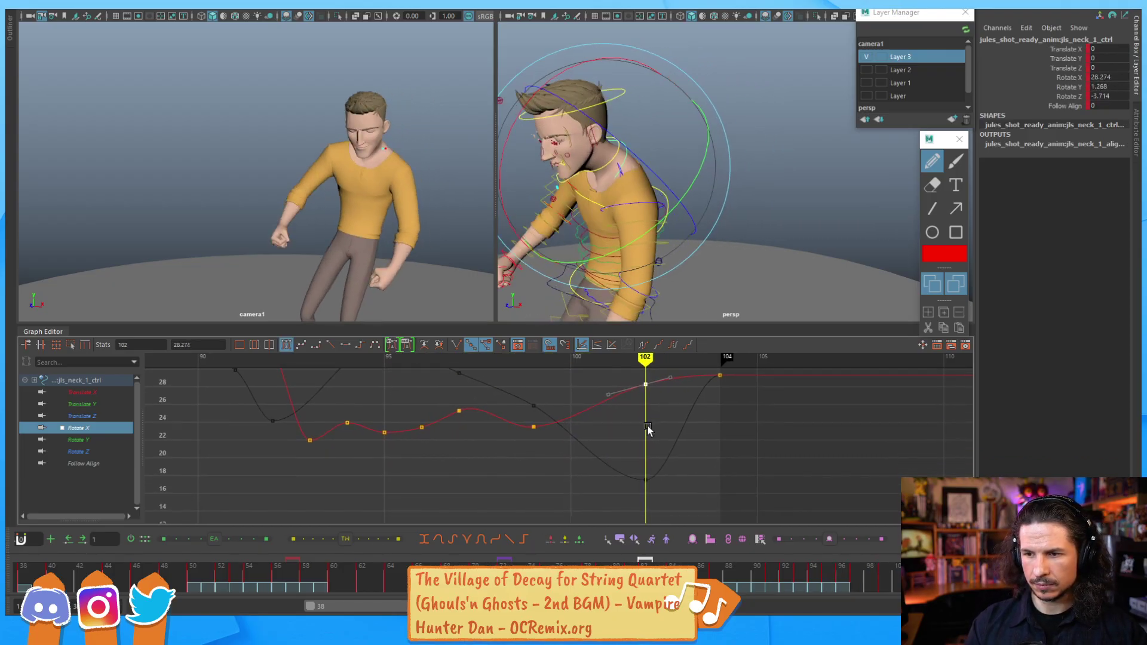
shift+middle_drag(658, 486, 659, 488)
drag(535, 435, 532, 436)
drag(637, 463, 653, 435)
shift+middle_drag(634, 478, 631, 474)
click(645, 433)
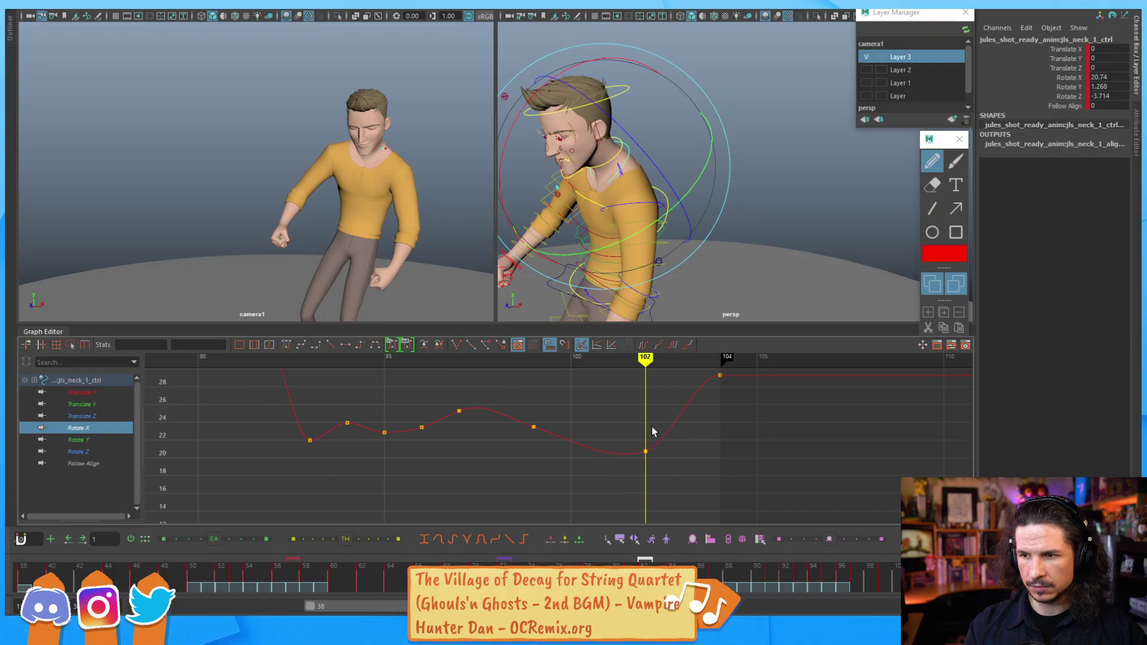
Step: Steepen the incoming tangent of the neck's Rotate X key at frame 104
alt+middle_drag(666, 439, 650, 455)
drag(686, 412, 705, 378)
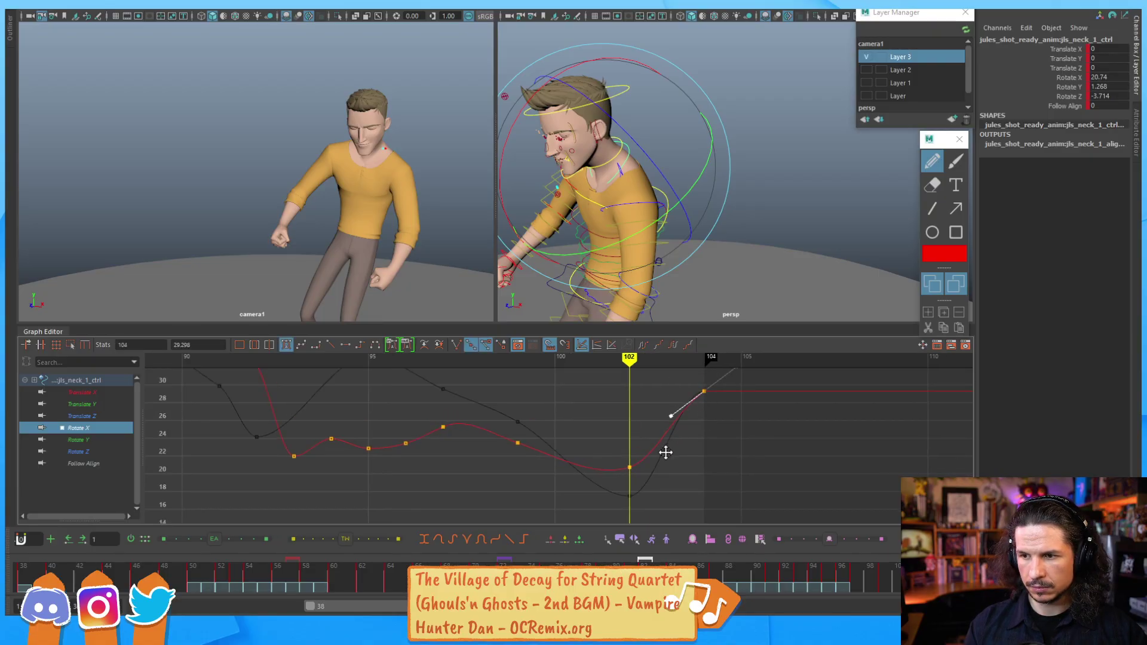
click(550, 430)
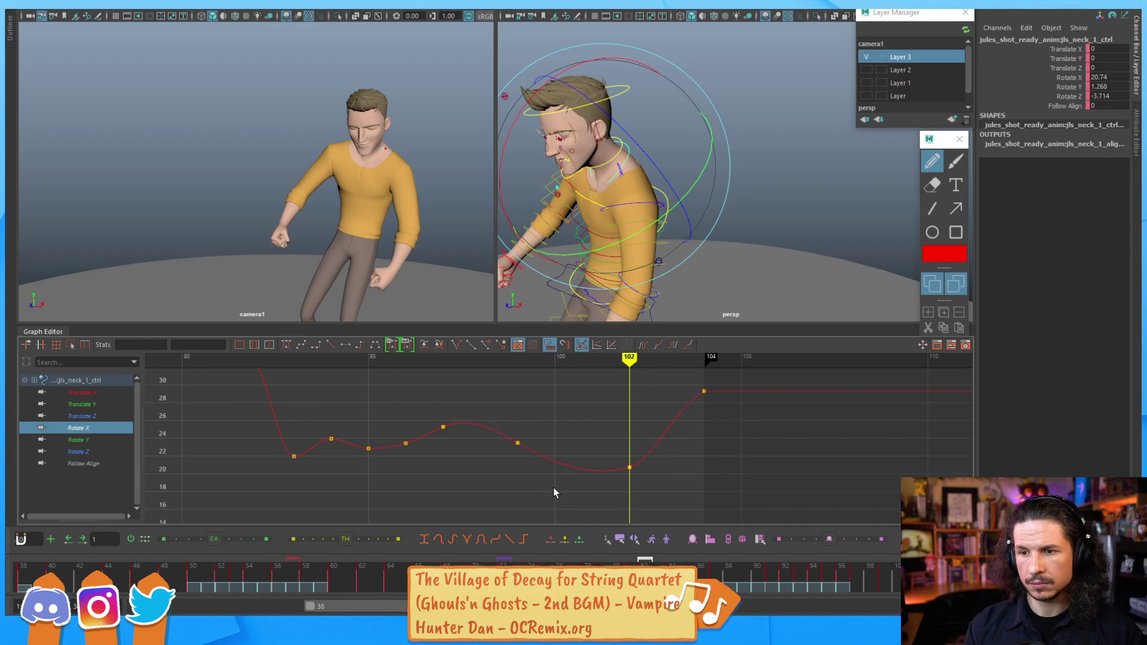
Step: Step back and forth between frames 91 and 99 and return to the first frame to review the neck's settle
key(alt+comma)
key(alt+comma)
key(alt+comma)
key(alt+comma)
key(alt+comma)
key(alt+comma)
key(alt+comma)
key(alt+comma)
key(alt+comma)
key(alt+comma)
key(alt+comma)
key(alt+comma)
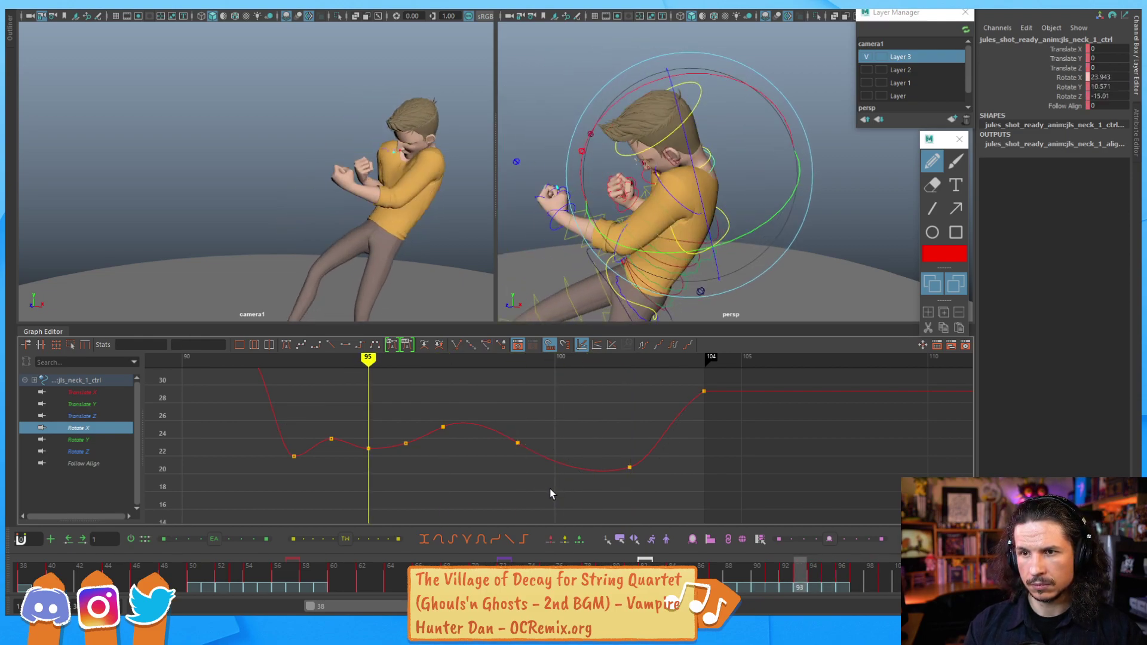
key(alt+period)
key(alt+period)
key(alt+period)
key(alt+period)
key(alt+period)
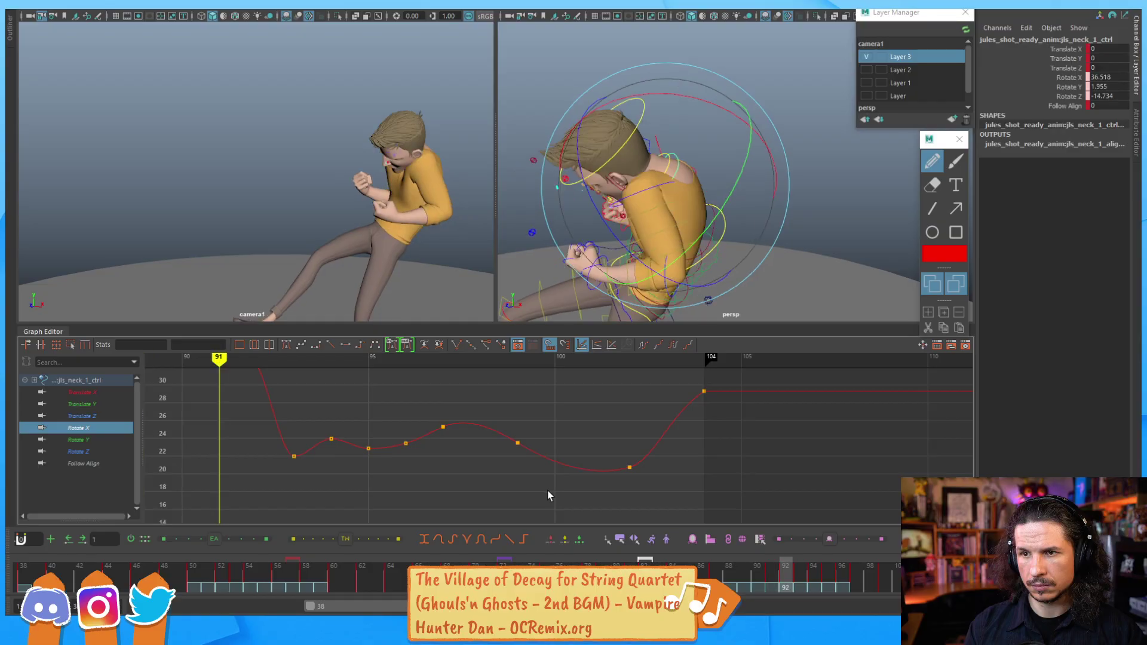
key(alt+period)
key(alt+period)
key(alt+period)
key(alt+period)
key(alt+period)
key(alt+period)
key(alt+period)
key(alt+period)
key(alt+period)
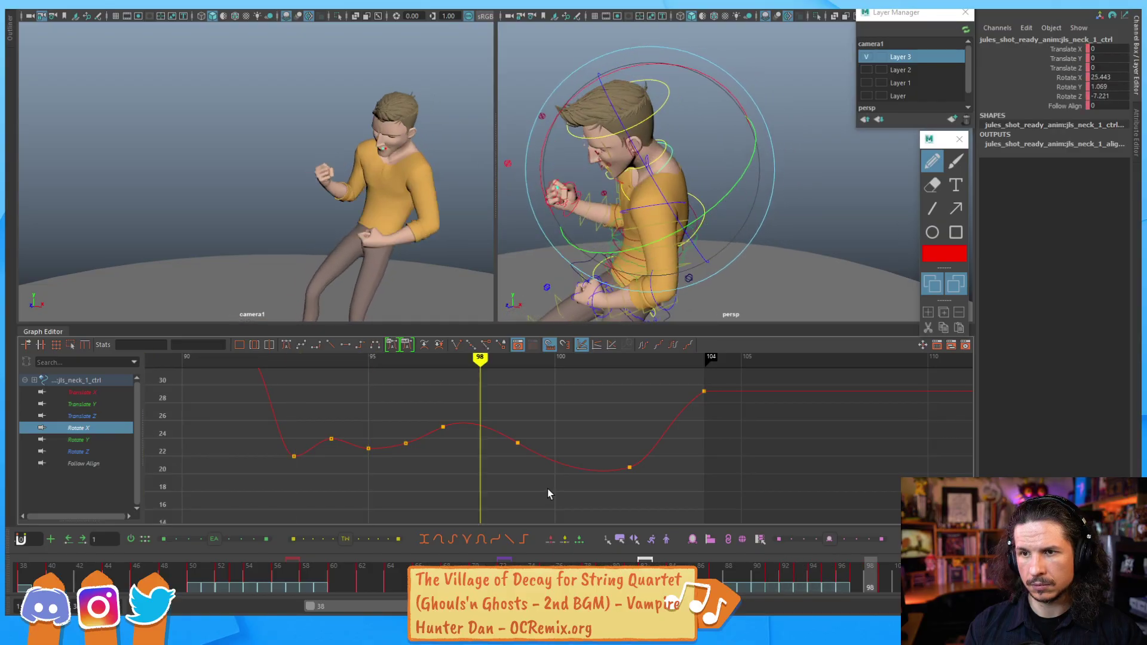
key(alt+shift+v)
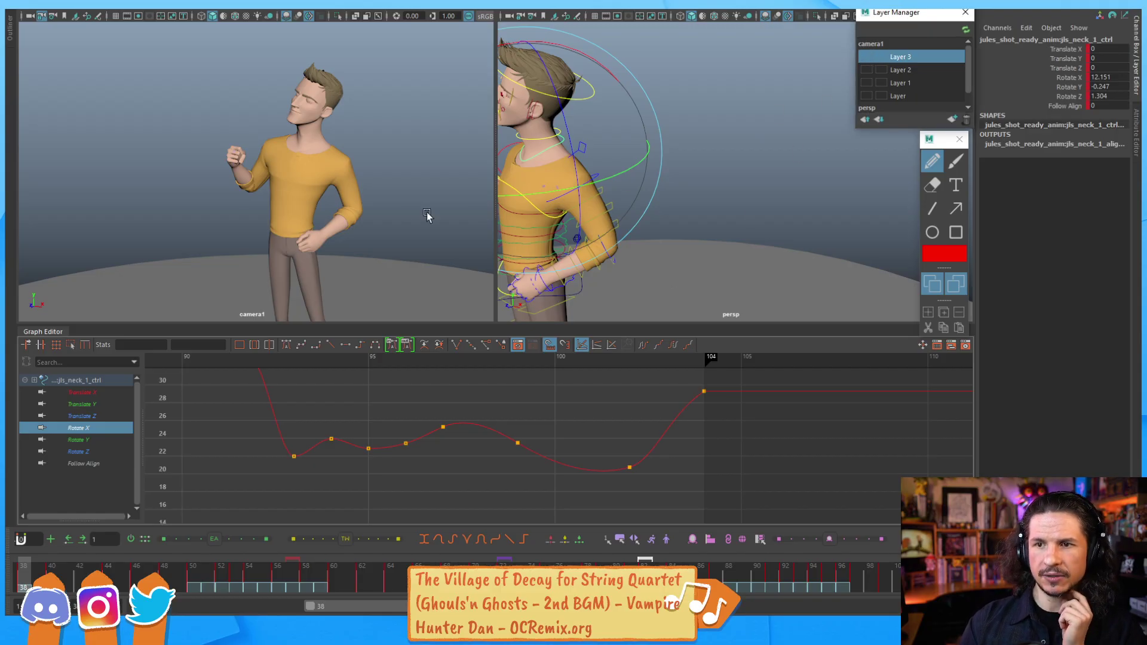
Step: Deselect the neck control and open the Playblast options down to the movie file setting
click(427, 189)
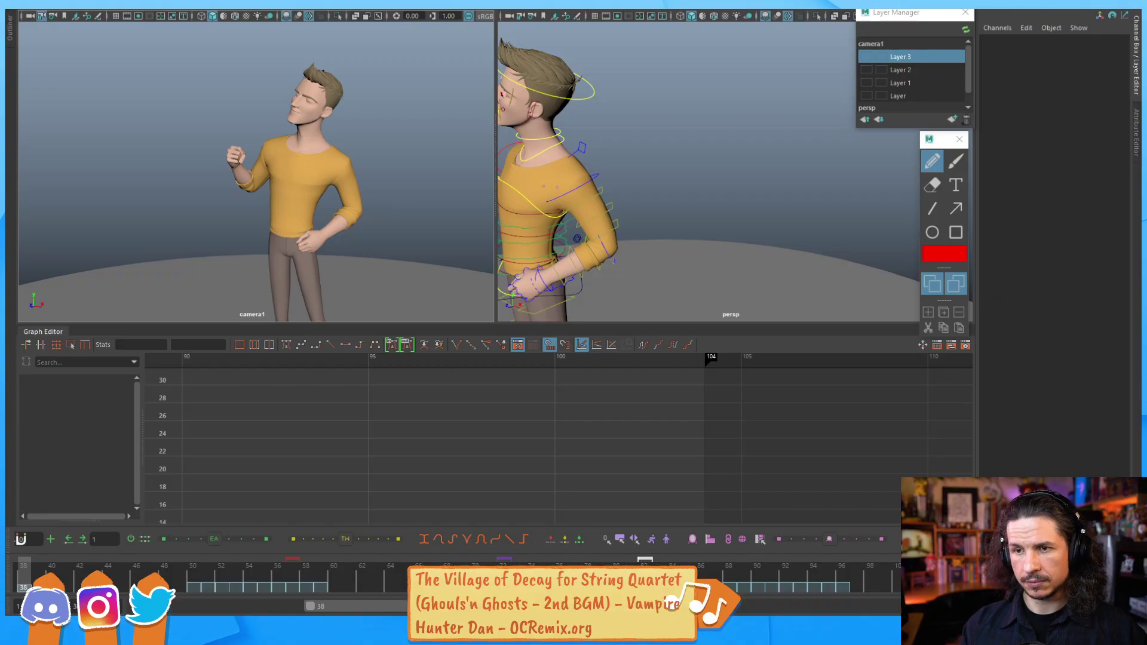
right_click(549, 562)
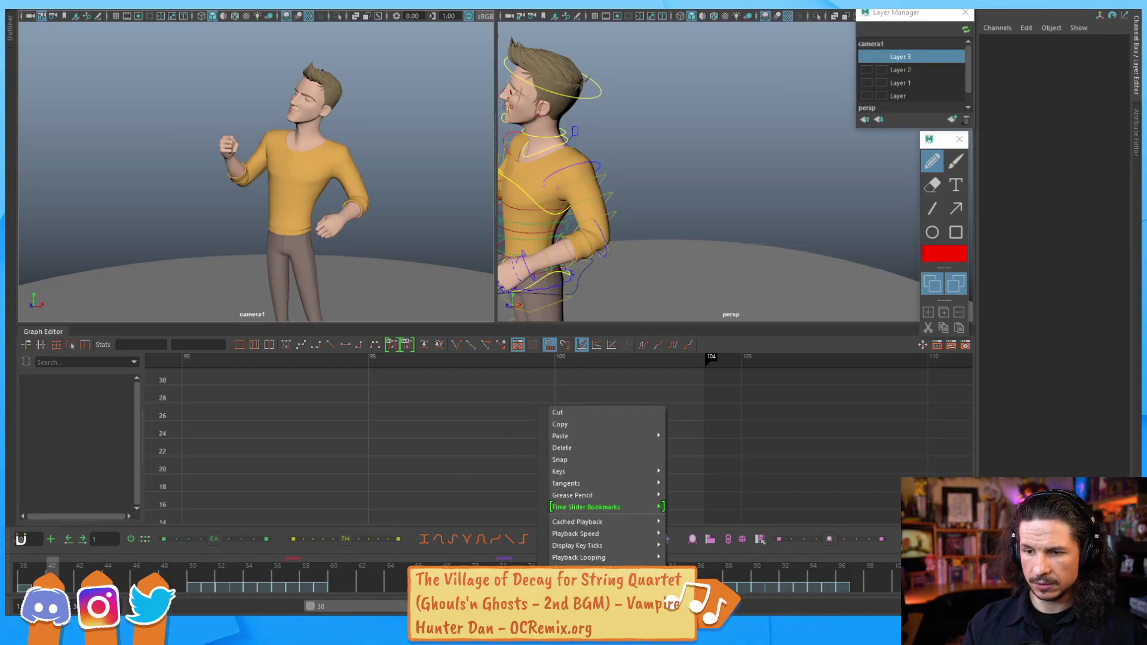
click(488, 562)
right_click(489, 562)
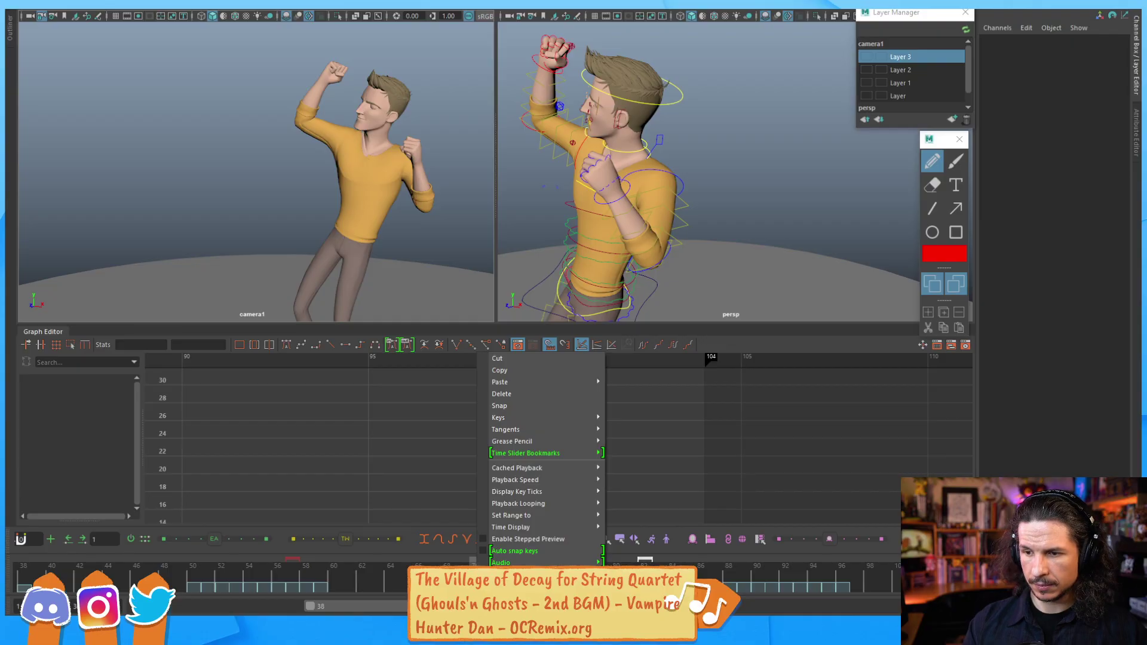
click(600, 574)
scroll(701, 376, down, 2)
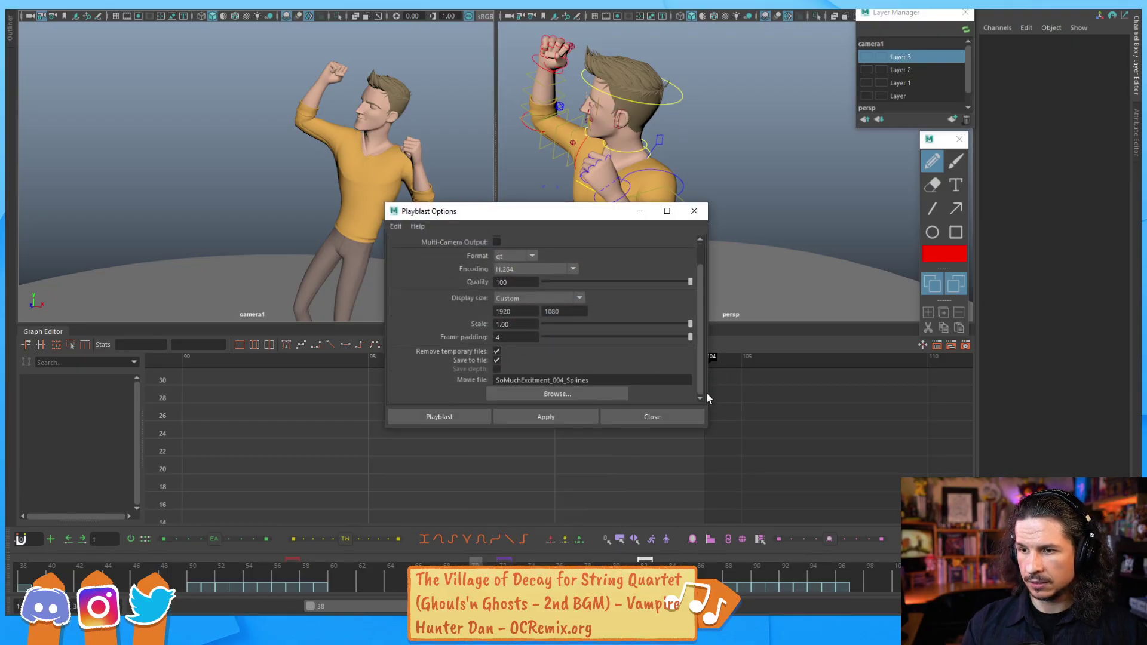
Step: Playblast the shot as SoMuchExcitment_015_Splines.mov into the desktop's So Much Excitement folder
click(603, 389)
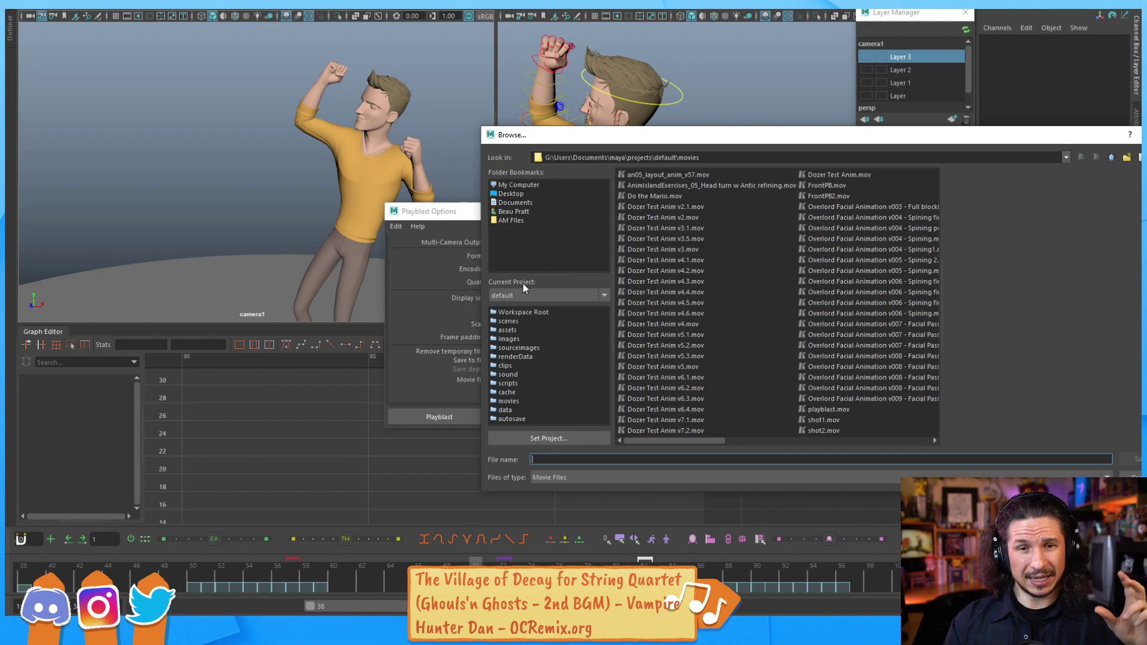
click(516, 194)
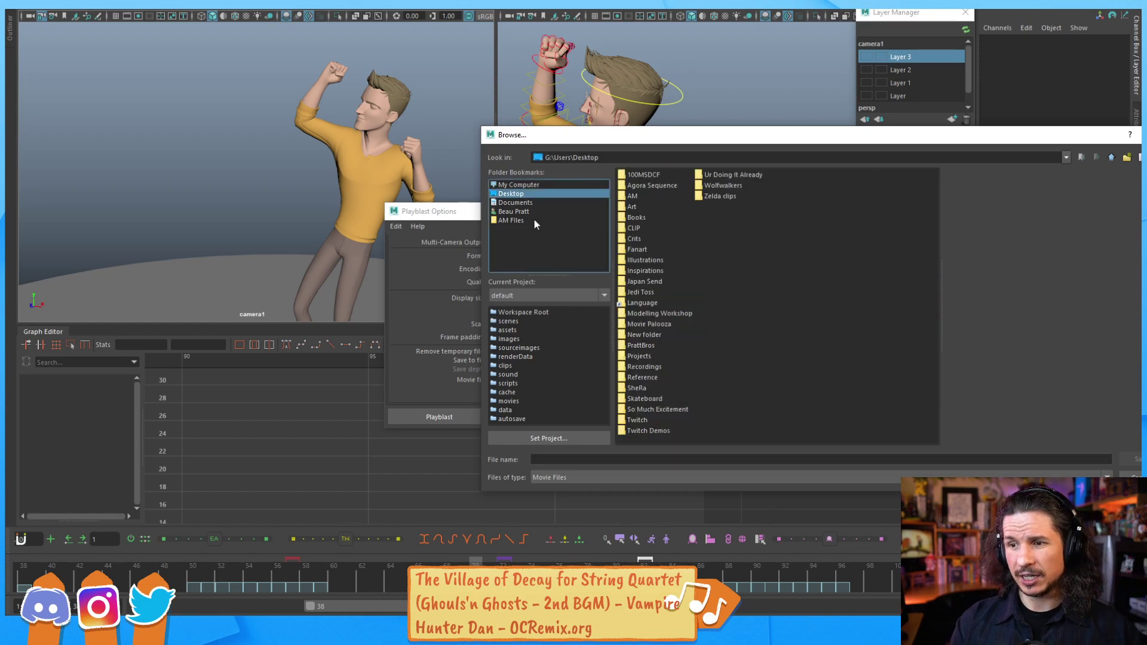
double_click(655, 408)
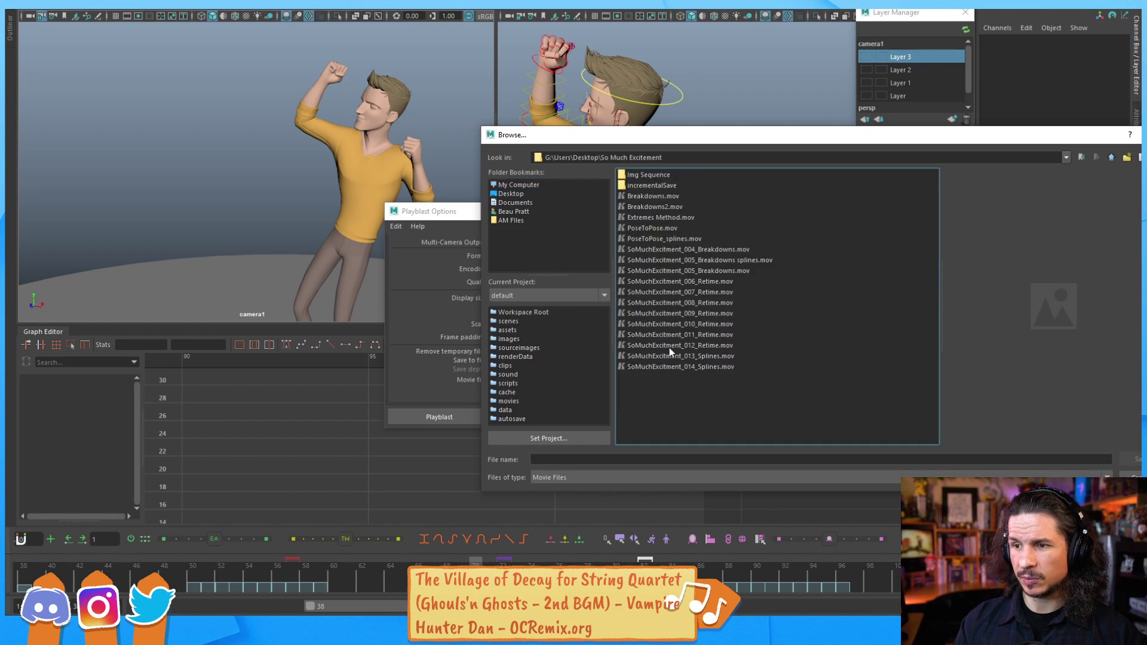
click(690, 368)
click(599, 459)
key(BackSpace)
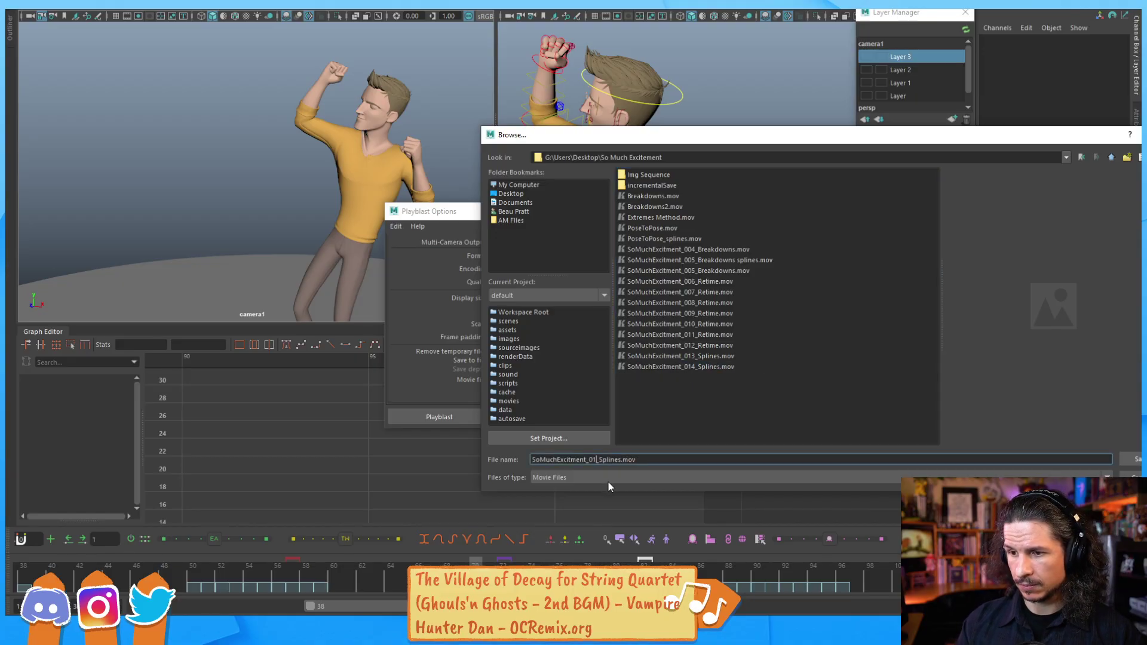
text(5)
click(1133, 463)
click(452, 416)
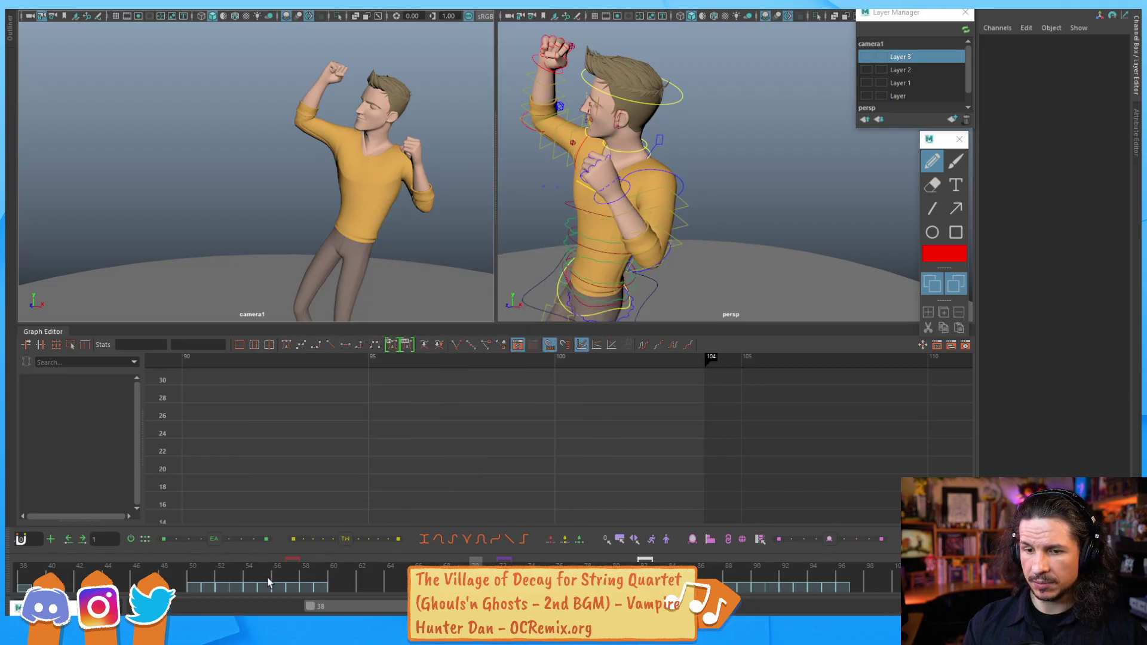
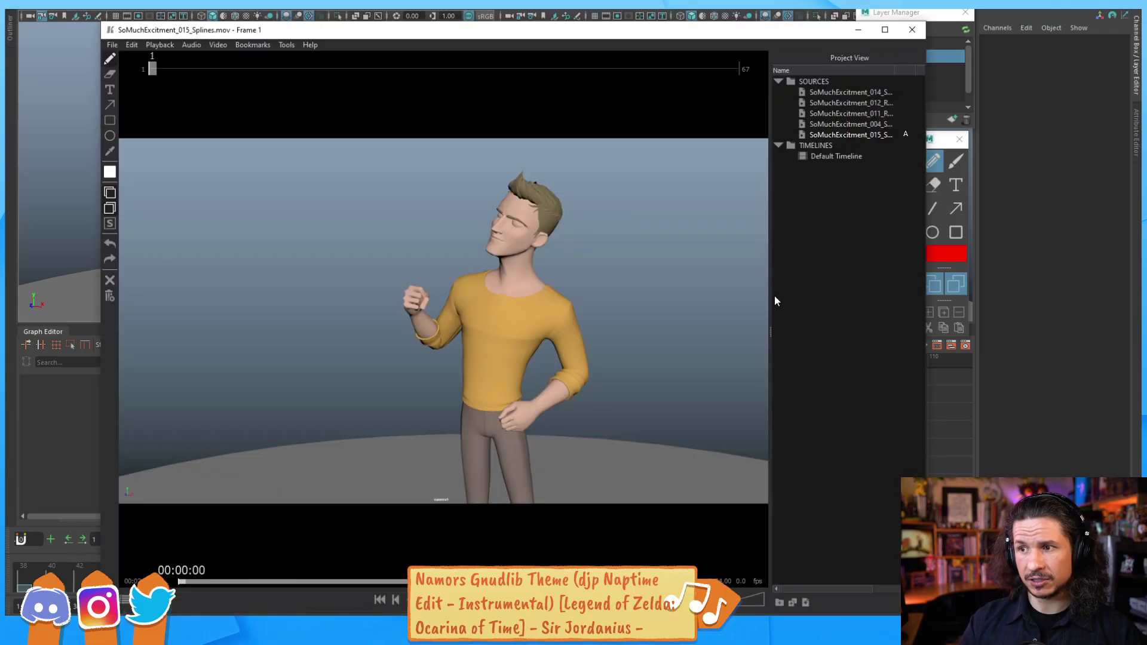
Step: Maximize the movie player showing the new playblast and delete the SoMuchExcitment_004 clip from its sources
click(886, 31)
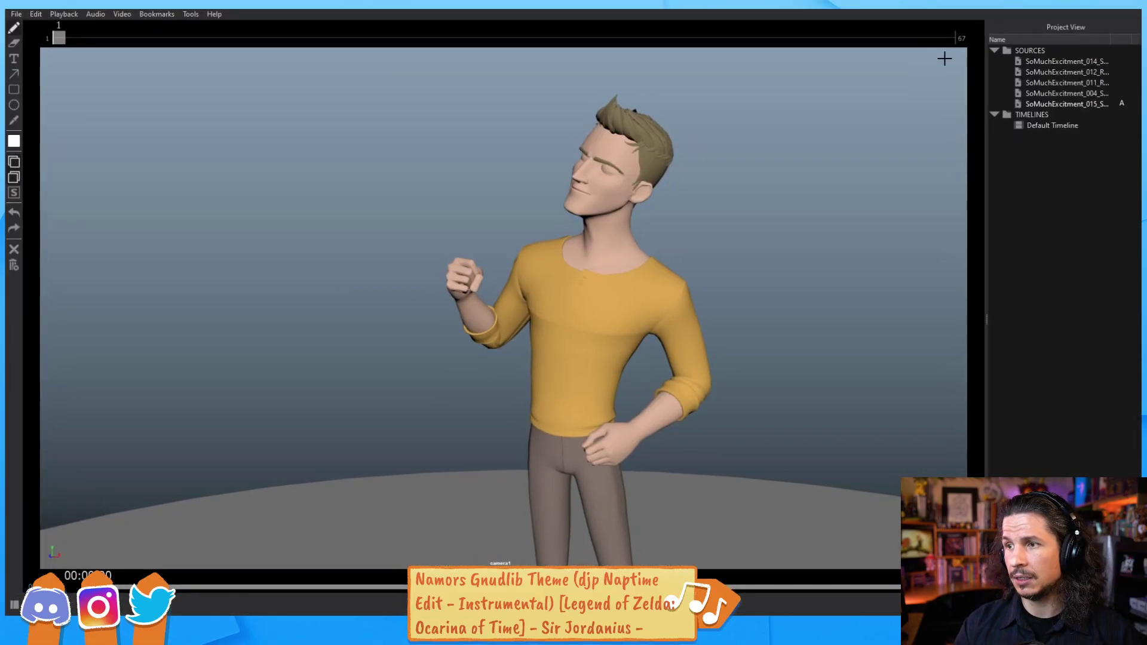
click(1080, 94)
key(Delete)
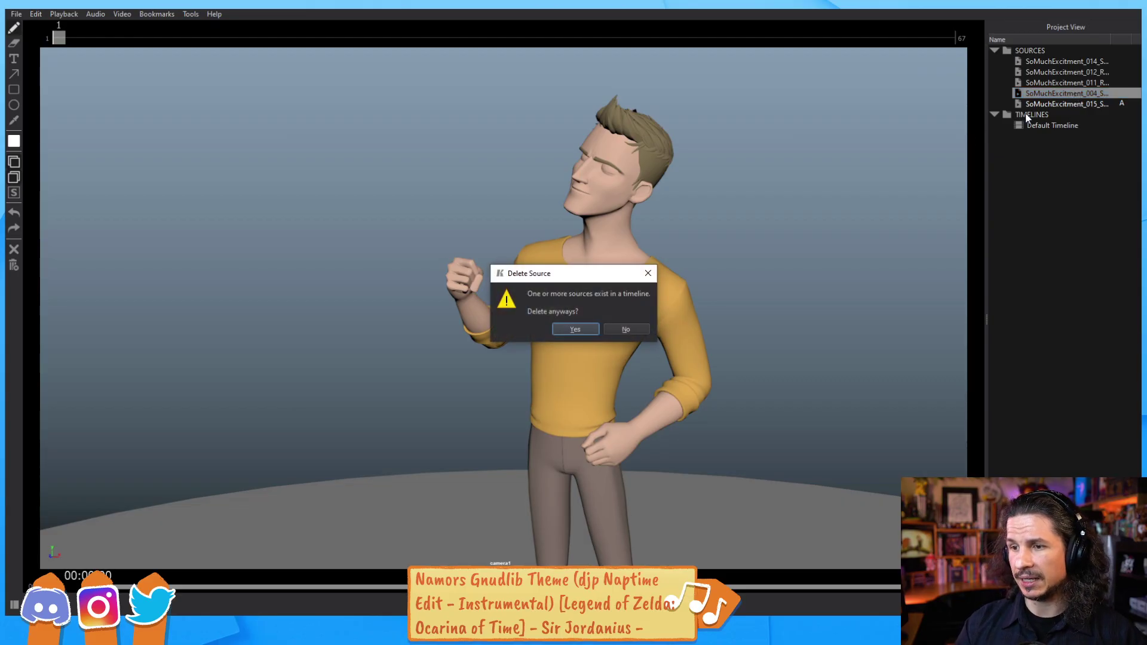
click(566, 328)
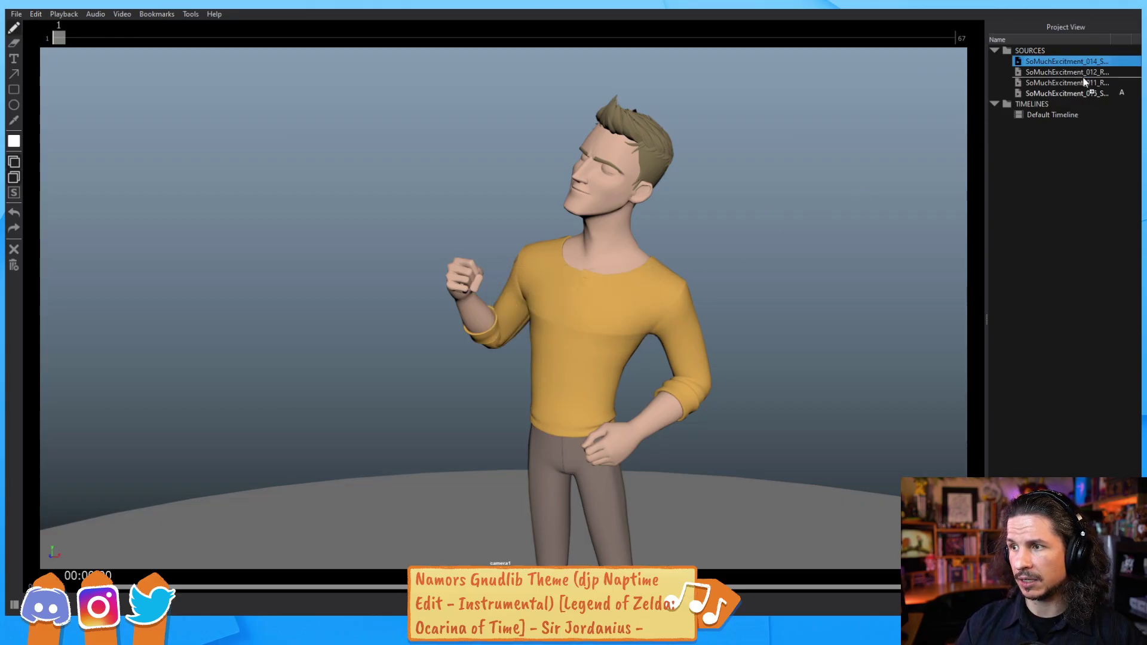
Step: Move the 014 clip directly above 015 in the sources and play both versions to compare them
drag(1084, 89, 1082, 89)
double_click(1062, 84)
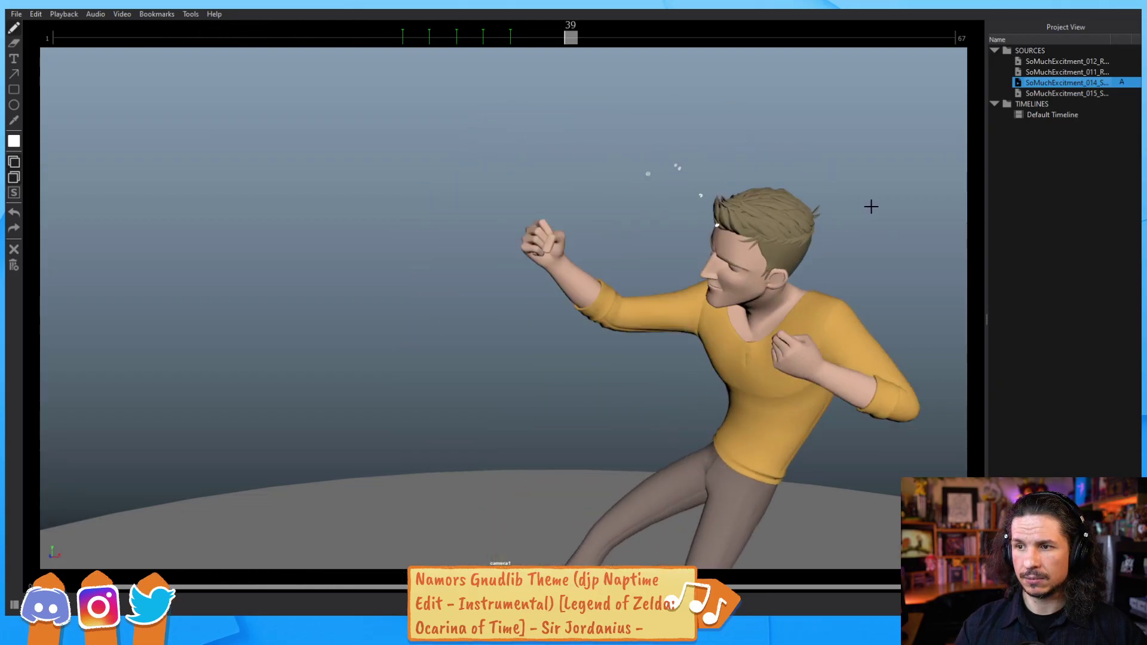
double_click(1076, 95)
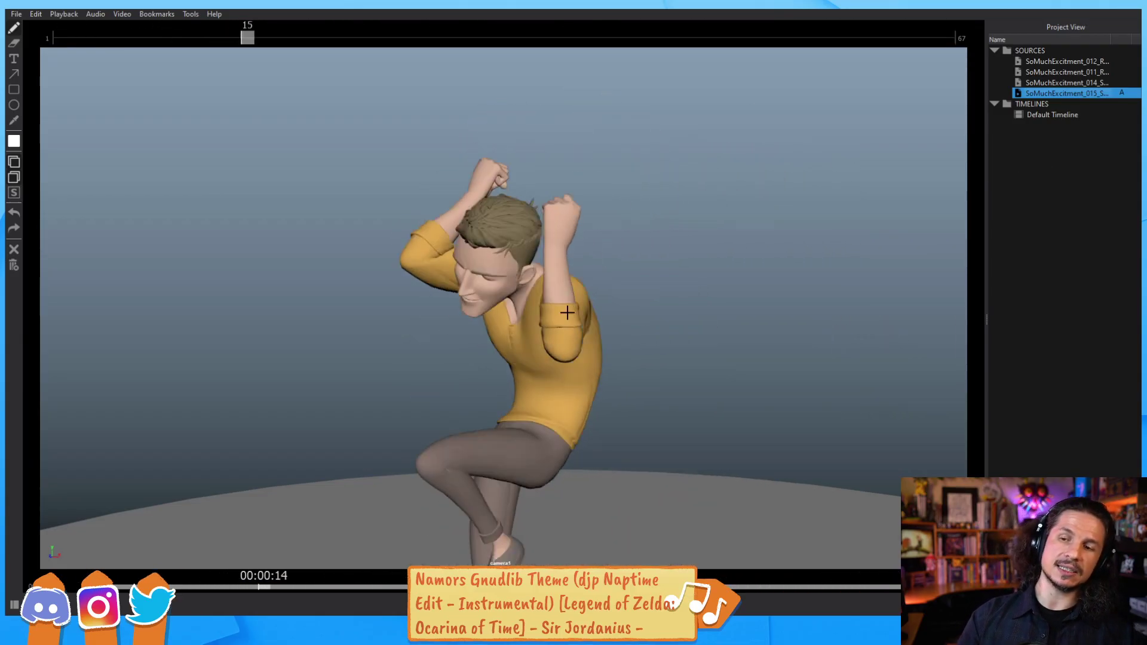
drag(400, 586, 451, 588)
key(space)
Step: Switch to the 014 clip and clear its annotations and bookmarks on frames 27, 29, 31, 33 and 35
click(1048, 82)
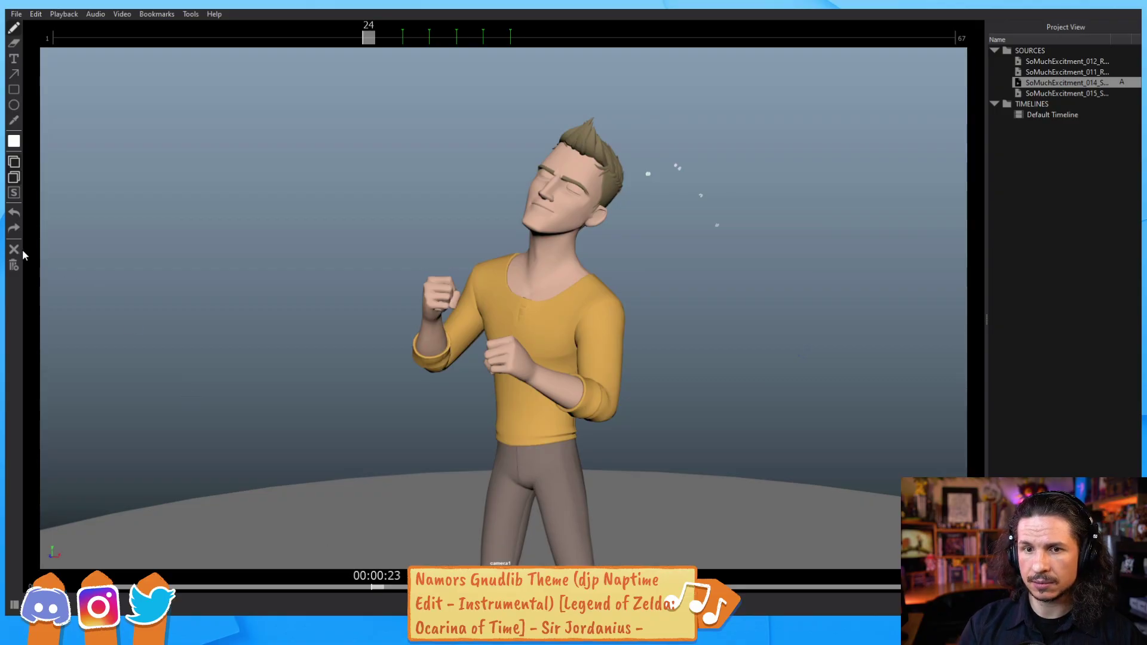
click(410, 39)
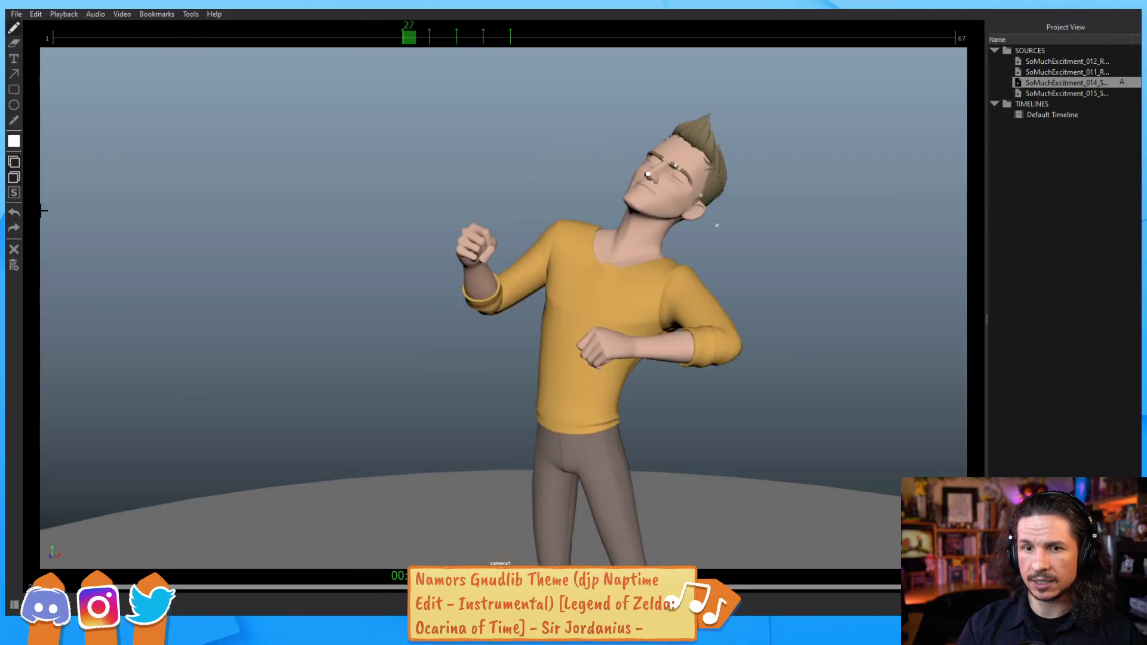
click(14, 265)
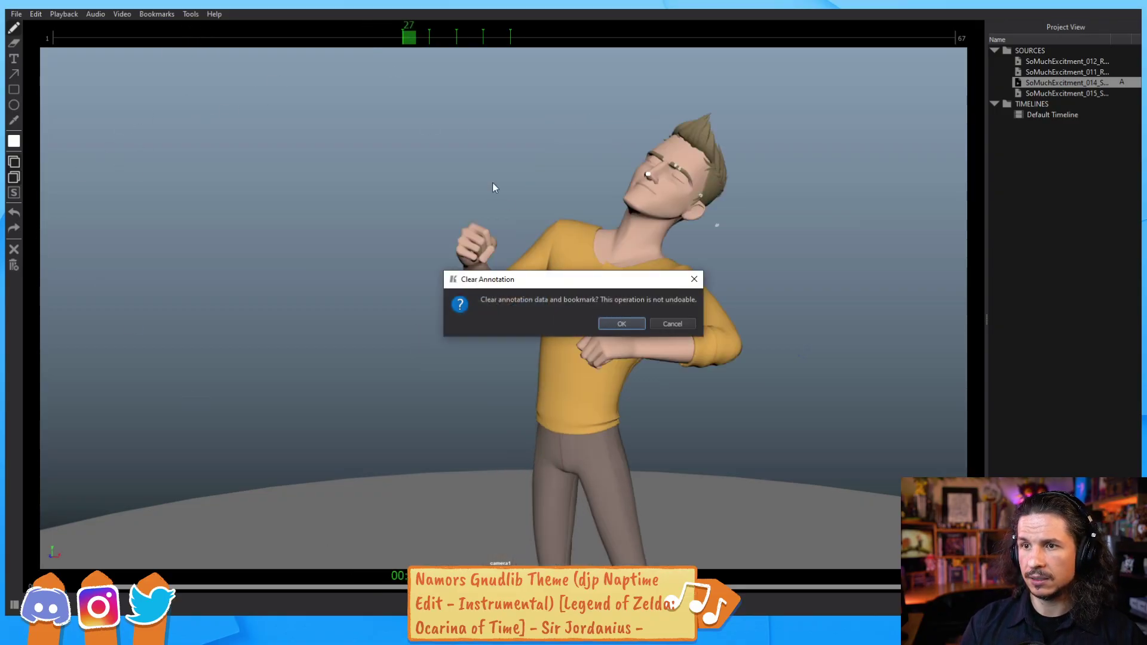
click(621, 323)
click(434, 35)
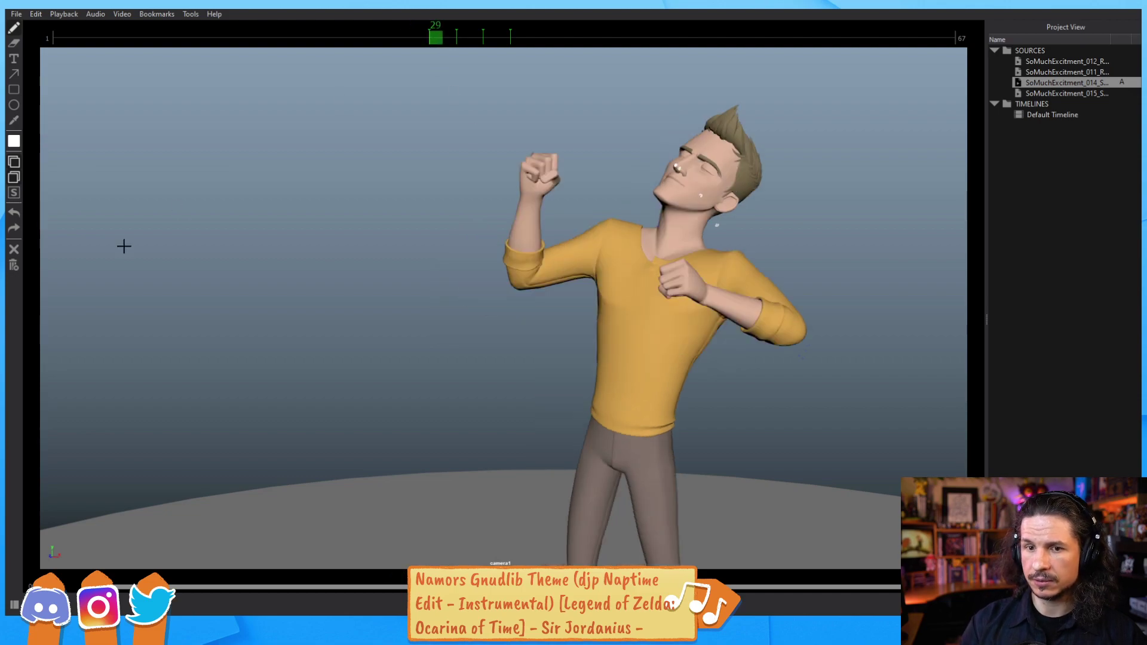
click(14, 265)
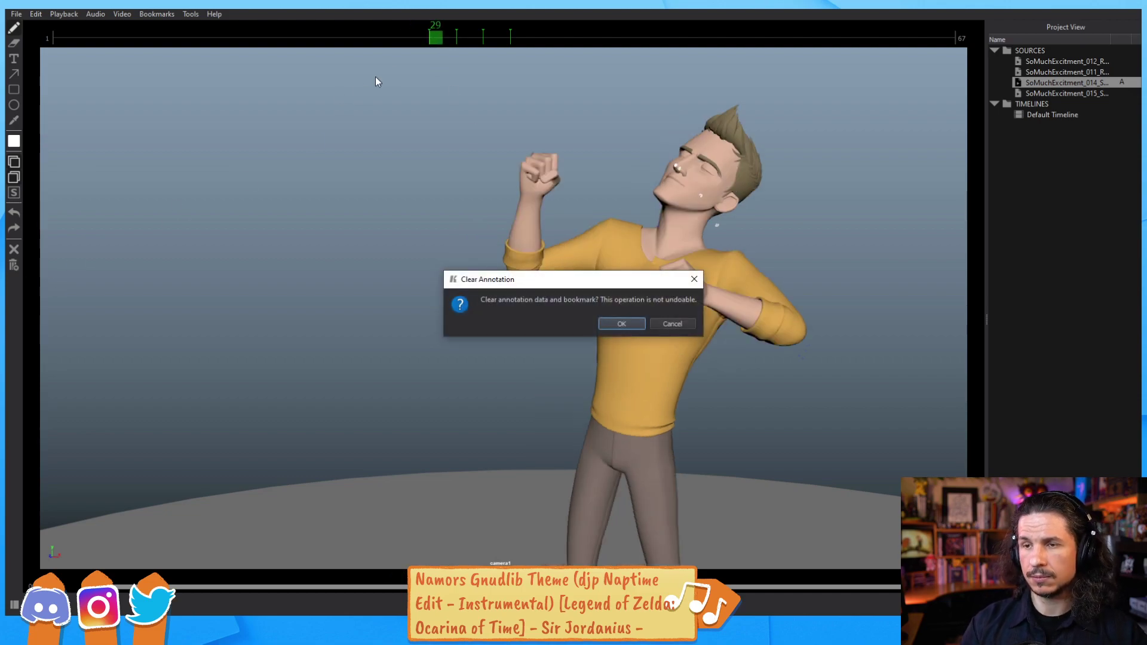
key(Return)
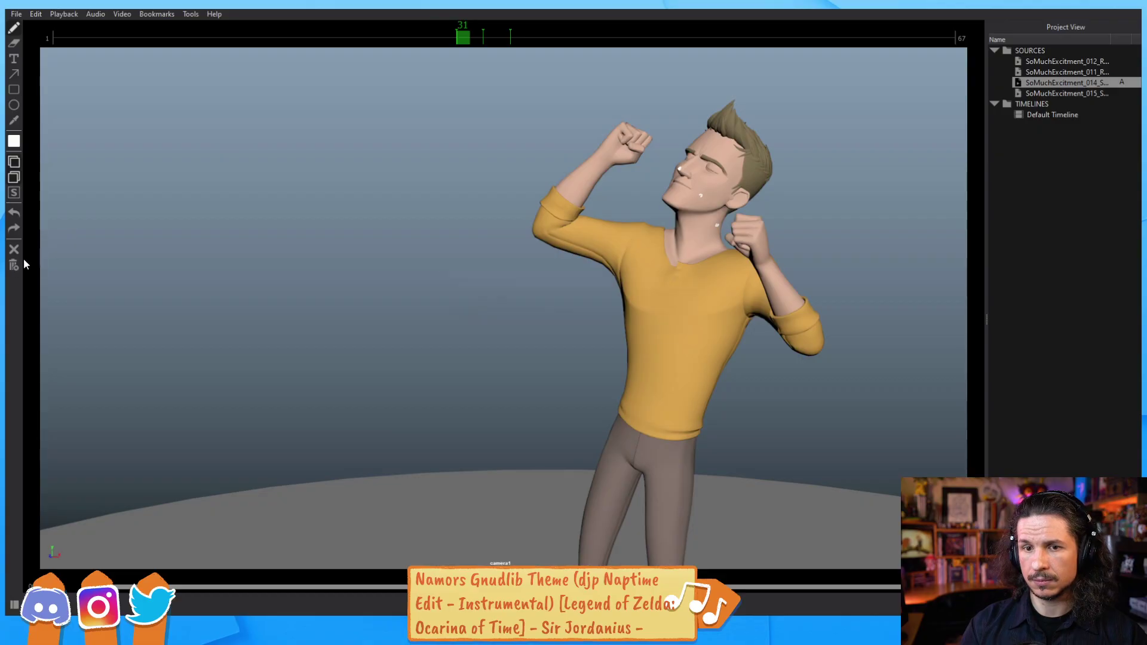
click(489, 38)
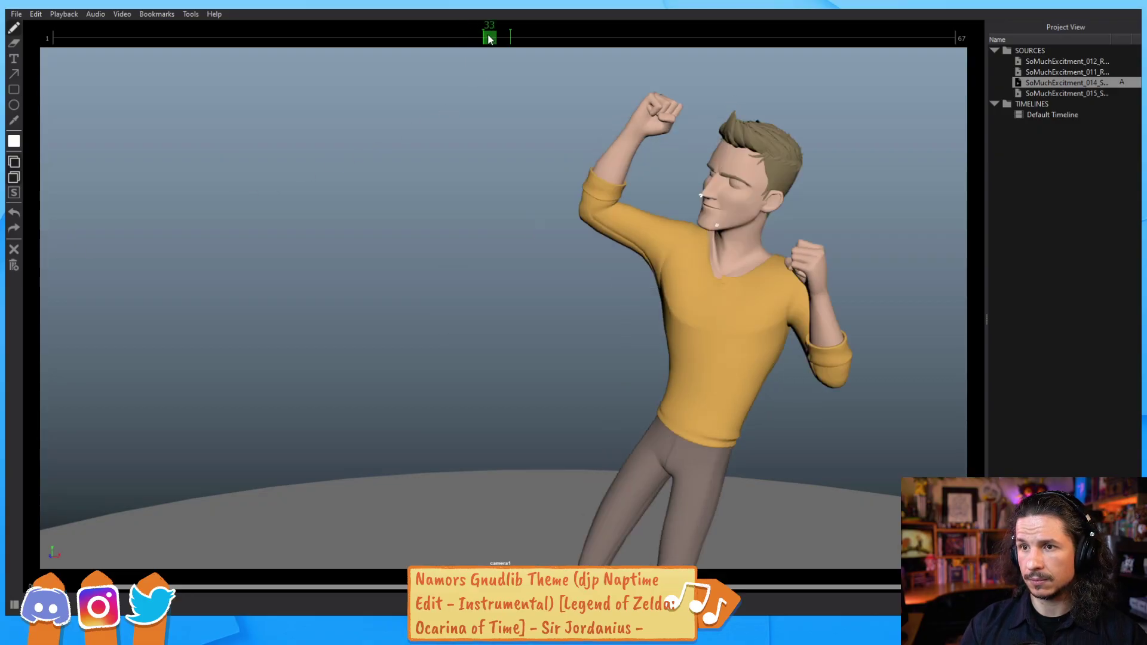
click(14, 266)
click(599, 322)
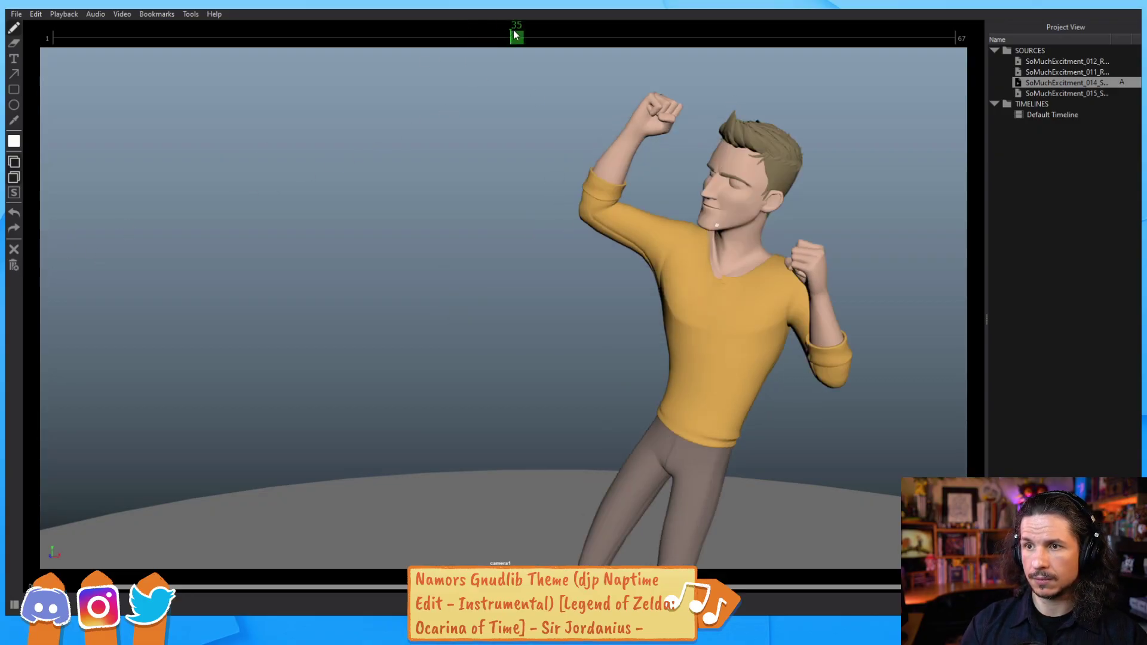
click(15, 268)
click(616, 322)
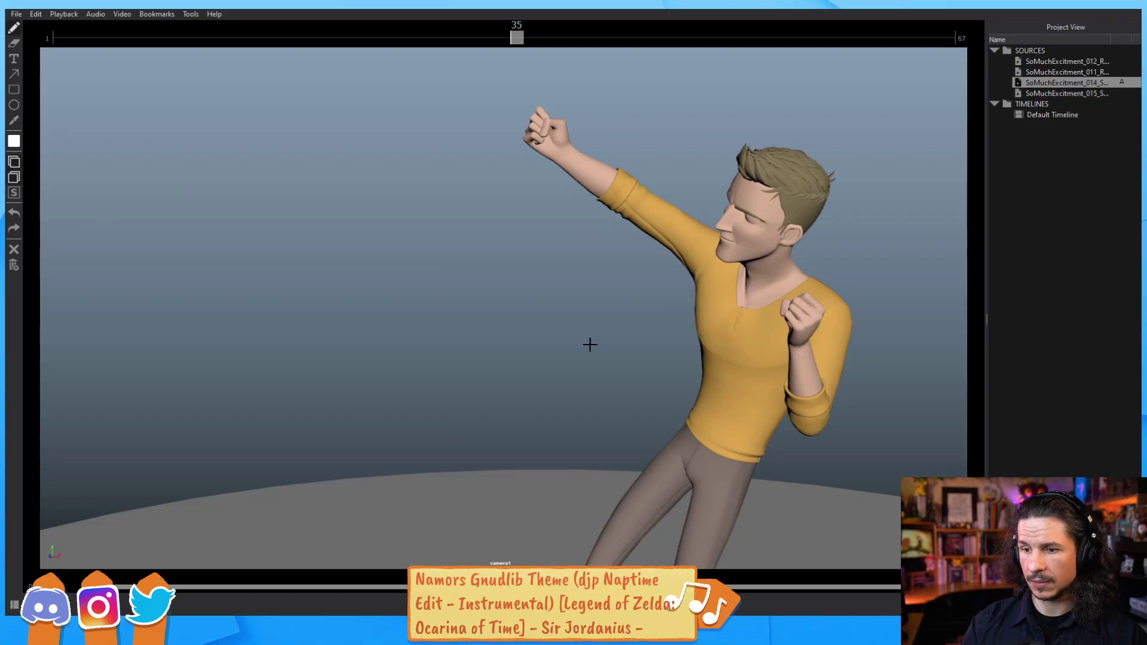
Step: Scrub the 014 clip up to frame 28, switch to the 015 clip and play it to compare the head motion
drag(287, 37, 419, 50)
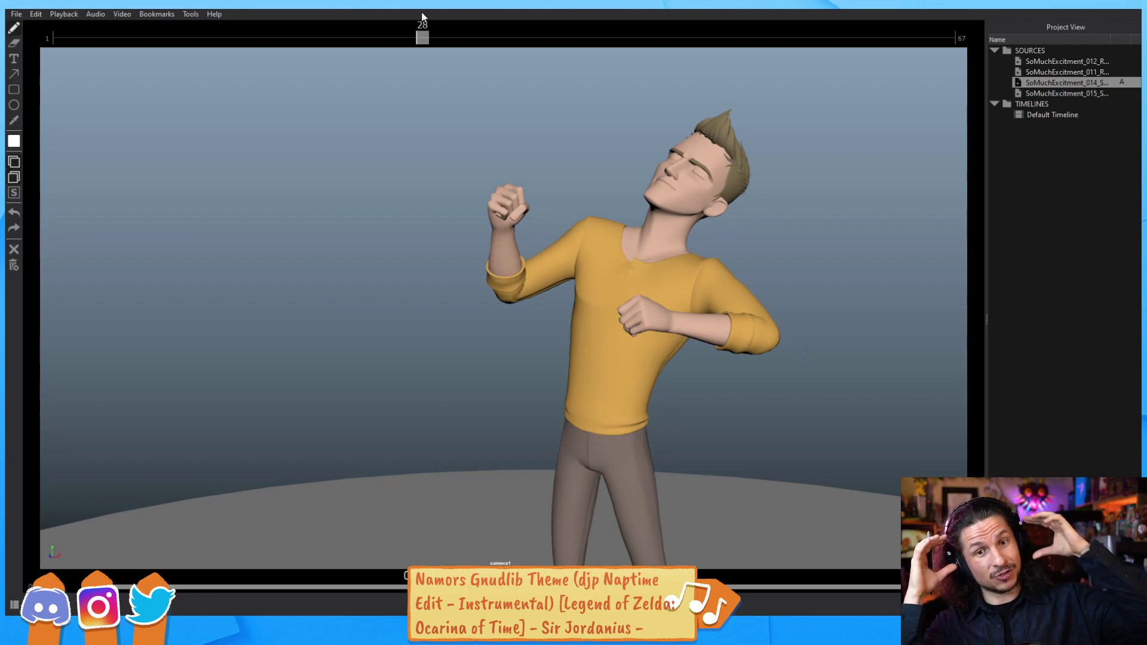
click(1055, 93)
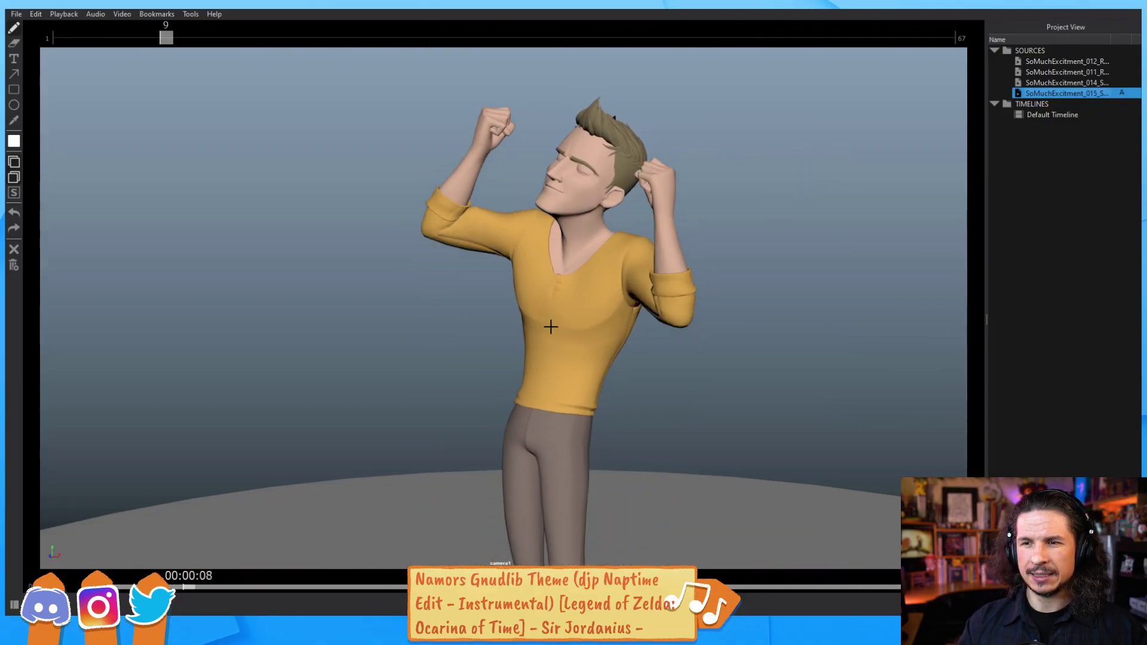
key(space)
Step: Draw an upward curved arrow in front of the face on frame 19 of the 015 clip and check the following frames
drag(228, 40, 291, 41)
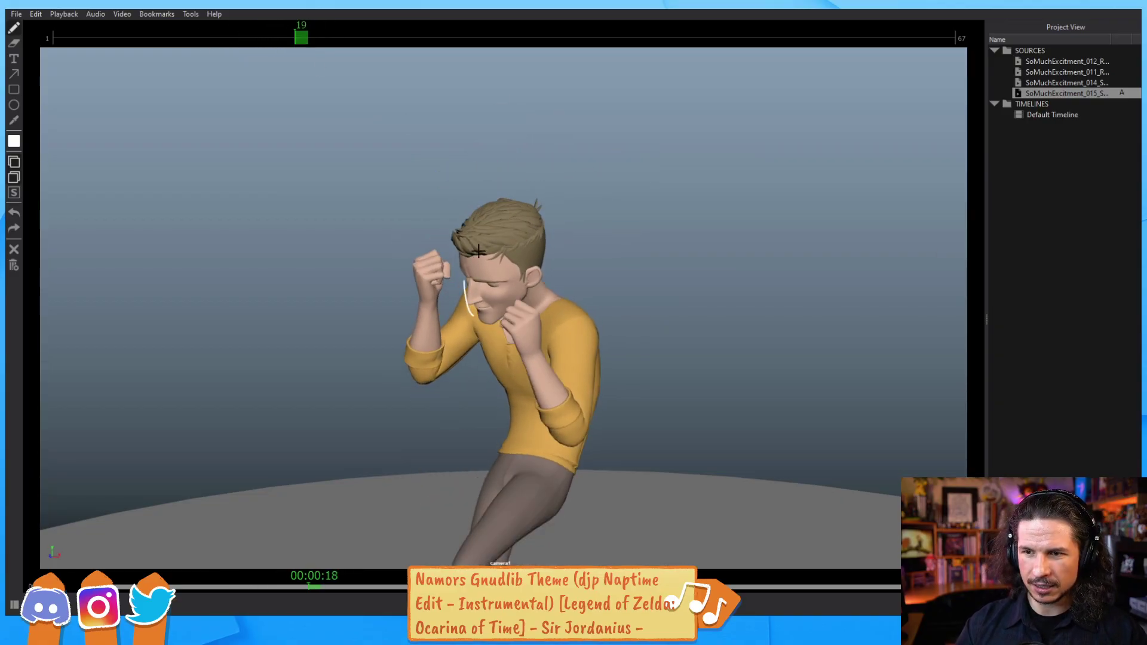
drag(303, 38, 369, 39)
key(space)
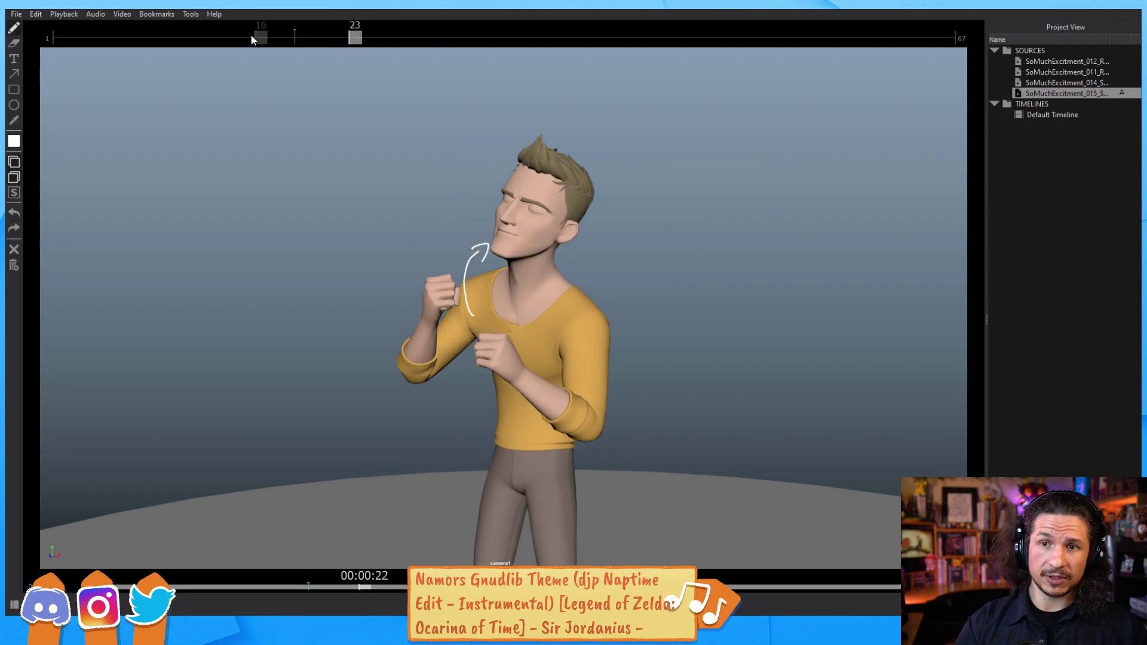
Step: Sketch large curved direction arrows beside the character on frame 13 and a head rotation arrow labelled Rz on frame 19
drag(251, 38, 220, 38)
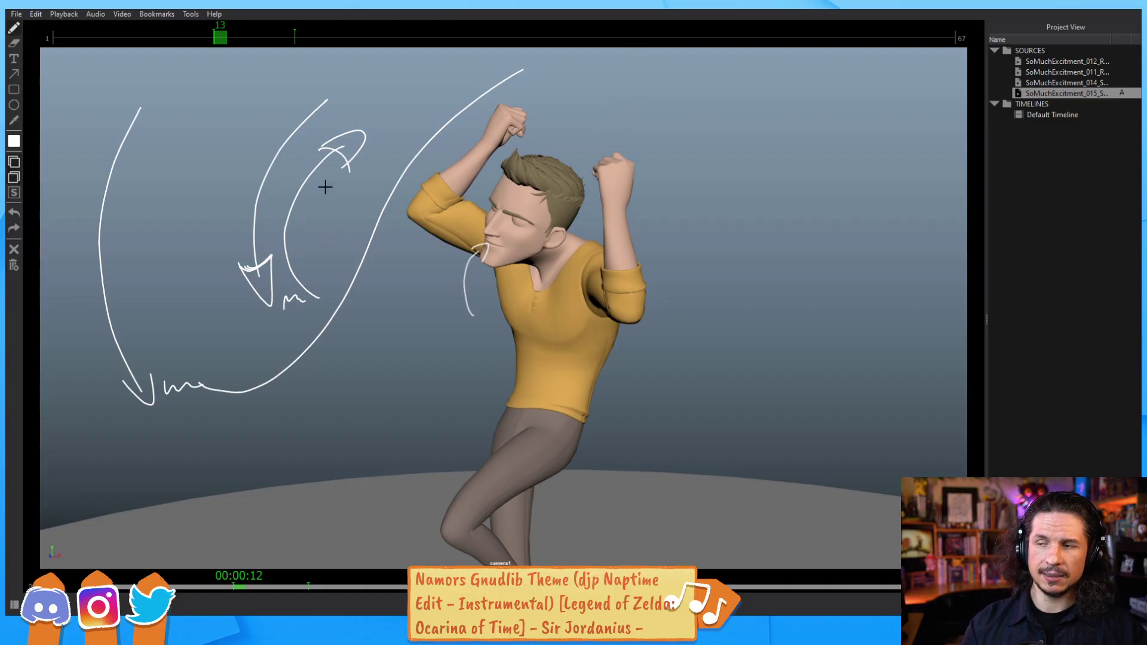
drag(260, 39, 275, 96)
key(space)
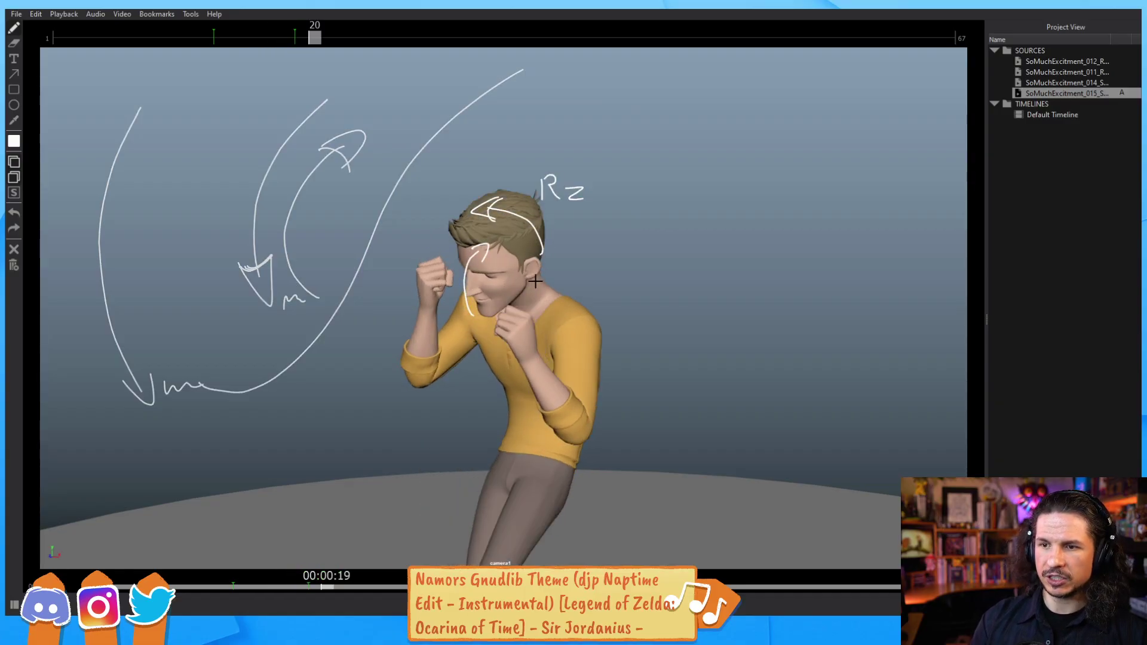
Step: Circle the neck on frame 19 and write the note "too much neck" beside it
key(space)
key(Left)
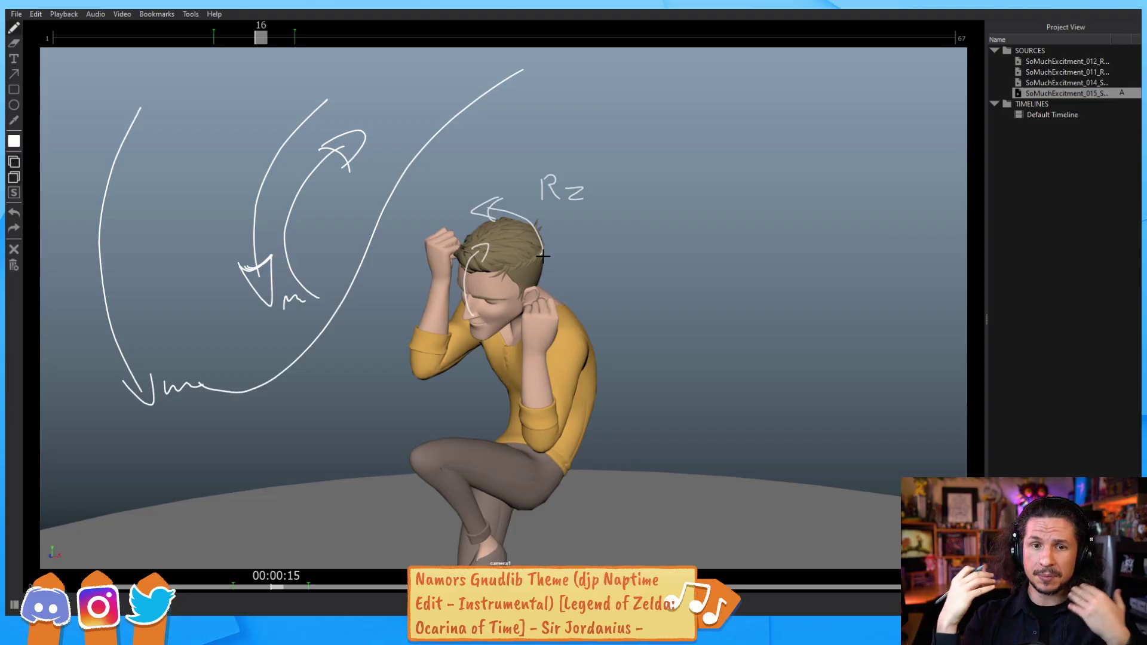
drag(272, 43, 301, 63)
key(Left)
key(Right)
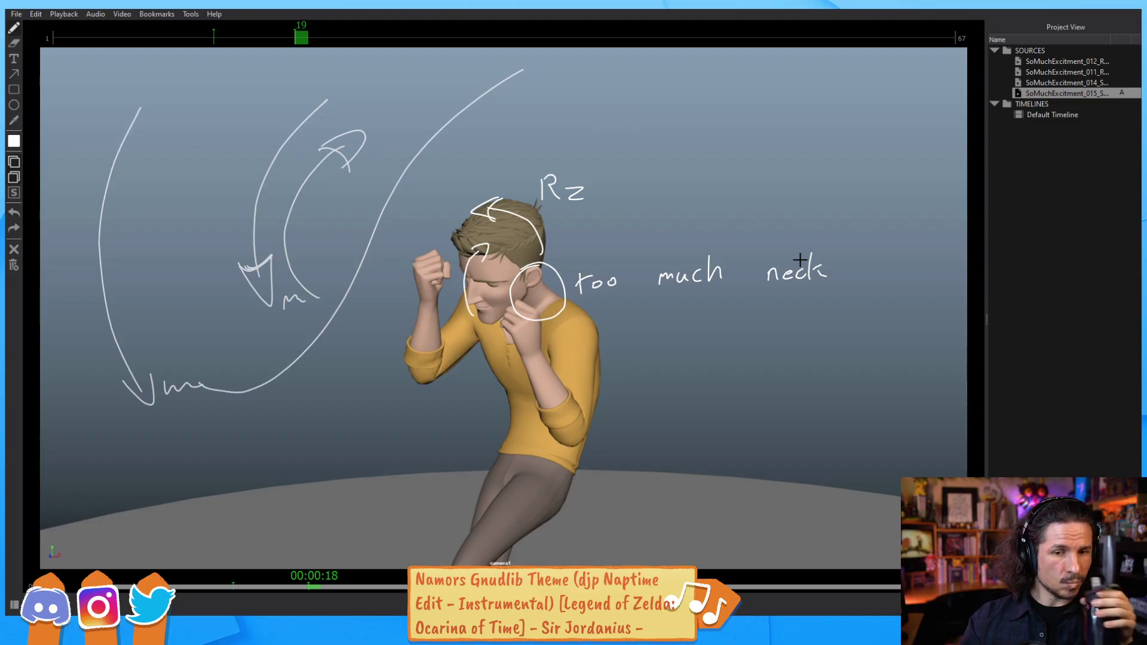
Step: Play and scrub the annotated 015 clip, examining the head and neck motion around frames 13 to 20 and 31 to 34
key(space)
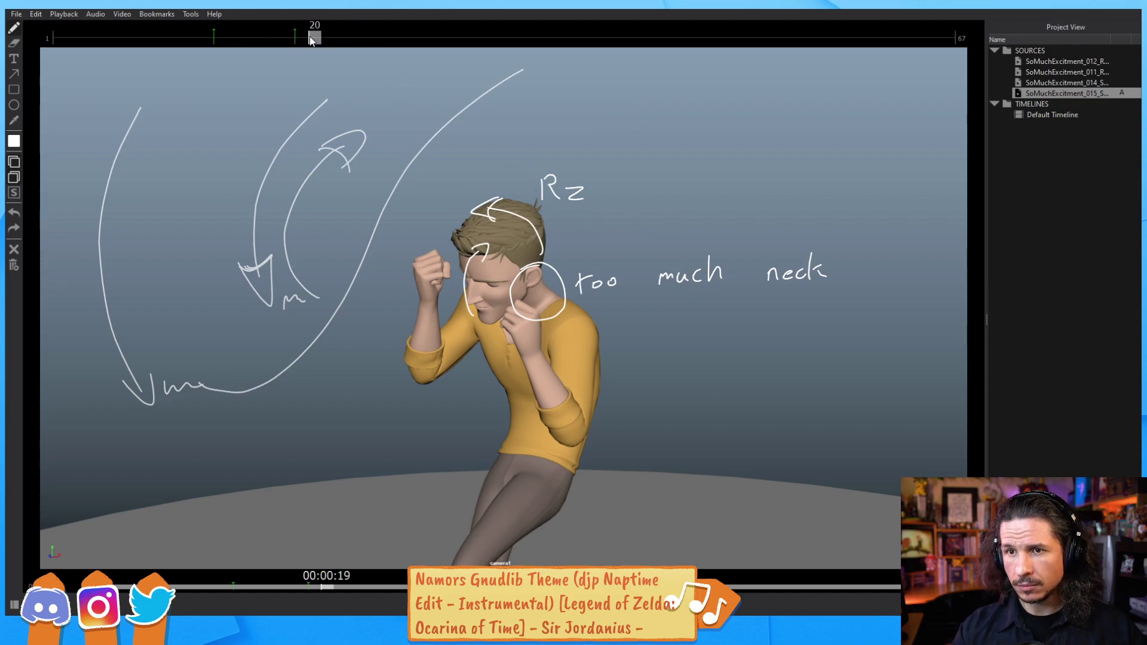
click(279, 43)
drag(279, 43, 223, 65)
key(space)
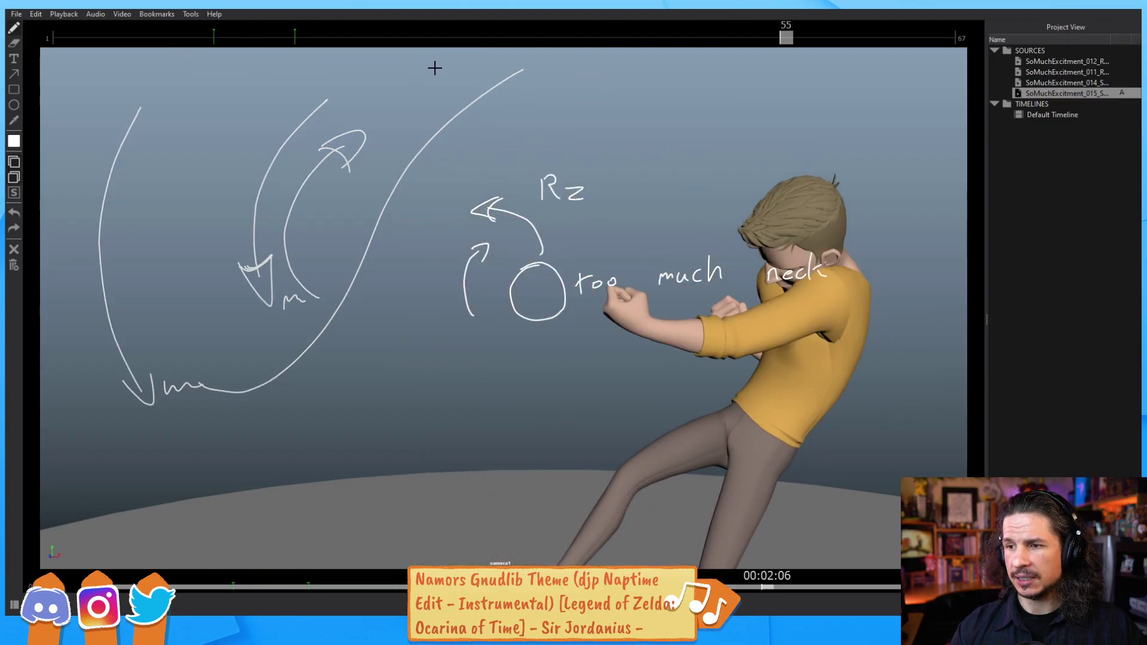
click(492, 37)
mouse_move(495, 37)
mouse_down()
mouse_move(660, 30)
mouse_move(503, 32)
mouse_up()
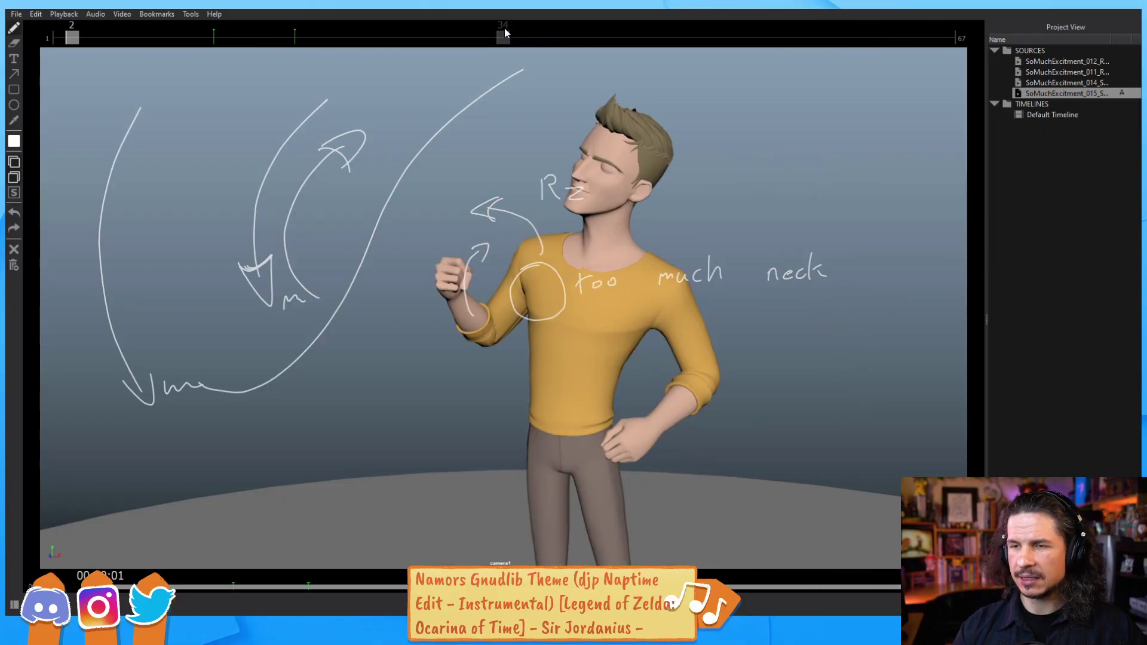
click(467, 31)
key(space)
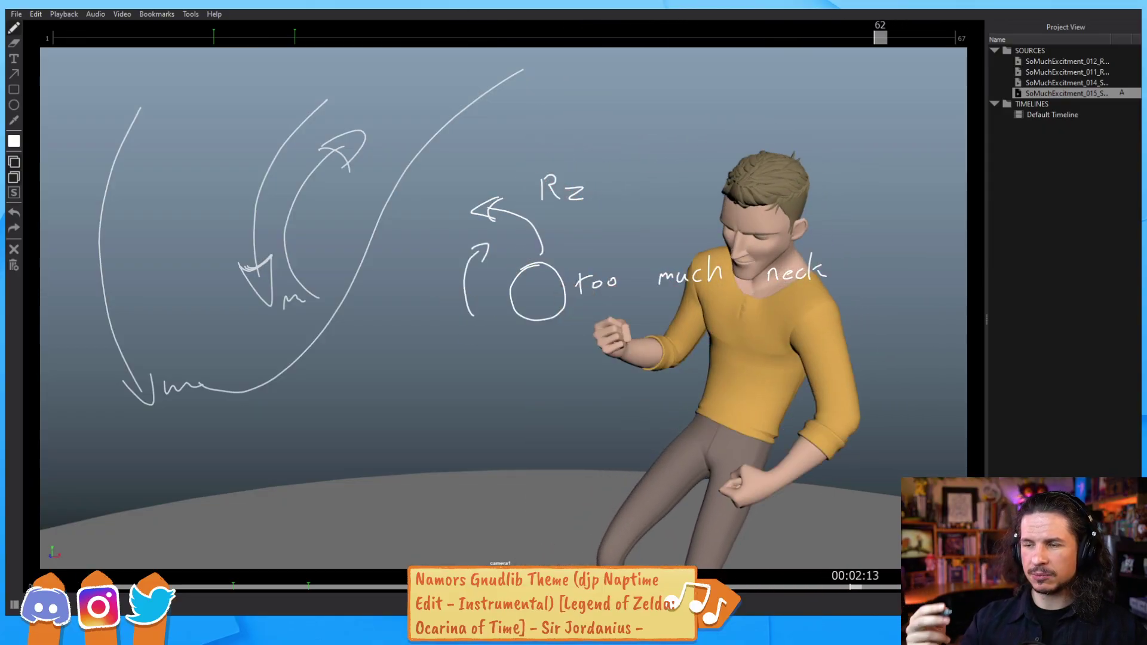
Step: Play the 014 clip, then return to the 015 clip and play it to compare the neck motion
double_click(1069, 84)
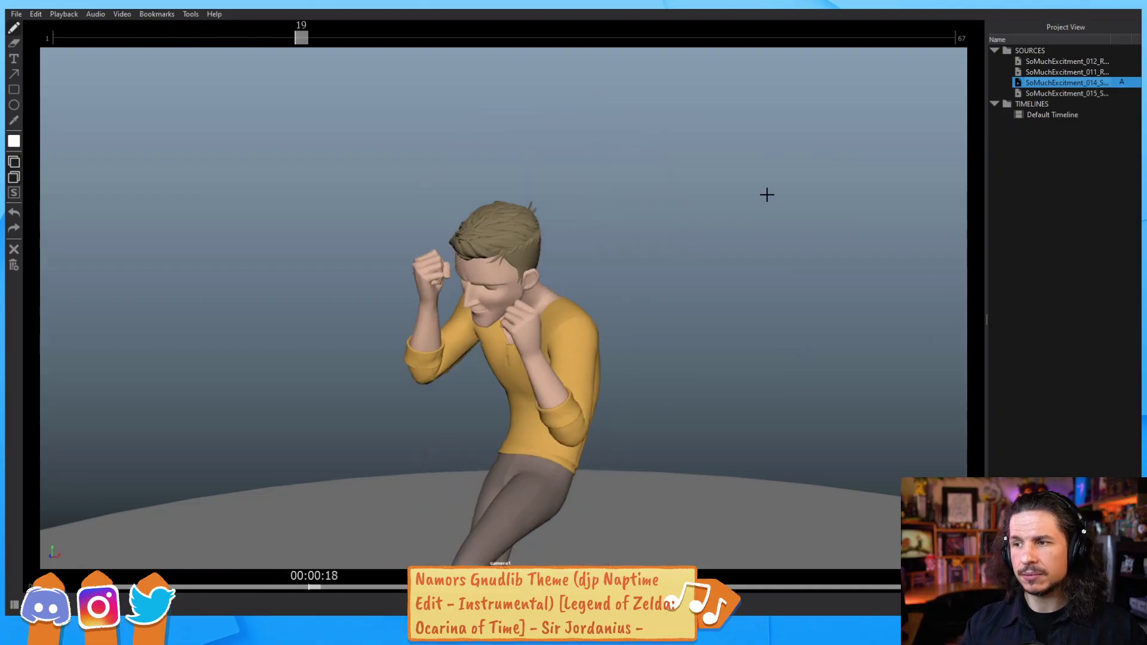
click(1058, 94)
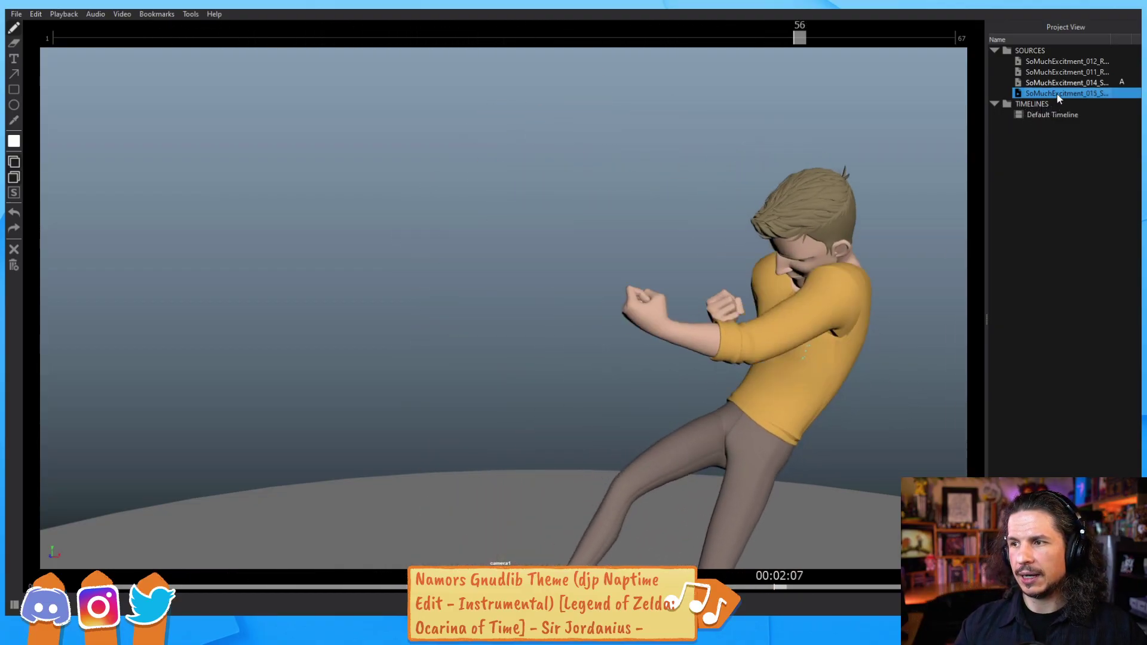
double_click(1060, 94)
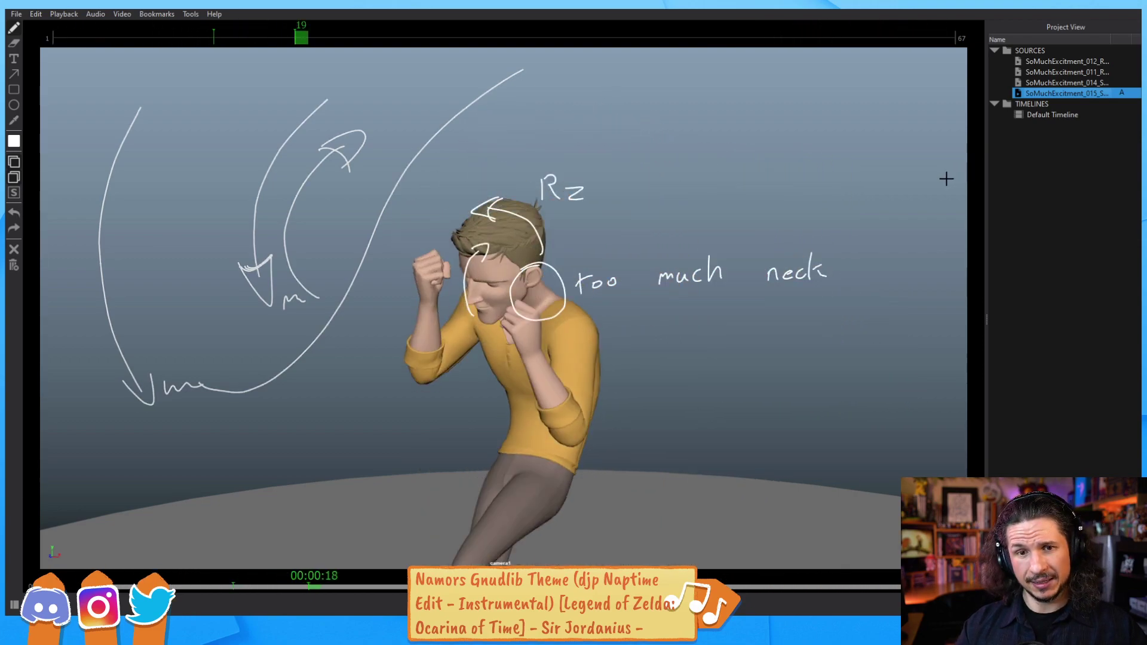
key(space)
Step: Turn off annotation ghosting on the 015 clip, draw a diagonal stroke near the raised fist on frame 35 and annotate frame 50
drag(652, 34, 520, 72)
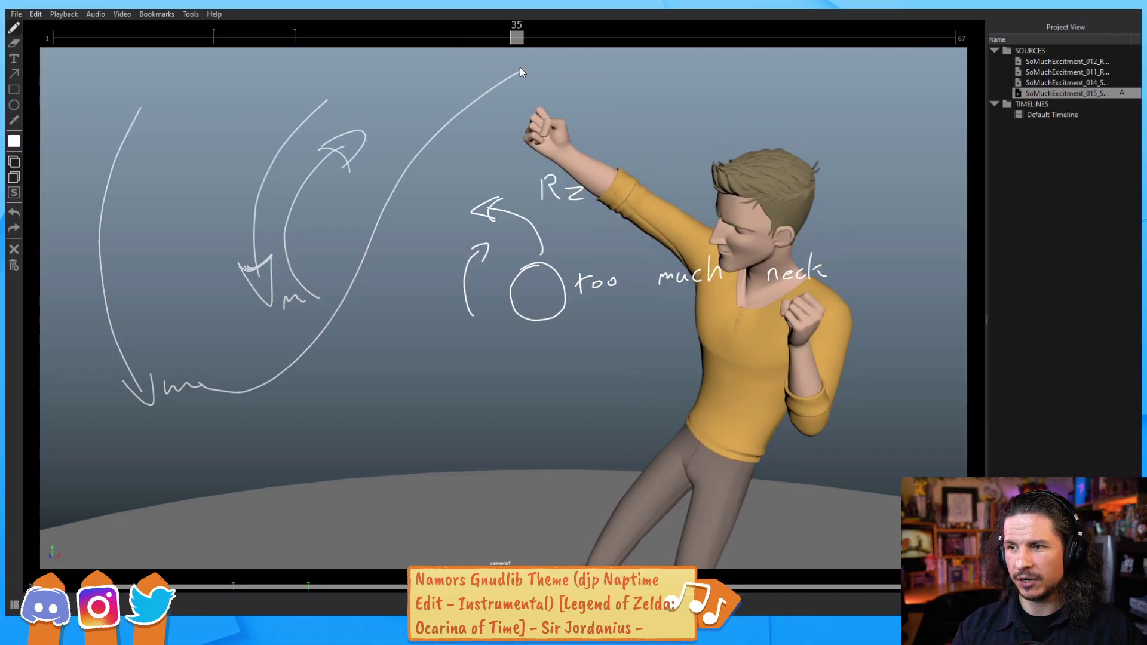
click(18, 175)
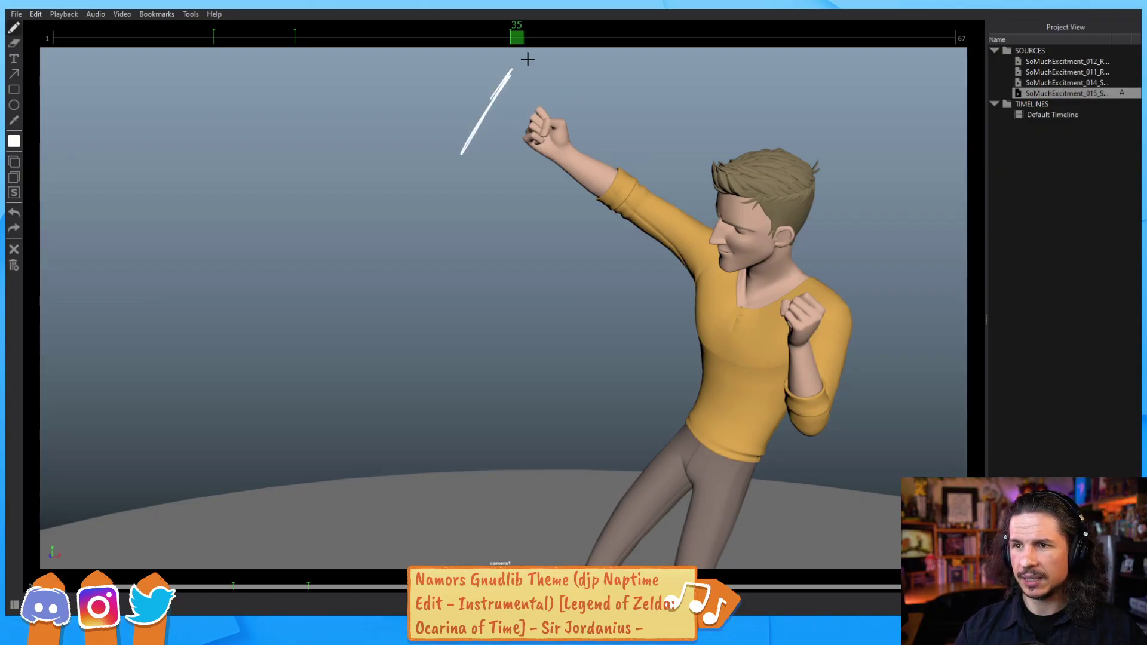
mouse_move(522, 42)
mouse_down()
mouse_move(718, 40)
mouse_move(701, 43)
mouse_move(718, 42)
mouse_move(700, 103)
mouse_up()
mouse_move(711, 34)
mouse_down()
mouse_move(543, 42)
mouse_move(691, 51)
mouse_move(518, 53)
mouse_move(651, 59)
mouse_move(624, 89)
mouse_up()
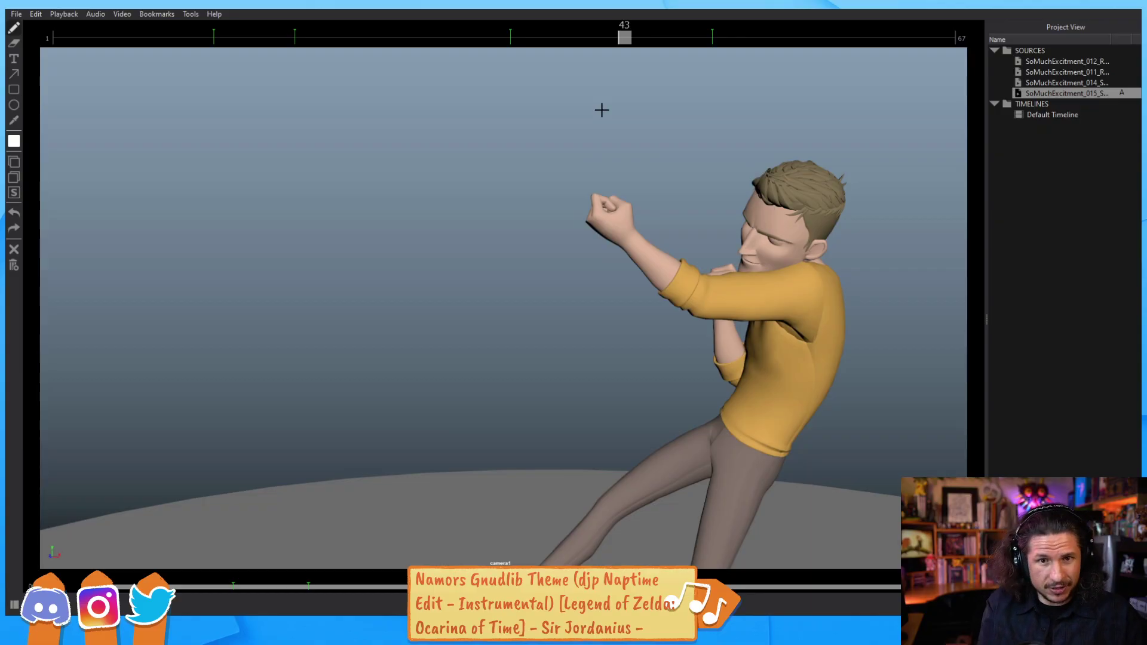
Step: Scrub the 015 clip around frames 34 to 41, then compare its playback with the 014 clip
click(503, 38)
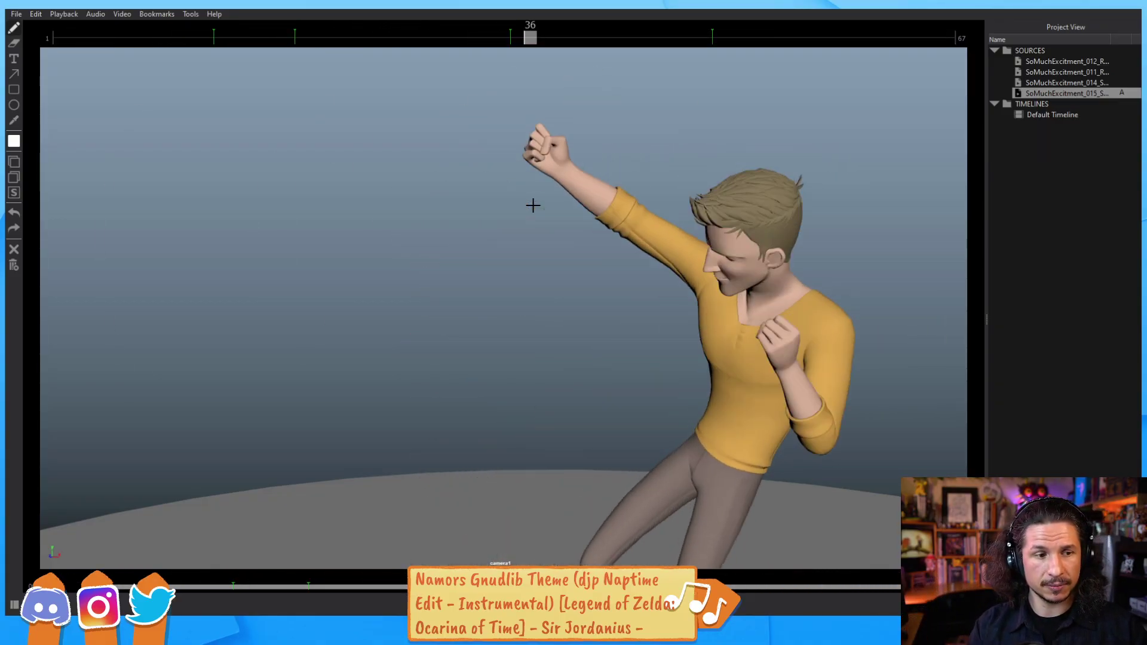
drag(597, 38, 503, 36)
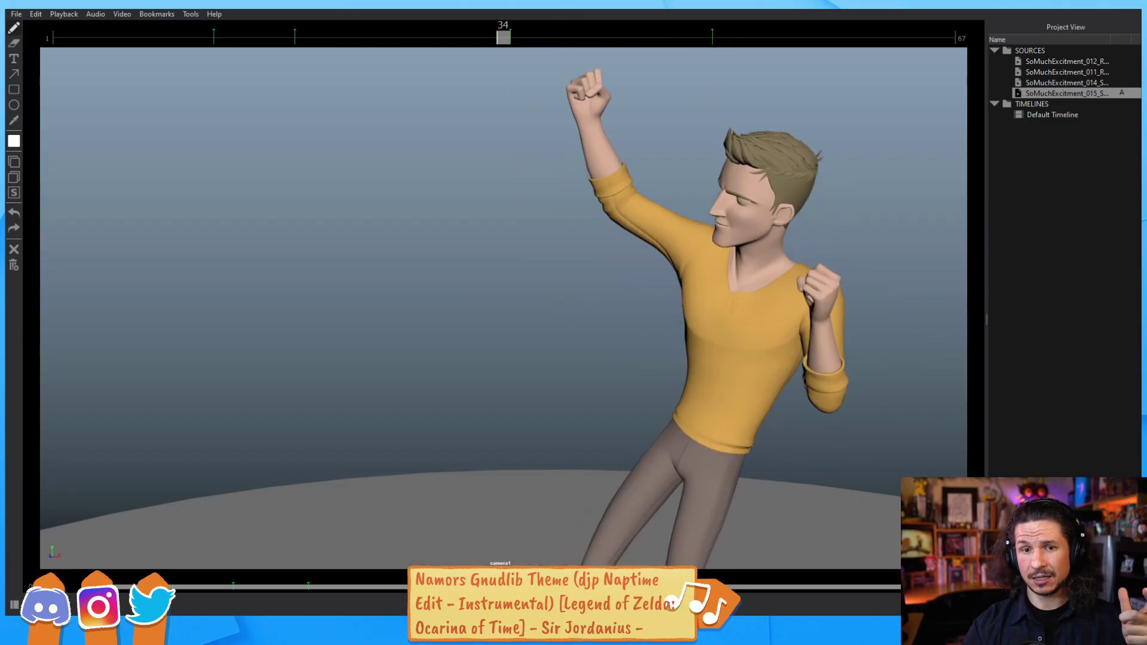
double_click(1064, 84)
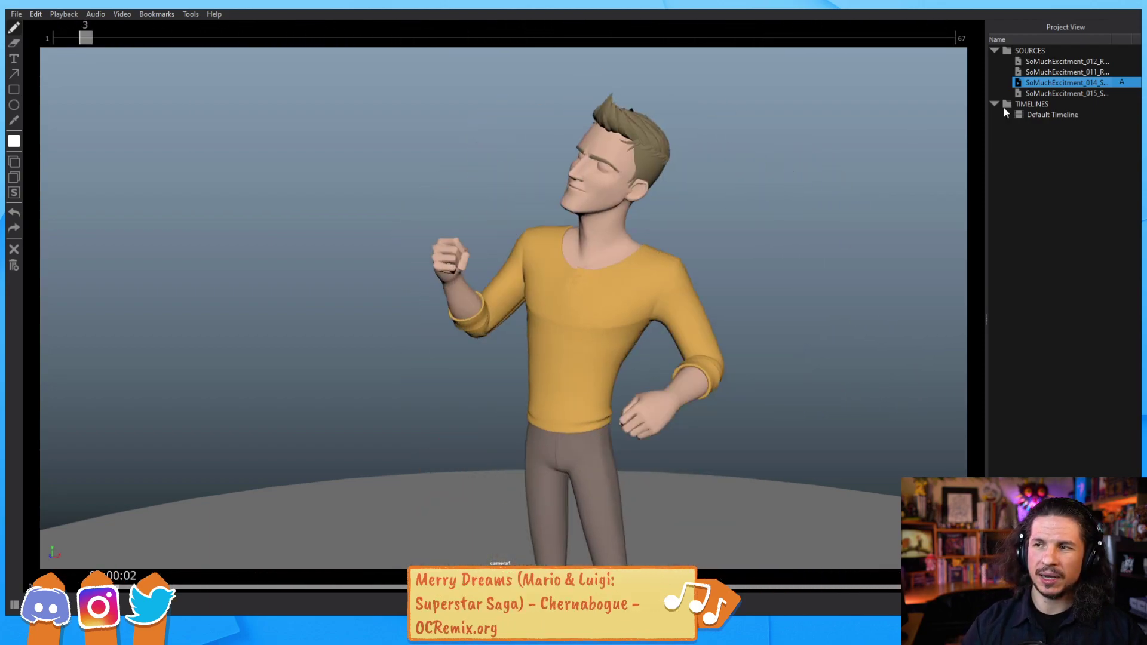
click(1048, 93)
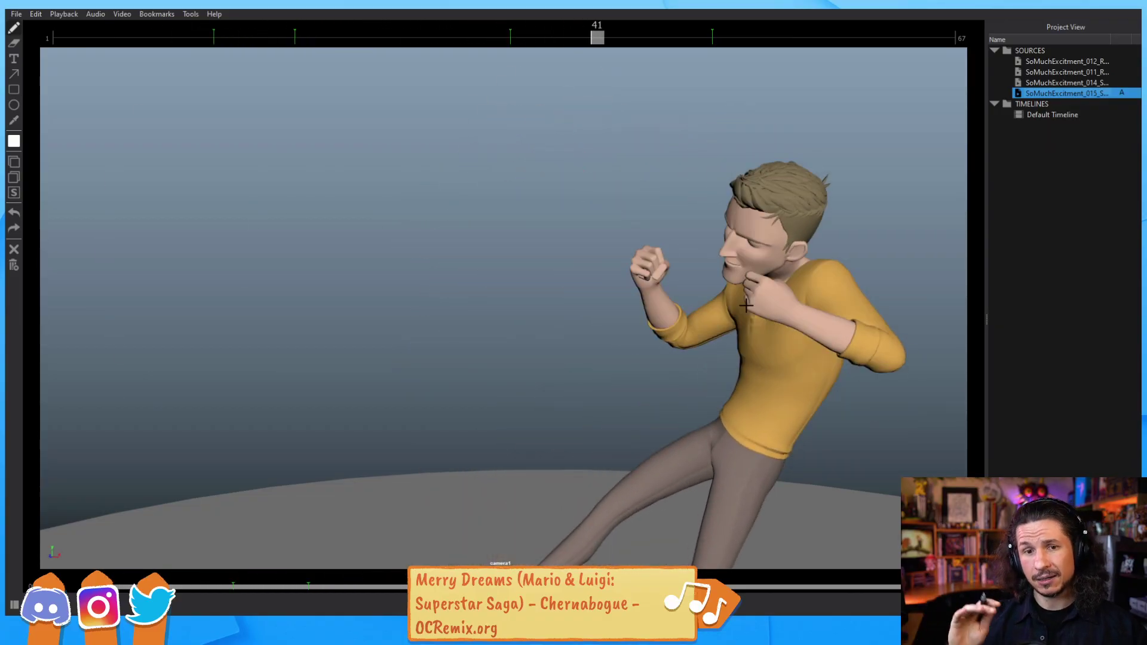
Step: Move the movie player away, return to Maya, select the head control and inspect the pose at frame 70 in the perspective view
drag(466, 4, 1146, 35)
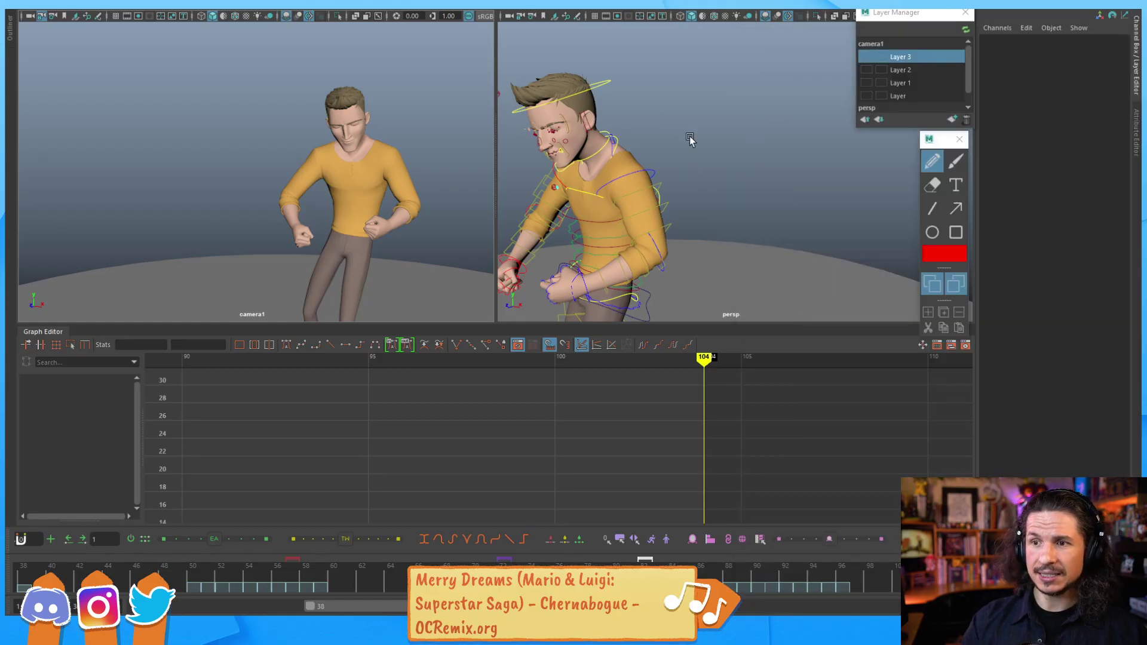
click(598, 82)
mouse_move(412, 576)
mouse_down()
mouse_move(678, 531)
mouse_move(476, 563)
mouse_up()
alt+drag(639, 144, 776, 187)
alt+middle_drag(776, 187, 833, 206)
alt+right_drag(833, 206, 815, 222)
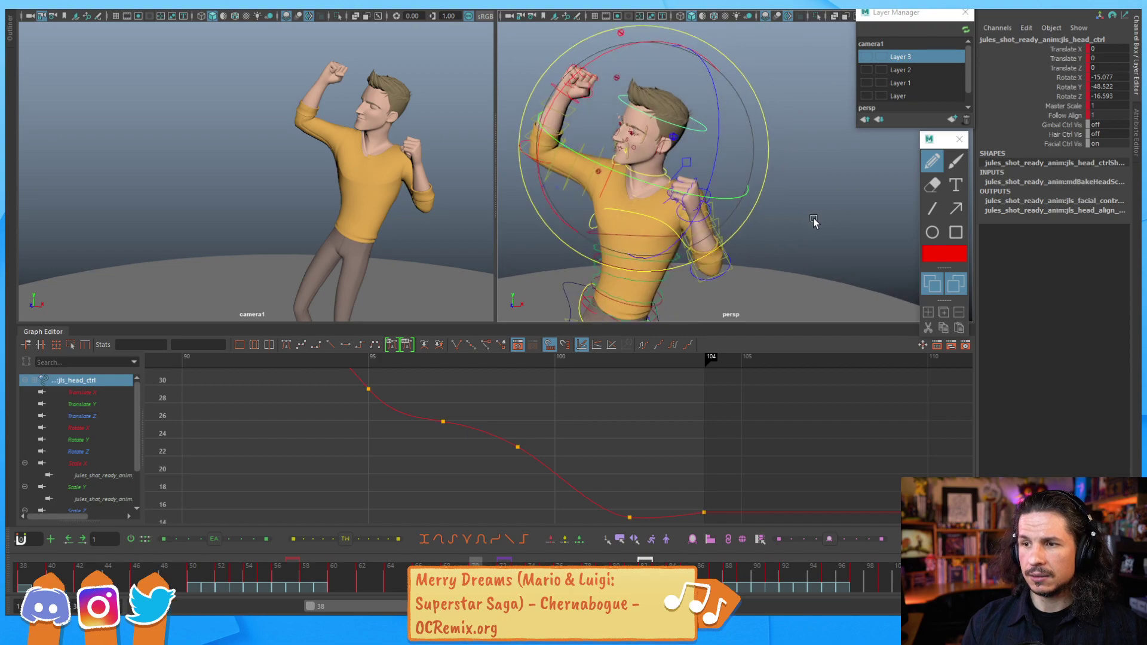
Step: Reselect the head control and show only its Rotate X, Y, Z and Scale X curves around frame 70 in the Graph Editor
click(832, 130)
click(706, 127)
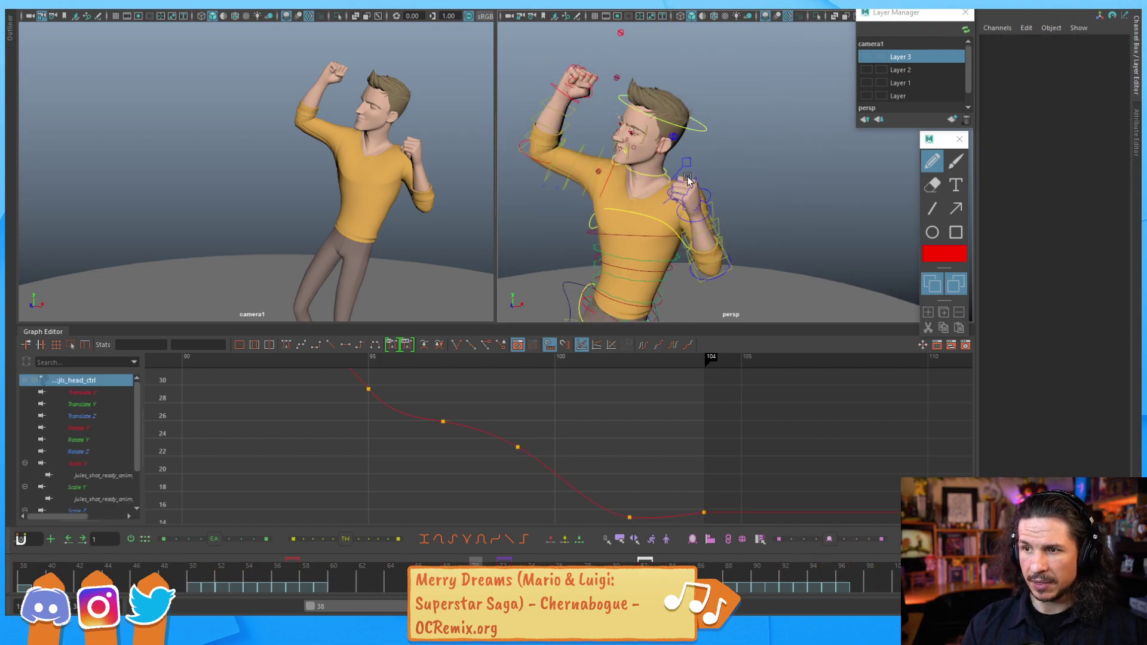
drag(84, 431, 95, 461)
key(a)
alt+shift+middle_drag(727, 432, 549, 433)
alt+shift+right_drag(548, 433, 559, 447)
alt+middle_drag(481, 465, 576, 465)
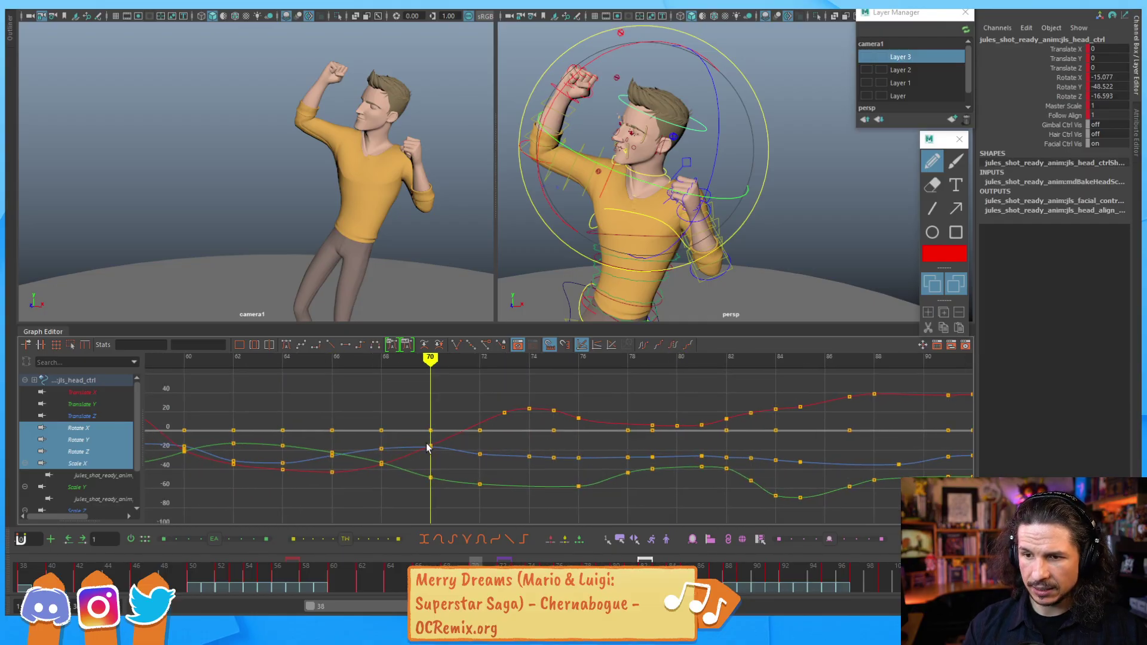
Step: Inspect the head control's curves around frame 70 and limit the displayed channels to Rotate X, Y and Z
drag(408, 439, 418, 482)
alt+shift+right_drag(450, 493, 518, 447)
alt+middle_drag(446, 438, 437, 397)
alt+right_drag(437, 396, 524, 446)
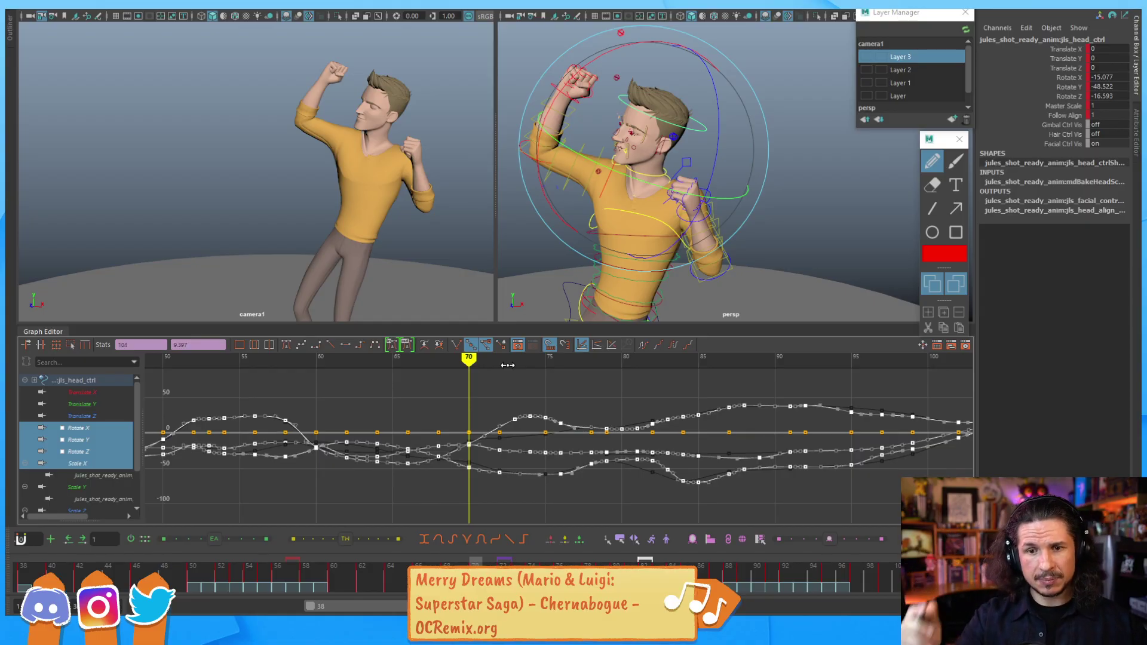
click(95, 430)
shift+click(92, 451)
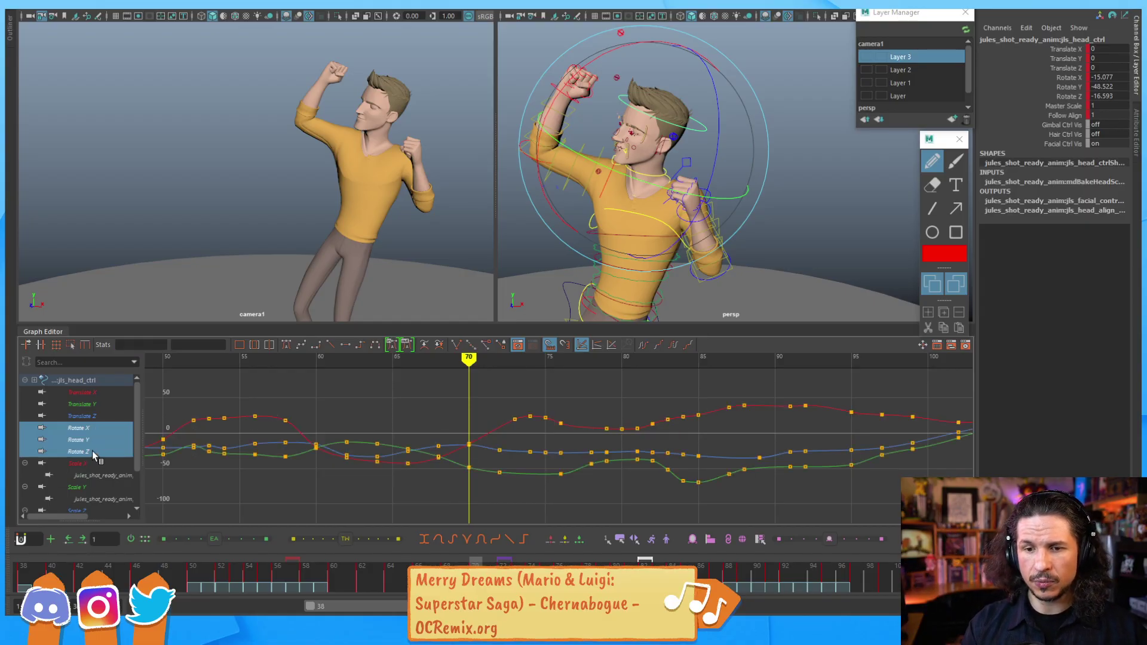
Step: Select the neck control, show only its Rotate X, Y and Z curves and compare them with their buffer curves after frame 70
scroll(636, 177, up, 5)
click(637, 178)
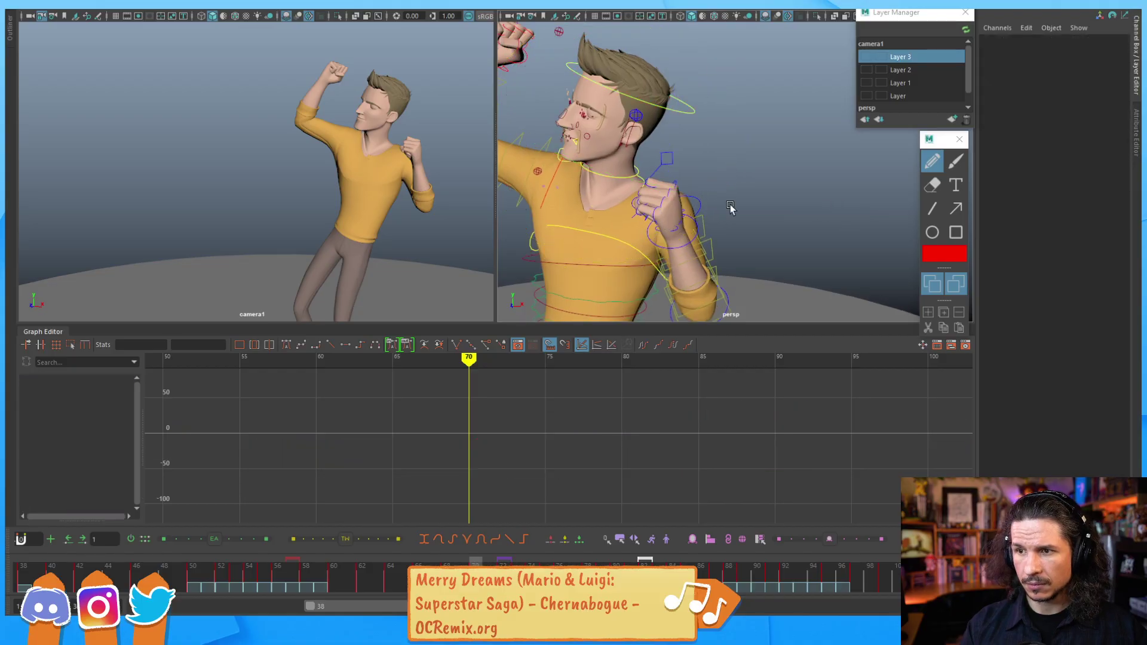
click(636, 178)
click(90, 427)
shift+click(90, 452)
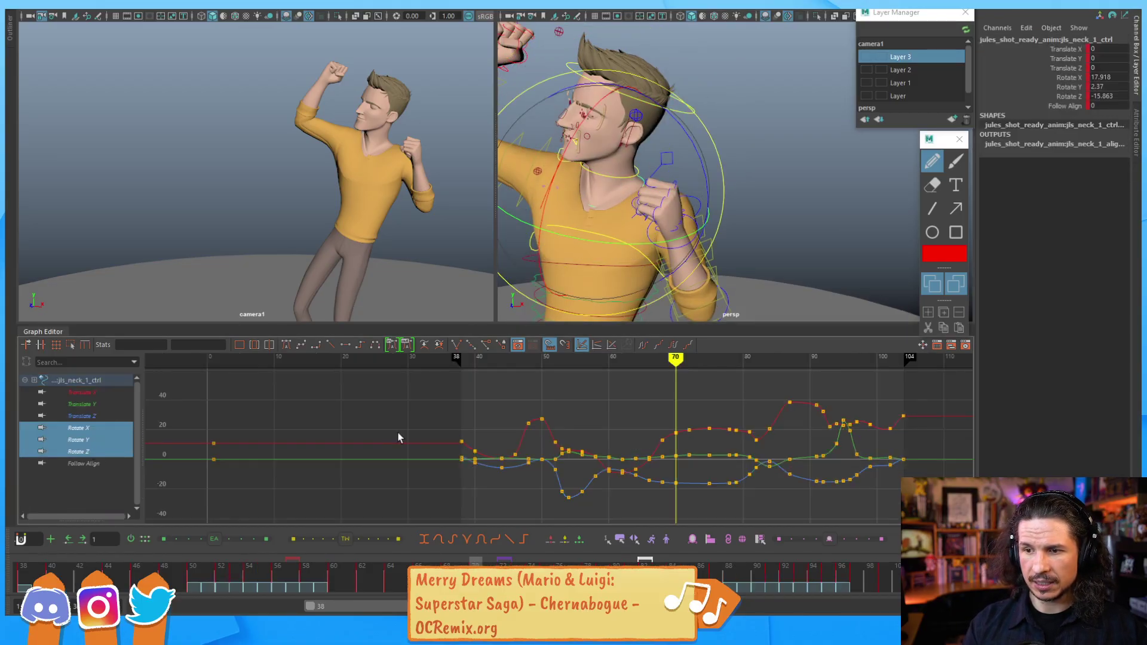
alt+middle_drag(677, 455, 554, 422)
alt+shift+right_drag(554, 422, 589, 422)
drag(568, 383, 569, 469)
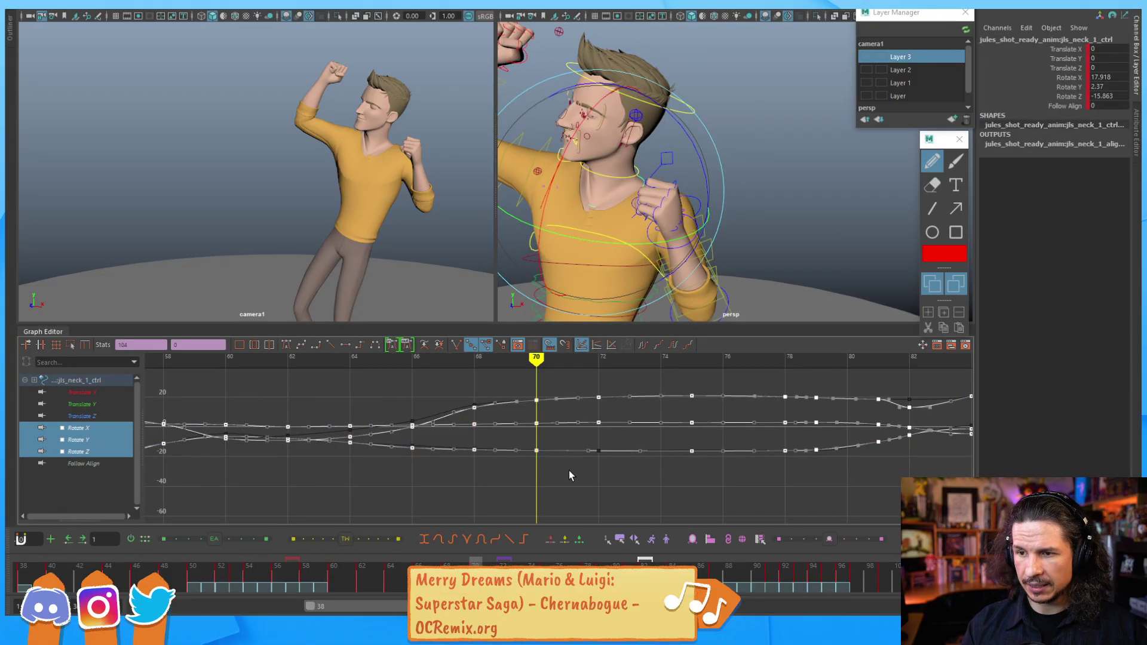
alt+shift+right_drag(568, 429, 607, 458)
alt+middle_drag(627, 445, 602, 465)
mouse_move(602, 465)
alt+right_down()
mouse_move(561, 453)
mouse_move(603, 454)
alt+right_up()
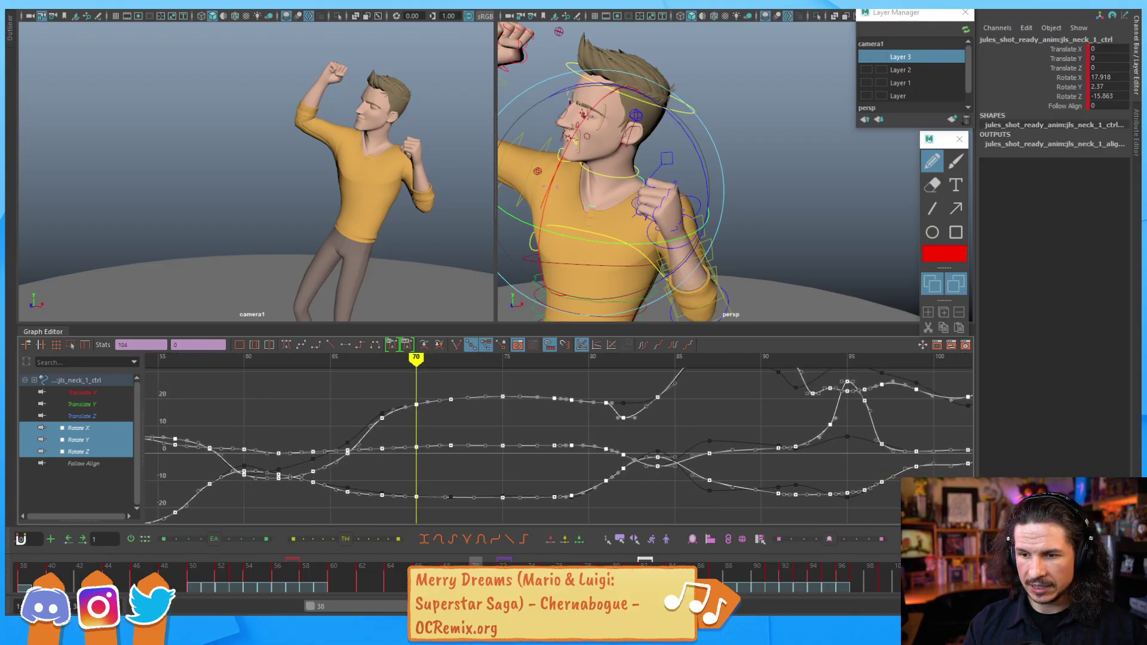
Step: Raise the neck control's Rotate X key at frame 82 to 15.893
drag(476, 558, 663, 525)
key(e)
alt+right_drag(656, 447, 594, 430)
click(555, 418)
key(comma)
key(alt+period)
key(alt+comma)
key(alt+comma)
key(alt+comma)
key(alt+period)
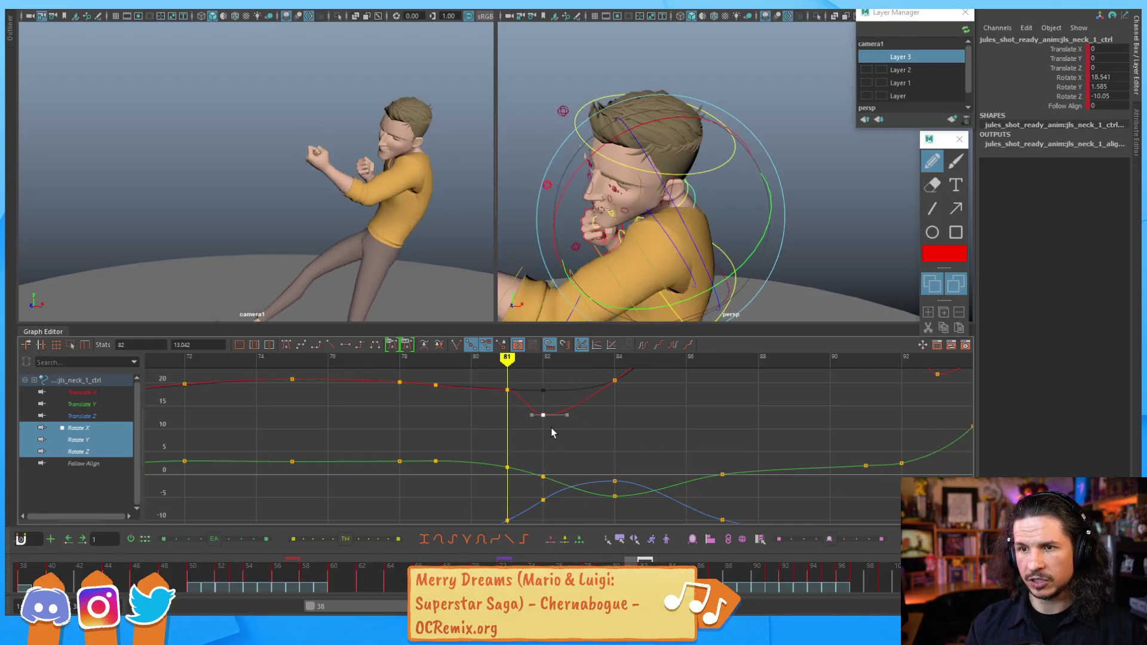
key(alt+period)
middle_drag(552, 432, 553, 419)
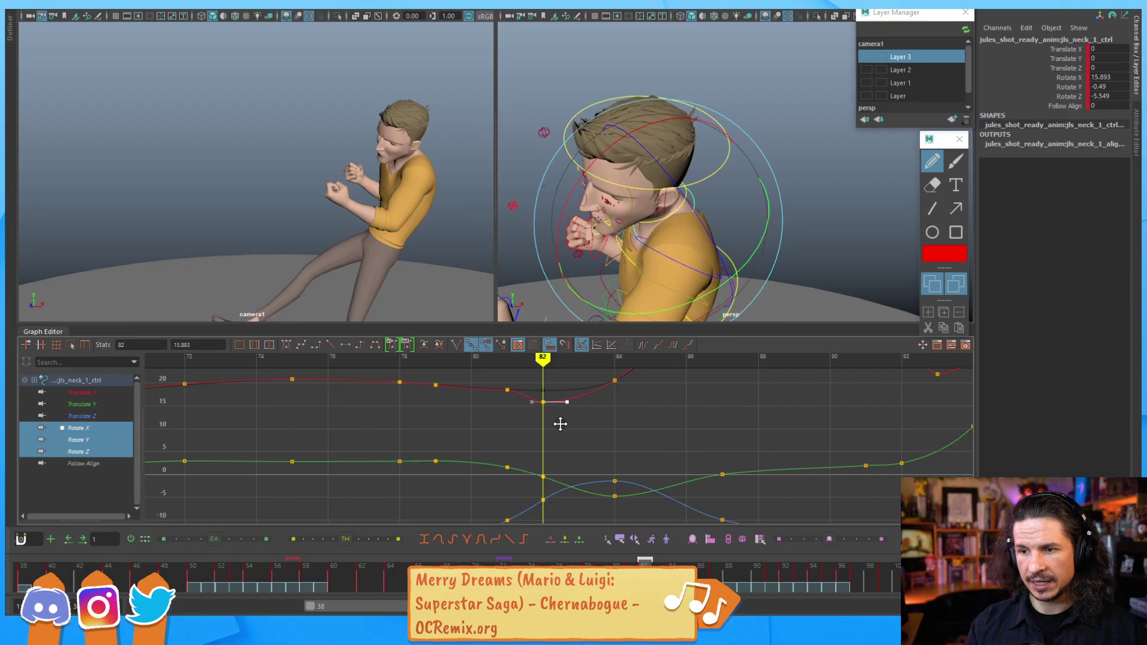
click(560, 433)
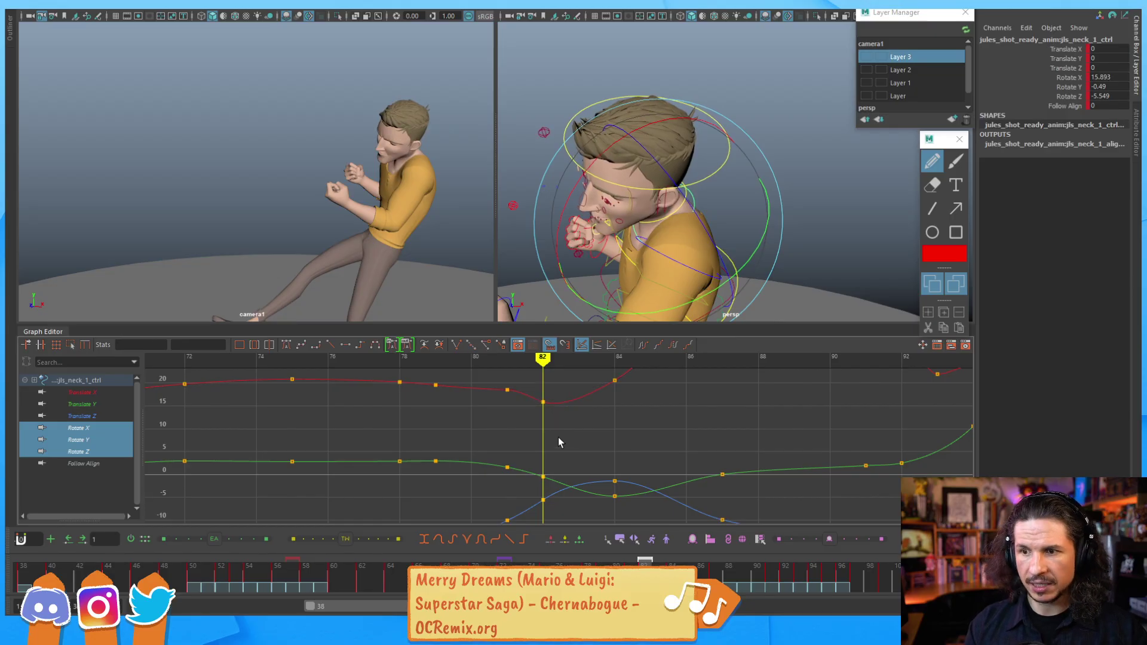
Step: Step back and forth through frames 81 to 83 to check the neck motion around the adjusted key
key(alt+comma)
key(alt+comma)
key(alt+period)
key(alt+period)
key(alt+period)
key(alt+period)
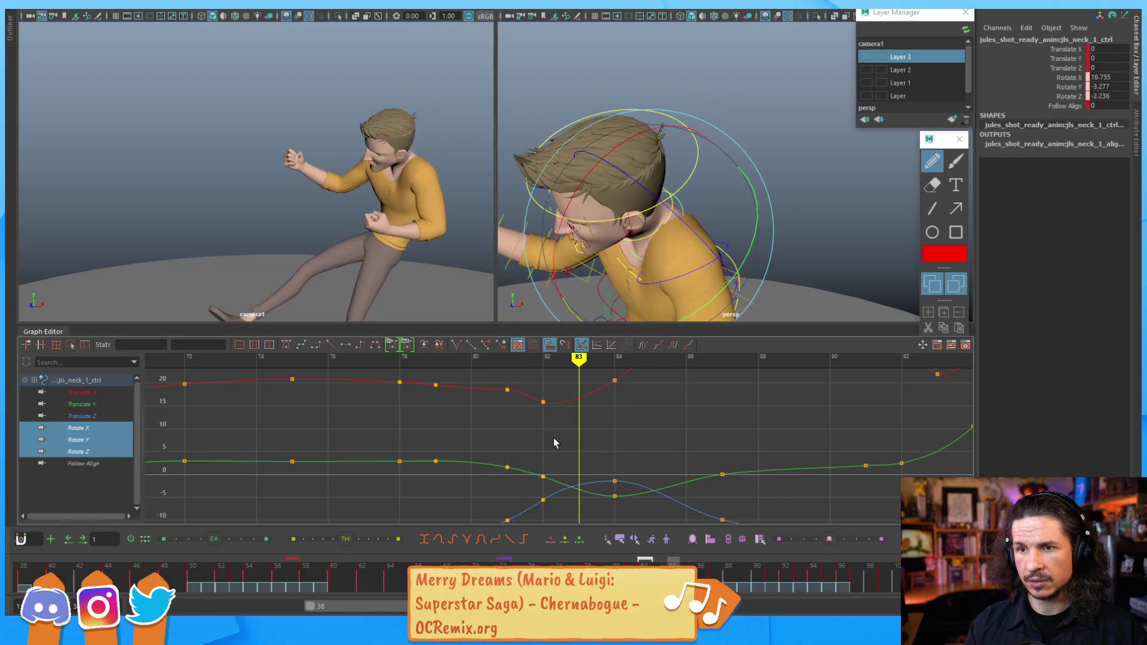
key(alt+comma)
key(alt+comma)
key(alt+comma)
Step: Select the head control and show only its Translate X, Y and Z curves in the Graph Editor
click(763, 91)
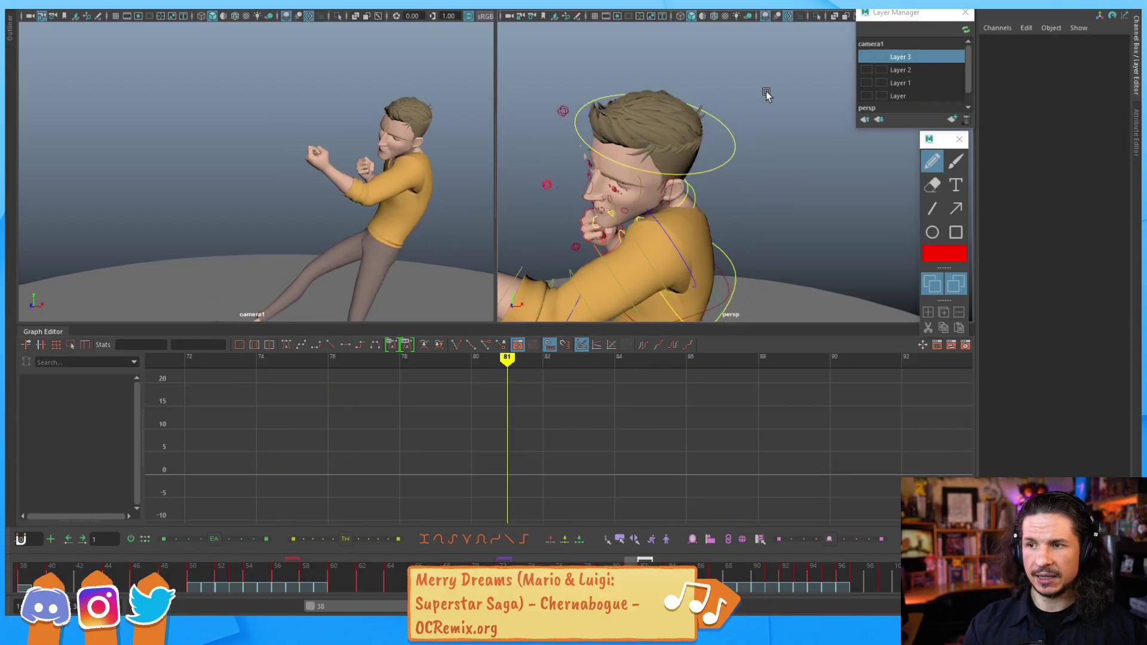
click(726, 181)
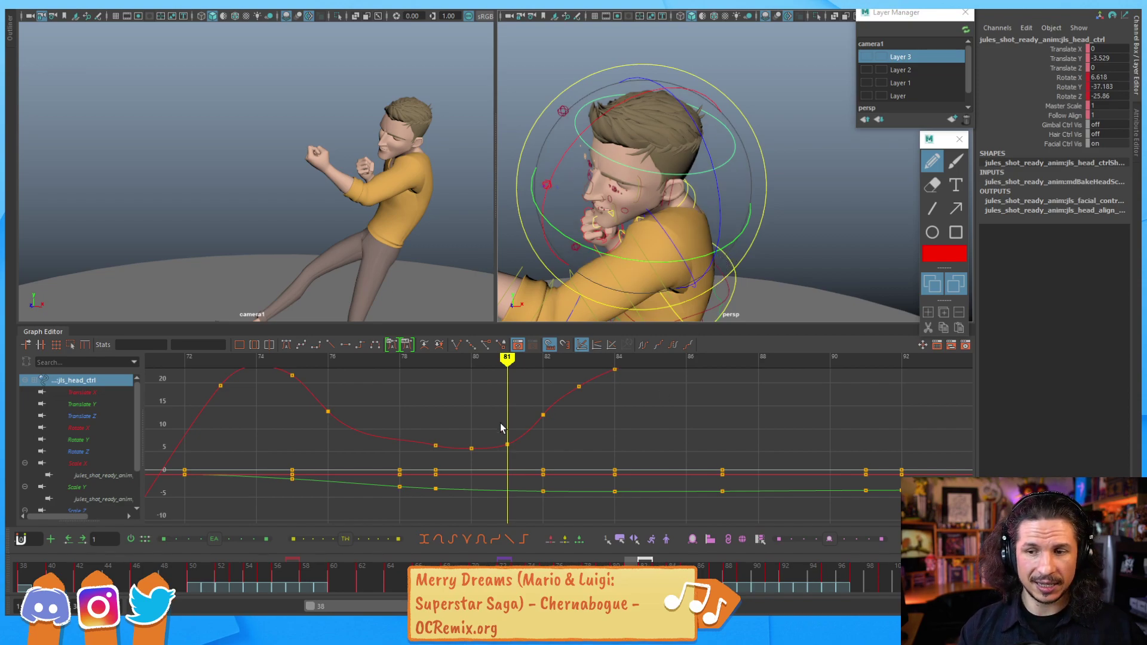
key(a)
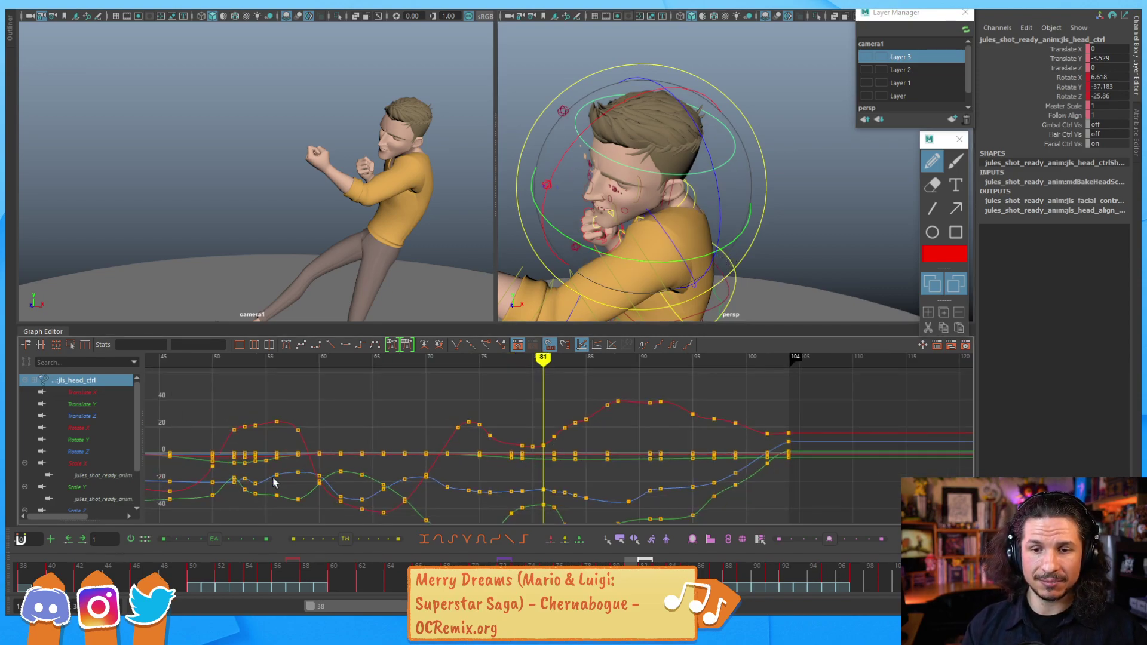
drag(98, 426, 96, 450)
click(102, 405)
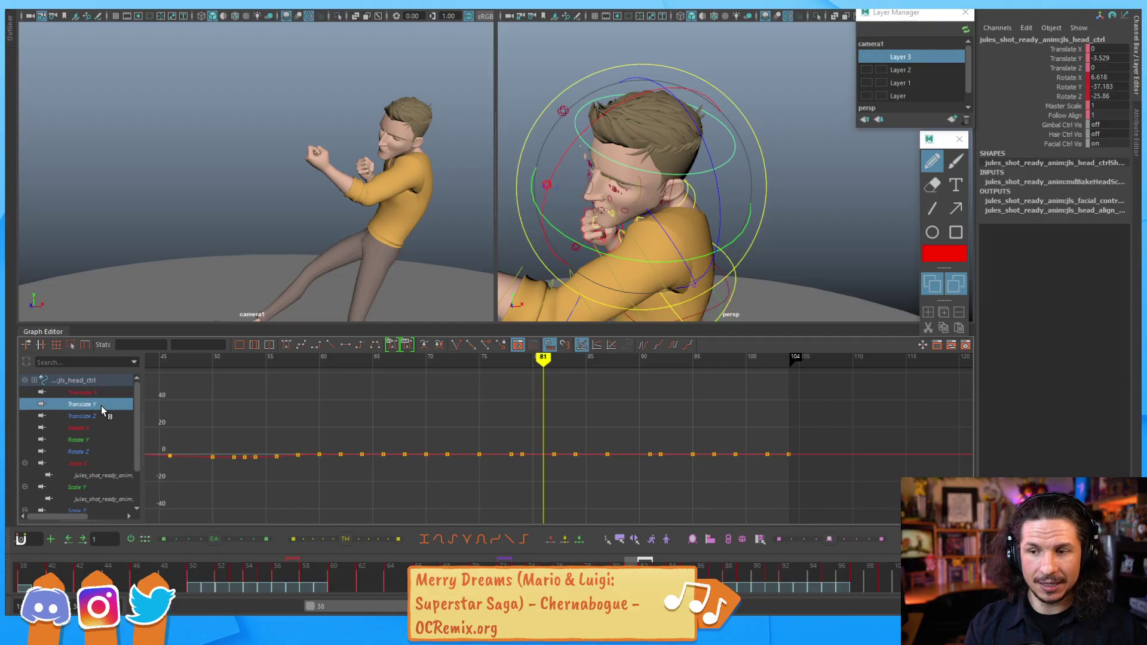
shift+click(99, 391)
shift+click(97, 417)
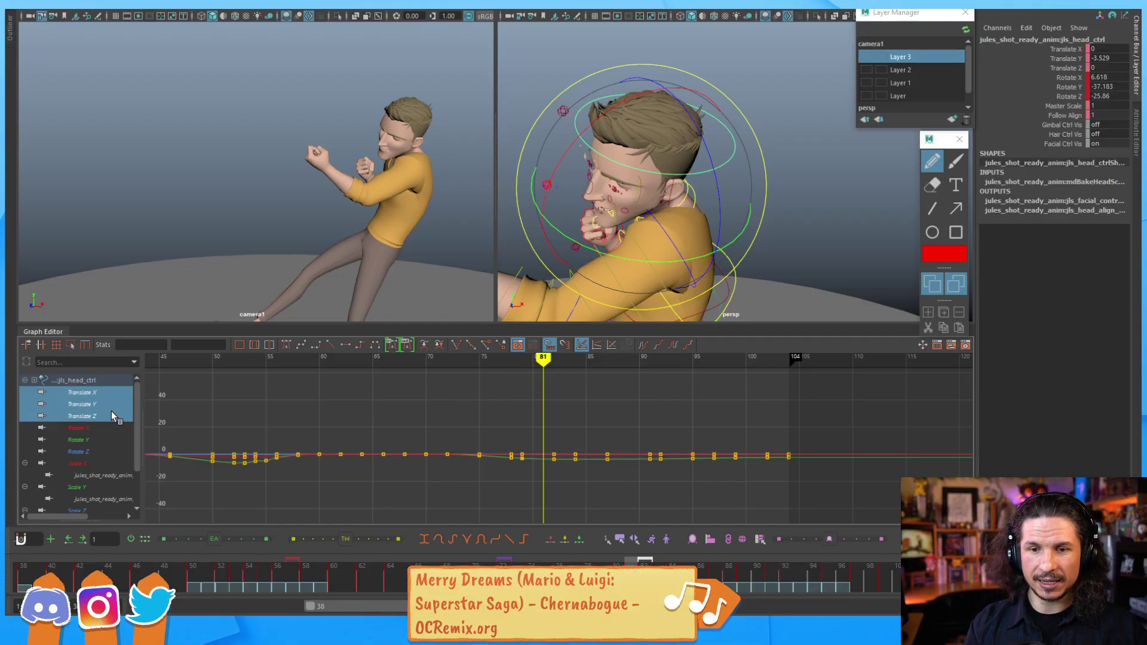
Step: Examine the head control's translate curves around frame 81 and compare them with their buffer curves
key(a)
alt+middle_drag(761, 433, 571, 453)
alt+shift+right_drag(571, 453, 619, 443)
alt+middle_drag(619, 443, 583, 450)
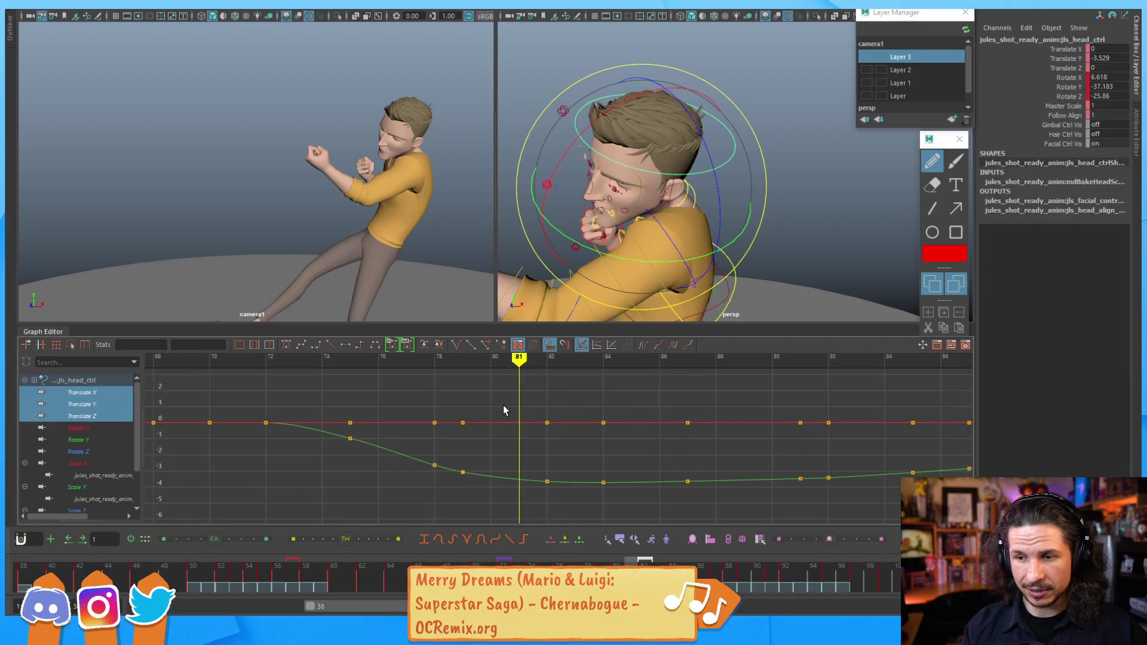
drag(506, 410, 531, 493)
alt+shift+right_drag(523, 454, 494, 456)
alt+shift+right_drag(535, 423, 540, 460)
alt+middle_drag(540, 461, 546, 414)
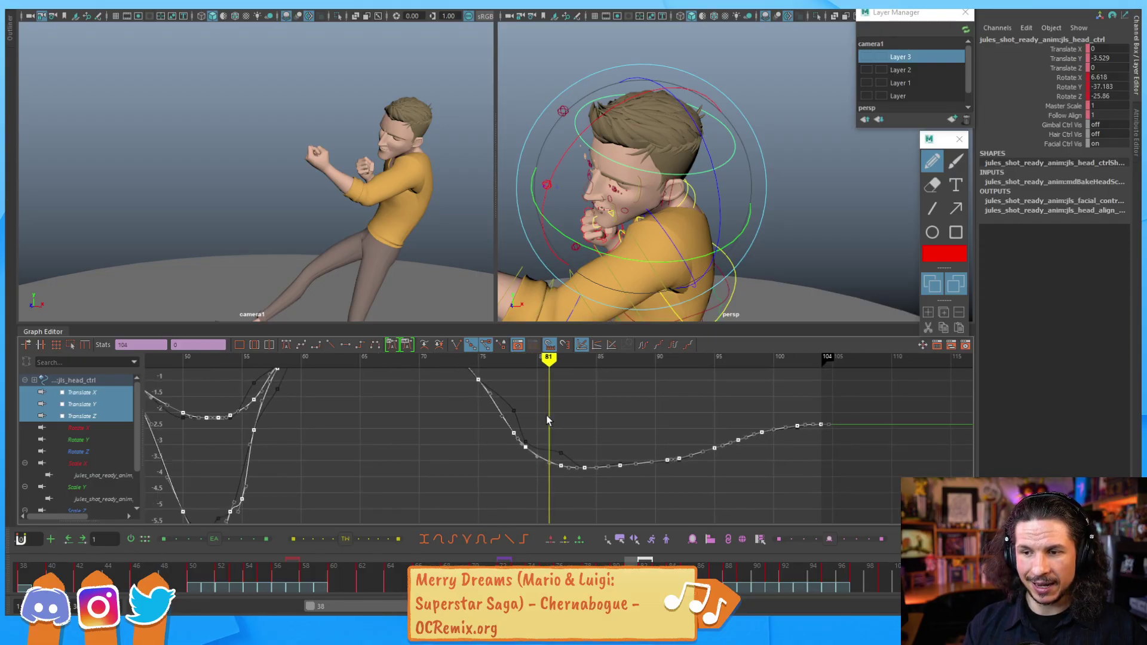
alt+shift+right_drag(546, 414, 550, 425)
Step: Show only the head control's Rotate X, Y and Z curves and inspect their shape around frame 81
click(105, 428)
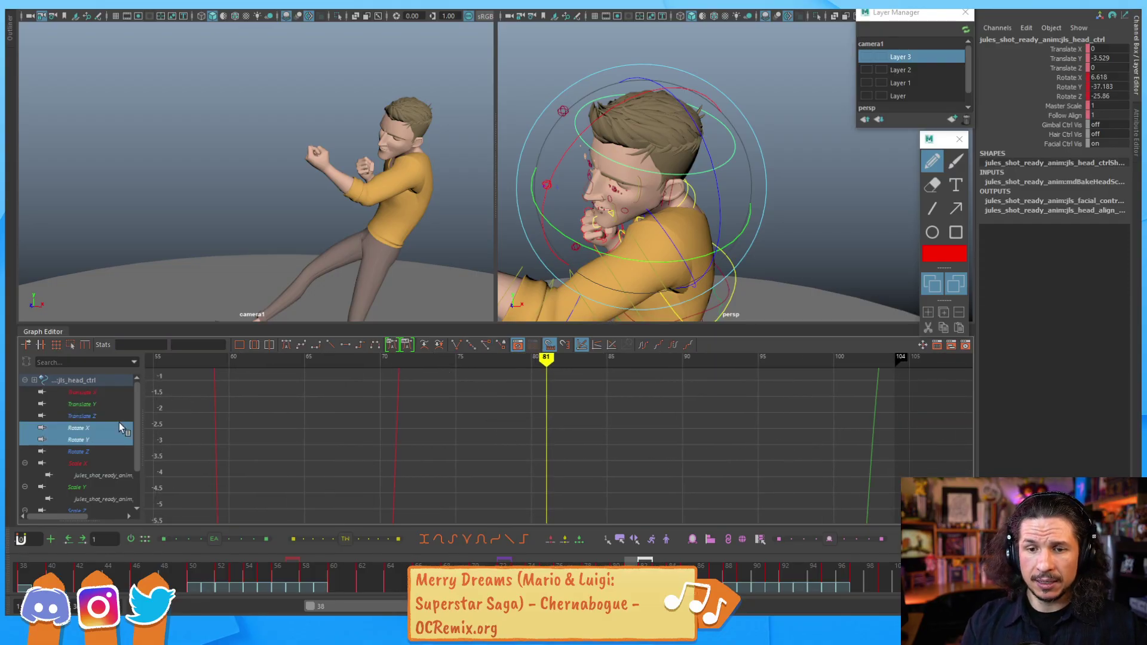
shift+click(96, 451)
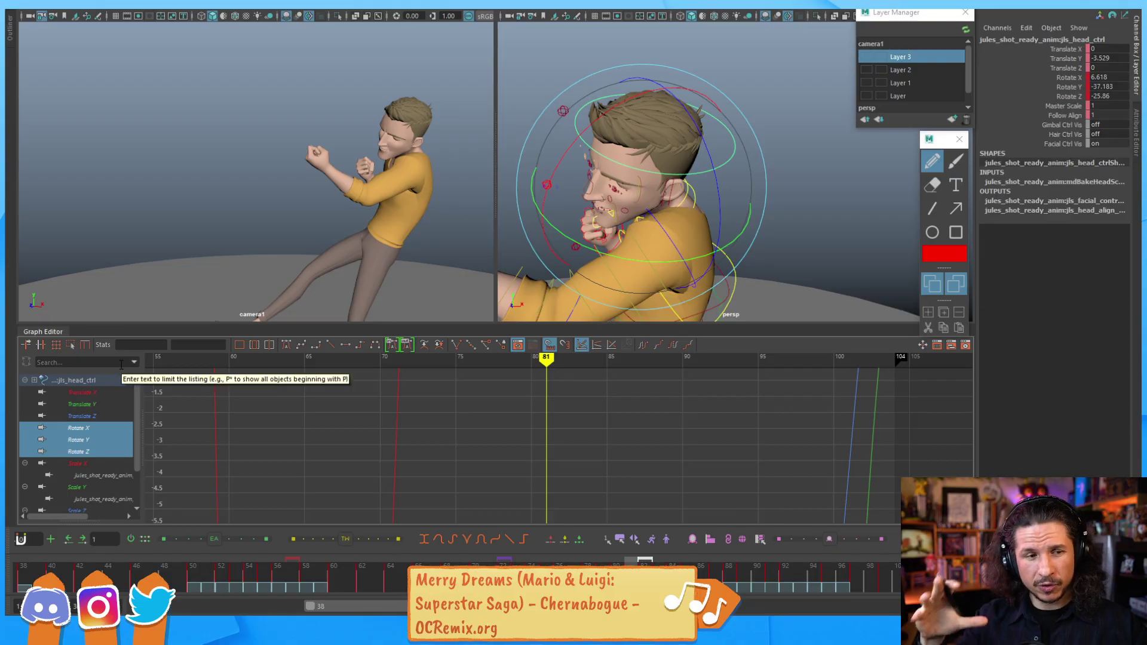
key(a)
alt+middle_drag(693, 423, 496, 436)
alt+shift+right_drag(496, 436, 589, 453)
alt+middle_drag(589, 453, 521, 496)
alt+shift+right_drag(517, 496, 517, 418)
alt+middle_drag(526, 493, 529, 433)
alt+right_drag(529, 433, 547, 488)
alt+middle_drag(547, 487, 574, 531)
alt+shift+right_drag(530, 522, 538, 418)
alt+middle_drag(540, 486, 571, 407)
alt+right_drag(571, 406, 560, 449)
alt+middle_drag(406, 444, 467, 467)
Step: Select the head control's Rotate X key at frame 76 and examine the curve from there to frame 81
drag(333, 402, 317, 500)
middle_drag(317, 500, 316, 484)
alt+right_drag(442, 480, 410, 463)
alt+middle_drag(409, 464, 448, 502)
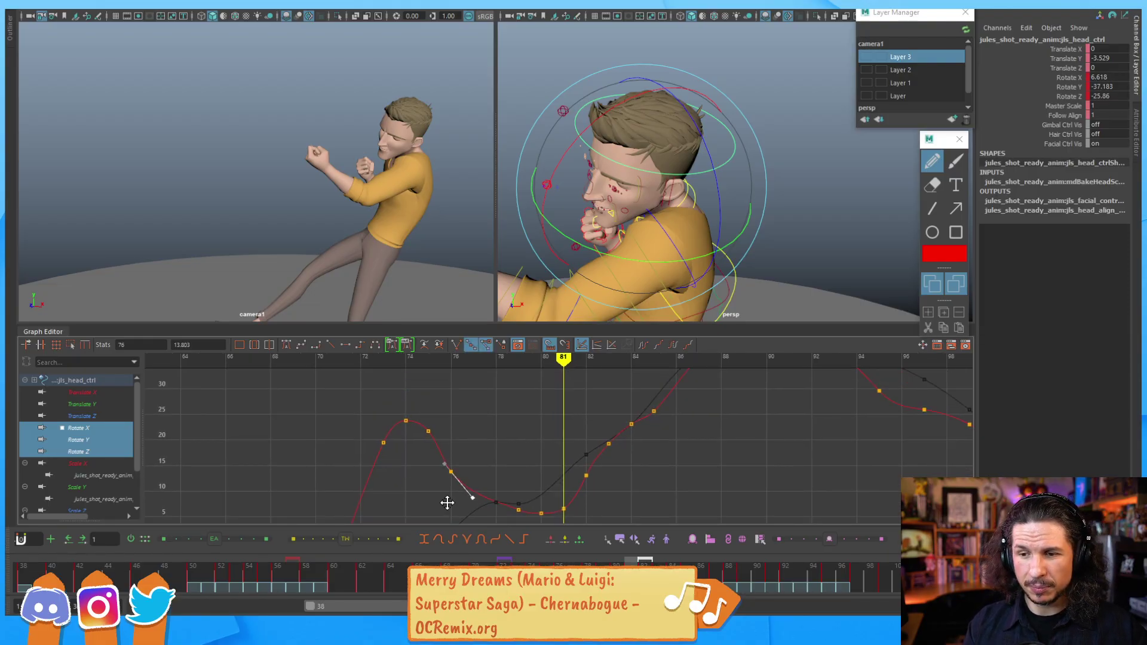
alt+right_drag(450, 498, 532, 463)
alt+middle_drag(532, 464, 499, 456)
drag(490, 442, 472, 463)
click(449, 476)
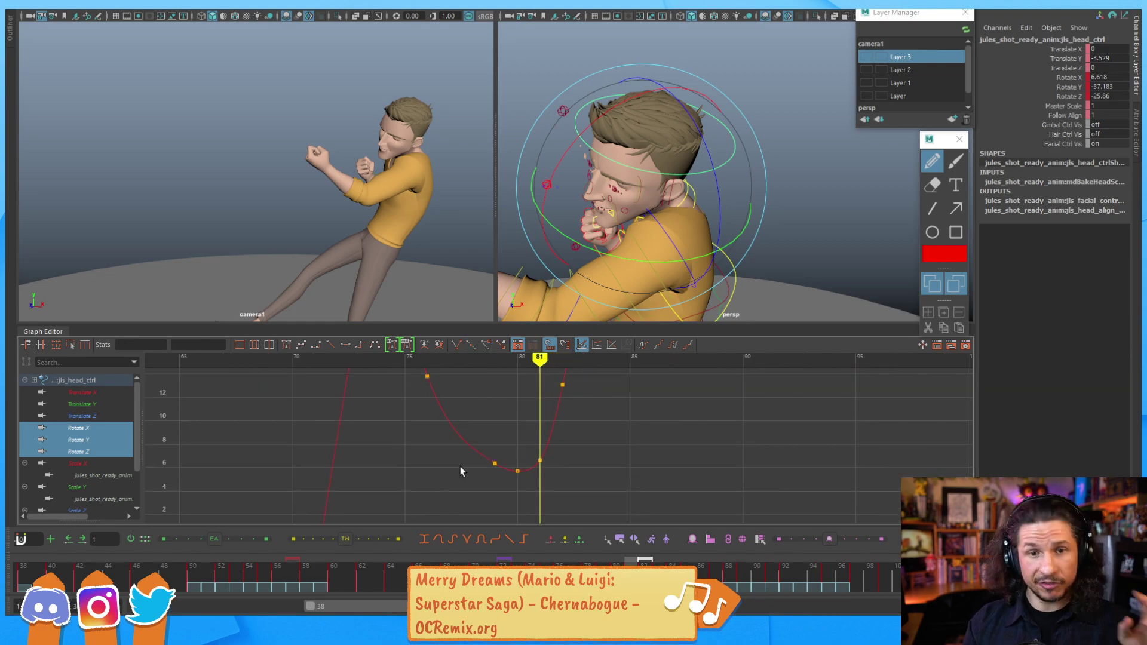
Step: Select the head control's whole Rotate Y curve and step backward from frame 81 to check the head turn
alt+right_drag(524, 455, 583, 467)
alt+middle_drag(568, 468, 585, 414)
click(523, 397)
click(538, 463)
click(541, 487)
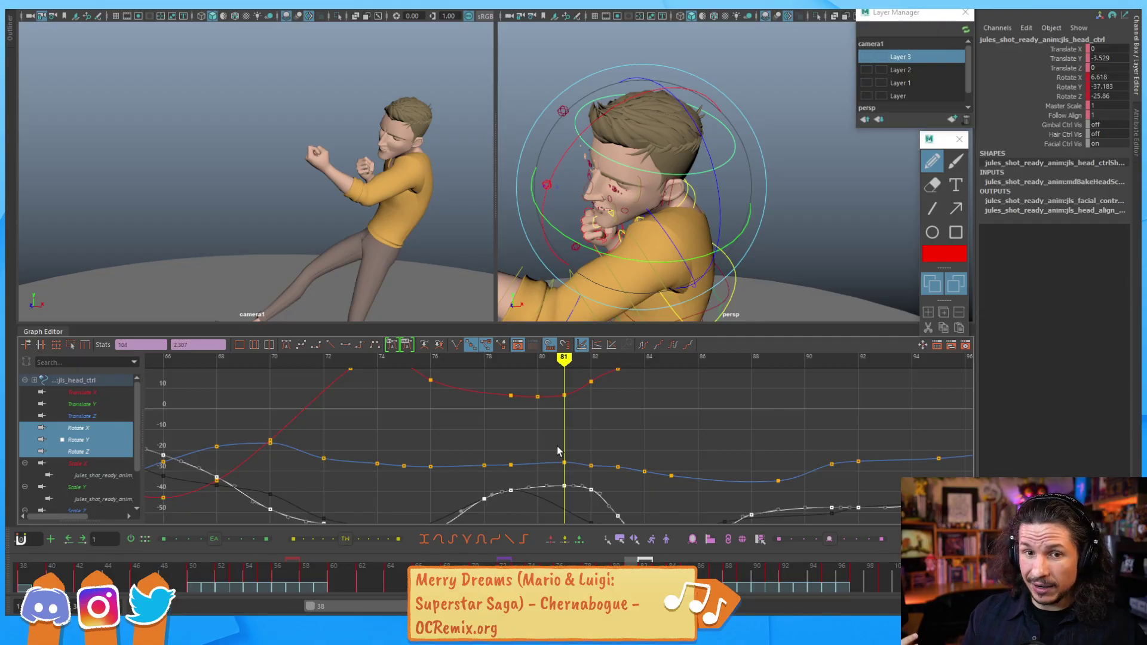
alt+middle_drag(589, 487, 561, 464)
scroll(575, 412, up, 1)
key(alt+comma)
key(alt+comma)
key(alt+comma)
key(alt+comma)
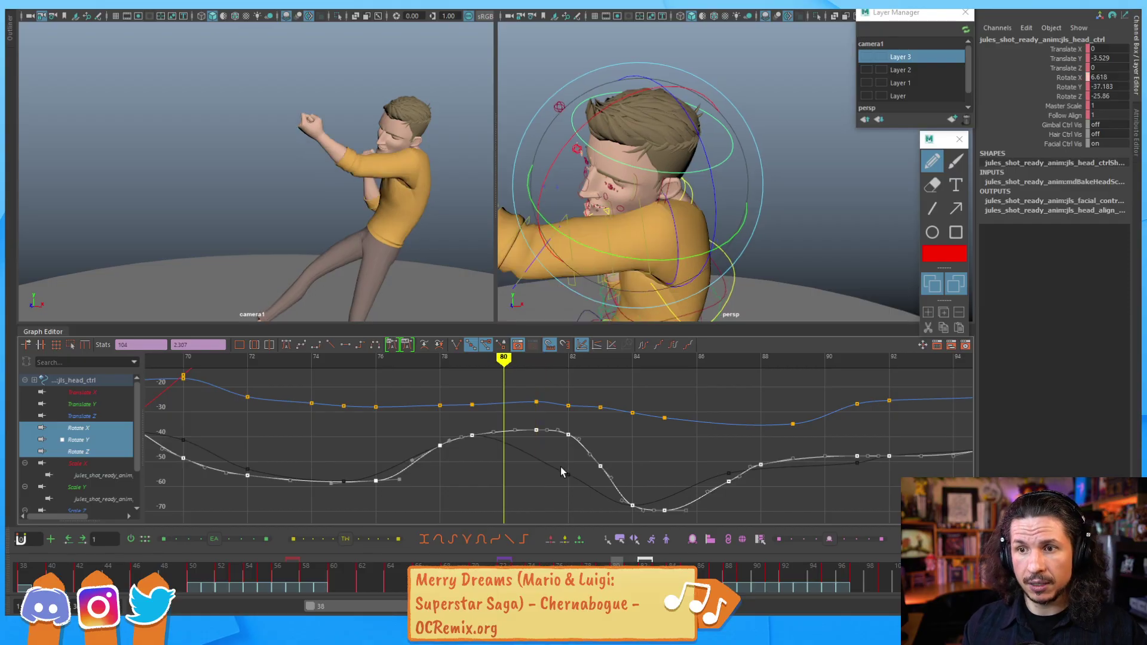
Step: Track the nose tip control with a motion trail, then reselect the head control and review the arc in the camera view
click(531, 73)
click(542, 214)
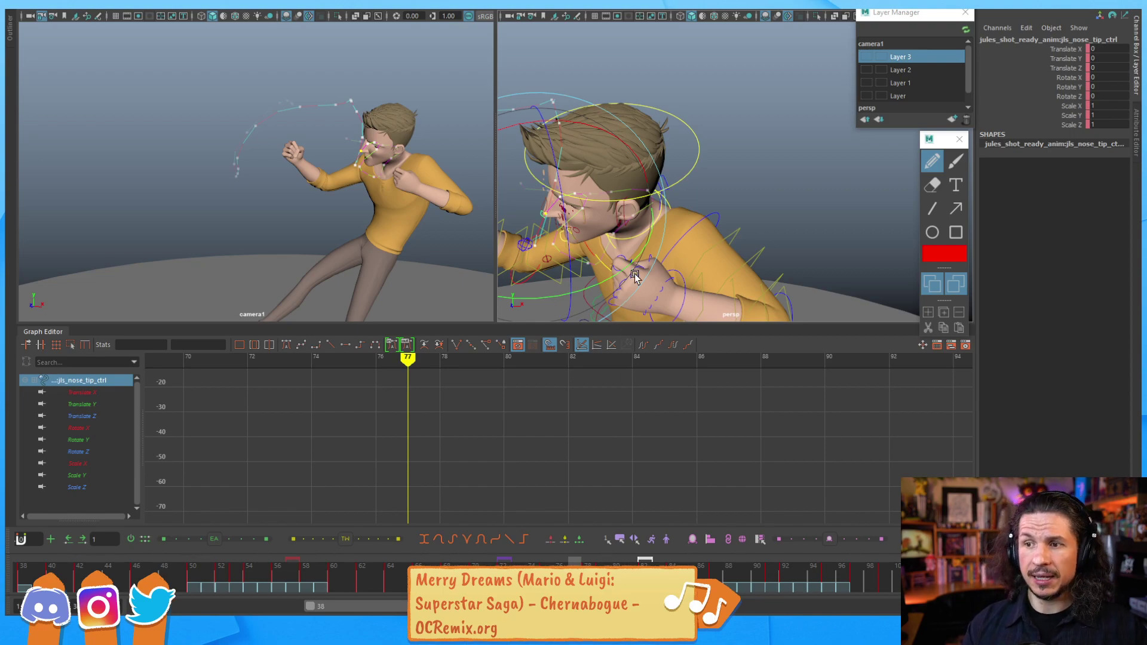
click(693, 160)
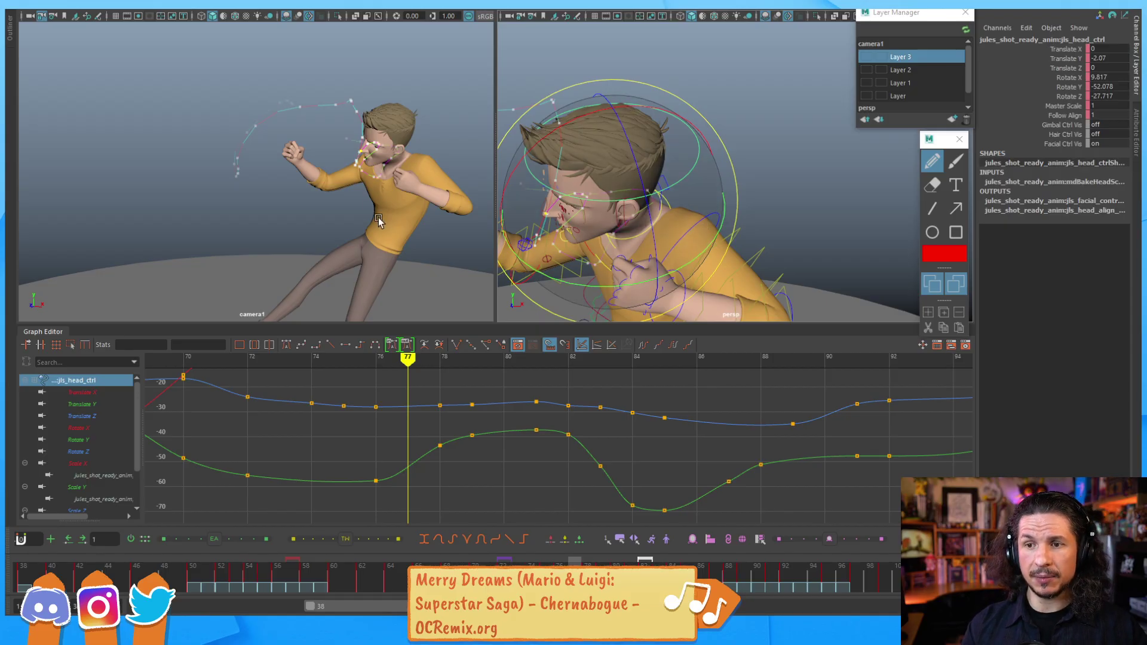
drag(324, 197, 334, 219)
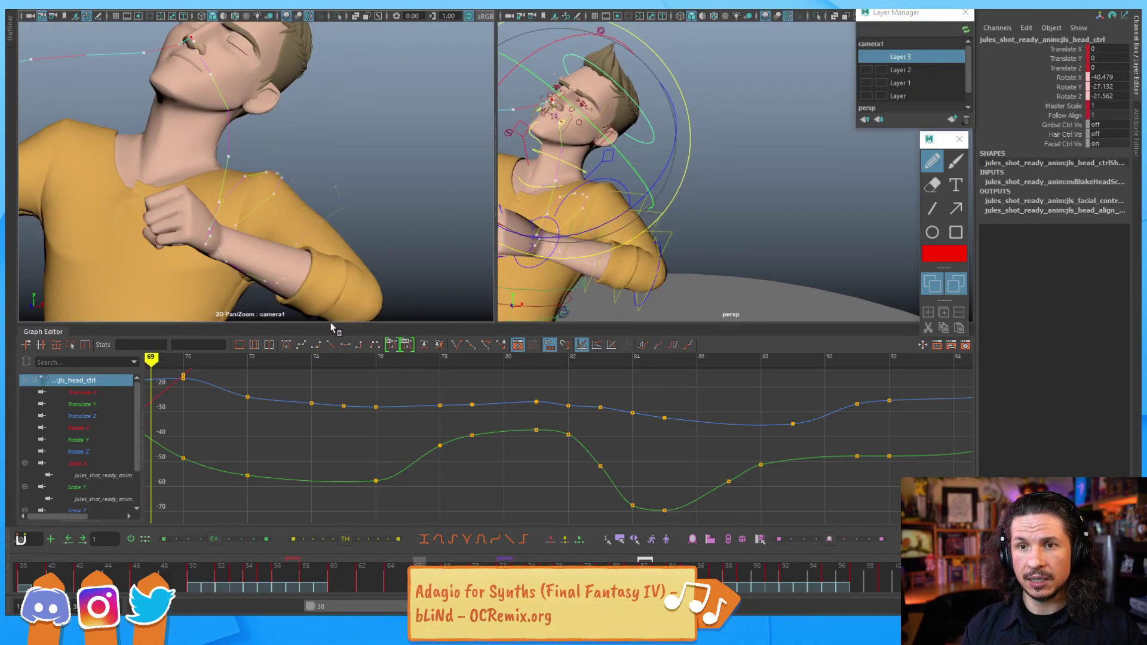
key(alt+v)
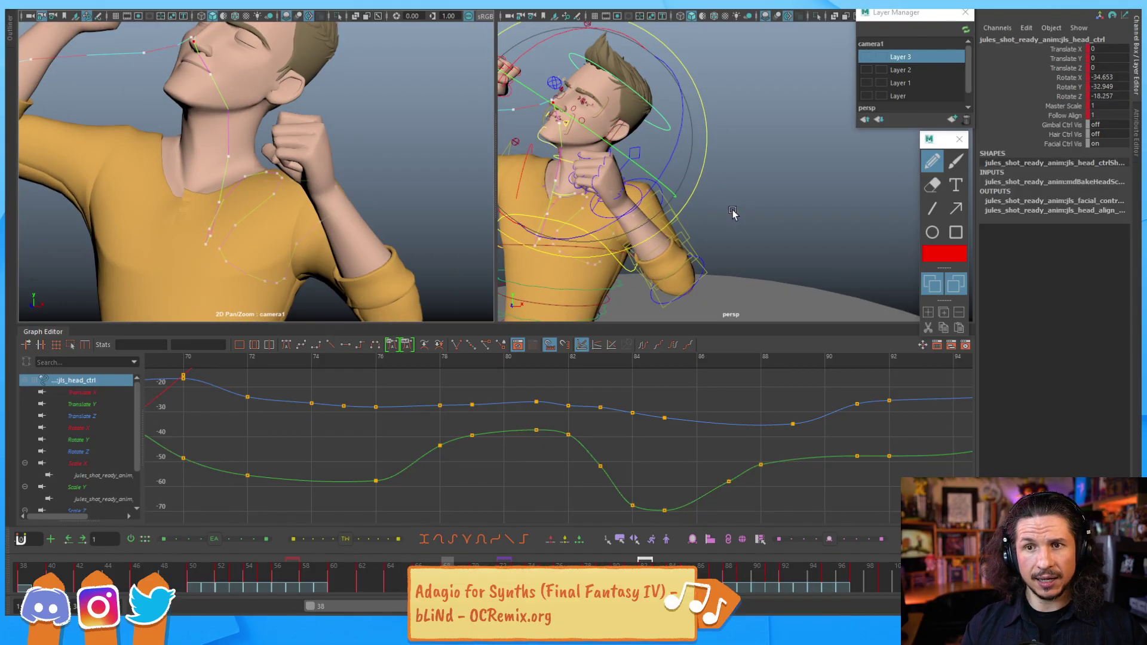
Step: Select the neck control and lower its Rotate X key at frame 68 to 7.775
alt+drag(728, 209, 768, 206)
click(591, 219)
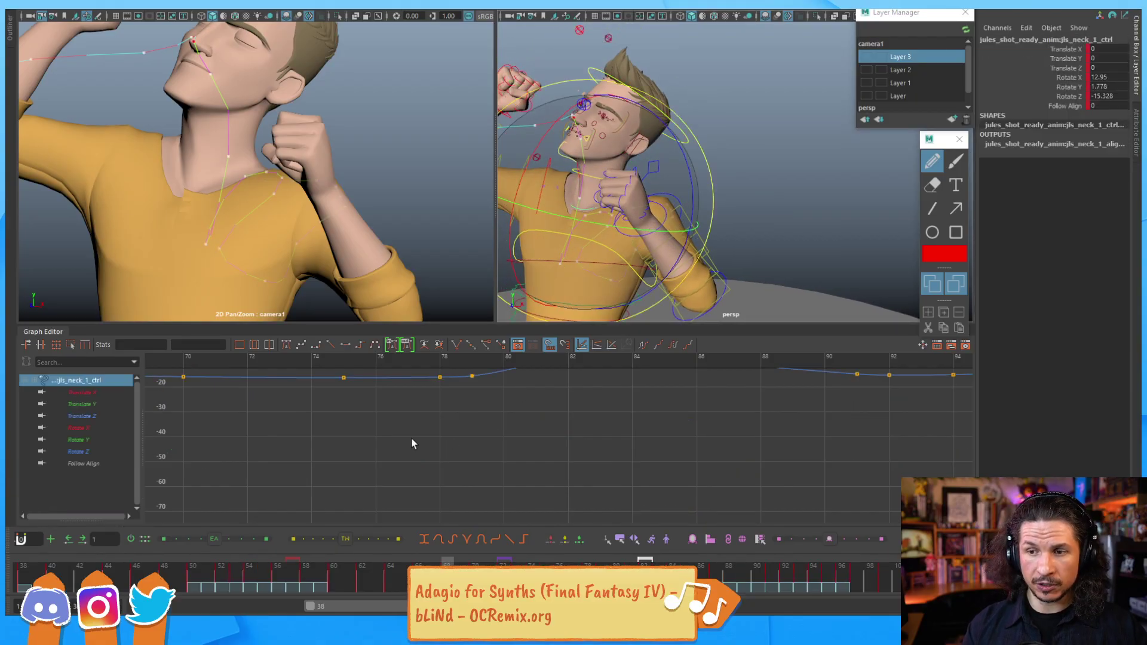
key(f)
scroll(644, 446, up, 4)
alt+middle_drag(644, 446, 517, 450)
scroll(552, 443, up, 3)
drag(530, 414, 560, 459)
mouse_move(552, 447)
shift+middle_down()
mouse_move(546, 491)
mouse_move(536, 450)
shift+middle_up()
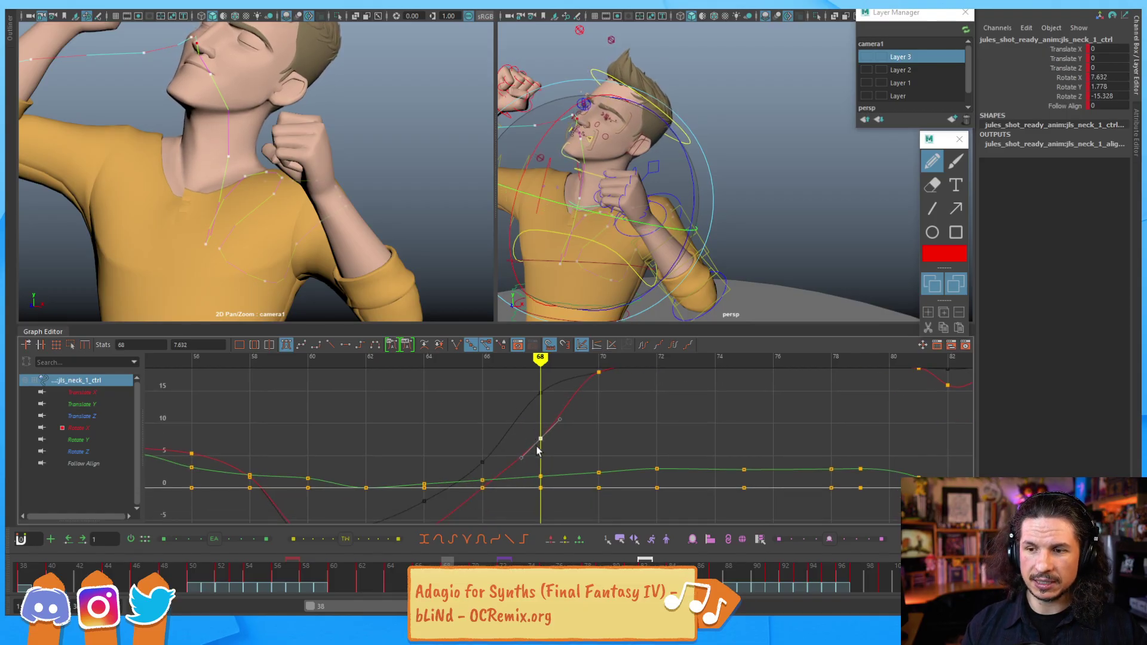
scroll(532, 453, down, 2)
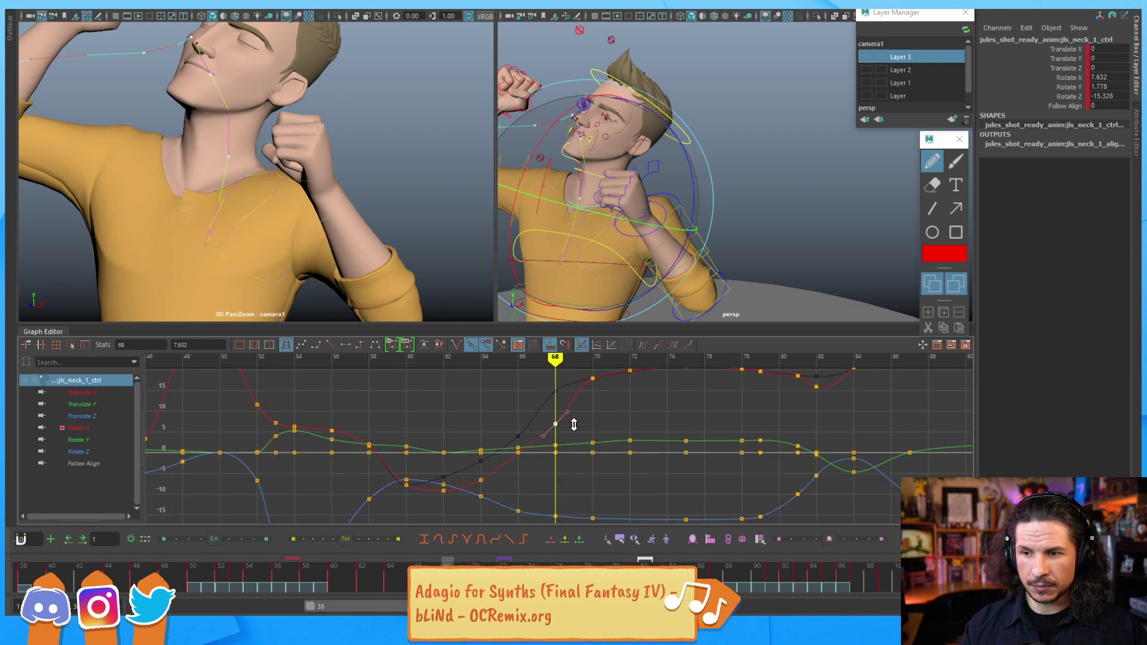
shift+middle_drag(572, 441, 577, 421)
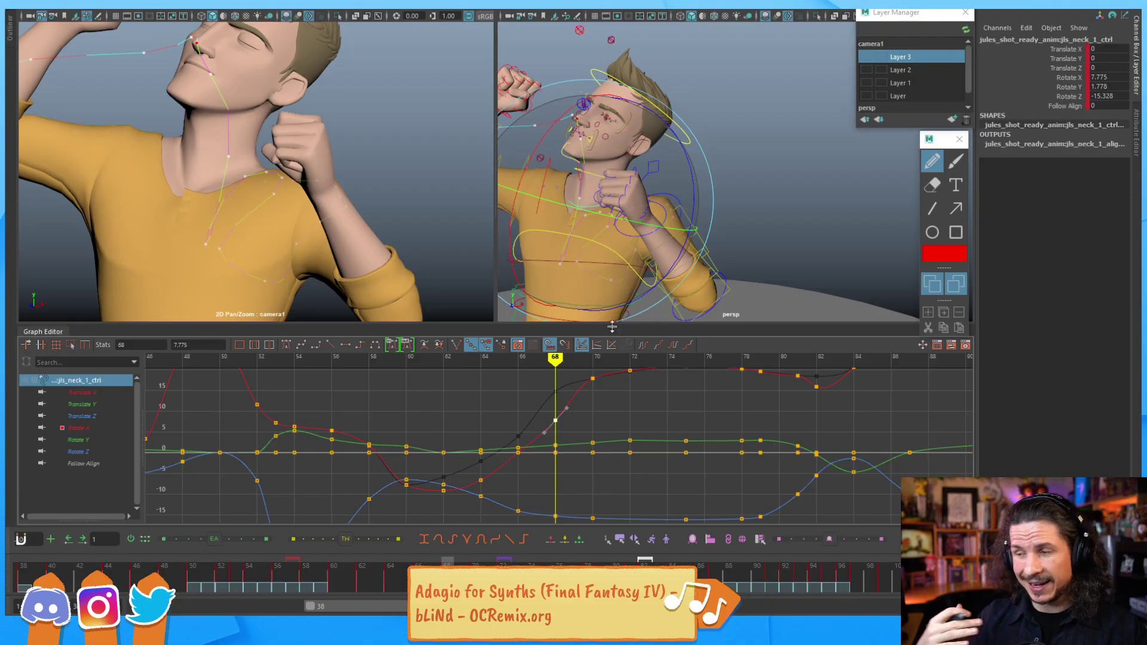
Step: Step back and forth around frames 66 to 69 to check the neck and head motion against the nose trail
key(alt+comma)
key(alt+comma)
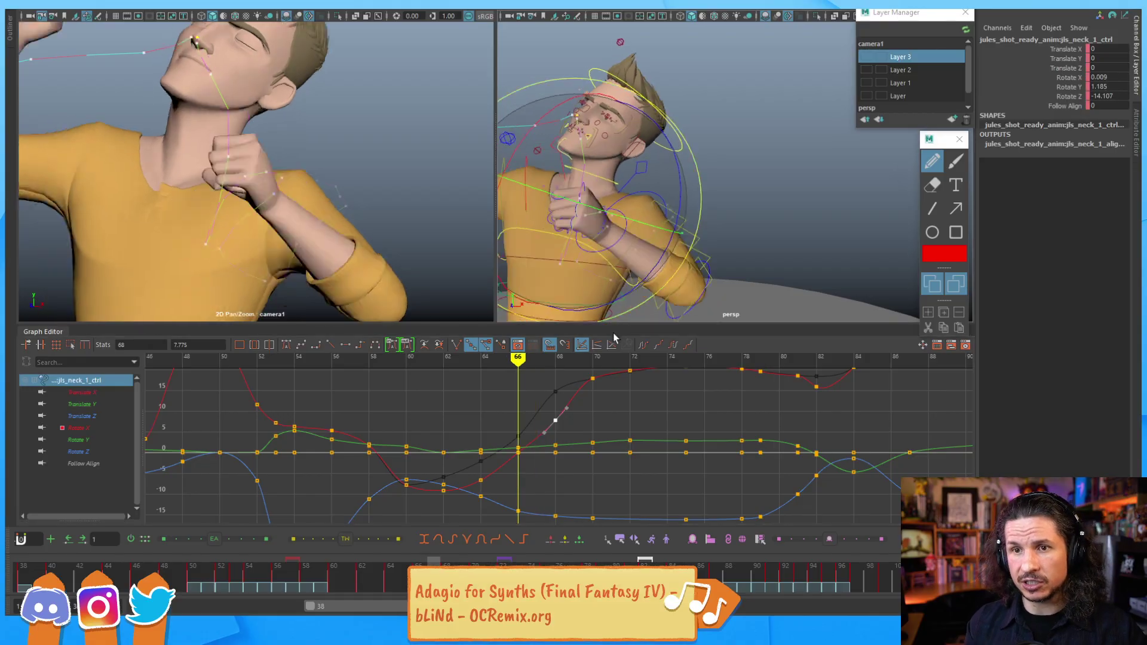
key(alt+period)
key(alt+period)
key(alt+period)
key(alt+period)
key(alt+comma)
key(alt+comma)
key(alt+comma)
key(alt+comma)
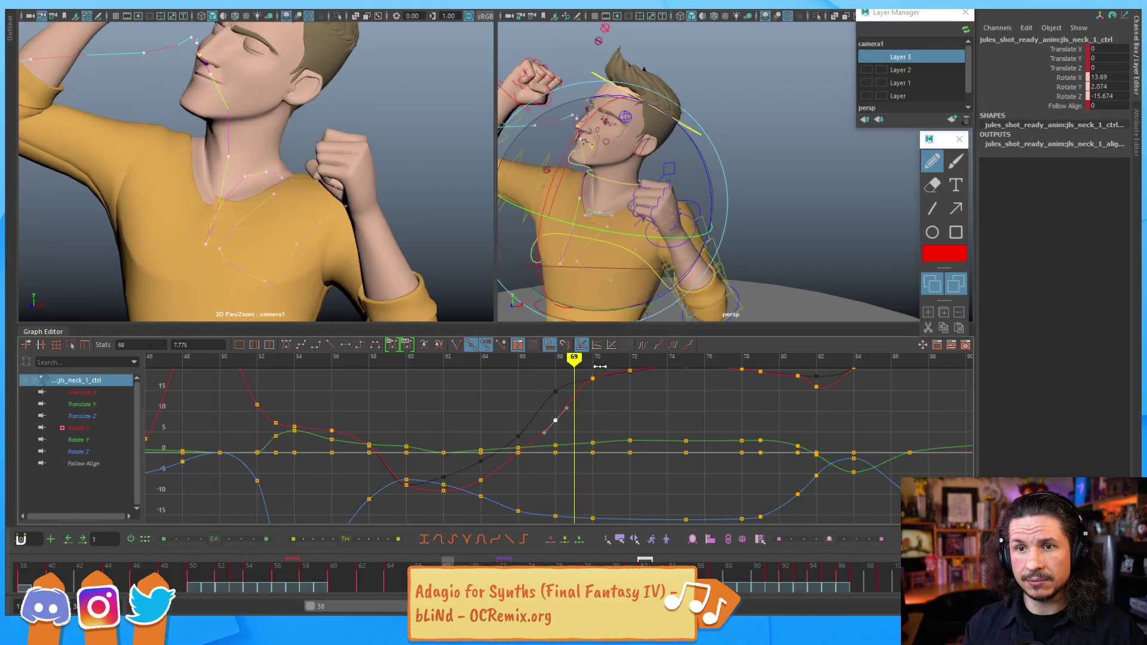
key(alt+period)
key(alt+period)
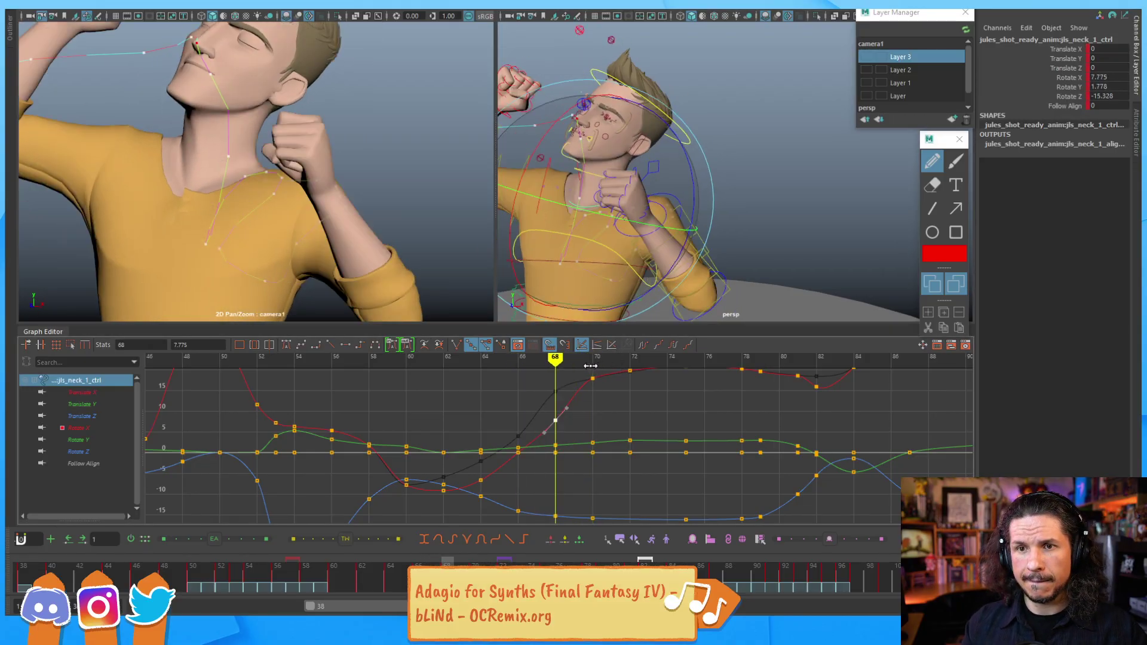
key(alt+comma)
key(alt+comma)
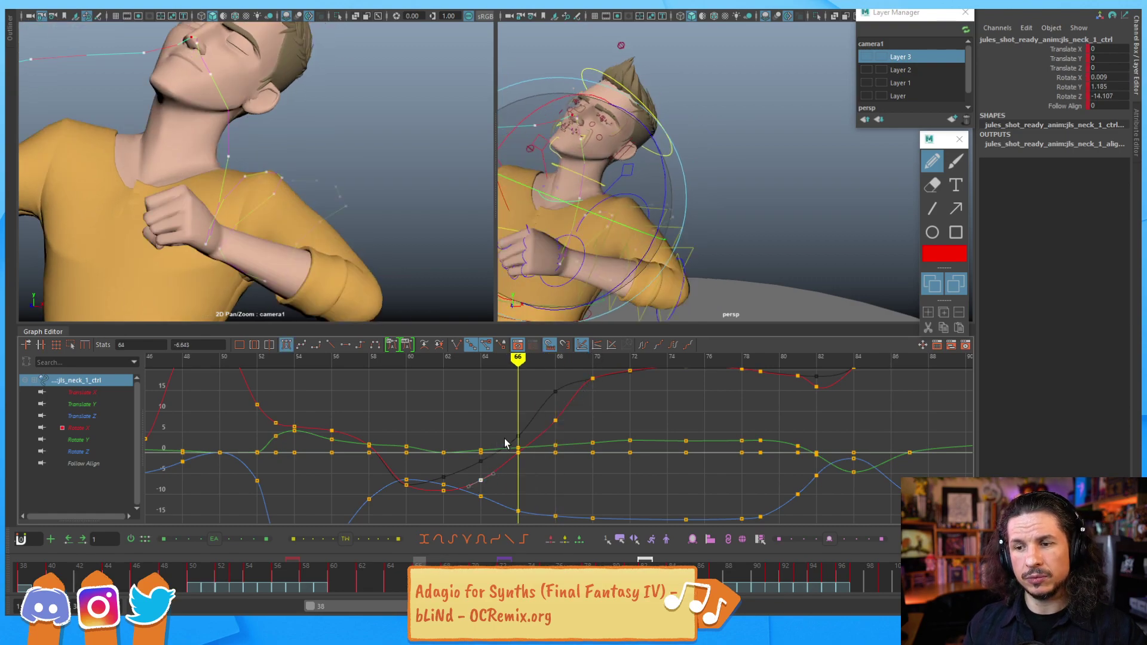
click(517, 452)
middle_drag(521, 418, 523, 419)
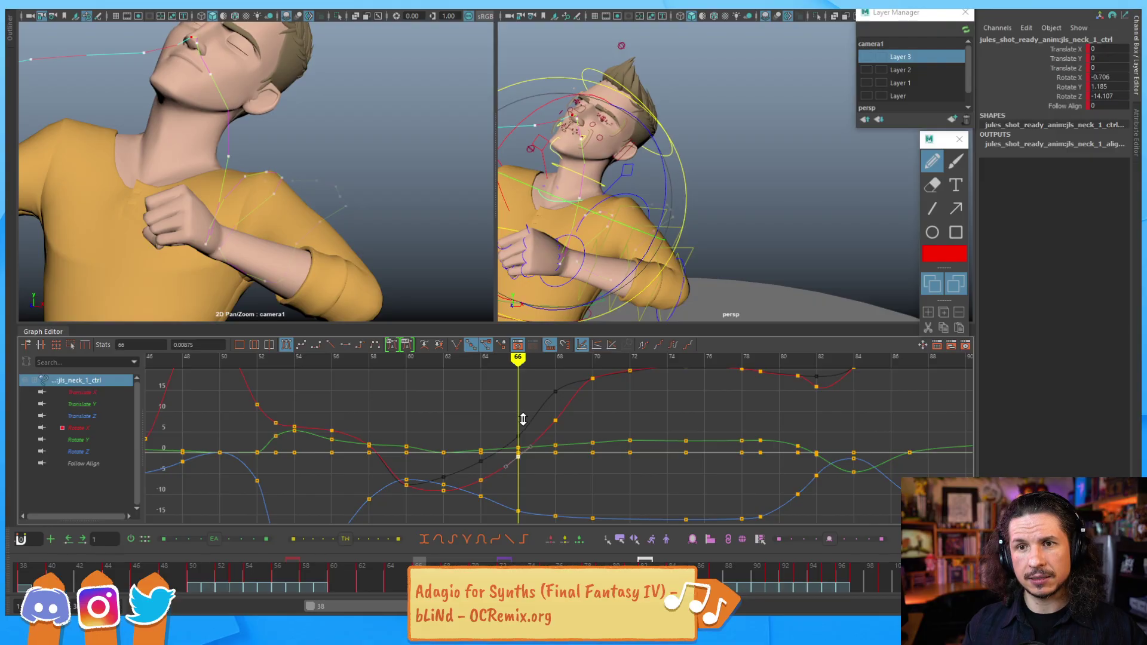
key(ctrl+z)
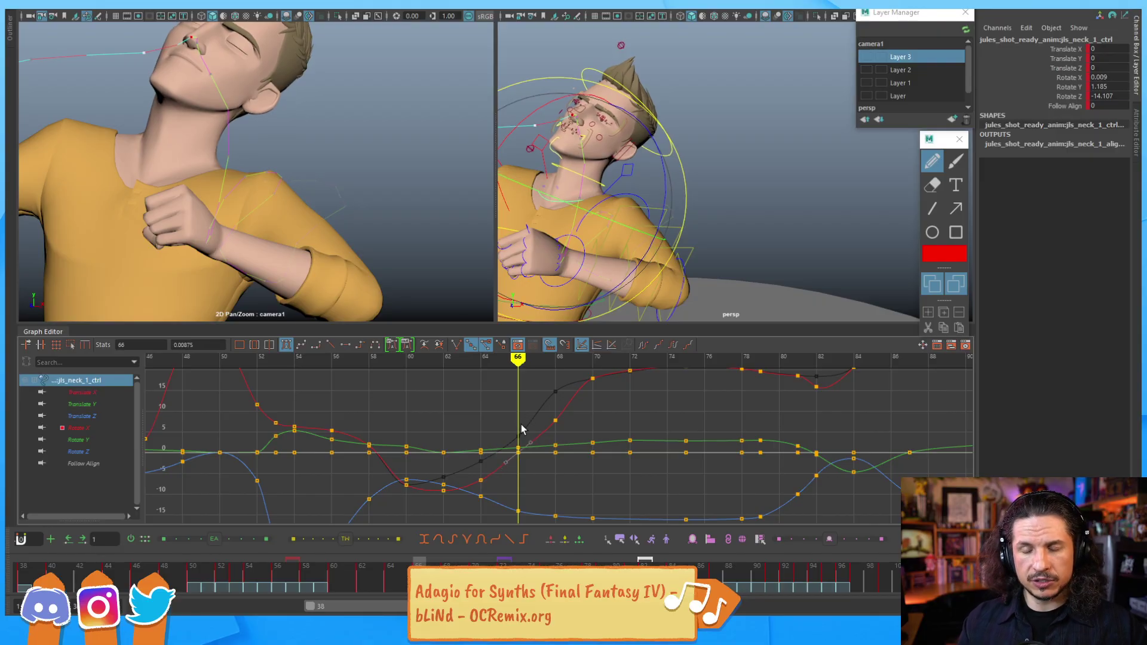
Step: Adjust the neck control's Rotate X keys to 19.799 at frame 72 and 16.385 at frame 70
key(alt+period)
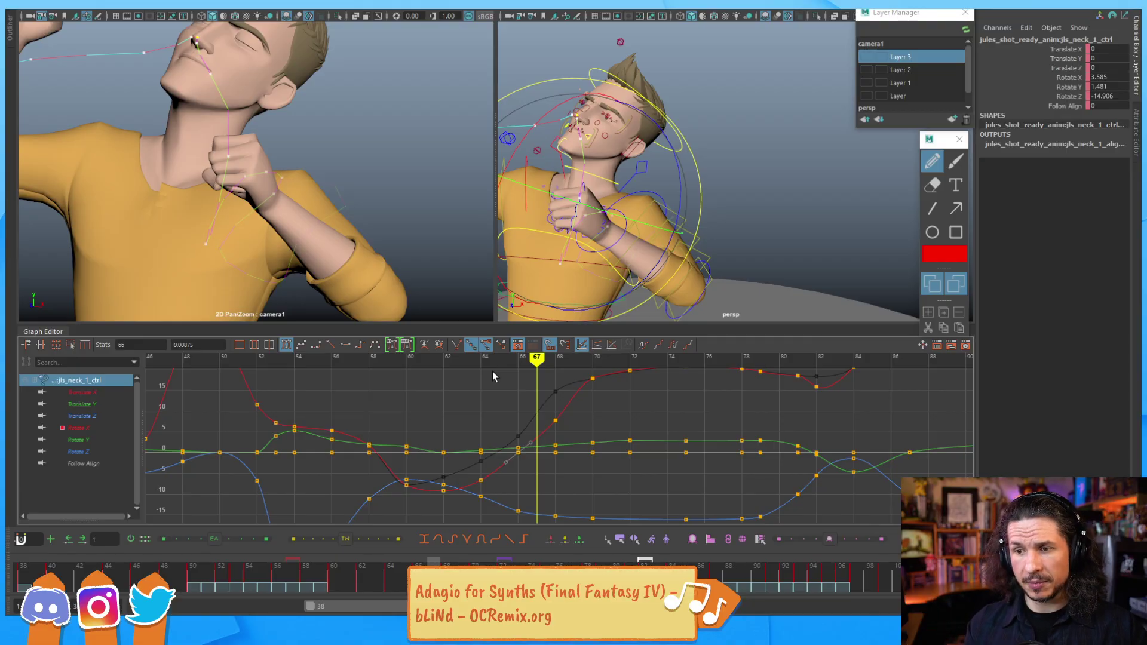
key(alt+period)
key(alt+period)
key(alt+period)
alt+middle_drag(616, 407, 573, 438)
alt+right_drag(573, 439, 566, 405)
drag(537, 388, 566, 410)
shift+middle_drag(566, 410, 553, 494)
click(589, 408)
alt+shift+right_drag(553, 493, 557, 447)
alt+middle_drag(557, 452, 538, 400)
click(467, 492)
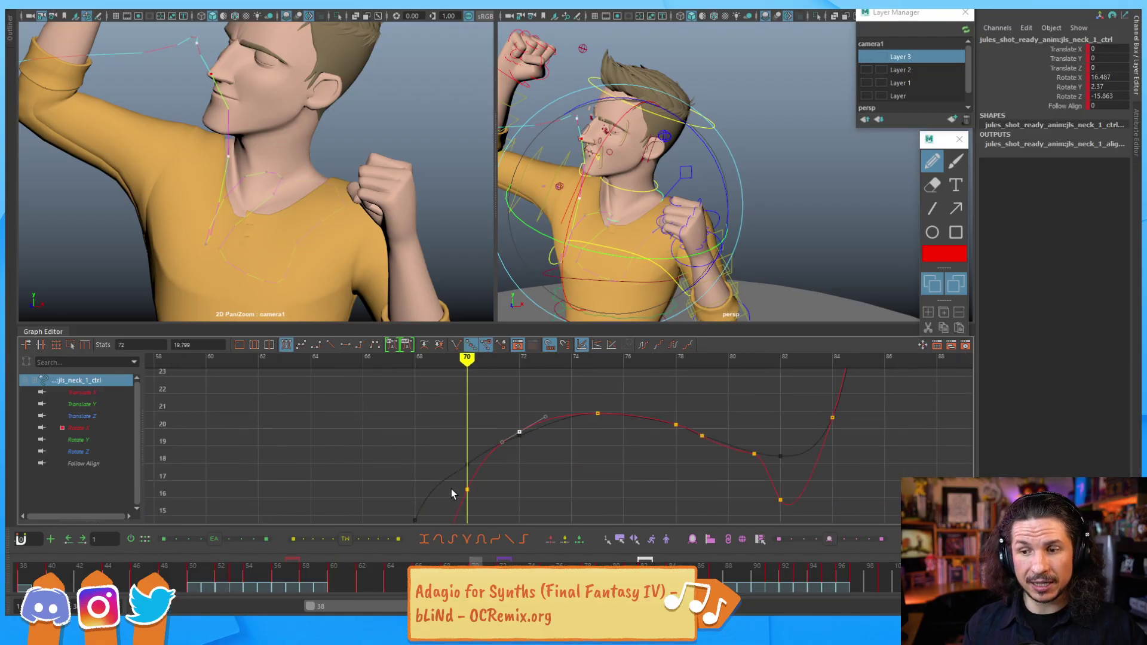
shift+middle_drag(495, 470, 494, 472)
click(501, 478)
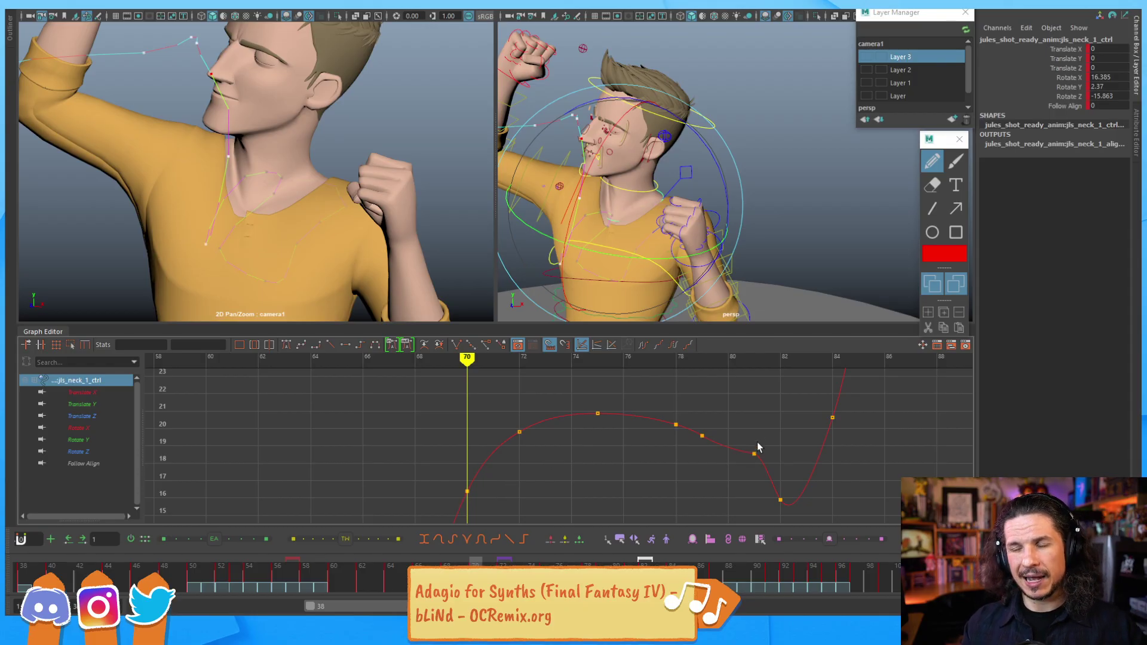
Step: Step forward from frame 72 to 81 to check the nose arc against the neck's Rotate X curve
scroll(741, 438, down, 5)
alt+shift+right_drag(643, 452, 707, 448)
alt+middle_drag(695, 446, 507, 443)
scroll(541, 456, up, 4)
scroll(538, 478, down, 1)
key(period)
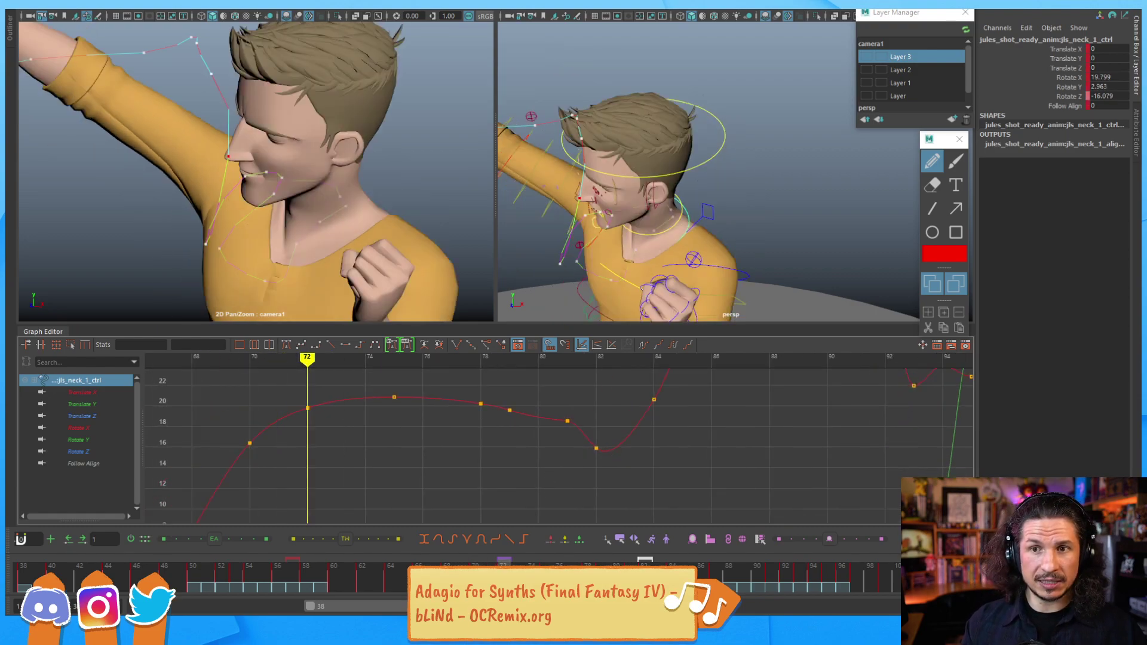
key(alt+period)
key(alt+period)
key(alt+period)
key(alt+period)
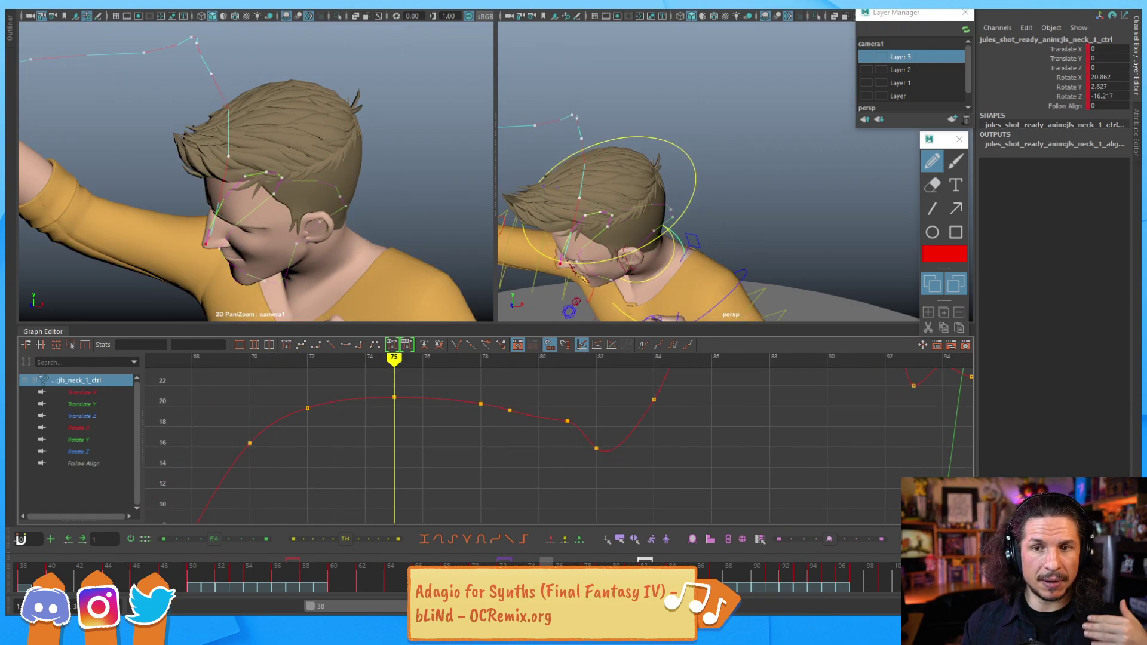
key(alt+period)
key(alt+period)
key(alt+period)
key(alt+period)
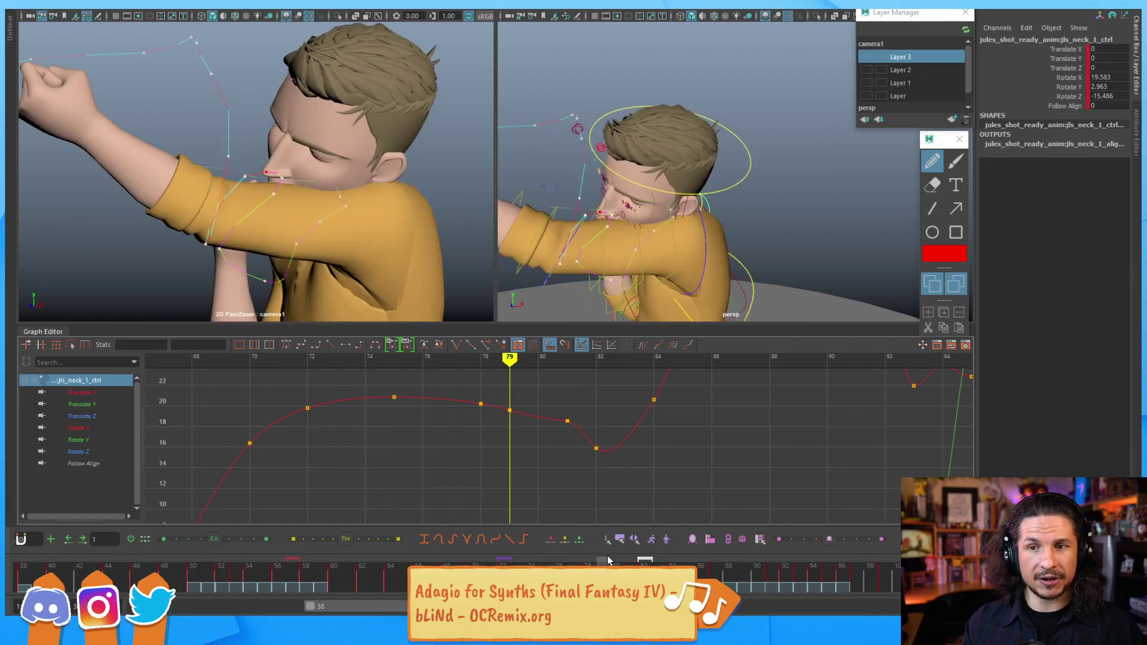
key(alt+period)
click(633, 539)
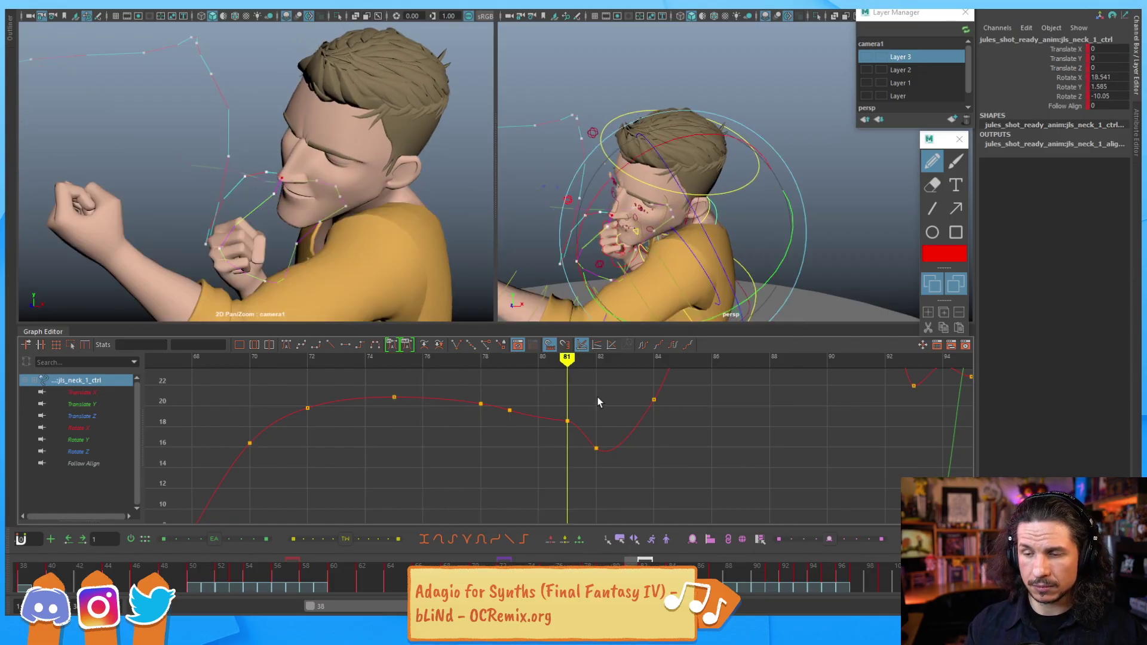
Step: Raise the neck control's Rotate X key at frame 82 to 16.904
click(596, 448)
key(a)
alt+middle_drag(540, 468, 519, 458)
alt+right_drag(520, 457, 576, 468)
alt+middle_drag(532, 451, 591, 478)
alt+right_drag(592, 479, 618, 485)
alt+middle_drag(496, 456, 565, 456)
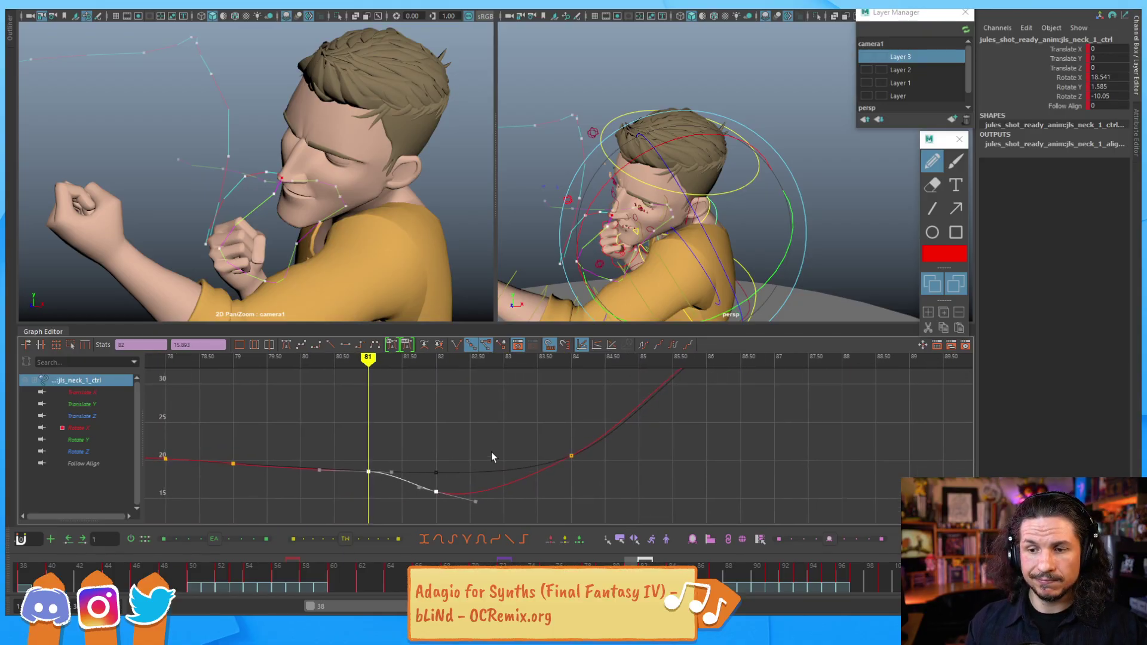
click(436, 491)
key(alt+period)
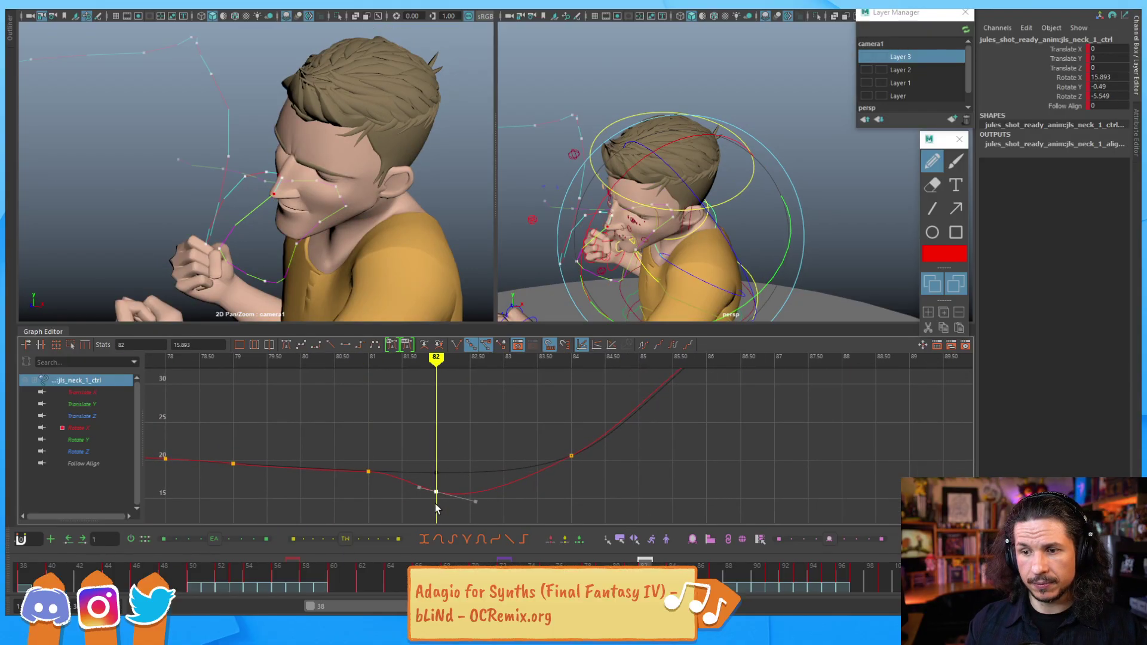
shift+middle_drag(438, 507, 448, 504)
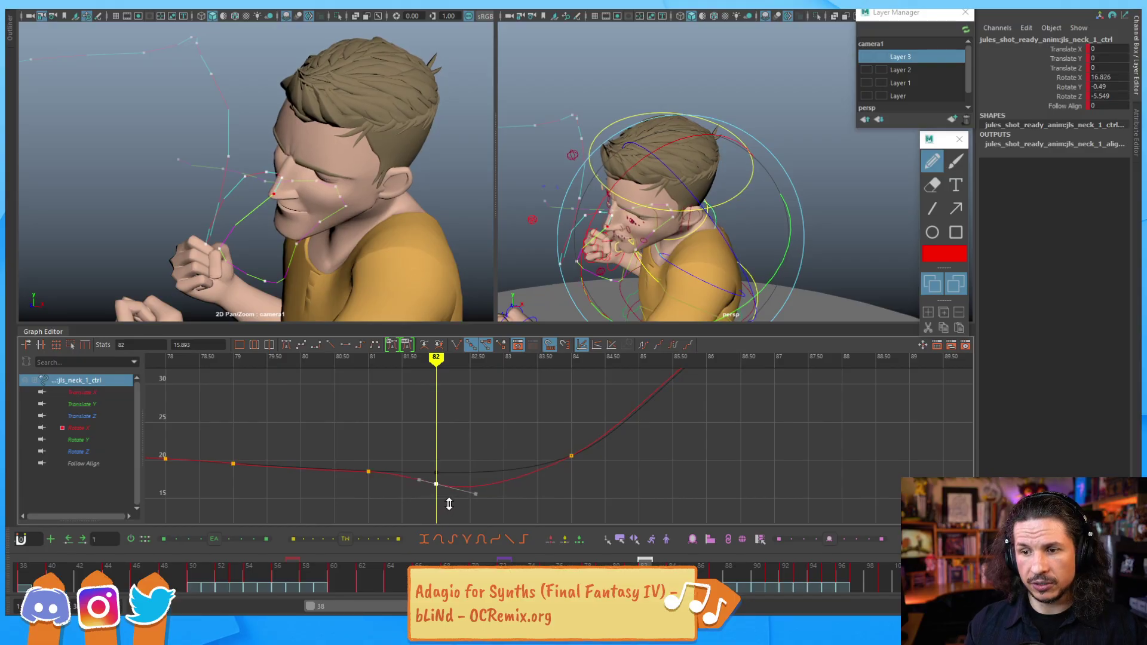
key(a)
alt+middle_drag(577, 427, 575, 411)
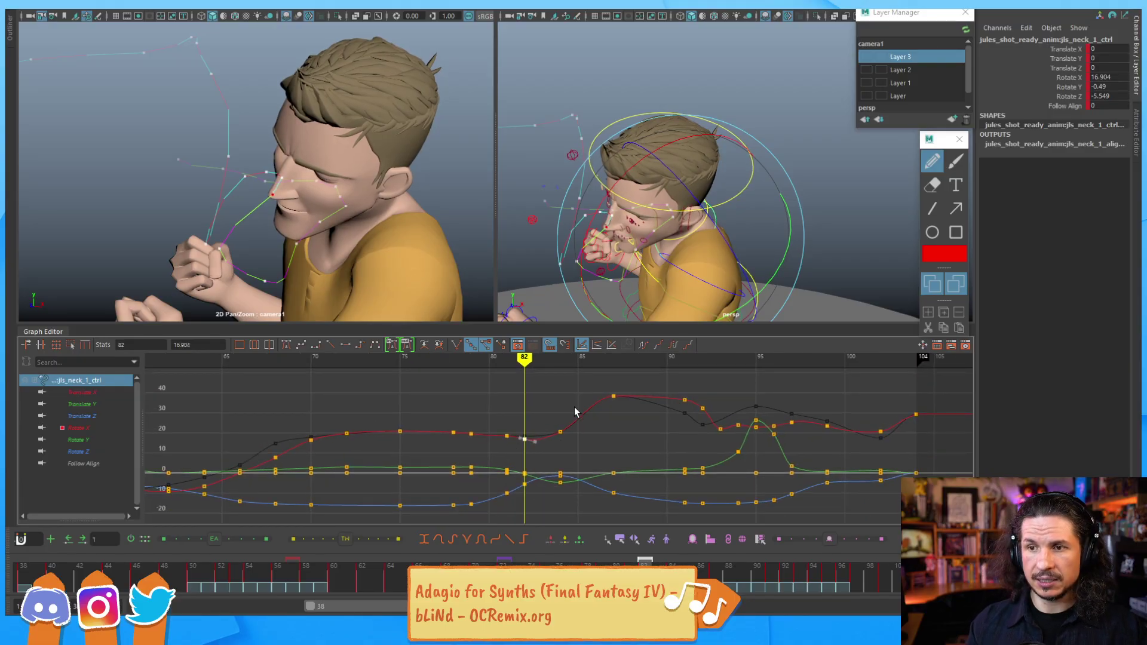
Step: Select the head control and lower its Rotate Y keys at frames 81 to 83, setting frame 82 to -50.684
click(783, 118)
click(770, 142)
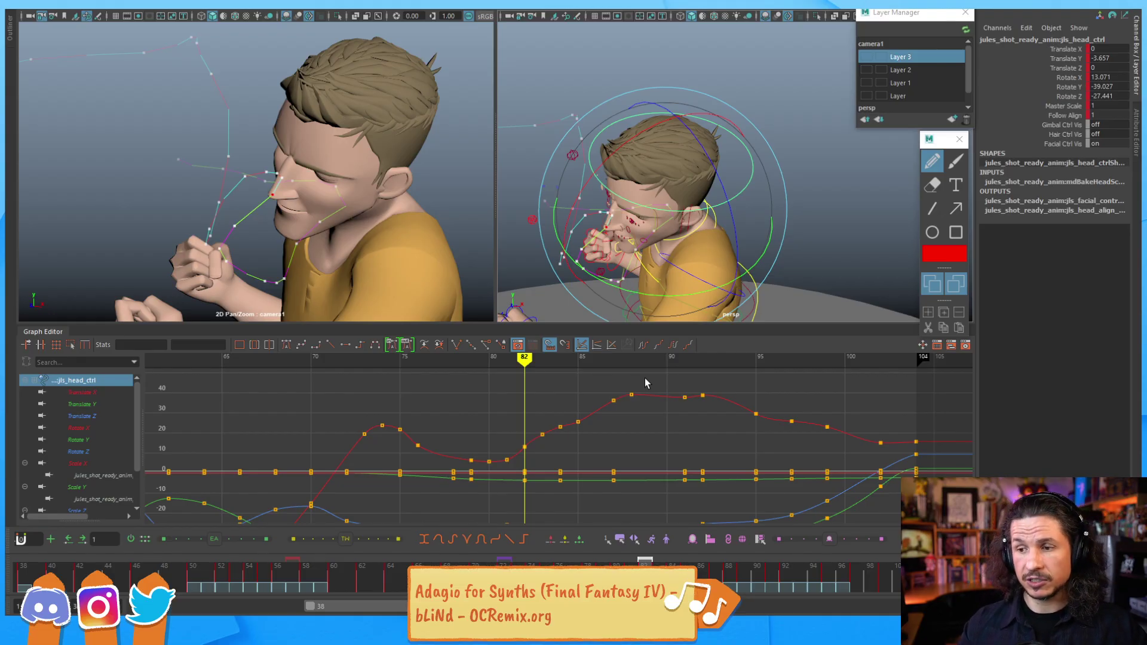
alt+middle_drag(679, 402, 600, 430)
click(523, 484)
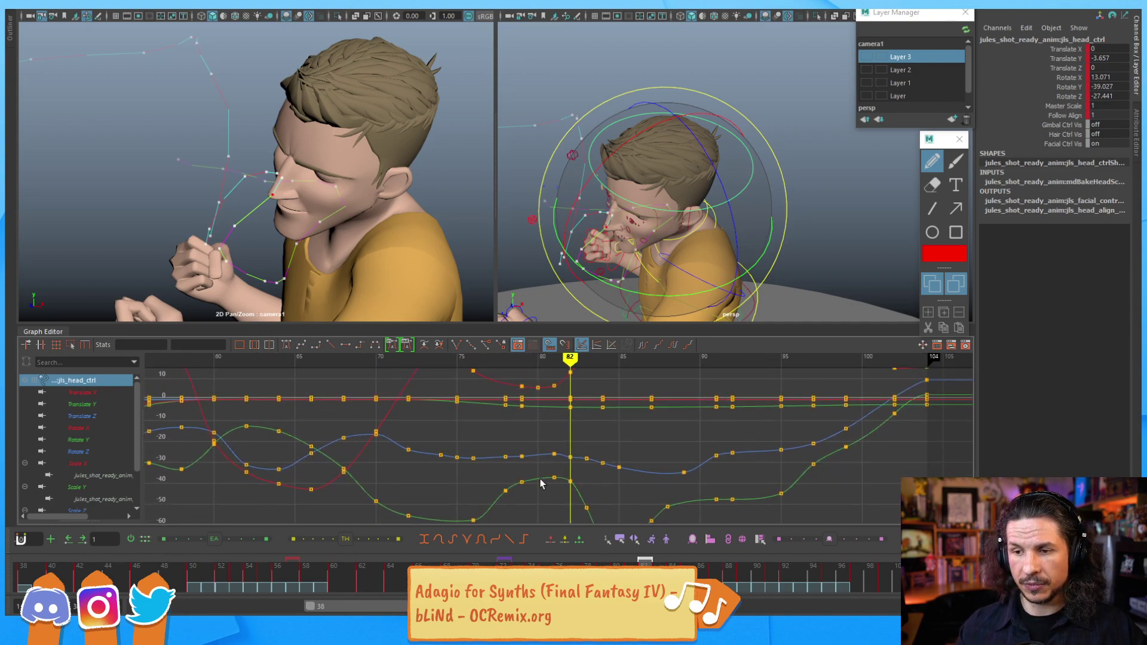
scroll(600, 509, up, 3)
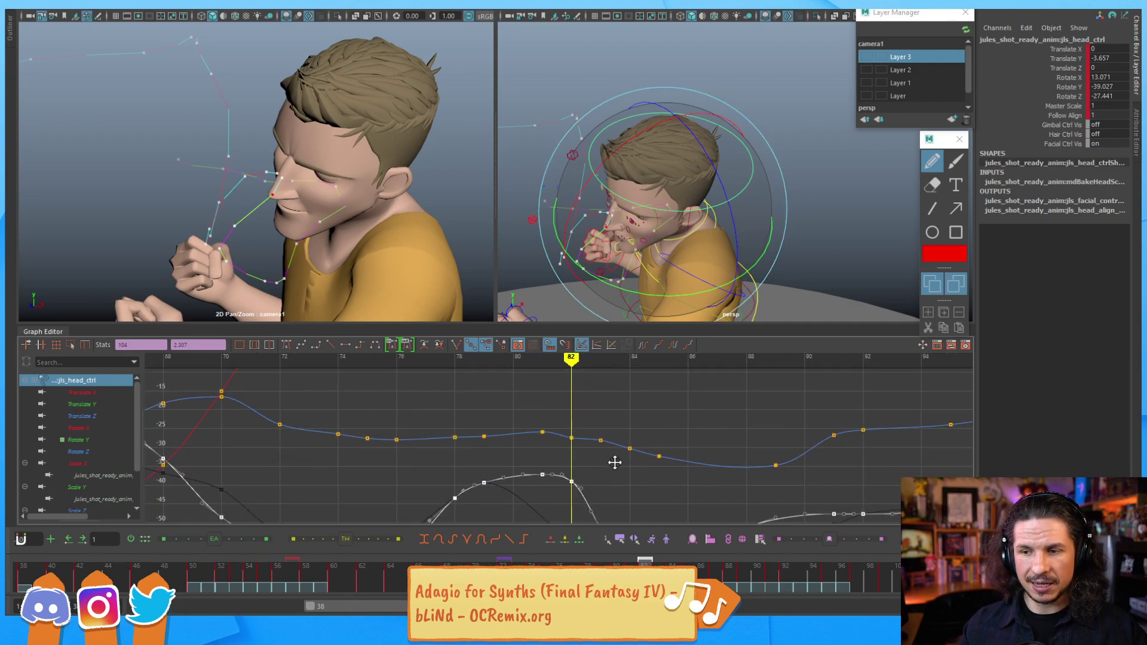
click(499, 405)
alt+middle_drag(557, 471, 555, 447)
alt+right_drag(555, 446, 586, 453)
click(581, 454)
click(547, 432)
shift+middle_drag(547, 454, 545, 478)
drag(634, 444, 528, 495)
shift+middle_drag(568, 456, 599, 478)
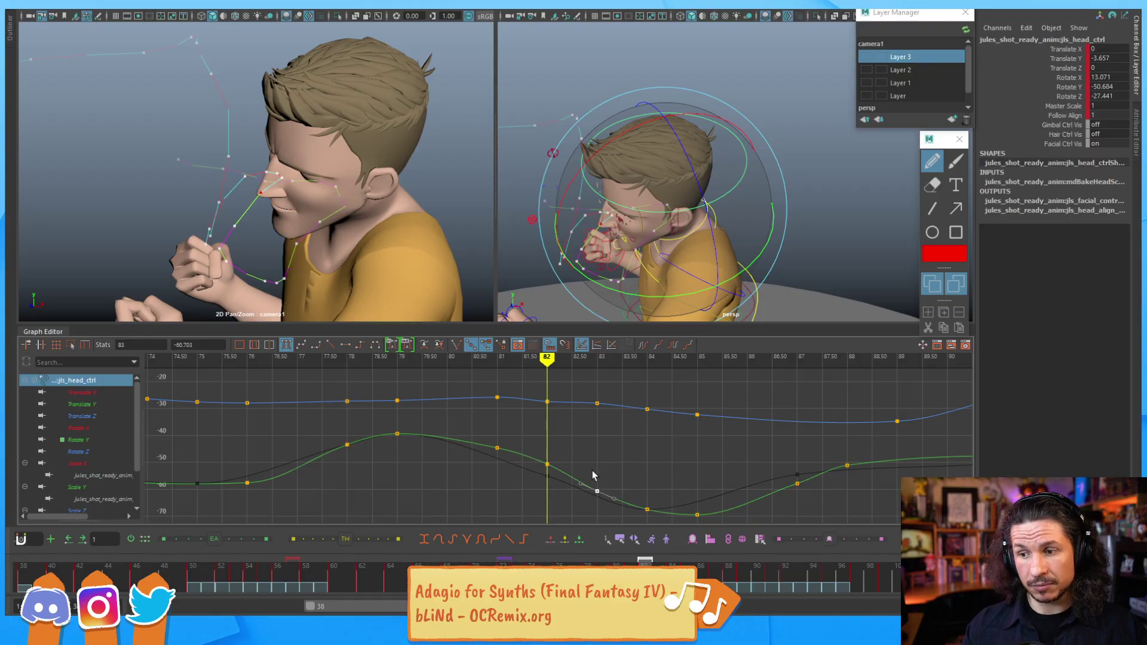
Step: Refine the head's Rotate Y curve at the frame 79 key's outgoing tangent and the frame 81 key
click(398, 433)
shift+middle_drag(421, 450, 428, 455)
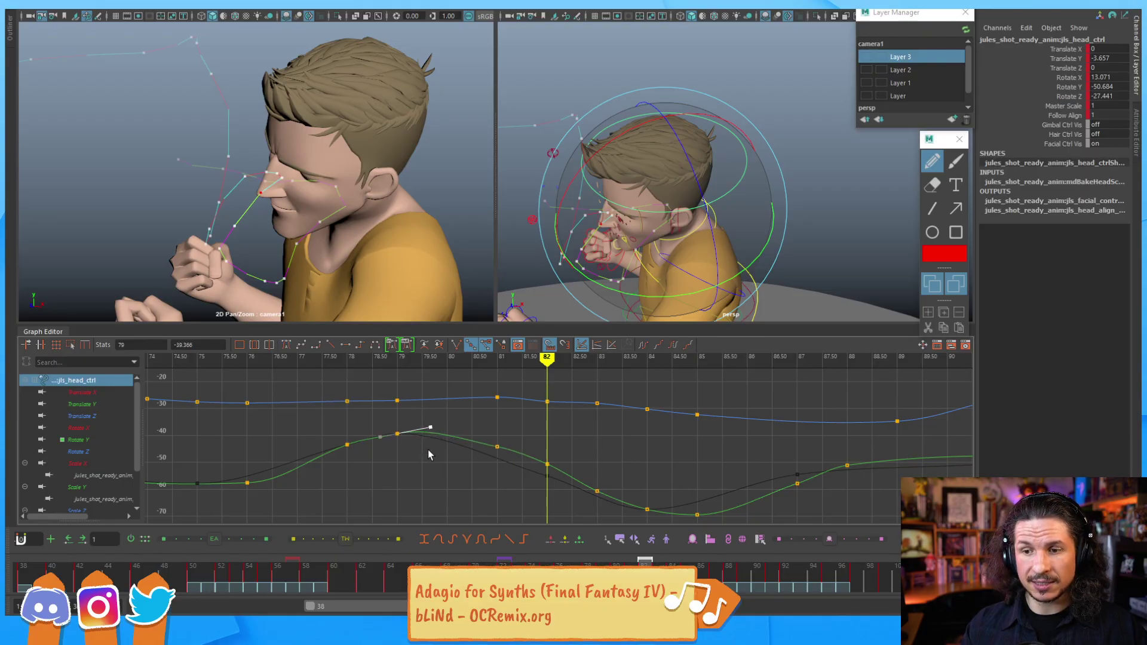
click(496, 447)
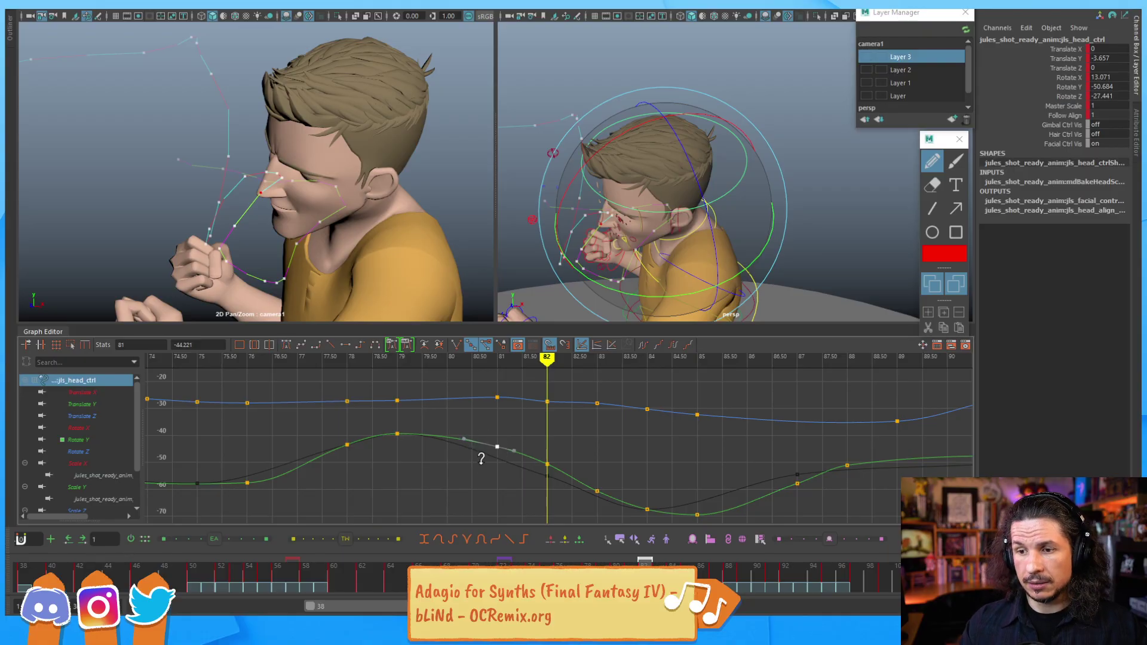
Step: Set the head control's Rotate Z key at frame 82 to -27.252, checking the neighbouring frames against the nose trail
alt+shift+middle_drag(519, 426, 519, 498)
alt+shift+right_drag(519, 498, 502, 462)
alt+middle_drag(502, 463, 494, 404)
drag(550, 430, 523, 460)
shift+middle_drag(534, 463, 535, 461)
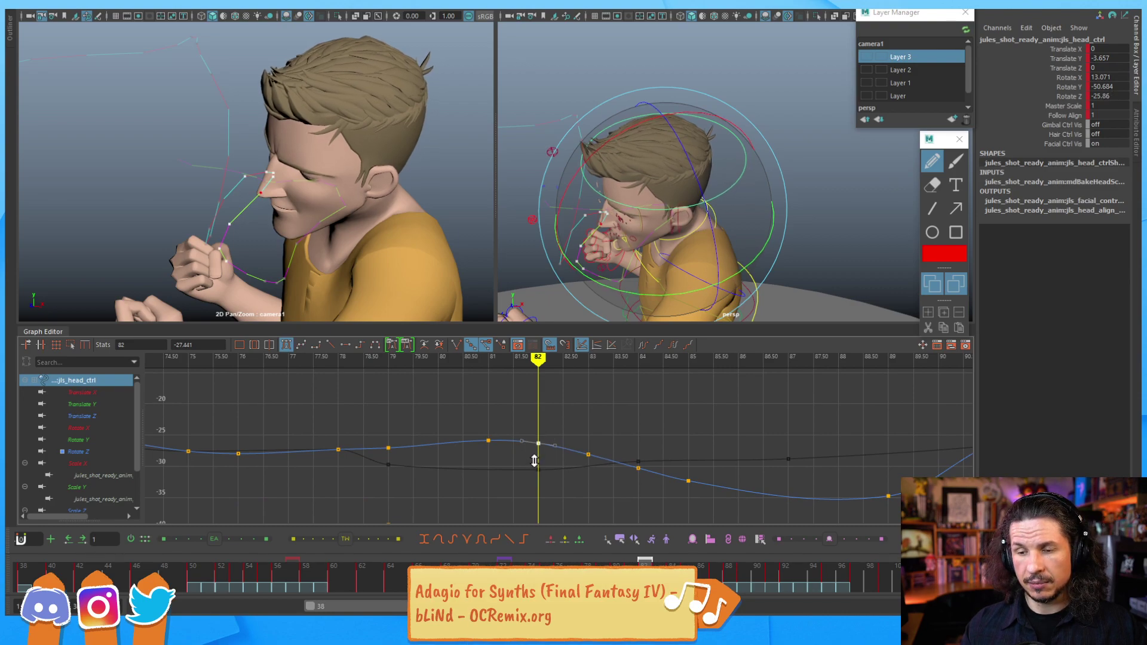
key(alt+comma)
key(alt+comma)
key(alt+period)
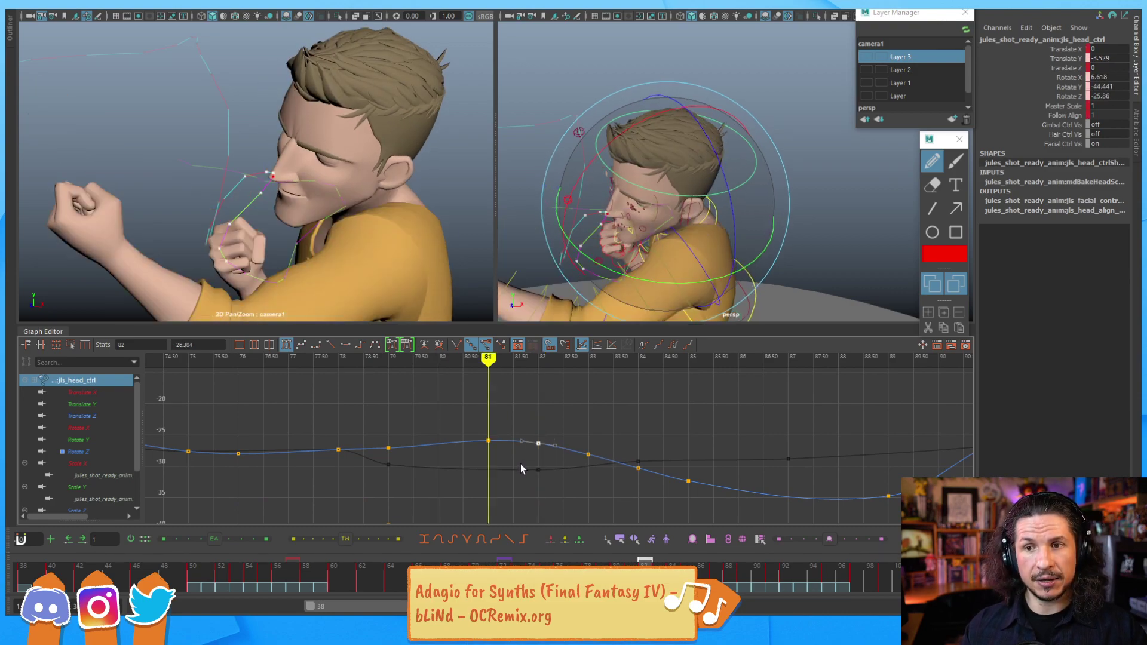
key(alt+period)
key(alt+period)
key(alt+comma)
shift+middle_drag(547, 416, 546, 431)
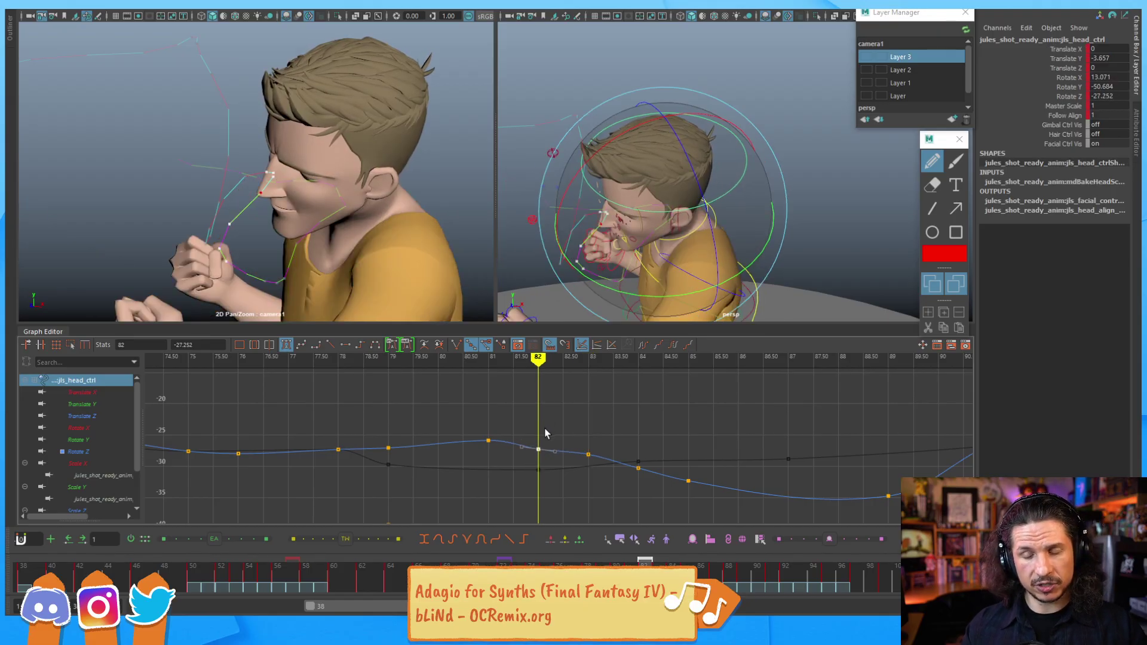
Step: Step back and forth between frames 79 and 84 to check the head turn after the Rotate Z change
key(alt+comma)
key(alt+comma)
key(alt+comma)
key(alt+period)
key(alt+period)
key(alt+period)
key(alt+period)
key(alt+period)
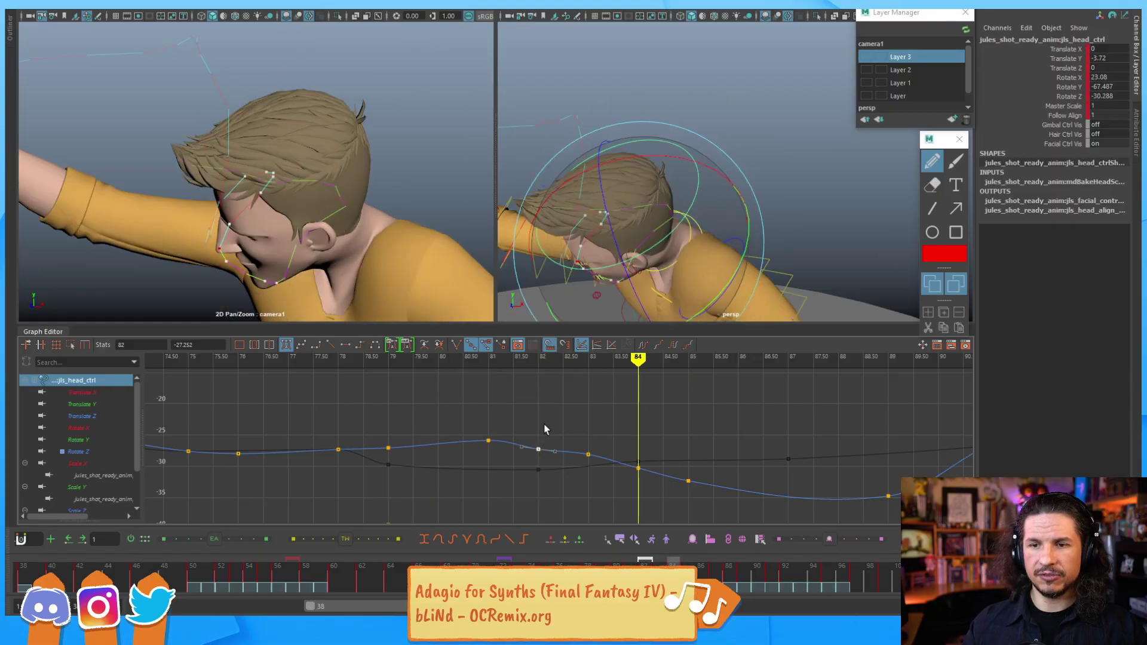
Step: Select the head control's whole Rotate X curve and step around frames 81 to 84 to examine the nose spacing
scroll(567, 504, down, 7)
alt+middle_drag(556, 411, 507, 420)
scroll(553, 442, up, 5)
click(512, 440)
alt+middle_drag(527, 460, 518, 457)
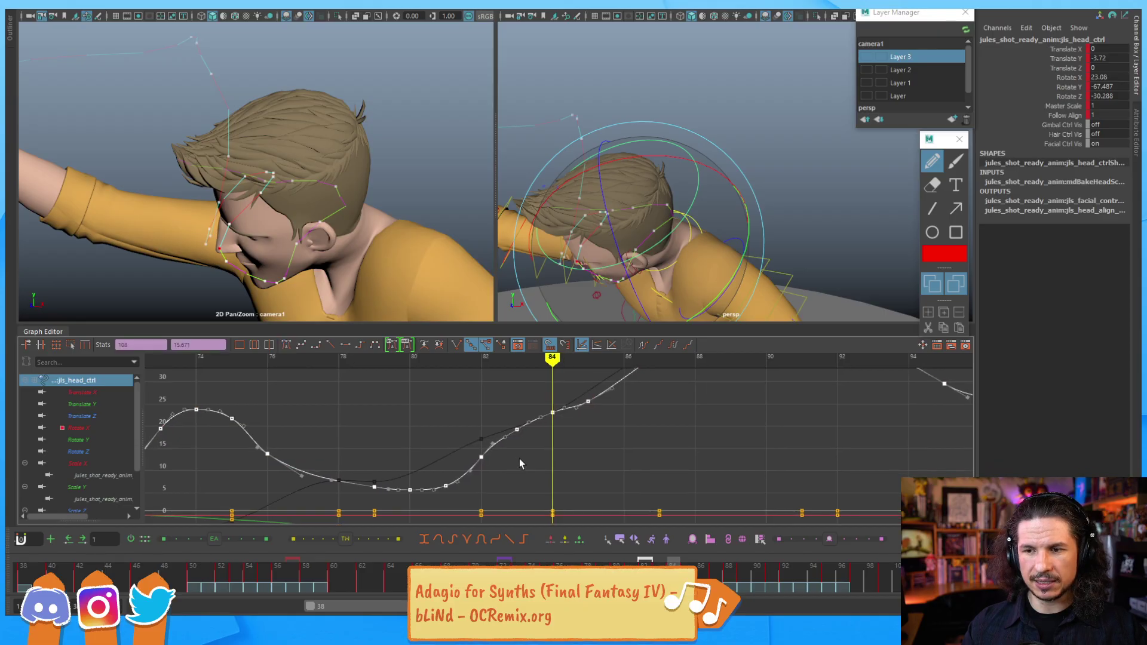
key(alt+comma)
key(alt+comma)
key(alt+comma)
key(alt+comma)
key(alt+comma)
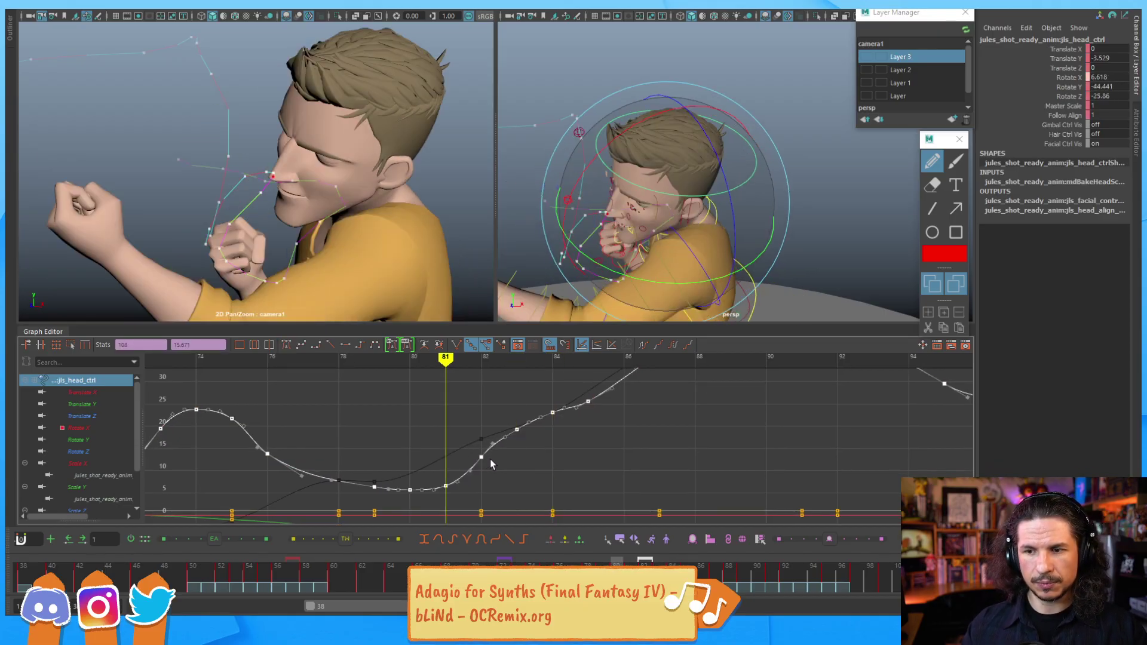
key(alt+period)
key(alt+period)
Step: Raise the head's Rotate X keys at frames 80 to 82, setting frame 81 to 8.747 and frame 82 to 14.268
drag(435, 466, 478, 486)
middle_drag(473, 476, 472, 474)
drag(400, 507, 418, 472)
click(482, 452)
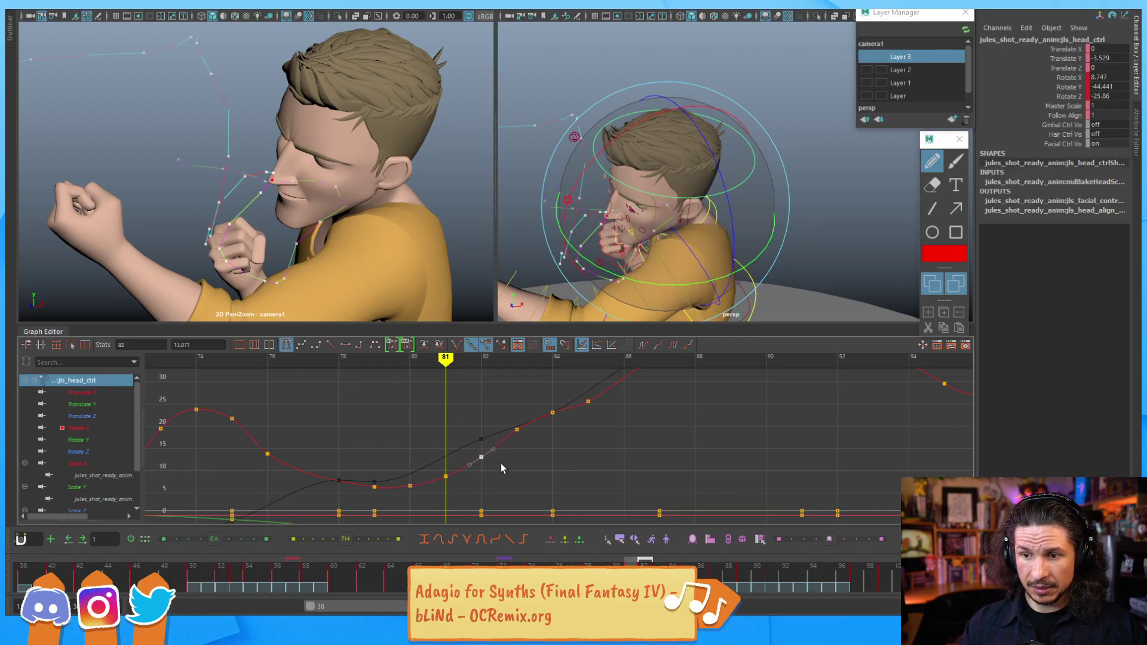
middle_drag(502, 457, 502, 454)
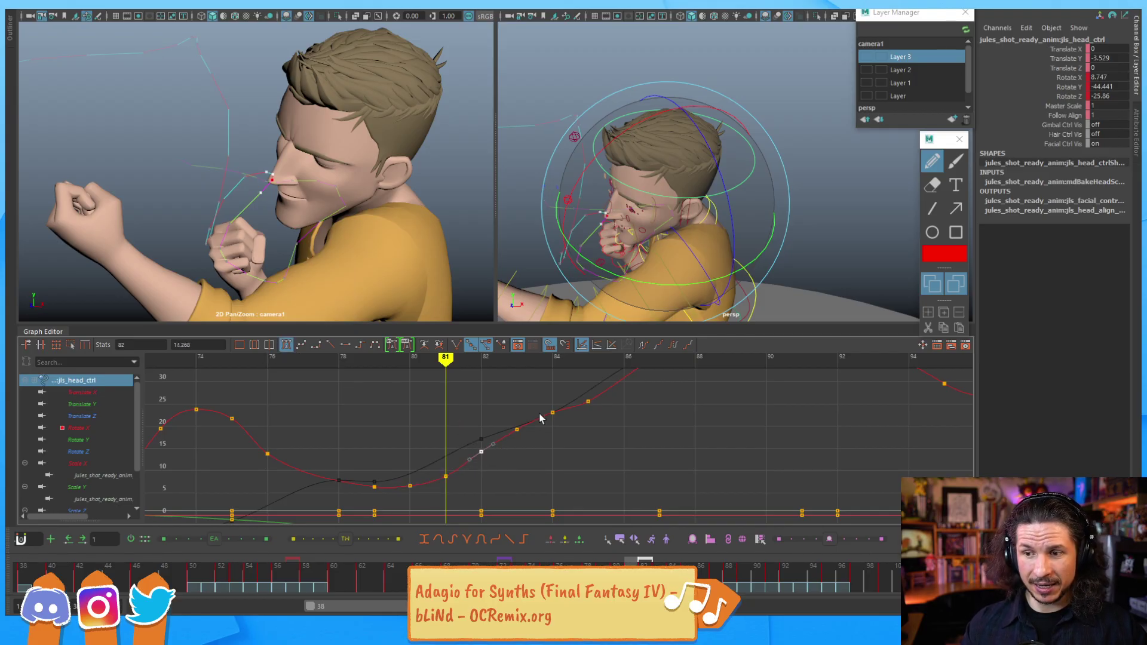
Step: Raise the head control's Rotate X key at frame 85 to 27.99
alt+middle_drag(562, 408, 521, 427)
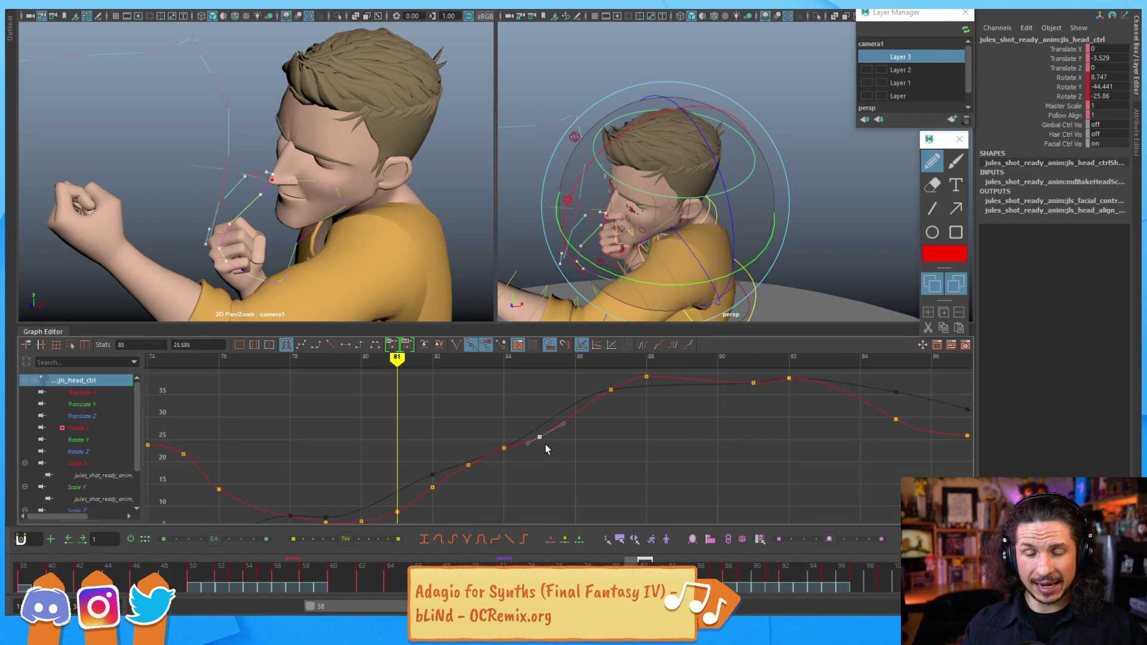
key(alt+period)
key(alt+period)
key(alt+period)
key(alt+period)
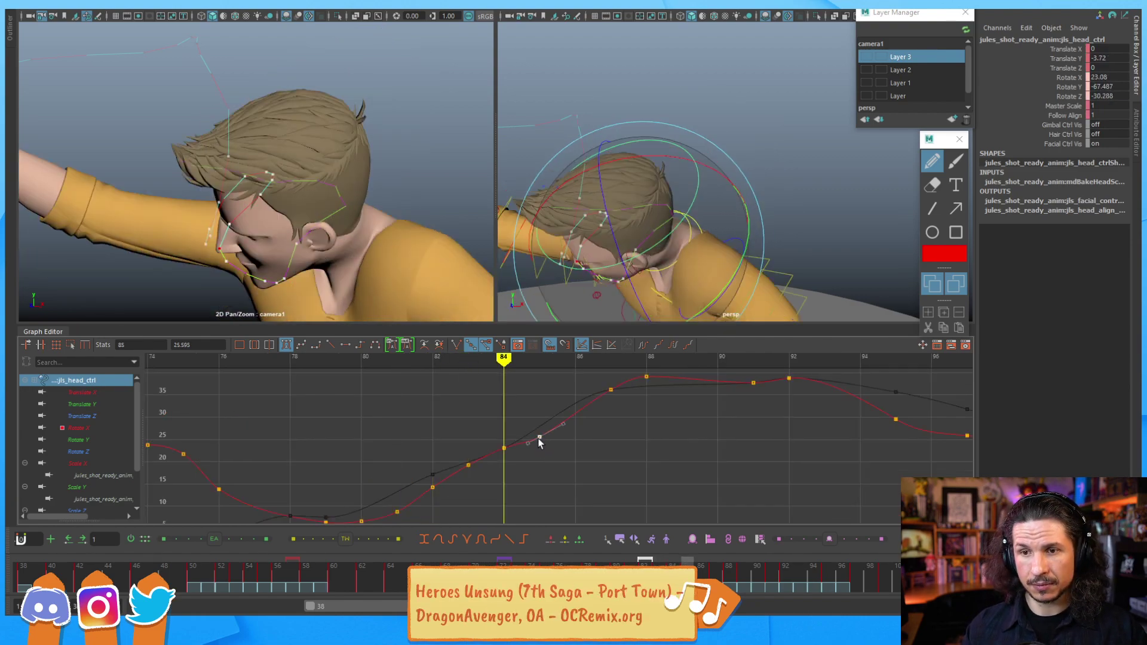
middle_drag(553, 455, 554, 446)
alt+middle_drag(585, 380, 593, 426)
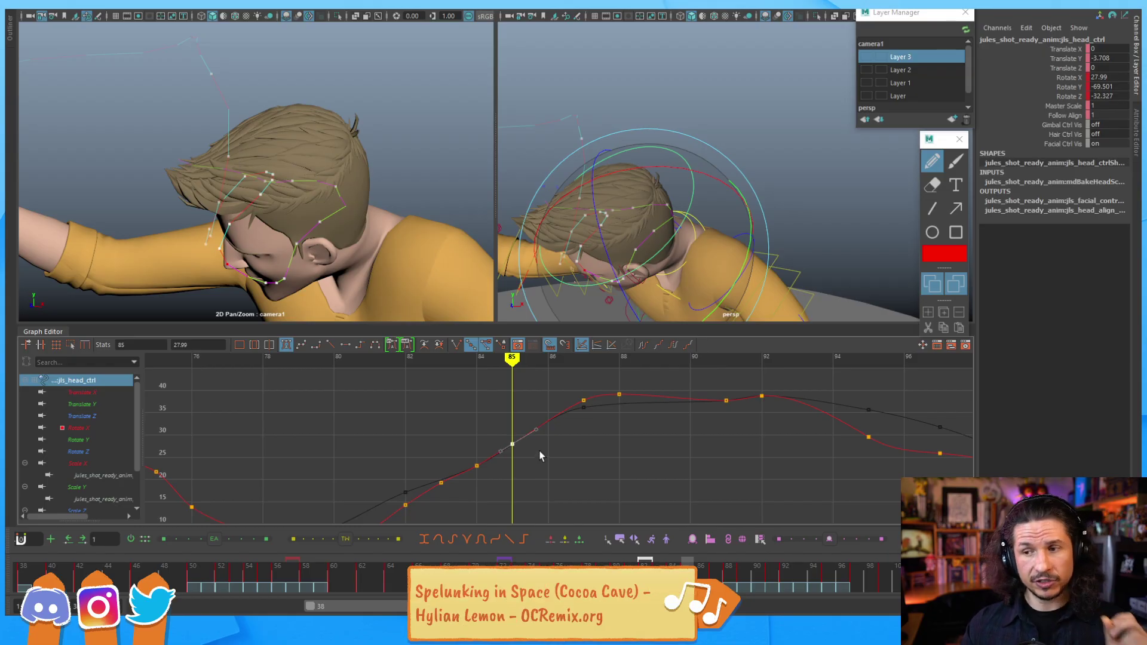
Step: Reselect the head's whole Rotate X curve and step between frames 82 and 89 to review the nose arc
click(605, 434)
alt+middle_drag(631, 436, 602, 433)
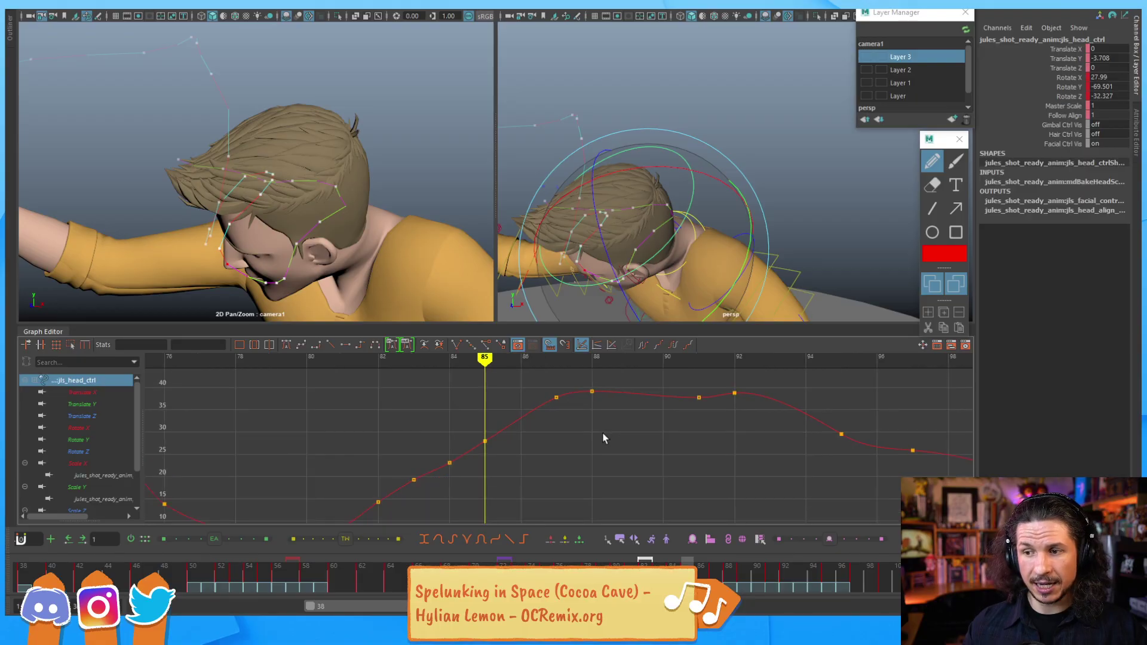
click(612, 393)
key(alt+period)
key(alt+period)
key(alt+period)
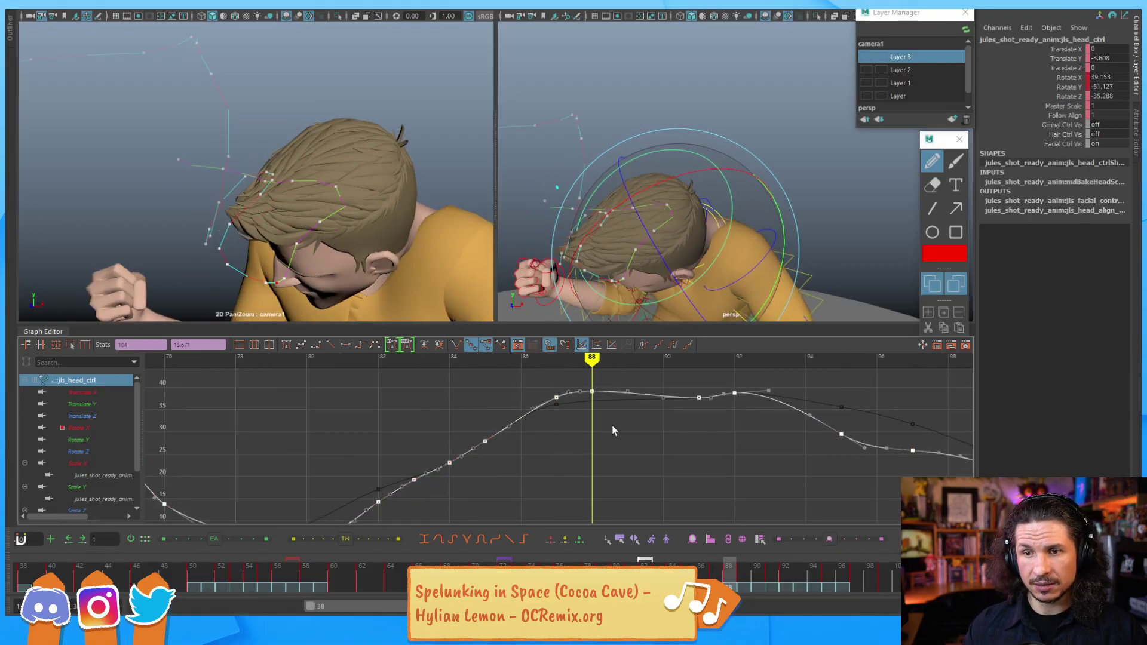
key(alt+period)
key(alt+comma)
key(alt+comma)
key(alt+comma)
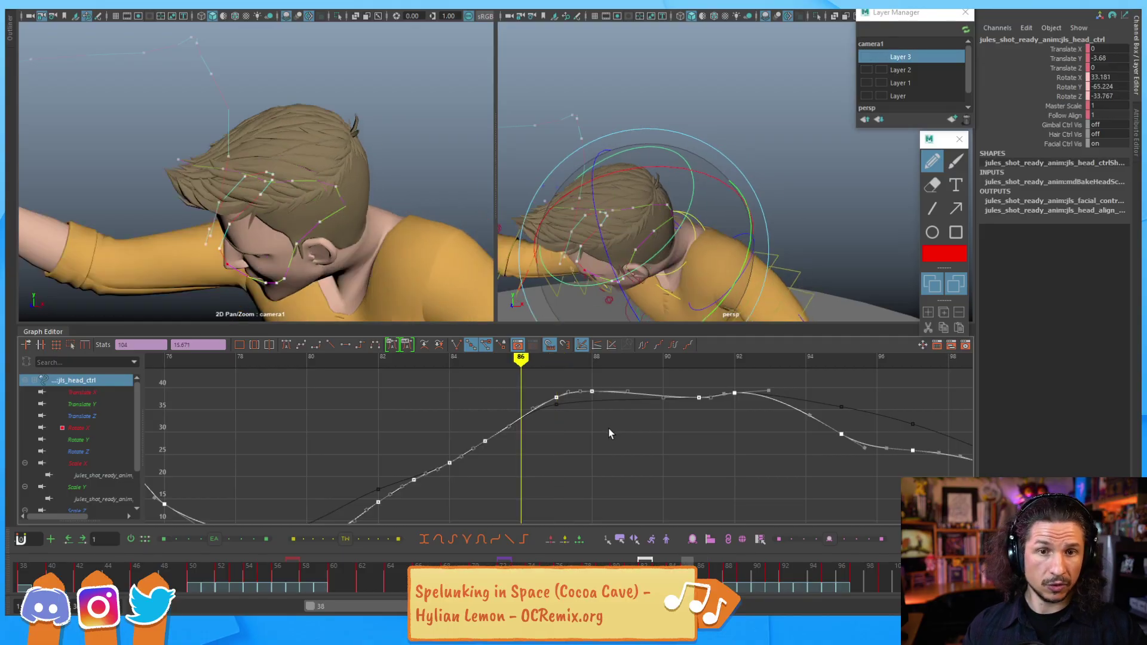
key(alt+comma)
key(alt+comma)
key(alt+comma)
key(alt+comma)
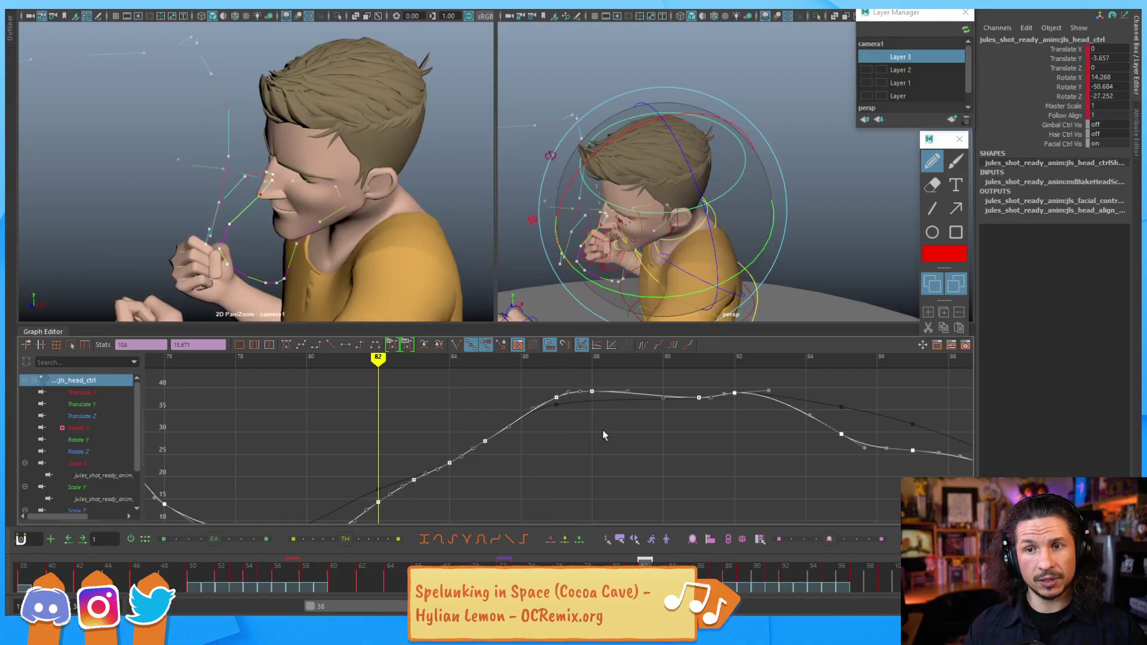
key(alt+period)
key(alt+period)
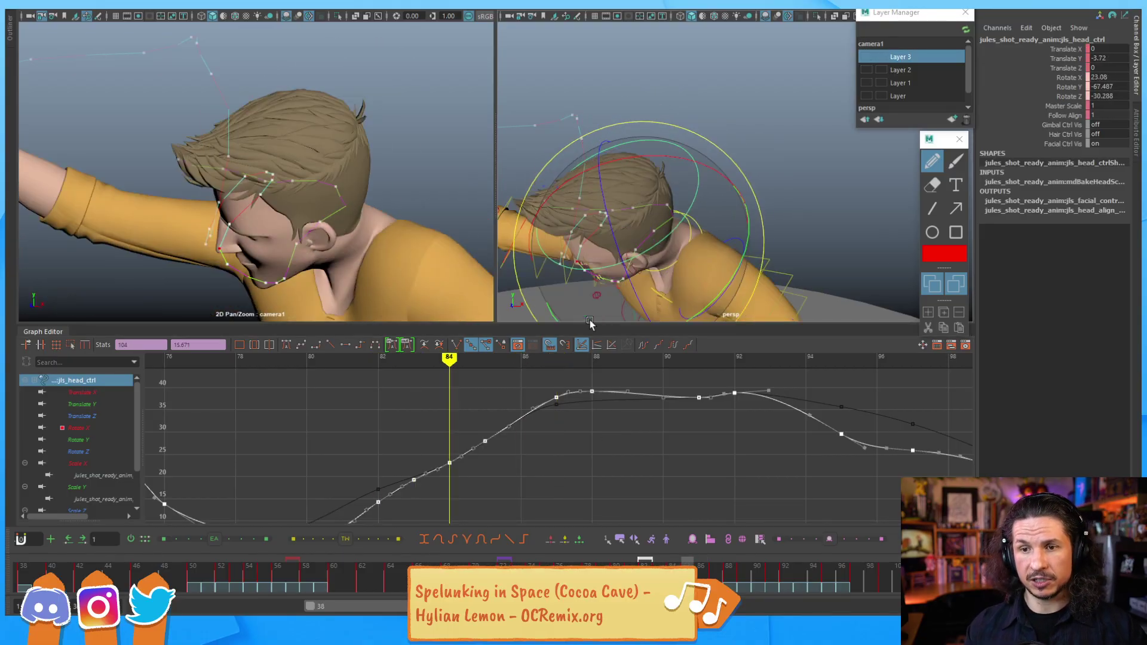
Step: Step forward from frame 84 to 91 and back to frame 77 to examine the nose arc against the motion trail
key(alt+period)
key(alt+period)
key(alt+period)
key(alt+period)
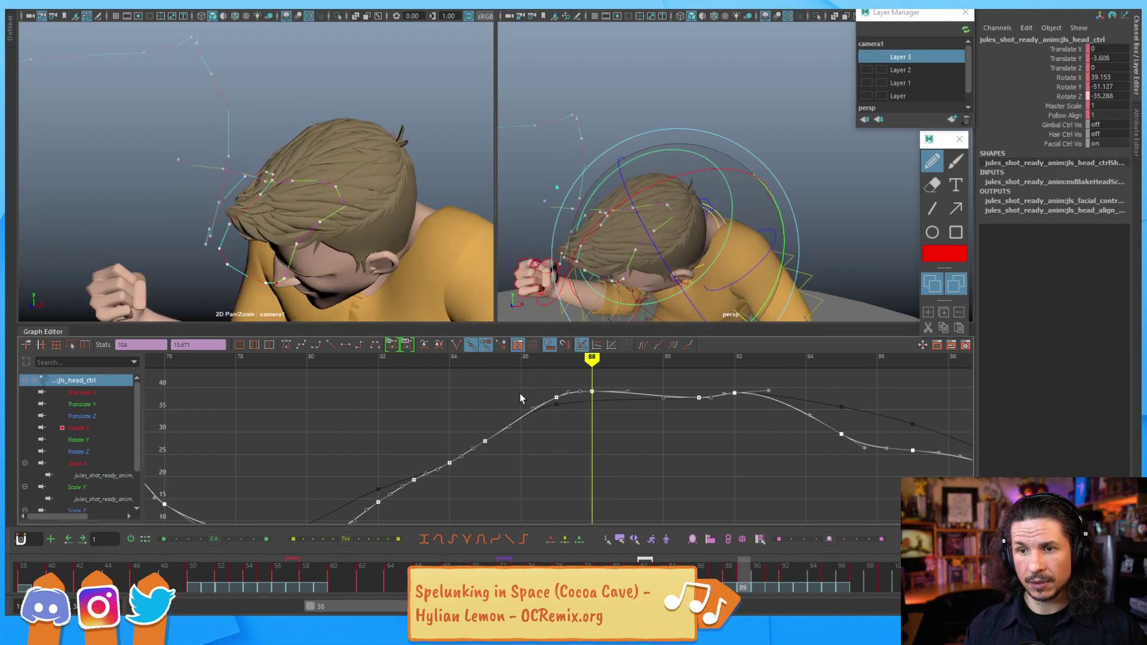
key(alt+period)
key(alt+period)
key(alt+period)
key(alt+comma)
key(alt+comma)
key(alt+comma)
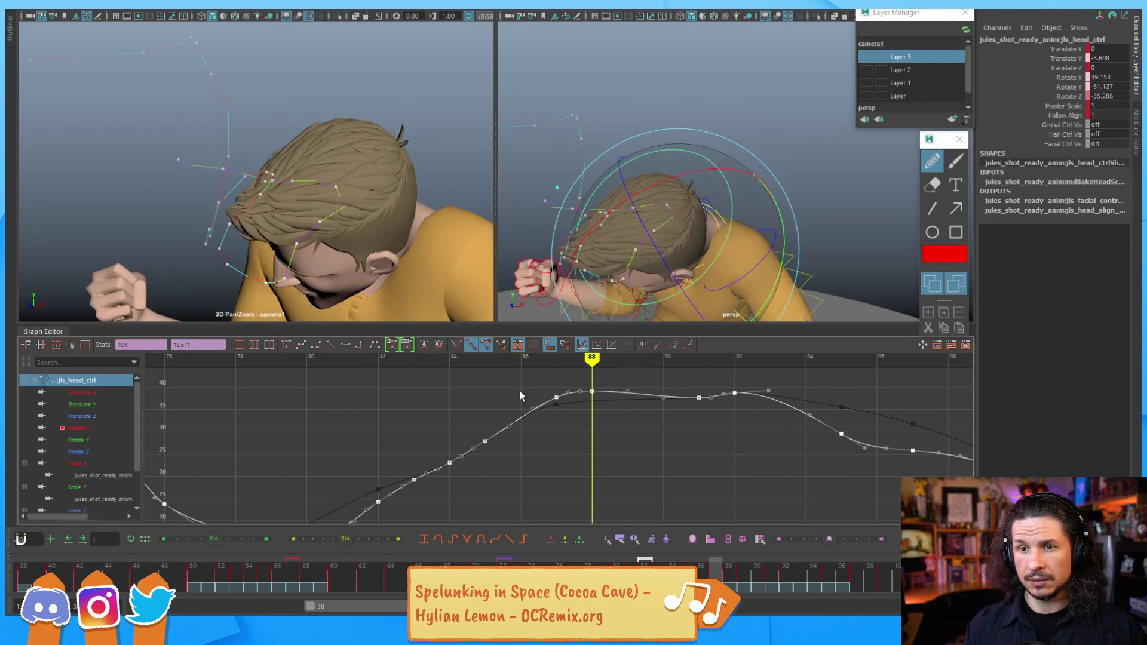
key(alt+comma)
key(alt+comma)
key(alt+comma)
key(alt+comma)
key(alt+comma)
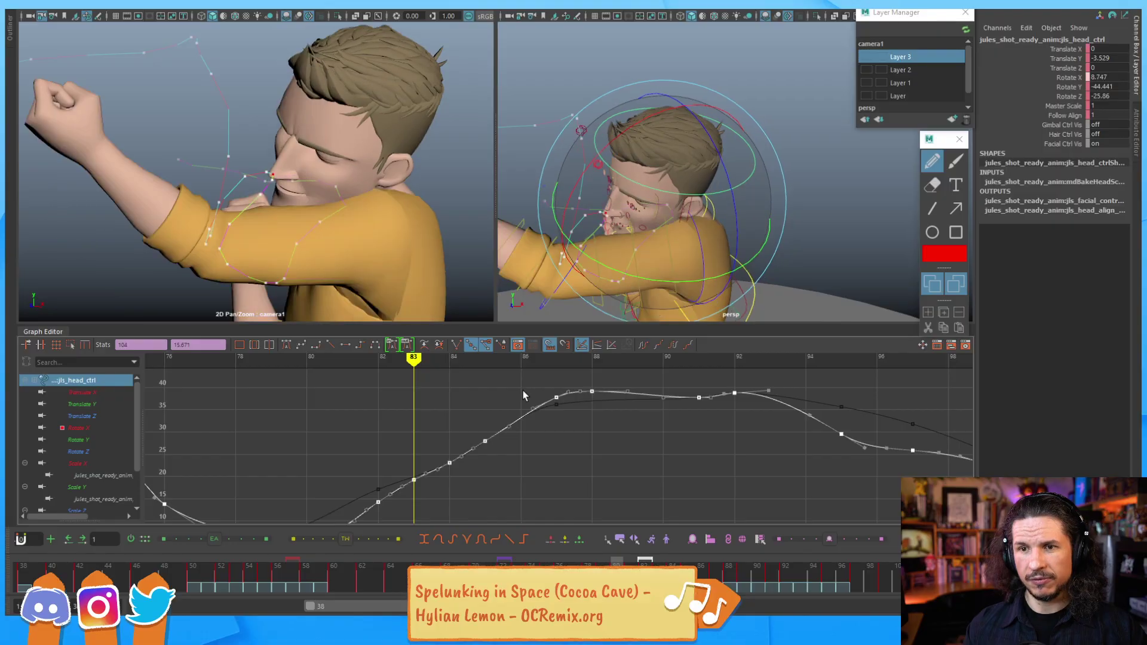
key(alt+comma)
key(alt+comma)
key(alt+comma)
key(alt+comma)
key(alt+comma)
key(alt+comma)
Step: Switch to the head control's Rotate Y curve and raise its key at frame 76 to about -55
key(Down)
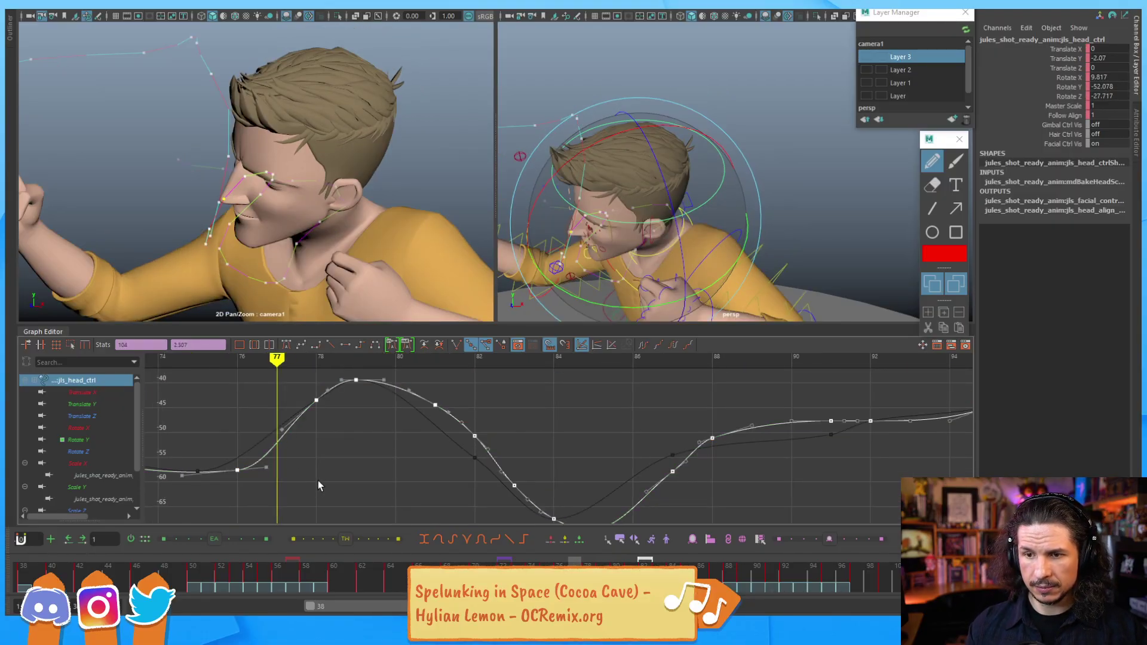
key(Down)
drag(269, 470, 321, 505)
shift+middle_drag(321, 504, 449, 465)
shift+middle_drag(327, 489, 323, 495)
Step: Adjust the outgoing tangent of the head's Rotate Y key at frame 72 to smooth the dip before frame 76
alt+middle_drag(347, 493, 392, 500)
drag(233, 504, 278, 454)
shift+middle_drag(276, 495, 276, 489)
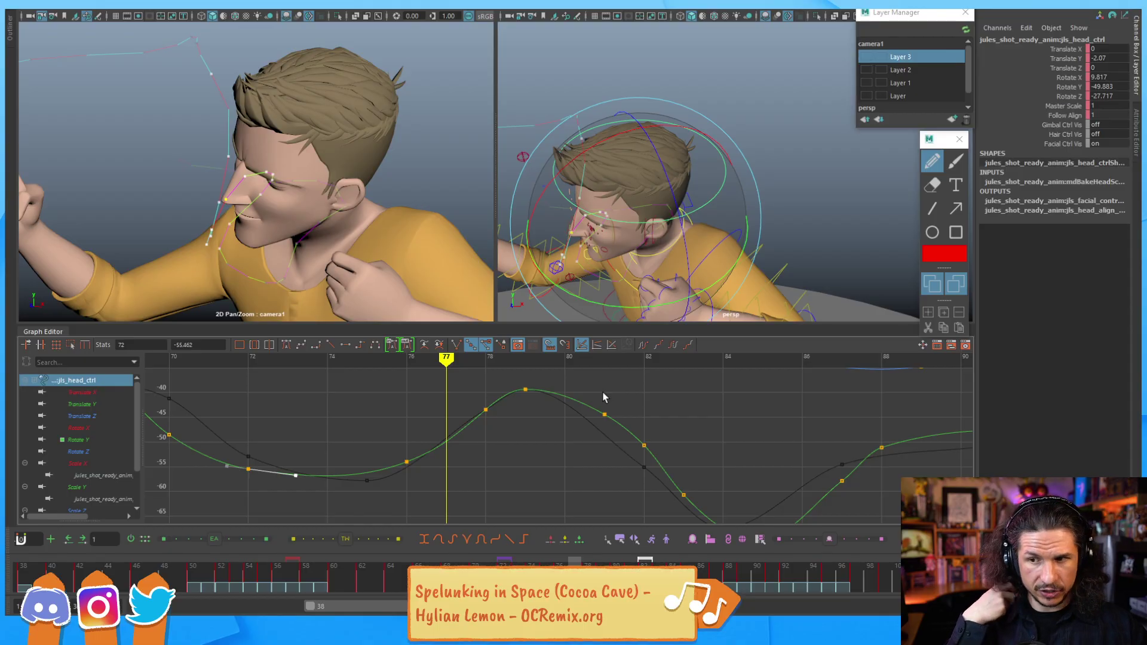
alt+middle_drag(614, 431, 551, 449)
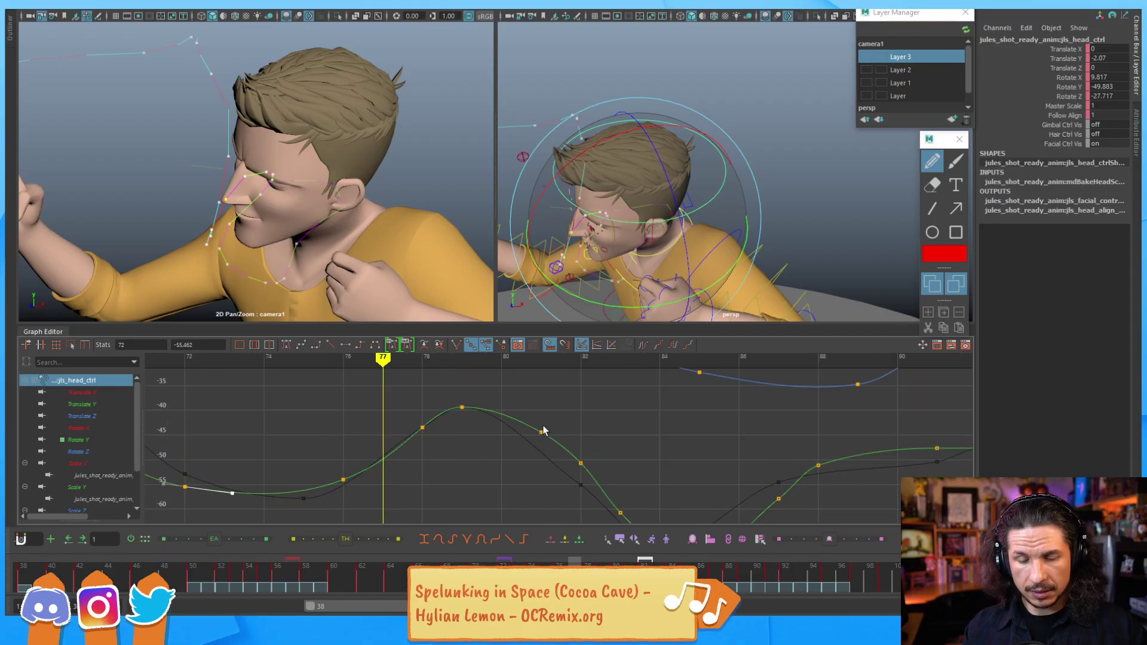
Step: Lower the head control's Rotate Y keys at frames 81 and 82, bringing frame 82 to -52.36
key(period)
key(period)
key(period)
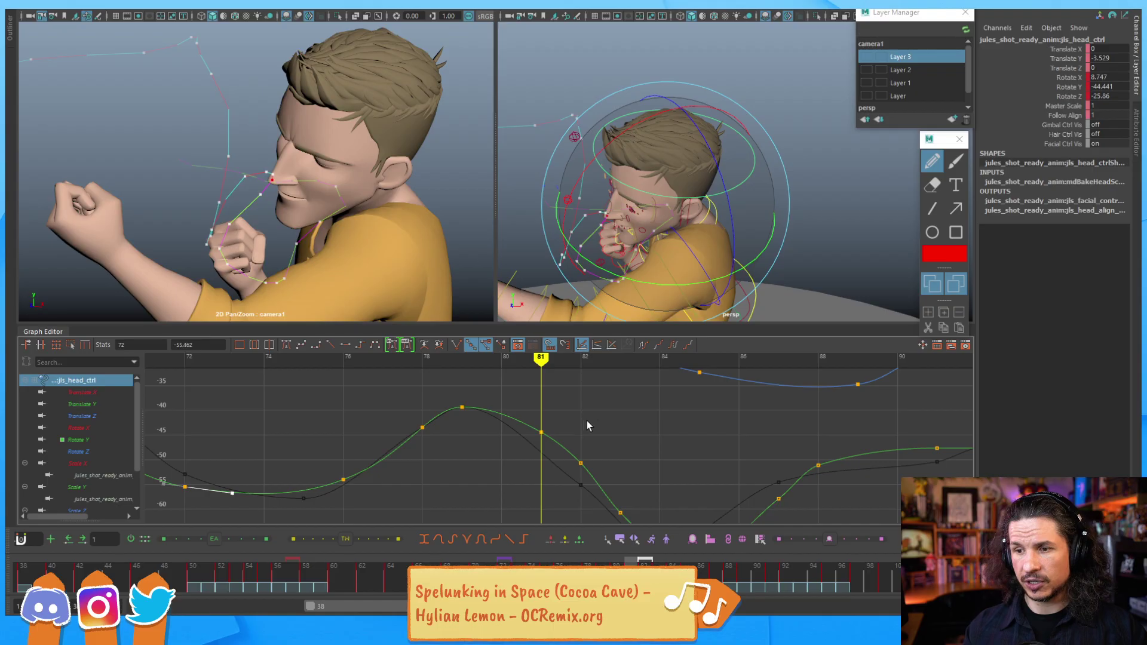
key(period)
drag(602, 415, 532, 473)
alt+middle_drag(600, 453, 560, 415)
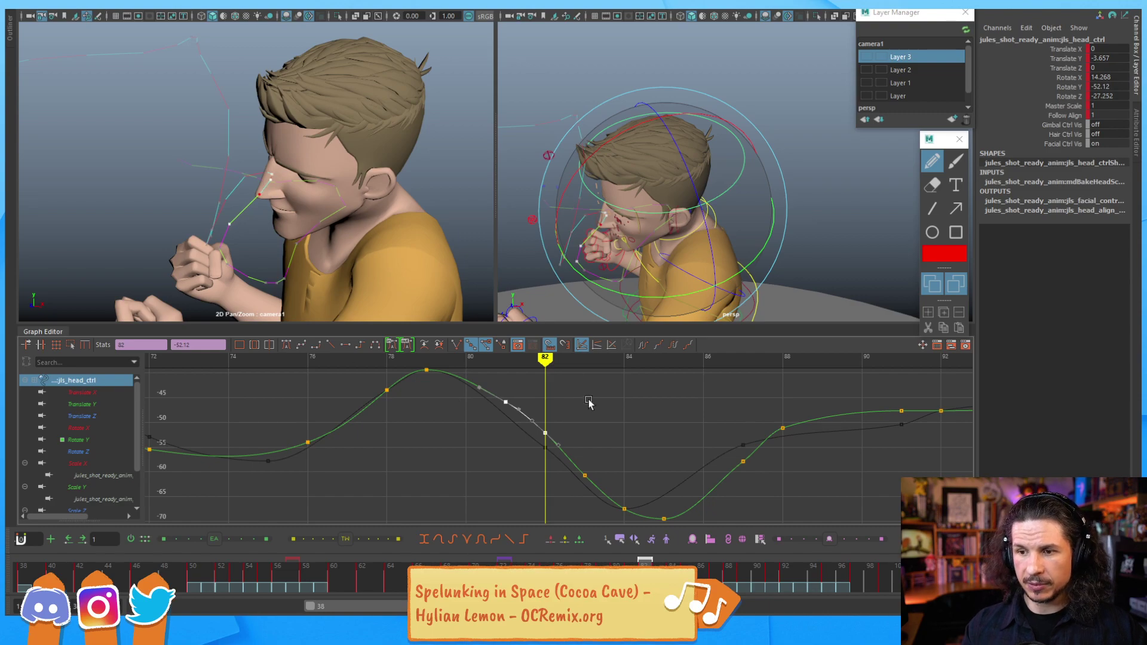
click(545, 433)
shift+middle_drag(547, 410, 547, 411)
click(506, 402)
click(477, 416)
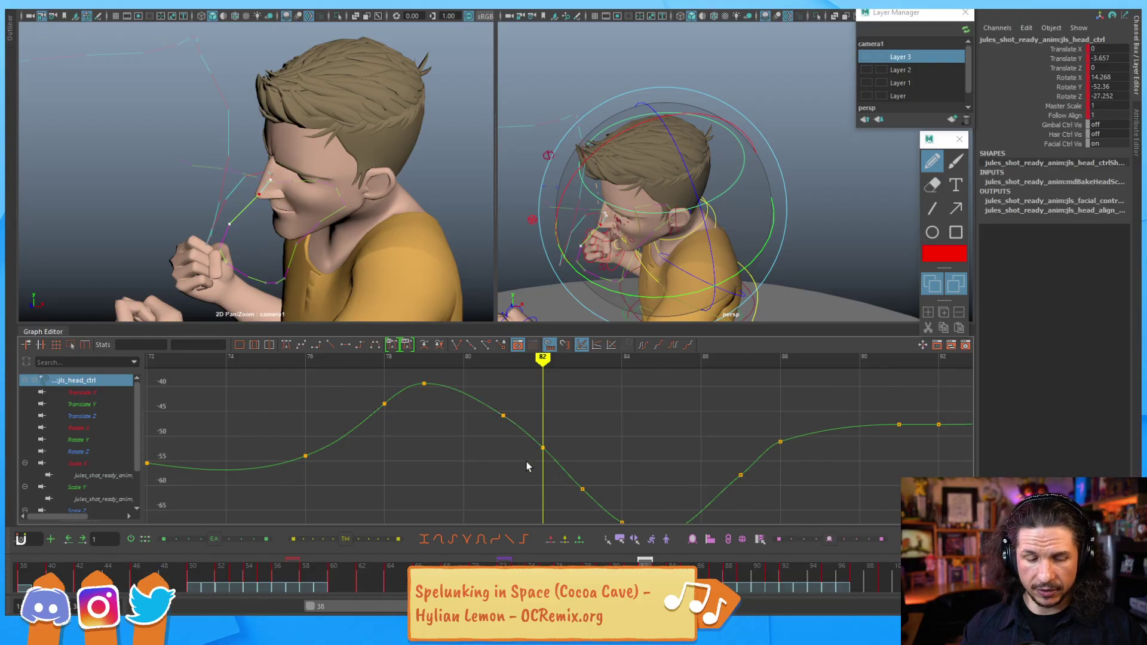
Step: Step through the frames from about 74 to 85 to examine the head's arc after the Rotate Y change
key(alt+comma)
key(alt+comma)
key(alt+comma)
key(alt+comma)
key(alt+comma)
key(alt+comma)
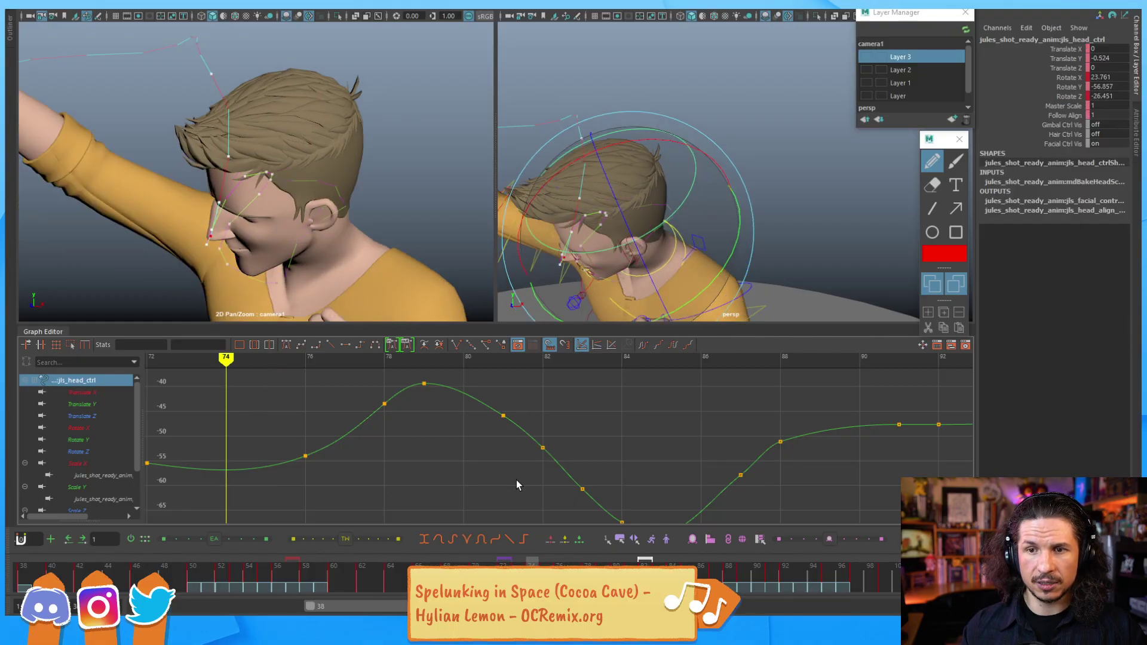
key(alt+comma)
key(alt+period)
key(alt+period)
key(alt+period)
key(alt+period)
key(alt+period)
key(alt+period)
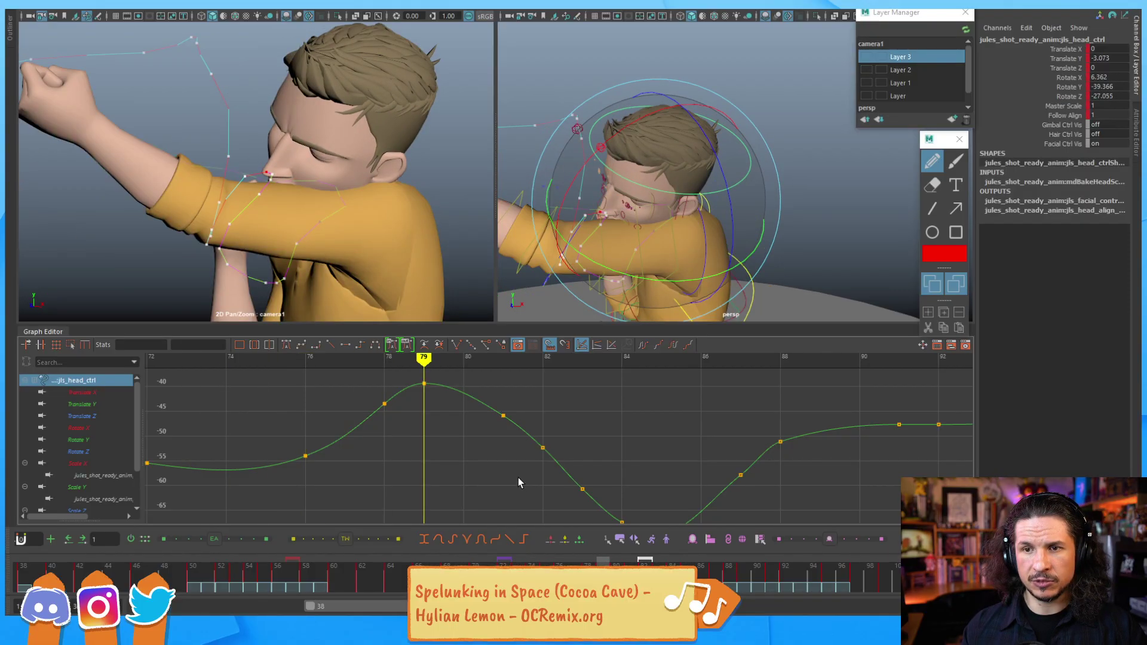
key(alt+period)
key(alt+period)
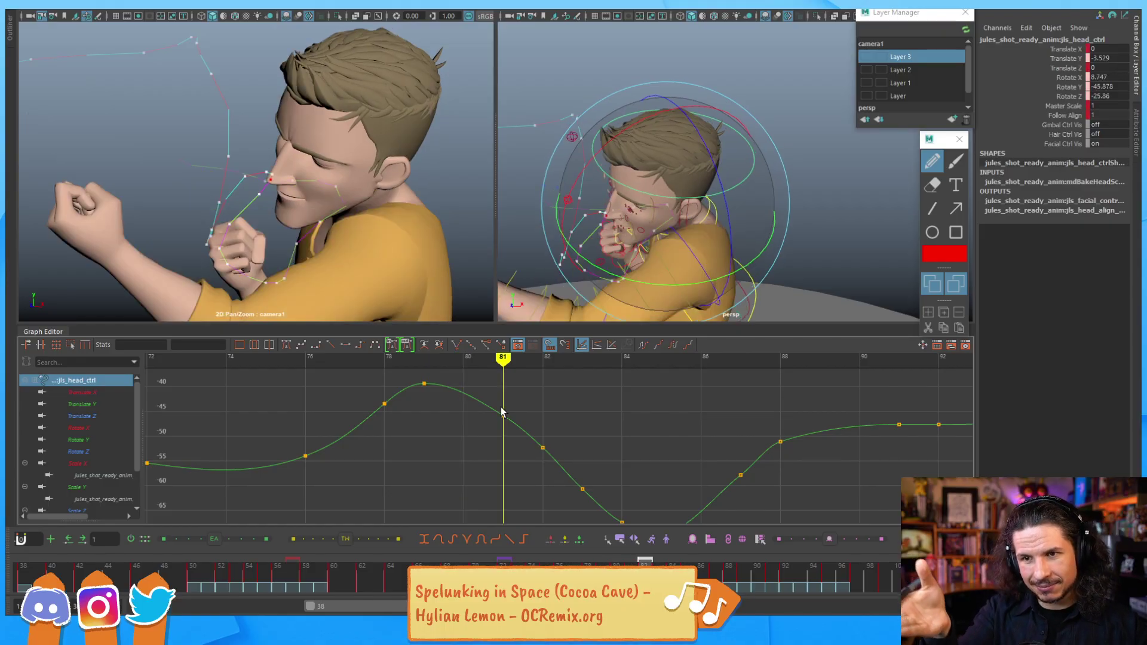
key(alt+period)
key(alt+period)
key(alt+period)
key(alt+period)
key(alt+period)
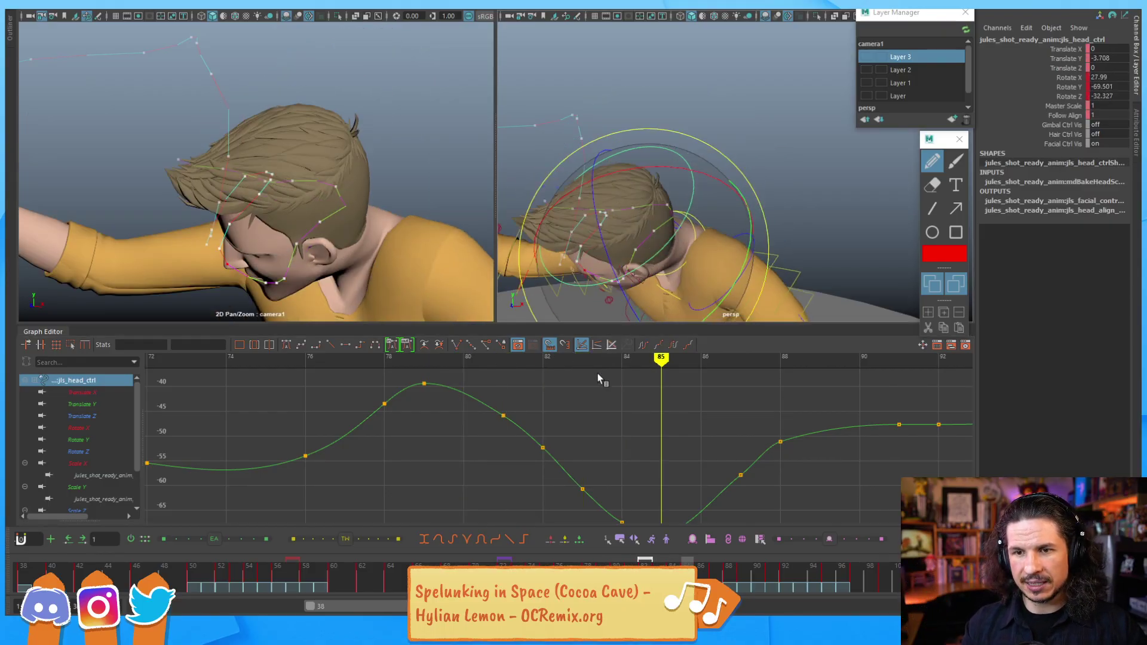
key(alt+comma)
Step: Undo the trial change to the head control's Rotate Y key at frame 85
alt+middle_drag(618, 494, 642, 480)
key(ctrl+z)
key(ctrl+z)
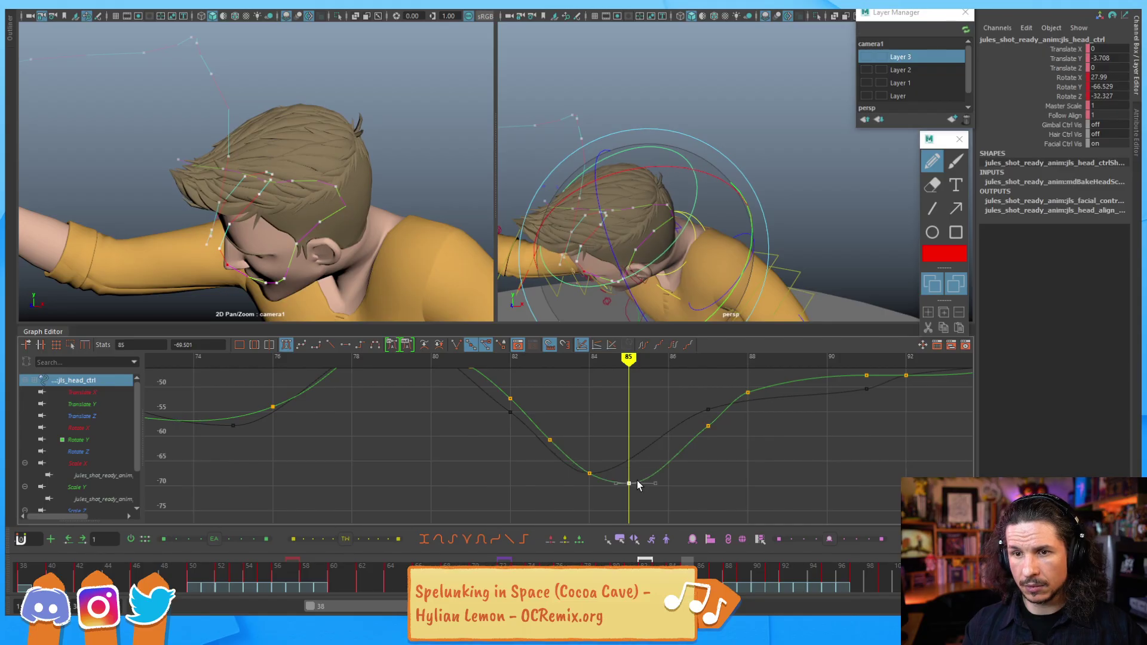
Step: Step back to frame 75 and forward to frame 96 to examine the nose arc along the motion trail
key(alt+comma)
key(alt+comma)
key(alt+comma)
key(alt+comma)
key(alt+comma)
key(alt+comma)
key(alt+comma)
key(alt+comma)
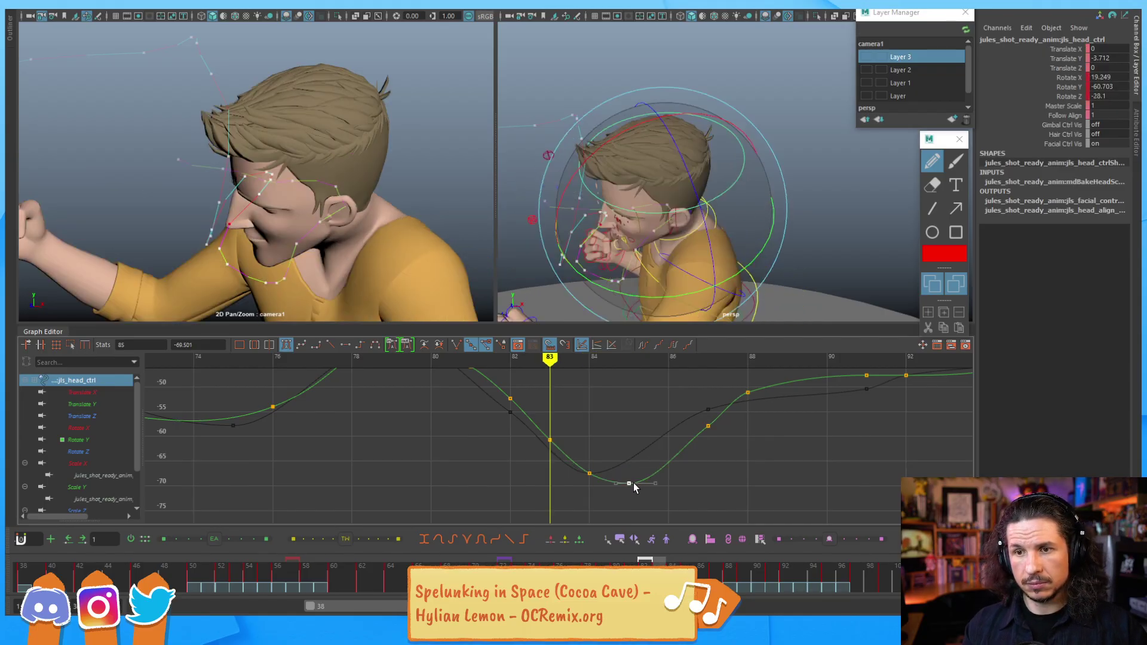
key(alt+comma)
key(alt+comma)
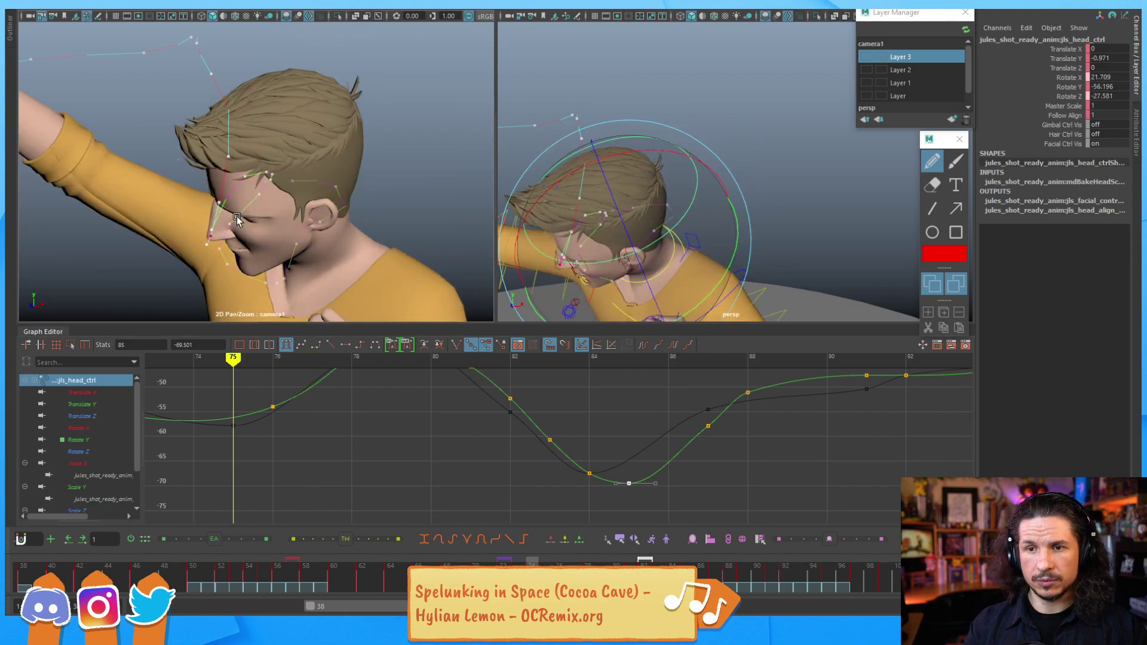
key(alt+period)
key(alt+period)
key(alt+period)
key(alt+period)
key(alt+period)
key(alt+period)
key(alt+period)
key(alt+period)
key(alt+period)
key(alt+period)
key(alt+period)
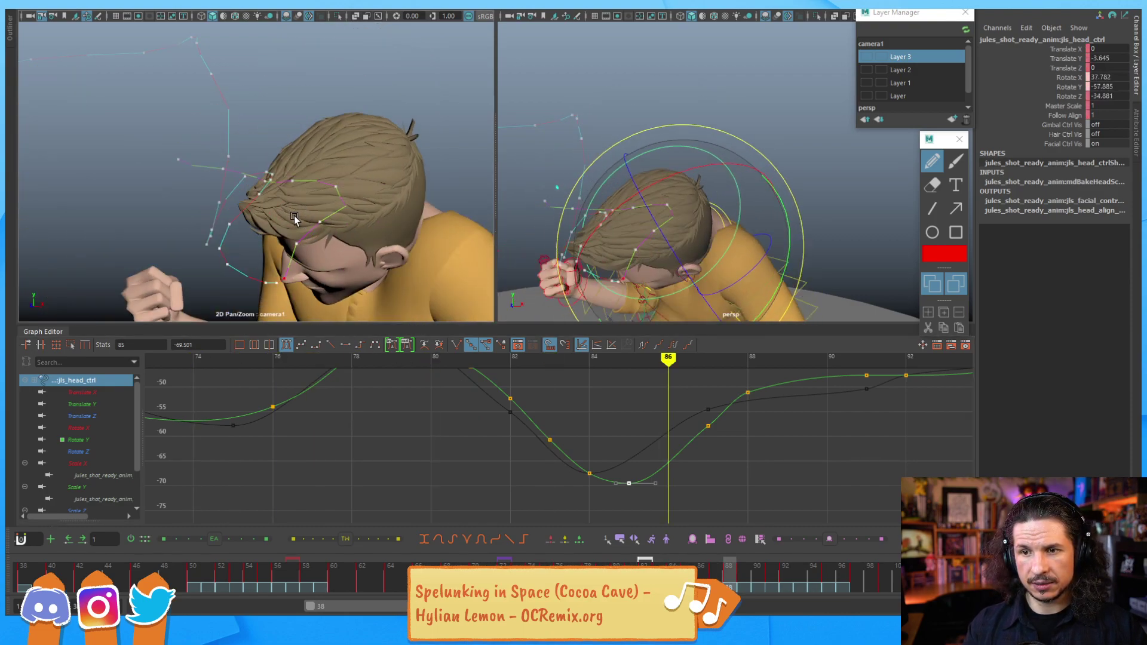
key(alt+period)
key(alt+period)
key(alt+period)
key(alt+period)
key(alt+period)
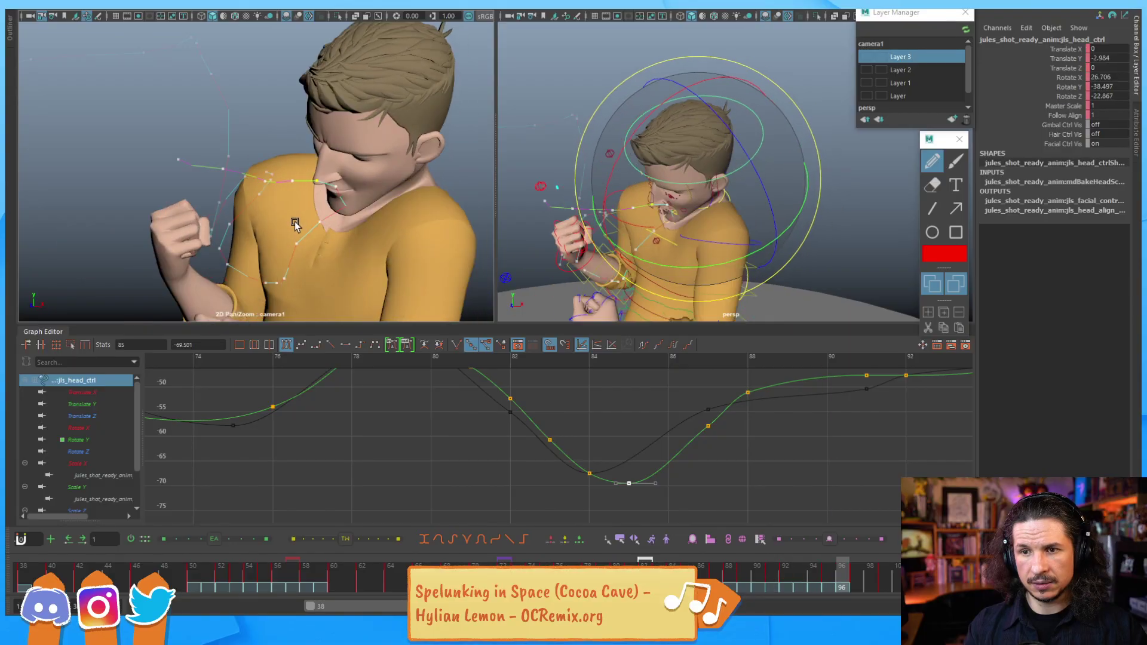
Step: Compare the head poses between frames 89 and 94 to examine the spacing as the head rises
key(alt+comma)
key(alt+comma)
key(alt+comma)
key(alt+comma)
key(alt+comma)
key(alt+comma)
key(alt+comma)
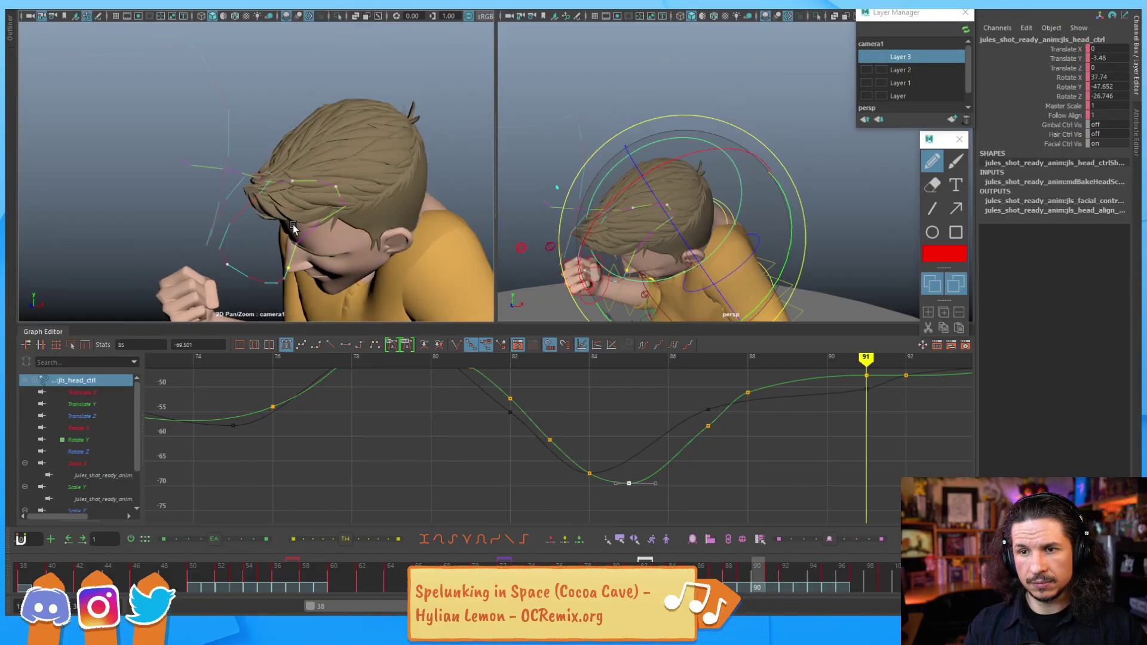
key(alt+period)
key(alt+period)
key(alt+period)
key(alt+period)
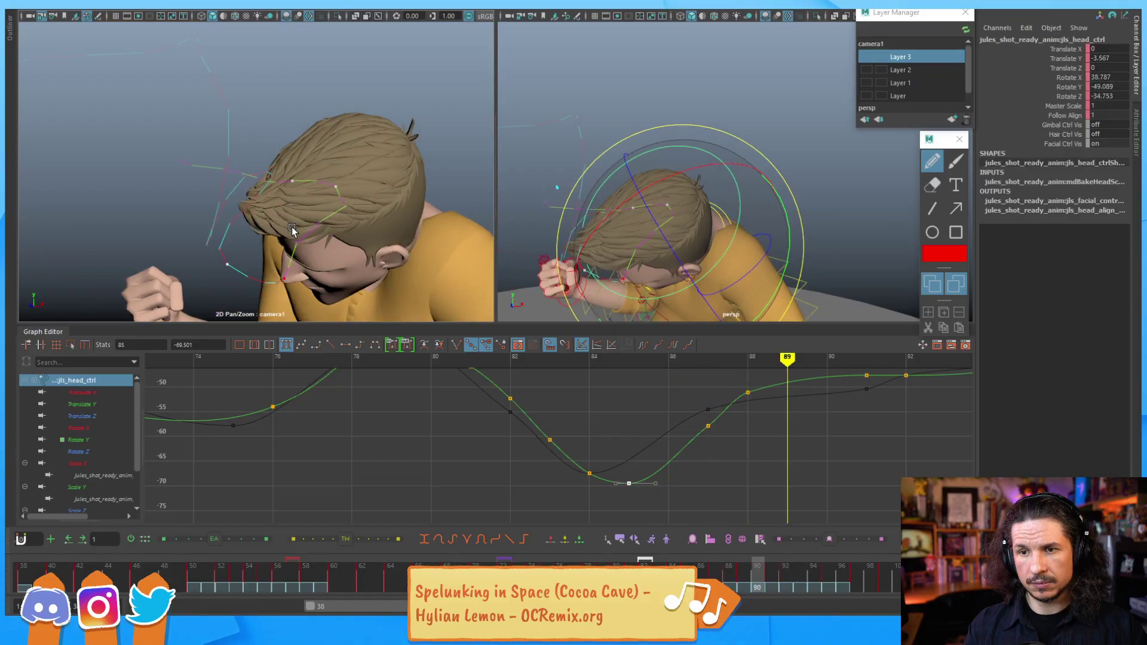
key(alt+period)
key(alt+period)
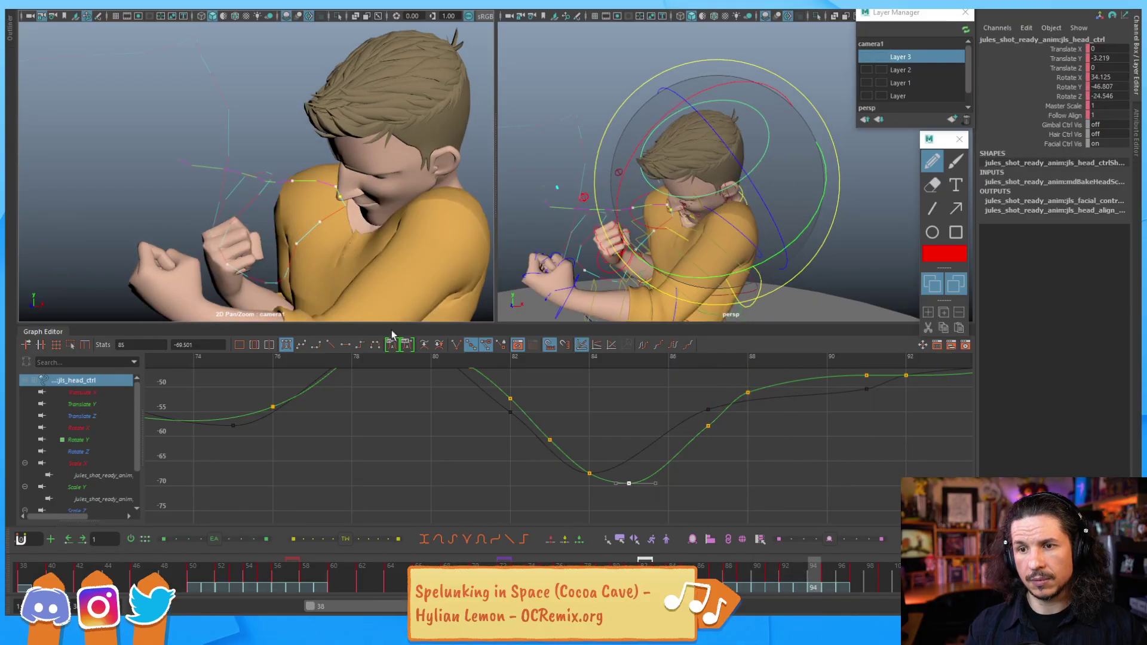
key(alt+comma)
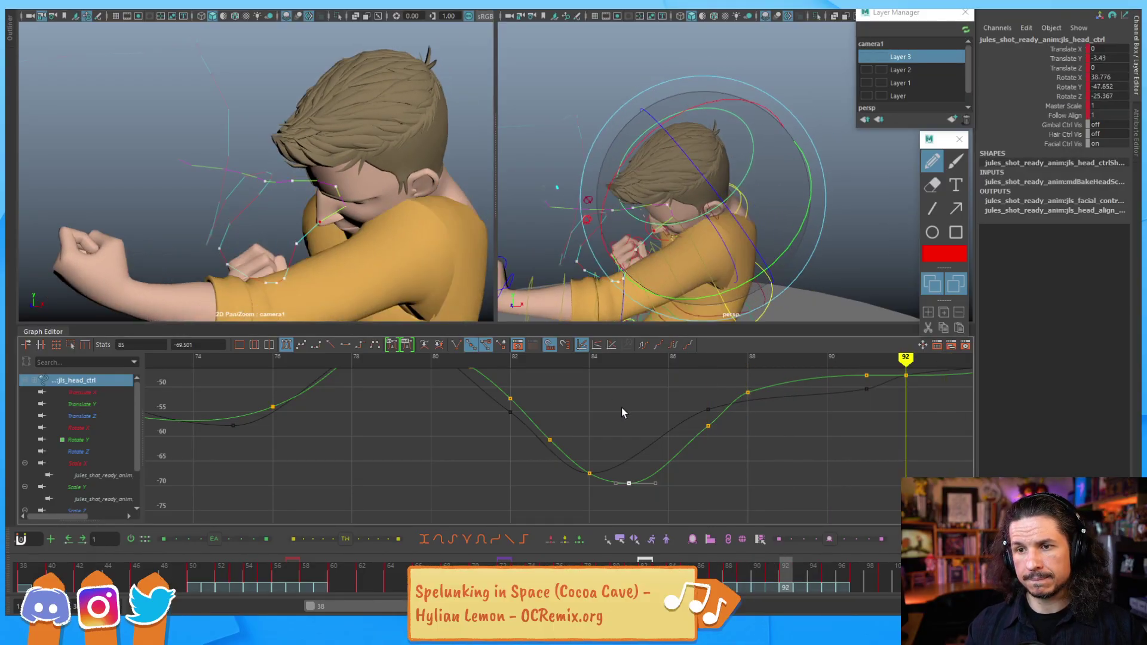
key(alt+period)
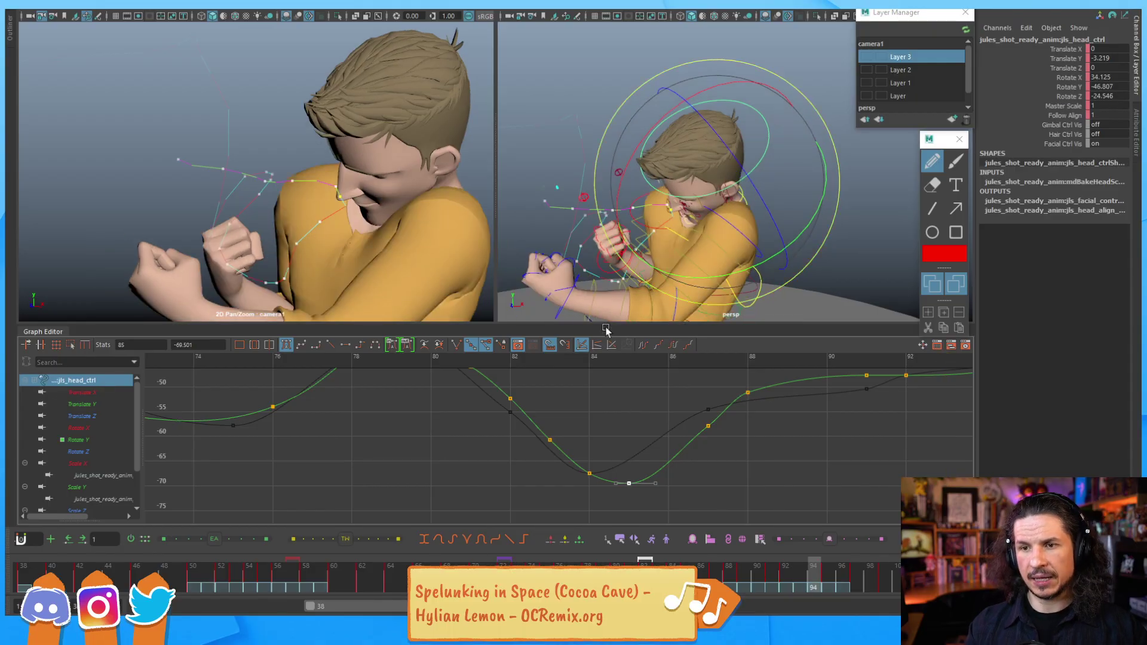
Step: Select the neck control and lower its Rotate X key at frame 94 to 21.088
alt+middle_drag(700, 422, 630, 529)
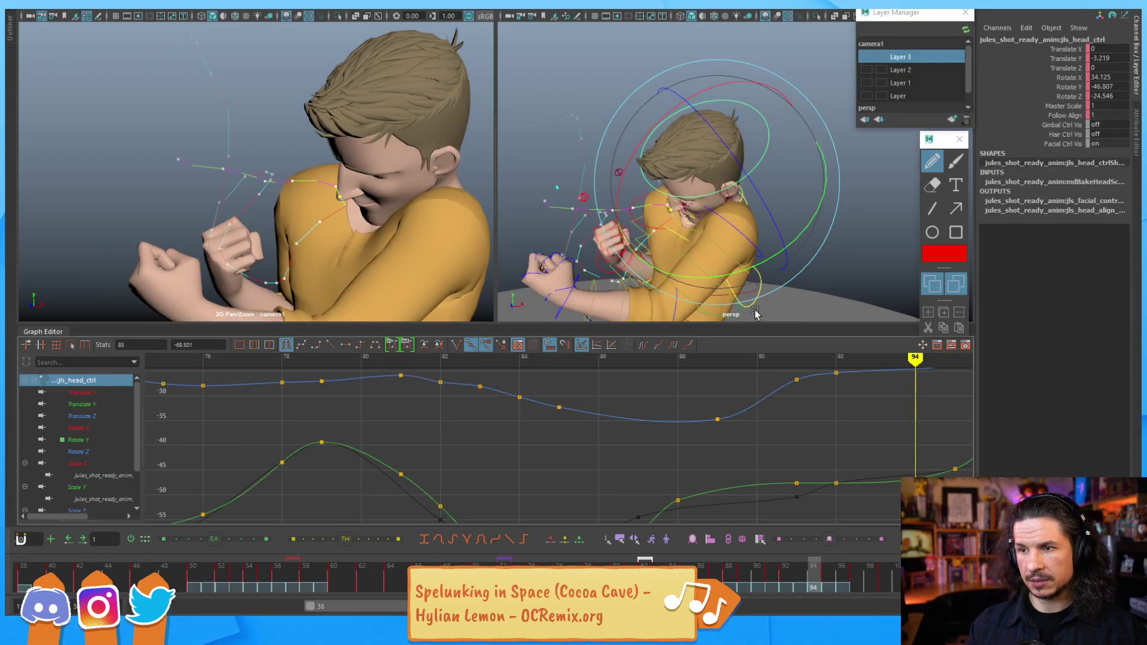
click(821, 244)
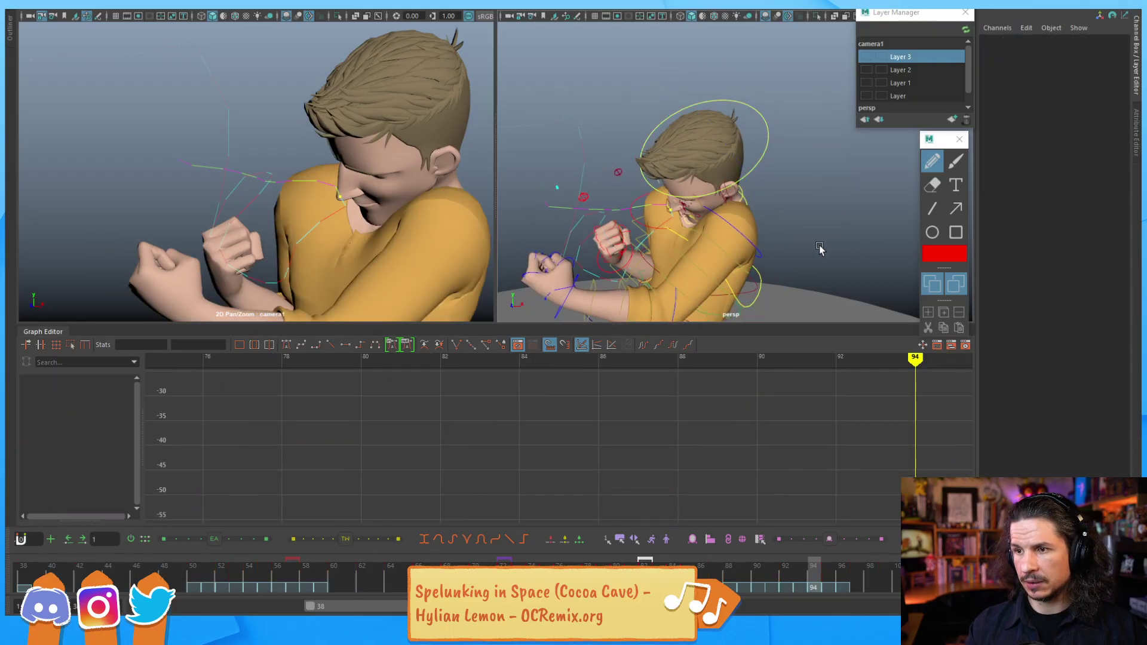
click(745, 200)
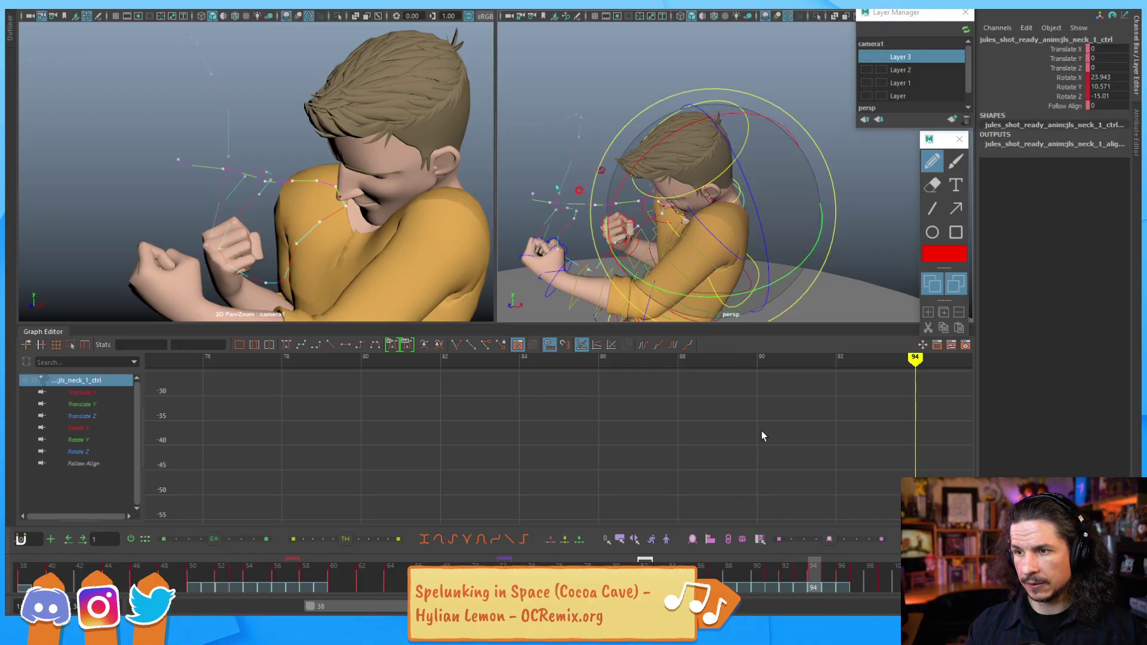
click(88, 428)
key(f)
scroll(640, 437, up, 5)
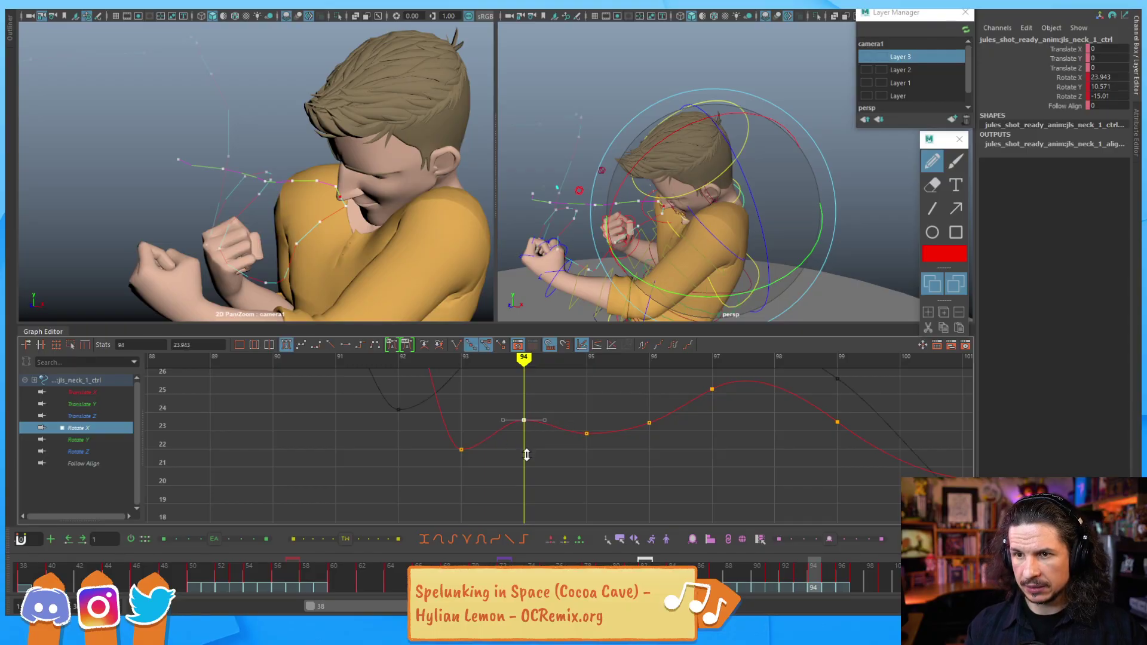
shift+middle_drag(527, 477, 524, 494)
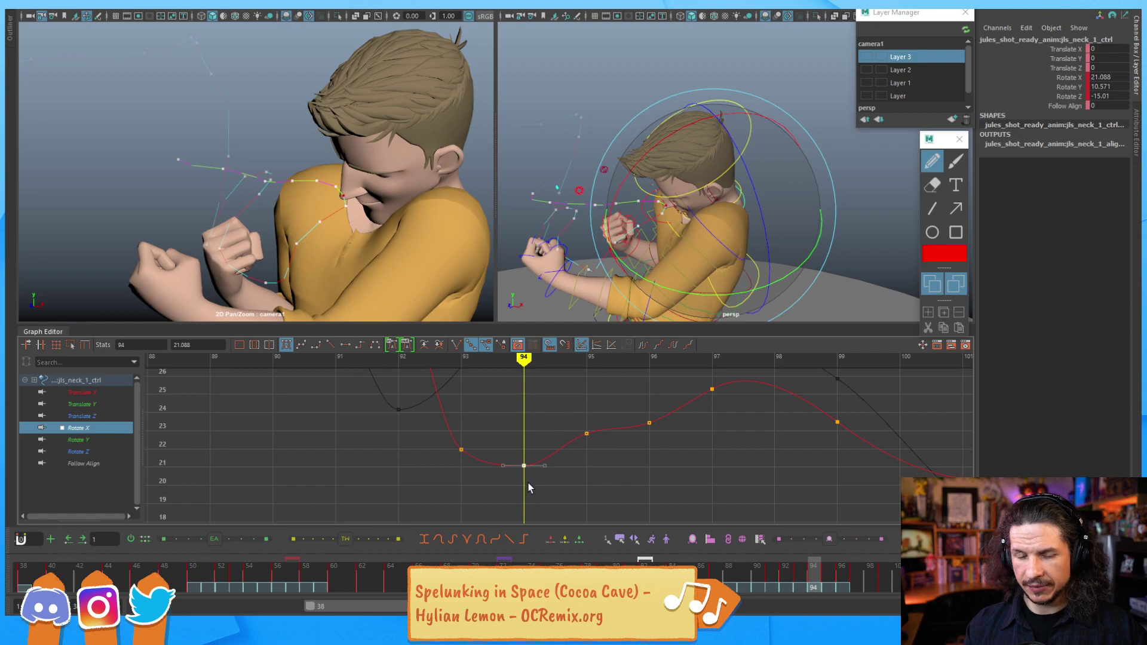
Step: Step back and forth between frames 93 and 97 to examine the head's motion with the adjusted neck rotation
key(alt+comma)
key(alt+comma)
key(alt+period)
key(alt+period)
key(alt+period)
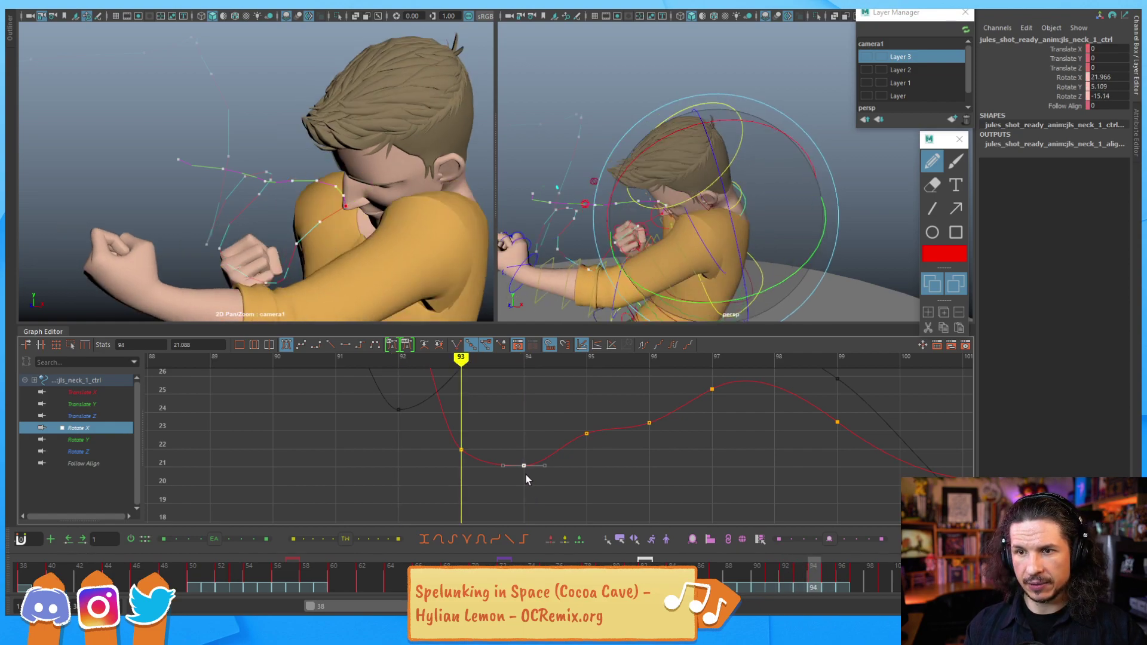
key(alt+period)
key(alt+period)
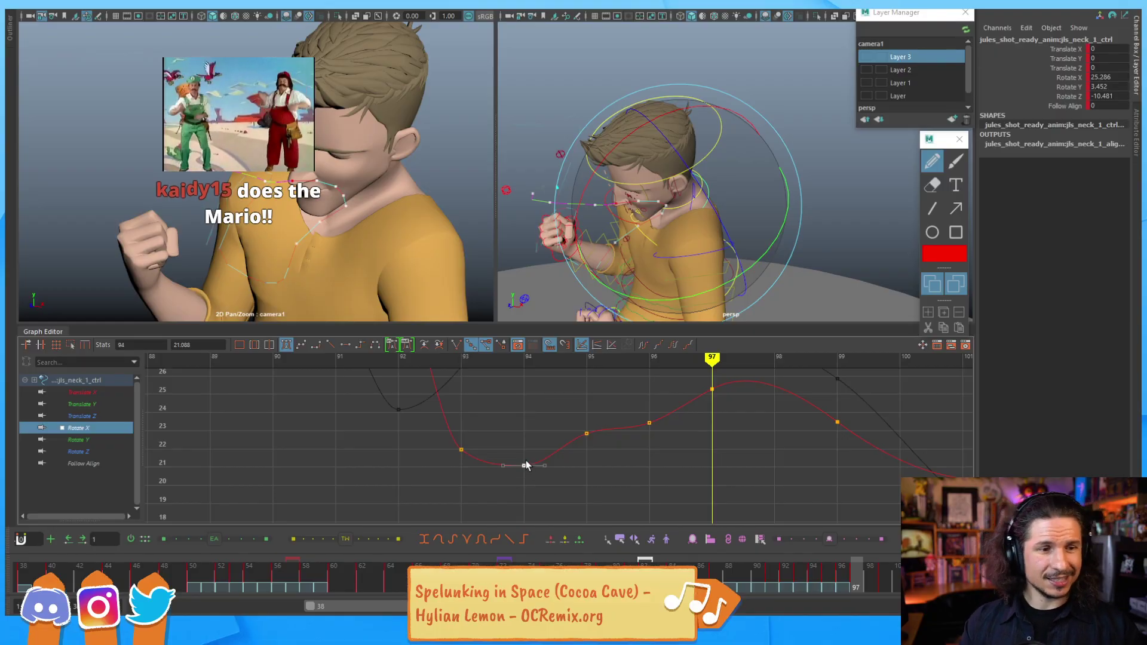
key(alt+comma)
key(alt+comma)
key(alt+comma)
key(alt+comma)
key(alt+comma)
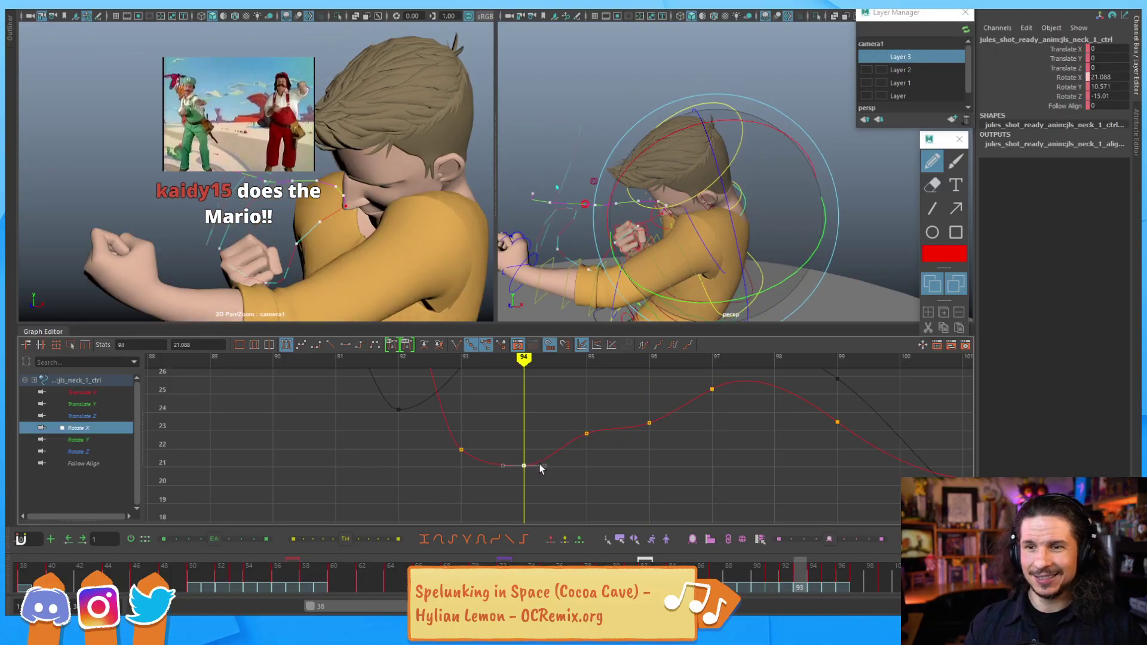
key(alt+comma)
key(alt+comma)
key(alt+period)
key(alt+period)
key(alt+period)
key(alt+period)
key(alt+period)
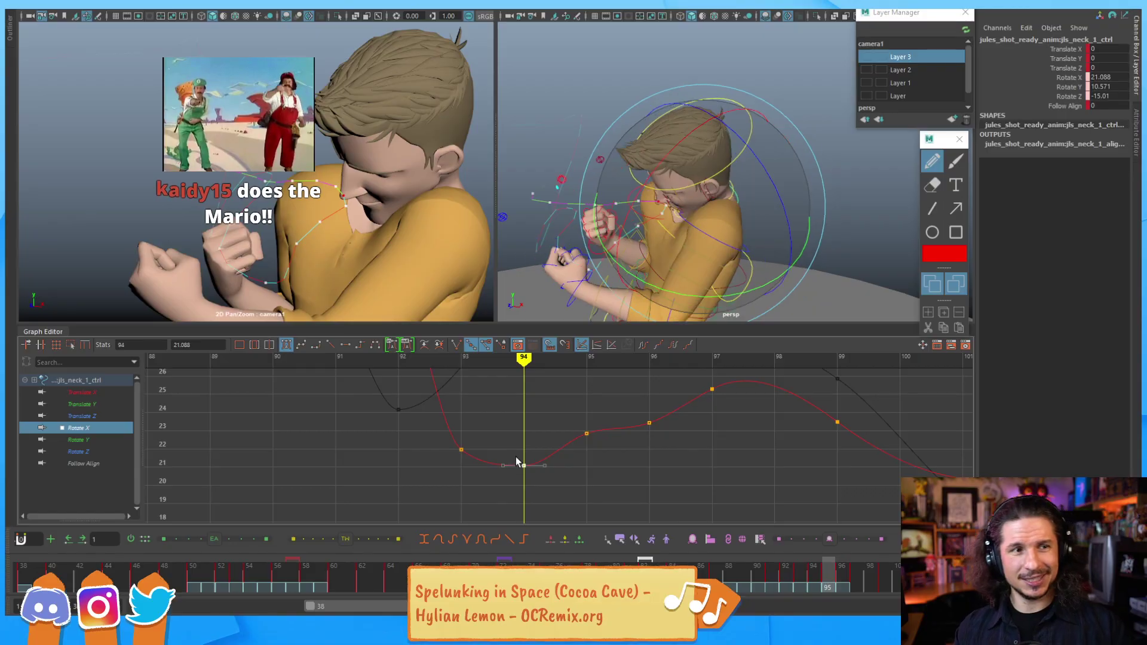
key(alt+comma)
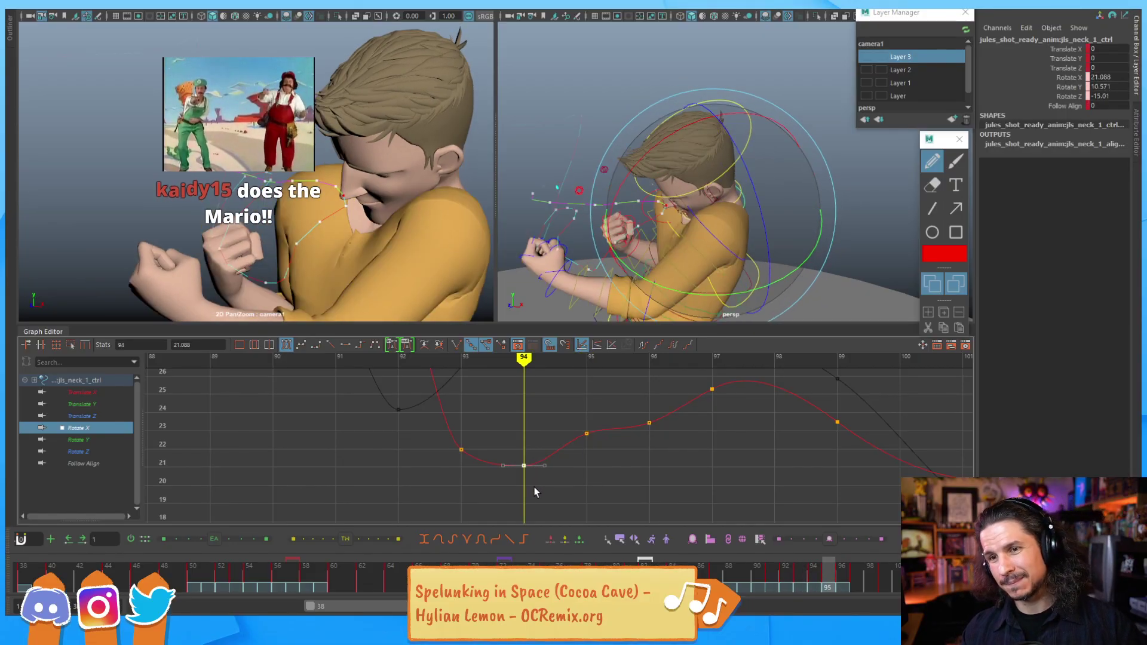
key(alt+period)
key(alt+period)
key(alt+comma)
key(alt+comma)
key(alt+comma)
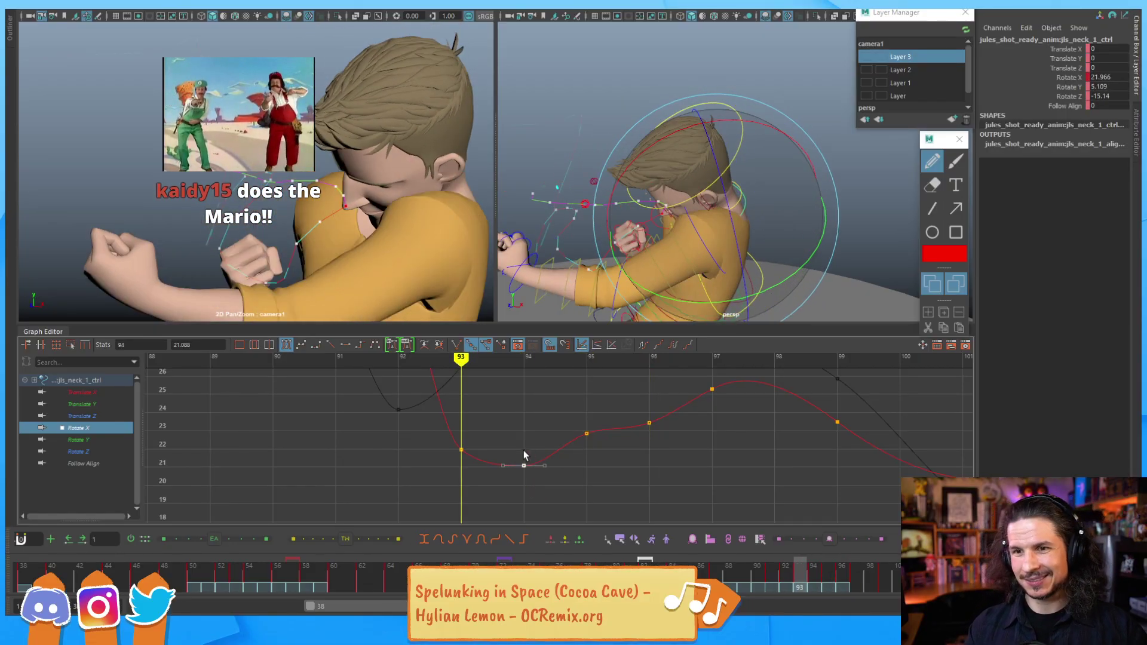
Step: Raise the neck control's Rotate X key at frame 93 to 23.688
key(alt+period)
key(alt+comma)
drag(485, 436, 453, 482)
shift+middle_drag(454, 482, 451, 472)
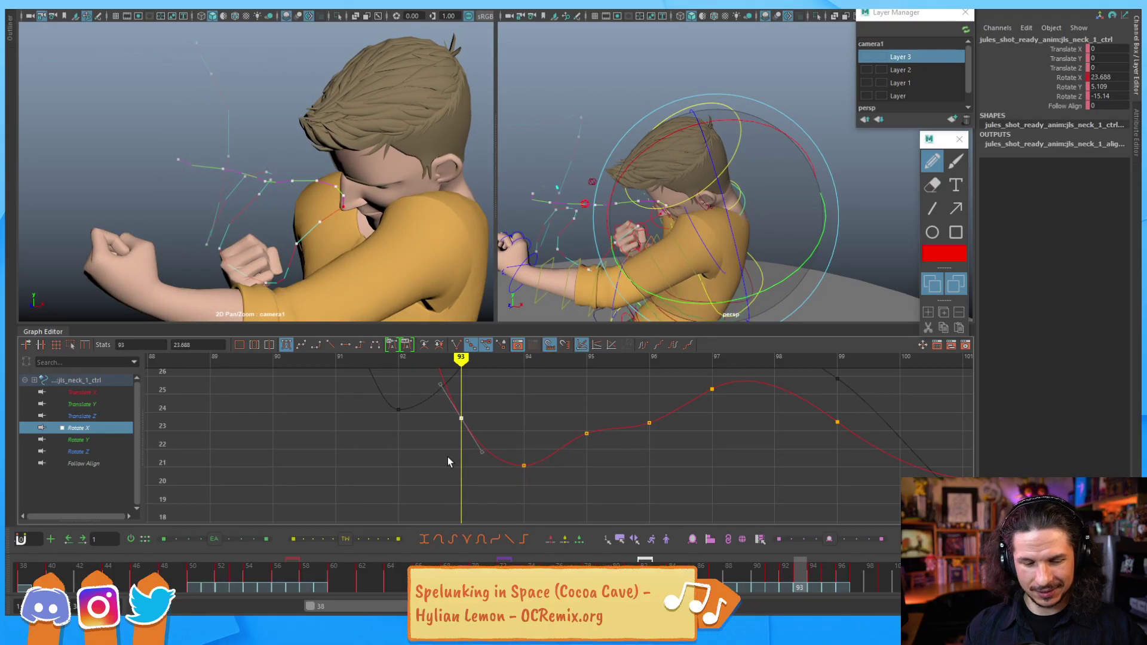
Step: Step between frames 91 and 98 and play back the animation to examine the smoothed neck motion
key(alt+comma)
key(alt+period)
key(alt+period)
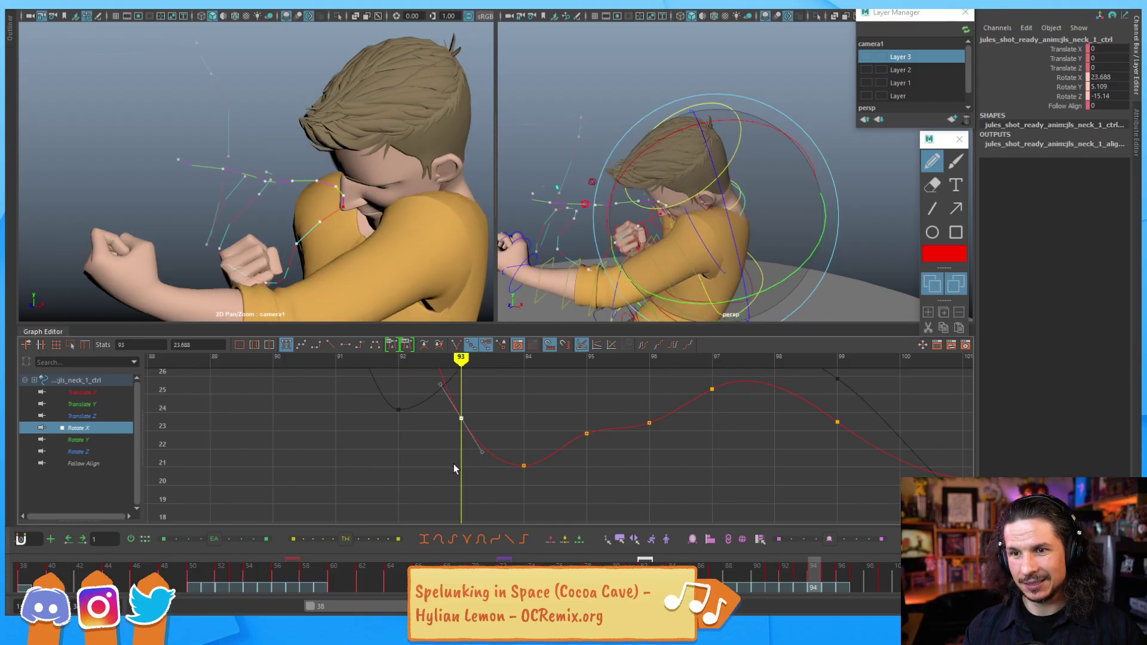
key(alt+period)
key(alt+period)
key(alt+period)
key(alt+period)
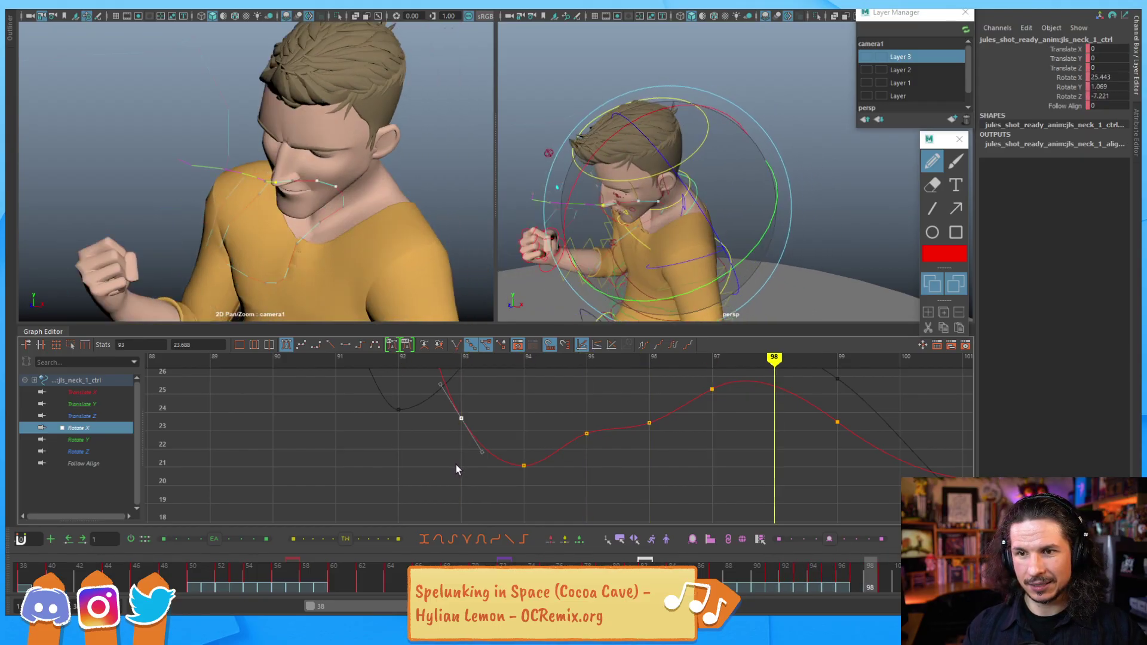
key(alt+comma)
key(alt+comma)
key(alt+comma)
key(alt+comma)
key(alt+comma)
key(alt+comma)
key(alt+comma)
key(alt+comma)
key(alt+comma)
key(alt+comma)
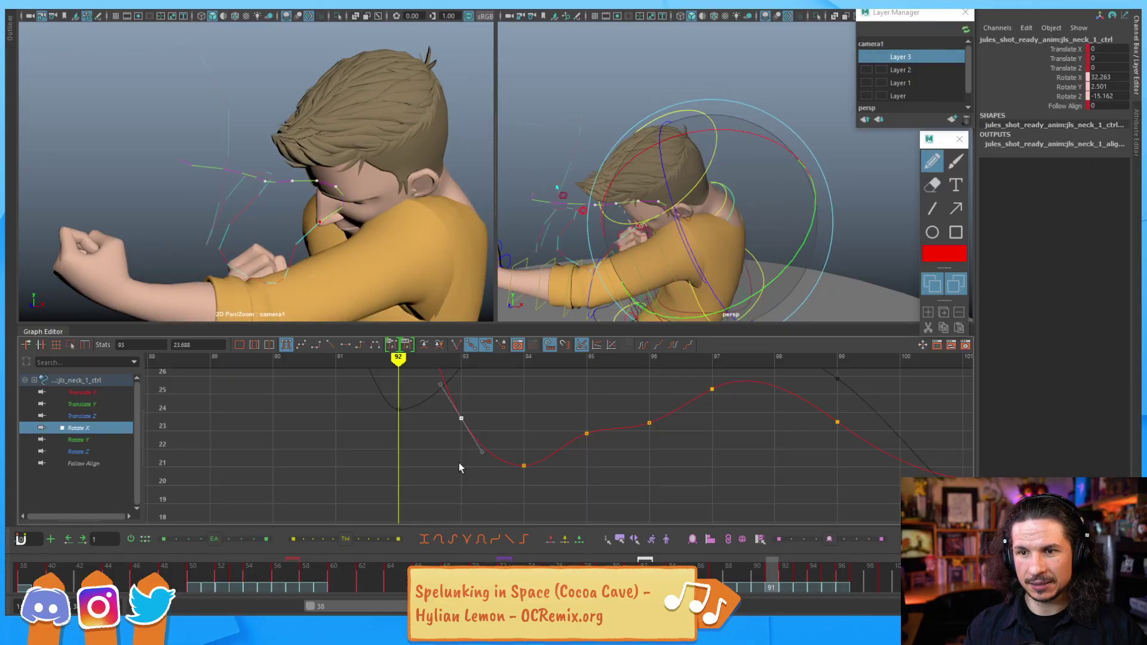
key(alt+v)
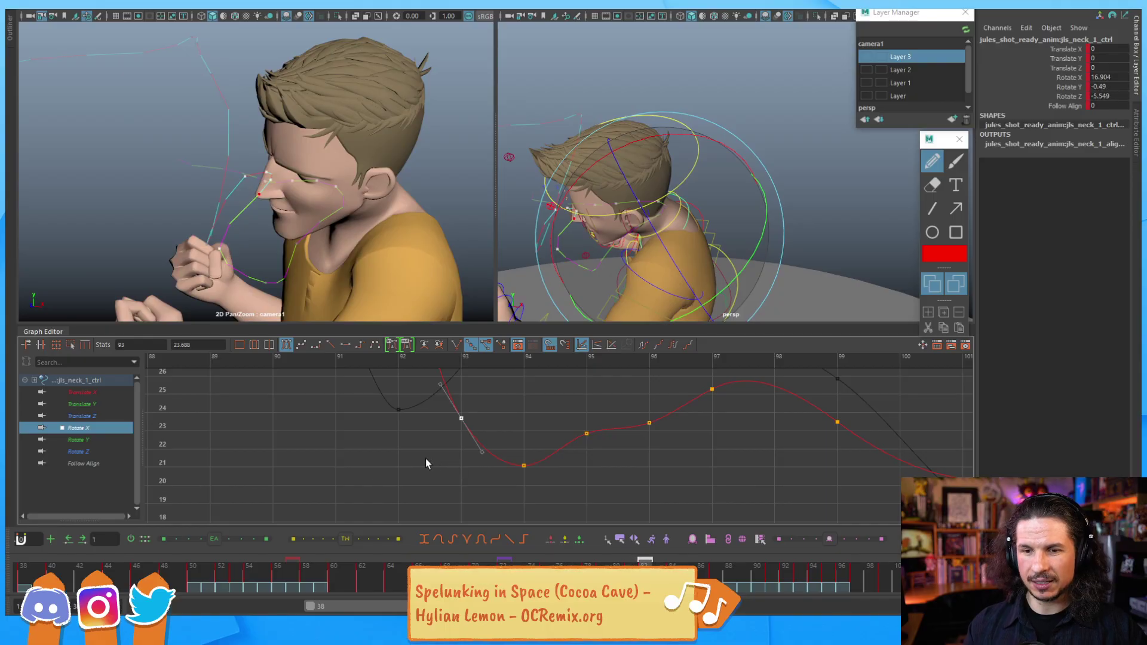
Step: Select the head control and show only its Rotate X curve, framed closely around frames 76 to 83
click(84, 392)
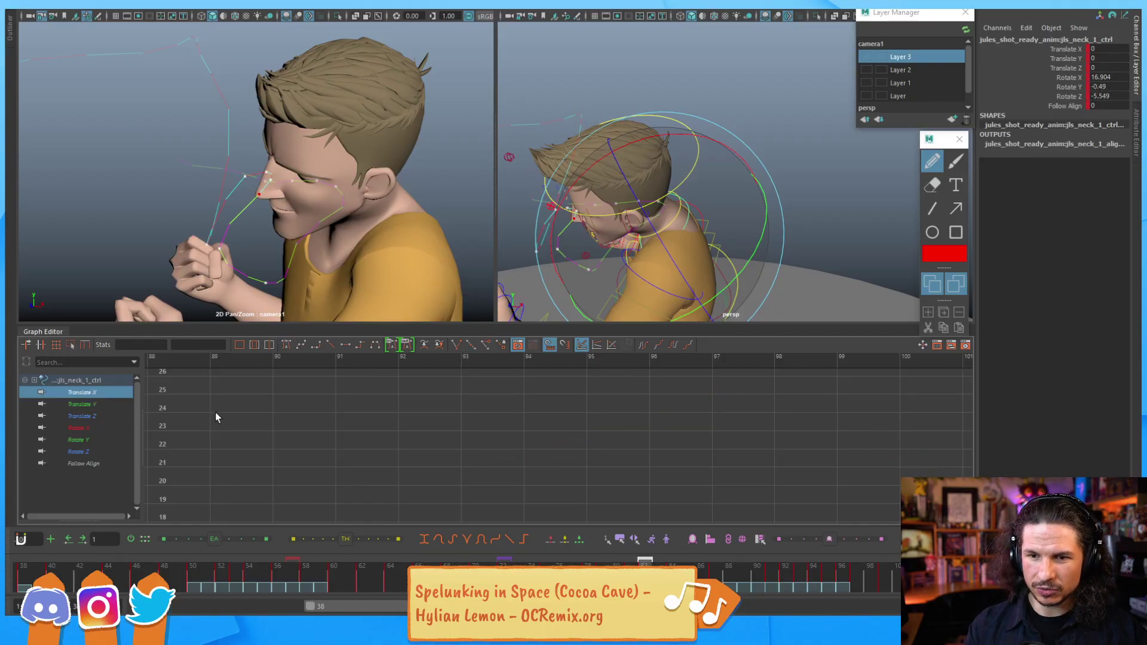
click(730, 101)
click(78, 428)
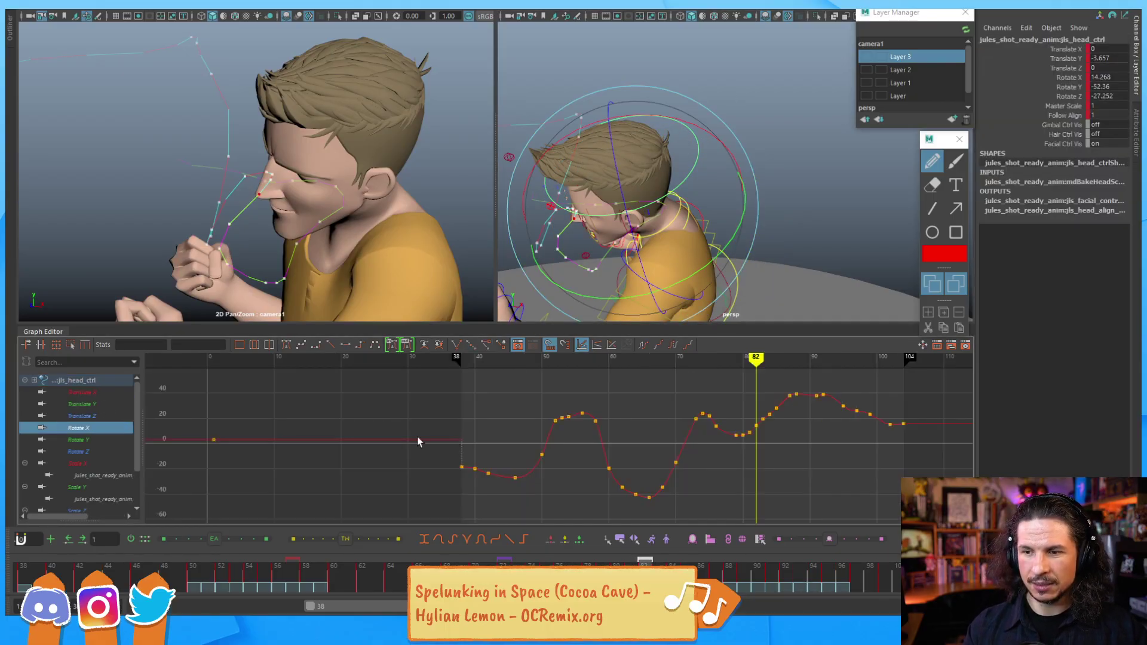
scroll(743, 422, up, 5)
alt+middle_drag(744, 422, 572, 400)
click(546, 472)
scroll(579, 466, up, 4)
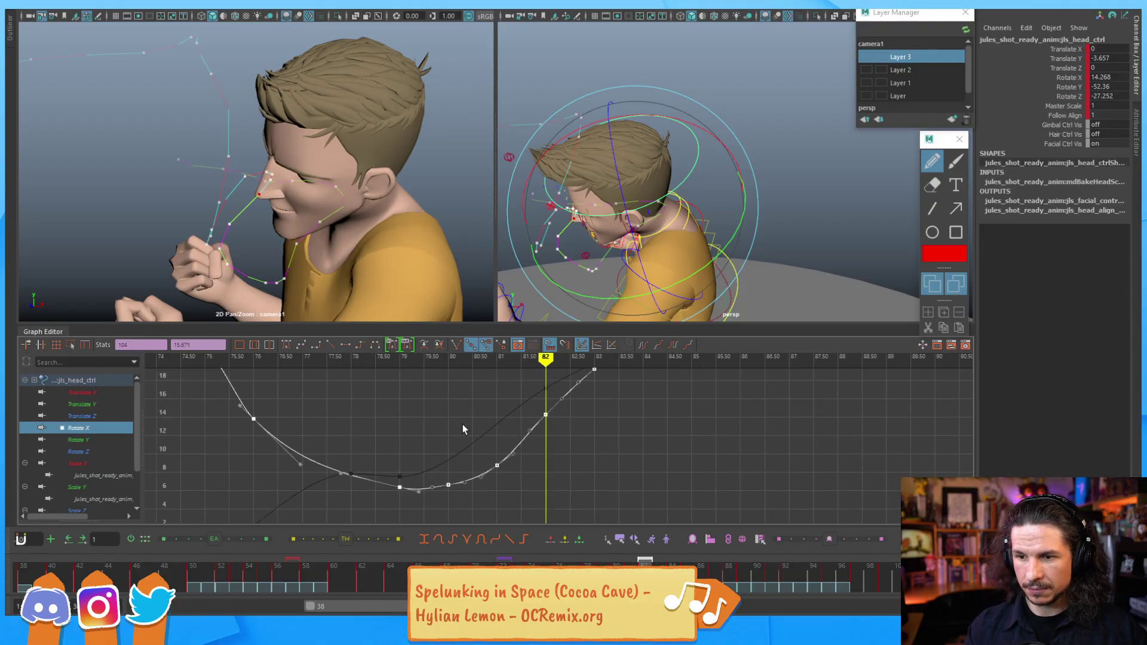
Step: Step back and forth around frames 81 and 82 to examine how the head's Rotate X affects the nose path
click(442, 415)
key(alt+comma)
key(alt+comma)
key(alt+comma)
key(alt+comma)
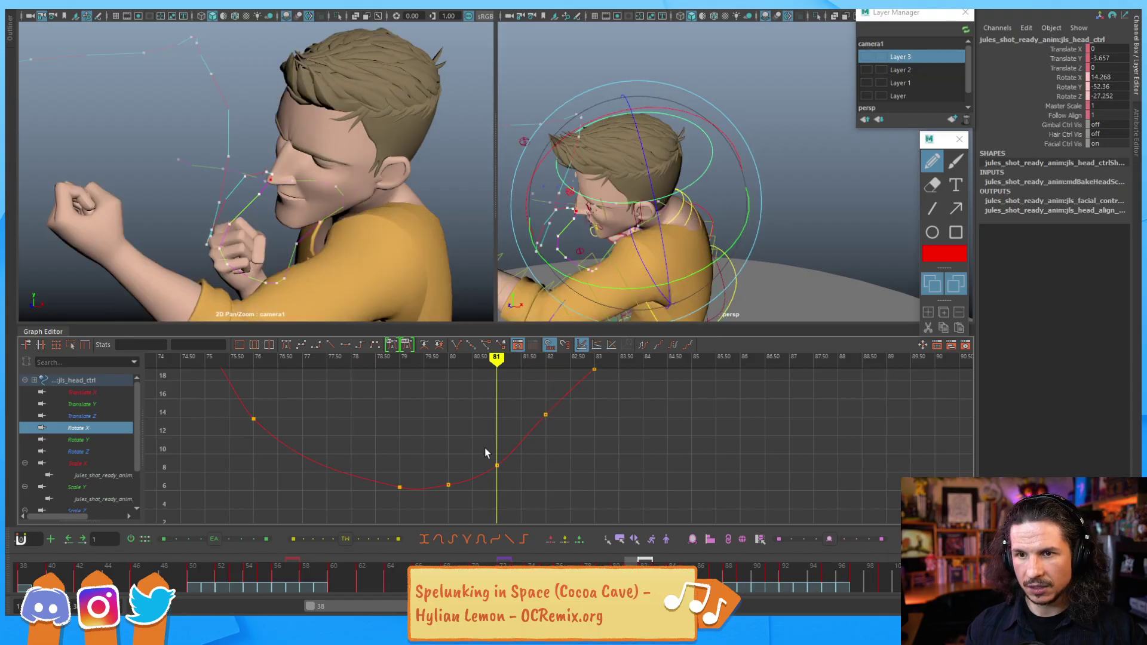
key(alt+period)
key(alt+period)
key(alt+period)
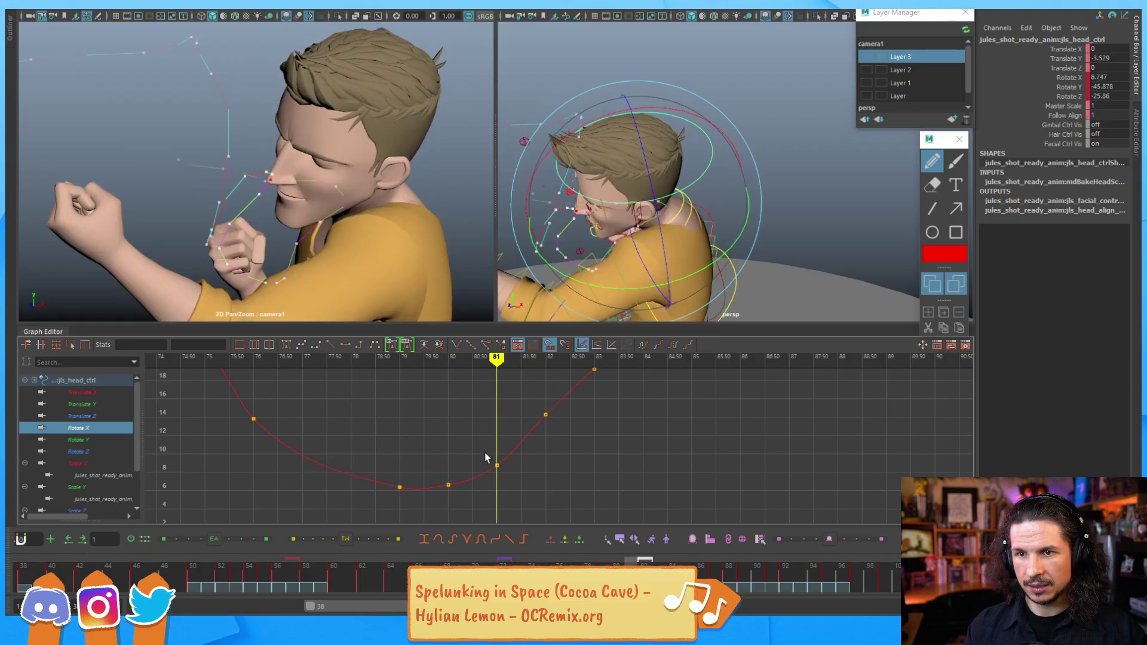
Step: Raise the head control's Rotate X keys at frames 79 to 82, with 7.329 at frame 79, 11.584 at 81 and 15.751 at 82
drag(485, 453, 511, 481)
middle_drag(516, 466, 514, 451)
drag(461, 475, 388, 506)
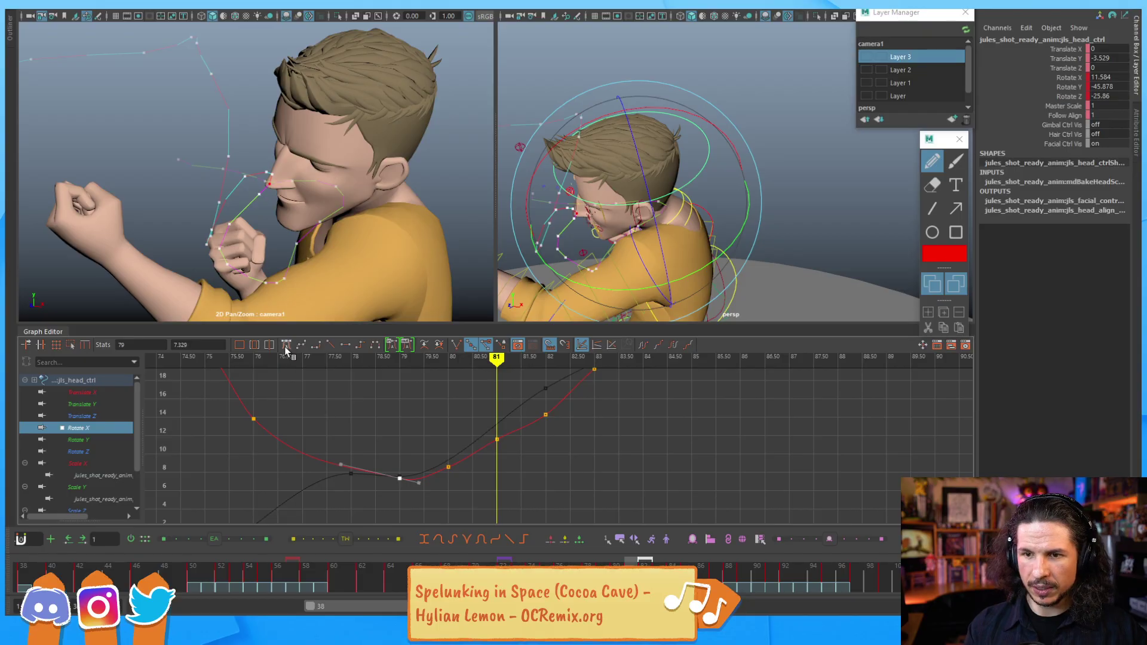
alt+middle_drag(521, 396, 474, 421)
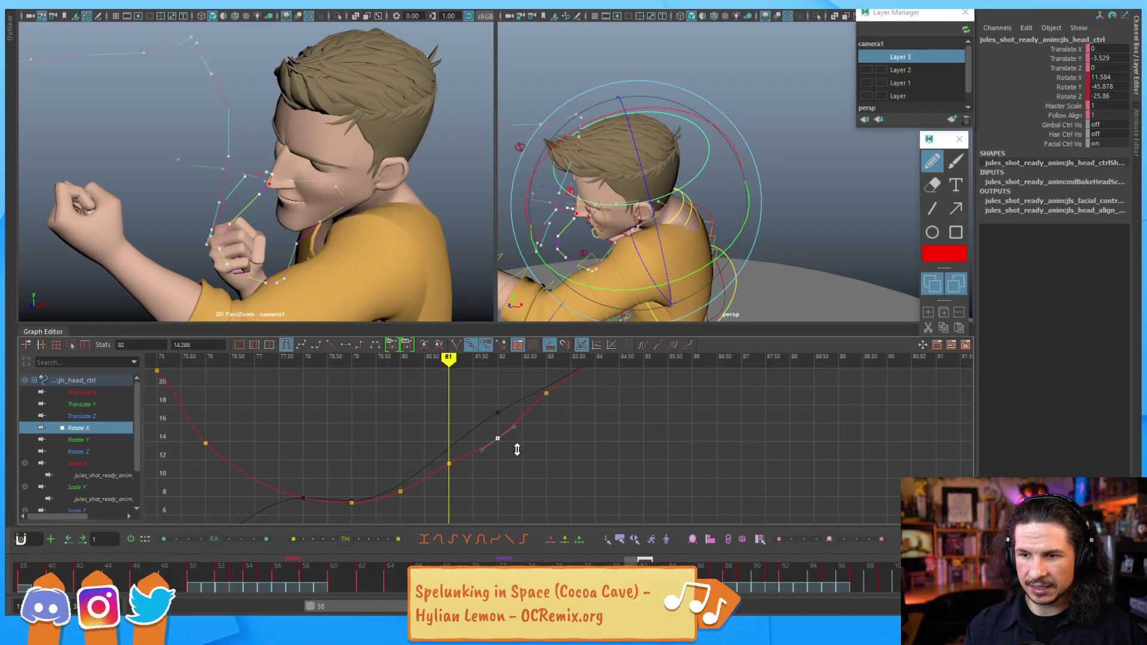
scroll(528, 440, down, 3)
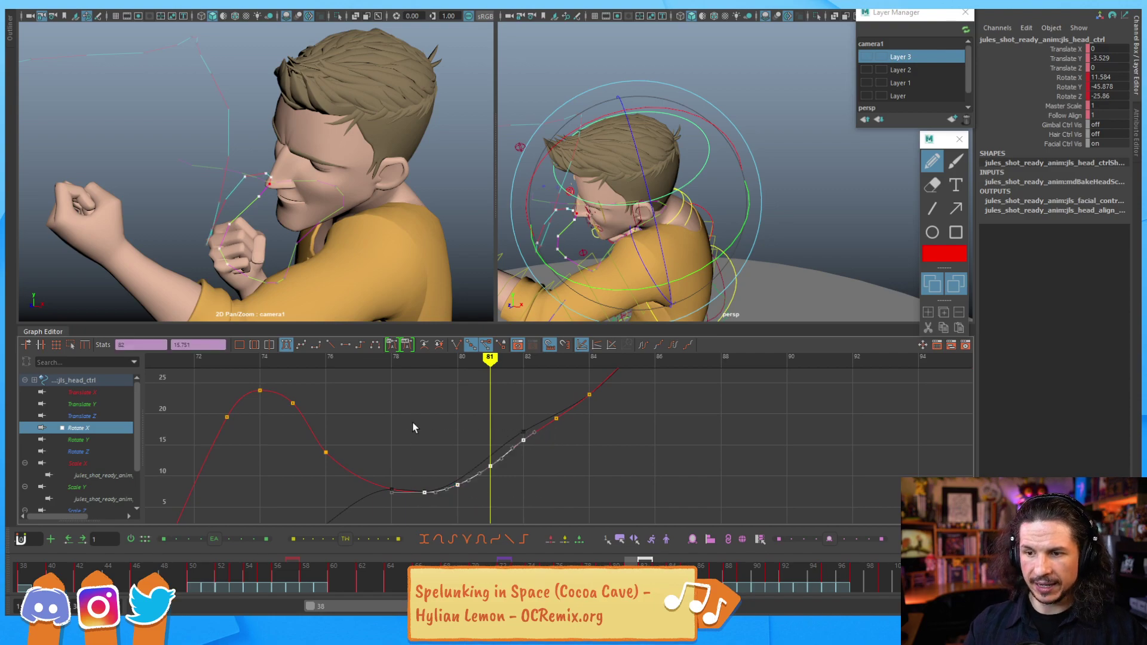
shift+middle_drag(460, 465, 454, 482)
key(ctrl+z)
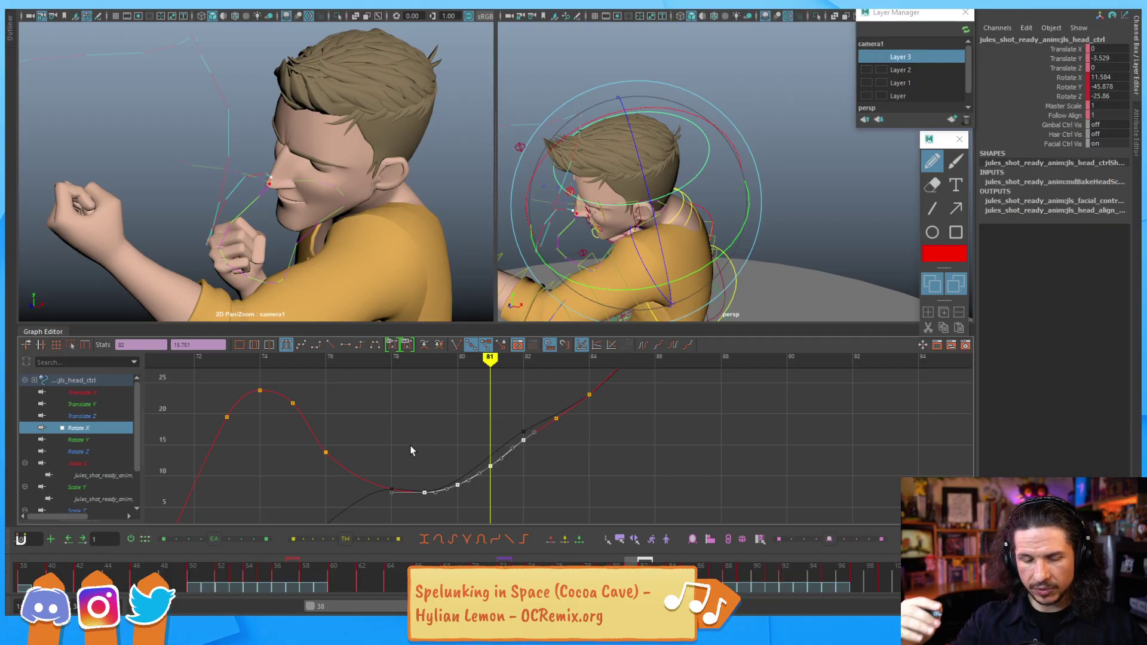
Step: Step back and forth between frames 81 and 90 to examine the head's motion with the raised Rotate X keys
key(alt+comma)
key(alt+comma)
key(alt+comma)
key(alt+period)
key(alt+period)
key(alt+period)
key(alt+period)
key(alt+period)
key(alt+period)
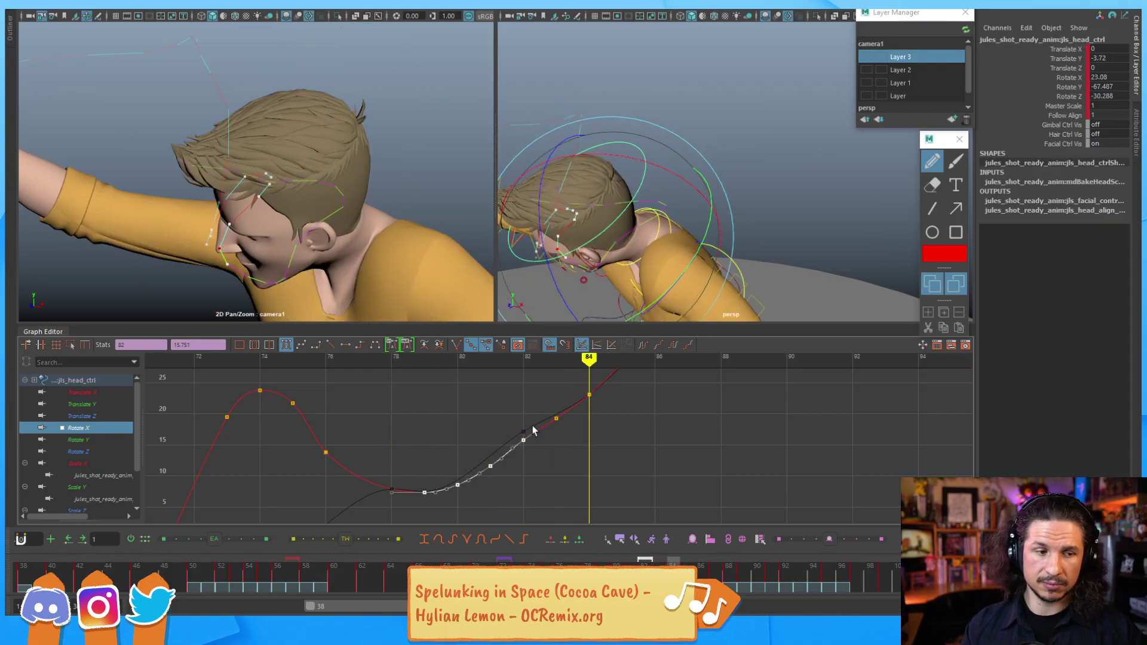
key(alt+comma)
key(alt+comma)
key(alt+comma)
key(alt+comma)
key(alt+comma)
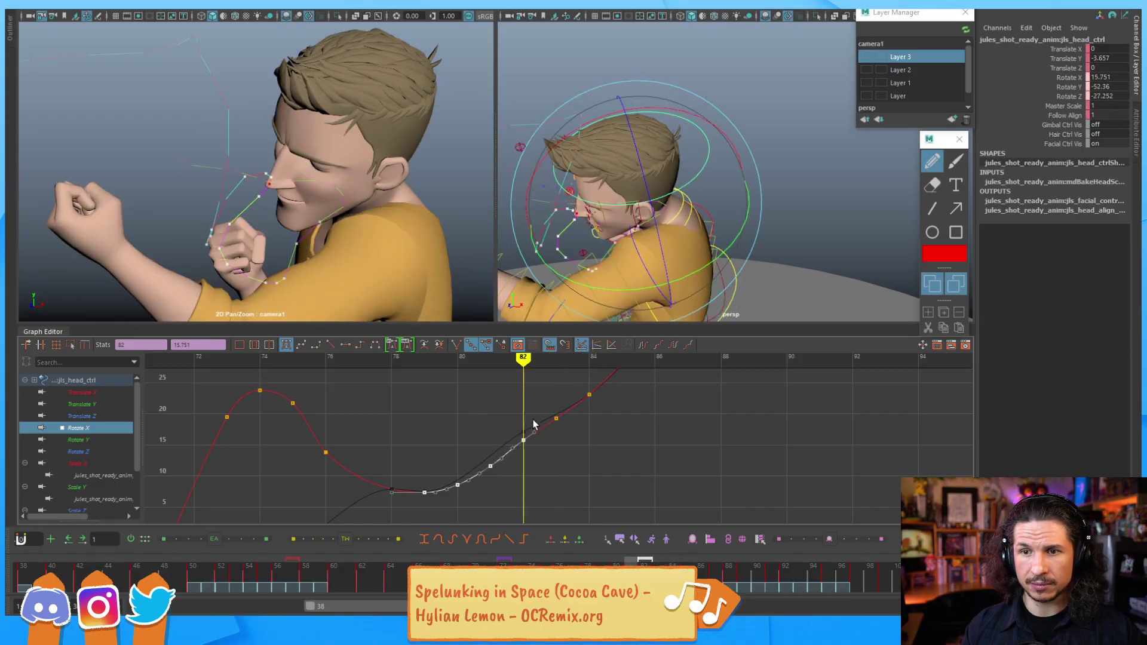
key(alt+period)
key(alt+period)
key(alt+period)
key(alt+period)
key(alt+period)
key(alt+period)
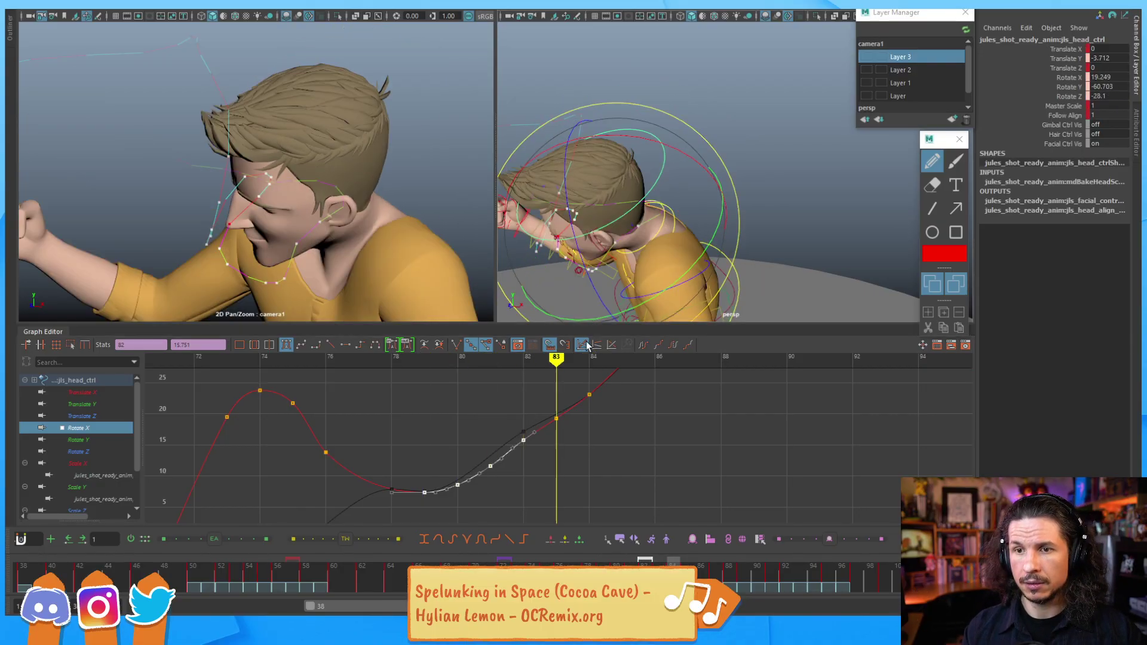
key(alt+period)
key(alt+period)
key(alt+period)
key(alt+period)
key(alt+period)
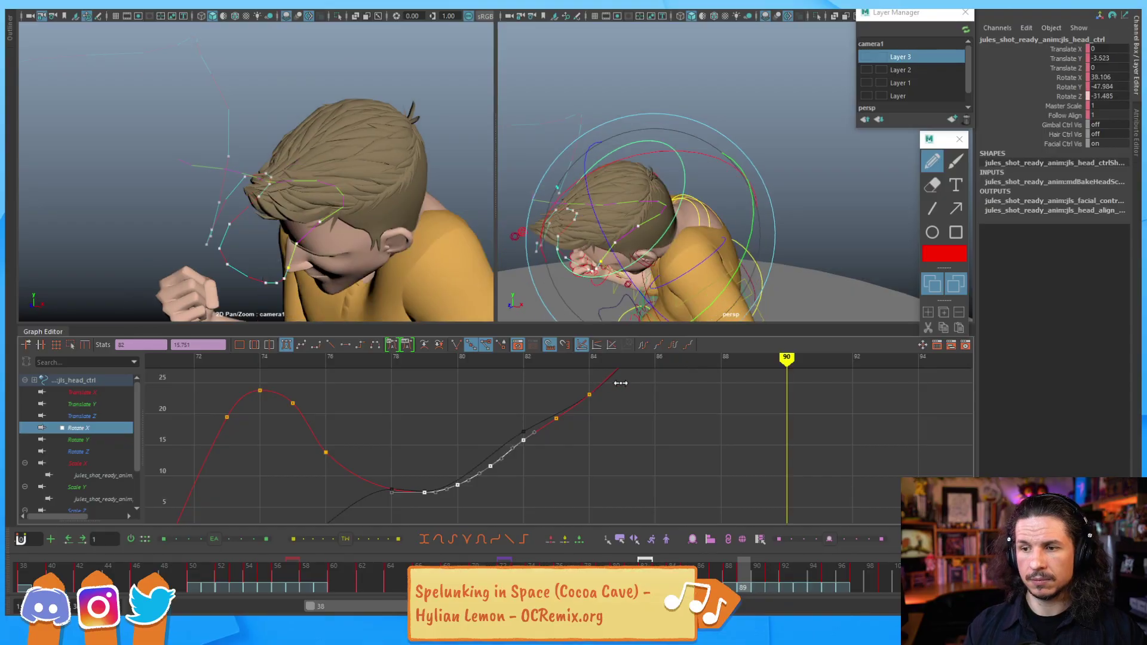
key(alt+comma)
Step: Step backward from frame 89 to about frame 70 to compare the head's Rotate X curve with the nose arc
alt+middle_drag(664, 401, 589, 518)
alt+middle_drag(622, 458, 703, 375)
alt+middle_drag(571, 447, 725, 385)
scroll(624, 403, down, 5)
scroll(561, 439, up, 5)
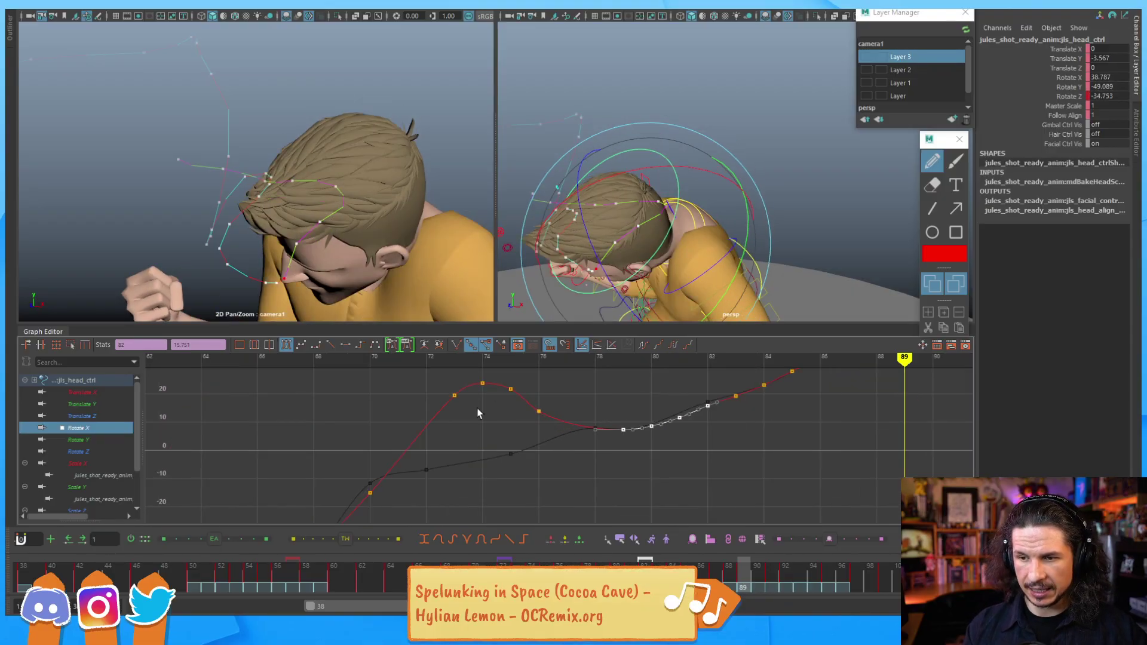
key(alt+comma)
key(alt+comma)
key(alt+comma)
key(alt+comma)
key(alt+comma)
key(alt+comma)
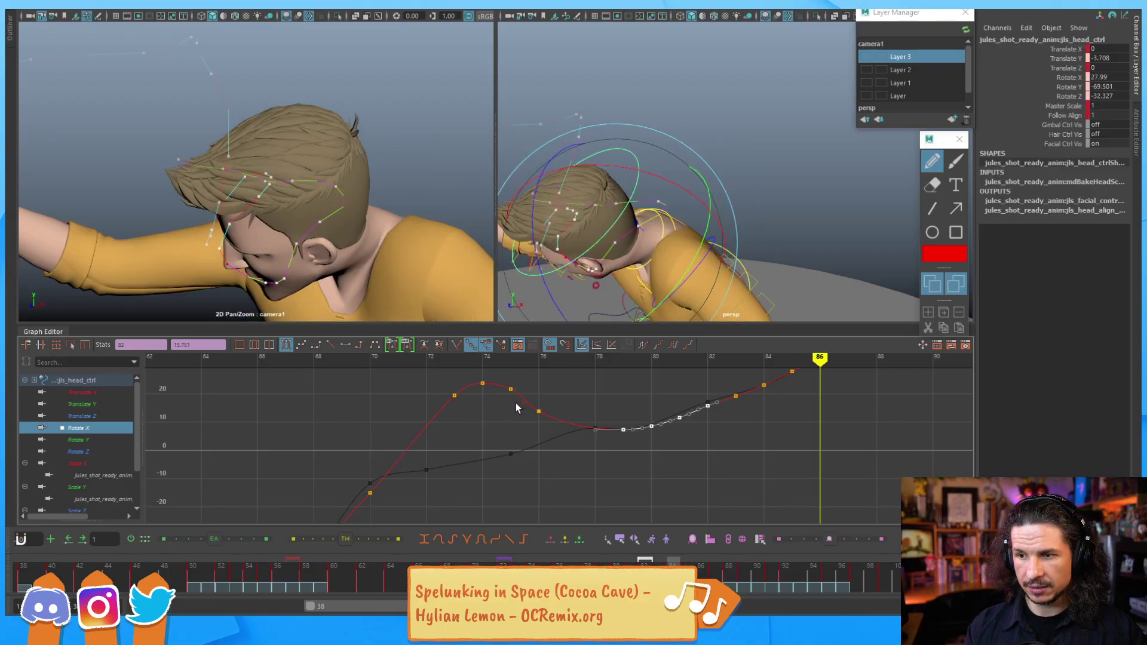
key(alt+comma)
key(alt+comma)
key(alt+comma)
key(alt+comma)
key(alt+comma)
key(alt+comma)
key(alt+comma)
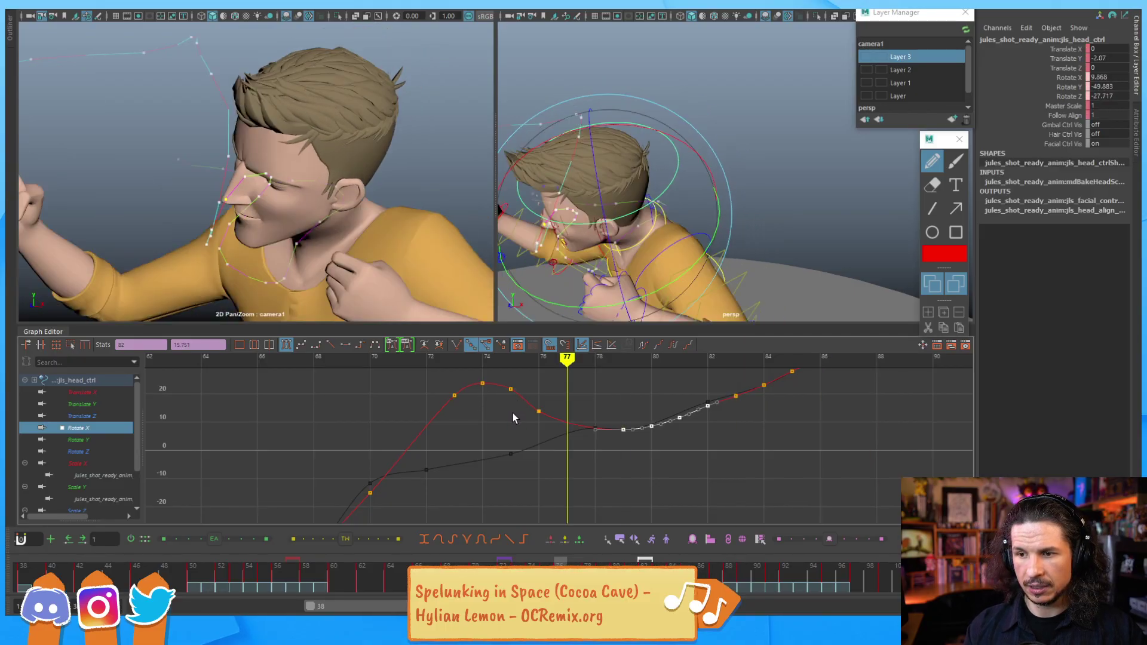
key(alt+comma)
key(alt+comma)
key(alt+comma)
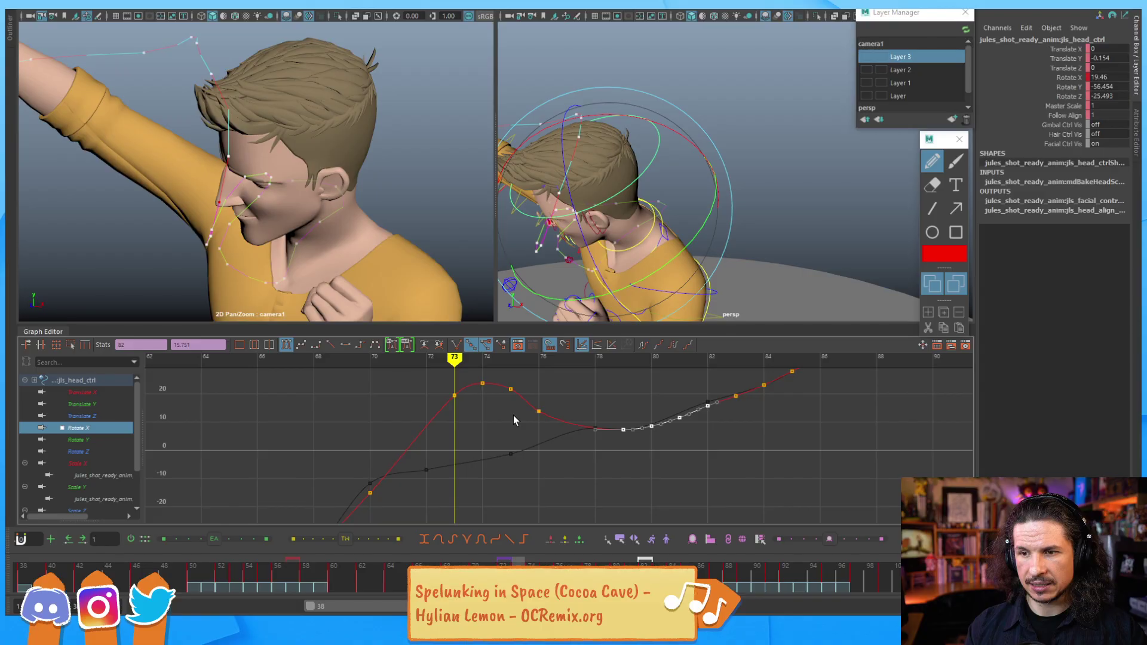
key(alt+comma)
key(alt+comma)
key(alt+comma)
Step: Step back and forth between frames 71 and 78 to examine the head's downward dip against its Rotate X bump
key(alt+period)
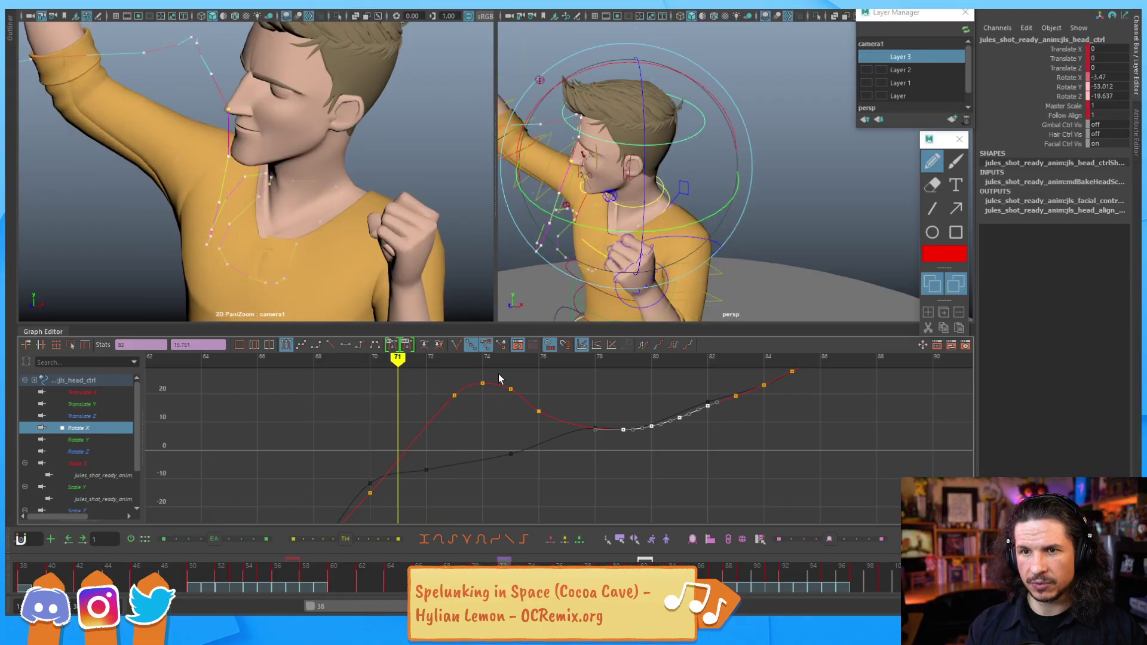
key(alt+period)
key(alt+period)
key(alt+period)
key(alt+period)
key(alt+period)
key(alt+period)
key(alt+period)
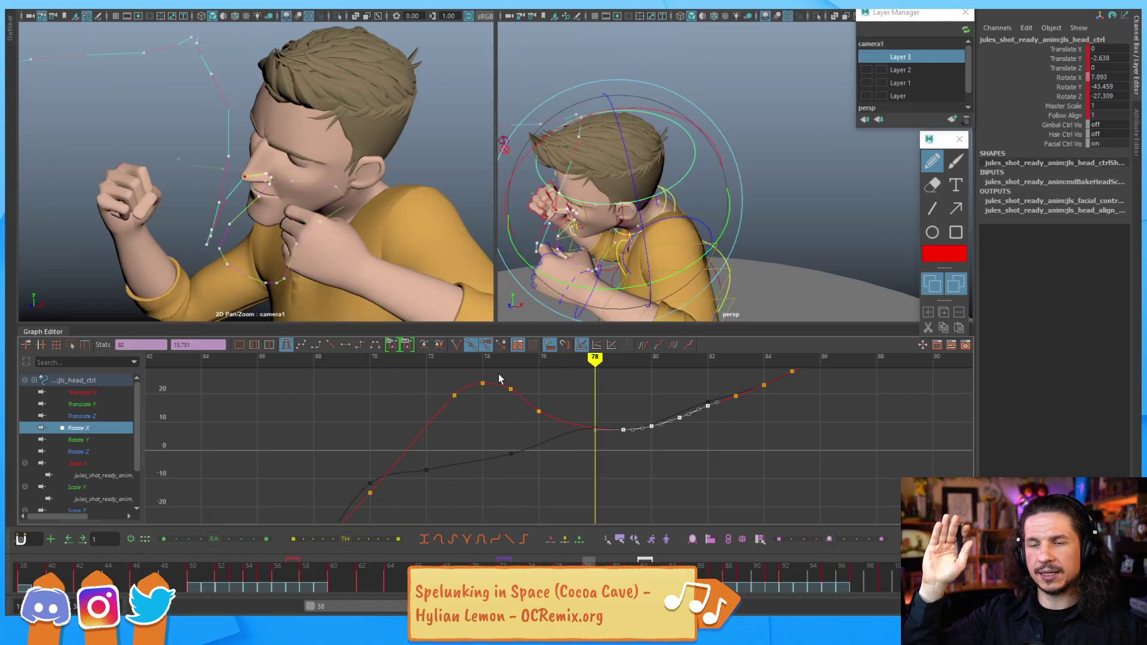
key(alt+comma)
key(alt+comma)
key(alt+comma)
key(alt+comma)
key(alt+comma)
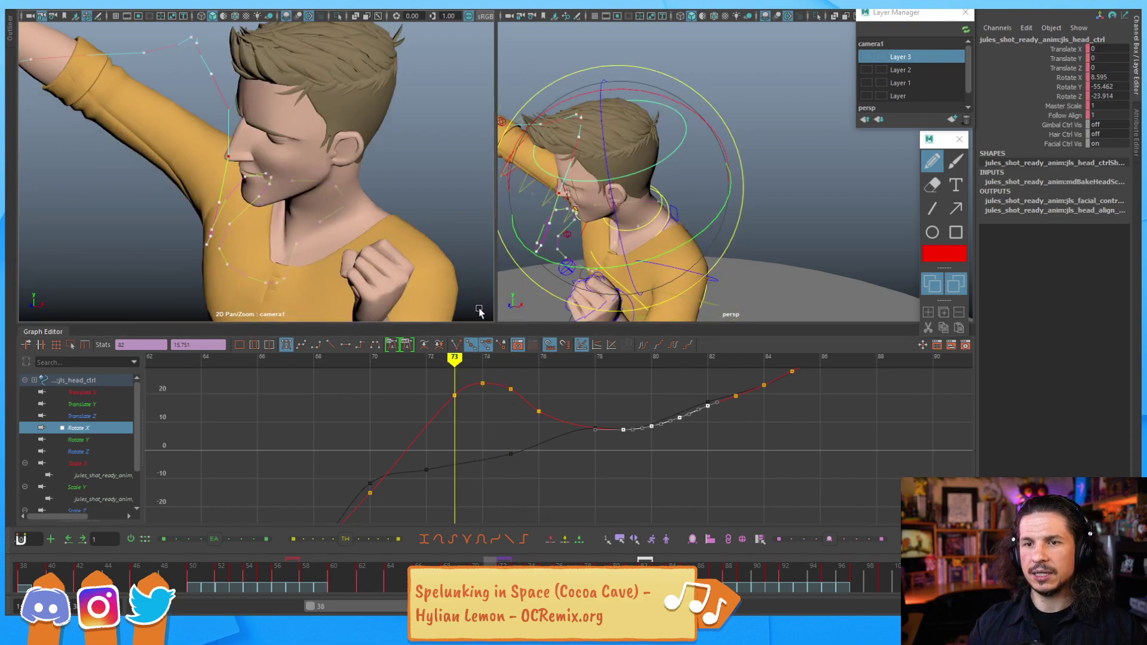
key(alt+comma)
key(alt+comma)
key(alt+comma)
key(alt+comma)
key(alt+period)
key(alt+period)
key(alt+period)
key(alt+period)
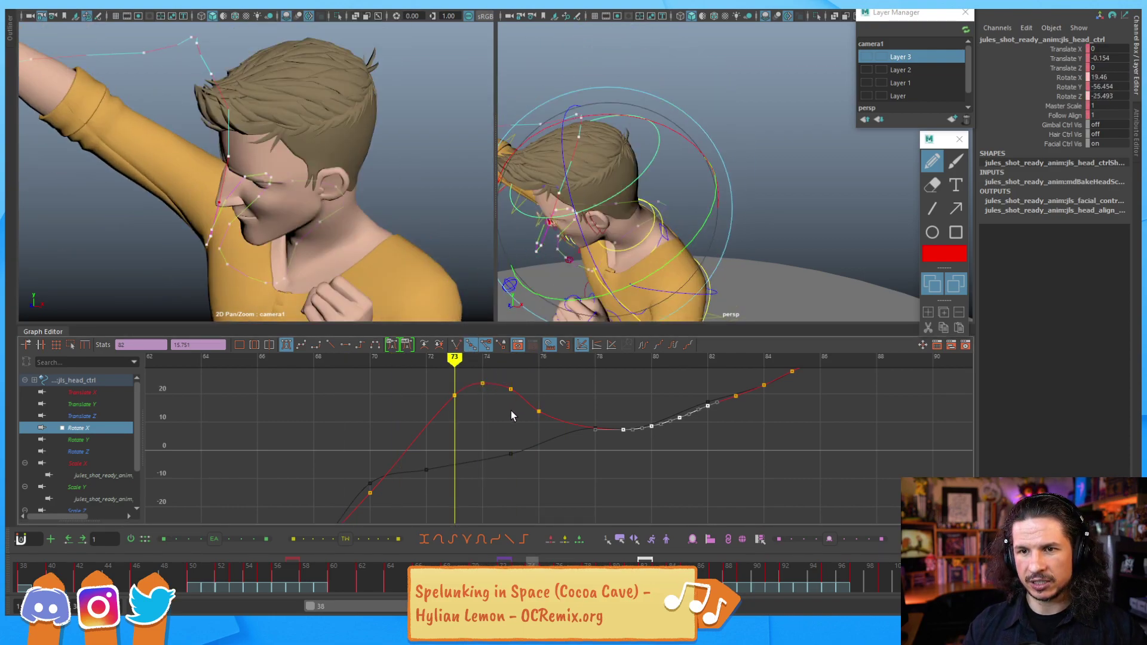
Step: Scale down the head control's Rotate X keys from frames 73 to 79 with the Region tool, bringing frame 73 to 14.196
key(alt+period)
drag(542, 378, 545, 378)
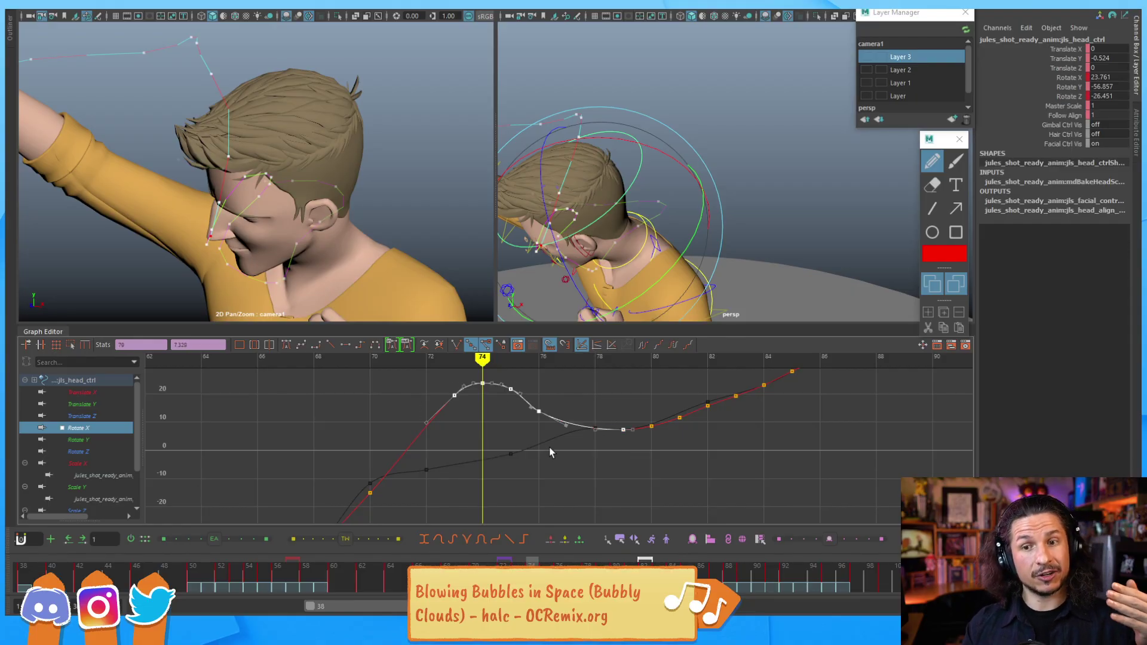
click(69, 345)
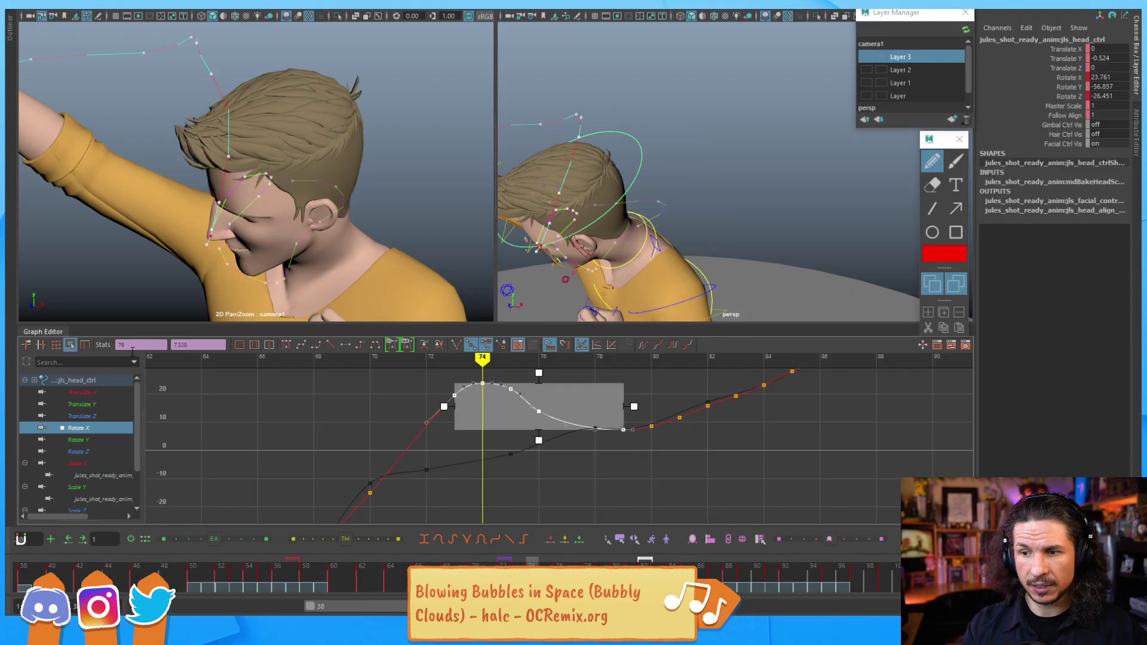
drag(540, 375, 538, 394)
Step: Lower the head control's Rotate X key at frame 73 slightly and adjust the outgoing tangent of the key at frame 70
key(alt+comma)
key(alt+comma)
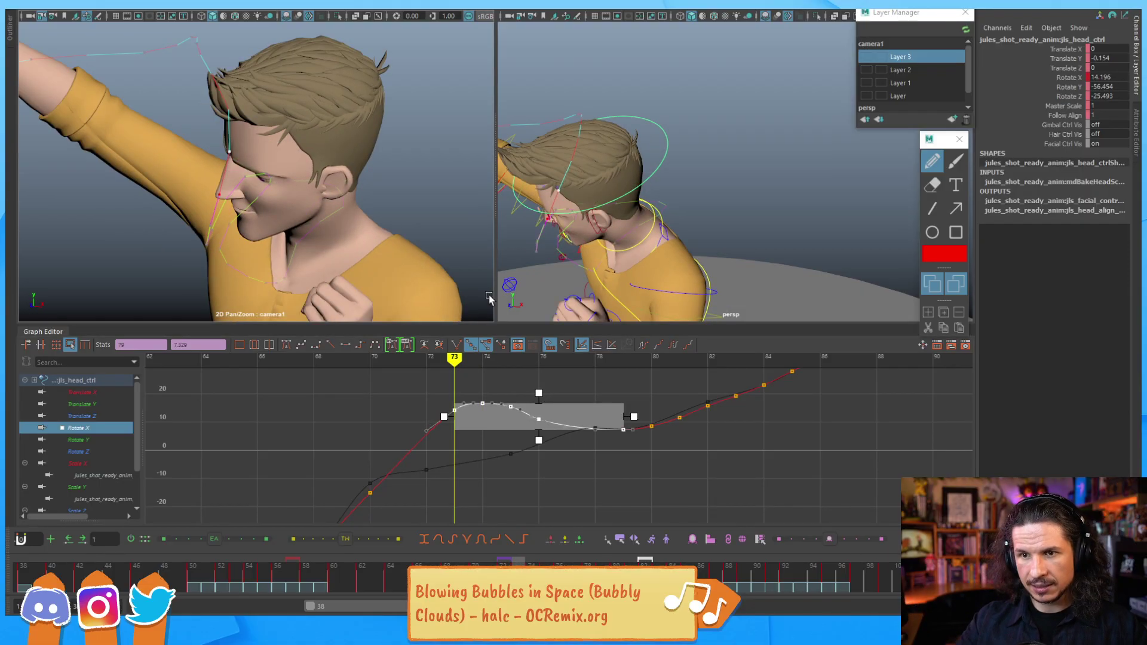
key(alt+period)
key(alt+period)
key(alt+period)
key(alt+period)
key(alt+period)
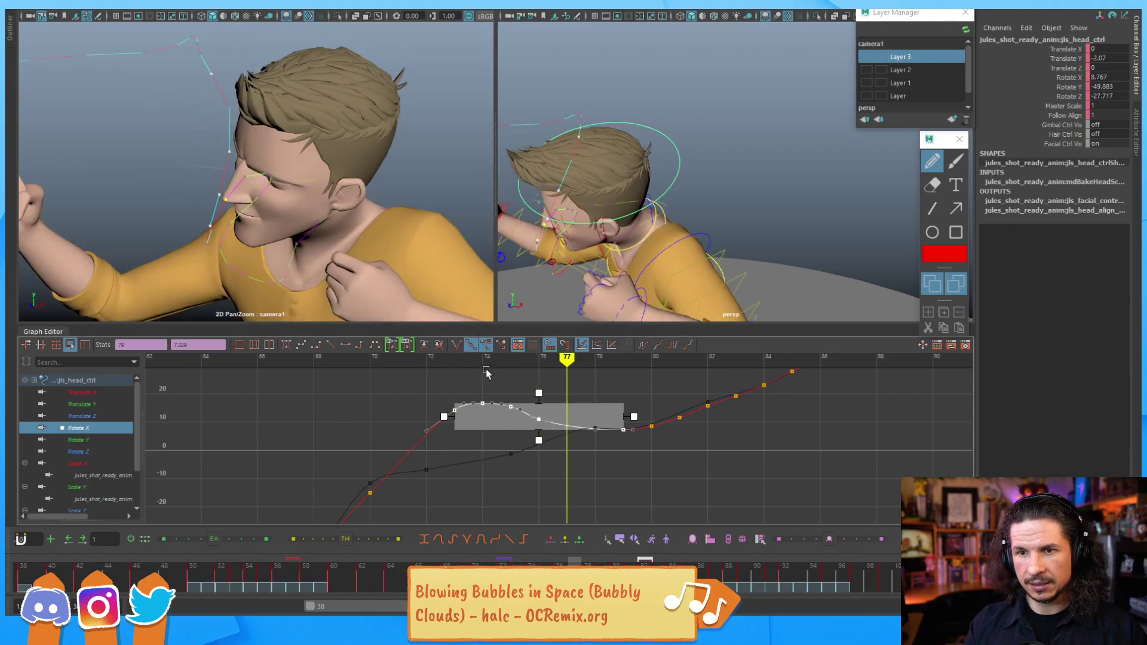
key(alt+comma)
drag(434, 396, 449, 415)
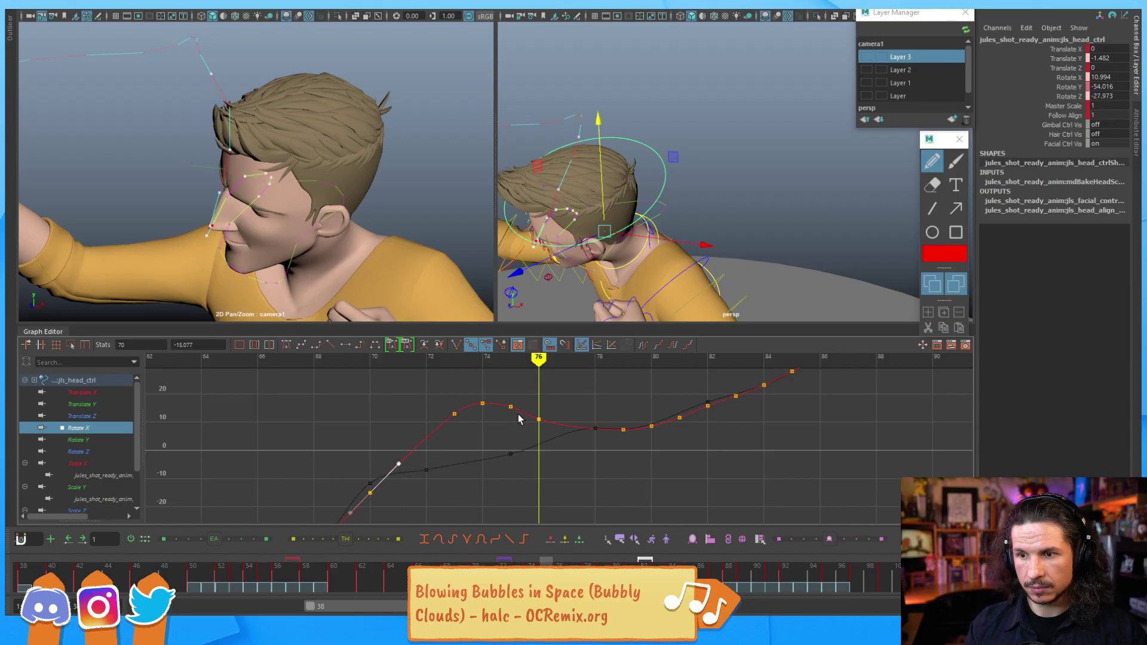
Step: Step through frames 71 to 89 to examine the nose arc with the flattened Rotate X curve
key(alt+comma)
key(alt+comma)
key(alt+comma)
key(alt+comma)
key(alt+comma)
key(alt+period)
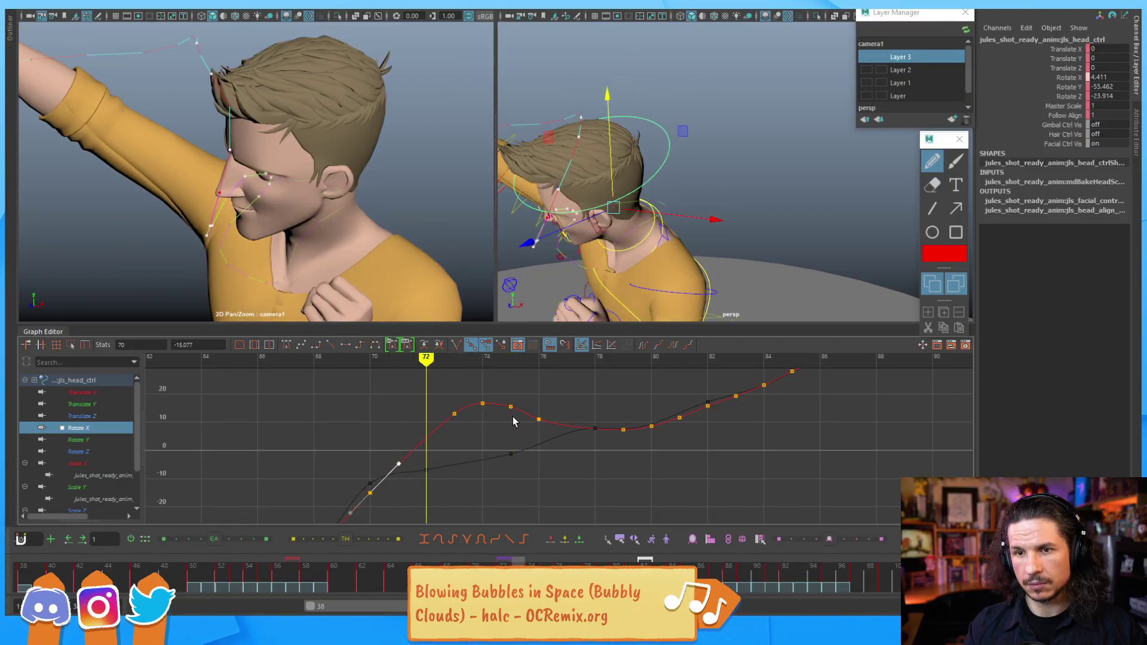
key(alt+period)
key(alt+period)
key(alt+period)
key(alt+period)
key(alt+period)
key(alt+period)
key(alt+period)
key(alt+period)
key(alt+period)
key(alt+period)
key(alt+period)
key(alt+period)
key(alt+period)
key(alt+period)
key(alt+period)
key(alt+period)
key(alt+period)
Step: Show the head control's Rotate Y curve and step between frames 87 and 91 to examine the head's turning motion
key(a)
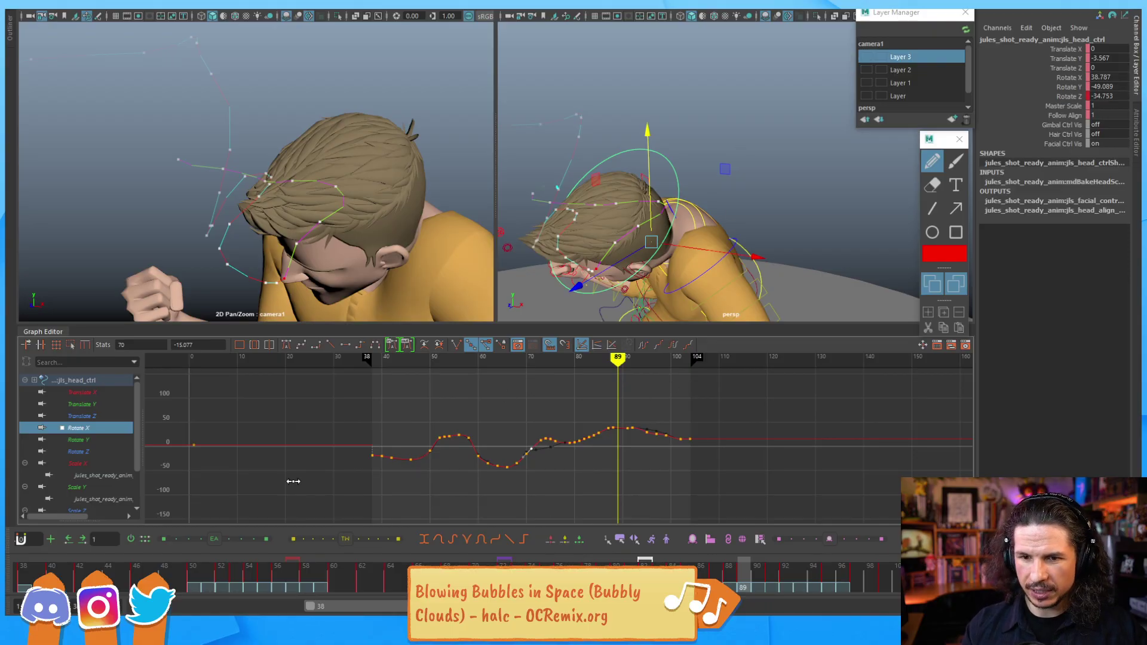
click(78, 440)
alt+right_drag(595, 459, 675, 455)
alt+middle_drag(700, 516, 494, 371)
click(528, 458)
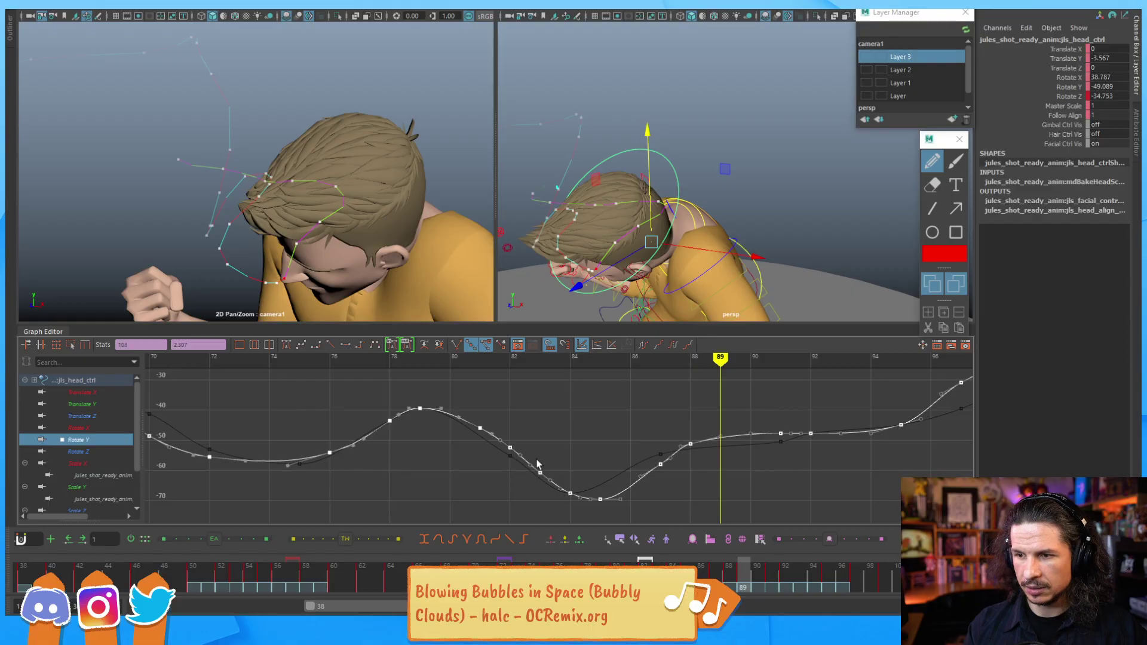
key(alt+comma)
key(alt+comma)
key(alt+comma)
key(alt+comma)
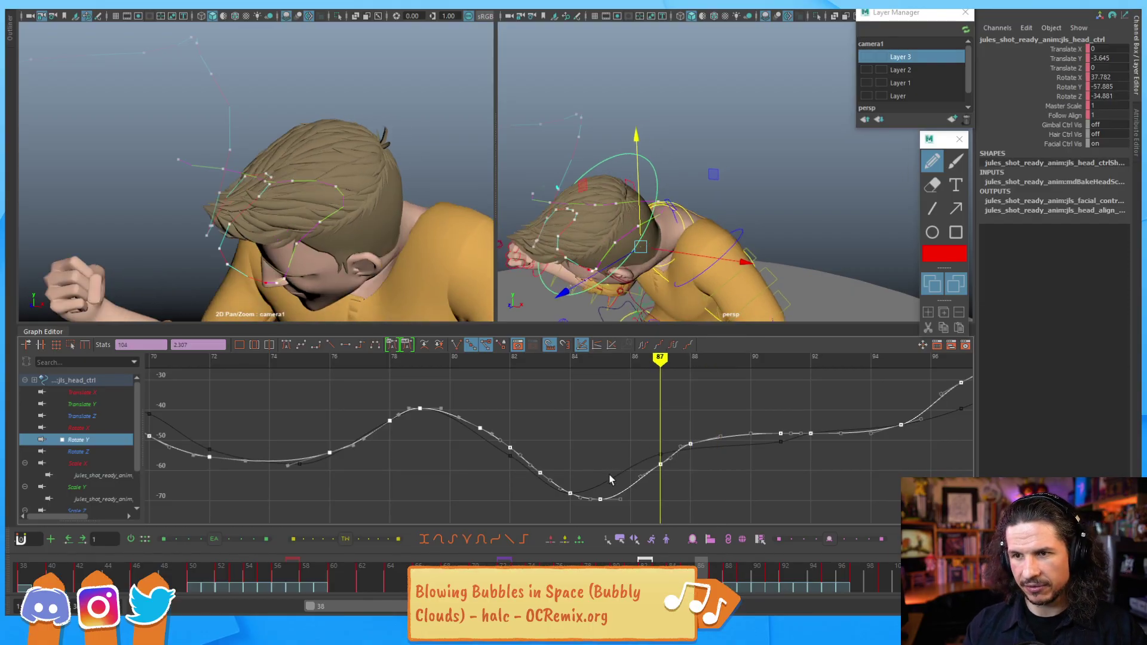
key(alt+period)
key(alt+period)
key(alt+period)
key(alt+period)
key(alt+period)
key(alt+period)
key(alt+period)
key(alt+period)
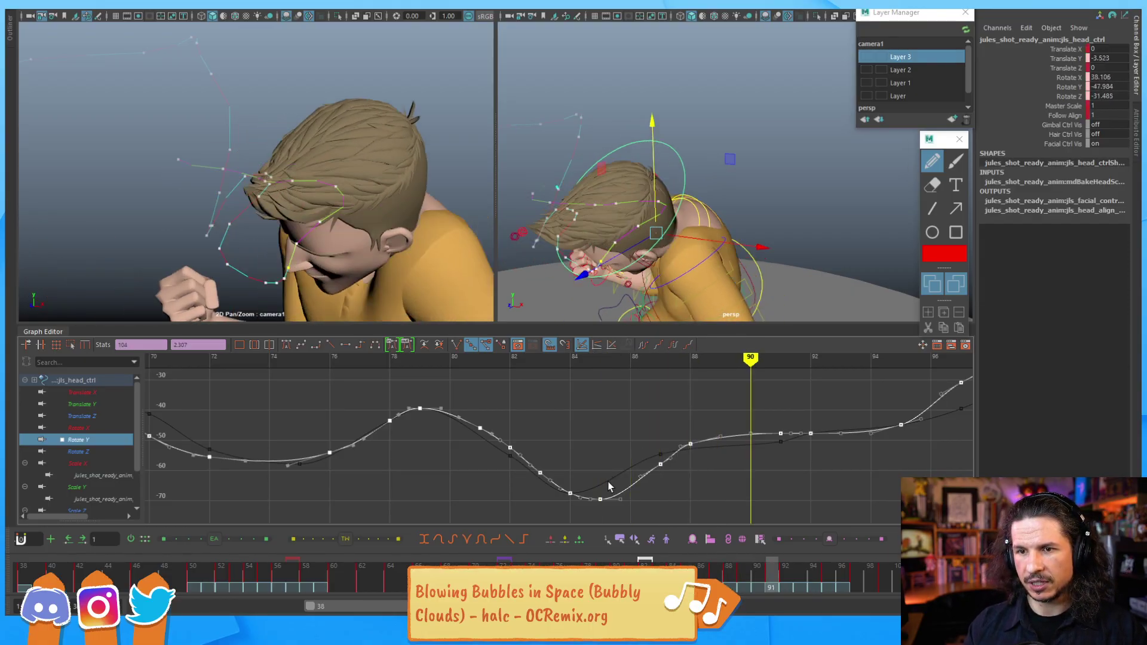
key(alt+comma)
key(alt+comma)
key(alt+comma)
key(alt+comma)
key(alt+comma)
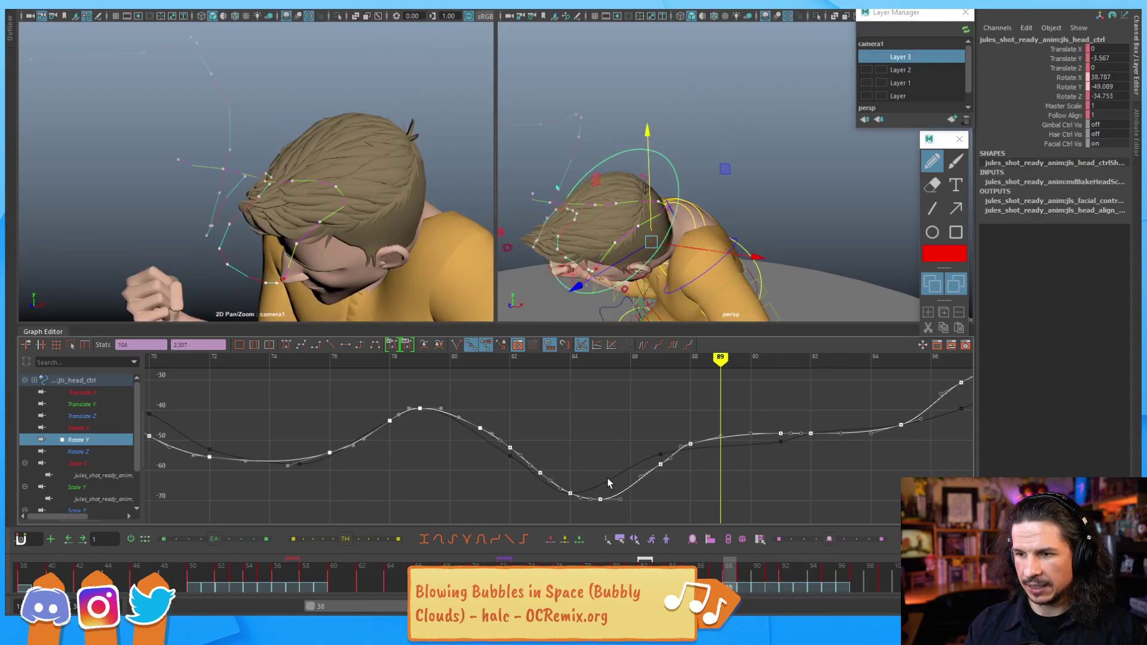
Step: Raise the head control's Rotate Y key at frame 87 to -56.904 and check the neighbouring frames
click(660, 464)
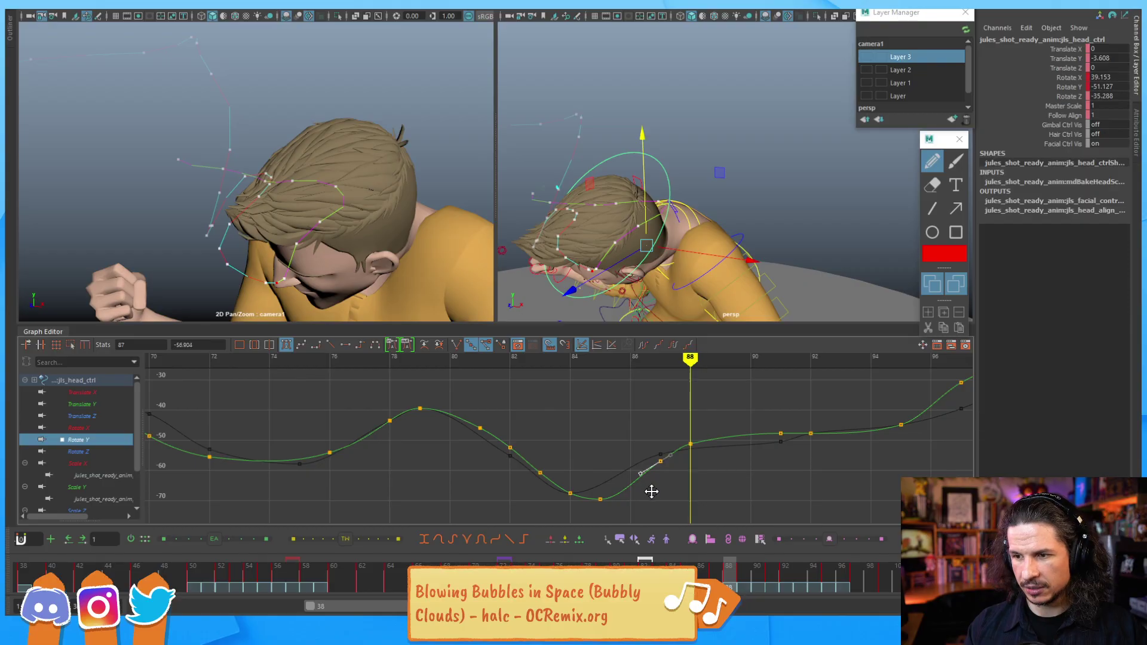
key(alt+comma)
key(alt+comma)
key(alt+comma)
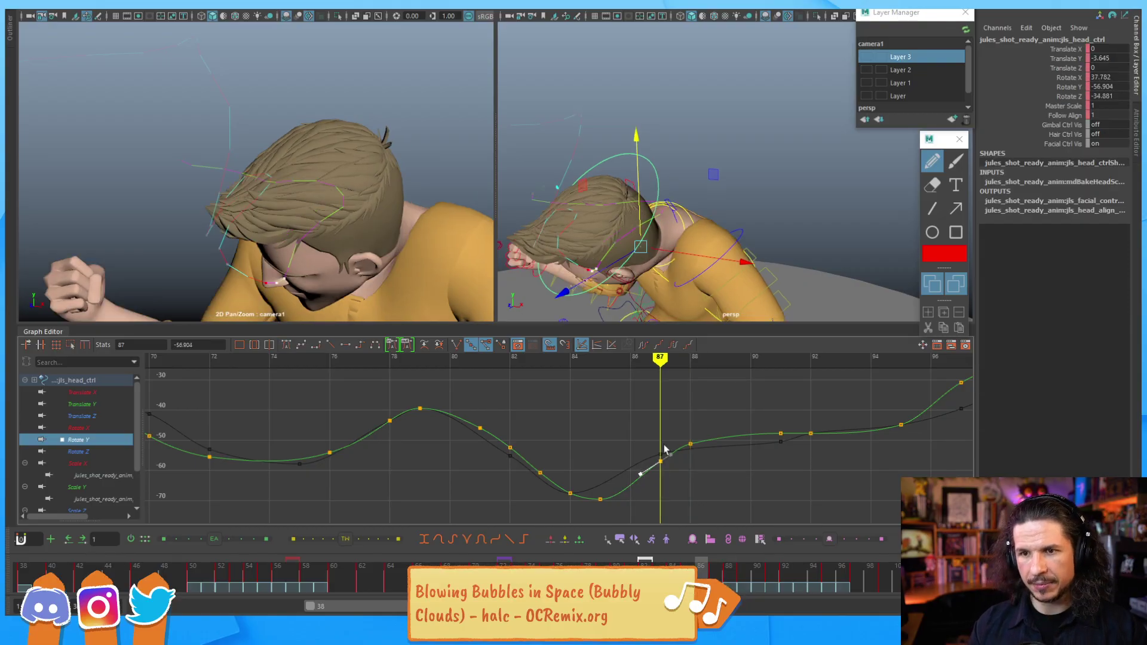
Step: Step back from frame 87, reframe the camera view on the head and scrub to frame 58 to examine the nose arc
key(alt+comma)
key(alt+comma)
key(alt+comma)
key(alt+comma)
key(alt+comma)
key(alt+comma)
key(alt+comma)
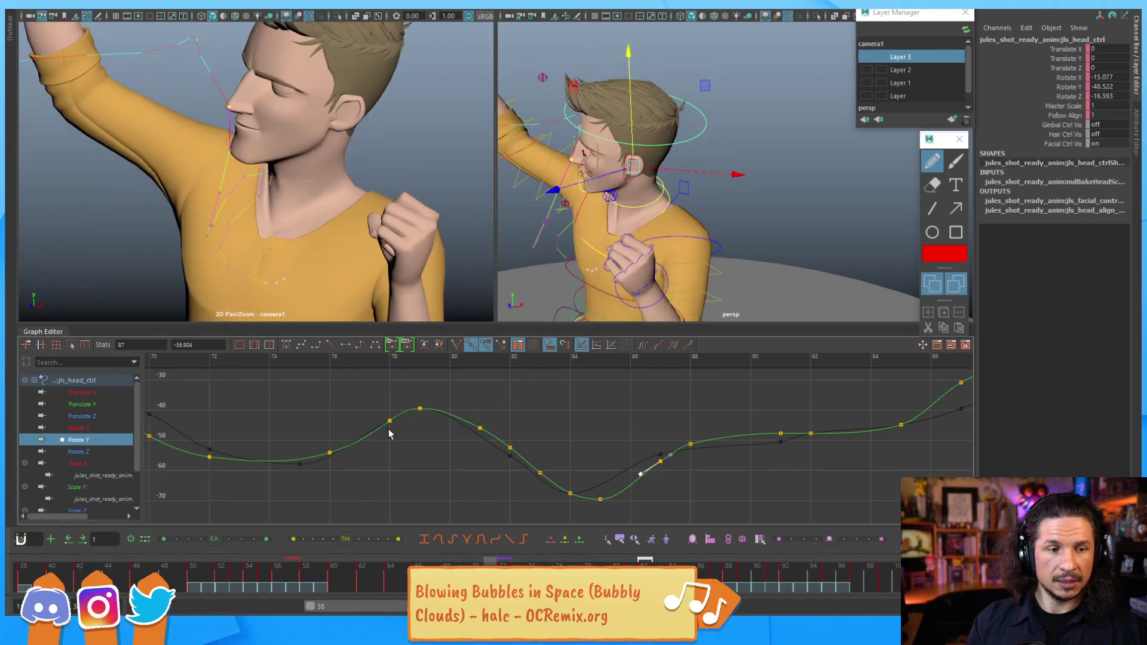
key(Escape)
click(158, 573)
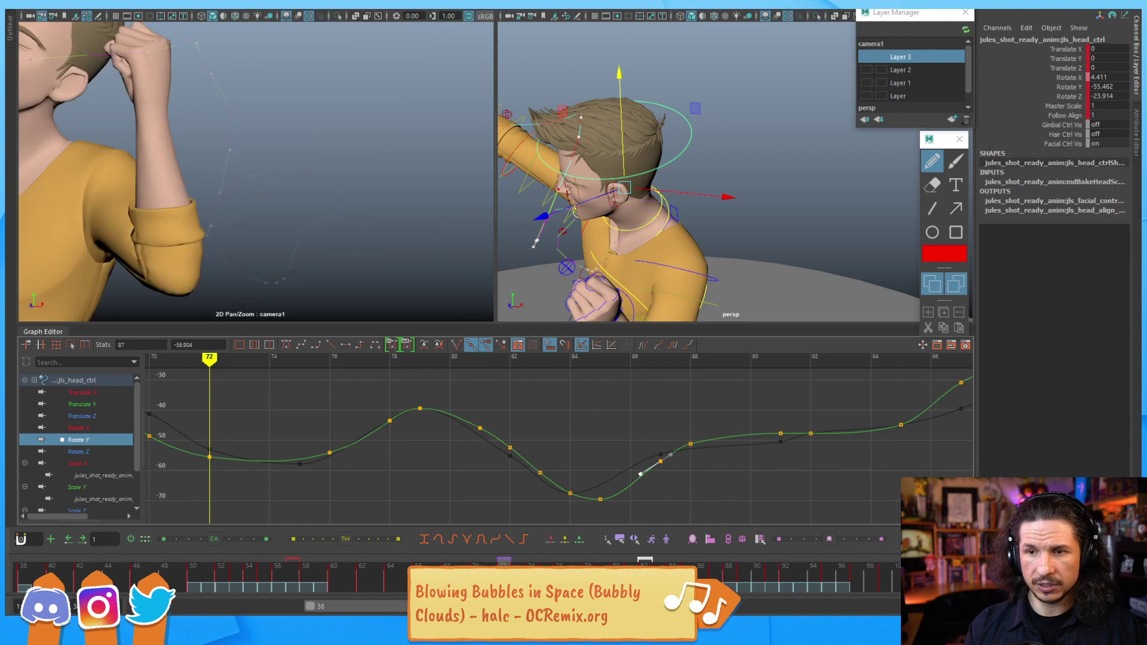
middle_drag(224, 246, 479, 205)
scroll(342, 205, down, 2)
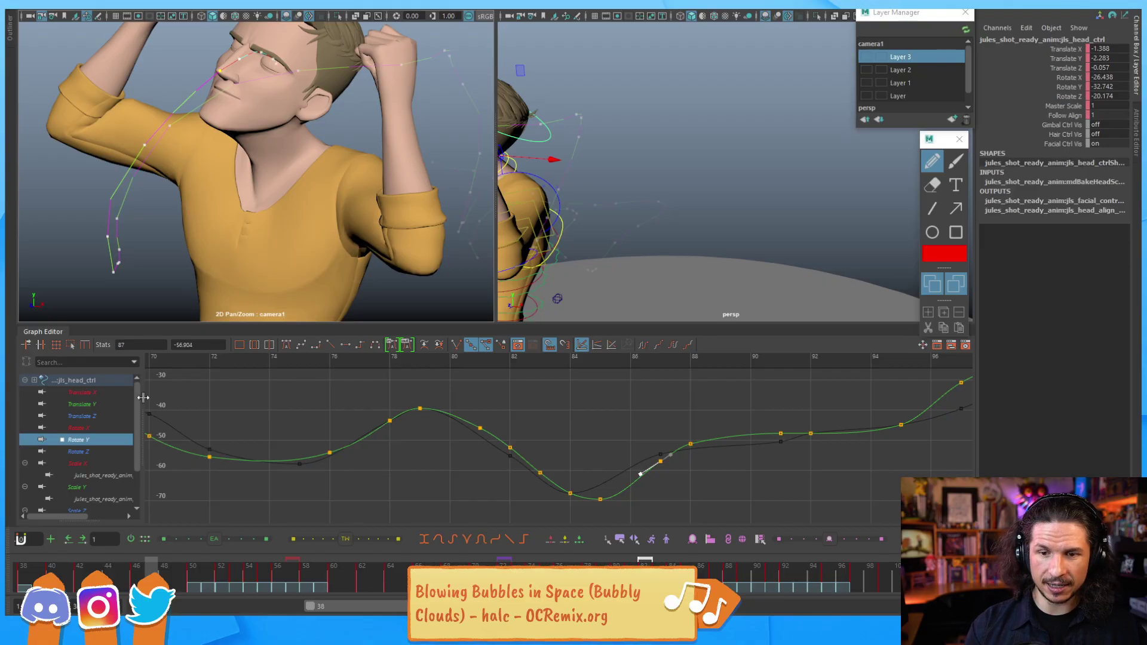
drag(151, 577, 309, 537)
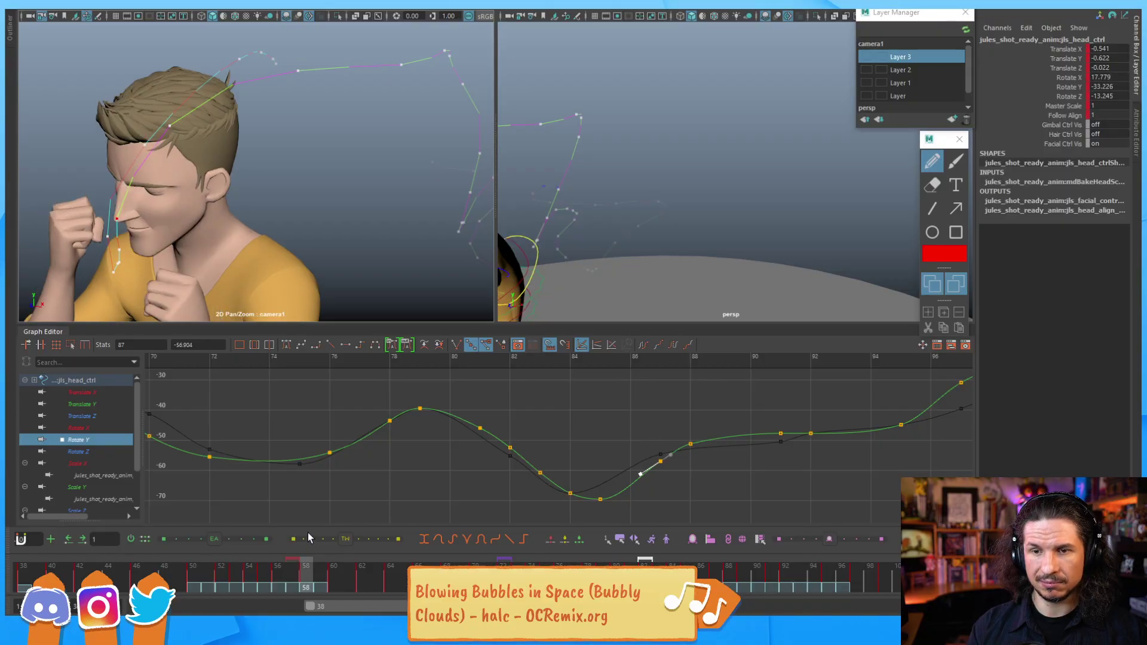
Step: Apply auto tangents to the head control's Rotate Y keys from frame 54 to frame 60
alt+middle_drag(592, 203, 843, 157)
alt+drag(685, 190, 719, 177)
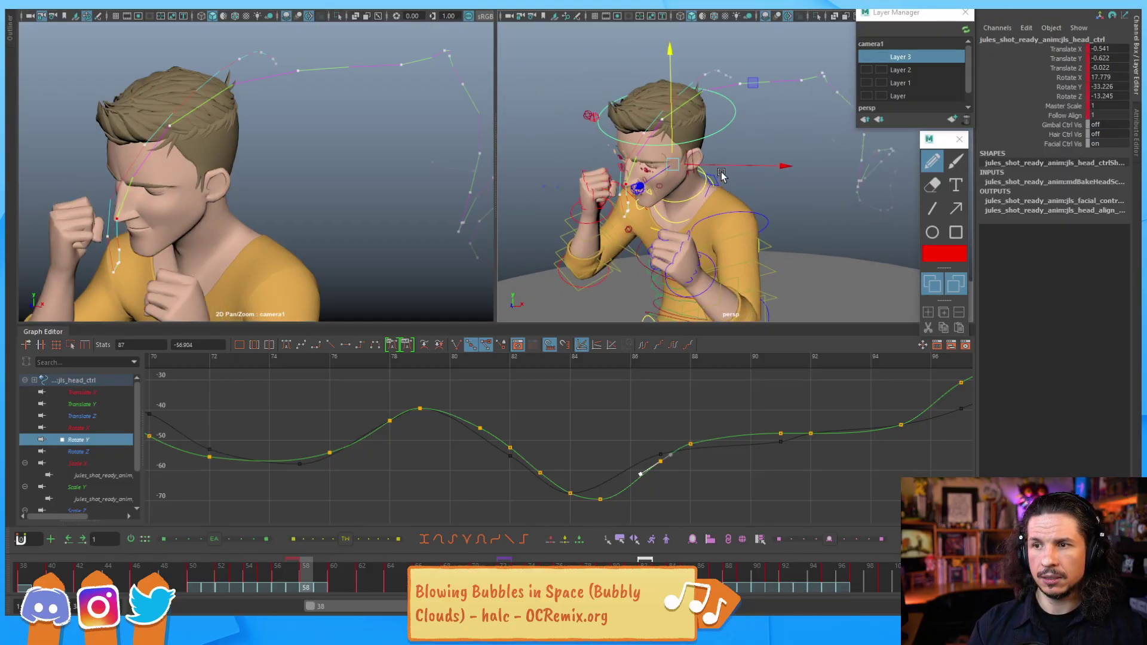
alt+middle_drag(724, 131, 710, 168)
click(717, 175)
click(92, 439)
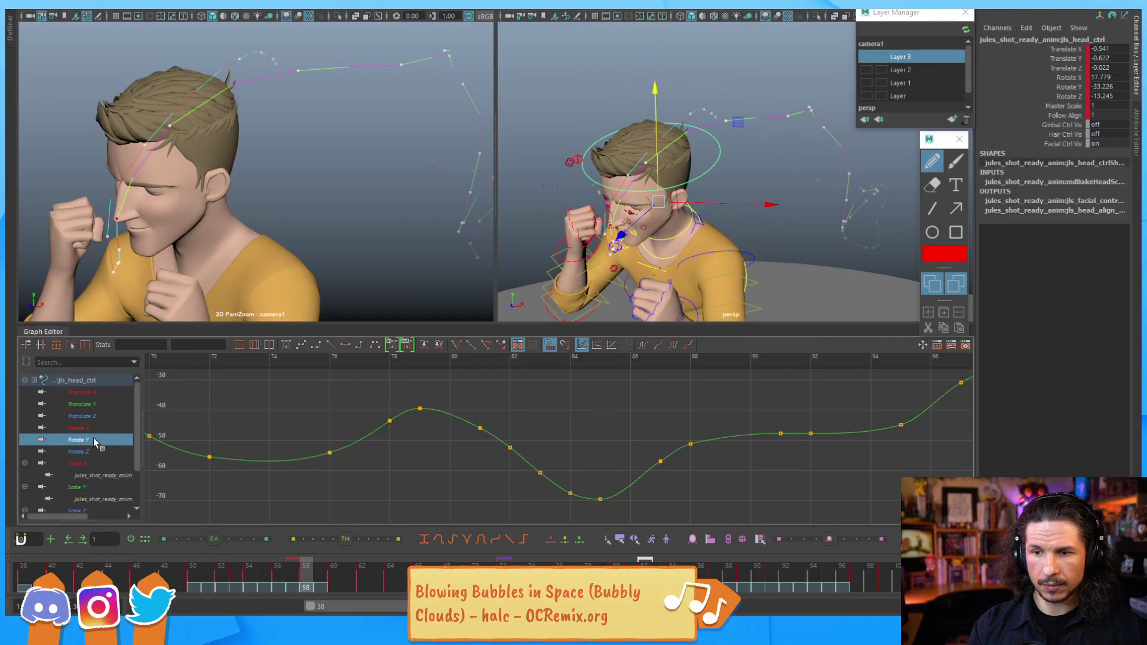
key(a)
alt+right_drag(523, 440, 588, 442)
drag(670, 425, 644, 457)
alt+right_drag(644, 460, 524, 476)
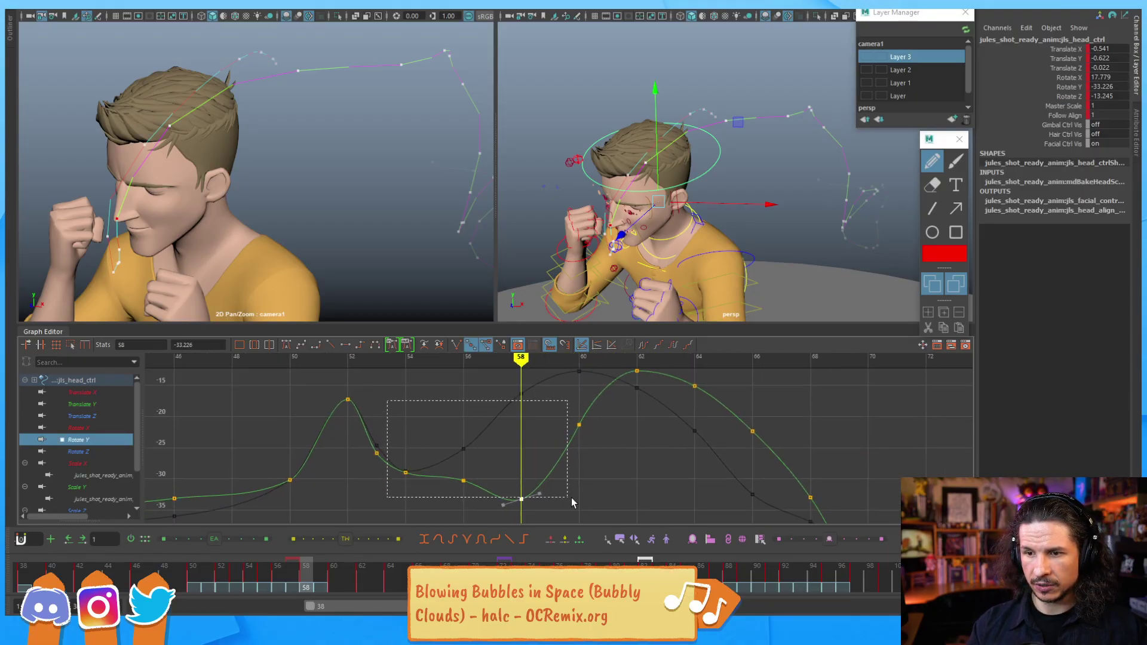
drag(563, 499, 589, 501)
click(286, 345)
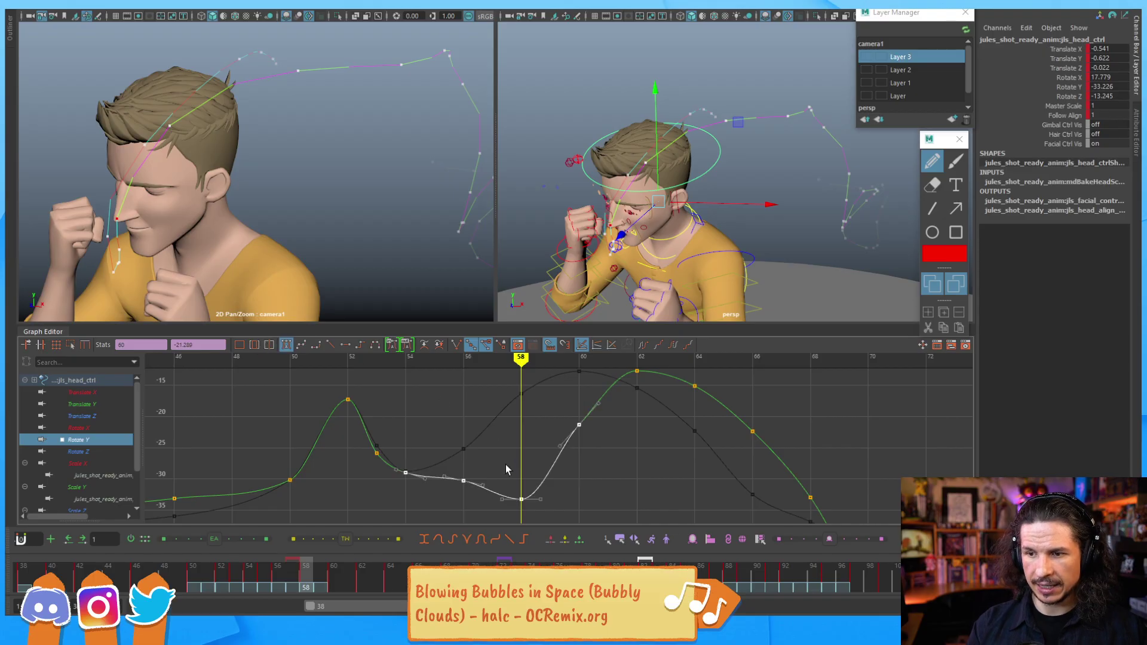
Step: Raise the head control's Rotate Y keys to -20.488 at frame 58 and -26.682 at frame 56
click(522, 497)
middle_drag(525, 462, 506, 390)
drag(448, 463, 462, 484)
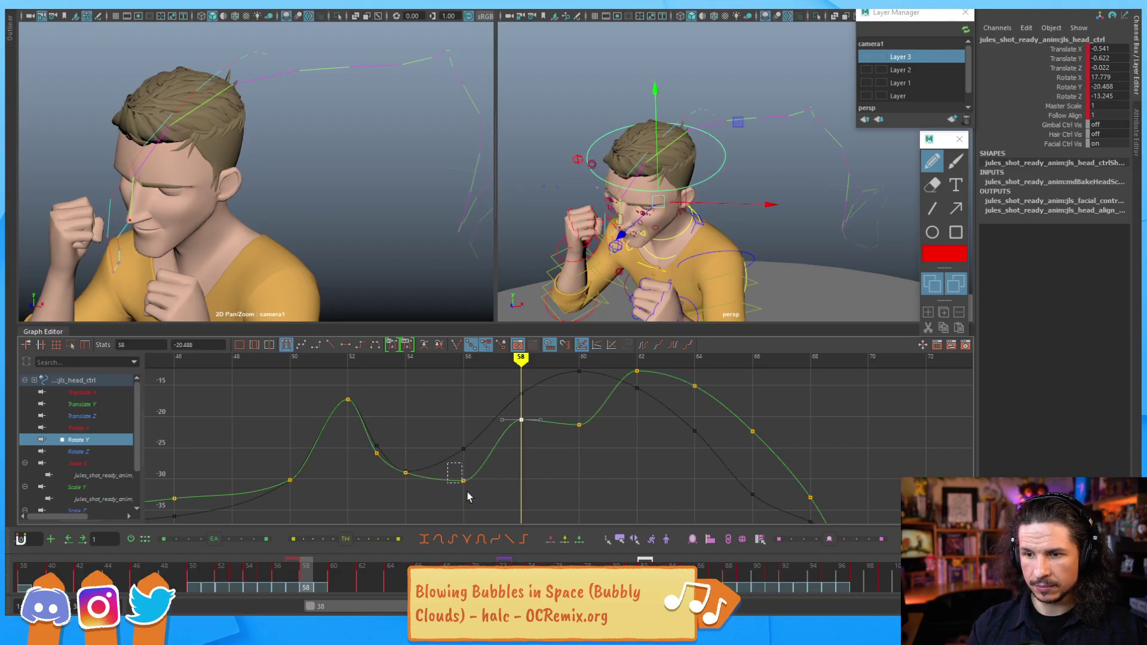
middle_drag(486, 478, 484, 475)
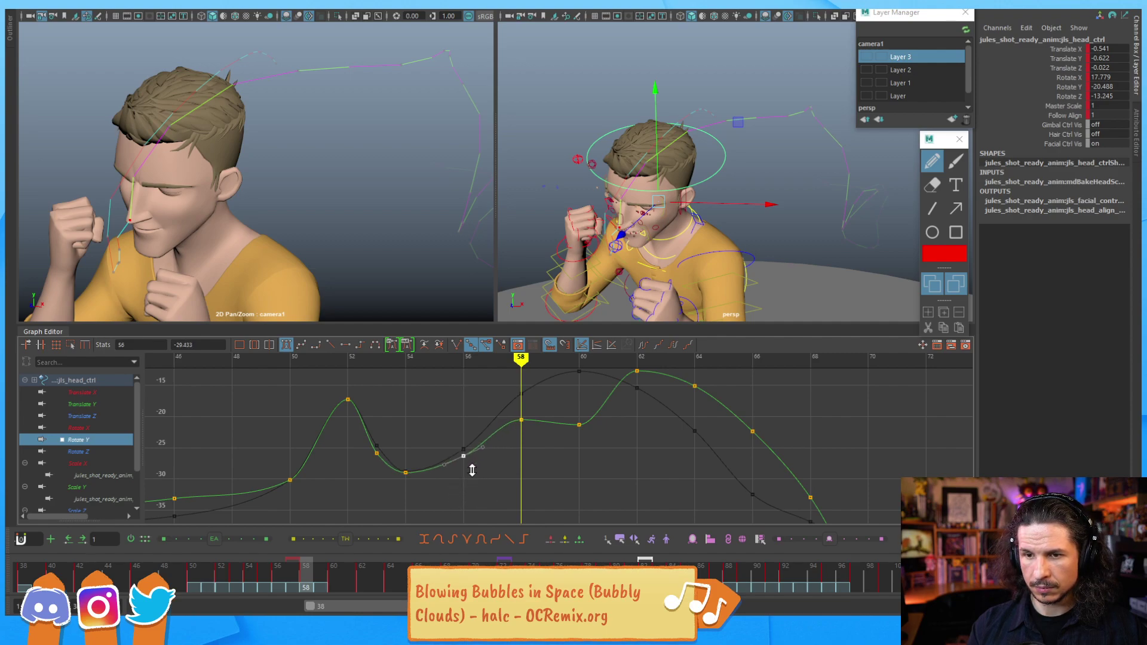
Step: Step back and forth between about frames 53 and 61 to examine the nose arc with the raised Rotate Y keys
key(alt+comma)
key(alt+comma)
key(alt+comma)
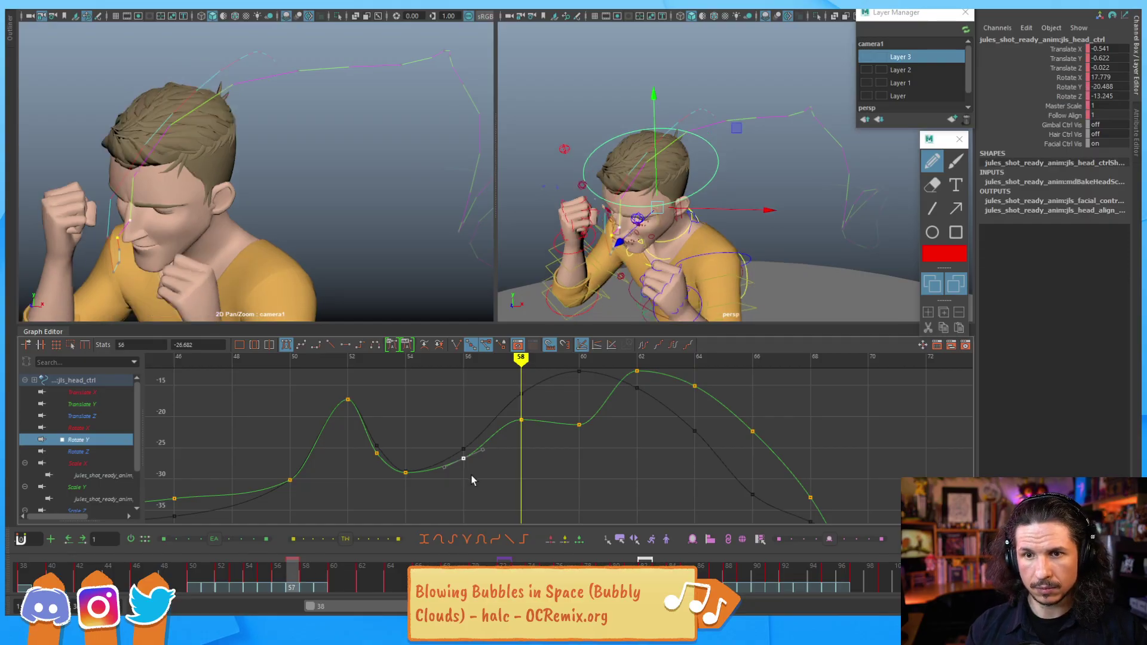
key(alt+comma)
key(alt+comma)
key(alt+comma)
key(alt+comma)
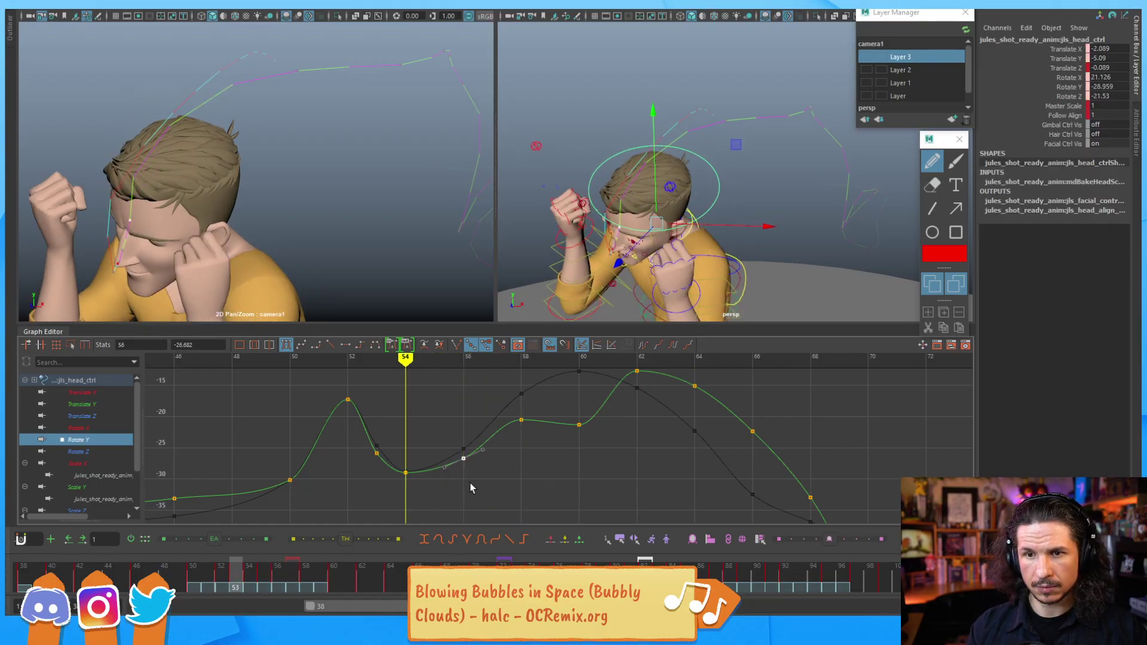
key(alt+period)
key(alt+period)
key(alt+period)
key(alt+period)
key(alt+period)
key(alt+period)
key(alt+period)
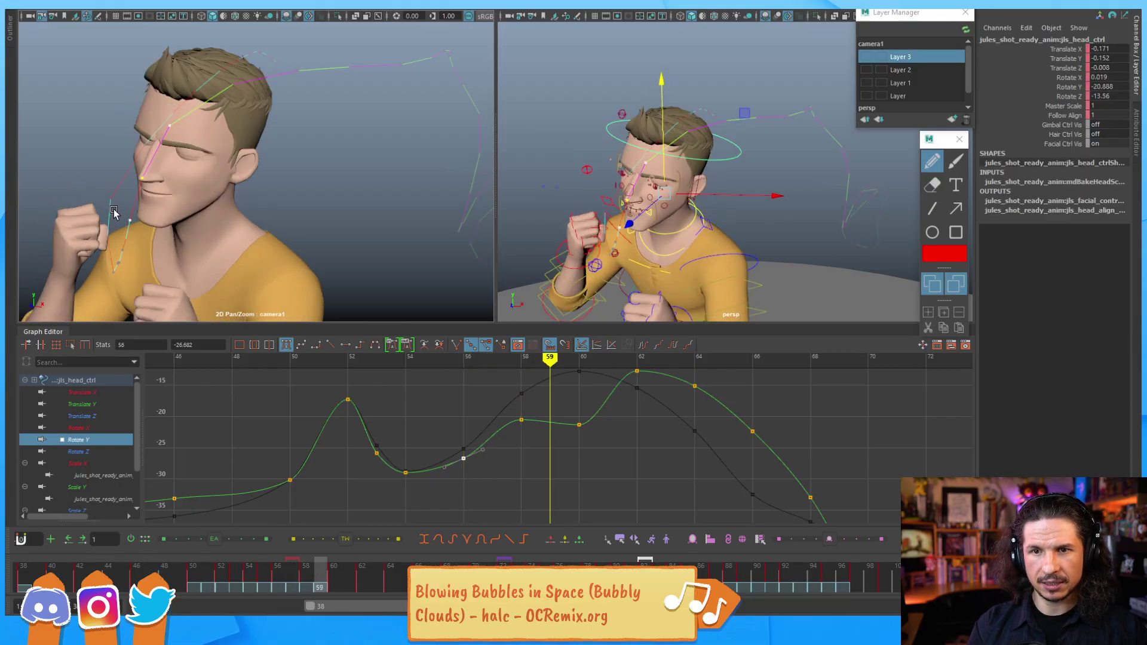
key(alt+period)
key(alt+period)
key(alt+comma)
key(alt+comma)
key(alt+comma)
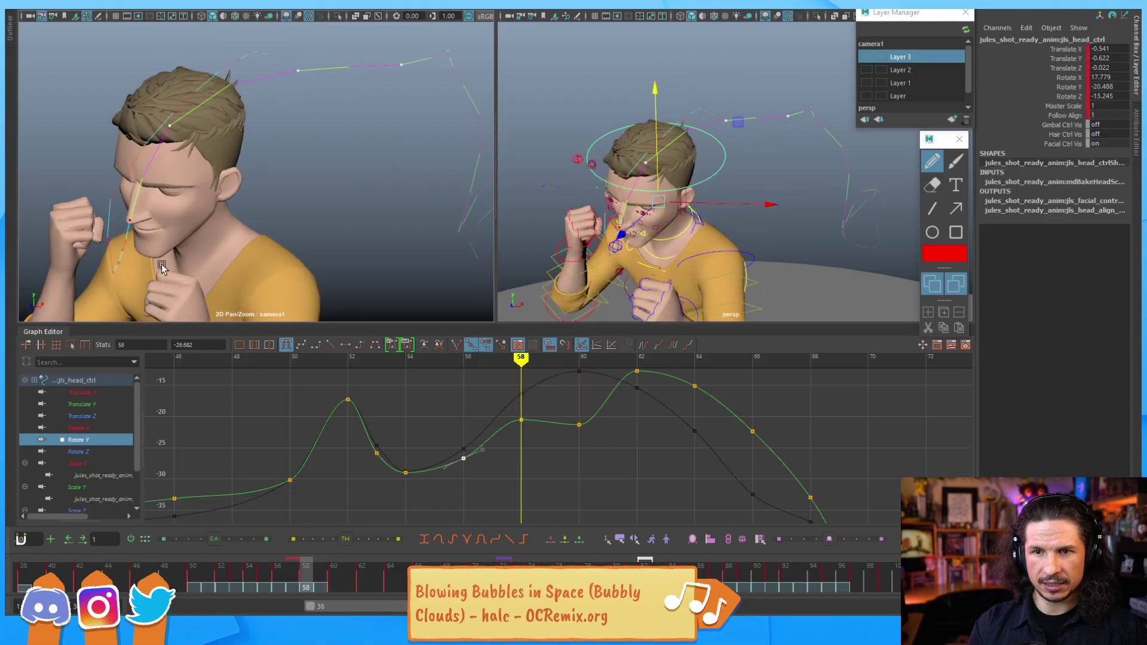
key(alt+comma)
key(alt+comma)
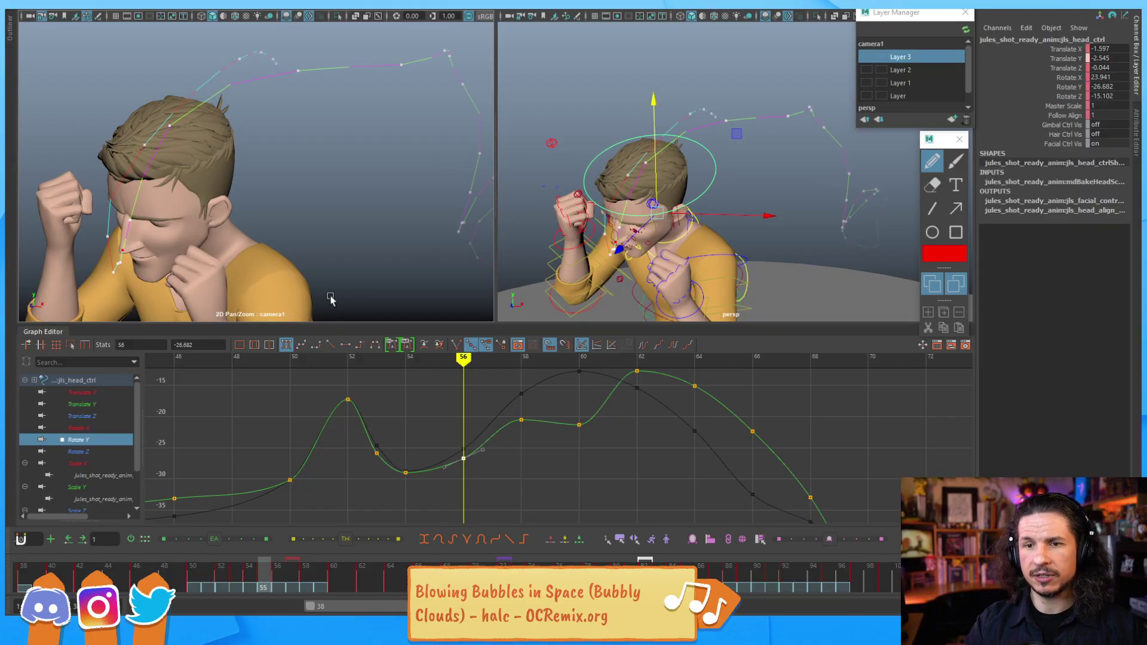
key(alt+comma)
key(alt+comma)
key(alt+comma)
key(alt+comma)
key(alt+period)
key(alt+period)
key(alt+period)
key(alt+period)
key(alt+period)
key(alt+period)
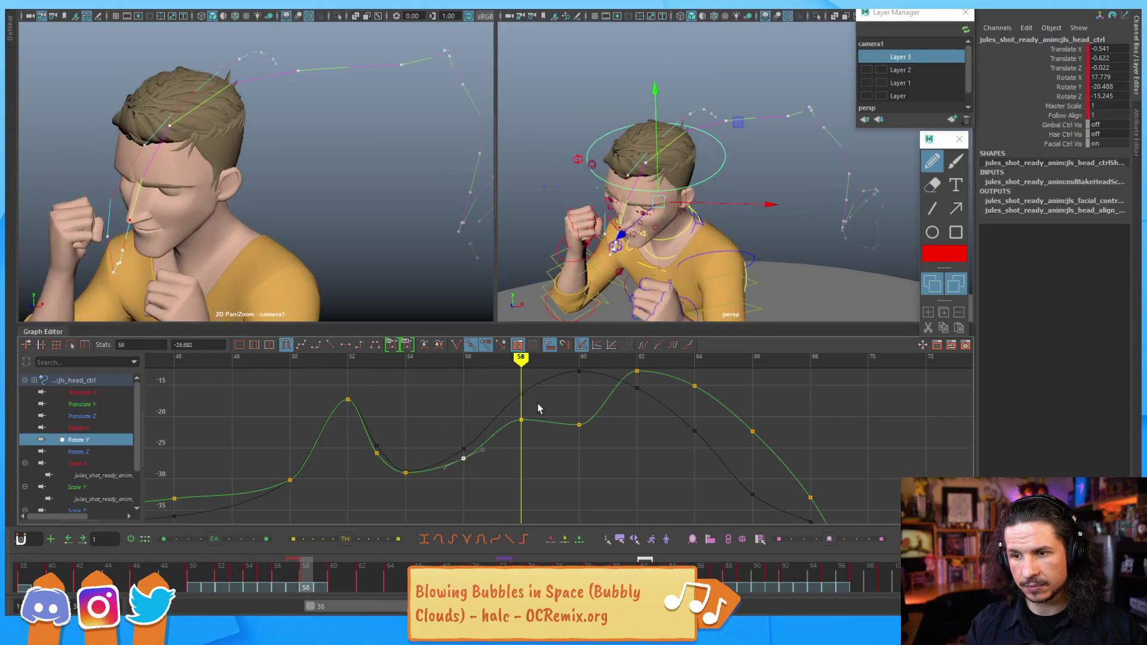
Step: Raise the Rotate Y key at frame 58 to -17.282 with an upward-sloping tangent and check frames 55 to 60
mouse_move(526, 440)
shift+middle_down()
mouse_move(527, 428)
mouse_move(512, 448)
shift+middle_up()
key(alt+comma)
key(alt+comma)
key(alt+comma)
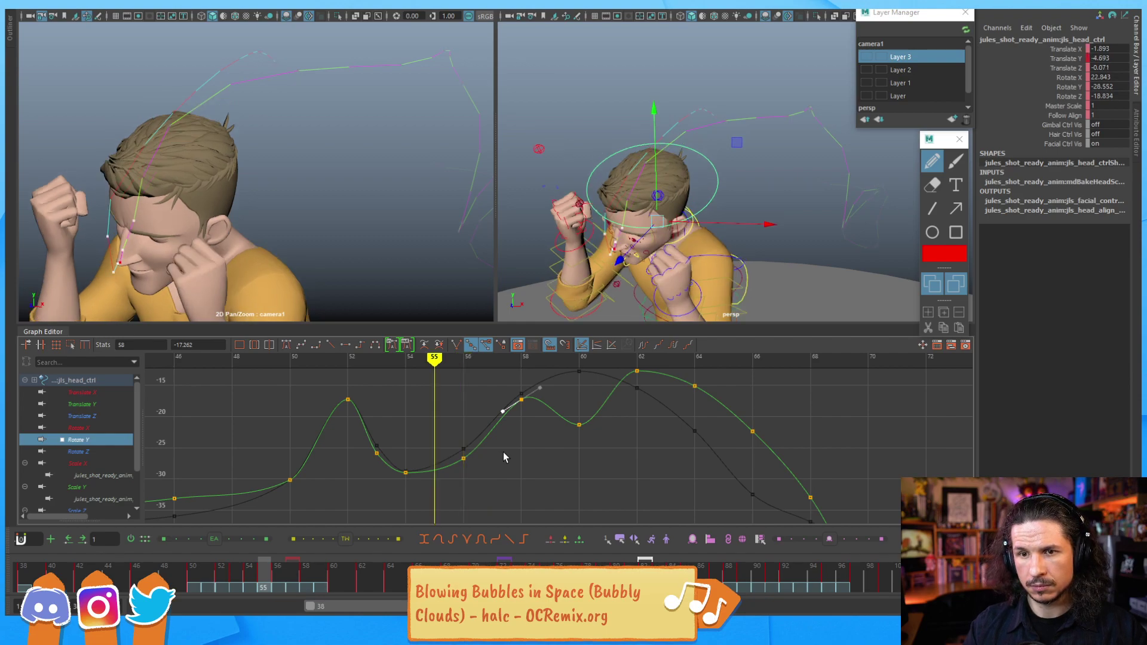
key(alt+period)
key(alt+period)
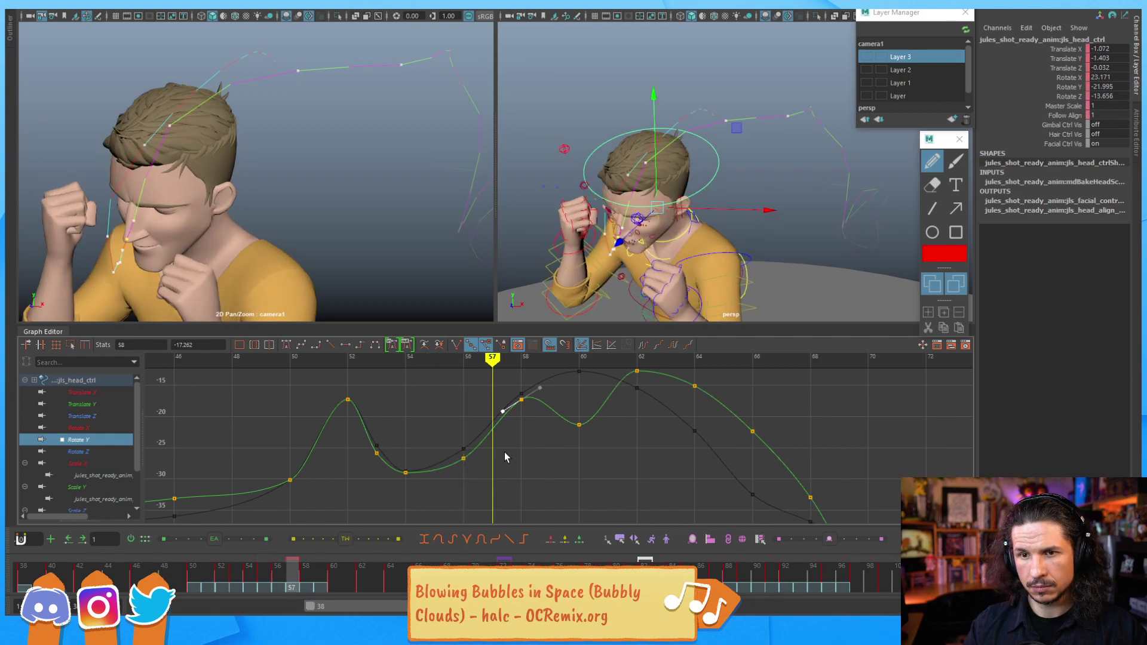
key(alt+period)
key(alt+period)
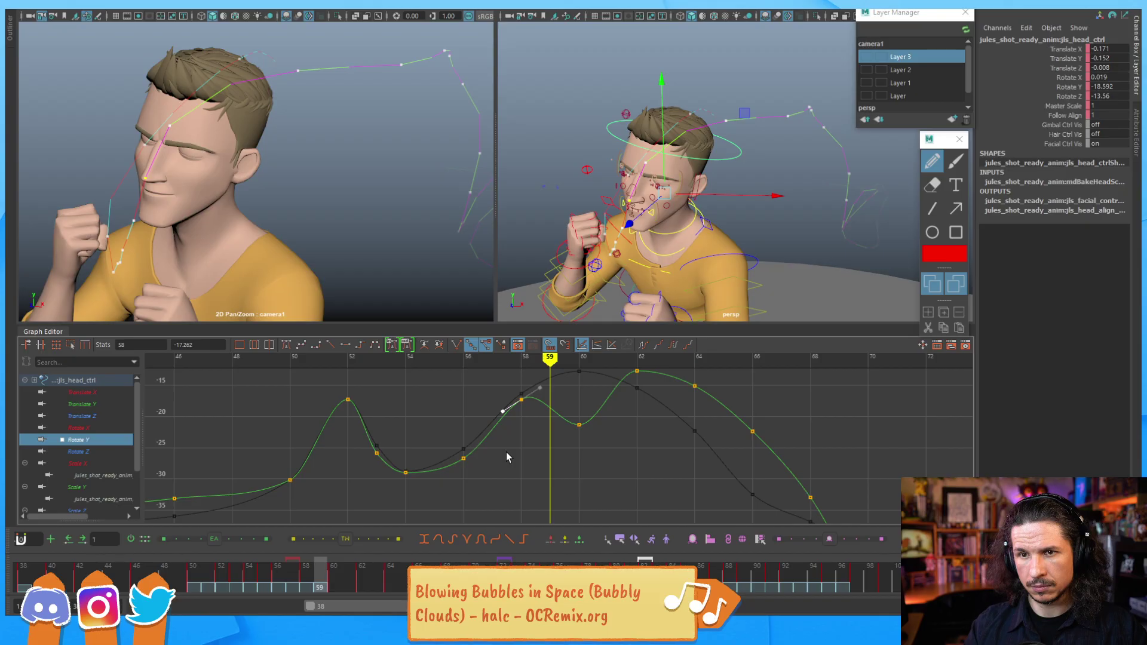
key(alt+period)
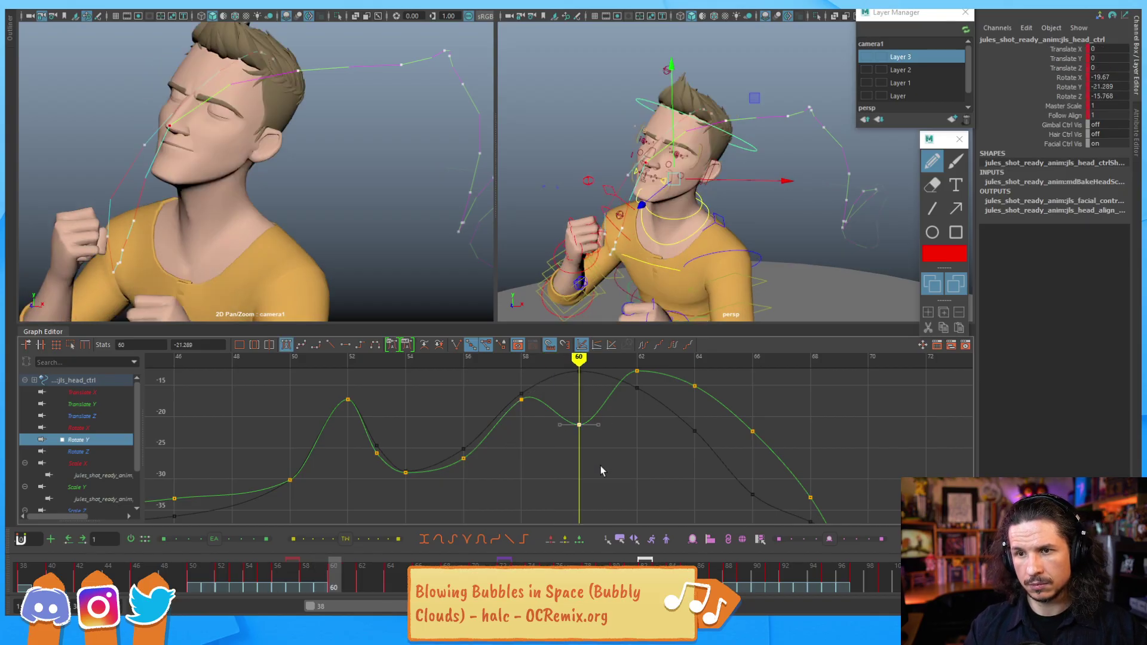
Step: Set the Rotate Y keys to -16.218 at frame 60 and -18.401 at frame 58, checking the neighbouring frames
shift+middle_drag(600, 454, 536, 432)
click(521, 399)
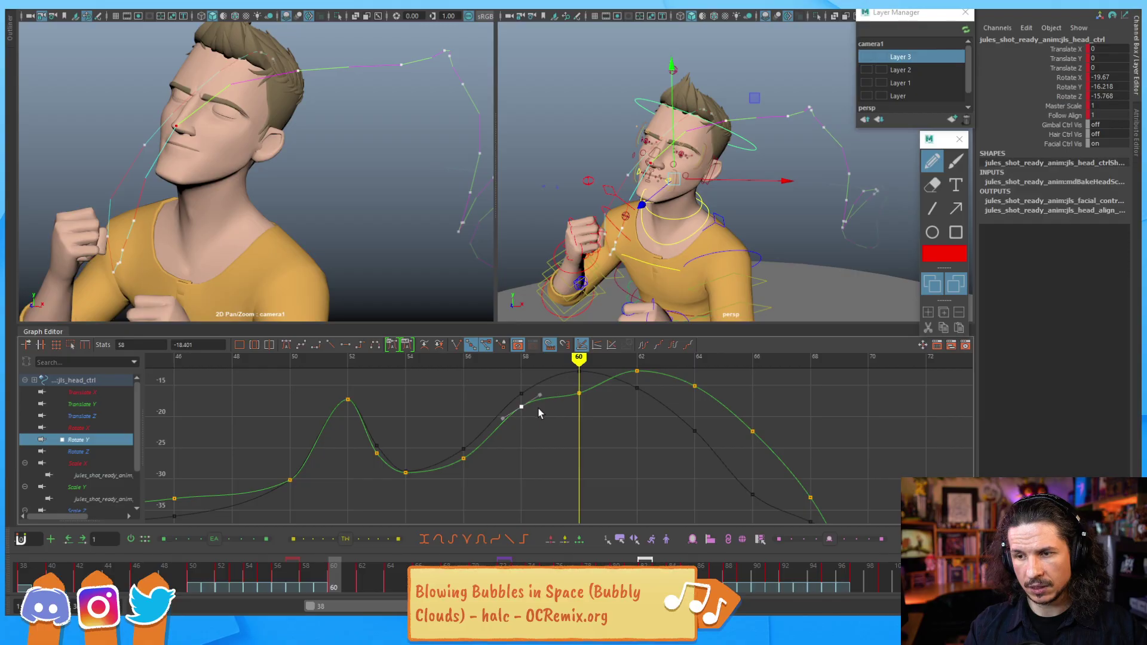
key(alt+comma)
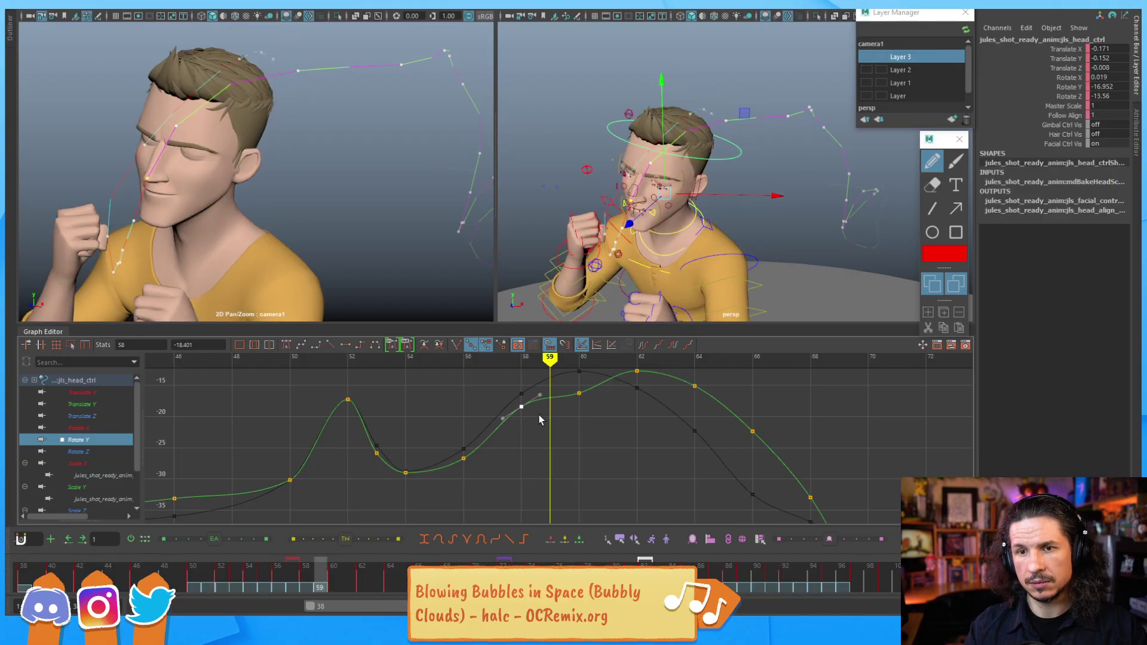
key(alt+comma)
key(alt+period)
key(alt+period)
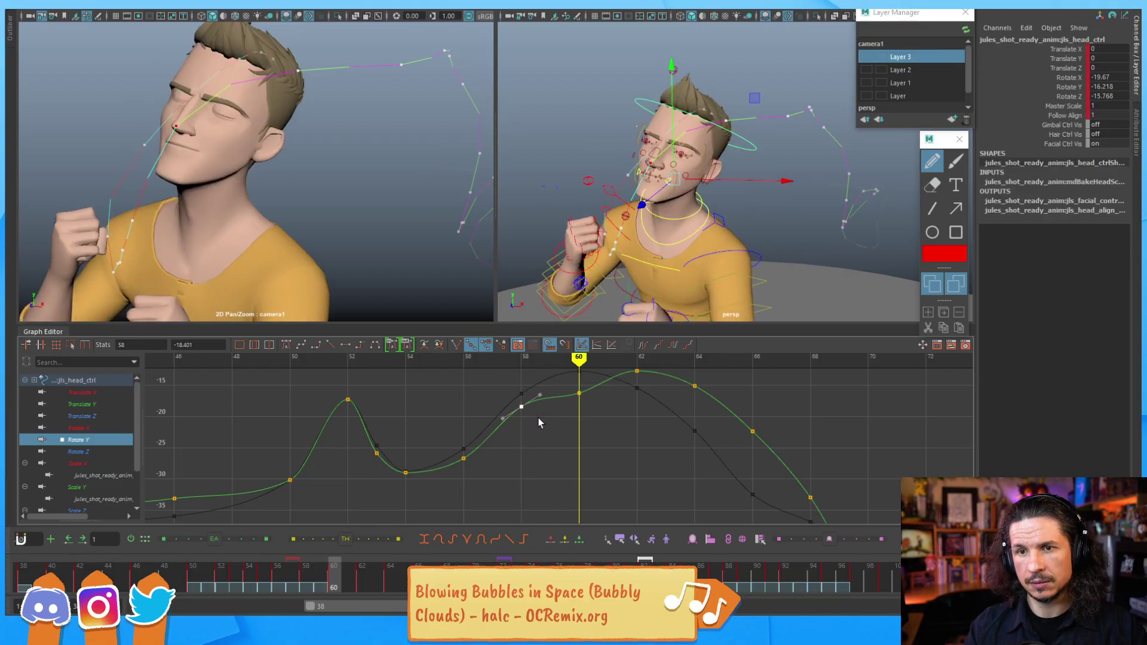
key(alt+period)
key(alt+period)
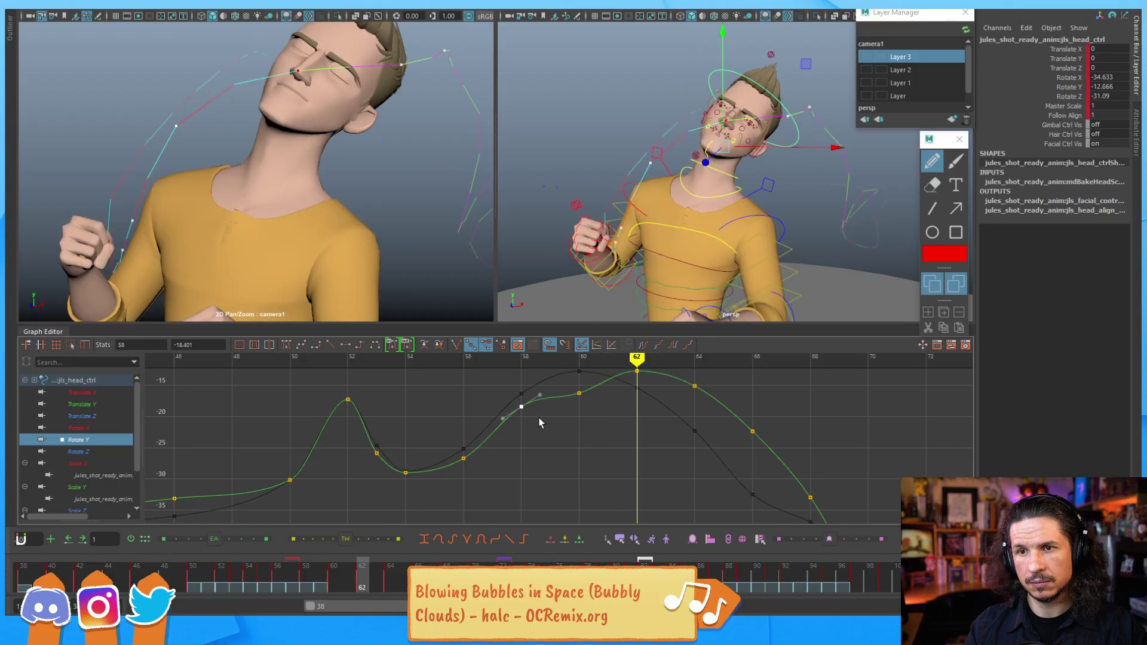
key(alt+period)
Step: Step repeatedly through the frames around 58 to examine the spacing and arc of the nose as the head rises
key(alt+comma)
key(alt+comma)
key(alt+comma)
key(alt+comma)
key(alt+comma)
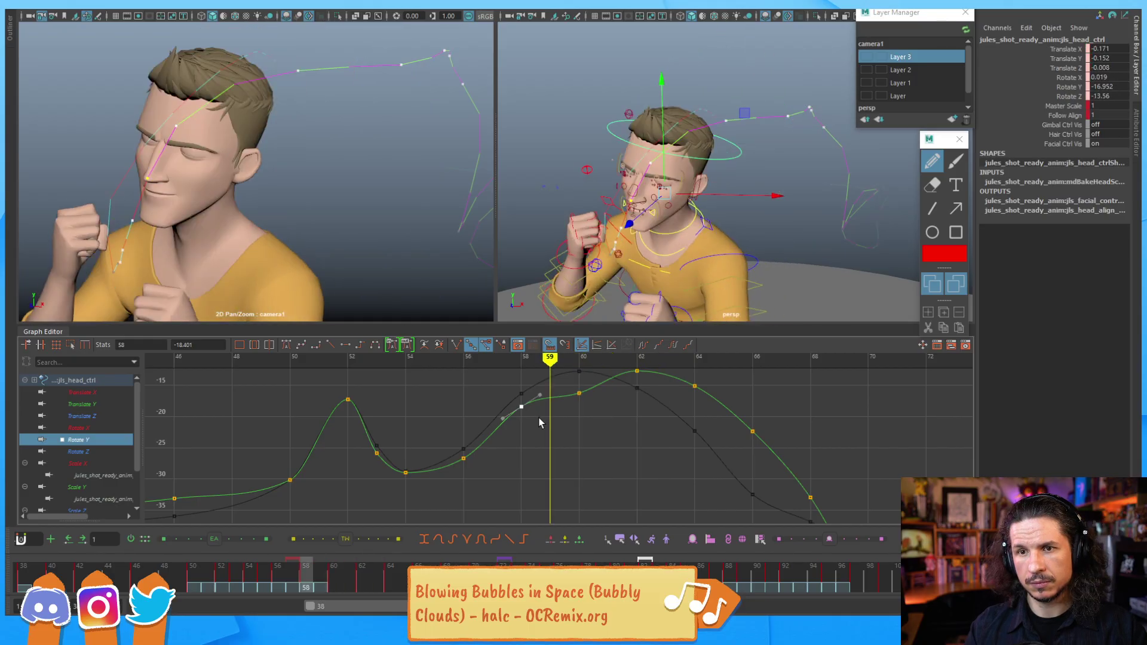
key(alt+comma)
key(alt+comma)
key(alt+comma)
key(alt+period)
key(alt+period)
key(alt+period)
key(alt+period)
key(alt+period)
key(alt+comma)
key(alt+comma)
key(alt+comma)
key(alt+comma)
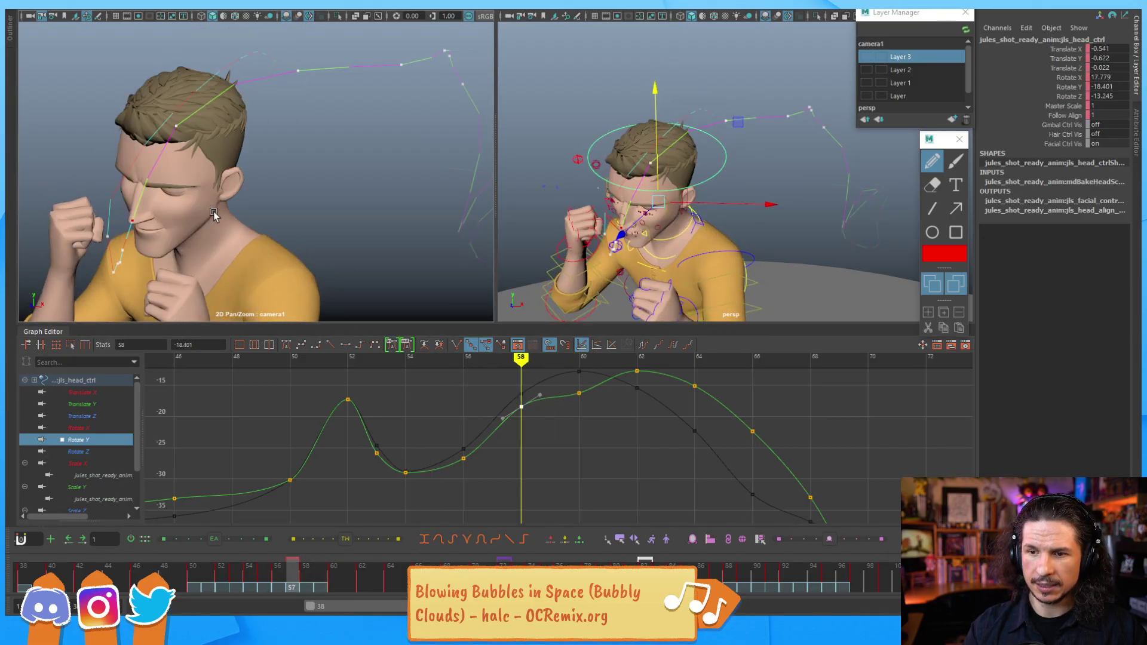
key(alt+comma)
key(alt+period)
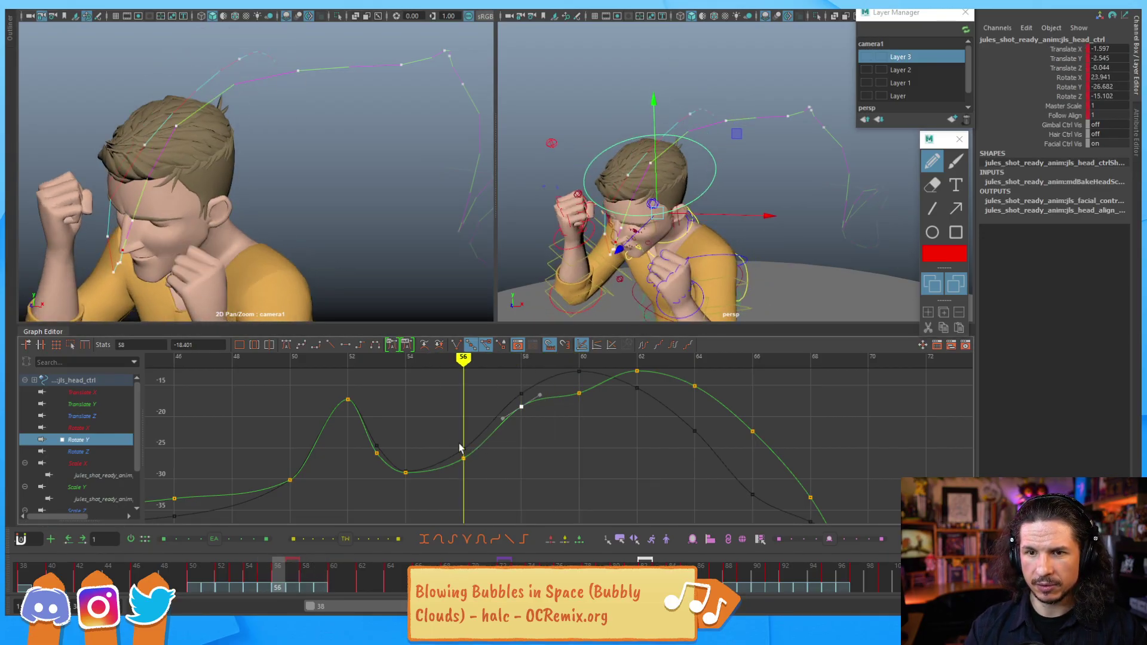
Step: Raise the head control's Rotate Y key at frame 56 to -22.887 and check back to frame 54
shift+middle_drag(482, 472, 479, 443)
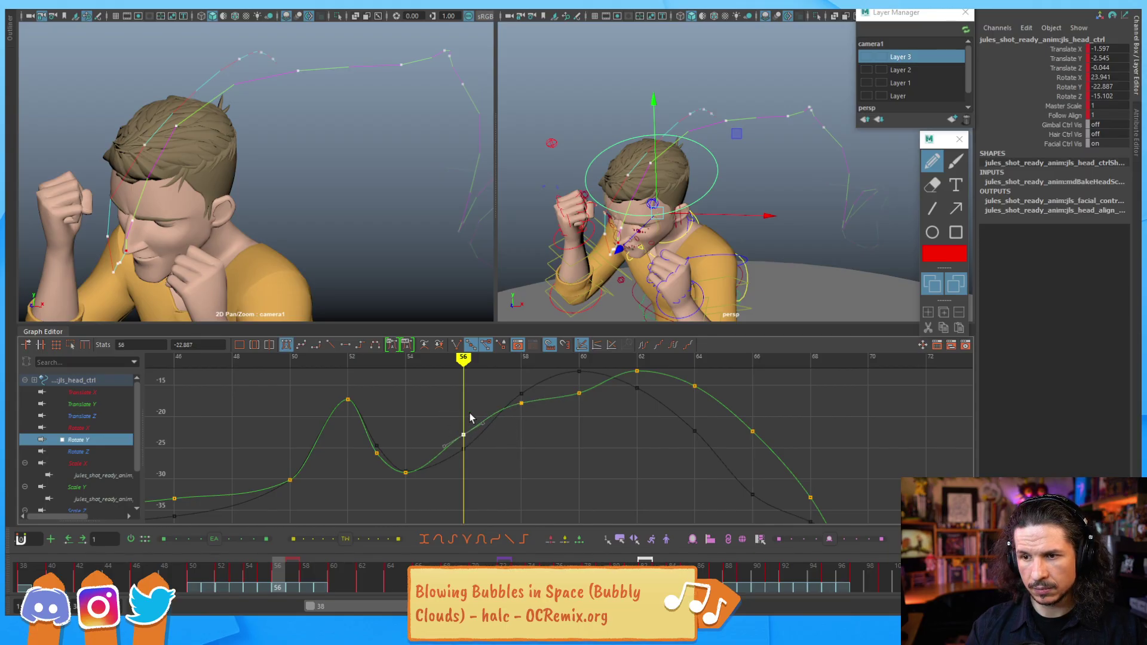
click(500, 441)
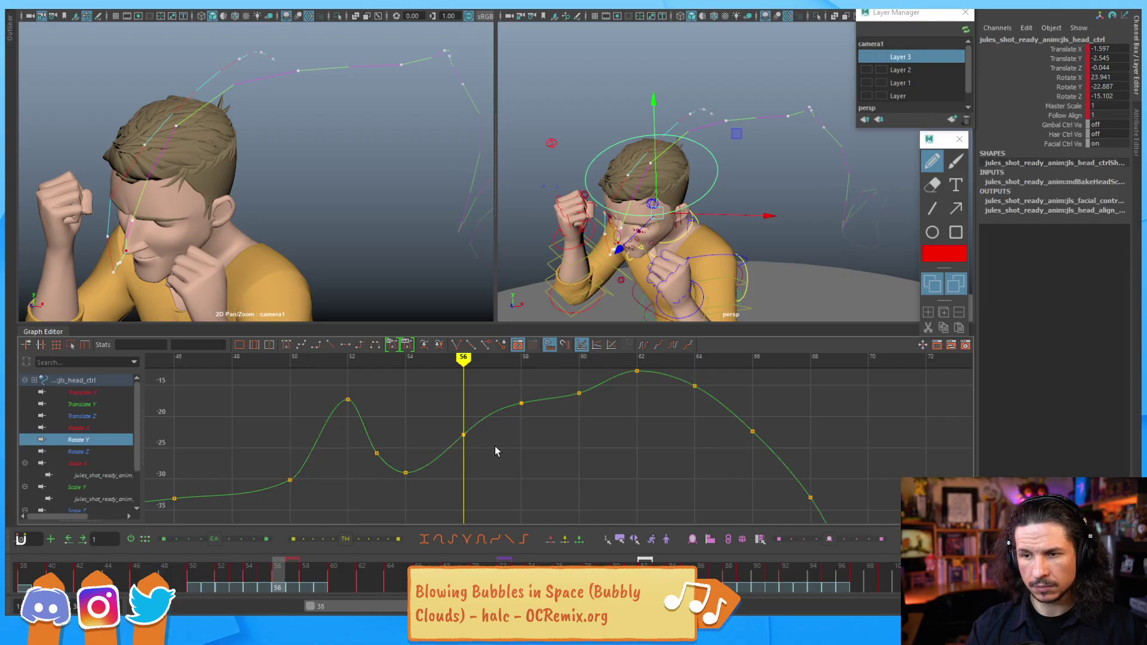
key(alt+comma)
key(alt+comma)
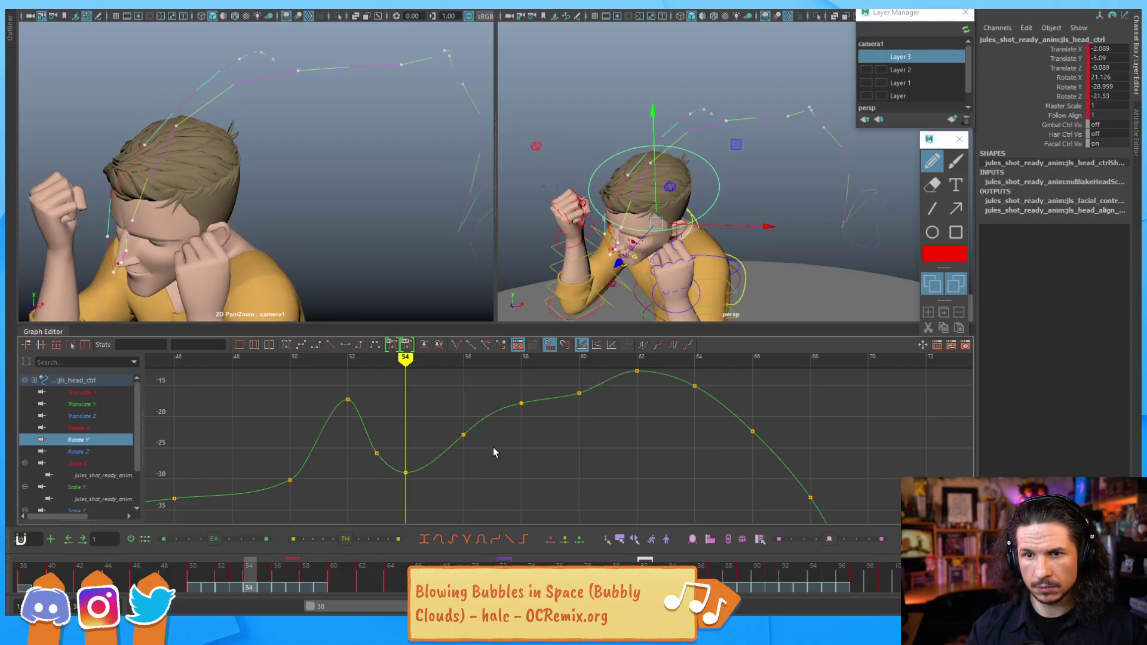
Step: Step between frames 54 and 60 to examine the nose arc with the adjusted Rotate Y curve
key(alt+period)
key(alt+period)
key(alt+period)
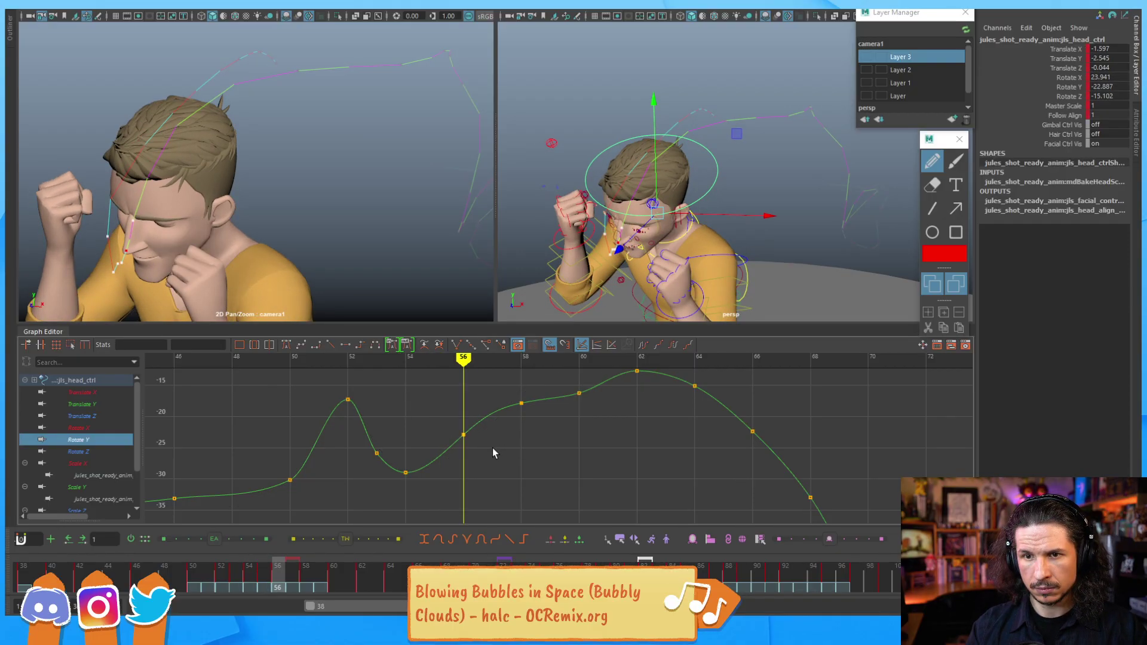
key(alt+period)
key(alt+period)
key(alt+period)
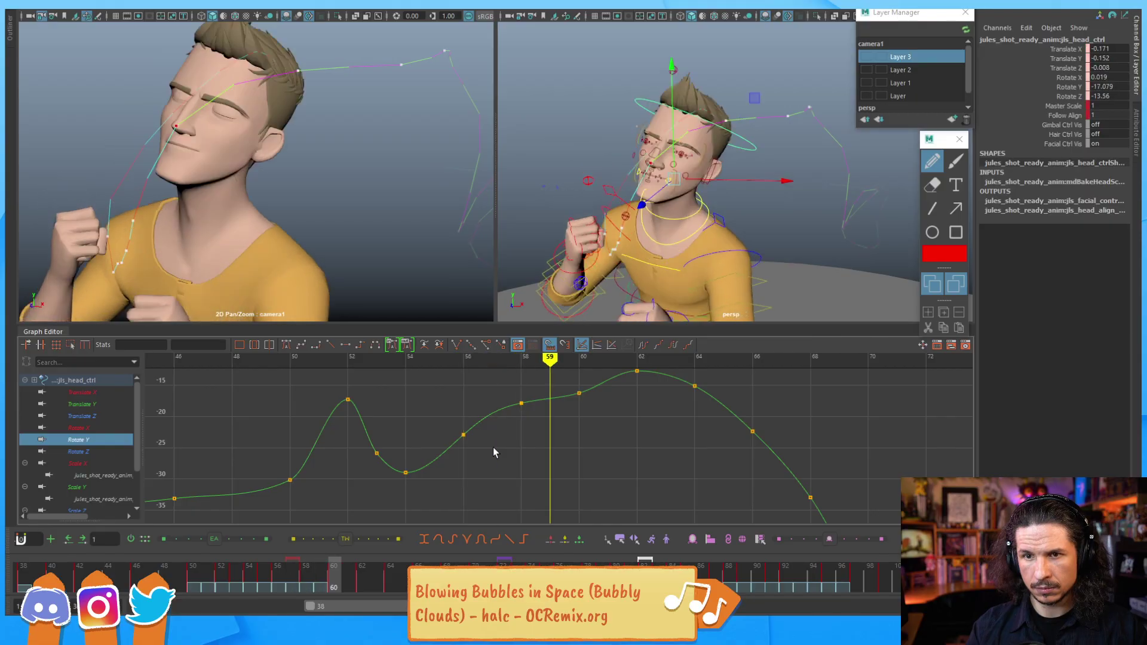
key(alt+comma)
key(alt+comma)
key(alt+comma)
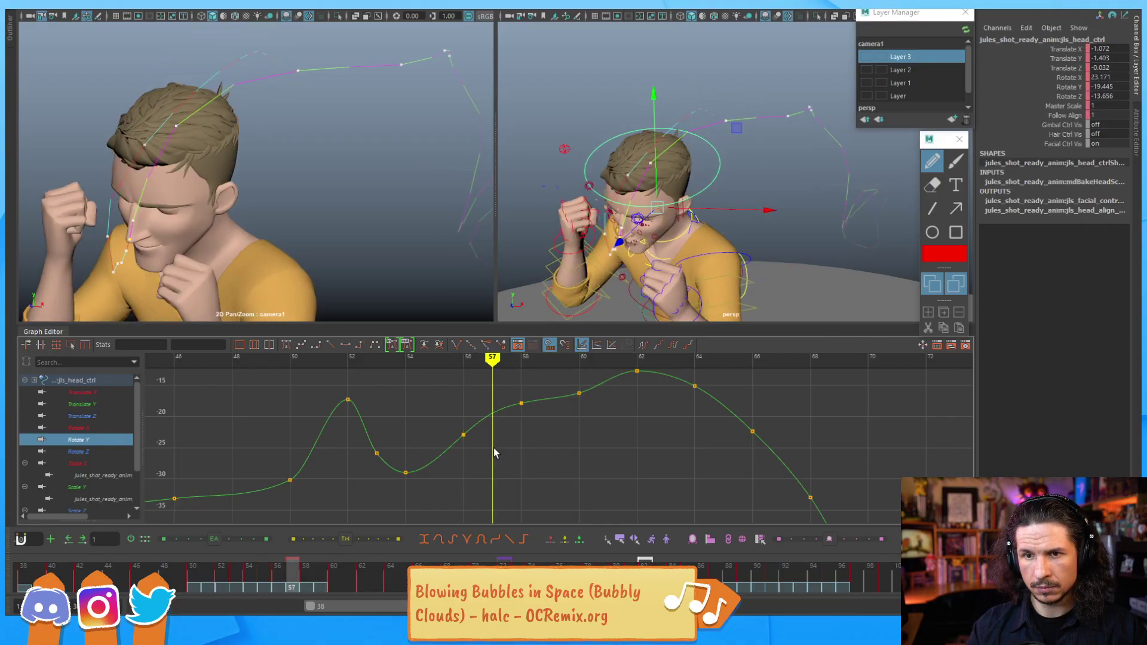
key(alt+comma)
key(alt+comma)
key(alt+period)
key(alt+period)
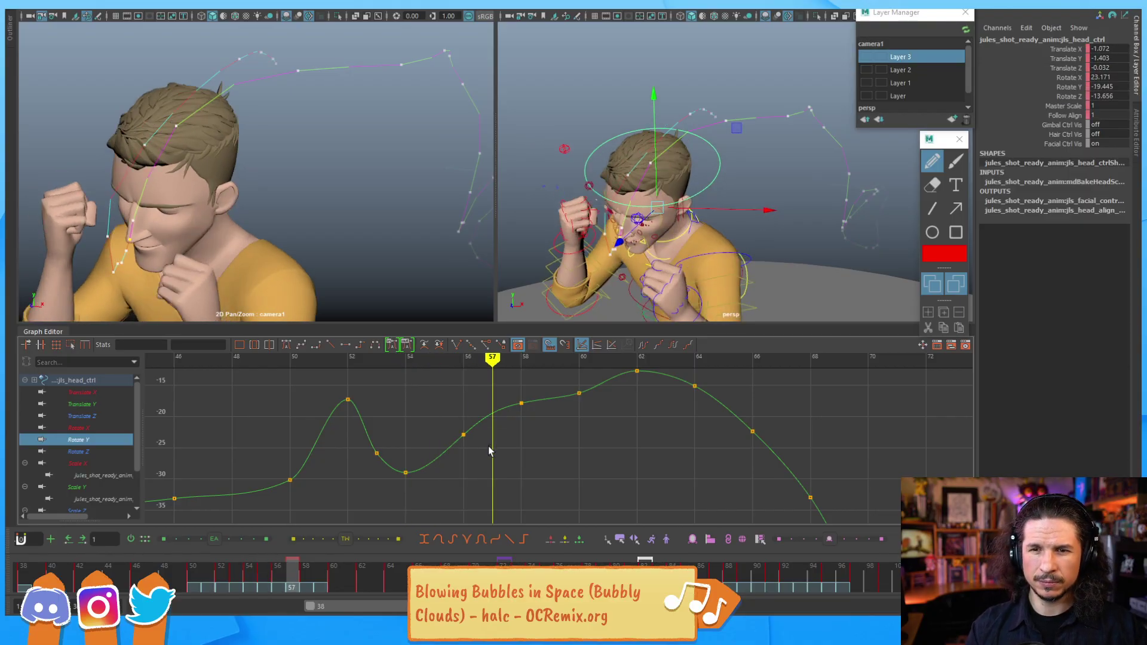
key(alt+comma)
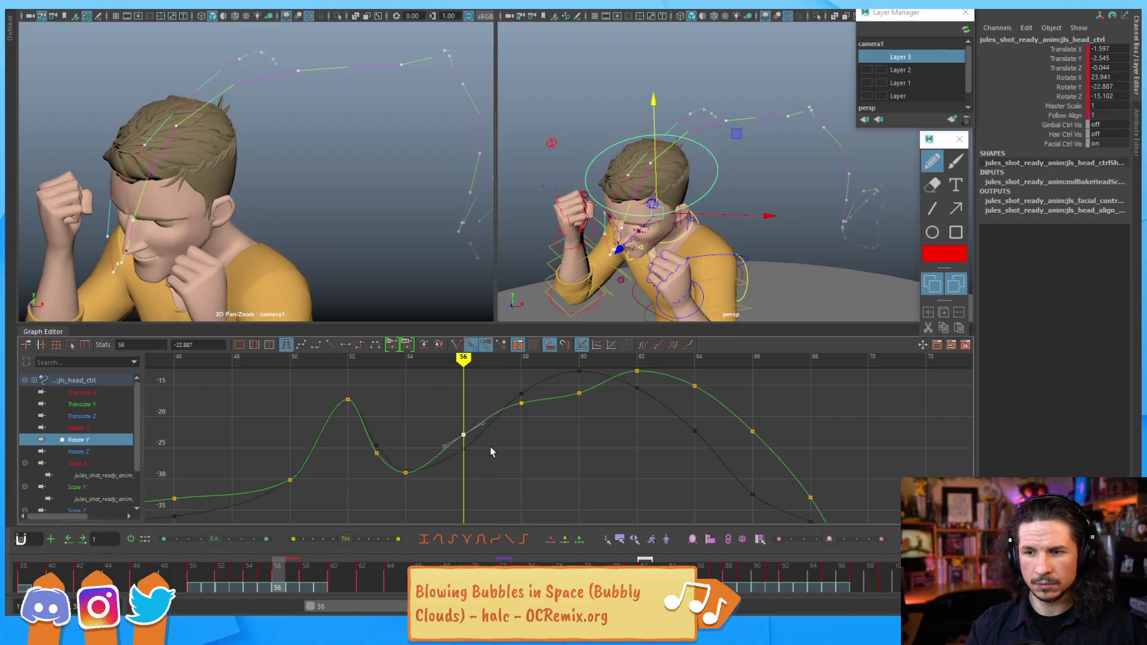
Step: Lower the head control's Rotate Y key at frame 58 slightly and set its frame 56 key to -26.682
key(Right)
key(Right)
key(alt+Down)
key(Left)
key(Left)
key(alt+Down)
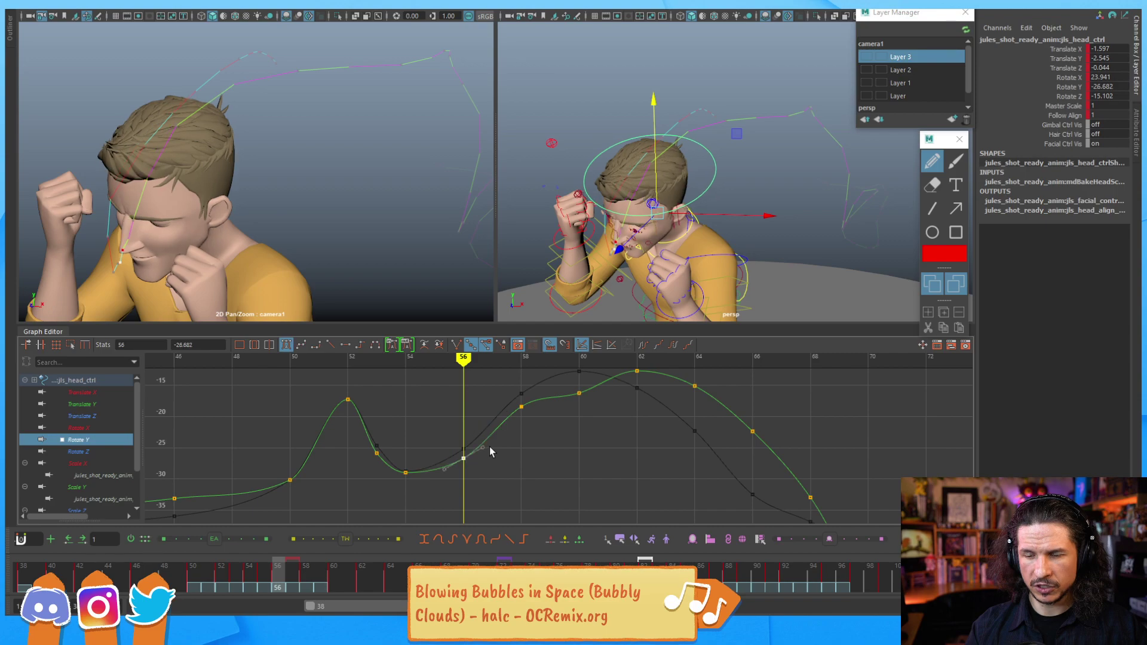
Step: Step back and forth between frames 53 and 61 to examine the nose arc with the lowered Rotate Y keys
key(alt+comma)
key(alt+comma)
key(alt+comma)
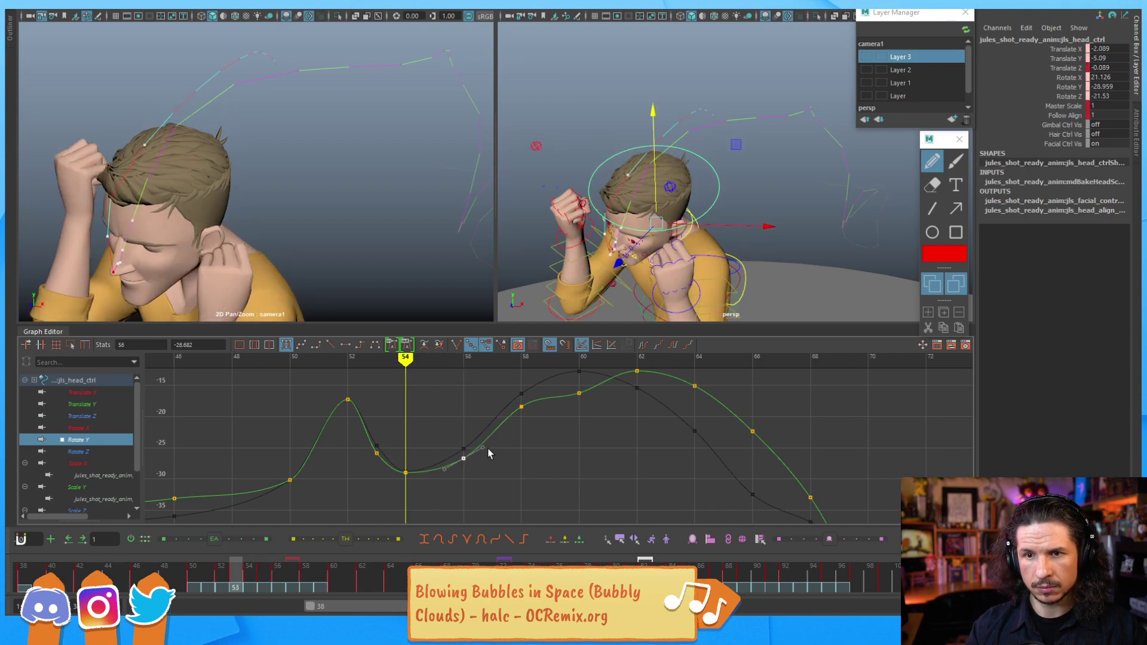
key(alt+period)
key(alt+period)
key(alt+period)
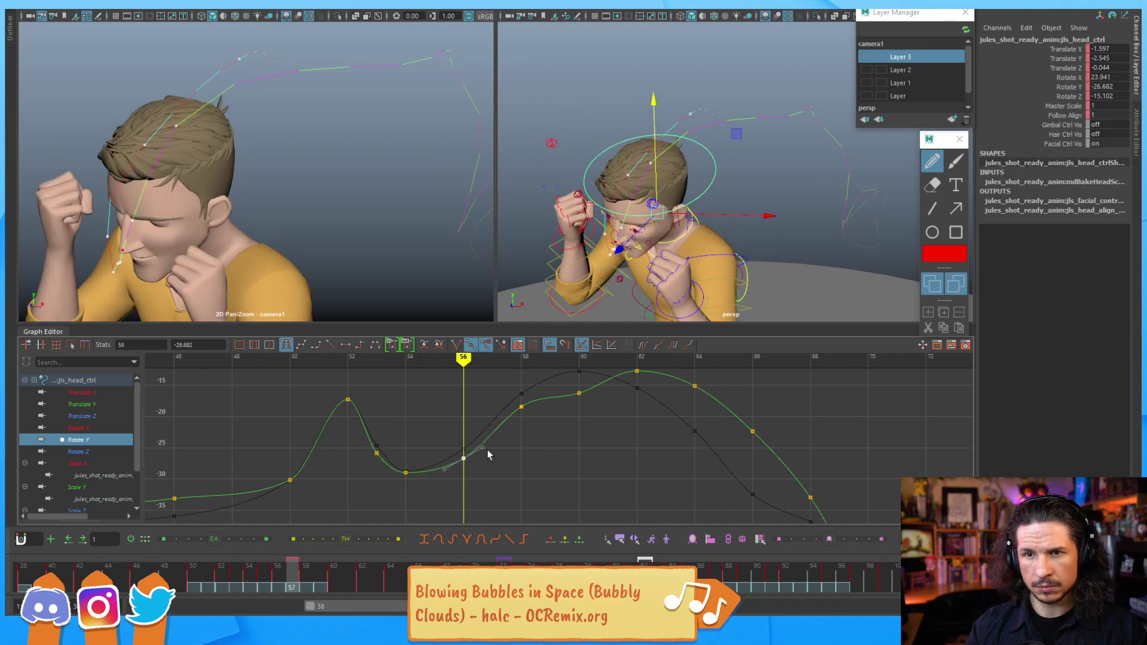
key(alt+period)
key(alt+period)
key(alt+period)
key(alt+period)
key(alt+period)
key(alt+period)
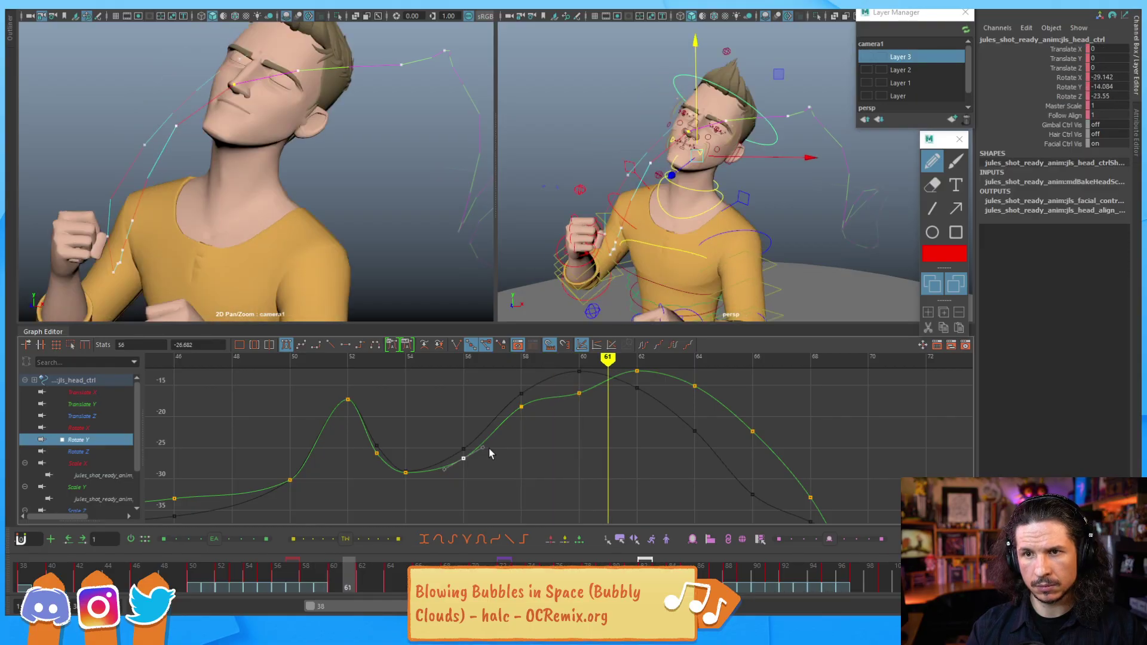
key(alt+comma)
key(alt+comma)
key(alt+comma)
key(alt+comma)
key(alt+comma)
key(alt+comma)
key(alt+comma)
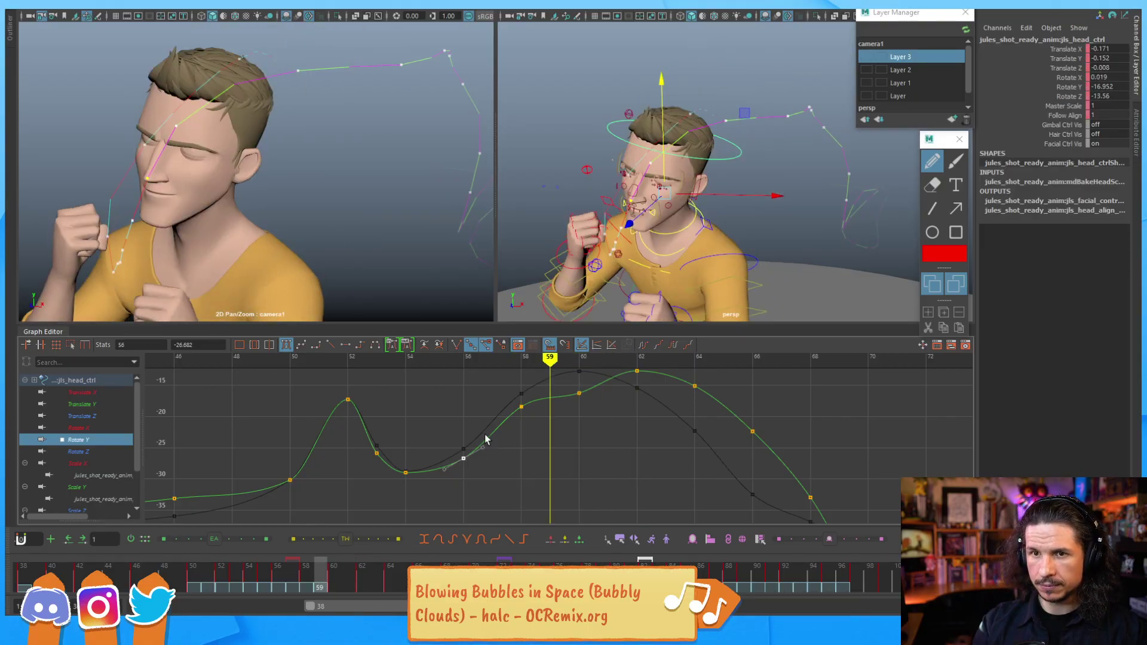
key(alt+period)
key(alt+period)
key(alt+period)
key(alt+period)
key(alt+period)
key(alt+period)
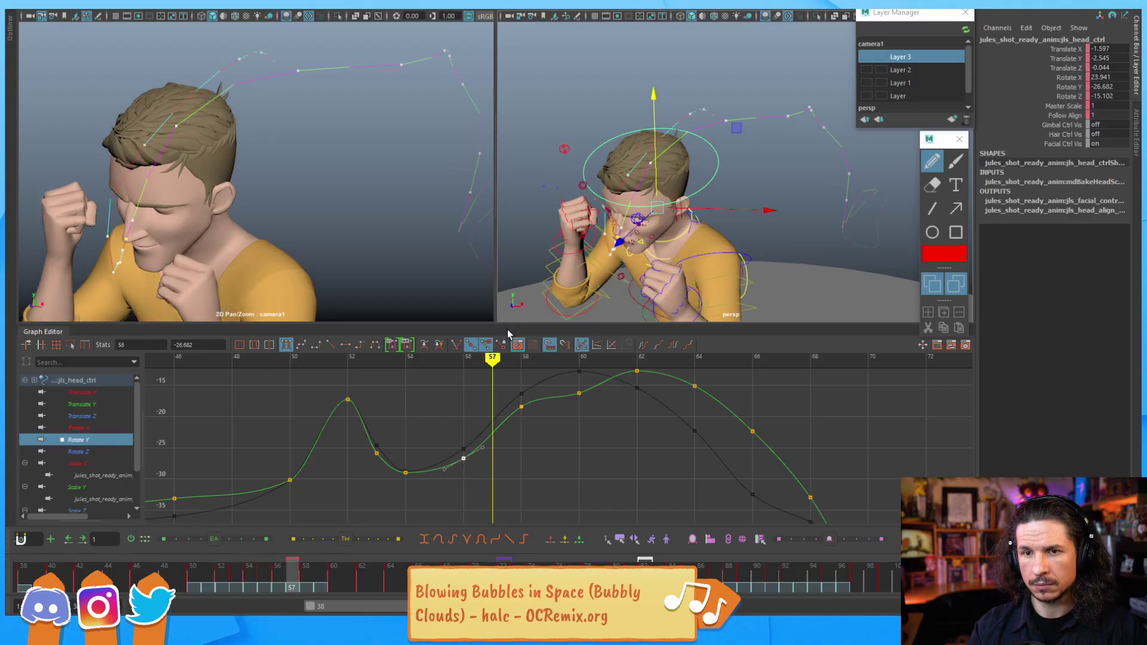
Step: Step forward from frame 57 to frame 68 to examine how the nose follows its motion trail
key(alt+period)
key(alt+period)
key(alt+period)
key(alt+period)
key(alt+period)
key(alt+period)
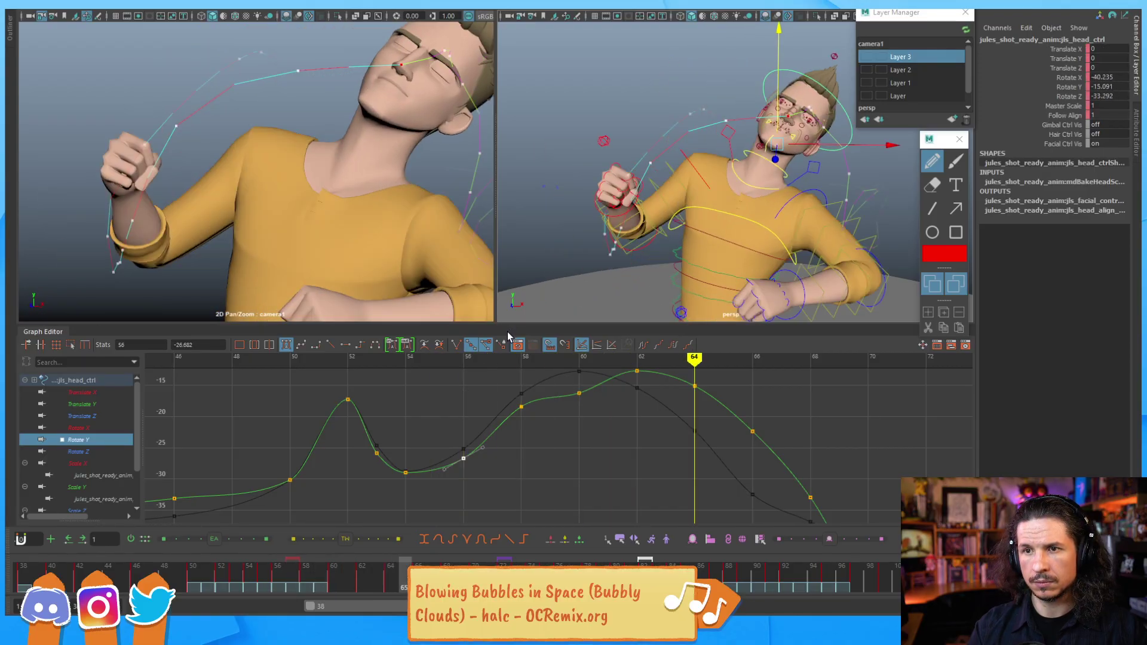
key(alt+period)
key(alt+period)
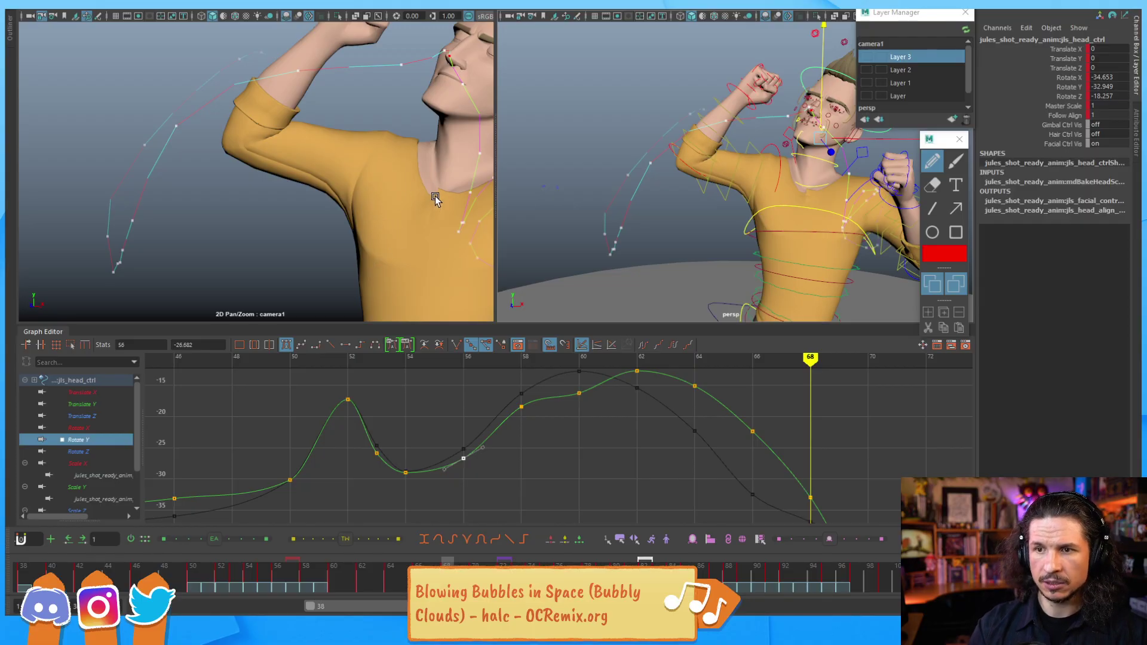
Step: Turn off camera1's 2D Pan/Zoom, remove the nose motion trail and check the shot up to frame 45 with the nose tip control selected
key(backslash)
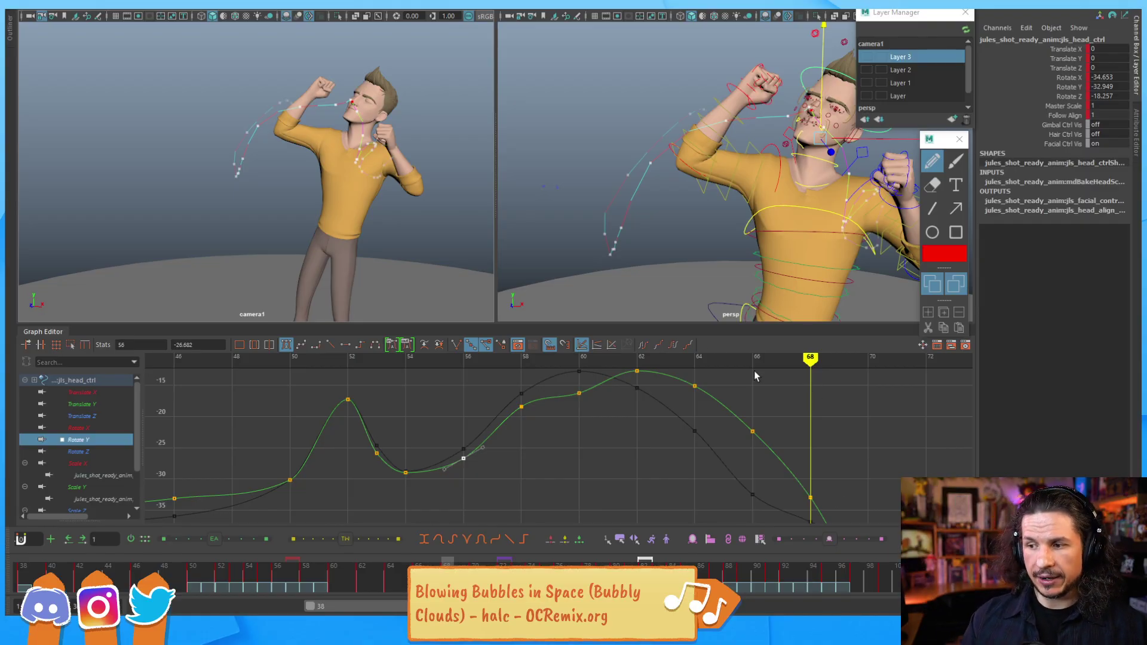
alt+drag(783, 180, 594, 84)
click(625, 105)
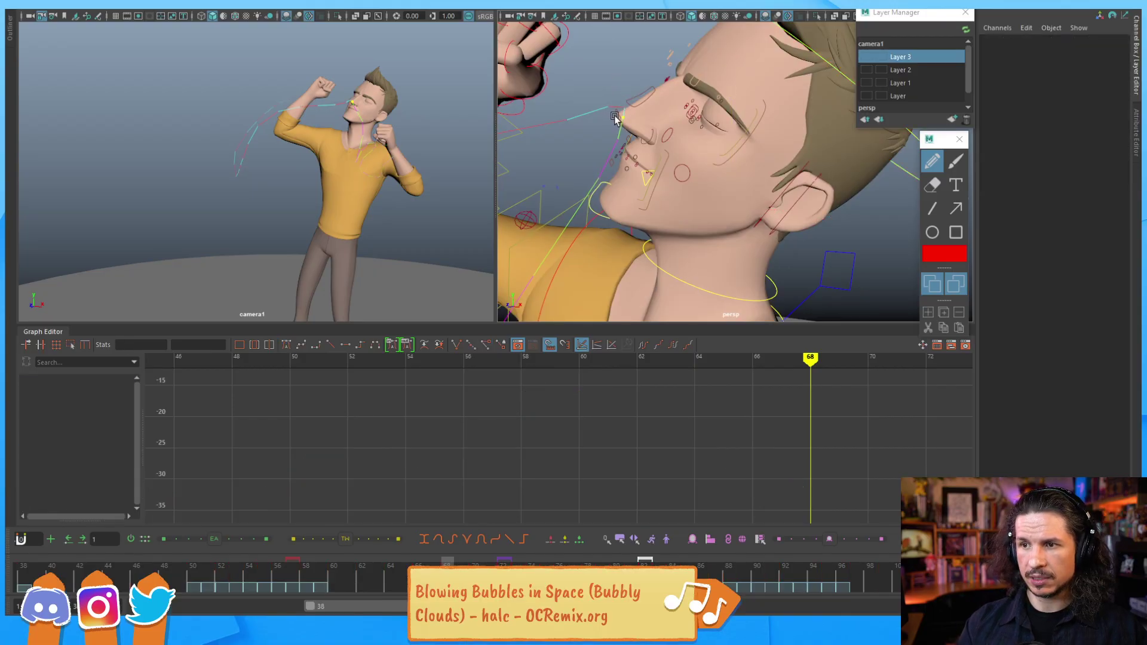
click(615, 117)
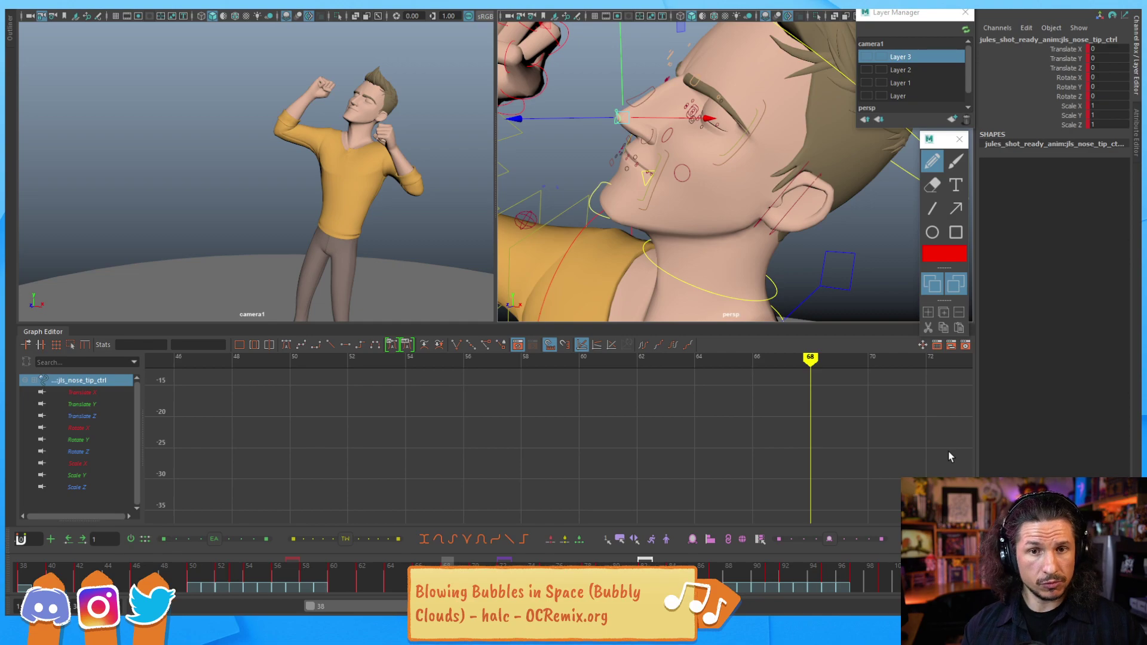
click(34, 578)
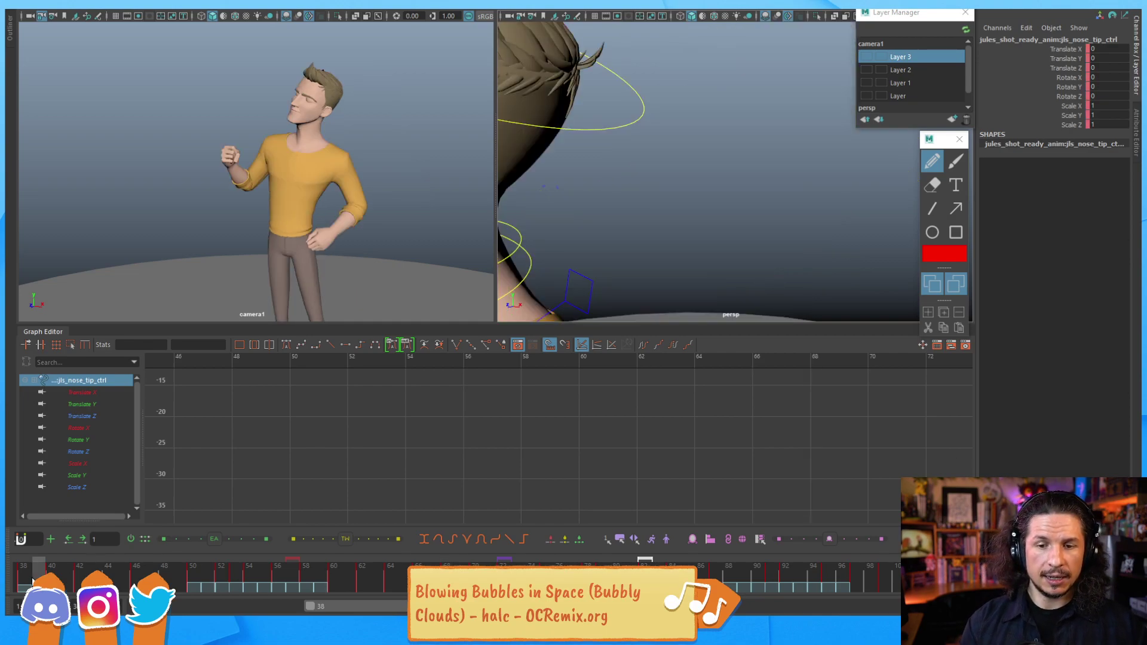
drag(26, 582, 124, 587)
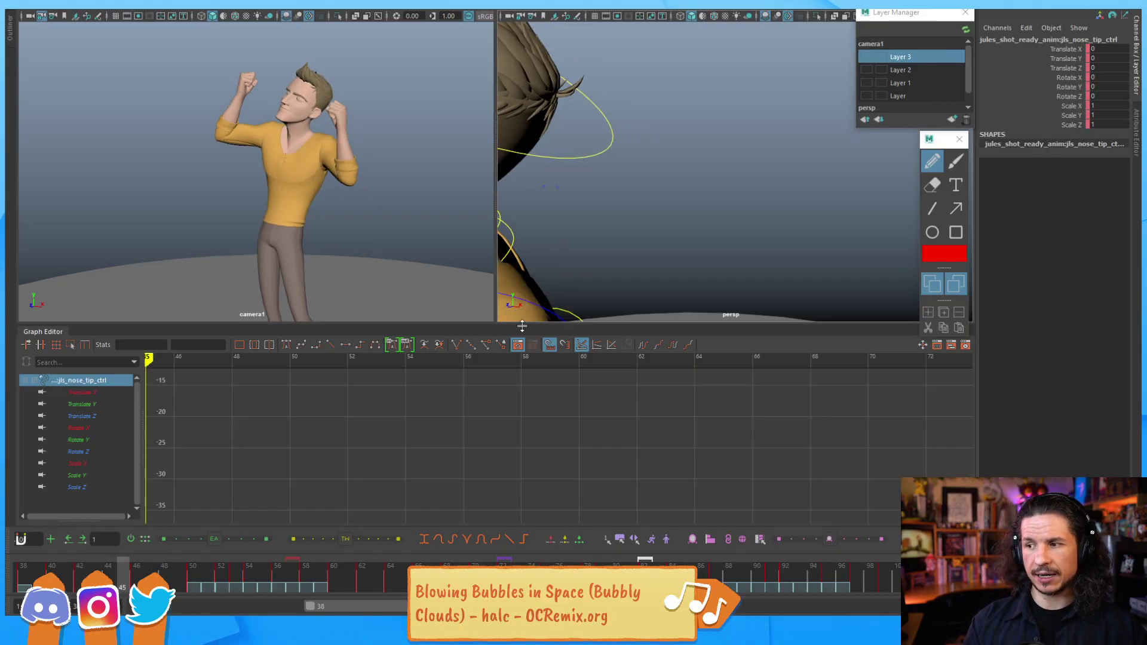
Step: Switch to the video player with SoMuchExcitment_015_Splines.mov, turn its annotations off and play the clip
key(alt+Tab)
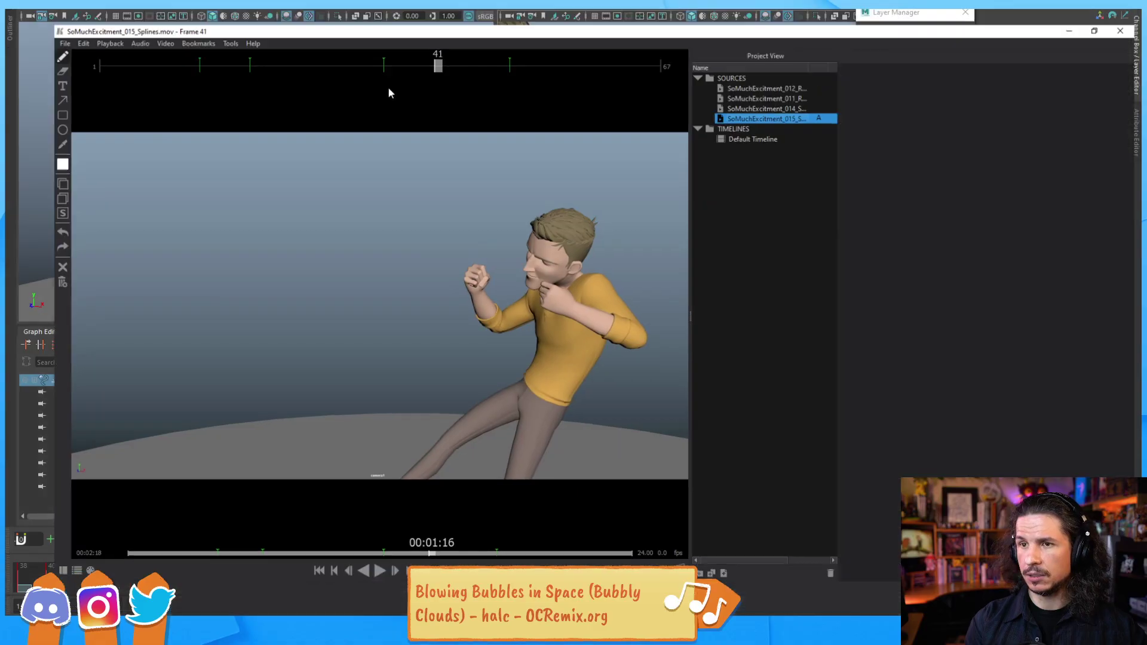
click(194, 17)
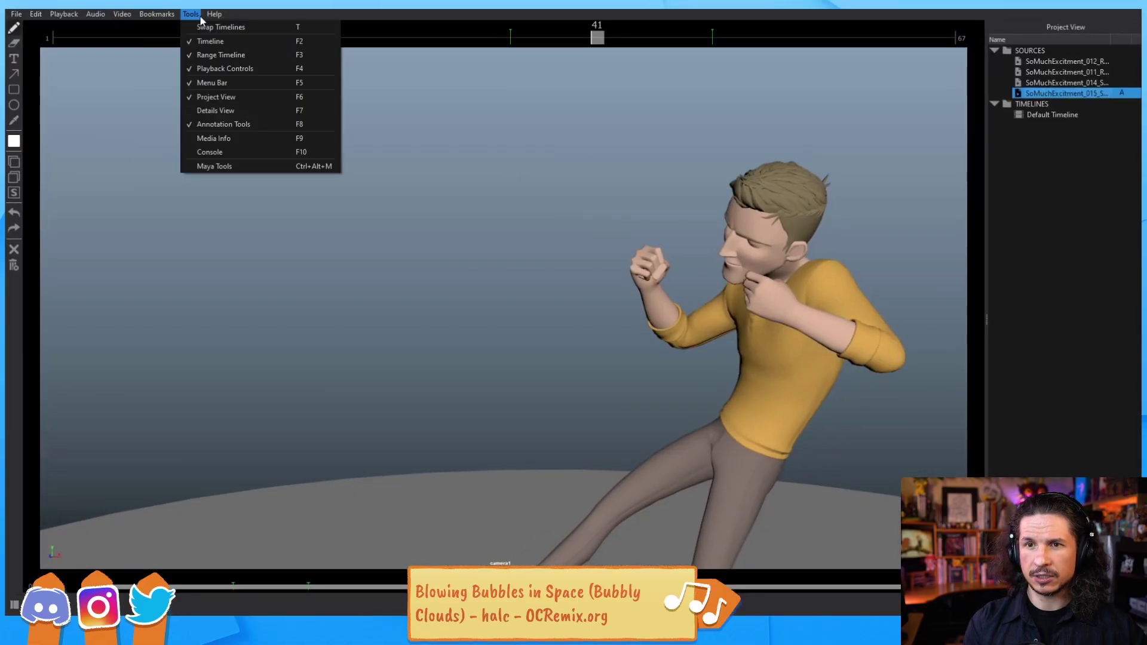
mouse_move(250, 42)
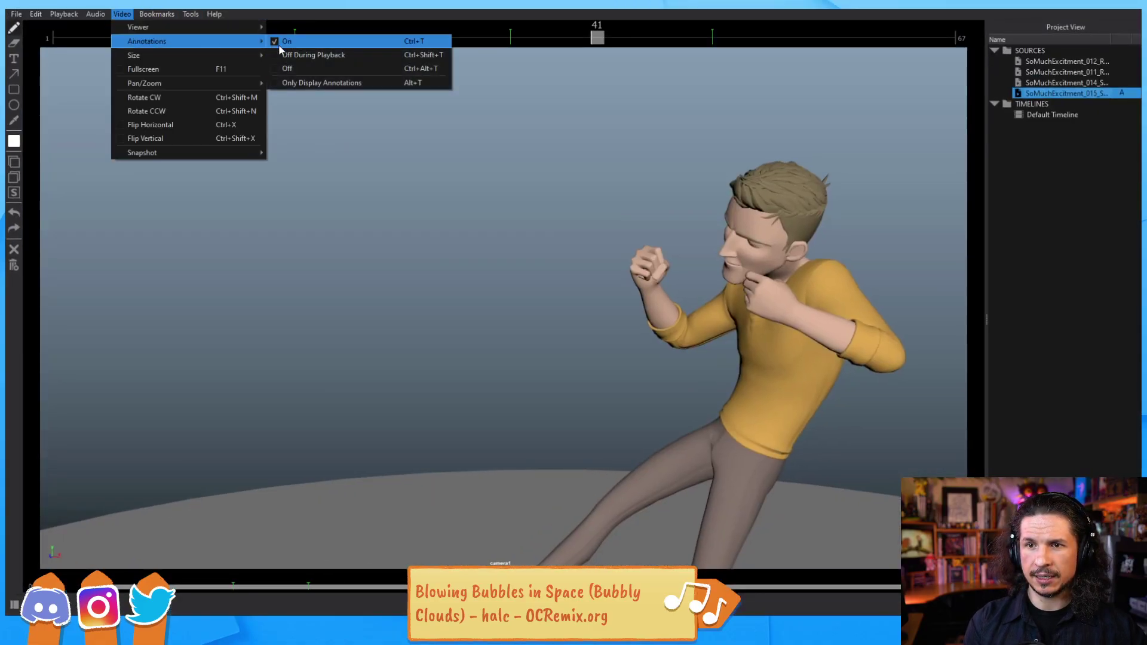
click(299, 65)
key(space)
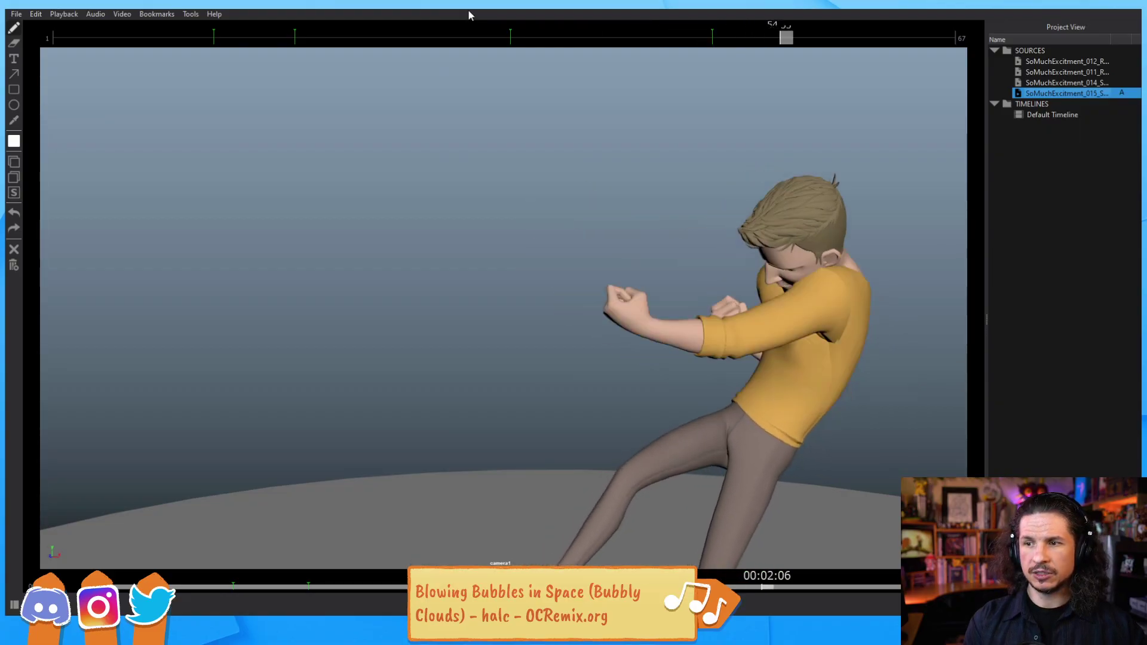
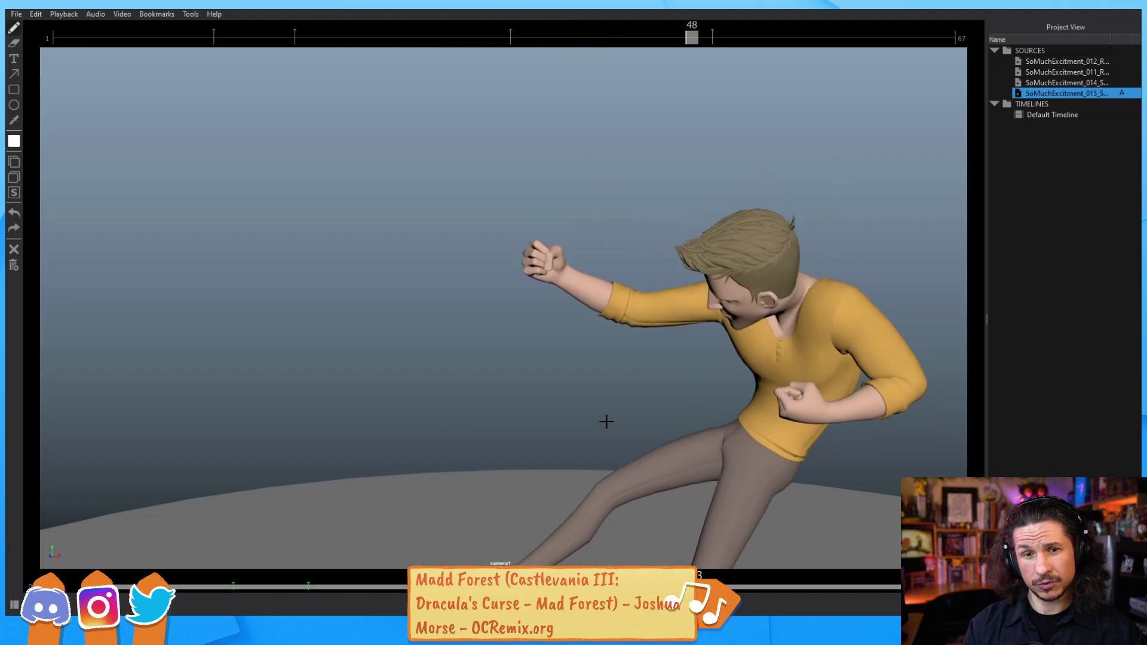
Step: Scrub and play through the shot and its playblast to review the full-body motion
key(alt+Tab)
drag(138, 588, 301, 598)
key(space)
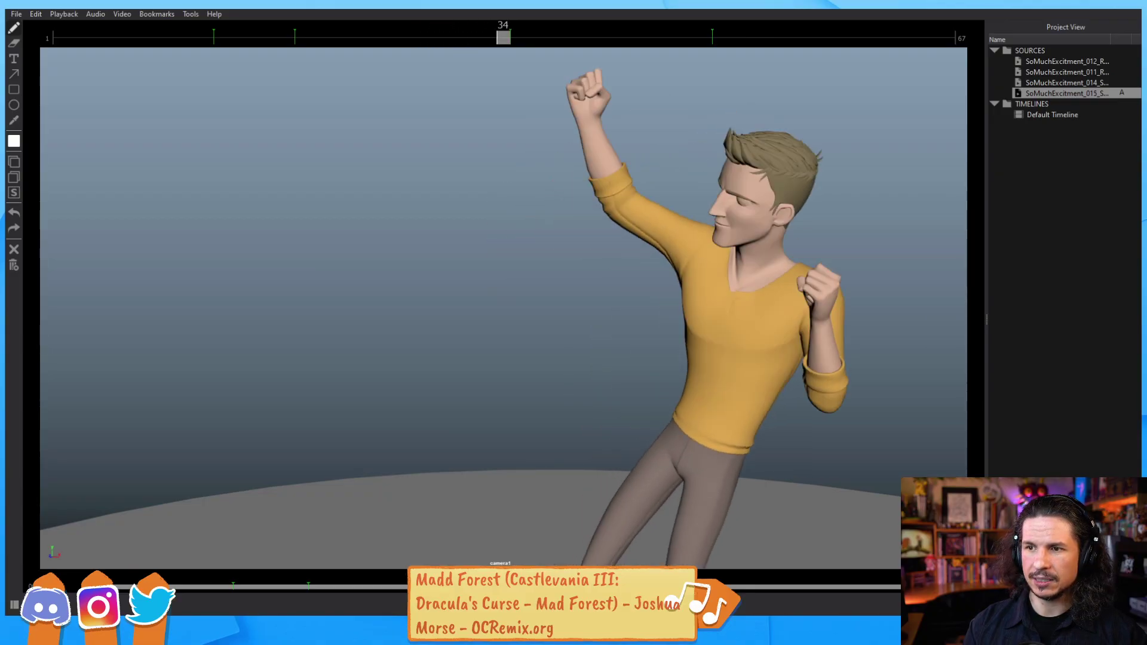
key(space)
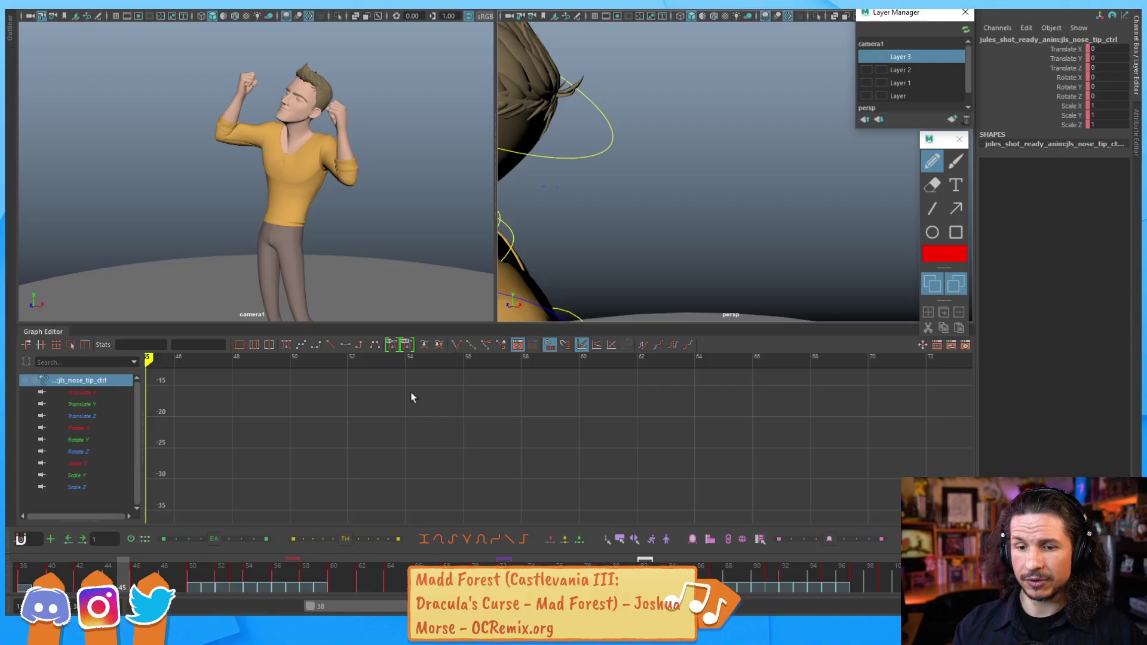
Step: At frame 53, select the right and left clavicle controls and bring all their rotation curves into view with the character seen from the side
drag(21, 578, 237, 537)
key(f)
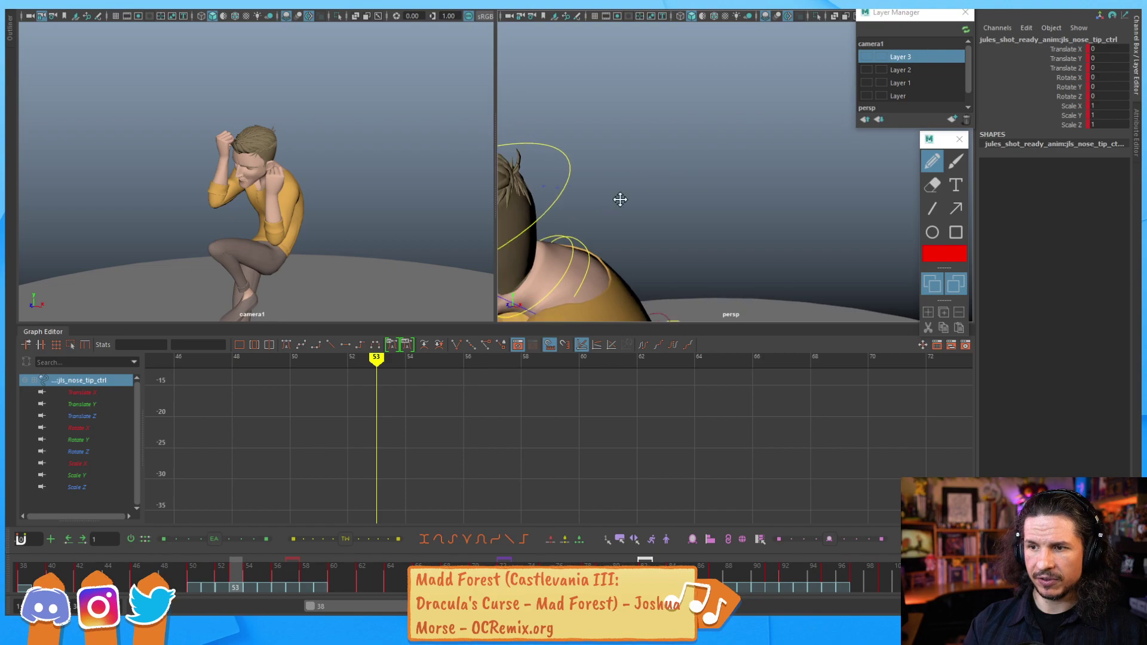
alt+drag(765, 198, 797, 187)
click(796, 187)
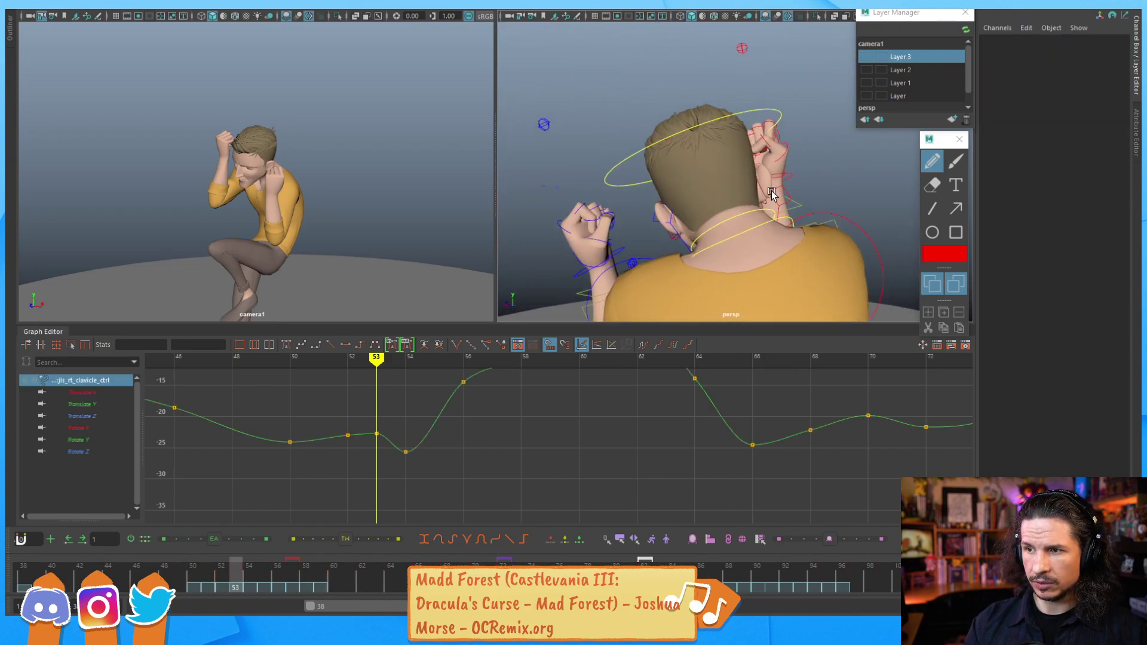
click(774, 192)
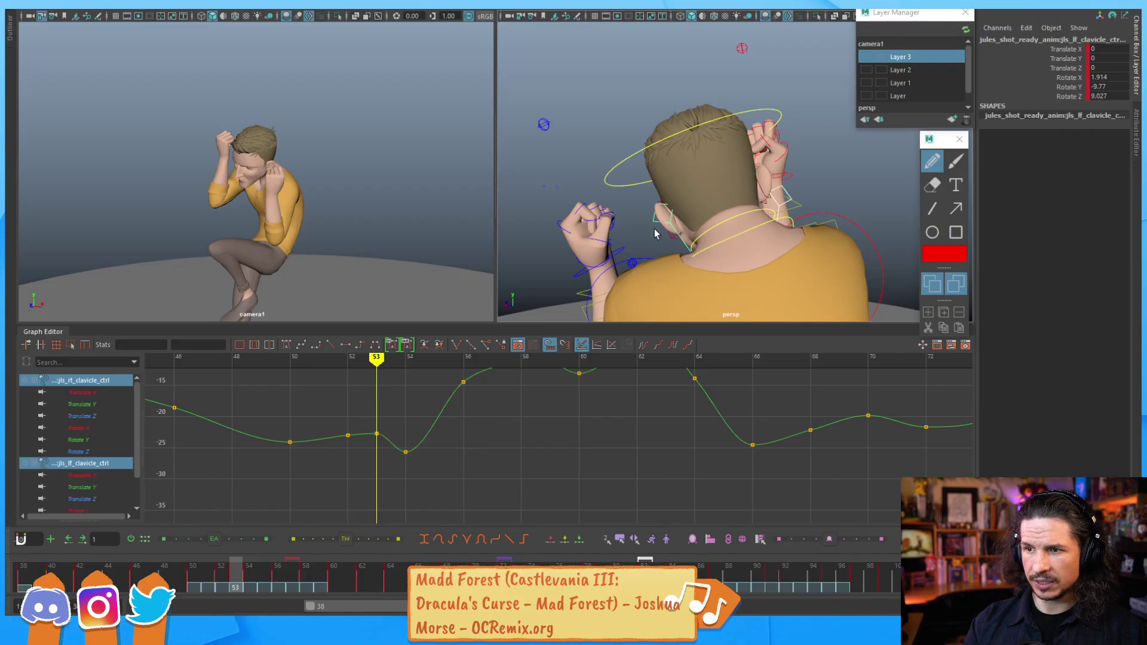
alt+right_drag(523, 418, 527, 425)
alt+middle_drag(515, 428, 539, 466)
alt+right_drag(496, 457, 513, 459)
alt+middle_drag(513, 459, 571, 424)
alt+drag(630, 268, 711, 235)
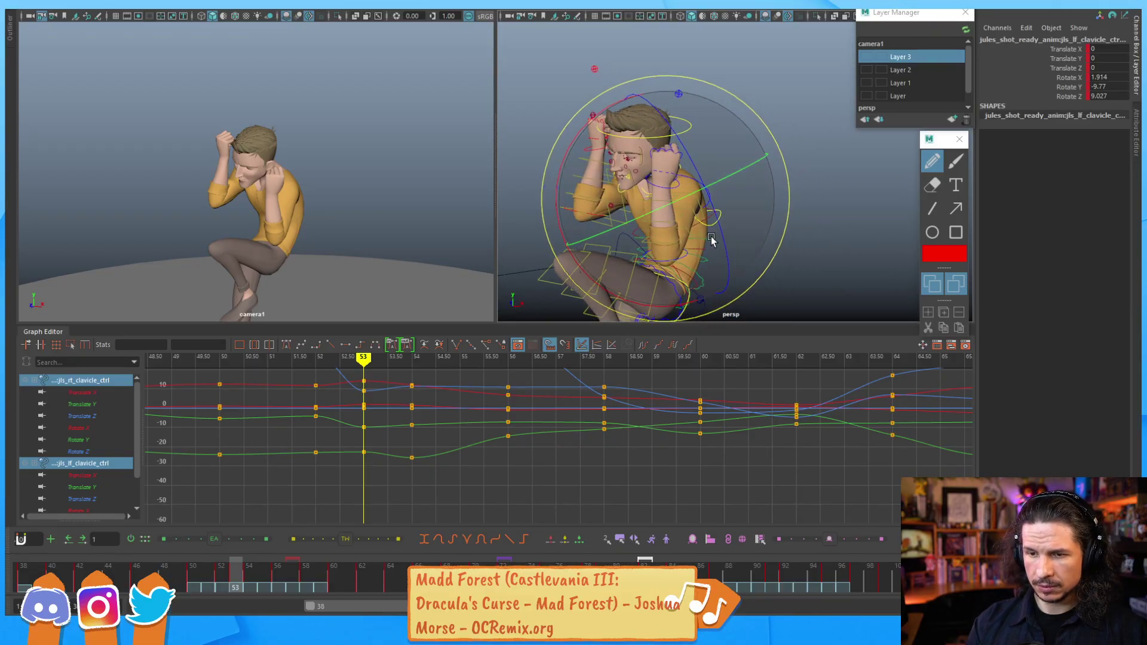
Step: Compare frames 53 and 54, and try rotating both clavicle controls slightly in Z at frame 53
key(comma)
key(period)
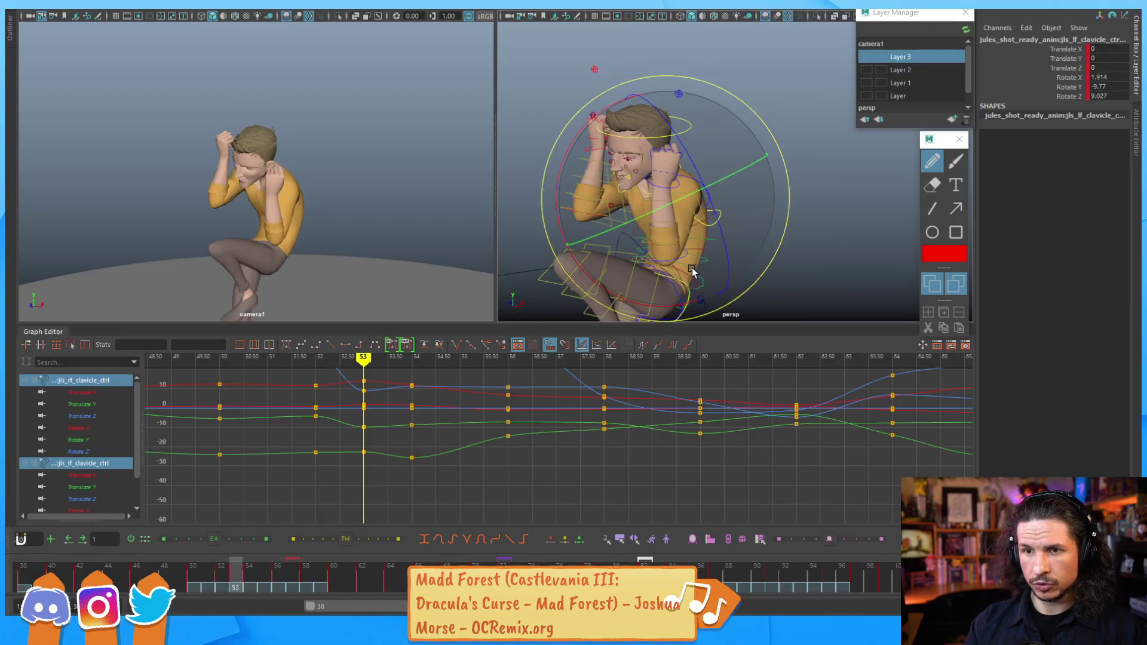
key(period)
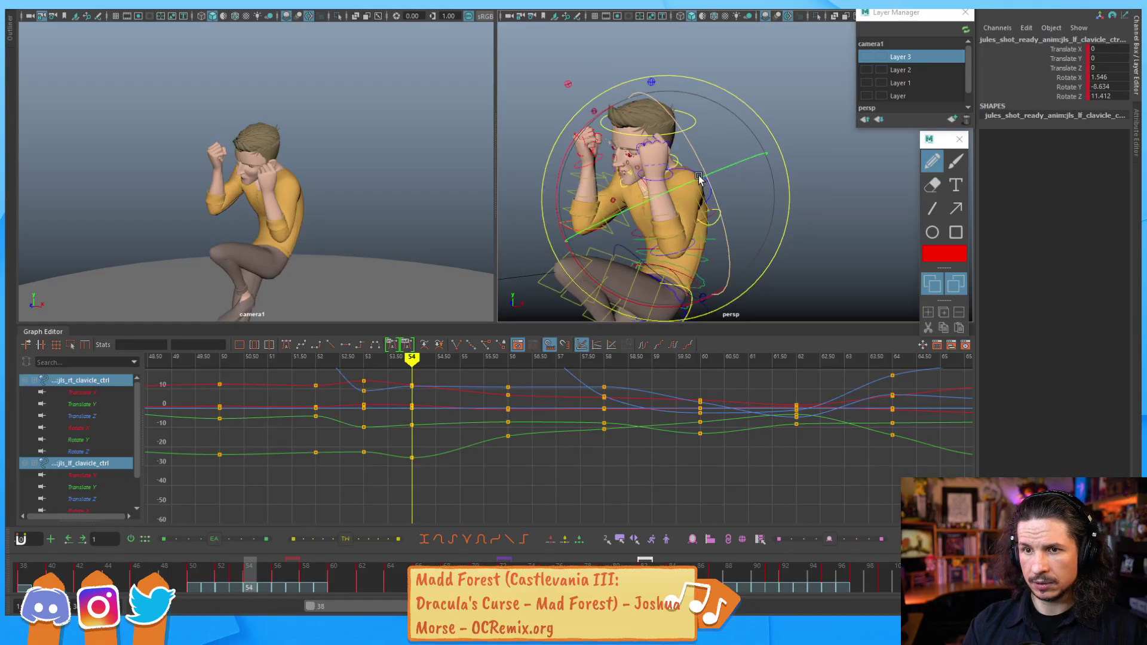
key(comma)
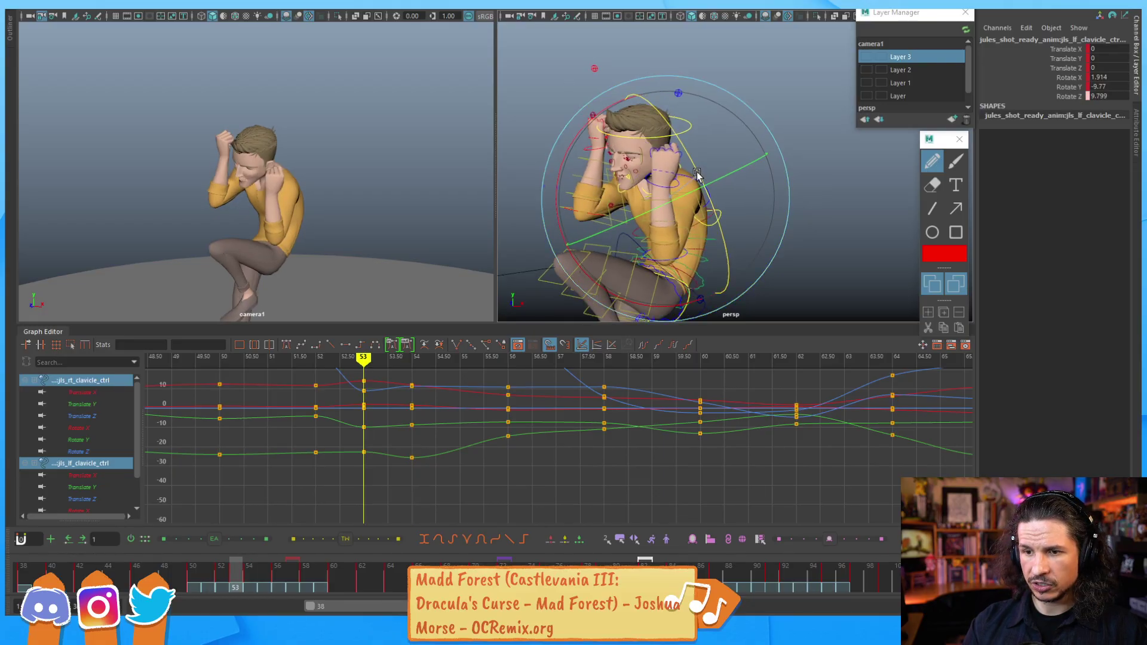
alt+middle_drag(535, 399, 537, 494)
key(ctrl+z)
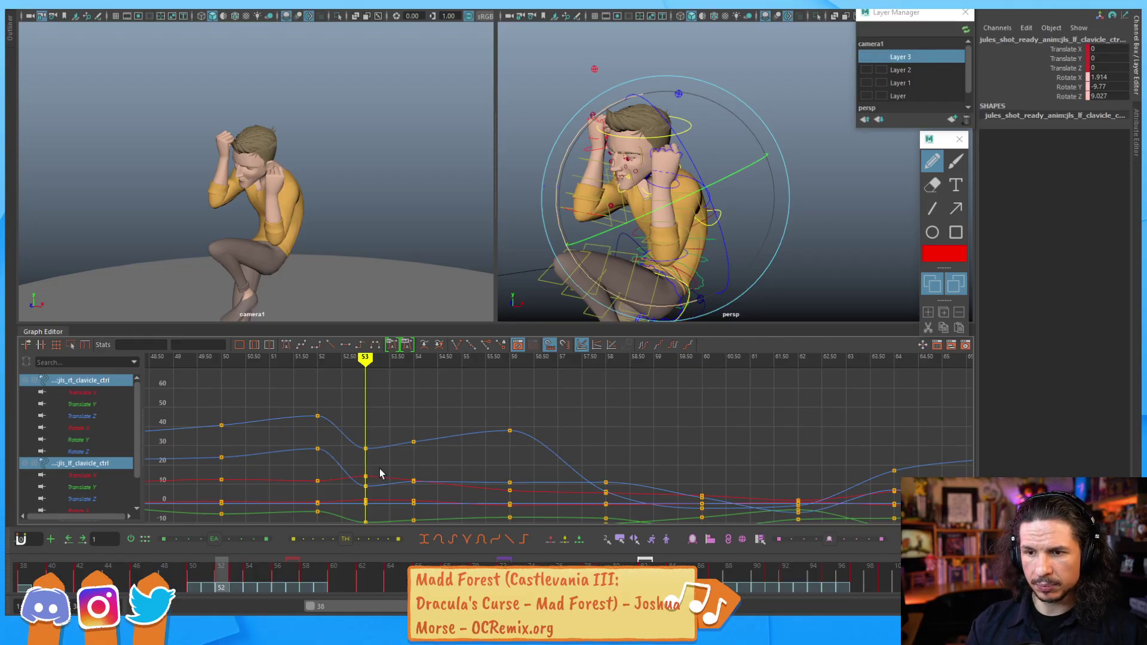
Step: Rotate both clavicles down in Z at frame 53, taking the left one to -0.341, and add lowered Rotate Z keys at frame 55
key(comma)
key(period)
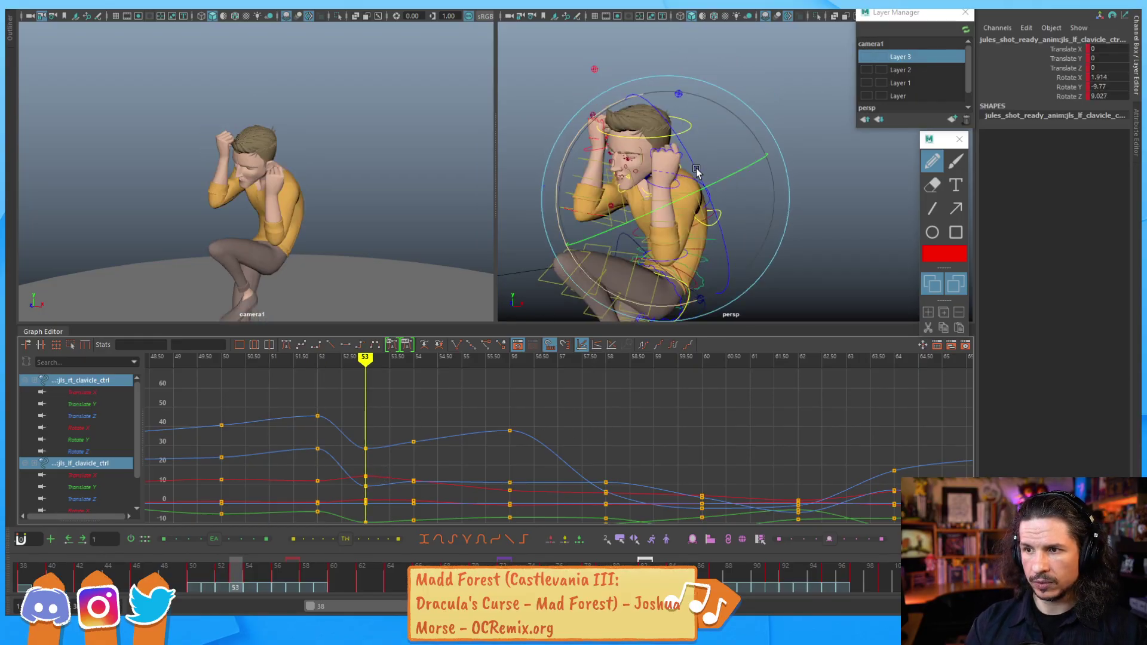
drag(696, 175, 701, 184)
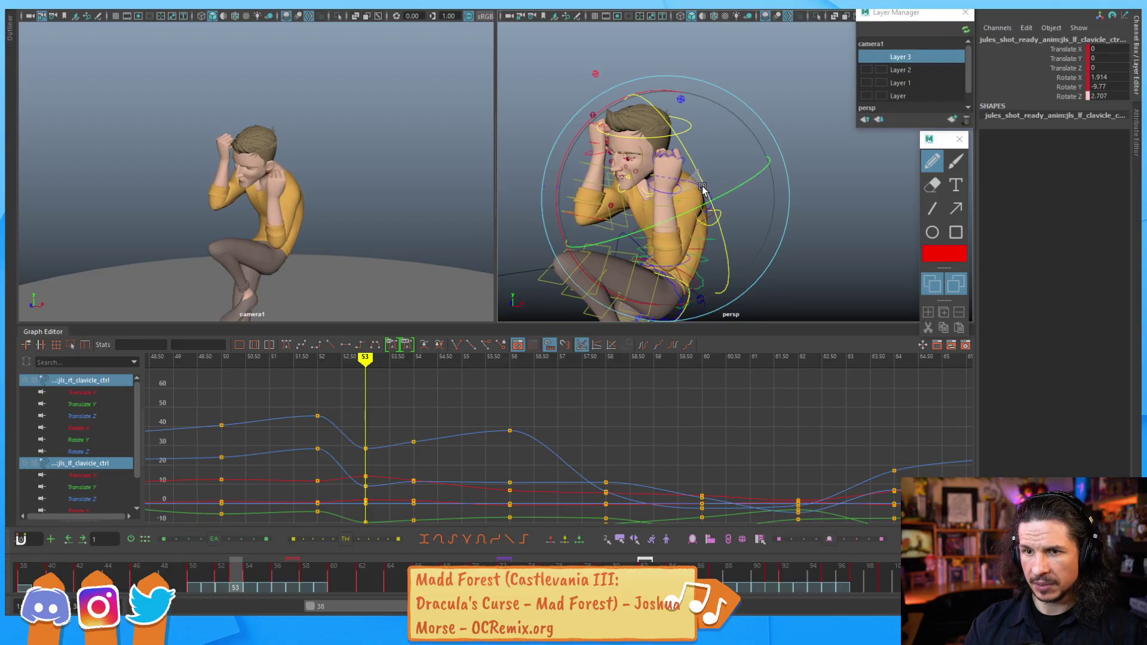
key(comma)
key(period)
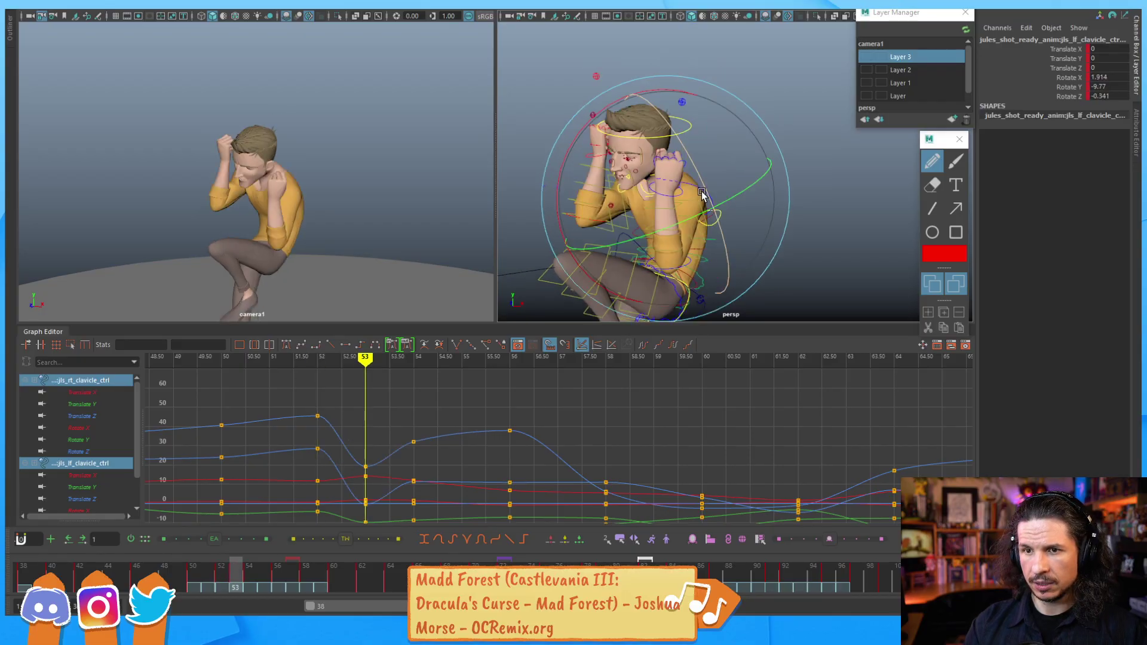
key(period)
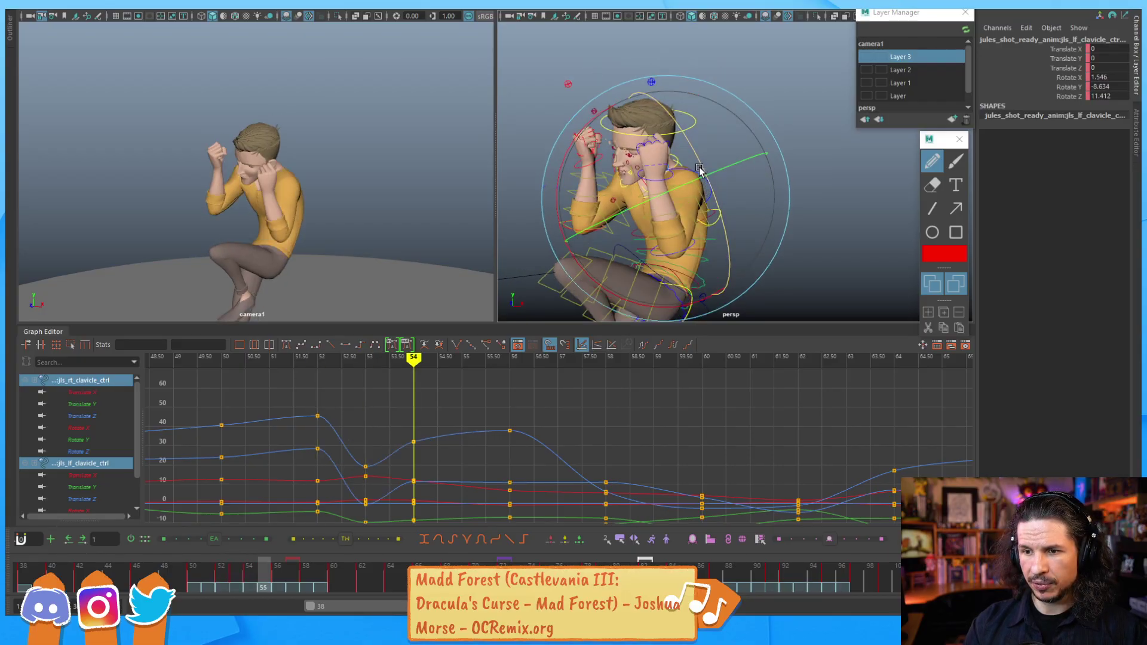
key(period)
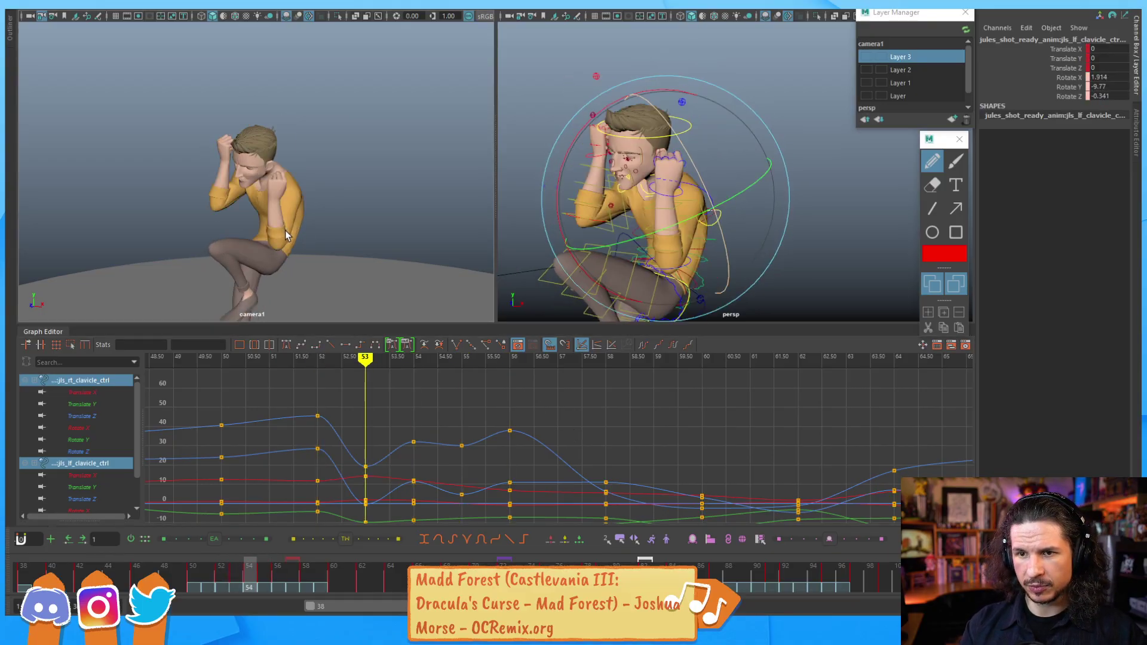
Step: Select only the left clavicle control and set its Rotate Z to 2.423 at frame 53
click(847, 174)
alt+drag(847, 174, 776, 141)
click(777, 141)
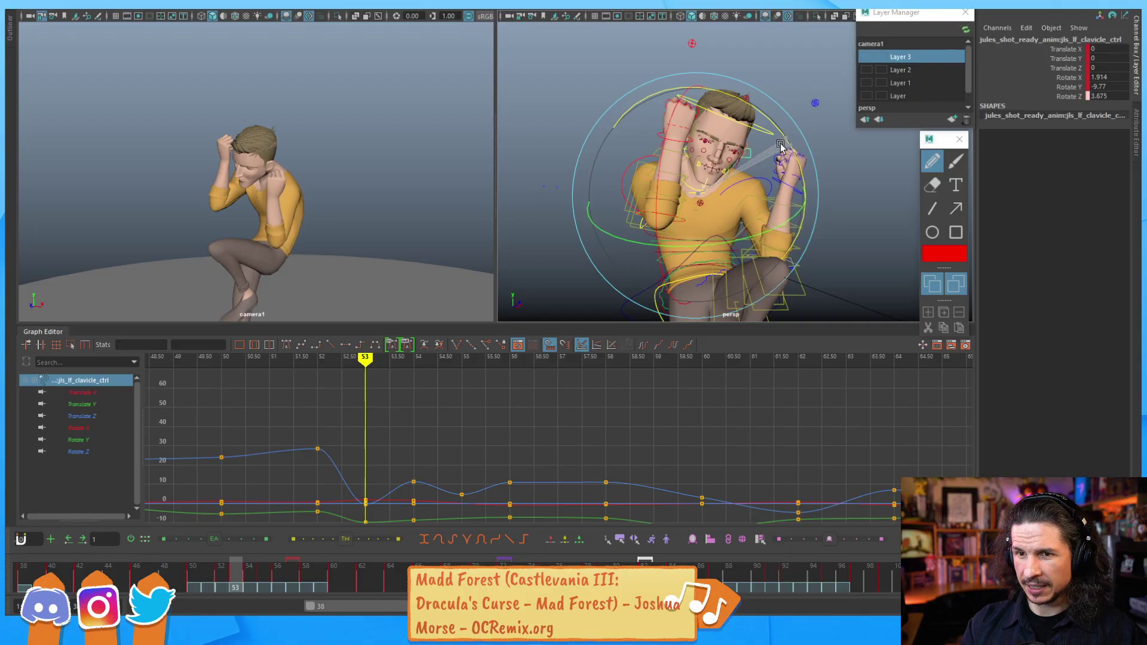
drag(780, 145, 787, 145)
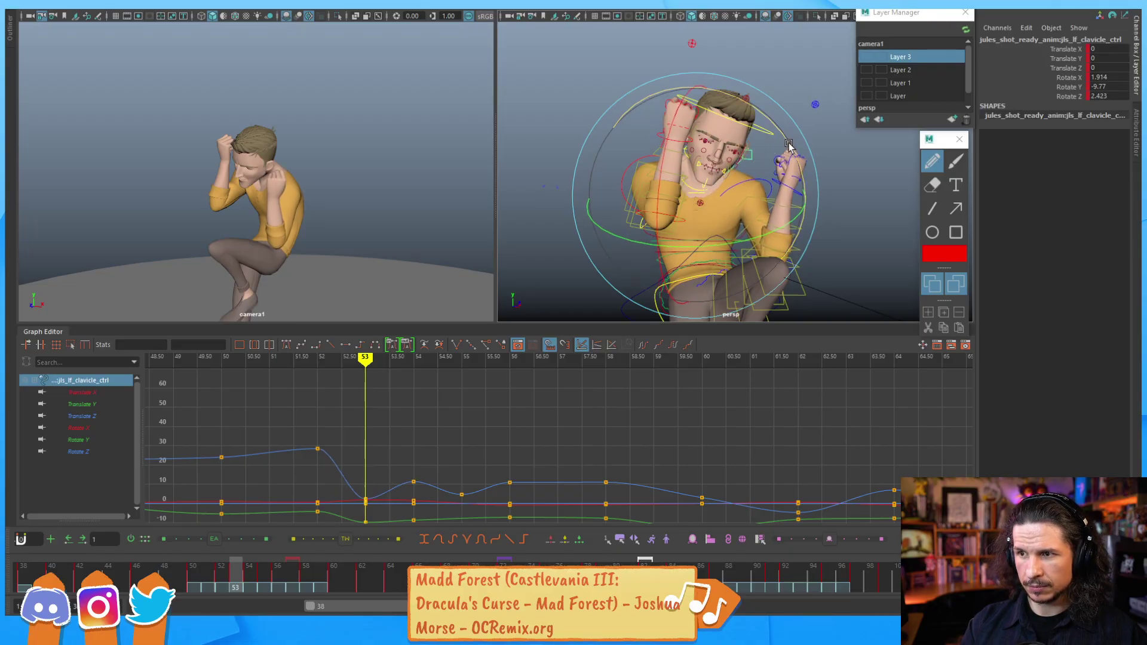
Step: Rotate the left clavicle control down to a Rotate Z of 0.767 at frame 53
drag(785, 143, 783, 147)
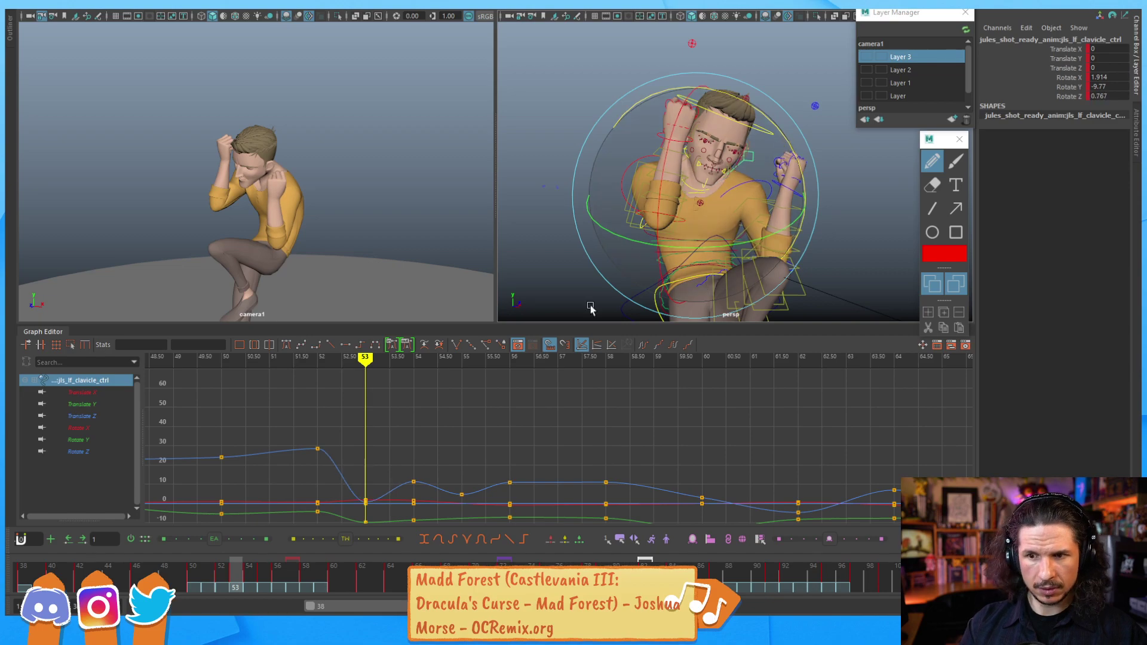
click(351, 472)
alt+middle_drag(397, 445, 384, 392)
alt+right_drag(384, 393, 528, 412)
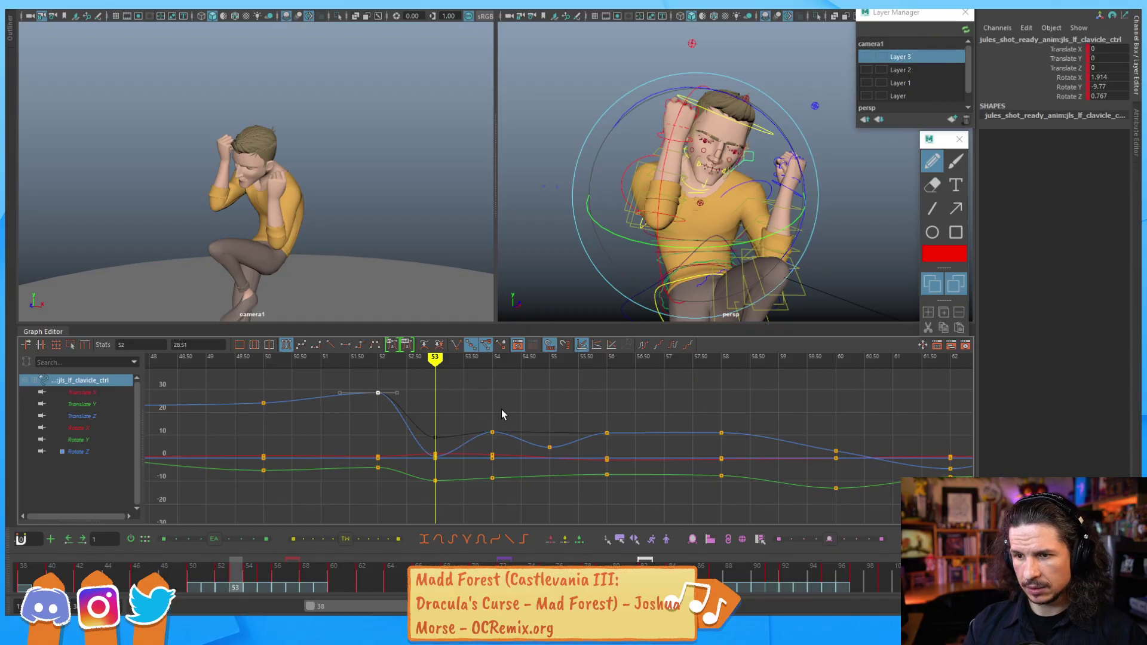
key(Down)
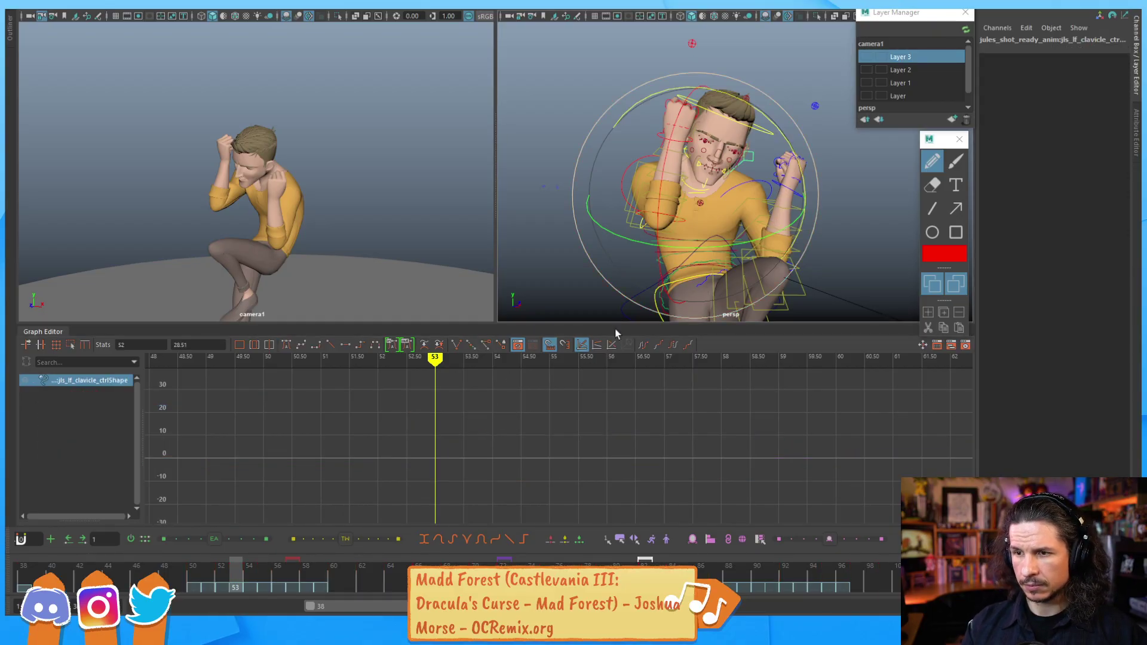
key(Up)
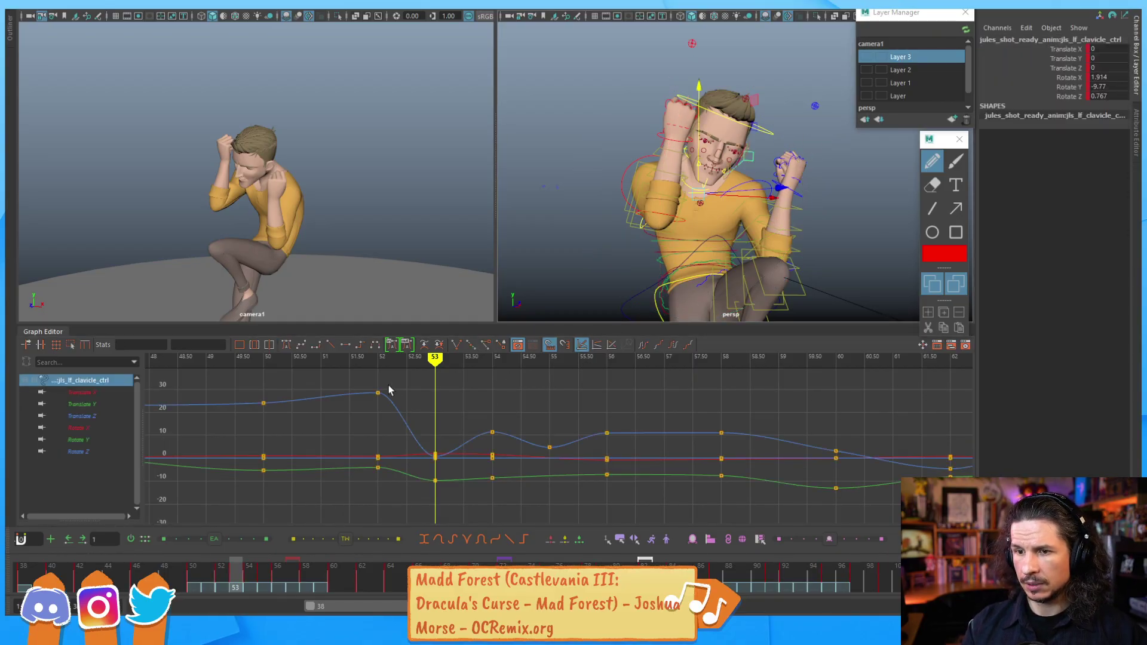
Step: Raise the left clavicle's Rotate Z keys at frames 53 to 55, settling frame 54 at 13.734 and frame 55 at 8.842, and play the animation
click(378, 393)
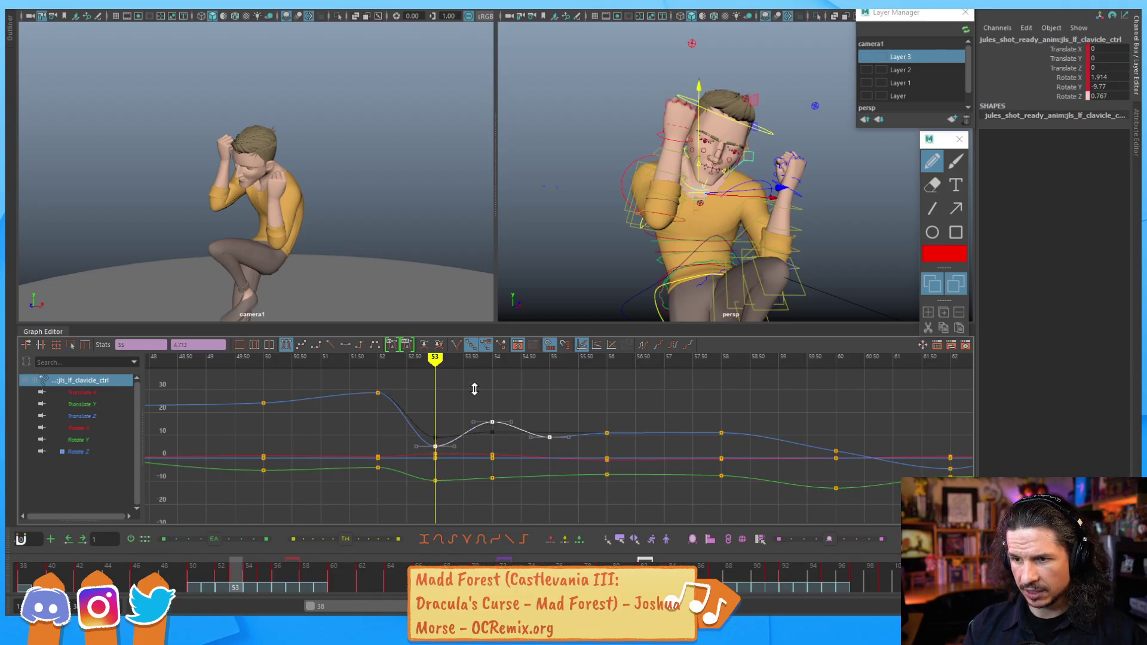
key(alt+v)
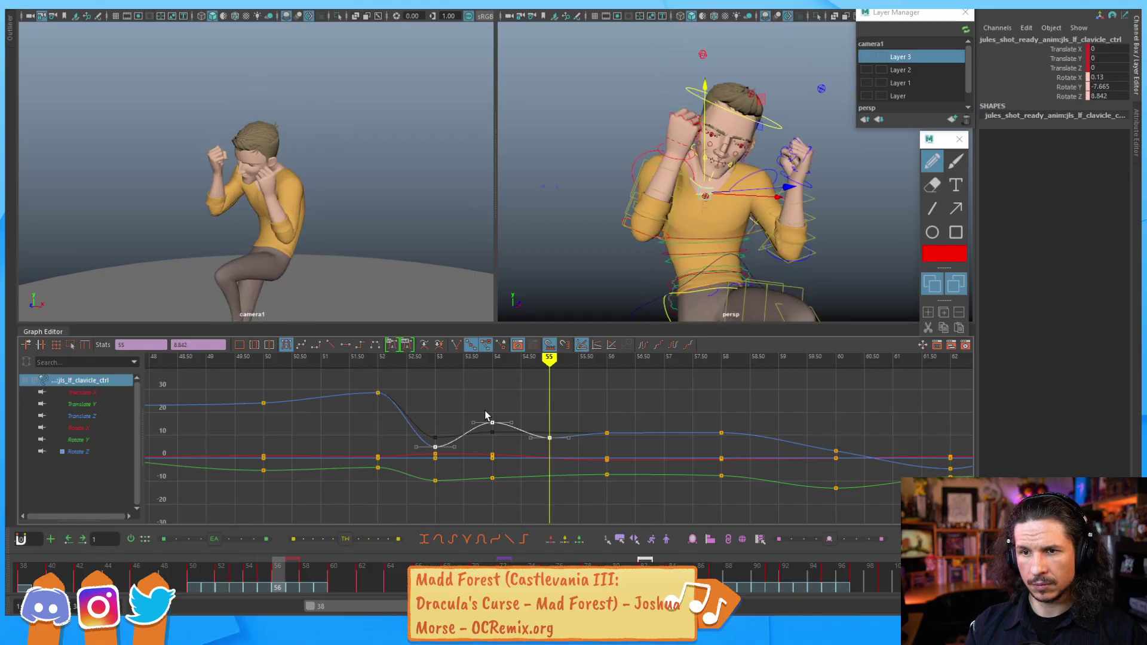
key(alt+v)
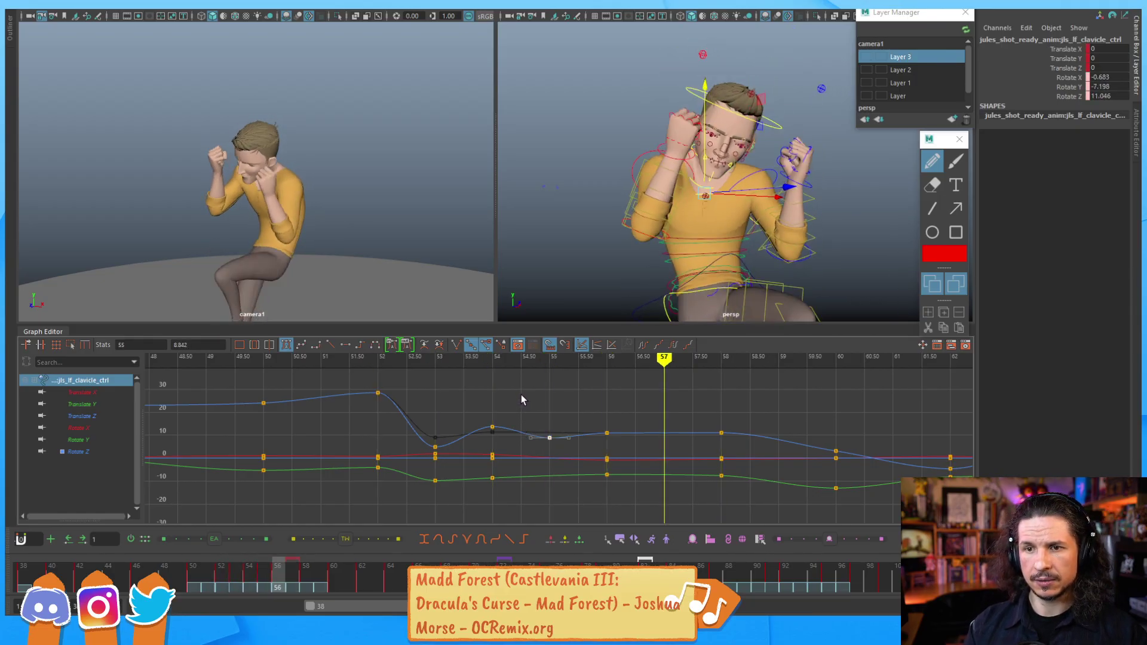
Step: Step through frames 52 to 58 to examine how the left shoulder drops and settles
key(alt+period)
key(alt+period)
key(alt+period)
key(alt+period)
key(alt+period)
key(alt+period)
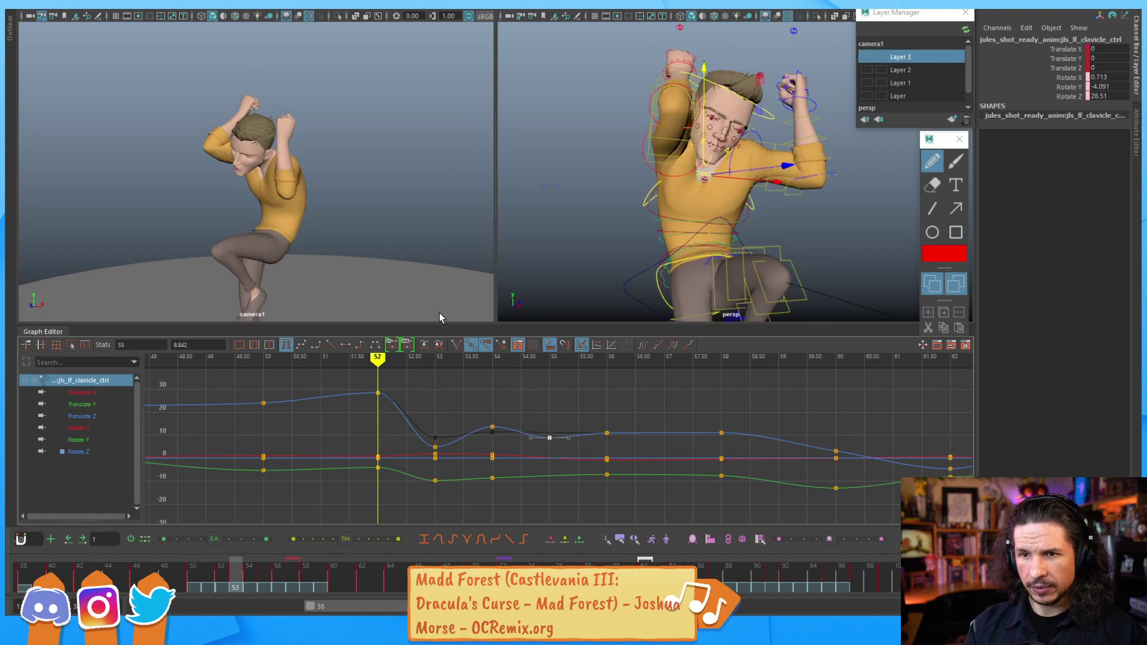
key(alt+comma)
key(alt+comma)
key(alt+comma)
key(alt+period)
key(alt+period)
key(alt+period)
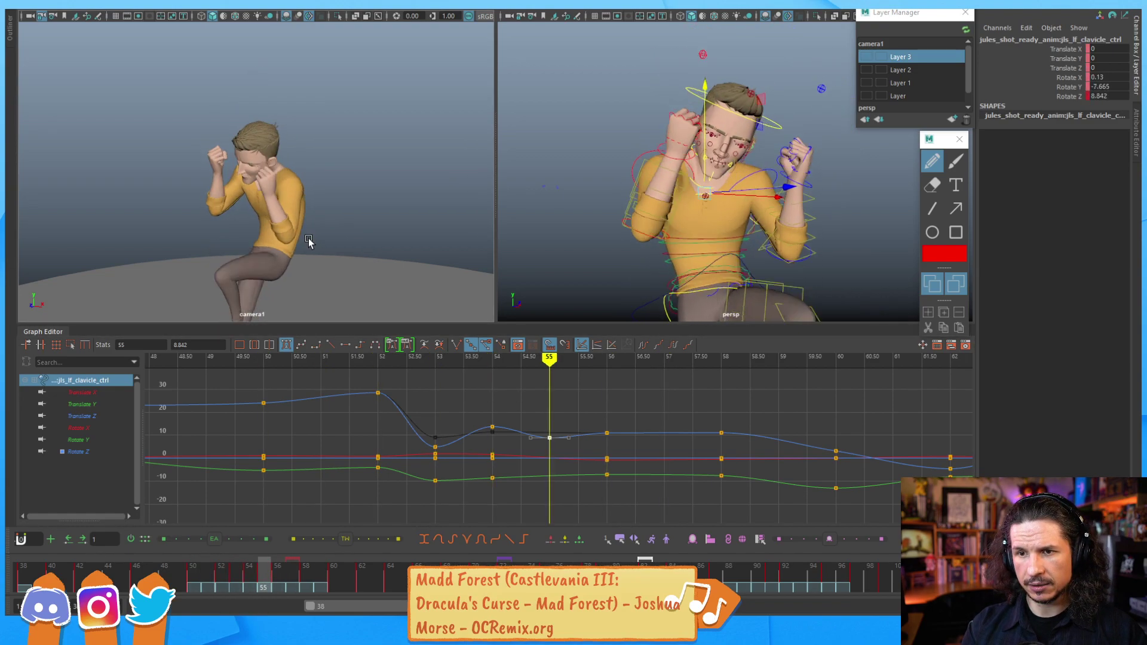
key(alt+period)
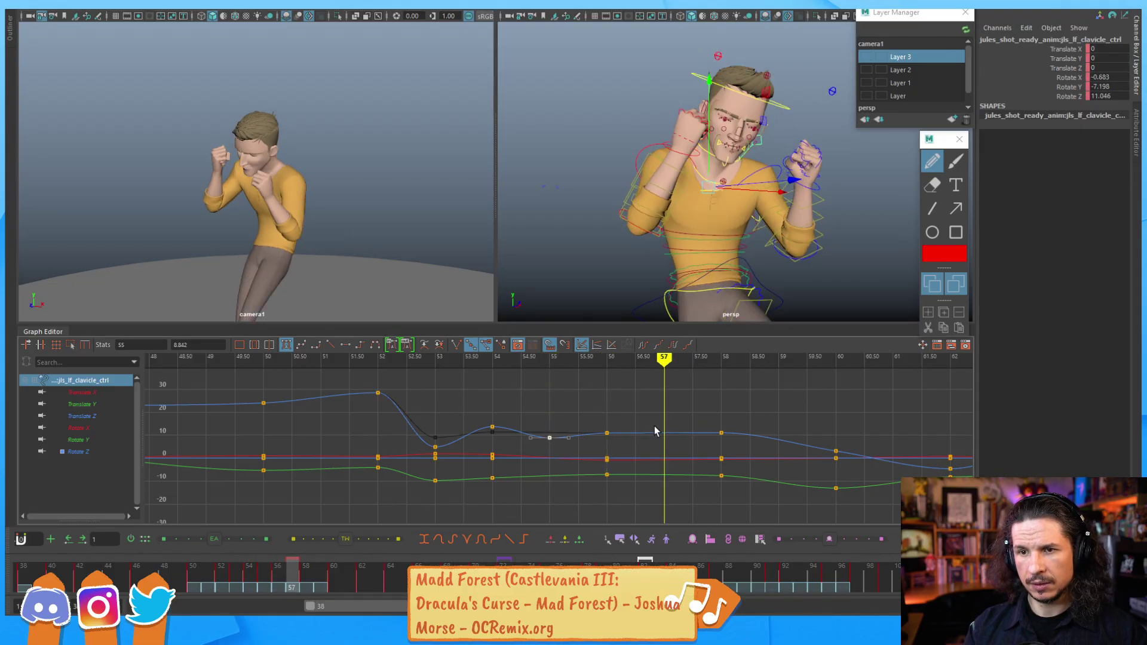
key(alt+period)
key(alt+comma)
key(alt+comma)
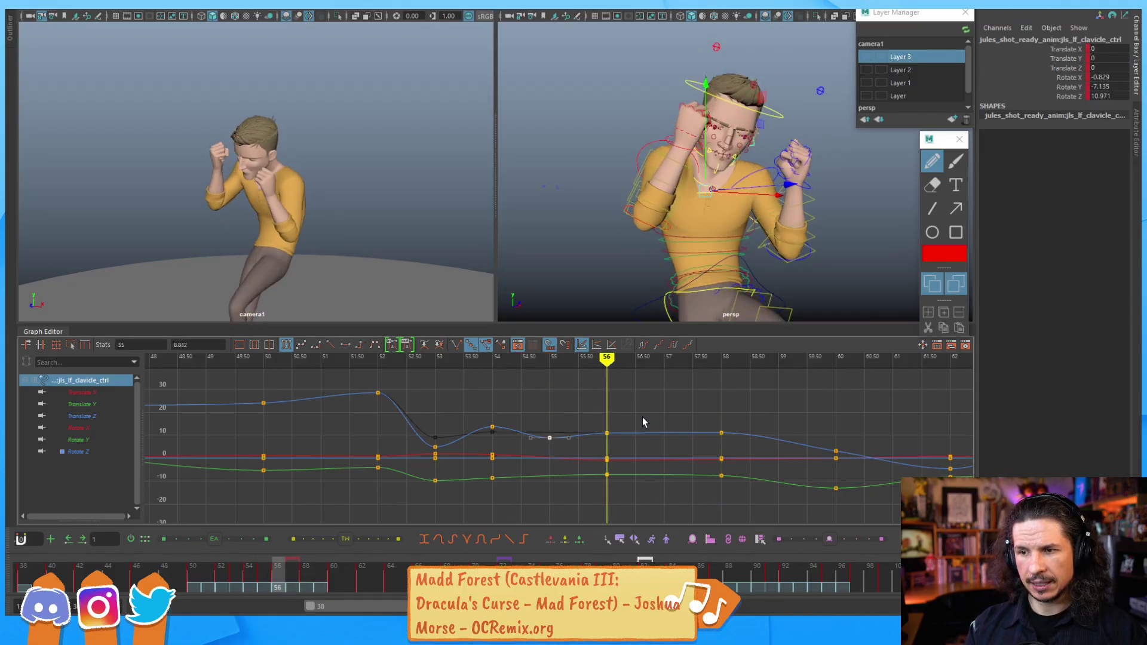
Step: Move the left clavicle's frame 56 Rotate Z key to frame 57 at a value of 17.077, and raise the frame 58 key to 13.637
click(605, 436)
shift+middle_drag(603, 440, 611, 432)
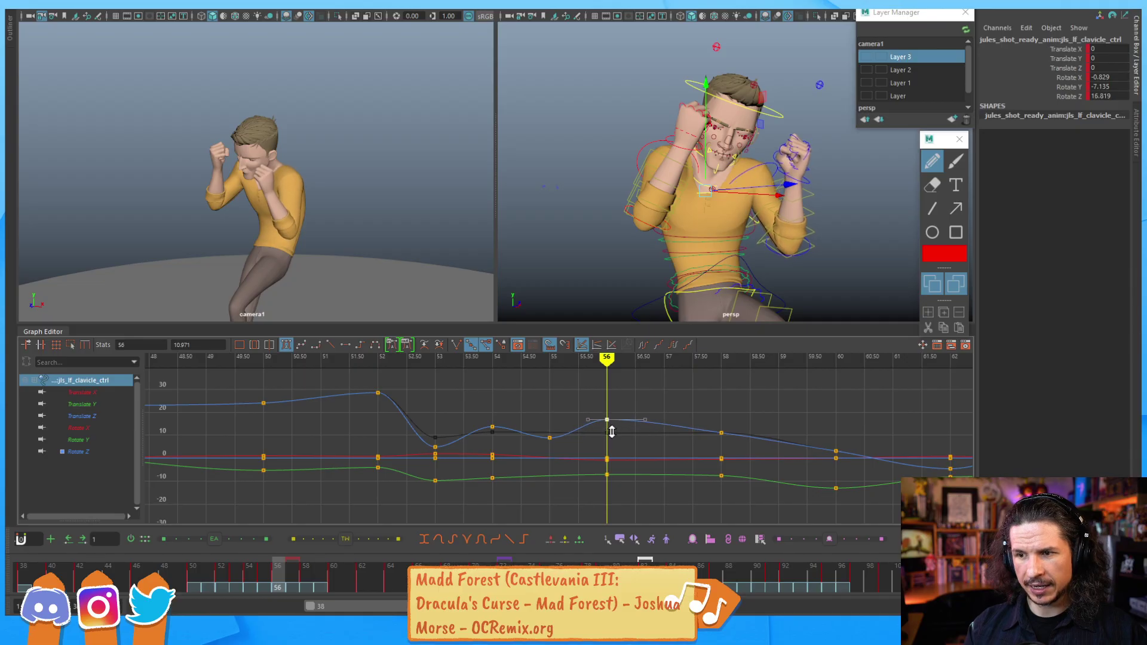
key(alt+comma)
key(alt+comma)
key(alt+comma)
key(alt+period)
key(alt+period)
key(alt+period)
key(alt+period)
key(alt+period)
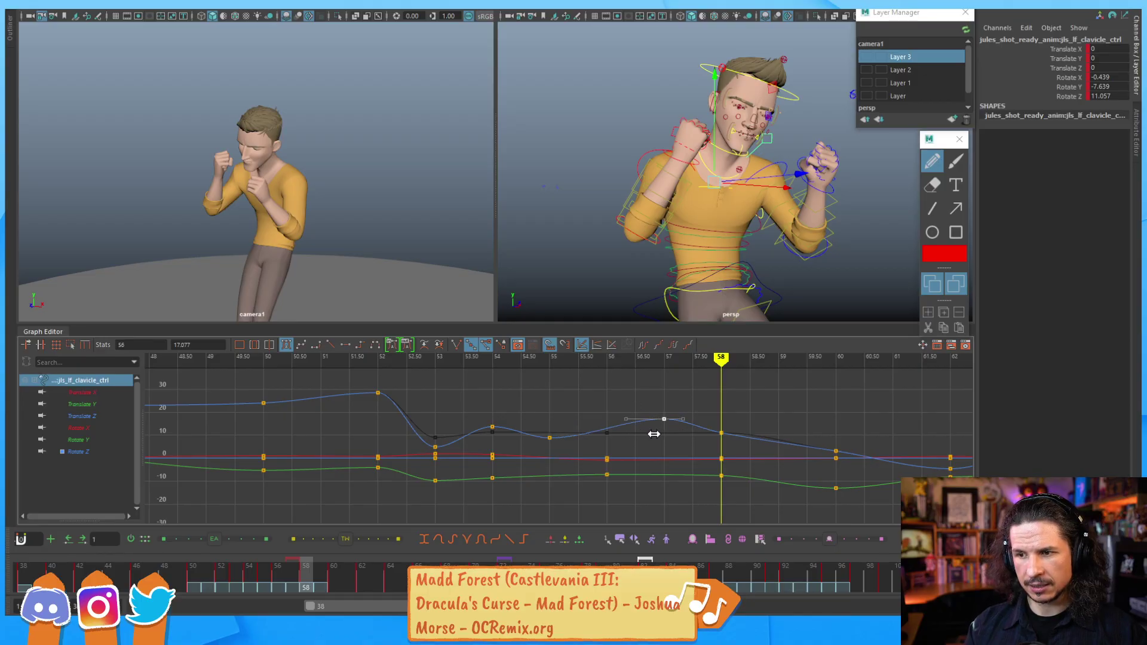
shift+middle_drag(706, 445, 707, 448)
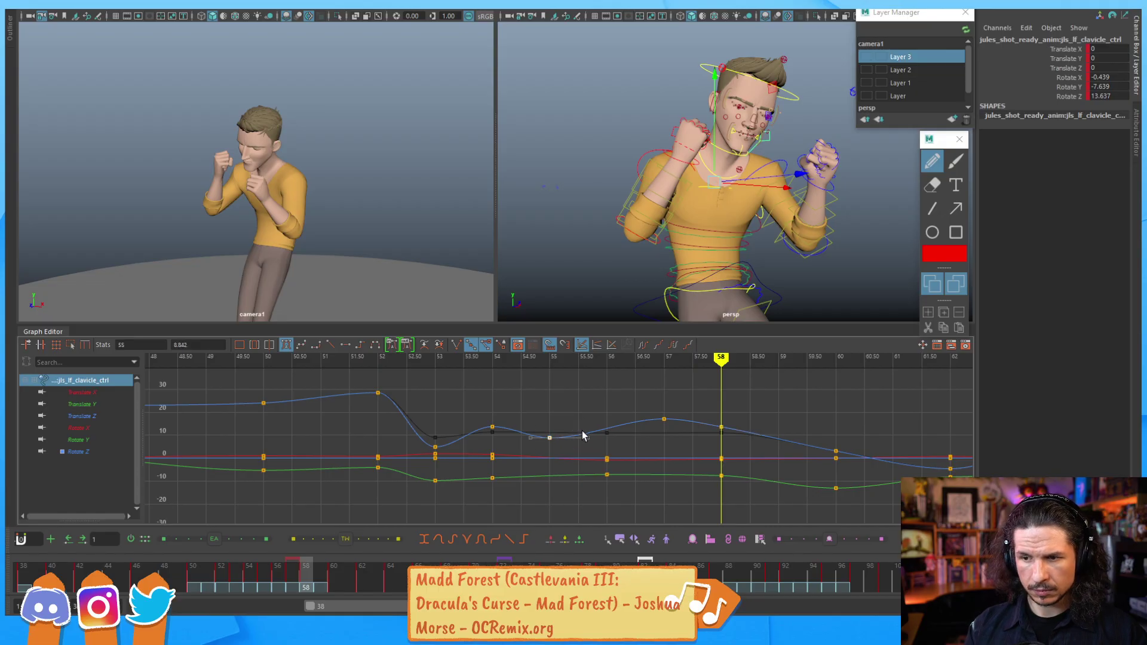
Step: Step back and forth between frames 53 and 59 to check the left clavicle's secondary rise and fall
key(alt+comma)
key(alt+comma)
key(alt+comma)
key(alt+comma)
key(alt+period)
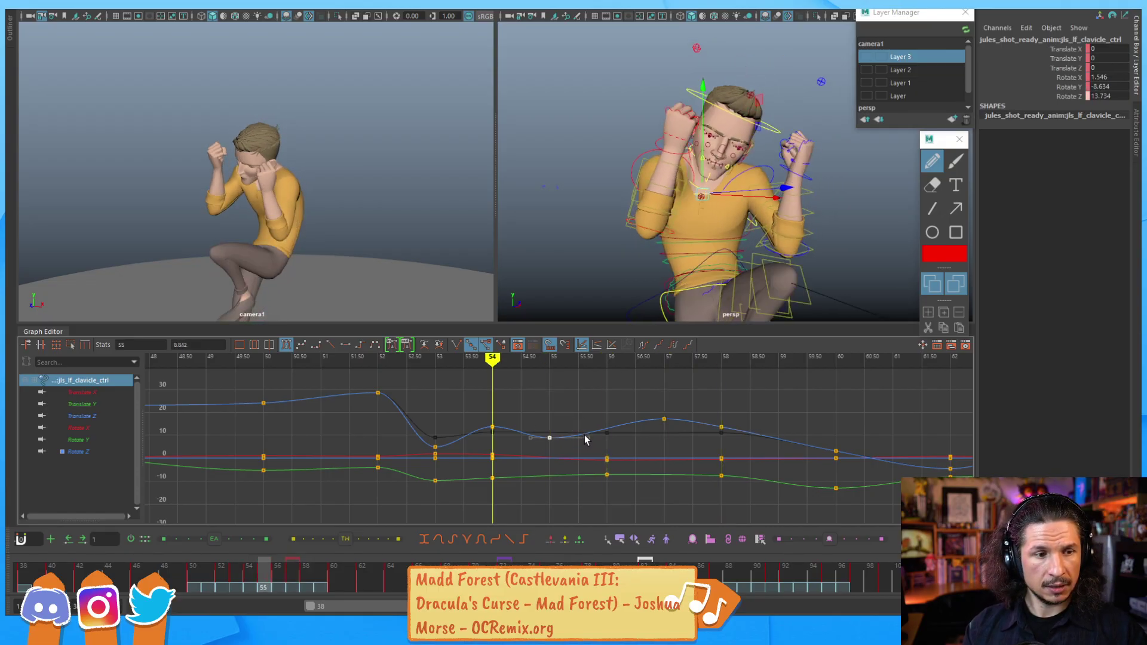
key(alt+period)
key(alt+period)
key(alt+period)
key(alt+comma)
key(alt+comma)
key(alt+comma)
key(alt+comma)
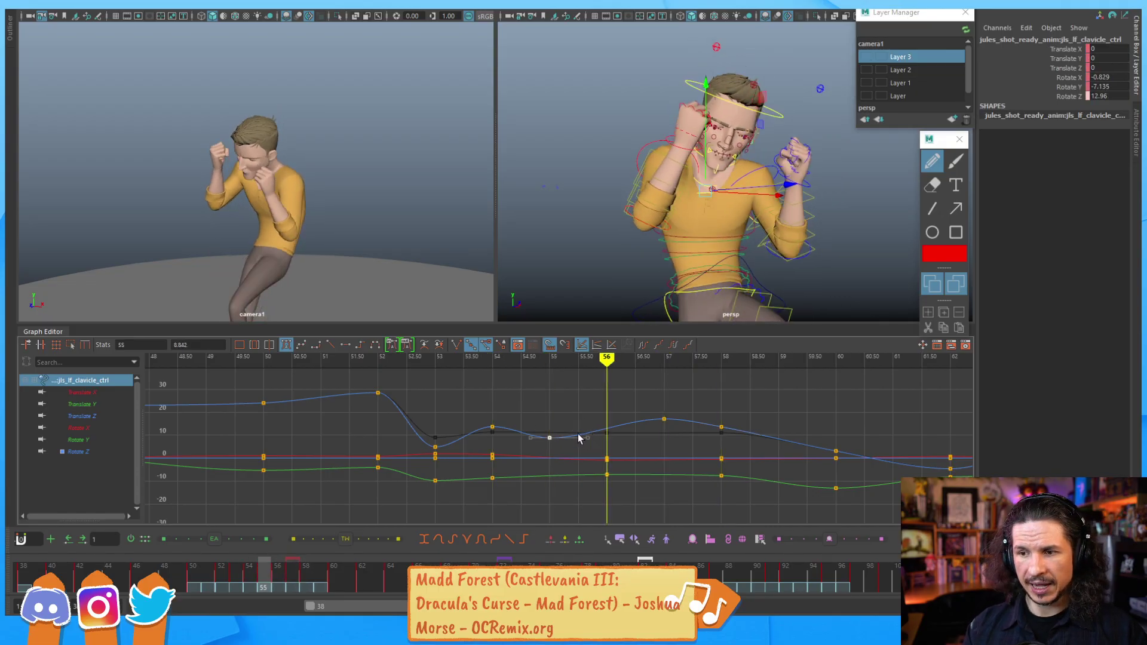
key(alt+period)
key(alt+period)
key(alt+period)
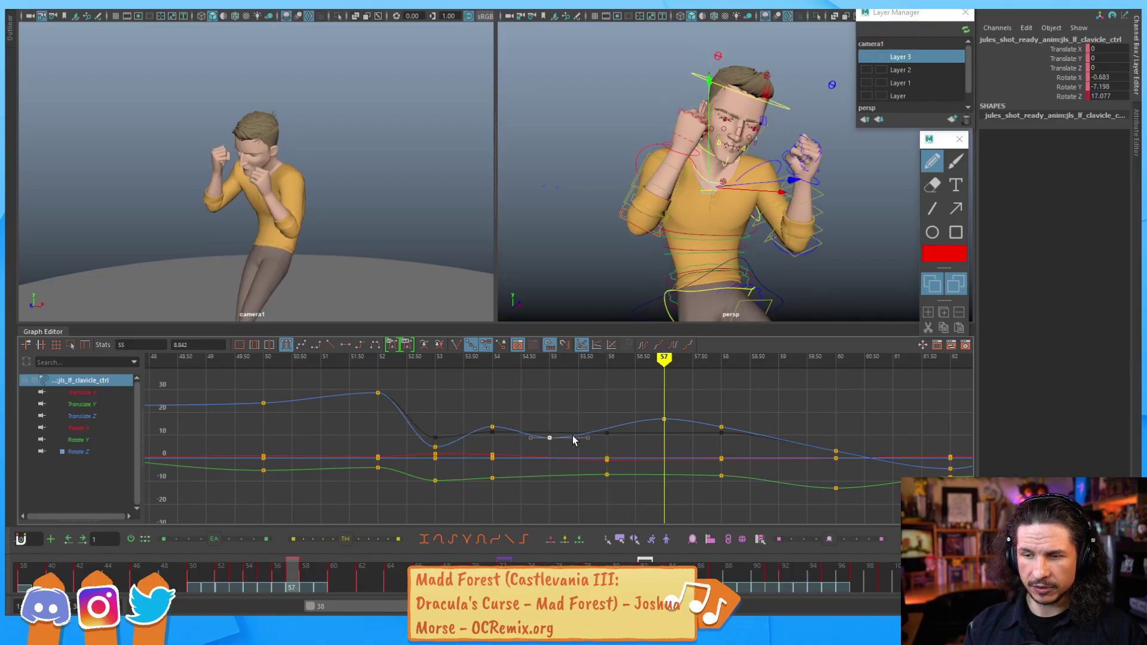
key(alt+period)
key(alt+period)
key(alt+comma)
key(alt+comma)
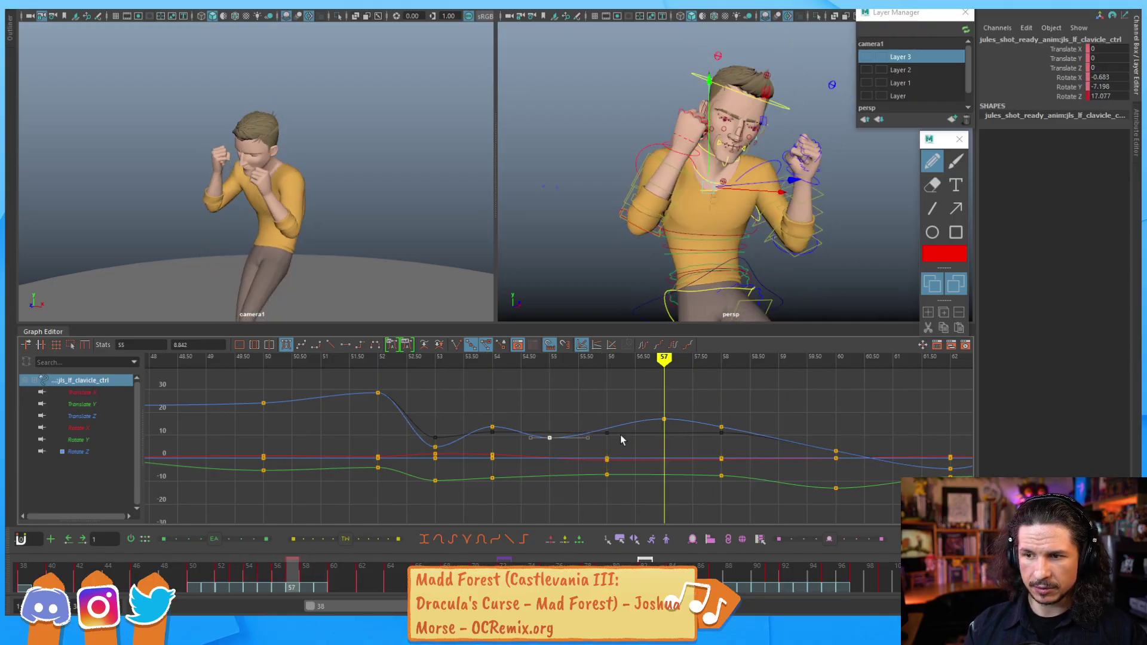
key(alt+comma)
key(alt+comma)
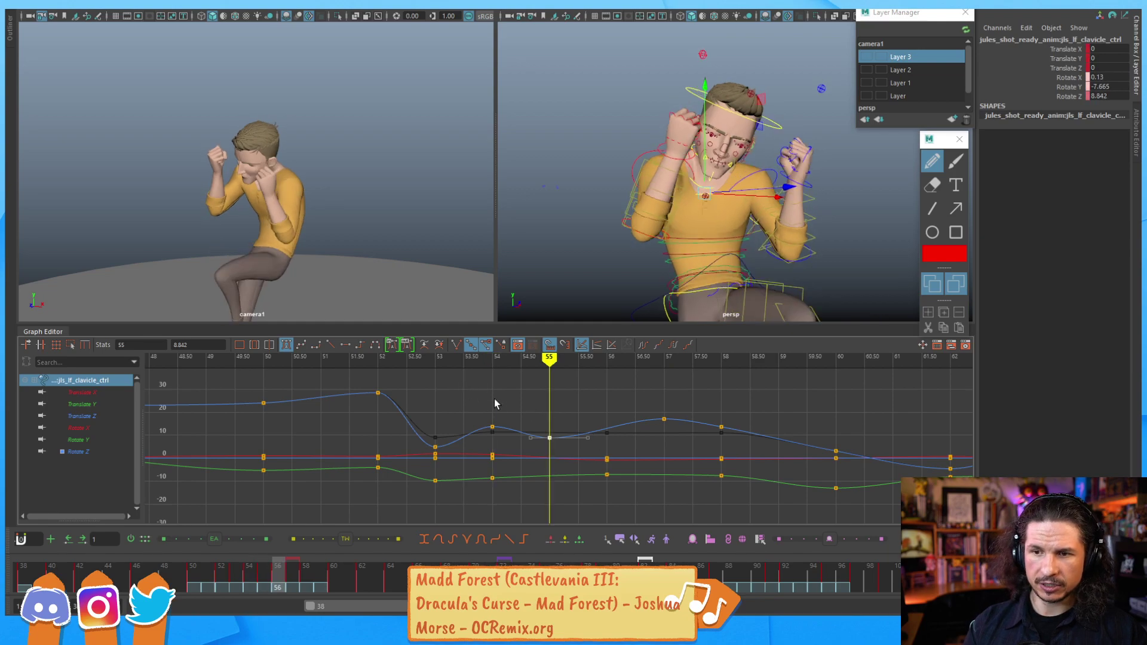
key(alt+period)
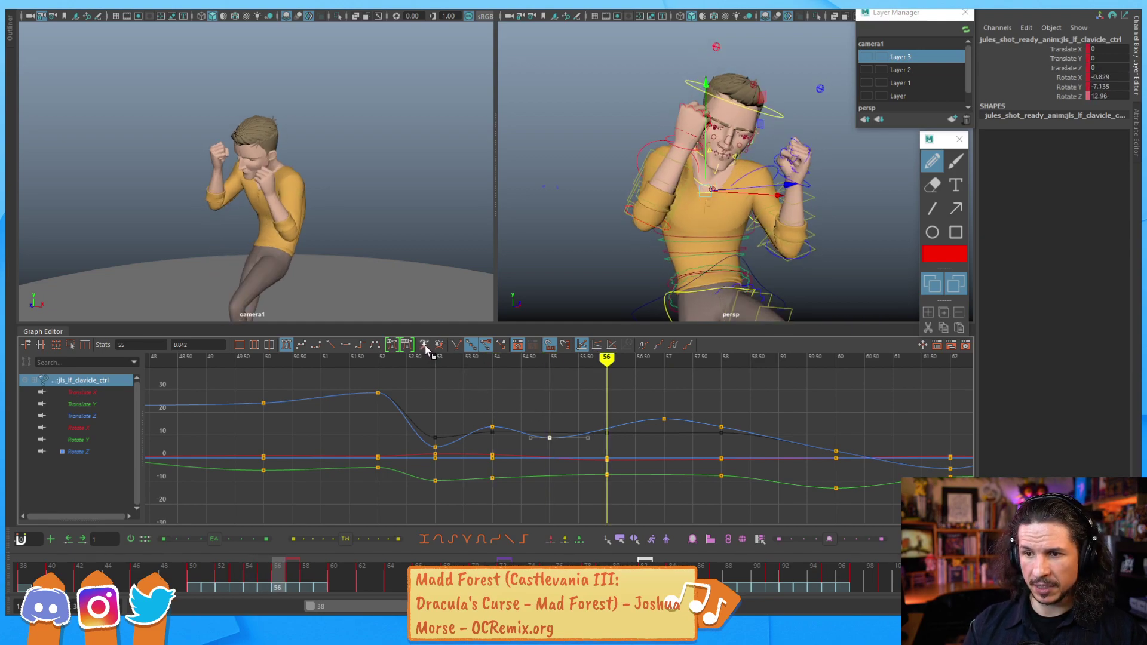
key(alt+comma)
key(alt+comma)
key(alt+comma)
key(alt+period)
key(alt+period)
key(alt+period)
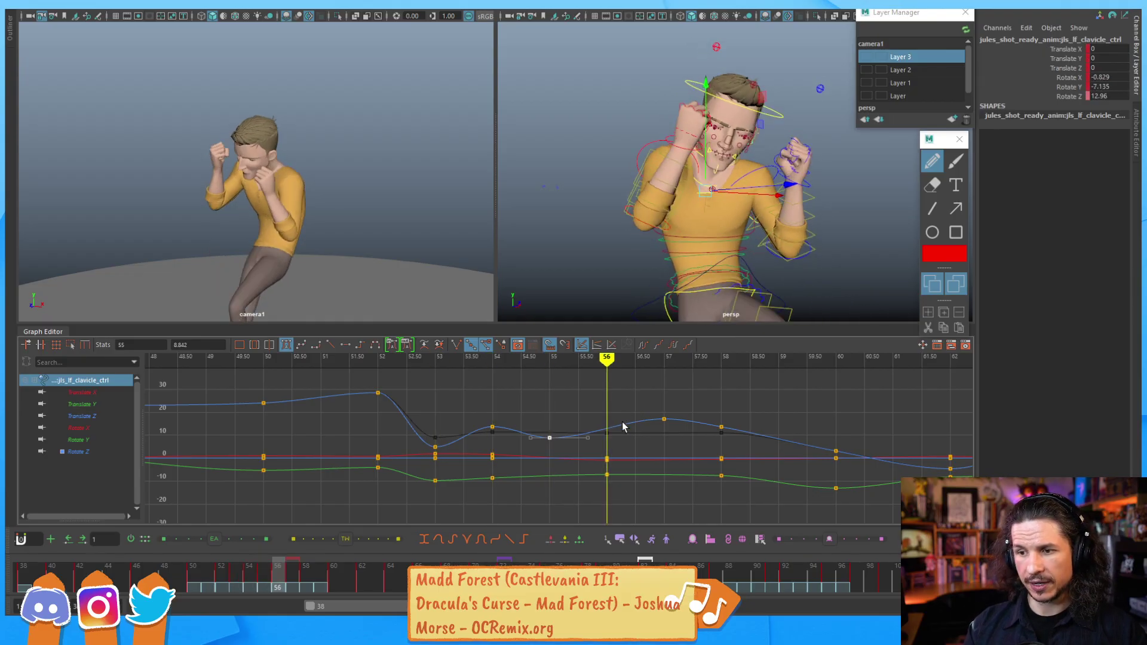
Step: Fine-tune the left clavicle's Rotate Z key at frame 58 to 13.952
alt+shift+right_drag(626, 460, 718, 409)
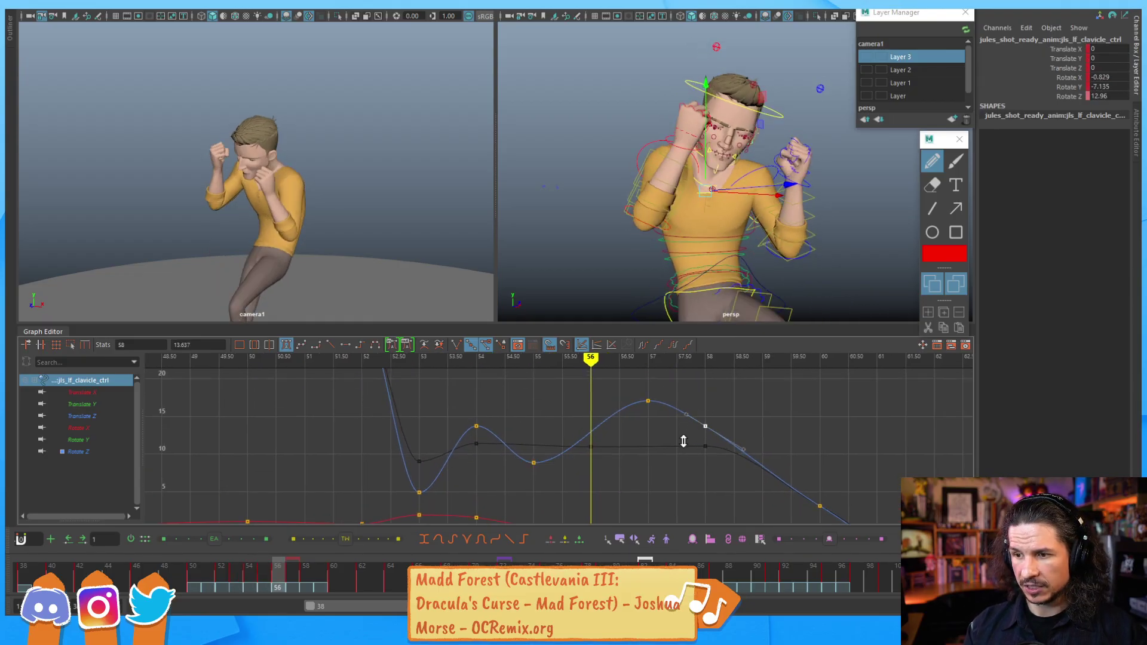
alt+shift+right_drag(506, 449, 575, 425)
alt+middle_drag(573, 426, 600, 430)
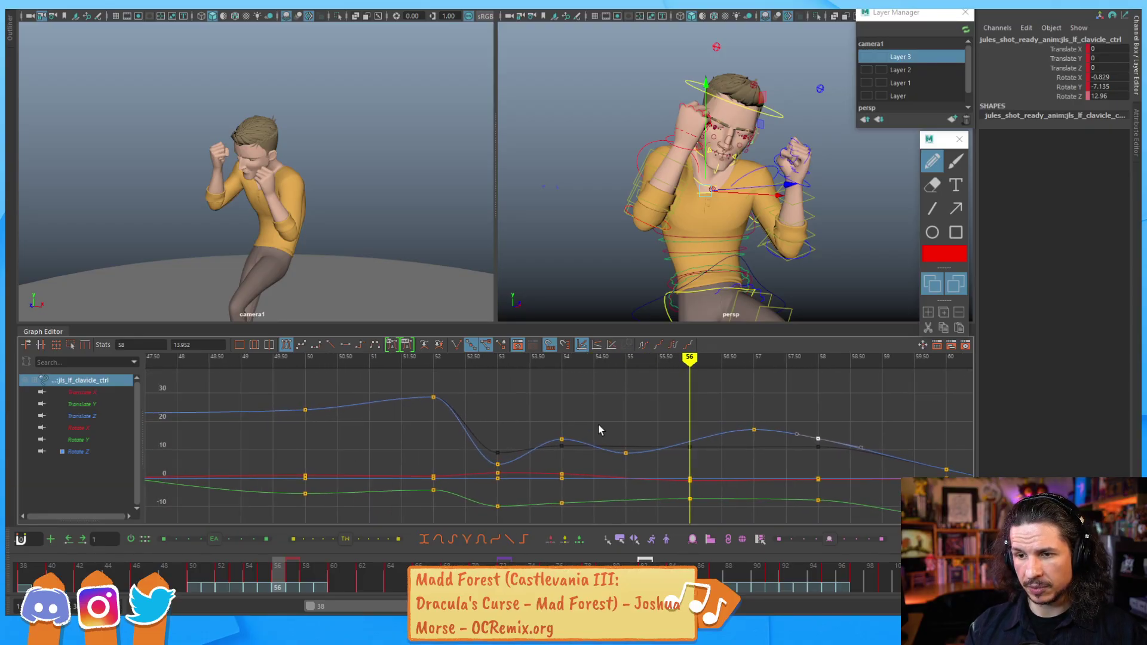
Step: Step through frames 51 to 57 to review the reshaped left clavicle rotation
key(alt+comma)
key(alt+comma)
key(alt+comma)
key(alt+comma)
key(alt+comma)
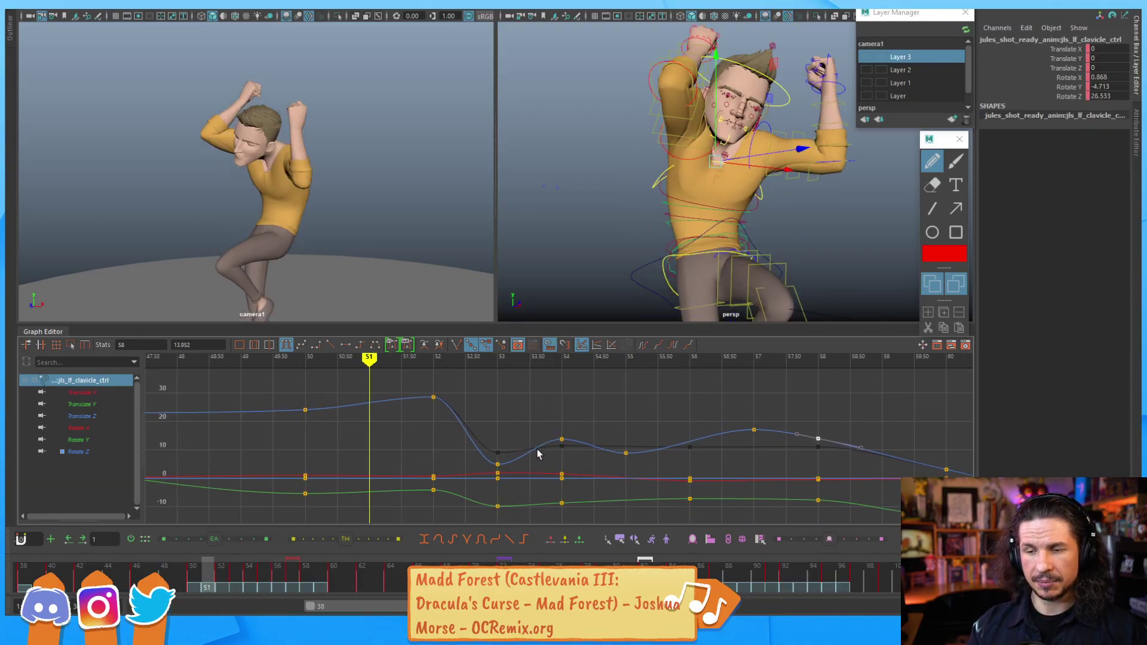
key(alt+period)
key(alt+period)
key(alt+period)
key(alt+period)
key(alt+period)
key(alt+period)
key(alt+period)
key(alt+period)
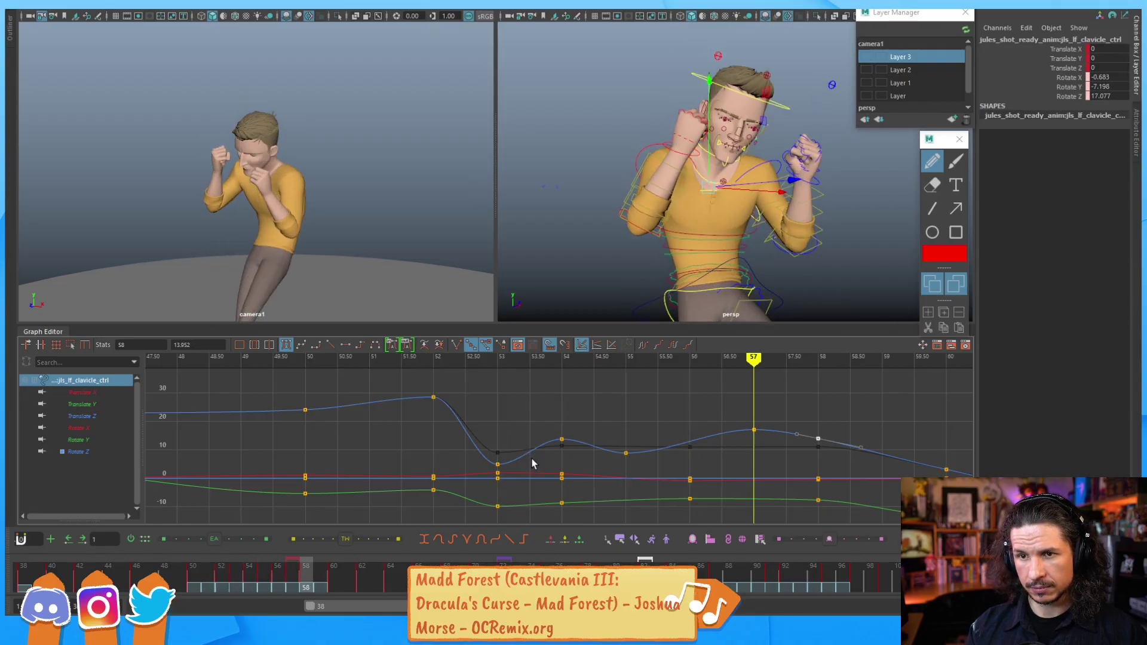
key(alt+comma)
key(alt+comma)
key(alt+comma)
key(alt+comma)
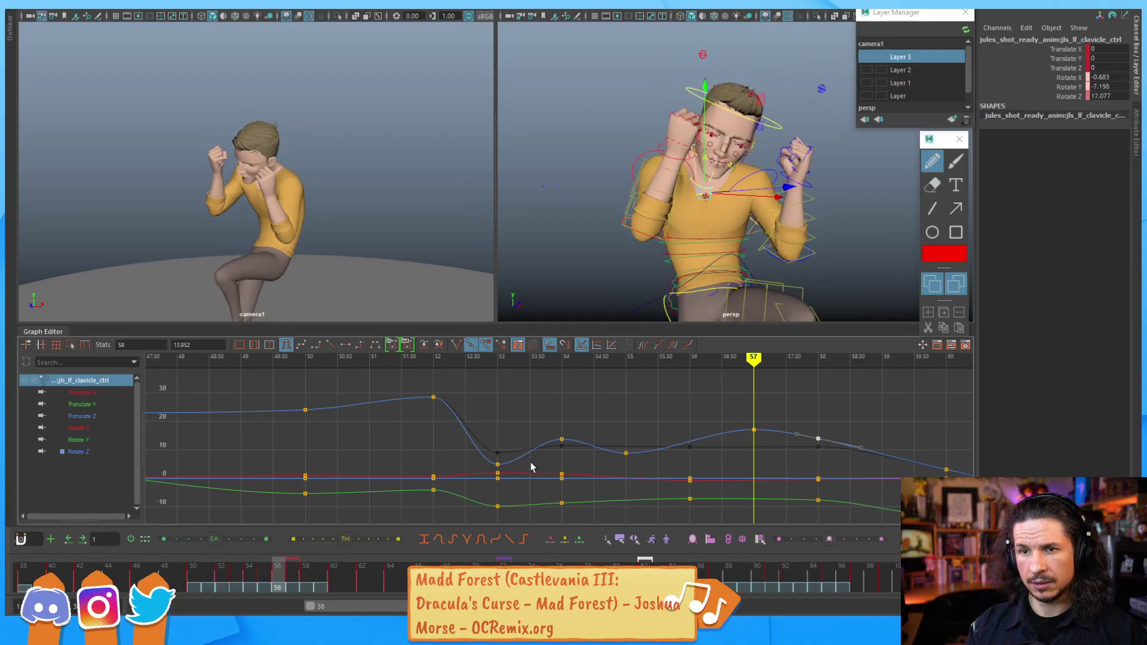
key(alt+comma)
key(alt+comma)
key(alt+comma)
key(alt+comma)
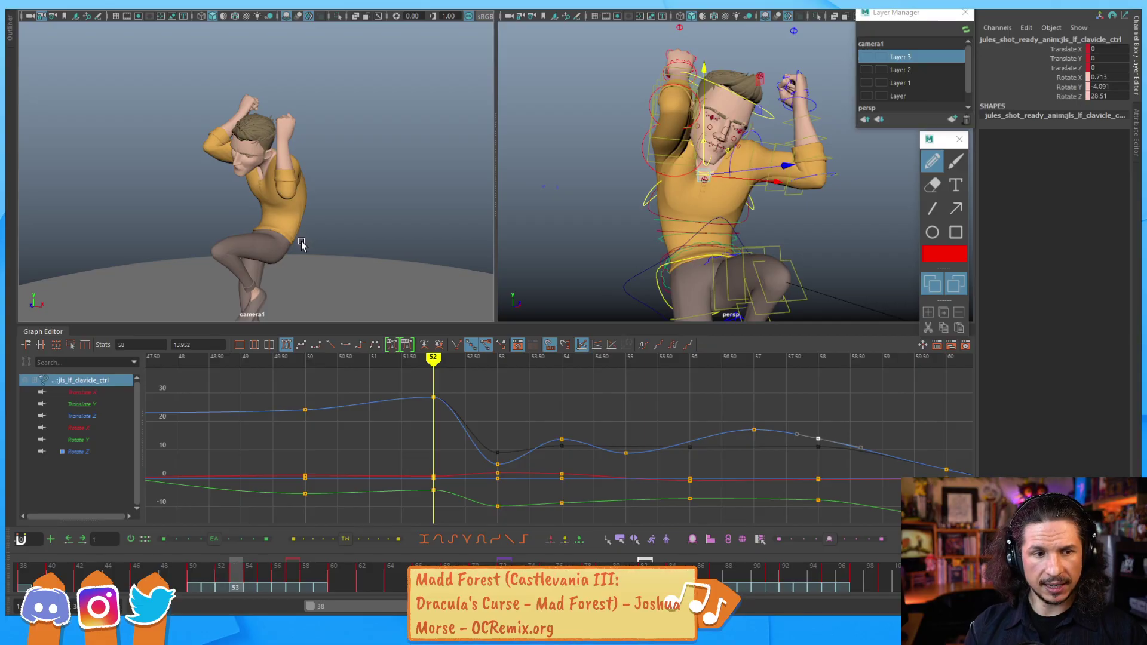
Step: Flip repeatedly through frames 51 to 57 to examine the shoulders and arms settling in the shot camera view
key(alt+period)
key(alt+comma)
key(alt+period)
key(alt+period)
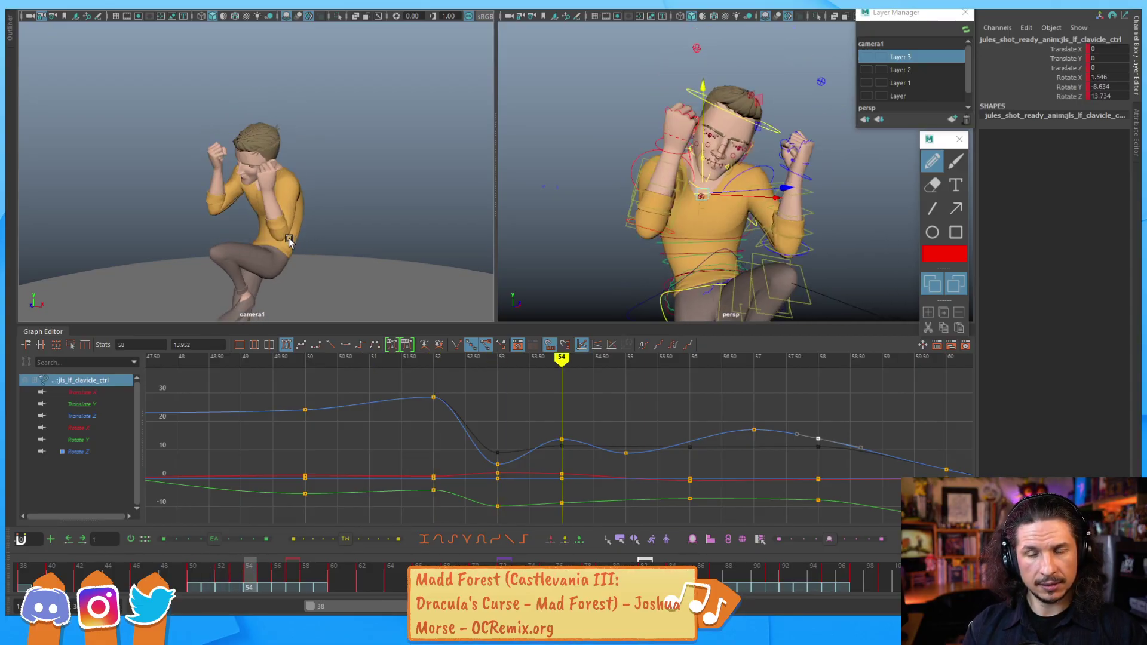
key(alt+period)
key(alt+comma)
key(alt+comma)
key(alt+period)
key(alt+period)
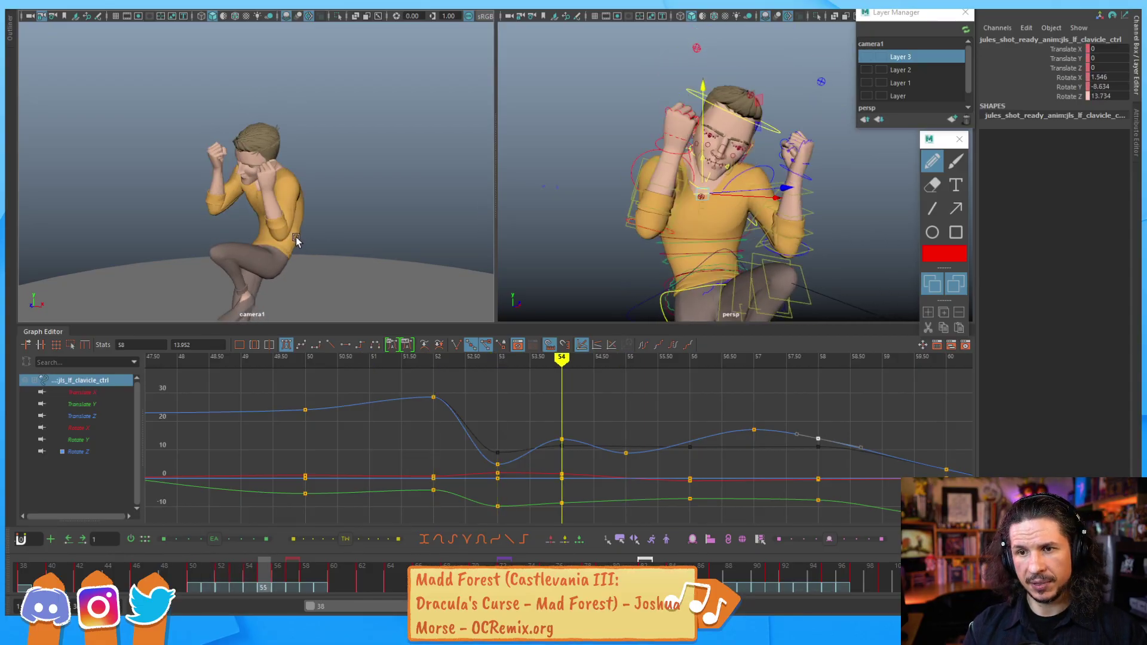
key(alt+period)
key(alt+comma)
key(alt+comma)
key(alt+comma)
key(alt+comma)
key(alt+period)
key(alt+period)
key(alt+period)
key(alt+period)
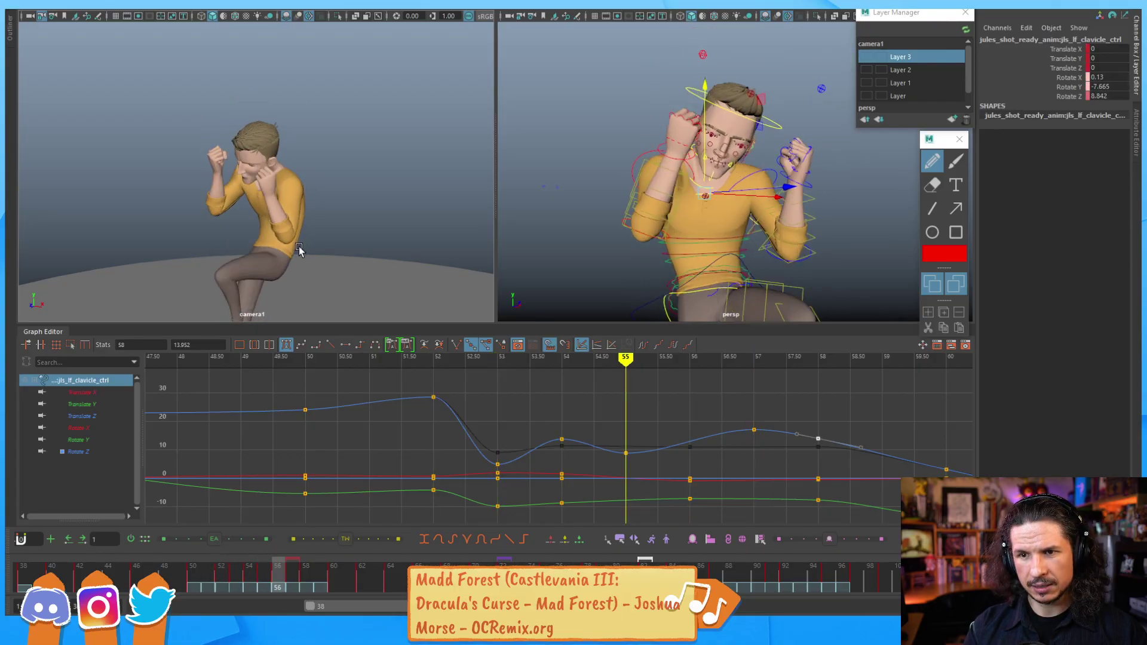
key(alt+period)
key(alt+comma)
key(alt+comma)
key(alt+comma)
key(alt+comma)
key(alt+comma)
key(alt+period)
key(alt+period)
key(alt+period)
key(alt+period)
key(alt+period)
key(alt+period)
key(alt+comma)
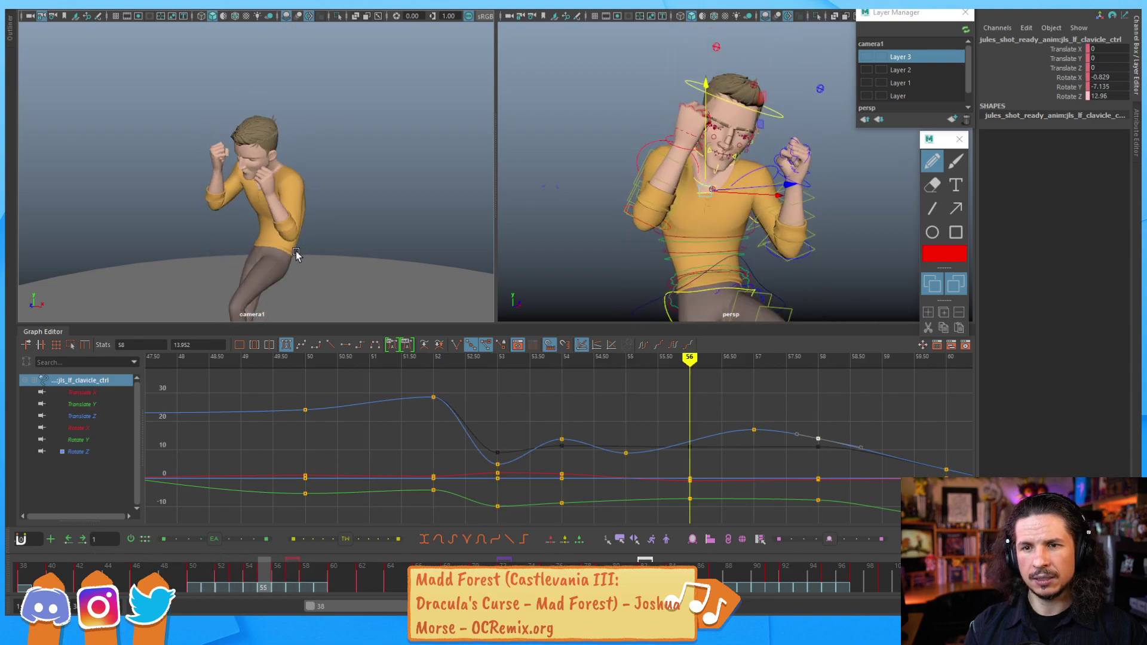
key(alt+comma)
key(alt+comma)
key(alt+comma)
key(alt+comma)
key(alt+comma)
key(alt+period)
key(alt+period)
key(alt+period)
key(alt+period)
key(alt+period)
key(alt+comma)
key(alt+comma)
key(alt+comma)
key(alt+comma)
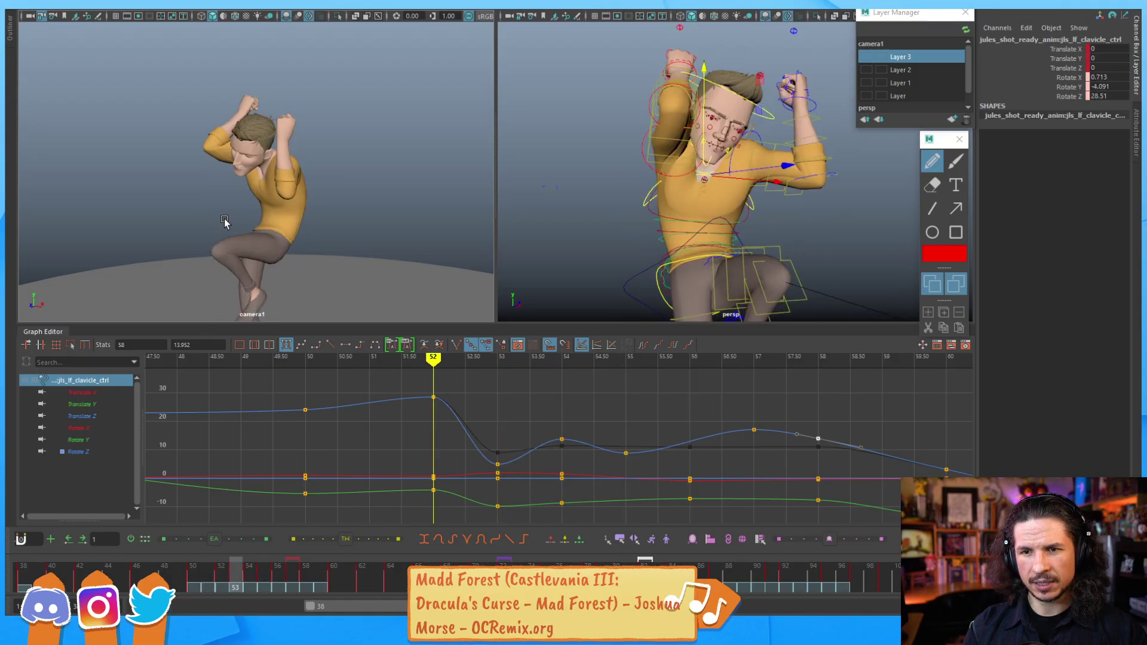
key(alt+period)
key(alt+period)
key(alt+comma)
key(alt+comma)
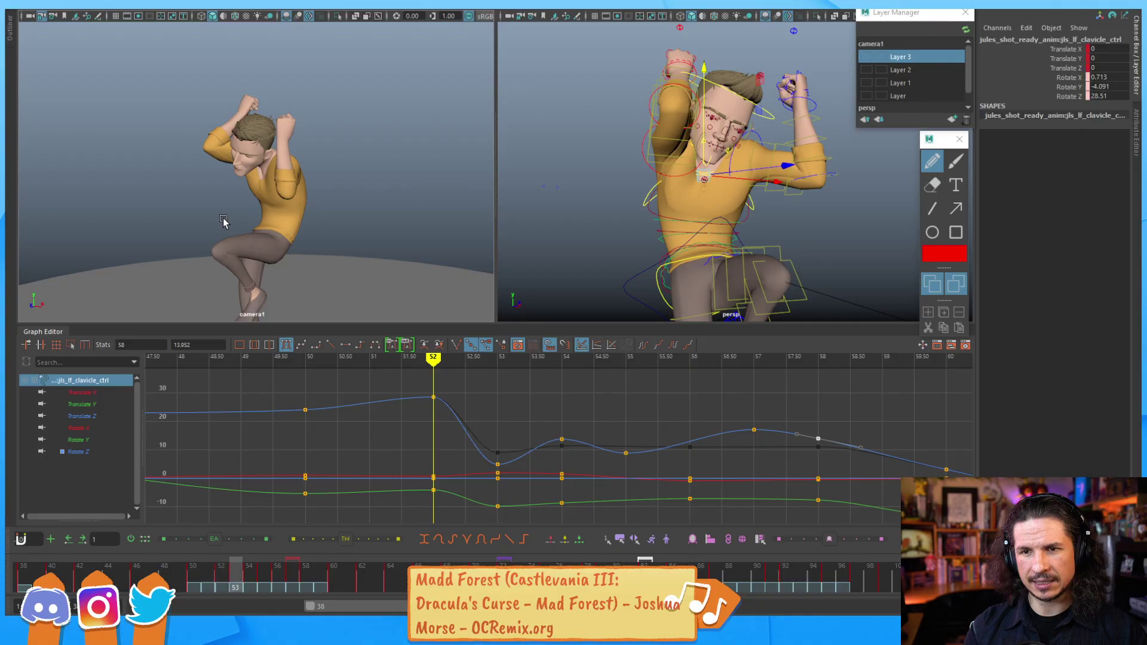
key(alt+period)
key(alt+period)
key(alt+period)
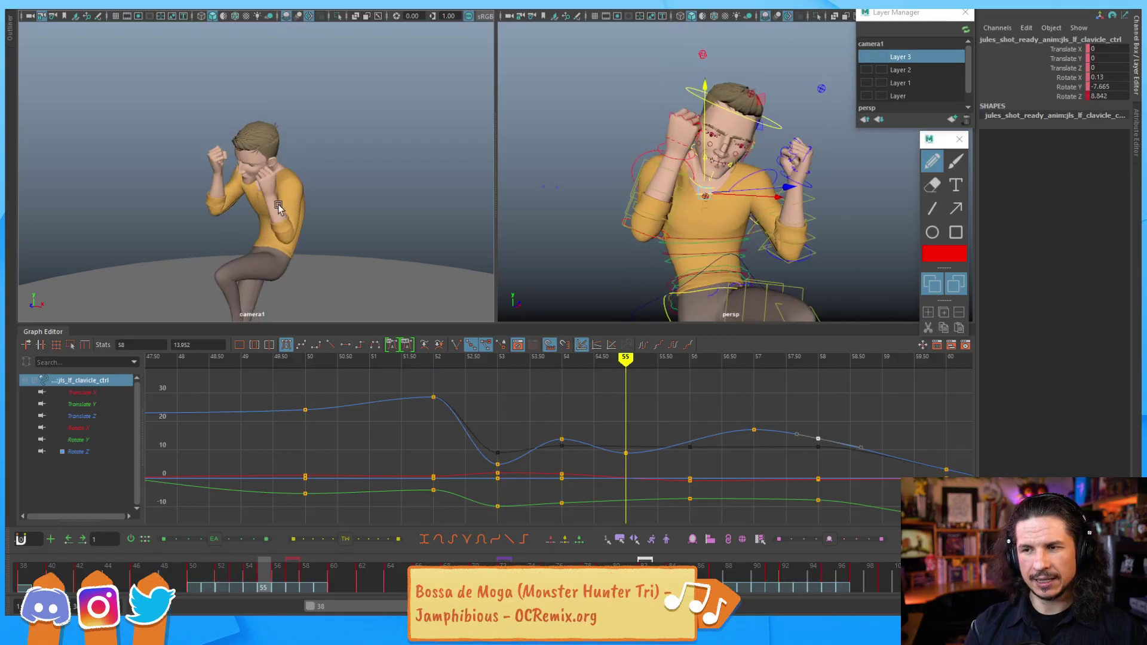
Step: Select the right clavicle control at frame 55 with the character seen from the side
click(634, 164)
alt+drag(564, 169, 669, 167)
click(669, 168)
click(768, 166)
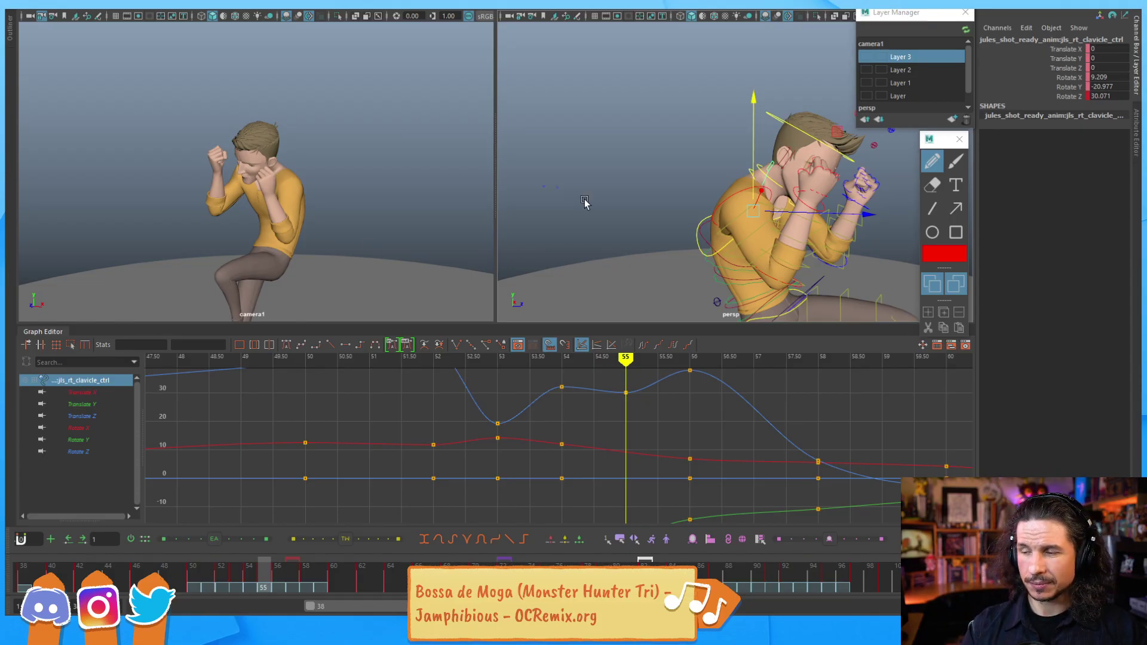
Step: Select the right clavicle's Rotate Z curve and step through frames 51 to 55 to examine how the shoulder drops
click(473, 395)
alt+middle_drag(510, 402, 490, 409)
mouse_move(496, 424)
alt+right_down()
mouse_move(469, 442)
mouse_move(504, 464)
mouse_move(489, 422)
alt+right_up()
alt+middle_drag(488, 422, 484, 408)
alt+right_drag(484, 409, 500, 439)
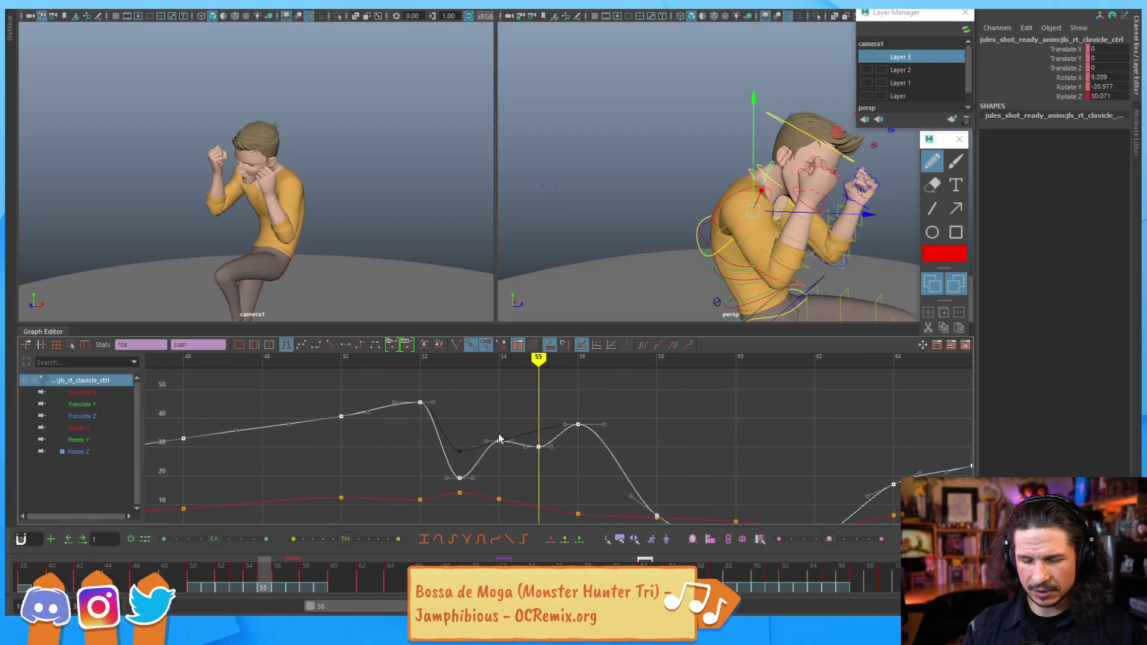
key(alt+comma)
key(alt+comma)
key(alt+comma)
key(alt+comma)
key(alt+period)
key(alt+period)
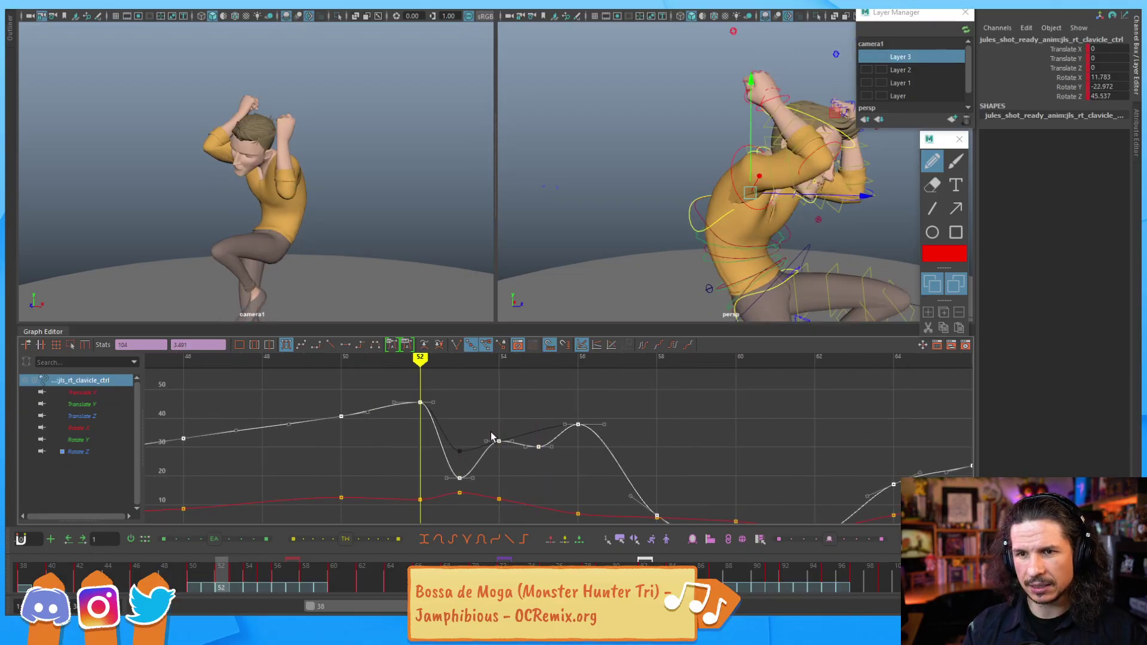
key(alt+period)
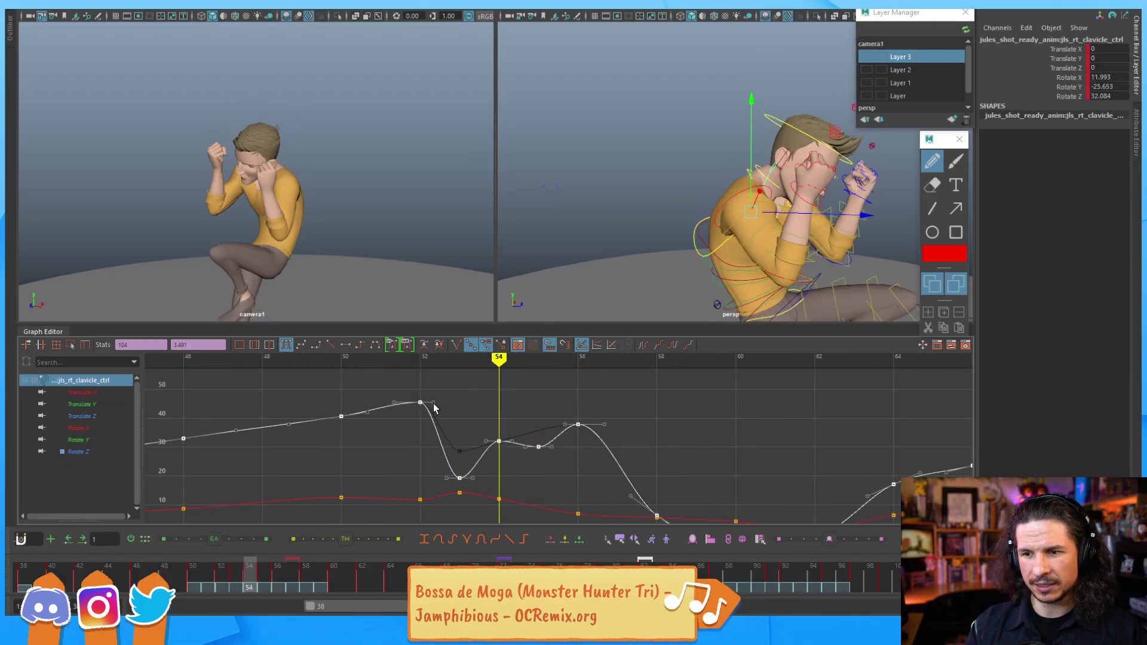
key(alt+comma)
key(alt+comma)
key(alt+period)
key(alt+period)
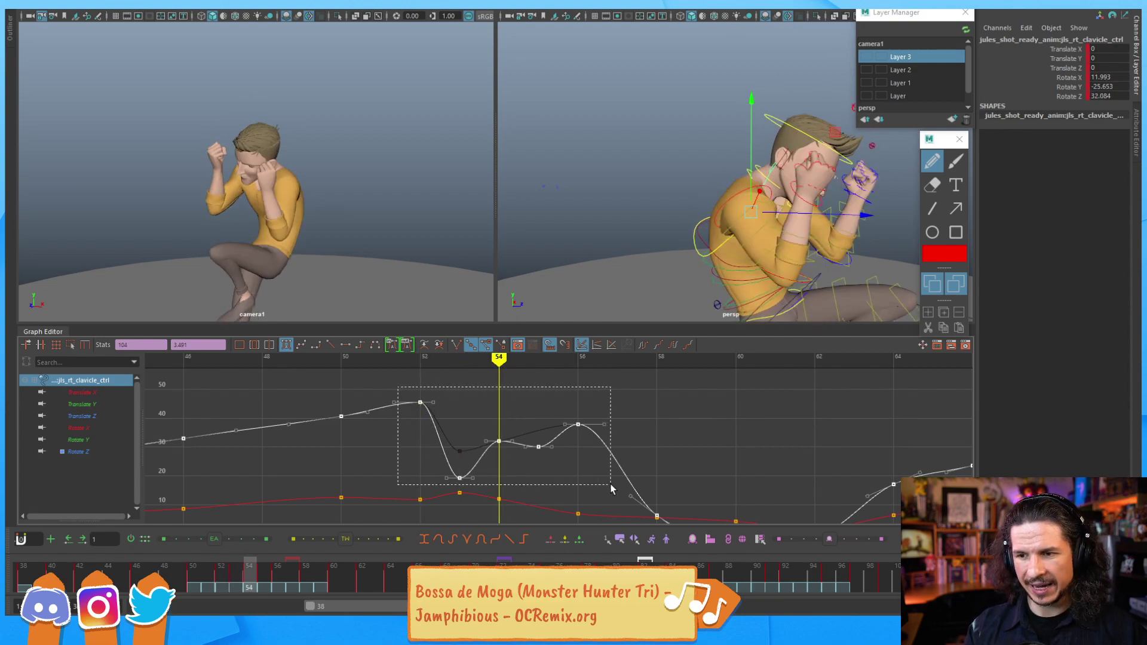
Step: Shift the right clavicle's Rotate Z keys from frames 52 through 56 one frame later, comparing frames 52 to 54
key(alt+comma)
key(alt+comma)
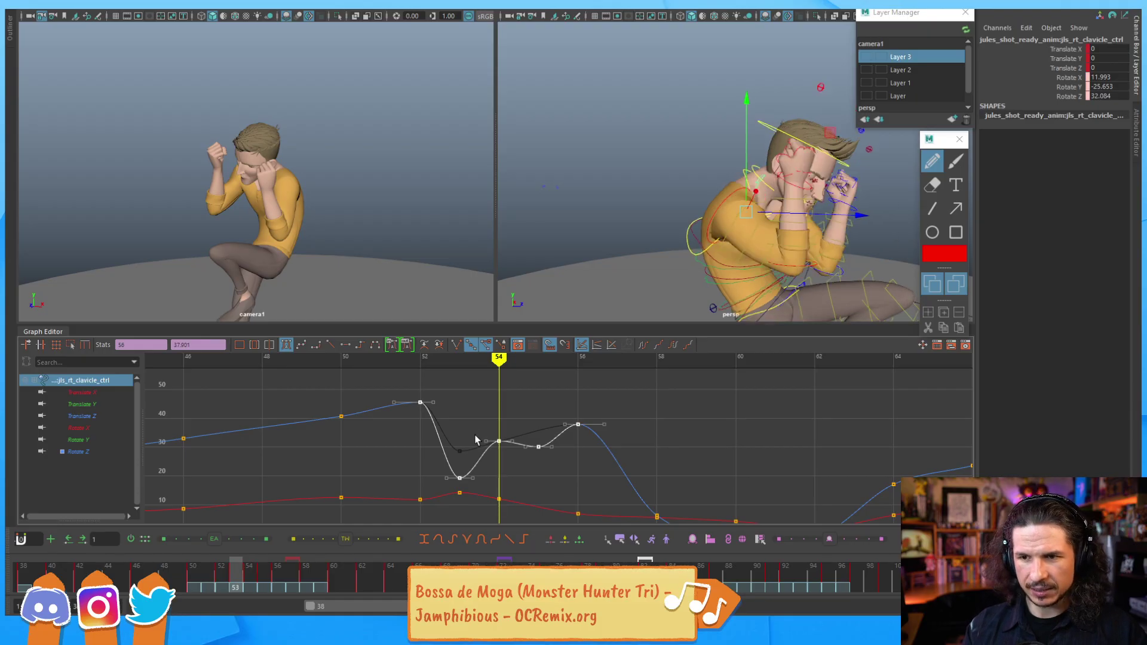
key(alt+period)
key(alt+period)
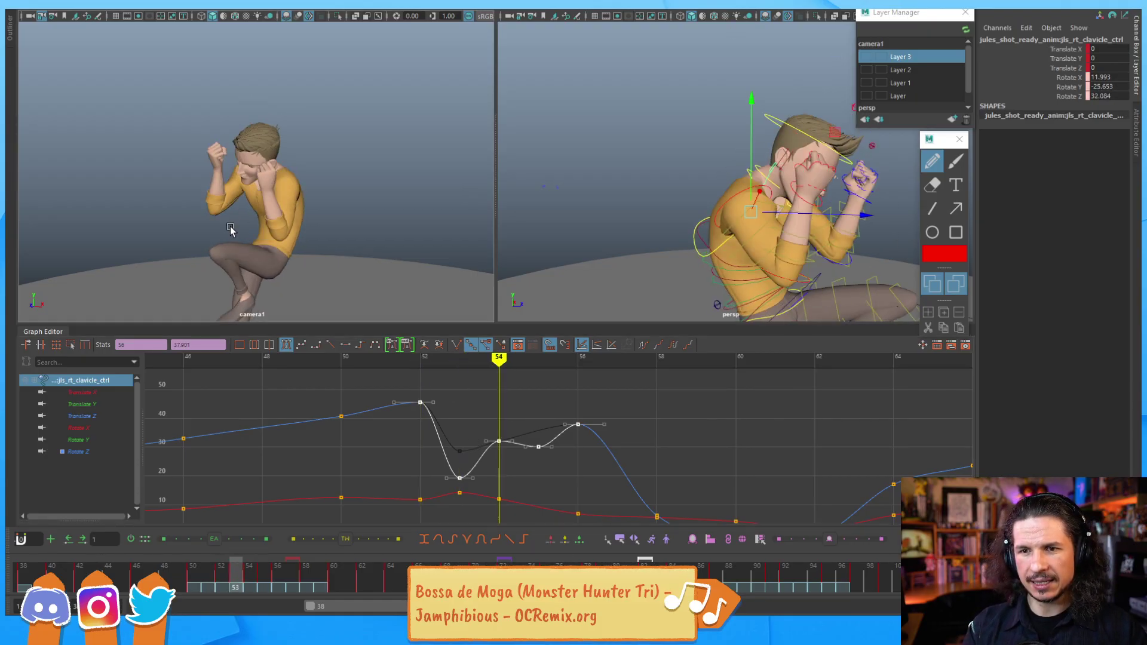
key(alt+comma)
key(alt+comma)
key(alt+period)
key(alt+period)
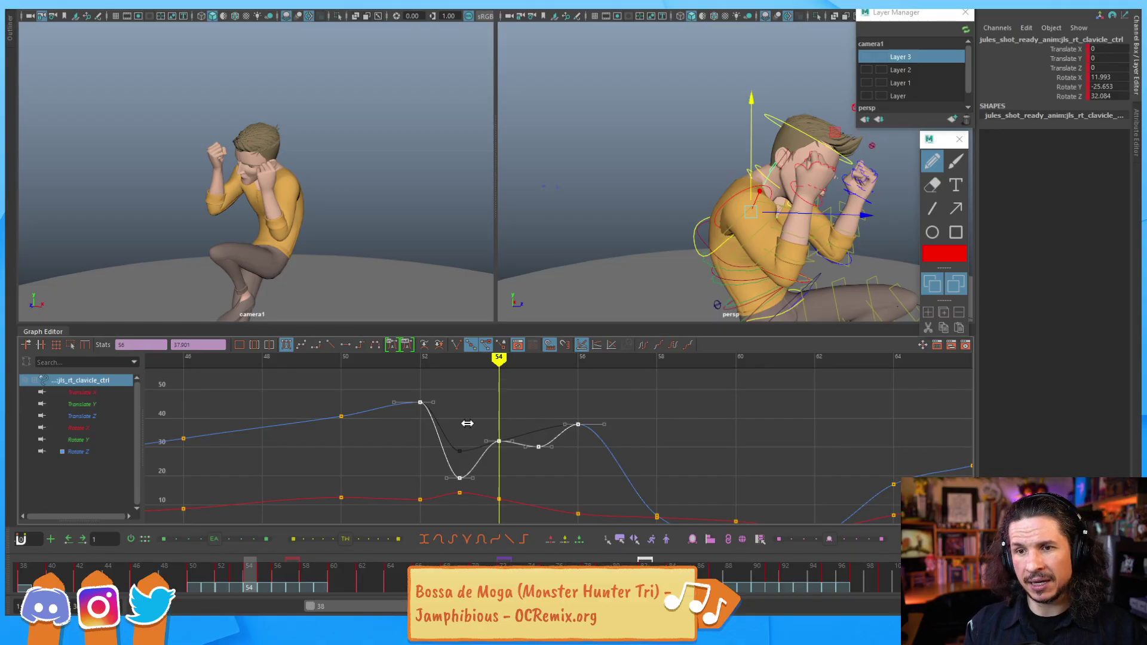
shift+middle_drag(488, 423, 523, 417)
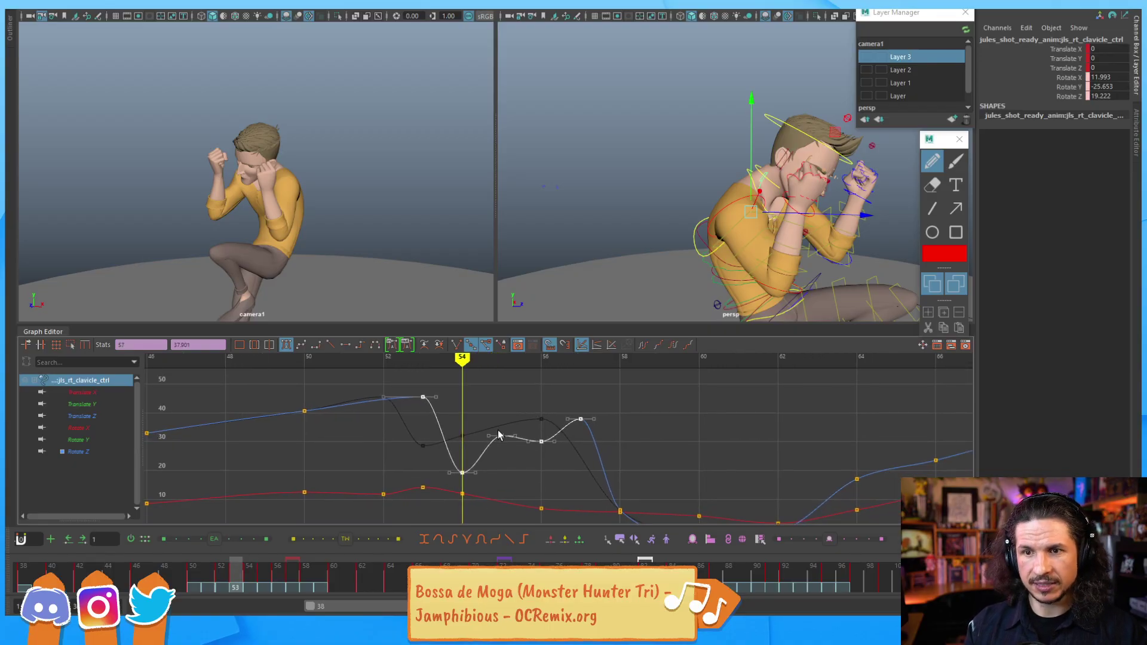
Step: Step back and forth up to frame 58 to review the delayed right clavicle rotation against the body motion
key(alt+comma)
key(alt+comma)
key(alt+period)
key(alt+period)
key(alt+period)
key(alt+period)
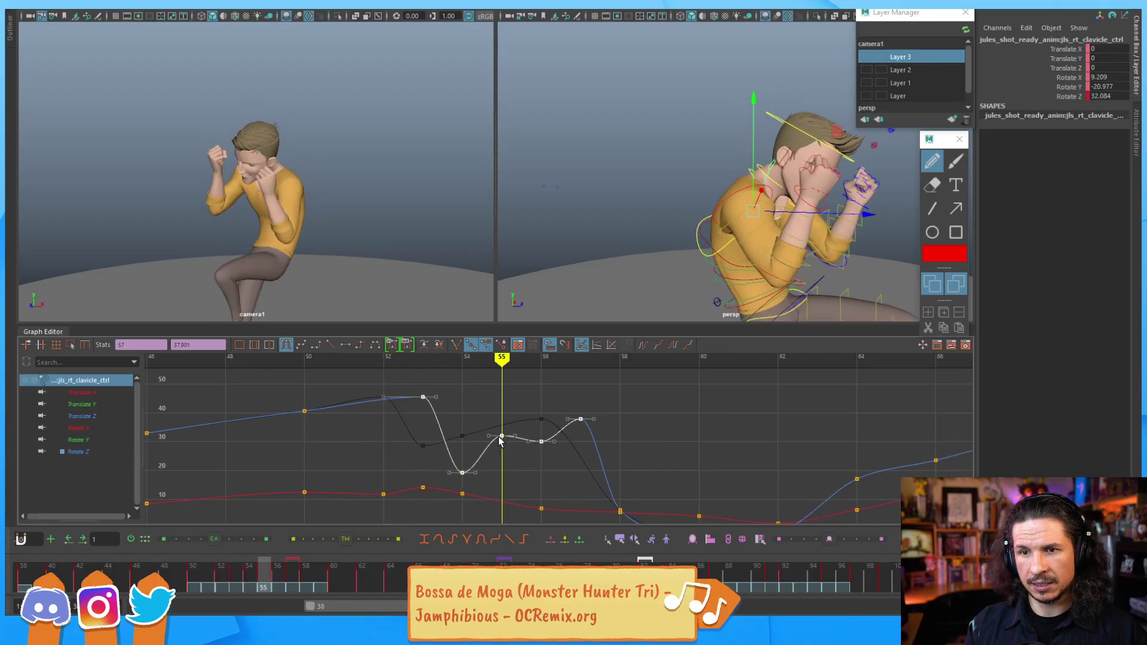
key(alt+comma)
key(alt+comma)
key(alt+comma)
key(alt+comma)
key(alt+comma)
key(alt+comma)
key(alt+period)
key(alt+period)
key(alt+period)
key(alt+period)
key(alt+period)
key(alt+period)
key(alt+period)
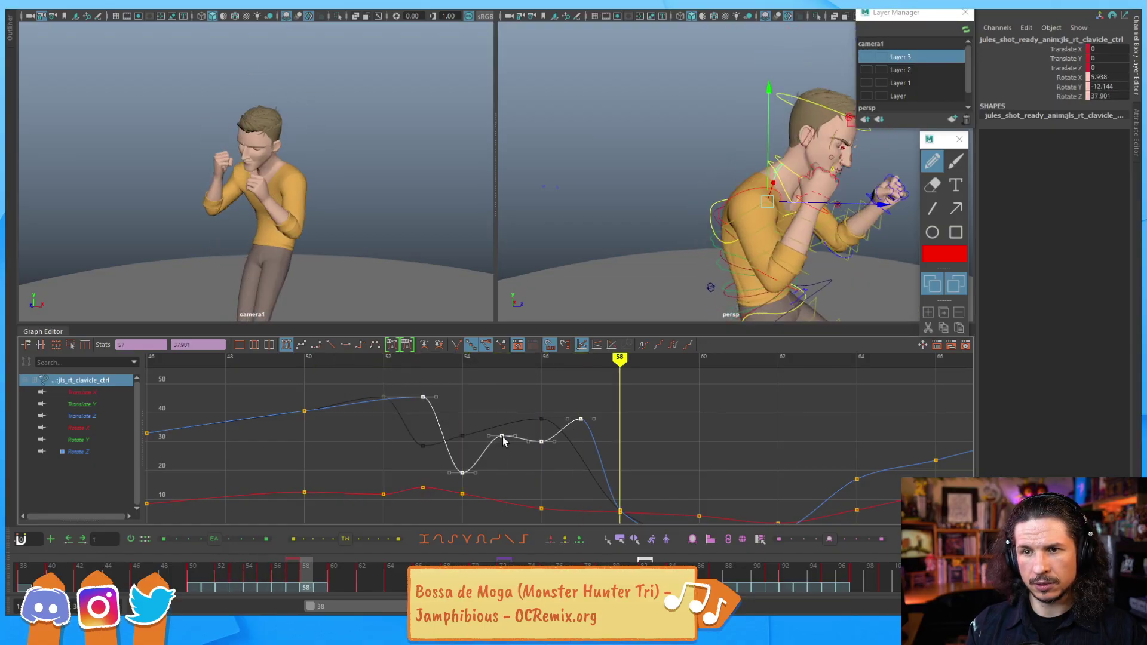
key(alt+comma)
key(alt+comma)
key(alt+comma)
key(alt+comma)
key(alt+period)
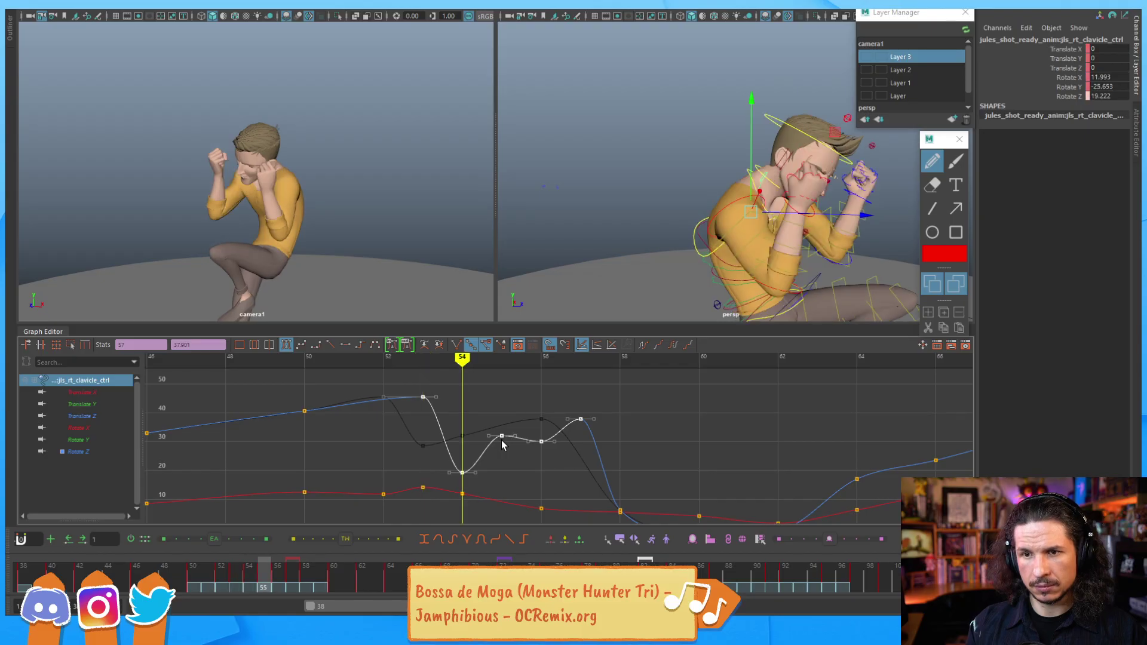
Step: Lower the right clavicle's Rotate Z key at frame 56 to 24.111 and compare it with the preceding frames
key(alt+period)
key(alt+period)
click(541, 441)
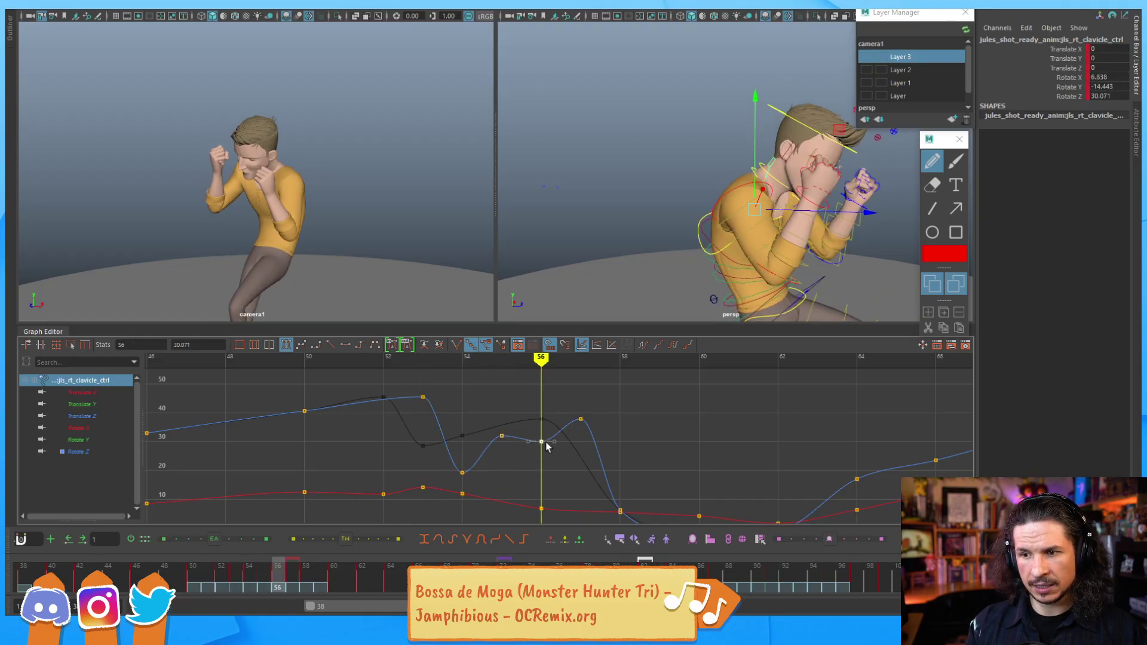
middle_drag(541, 431, 542, 440)
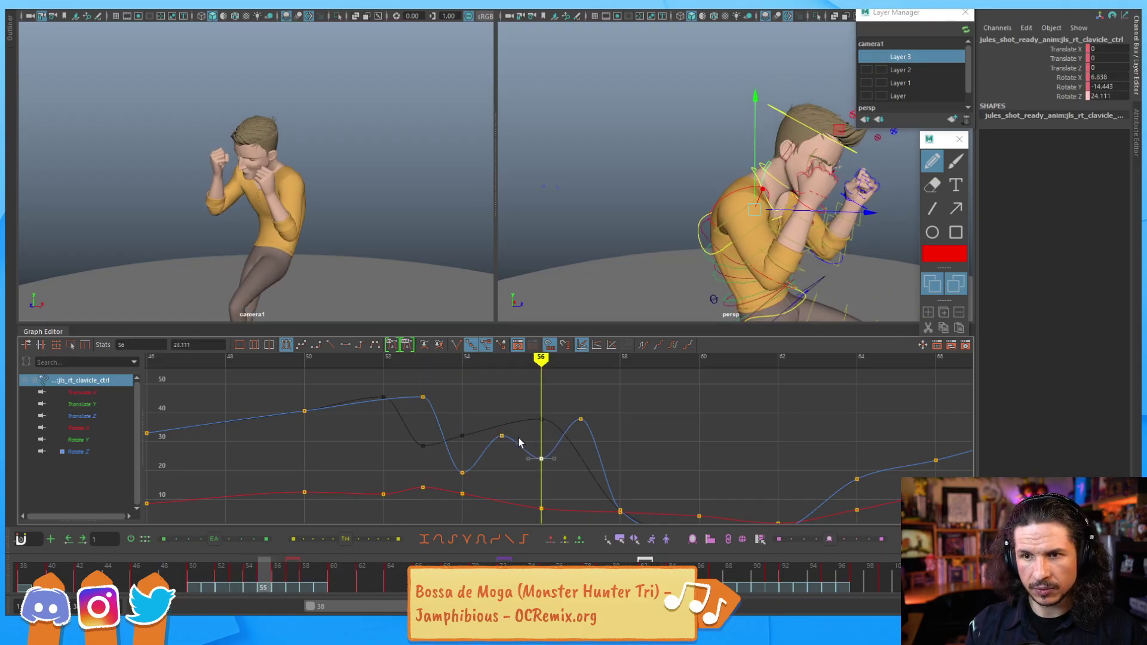
key(alt+comma)
key(alt+comma)
key(alt+comma)
key(alt+period)
key(alt+period)
key(alt+period)
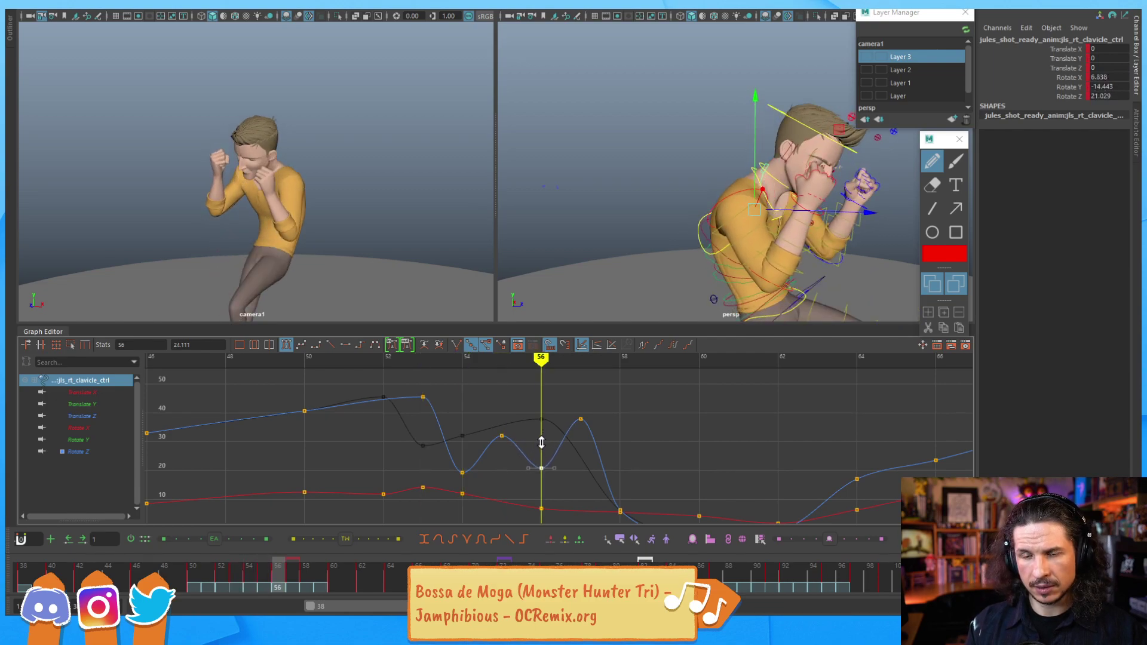
Step: Fine-tune the right clavicle's Rotate Z key at frame 56 to 22.673
key(alt+comma)
key(alt+comma)
key(alt+period)
key(alt+period)
key(alt+period)
key(alt+comma)
key(alt+comma)
key(alt+comma)
key(alt+period)
key(alt+period)
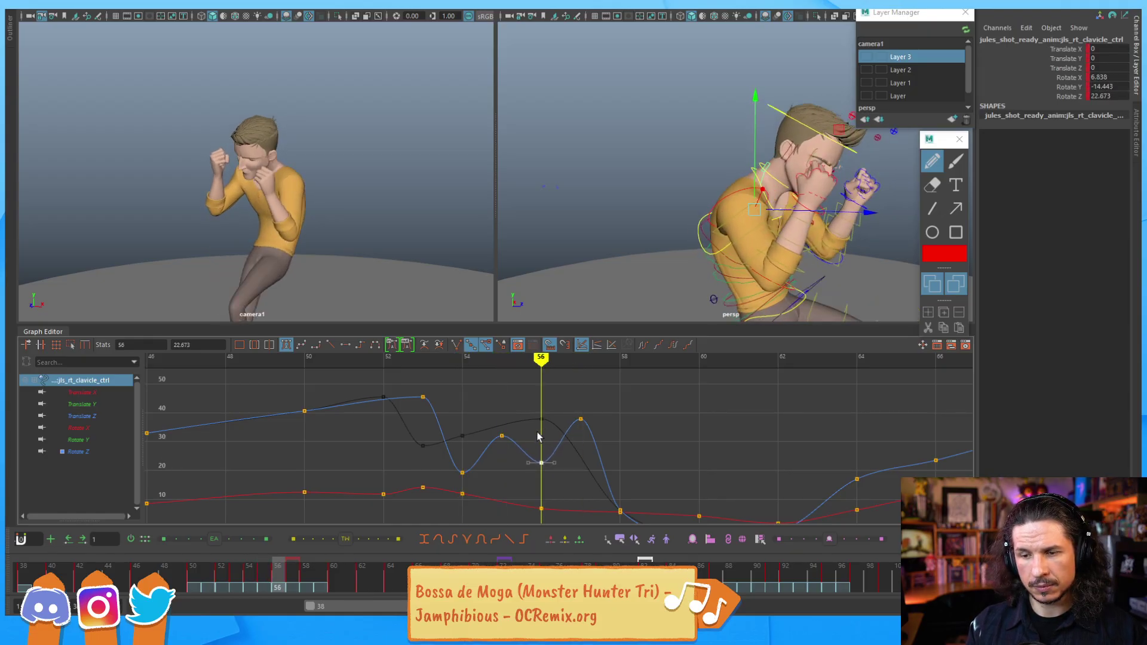
Step: Lower the right clavicle's Rotate Z key at frame 57 to 27.208, checking the transition from frames 55 to 58
key(alt+comma)
key(alt+comma)
key(alt+comma)
key(alt+period)
key(alt+period)
key(alt+period)
key(alt+period)
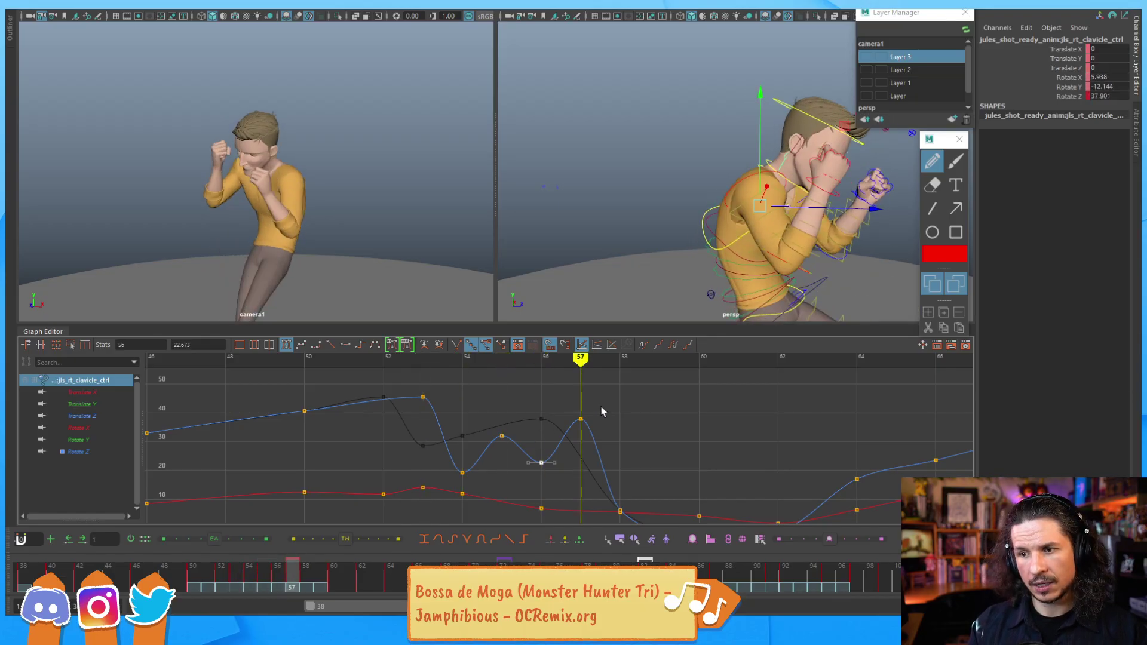
shift+middle_drag(559, 408, 559, 443)
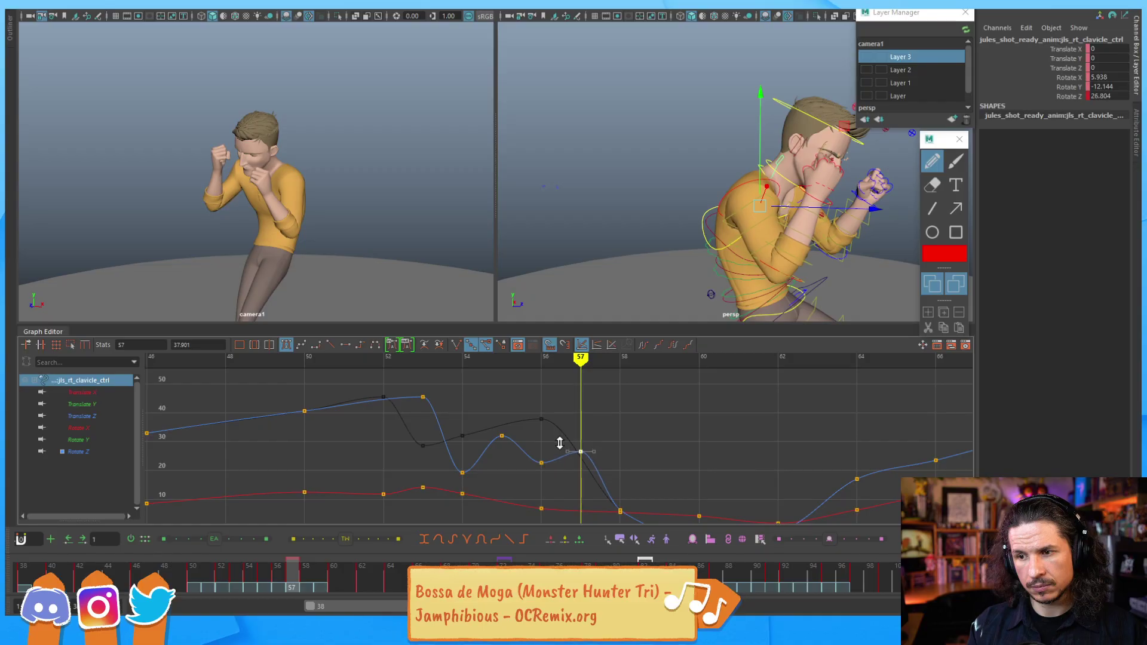
key(alt+comma)
key(alt+comma)
key(alt+period)
key(alt+period)
key(alt+period)
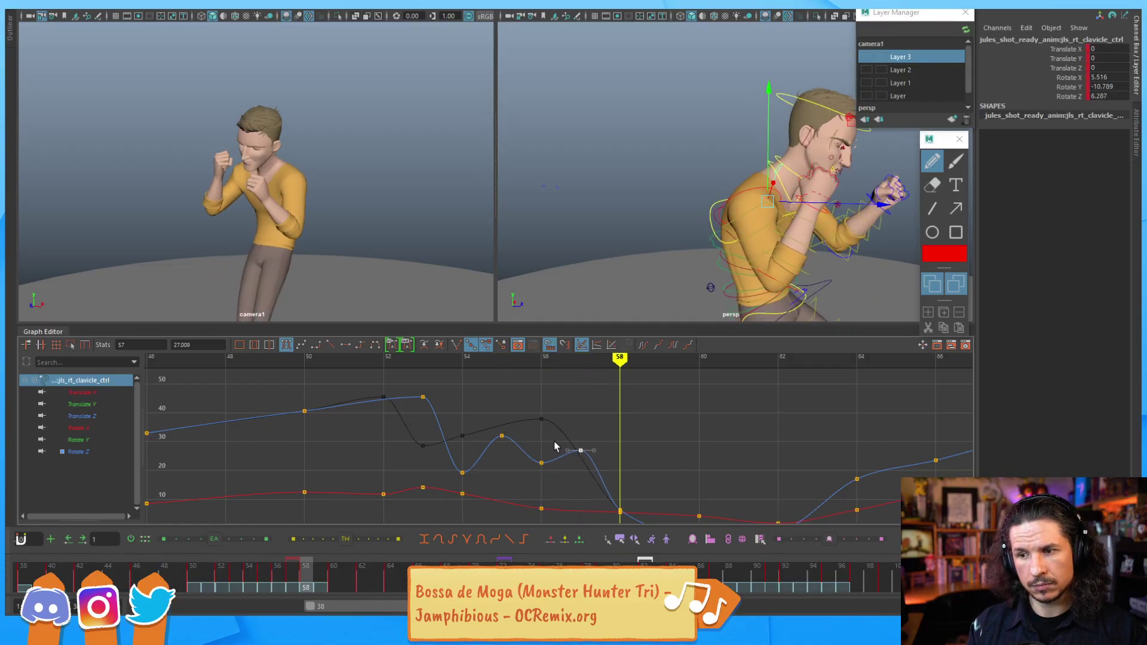
Step: Lower the right clavicle's Rotate Z key at frame 57 further to 22.262
key(alt+comma)
shift+middle_drag(582, 424, 582, 442)
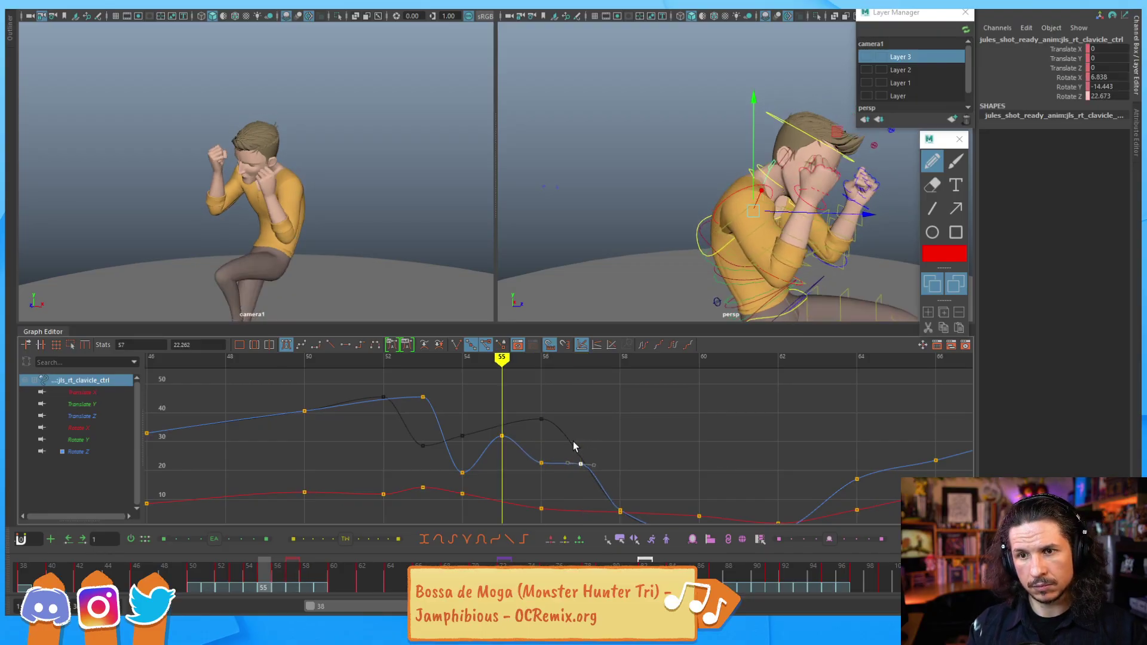
key(alt+period)
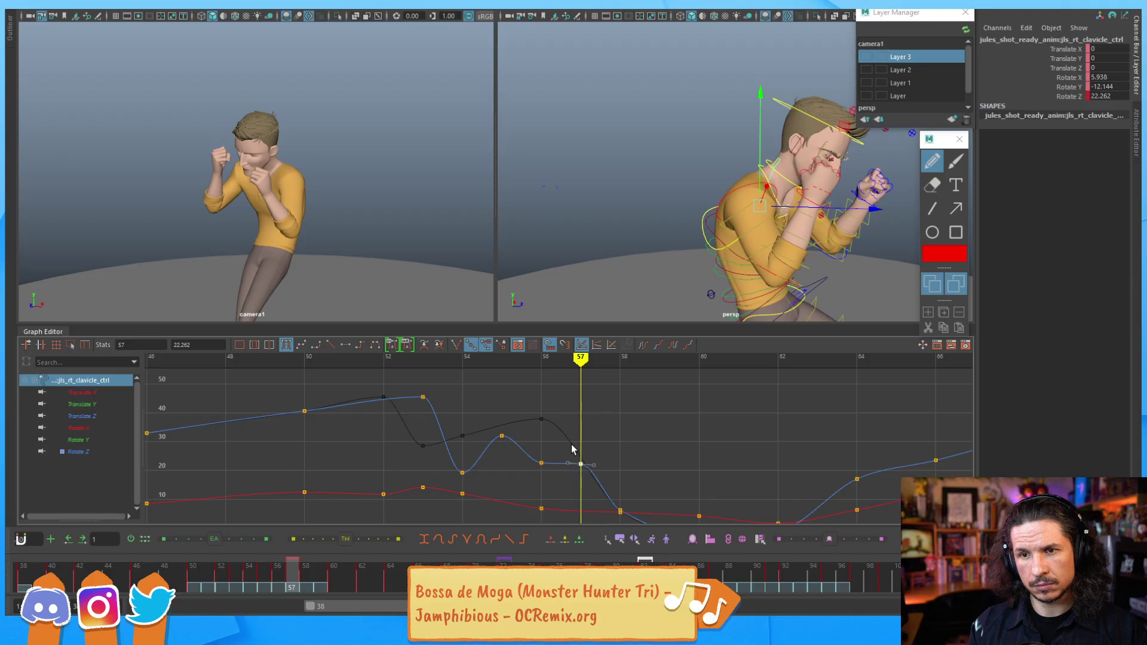
Step: Step and scrub through frames 50 to 58 to review the reshaped right clavicle rotation
key(alt+period)
alt+middle_drag(611, 469, 572, 426)
key(alt+comma)
key(alt+comma)
key(alt+comma)
key(alt+comma)
key(alt+comma)
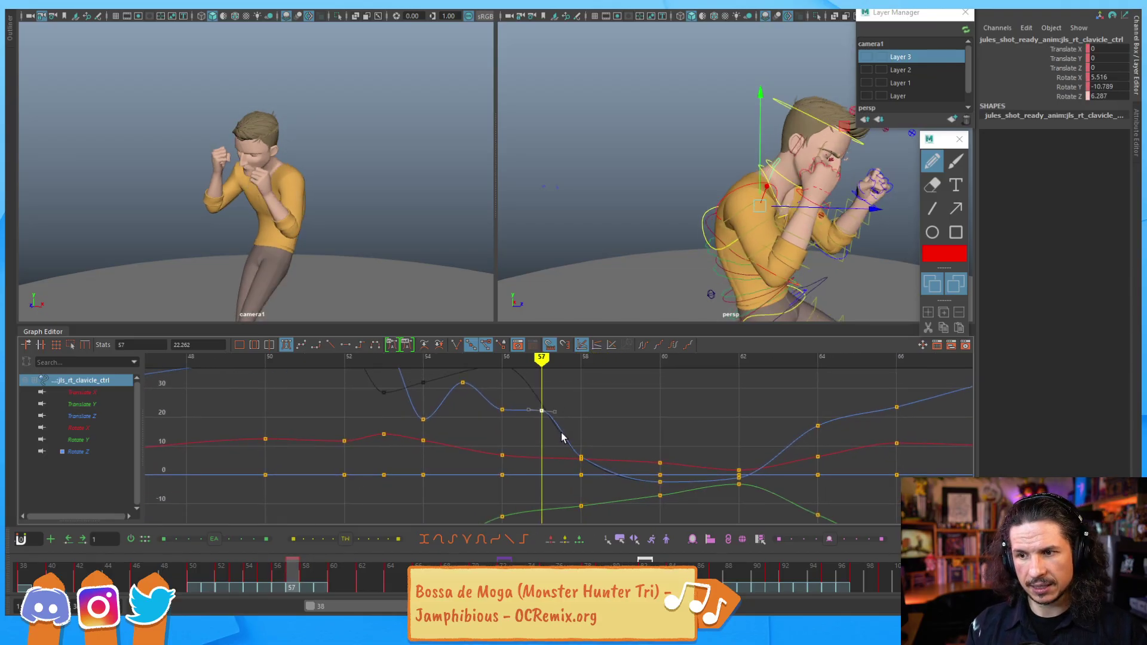
key(alt+period)
key(alt+period)
key(alt+period)
key(alt+period)
key(alt+period)
key(alt+period)
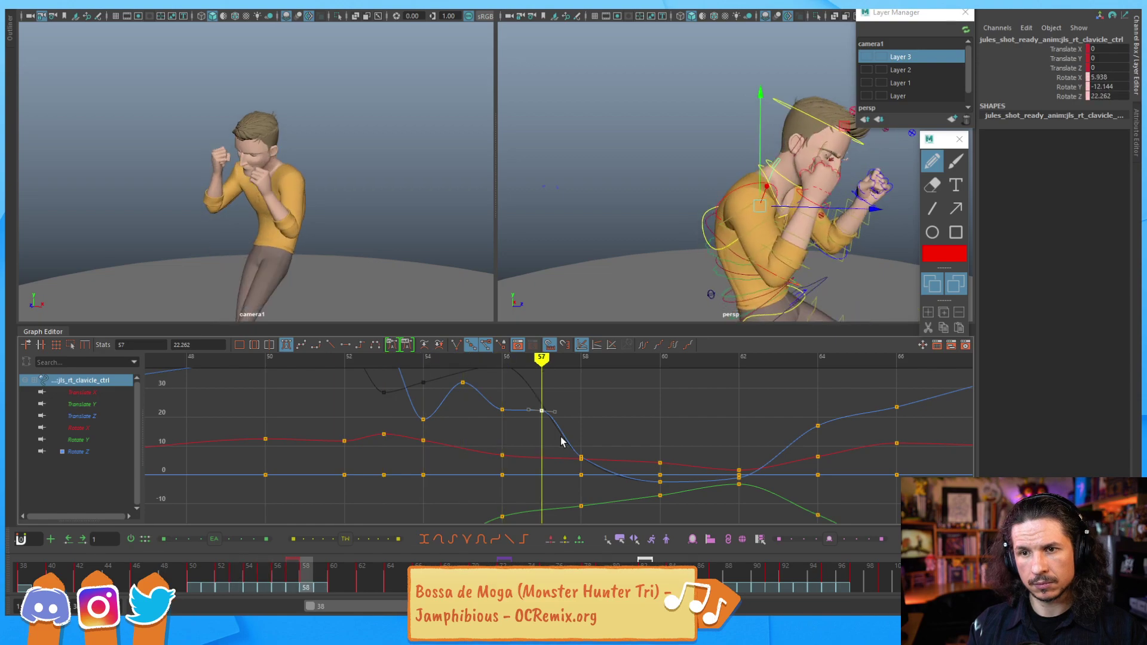
click(197, 573)
mouse_move(218, 572)
mouse_down()
mouse_move(297, 544)
mouse_move(211, 557)
mouse_move(253, 566)
mouse_move(291, 557)
mouse_up()
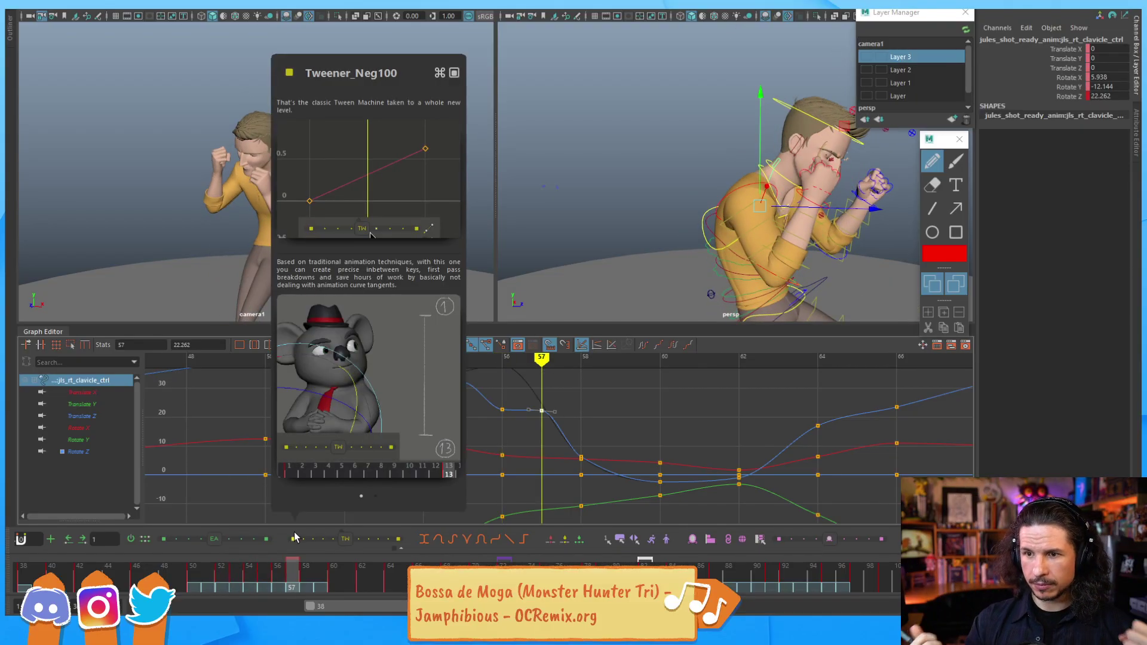
Step: Try rotating both upper arm FK controls about individual axes at frame 57, undo the test rotations and clear the selection
click(736, 186)
click(736, 186)
alt+drag(736, 187, 705, 206)
scroll(689, 220, up, 5)
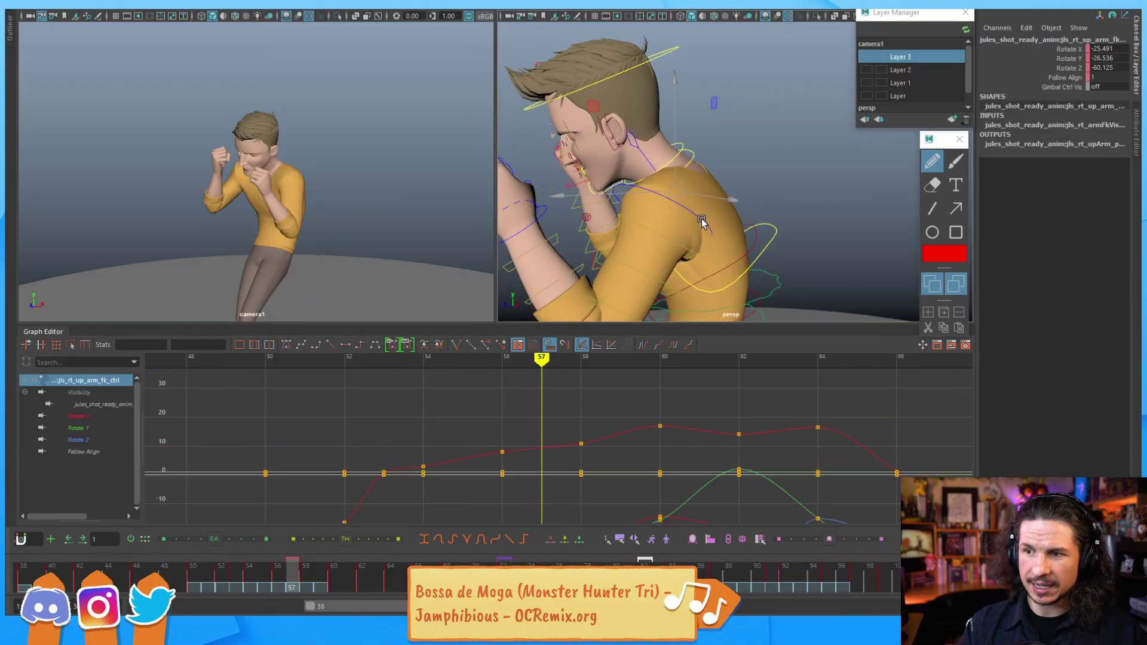
shift+click(695, 224)
mouse_move(695, 224)
alt+mouse_down()
mouse_move(776, 239)
mouse_move(696, 254)
mouse_move(710, 250)
alt+mouse_up()
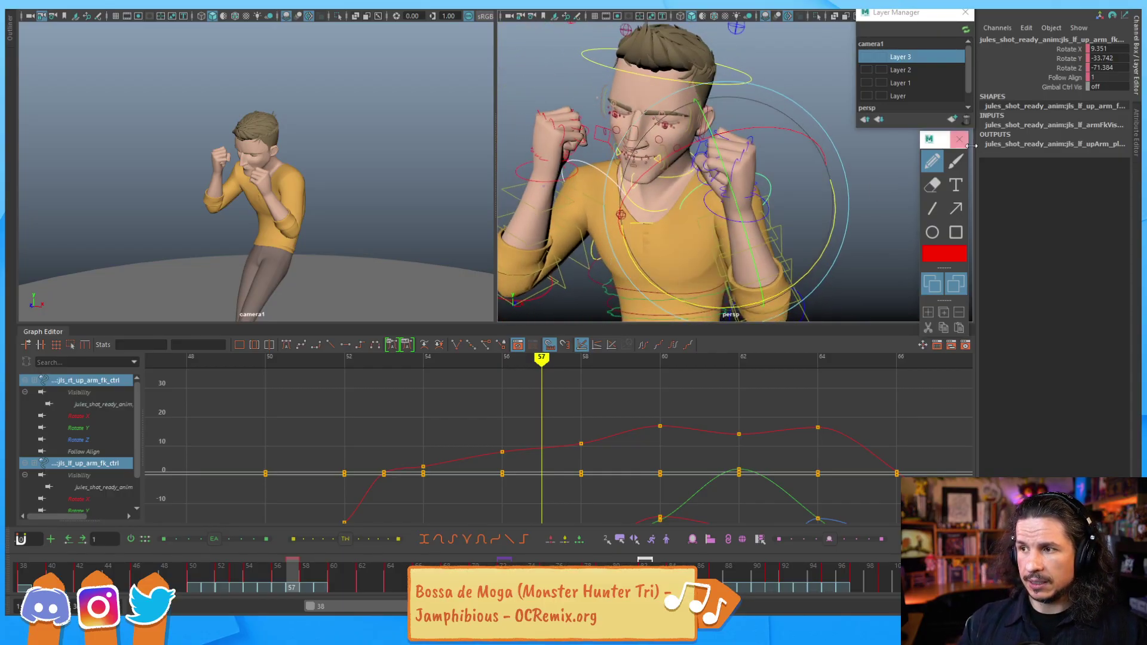
click(1067, 58)
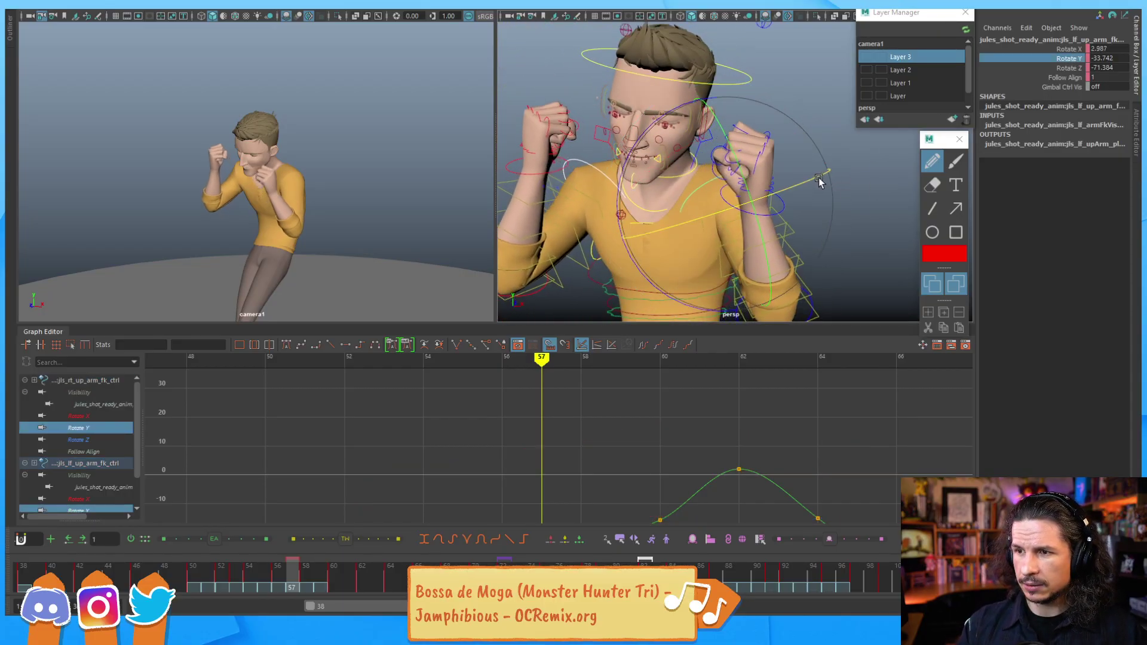
click(1066, 67)
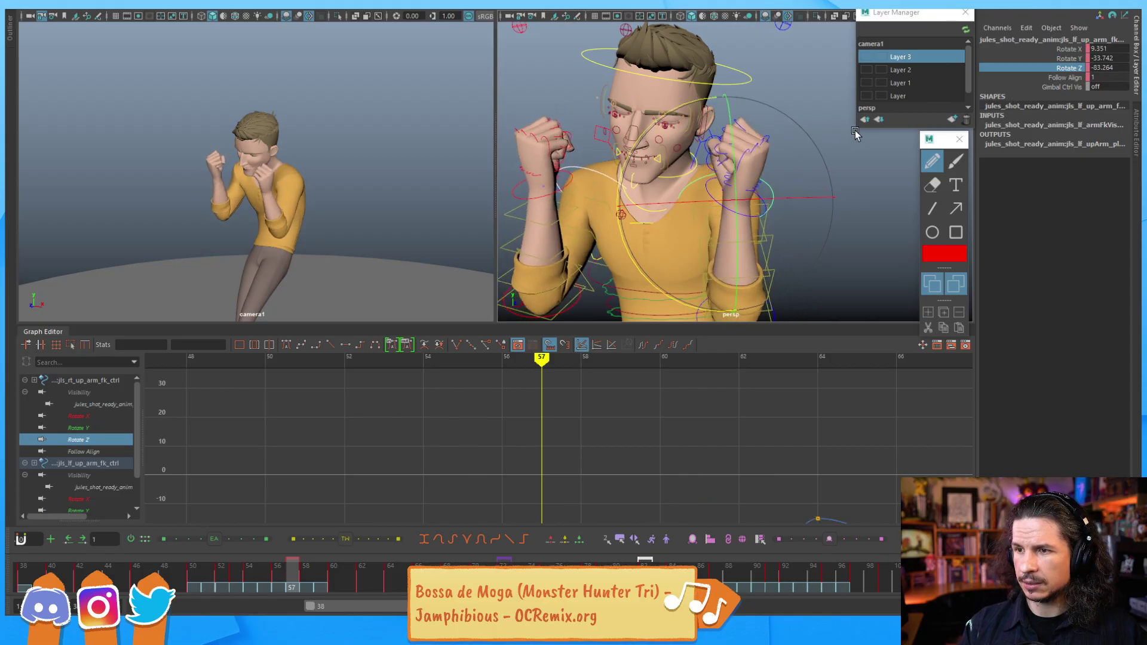
click(1063, 49)
mouse_move(845, 132)
middle_down()
mouse_move(830, 136)
mouse_move(855, 137)
middle_up()
key(ctrl+z)
alt+right_drag(605, 431, 580, 470)
alt+middle_drag(567, 472, 563, 427)
scroll(563, 428, down, 5)
click(862, 233)
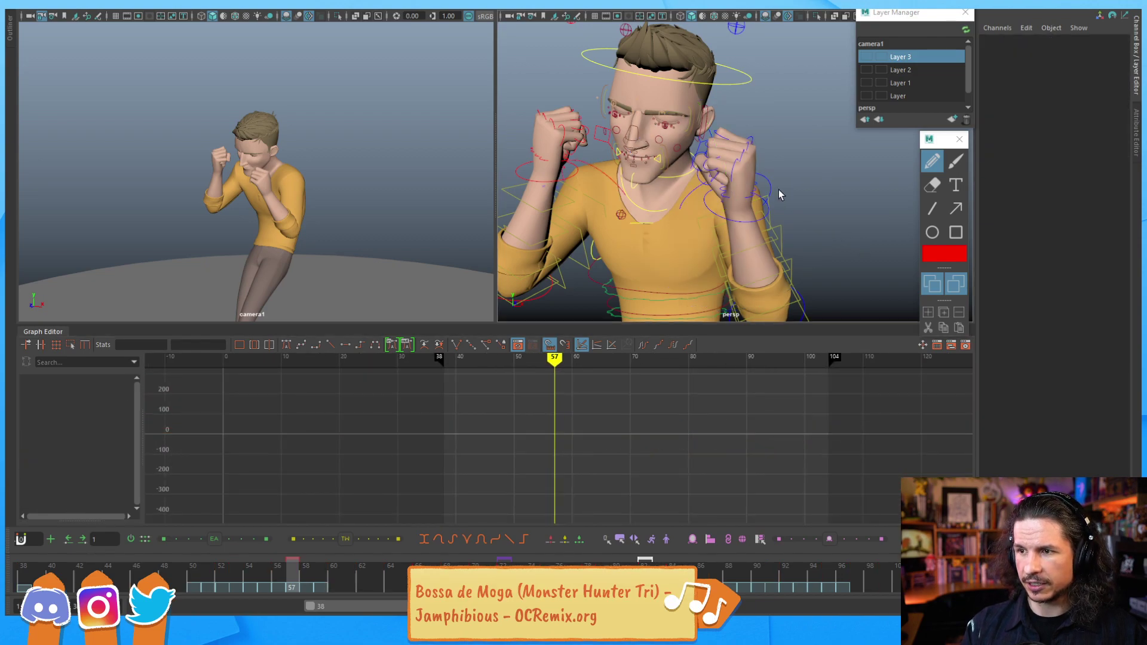
Step: Select both upper arm FK controls and step from frame 57 back to 52 and up to 54 to examine the arm poses
click(779, 192)
shift+click(594, 173)
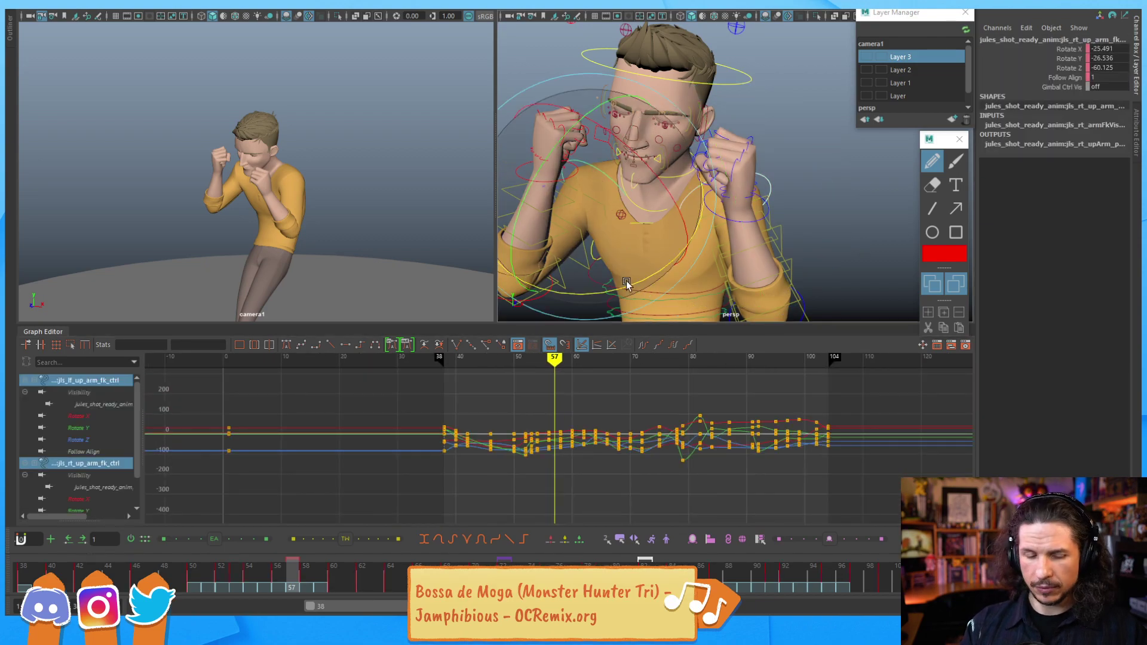
key(alt+comma)
key(alt+comma)
key(alt+comma)
key(alt+comma)
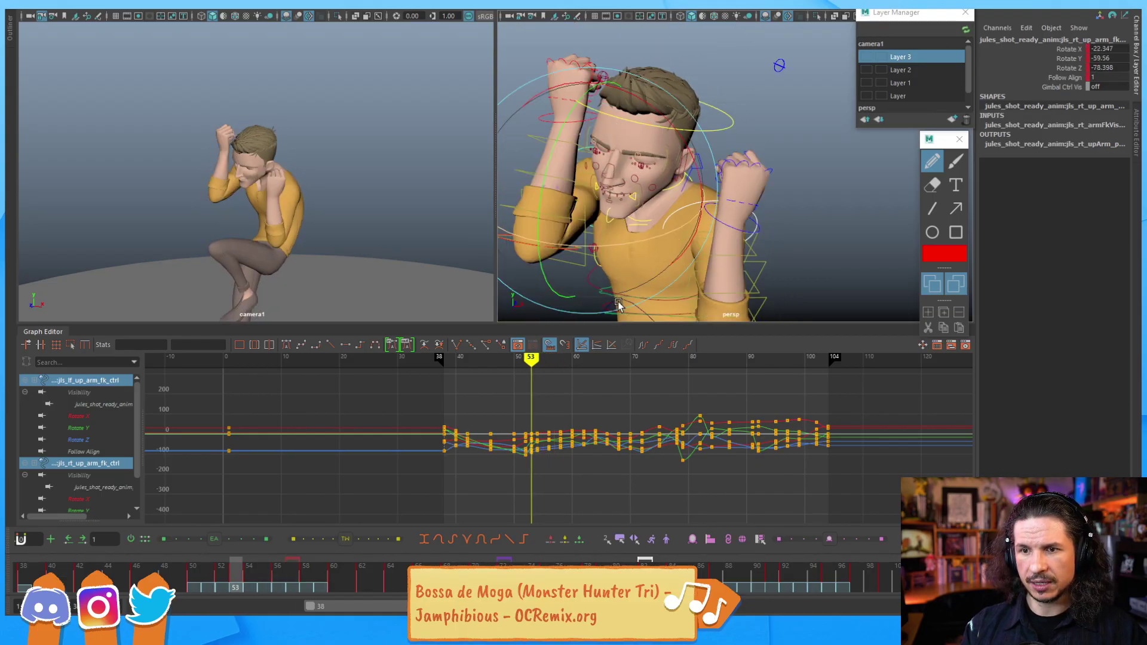
key(alt+comma)
key(alt+period)
key(alt+period)
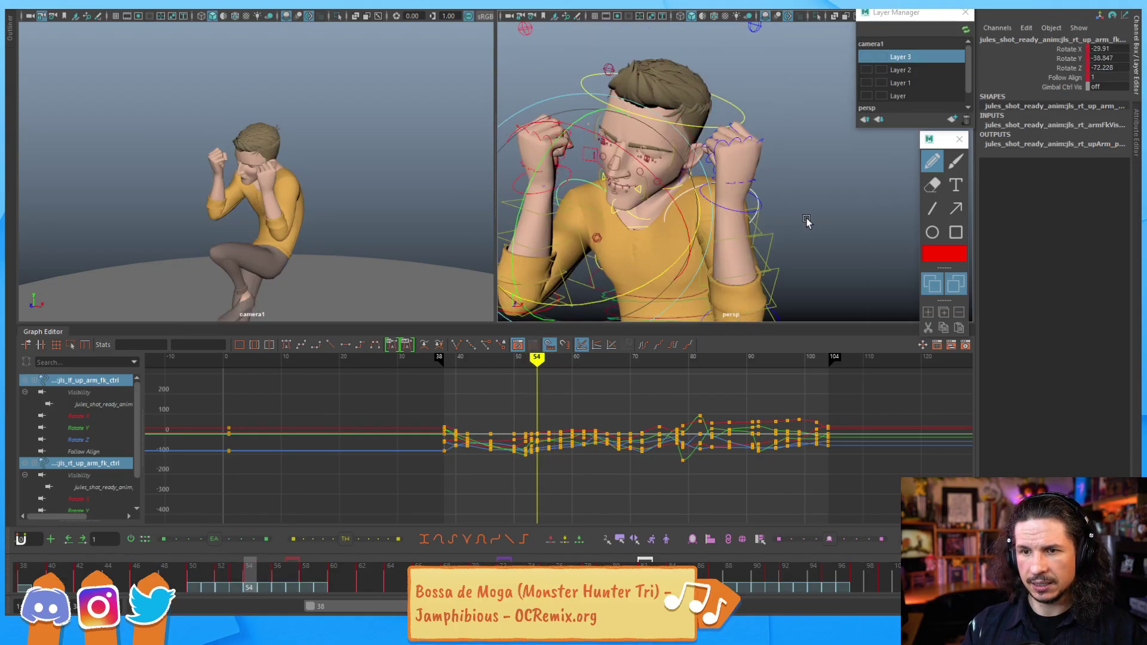
Step: Select only the left upper arm FK control and compare its pose over frames 52 to 54 from the side
alt+drag(850, 204, 723, 194)
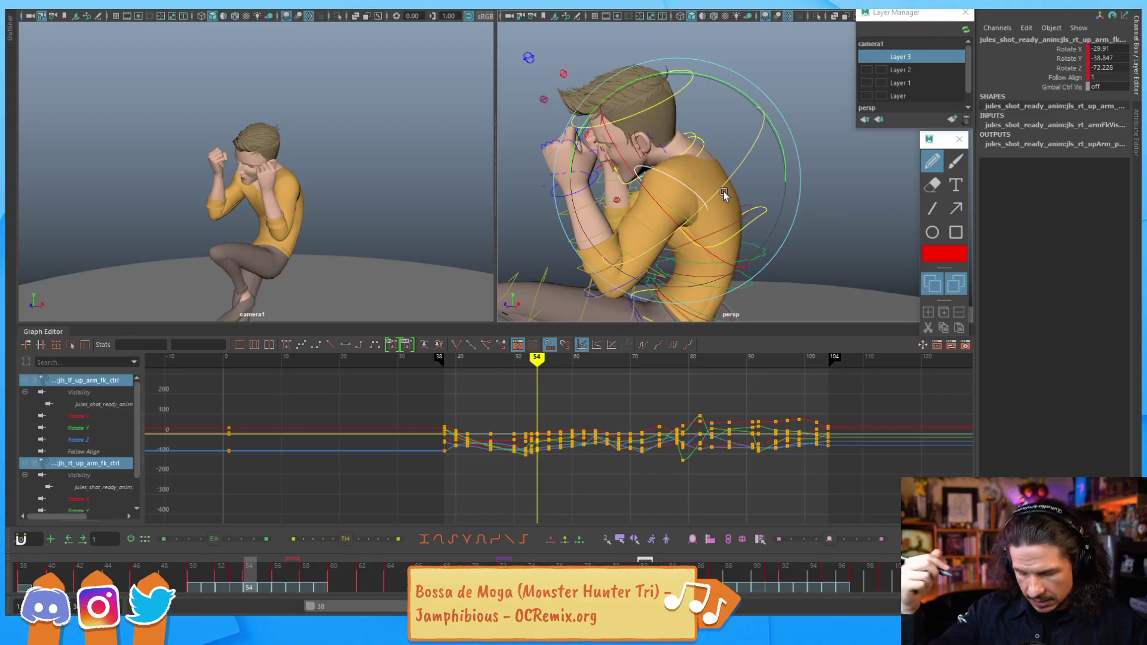
click(900, 249)
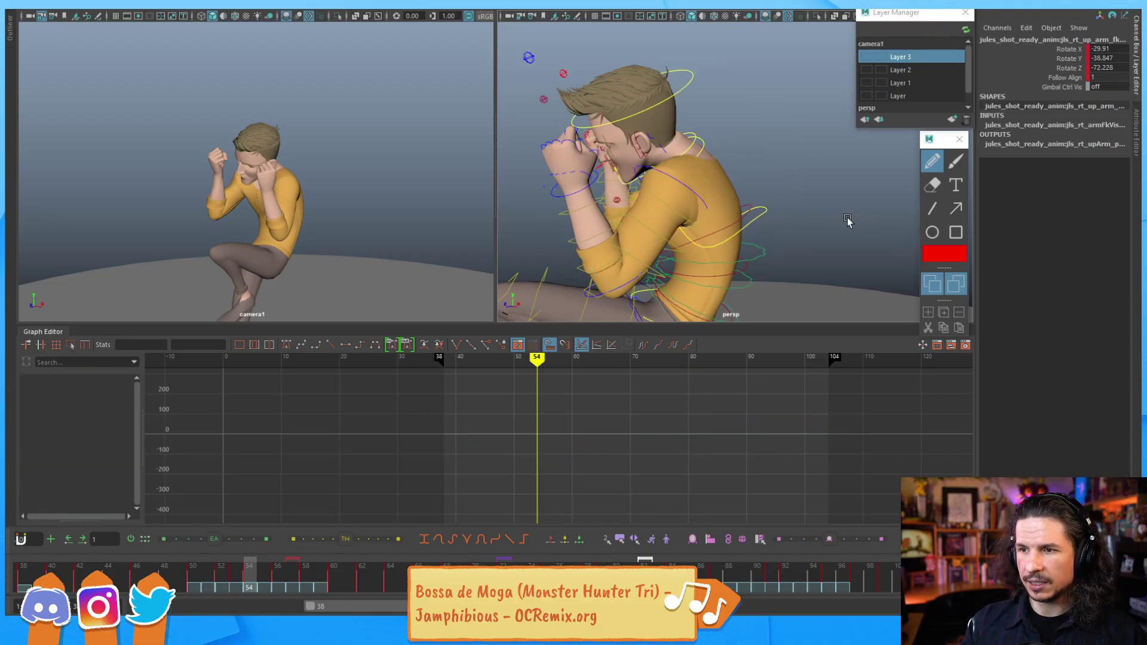
click(691, 190)
key(alt+comma)
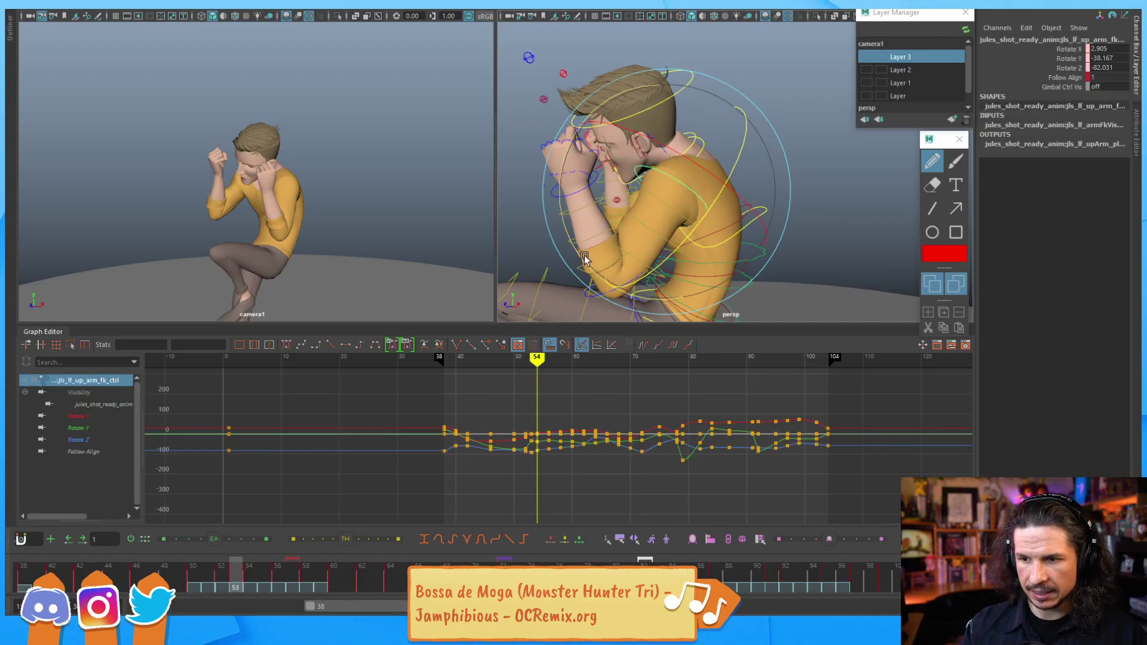
key(alt+comma)
key(alt+period)
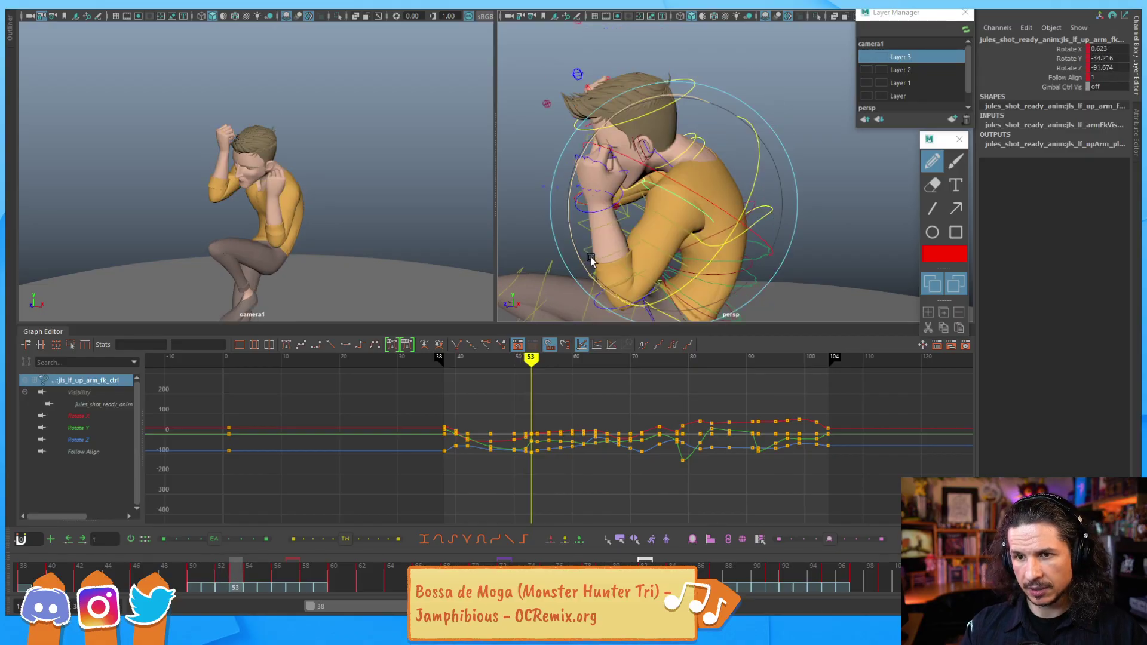
Step: Set the left upper arm FK control's Rotate Y to -39.349 at frame 55 and compare the pose over frames 52 to 56
key(alt+period)
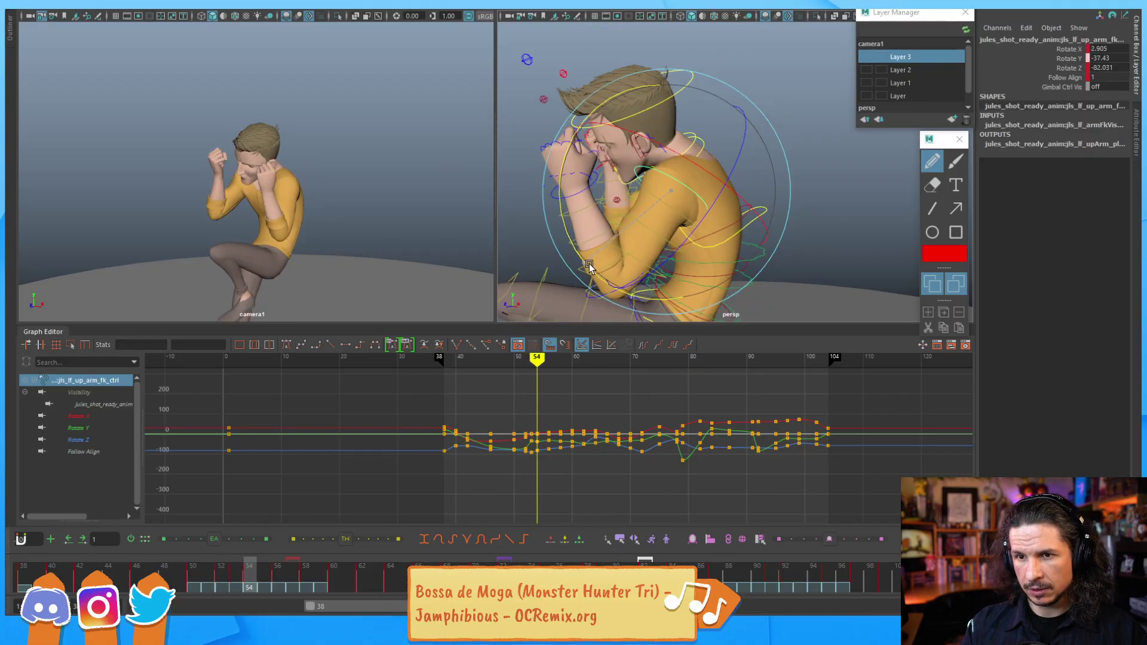
key(alt+period)
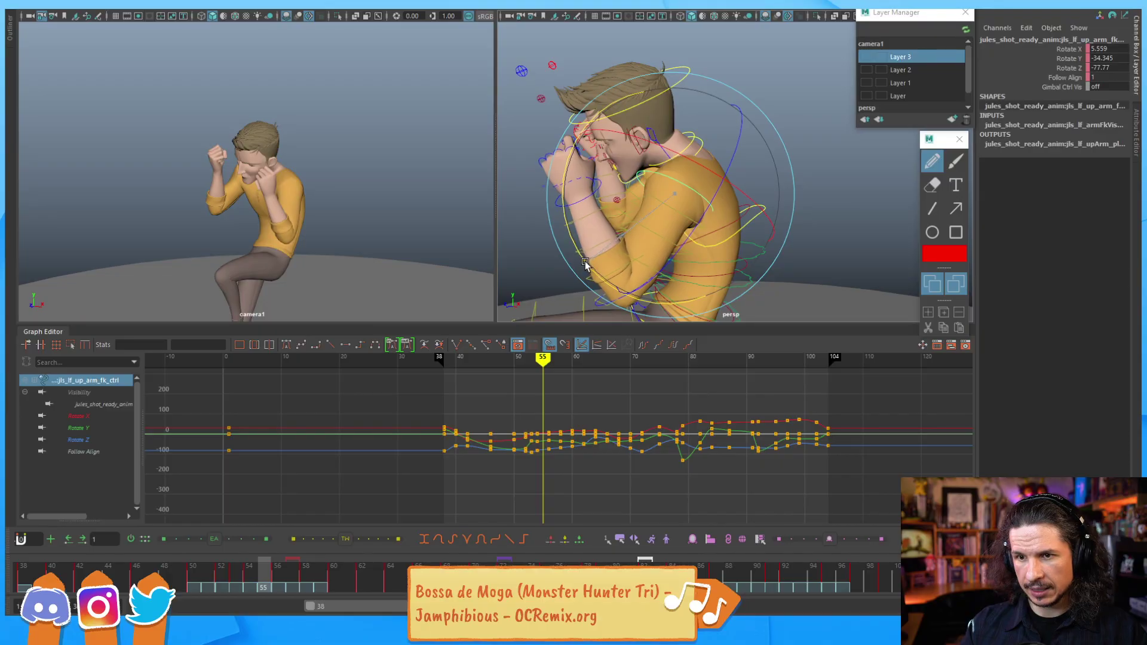
key(alt+comma)
key(alt+comma)
key(alt+comma)
key(alt+period)
key(alt+period)
key(alt+period)
key(alt+period)
key(alt+comma)
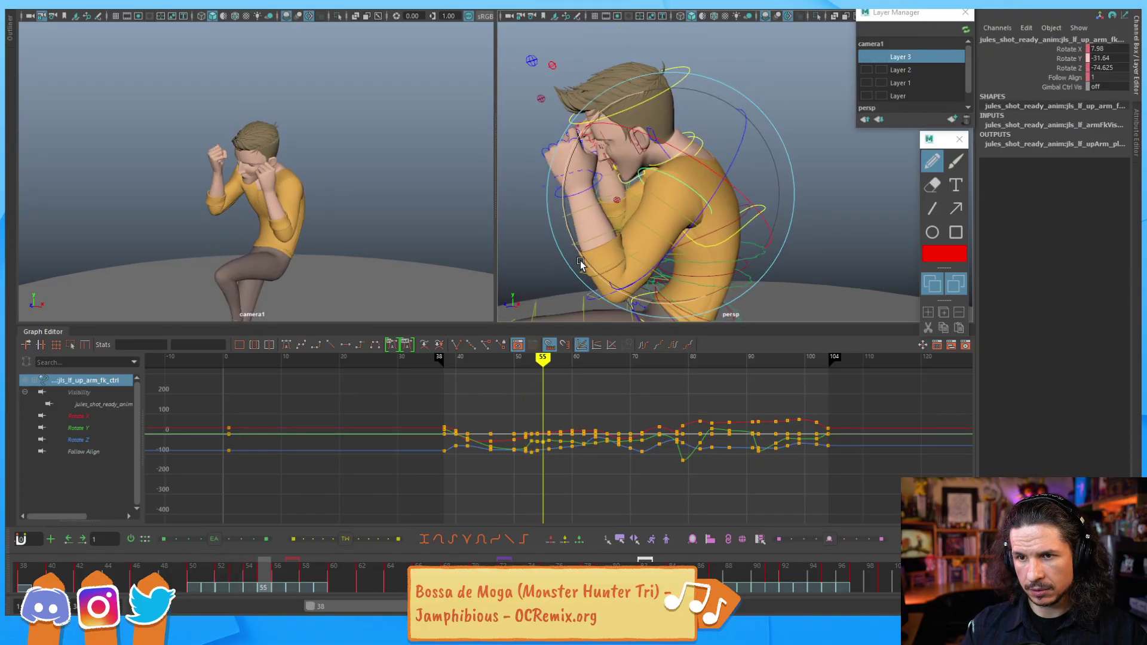
Step: Step back and forth through frames 51 to 56 to review the left upper arm motion, and clear the selection
key(alt+comma)
key(alt+comma)
key(alt+comma)
key(alt+comma)
key(alt+period)
key(alt+period)
key(alt+period)
key(alt+period)
key(alt+period)
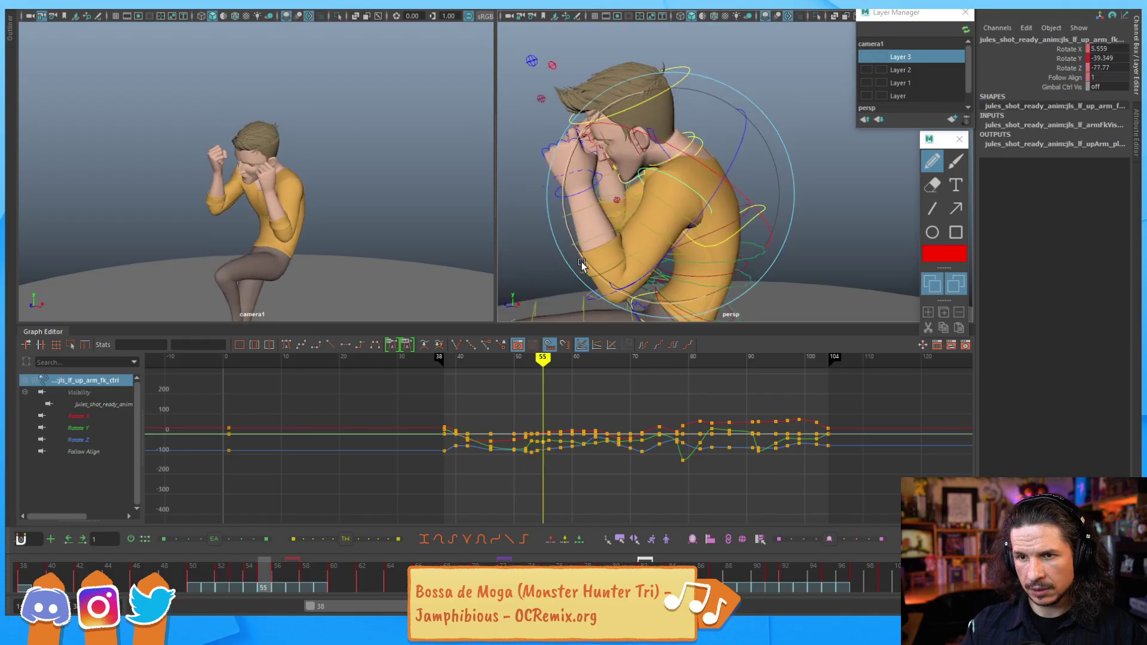
key(alt+comma)
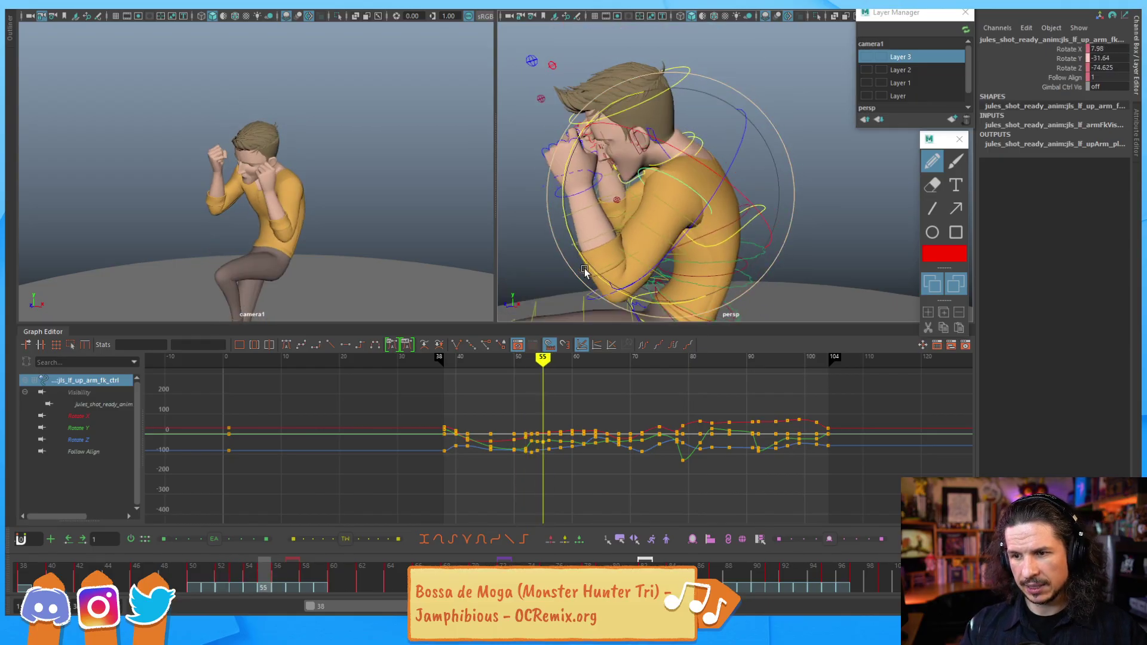
key(alt+comma)
click(584, 270)
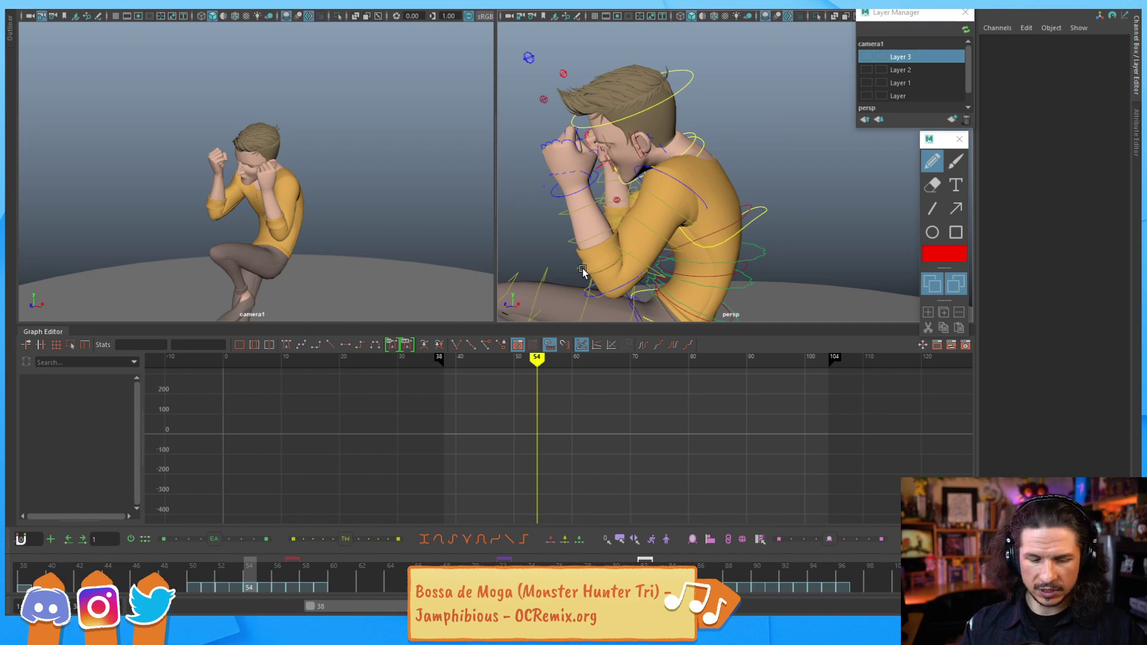
Step: Step through frames 51 to 57 with no control selected to examine how both arms move
key(alt+comma)
key(alt+comma)
key(alt+period)
key(alt+period)
key(alt+period)
key(alt+period)
key(alt+period)
key(alt+comma)
key(alt+comma)
key(alt+comma)
key(alt+comma)
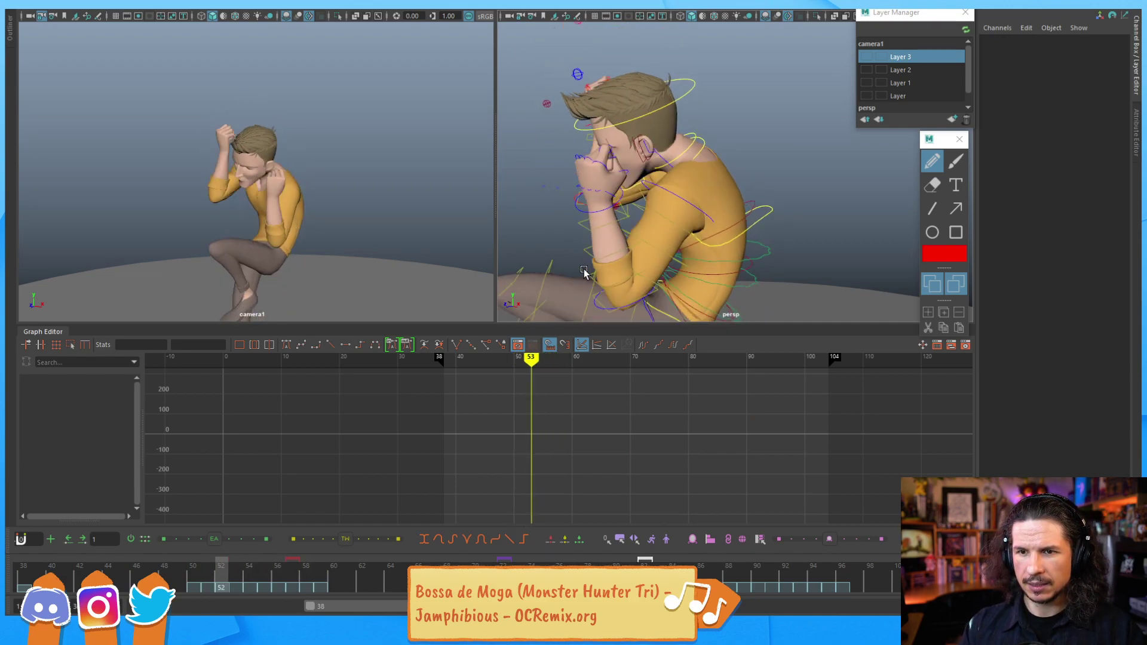
key(alt+comma)
key(alt+comma)
key(alt+period)
key(alt+period)
Step: Select the right upper arm FK control and examine its pose over frames 52 to 55 from the side
alt+drag(584, 271, 705, 250)
click(767, 193)
alt+drag(767, 192, 710, 180)
key(alt+period)
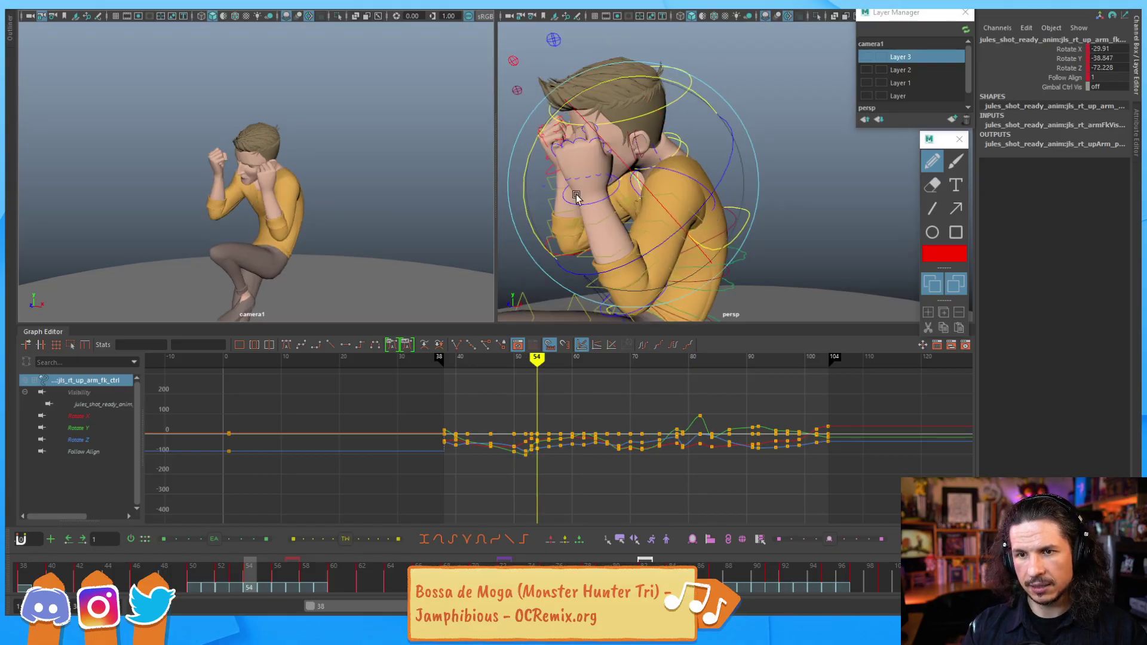
key(alt+period)
key(alt+comma)
key(alt+comma)
key(alt+period)
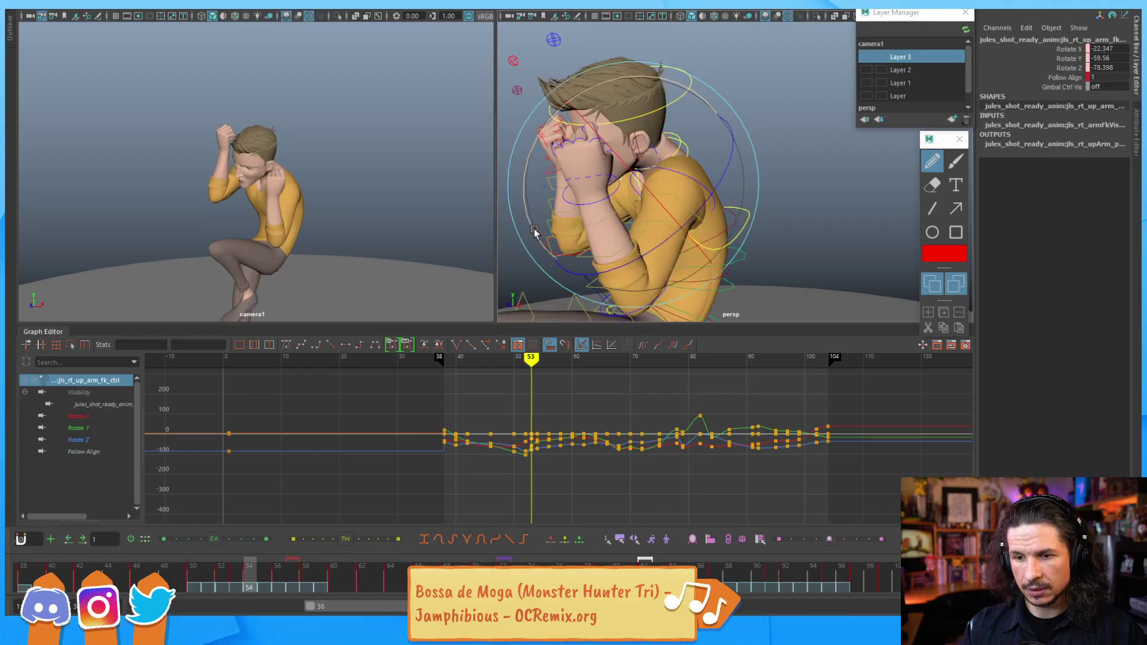
key(alt+period)
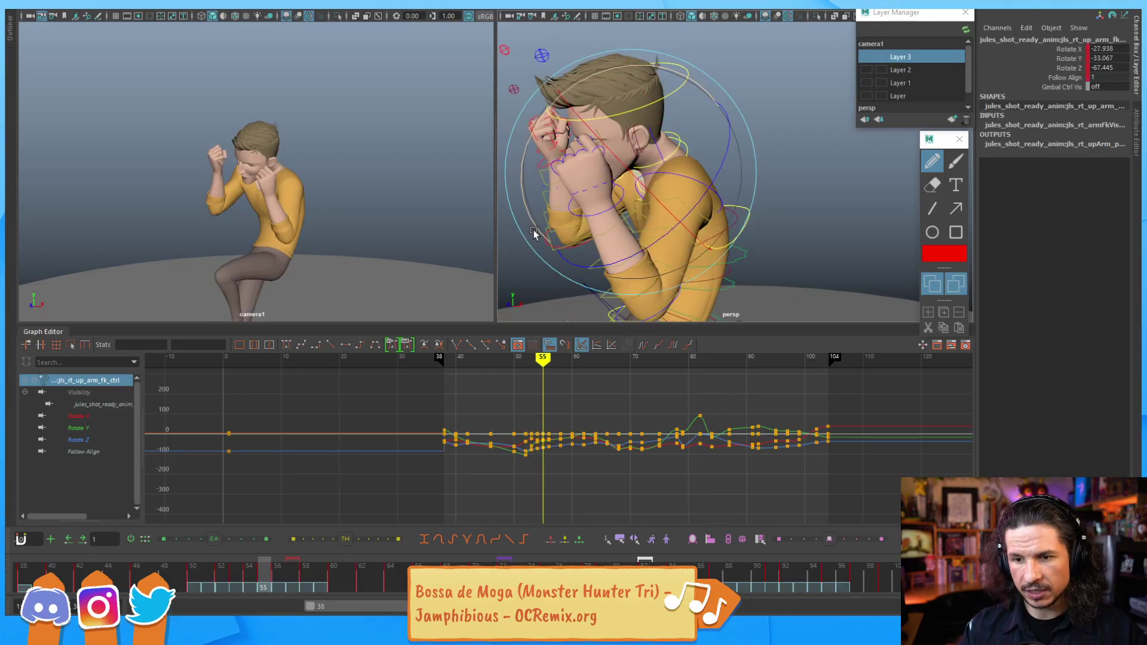
key(alt+comma)
key(alt+comma)
key(alt+period)
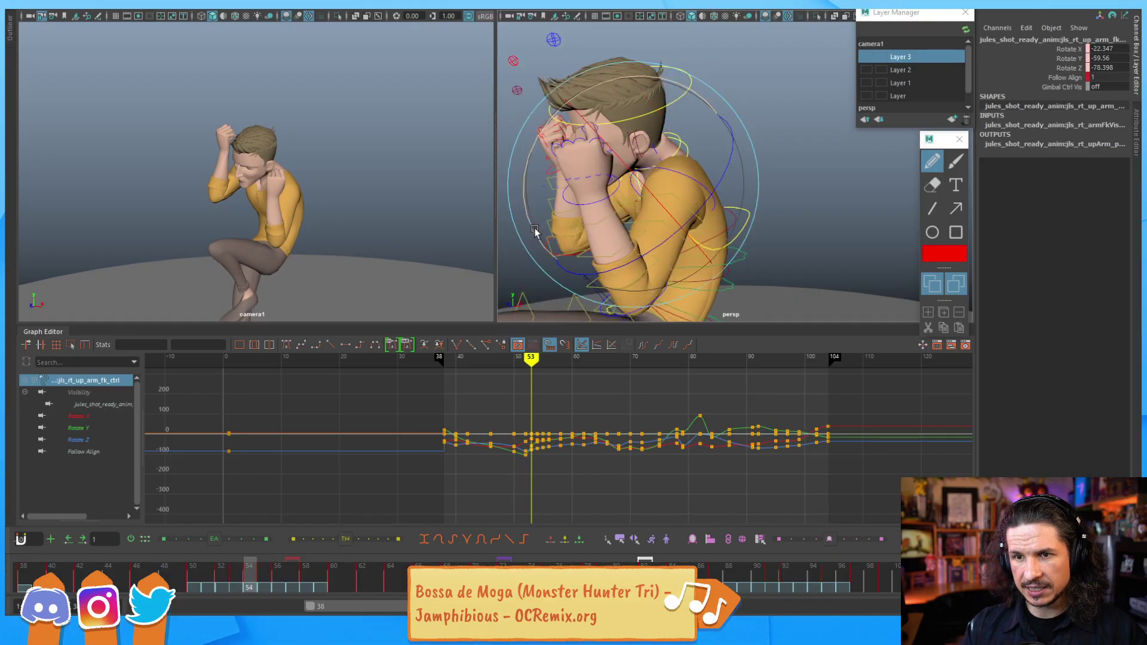
key(alt+comma)
key(alt+comma)
key(alt+period)
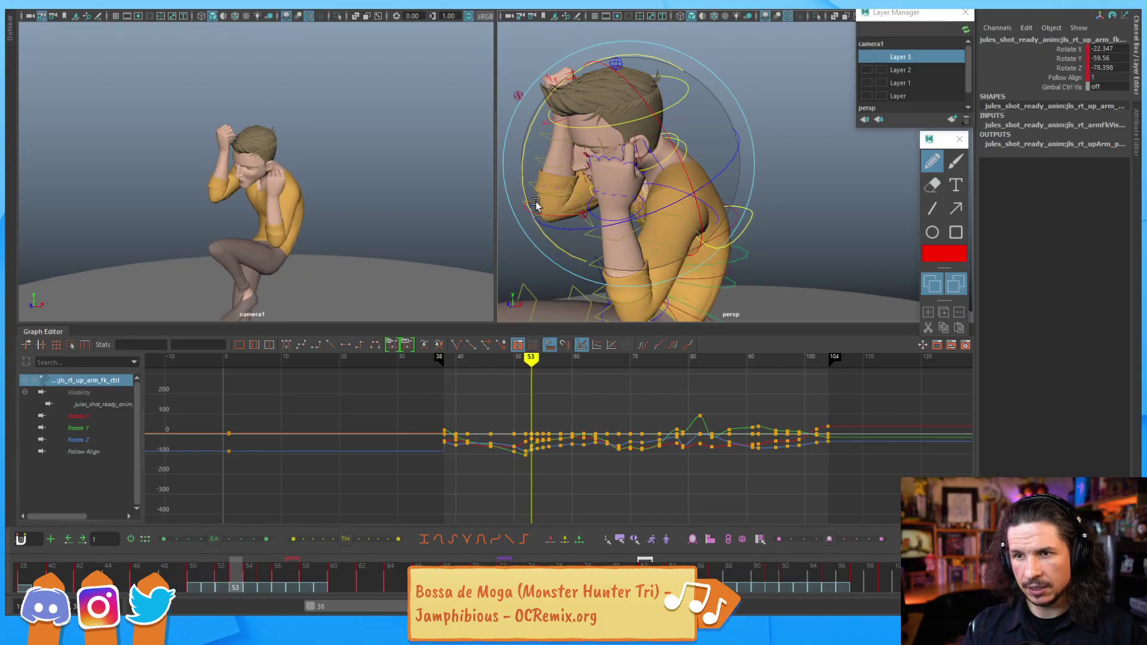
Step: Set the right upper arm FK control's Rotate Y to -65.6 at frame 53 and -31.603 at frame 54
drag(524, 198, 526, 191)
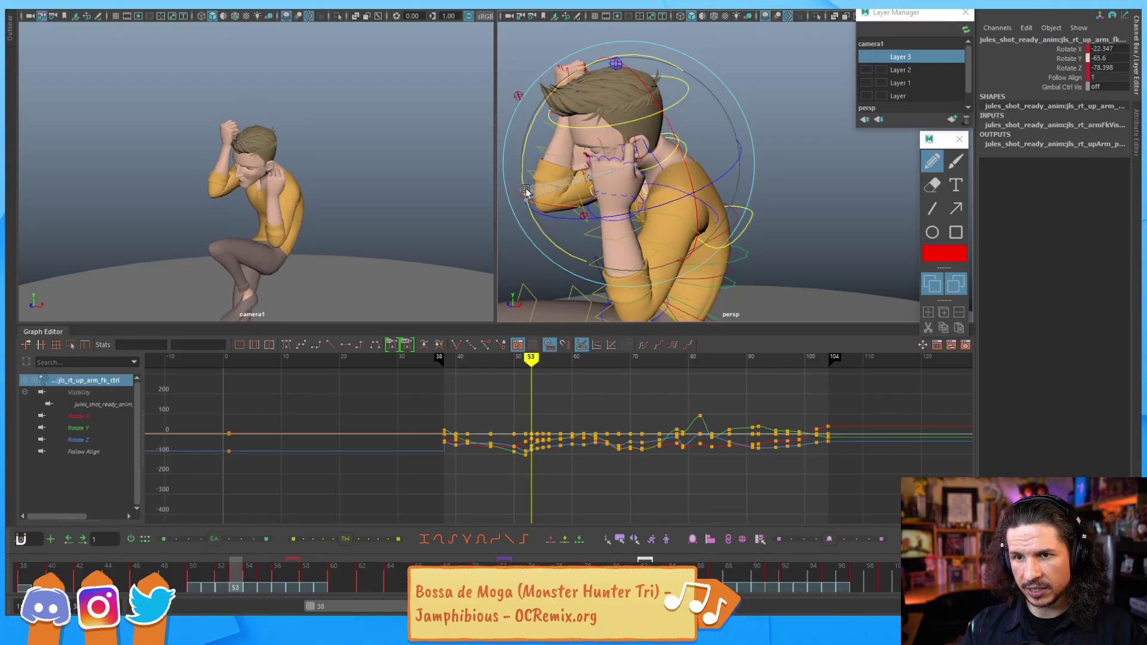
key(alt+period)
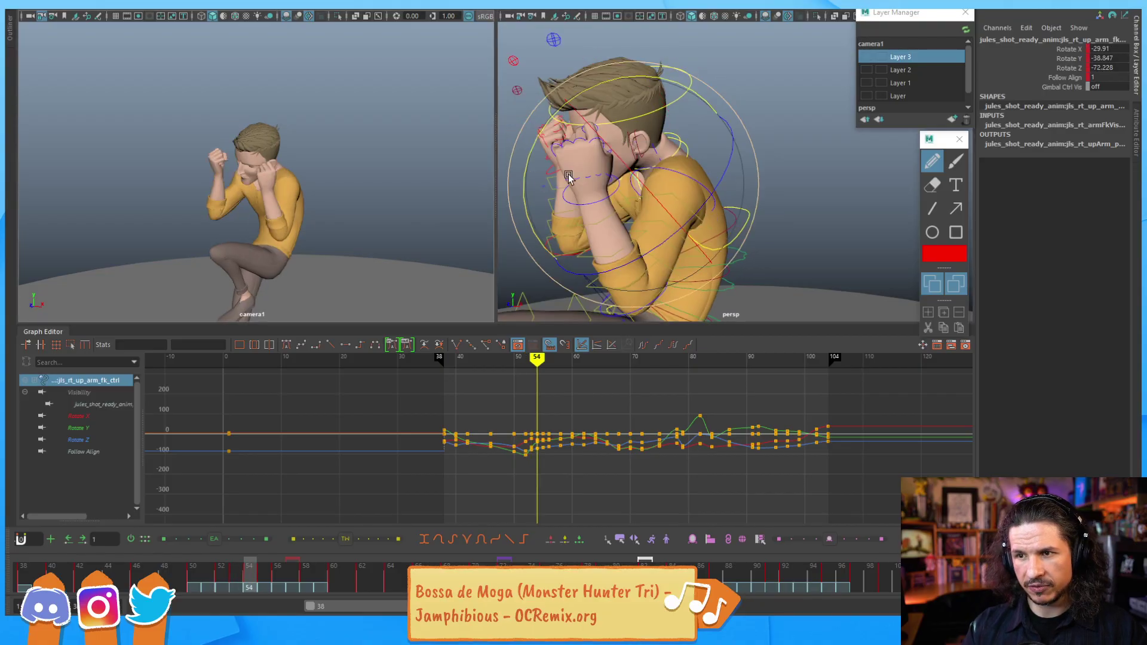
drag(523, 216, 530, 222)
key(alt+period)
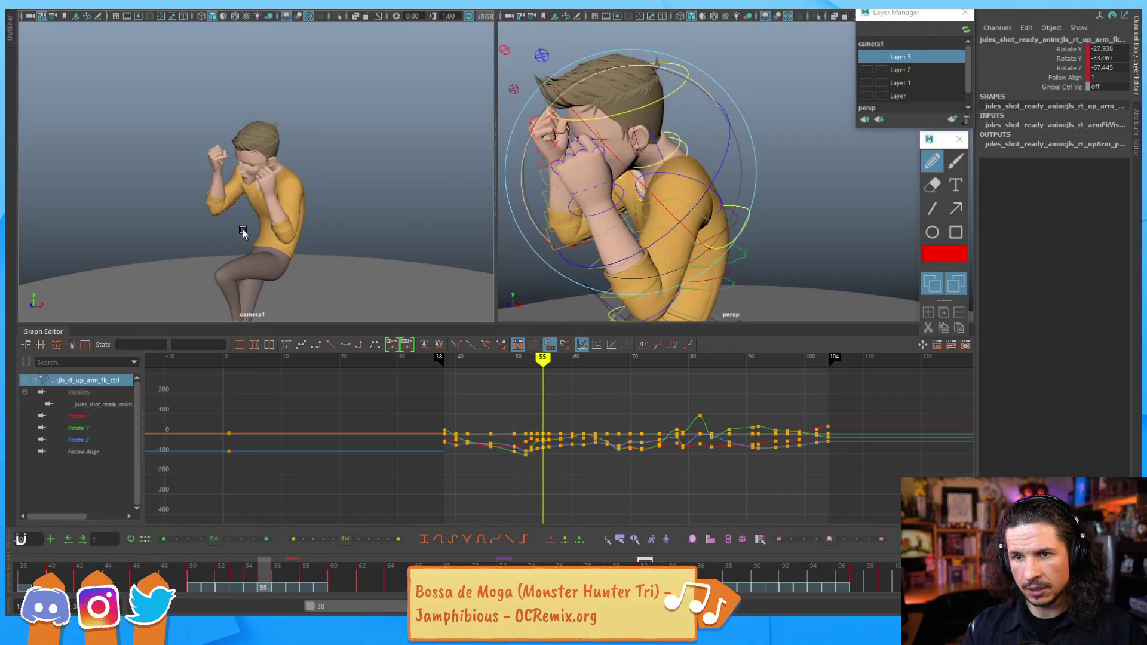
Step: Set the right upper arm FK control's Rotate Y to -28.573 at frame 56 and compare it with the preceding frames
key(alt+comma)
key(alt+comma)
key(alt+period)
key(alt+period)
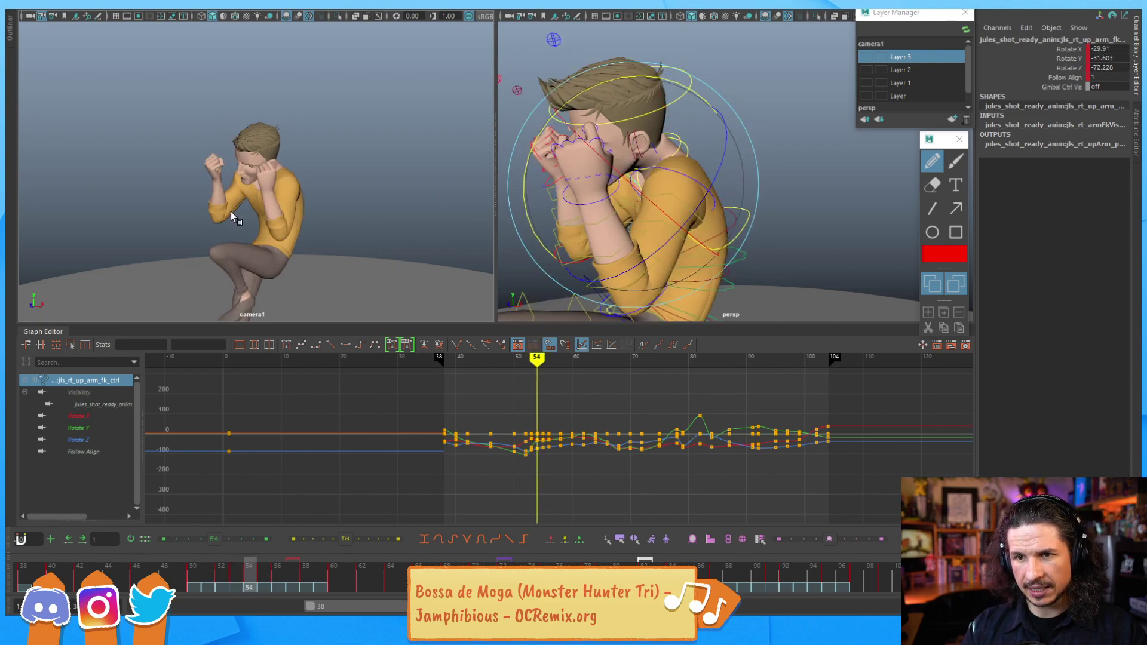
key(alt+period)
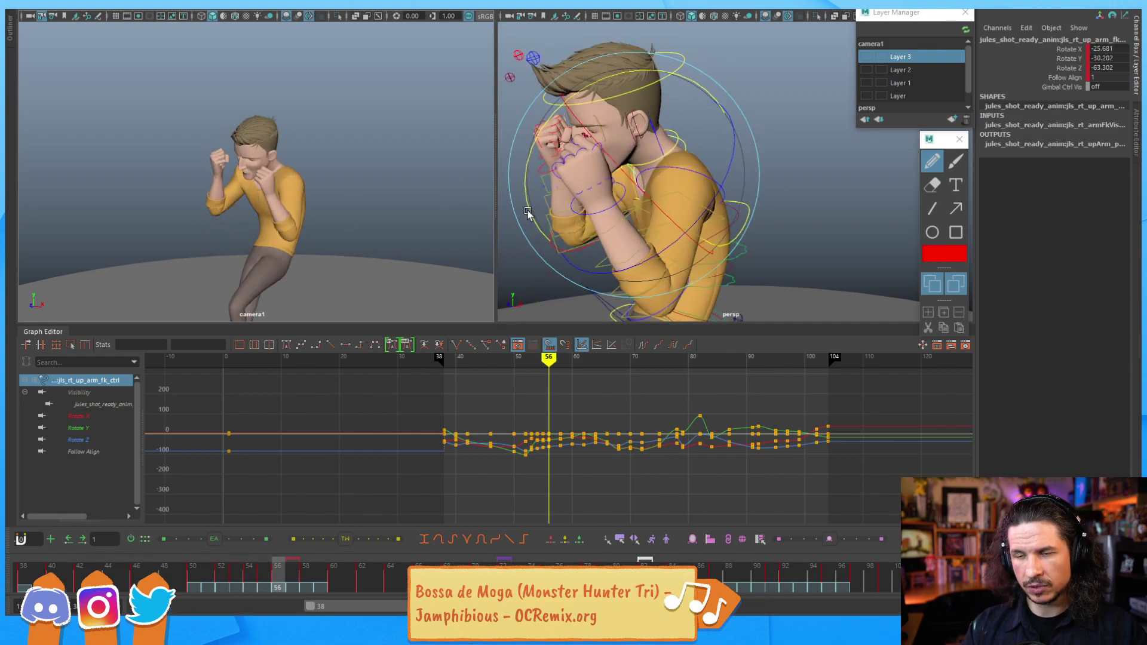
key(alt+comma)
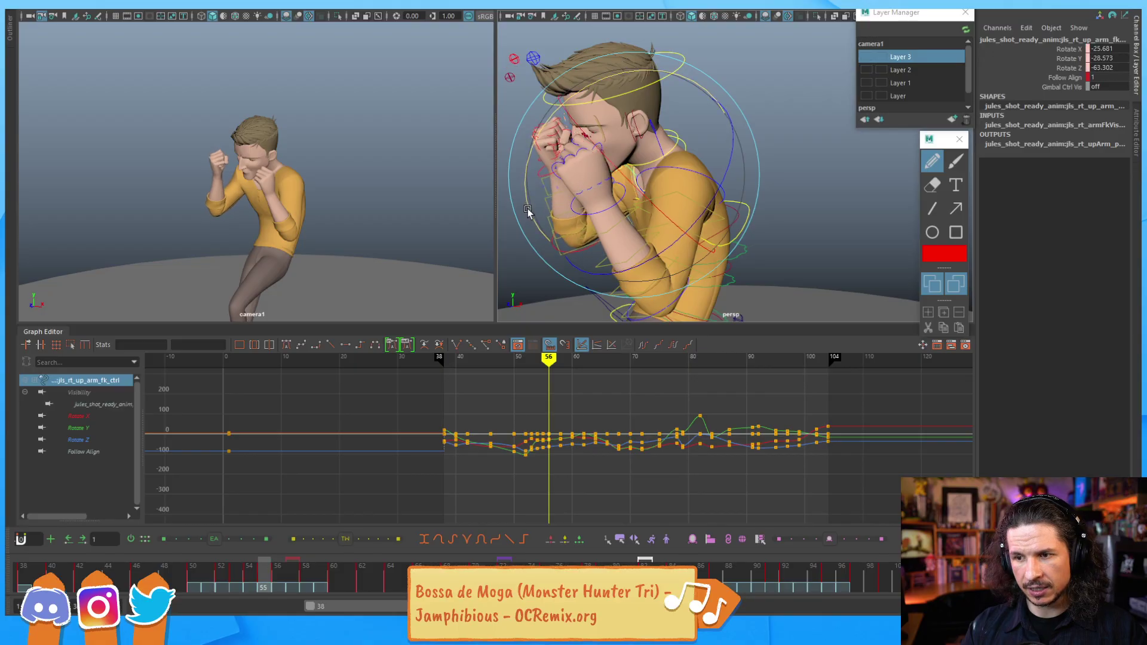
key(alt+comma)
key(alt+comma)
key(alt+comma)
key(alt+period)
key(alt+period)
key(alt+period)
key(alt+period)
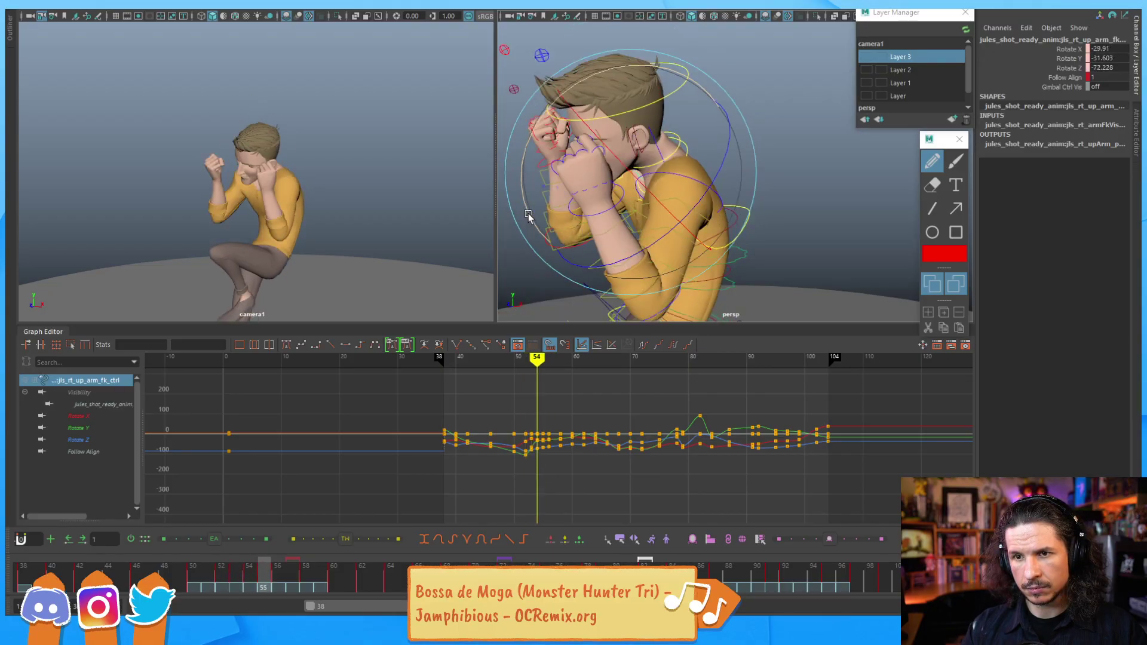
Step: Step and scrub from around frame 53 to frame 69 to review the adjusted right arm motion
key(alt+period)
key(alt+period)
key(alt+comma)
key(alt+comma)
key(alt+comma)
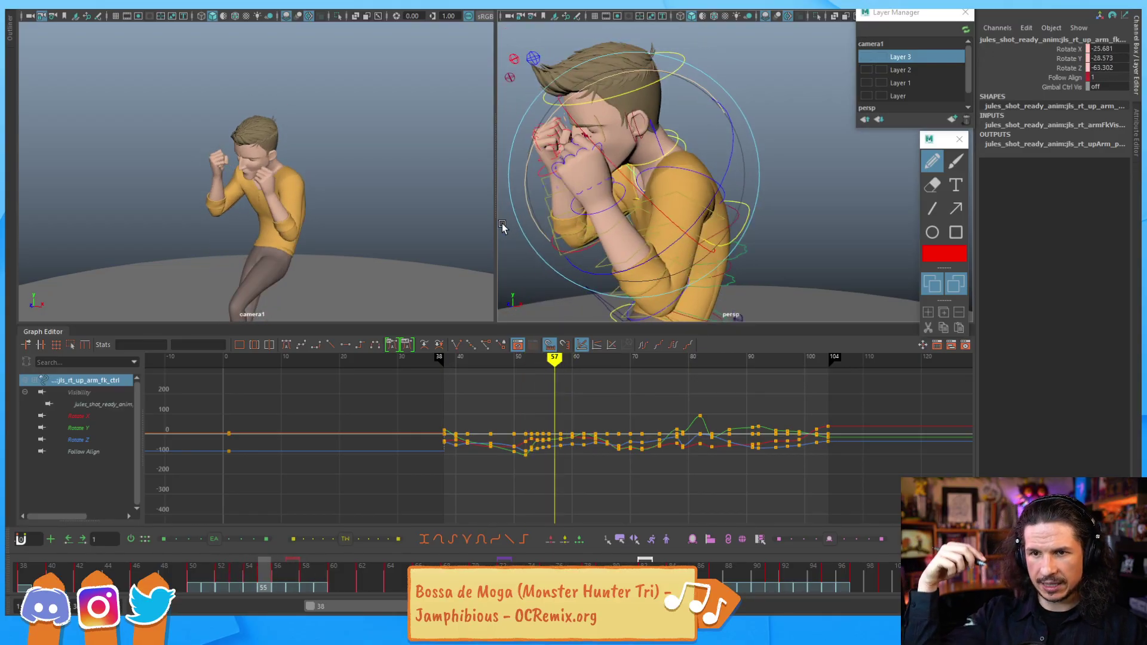
mouse_move(529, 359)
mouse_down()
mouse_move(513, 359)
mouse_move(530, 359)
mouse_up()
key(alt+period)
key(alt+period)
key(alt+period)
key(alt+period)
key(alt+period)
key(alt+period)
key(alt+period)
key(alt+period)
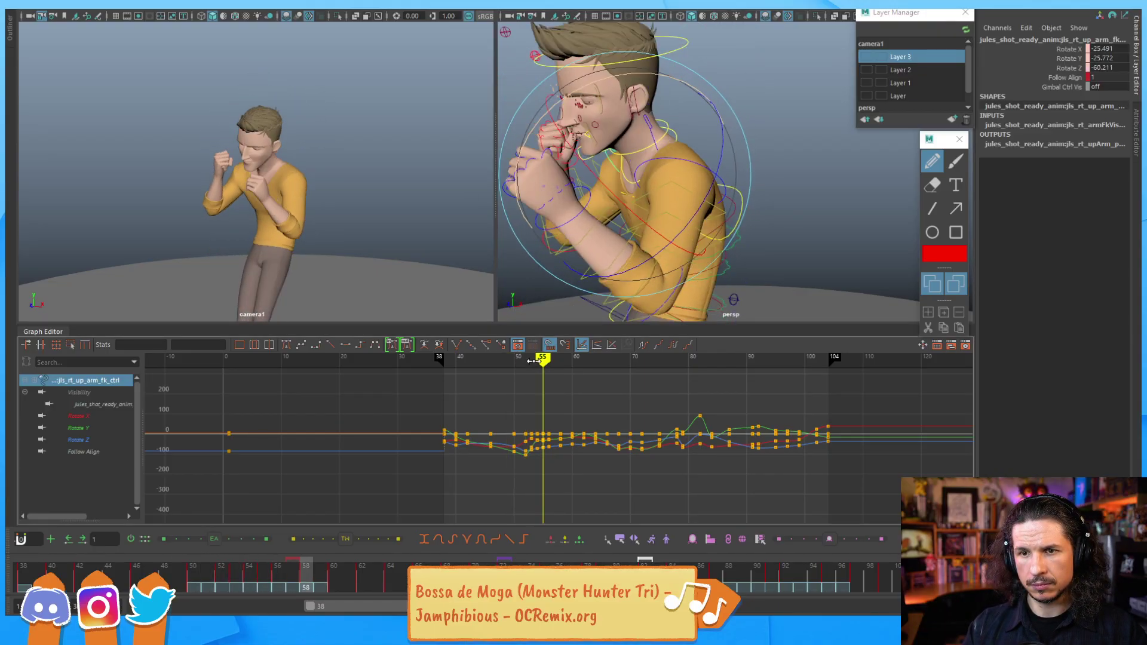
key(alt+period)
key(alt+period)
key(alt+period)
key(alt+period)
key(alt+period)
key(alt+period)
drag(202, 576, 347, 572)
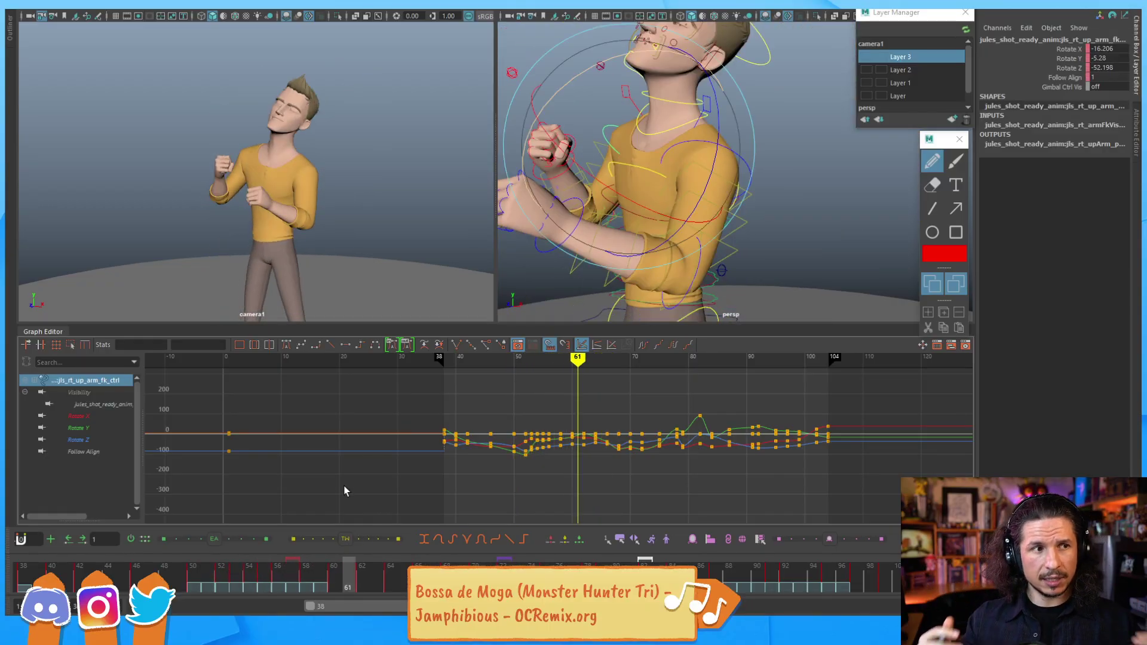
drag(367, 579, 461, 565)
Step: Select the right elbow FK control at frame 69 and isolate its Rotate Y curve, framed around frames 48 to 92
alt+drag(627, 194, 534, 244)
click(556, 206)
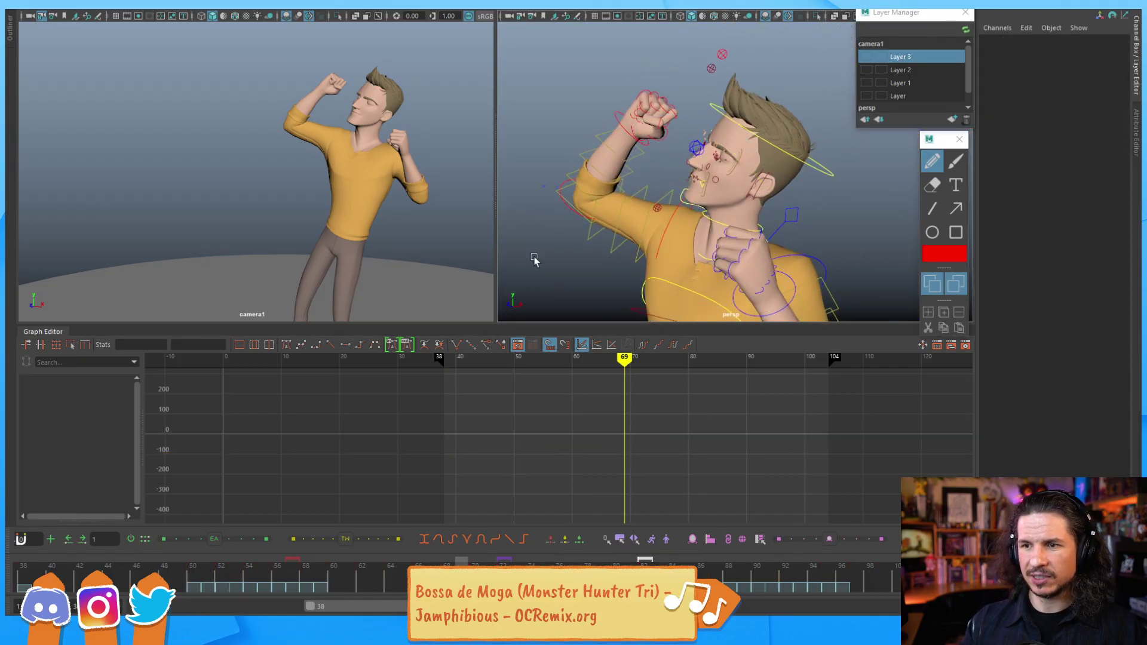
click(566, 204)
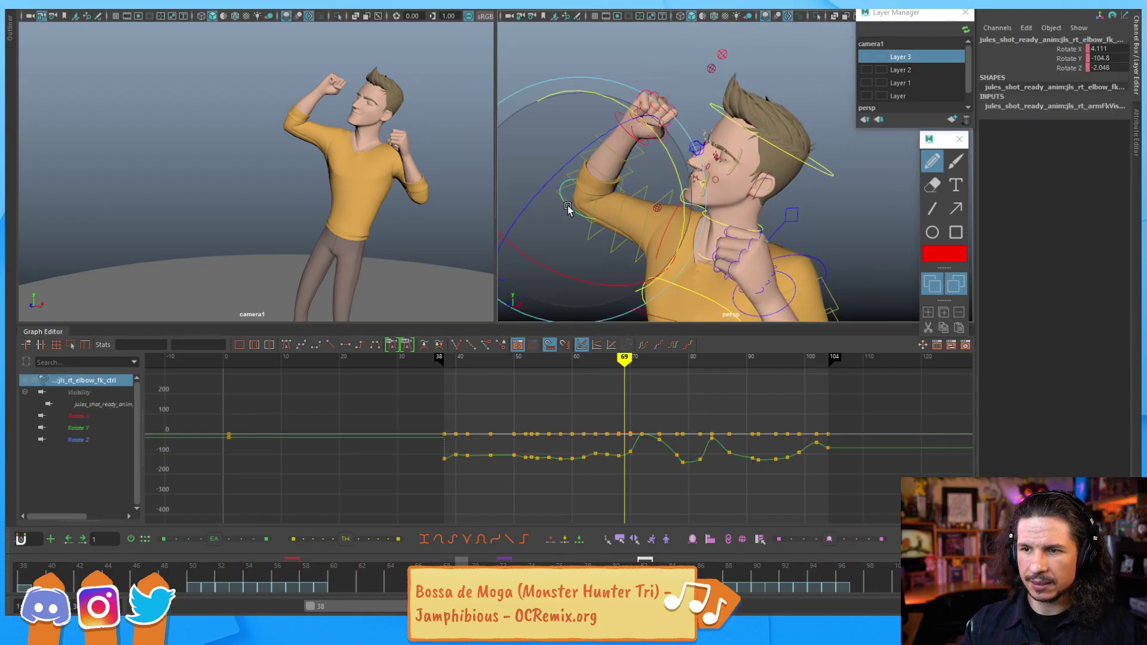
click(89, 415)
click(107, 427)
key(f)
scroll(596, 427, up, 4)
alt+middle_drag(596, 422, 446, 420)
scroll(619, 430, down, 2)
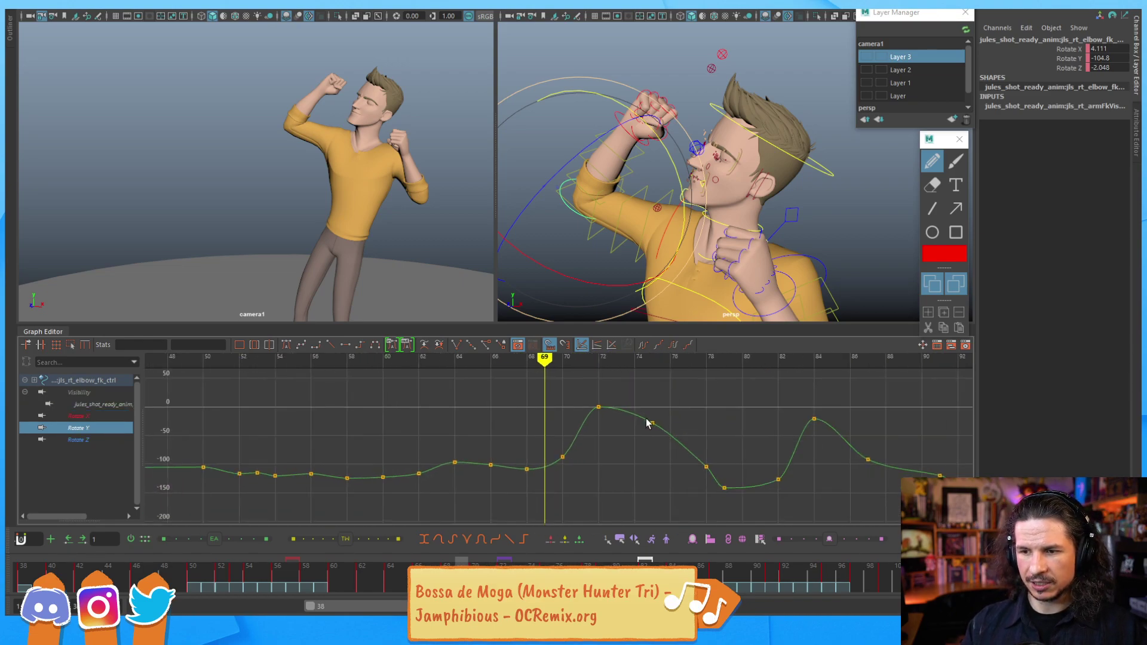
Step: Examine the right elbow's straightening over frames 69 to 73 against its Rotate Y curve, closing in on frame 71
key(alt+period)
key(alt+period)
key(alt+period)
key(alt+period)
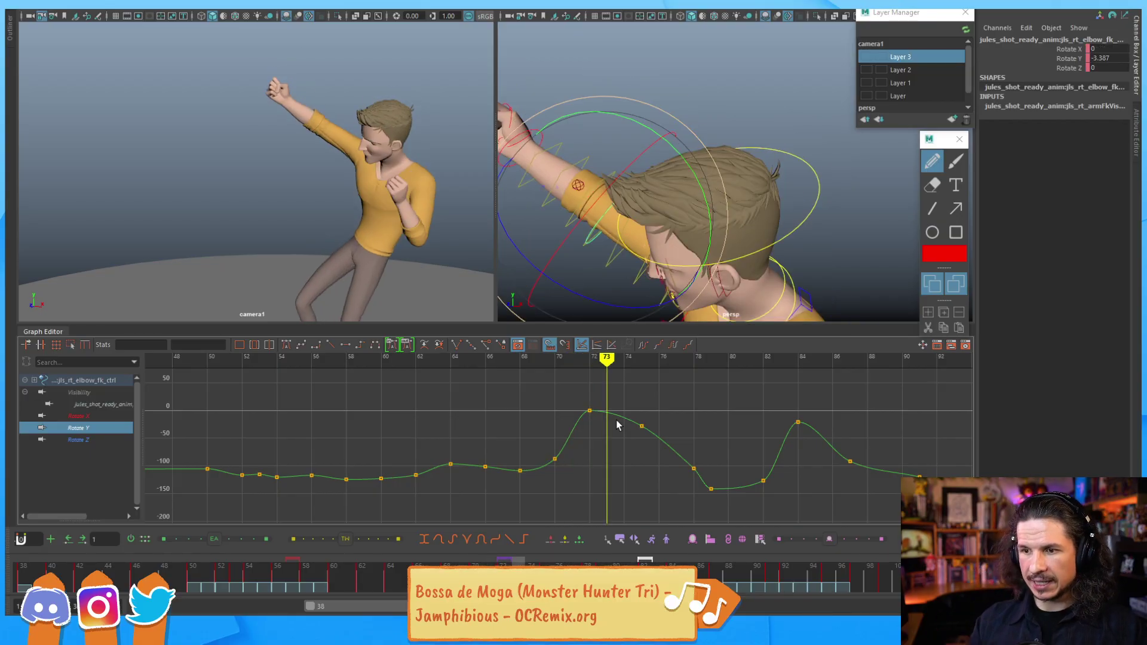
key(alt+comma)
key(alt+comma)
key(alt+comma)
key(alt+comma)
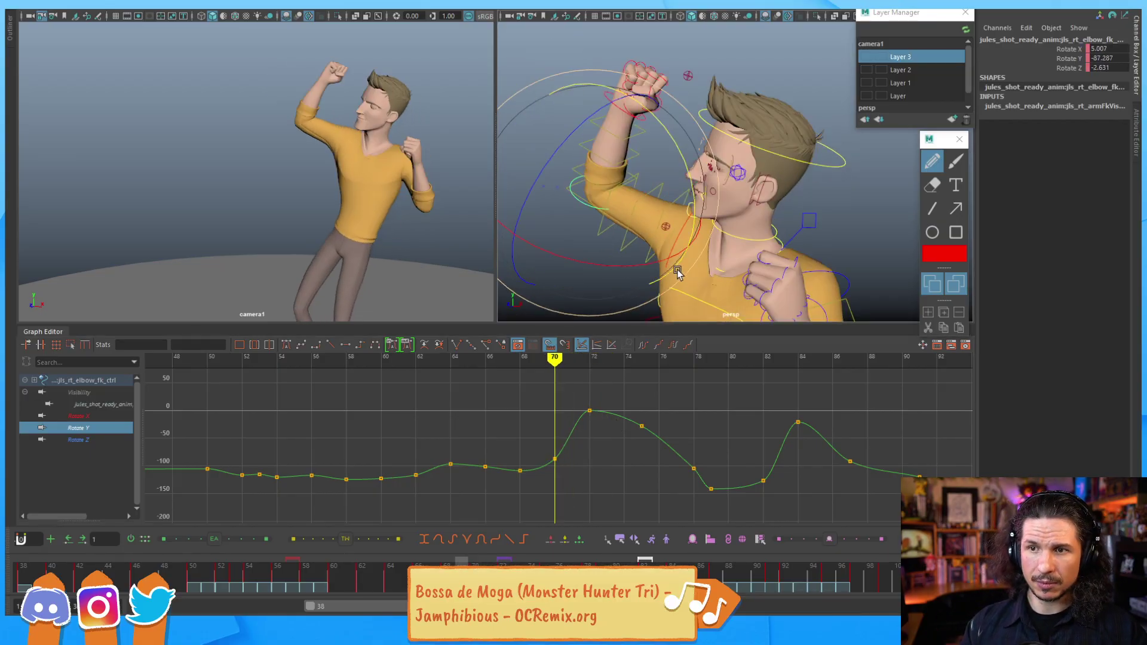
key(alt+period)
key(alt+period)
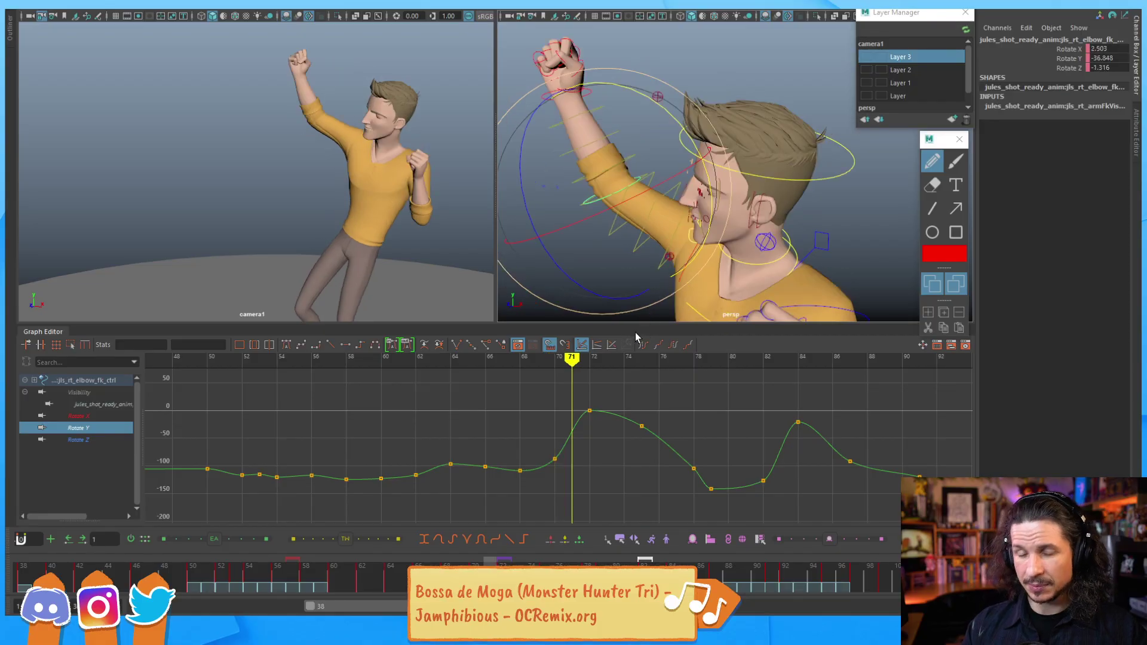
alt+shift+right_drag(561, 418, 584, 412)
alt+middle_drag(582, 403, 522, 428)
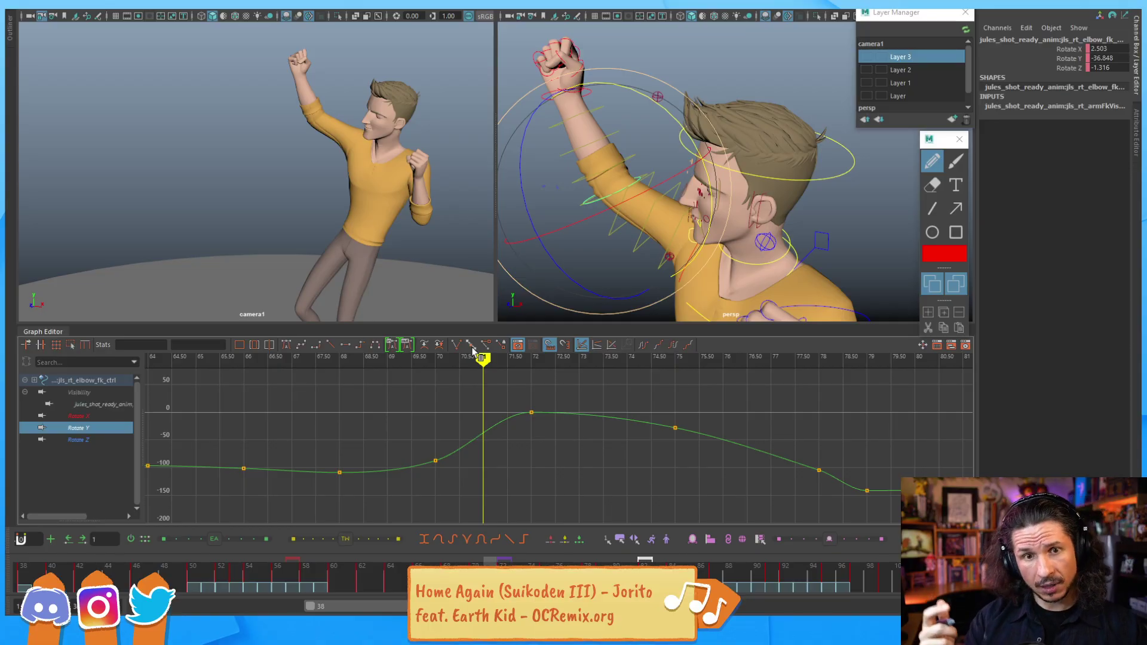
Step: Bend the right elbow FK control to a Rotate Y of -46.323 at frame 71 and key it
key(alt+comma)
key(alt+period)
key(alt+comma)
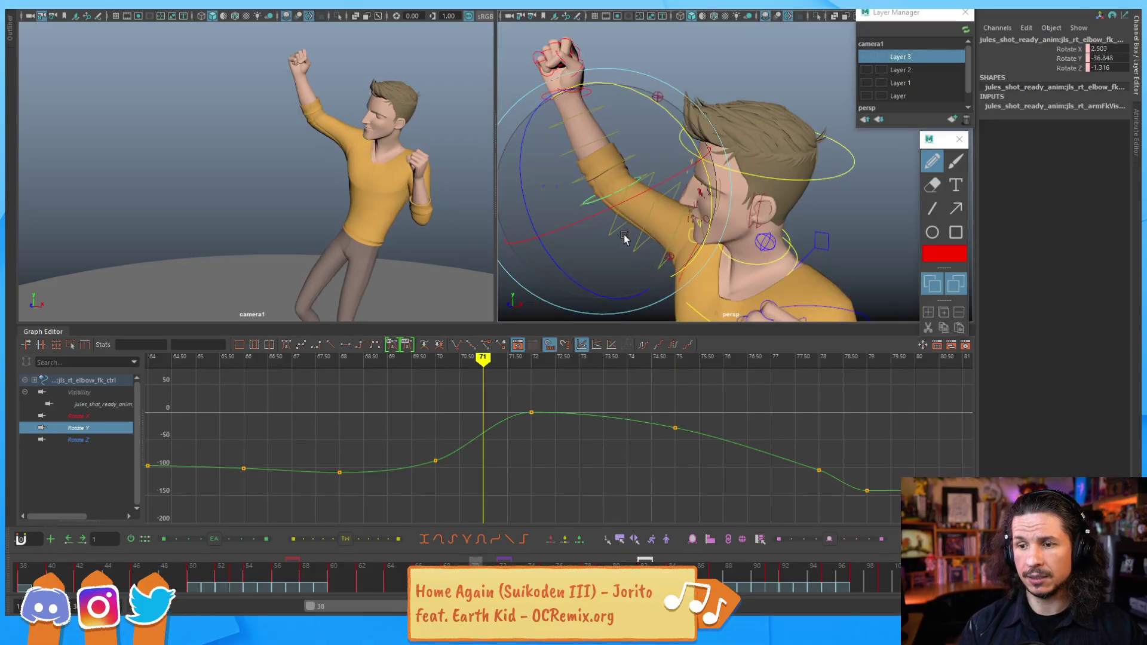
key(alt+comma)
key(alt+comma)
key(alt+period)
key(alt+period)
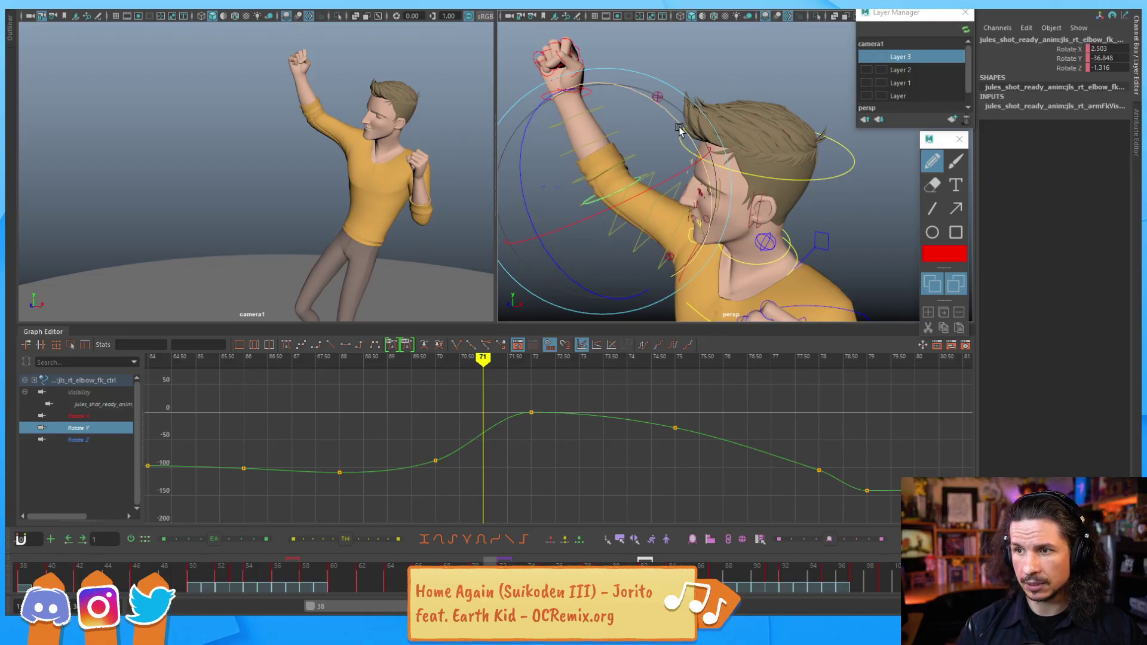
drag(682, 130, 689, 143)
key(s)
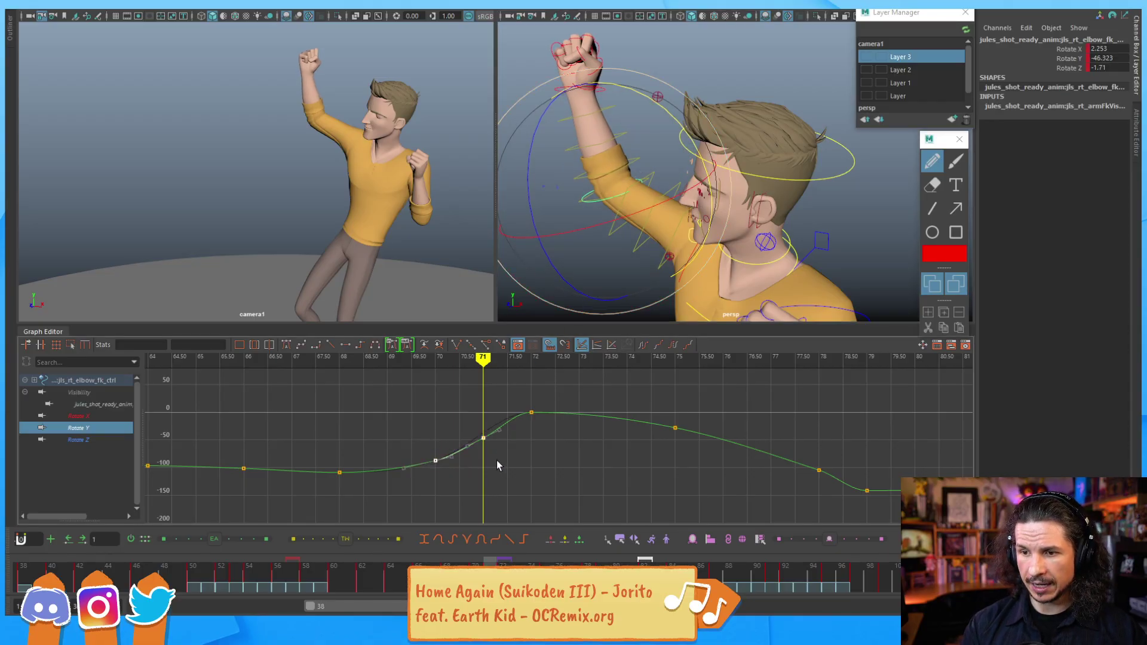
Step: Lower the elbow's Rotate Y keys slightly at frame 71 and to -91.585 at frame 70, checking the arm over neighbouring frames
click(488, 443)
shift+middle_drag(494, 465, 494, 468)
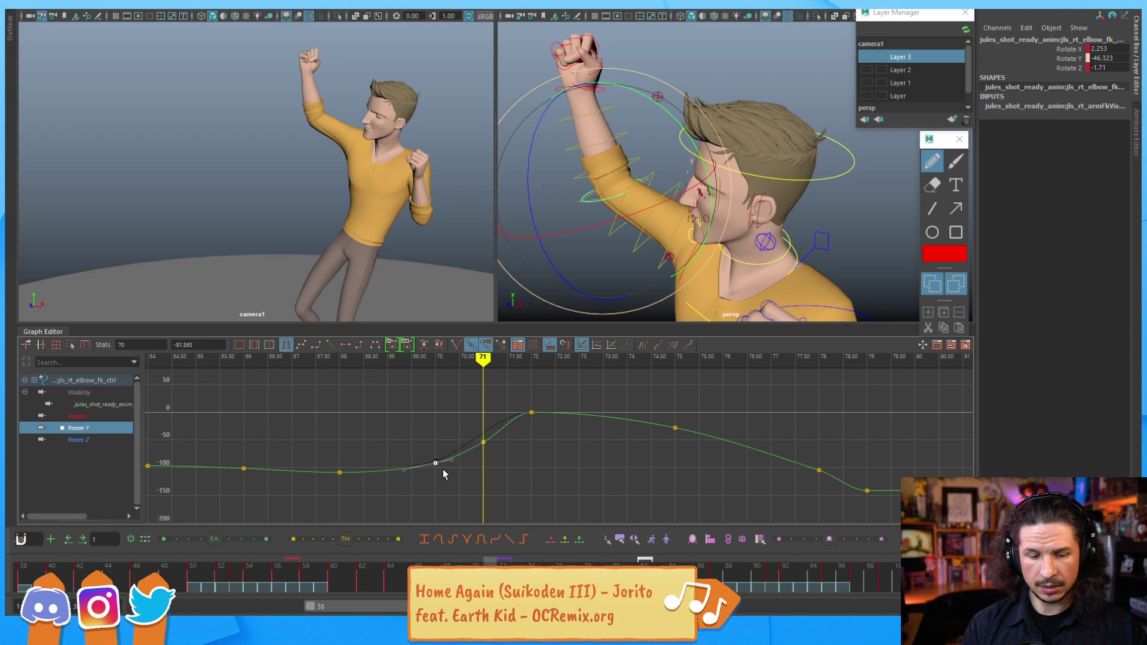
key(alt+comma)
key(alt+comma)
key(alt+period)
key(alt+period)
key(alt+period)
key(alt+comma)
key(alt+comma)
key(alt+period)
key(alt+period)
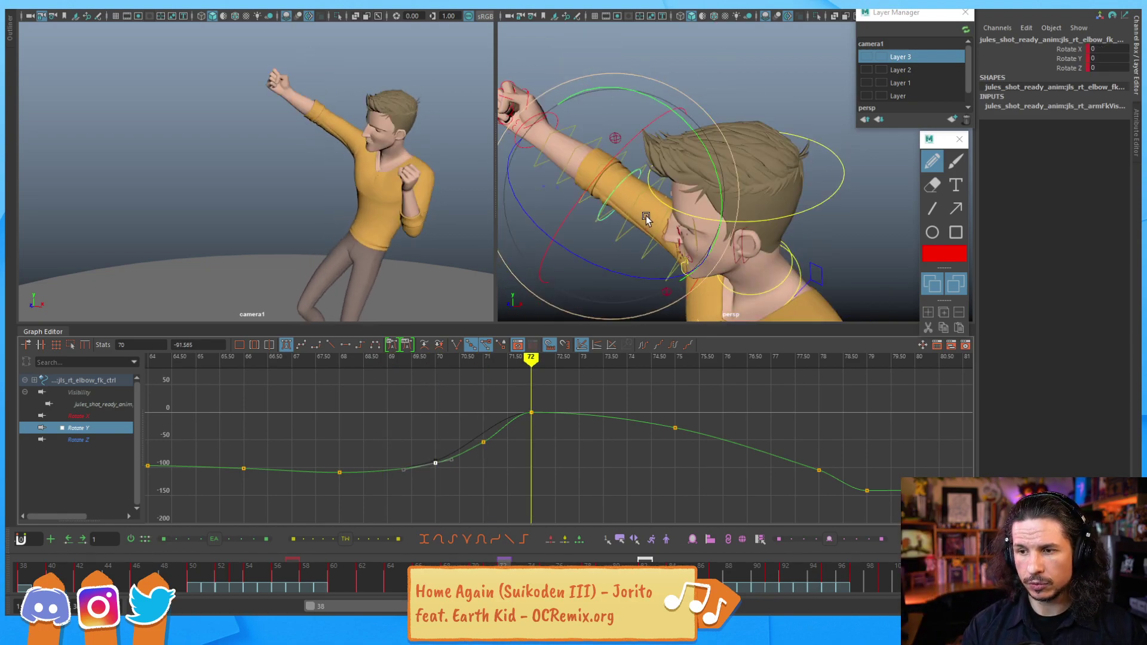
key(alt+period)
key(alt+comma)
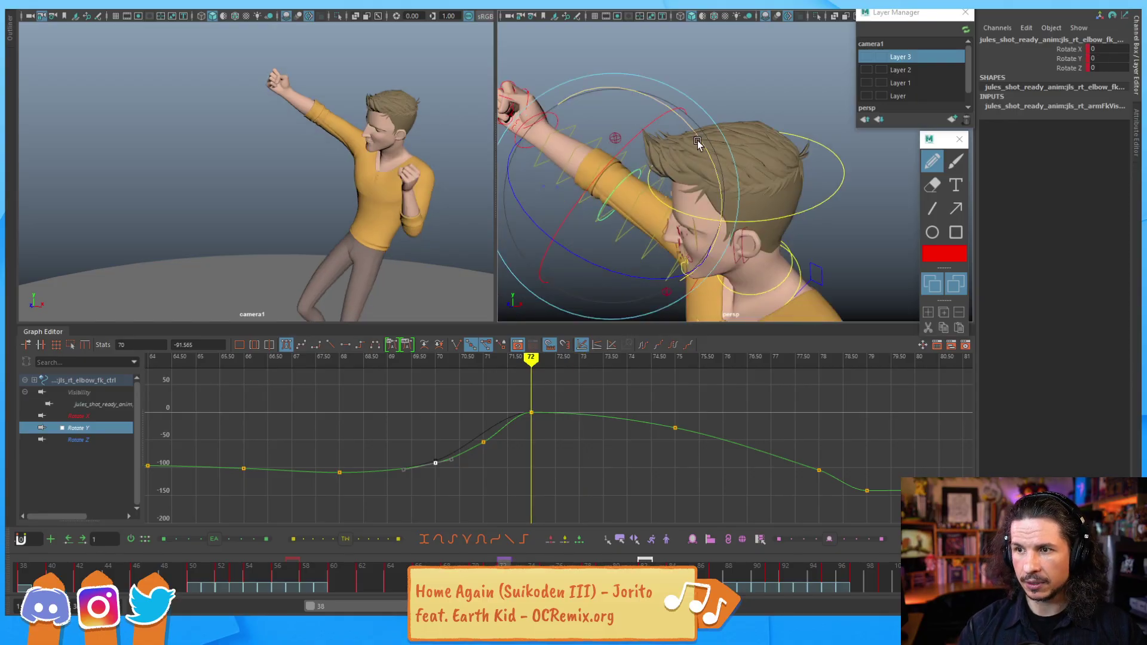
Step: Extend the right elbow FK control at frame 72 to a Rotate Y of 8.408, checking the neighbouring frames
drag(694, 143, 685, 136)
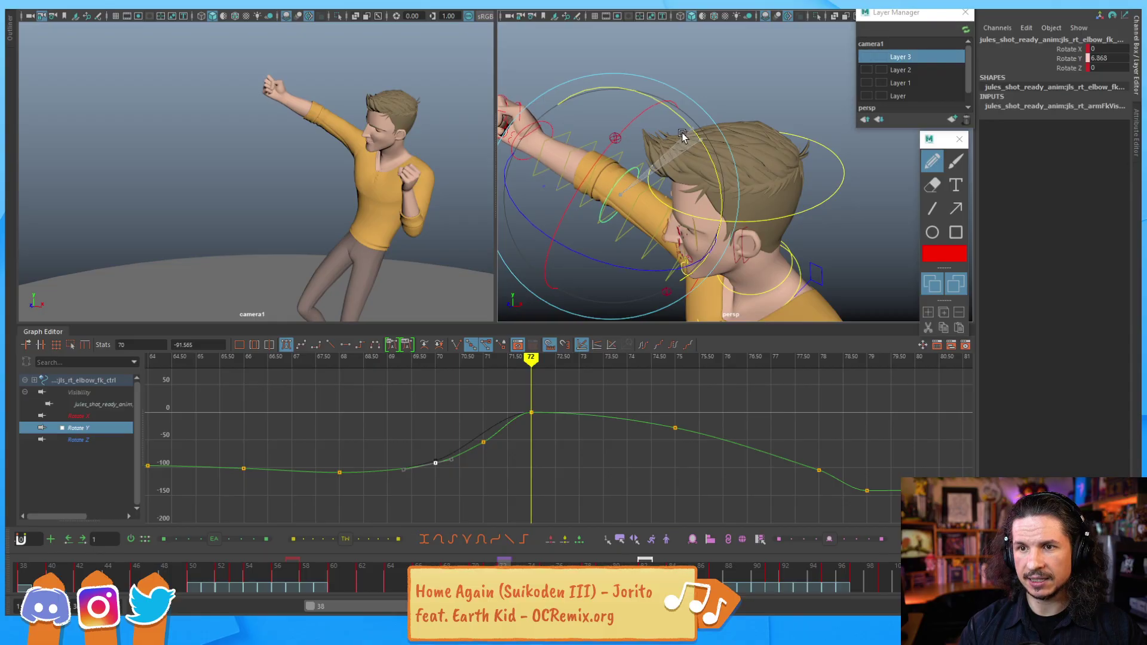
drag(678, 136, 675, 142)
key(alt+period)
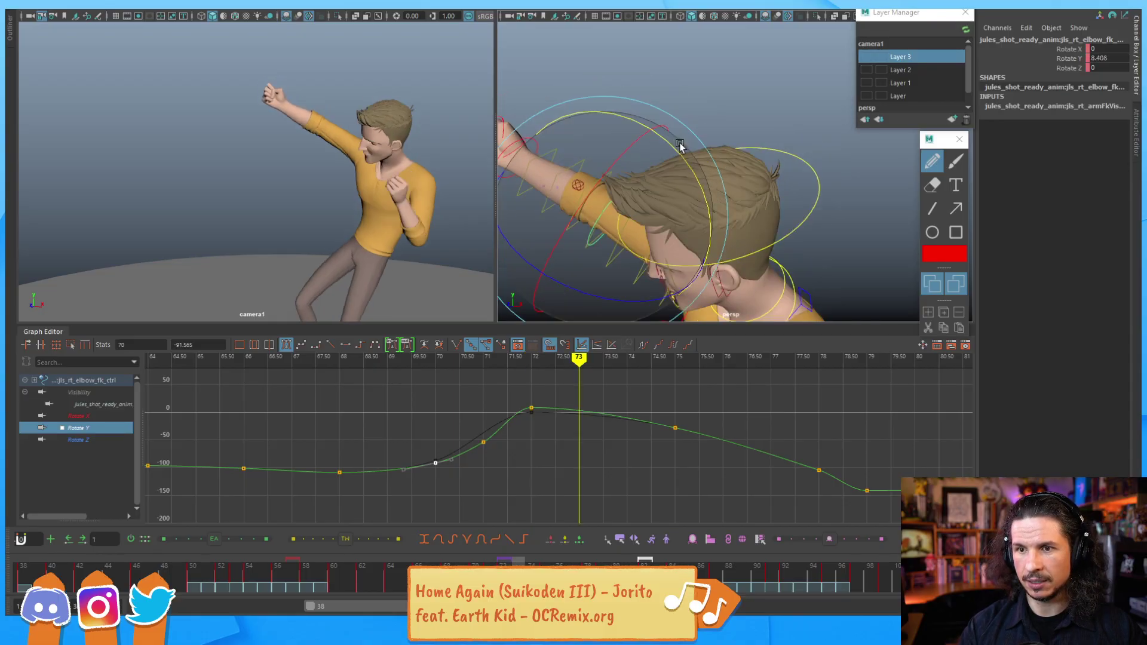
key(alt+comma)
key(alt+comma)
key(alt+period)
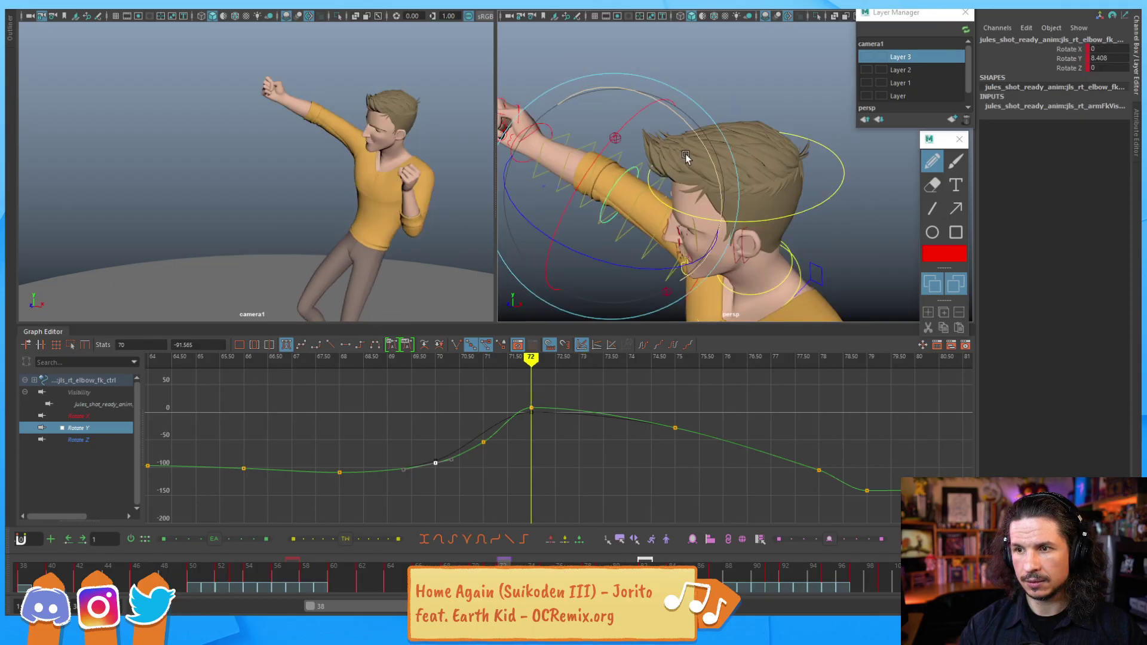
Step: Key the right elbow's Rotate Y at -7.169 on frame 73 and check the motion from frame 70 to 74
key(alt+period)
drag(682, 156, 690, 164)
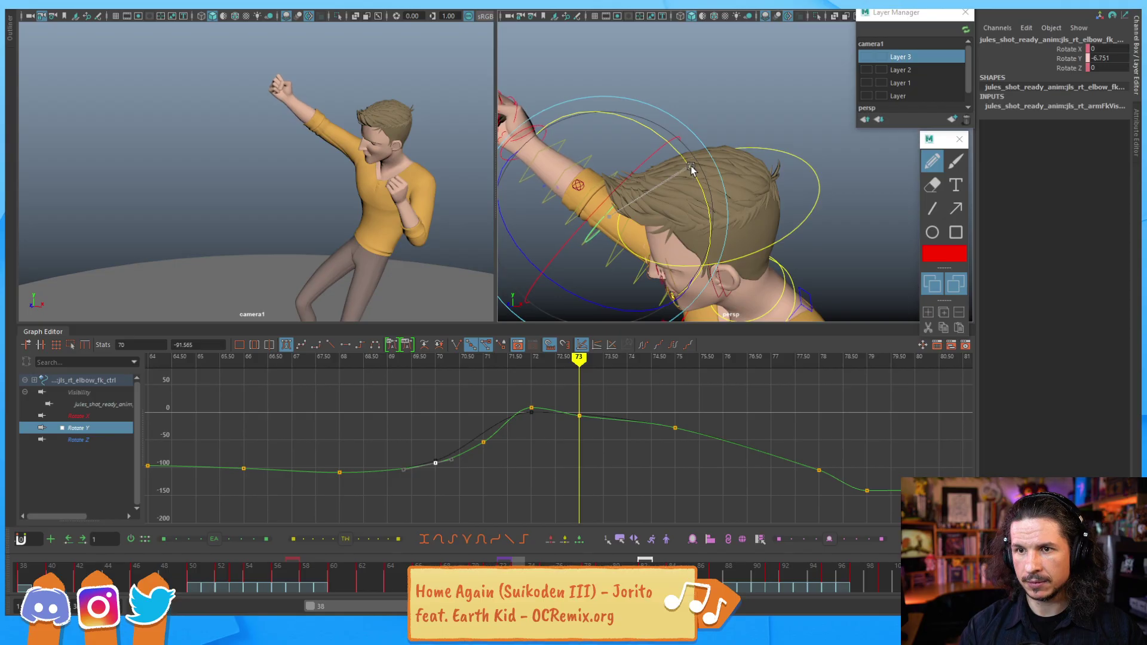
key(alt+comma)
key(alt+comma)
key(alt+comma)
key(alt+period)
key(alt+period)
key(alt+period)
key(alt+period)
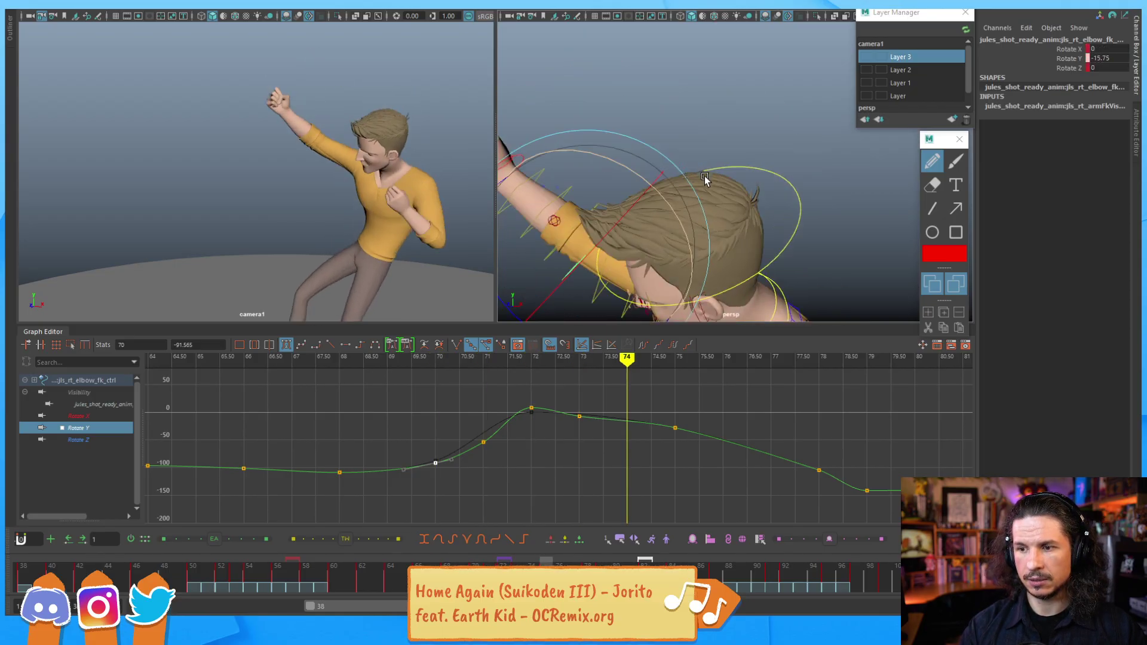
Step: Set the right elbow's Rotate Y to -30.309 at frame 75 and adjust that key's incoming tangent for a smoother curve
key(alt+period)
drag(662, 241, 662, 235)
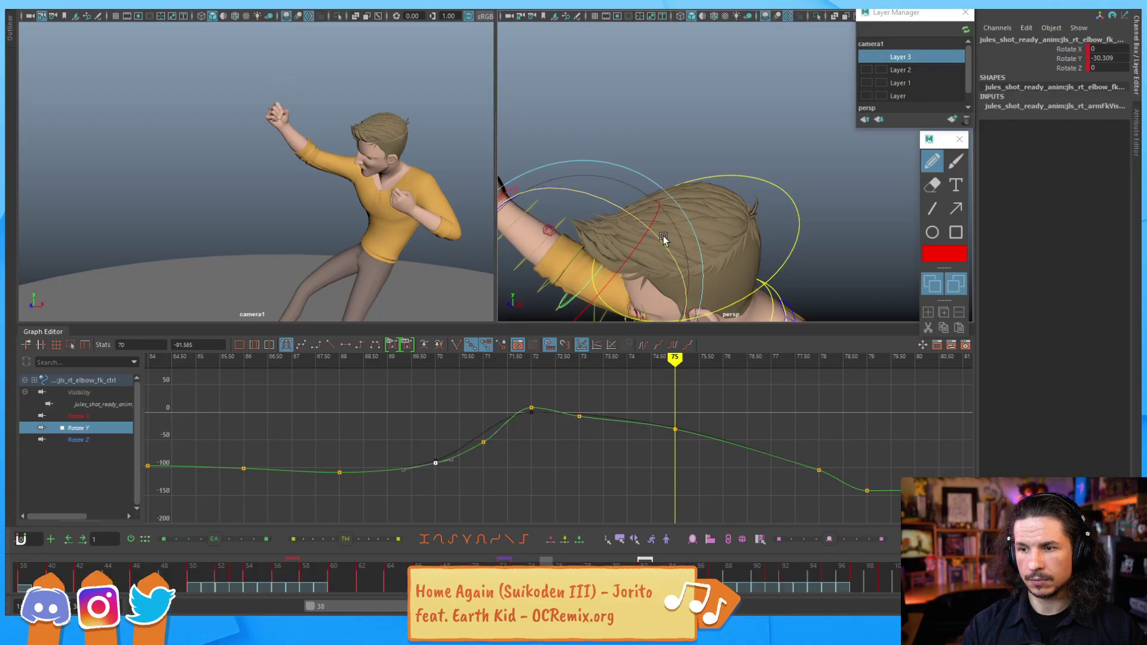
alt+right_drag(587, 449, 583, 442)
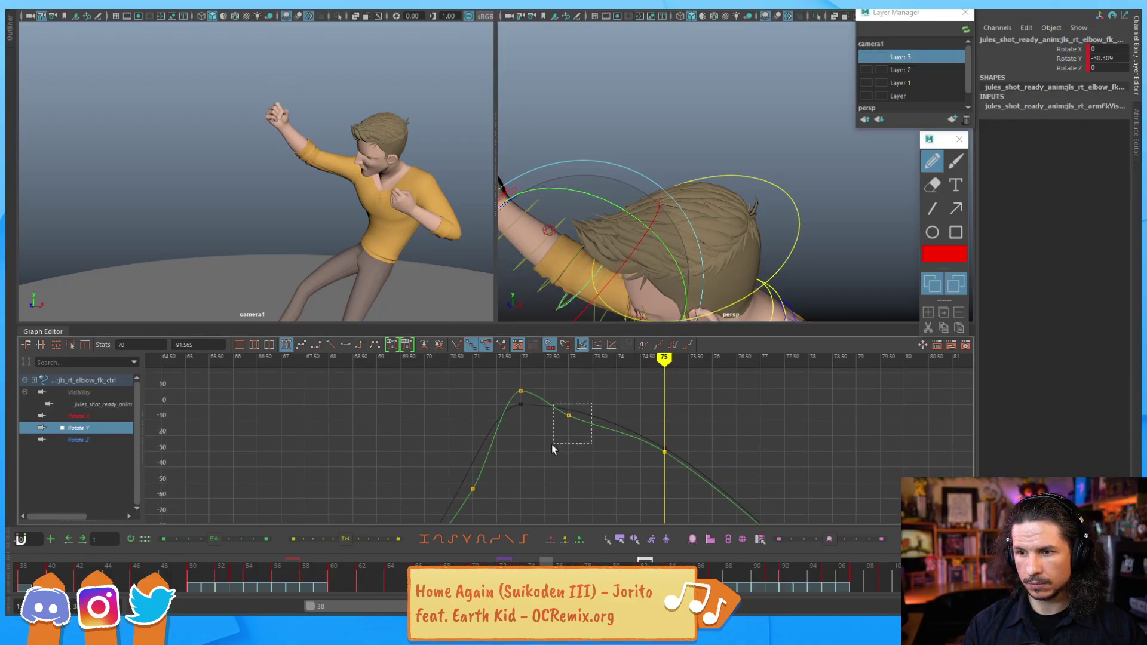
drag(649, 473, 645, 469)
middle_drag(625, 459, 622, 460)
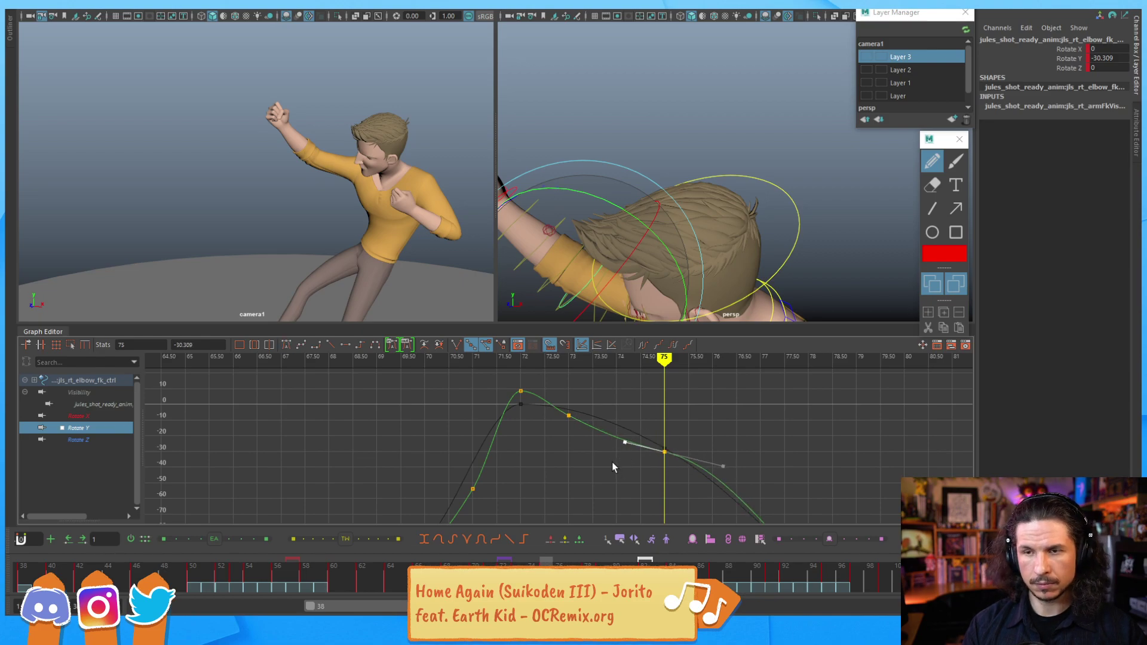
Step: Examine the right arm's extension and recoil over frames 68 to 75
key(alt+comma)
key(alt+comma)
key(alt+comma)
key(alt+period)
key(alt+period)
key(alt+period)
key(alt+comma)
key(alt+comma)
key(alt+comma)
key(alt+comma)
key(alt+comma)
key(alt+comma)
key(alt+comma)
key(alt+period)
key(alt+period)
key(alt+period)
key(alt+period)
key(alt+period)
key(alt+period)
key(alt+period)
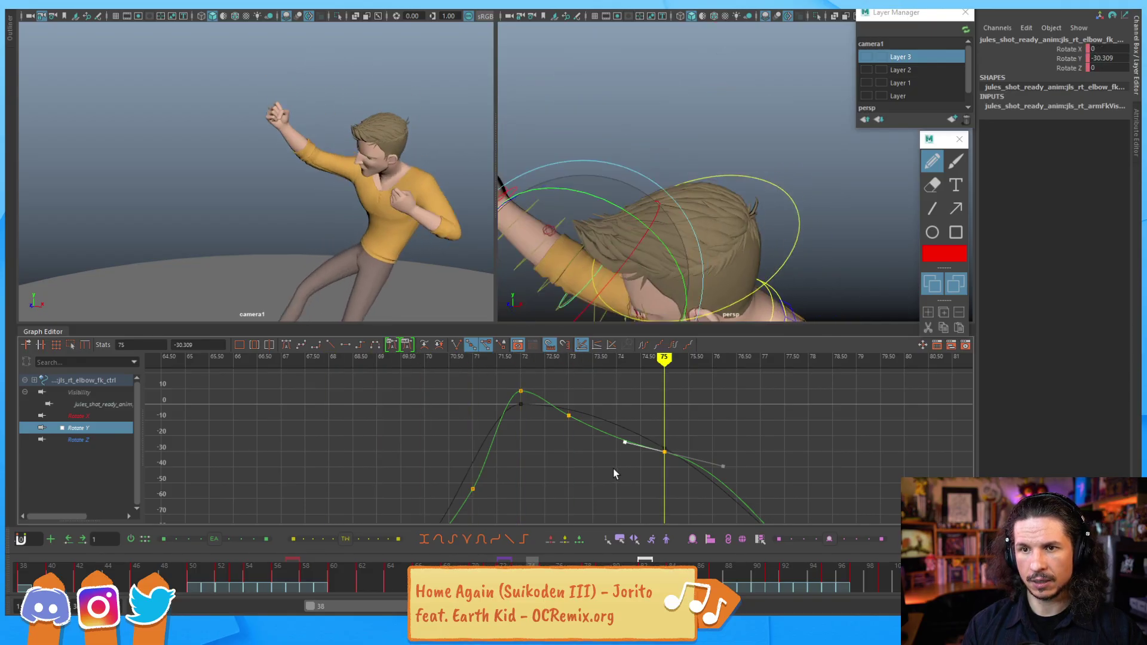
Step: Recheck the right arm's snap around frames 70 to 73 against the elbow's Rotate Y curve
key(alt+comma)
key(alt+comma)
key(alt+comma)
key(alt+comma)
key(alt+period)
key(alt+period)
key(alt+period)
key(alt+comma)
key(alt+comma)
key(alt+comma)
key(alt+comma)
key(alt+period)
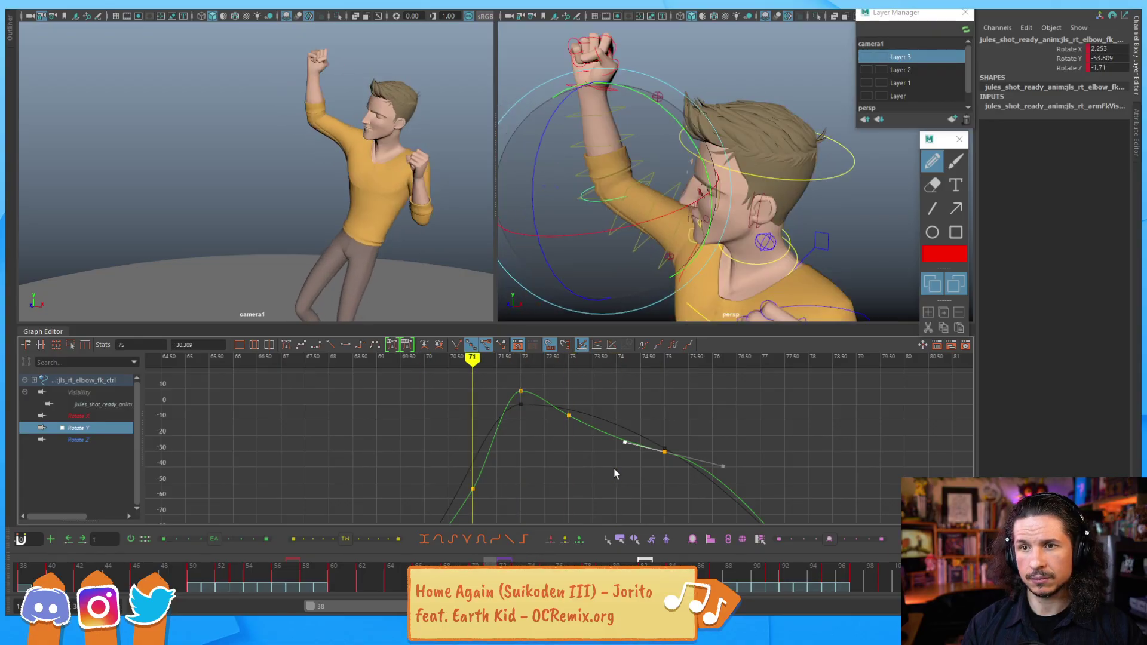
key(alt+period)
key(alt+period)
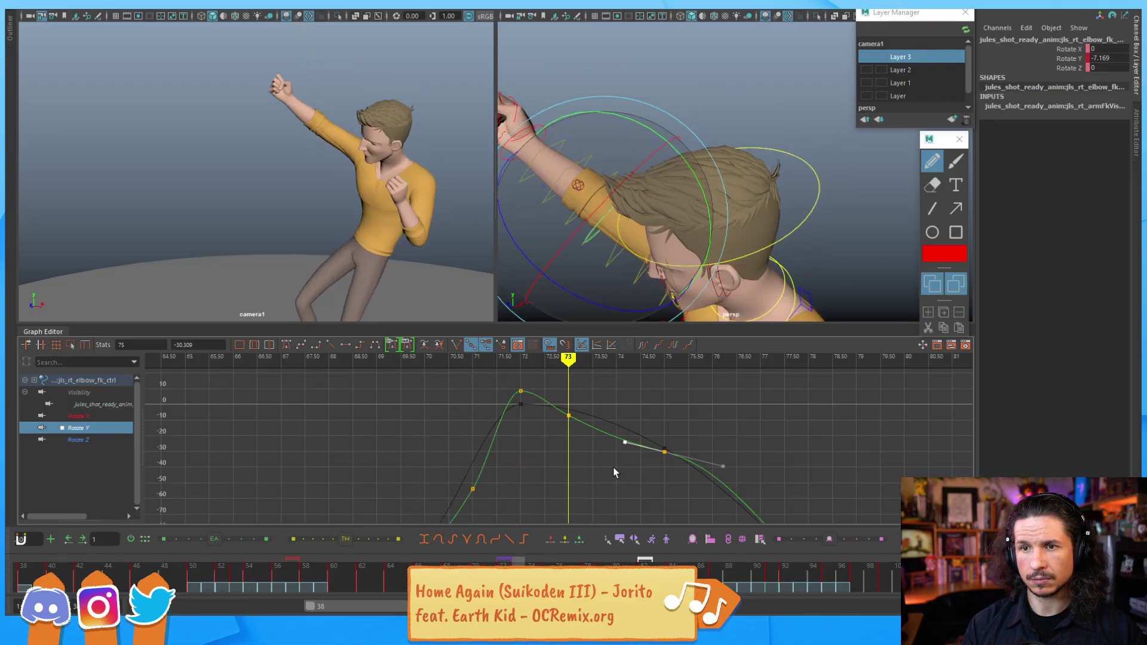
key(alt+comma)
key(alt+comma)
key(alt+comma)
key(alt+period)
key(alt+period)
key(alt+period)
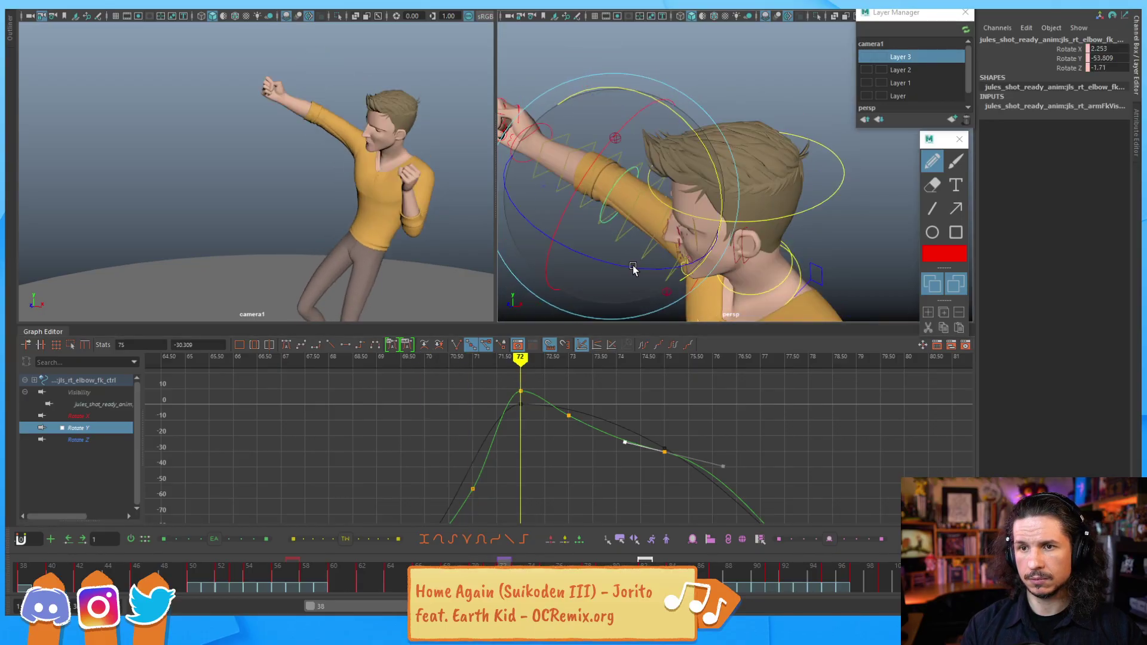
key(alt+comma)
key(alt+comma)
key(alt+period)
key(alt+period)
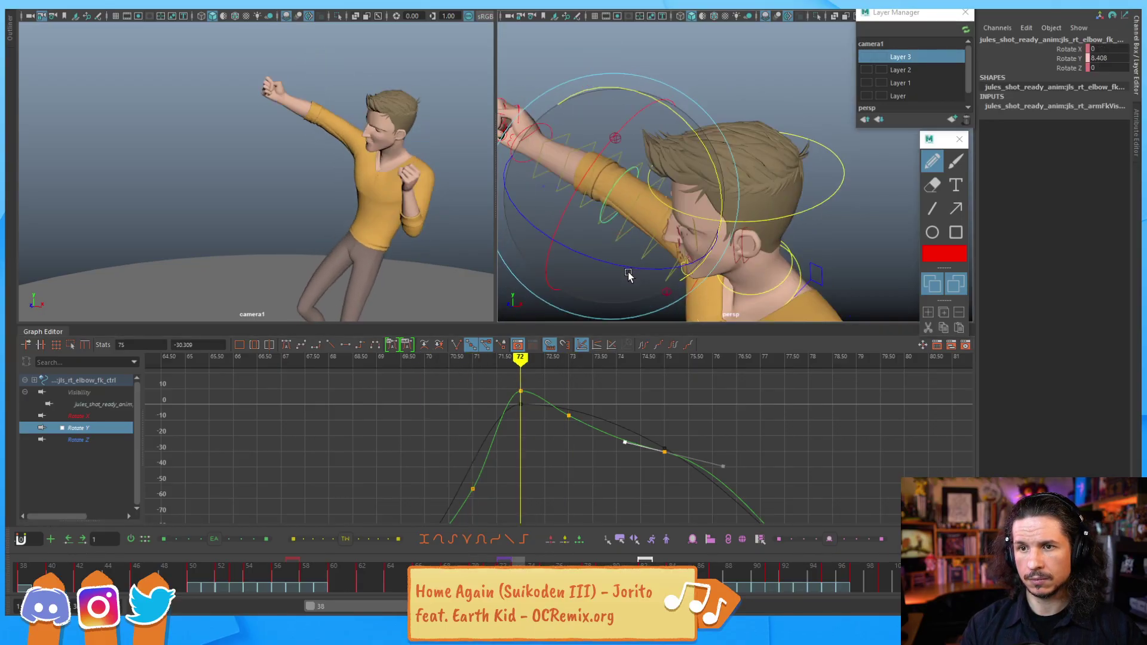
key(alt+comma)
key(alt+comma)
key(alt+comma)
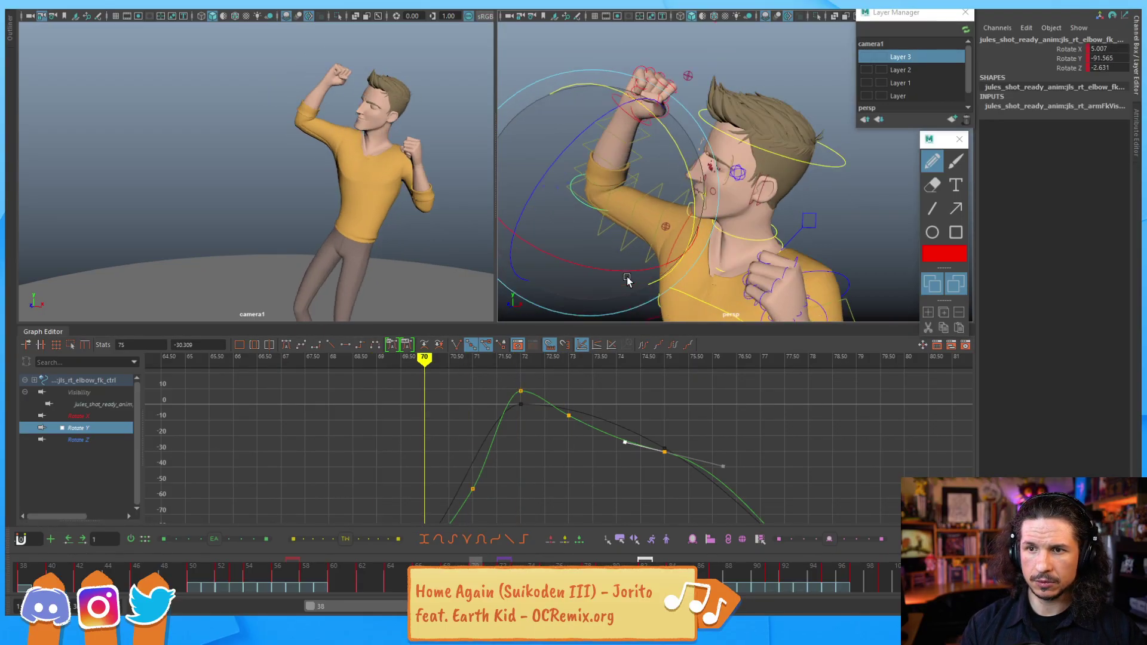
key(alt+period)
key(alt+period)
key(alt+period)
key(alt+period)
key(alt+period)
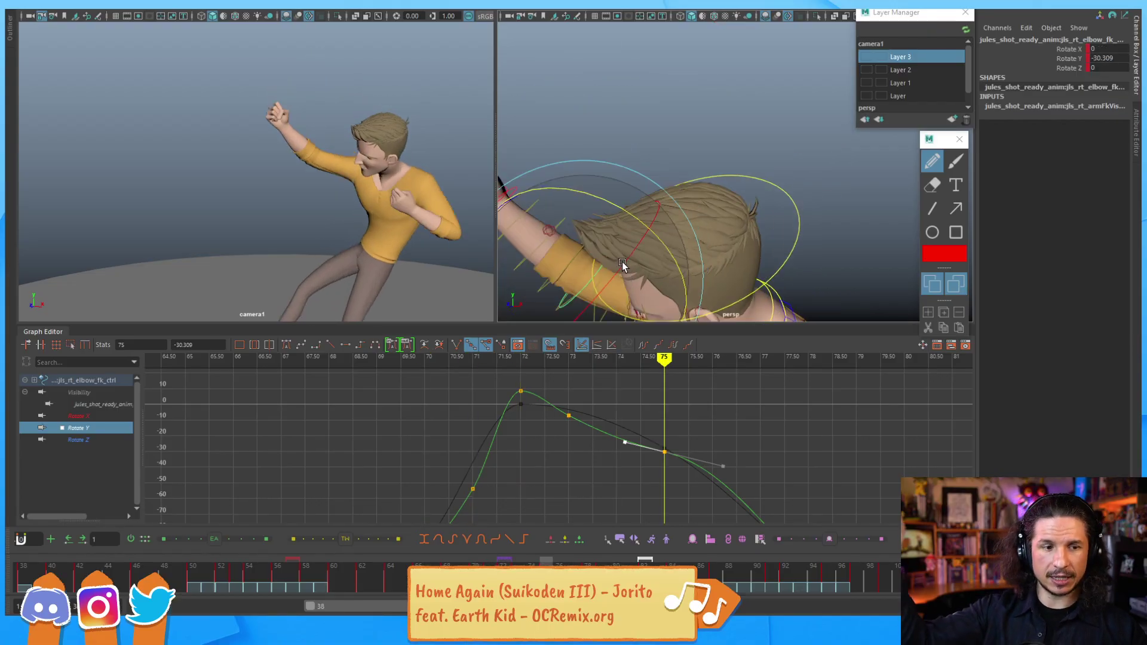
key(alt+comma)
key(alt+comma)
key(alt+comma)
key(alt+period)
Step: Frame the elbow's Rotate Y curve around frames 69 to 84 and review the arm poses between frames 71 and 76
key(space)
key(a)
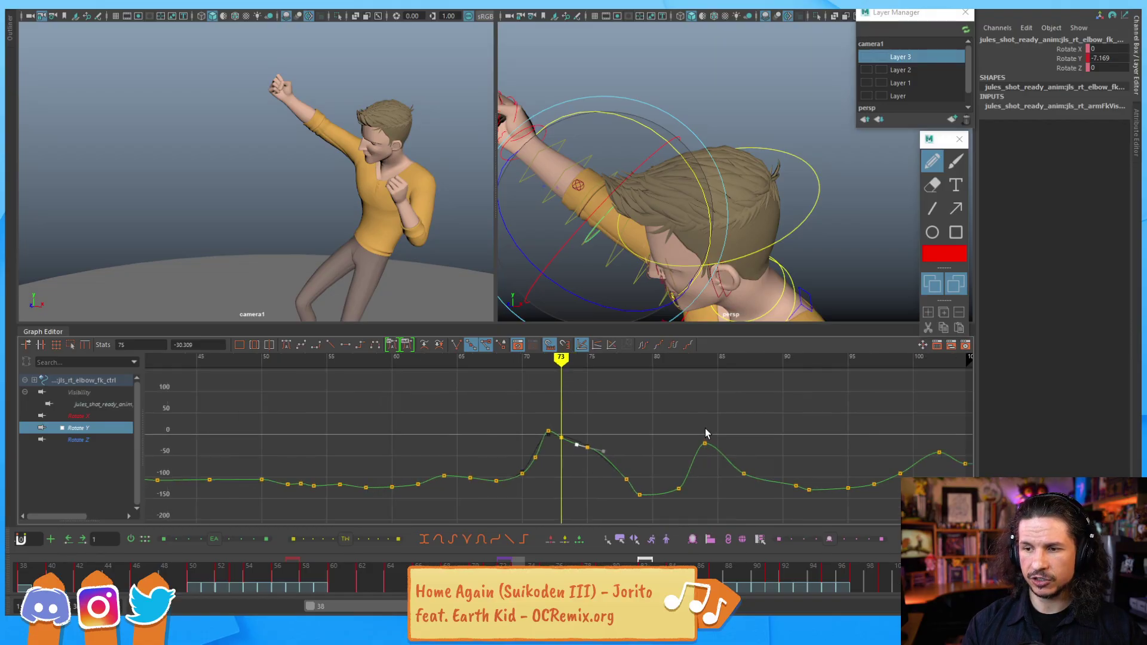
alt+middle_drag(625, 434, 556, 436)
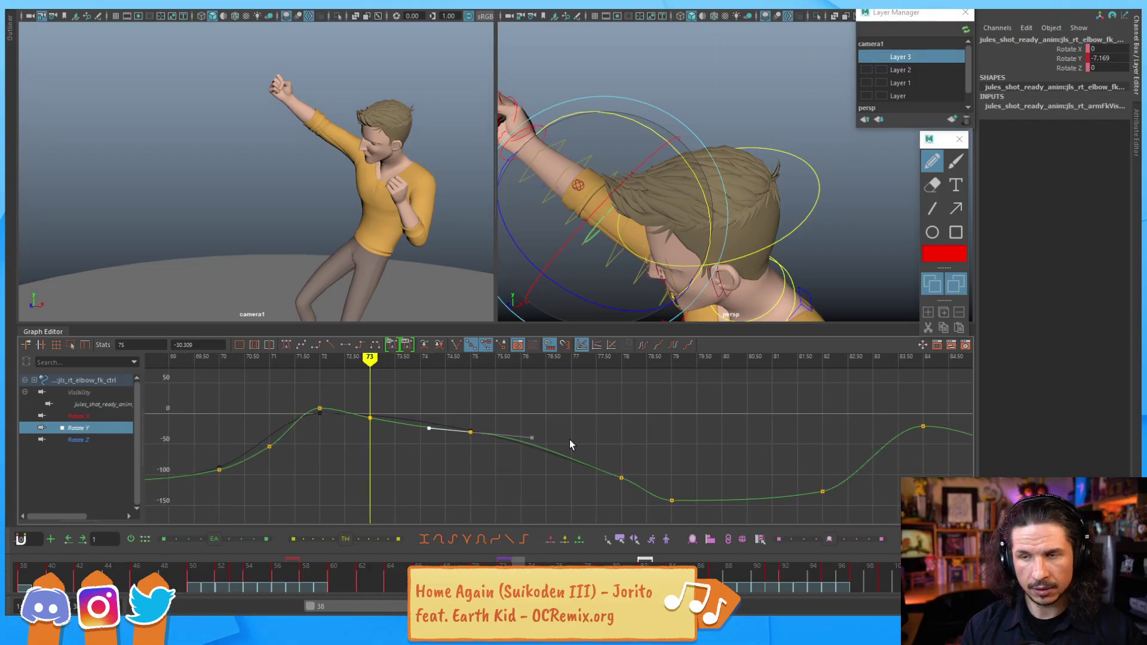
key(alt+period)
key(alt+period)
key(alt+period)
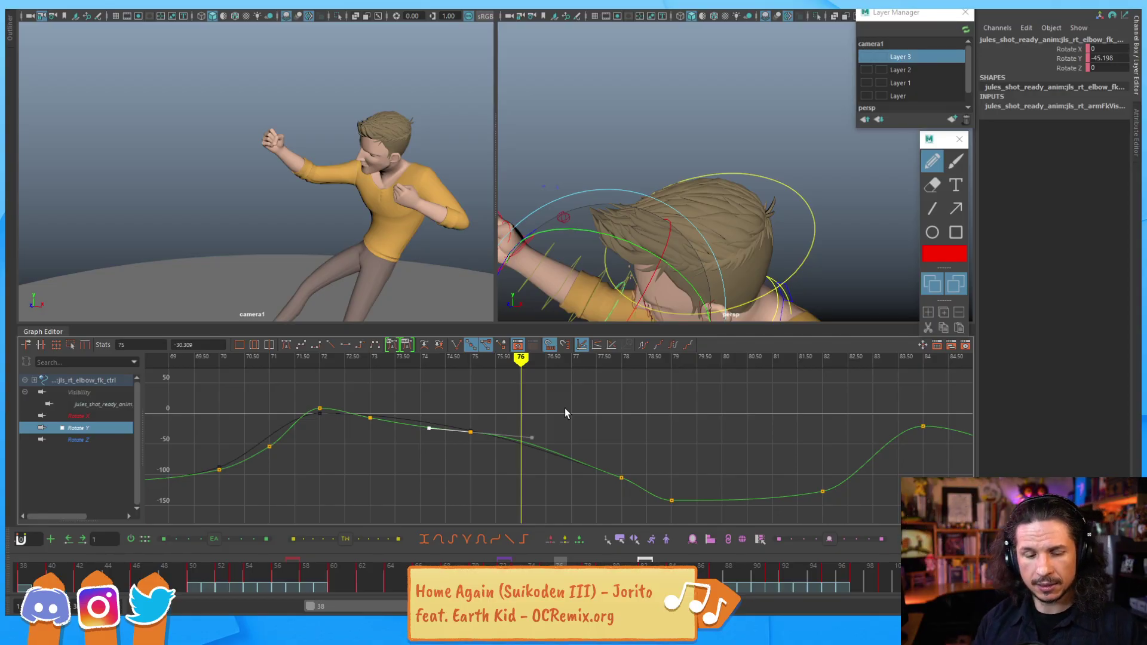
key(comma)
key(comma)
key(comma)
key(comma)
key(period)
Step: Select the right clavicle control and key its existing rotation at frames 71 and 73
mouse_move(654, 218)
alt+mouse_down()
mouse_move(869, 224)
mouse_move(657, 269)
mouse_move(761, 236)
alt+mouse_up()
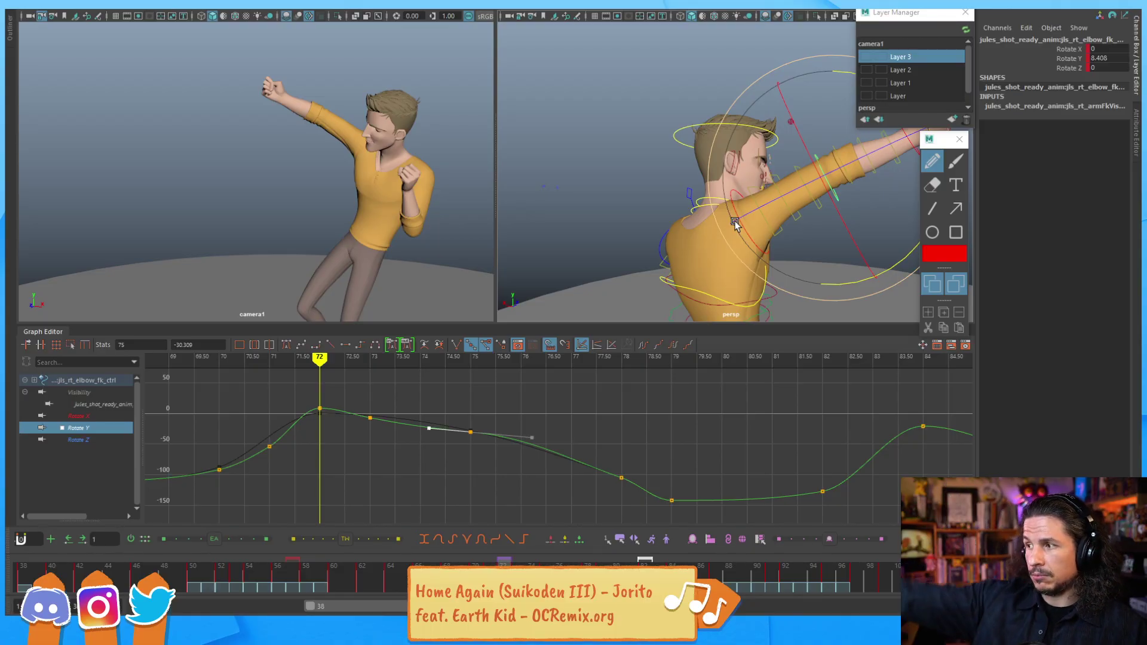
click(610, 200)
alt+drag(609, 201, 683, 176)
click(587, 168)
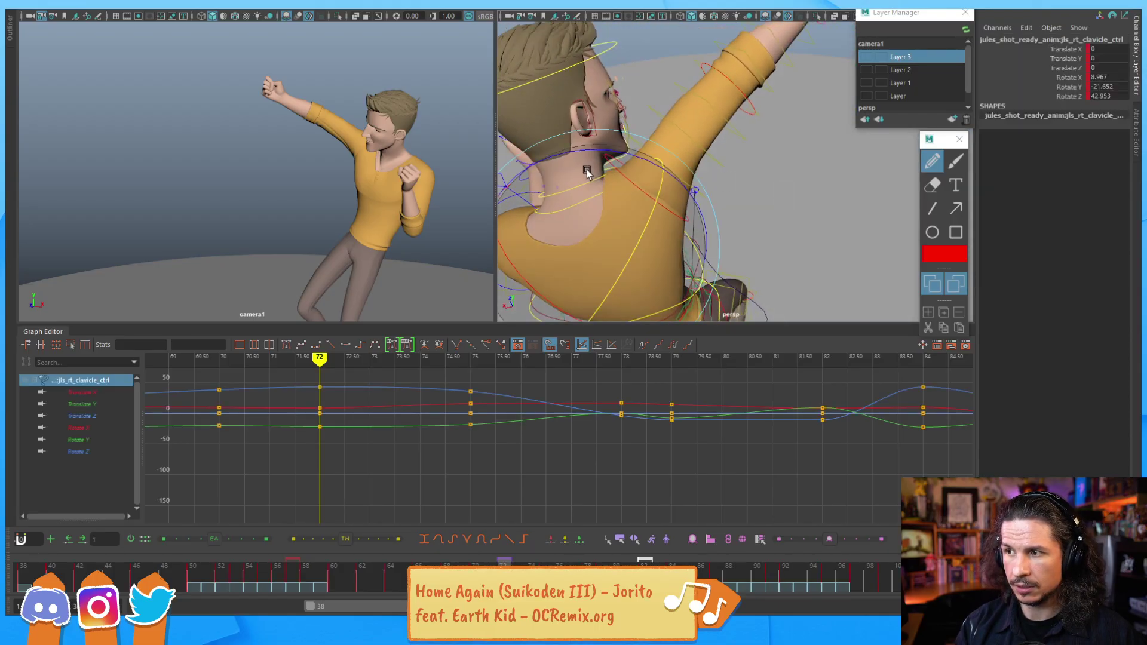
alt+drag(591, 181, 662, 194)
key(alt+comma)
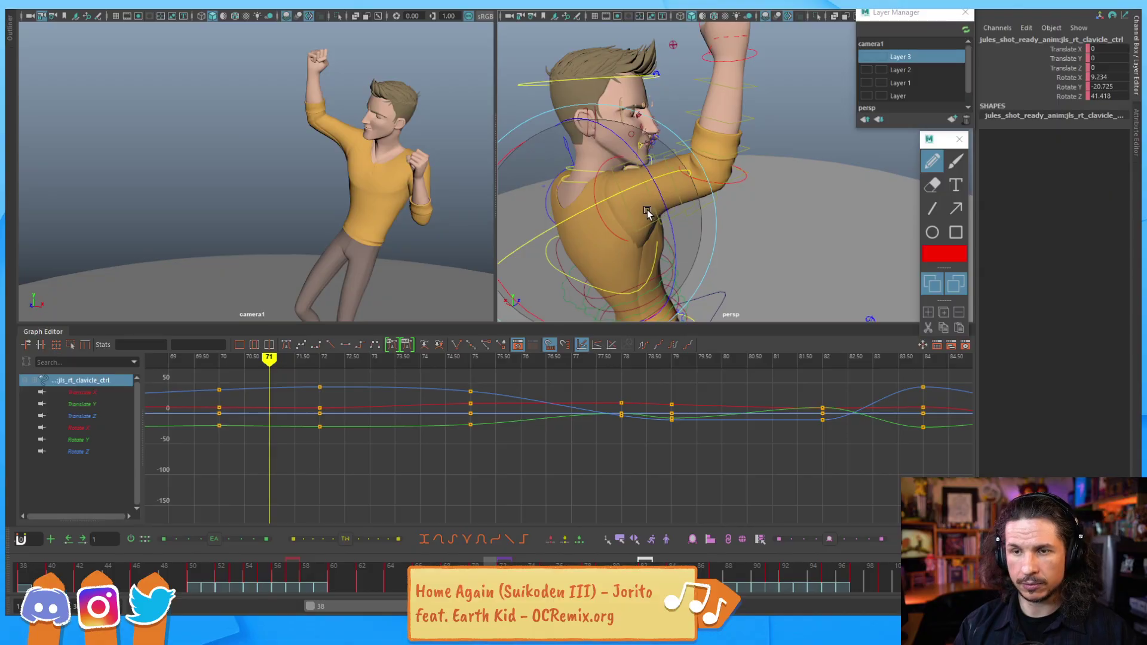
key(alt+period)
key(alt+period)
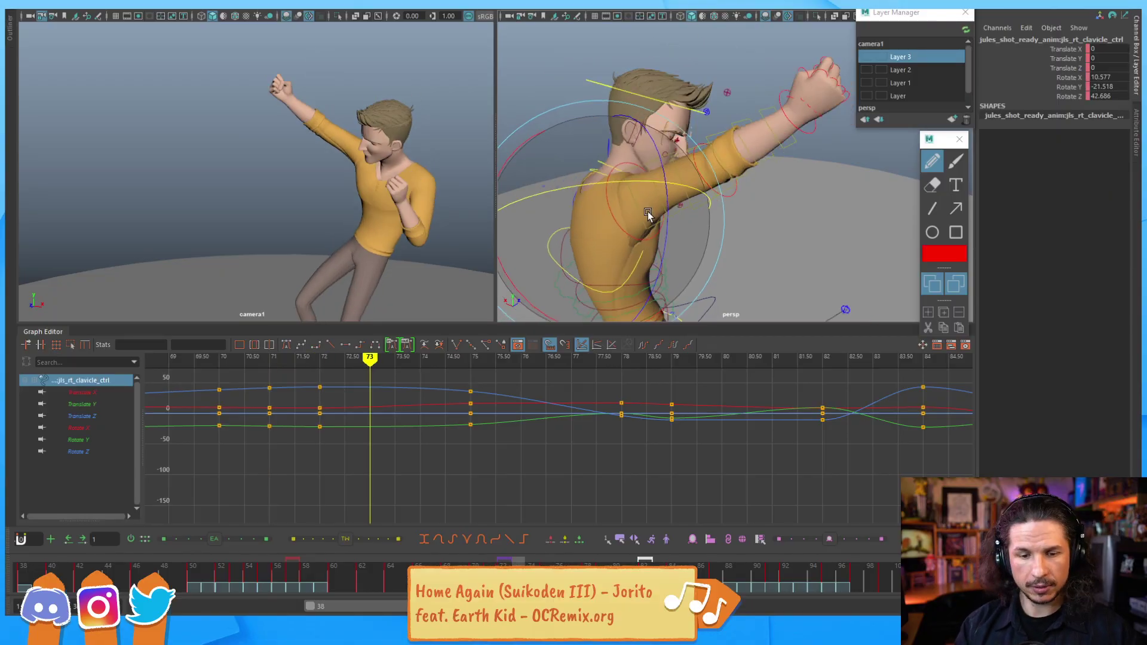
key(s)
Step: Rotate the right clavicle control slightly upward at frame 72 to push the shoulder into the extended arm
key(alt+comma)
key(alt+period)
key(alt+comma)
key(alt+comma)
key(alt+period)
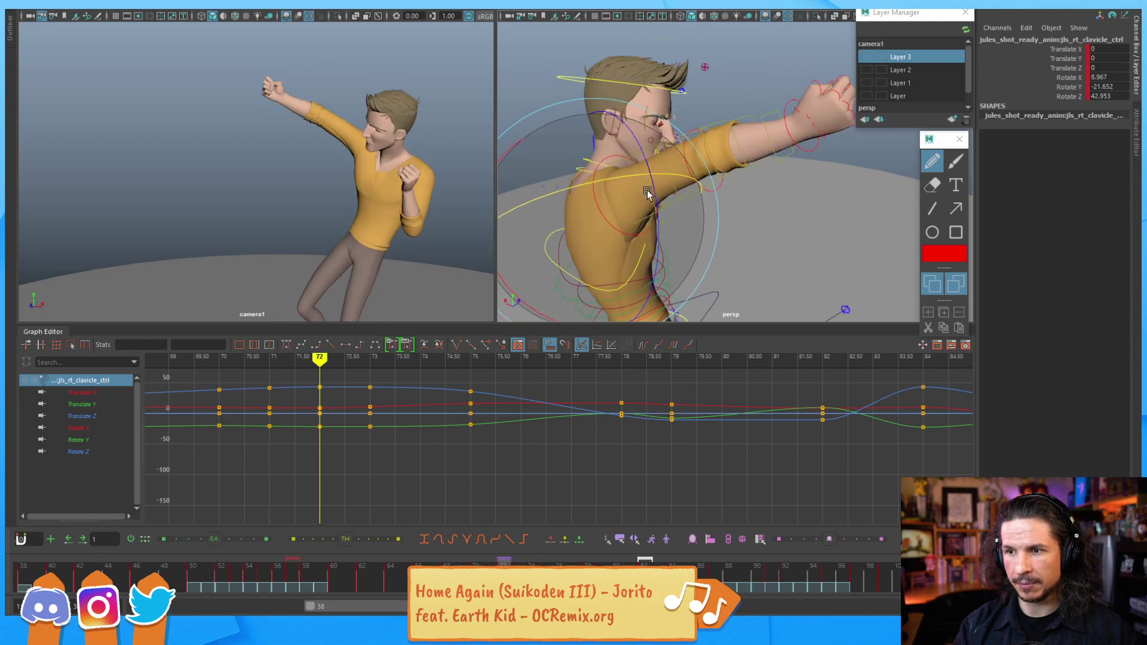
mouse_move(636, 203)
mouse_down()
mouse_move(657, 179)
mouse_move(637, 185)
mouse_up()
Step: Review the right shoulder's motion from the side over frames 69 to 74
key(alt+comma)
key(alt+period)
key(alt+period)
key(alt+comma)
key(alt+comma)
key(alt+comma)
key(alt+period)
key(alt+period)
key(alt+period)
key(alt+period)
key(alt+comma)
key(alt+comma)
key(alt+comma)
key(alt+comma)
key(alt+comma)
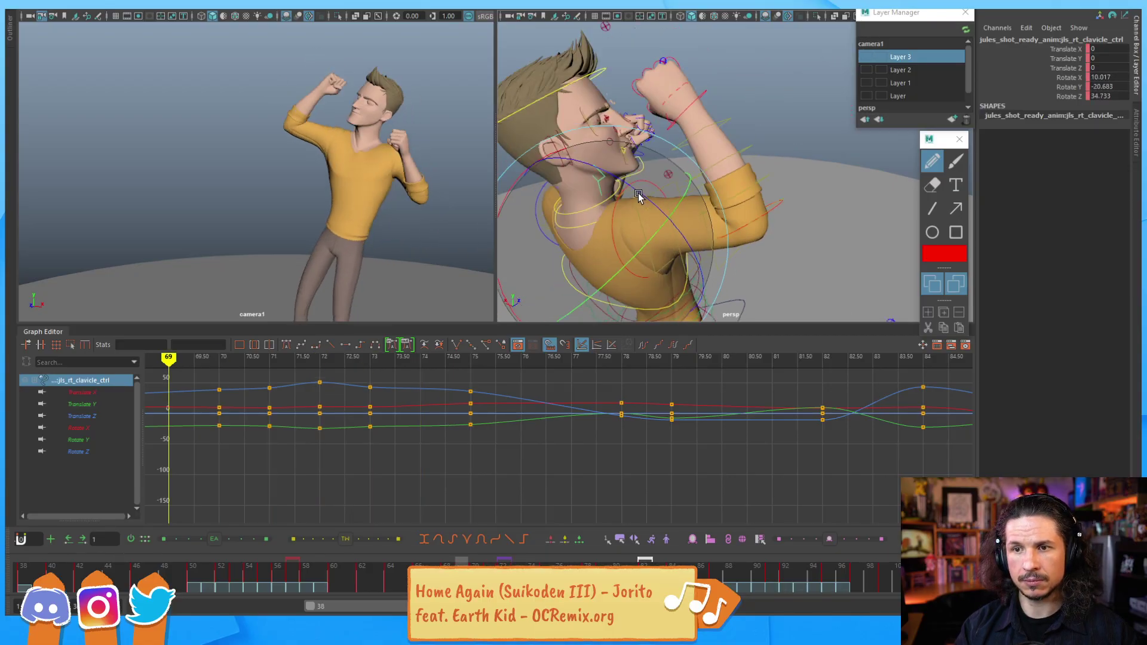
key(alt+period)
key(alt+period)
key(alt+period)
key(alt+period)
key(alt+period)
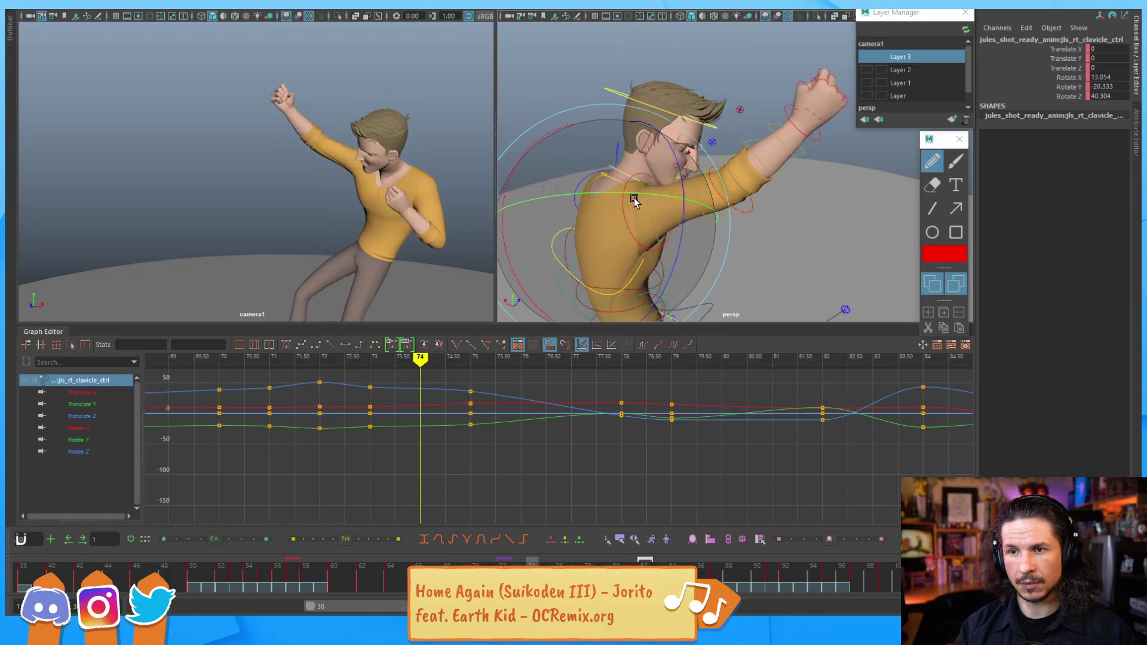
Step: Examine the right arm's pull-back over frames 74 to 78 from both sides of the character
key(alt+period)
key(alt+period)
key(alt+period)
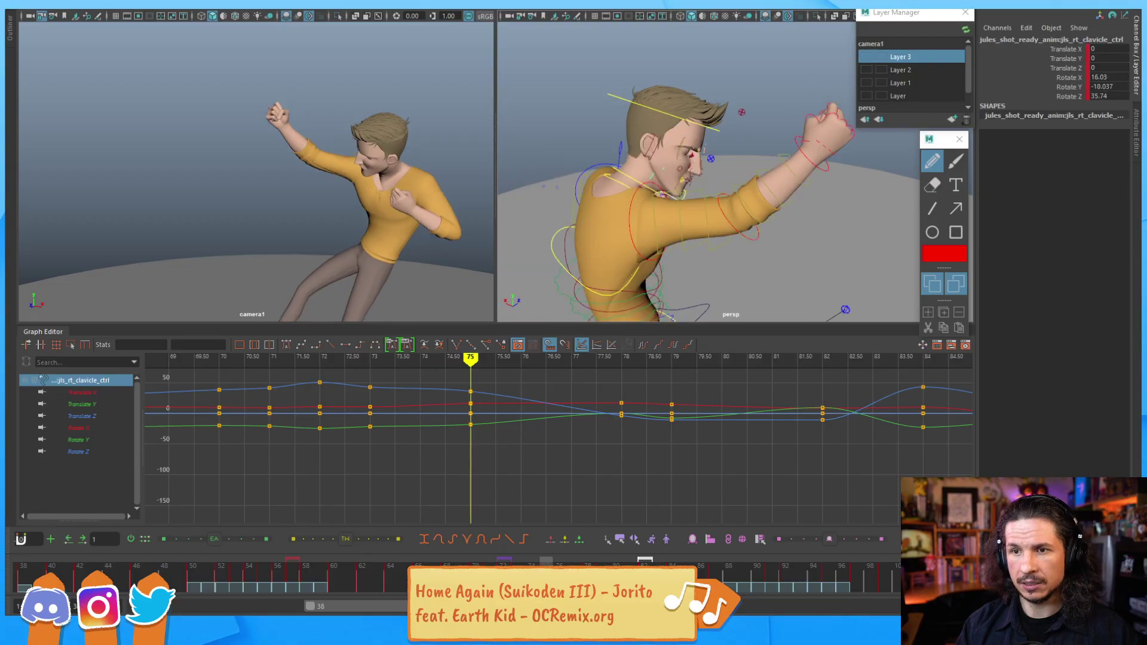
key(alt+period)
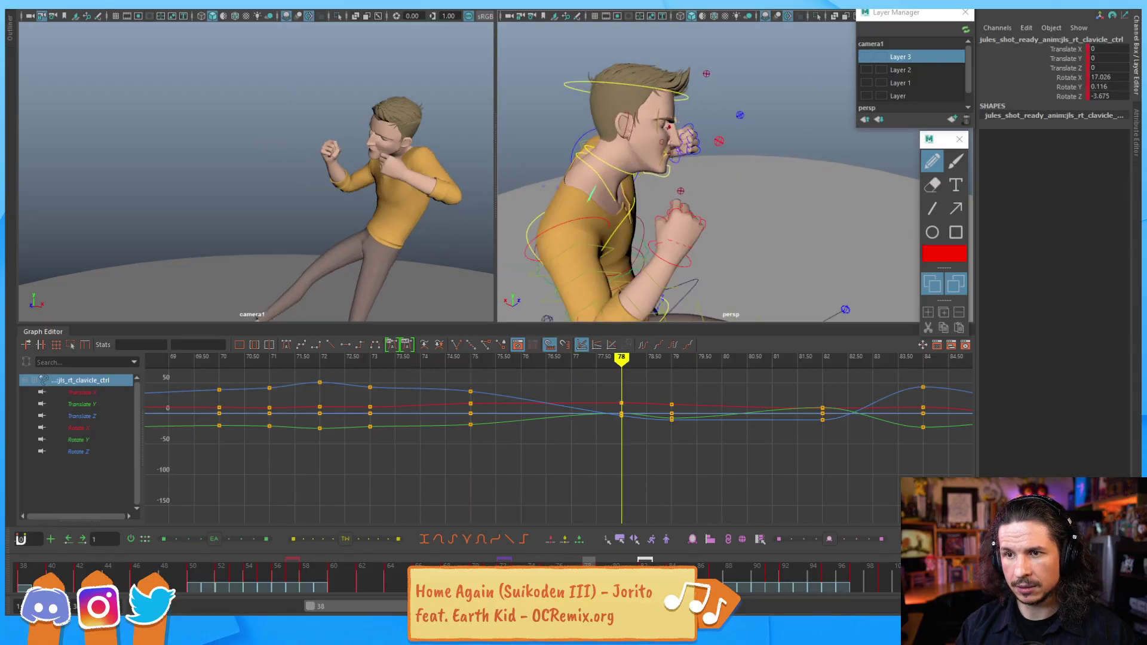
key(alt+comma)
key(alt+comma)
key(alt+comma)
key(alt+comma)
key(alt+period)
key(alt+period)
key(alt+period)
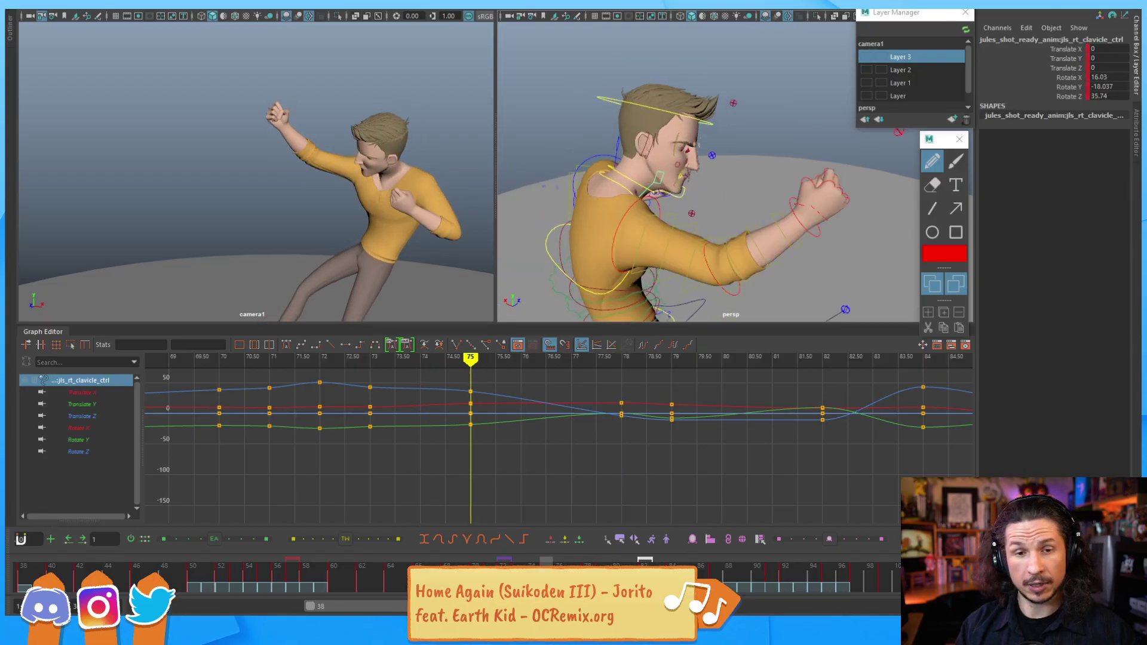
key(alt+period)
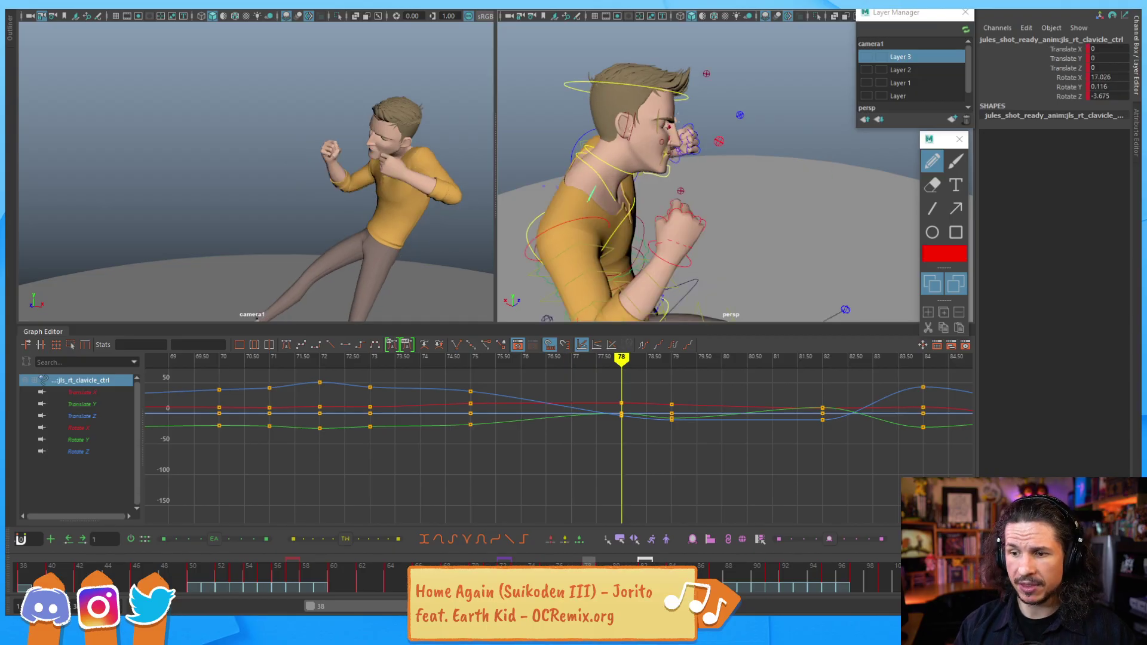
key(alt+comma)
key(e)
alt+drag(724, 199, 668, 193)
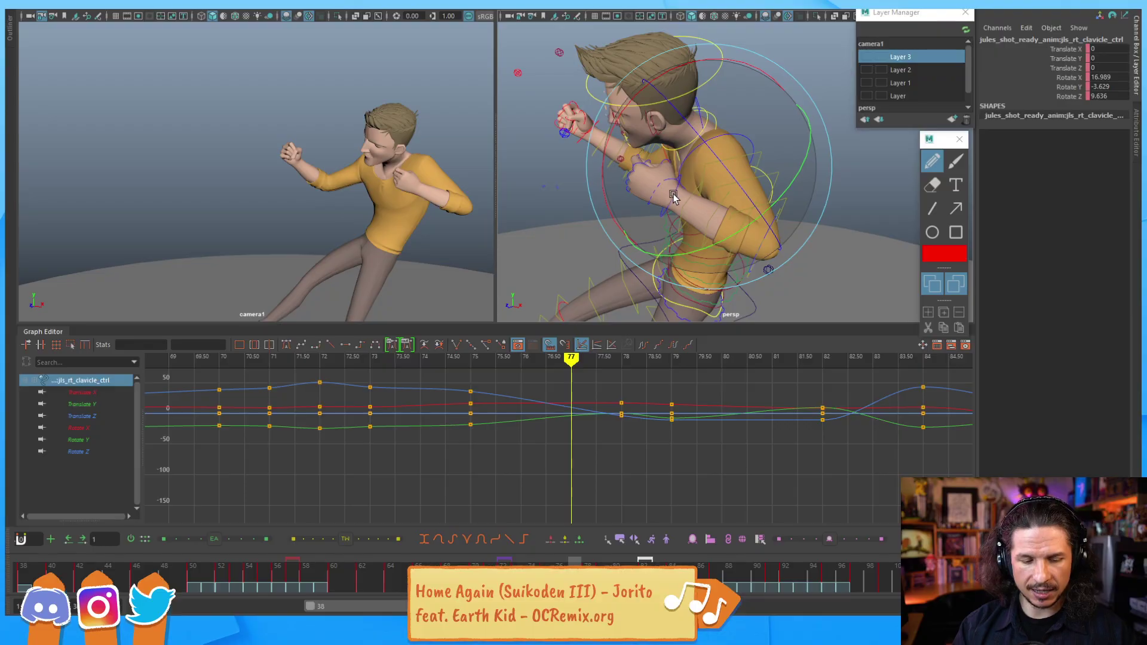
key(alt+comma)
key(alt+comma)
key(alt+period)
key(alt+period)
key(alt+period)
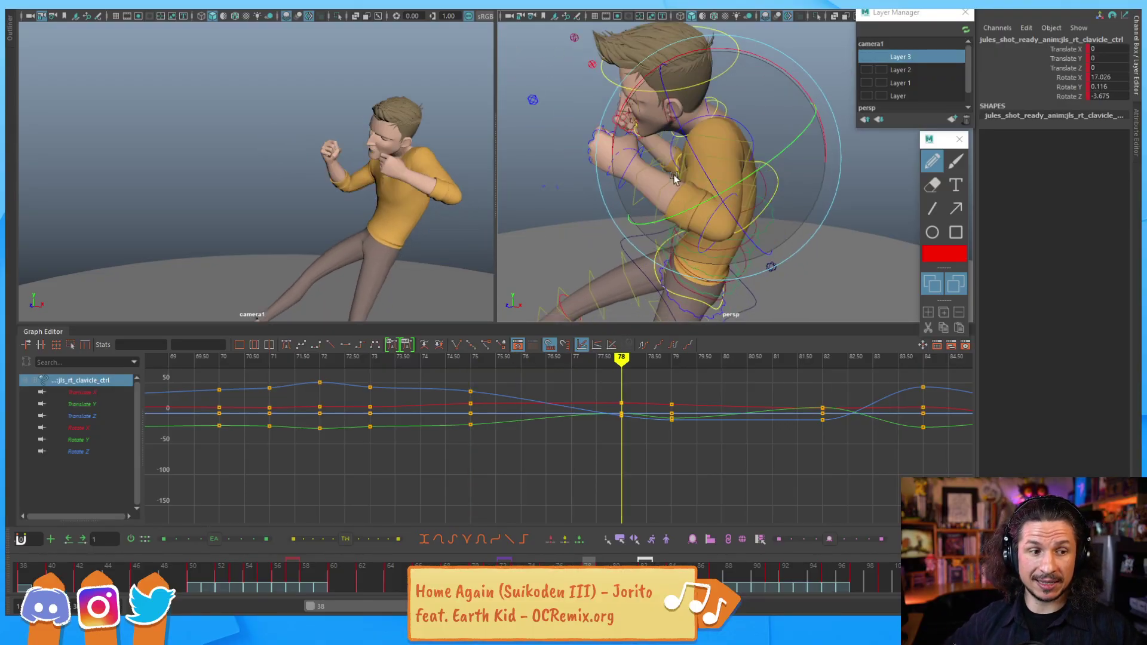
Step: Select the left upper arm FK control and compare its poses over frames 78 to 80
click(872, 171)
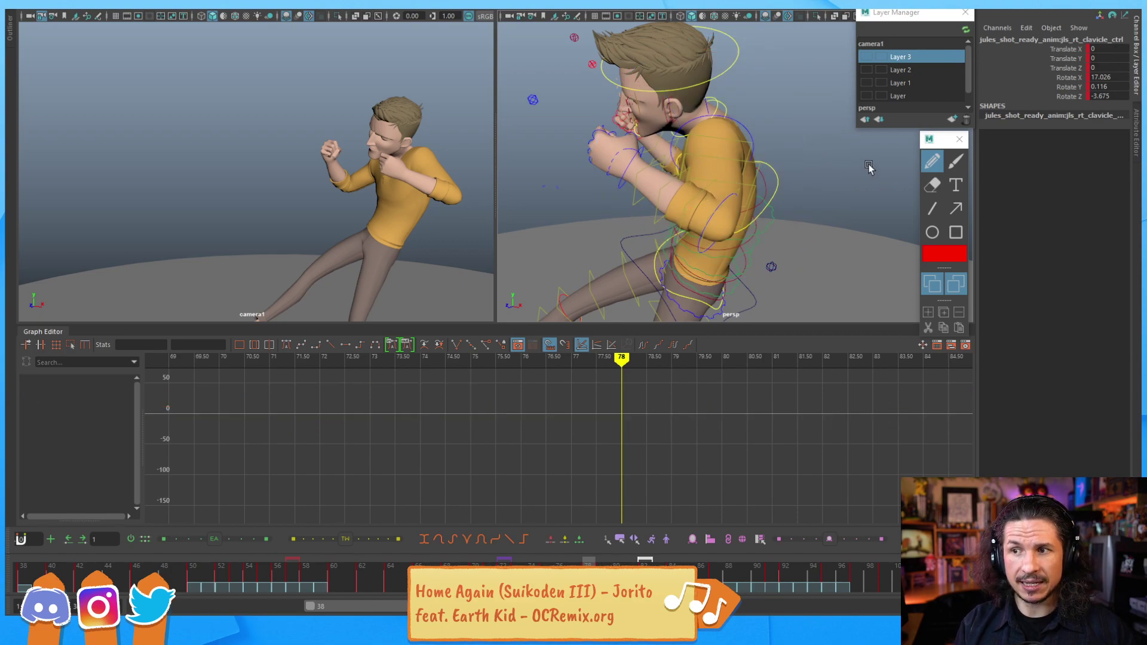
click(751, 129)
alt+right_drag(799, 156, 741, 171)
alt+middle_drag(742, 170, 730, 168)
alt+drag(730, 167, 702, 226)
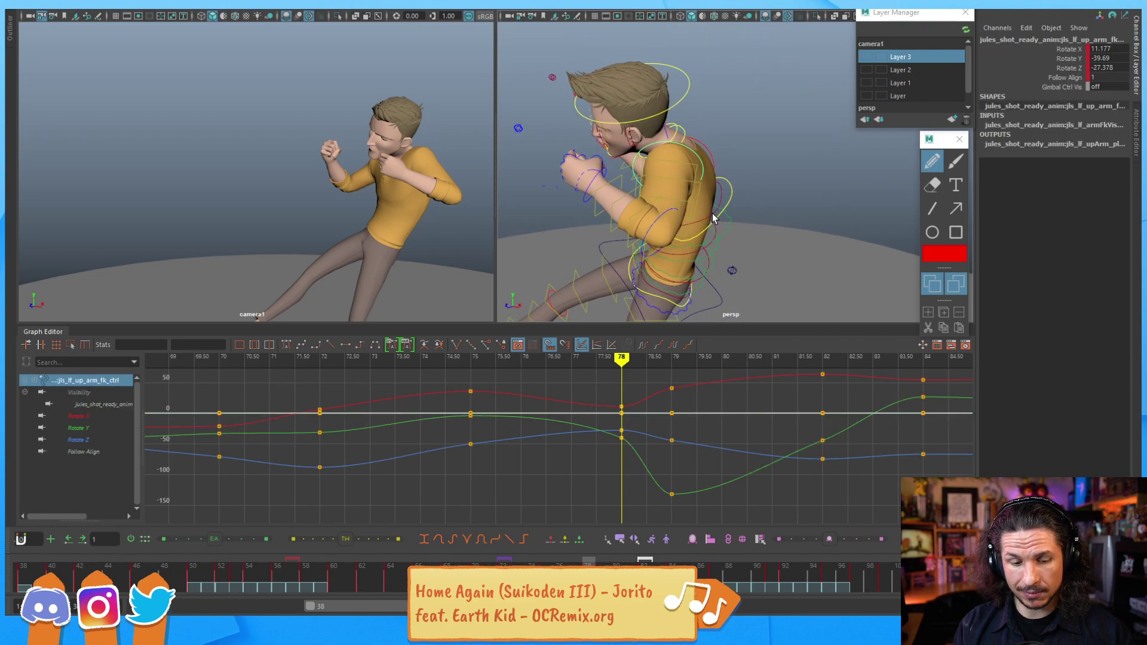
key(alt+period)
key(alt+period)
key(alt+comma)
key(alt+comma)
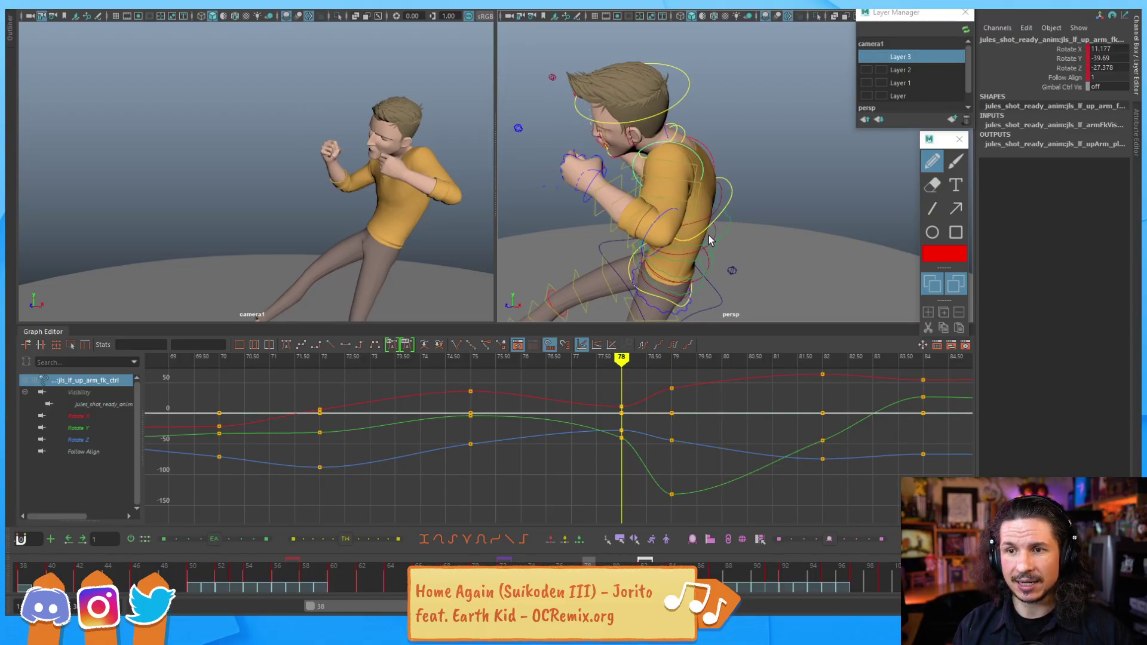
key(alt+period)
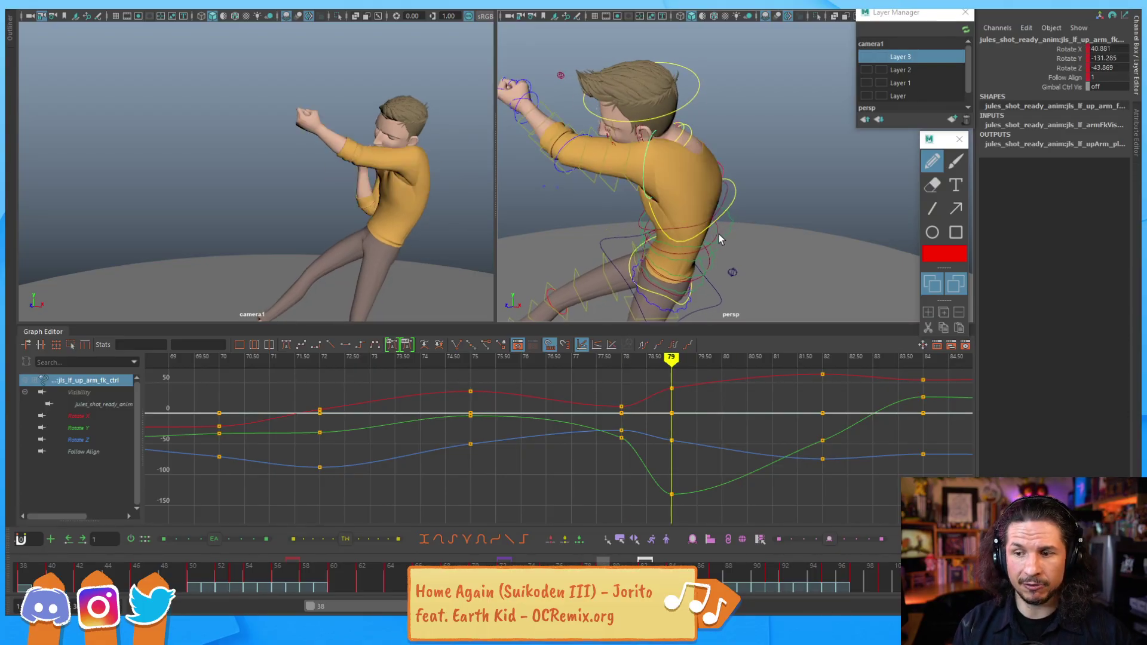
Step: Scrub between frames 76 and 80 to examine how the left arm extends into the punch
key(alt+period)
key(alt+comma)
key(alt+comma)
key(alt+comma)
key(alt+period)
key(alt+period)
key(alt+period)
key(alt+comma)
key(alt+comma)
key(alt+comma)
key(alt+comma)
key(alt+period)
key(alt+period)
key(alt+period)
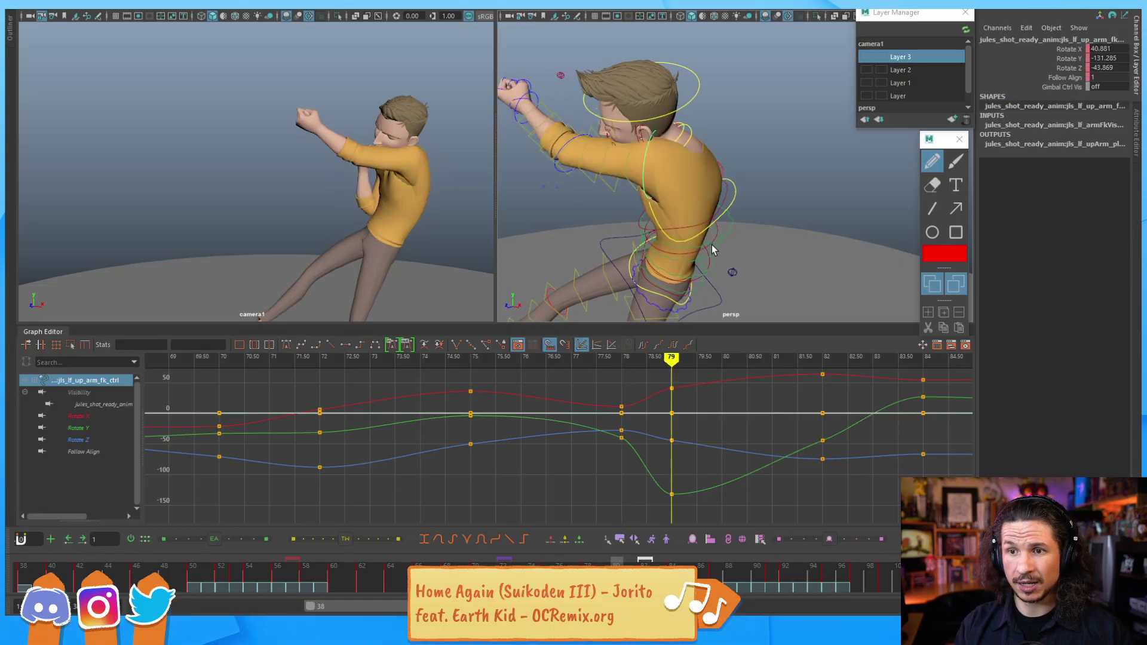
key(alt+period)
Step: Select the left elbow, upper arm and wrist FK controls together
key(f)
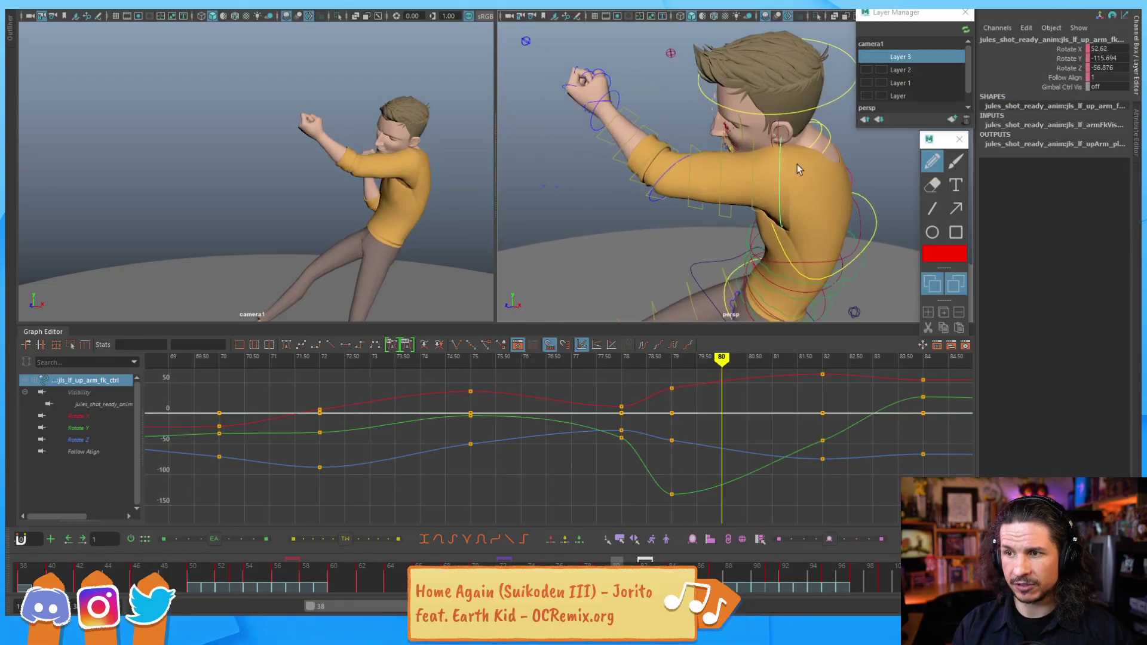
shift+click(654, 196)
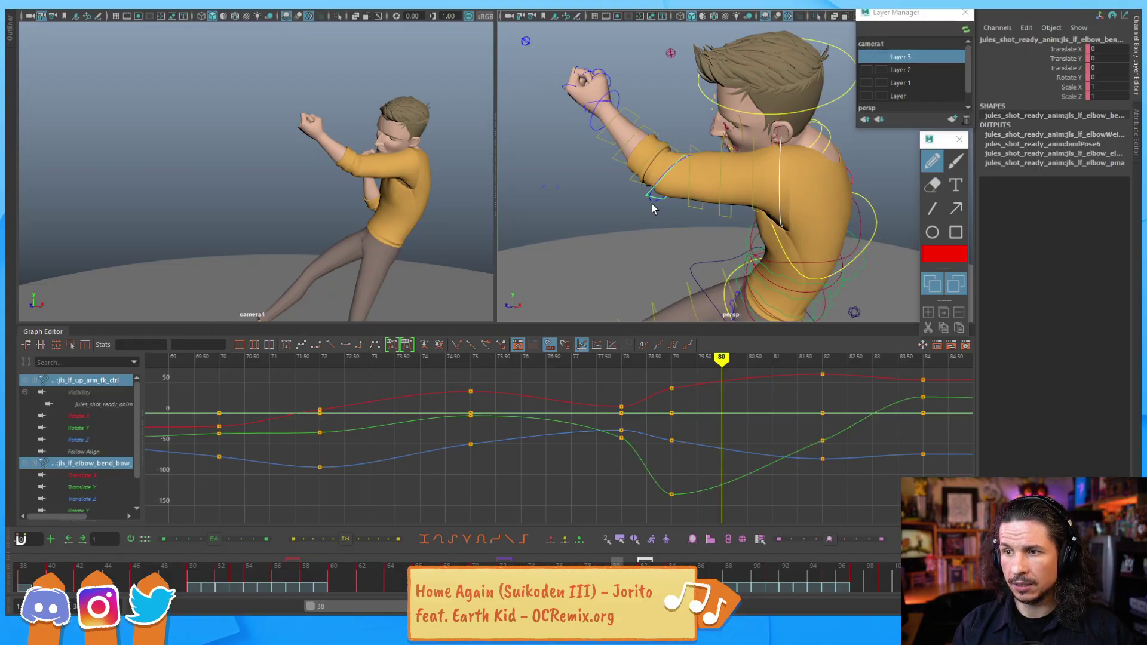
click(659, 202)
shift+click(752, 183)
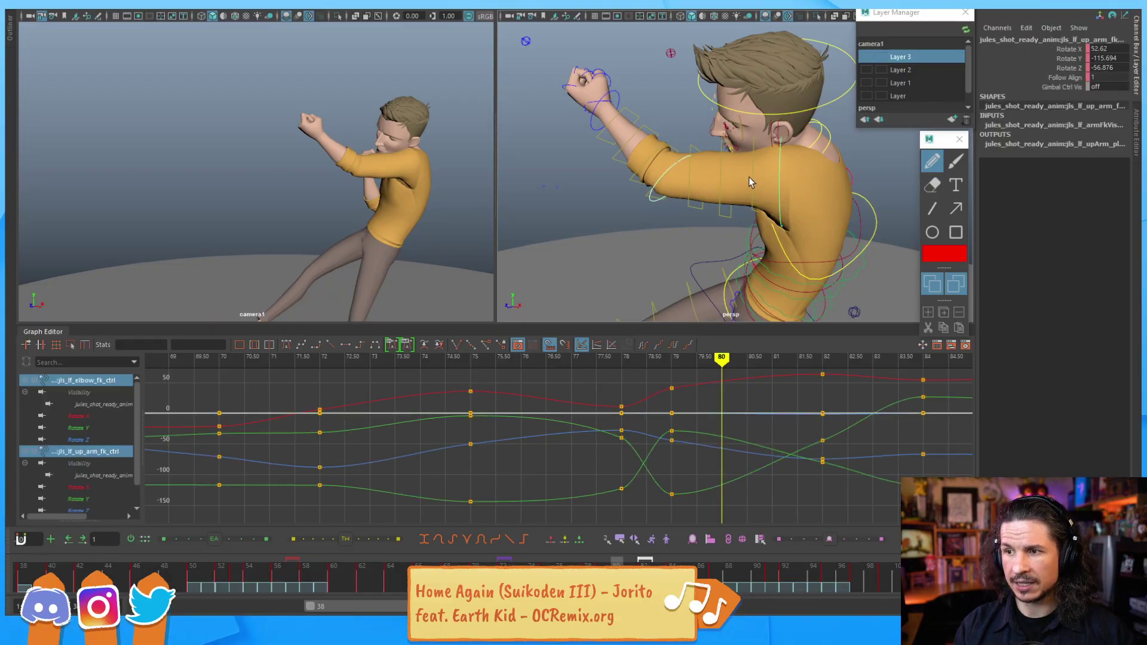
shift+click(591, 125)
Step: Review the left arm's extension and recoil over frames 77 to 82
key(alt+comma)
key(alt+comma)
key(alt+comma)
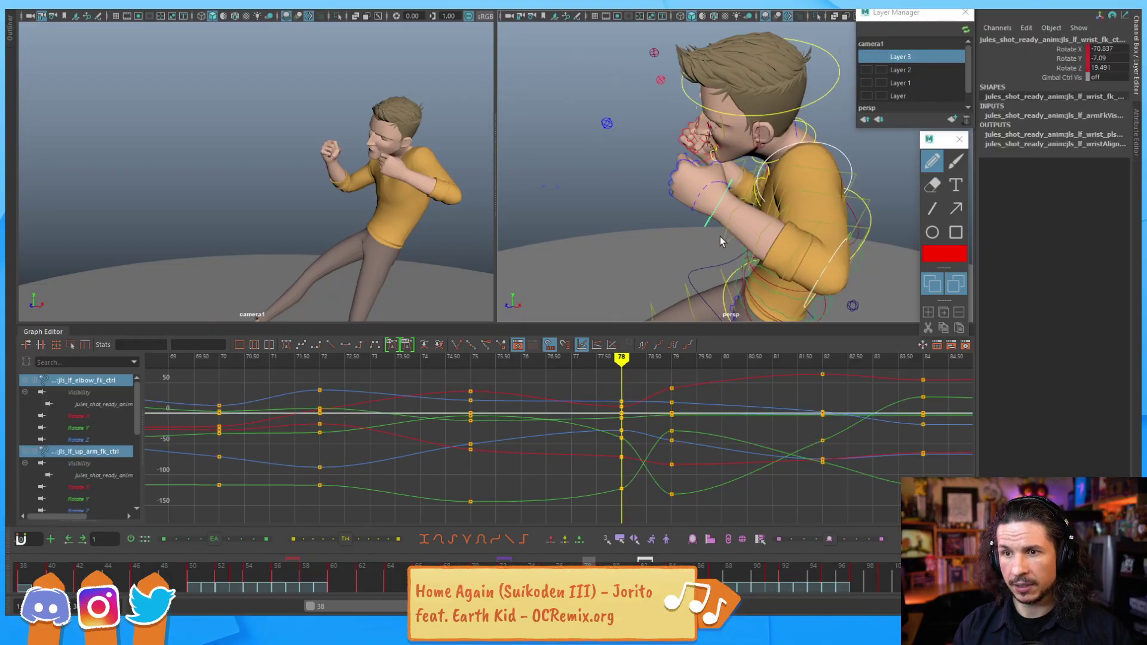
key(alt+period)
key(alt+period)
key(alt+period)
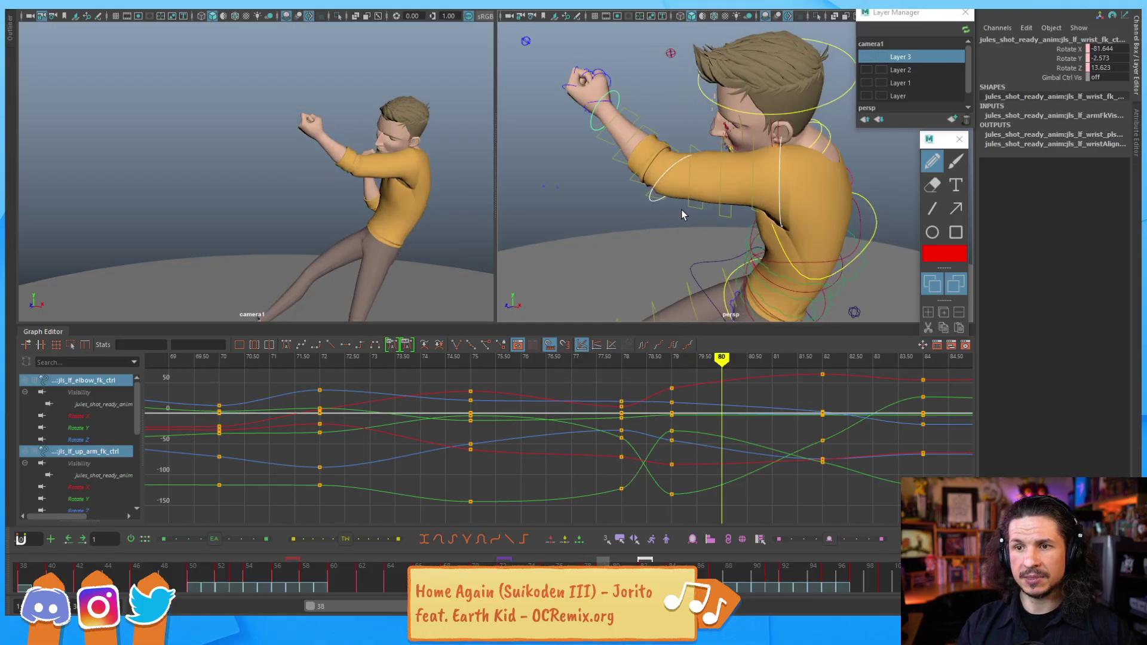
key(alt+comma)
key(alt+comma)
key(alt+period)
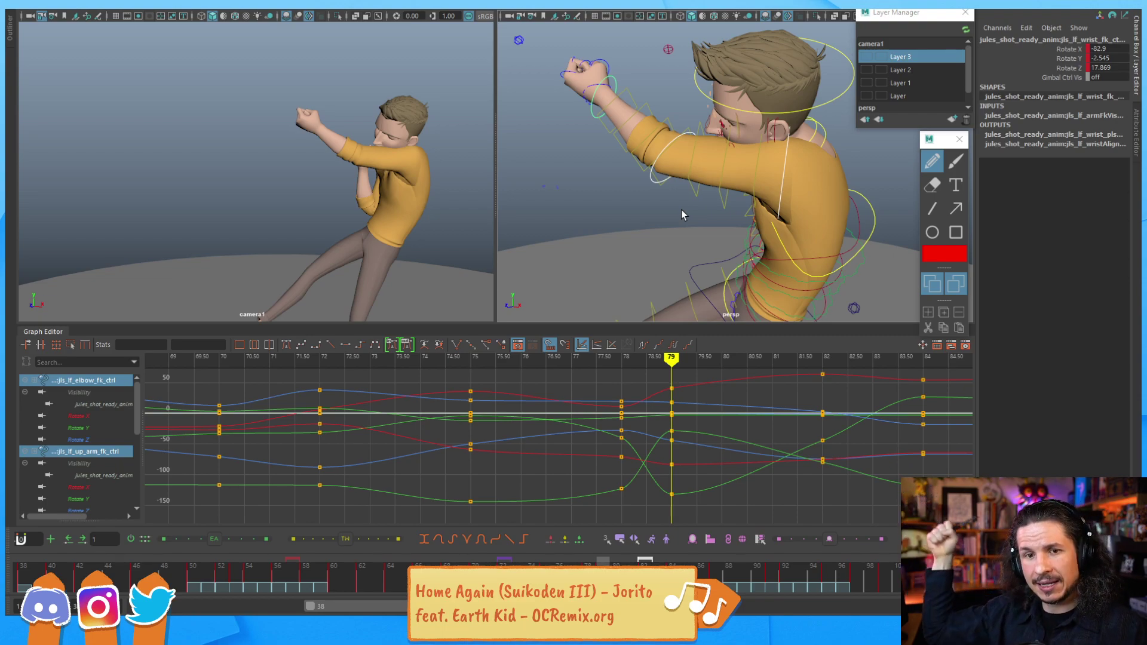
key(alt+comma)
key(alt+comma)
key(alt+comma)
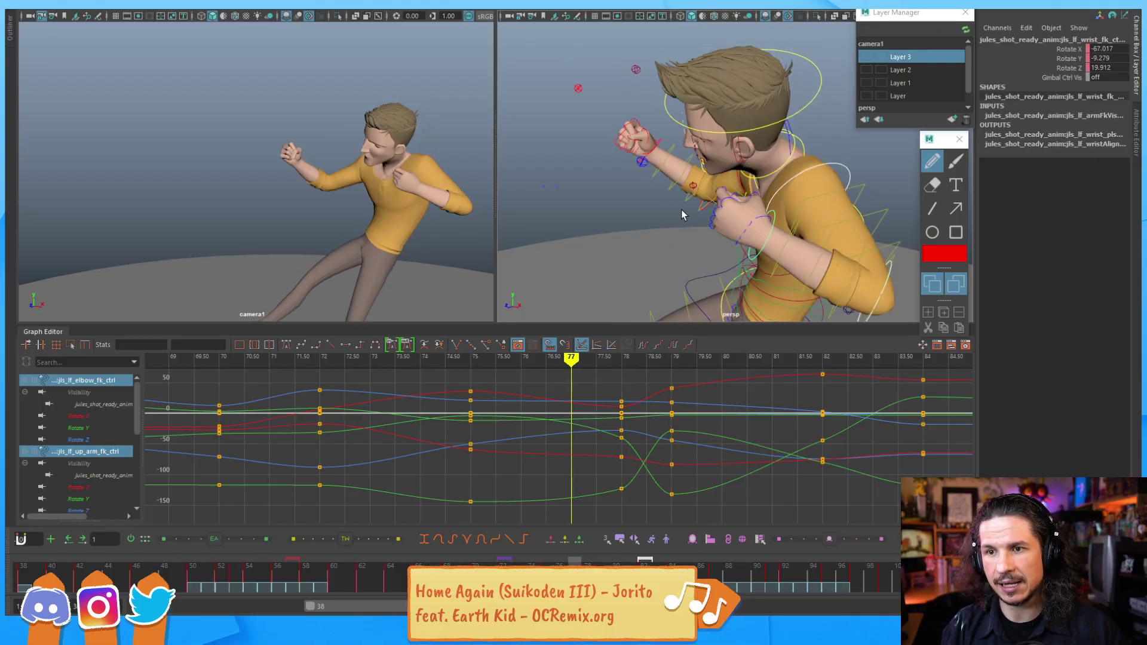
key(alt+period)
key(alt+period)
key(alt+period)
key(alt+period)
key(alt+period)
key(alt+comma)
key(alt+comma)
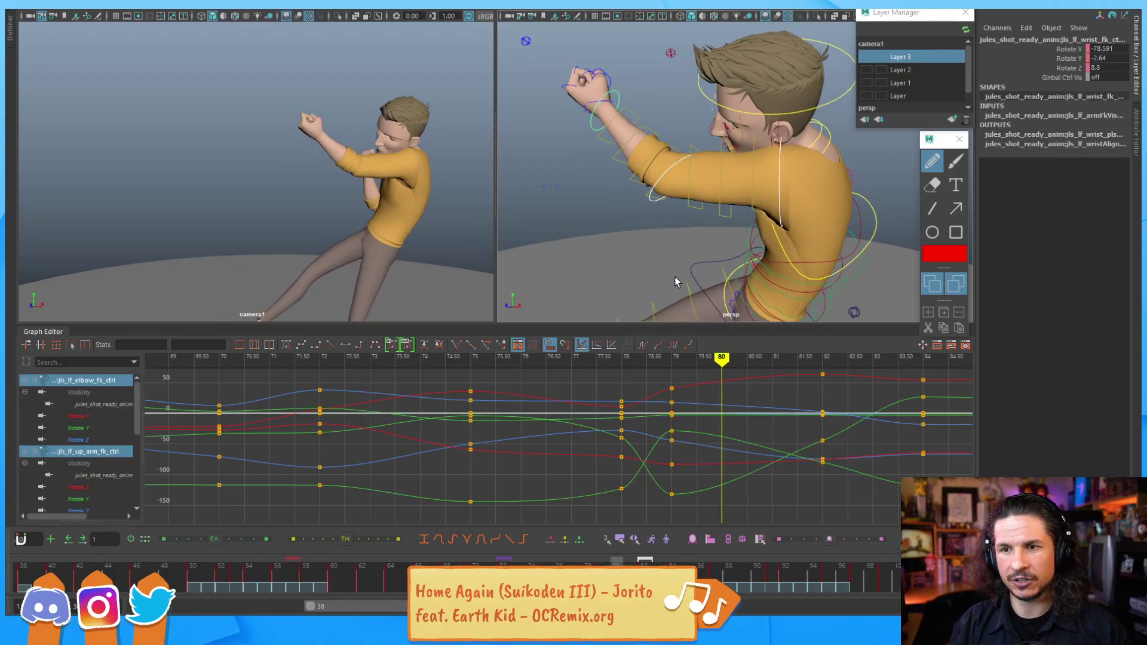
key(alt+comma)
key(alt+period)
key(alt+period)
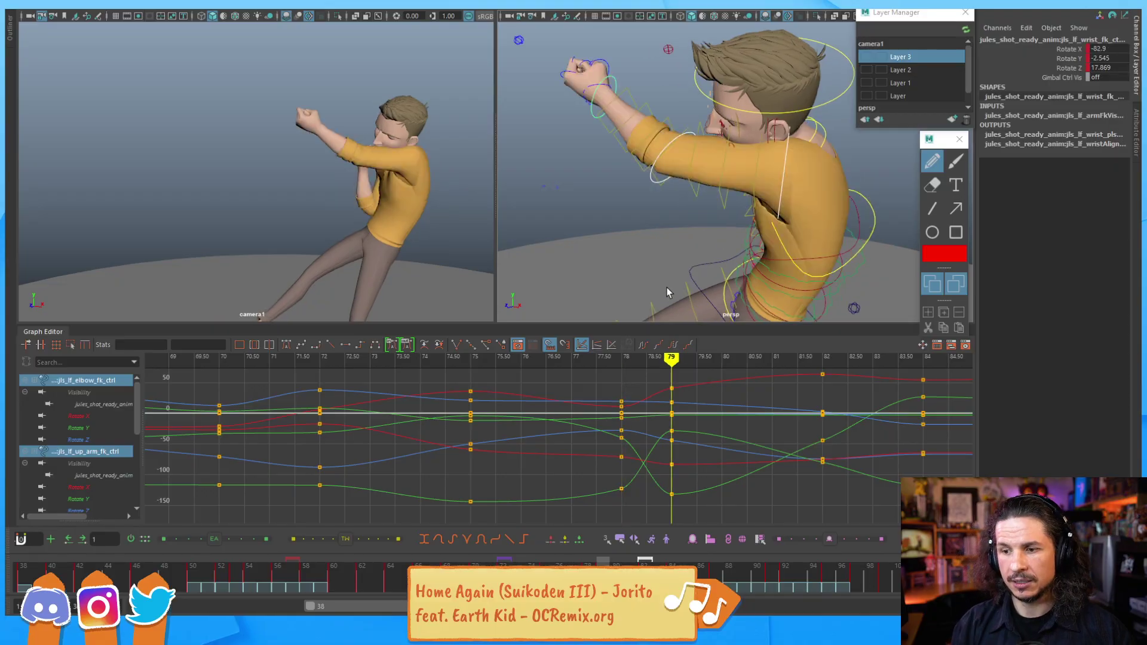
Step: Try keying the selected left arm FK controls at frame 80
key(s)
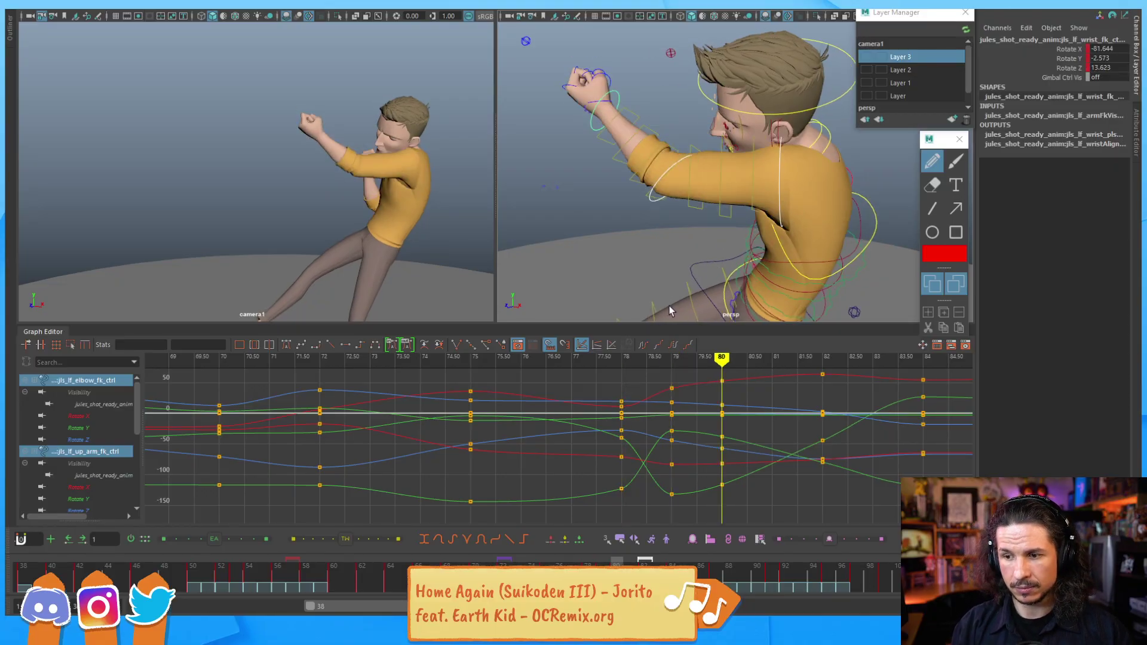
key(ctrl+z)
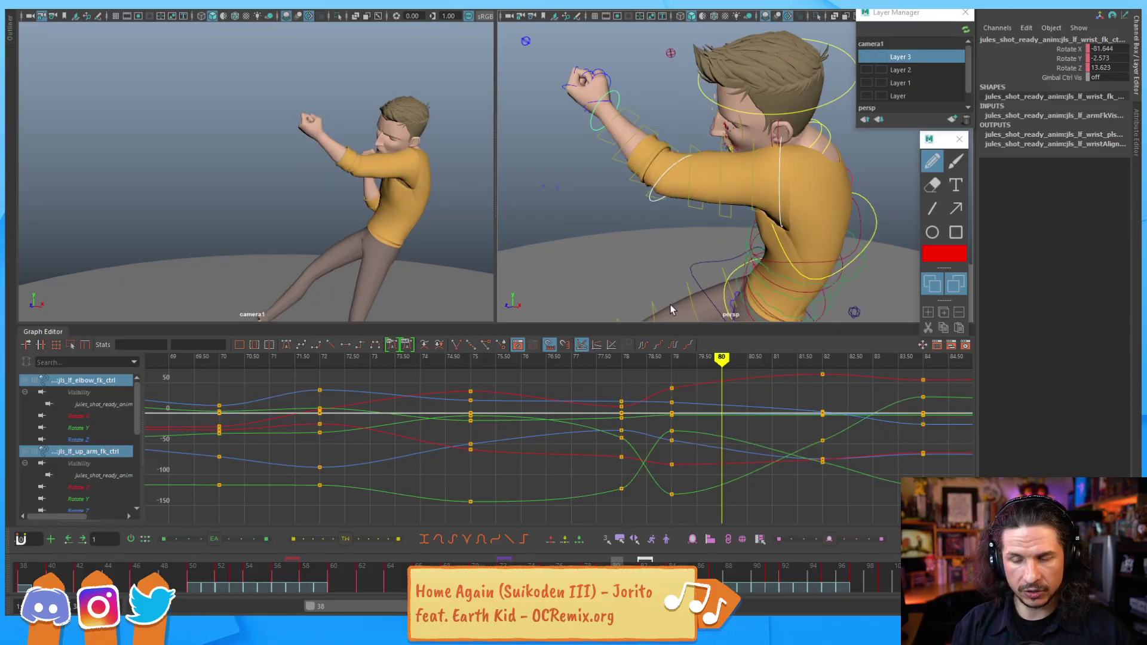
Step: Compare the left fist's position and arm shape over frames 77 to 81
key(alt+comma)
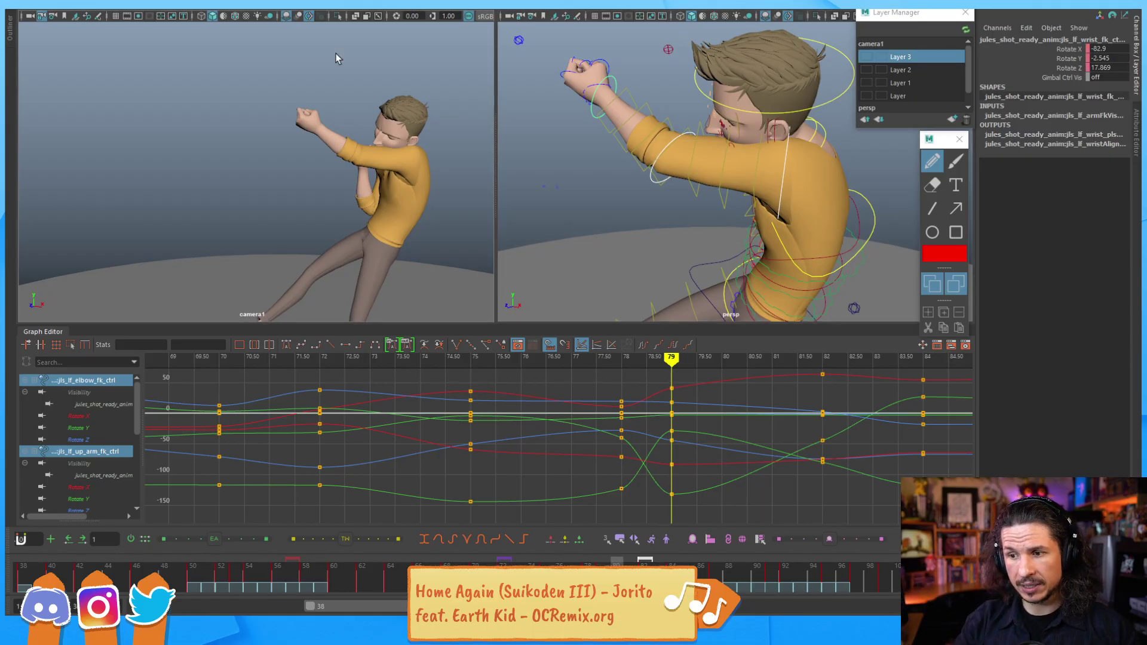
key(alt+period)
key(alt+comma)
key(alt+comma)
key(alt+period)
key(alt+comma)
key(alt+comma)
key(alt+period)
key(alt+period)
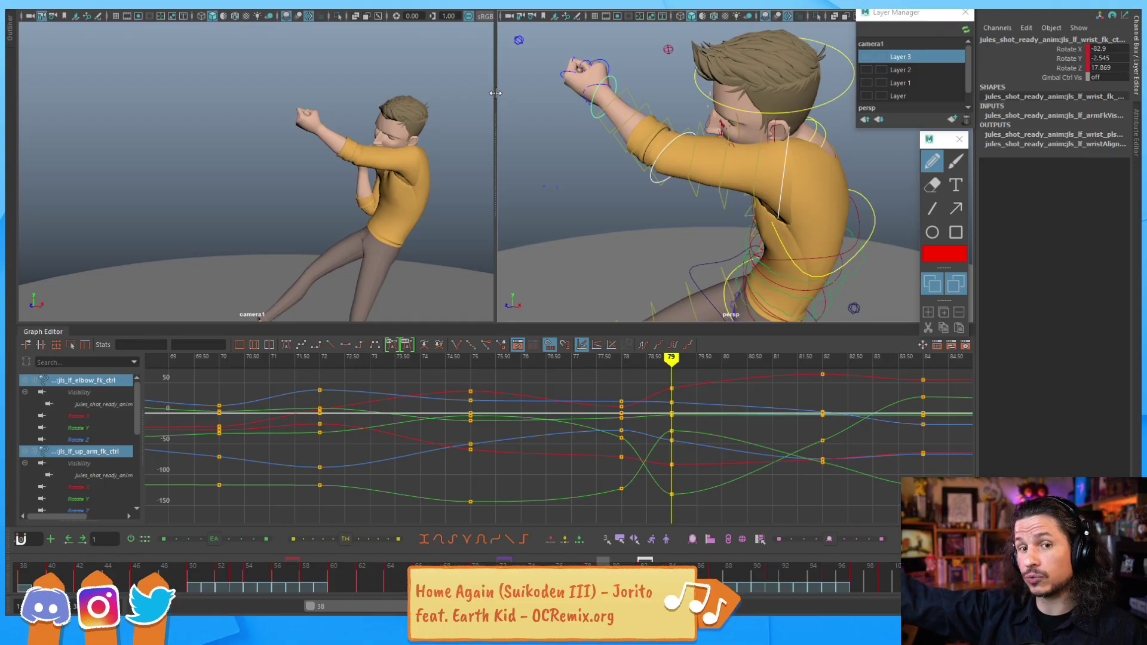
key(alt+period)
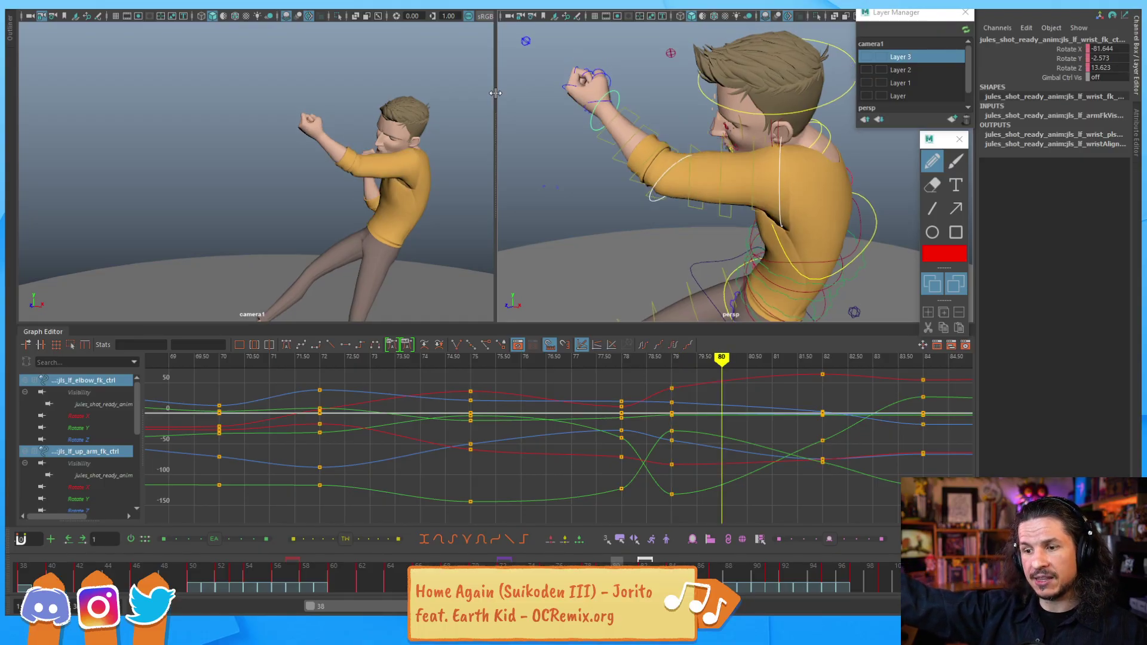
key(alt+period)
key(alt+comma)
key(alt+comma)
key(alt+period)
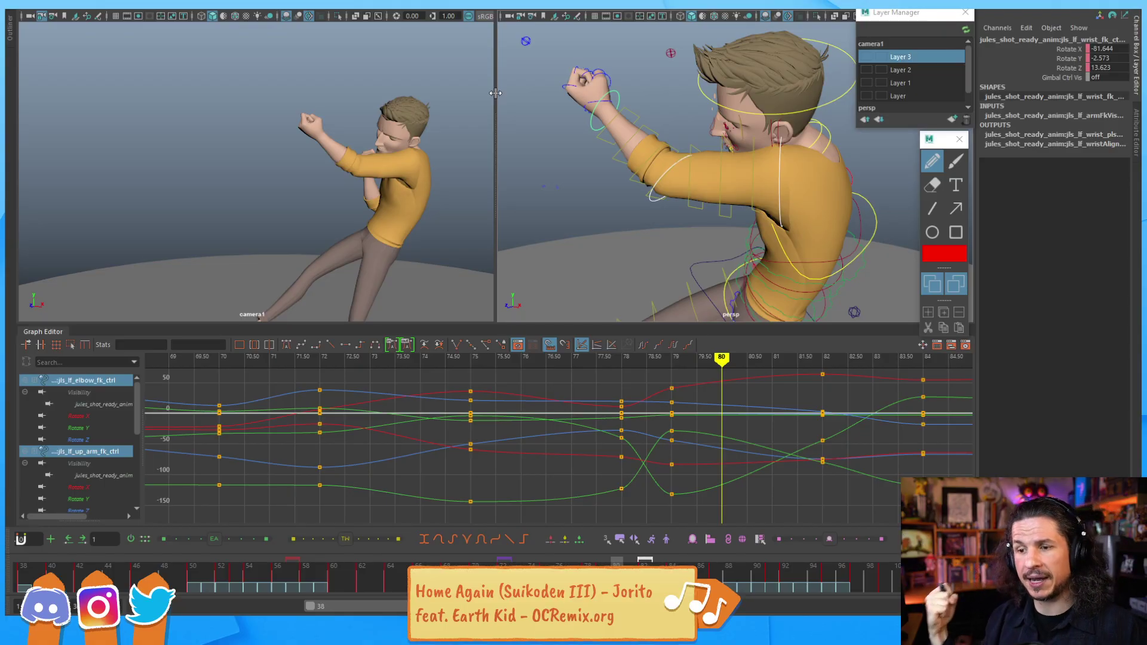
Step: Key the left upper arm, elbow and wrist FK controls at frame 80
key(alt+comma)
key(alt+comma)
key(alt+period)
key(alt+period)
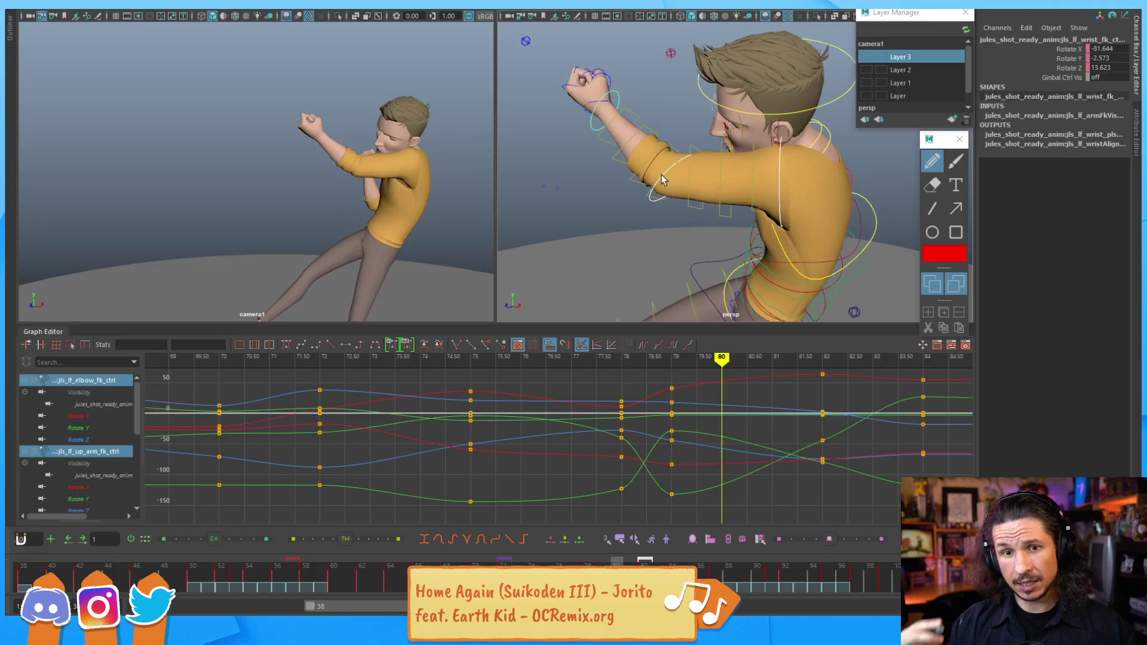
alt+drag(713, 208, 801, 213)
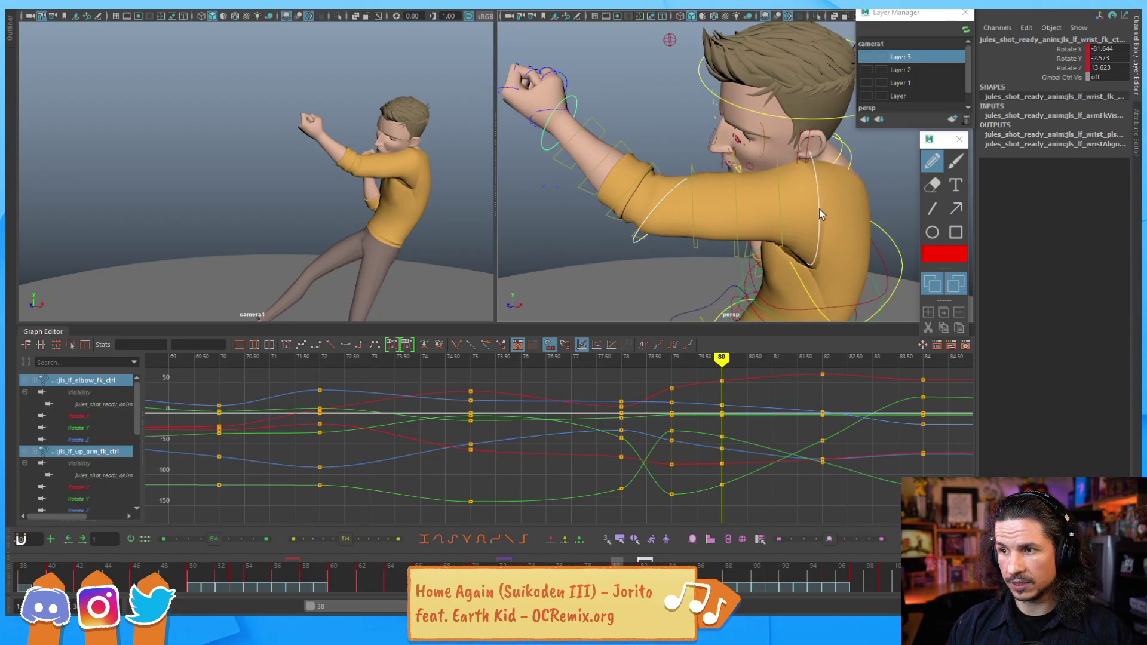
Step: Try lowering the left upper arm's Rotate Y key at frame 80 to -122.431
click(819, 210)
alt+middle_drag(757, 413, 608, 416)
drag(581, 460, 566, 497)
middle_drag(577, 466, 577, 471)
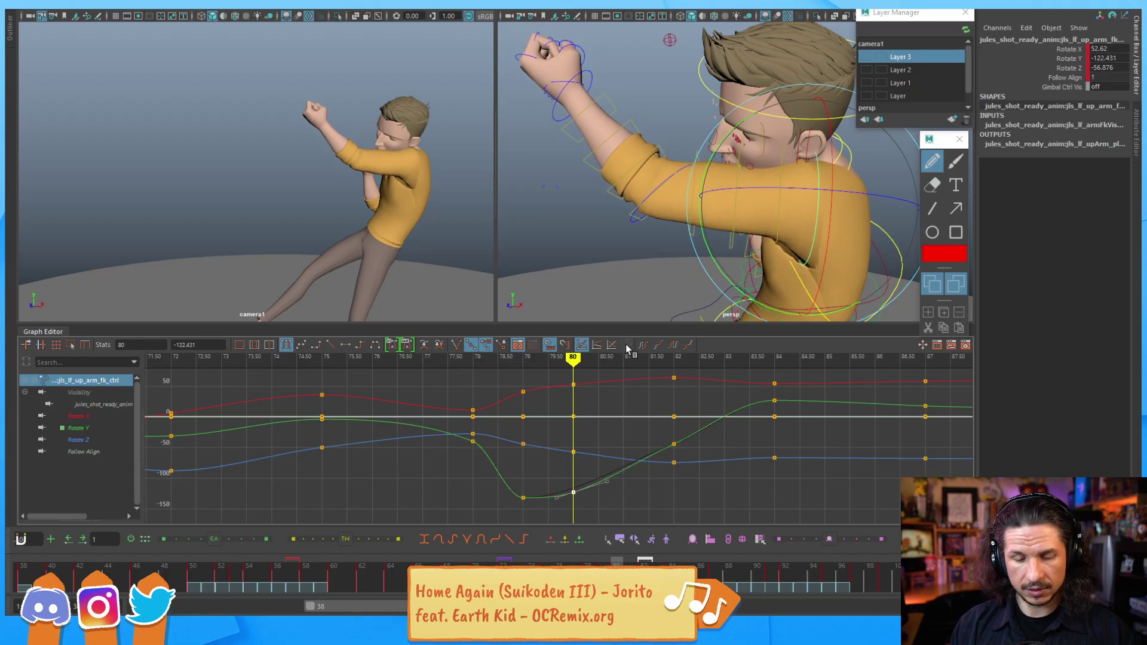
key(alt+comma)
key(alt+period)
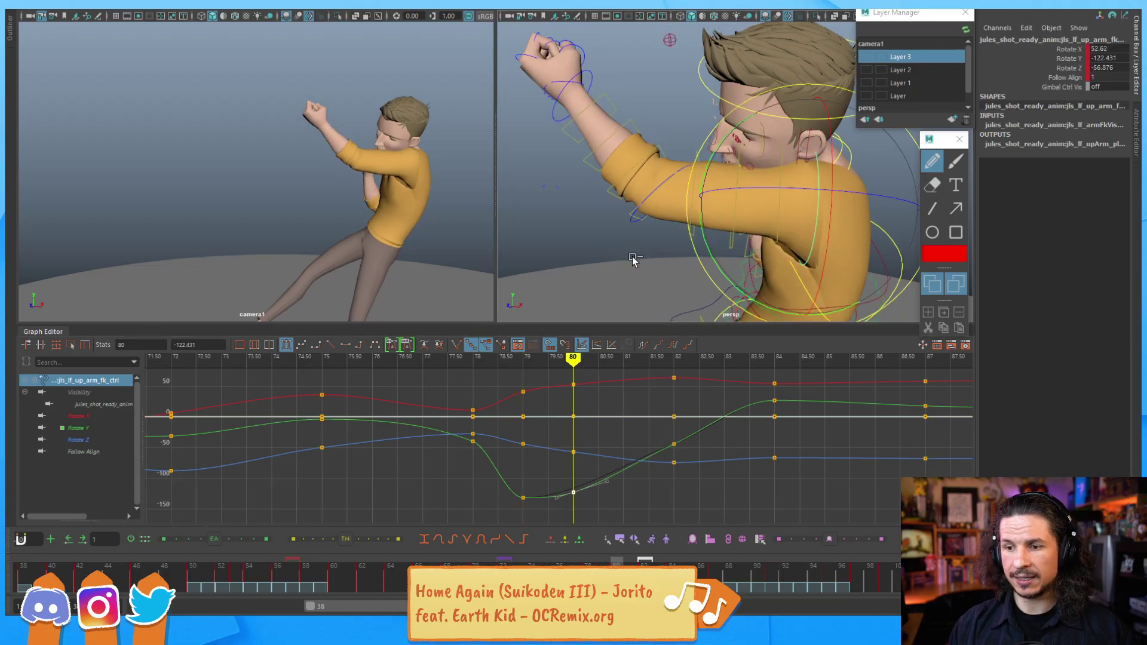
key(ctrl+z)
Step: Create a new animated drawing layer for camera1 at frame 79 and trace the left arm's outline in red
key(alt+comma)
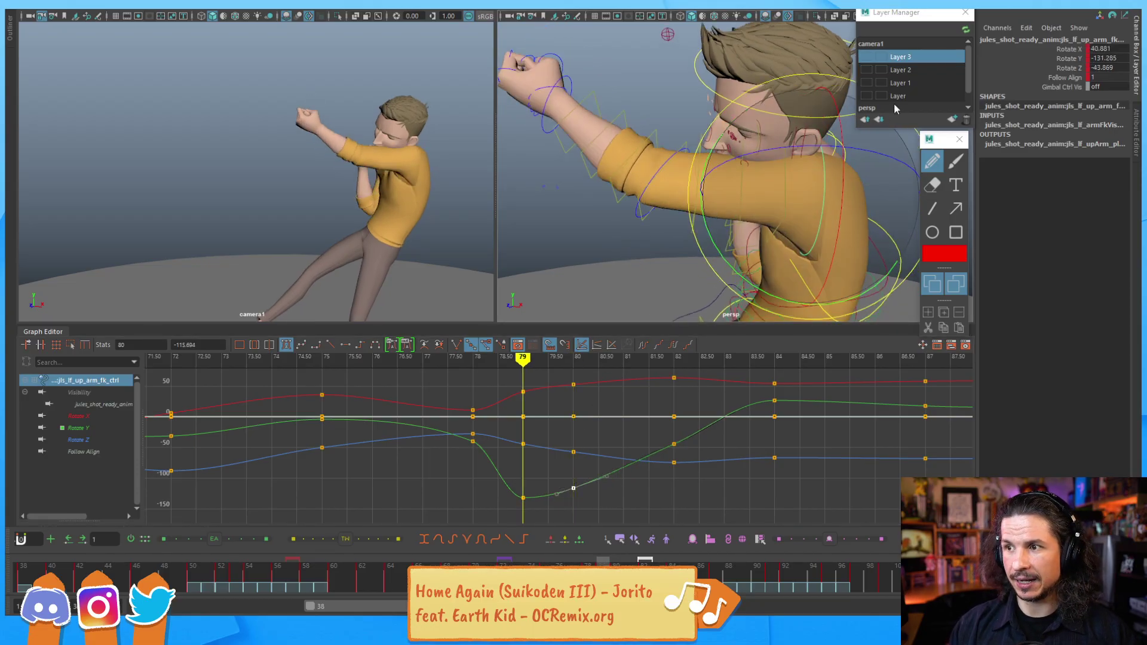
click(952, 119)
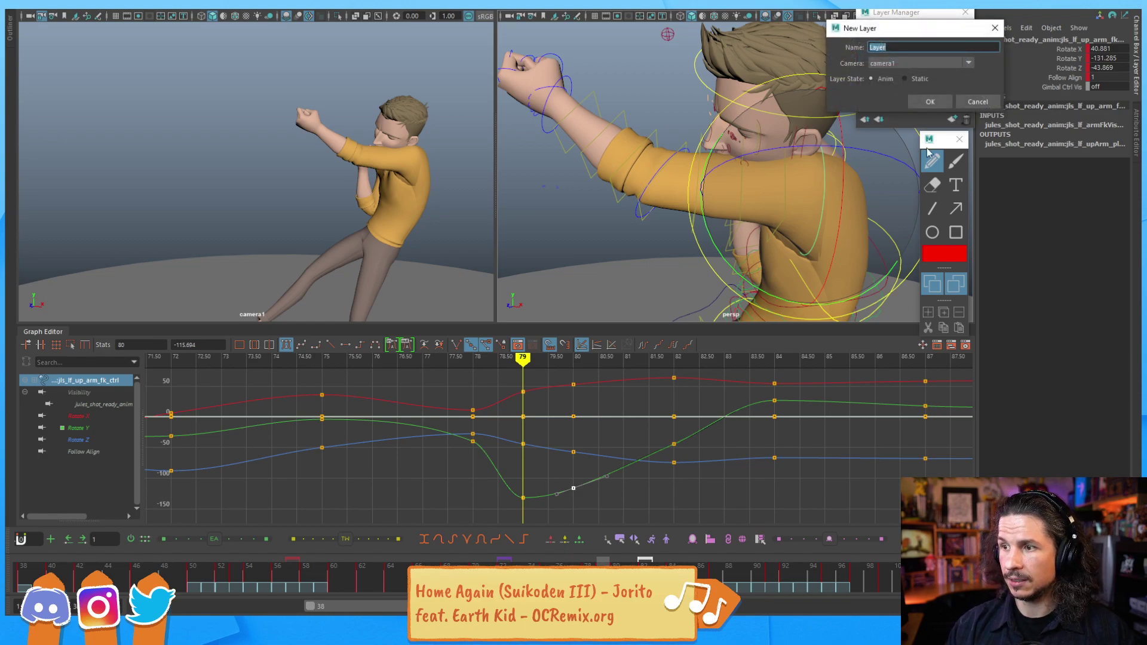
key(Return)
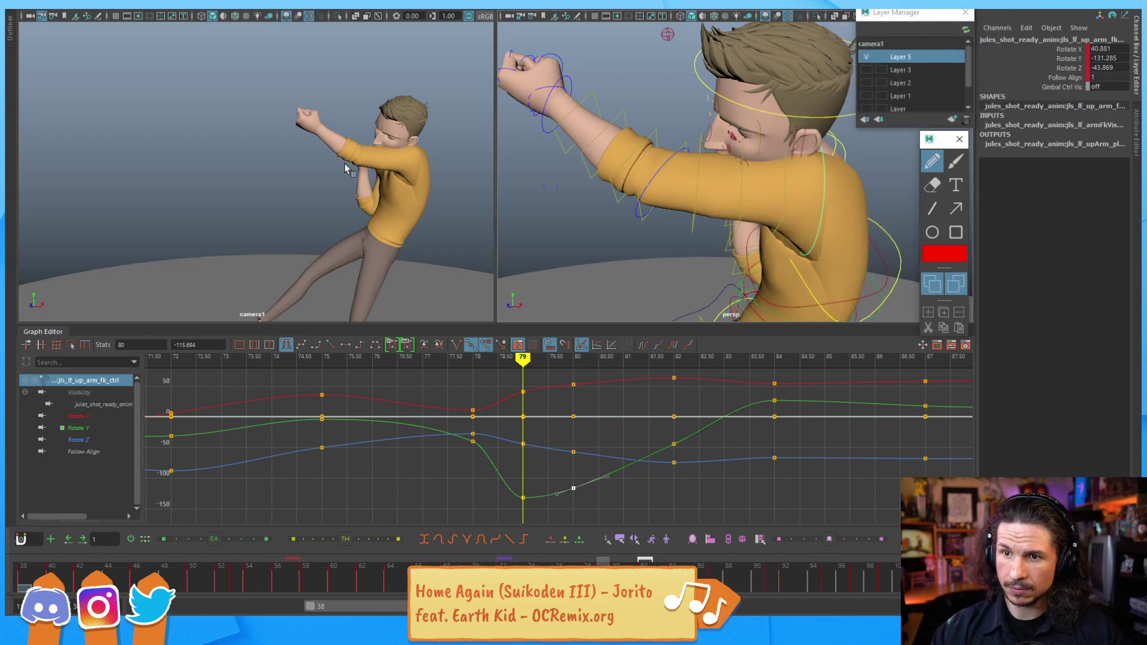
drag(317, 136, 323, 141)
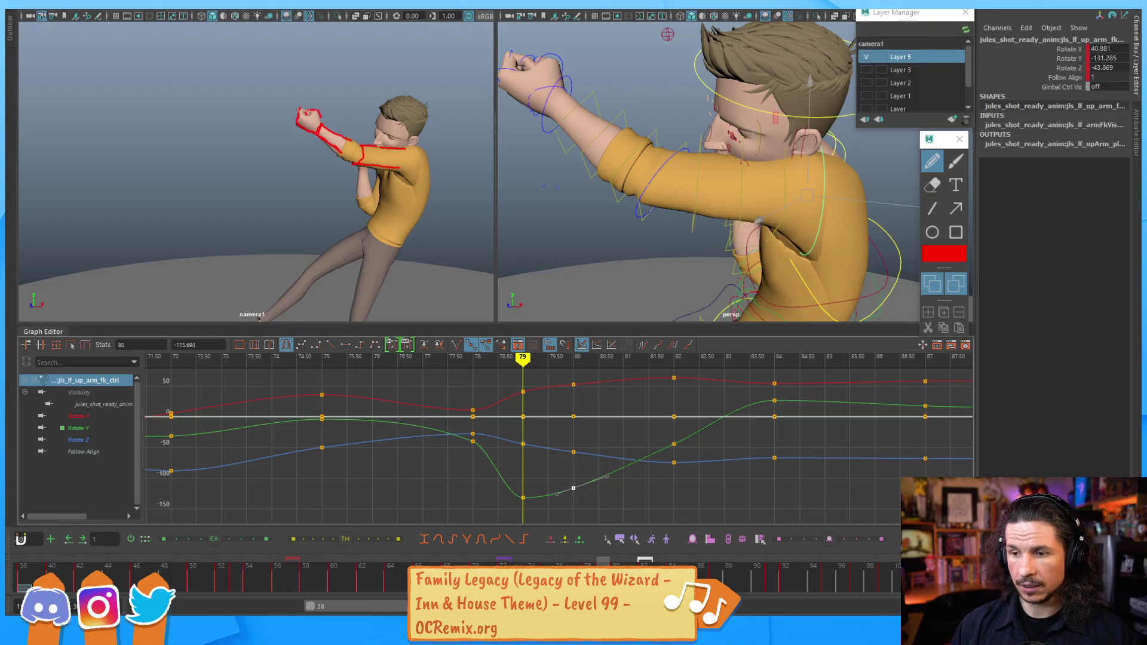
Step: Rotate the left upper arm FK control at frame 80 to about -123.4 in Rotate Y, toward the traced outline
key(period)
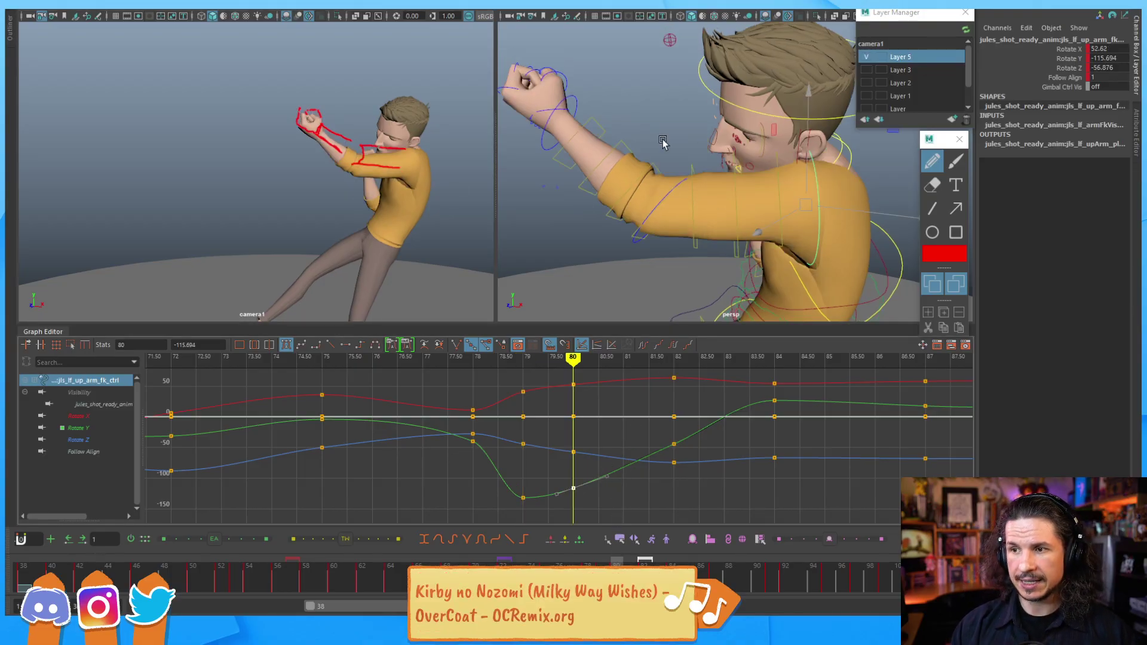
click(823, 191)
click(810, 186)
drag(711, 170, 741, 169)
Step: Straighten the left elbow FK control at frame 80 to about -27 in Rotate Y, comparing against neighbouring frames
click(631, 216)
key(comma)
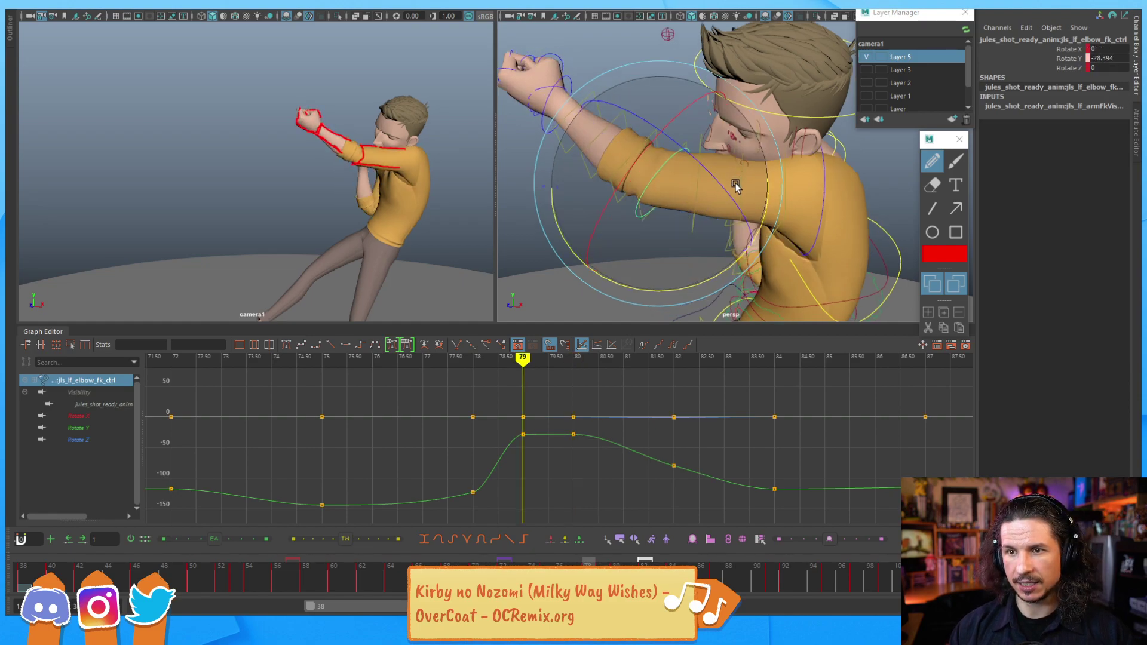
key(comma)
key(period)
key(period)
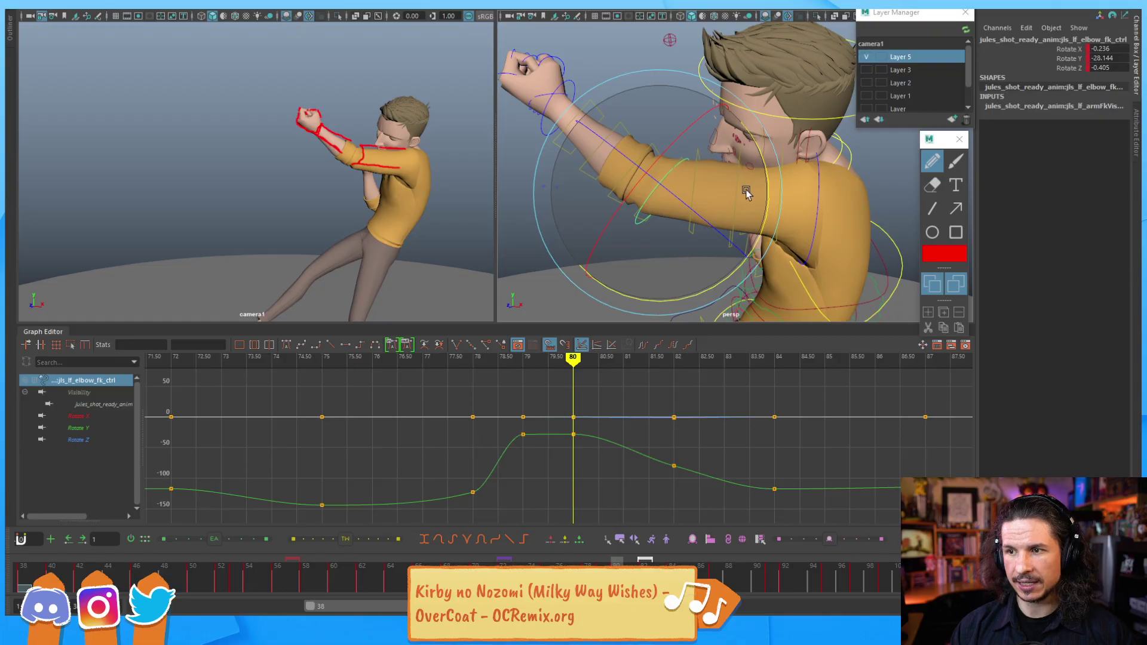
drag(770, 184, 767, 181)
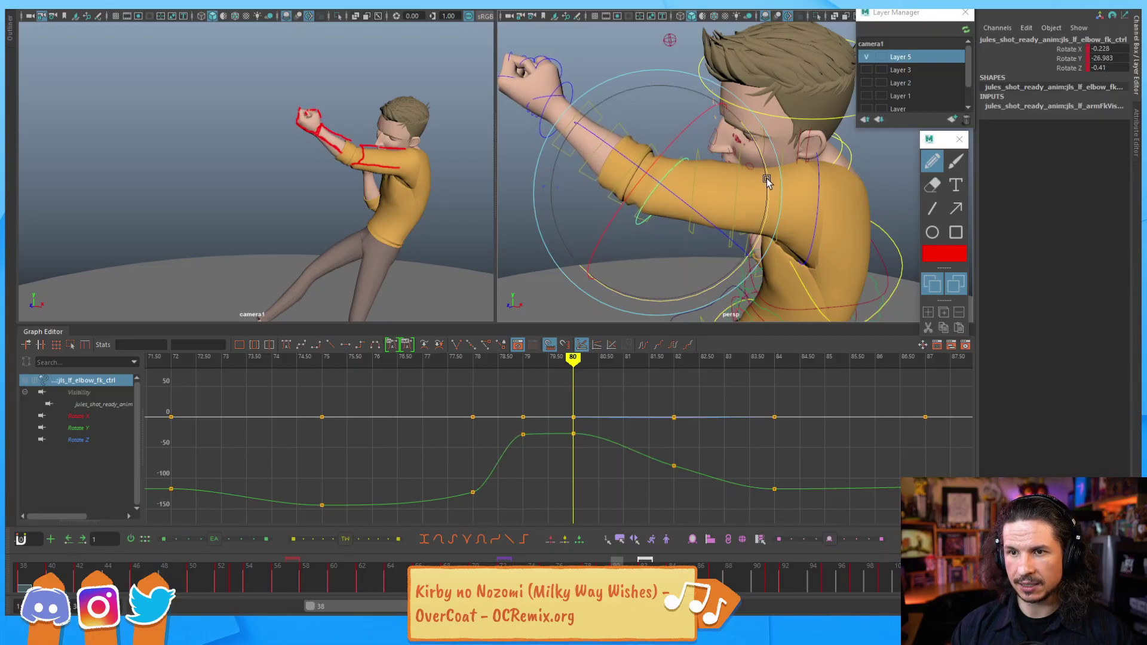
key(comma)
key(comma)
key(period)
key(period)
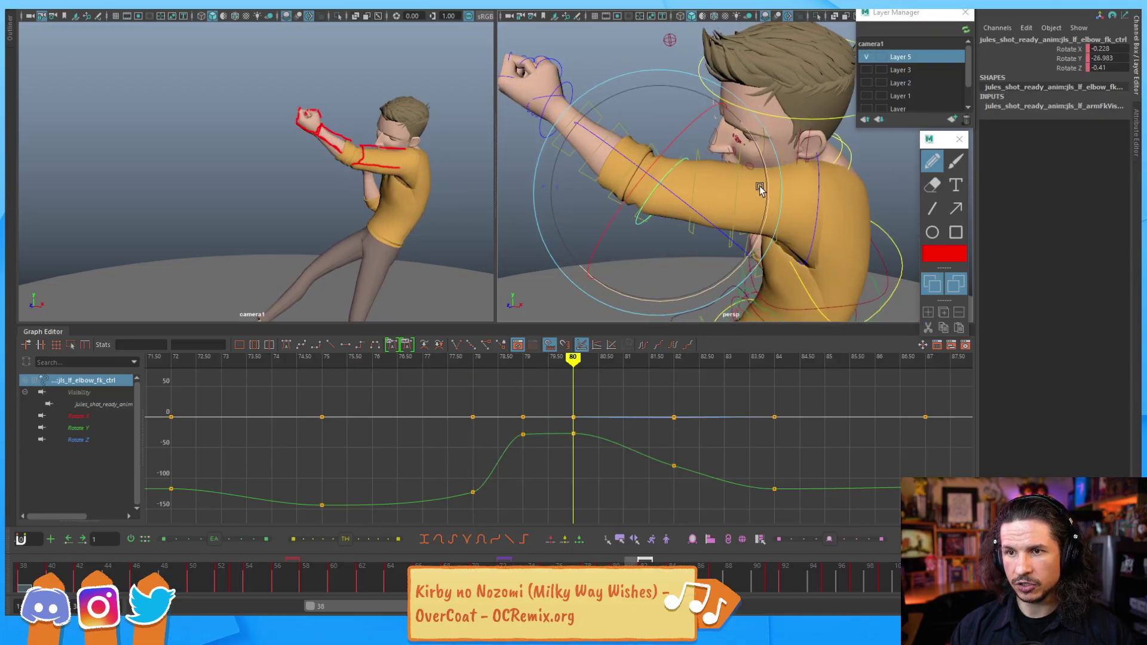
Step: Rotate the left upper arm FK control upward at frame 81 and check the motion against frames 79 and 80
key(period)
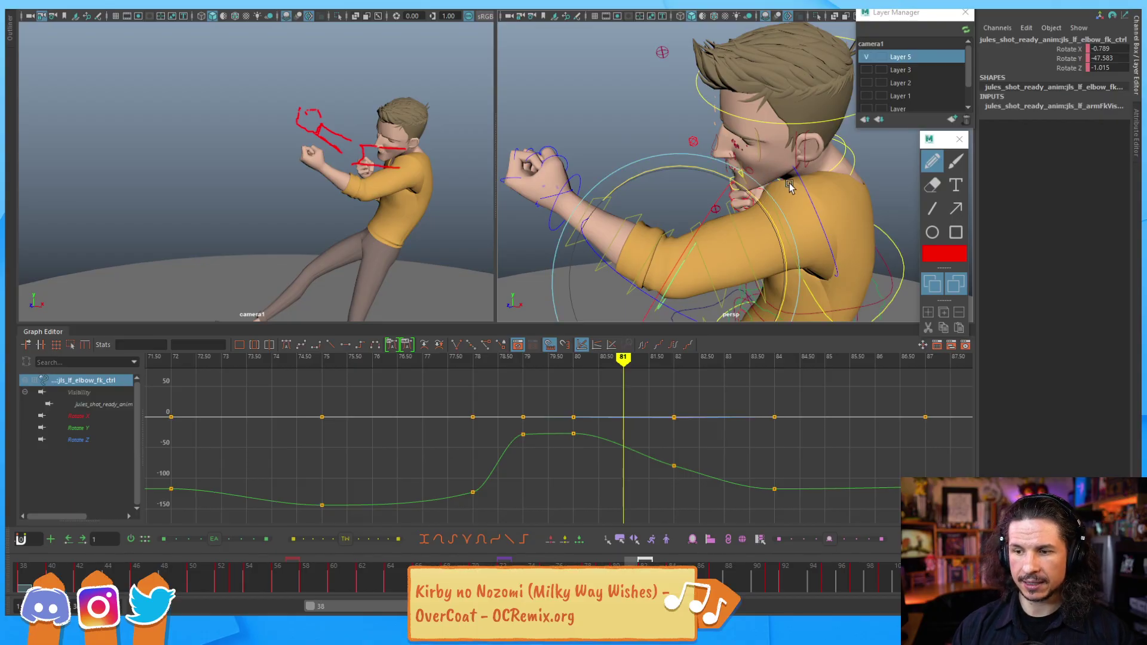
key(period)
key(comma)
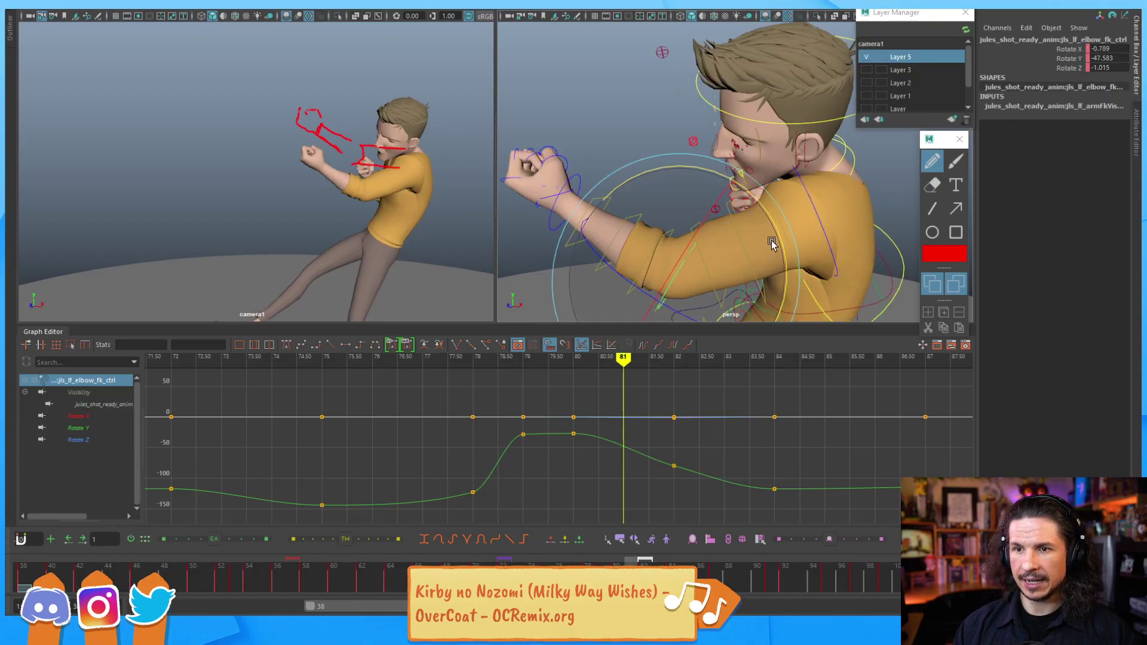
click(810, 222)
drag(717, 189, 719, 173)
key(comma)
key(period)
key(comma)
key(period)
key(comma)
key(comma)
key(period)
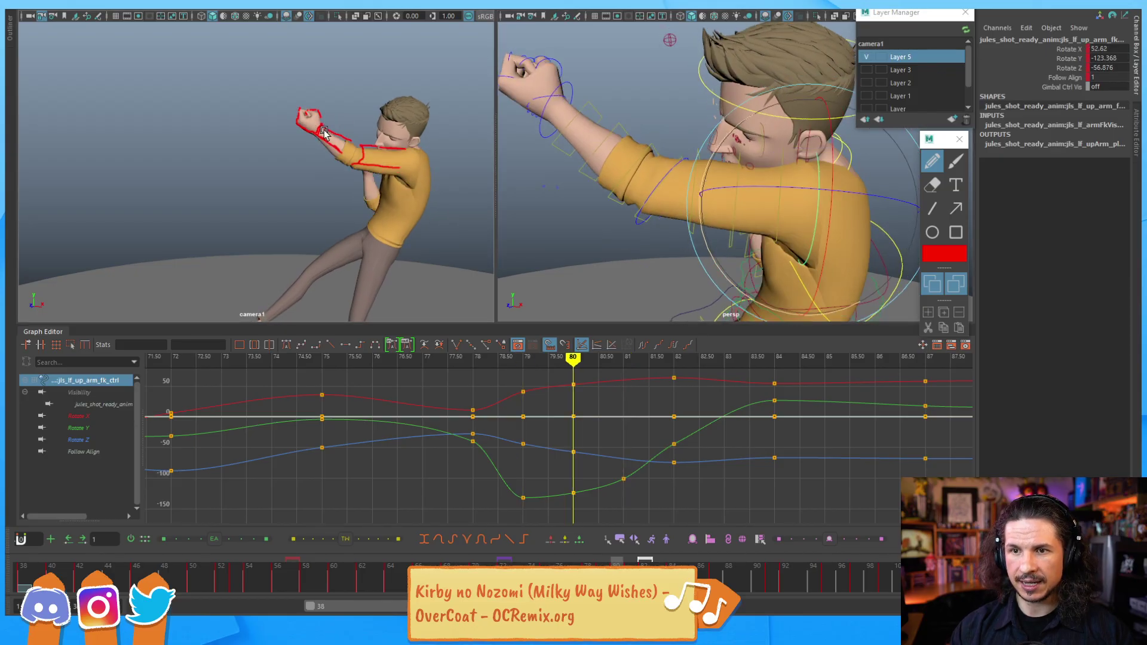
Step: Bend the left elbow FK control further at frame 82, to about -86.9 in Rotate Y
key(period)
key(alt+period)
key(alt+comma)
key(alt+comma)
click(724, 219)
key(alt+period)
alt+drag(764, 269, 726, 245)
click(725, 222)
drag(787, 201, 787, 210)
key(alt+comma)
key(alt+comma)
key(alt+comma)
key(alt+period)
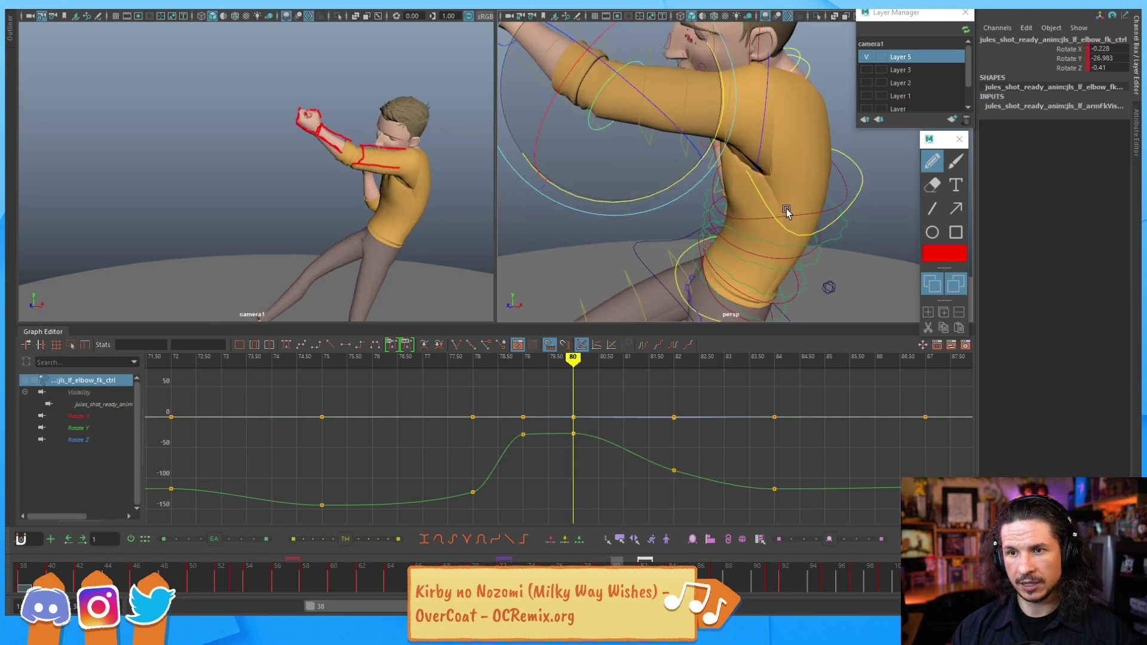
Step: Review the left arm's pull-back over frames 79 to 83 against the traced outline
key(alt+period)
key(alt+period)
key(alt+period)
key(alt+comma)
key(alt+comma)
key(alt+comma)
key(alt+comma)
key(alt+period)
key(alt+period)
key(alt+period)
key(alt+comma)
key(alt+comma)
key(alt+comma)
key(alt+period)
key(alt+period)
key(alt+period)
key(alt+period)
key(alt+comma)
key(alt+comma)
key(alt+comma)
key(alt+period)
key(alt+period)
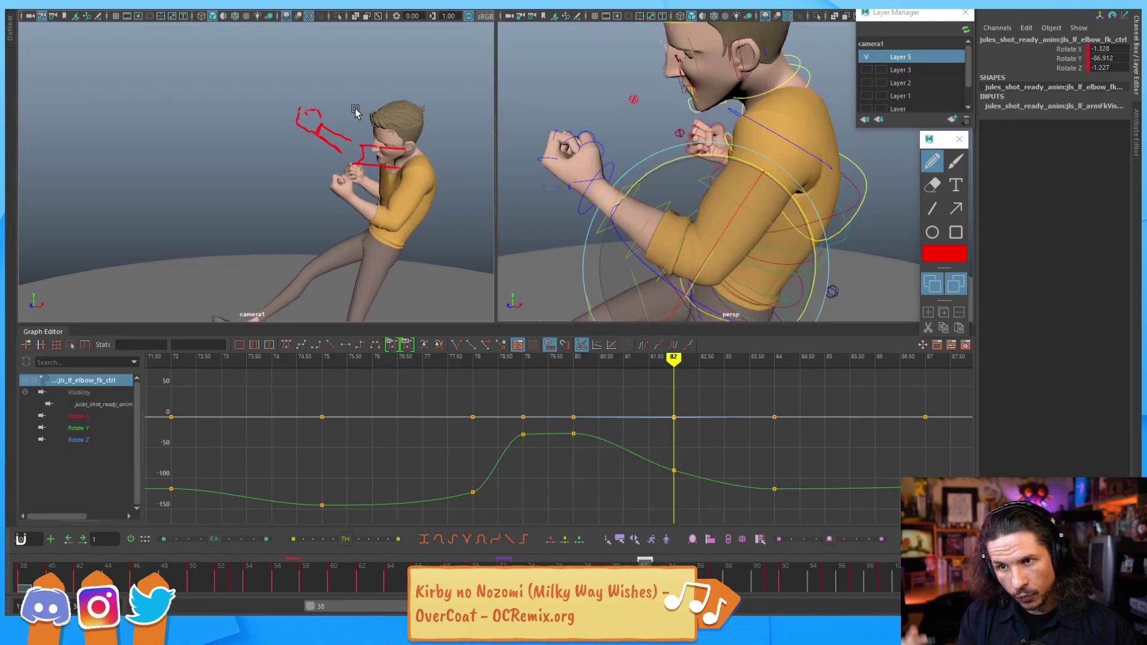
Step: Rotate the left upper arm FK control downward at frame 82, comparing the pose with the neighbouring frames
click(812, 157)
key(alt+comma)
key(alt+period)
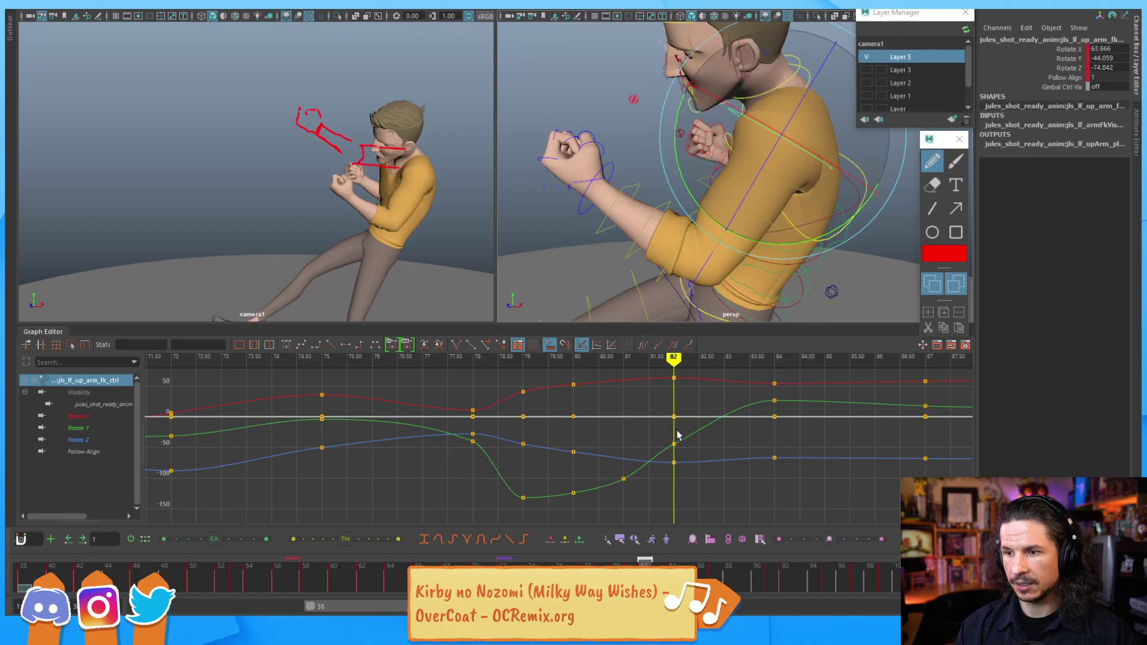
drag(692, 193, 696, 214)
key(alt+comma)
key(alt+comma)
key(alt+period)
key(alt+period)
key(alt+period)
key(alt+comma)
key(alt+comma)
key(alt+comma)
key(alt+period)
key(alt+period)
key(alt+period)
key(alt+comma)
Step: Lower the left upper arm FK control further at frame 82, to about -26.3 in Rotate Y
mouse_move(702, 215)
mouse_down()
mouse_move(715, 223)
mouse_move(735, 155)
mouse_move(711, 220)
mouse_up()
key(alt+period)
key(alt+period)
key(alt+comma)
key(alt+comma)
key(alt+comma)
key(alt+period)
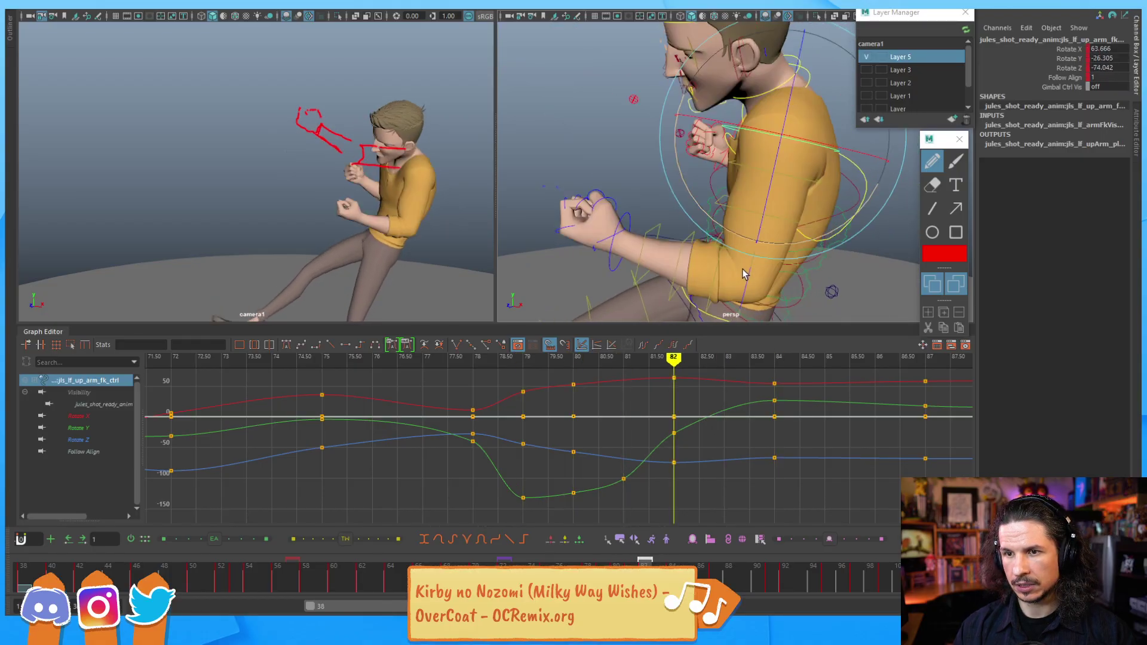
Step: Bend the left elbow FK control more at frame 82, to roughly -100 in Rotate Y
click(747, 294)
drag(787, 229, 838, 234)
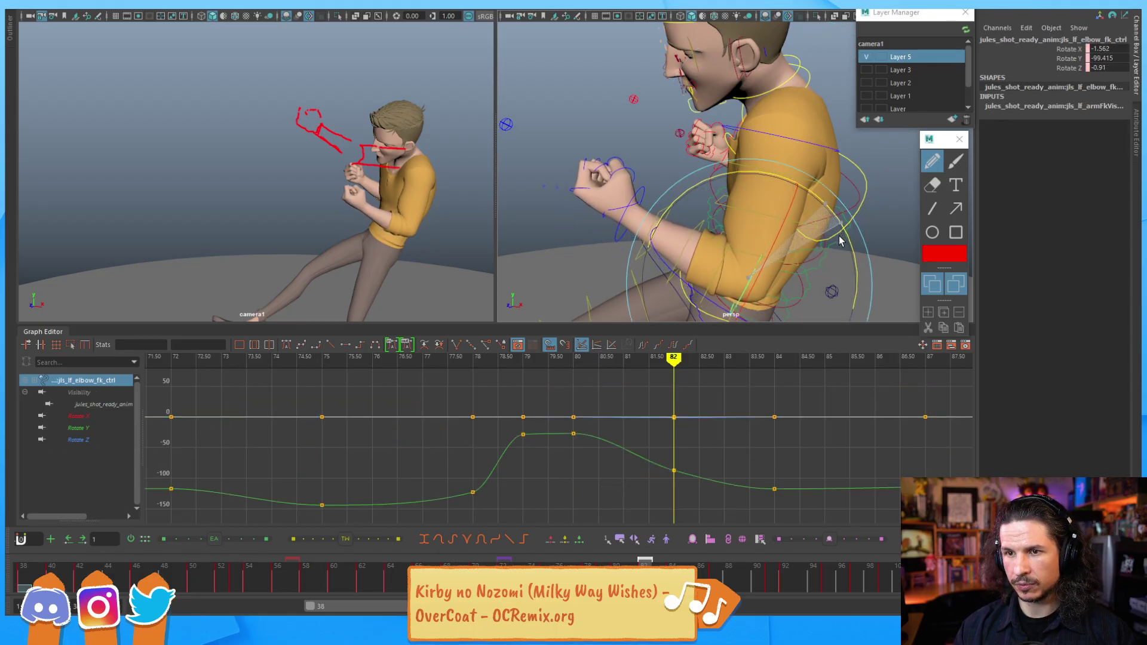
key(alt+comma)
key(alt+comma)
key(alt+comma)
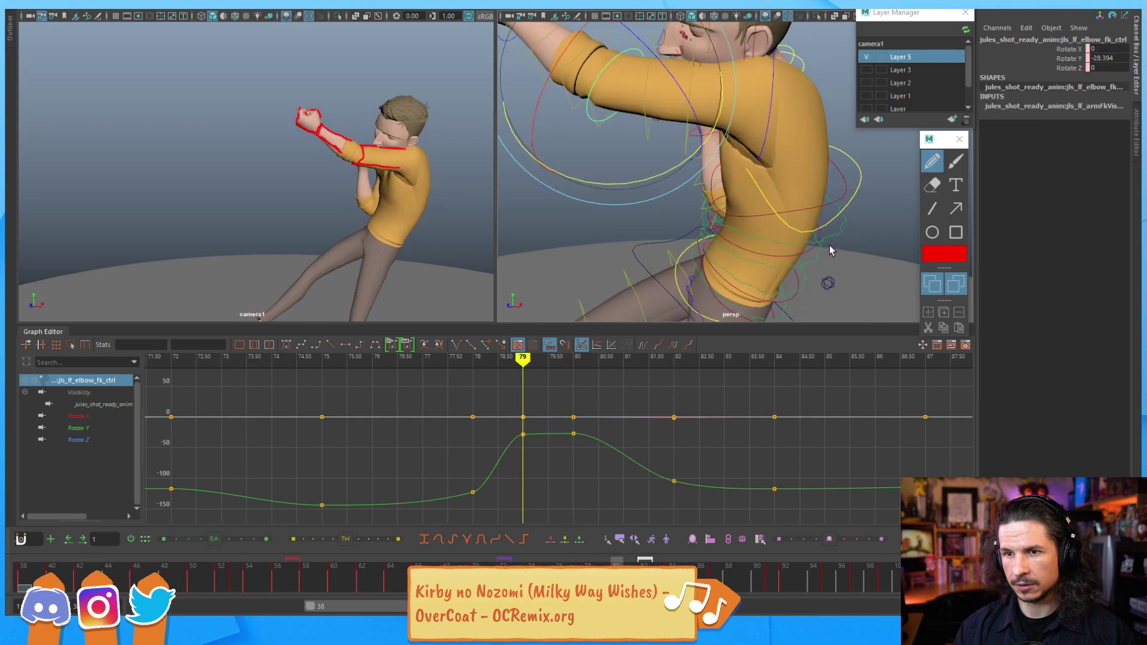
Step: Straighten the left elbow FK control at frame 81 to about -46.7 in Rotate Y, judging it against the surrounding frames
key(alt+period)
key(alt+period)
key(alt+period)
key(alt+period)
key(alt+period)
key(alt+comma)
key(alt+comma)
key(alt+comma)
key(alt+comma)
key(alt+comma)
key(alt+period)
key(alt+period)
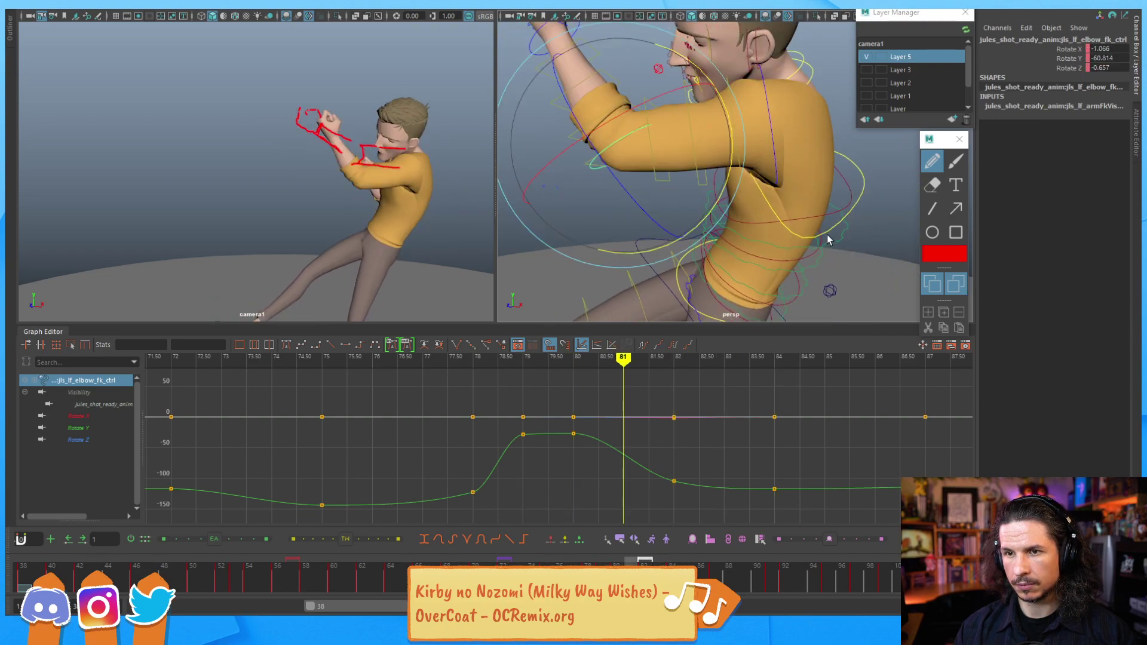
drag(733, 131, 721, 107)
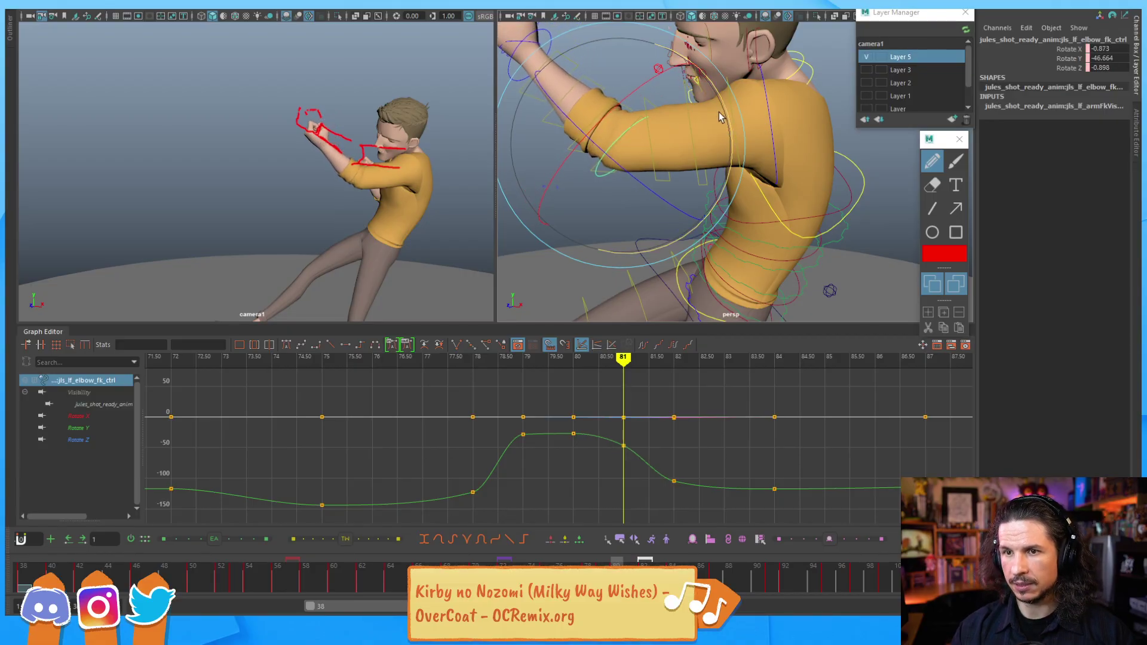
Step: Review the left arm's punch and recoil over frames 77 to 83 for spacing and arc
key(alt+comma)
key(alt+comma)
key(alt+period)
key(alt+period)
key(alt+period)
key(alt+period)
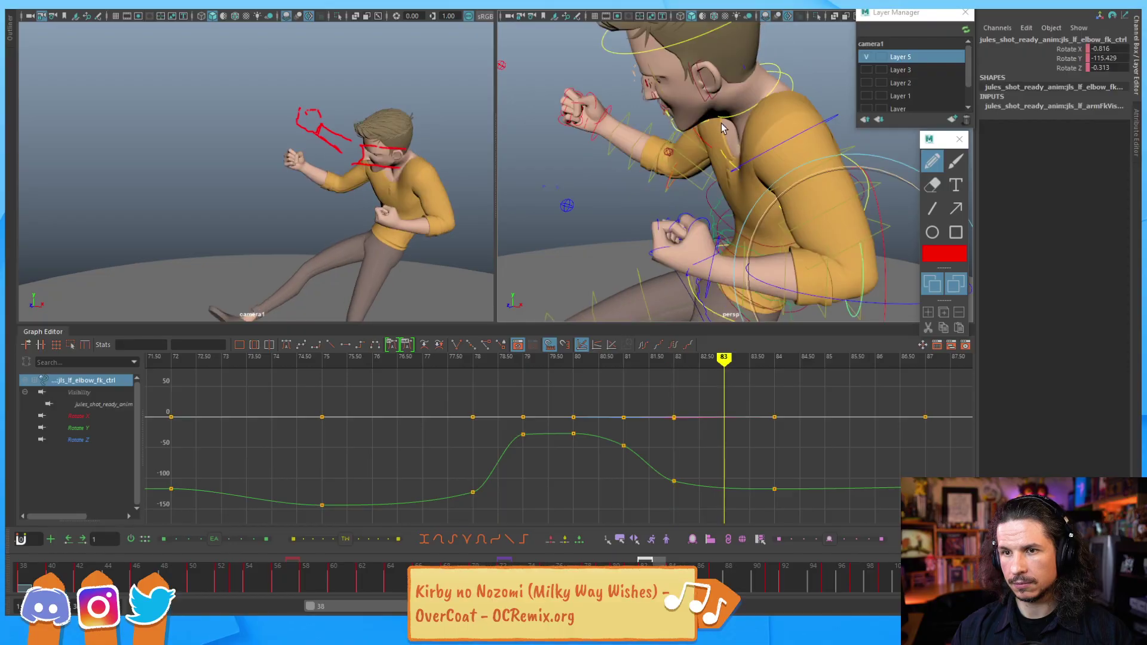
key(alt+comma)
key(alt+comma)
key(alt+comma)
key(alt+comma)
key(alt+comma)
key(alt+period)
key(alt+period)
key(alt+period)
key(alt+period)
key(alt+comma)
key(alt+comma)
key(alt+comma)
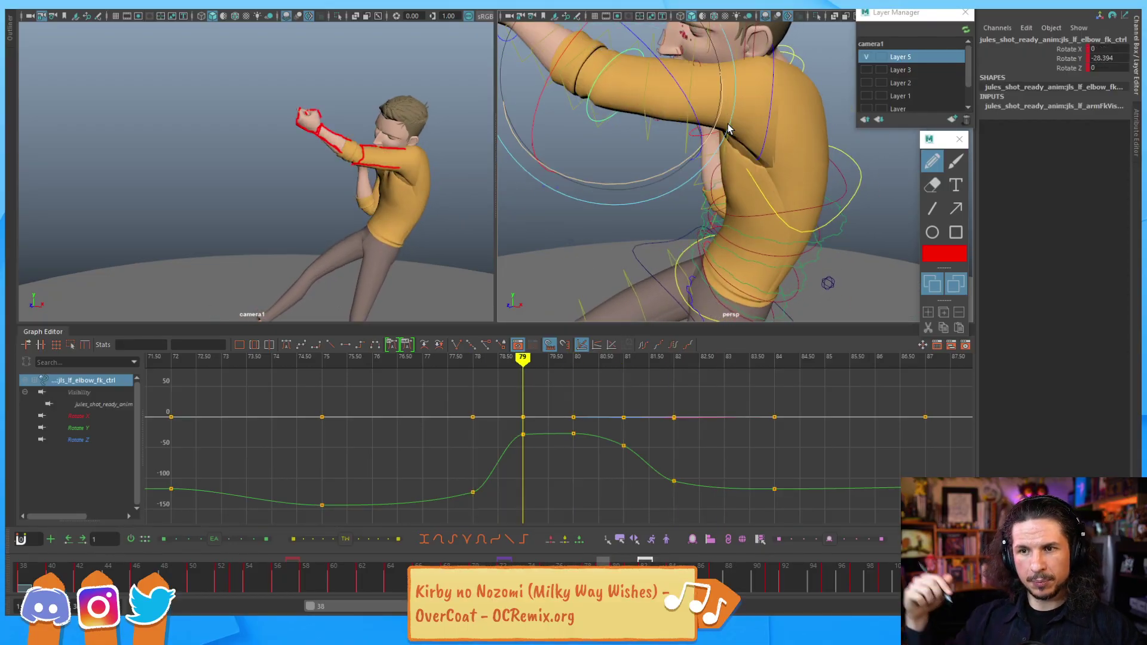
key(alt+period)
key(alt+period)
key(alt+period)
key(alt+period)
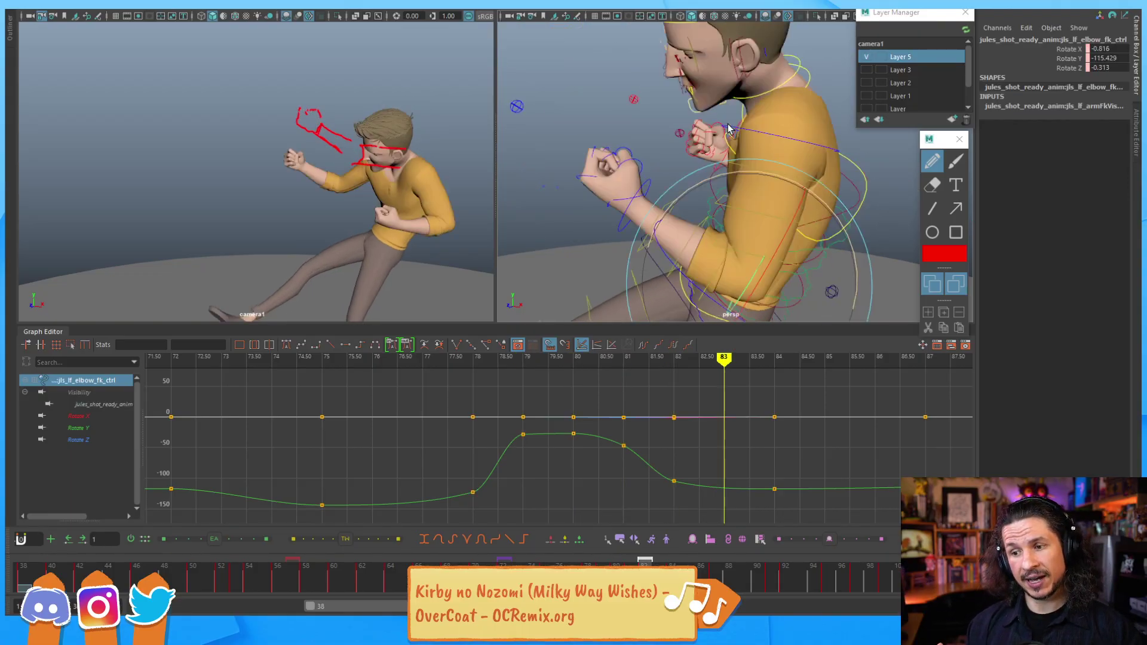
key(alt+comma)
key(alt+comma)
key(alt+comma)
key(alt+comma)
key(alt+comma)
key(alt+comma)
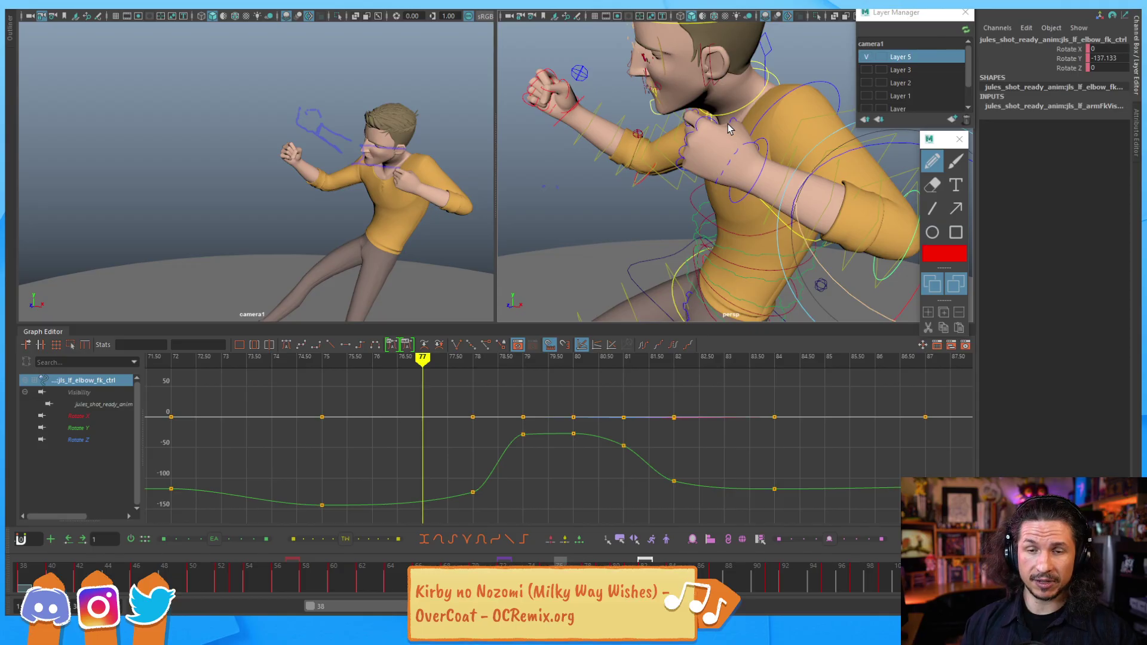
Step: Clear the traced outline from the camera view and straighten the left elbow FK control at frame 79 to about -10.5 in Rotate Y
key(alt+period)
key(alt+period)
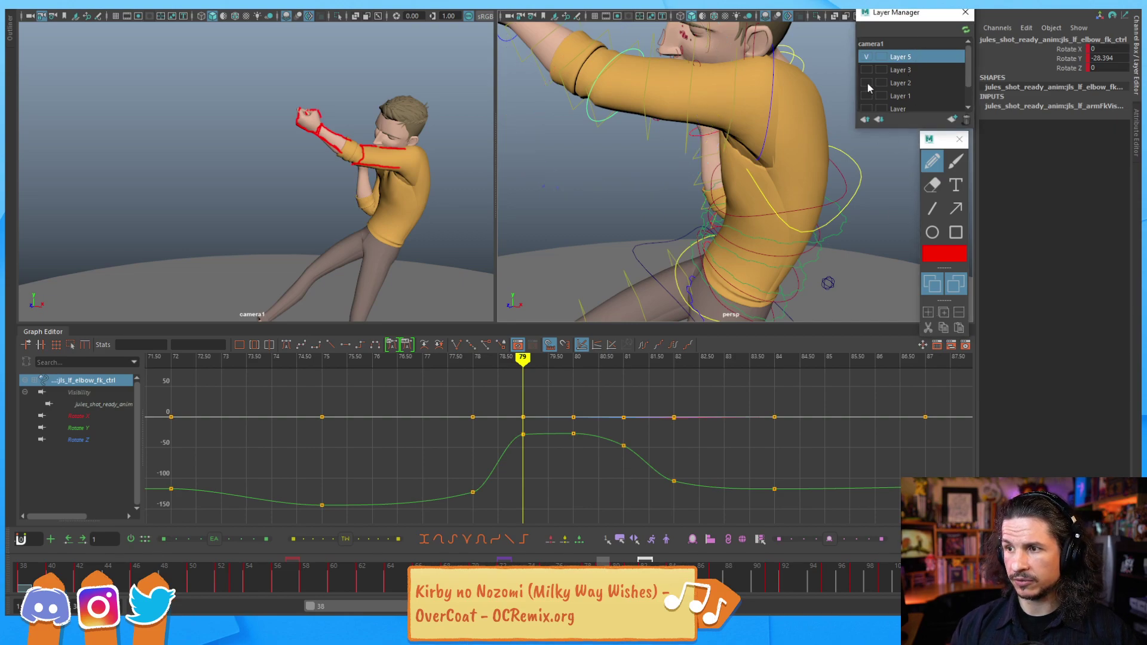
click(427, 54)
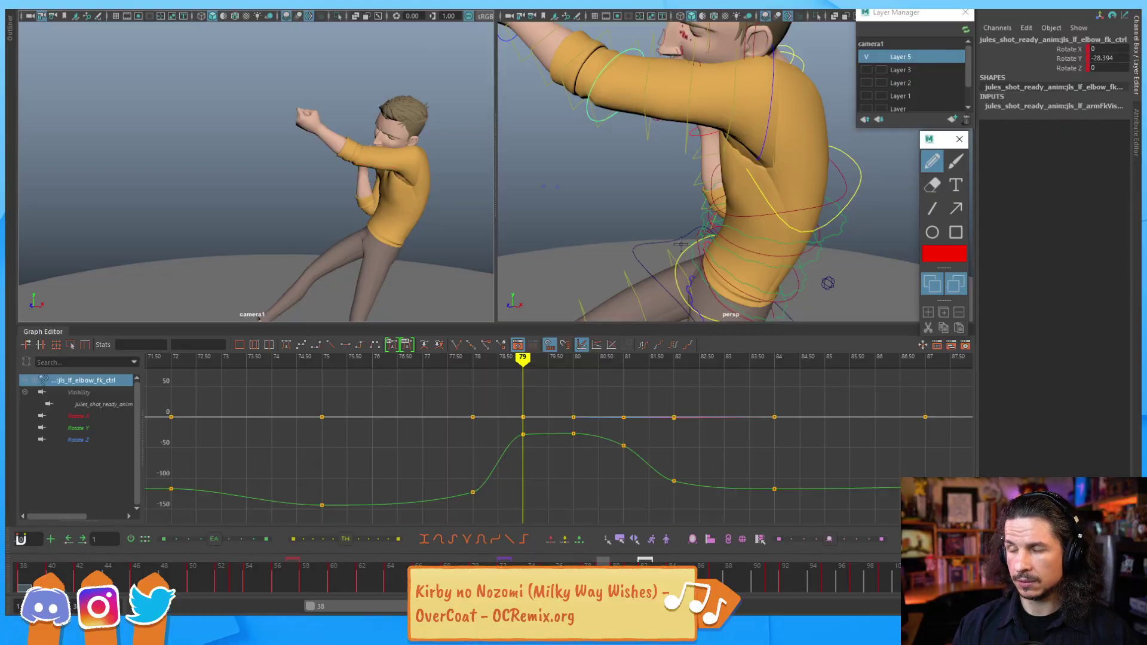
alt+drag(544, 101, 783, 207)
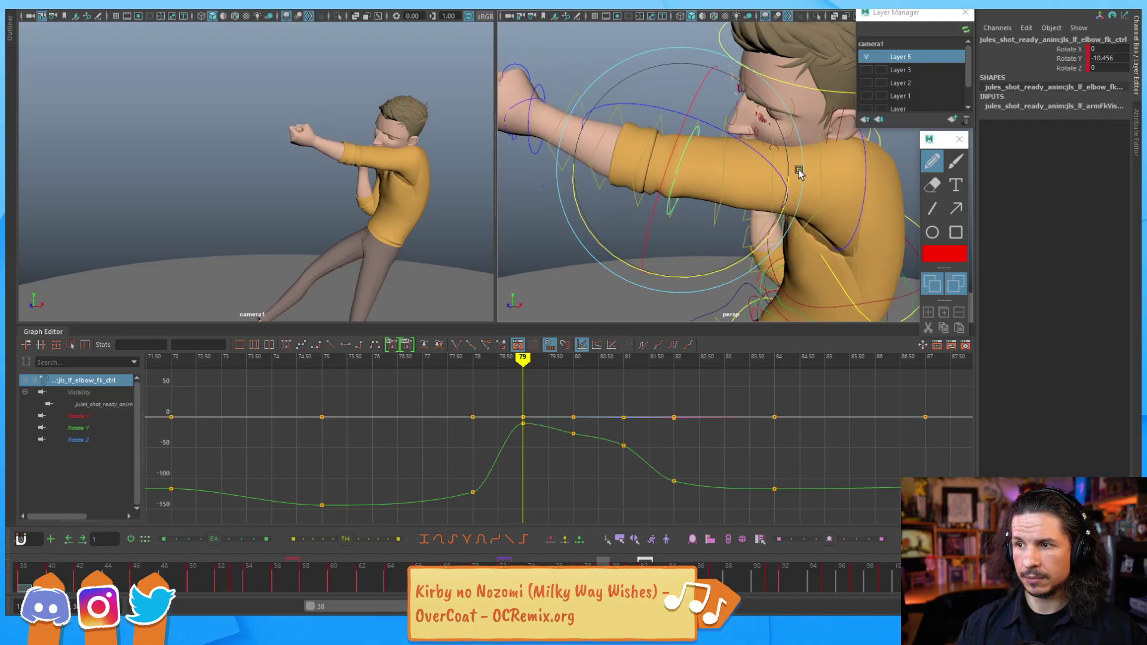
Step: Select the left clavicle control and examine the shoulder pose over frames 78 to 80
alt+middle_drag(856, 136, 834, 149)
click(843, 170)
mouse_move(835, 149)
alt+mouse_down()
mouse_move(668, 200)
mouse_move(755, 171)
mouse_move(756, 227)
mouse_move(873, 205)
mouse_move(862, 219)
mouse_move(685, 207)
alt+mouse_up()
key(4)
click(755, 157)
key(5)
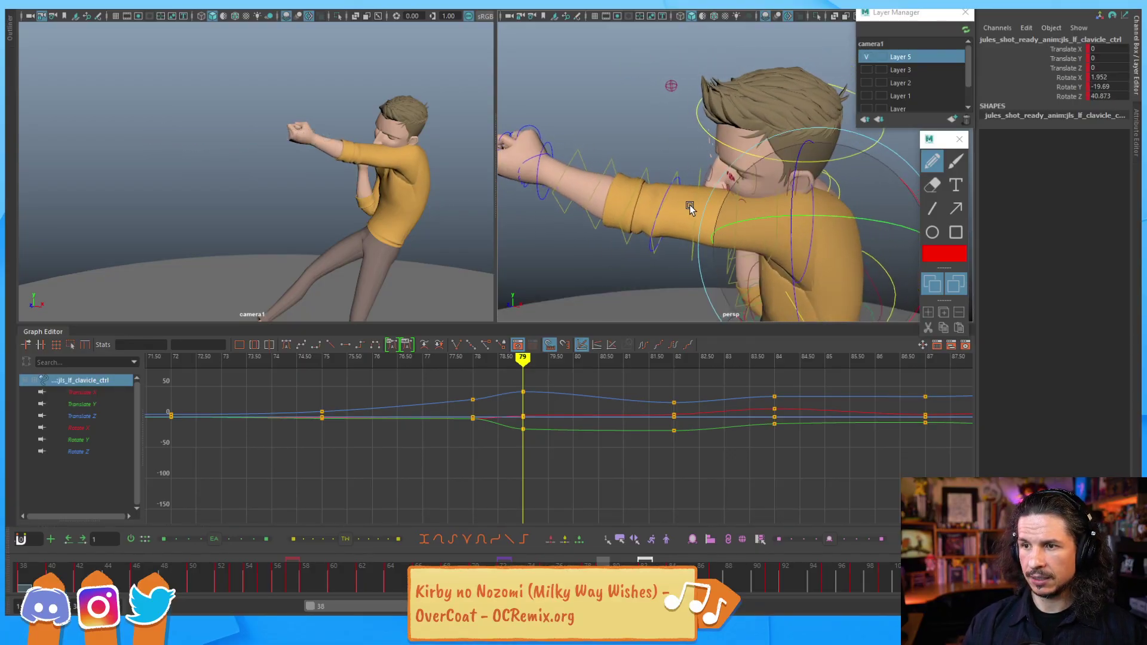
key(alt+period)
key(alt+comma)
key(alt+comma)
key(alt+period)
key(alt+period)
Step: Try raising the left upper arm FK control at frame 80 and undo both rotations
click(808, 251)
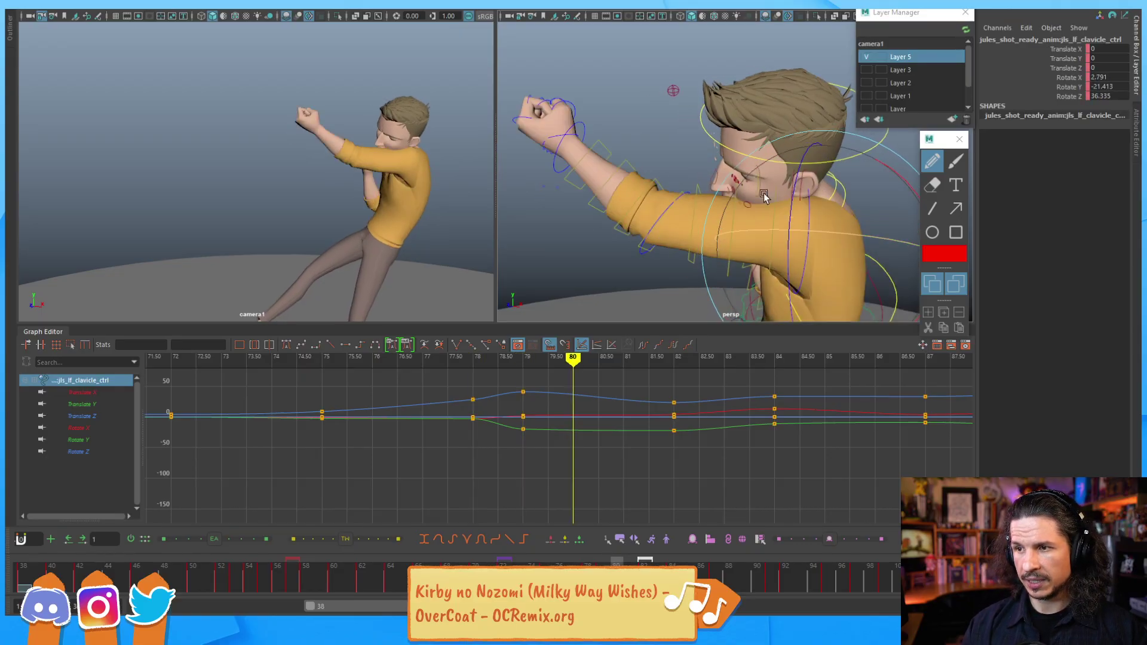
click(806, 245)
key(alt+comma)
key(alt+comma)
key(alt+period)
key(alt+period)
drag(709, 287, 709, 271)
drag(774, 216, 771, 208)
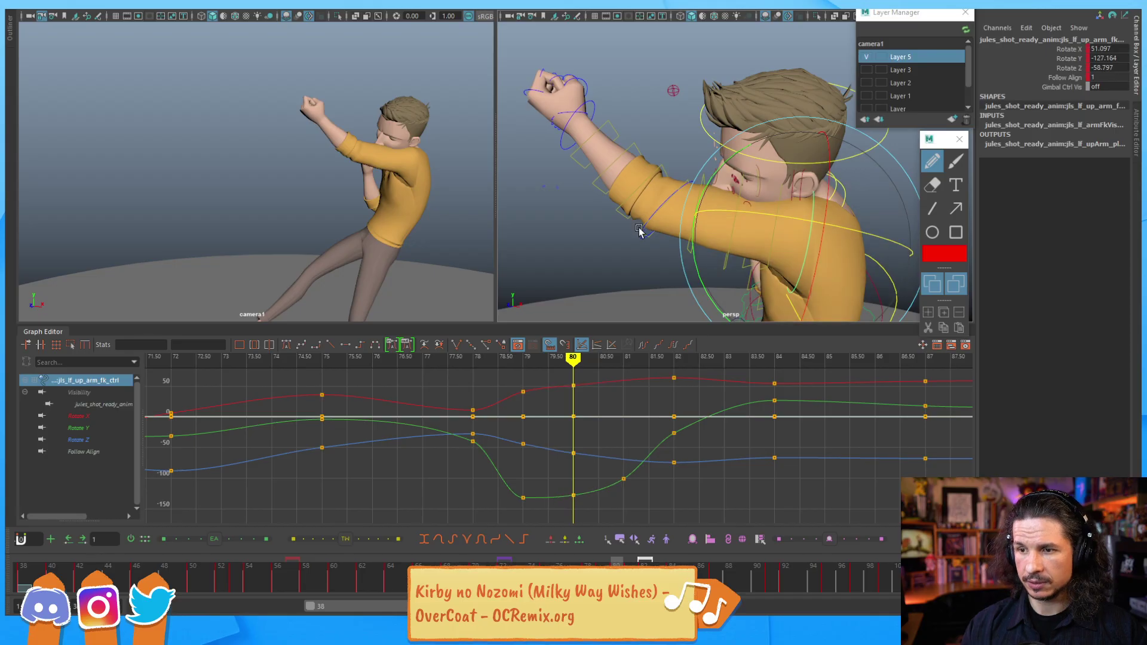
key(ctrl+z)
key(ctrl+z)
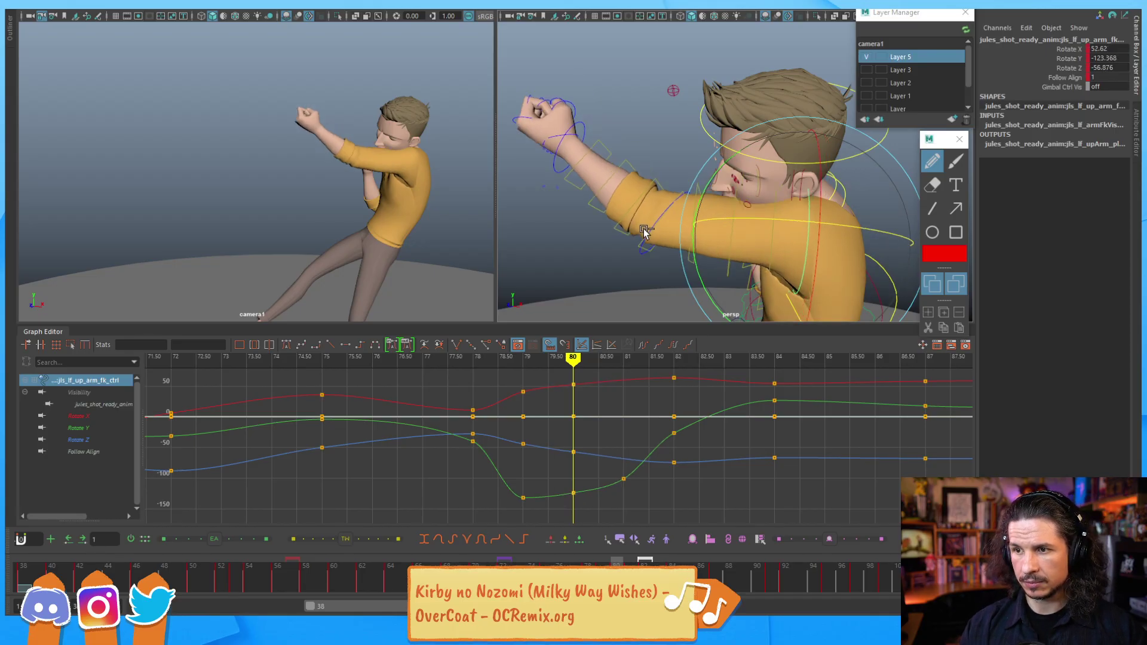
Step: Raise the left upper arm FK control at frame 79 to about -137.1 in Rotate Y, comparing against frames 78 and 80
click(644, 232)
key(alt+comma)
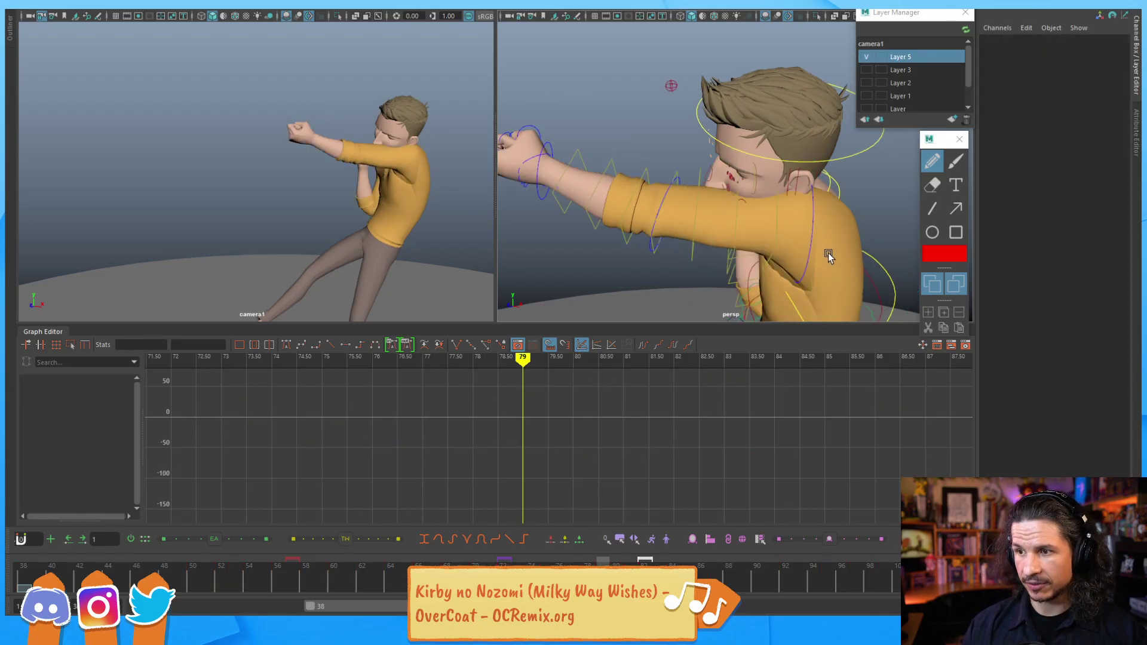
click(811, 240)
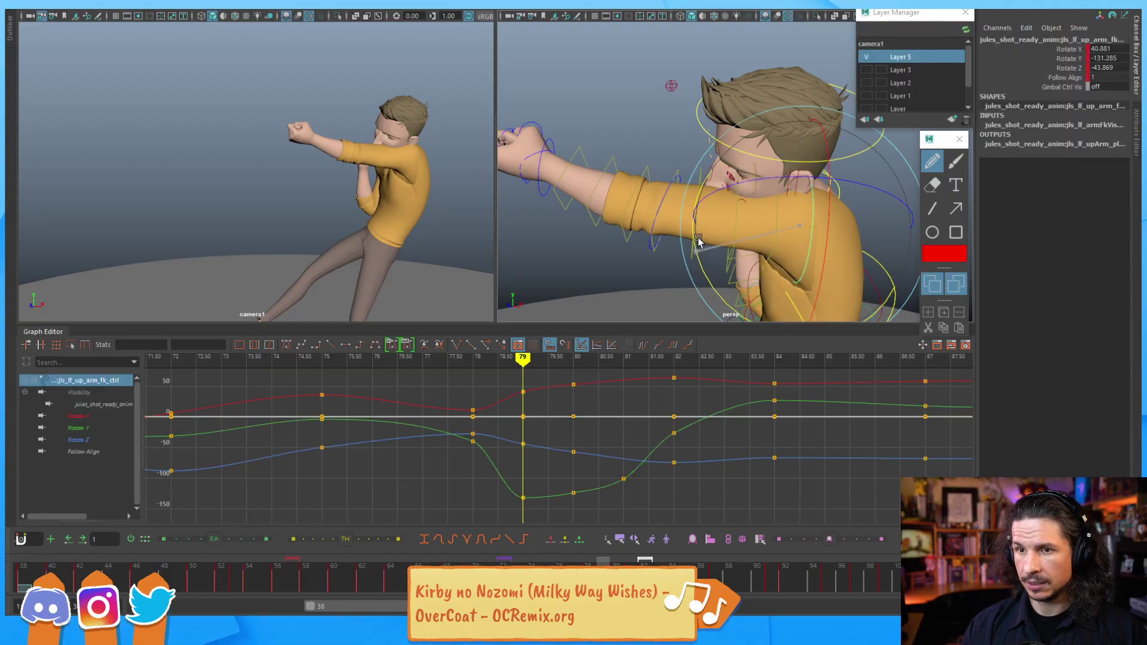
key(alt+comma)
key(alt+period)
key(alt+period)
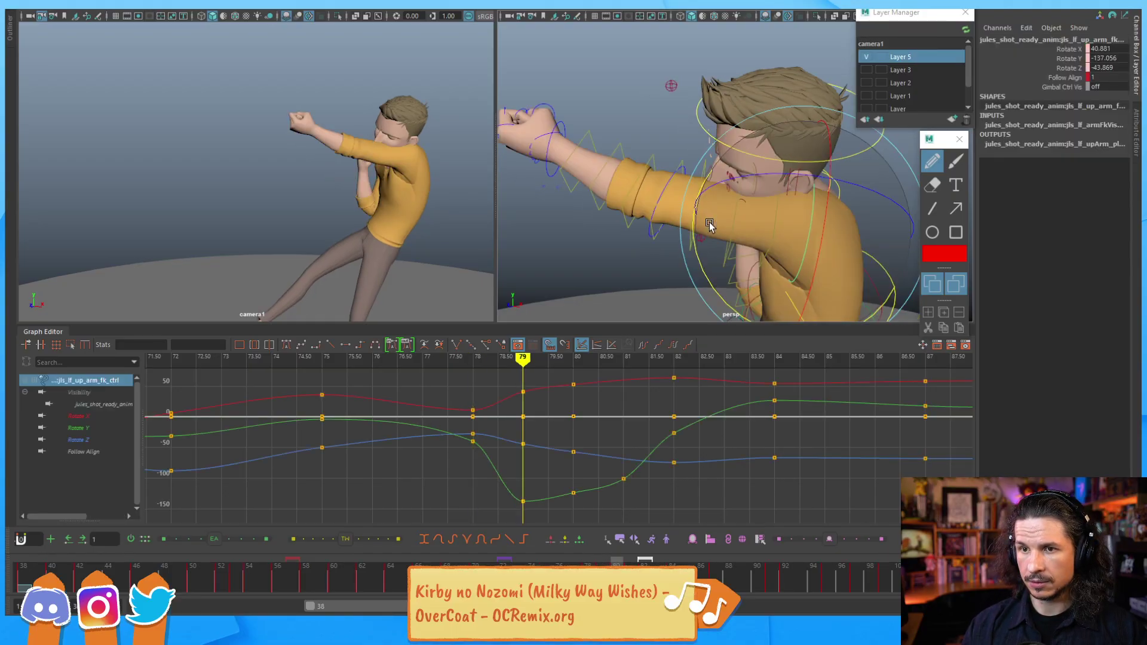
key(alt+comma)
key(alt+comma)
key(alt+period)
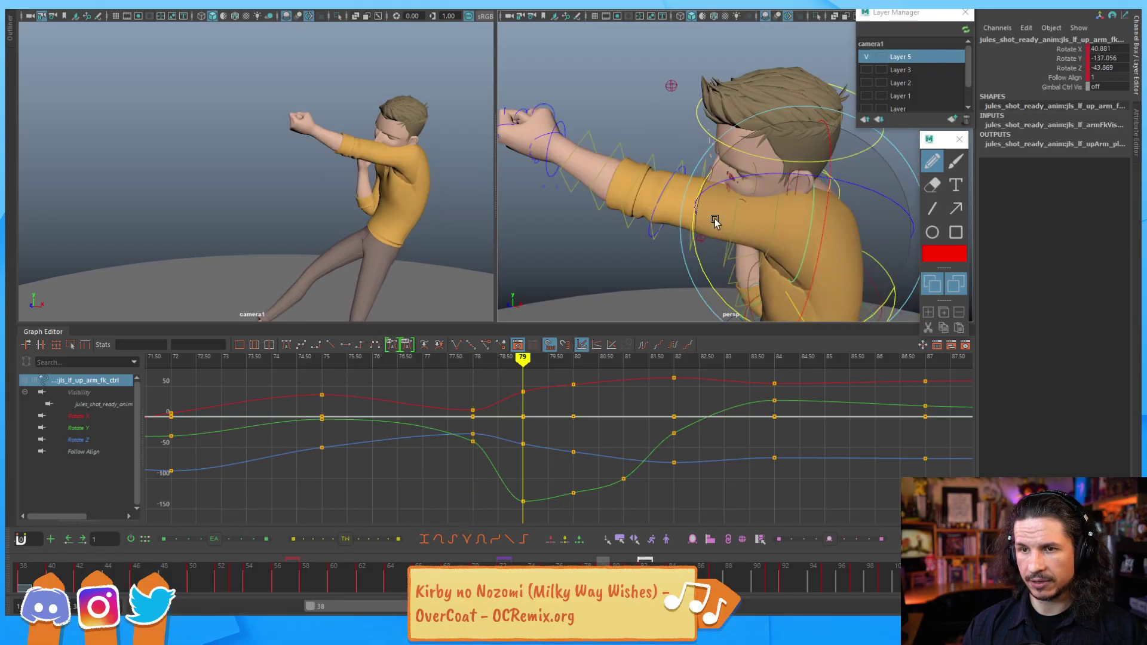
key(alt+period)
key(alt+period)
key(alt+comma)
key(alt+comma)
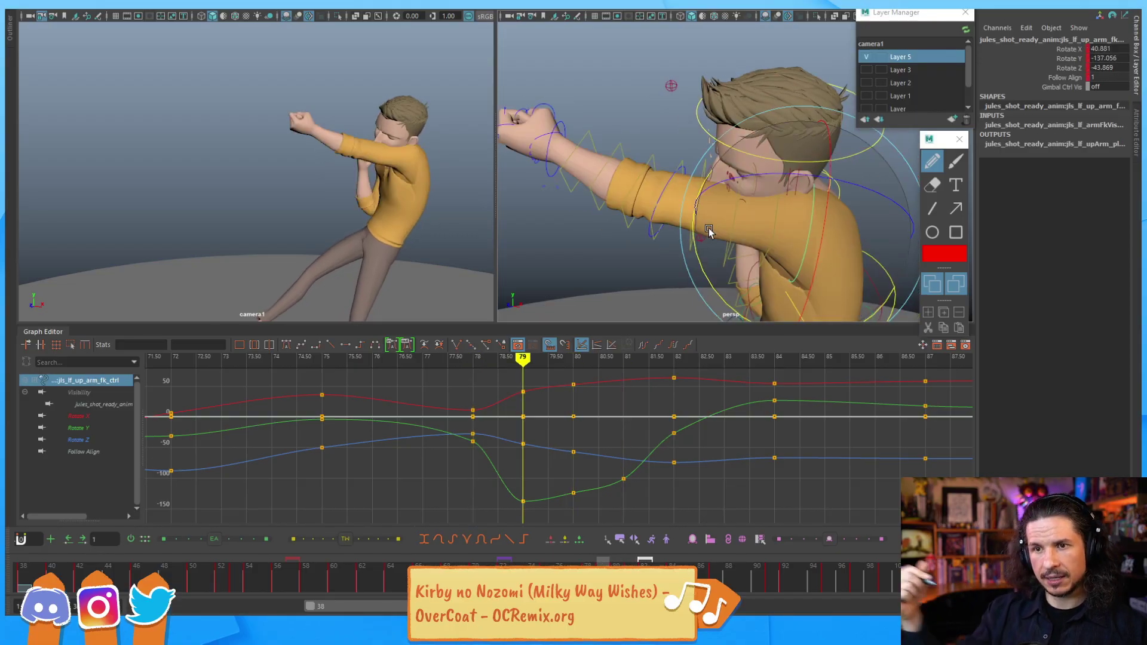
Step: Straighten the left elbow FK control at frame 79 further, to about -5.8 in Rotate Y
key(alt+period)
key(alt+comma)
key(alt+comma)
key(alt+period)
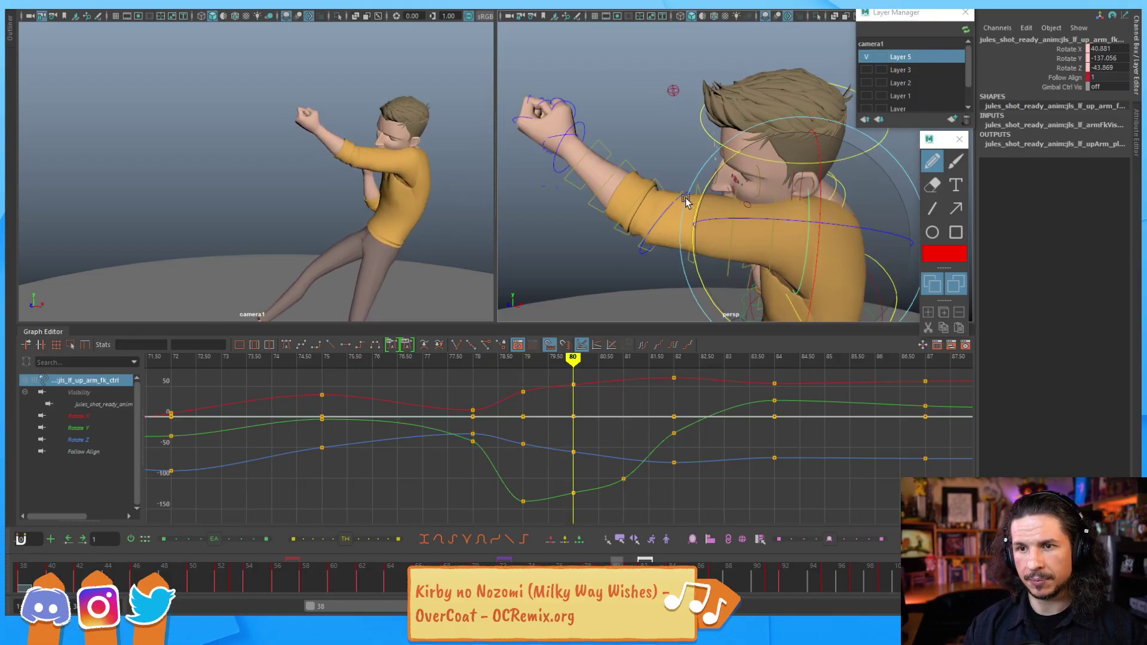
key(alt+comma)
key(alt+comma)
key(alt+period)
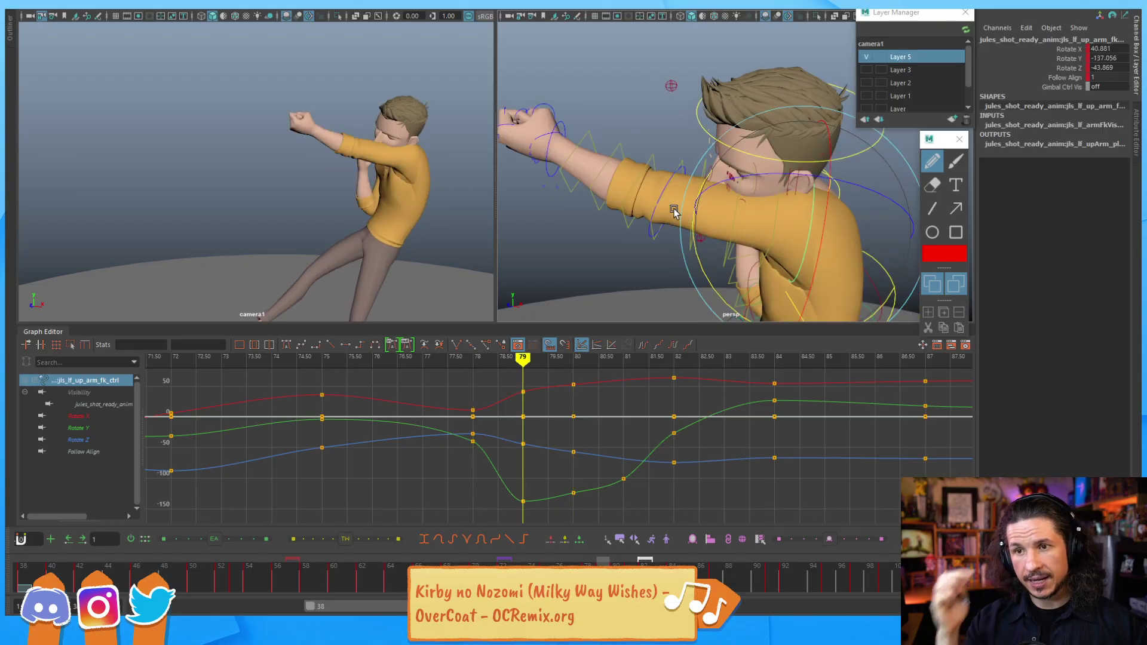
click(649, 237)
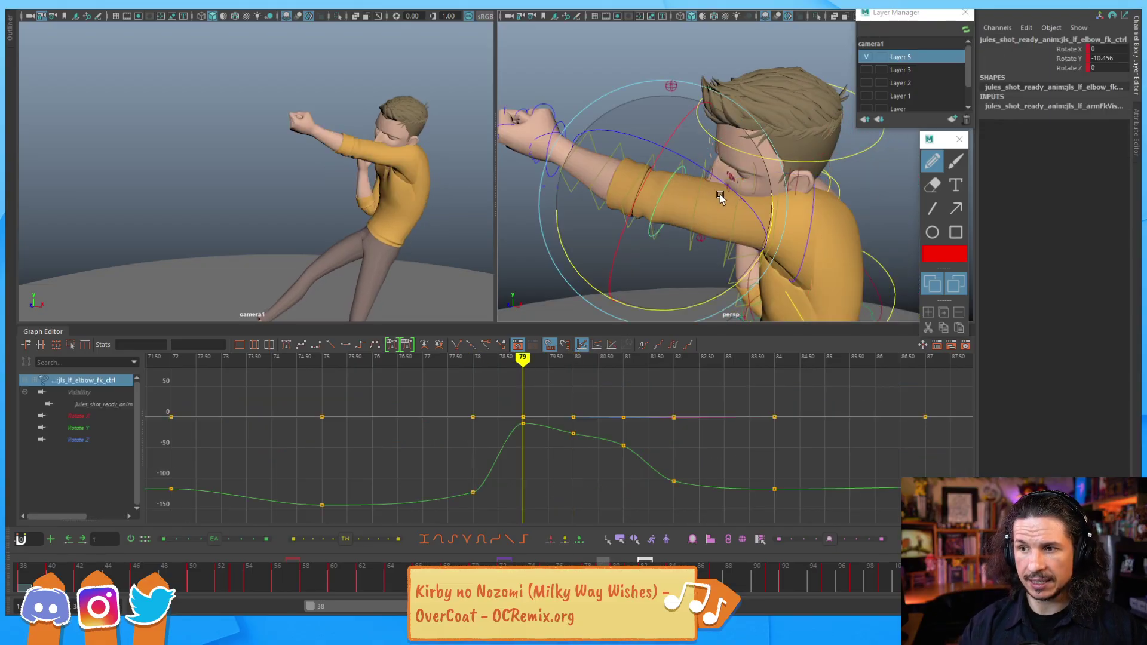
drag(747, 273, 753, 270)
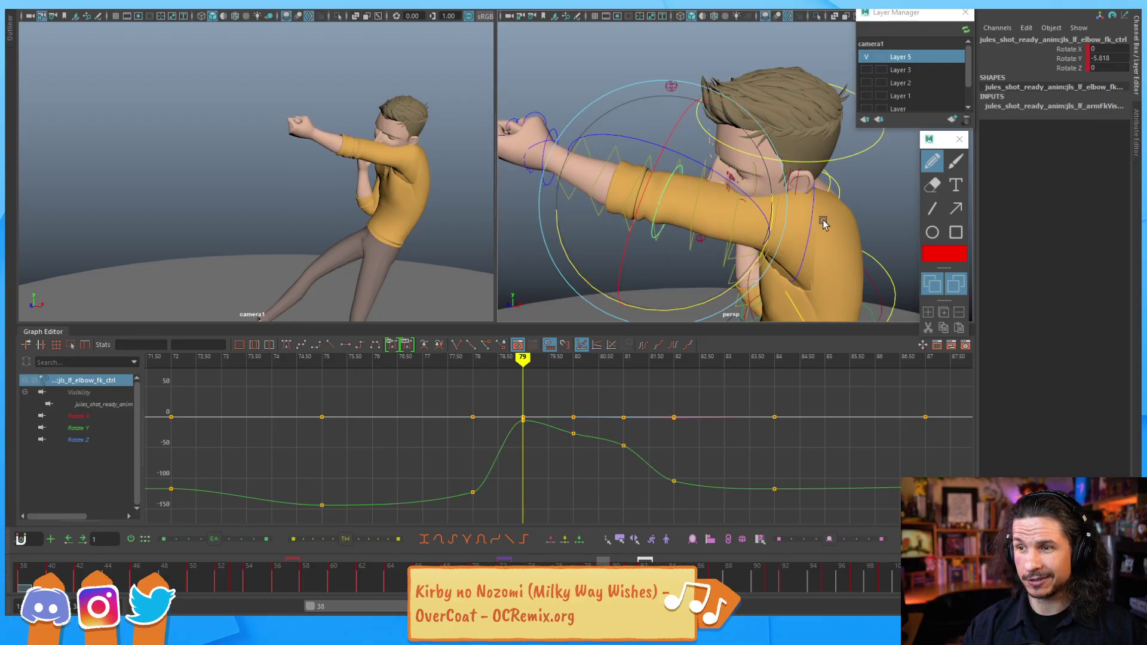
Step: Fine-tune the left upper arm FK control at frame 79 to about -138 in Rotate Y, checking it against the neighbouring frames
click(876, 191)
click(810, 205)
key(alt+comma)
key(alt+comma)
key(alt+period)
key(alt+period)
key(alt+period)
key(alt+comma)
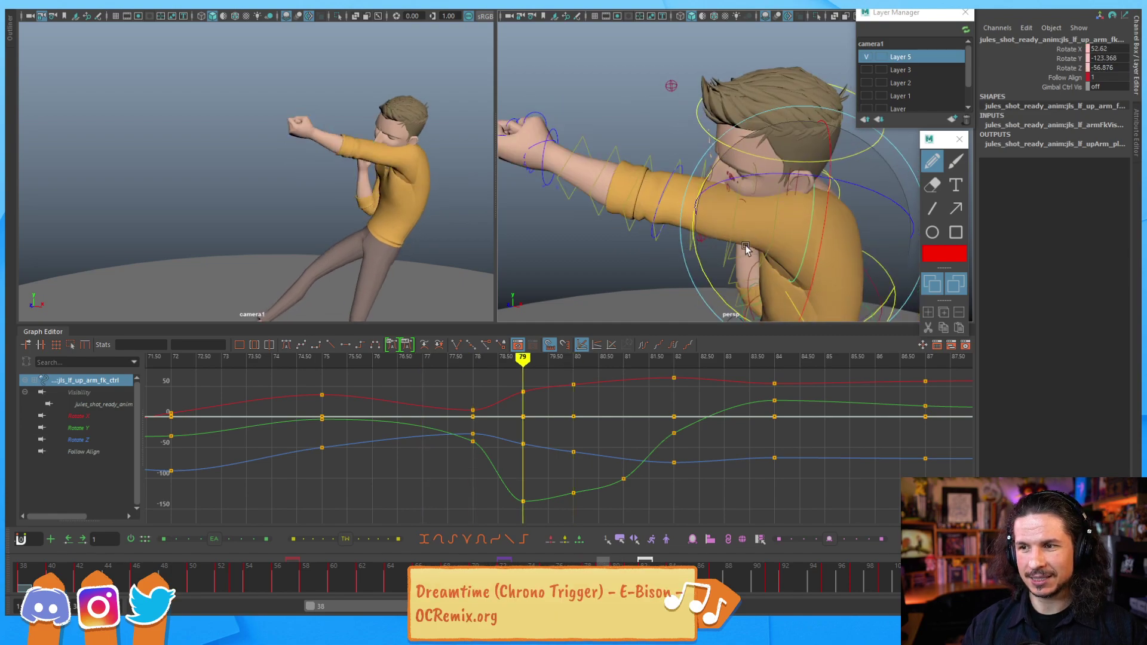
key(alt+comma)
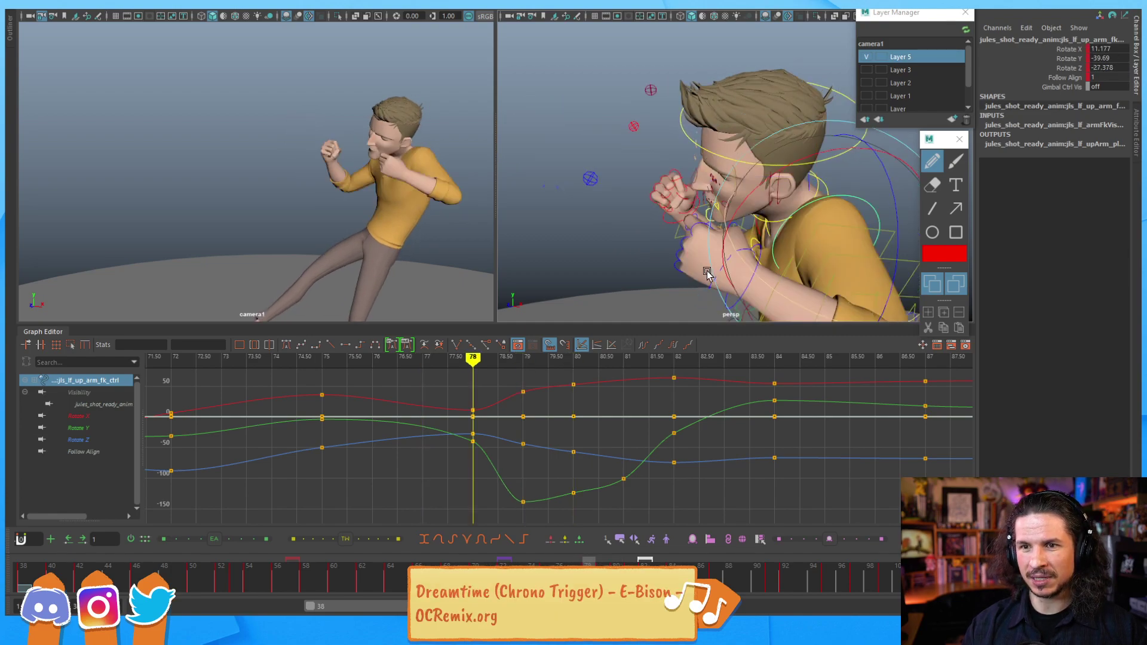
key(alt+period)
key(alt+period)
key(alt+period)
key(alt+comma)
key(alt+comma)
key(alt+comma)
key(alt+period)
key(alt+period)
key(alt+comma)
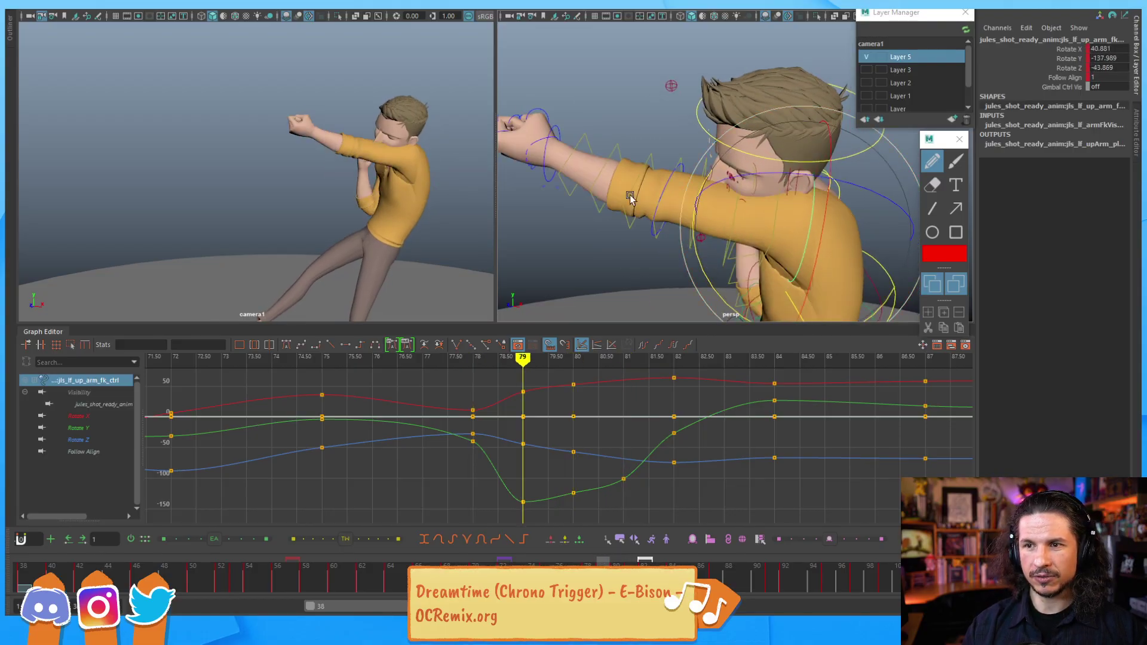
Step: Set Arm Stretch on the left arm control to 0.52 at frame 79 and compare with the preceding frames
alt+middle_drag(550, 165, 722, 161)
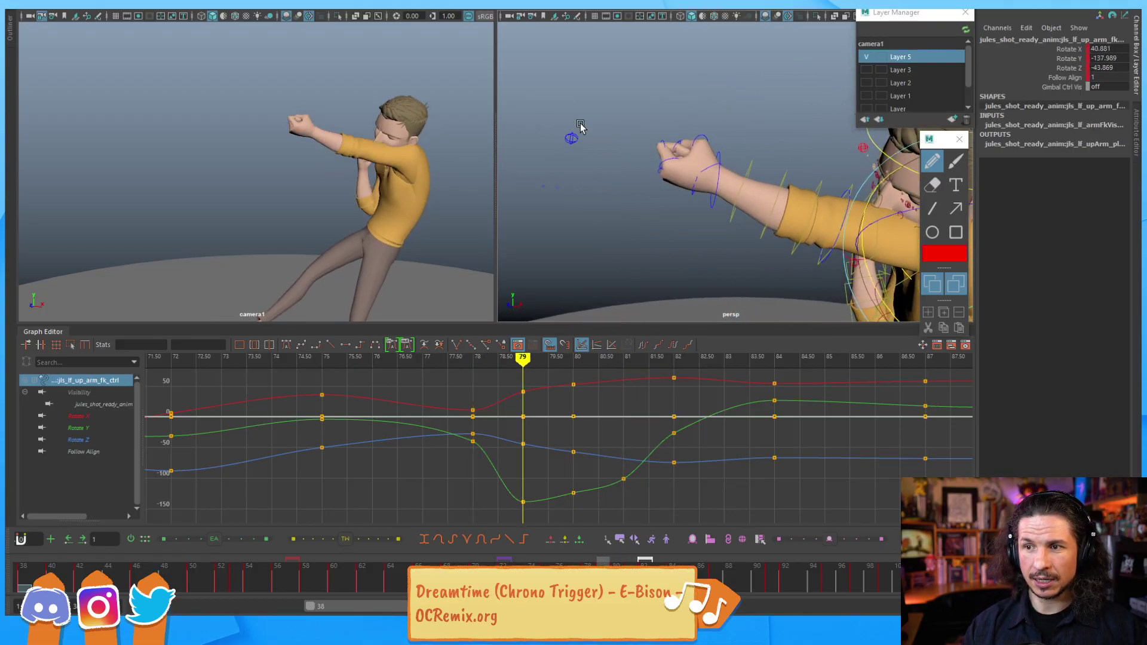
click(745, 136)
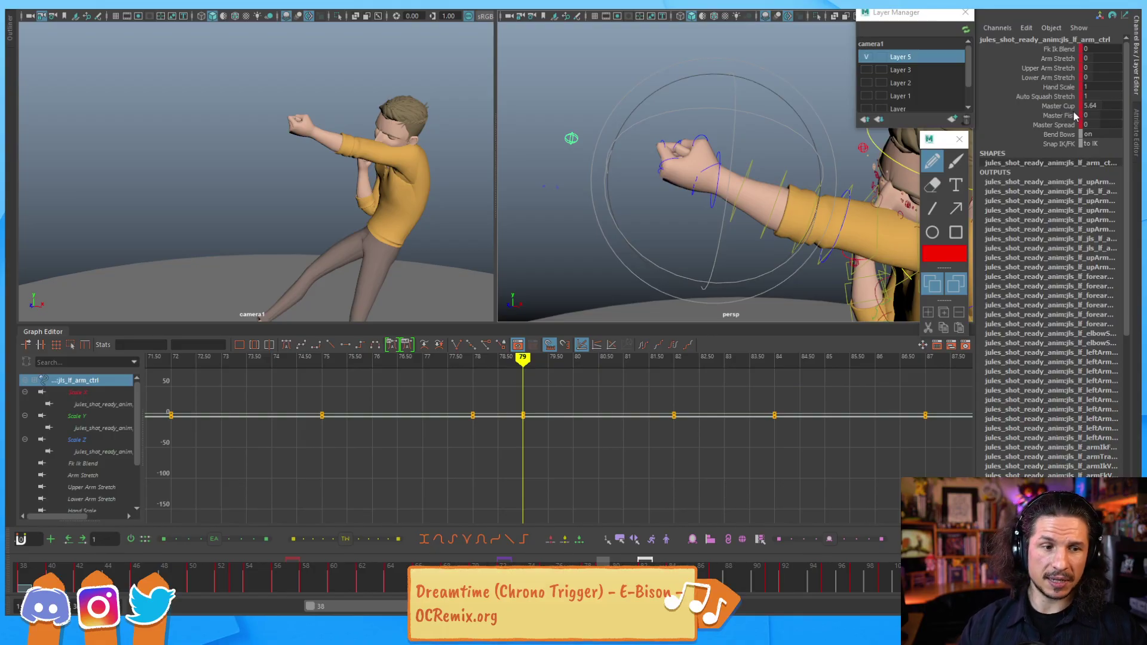
click(1057, 59)
middle_drag(705, 189, 732, 191)
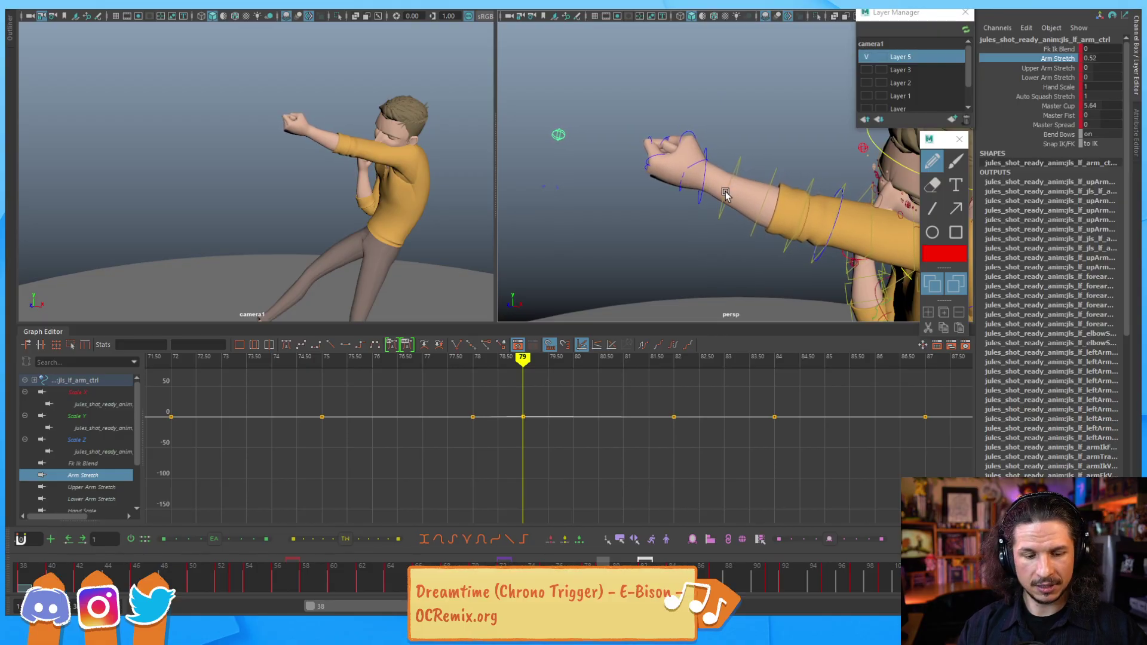
key(alt+comma)
key(alt+comma)
key(alt+period)
key(alt+period)
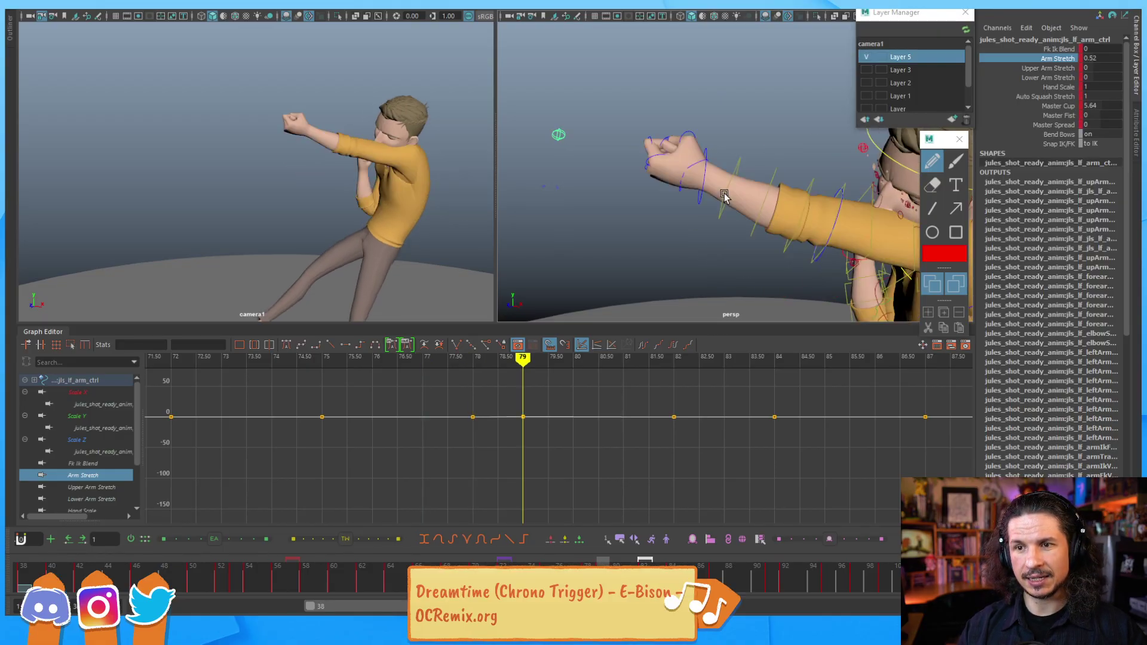
Step: Set Arm Stretch on the left arm control to 0 at frame 80
key(alt+period)
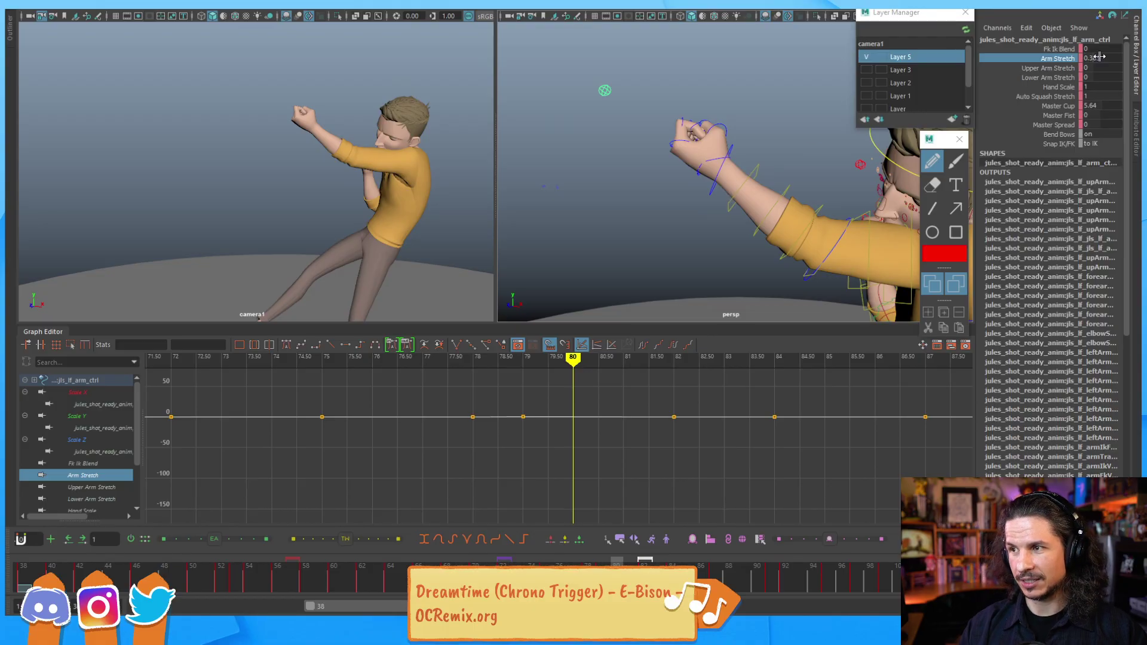
text(0)
key(Return)
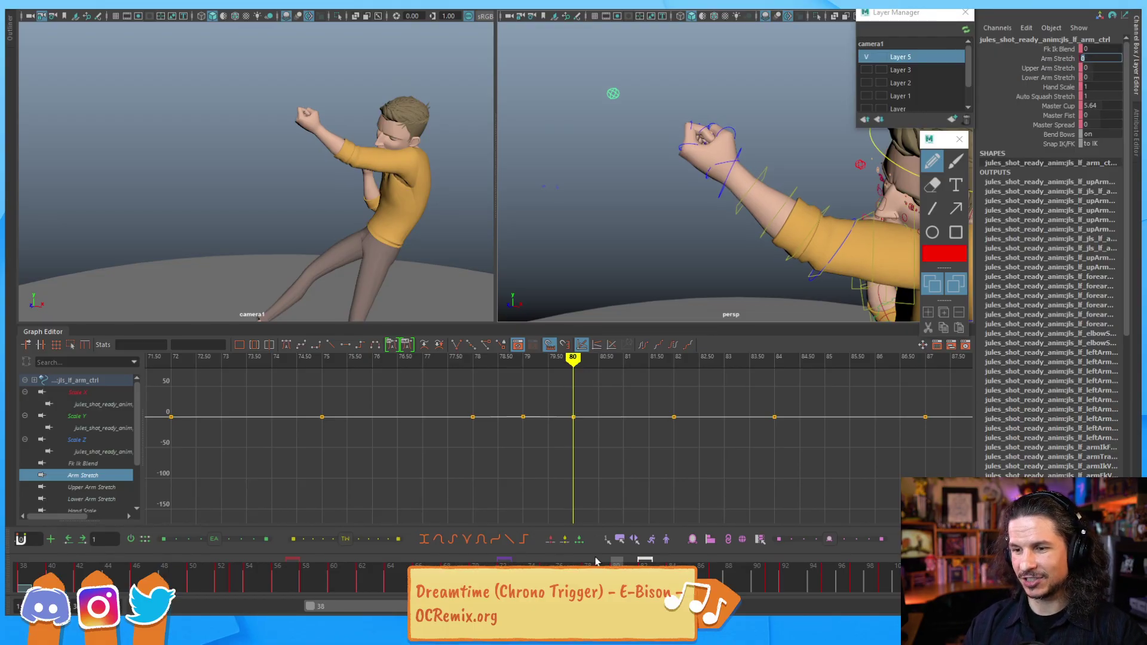
Step: Review the stretched left arm's punch over frames 77 to 81
key(alt+comma)
key(alt+comma)
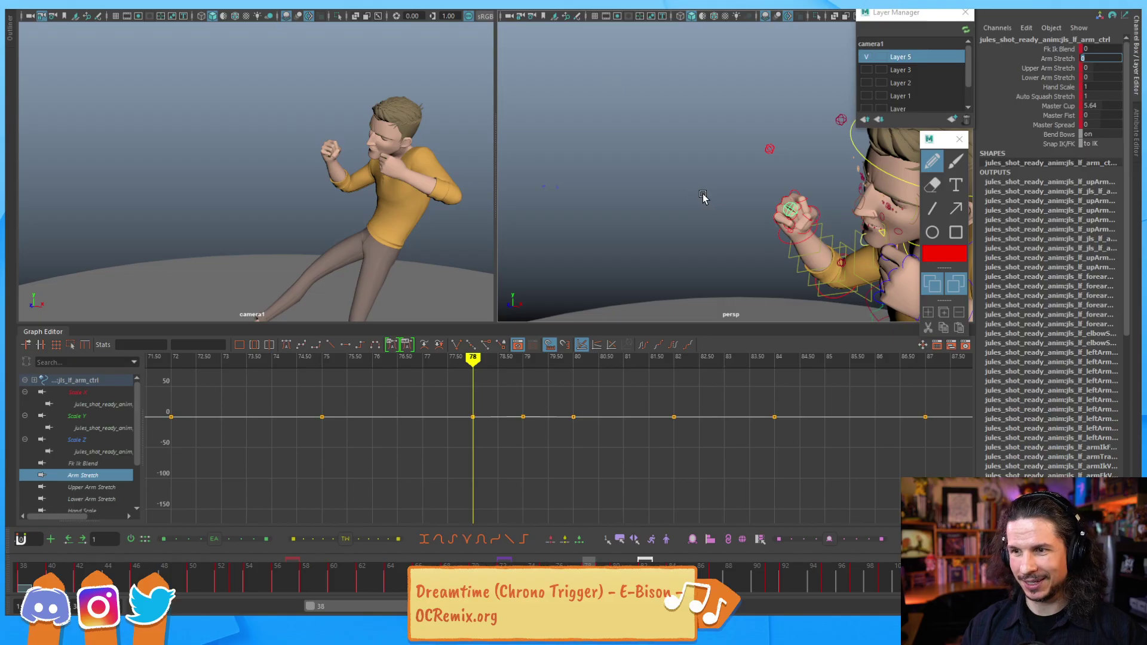
alt+middle_drag(719, 184, 688, 184)
key(alt+comma)
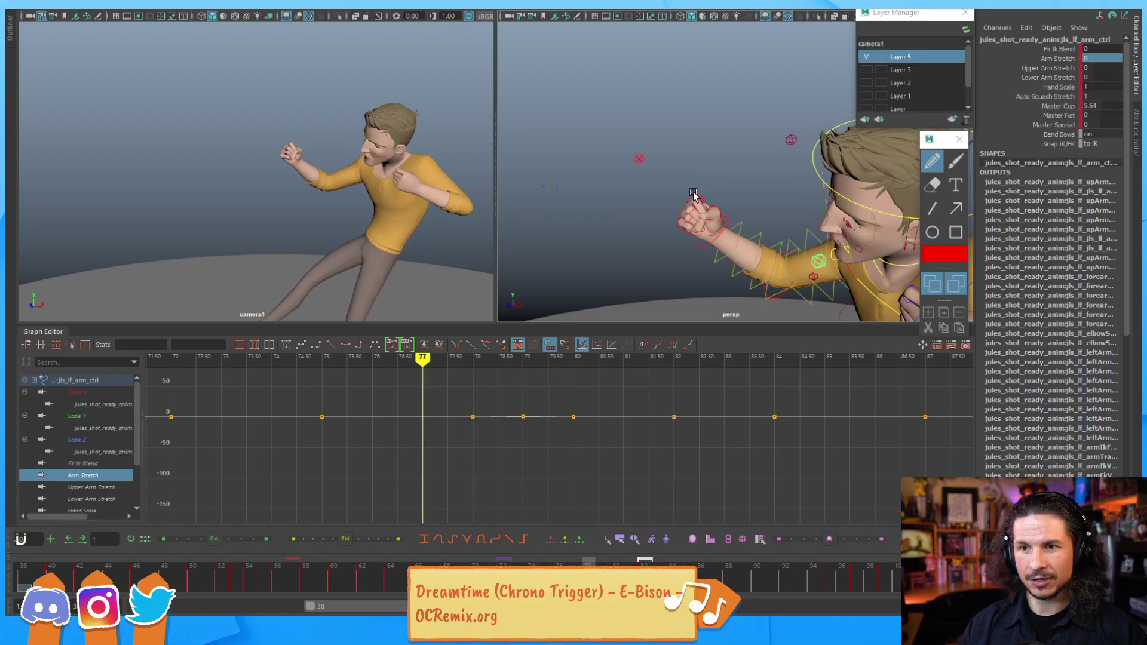
key(alt+period)
key(alt+period)
key(alt+period)
key(alt+period)
key(alt+comma)
key(alt+comma)
key(alt+comma)
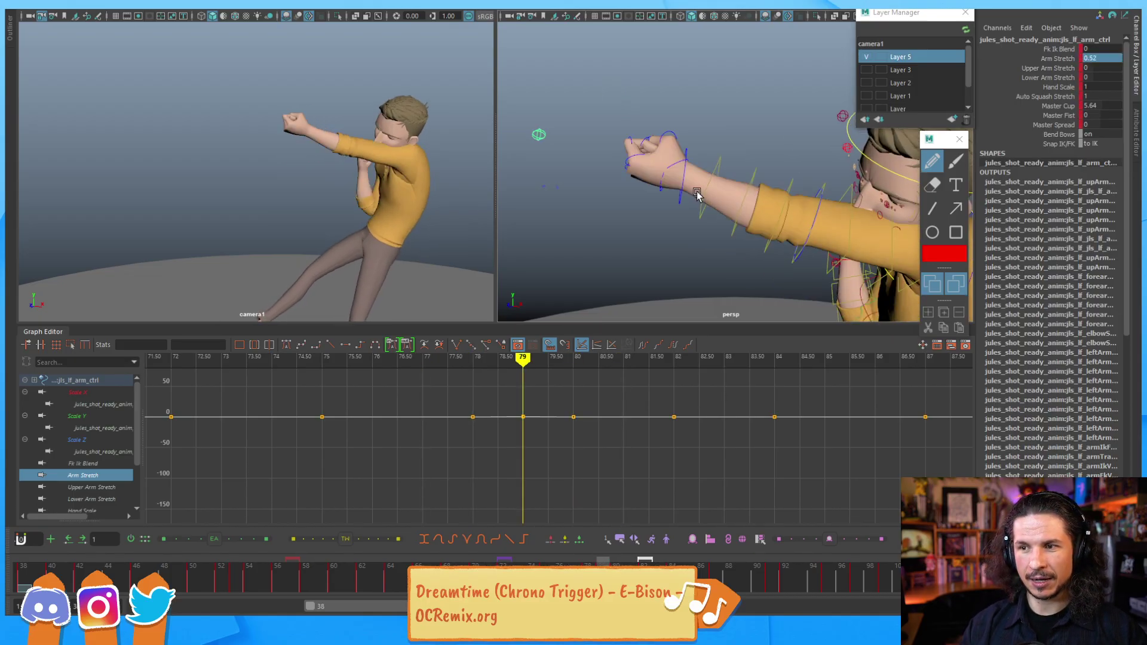
key(alt+period)
key(alt+period)
key(alt+comma)
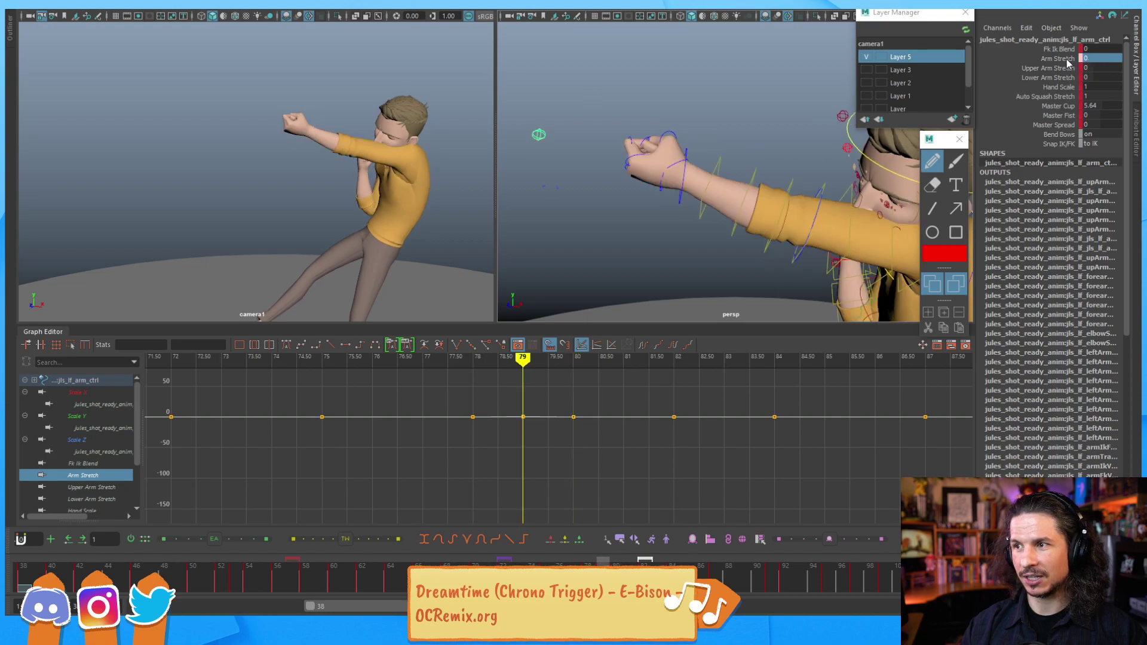
Step: Try an Arm Stretch of 1.42 on the left arm control at frame 79 and check the neighbouring frames
mouse_move(691, 195)
middle_down()
mouse_move(669, 195)
mouse_move(691, 199)
middle_up()
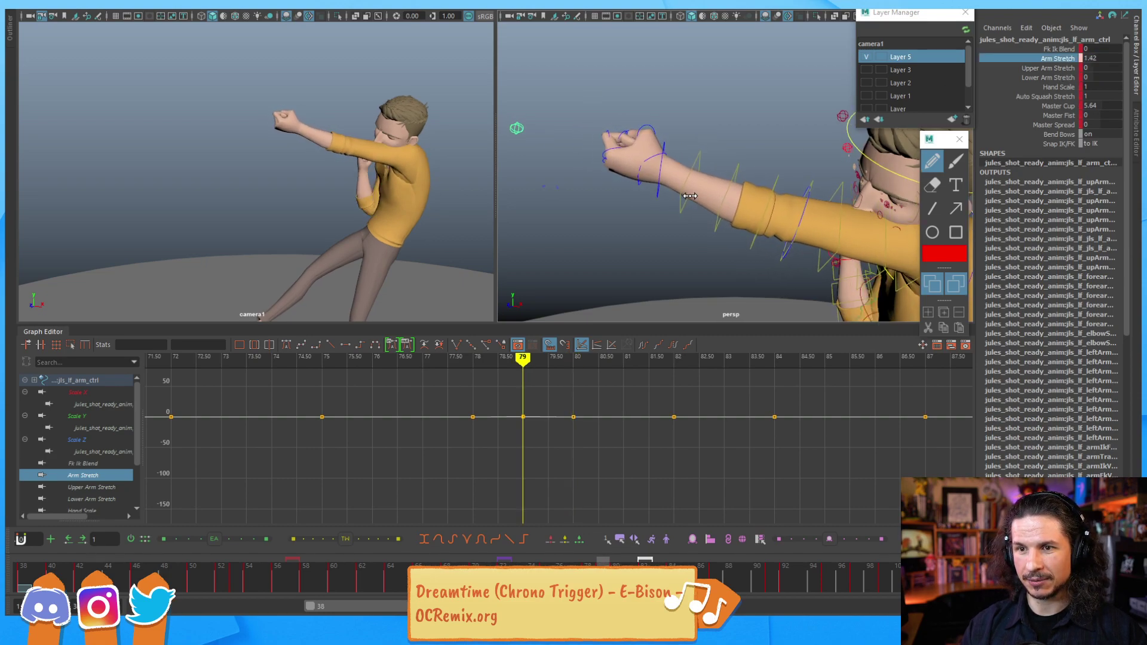
key(alt+comma)
key(alt+comma)
key(alt+period)
key(alt+period)
key(alt+period)
key(alt+period)
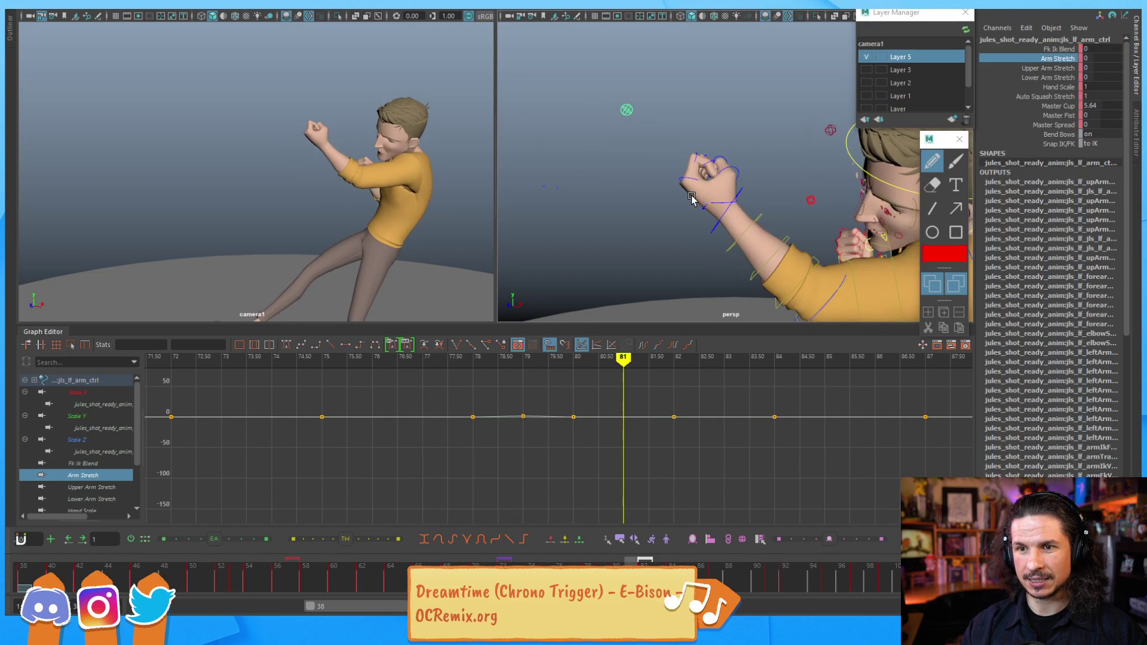
Step: Examine the punch motion frame by frame around frame 79 to judge the left arm's stretch
key(alt+comma)
key(alt+comma)
key(alt+comma)
key(alt+period)
key(alt+period)
key(alt+period)
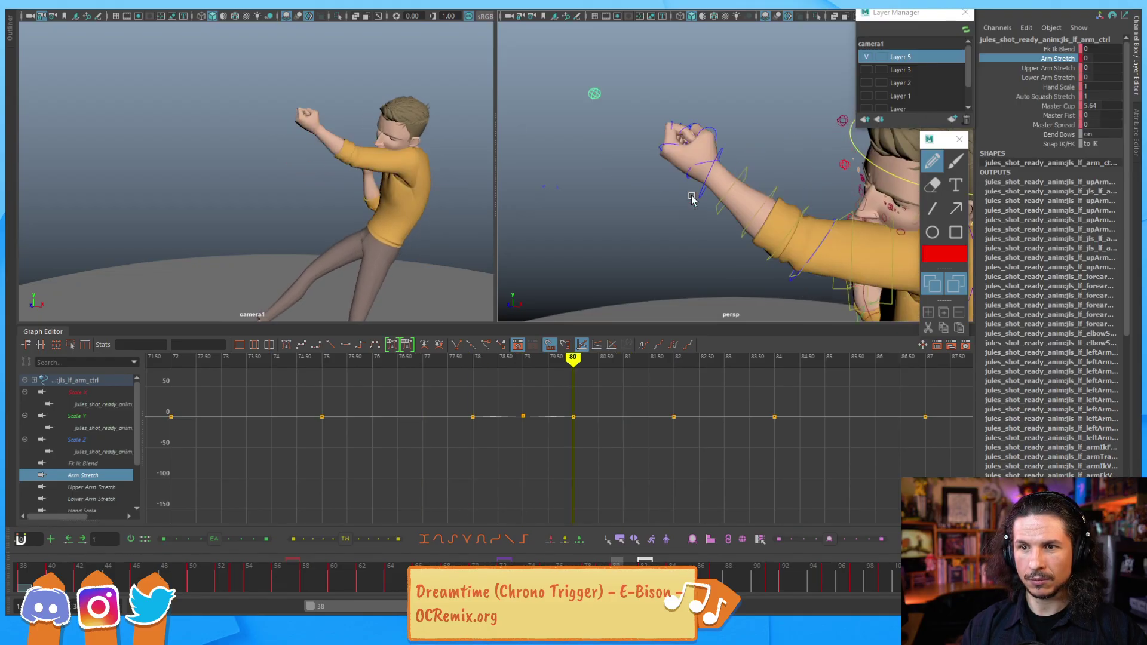
key(alt+comma)
key(alt+comma)
key(alt+comma)
key(alt+period)
key(alt+period)
key(alt+period)
key(alt+period)
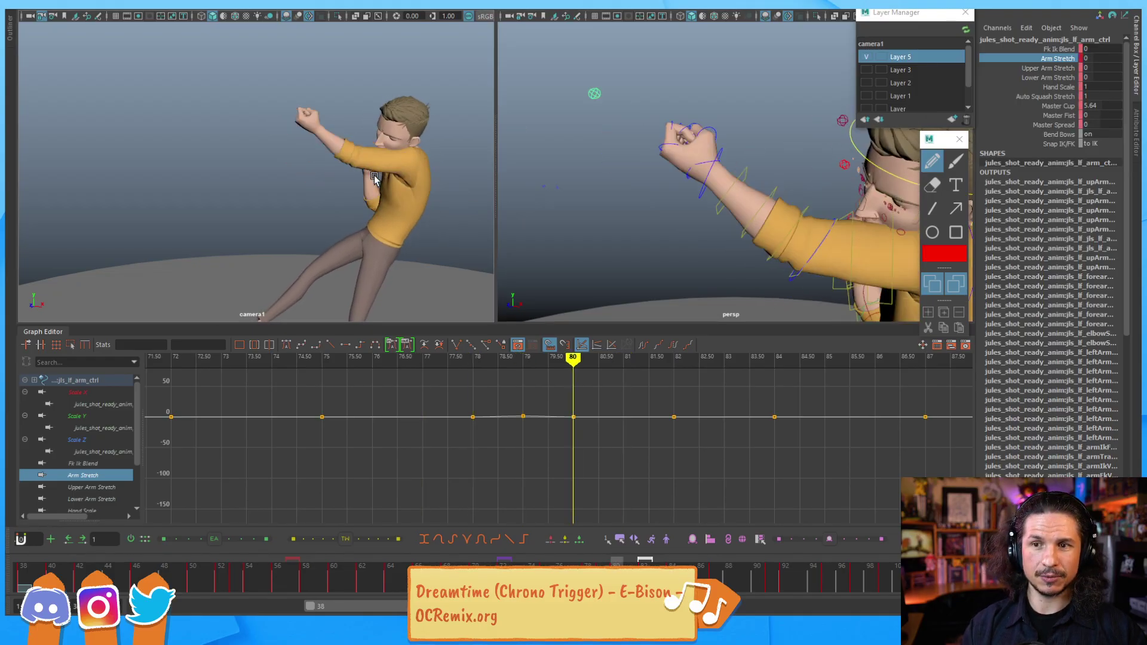
key(alt+comma)
key(alt+comma)
key(alt+comma)
key(alt+comma)
key(alt+comma)
key(alt+comma)
key(alt+comma)
key(alt+period)
key(alt+period)
key(alt+period)
key(alt+period)
key(alt+period)
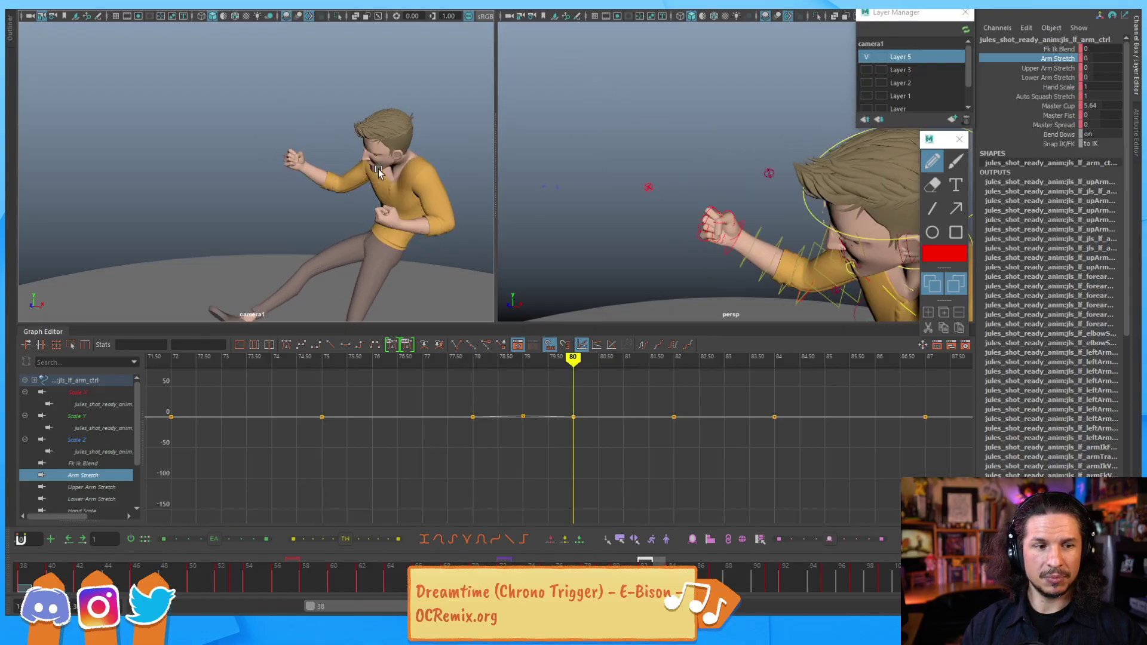
key(alt+period)
key(alt+period)
key(alt+period)
key(alt+period)
key(alt+comma)
key(alt+comma)
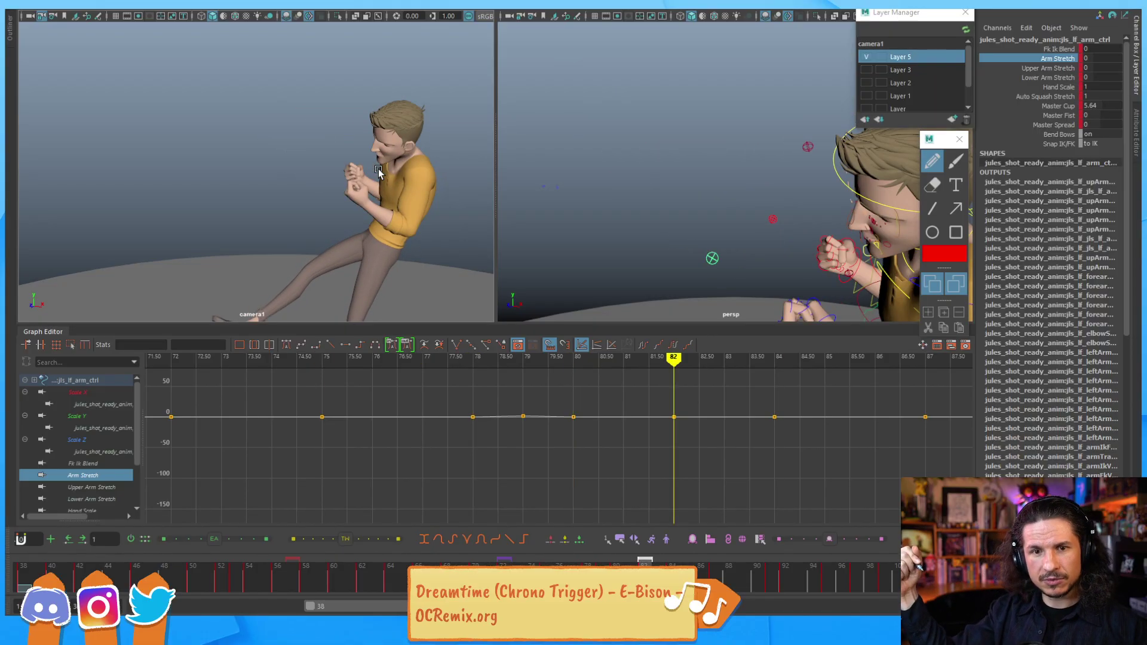
Step: Set the left arm control's Arm Stretch to 0.68 on frame 79
key(alt+comma)
key(alt+comma)
key(alt+comma)
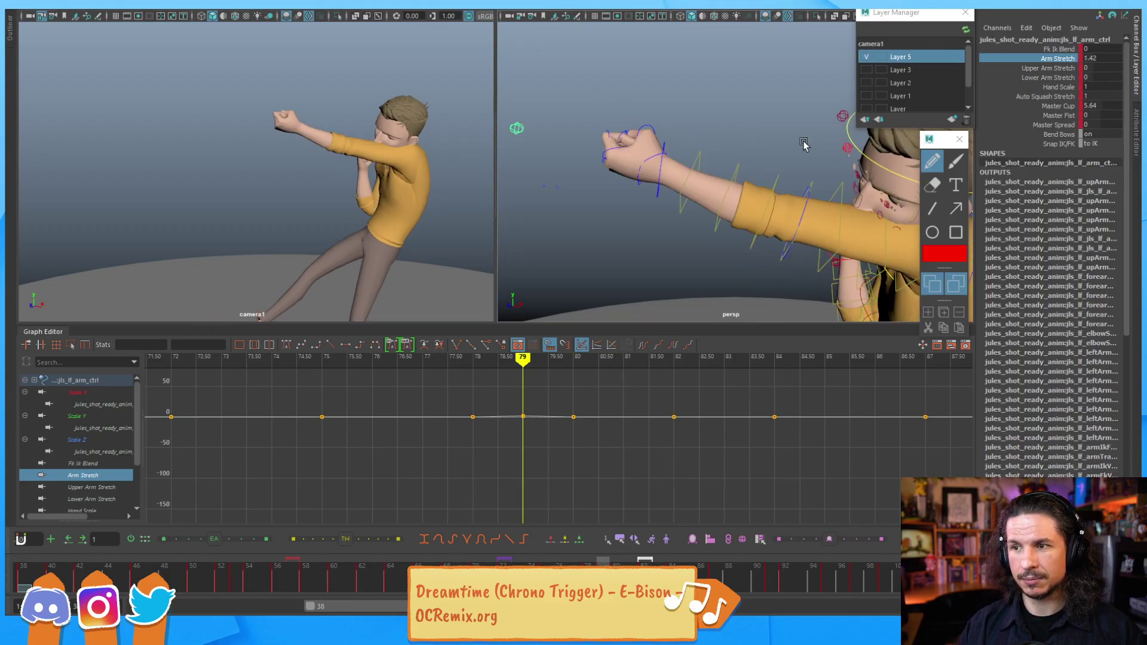
middle_drag(805, 152, 756, 146)
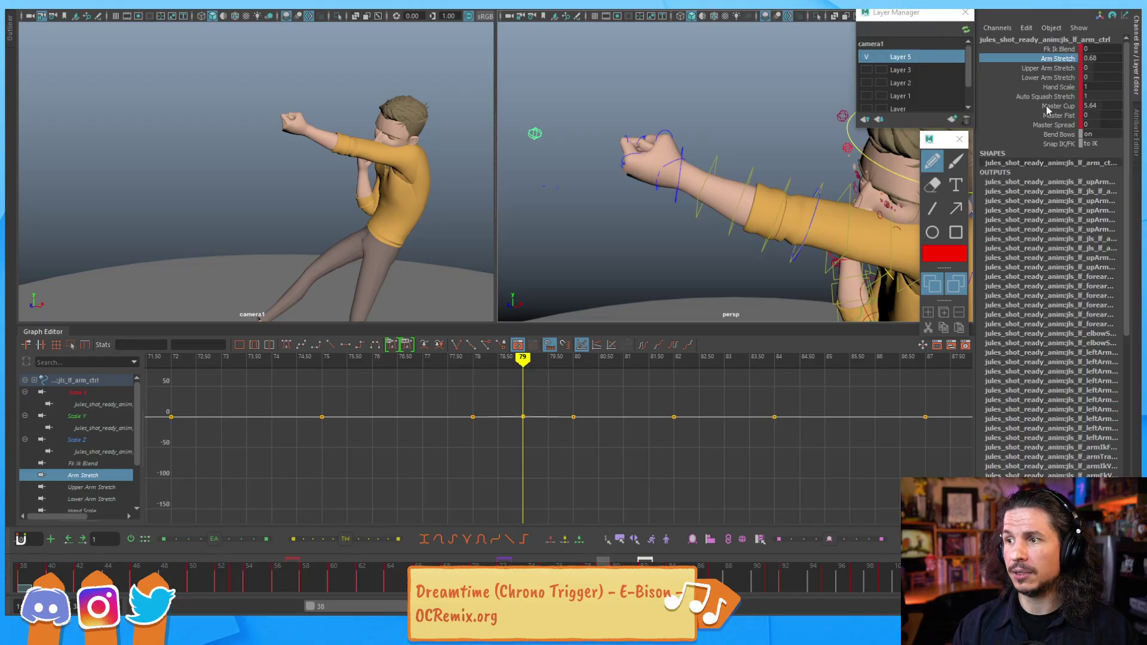
Step: Set the left arm control's Hand Scale to 1.25 on frame 79 and check it against the adjacent frames
click(1054, 87)
middle_drag(753, 135, 769, 130)
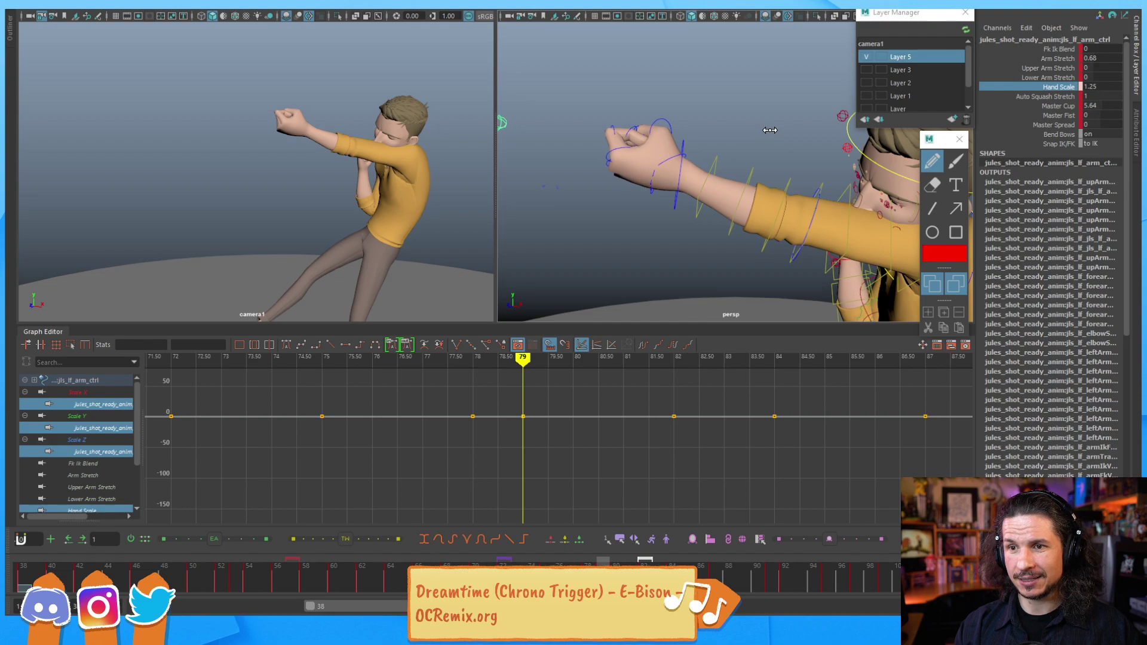
key(alt+comma)
key(alt+comma)
key(alt+period)
key(alt+period)
key(alt+period)
key(alt+period)
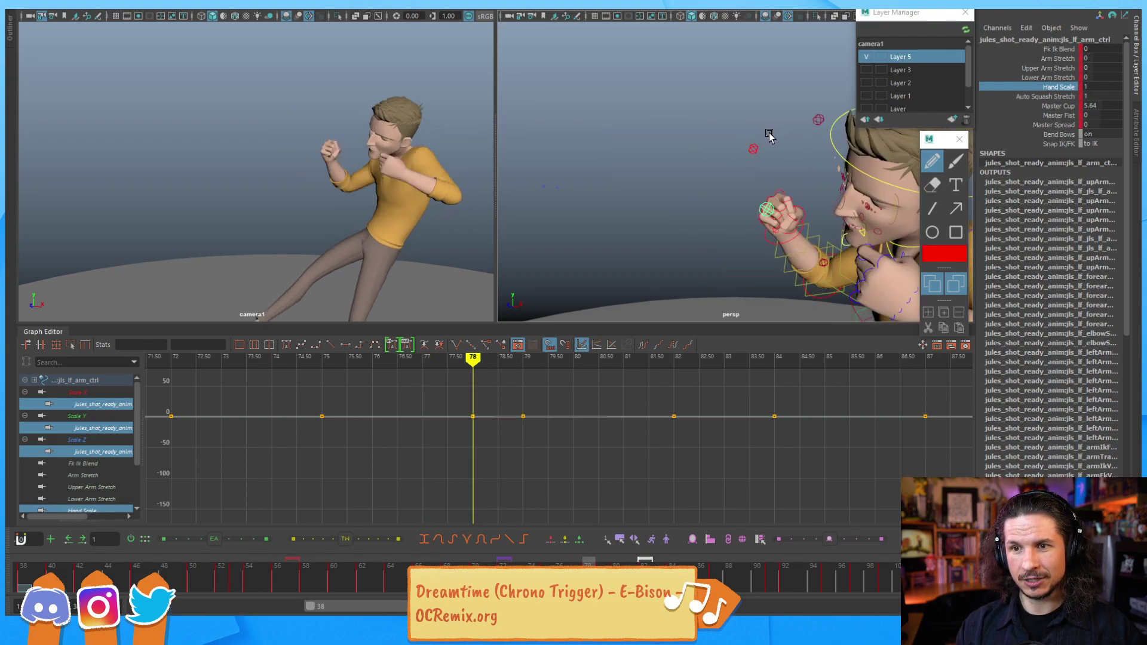
key(alt+comma)
key(alt+comma)
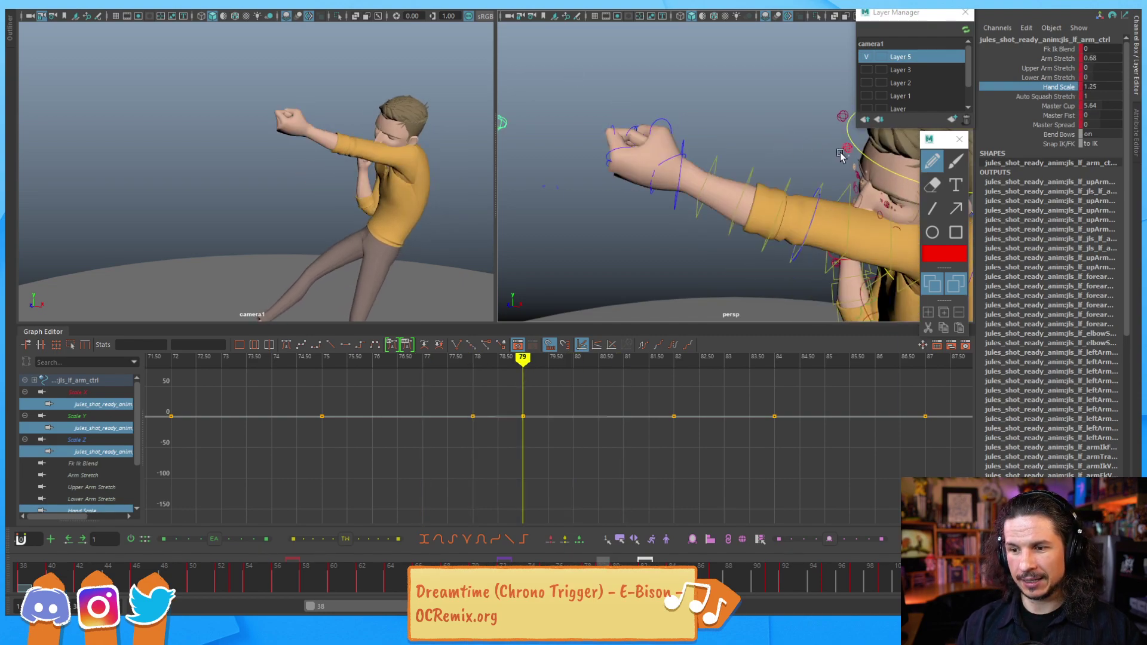
Step: Set the left arm control's Hand Scale to 1 on frame 80
key(alt+period)
click(1106, 87)
text(0)
key(Return)
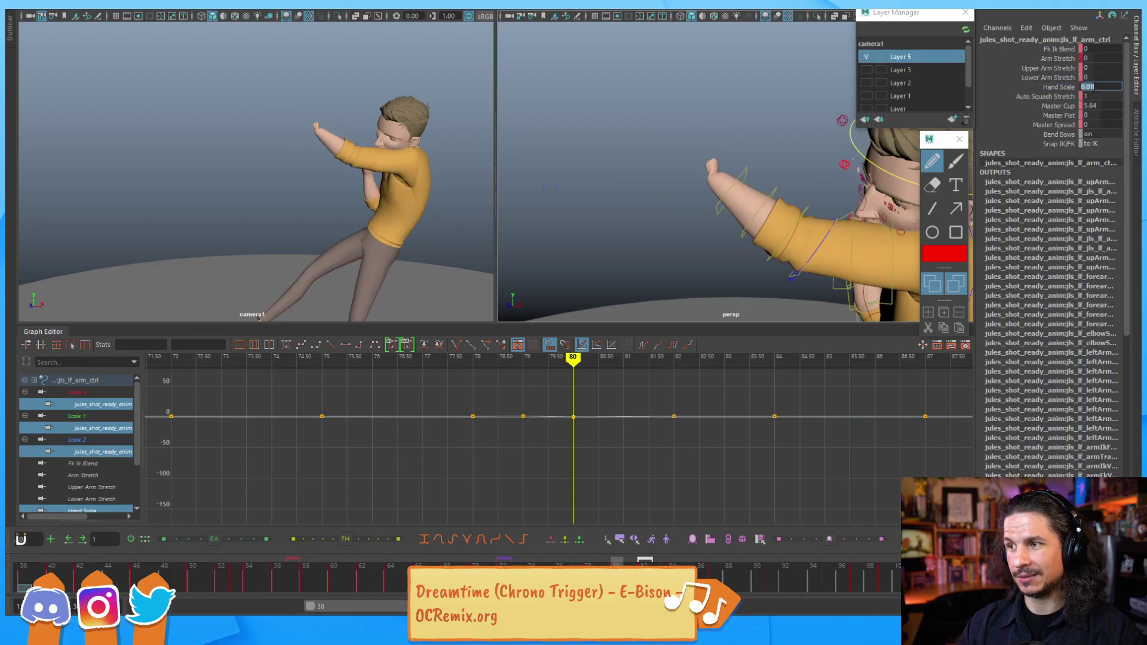
key(Return)
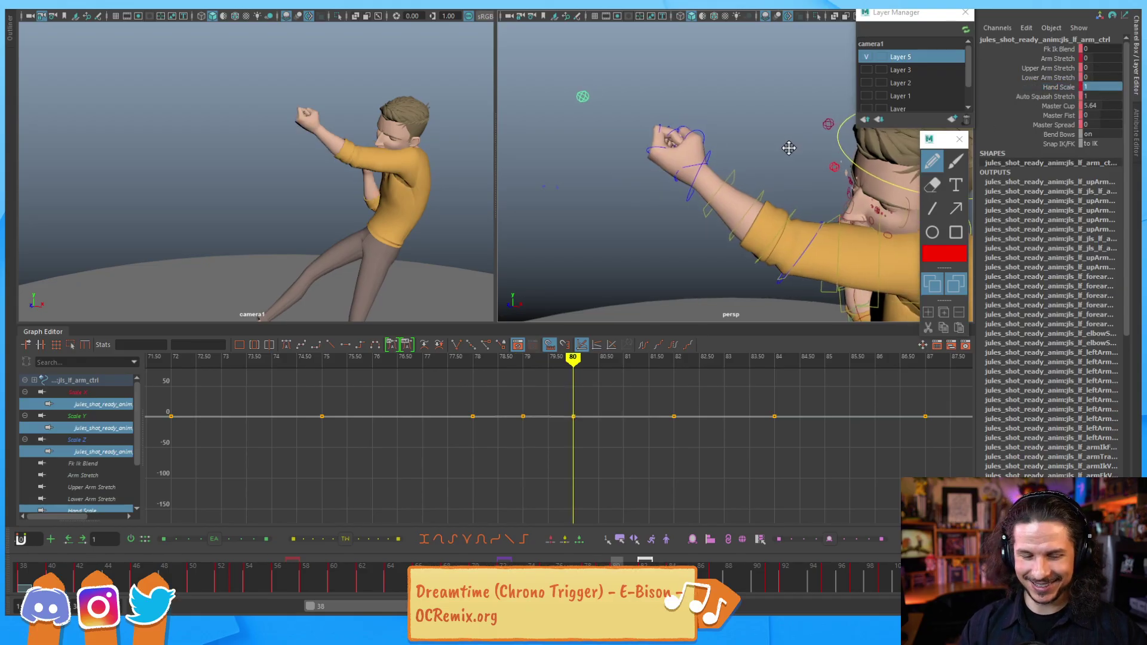
Step: Review the enlarged fist and stretched arm frame by frame through the punch around frame 79
key(alt+comma)
key(alt+comma)
key(alt+period)
key(alt+period)
key(alt+period)
key(alt+period)
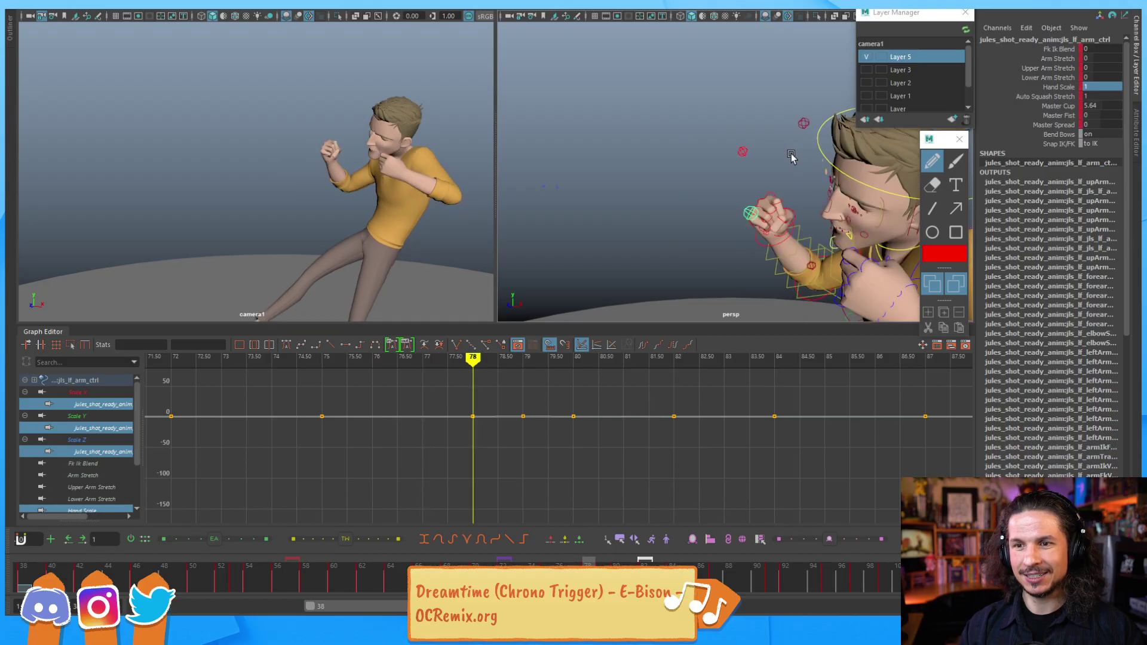
key(alt+comma)
key(alt+comma)
key(alt+comma)
key(alt+period)
key(alt+period)
key(alt+period)
key(alt+comma)
key(alt+comma)
key(alt+comma)
key(alt+comma)
key(alt+period)
key(alt+period)
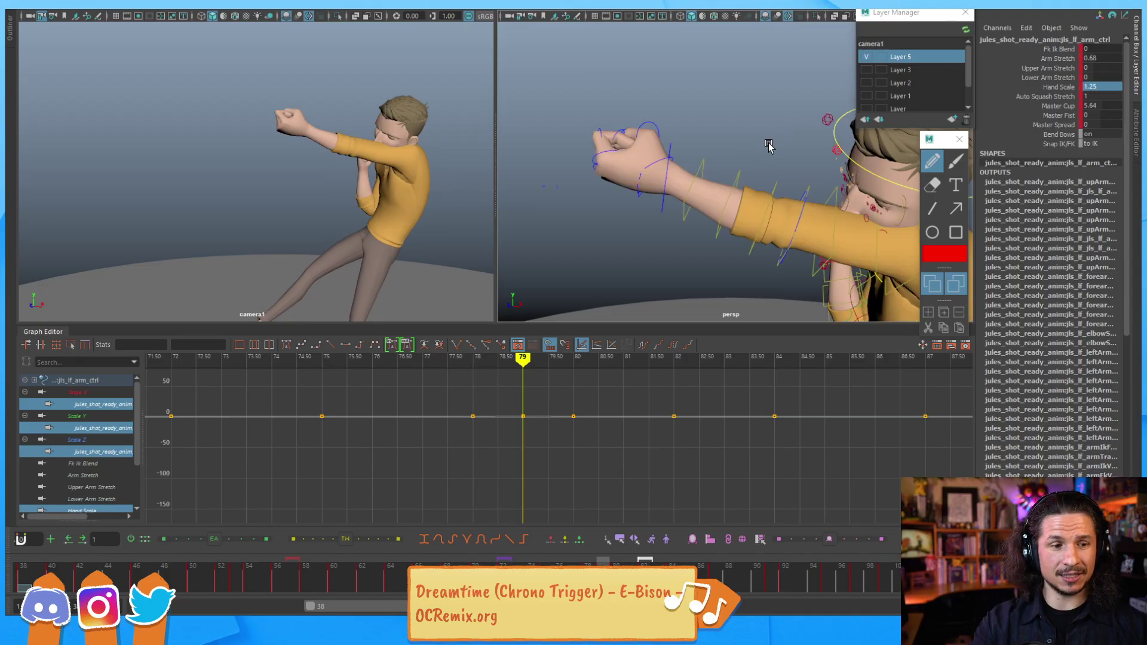
key(alt+comma)
key(alt+comma)
key(alt+period)
key(alt+period)
key(alt+period)
key(alt+period)
key(alt+comma)
key(alt+comma)
key(alt+comma)
key(alt+period)
key(alt+period)
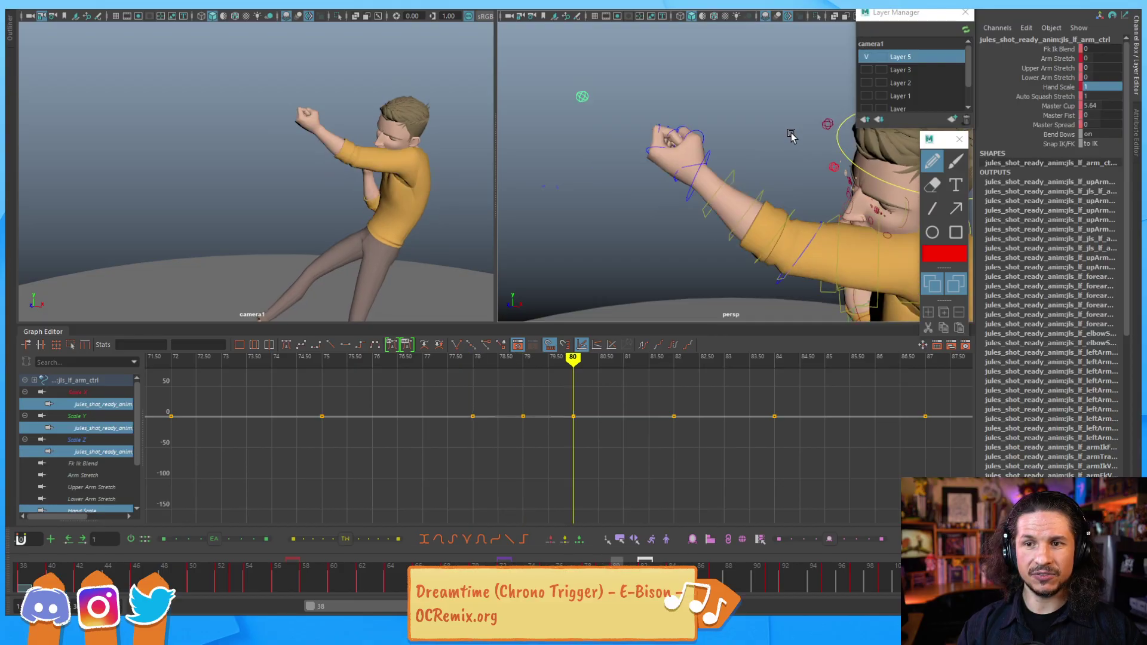
key(alt+comma)
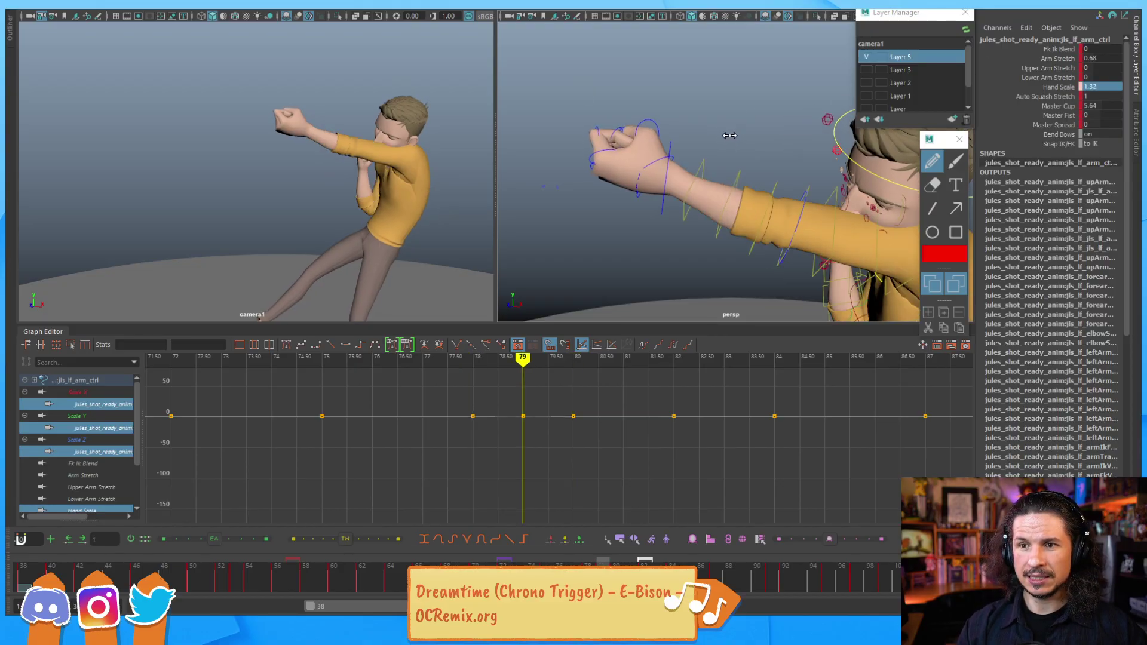
alt+middle_drag(726, 143, 674, 152)
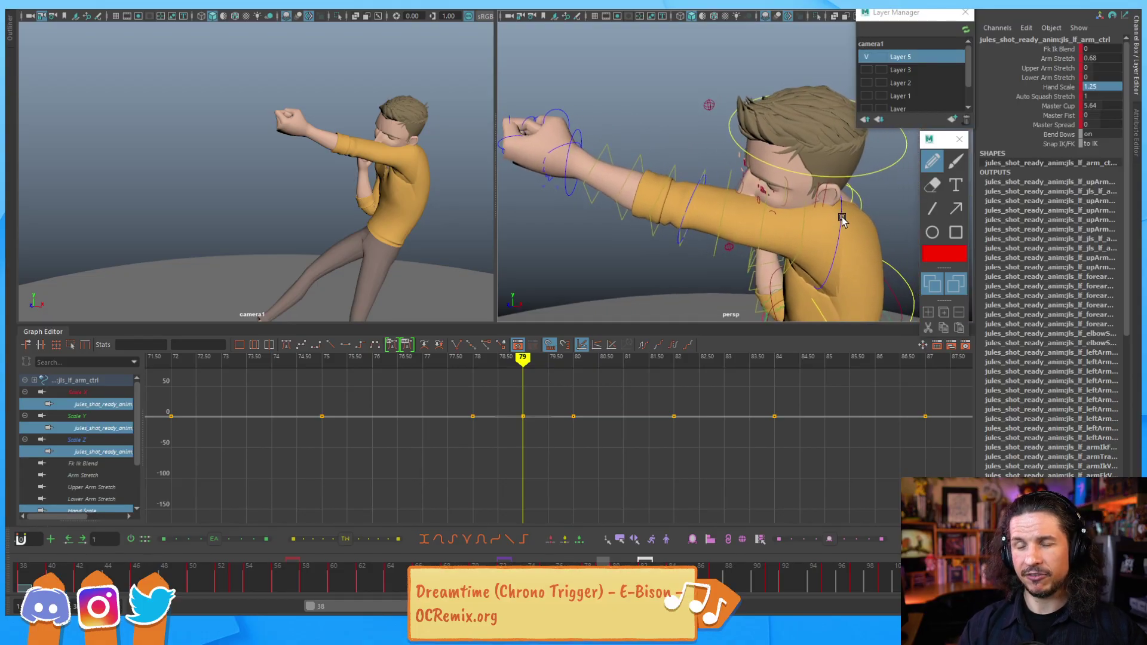
Step: Select the left upper-arm FK control and examine how the arm moves into the extended punch on frame 79
click(820, 200)
key(alt+comma)
key(alt+comma)
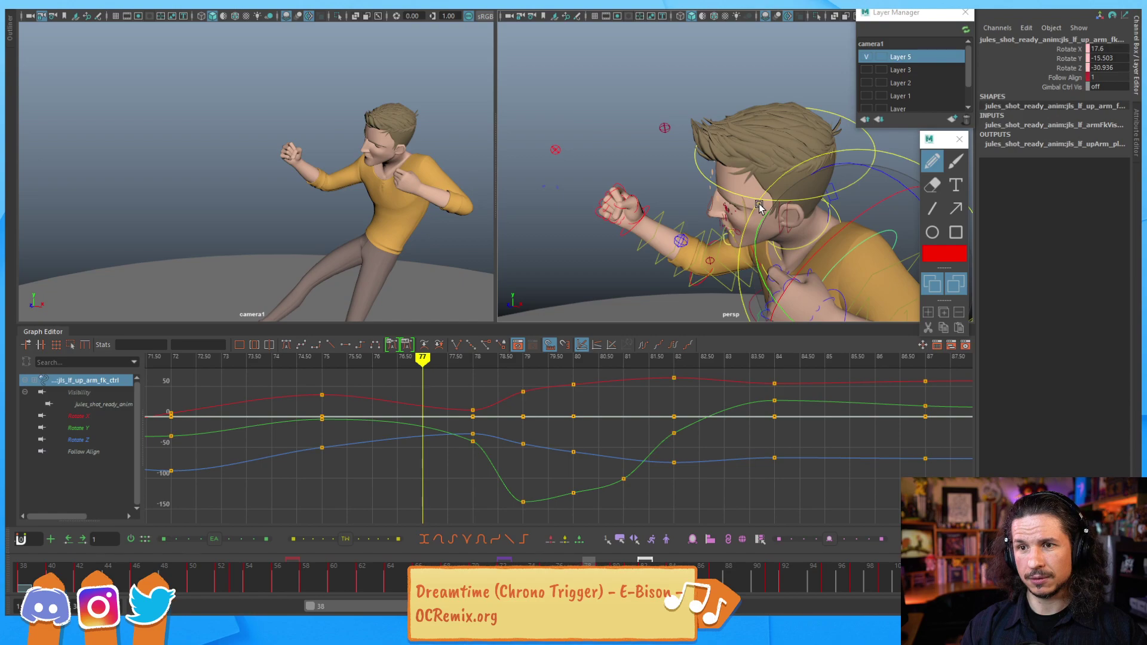
key(alt+period)
key(alt+period)
key(alt+period)
key(alt+comma)
key(alt+comma)
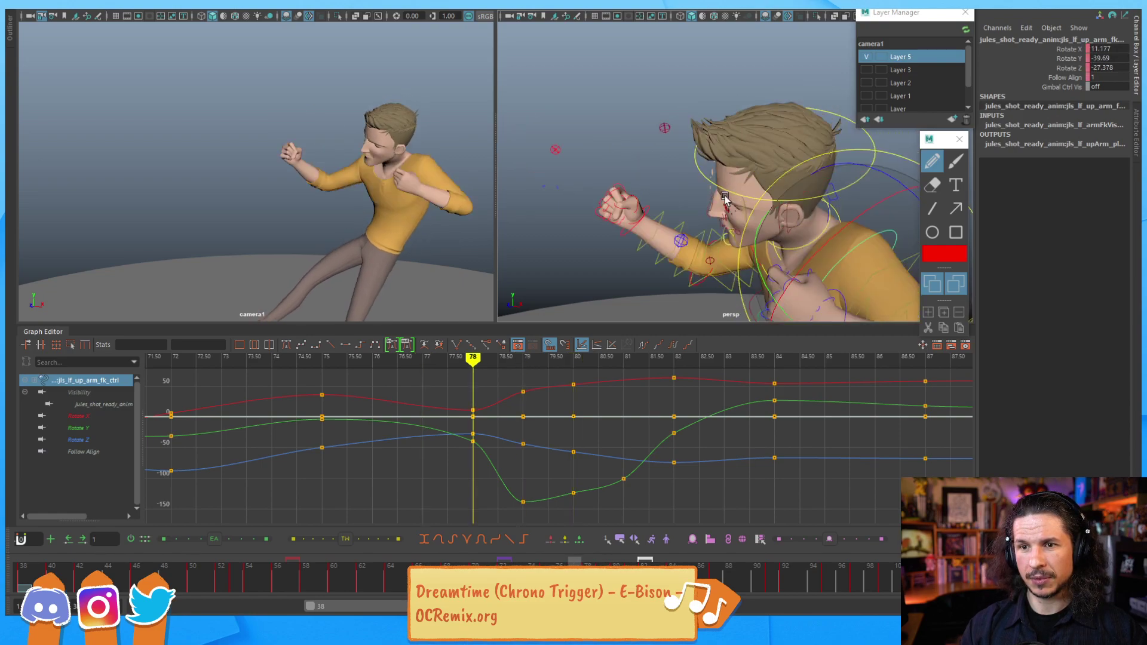
key(alt+period)
key(alt+period)
key(alt+comma)
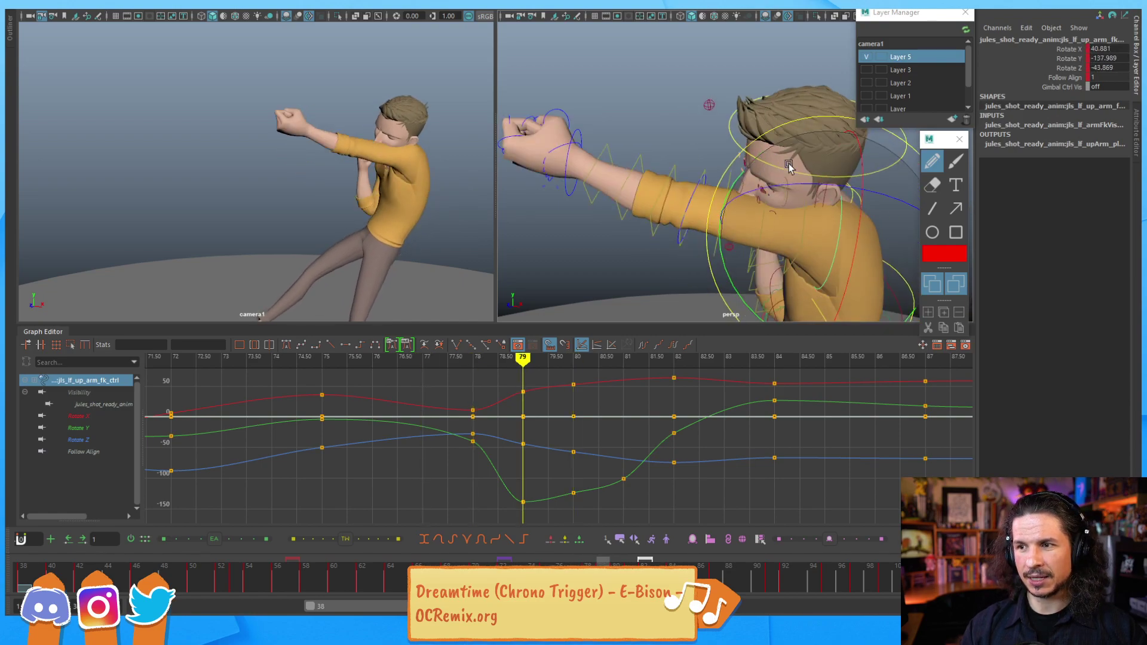
Step: Rotate the left upper-arm FK control on frame 79 to about 39, -137 and -46 degrees and check the surrounding frames
drag(720, 216, 722, 219)
key(alt+comma)
key(alt+comma)
key(alt+period)
key(alt+period)
key(alt+period)
key(alt+period)
key(alt+comma)
key(alt+comma)
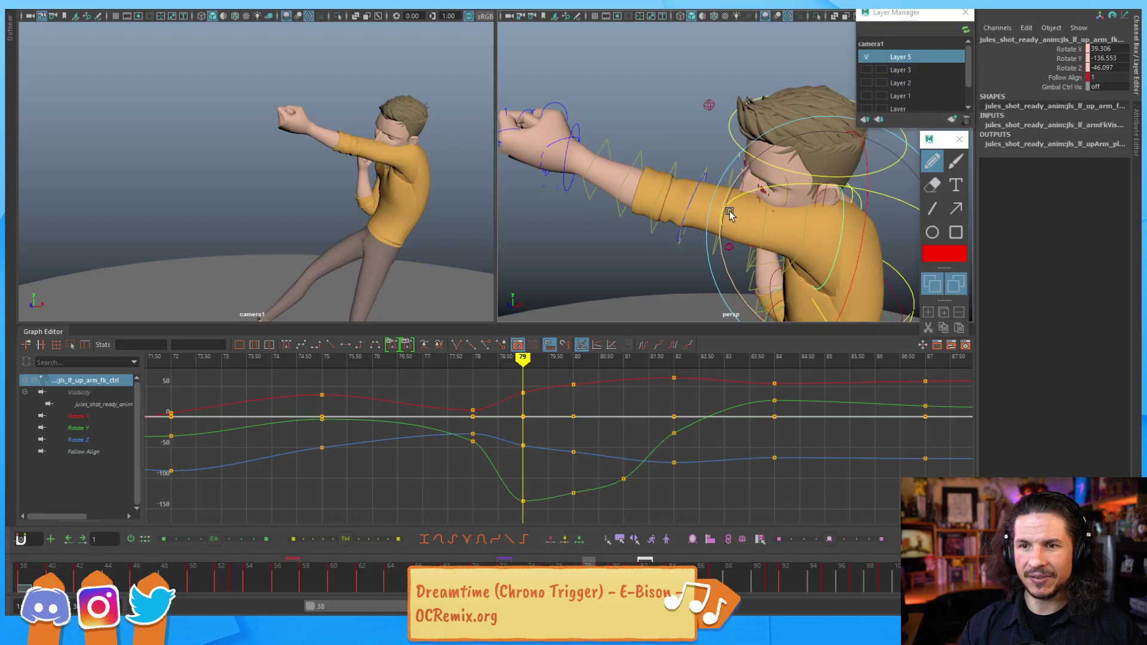
key(alt+comma)
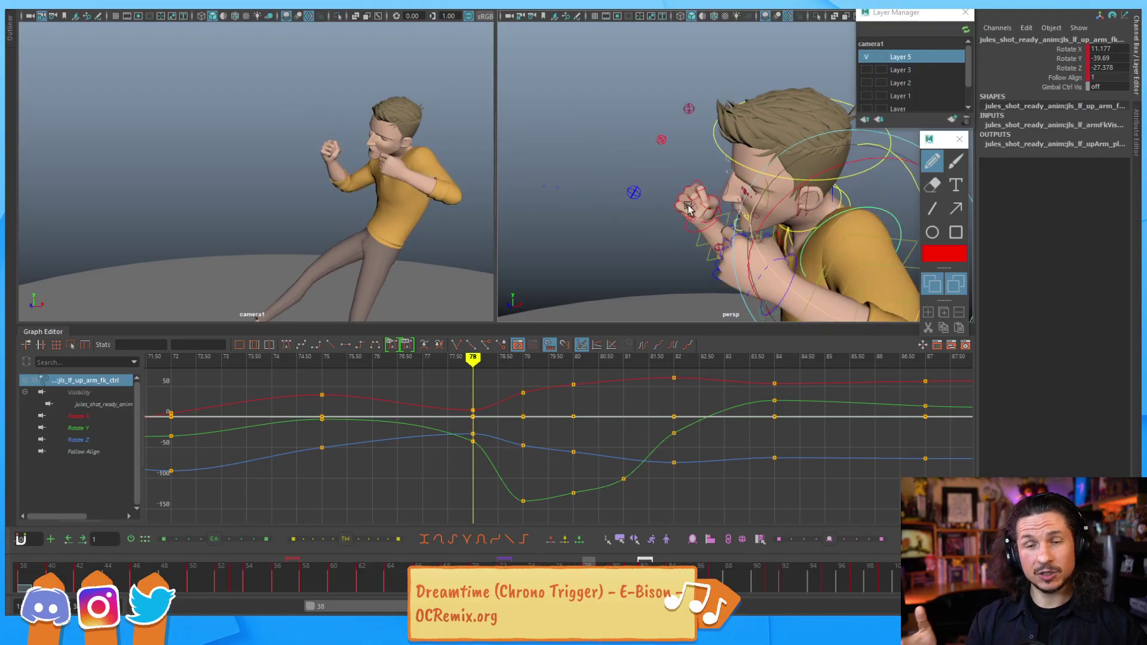
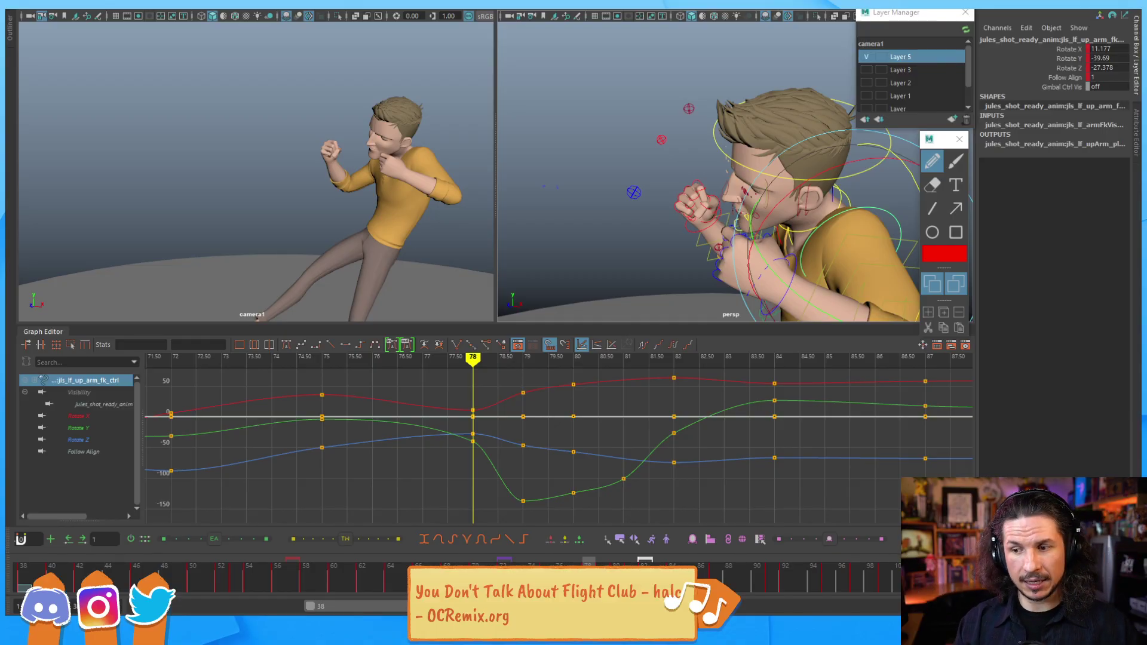
Step: Rotate the left elbow FK control on frame 82 to adjust the forearm's bend as the punch retracts
drag(604, 565, 624, 554)
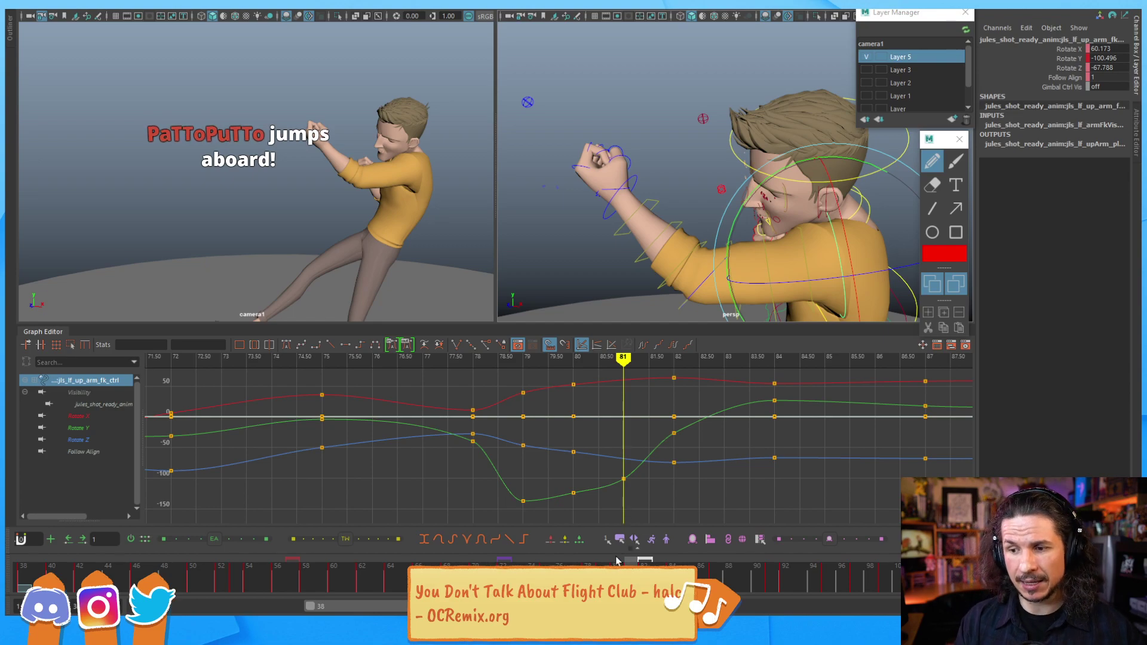
mouse_move(618, 574)
mouse_down()
mouse_move(588, 574)
mouse_move(672, 574)
mouse_move(630, 573)
mouse_move(658, 573)
mouse_move(630, 573)
mouse_move(658, 573)
mouse_move(630, 573)
mouse_move(643, 573)
mouse_up()
alt+drag(716, 251, 807, 227)
click(717, 308)
alt+drag(668, 269, 653, 254)
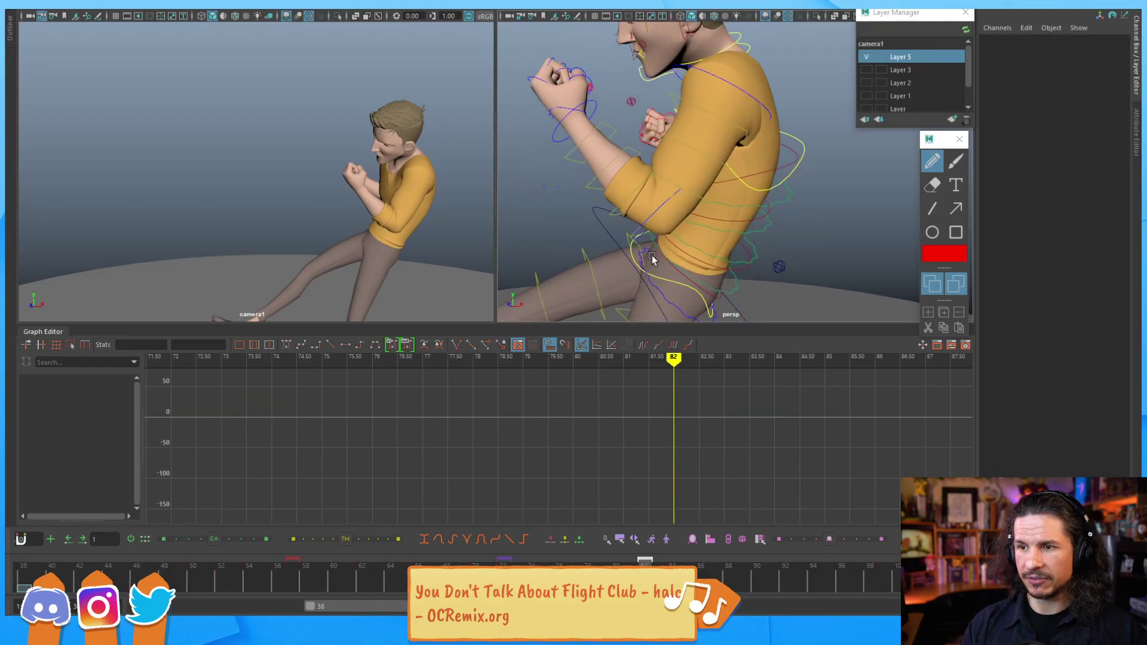
click(653, 221)
drag(766, 216, 726, 204)
Step: Review the left forearm's retraction frame by frame around frame 82
key(alt+comma)
key(alt+period)
key(alt+period)
key(alt+comma)
key(alt+comma)
key(alt+comma)
key(alt+period)
key(alt+period)
key(alt+period)
key(alt+period)
key(alt+comma)
key(alt+comma)
key(alt+comma)
key(alt+comma)
key(alt+period)
key(alt+period)
key(alt+period)
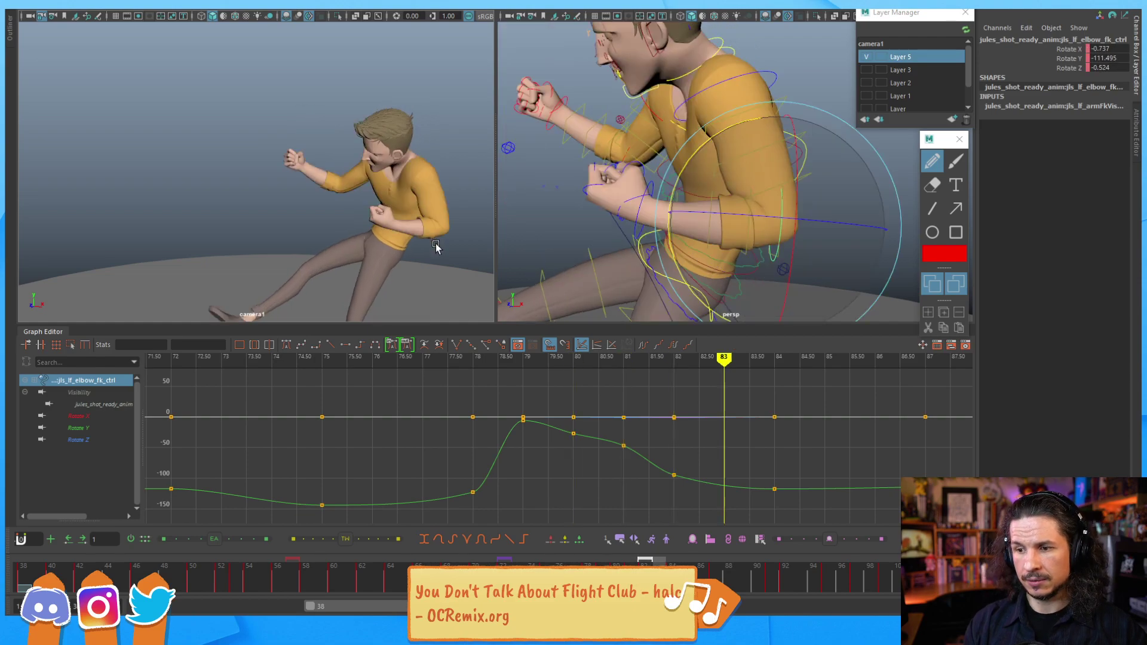
Step: Select the right upper-arm FK control and examine the right arm's swing through frame 84
alt+drag(661, 178, 626, 160)
click(711, 120)
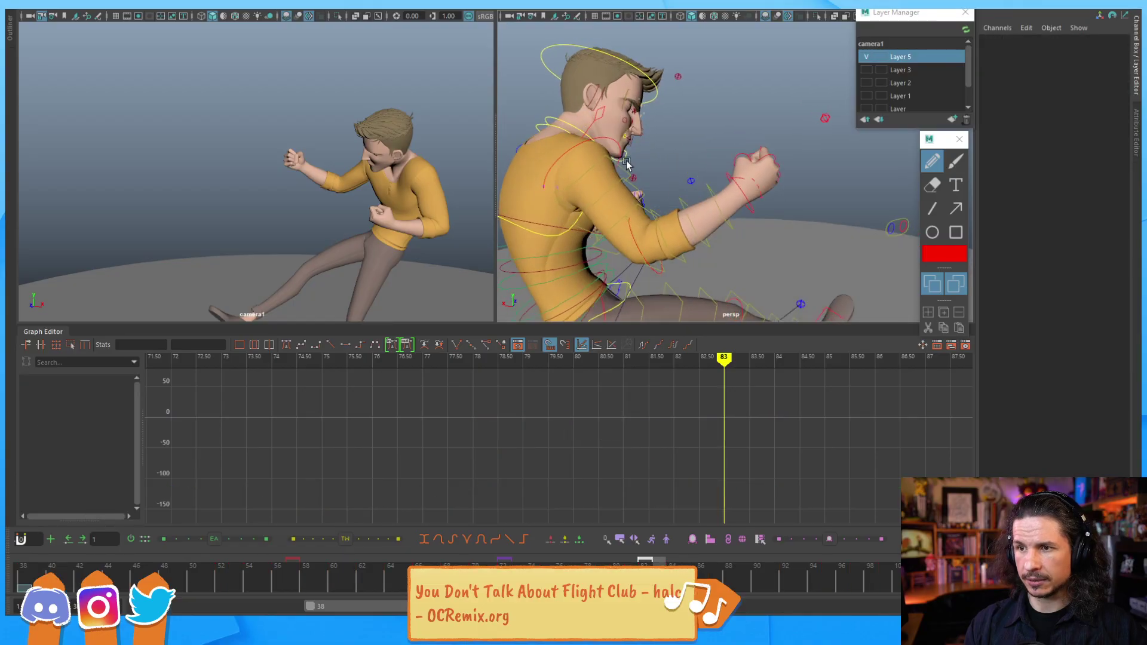
click(568, 151)
key(alt+comma)
key(alt+comma)
key(alt+period)
key(alt+period)
key(alt+period)
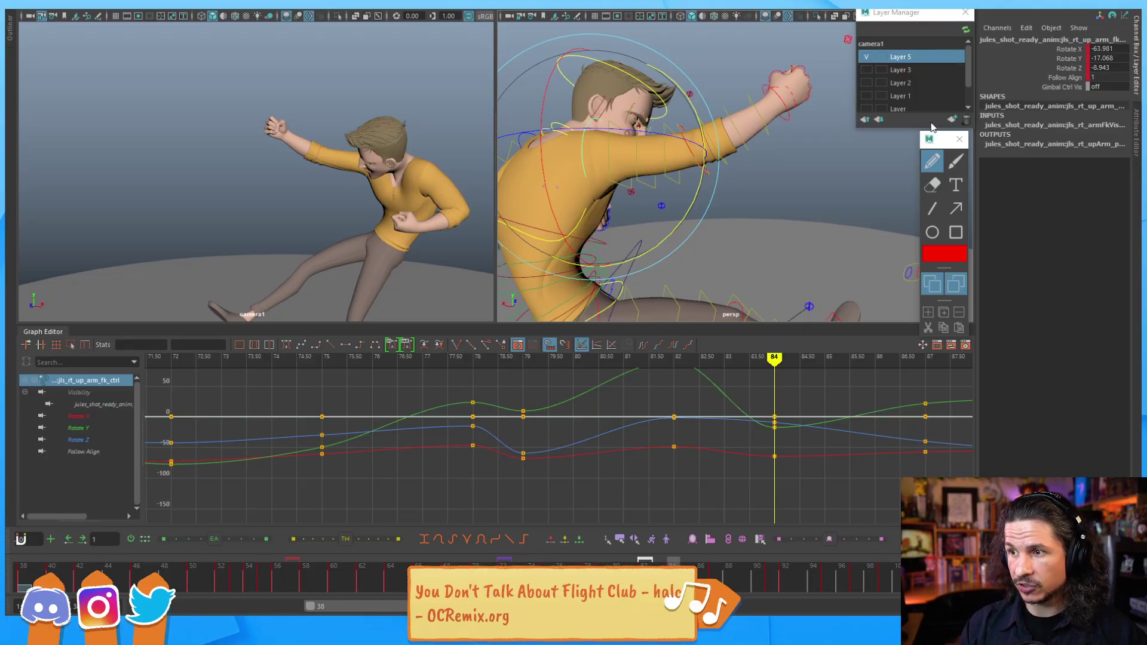
Step: Sketch a red pencil outline over the raised right arm and fist in the camera view on frame 84
click(932, 159)
mouse_move(284, 140)
mouse_down()
mouse_move(366, 173)
mouse_move(320, 157)
mouse_move(371, 151)
mouse_up()
mouse_move(326, 147)
mouse_down()
mouse_move(344, 151)
mouse_move(270, 120)
mouse_move(268, 139)
mouse_move(279, 131)
mouse_up()
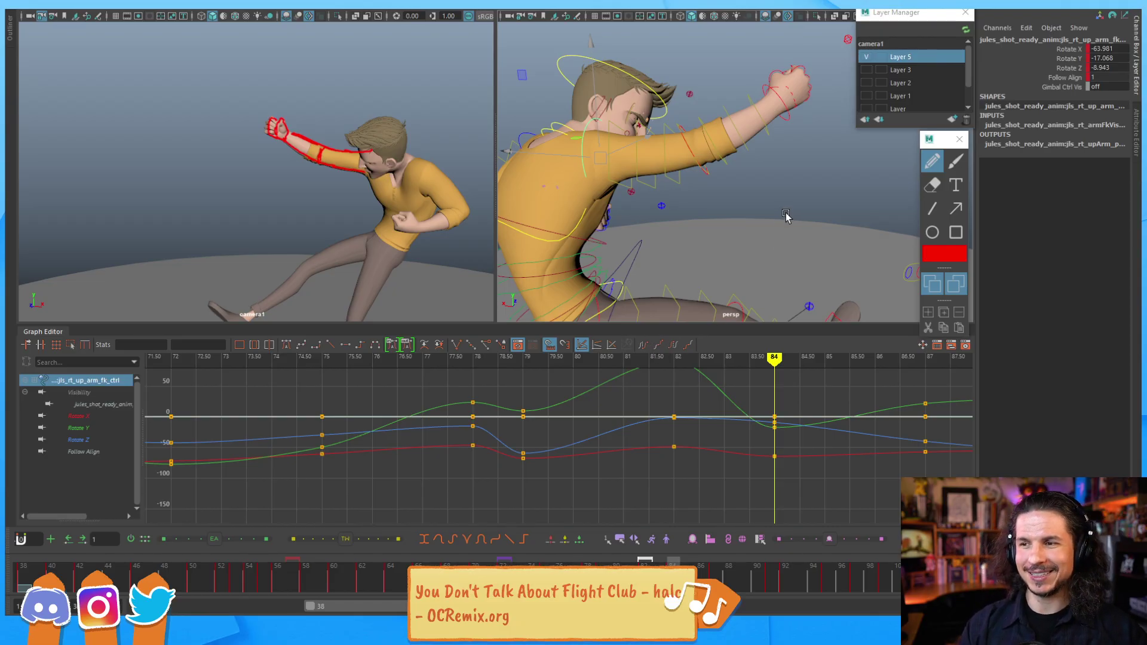
Step: Compare the right arm's pose with the red outline by examining the frames around frame 84 with the full body visible
scroll(784, 218, down, 6)
alt+drag(760, 191, 724, 202)
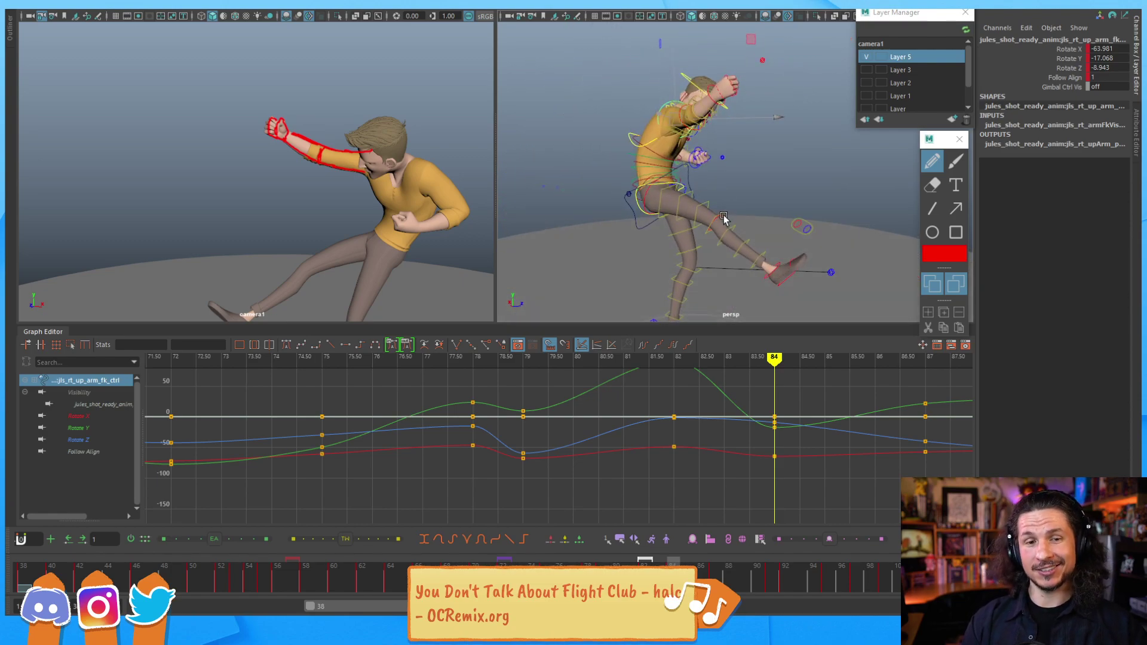
key(alt+comma)
key(alt+comma)
key(alt+period)
key(alt+period)
key(alt+period)
key(alt+comma)
key(alt+comma)
key(alt+comma)
key(alt+comma)
key(alt+period)
key(alt+period)
key(alt+period)
key(alt+period)
key(alt+comma)
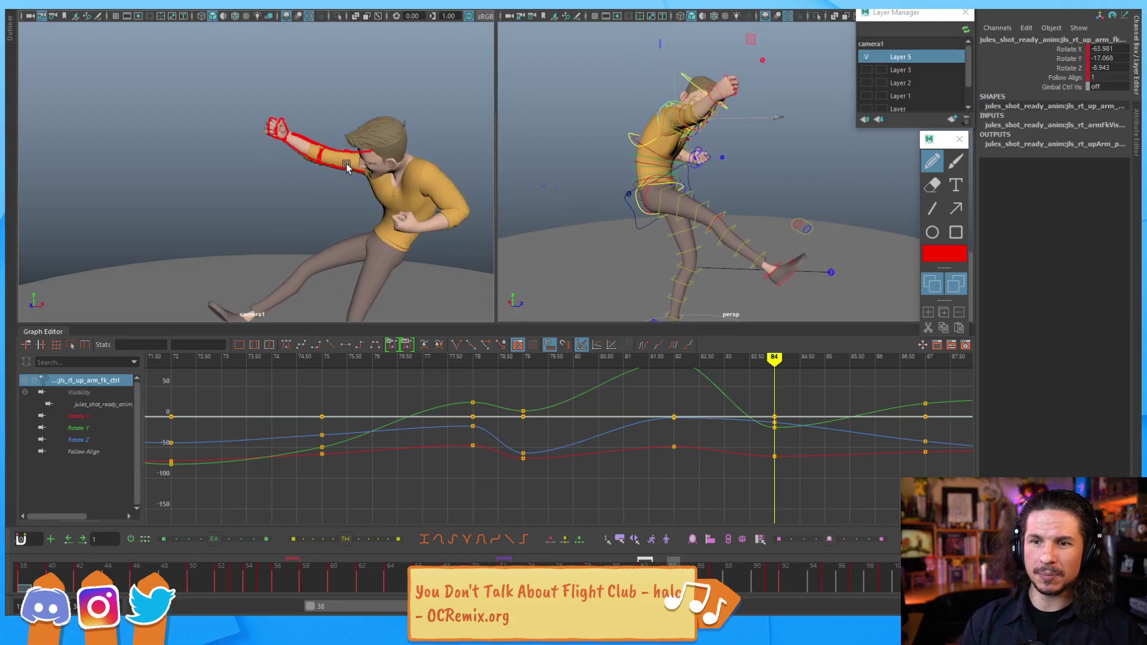
Step: Compare the right arm's swing with the sketched outline frame by frame from frame 81 to frame 87
key(alt+comma)
key(alt+comma)
key(alt+period)
key(alt+period)
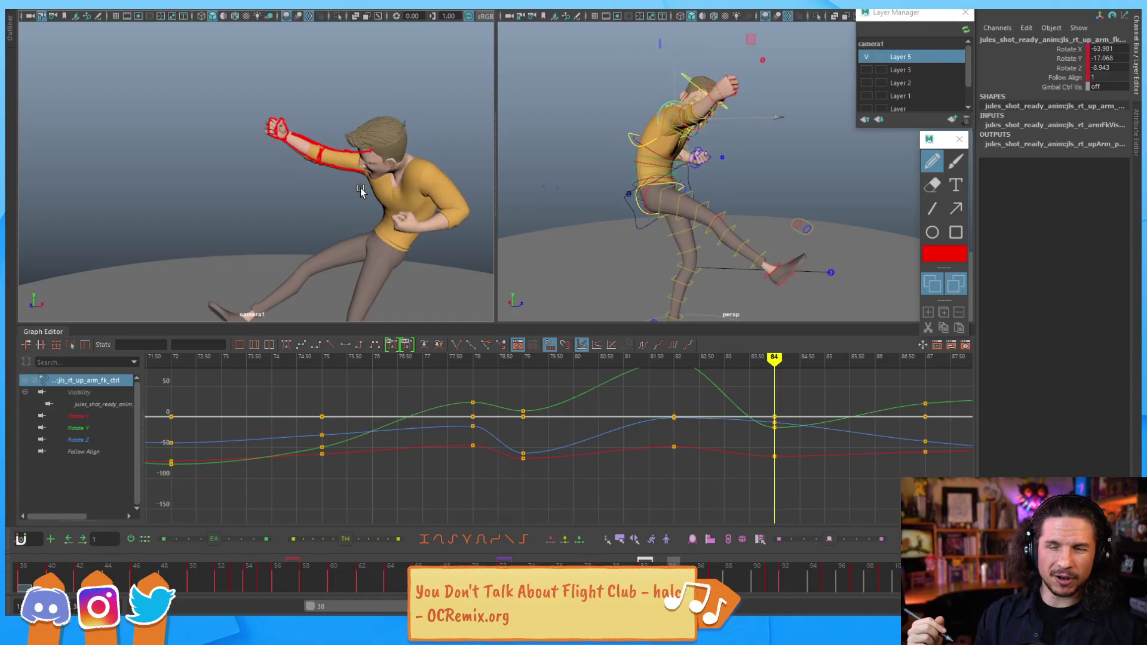
key(alt+comma)
key(alt+comma)
key(alt+comma)
key(alt+period)
key(alt+period)
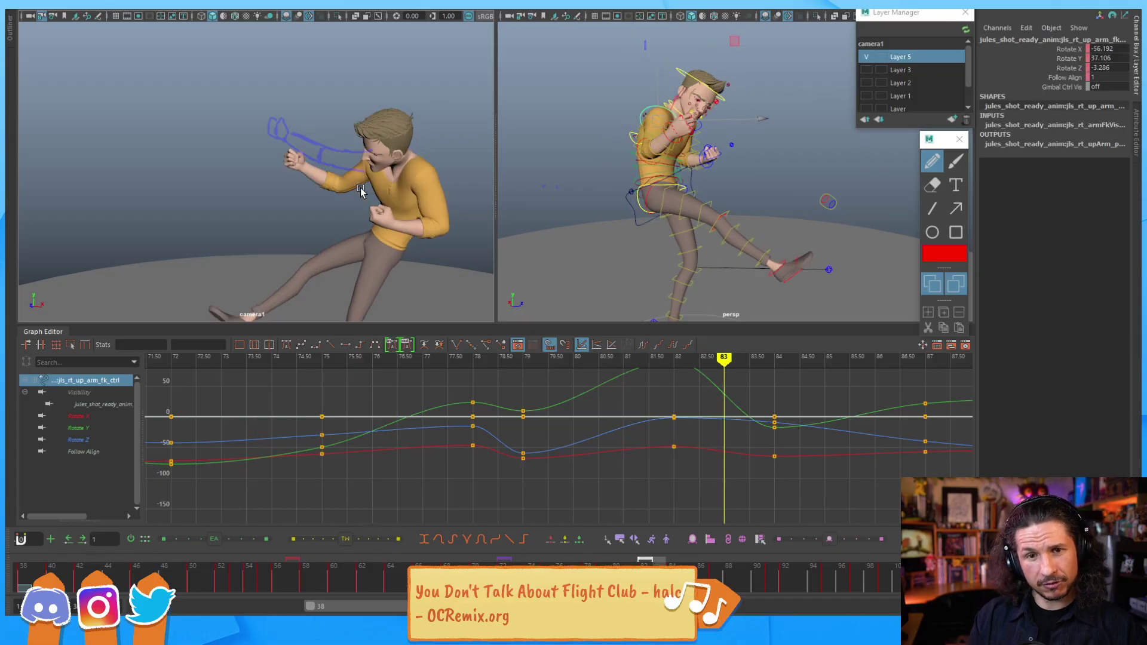
key(alt+comma)
key(alt+comma)
key(alt+period)
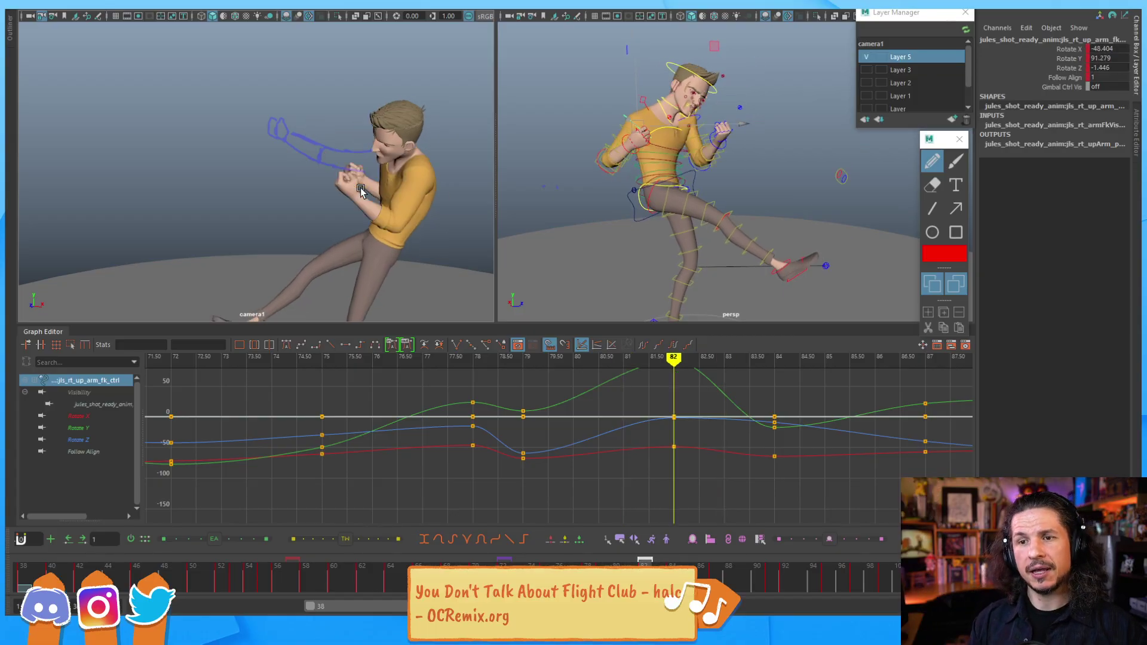
key(alt+period)
key(alt+period)
key(alt+period)
key(alt+period)
key(alt+period)
key(alt+comma)
key(alt+comma)
key(alt+comma)
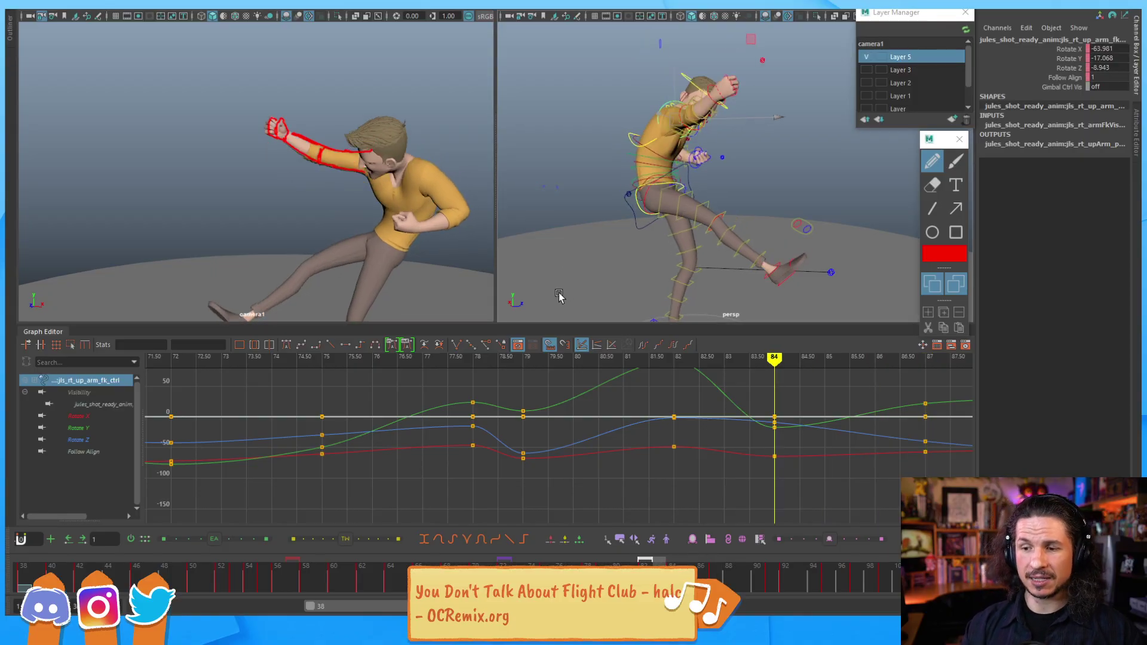
key(alt+comma)
key(alt+comma)
key(alt+comma)
key(alt+period)
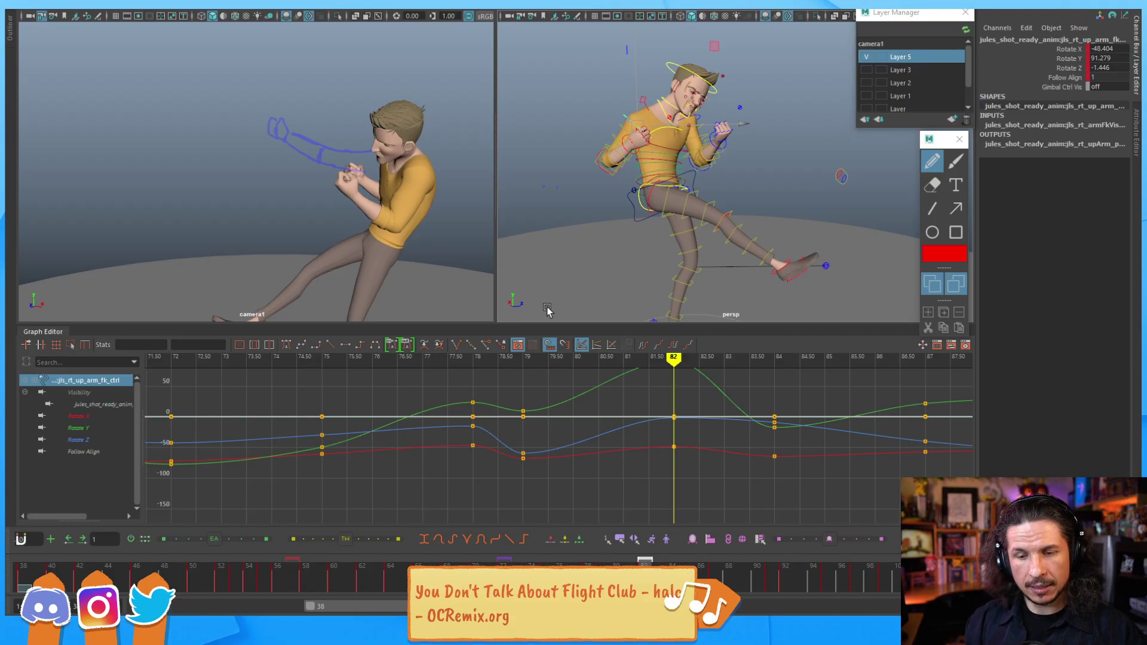
key(alt+comma)
key(alt+period)
key(alt+period)
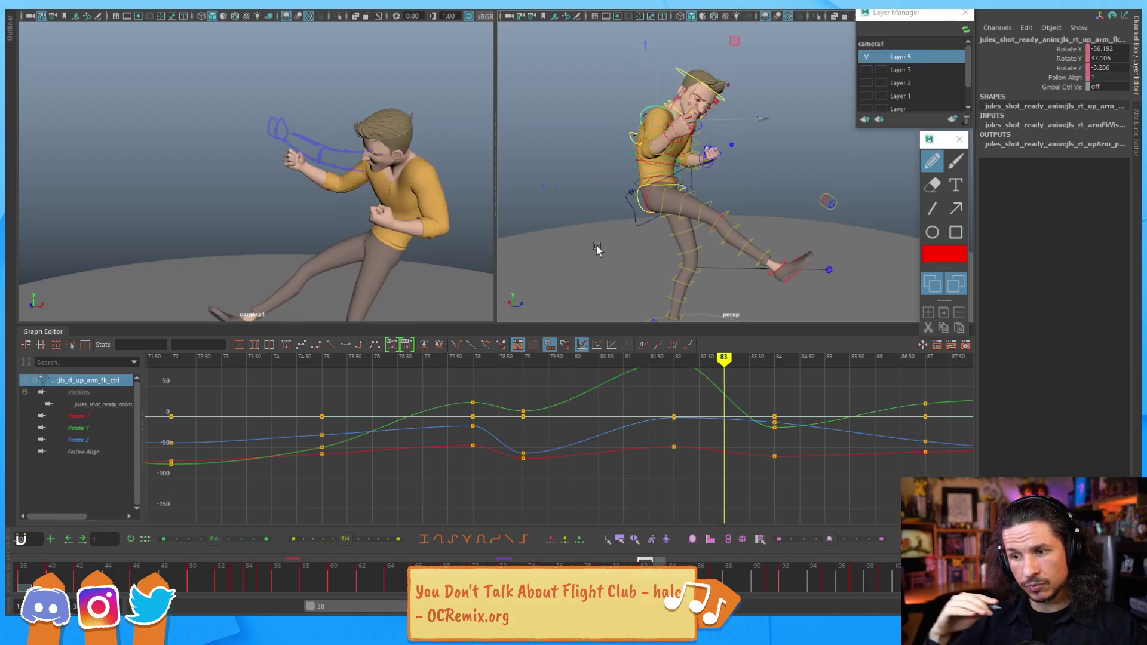
Step: Bend the right elbow FK control further on frame 83, bringing Rotate Y to about -83.6
alt+drag(597, 245, 798, 204)
scroll(686, 206, up, 3)
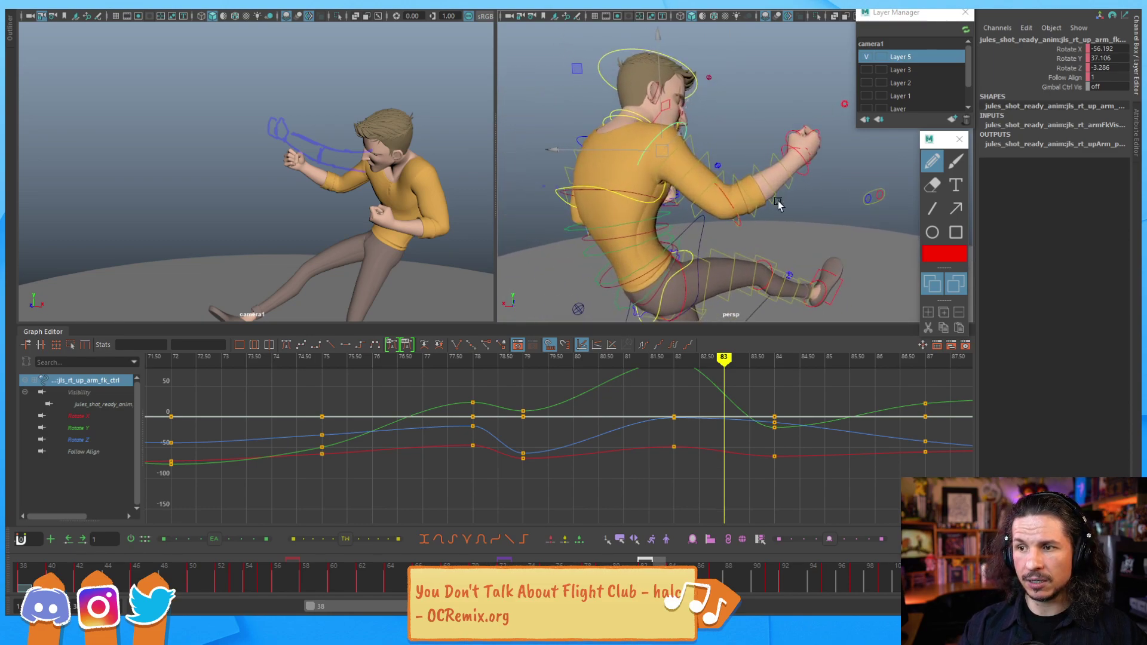
key(alt+comma)
key(alt+comma)
key(alt+period)
key(alt+period)
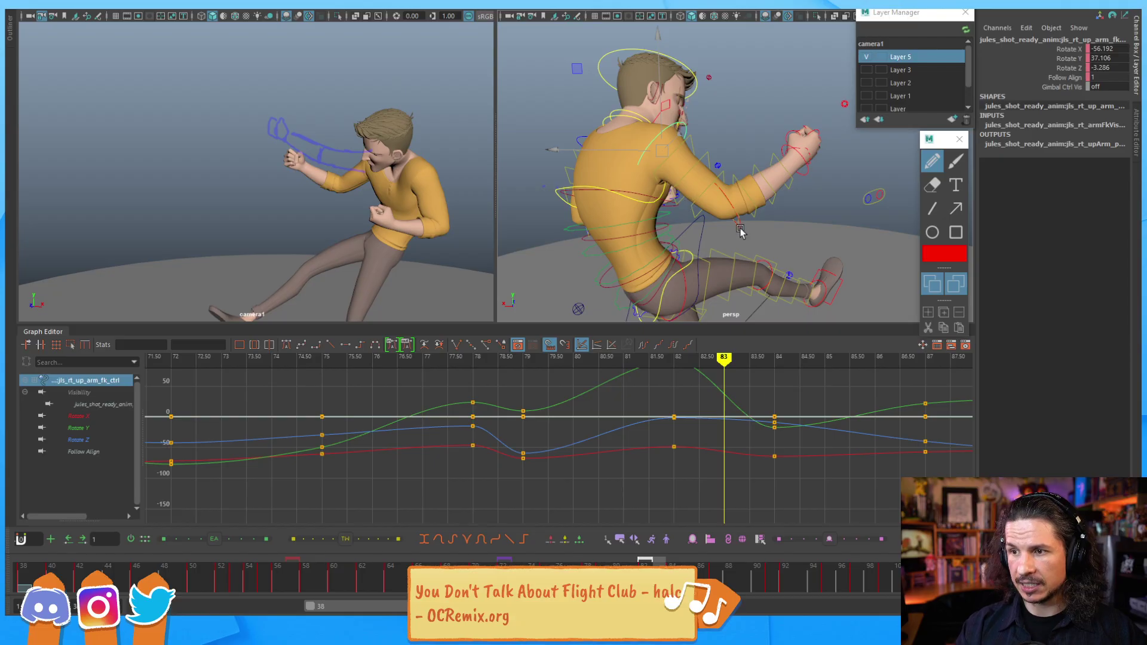
click(731, 208)
key(e)
drag(829, 206, 826, 214)
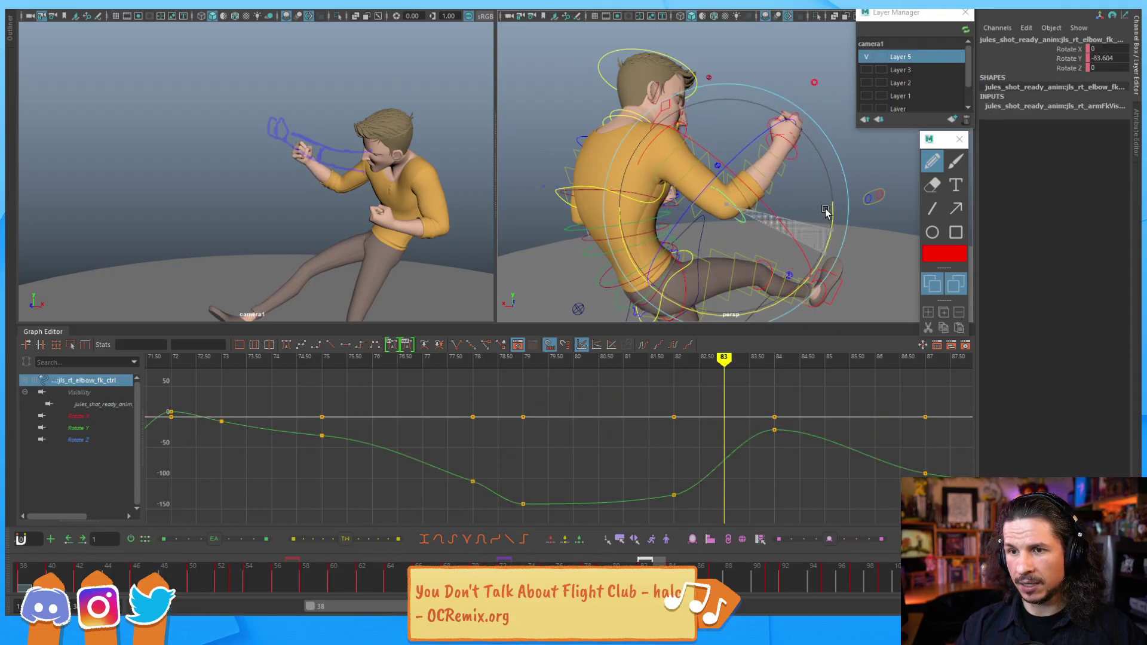
Step: Rotate the right upper-arm FK control on frame 83 to X -47.748, Y 35.515, Z -0.883 and check neighbouring frames
click(730, 63)
alt+drag(692, 150, 717, 160)
click(678, 133)
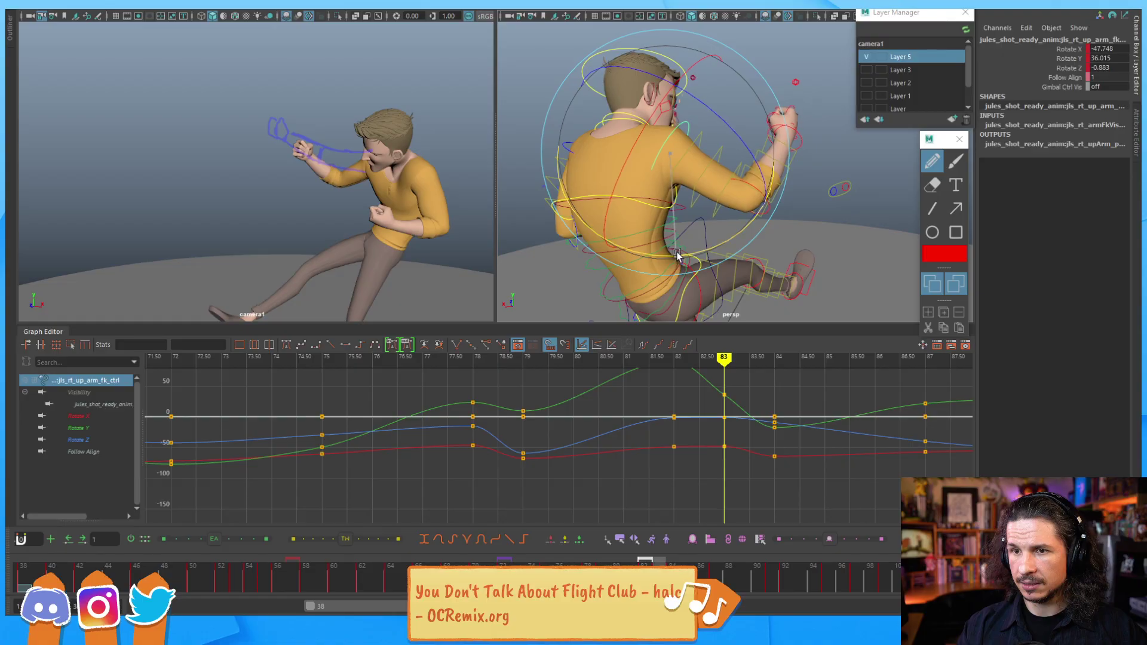
key(alt+comma)
key(alt+comma)
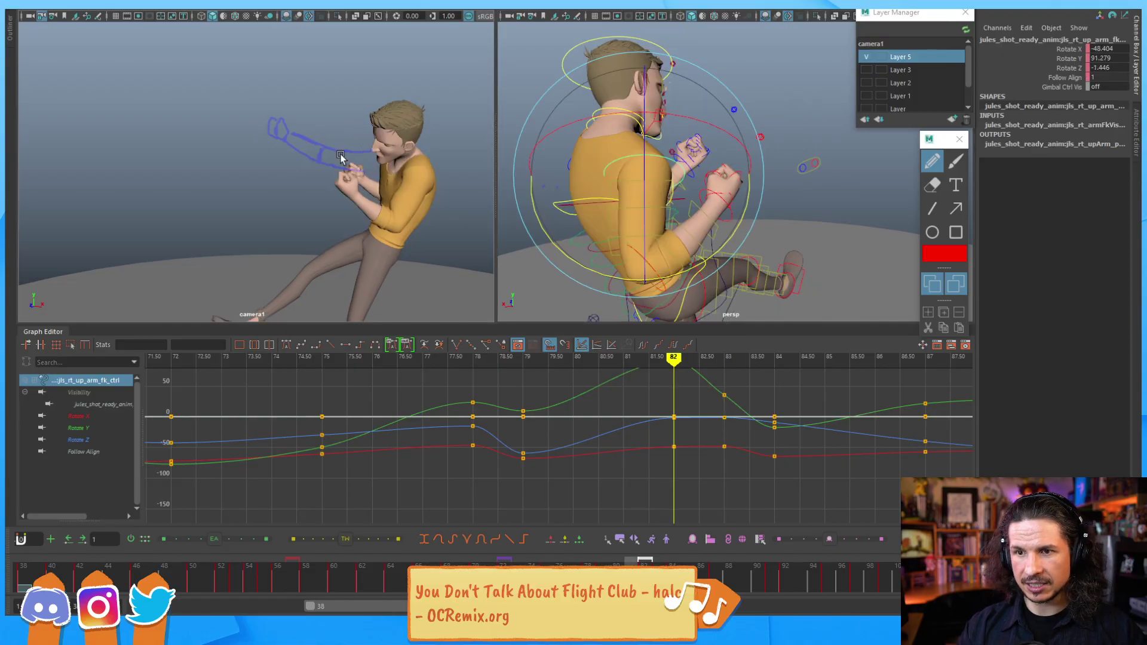
key(alt+period)
key(alt+period)
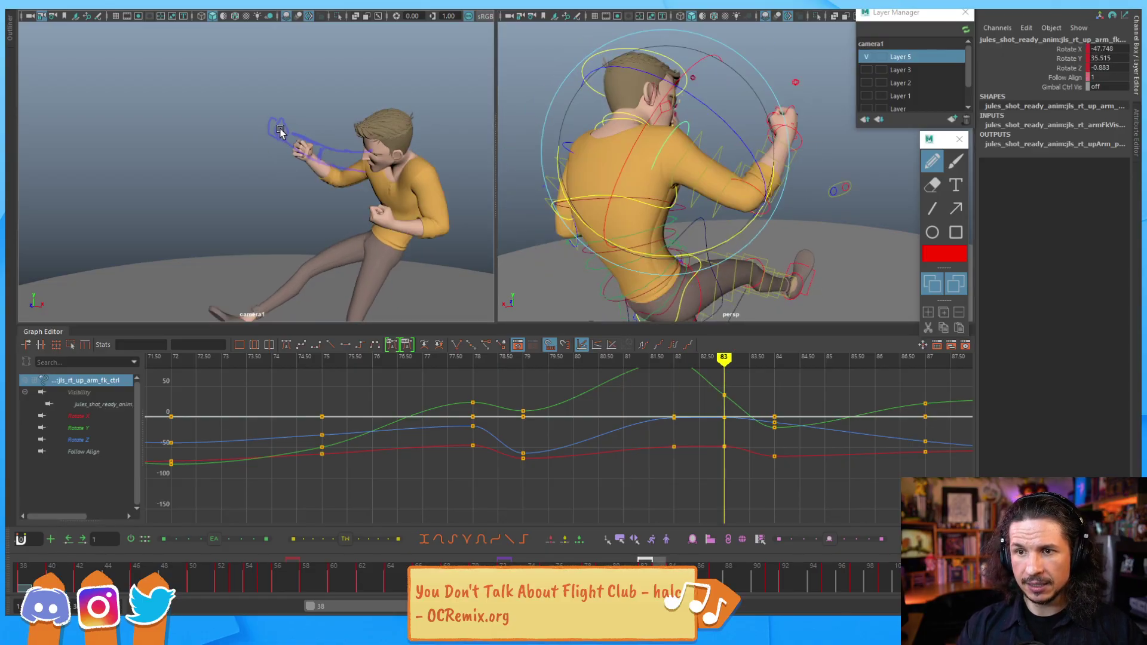
key(alt+period)
key(alt+comma)
key(alt+comma)
key(alt+period)
key(alt+period)
key(alt+comma)
Step: Adjust the right upper arm's rotation on frame 83 to X -40.598, Y 50.583, Z 8.264 and compare it with adjacent frames
drag(735, 235, 737, 175)
key(alt+comma)
key(alt+period)
key(alt+period)
key(alt+comma)
key(alt+comma)
key(alt+period)
key(alt+period)
key(alt+comma)
key(alt+comma)
key(alt+period)
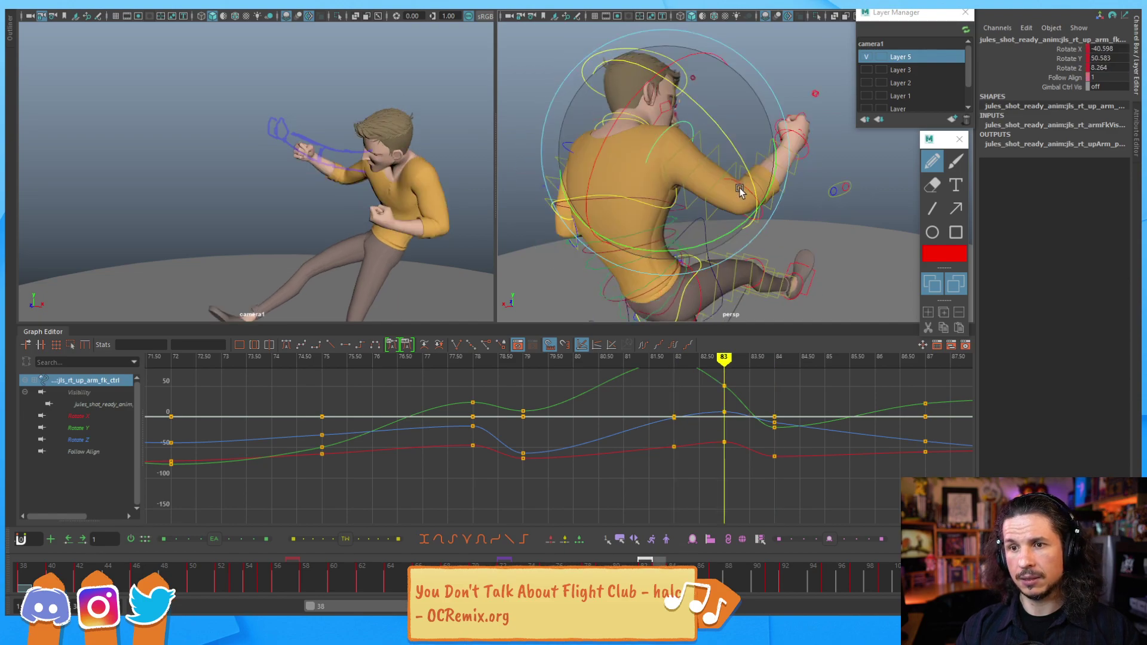
Step: Lower the right elbow on frame 83 by rotating the upper-arm FK control to X -42.127, Y 77.146, Z 23.776
alt+drag(757, 224, 656, 203)
drag(731, 76, 724, 79)
drag(714, 194, 654, 214)
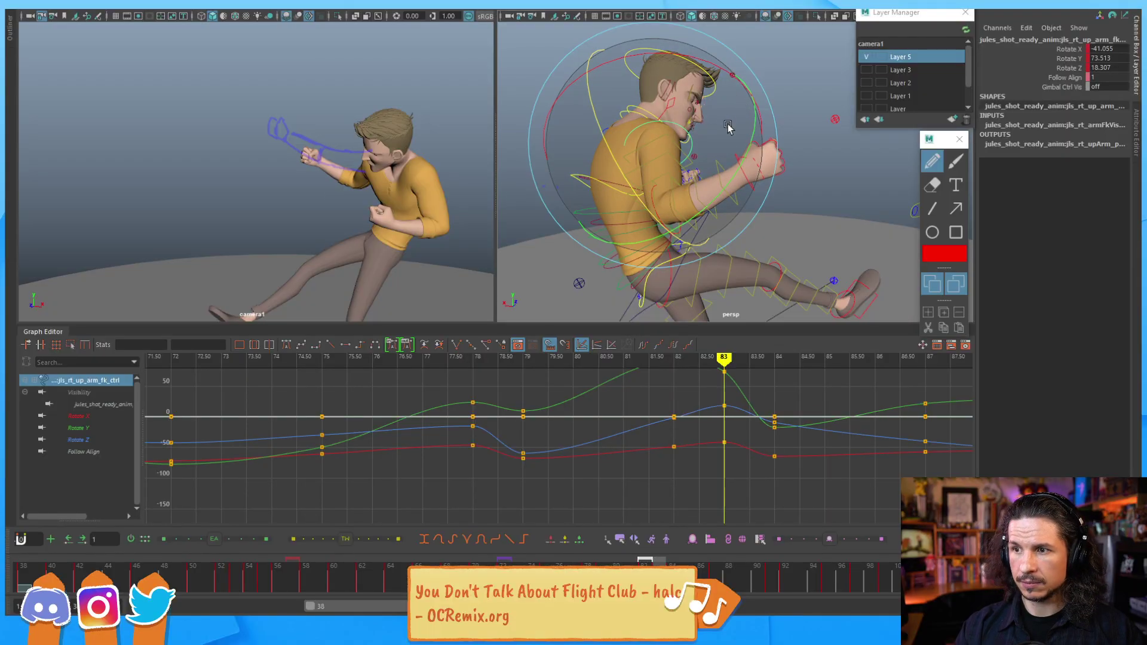
drag(712, 67, 707, 60)
Step: Examine the right arm's arc frame by frame between frames 80 and 84
key(alt+comma)
key(alt+period)
key(alt+period)
key(alt+comma)
key(alt+comma)
key(alt+period)
key(alt+comma)
key(alt+comma)
key(alt+period)
key(alt+period)
key(alt+comma)
key(alt+comma)
key(alt+comma)
key(alt+period)
key(alt+period)
key(alt+period)
Step: Rotate the right upper-arm FK control on frame 82 to X -44.618, Y 84.251, Z -4.452
key(alt+comma)
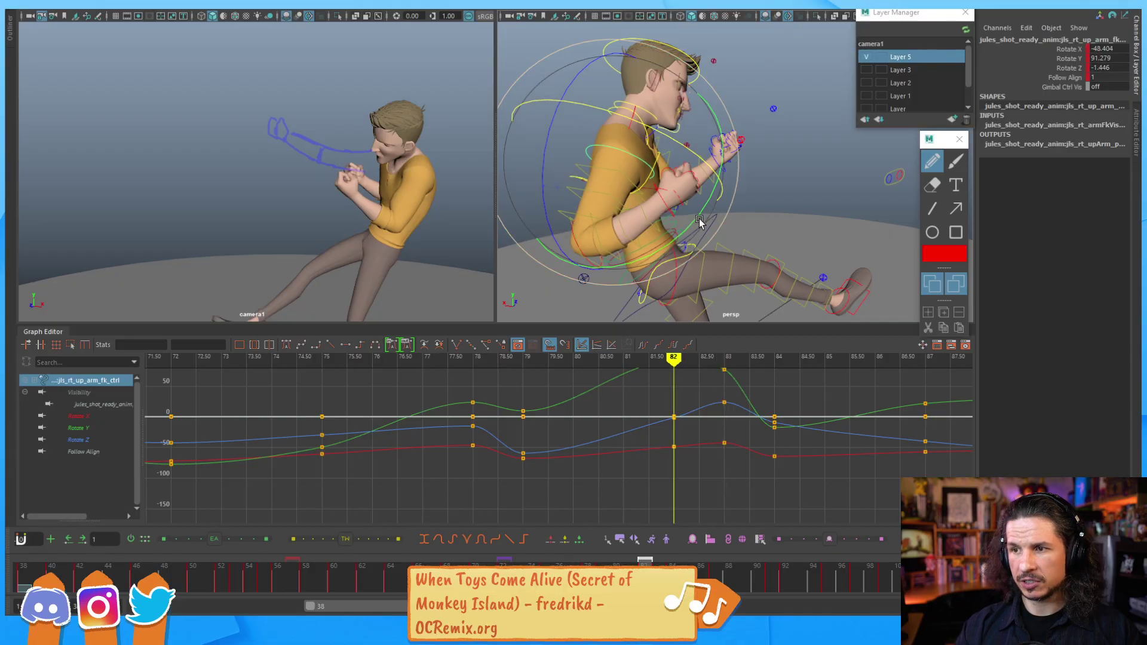
drag(694, 221, 704, 152)
drag(564, 234, 571, 227)
Step: Review how the right arm travels from its frame 82 pose into the hit on frame 84
key(alt+comma)
key(alt+period)
key(alt+period)
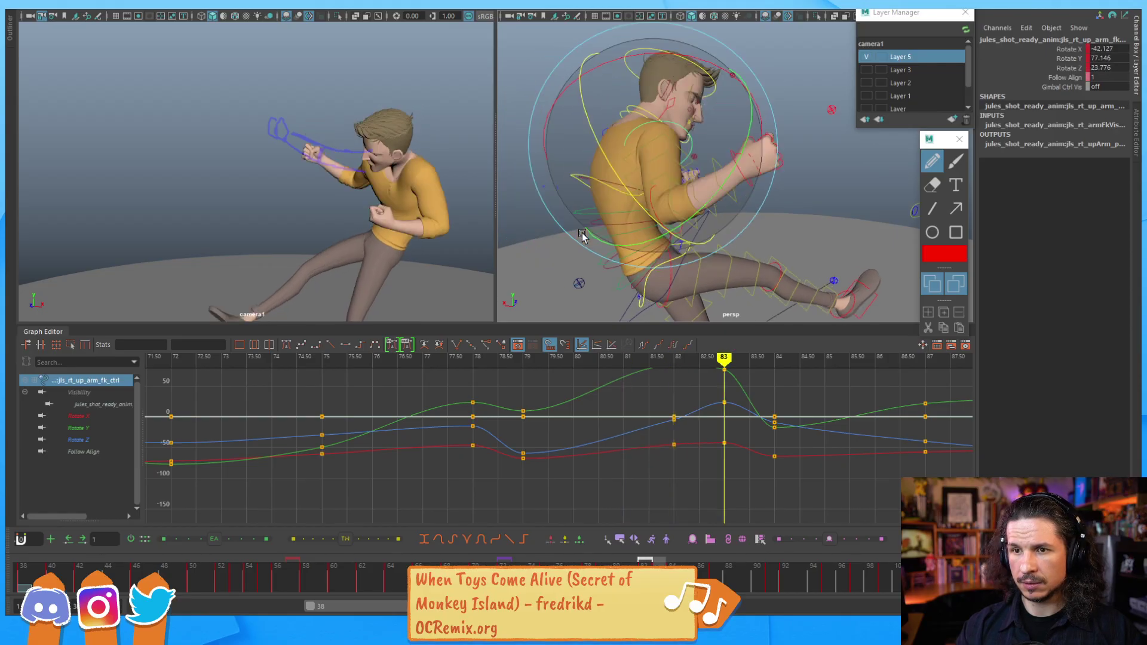
key(alt+period)
key(alt+comma)
key(alt+comma)
key(alt+comma)
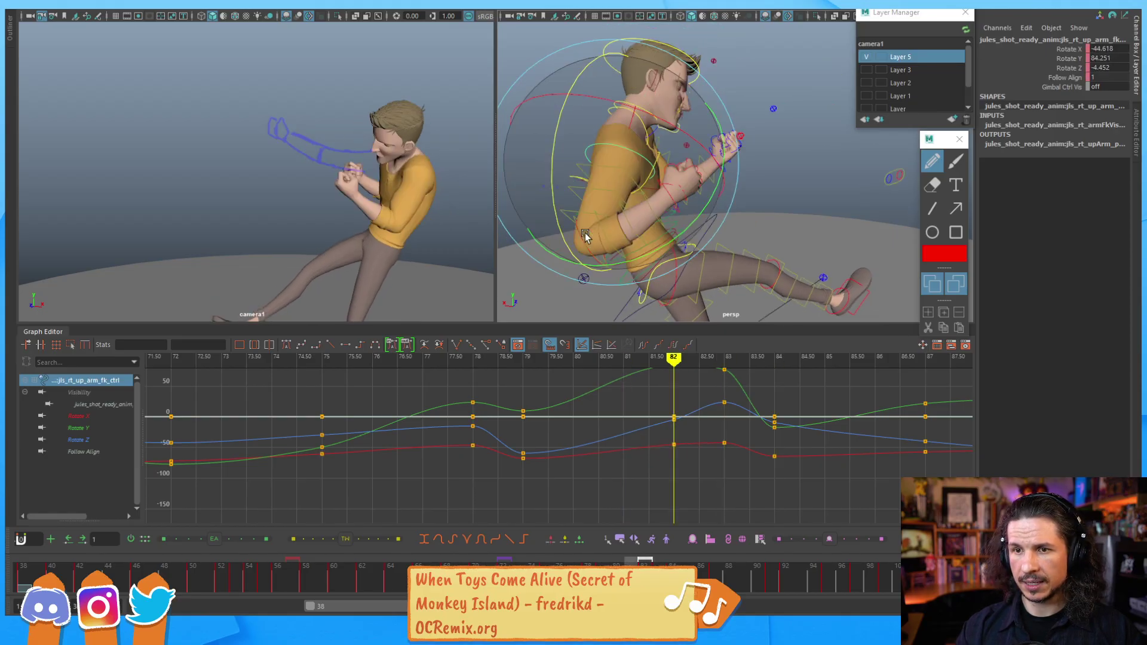
key(alt+period)
key(alt+period)
key(alt+period)
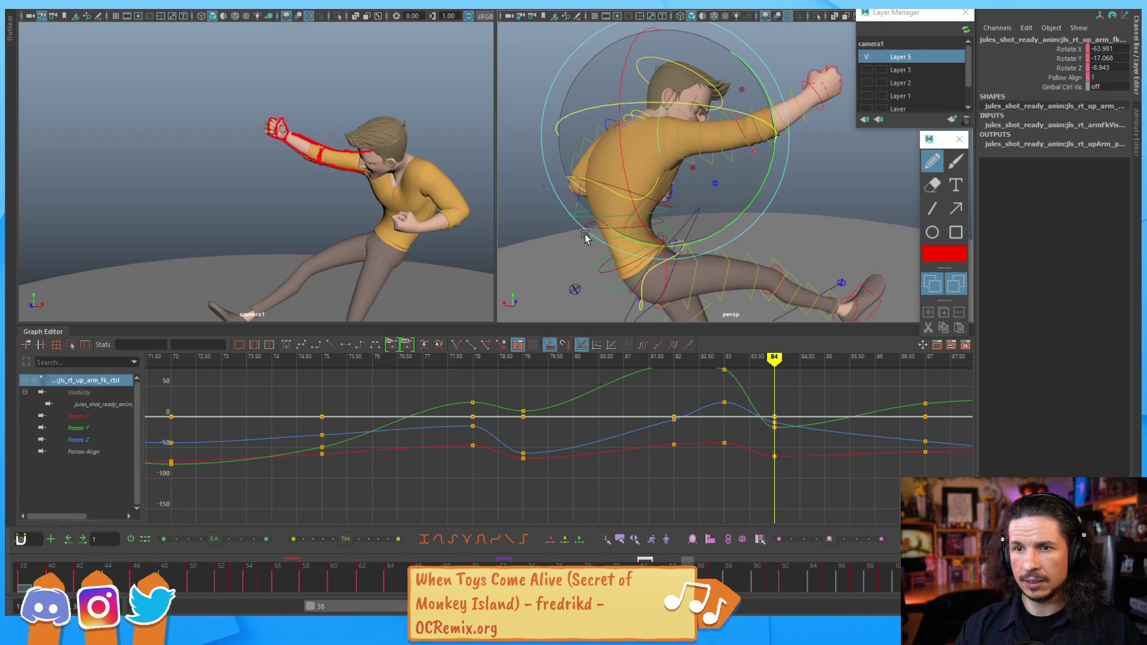
Step: On frame 85, straighten the right elbow slightly and rotate the right upper-arm FK control to Rotate Y -28.707
key(alt+period)
drag(751, 203, 758, 167)
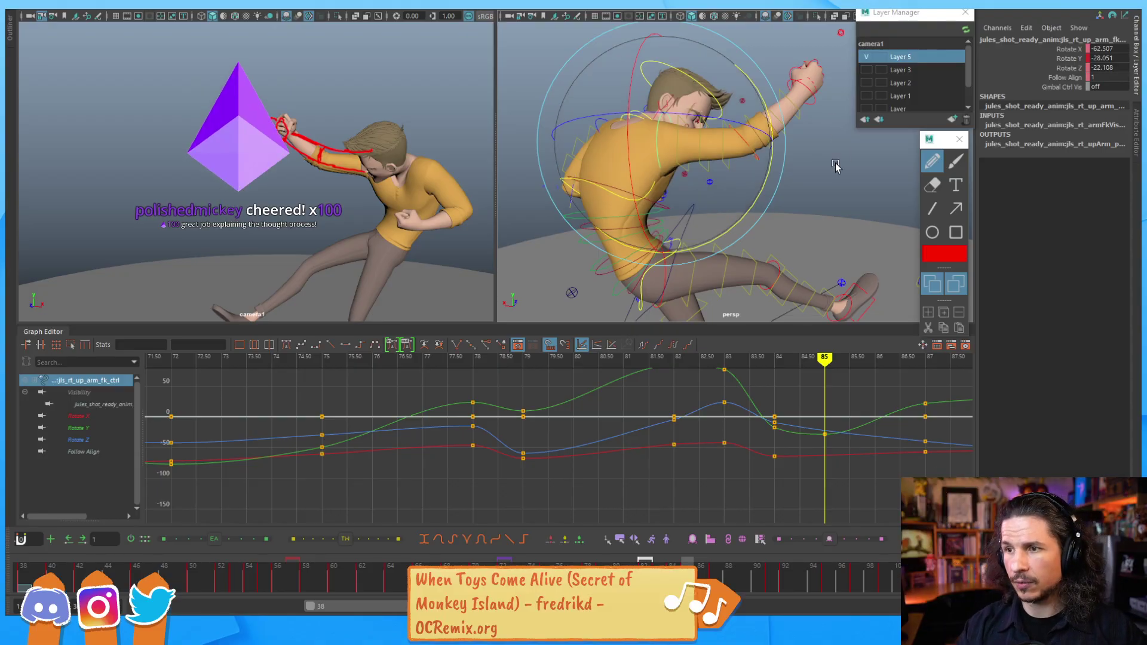
click(834, 163)
click(758, 158)
drag(795, 234, 790, 237)
click(864, 187)
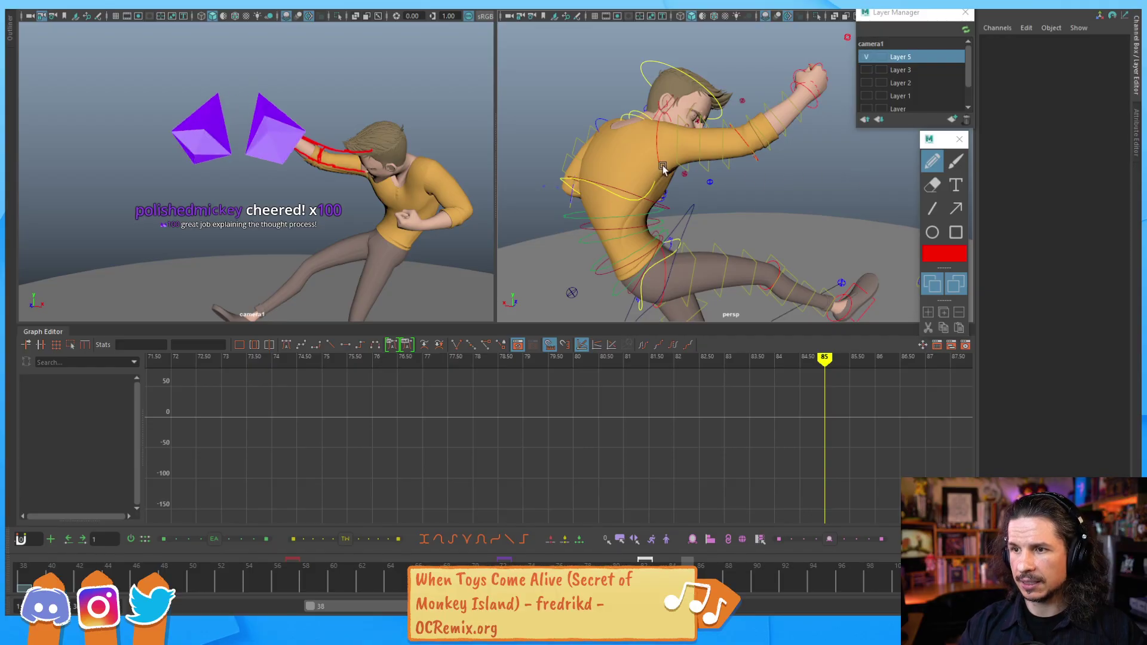
click(750, 215)
drag(751, 215, 734, 206)
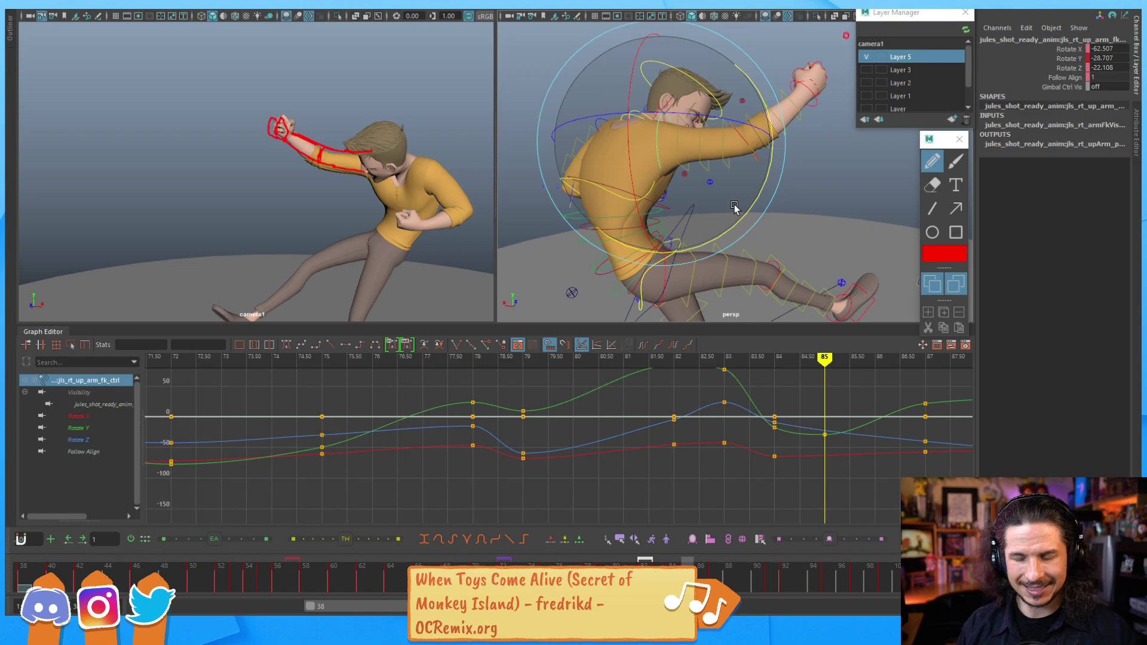
Step: Check the right arm's swing and follow-through frame by frame between frames 82 and 86
key(alt+comma)
key(alt+comma)
key(alt+period)
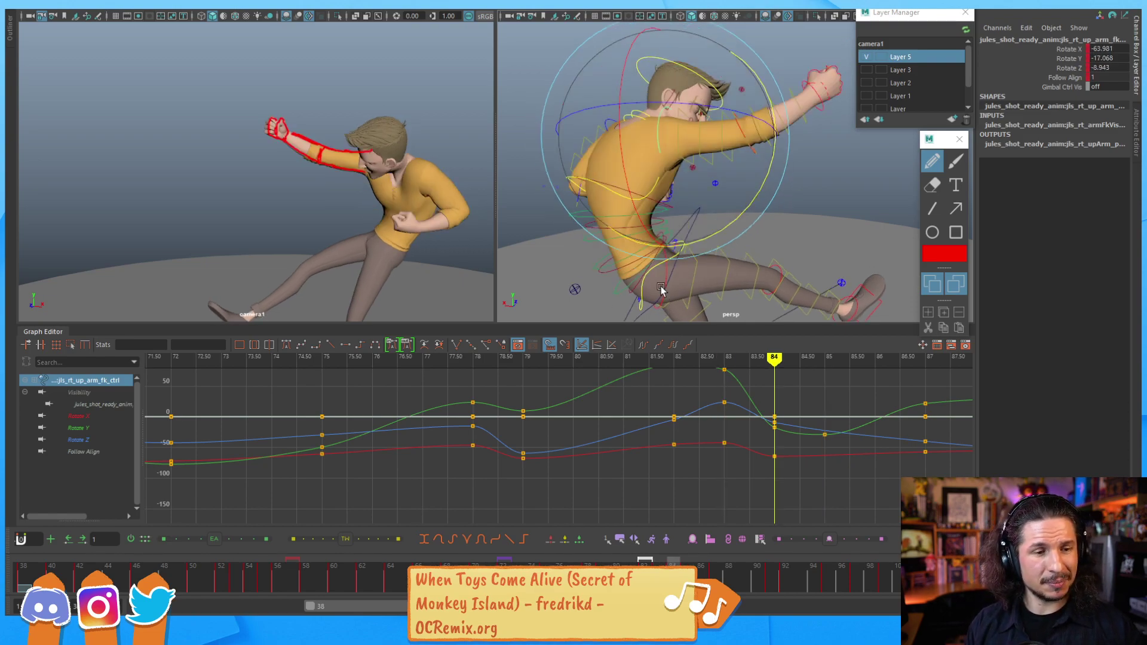
key(alt+comma)
key(alt+comma)
key(alt+period)
key(alt+period)
key(alt+period)
key(alt+period)
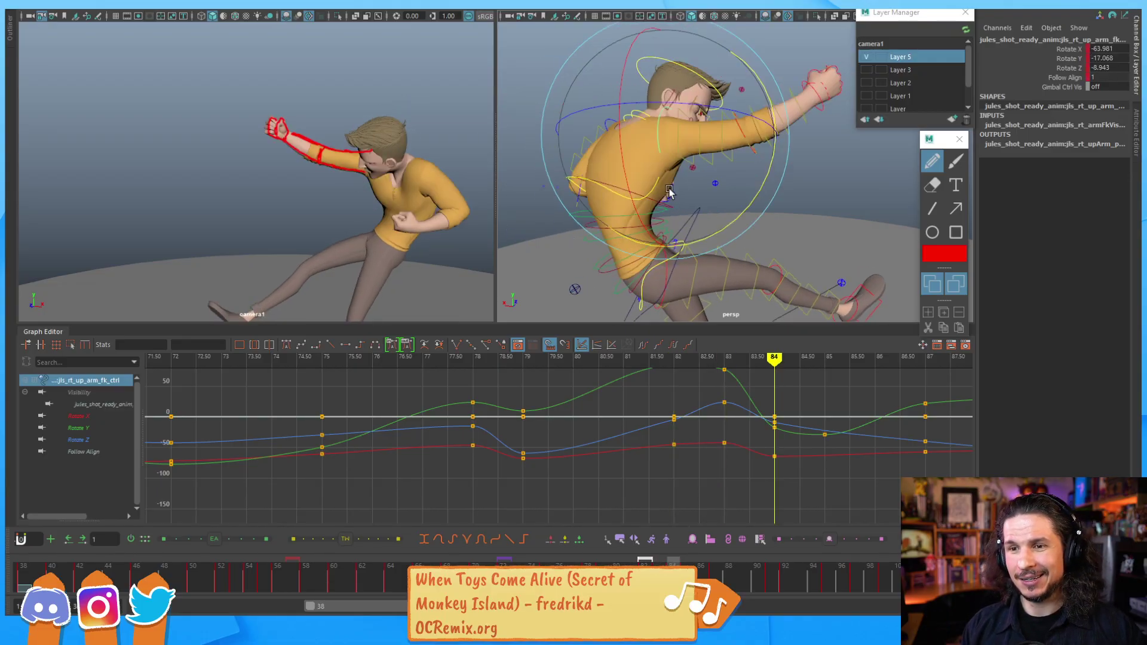
key(alt+comma)
key(alt+comma)
key(alt+comma)
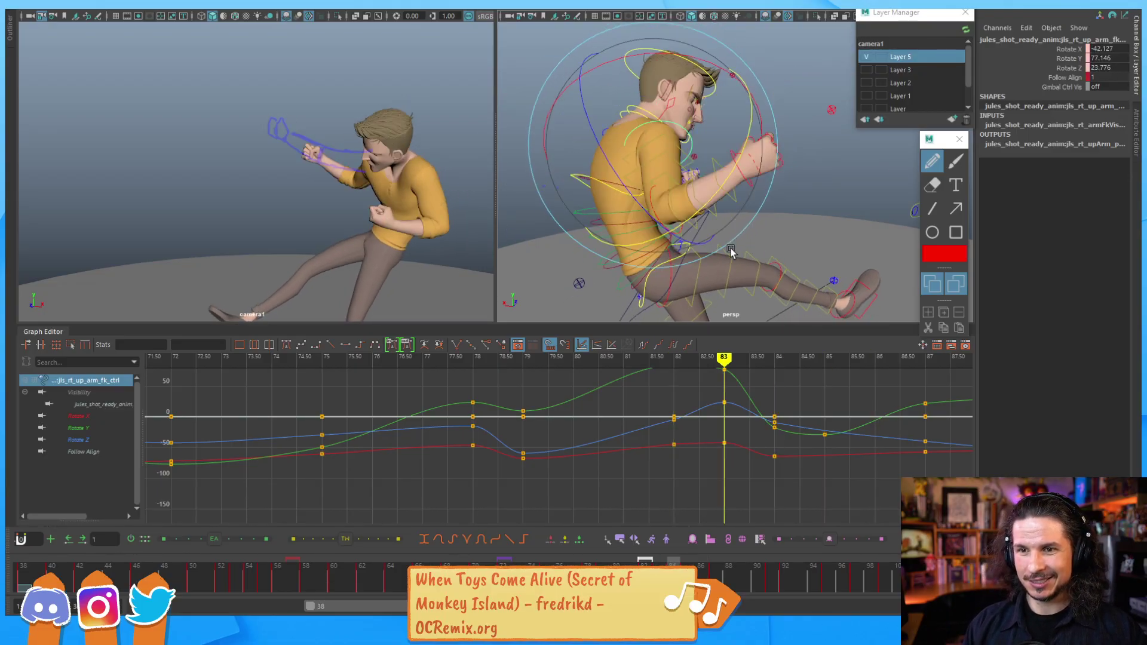
key(alt+period)
key(alt+period)
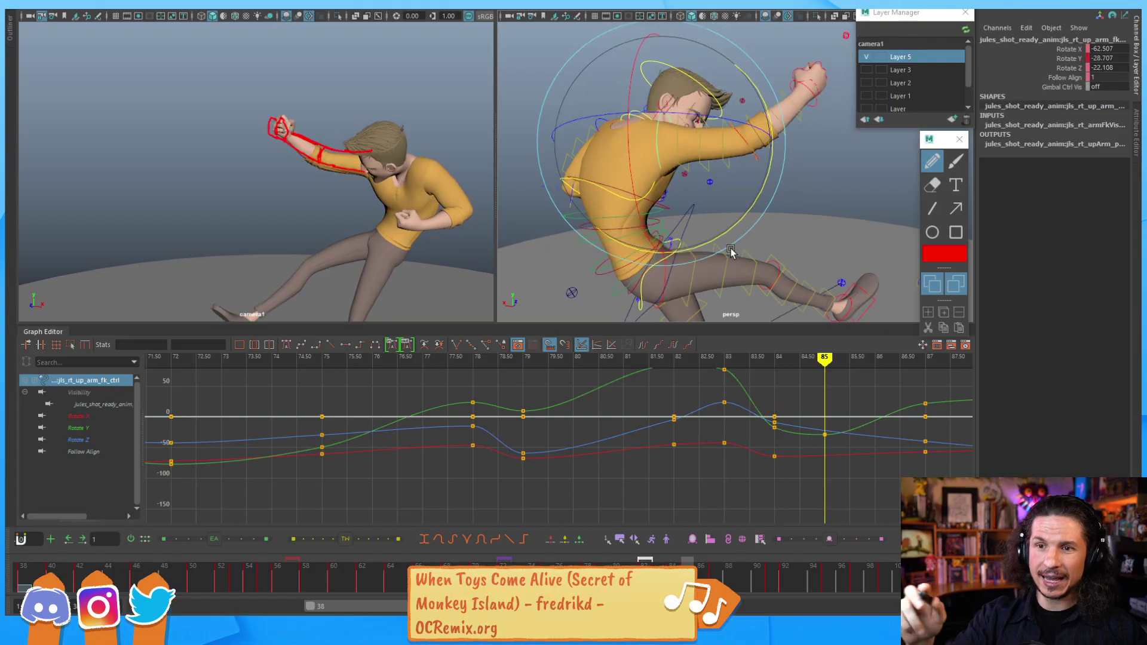
key(alt+comma)
key(alt+comma)
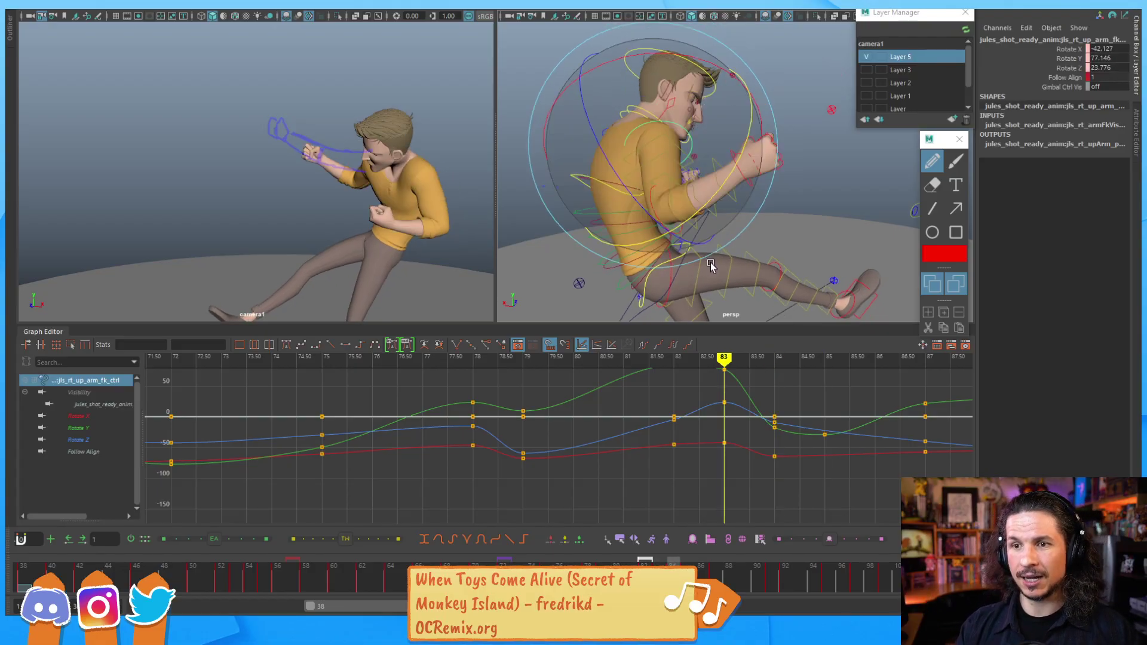
Step: Raise the right arm on frame 86 by rotating the upper-arm FK control to Rotate Y -13.782
key(alt+period)
key(alt+period)
key(alt+period)
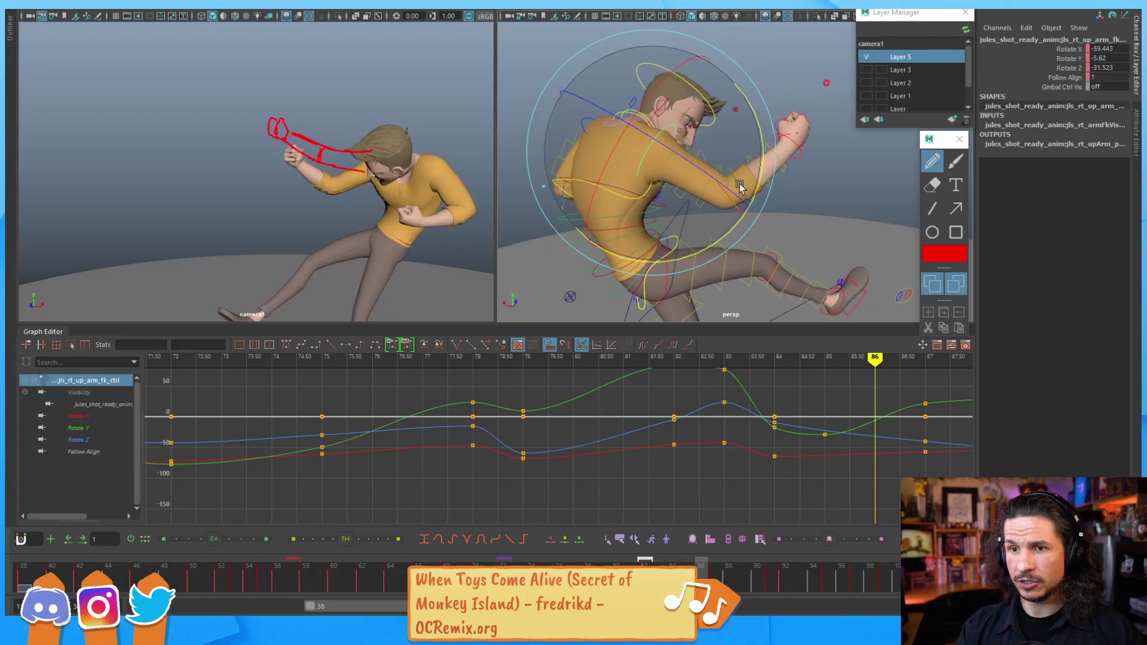
drag(755, 186, 758, 175)
key(alt+comma)
key(alt+comma)
key(alt+period)
key(alt+period)
click(852, 170)
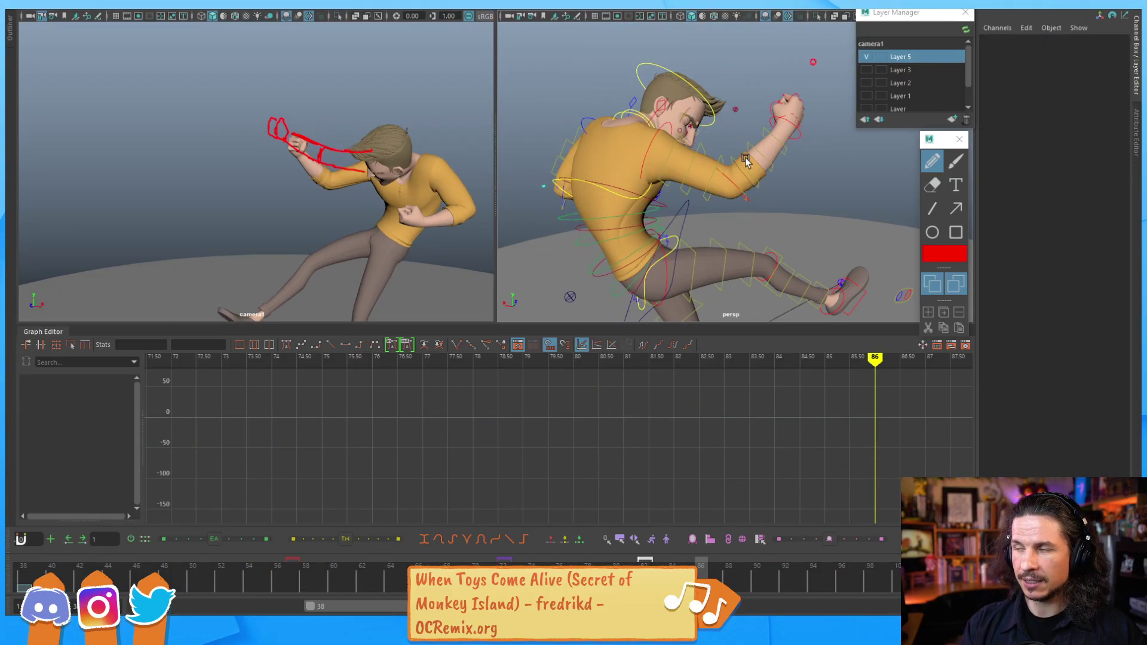
Step: Examine the start of the right arm's retraction across frames 85 to 88
key(alt+comma)
key(alt+comma)
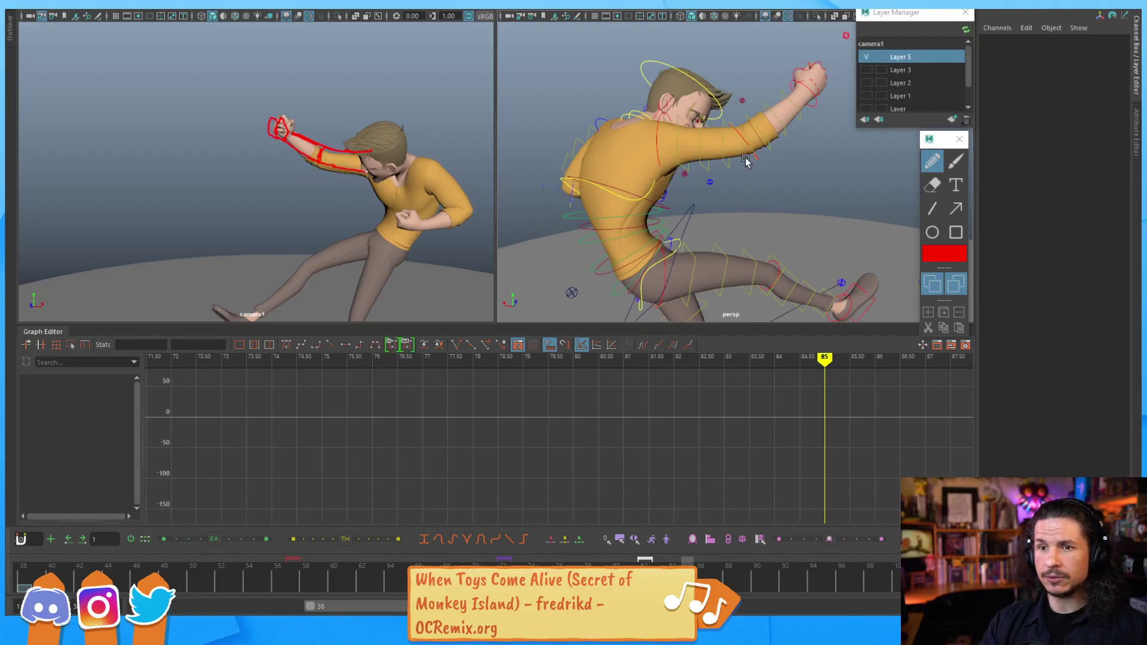
key(alt+period)
key(alt+period)
key(alt+period)
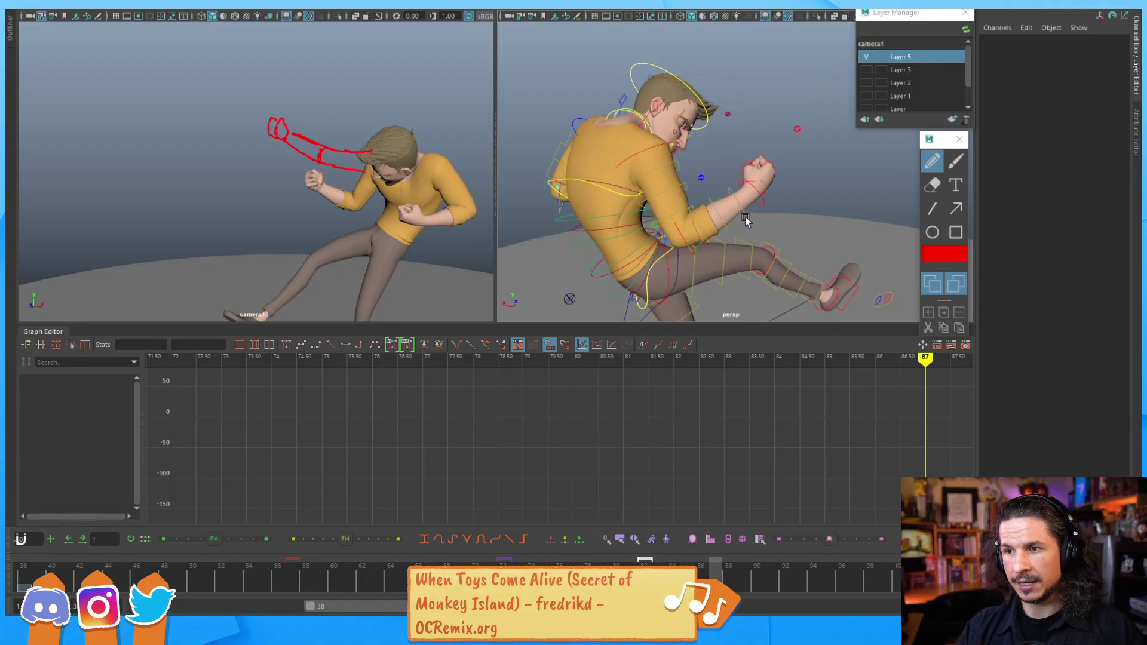
key(alt+period)
key(alt+comma)
key(alt+comma)
key(alt+comma)
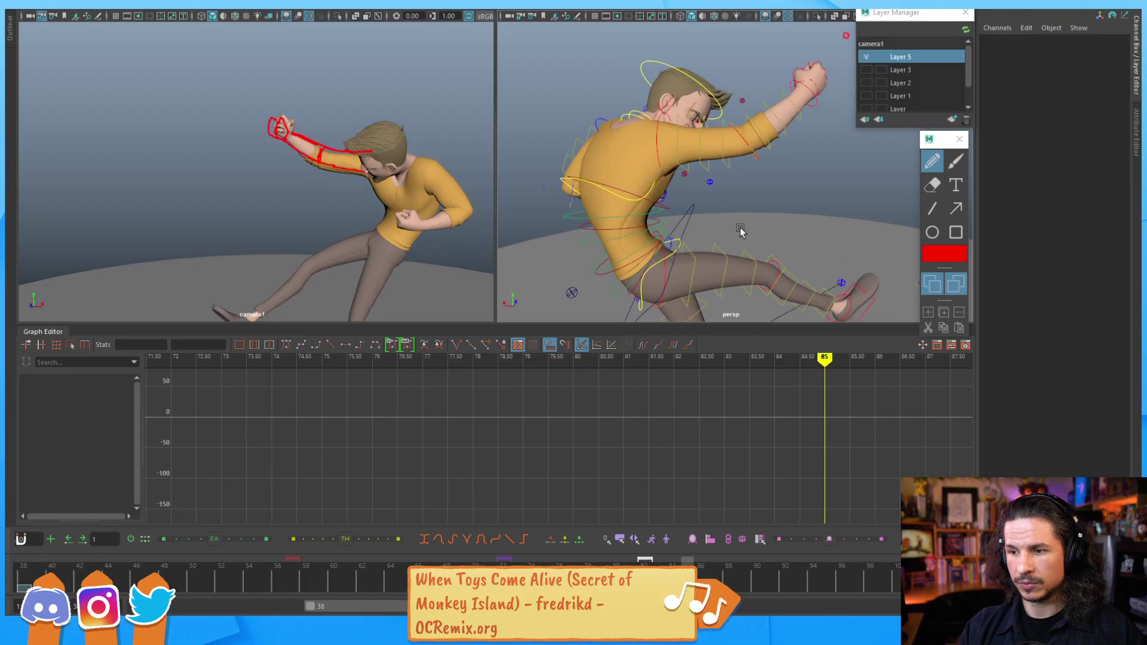
Step: Select the right upper-arm FK control and review the arm's motion between frames 82 and 90
click(656, 148)
key(e)
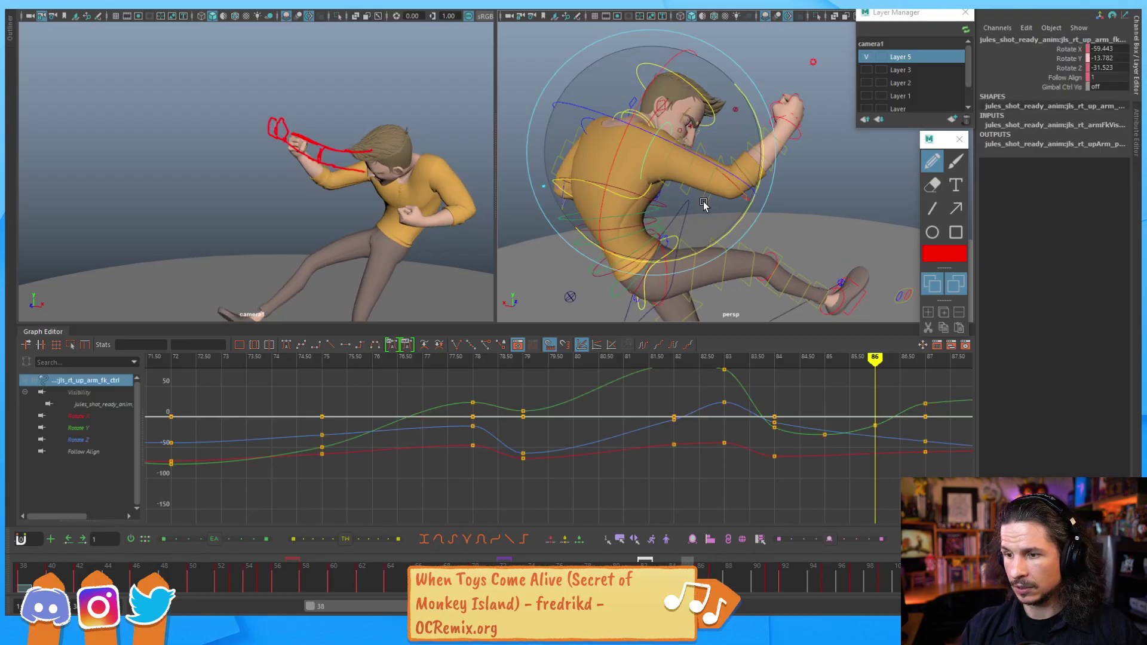
key(alt+period)
key(alt+period)
key(alt+period)
key(alt+period)
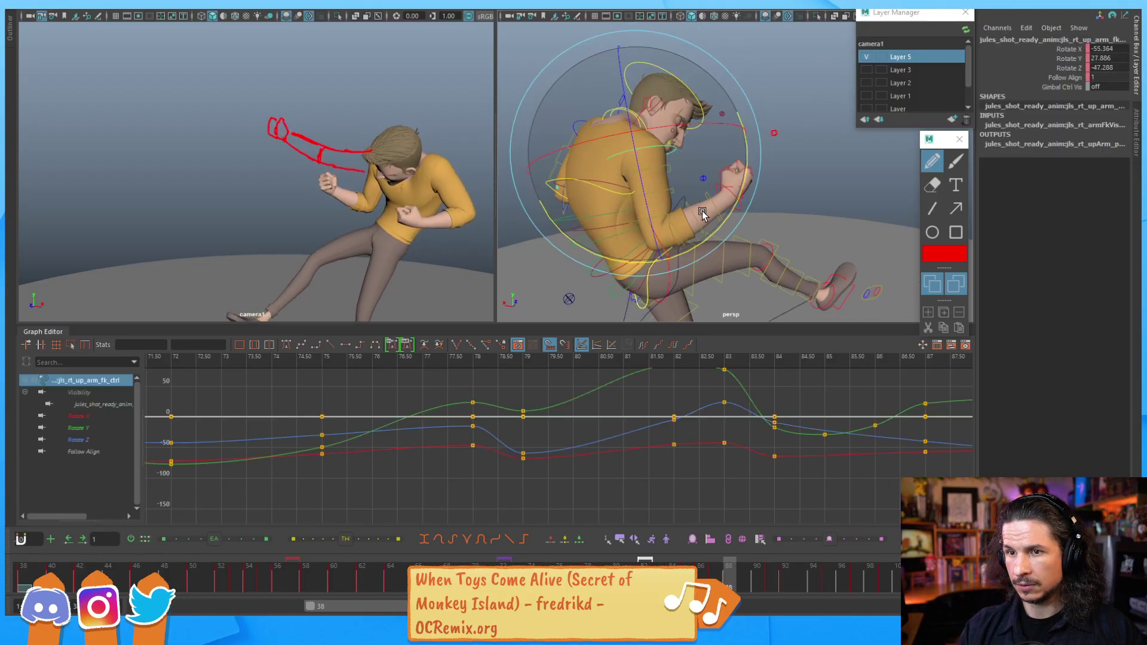
key(alt+period)
key(alt+period)
key(alt+comma)
key(alt+comma)
key(alt+comma)
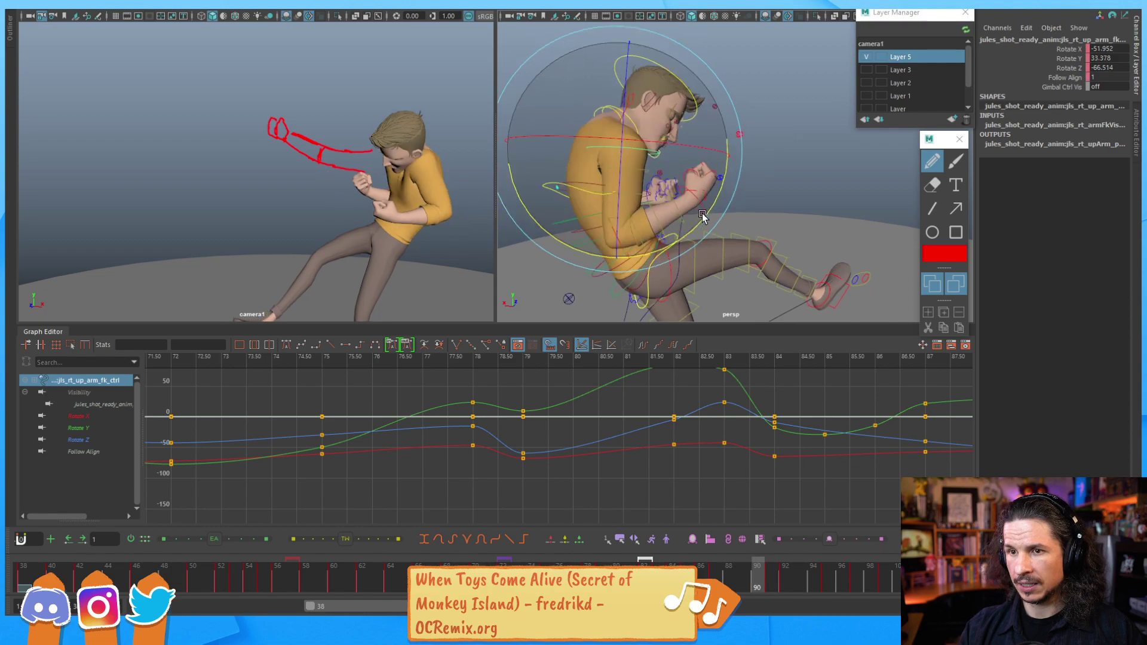
key(alt+comma)
key(alt+comma)
key(alt+comma)
key(alt+comma)
key(alt+comma)
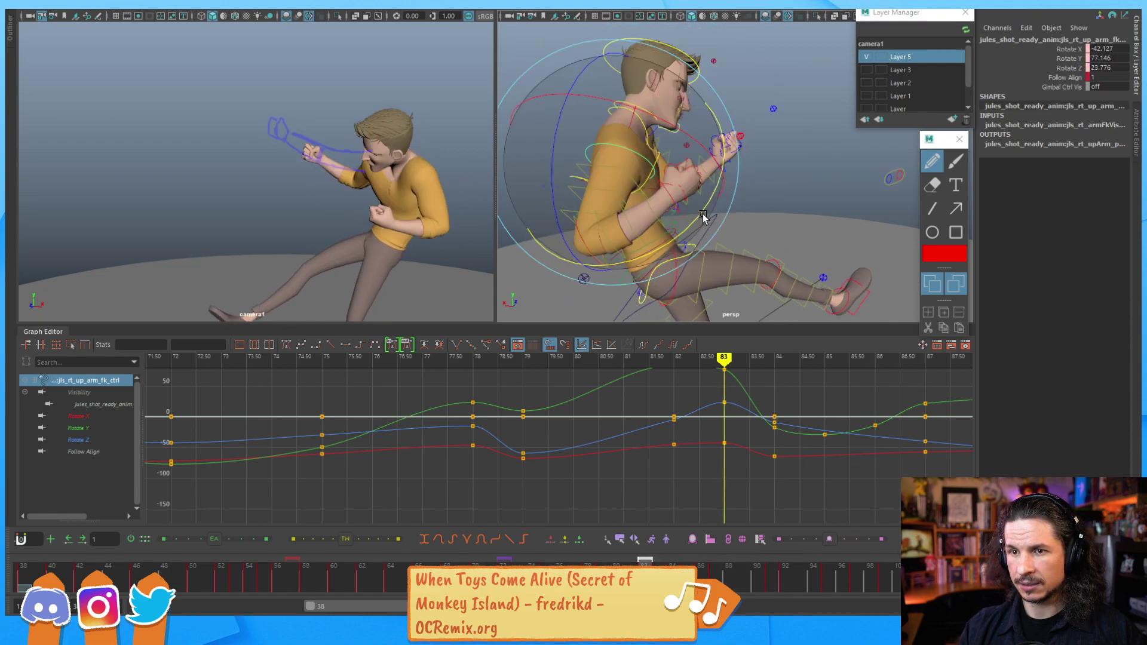
Step: Examine the right arm's retraction frame by frame between frames 83 and 89
key(alt+period)
key(alt+period)
key(alt+period)
key(alt+period)
key(alt+period)
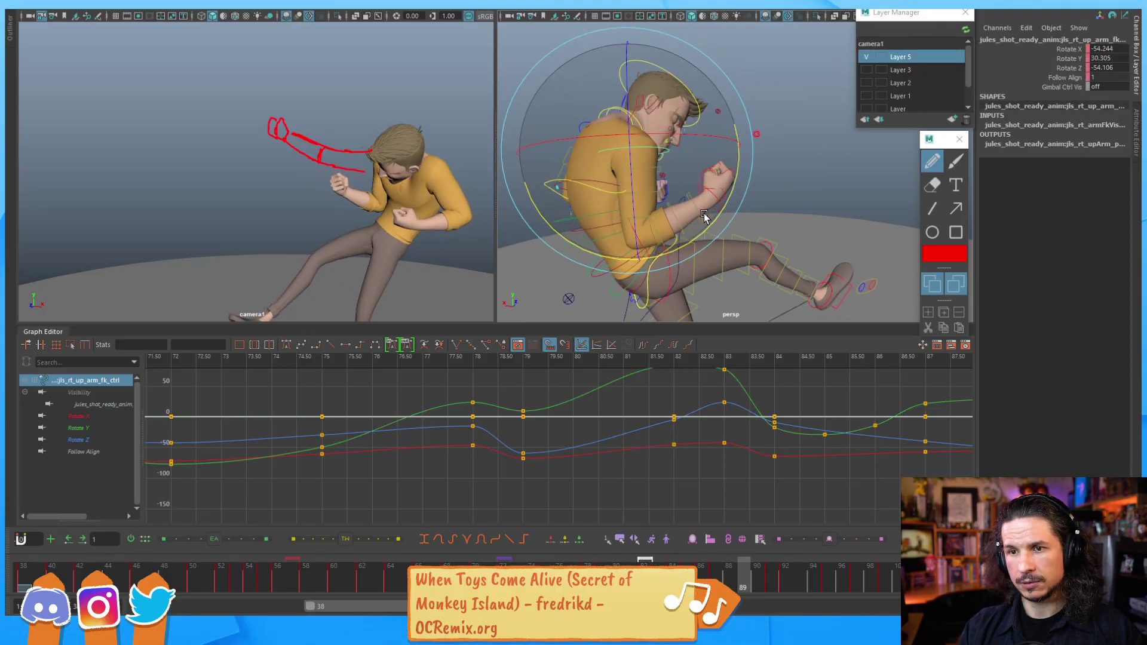
key(alt+comma)
key(alt+comma)
key(alt+comma)
key(alt+period)
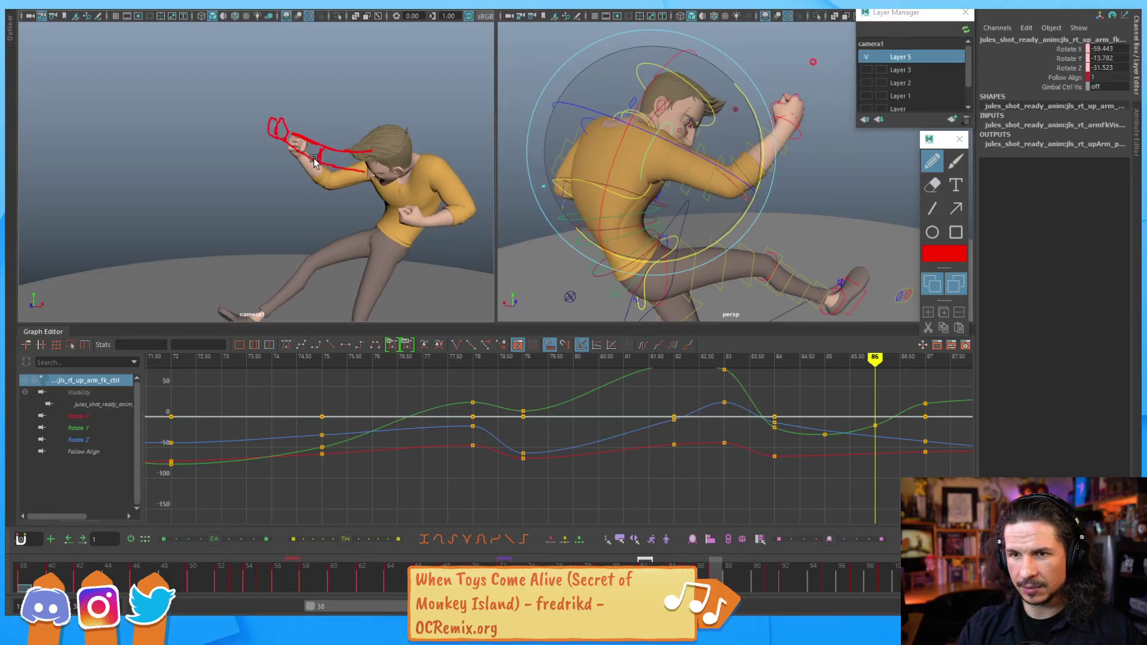
key(alt+period)
key(alt+comma)
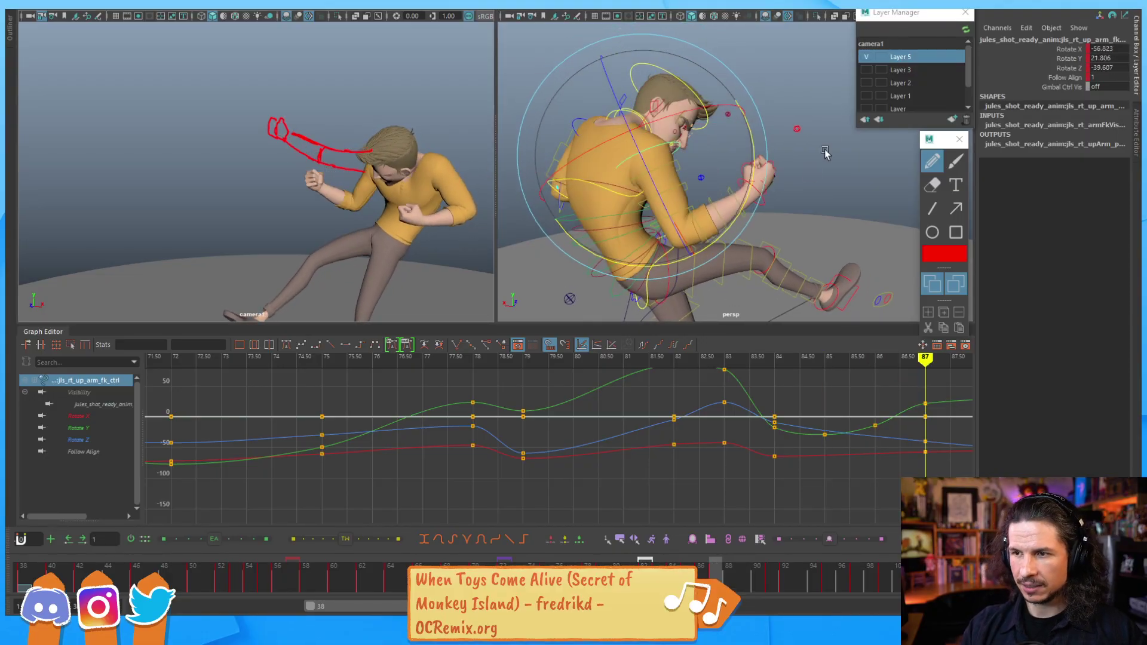
Step: Bend the right elbow further on frames 86 and 87 with its FK control, reaching Rotate Y -102.341 on frame 87
click(689, 238)
click(686, 242)
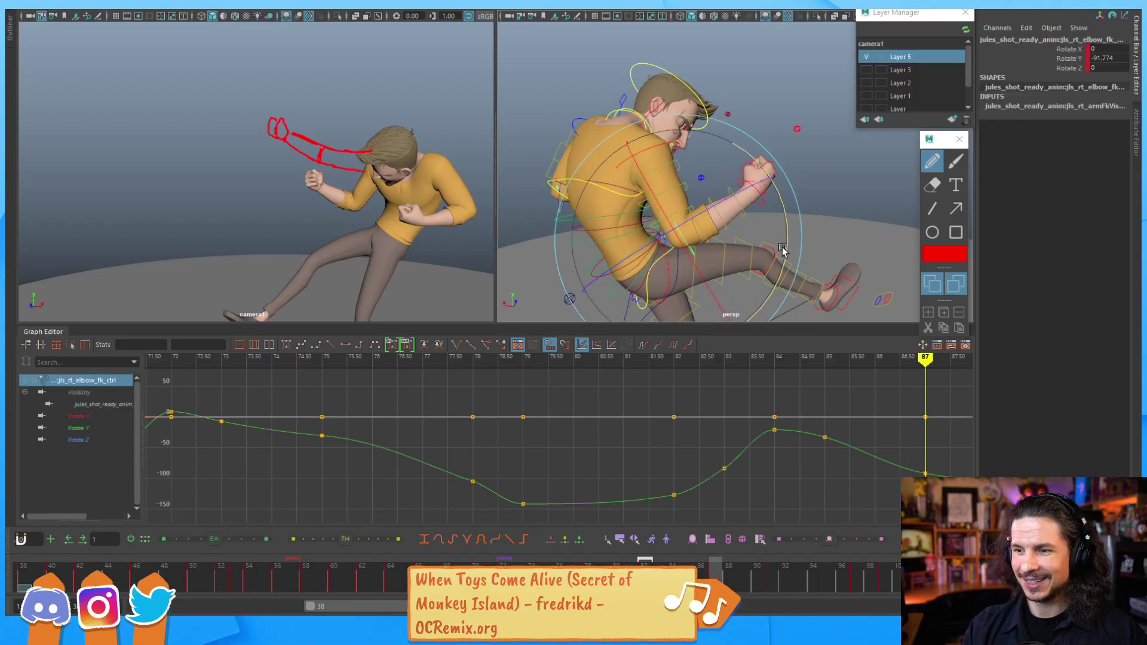
key(alt+comma)
key(alt+comma)
key(alt+comma)
key(alt+period)
key(alt+period)
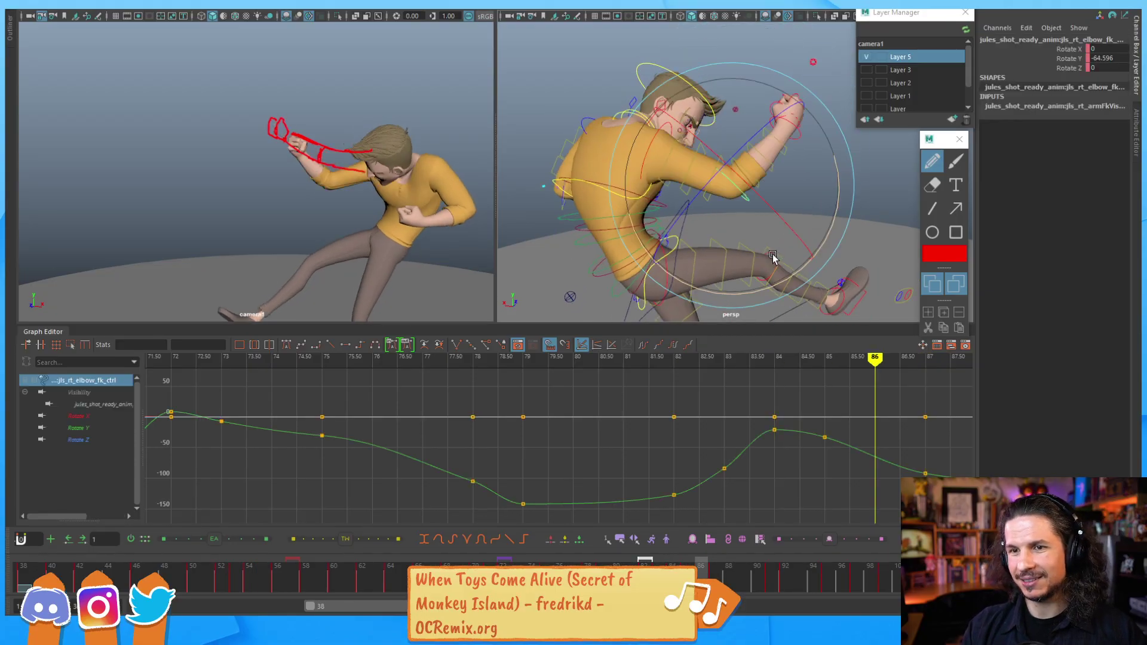
drag(827, 225, 773, 209)
key(alt+comma)
key(alt+period)
key(alt+period)
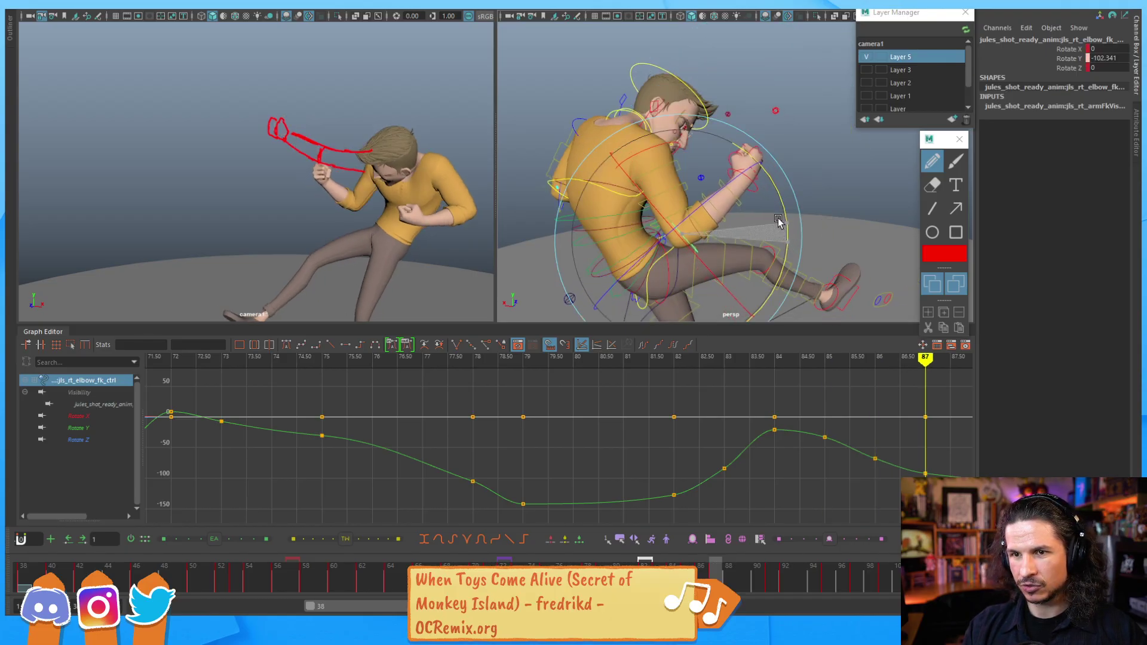
Step: Open the right elbow slightly on frame 89 by rotating its FK control to Rotate Y -105.487
key(alt+comma)
key(alt+comma)
key(alt+period)
key(alt+period)
key(alt+period)
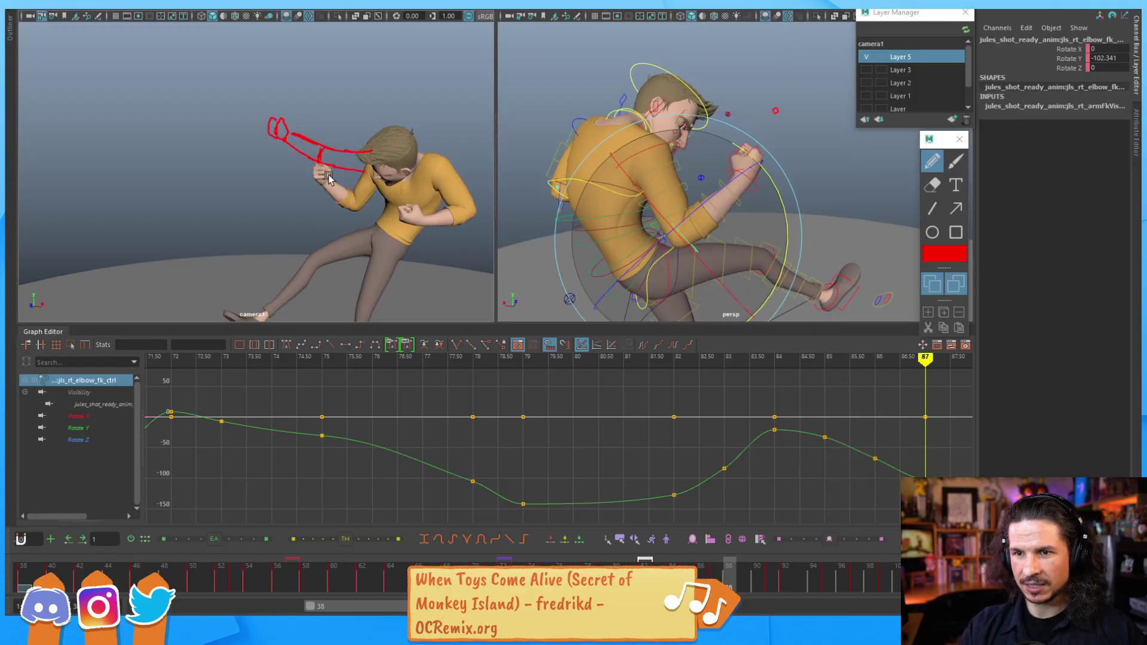
alt+middle_drag(854, 427, 611, 375)
key(alt+period)
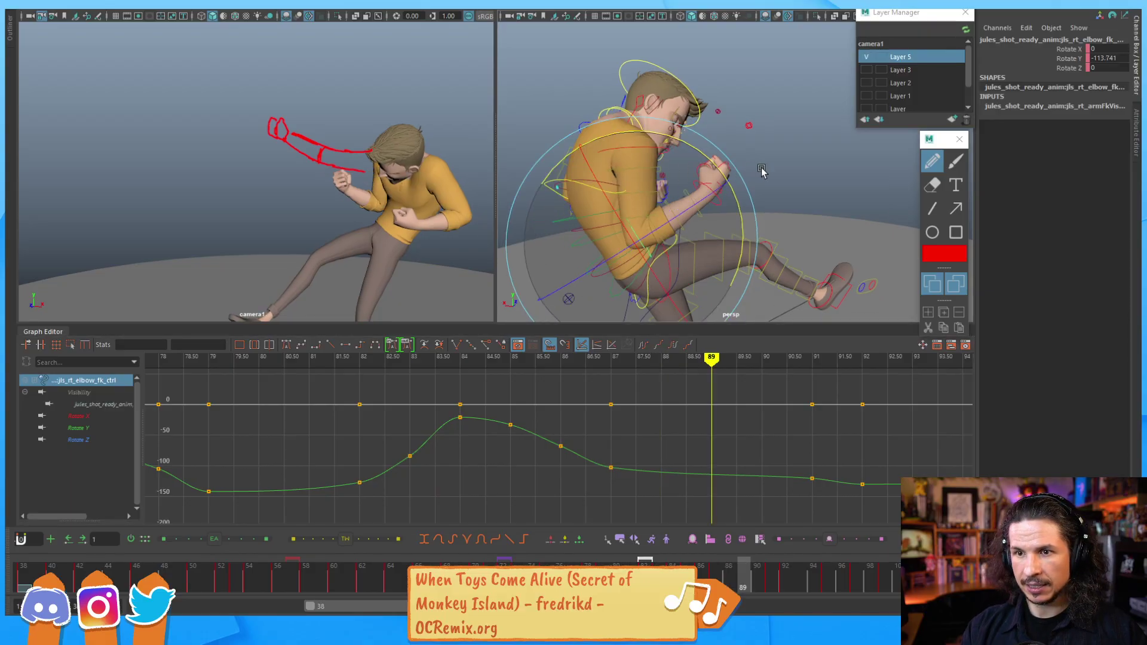
drag(734, 196, 737, 206)
Step: Check the right elbow's motion through the retraction between frames 86 and 92
key(alt+comma)
key(alt+comma)
key(alt+comma)
key(alt+comma)
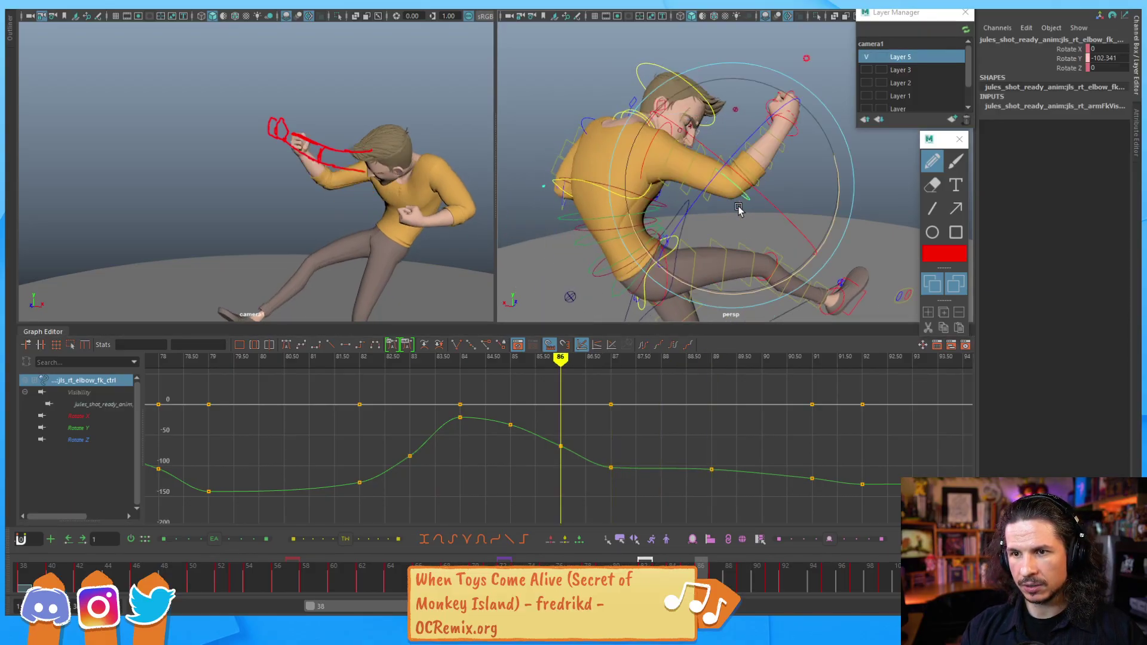
key(alt+period)
key(alt+period)
key(alt+period)
key(alt+period)
key(alt+period)
key(alt+period)
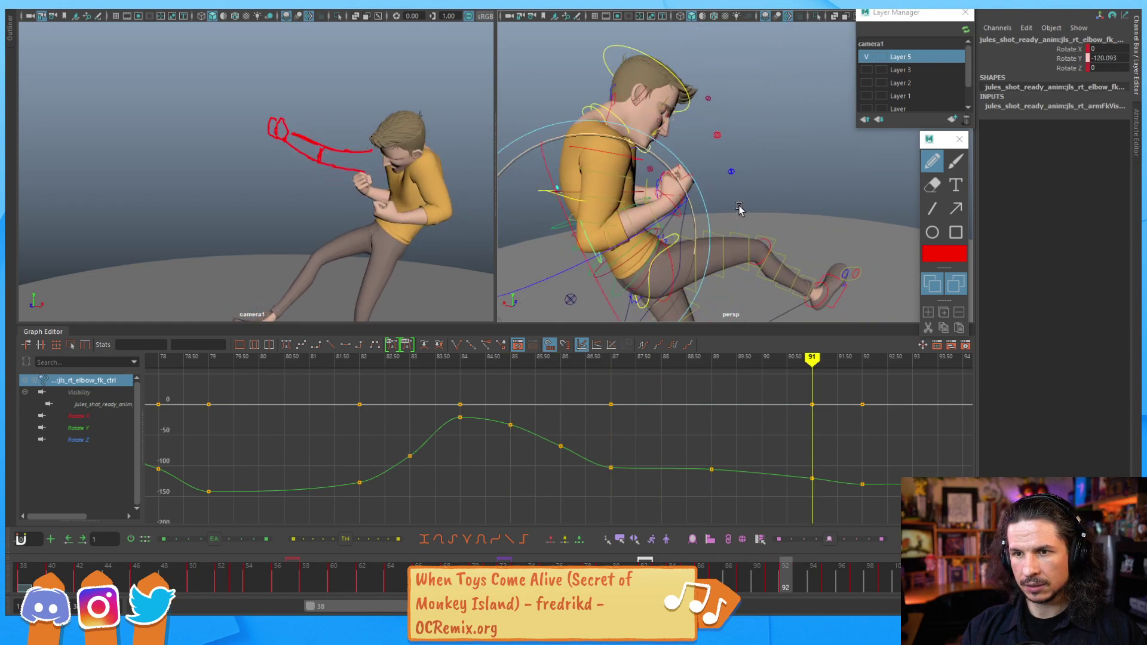
key(alt+comma)
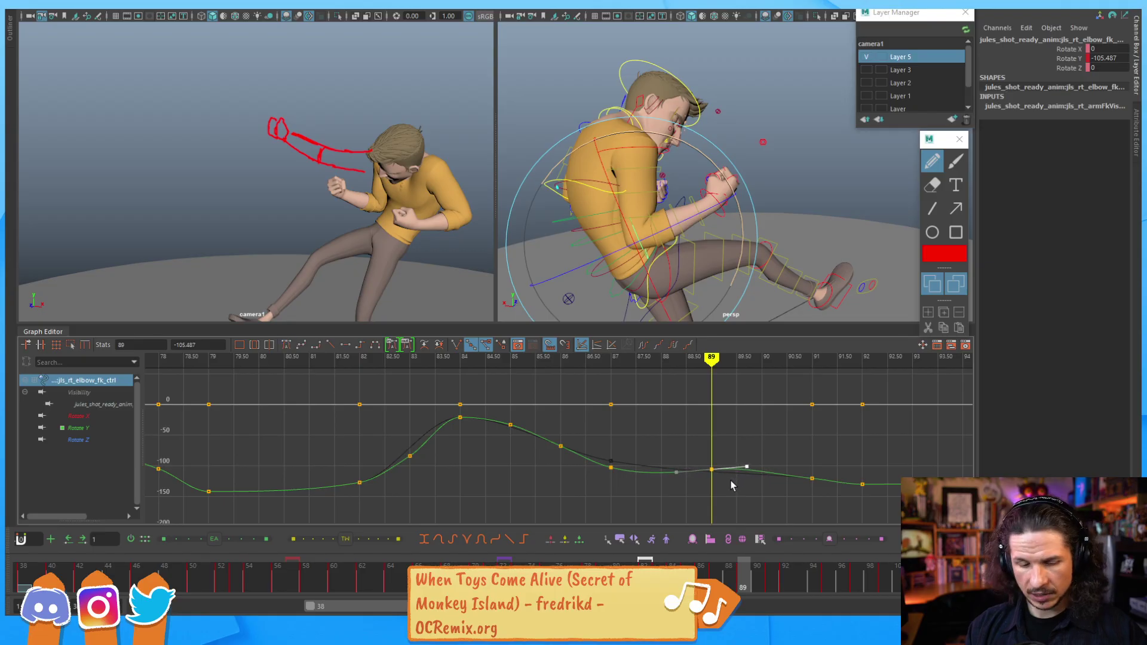
Step: Examine the forearm's path from the hit at frame 84 through the end of the retraction at frame 92
key(alt+comma)
key(alt+comma)
key(alt+comma)
key(alt+comma)
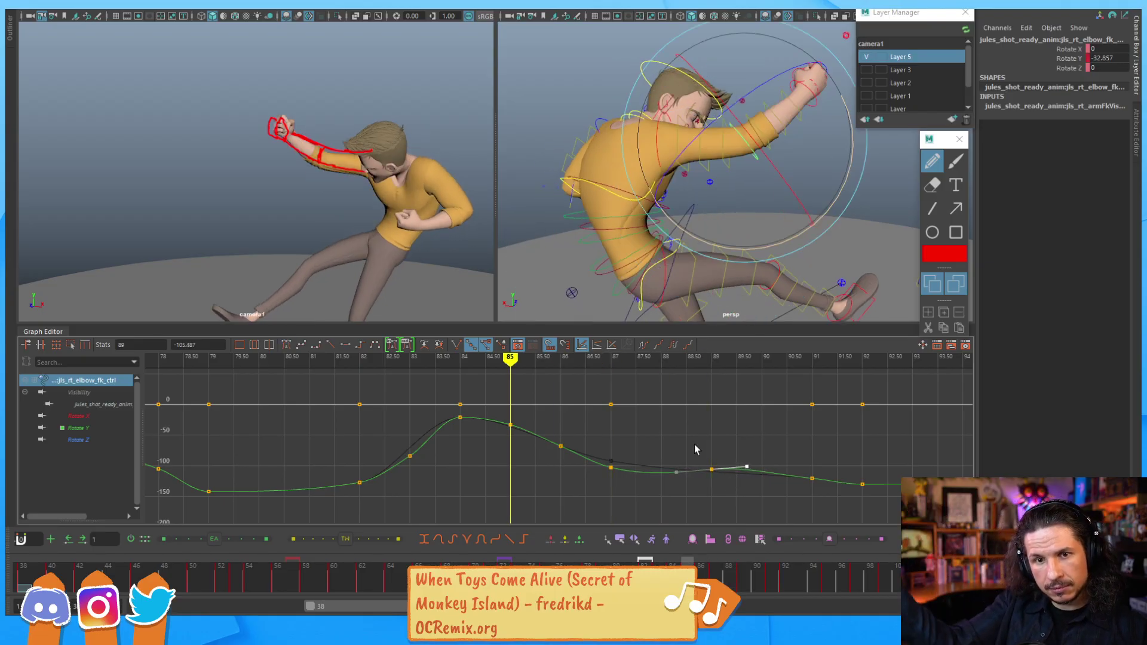
key(alt+comma)
key(alt+period)
key(alt+period)
key(alt+period)
key(alt+period)
key(alt+period)
key(alt+period)
key(alt+period)
key(alt+period)
key(alt+comma)
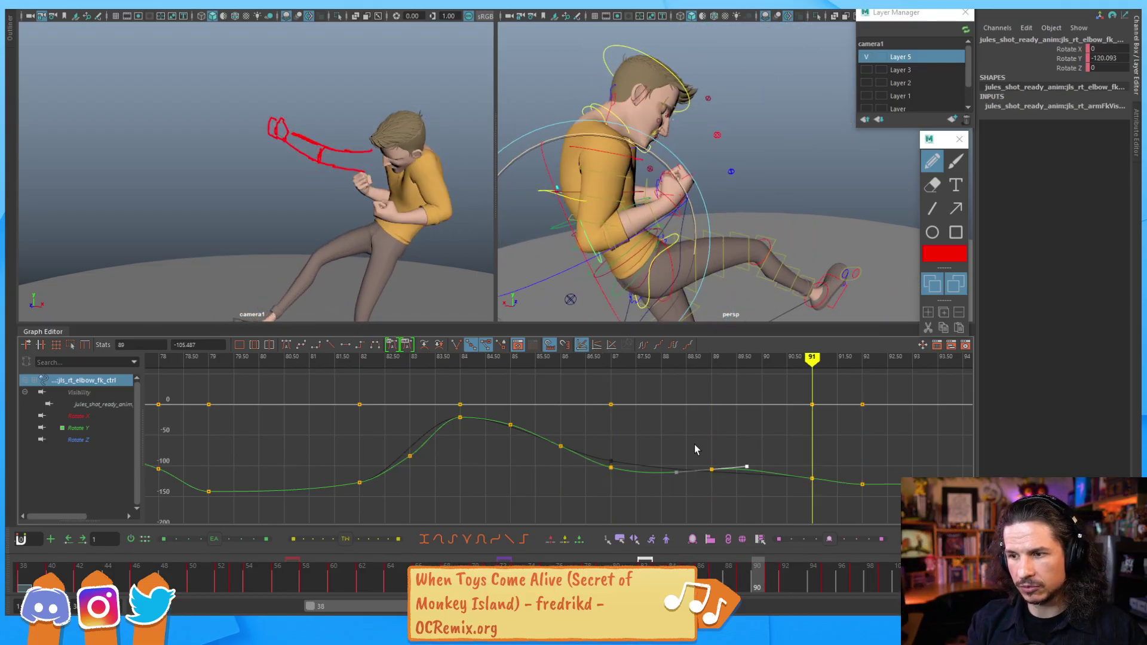
key(alt+comma)
key(alt+comma)
key(alt+comma)
key(alt+comma)
key(alt+period)
key(alt+period)
key(alt+period)
key(alt+period)
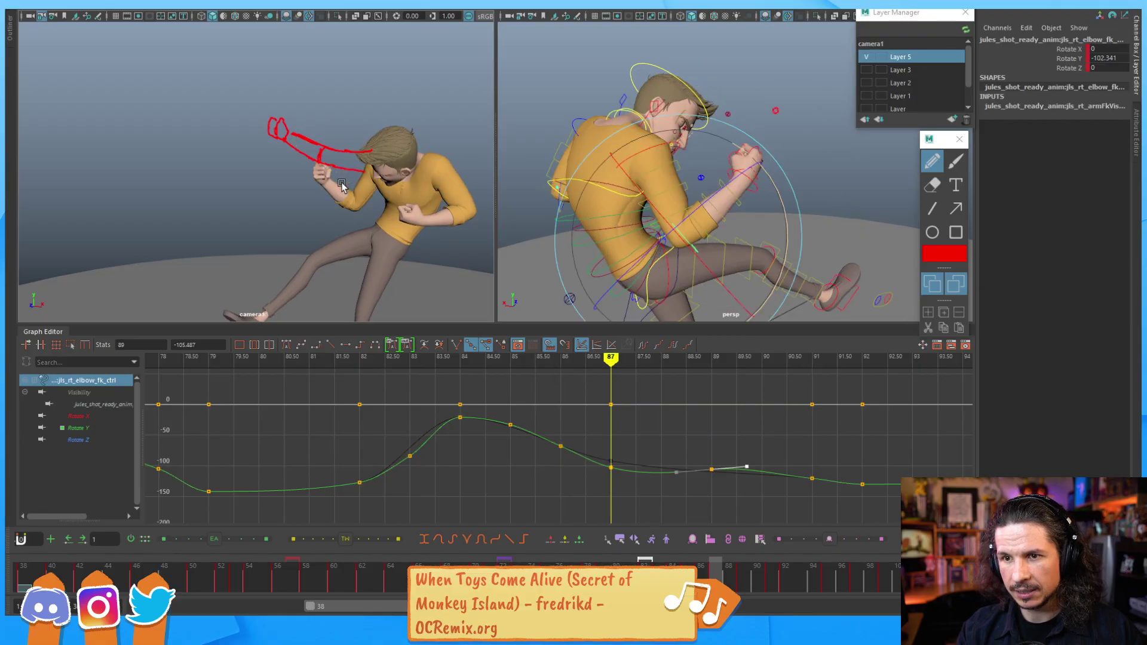
Step: Rotate the right elbow FK control to Rotate Y -107.874 on frame 88
key(alt+comma)
key(alt+comma)
key(alt+comma)
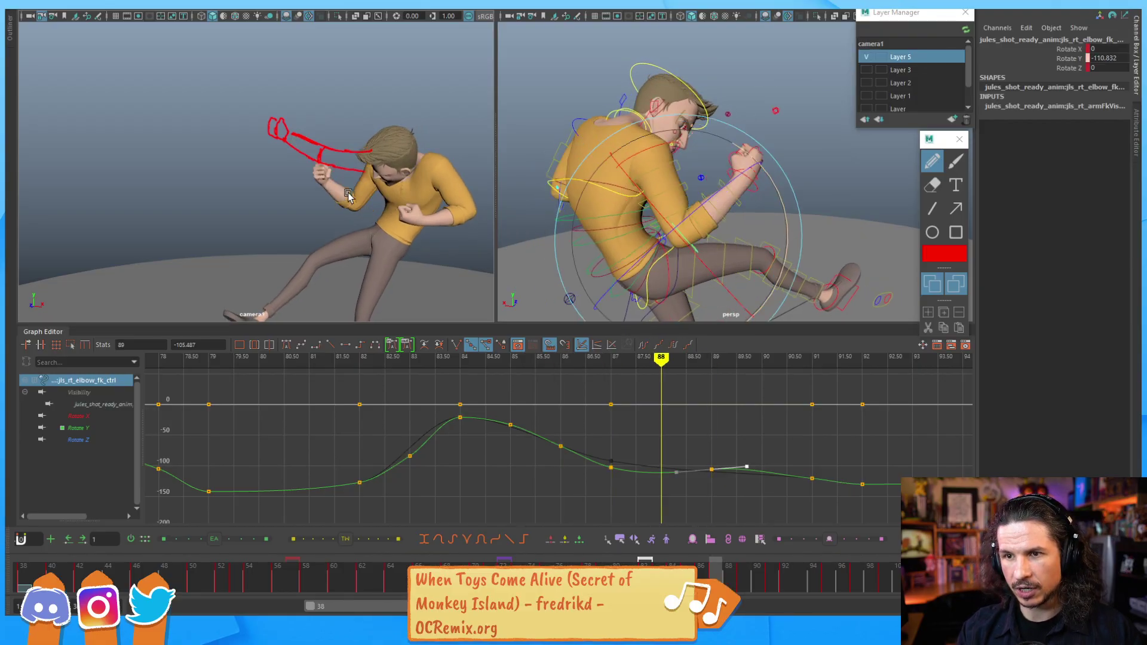
key(alt+comma)
key(alt+period)
key(alt+period)
key(alt+period)
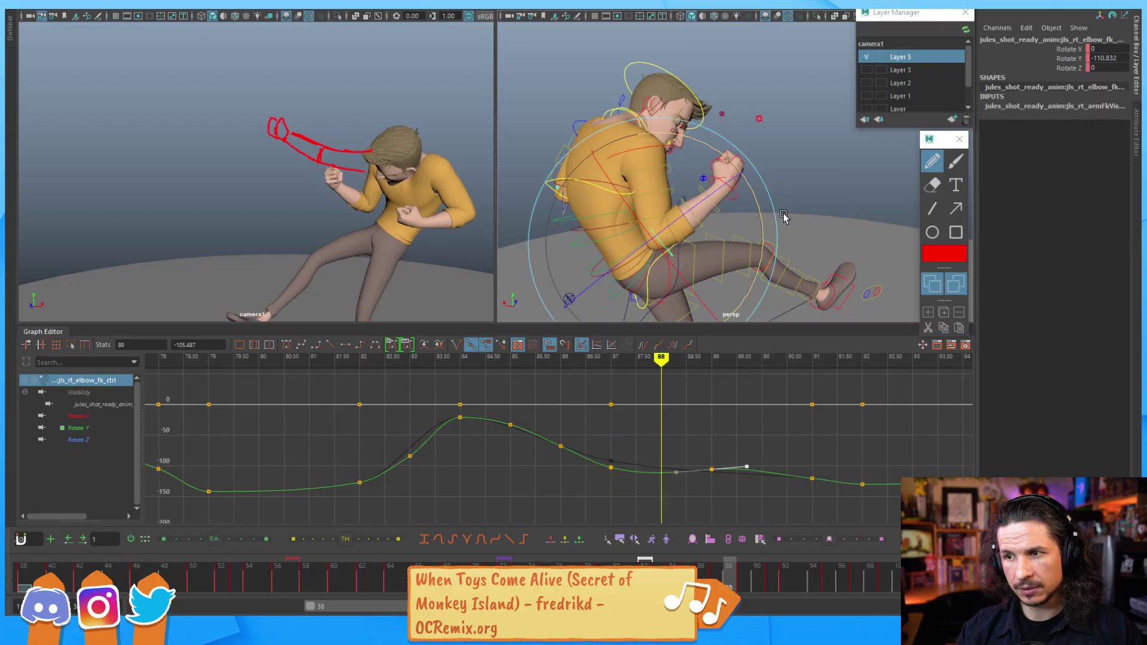
drag(760, 223, 760, 227)
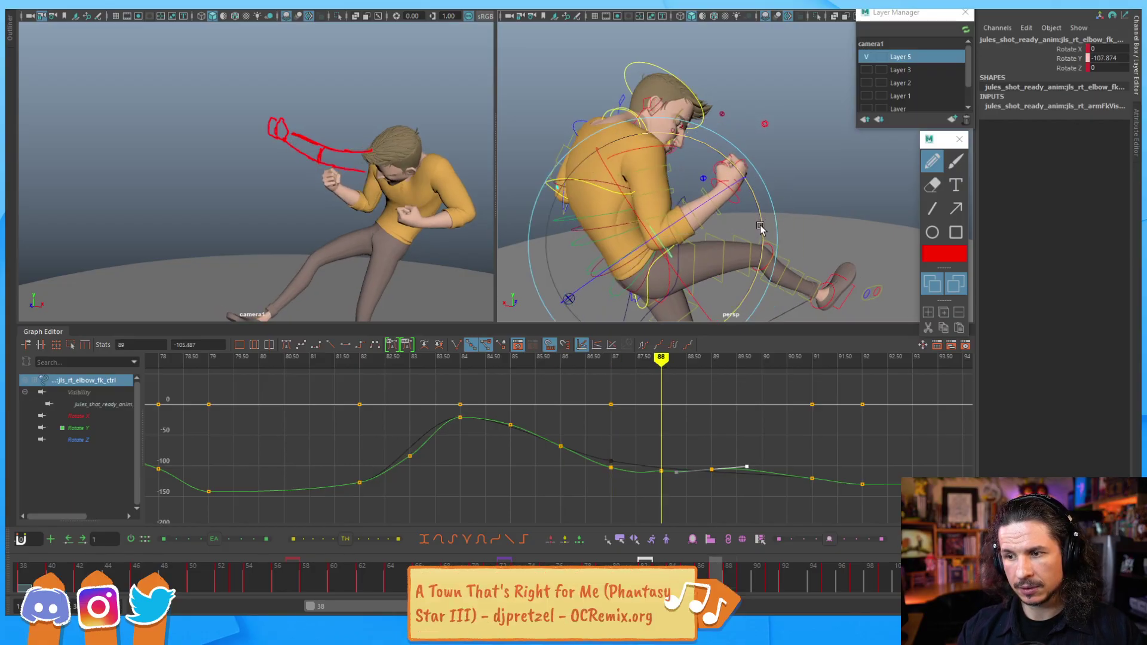
Step: Review the frames around 88, and rotate the right elbow FK control to Rotate Y -110.771 on frame 89
key(alt+comma)
key(alt+comma)
key(alt+period)
key(alt+period)
key(alt+period)
key(alt+period)
key(alt+comma)
key(alt+comma)
key(alt+comma)
key(alt+period)
key(alt+period)
drag(741, 234, 738, 223)
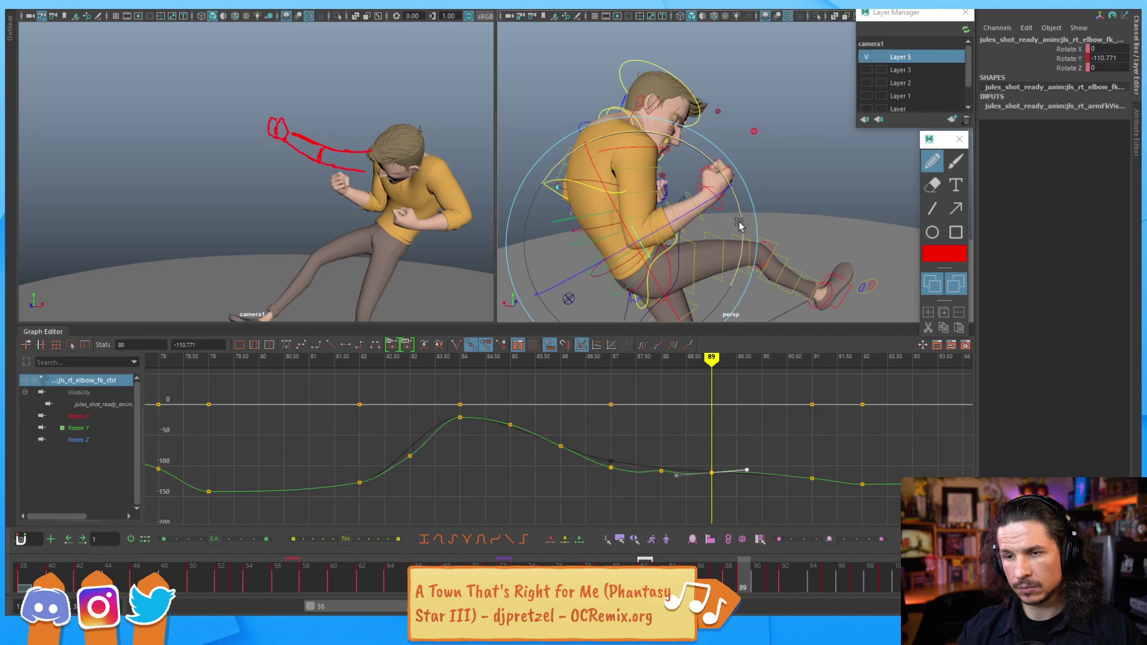
Step: Check the elbow's settling motion across frames 87 to 92
key(alt+comma)
key(alt+comma)
key(alt+period)
key(alt+period)
key(alt+period)
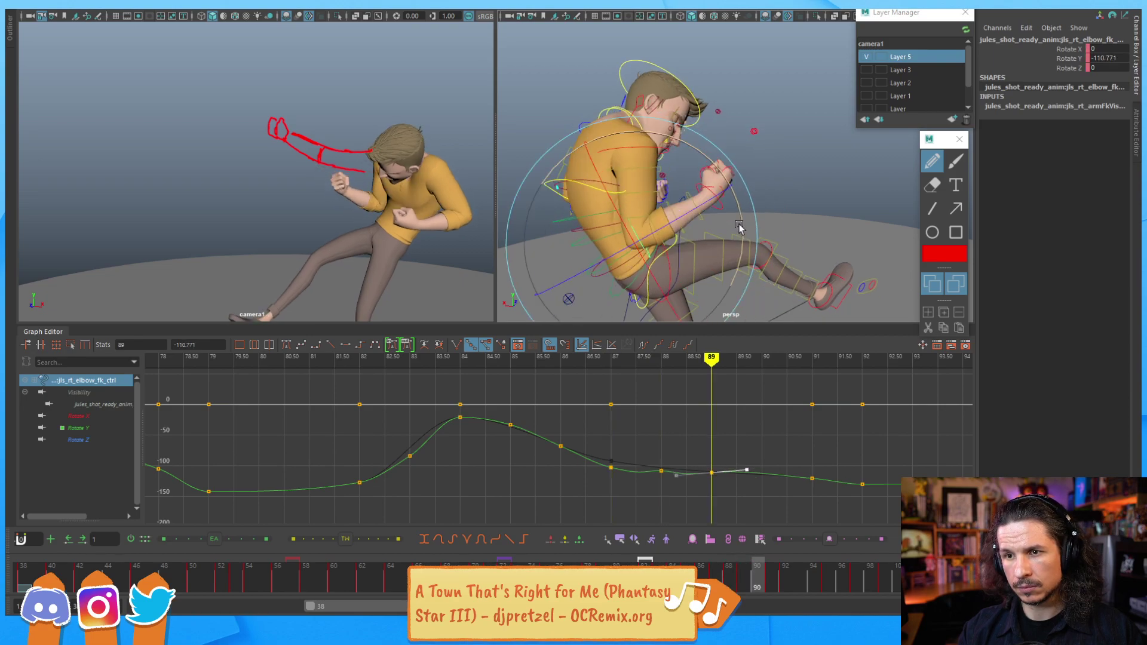
key(alt+period)
key(alt+period)
key(alt+comma)
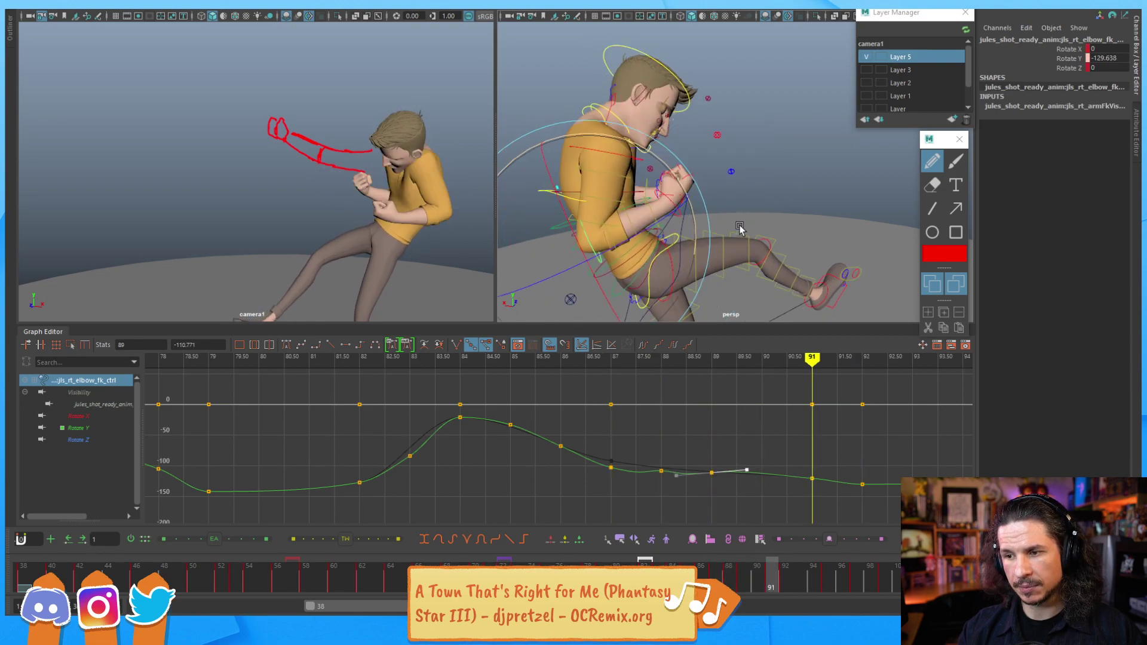
Step: Apply automatic tangents to the right elbow's Rotate Y keys on frames 88 and 89, and review the smoothed retraction
key(alt+comma)
key(alt+comma)
key(alt+comma)
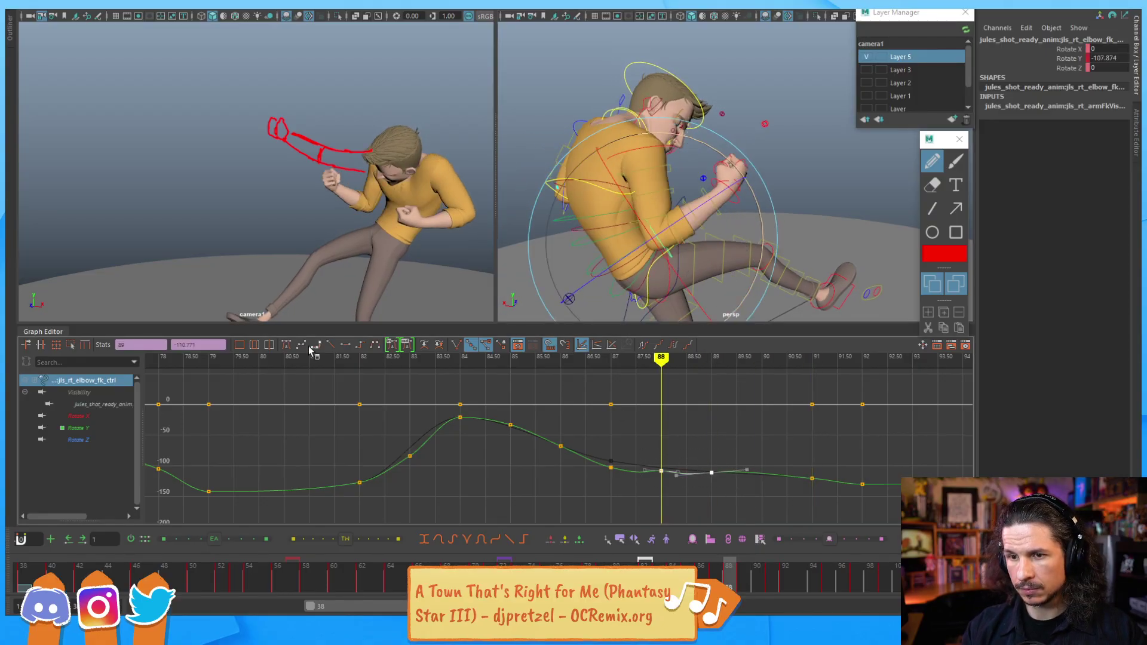
key(alt+comma)
key(alt+comma)
key(alt+period)
key(alt+period)
key(alt+period)
key(alt+period)
key(alt+period)
key(alt+comma)
key(alt+comma)
key(alt+comma)
key(alt+comma)
Step: Examine the right arm's retraction up to frame 92 from the front of the character in the perspective view
alt+drag(776, 215, 714, 207)
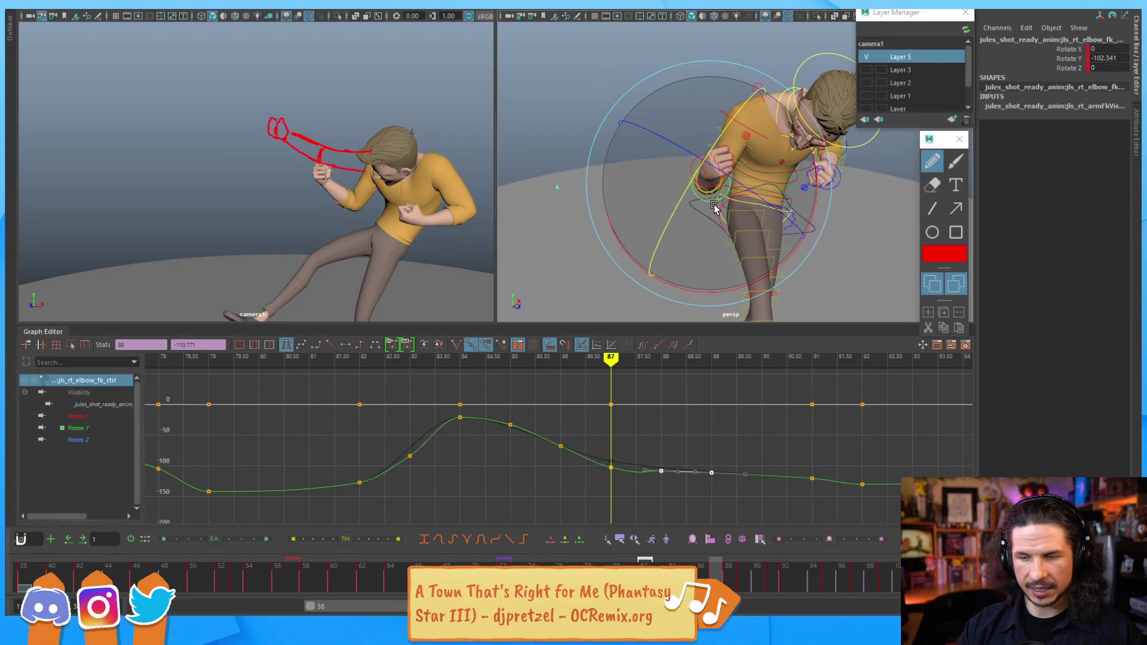
key(alt+comma)
key(alt+comma)
key(alt+comma)
key(alt+period)
key(alt+period)
key(alt+period)
key(alt+period)
key(period)
key(period)
key(period)
key(comma)
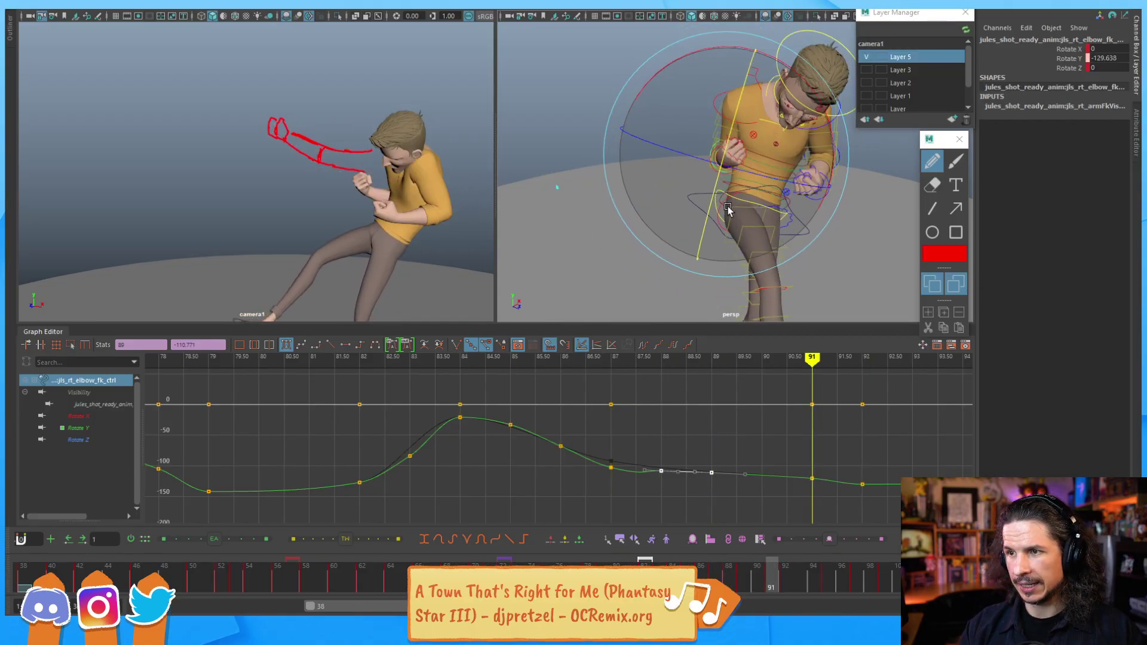
key(comma)
key(comma)
key(comma)
key(comma)
key(comma)
key(comma)
key(period)
key(period)
key(period)
key(period)
key(period)
key(period)
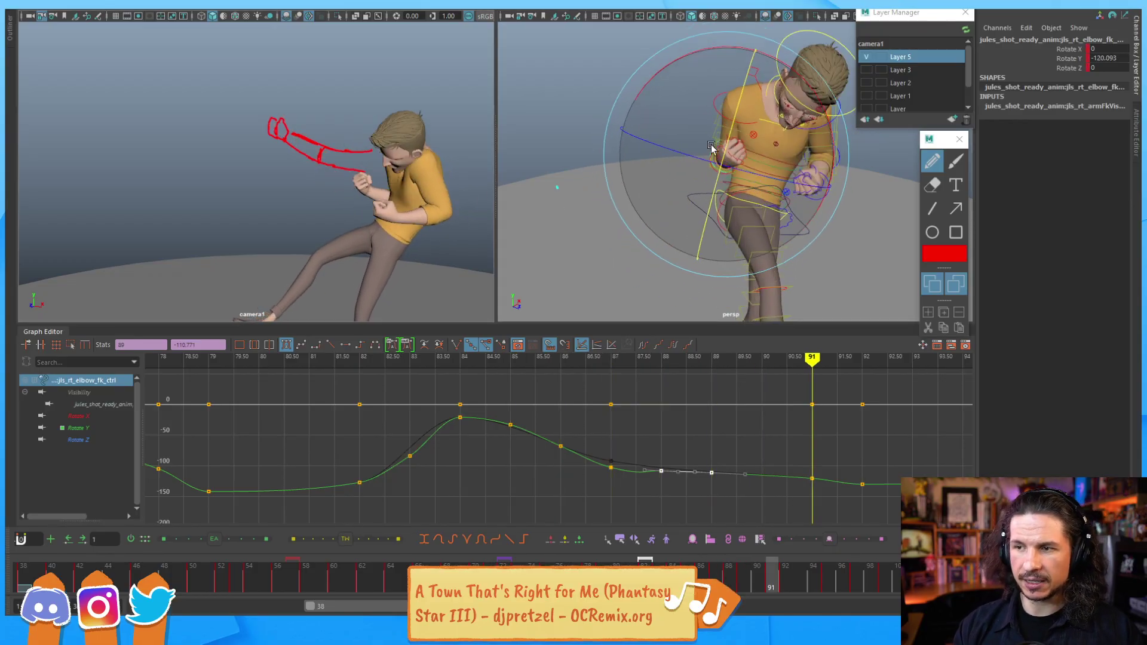
Step: Review the punch backward from frame 91 to the frames before the hit, ending on frame 84
key(comma)
key(comma)
key(comma)
key(comma)
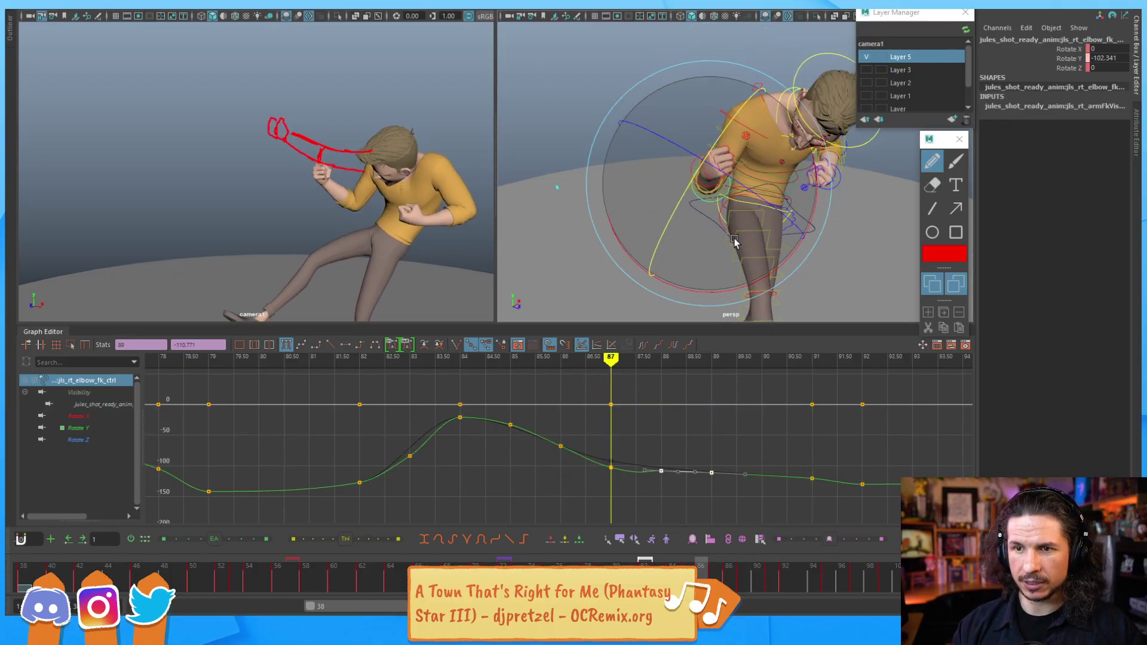
key(comma)
key(comma)
key(comma)
key(comma)
key(comma)
key(period)
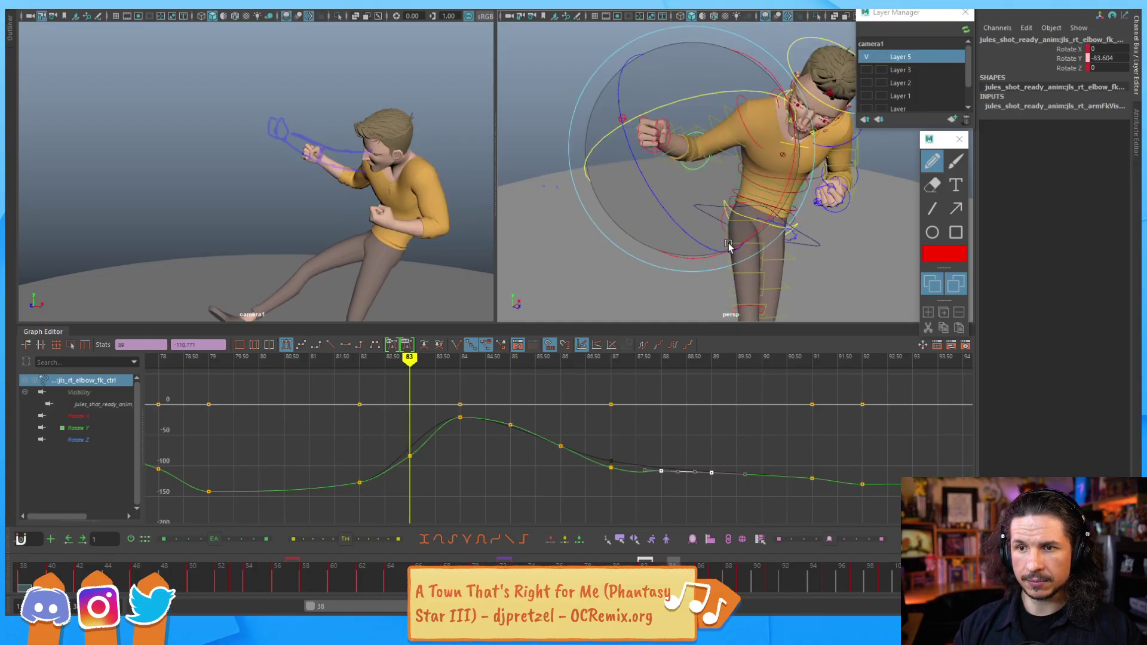
key(period)
Step: Key the right arm settings control on frames 85 and 83, and select its Arm Stretch channel on frame 84
alt+drag(807, 135, 741, 223)
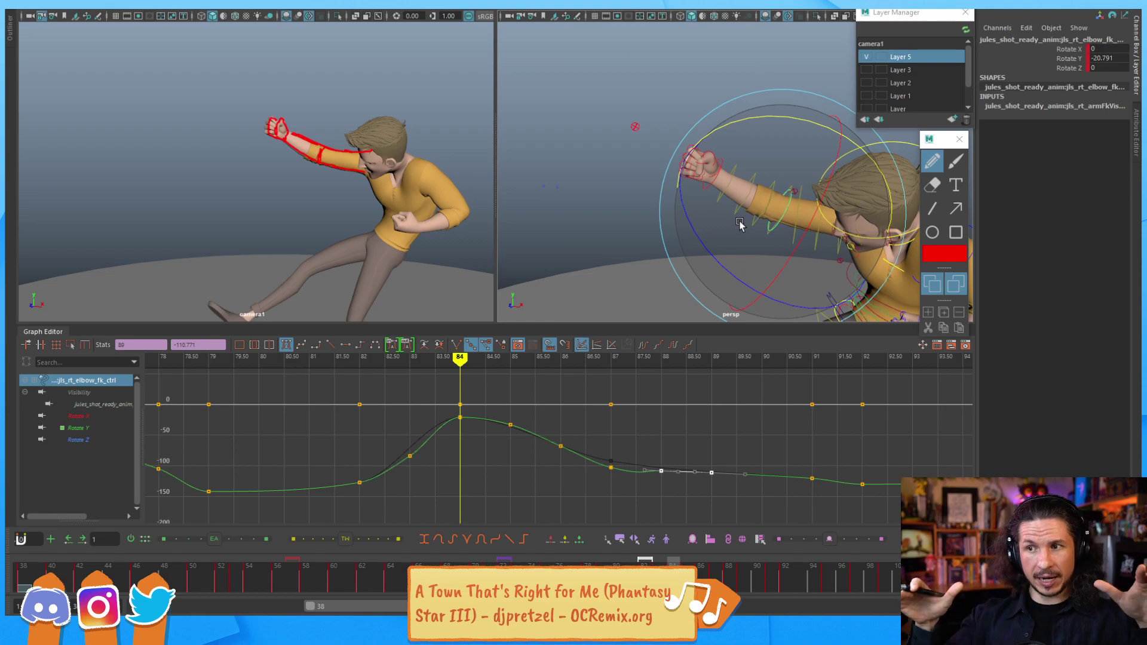
click(635, 126)
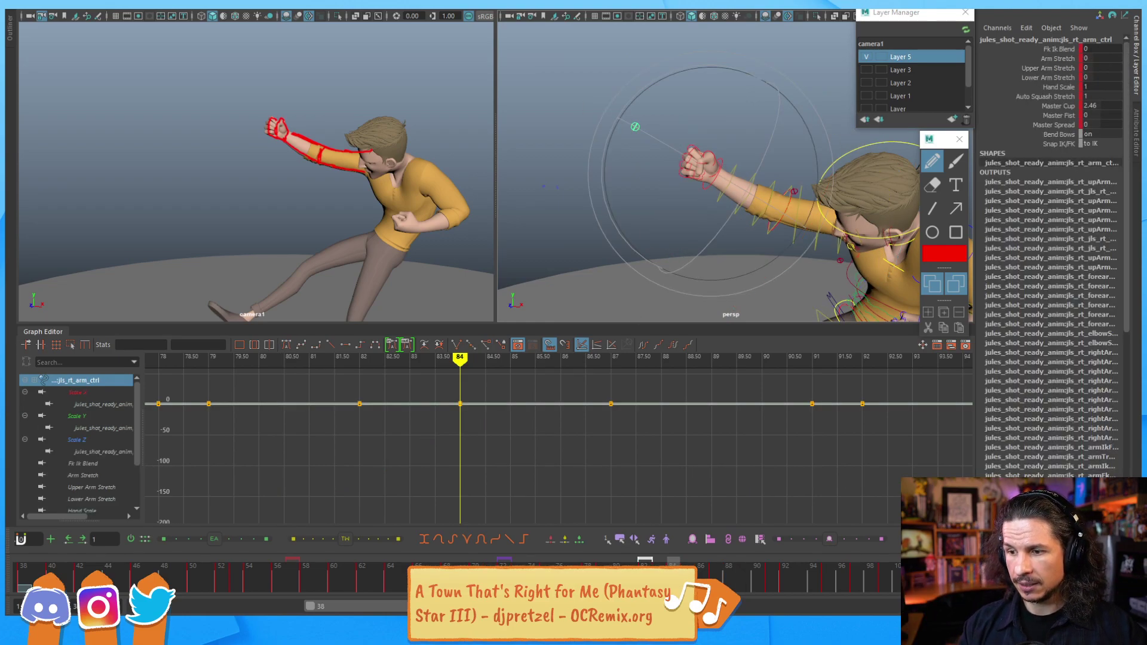
key(period)
key(s)
key(comma)
key(comma)
key(s)
key(period)
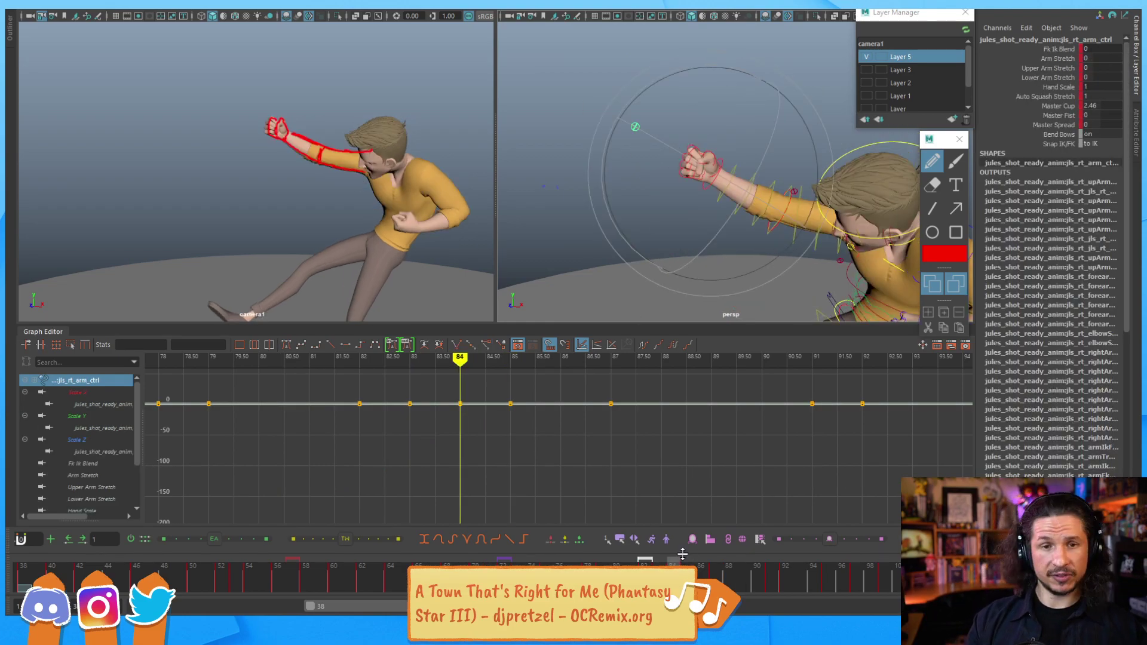
click(1057, 58)
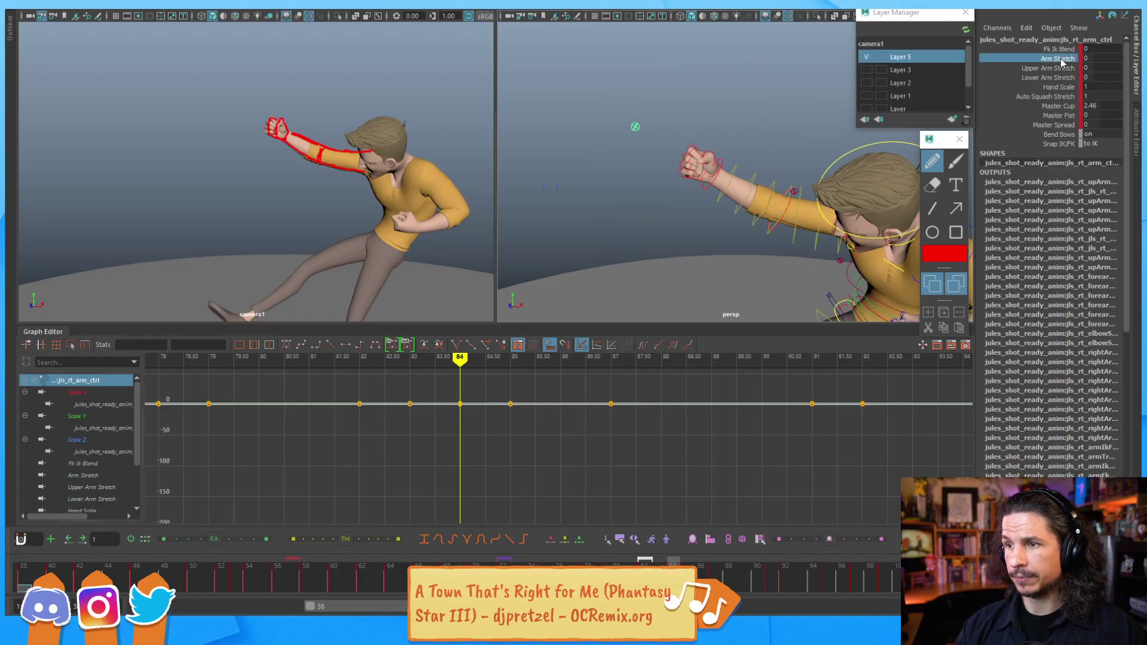
Step: Try changing the right elbow's bend on frame 84 with its FK control
click(771, 232)
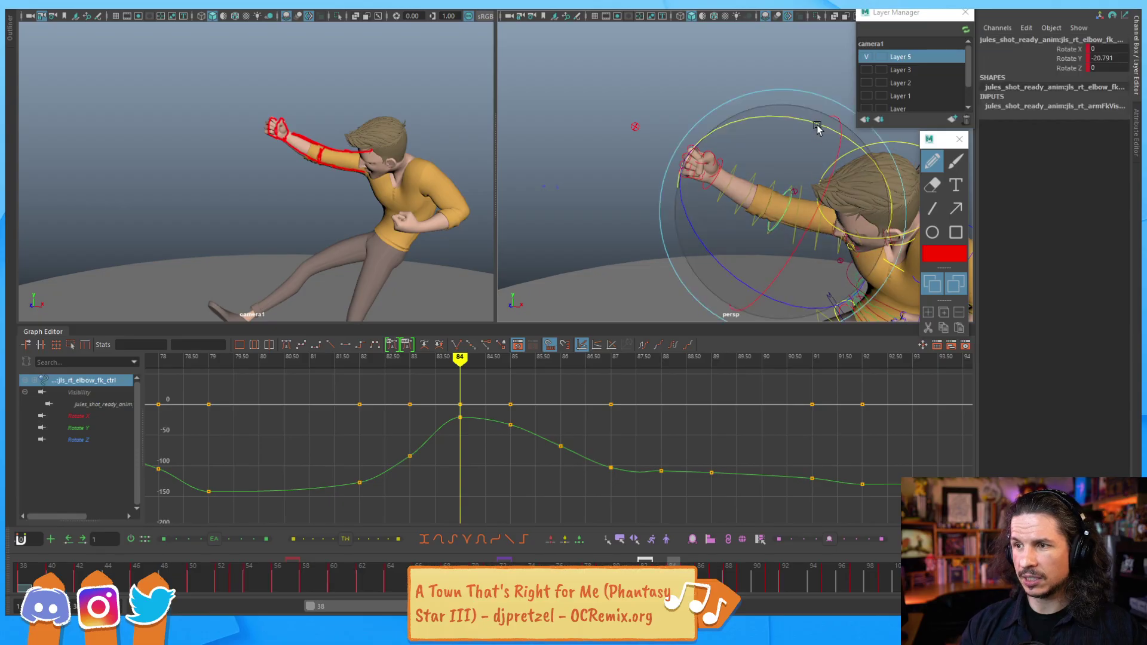
drag(809, 125, 813, 222)
click(597, 151)
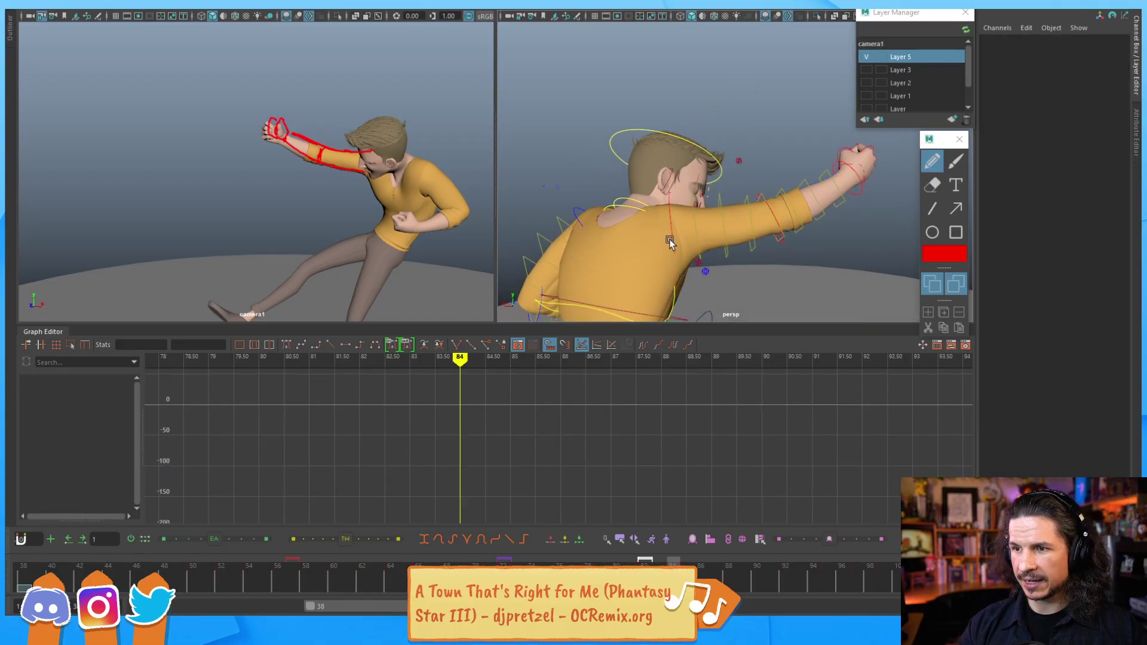
Step: Select the right clavicle control and key it on frames 83 and 85, on either side of the hit
click(670, 242)
drag(770, 287, 766, 280)
alt+drag(734, 174, 606, 90)
click(607, 97)
key(4)
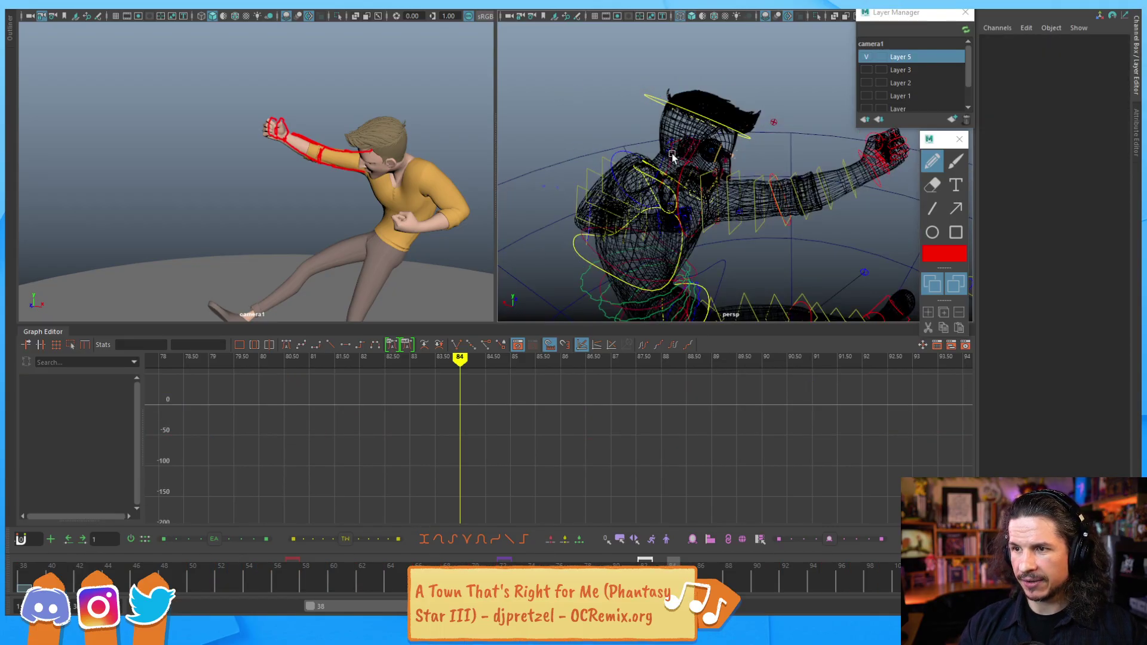
click(672, 157)
key(5)
key(alt+comma)
key(s)
key(alt+period)
key(alt+period)
key(s)
key(alt+comma)
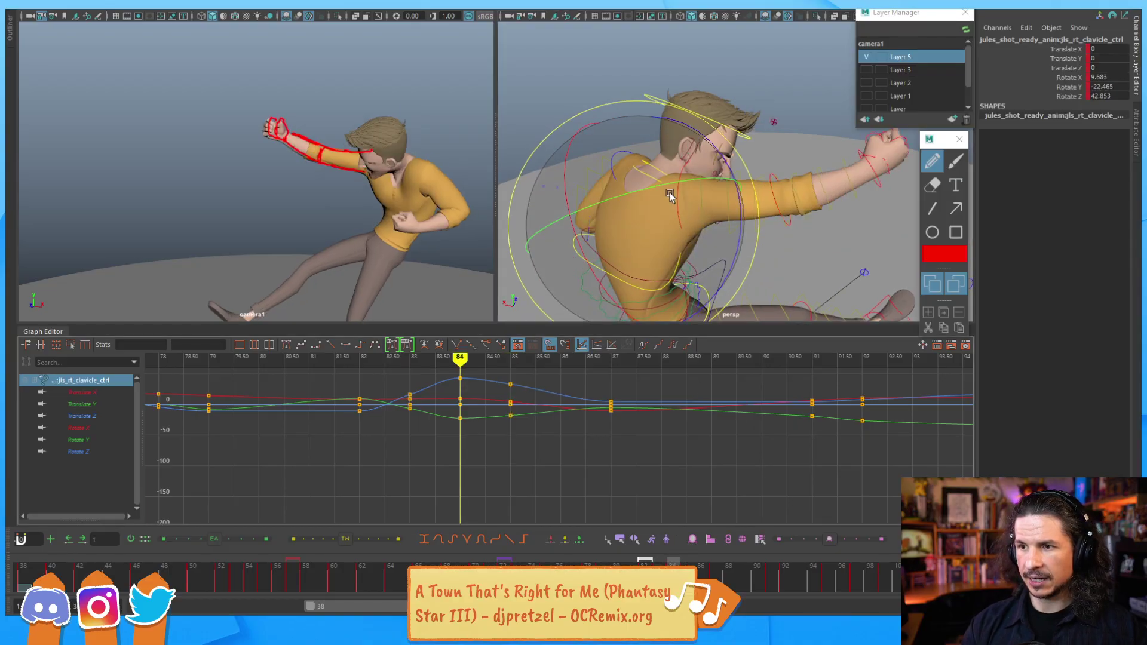
Step: Try rotating the right clavicle control on frame 84 to change the shoulder's reach
drag(650, 206, 656, 188)
key(ctrl+z)
drag(732, 221, 743, 223)
drag(668, 175, 675, 172)
key(ctrl+z)
key(ctrl+z)
Step: Move the right clavicle control on frame 84 to about -1.449 in X, -2.241 in Y and -0.596 in Z
key(w)
mouse_move(692, 231)
alt+mouse_down()
mouse_move(703, 202)
mouse_move(694, 210)
alt+mouse_up()
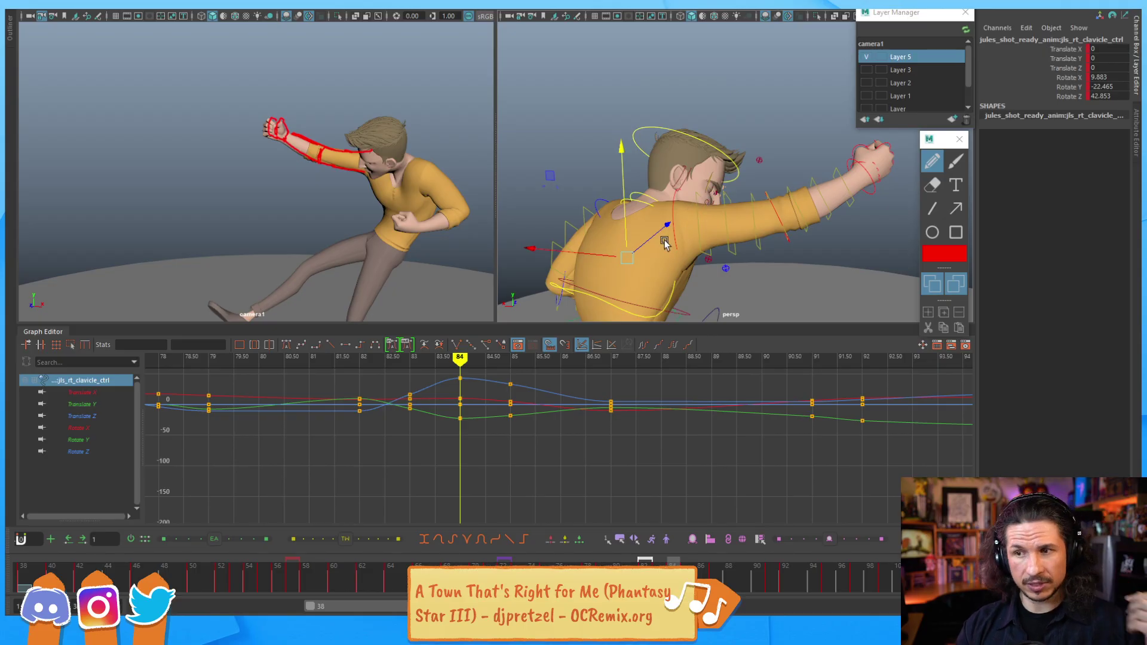
drag(627, 257, 635, 253)
key(e)
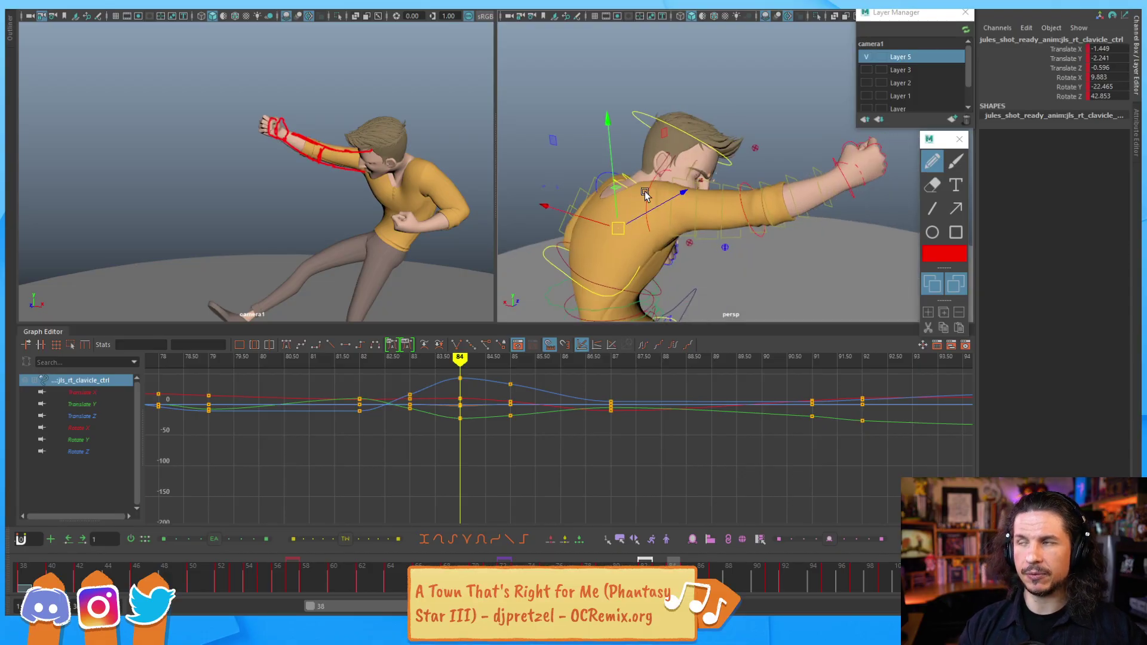
alt+drag(636, 175, 618, 224)
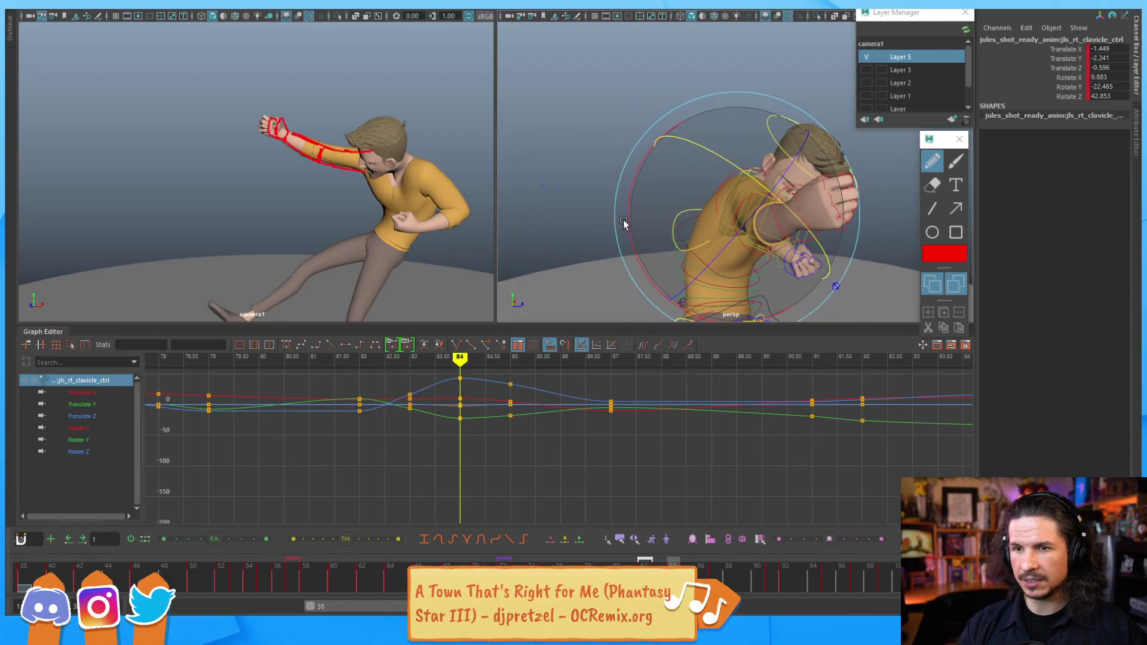
alt+drag(728, 237, 767, 233)
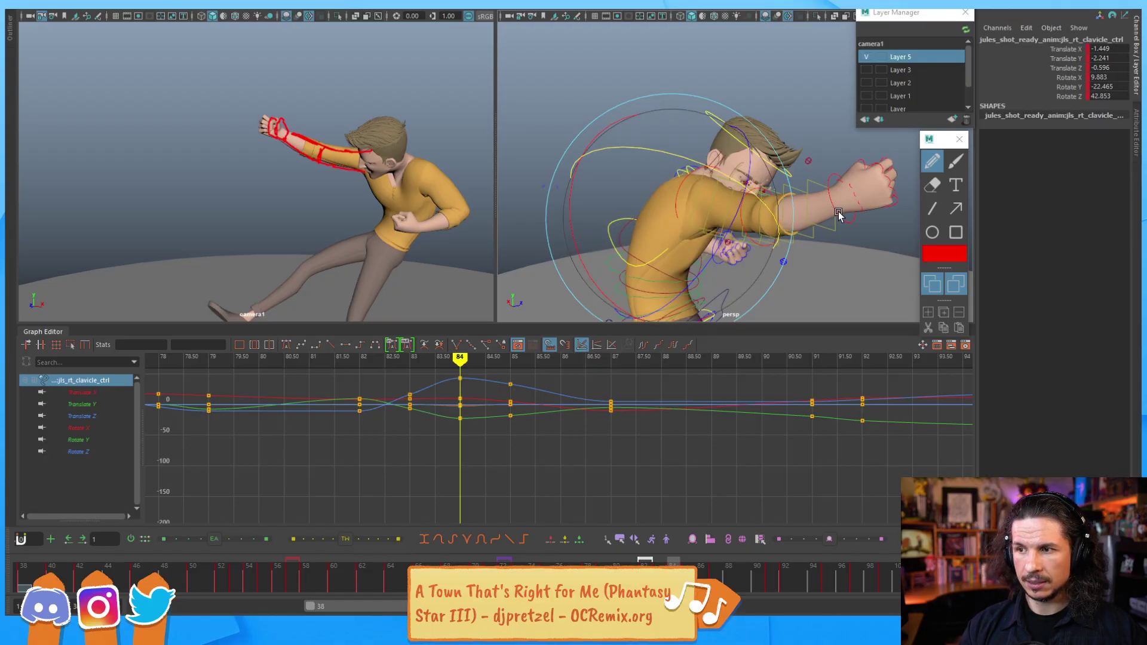
click(853, 241)
Step: Examine the shoulder and arm extension on the frames around the hit at frame 84
alt+drag(853, 241, 740, 189)
key(alt+comma)
key(alt+period)
key(alt+period)
key(alt+period)
key(alt+comma)
key(alt+comma)
key(alt+comma)
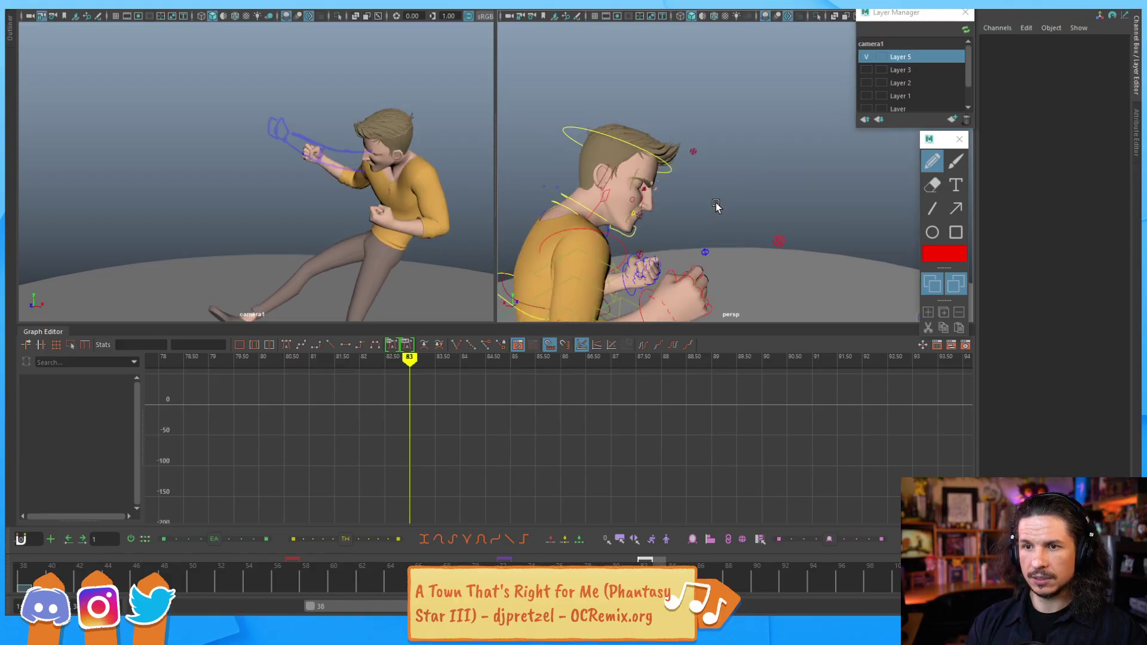
key(alt+period)
key(alt+period)
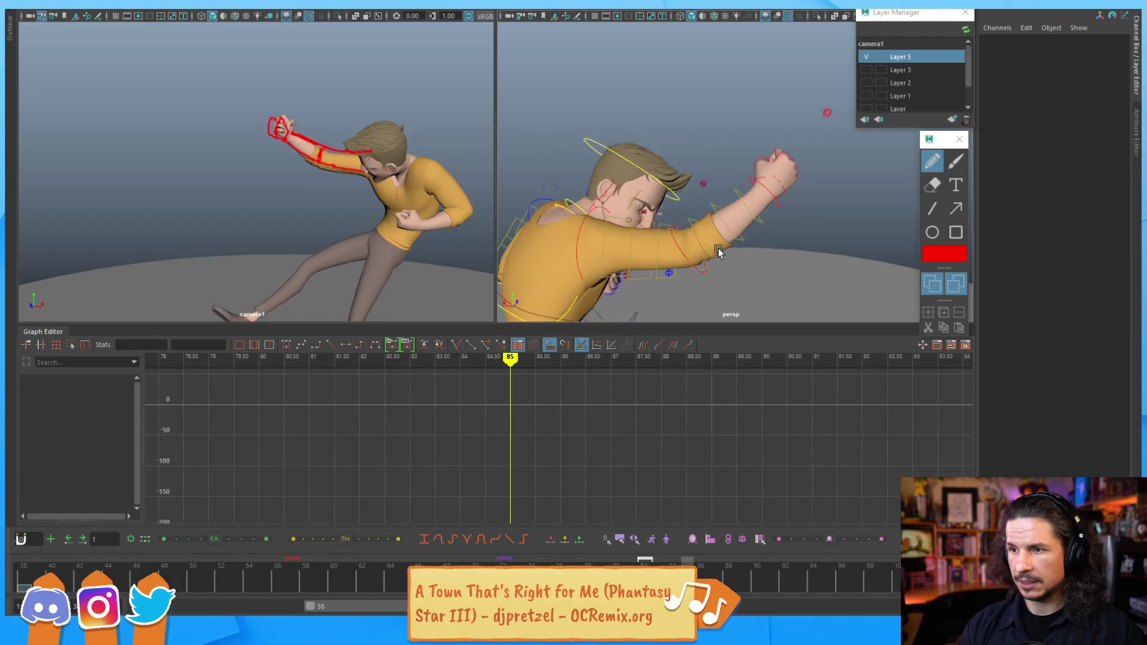
key(alt+comma)
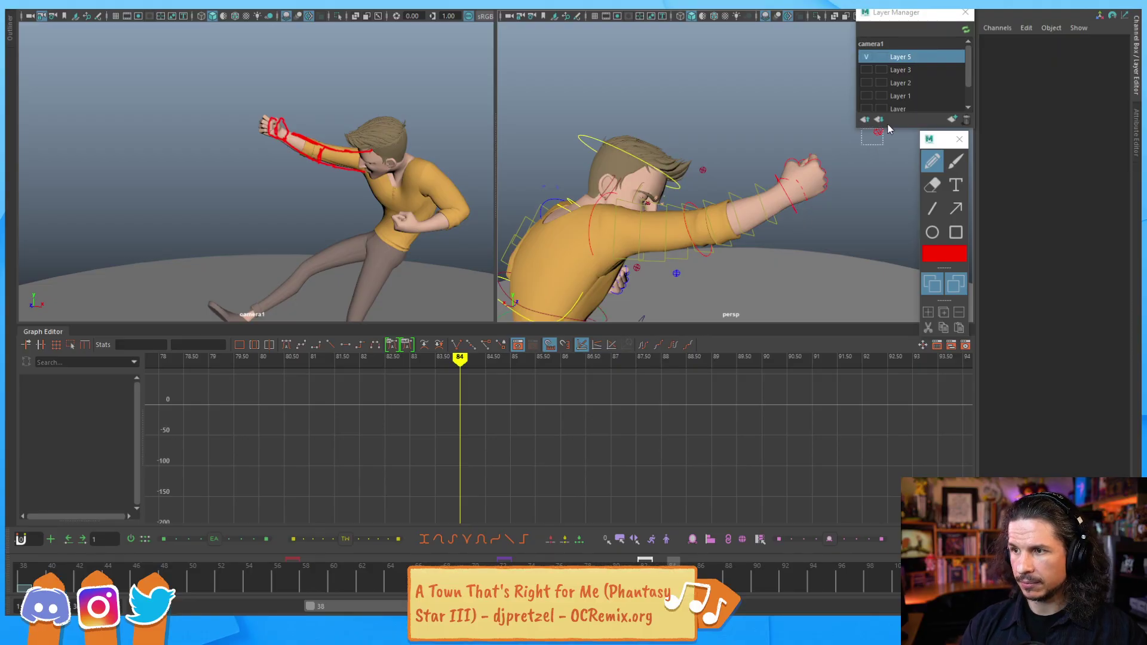
Step: On frame 84, set the right arm settings control's Arm Stretch to 0.28 and Hand Scale to 1.33
drag(861, 144, 884, 134)
click(1062, 60)
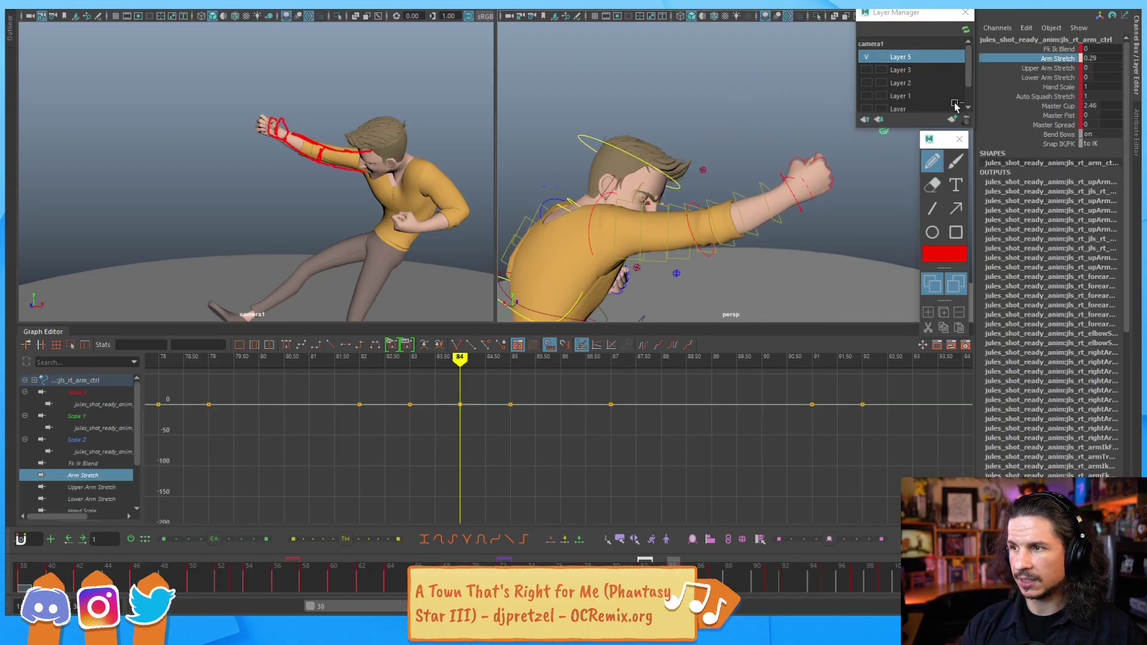
click(1058, 87)
middle_drag(732, 170, 760, 167)
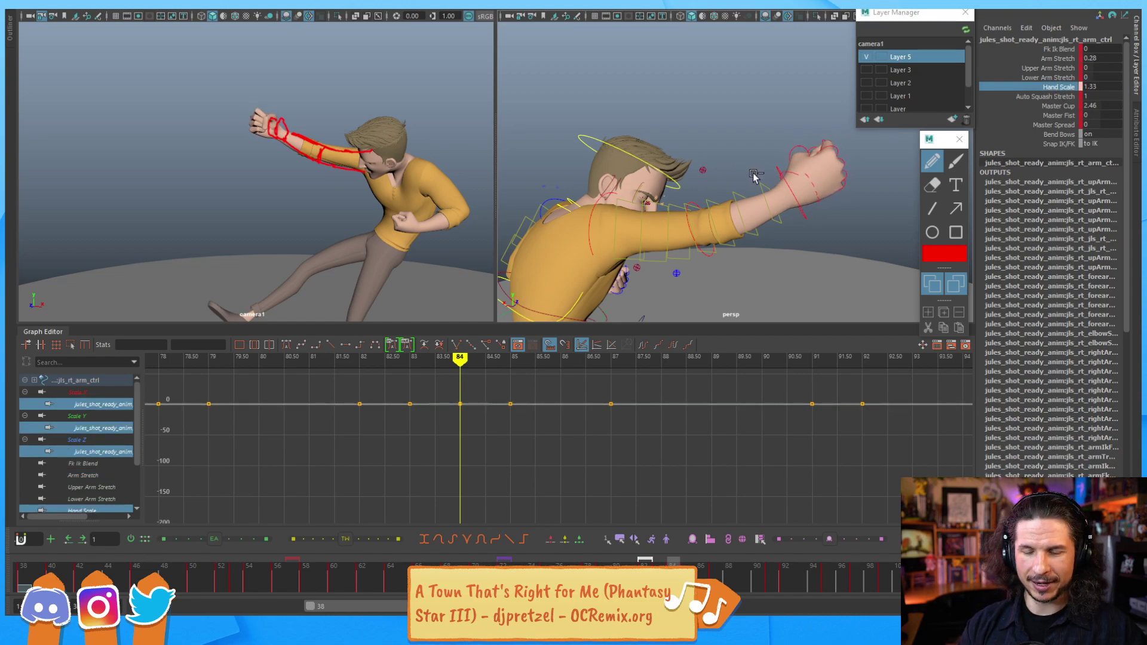
Step: Compare the enlarged right fist on frame 84 with the frames before and after the hit
key(alt+comma)
key(alt+comma)
key(alt+comma)
key(alt+period)
key(alt+period)
key(alt+period)
key(alt+period)
key(alt+period)
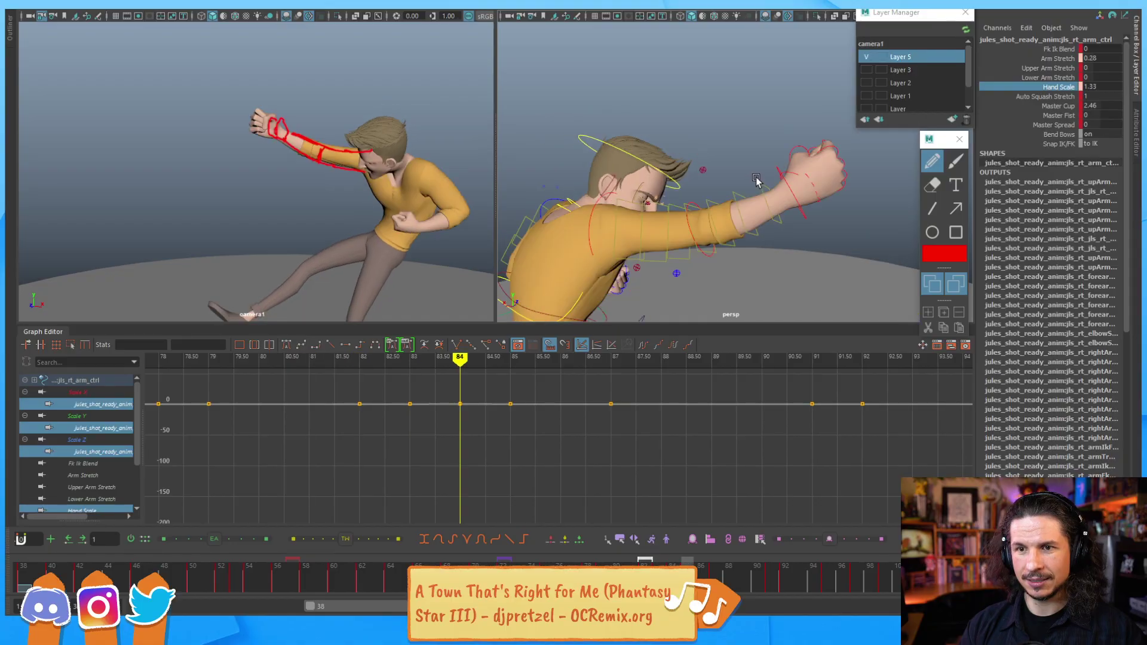
key(alt+period)
key(alt+comma)
key(alt+comma)
key(alt+comma)
key(alt+comma)
key(alt+comma)
key(alt+comma)
key(alt+period)
key(alt+period)
key(alt+period)
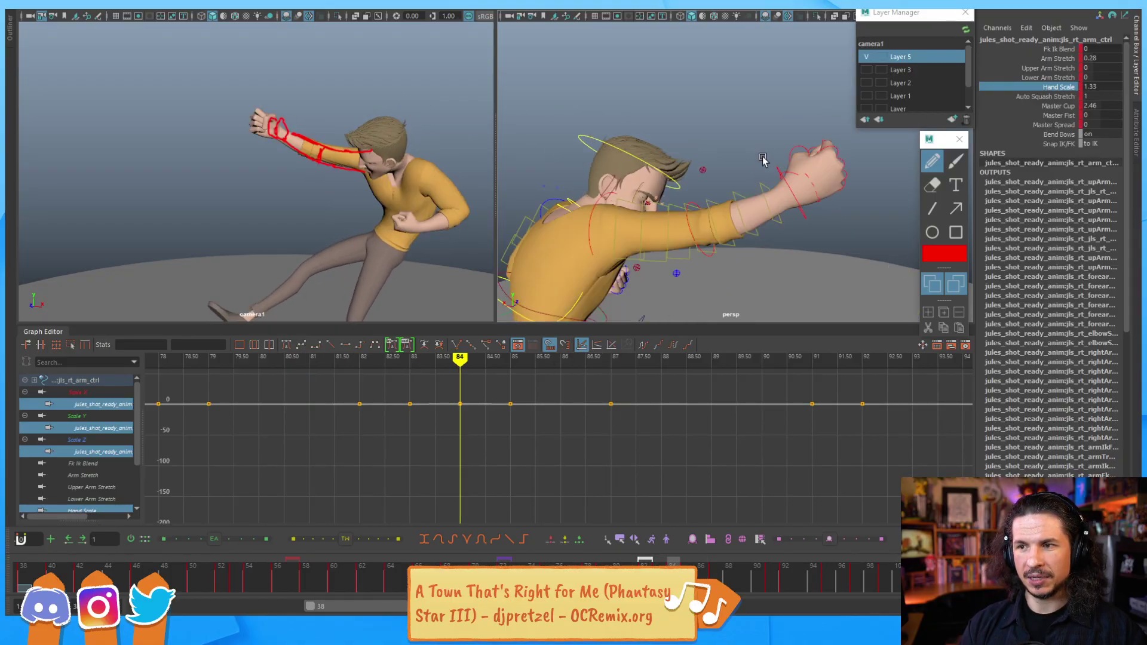
Step: Set the right arm's Hand Scale on frame 84 to 1.13 and check it against the neighbouring frames
middle_drag(759, 148, 749, 149)
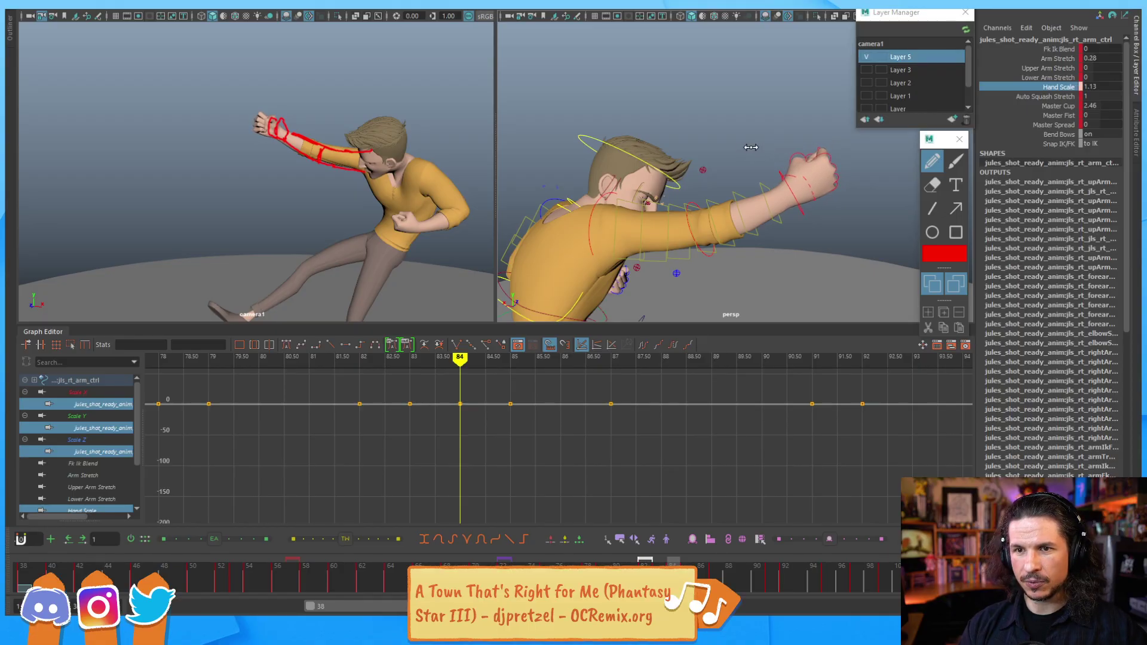
key(alt+comma)
key(alt+period)
key(alt+period)
key(alt+period)
key(alt+comma)
key(alt+comma)
key(alt+comma)
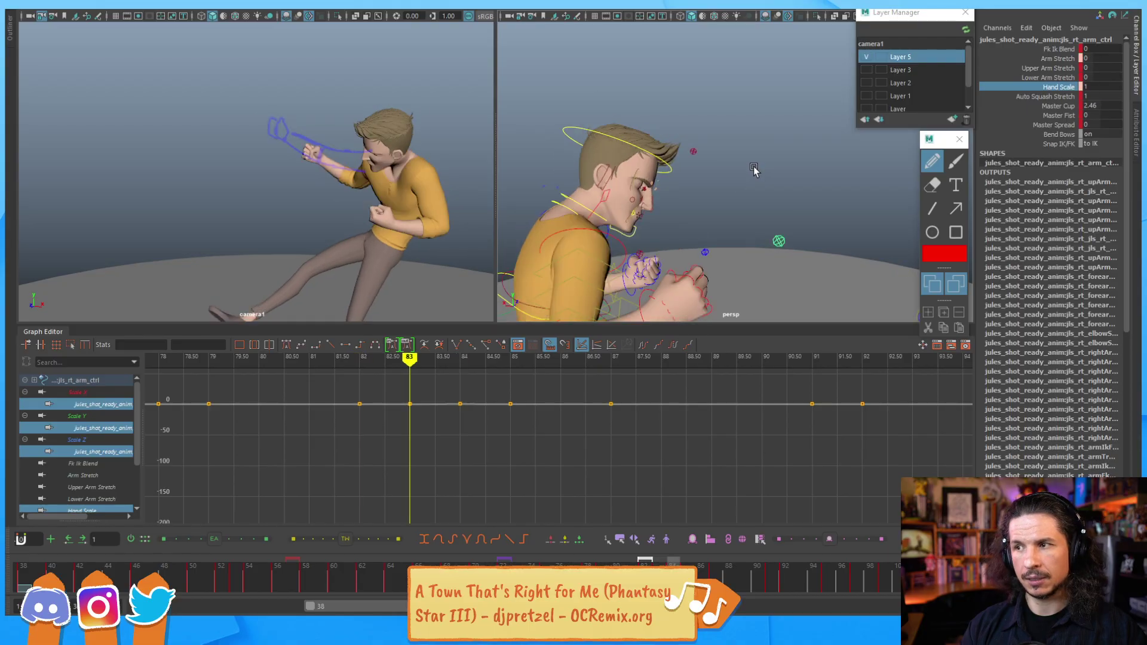
key(alt+period)
key(alt+comma)
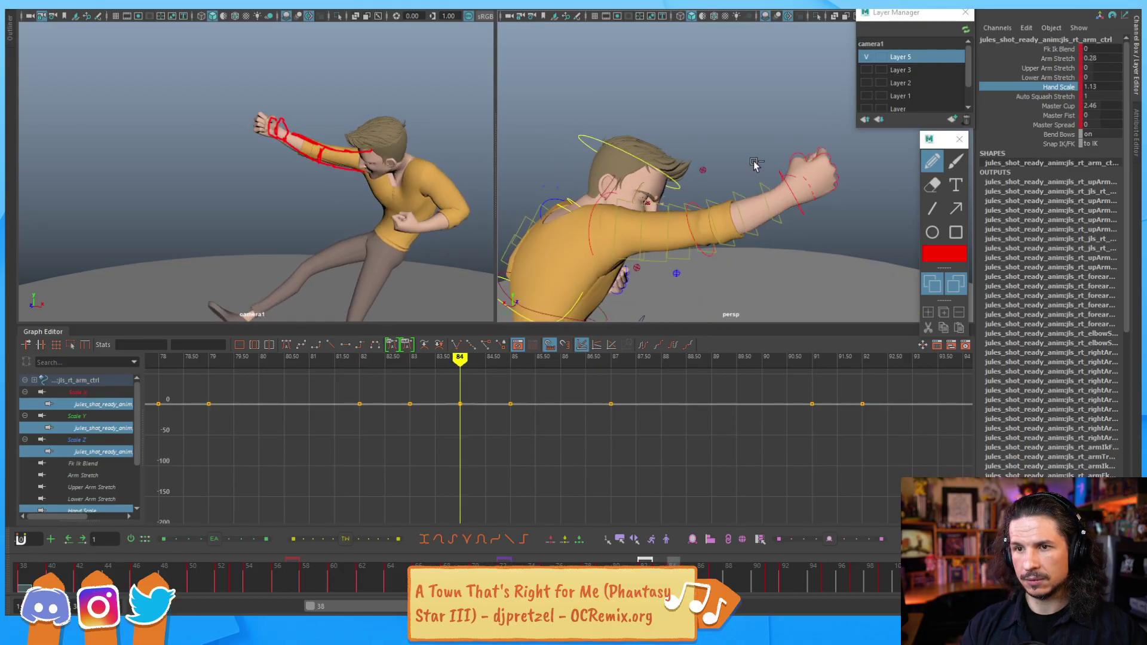
Step: Set the right arm's Hand Scale on frame 84 to 1.19 and check the fist on adjacent frames
middle_drag(757, 165, 801, 154)
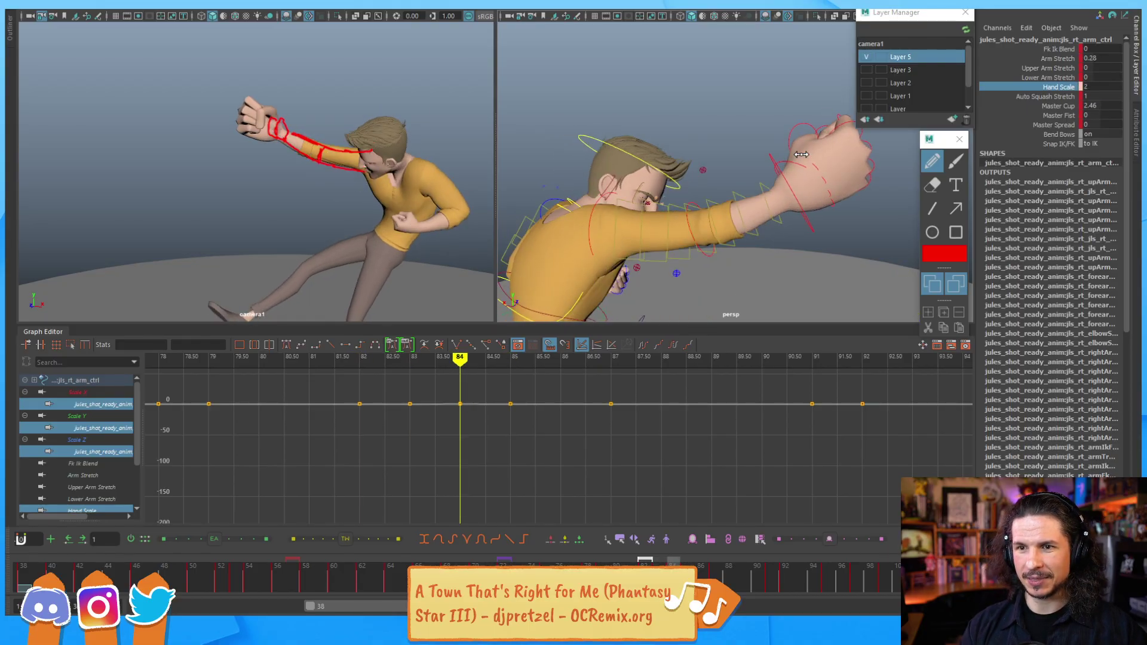
key(ctrl+z)
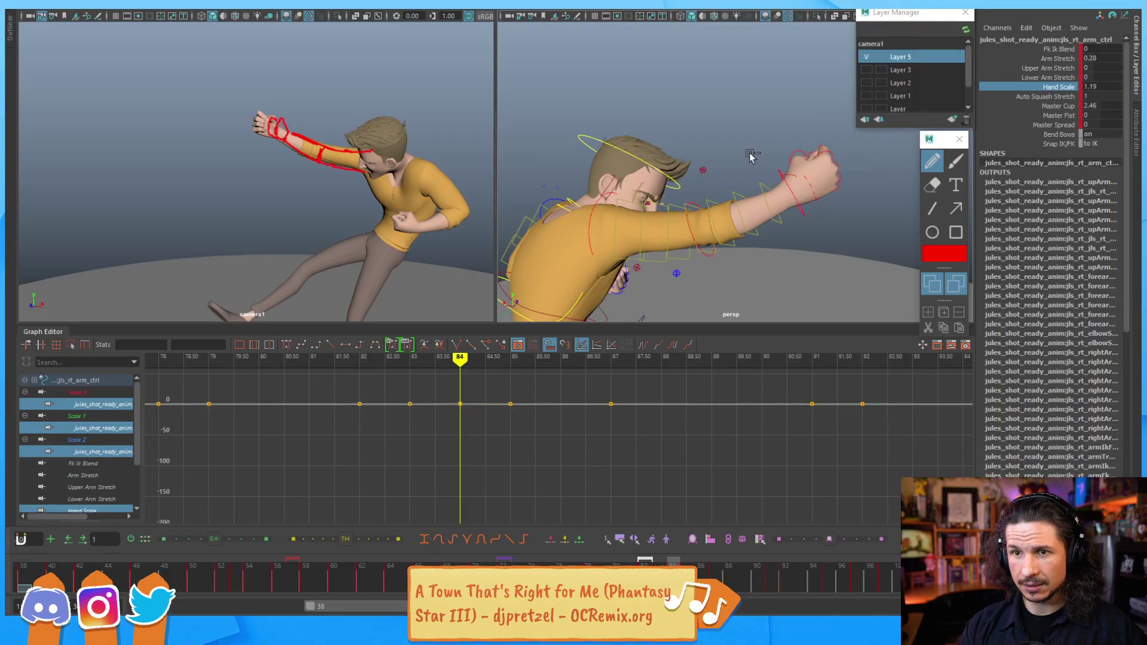
key(alt+comma)
key(alt+comma)
key(alt+period)
key(alt+period)
key(alt+period)
key(alt+period)
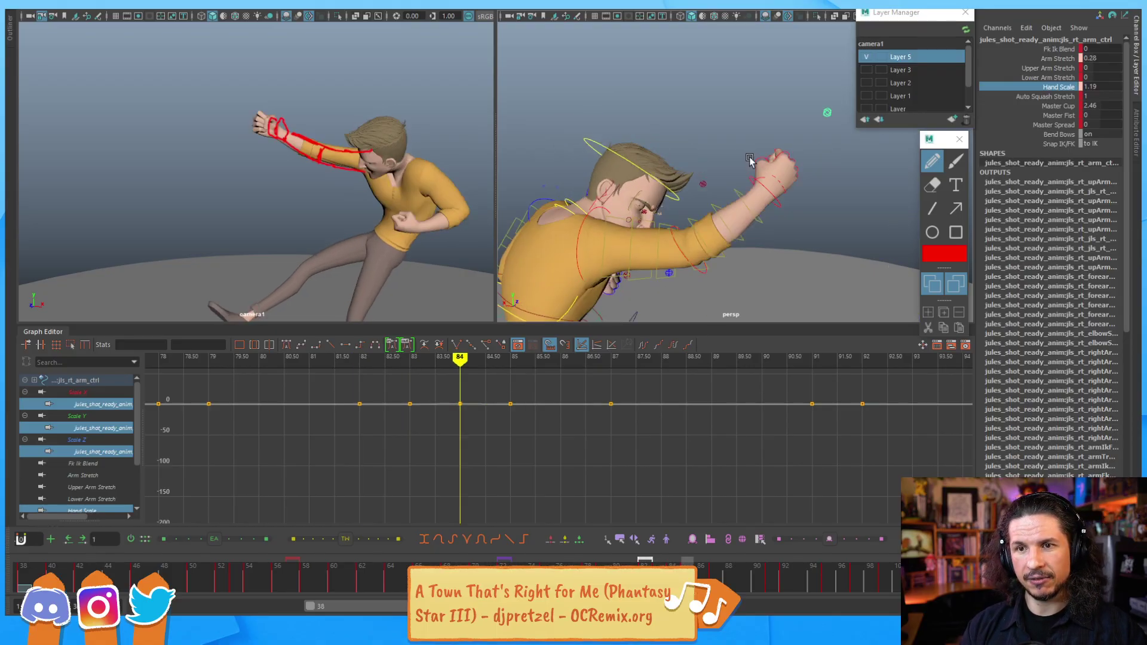
Step: Review the fist's size change and the arm's extension between the frames before the hit and frame 87
key(alt+comma)
key(alt+comma)
key(alt+comma)
key(alt+comma)
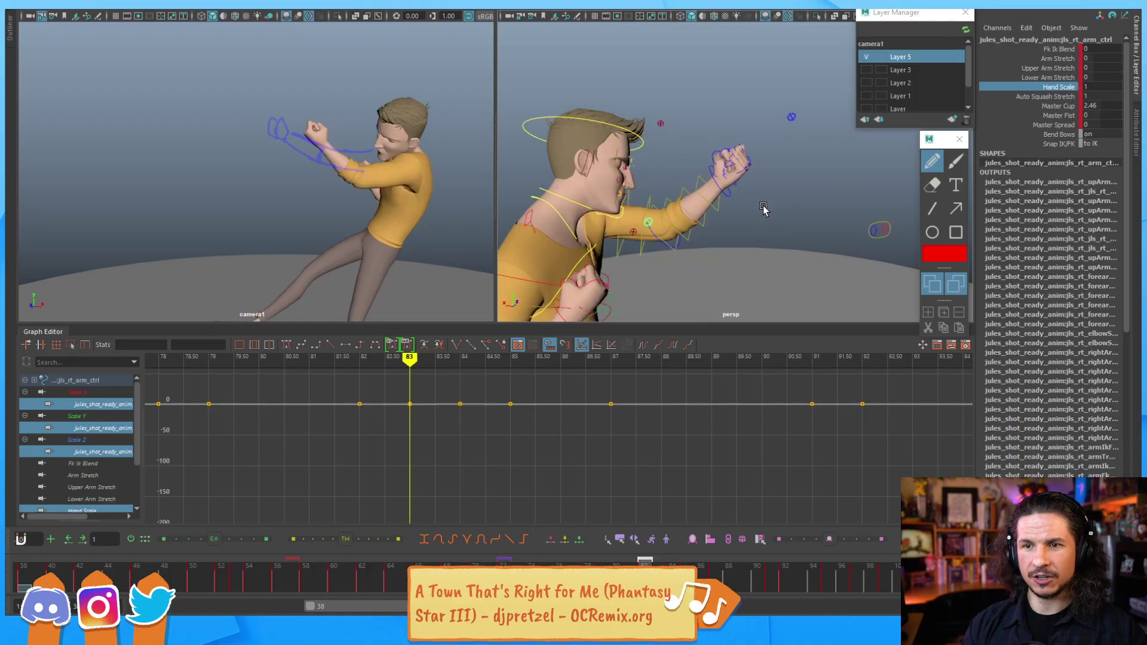
key(alt+period)
key(alt+period)
key(alt+period)
key(alt+period)
key(alt+period)
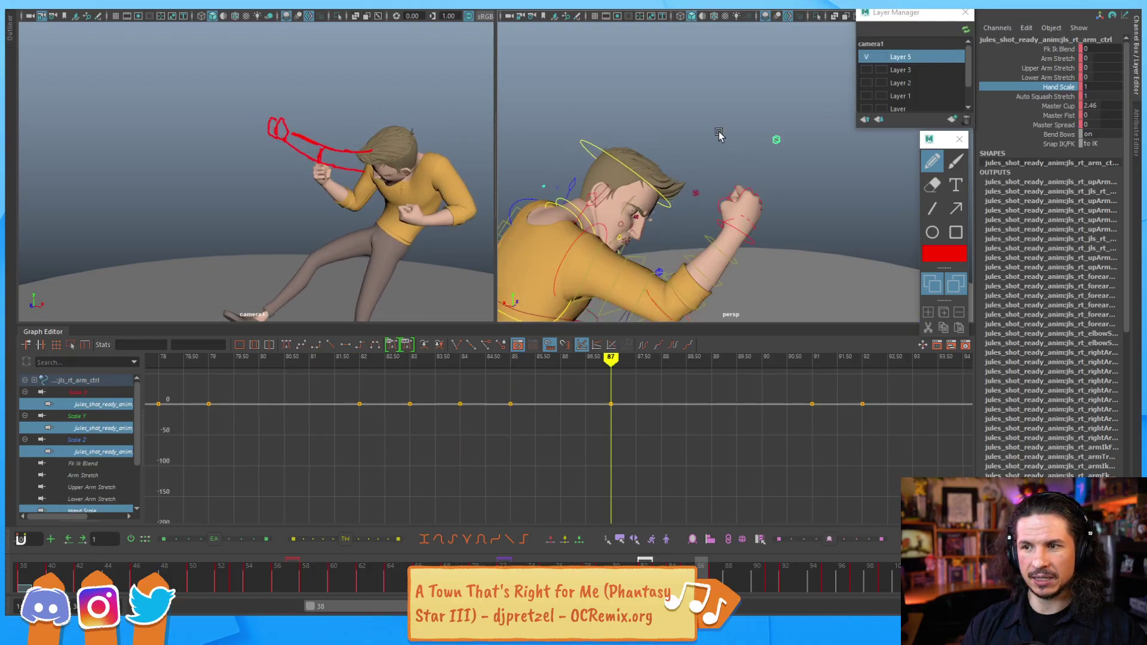
key(alt+comma)
key(alt+comma)
key(alt+comma)
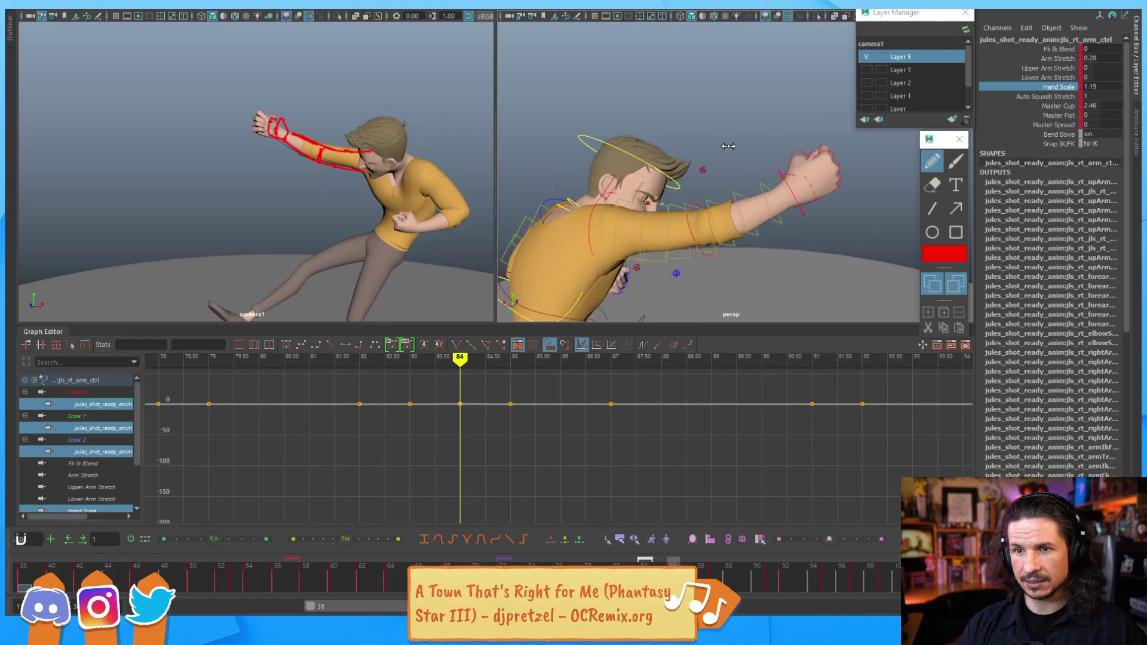
key(alt+comma)
key(alt+period)
key(alt+period)
key(alt+period)
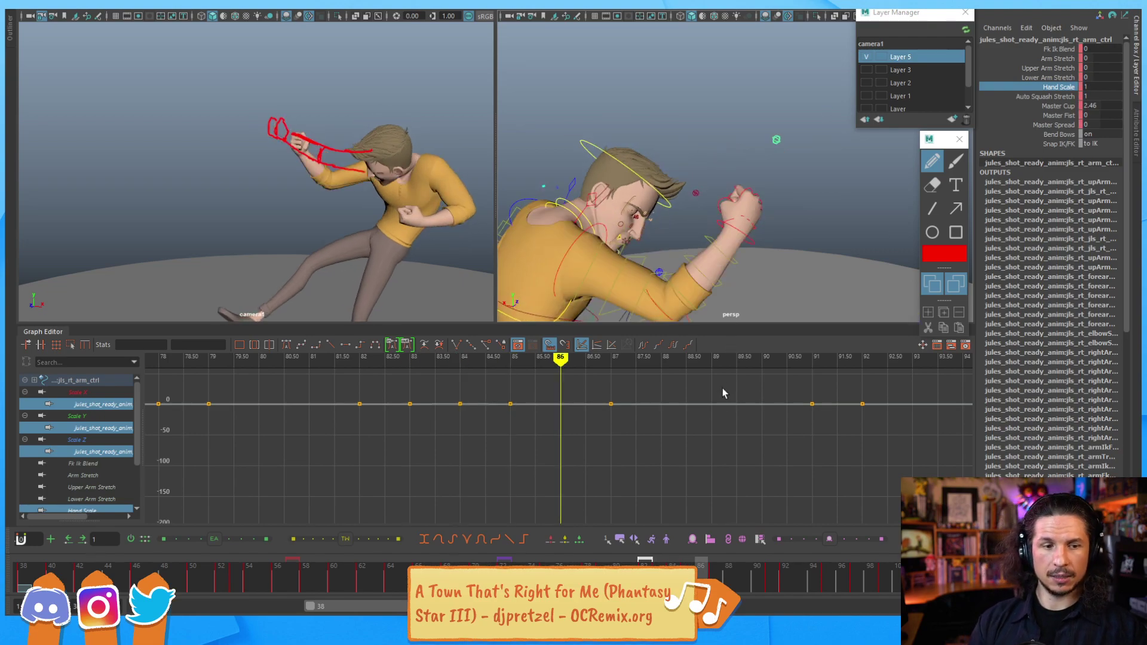
Step: Review the punch backward from frame 86 to the left-arm punch around frames 78 and 79
key(alt+comma)
key(alt+comma)
key(alt+comma)
key(alt+comma)
key(alt+comma)
key(alt+comma)
key(alt+comma)
key(alt+comma)
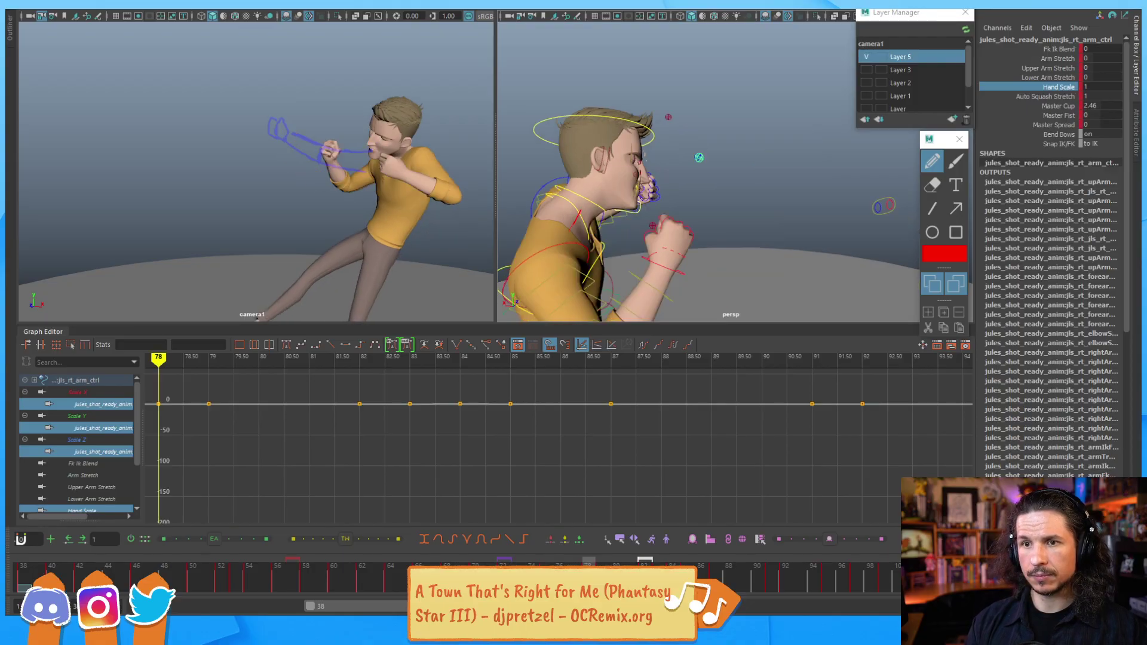
key(alt+period)
key(alt+period)
key(alt+period)
key(alt+period)
key(alt+comma)
key(alt+comma)
key(alt+comma)
key(alt+comma)
key(alt+comma)
key(alt+comma)
key(alt+comma)
key(alt+comma)
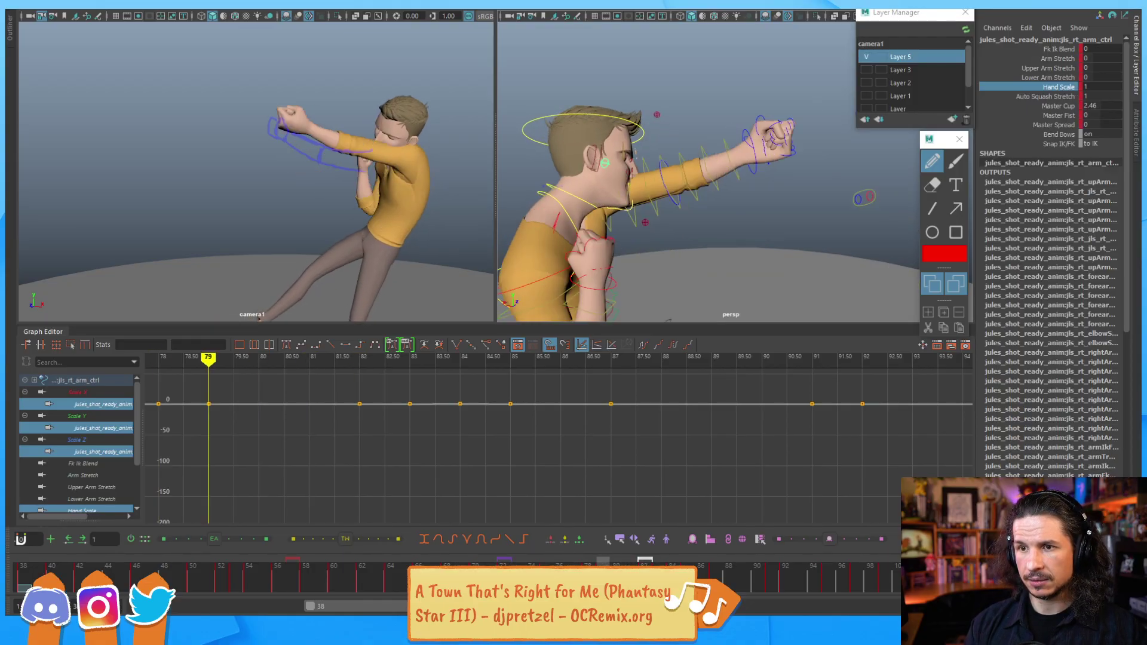
Step: Review the motion forward from frame 78 through the hit and the retraction to frame 89
key(alt+period)
key(alt+period)
key(alt+period)
key(alt+period)
key(alt+period)
key(alt+period)
key(alt+period)
key(alt+period)
key(alt+period)
key(alt+period)
key(alt+period)
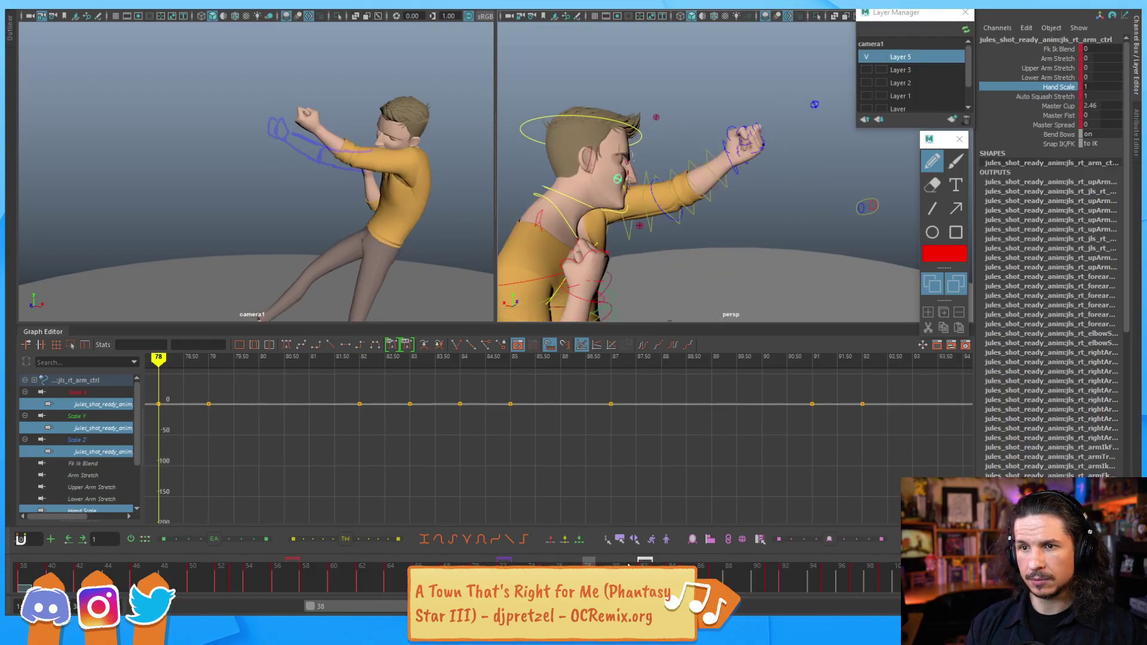
key(alt+period)
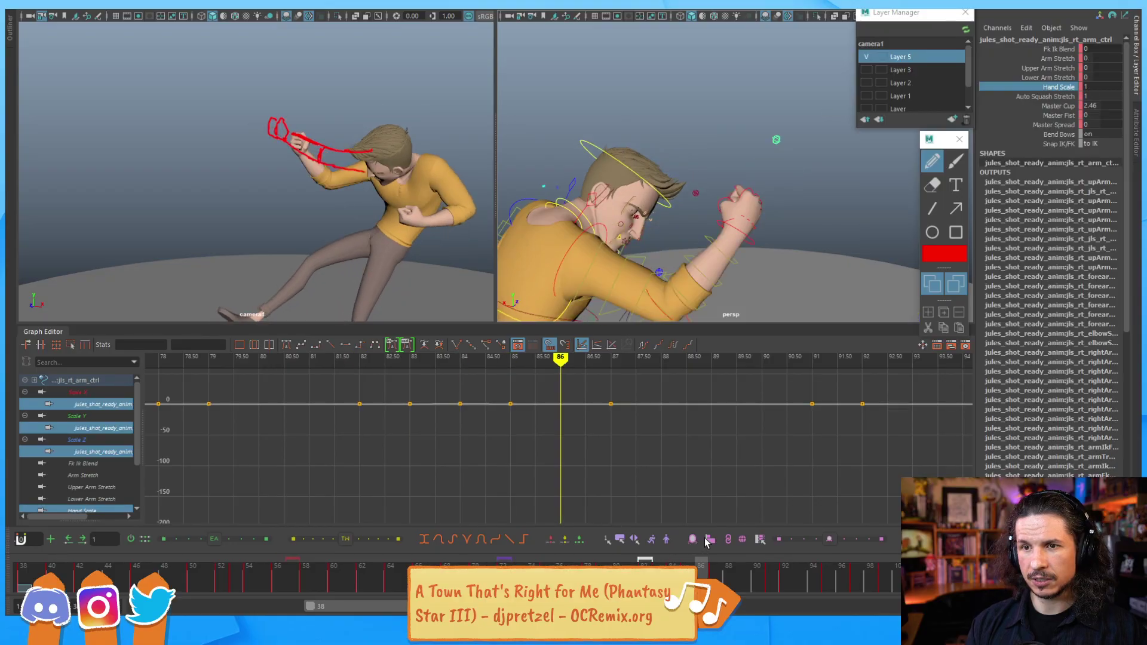
key(alt+period)
key(alt+period)
key(alt+period)
key(alt+period)
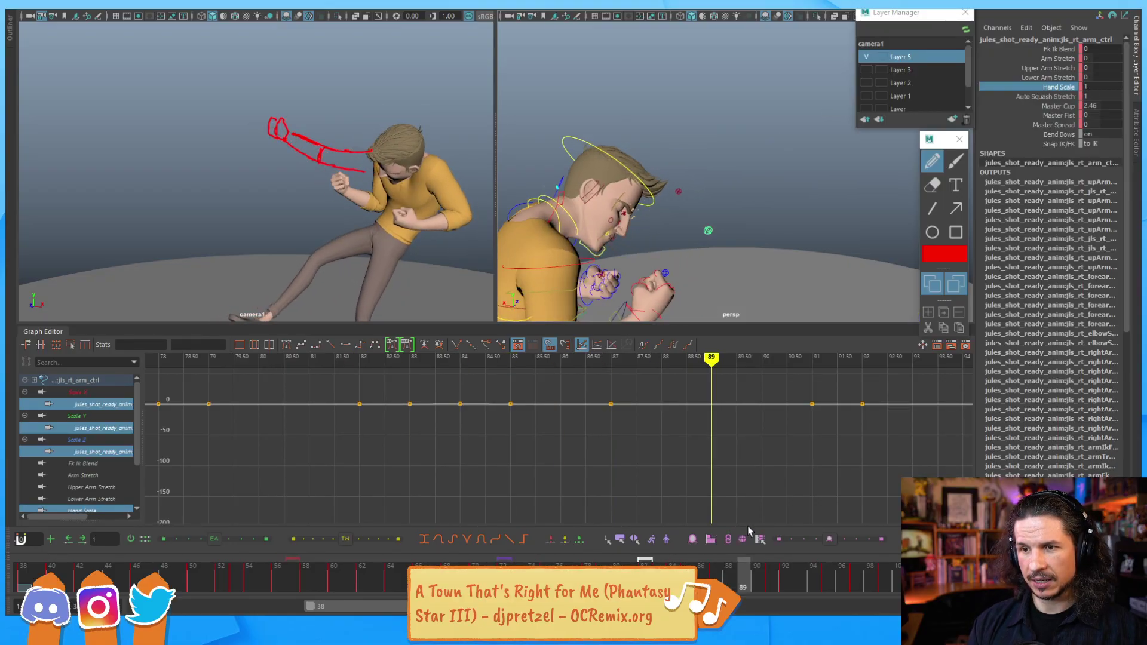
Step: On frame 90, rotate the left upper arm FK control to a Rotate Y of about 17.058
alt+drag(681, 225, 724, 179)
click(629, 166)
key(period)
key(period)
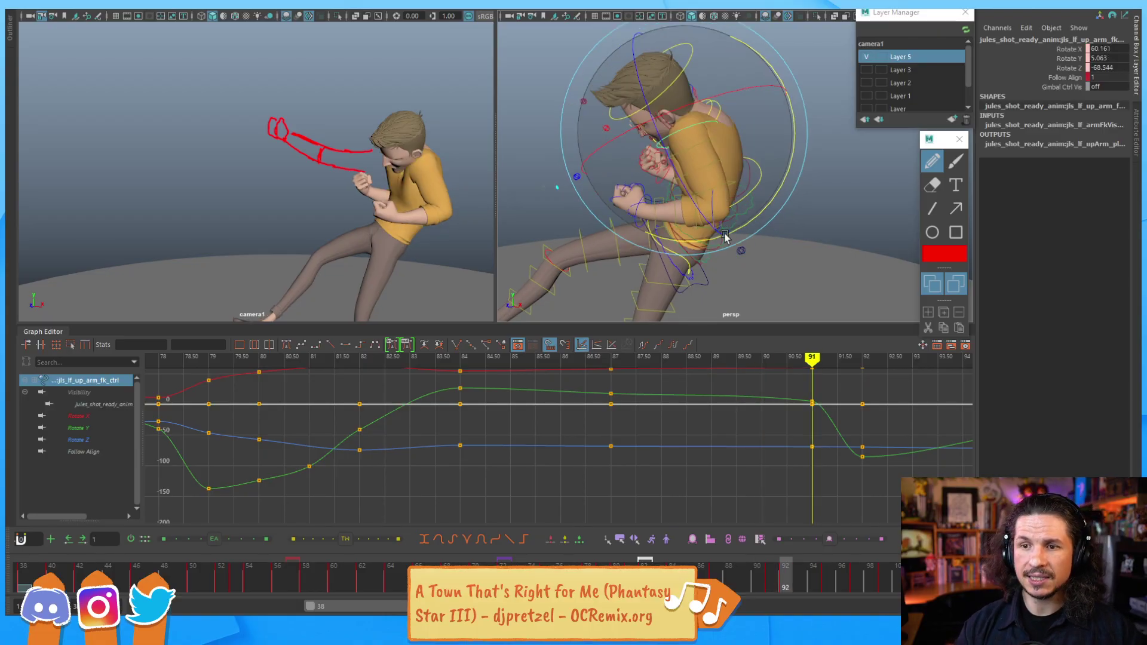
key(comma)
key(comma)
key(comma)
key(period)
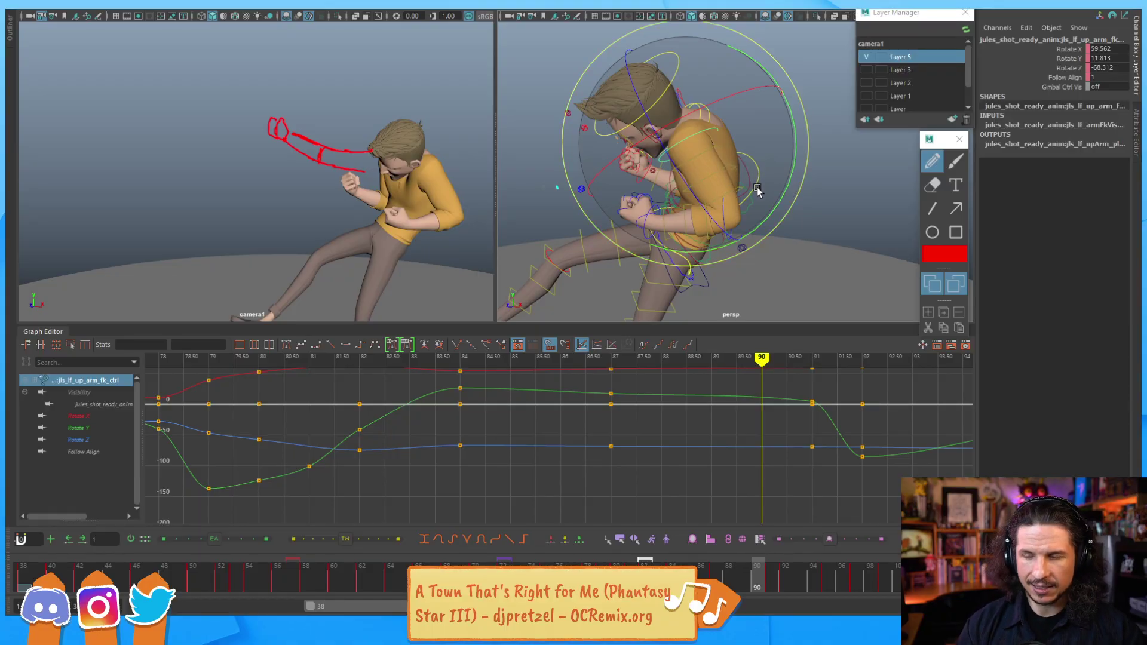
key(comma)
key(comma)
key(comma)
key(period)
key(period)
key(period)
drag(765, 226, 768, 216)
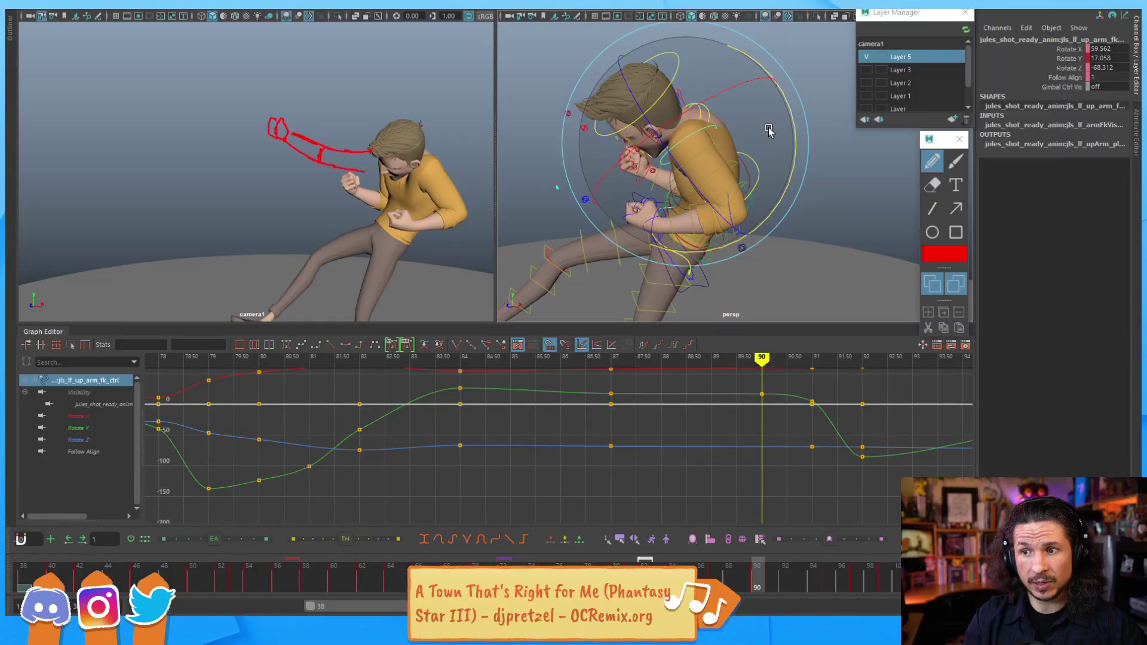
Step: Examine the left arm's motion frame by frame up to frame 90, ending on frame 88
key(alt+comma)
key(alt+comma)
key(alt+period)
key(alt+period)
key(alt+comma)
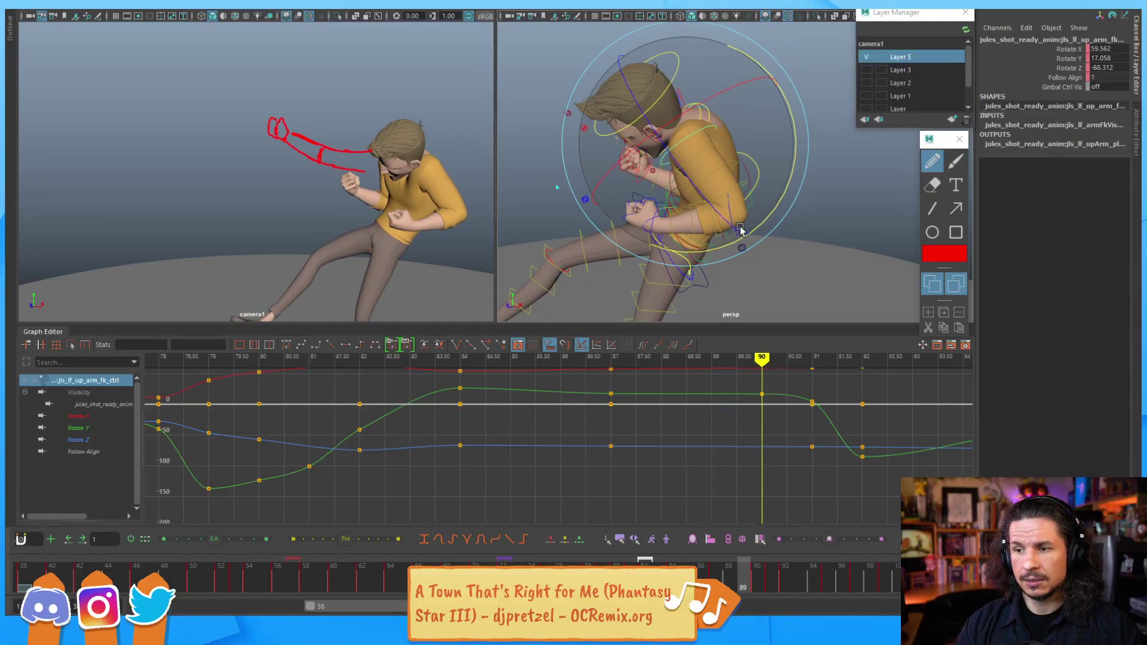
key(alt+comma)
key(alt+comma)
key(alt+period)
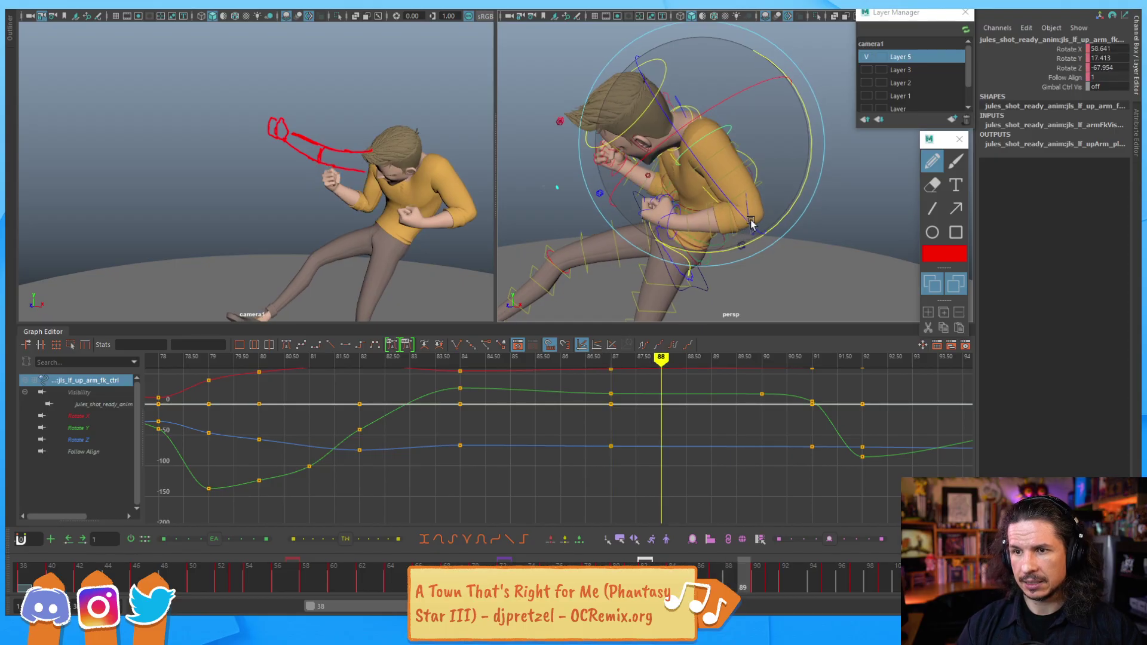
key(alt+period)
key(alt+comma)
key(alt+comma)
key(alt+comma)
key(alt+comma)
key(alt+period)
key(alt+period)
key(alt+period)
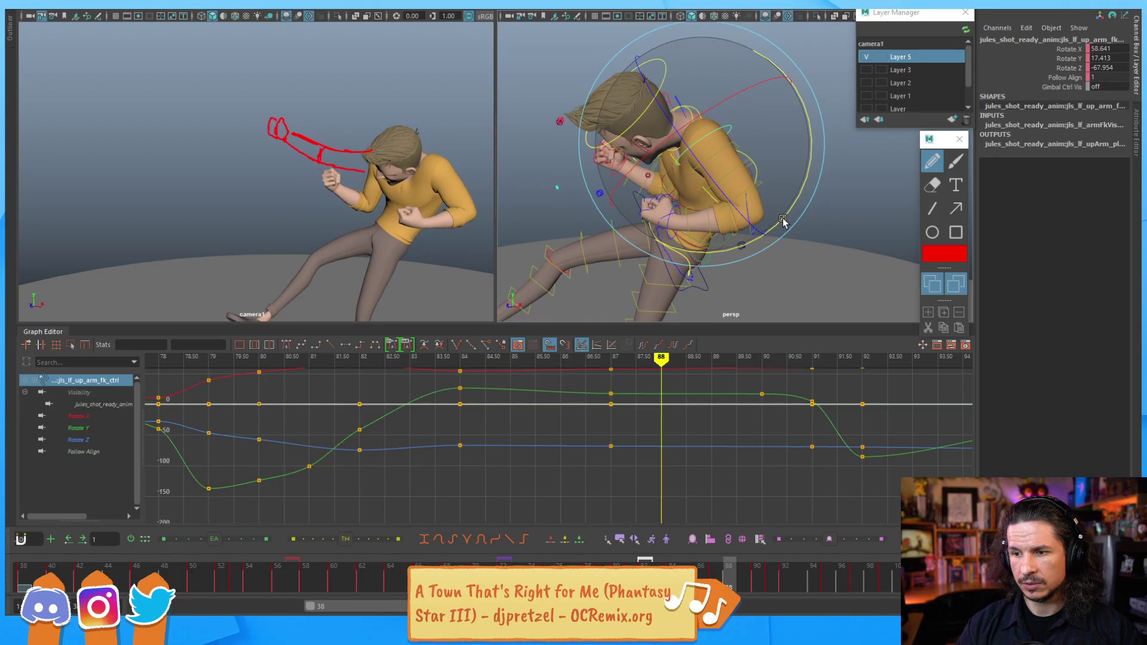
Step: On frame 88, rotate the left upper arm FK control to a Rotate Y of about 21.205
key(alt+comma)
key(alt+comma)
key(alt+period)
key(alt+period)
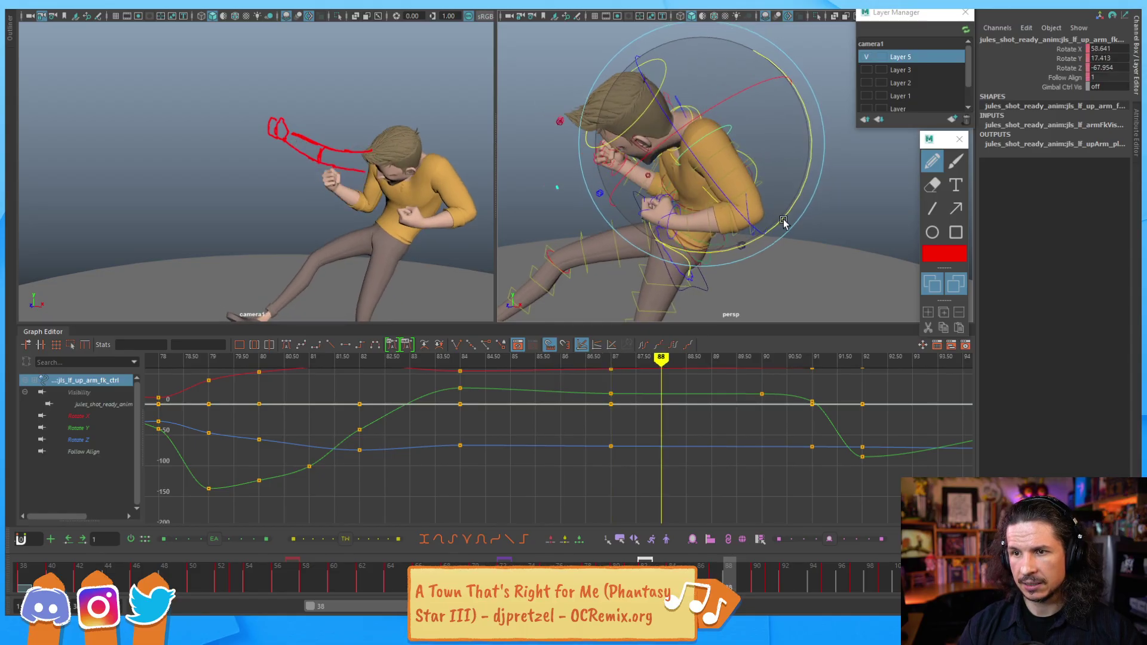
drag(782, 222, 783, 220)
key(alt+comma)
key(alt+period)
key(alt+period)
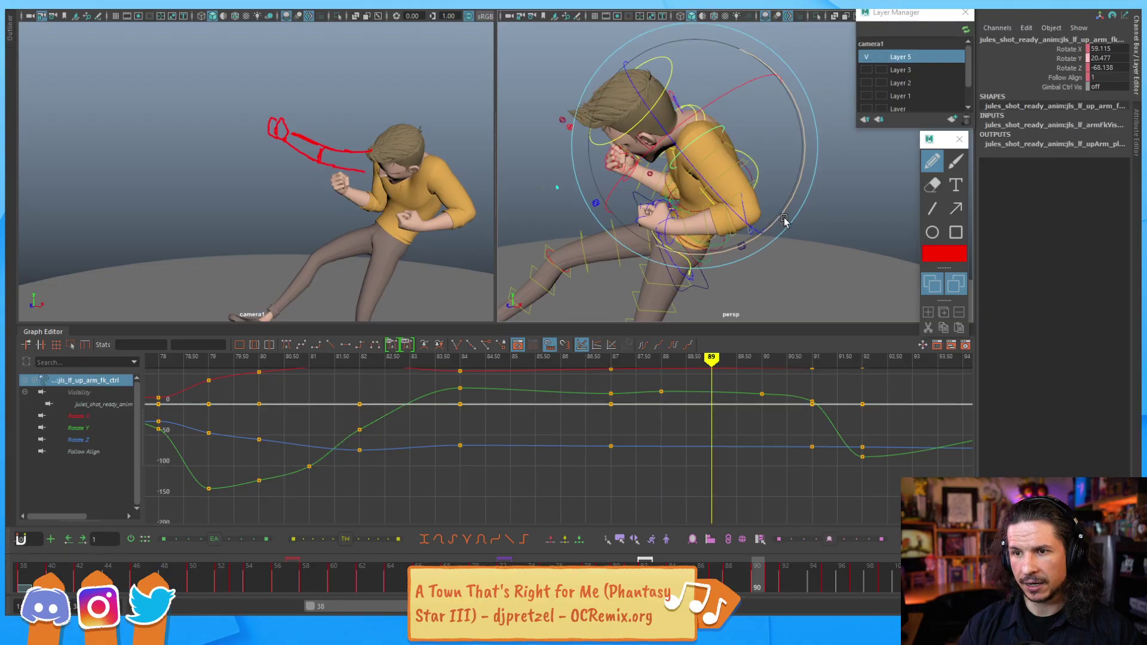
Step: On frame 89, raise the left upper arm FK control's Rotate Y slightly and compare it with the neighbouring frames
key(alt+period)
key(alt+comma)
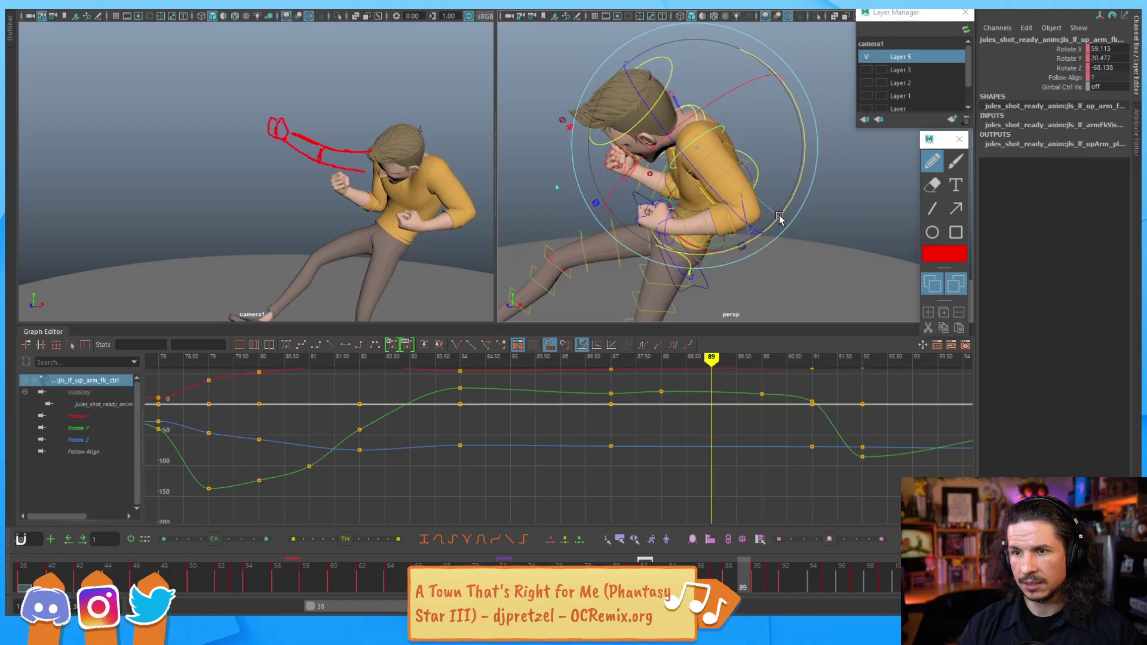
drag(783, 209, 784, 208)
key(alt+comma)
key(alt+comma)
key(alt+period)
key(alt+period)
key(alt+period)
key(alt+period)
key(alt+comma)
key(alt+comma)
key(alt+comma)
key(alt+period)
key(alt+period)
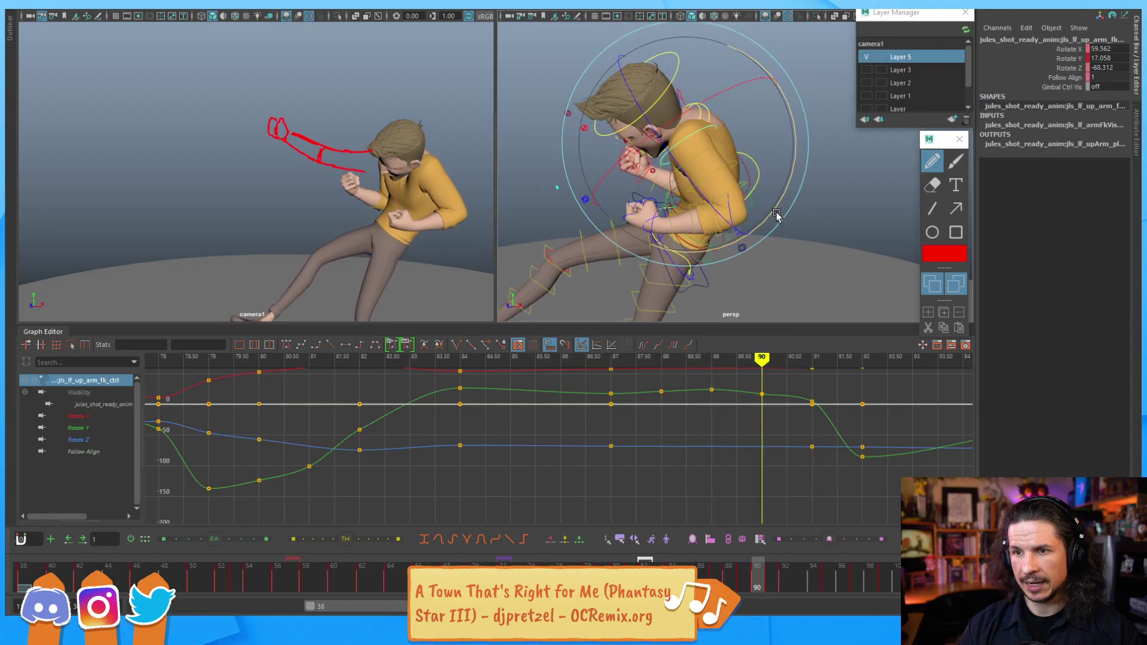
Step: Examine the left elbow's drift frame by frame in both directions around frames 88 to 90
key(alt+comma)
key(alt+comma)
key(alt+period)
key(alt+comma)
key(alt+comma)
key(alt+comma)
key(alt+comma)
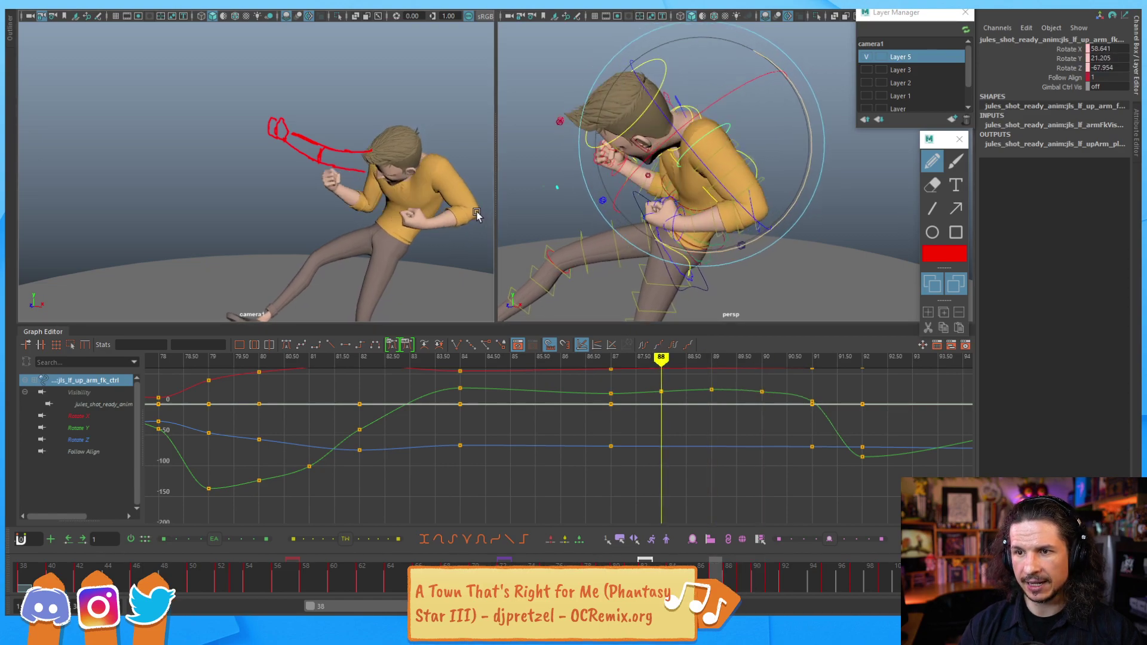
key(alt+period)
key(alt+period)
key(alt+period)
key(alt+period)
key(alt+period)
key(alt+comma)
key(alt+comma)
key(alt+comma)
key(alt+comma)
key(alt+comma)
key(alt+comma)
Step: On frame 88, lower the left upper arm FK control's Rotate Y to 15.972, comparing the pose with frames 86 and 87
key(alt+period)
key(alt+period)
key(alt+period)
key(alt+period)
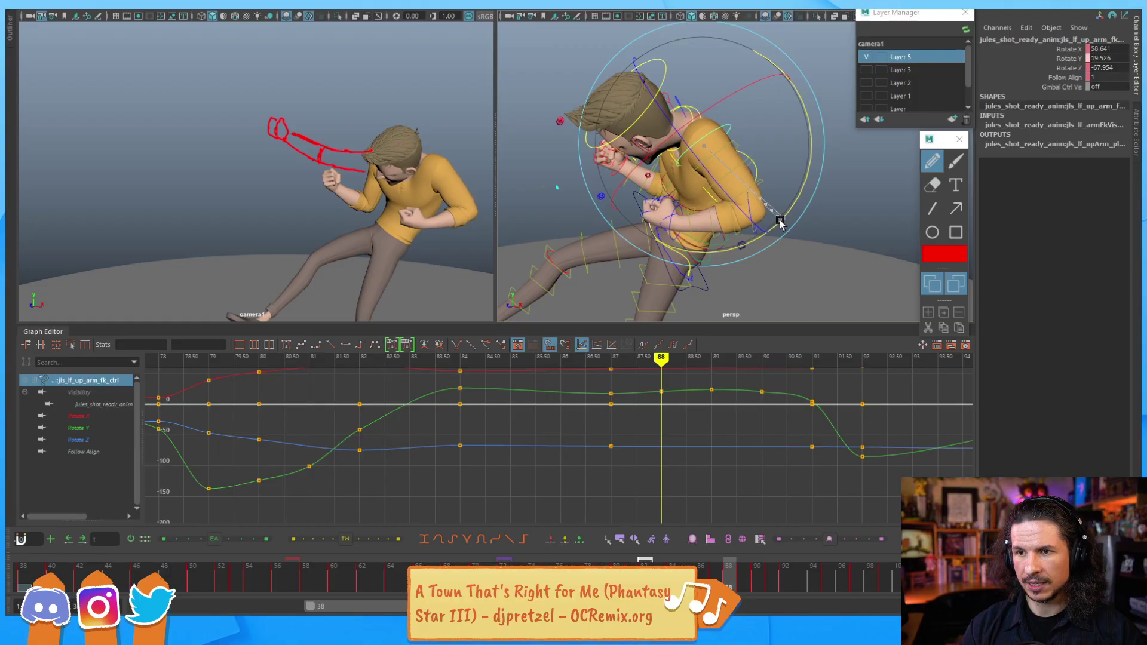
key(alt+comma)
key(alt+comma)
key(alt+period)
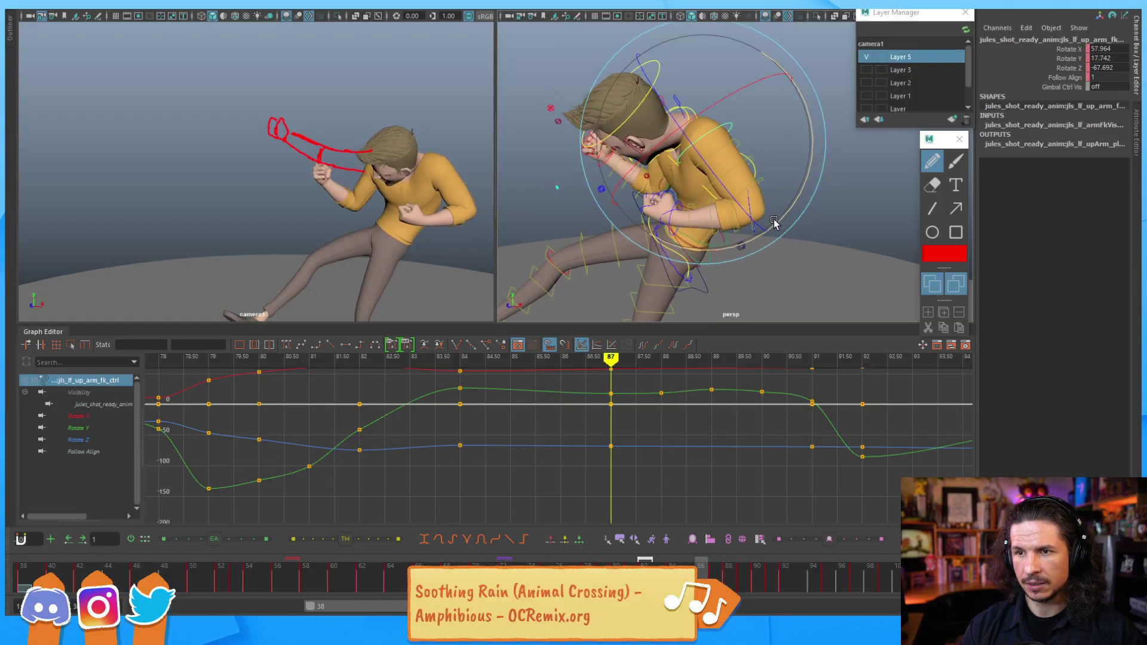
key(alt+comma)
key(alt+comma)
key(alt+period)
key(alt+period)
key(alt+period)
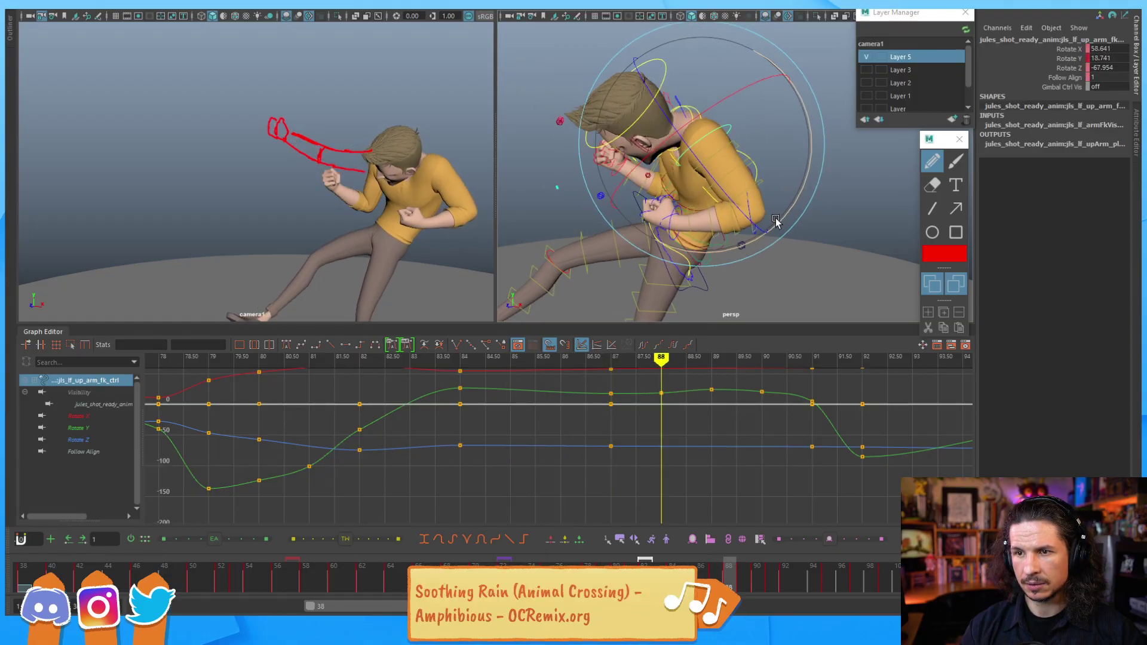
key(alt+comma)
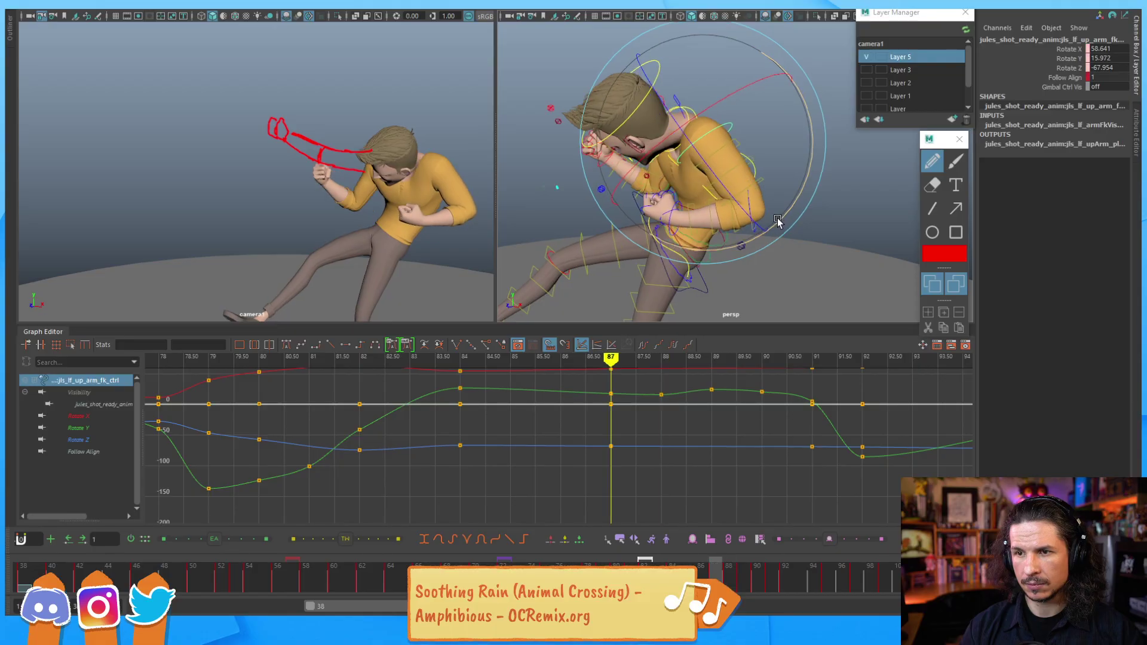
key(alt+comma)
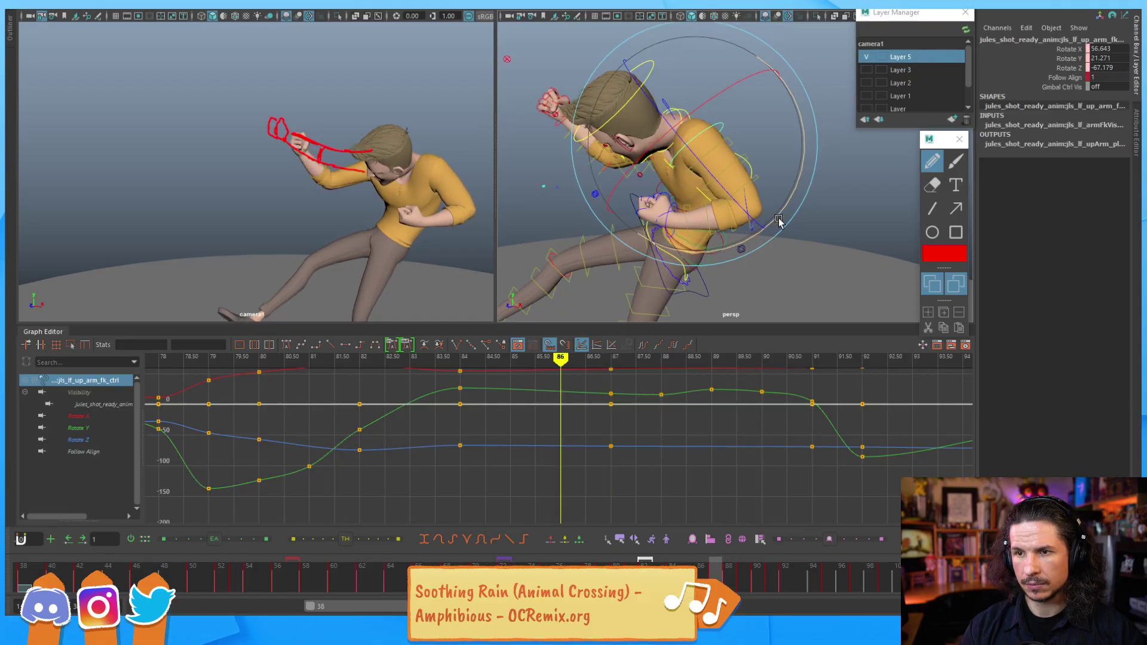
key(alt+period)
key(alt+period)
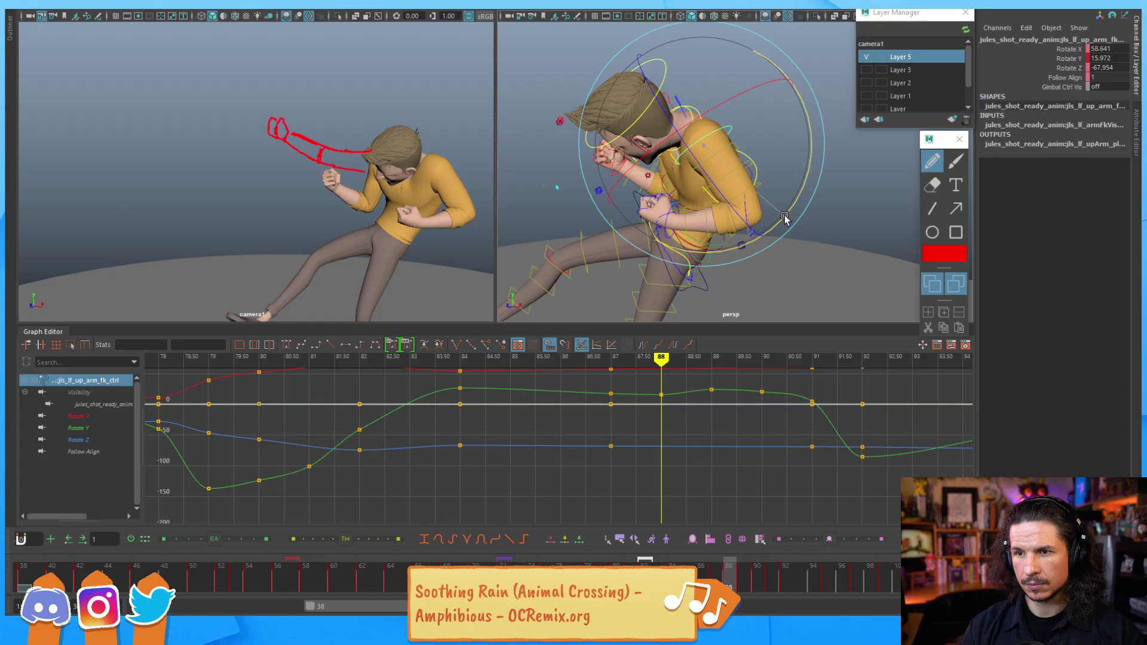
Step: On frame 89, rotate the left upper arm FK control to a slightly lower Rotate Y
key(alt+comma)
key(alt+period)
key(alt+period)
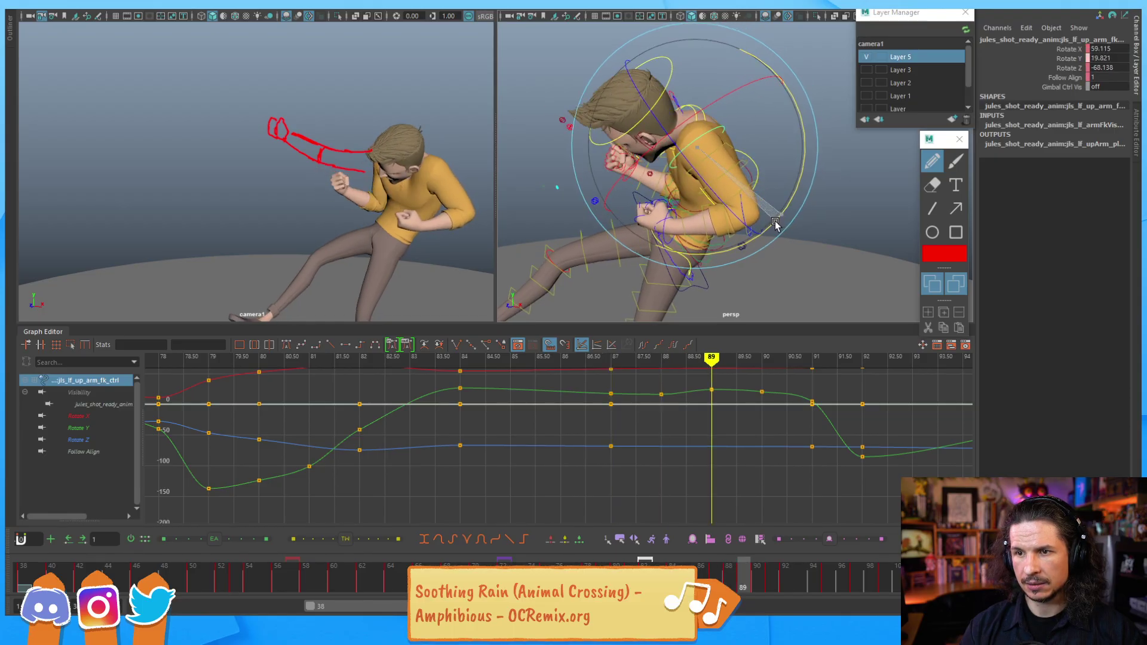
drag(783, 218, 775, 221)
key(alt+comma)
key(alt+period)
Step: On frame 90, rotate the left upper arm FK control to a Rotate Y of 21.51
key(alt+period)
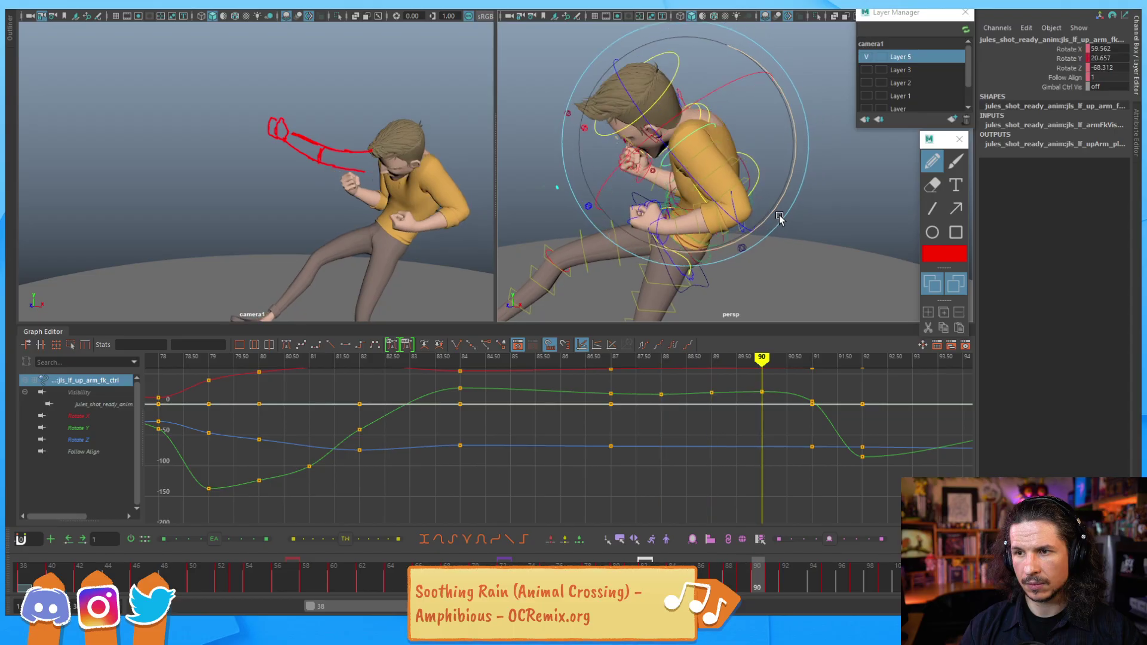
key(alt+comma)
key(alt+comma)
key(alt+comma)
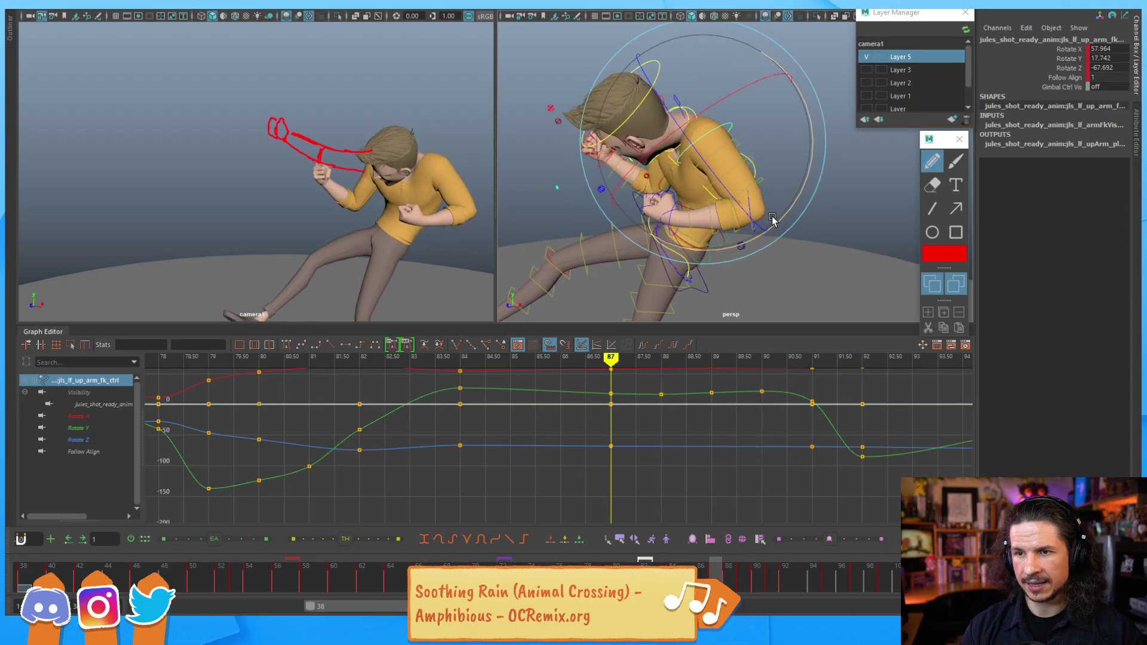
key(alt+period)
key(alt+period)
key(alt+period)
key(alt+period)
key(alt+comma)
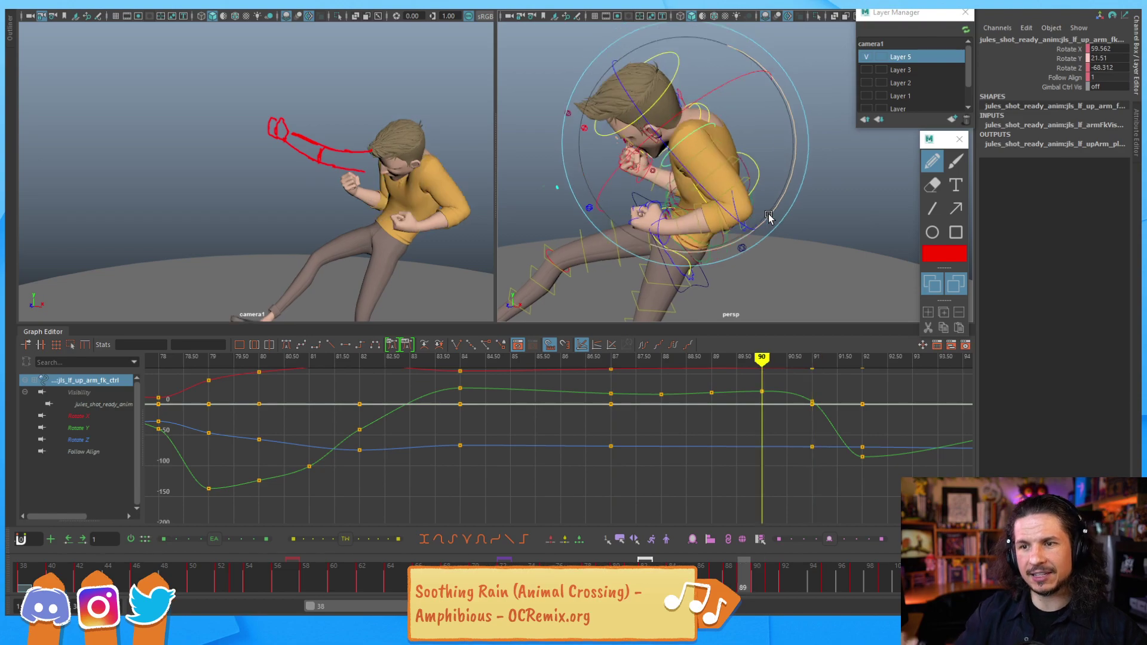
Step: Review the left arm's retraction back and forth between frames 87 and 91
key(alt+comma)
key(alt+comma)
key(alt+period)
key(alt+period)
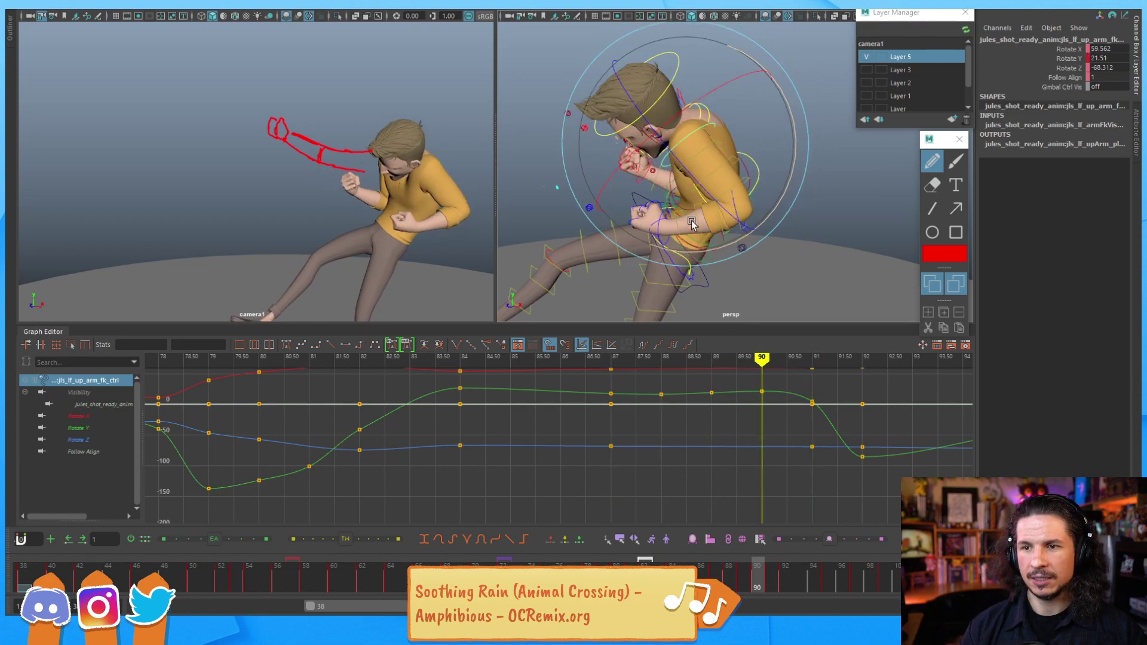
key(alt+comma)
key(alt+comma)
key(alt+comma)
key(alt+period)
key(alt+period)
key(alt+period)
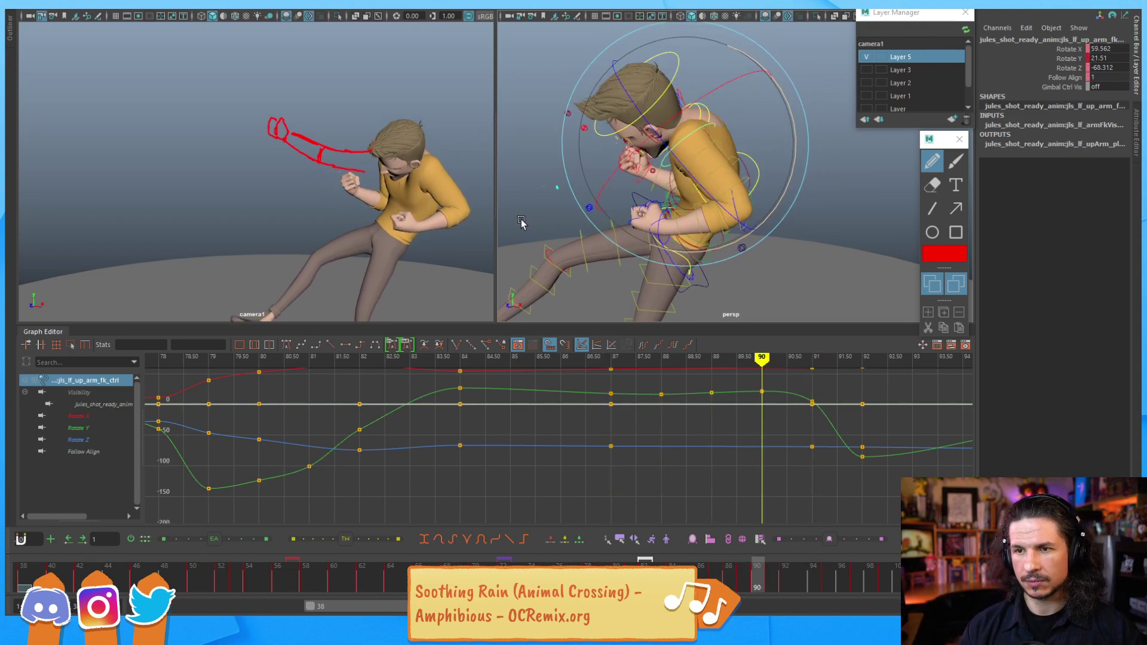
key(alt+comma)
key(alt+comma)
key(alt+period)
key(alt+period)
key(alt+period)
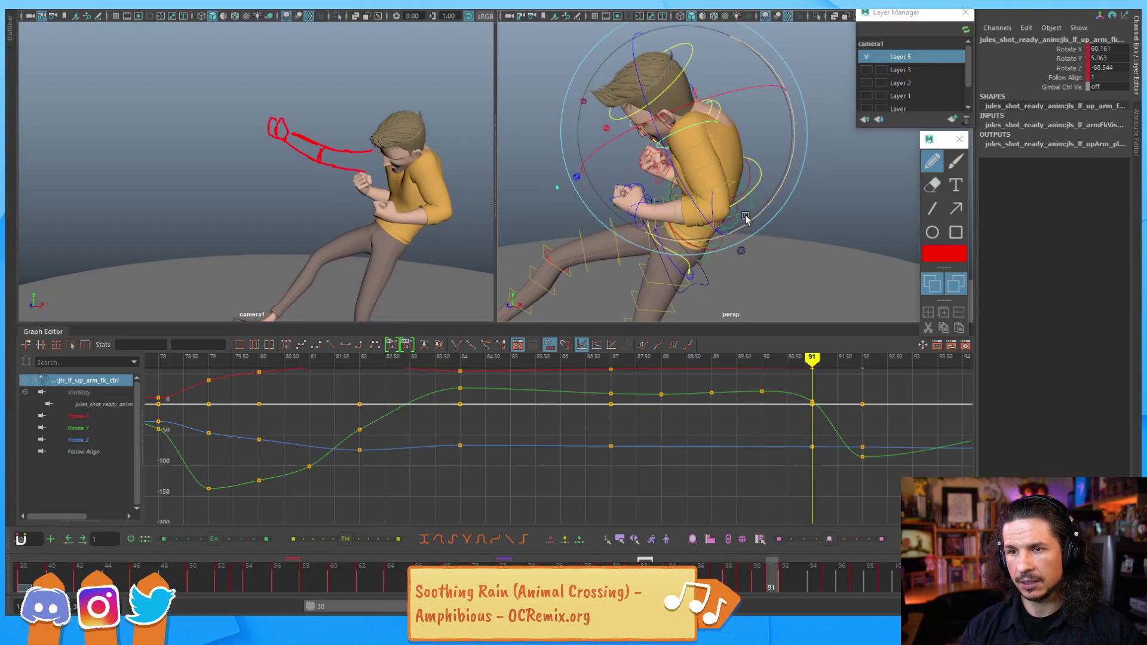
Step: On frame 88, adjust the left upper arm FK control's Rotate Y to 16.45
key(alt+comma)
key(alt+comma)
key(alt+comma)
key(alt+comma)
key(alt+period)
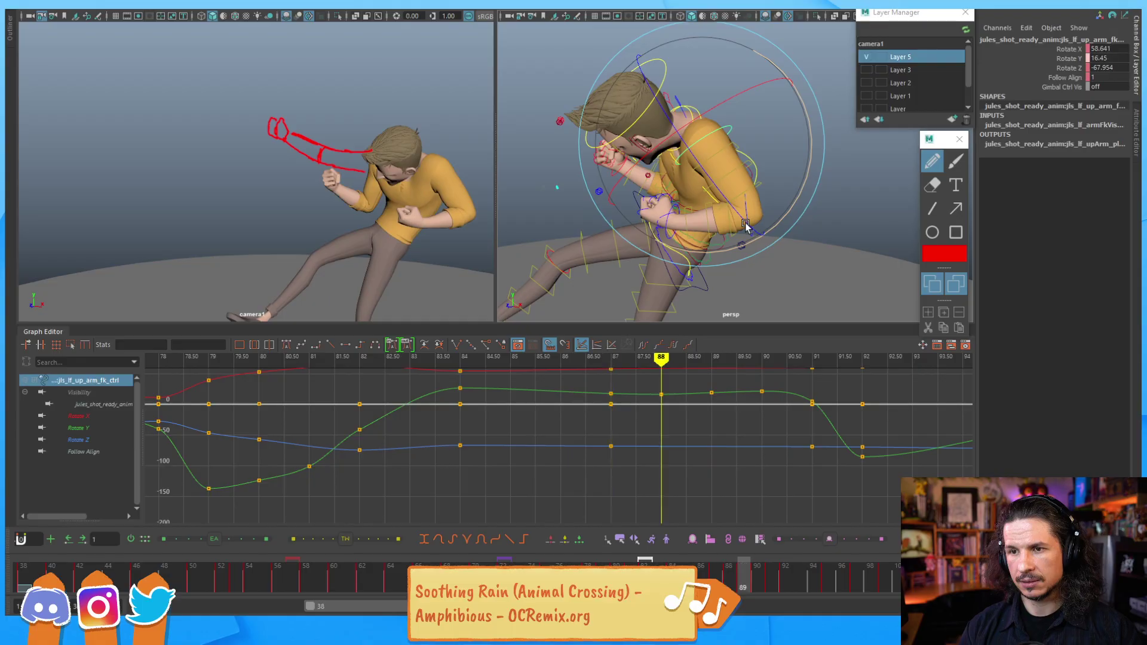
Step: Examine the left arm's transition into the next punch up to frame 93, returning to frame 90
key(alt+period)
key(alt+period)
key(alt+period)
key(alt+period)
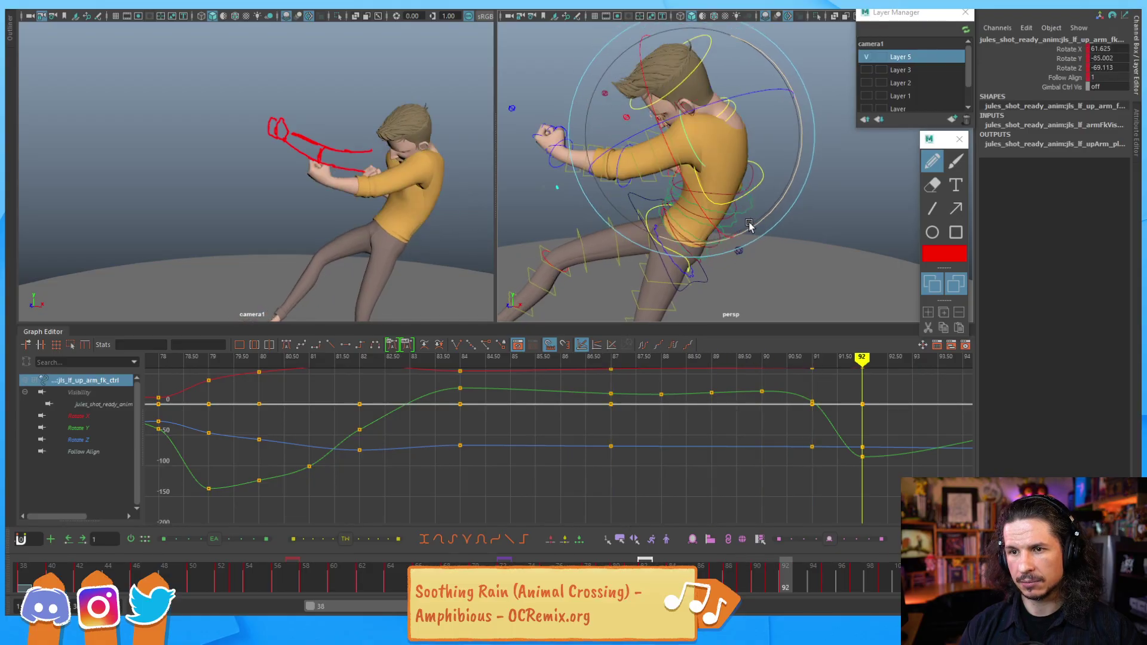
key(alt+period)
key(alt+comma)
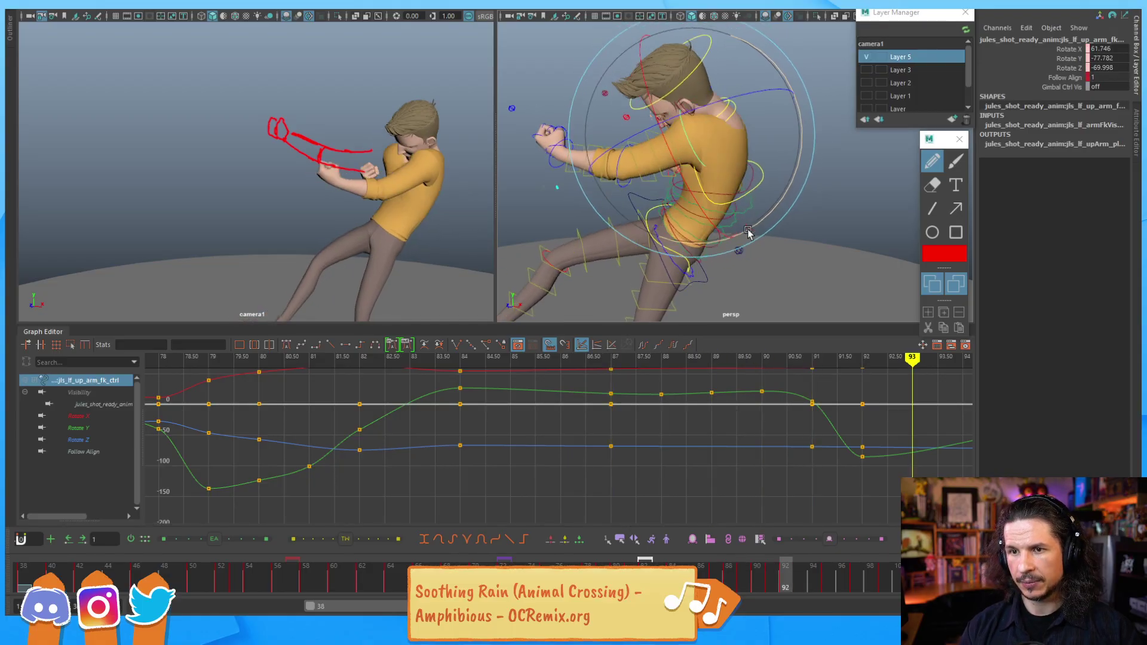
key(alt+comma)
key(alt+comma)
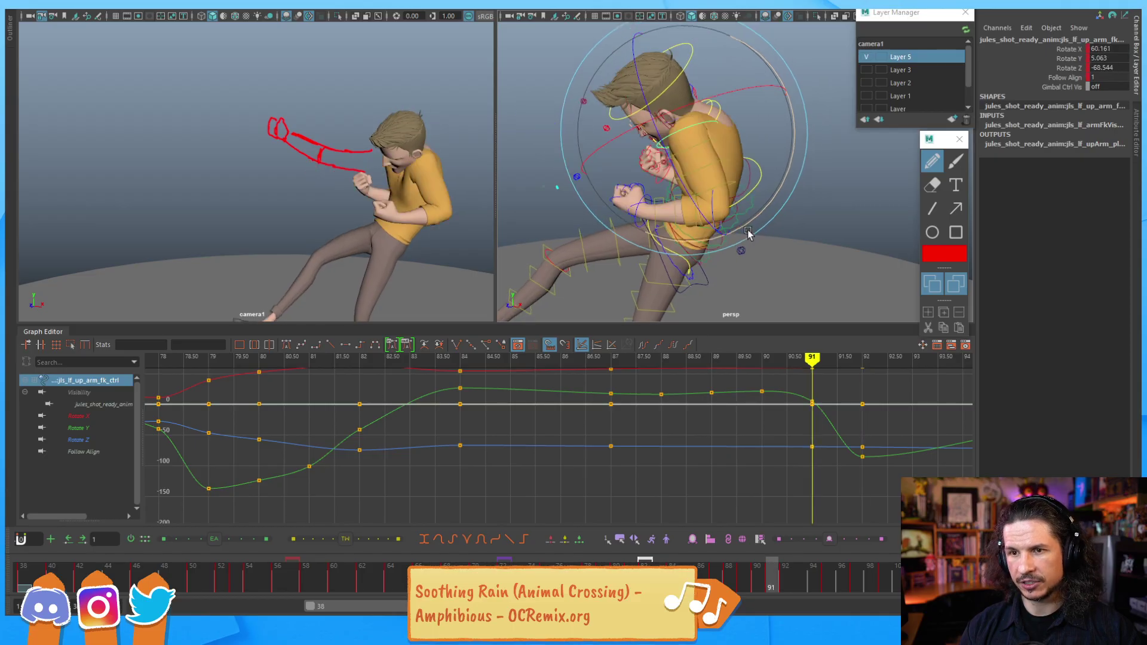
key(alt+comma)
key(alt+period)
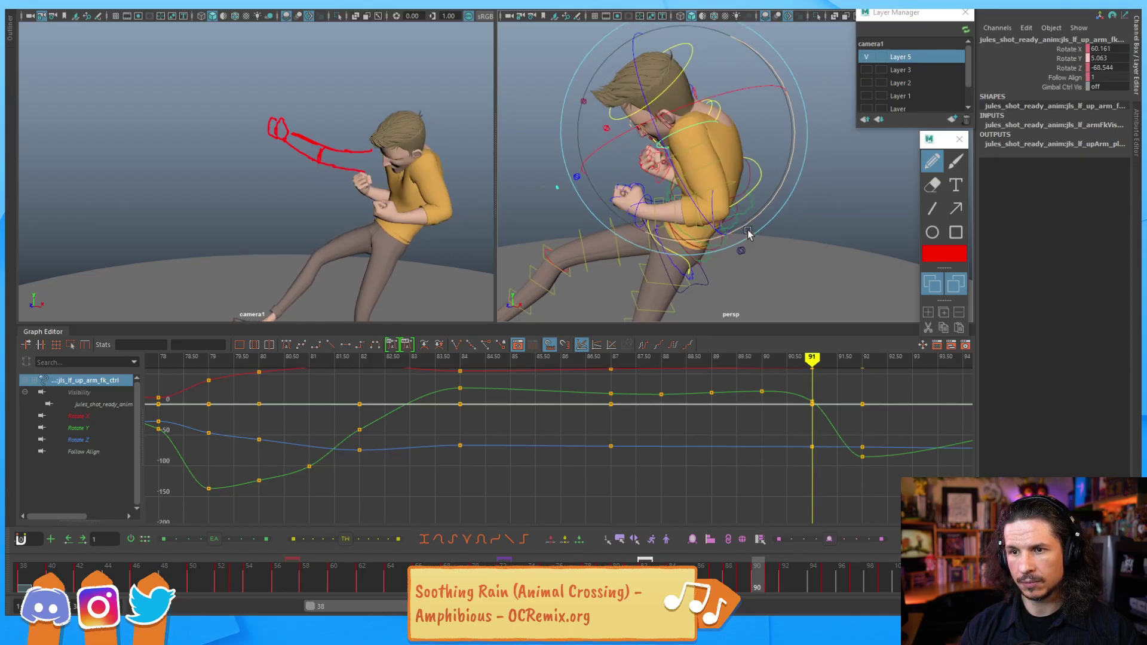
key(alt+comma)
key(alt+comma)
key(alt+period)
Step: Select the left elbow FK control and rotate it to a Rotate Y of -113.7 on frame 89
click(827, 196)
click(746, 233)
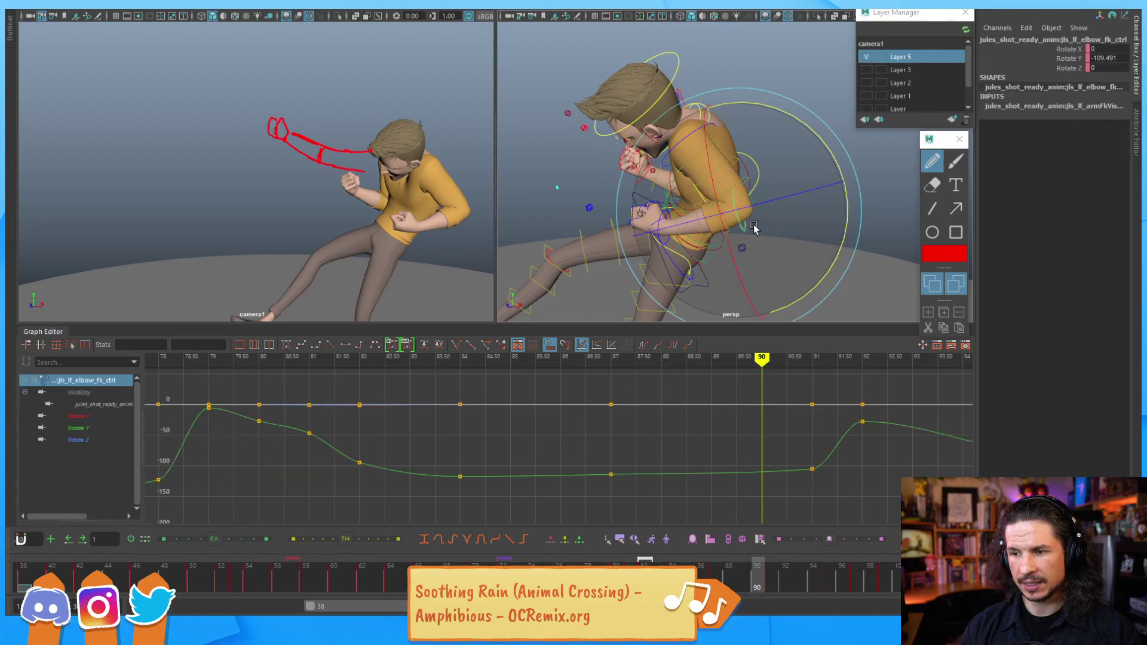
key(alt+comma)
key(alt+comma)
key(alt+comma)
key(alt+period)
key(alt+period)
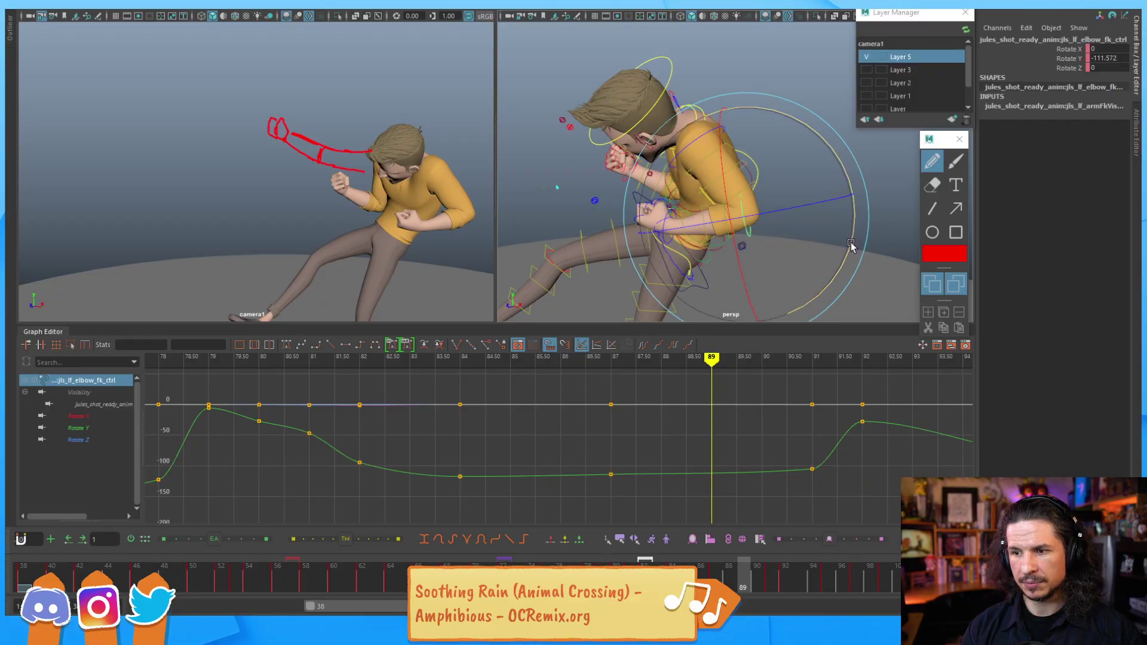
drag(849, 242, 848, 245)
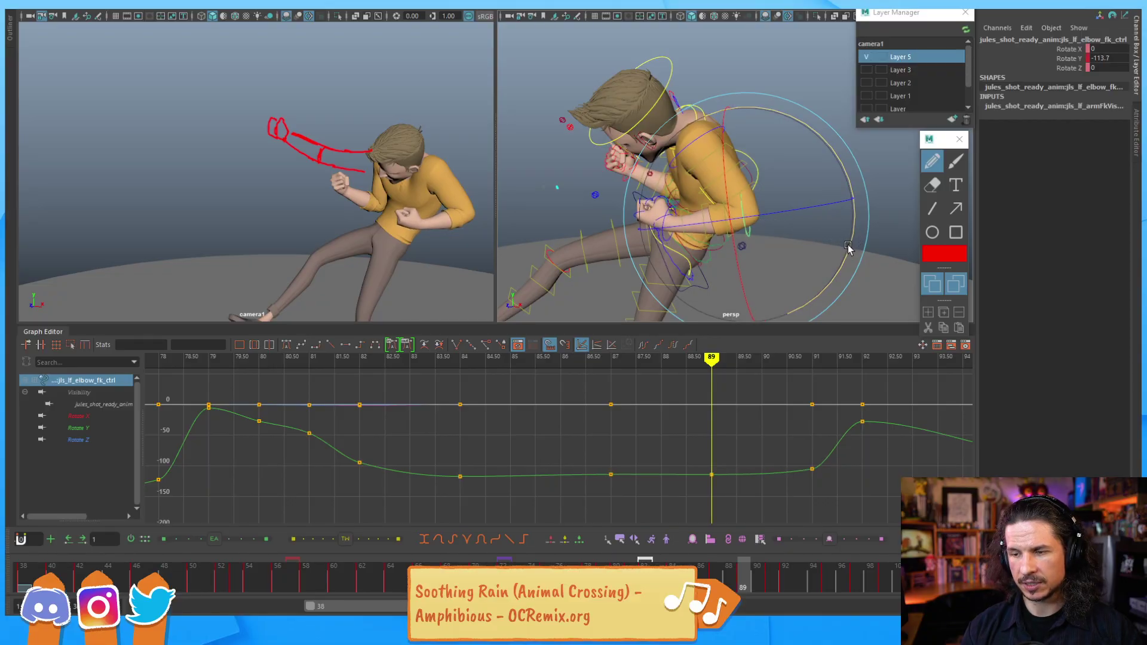
Step: Review the left elbow's motion from frame 87 forward to the extended punch on frame 92
key(alt+comma)
key(alt+comma)
key(alt+period)
key(alt+period)
key(alt+period)
key(alt+period)
key(alt+period)
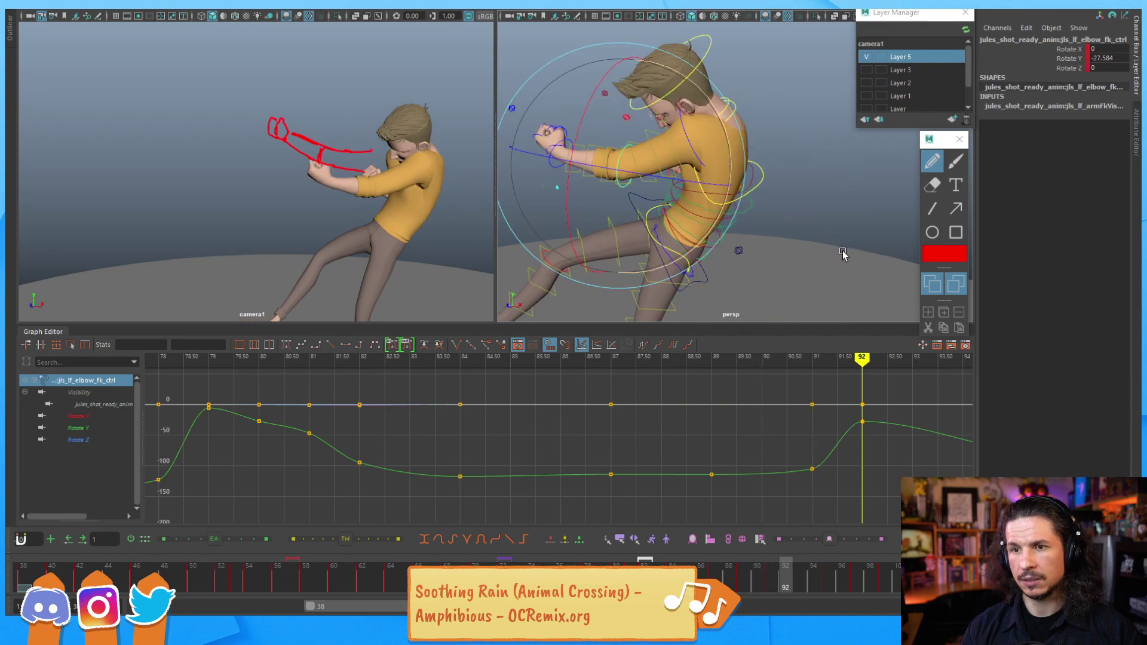
Step: Select the left arm settings control and key its channels on frame 93
key(alt+period)
alt+drag(839, 251, 612, 165)
click(611, 164)
drag(643, 88, 684, 124)
key(q)
click(776, 214)
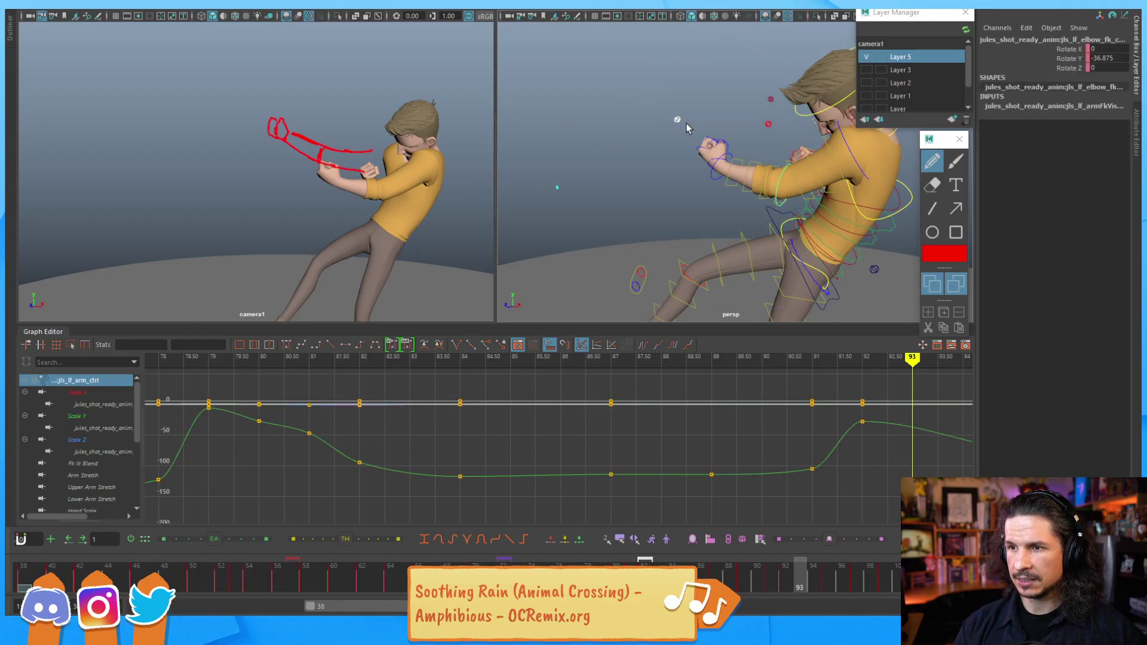
drag(686, 129, 688, 129)
key(s)
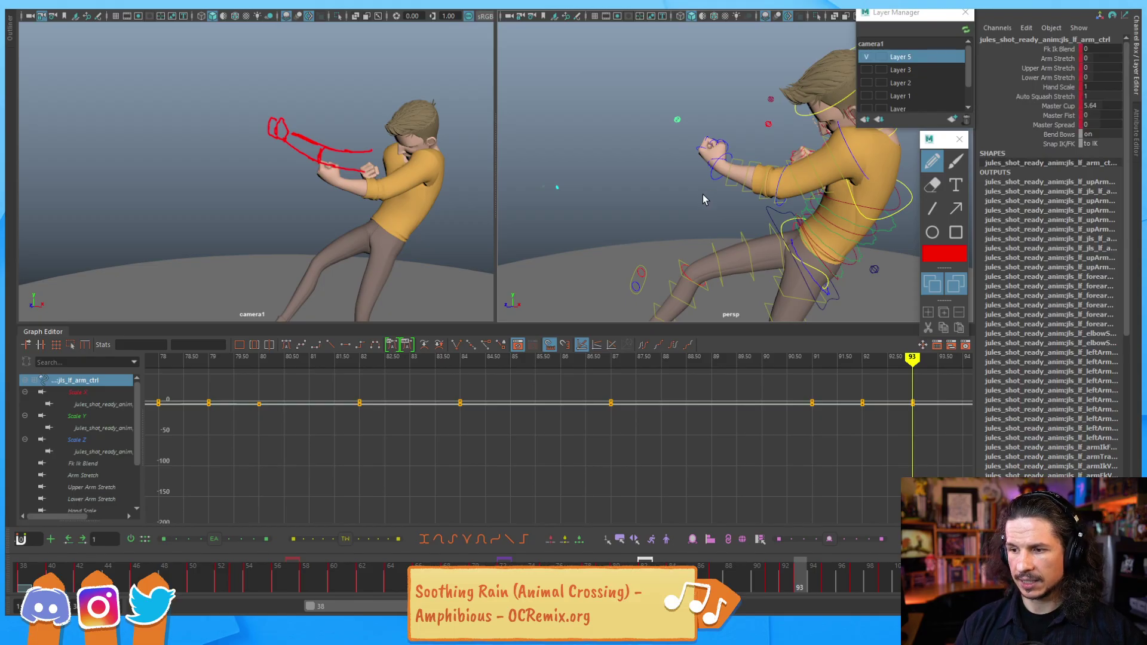
Step: Review the left-arm punch frame by frame from the bent arm on frame 90 to beyond frame 93, ending on frame 92
mouse_move(789, 584)
mouse_down()
mouse_move(813, 584)
mouse_move(758, 587)
mouse_move(790, 584)
mouse_up()
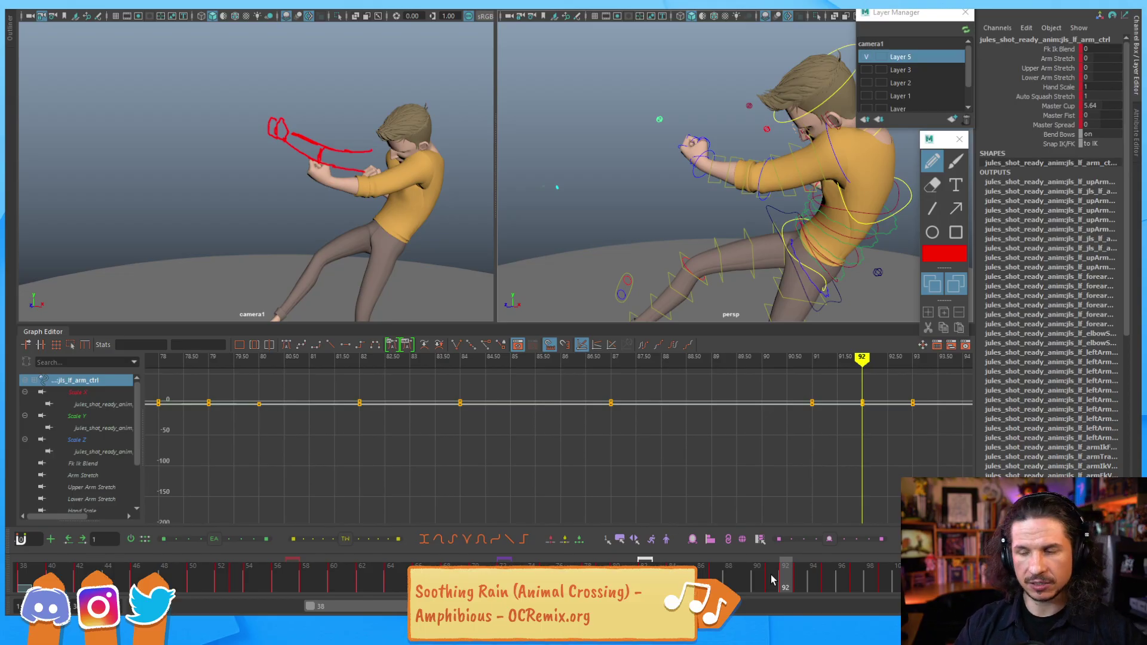
key(alt+period)
key(alt+period)
key(alt+period)
key(alt+comma)
key(alt+comma)
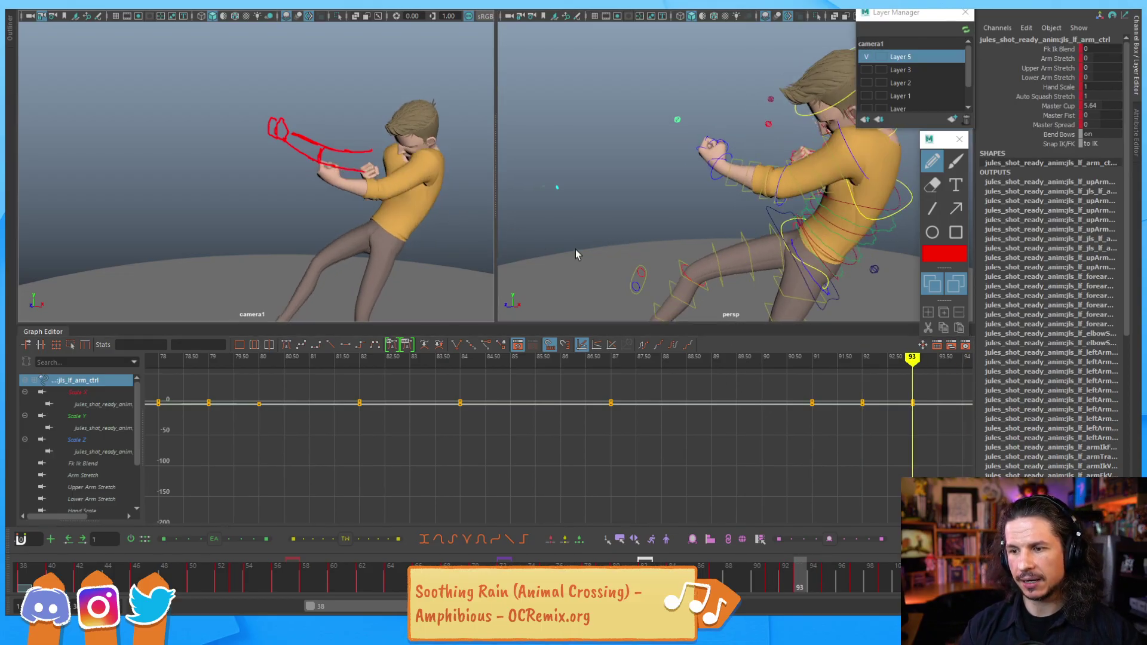
key(alt+comma)
key(alt+comma)
key(alt+comma)
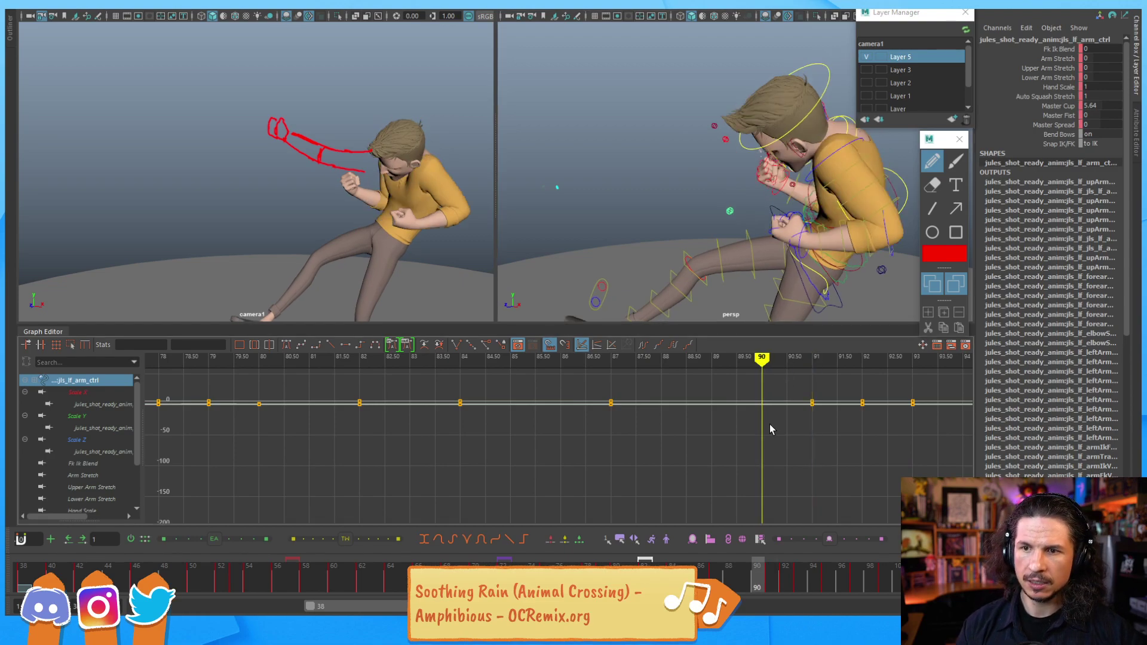
key(alt+period)
key(alt+period)
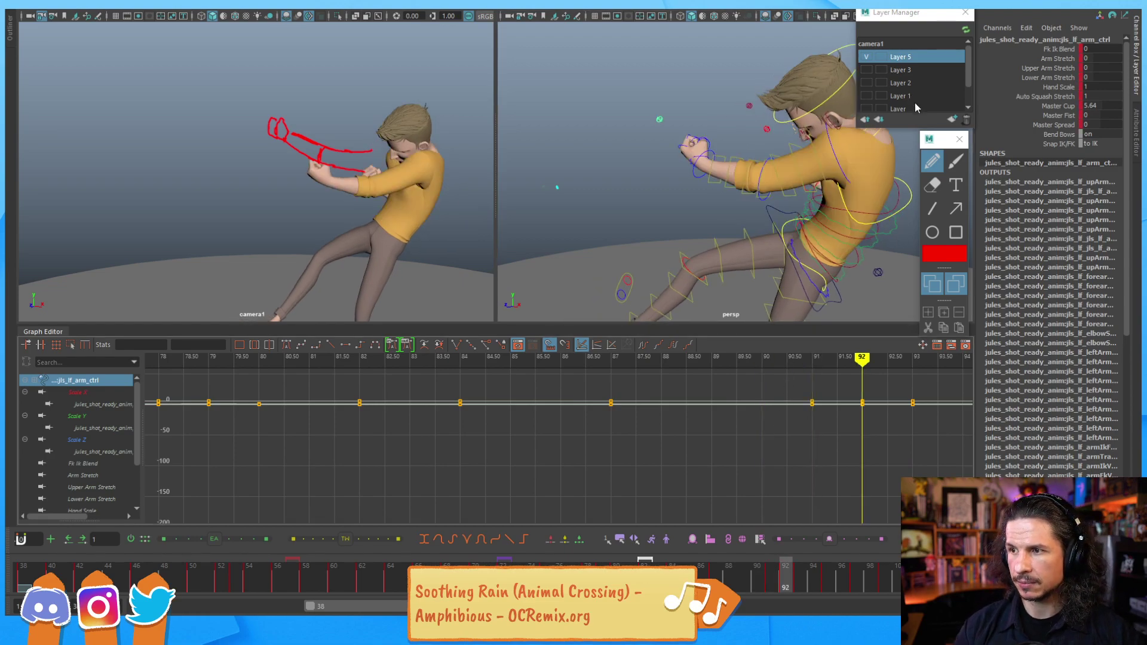
Step: Delete Layer 5 with the red arm sketch and create a new animated drawing layer for camera1
click(965, 119)
click(952, 119)
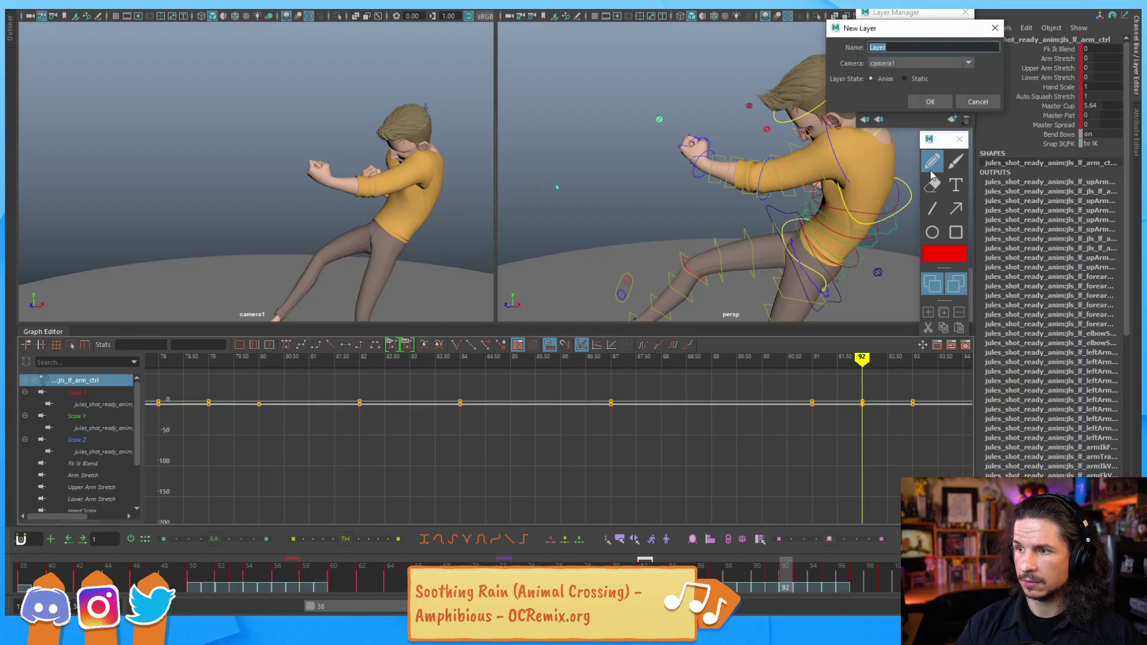
key(Return)
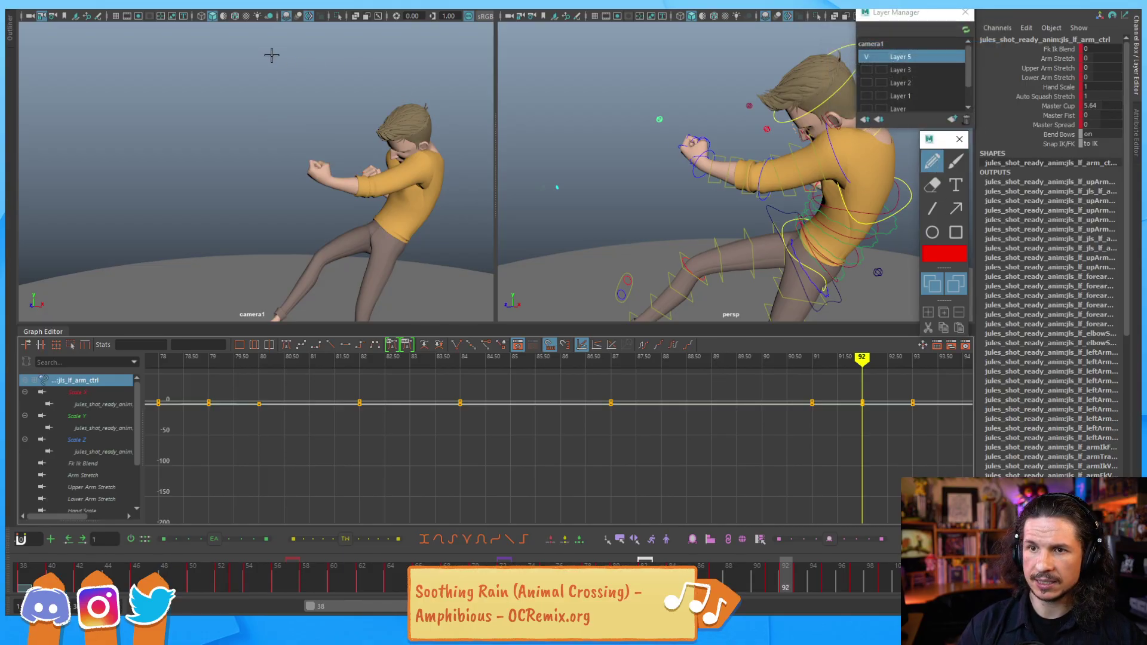
Step: Handwrite a red "POW" with accent strokes above the character in the camera1 view on frame 92
drag(277, 39, 278, 60)
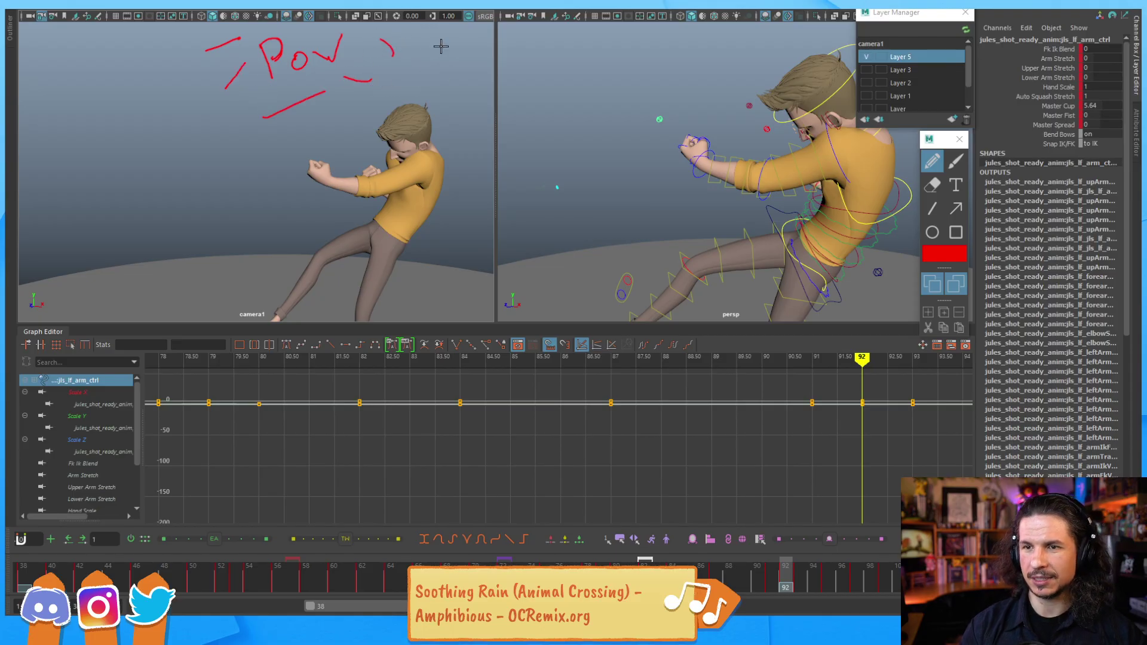
key(w)
click(932, 161)
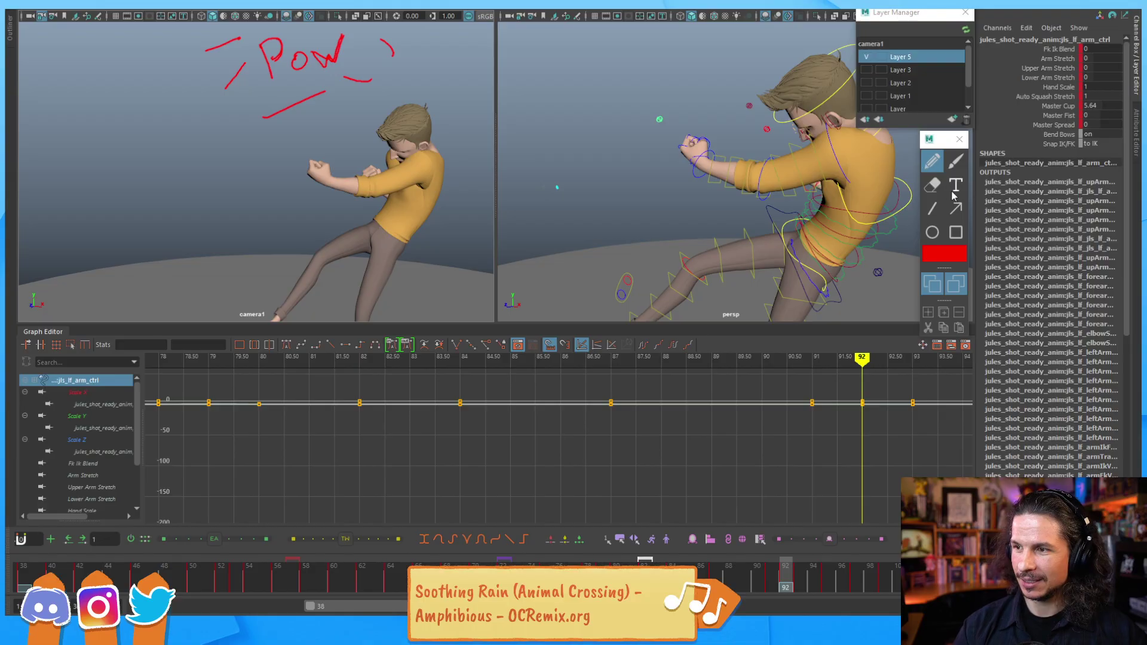
Step: Erase the W of the "POW" lettering and redraw it in red
click(932, 186)
drag(313, 62, 328, 53)
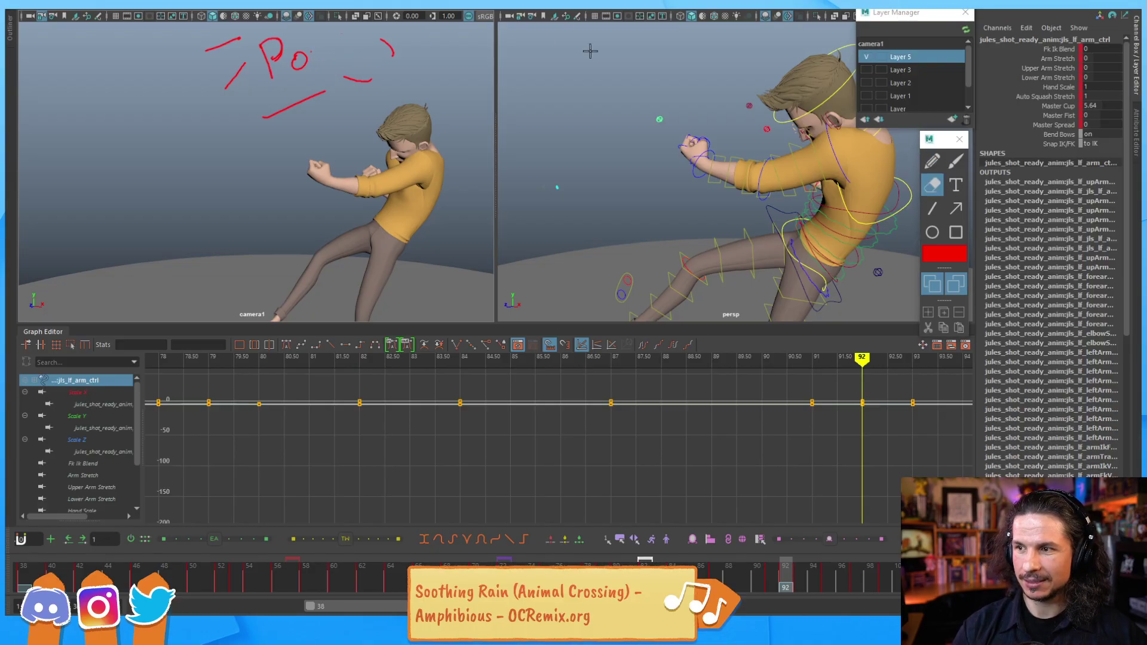
click(933, 162)
click(310, 46)
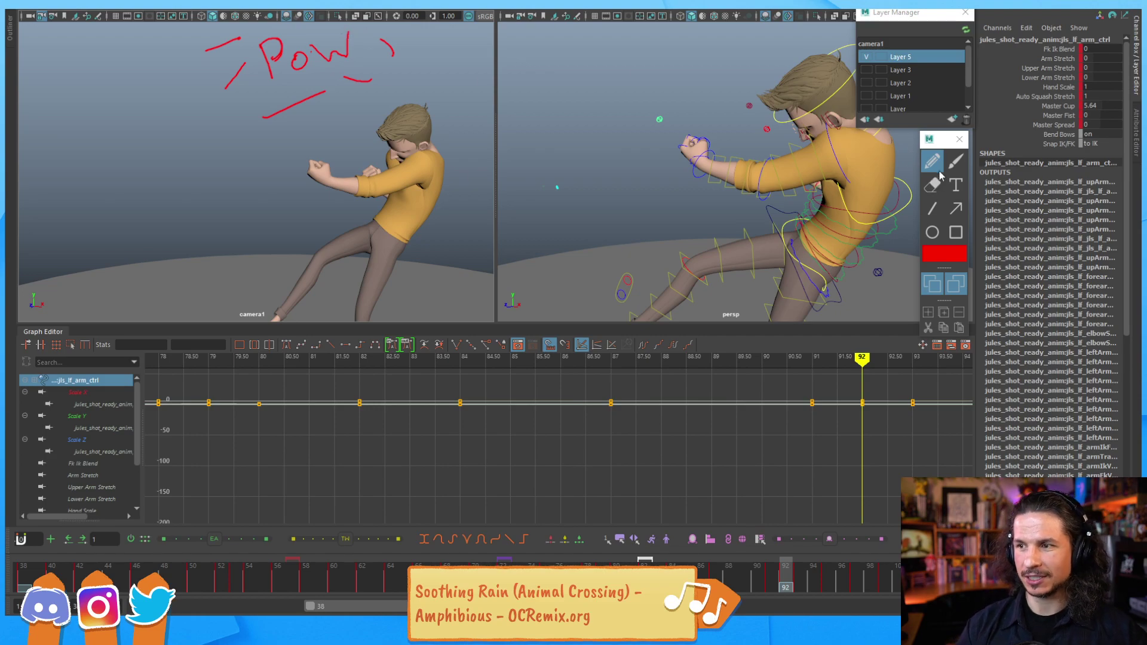
Step: Review the left-arm punch and the POW drawing frame by frame between frames 91 and 94, ending on frame 92
click(722, 154)
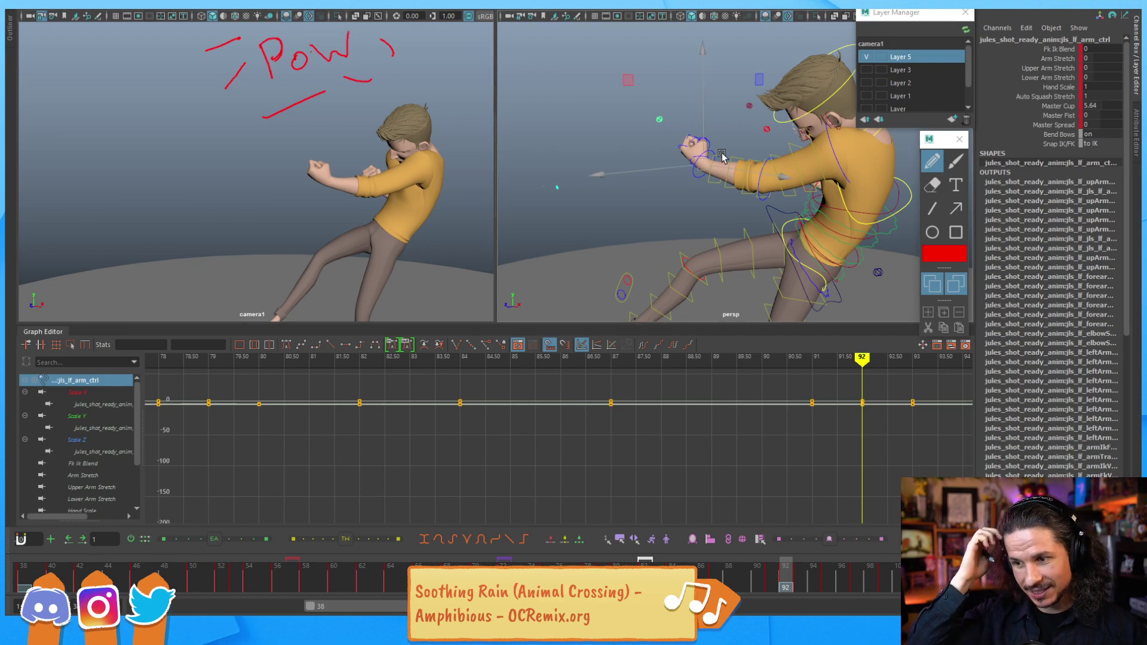
key(alt+comma)
key(alt+comma)
key(alt+period)
key(alt+period)
key(alt+period)
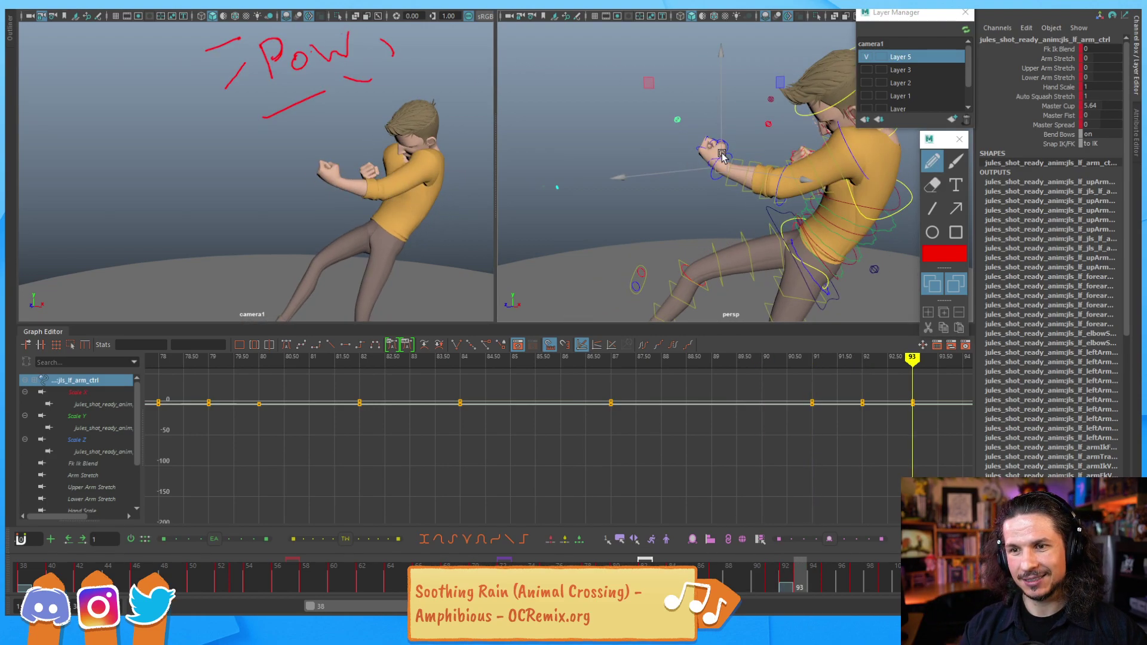
key(alt+comma)
key(alt+comma)
key(alt+period)
key(alt+period)
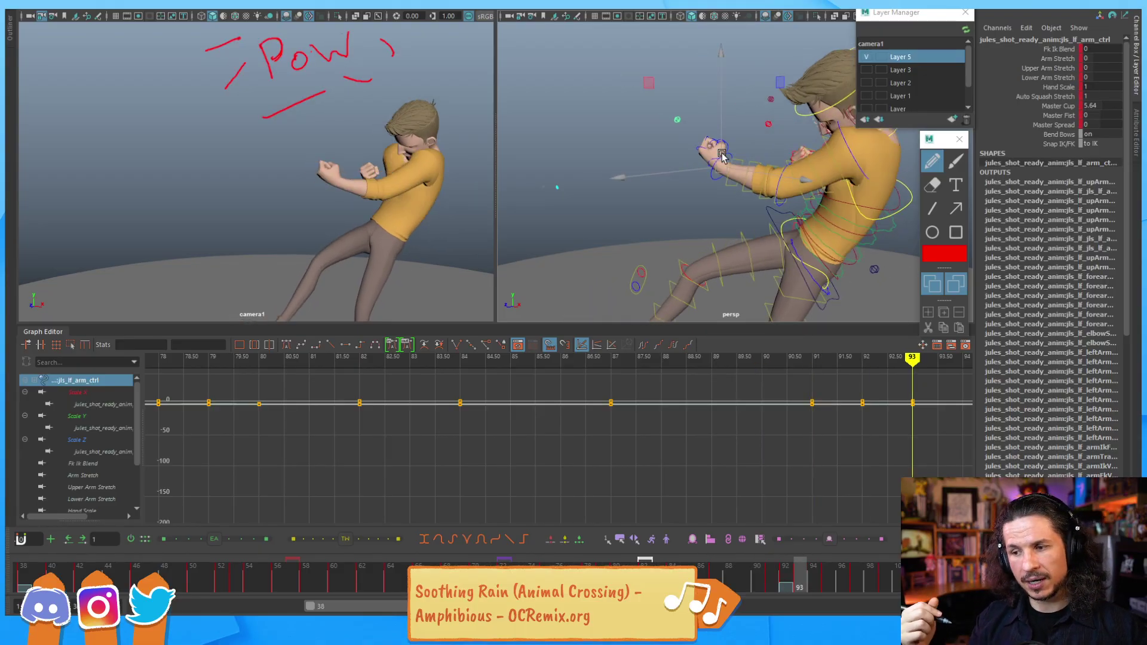
key(alt+comma)
key(alt+period)
key(alt+period)
key(alt+period)
key(alt+comma)
key(alt+comma)
key(alt+comma)
key(alt+comma)
key(alt+comma)
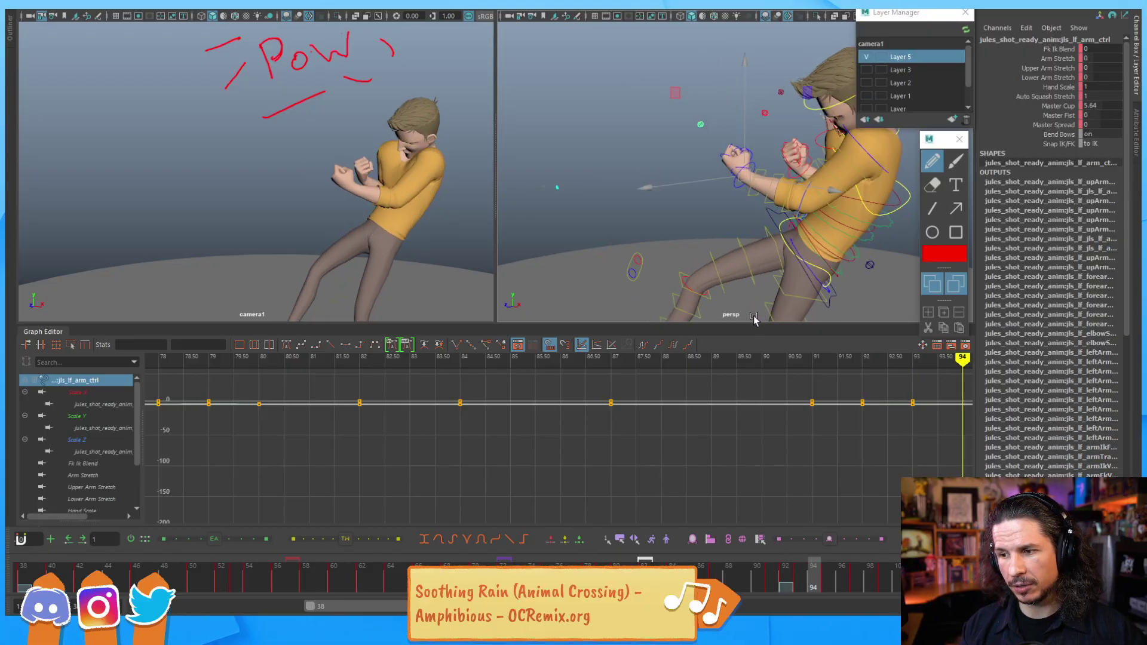
key(alt+period)
key(alt+period)
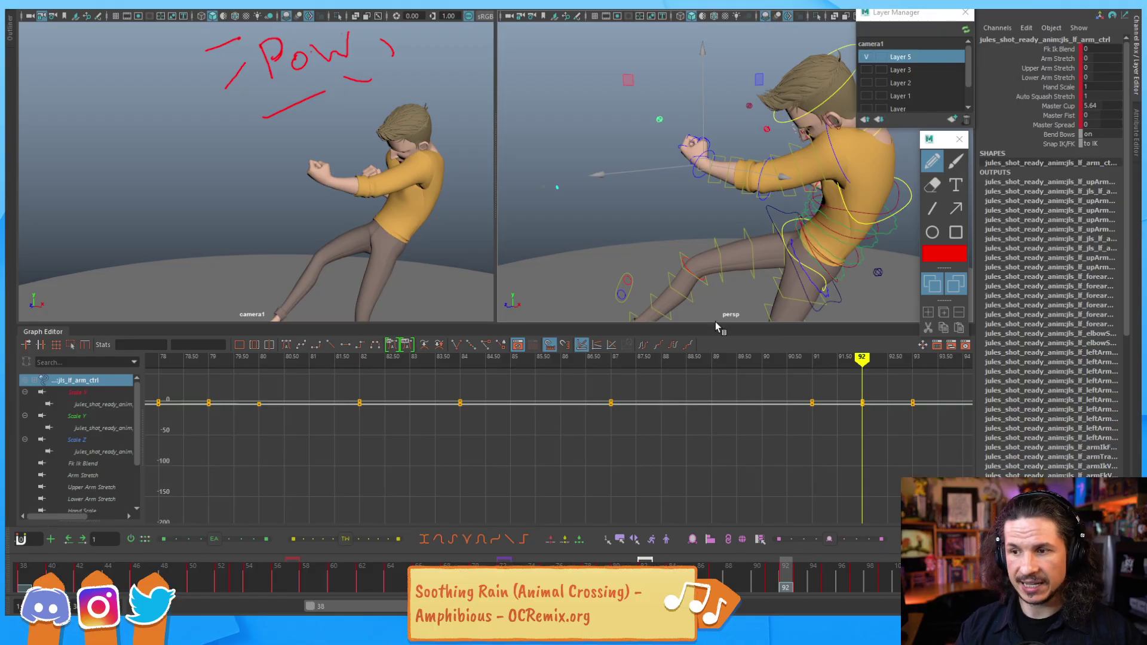
key(alt+period)
key(alt+period)
key(alt+period)
key(alt+comma)
key(alt+comma)
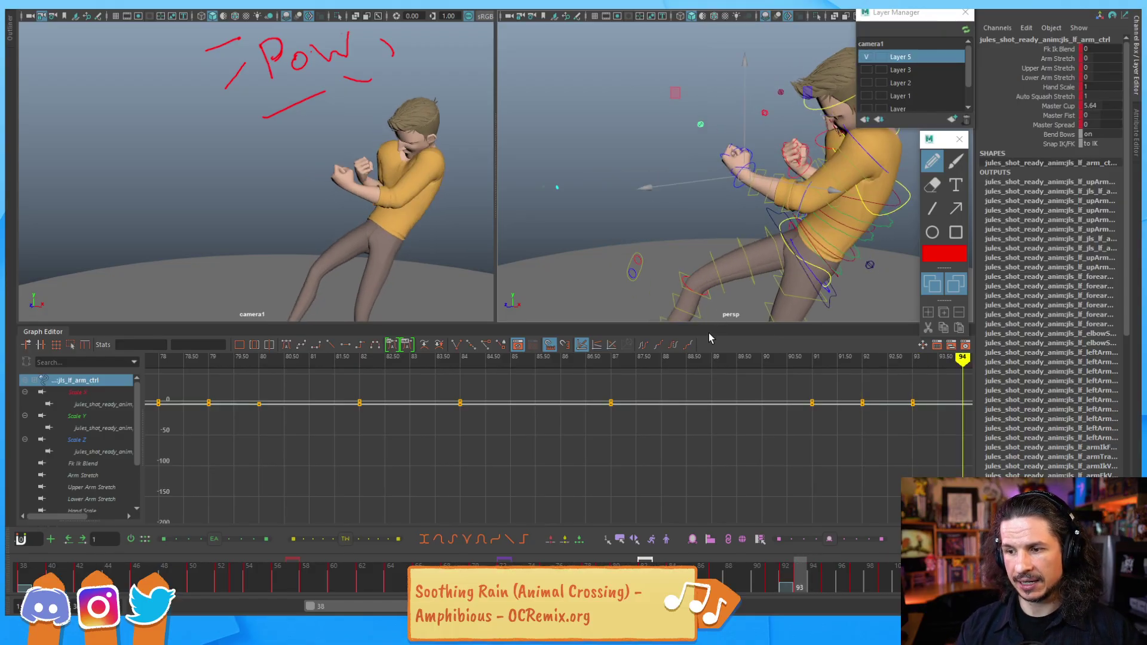
key(alt+comma)
key(alt+comma)
key(alt+comma)
key(alt+period)
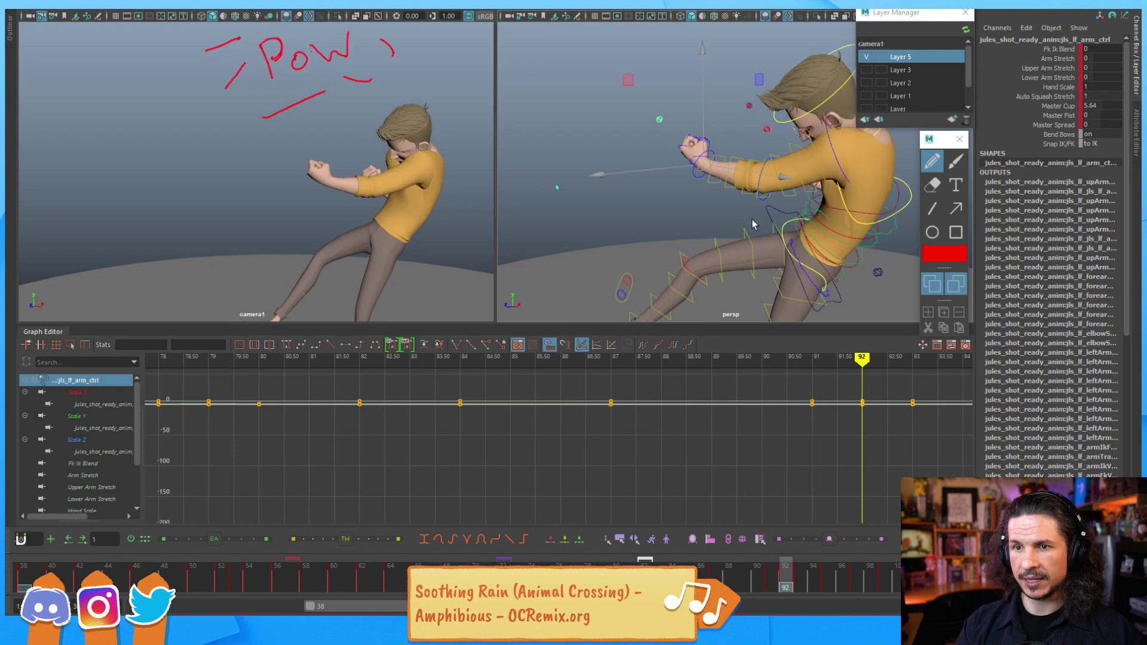
Step: Set Arm Stretch to 0.79 and Hand Scale to 1.35 on the left arm settings control at frame 92
click(761, 207)
key(e)
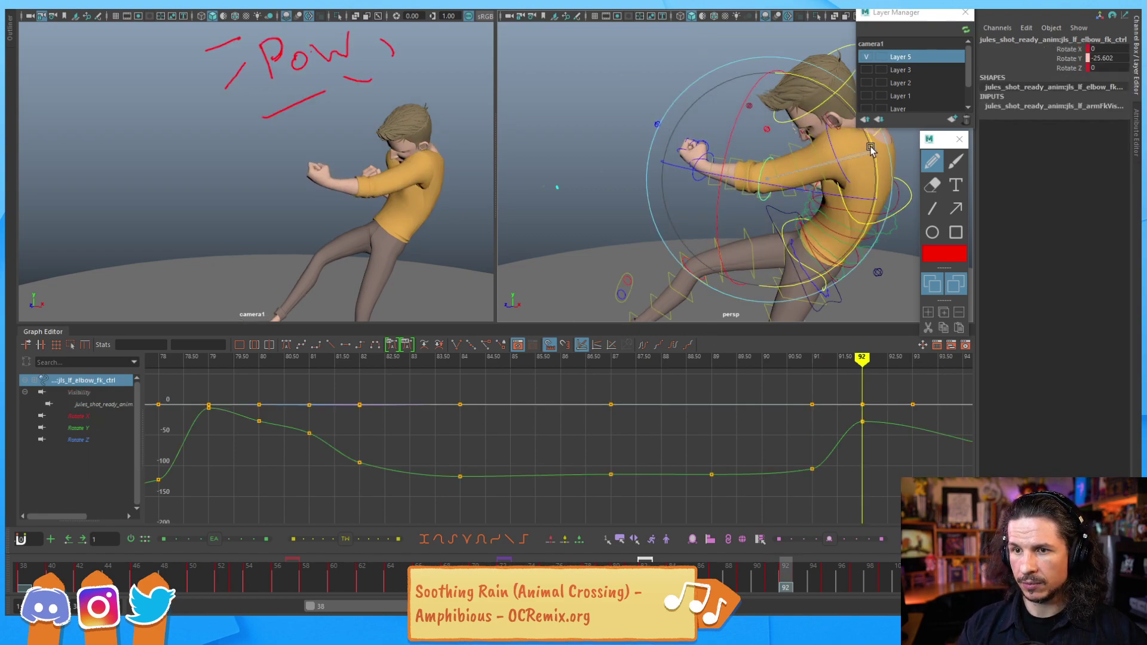
click(673, 185)
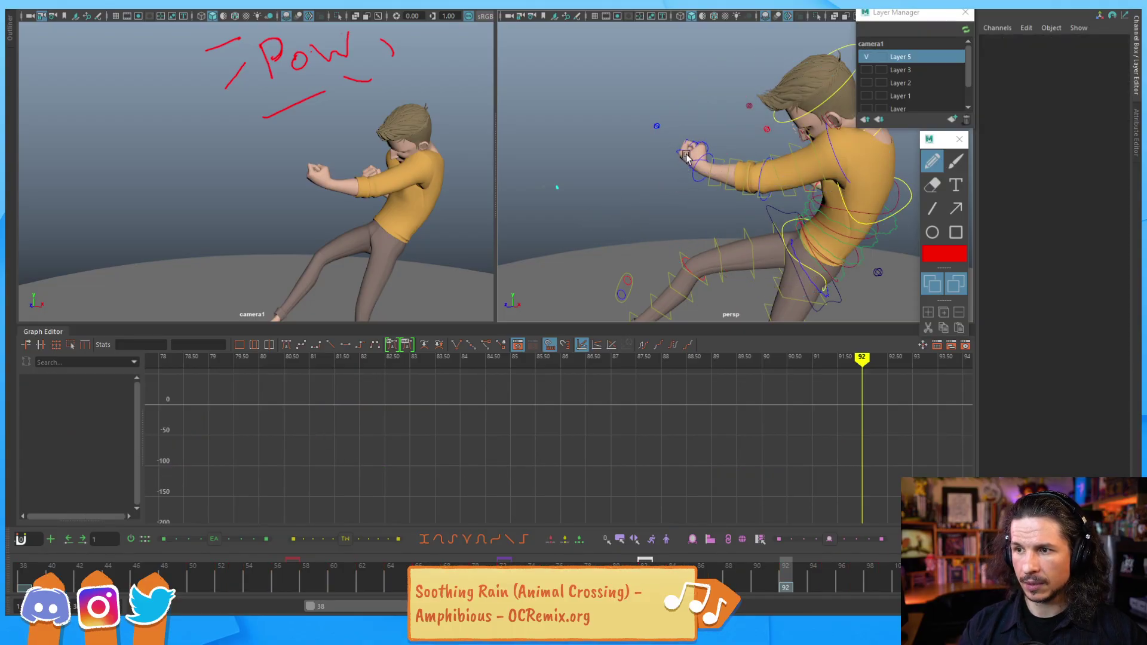
click(657, 122)
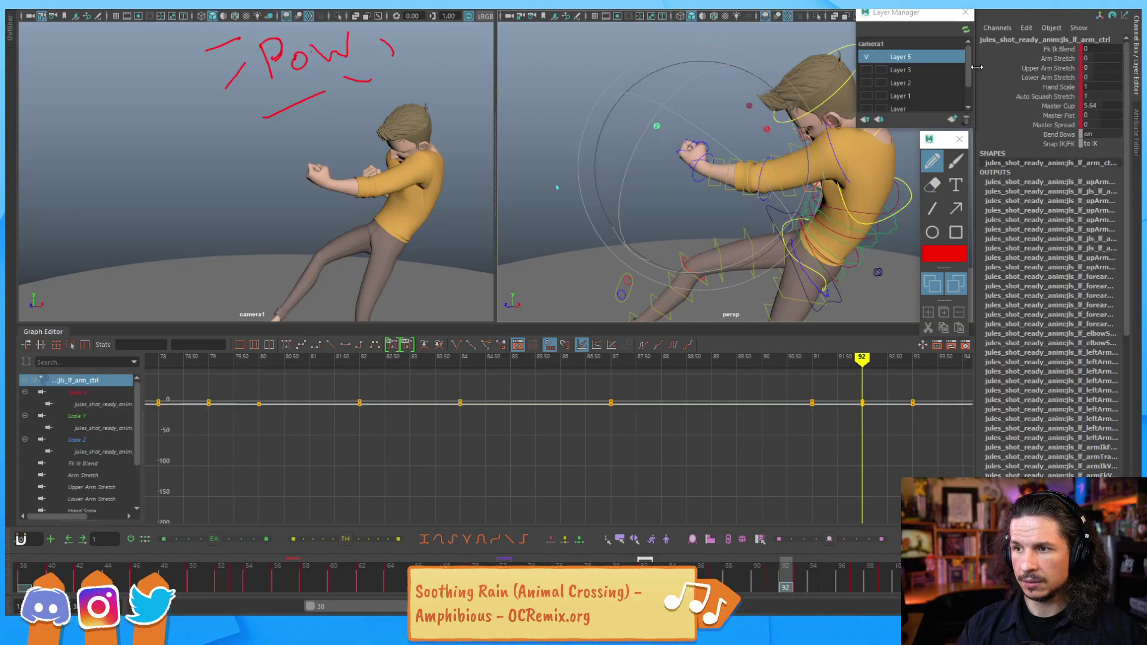
click(1058, 58)
middle_drag(688, 204, 726, 222)
click(1058, 87)
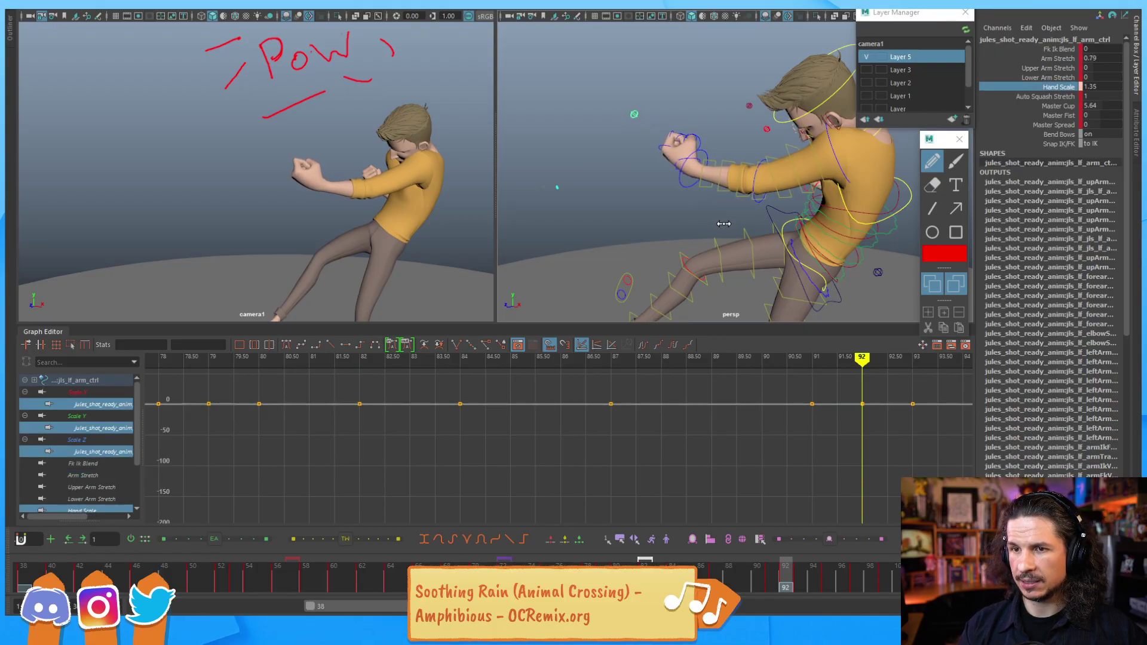
Step: Review the stretched arm and enlarged fist frame by frame around frame 92, ending on frame 93
key(alt+comma)
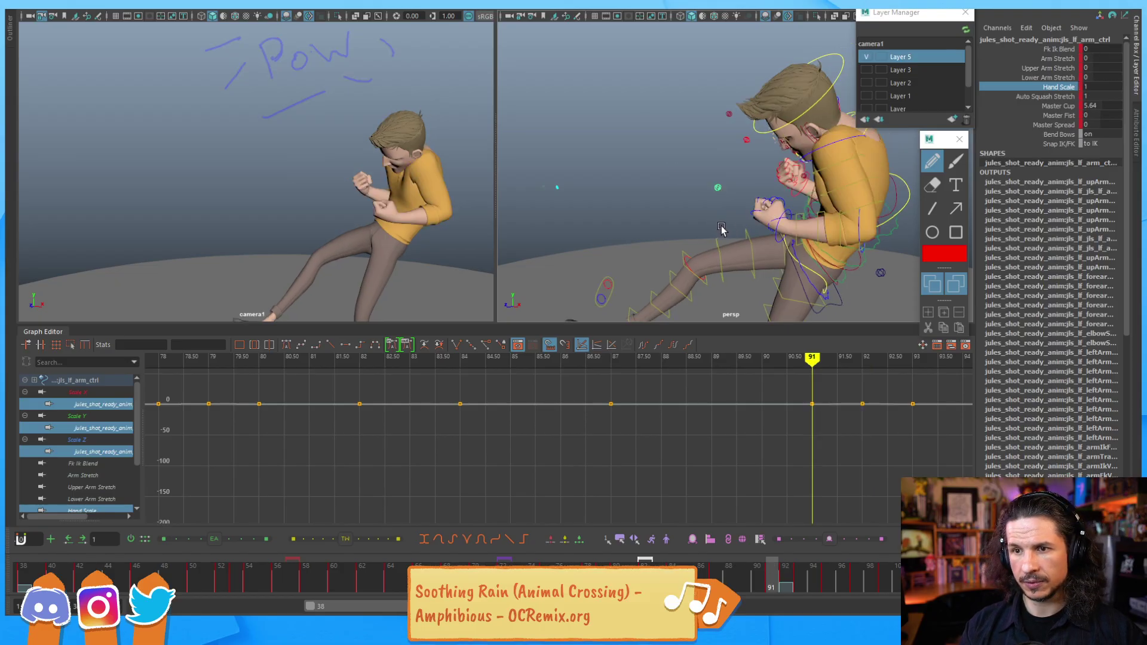
key(alt+period)
key(alt+period)
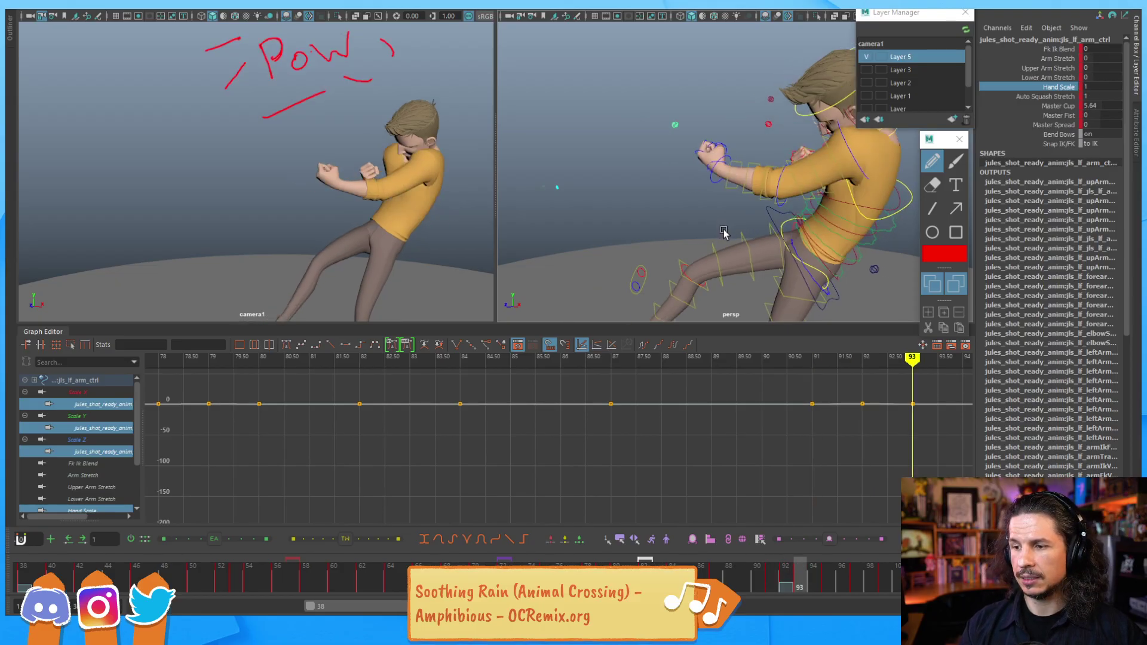
key(alt+comma)
key(alt+comma)
key(alt+period)
key(alt+period)
key(alt+period)
key(alt+comma)
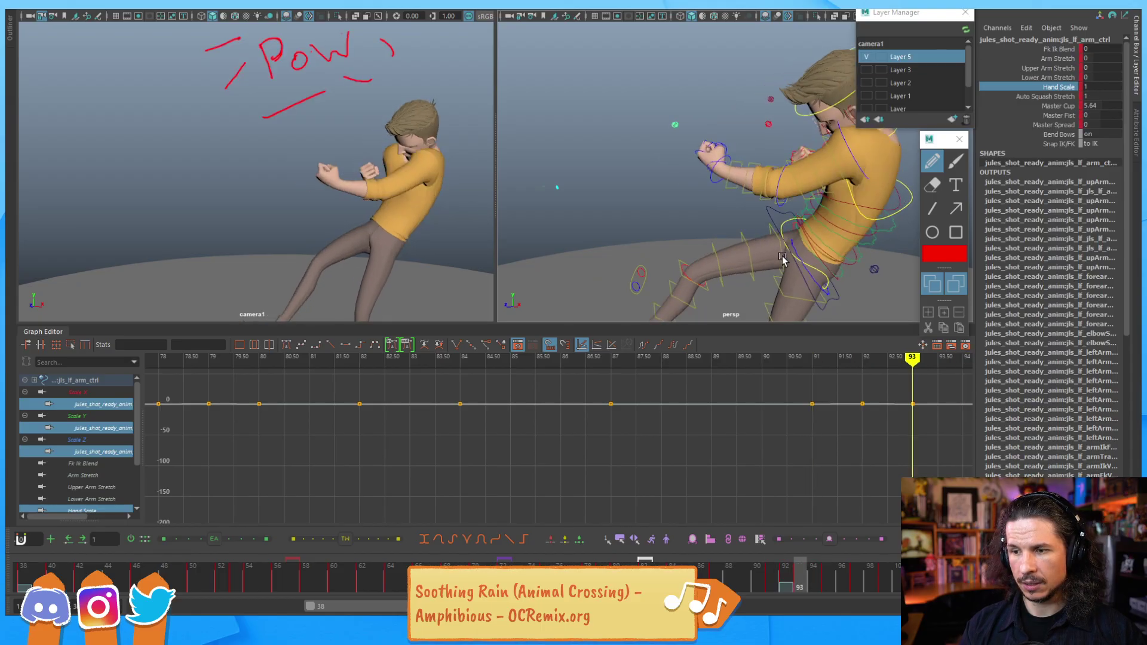
key(alt+comma)
key(alt+comma)
key(alt+period)
key(alt+period)
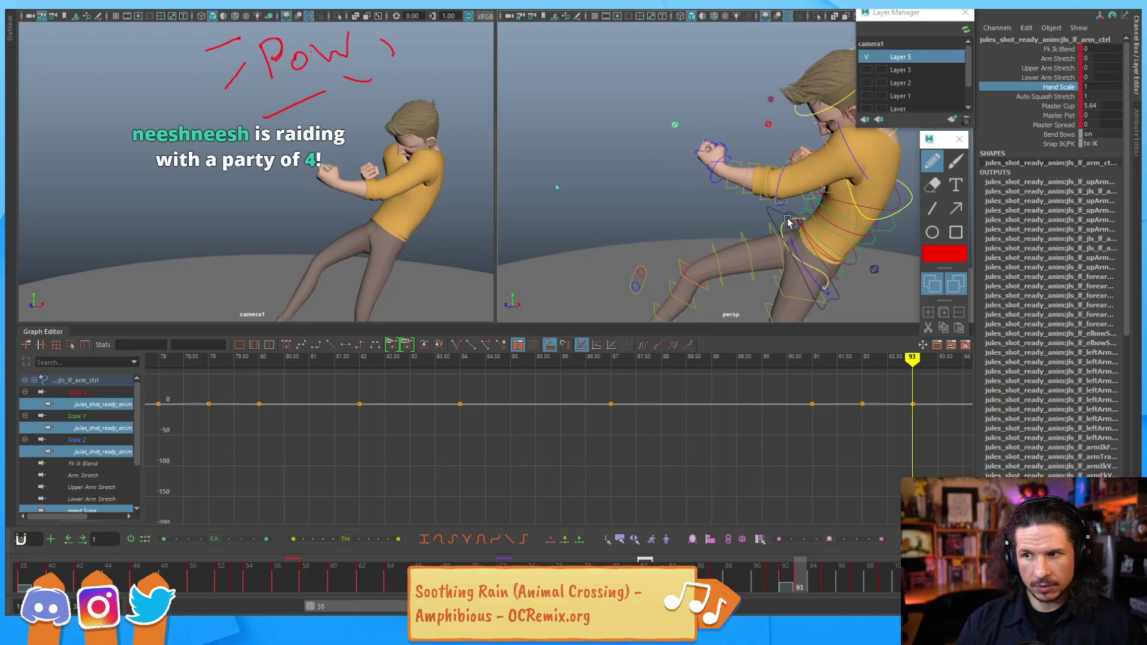
Step: Examine the shoulder and neck area from another angle while stepping back and forth between frames 91 and 94
click(857, 167)
alt+drag(857, 168, 667, 144)
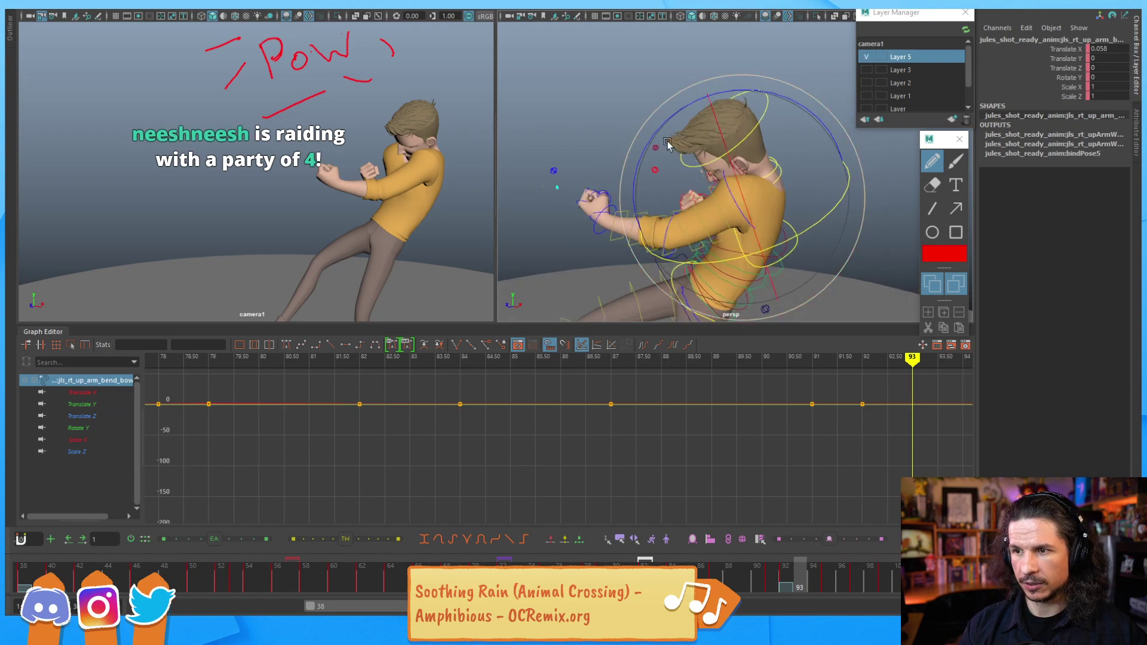
click(739, 165)
key(comma)
key(comma)
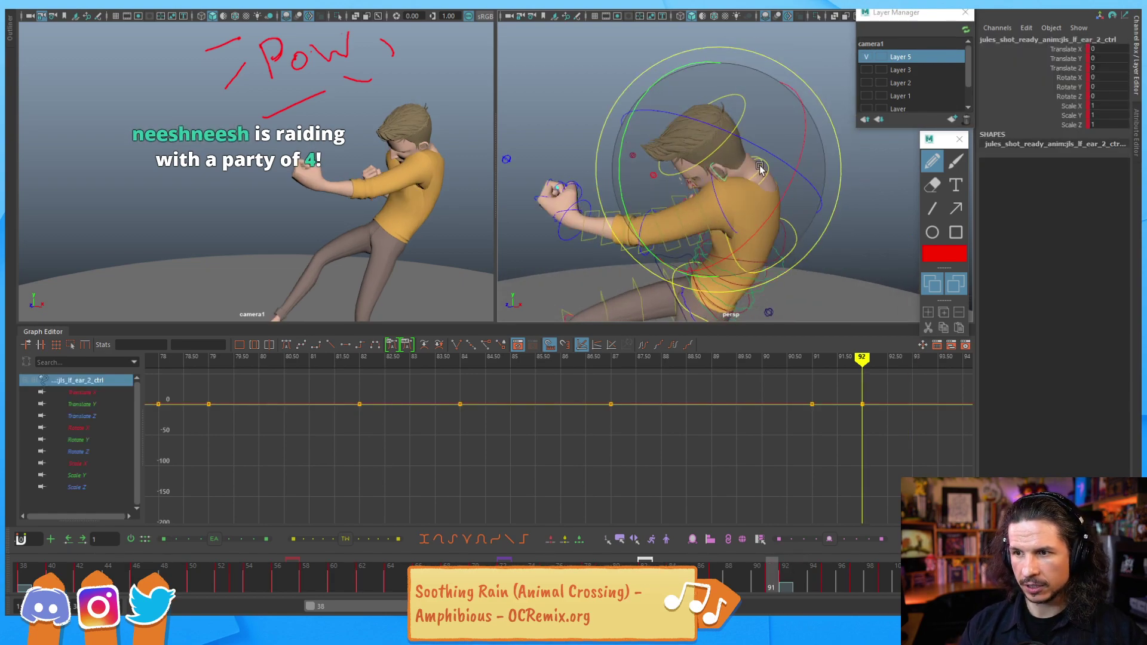
key(period)
key(period)
key(period)
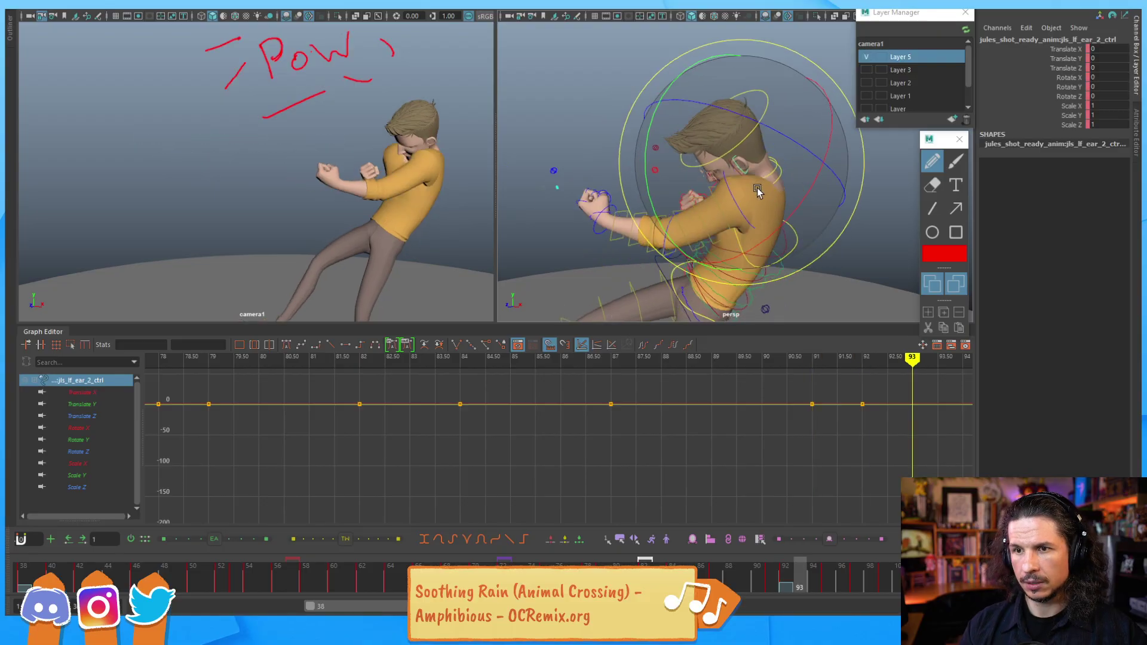
key(comma)
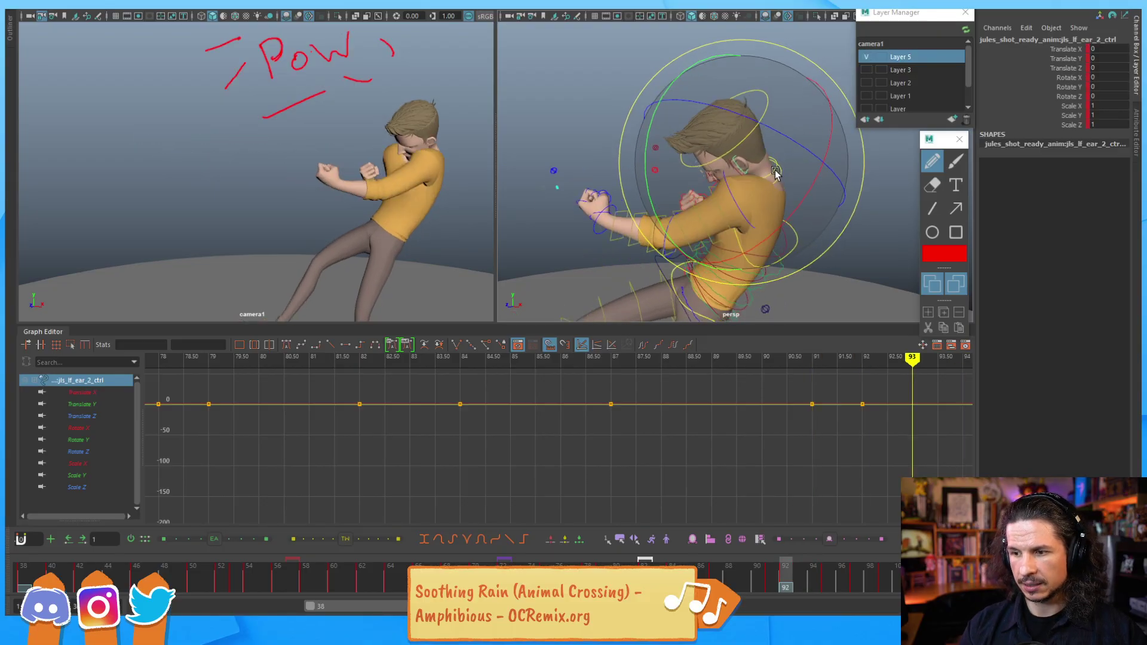
key(comma)
key(comma)
key(period)
key(period)
key(period)
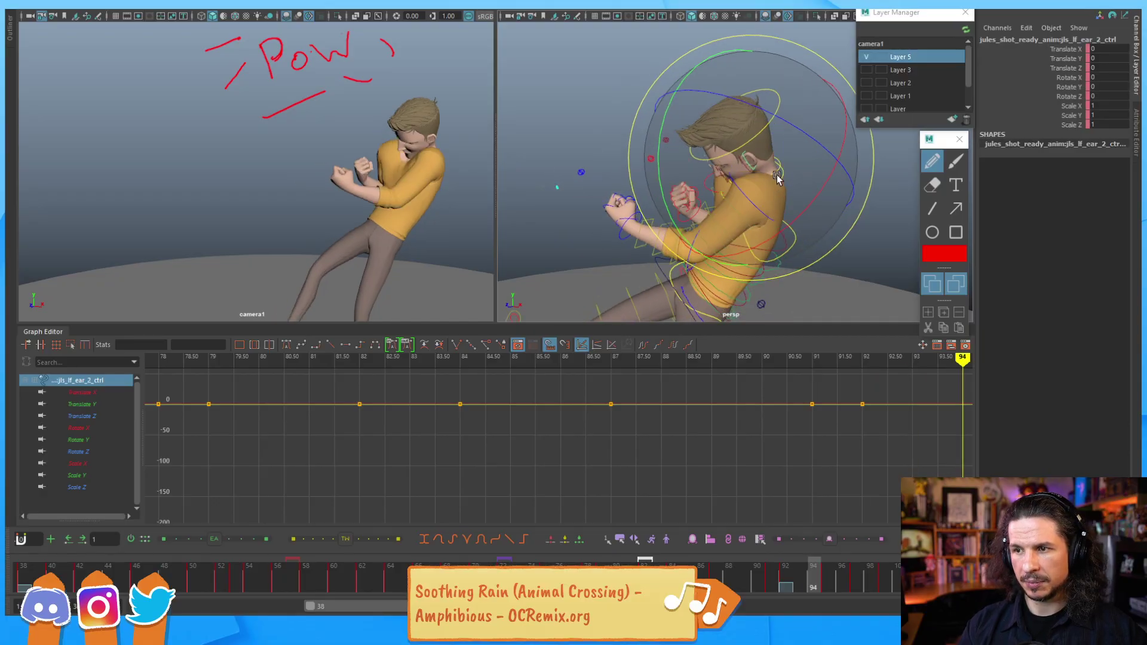
Step: Select the left clavicle control from behind in wireframe, frame its curves in the Graph Editor, and key its channels on frame 94
click(744, 348)
scroll(621, 445, down, 5)
key(a)
alt+middle_drag(751, 426, 529, 455)
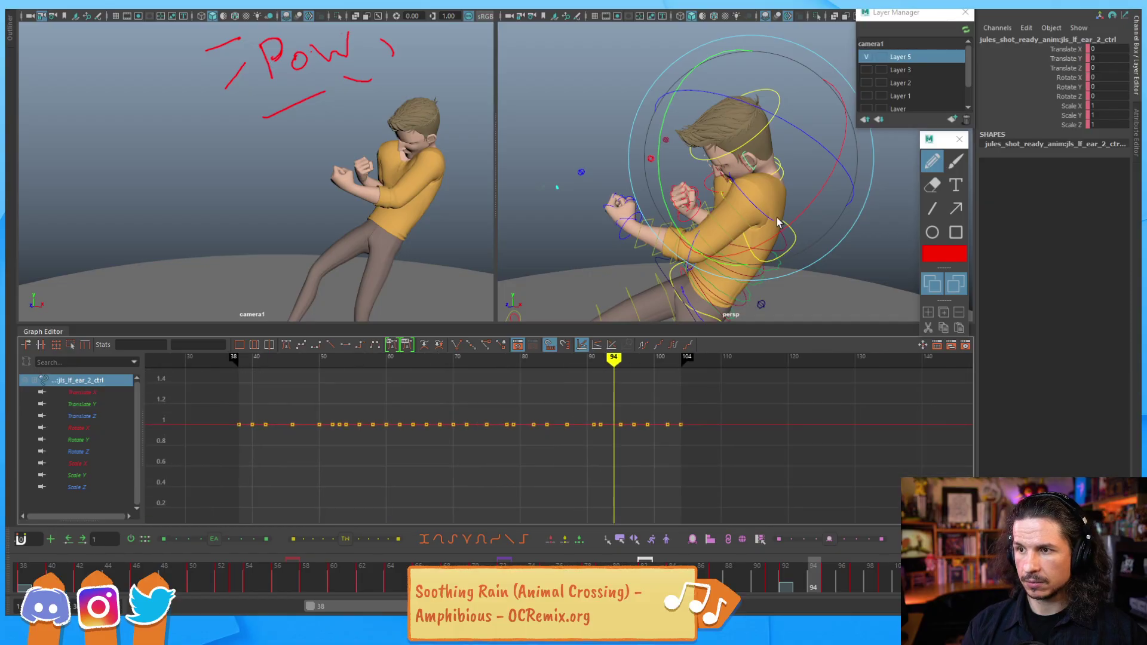
click(561, 128)
alt+drag(561, 127, 714, 180)
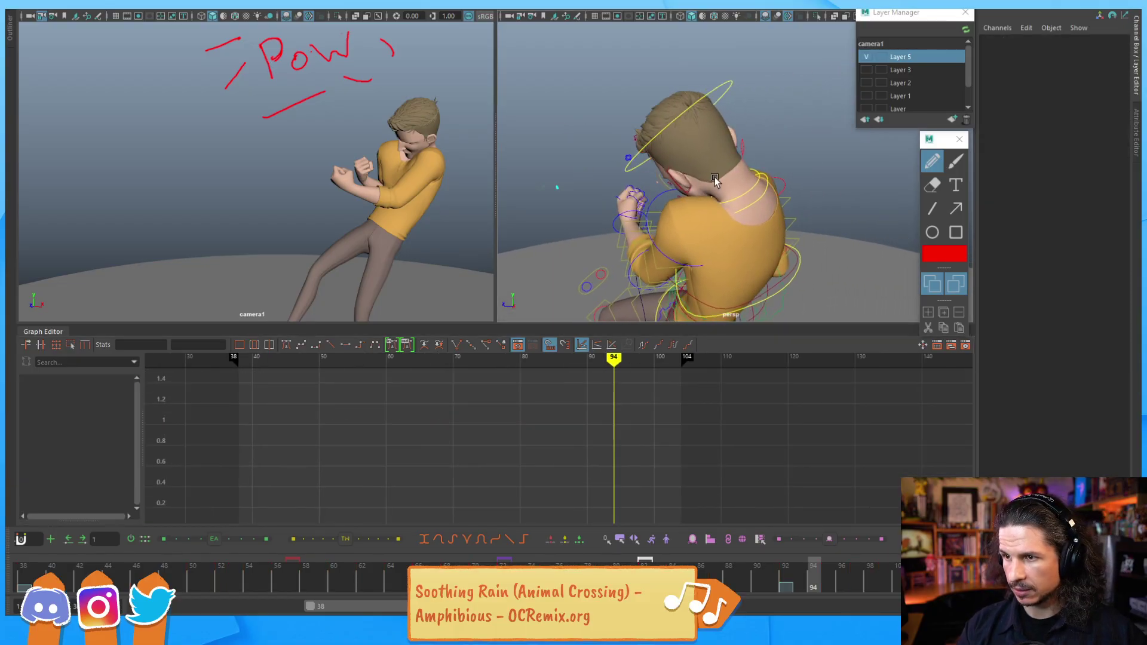
key(4)
click(719, 179)
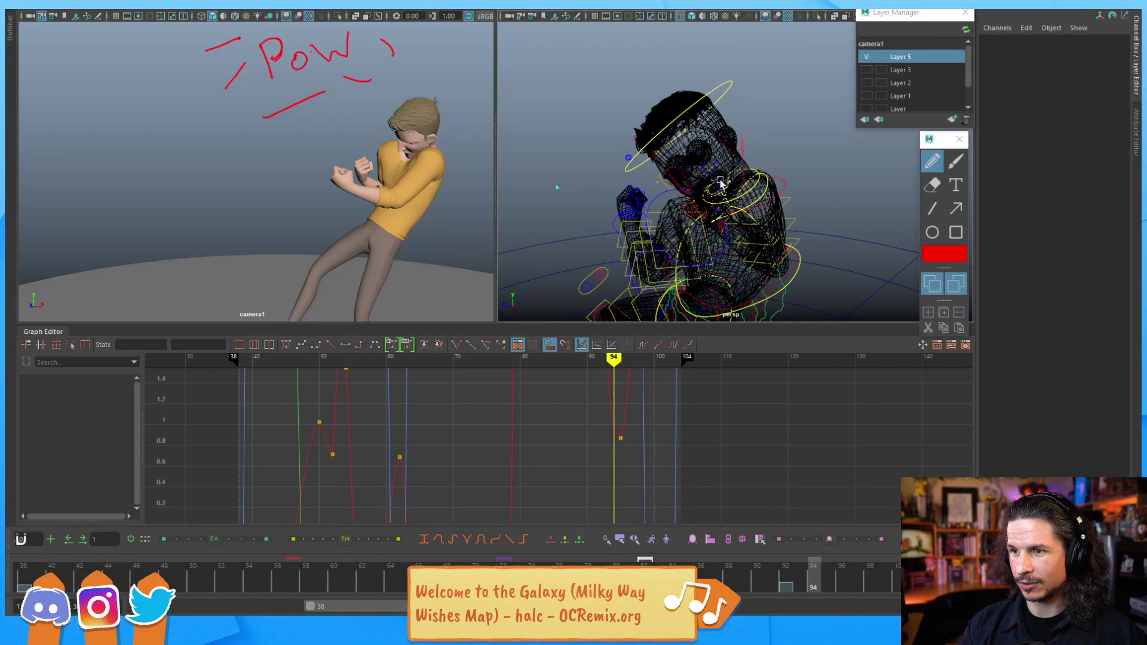
alt+right_drag(720, 415, 801, 424)
key(a)
mouse_move(801, 424)
alt+middle_down()
mouse_move(586, 409)
mouse_move(460, 420)
alt+middle_up()
alt+middle_drag(857, 419, 414, 430)
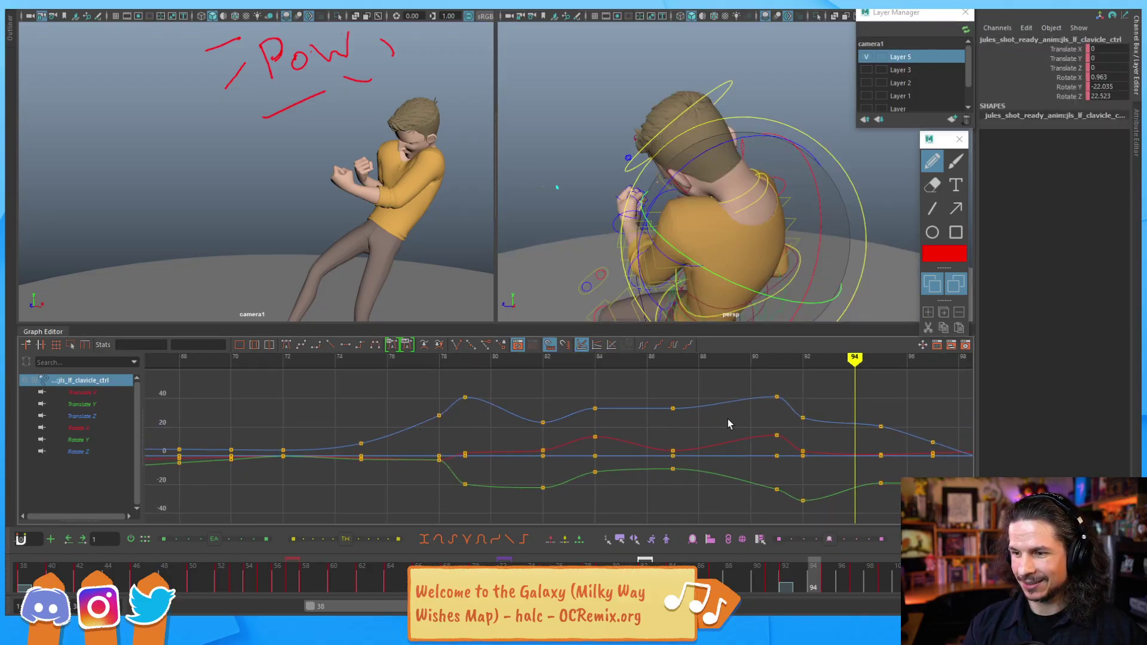
alt+middle_drag(763, 425, 651, 414)
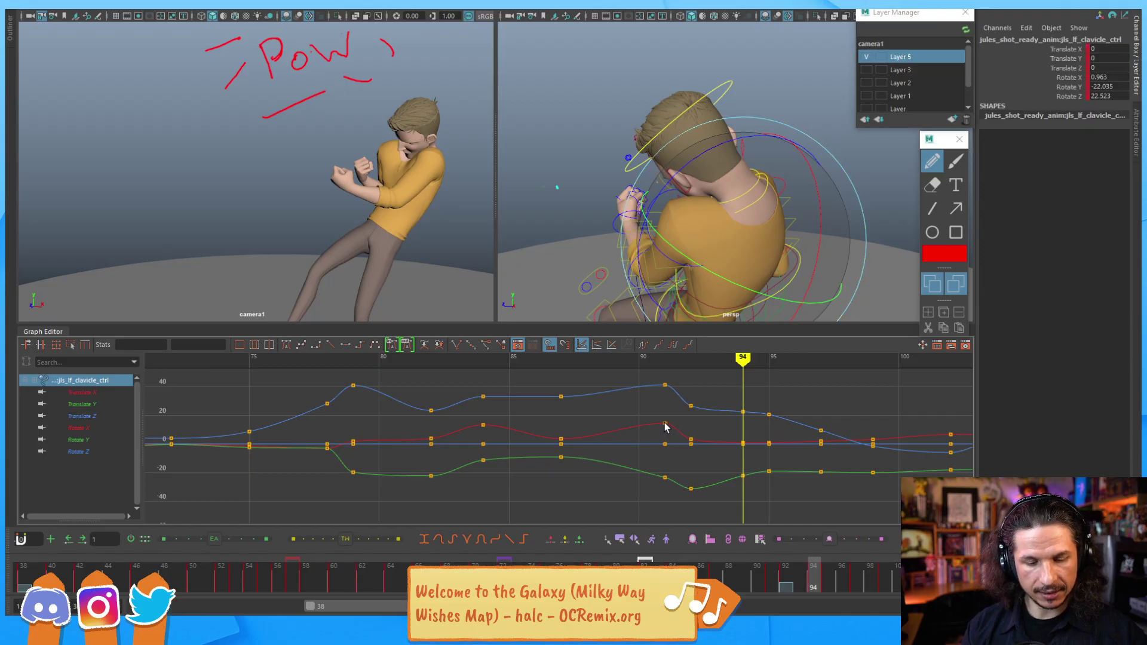
Step: Key the left clavicle on frame 93, then rotate it on frame 92 to X 10.439, Y -35.411, Z 25.297
key(alt+comma)
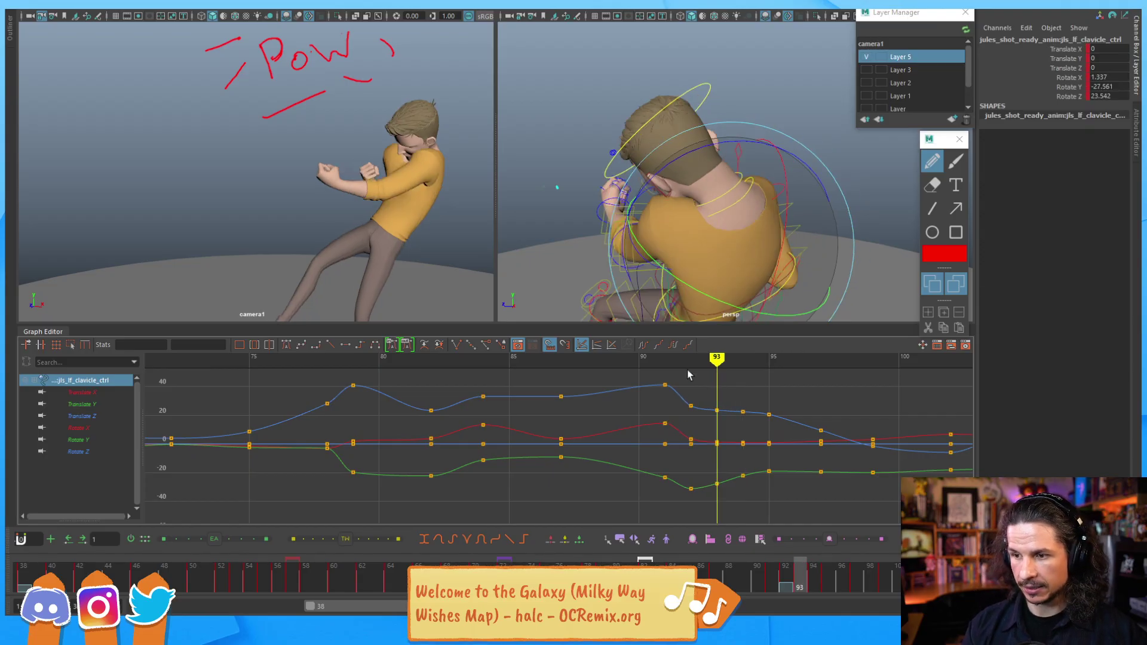
key(alt+comma)
key(alt+comma)
key(alt+period)
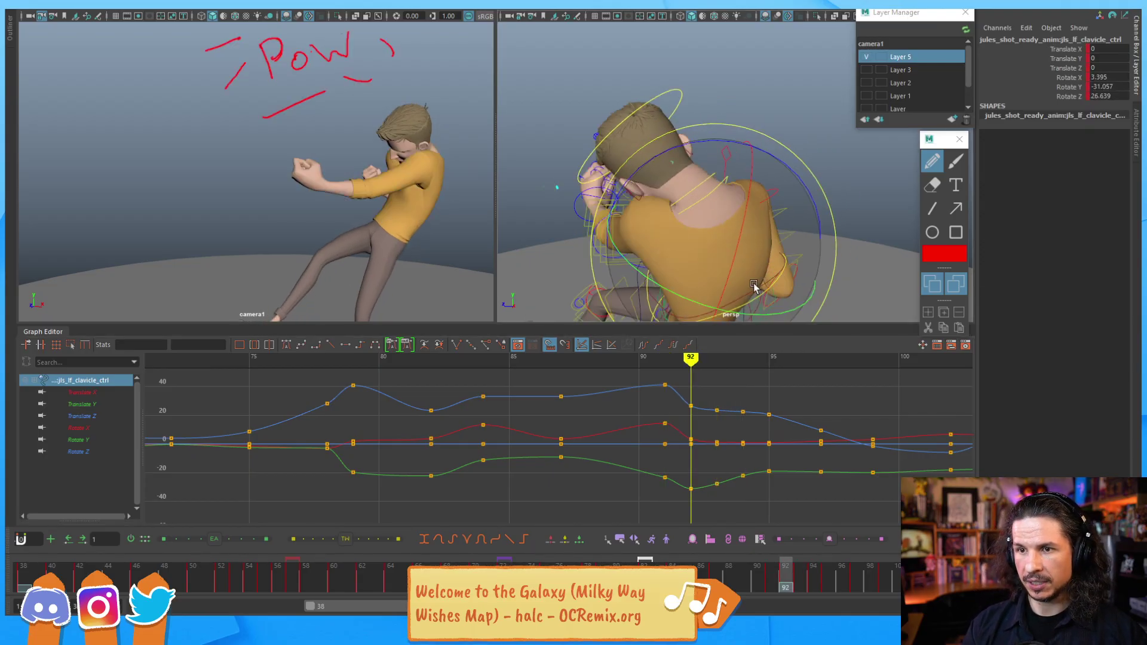
drag(692, 258, 680, 251)
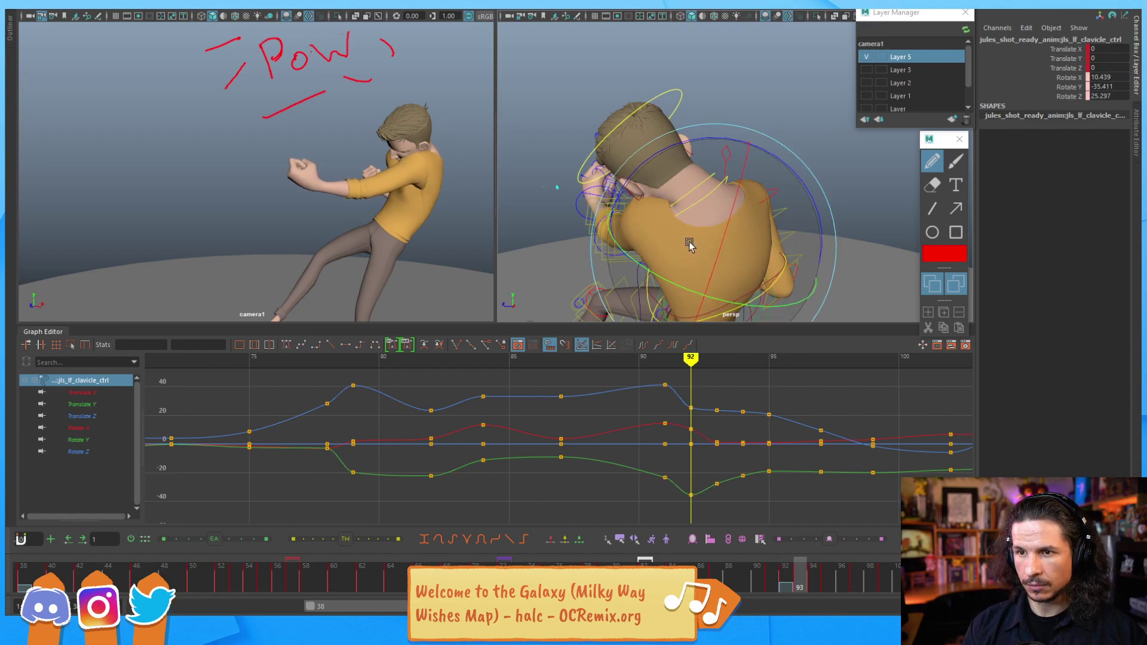
Step: Adjust the left clavicle's rotation on frames 93 and 94, using X 0.474, Y -26.241, Z 24.072 on frame 93
key(alt+period)
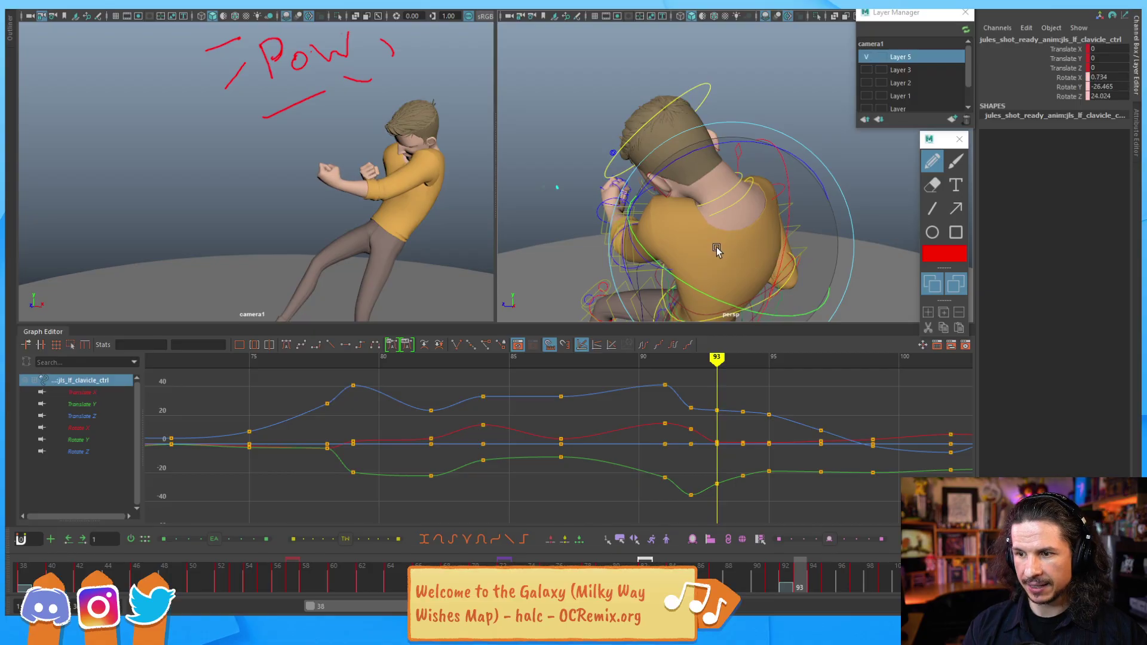
key(alt+period)
drag(725, 245, 712, 240)
Step: Review the left clavicle's adjusted motion frame by frame around frames 91 to 94
key(alt+comma)
key(alt+comma)
key(alt+period)
key(alt+period)
key(alt+period)
key(alt+comma)
key(alt+comma)
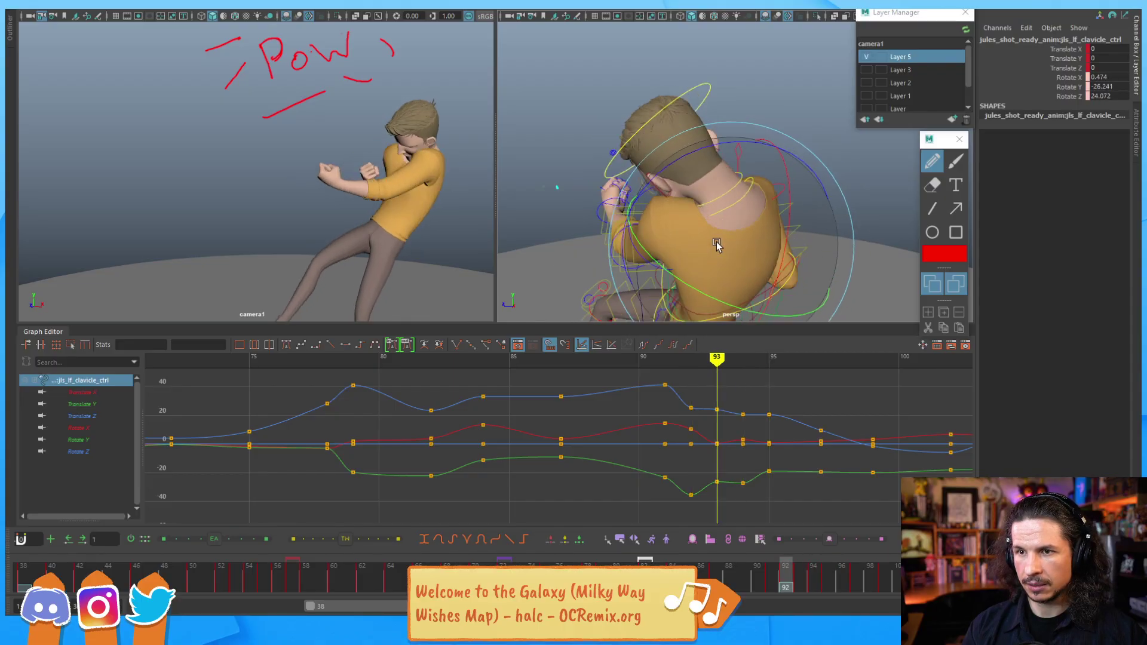
key(alt+comma)
key(alt+comma)
key(alt+comma)
key(alt+period)
key(alt+period)
key(alt+period)
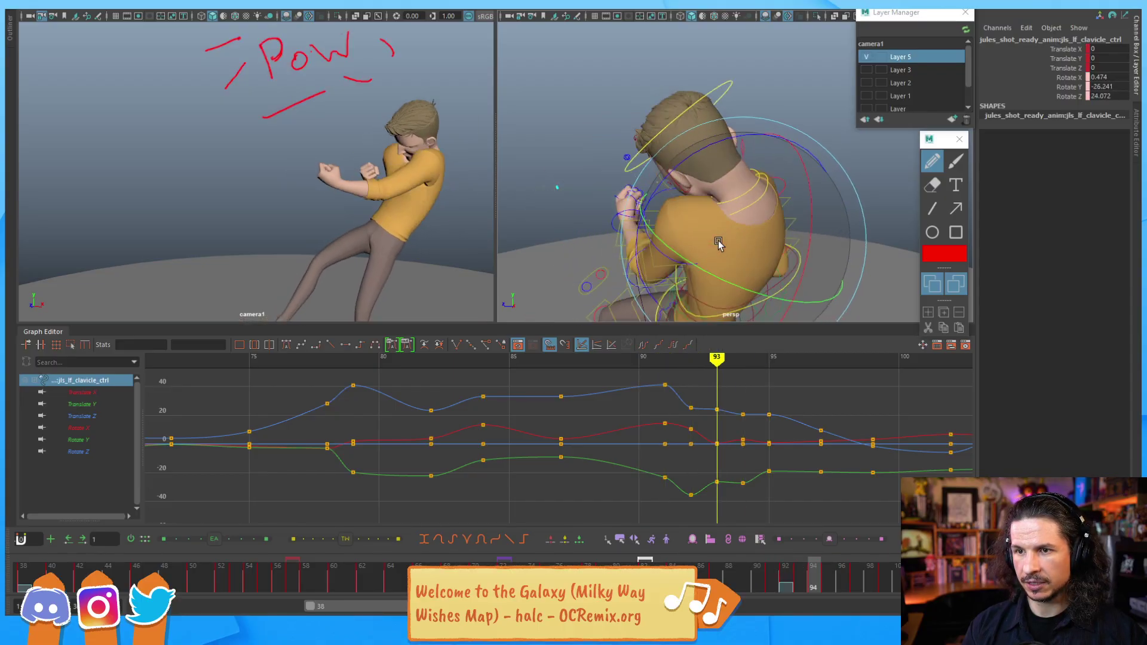
Step: Adjust the left clavicle's rotation on frames 93 to 95, using X 1.643, Y -17.896, Z 22.06 on frame 95
key(alt+period)
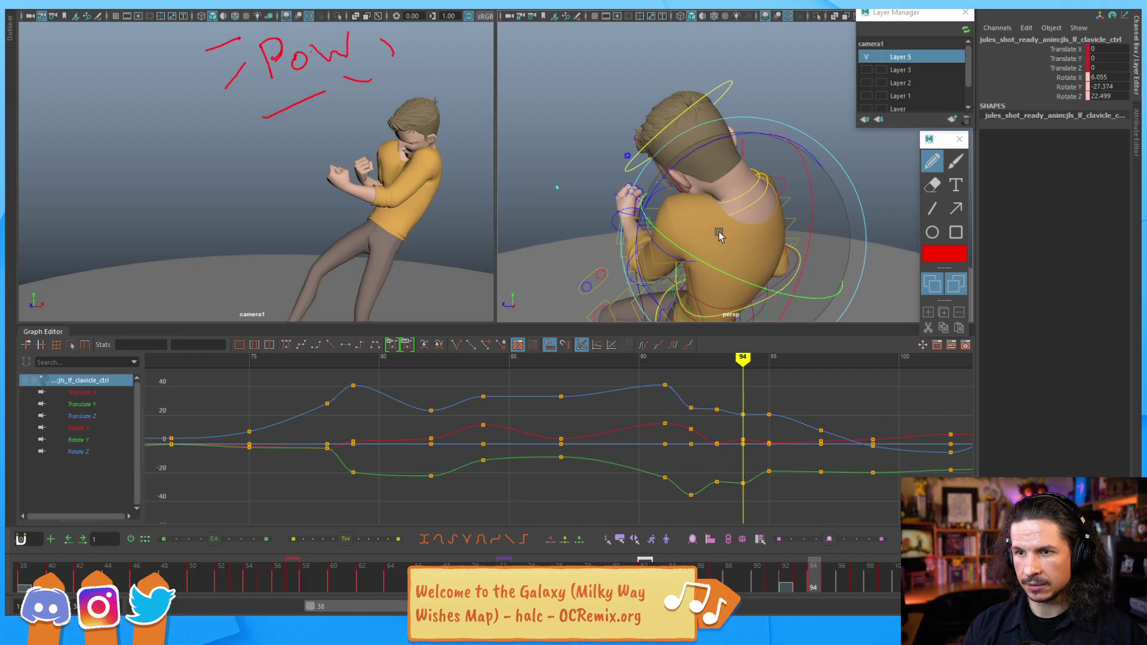
key(alt+comma)
key(alt+comma)
key(alt+comma)
key(alt+period)
key(alt+period)
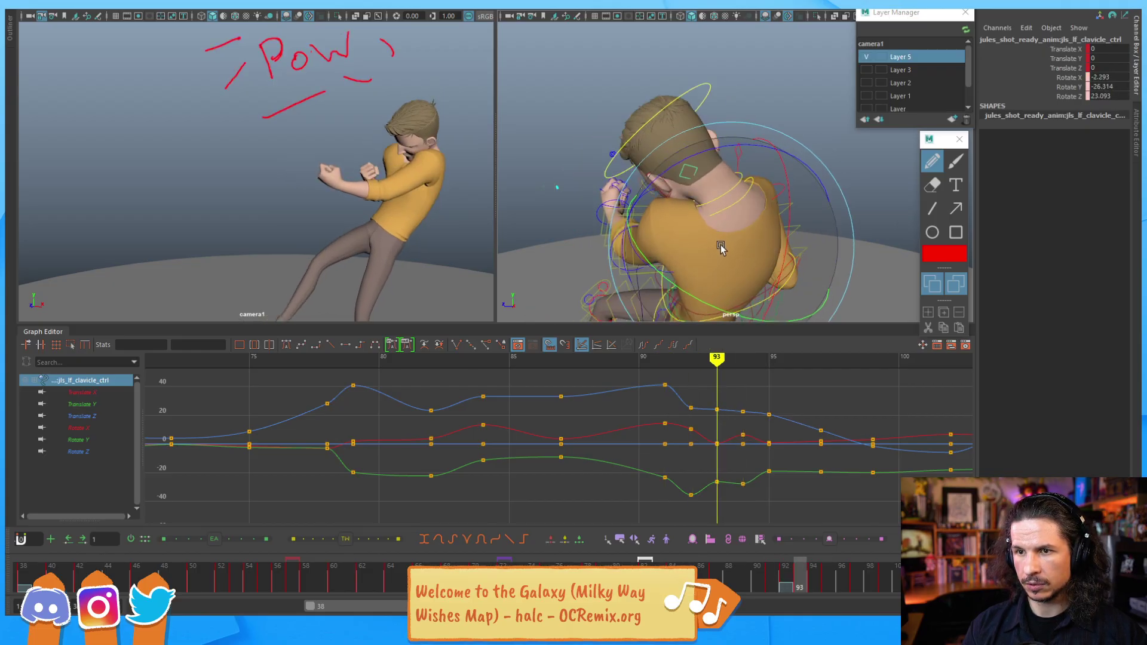
key(alt+period)
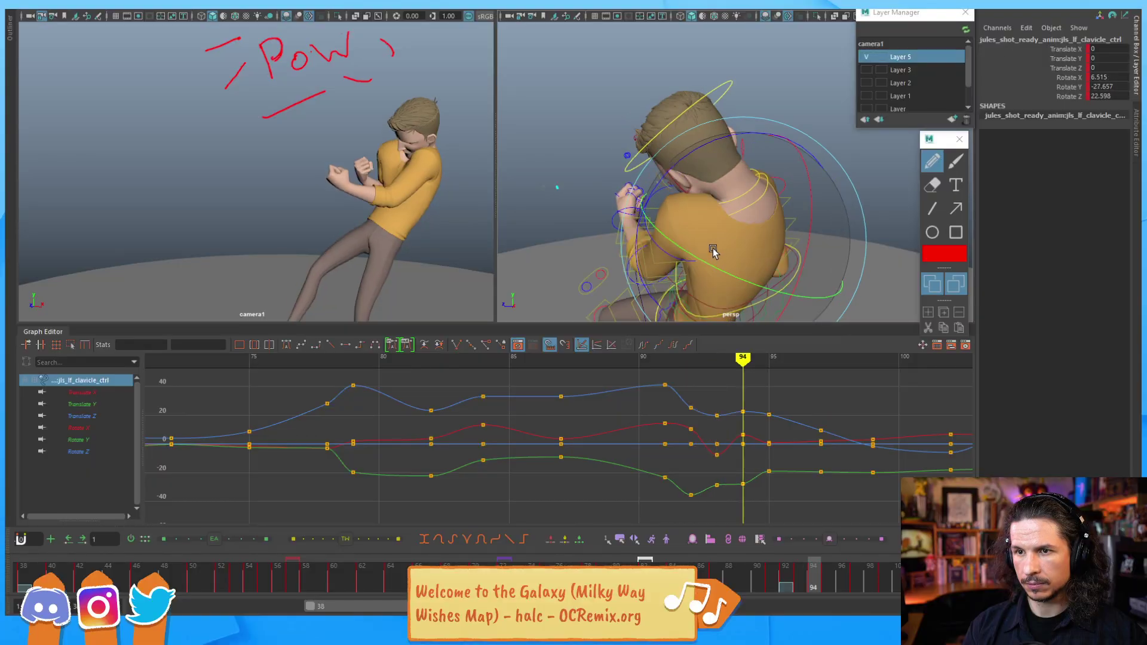
key(alt+period)
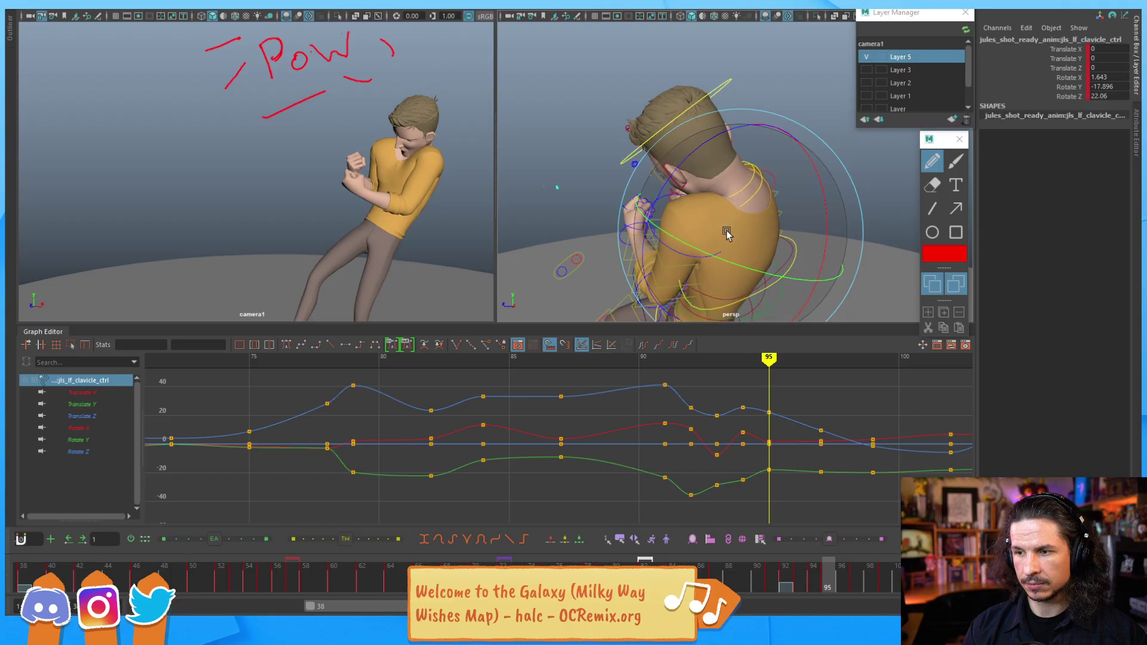
Step: Refine the left clavicle's rotation on frames 93 and 94, using X -7.534, Y -28.565, Z 16.298 on frame 93
key(alt+comma)
key(alt+comma)
key(alt+comma)
key(alt+comma)
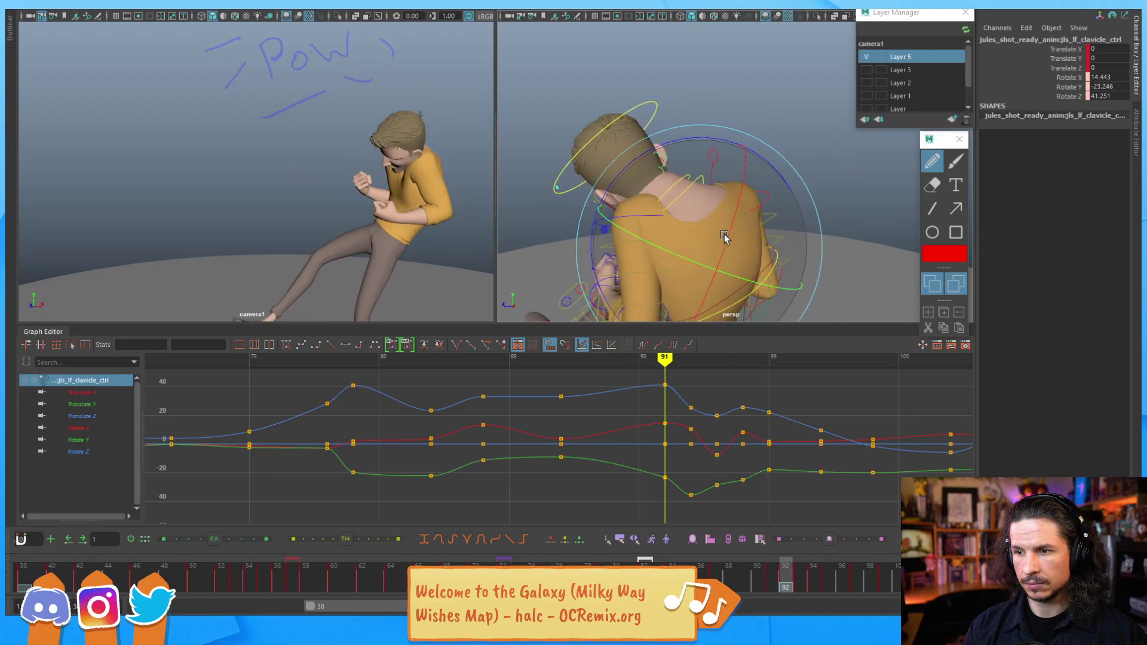
key(alt+period)
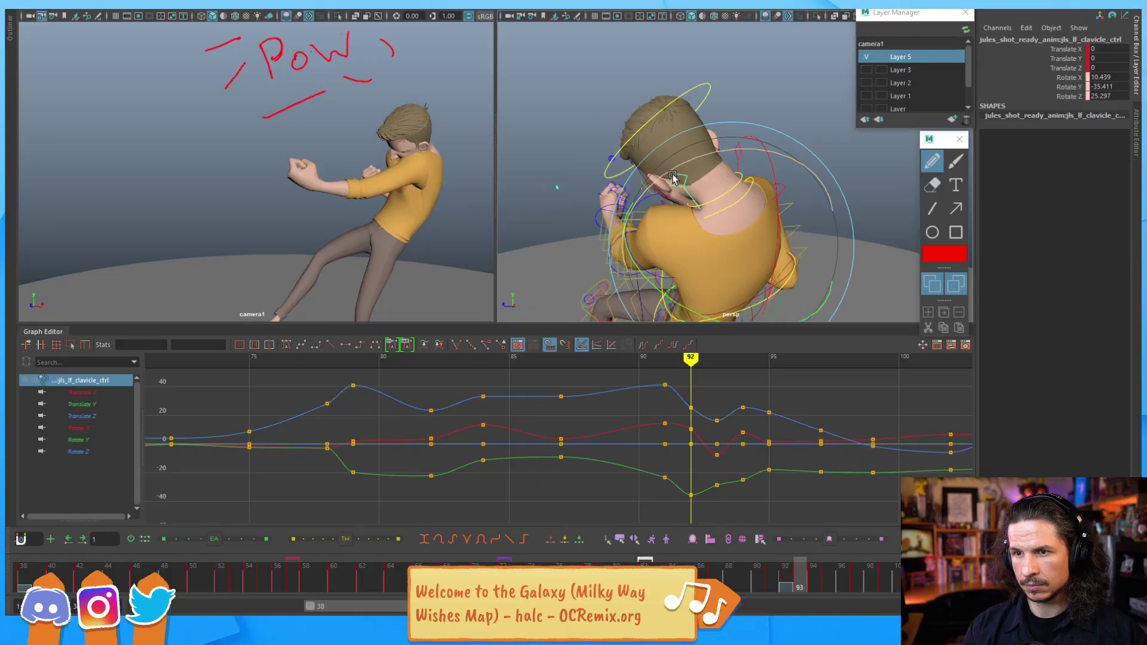
drag(675, 168, 682, 209)
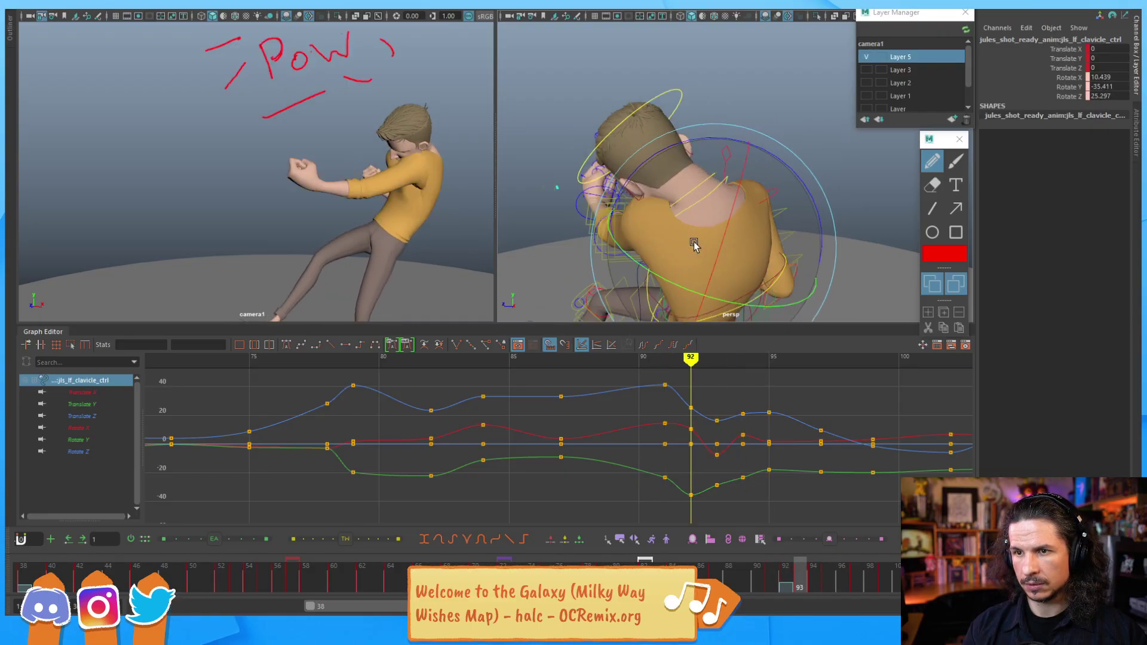
Step: Raise the left clavicle's Rotate X key on frame 93 to about -0.5 and select its frame 94 key
drag(705, 466, 726, 456)
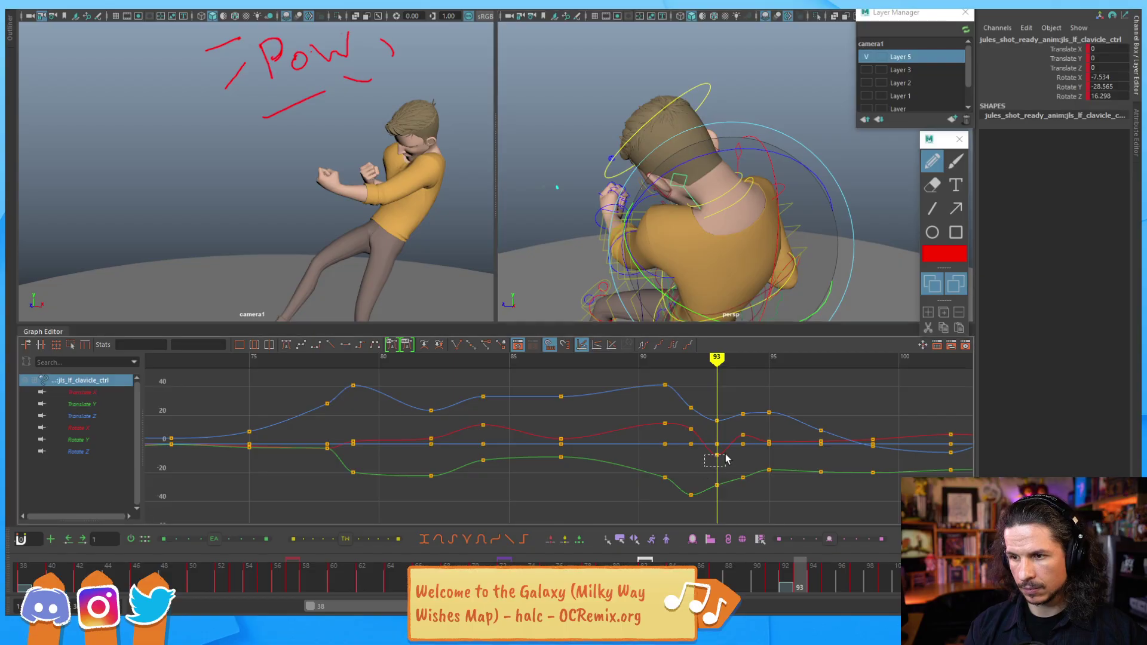
shift+middle_drag(728, 473, 730, 453)
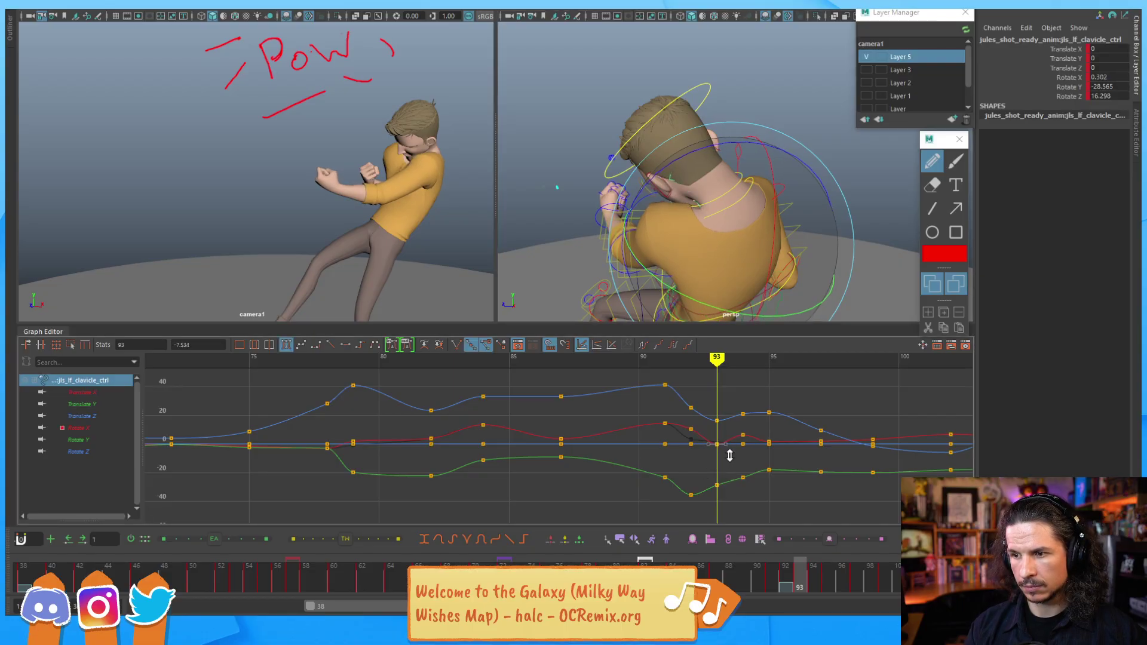
alt+right_drag(724, 459, 827, 437)
alt+middle_drag(836, 433, 532, 468)
alt+shift+right_drag(533, 468, 650, 422)
alt+middle_drag(651, 422, 651, 365)
drag(681, 398, 644, 430)
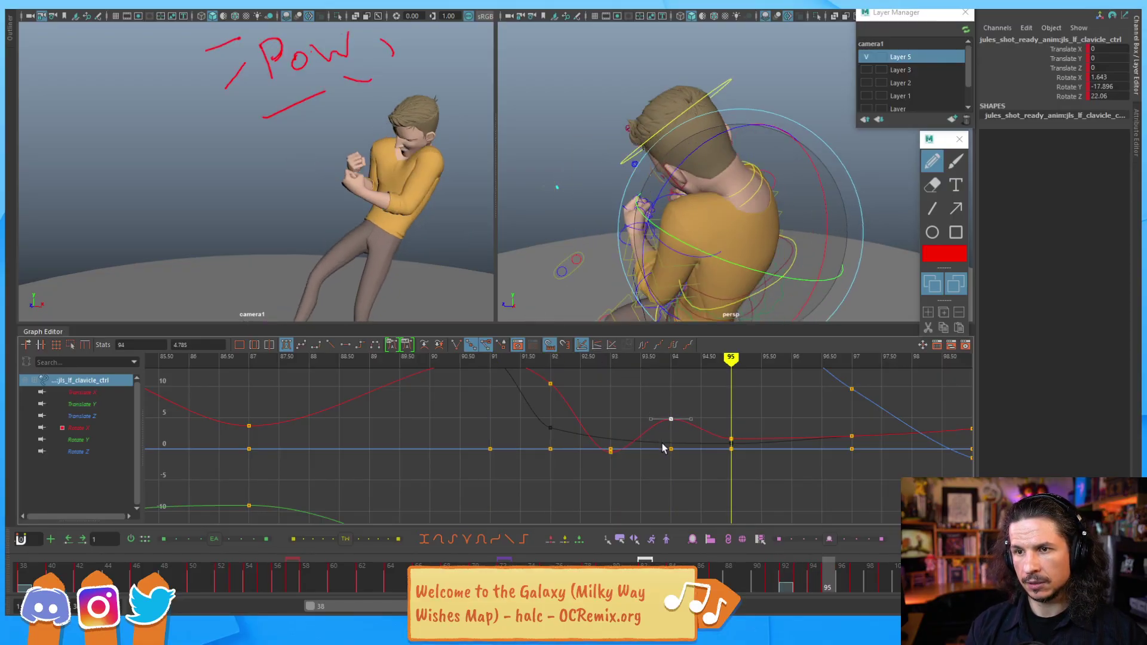
Step: Raise the left clavicle's Rotate Z key on frame 92 to 31.387
scroll(674, 454, down, 4)
alt+right_drag(659, 457, 695, 399)
alt+middle_drag(695, 399, 674, 419)
alt+right_drag(674, 419, 650, 445)
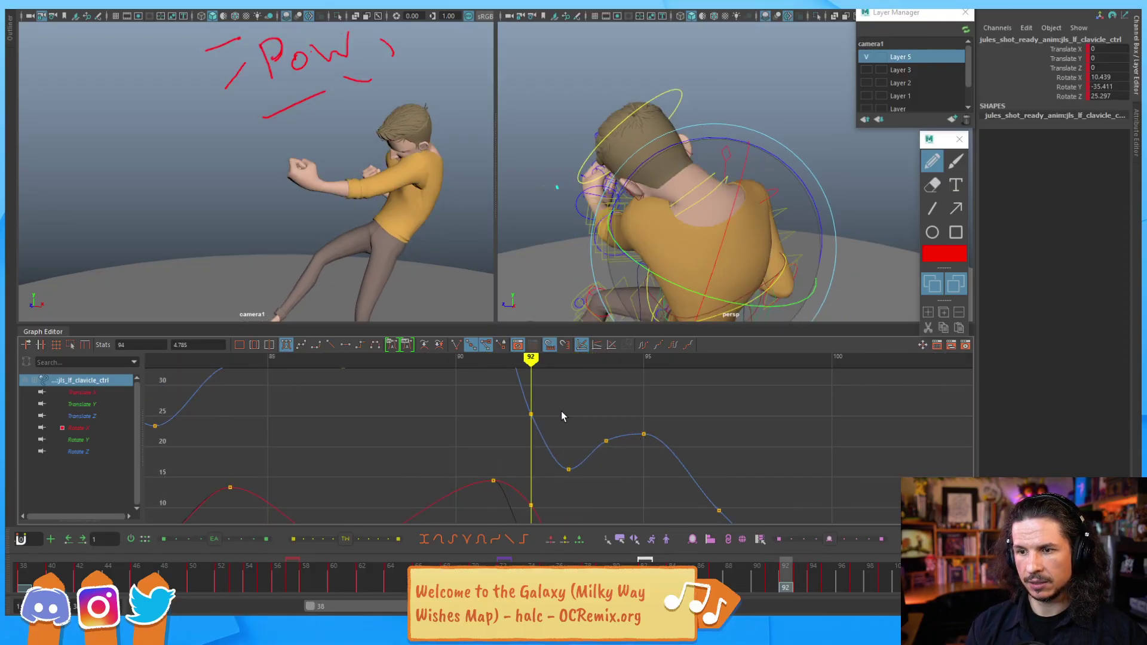
middle_drag(517, 442, 517, 406)
key(a)
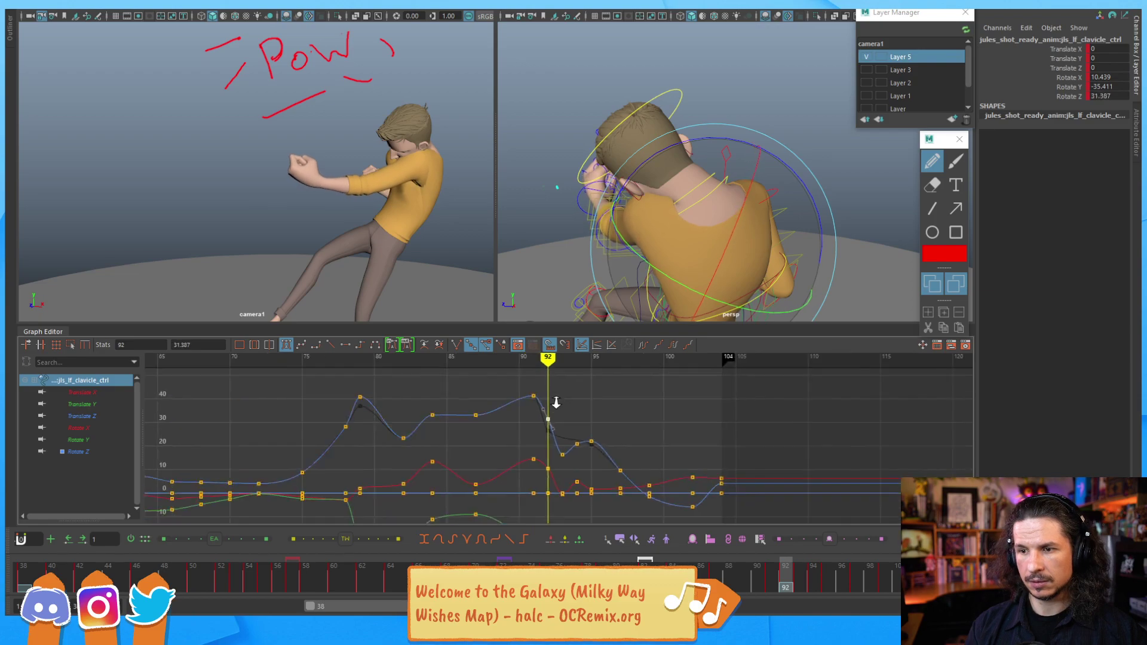
Step: Smooth the clavicle's Rotate Z recovery by setting frame 95 to 19.801 and raising frames 93 and 94 to 18.092 and 23.855
mouse_move(591, 423)
alt+right_down()
mouse_move(630, 442)
mouse_move(612, 428)
alt+right_up()
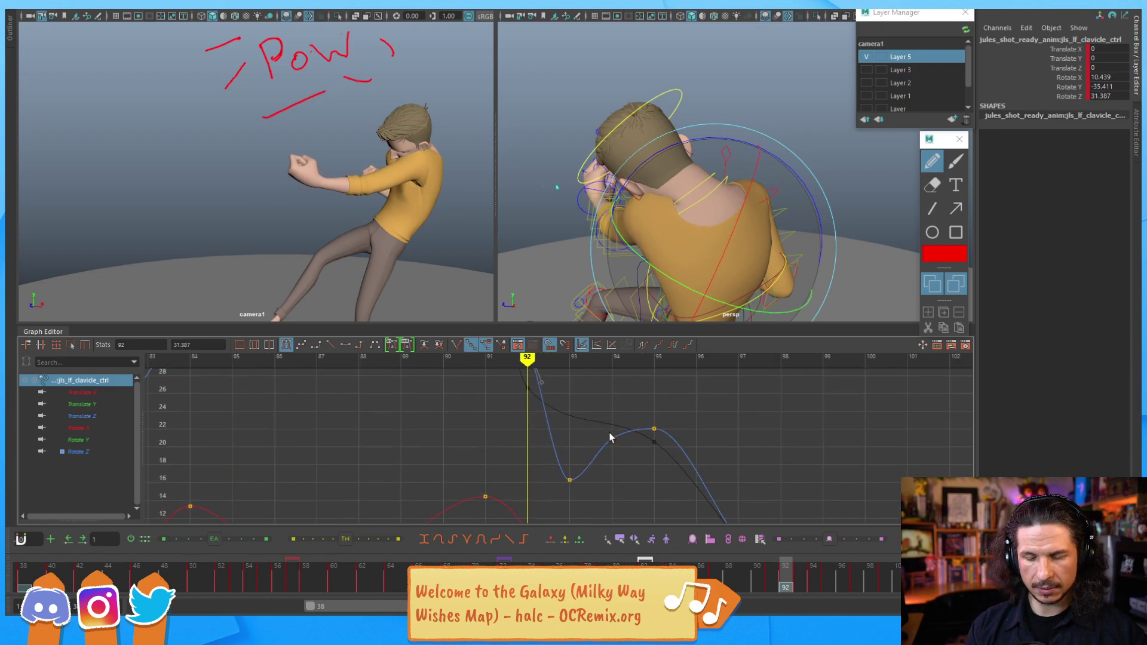
key(alt+period)
key(alt+period)
key(s)
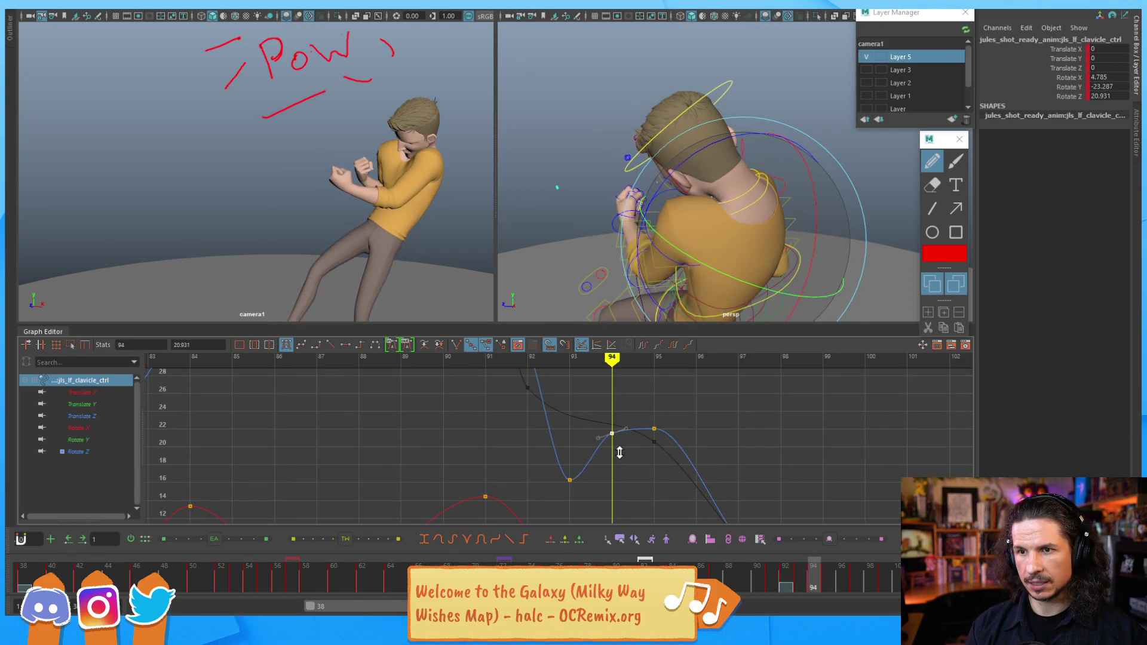
key(alt+period)
middle_drag(655, 393, 654, 418)
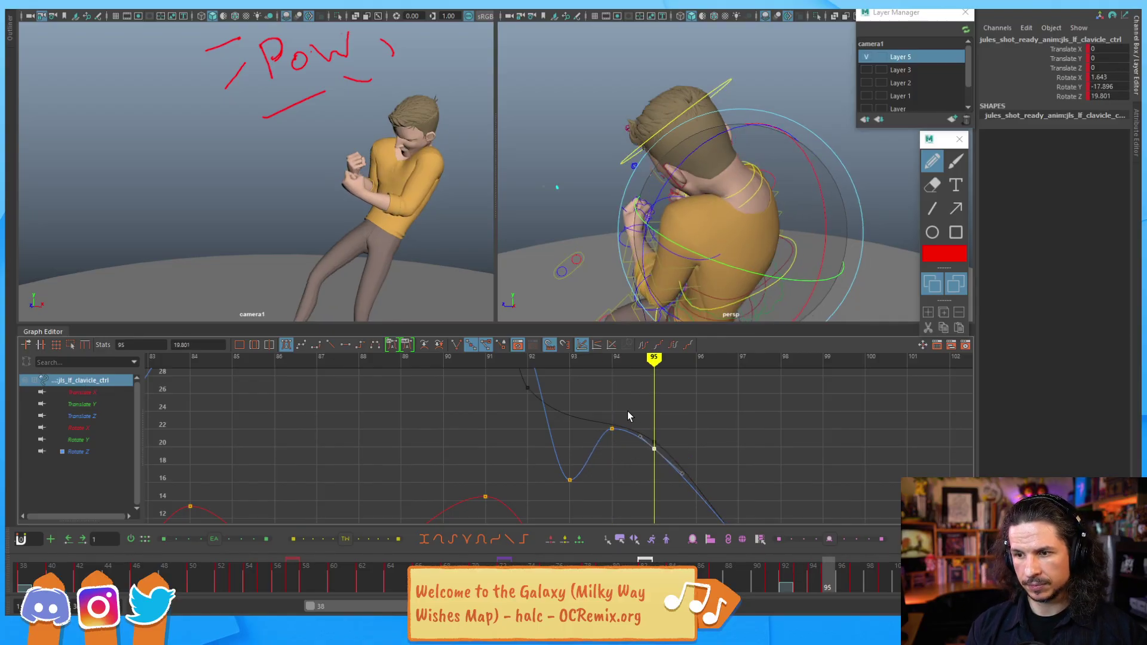
drag(578, 458, 621, 508)
middle_drag(614, 488, 614, 473)
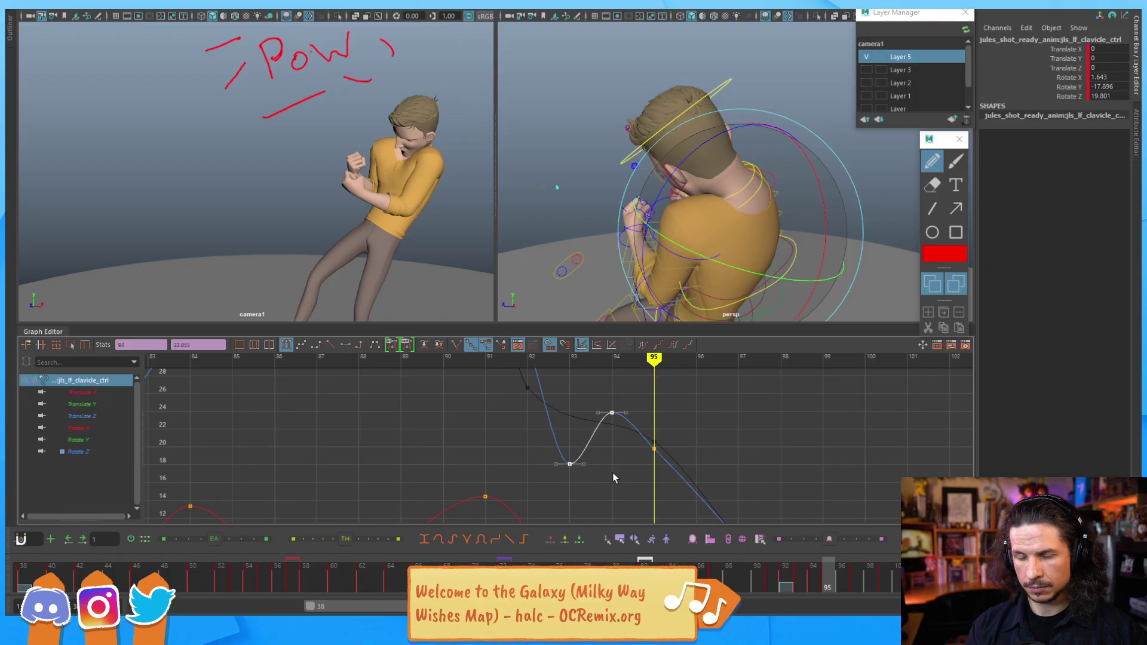
Step: Review the punch and its recovery frame by frame between frames 88 and 96
key(alt+comma)
key(alt+comma)
key(alt+comma)
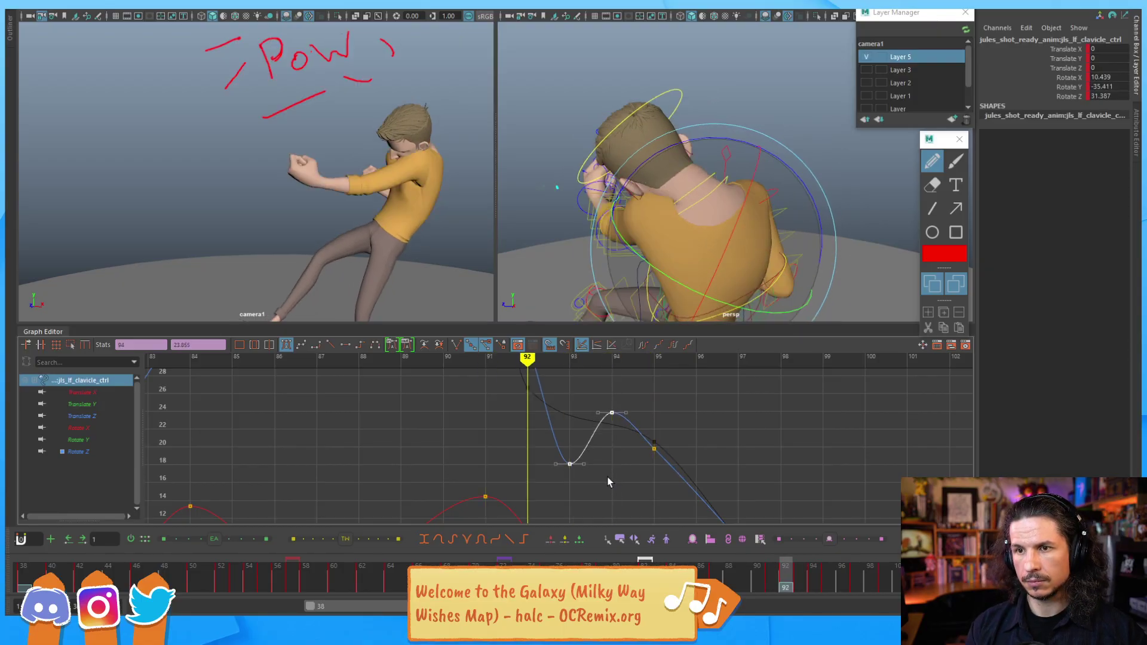
key(alt+period)
key(alt+period)
key(alt+period)
key(alt+period)
key(alt+comma)
key(alt+comma)
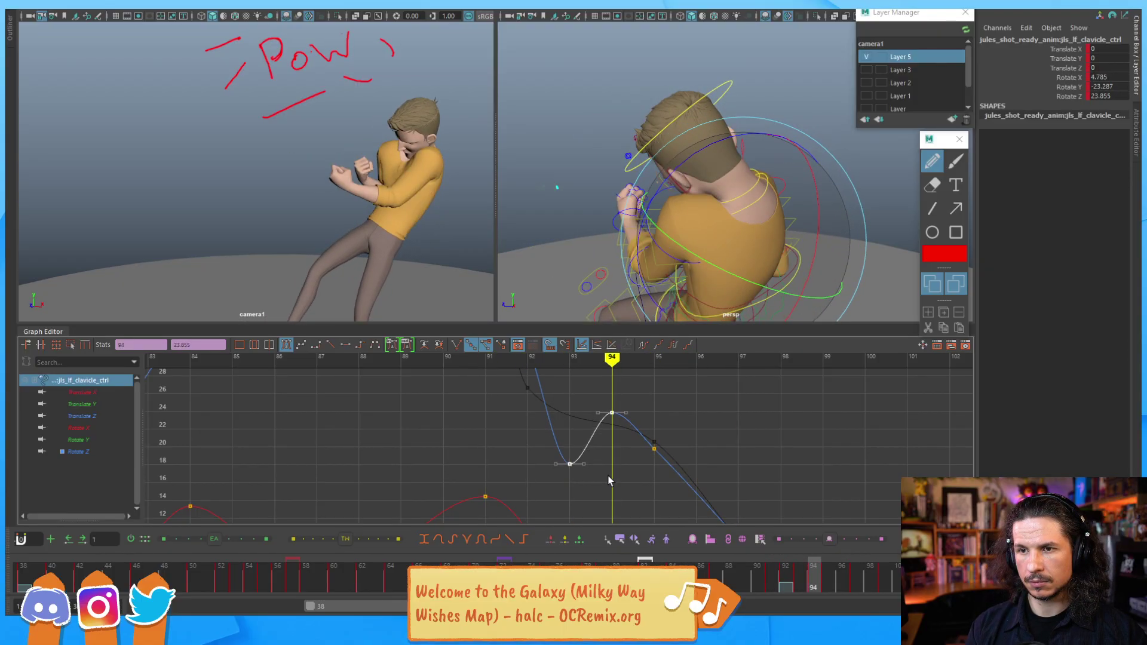
key(alt+comma)
key(alt+comma)
key(alt+comma)
key(alt+comma)
key(alt+comma)
key(alt+comma)
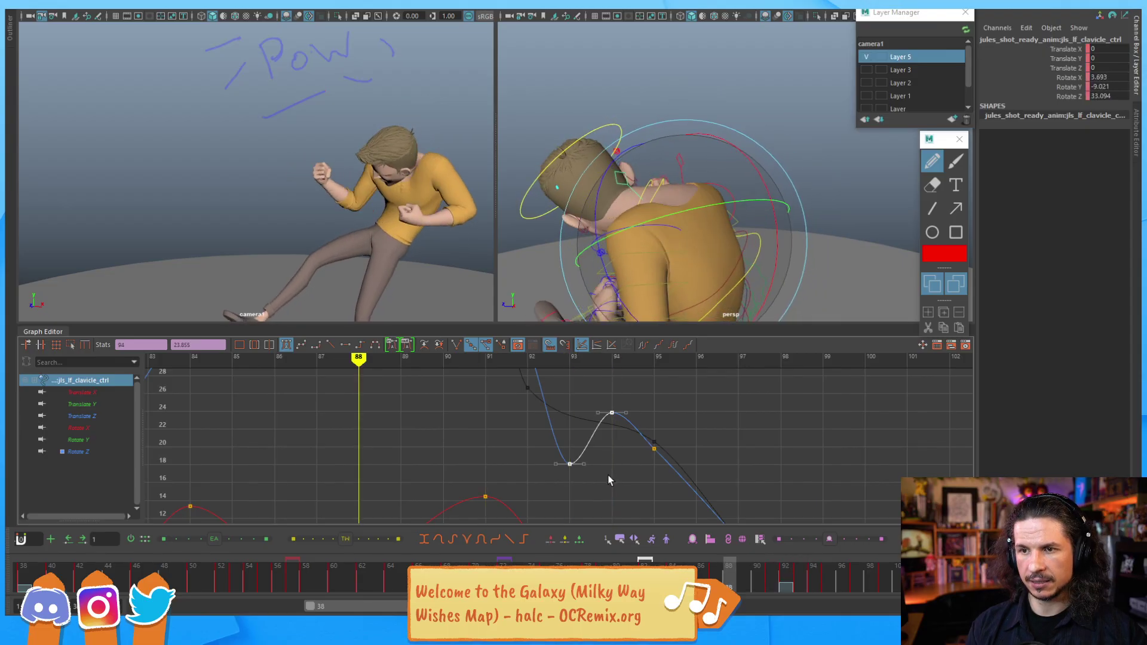
key(alt+period)
key(alt+period)
key(alt+period)
key(alt+period)
key(alt+period)
key(alt+period)
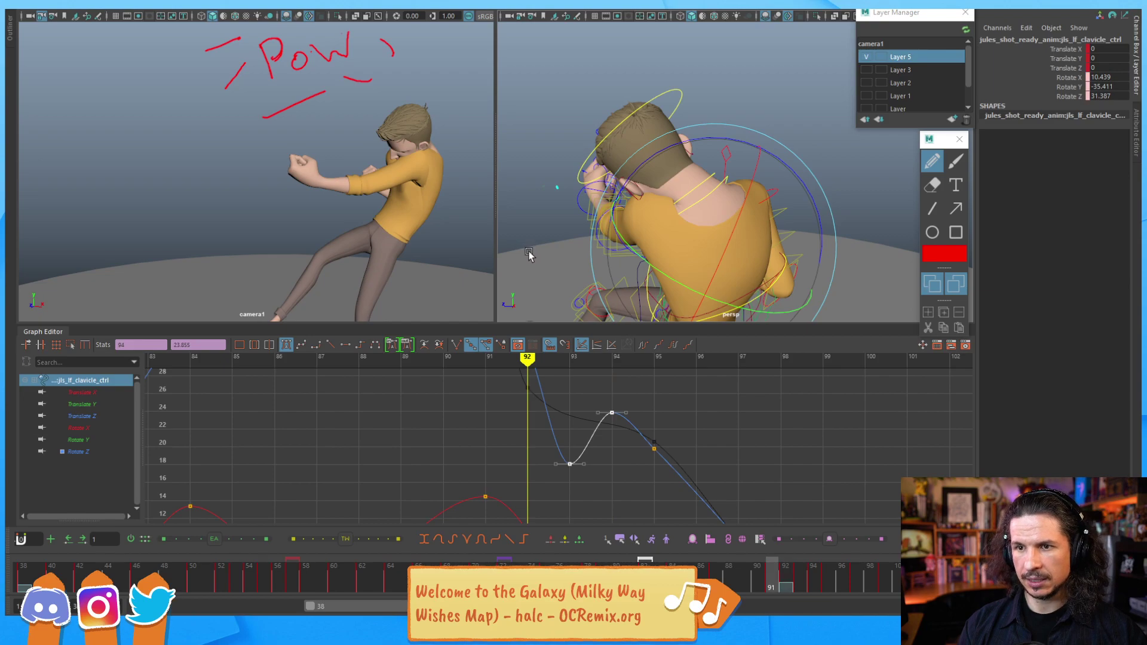
Step: From the character's side on frame 93, rotate the left upper arm to Y -76.612 and the left elbow to Y -38.233
alt+drag(852, 203, 890, 268)
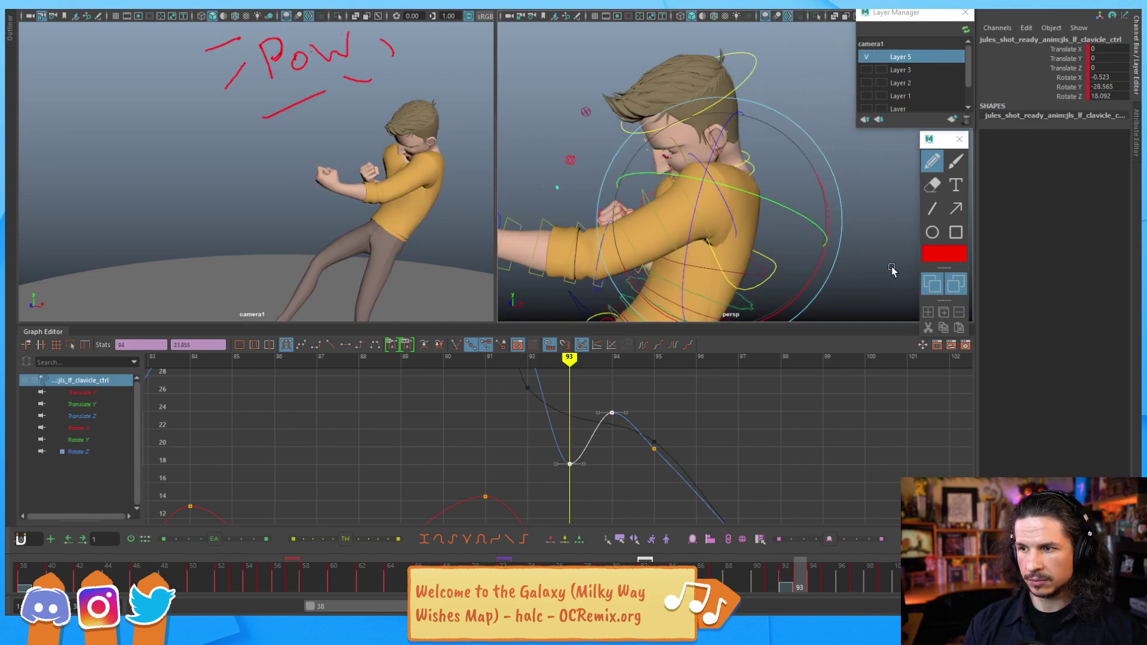
click(890, 269)
click(725, 214)
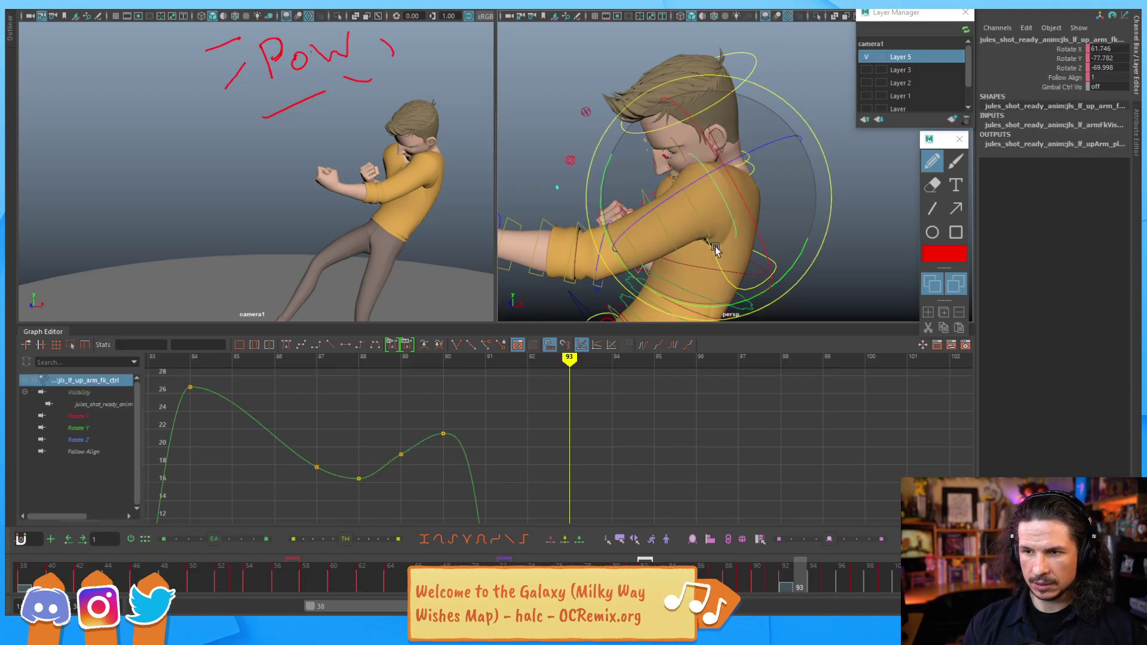
drag(682, 300, 680, 303)
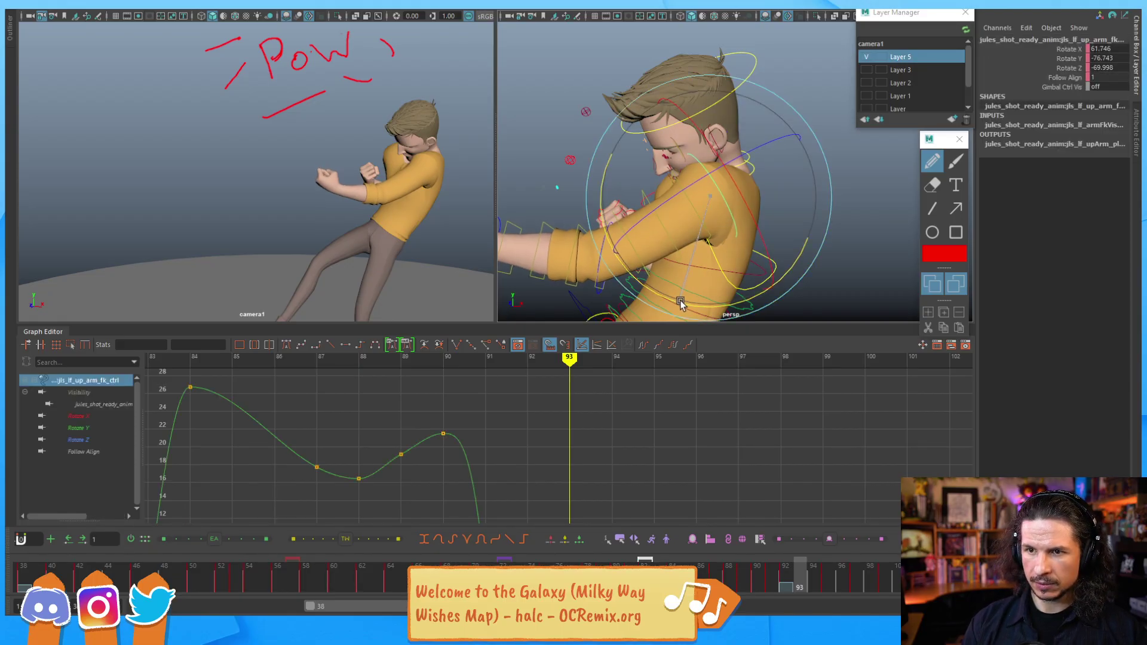
click(554, 302)
click(593, 298)
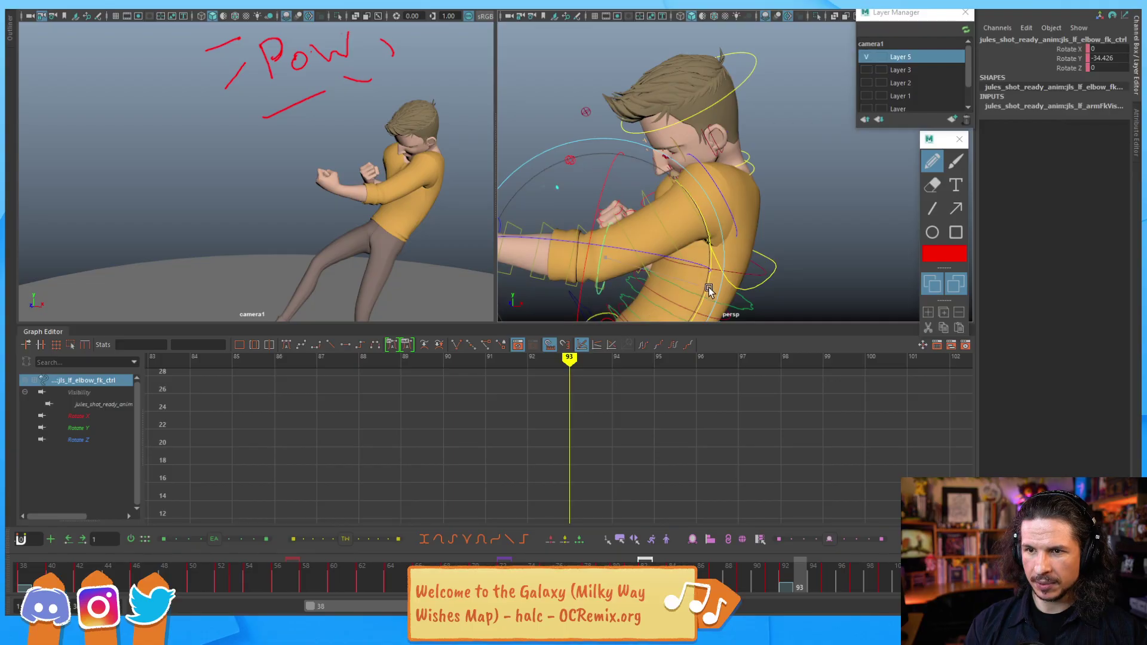
Step: Compare the left arm's pose between frames 91 and 93
key(alt+comma)
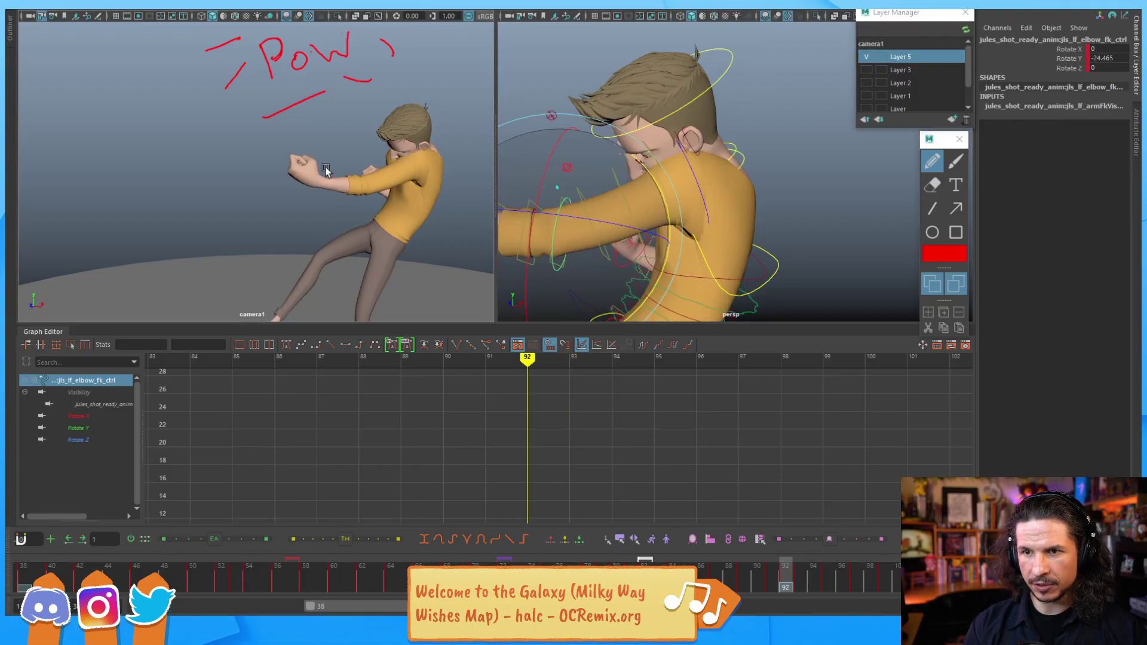
key(alt+comma)
key(alt+period)
key(alt+period)
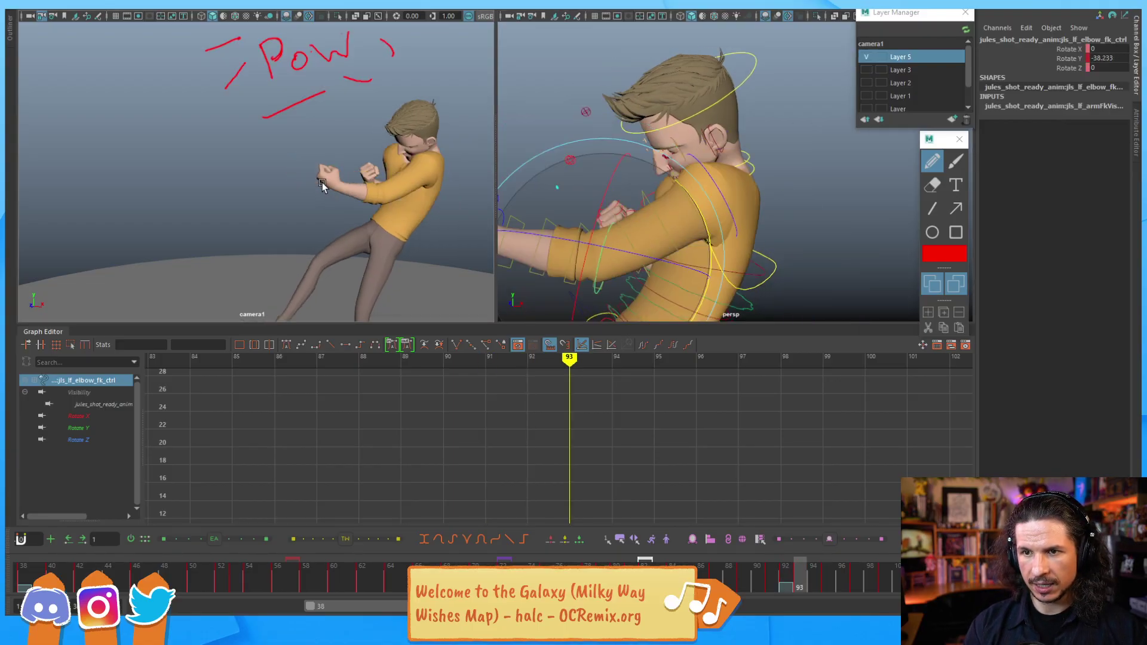
key(alt+comma)
key(alt+comma)
key(alt+period)
key(alt+period)
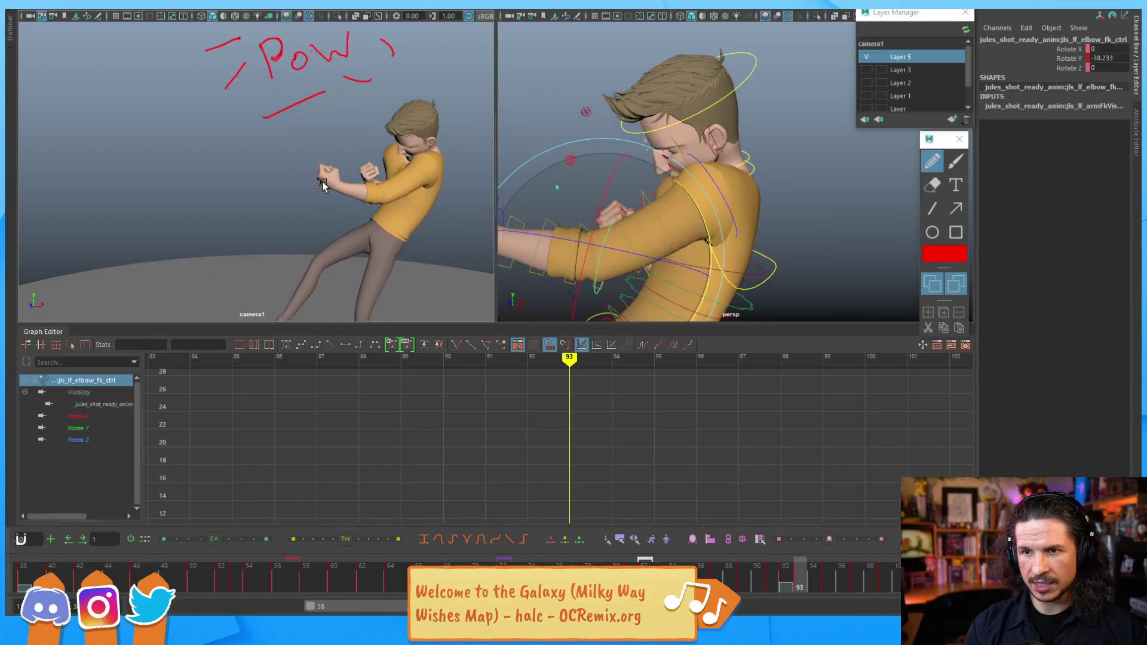
Step: On frame 94, rotate the left elbow to about Y -42 and the left upper arm to Y -71.726, and check against the preceding frames
key(alt+period)
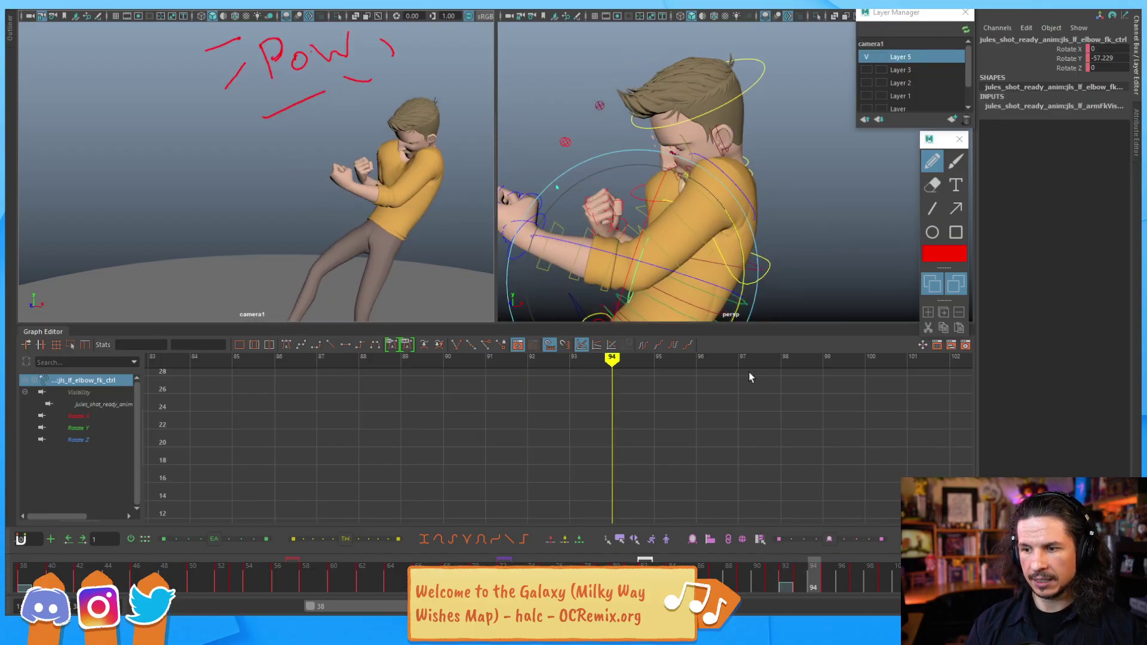
click(747, 202)
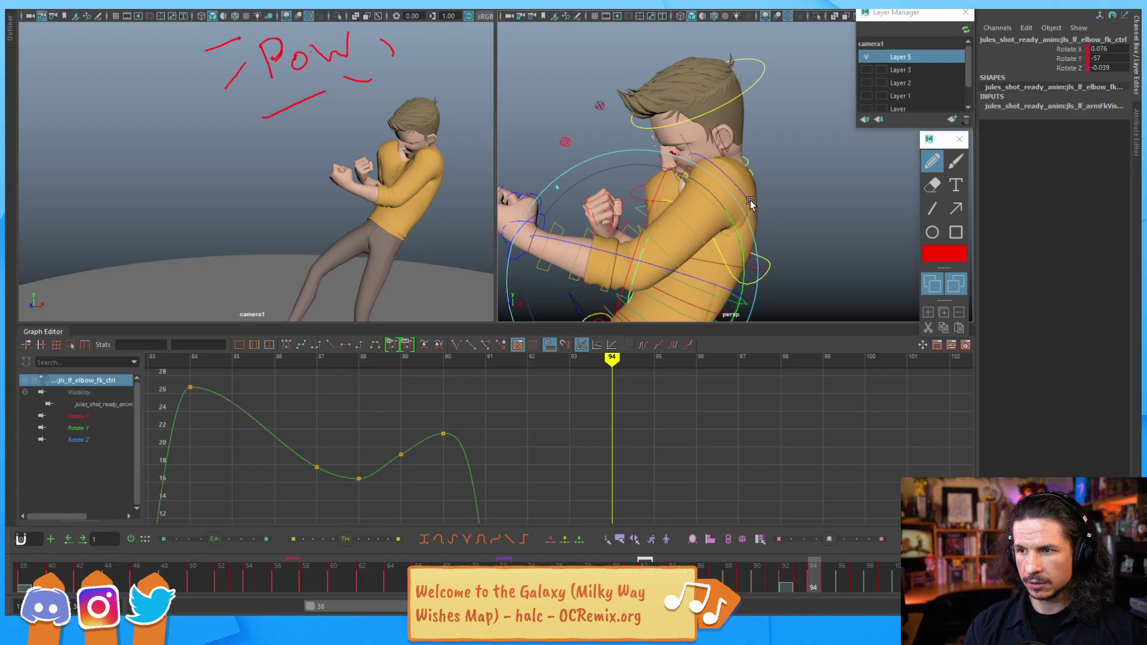
click(871, 250)
click(690, 267)
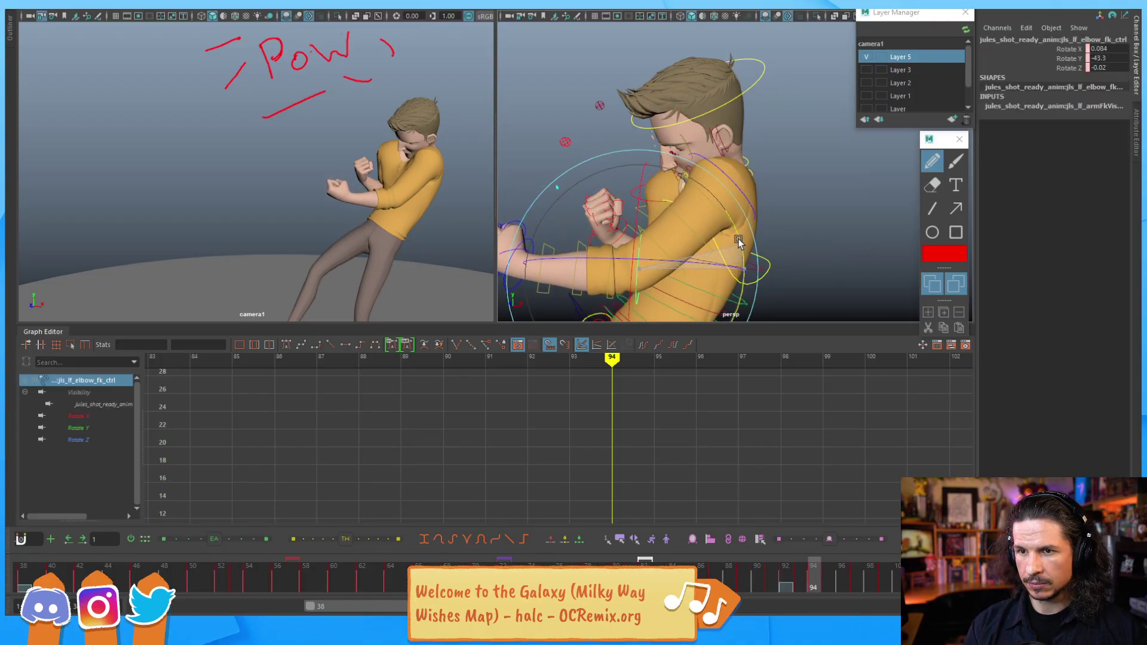
click(749, 197)
click(749, 197)
drag(746, 285, 726, 291)
key(alt+comma)
key(alt+comma)
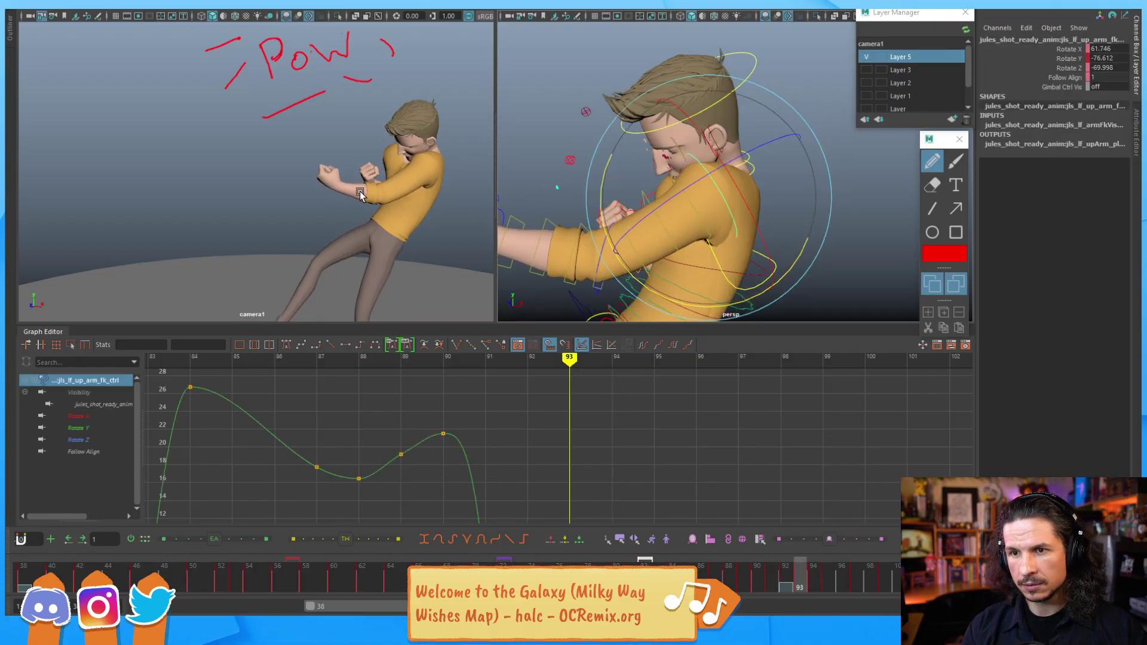
key(alt+period)
key(alt+period)
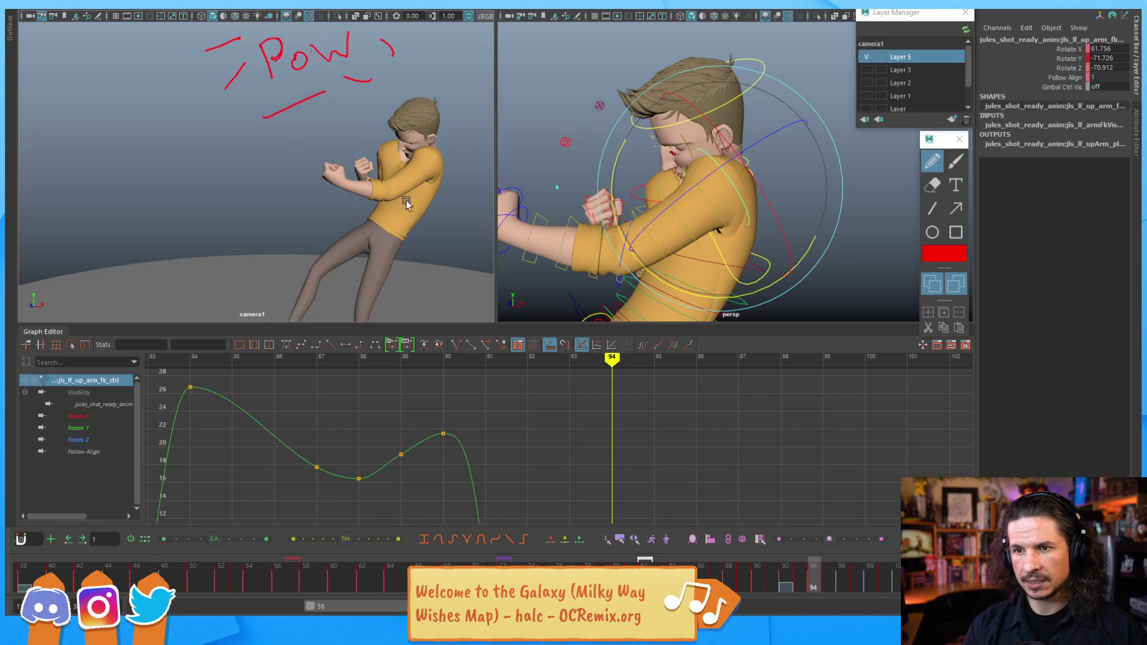
Step: Refine the left elbow's bend on frame 94, rotate the left upper arm to Y -75.724, and check the pose from the front
click(871, 251)
click(612, 285)
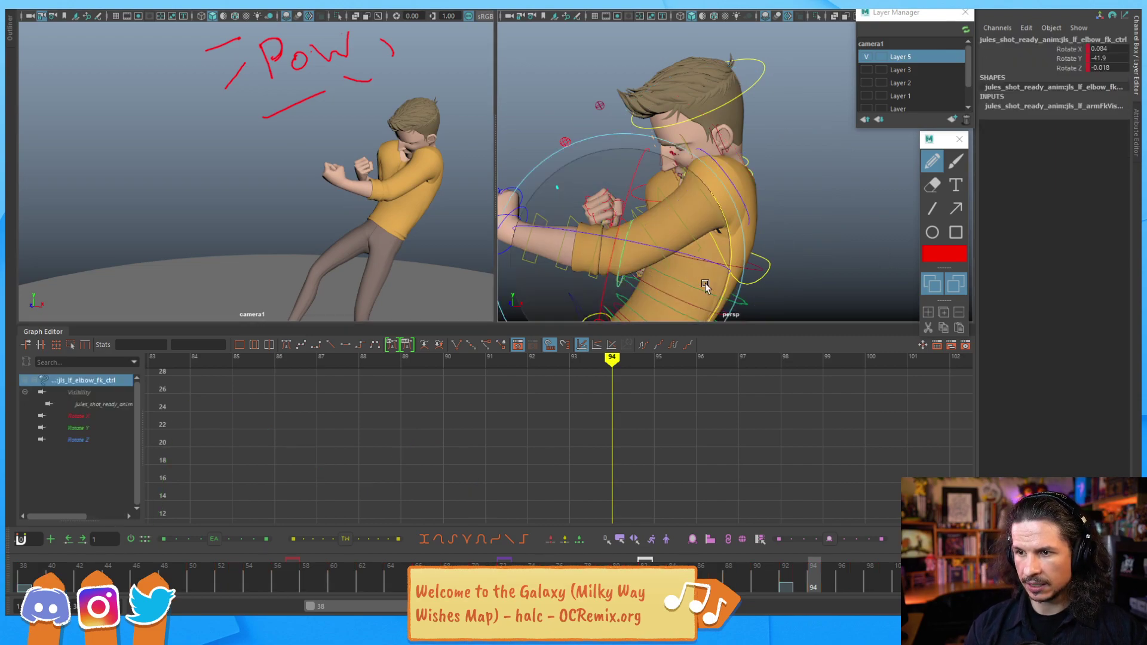
mouse_move(726, 281)
mouse_down()
mouse_move(727, 270)
mouse_move(722, 296)
mouse_up()
click(811, 240)
click(722, 295)
key(alt+comma)
key(alt+comma)
key(alt+period)
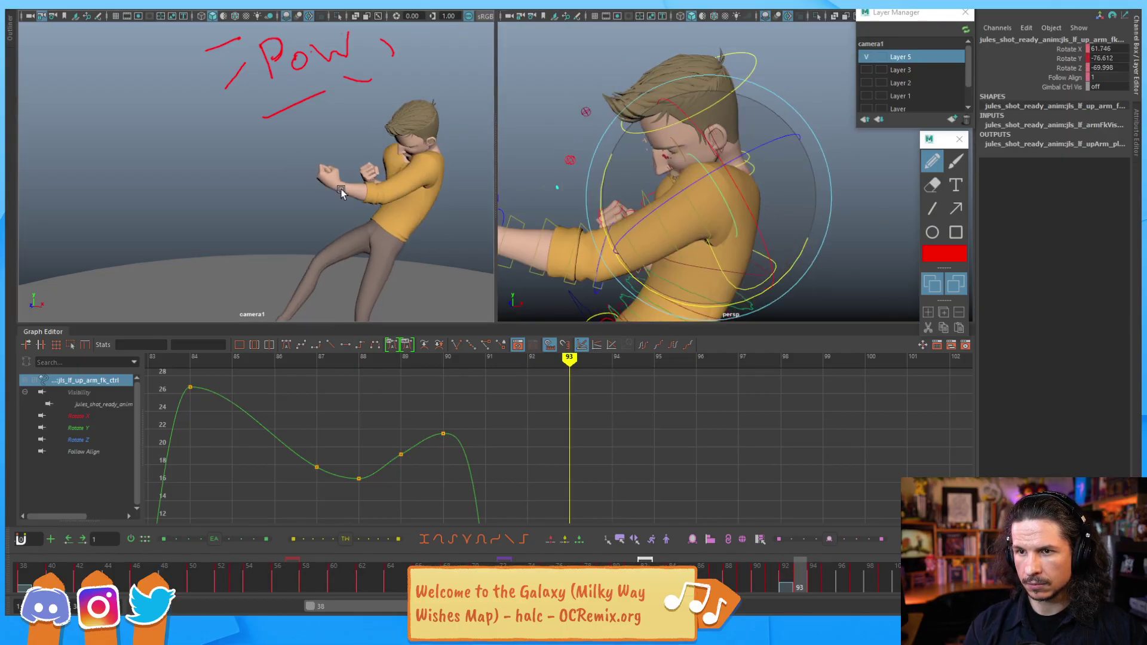
key(alt+period)
alt+drag(795, 232, 821, 263)
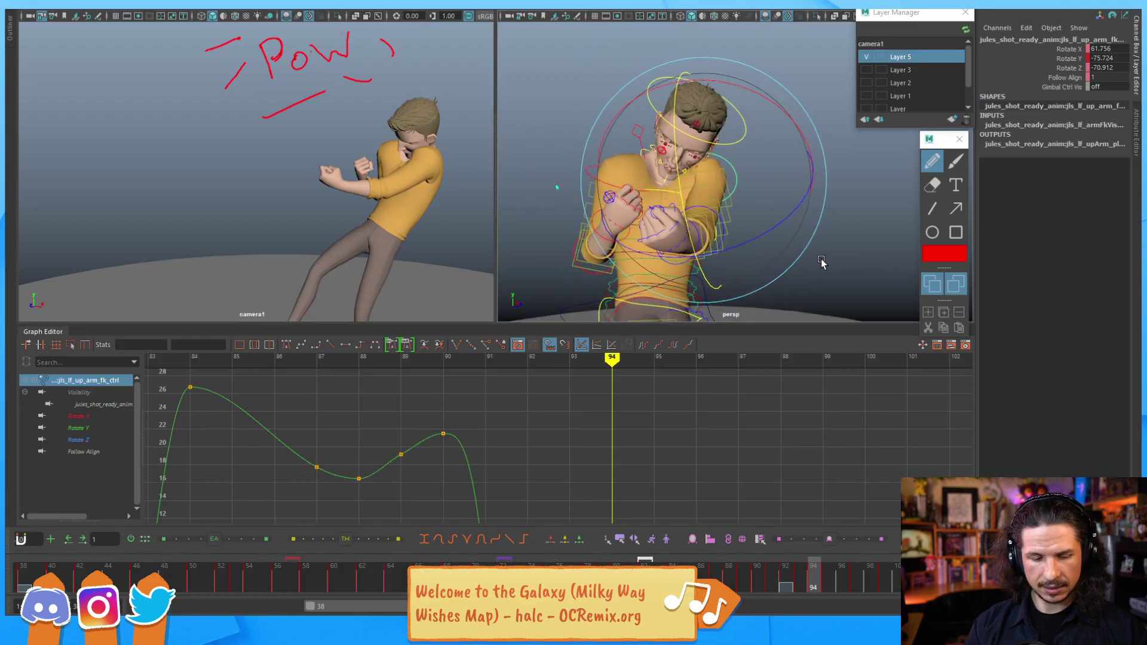
Step: On frame 94, rotate the left upper arm to X 54.968, Y -78.271, Z -67.926, and check it against the neighbouring frames
key(alt+comma)
key(alt+period)
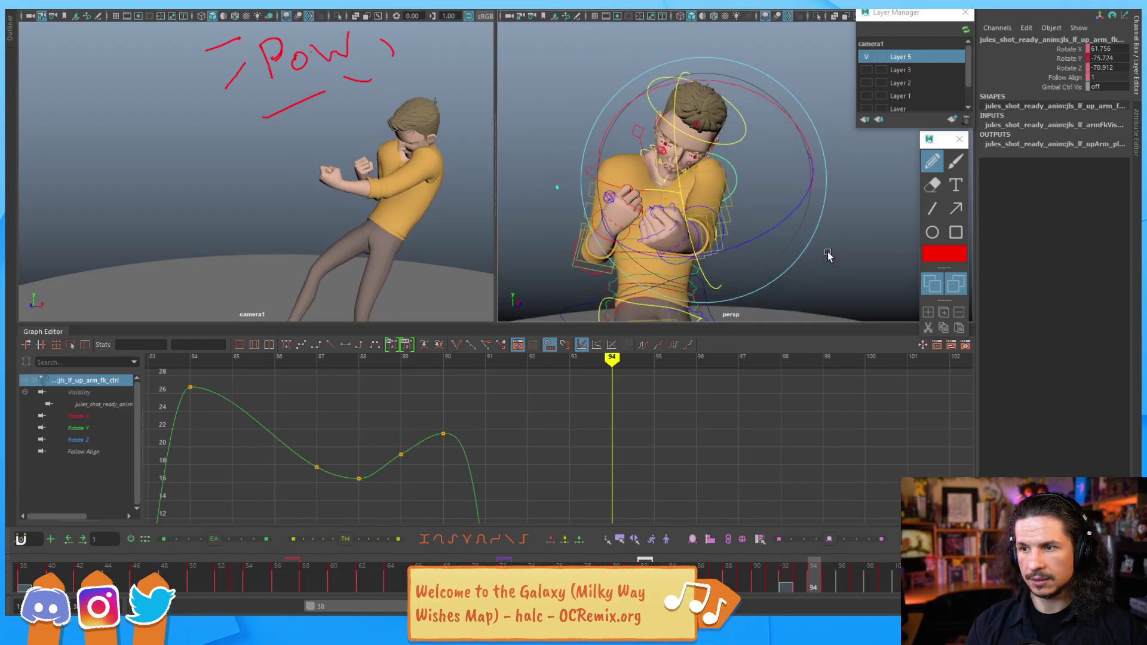
drag(751, 243, 759, 231)
key(alt+comma)
key(alt+comma)
key(alt+period)
key(alt+period)
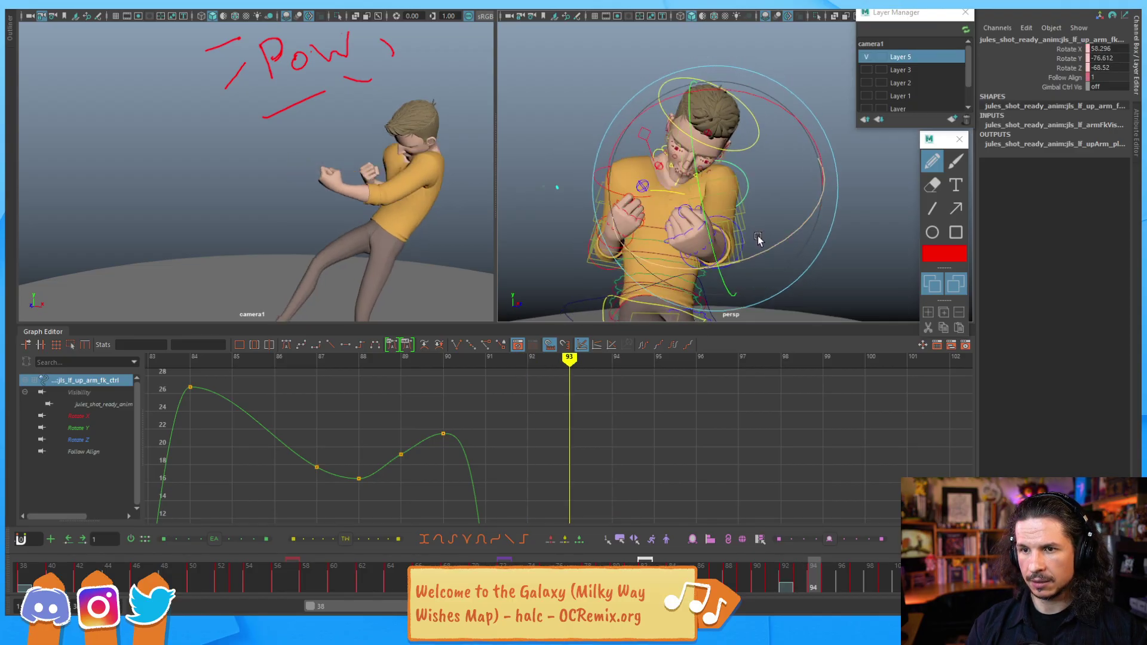
key(alt+period)
key(alt+comma)
key(alt+comma)
key(alt+comma)
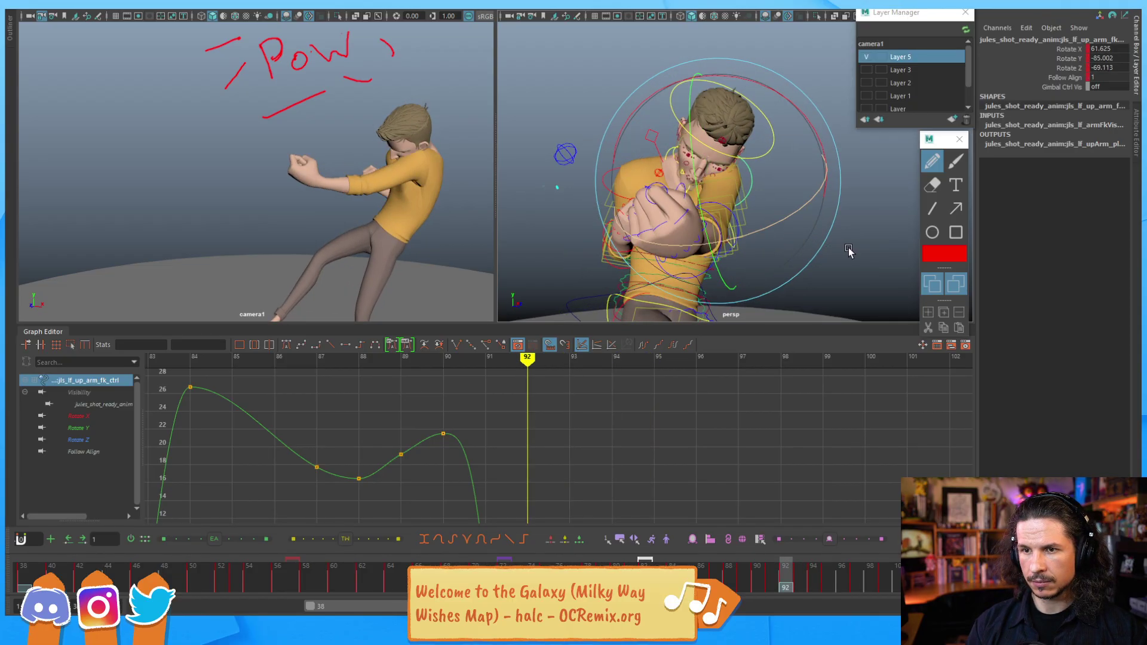
key(alt+period)
Step: From the side on frame 93, bend the left elbow slightly more and rotate the left upper arm to Y -72.116, checking adjacent frames
alt+drag(863, 263, 816, 256)
click(816, 256)
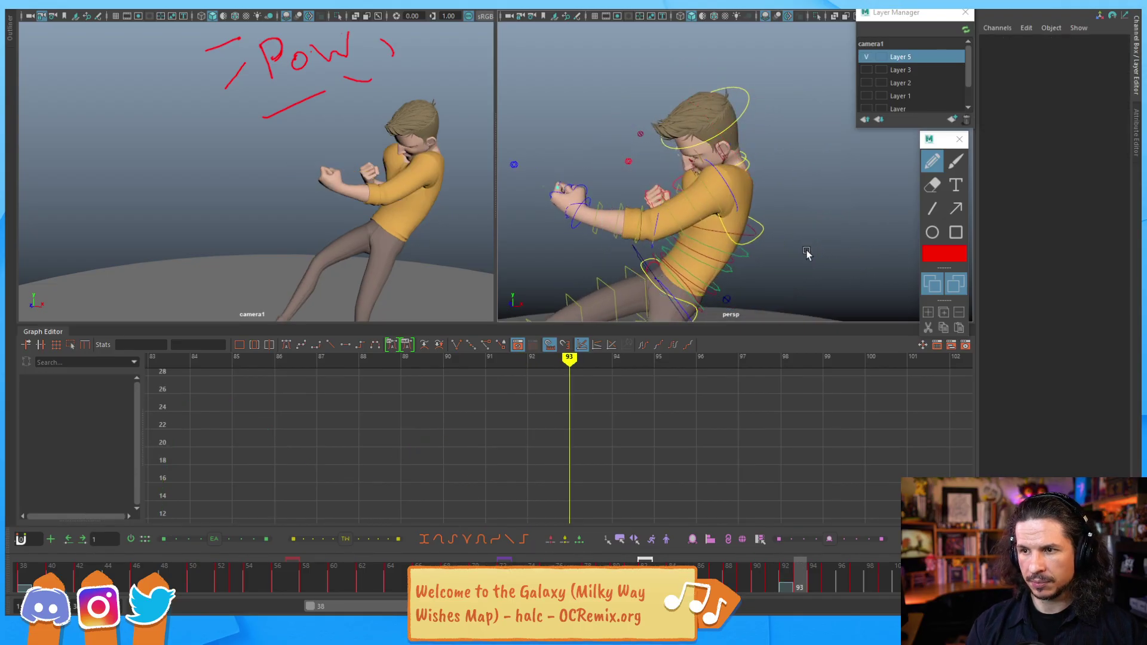
click(650, 254)
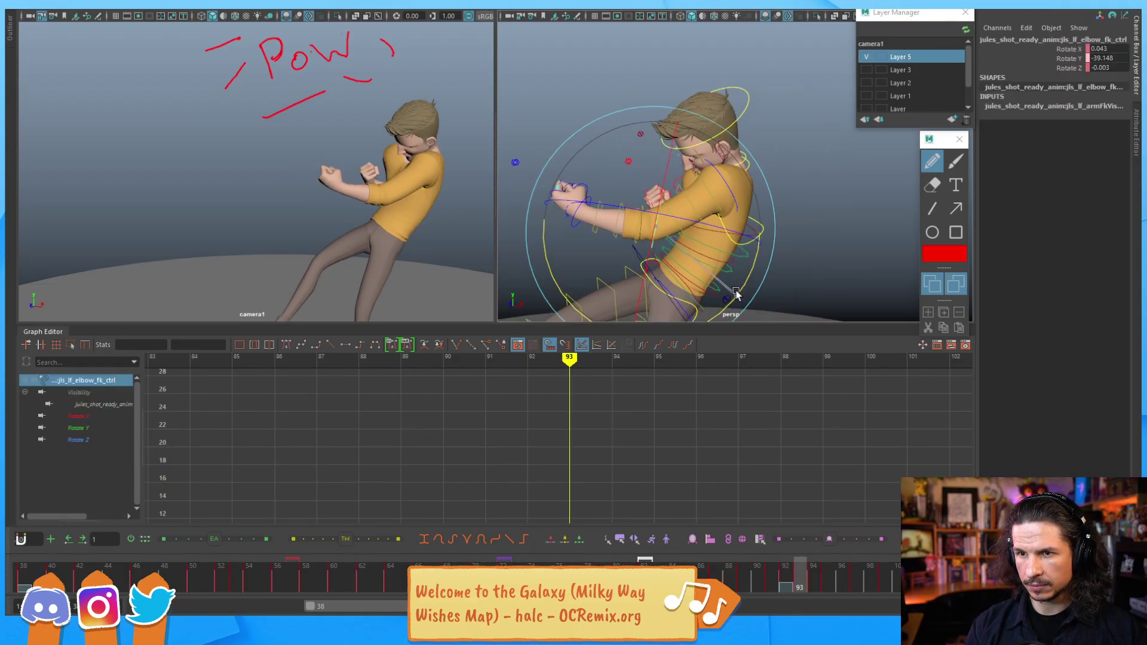
click(812, 240)
click(733, 192)
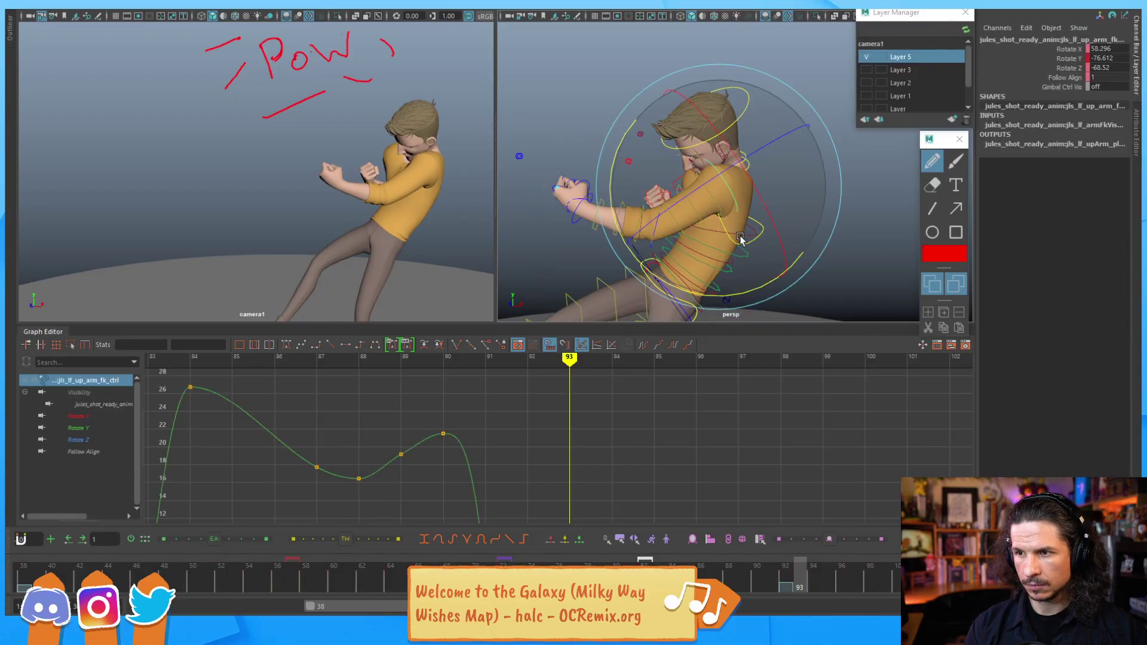
drag(748, 291, 754, 282)
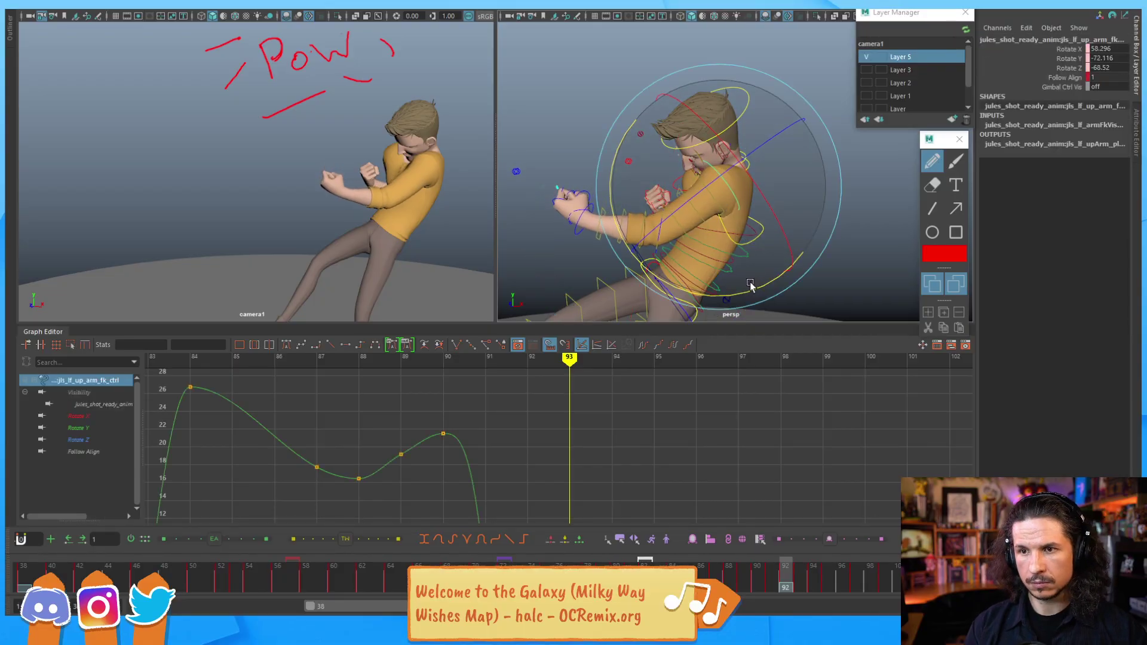
key(alt+comma)
key(alt+period)
key(alt+period)
key(alt+period)
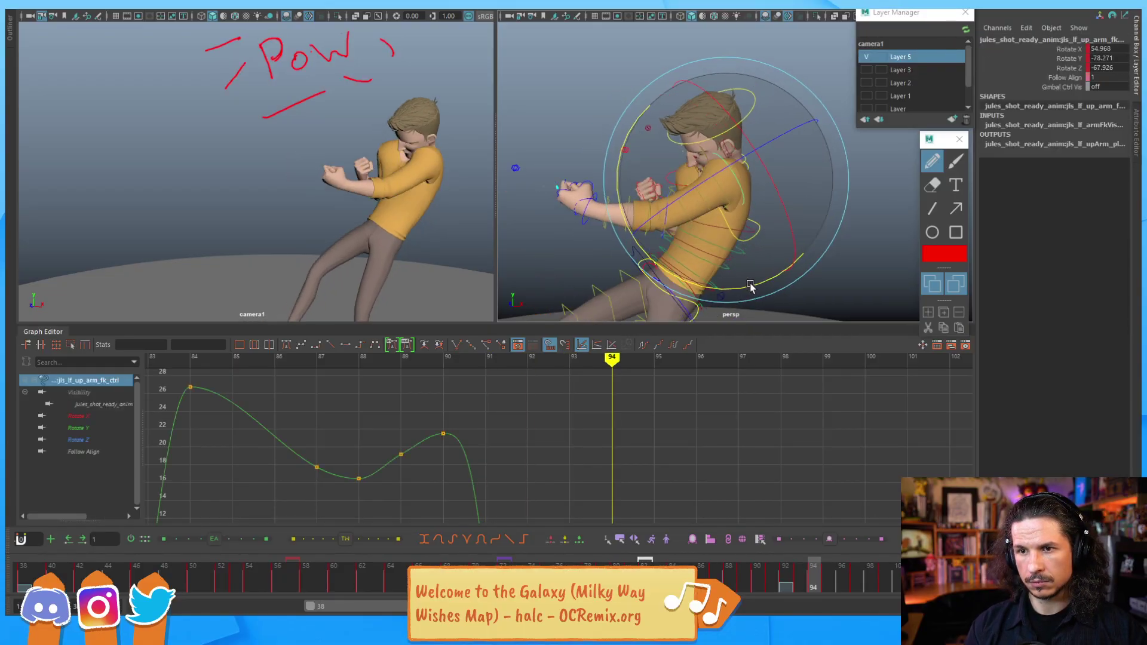
Step: On frame 94, straighten the left elbow and raise the left upper arm to Y -84.796
click(815, 269)
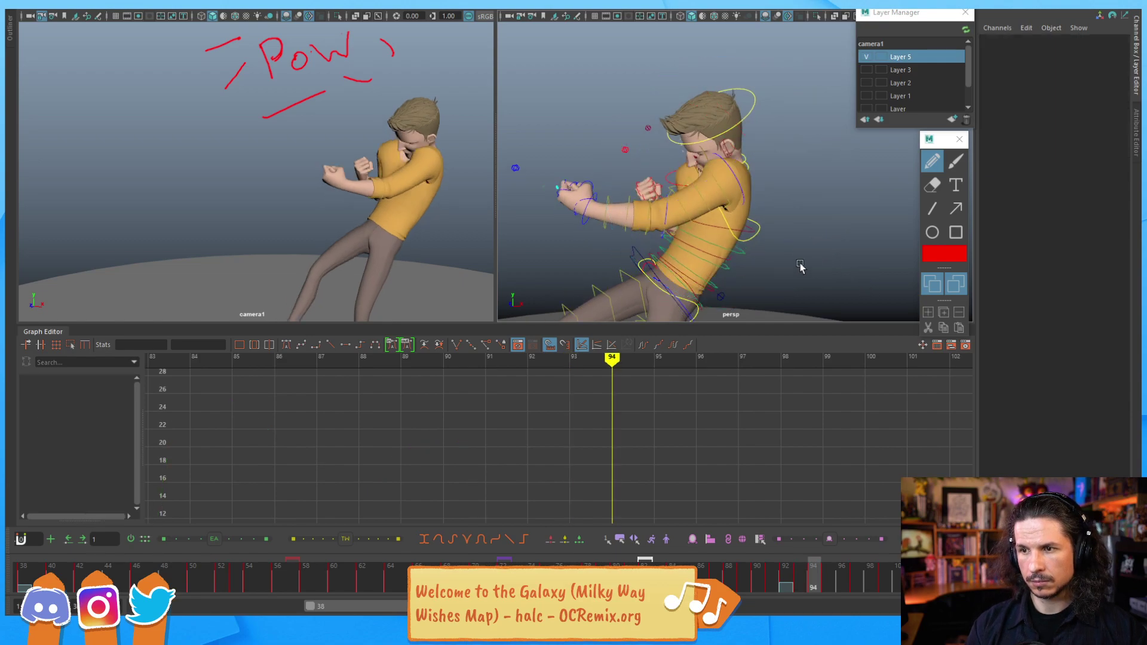
click(660, 240)
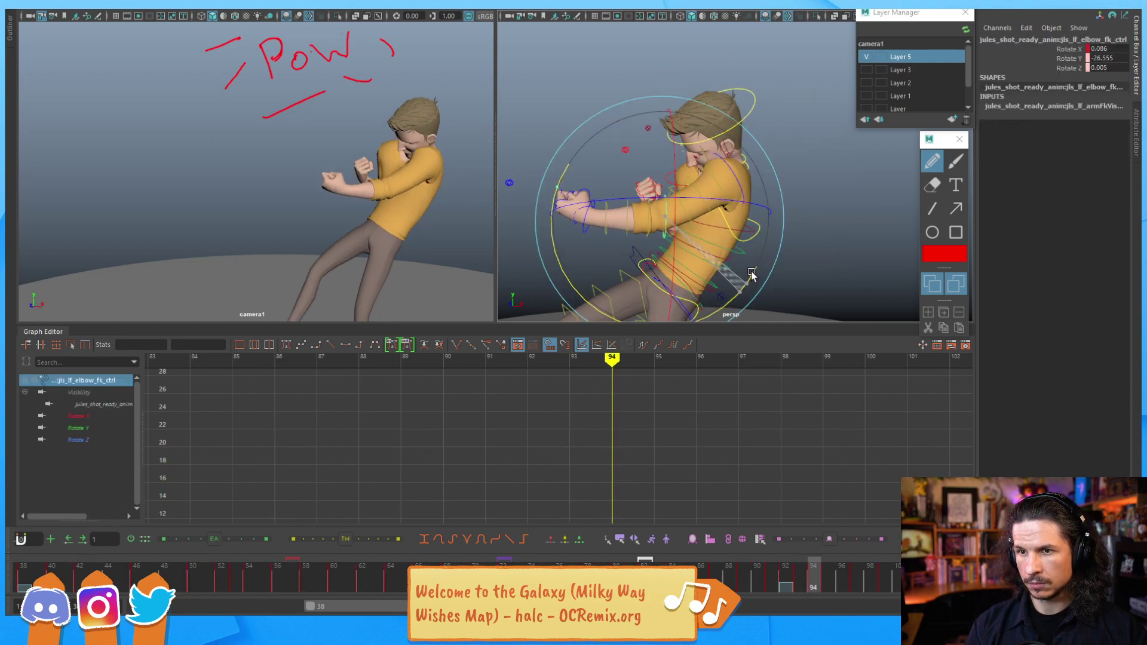
click(787, 256)
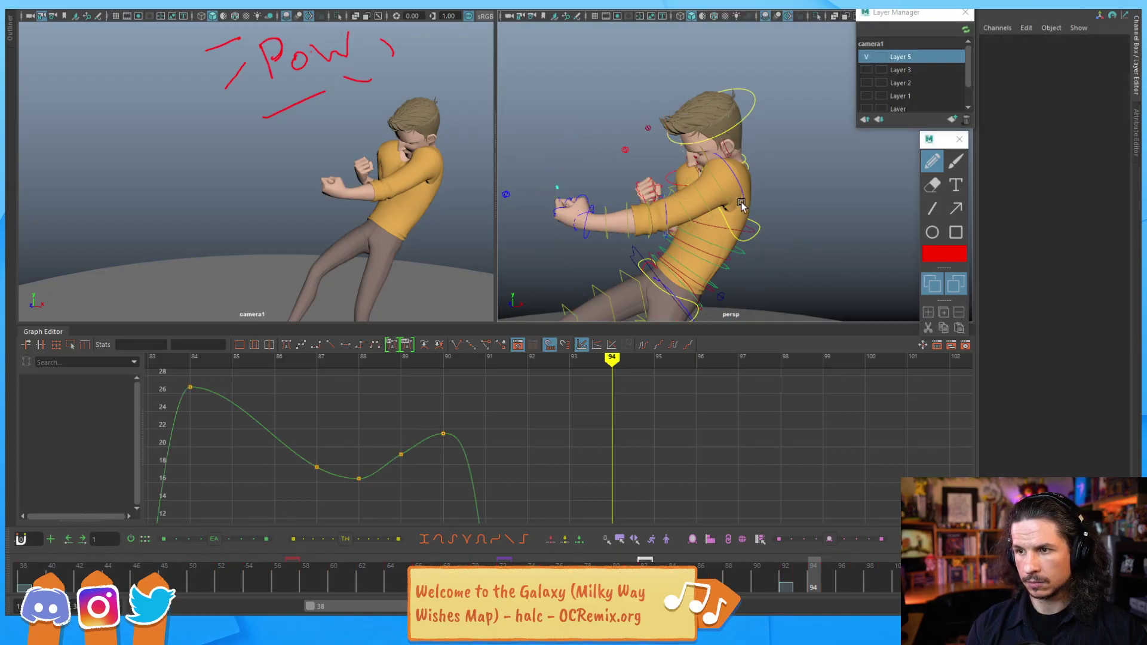
click(743, 203)
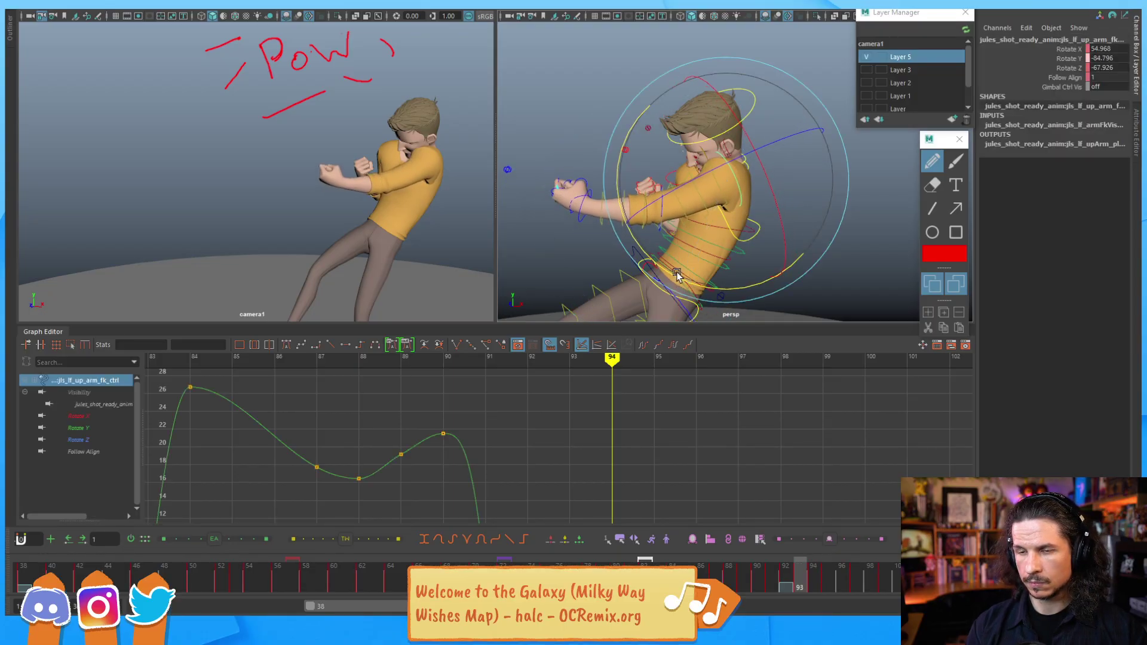
Step: Compare the left arm's side-view pose across frames 91 to 94
key(alt+comma)
key(alt+comma)
key(alt+comma)
key(alt+period)
key(alt+period)
key(alt+period)
key(alt+comma)
key(alt+comma)
key(alt+comma)
key(alt+comma)
Step: On frame 93, rotate the left upper arm to Y -78.017 and check it against the punch frame before it
key(alt+period)
key(alt+period)
key(alt+period)
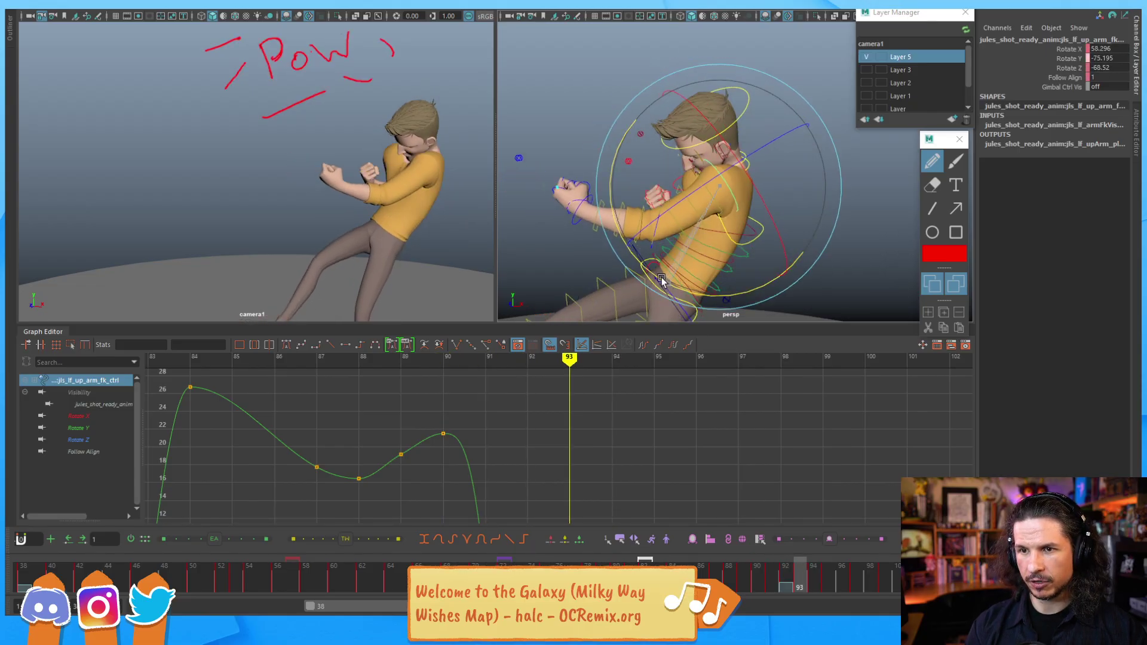
key(alt+comma)
key(alt+comma)
key(alt+period)
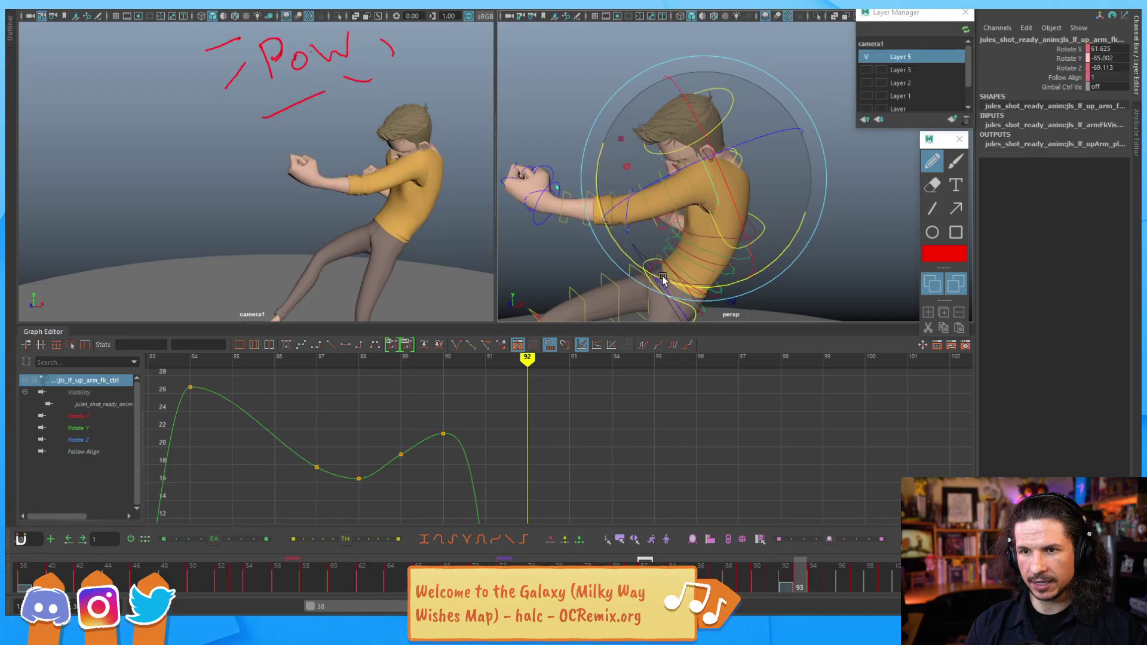
Step: On frame 94, rotate the left upper arm to X 54.245, Y -84.605, Z -67.812, and compare it with frames 92 and 93
key(alt+period)
key(alt+period)
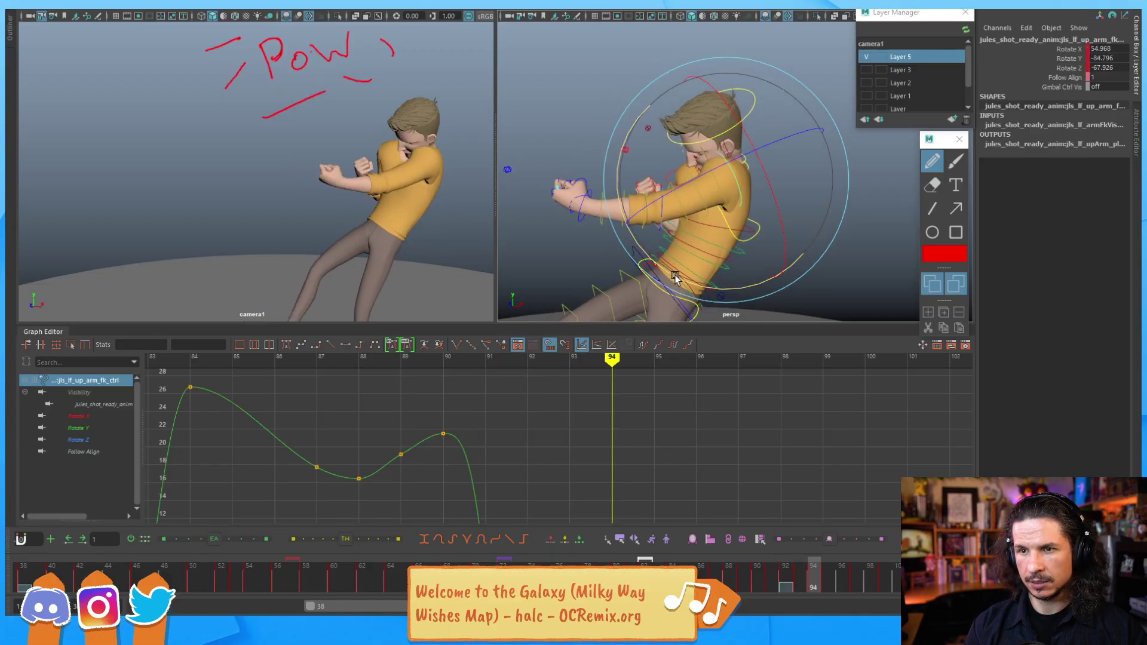
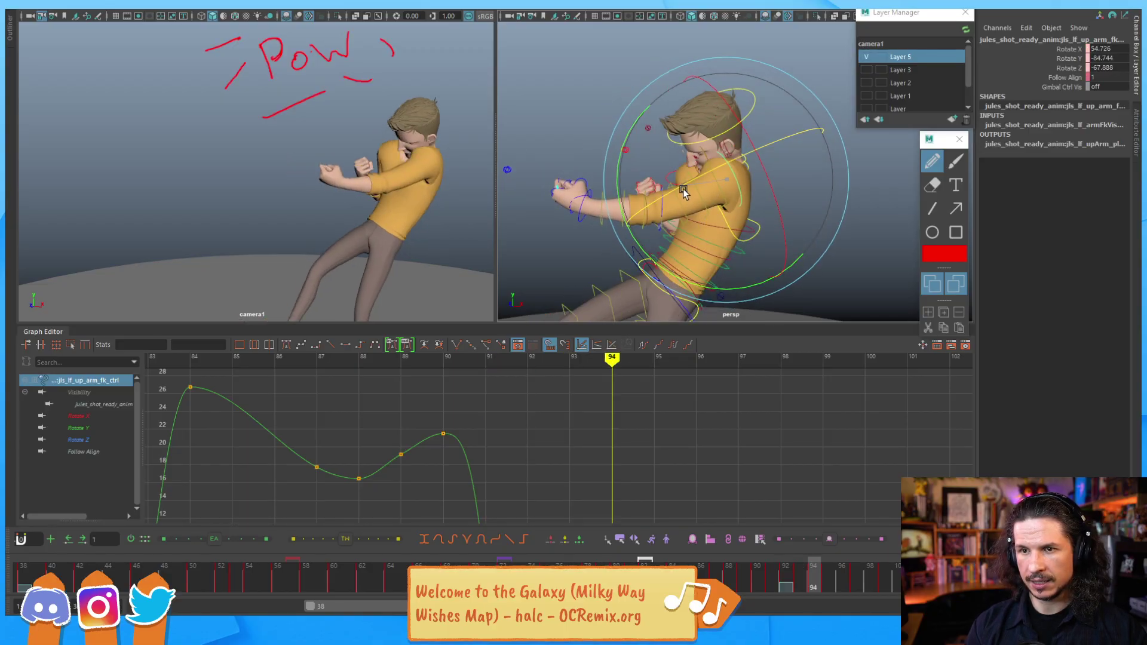
key(alt+comma)
key(alt+comma)
key(alt+comma)
key(alt+period)
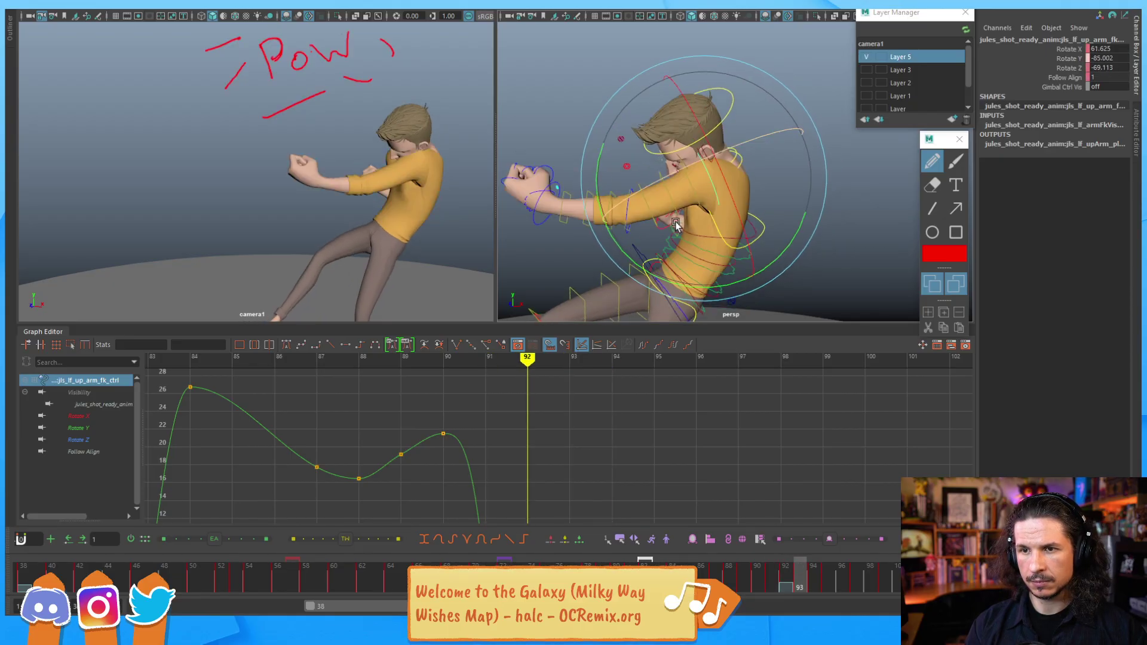
key(alt+period)
key(alt+period)
key(alt+comma)
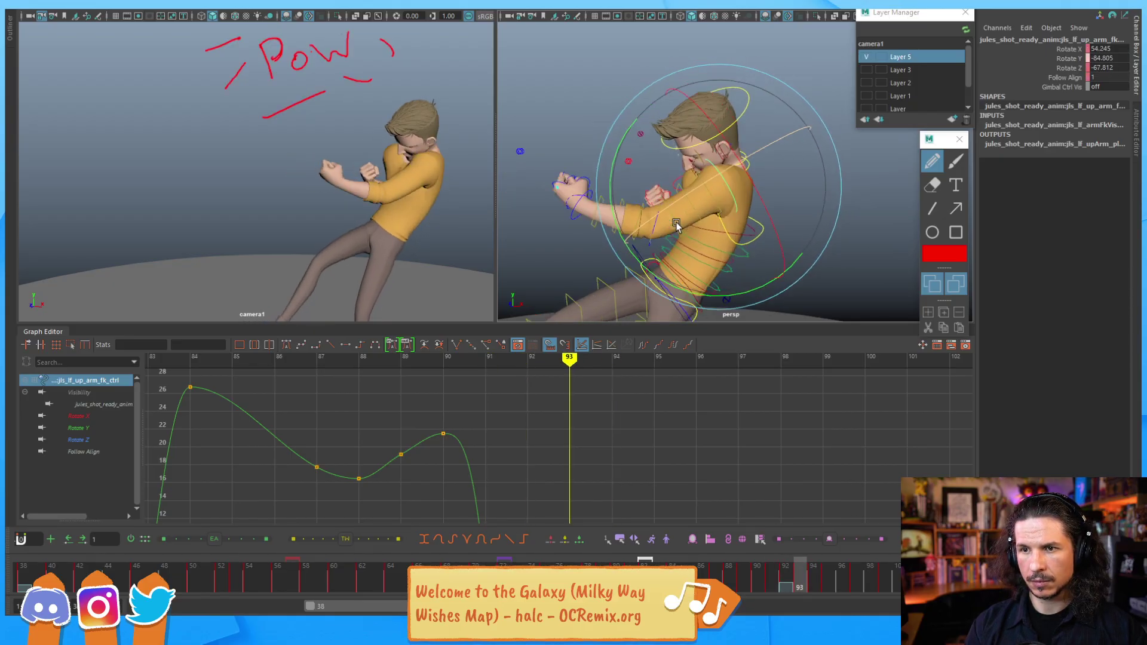
Step: Examine the left arm's recovery from the side by stepping back and forth through frames 92 to 95
key(alt+comma)
key(alt+comma)
key(alt+period)
key(alt+period)
key(alt+period)
key(alt+period)
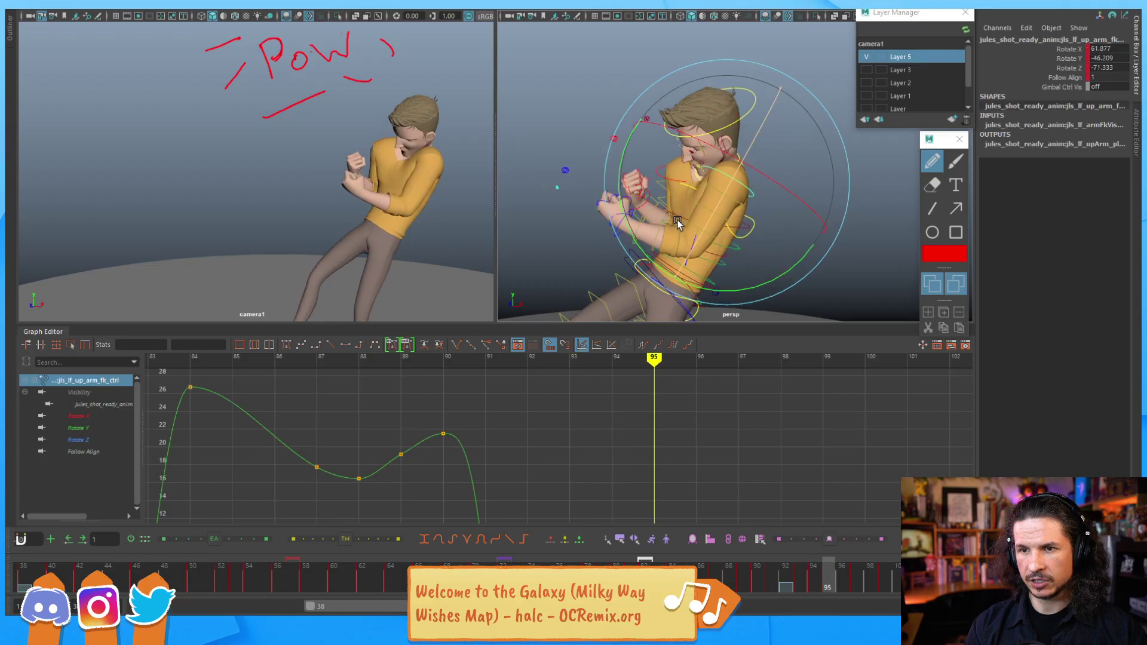
key(alt+comma)
key(alt+comma)
key(alt+comma)
key(alt+period)
key(alt+period)
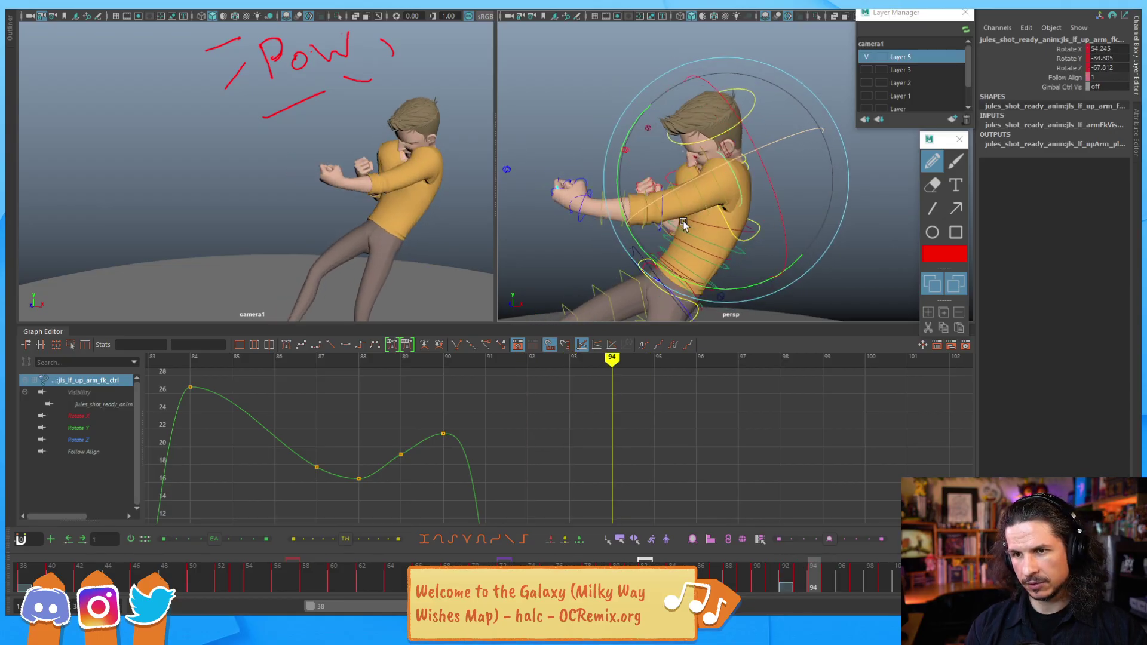
key(alt+comma)
key(alt+comma)
key(alt+period)
key(alt+period)
key(alt+comma)
key(alt+period)
Step: Examine the left arm's path from the character's front between frames 92 and 94
alt+drag(720, 256, 811, 257)
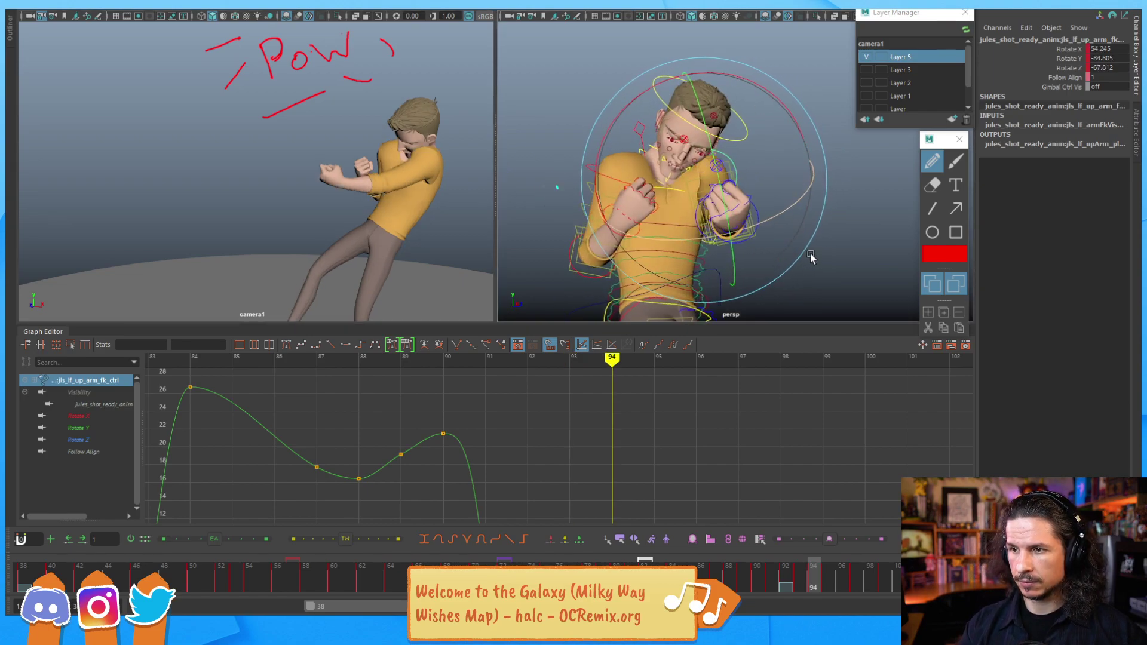
key(alt+comma)
key(alt+comma)
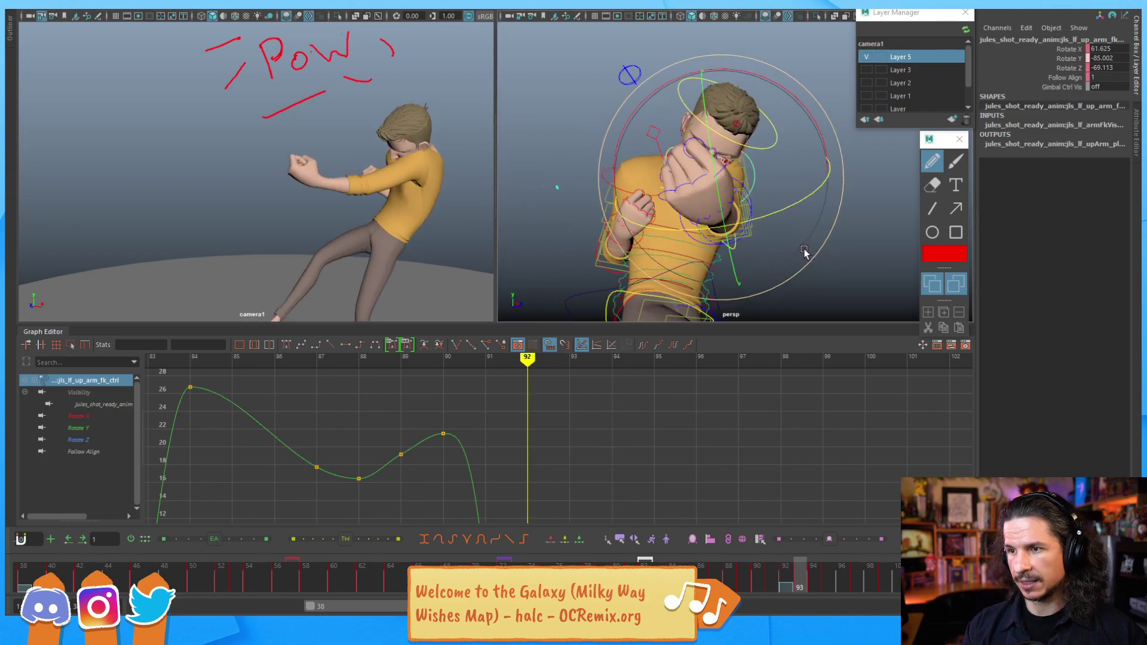
key(alt+period)
key(alt+period)
key(alt+comma)
key(alt+comma)
key(alt+period)
key(alt+period)
Step: From the side on frame 94, rotate the left elbow to Y -27.613 and lower the left upper arm slightly
alt+drag(853, 261, 687, 244)
click(664, 239)
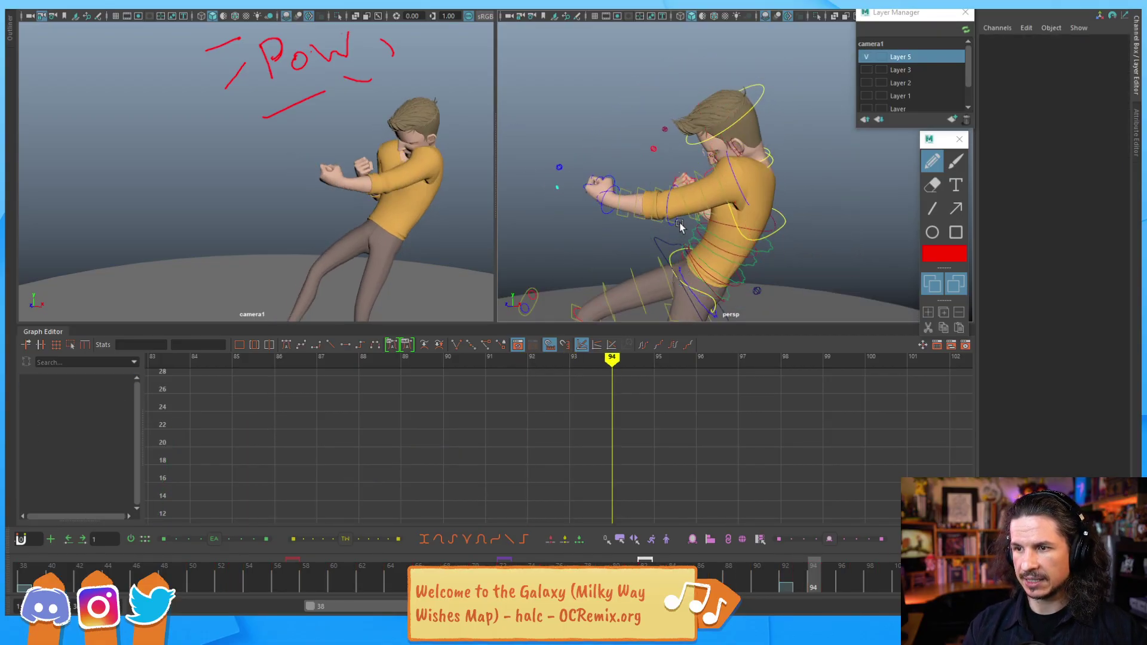
click(674, 224)
drag(752, 268, 746, 279)
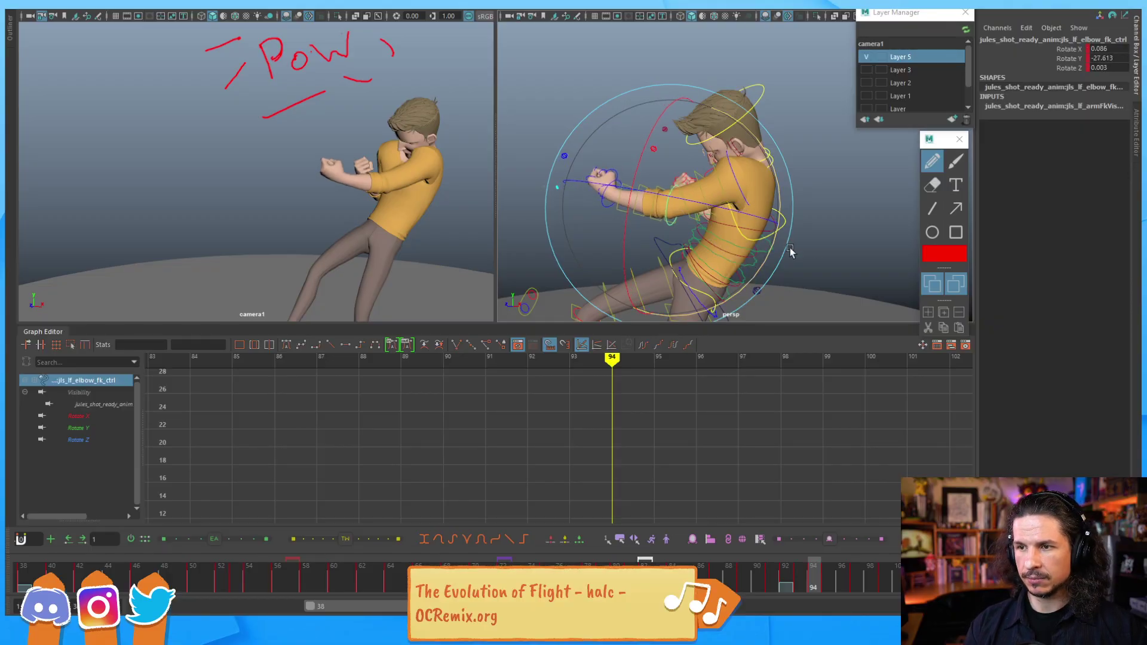
click(747, 199)
click(751, 198)
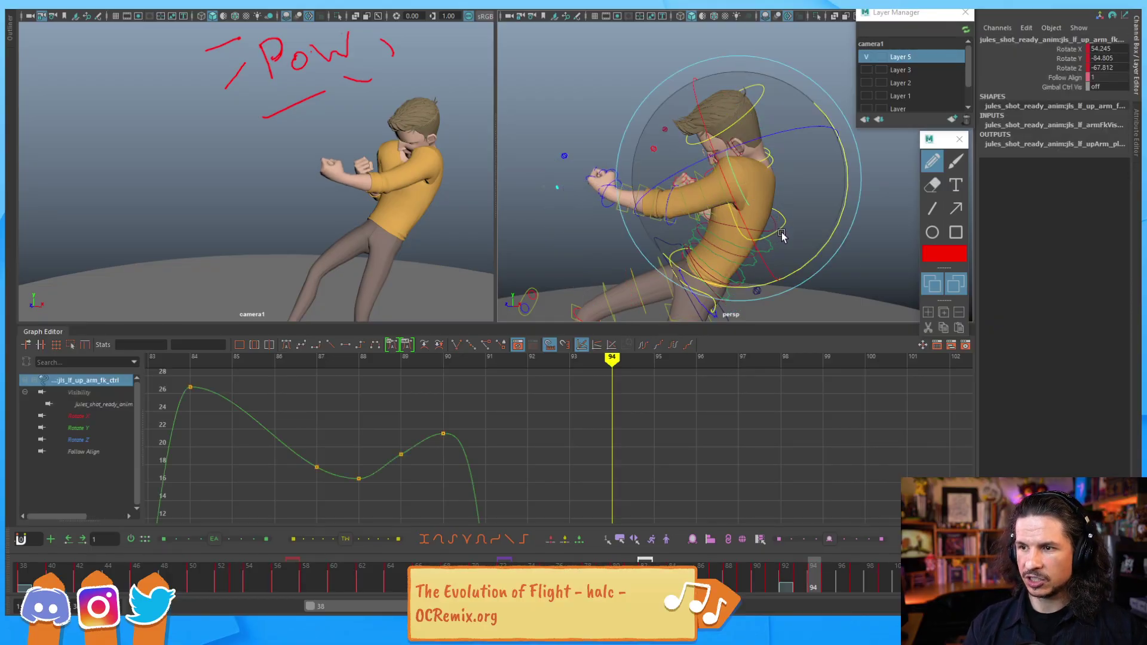
drag(809, 257, 759, 242)
Step: Review the adjusted left arm motion against the surrounding frames, from 91 to 95
key(alt+period)
key(alt+comma)
key(alt+comma)
key(alt+comma)
key(alt+comma)
key(alt+period)
key(alt+period)
key(alt+period)
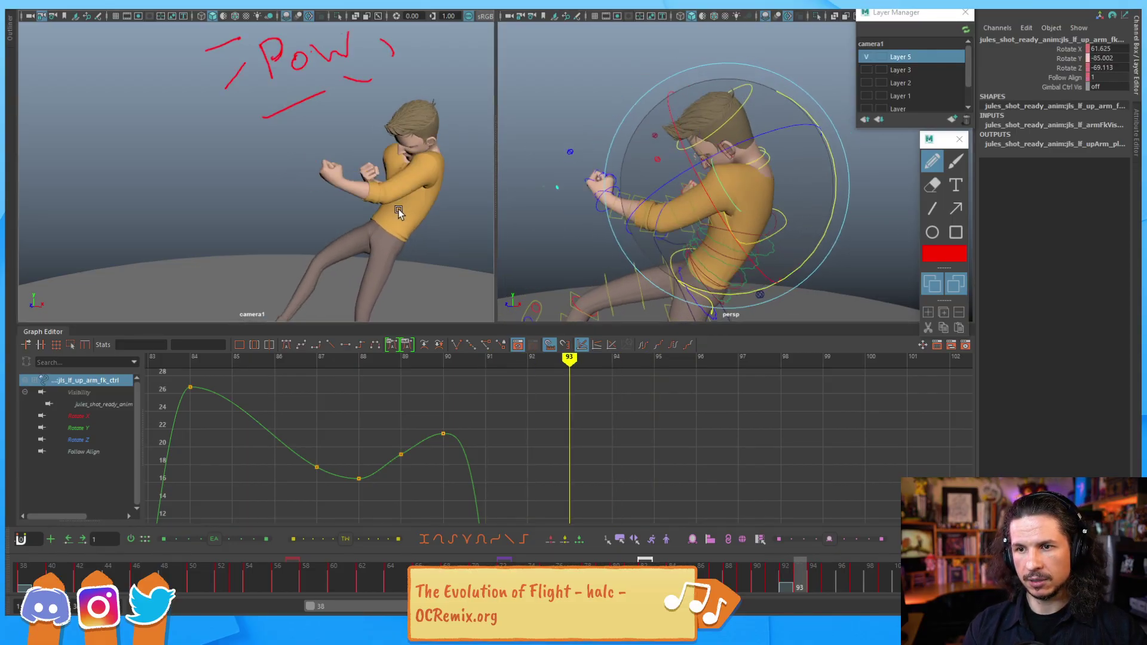
key(alt+period)
key(alt+comma)
key(alt+comma)
key(alt+period)
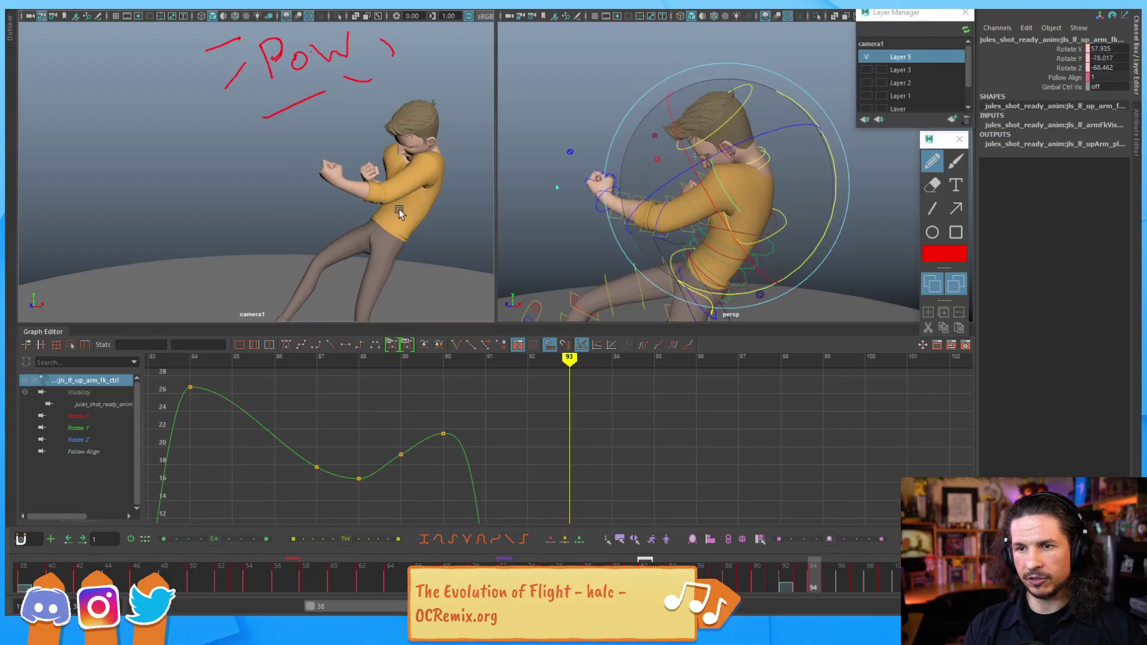
Step: On frame 94, rotate the left upper arm to Y -82.461 and check it against the preceding frames
key(alt+period)
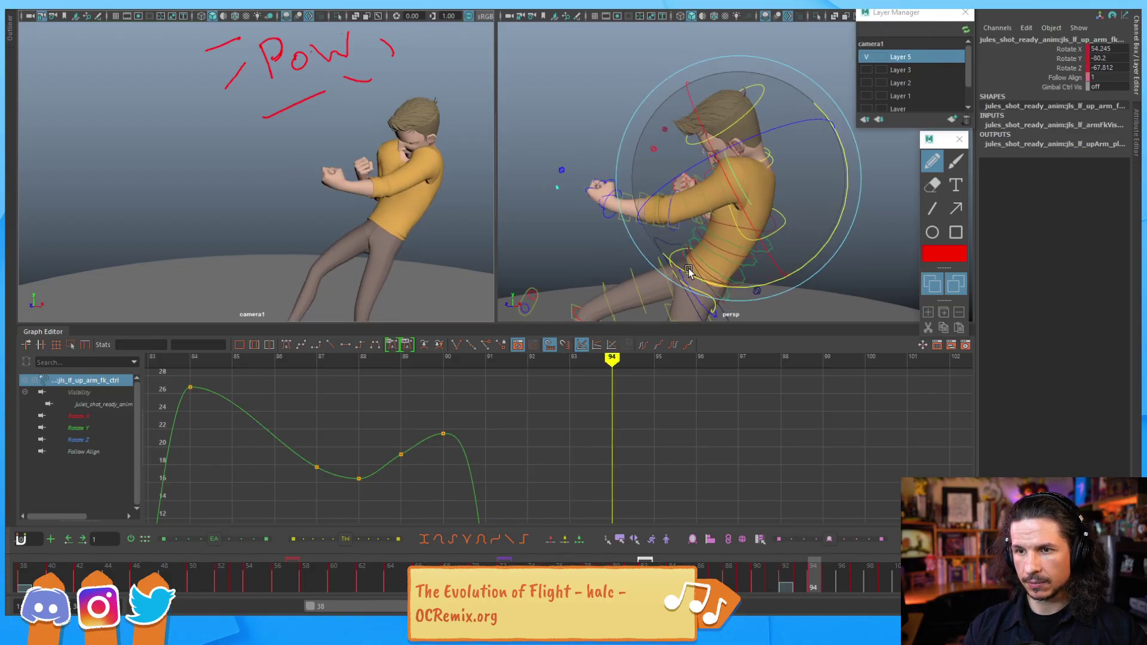
key(alt+comma)
key(alt+comma)
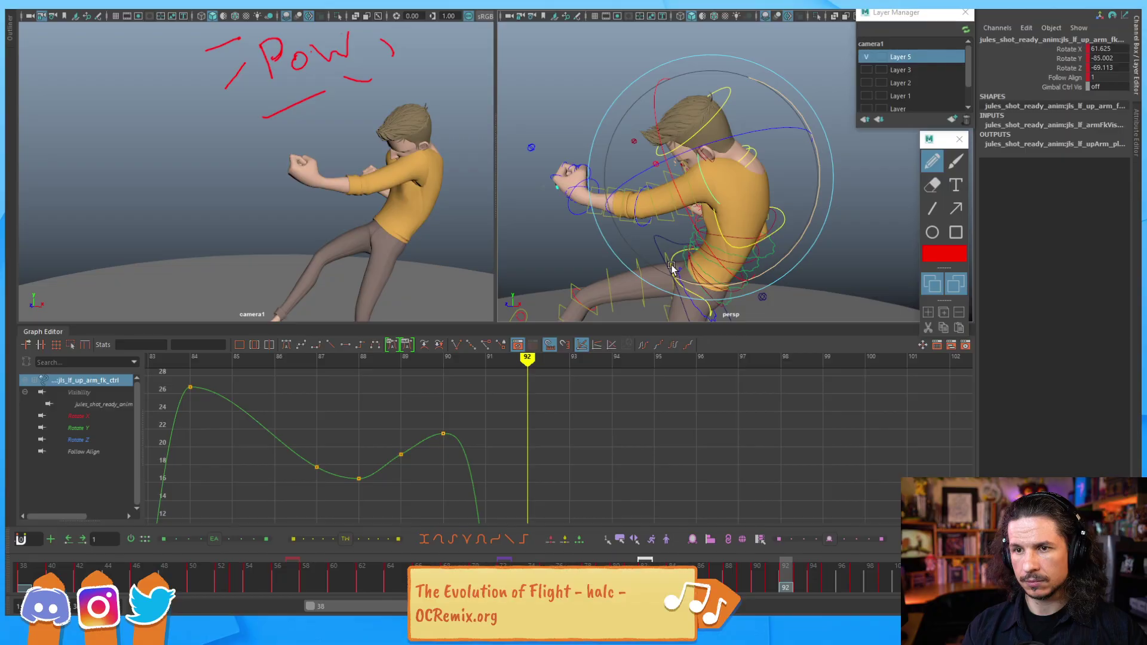
key(alt+comma)
key(alt+period)
key(alt+period)
key(alt+period)
key(alt+comma)
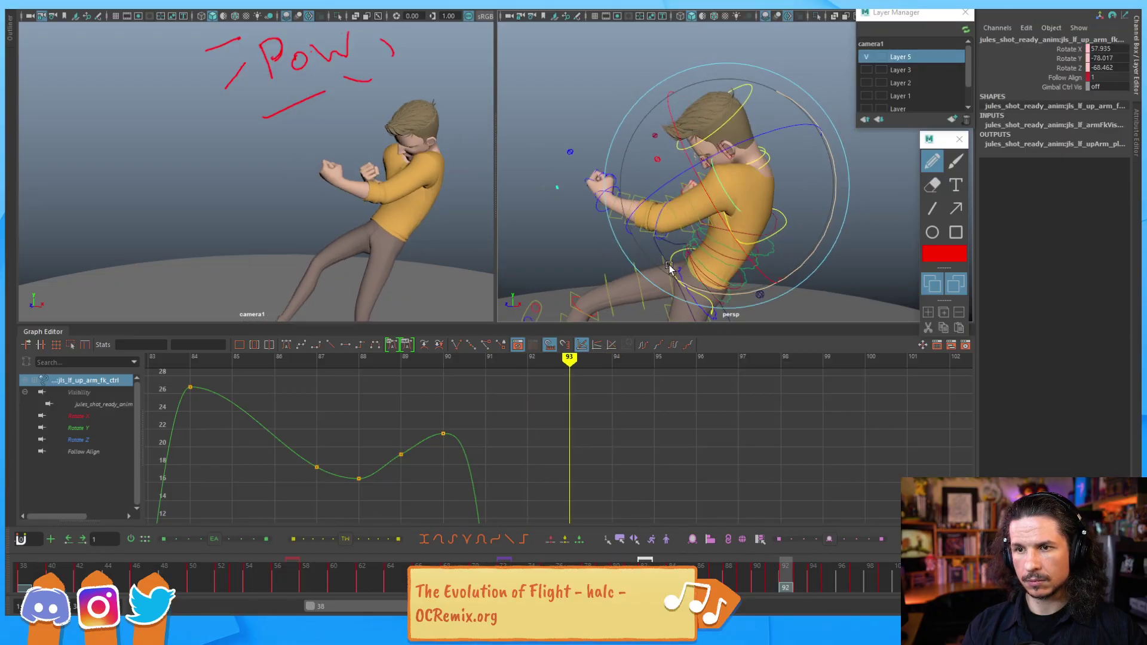
Step: Recheck the left arm's spacing between the punch and its recovery on frames 91 to 94
key(alt+comma)
key(alt+comma)
key(alt+period)
key(alt+period)
key(alt+period)
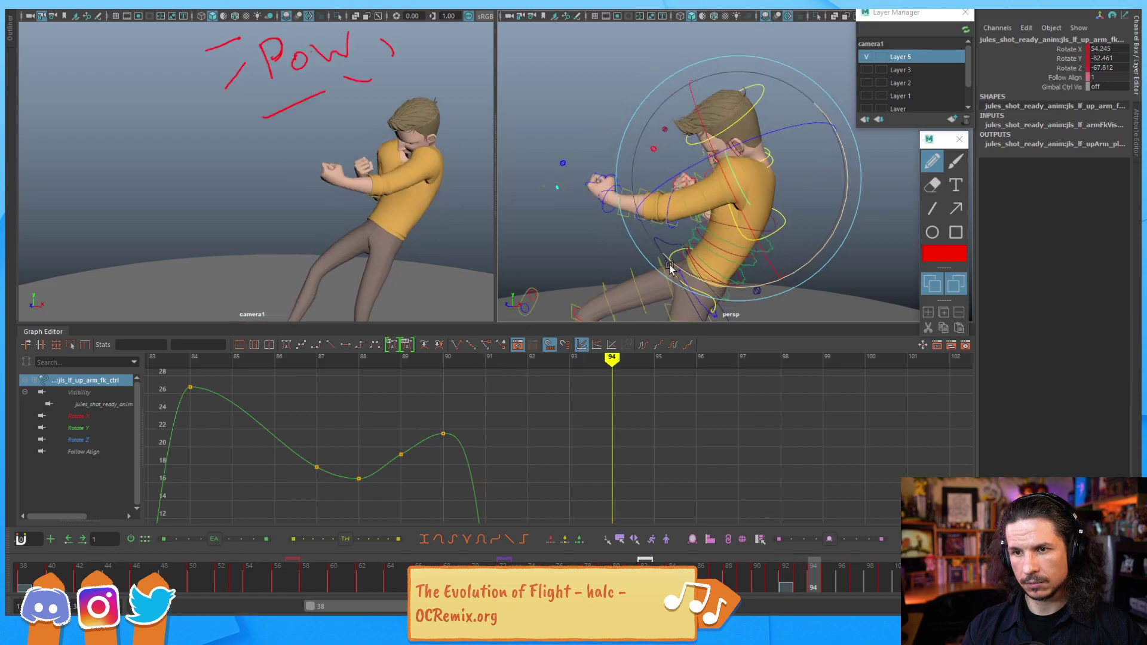
key(alt+comma)
key(alt+period)
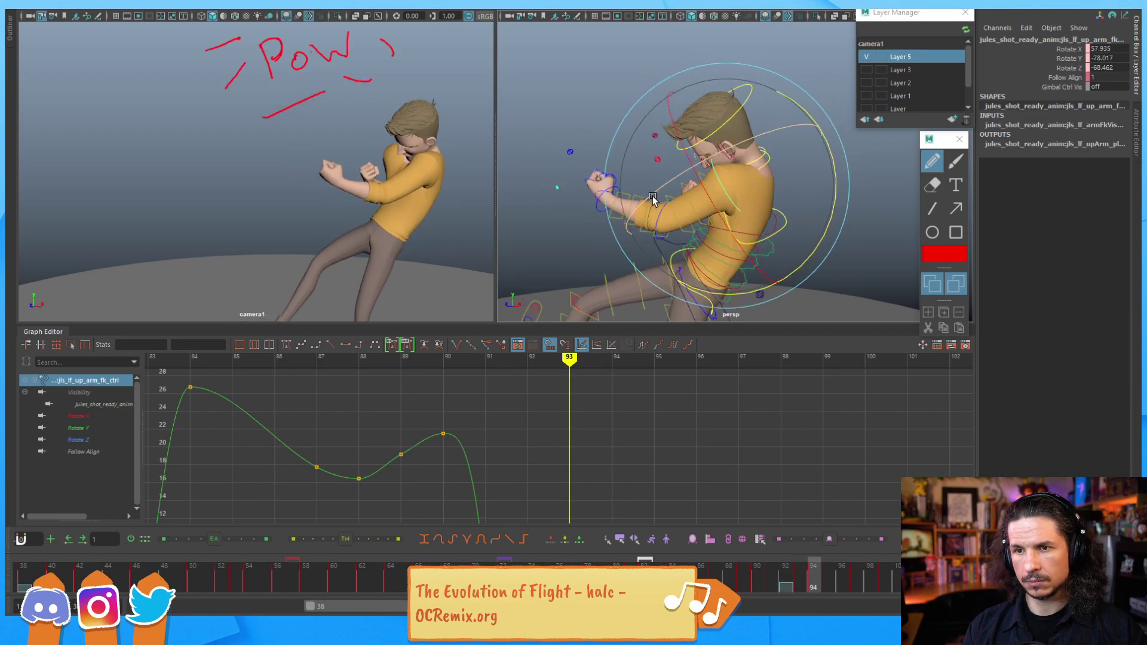
key(alt+period)
key(alt+comma)
key(alt+comma)
key(alt+comma)
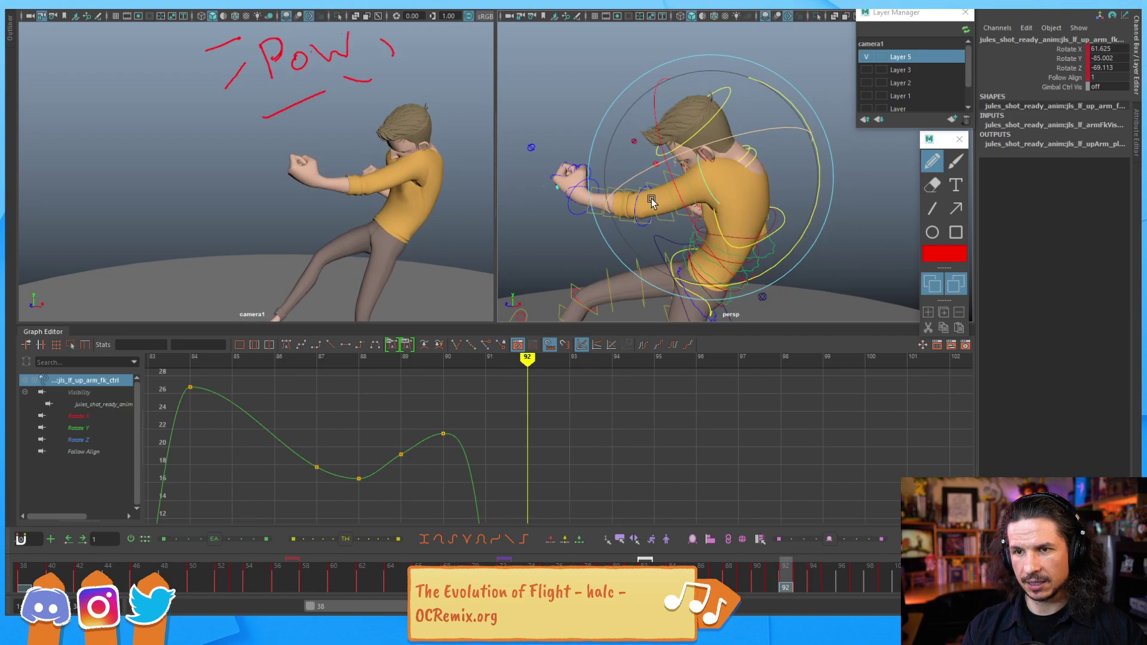
key(alt+period)
key(alt+period)
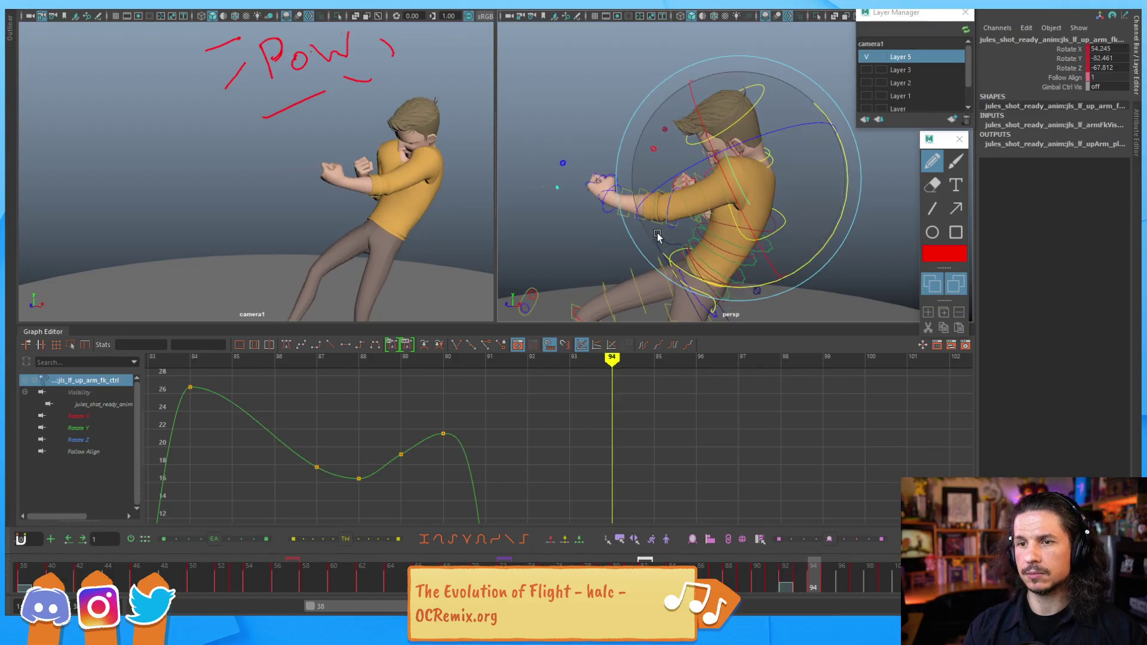
Step: On frame 94, set the left arm control's Arm Stretch to 0.54 and check the reach against neighbouring frames
click(563, 162)
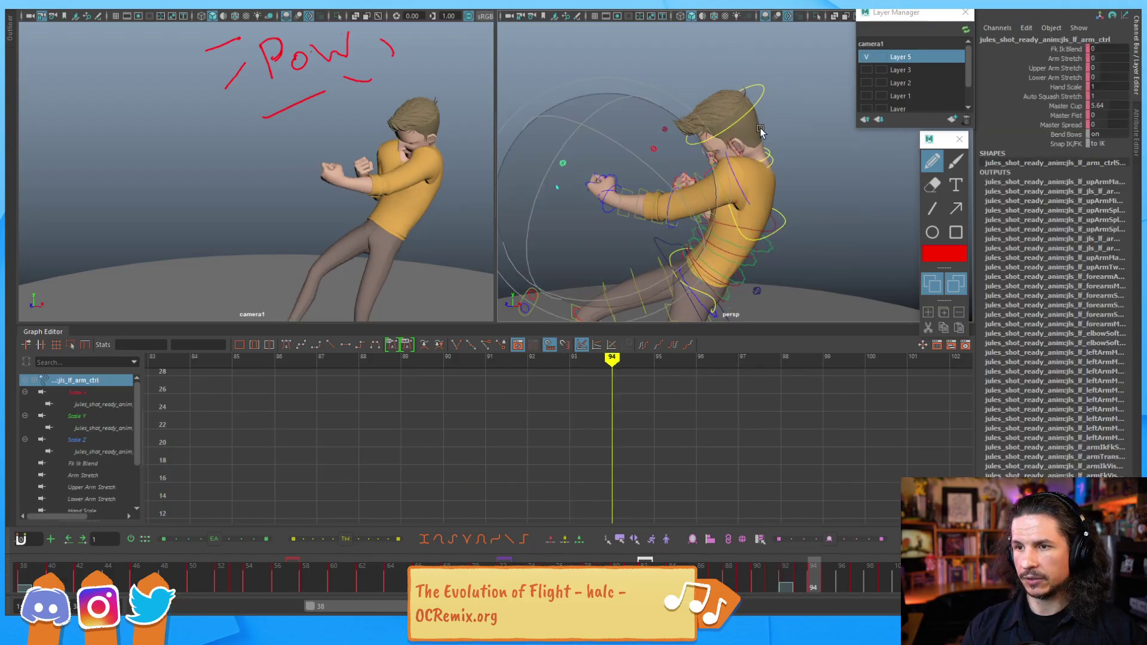
click(1060, 58)
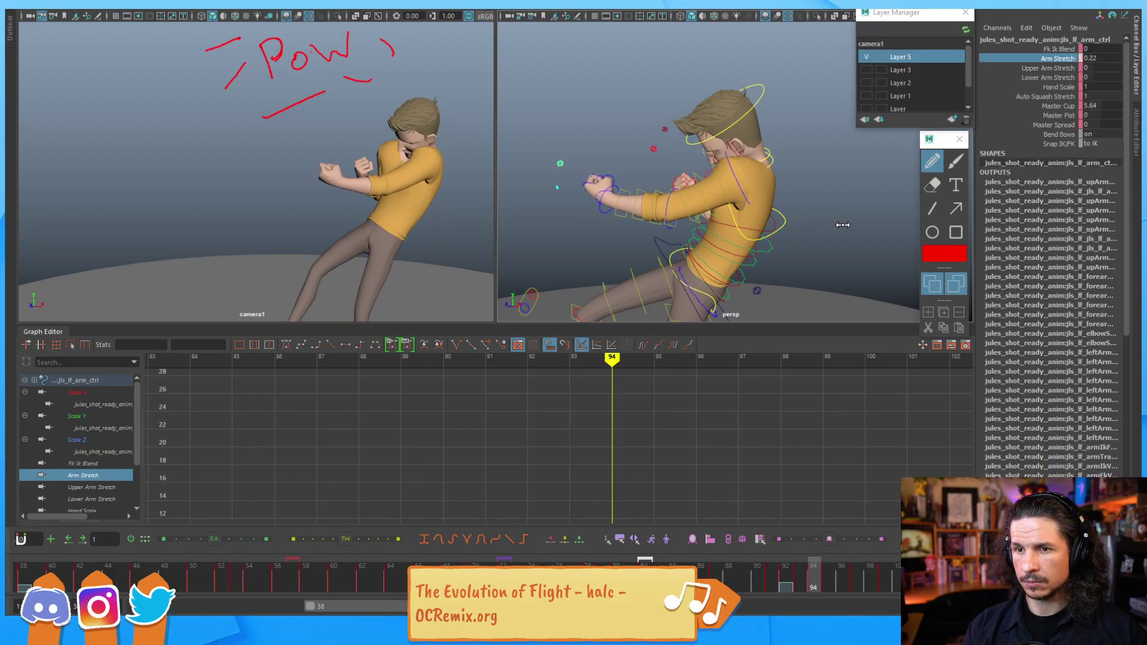
key(alt+comma)
key(alt+comma)
key(alt+period)
key(alt+period)
key(alt+period)
key(alt+period)
key(alt+comma)
key(alt+comma)
key(alt+comma)
key(alt+comma)
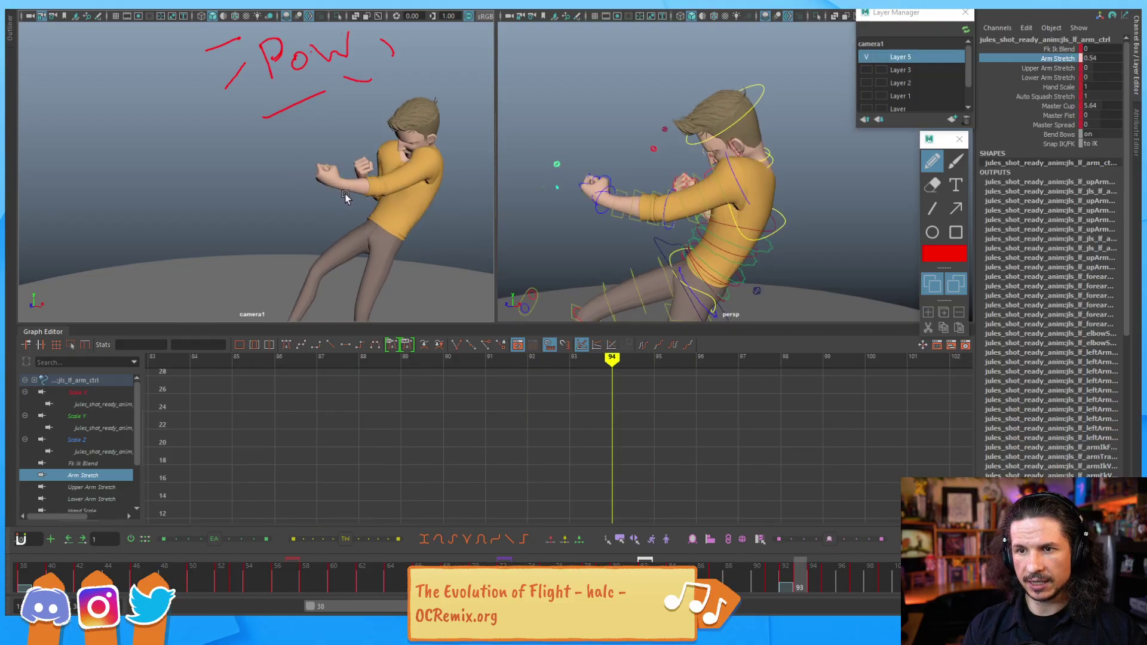
key(alt+period)
key(alt+period)
key(alt+period)
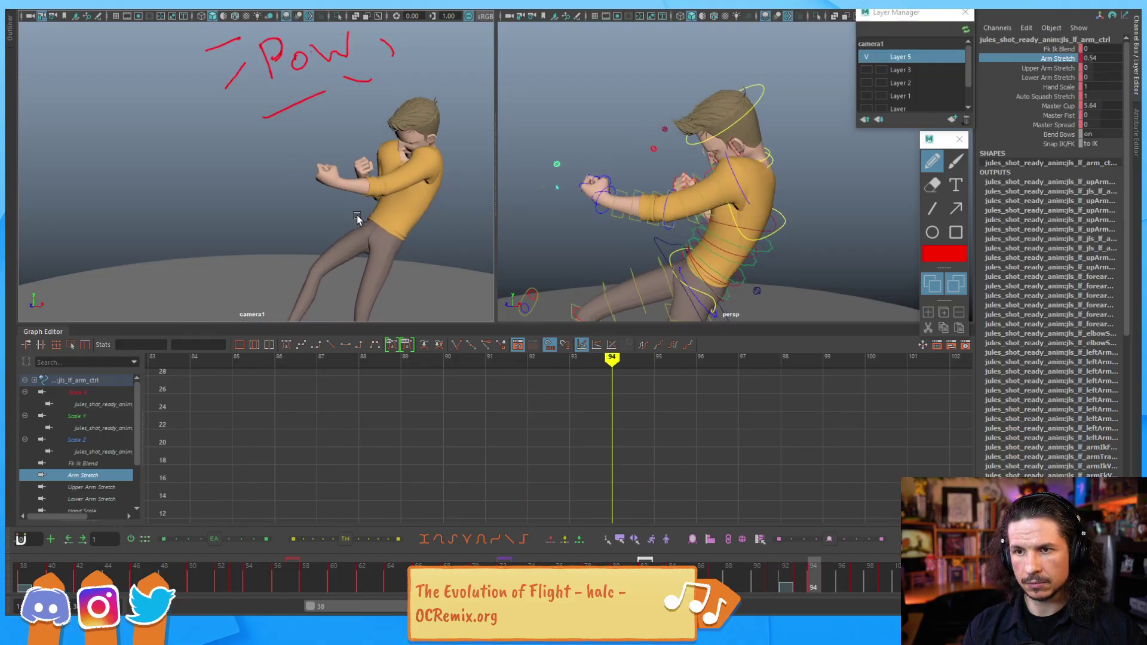
Step: On frame 94, rotate the left elbow to Y -34.68, comparing the forearm with the punch pose on frame 92
click(687, 236)
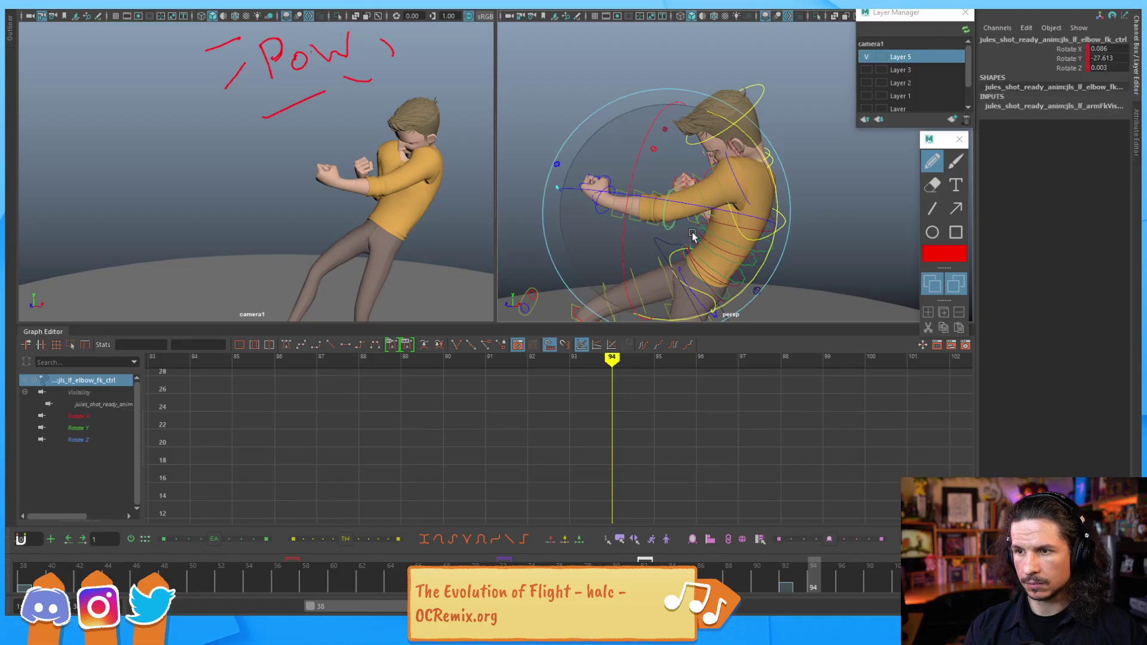
drag(760, 256, 731, 253)
key(alt+comma)
key(alt+comma)
key(alt+comma)
key(alt+period)
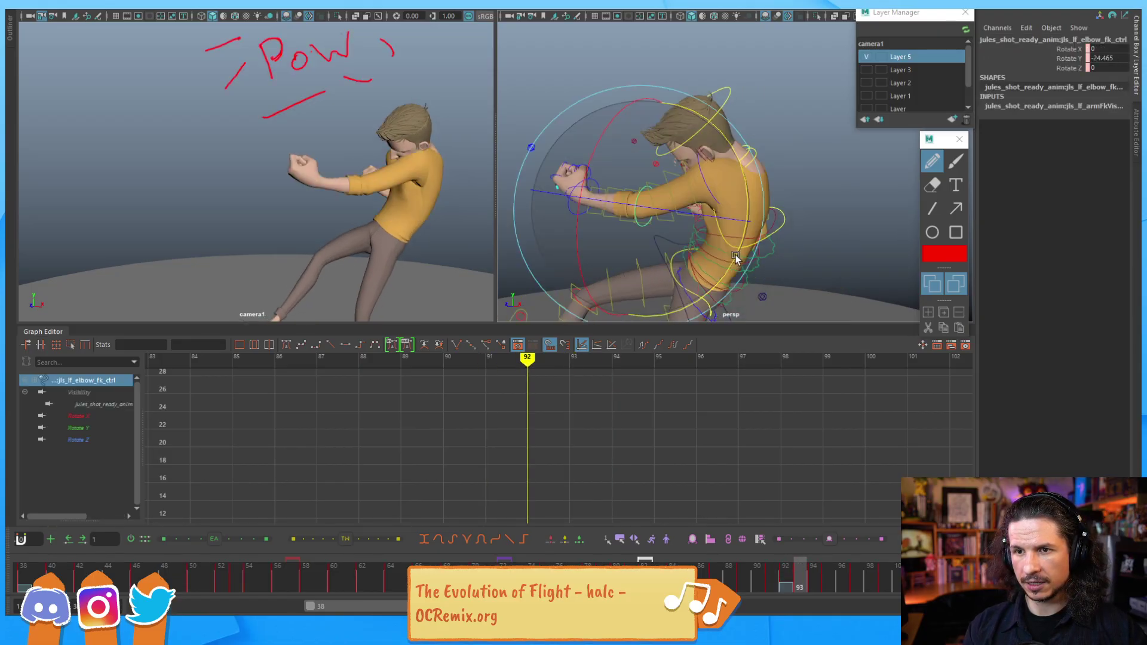
key(alt+period)
key(alt+period)
key(alt+comma)
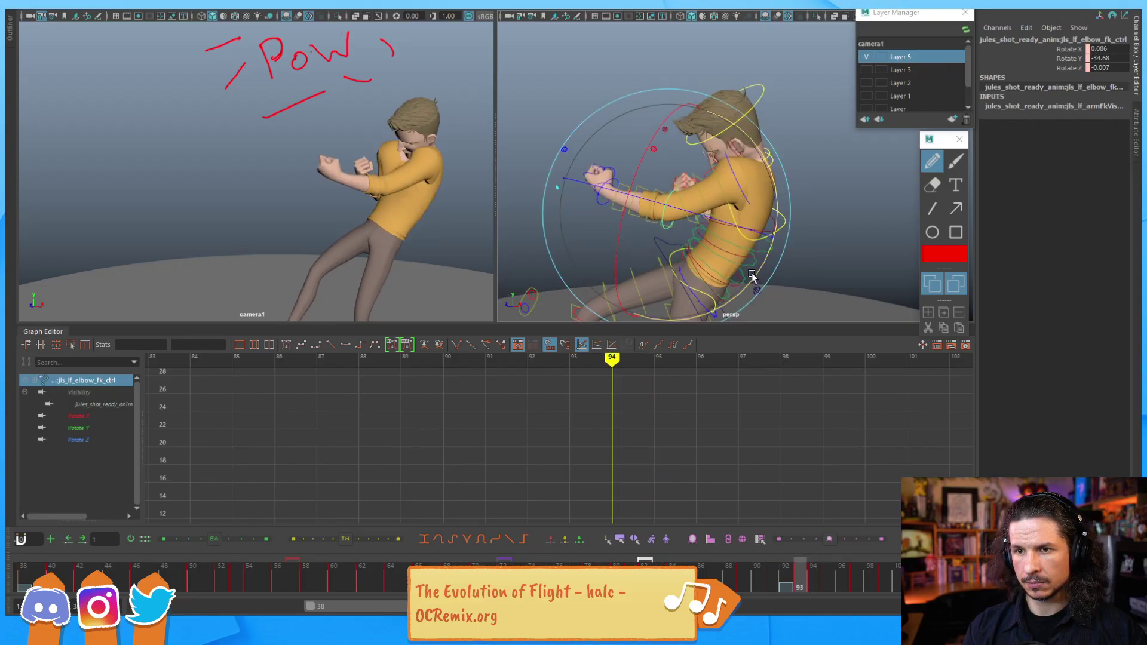
Step: Examine the new elbow bend in the motion between frames 91 and 95
key(alt+comma)
key(alt+comma)
key(alt+comma)
key(alt+period)
key(alt+period)
key(alt+period)
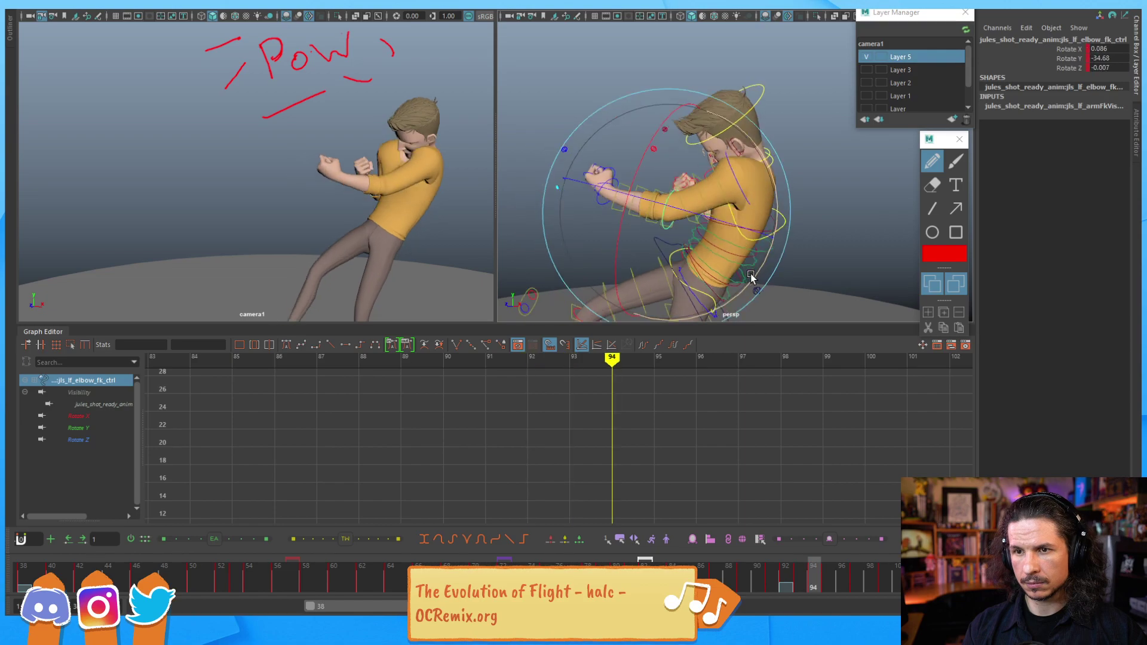
key(alt+period)
key(alt+comma)
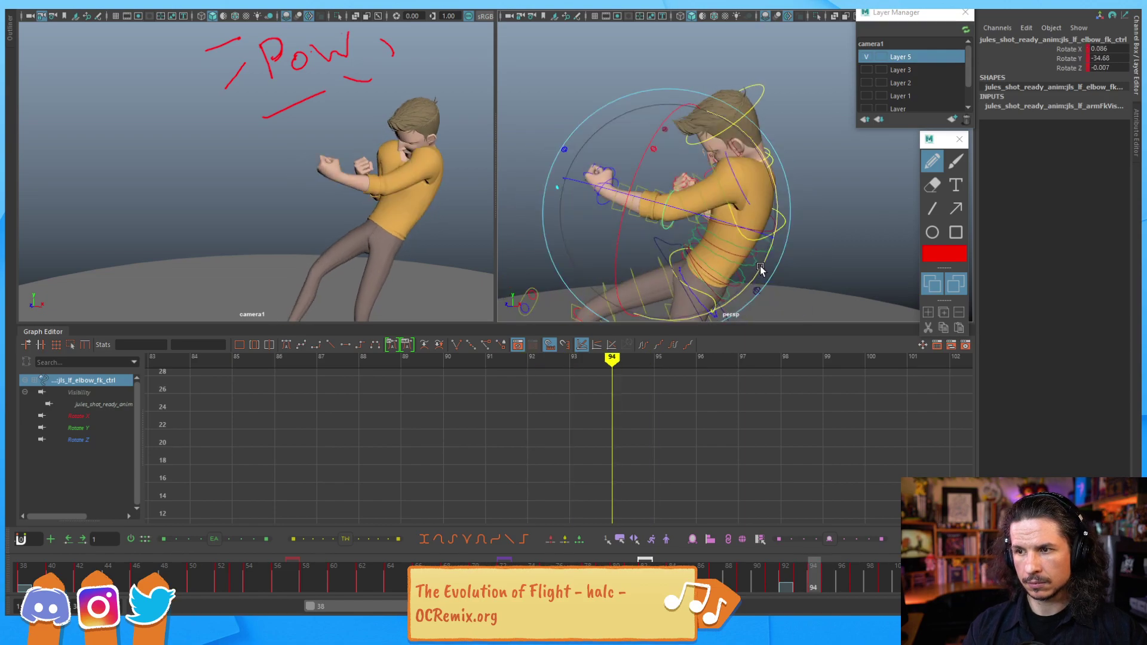
key(alt+comma)
key(alt+comma)
key(alt+comma)
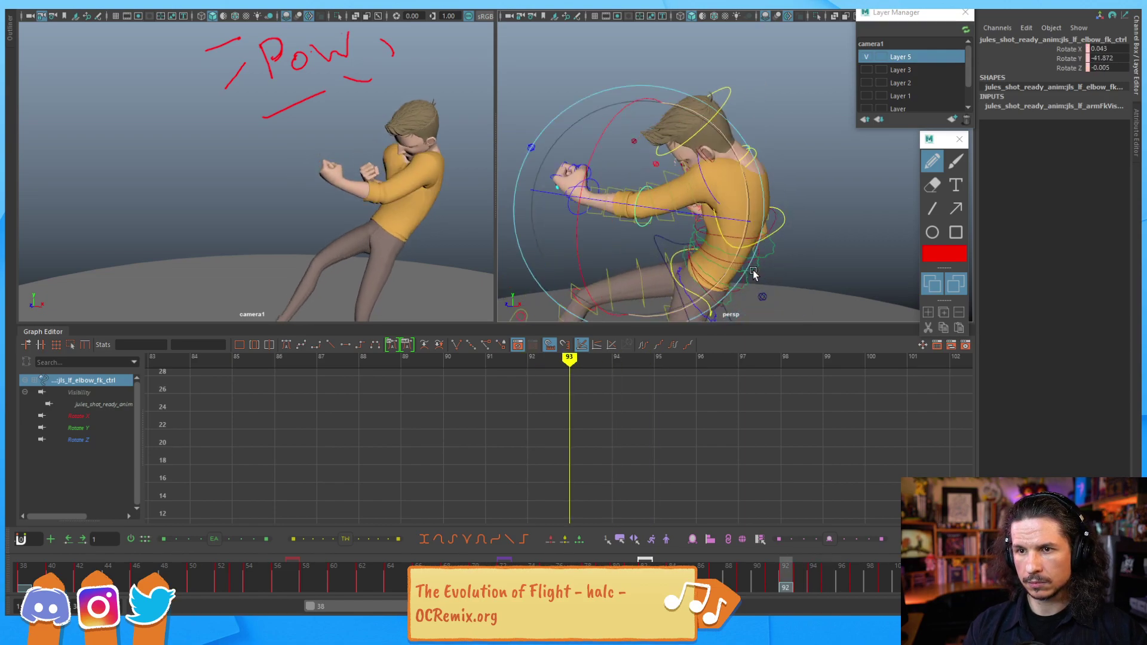
Step: Follow the left arm's recovery to frame 96, then trace it back to the wind-up before the punch
key(alt+period)
key(alt+period)
key(alt+period)
key(alt+period)
key(alt+period)
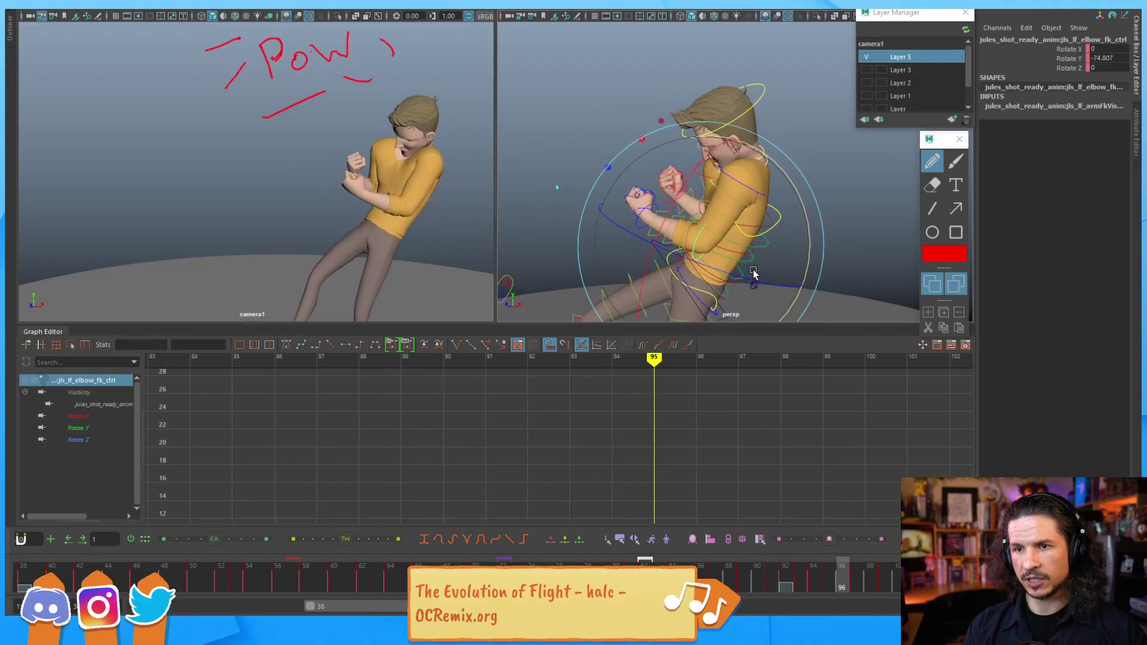
key(alt+comma)
key(alt+comma)
key(alt+comma)
key(alt+comma)
key(alt+comma)
key(alt+comma)
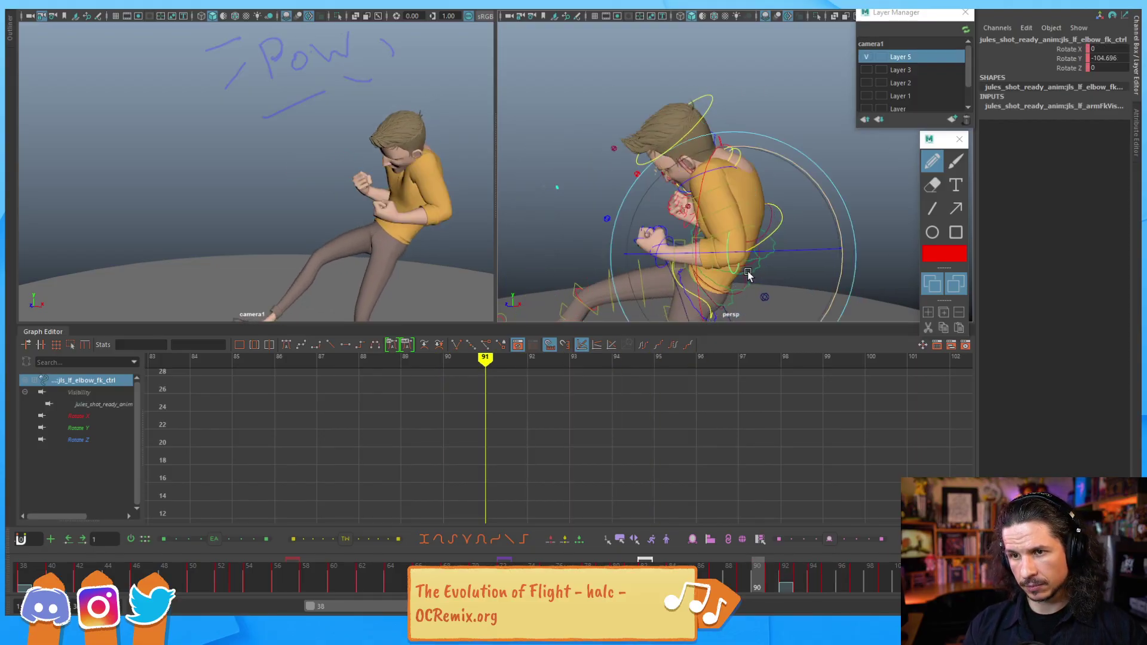
Step: Examine the left forearm's arc and spacing from the wind-up on frame 91 through the recovery
key(alt+period)
key(alt+period)
key(alt+period)
key(alt+period)
key(alt+period)
key(alt+period)
key(alt+comma)
key(alt+comma)
key(alt+comma)
key(alt+comma)
key(alt+comma)
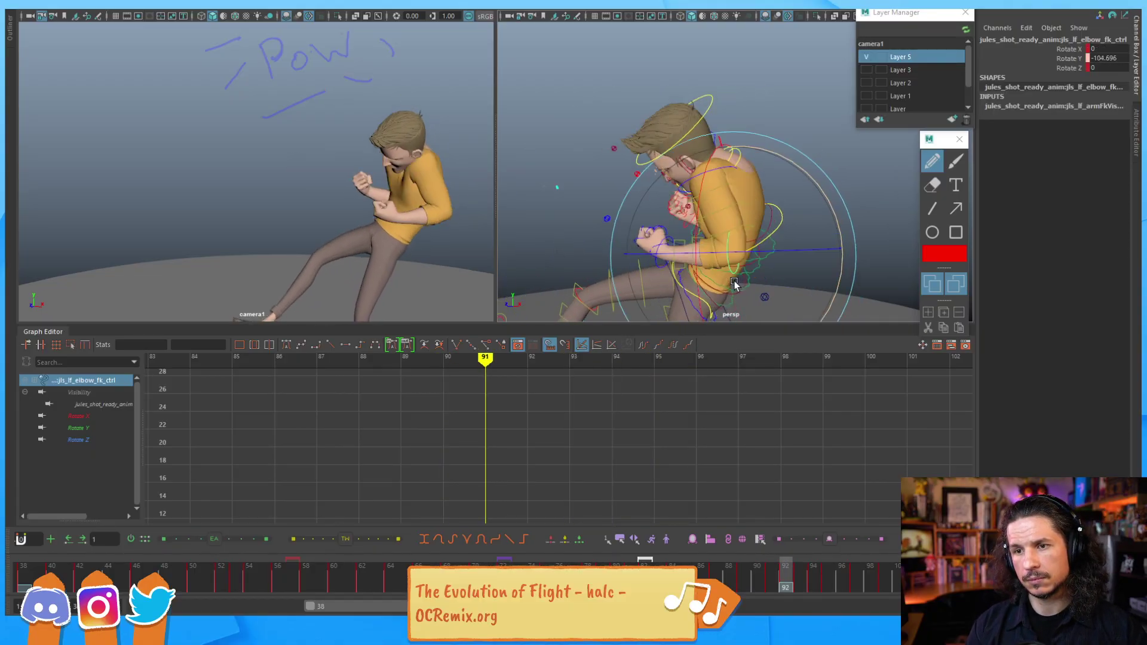
key(alt+period)
key(alt+period)
key(alt+period)
key(alt+period)
key(alt+comma)
key(alt+comma)
key(alt+comma)
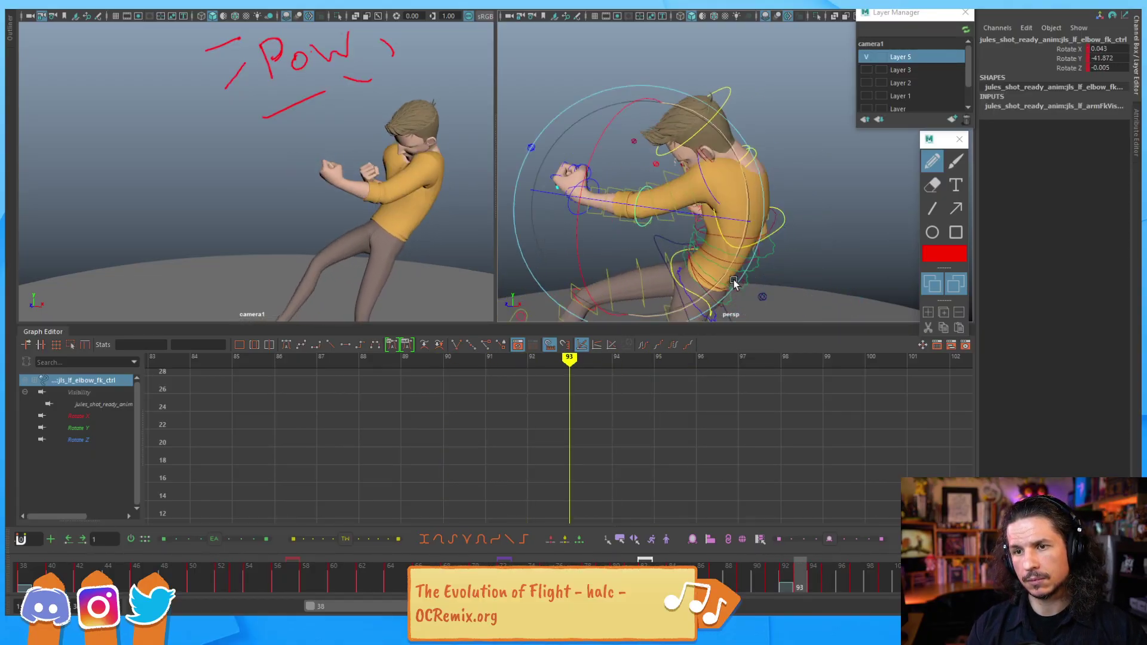
Step: Compare frames 92 to 95 and bend the left elbow slightly further on frame 94
key(alt+period)
key(alt+period)
key(alt+comma)
key(alt+comma)
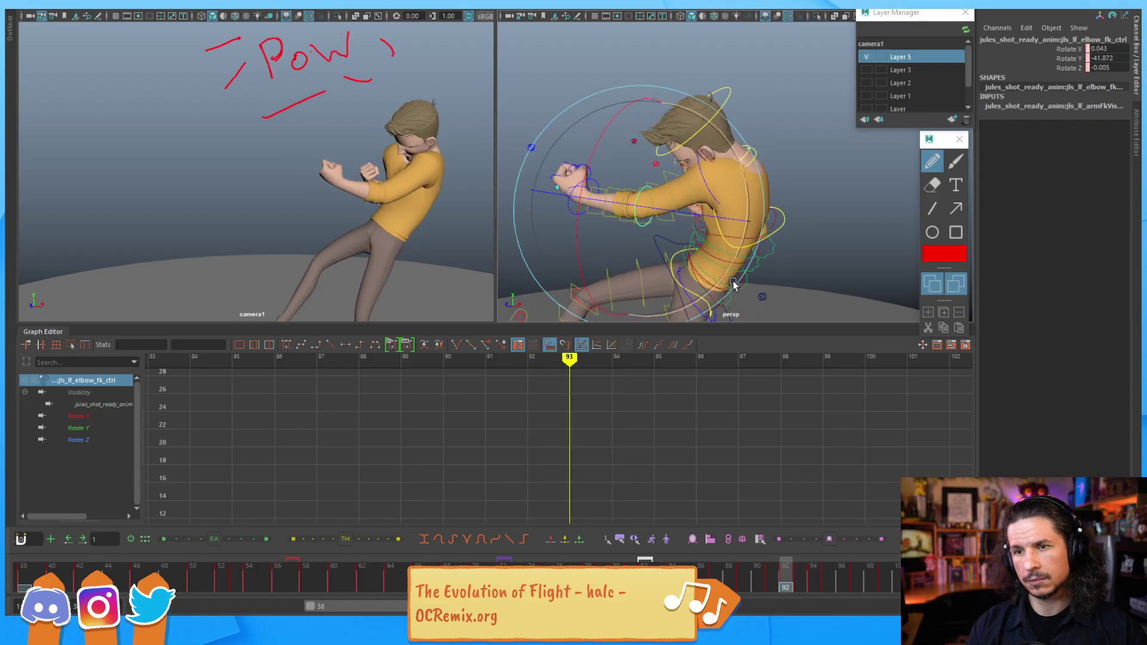
key(alt+period)
key(alt+period)
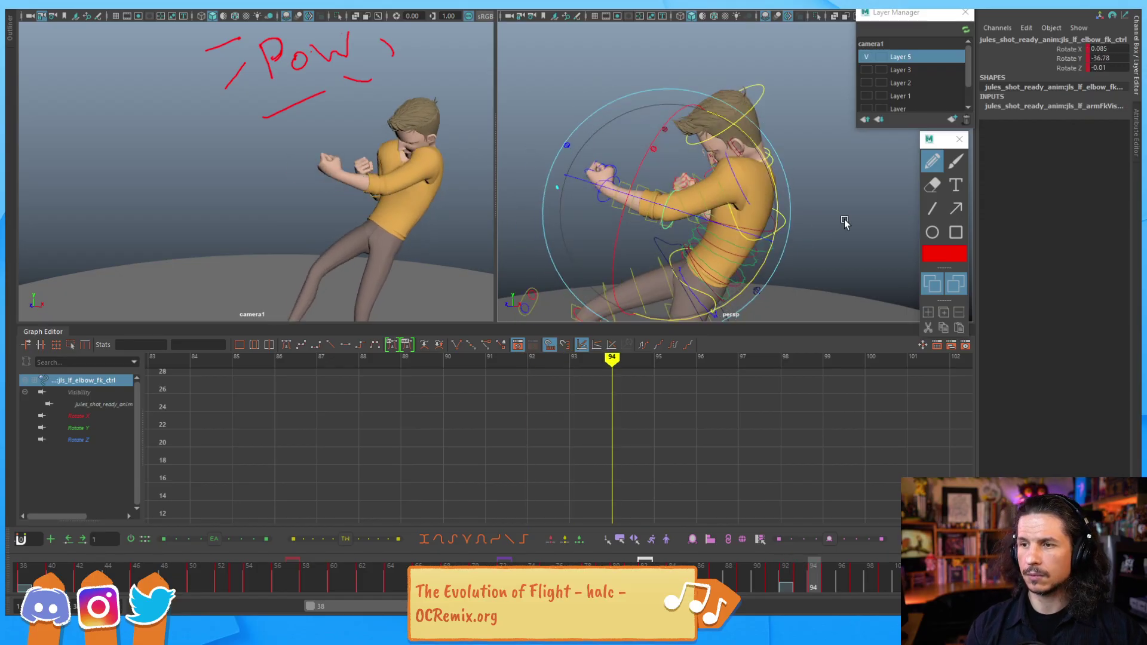
click(730, 164)
click(733, 151)
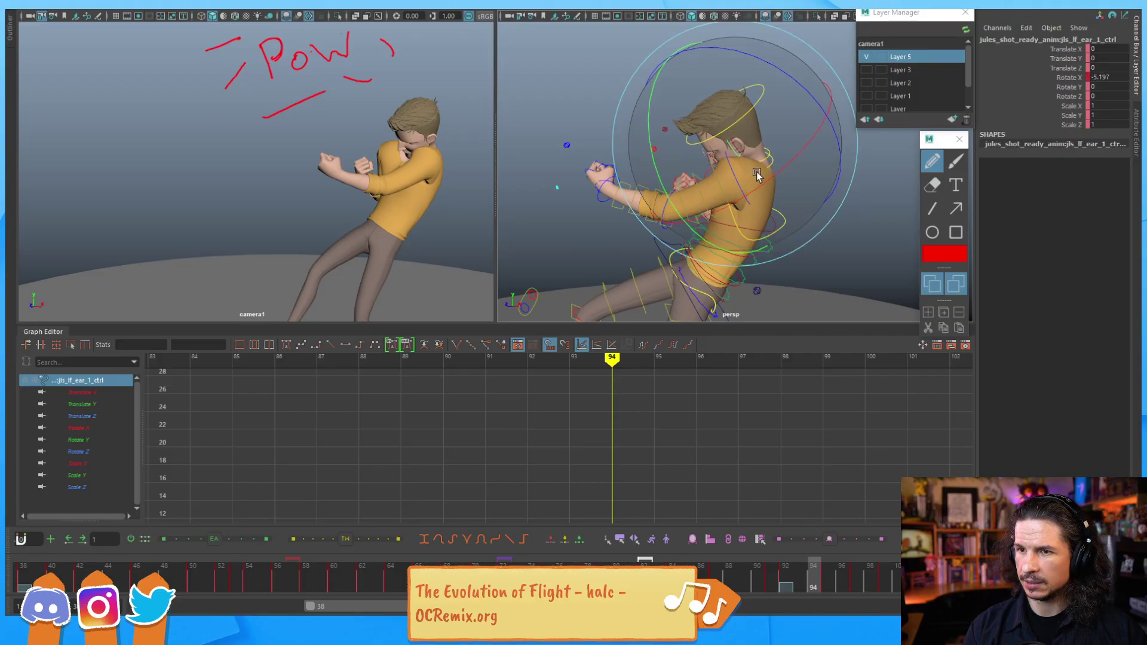
key(ctrl+z)
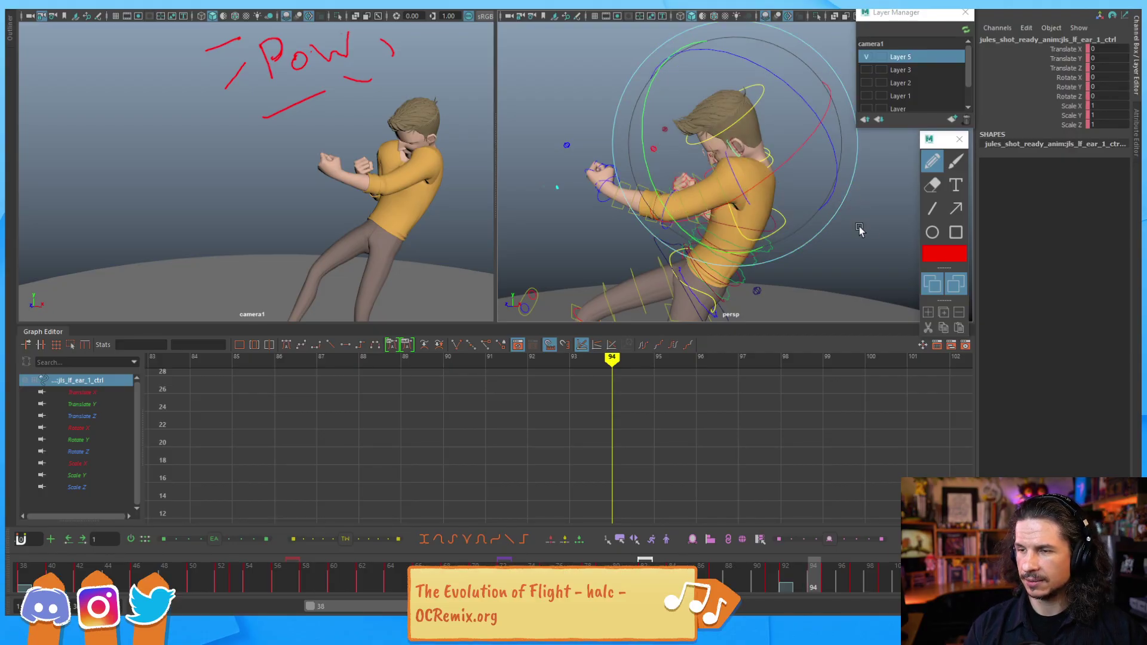
Step: Find the left clavicle control in wireframe and rotate it to Y -16.632 and Z 26.359 on frame 94
alt+drag(863, 227, 810, 220)
alt+right_drag(770, 209, 829, 194)
alt+middle_drag(829, 195, 791, 190)
key(4)
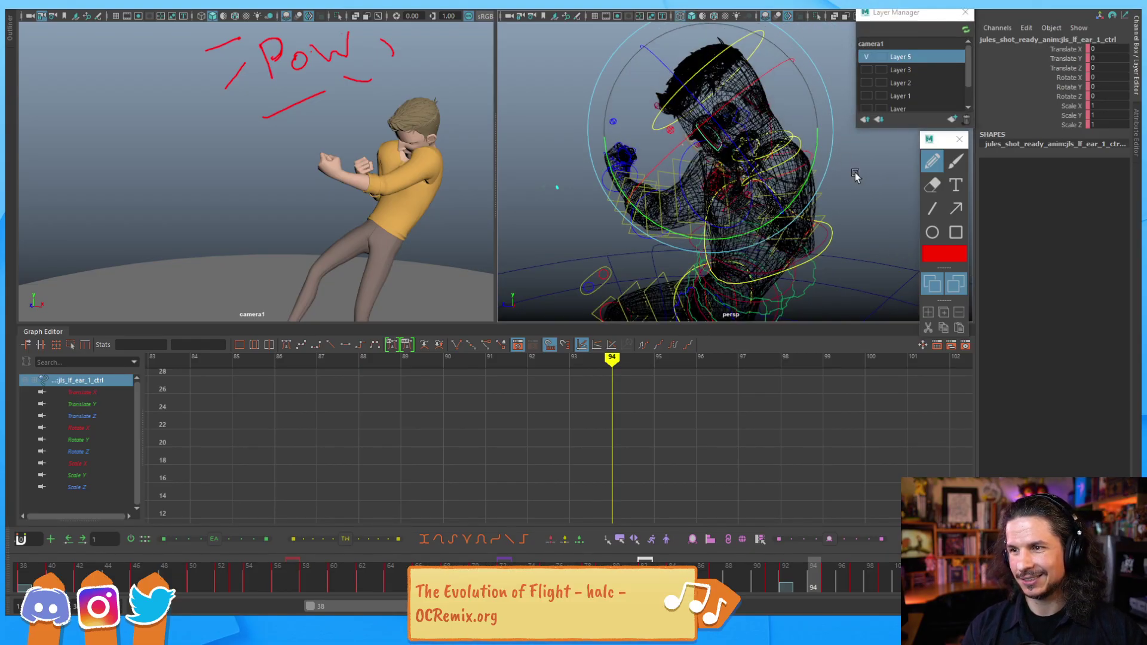
click(749, 128)
click(749, 129)
key(5)
key(f)
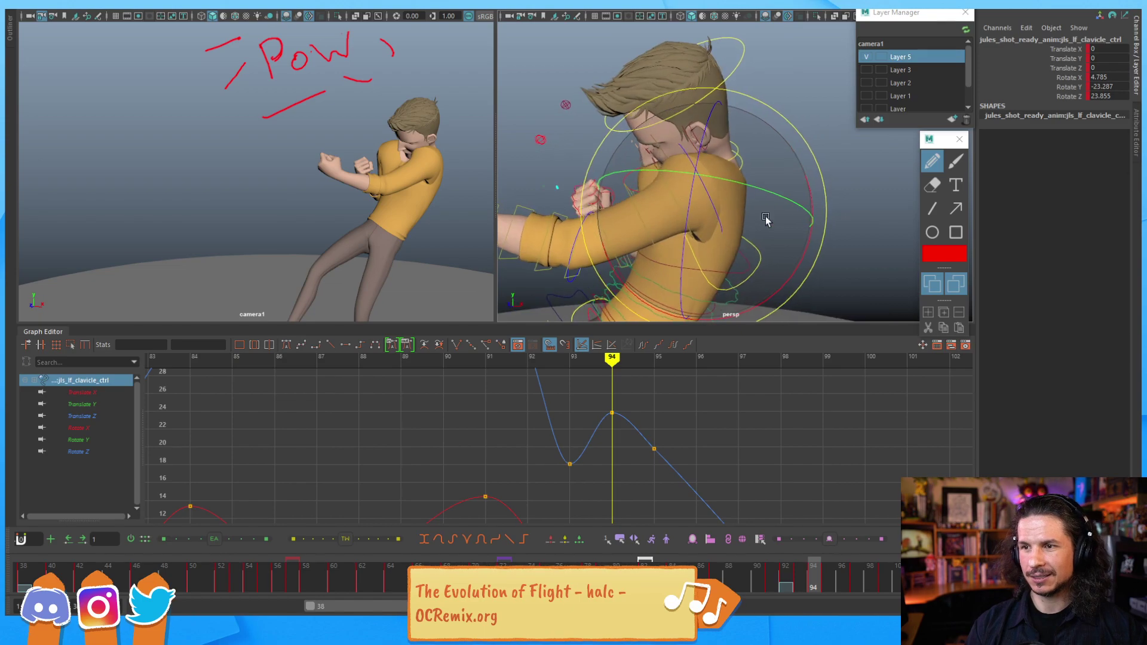
drag(745, 225, 755, 222)
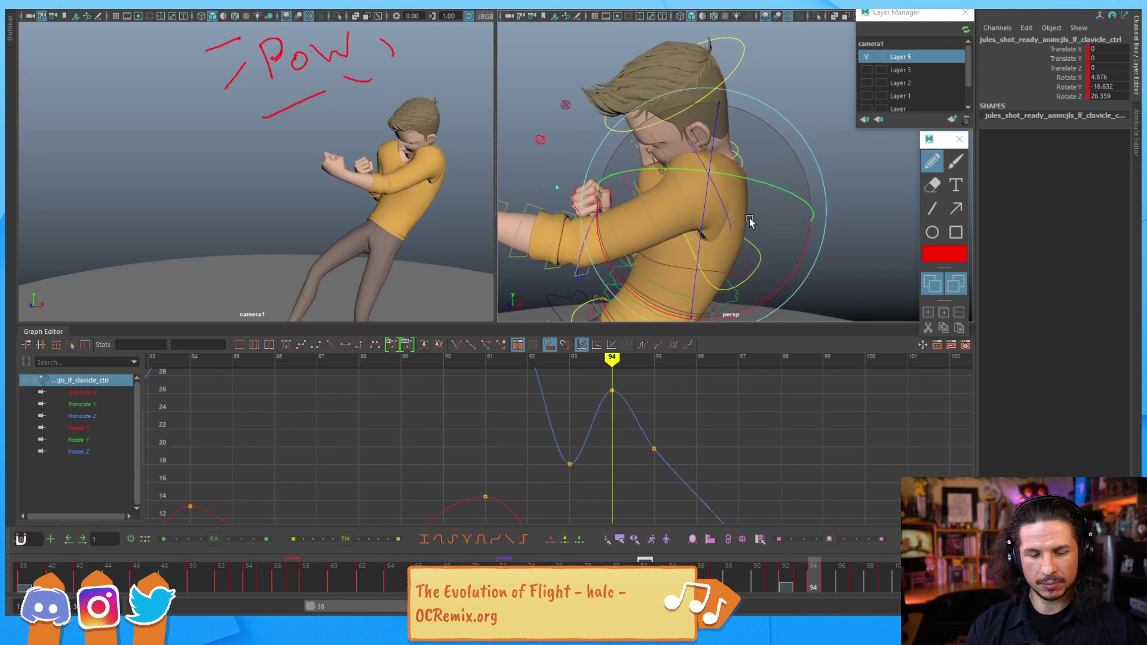
Step: Check the shoulder on frames 92 to 95 and refine the left clavicle on frame 94 to X 4.282, Y -12.952, Z 25.697
key(alt+comma)
key(alt+comma)
key(alt+period)
key(alt+period)
key(alt+period)
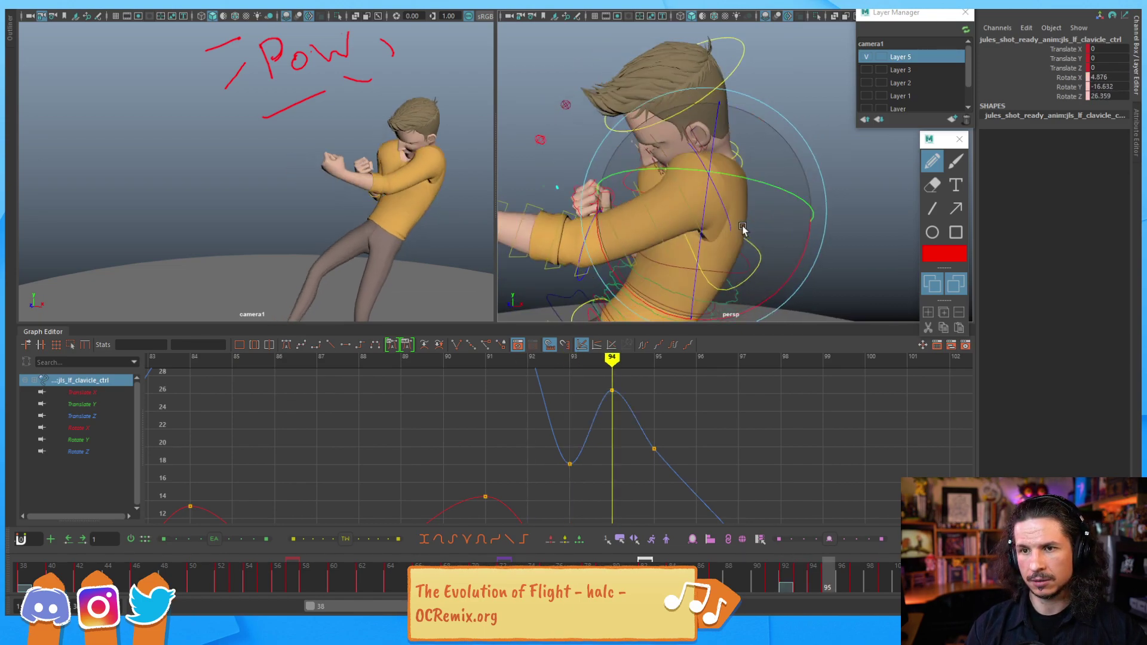
key(alt+comma)
key(alt+comma)
key(alt+comma)
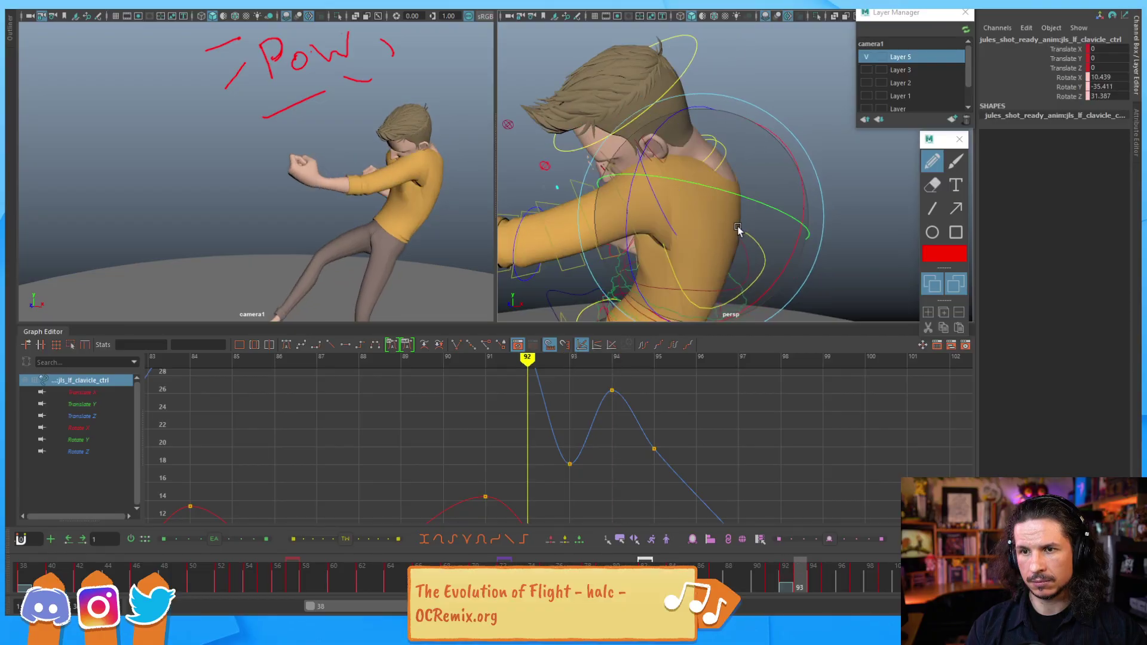
key(alt+period)
key(alt+period)
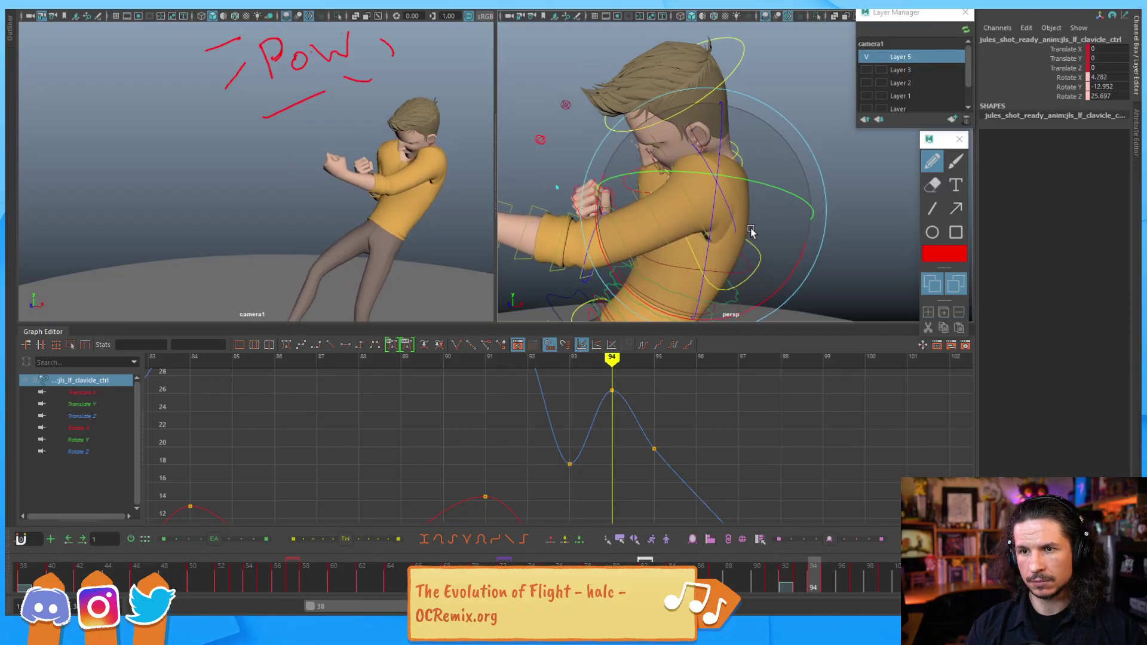
Step: Review the left shoulder's motion from frame 91 to 95 with the adjusted clavicle
key(alt+comma)
key(alt+period)
key(alt+period)
key(alt+comma)
key(alt+comma)
key(alt+comma)
key(alt+comma)
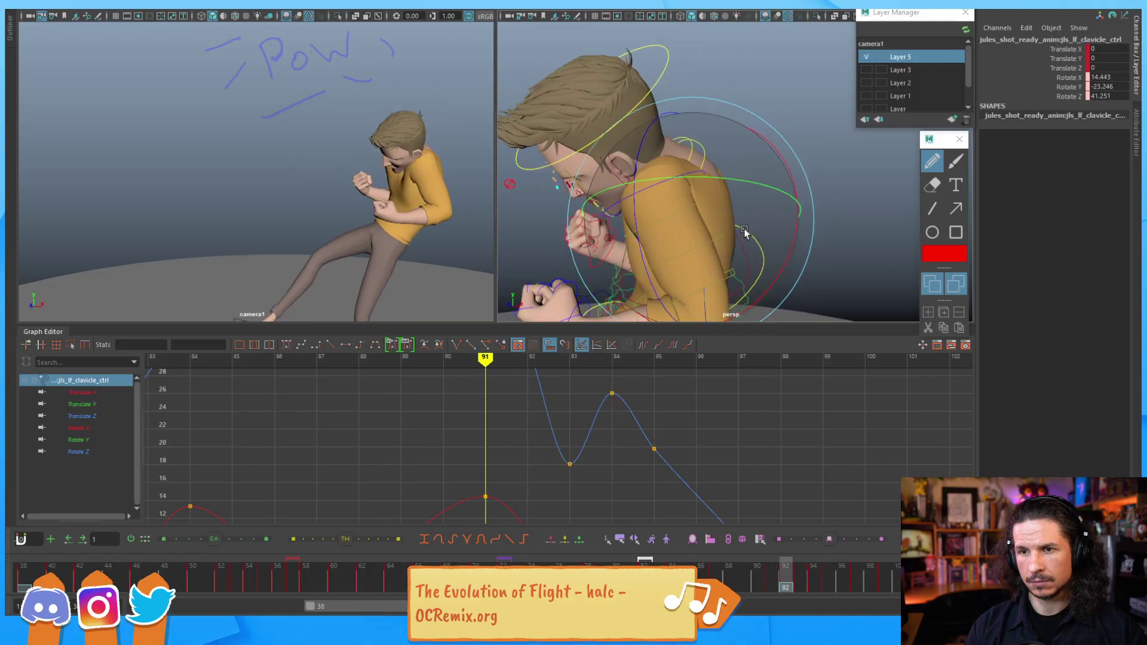
key(alt+period)
key(alt+period)
key(alt+period)
key(alt+period)
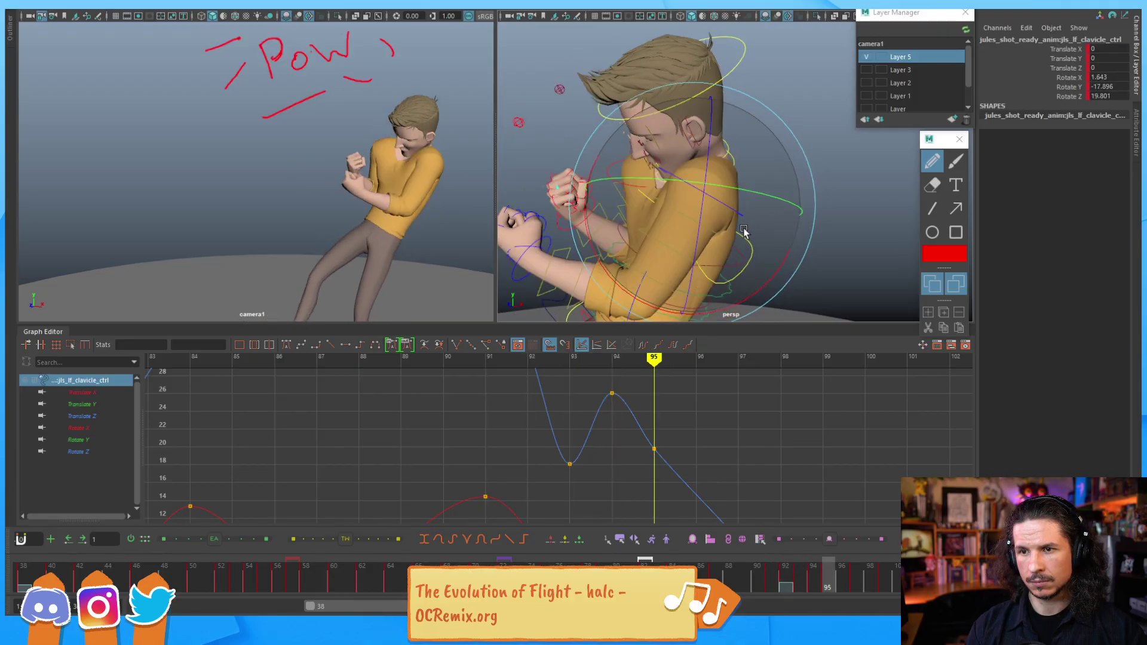
Step: Select the left upper arm control and examine its spacing around frames 92 to 96
alt+middle_drag(833, 254, 755, 216)
key(w)
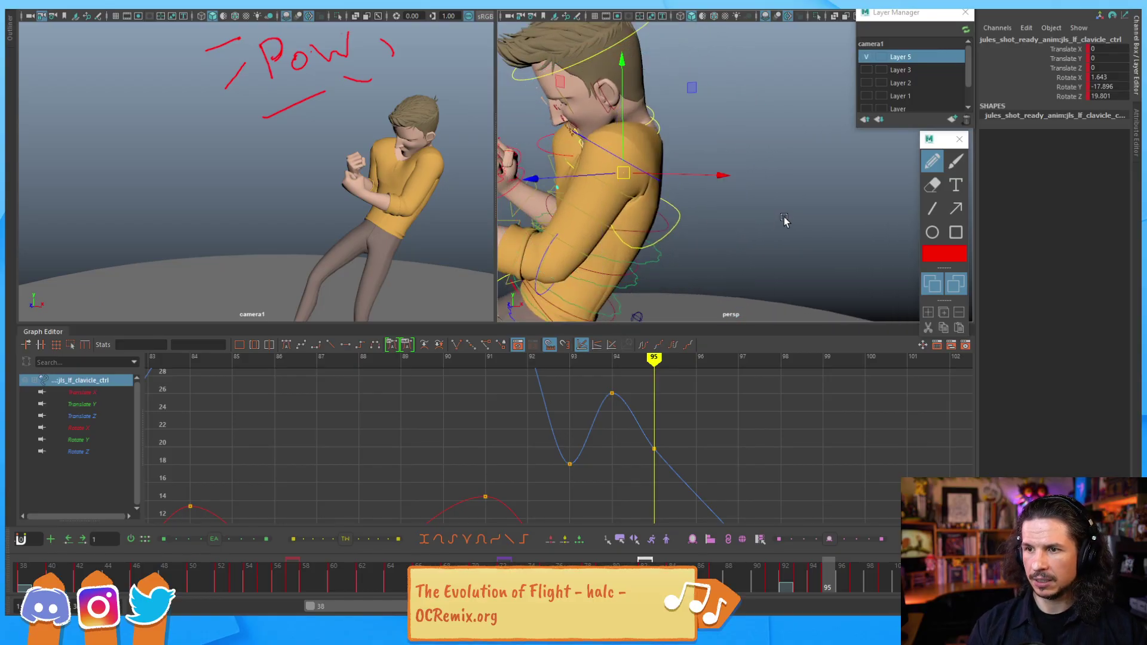
click(757, 219)
click(638, 192)
key(alt+period)
key(alt+comma)
key(alt+comma)
key(alt+comma)
key(alt+period)
key(alt+comma)
key(alt+comma)
key(alt+comma)
key(alt+period)
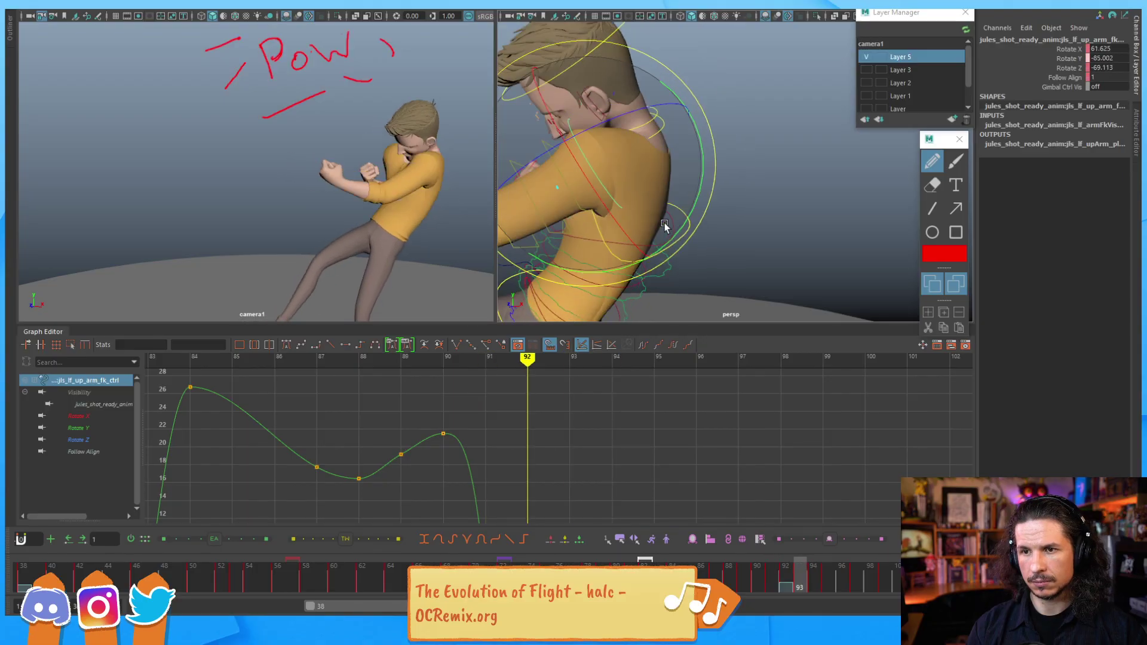
Step: On frame 95, rotate the left upper arm to Y -54.038 and check it against the adjacent frames
key(alt+period)
key(alt+period)
key(alt+period)
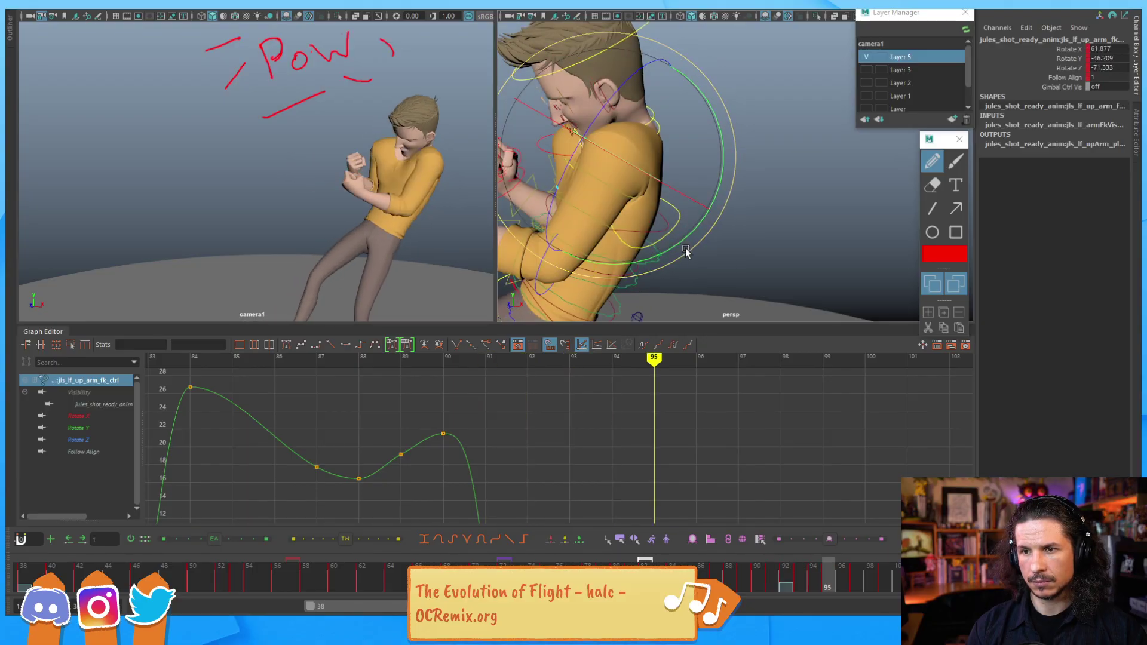
key(alt+comma)
key(alt+comma)
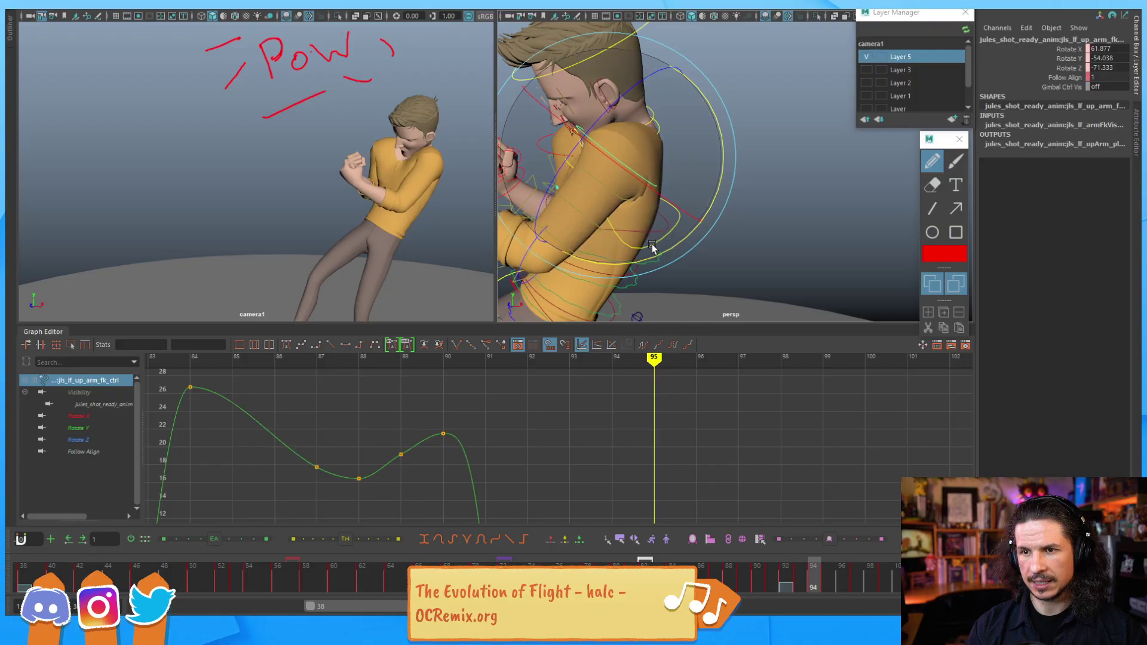
key(alt+period)
key(alt+period)
key(alt+comma)
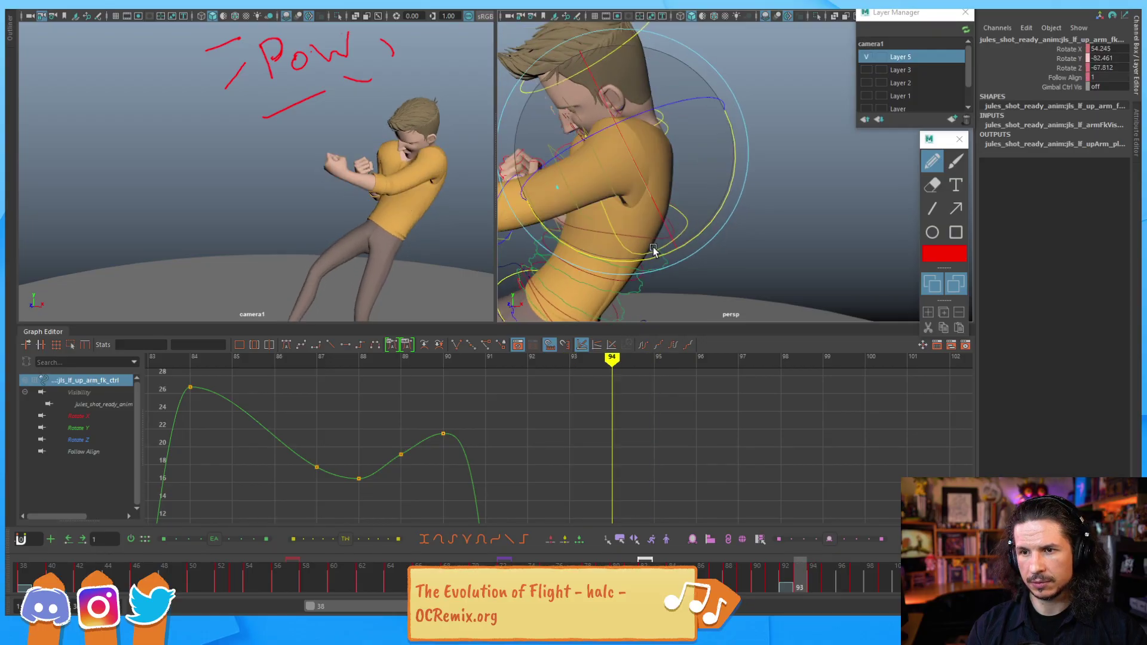
Step: Examine how the left upper arm falls from the punch into the recovery around frames 92 to 96
key(alt+comma)
key(alt+comma)
key(alt+period)
key(alt+period)
key(alt+period)
key(alt+period)
key(alt+comma)
key(alt+comma)
key(alt+comma)
key(alt+period)
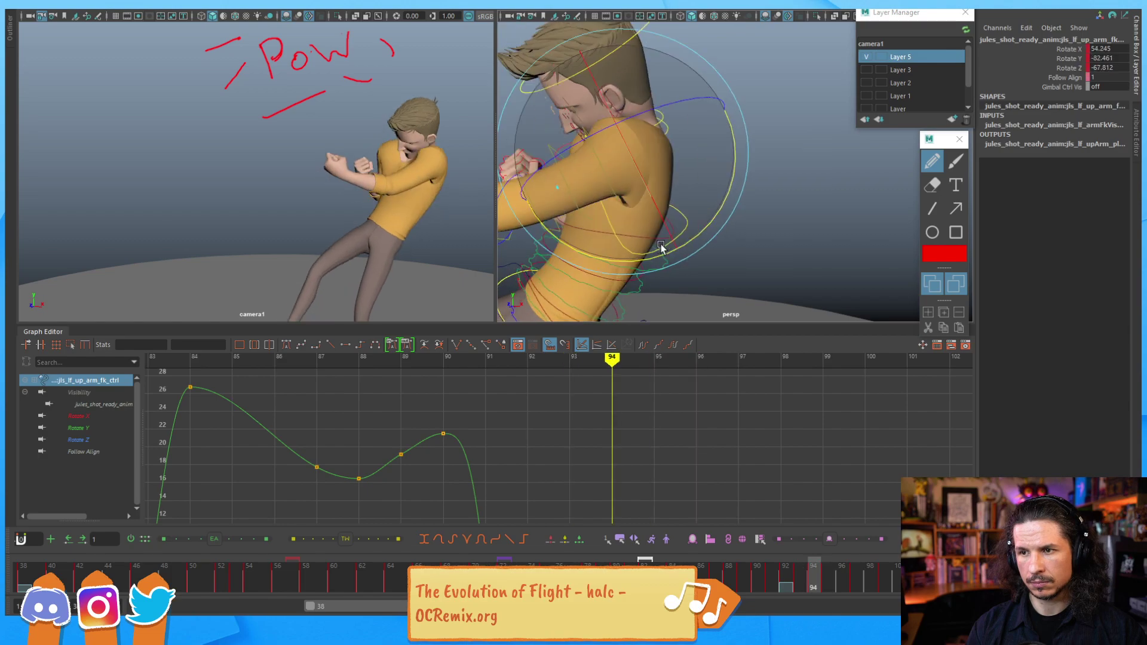
Step: Rotate the left upper arm further to Y -61.926 on frame 95, comparing it with the preceding frames
key(alt+period)
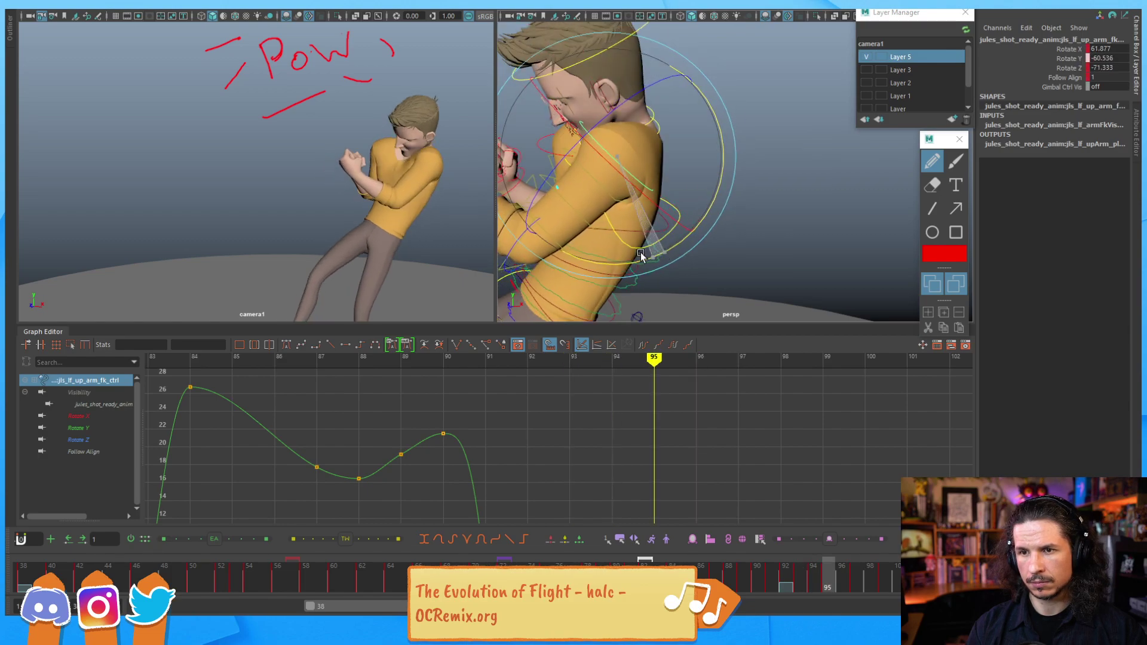
key(alt+comma)
key(alt+comma)
key(alt+period)
key(alt+period)
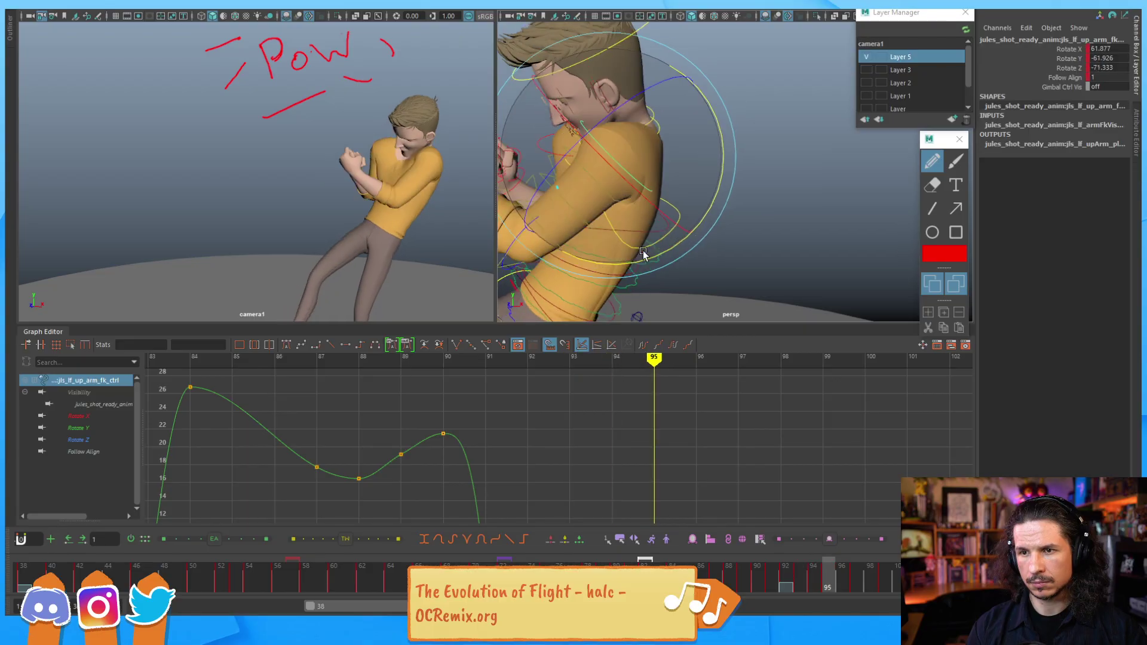
Step: Recheck the left upper arm's spacing through frames 92 to 96
key(alt+comma)
key(alt+comma)
key(alt+comma)
key(alt+period)
key(alt+period)
key(alt+period)
key(alt+period)
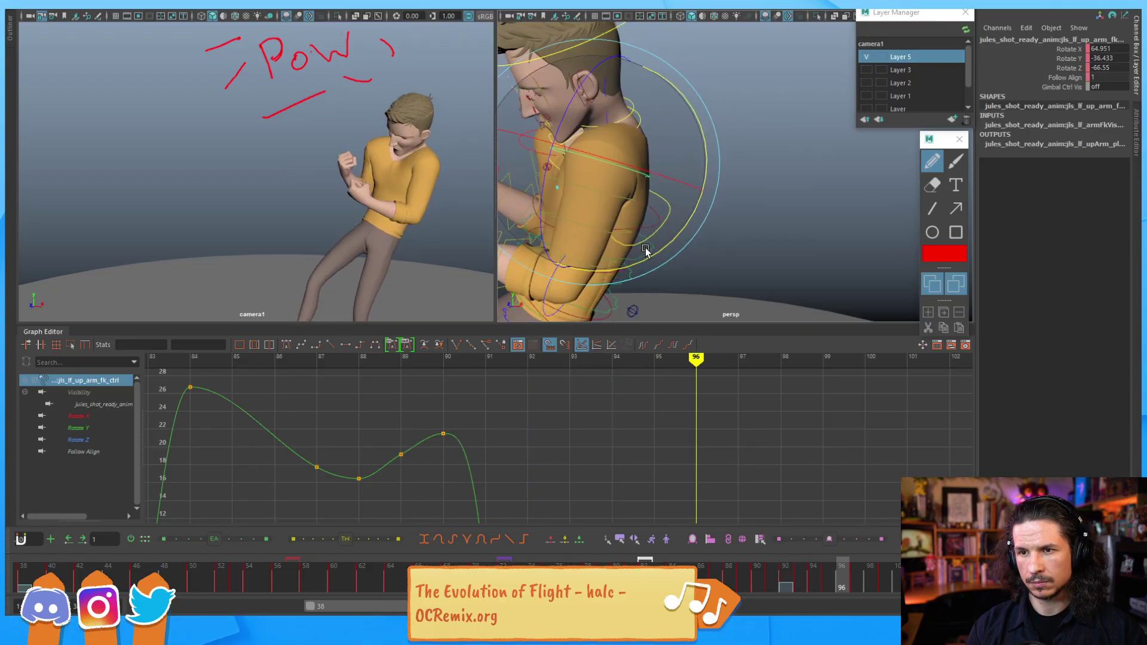
Step: Rotate the left upper arm to Y -68.979 on frame 95, comparing the pose with the two preceding frames
key(alt+comma)
key(alt+comma)
key(alt+period)
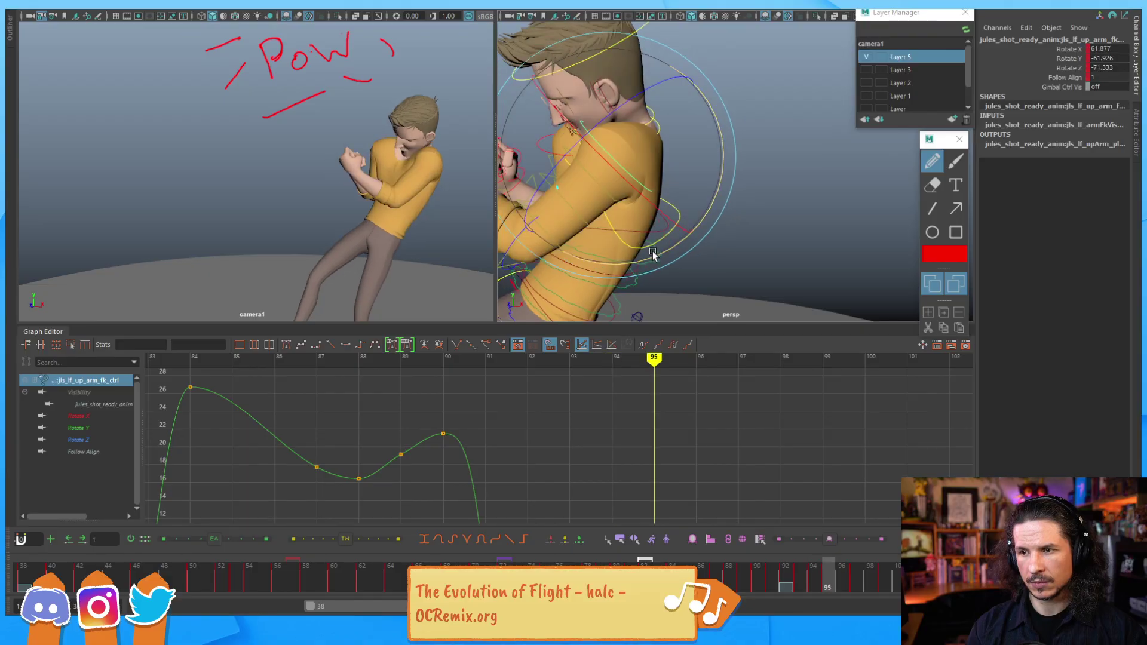
alt+drag(732, 205, 750, 232)
key(alt+comma)
key(alt+comma)
key(alt+period)
key(alt+period)
drag(738, 239, 747, 240)
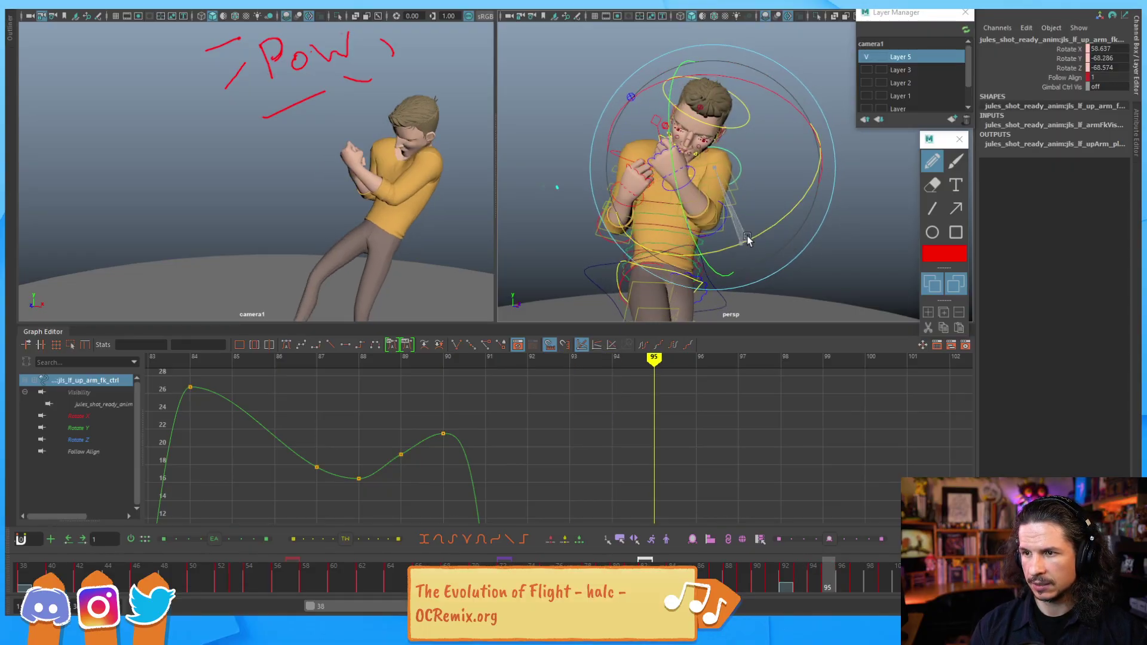
key(alt+comma)
key(alt+comma)
key(alt+period)
key(alt+period)
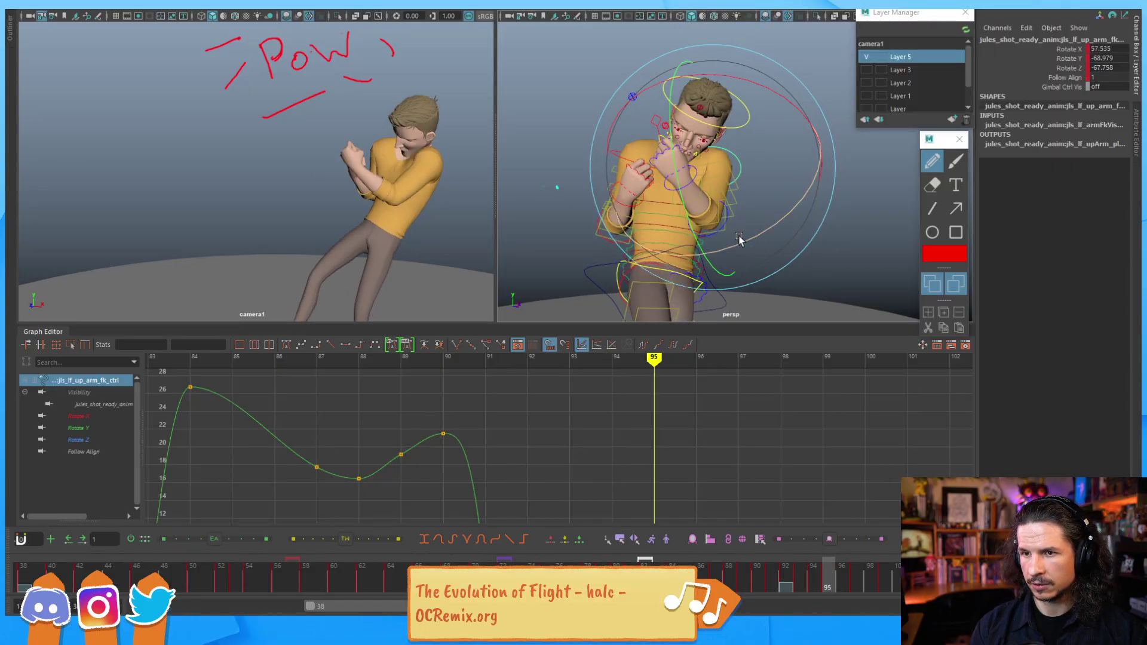
Step: Examine the left arm's spacing frame by frame through the punch and its recovery around frame 95
key(alt+period)
key(alt+period)
key(alt+period)
key(alt+comma)
key(alt+comma)
key(alt+comma)
key(alt+comma)
key(alt+comma)
key(alt+comma)
key(alt+comma)
key(alt+comma)
key(alt+period)
key(alt+period)
key(alt+period)
key(alt+period)
key(alt+period)
key(alt+period)
key(alt+period)
key(alt+period)
key(alt+period)
key(alt+comma)
key(alt+comma)
key(alt+comma)
key(alt+comma)
key(alt+comma)
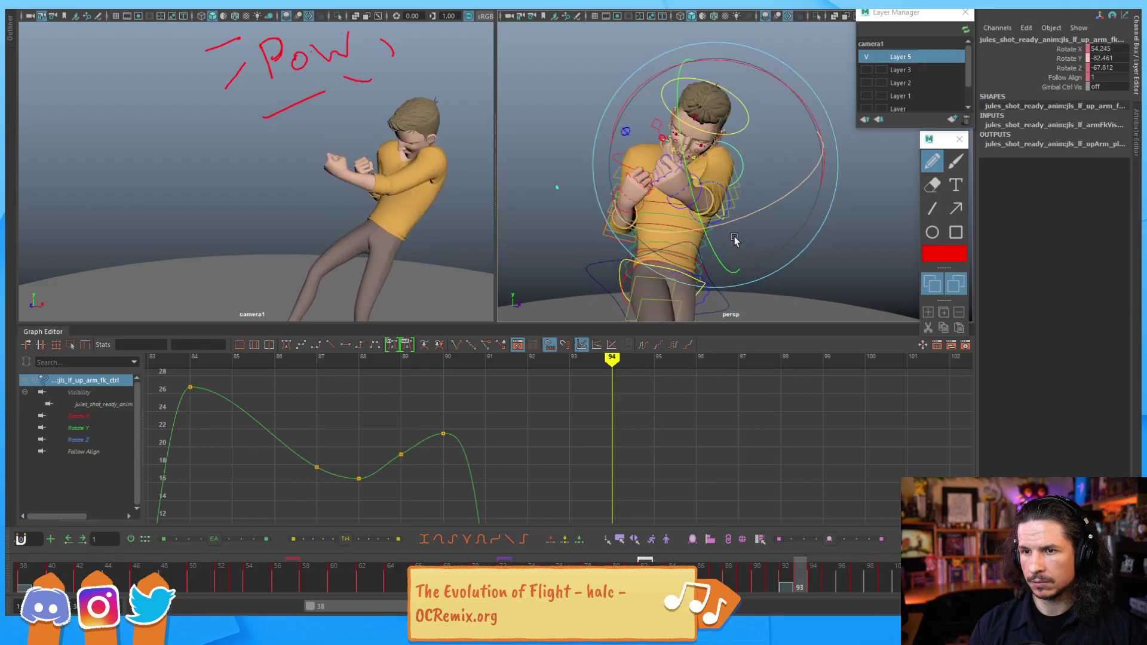
key(alt+period)
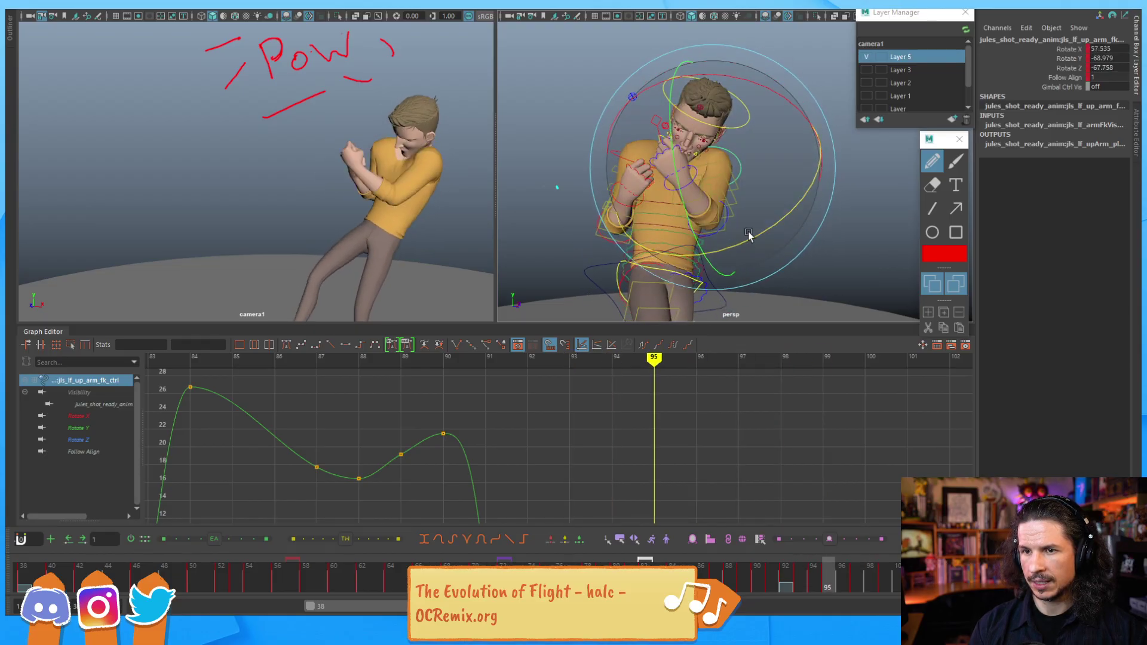
Step: Bend the left elbow to Rotate Y -93.274 on frame 96 and compare it with the neighbouring frames
click(721, 236)
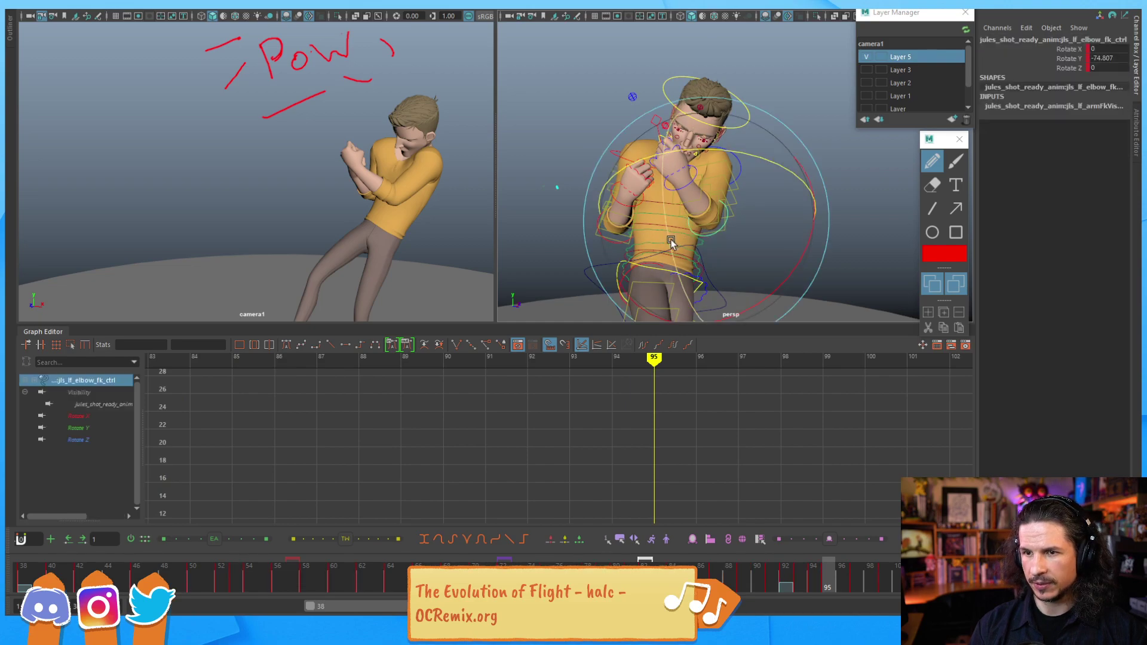
key(alt+comma)
key(alt+comma)
key(alt+period)
key(alt+period)
key(alt+period)
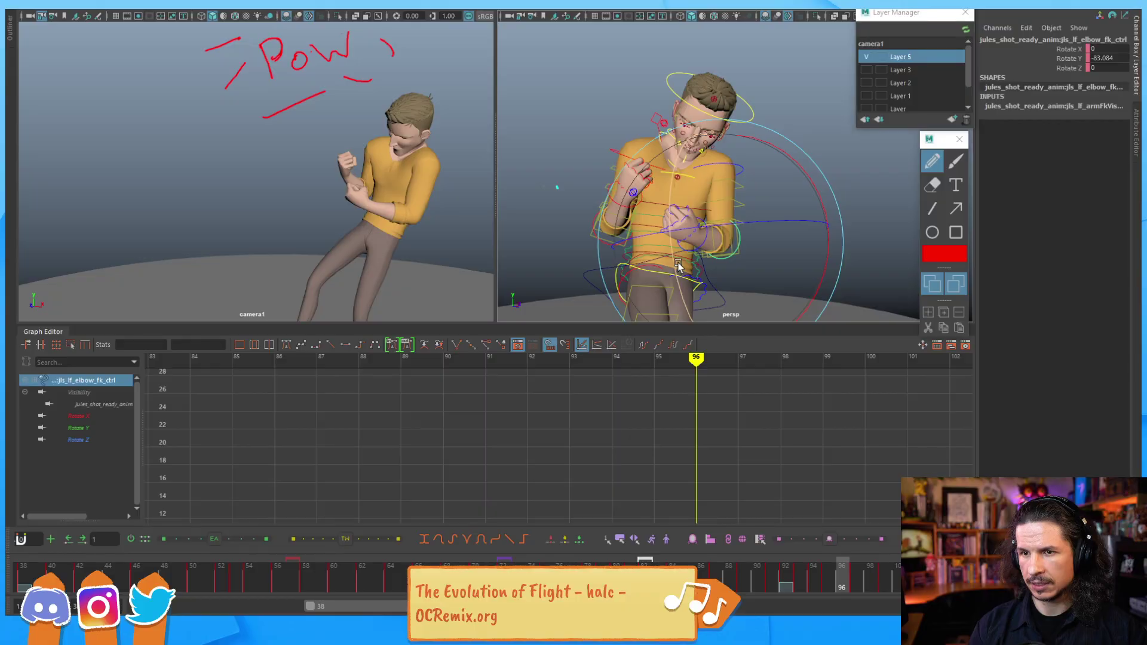
drag(675, 267, 675, 258)
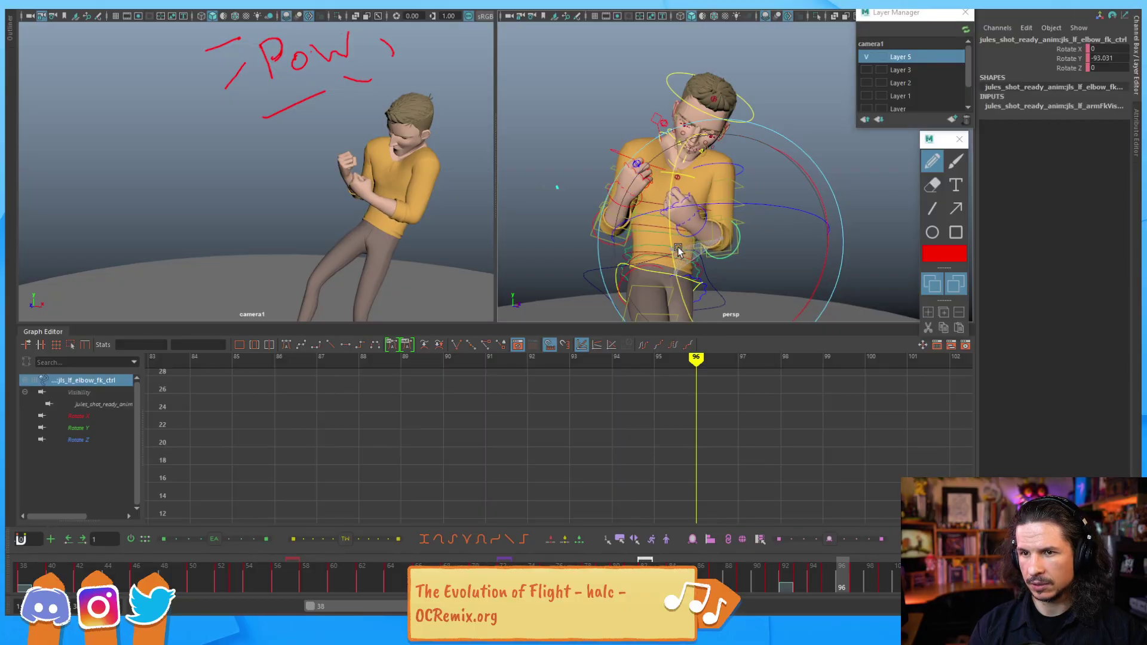
key(alt+comma)
key(alt+comma)
key(alt+period)
key(alt+period)
key(alt+period)
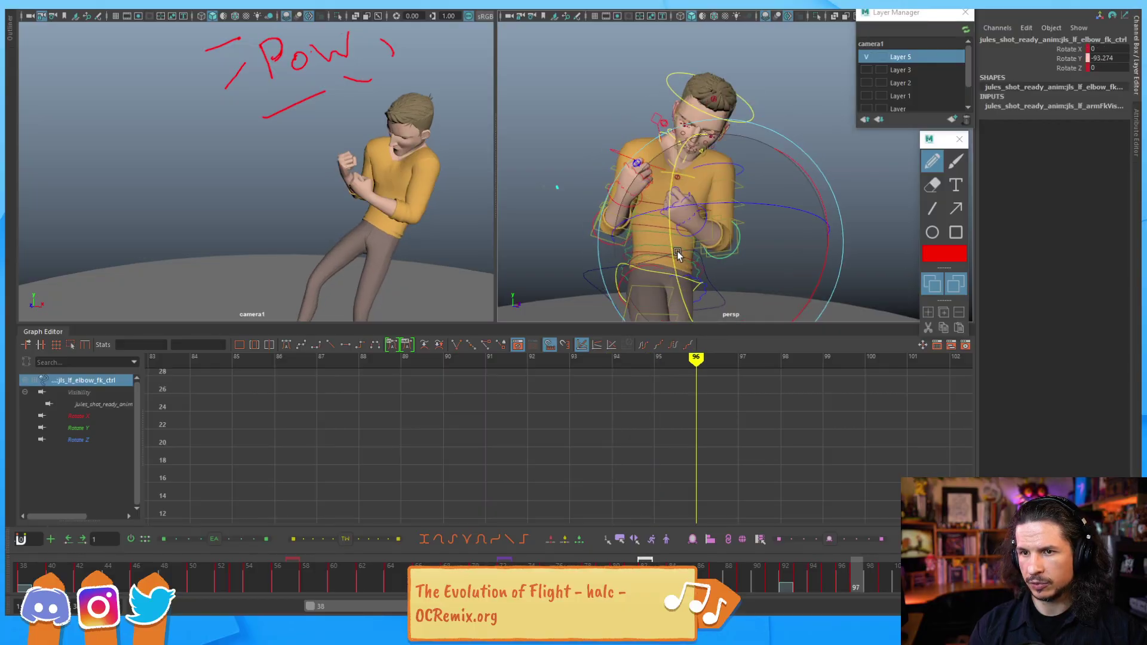
Step: Check the left elbow's motion frame by frame from the earlier right-arm punch through the recovery past frame 99
key(alt+period)
key(alt+period)
key(alt+period)
key(alt+period)
key(alt+period)
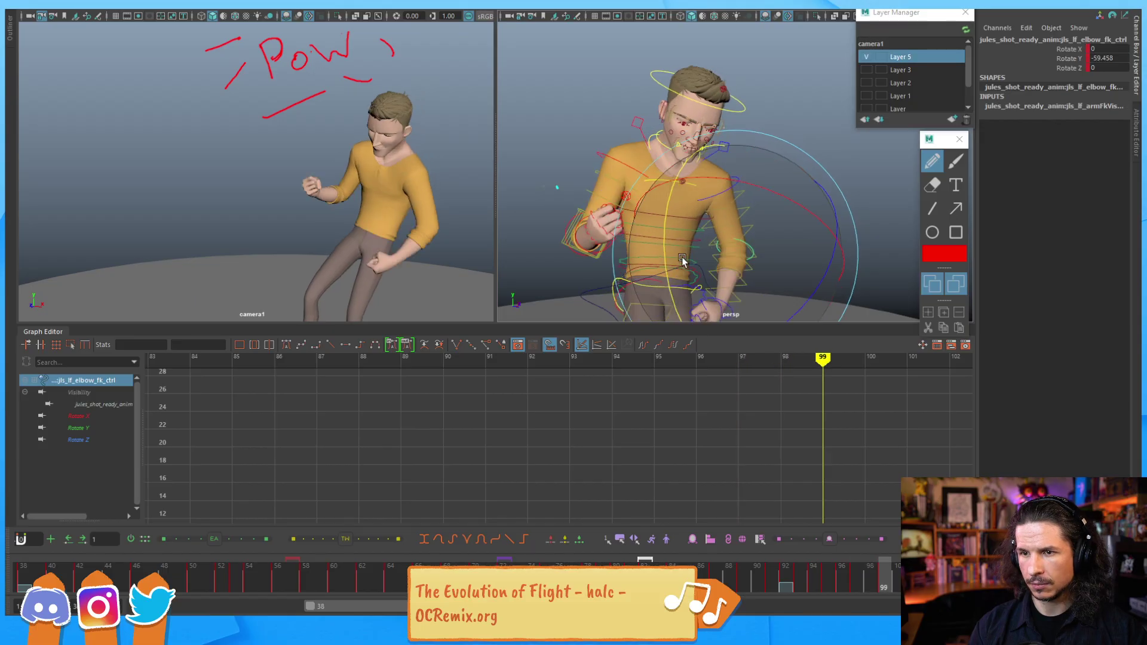
key(alt+period)
key(alt+period)
key(alt+comma)
key(alt+comma)
key(alt+comma)
key(alt+comma)
key(alt+comma)
key(alt+comma)
key(alt+comma)
key(alt+comma)
key(alt+comma)
key(alt+comma)
key(alt+comma)
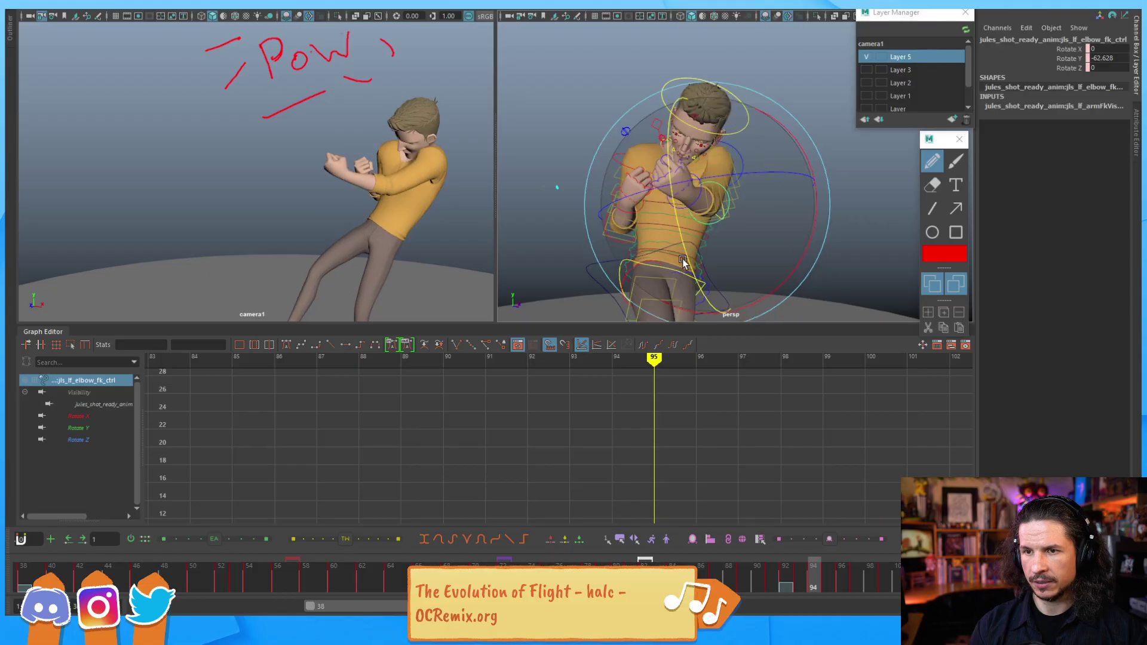
key(alt+comma)
key(alt+comma)
key(alt+comma)
key(alt+comma)
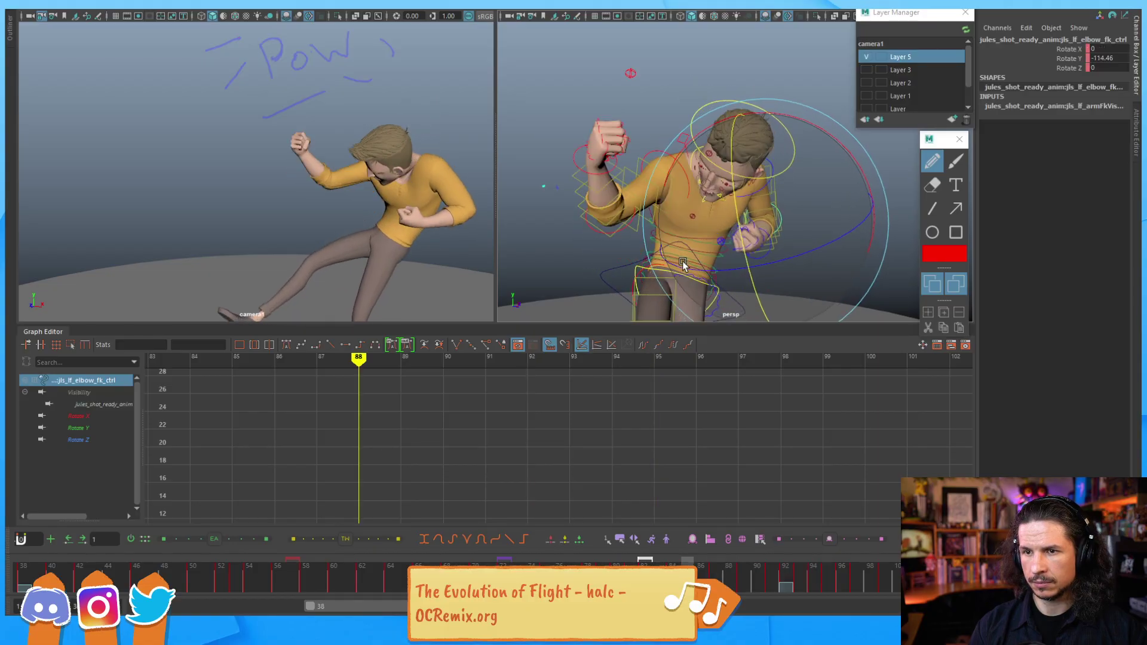
key(alt+comma)
key(alt+comma)
key(alt+comma)
key(alt+period)
key(alt+period)
key(alt+period)
key(alt+period)
key(alt+period)
key(alt+period)
key(alt+period)
key(alt+period)
key(alt+period)
key(alt+period)
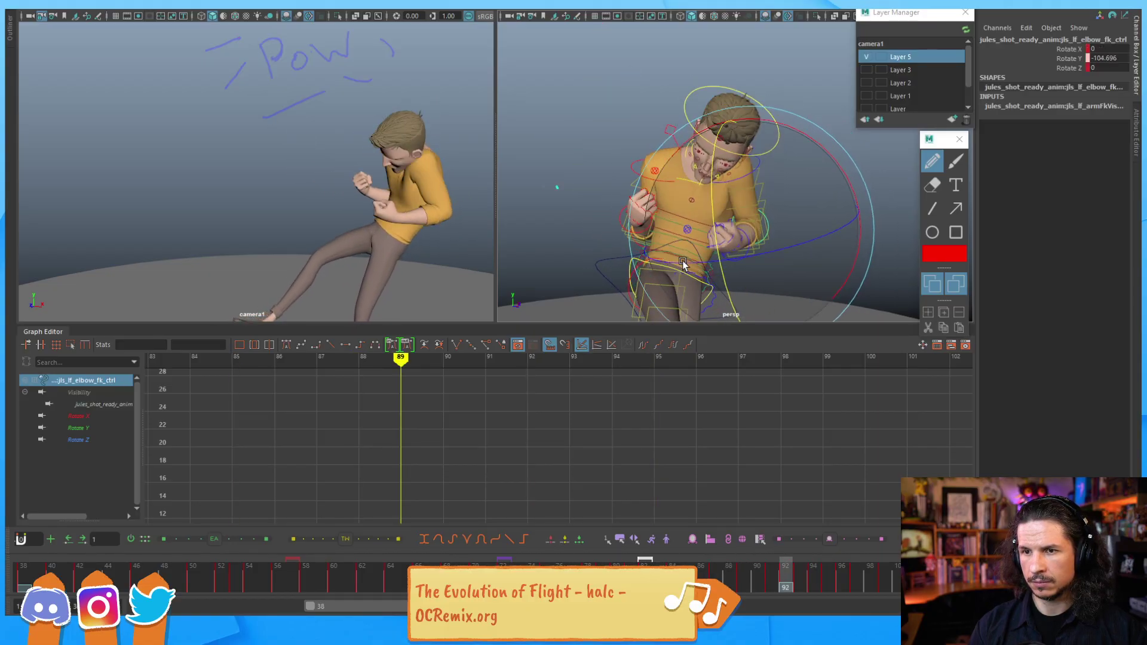
Step: Review the whole punching sequence for overall flow of the arms and body
scroll(683, 265, up, 3)
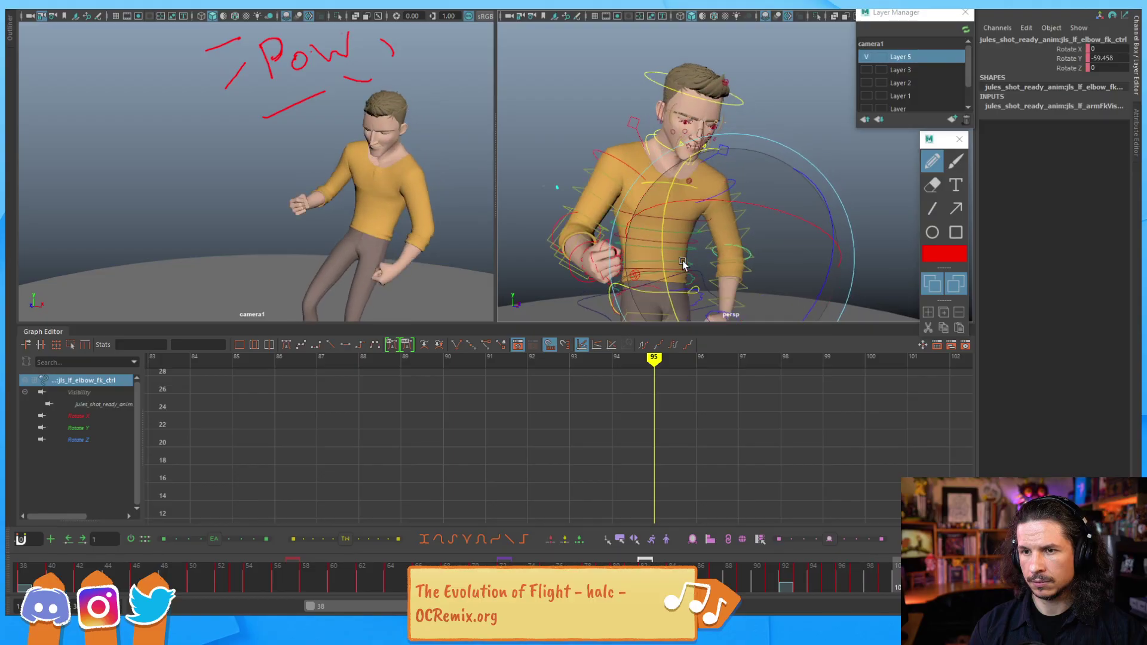
key(alt+period)
key(alt+period)
key(alt+period)
key(alt+period)
key(alt+period)
key(alt+period)
key(alt+period)
key(alt+period)
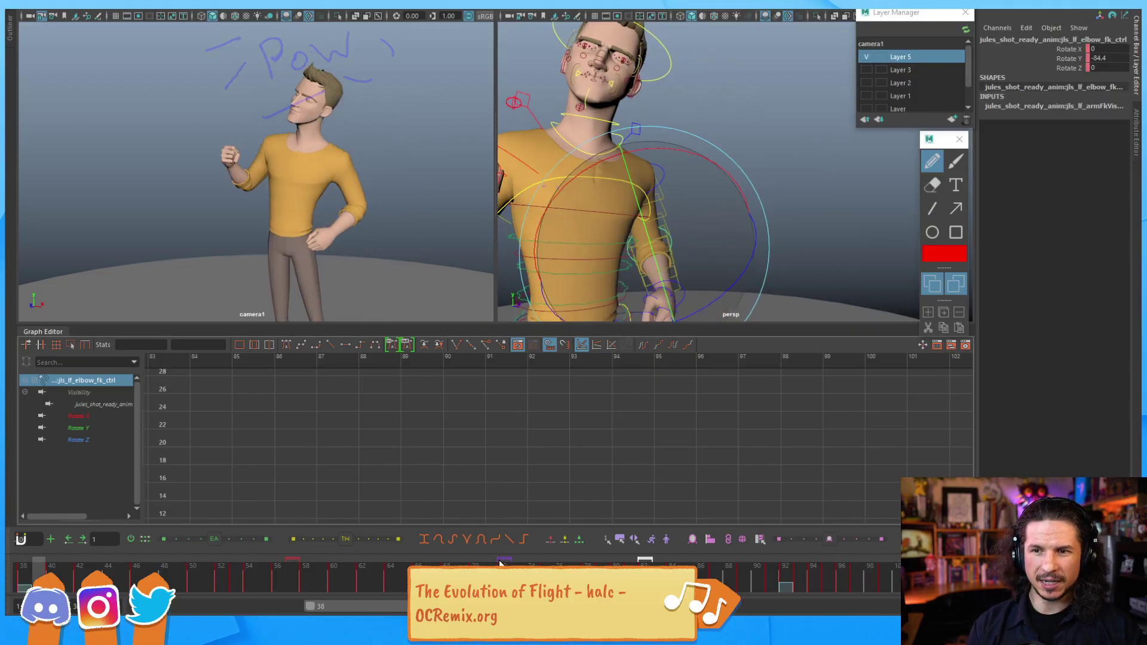
key(alt+period)
key(alt+period)
key(alt+period)
key(alt+period)
key(alt+period)
key(alt+period)
key(alt+period)
key(alt+period)
key(alt+period)
key(alt+period)
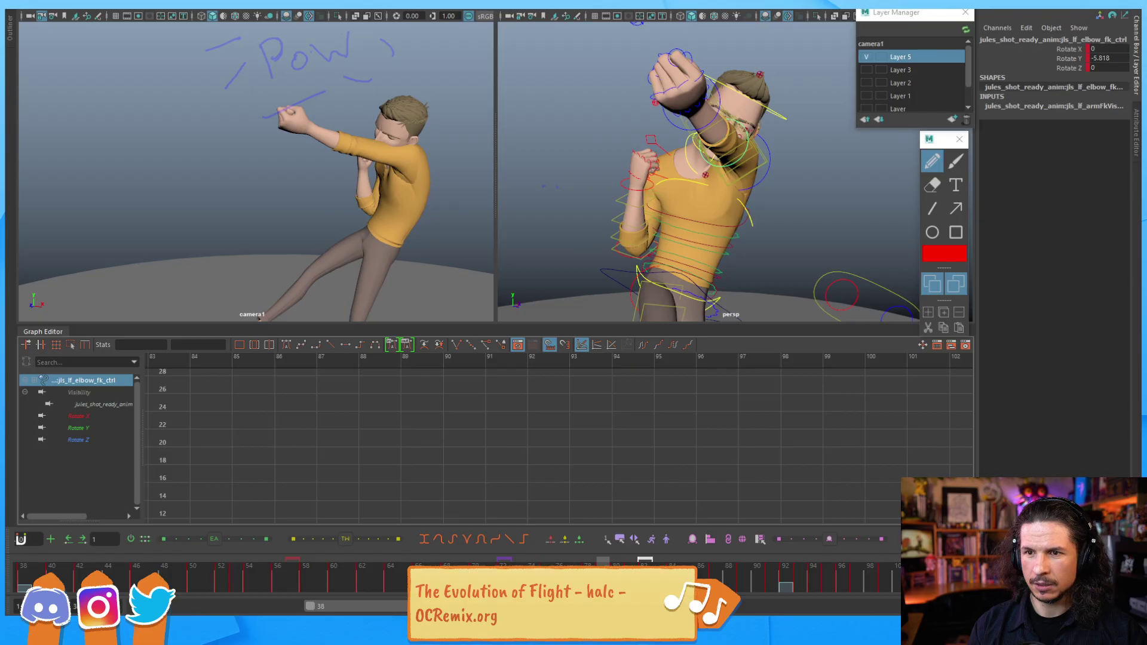
key(alt+period)
key(alt+period)
key(alt+period)
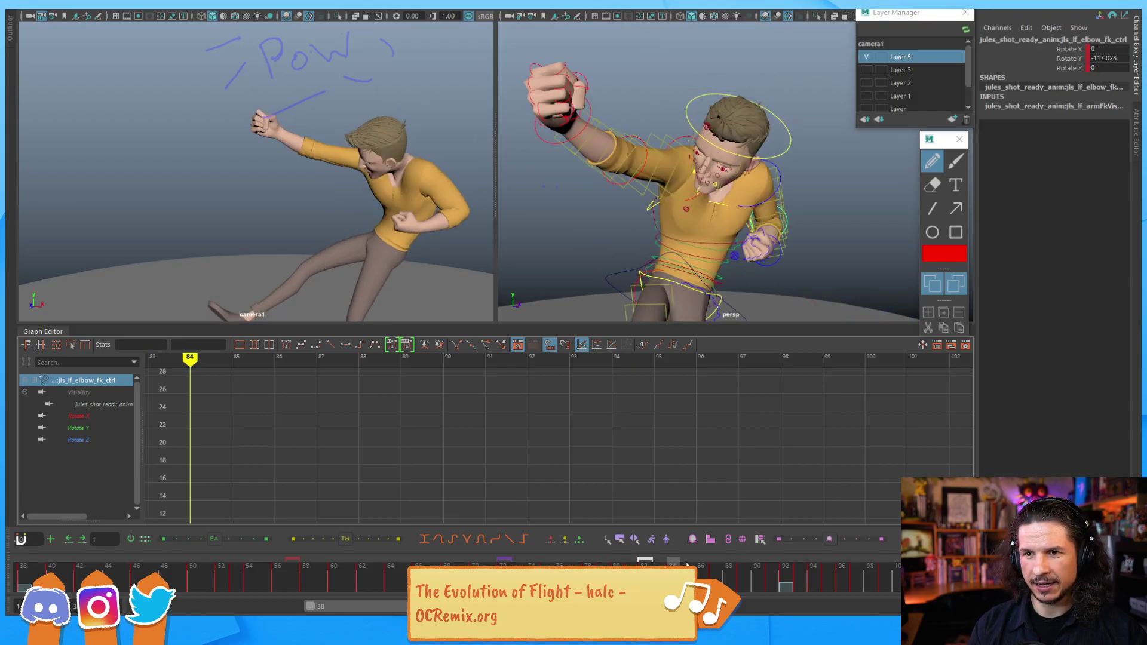
Step: Delete the grease pencil Layer 5 with the "POW" drawing from camera1 and scrub through the cleaned-up shot
drag(719, 553, 886, 510)
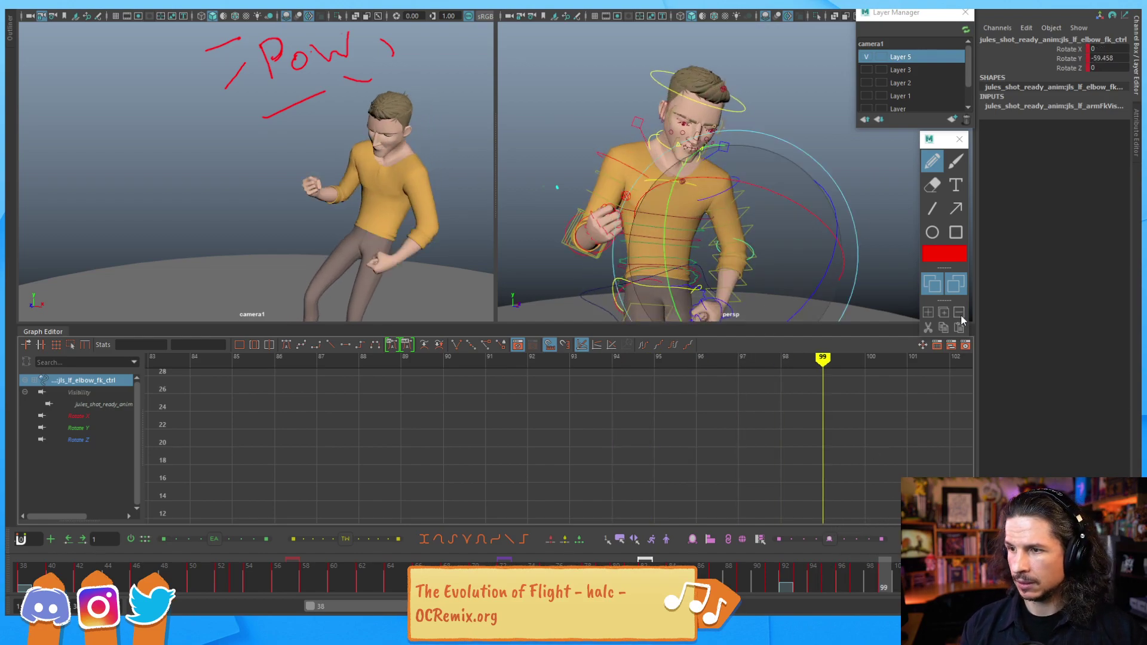
click(964, 120)
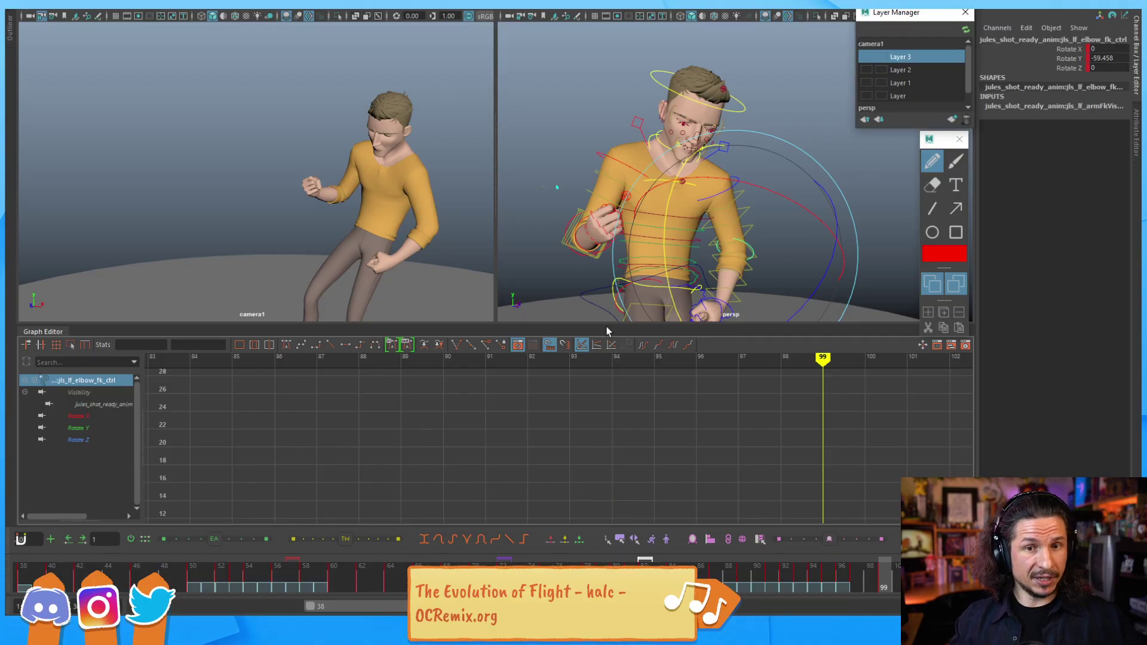
drag(430, 576, 786, 507)
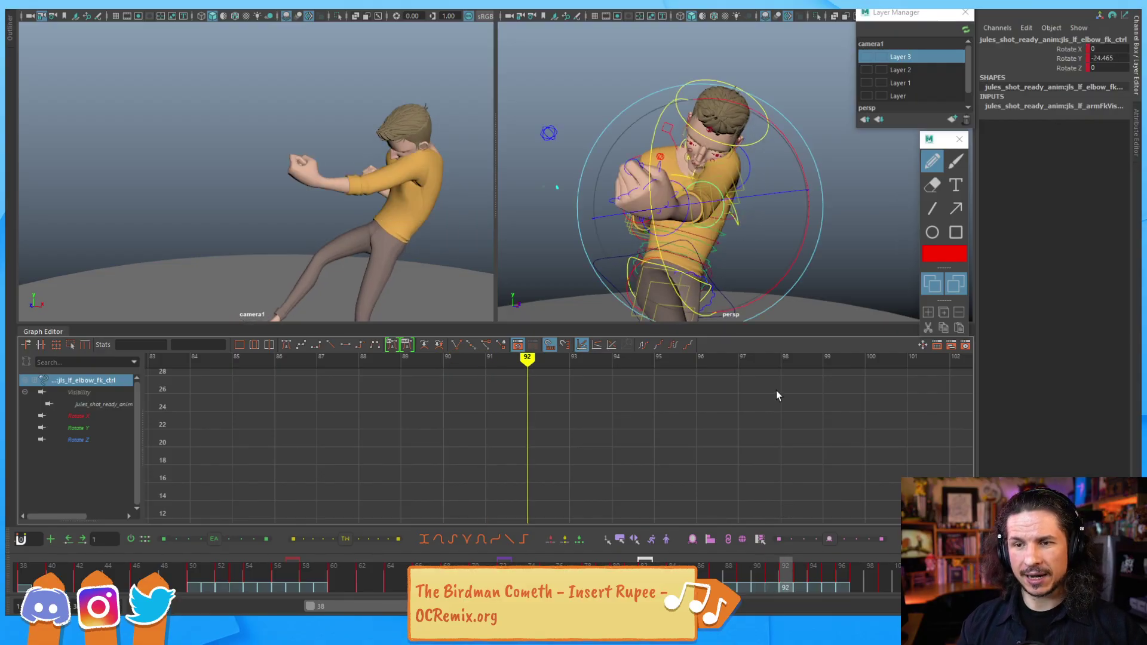
Step: Rotate the left wrist to Z -5.577 on frame 92, judging the fist against the adjacent frames from a side angle
key(comma)
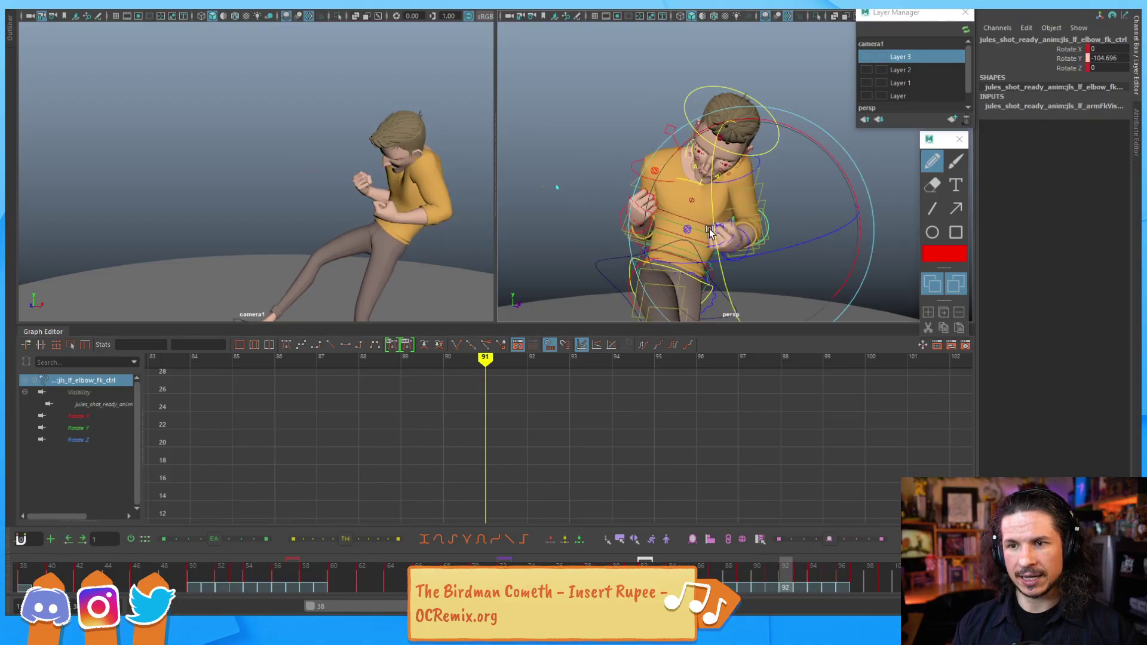
key(period)
key(period)
key(comma)
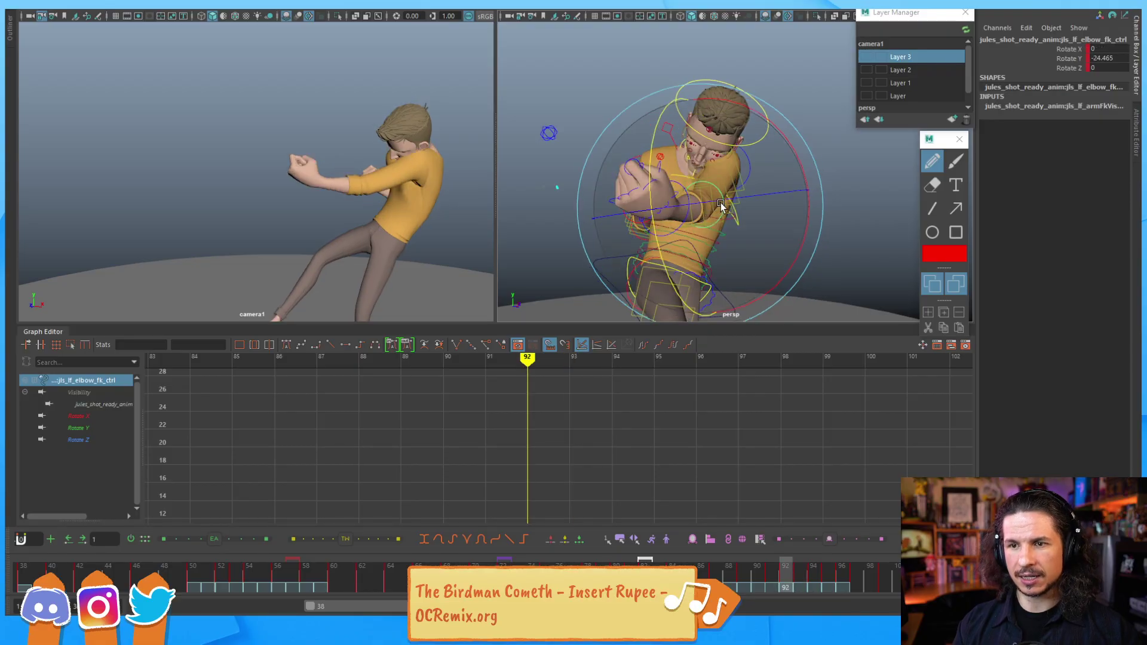
alt+drag(716, 203, 699, 238)
click(699, 238)
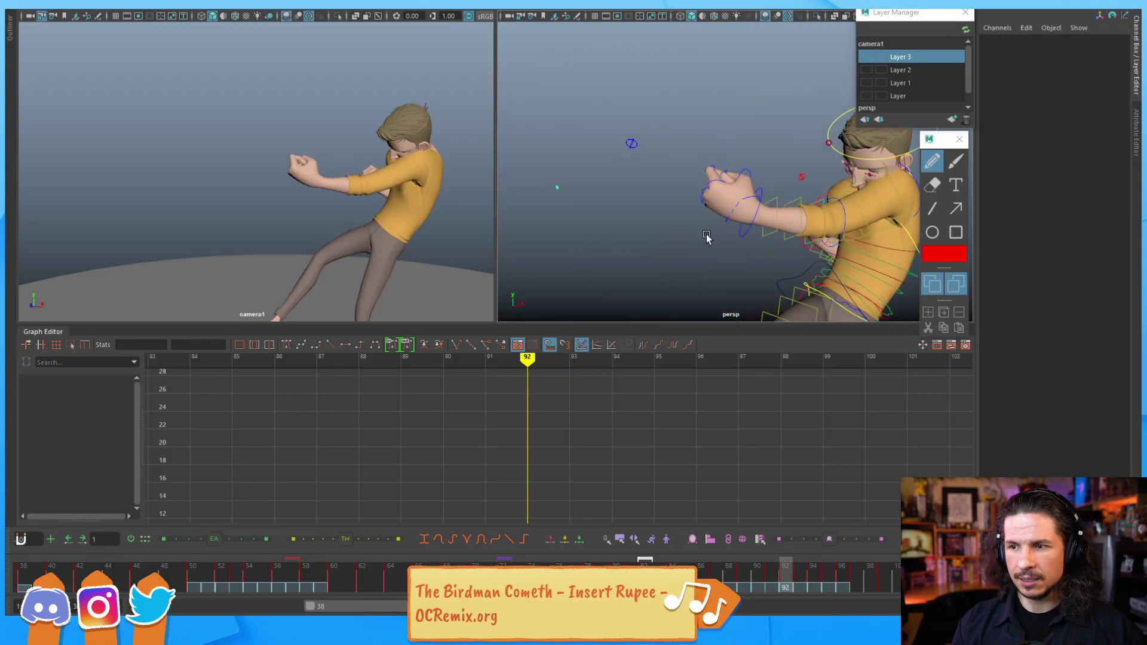
click(746, 237)
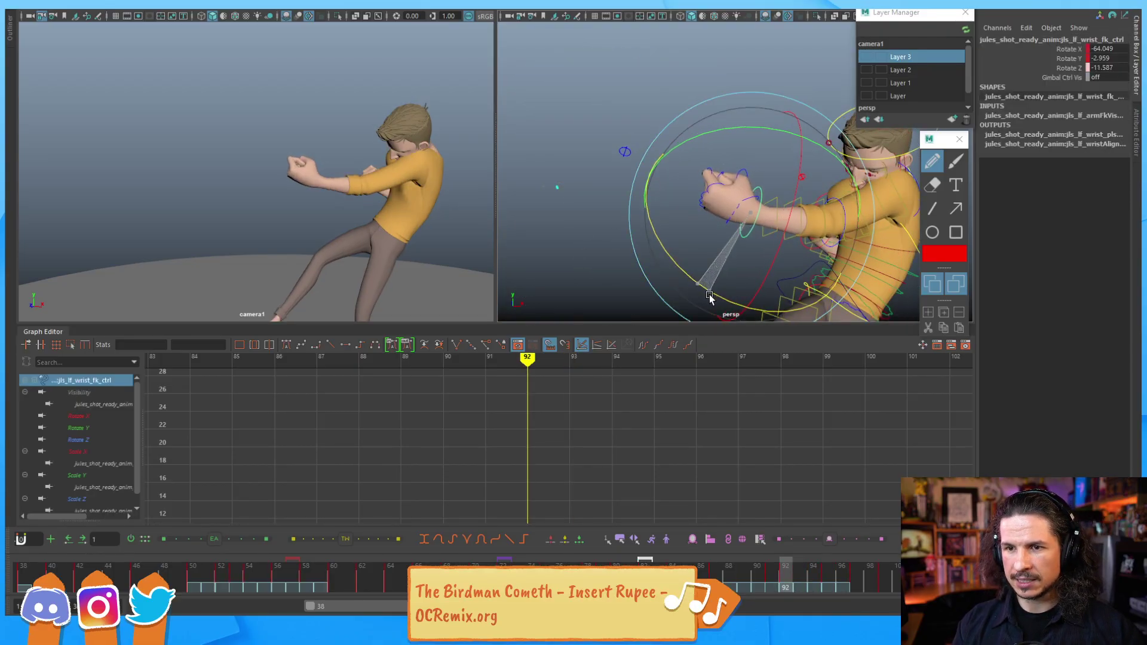
drag(711, 293, 726, 311)
drag(795, 572, 786, 561)
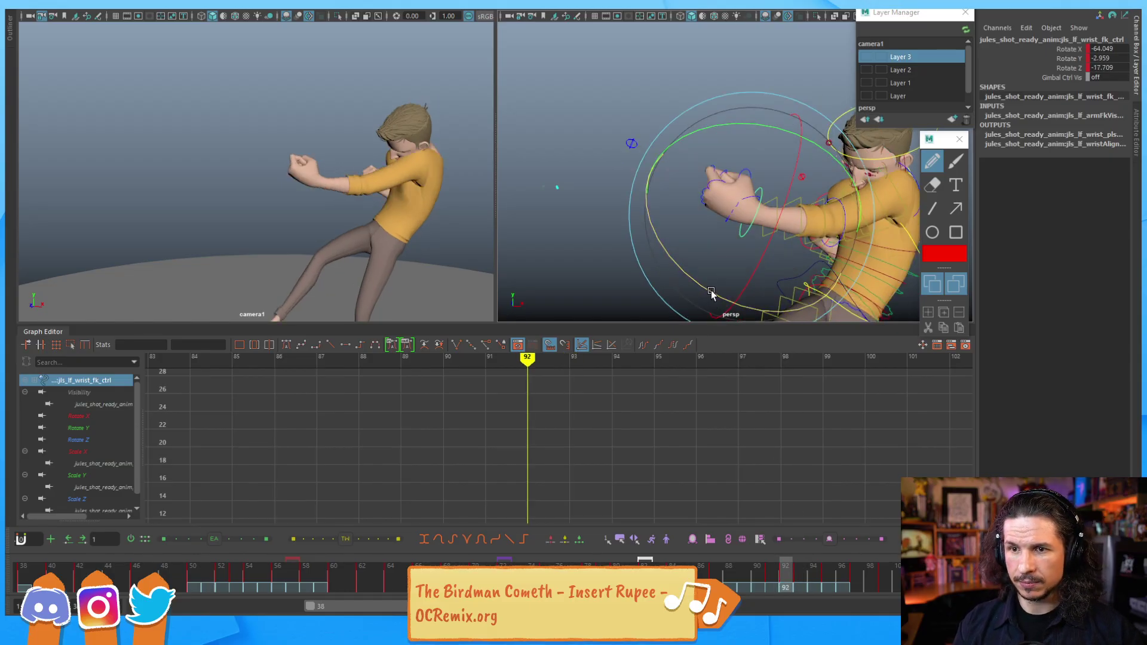
drag(734, 301, 739, 298)
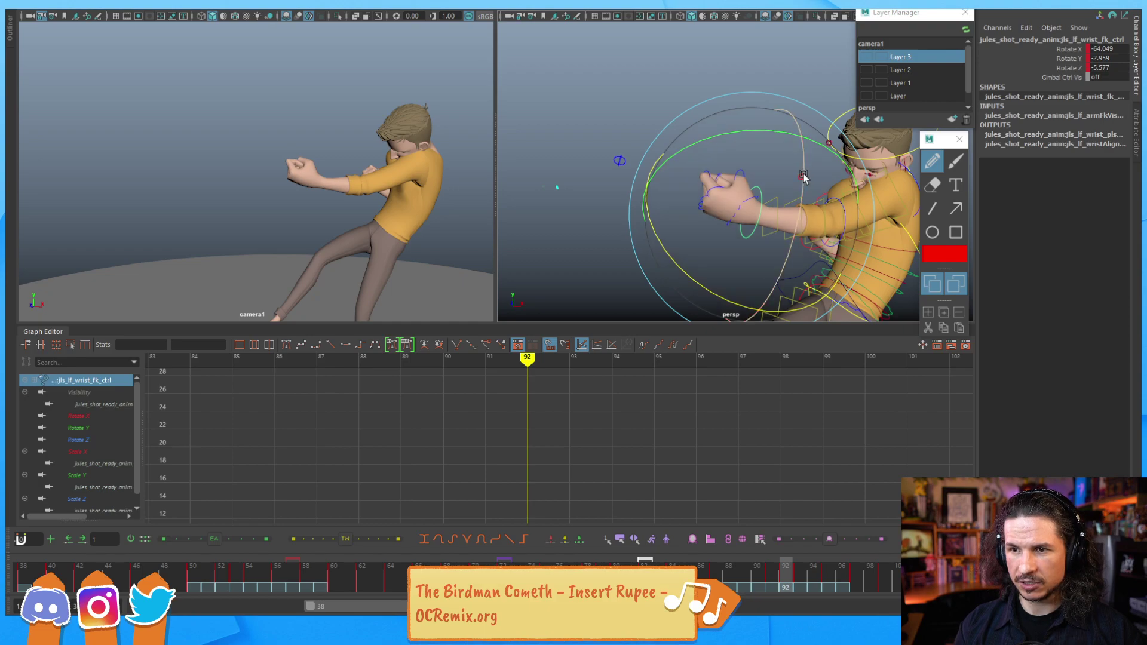
Step: Examine how the left wrist moves around frames 90 to 94, and scrub the shot from frame 38 to 99
key(alt+comma)
key(alt+period)
key(alt+period)
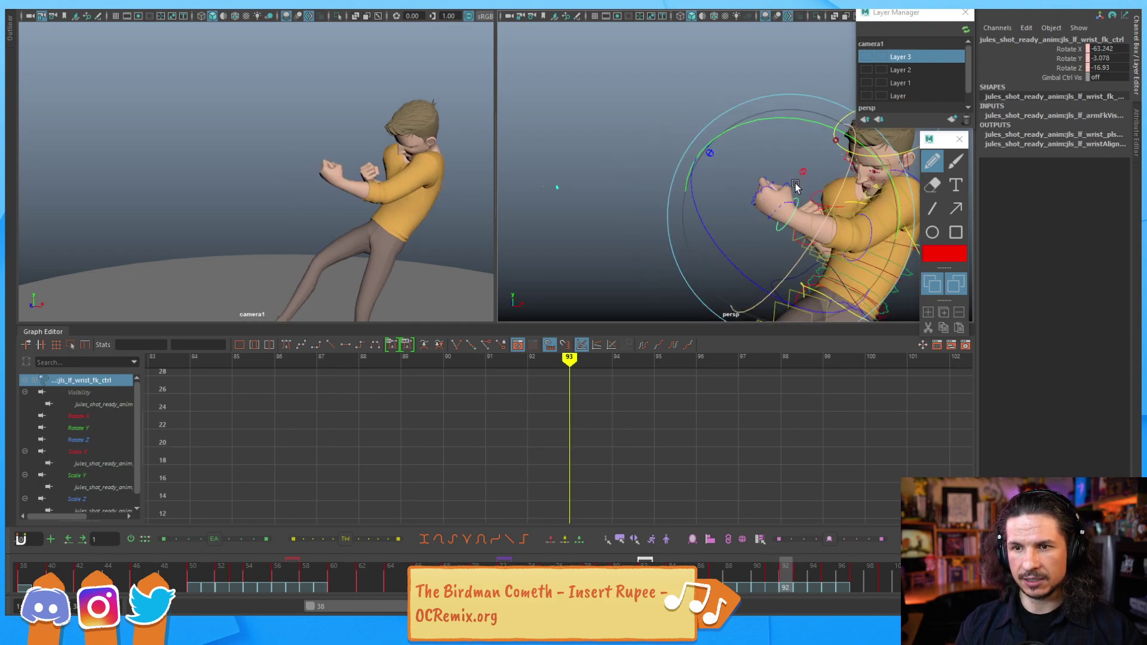
key(alt+comma)
key(alt+comma)
key(alt+period)
key(alt+period)
key(alt+period)
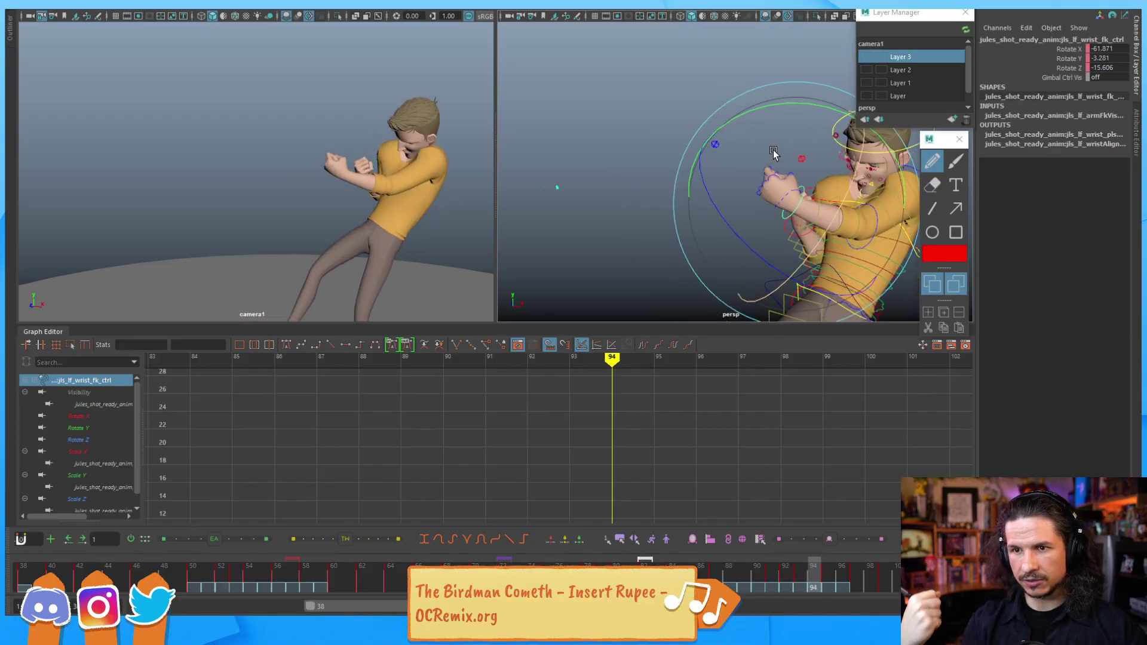
key(alt+comma)
key(alt+comma)
key(alt+comma)
key(alt+comma)
key(alt+comma)
key(alt+comma)
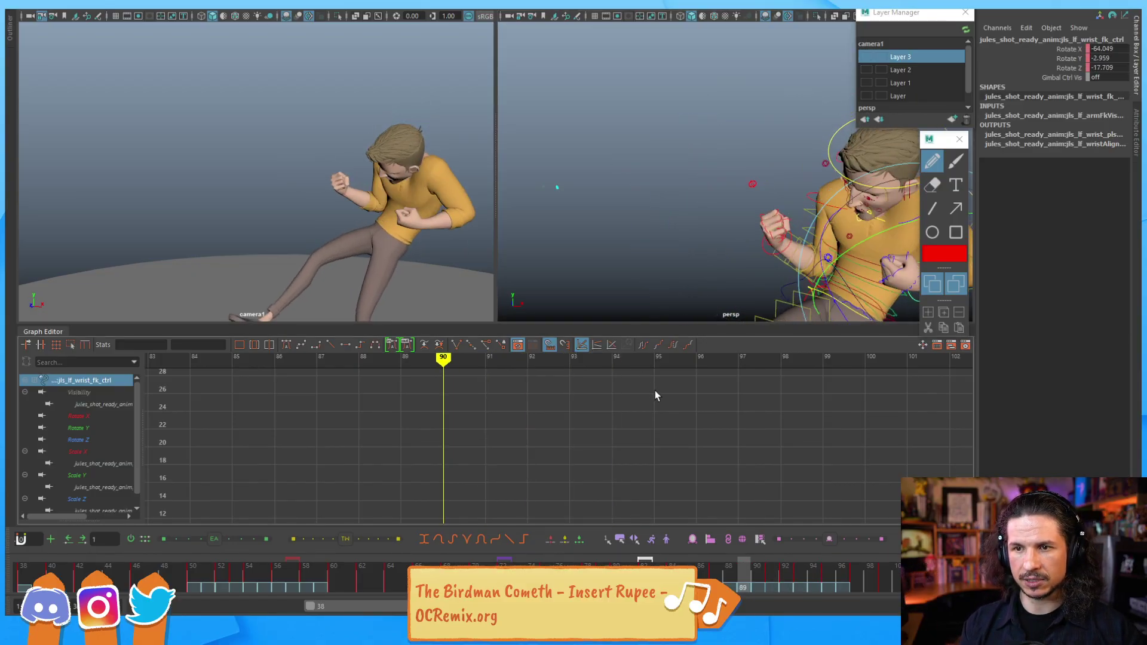
key(alt+comma)
key(alt+comma)
key(alt+comma)
click(37, 577)
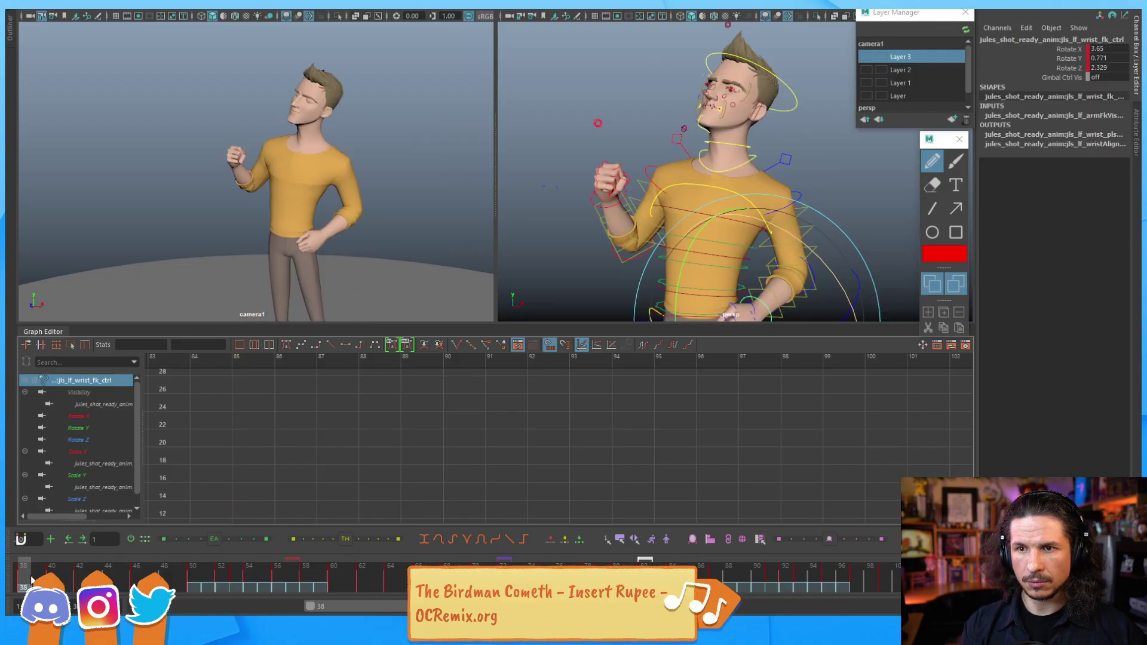
drag(76, 575, 870, 517)
key(alt+period)
Step: Playblast the camera1 view at 1920 x 1080 to SoMuchExcitment_016_Splines and enlarge the movie viewer to full screen
click(257, 235)
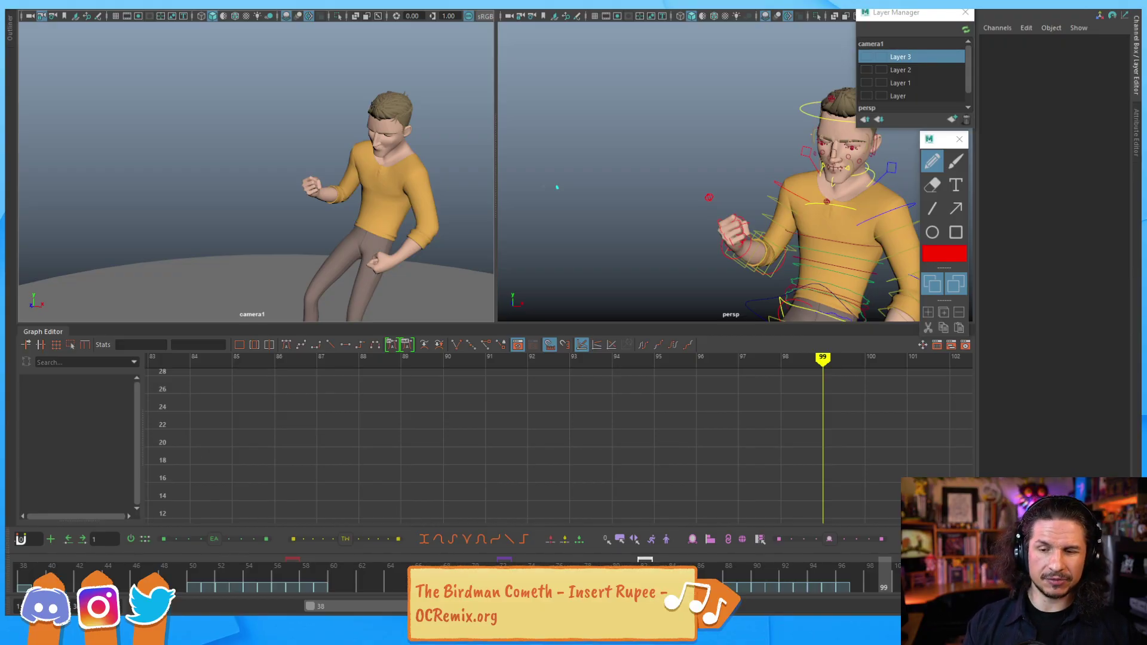
right_click(466, 576)
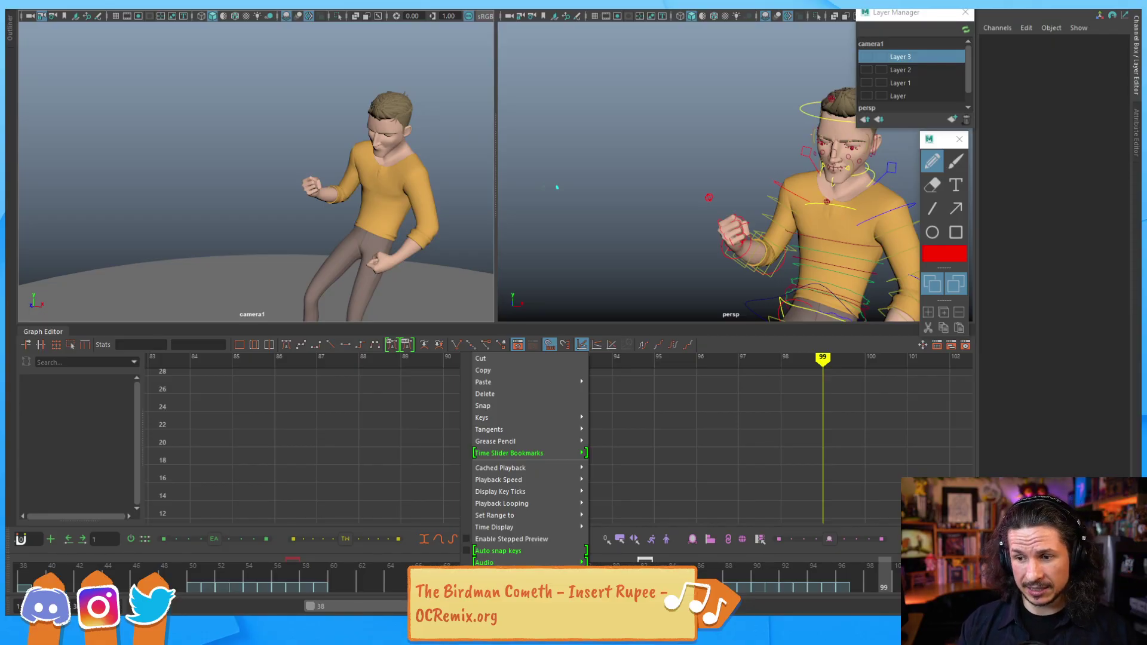
click(582, 574)
scroll(688, 383, down, 1)
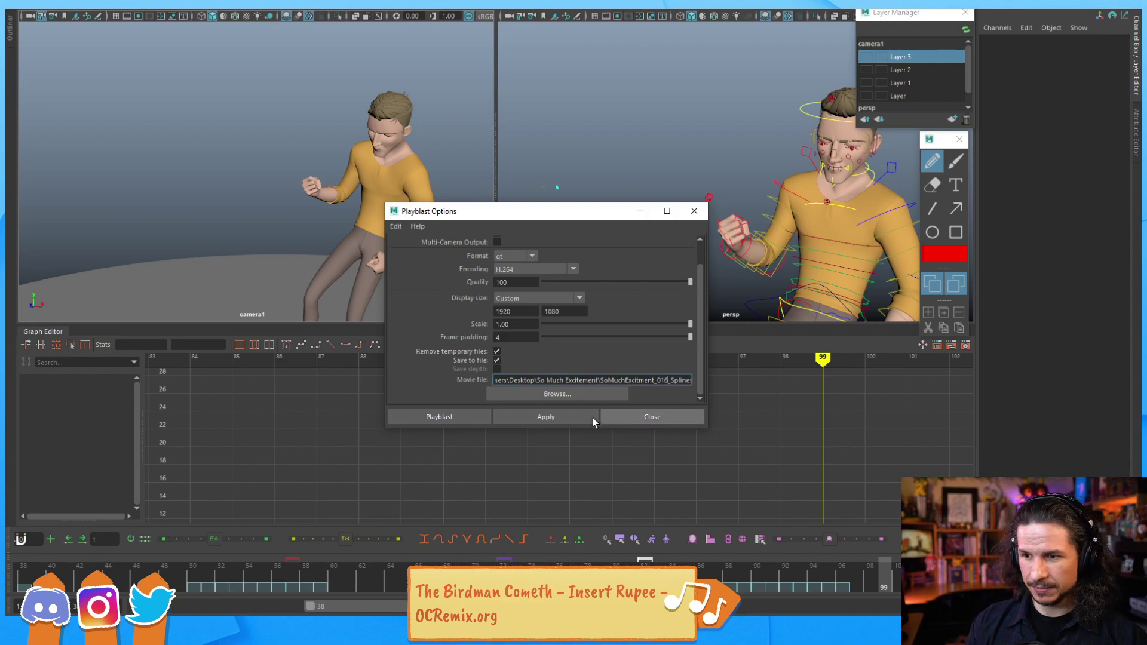
click(442, 417)
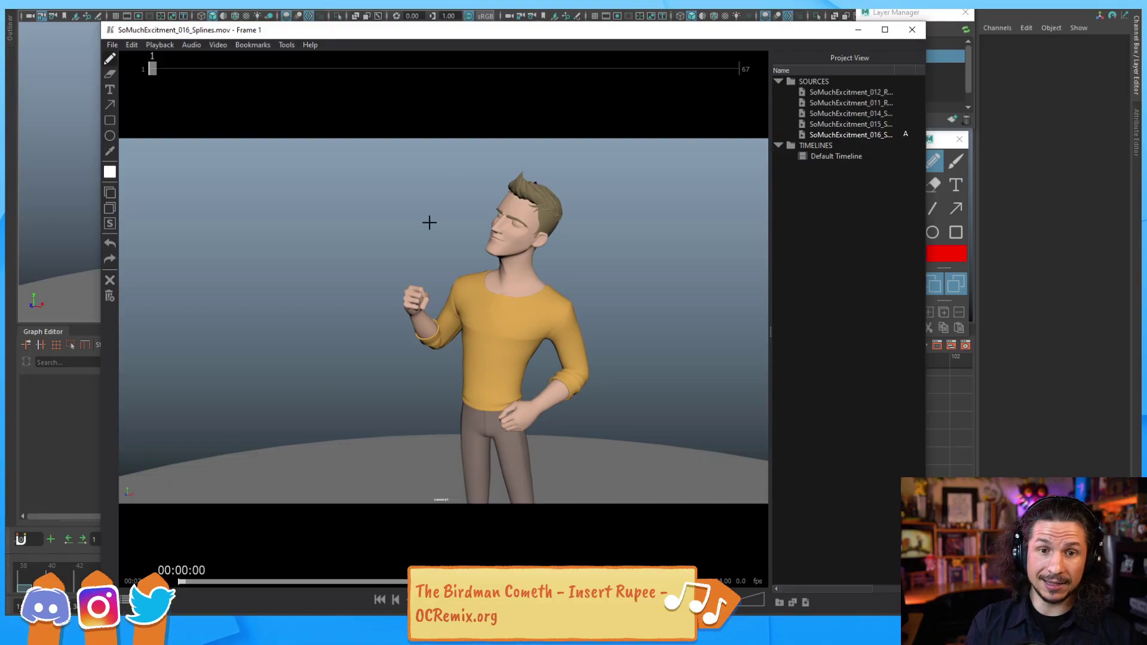
double_click(450, 36)
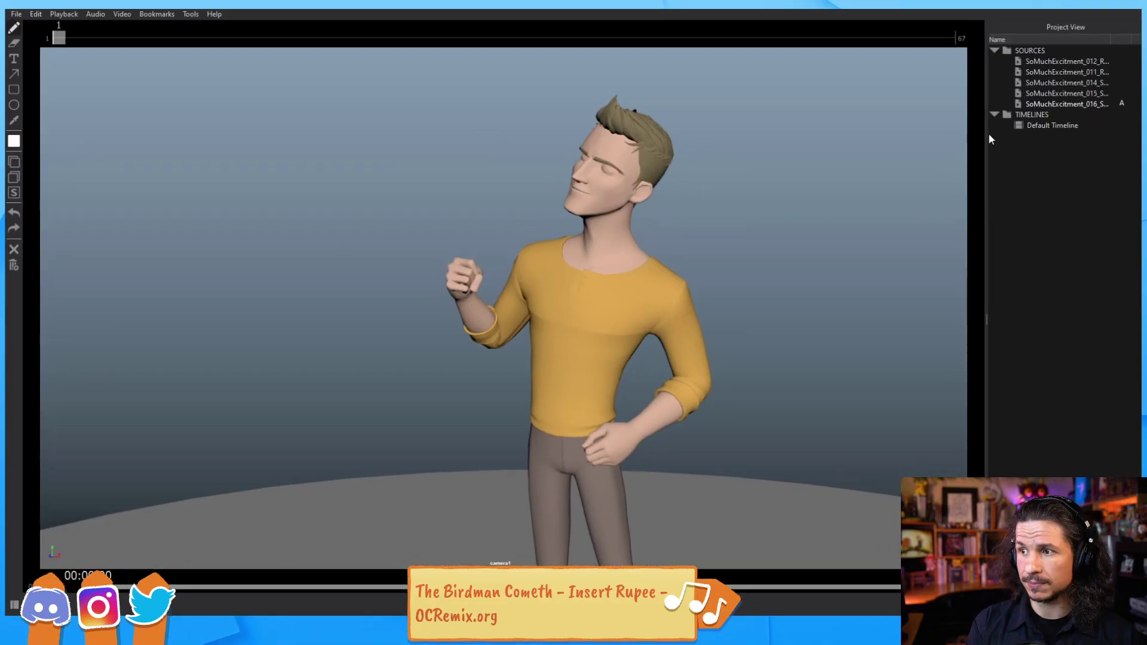
Step: Play and scrub the SoMuchExcitment_016 playblast, and compare its motion with the earlier 015 and 014 versions
key(space)
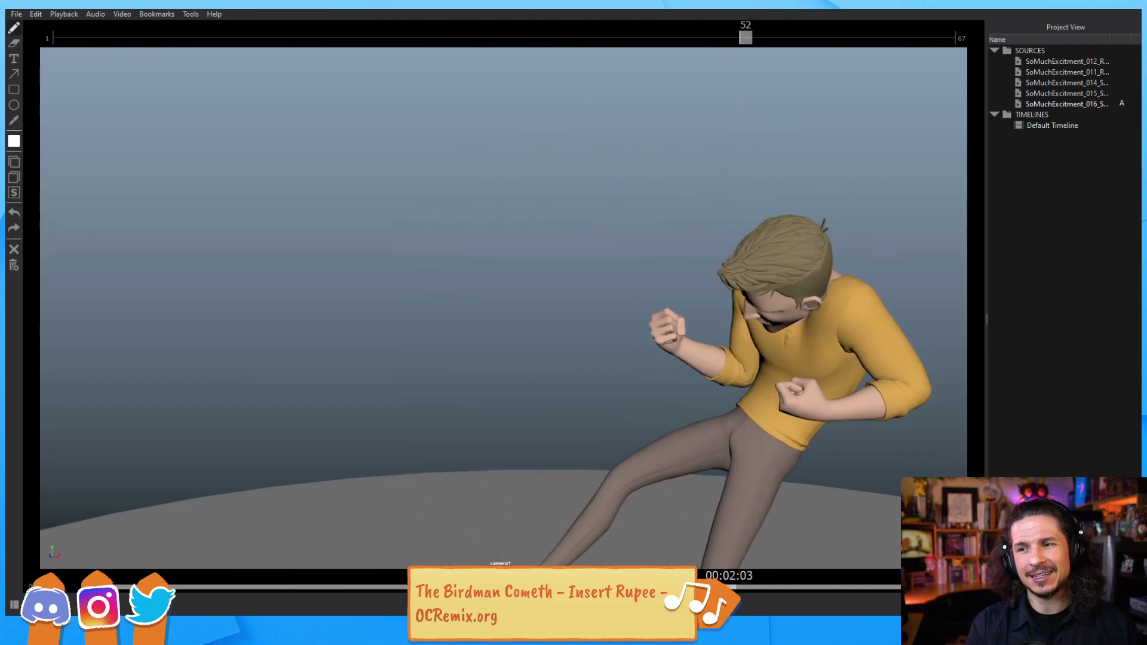
drag(280, 597, 401, 606)
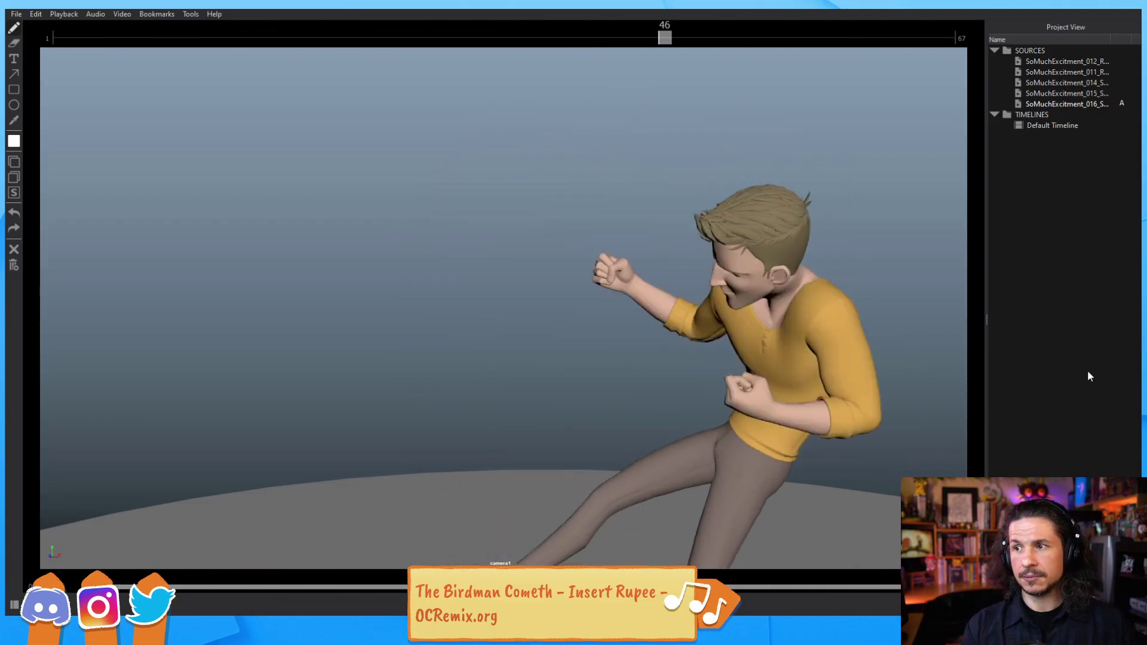
click(1084, 85)
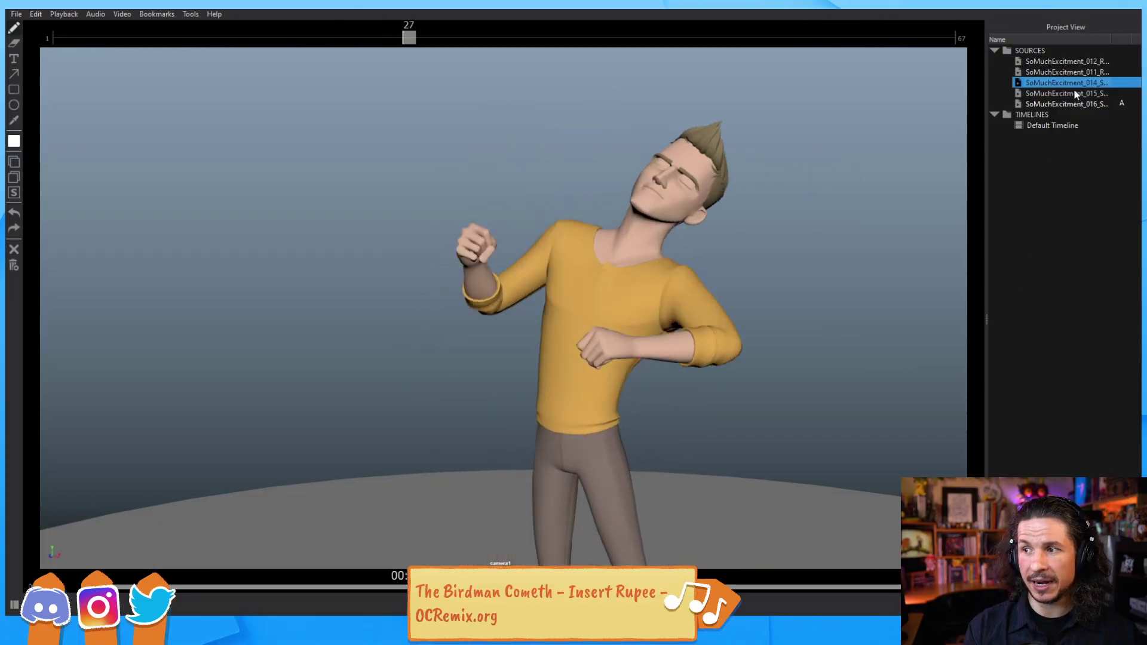
click(1075, 92)
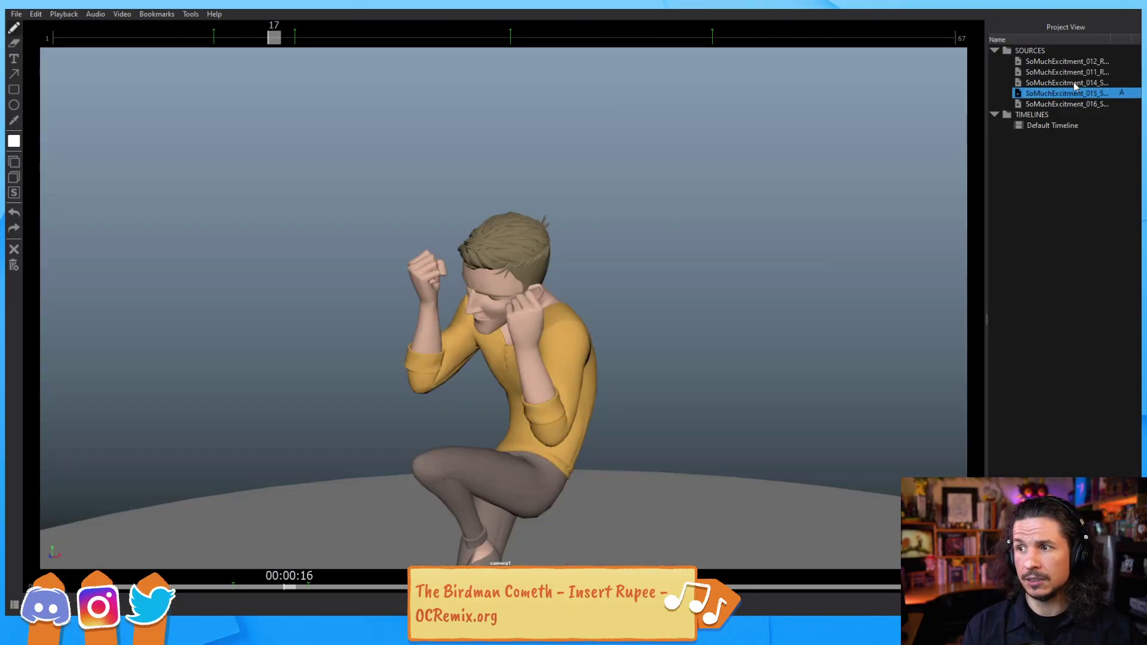
click(1073, 84)
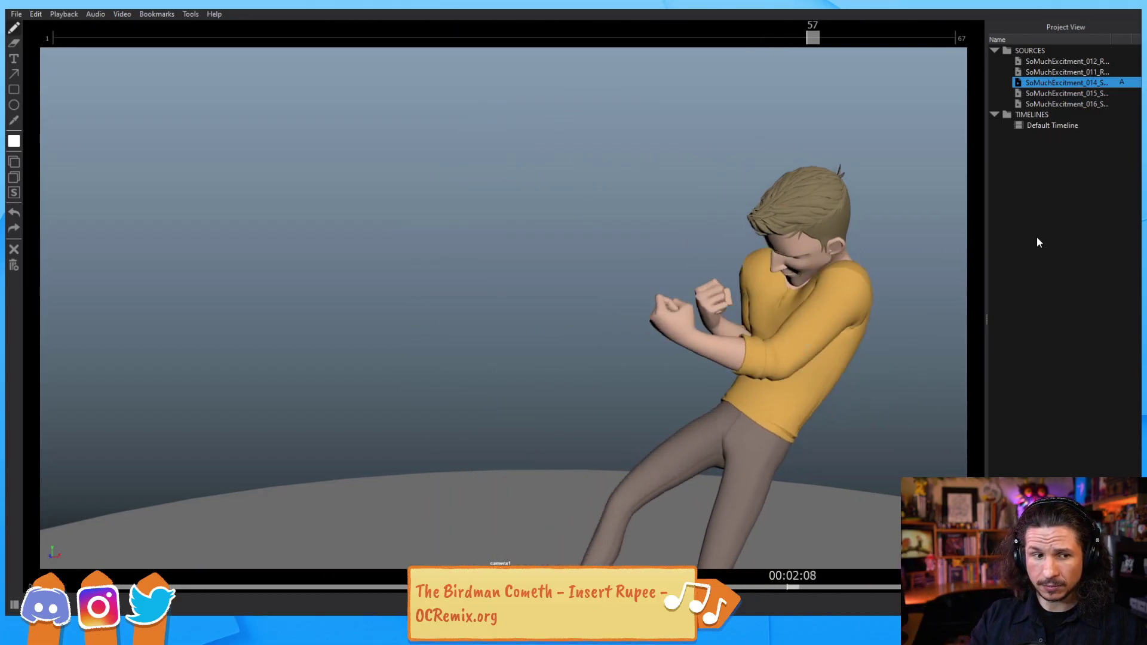
Step: Switch back to the SoMuchExcitment_016 playblast, scrub to frame 13 and play the shot again
click(1055, 104)
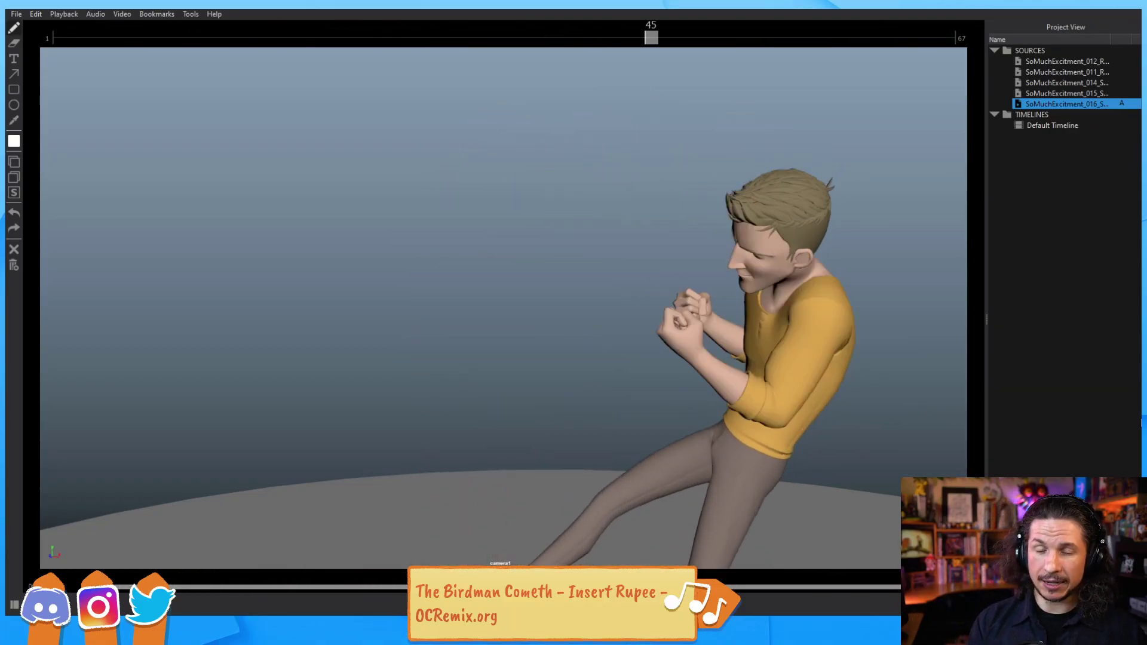
drag(239, 587, 235, 615)
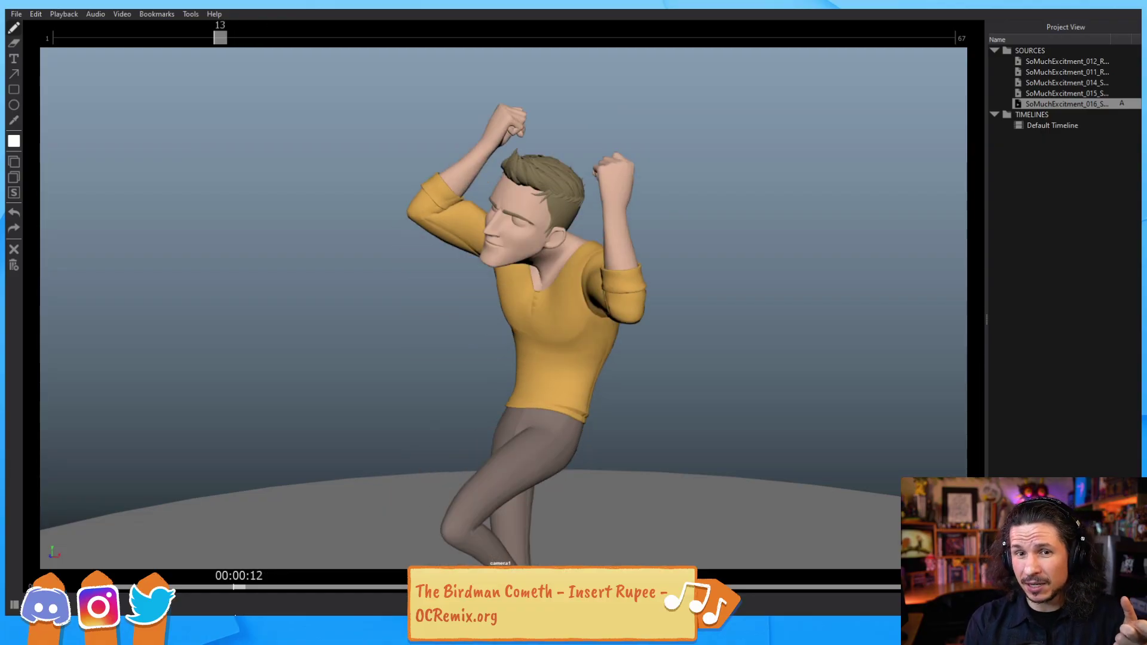
key(space)
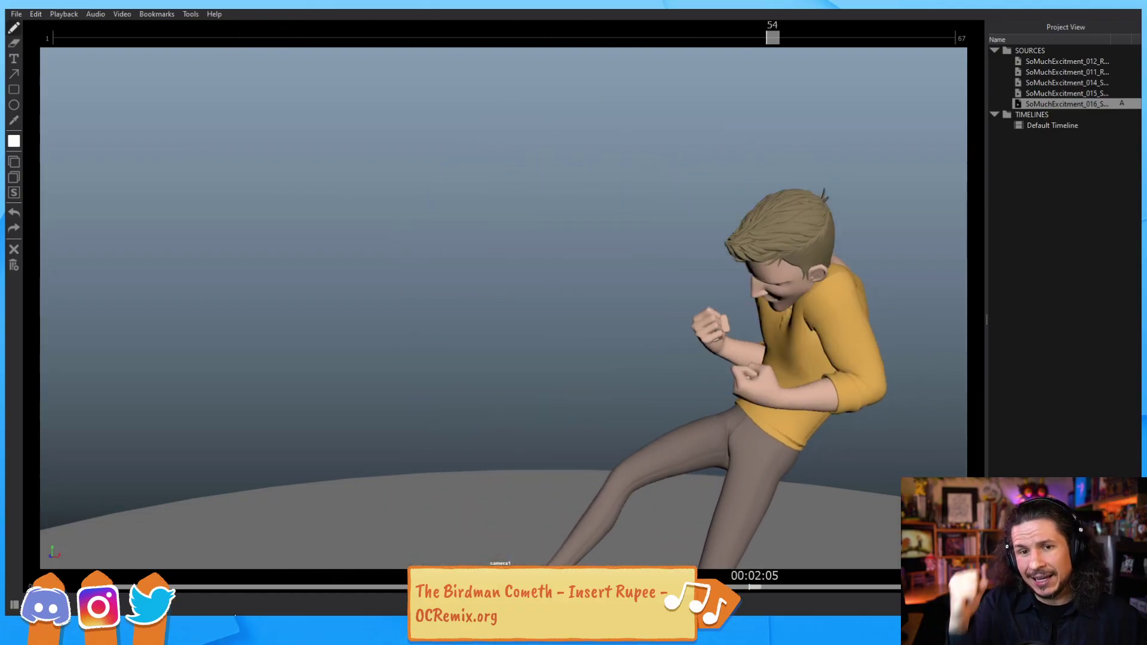